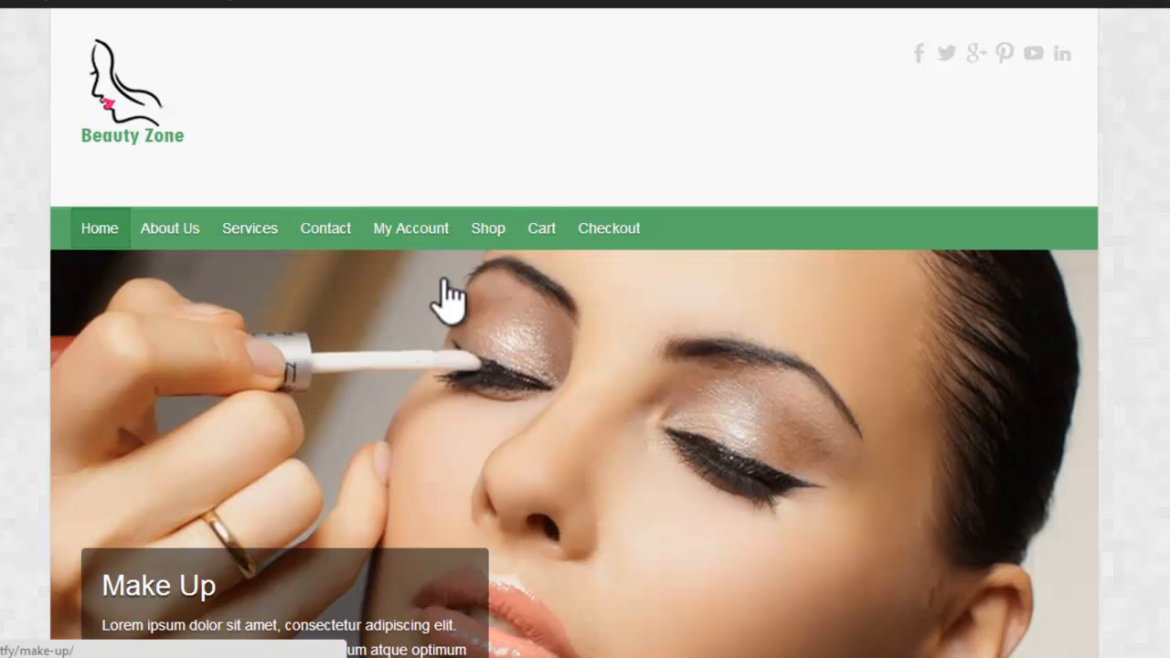
Step: Open the Shop page and look over its product listing
click(493, 240)
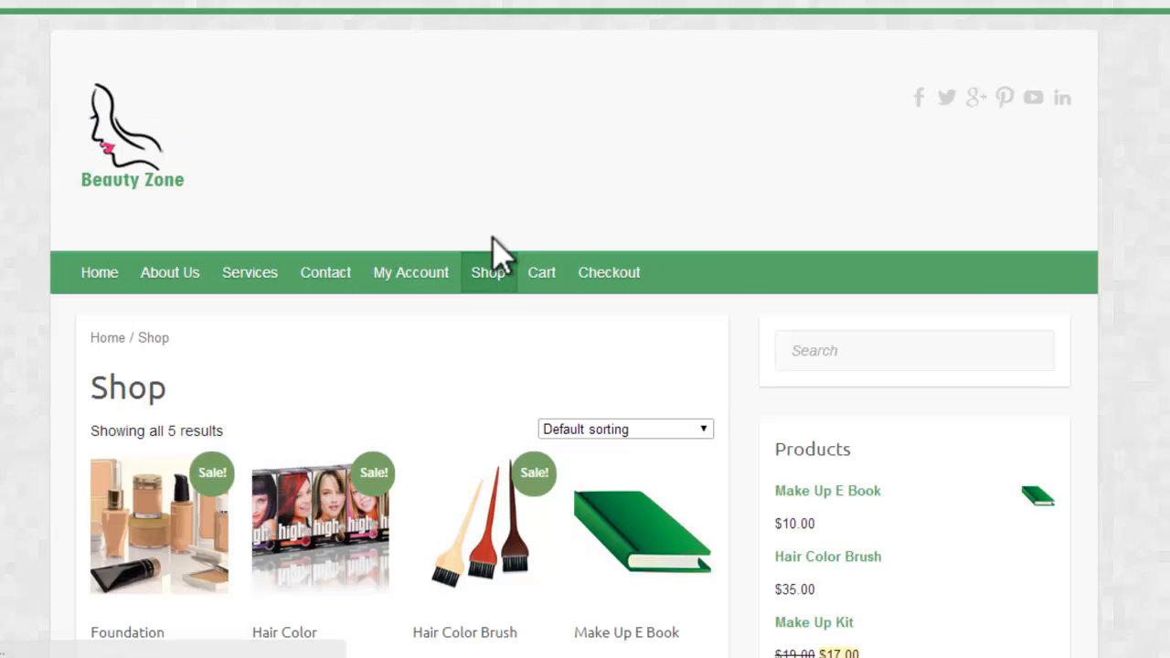
scroll(493, 240, down, 1)
scroll(585, 366, down, 5)
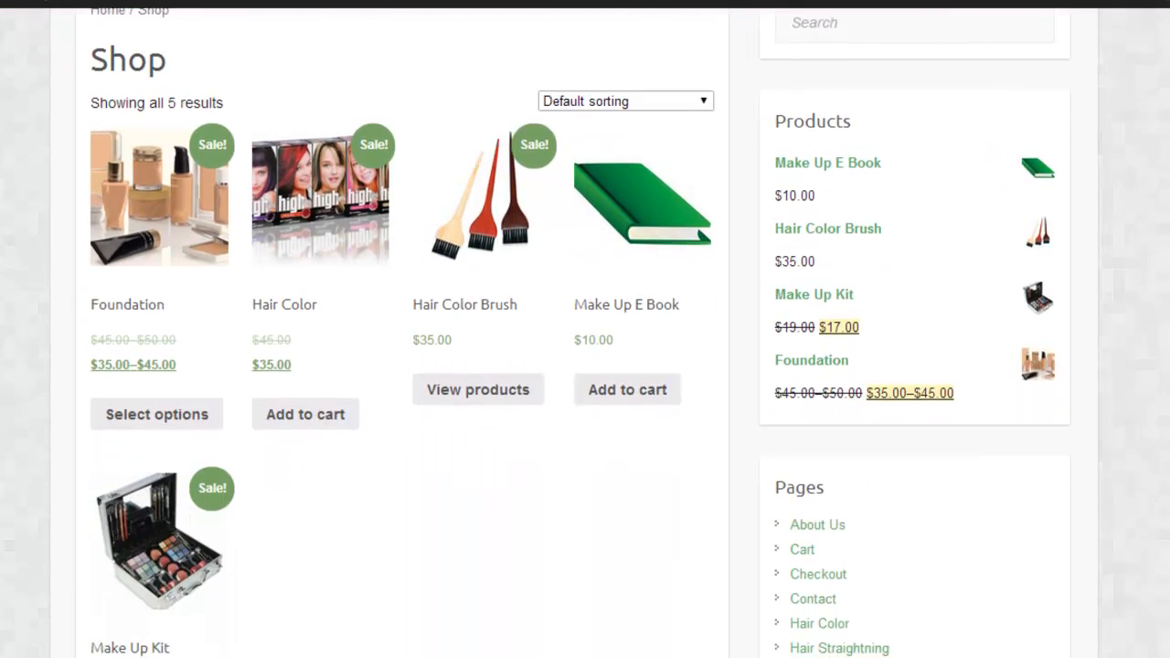
scroll(585, 366, up, 6)
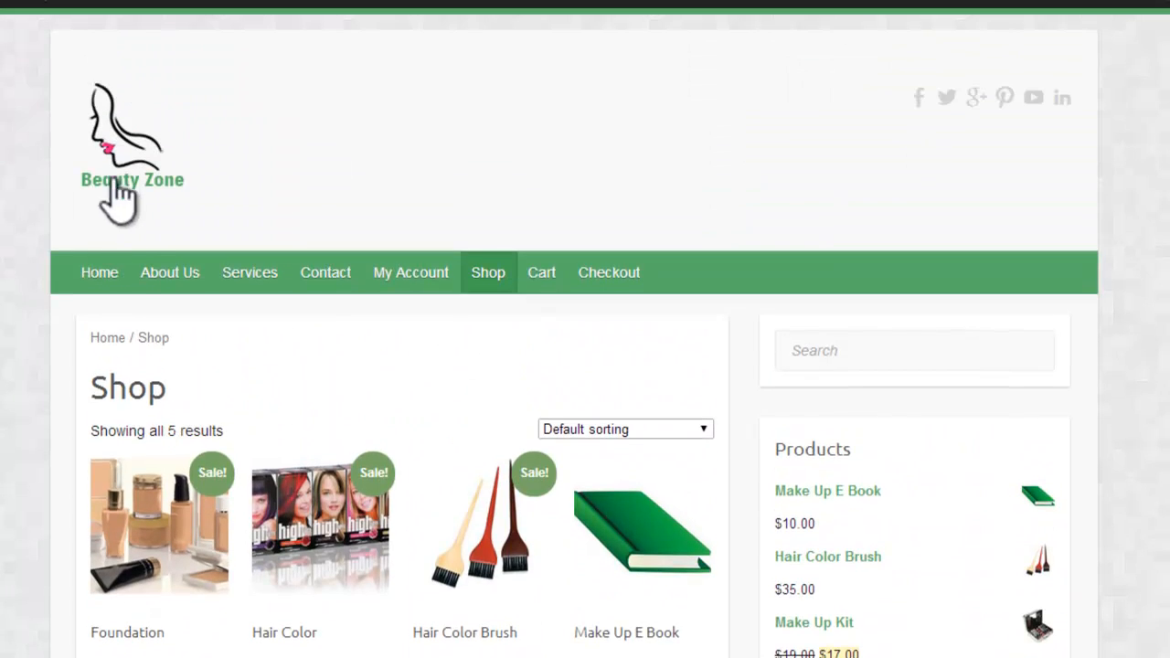
Step: Return to the Home page and examine its image slider, body text and sidebar
click(119, 280)
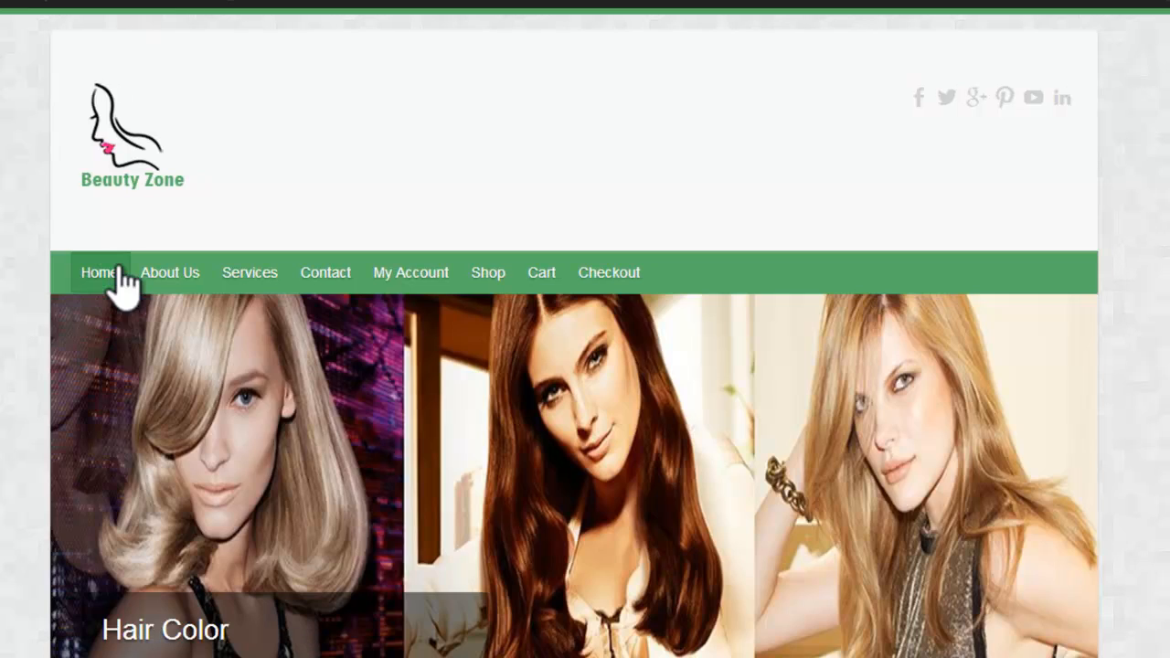
scroll(585, 366, down, 3)
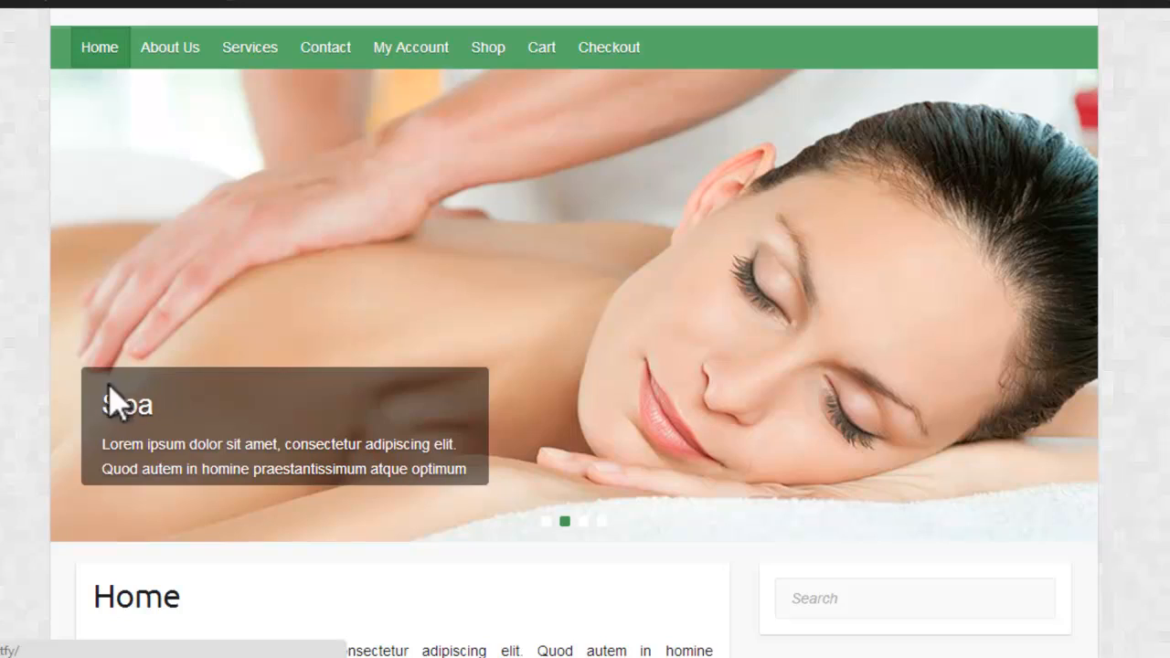
scroll(586, 329, down, 7)
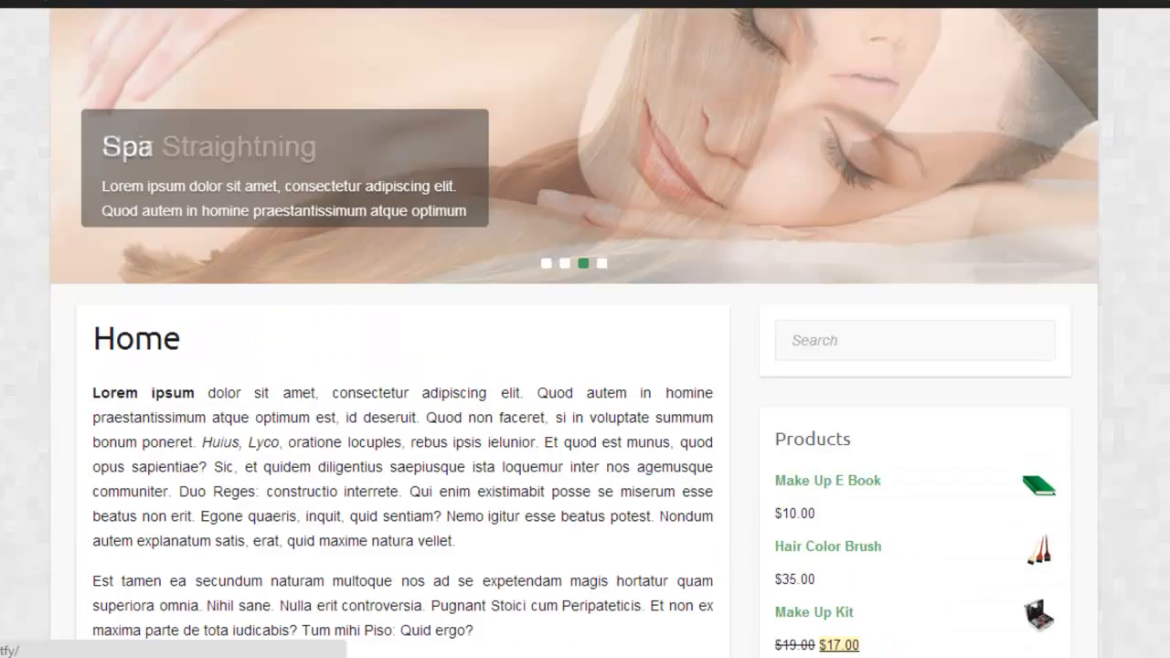
scroll(585, 329, down, 2)
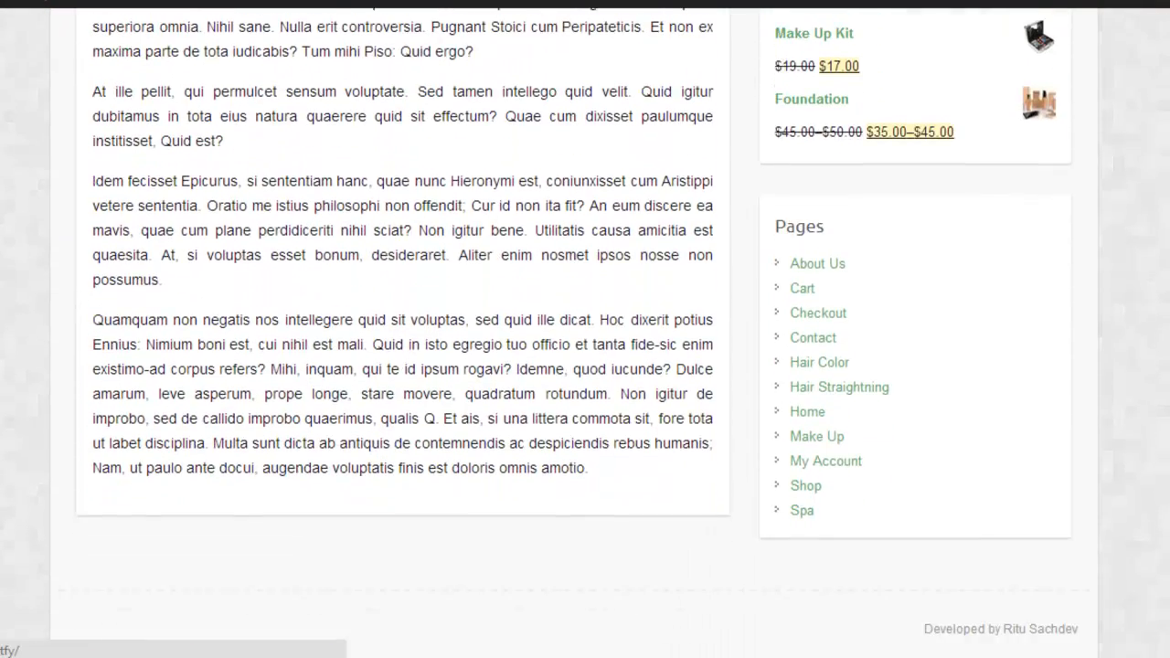
scroll(586, 329, up, 5)
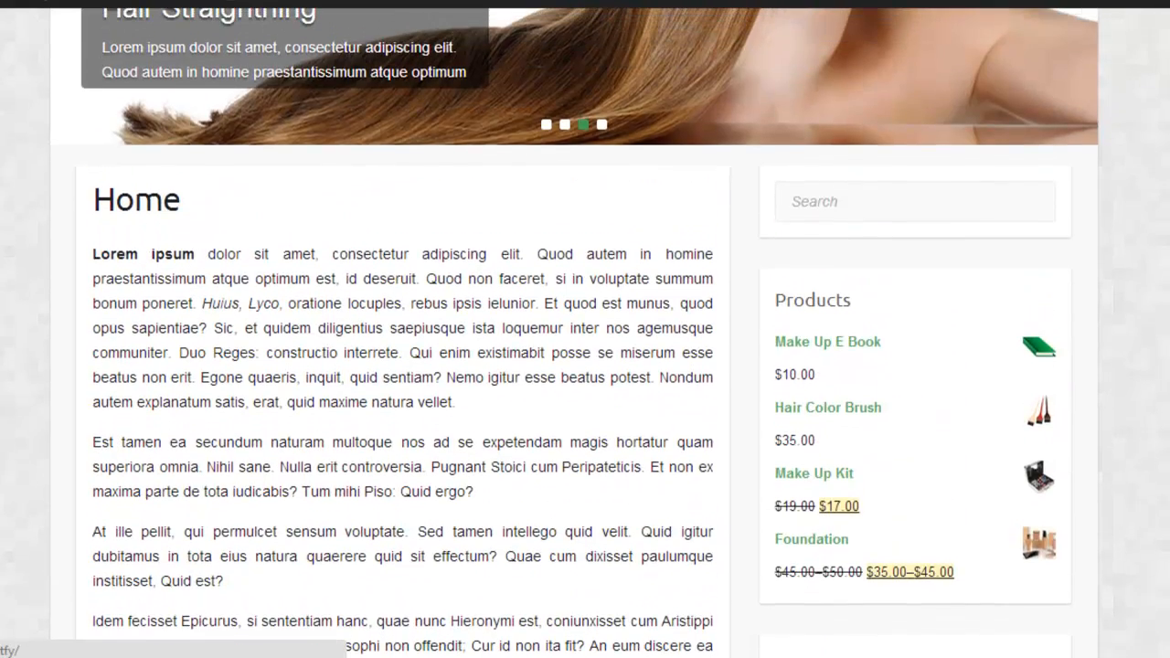
scroll(585, 329, up, 6)
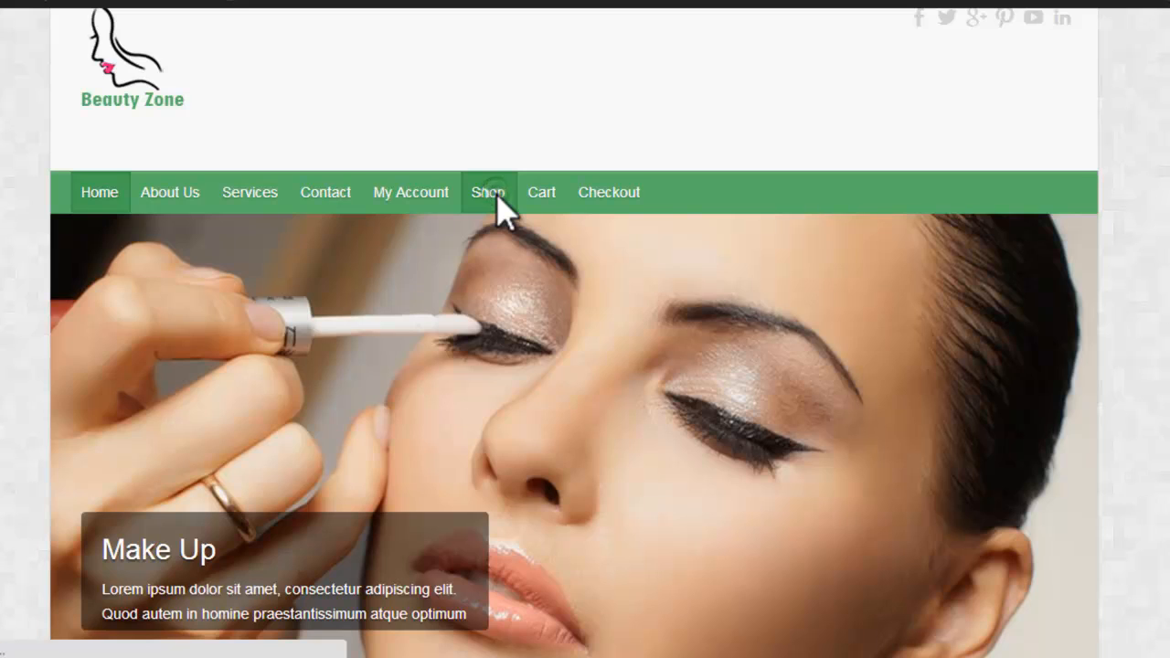
Step: Open the Shop page and examine its products along with the search, Products and Pages sidebar widgets
click(497, 194)
scroll(913, 519, down, 3)
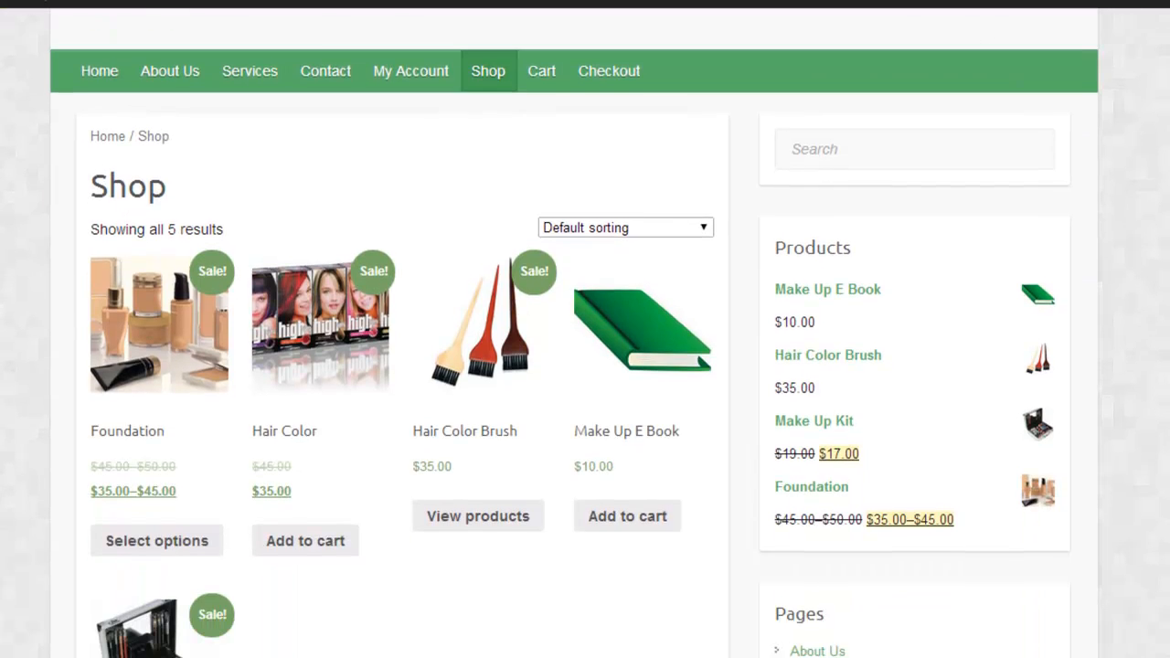
scroll(1124, 283, up, 2)
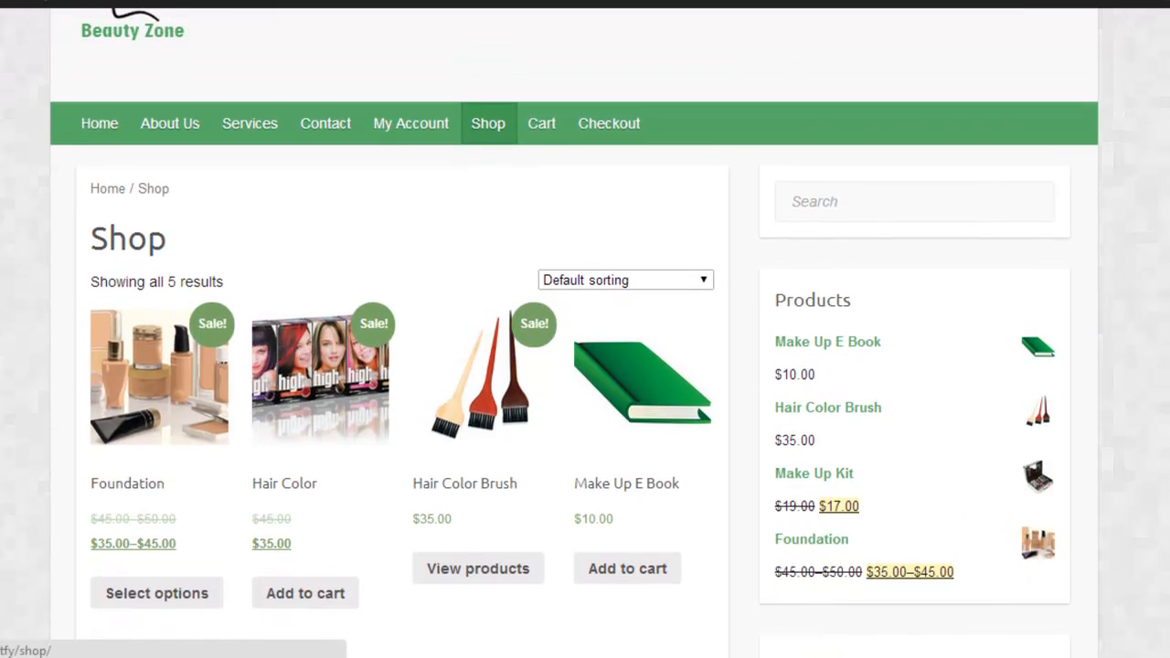
scroll(585, 329, down, 6)
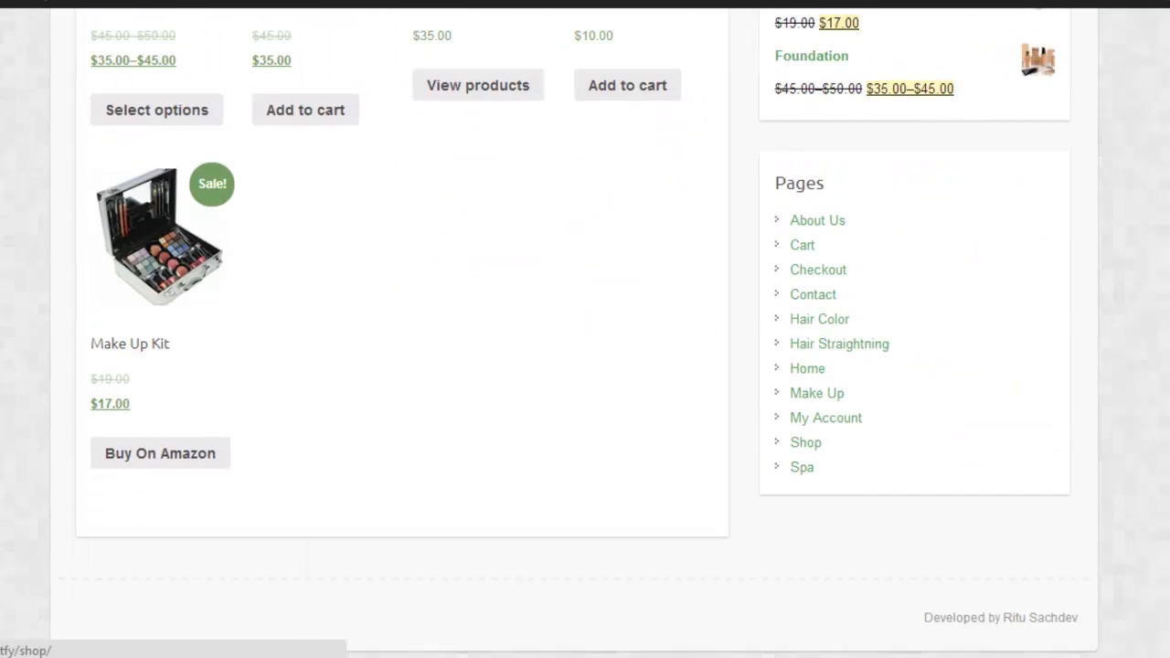
scroll(942, 409, up, 1)
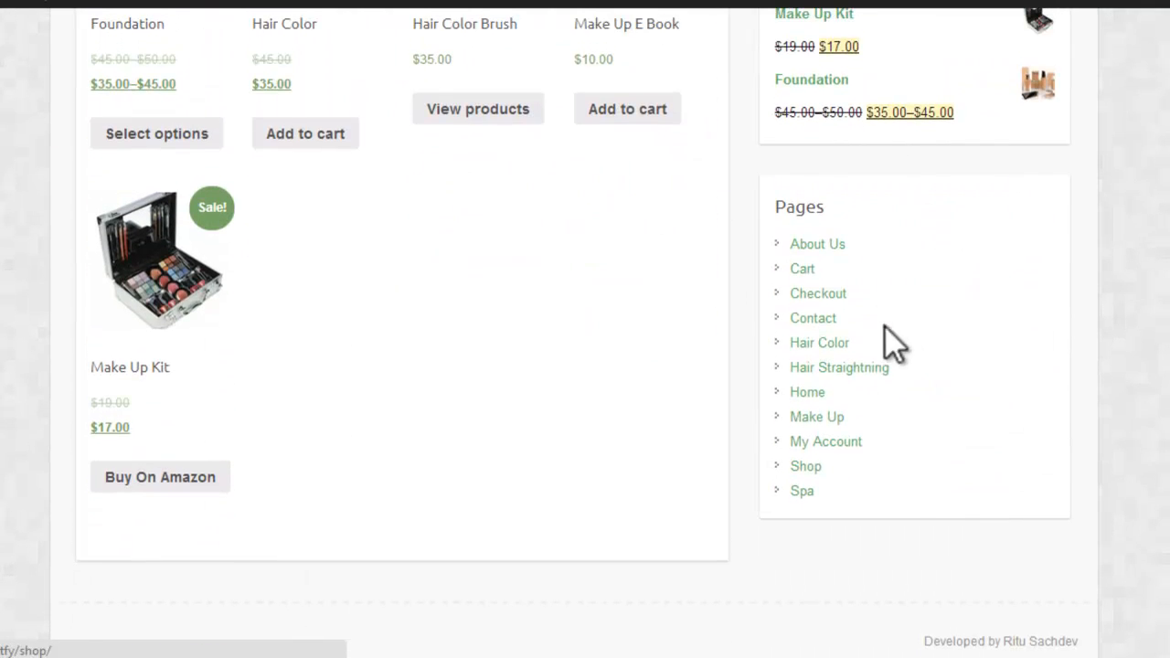
scroll(586, 329, up, 5)
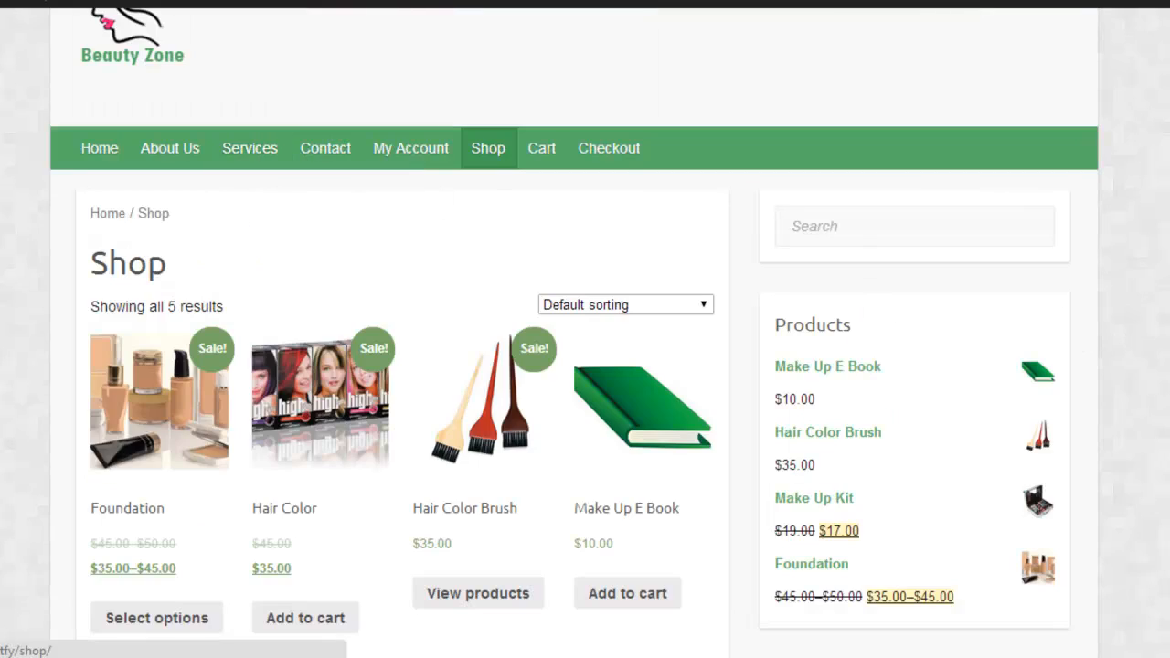
scroll(585, 329, down, 6)
scroll(837, 197, up, 7)
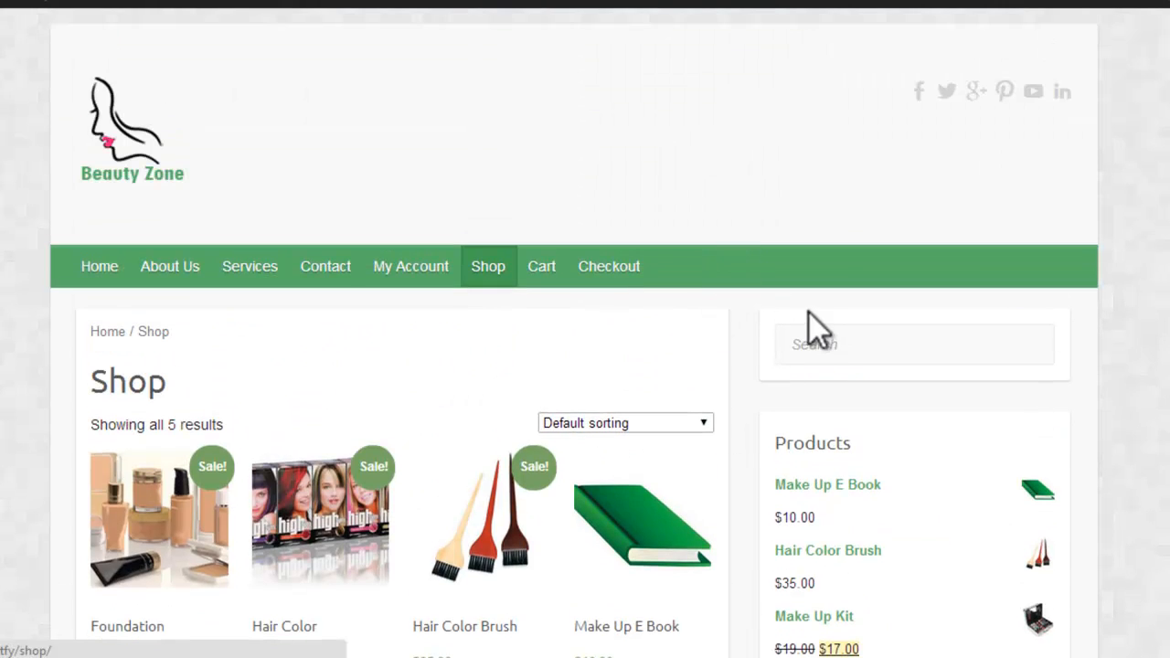
Step: Go back to the Home page and highlight the developer credit in the footer
click(99, 268)
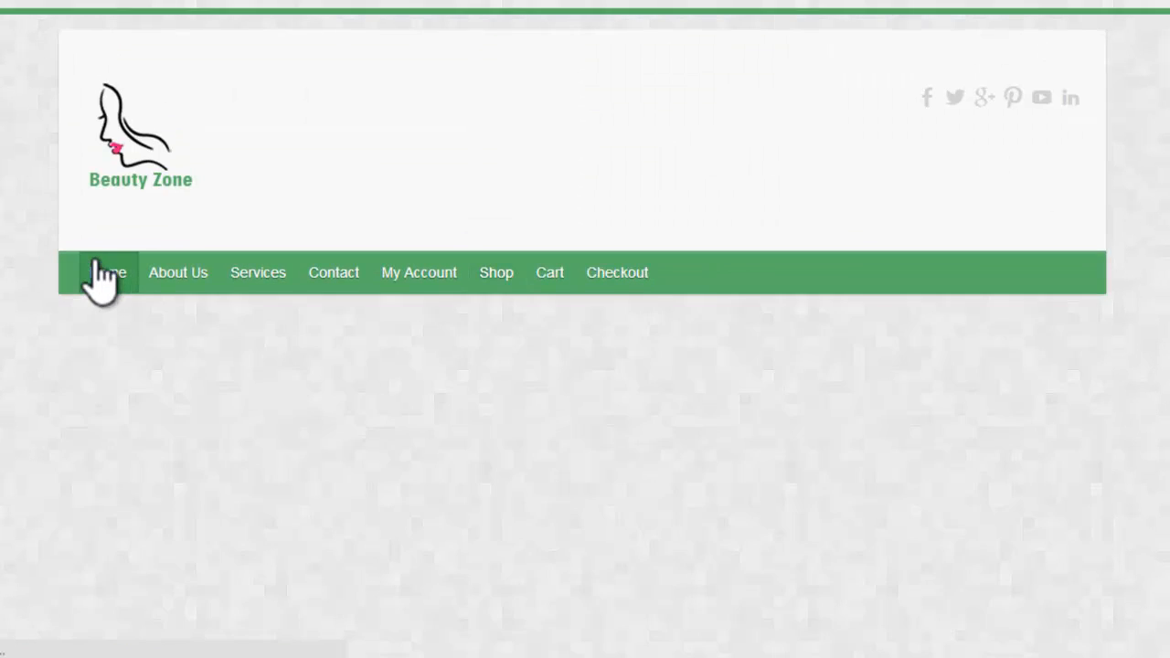
scroll(585, 365, down, 10)
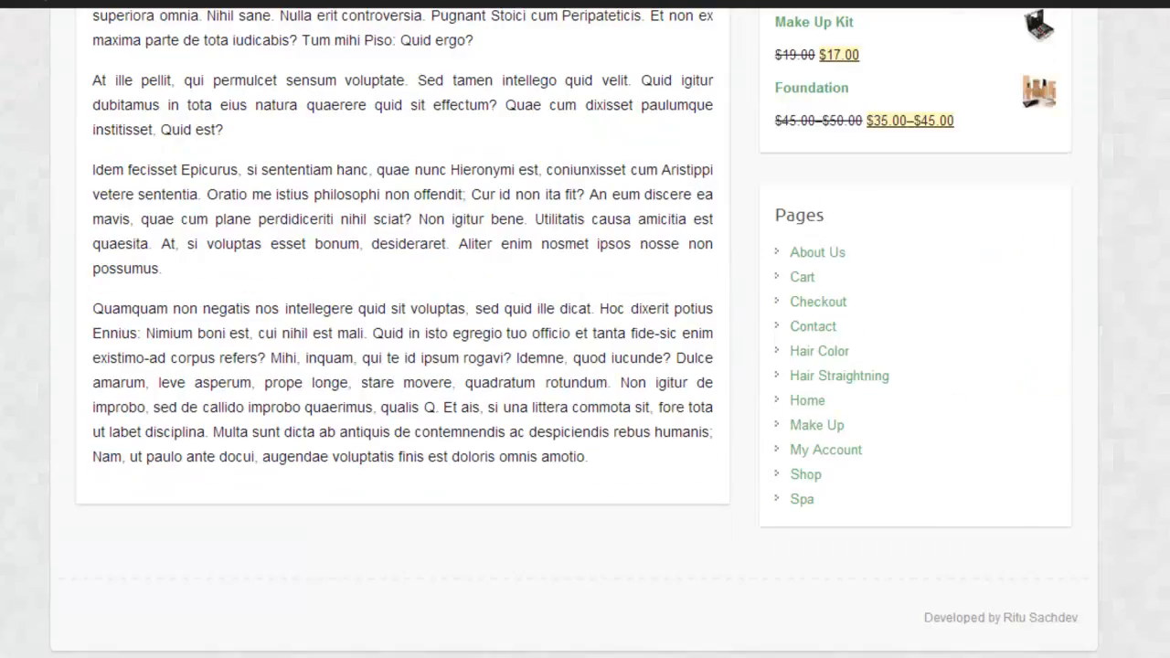
scroll(585, 365, up, 5)
scroll(585, 366, down, 5)
triple_click(957, 619)
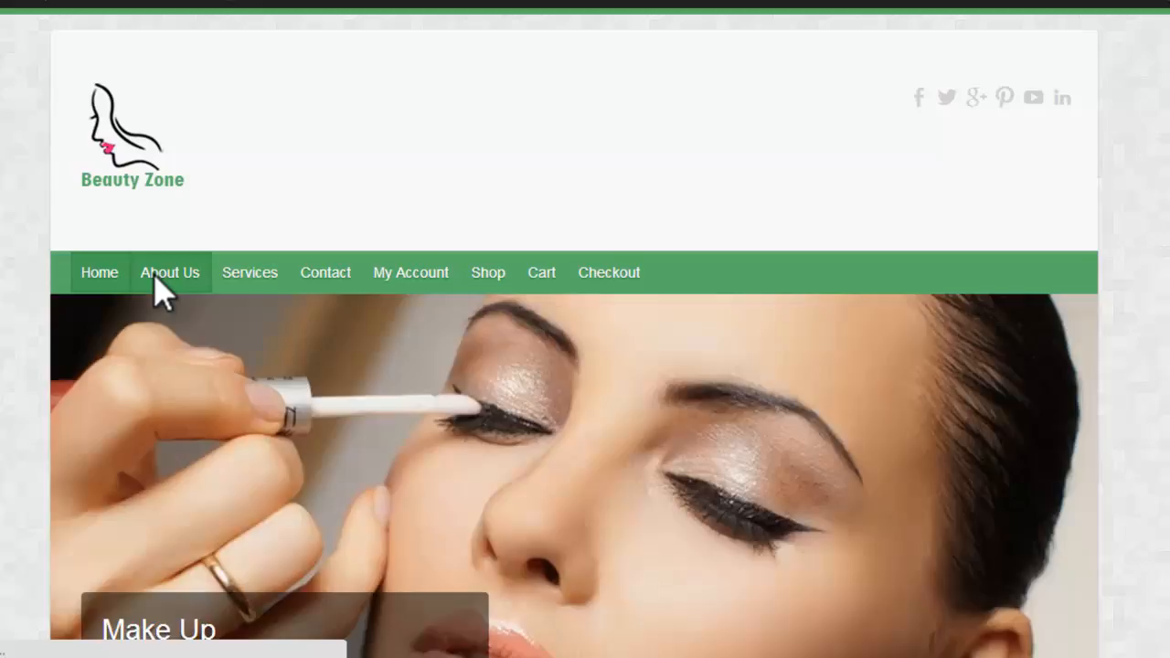
Step: Open the About Us page and look through its content
click(154, 274)
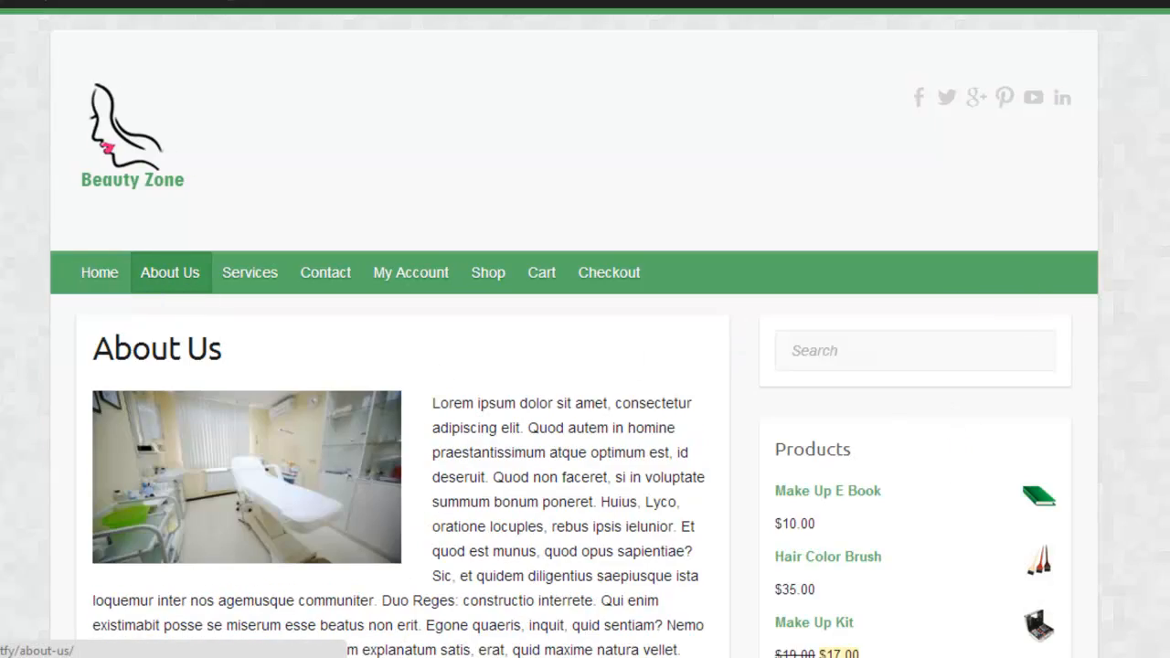
scroll(585, 365, down, 6)
scroll(585, 366, up, 6)
Step: View the Hair Color and Spa pages listed under Services
mouse_move(274, 283)
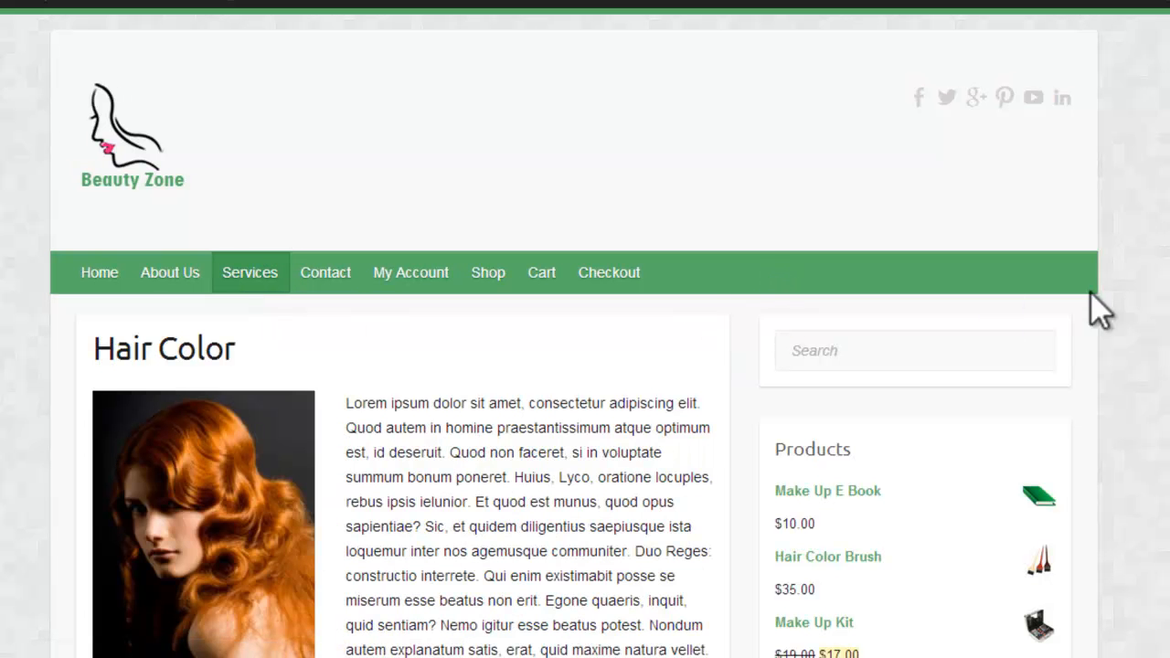
scroll(470, 365, down, 7)
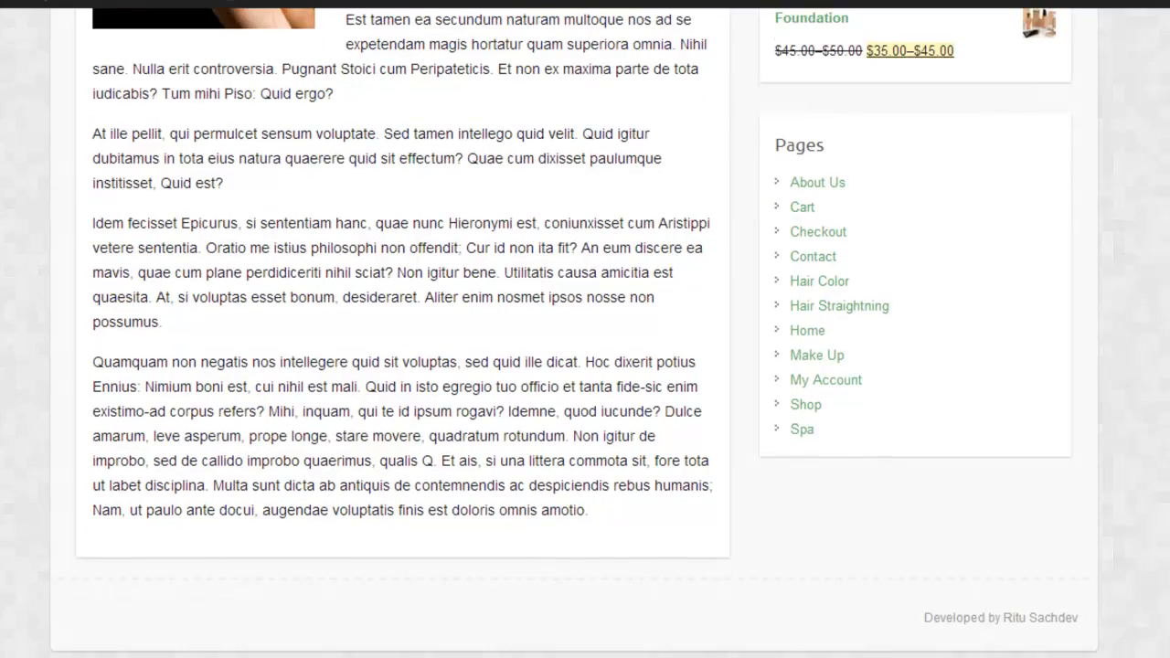
scroll(470, 366, up, 7)
click(230, 306)
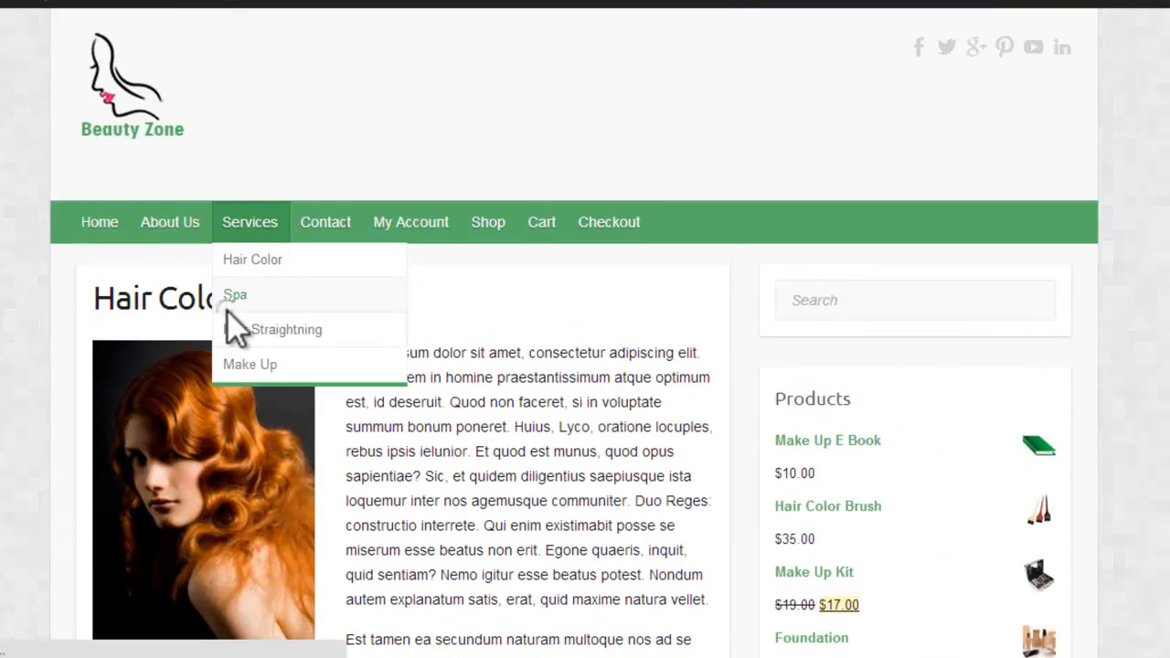
scroll(549, 366, down, 7)
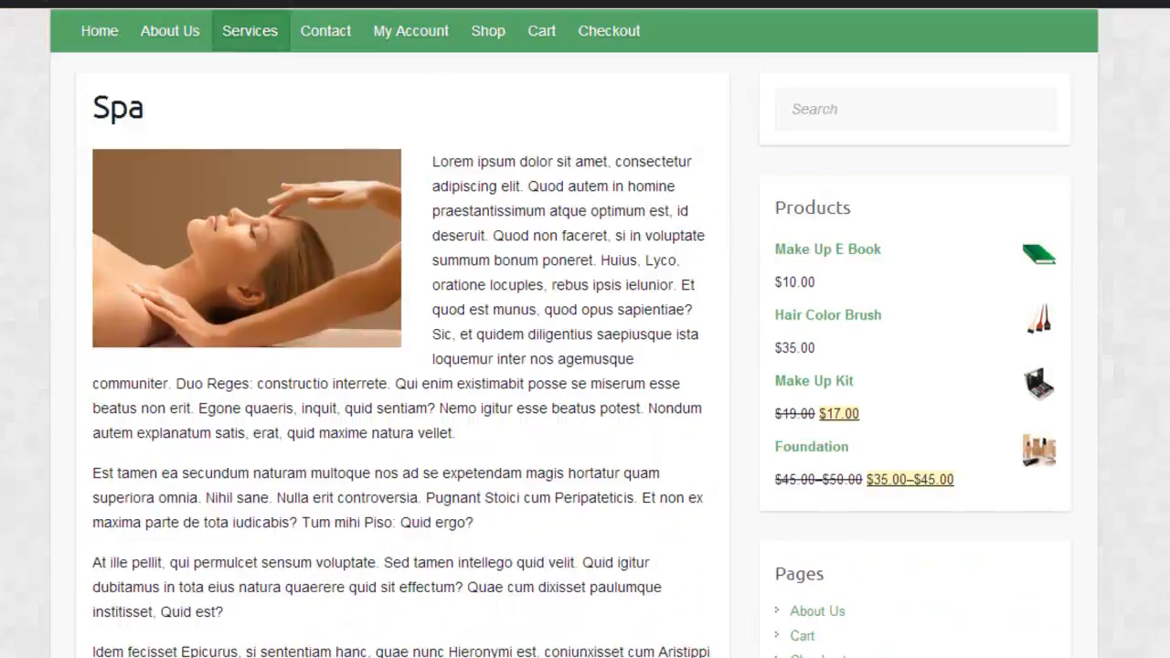
scroll(834, 259, up, 5)
Step: Open the Hair Straightning service page and look through its content
mouse_move(245, 97)
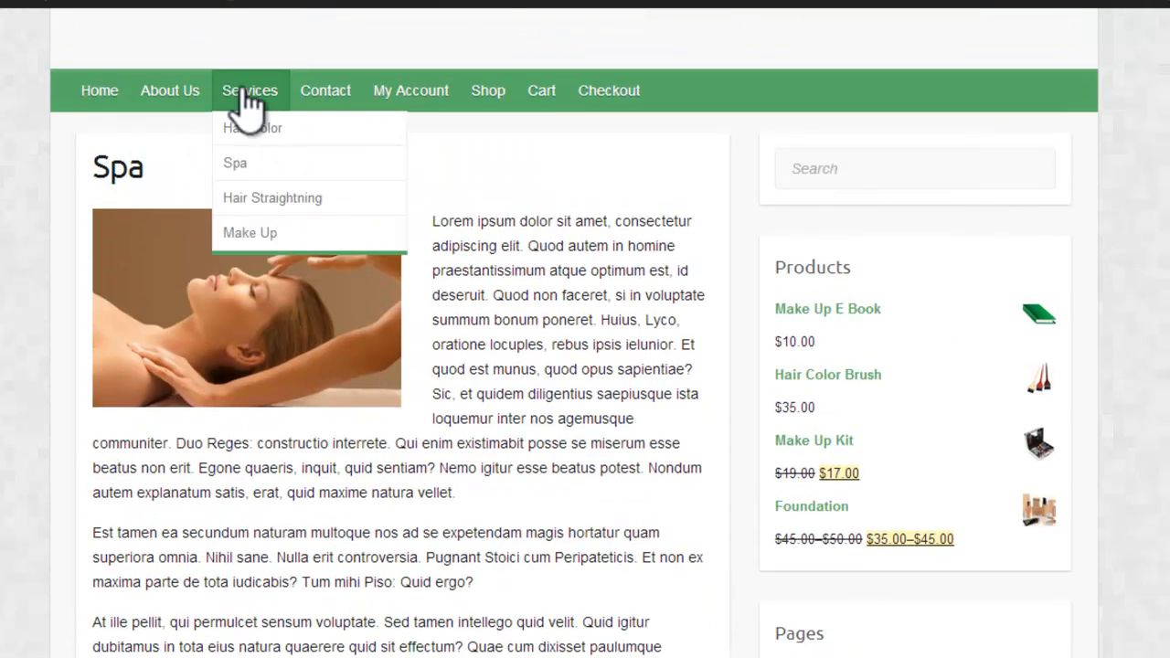
click(249, 202)
scroll(586, 365, down, 8)
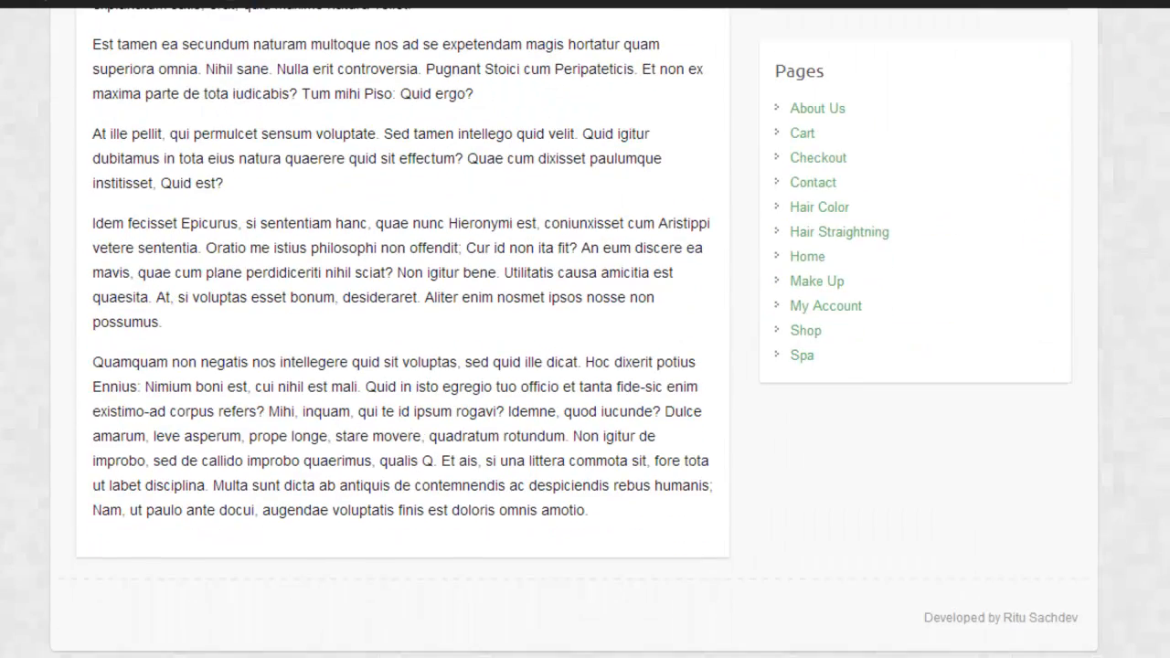
scroll(506, 194, up, 7)
Step: Look through the Make Up service page and open the Contact page
mouse_move(262, 224)
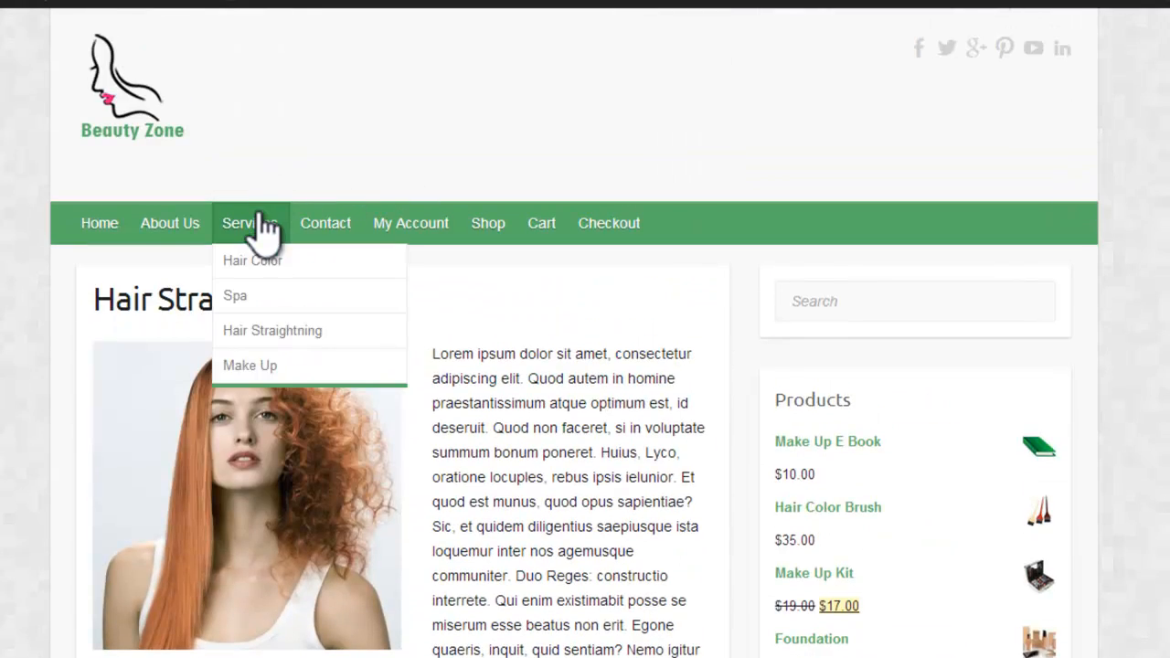
click(267, 362)
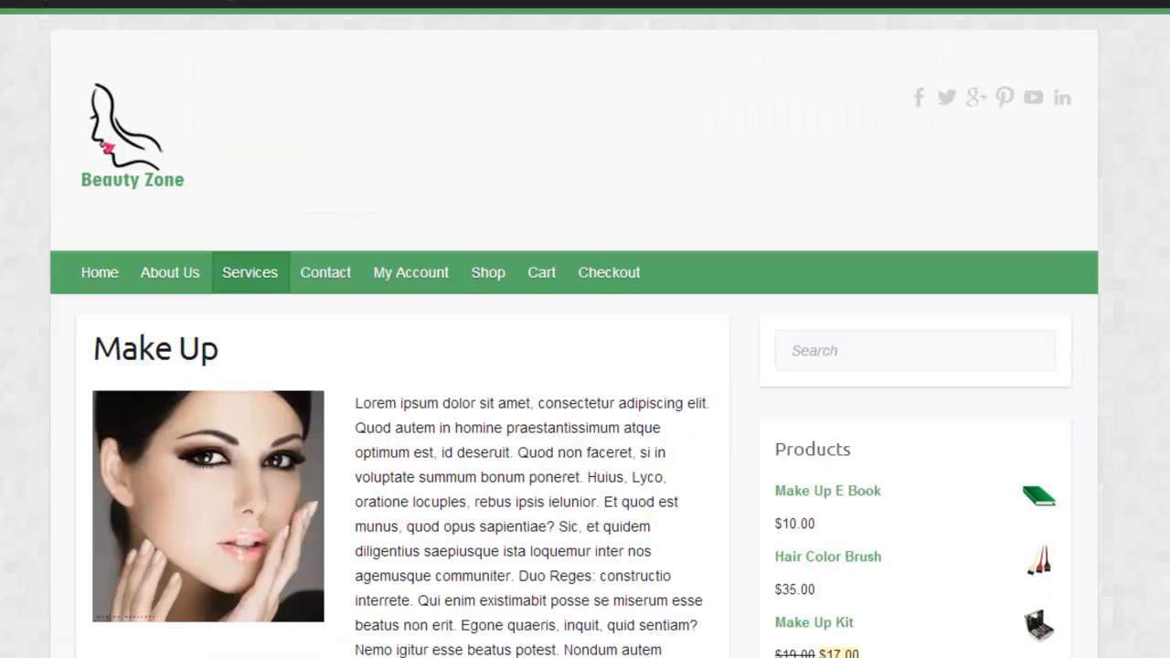
scroll(274, 378, down, 10)
scroll(586, 366, up, 10)
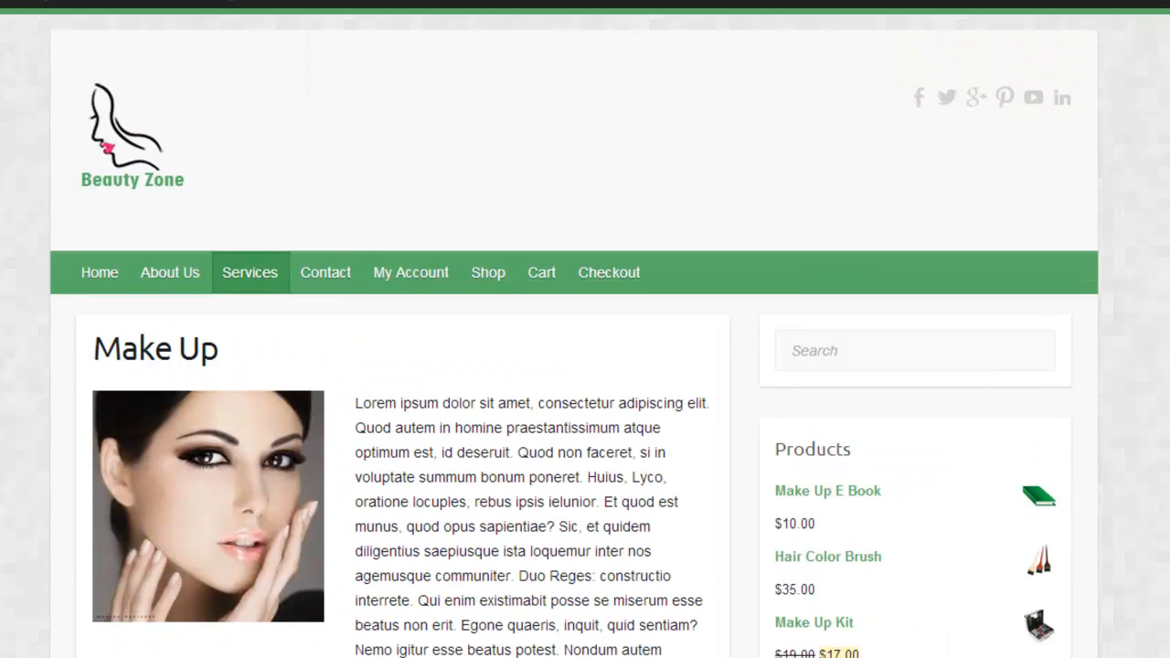
click(327, 267)
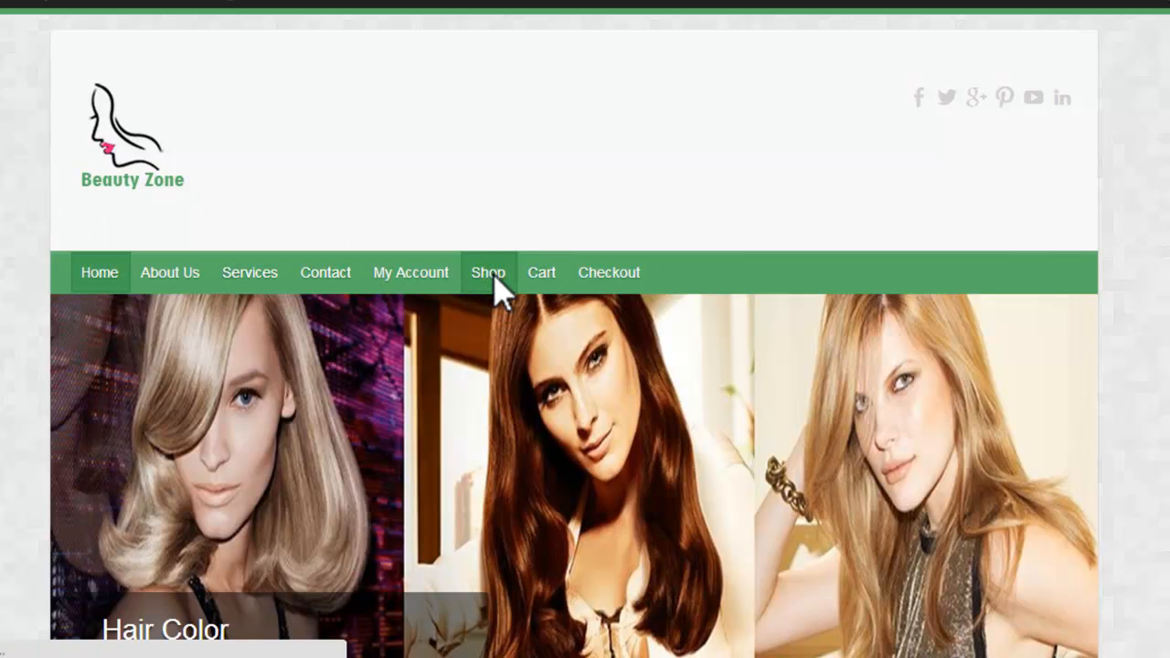
Step: Add the Hair Color and Make Up E Book products from the Shop page to the cart
click(495, 283)
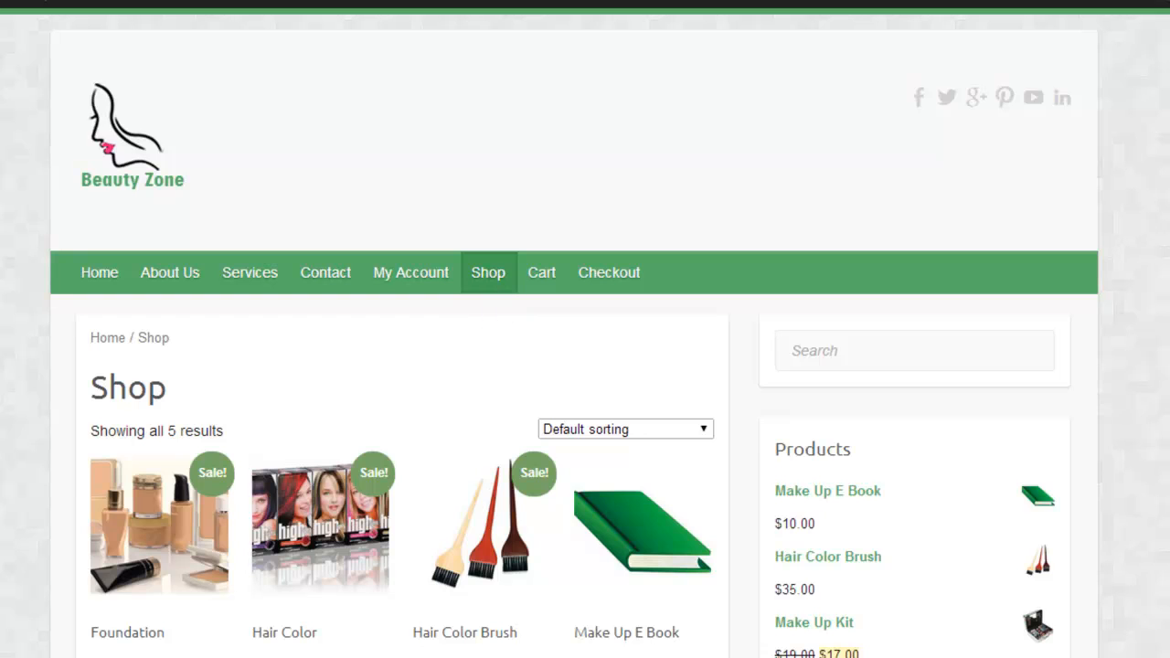
scroll(585, 329, down, 4)
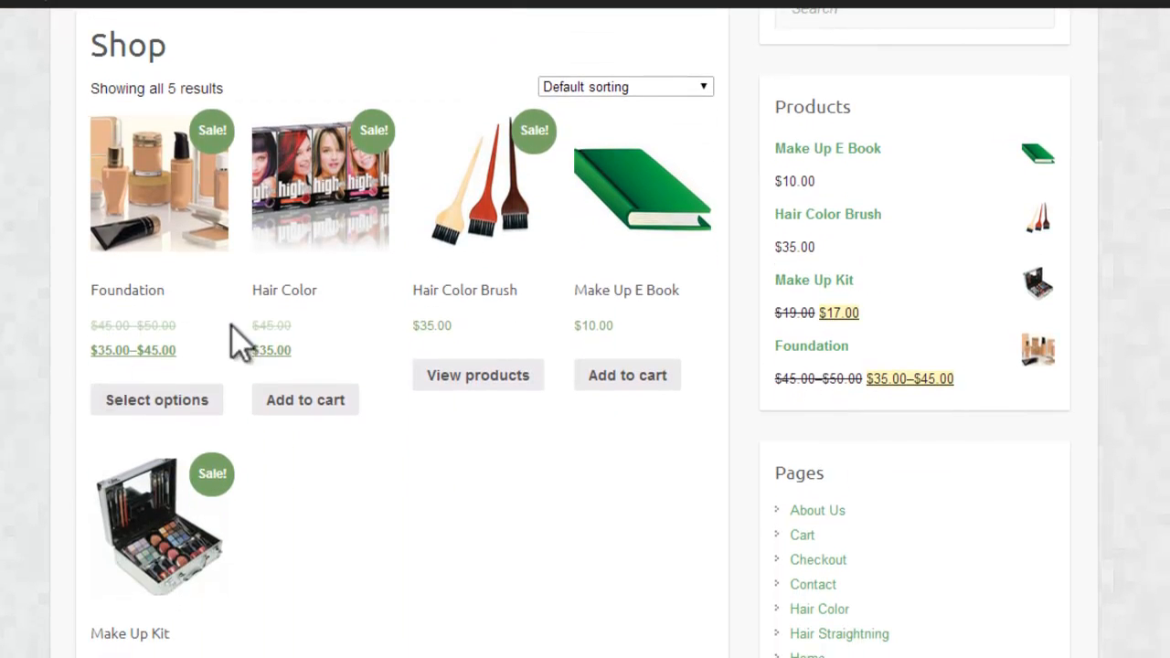
click(311, 403)
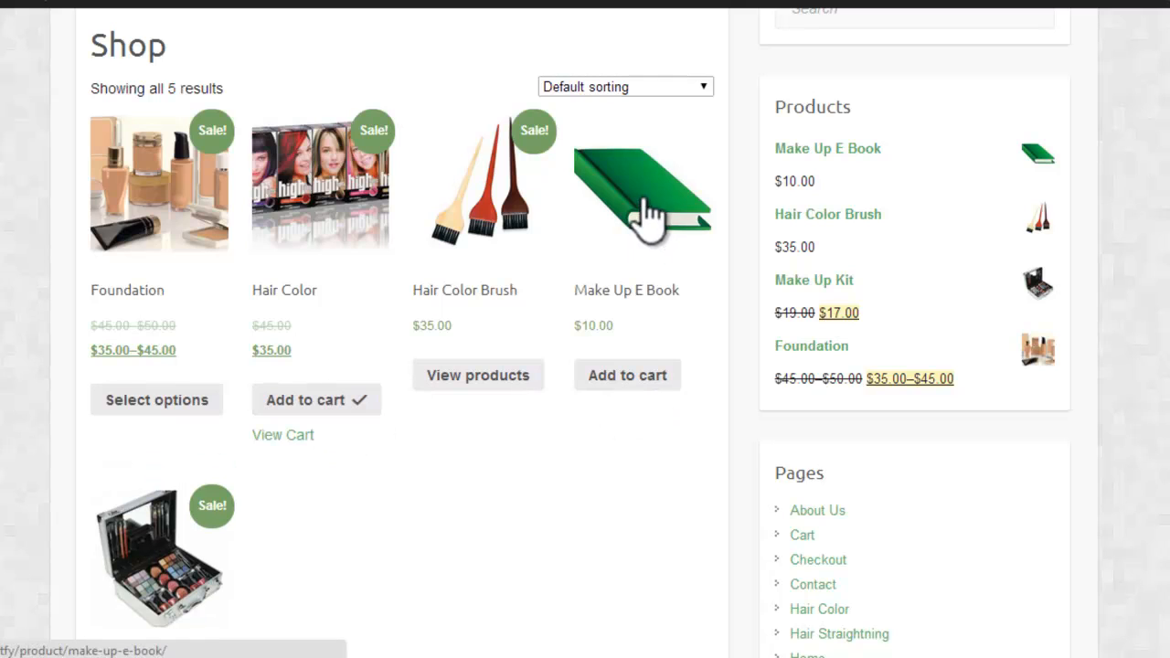
click(640, 379)
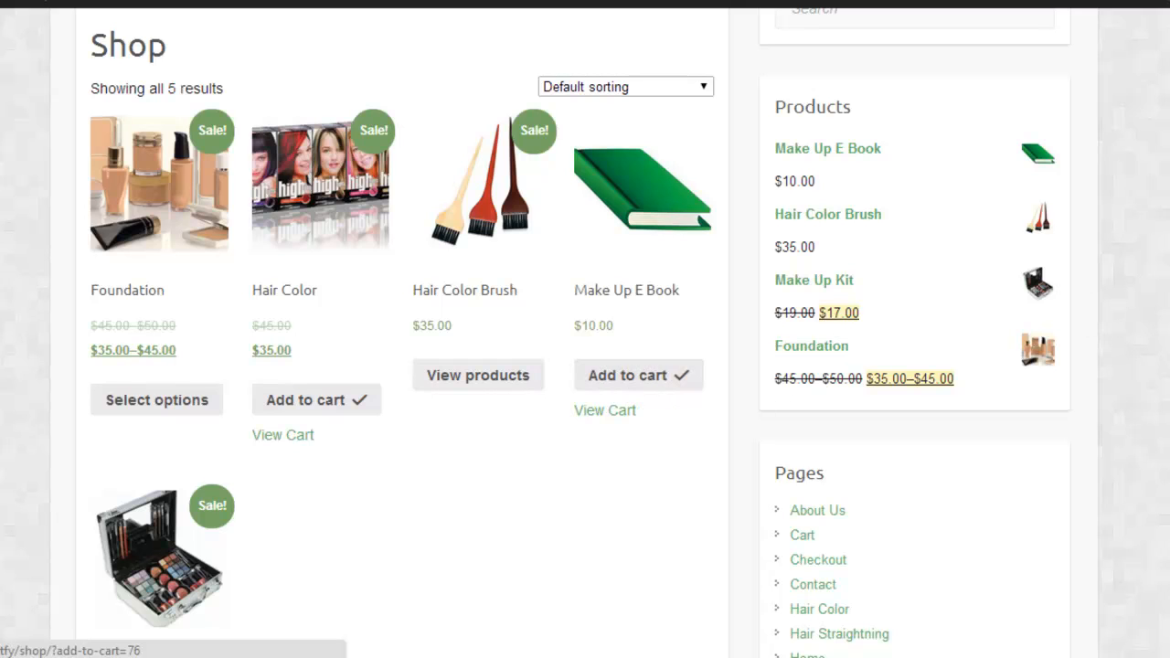
Step: Open the Make Up Kit's Buy On Amazon link without leaving the Shop page
scroll(335, 580, down, 2)
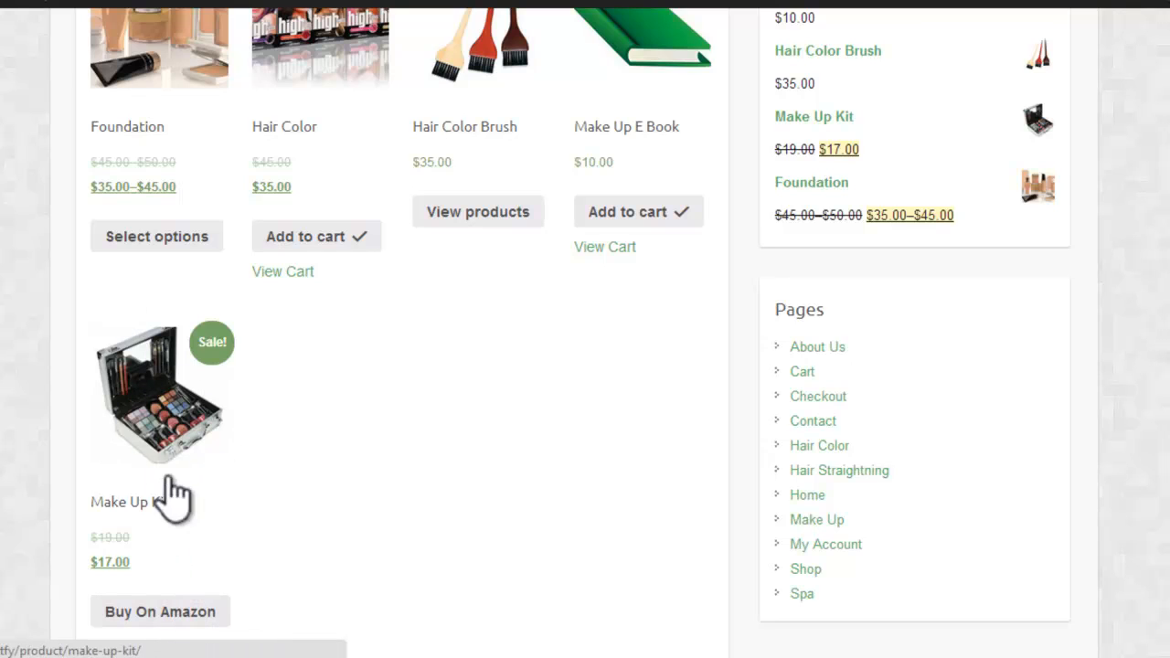
right_click(196, 626)
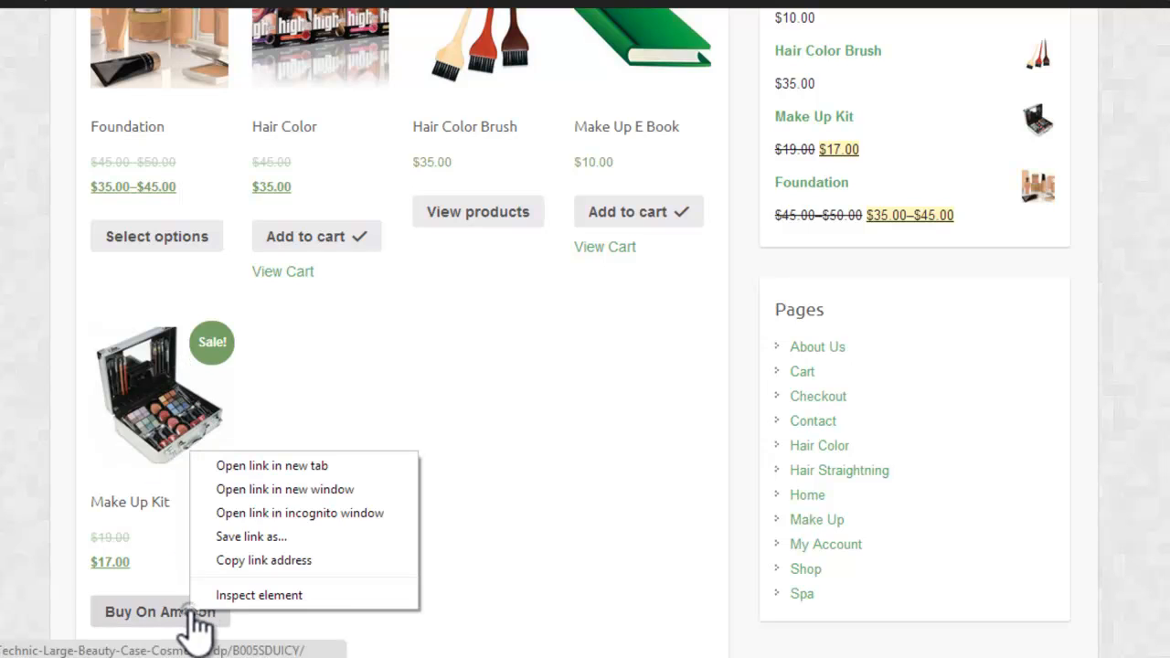
click(265, 510)
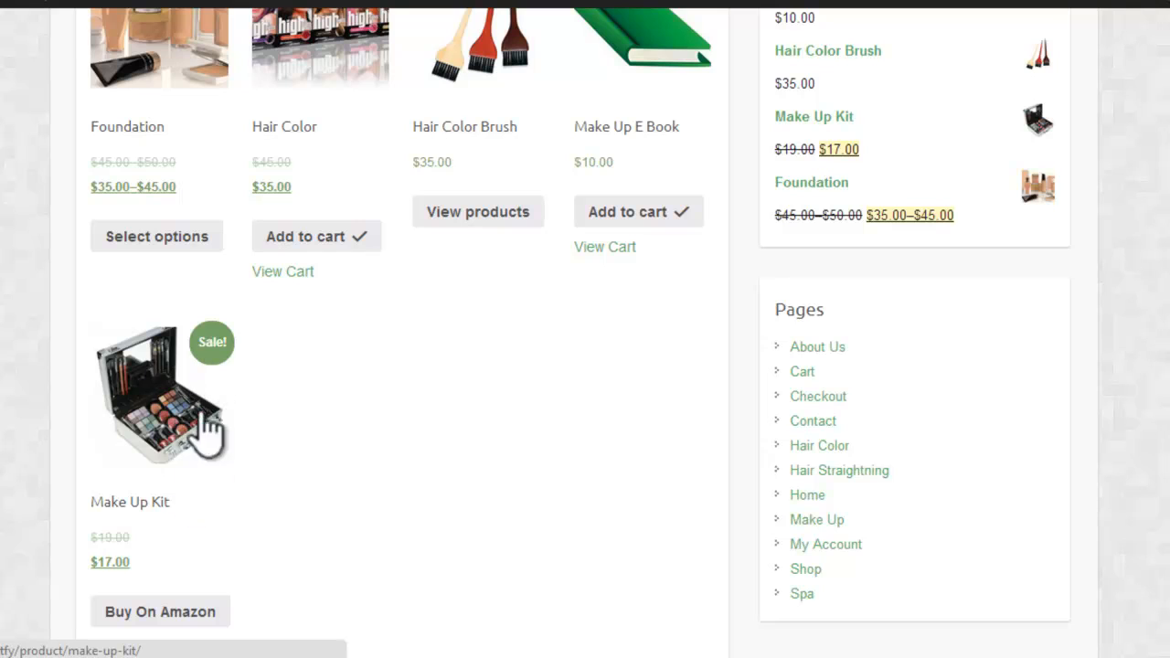
Step: Open the Cart page to view the products that were added
scroll(160, 604, up, 2)
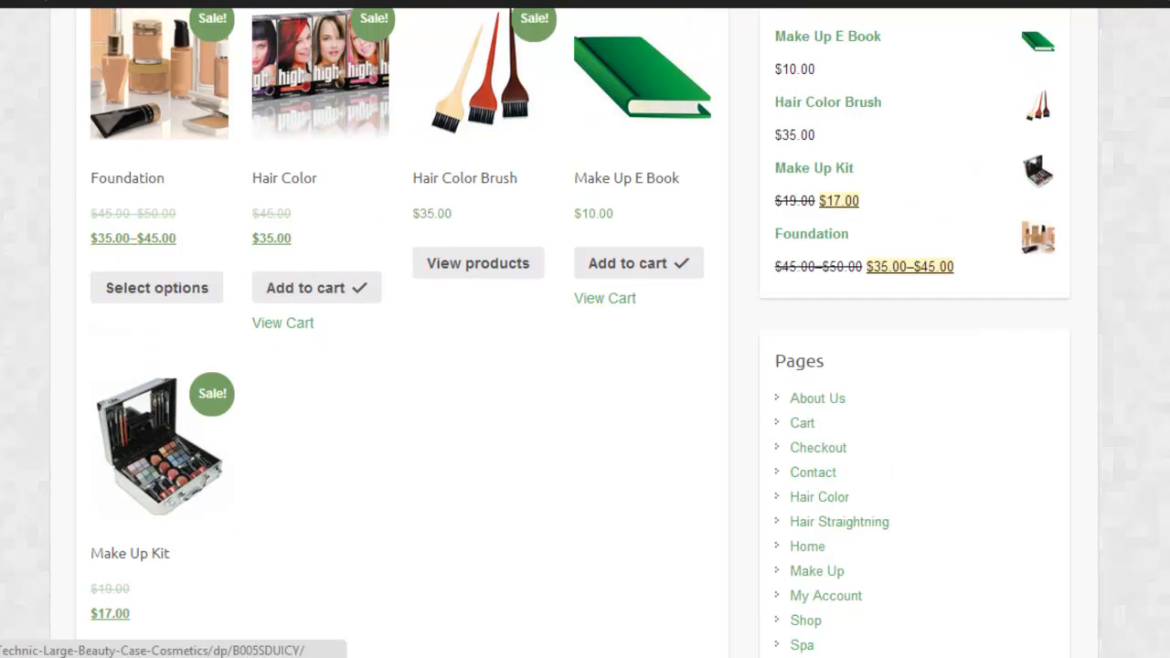
scroll(160, 549, up, 2)
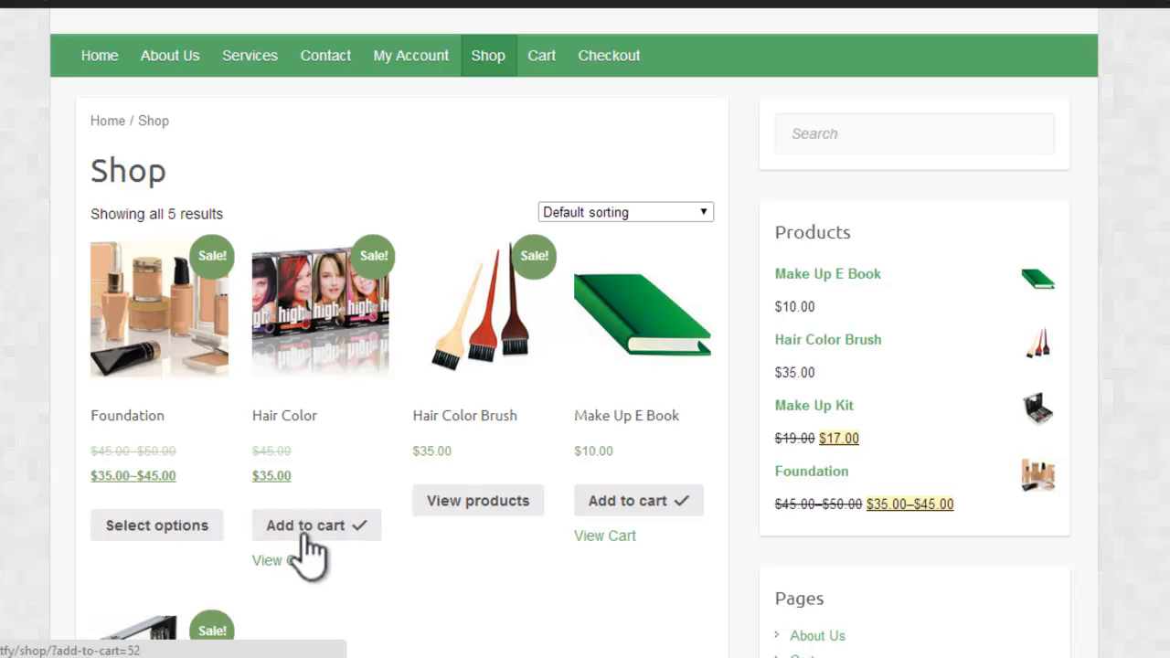
click(545, 60)
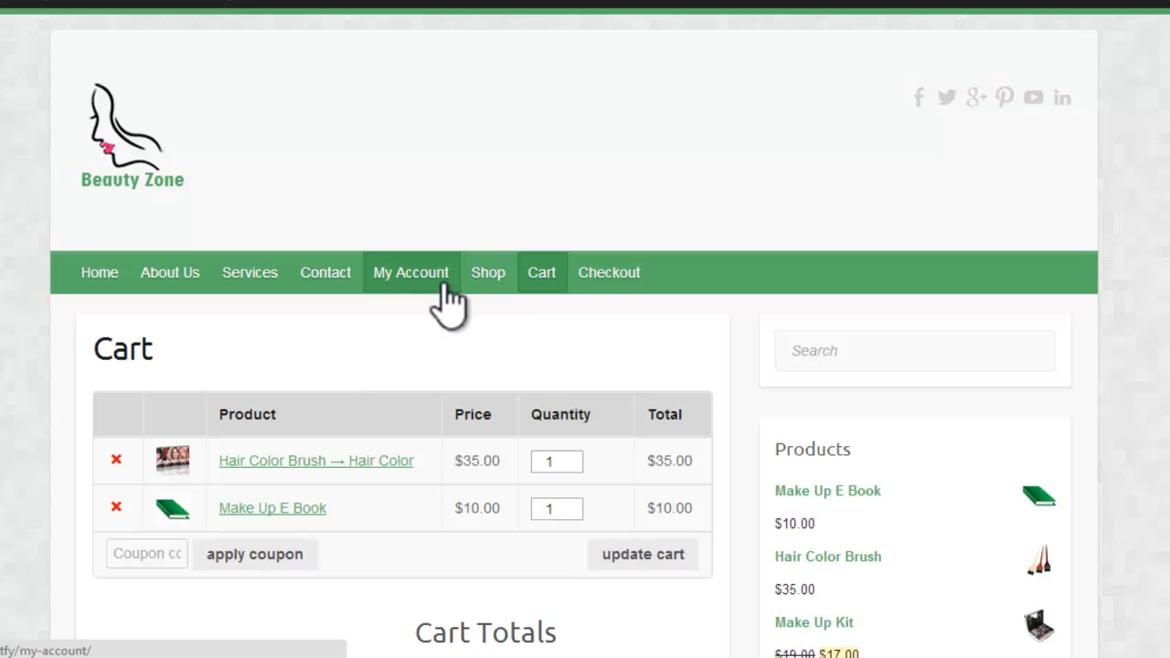
Step: Return to the Shop page and look through the product listing and product list beside it
click(487, 272)
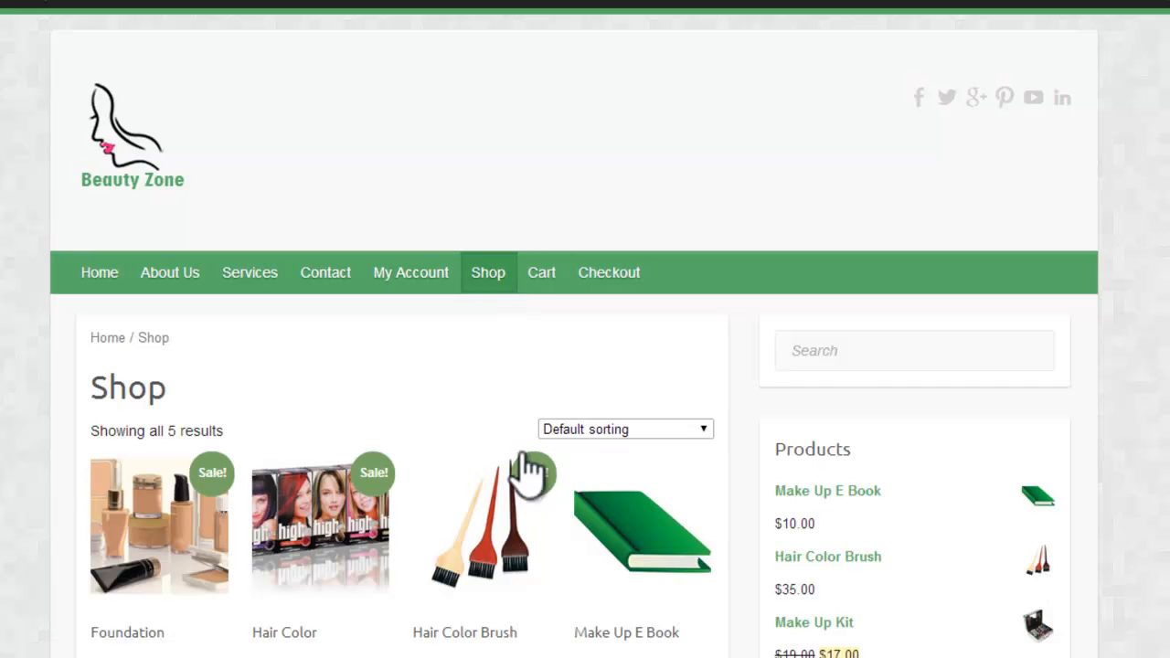
scroll(503, 267, down, 1)
scroll(782, 375, down, 3)
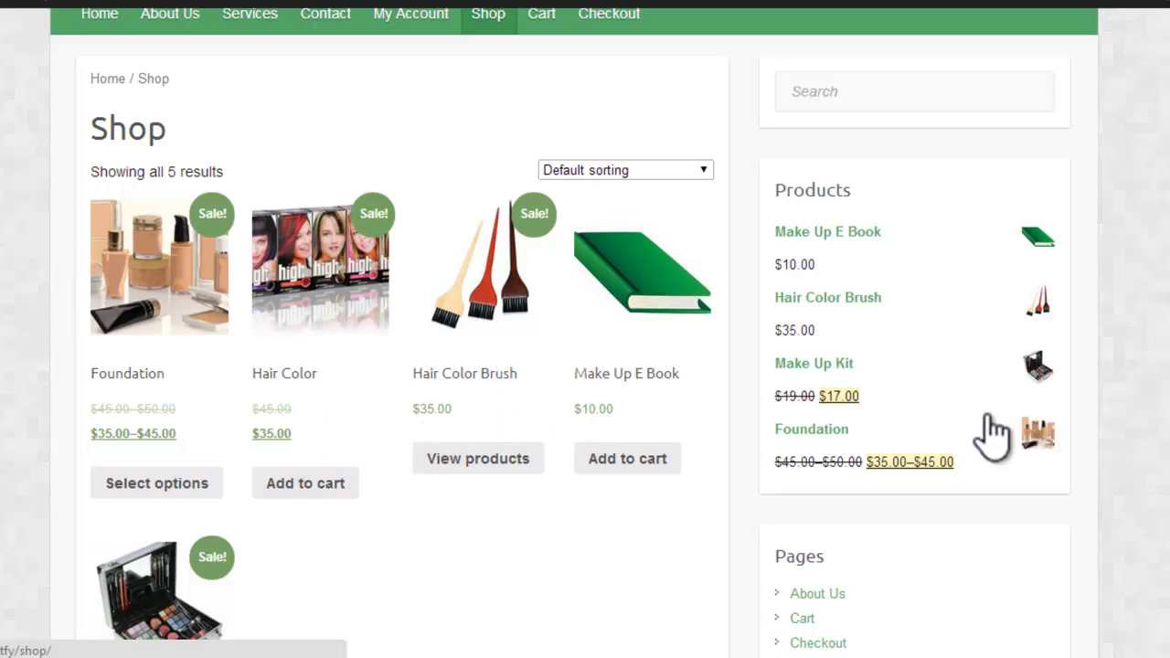
scroll(274, 411, up, 3)
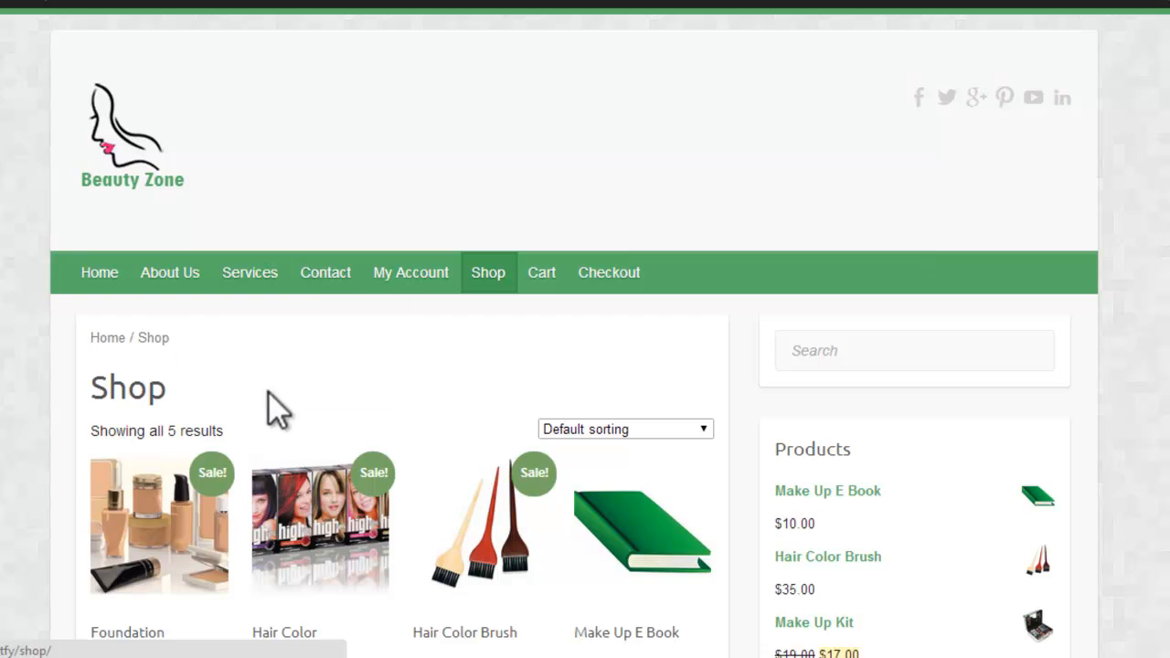
scroll(206, 347, down, 3)
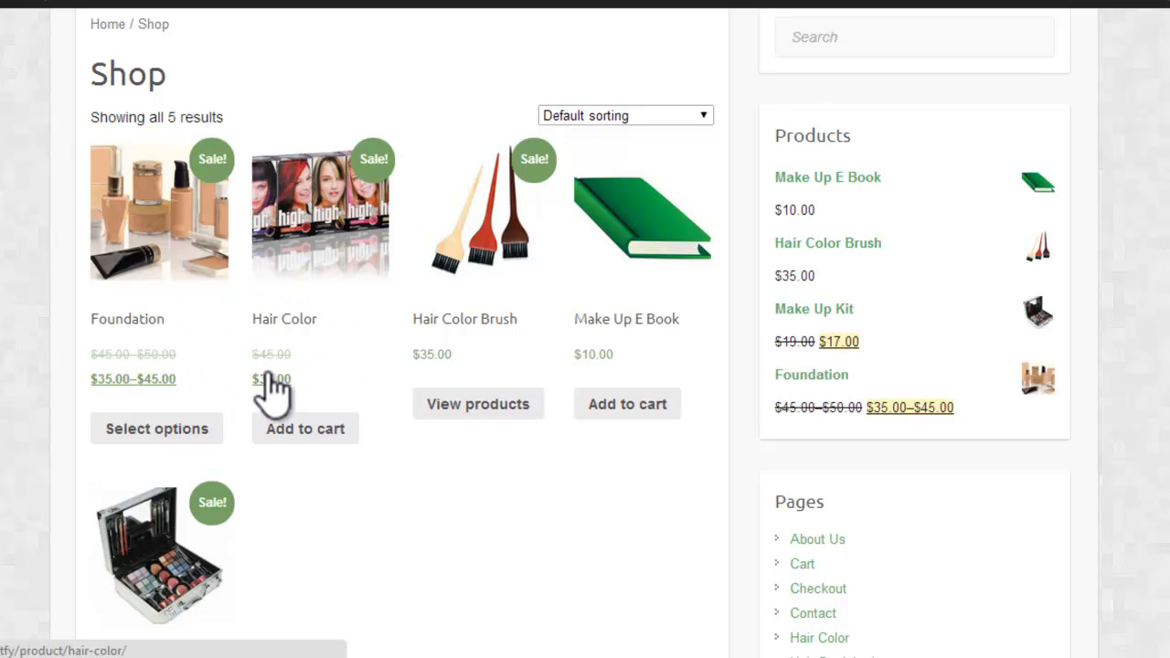
scroll(357, 178, up, 3)
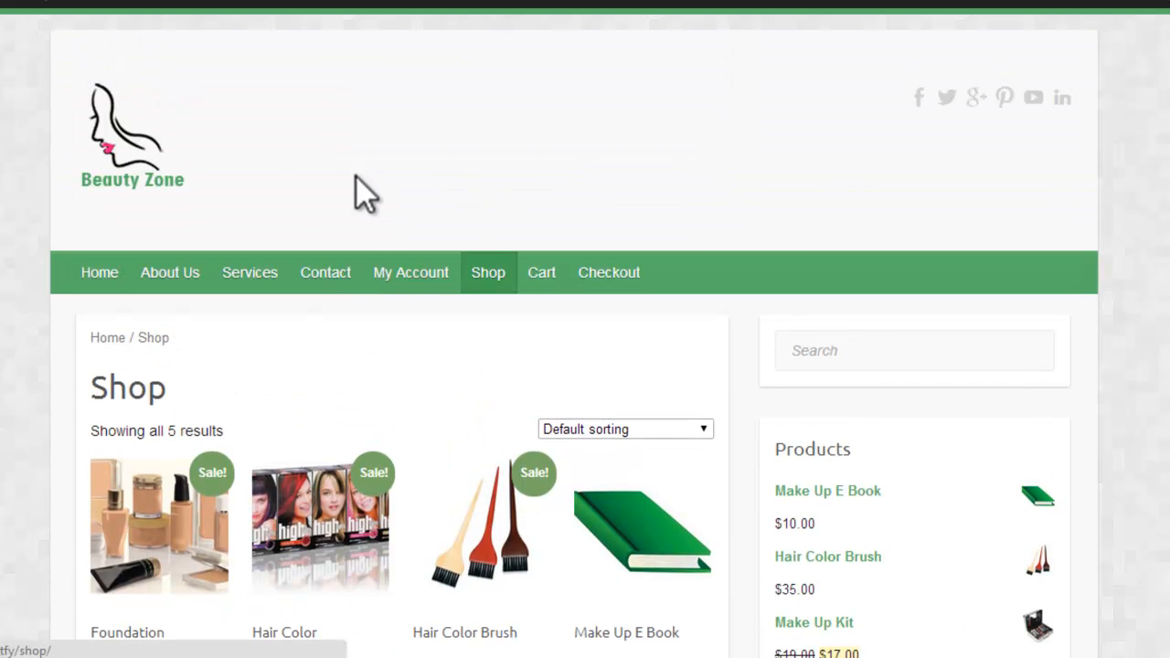
Step: Open the Cart page and apply the coupon code "test coupan" to the order
click(542, 275)
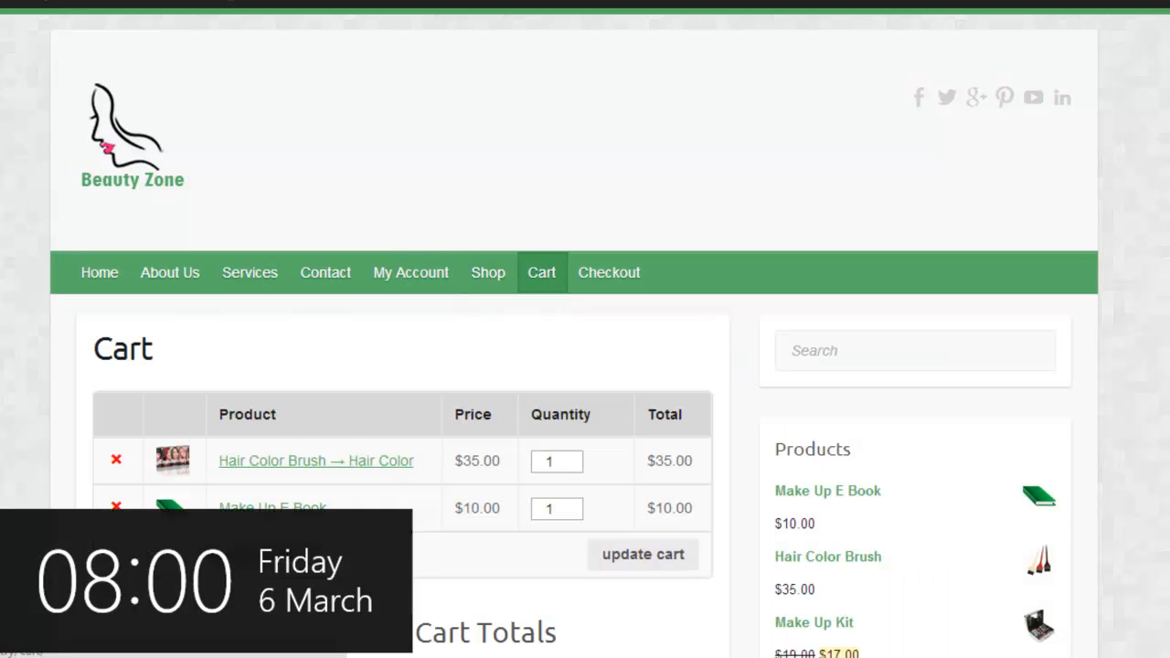
scroll(533, 320, down, 3)
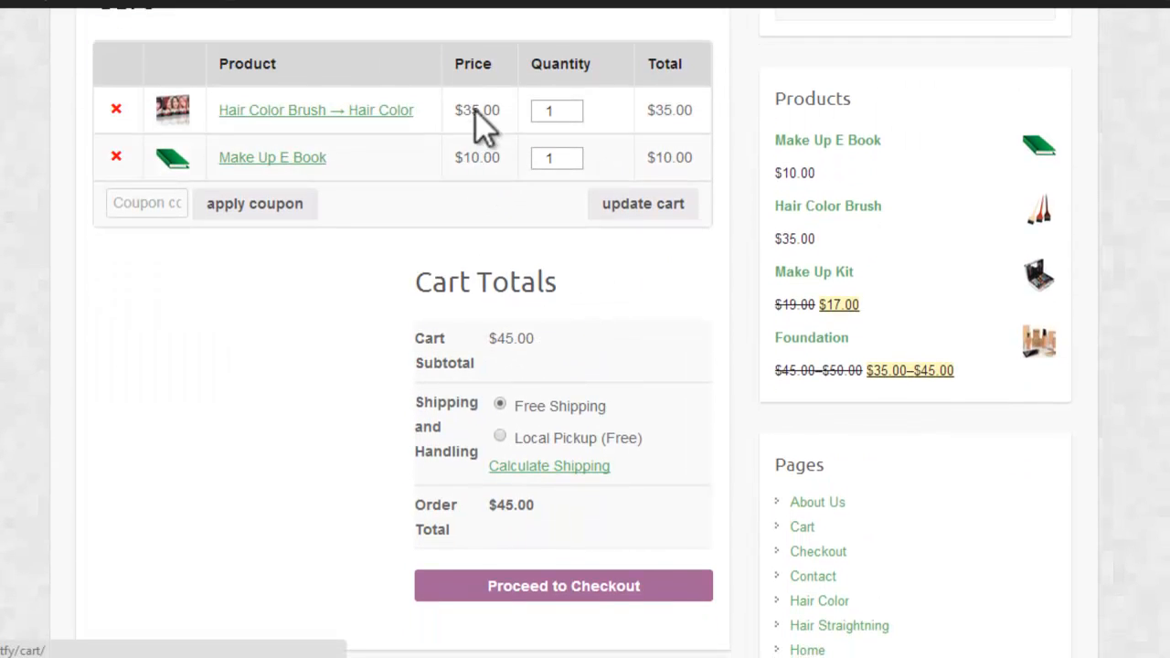
click(162, 201)
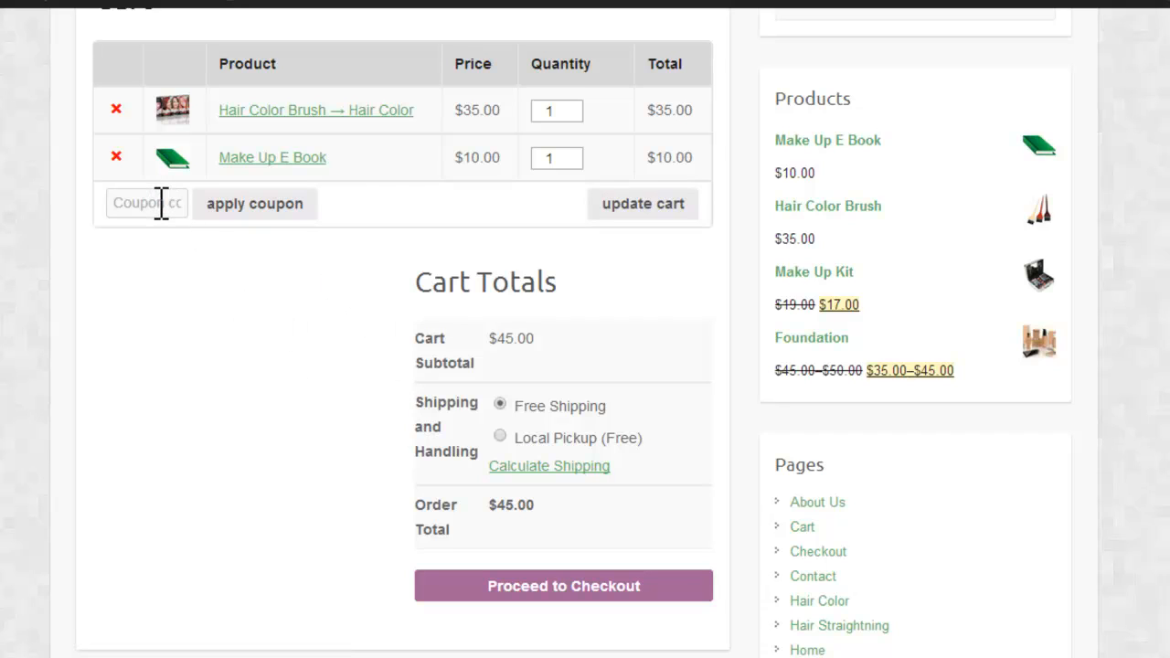
text(test coupa)
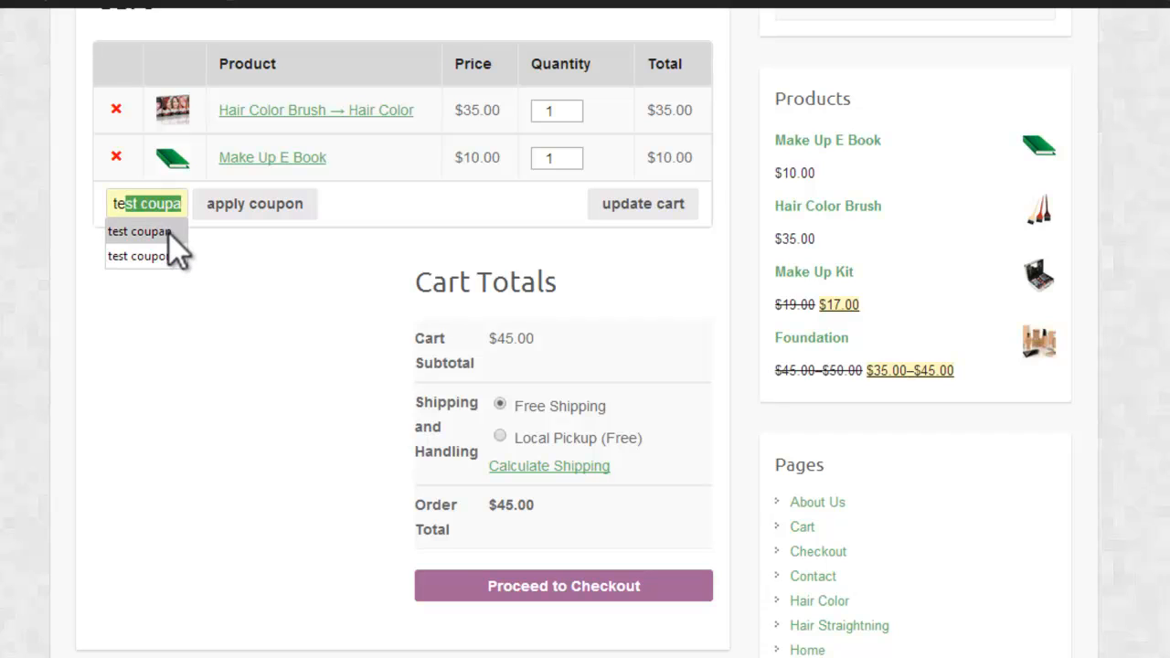
click(169, 234)
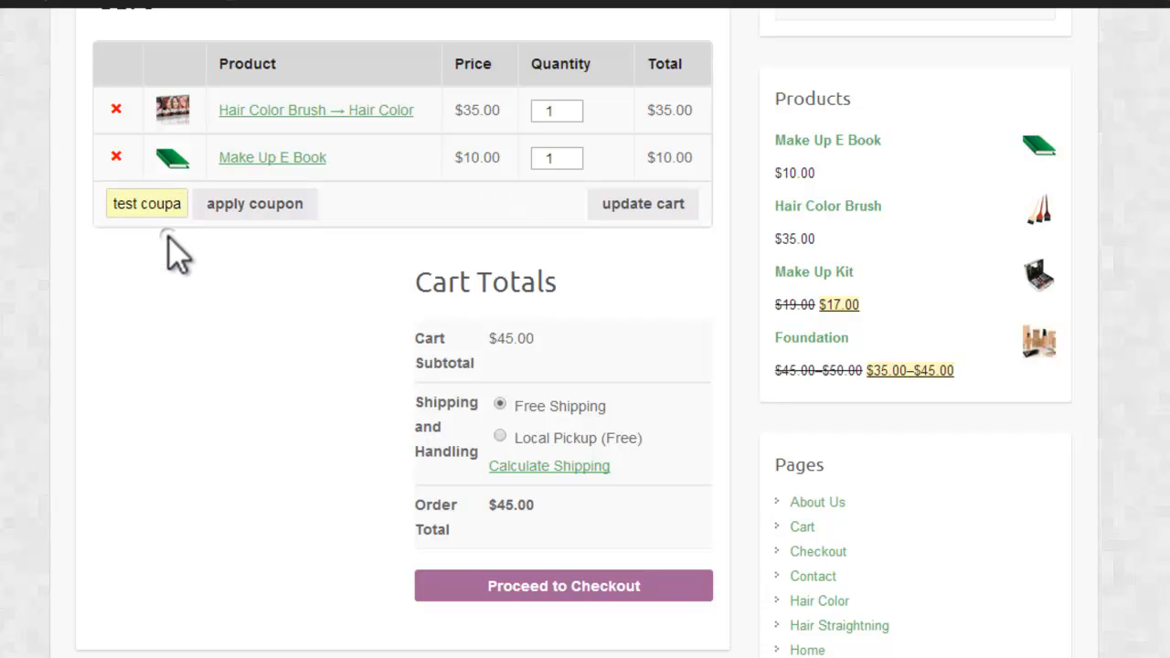
click(241, 199)
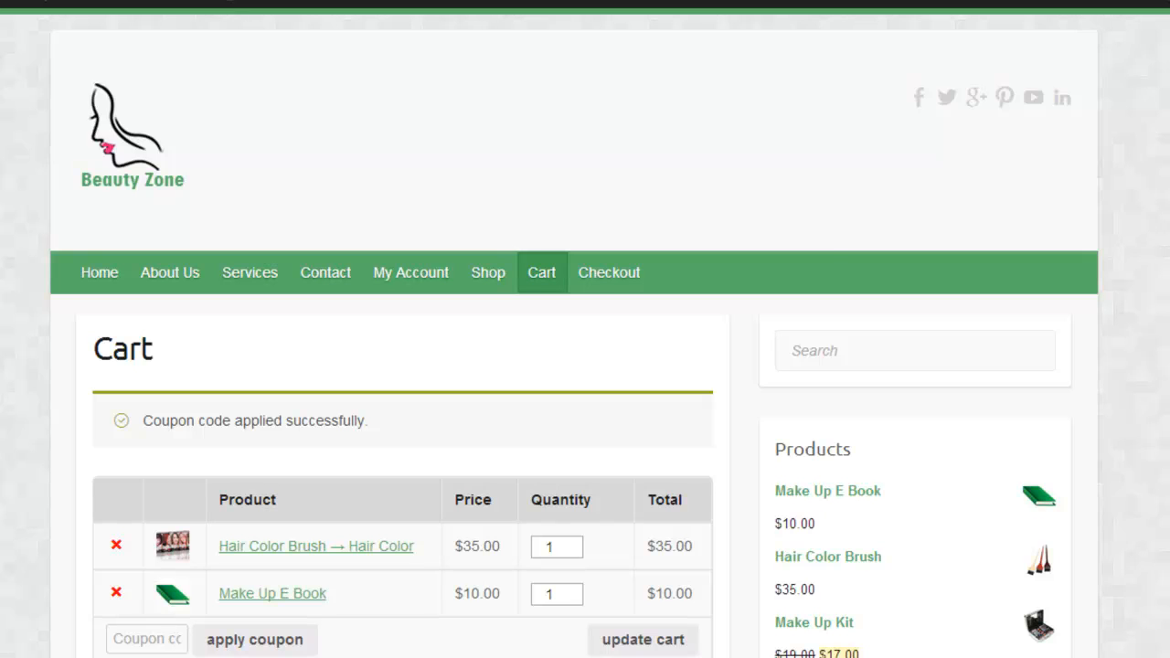
Step: Review the Cart Totals with the applied coupon and proceed to checkout
scroll(597, 366, down, 5)
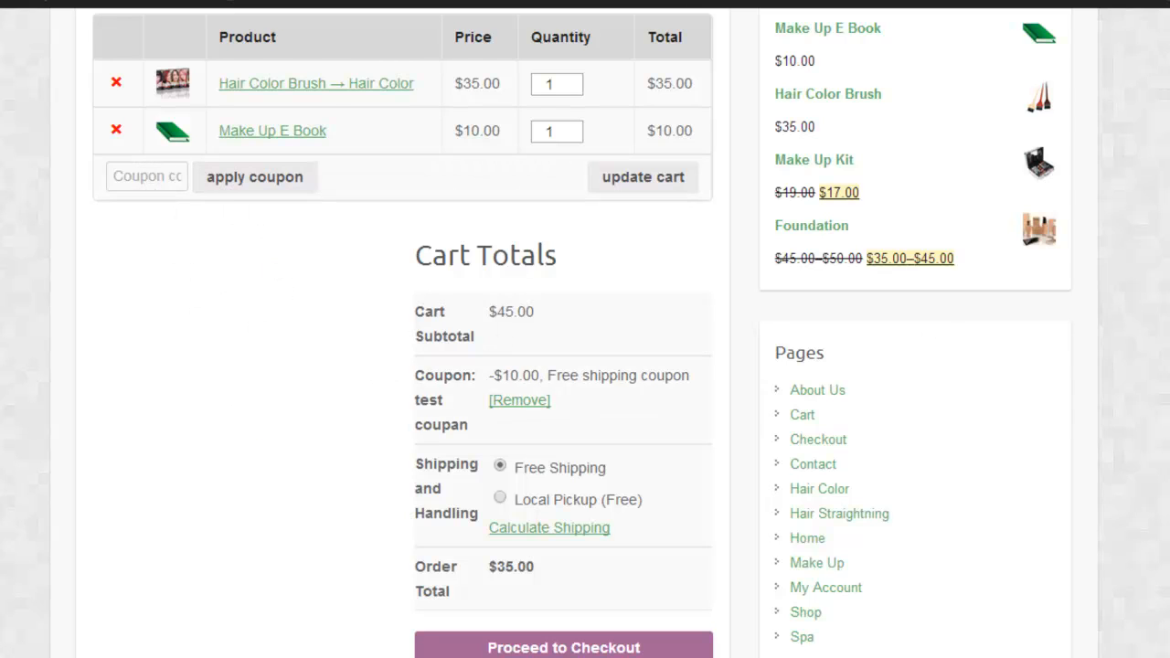
scroll(585, 329, down, 3)
click(576, 494)
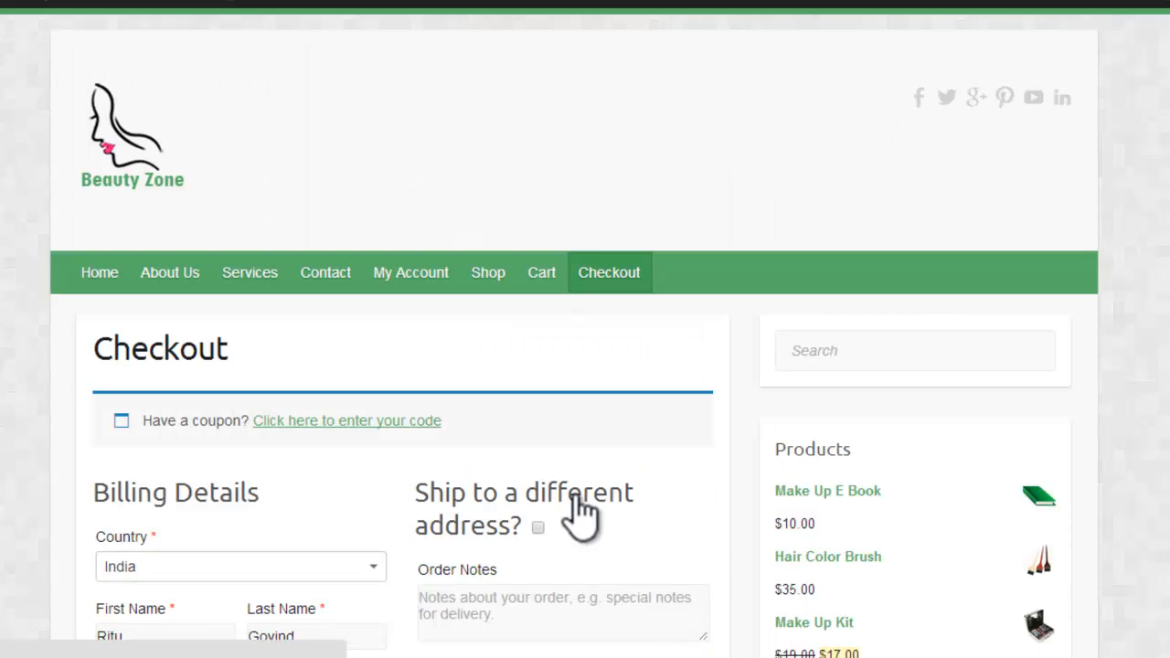
Step: Look through the Billing Details and temporarily enable the option to ship to a different address to view its fields
scroll(585, 329, down, 4)
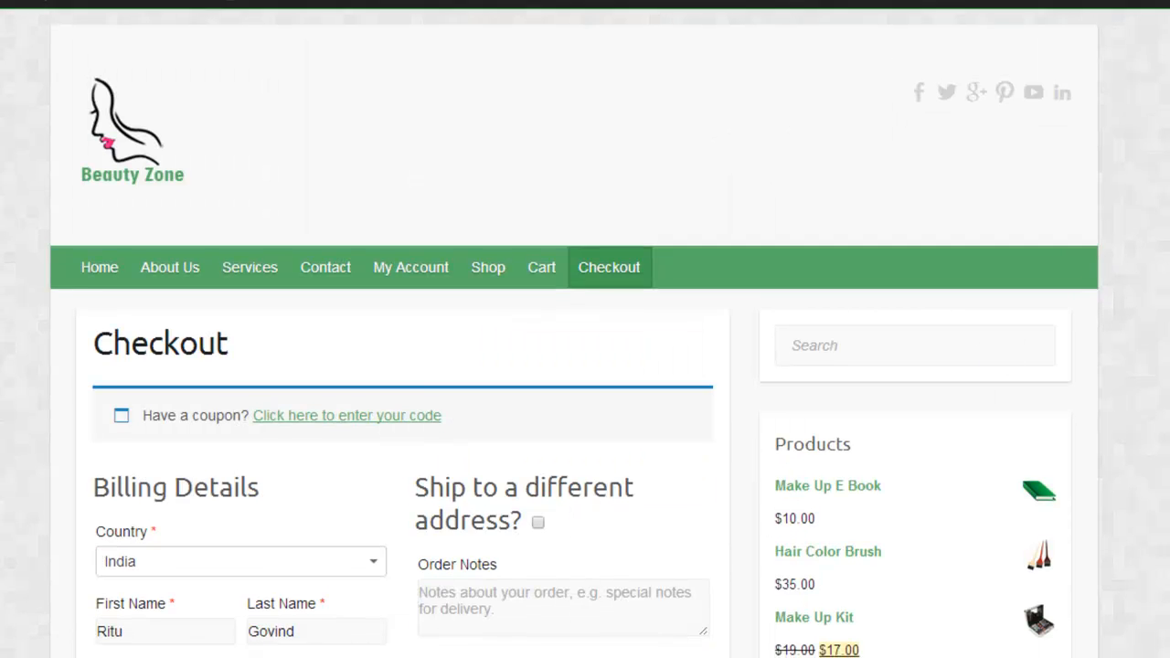
scroll(585, 329, down, 5)
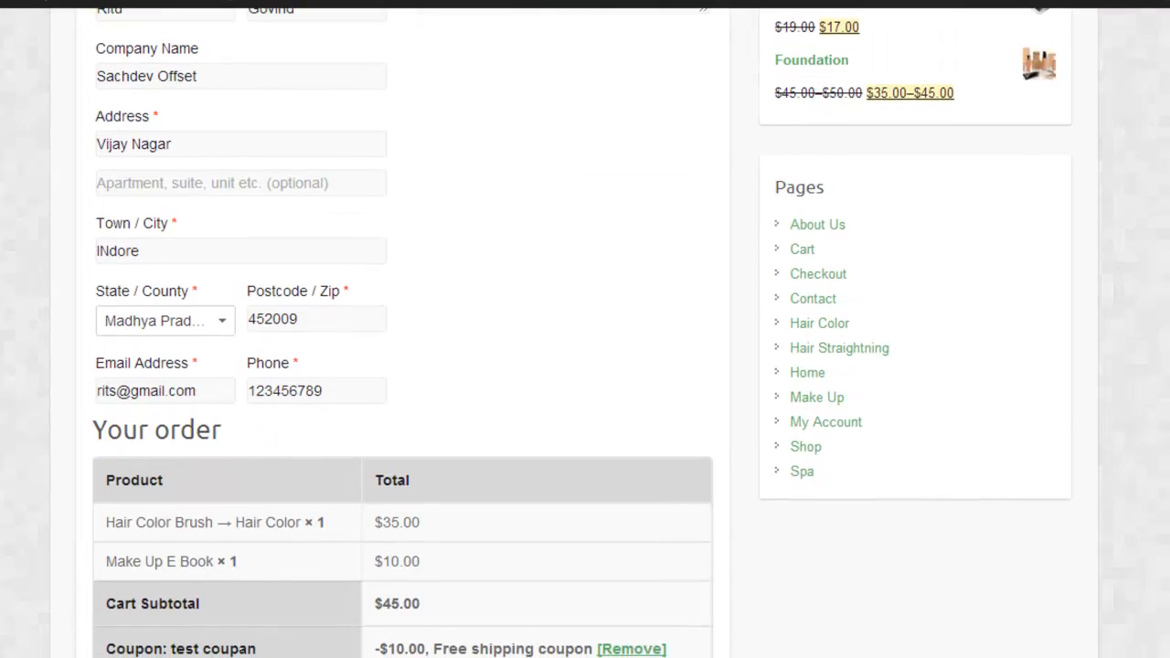
scroll(413, 335, up, 5)
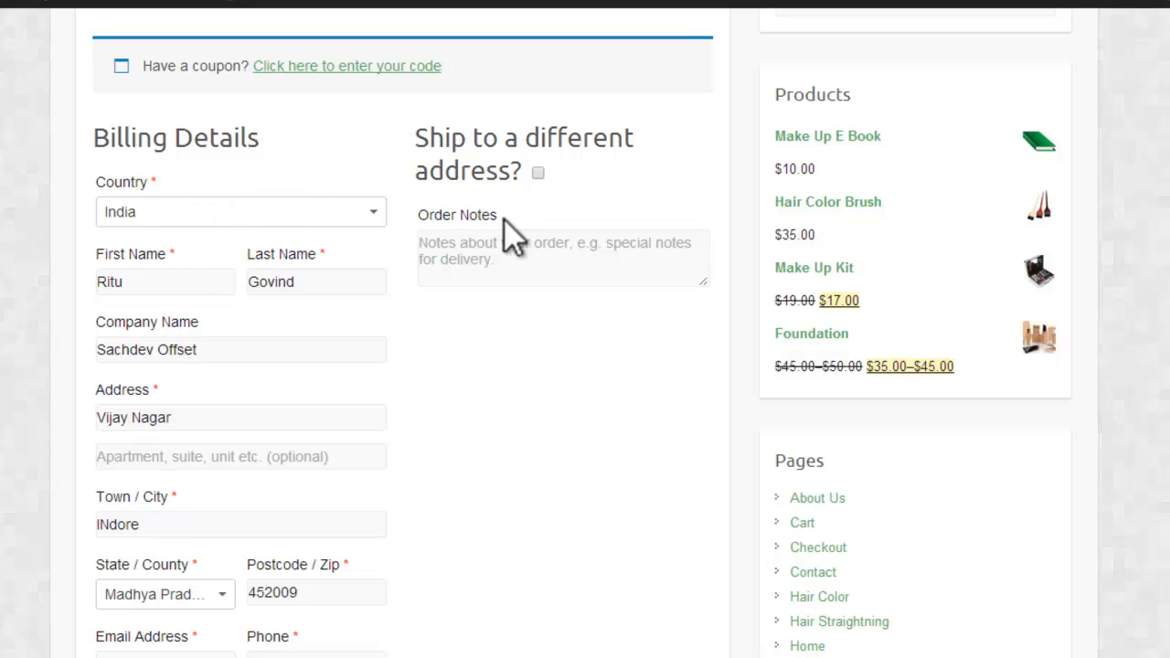
click(537, 173)
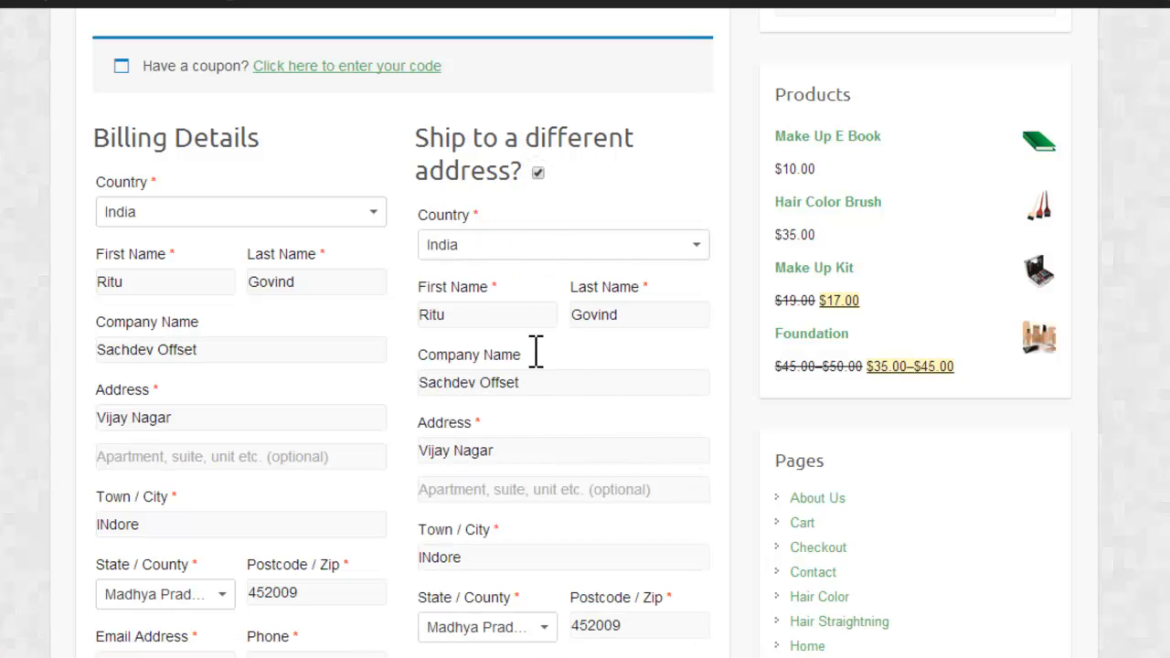
click(539, 174)
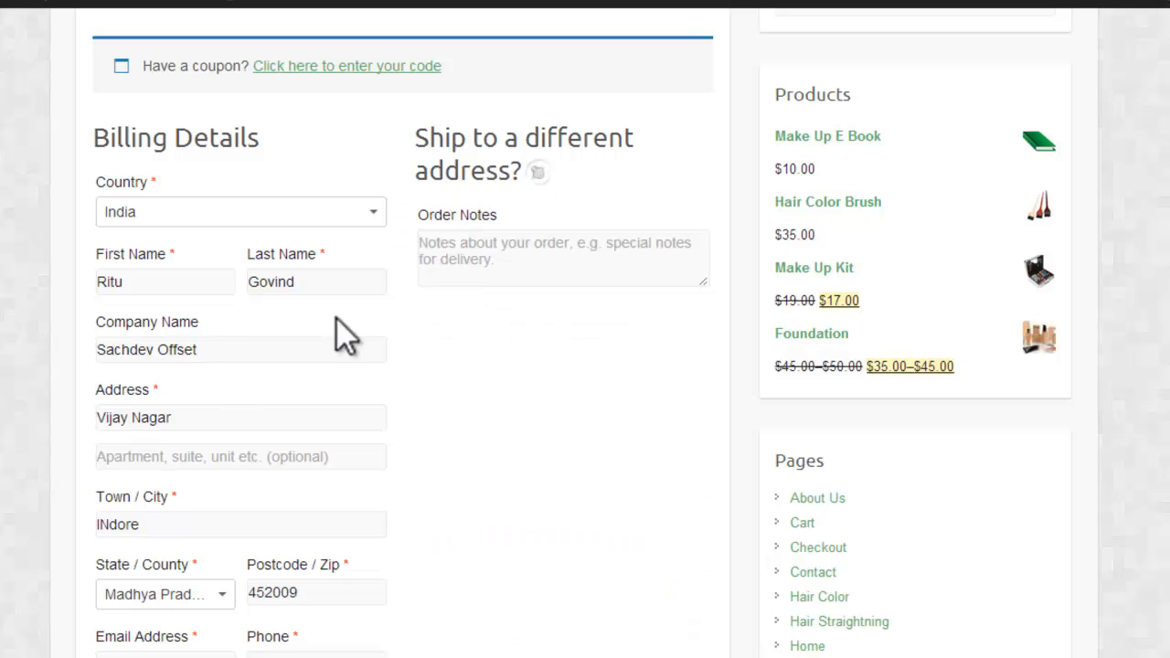
Step: Review the order and preview the PayPal, Cheque Payment, Direct Bank Transfer and Cash on Delivery payment methods
scroll(585, 333, down, 1)
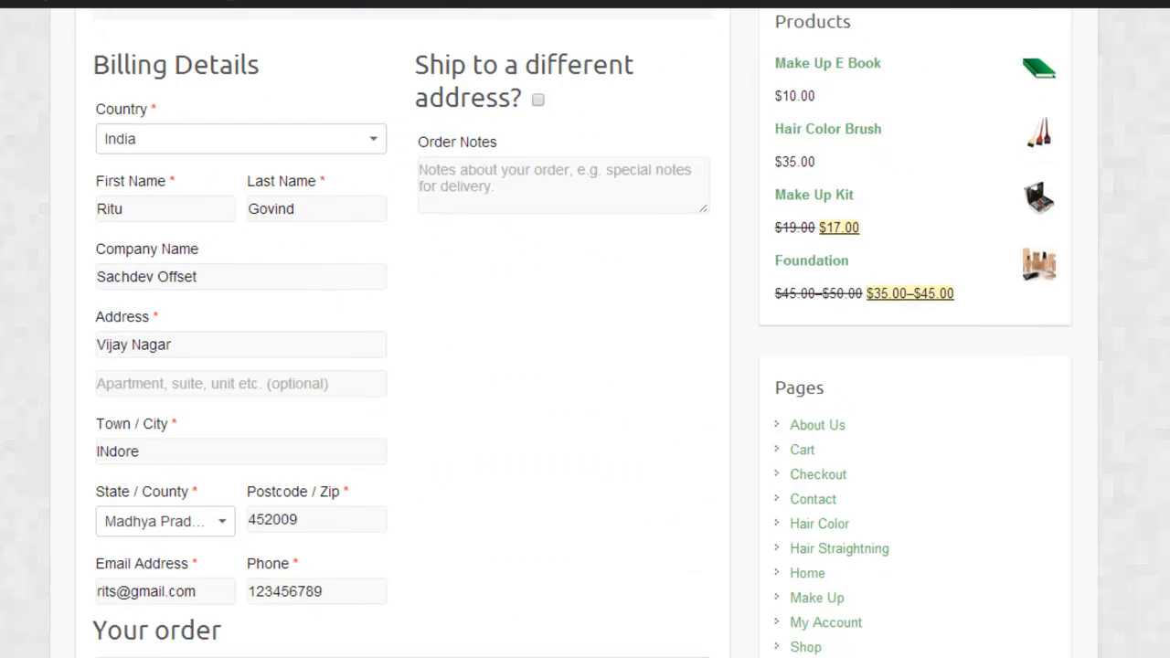
scroll(585, 333, down, 10)
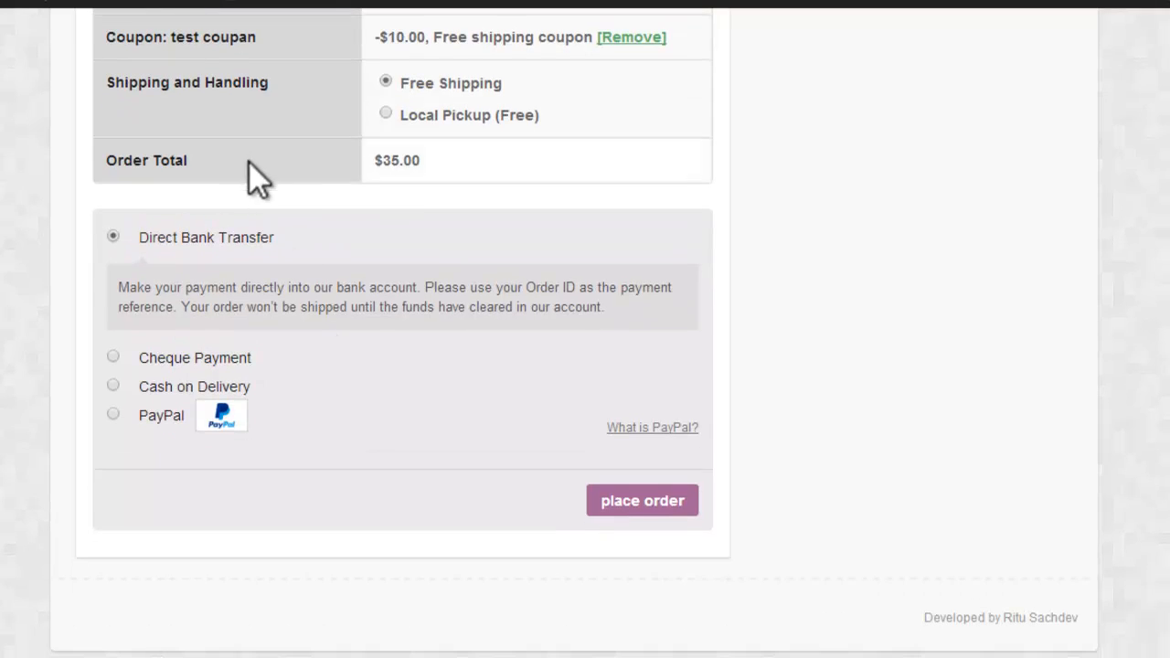
click(144, 413)
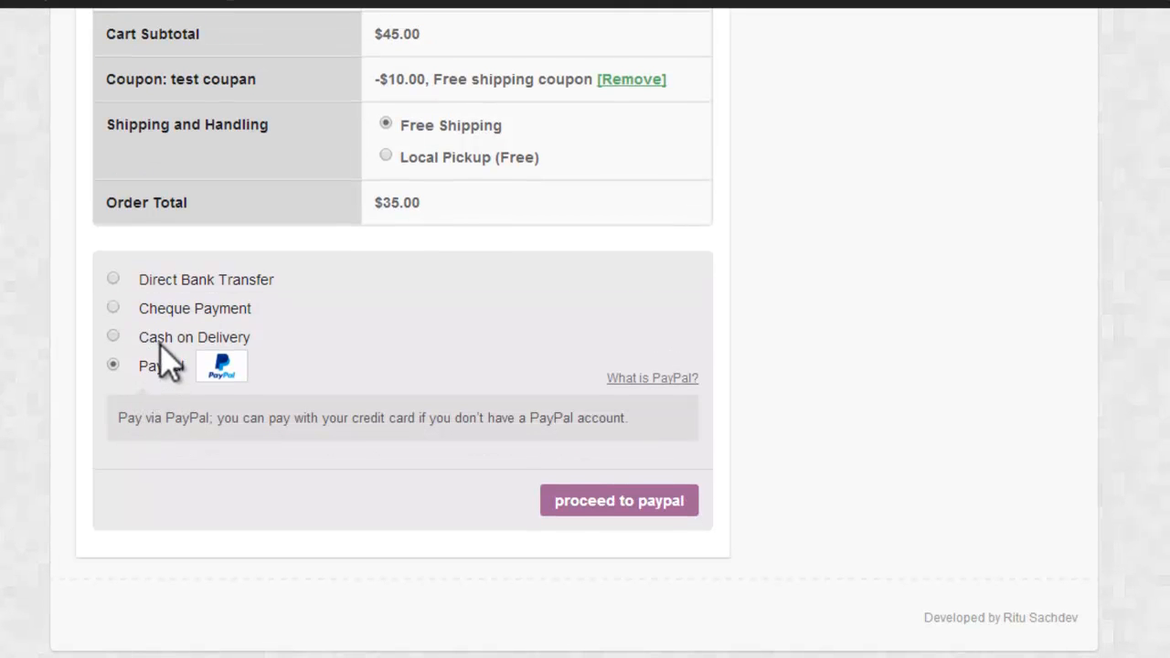
click(160, 338)
click(156, 311)
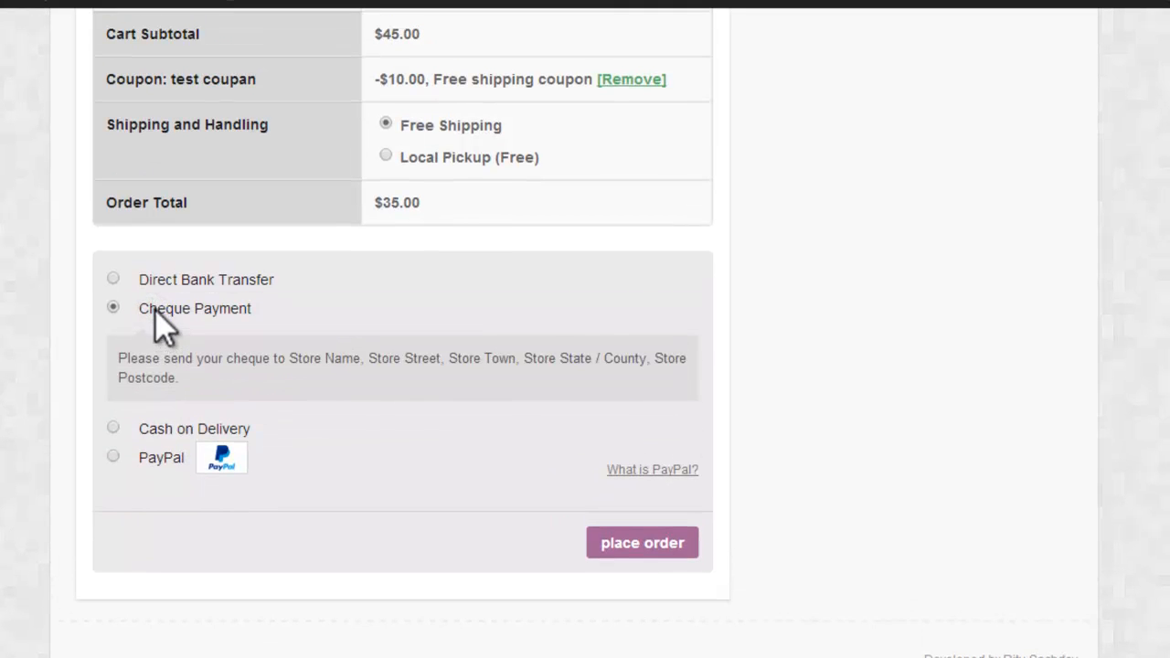
click(158, 279)
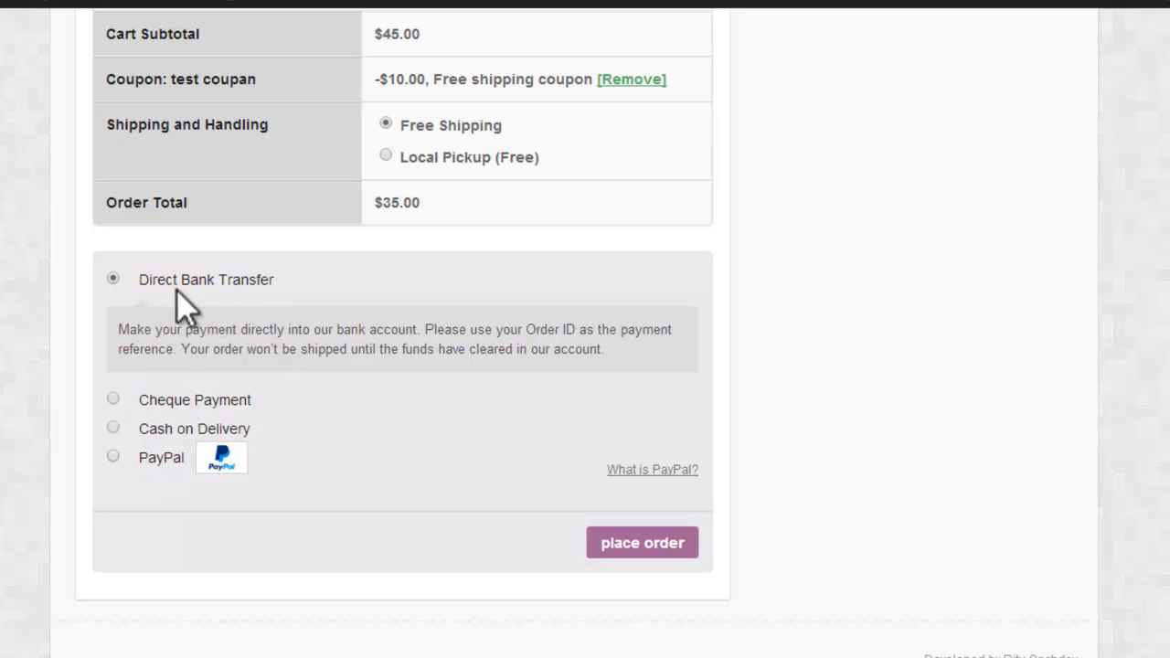
click(166, 400)
click(169, 425)
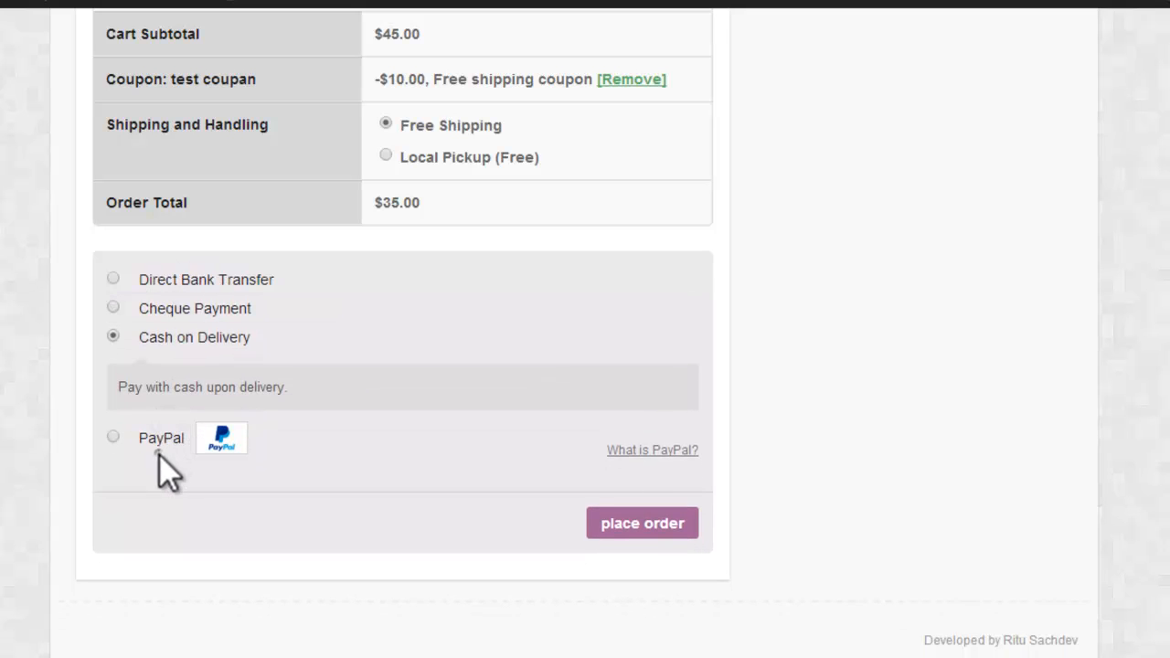
Step: Choose PayPal as the payment method and proceed to its payment page
click(159, 448)
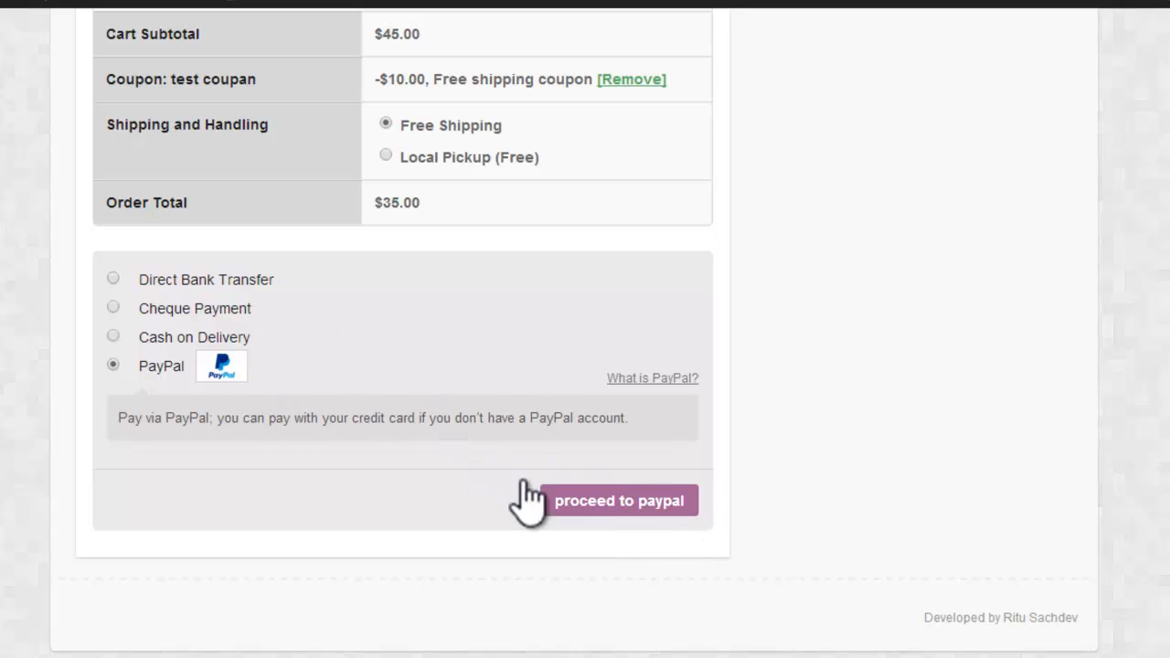
click(637, 504)
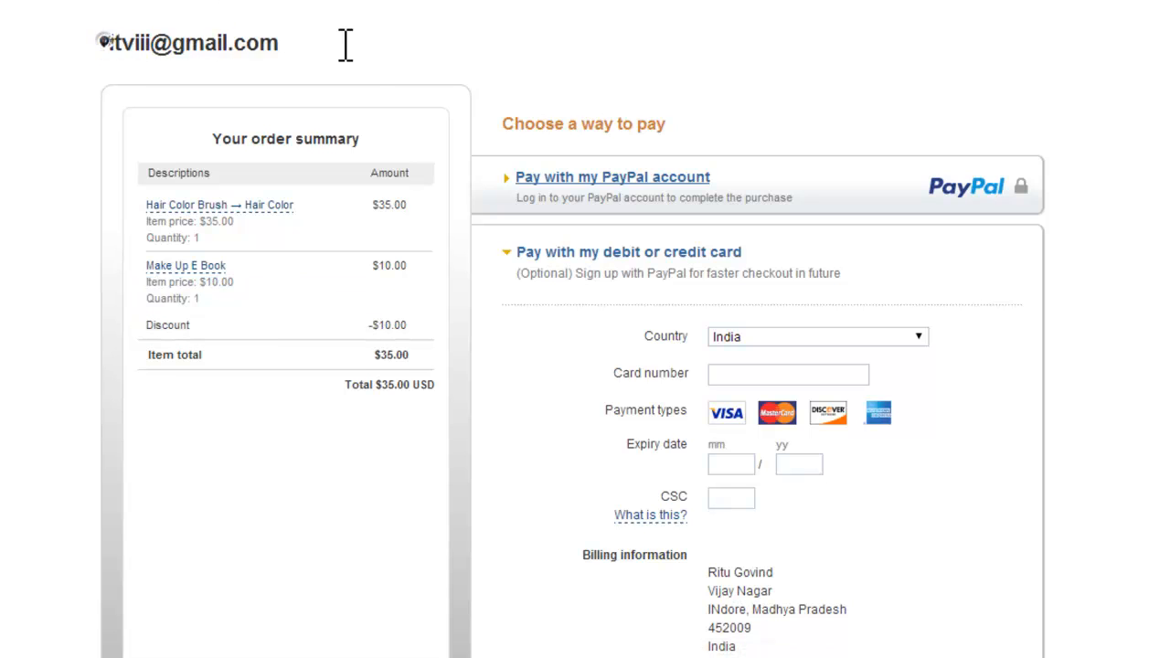
Step: Examine the PayPal payment page, including the merchant's e-mail, order summary, card fields and billing information
double_click(120, 40)
drag(101, 42, 281, 40)
click(312, 31)
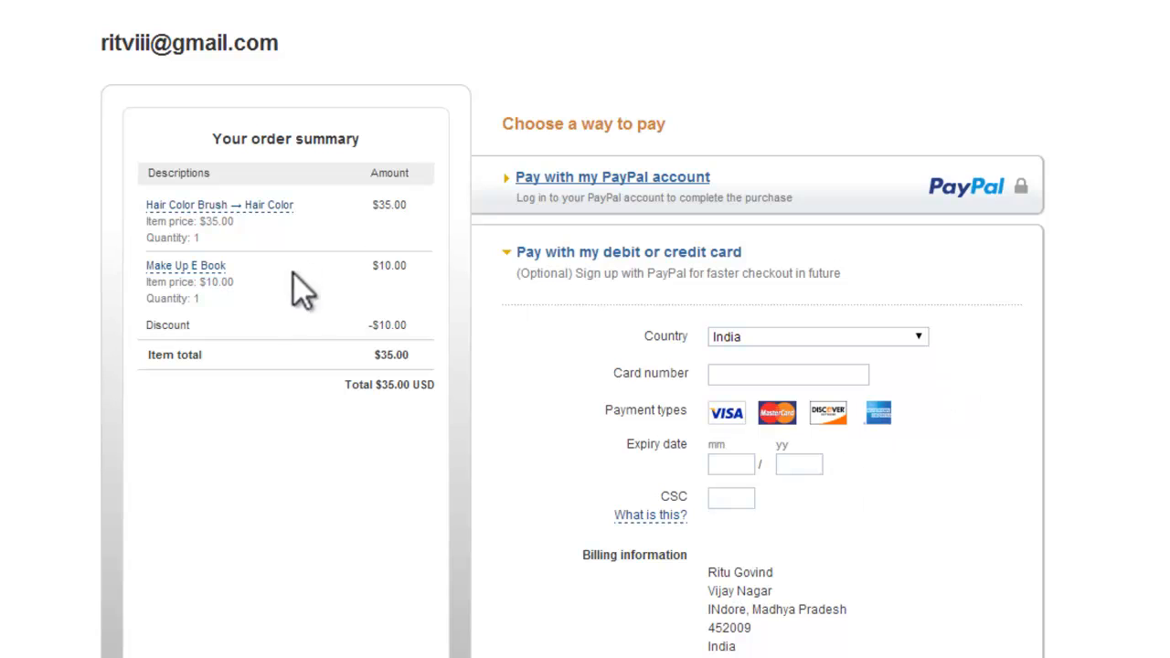
scroll(1015, 290, down, 3)
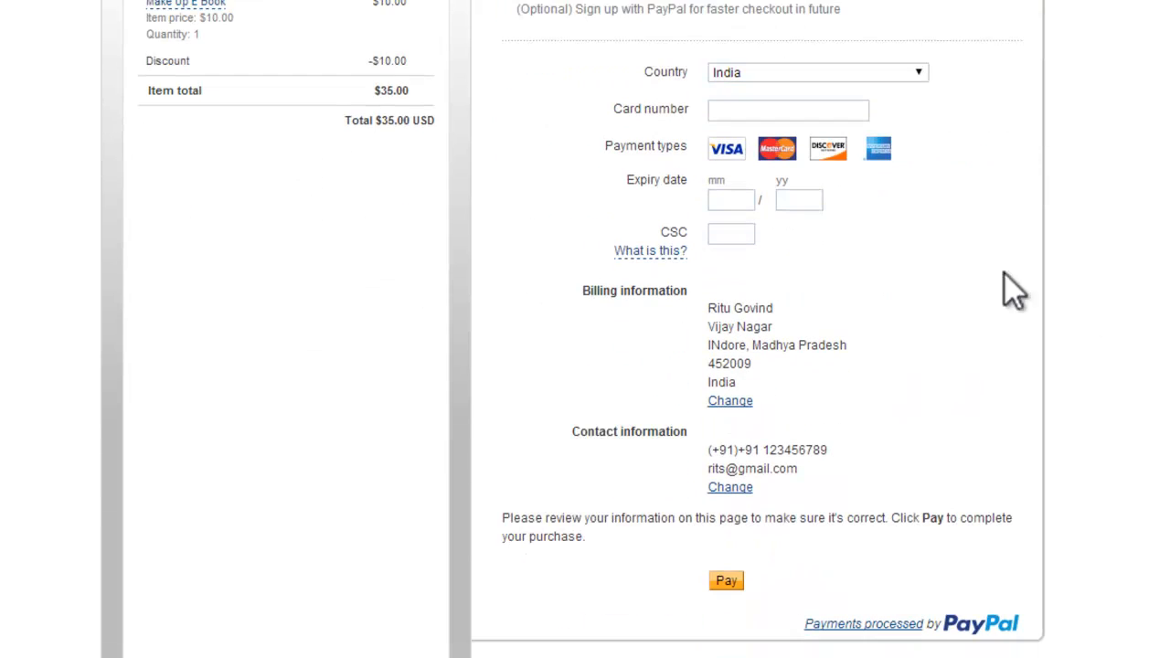
scroll(585, 329, up, 3)
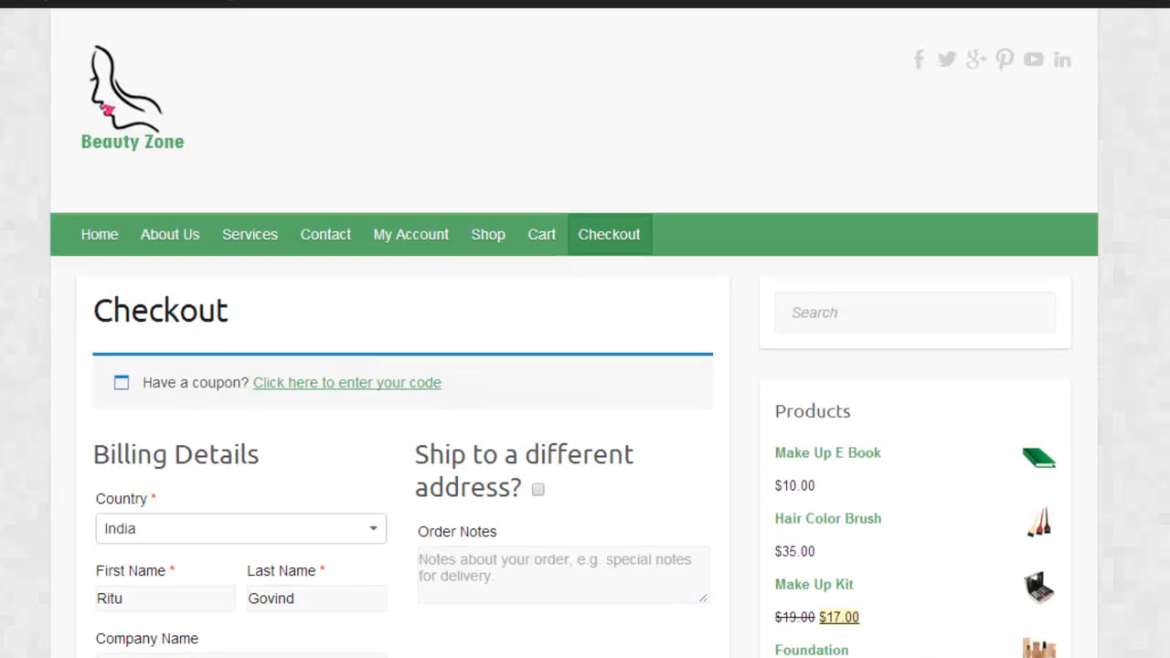
Step: Open the My Account page, sign out of the store and look over the Login and Register forms
click(427, 234)
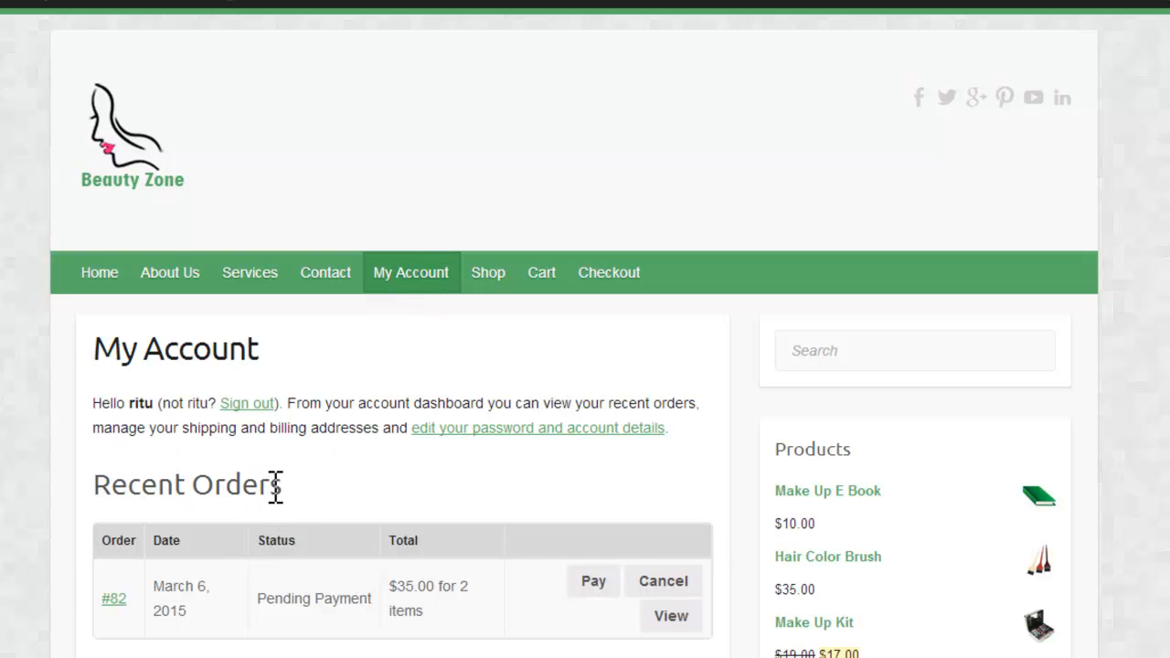
click(253, 404)
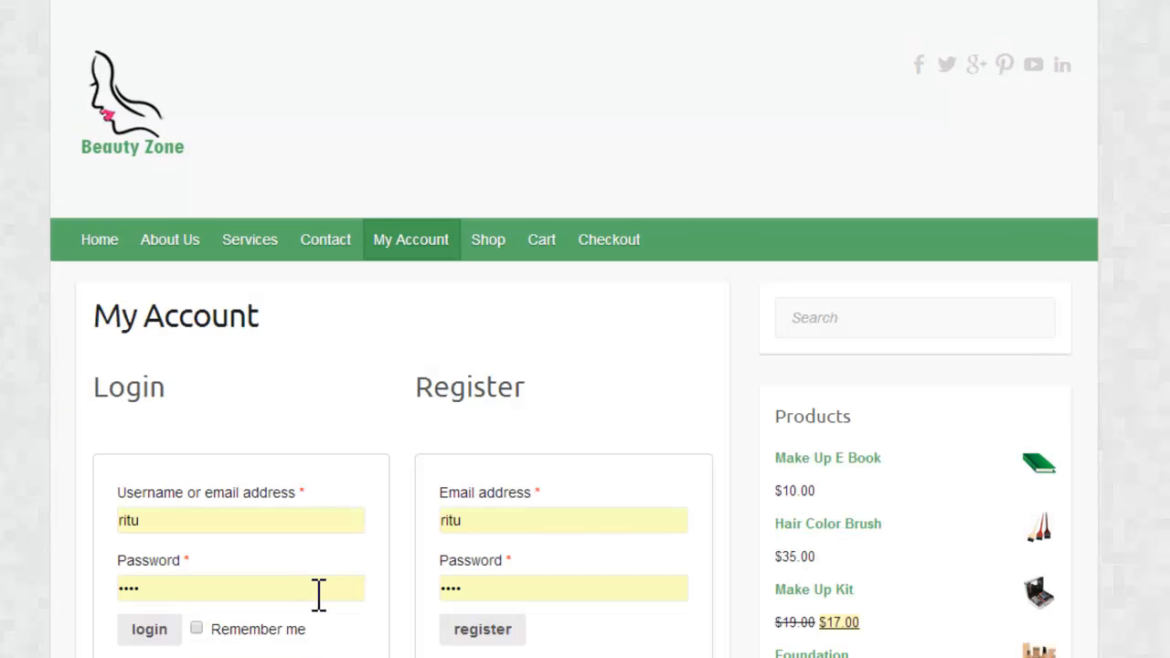
click(498, 524)
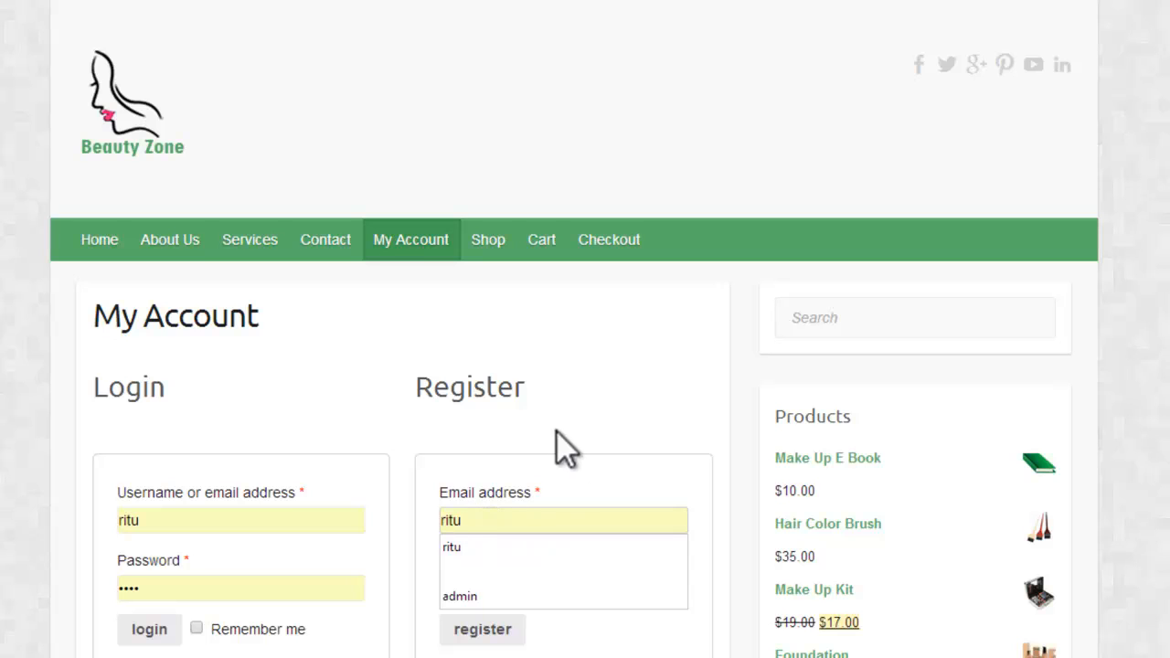
scroll(499, 524, down, 2)
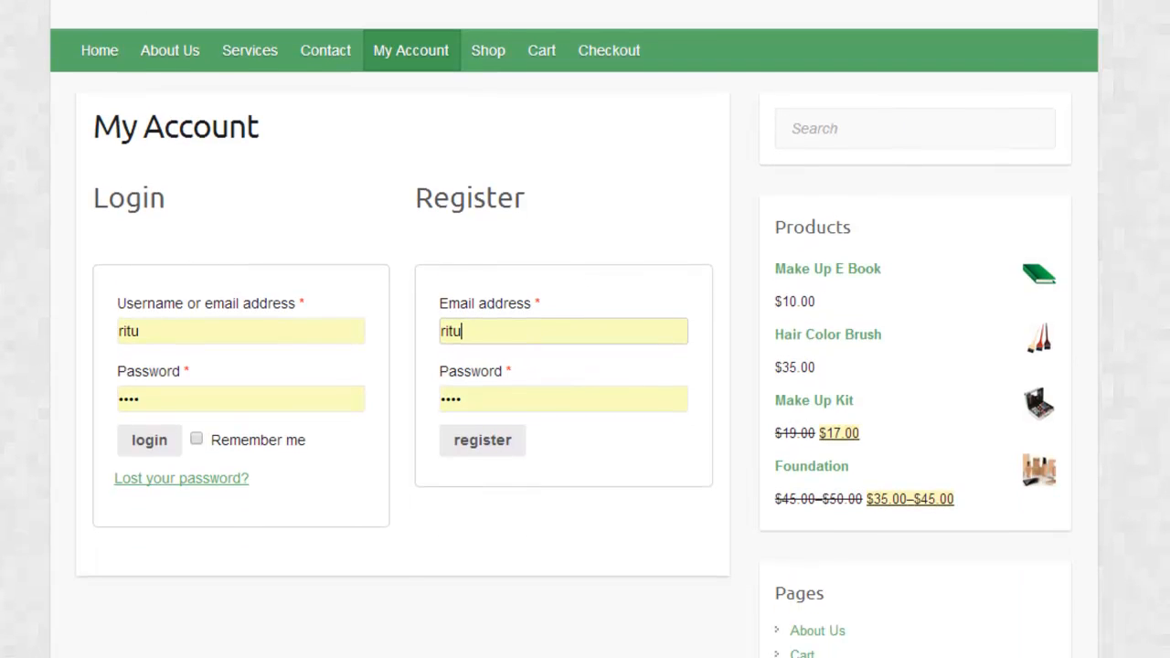
click(489, 333)
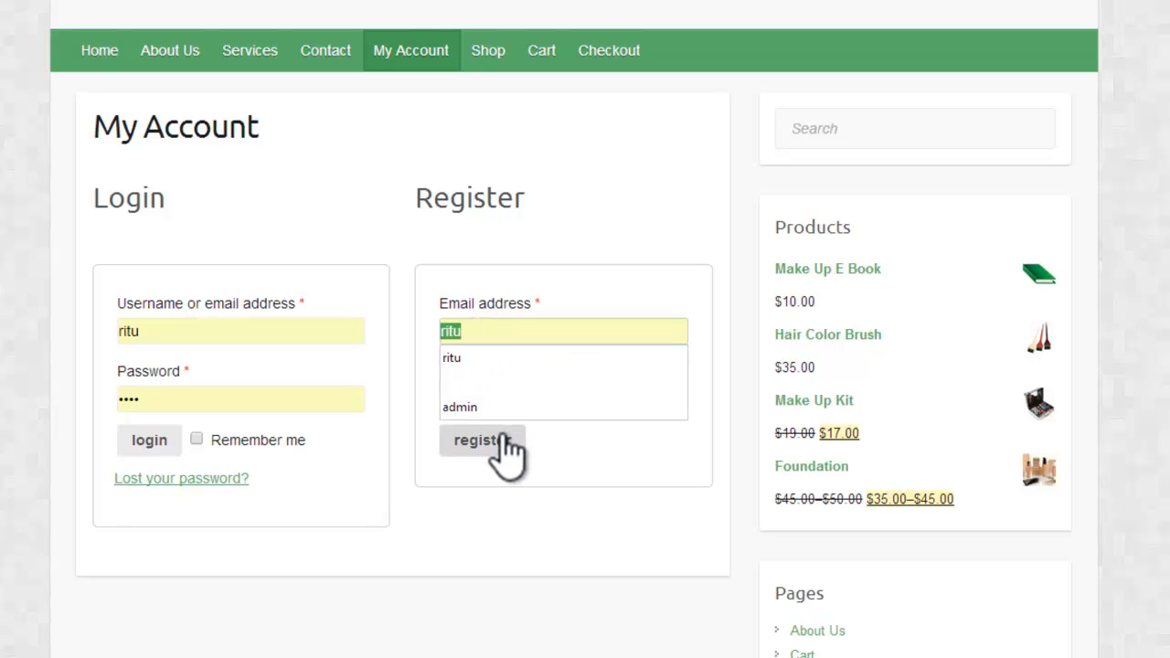
click(188, 336)
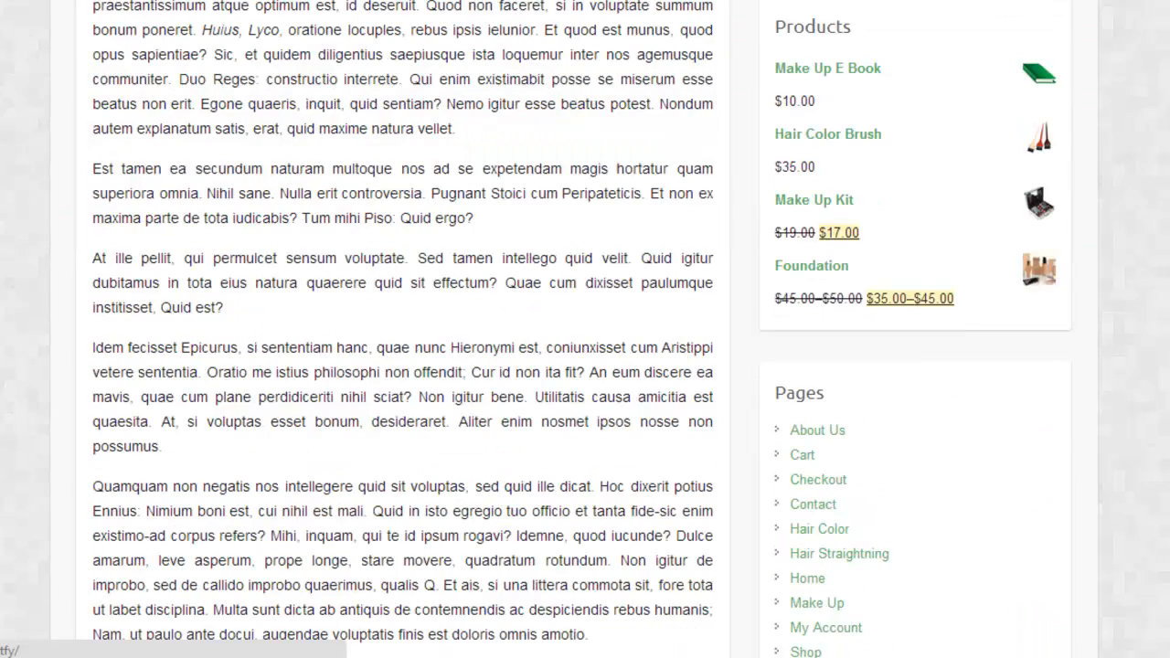
scroll(402, 311, down, 1)
Step: Return to the store's Home page and look through its slider and content
scroll(575, 329, up, 15)
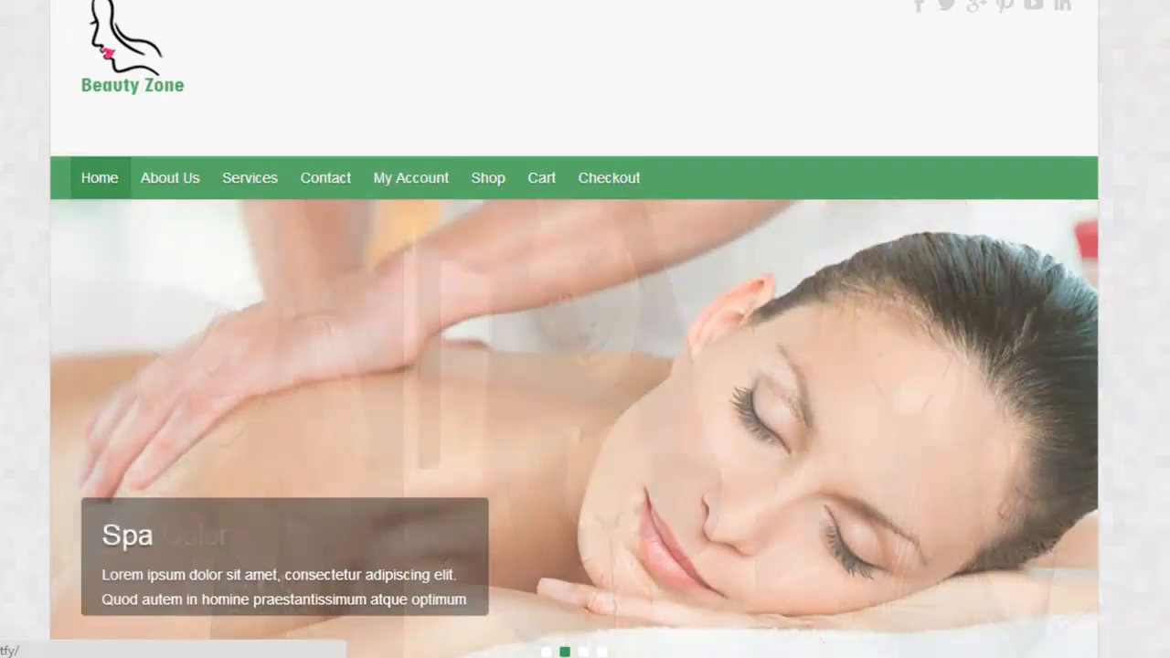
scroll(574, 329, down, 2)
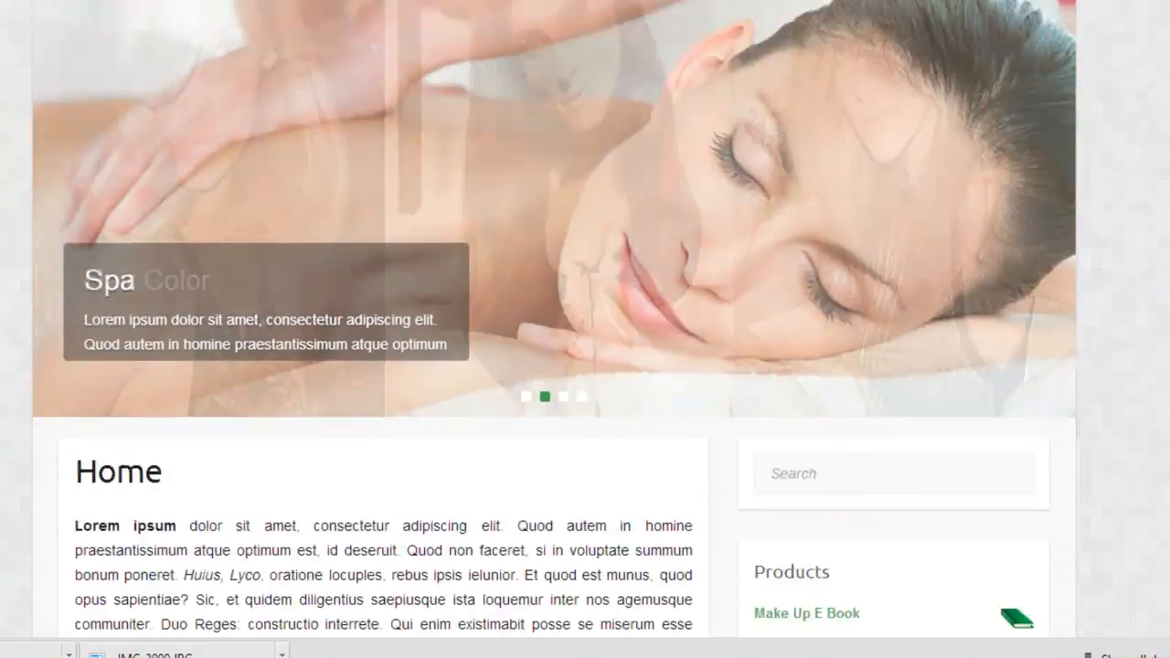
scroll(574, 330, down, 8)
scroll(574, 329, up, 12)
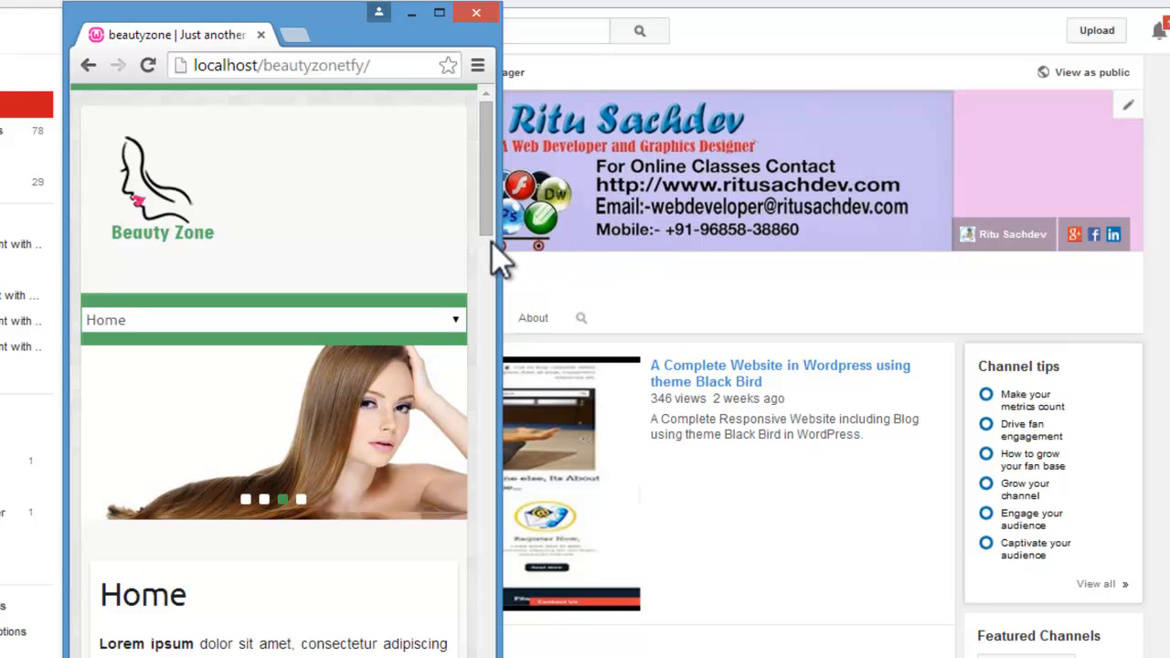
Step: Narrow the browser window to a mobile width and open the Hair Color page under Services
drag(504, 245, 404, 266)
drag(405, 222, 386, 207)
click(295, 301)
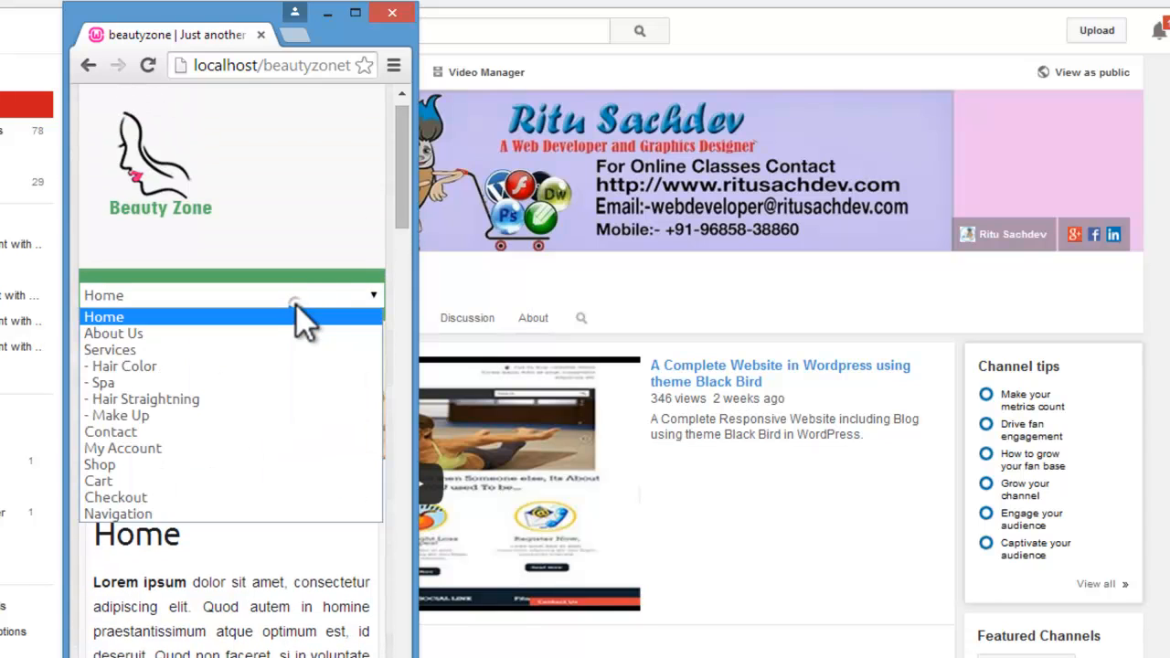
click(216, 362)
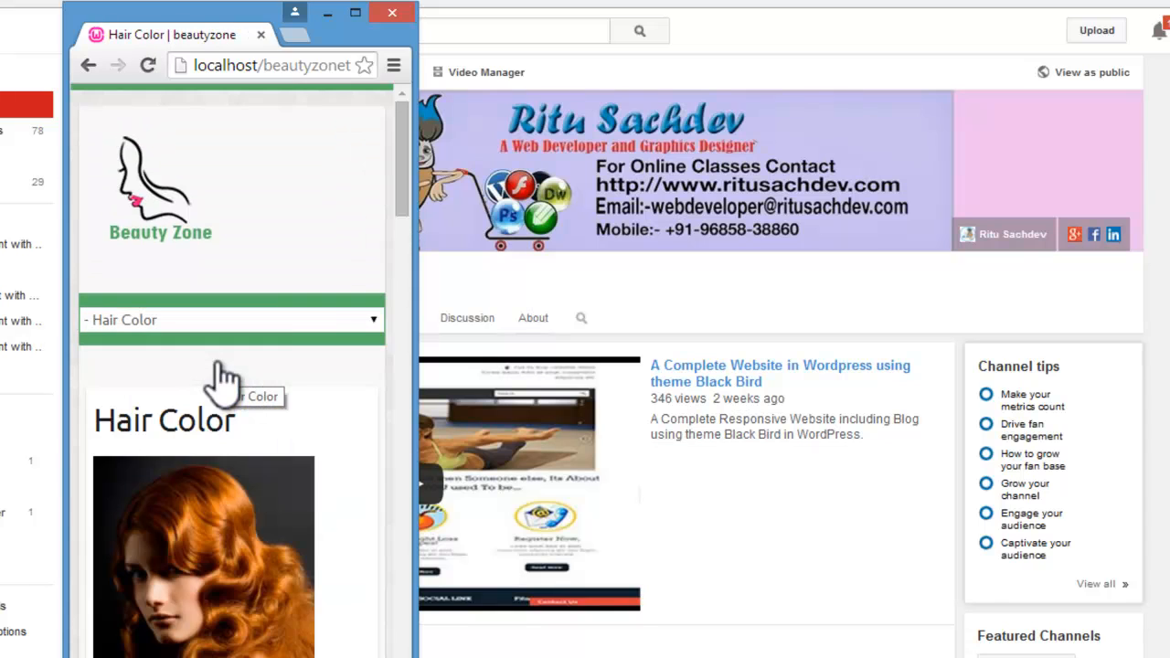
Step: View the Shop and My Account pages in the narrow mobile layout
drag(401, 183, 344, 199)
click(322, 196)
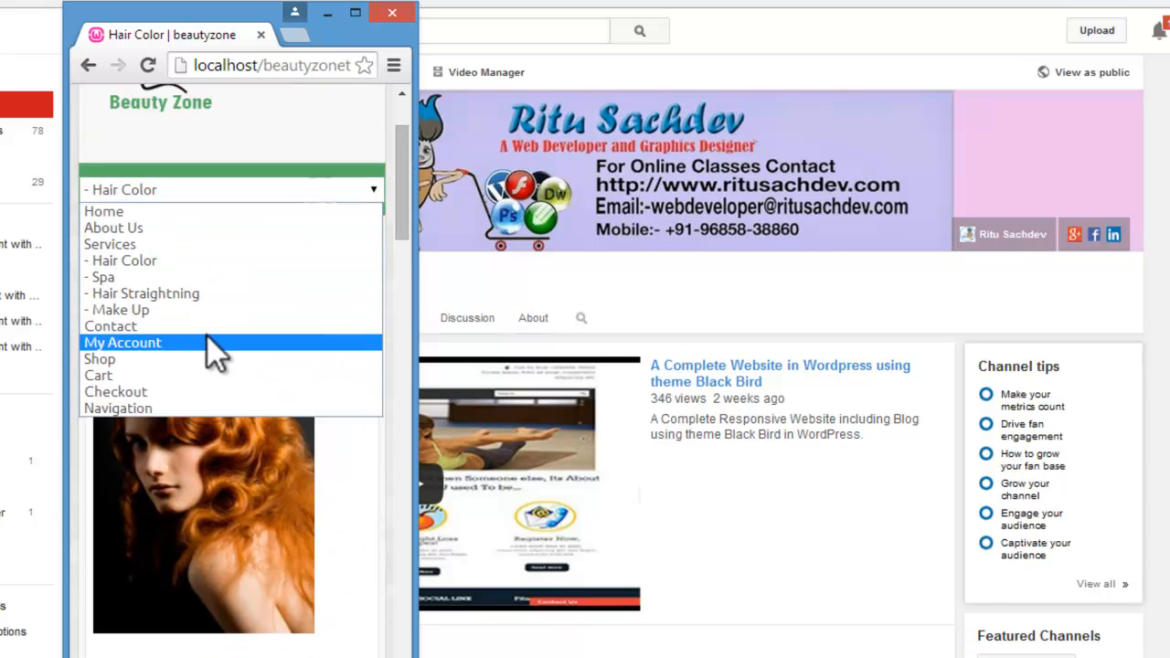
click(192, 361)
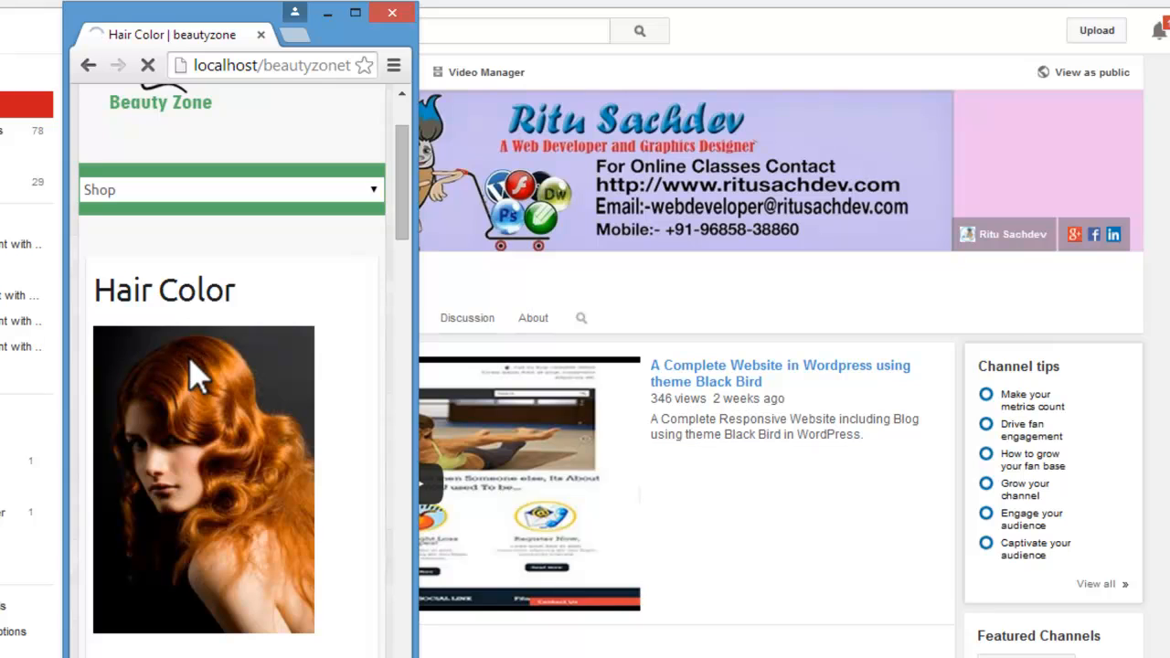
drag(405, 177, 363, 525)
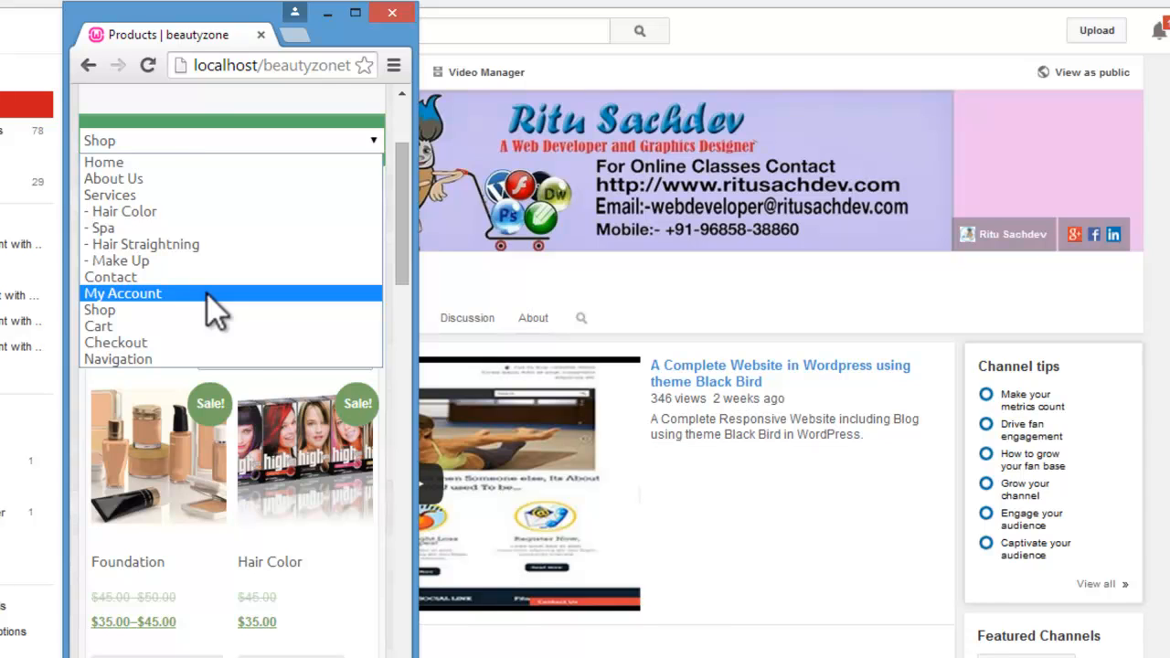
click(207, 294)
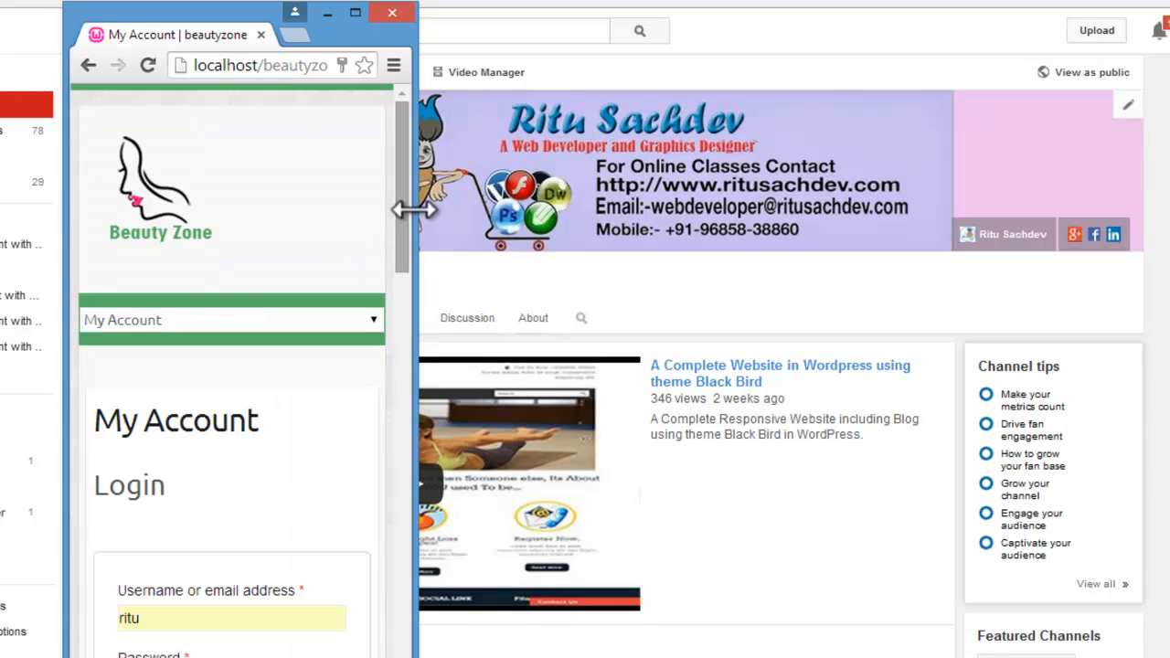
drag(409, 230, 416, 194)
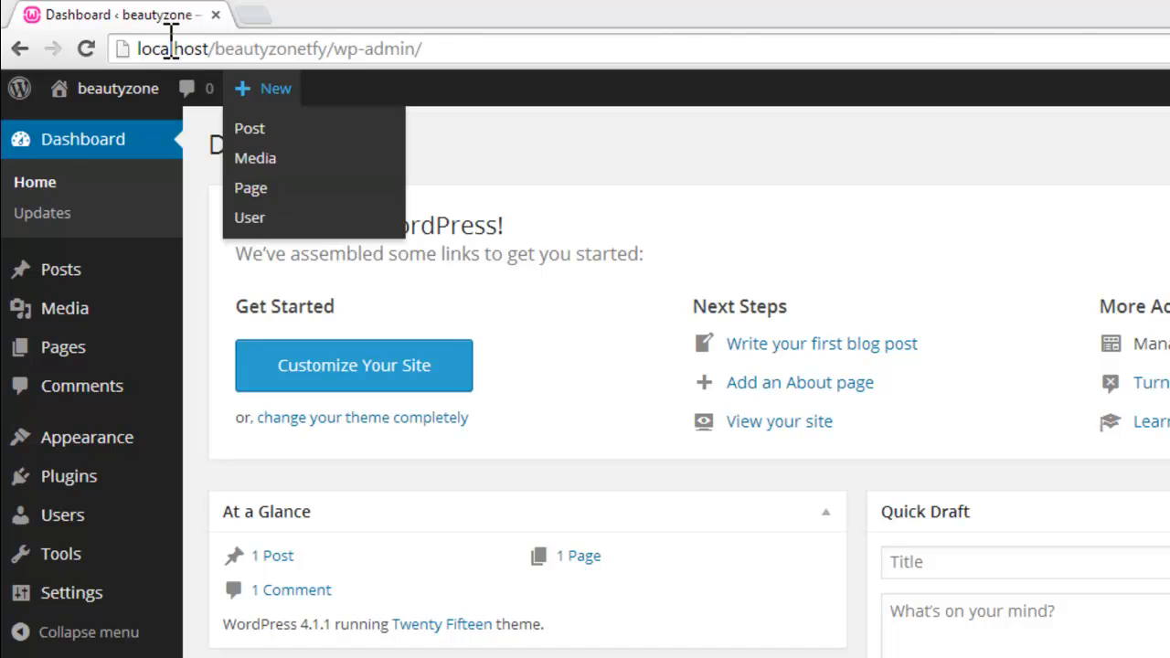
Step: Highlight the full localhost/beautyzonetfy/wp-admin/ address of the fresh WordPress site
click(140, 50)
drag(160, 50, 438, 55)
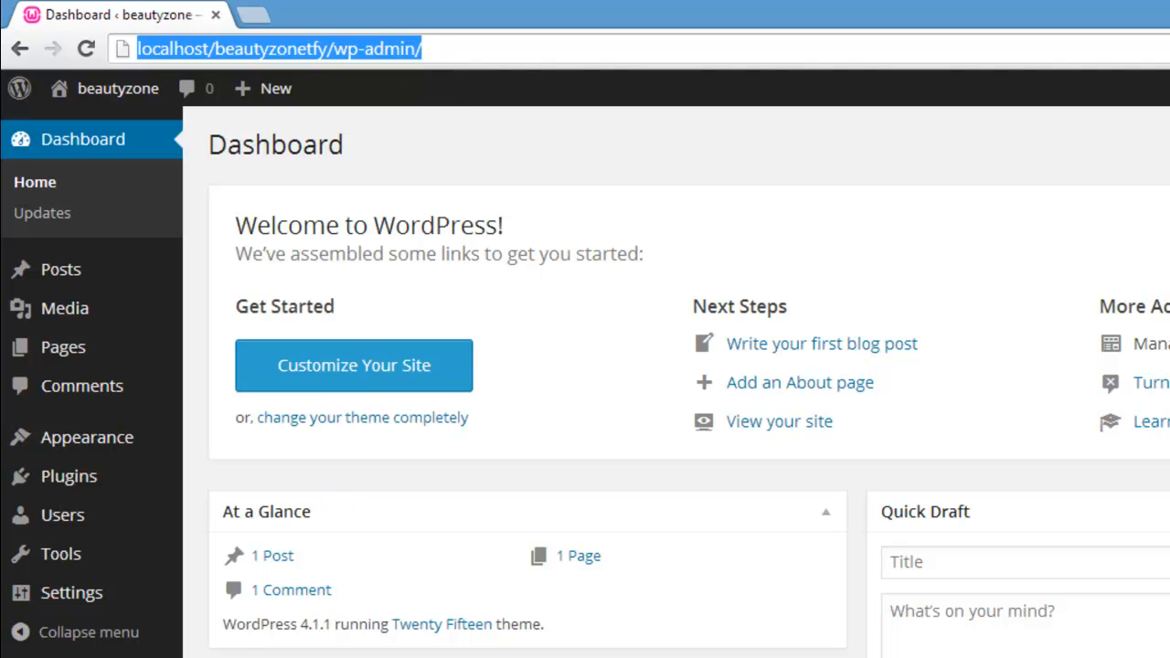
Step: Switch to YouTube and look through the channel's uploaded videos, including the tutorial on installing WordPress on a local host
click(274, 656)
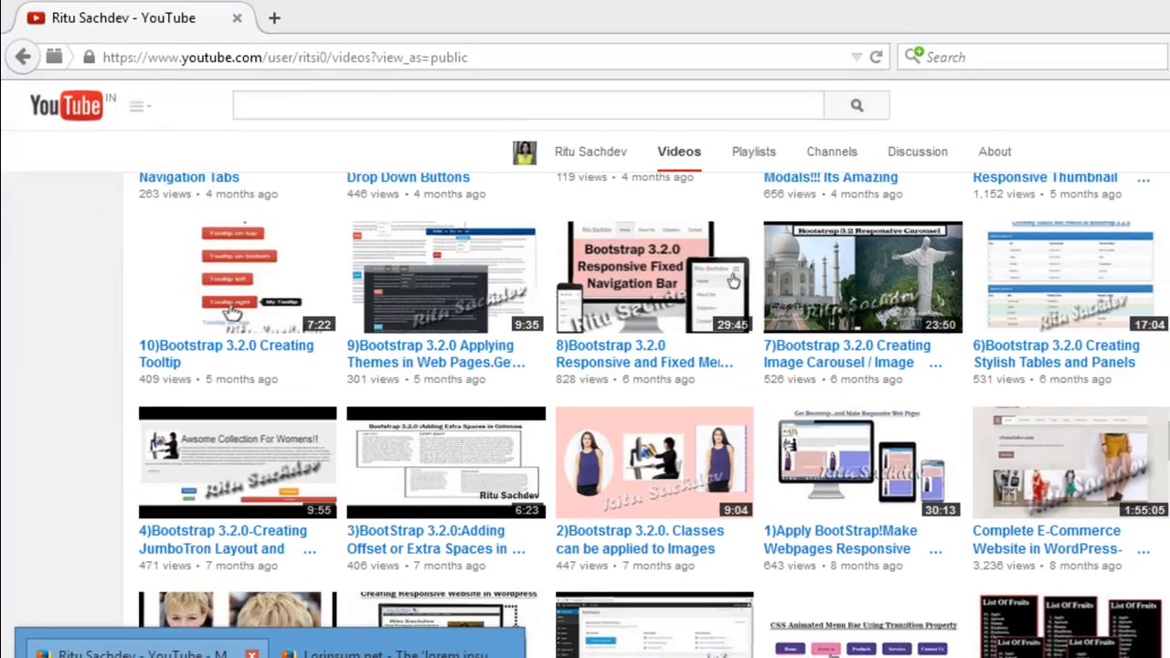
click(147, 655)
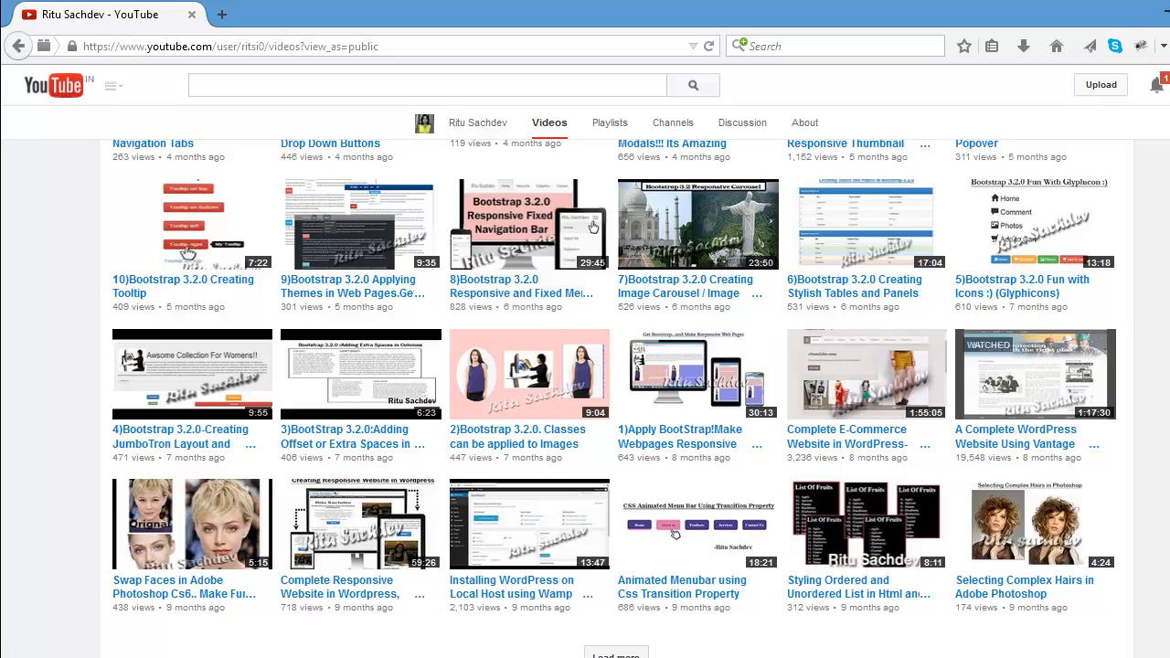
scroll(1161, 535, up, 6)
scroll(1161, 535, down, 1)
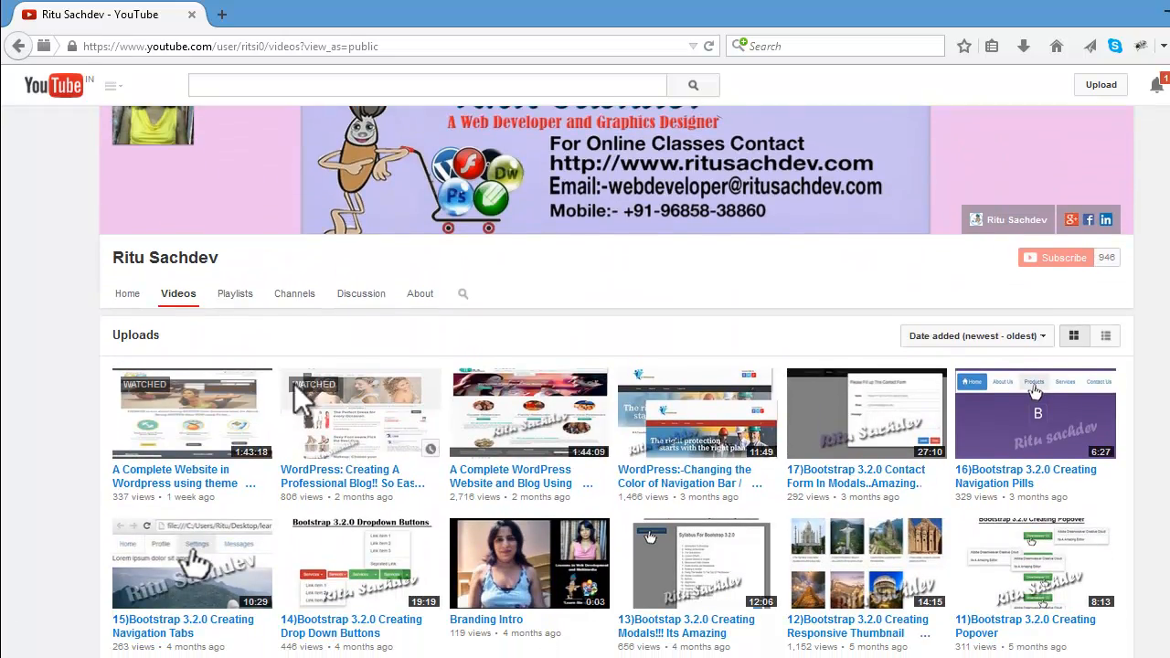
scroll(616, 412, down, 2)
scroll(581, 549, down, 5)
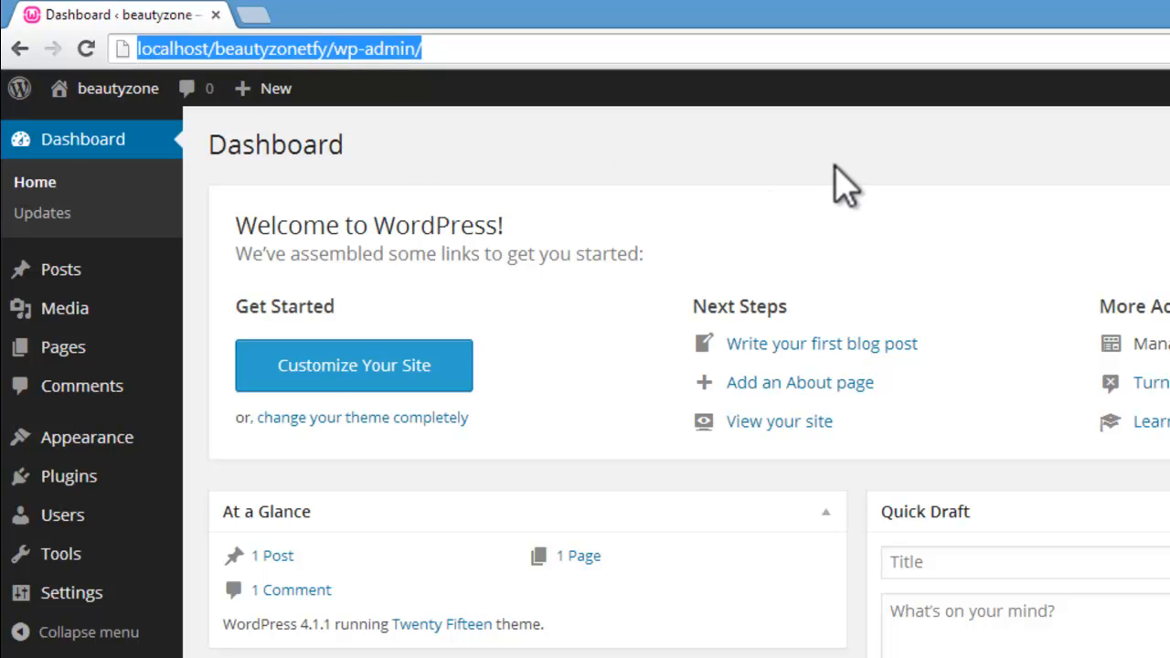
Step: Visit the beautyzone site to view its default appearance and return to the WordPress Dashboard
mouse_move(75, 88)
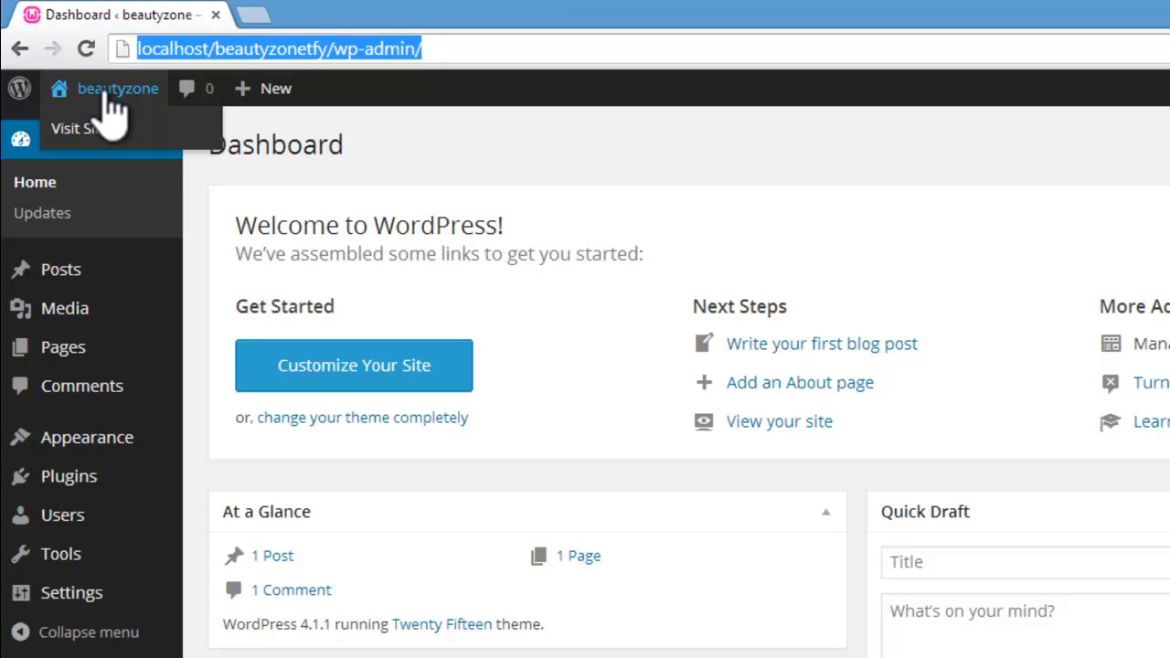
click(91, 133)
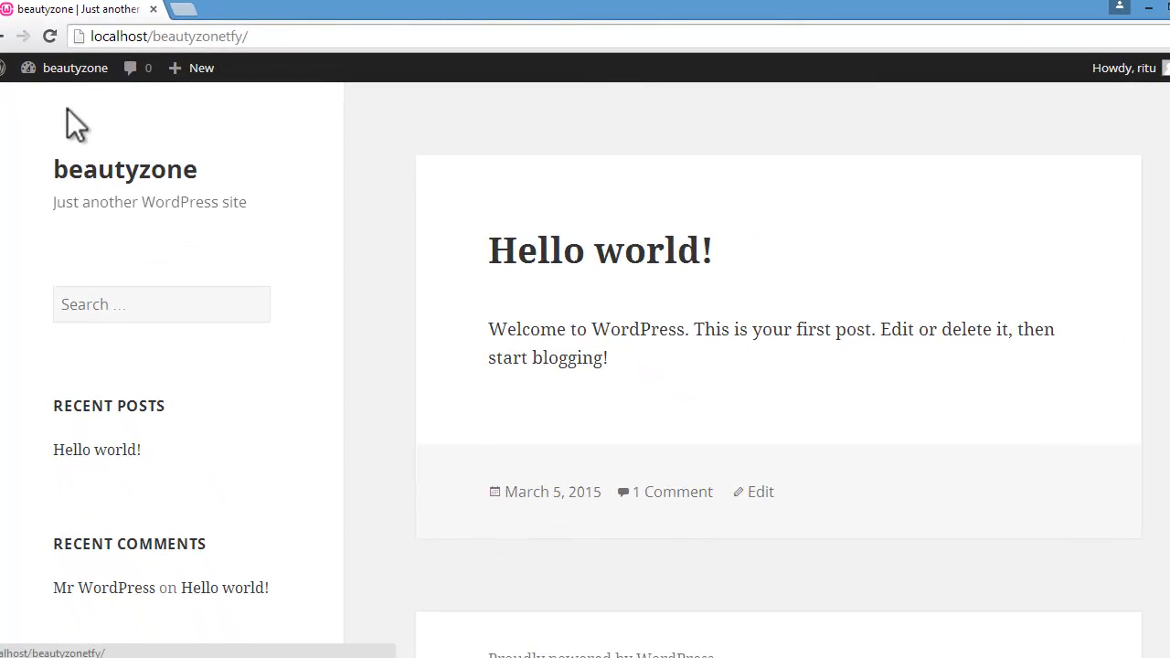
mouse_move(45, 71)
click(55, 95)
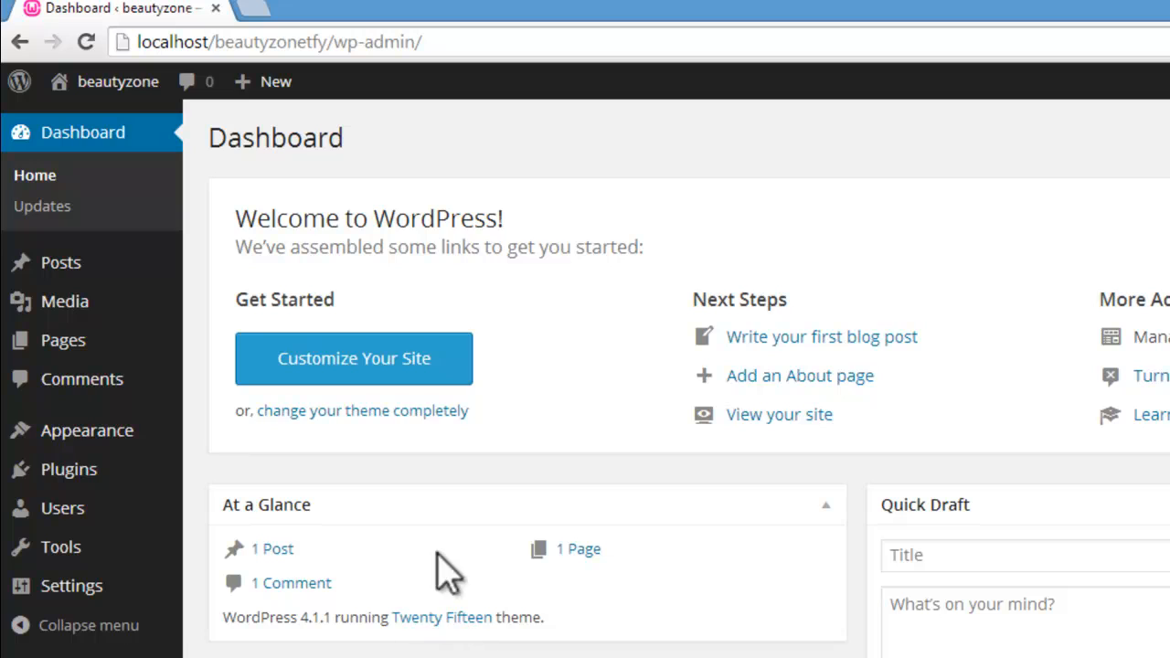
Step: Go to adding a new theme in WordPress and search the theme directory for "travelify"
mouse_move(131, 437)
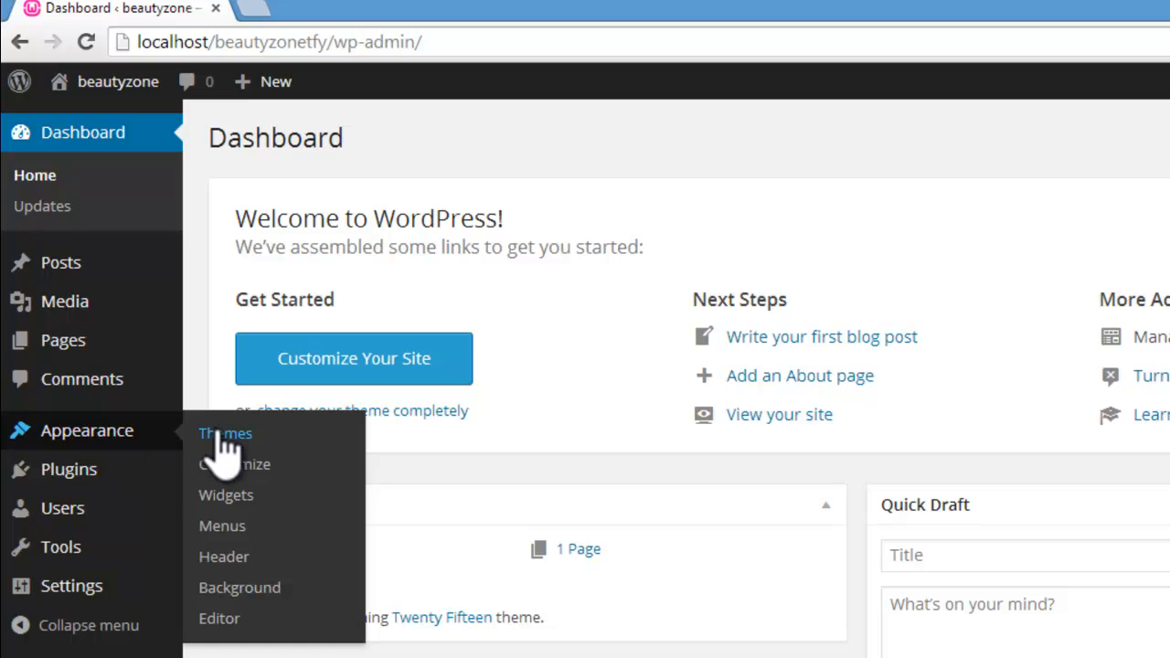
click(191, 434)
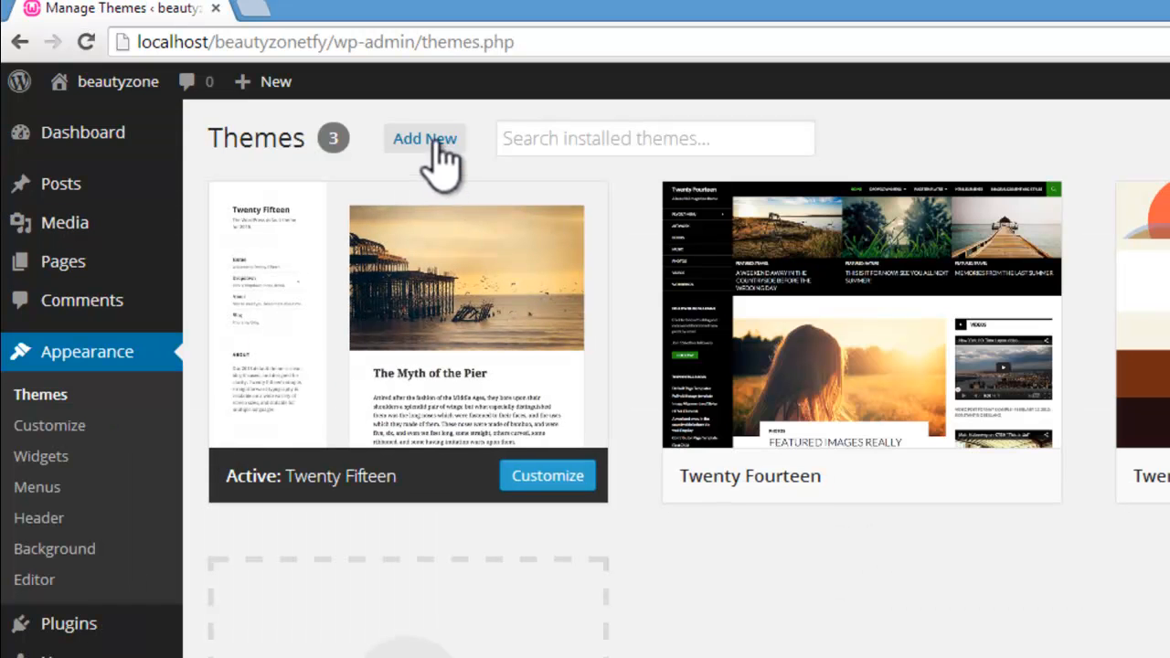
click(430, 140)
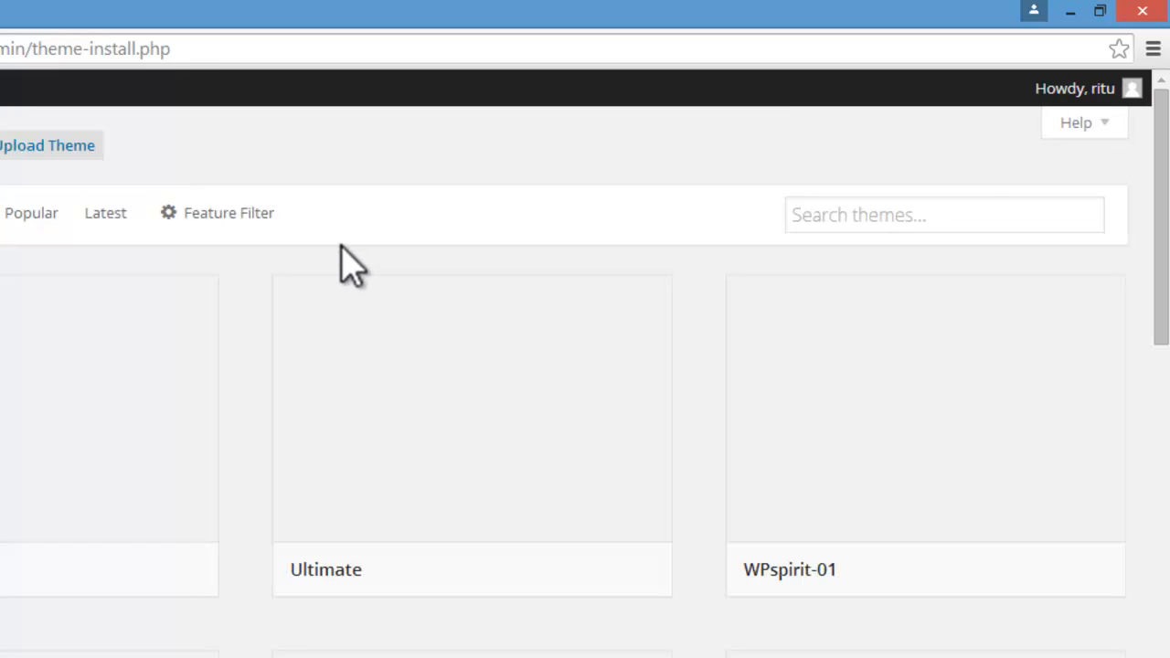
click(878, 215)
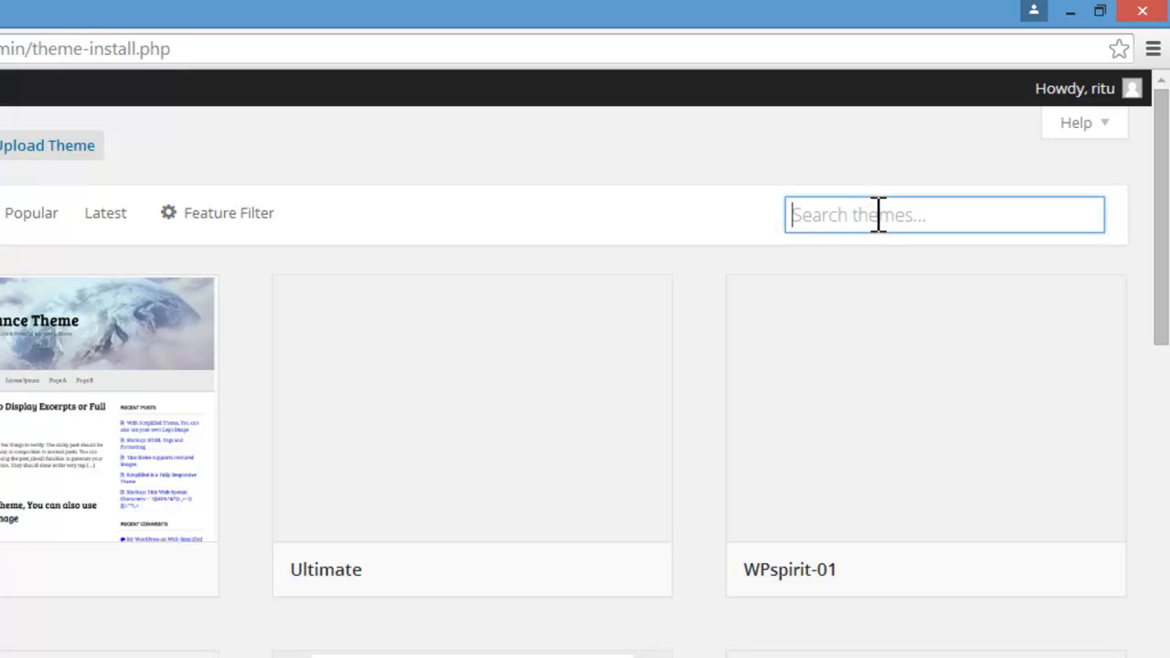
text(trav)
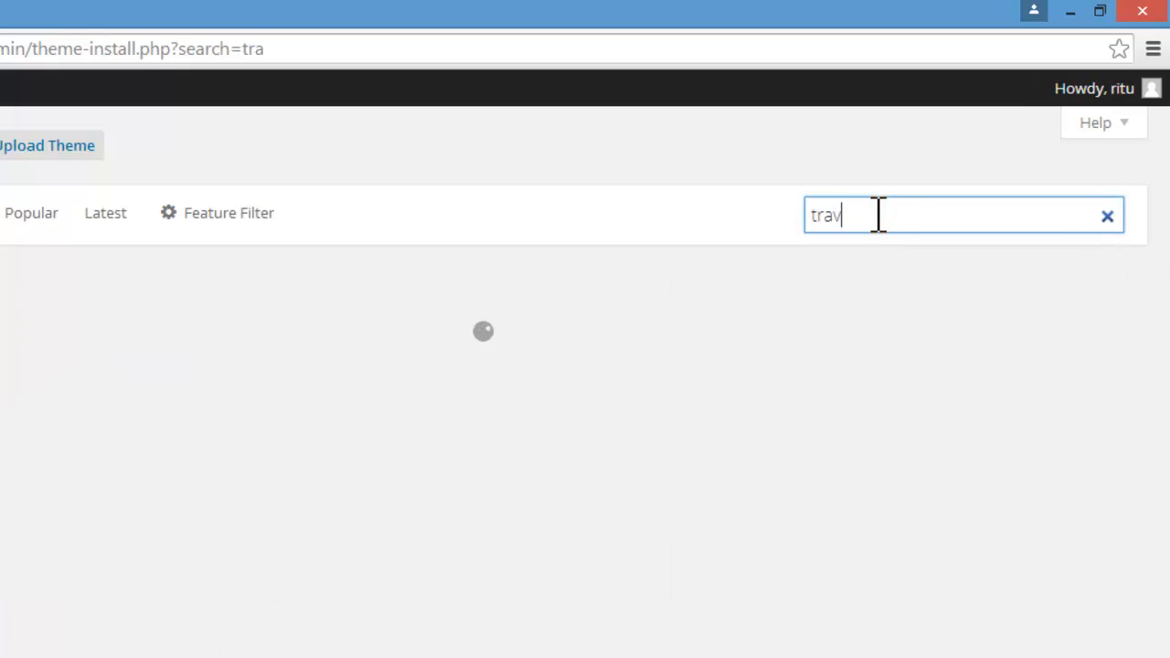
text(elit)
key(BackSpace)
text(fy)
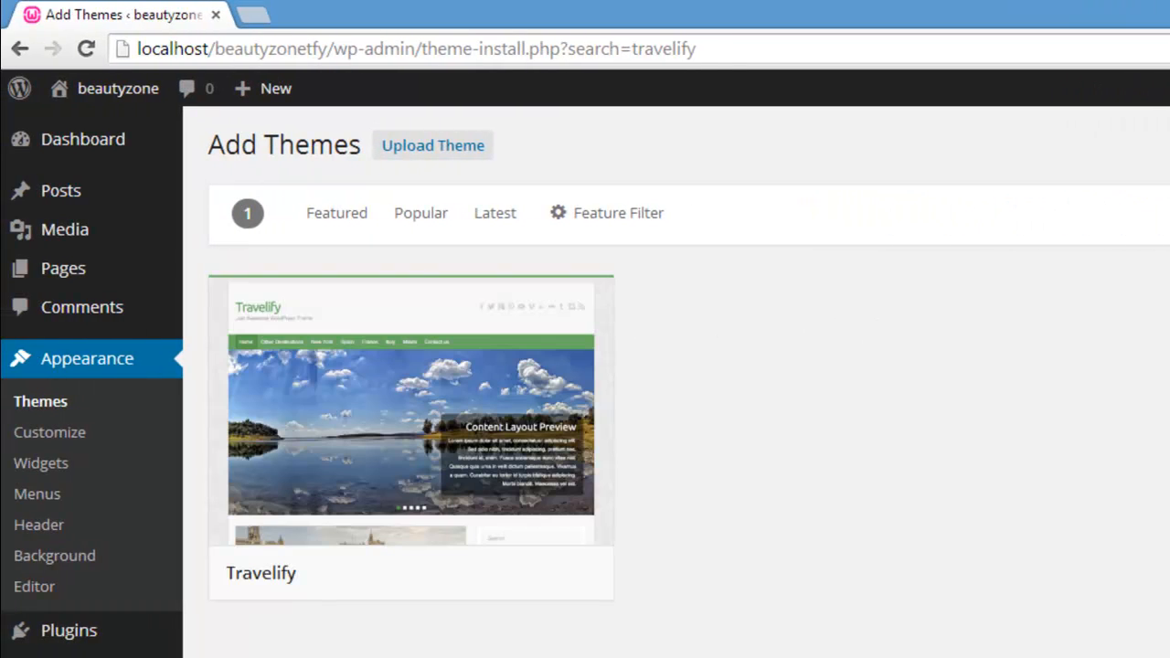
Step: Install and activate the Travelify theme, and visit the beautyzone site to view it
mouse_move(410, 382)
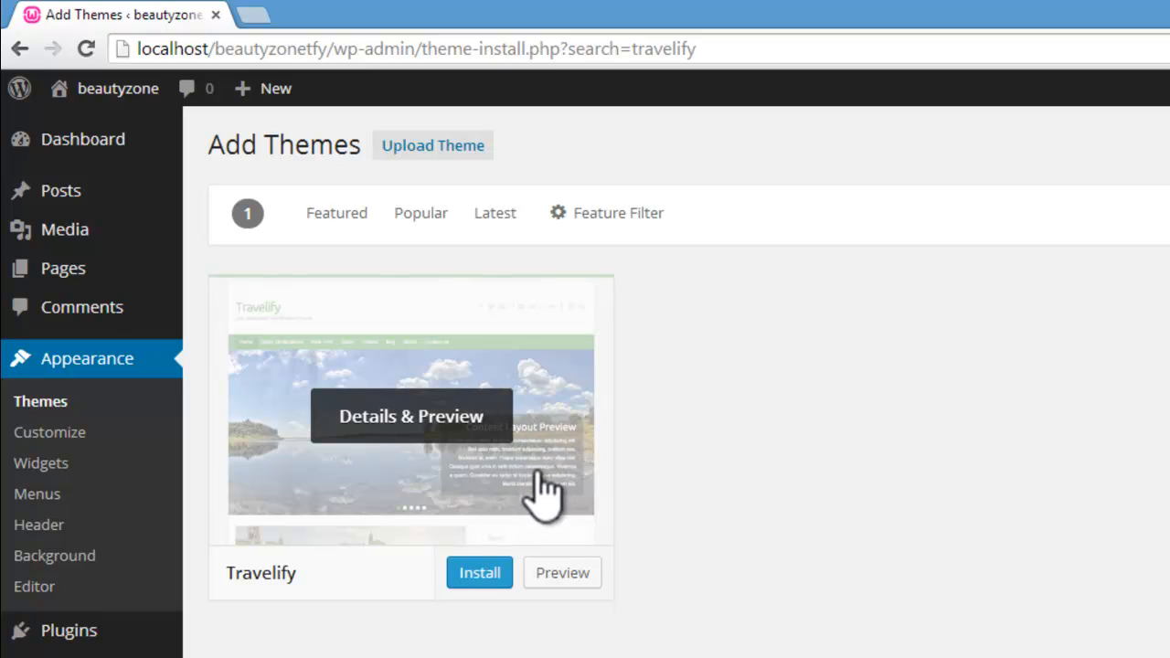
click(478, 570)
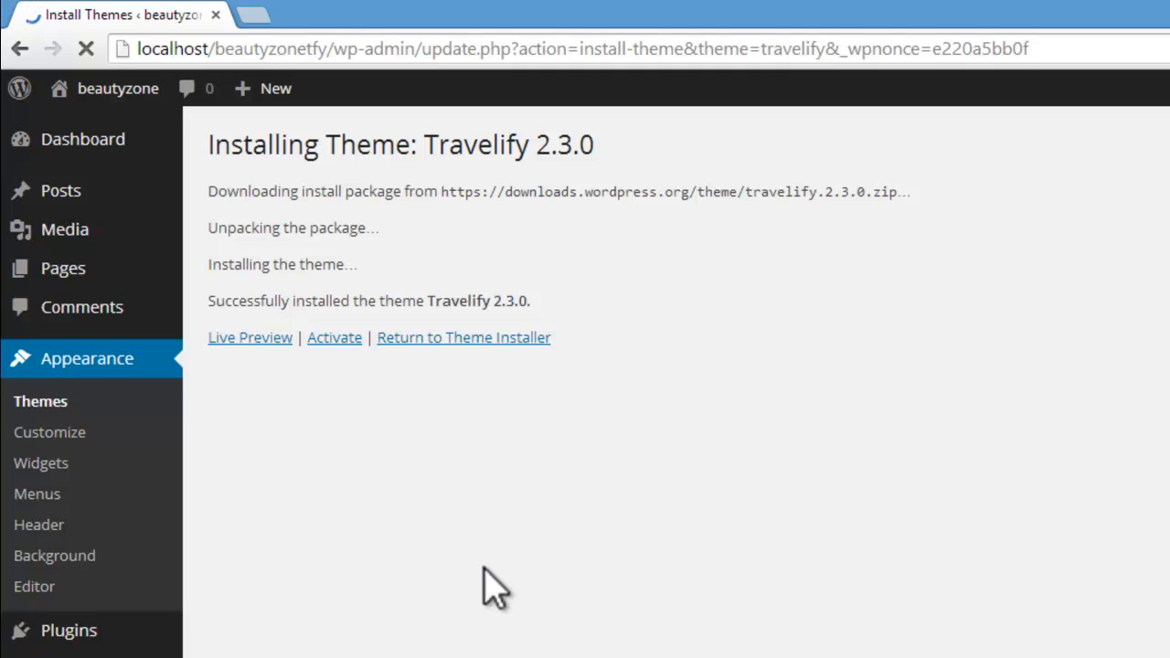
click(338, 337)
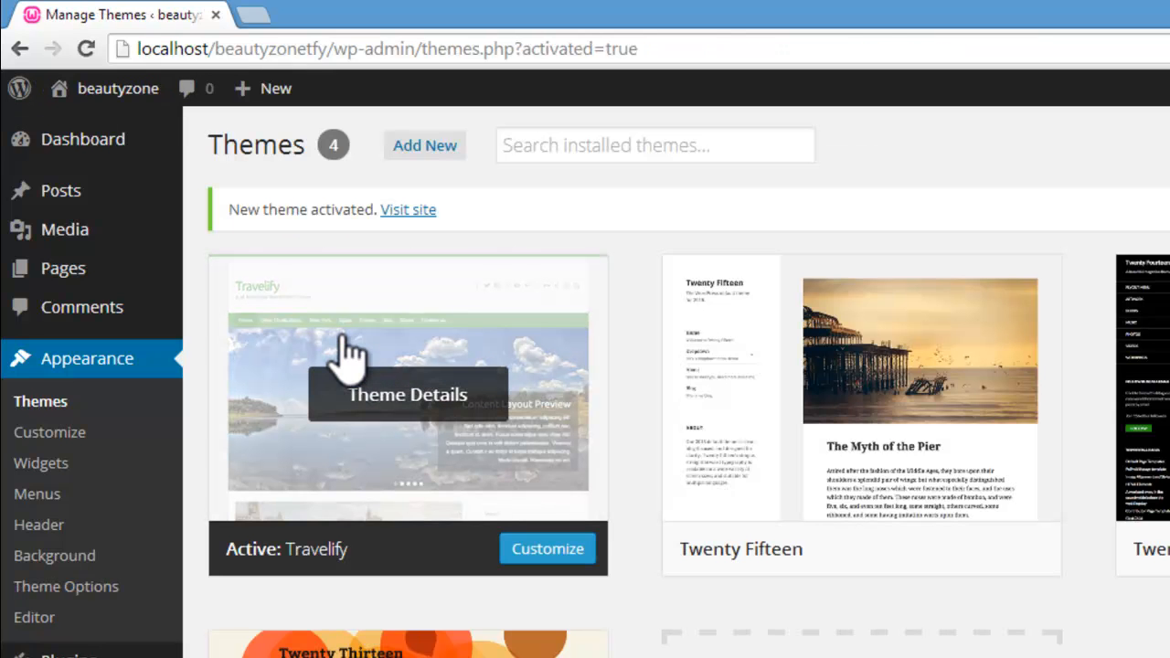
mouse_move(42, 104)
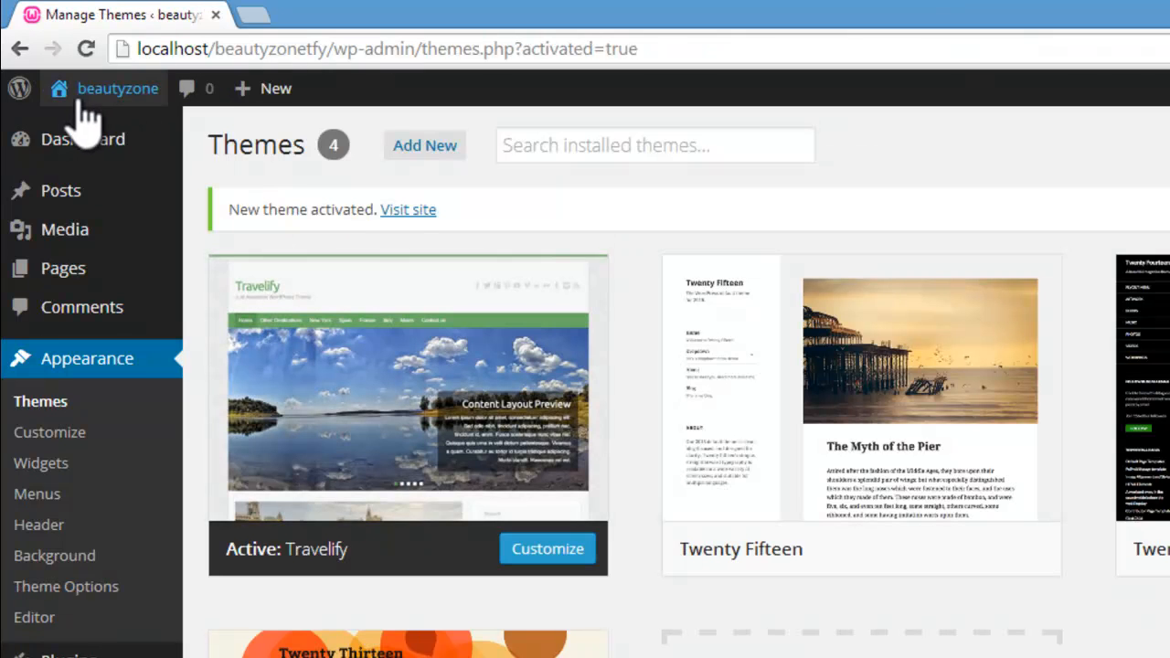
click(78, 130)
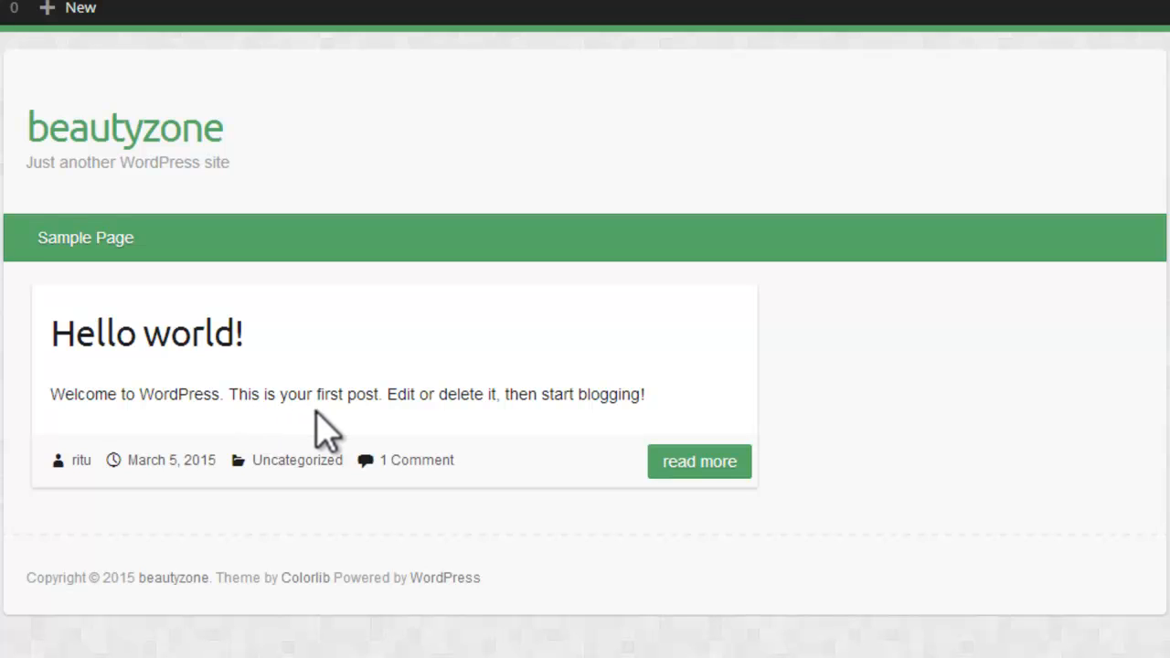
Step: Open the Sample Page on the beautyzone site, look through its content, and return to the WordPress Dashboard
click(108, 241)
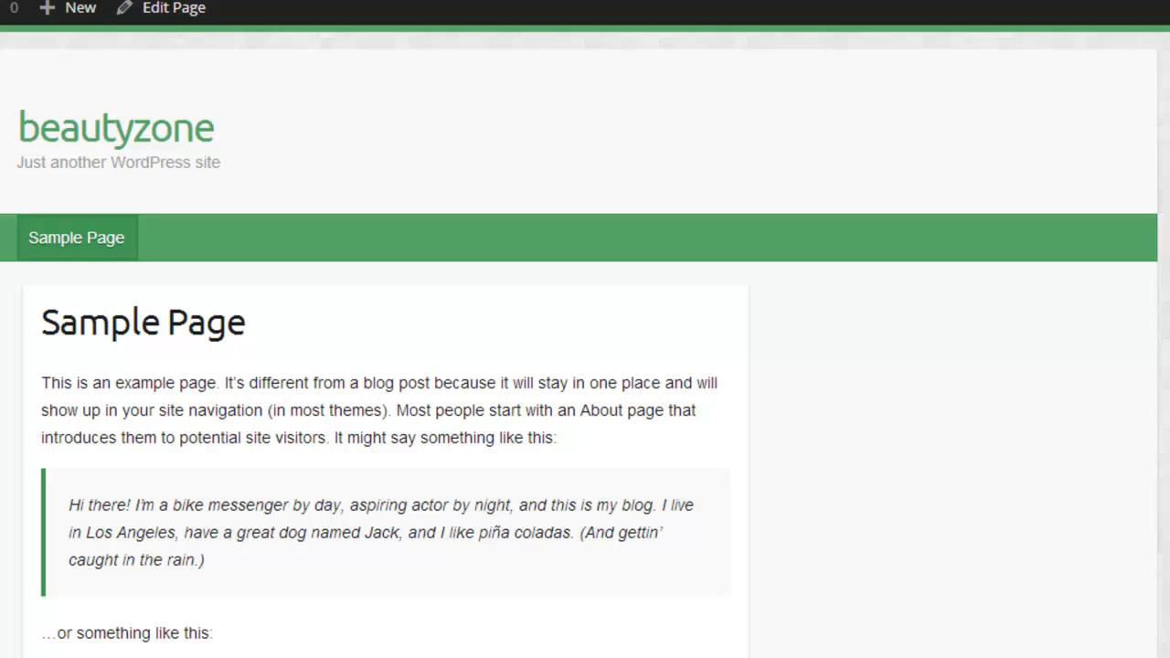
scroll(384, 366, down, 9)
scroll(384, 366, up, 5)
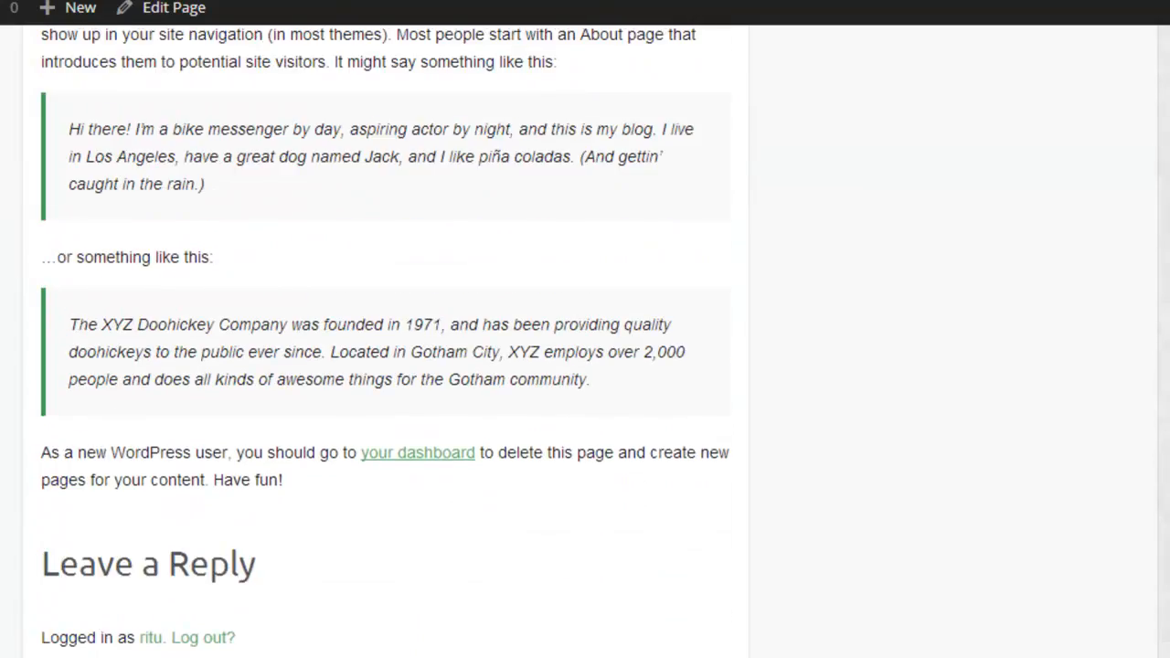
scroll(183, 256, up, 4)
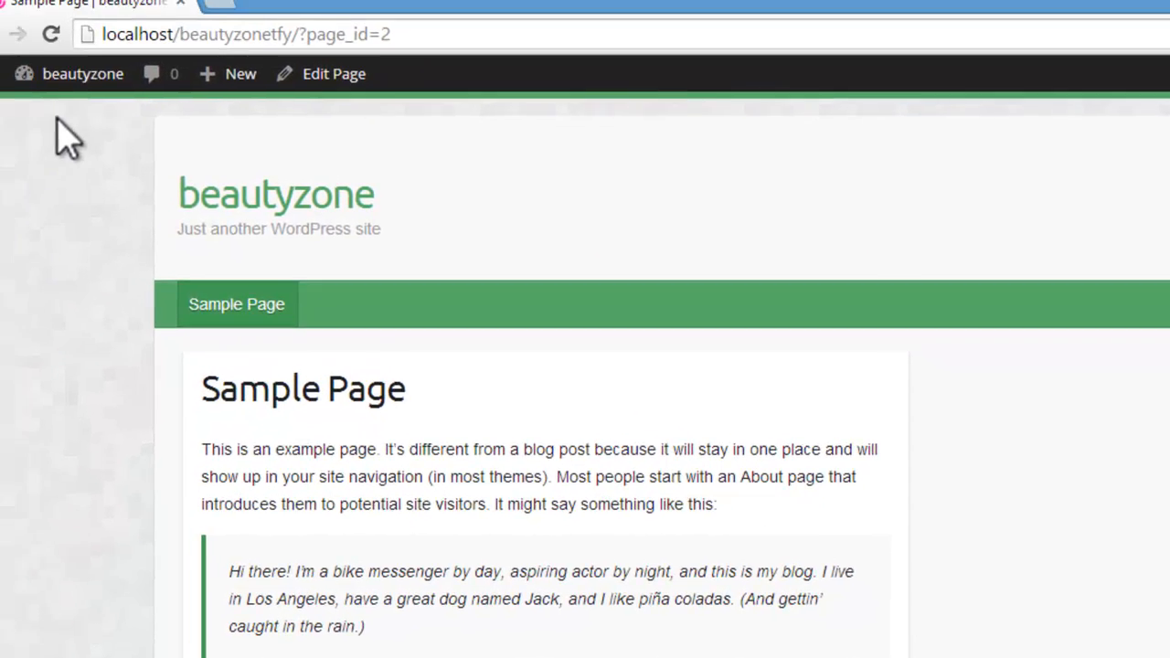
mouse_move(107, 97)
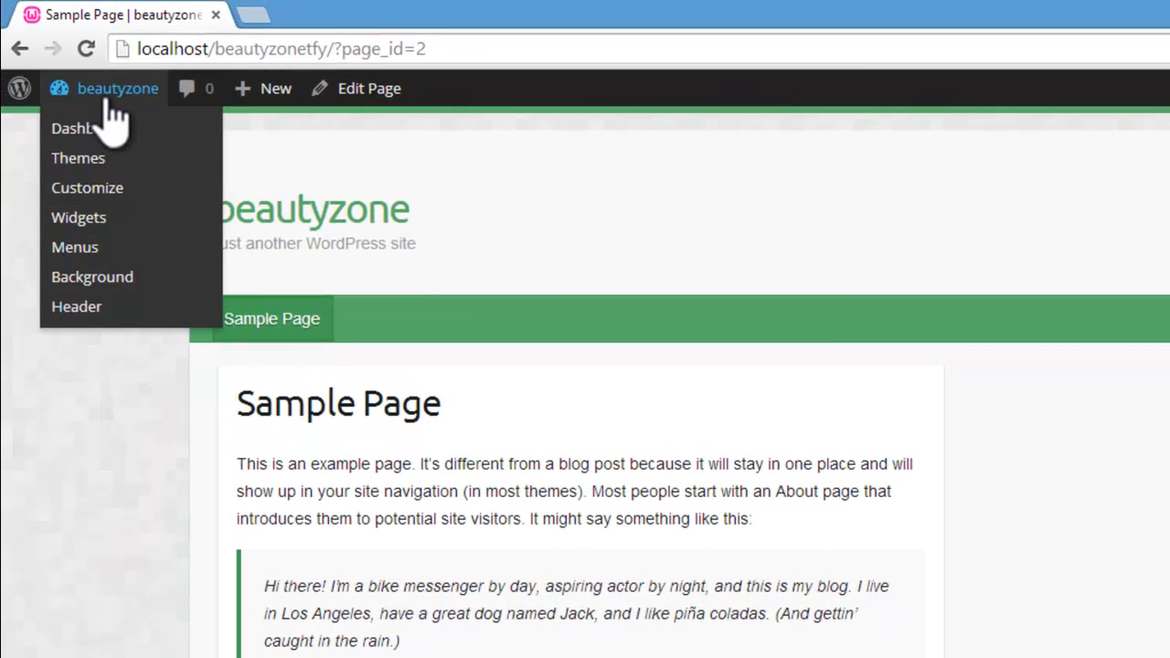
click(106, 130)
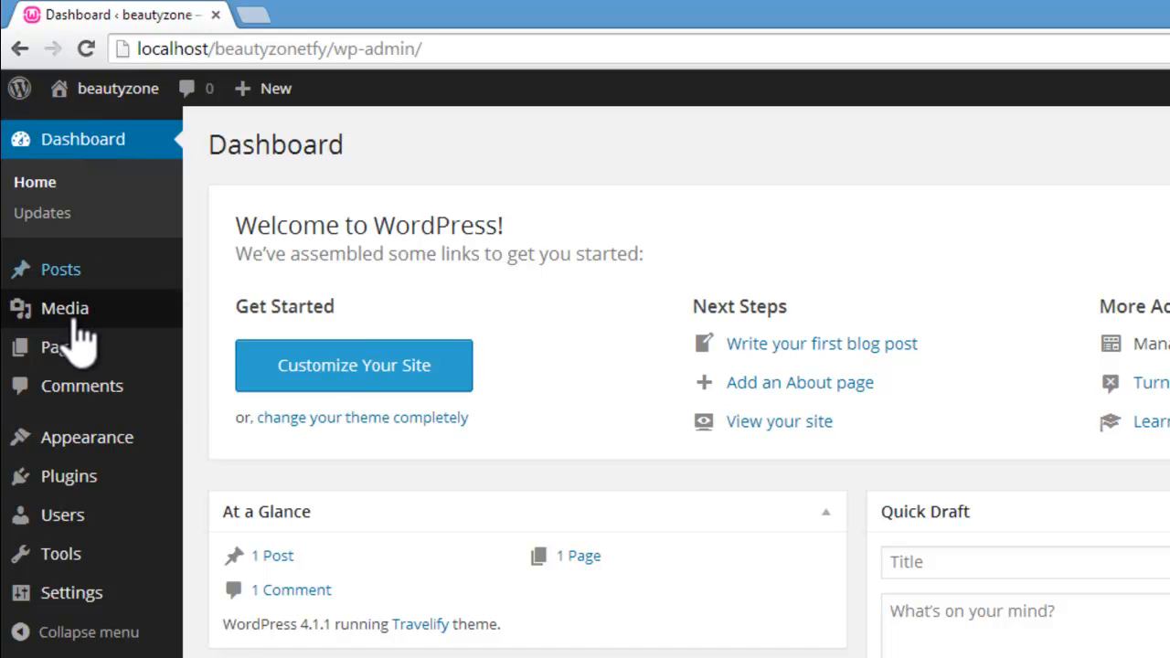
Step: Start a new WordPress page titled "Home" and place the cursor in its empty content area
mouse_move(75, 356)
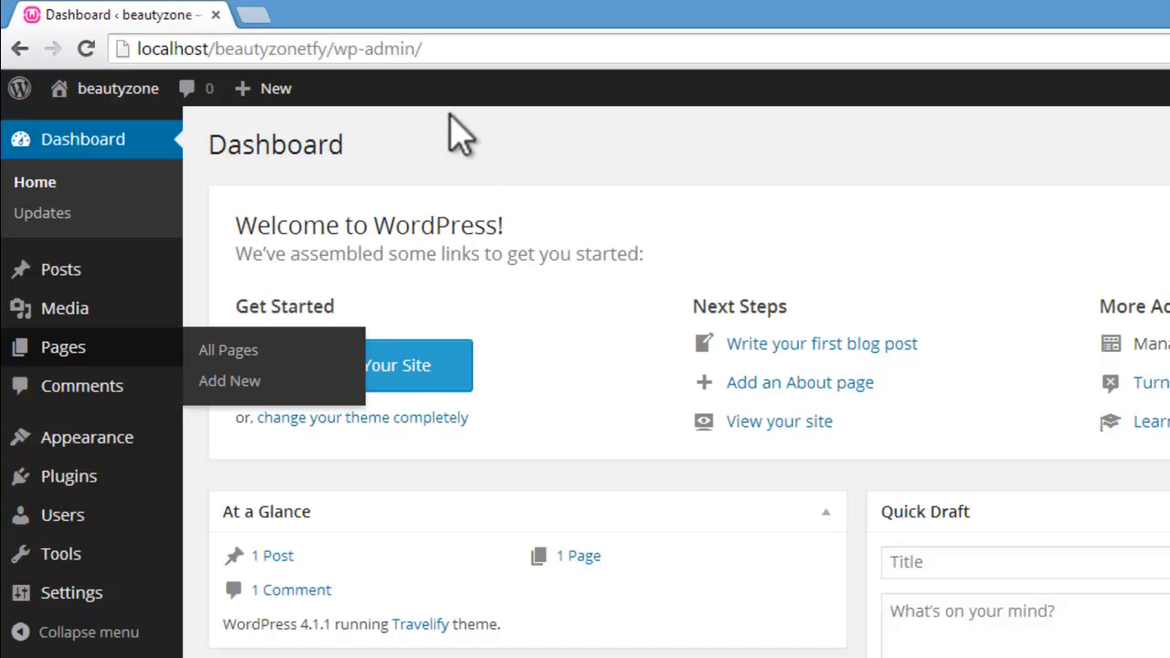
mouse_move(271, 102)
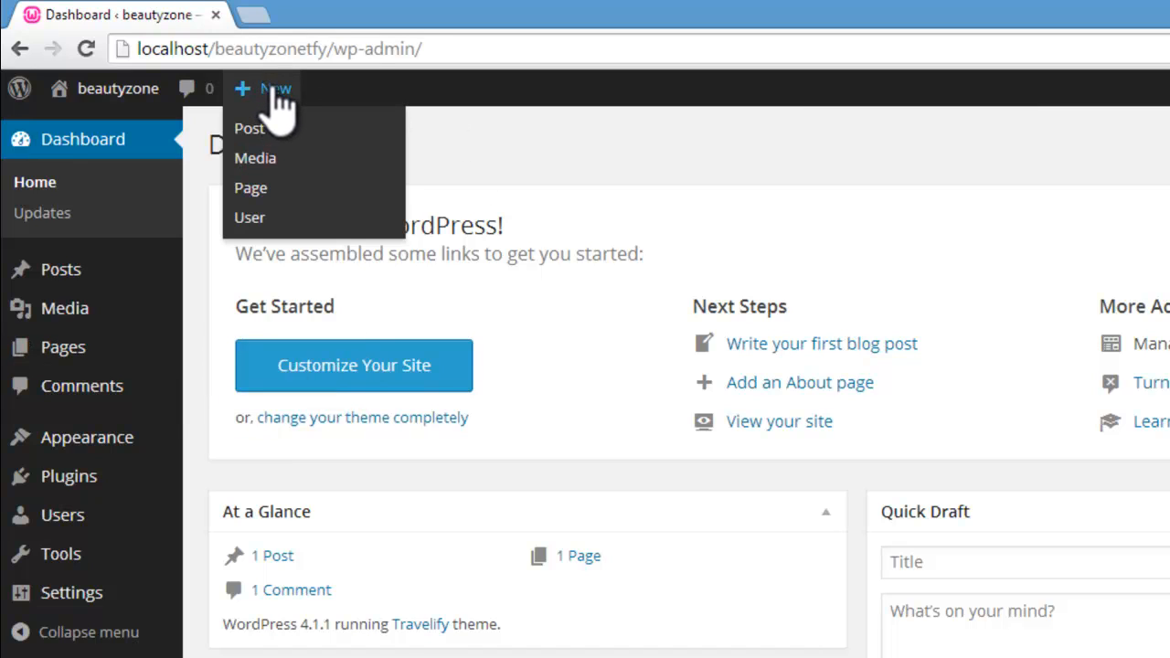
click(253, 190)
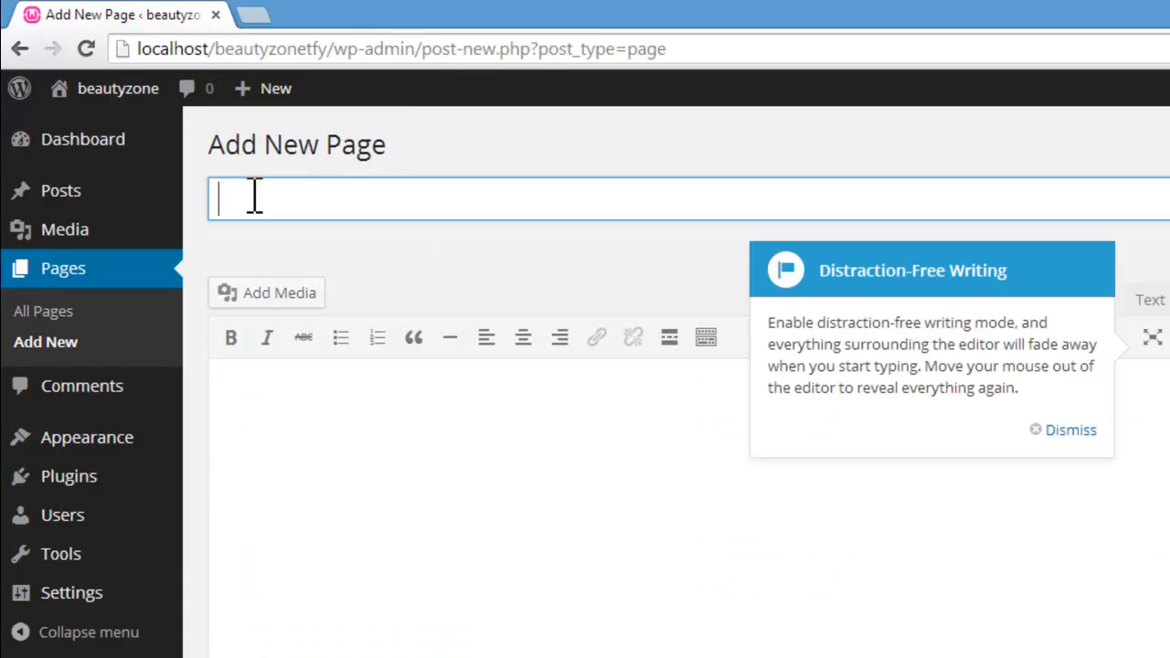
text(Home)
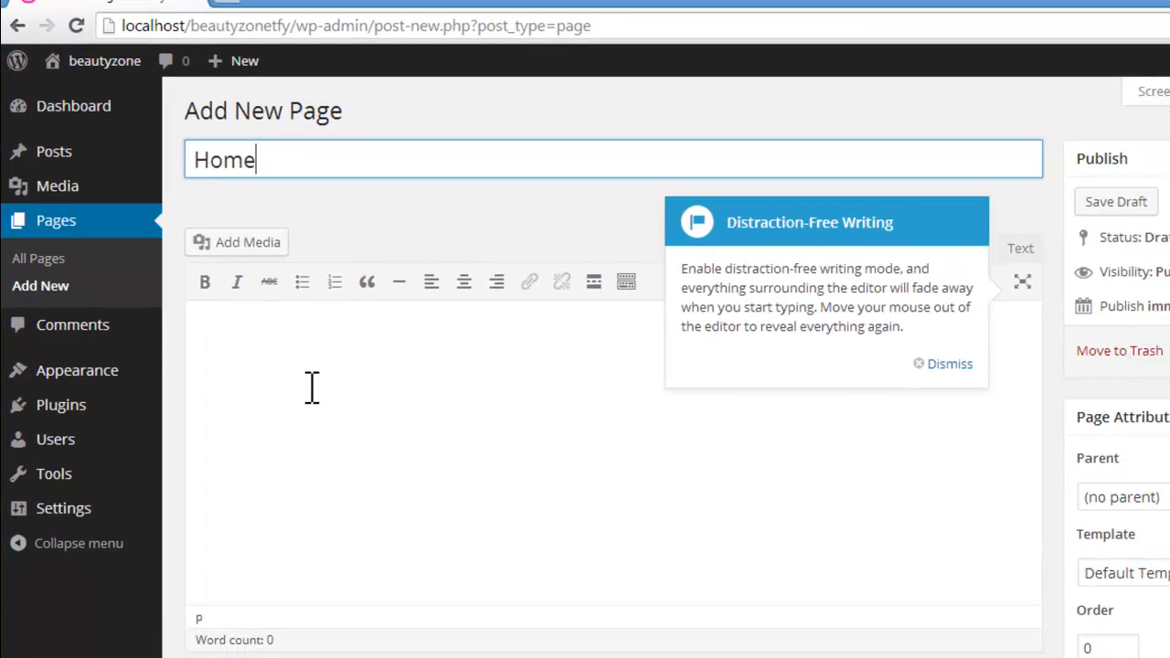
click(339, 441)
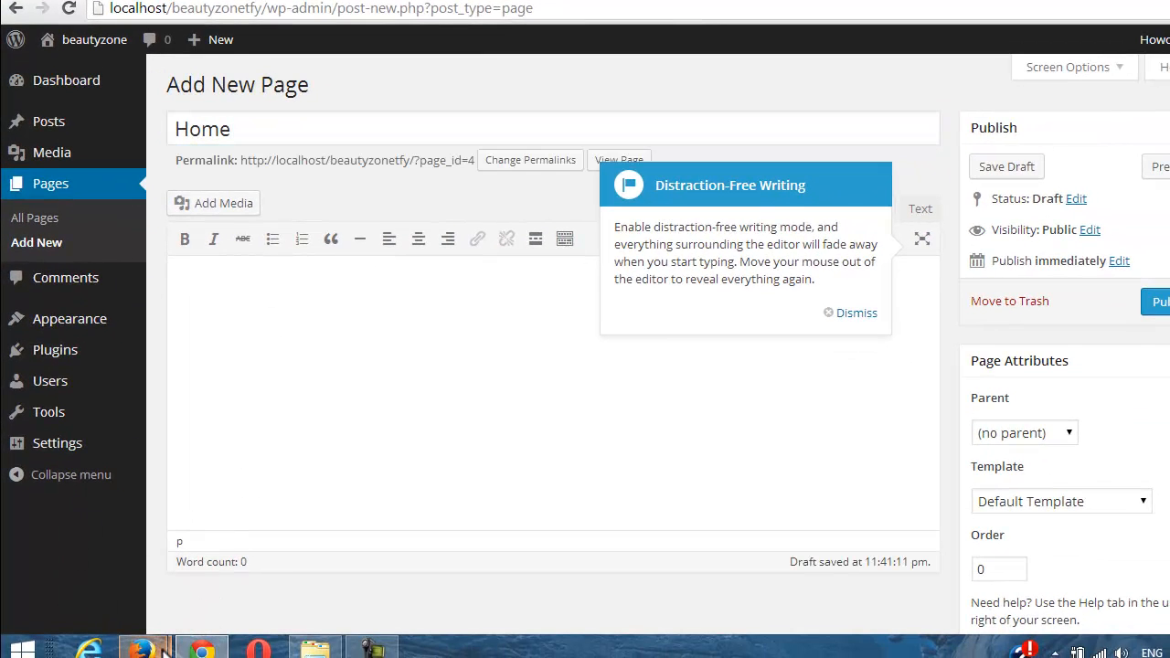
Step: Switch to Firefox, copy the generated placeholder text from loripsum.net, and paste it into the Home page's content in Chrome
mouse_move(167, 648)
click(329, 546)
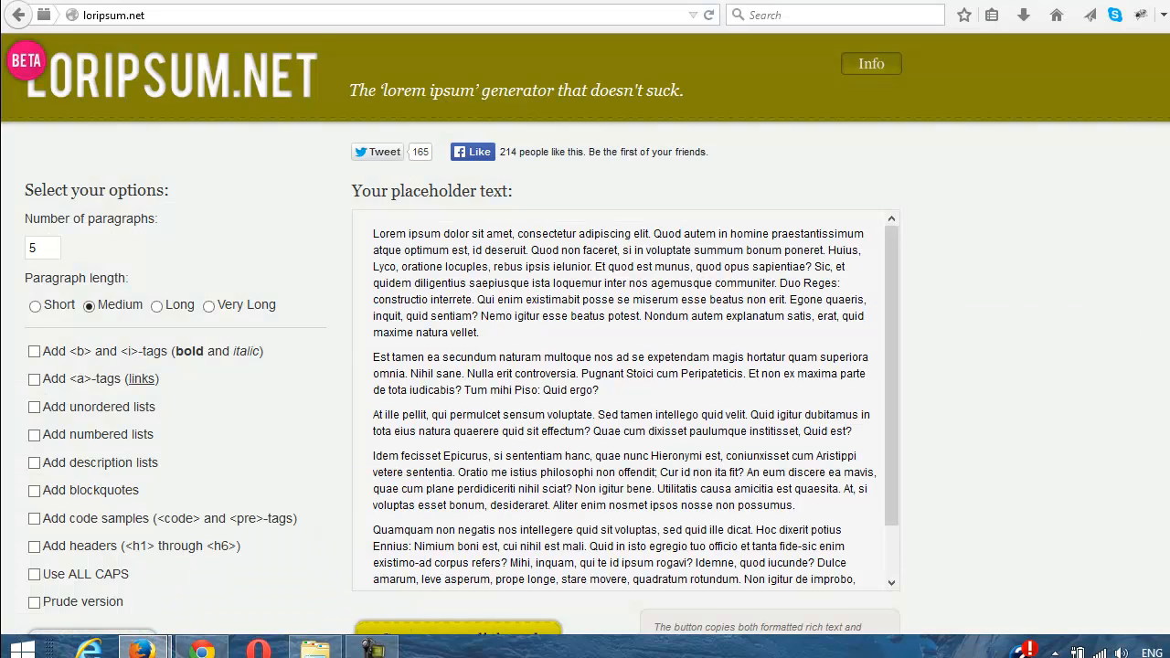
scroll(1097, 411, down, 2)
click(388, 576)
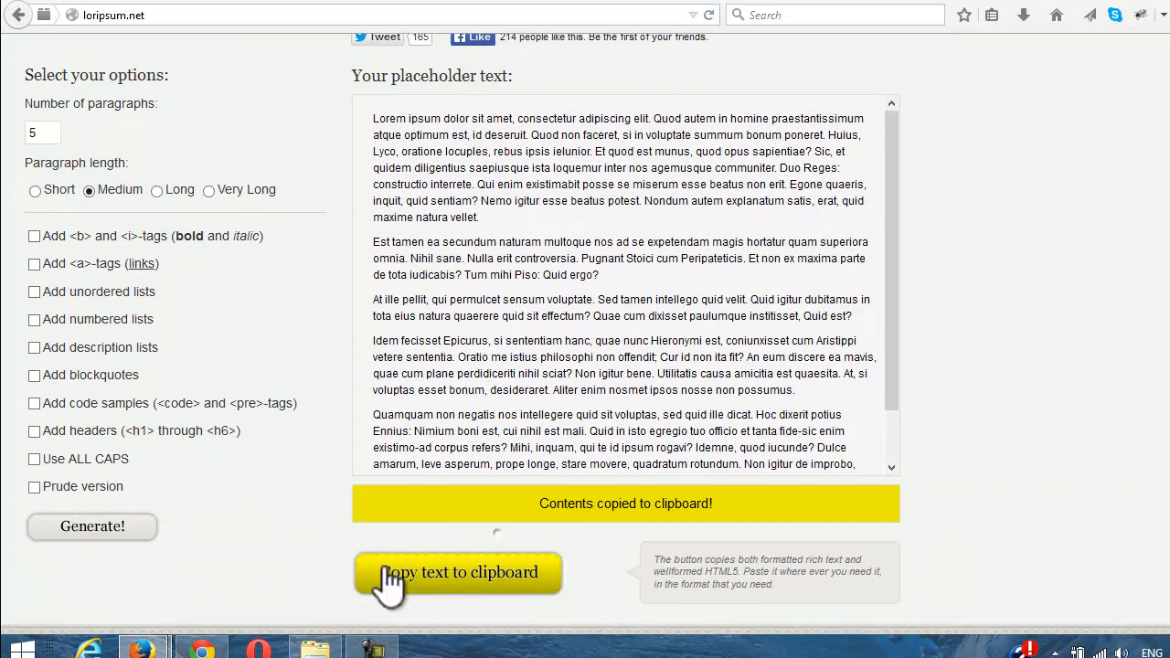
click(202, 649)
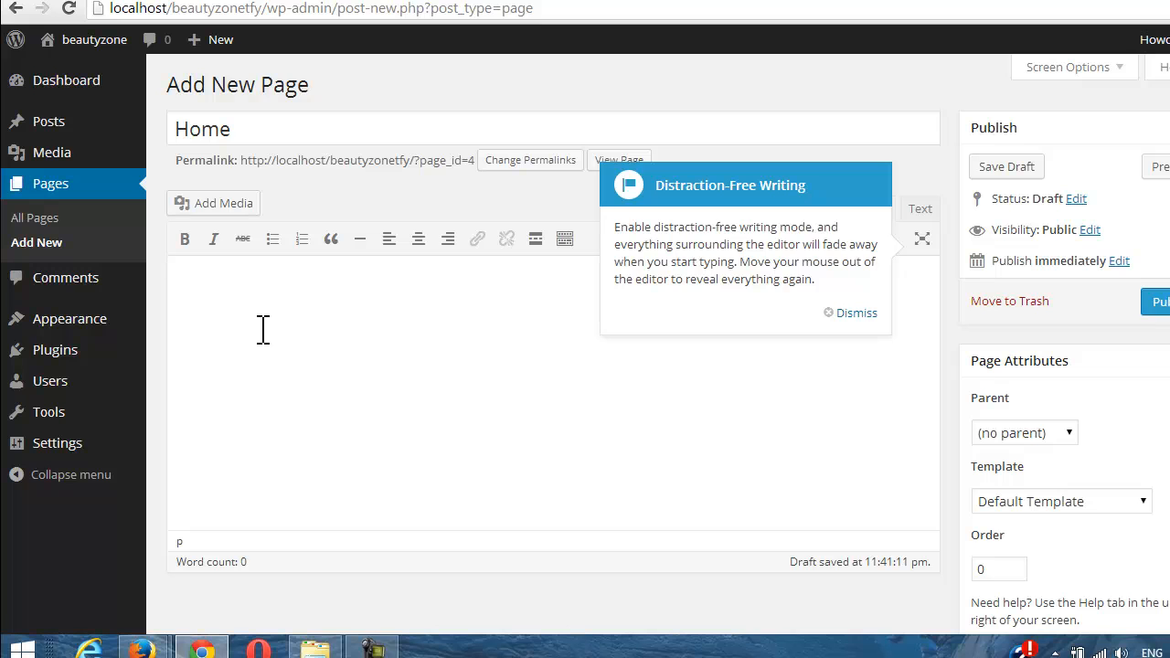
key(ctrl+v)
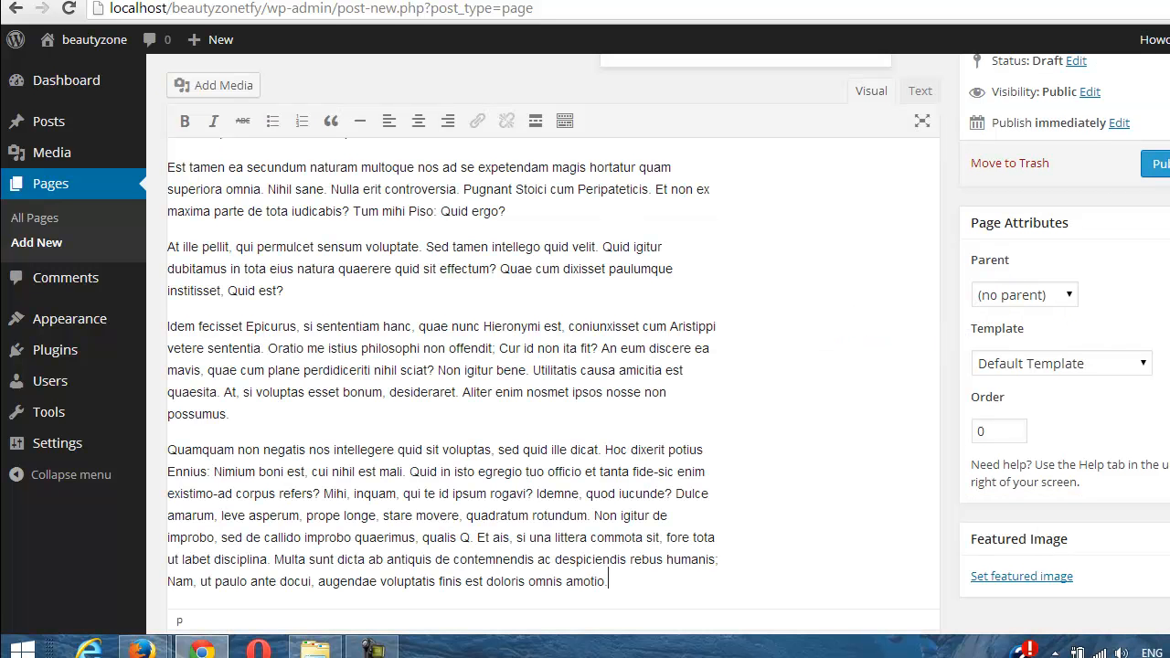
scroll(553, 345, up, 3)
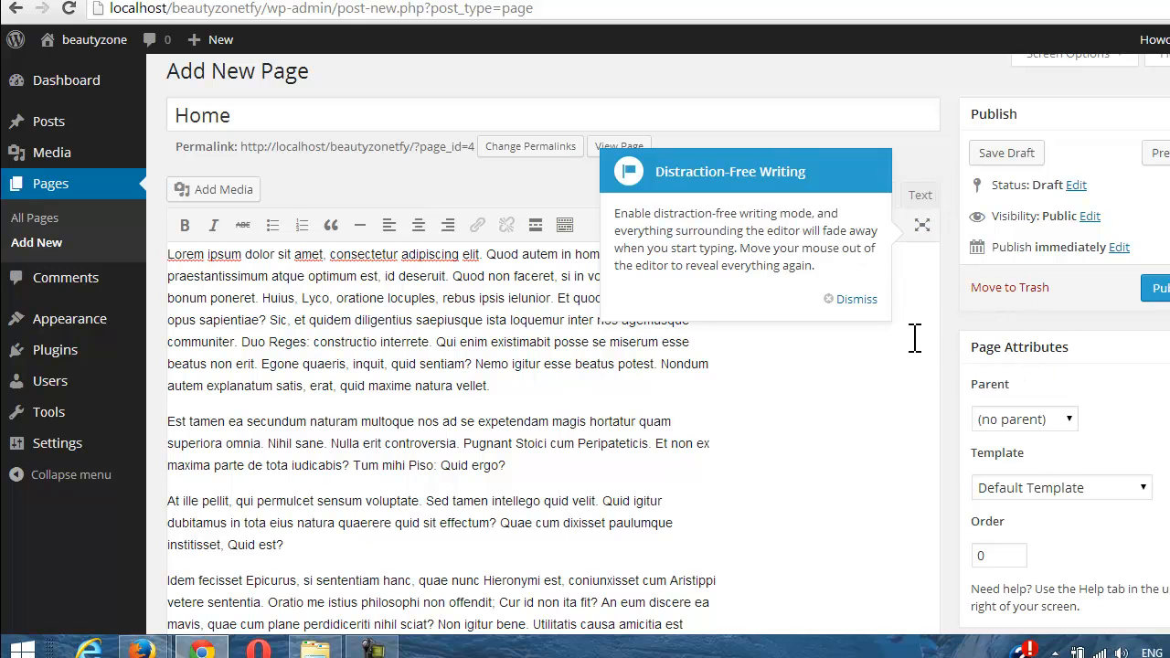
Step: Dismiss the Distraction-Free Writing tip and make the opening words "Lorem ipsum" bold
click(925, 226)
click(834, 297)
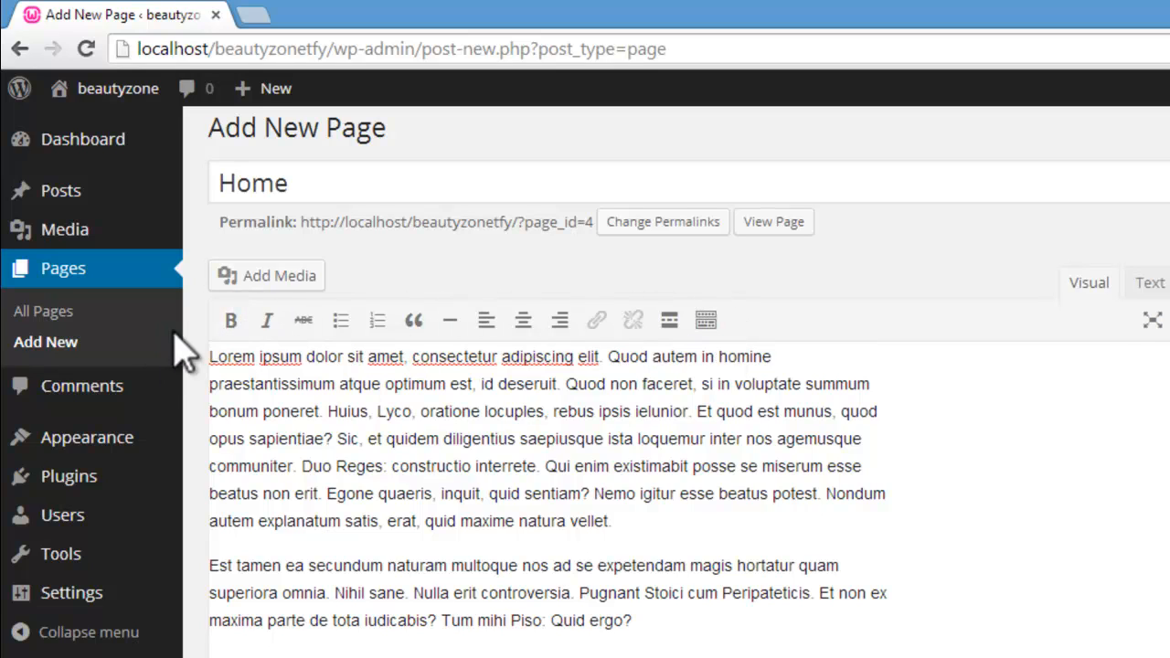
drag(211, 356, 295, 360)
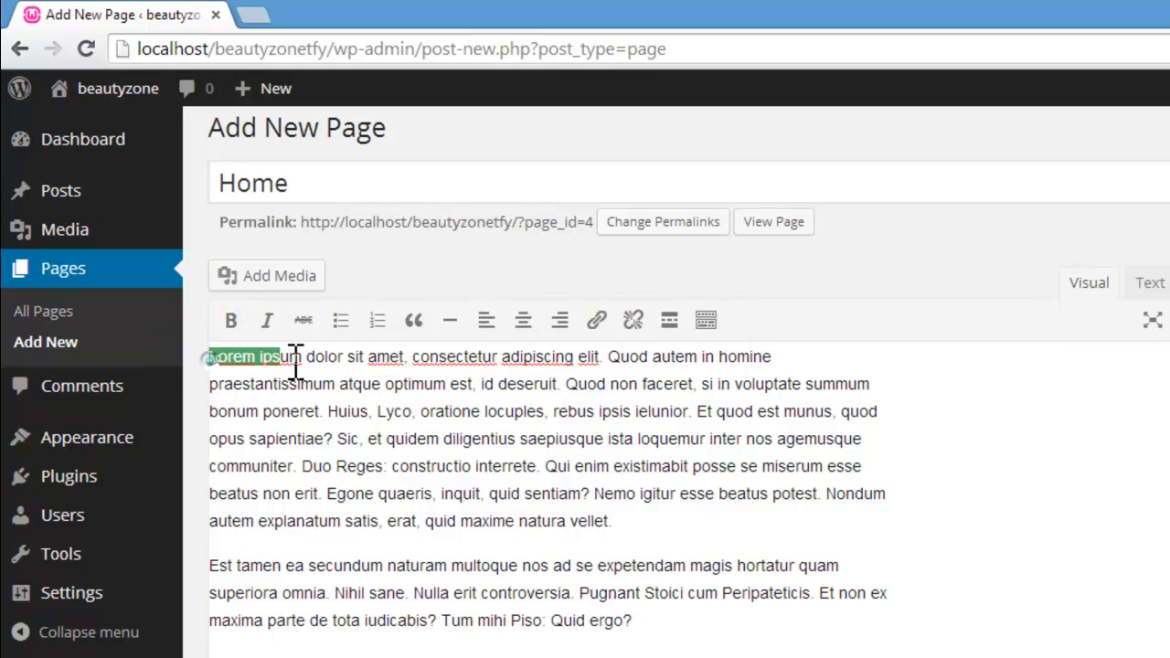
click(236, 327)
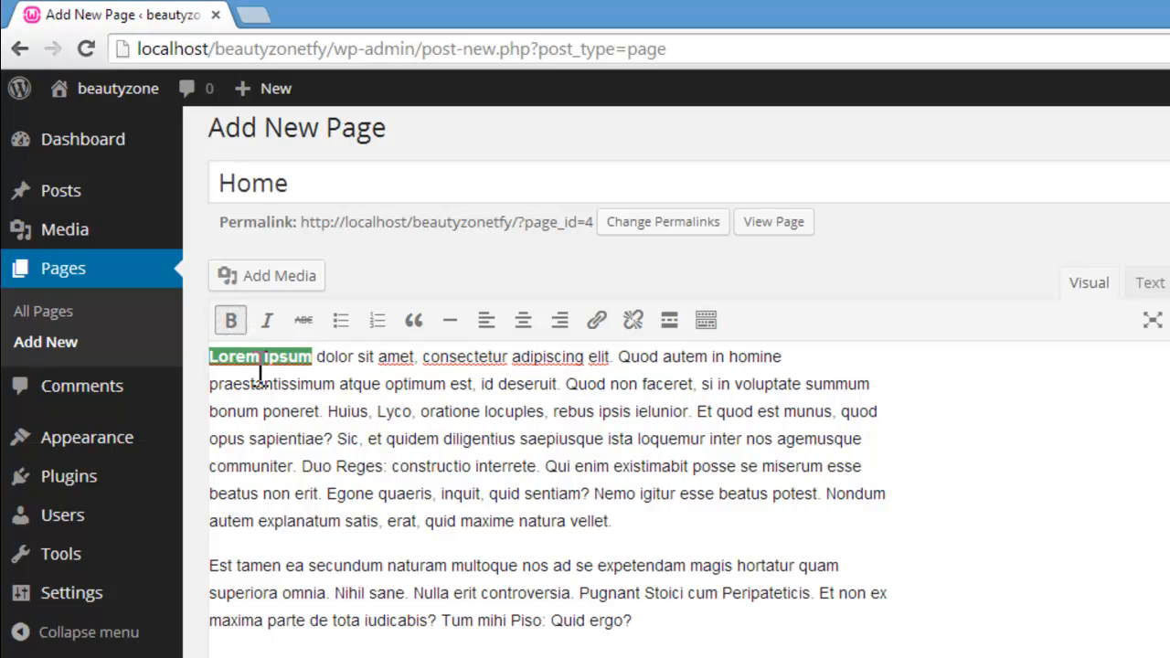
click(974, 427)
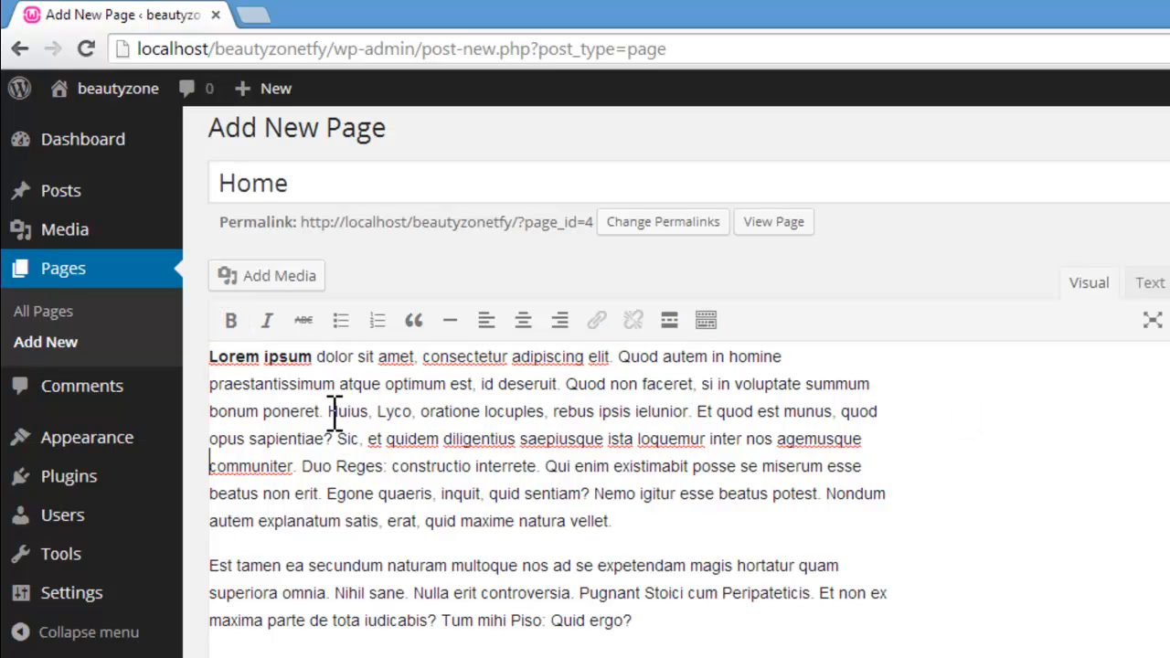
Step: Italicize "Huius, Lyco" in the first paragraph and left-align that paragraph
drag(334, 414, 411, 413)
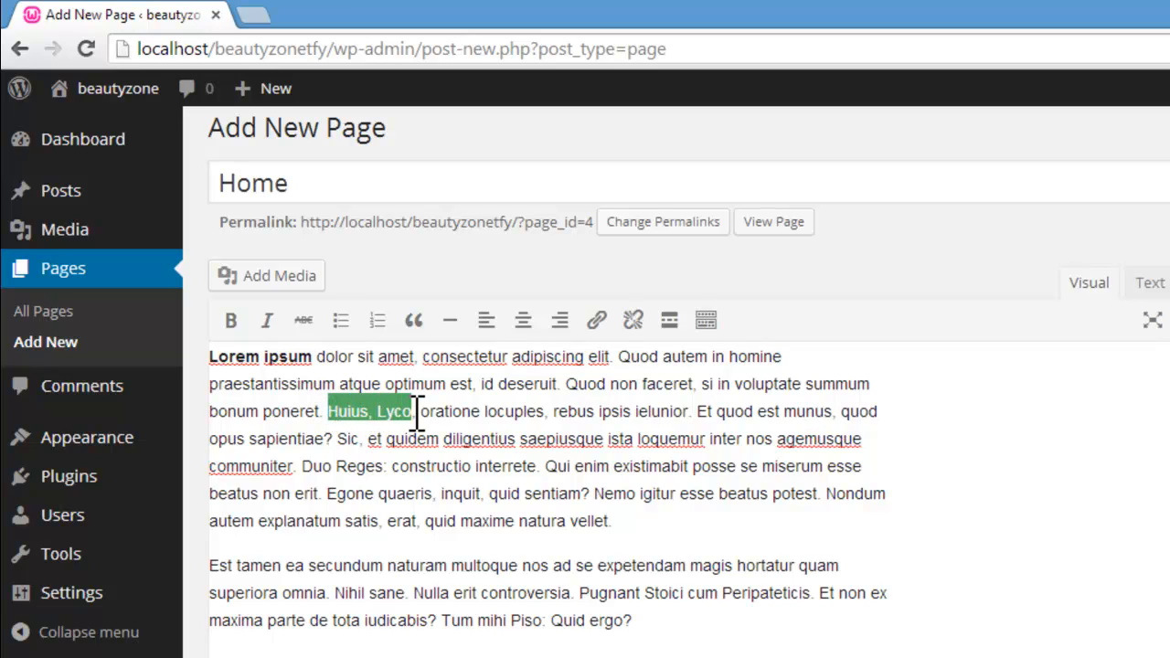
click(269, 322)
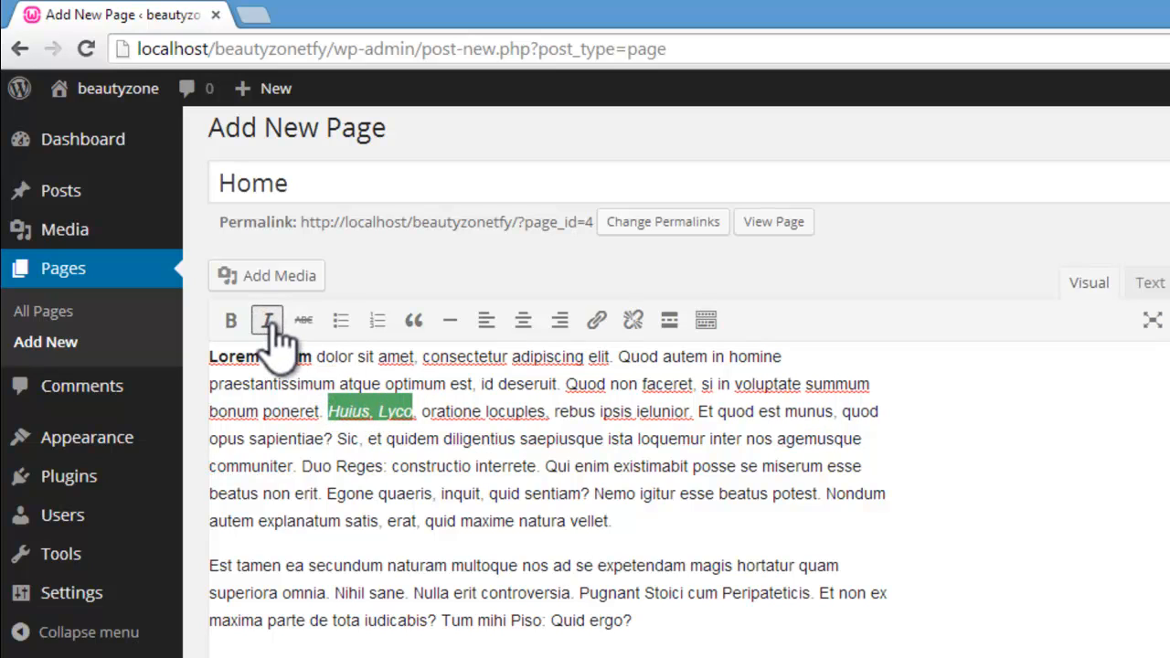
click(494, 328)
click(859, 466)
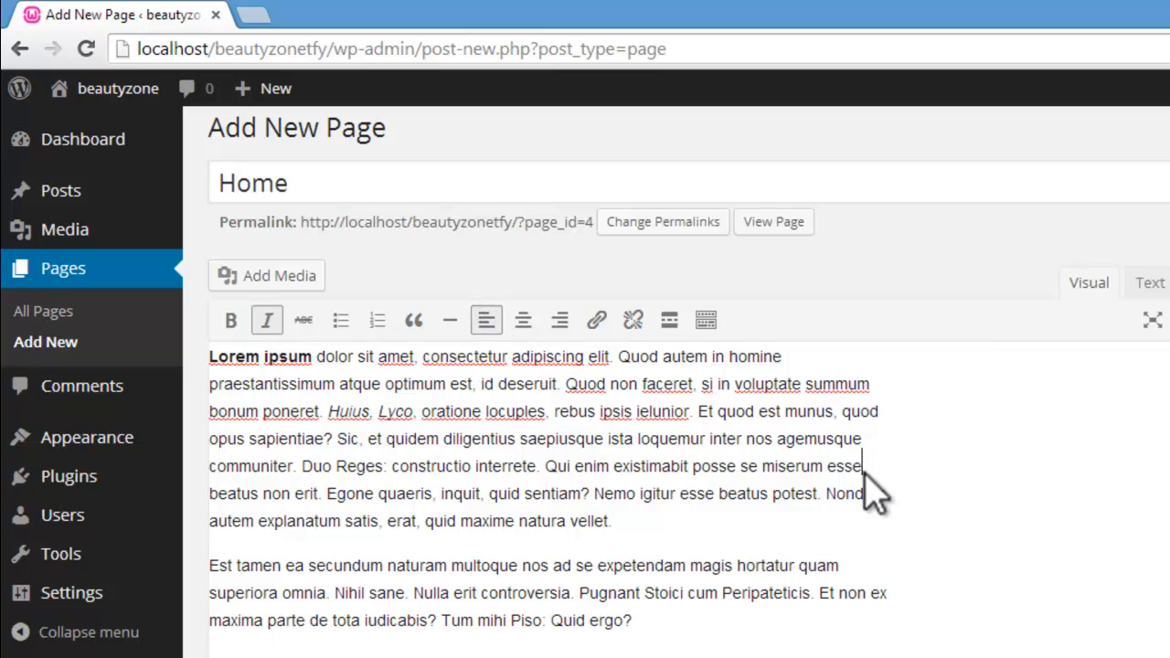
Step: Try right, center and left alignment on the entire page text, reveal the additional formatting tools, and justify the text
drag(212, 356, 946, 283)
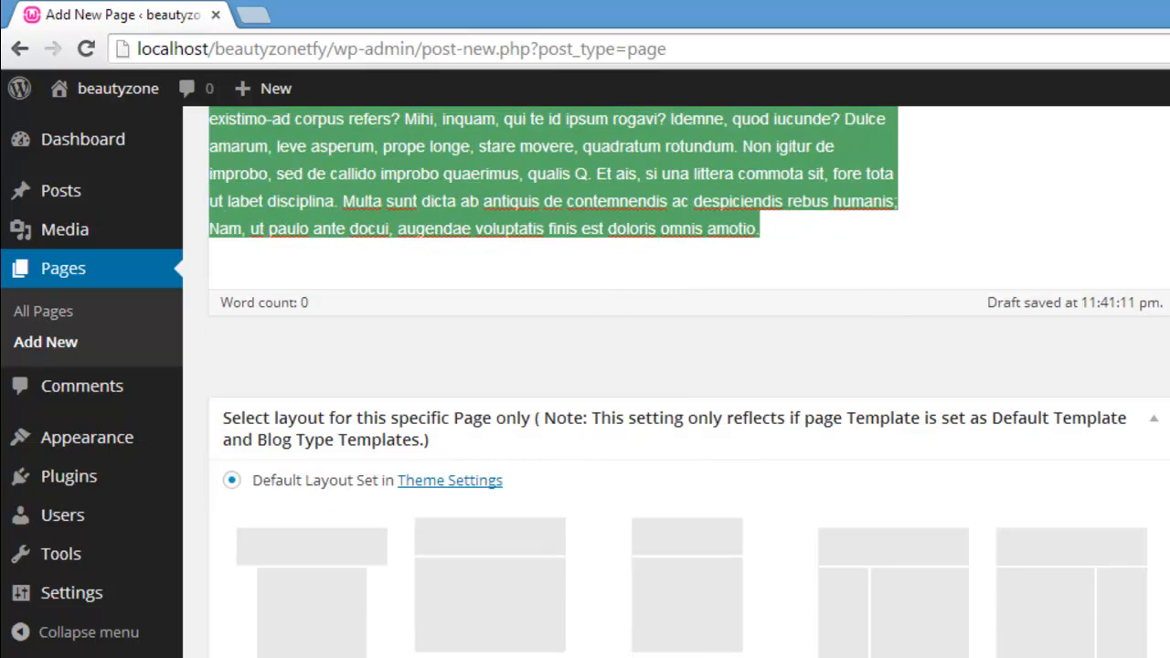
scroll(611, 318, up, 10)
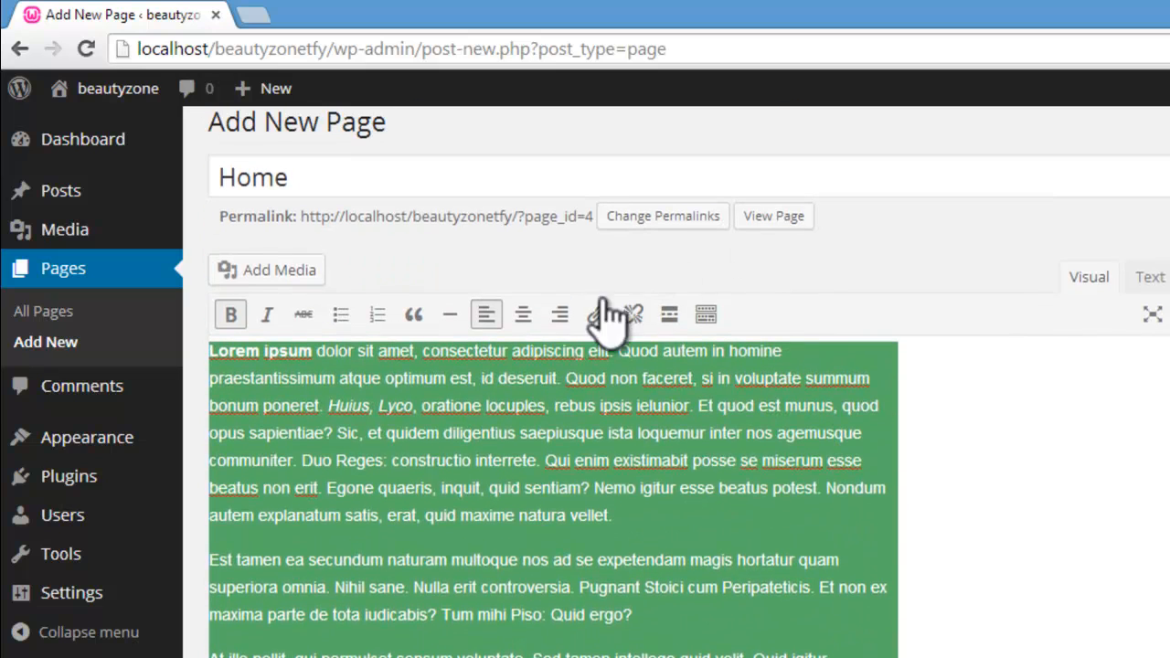
click(561, 314)
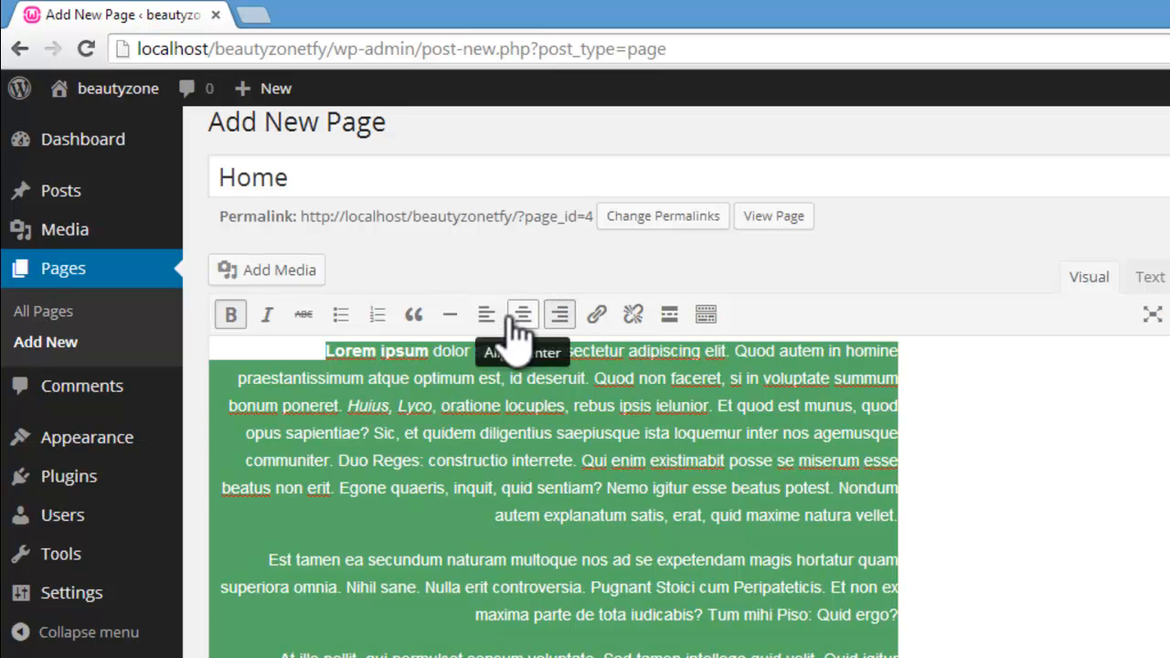
click(521, 318)
click(490, 320)
click(521, 318)
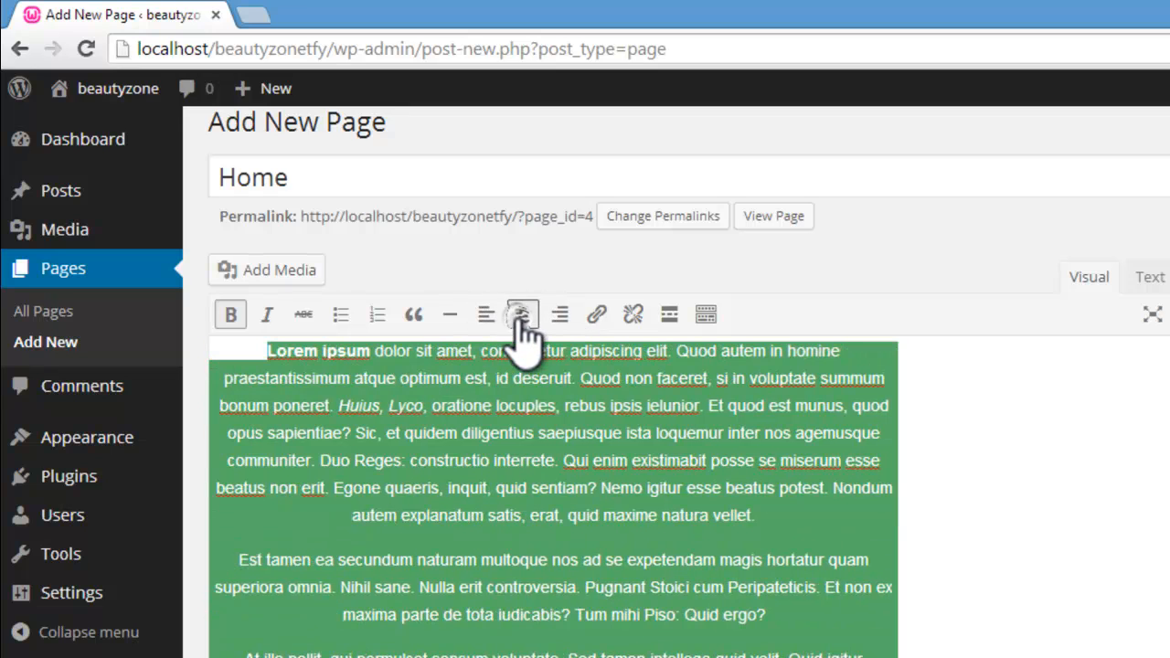
click(706, 320)
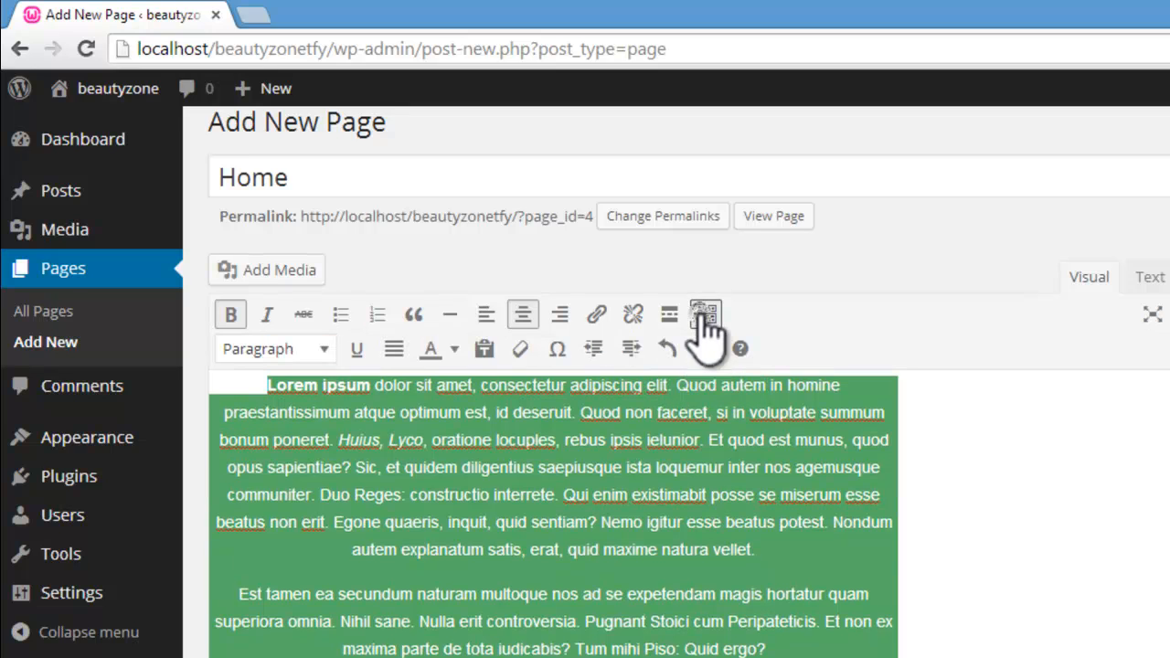
click(395, 357)
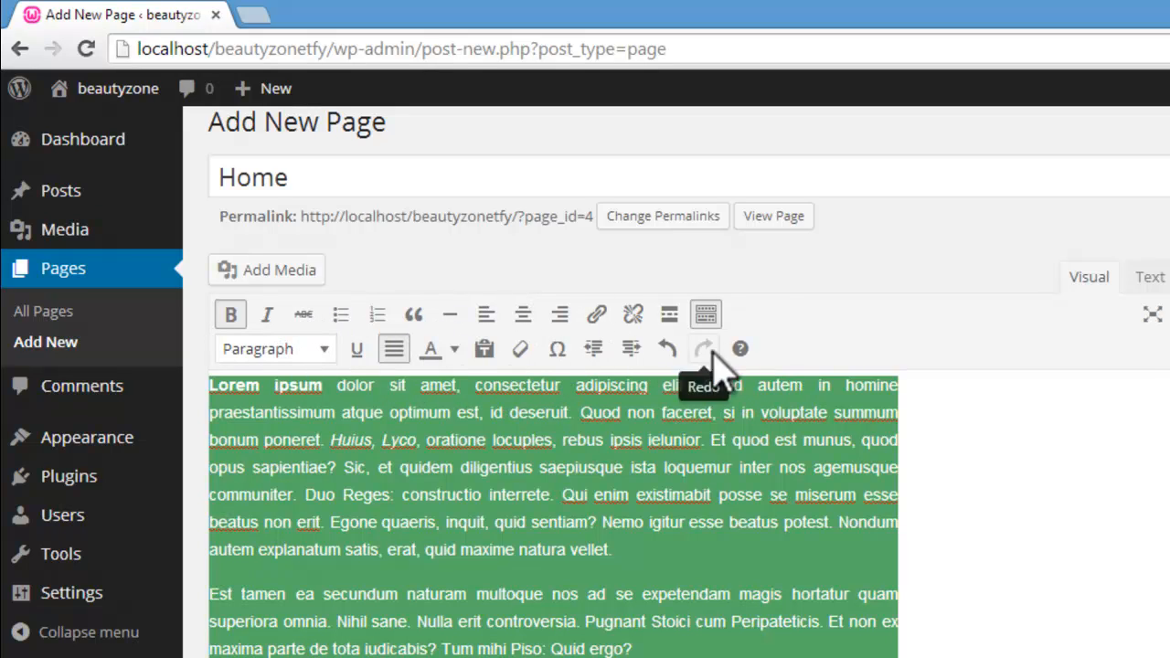
Step: View the available text colors without choosing one, and deselect the page text
click(452, 353)
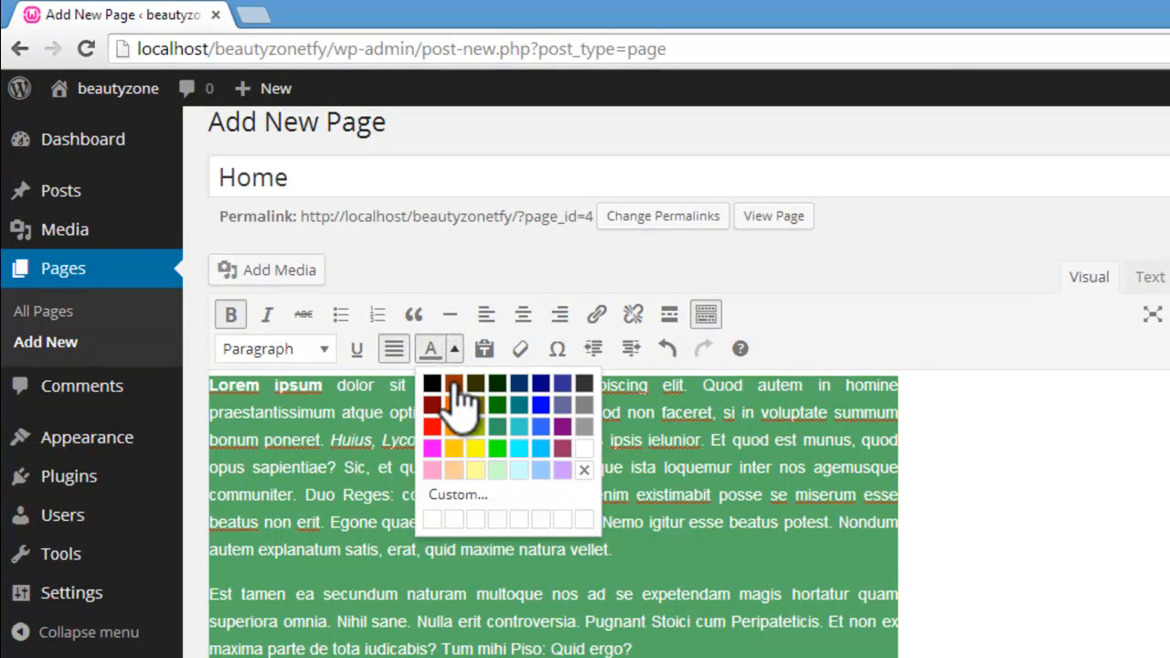
click(990, 359)
click(1016, 497)
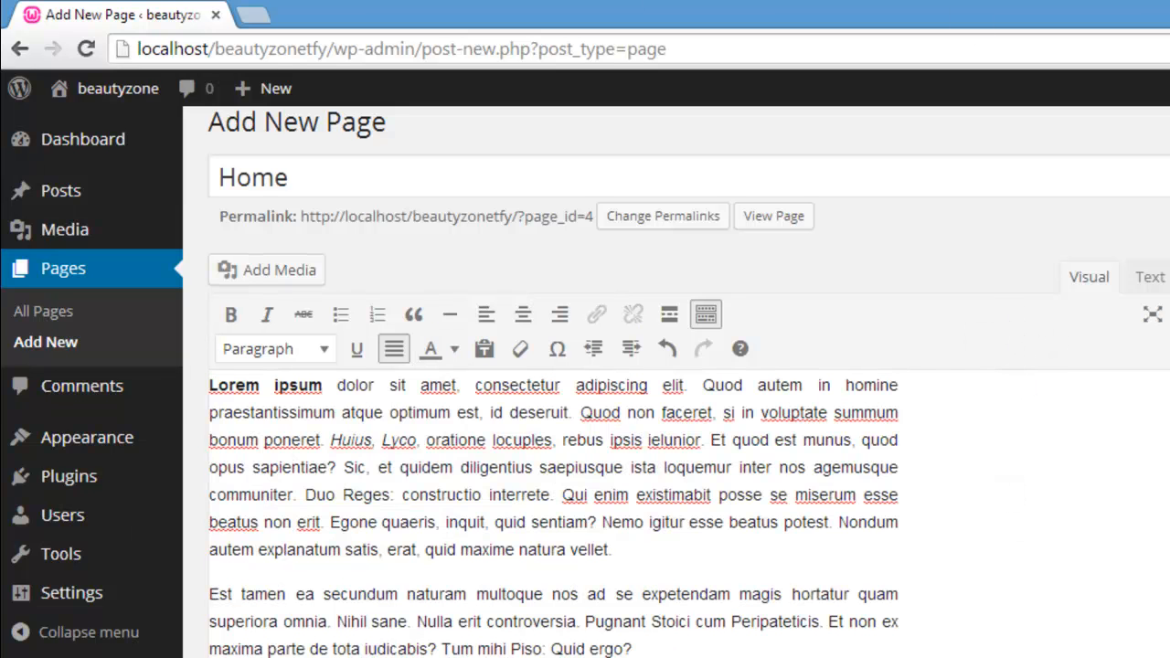
Step: Set the layout for the Home page to Right sidebar
scroll(553, 448, down, 8)
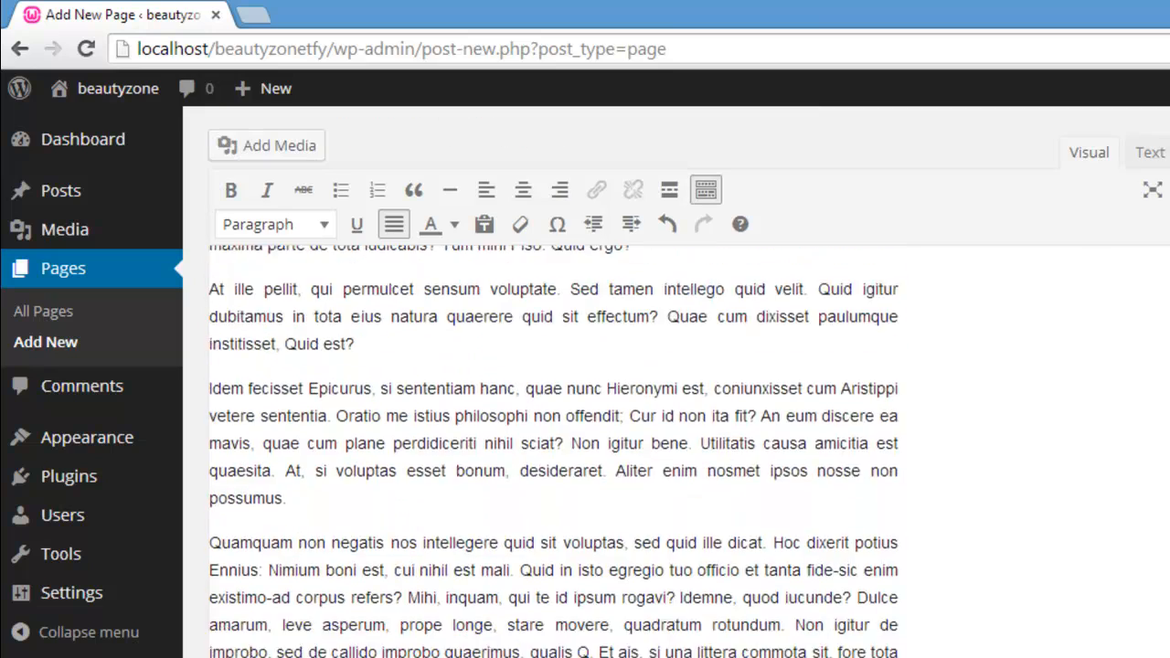
scroll(553, 448, down, 4)
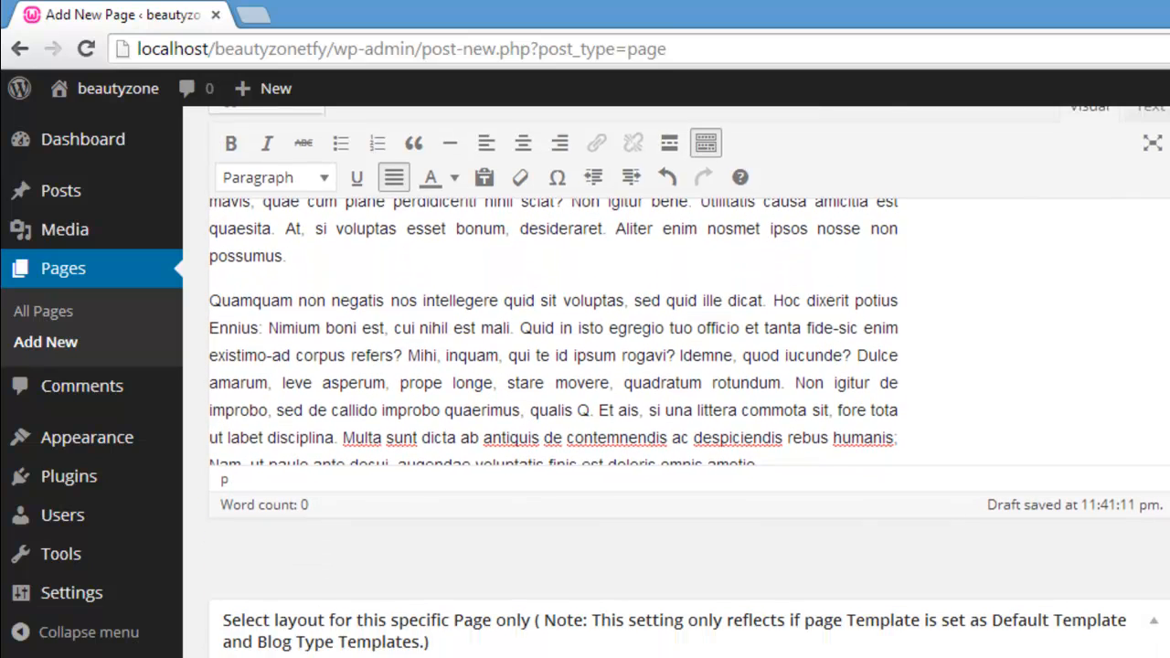
scroll(553, 448, down, 2)
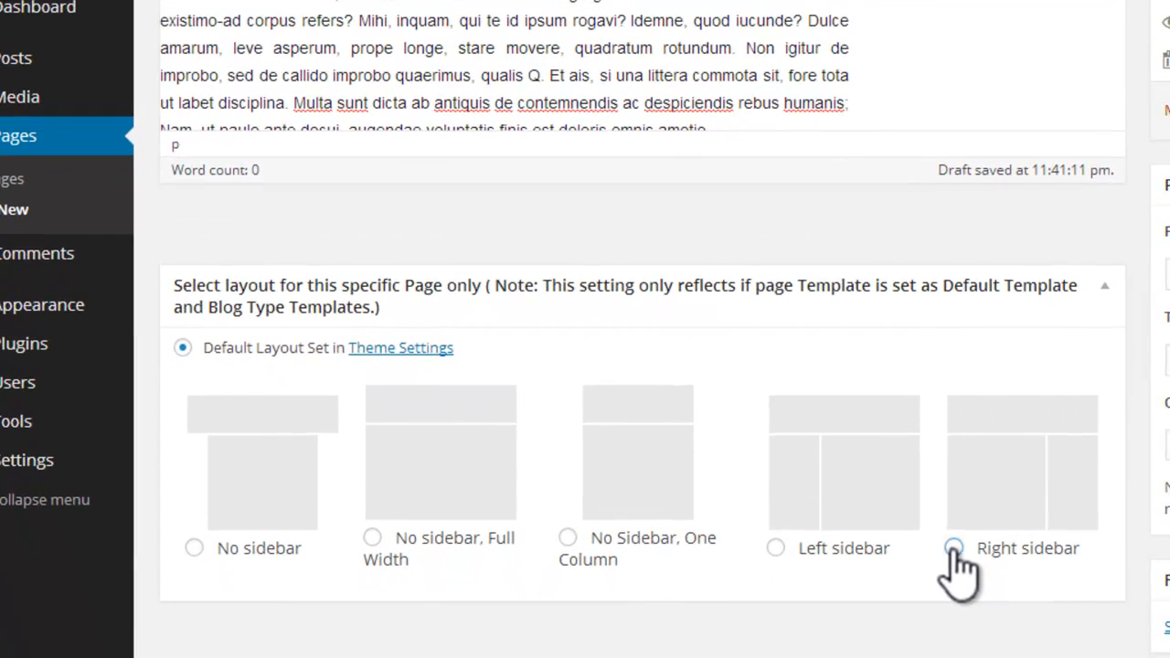
click(953, 548)
drag(1165, 347, 1169, 412)
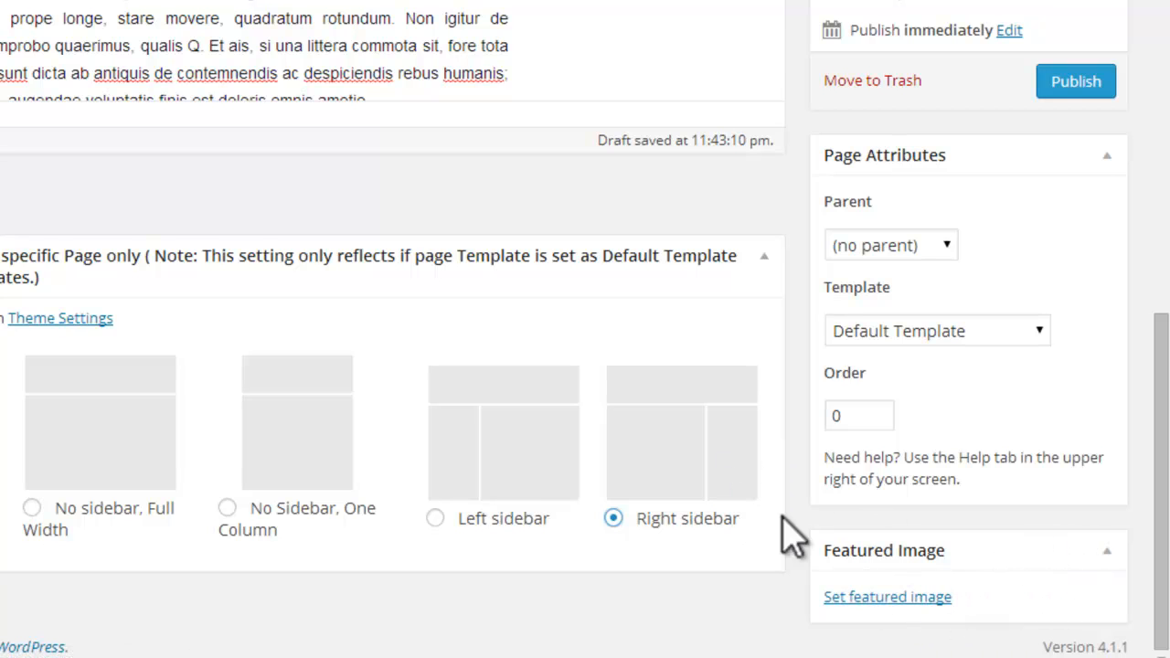
drag(1161, 594, 1161, 465)
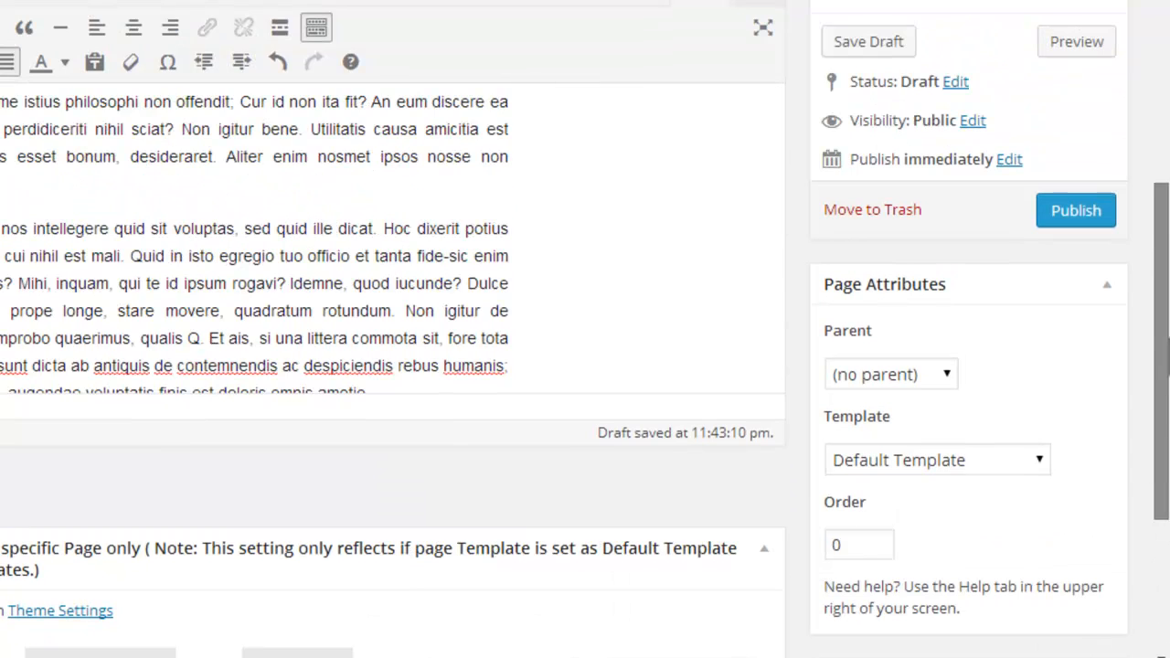
Step: Publish the Home page and start another new page
drag(1161, 313, 1161, 68)
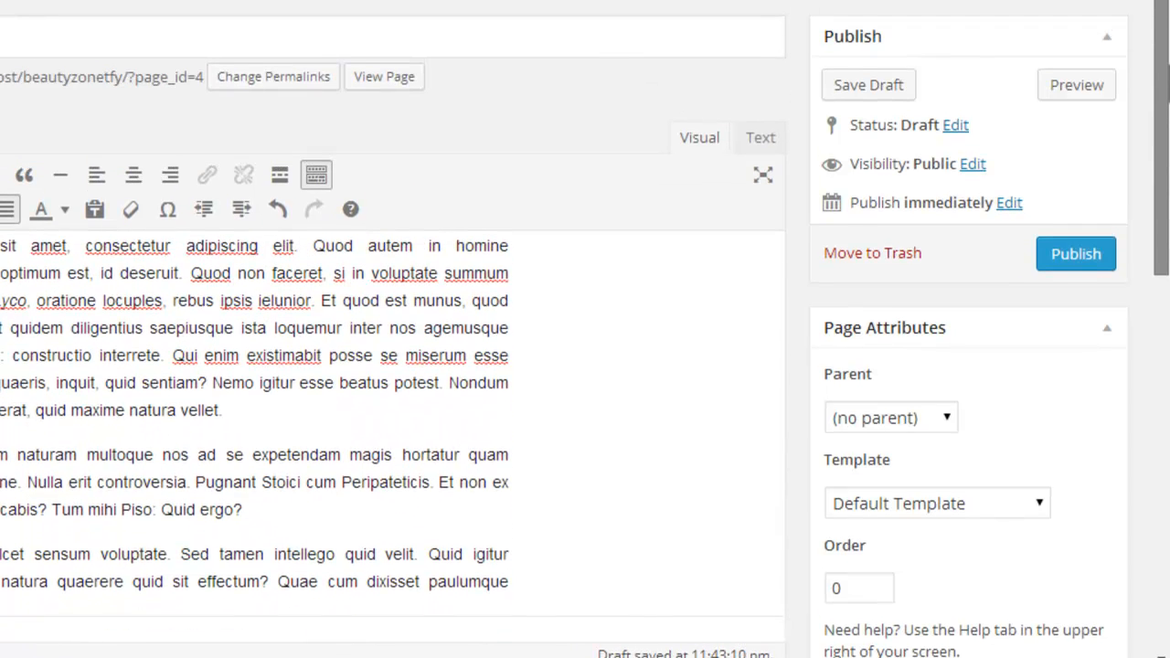
click(1097, 256)
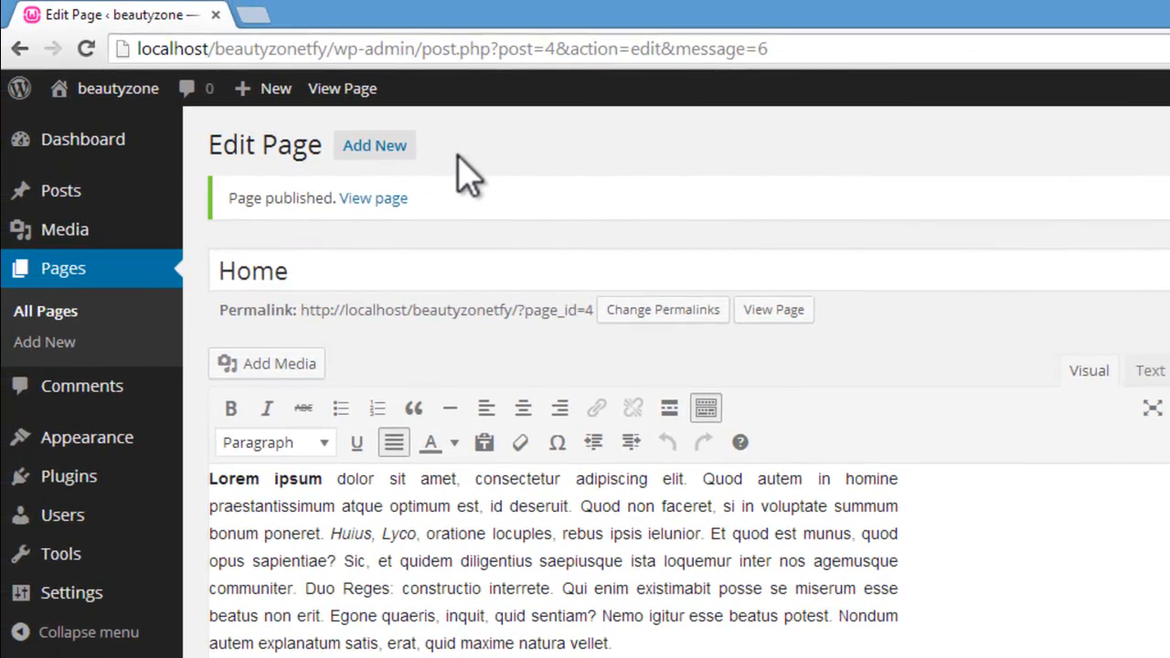
click(391, 148)
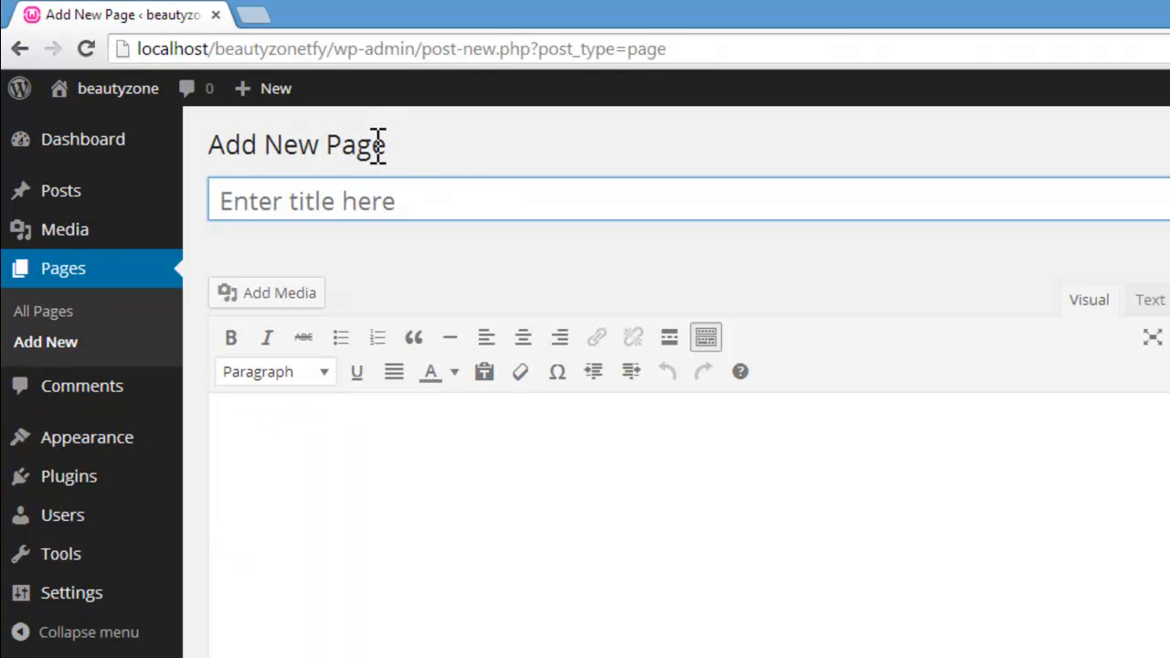
Step: Title the new page "About Us" and paste the copied placeholder text into its body
click(370, 199)
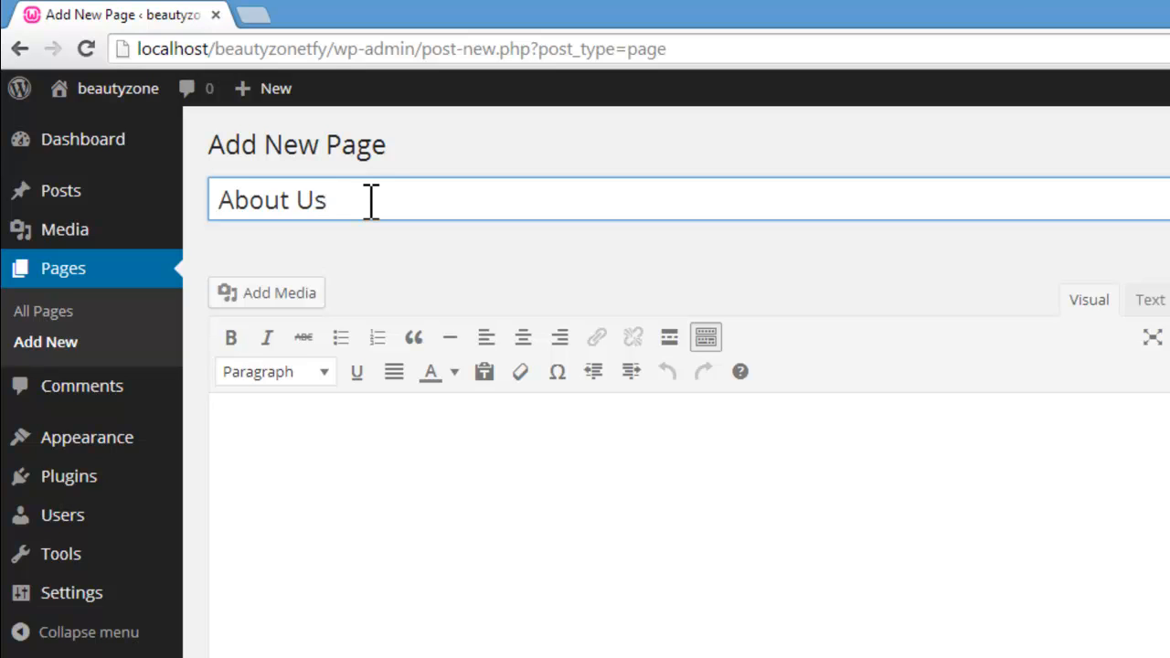
text(About Us)
click(425, 480)
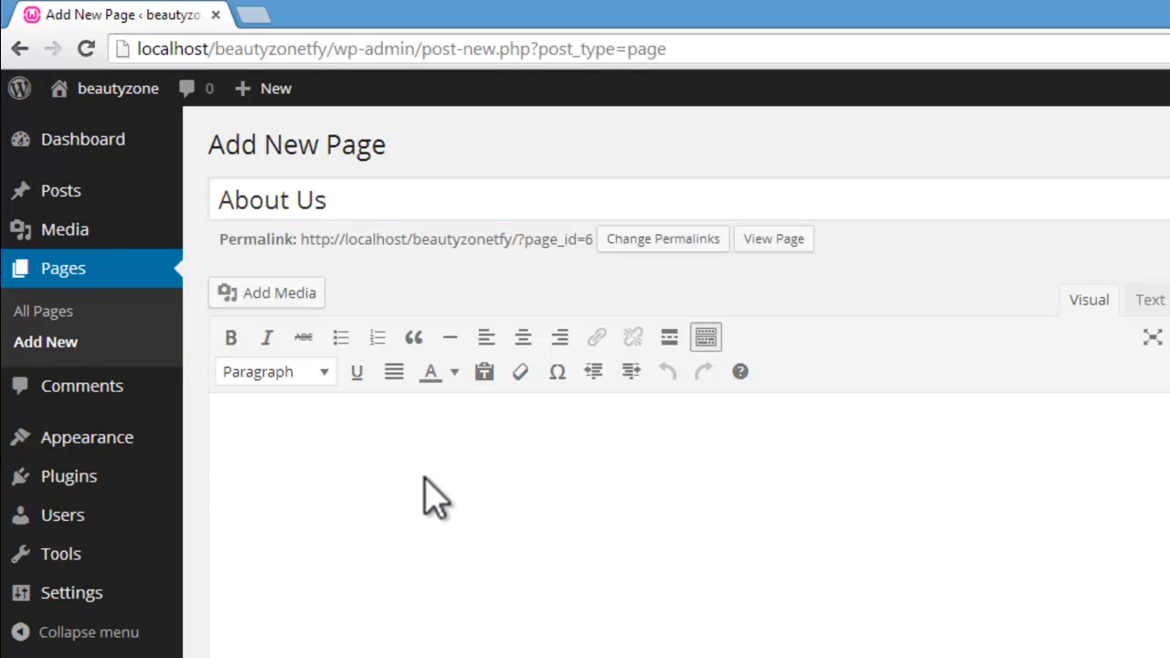
key(ctrl+v)
Step: Set the layout for the About Us page to Right sidebar
scroll(430, 485, down, 5)
scroll(429, 480, down, 5)
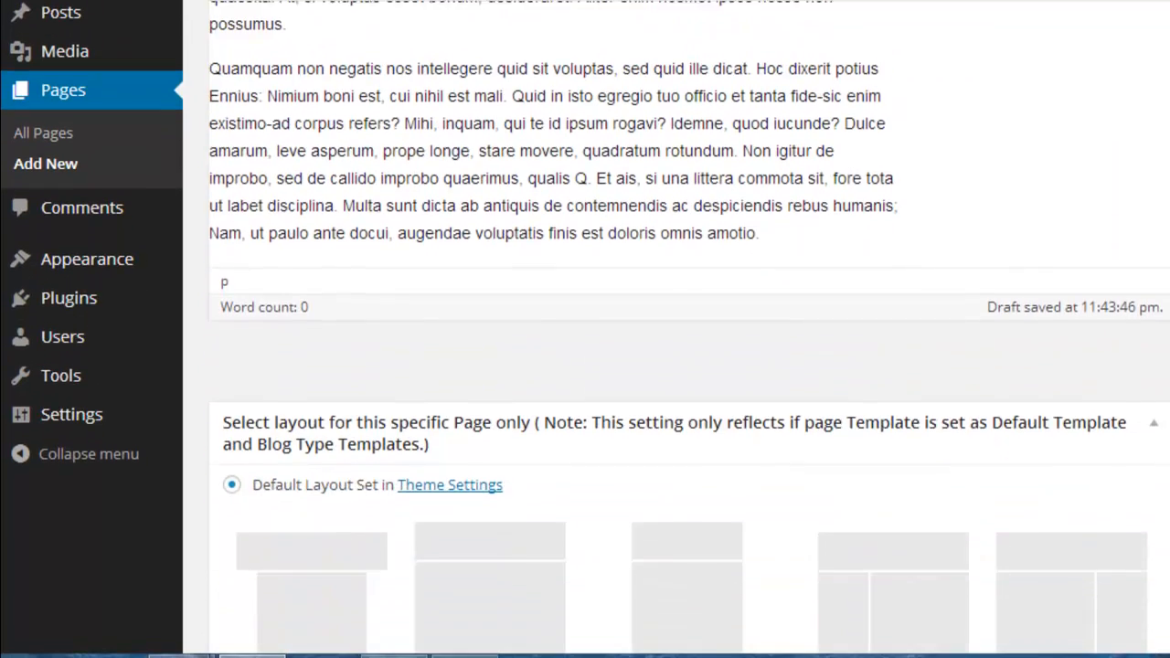
scroll(676, 366, down, 2)
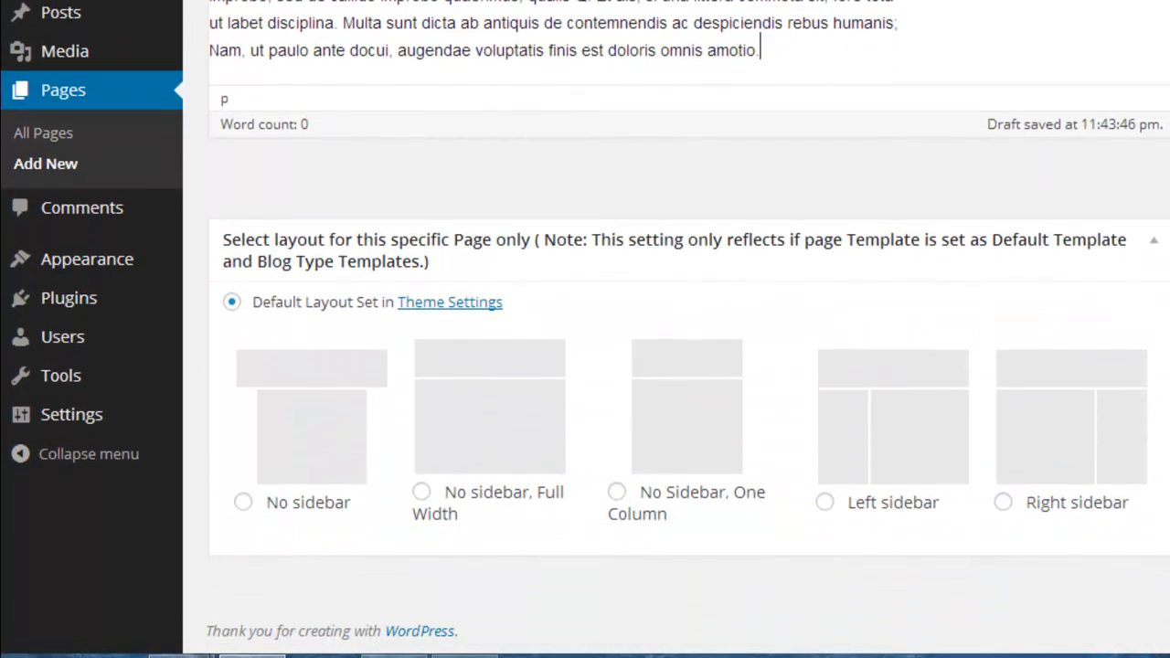
click(1002, 502)
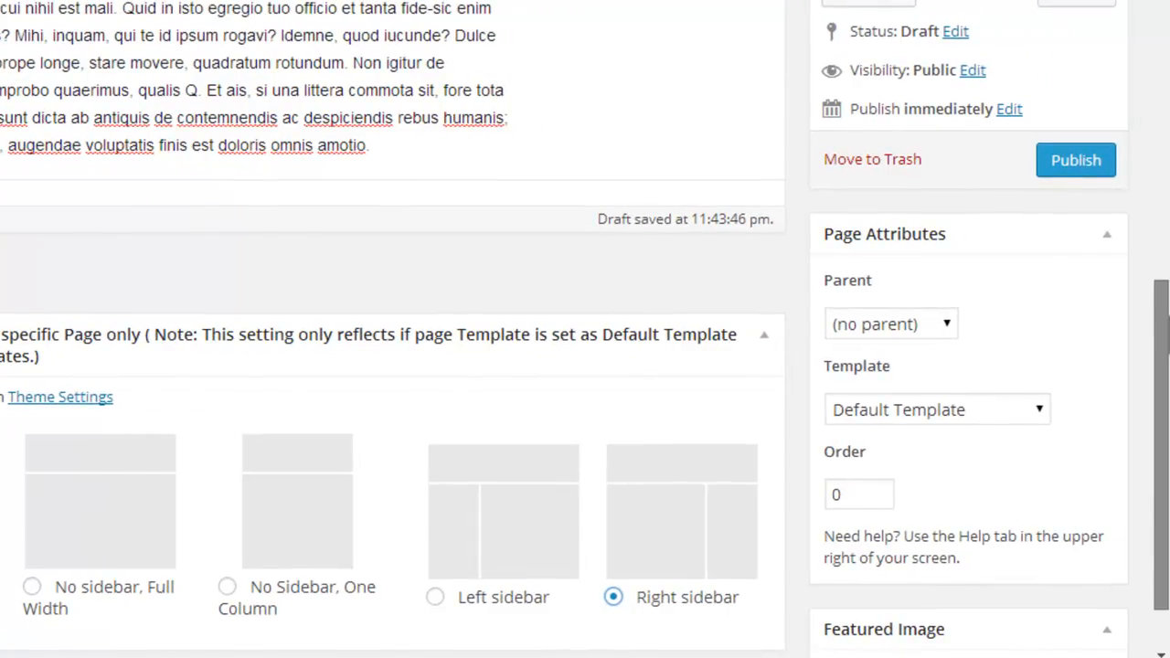
Step: Add the "beauty parlour" image from the beautyparlour folder to the media library for the About Us page
scroll(586, 366, down, 1)
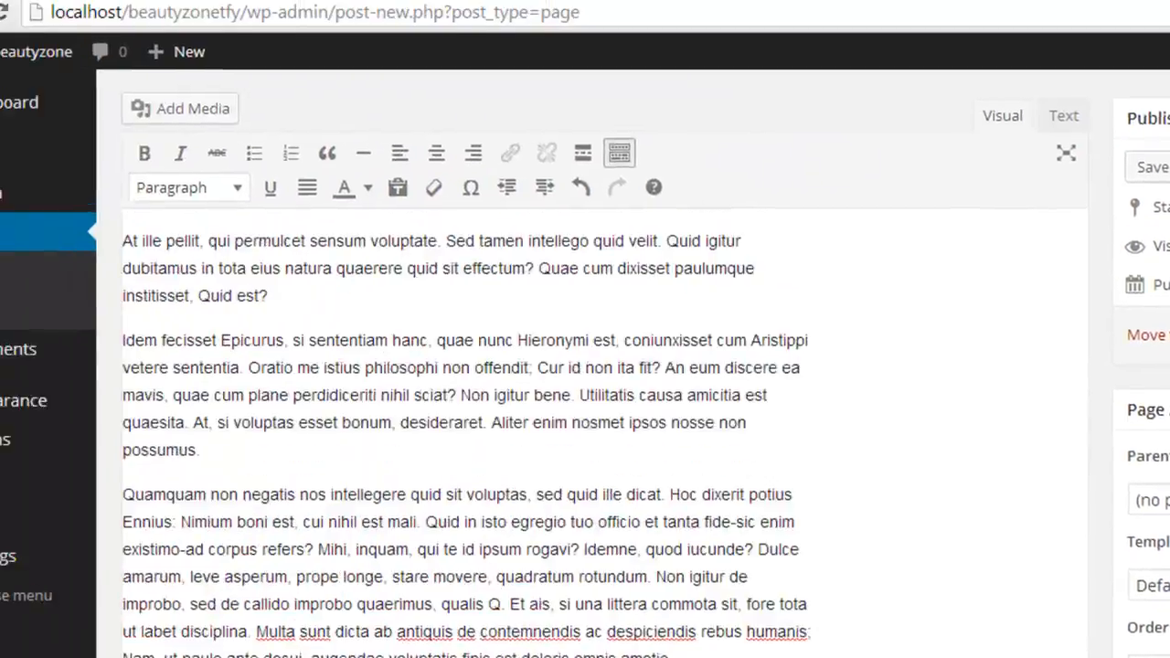
scroll(1143, 450, up, 5)
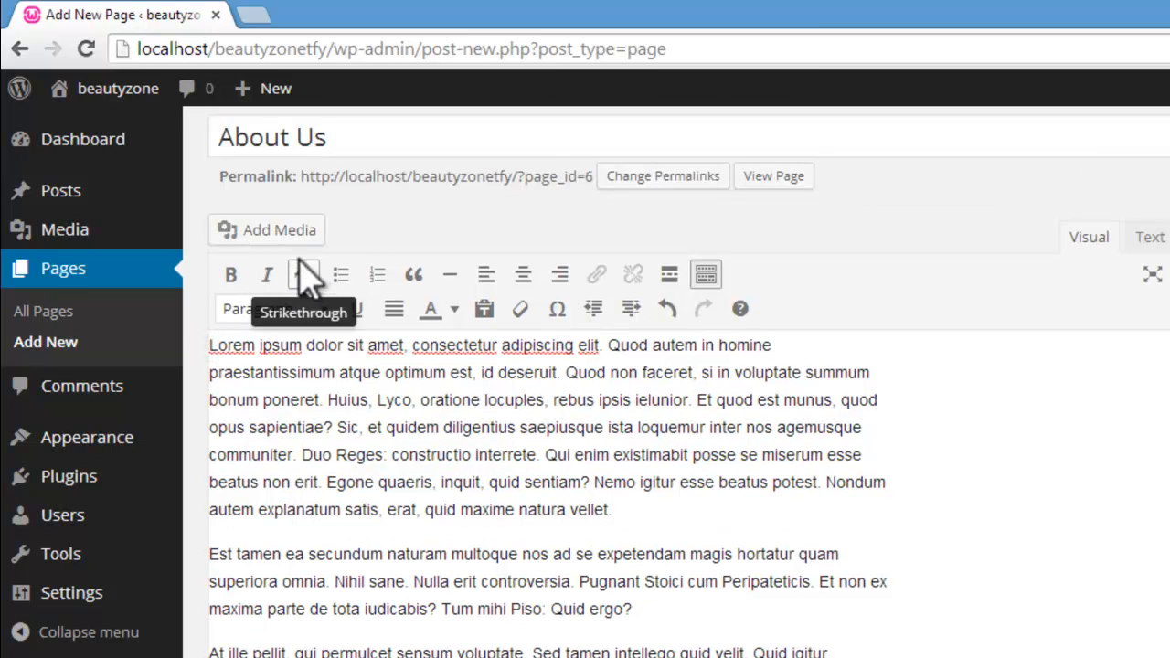
click(289, 235)
click(850, 480)
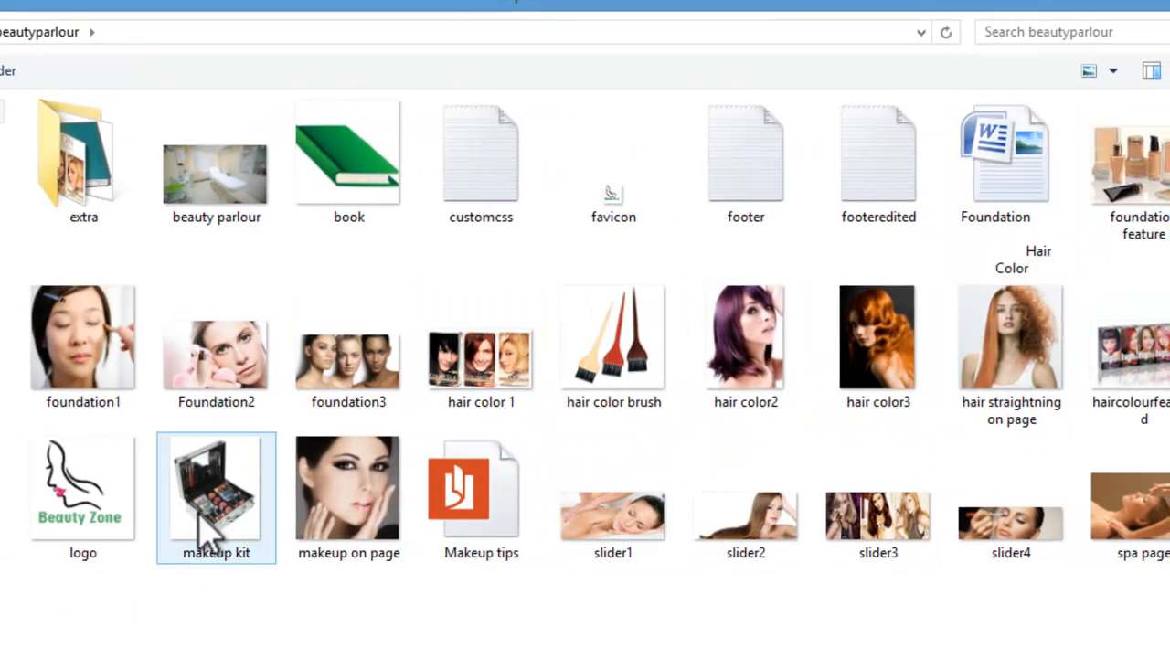
click(183, 179)
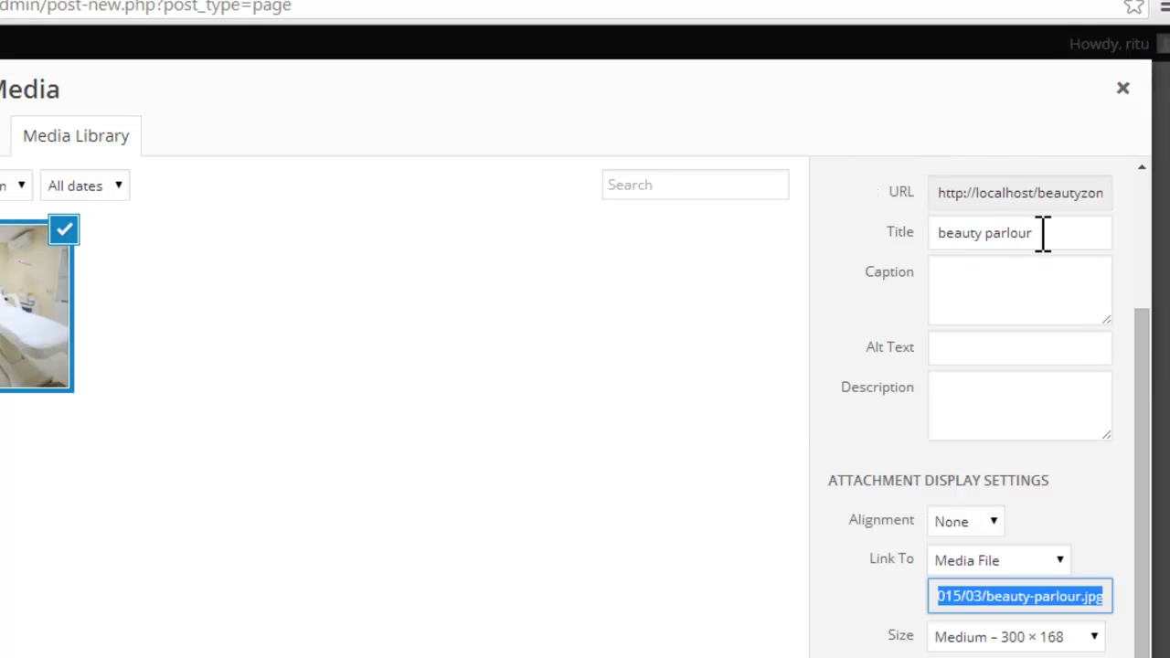
Step: Copy the image's title "beauty parlour" into its alt text
drag(1043, 232, 954, 239)
right_click(1007, 232)
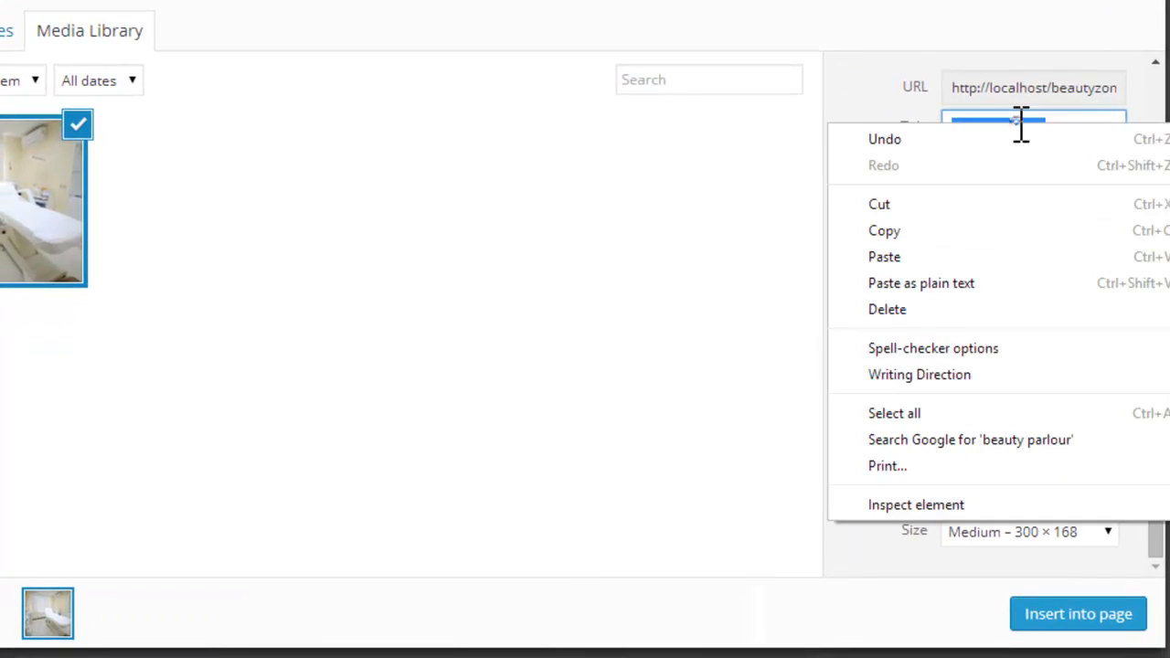
click(1005, 231)
click(1006, 243)
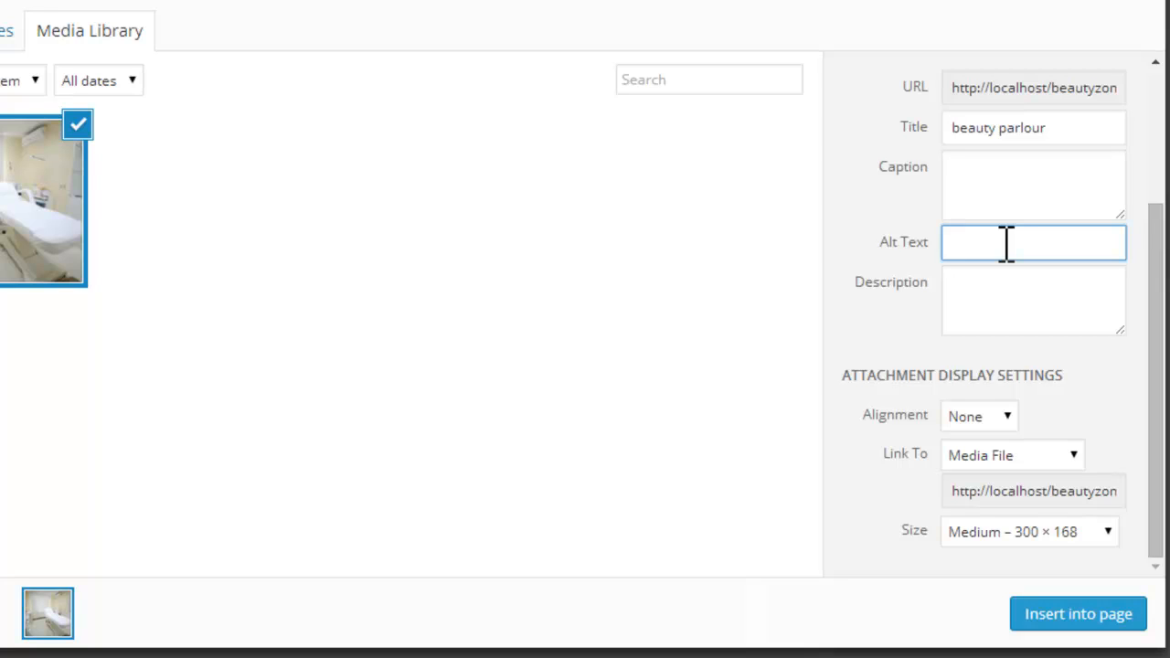
right_click(959, 242)
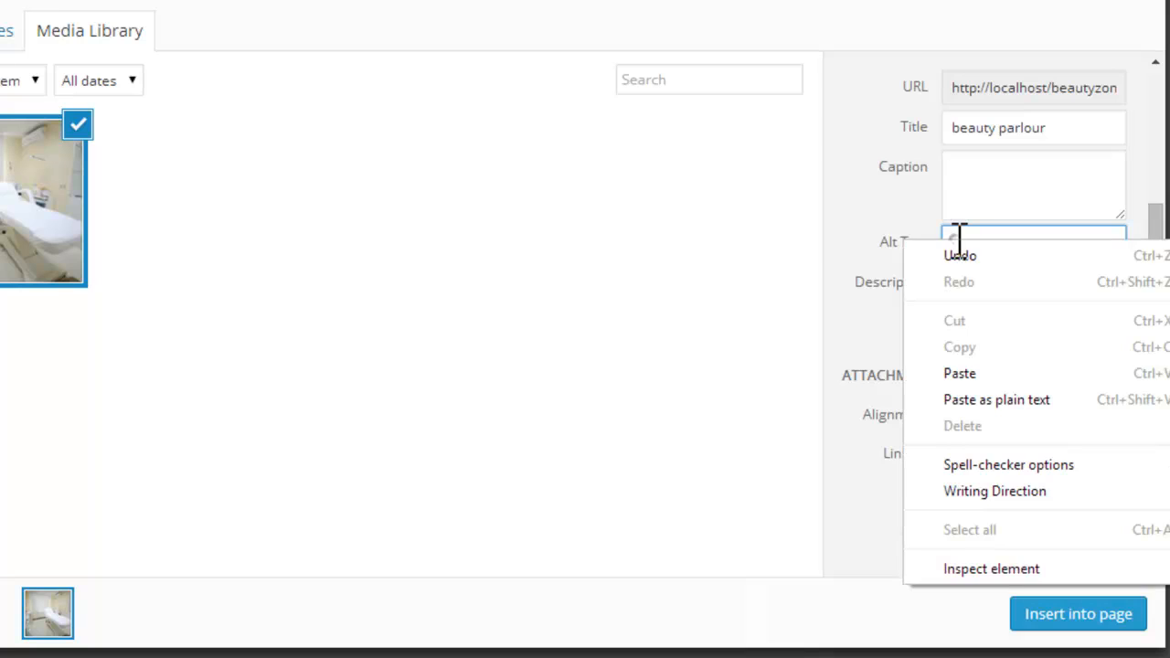
click(986, 373)
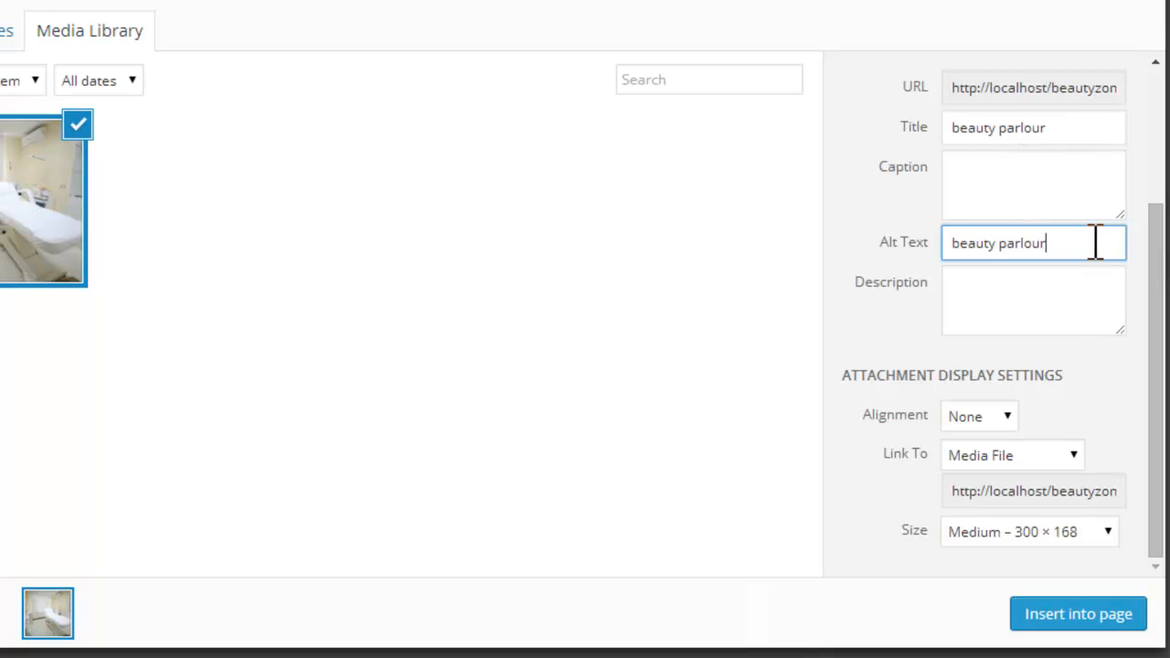
drag(1041, 243, 966, 243)
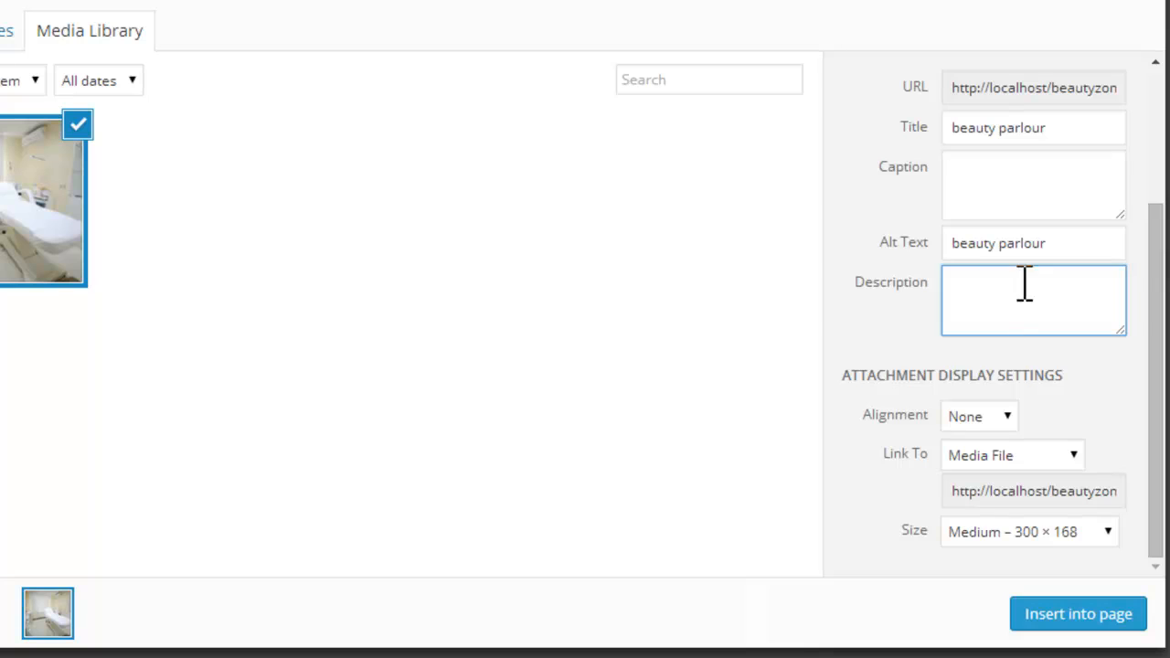
Step: Set the image's alignment to Left and its link to None, and insert it into the page
click(1011, 418)
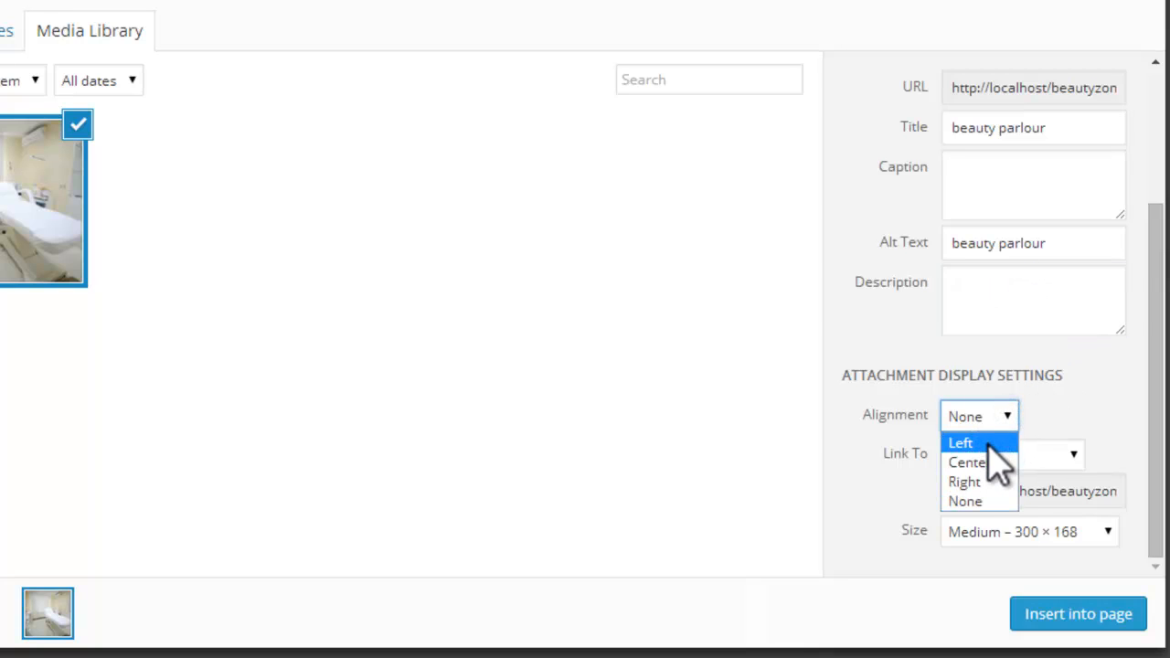
click(987, 443)
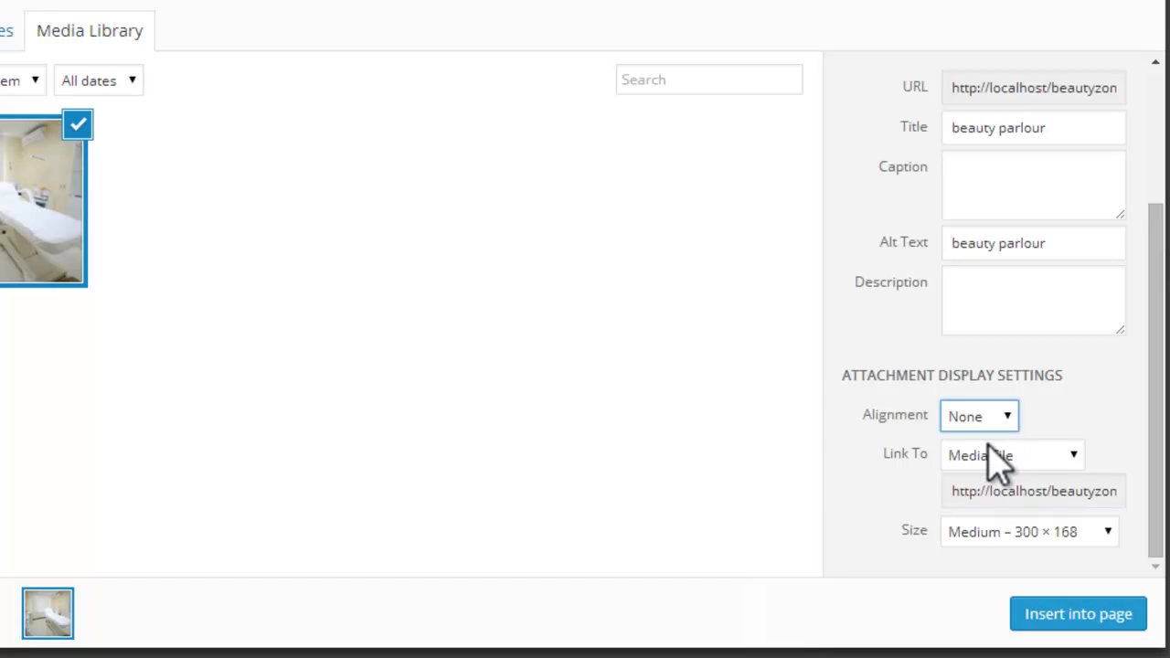
click(1075, 452)
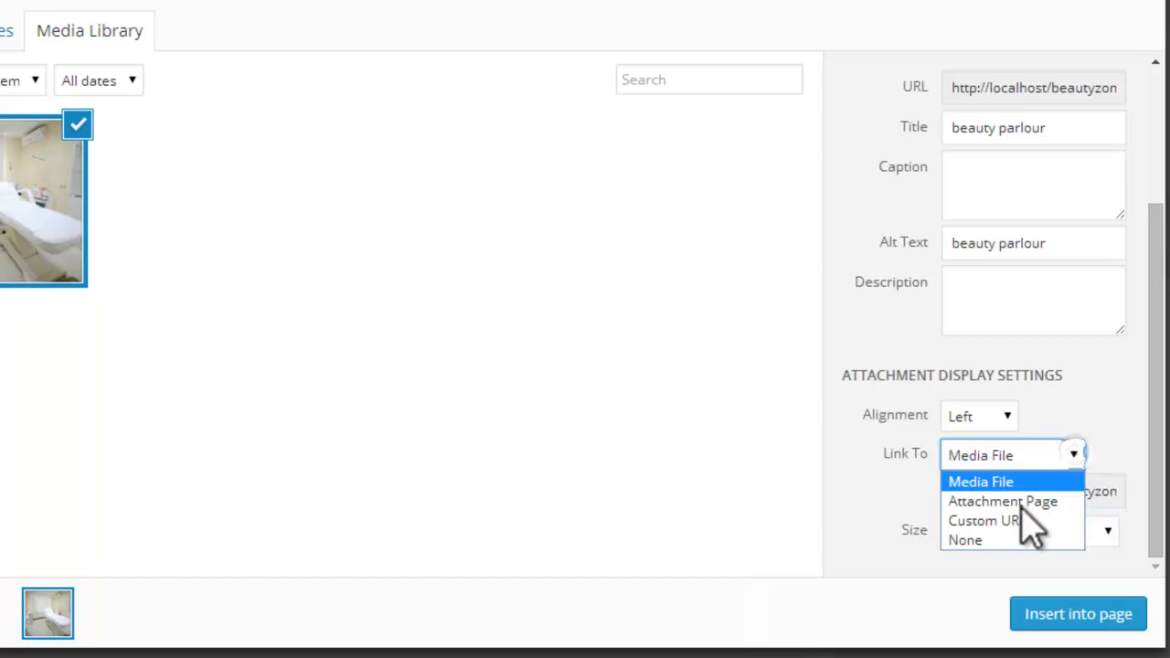
click(970, 540)
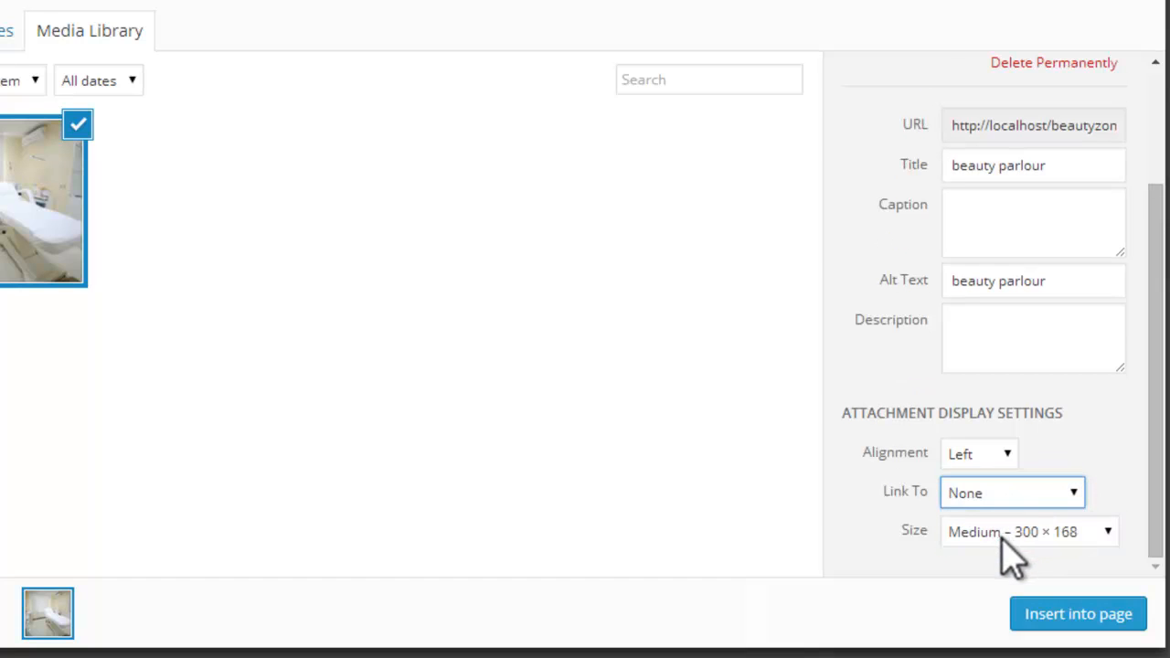
click(1119, 614)
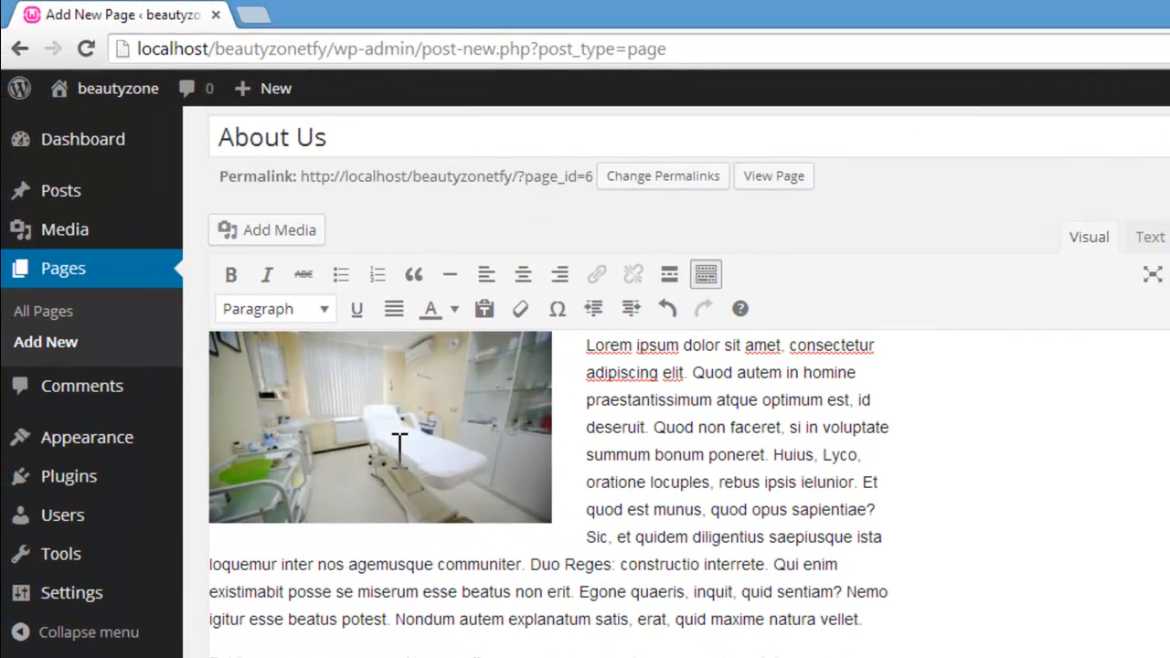
Step: Try center, right and no alignment on the inserted image, and return it to left alignment
click(399, 445)
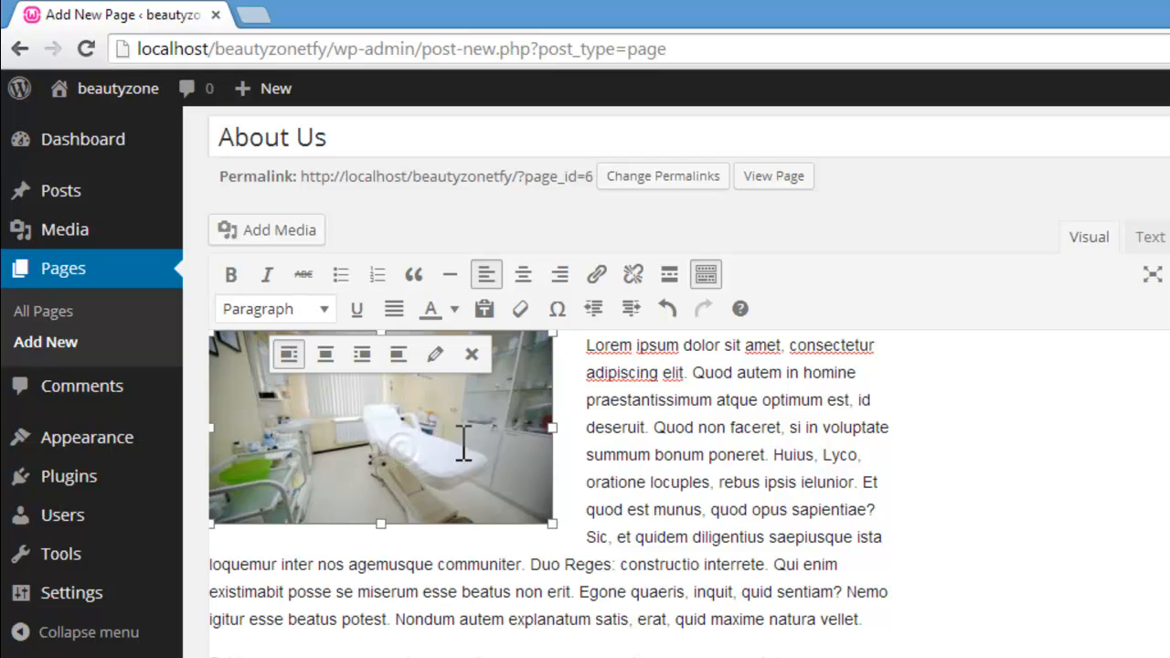
click(326, 356)
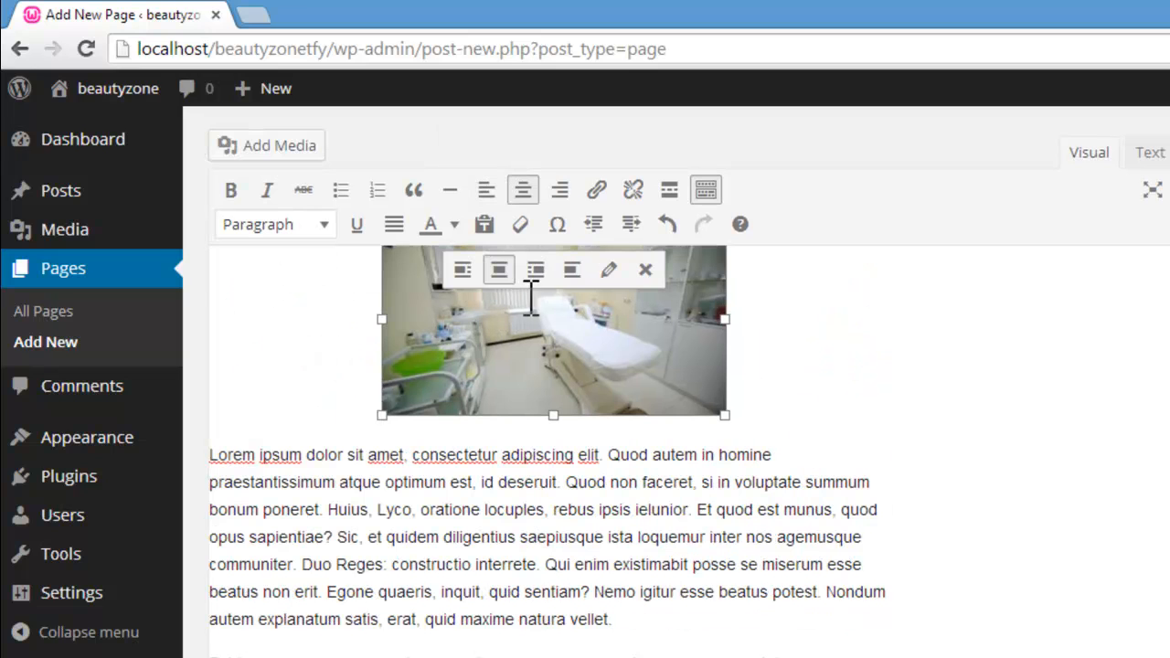
click(536, 269)
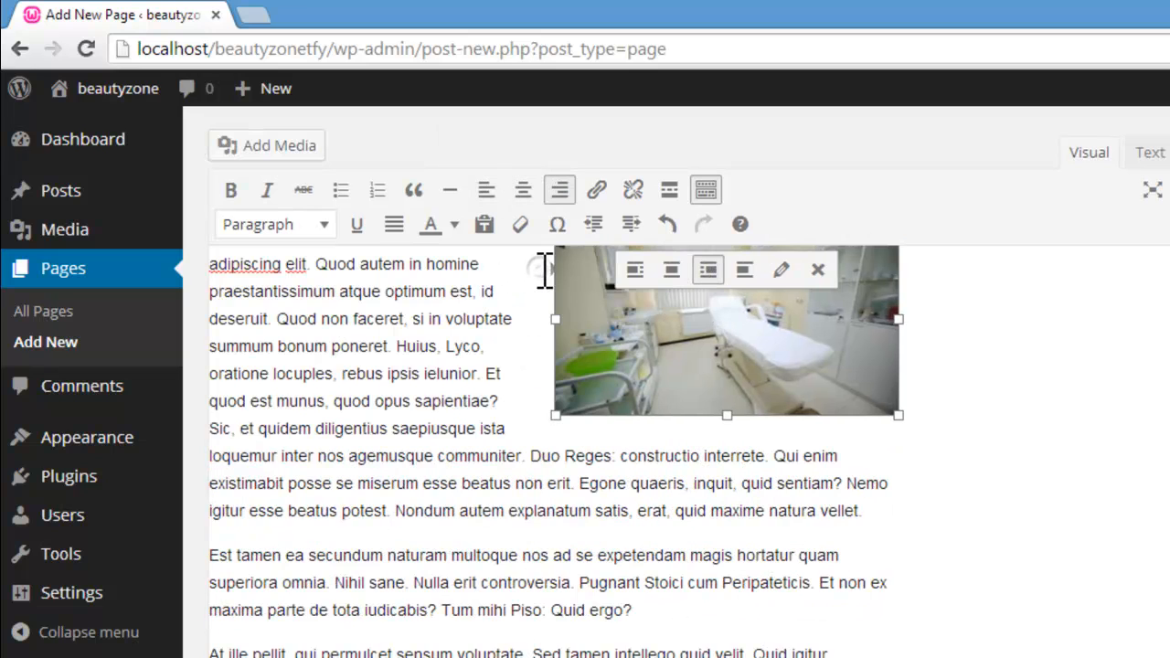
click(749, 272)
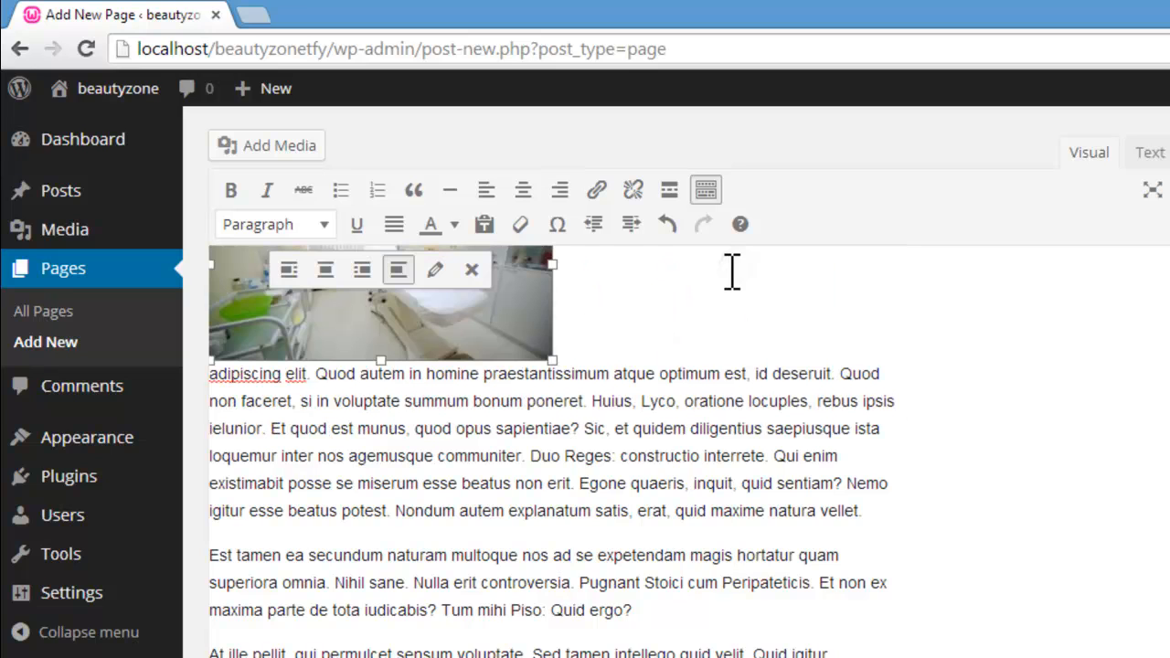
click(289, 271)
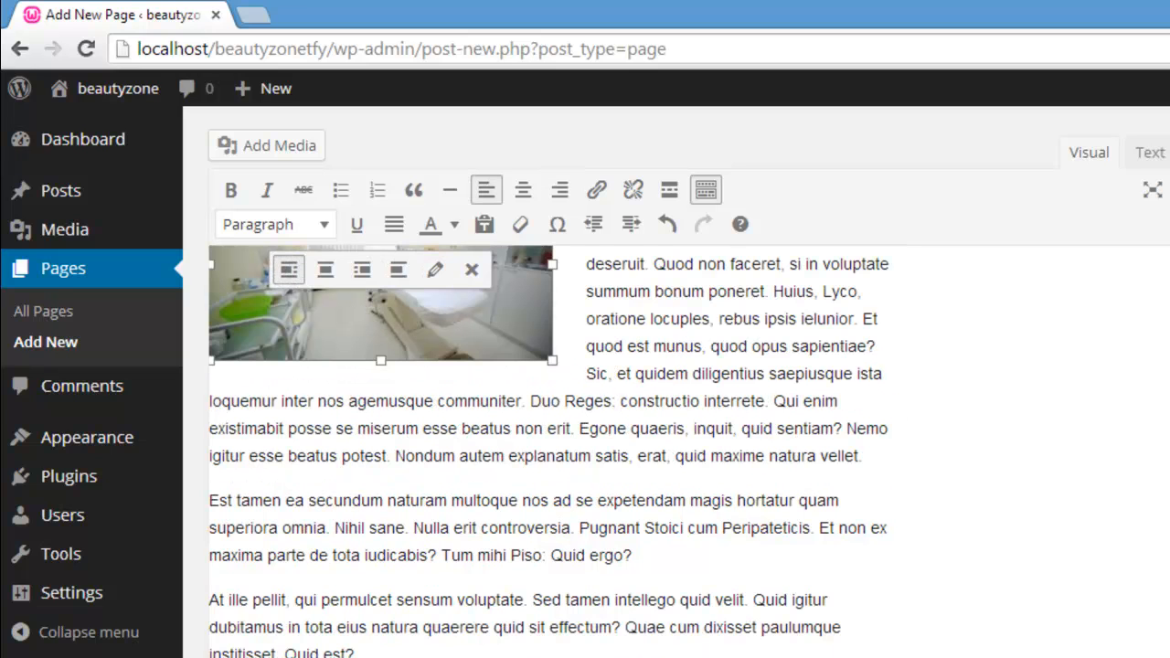
scroll(585, 412, up, 3)
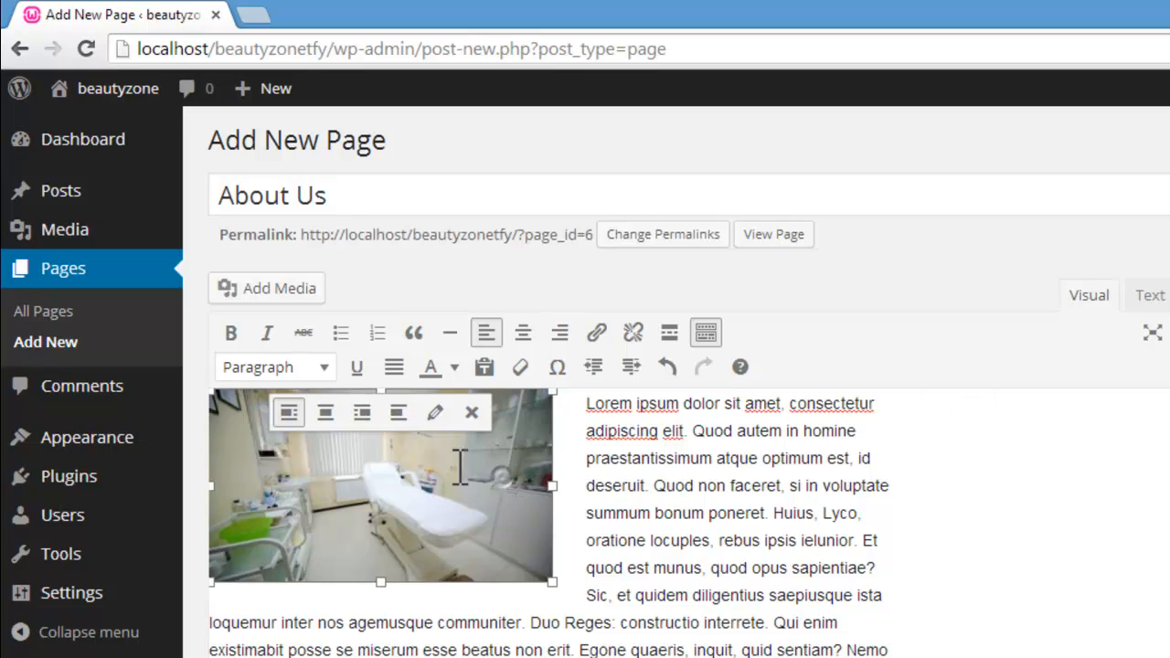
Step: Review the inserted image's details, apply them without changes, and publish the About Us page
click(436, 414)
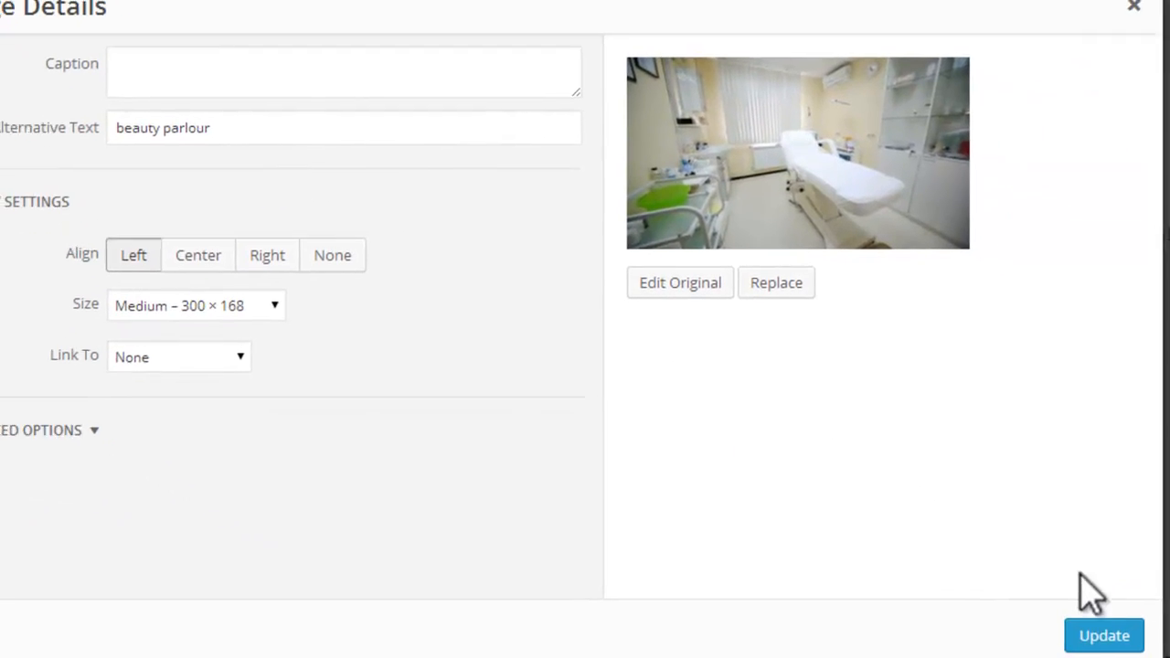
click(1097, 631)
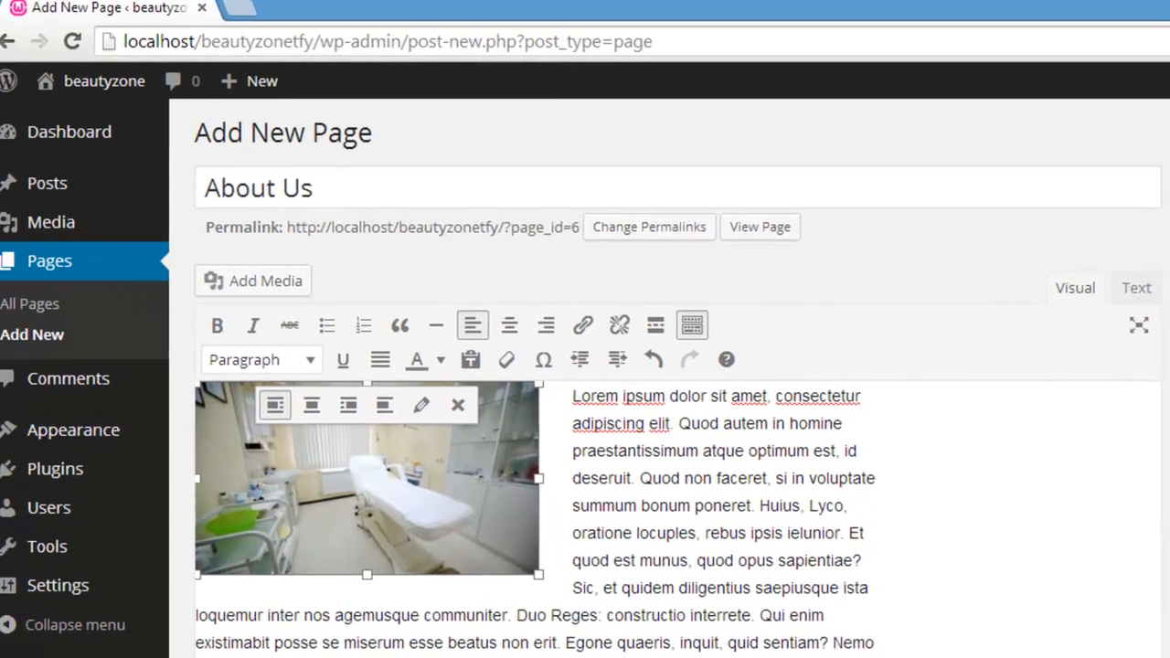
scroll(585, 412, up, 1)
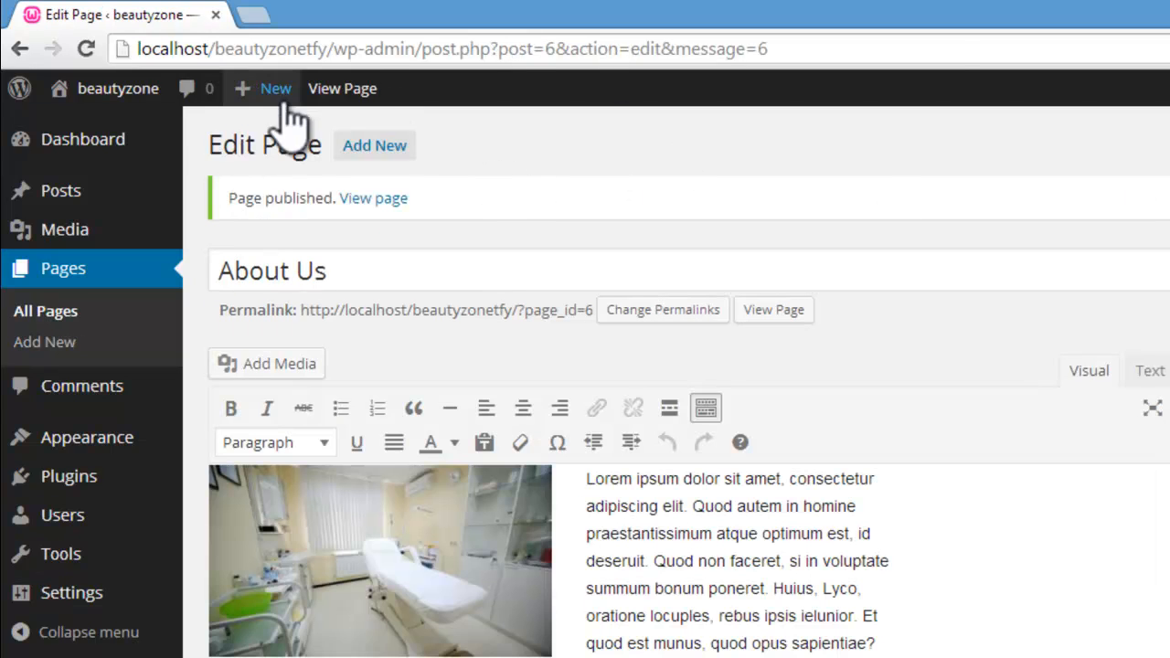
Step: Visit the live beautyzone site and look through its published Home page from beginning to end
mouse_move(48, 99)
click(83, 130)
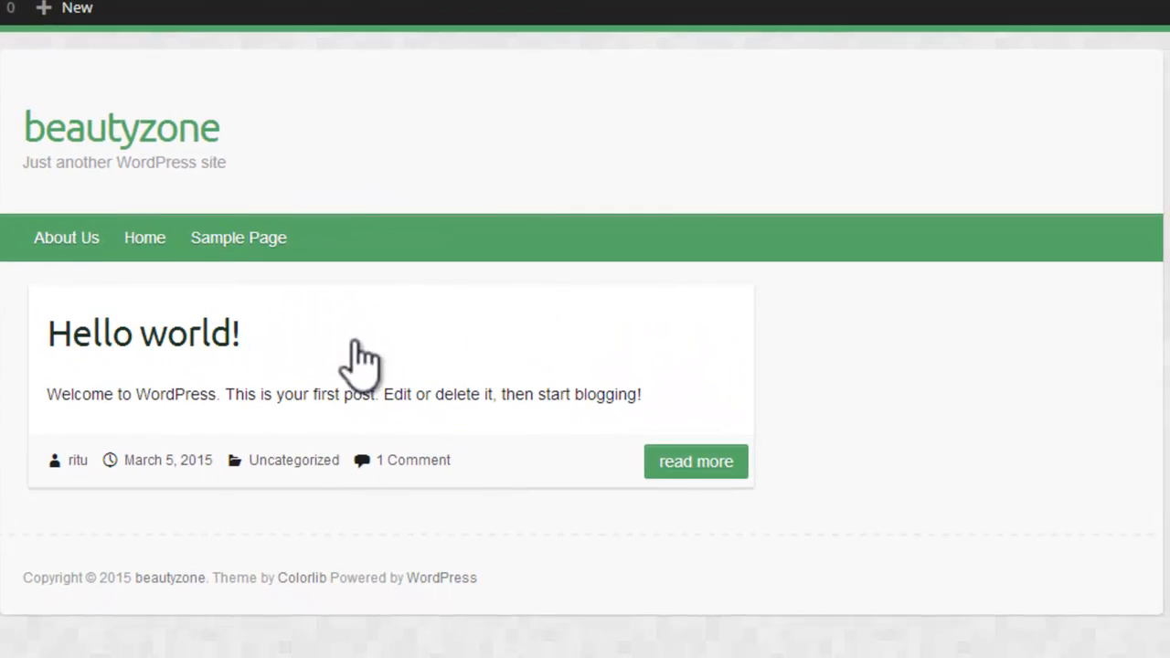
click(144, 240)
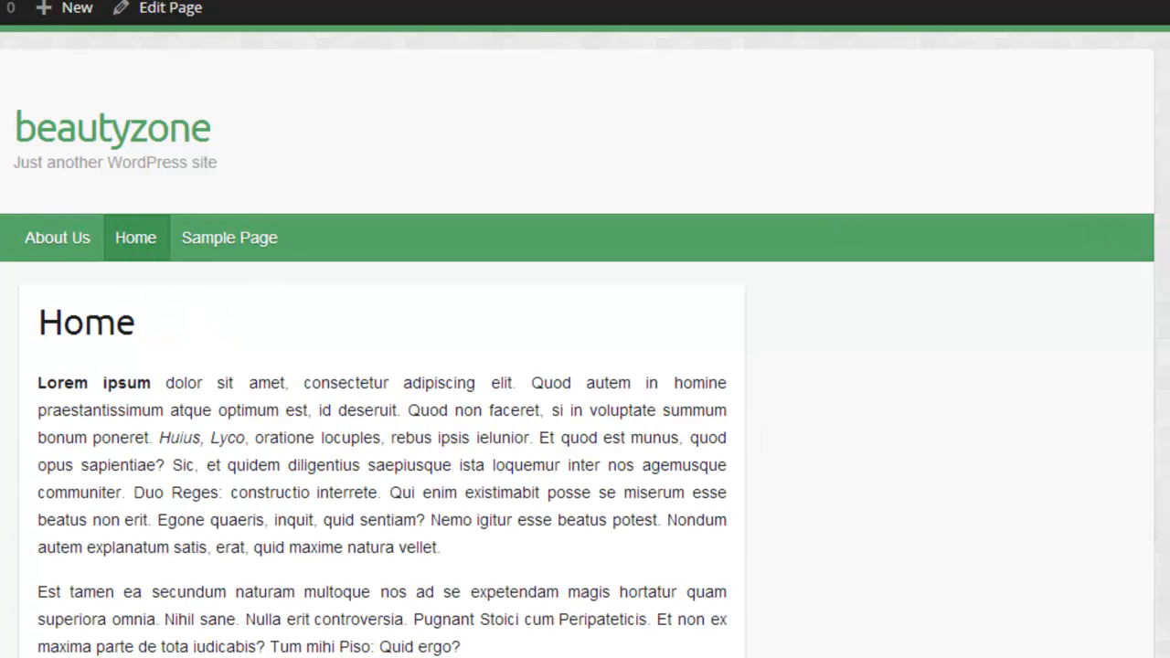
scroll(448, 160, down, 15)
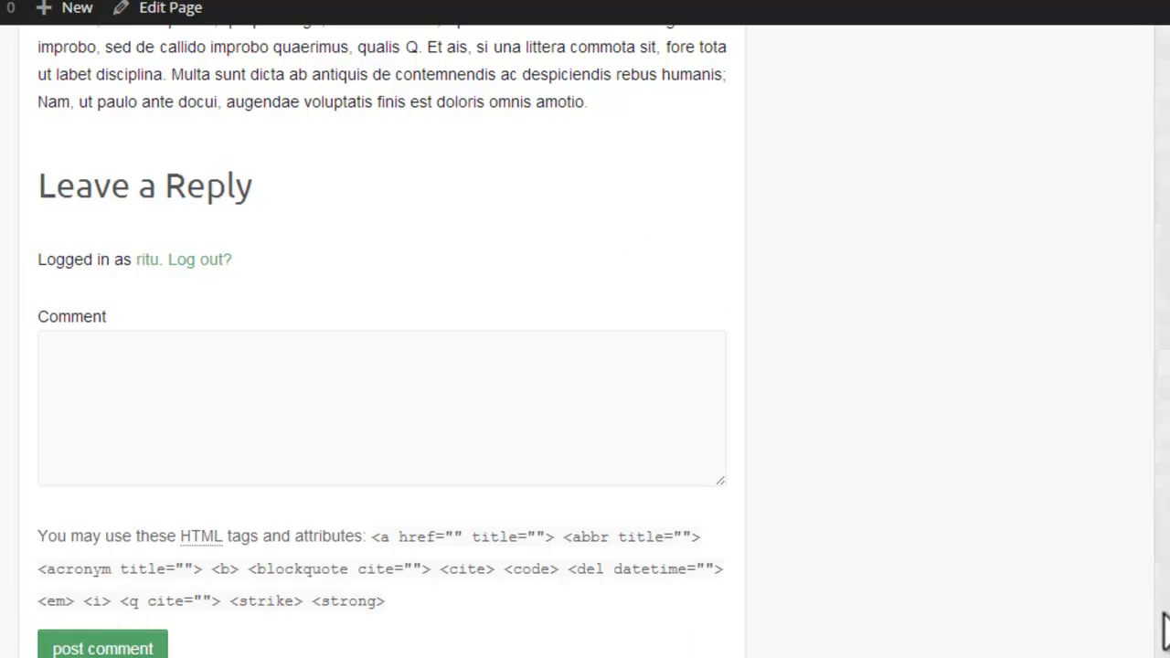
scroll(586, 341, up, 15)
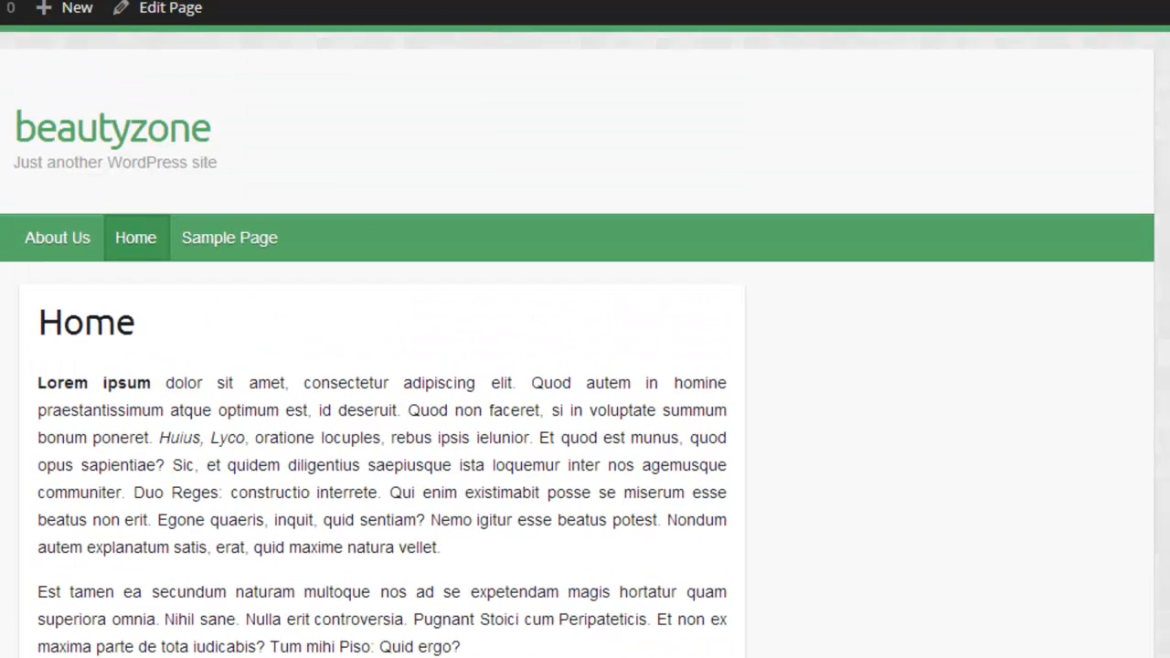
Step: Look through the live About Us page from its header to the comment form at the end
click(41, 247)
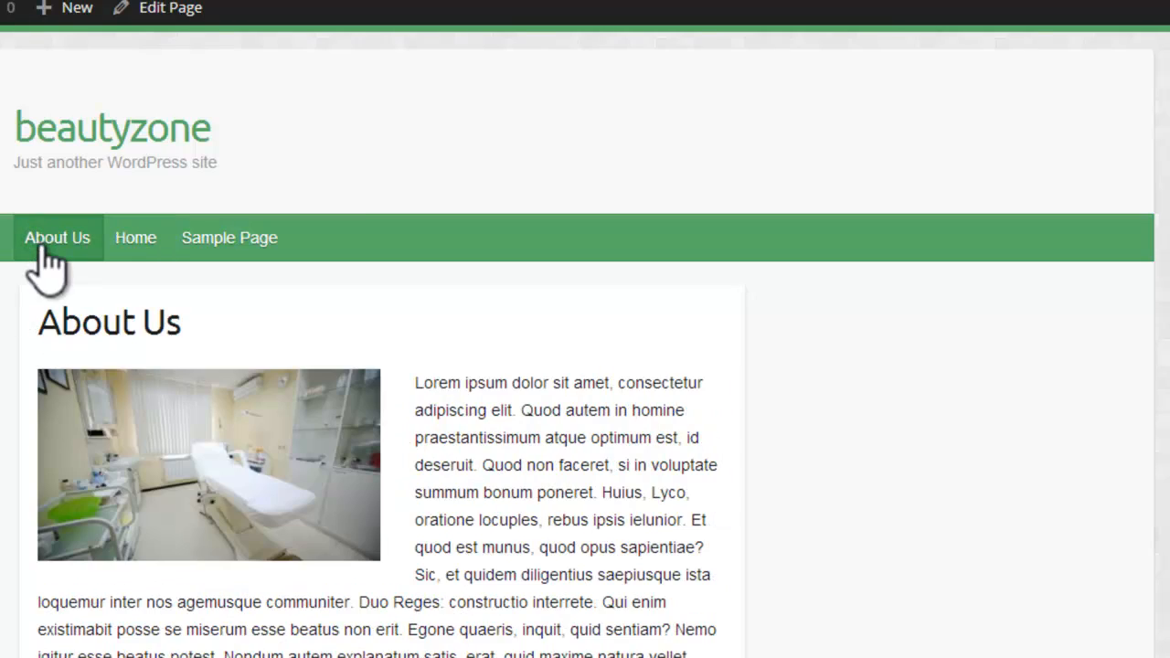
scroll(585, 366, down, 10)
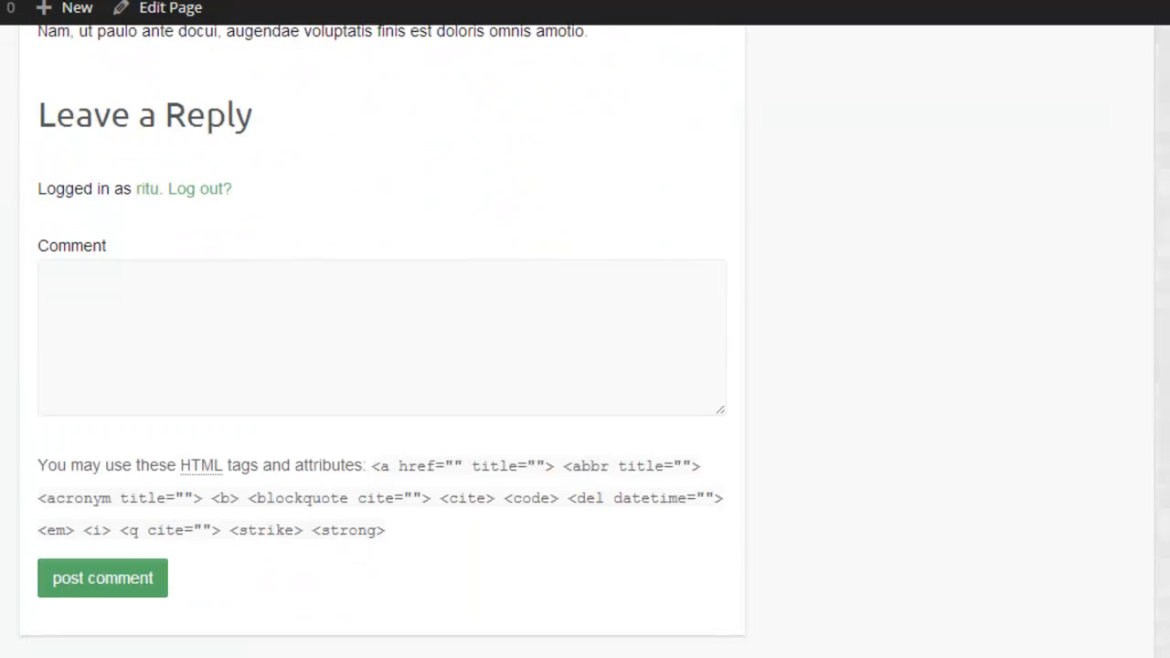
scroll(585, 365, up, 9)
scroll(585, 366, up, 2)
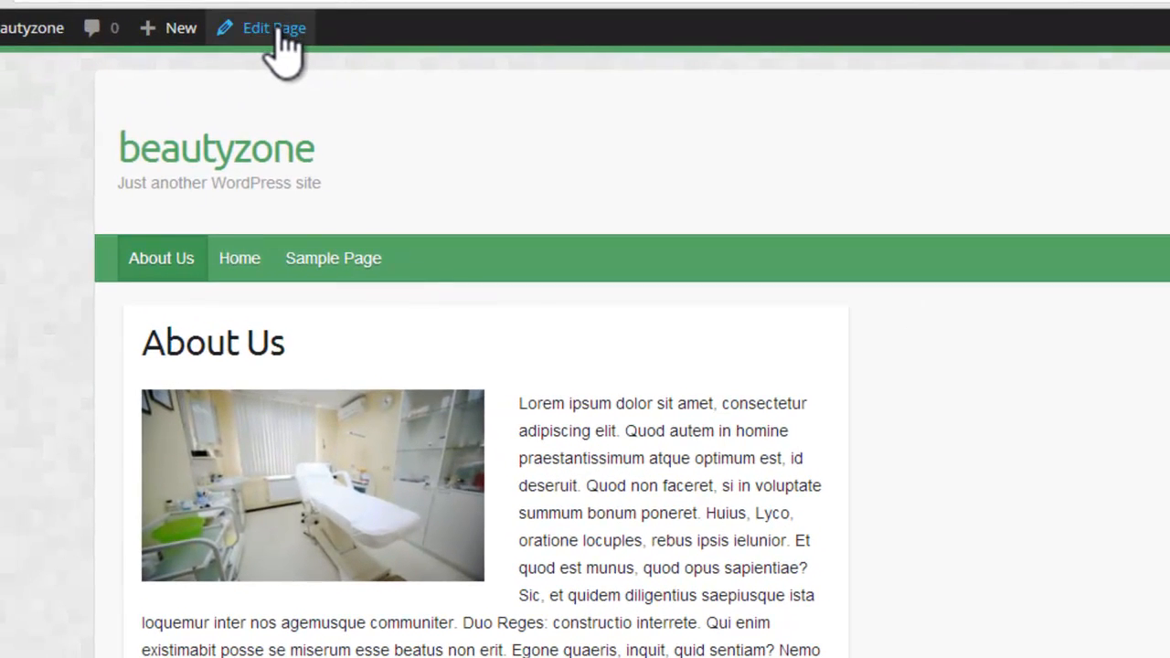
Step: Return to the site's dashboard and open the Home page for editing from the list of all pages
mouse_move(9, 31)
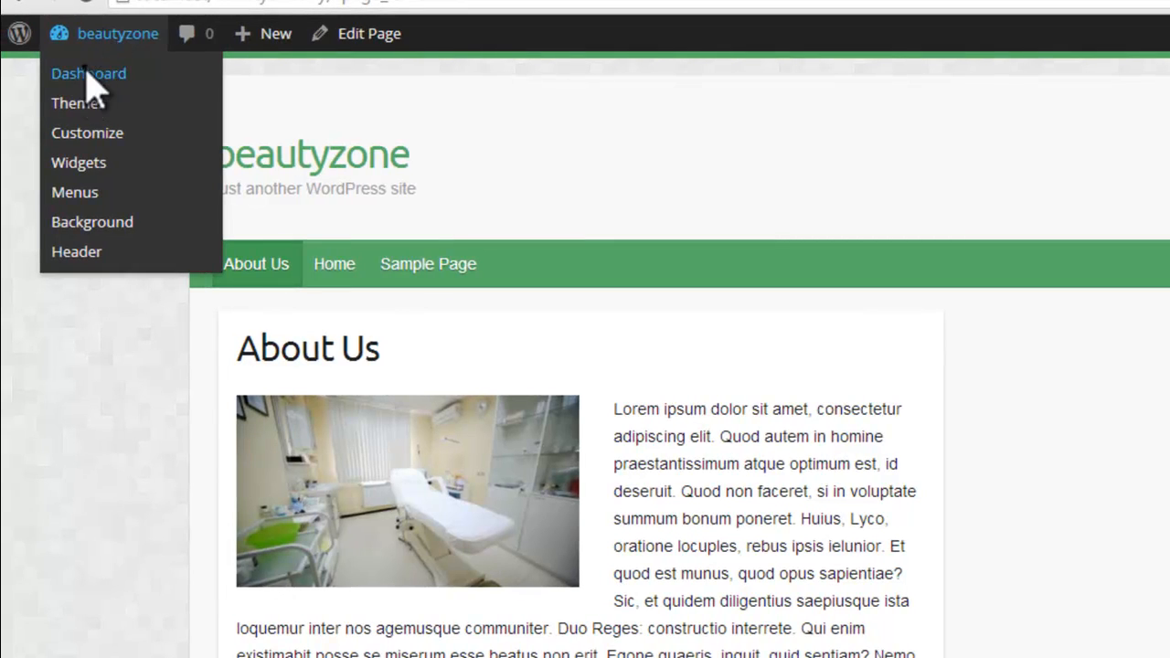
click(89, 75)
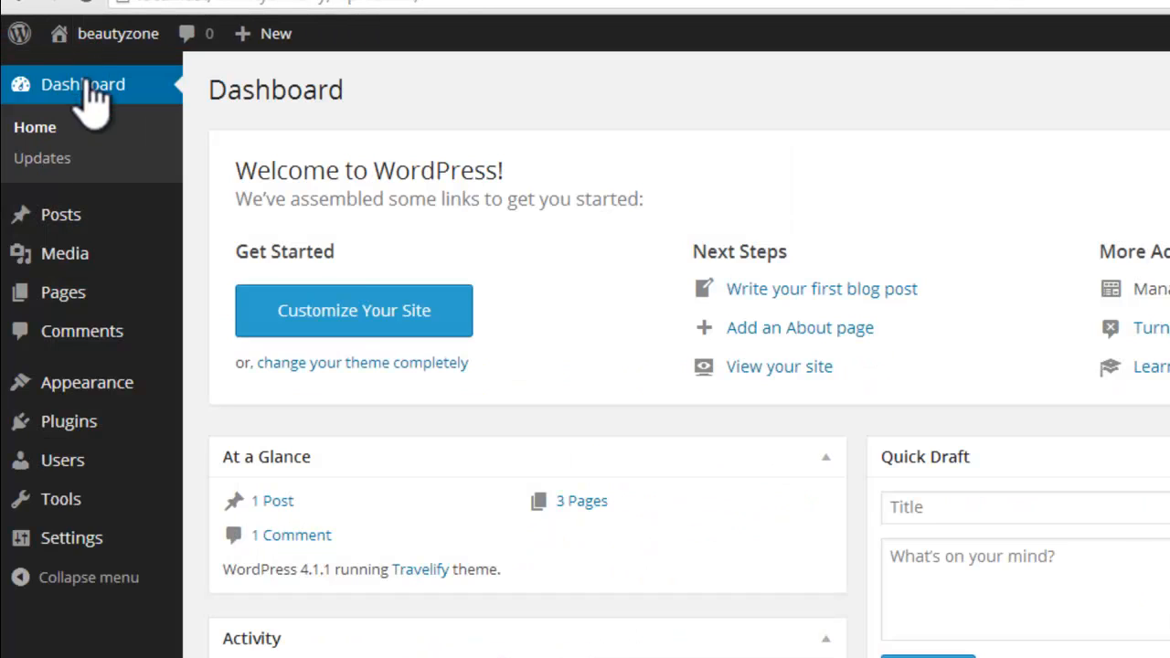
click(47, 297)
mouse_move(264, 316)
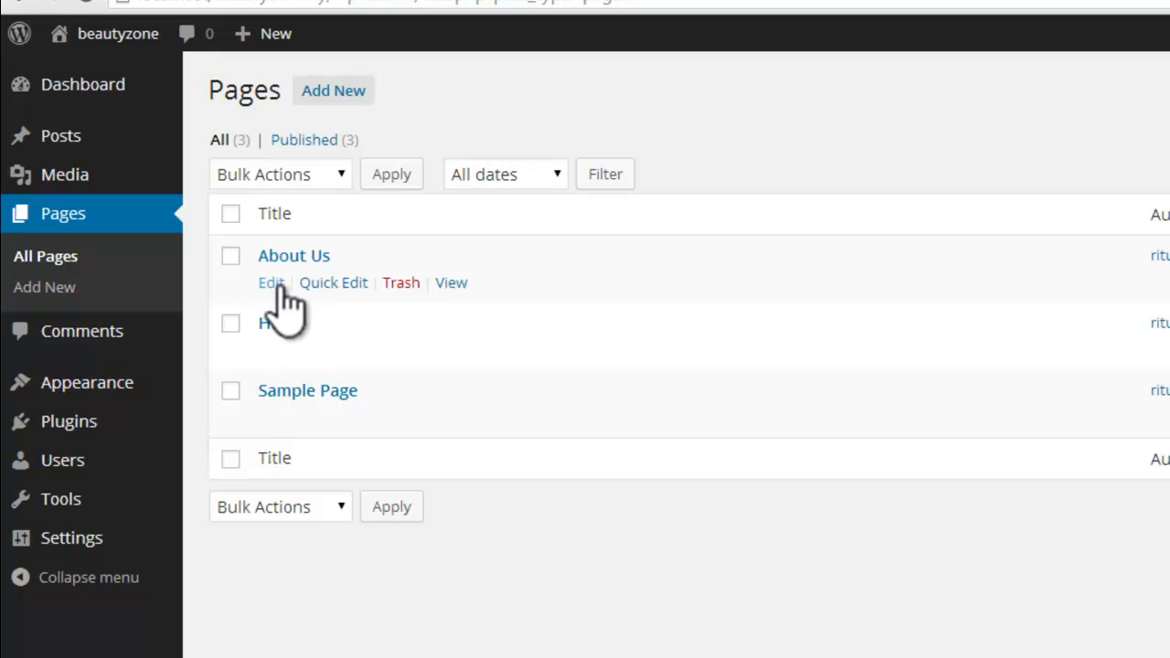
mouse_move(285, 366)
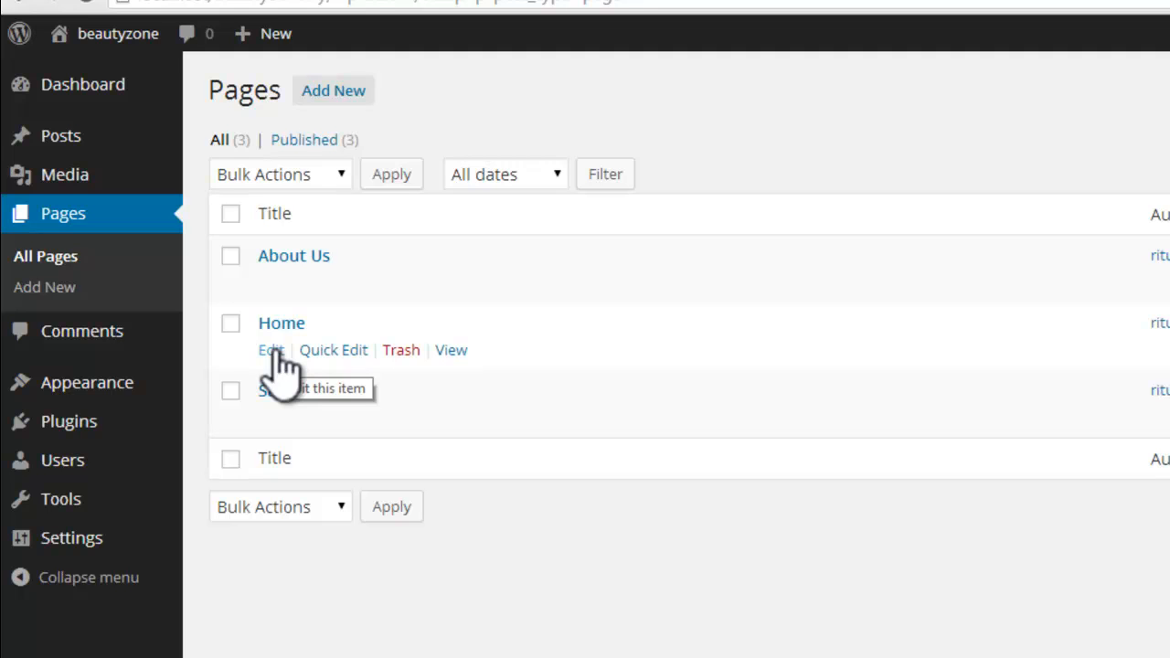
click(276, 352)
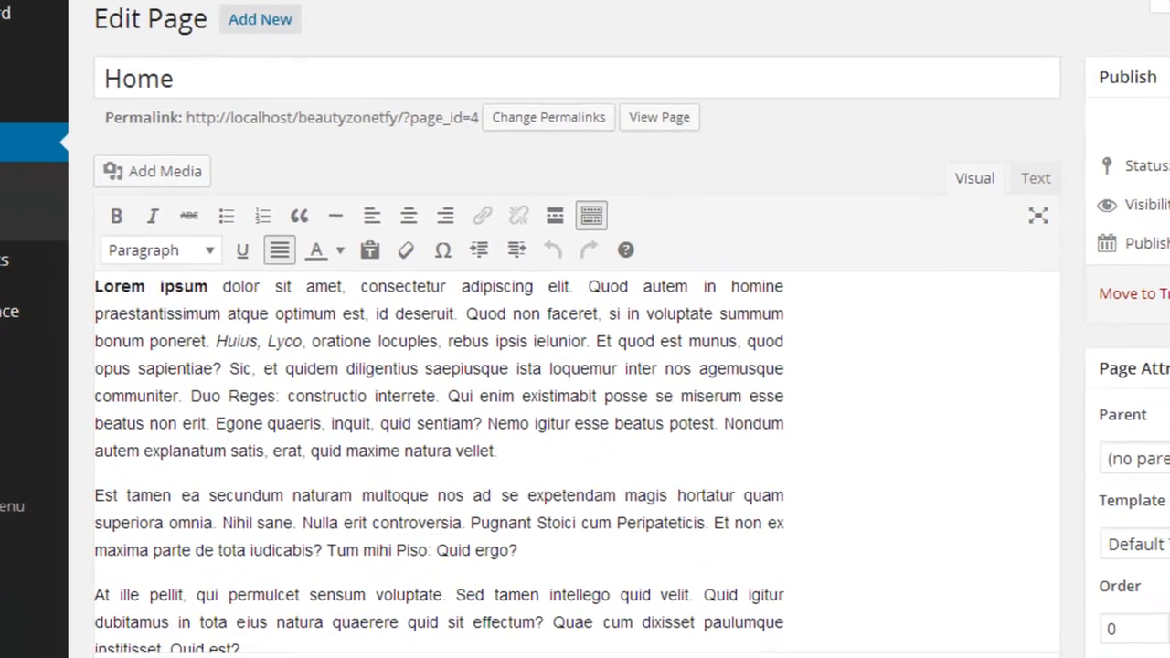
Step: Enable the Discussion and Comments boxes in the page editor's screen options
scroll(576, 366, down, 10)
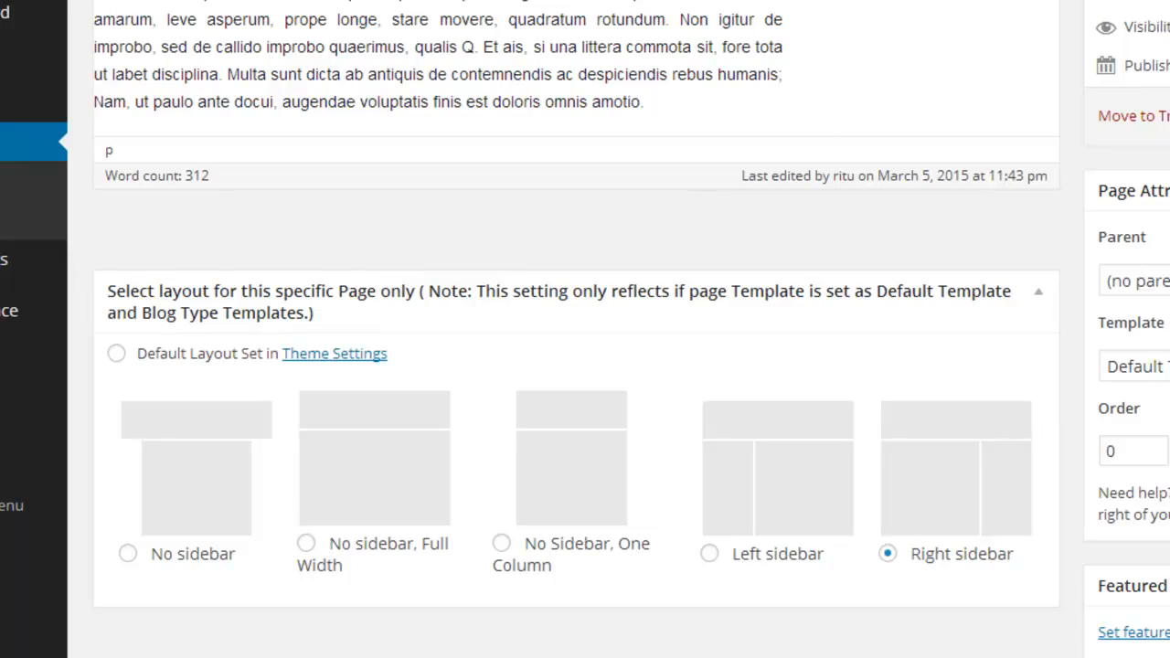
scroll(576, 329, up, 7)
scroll(576, 365, up, 2)
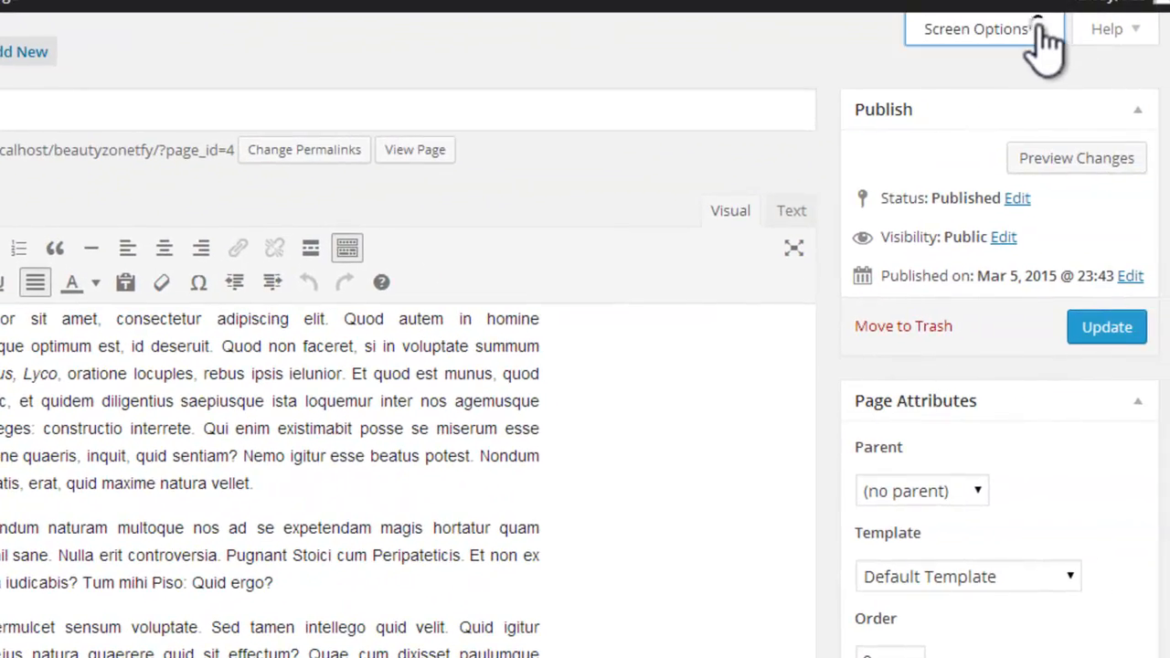
click(1043, 37)
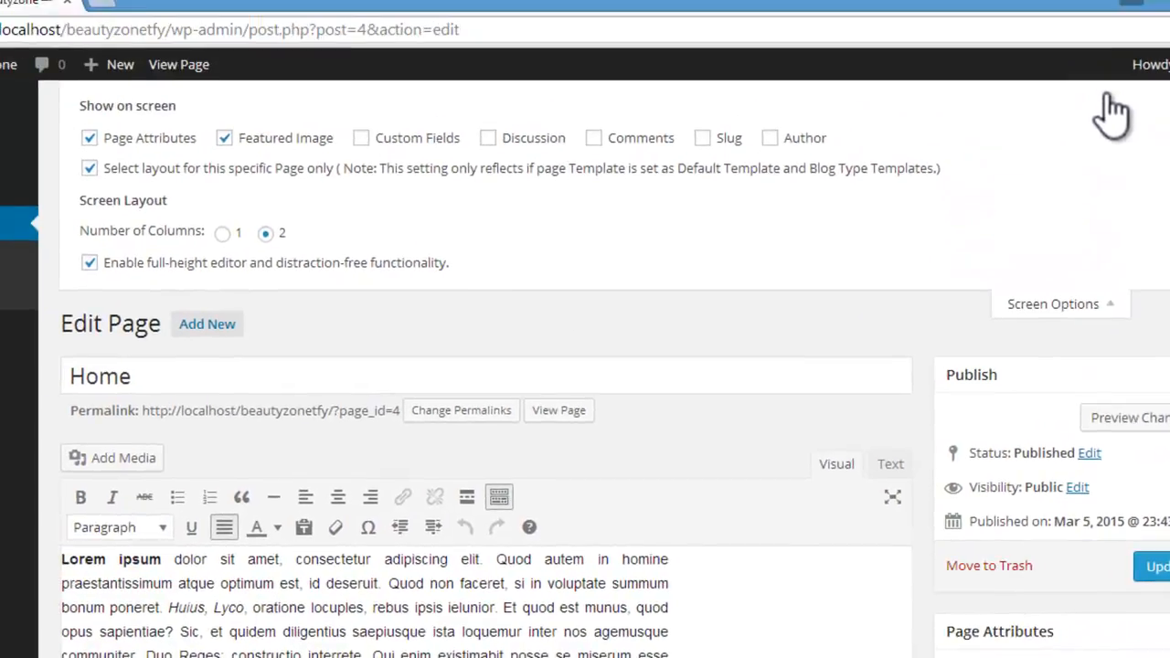
click(528, 148)
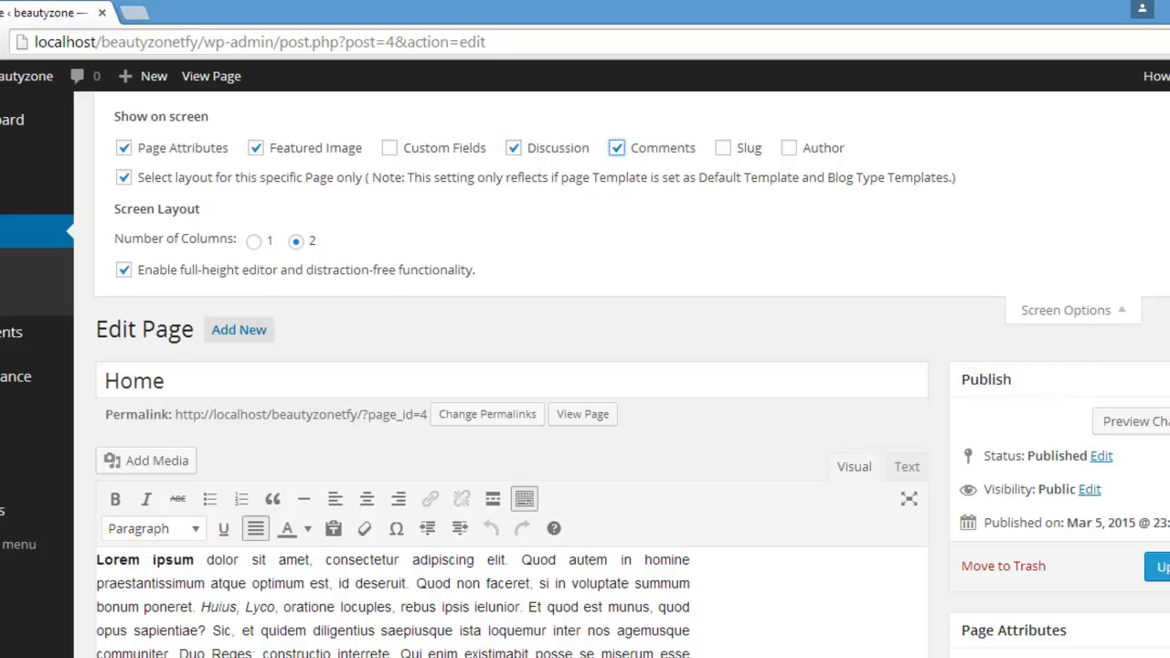
scroll(512, 366, down, 10)
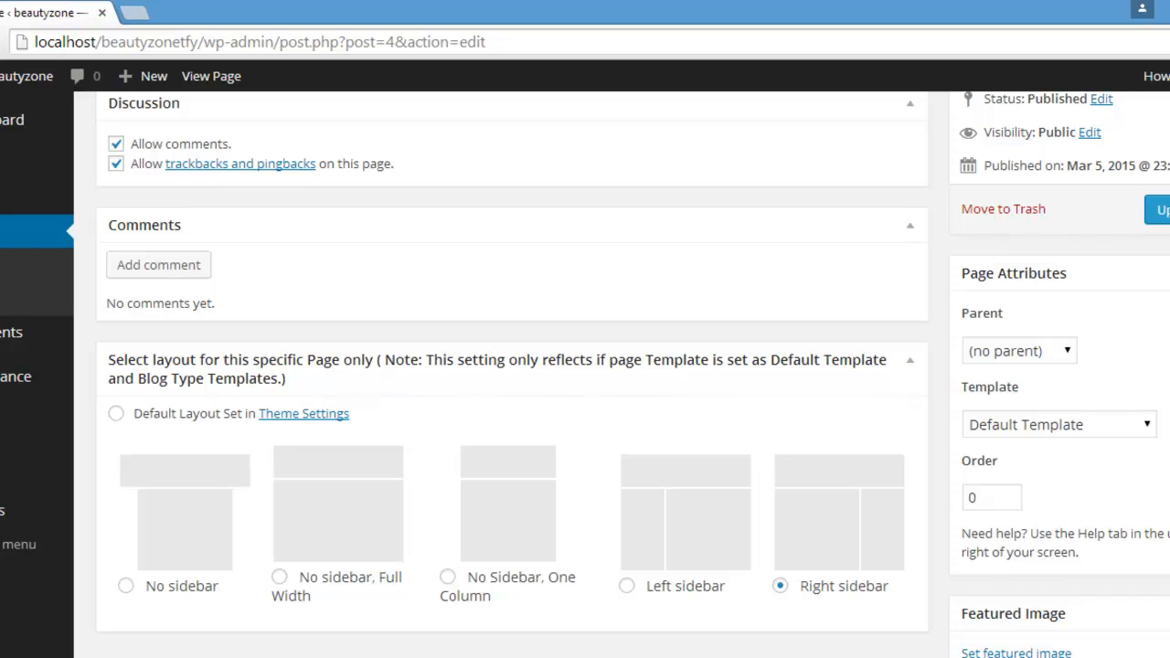
Step: Disallow comments as well as trackbacks and pingbacks on the Home page
scroll(478, 347, up, 2)
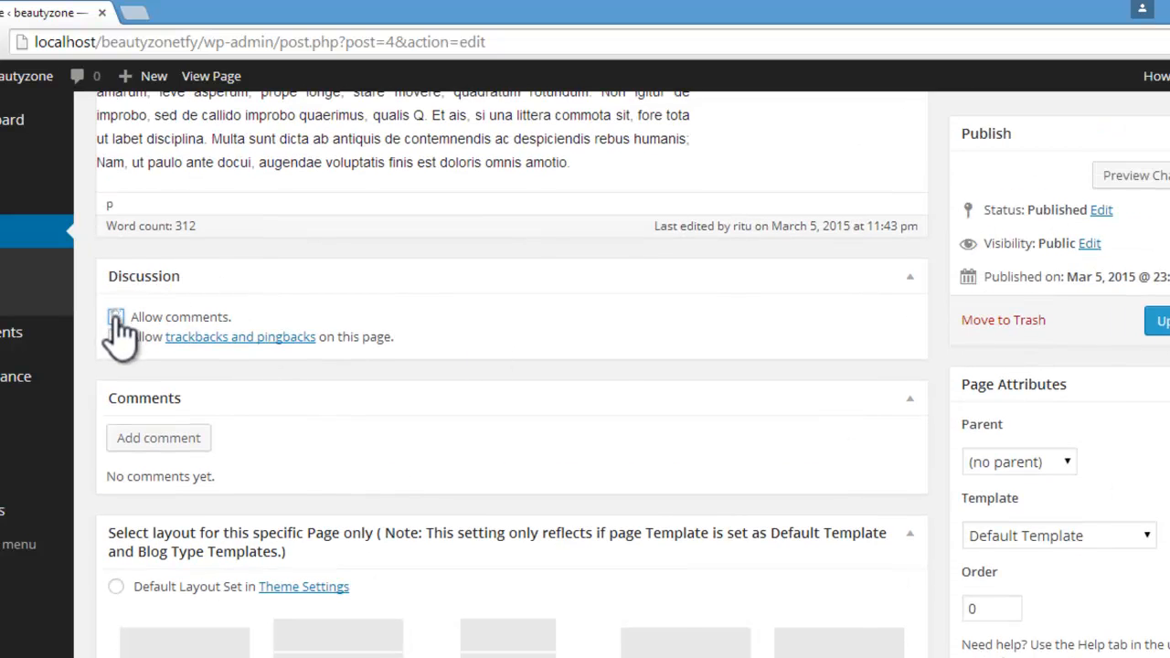
click(116, 317)
click(116, 338)
Step: Try hiding the Page Attributes and Featured Image boxes in the page editor, and show both again
scroll(585, 375, up, 10)
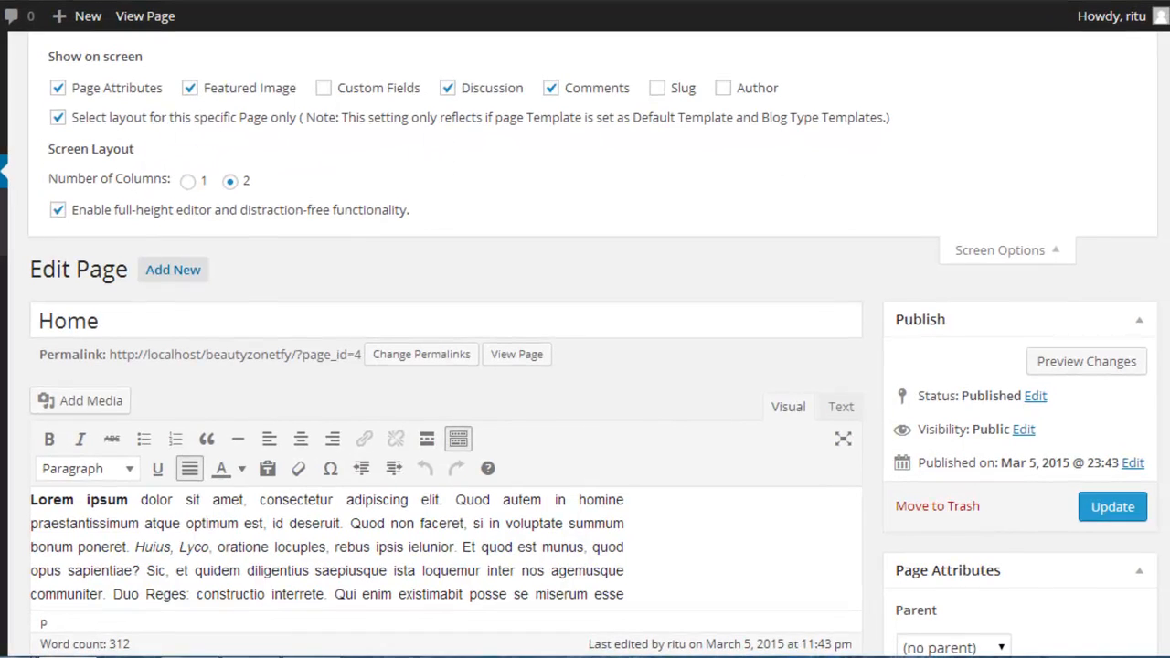
scroll(999, 424, down, 2)
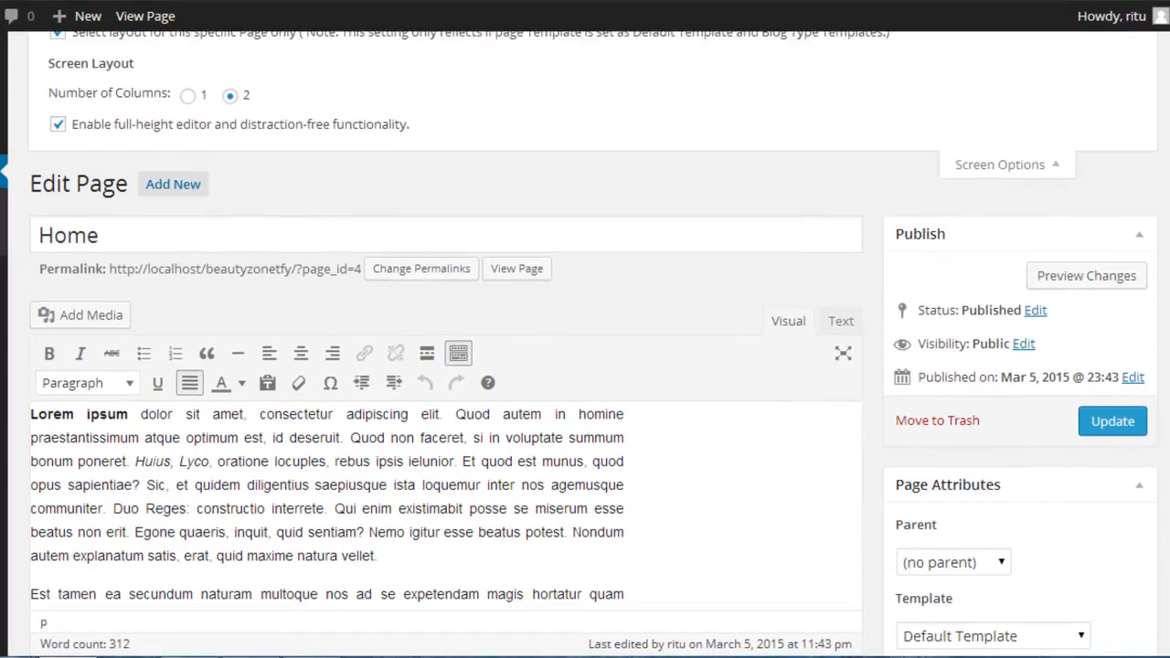
scroll(585, 366, up, 2)
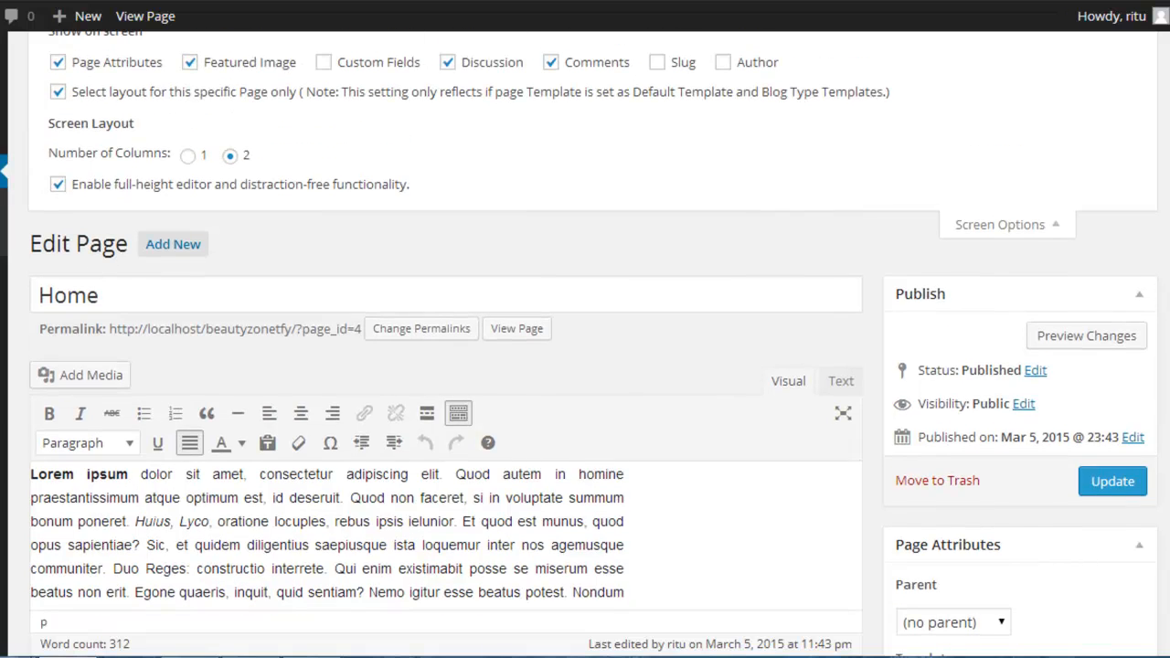
click(57, 63)
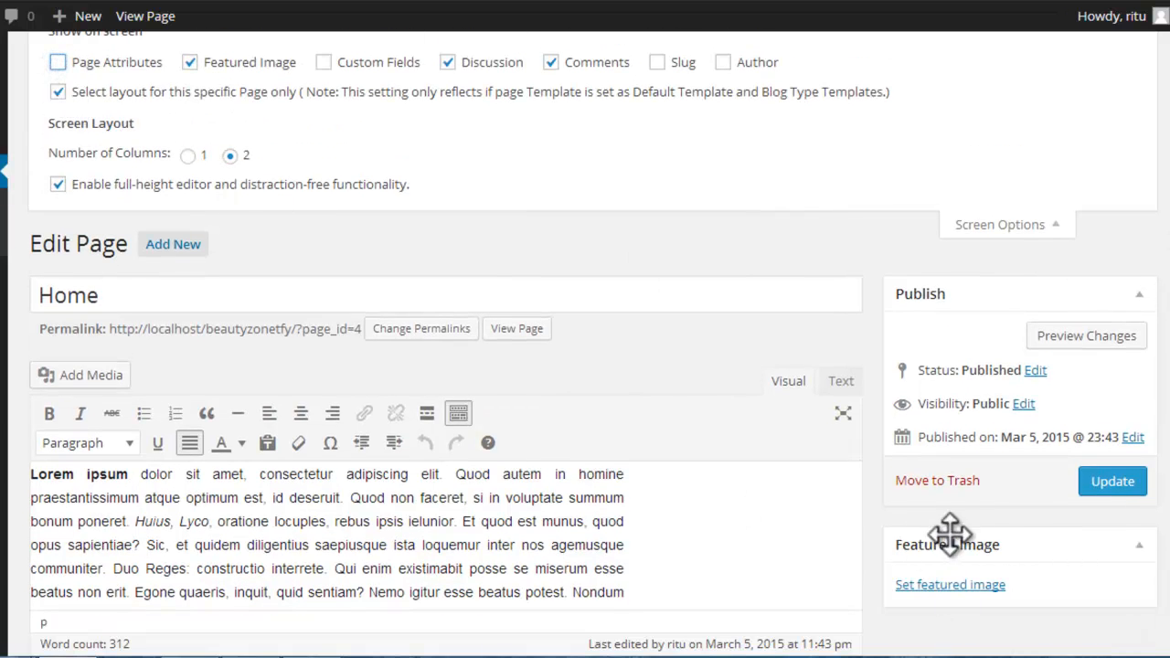
click(189, 62)
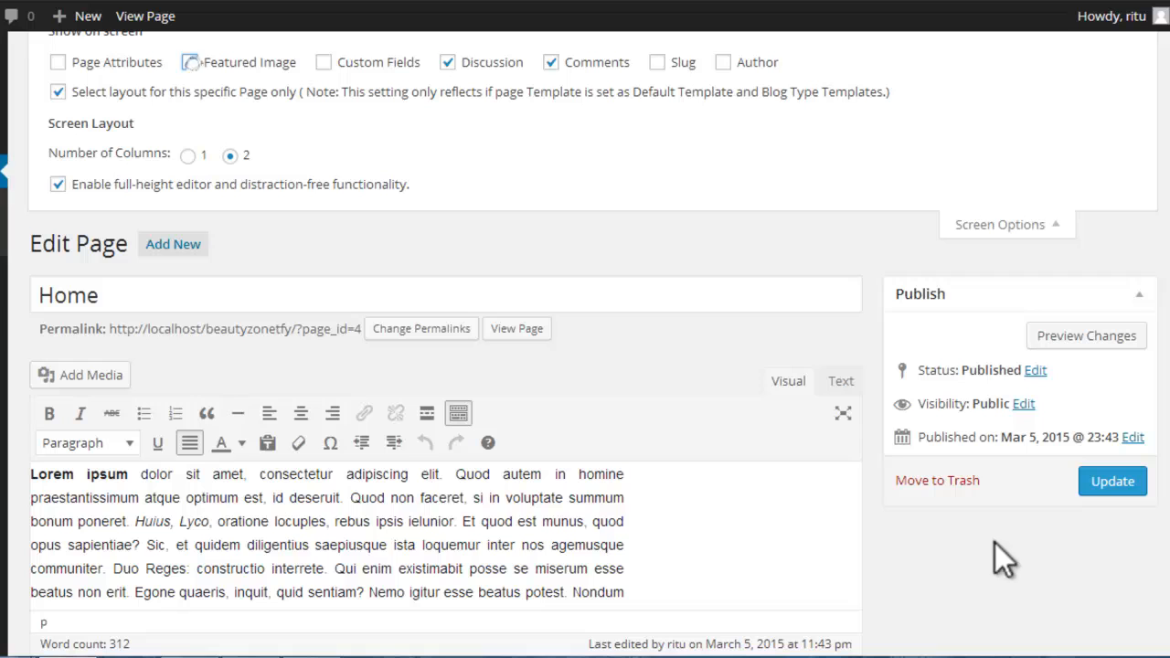
click(57, 63)
click(190, 62)
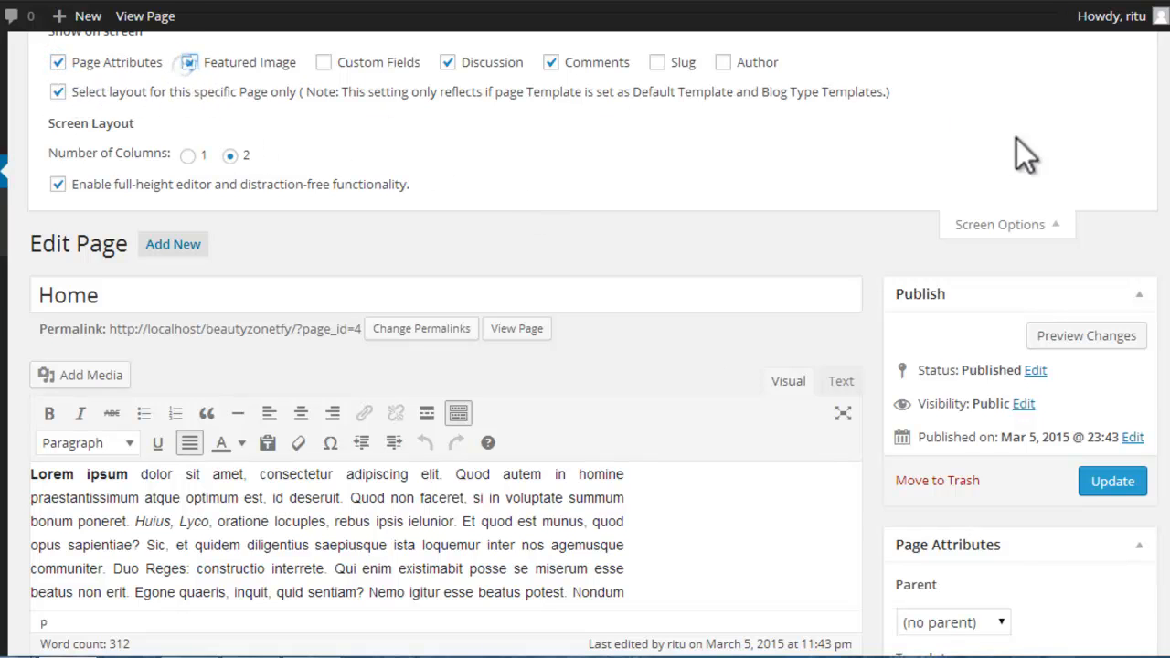
Step: Update the Home page to save its discussion settings
scroll(592, 342, down, 3)
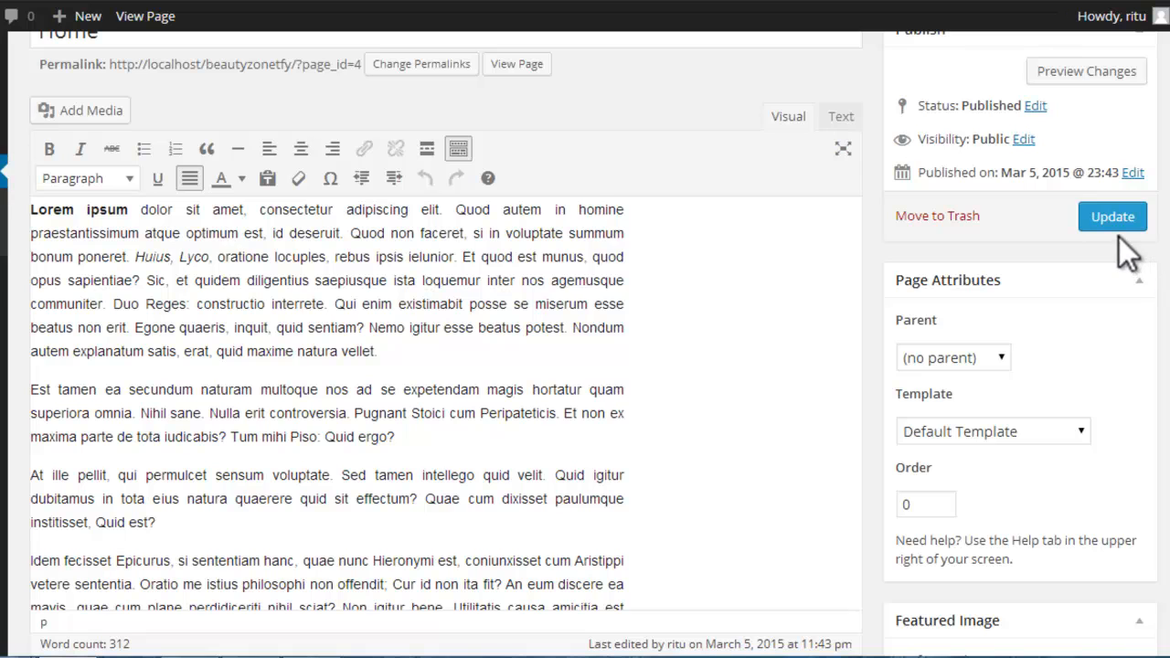
click(1123, 229)
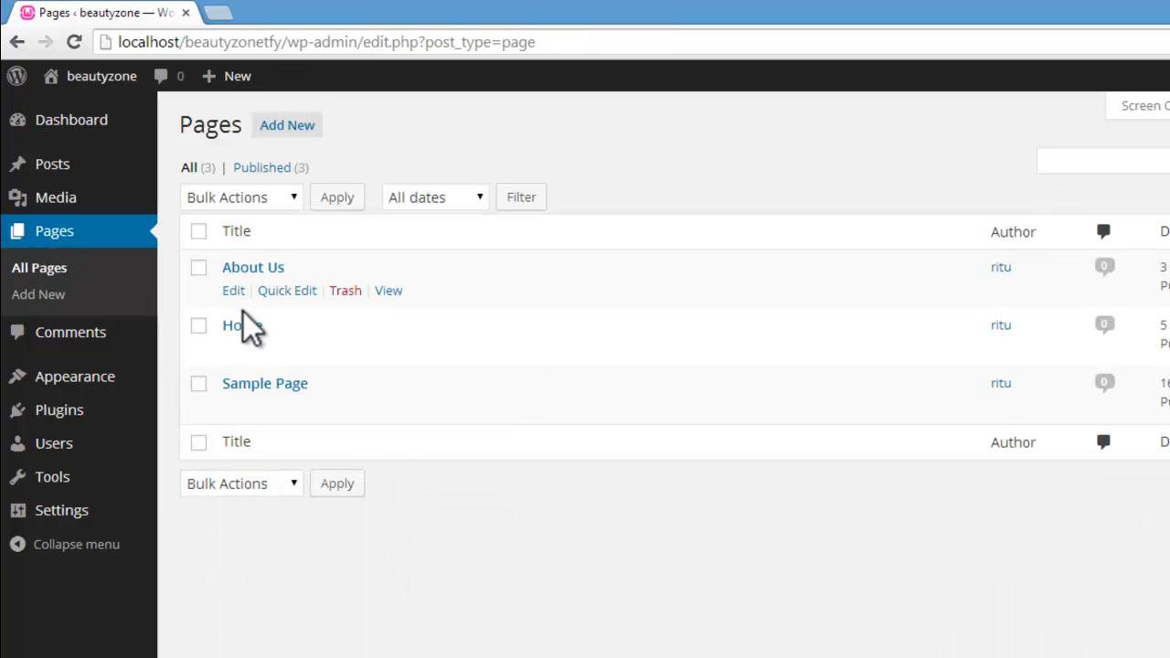
Step: Open the About Us page for editing, disallow comments and trackbacks and pingbacks on it, and update the page
mouse_move(243, 293)
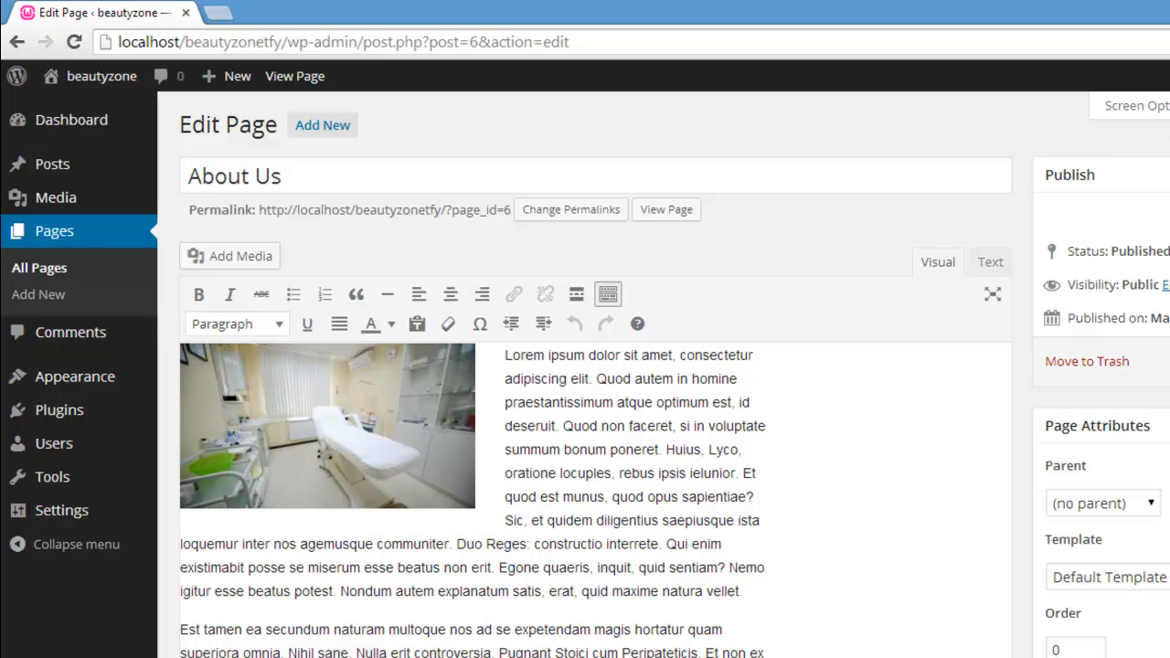
scroll(675, 374, down, 1)
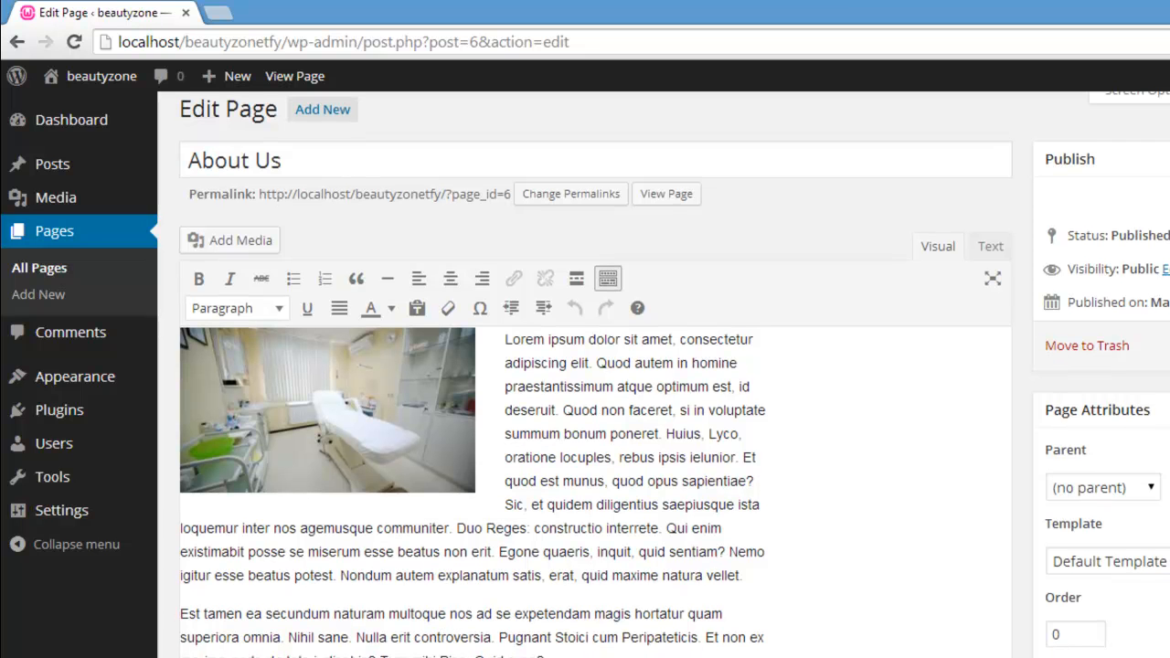
scroll(457, 448, down, 10)
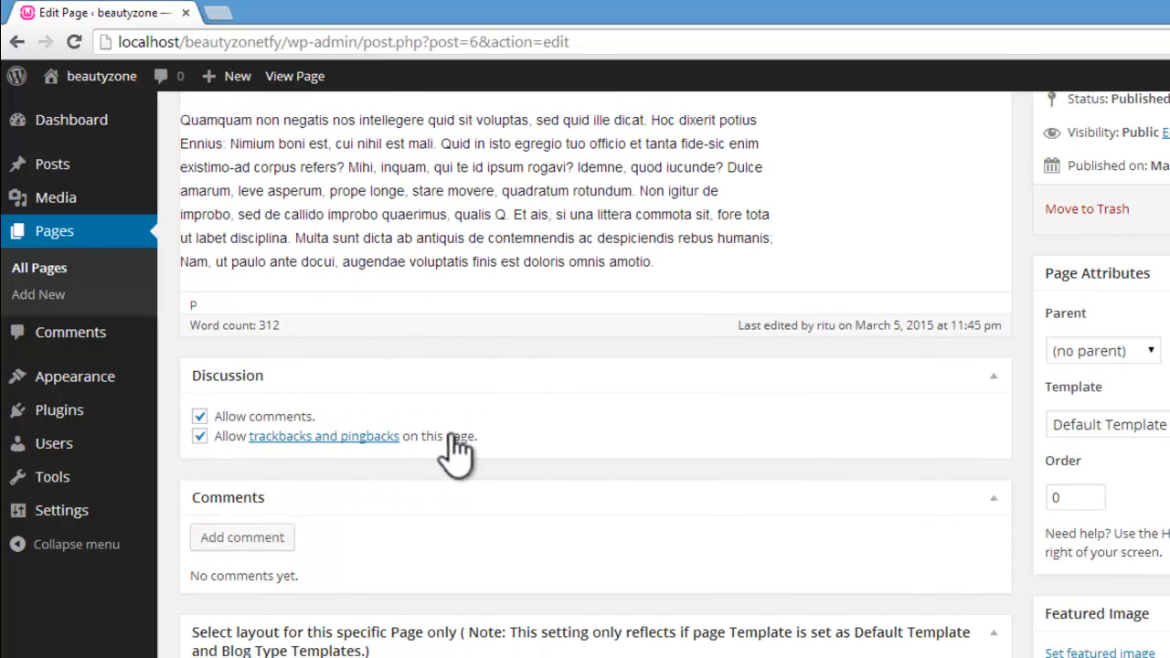
click(199, 417)
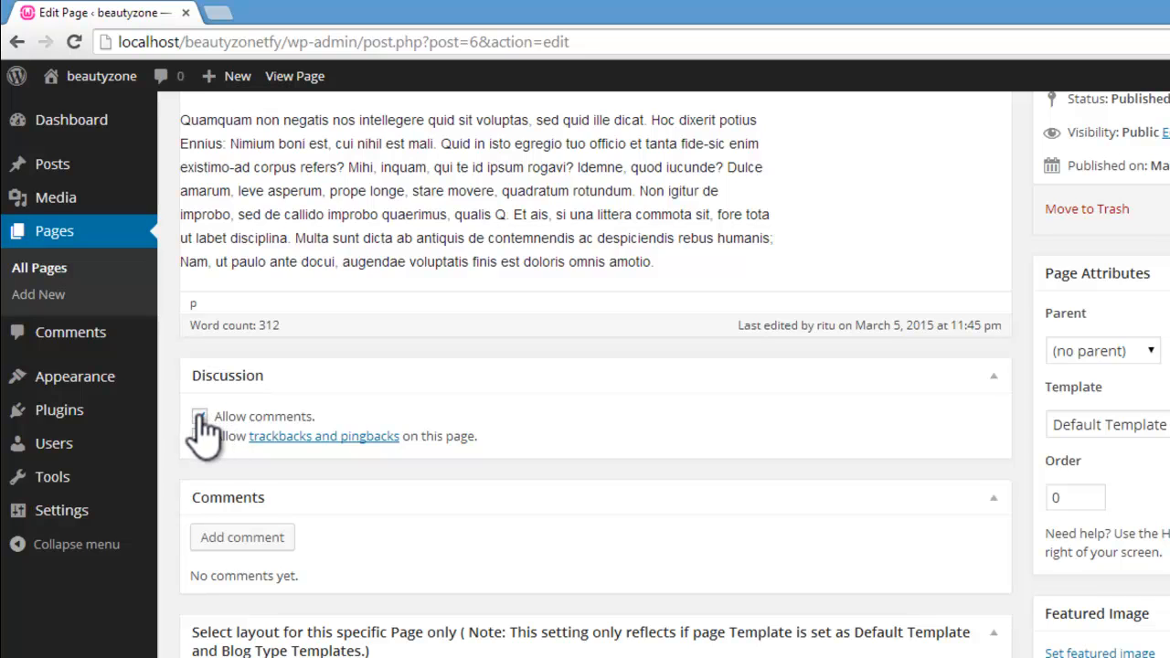
click(200, 438)
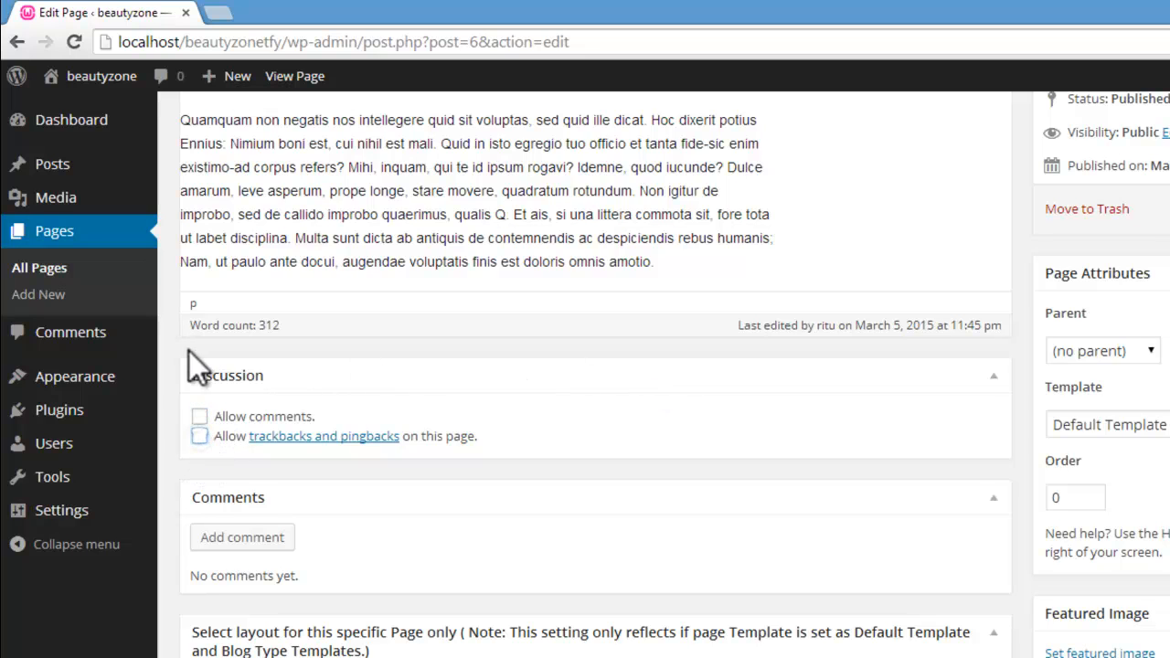
scroll(594, 366, up, 10)
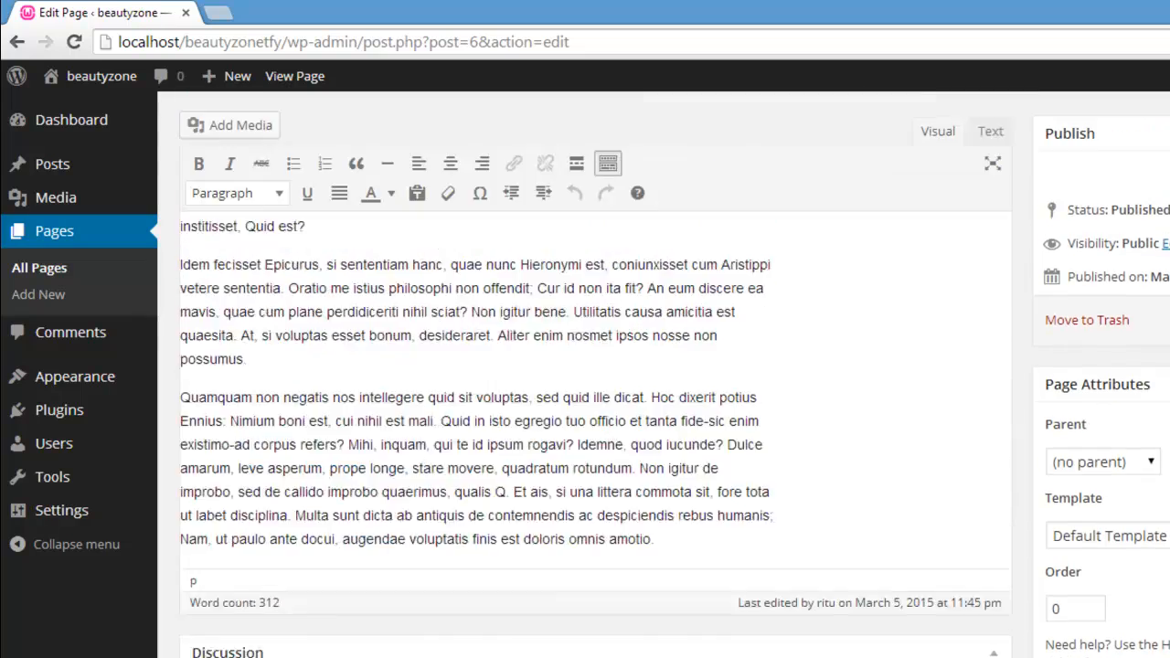
scroll(594, 365, down, 10)
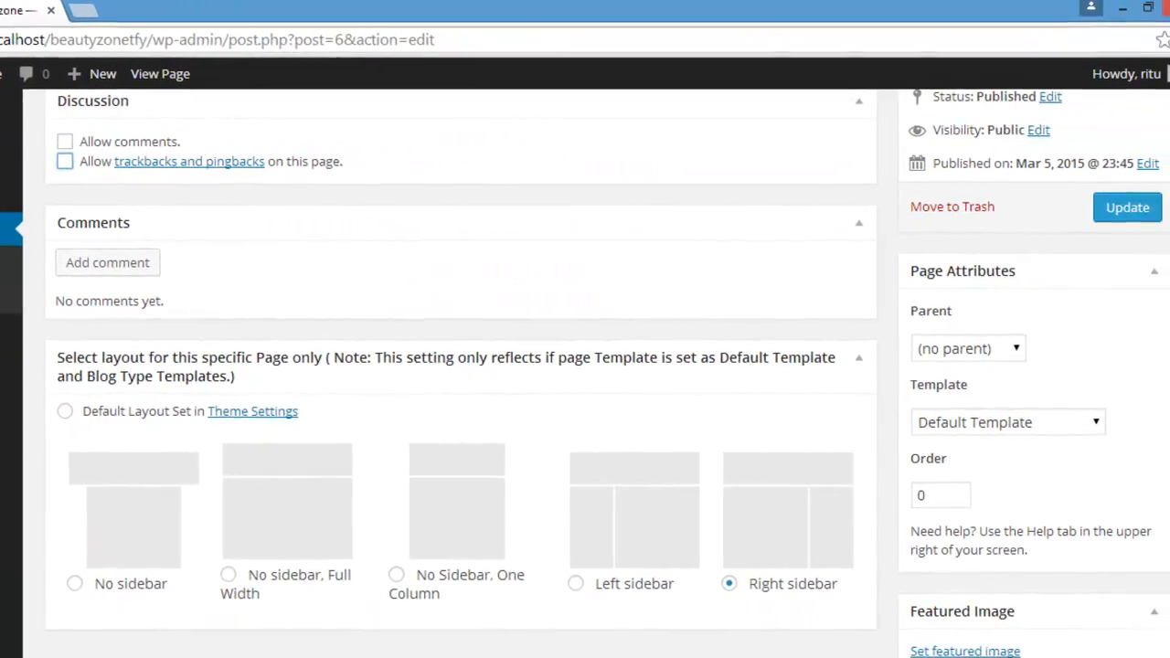
click(1109, 213)
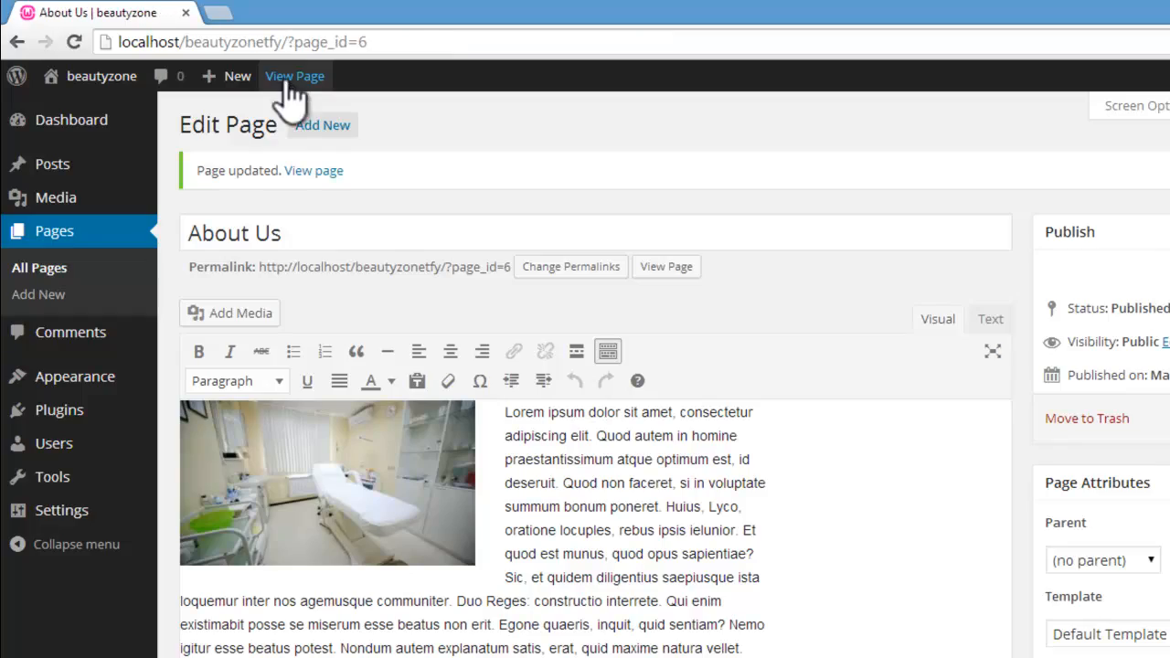
Step: View the live About Us and Home pages to check whether the comment form is gone, ending on About Us
scroll(585, 329, down, 7)
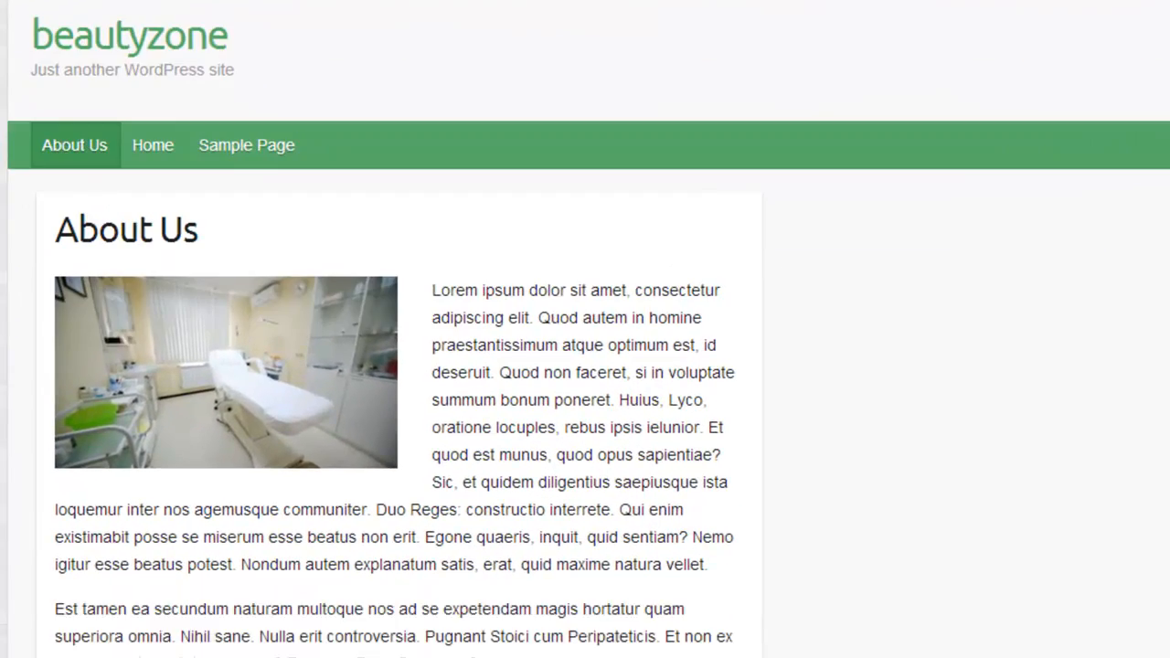
scroll(585, 330, up, 4)
scroll(585, 329, up, 3)
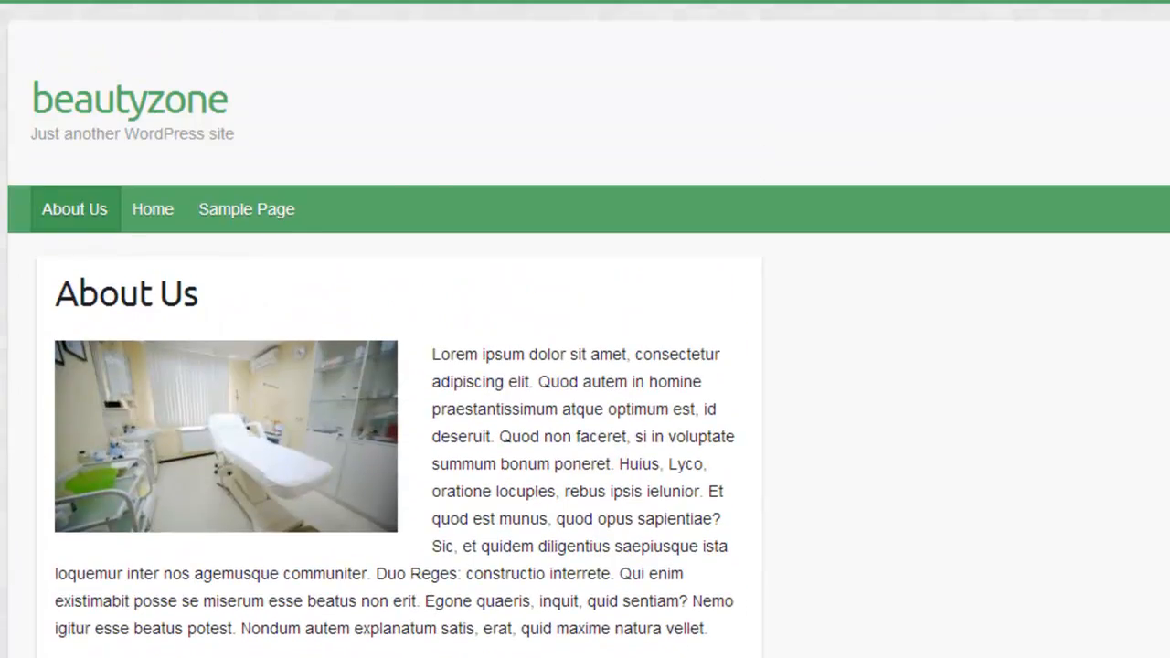
click(149, 210)
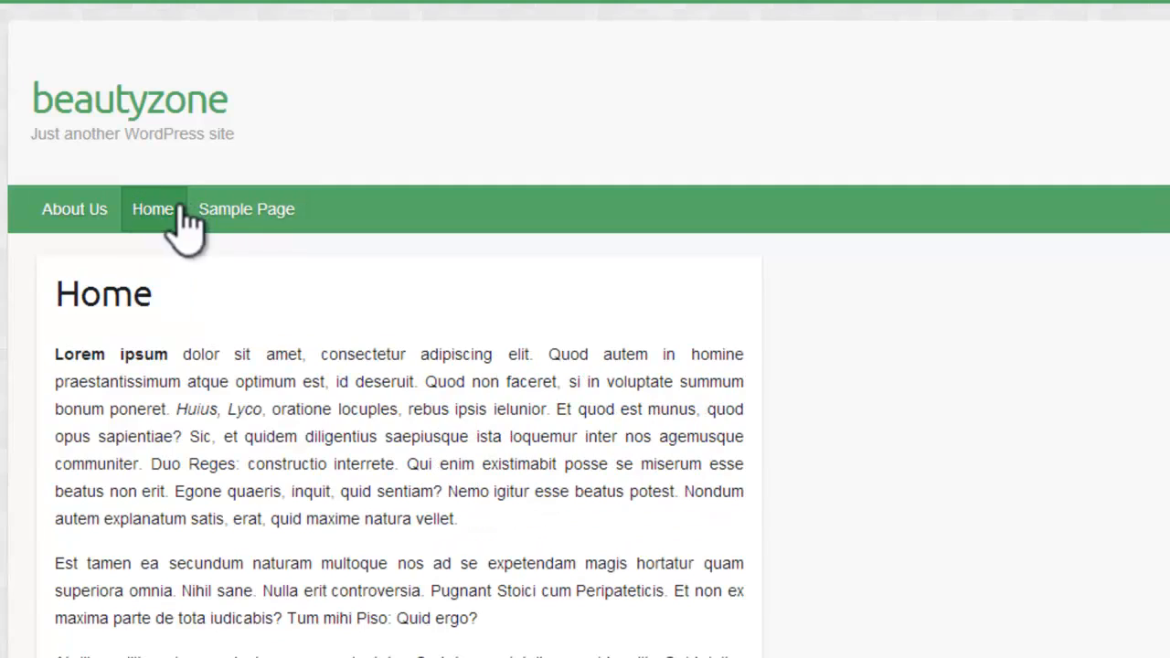
scroll(585, 329, down, 10)
scroll(585, 329, up, 5)
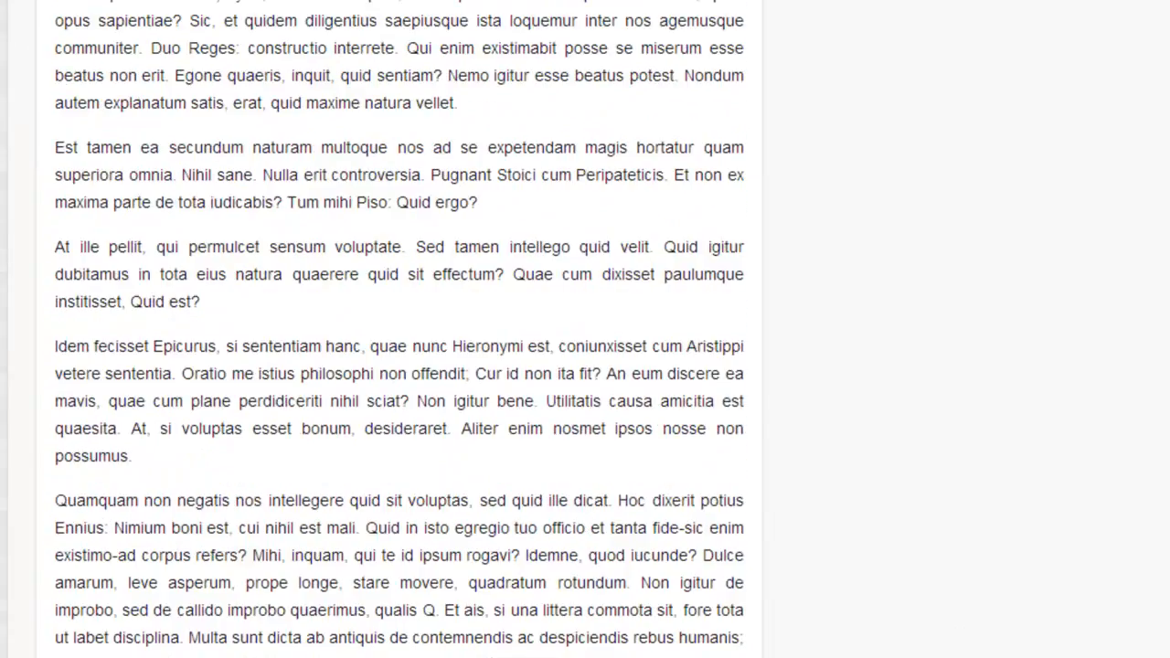
click(73, 212)
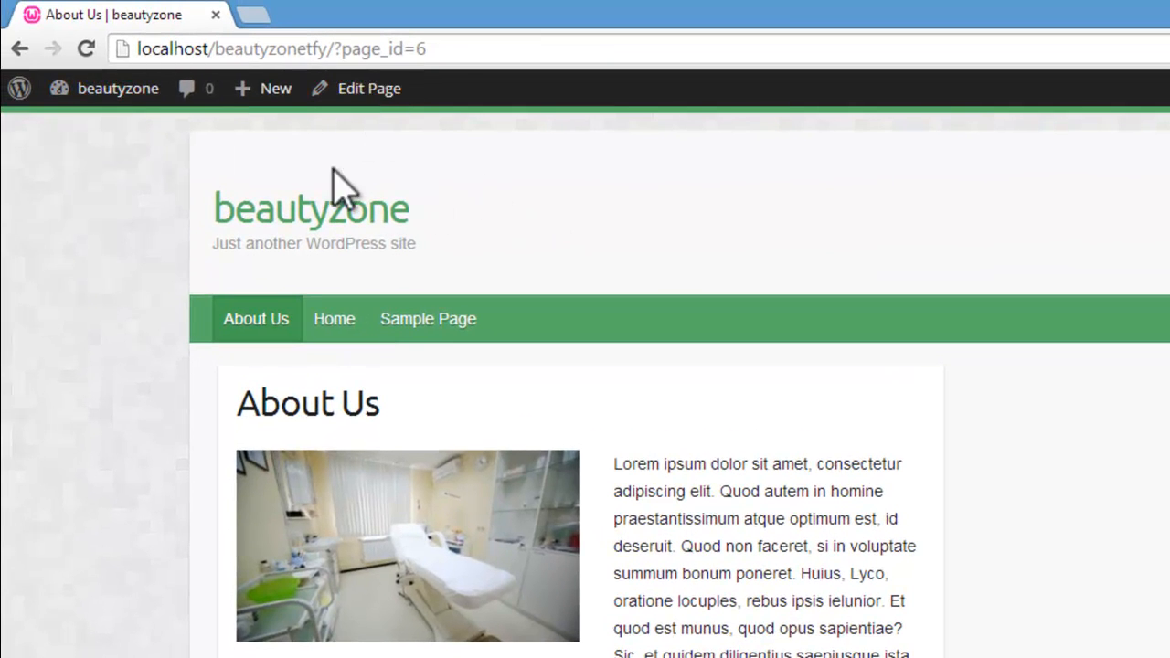
Step: Add a new page titled "Spa" and fill its body with the five placeholder paragraphs from loripsum.net
mouse_move(272, 94)
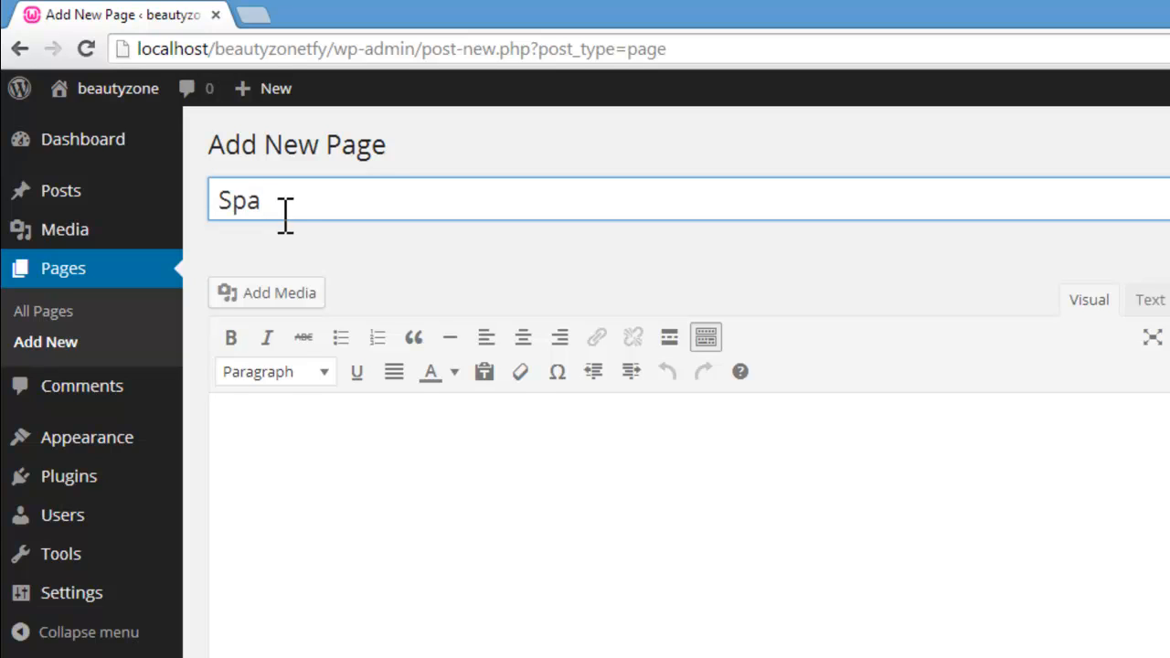
click(382, 462)
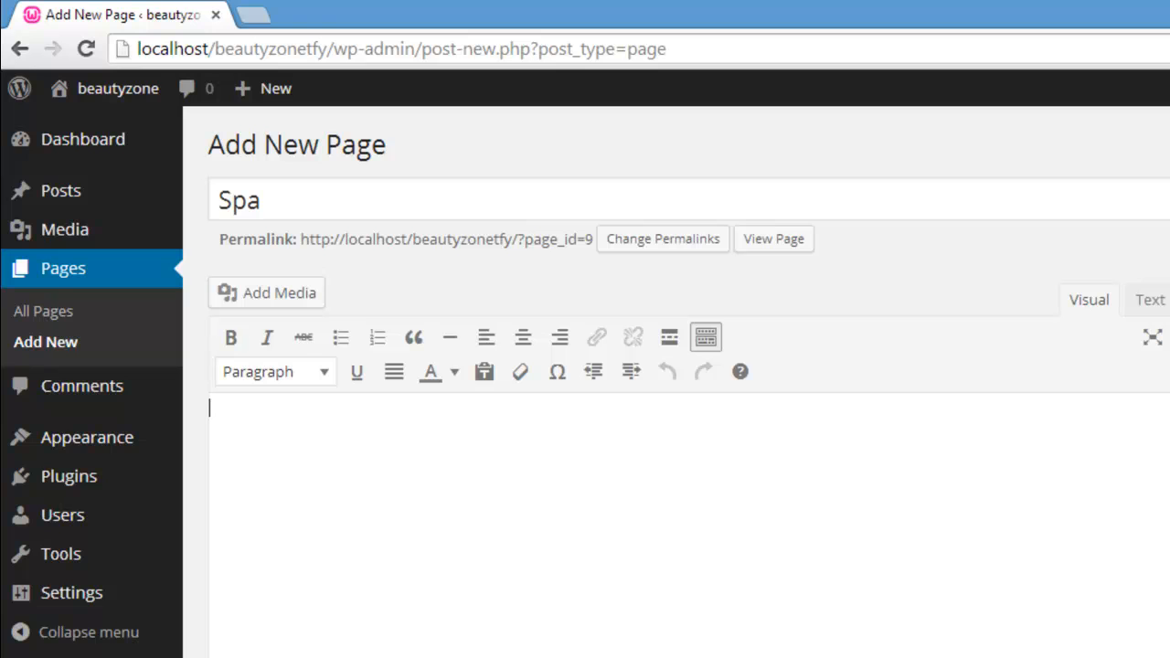
click(275, 657)
click(398, 655)
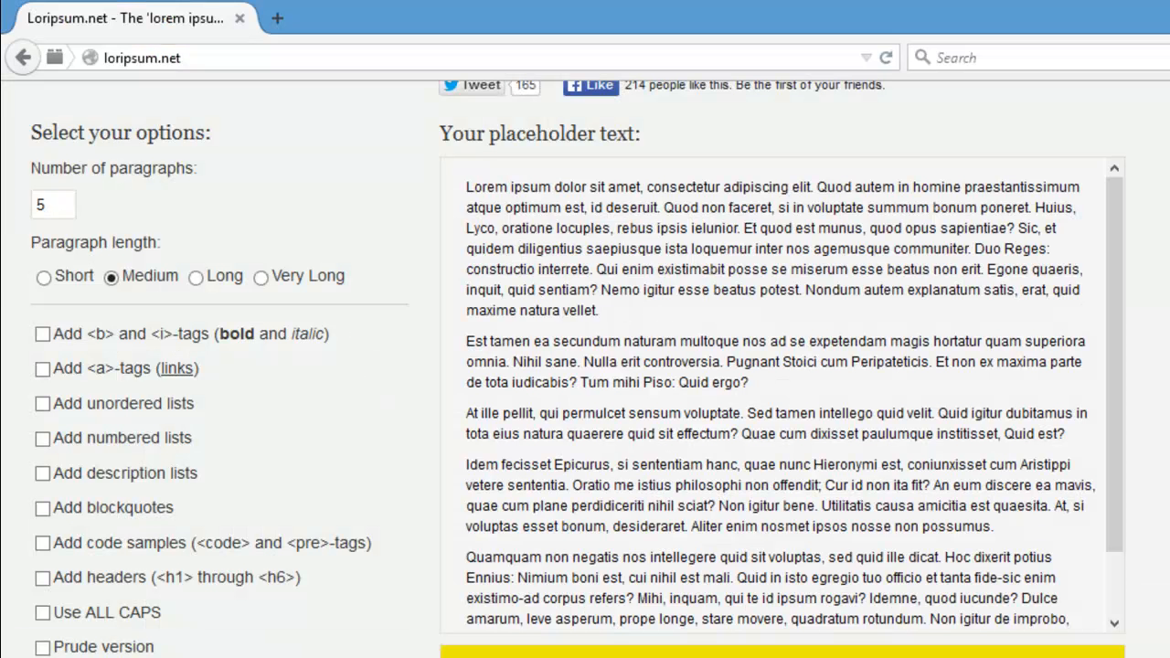
key(alt+Tab)
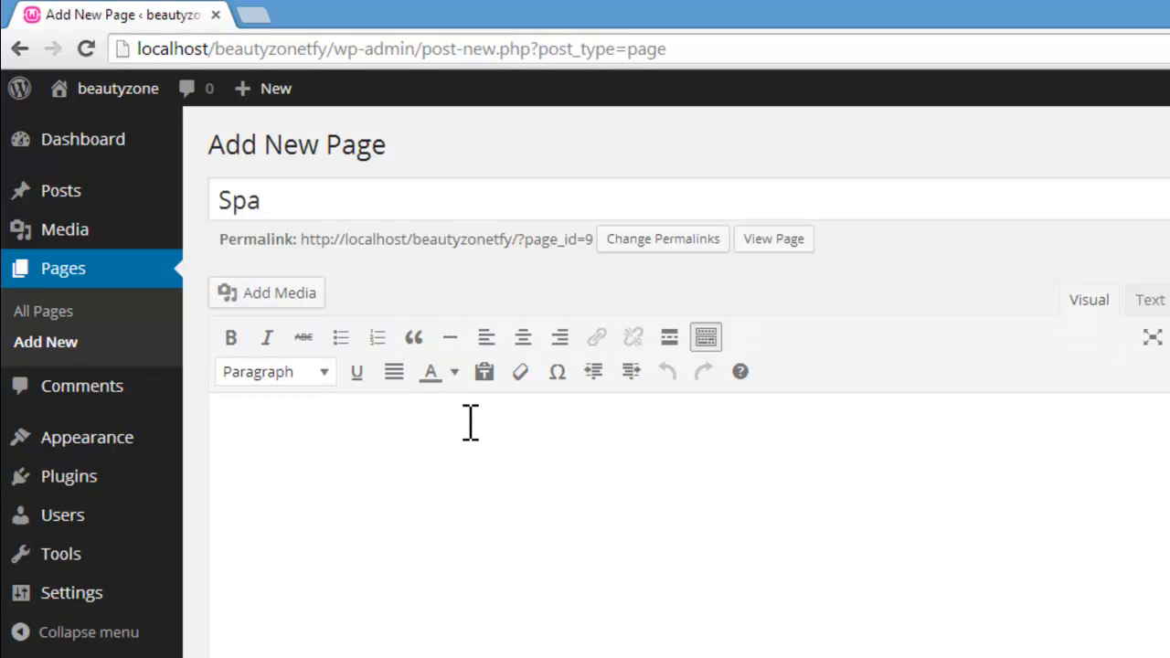
key(ctrl+v)
Step: Disallow comments and trackbacks and pingbacks on the Spa page, and choose the Right sidebar layout for it
scroll(470, 423, down, 3)
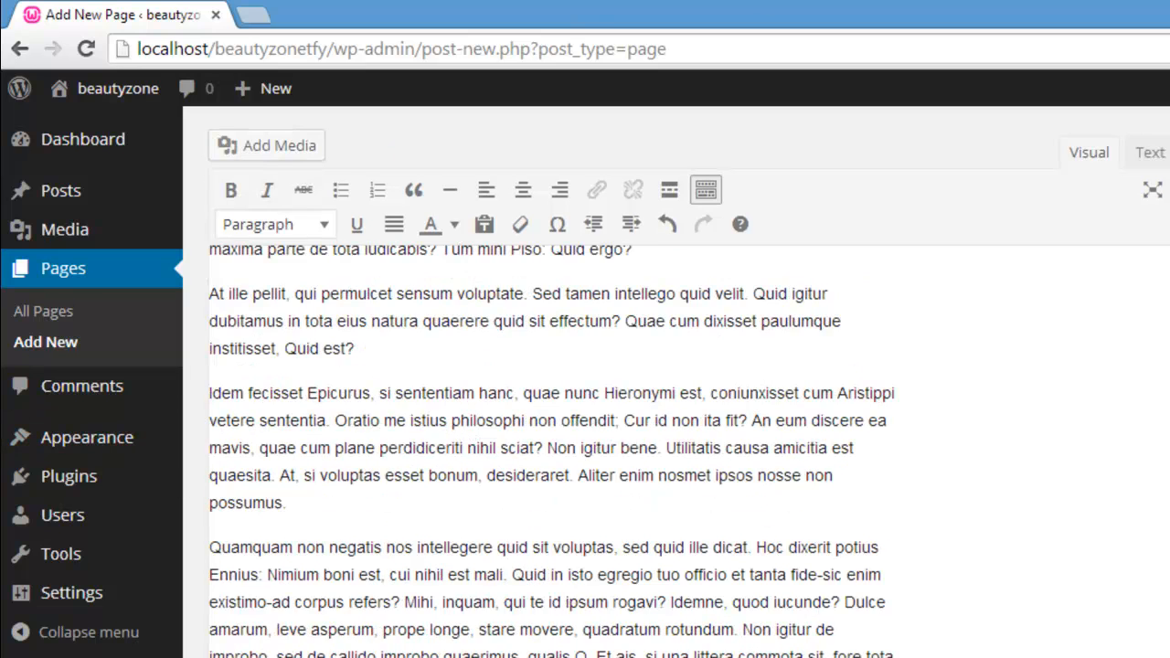
scroll(375, 425, down, 6)
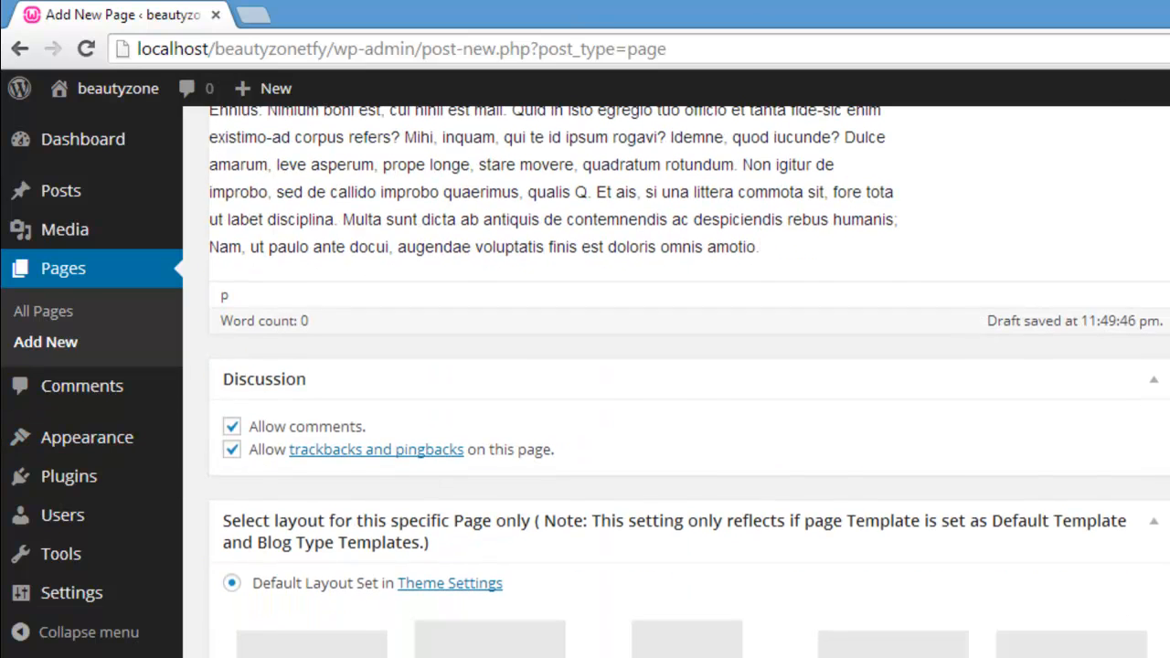
click(231, 426)
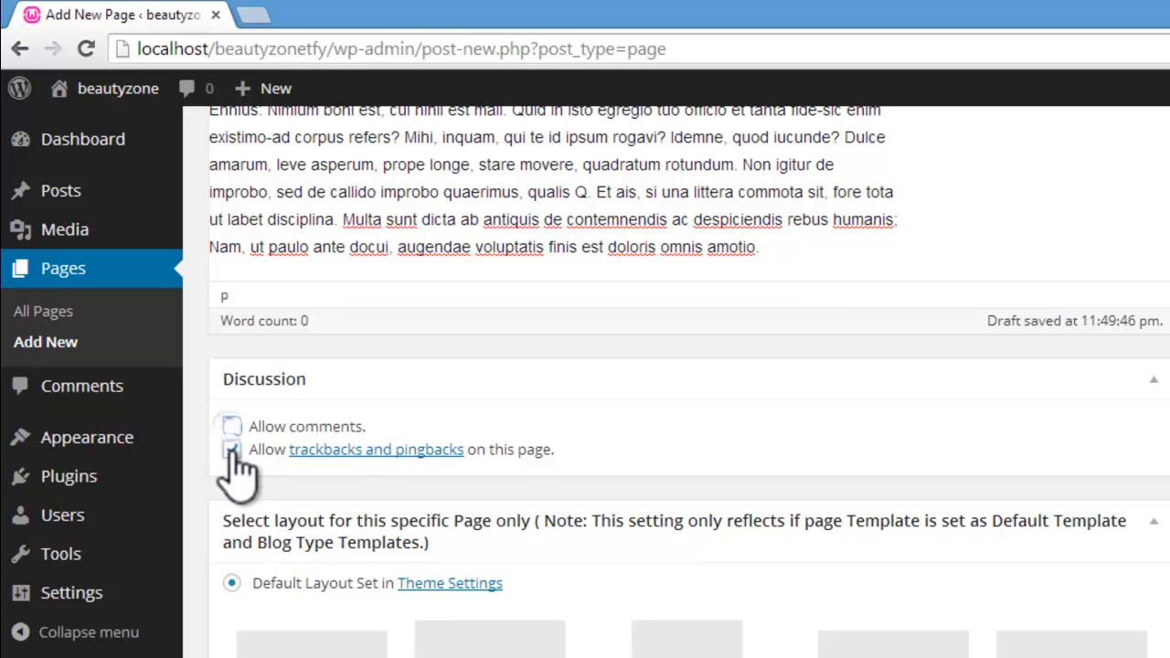
click(231, 448)
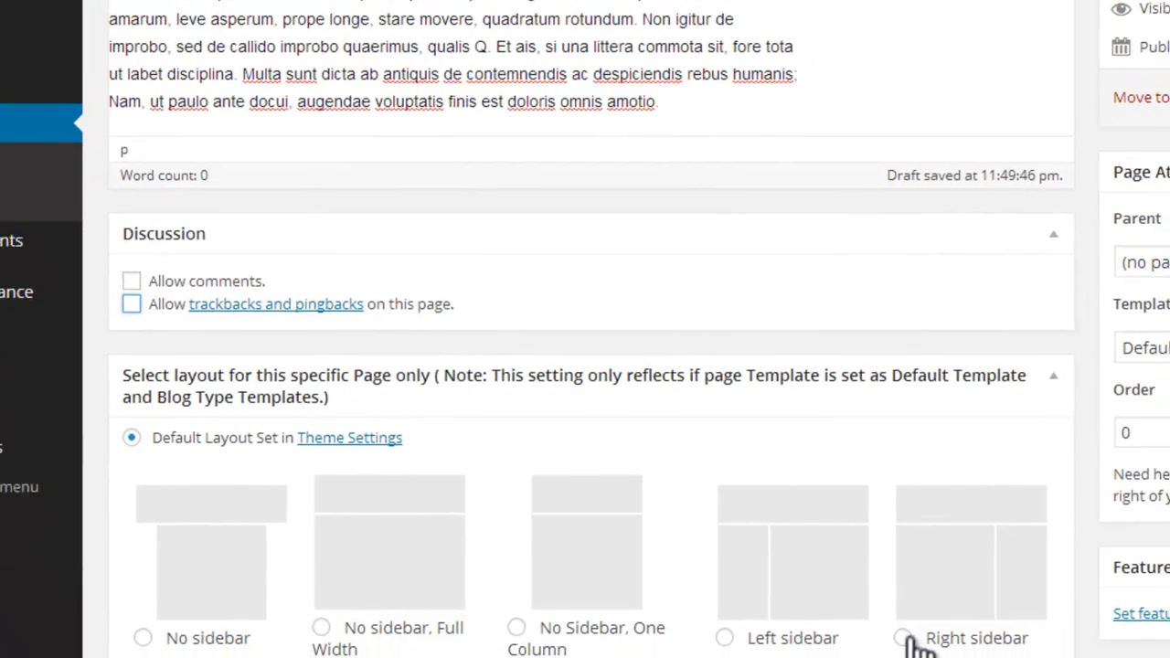
click(999, 627)
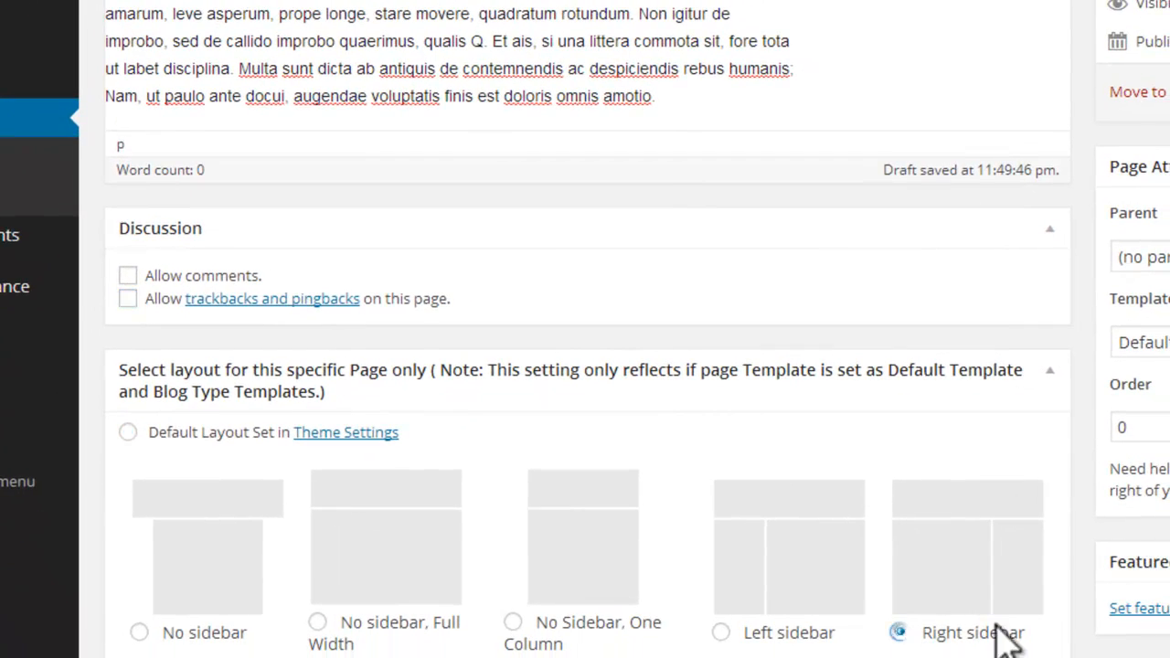
scroll(587, 366, down, 1)
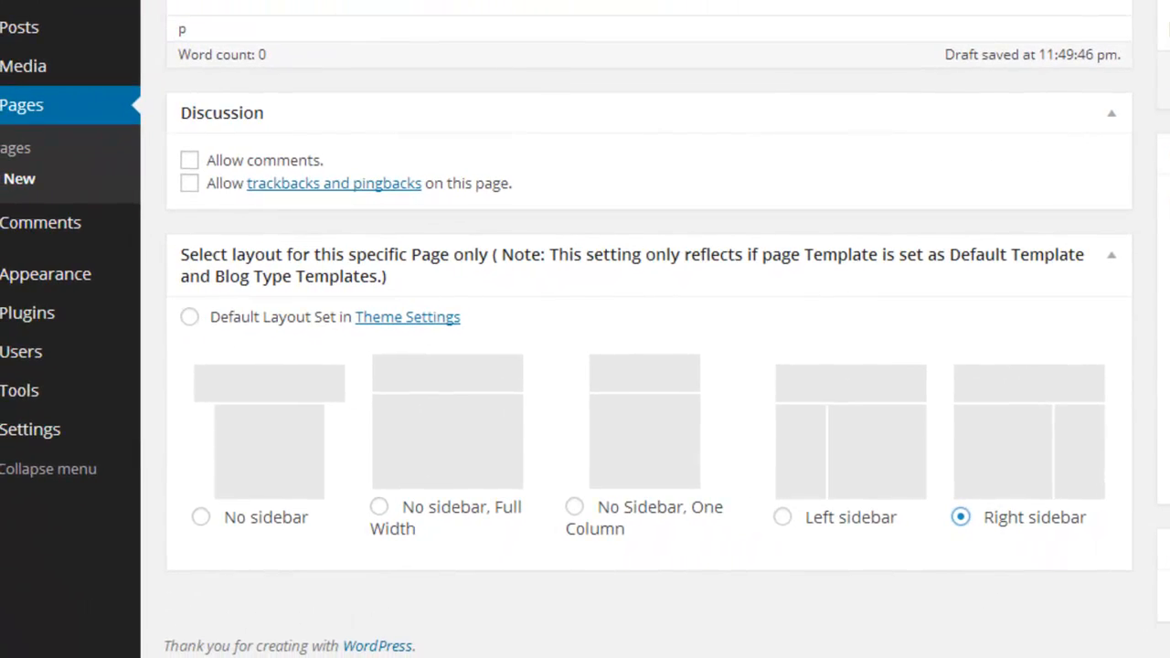
Step: Upload the "spa page" picture as media for the start of the Spa page's text
scroll(649, 329, up, 6)
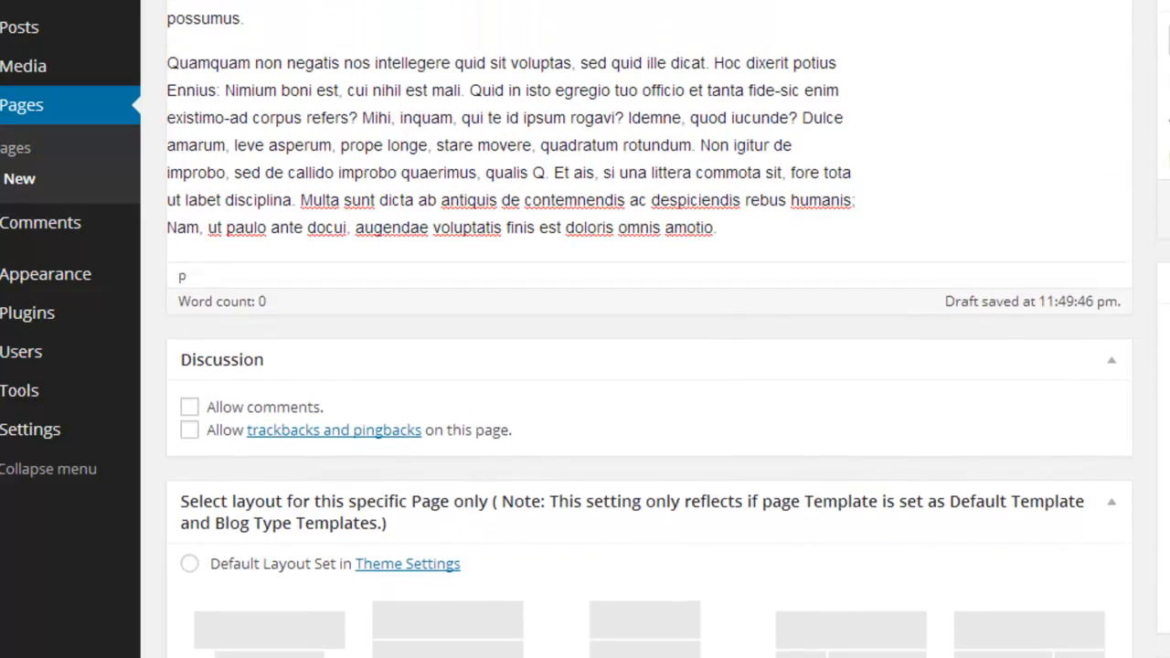
scroll(174, 215, up, 2)
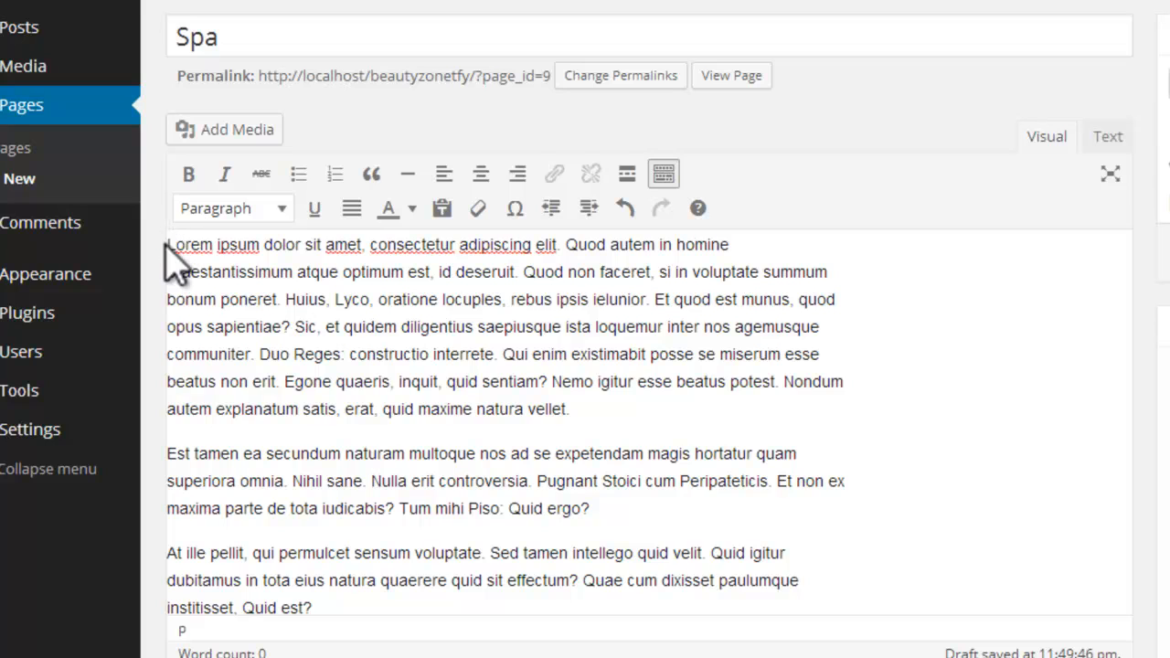
click(237, 137)
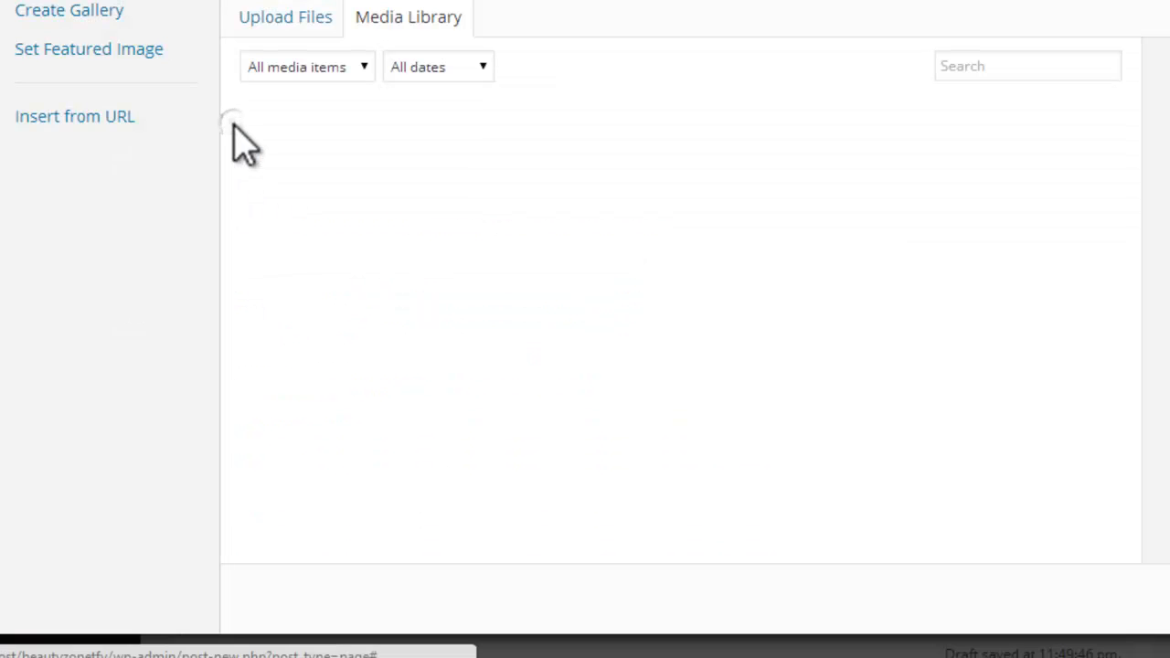
click(308, 36)
click(850, 320)
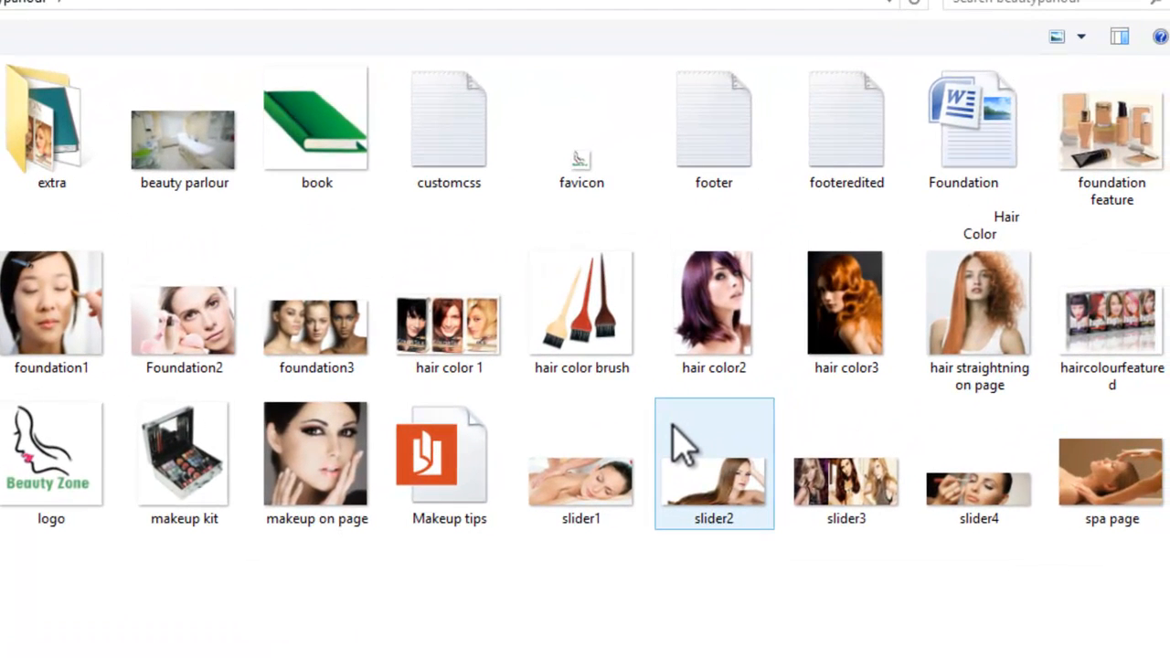
click(1110, 512)
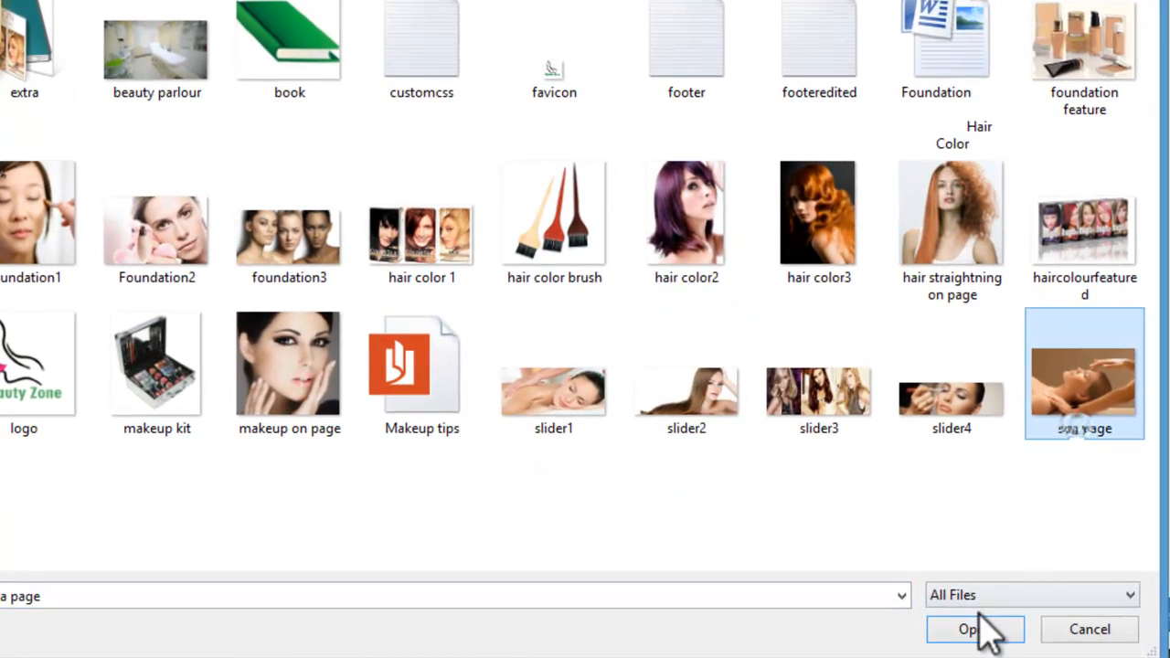
click(969, 629)
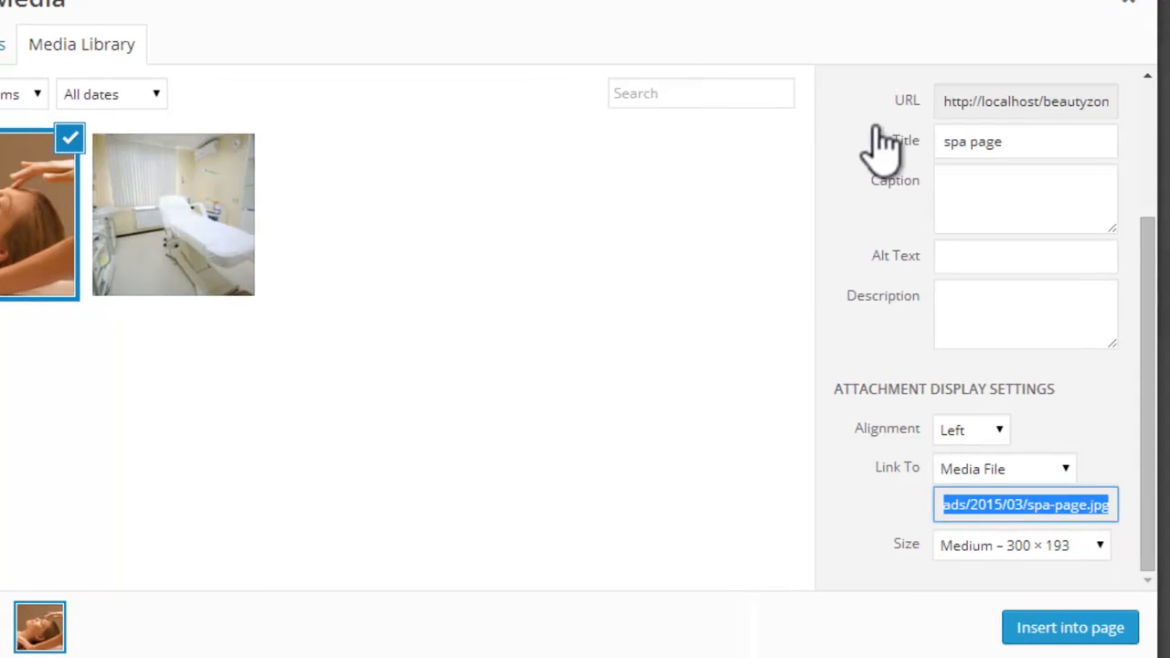
Step: Set both the title and the alt text of the uploaded spa picture to "spa"
click(1029, 142)
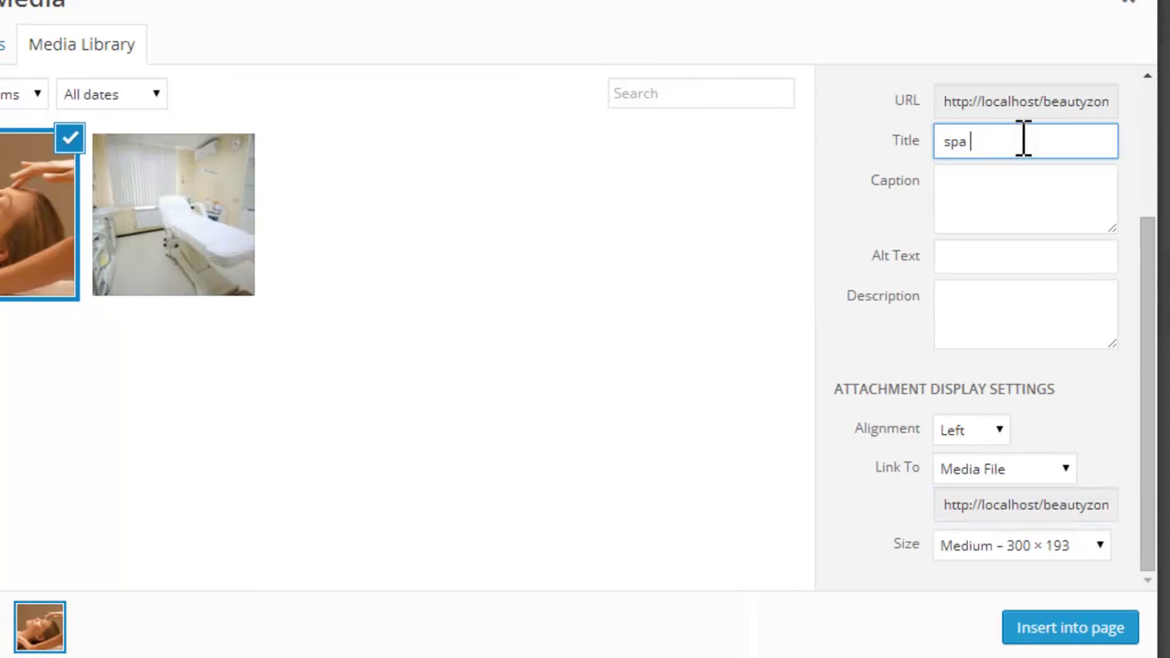
drag(974, 141, 923, 169)
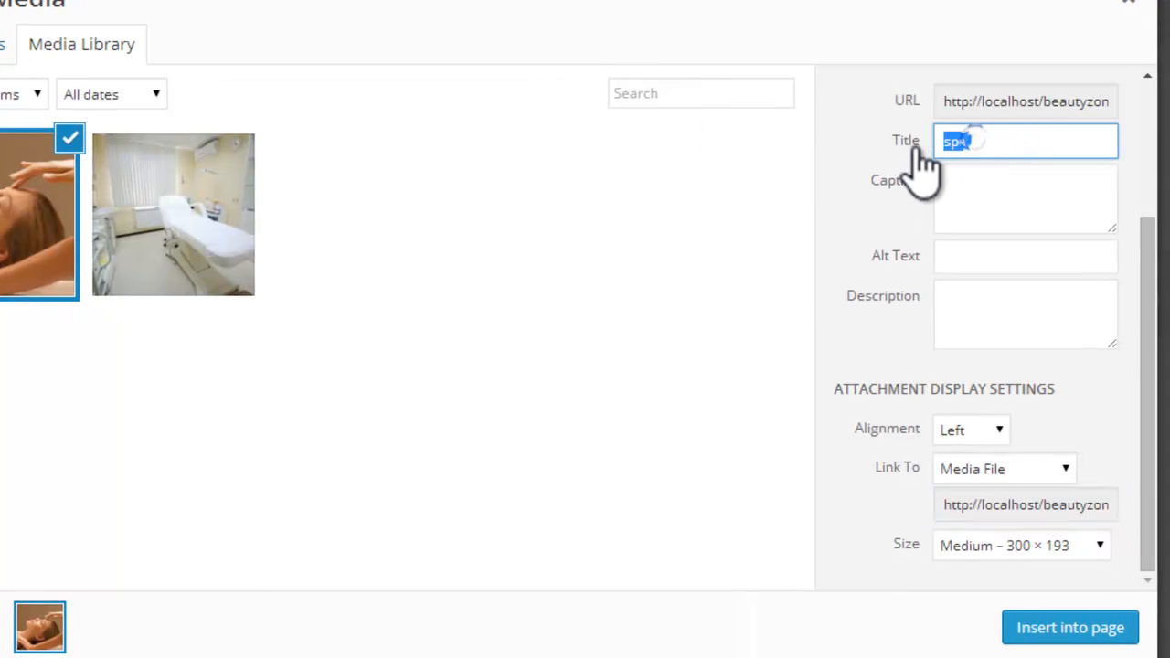
click(992, 256)
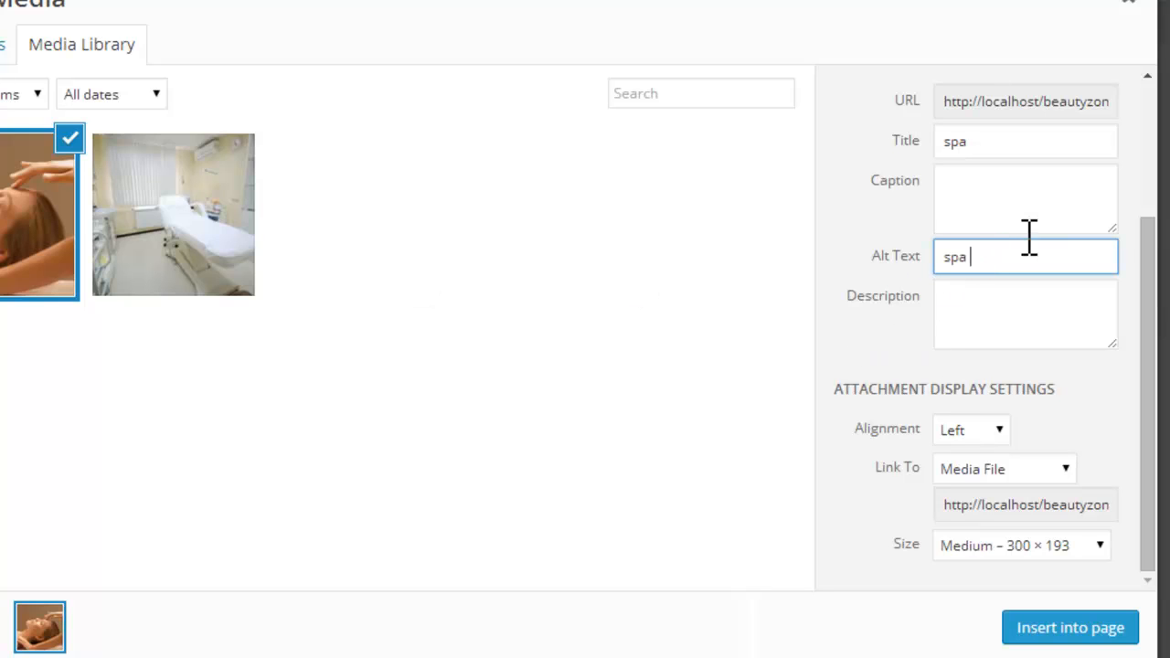
click(1152, 275)
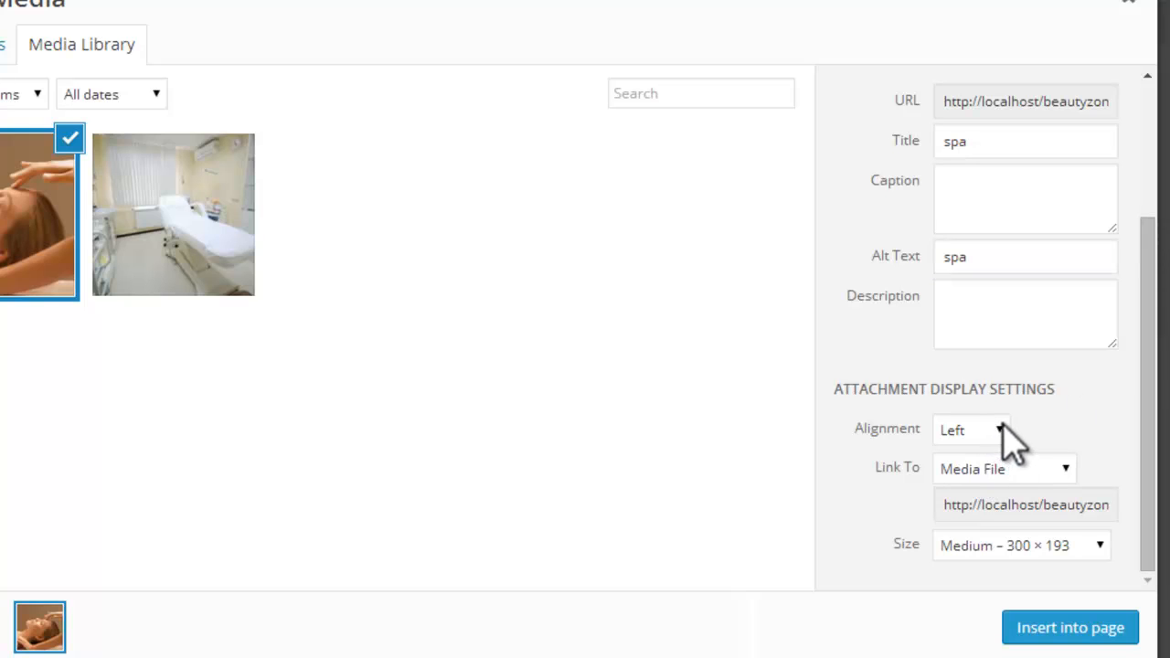
Step: Set the spa picture's link to None and insert it into the page
click(1060, 471)
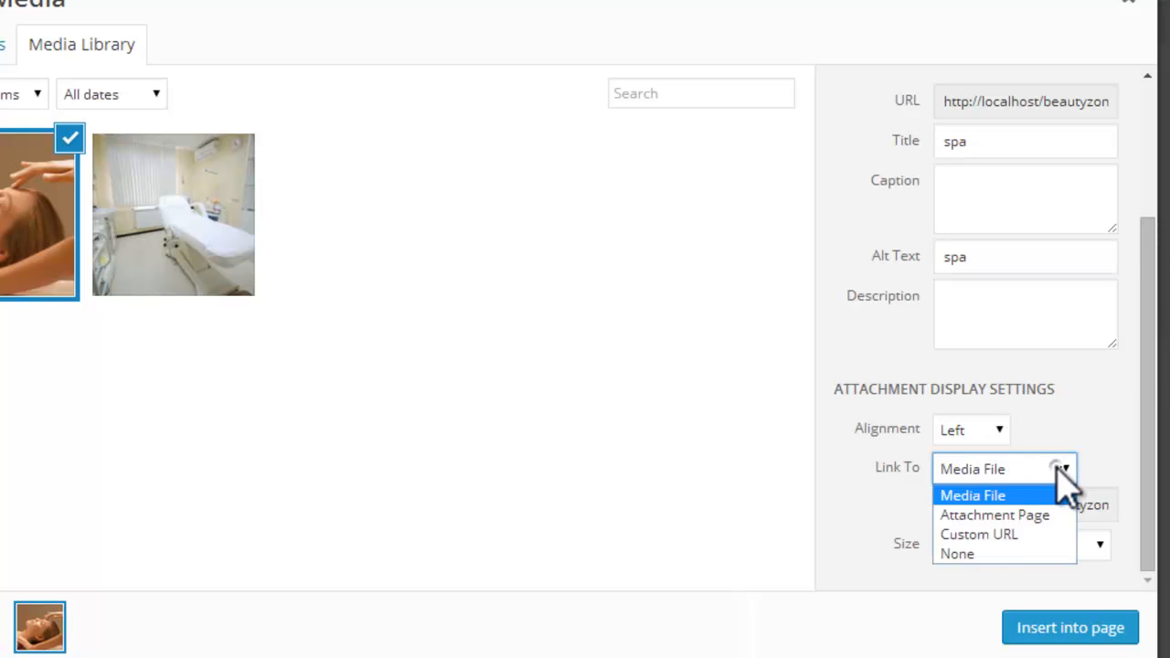
click(1012, 552)
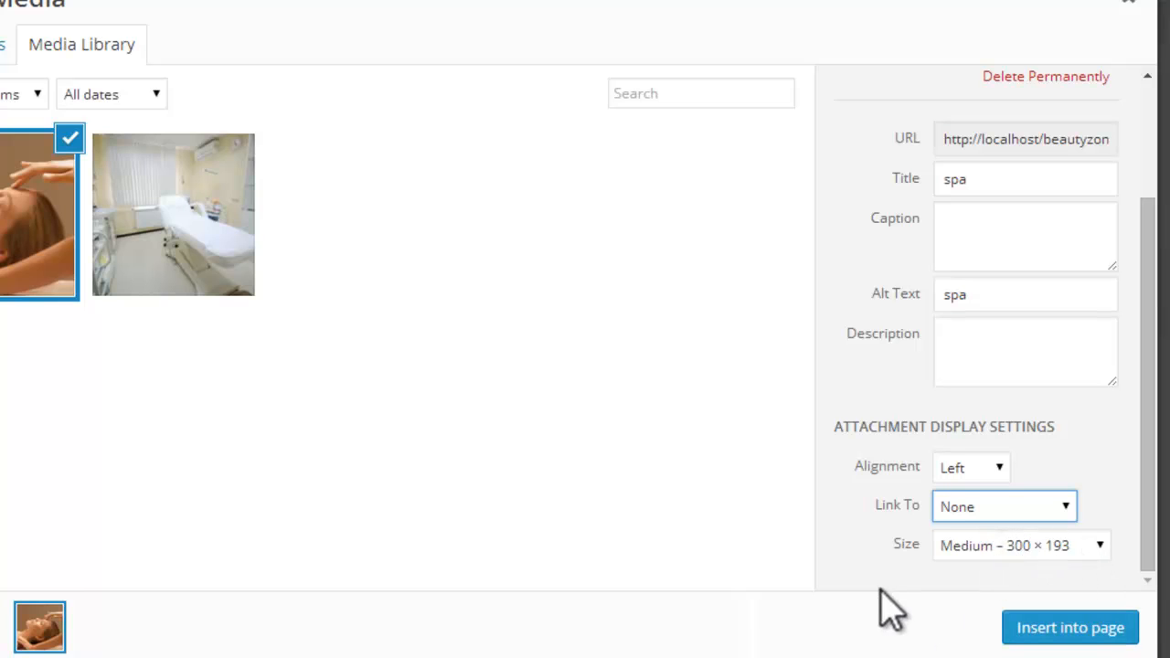
click(1033, 629)
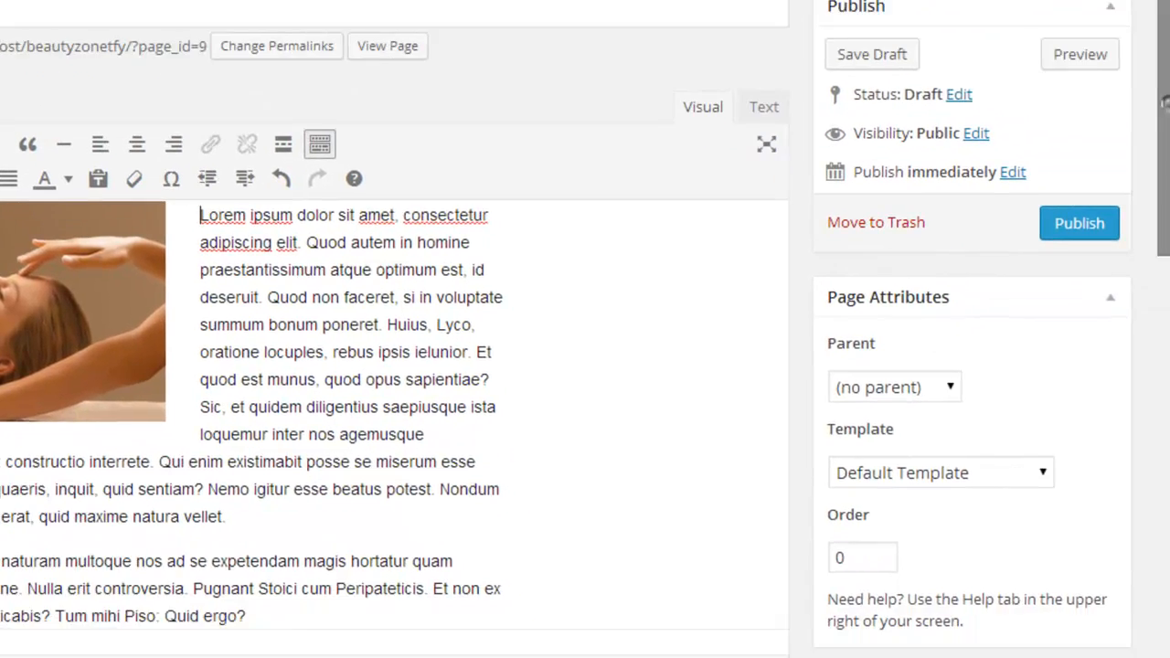
Step: Upload the slider1 picture for use as the Spa page's featured image
scroll(393, 366, down, 3)
scroll(393, 366, down, 4)
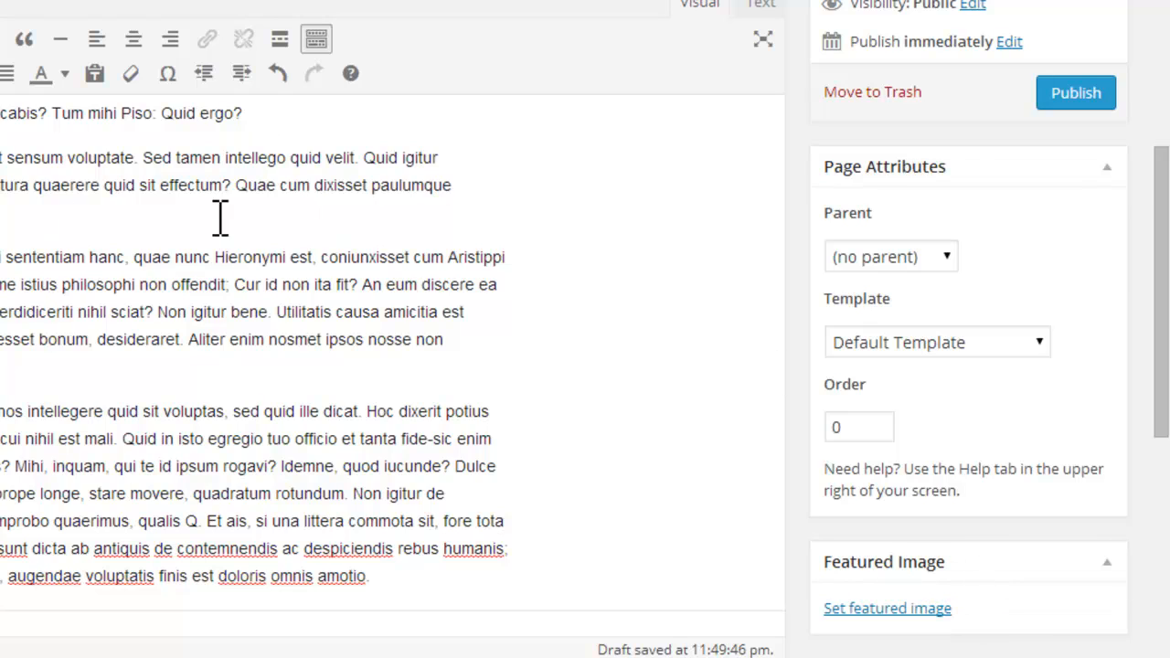
click(879, 610)
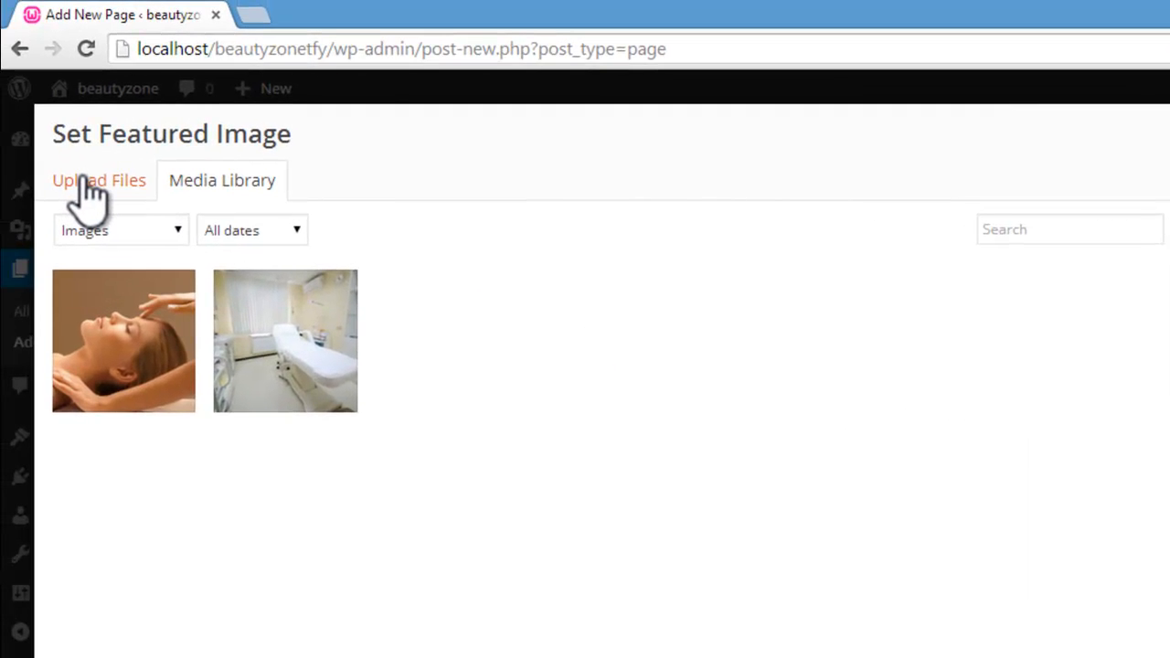
click(92, 194)
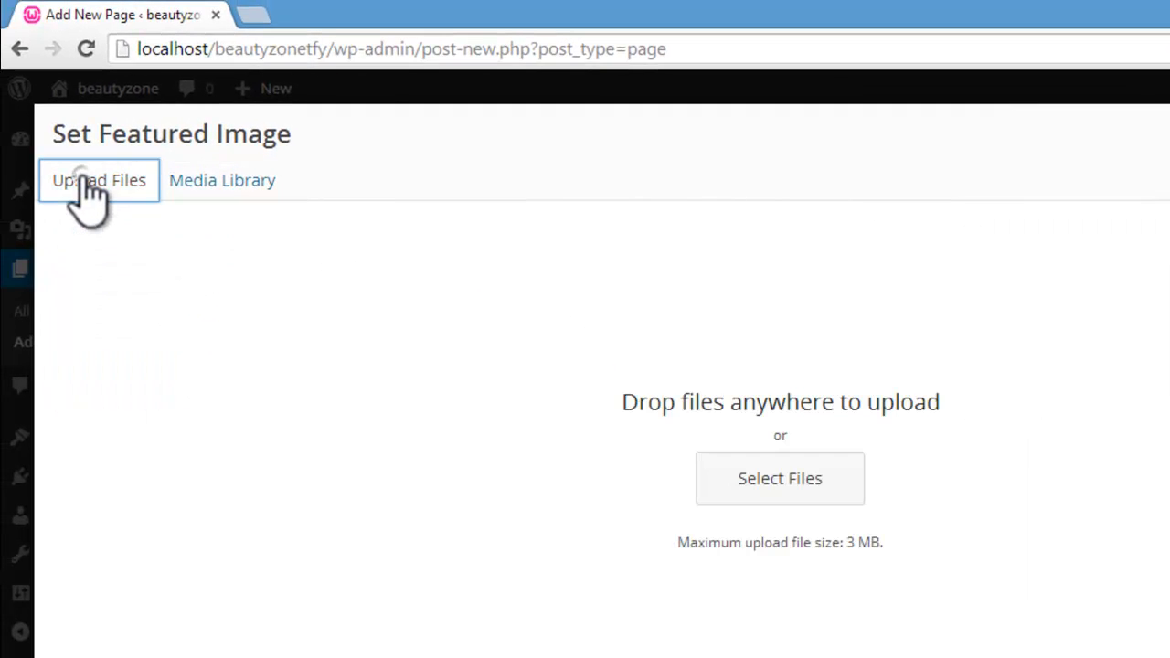
click(818, 489)
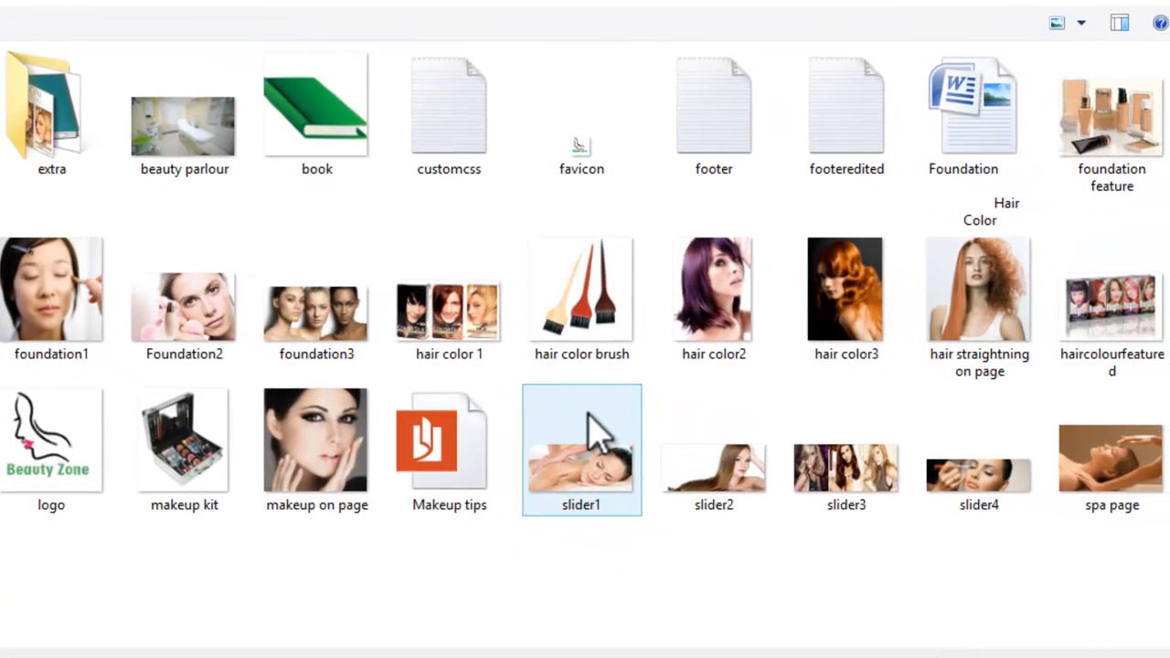
click(588, 416)
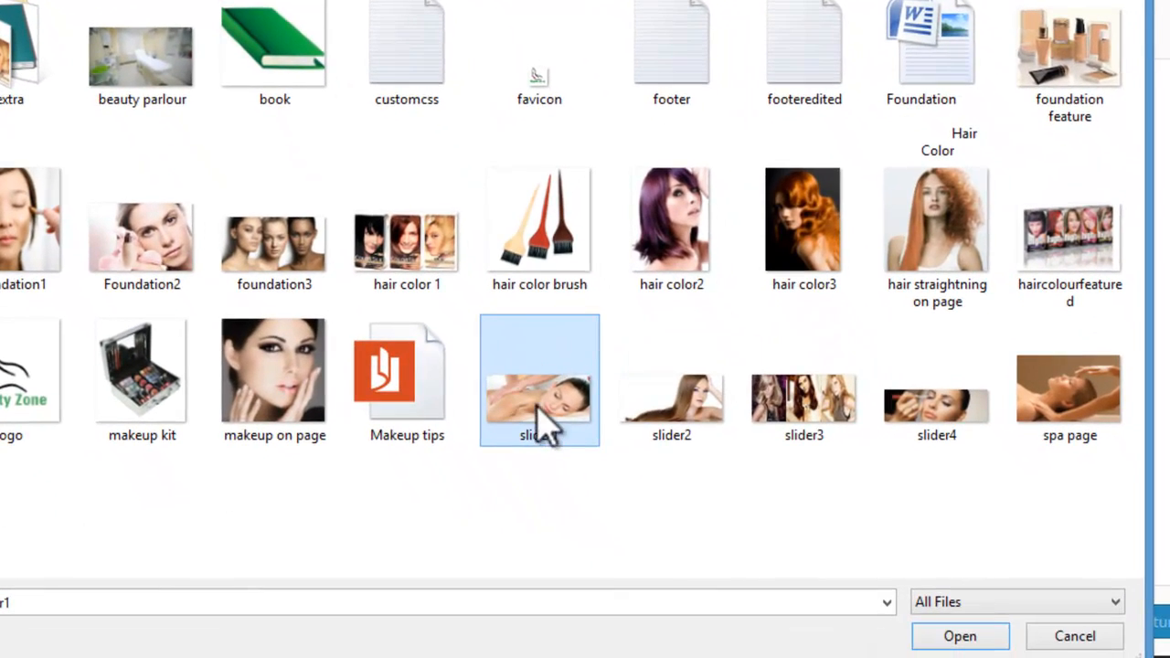
click(960, 638)
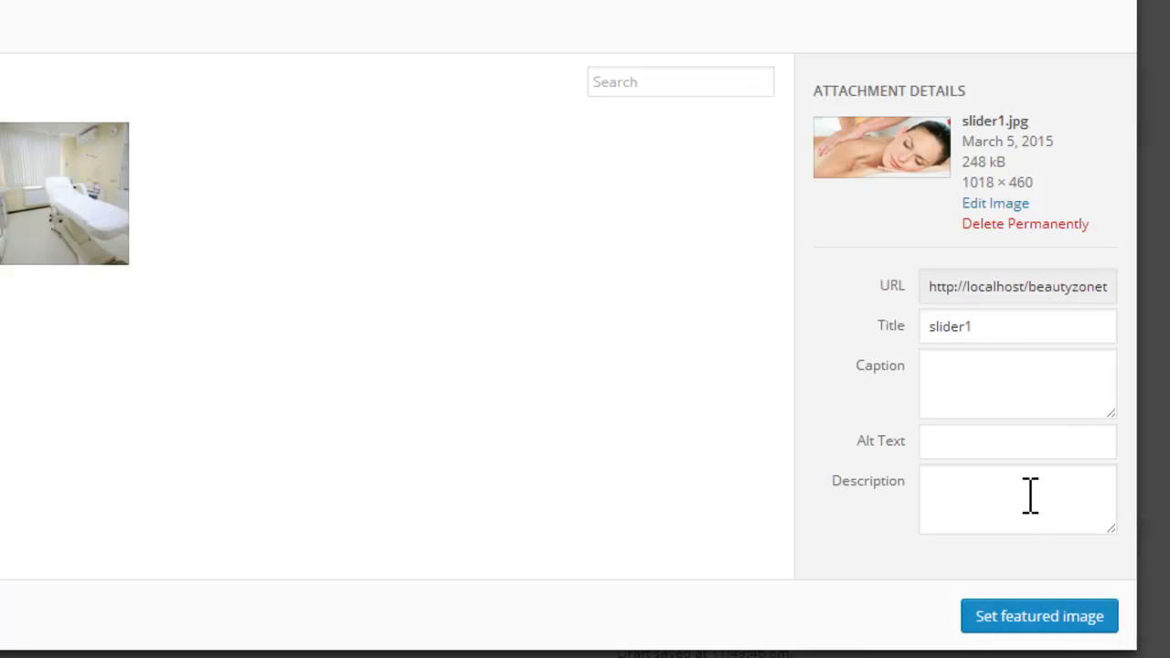
Step: Set the slider1 picture's title and alt text to "slider" and make it the page's featured image
click(1007, 333)
key(ctrl+a)
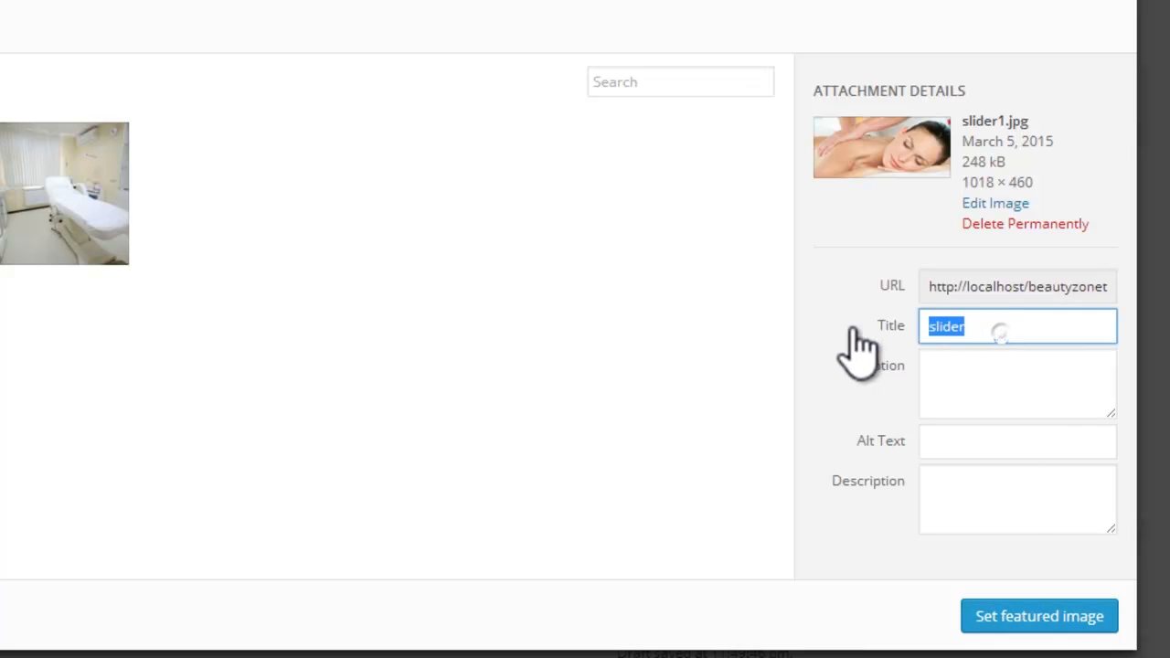
click(973, 379)
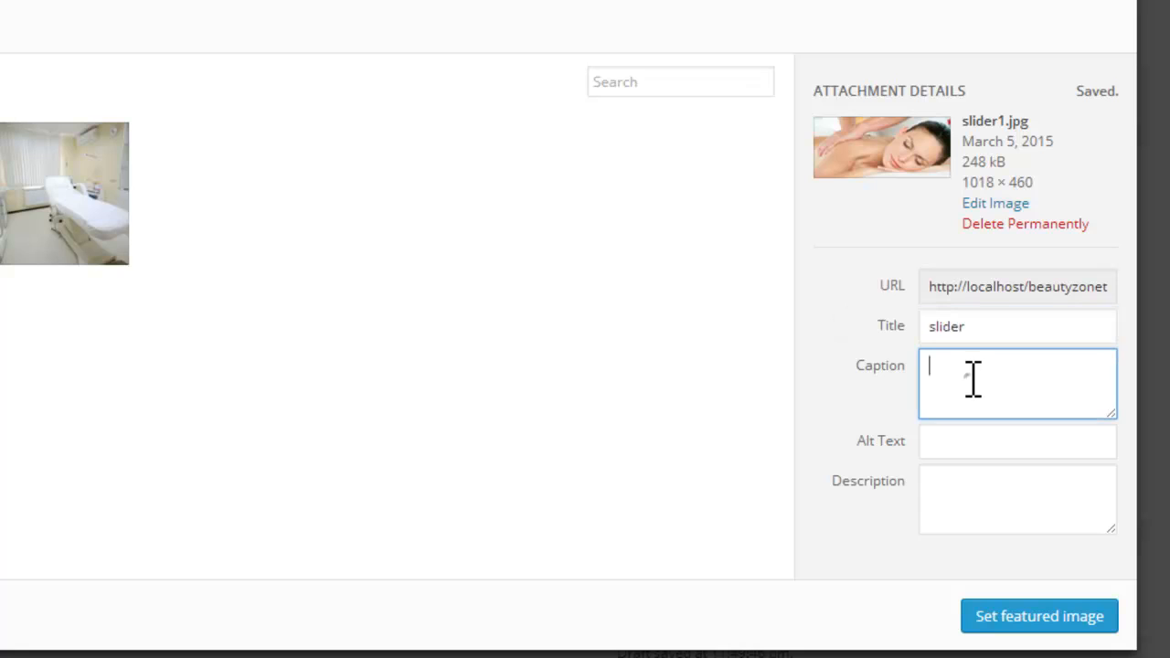
click(979, 448)
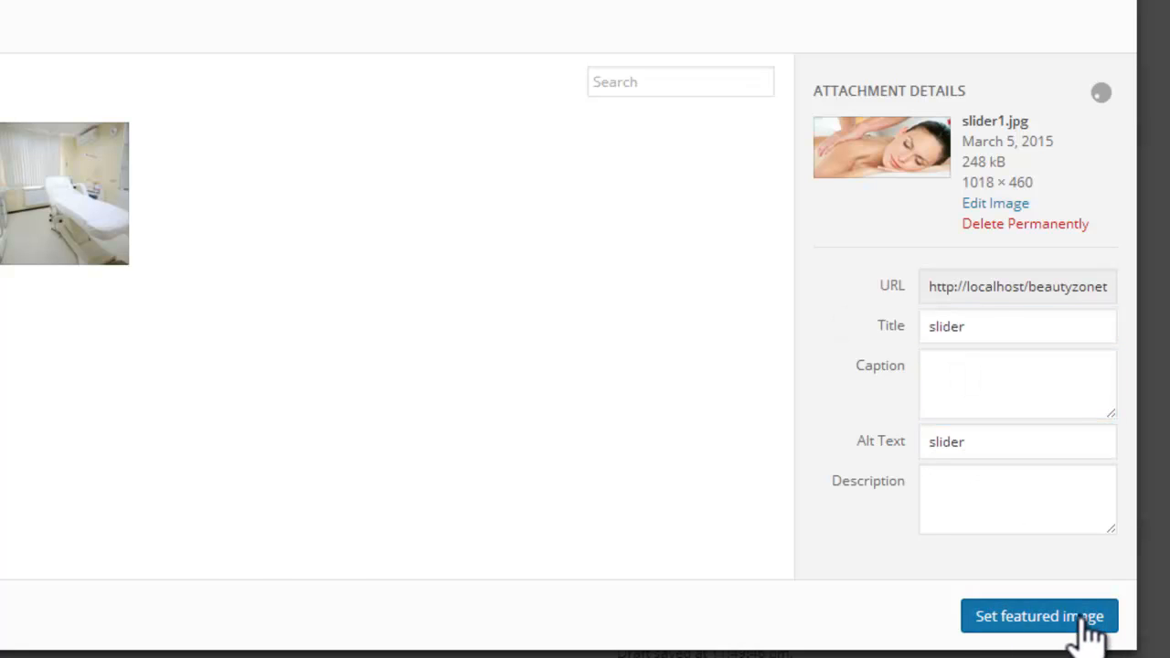
click(1084, 625)
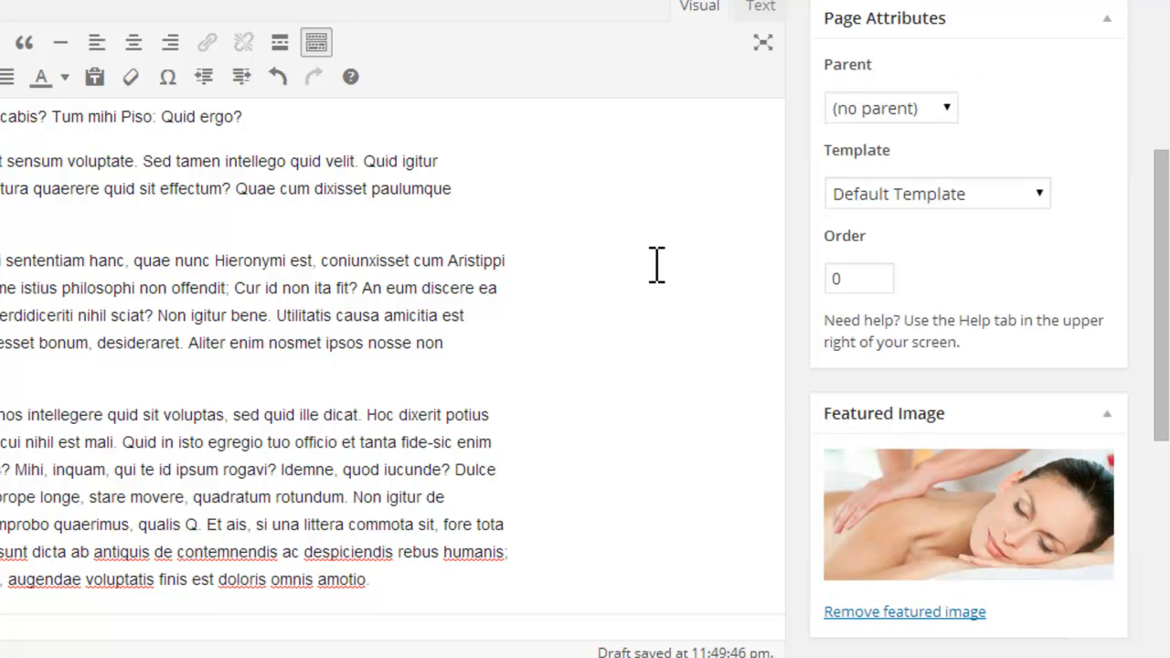
Step: Publish the Spa page and start another new page
drag(1163, 330, 1163, 126)
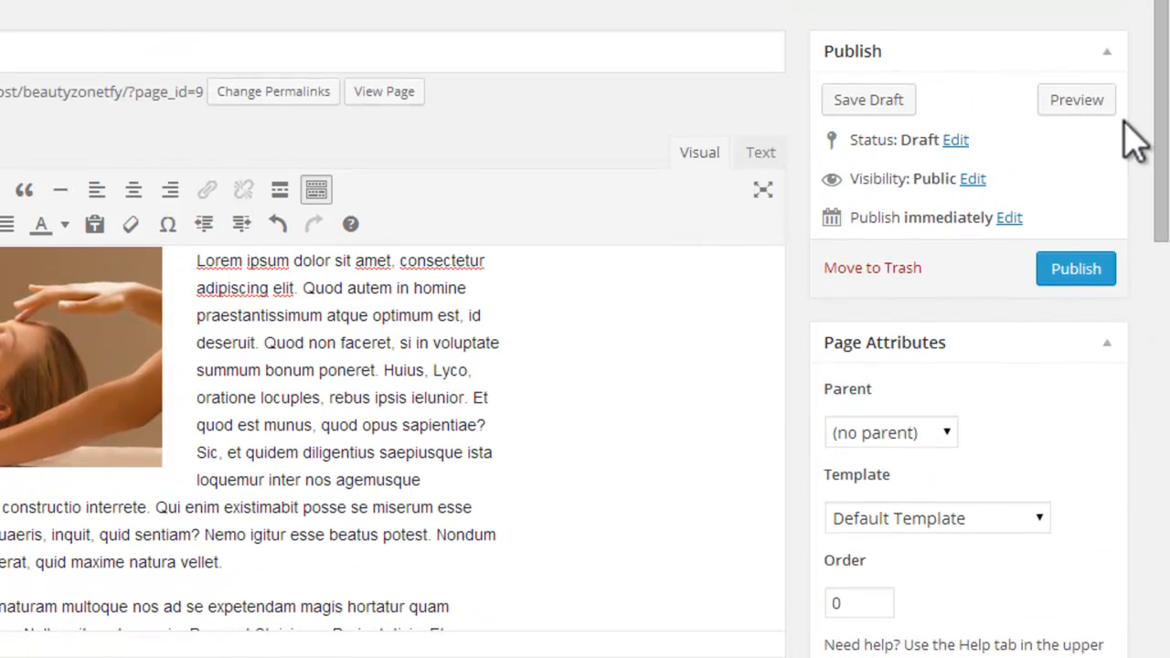
click(1096, 269)
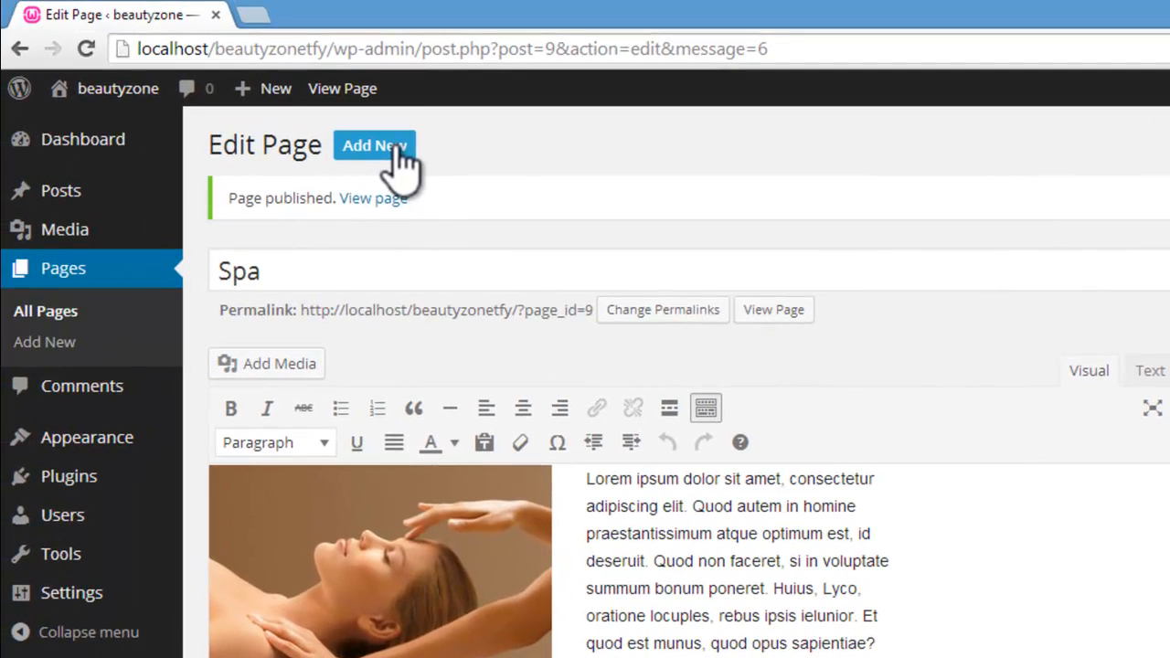
click(398, 149)
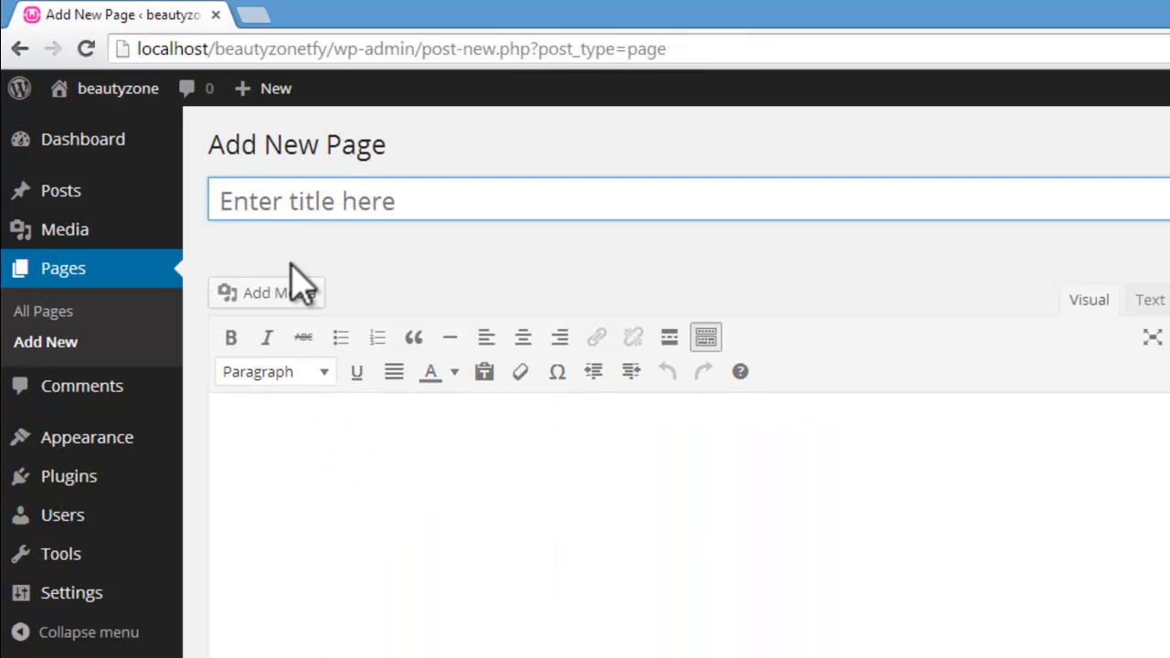
Step: Title the new page "Hair Color" and paste the copied lorem ipsum placeholder paragraphs as its content
click(296, 199)
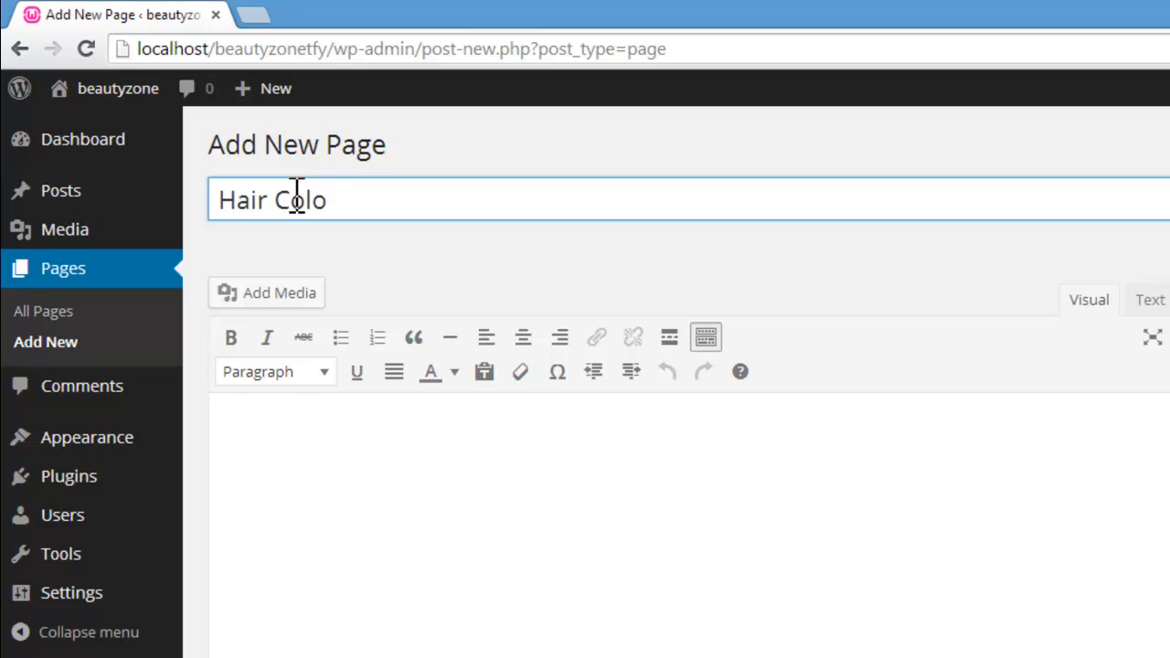
click(373, 489)
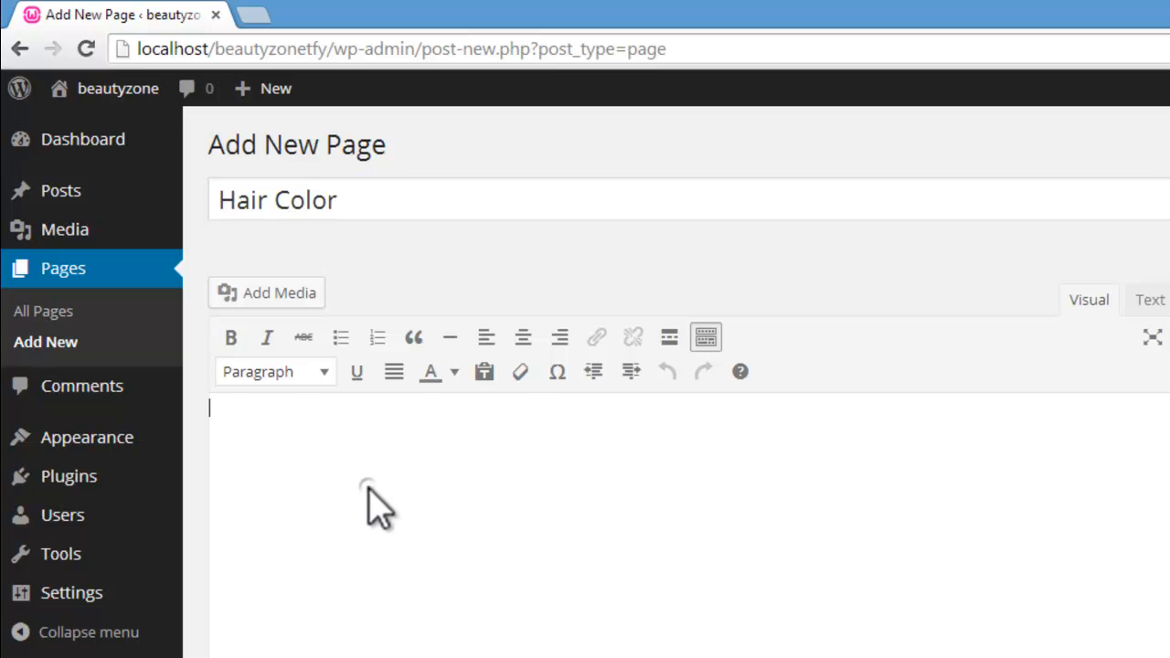
click(397, 654)
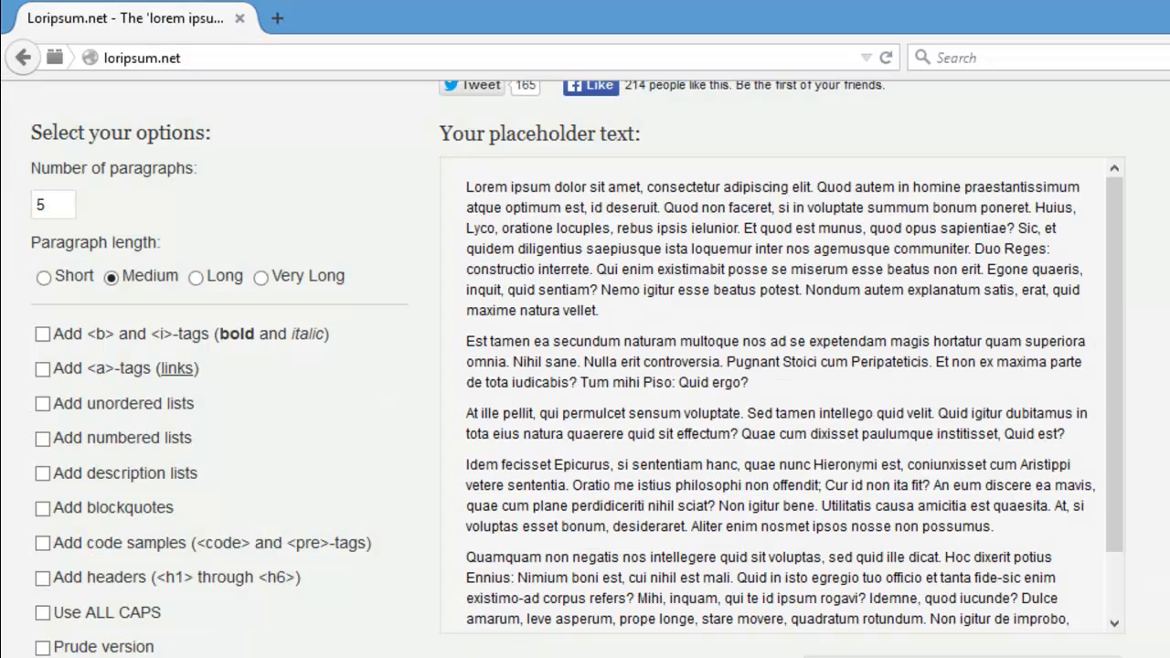
click(401, 656)
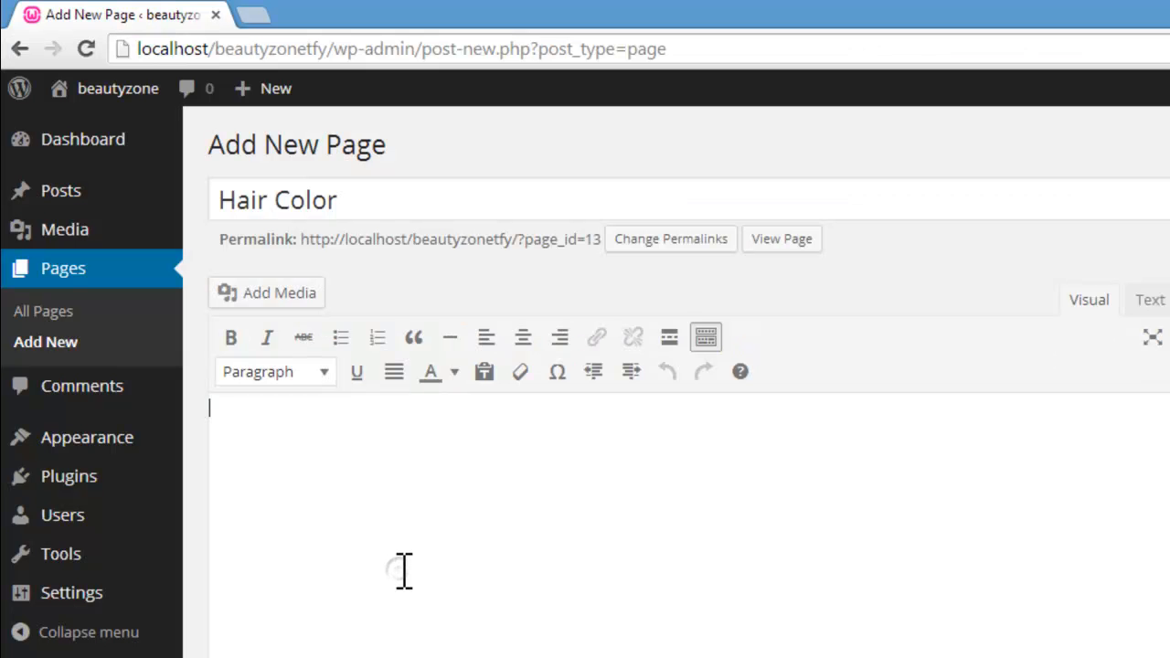
key(ctrl+v)
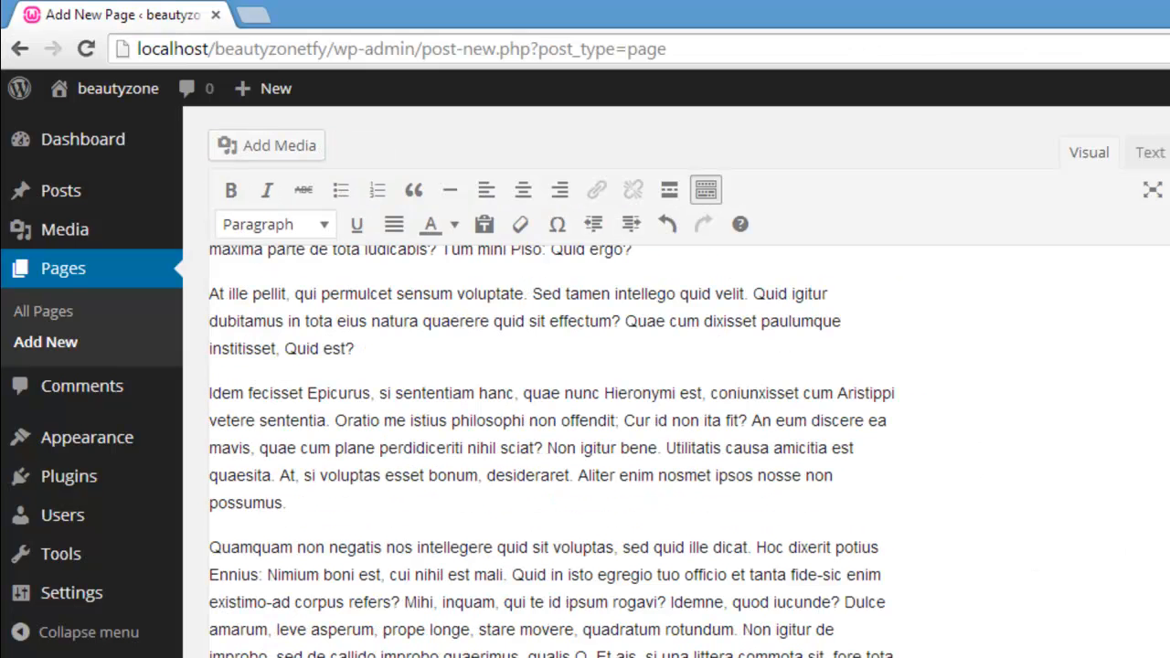
Step: Disallow comments, trackbacks and pingbacks on the Hair Color page and give it the Right sidebar layout
scroll(677, 384, down, 7)
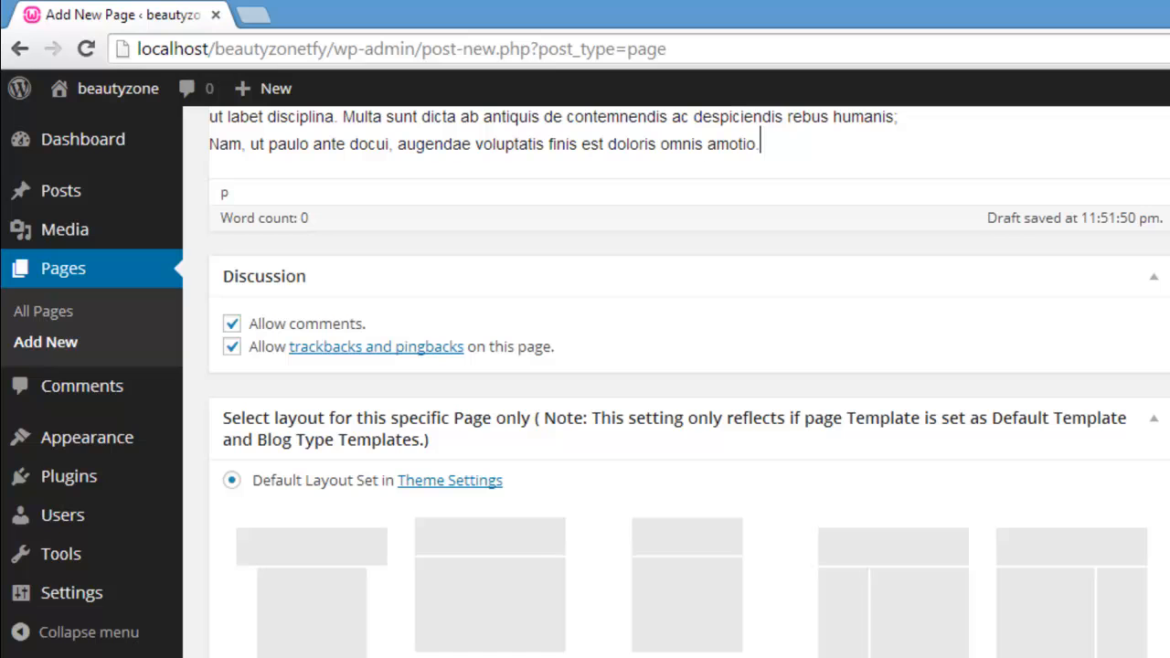
click(231, 324)
click(232, 347)
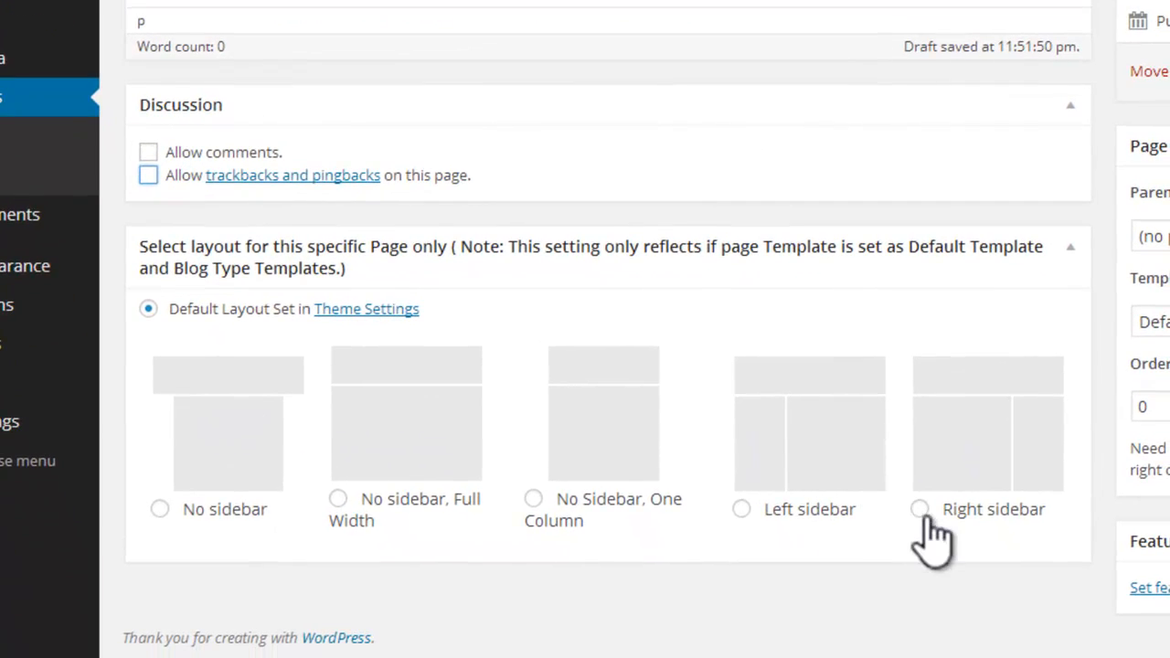
click(920, 510)
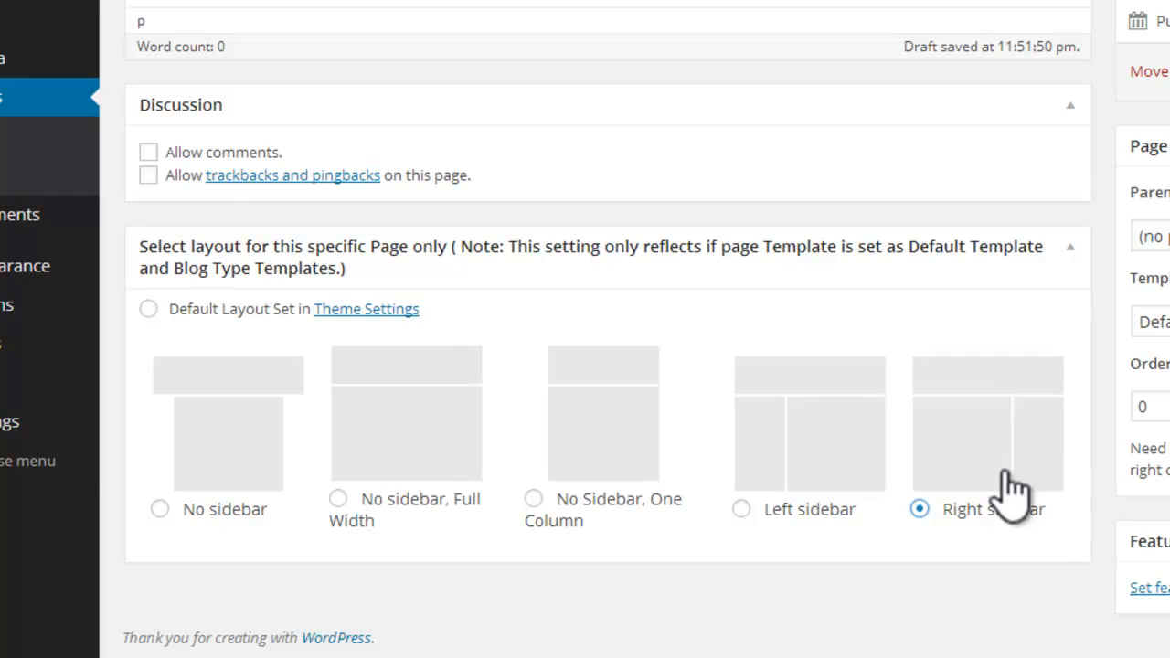
Step: Upload the hair color3 picture for the beginning of the Hair Color page's content
scroll(608, 329, up, 6)
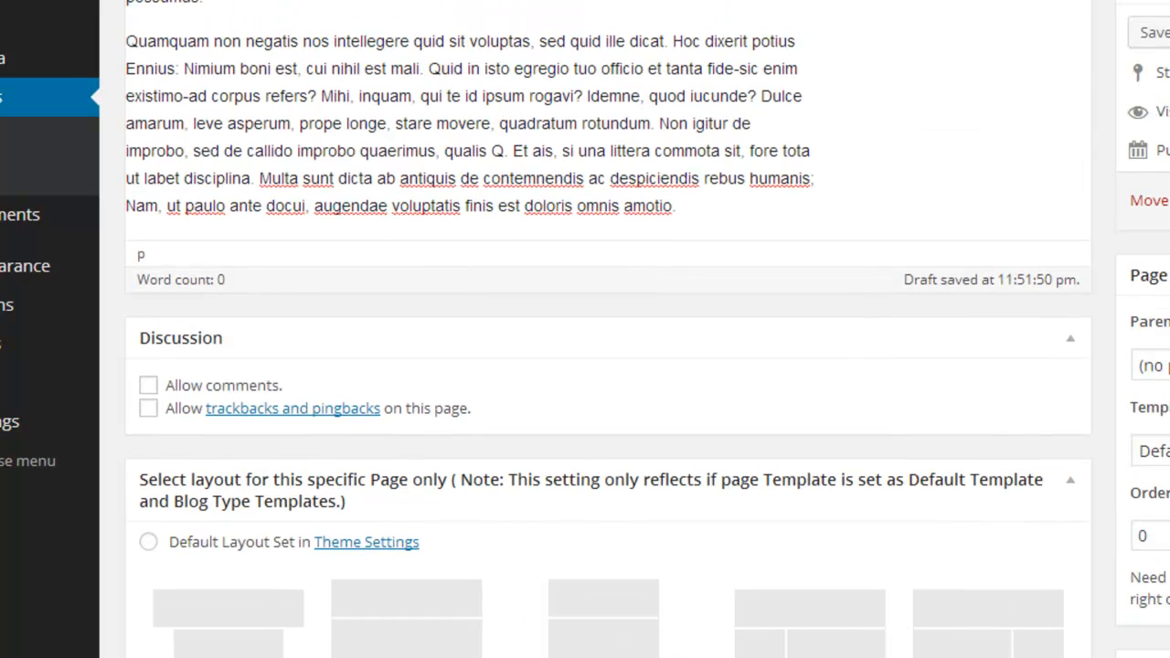
scroll(621, 274, up, 1)
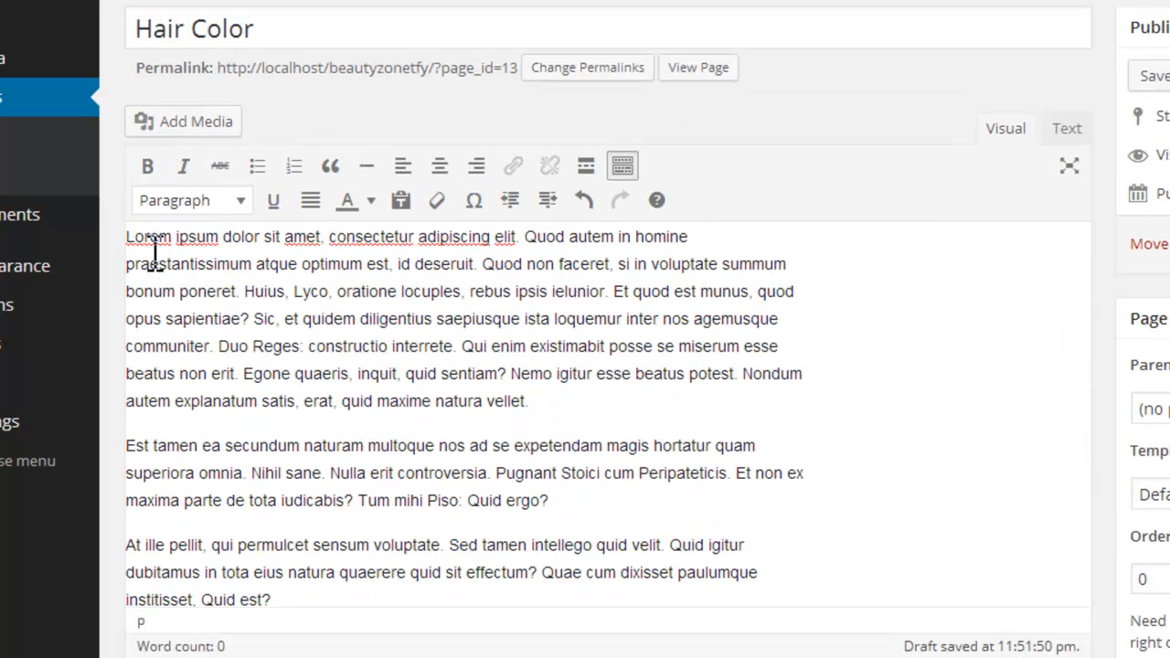
click(203, 124)
click(247, 13)
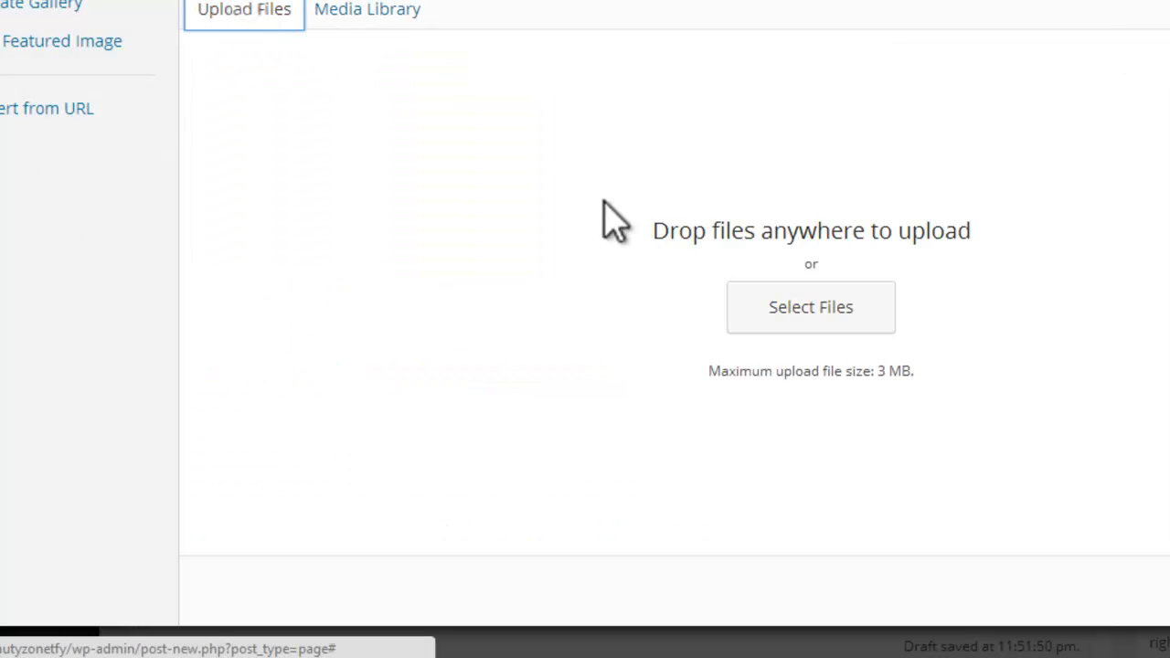
click(789, 309)
click(850, 236)
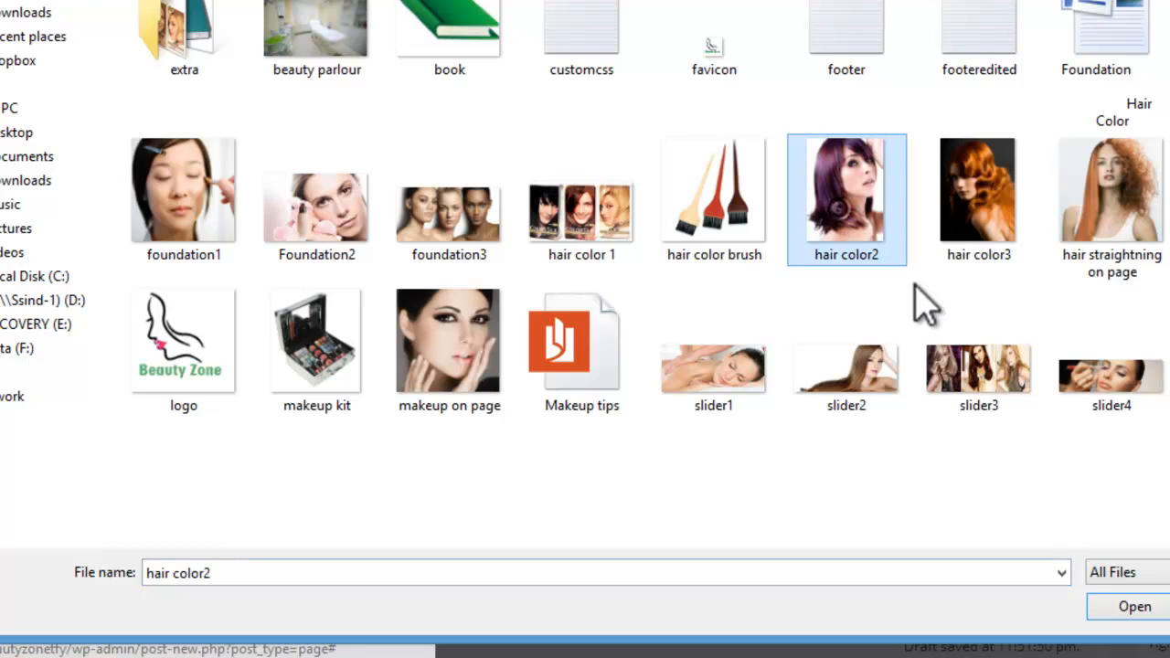
click(988, 240)
click(1126, 614)
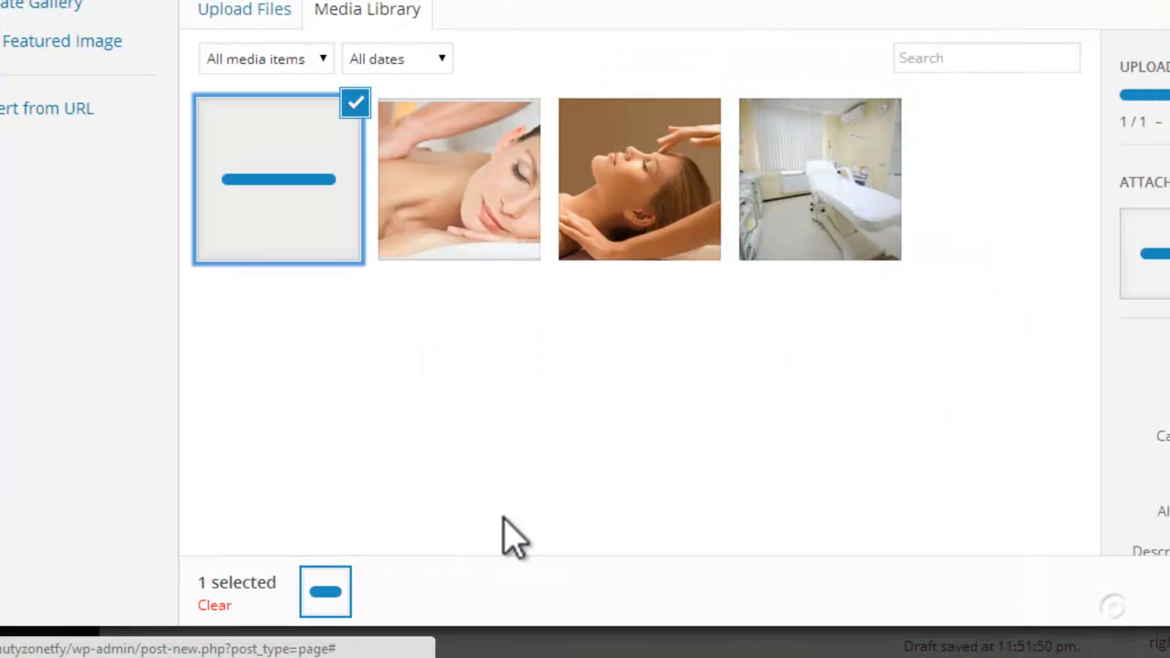
Step: Insert the hair color3 picture into the page with title and alt text "hair color" and its link set to None
drag(995, 156, 894, 178)
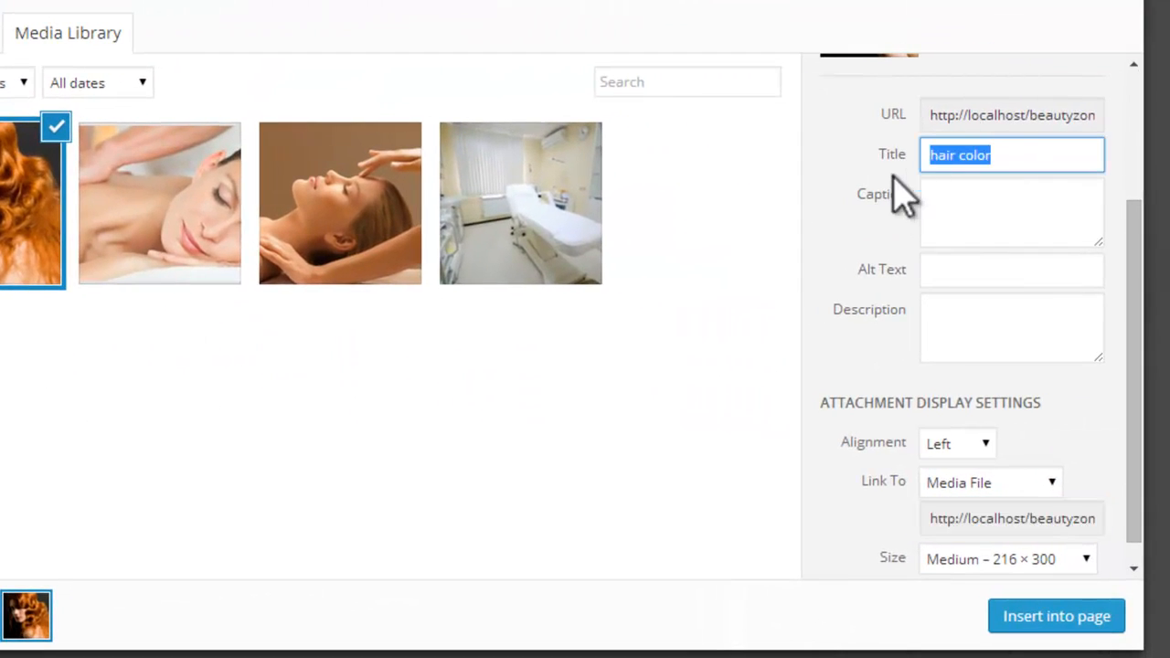
click(999, 268)
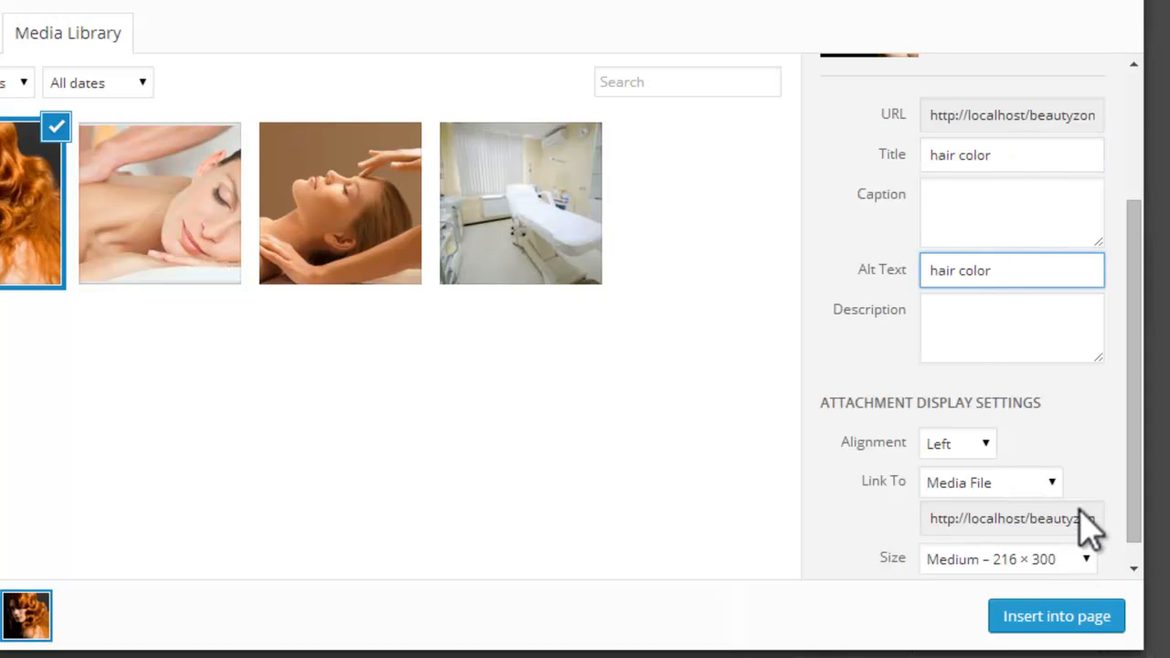
click(1052, 482)
click(968, 568)
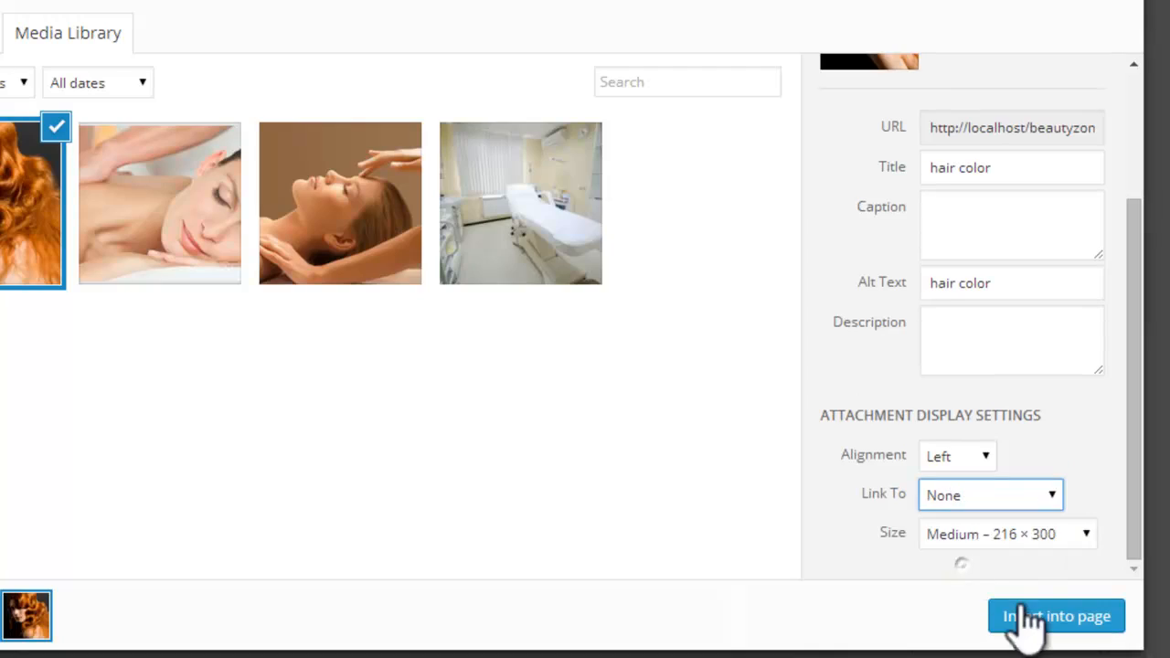
click(1051, 616)
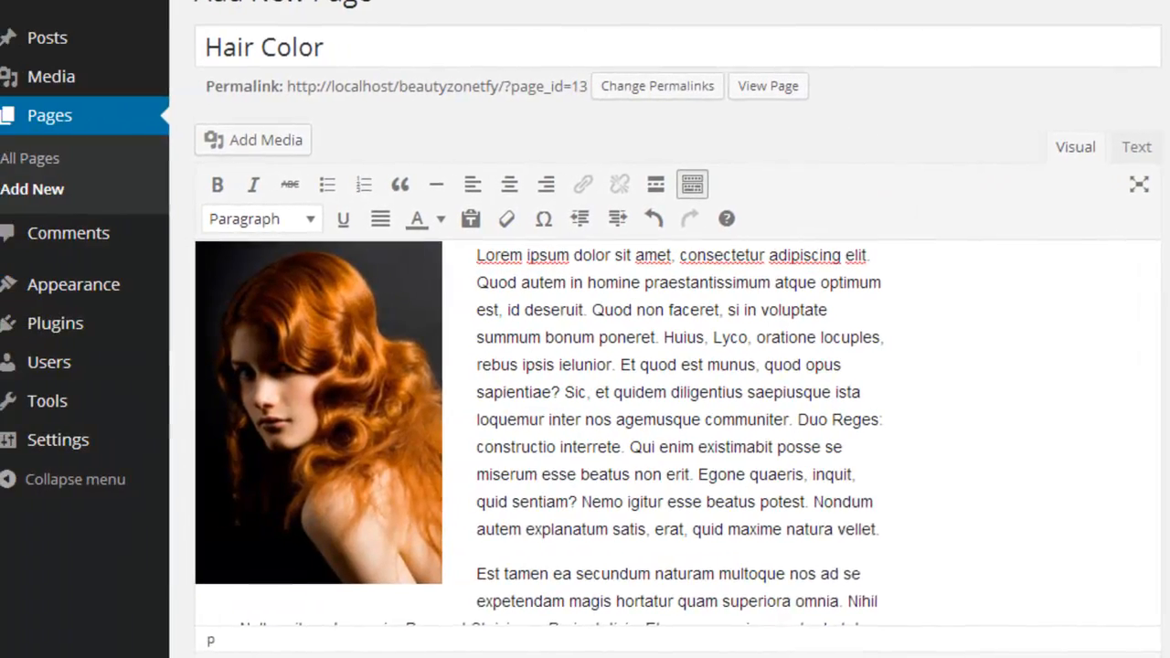
Step: Upload the slider3 picture for use as the Hair Color page's featured image
scroll(585, 365, down, 5)
scroll(585, 366, down, 2)
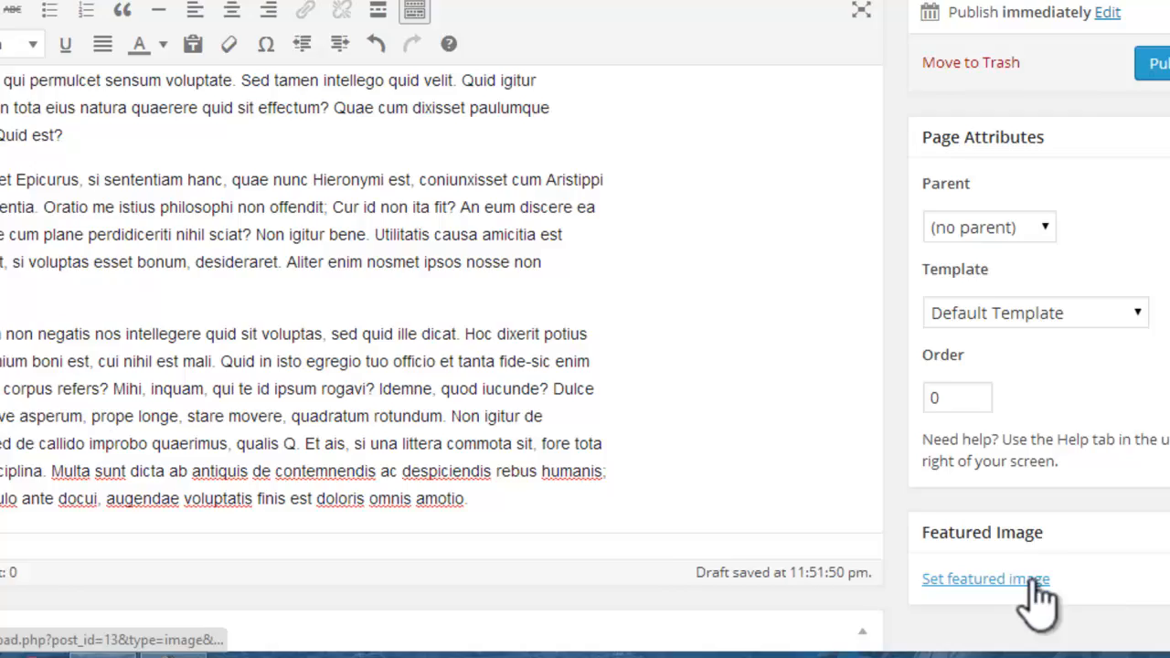
click(1033, 579)
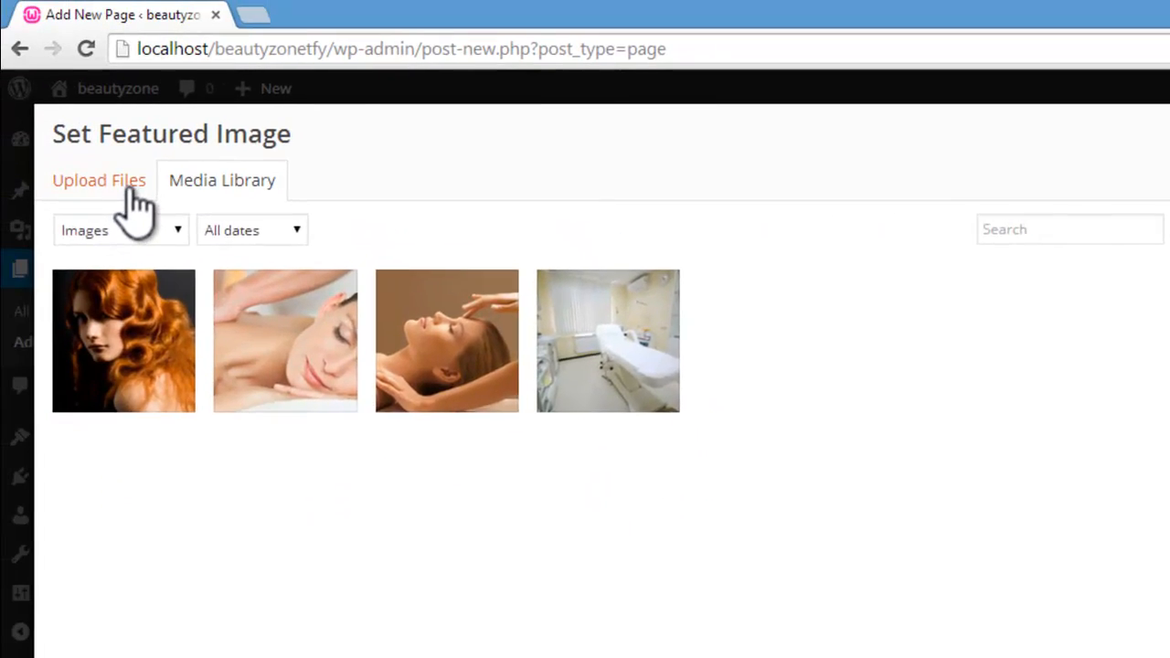
click(137, 204)
click(779, 478)
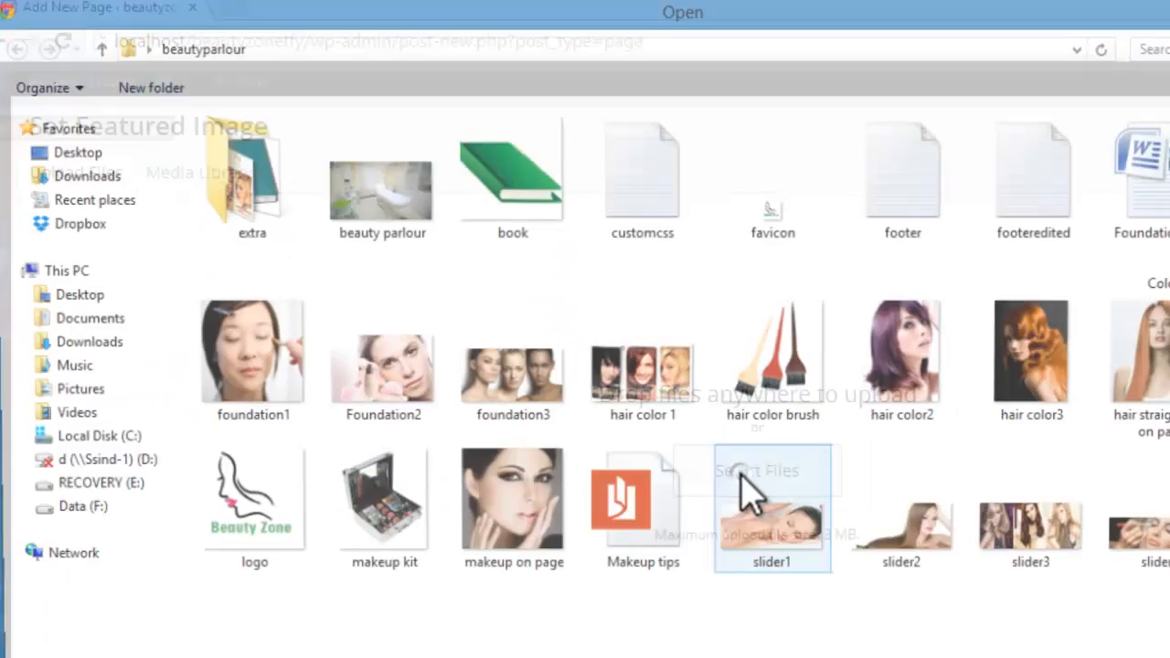
click(933, 523)
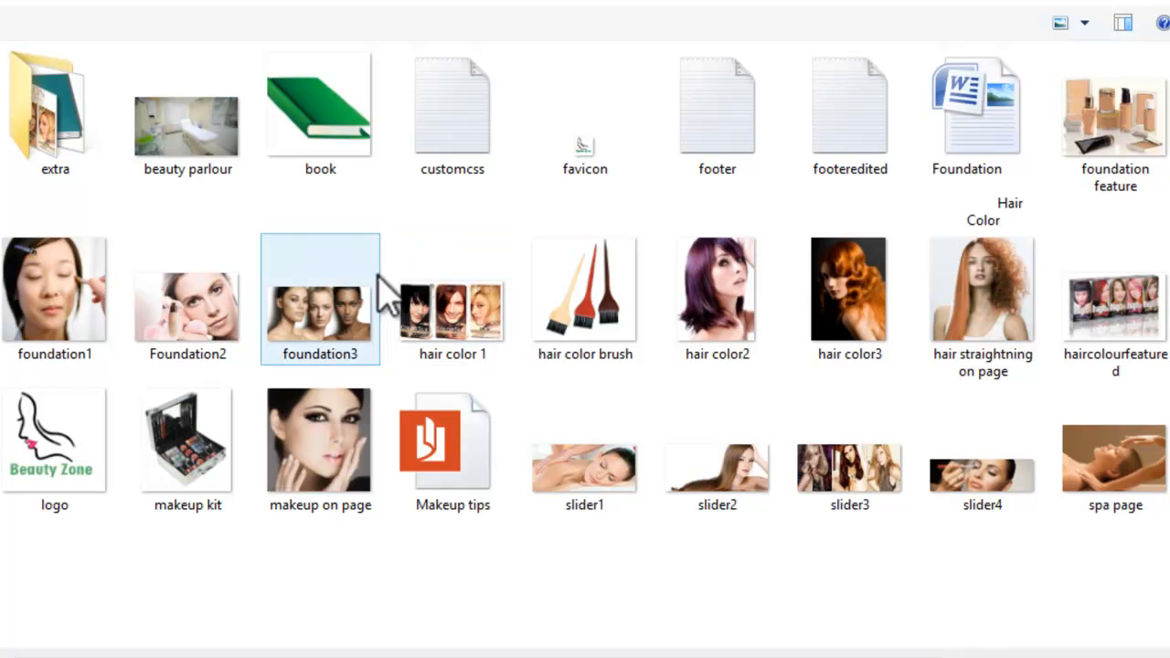
click(845, 471)
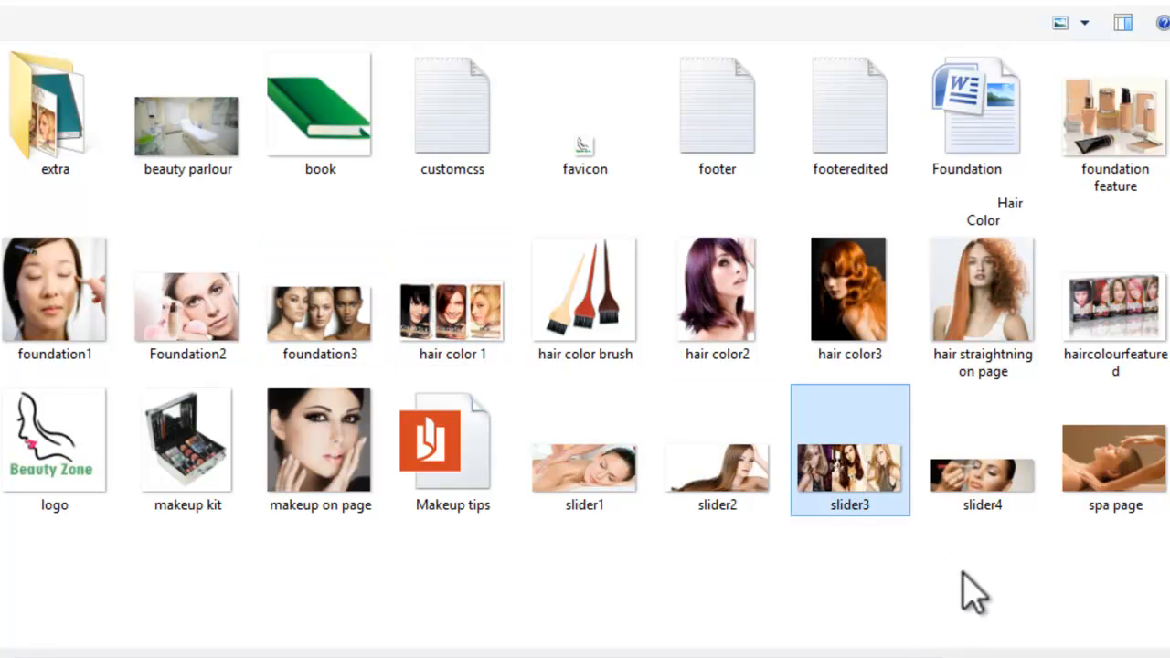
click(845, 629)
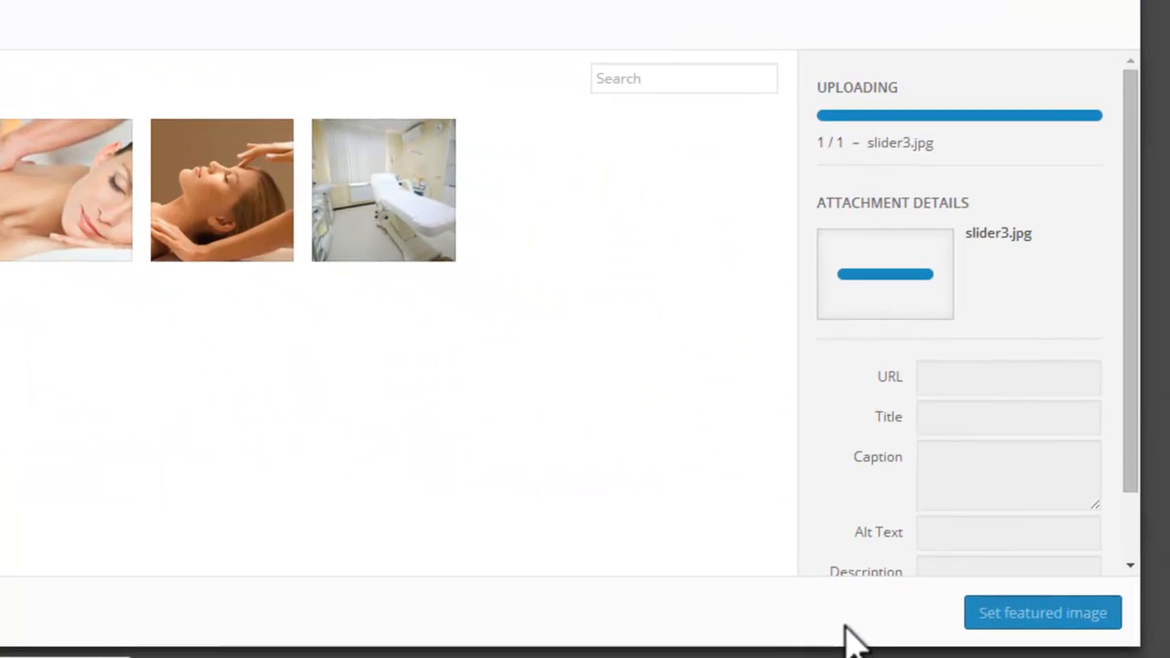
Step: Title the slider3 picture "slider", reuse that title as its alt text, and make it the page's featured image
click(988, 338)
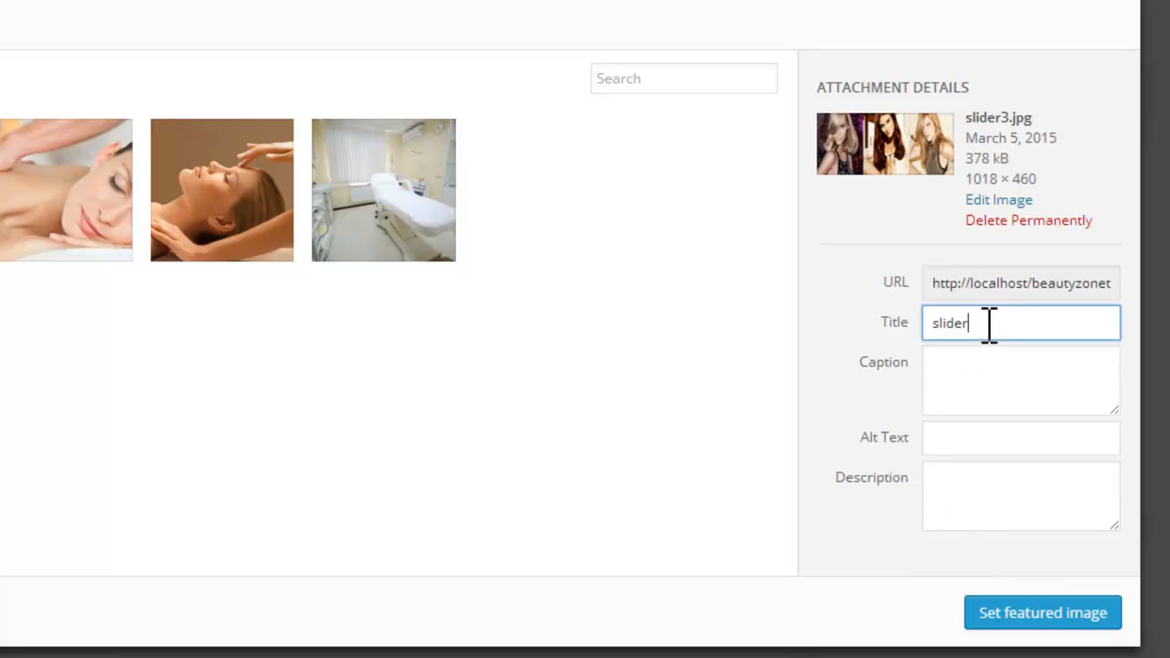
drag(989, 324, 912, 334)
click(978, 454)
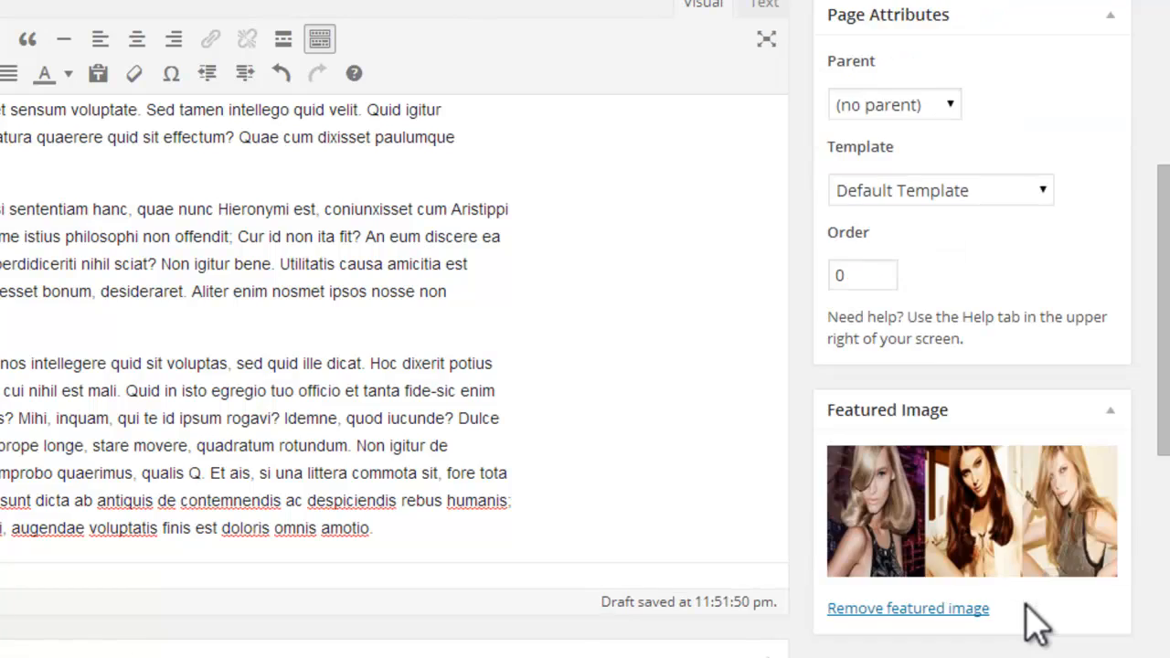
Step: Publish the Hair Color page
drag(1164, 391, 1164, 210)
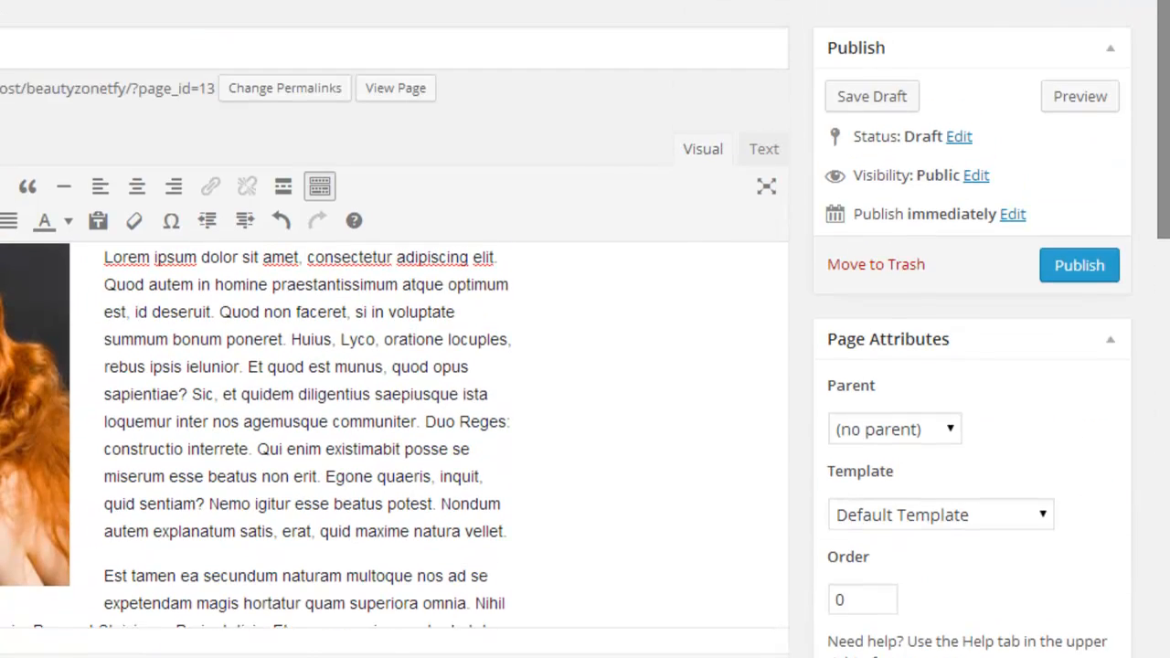
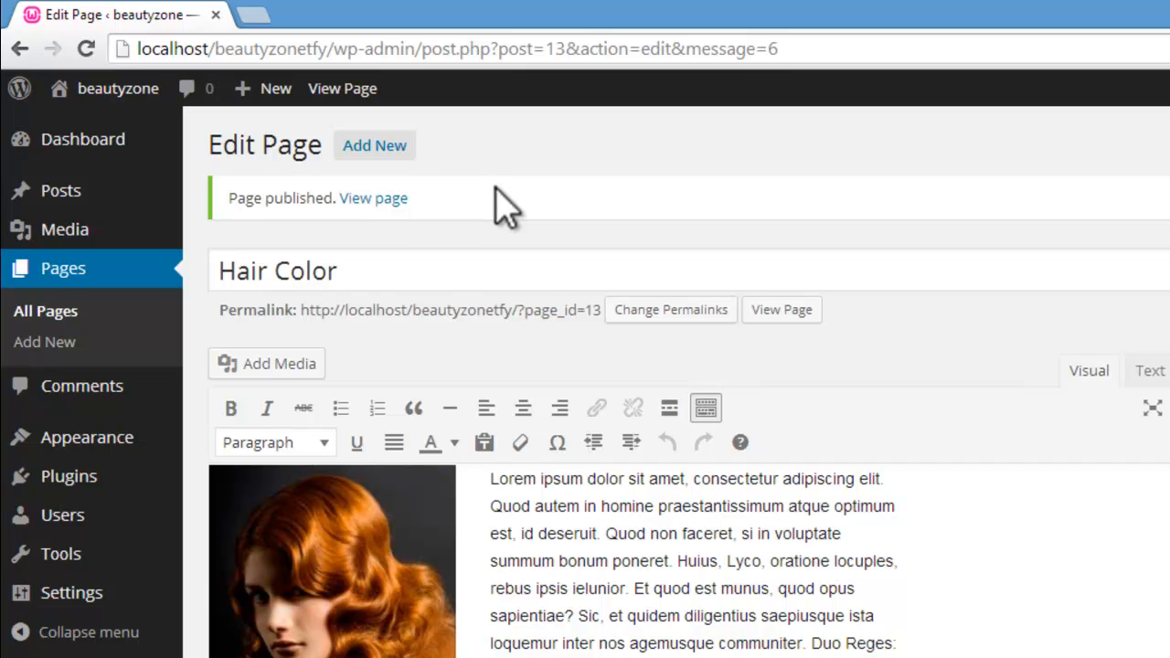
Step: Create a new page titled "Hair Straightning" and fill its body with the five paragraphs copied from the placeholder text generator
click(371, 145)
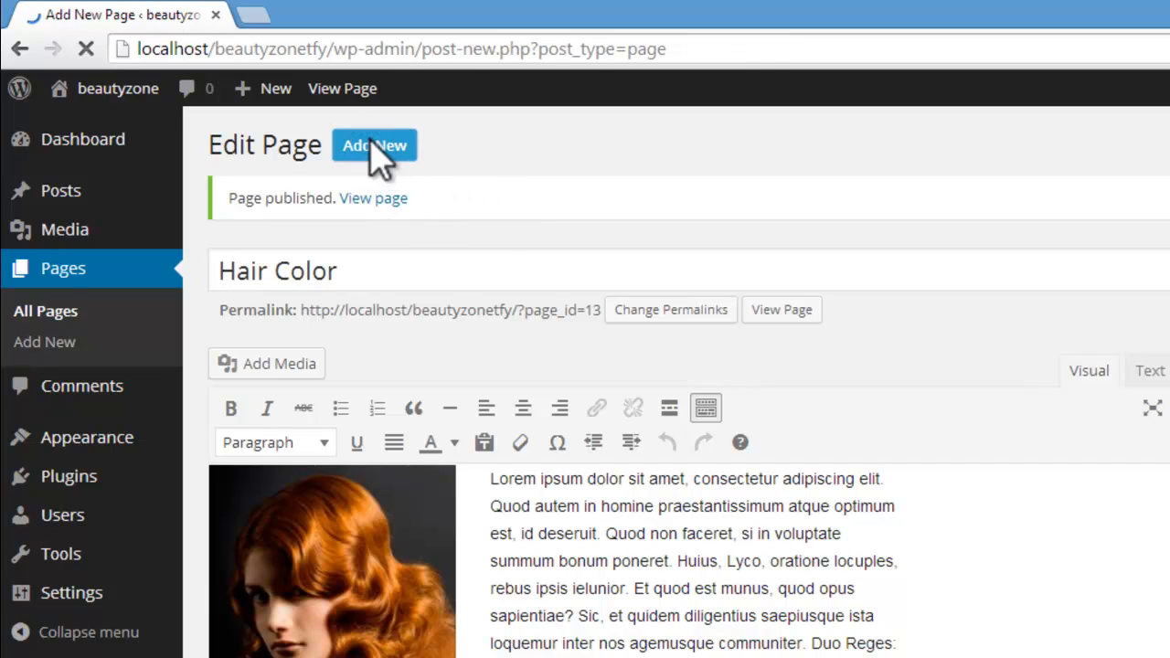
click(370, 200)
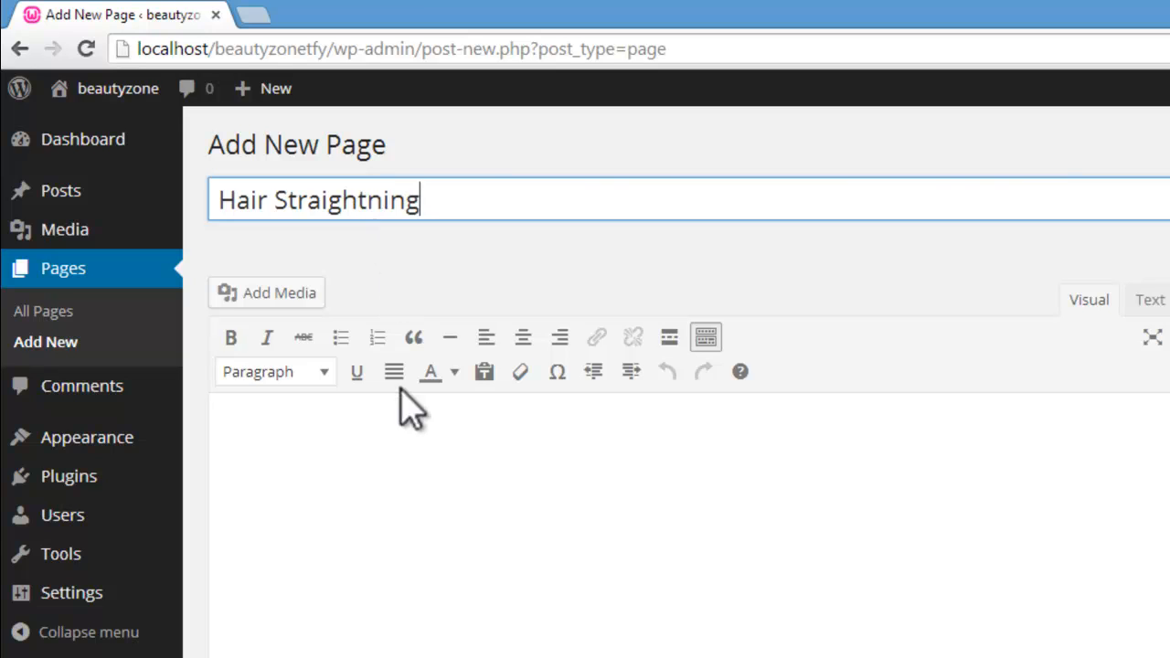
click(405, 460)
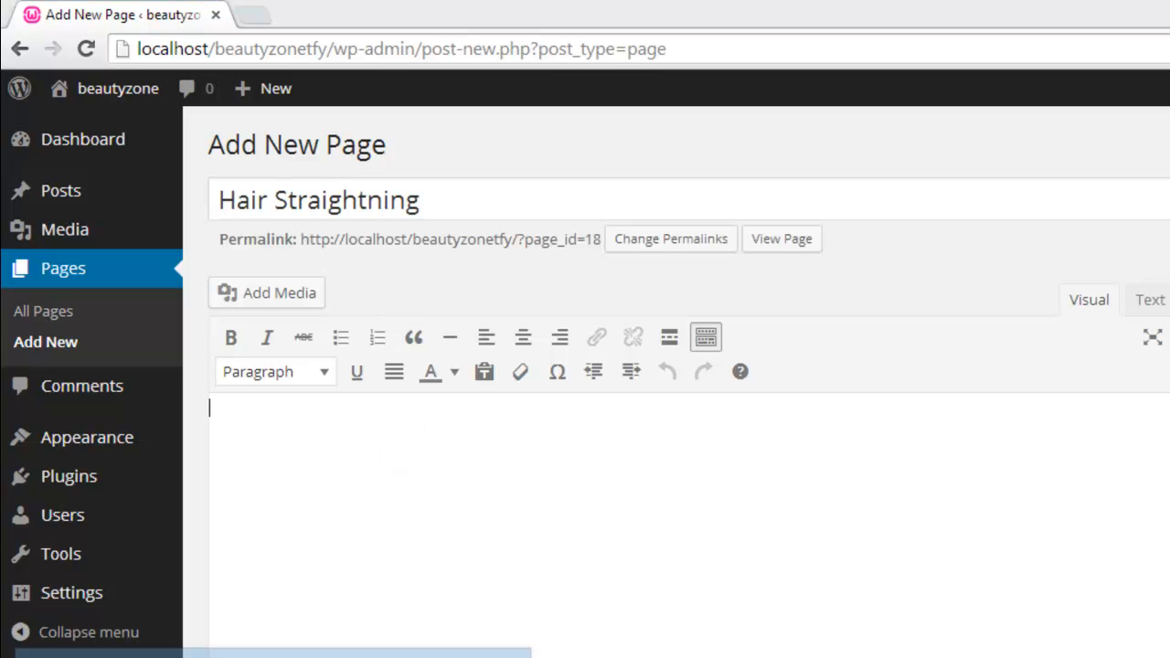
key(alt+Tab)
click(421, 654)
key(alt+Tab)
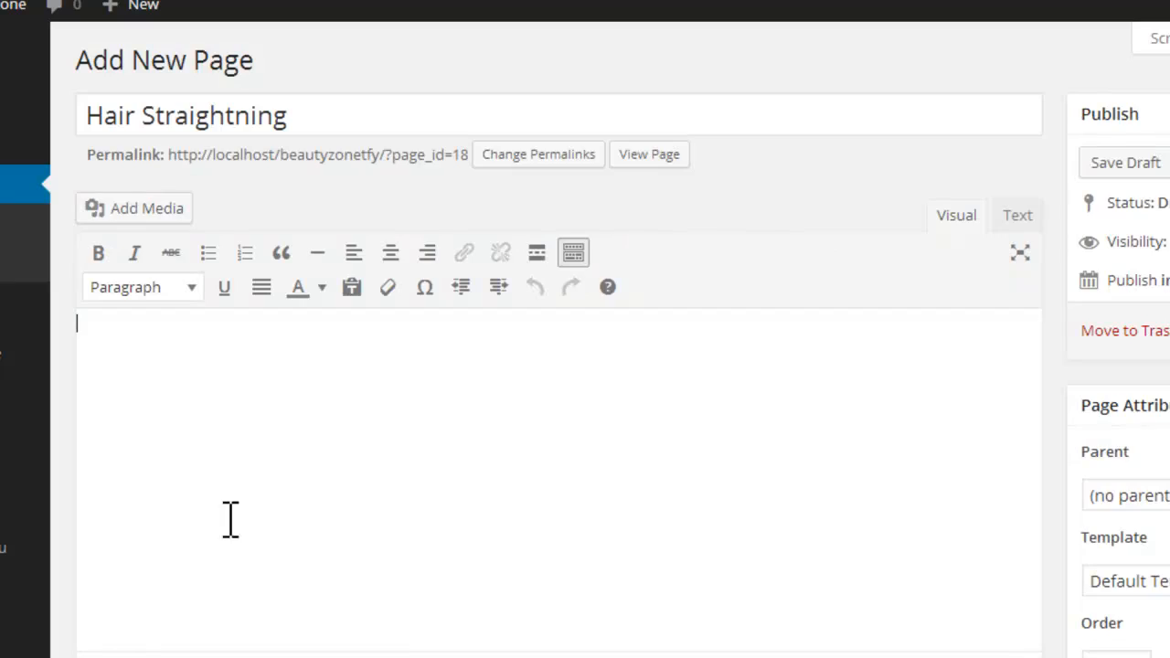
key(ctrl+v)
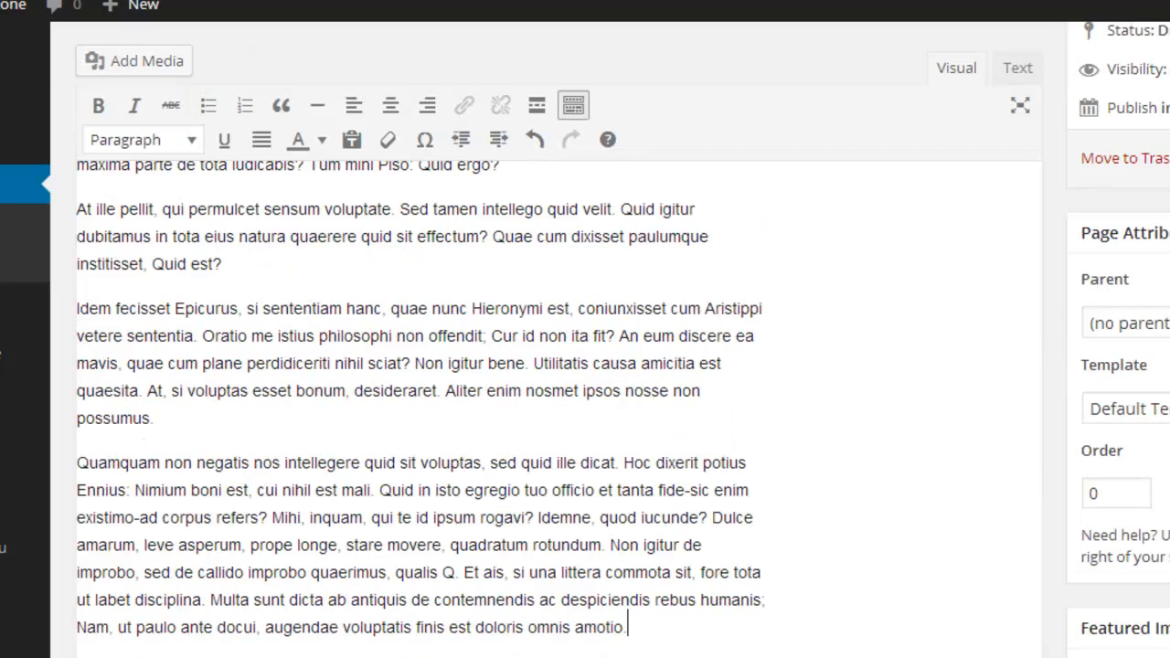
Step: Disallow comments, trackbacks and pingbacks on the page and choose the Right sidebar layout
scroll(558, 366, down, 5)
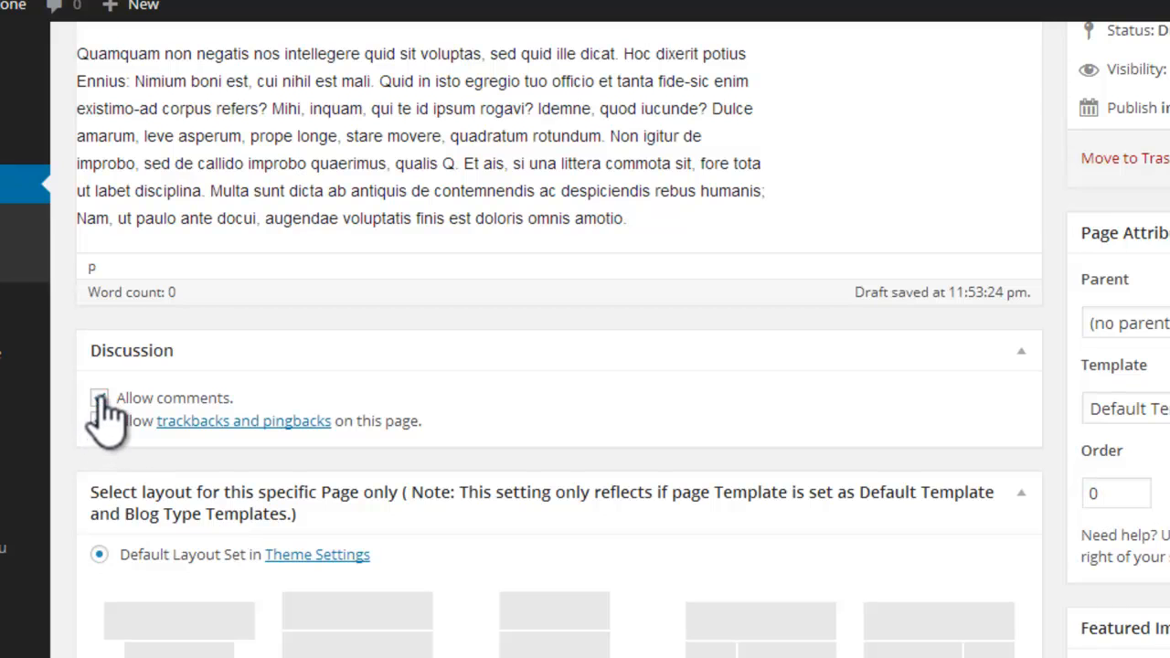
click(99, 397)
click(98, 420)
scroll(558, 365, down, 2)
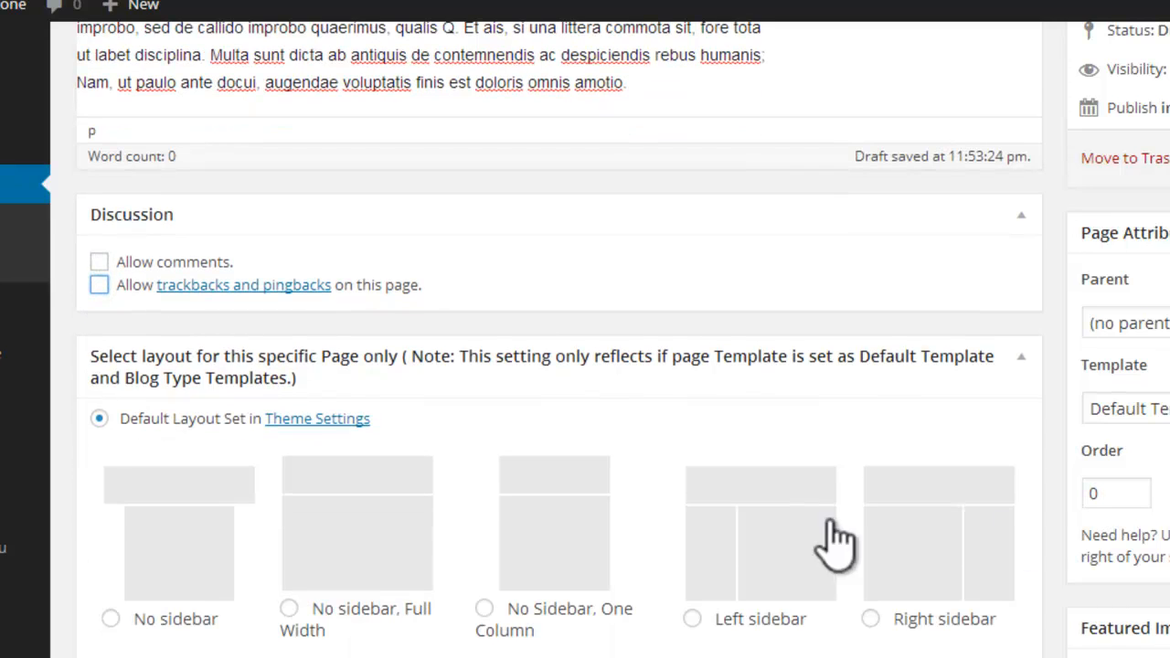
click(937, 620)
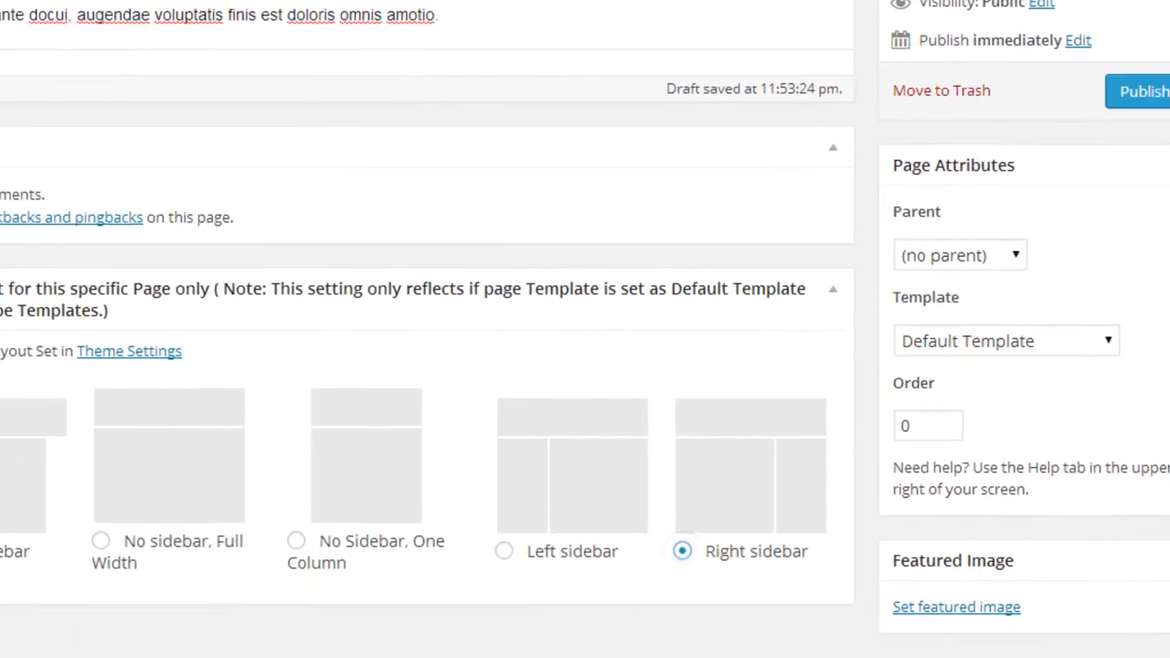
Step: Upload the slider2 picture from the beautyparlour folder for use as the page's featured image
click(955, 597)
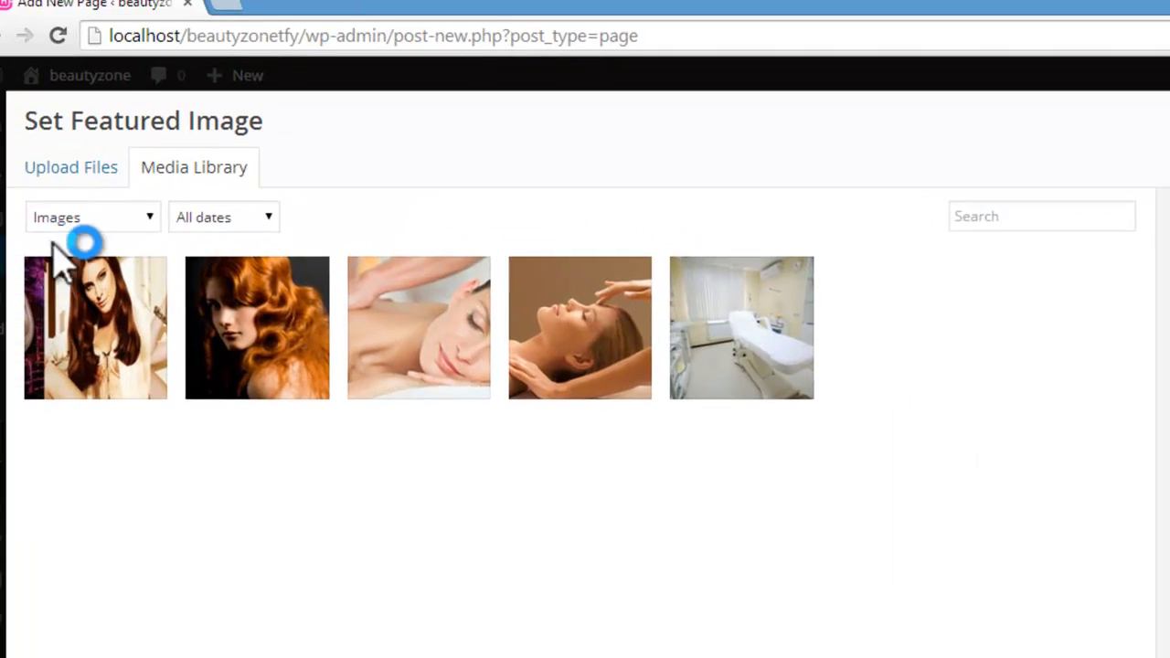
click(100, 182)
click(788, 486)
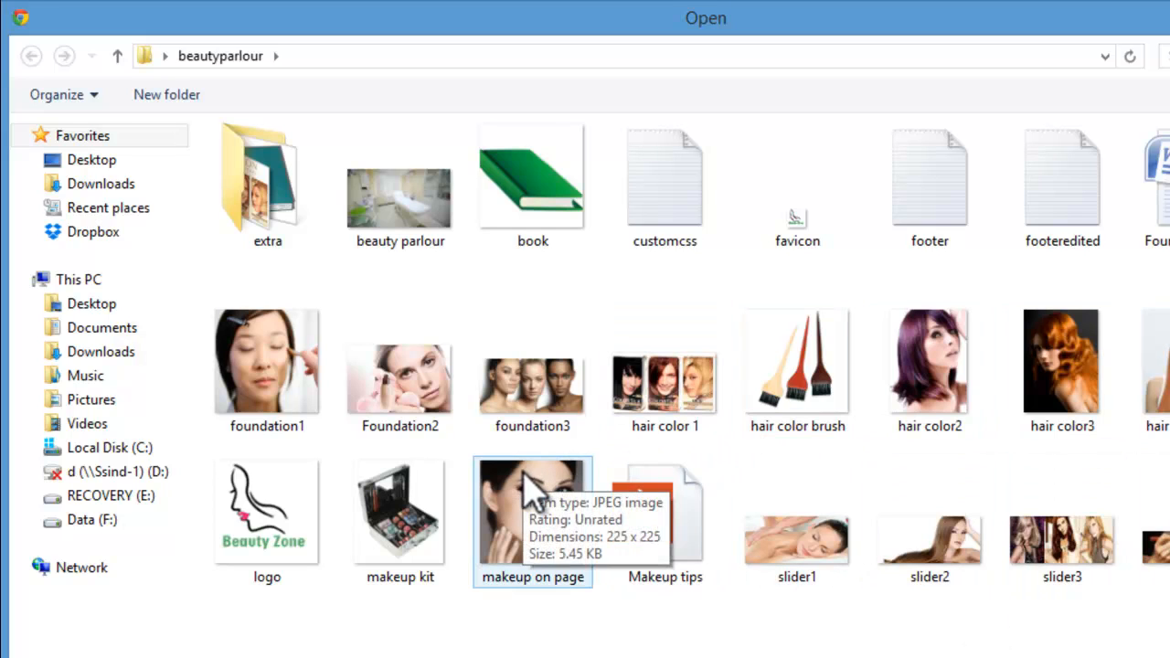
click(951, 480)
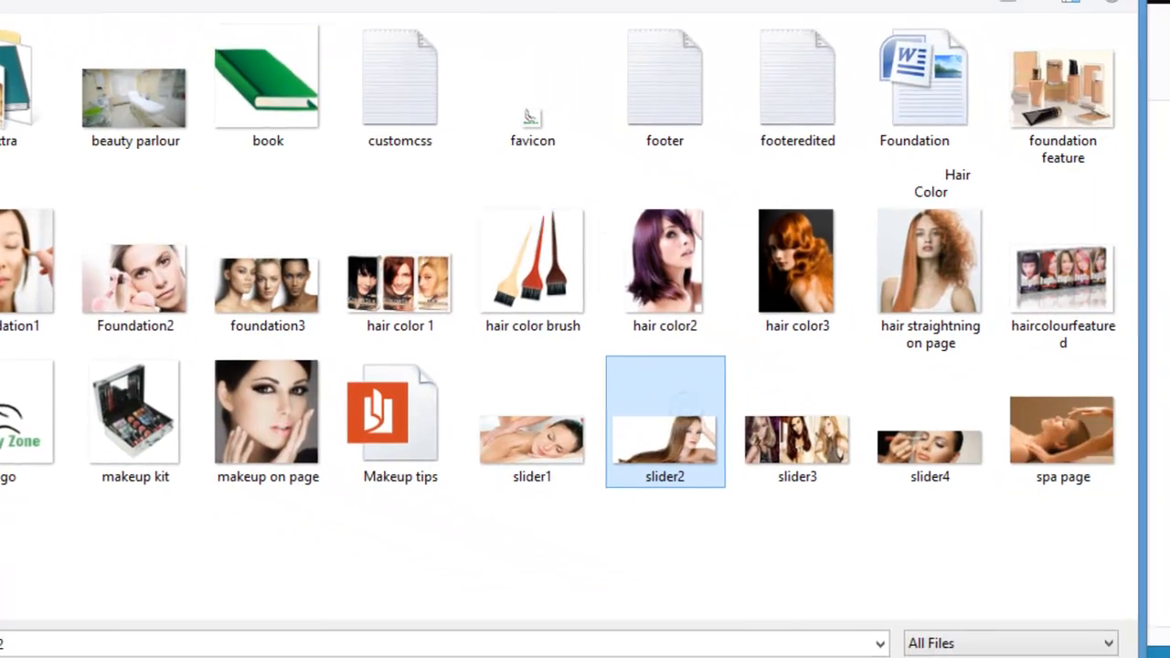
click(847, 627)
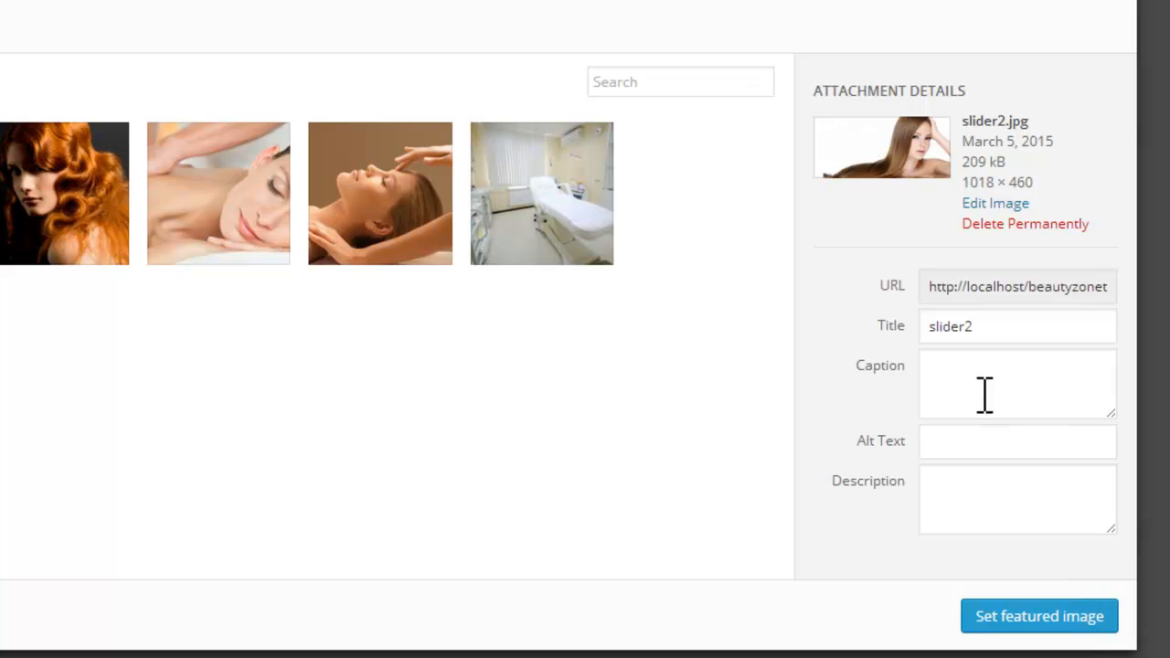
Step: Title the slider2 picture "slider", reuse that title as its alt text, and make it the page's featured image
click(979, 328)
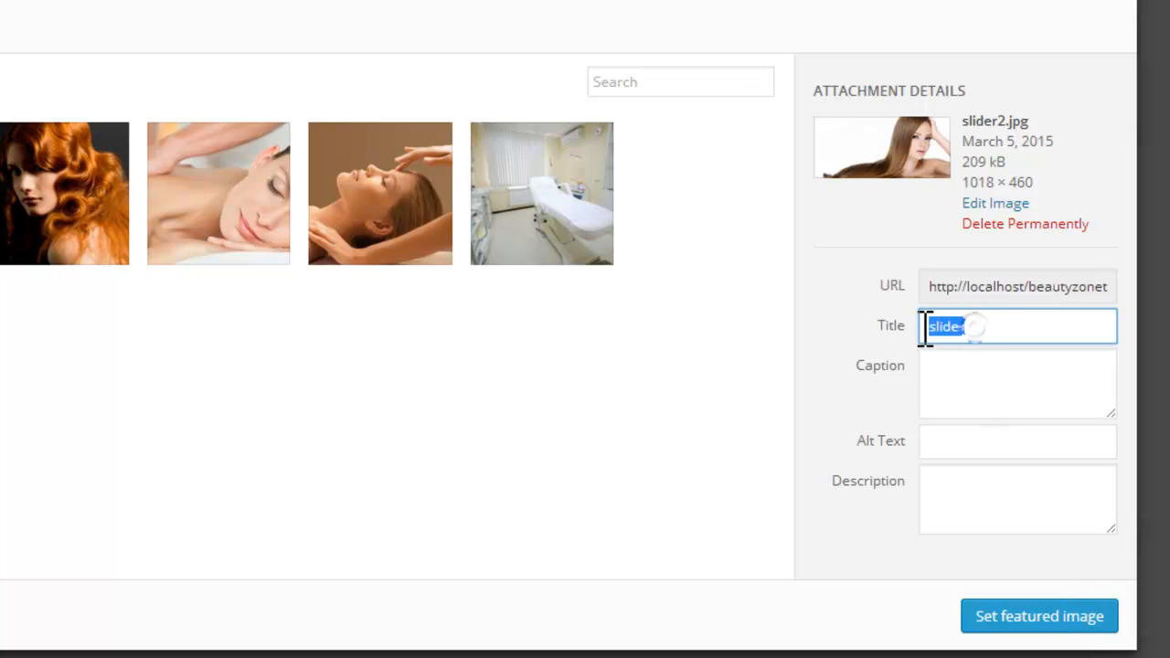
click(971, 448)
key(ctrl+v)
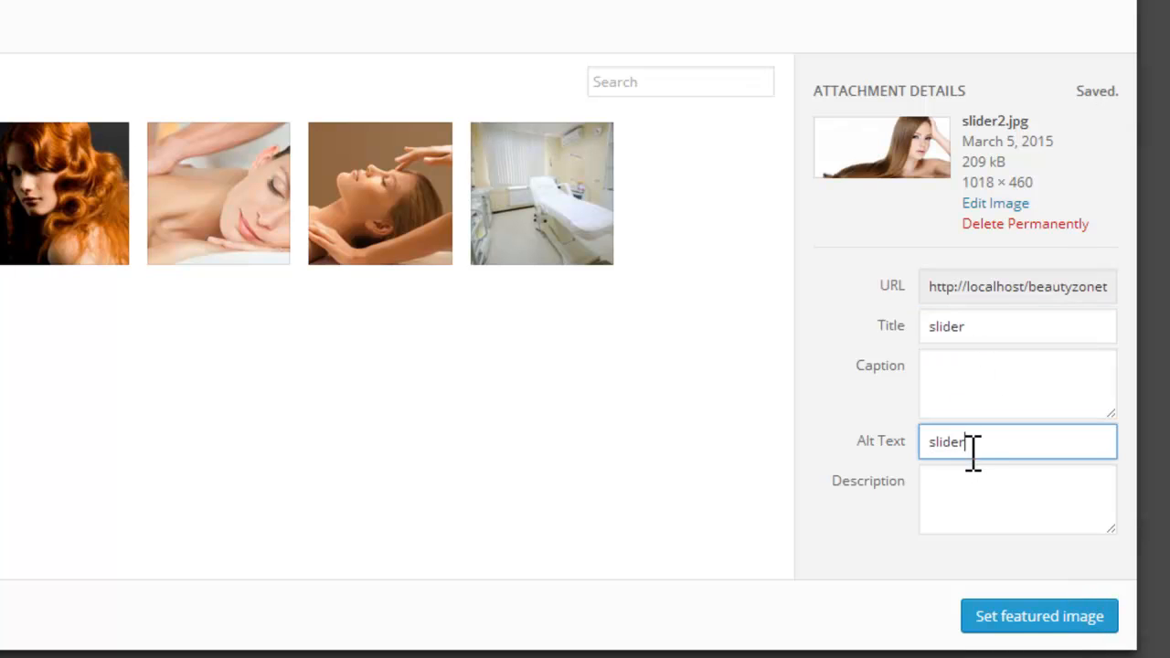
click(1034, 618)
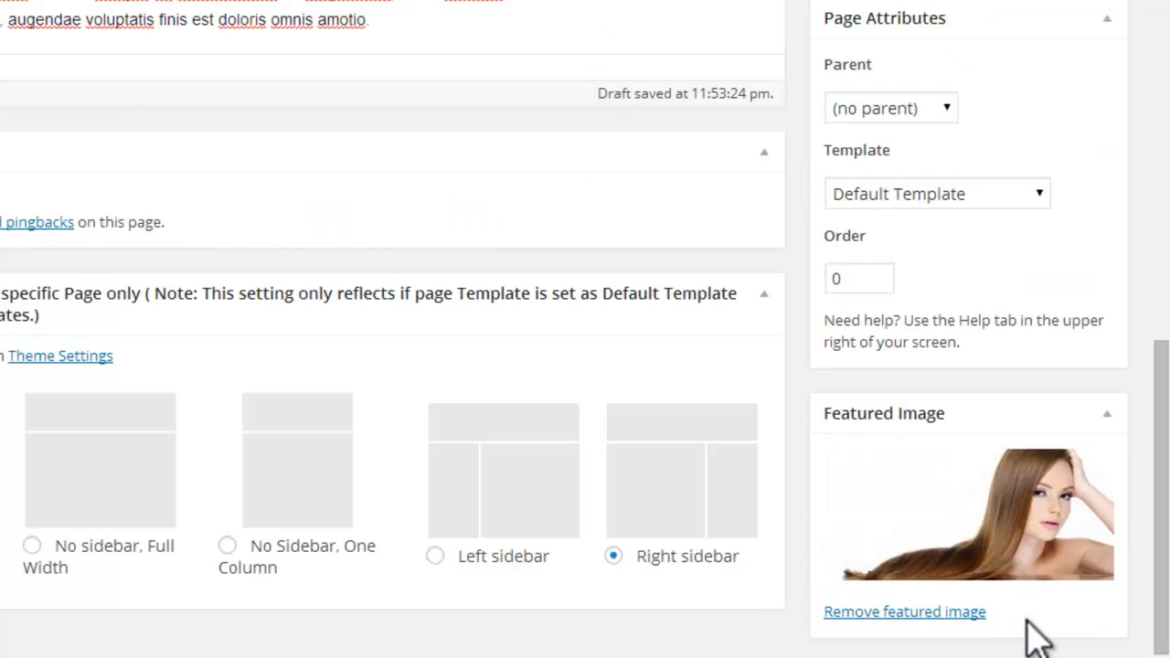
Step: Upload the "hair straightning on page" picture as media for the start of the page's body text
scroll(1161, 493, up, 5)
scroll(1161, 477, up, 5)
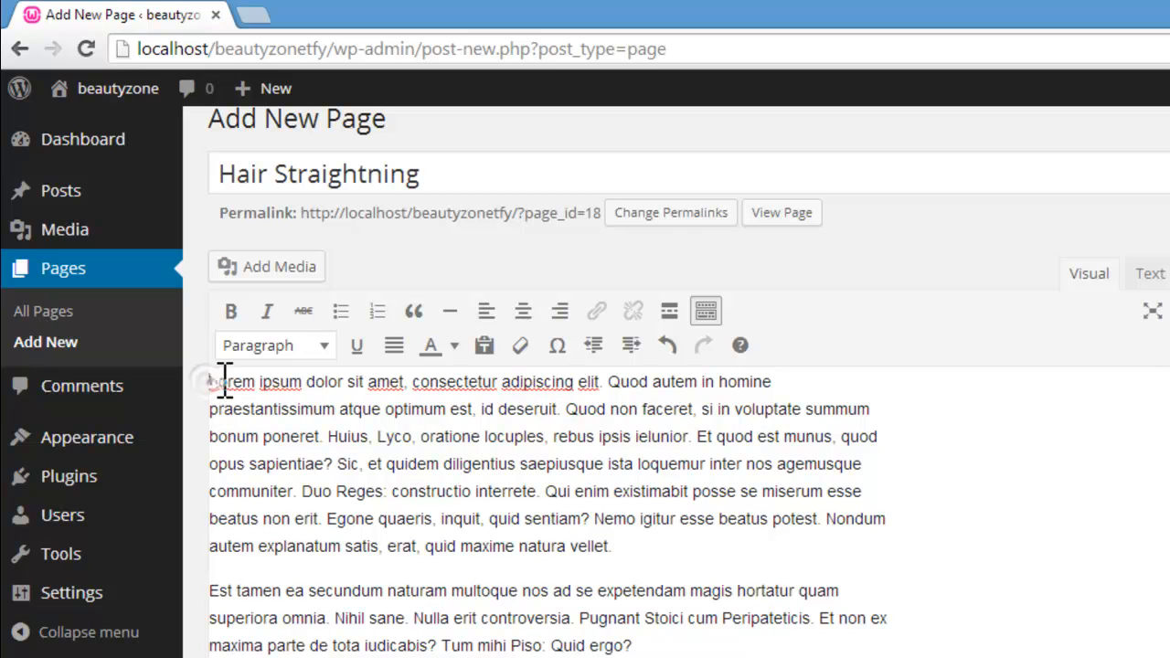
click(274, 269)
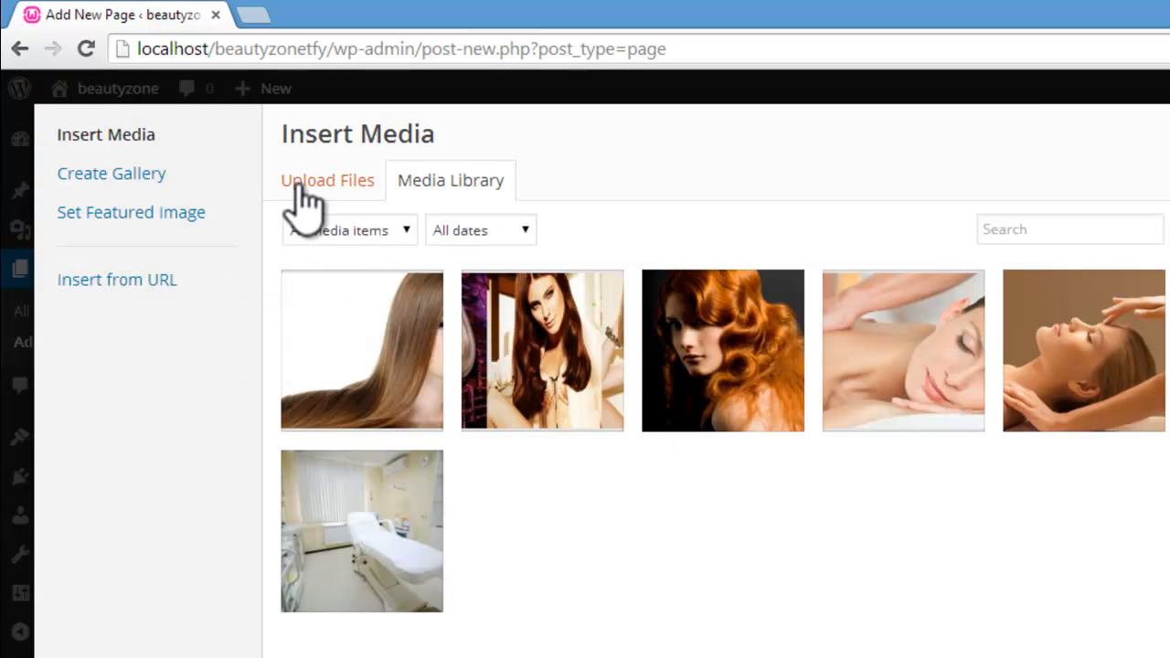
click(305, 187)
click(817, 502)
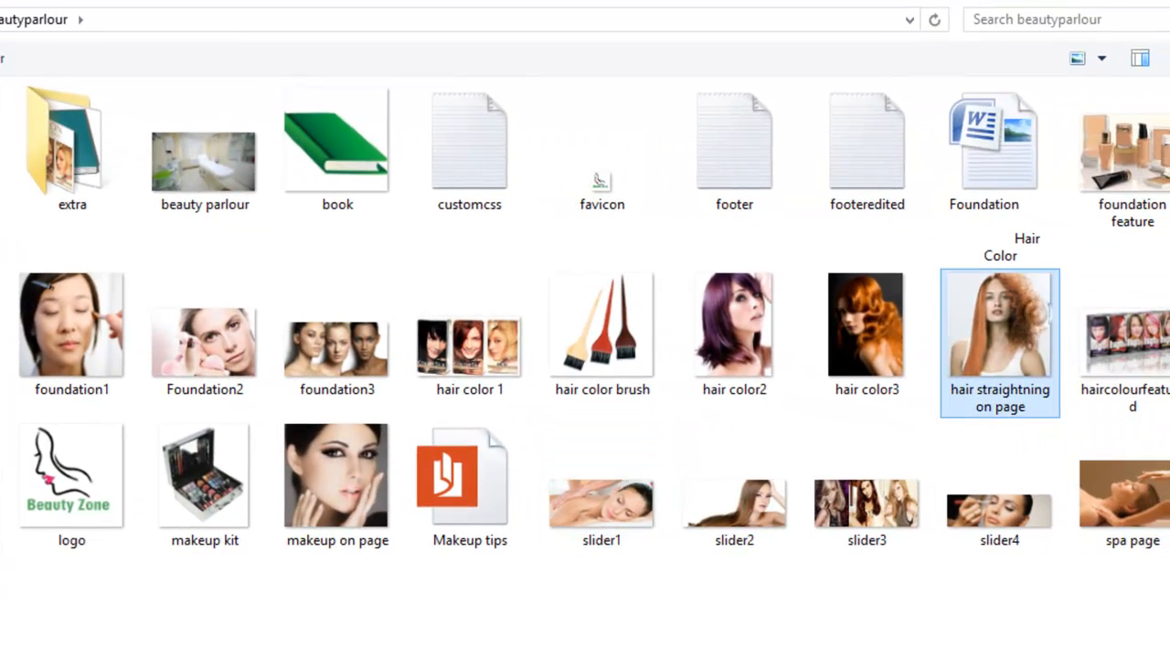
double_click(1045, 334)
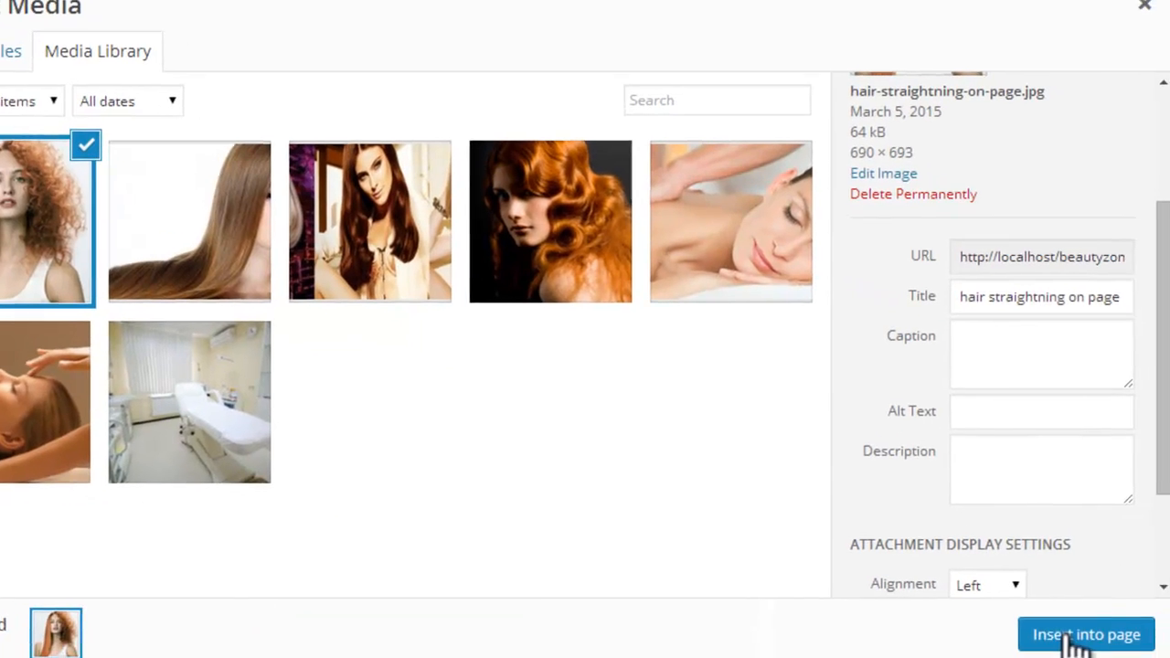
Step: Shorten the uploaded picture's title to the correctly spelled "hair straightening" and reuse it as the alt text
drag(1060, 292, 1131, 293)
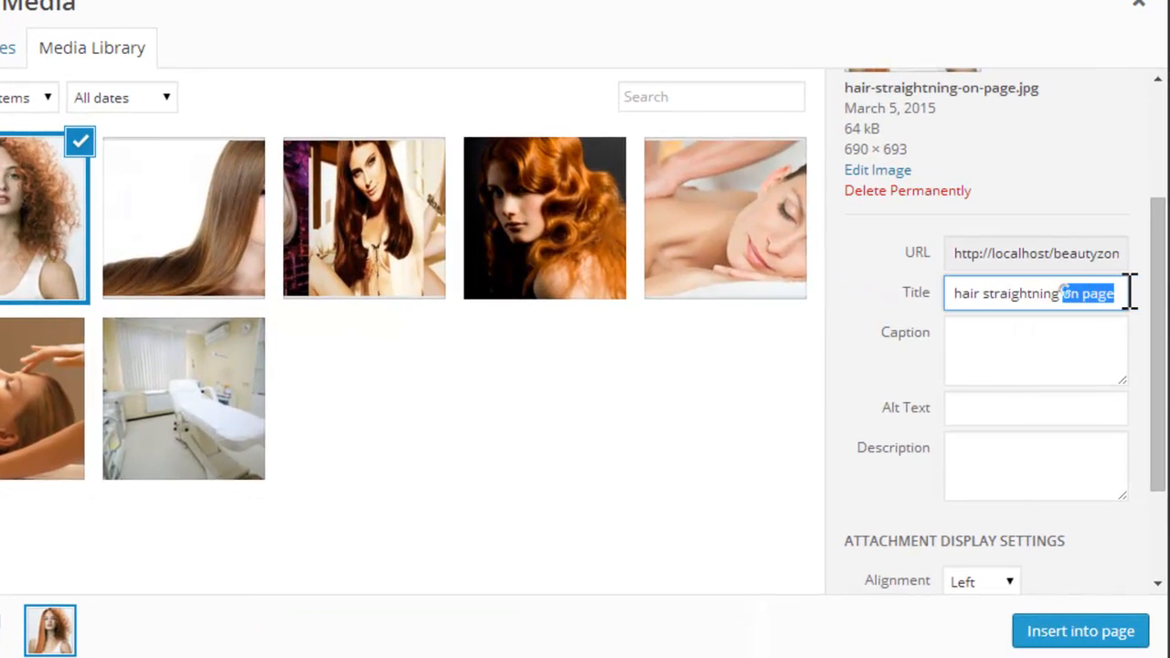
key(BackSpace)
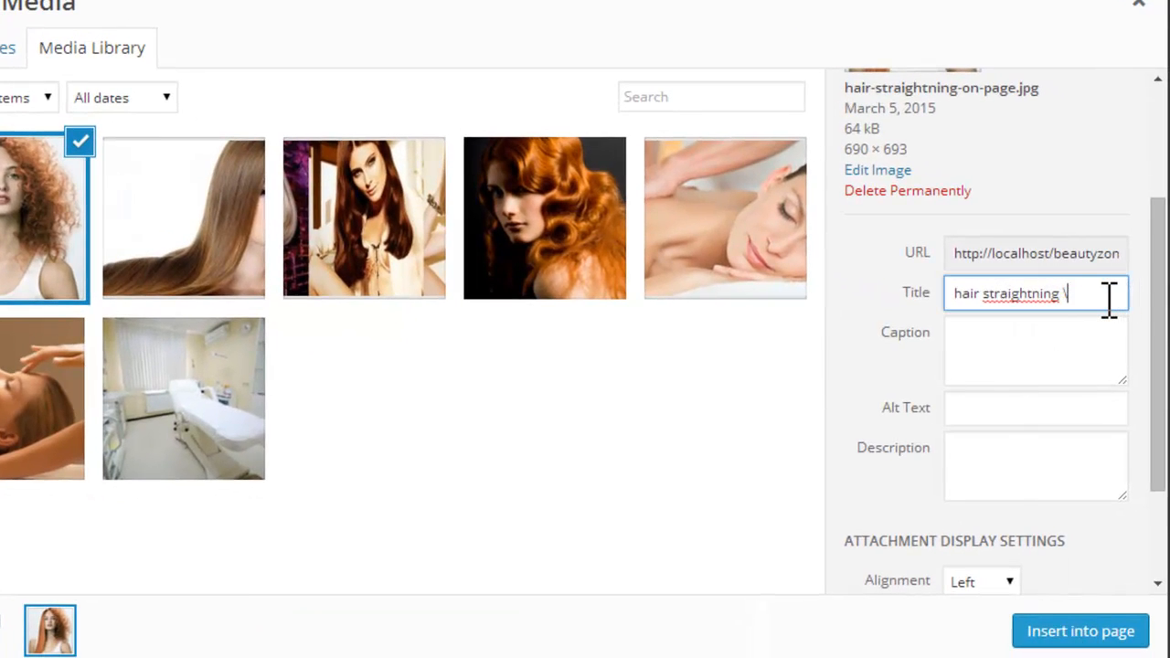
drag(996, 279, 922, 282)
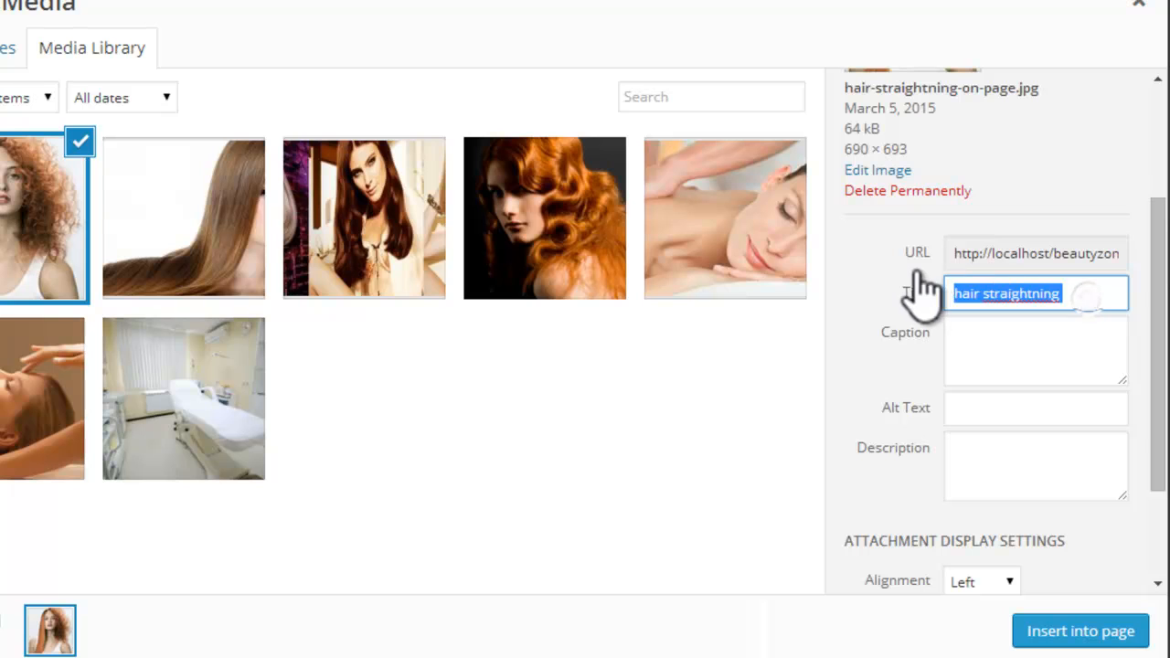
click(1040, 293)
right_click(1039, 295)
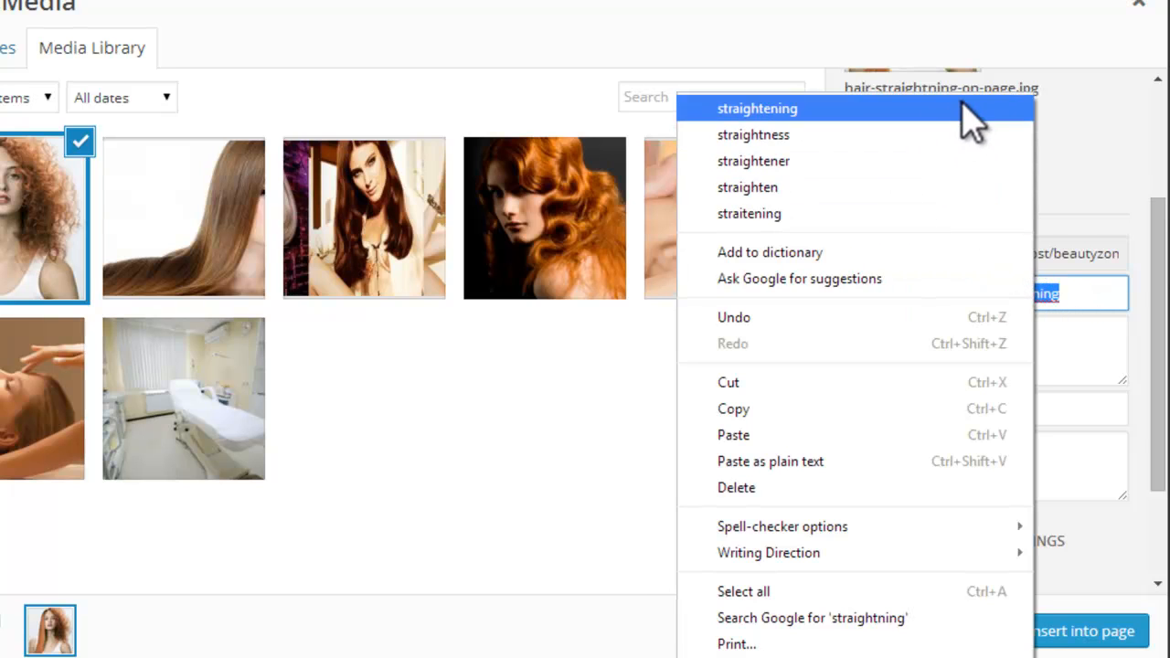
click(963, 106)
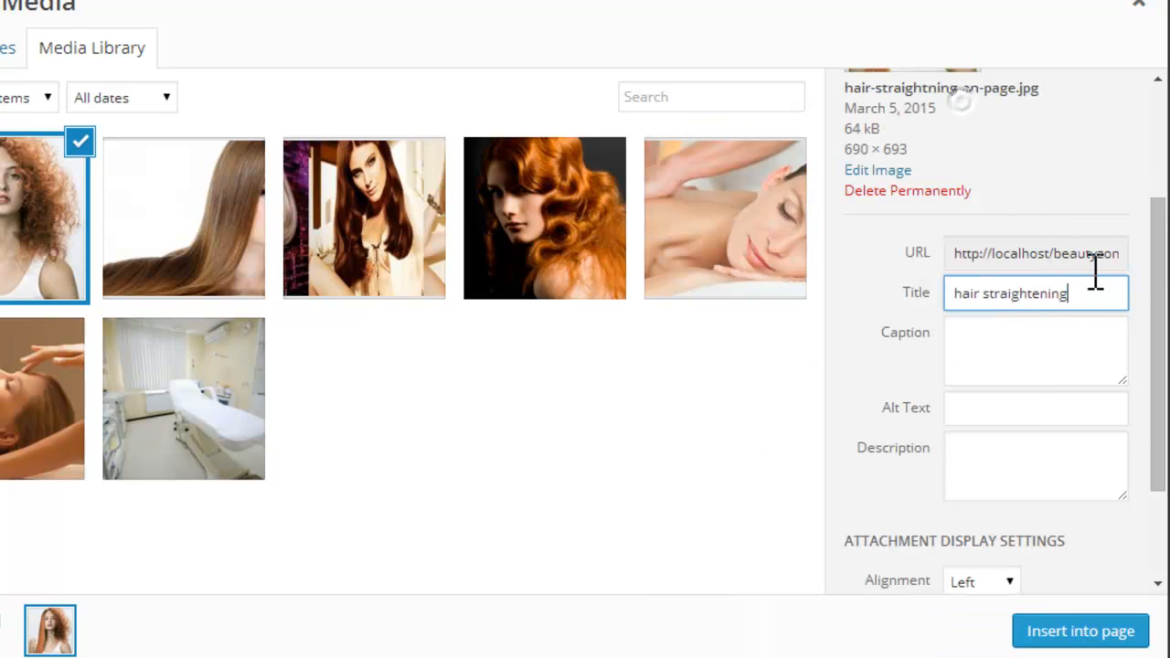
click(976, 409)
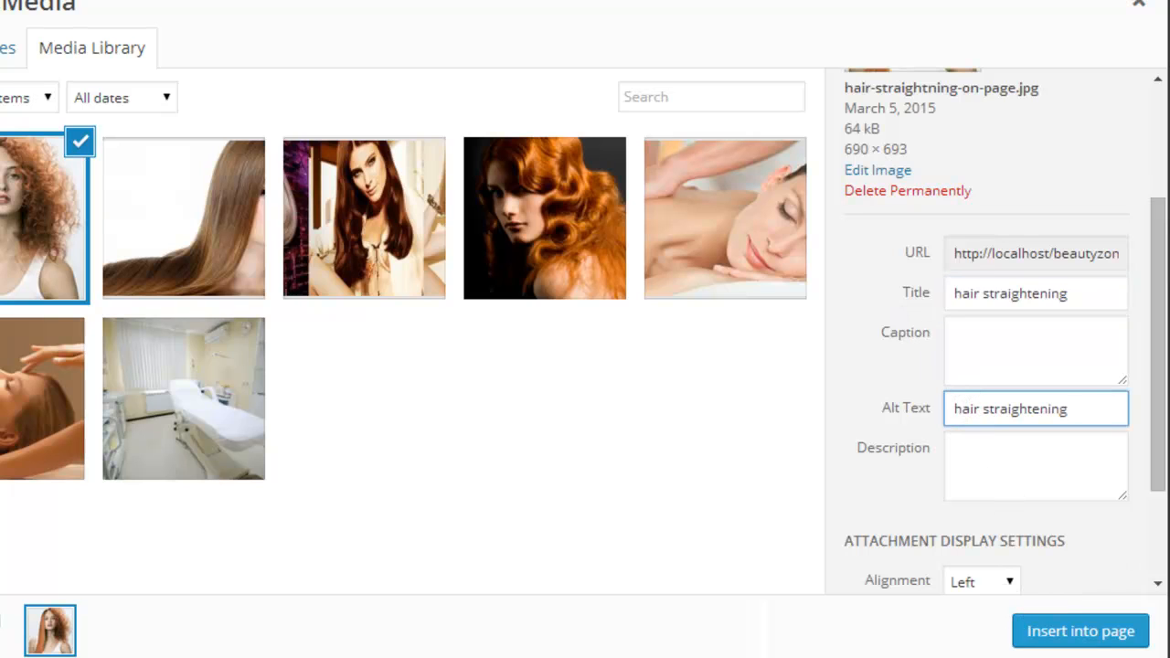
Step: Insert the hair straightening picture into the page with its link set to None and publish the page
scroll(1128, 530, down, 2)
click(1081, 472)
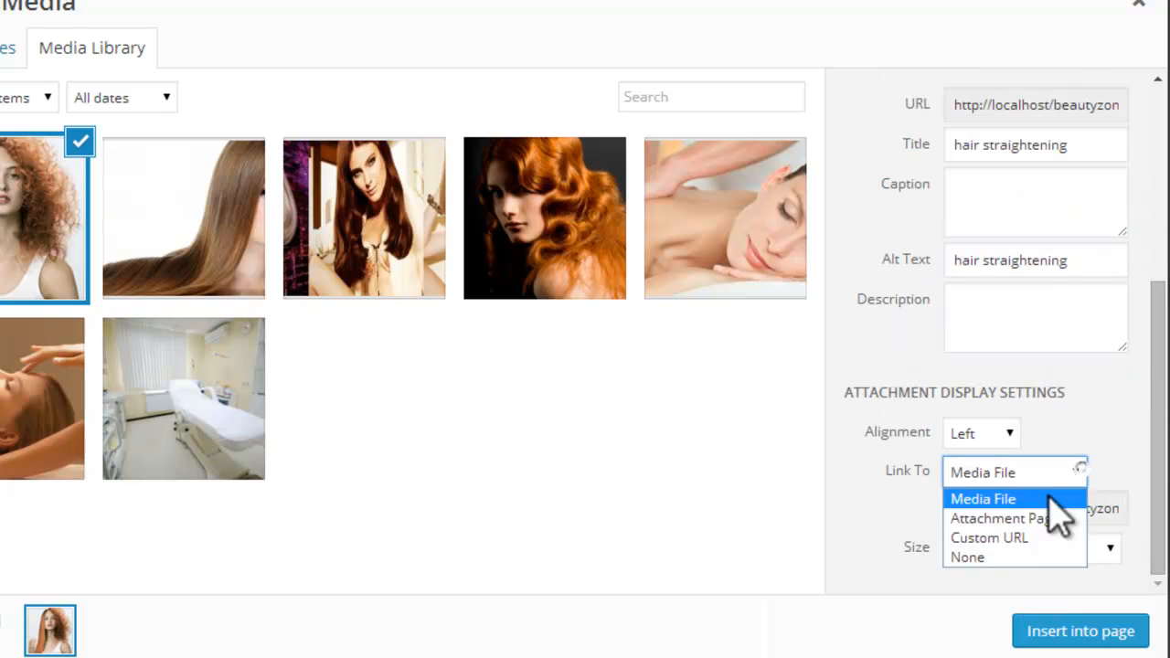
click(967, 557)
click(1070, 629)
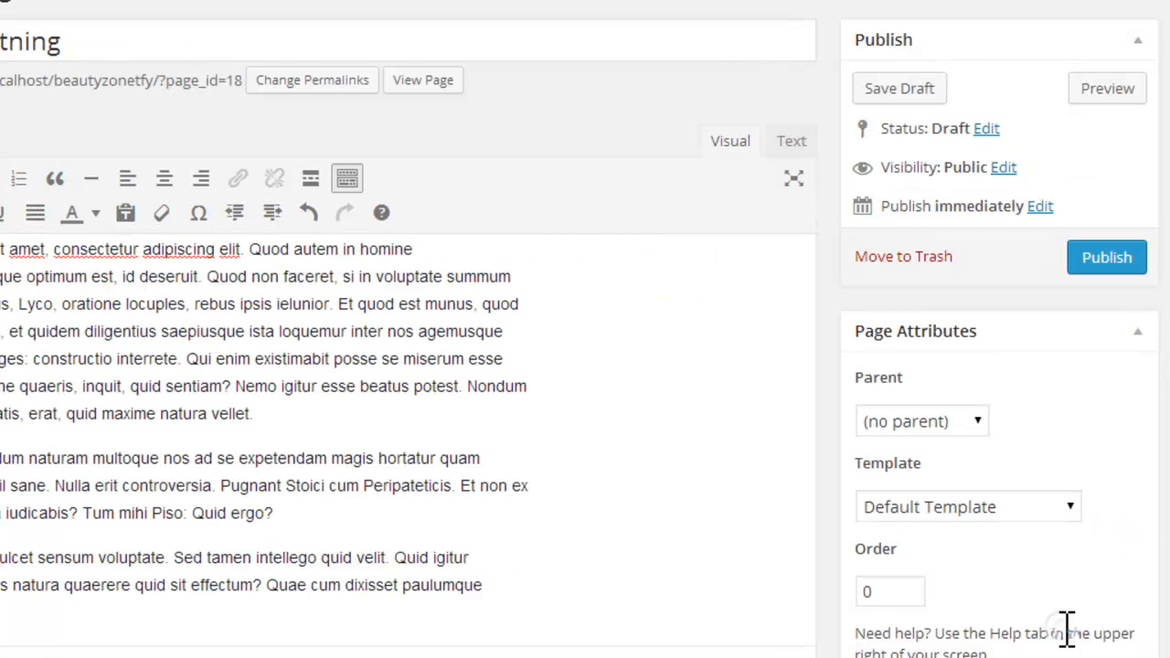
click(1077, 273)
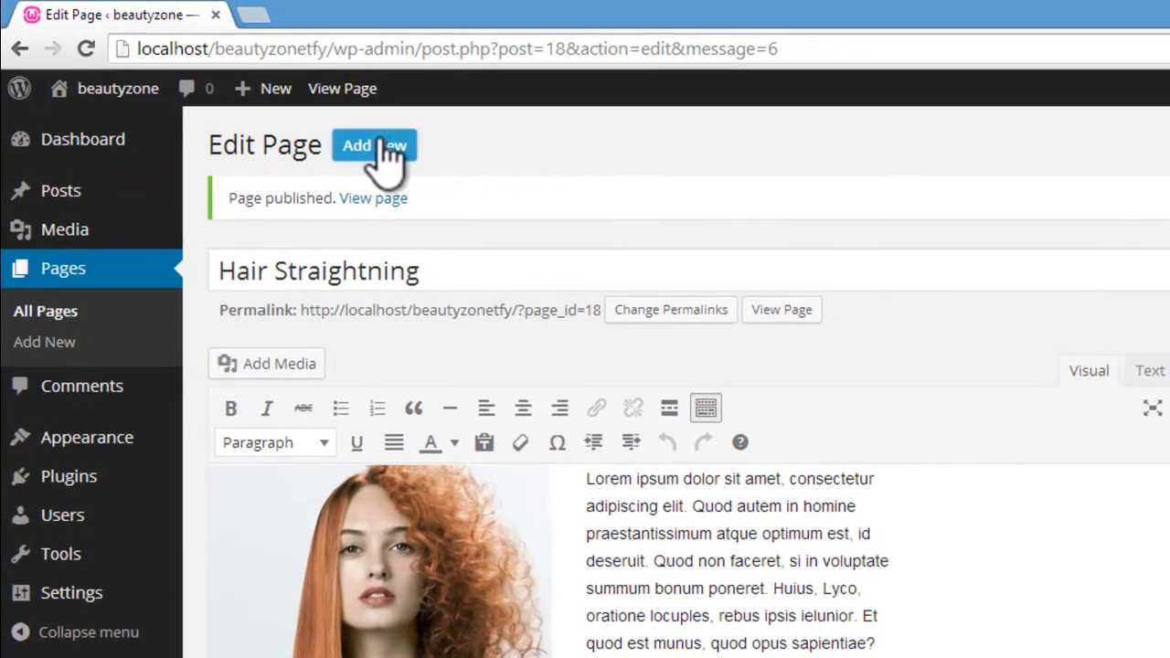
Step: Create a new page titled "Make Up" and fill its body with the copied placeholder text
click(388, 151)
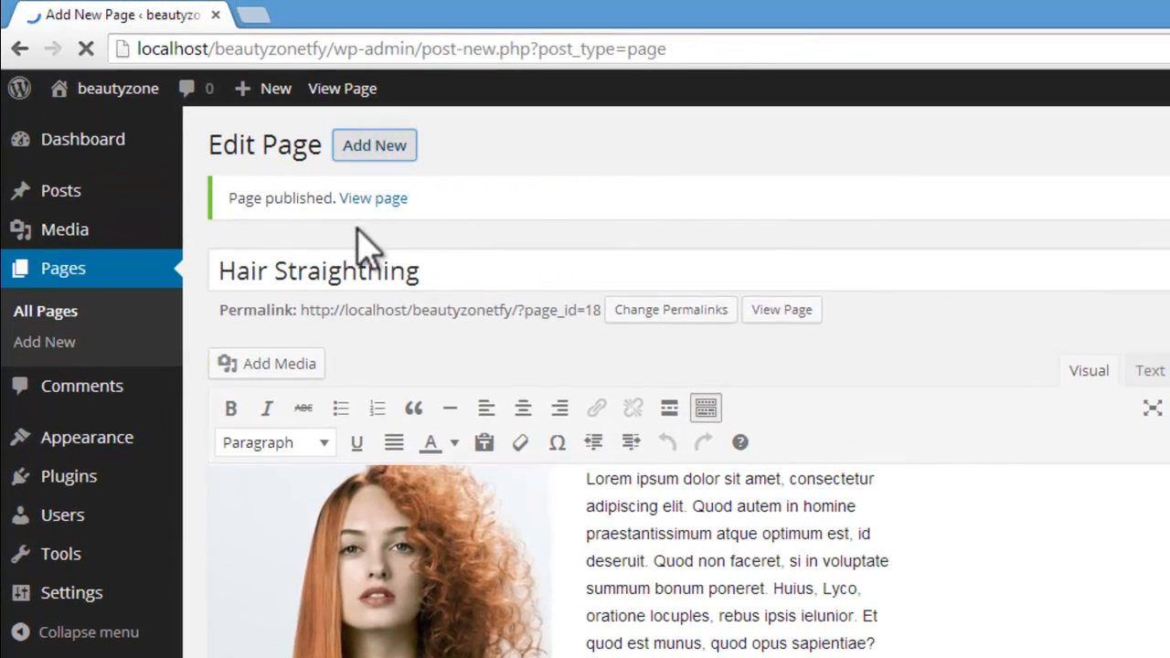
click(359, 201)
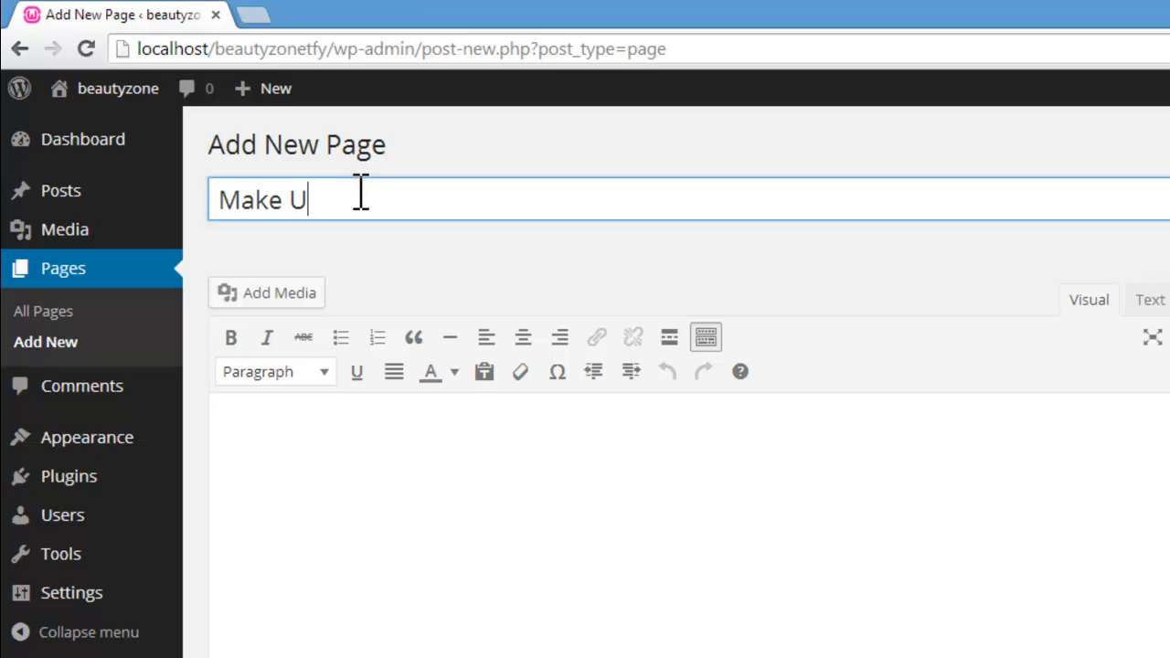
click(439, 498)
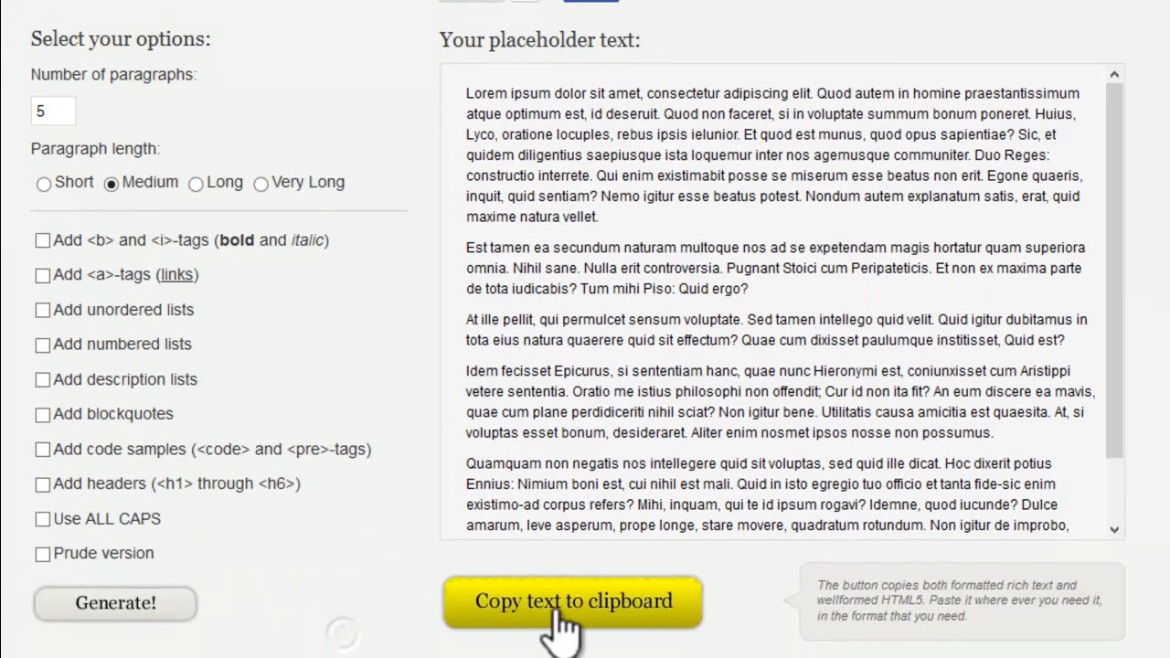
click(554, 607)
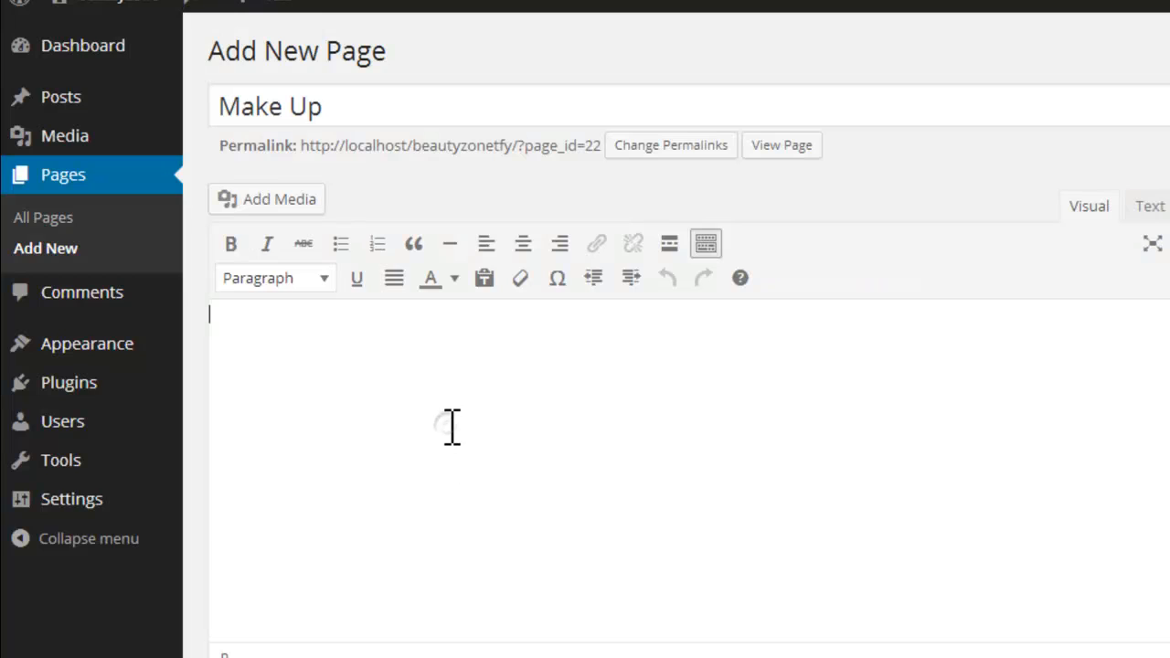
key(ctrl+v)
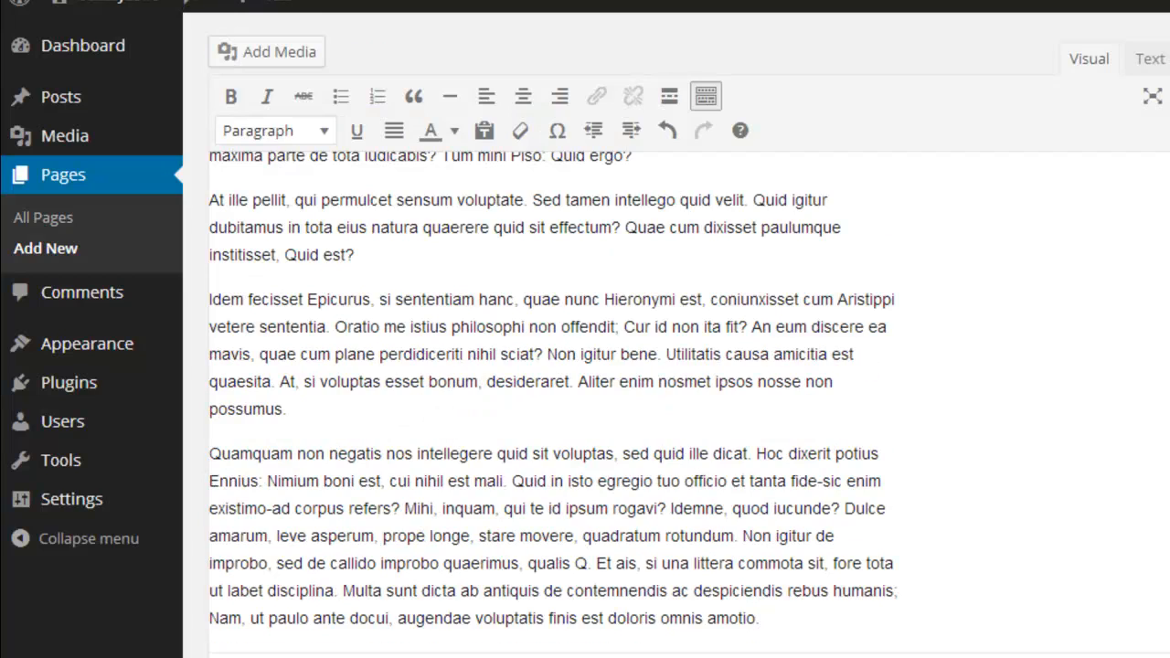
Step: Disallow comments as well as trackbacks and pingbacks for the Make Up page
scroll(549, 393, down, 3)
scroll(549, 393, up, 5)
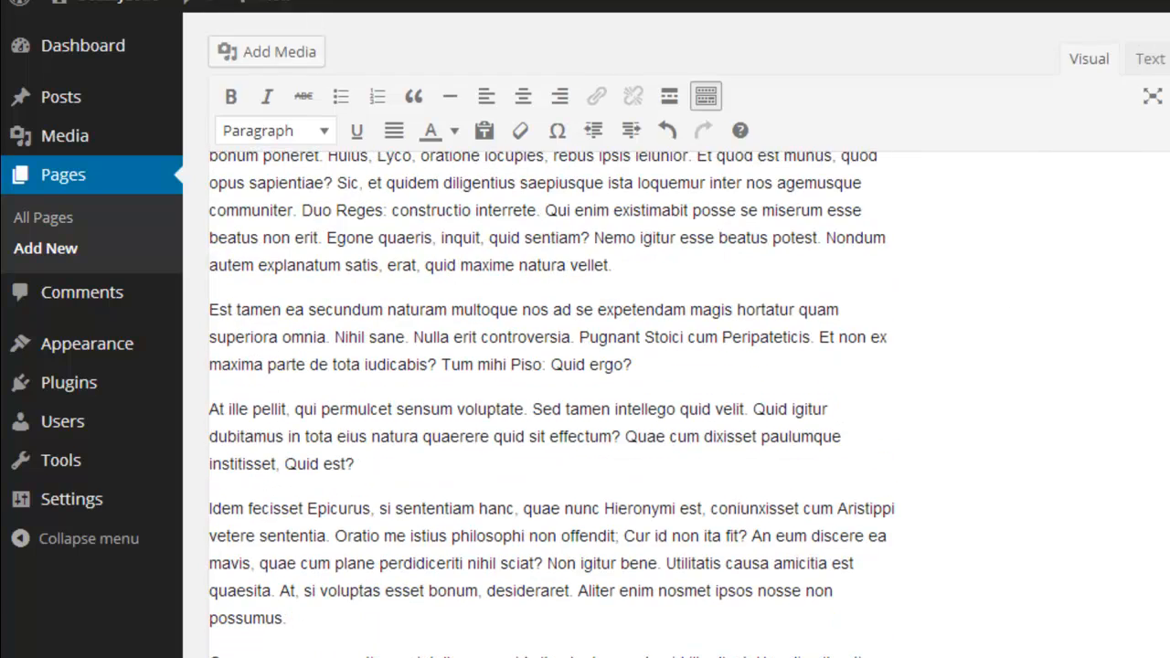
scroll(320, 494, down, 6)
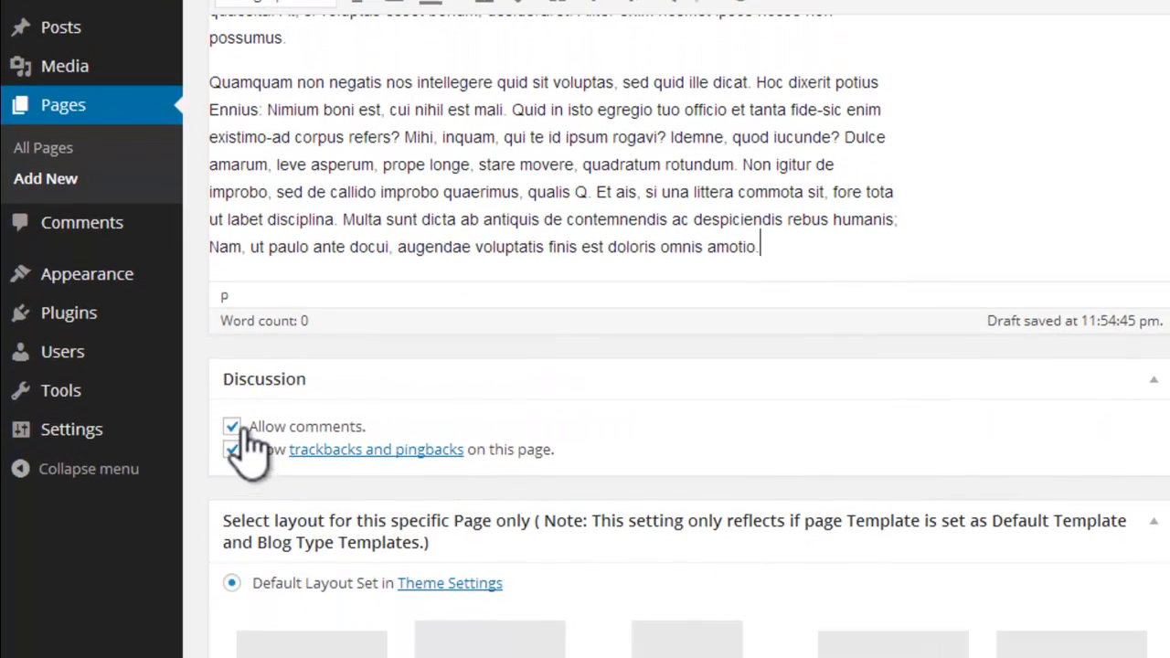
click(231, 426)
click(231, 449)
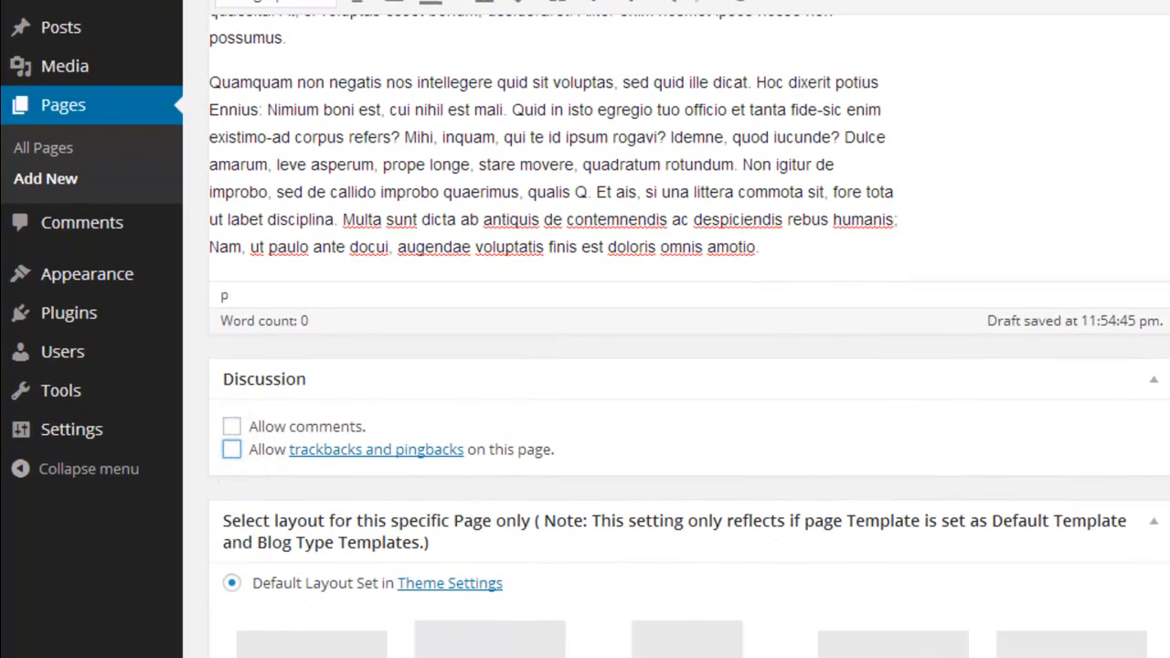
Step: Choose slider4.jpg for the Make Up page's featured image, with "slider" as both its title and alt text
scroll(948, 590, down, 2)
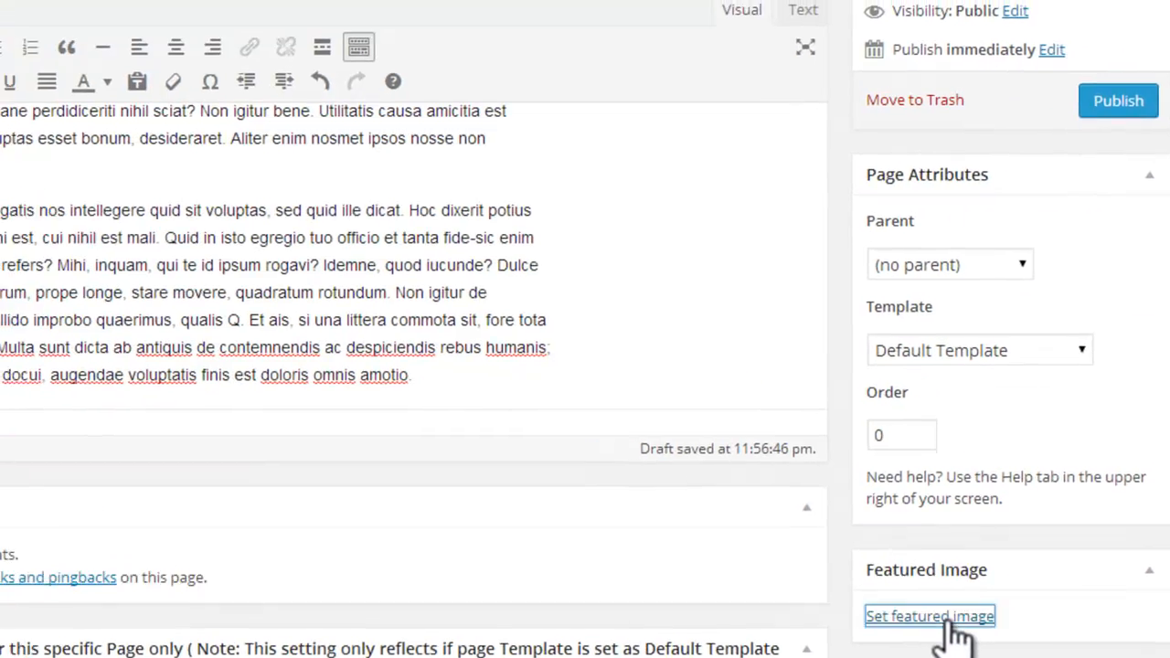
click(906, 605)
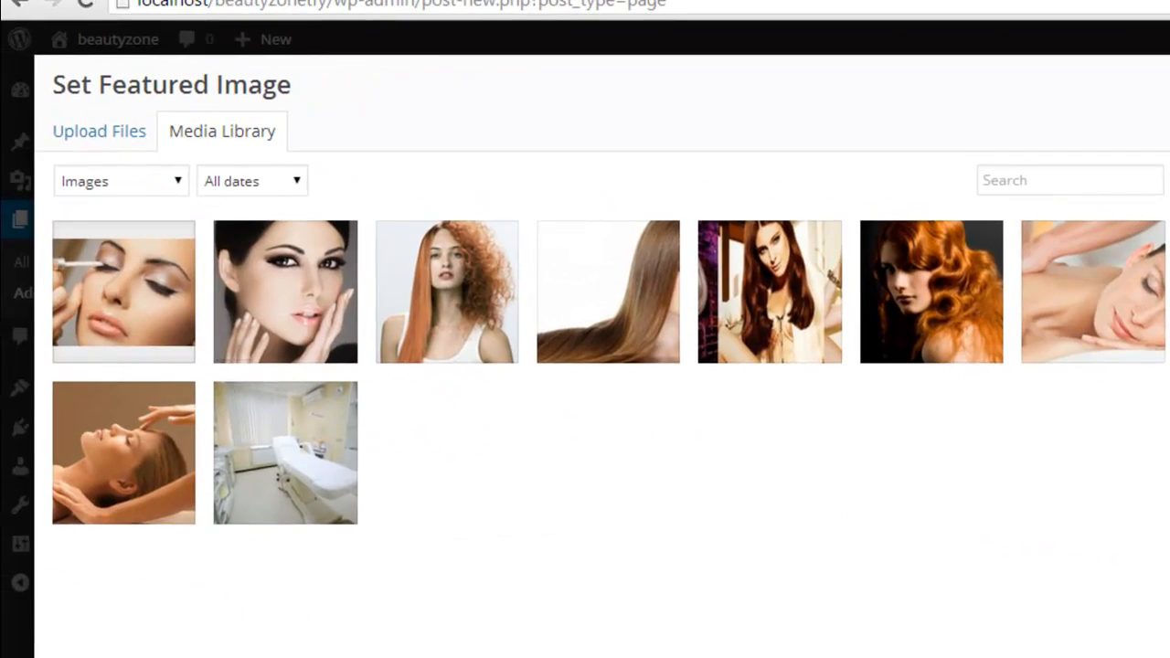
click(79, 334)
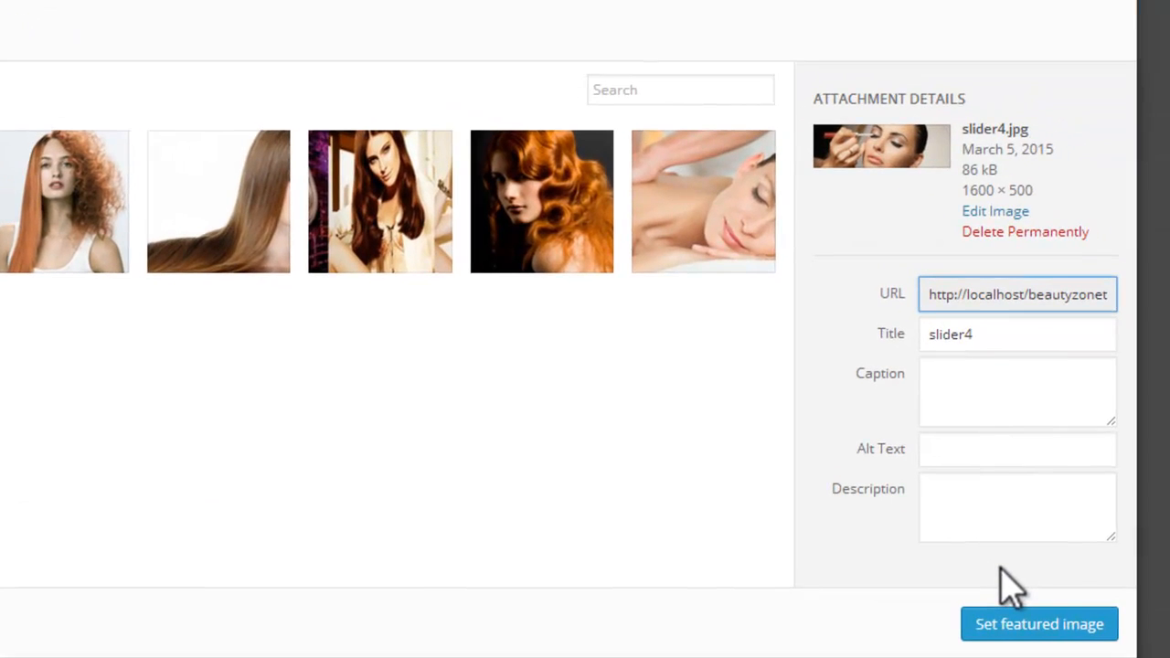
click(1014, 330)
key(BackSpace)
drag(1014, 331, 903, 332)
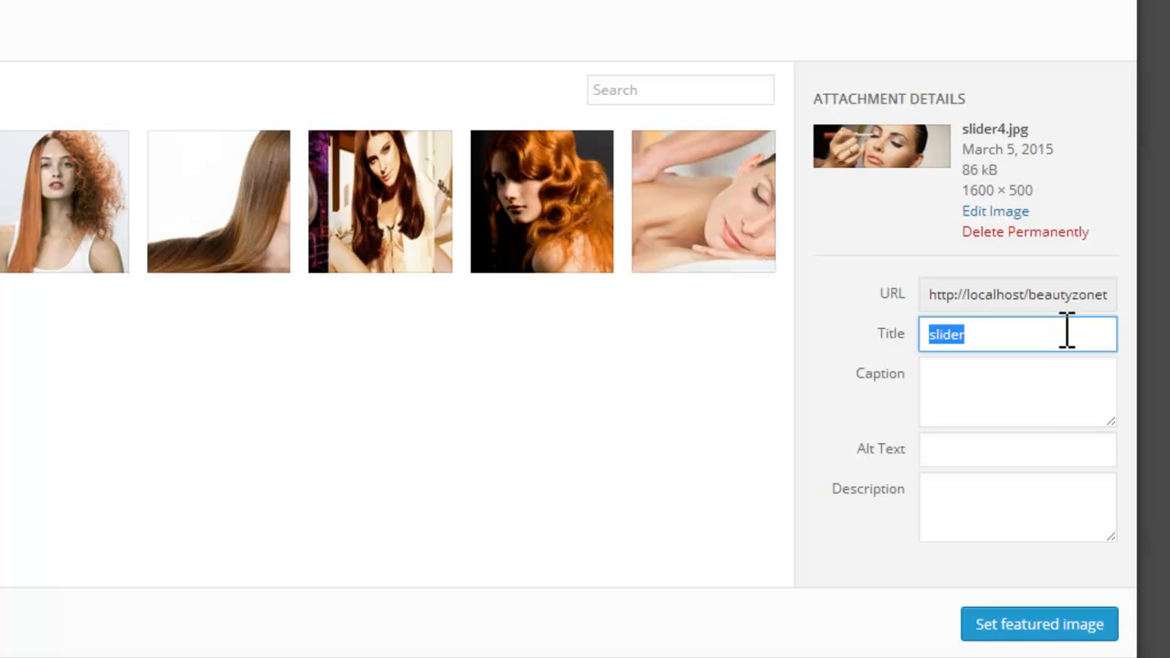
click(1045, 451)
text(slider)
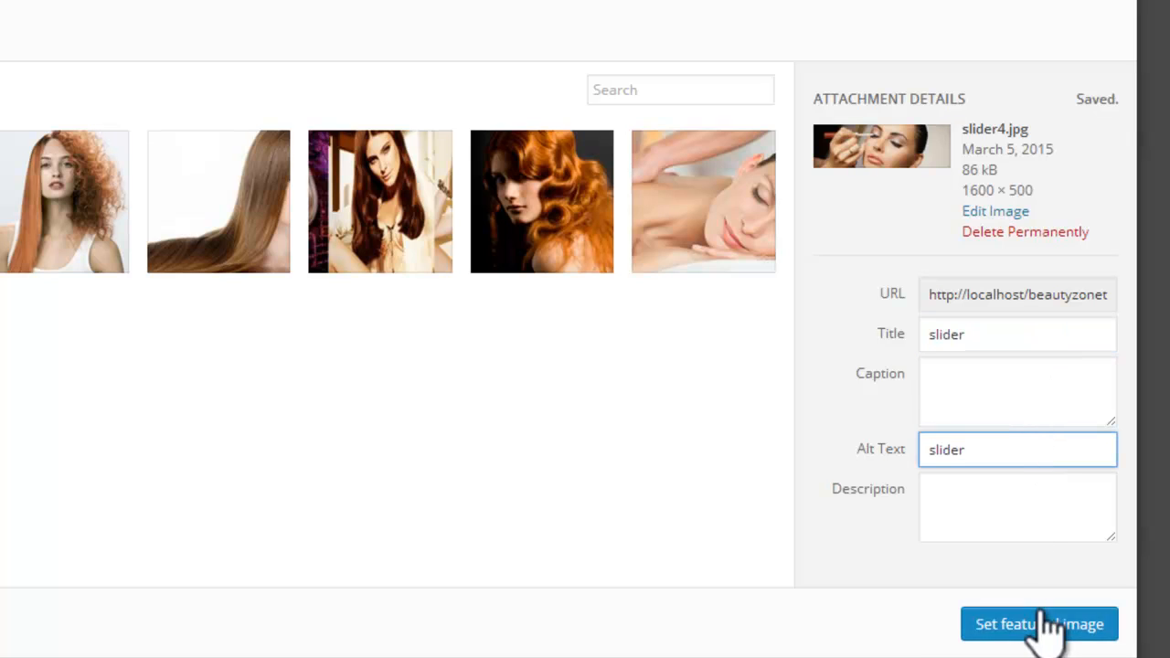
Step: Apply the chosen picture as the featured image and publish the Make Up page
click(1039, 625)
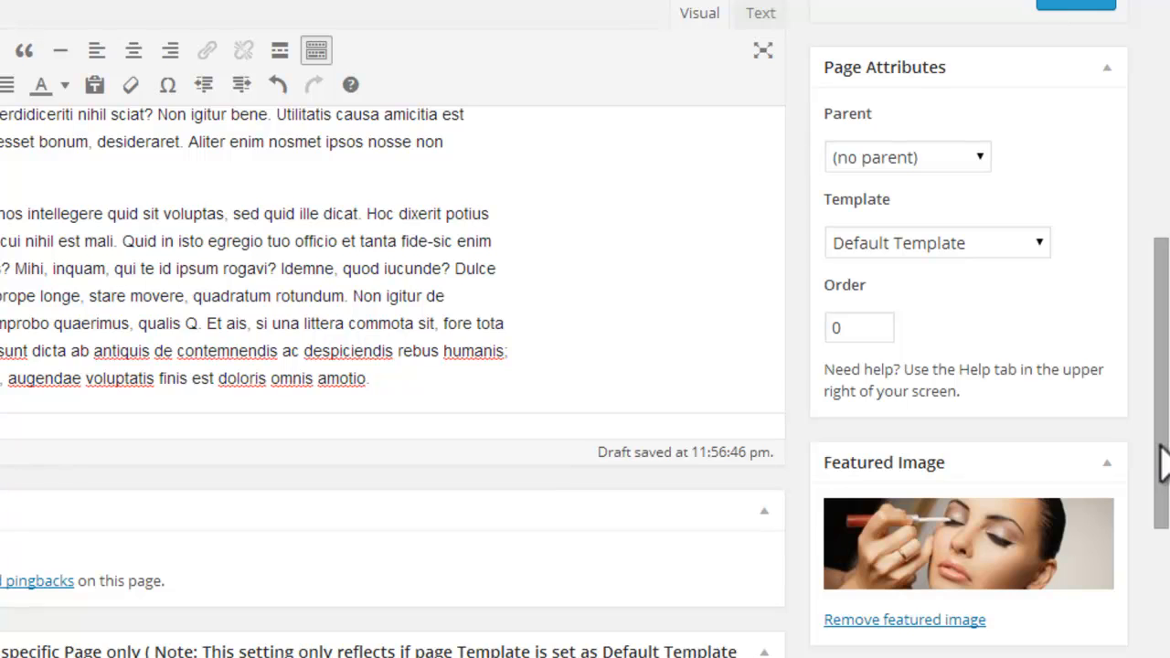
drag(1162, 446, 1144, 263)
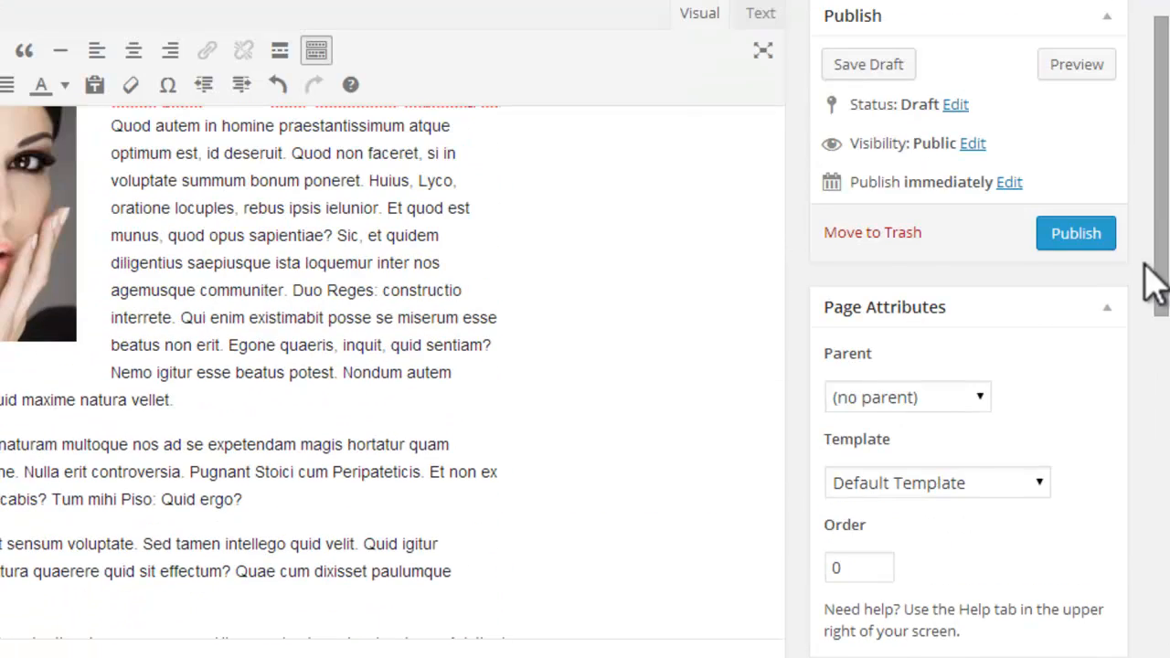
click(1076, 236)
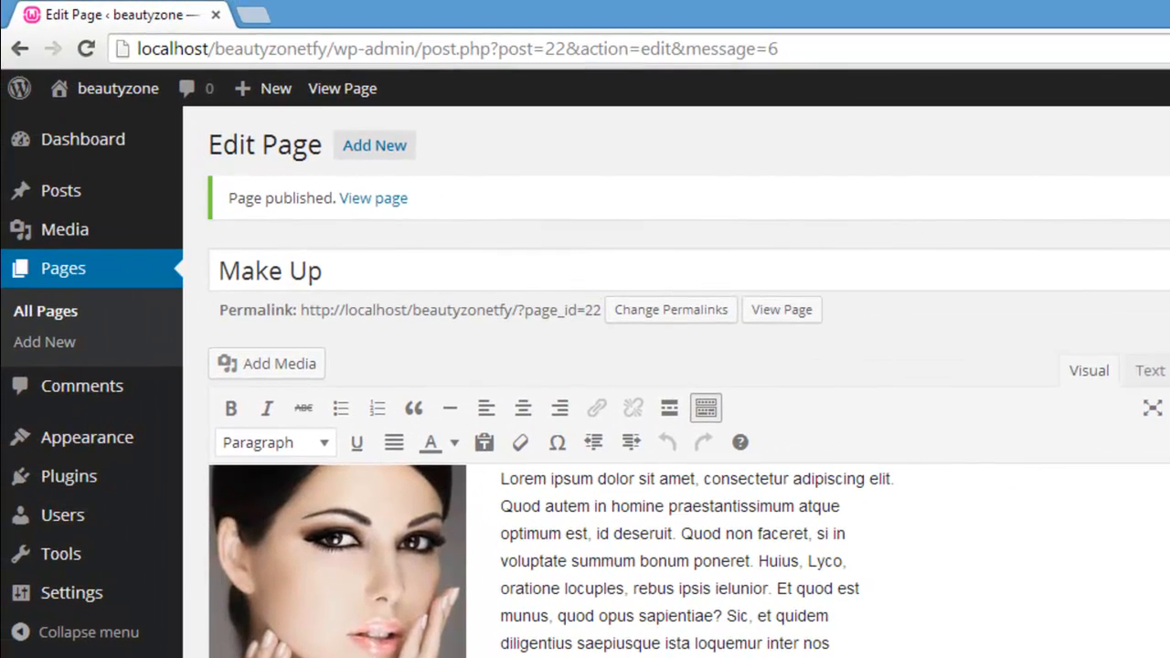
Step: Visit the live site and look through its Home and About Us pages
mouse_move(103, 88)
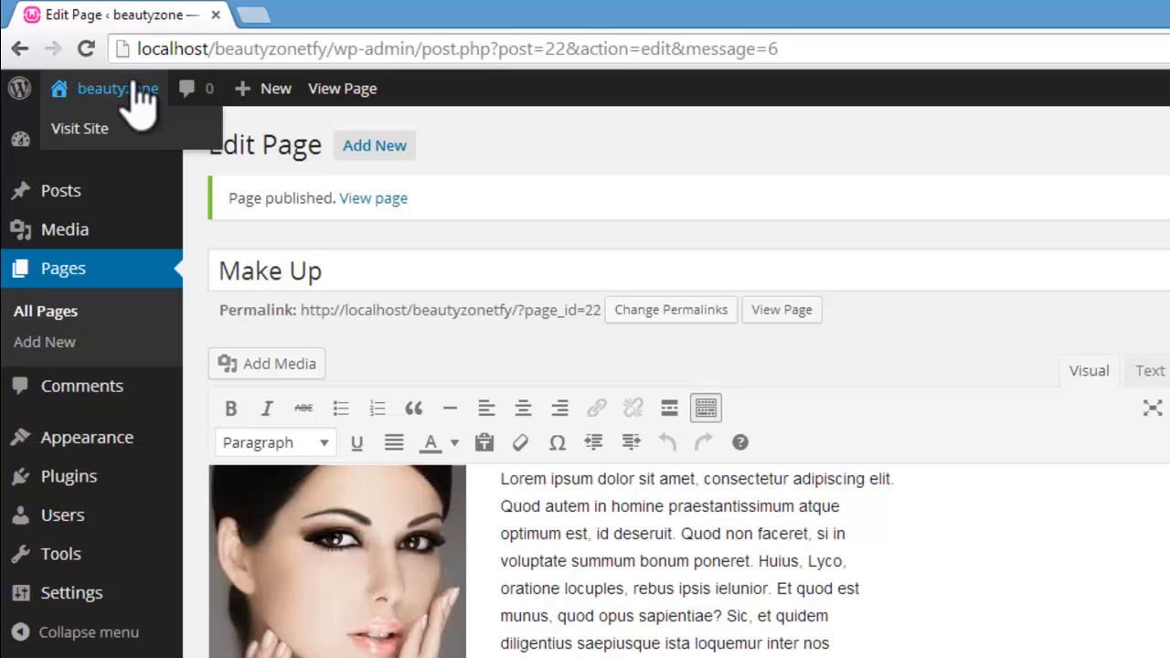
click(72, 128)
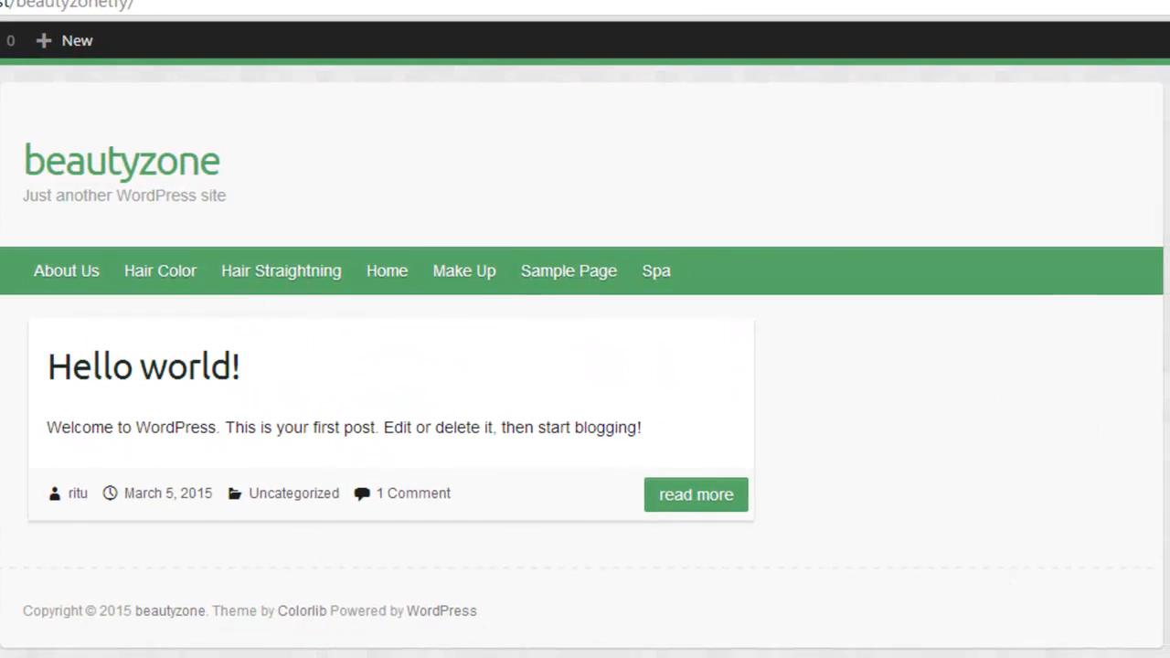
click(384, 277)
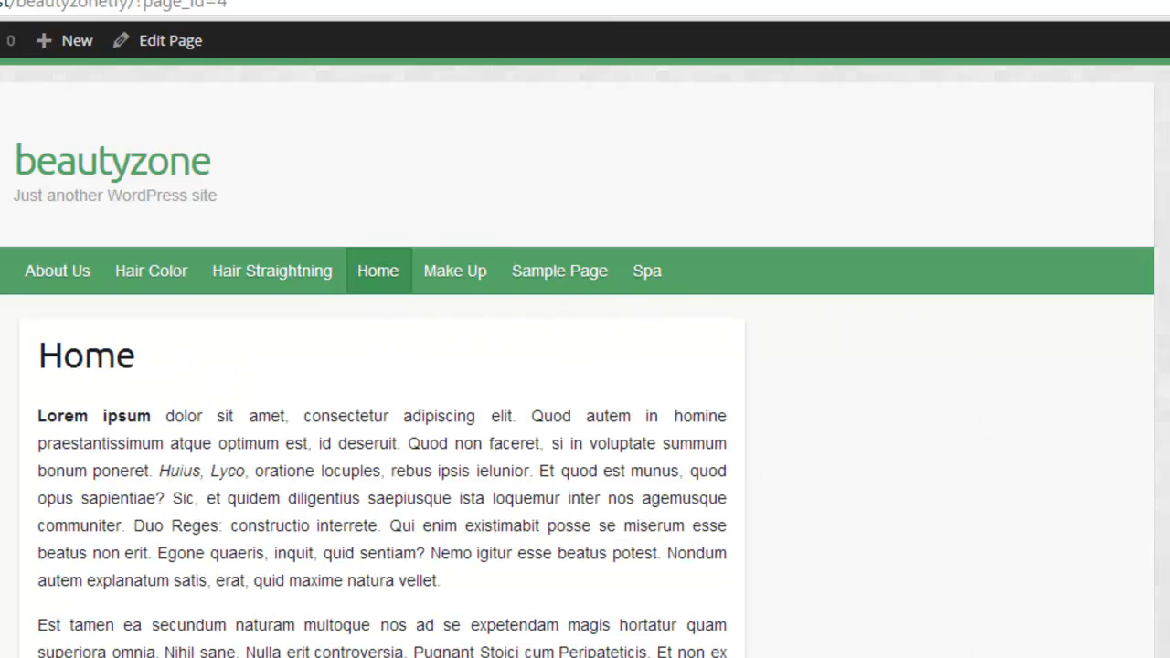
scroll(585, 366, down, 4)
scroll(585, 365, up, 4)
click(57, 272)
scroll(585, 365, down, 4)
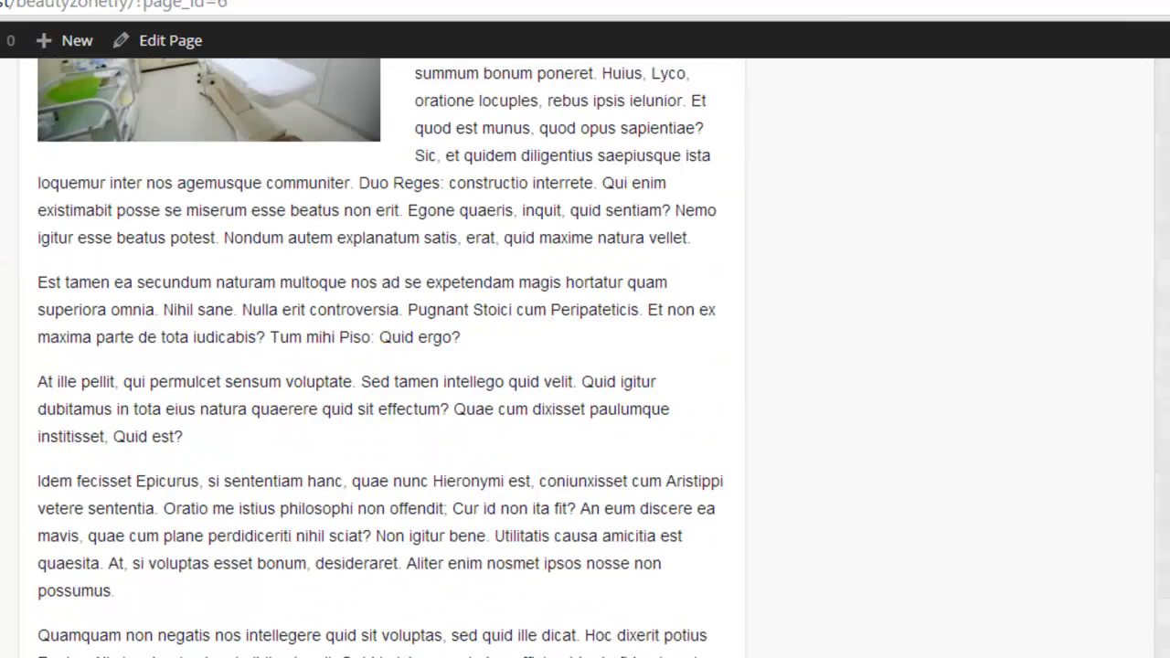
scroll(585, 366, down, 2)
scroll(585, 366, up, 6)
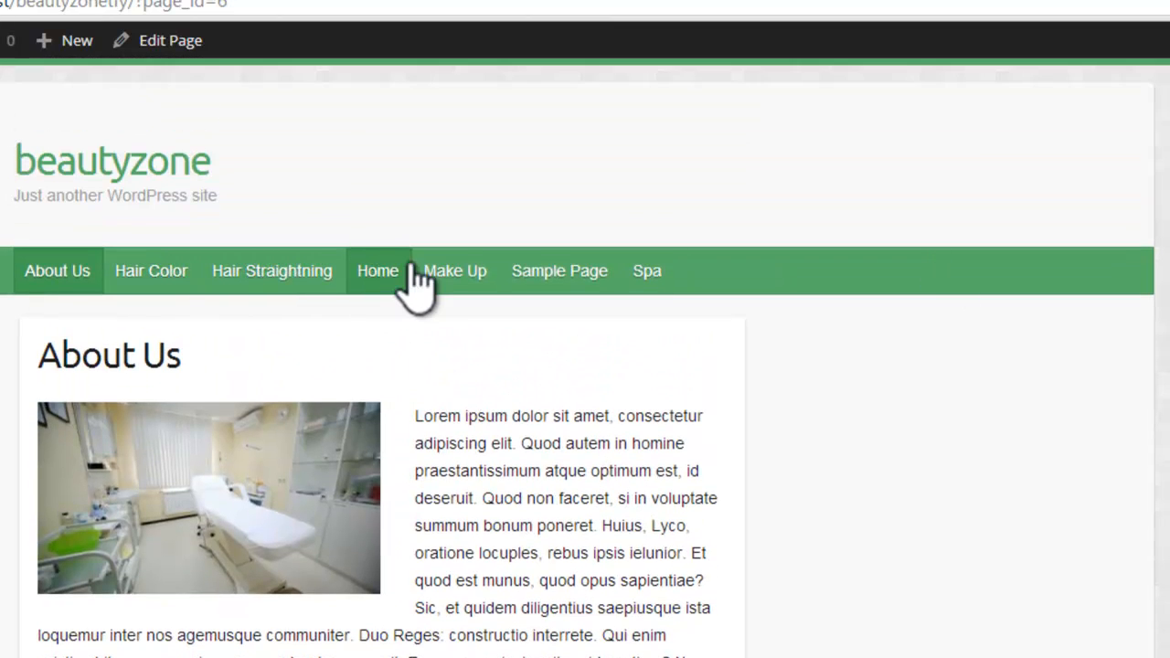
Step: Look through the Hair Color and Hair Straightning pages on the live site
click(162, 269)
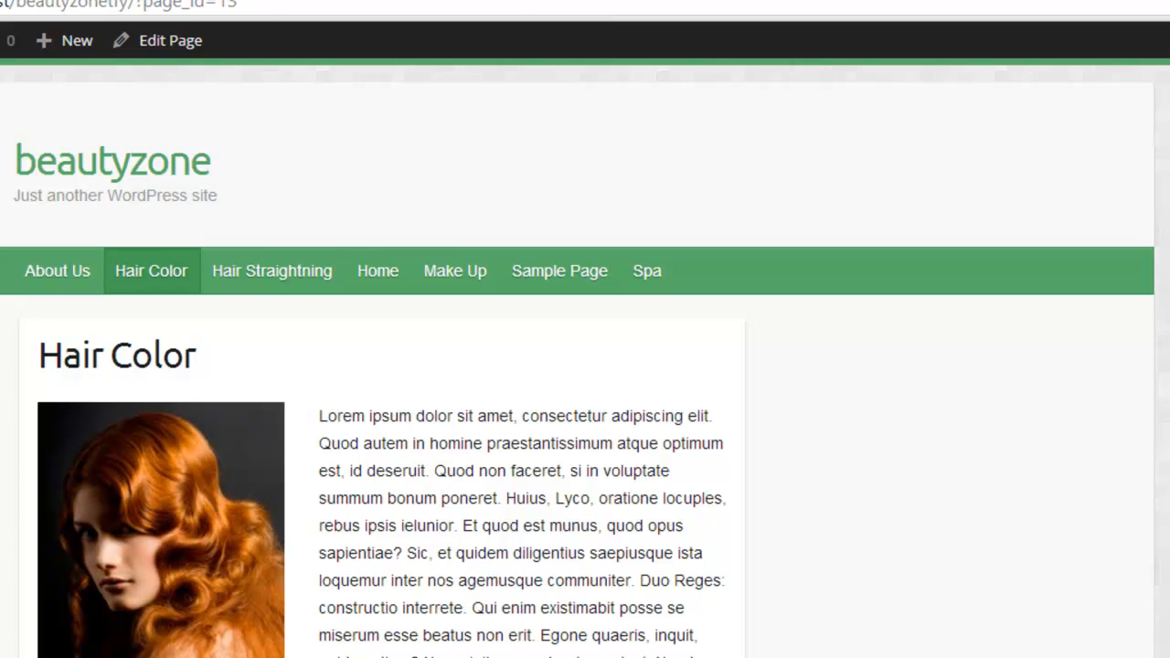
scroll(585, 366, down, 7)
scroll(585, 365, up, 5)
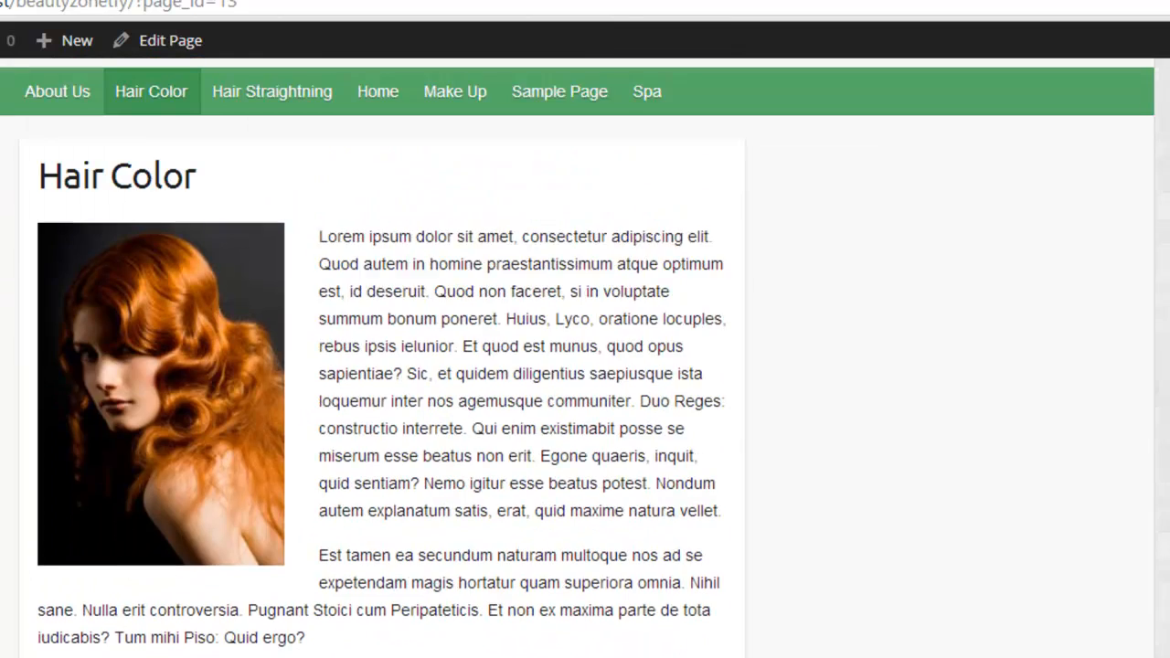
scroll(585, 365, up, 2)
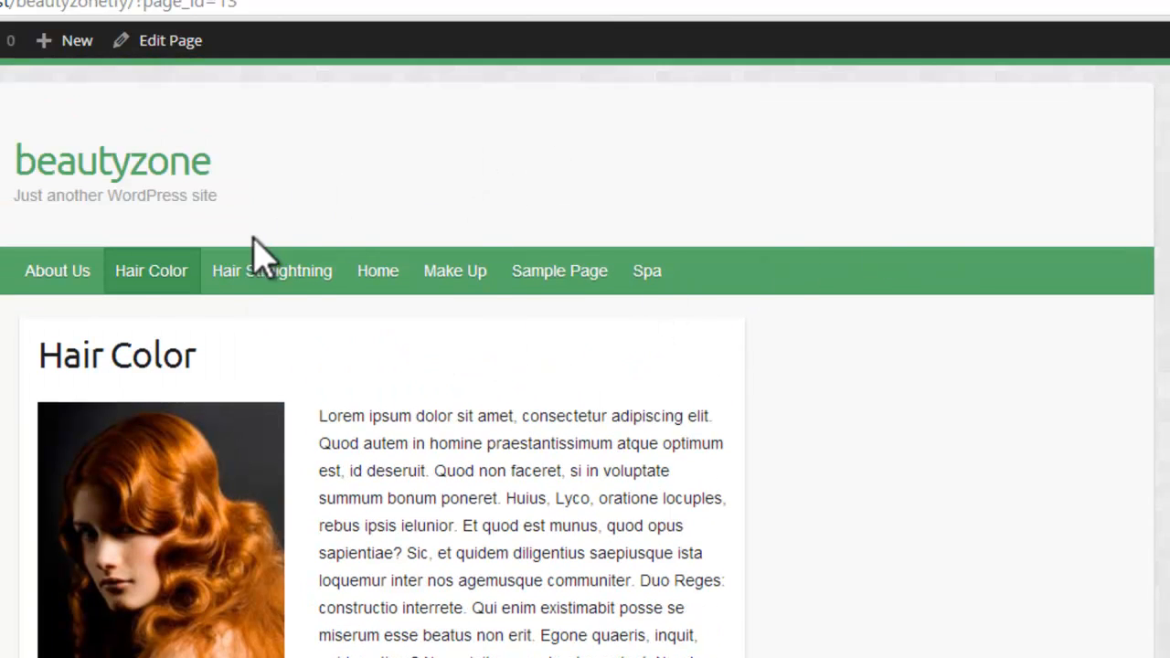
click(309, 273)
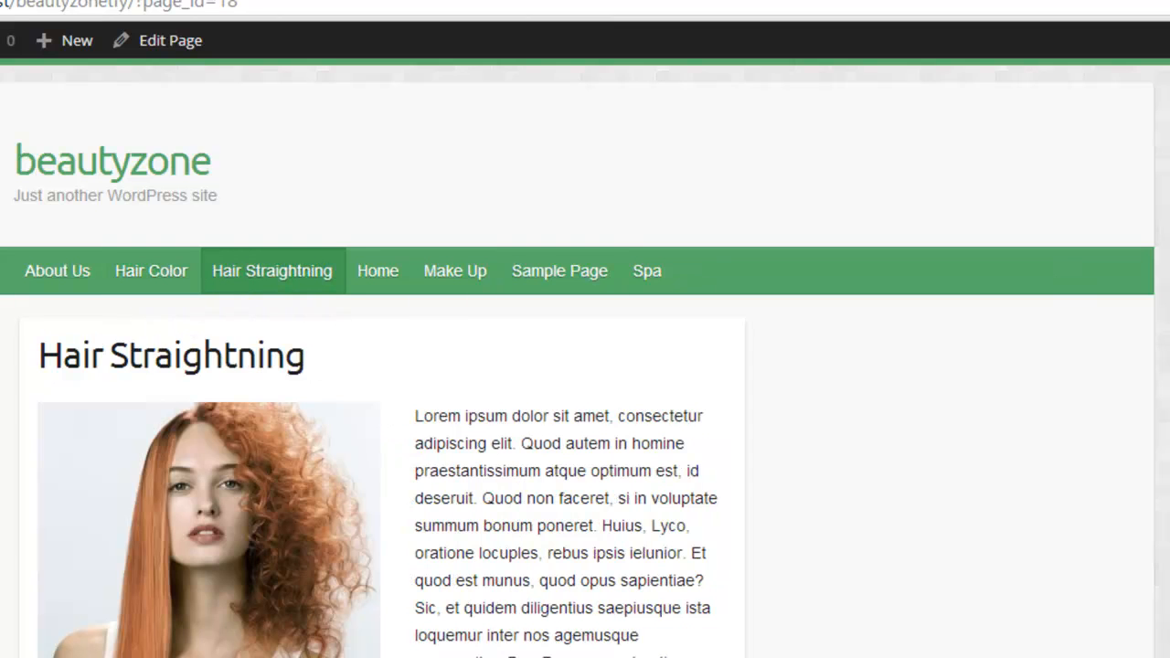
scroll(585, 365, down, 8)
scroll(585, 366, up, 10)
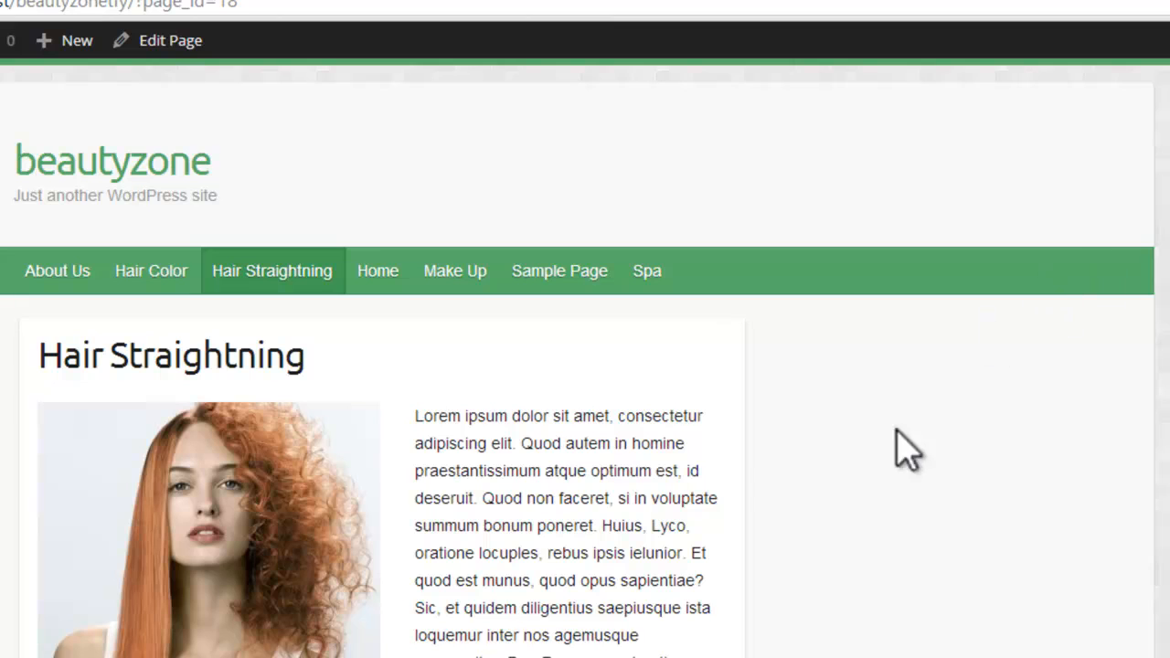
Step: Look through the Make Up and Spa pages on the live site
click(460, 269)
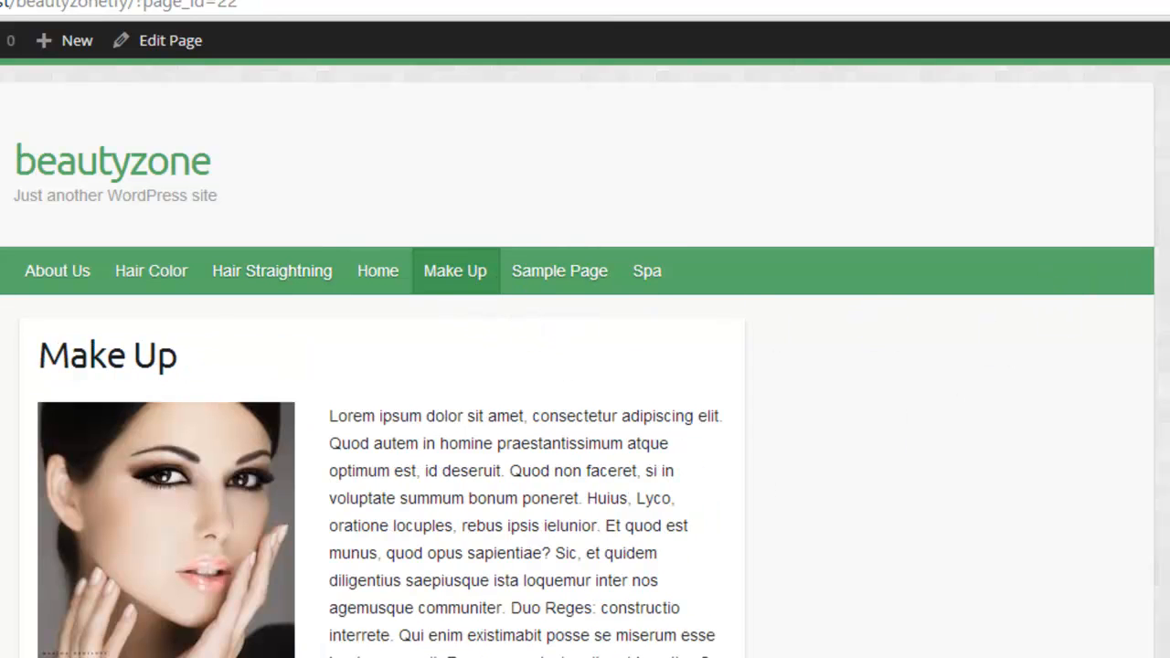
scroll(585, 365, down, 8)
scroll(586, 366, up, 9)
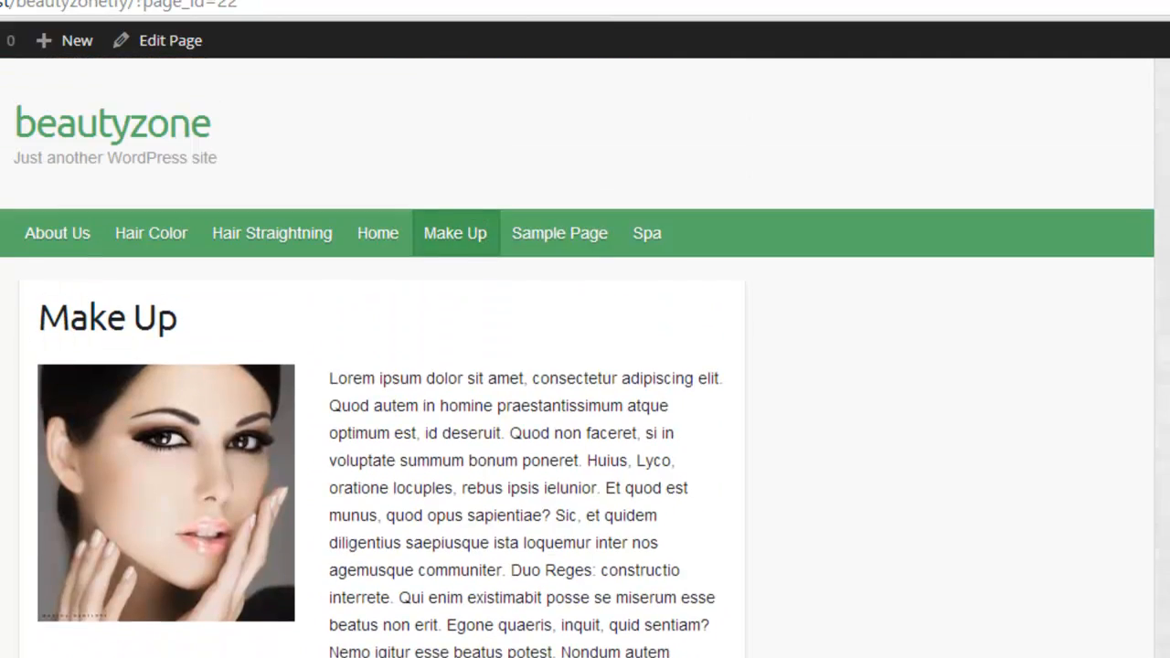
scroll(585, 358, up, 1)
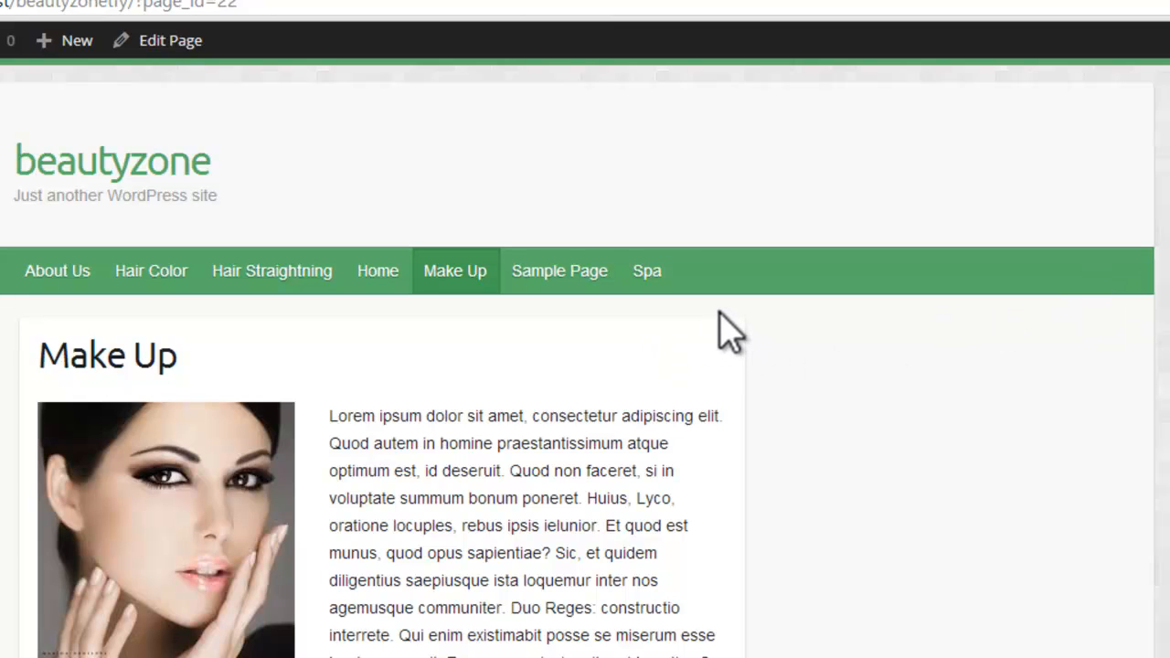
click(656, 279)
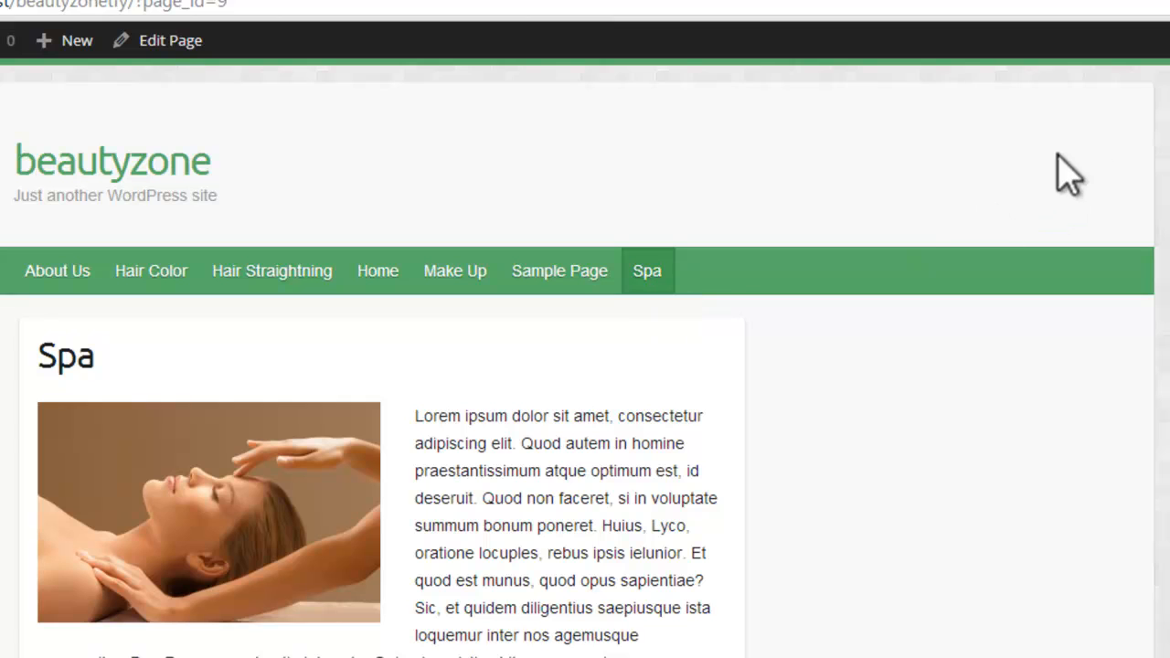
scroll(585, 358, down, 5)
scroll(274, 177, up, 5)
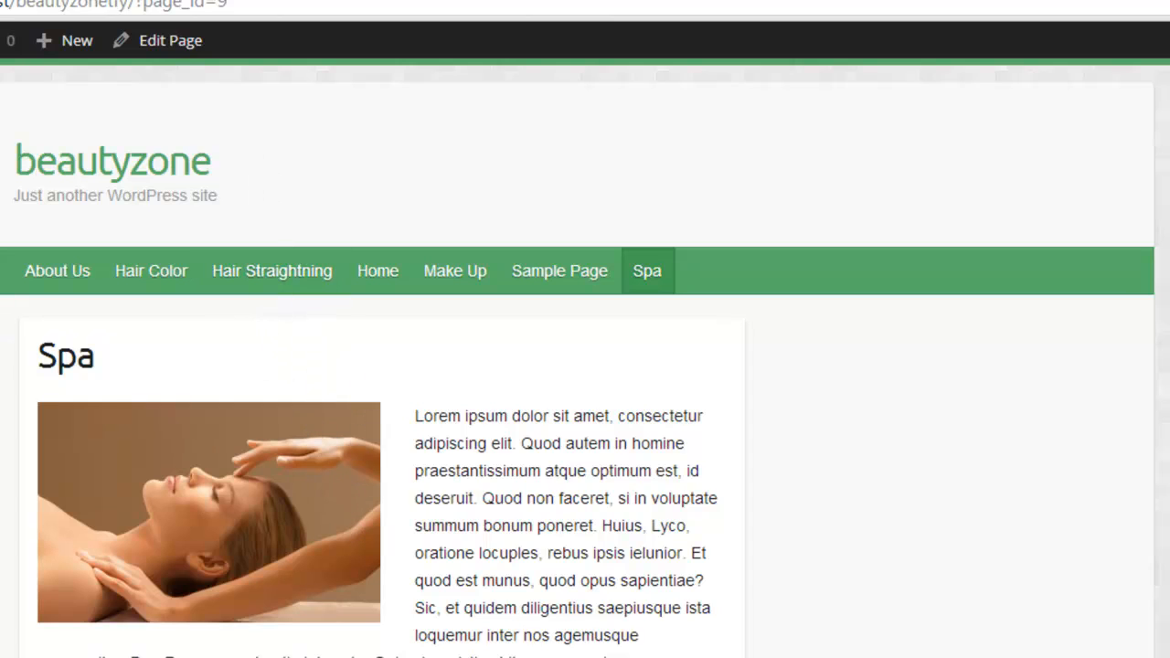
scroll(585, 357, down, 1)
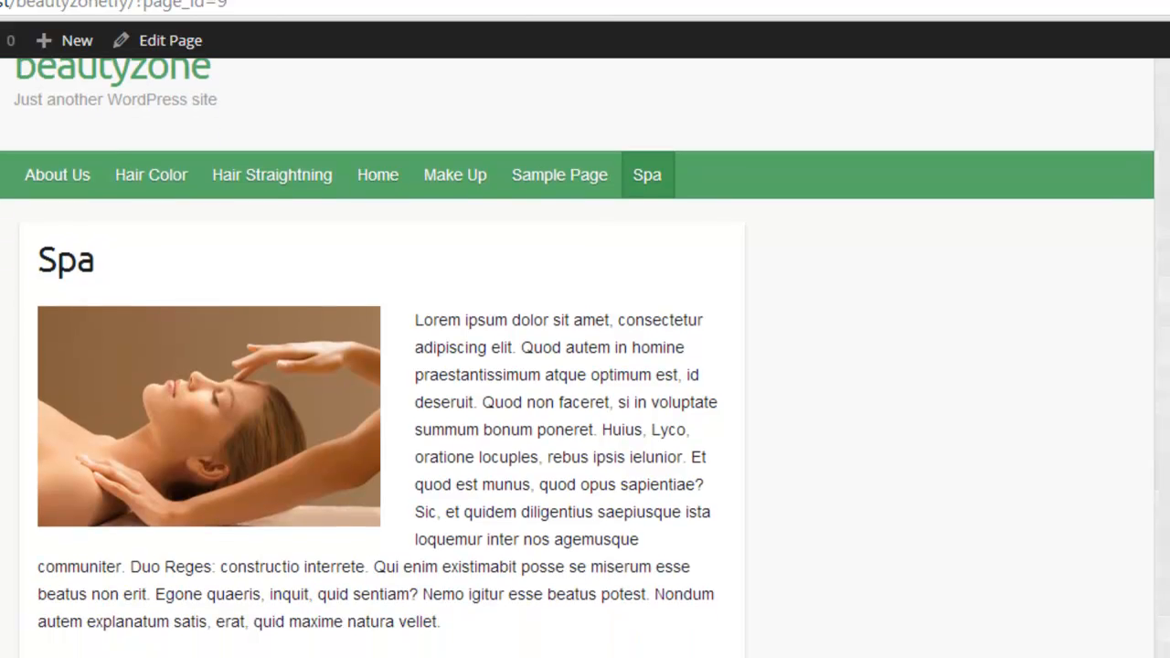
scroll(585, 358, up, 1)
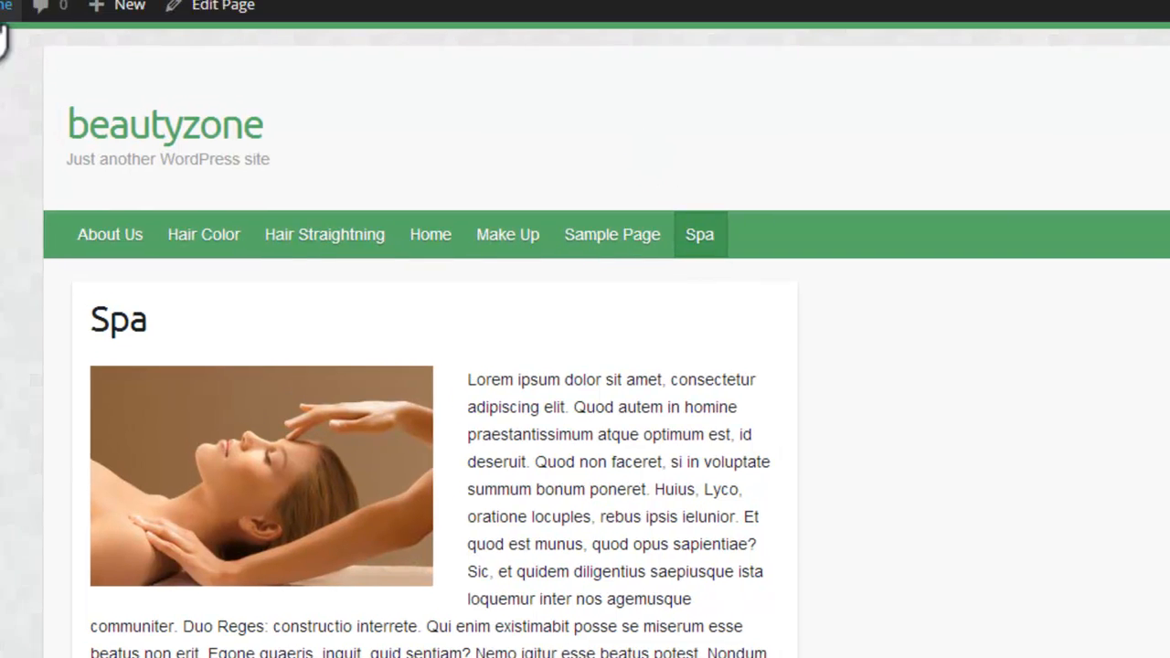
Step: Return to the dashboard's list of all pages and move Sample Page to the trash
mouse_move(91, 125)
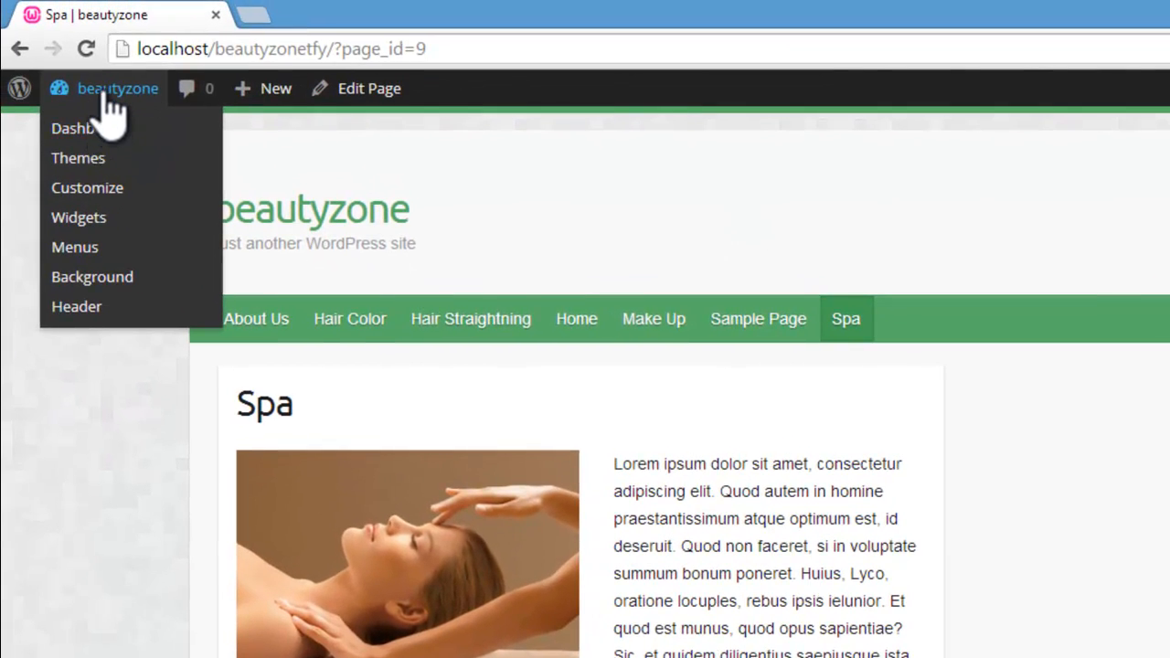
click(103, 130)
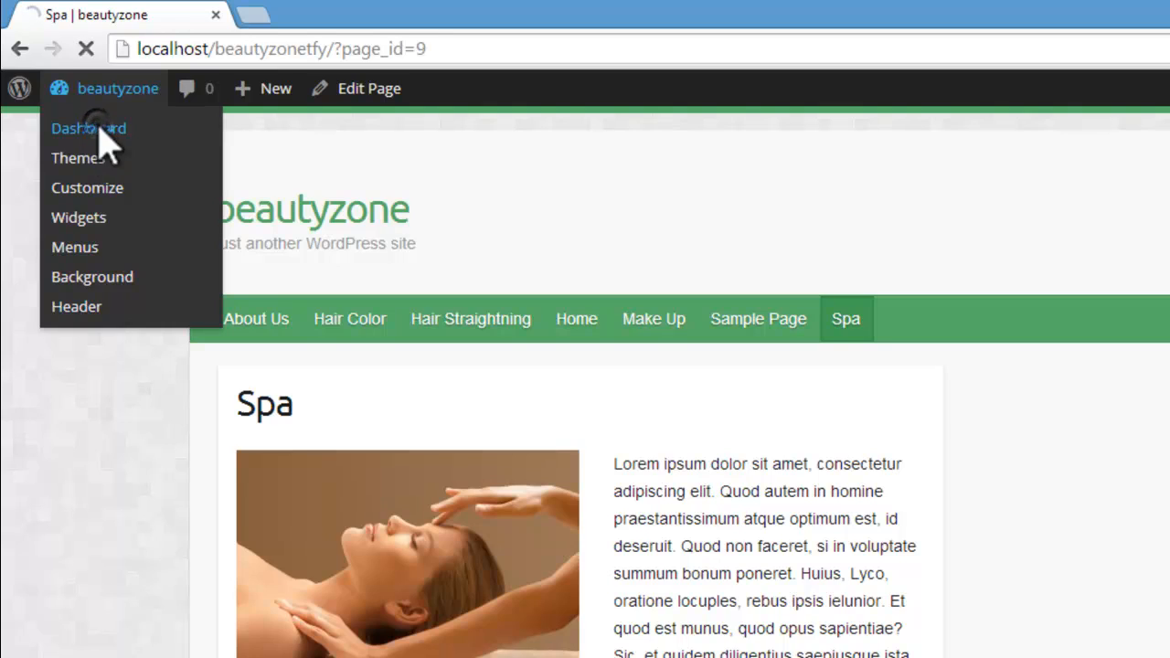
mouse_move(55, 341)
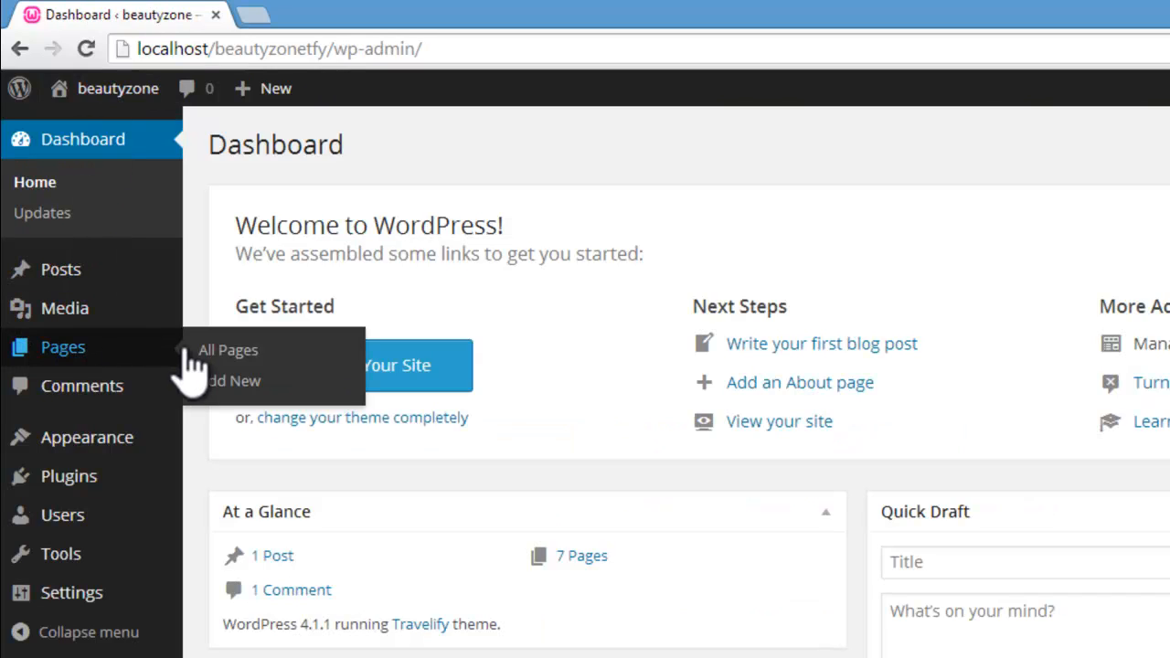
click(219, 355)
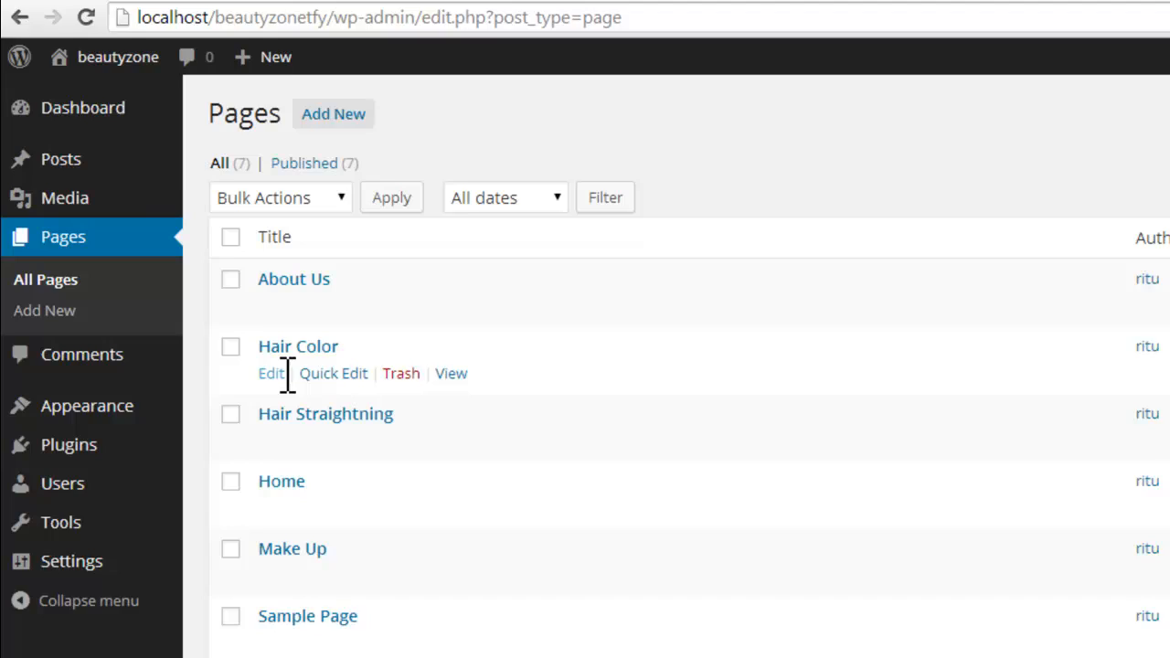
mouse_move(311, 615)
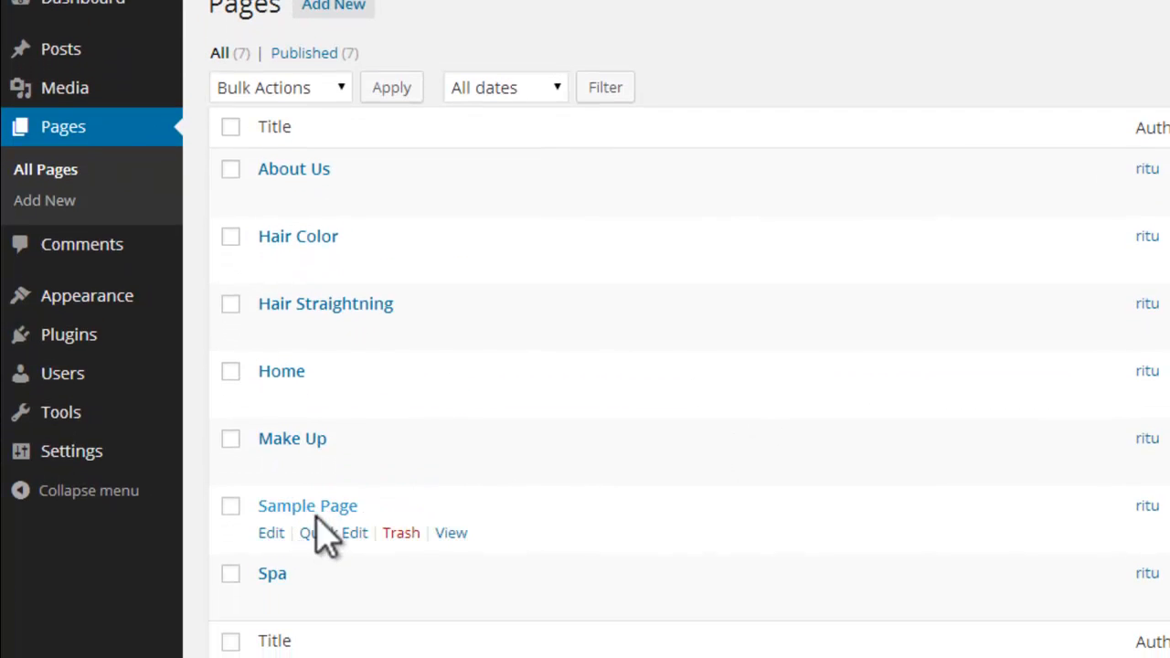
click(400, 533)
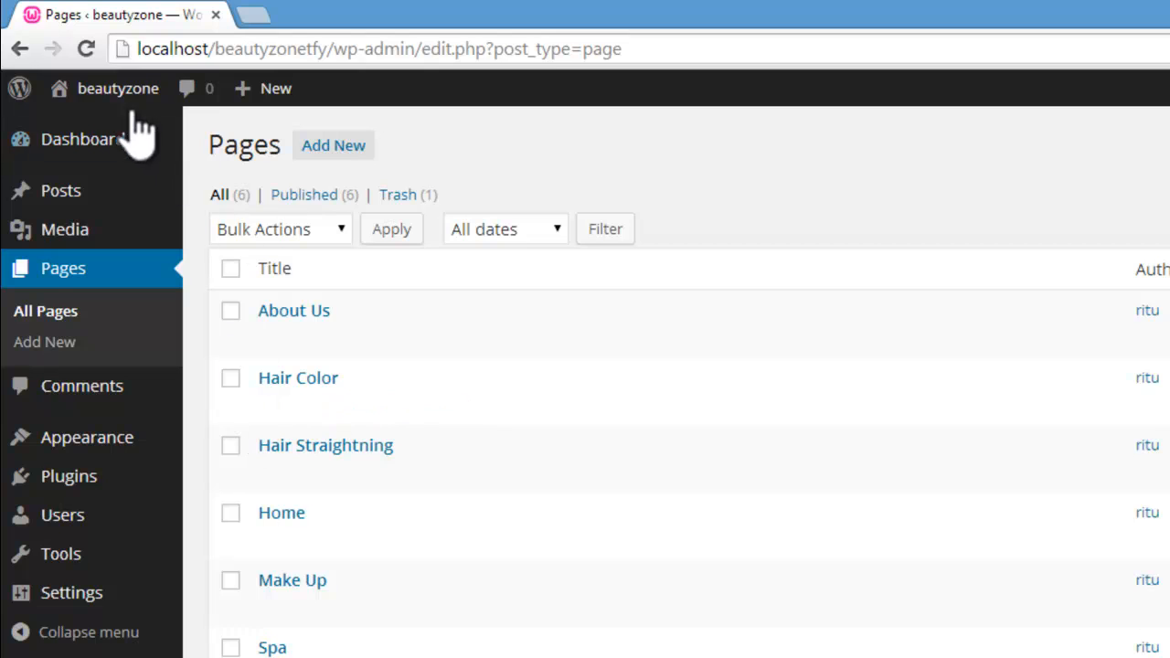
Step: Visit the live site again to check its navigation and open the Home page
mouse_move(121, 37)
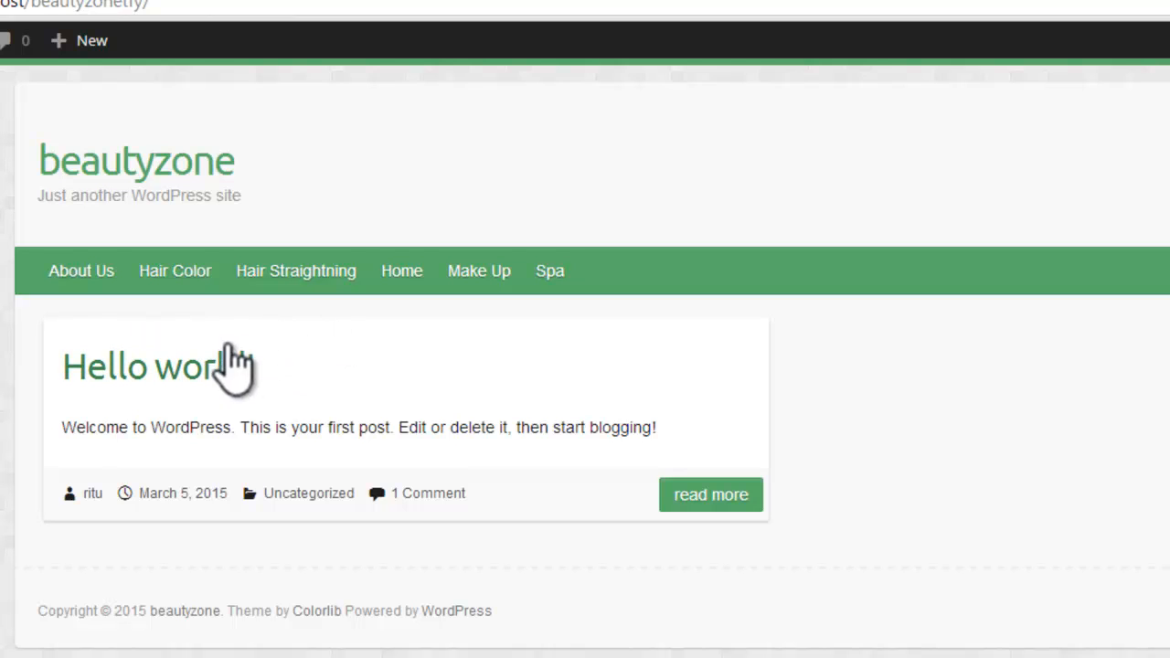
click(407, 277)
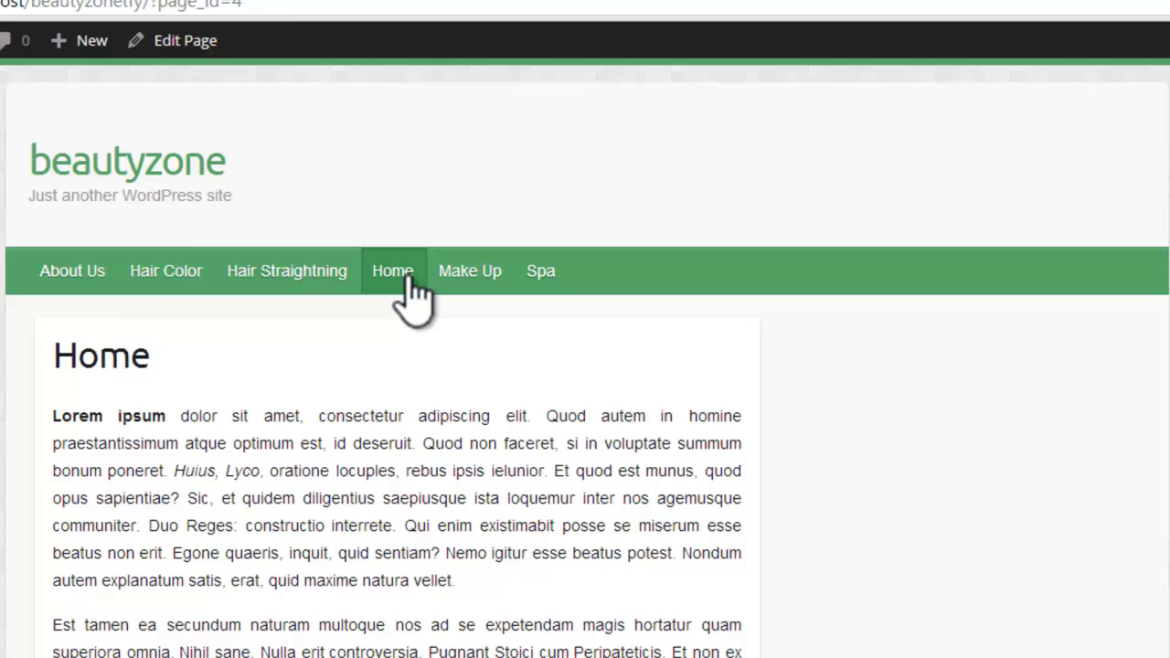
Step: View the About Us page on the live site and return to the dashboard
click(89, 280)
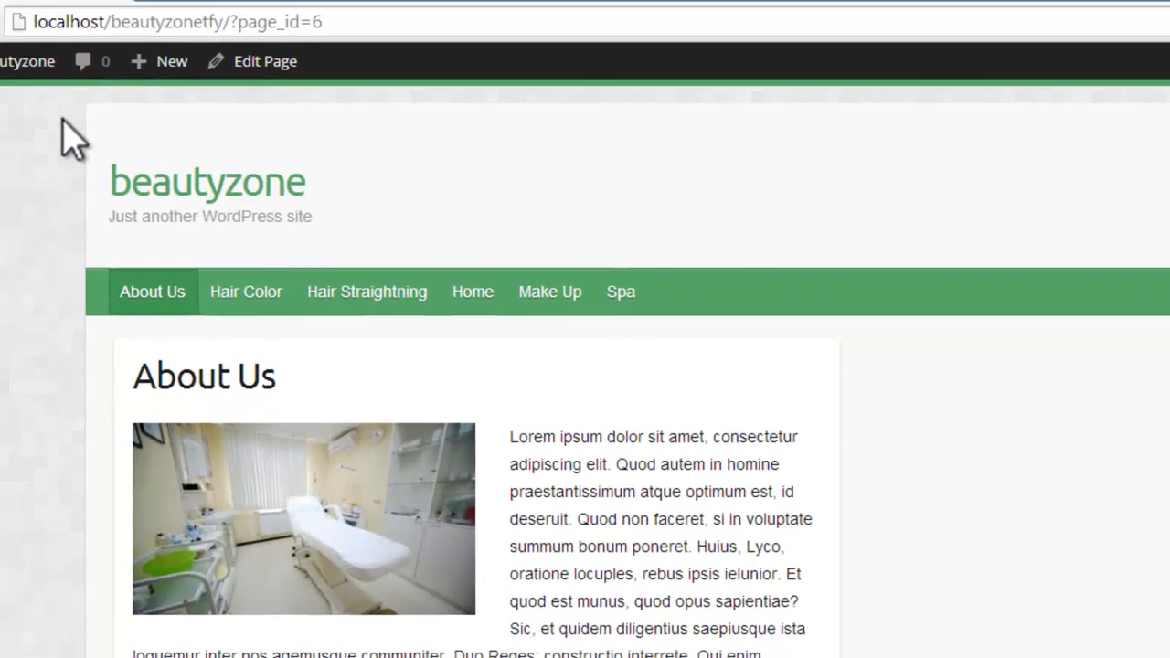
mouse_move(130, 99)
click(103, 134)
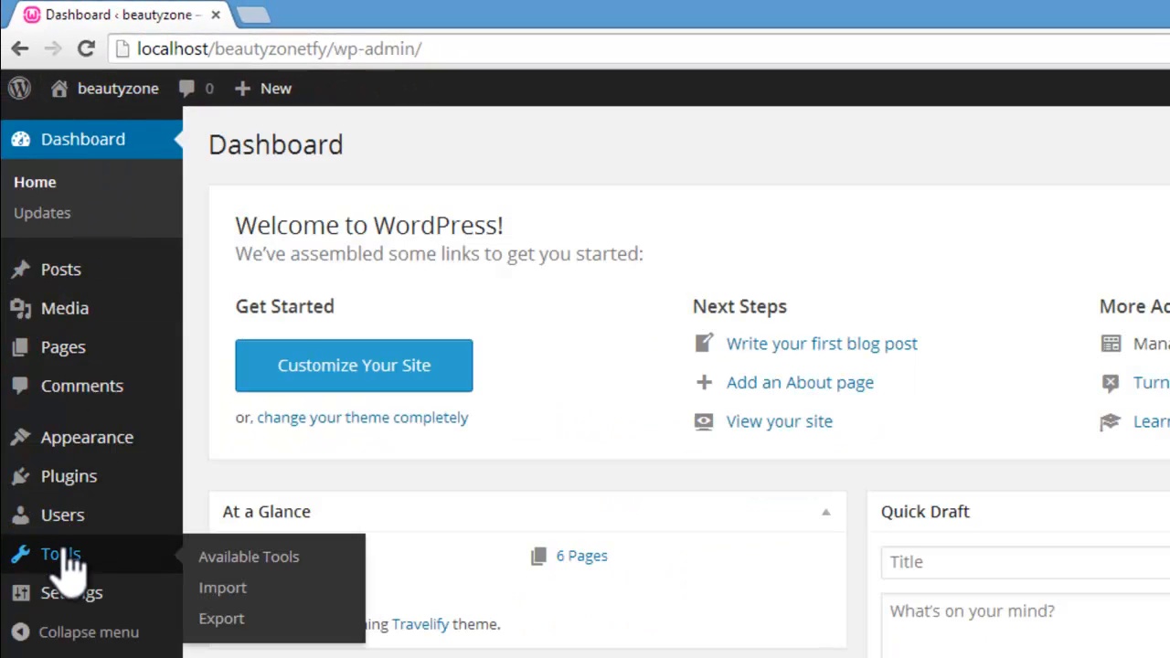
Step: In the Reading settings, make the front page display the static page Home and save the changes
mouse_move(73, 603)
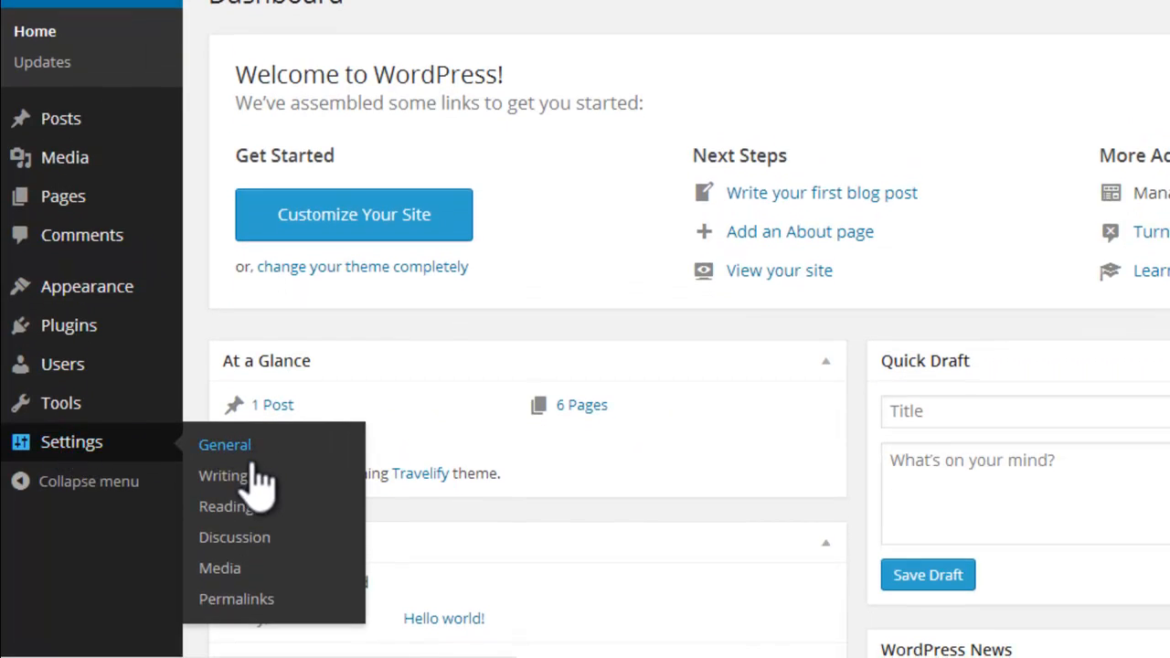
click(228, 510)
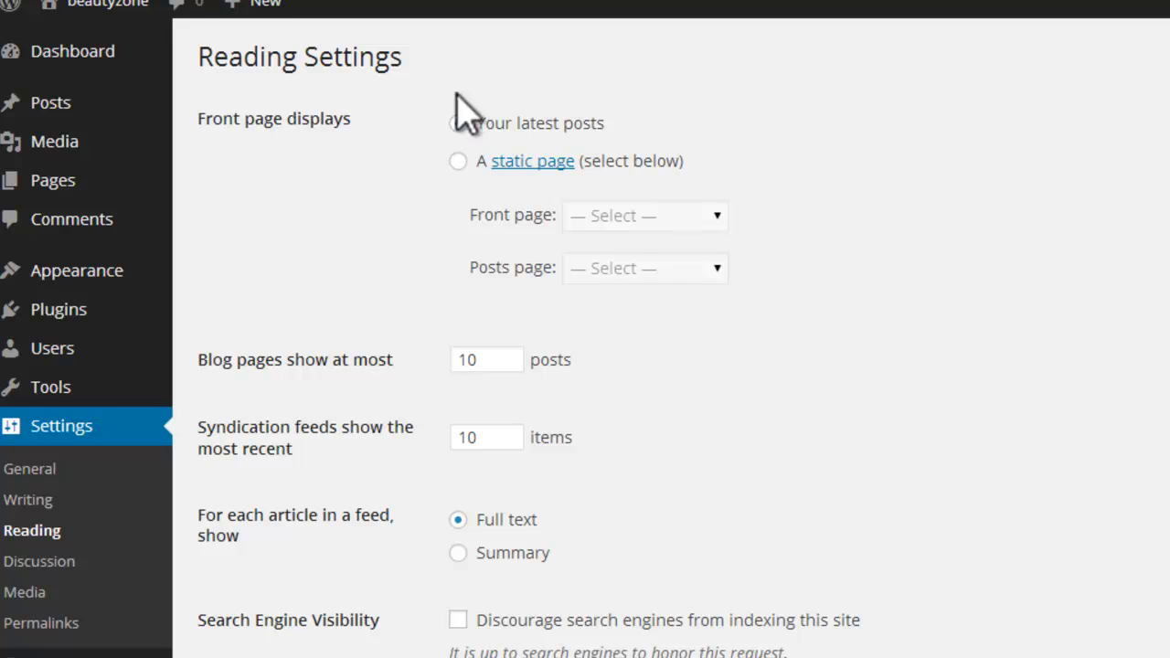
right_click(381, 104)
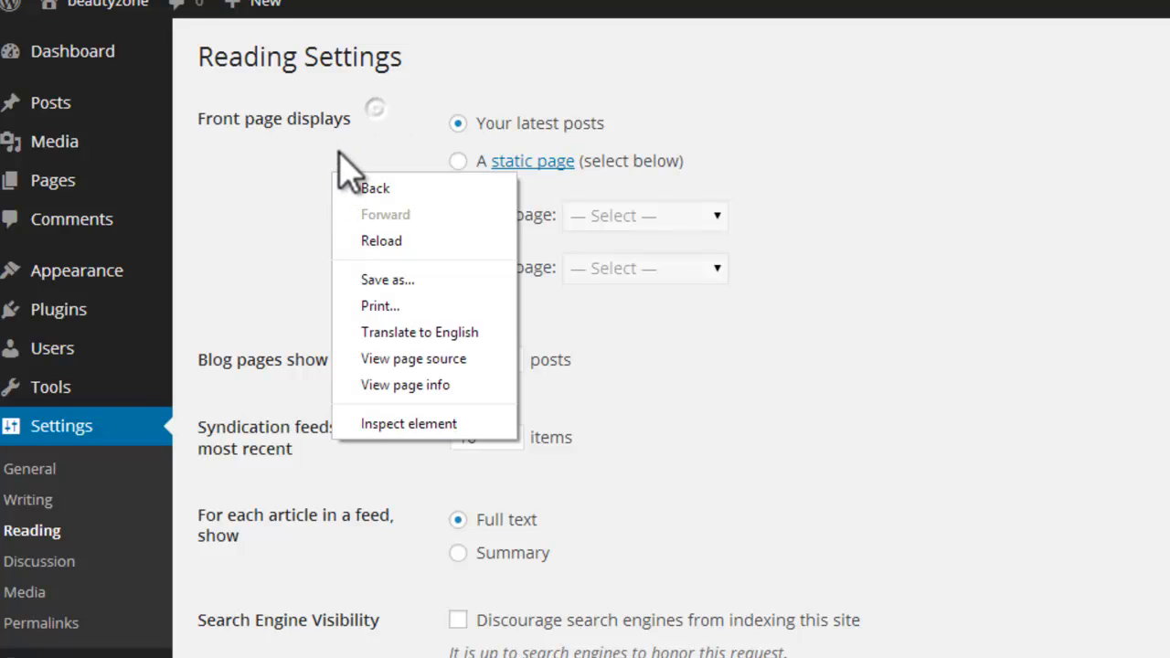
click(380, 108)
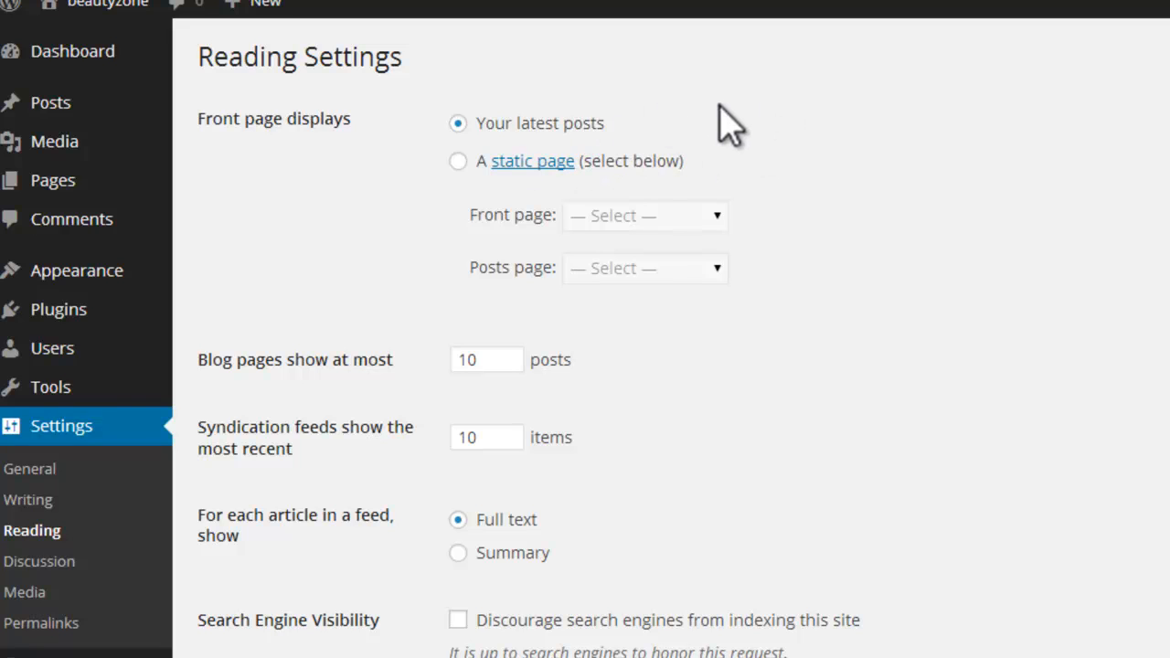
click(457, 161)
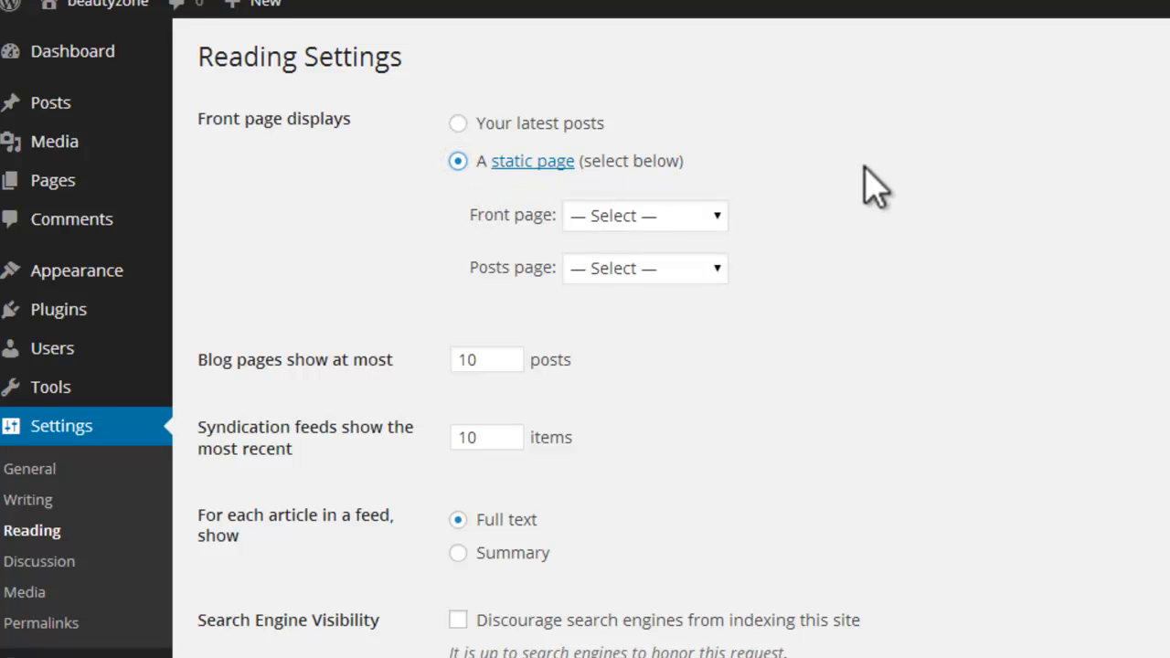
click(719, 217)
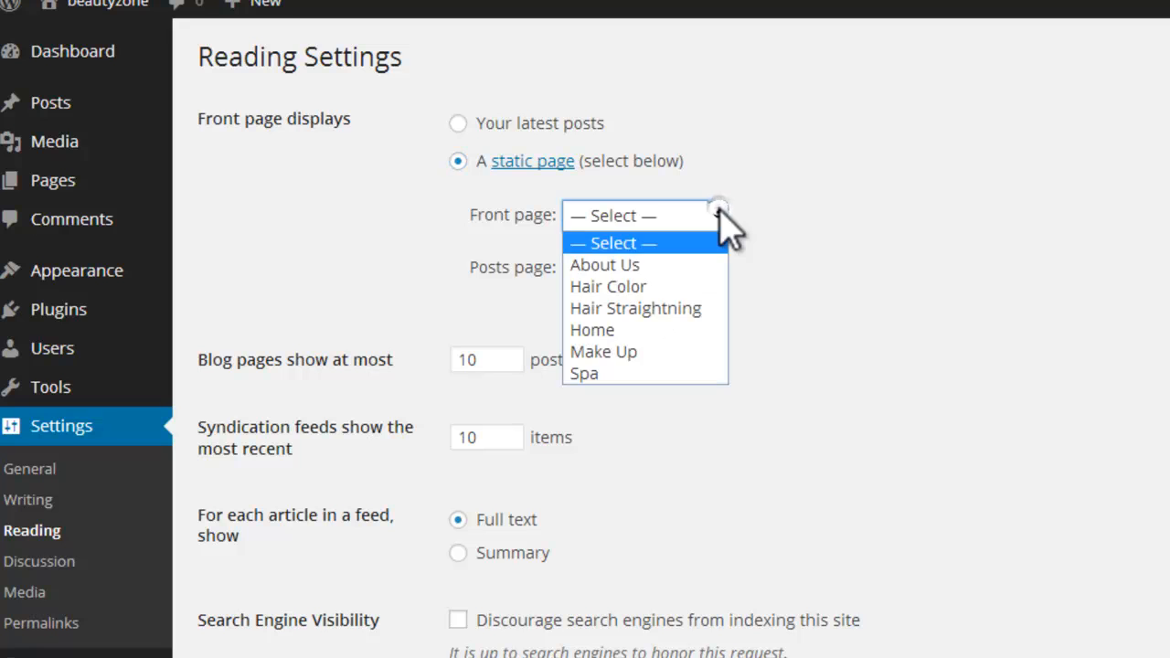
click(640, 329)
scroll(640, 313, down, 1)
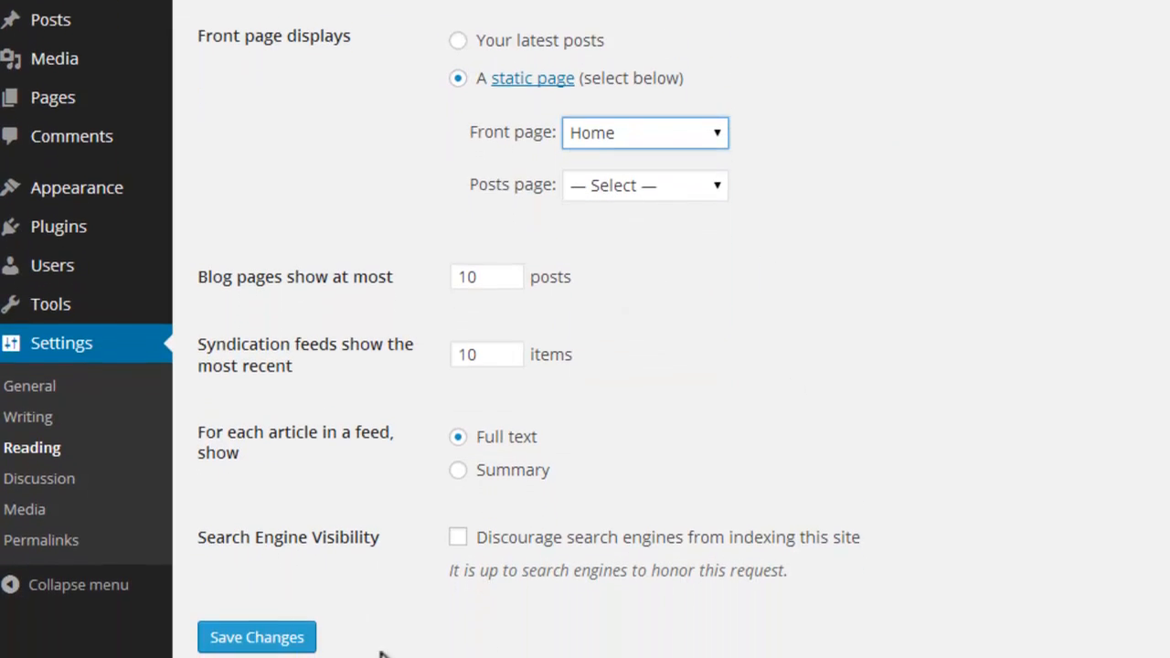
click(290, 640)
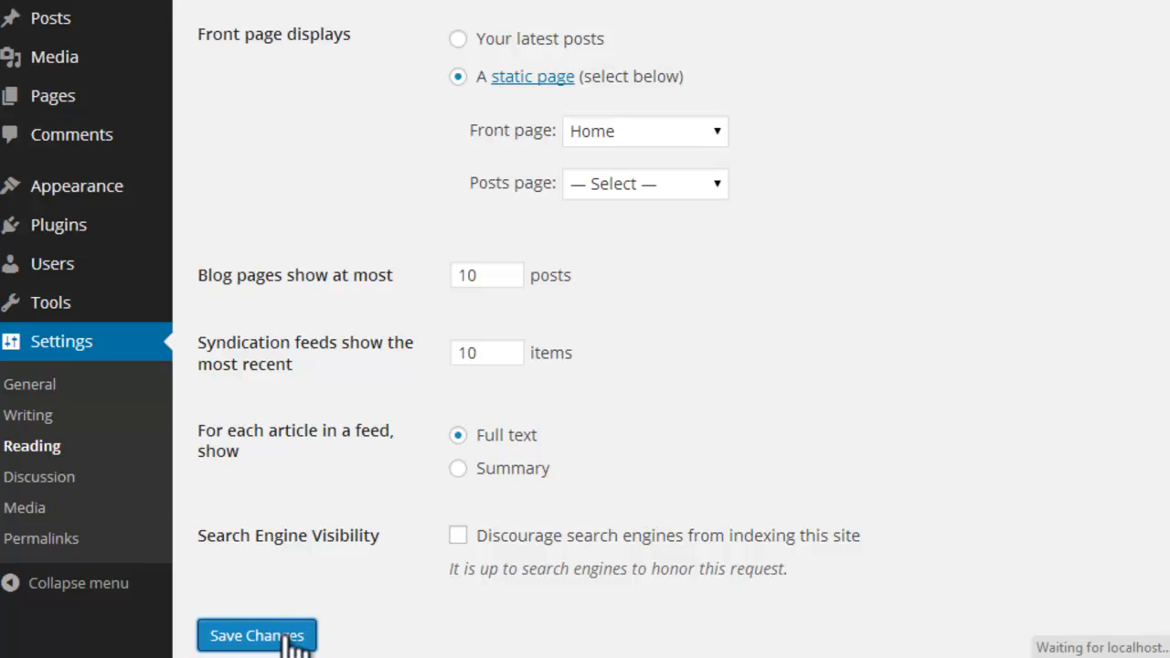
Step: Visit the live site to check its front page and return to the dashboard
mouse_move(138, 103)
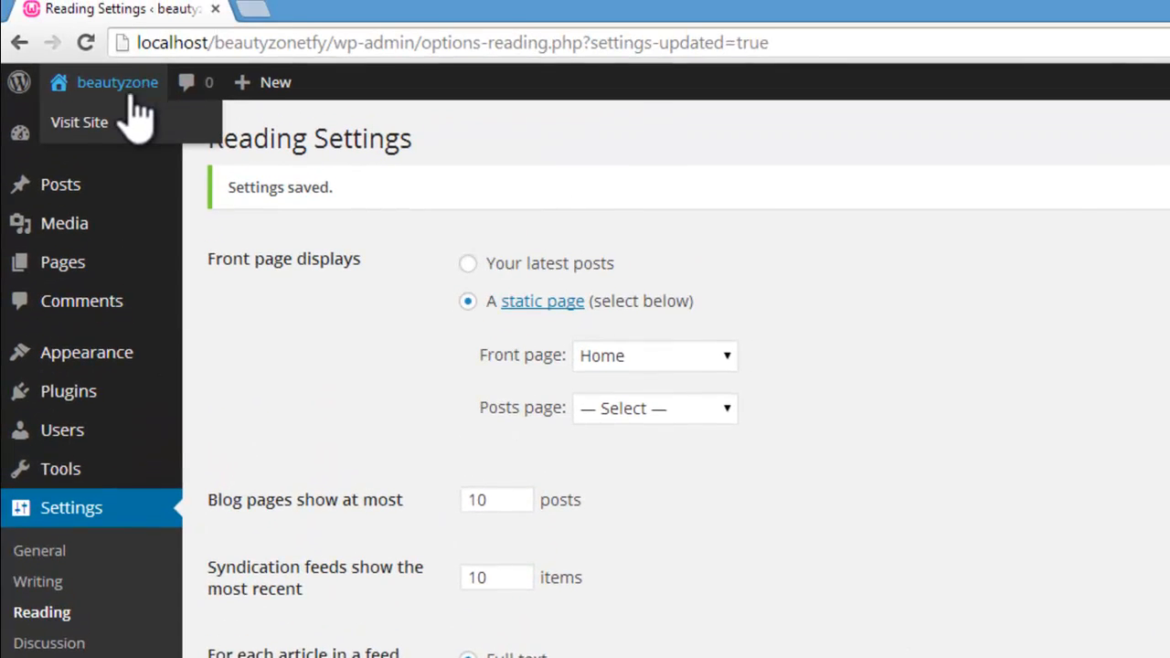
click(82, 121)
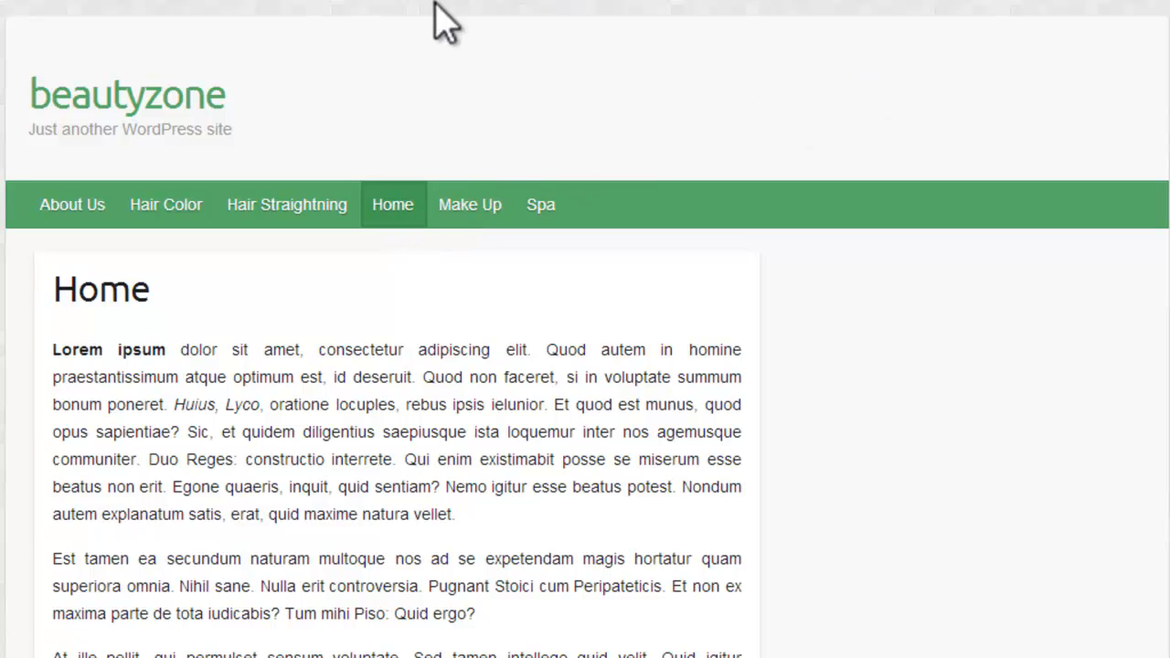
mouse_move(113, 84)
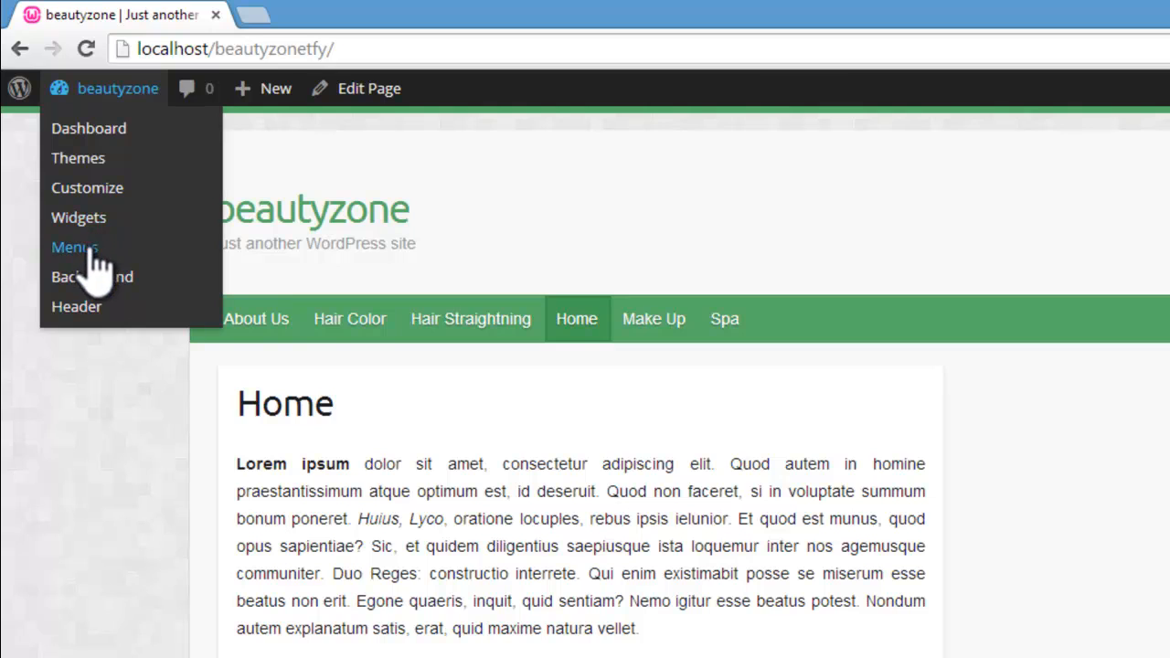
click(106, 129)
Step: Open the menu editor and remove the duplicate Home item below Hair Straightning from Menu 1
mouse_move(95, 444)
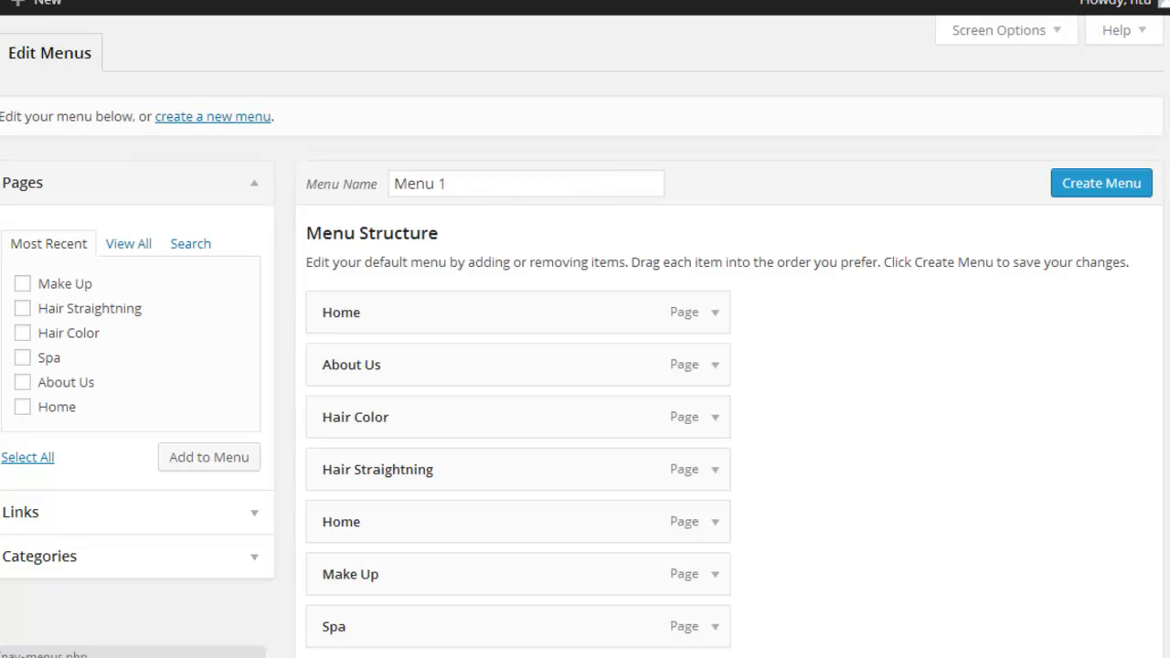
scroll(587, 220, down, 2)
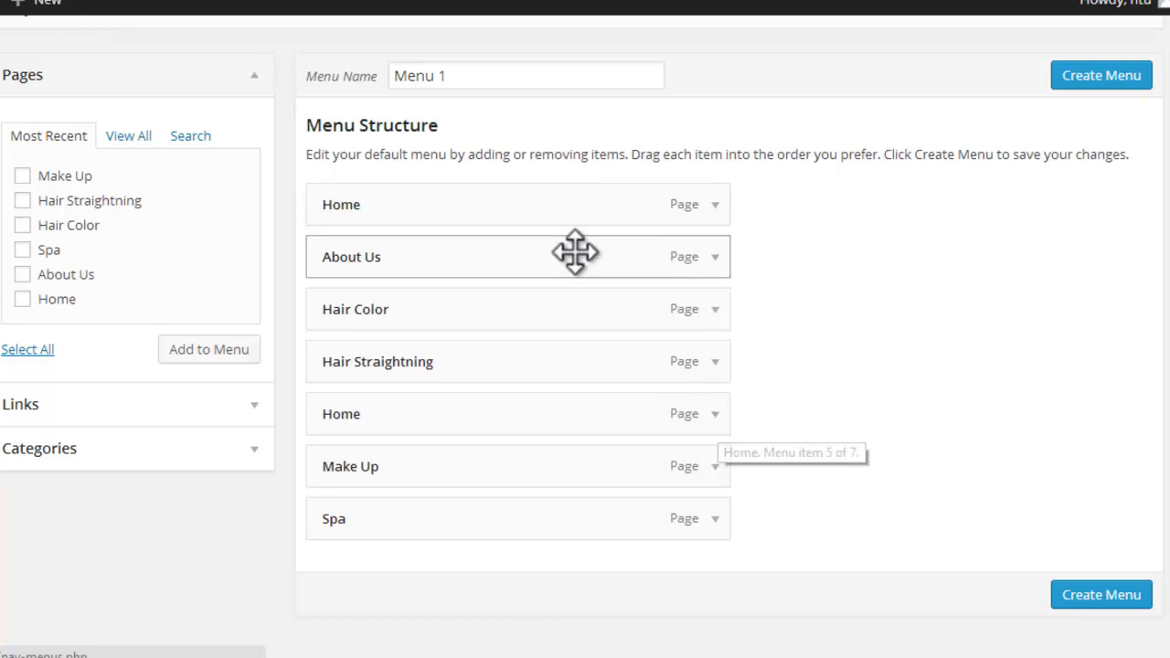
click(715, 414)
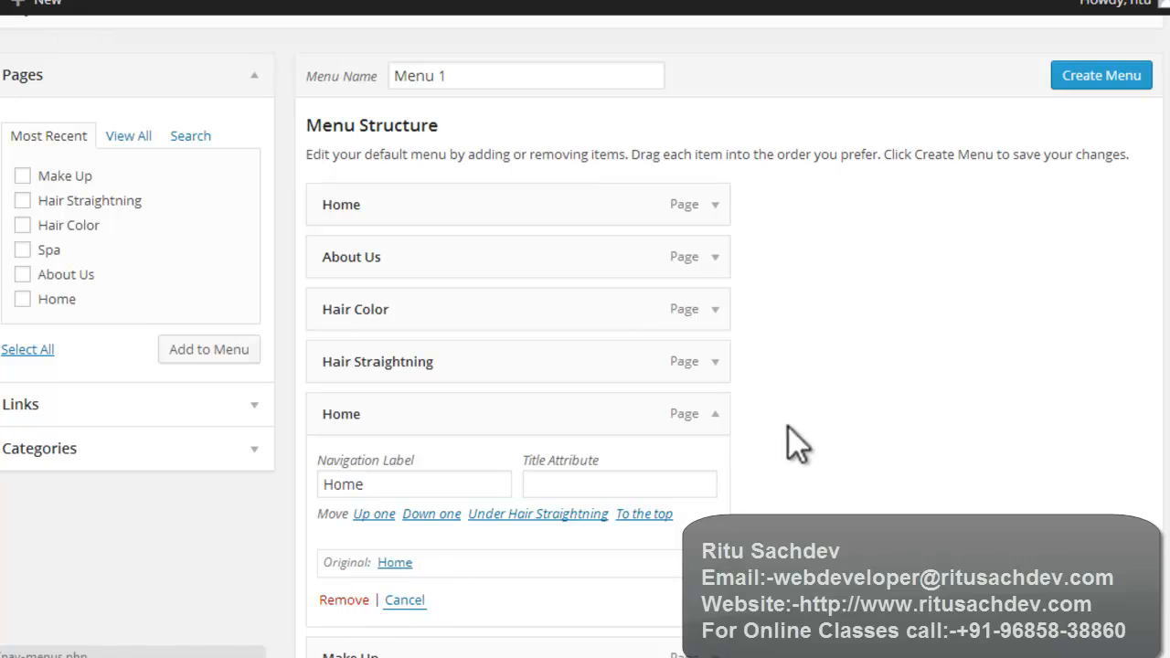
click(714, 414)
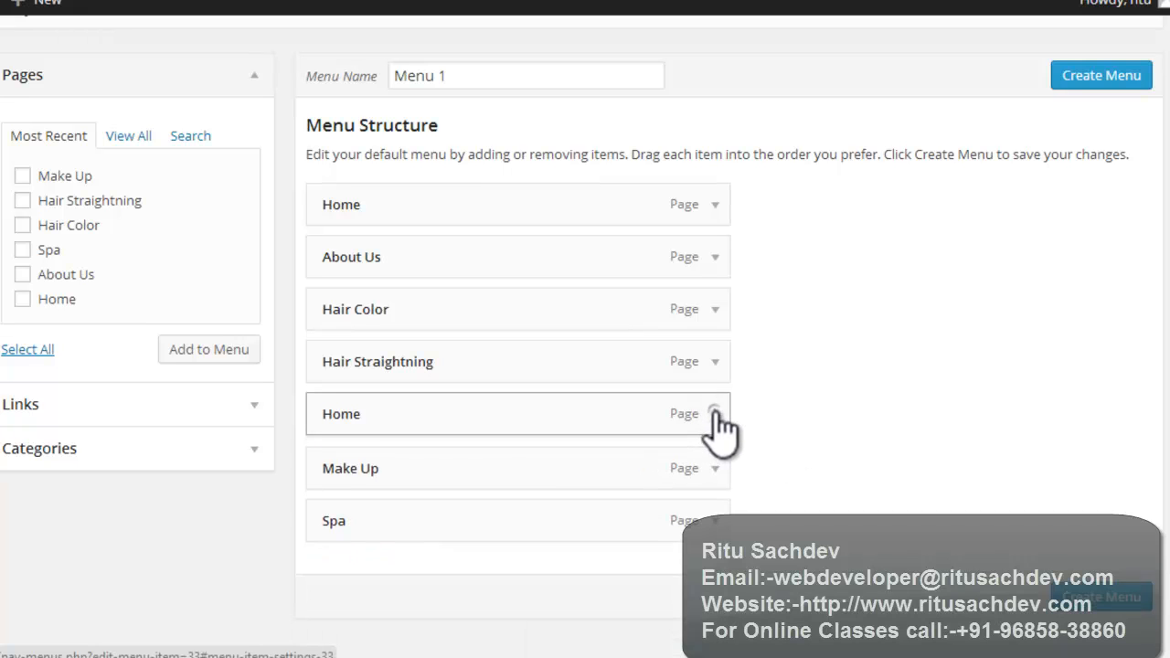
click(719, 416)
click(350, 601)
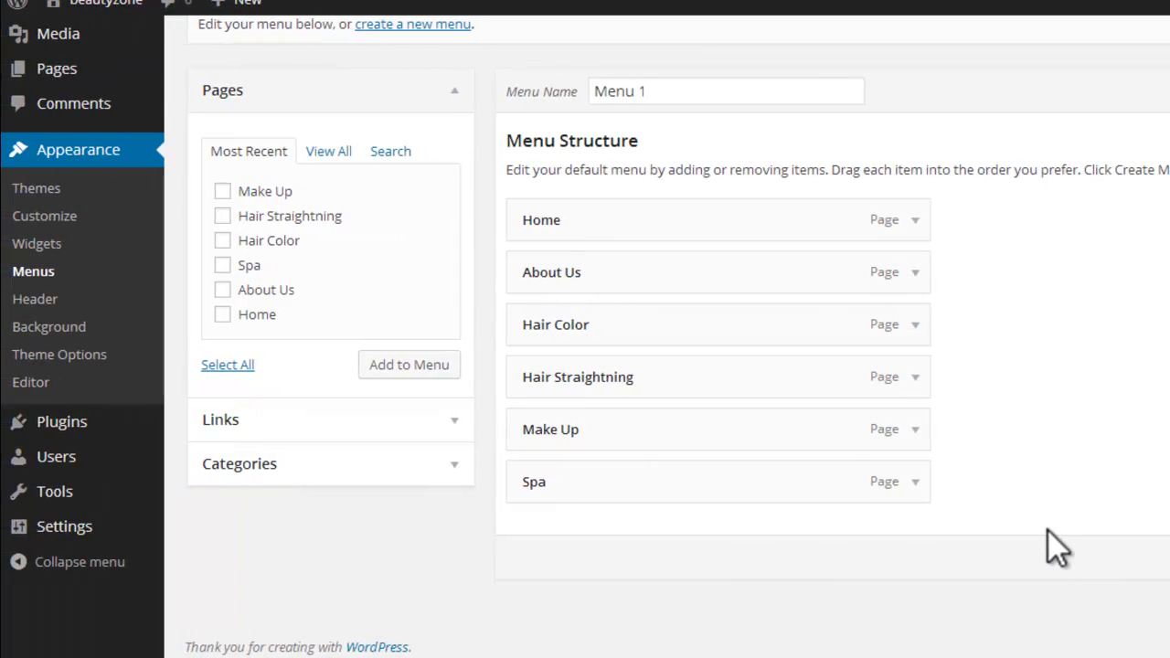
click(316, 422)
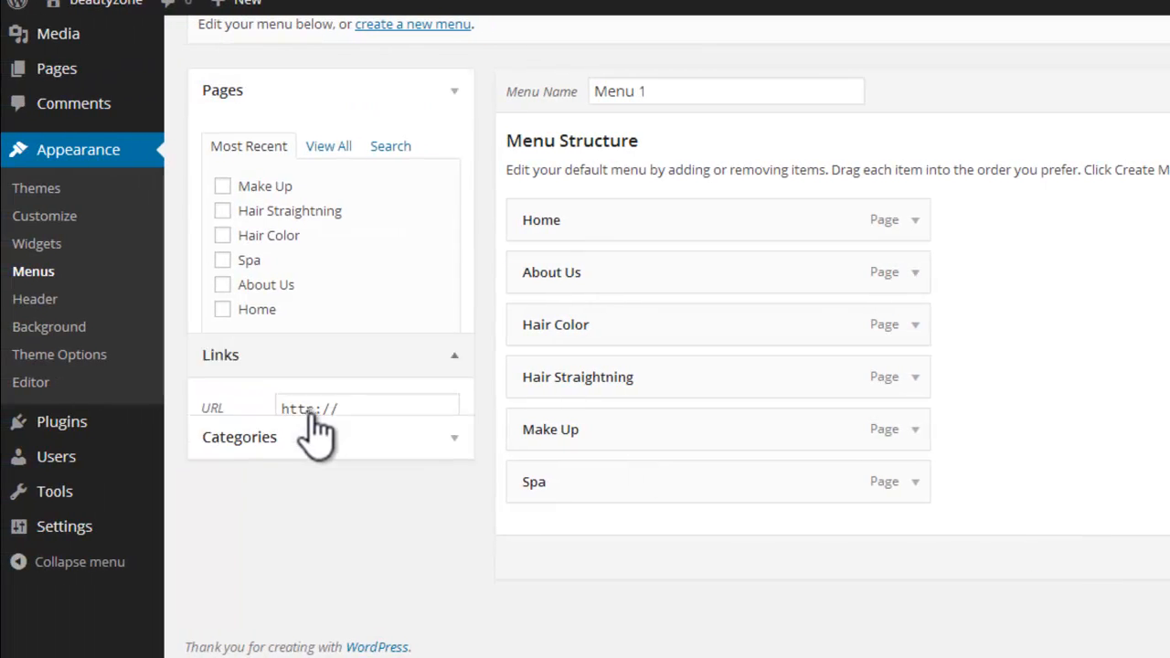
click(356, 202)
click(364, 239)
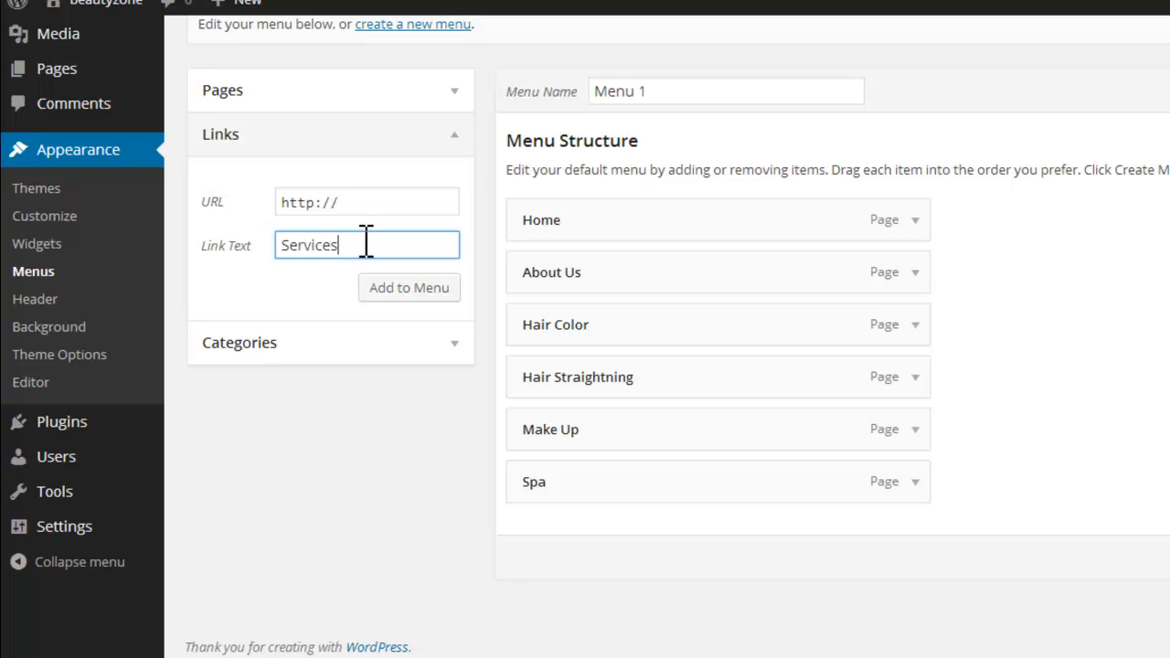
click(382, 202)
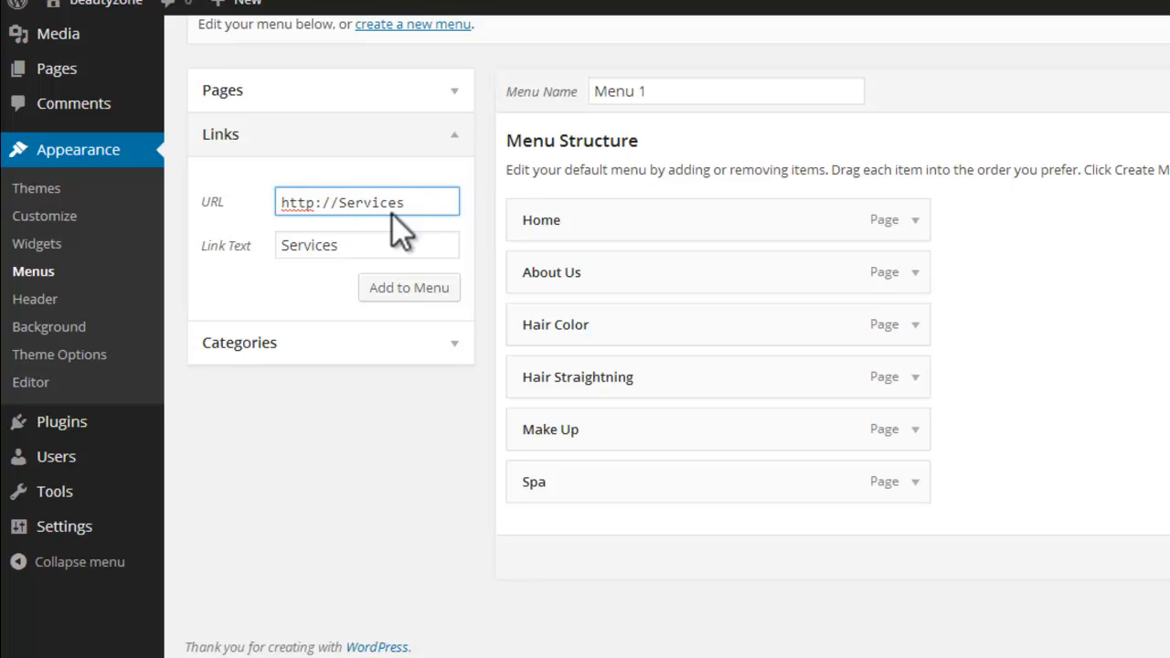
click(413, 287)
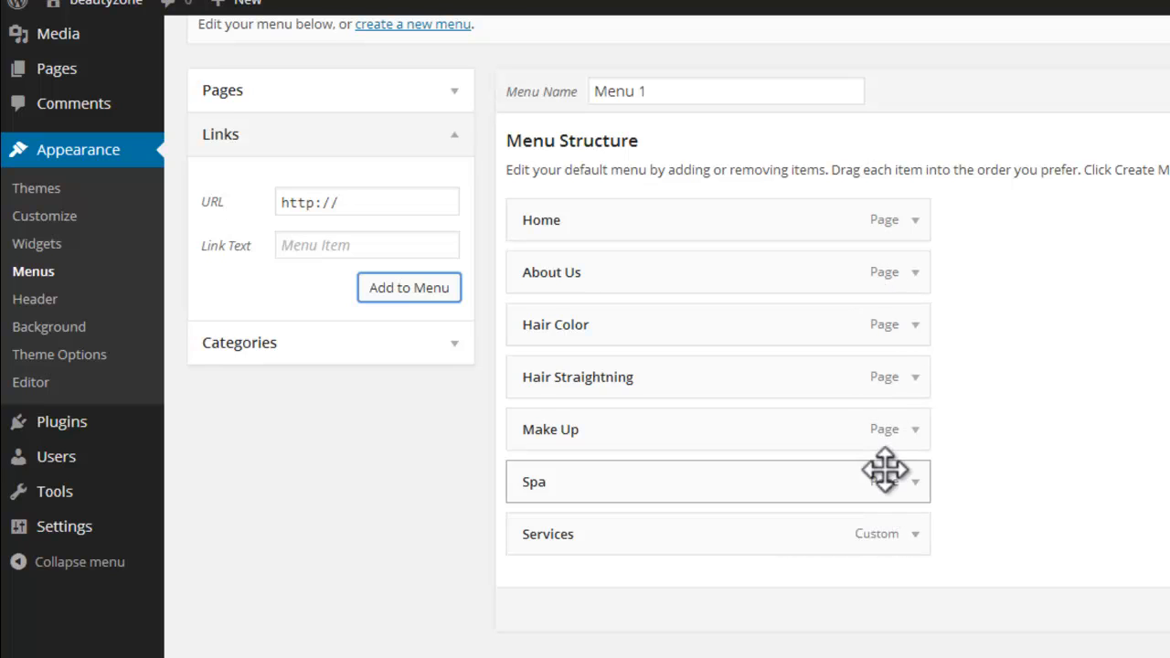
Step: Clear the URL of the Services menu item and collapse its settings
click(915, 535)
scroll(968, 530, down, 5)
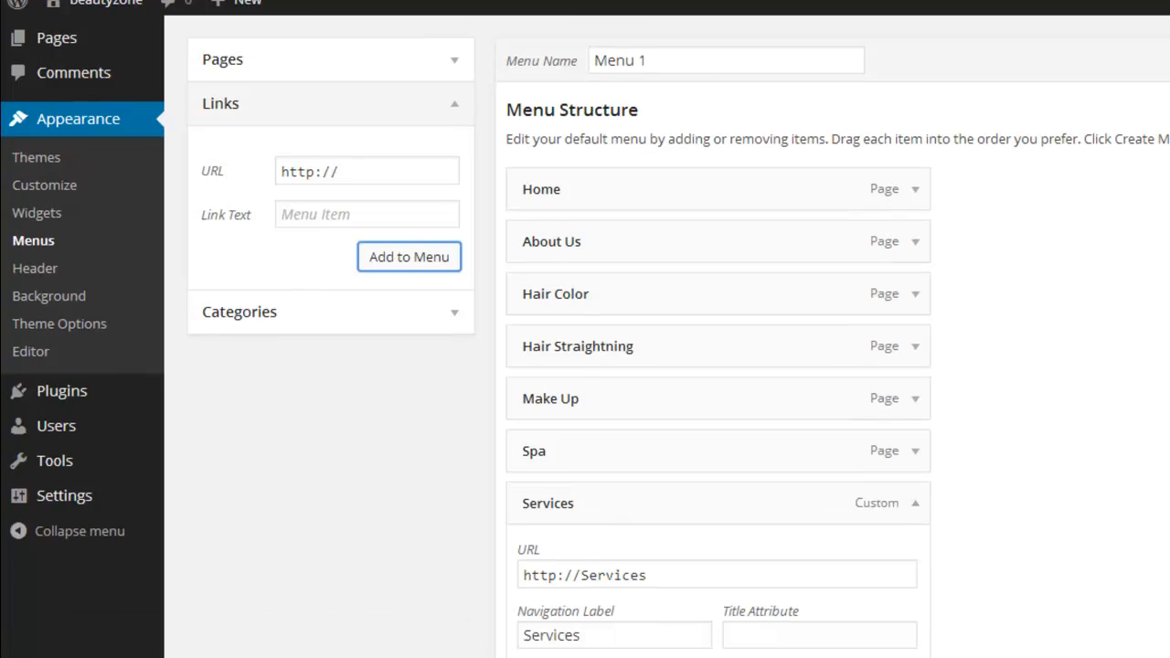
drag(721, 373, 517, 373)
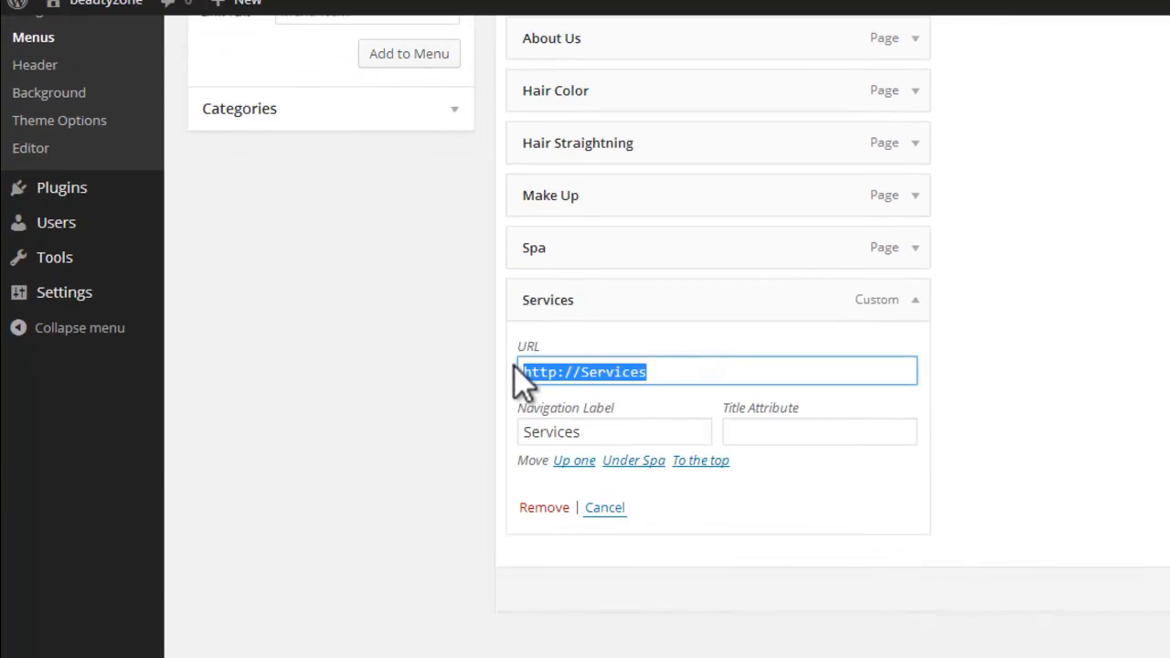
key(BackSpace)
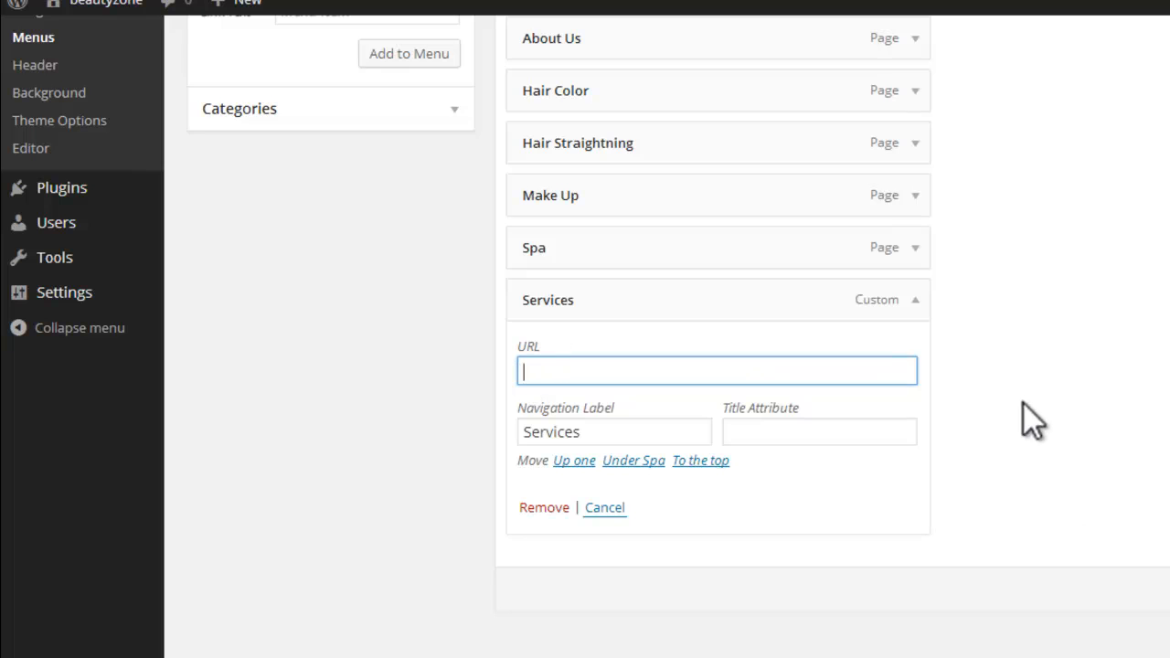
click(915, 302)
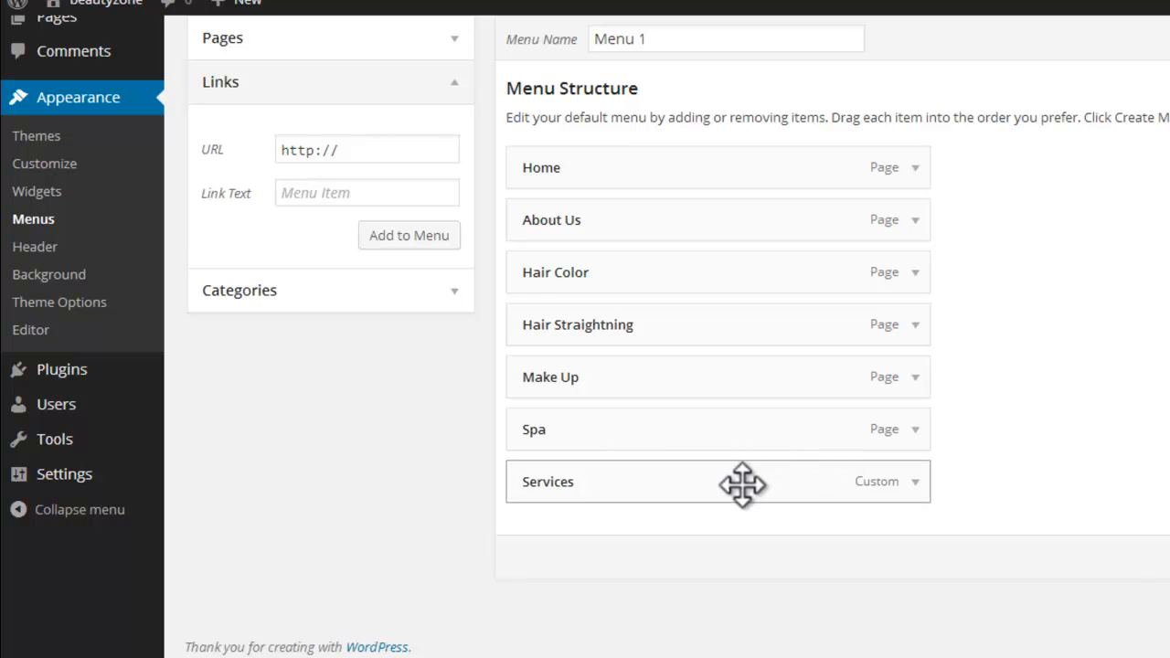
Step: Move Services below About Us and nest Hair Color, Hair Straightning, Make Up and Spa under it as sub items
drag(742, 485, 740, 324)
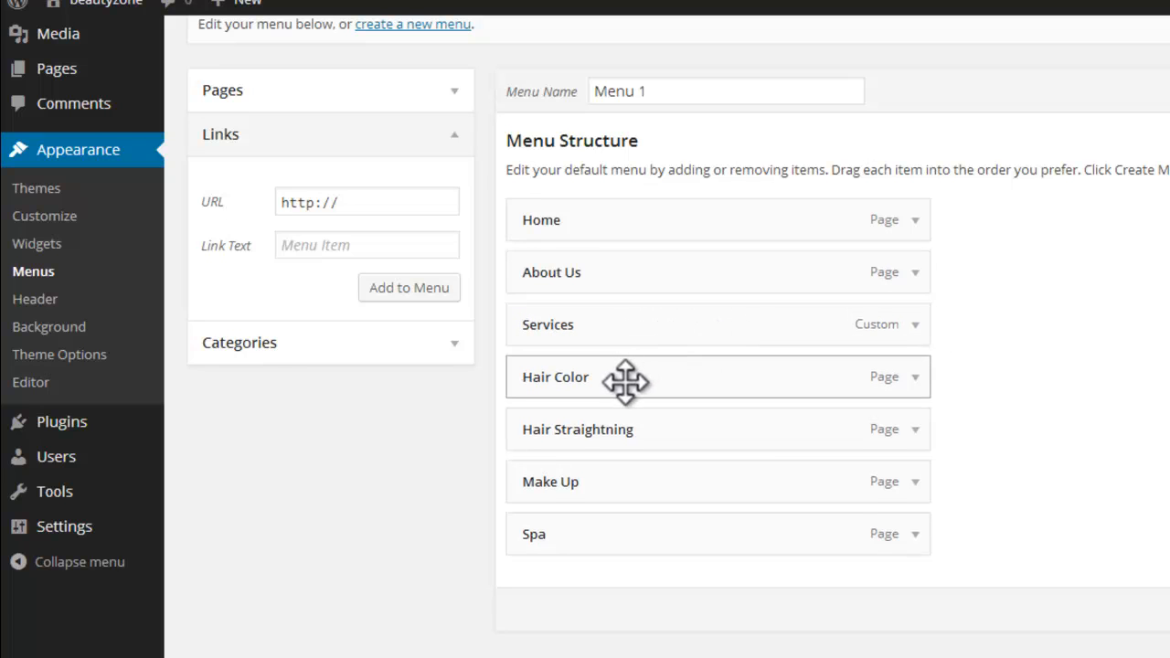
drag(625, 382, 695, 428)
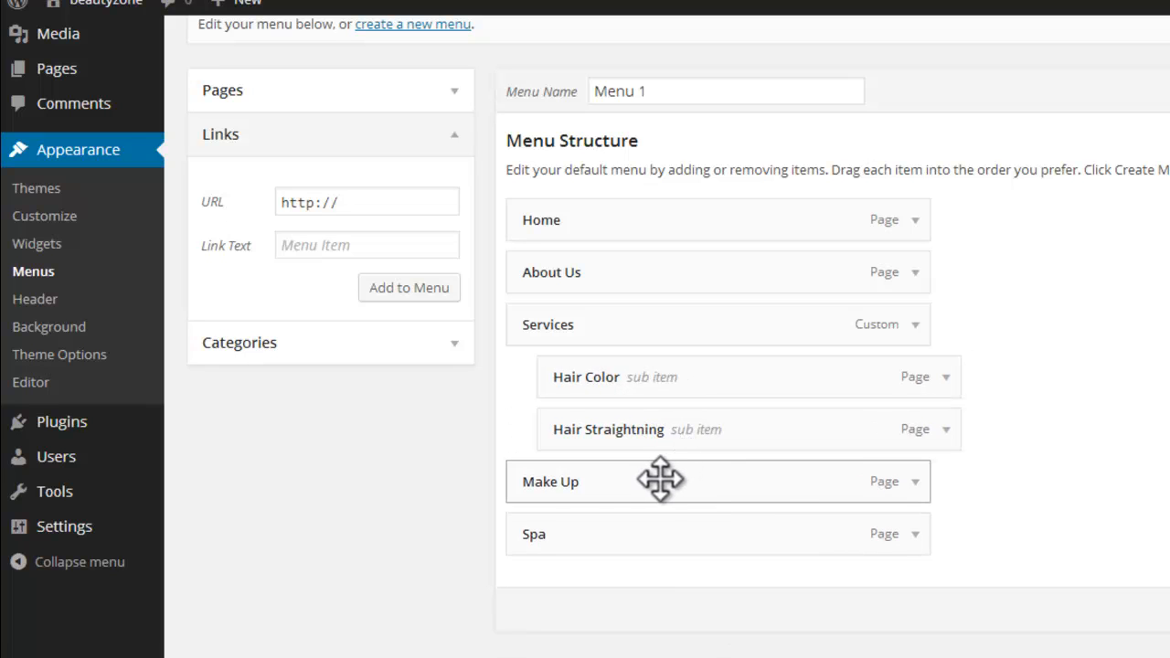
drag(661, 479, 687, 481)
drag(664, 525, 696, 532)
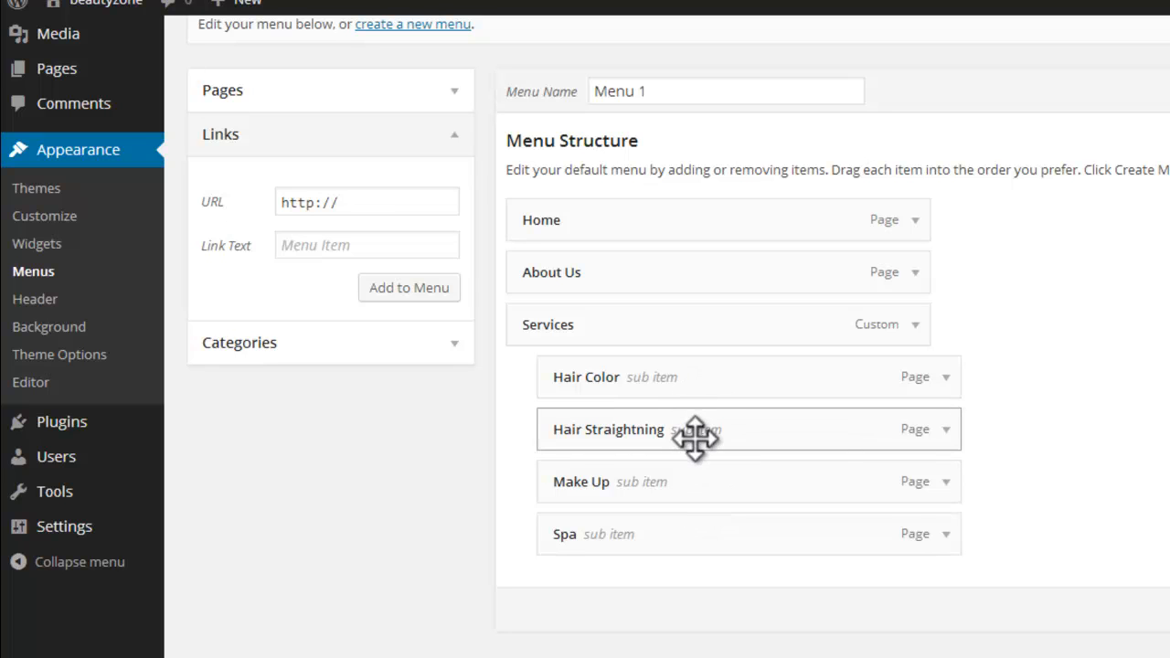
Step: Move the Spa sub item directly below Hair Color and create the menu Menu 1
drag(685, 538, 685, 454)
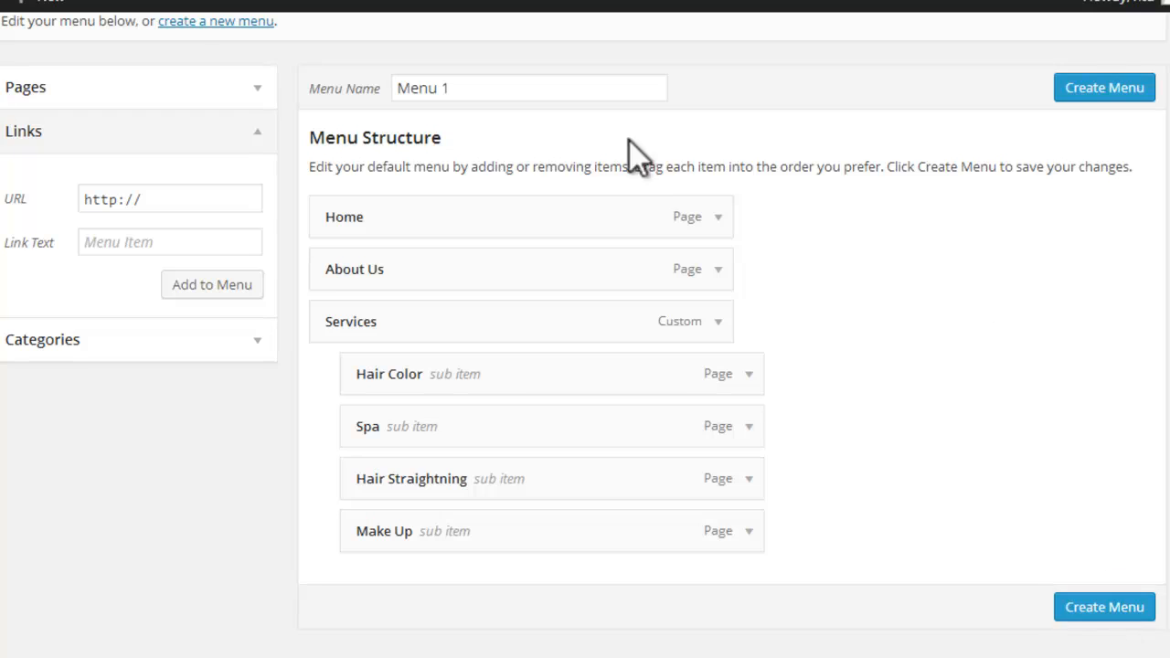
click(1136, 609)
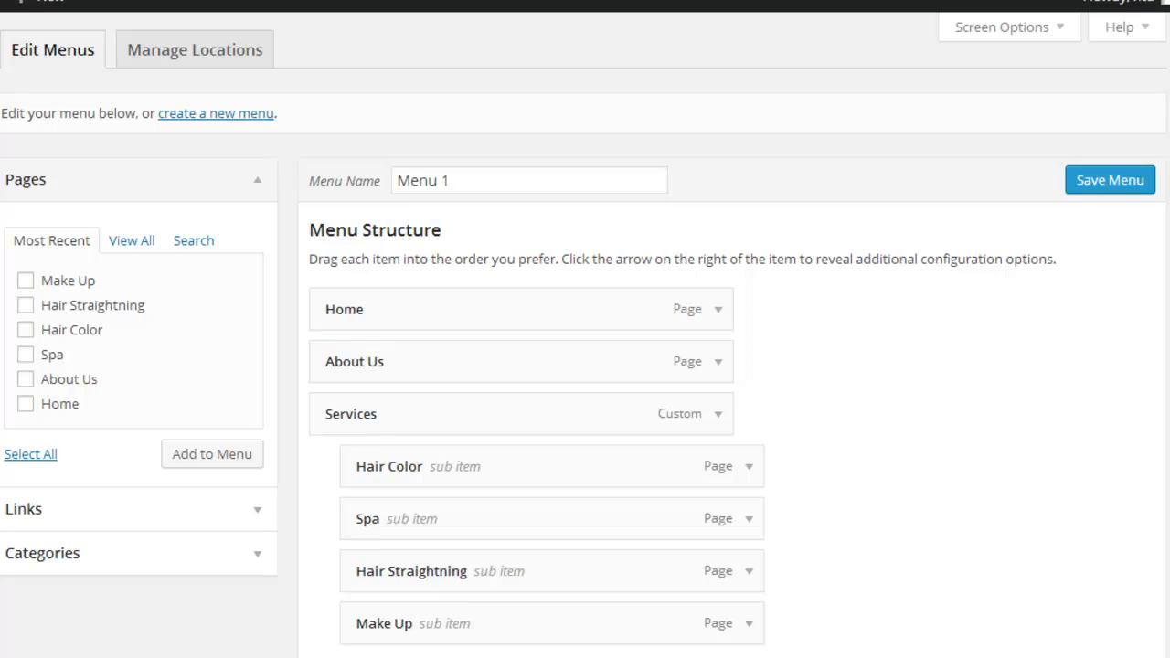
Step: Review the theme location options in the settings of Menu 1 and in the overview of menu locations
scroll(585, 365, down, 3)
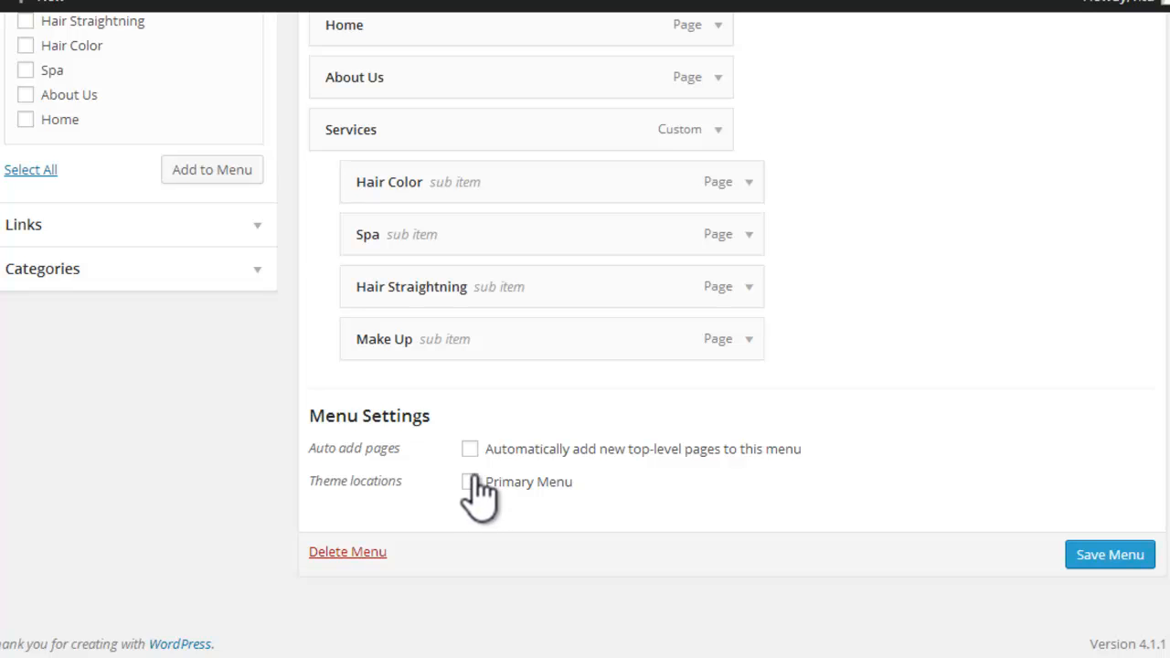
scroll(585, 334, up, 1)
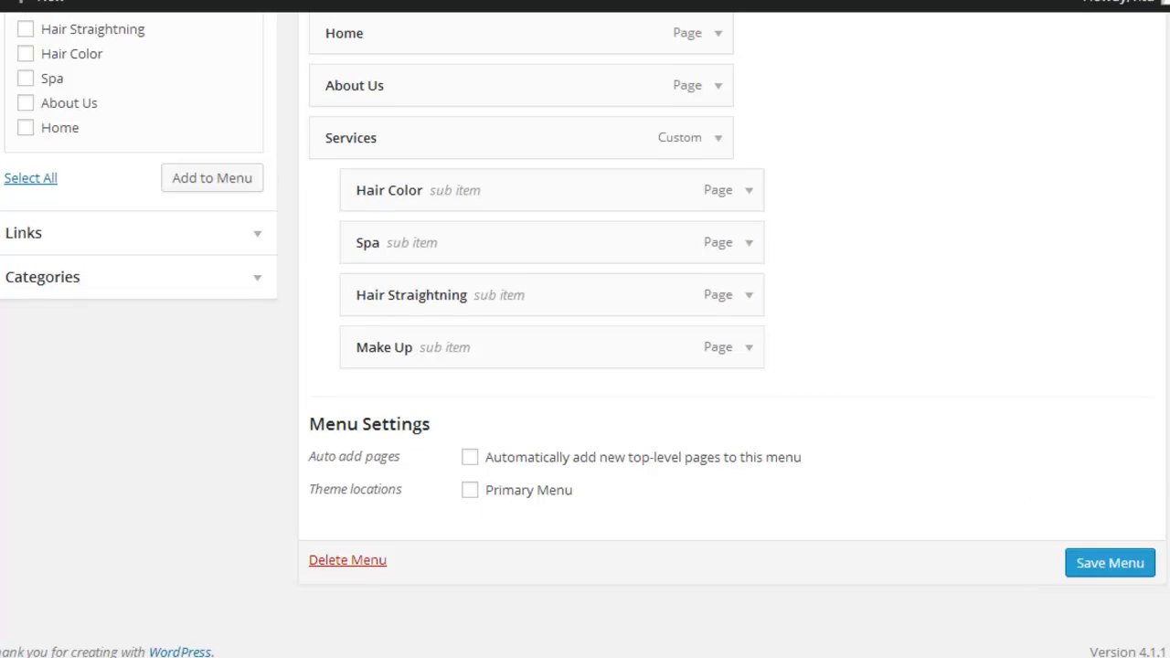
scroll(585, 329, up, 3)
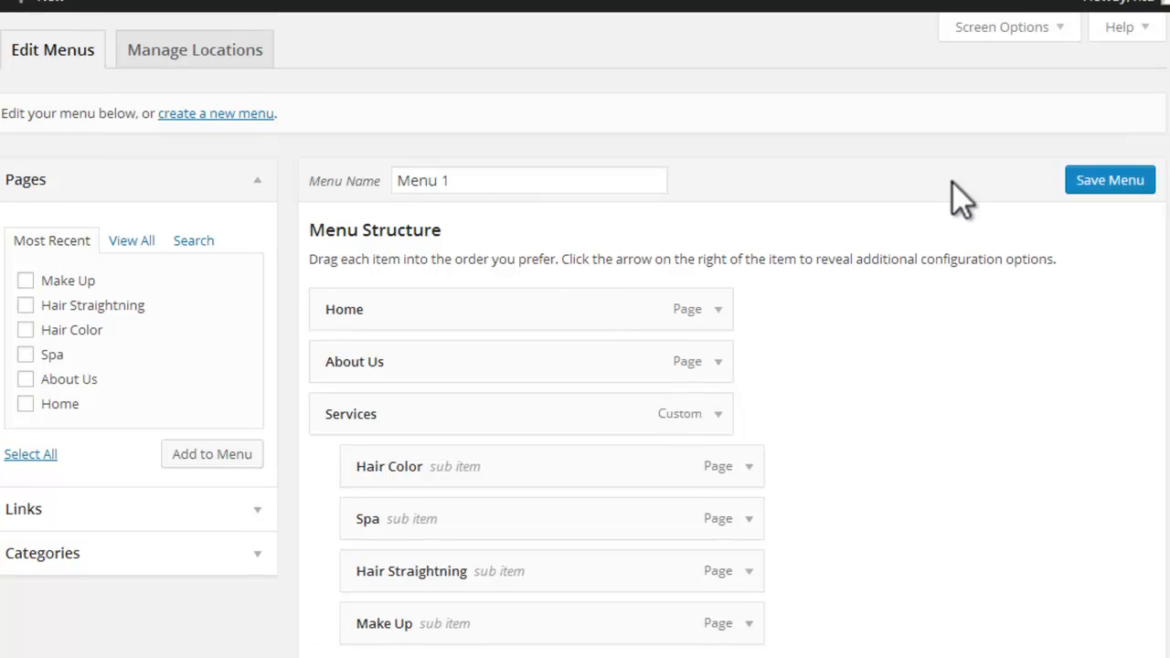
click(211, 58)
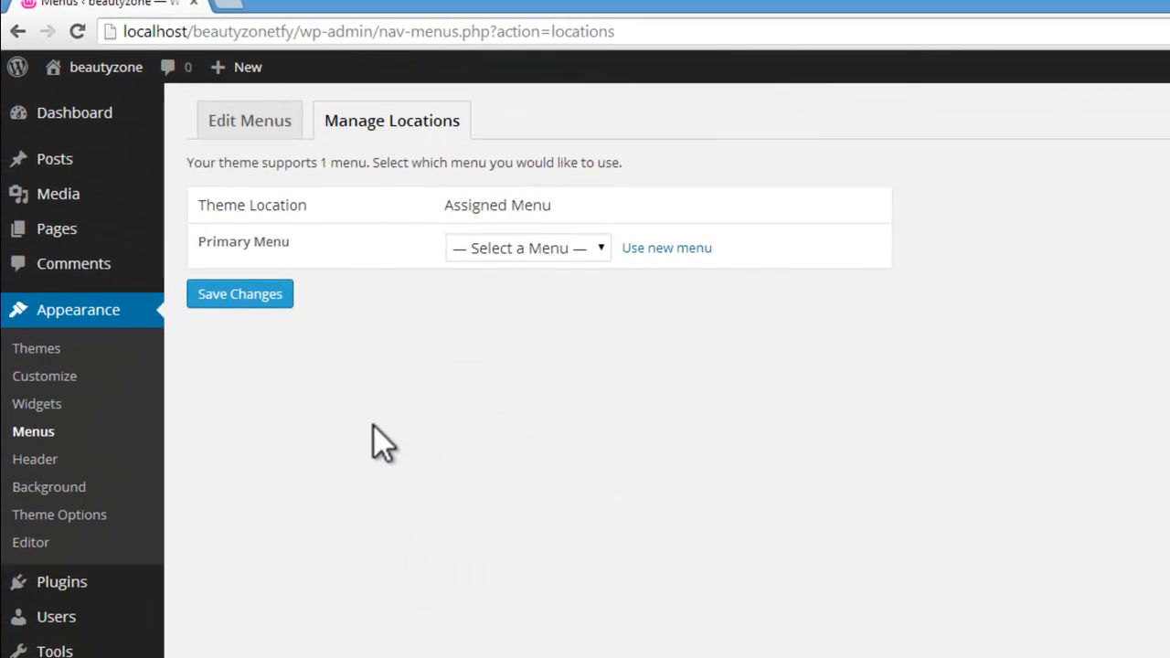
click(251, 128)
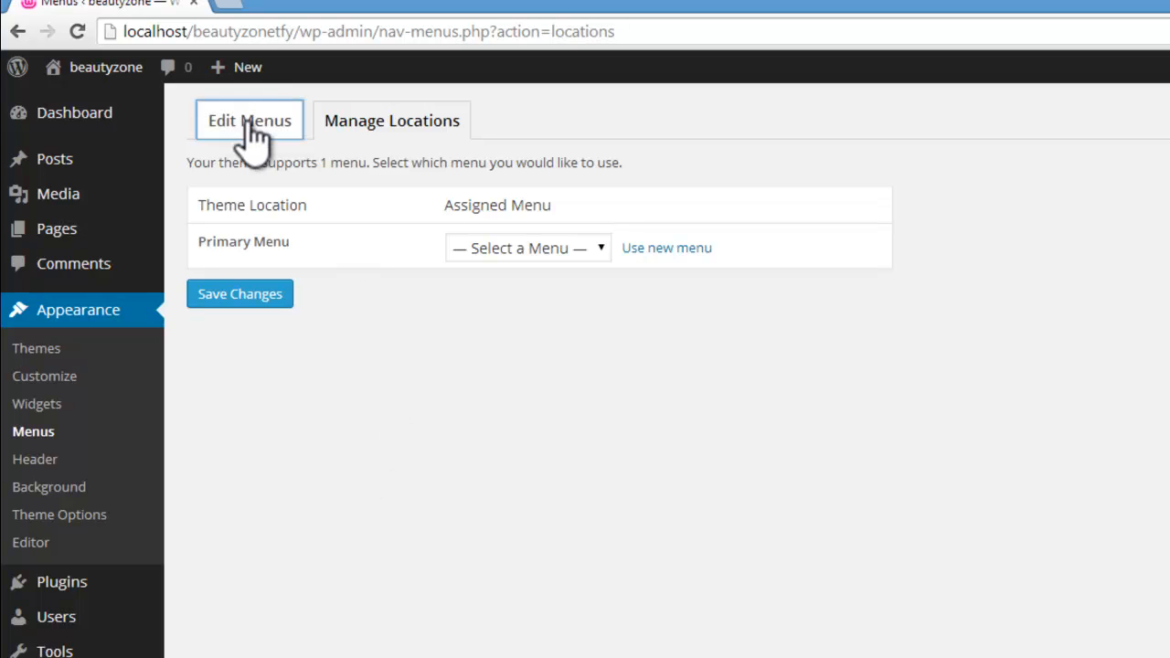
scroll(585, 366, down, 3)
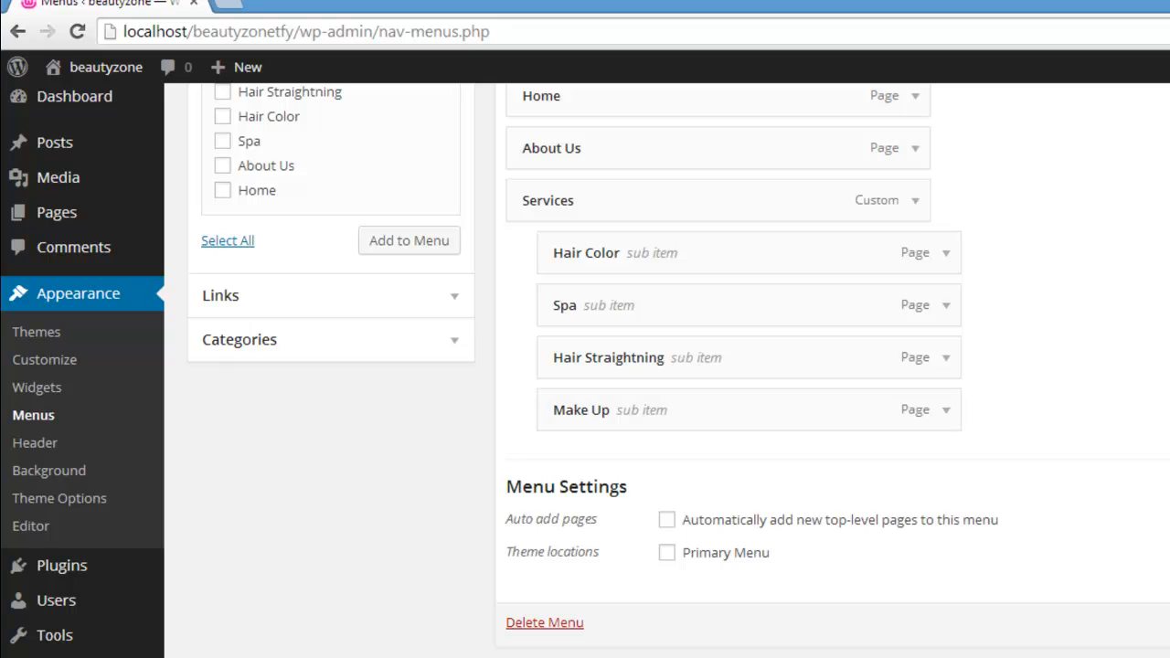
scroll(585, 366, up, 3)
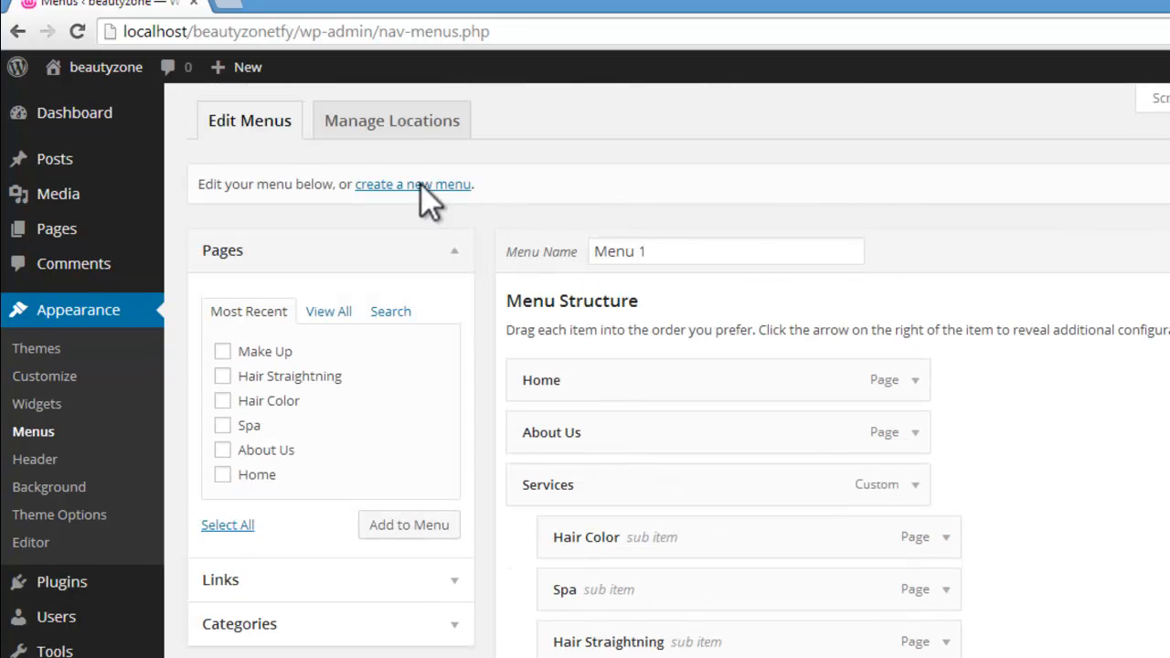
Step: Assign Menu 1 to the Primary Menu theme location, save the changes and check the assignment in the menu's settings
click(390, 119)
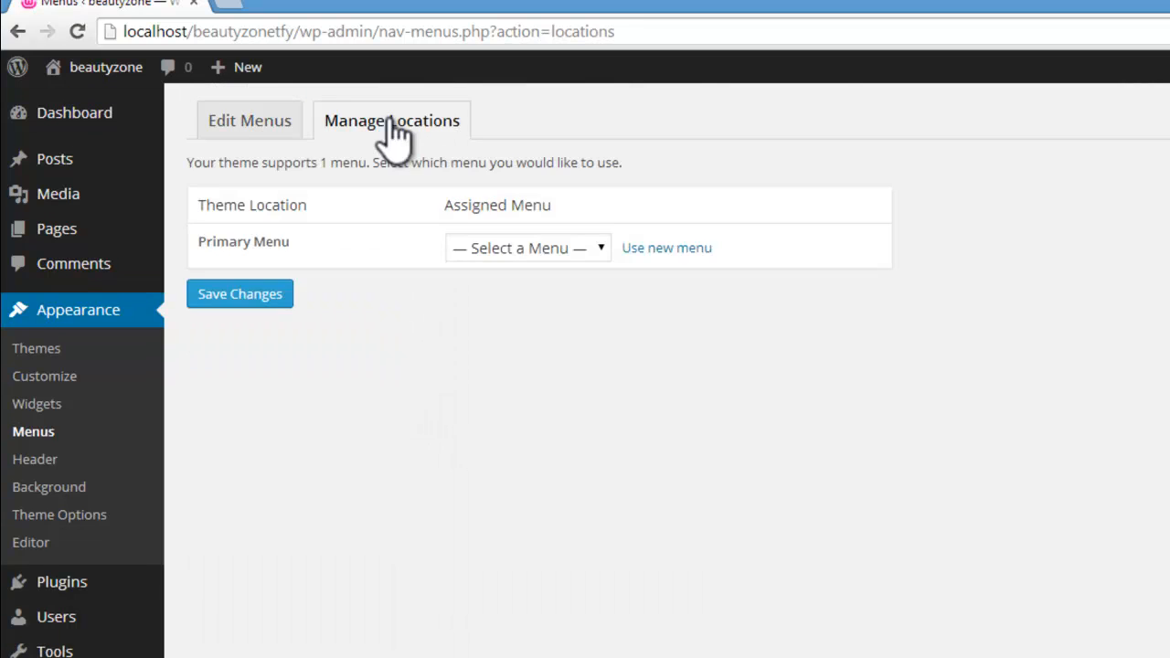
click(603, 248)
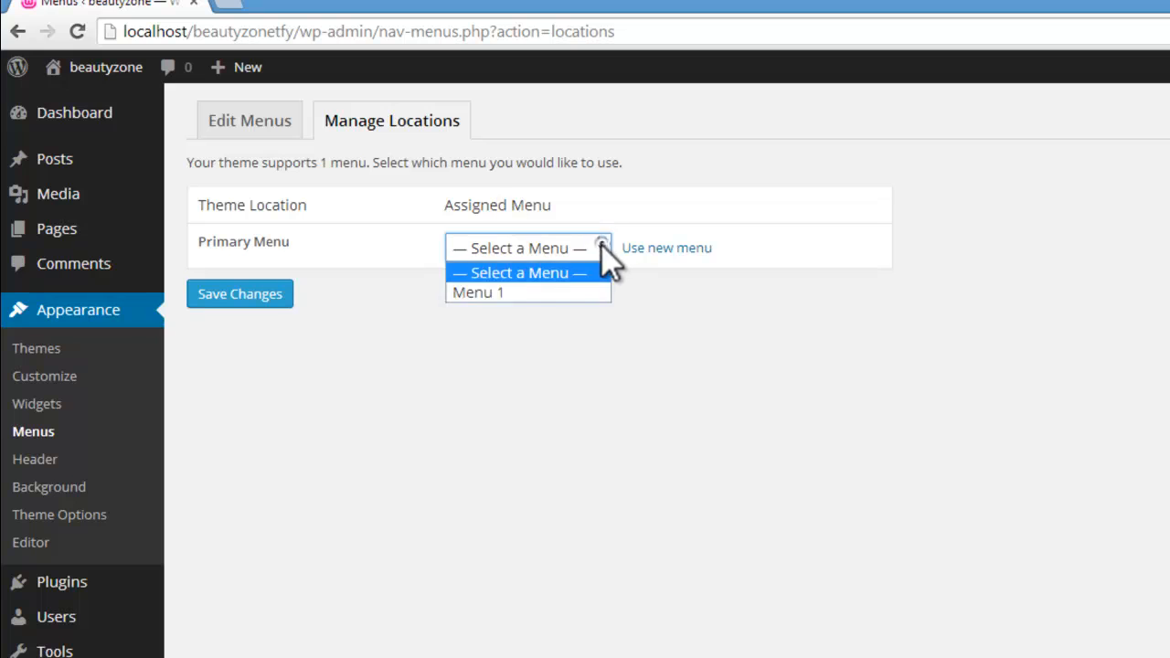
click(533, 286)
click(259, 295)
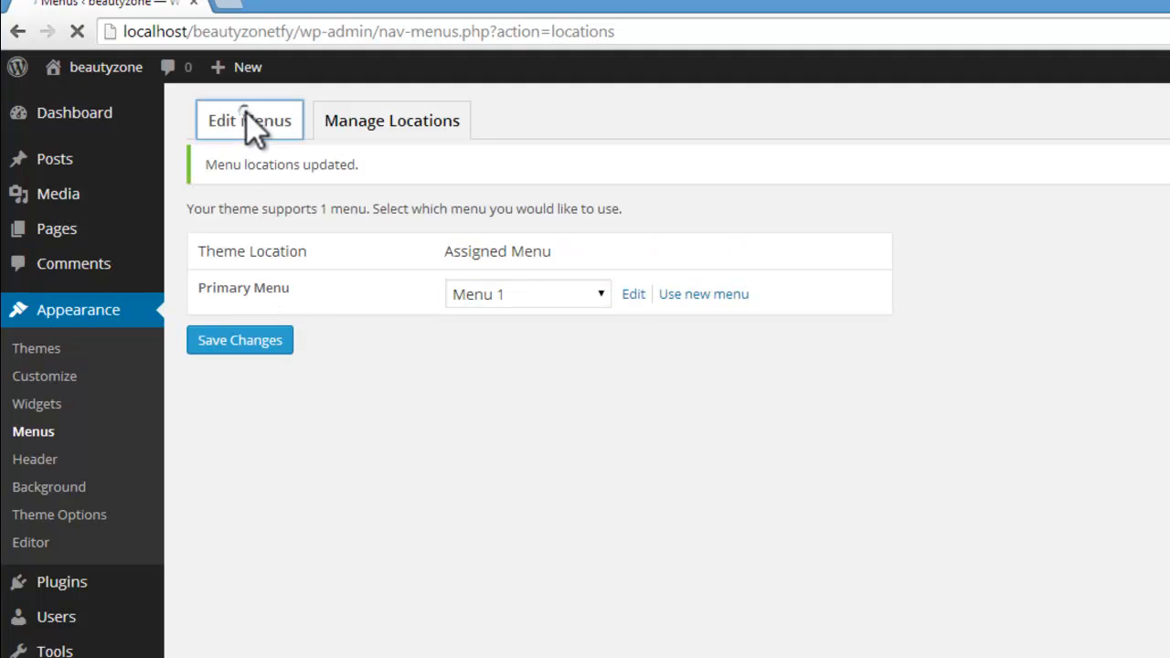
scroll(676, 366, down, 3)
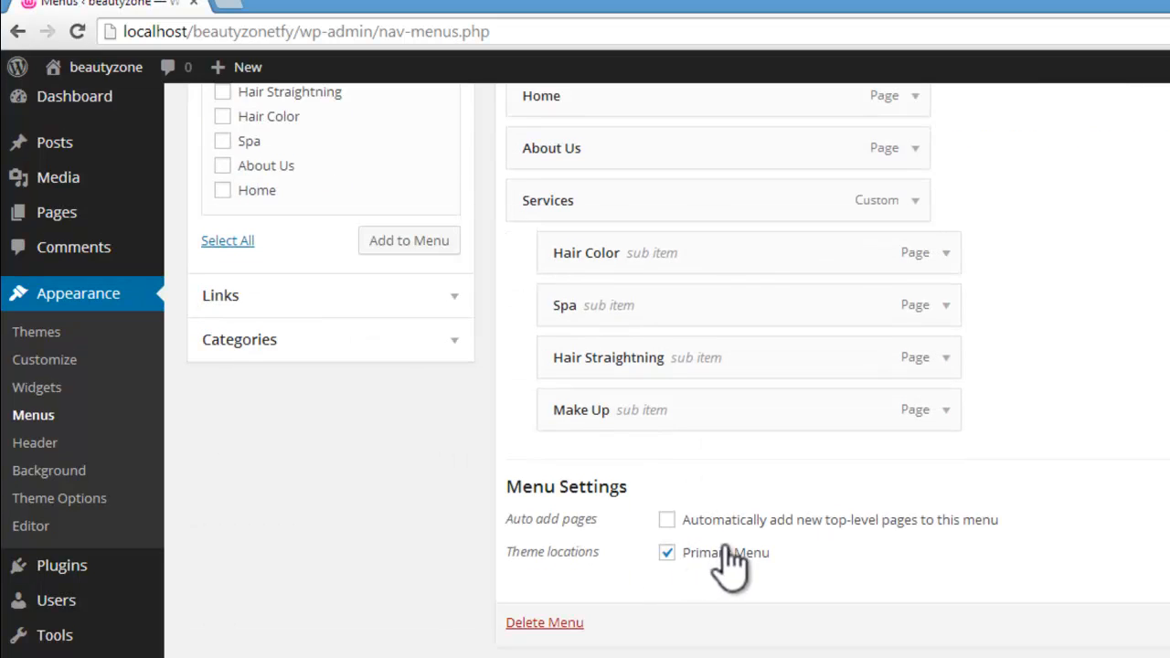
scroll(469, 292, up, 3)
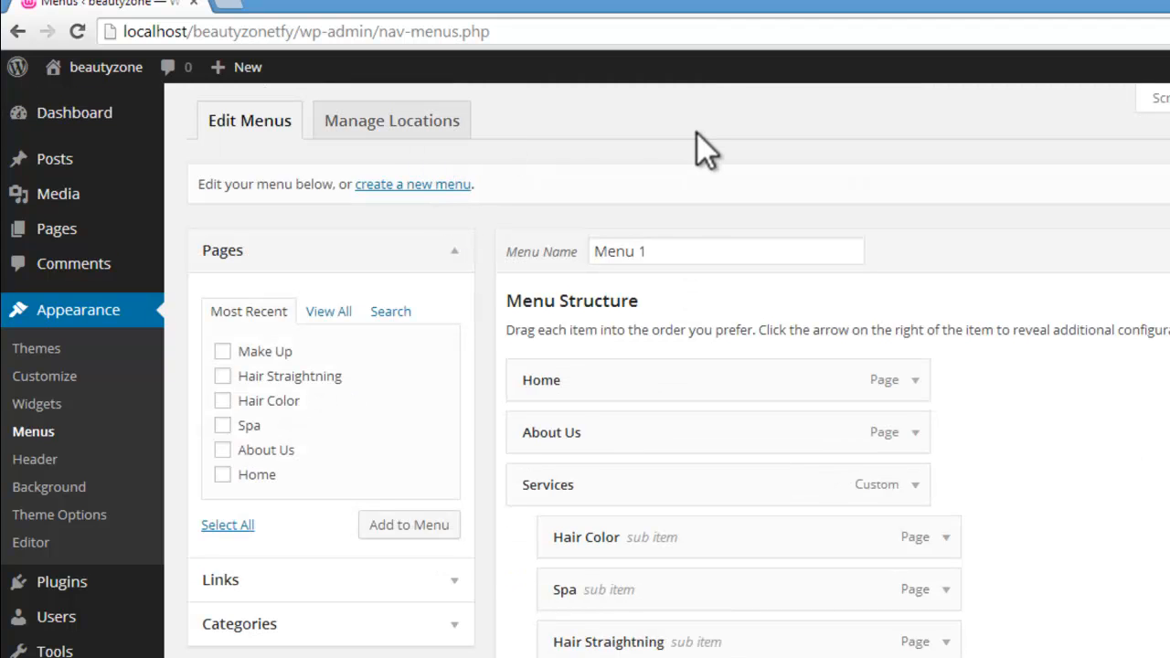
click(422, 137)
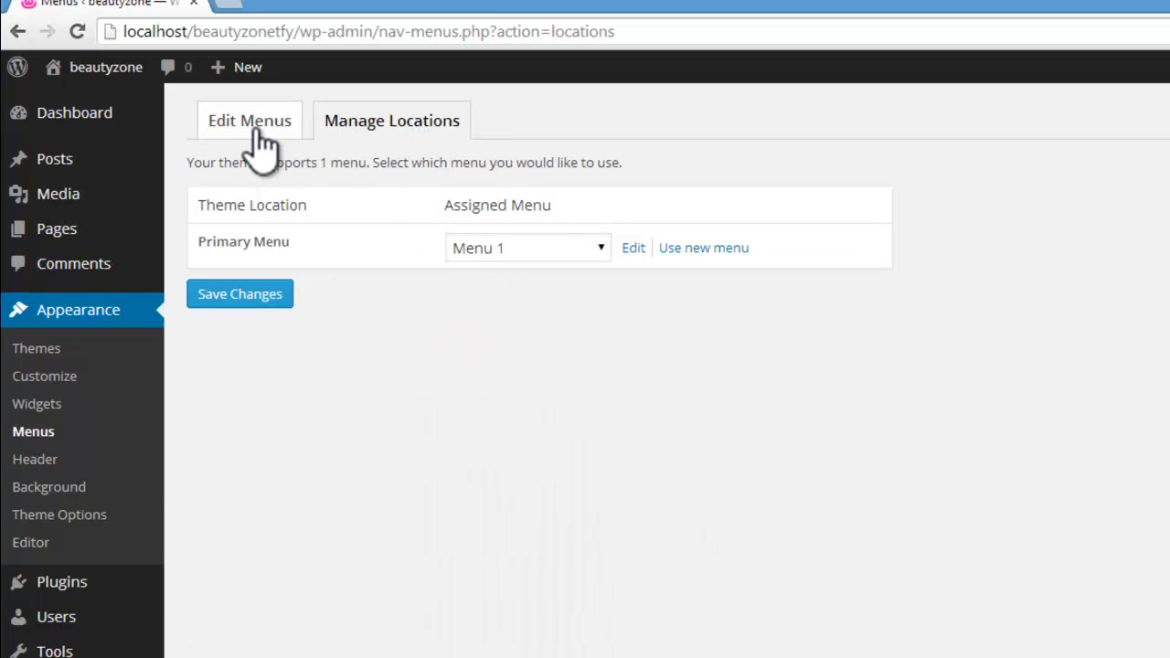
click(235, 292)
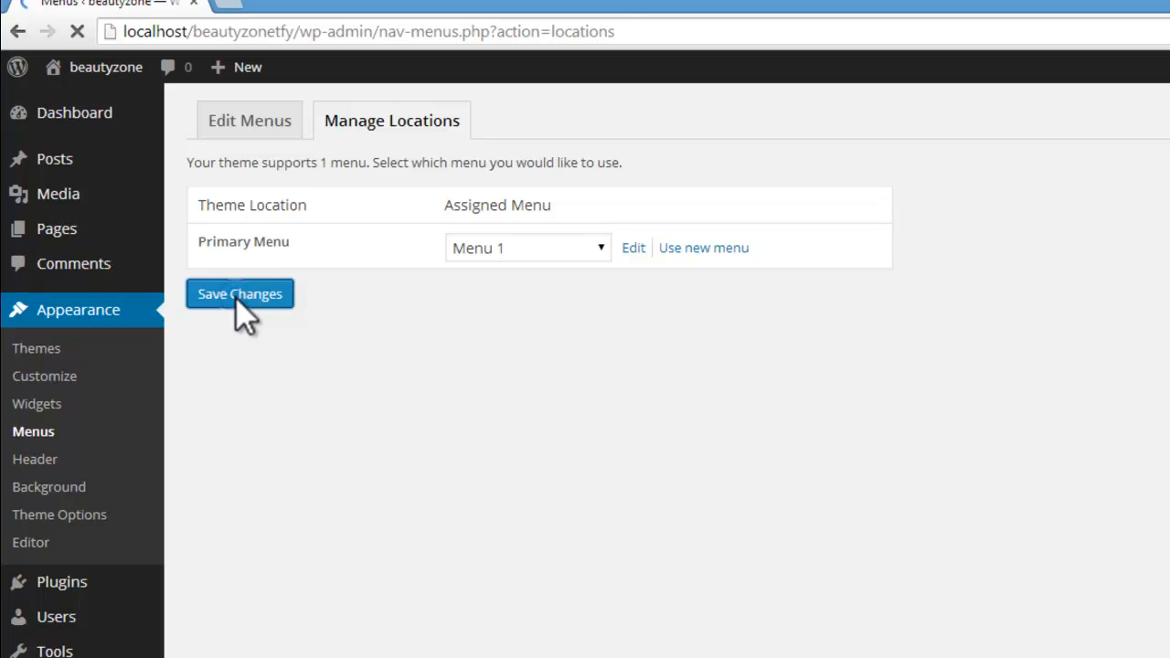
Step: Test the navigation on the live site by viewing the Hair Straightning, Hair Color and Make Up pages under Services
mouse_move(78, 70)
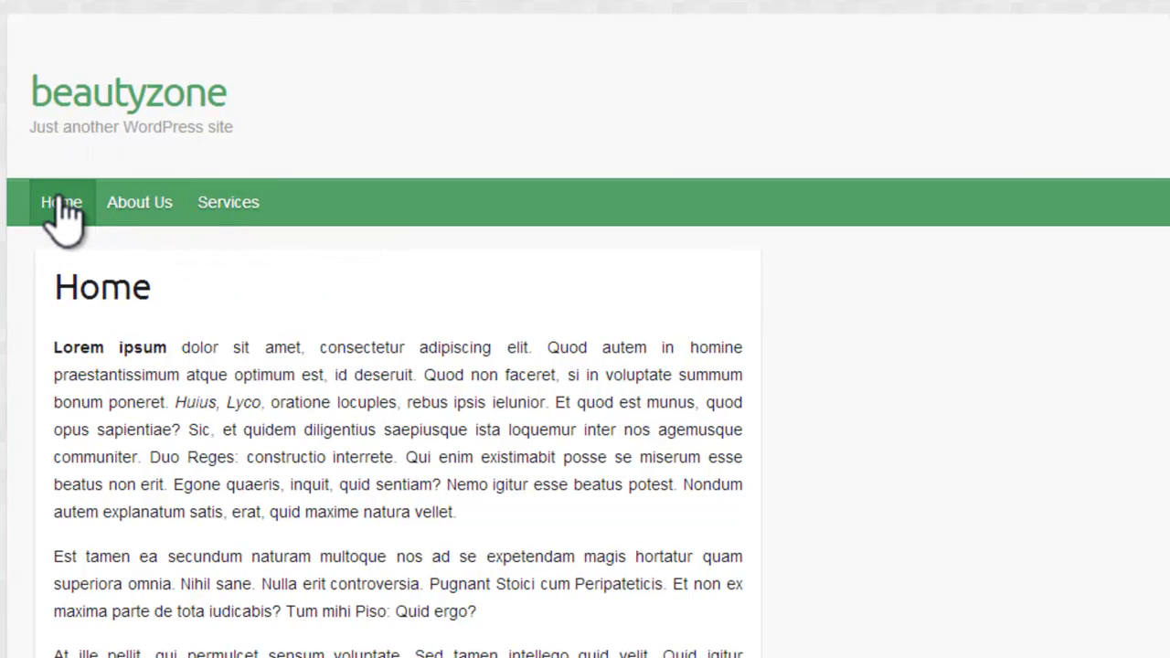
mouse_move(217, 206)
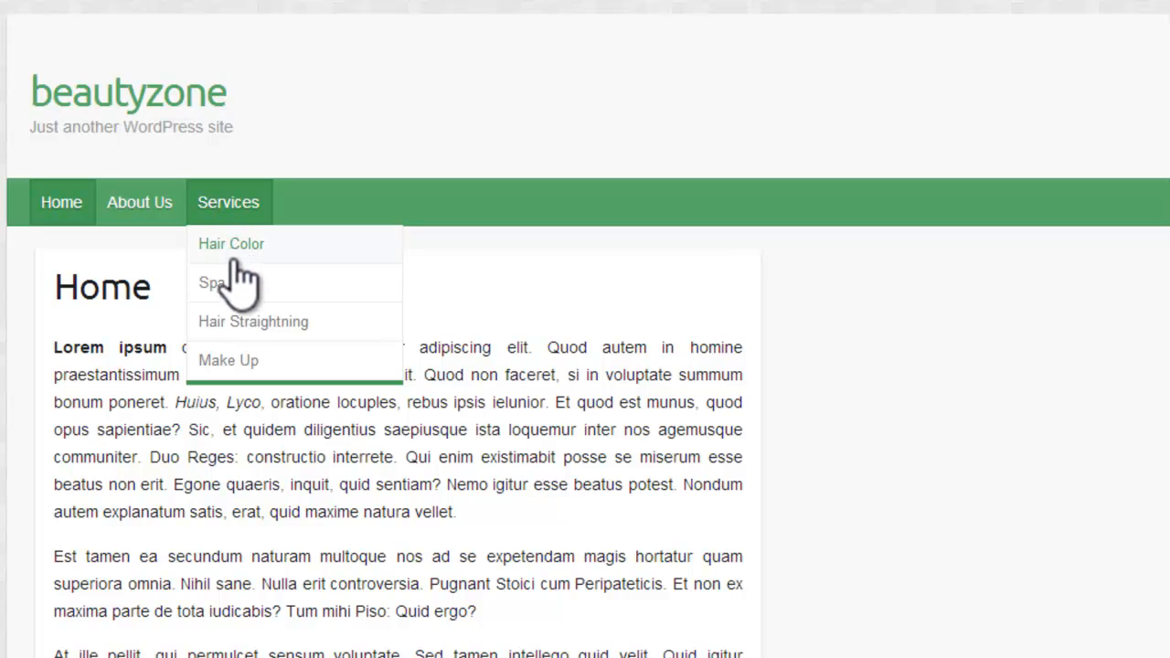
click(239, 327)
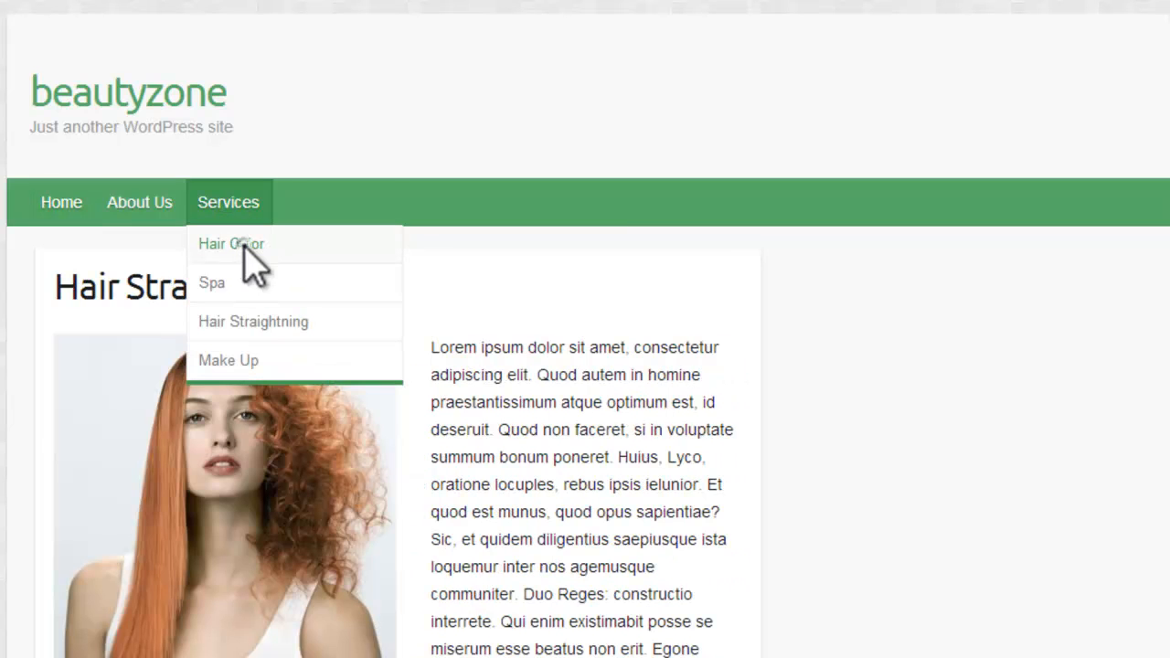
click(247, 245)
scroll(464, 240, down, 6)
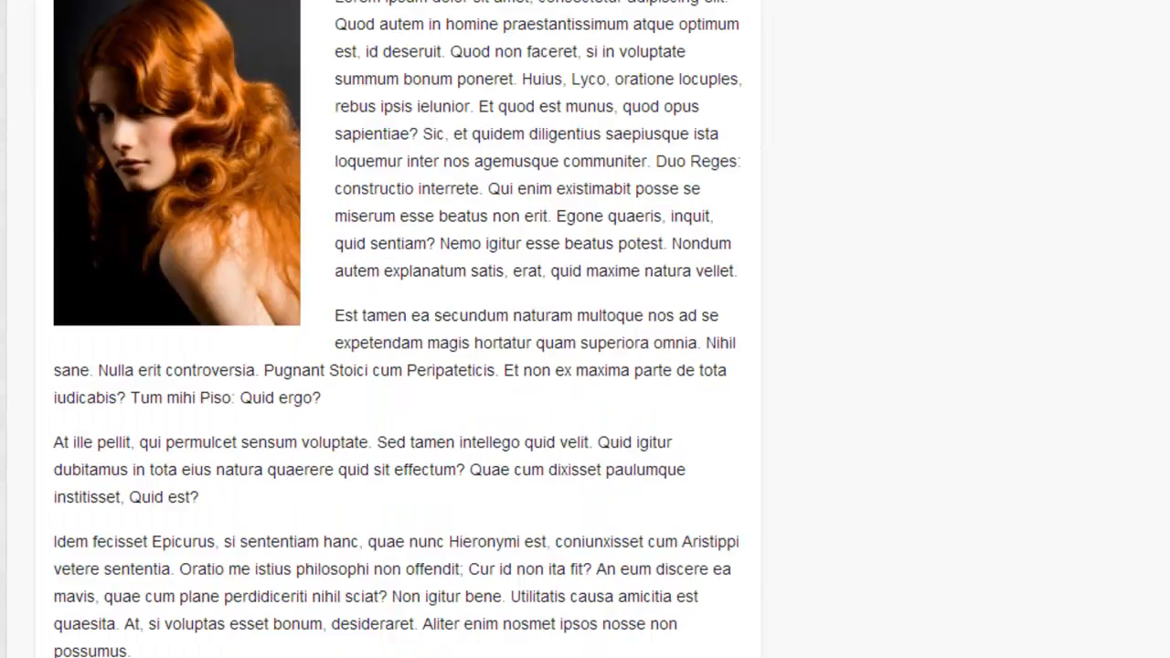
scroll(464, 239, up, 5)
mouse_move(229, 137)
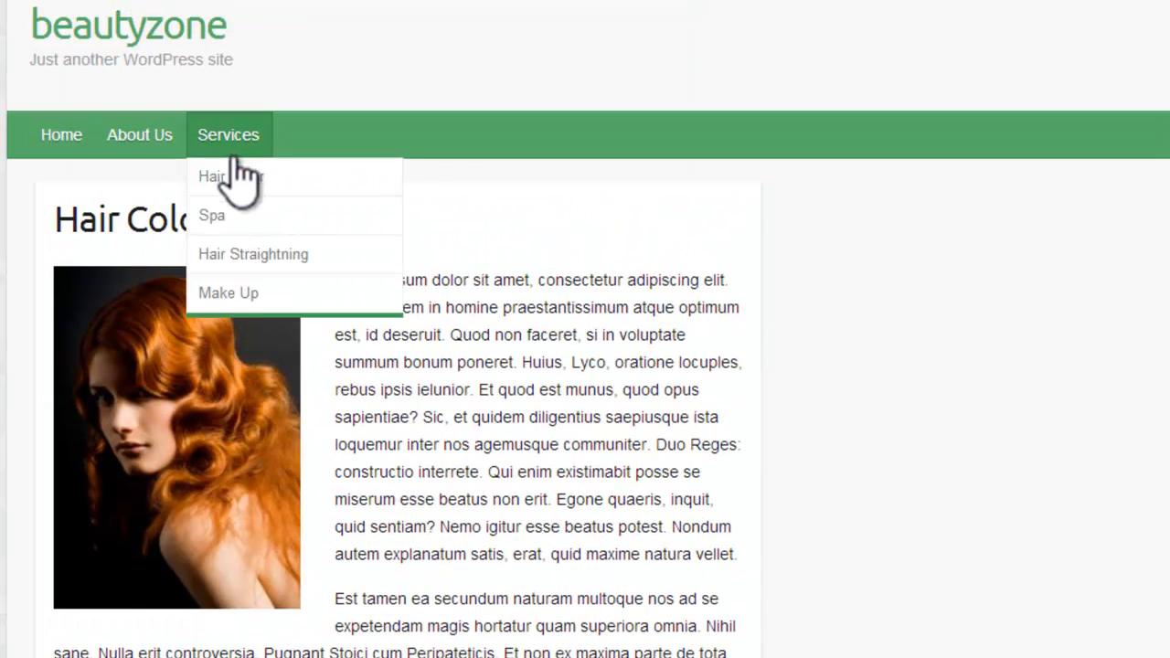
click(246, 293)
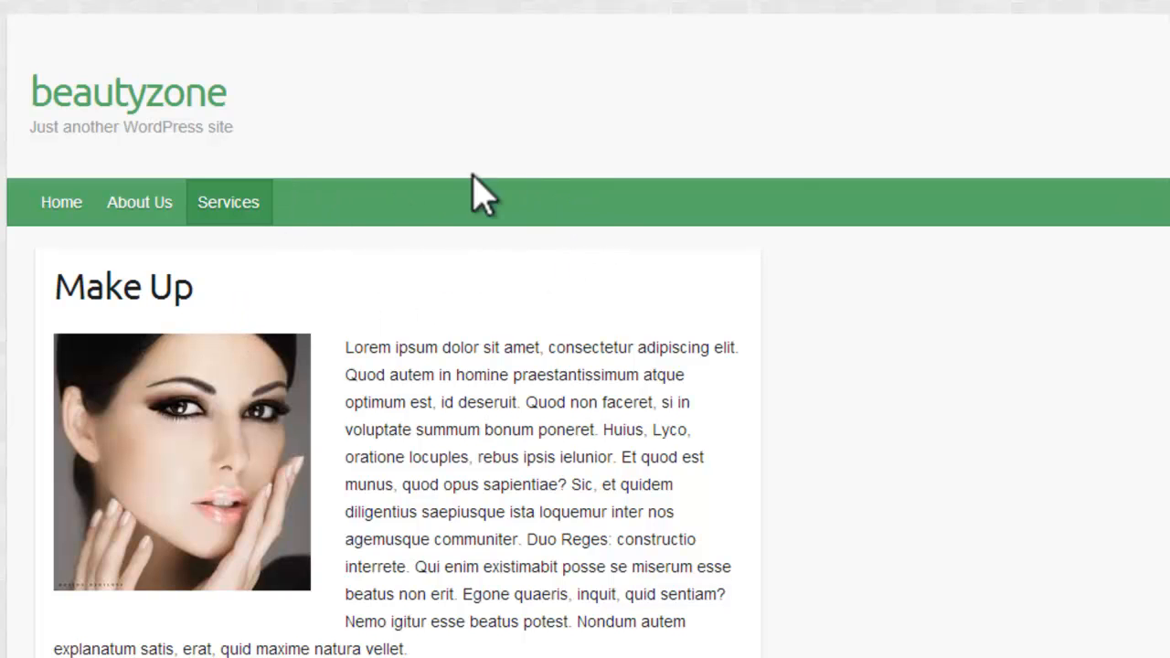
Step: Create a new page titled Contact and publish it
mouse_move(15, 31)
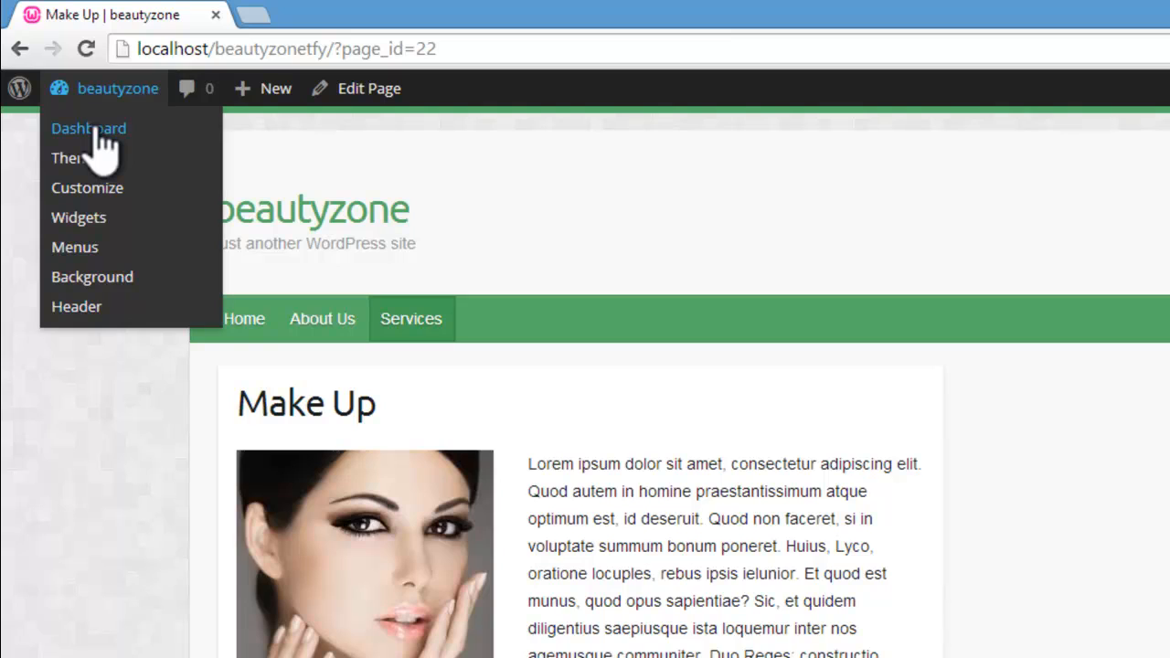
mouse_move(270, 95)
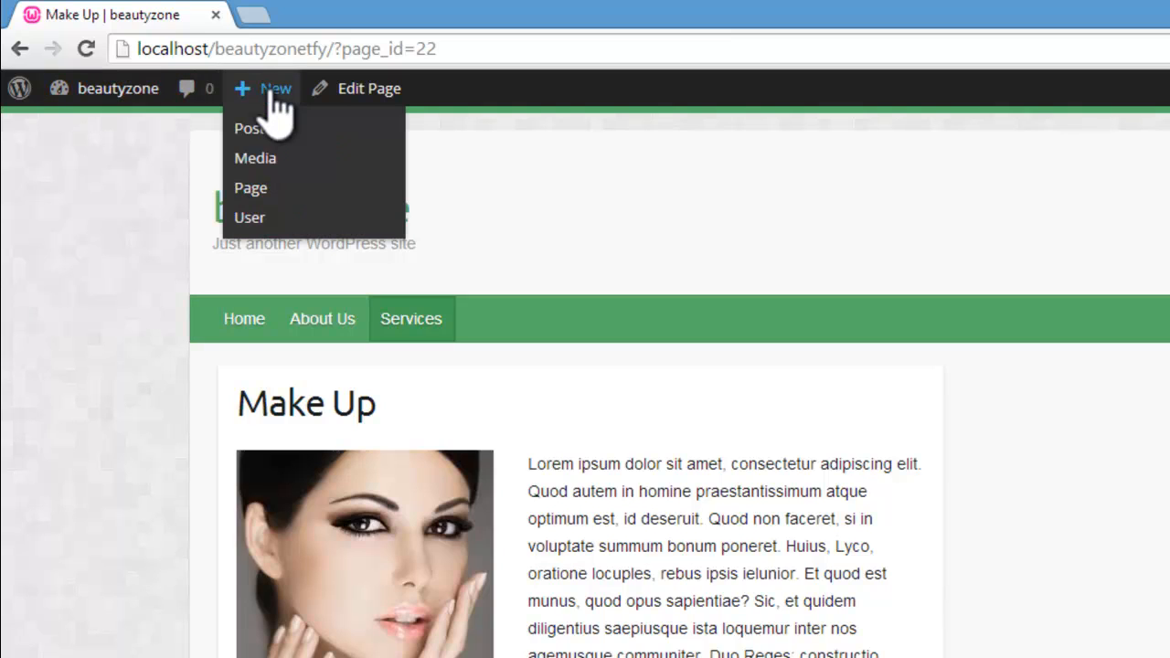
click(258, 190)
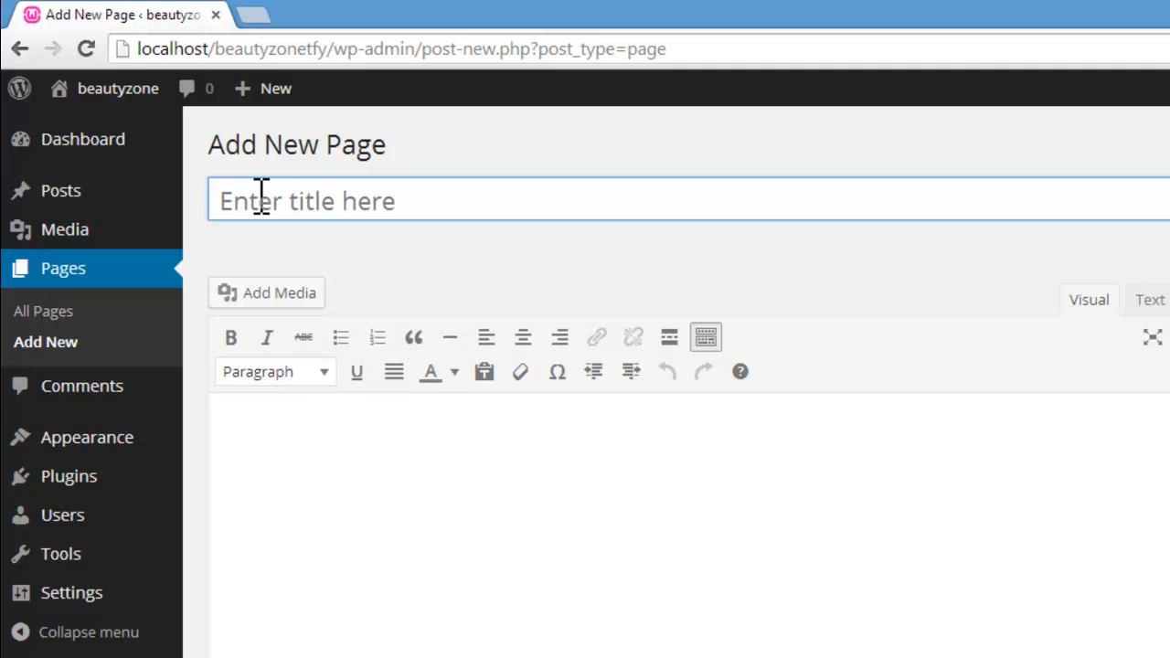
click(261, 197)
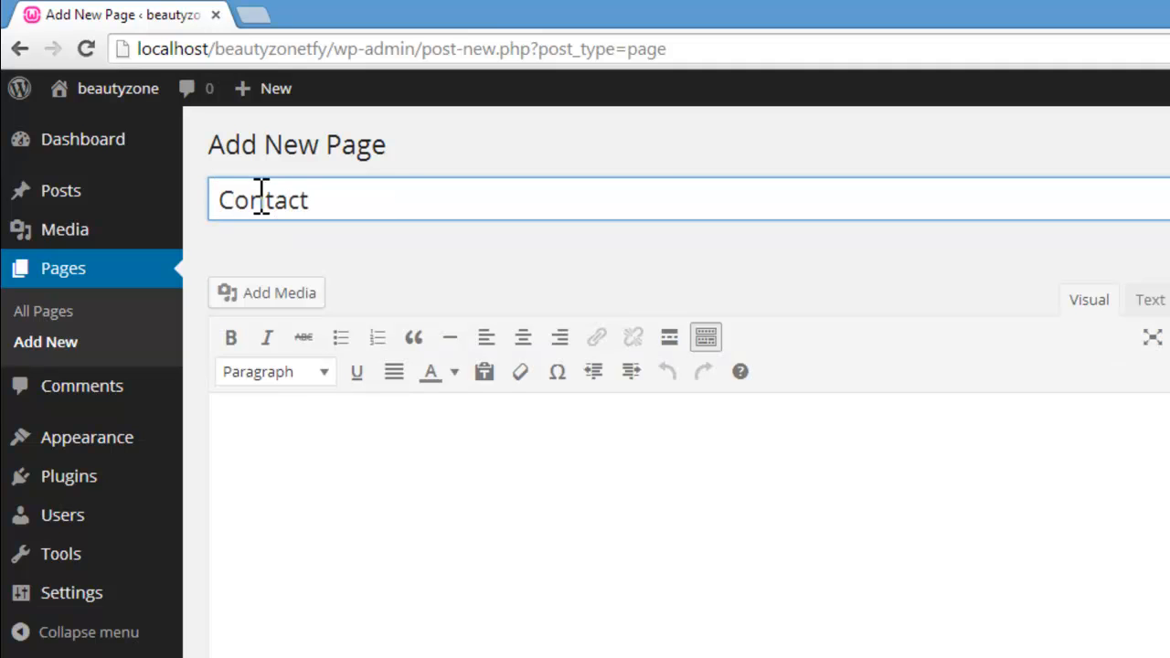
click(1097, 403)
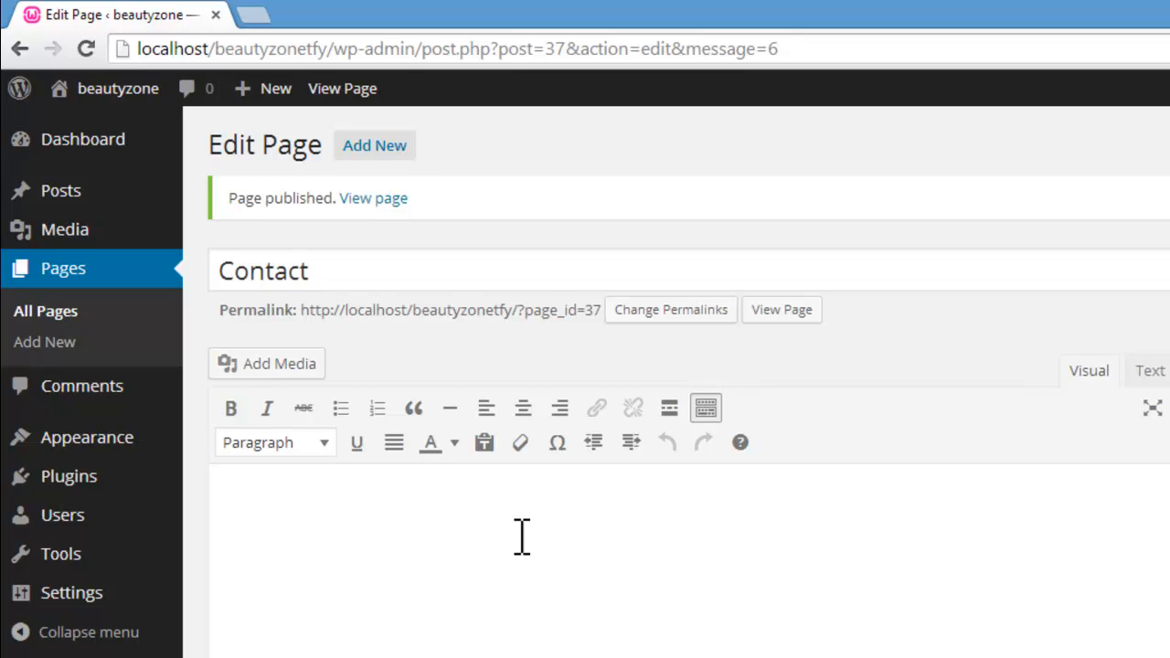
Step: Add the Contact page to Menu 1 as the last top-level item and save the menu
mouse_move(137, 91)
click(92, 126)
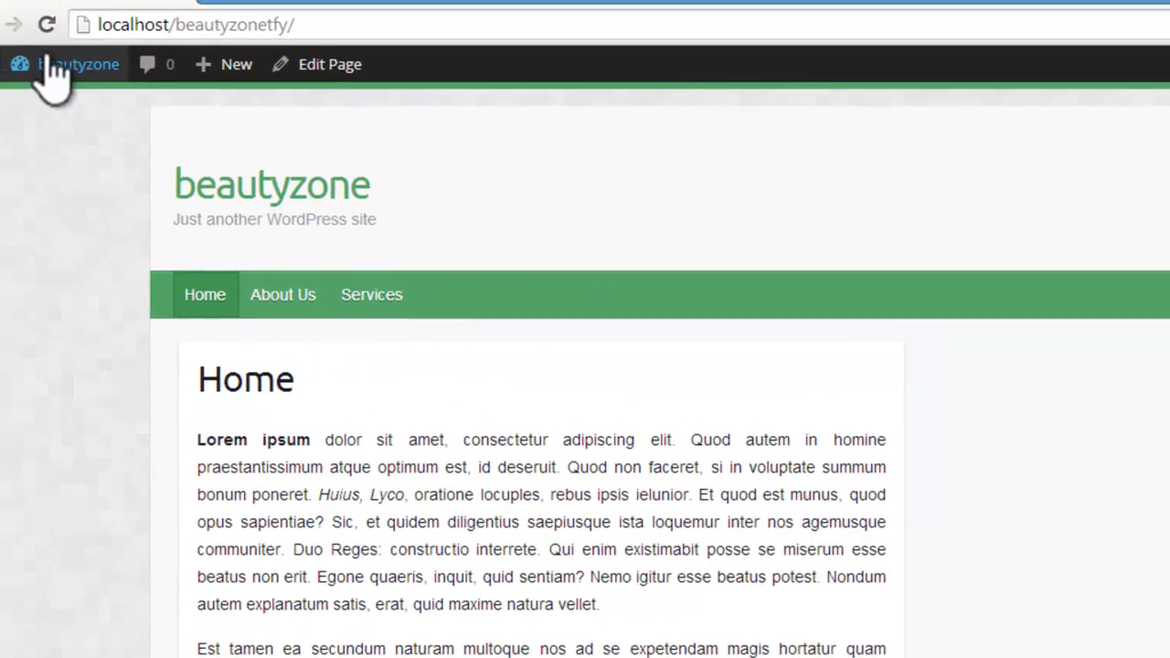
mouse_move(96, 89)
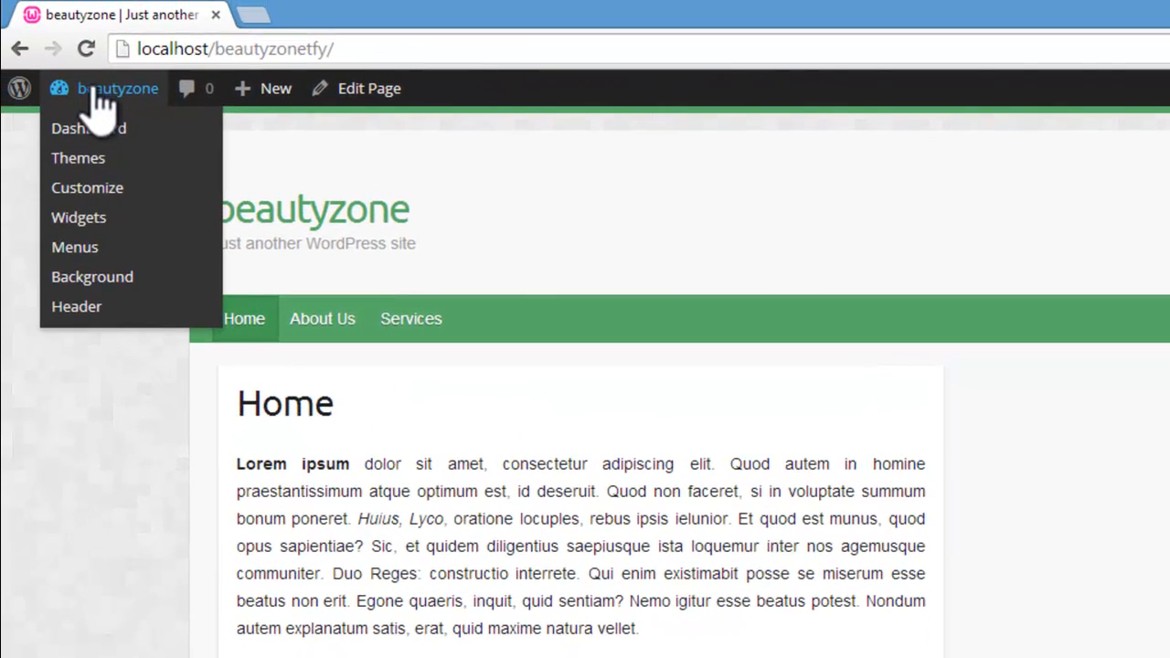
click(79, 249)
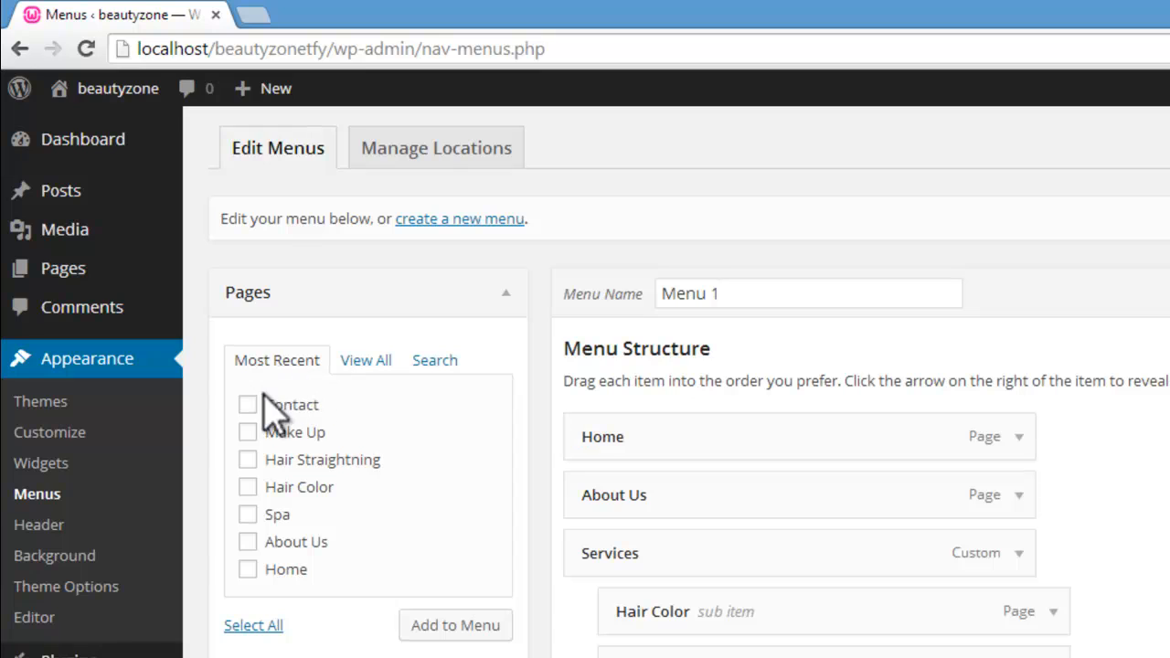
click(368, 361)
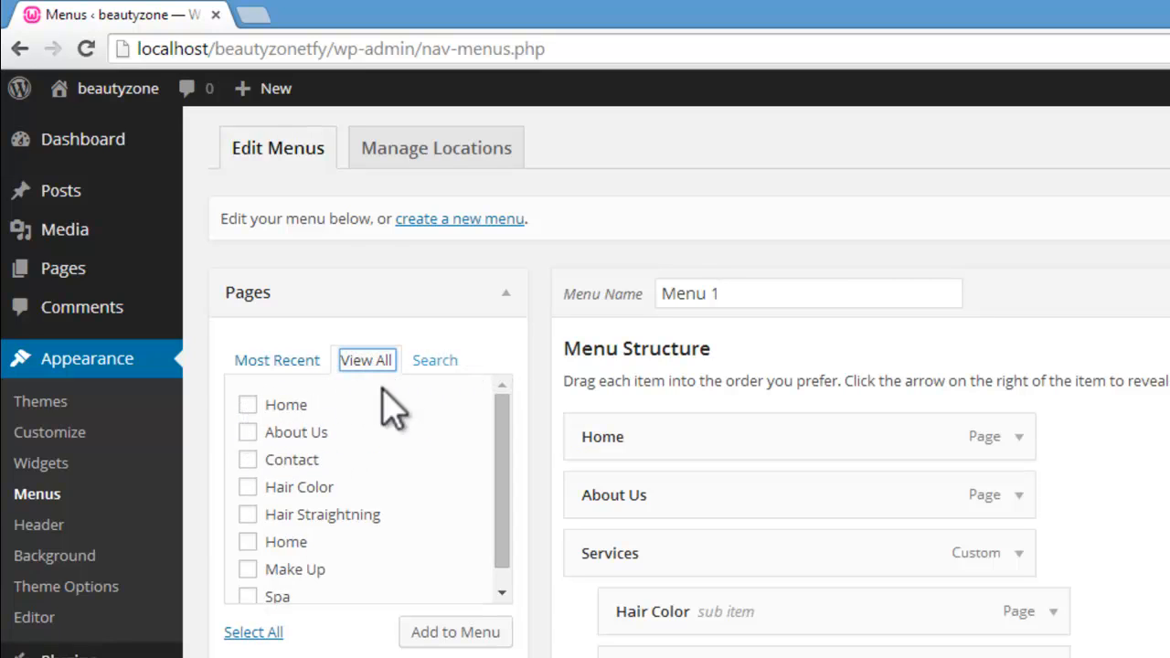
click(435, 362)
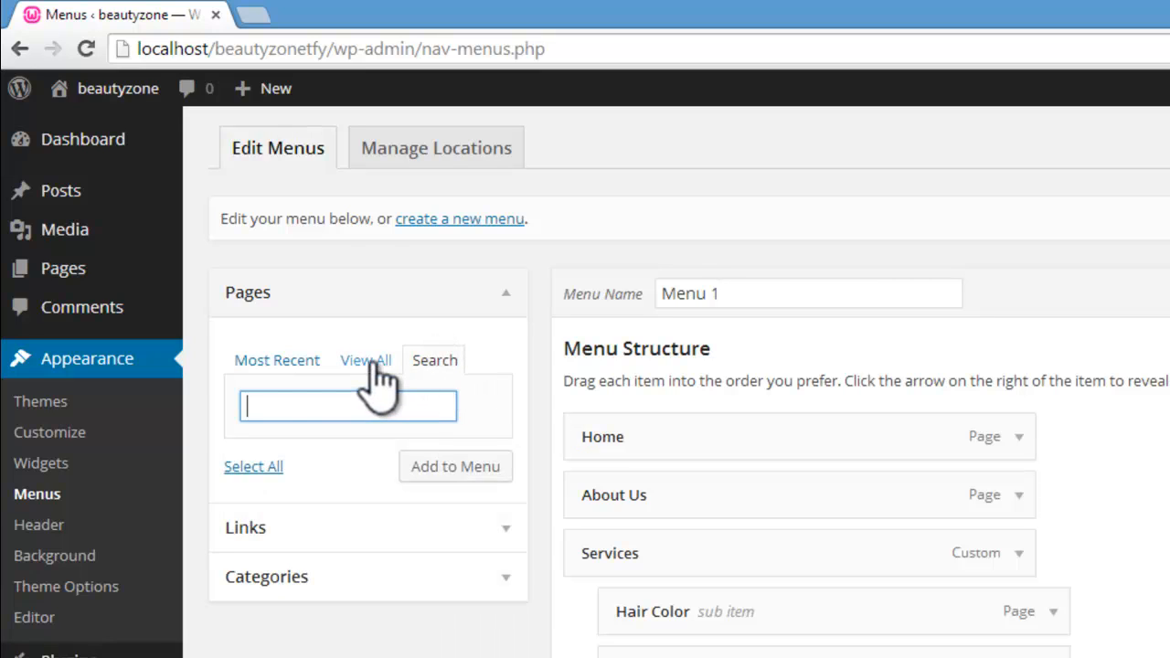
click(277, 363)
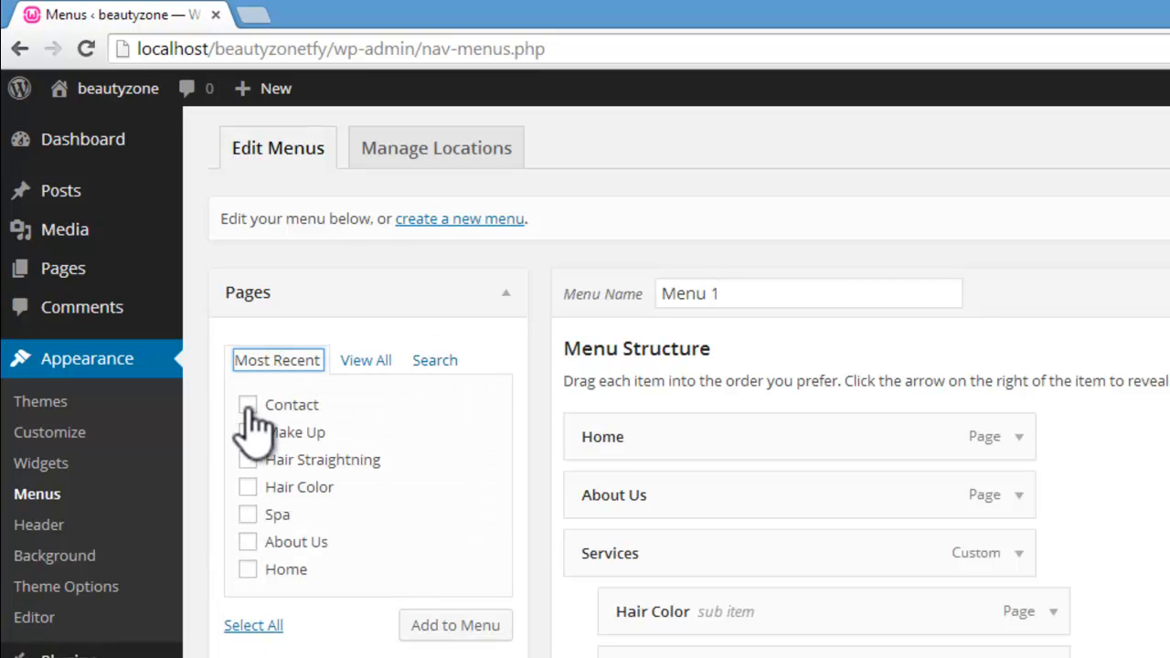
click(248, 406)
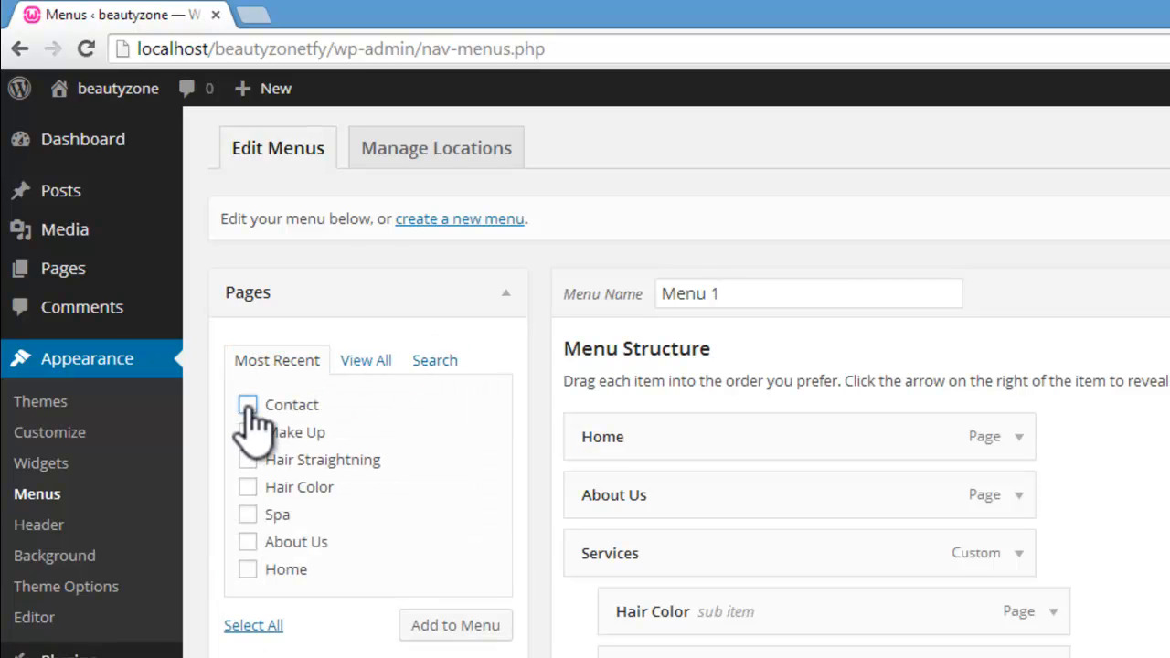
click(457, 627)
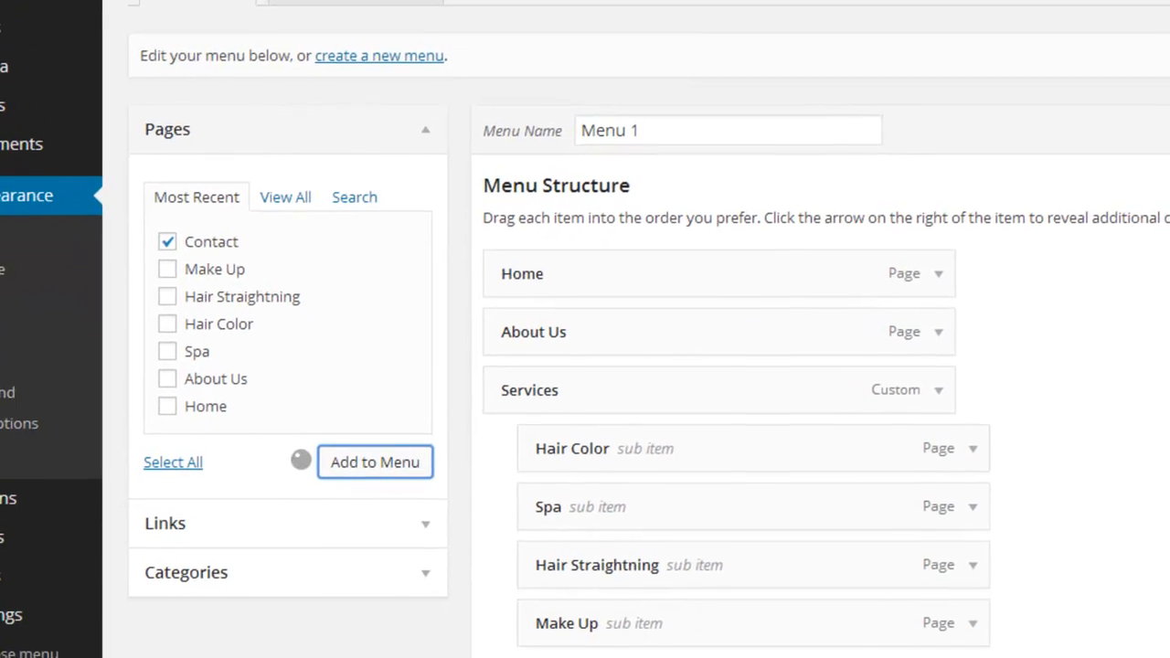
scroll(583, 375, down, 3)
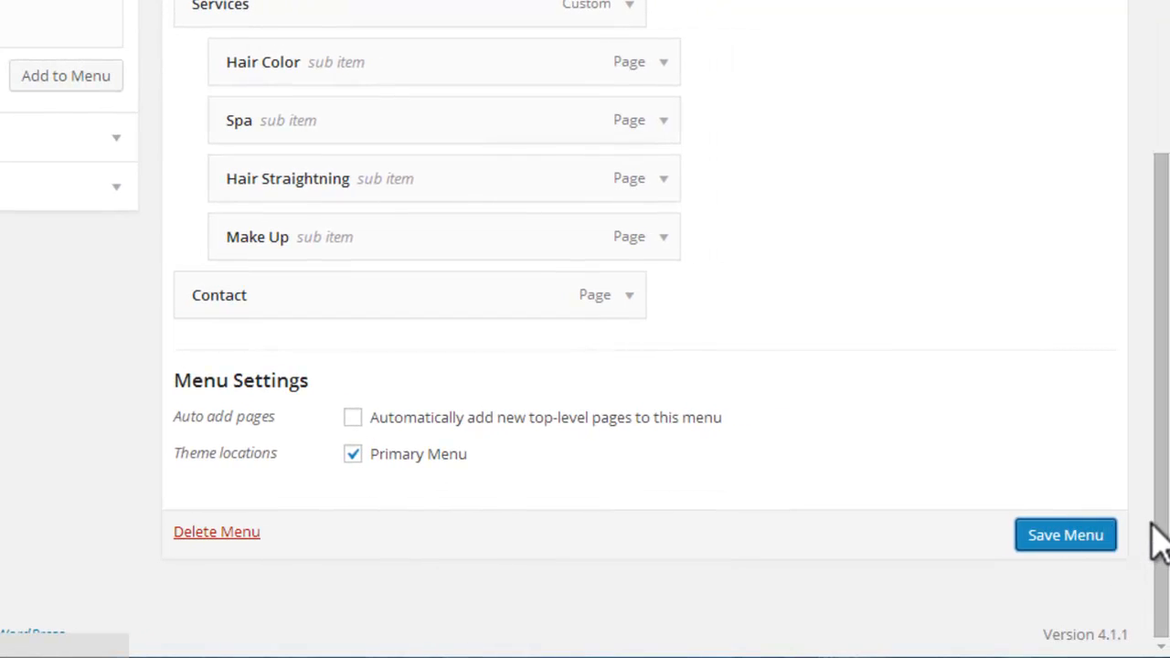
click(1102, 536)
Step: Visit the live site and view the Contact page through its navigation bar
mouse_move(133, 92)
click(91, 129)
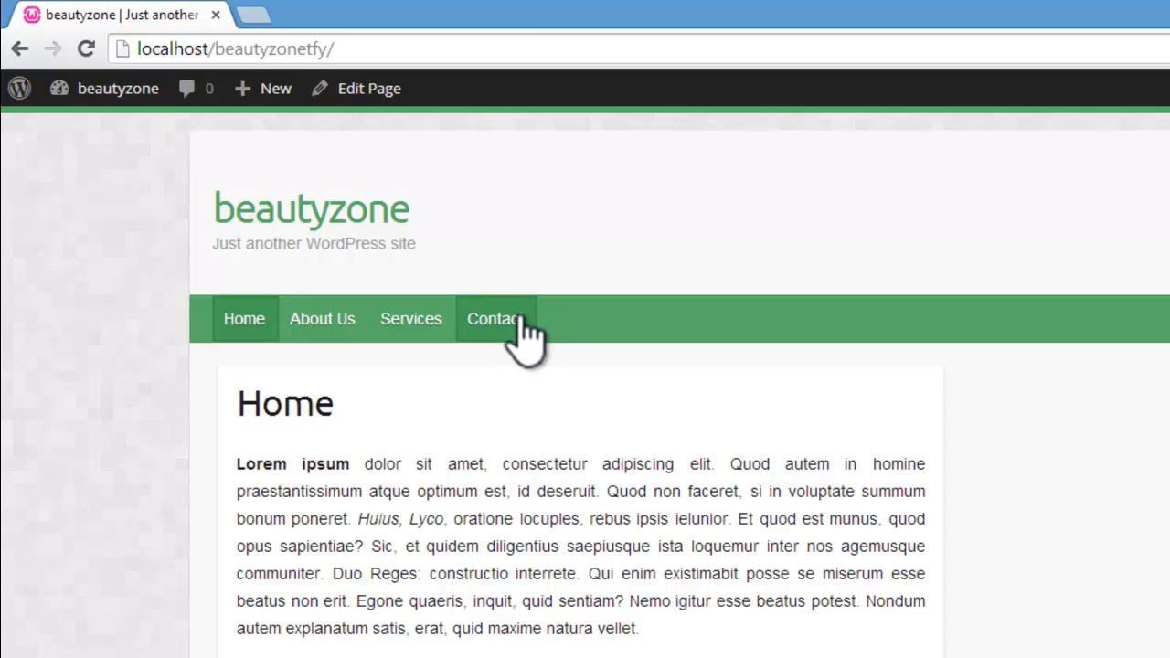
click(504, 322)
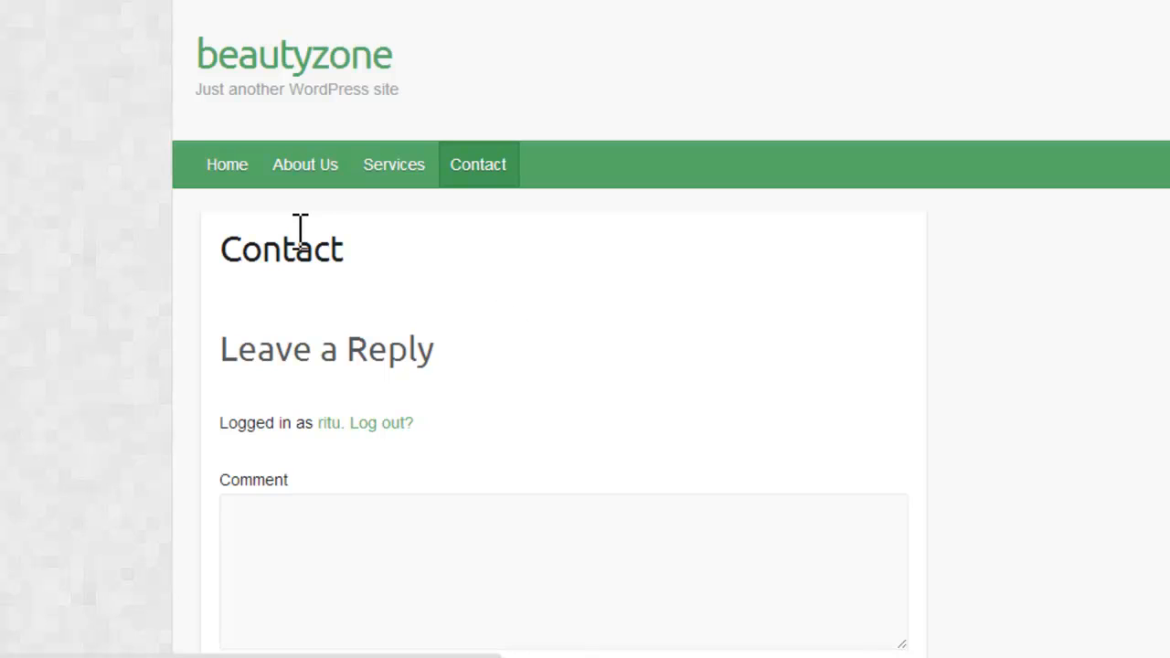
Step: View the site's Home page, go back to the dashboard and open the Featured Slider section of the Travelify theme options
click(224, 179)
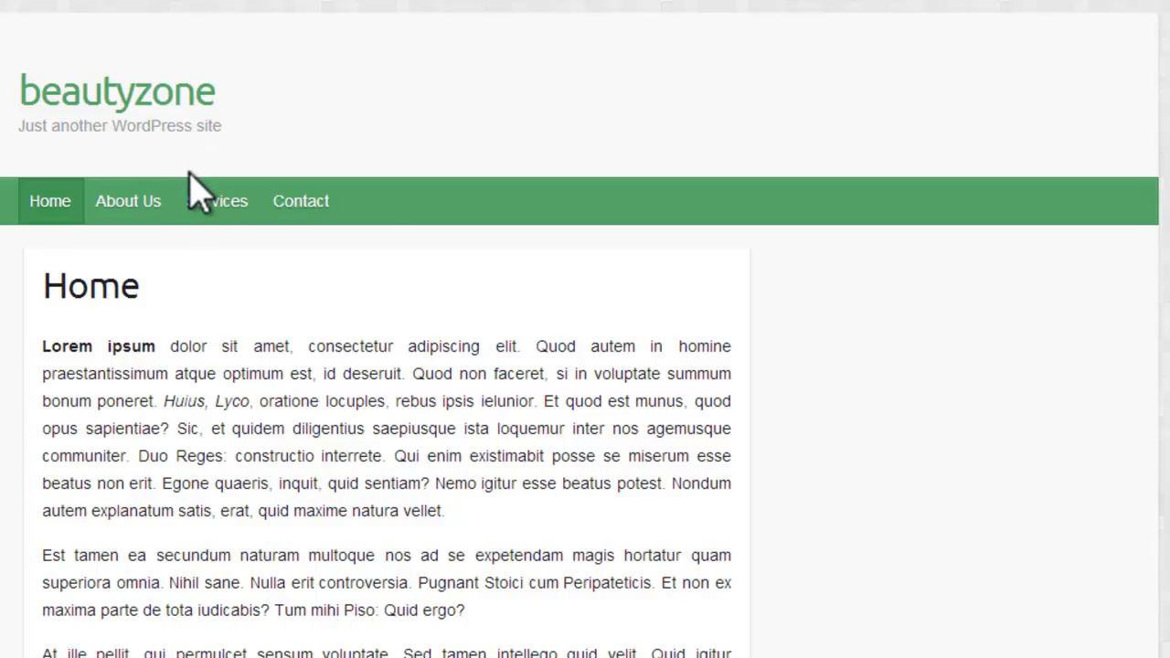
mouse_move(229, 209)
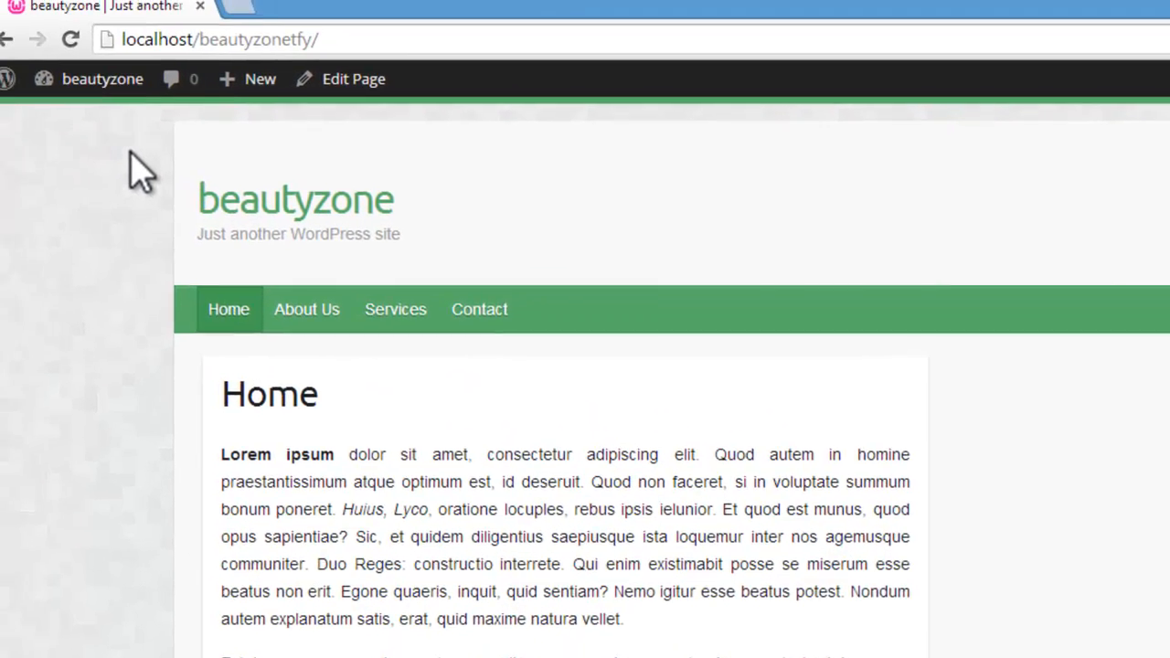
mouse_move(123, 90)
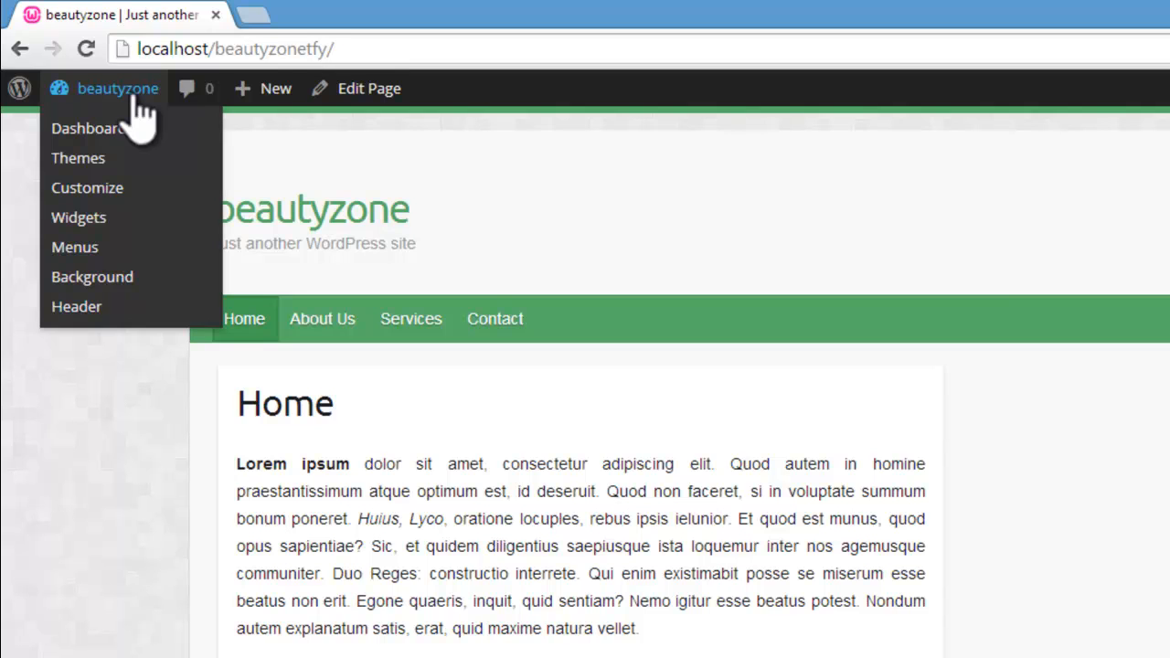
click(99, 129)
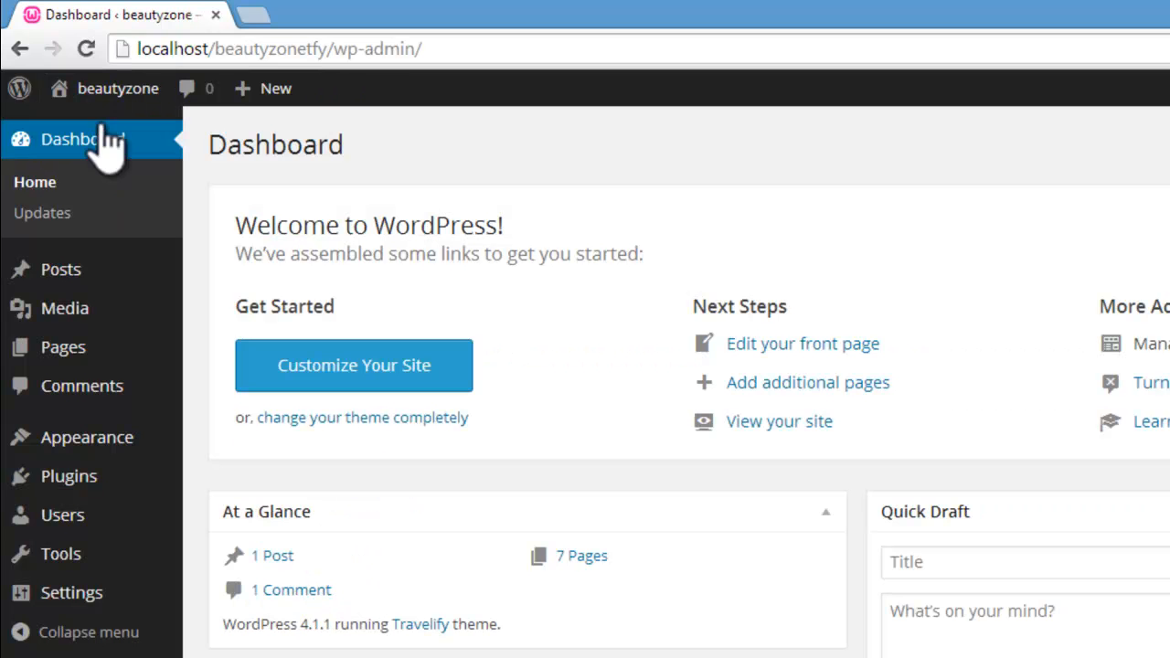
mouse_move(111, 444)
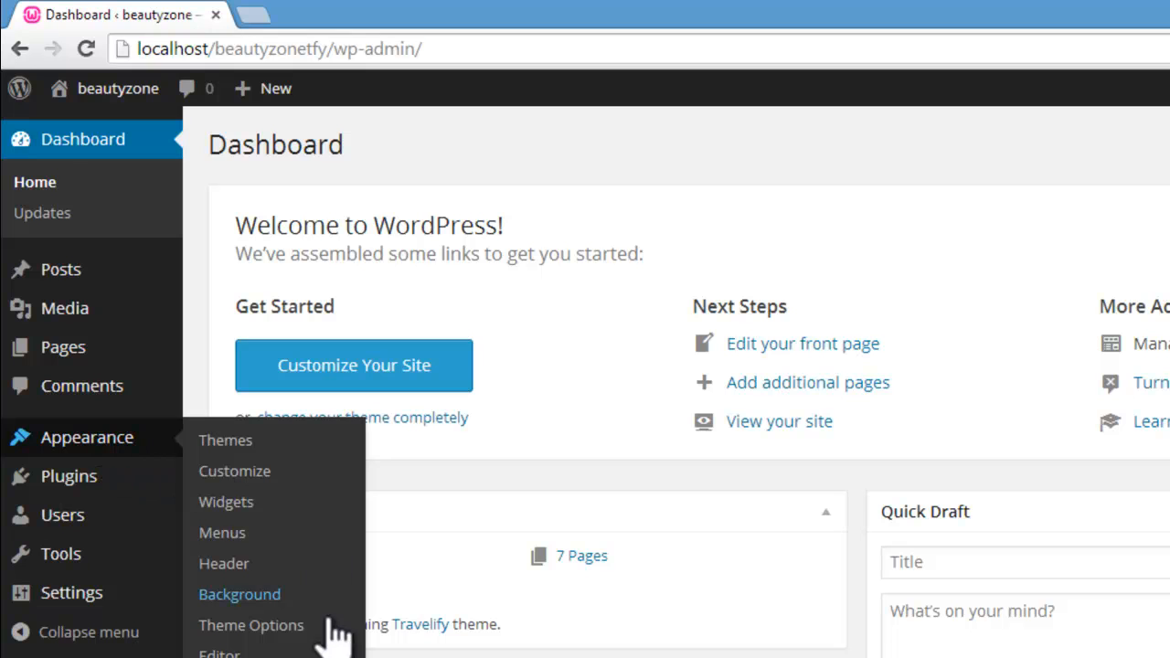
click(279, 625)
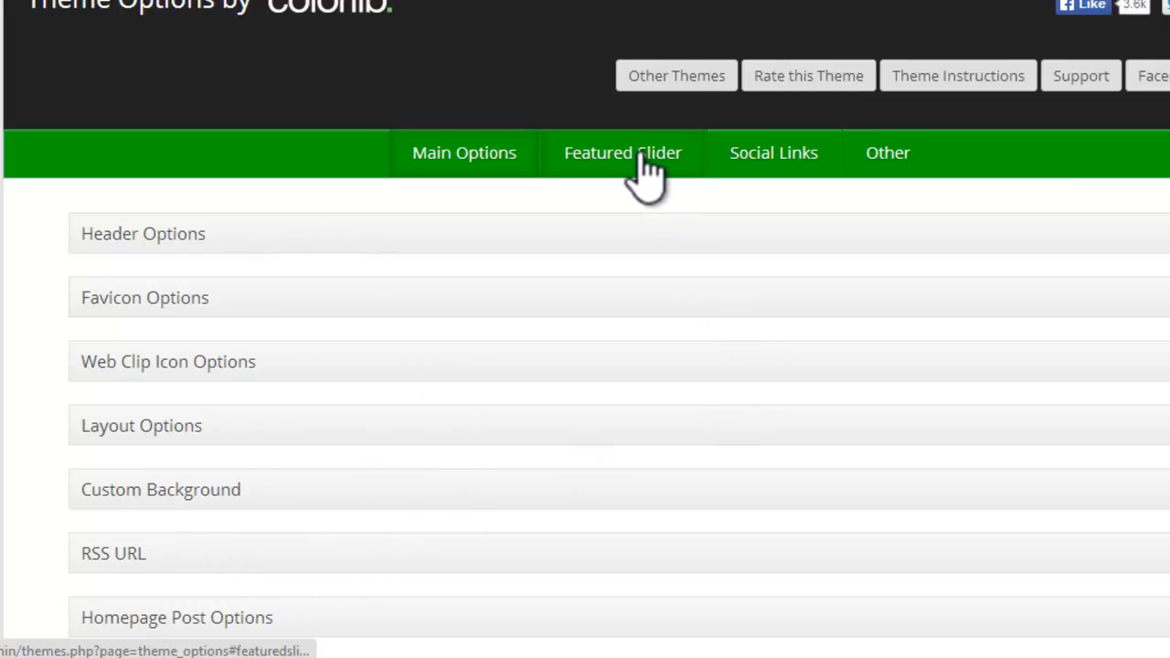
click(614, 157)
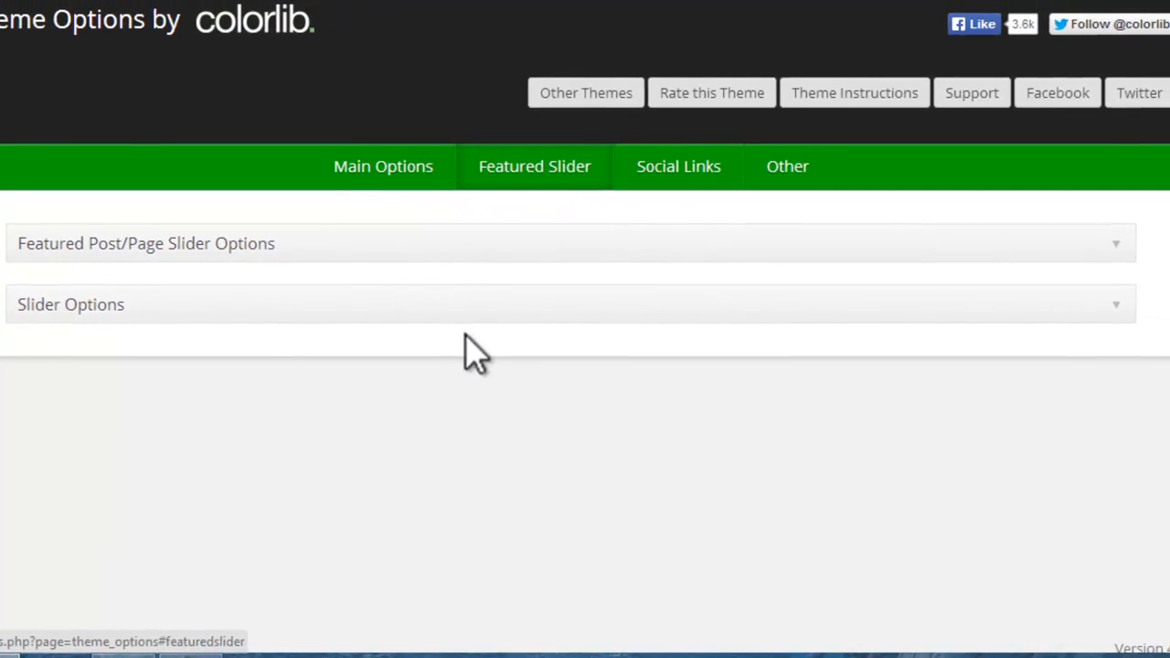
Step: Examine the Slider Options, checking the available transition effects, the transition delay and the transition length
click(497, 315)
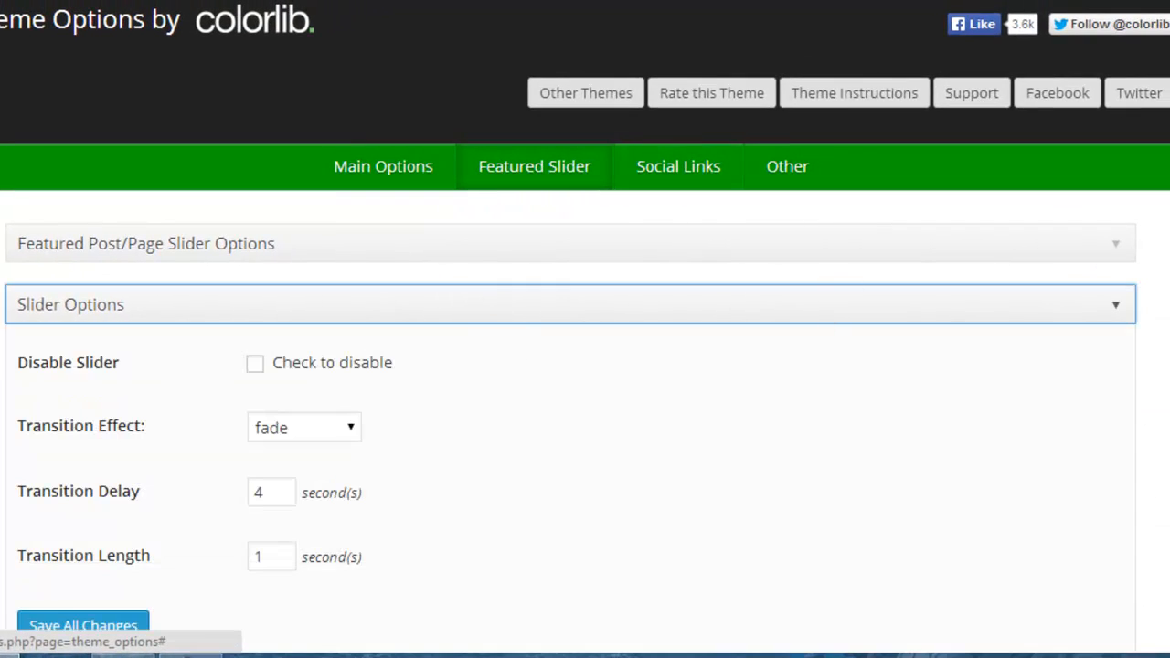
scroll(497, 316, down, 3)
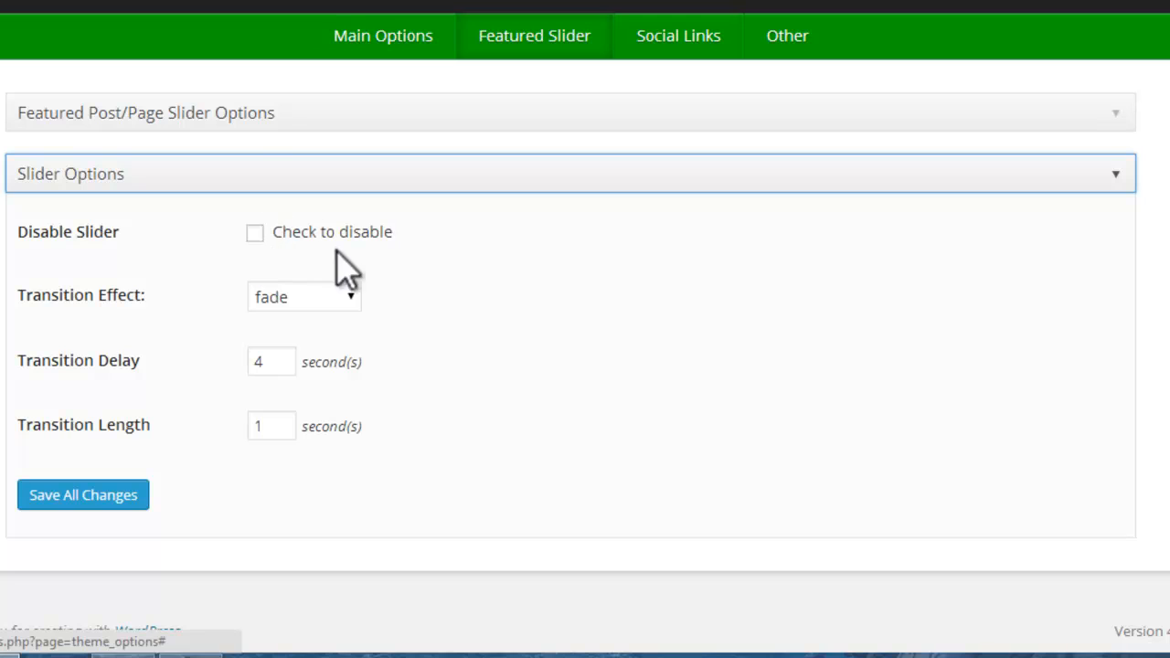
click(351, 298)
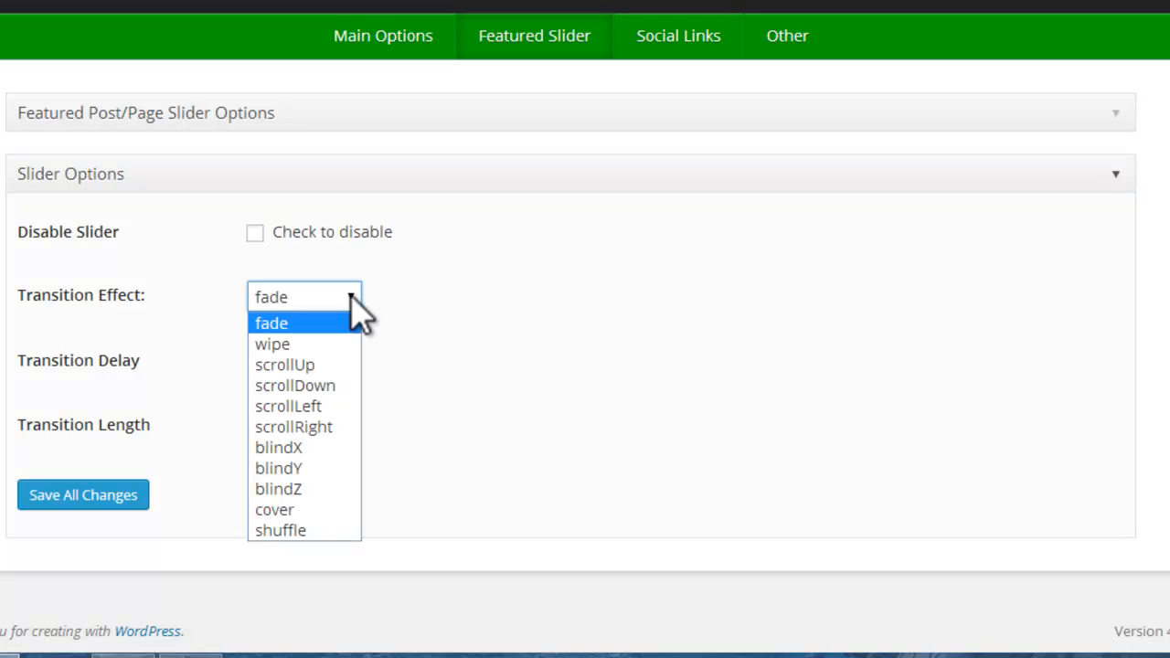
click(352, 322)
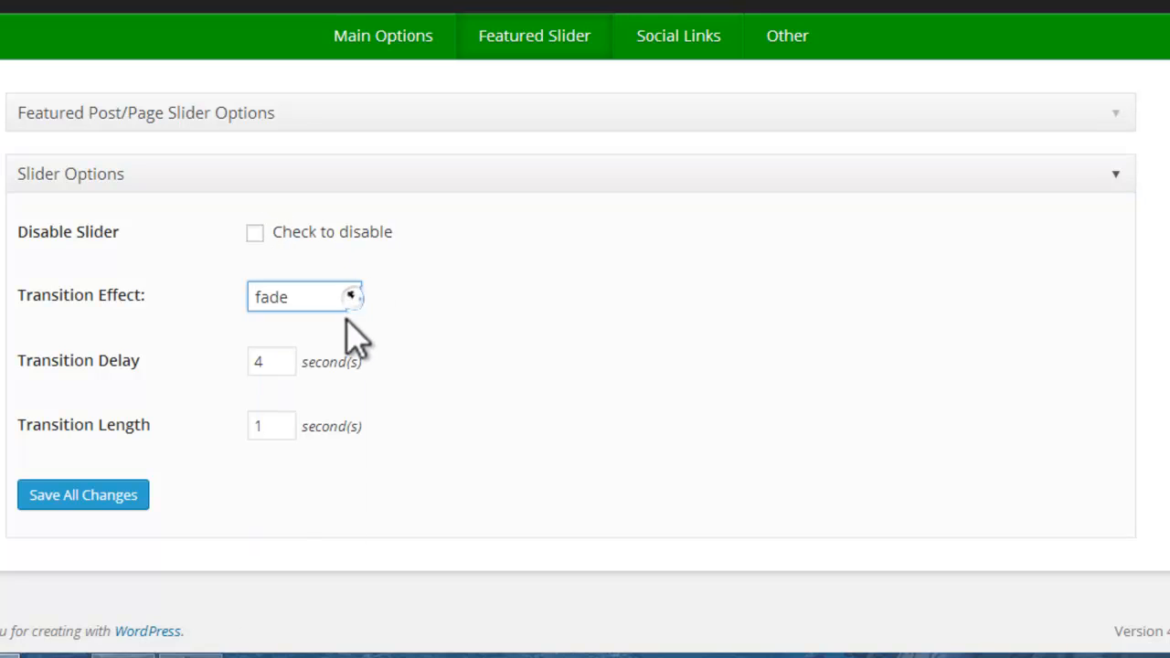
click(282, 364)
drag(283, 364, 254, 365)
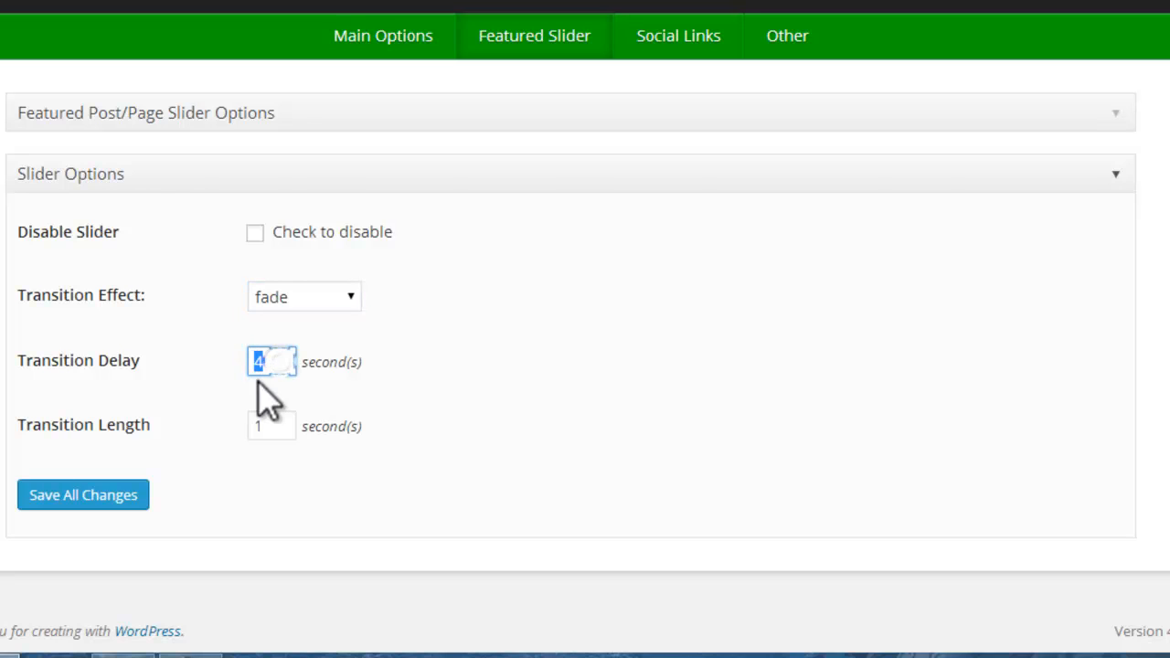
click(295, 423)
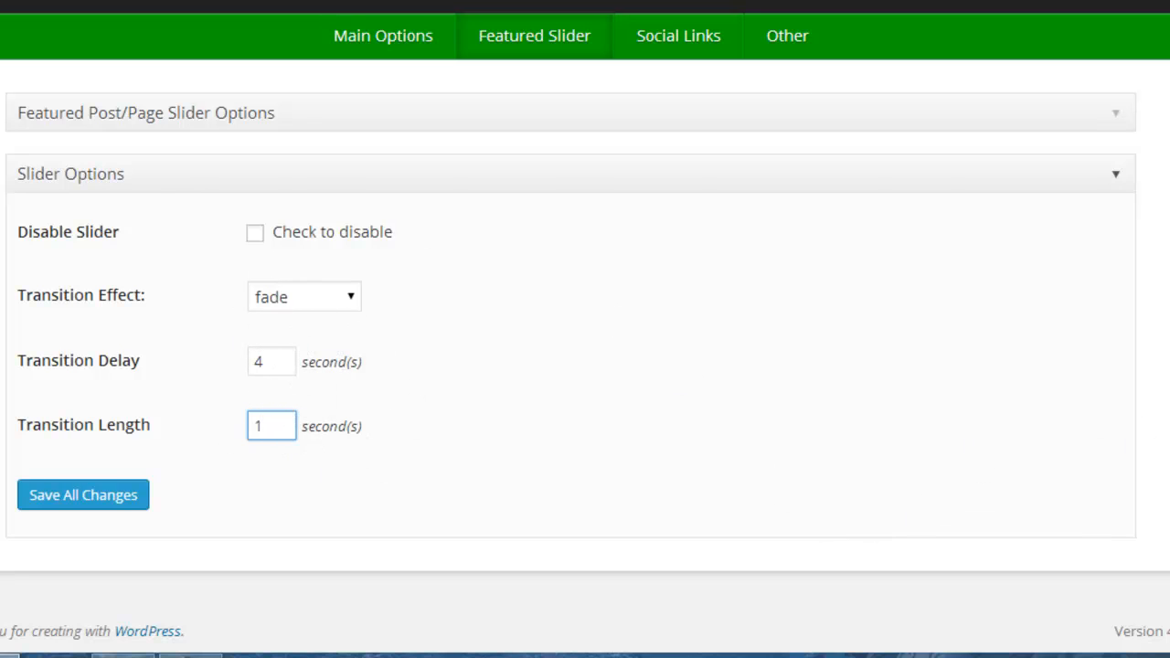
scroll(701, 188, up, 1)
Step: Examine the Featured Post/Page Slider Options, checking the number of slides, the four featured slide entries and the usage notes
click(394, 248)
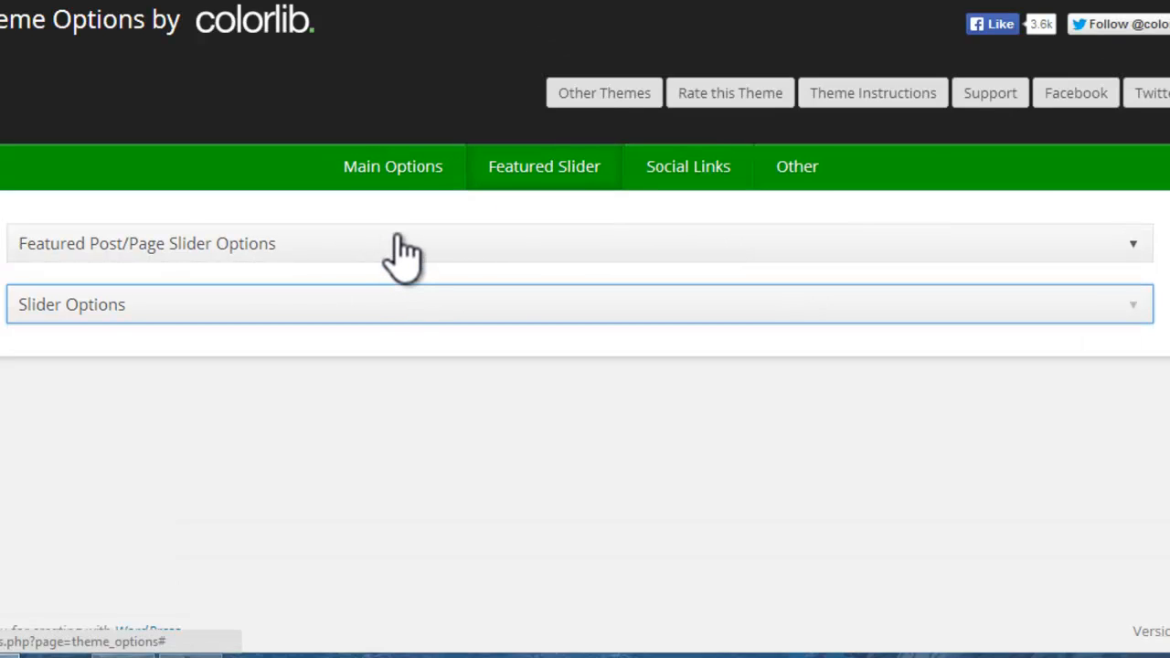
click(403, 249)
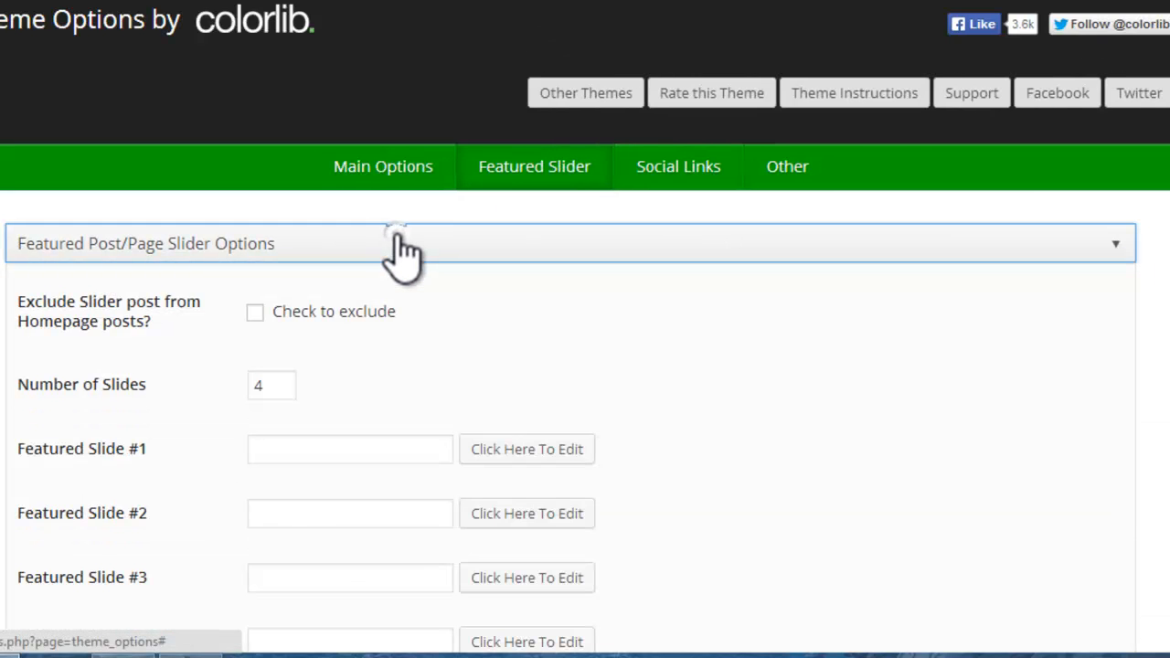
scroll(585, 330, down, 3)
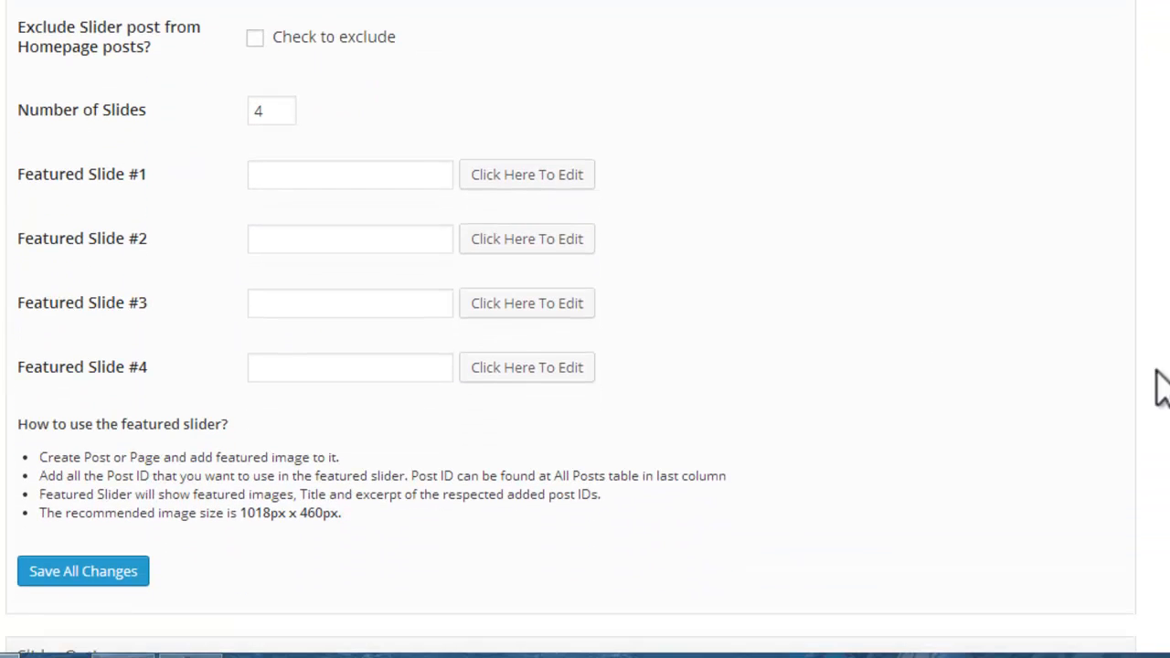
click(271, 110)
drag(271, 110, 247, 108)
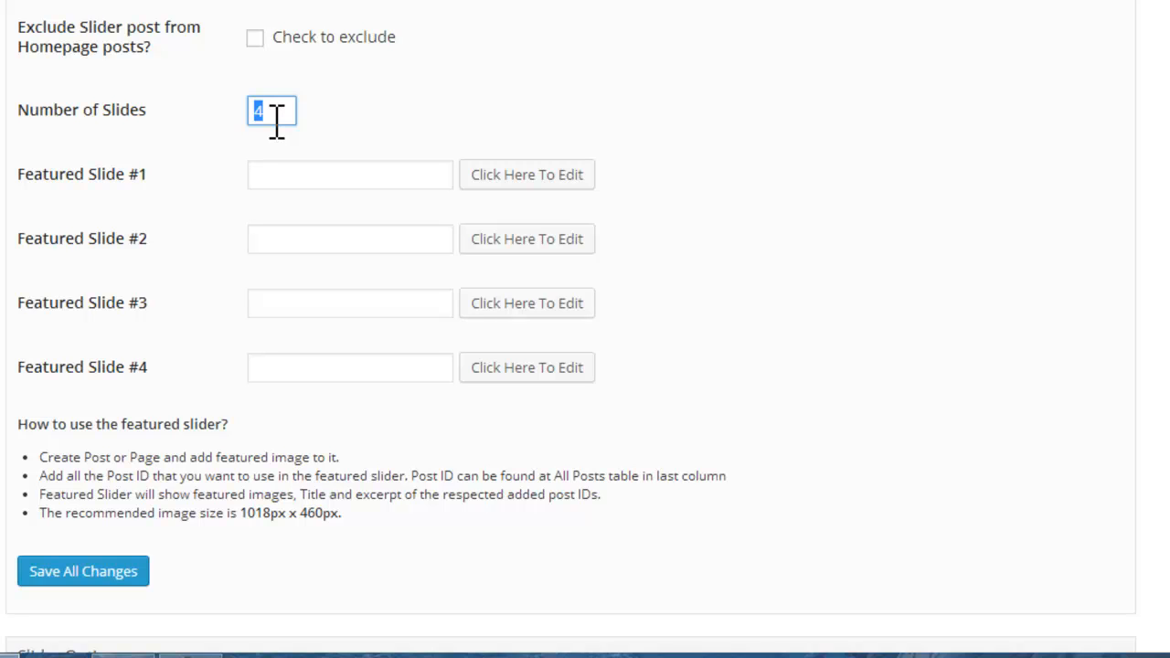
drag(274, 108, 256, 107)
click(276, 110)
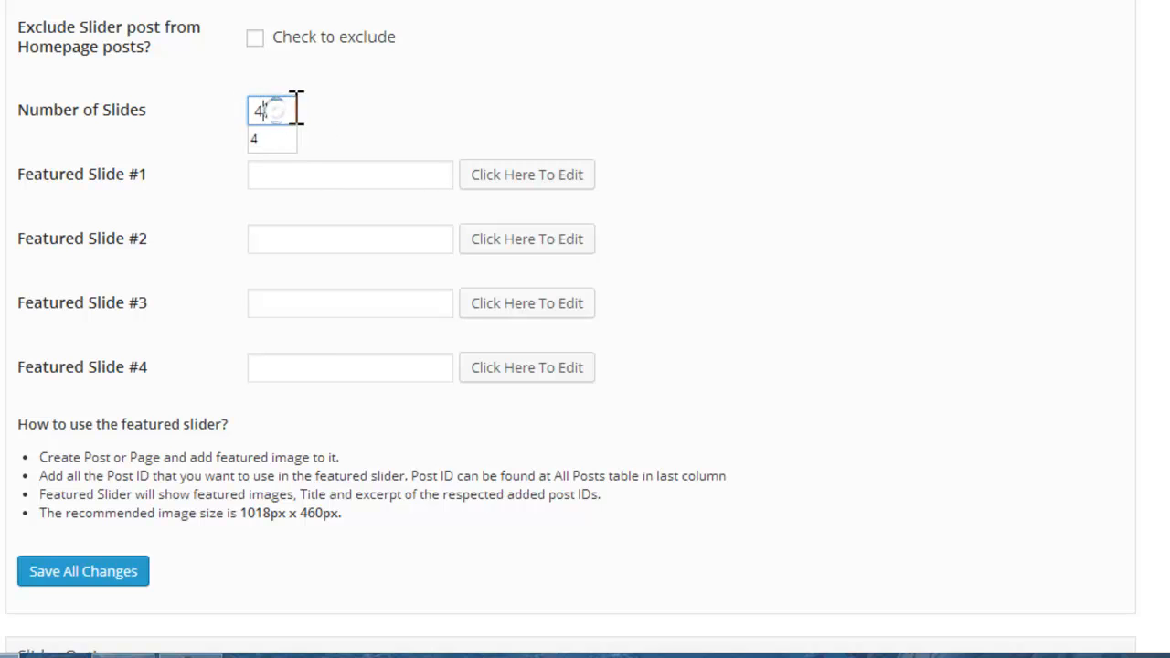
click(450, 74)
click(302, 174)
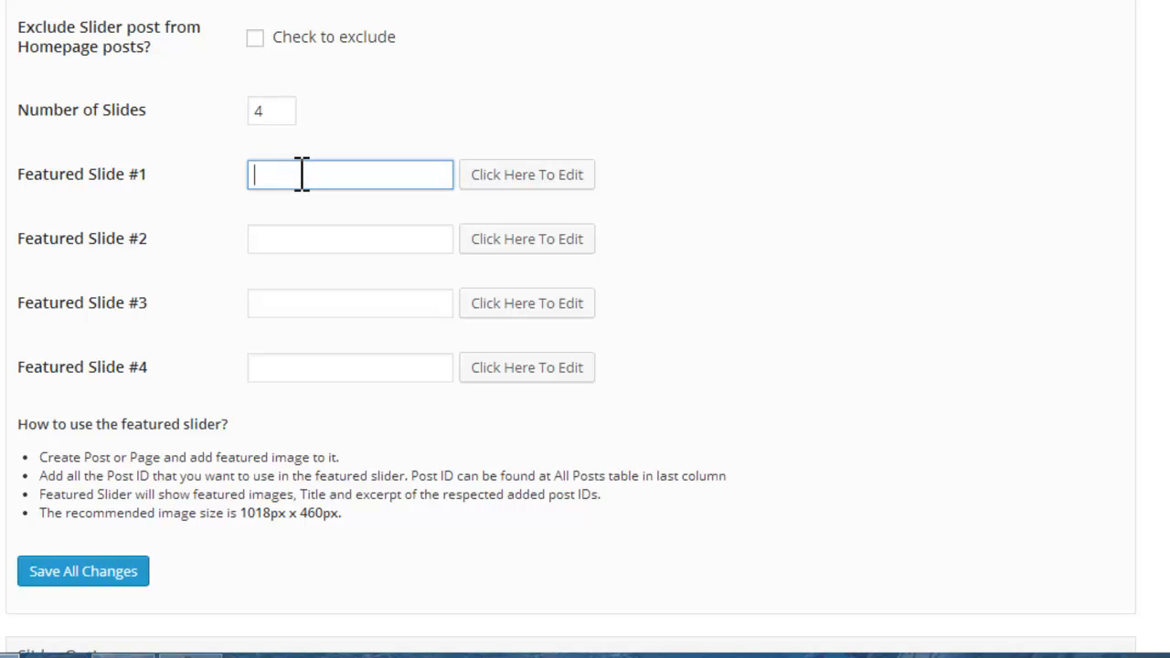
click(288, 236)
click(297, 301)
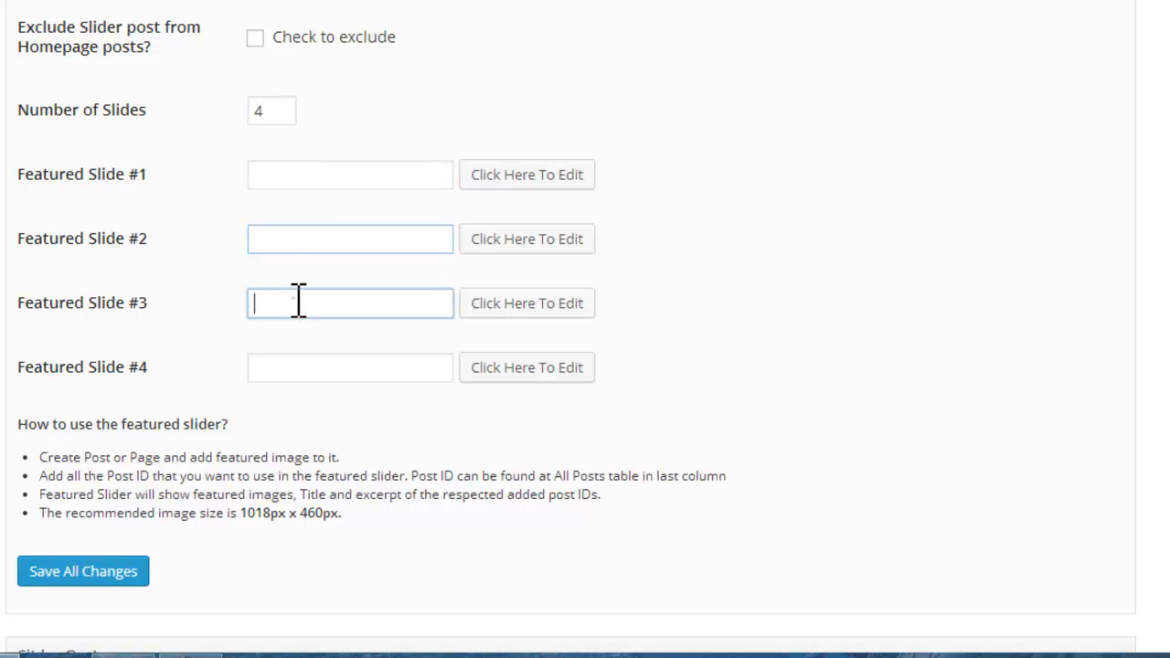
click(298, 365)
click(321, 174)
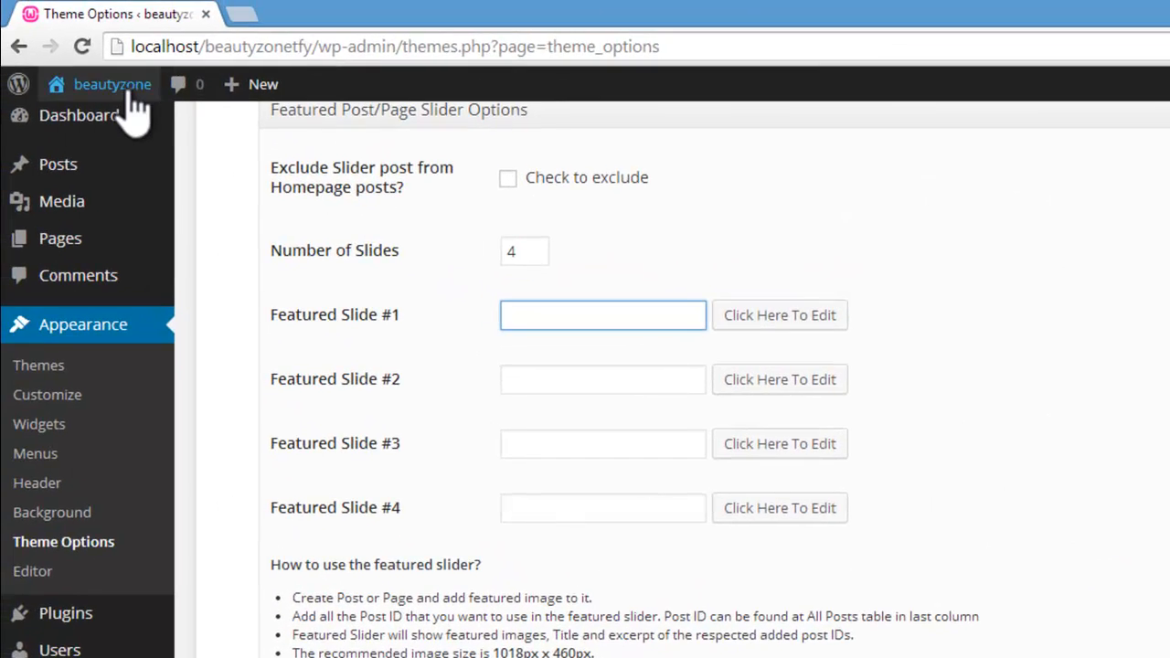
Step: Open the live site in a new browser window and go to the Hair Color page under Services
mouse_move(124, 90)
right_click(95, 128)
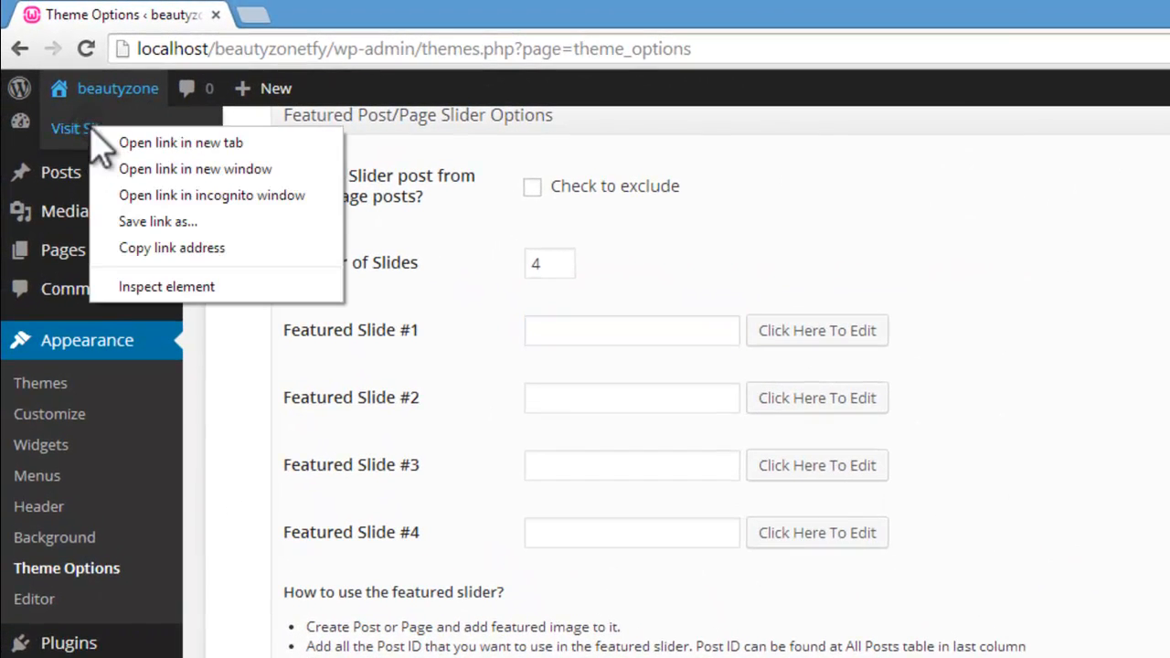
click(137, 174)
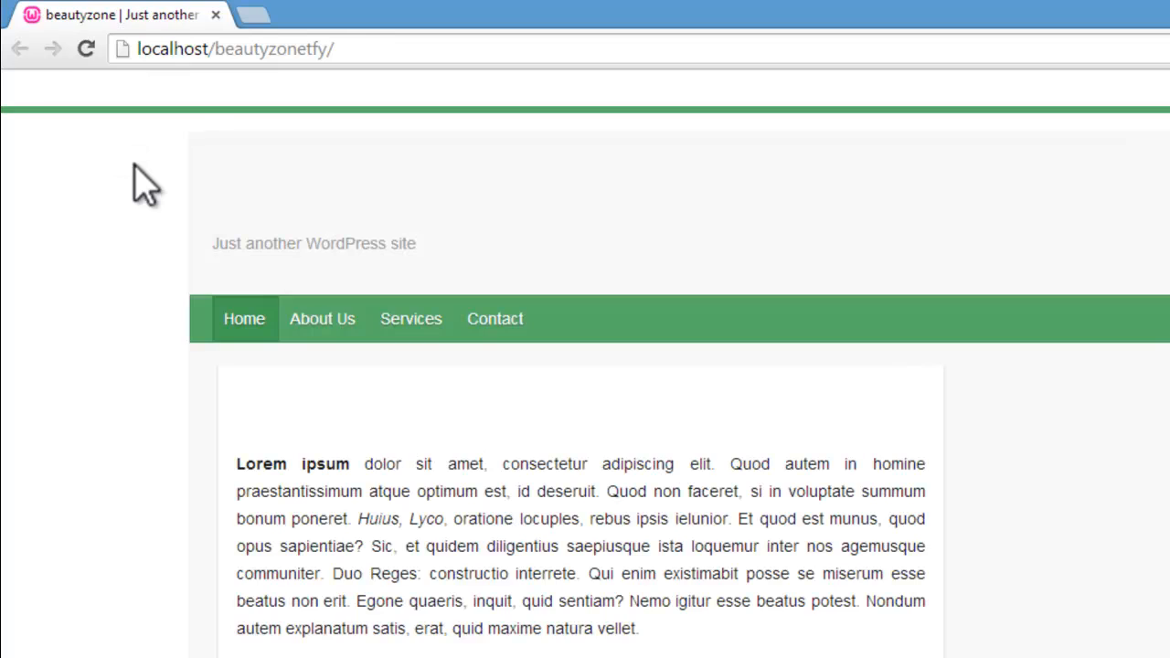
mouse_move(437, 326)
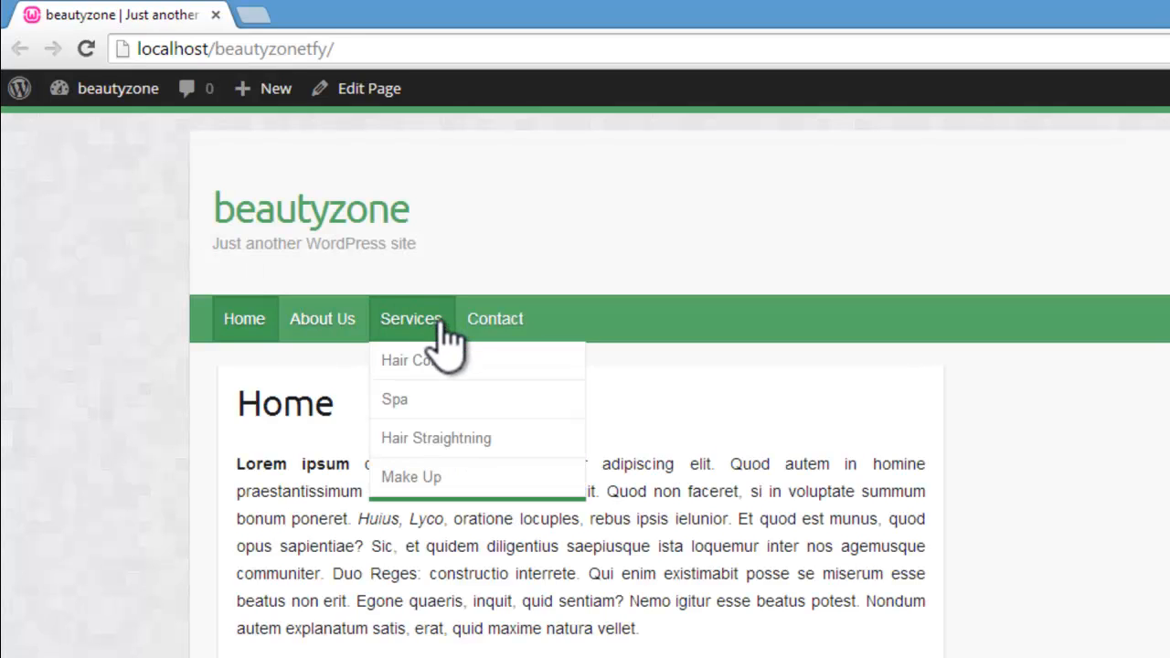
click(430, 361)
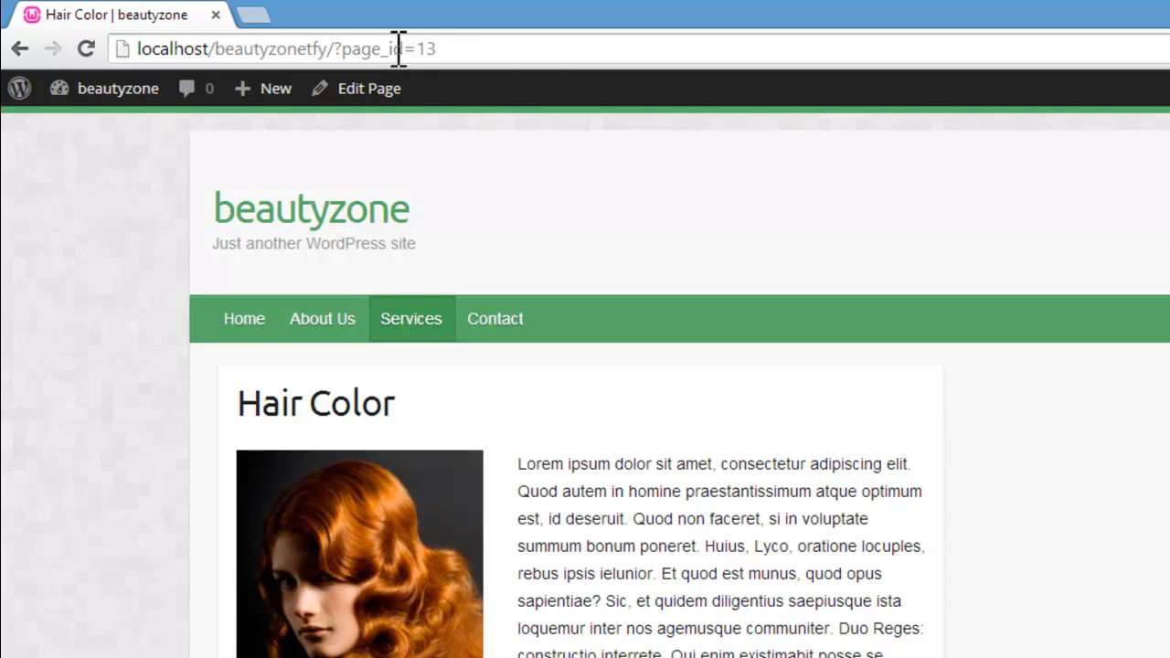
Step: Examine the Hair Color page's web address to find its page ID
drag(420, 48, 457, 48)
click(512, 47)
drag(488, 48, 149, 47)
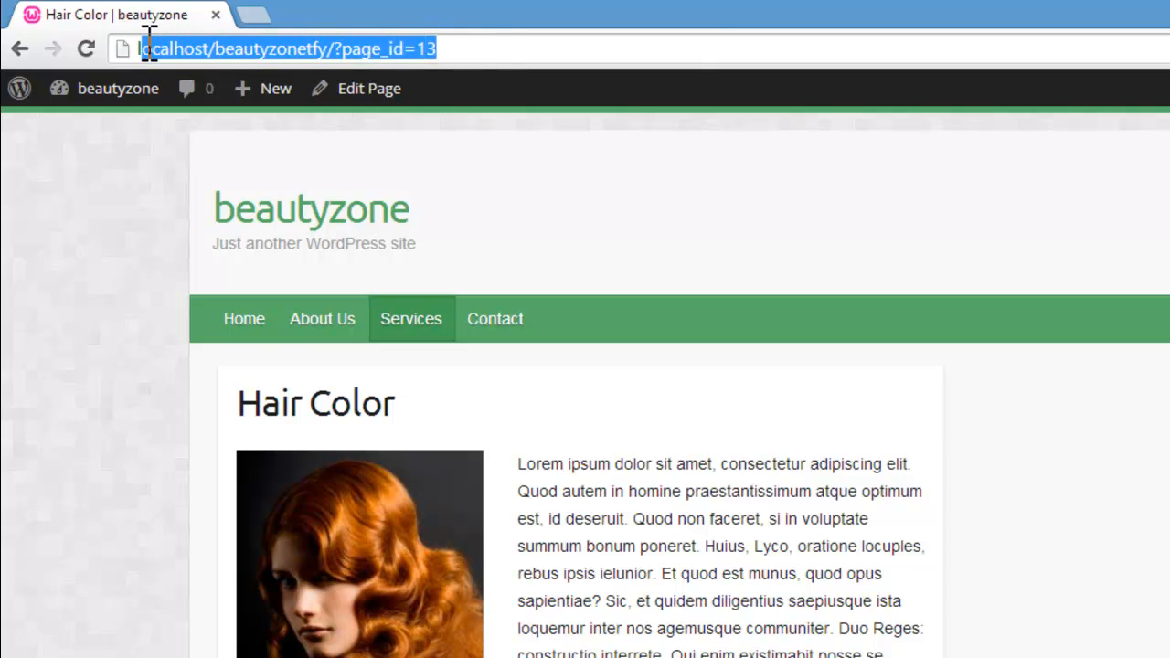
click(512, 47)
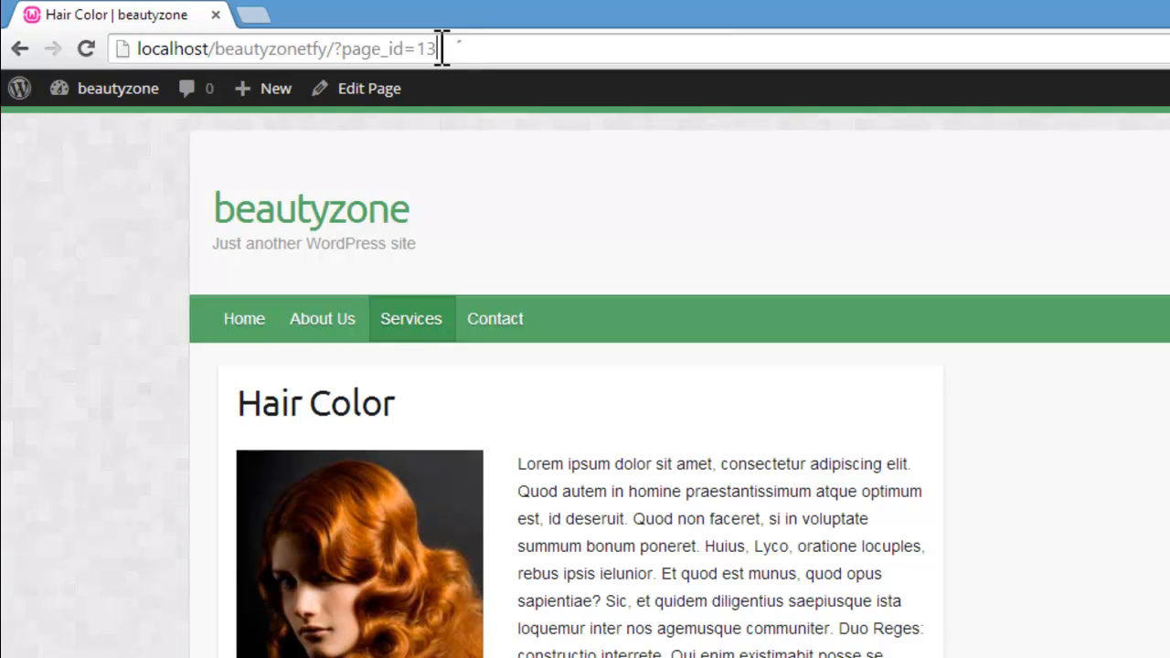
drag(442, 48, 123, 46)
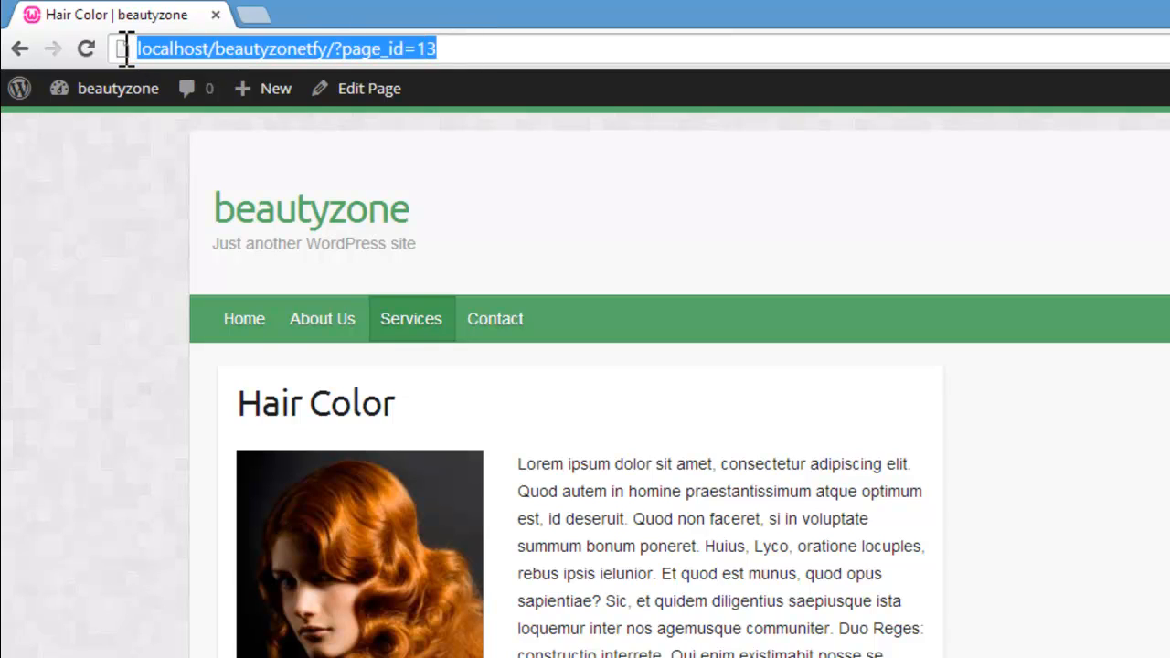
click(470, 48)
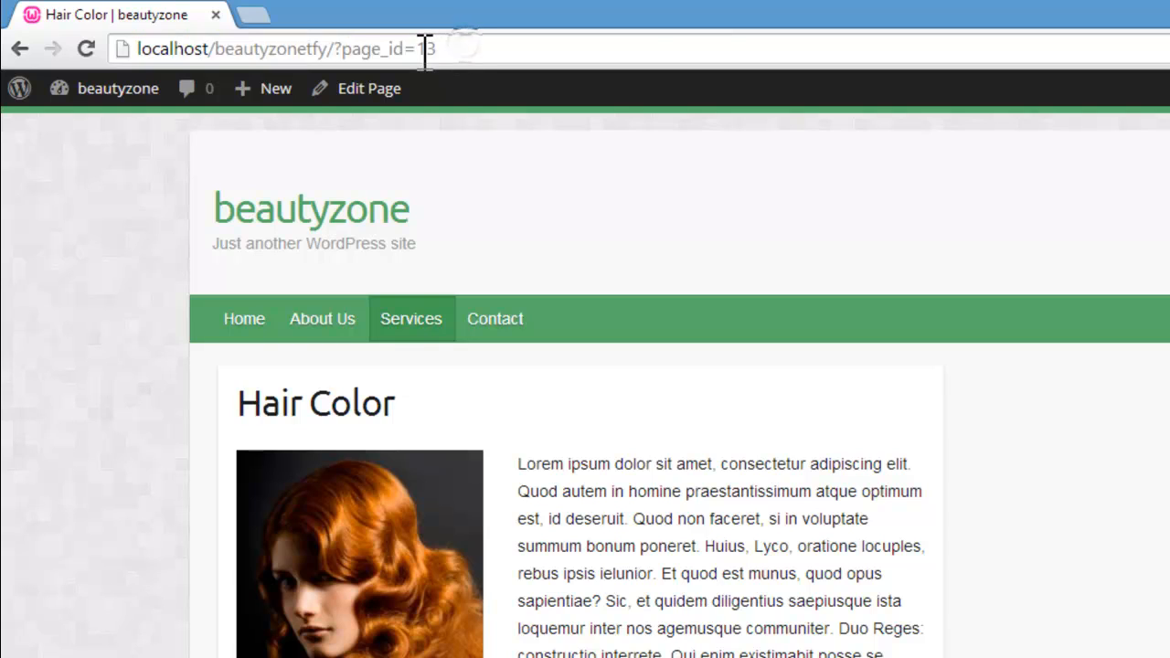
double_click(431, 49)
drag(488, 50, 146, 63)
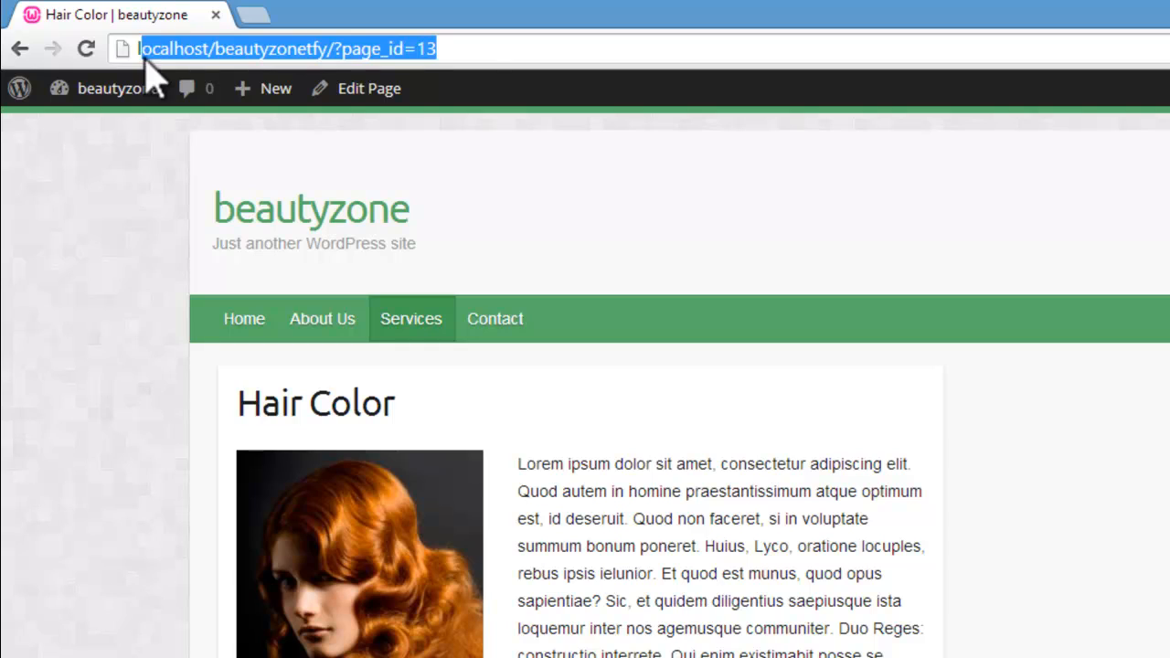
Step: Open the Hair Color page for editing and copy its ID, 13, from the web address
click(377, 91)
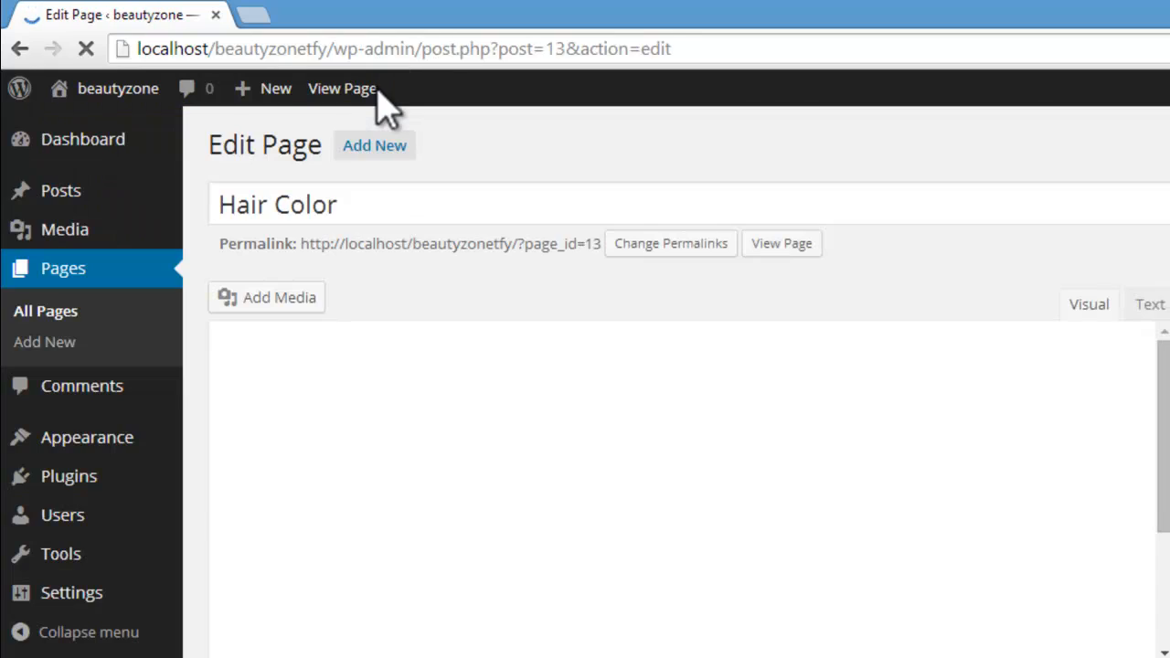
drag(554, 52, 569, 70)
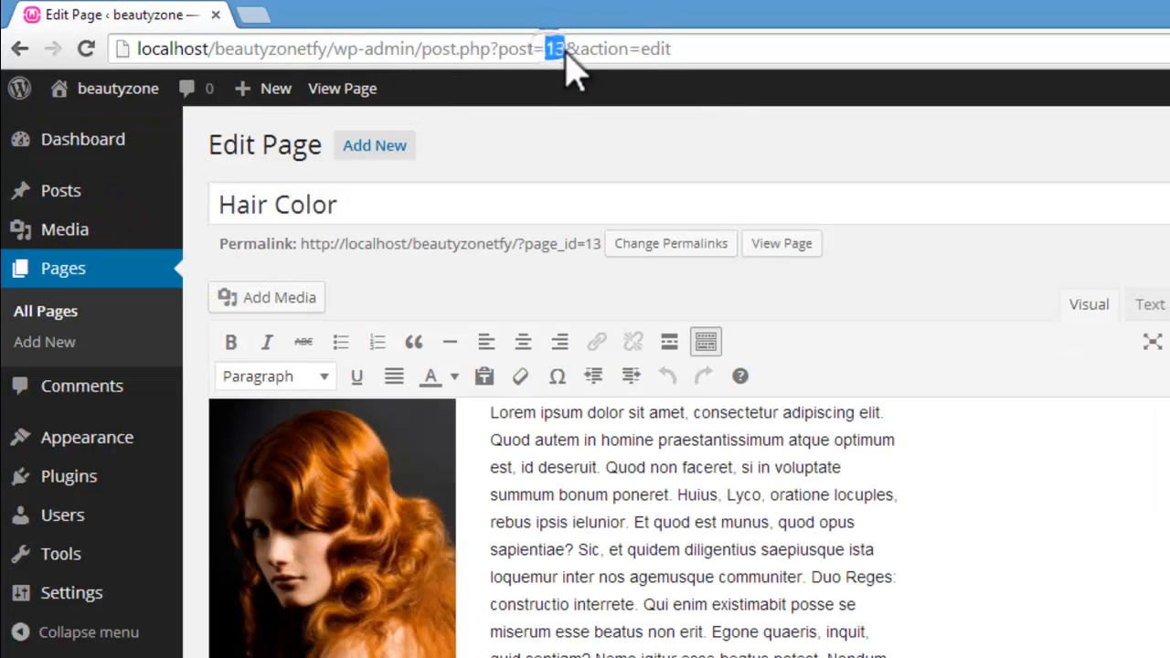
right_click(557, 52)
click(604, 128)
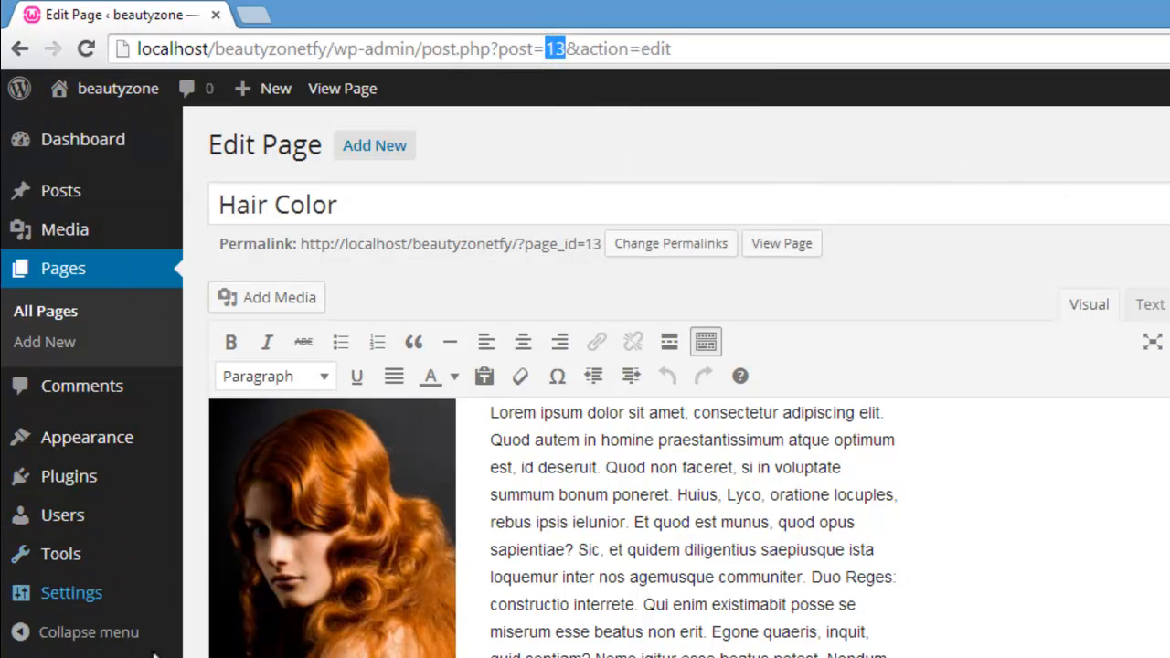
Step: Return to the theme options window and paste the Hair Color page ID 13 as Featured Slide #1
click(274, 657)
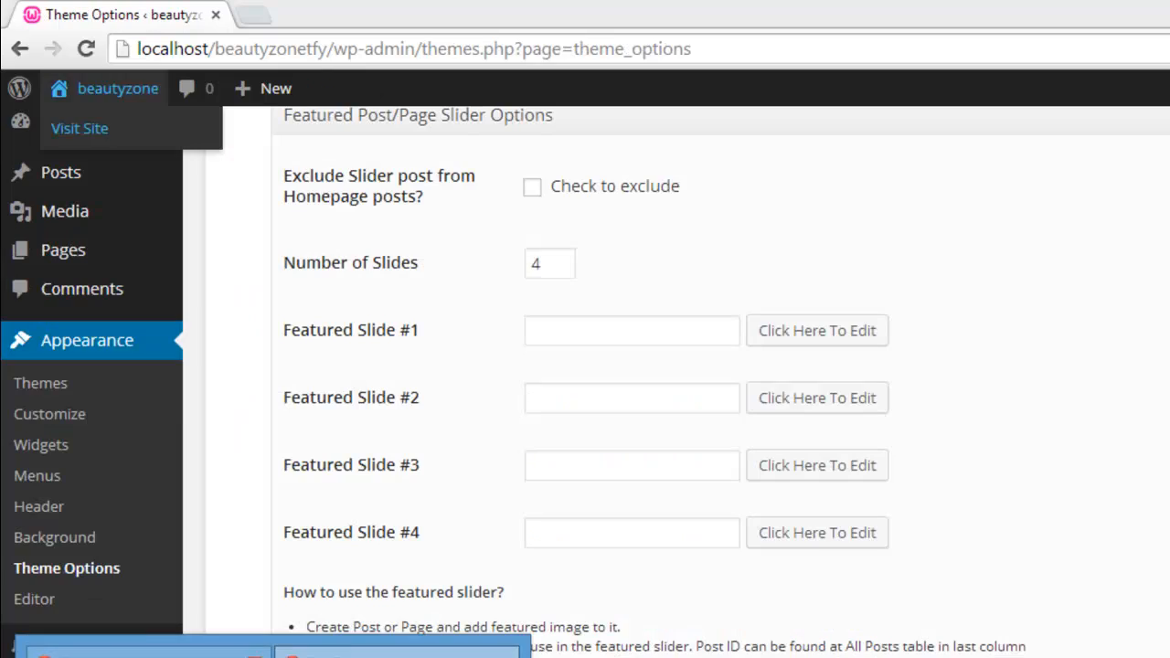
click(149, 654)
right_click(574, 322)
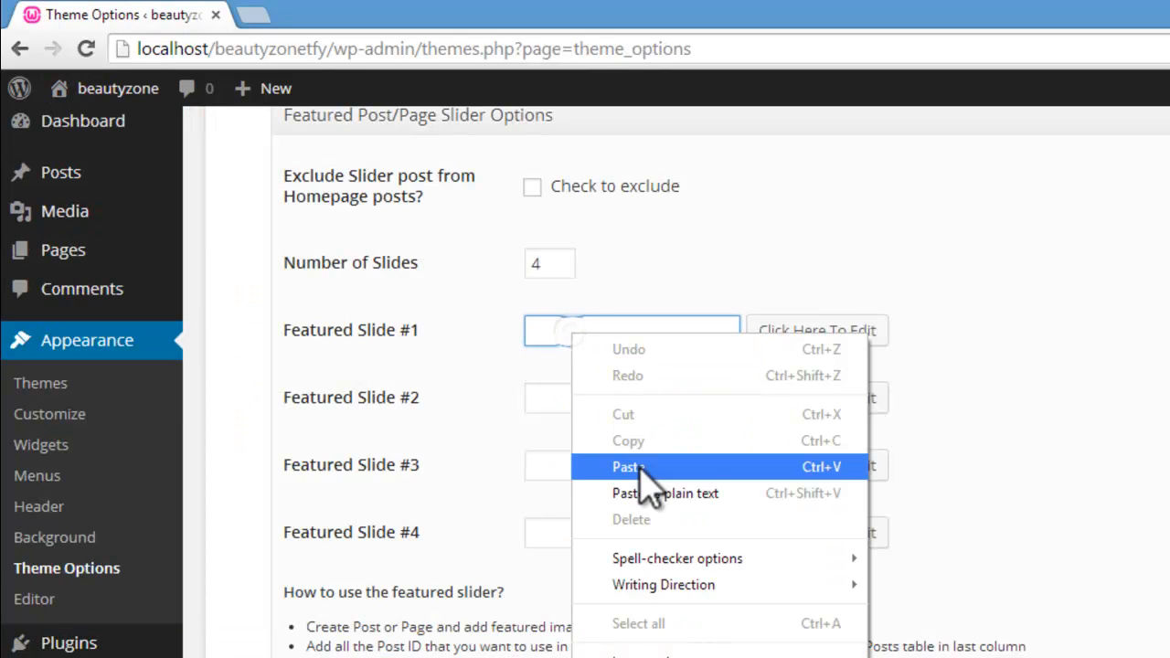
click(583, 462)
click(592, 388)
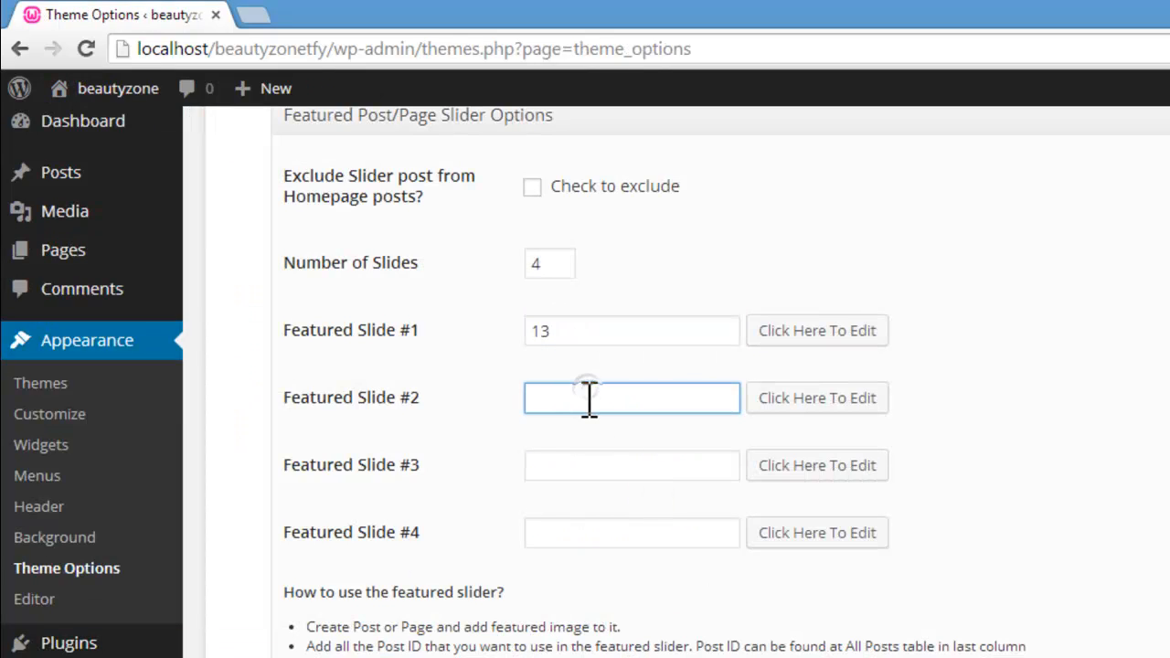
Step: Switch to the other browser window, open the live Spa page under Services, and copy its ID, 9, from the web address
click(273, 657)
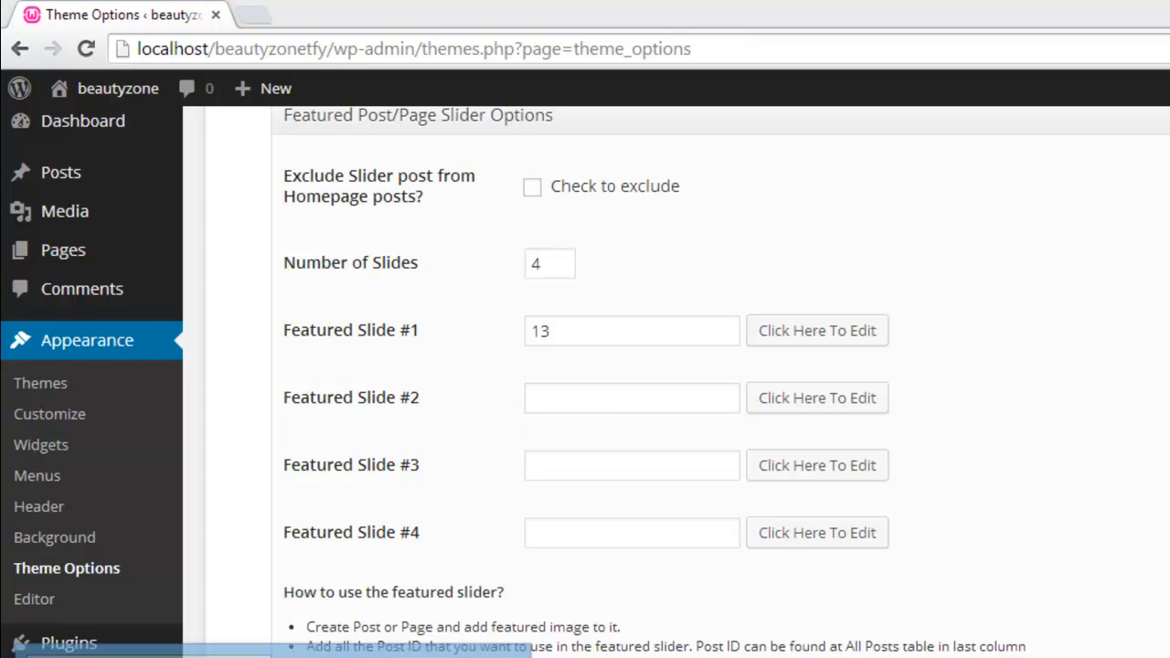
click(329, 654)
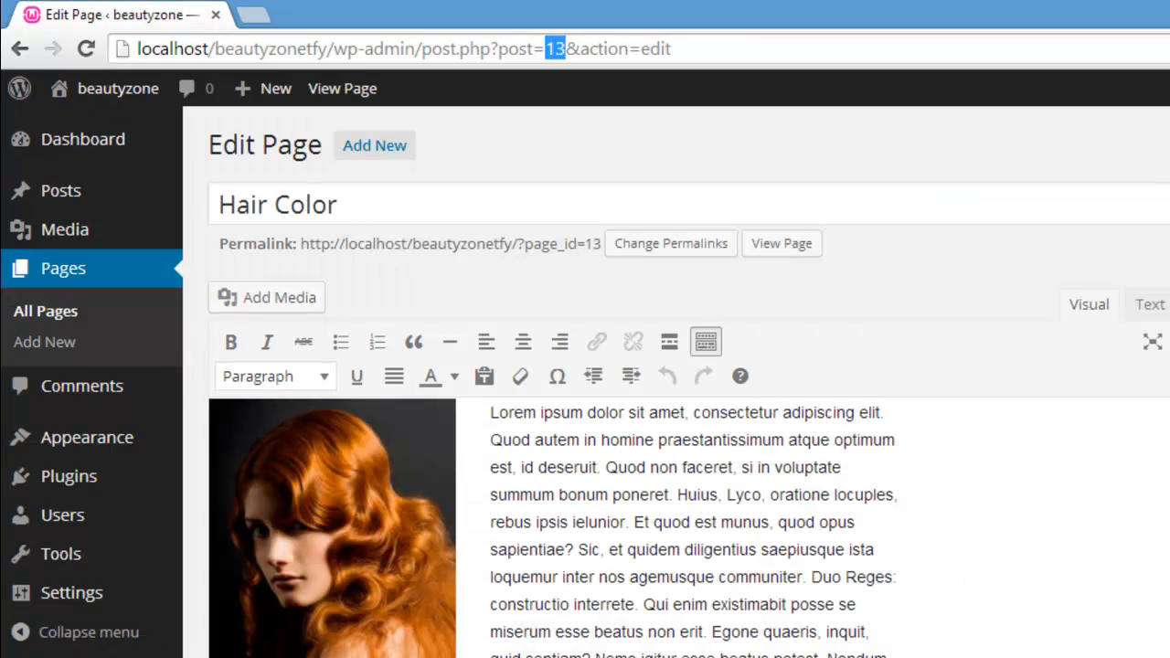
click(329, 89)
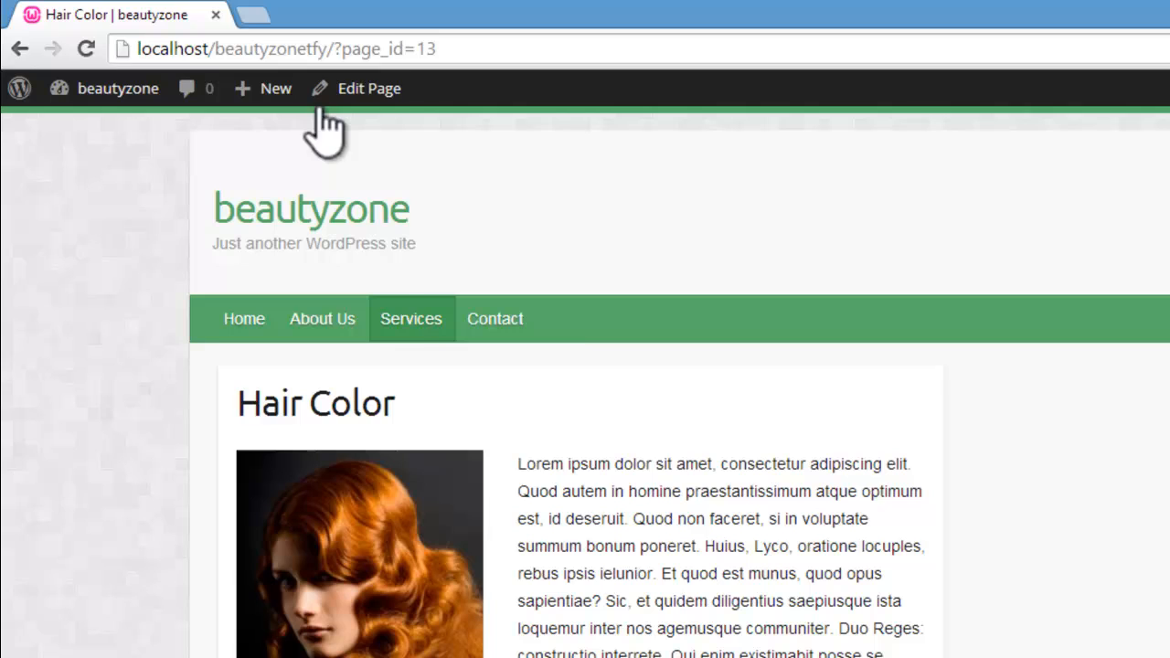
mouse_move(418, 332)
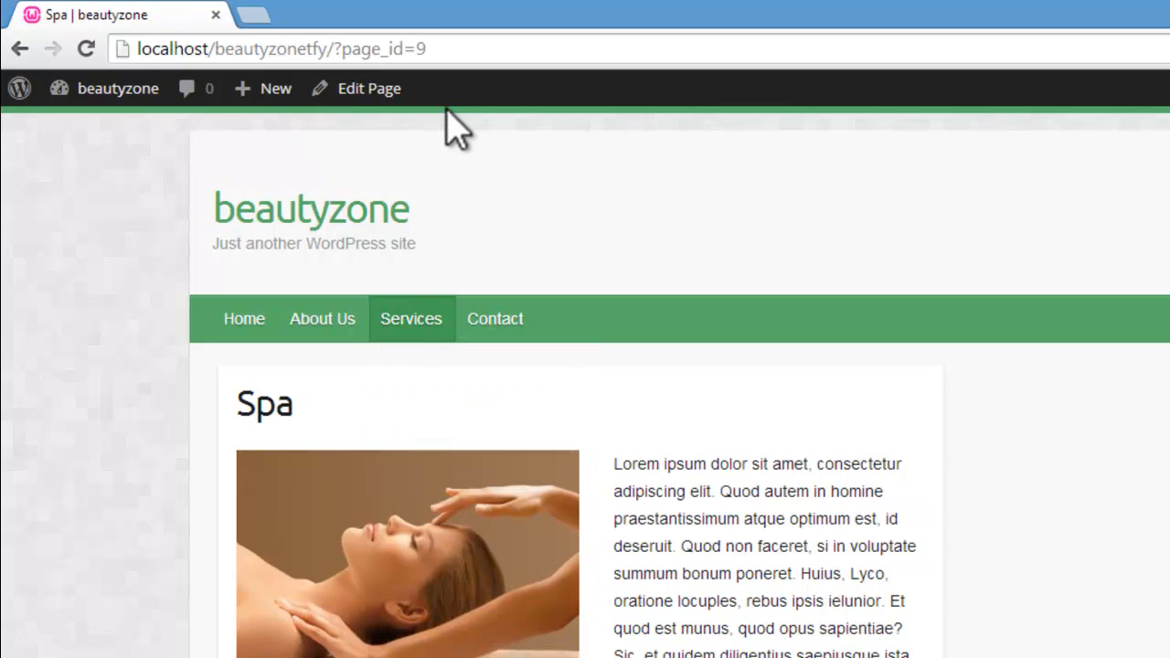
click(420, 48)
click(422, 49)
double_click(419, 49)
right_click(423, 49)
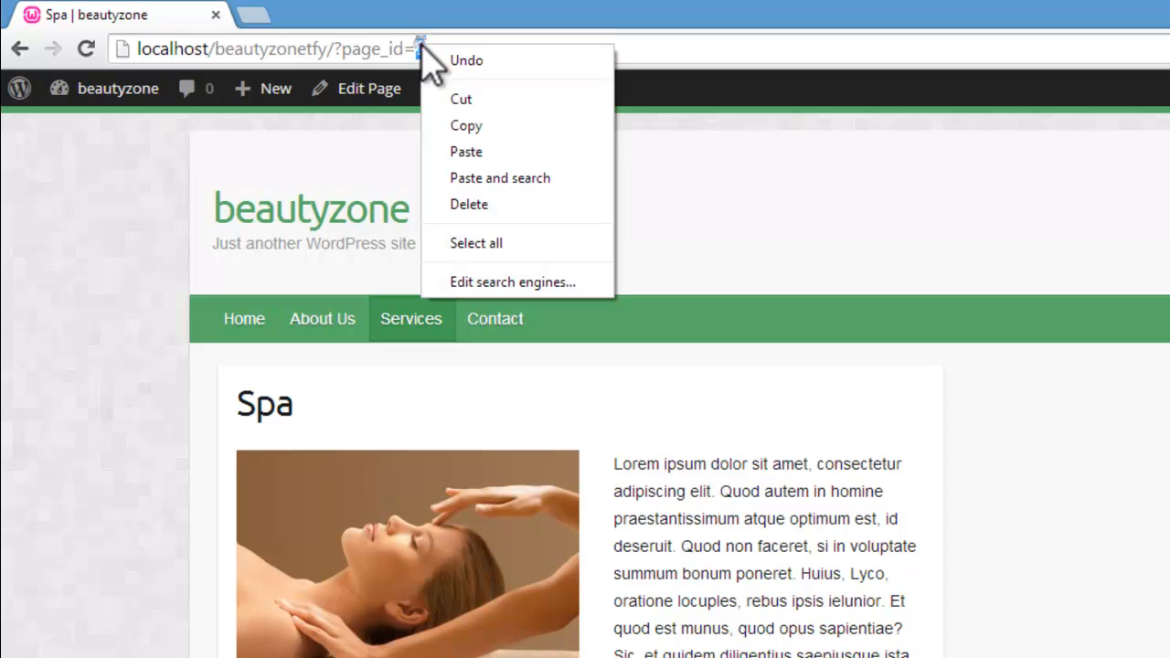
click(468, 120)
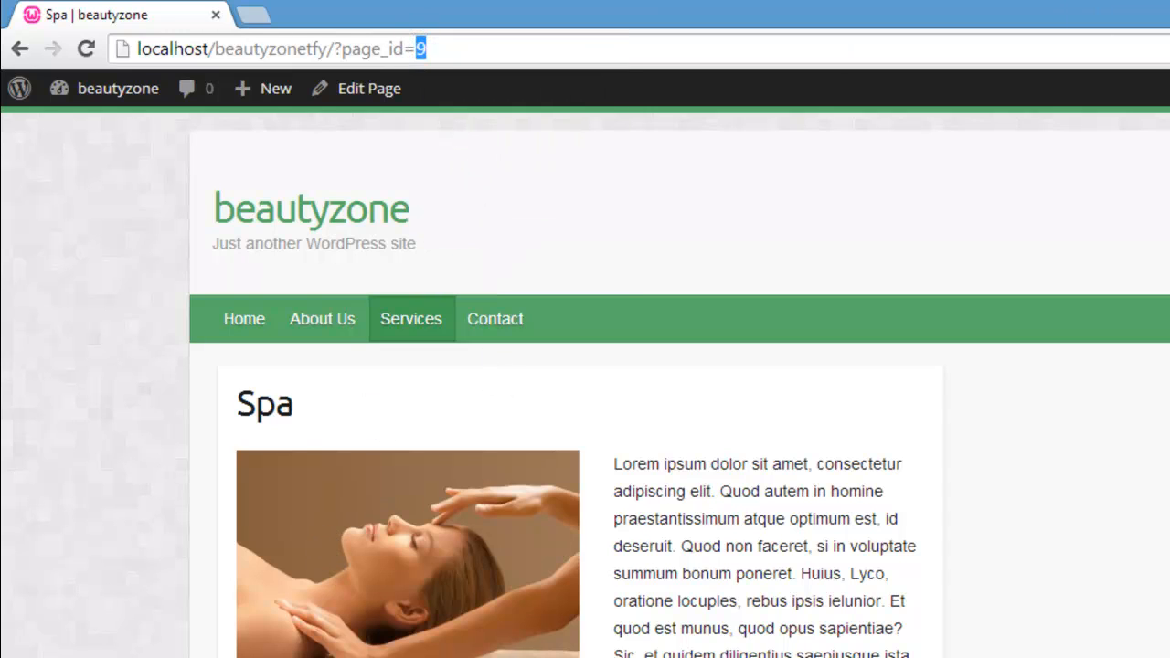
Step: Return to the theme options window and paste the Spa page ID 9 as Featured Slide #2
click(274, 657)
click(149, 653)
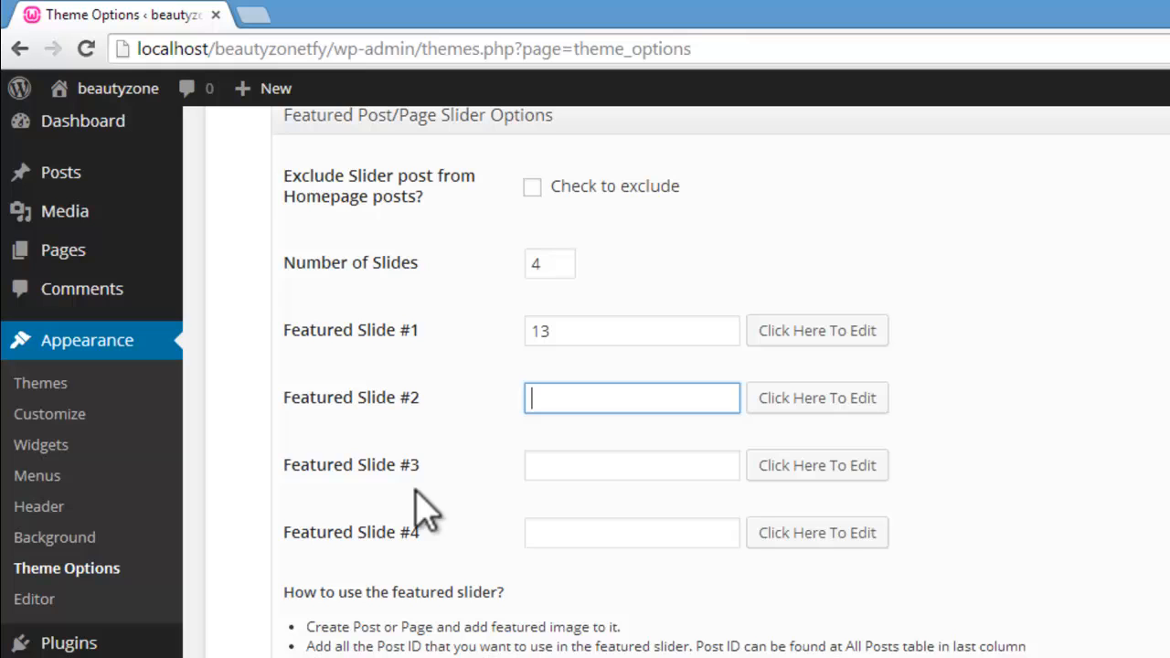
right_click(561, 403)
click(567, 534)
click(597, 468)
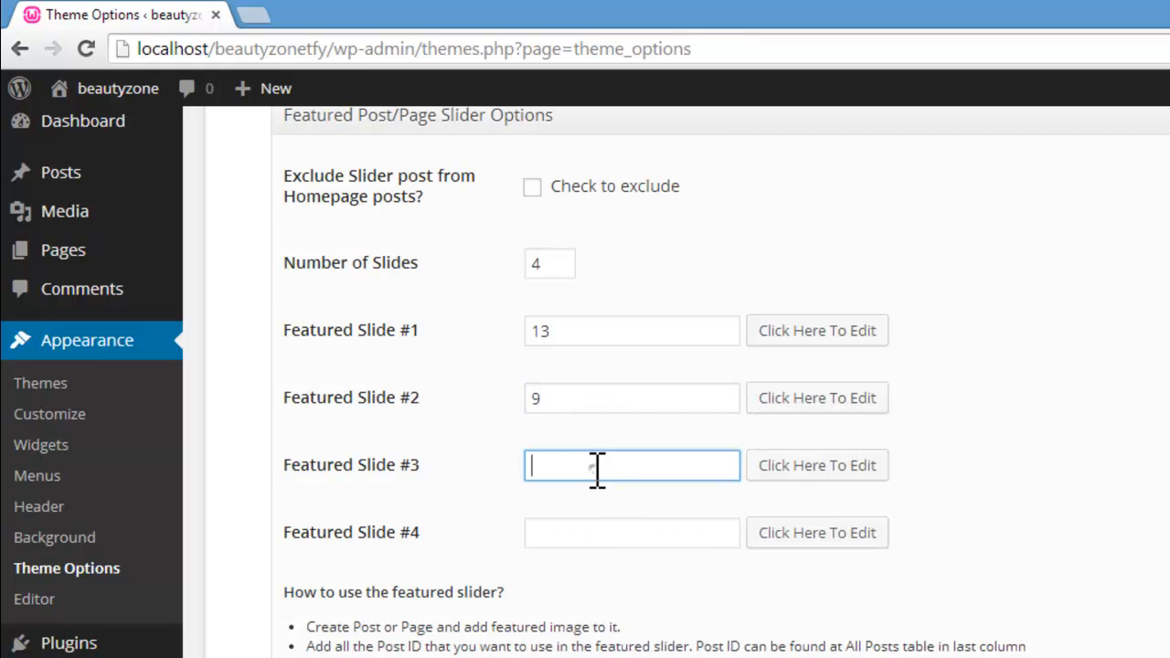
Step: Open the Hair Straightning page in the live site window and copy its ID, 18, from the web address
click(273, 657)
click(398, 653)
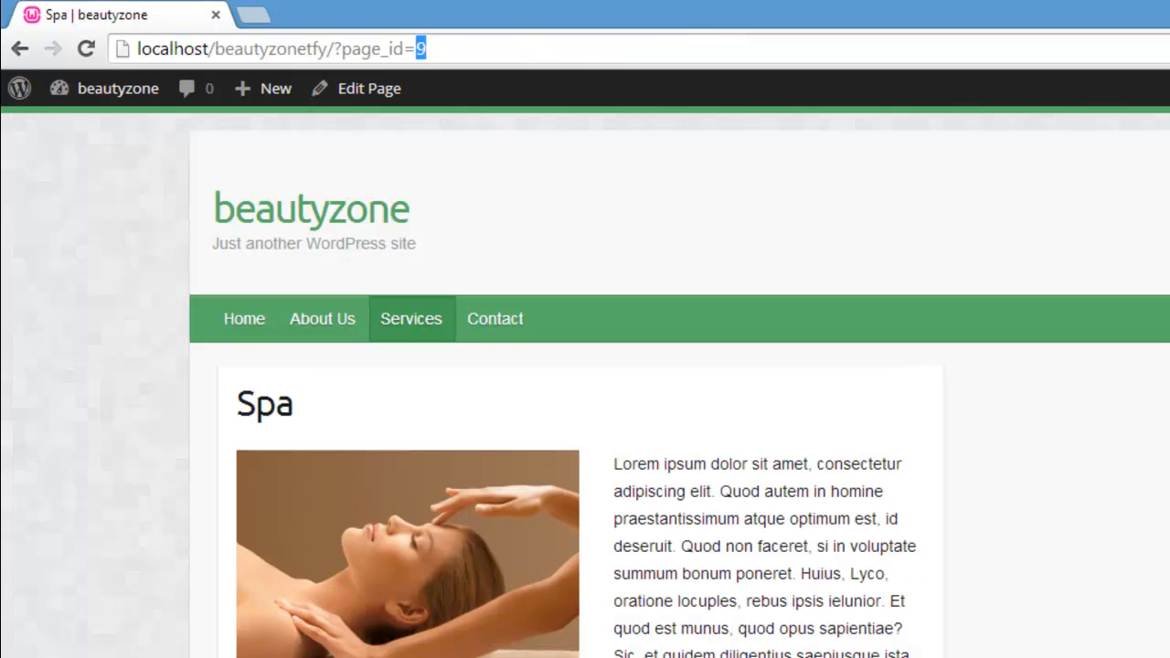
mouse_move(434, 311)
click(424, 438)
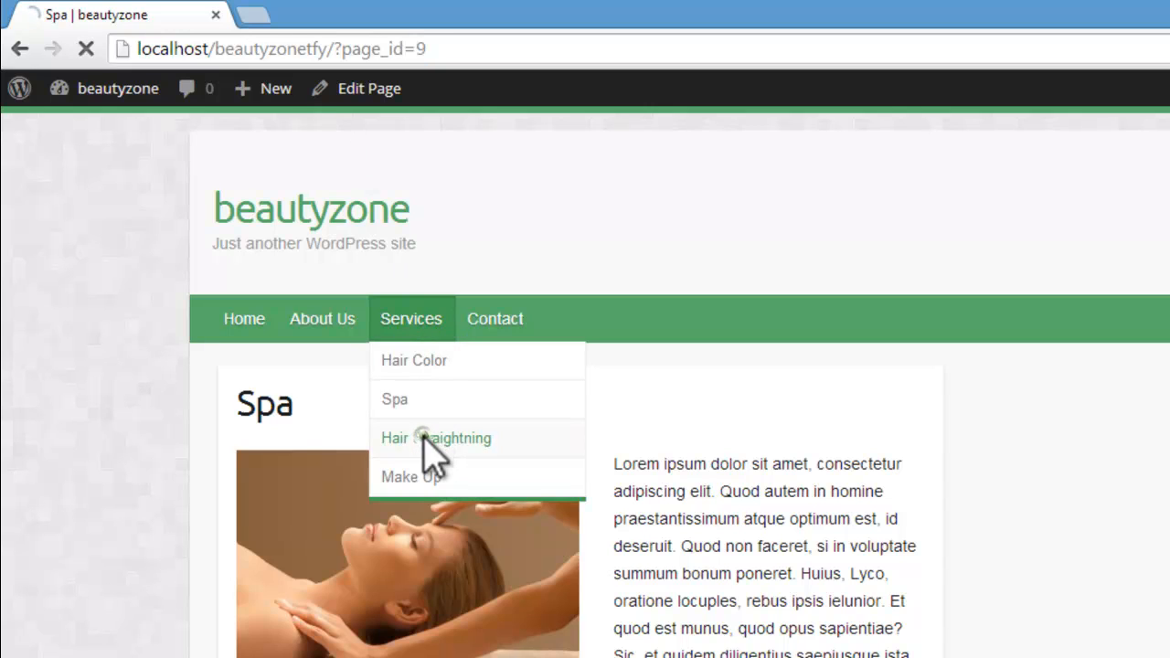
double_click(432, 47)
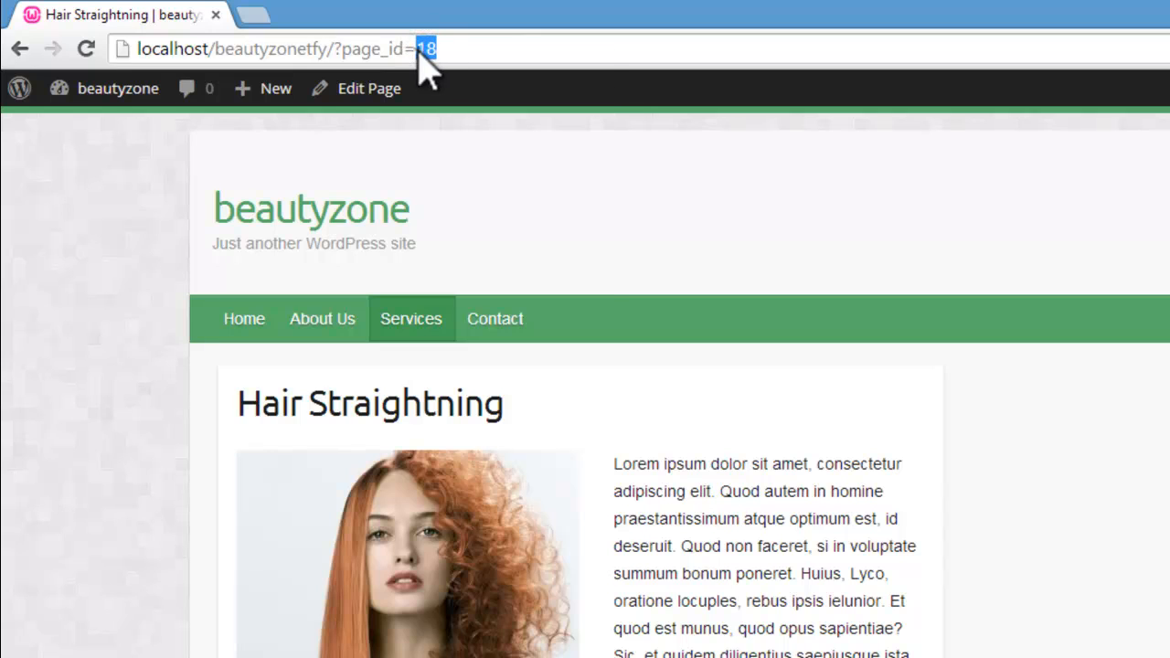
right_click(423, 51)
click(448, 130)
Step: Paste the Hair Straightning page ID 18 as Featured Slide #3 in the theme options window
click(274, 657)
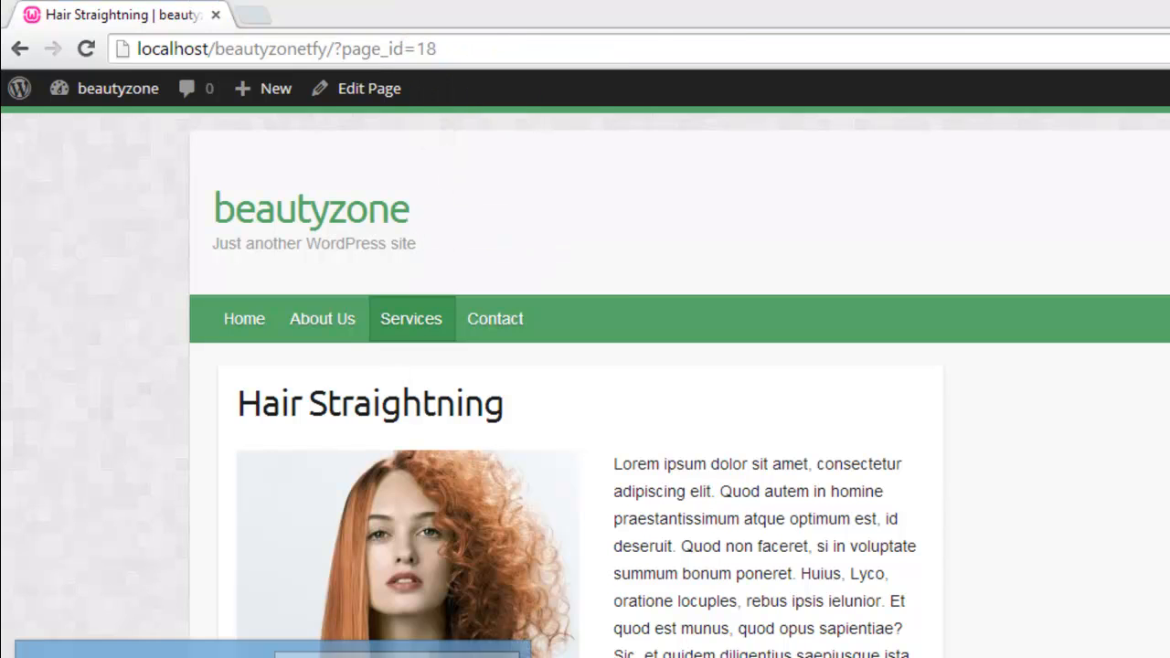
click(149, 653)
right_click(567, 468)
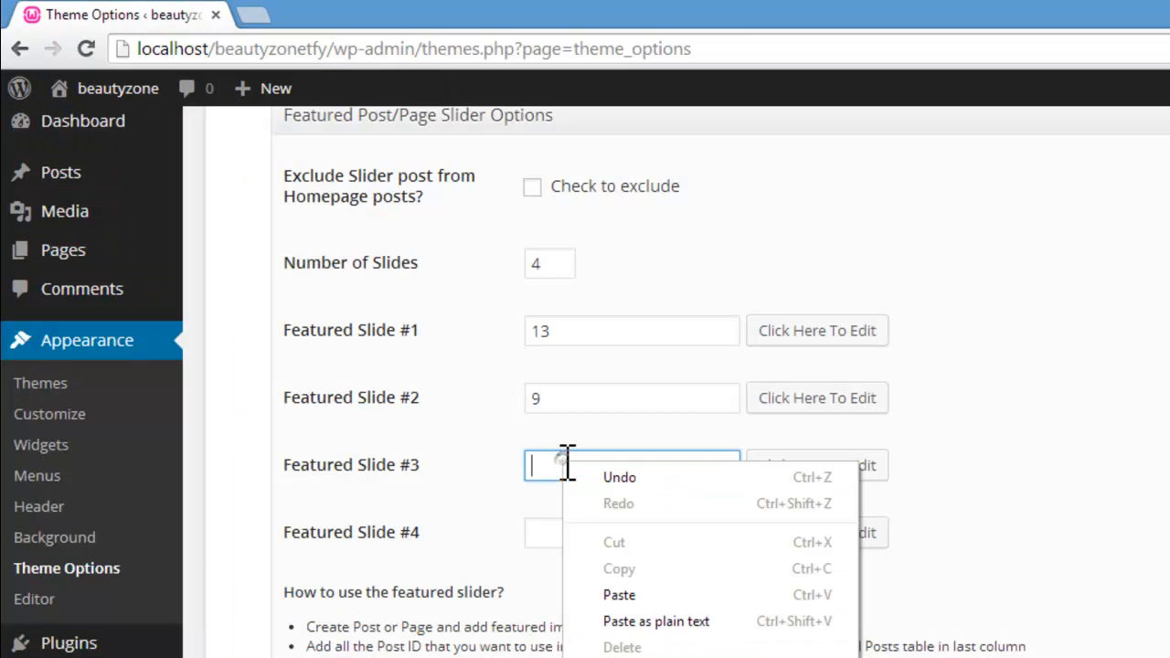
click(628, 594)
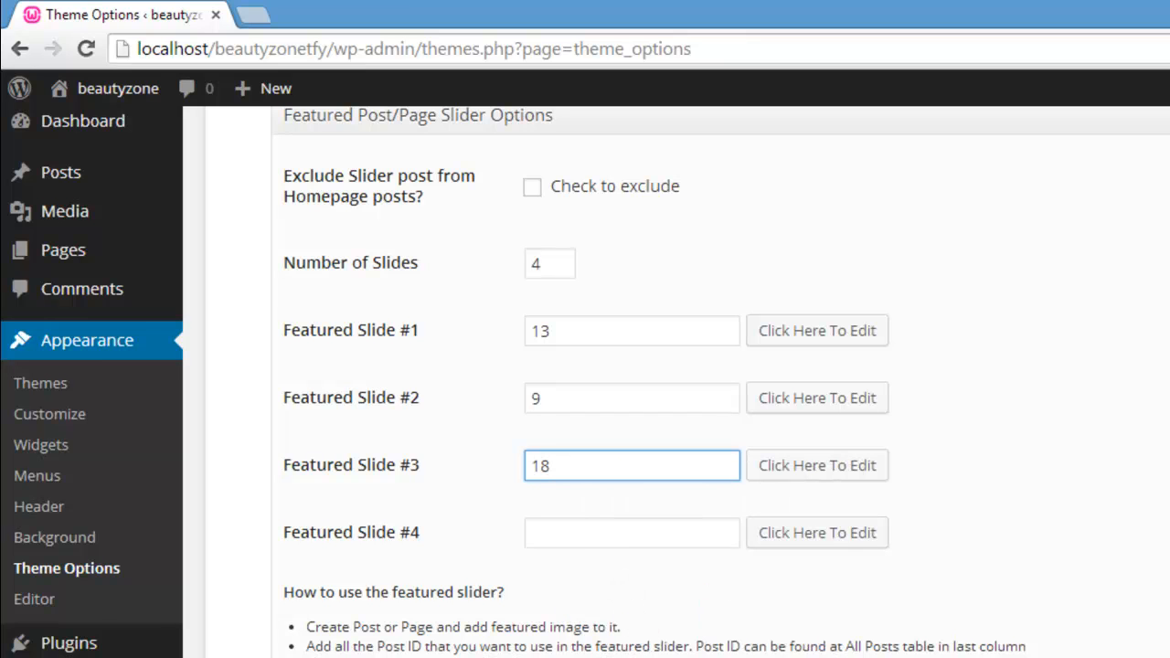
Step: Open the Make Up page in the live site window and copy its ID, 22, from the web address
click(273, 657)
click(402, 654)
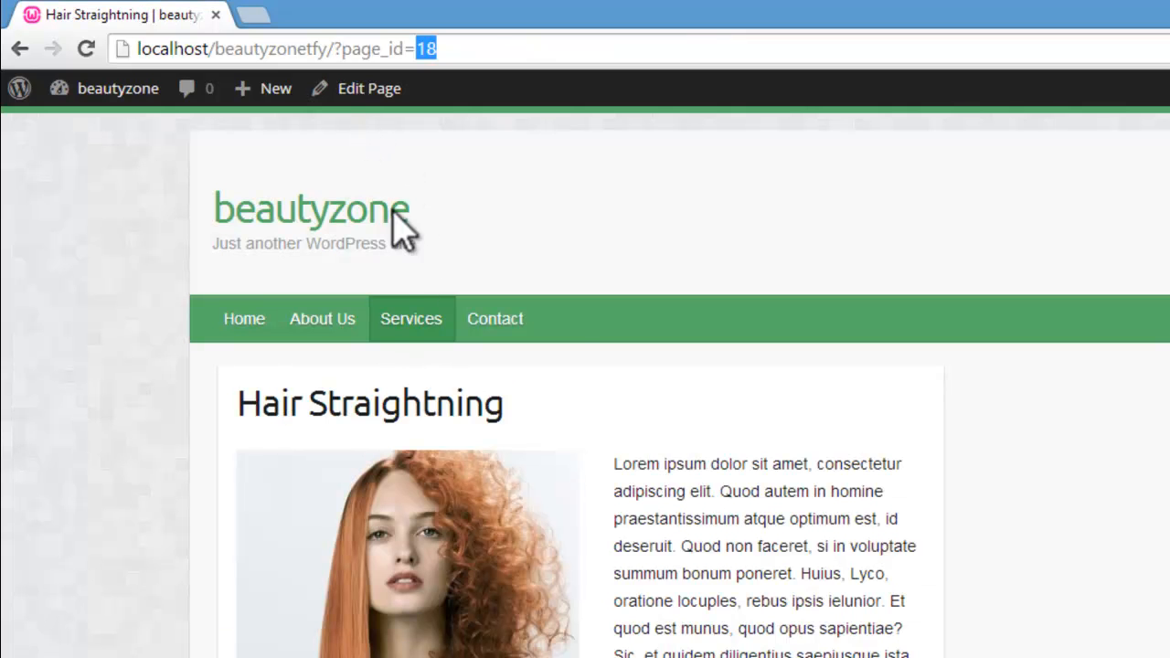
mouse_move(394, 313)
click(418, 478)
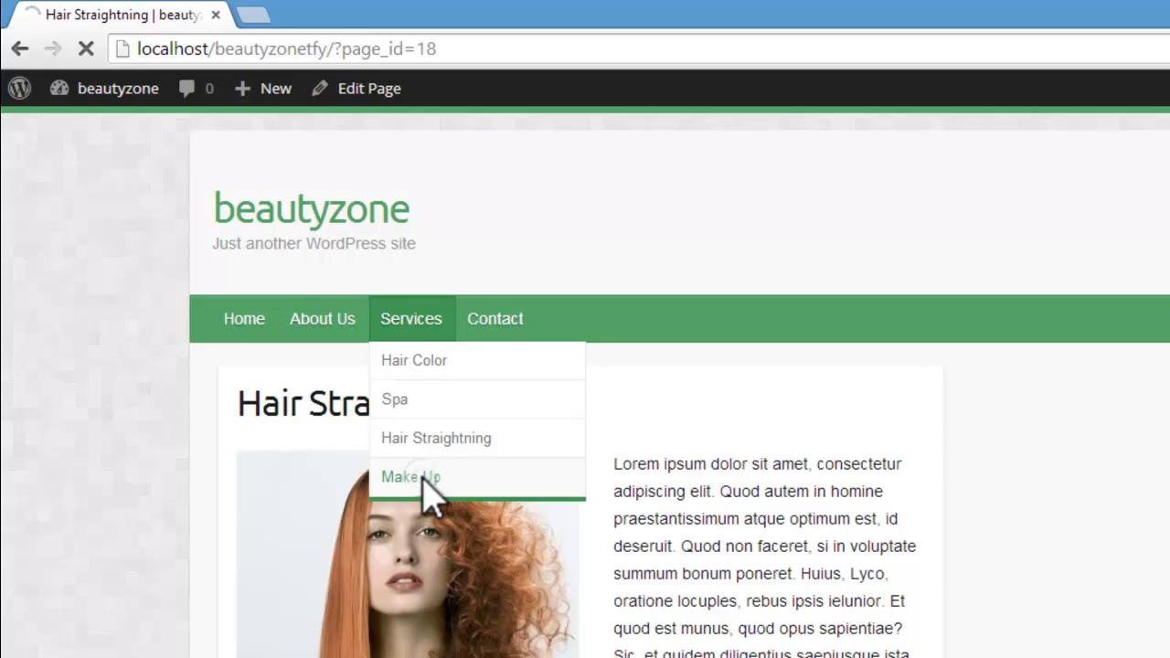
right_click(443, 50)
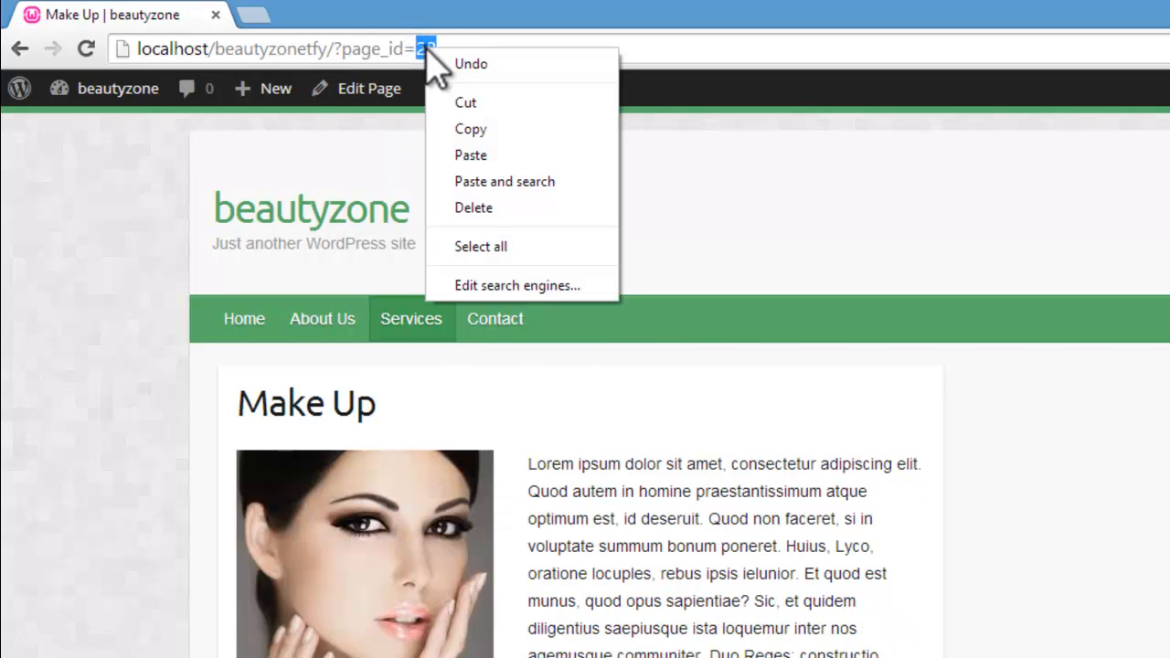
click(468, 126)
Step: Paste the Make Up page ID 22 as Featured Slide #4 in the theme options window
click(273, 656)
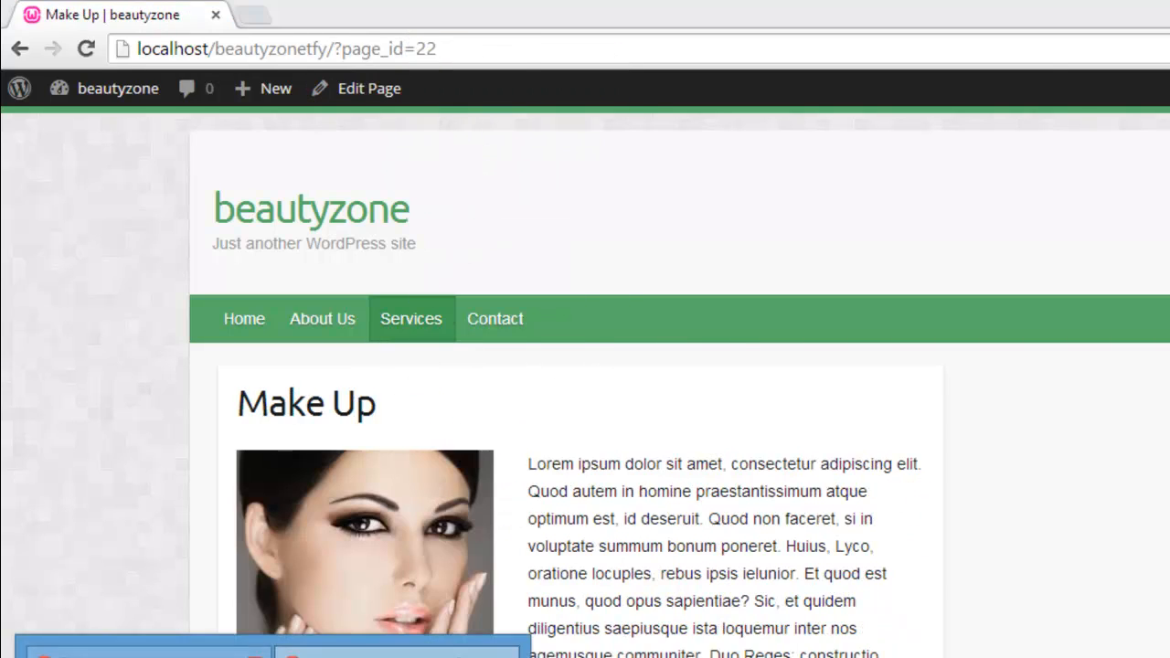
click(144, 651)
right_click(563, 534)
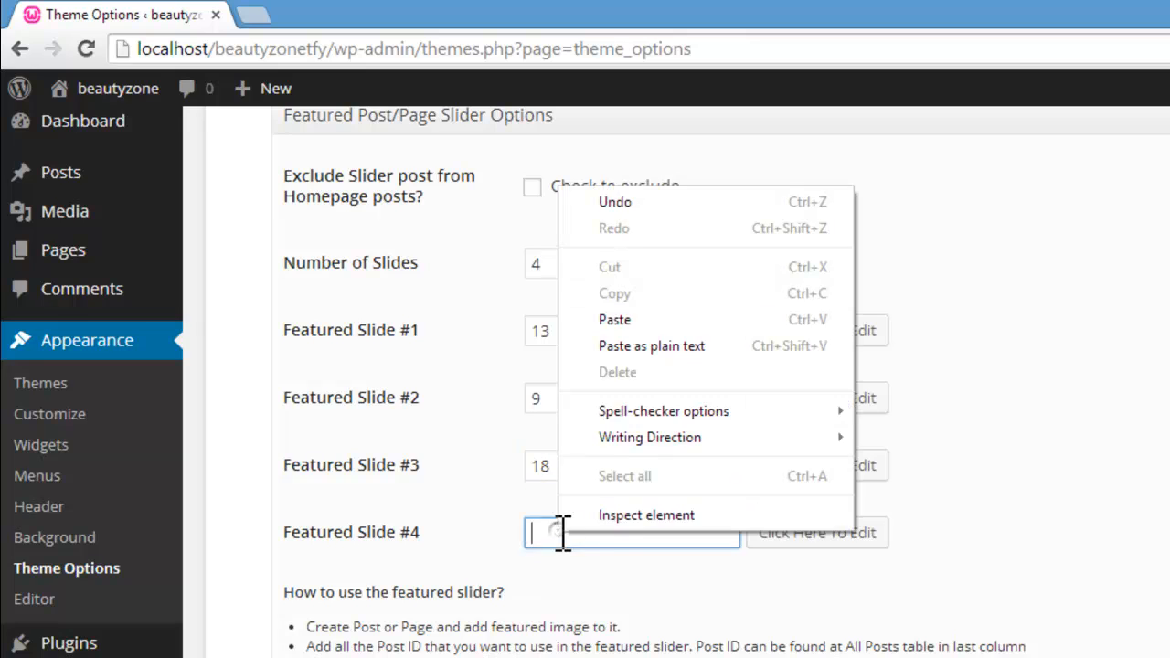
click(629, 322)
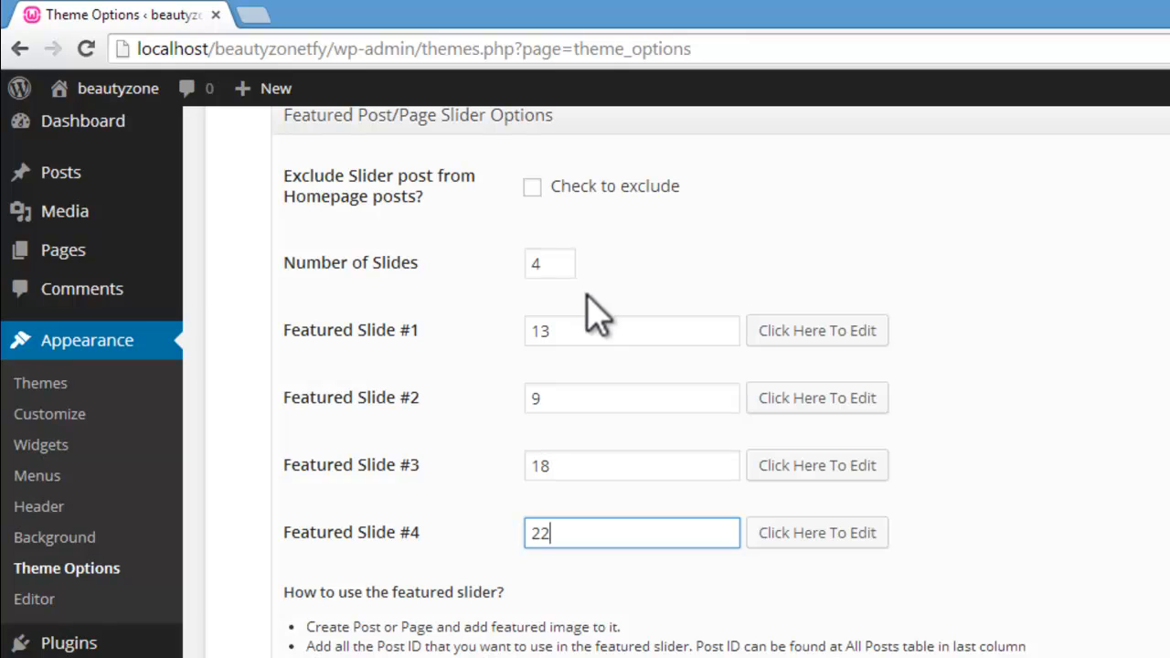
Step: Review the page IDs entered for the featured slides and the recommended slider image size in the usage notes
double_click(539, 398)
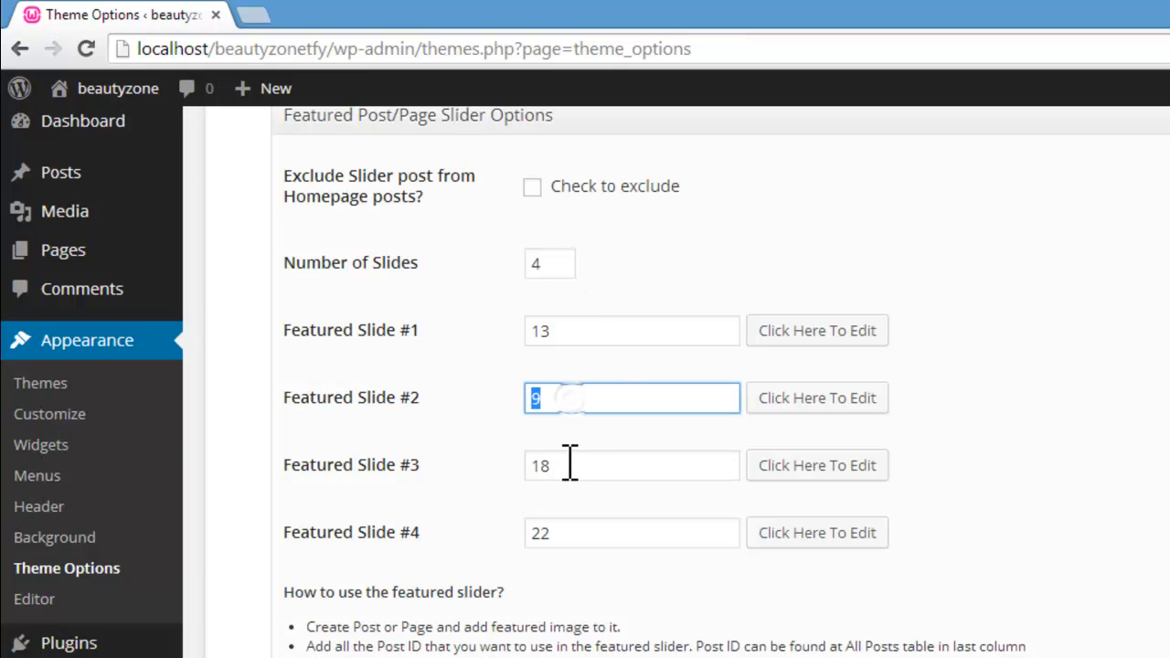
double_click(537, 466)
double_click(557, 533)
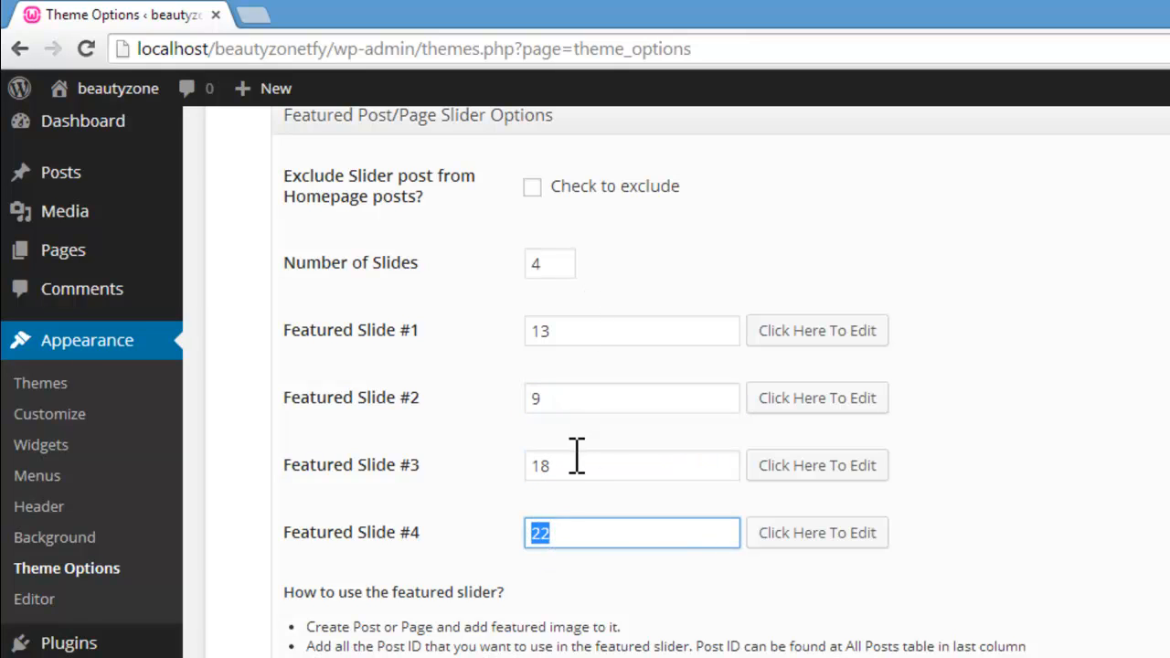
double_click(539, 465)
double_click(559, 403)
drag(601, 336, 540, 341)
click(585, 363)
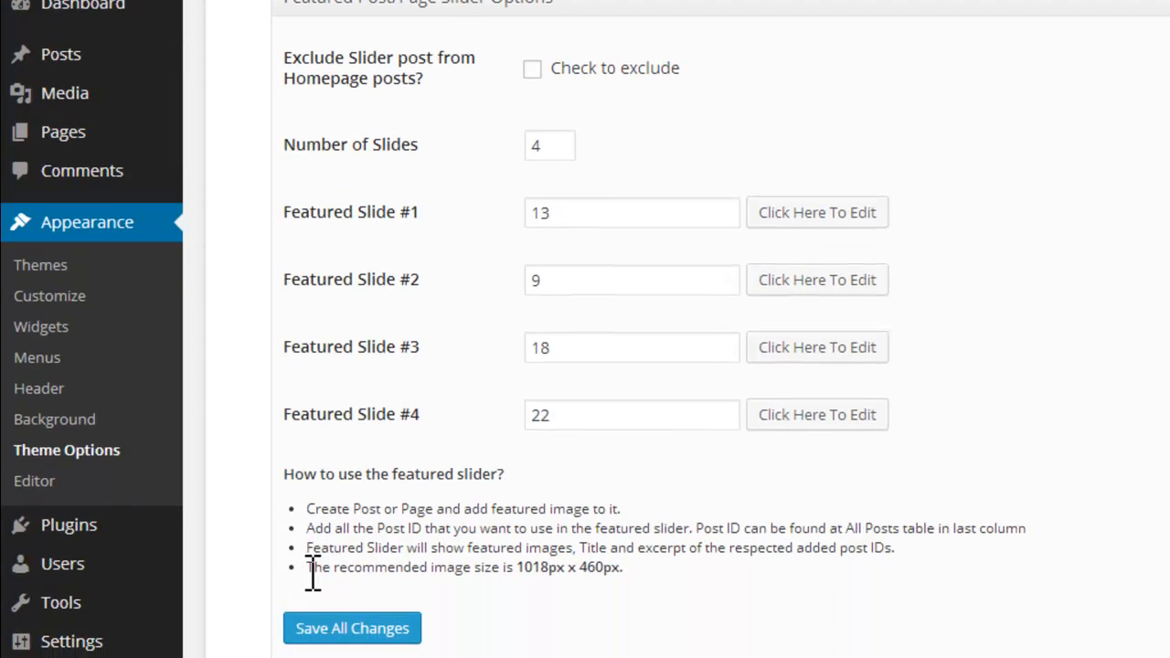
drag(307, 553, 531, 556)
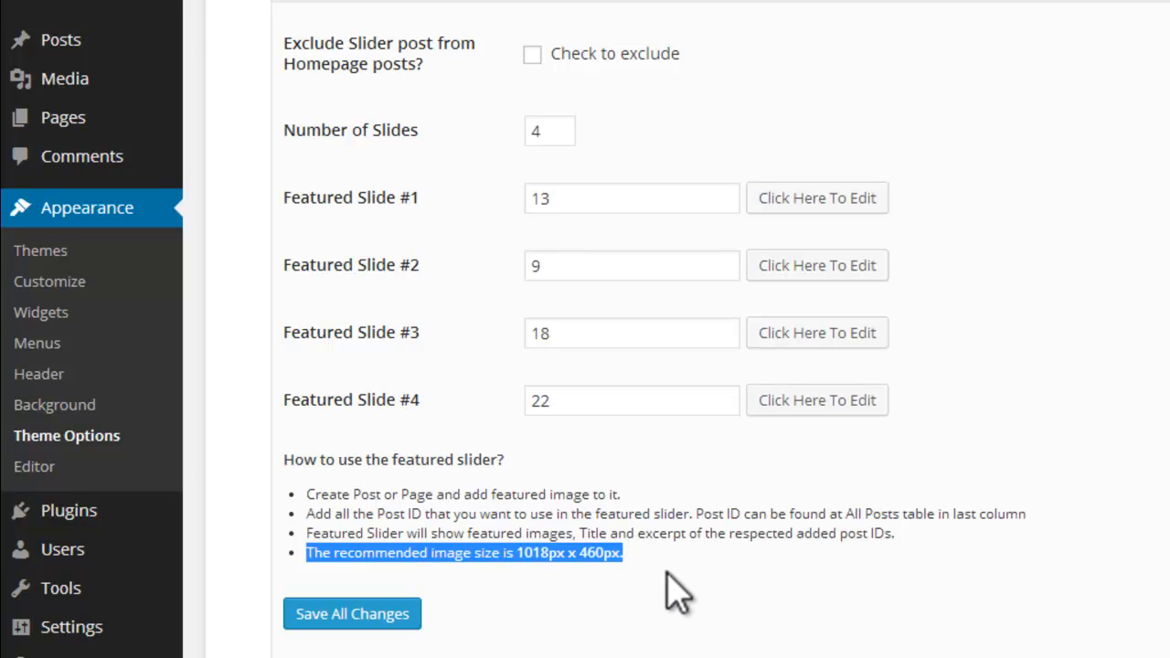
click(569, 555)
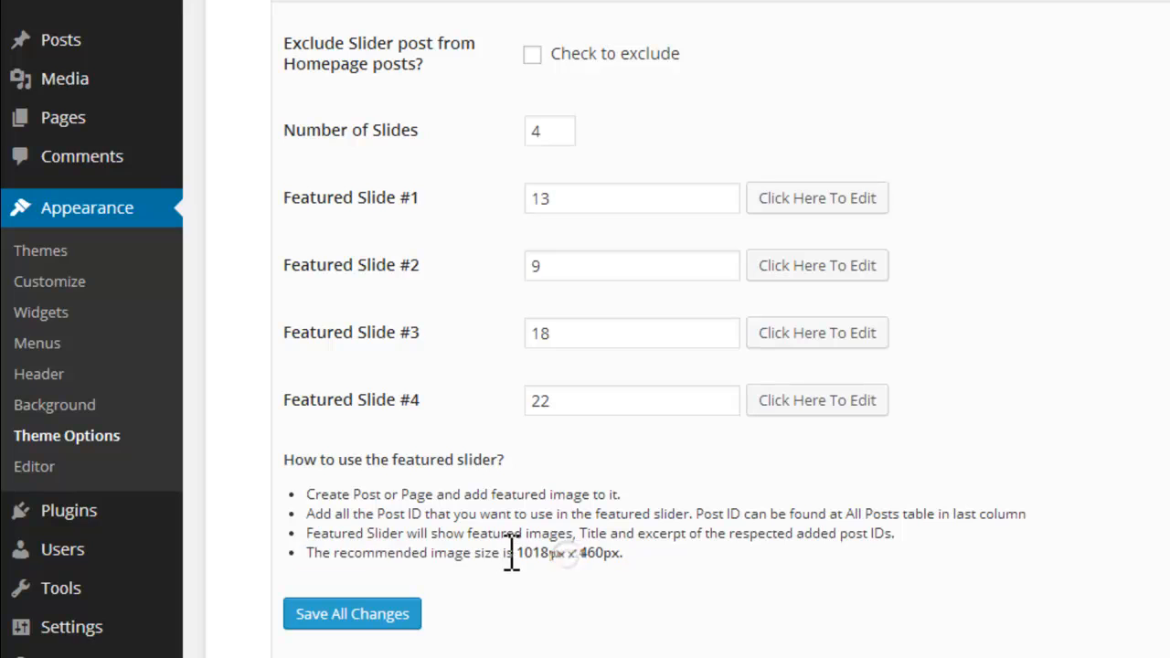
drag(654, 555, 631, 560)
Step: Save all the featured slider changes and visit the live site
click(364, 608)
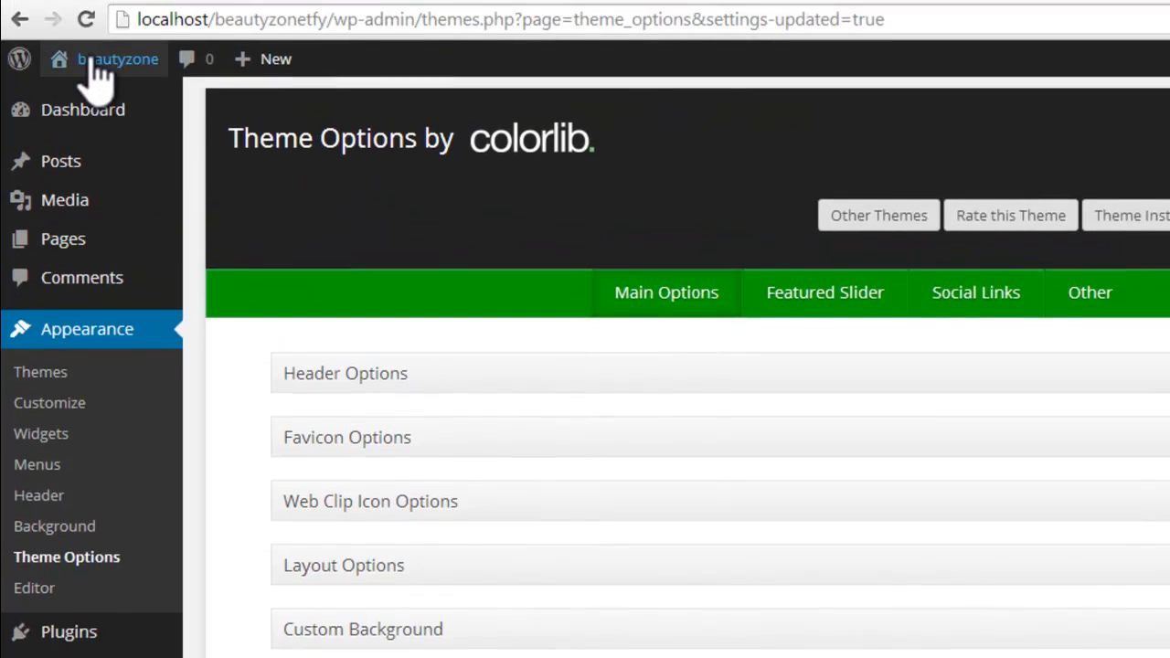
mouse_move(69, 87)
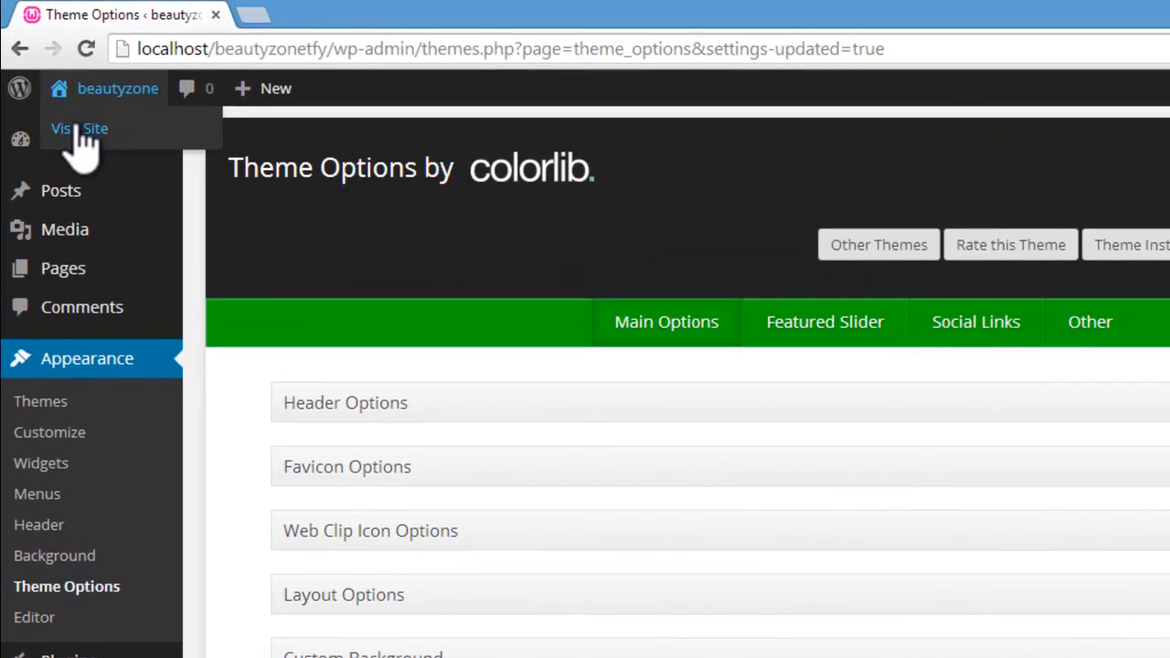
click(78, 129)
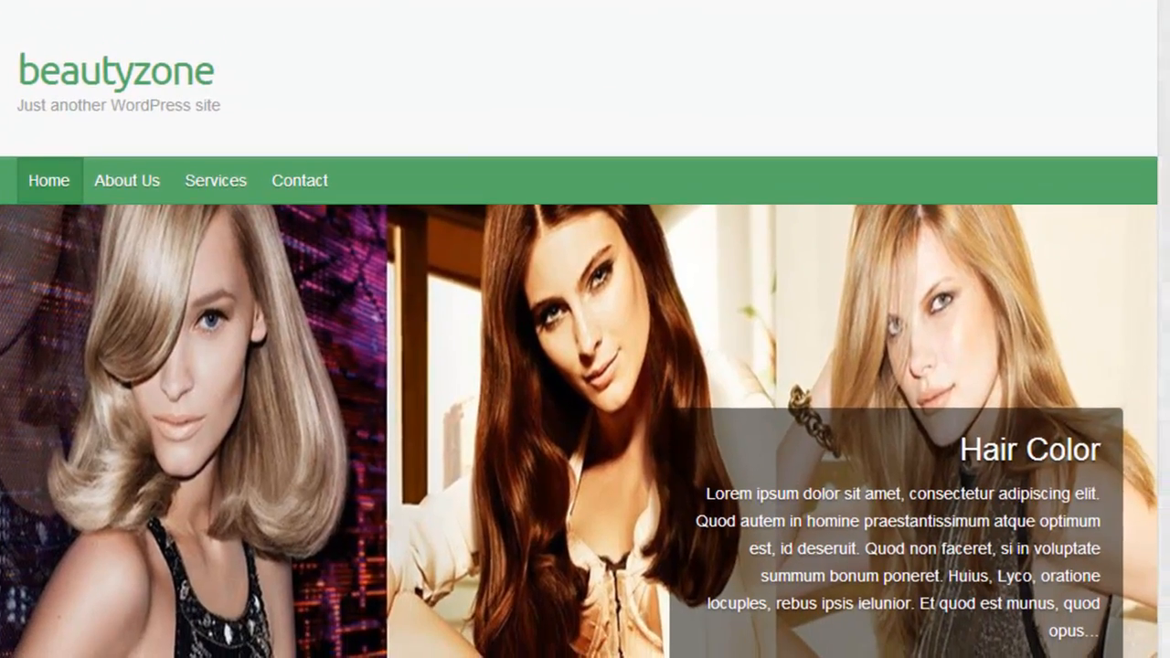
Step: Examine the featured slides on the home page and switch the slider to the Spa slide
scroll(585, 365, down, 3)
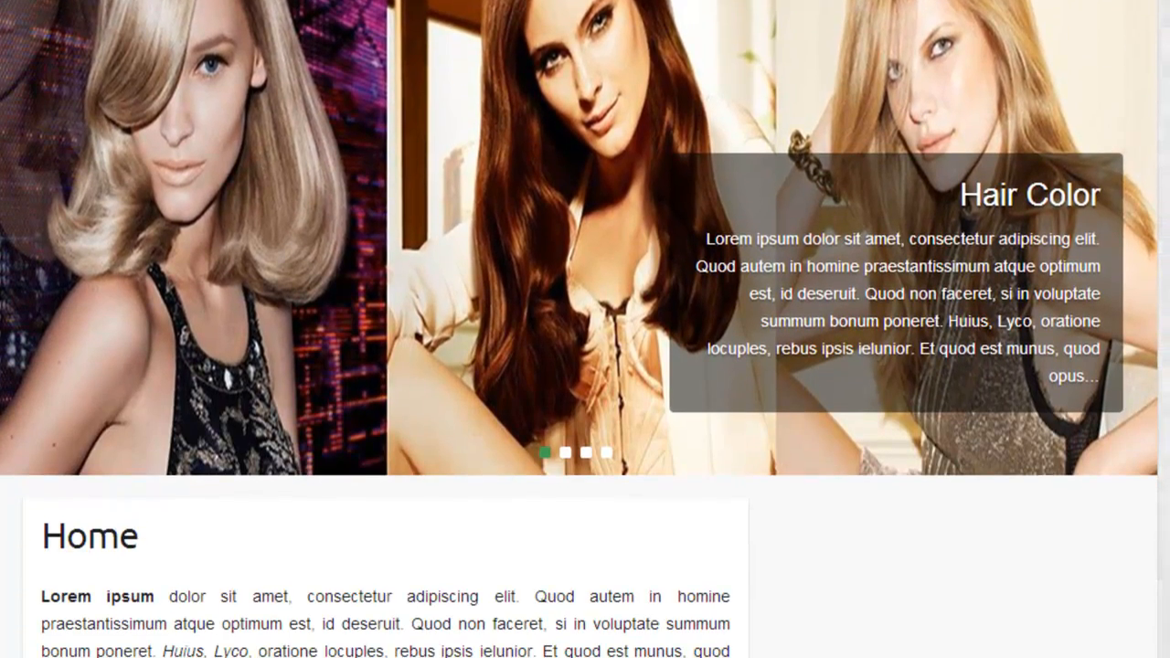
scroll(585, 329, up, 1)
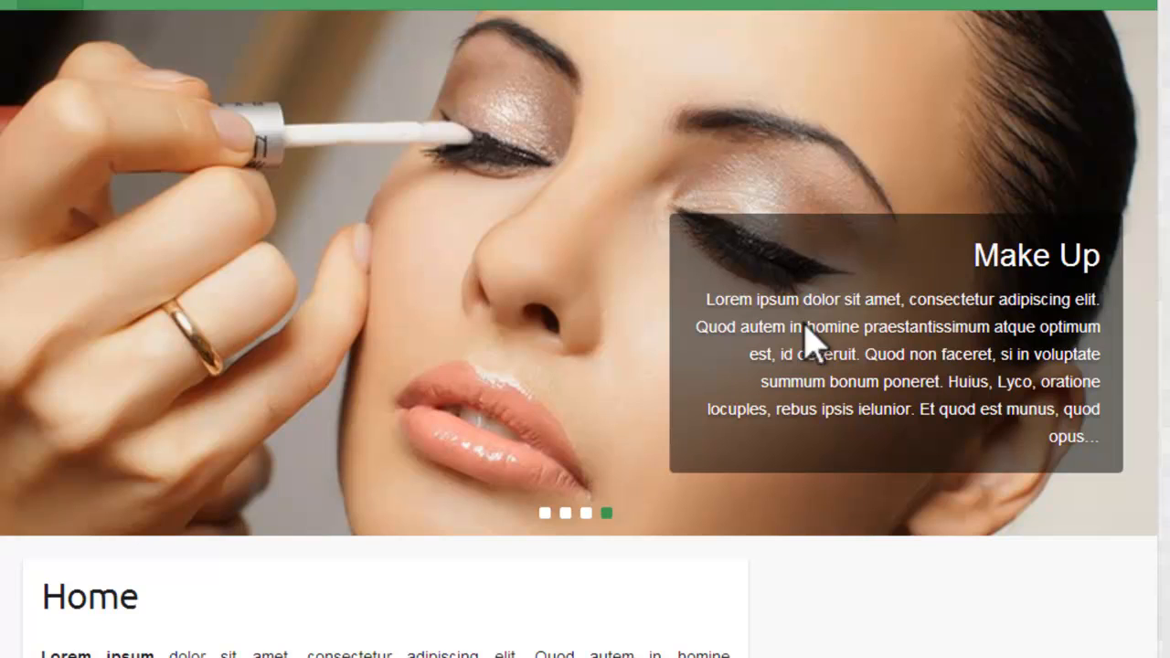
click(565, 513)
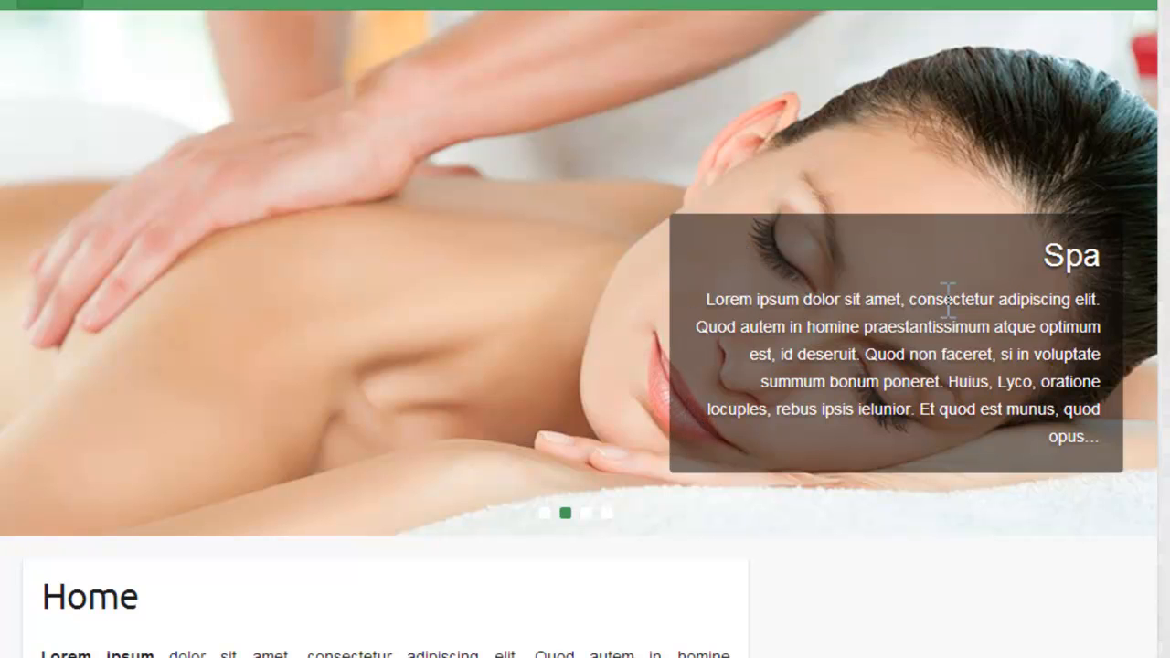
scroll(585, 329, up, 2)
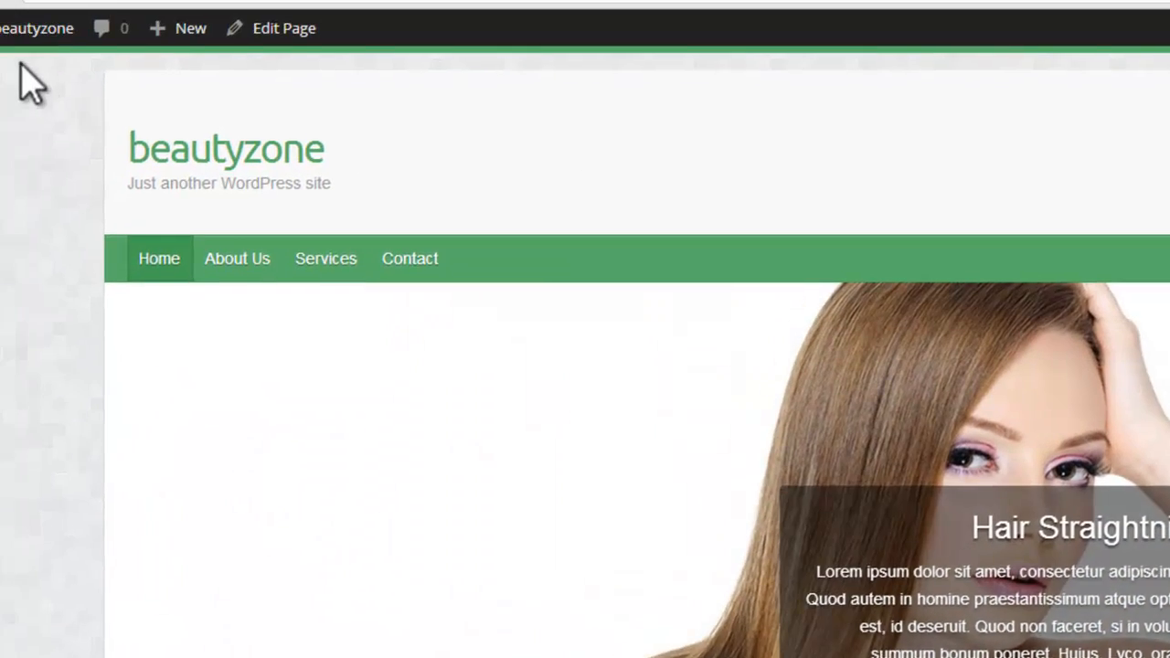
Step: Return to the dashboard and open the Travelify theme options at the main options
mouse_move(99, 107)
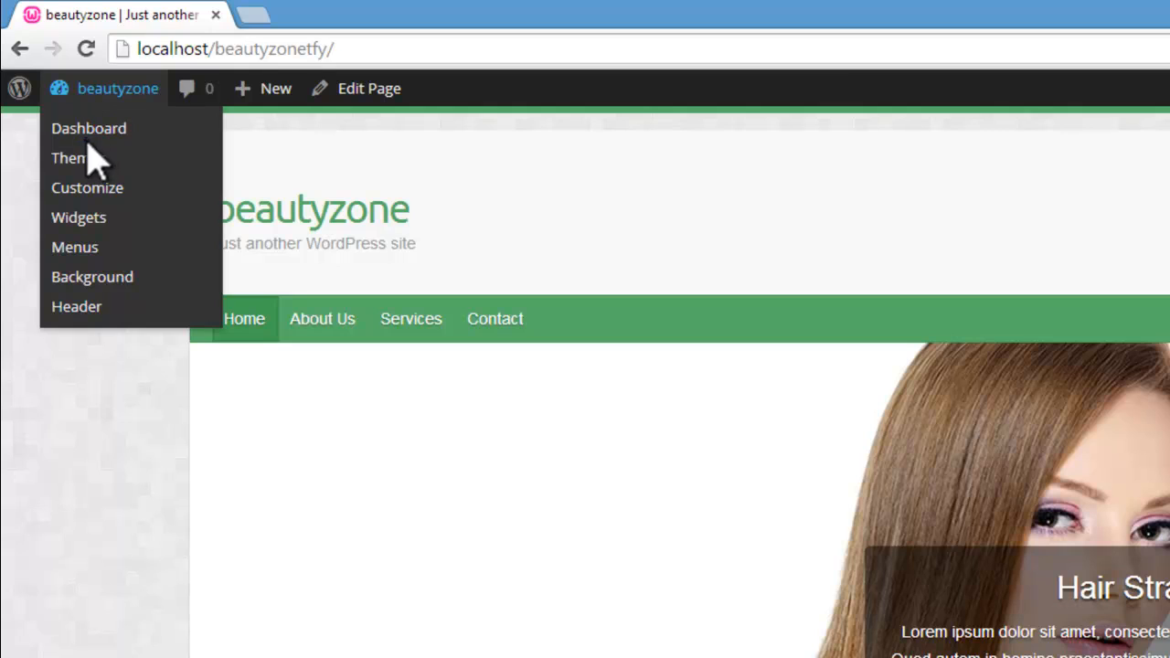
click(89, 131)
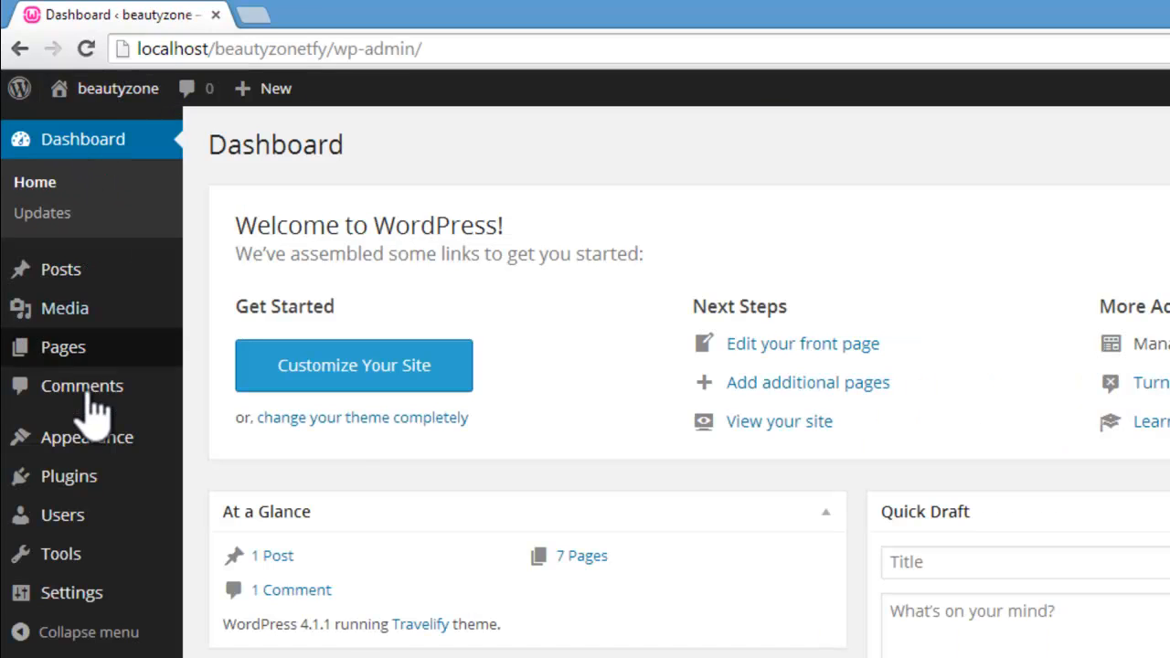
mouse_move(30, 450)
click(284, 631)
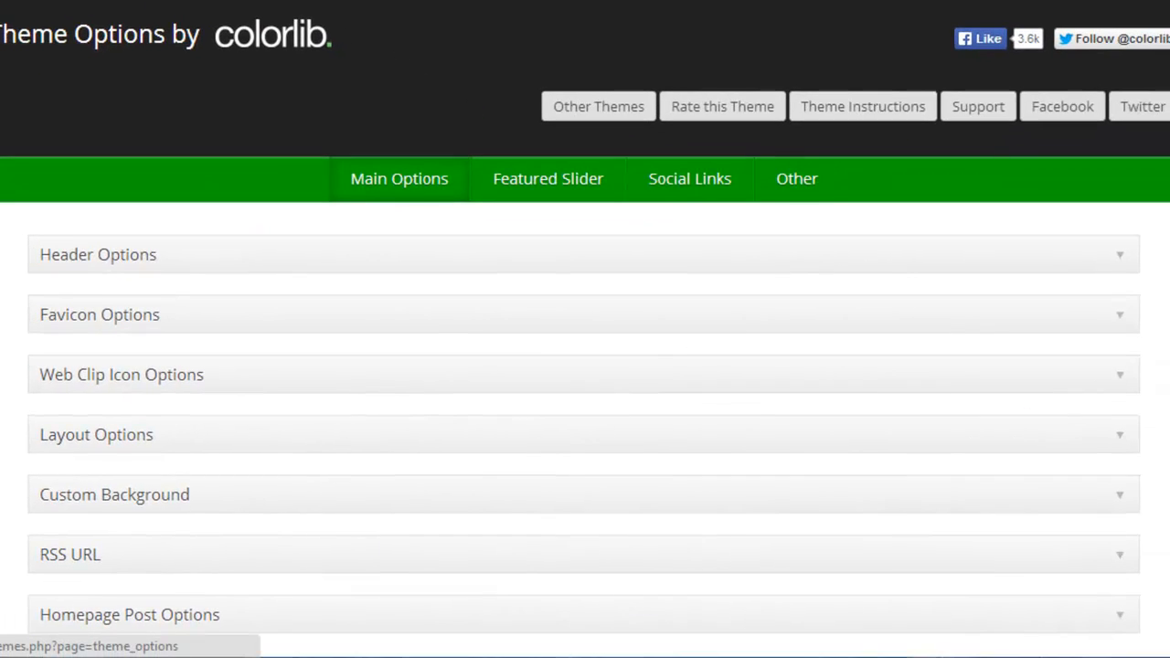
scroll(585, 366, down, 1)
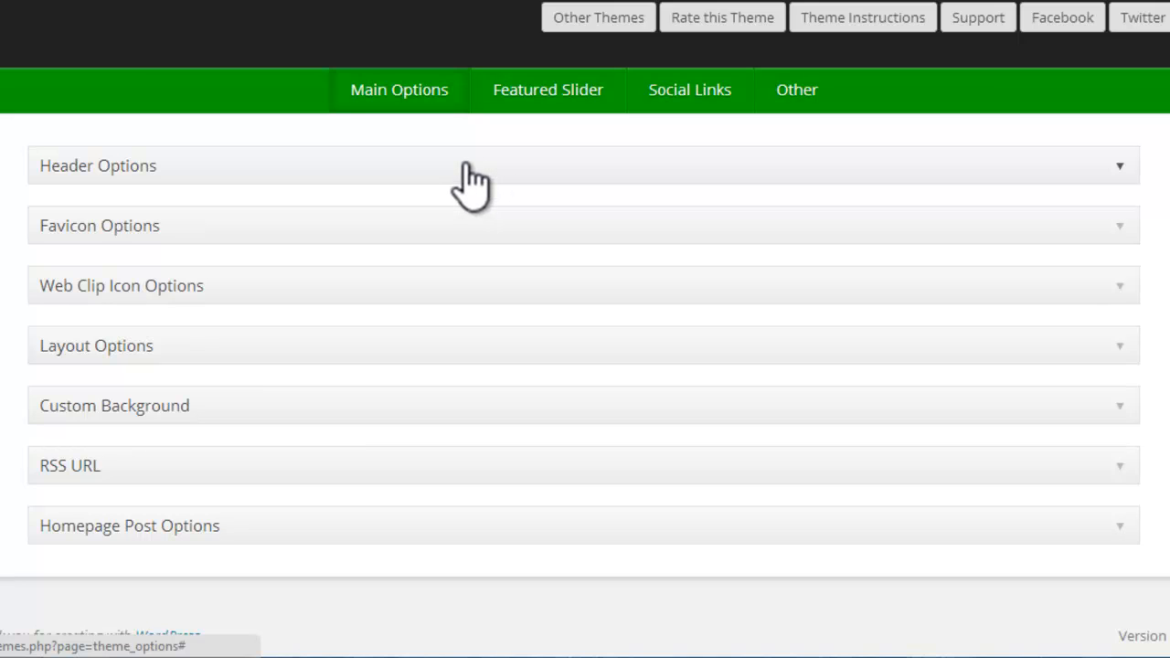
Step: Expand the Header Options and examine the site title and tagline in the live Make Up page's header
click(466, 167)
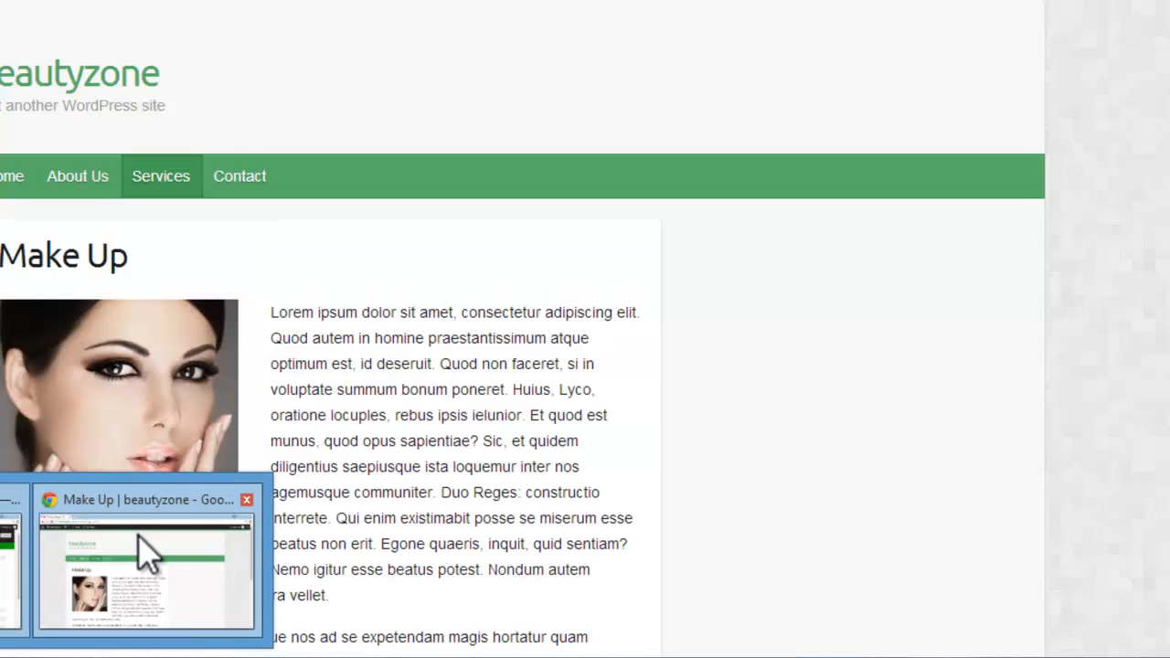
click(138, 535)
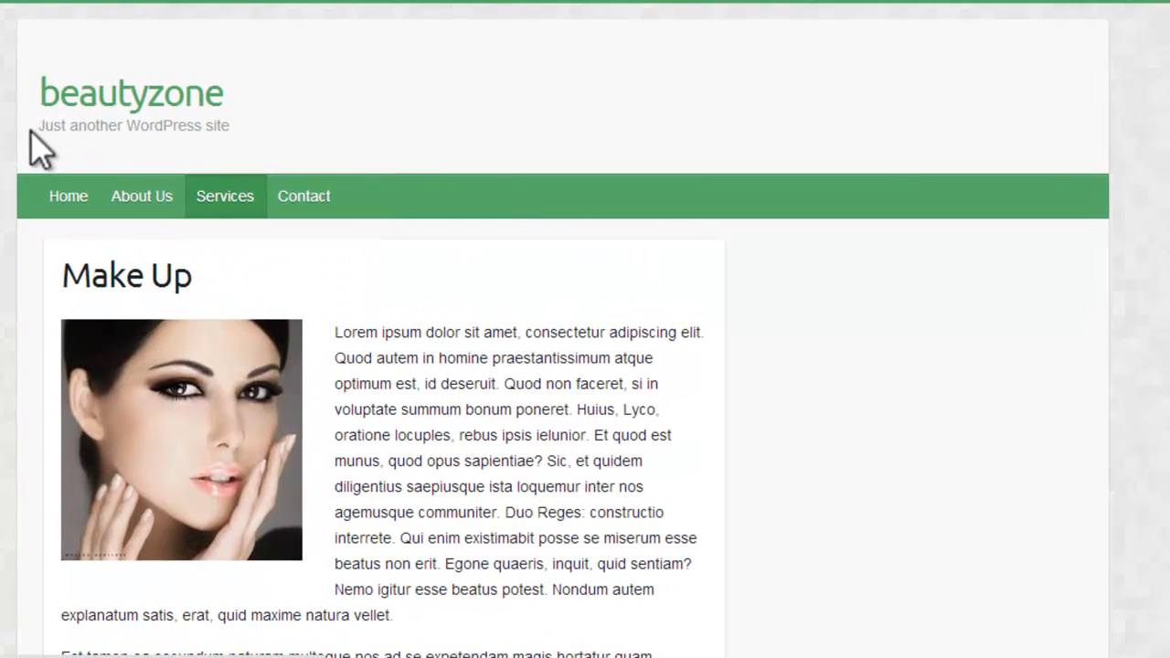
drag(41, 128, 257, 133)
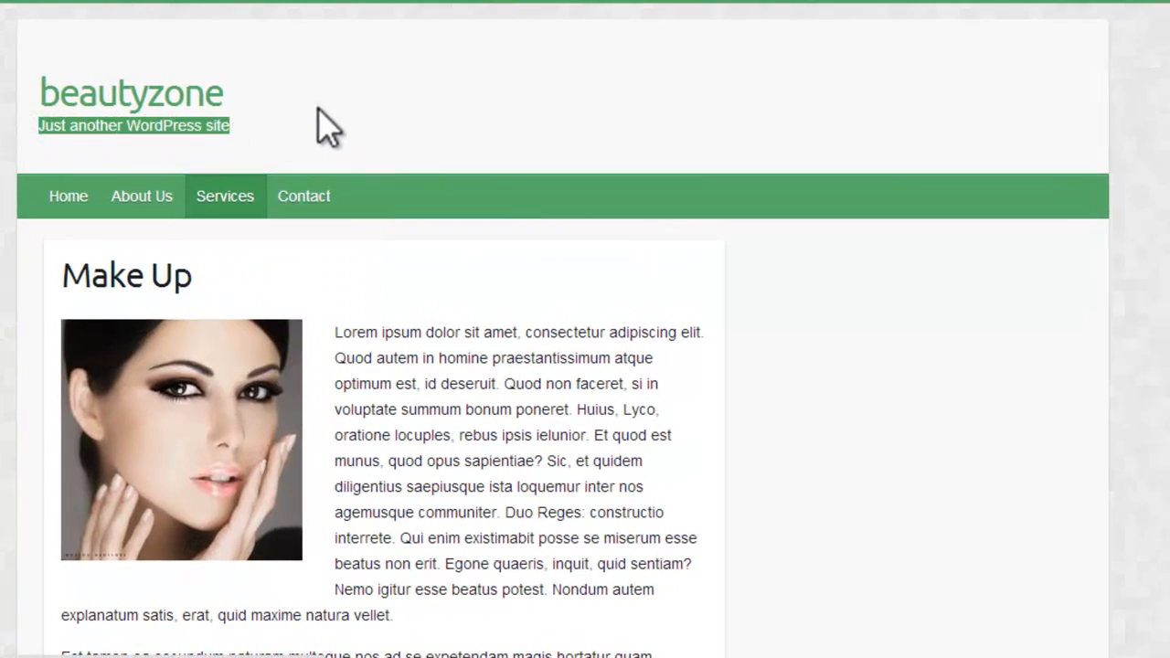
mouse_move(103, 657)
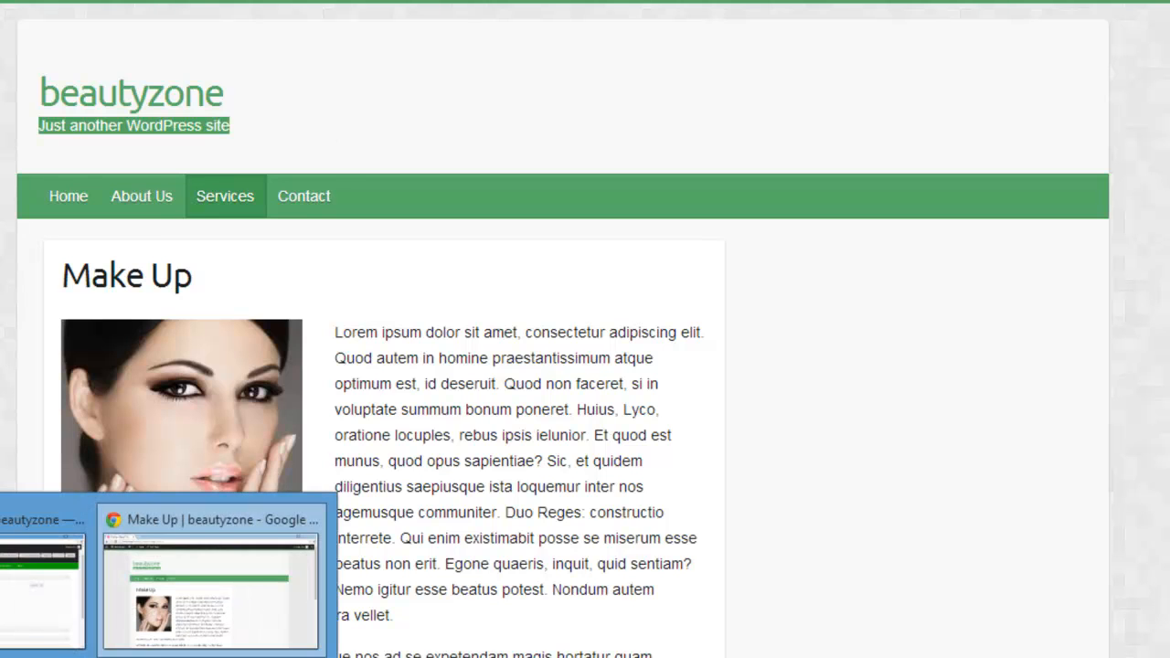
click(302, 112)
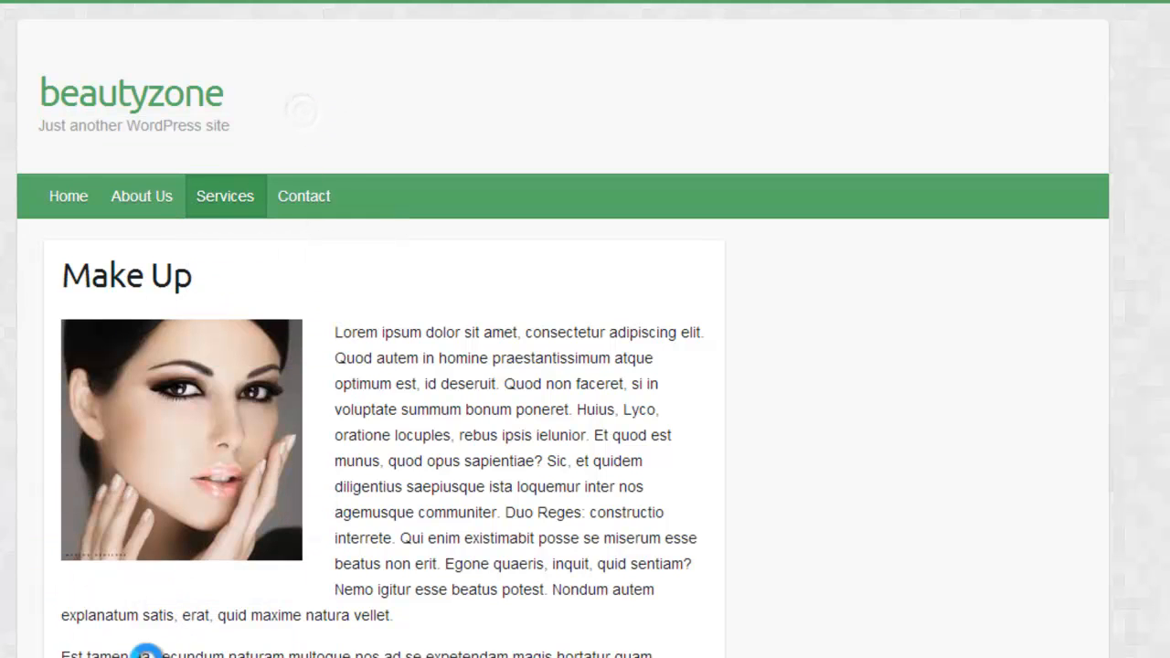
Step: Return to the theme's header options and set the header to show Header Logo Only
mouse_move(36, 657)
click(32, 558)
click(338, 363)
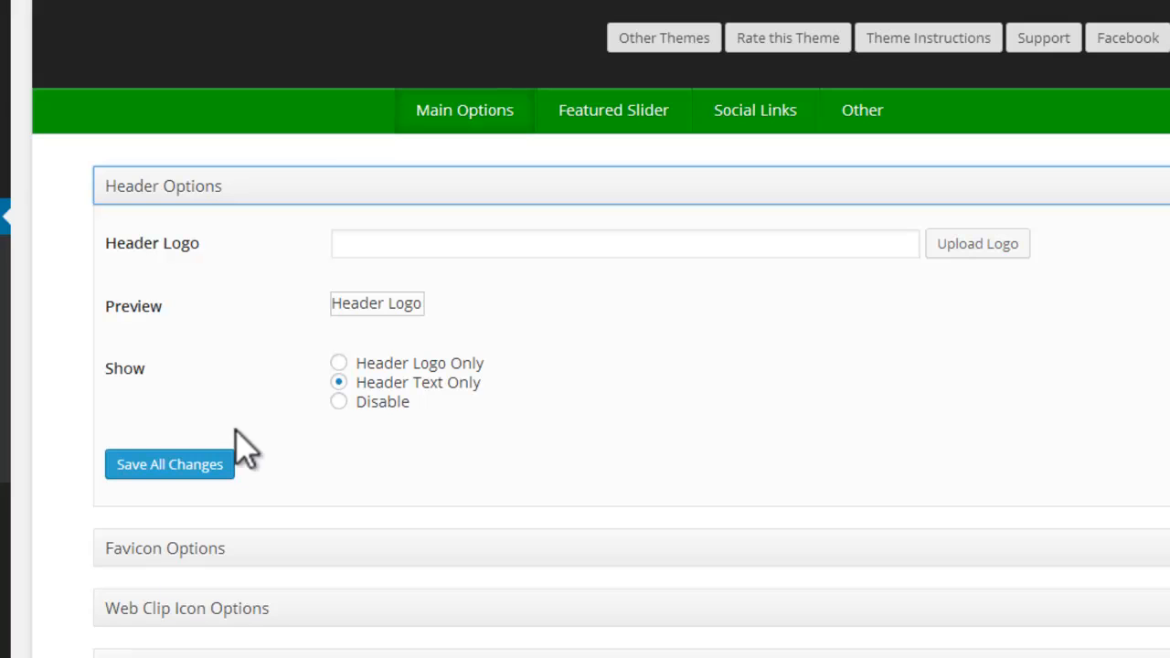
click(160, 517)
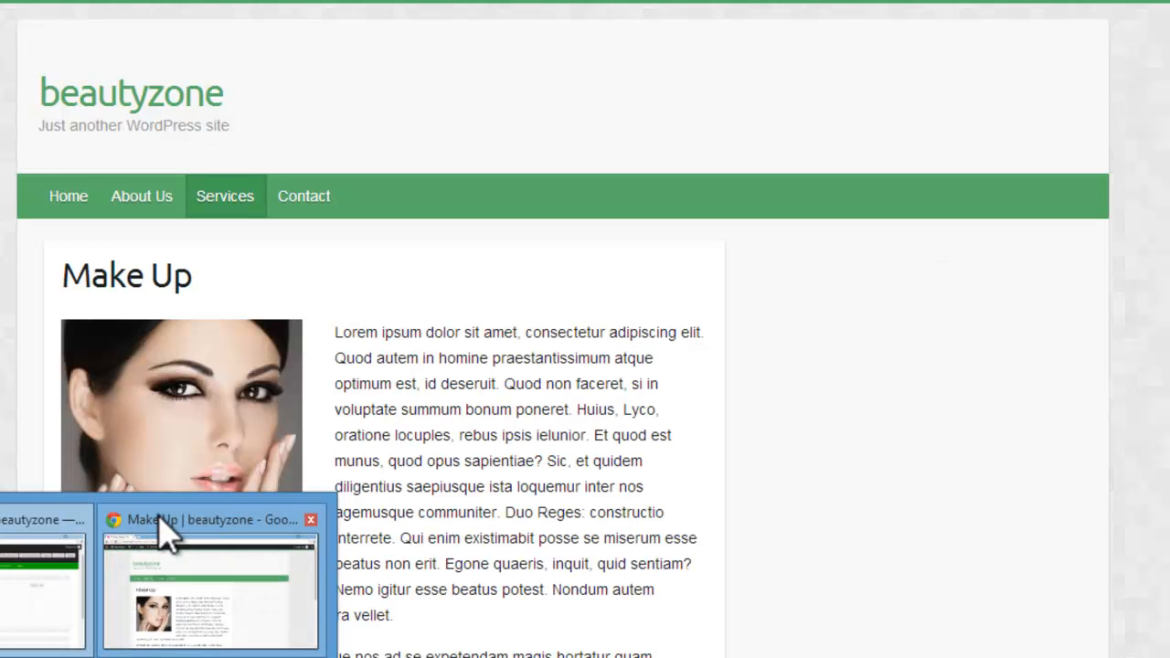
mouse_move(43, 610)
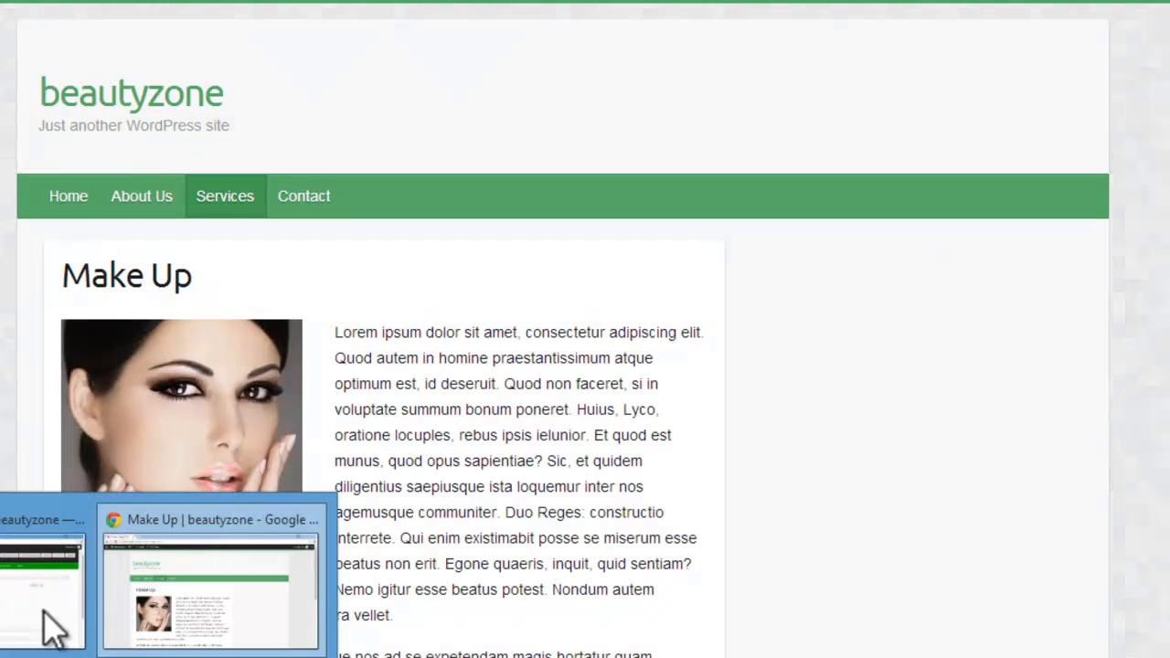
click(32, 571)
click(338, 362)
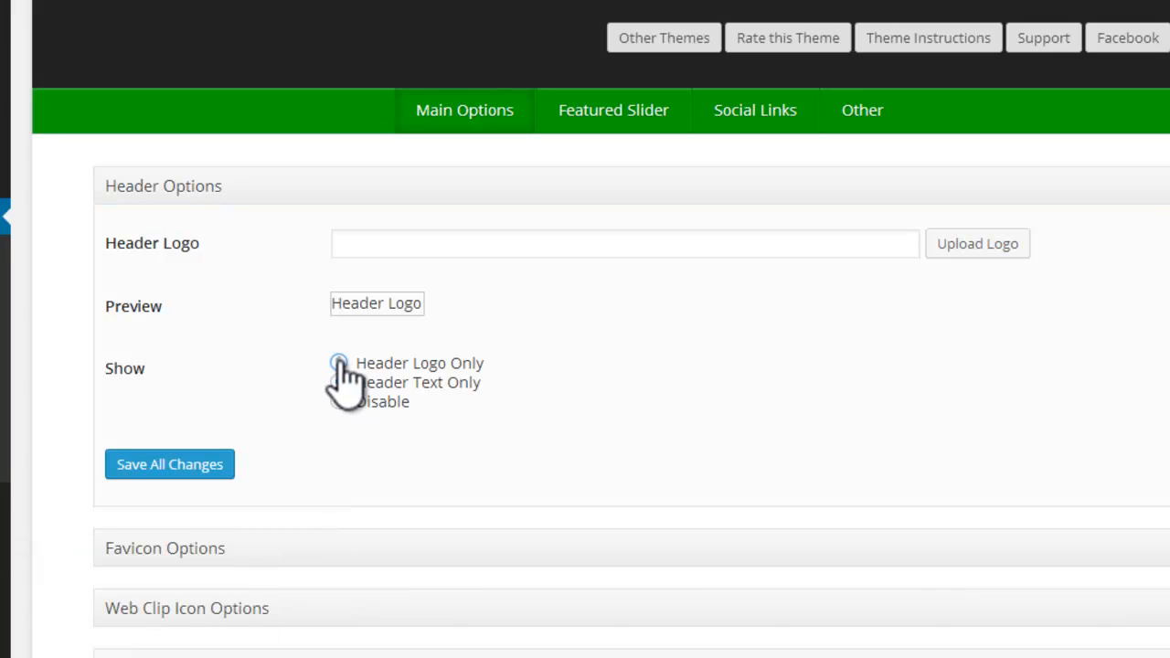
Step: Upload the logo PNG image from the computer and insert it as the header logo
click(983, 247)
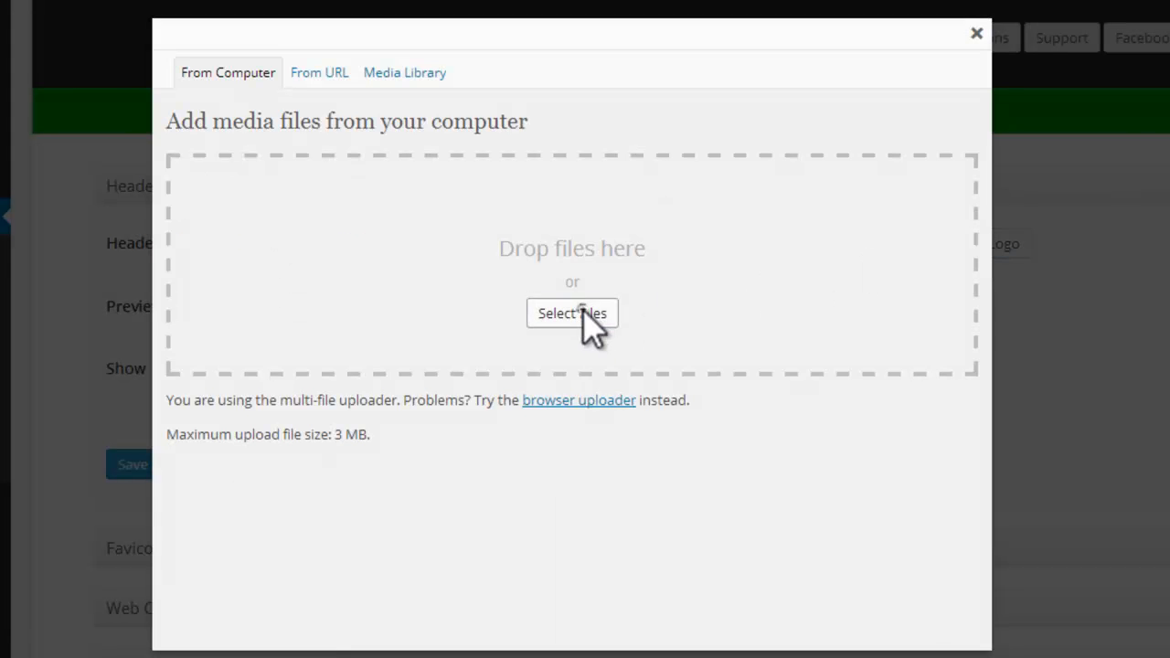
click(585, 311)
click(73, 361)
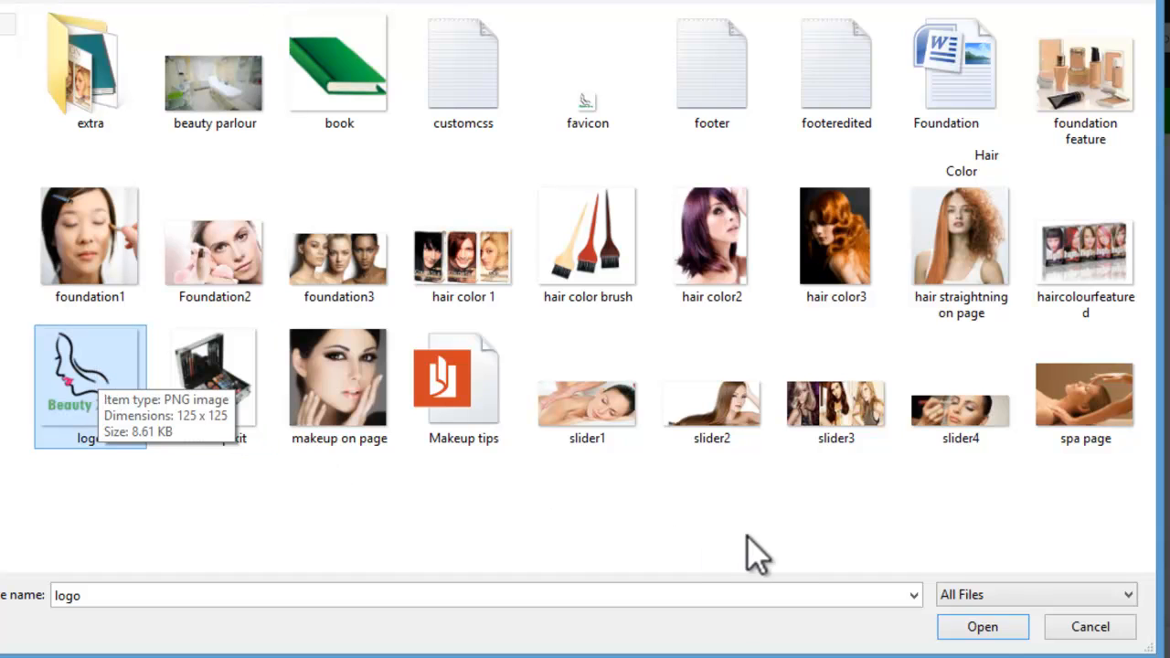
click(989, 629)
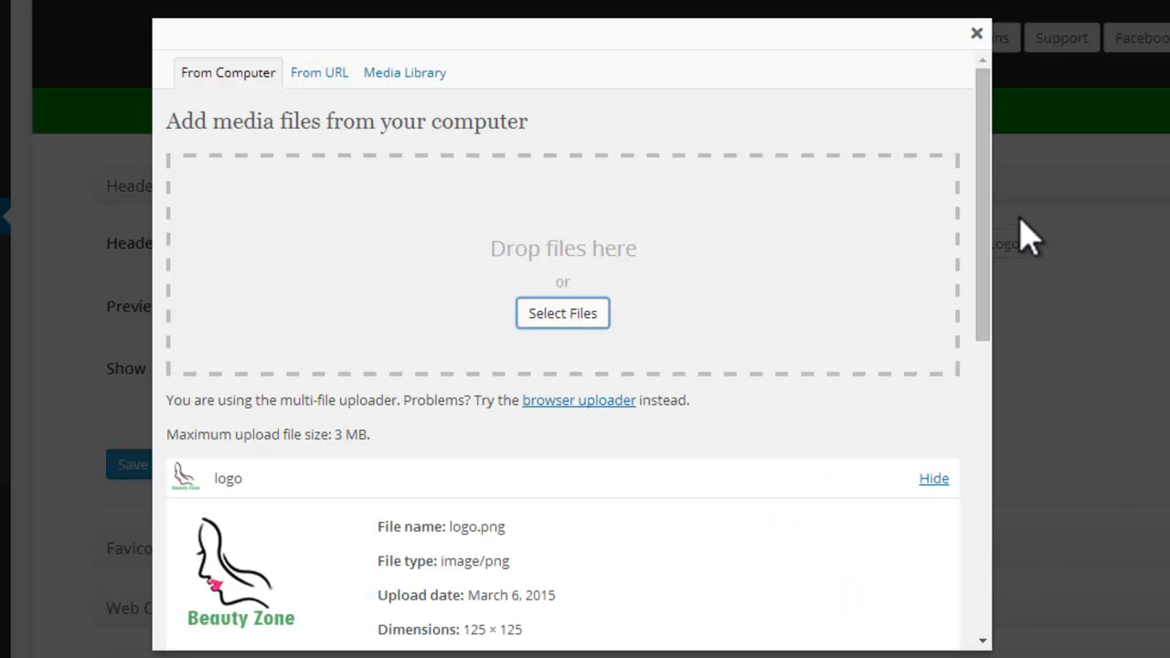
drag(984, 198, 1002, 428)
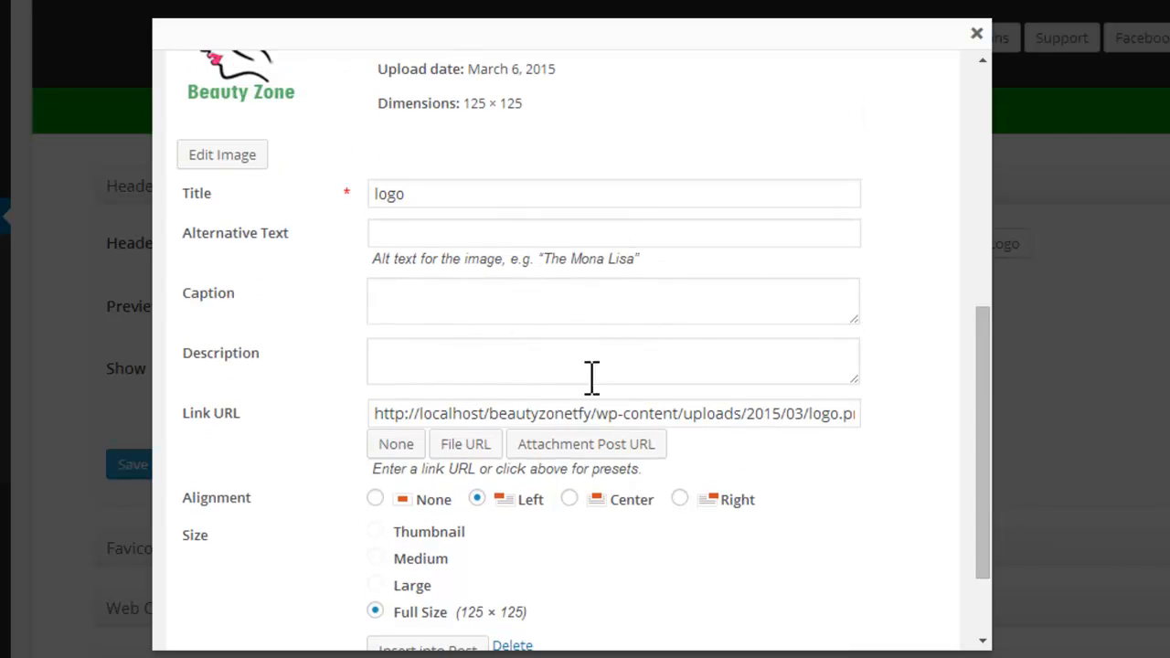
drag(995, 322, 1013, 408)
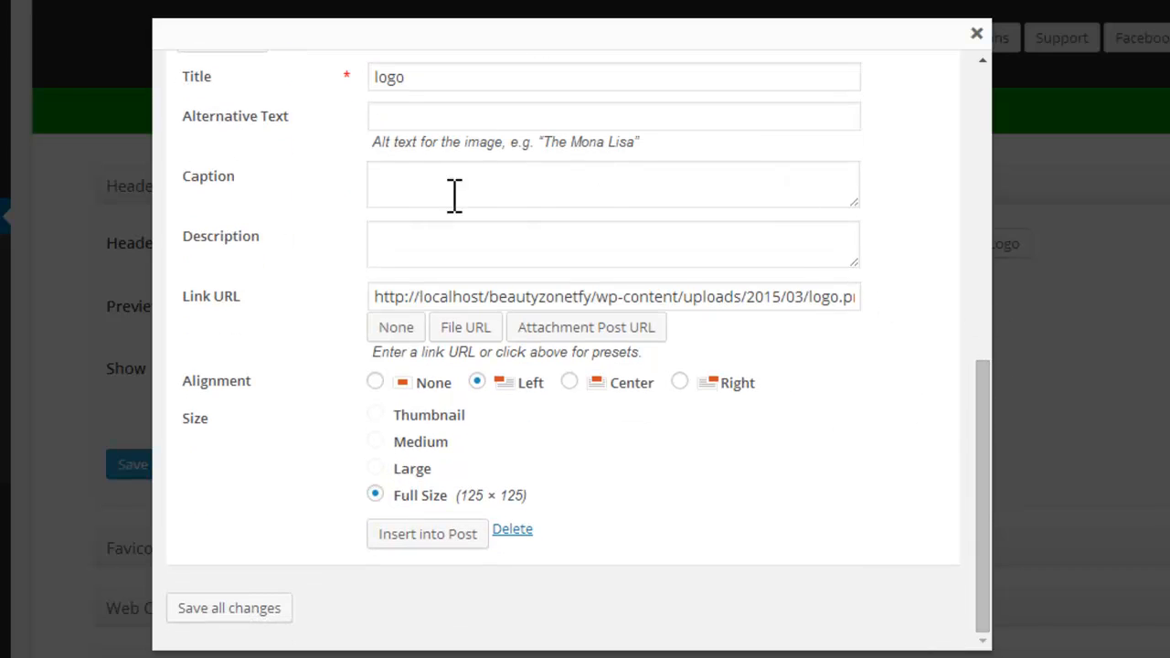
click(454, 534)
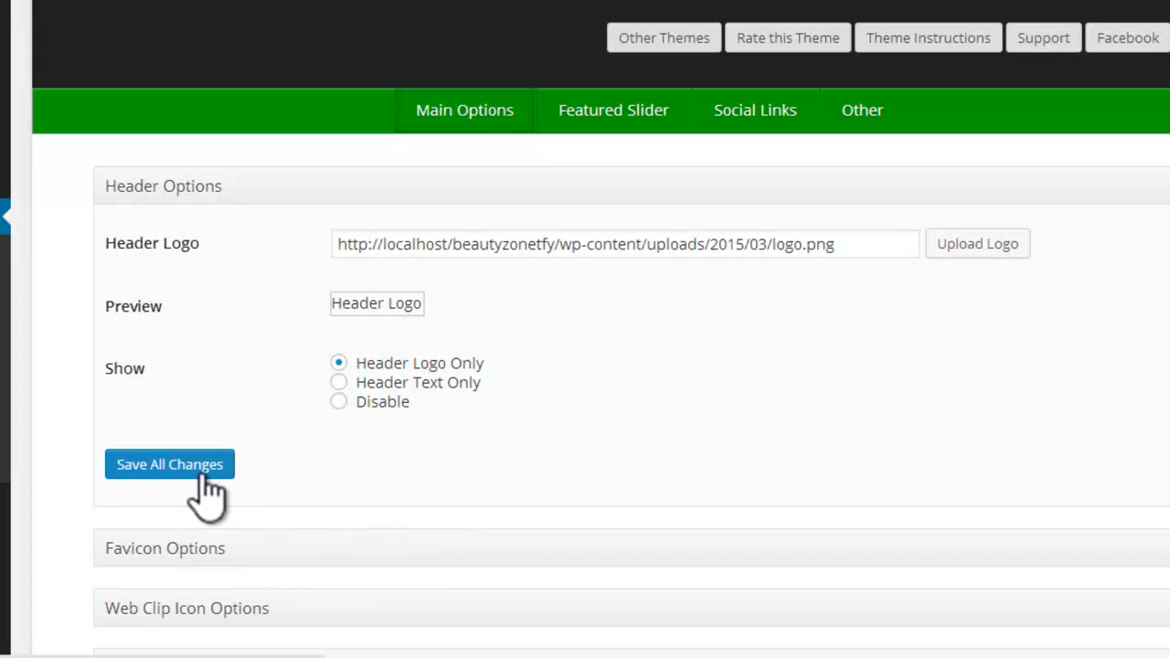
Step: Save all the header option changes and reload the live Make Up page to check the header
click(198, 476)
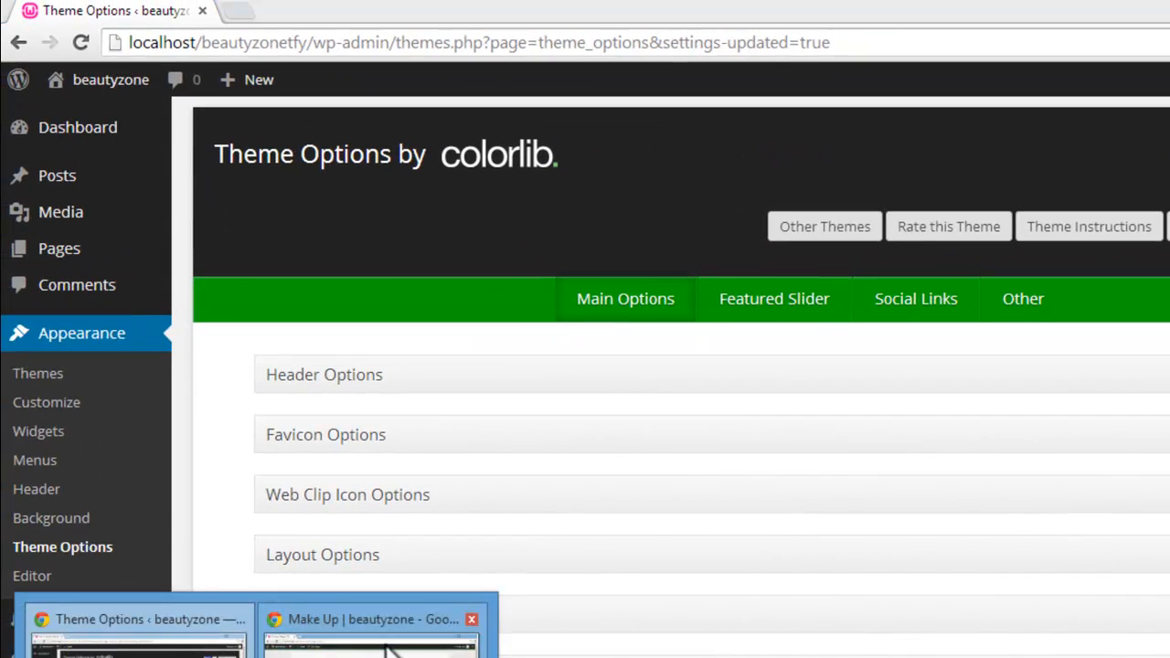
click(375, 638)
click(80, 43)
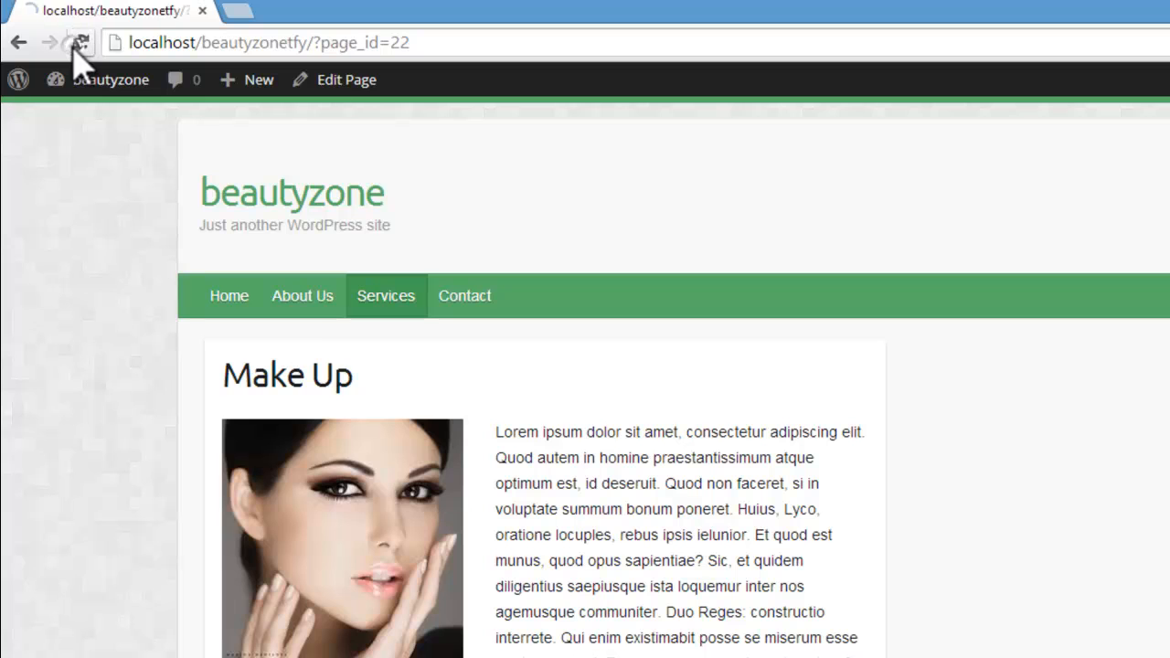
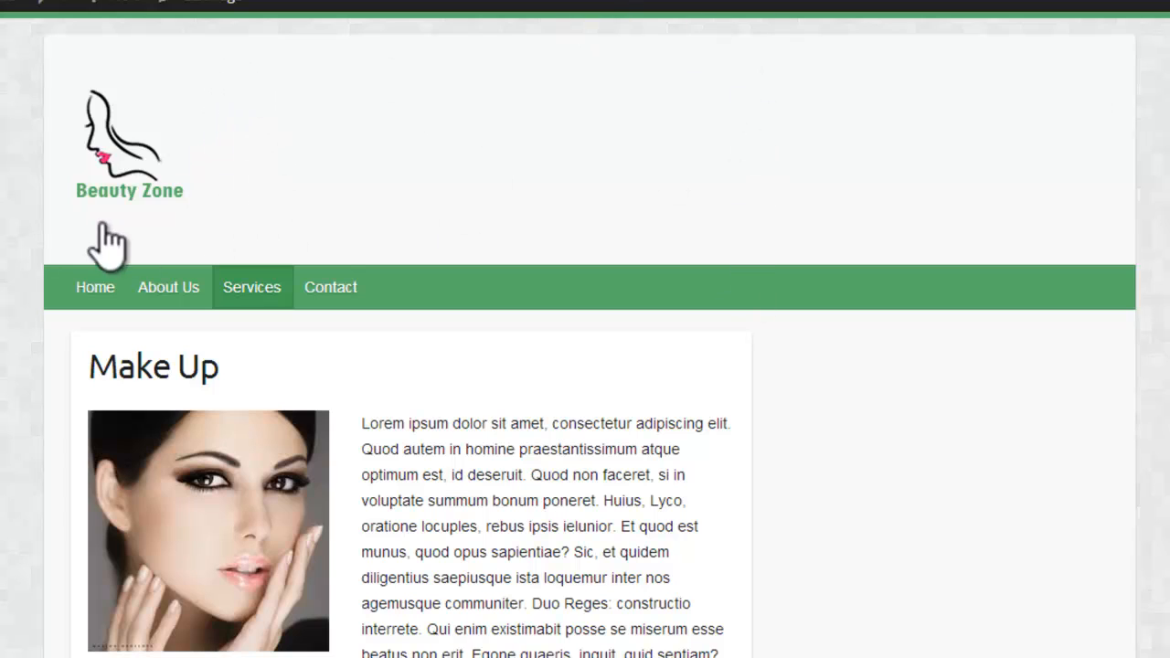
Step: Return to the Theme Options page and expand the Favicon Options section
mouse_move(9, 4)
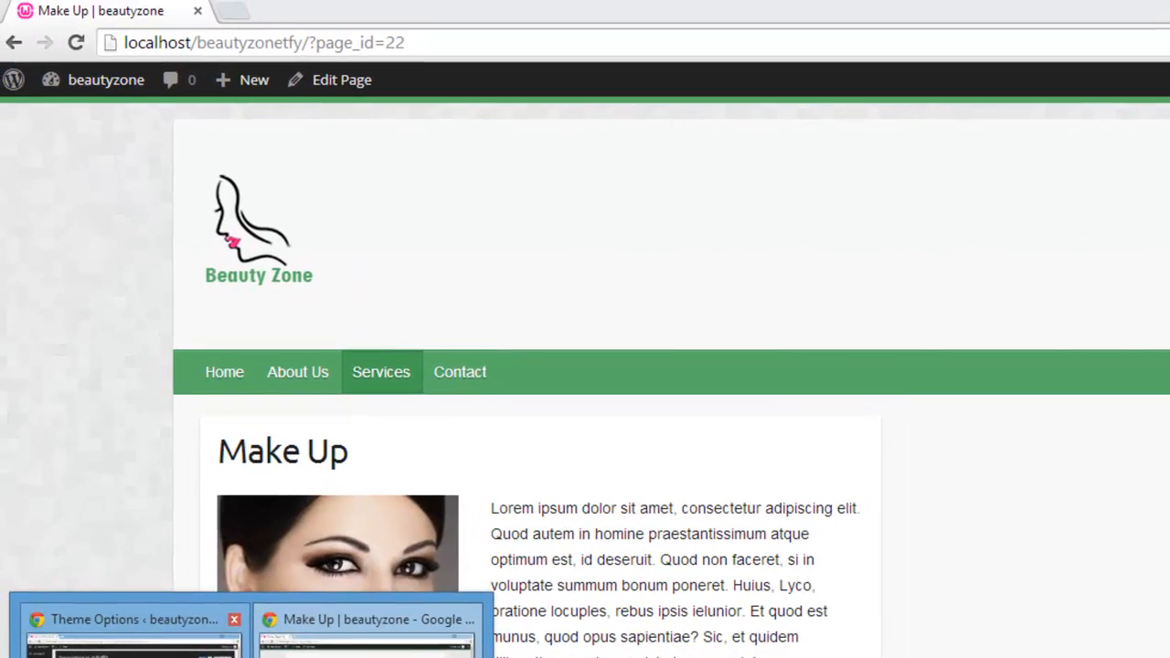
click(173, 640)
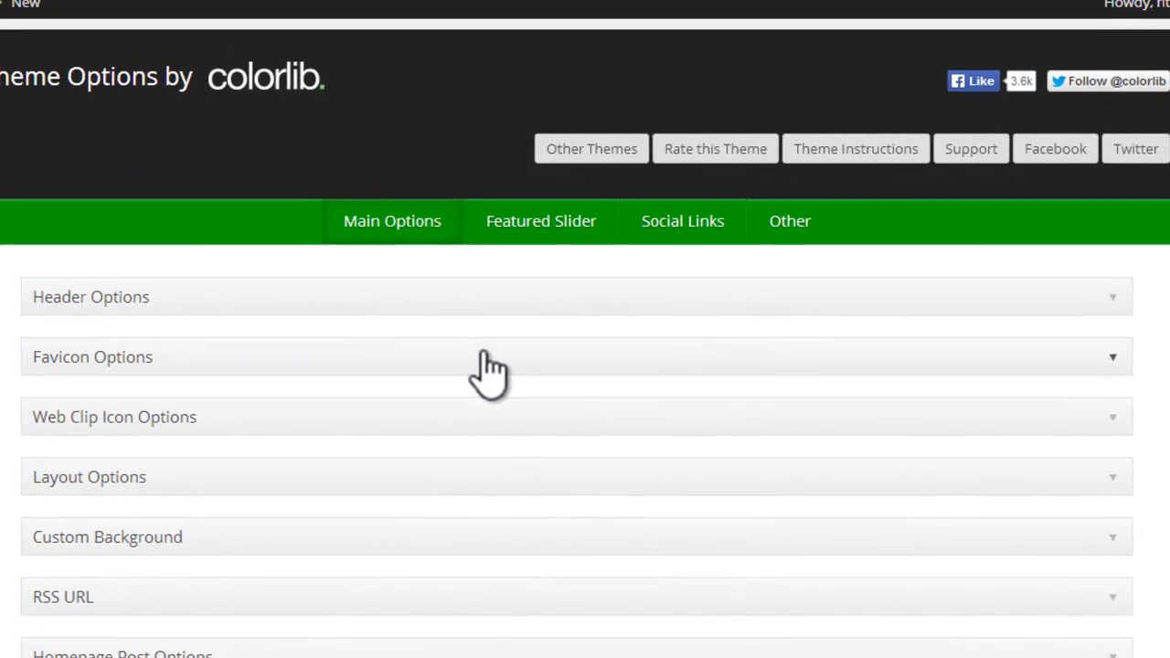
click(489, 371)
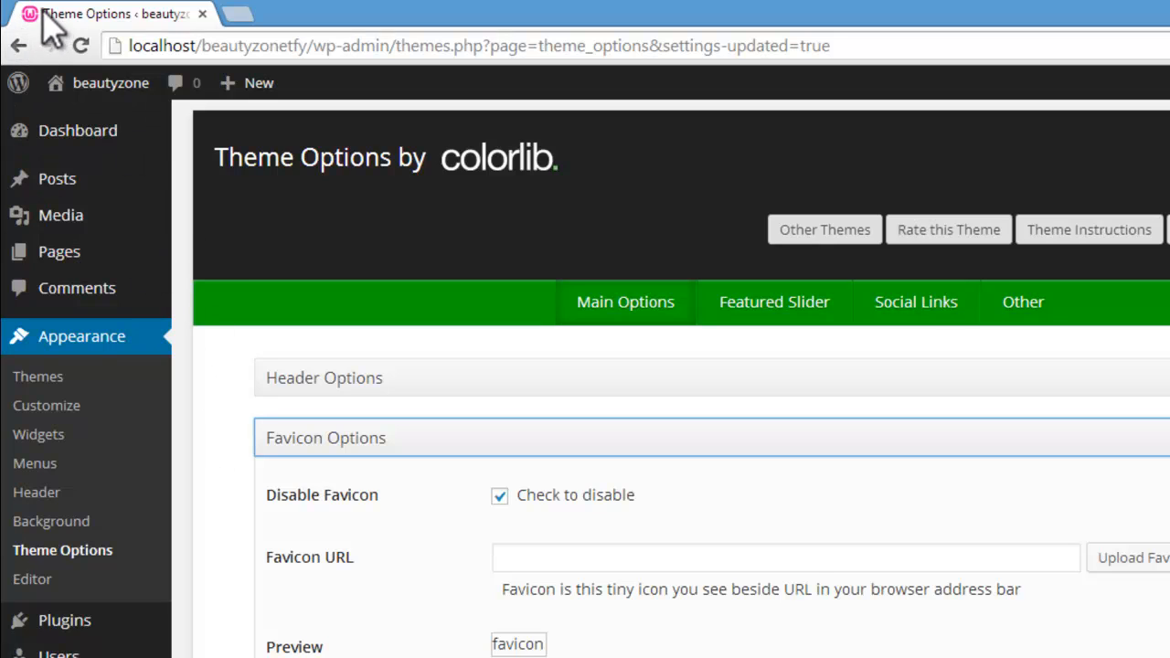
Step: Load google.co.in in a new browser window to look at its favicon
click(257, 657)
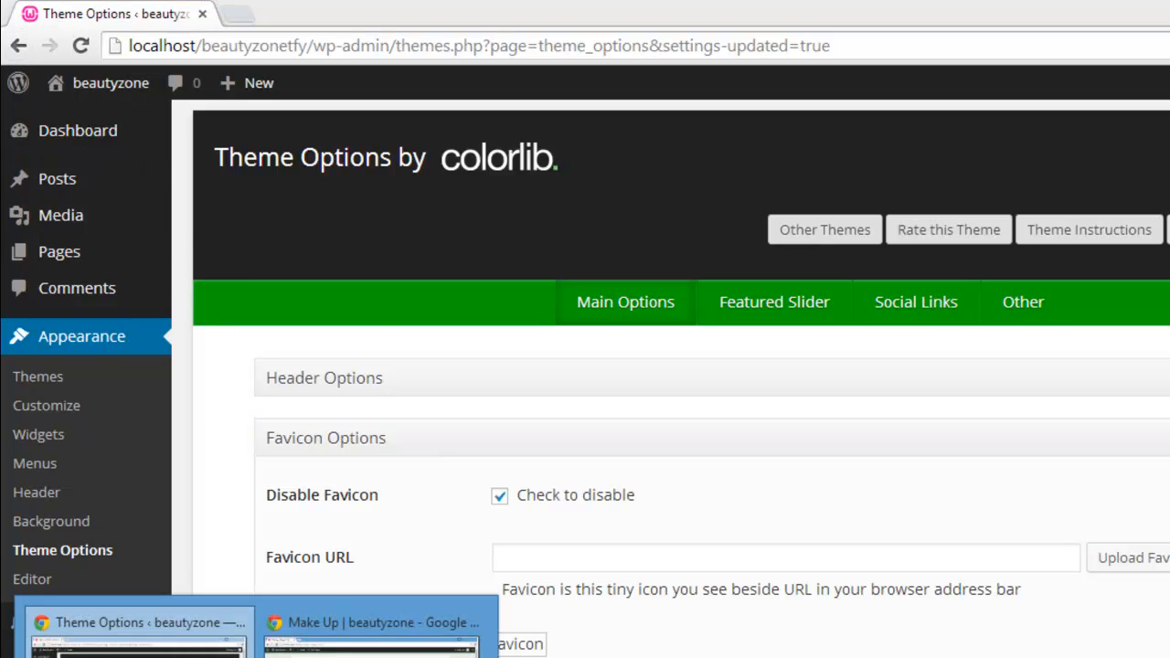
right_click(247, 657)
click(175, 623)
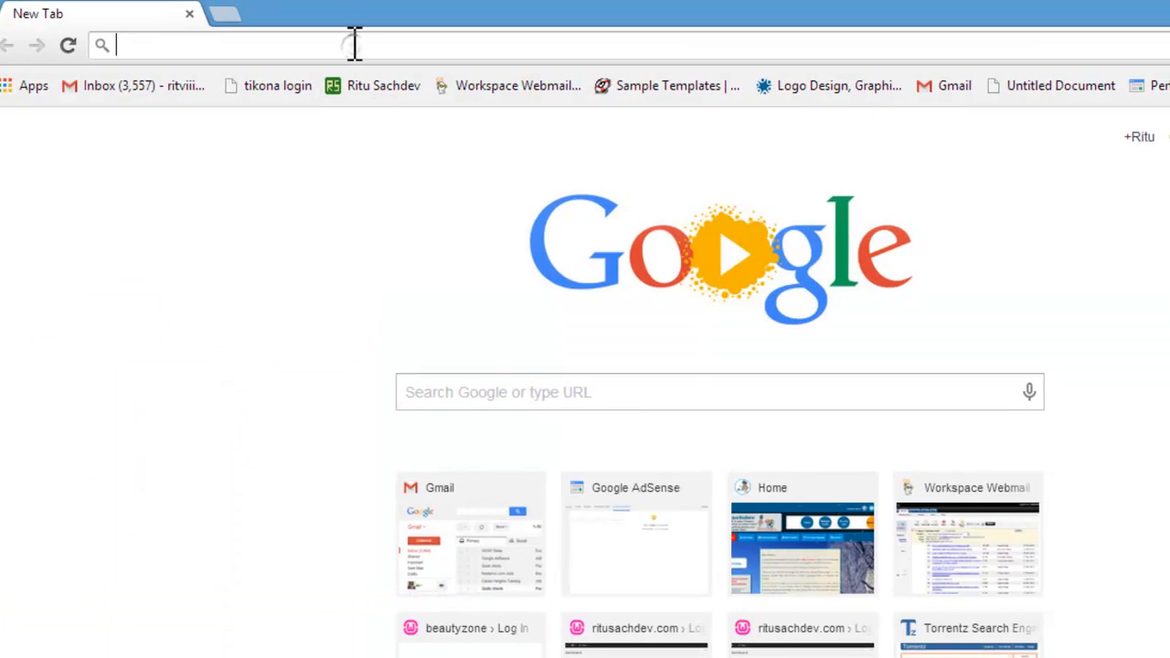
text(google.)
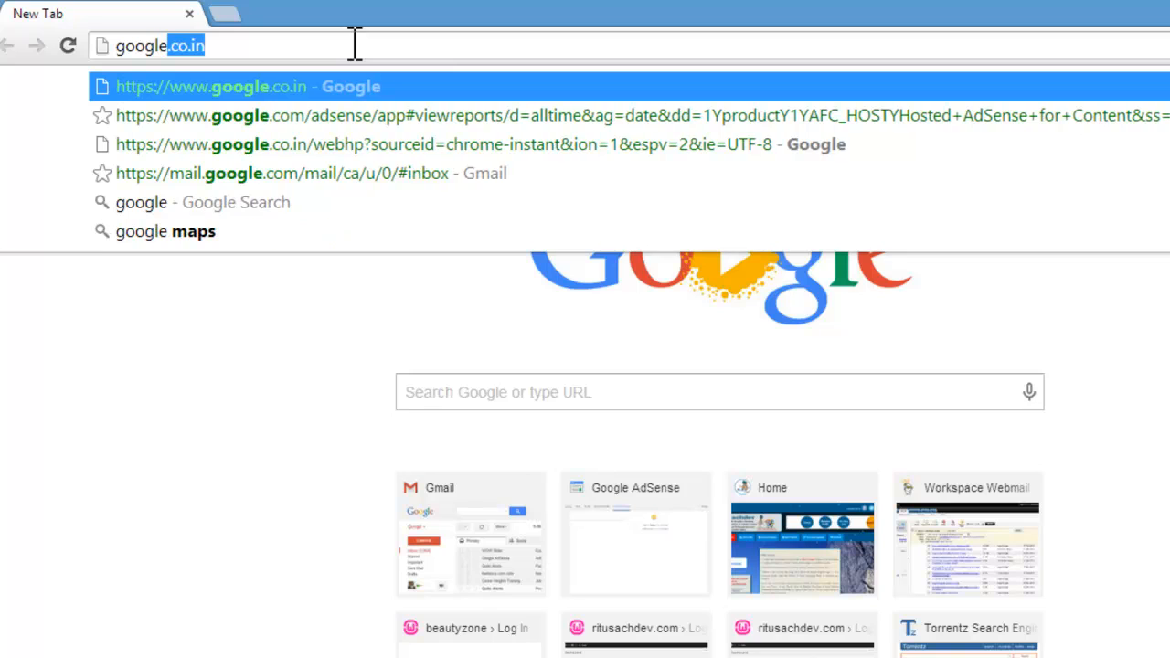
text(co.in)
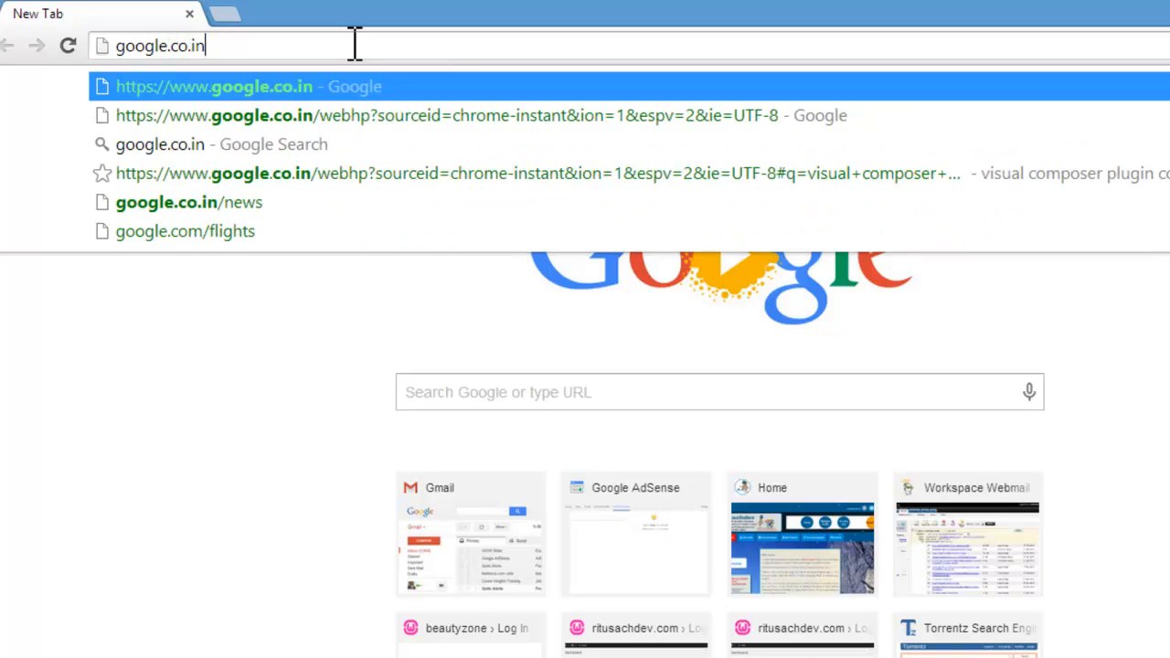
key(Return)
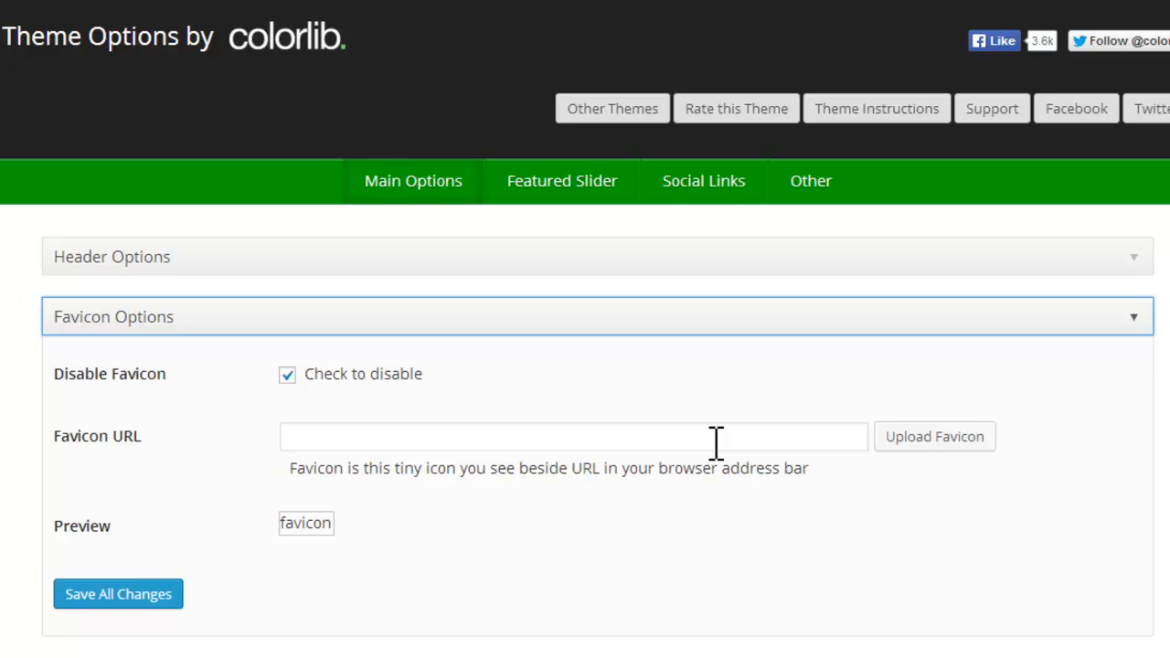
Step: Read the favicon description in the Favicon Options and review the default layout choices in the Layout Options
double_click(413, 470)
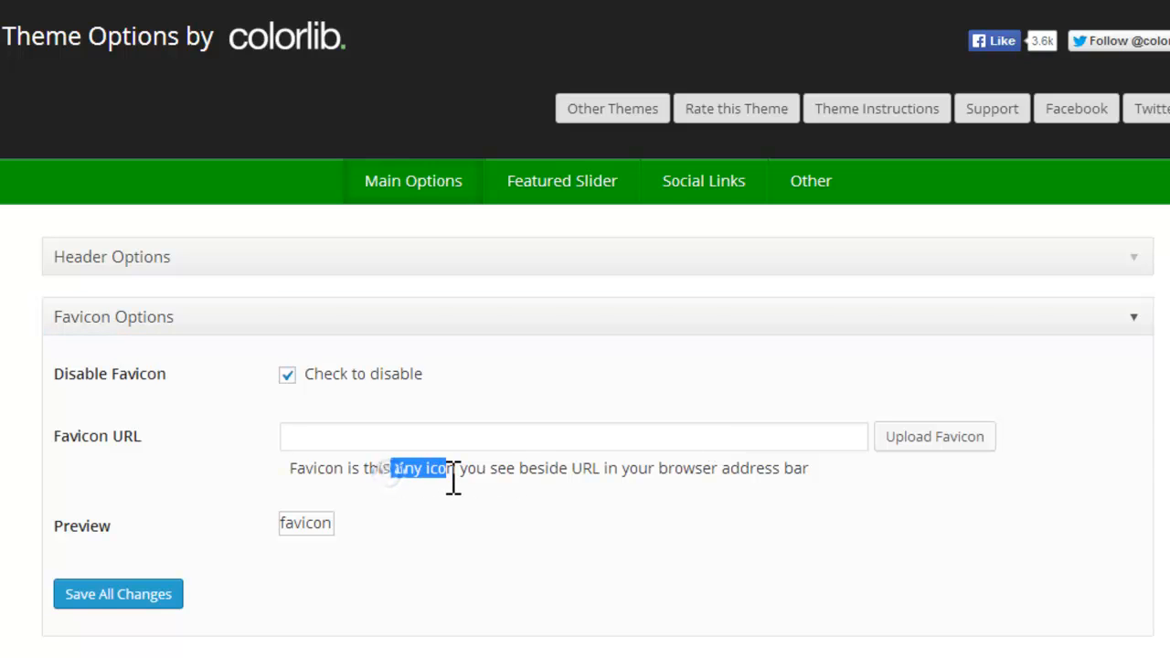
scroll(585, 329, down, 4)
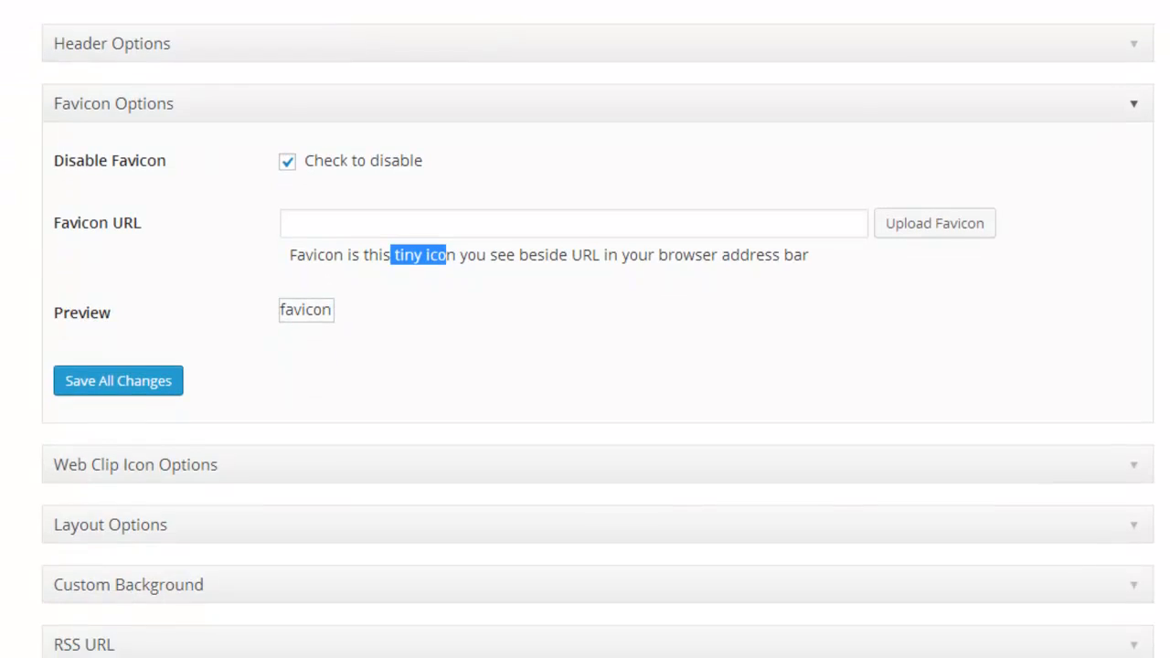
scroll(585, 329, down, 1)
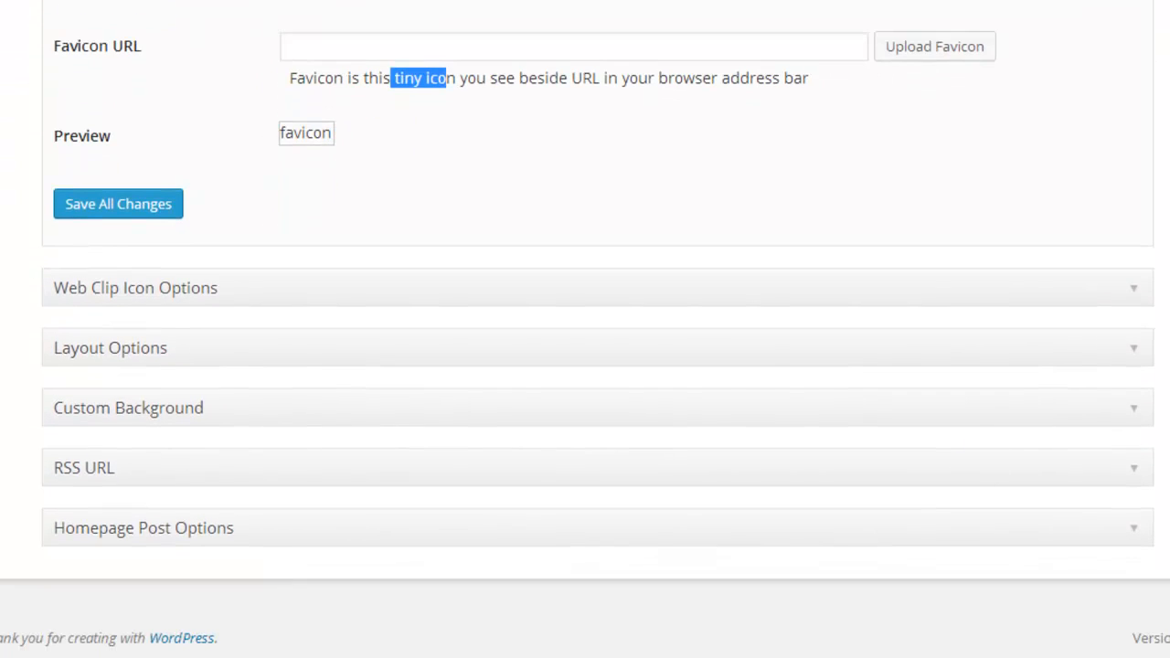
scroll(585, 329, up, 3)
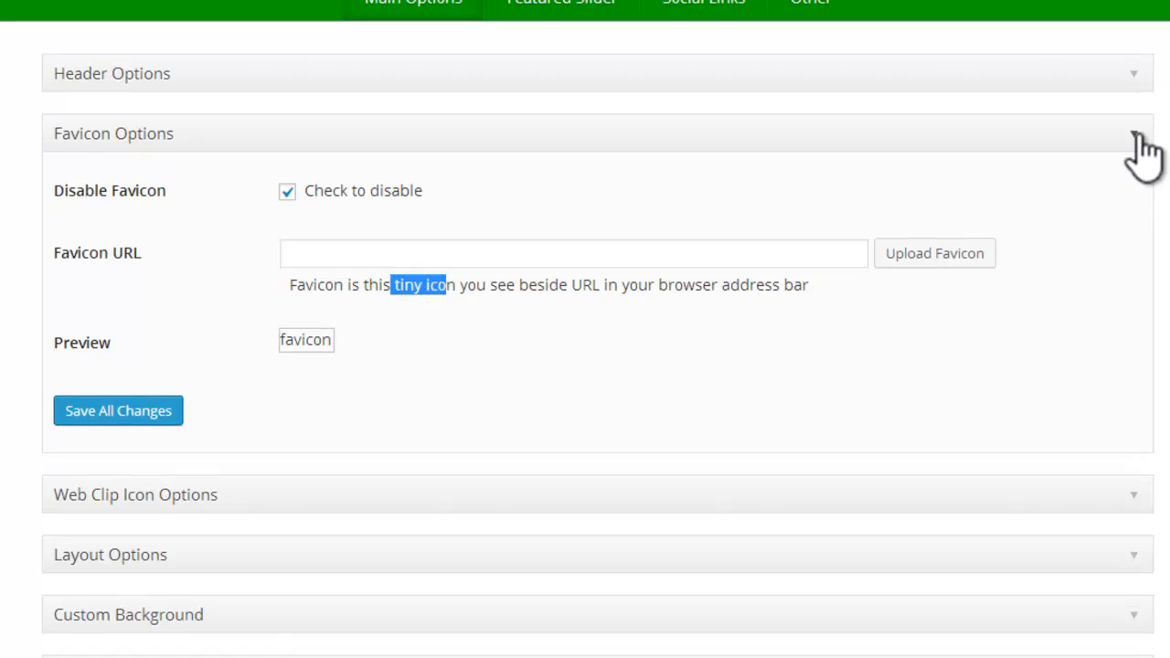
click(1136, 137)
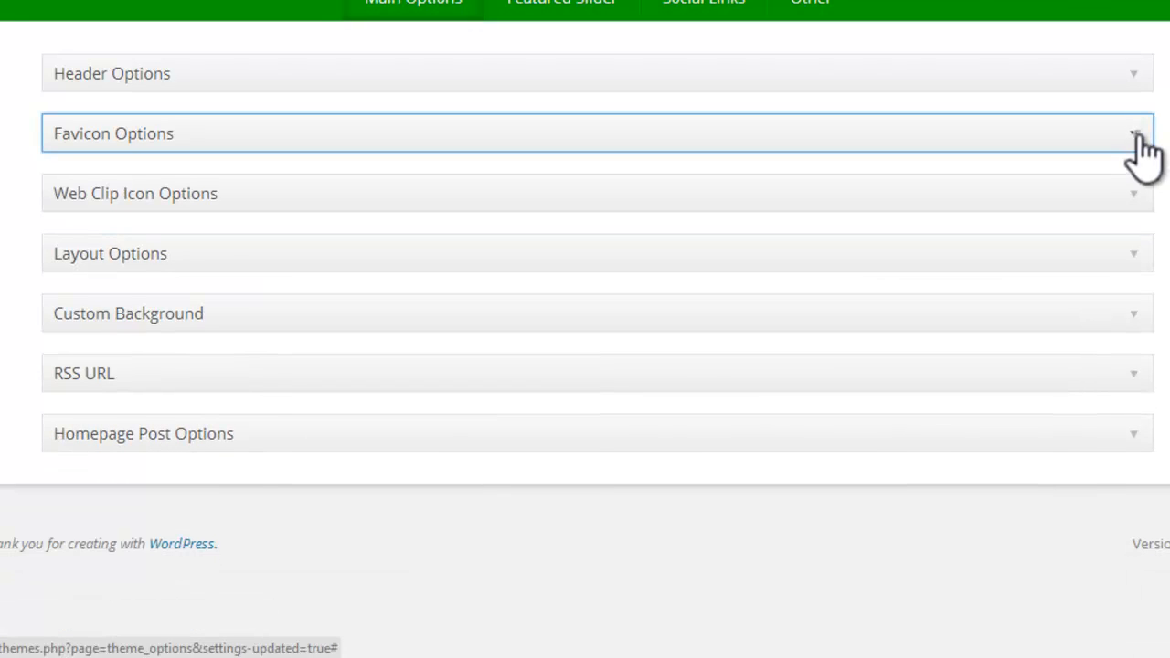
click(1134, 135)
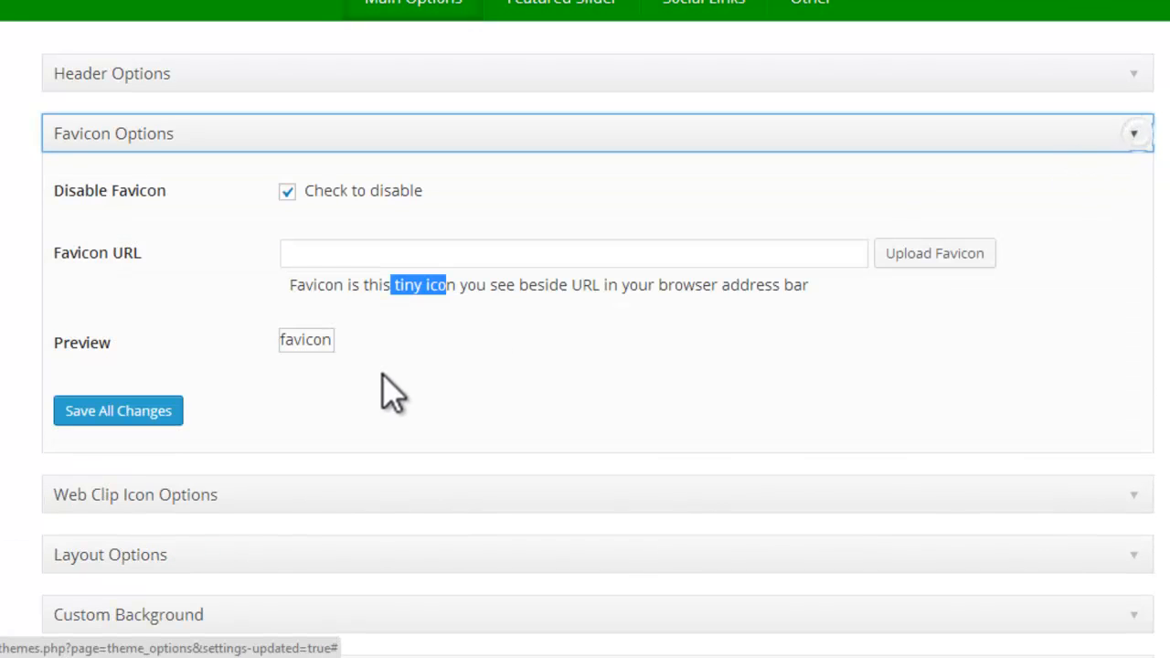
click(1135, 135)
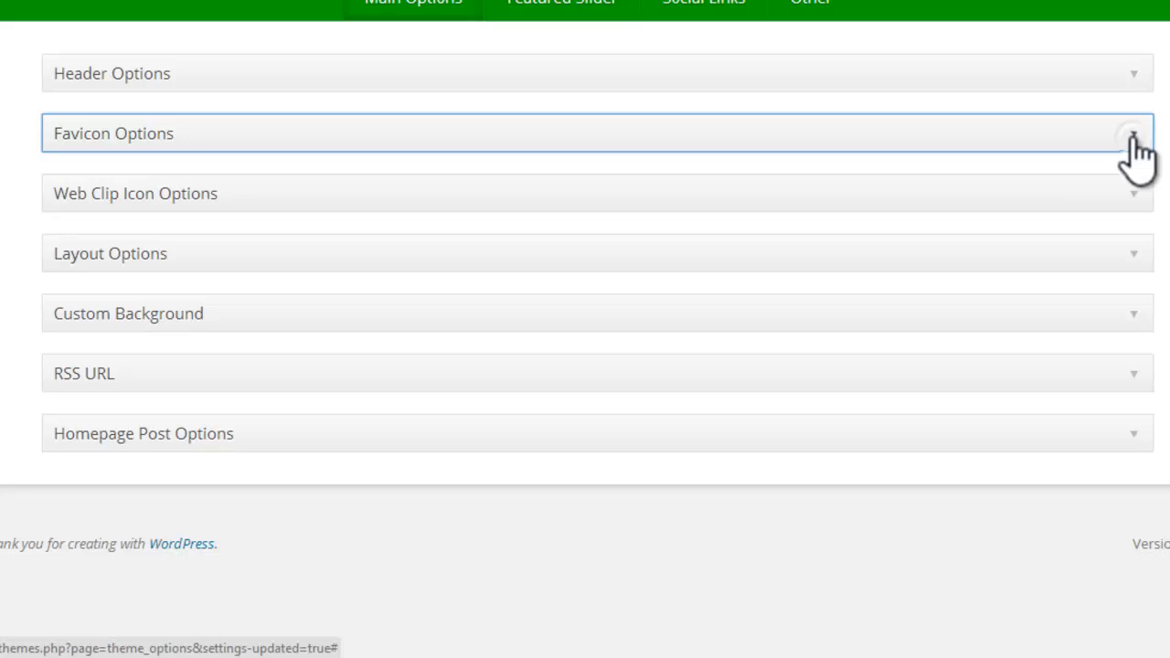
click(187, 260)
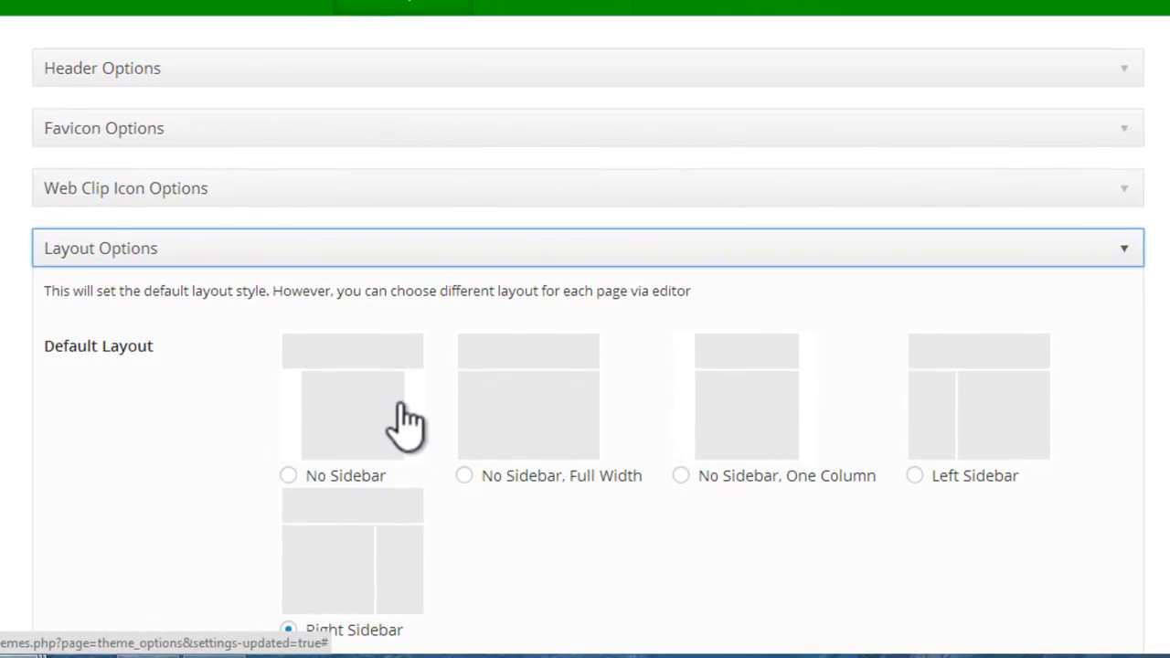
click(1130, 250)
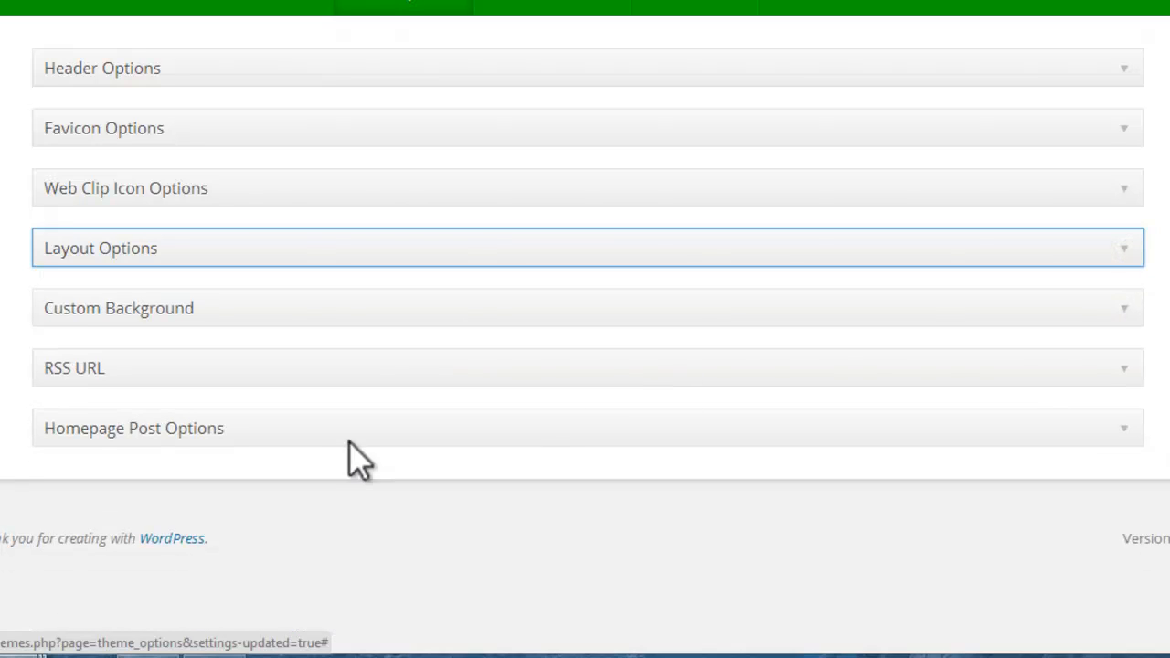
Step: Open the theme's Custom Background page and compare its preview with the live Make Up page before going back to Theme Options
click(422, 311)
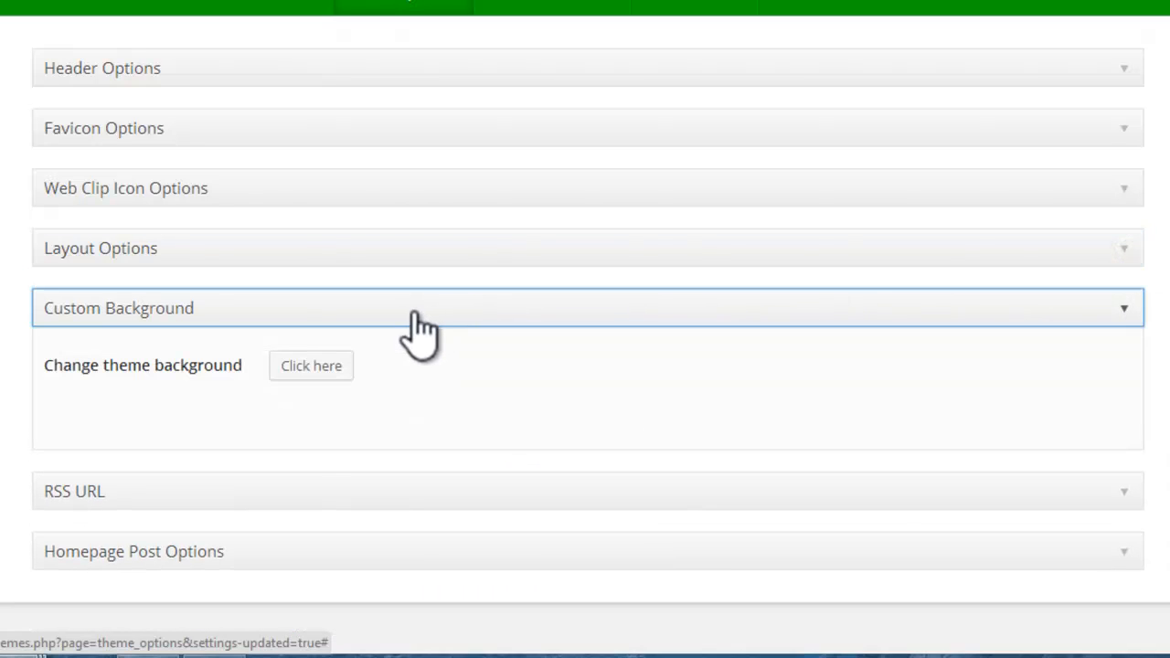
click(319, 366)
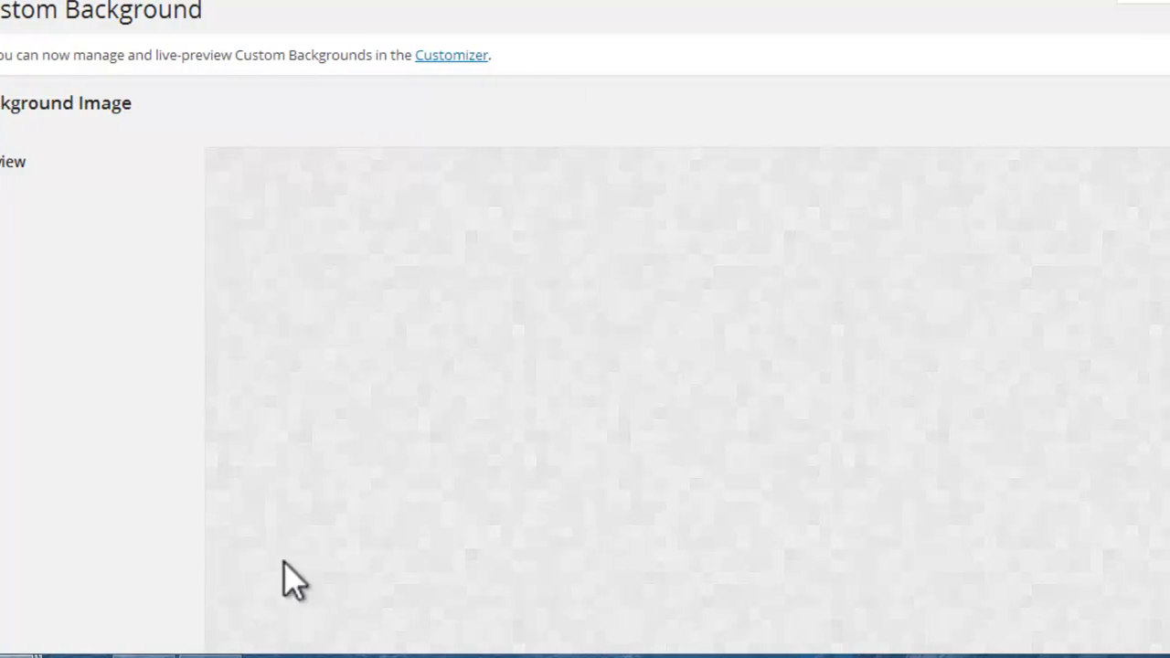
mouse_move(21, 656)
click(119, 539)
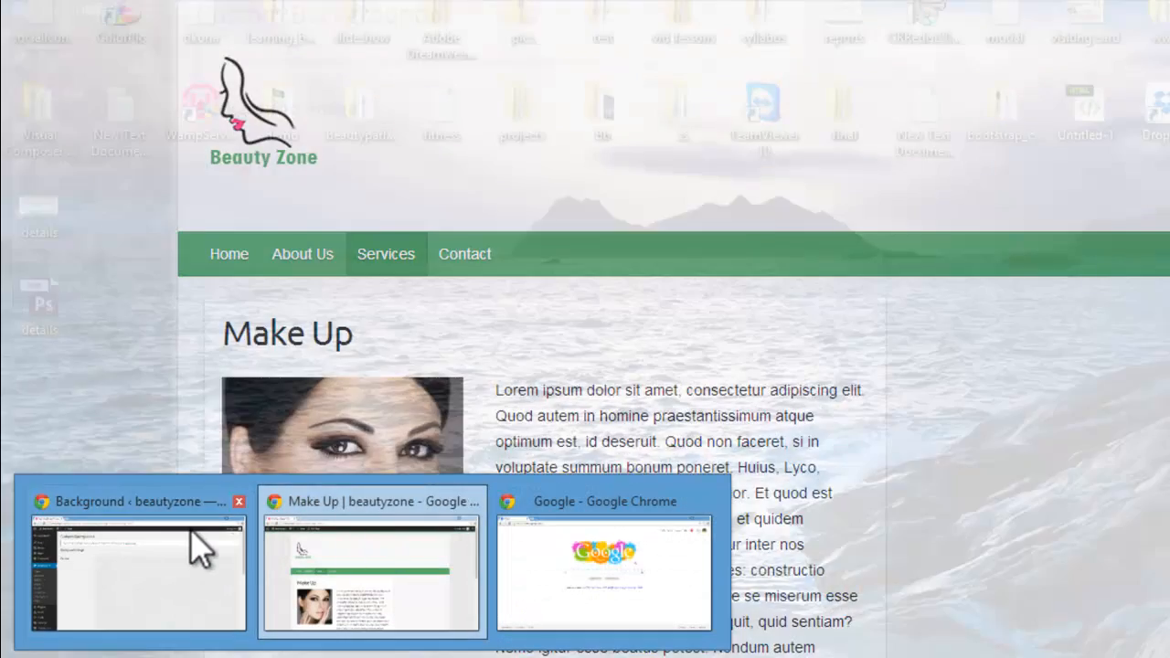
click(192, 545)
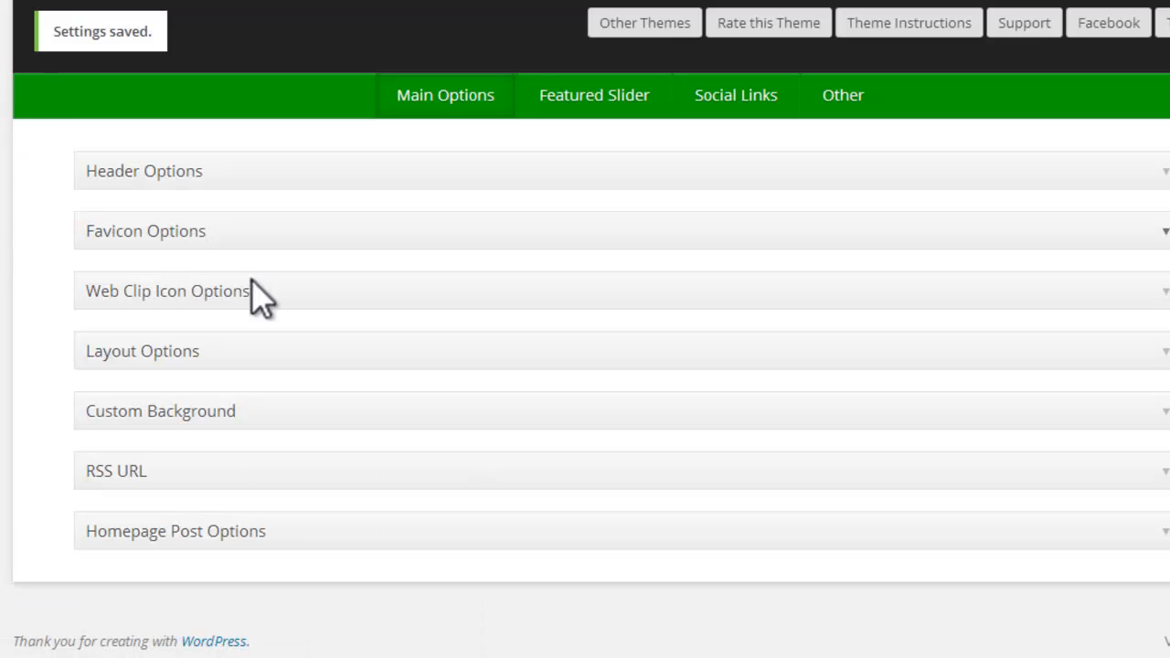
Step: Review the RSS URL and Homepage Post Options sections and save all changes in the main theme options
click(276, 489)
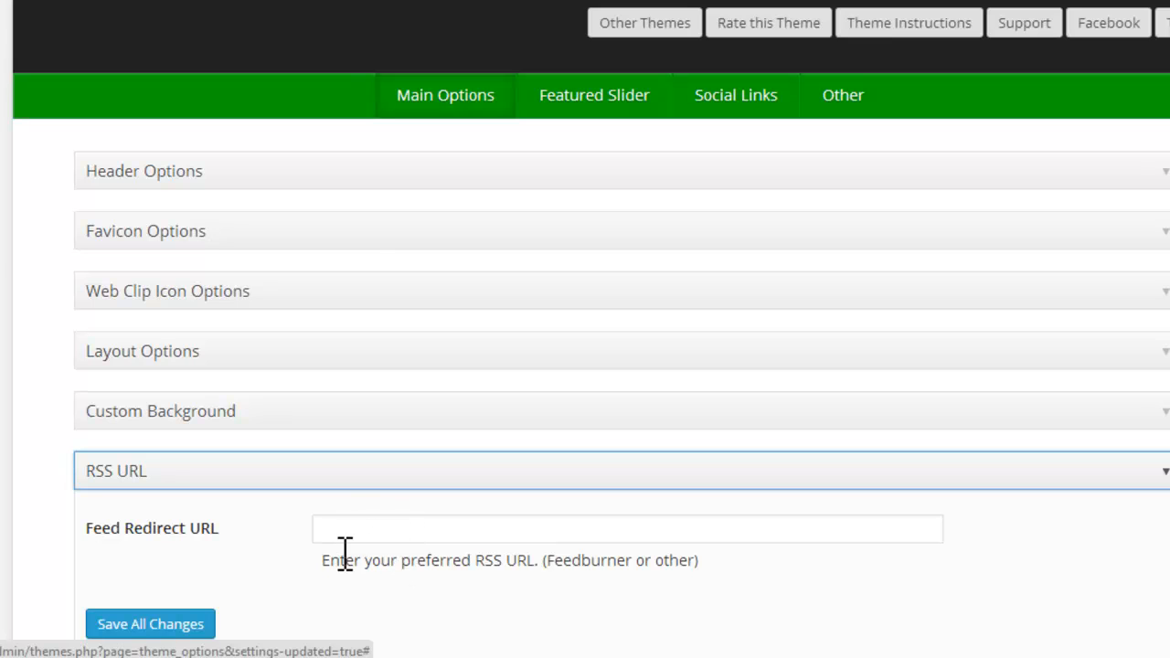
click(470, 489)
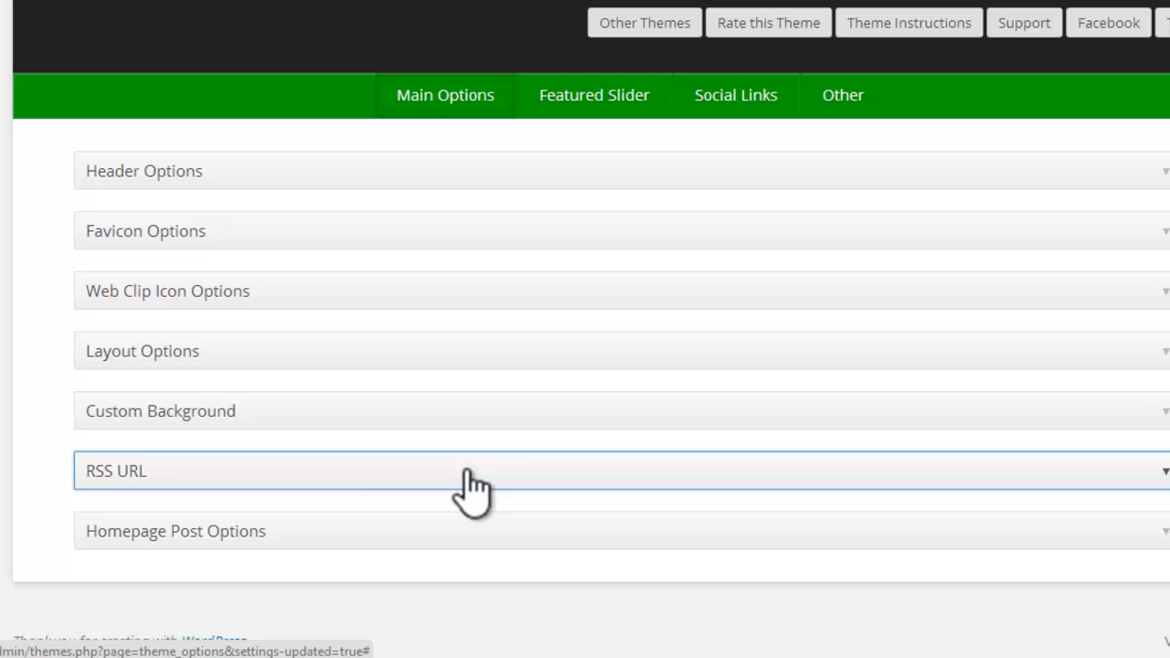
click(396, 535)
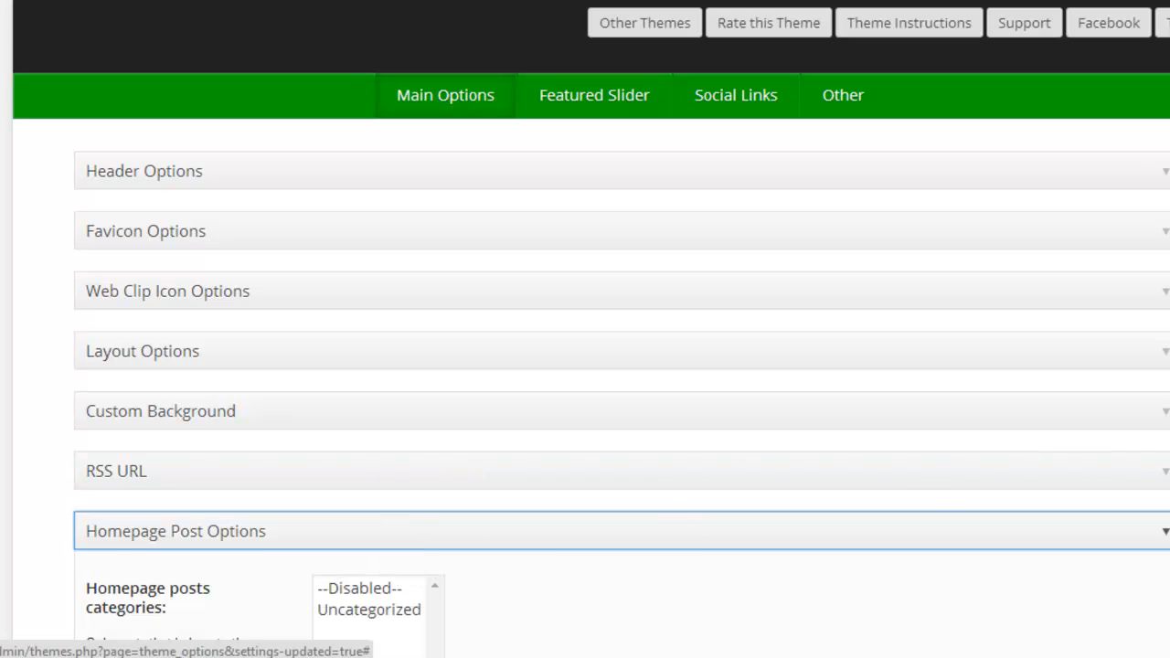
scroll(226, 480, down, 3)
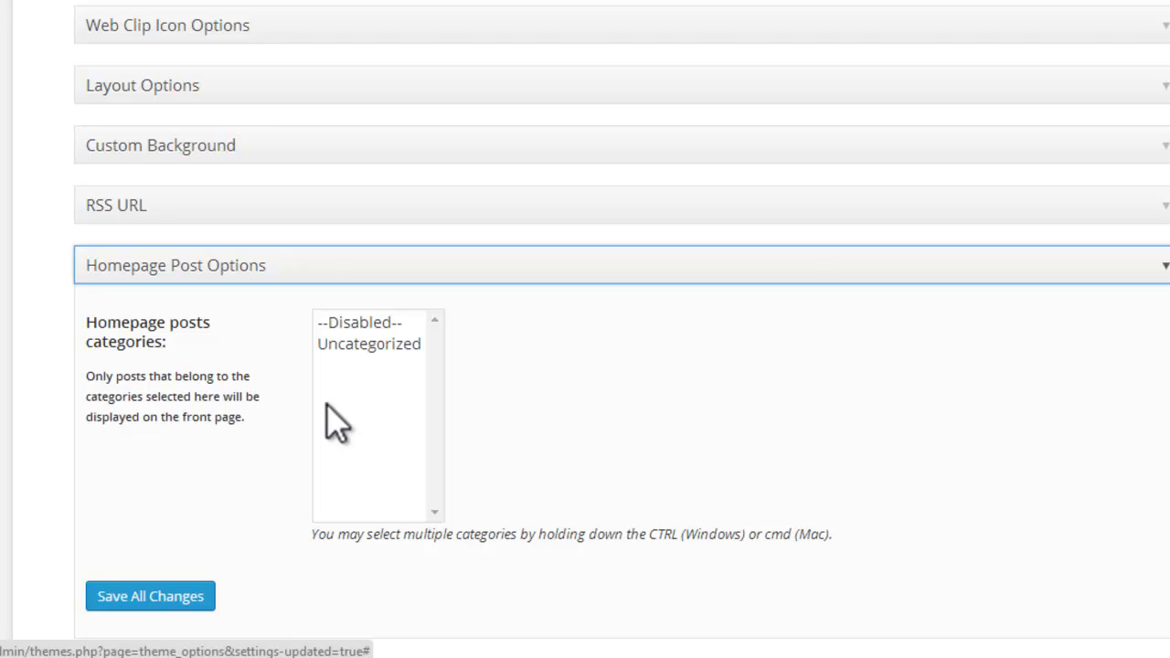
click(152, 595)
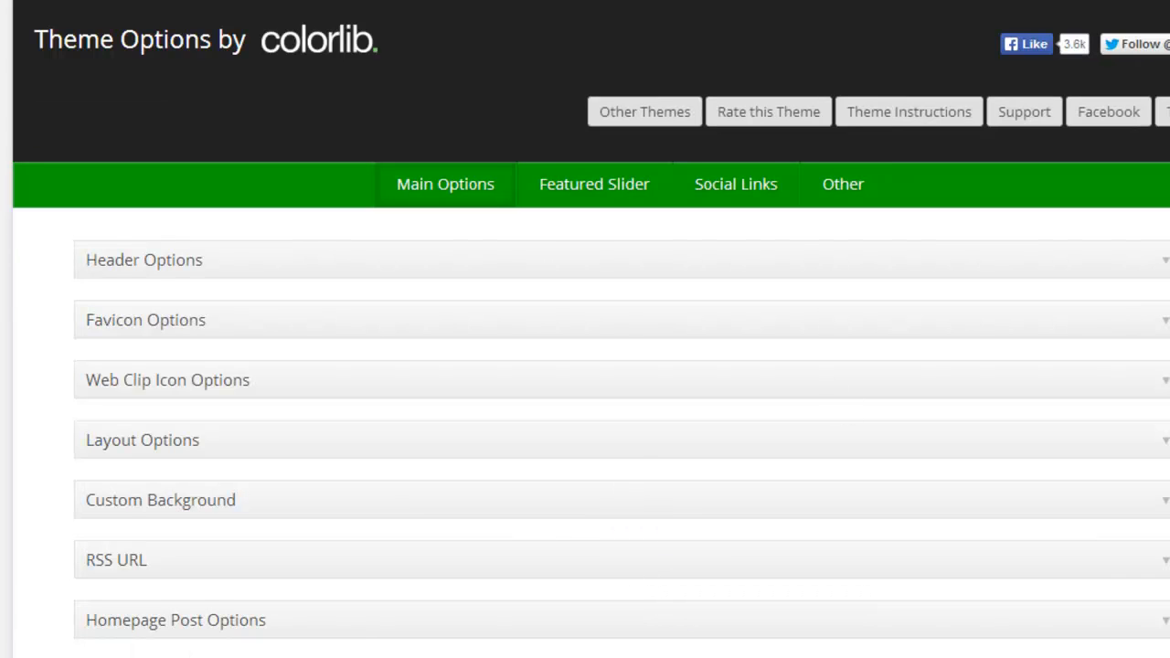
Step: Look through the Featured Slider and Social Links options and check the live Make Up page's header
scroll(585, 365, down, 1)
scroll(585, 365, up, 1)
click(599, 183)
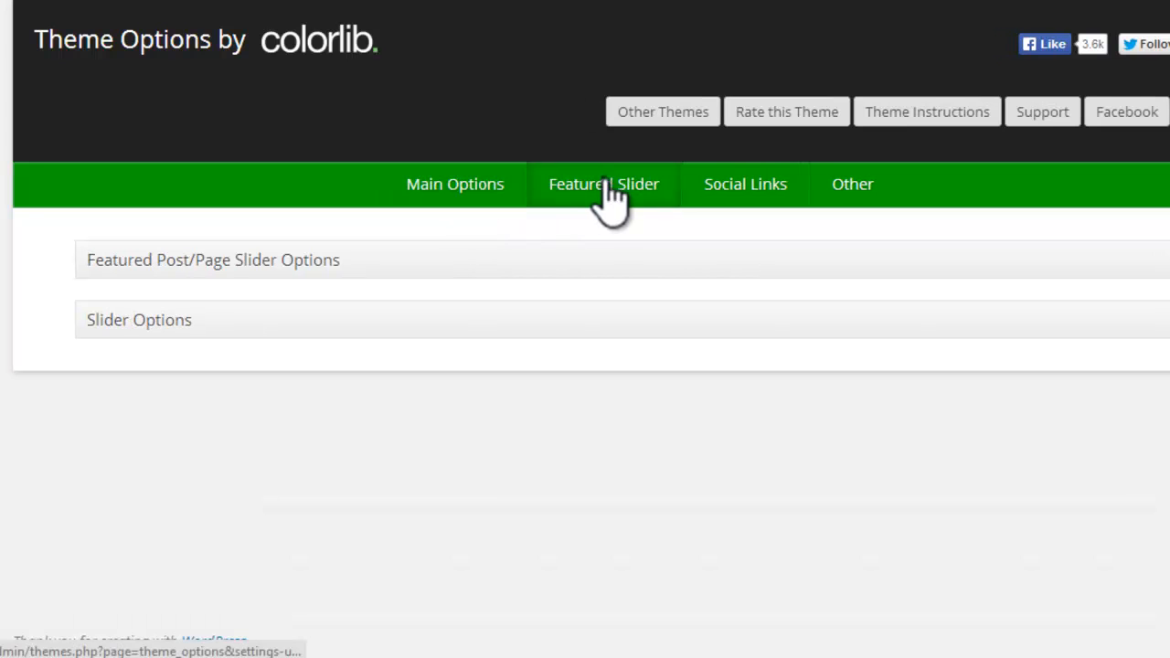
click(731, 188)
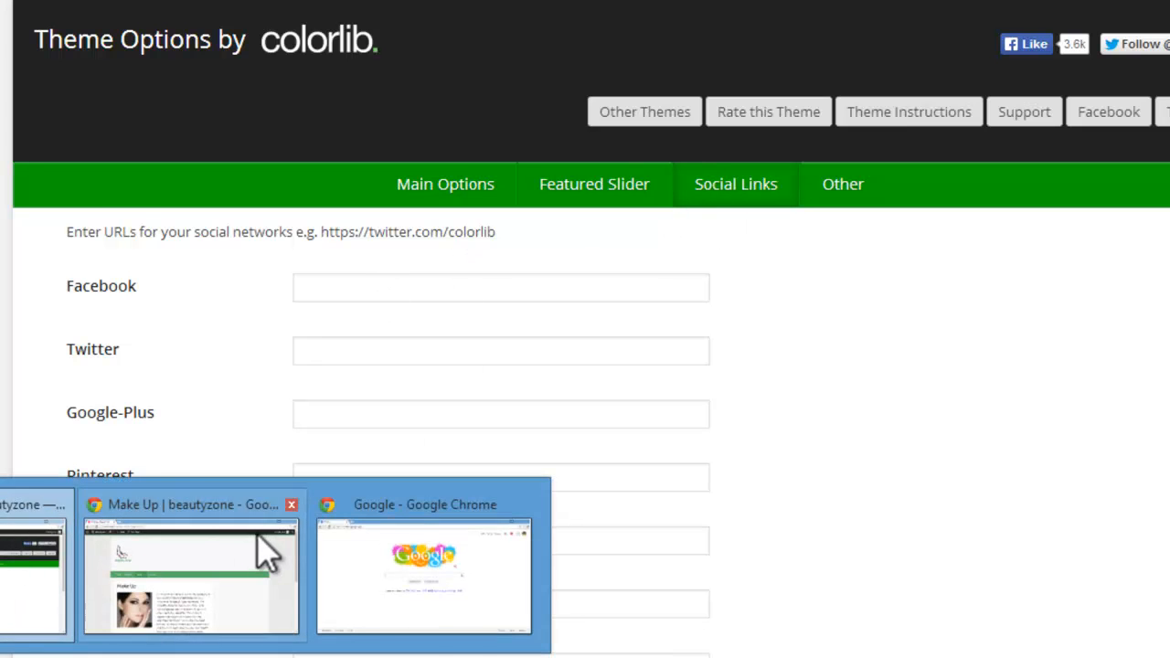
click(266, 554)
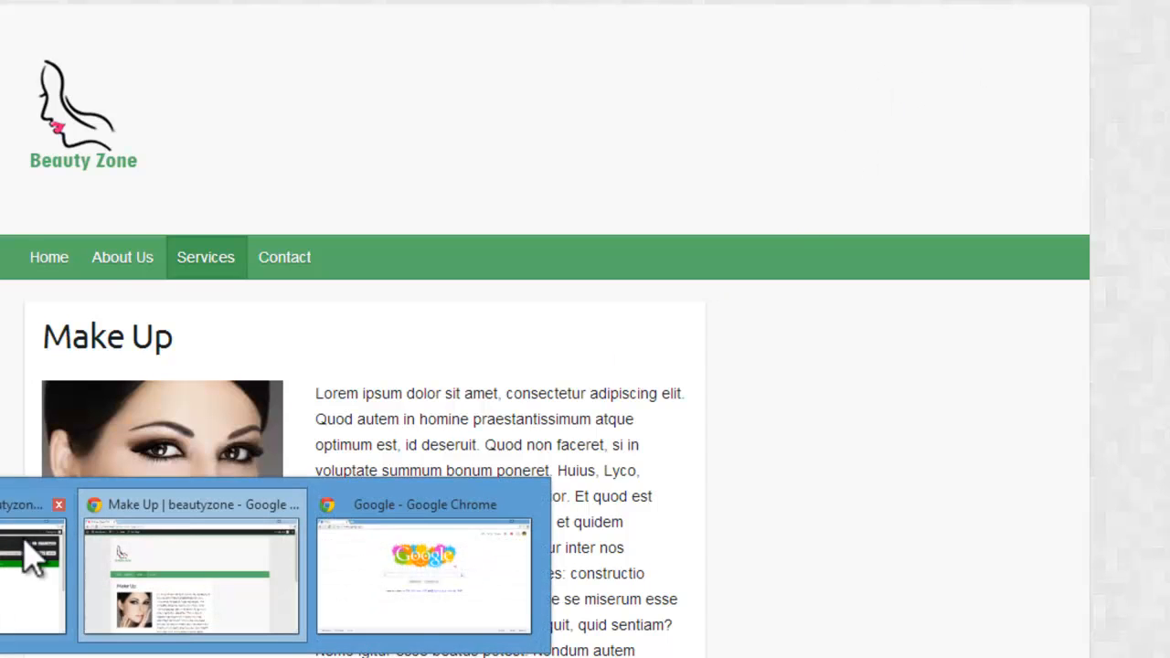
click(21, 557)
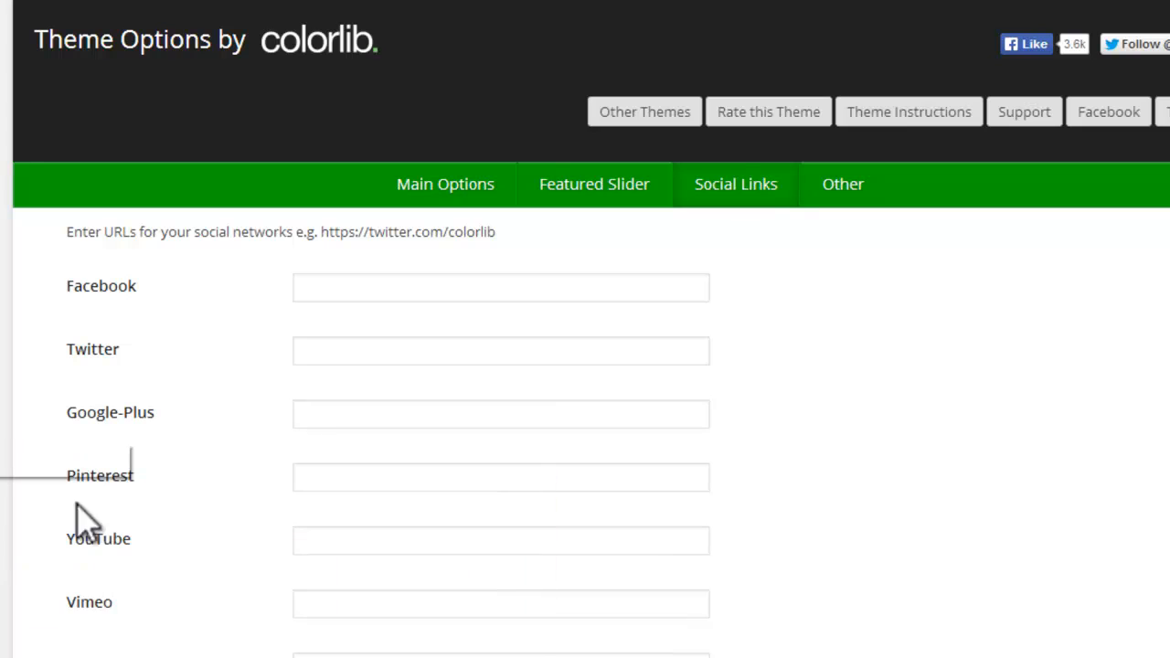
Step: Fill in the Facebook, Twitter, Google-Plus and Pinterest profile URLs in the theme's Social Links options
double_click(366, 289)
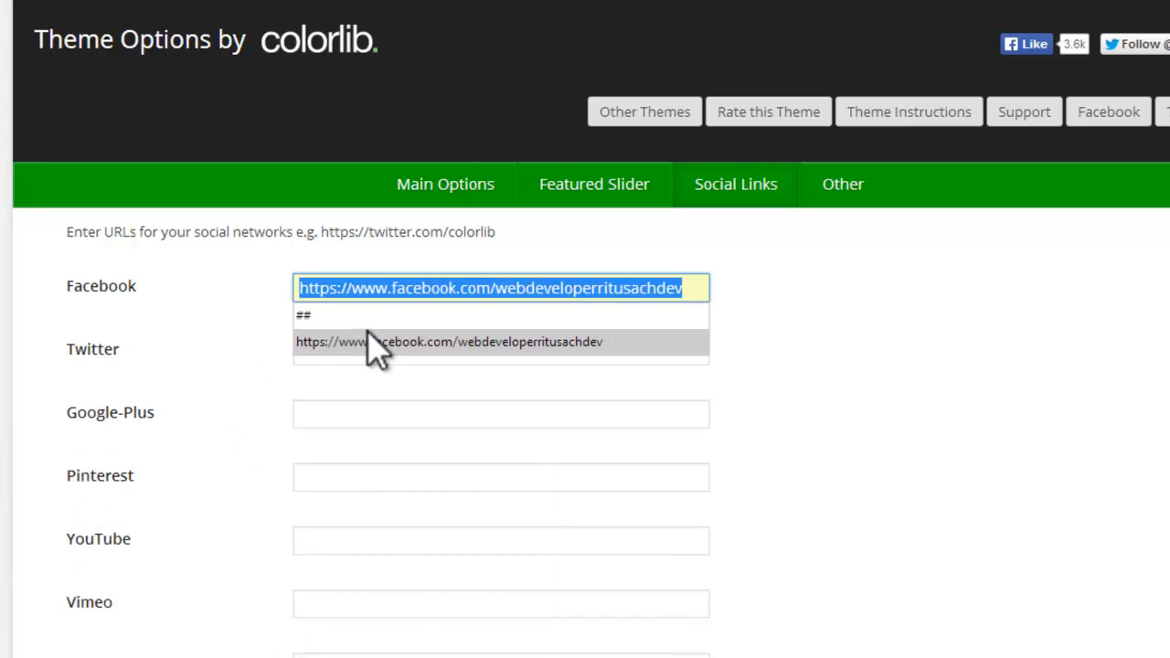
click(375, 346)
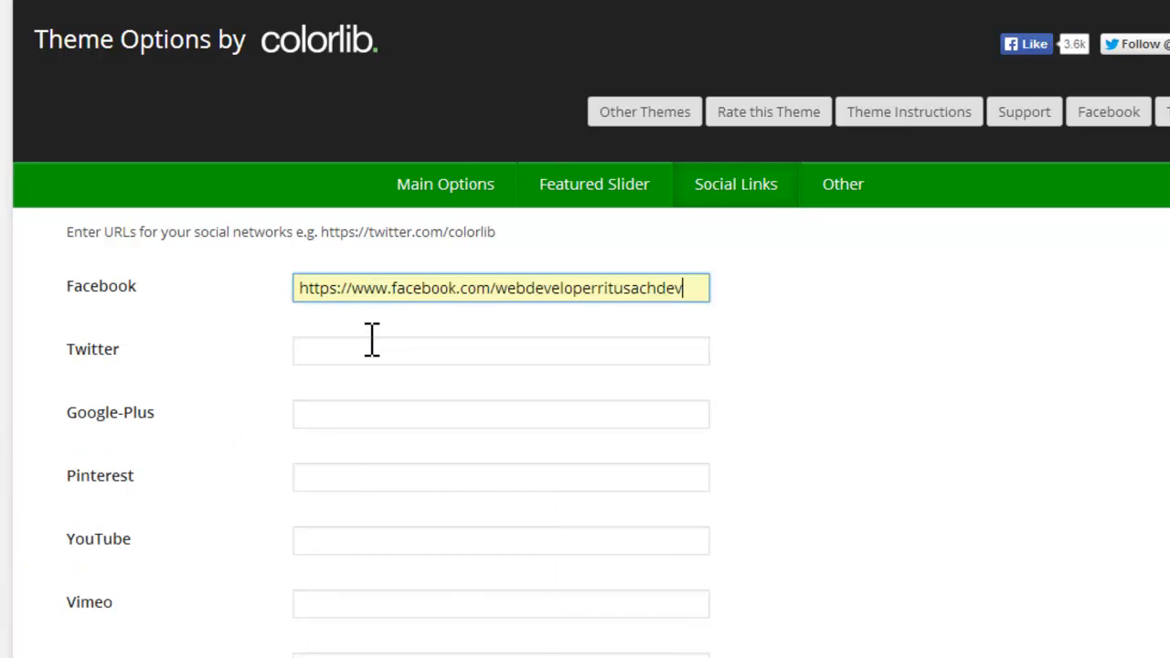
click(371, 346)
click(371, 346)
click(379, 403)
click(379, 404)
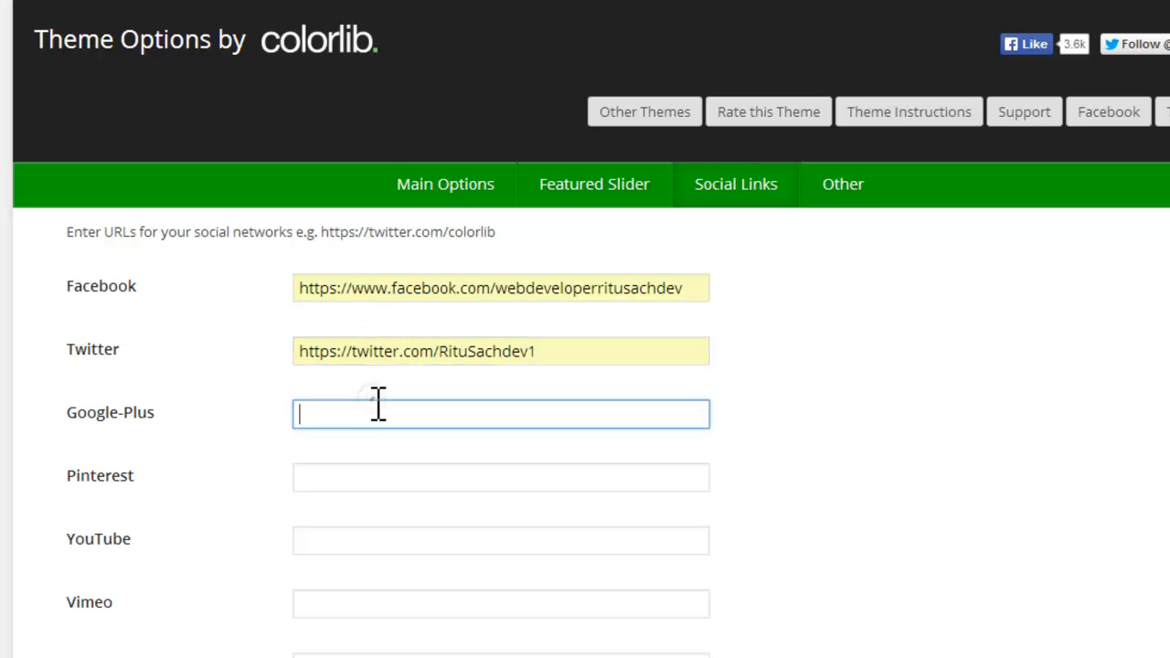
click(378, 404)
click(388, 481)
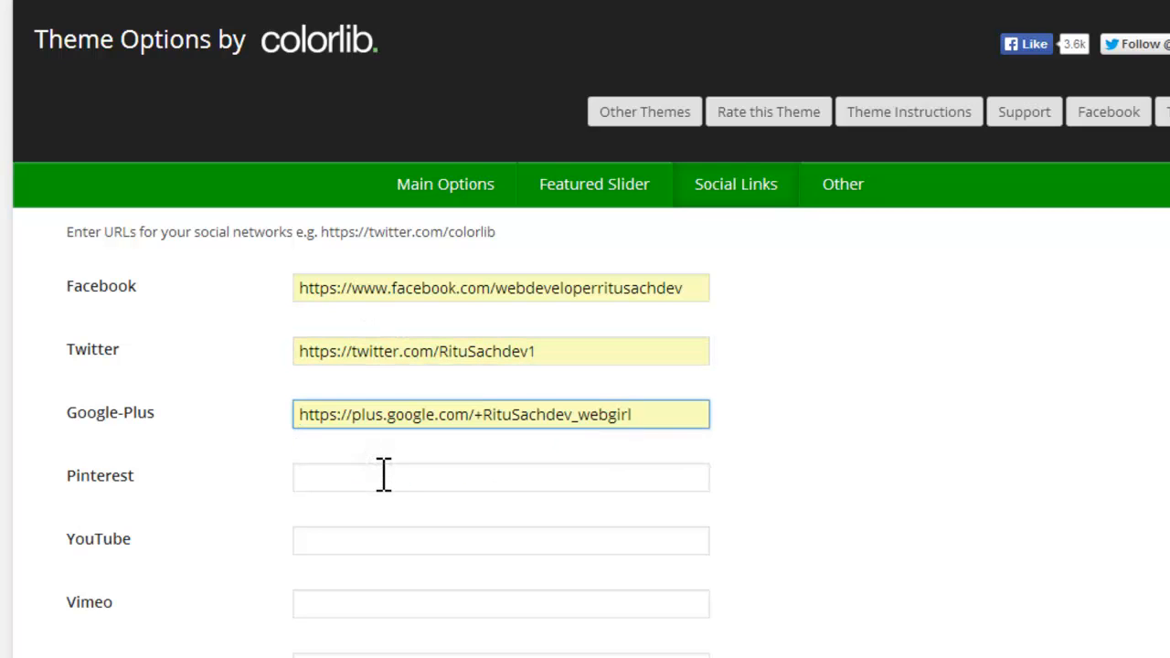
click(384, 474)
click(384, 473)
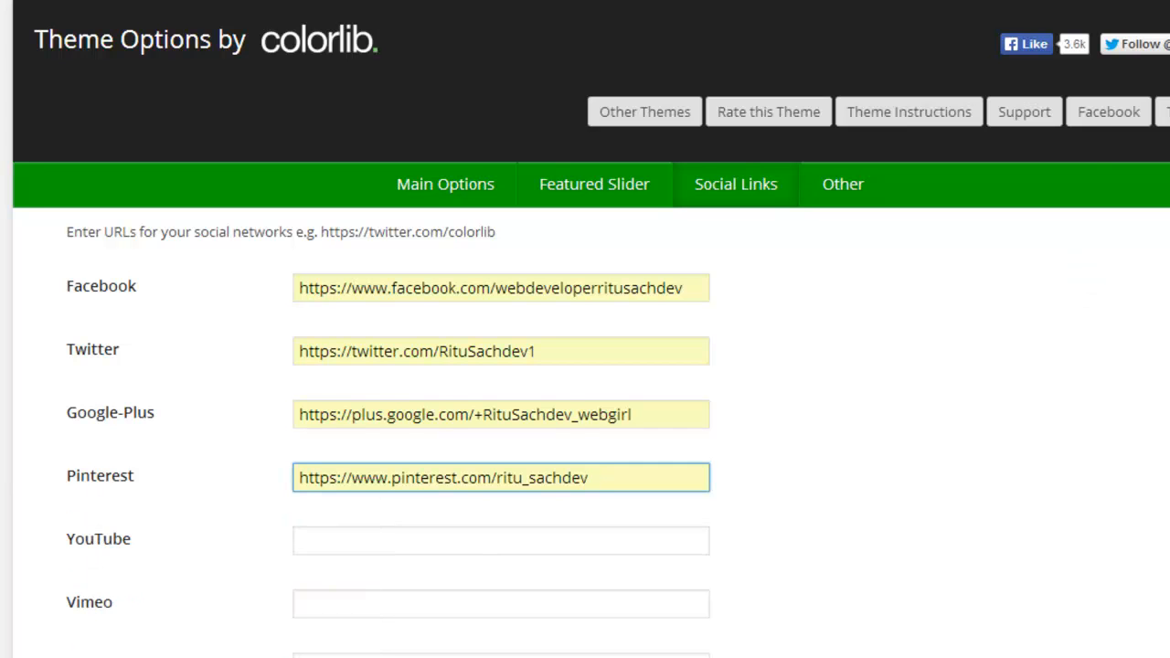
Step: Fill in the YouTube and LinkedIn profile URLs in the Social Links options and save all changes
scroll(585, 366, down, 2)
click(470, 378)
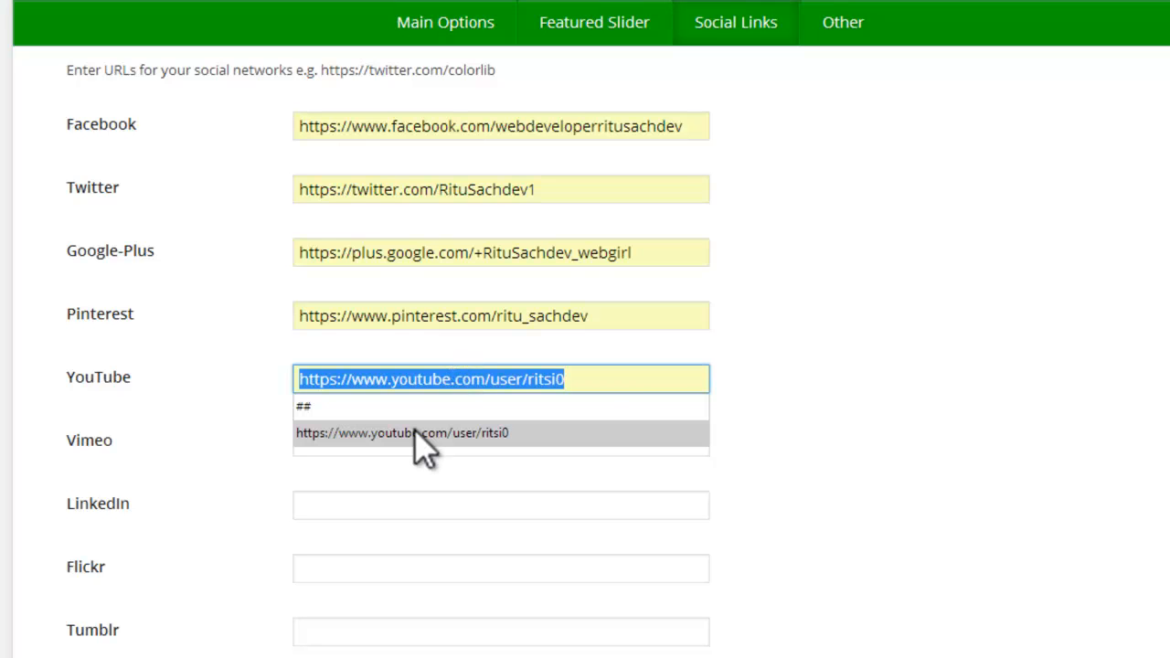
click(414, 433)
click(423, 444)
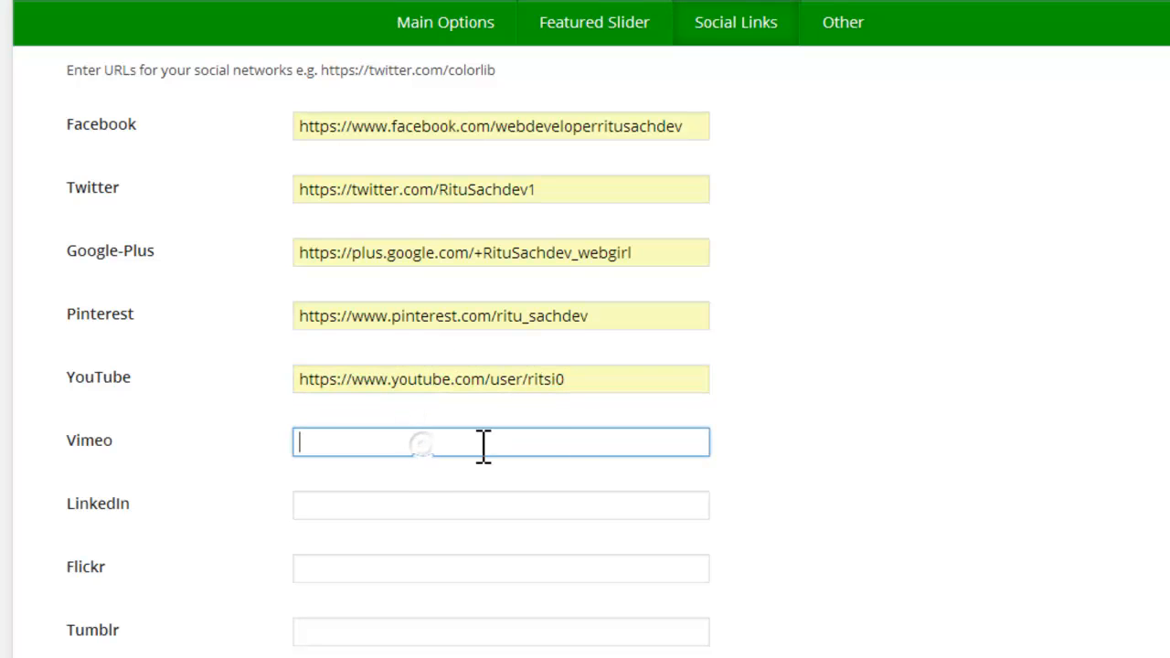
scroll(885, 444, down, 1)
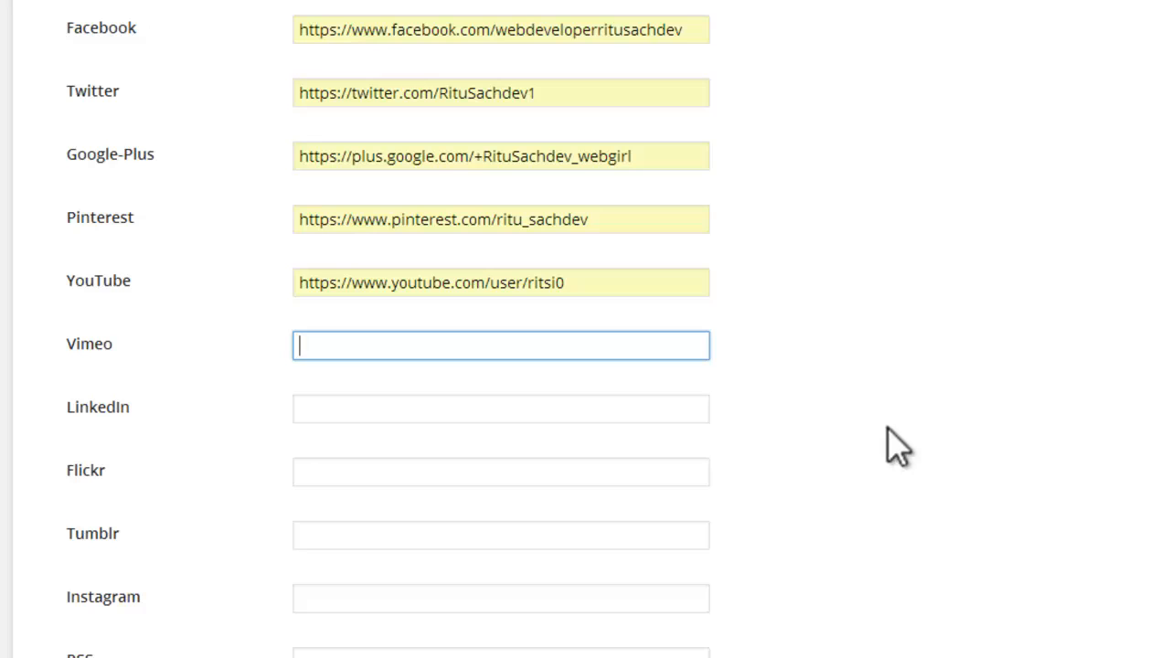
click(411, 409)
click(402, 461)
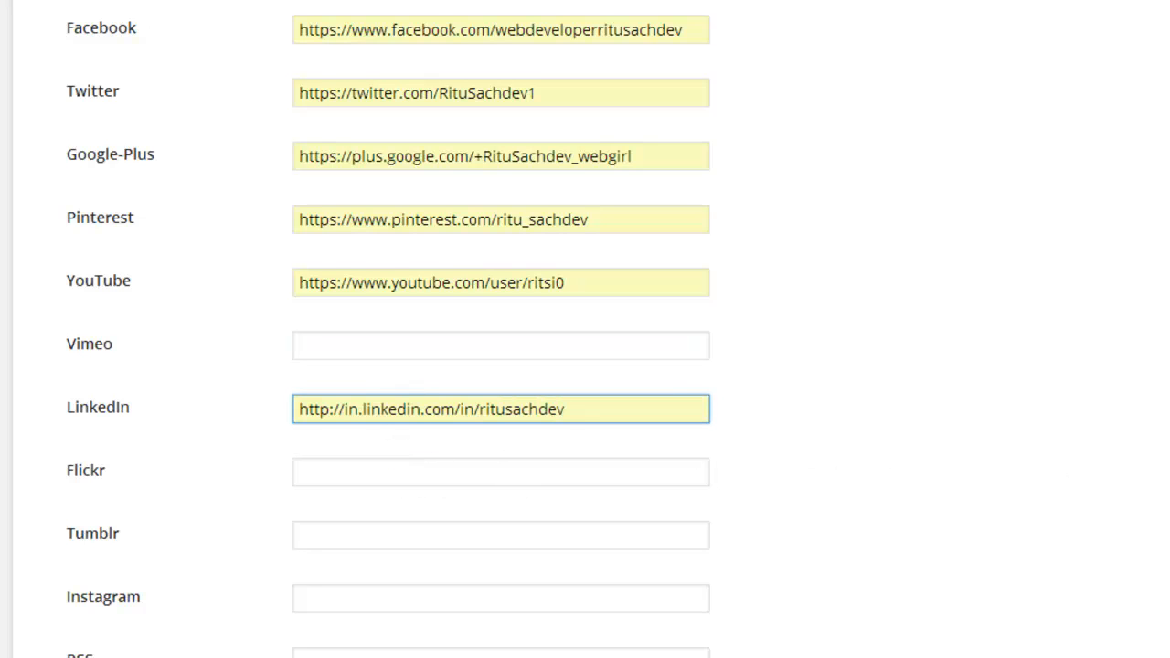
scroll(375, 471, down, 2)
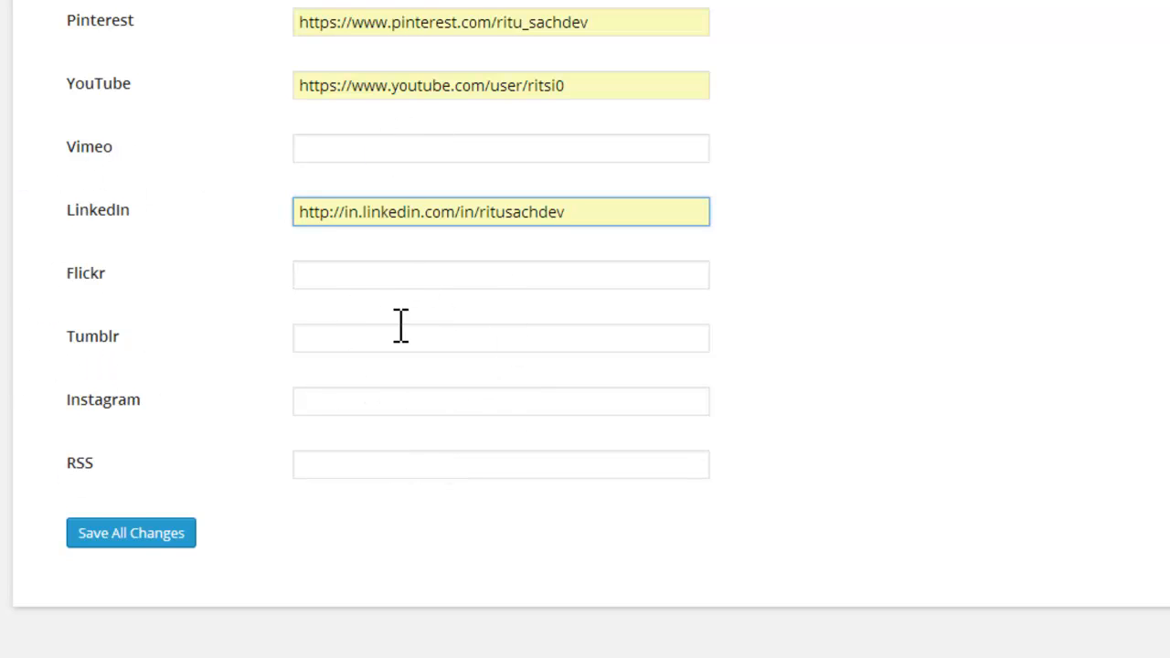
click(340, 335)
click(178, 538)
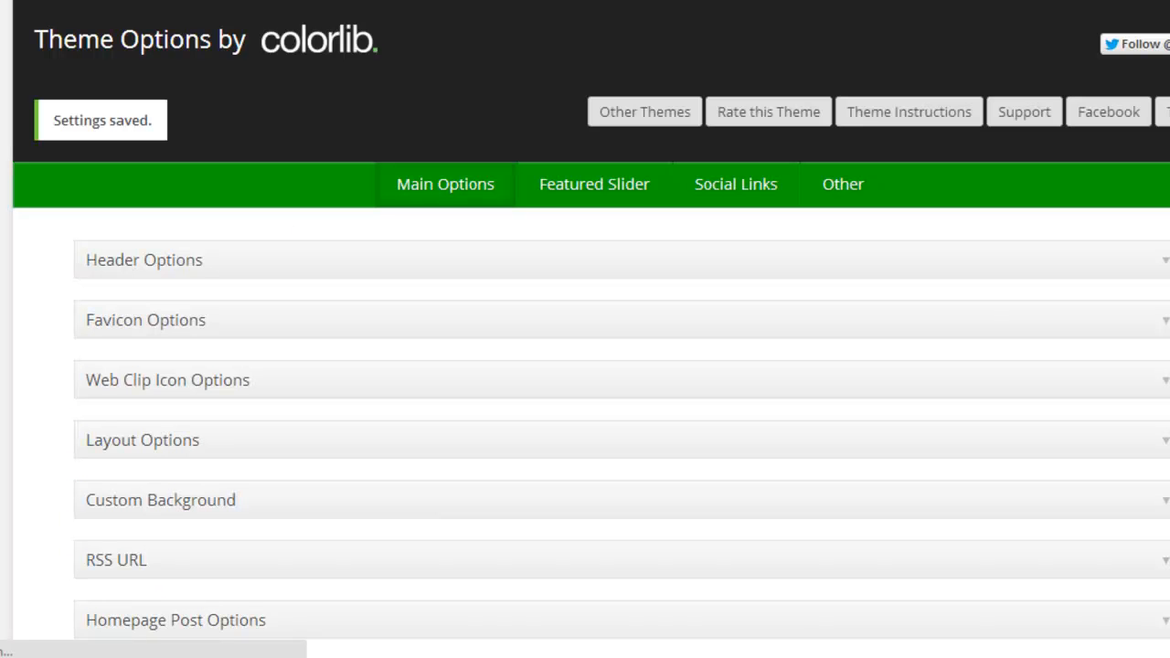
Step: Reload the live Make Up page, check its header social icons by opening the Google-Plus one, and look over the page
mouse_move(197, 656)
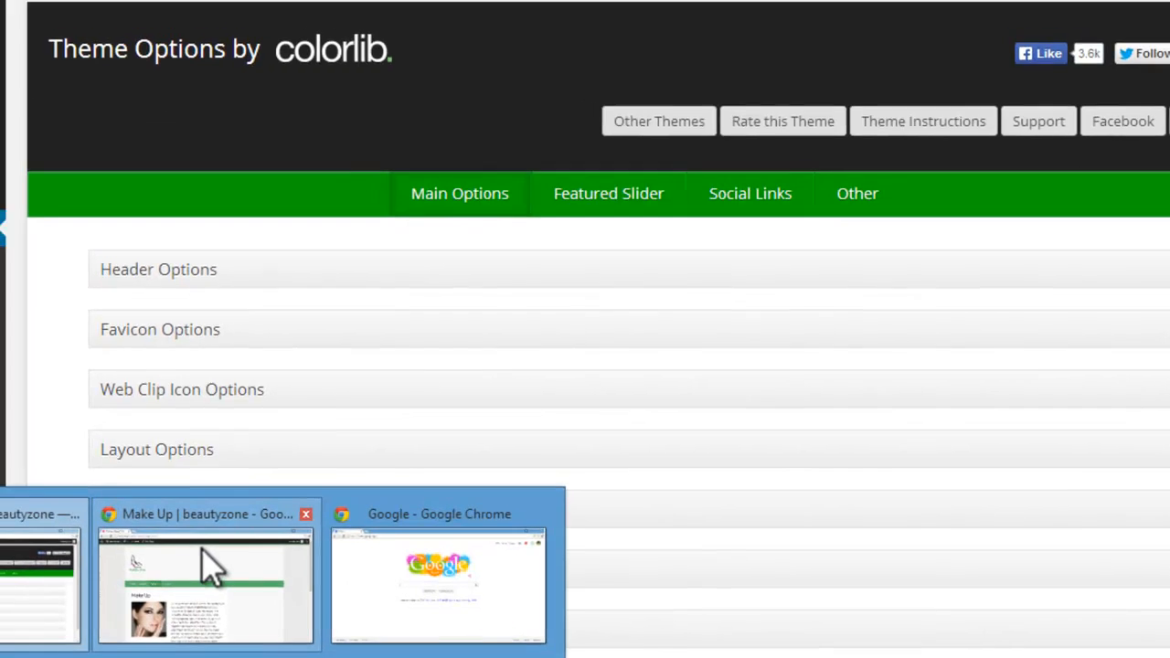
click(210, 565)
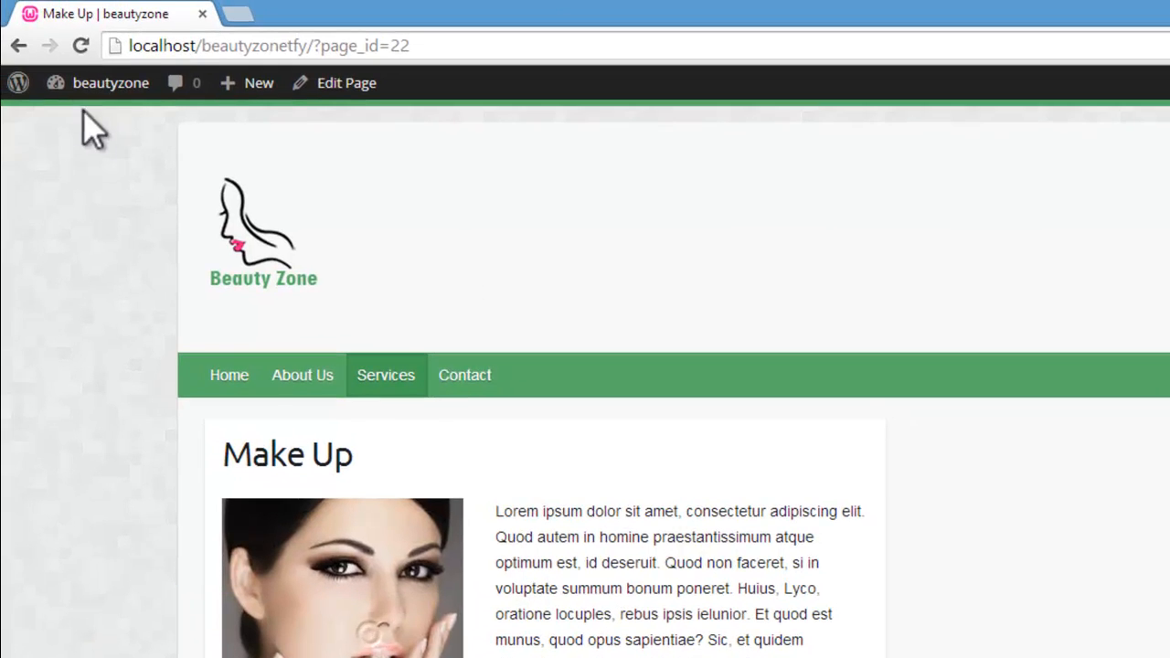
click(81, 46)
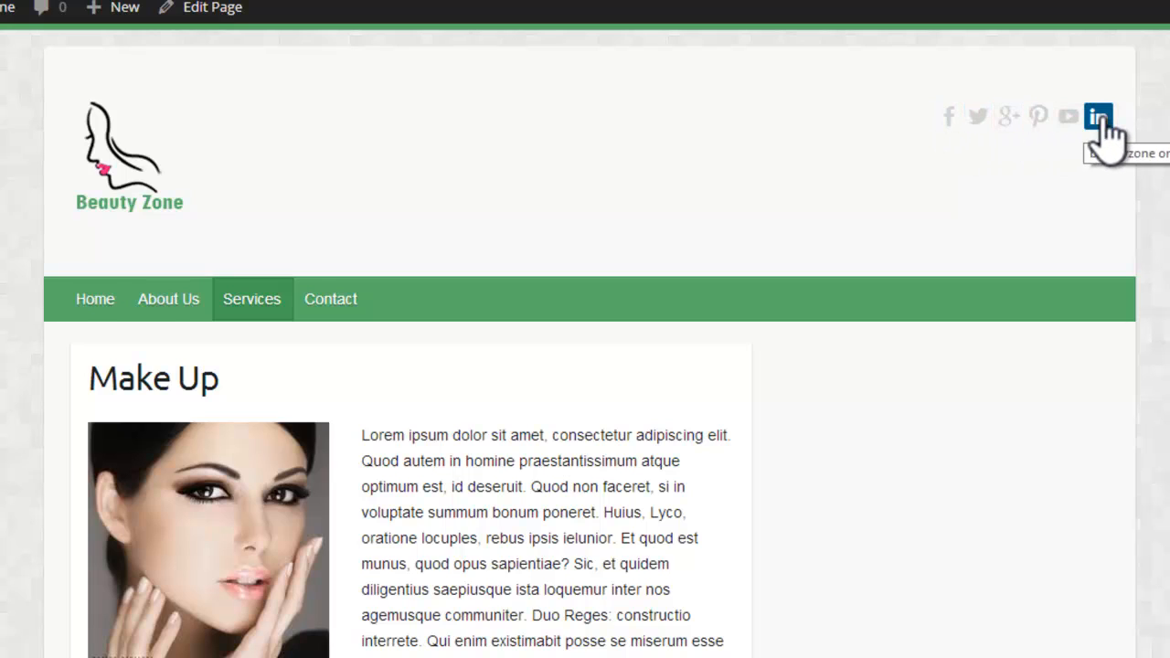
click(1009, 118)
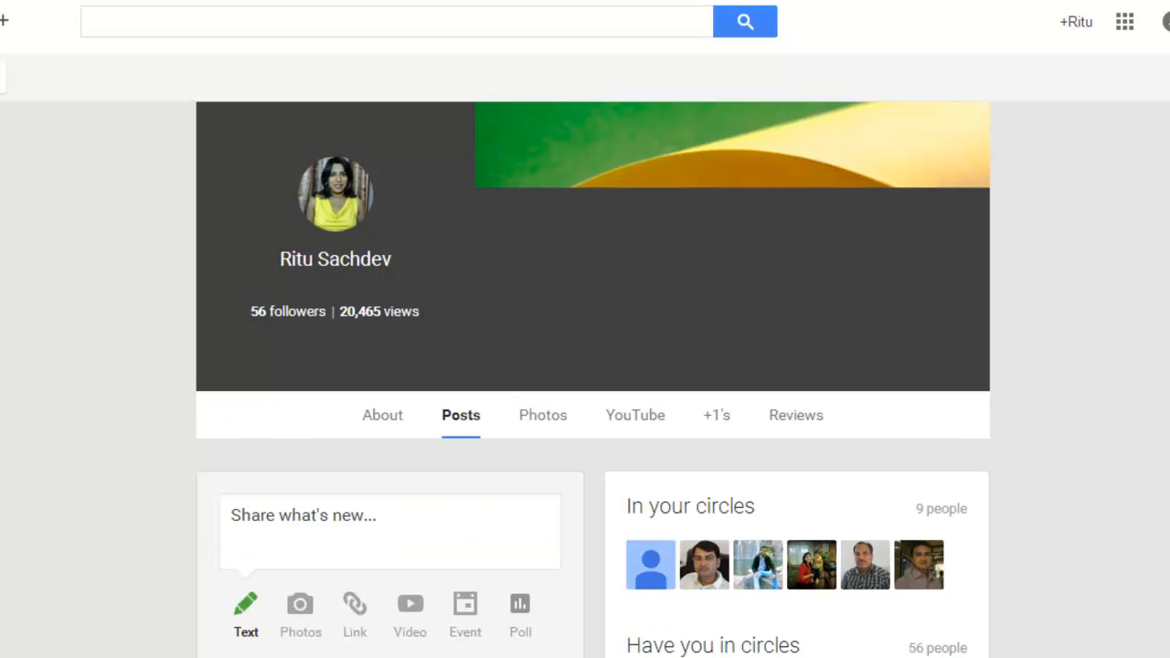
key(ctrl+w)
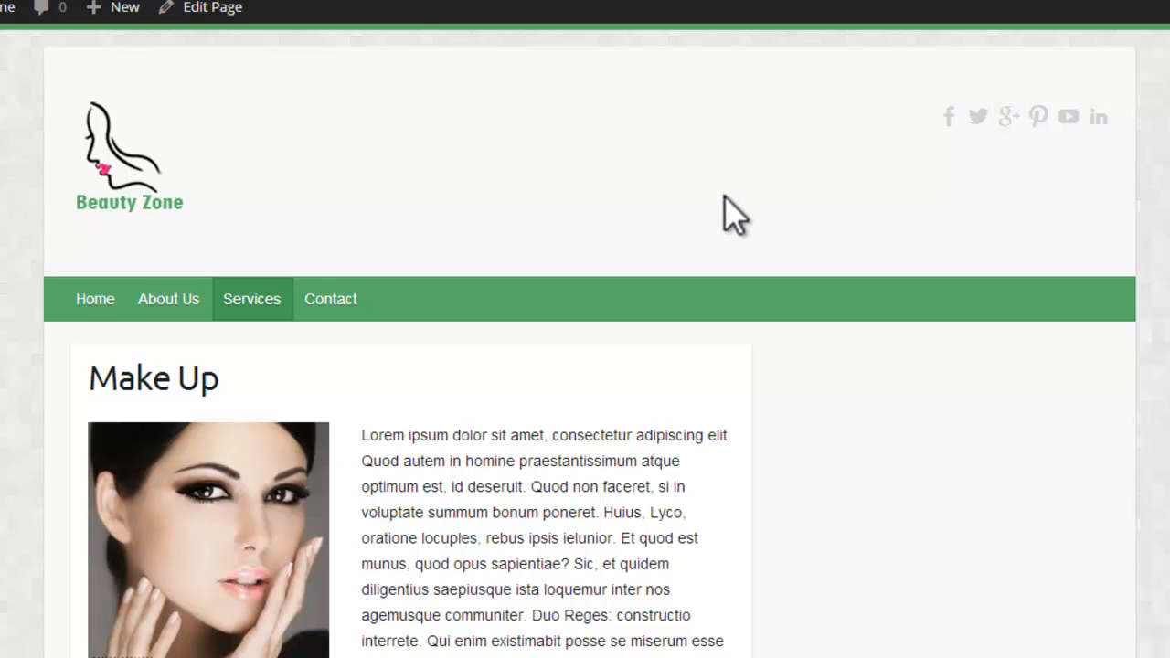
scroll(585, 366, down, 8)
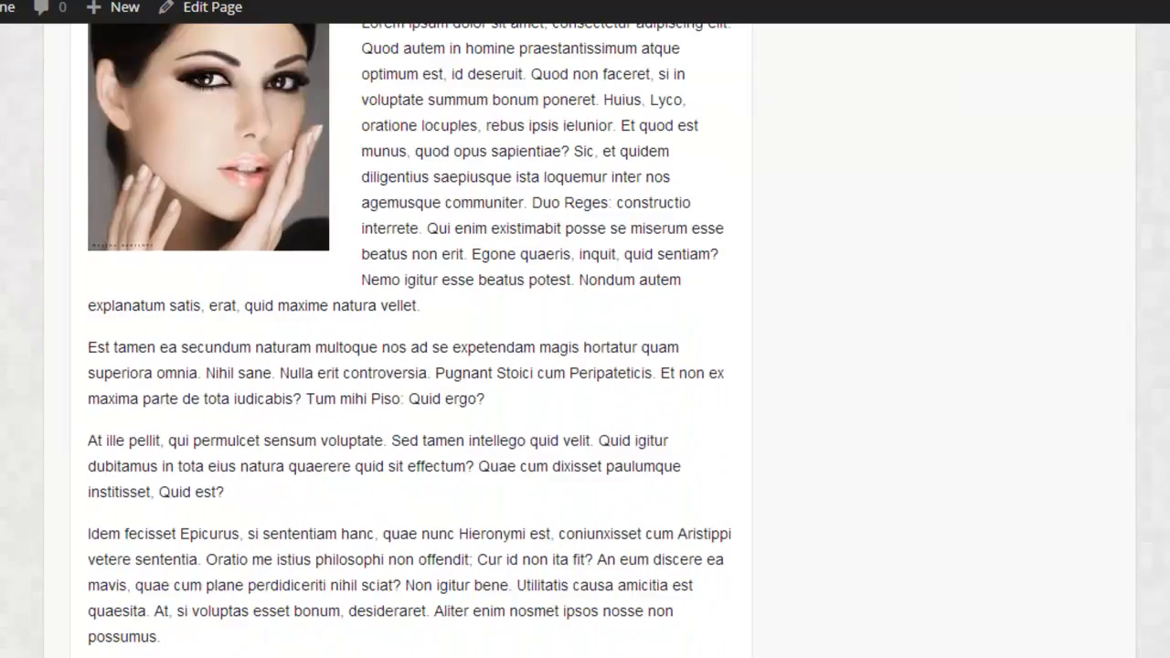
scroll(585, 365, up, 6)
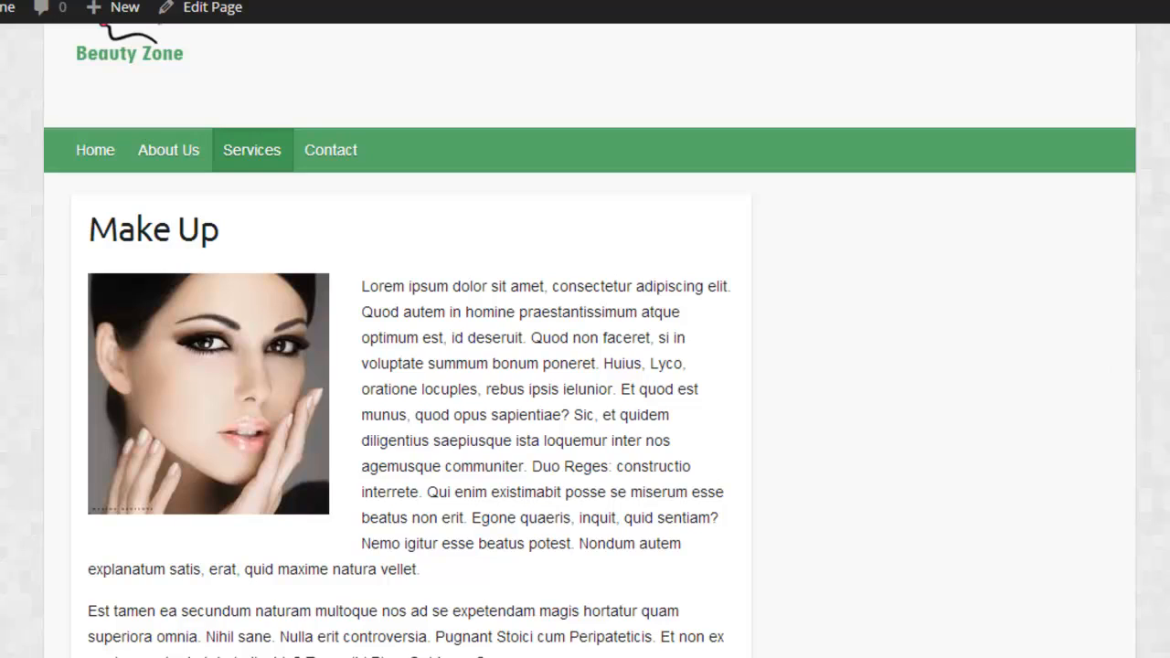
scroll(585, 365, up, 2)
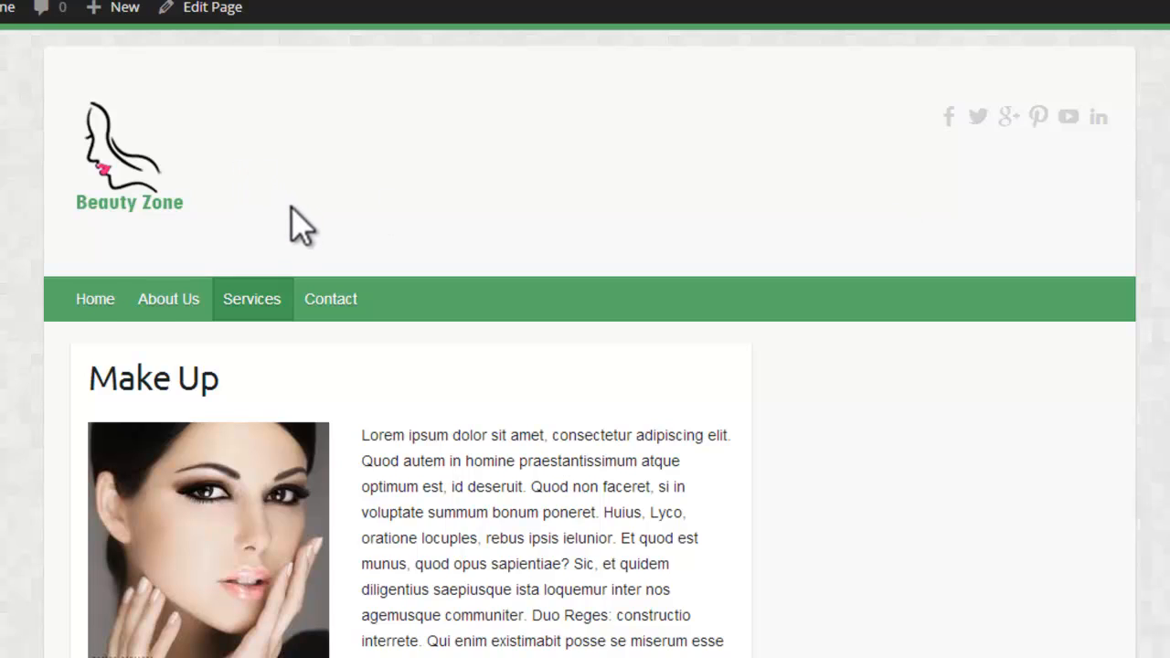
Step: View the live Contact page, go to the dashboard's Add Plugins page and search for "contact form 7"
click(332, 294)
mouse_move(5, 28)
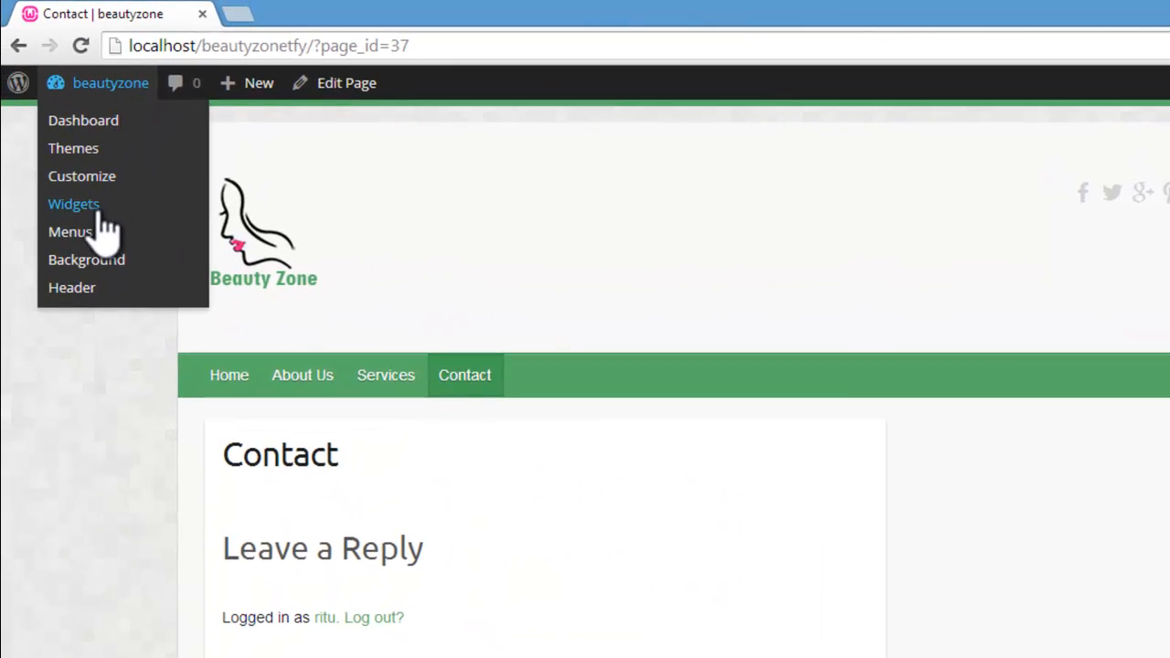
click(90, 126)
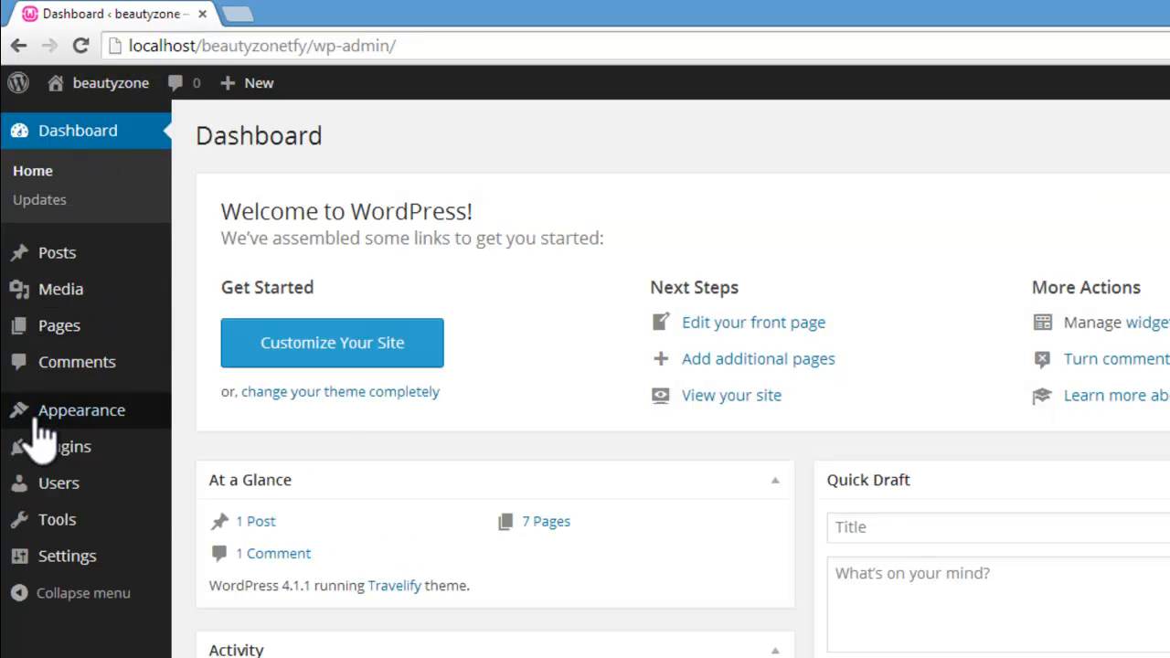
mouse_move(41, 448)
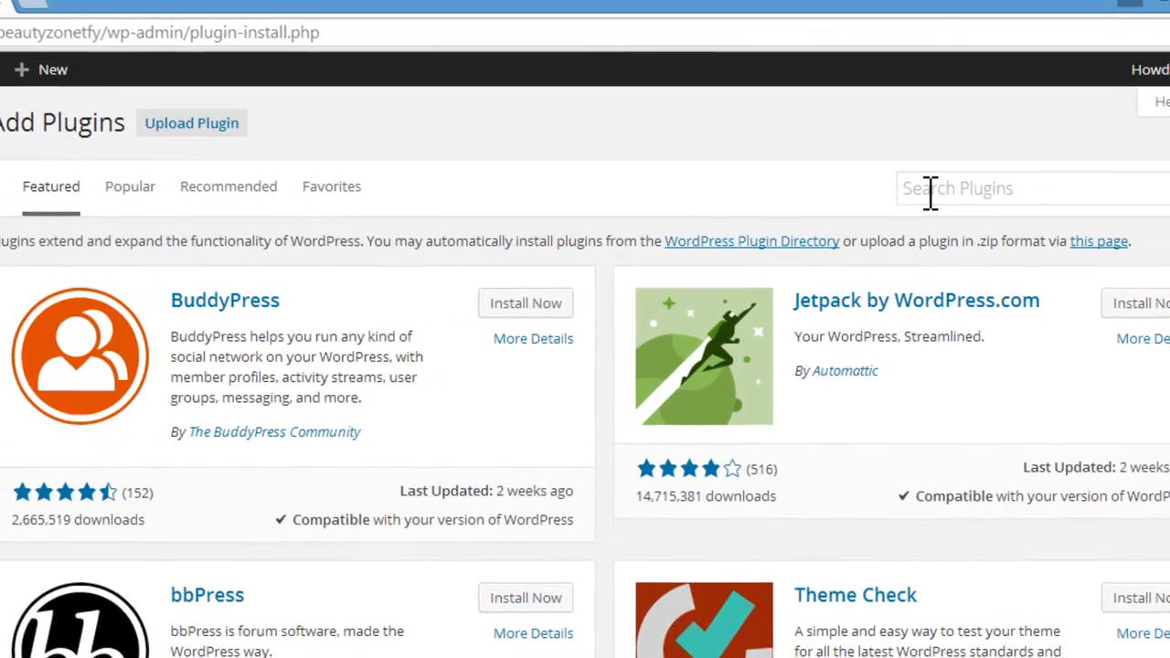
click(932, 190)
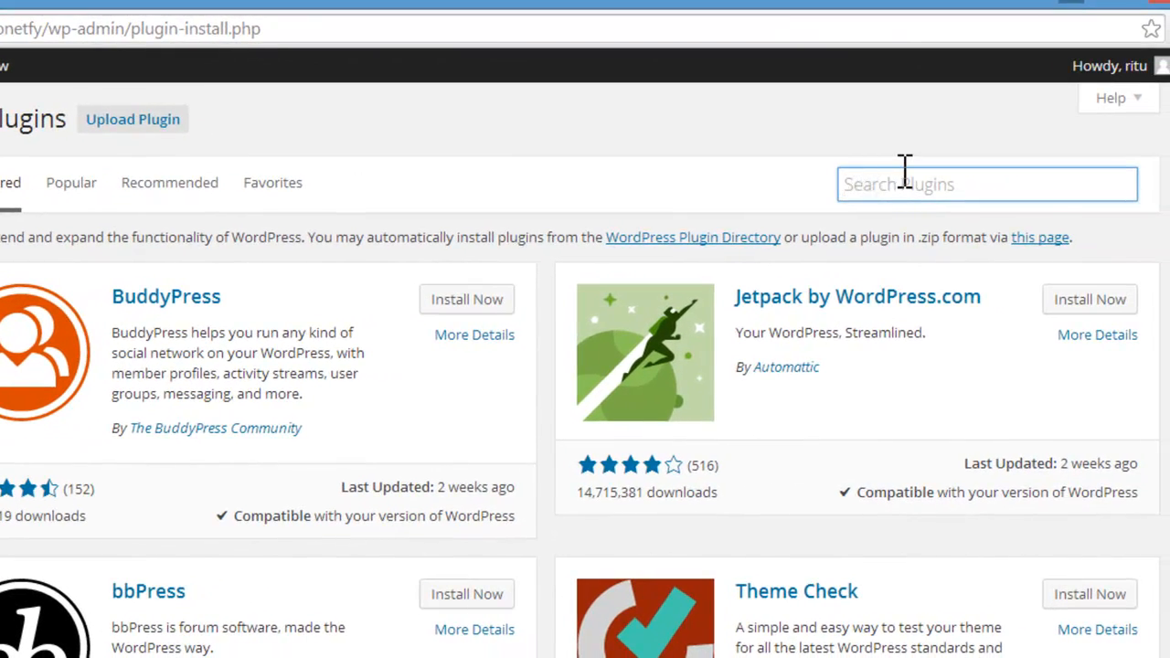
text(contact)
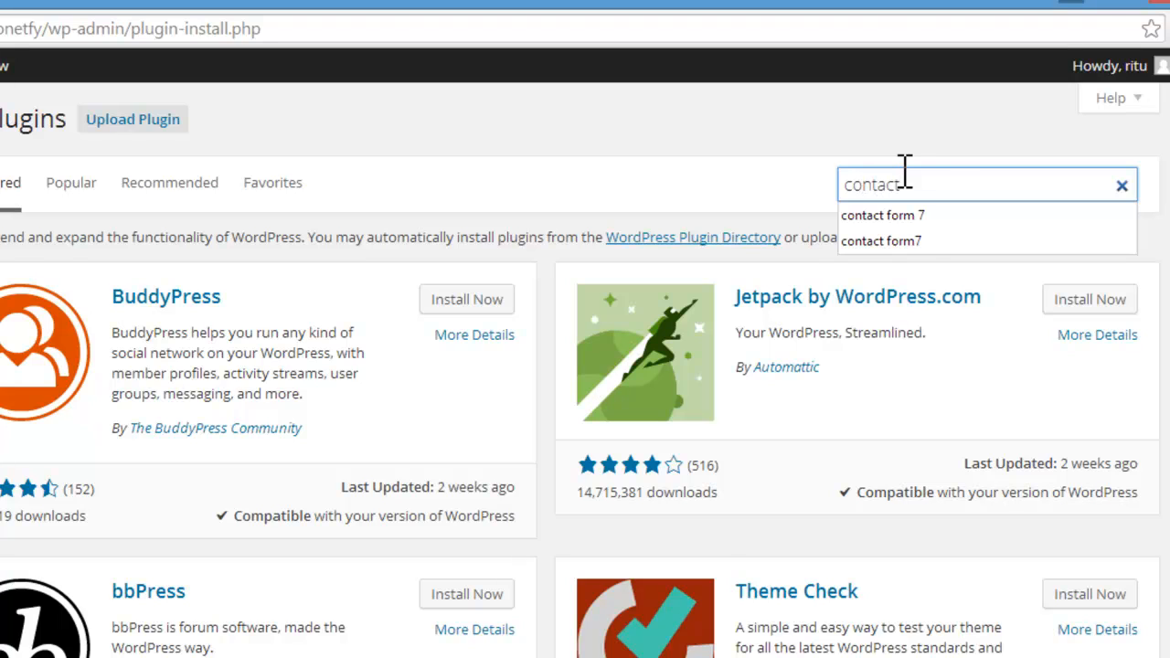
click(914, 220)
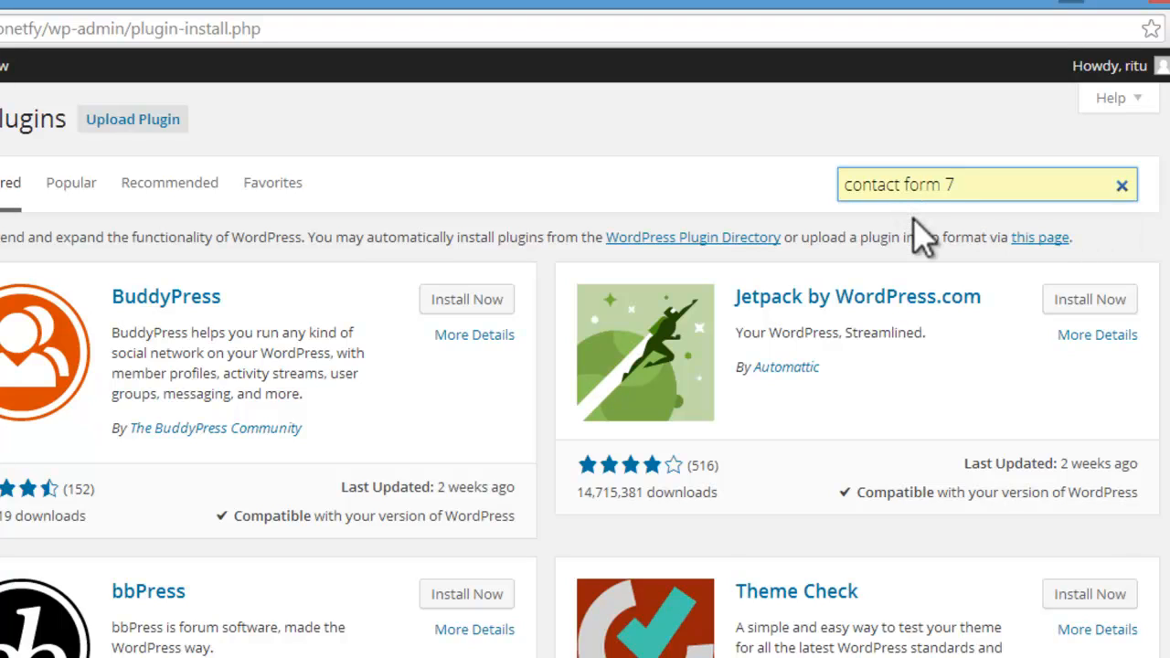
click(1026, 171)
key(Return)
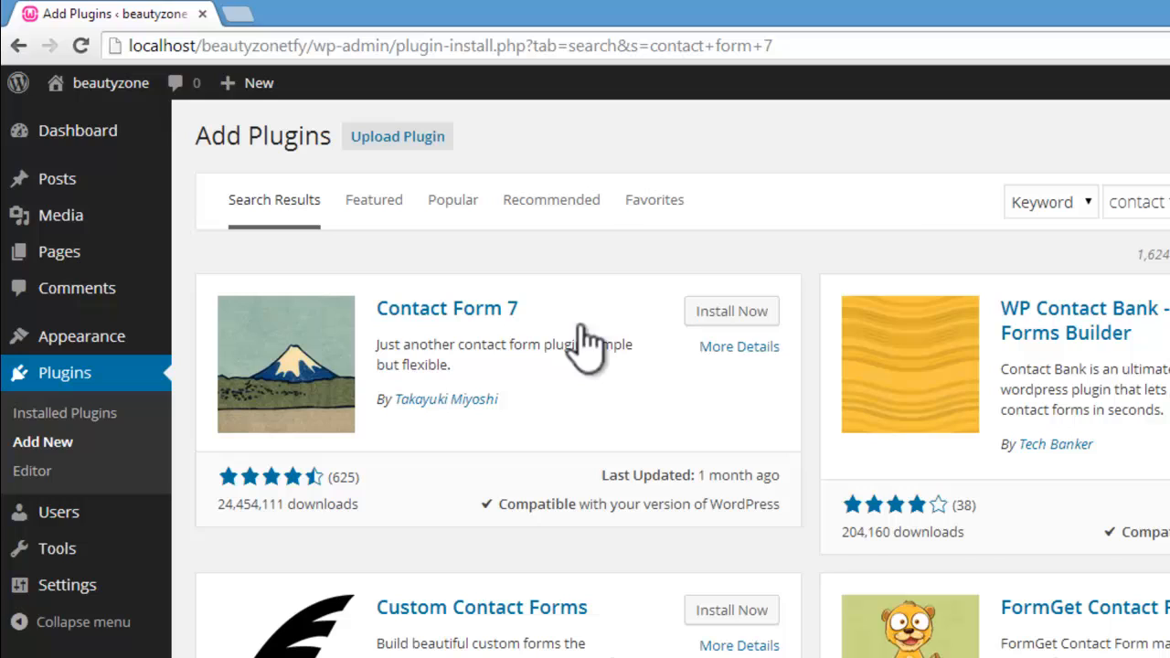
Step: Install and activate the Contact Form 7 plugin
click(727, 316)
click(776, 176)
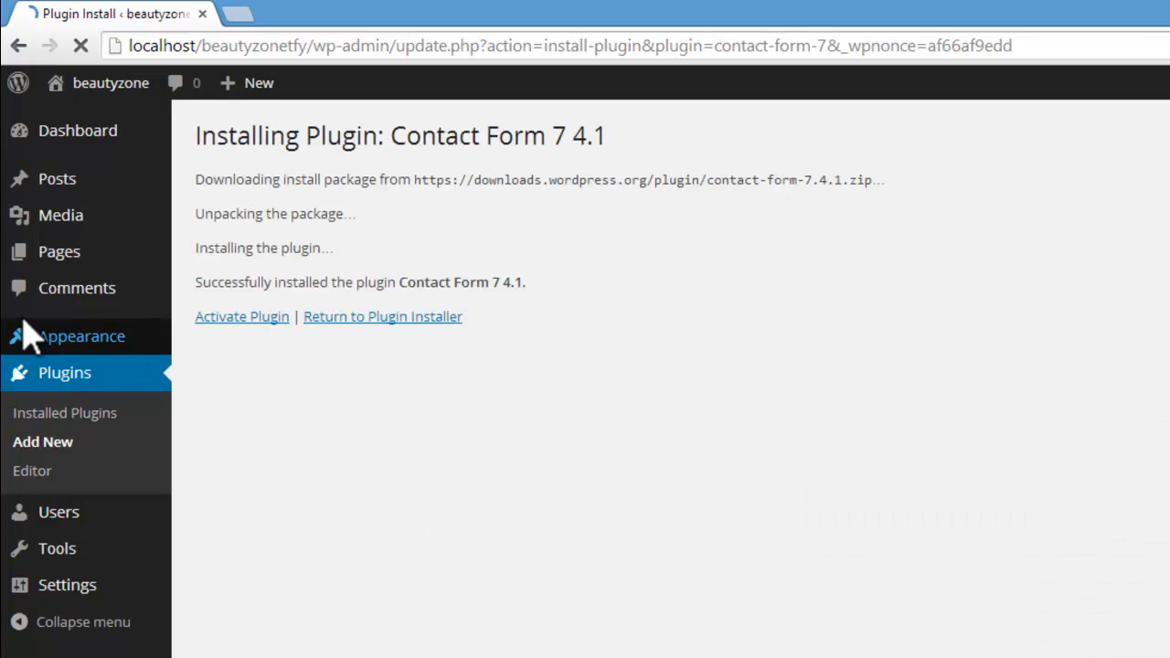
click(209, 317)
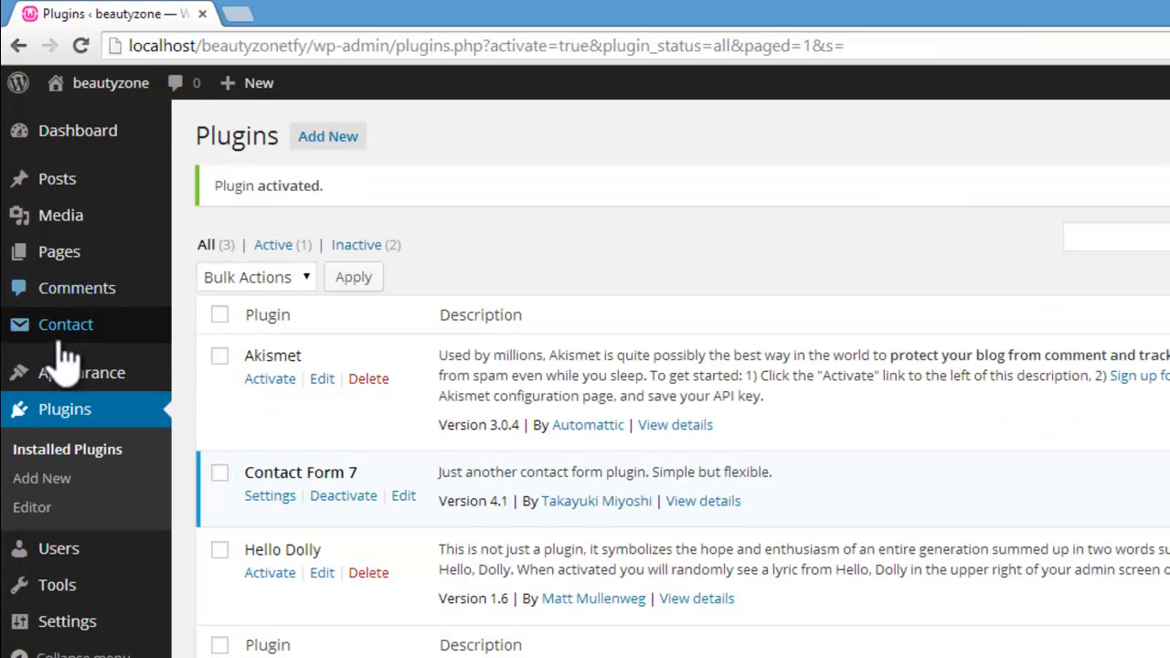
Step: Open the Contact Forms list and copy the shortcode of Contact form 1
mouse_move(69, 348)
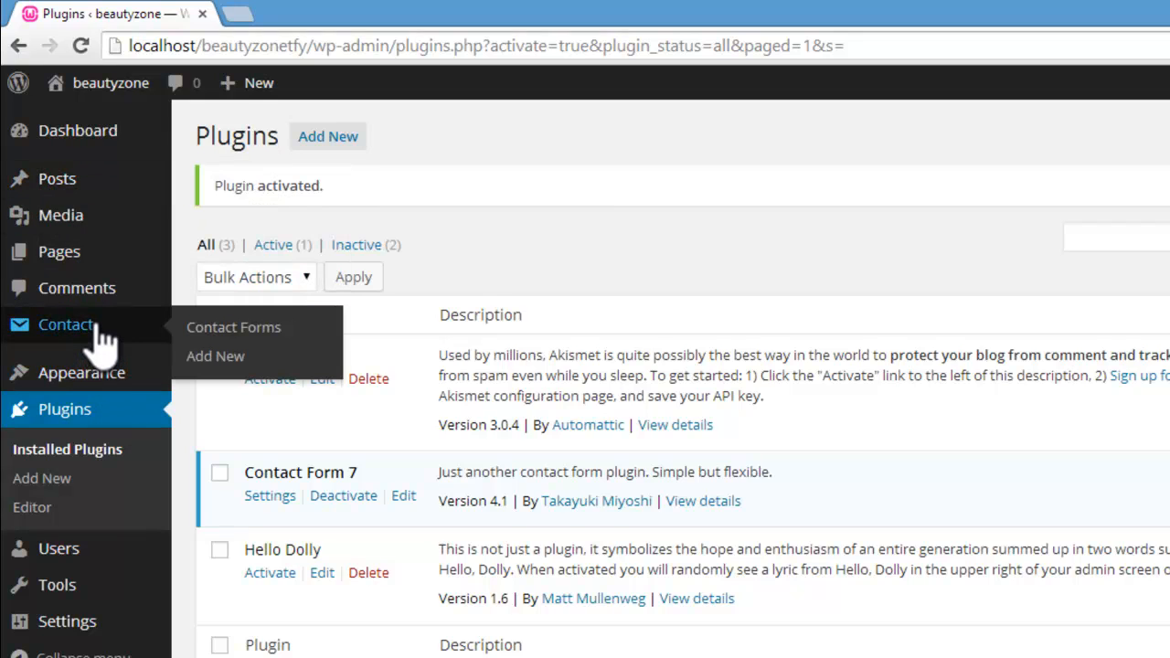
click(234, 329)
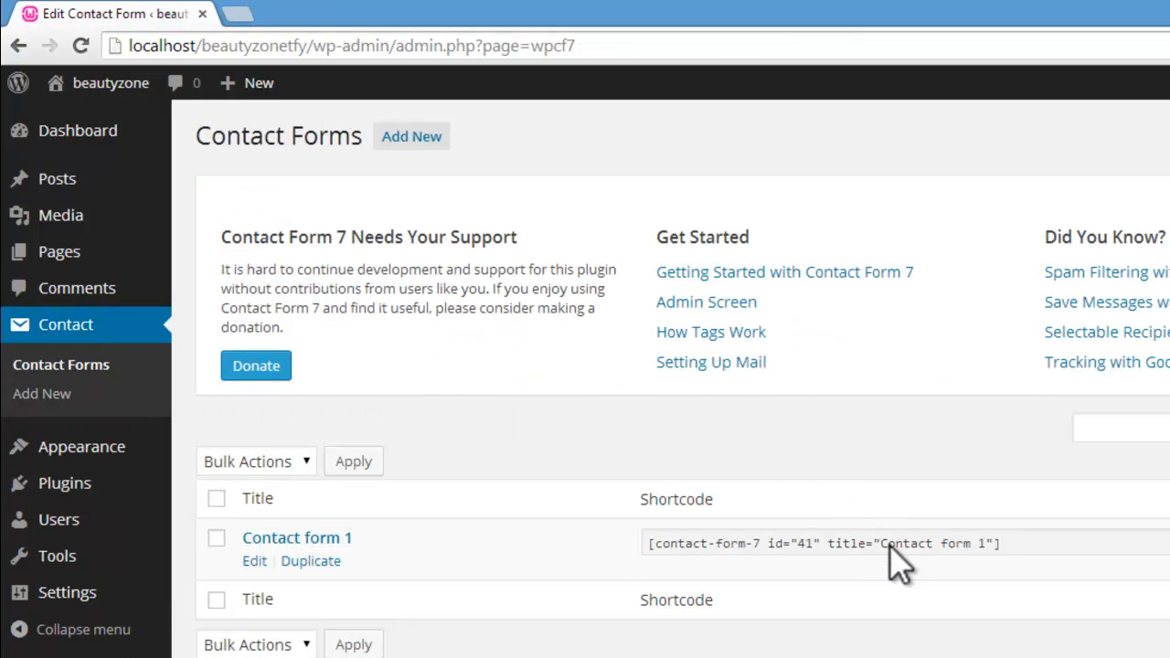
click(889, 545)
right_click(892, 545)
click(925, 556)
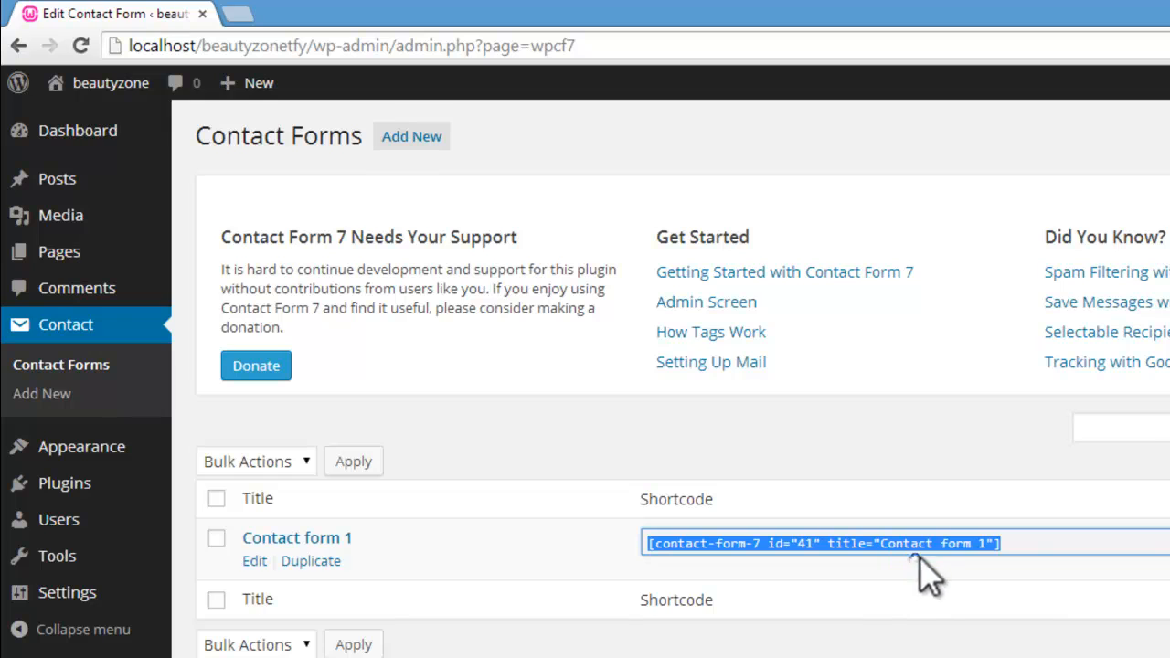
right_click(348, 483)
key(Escape)
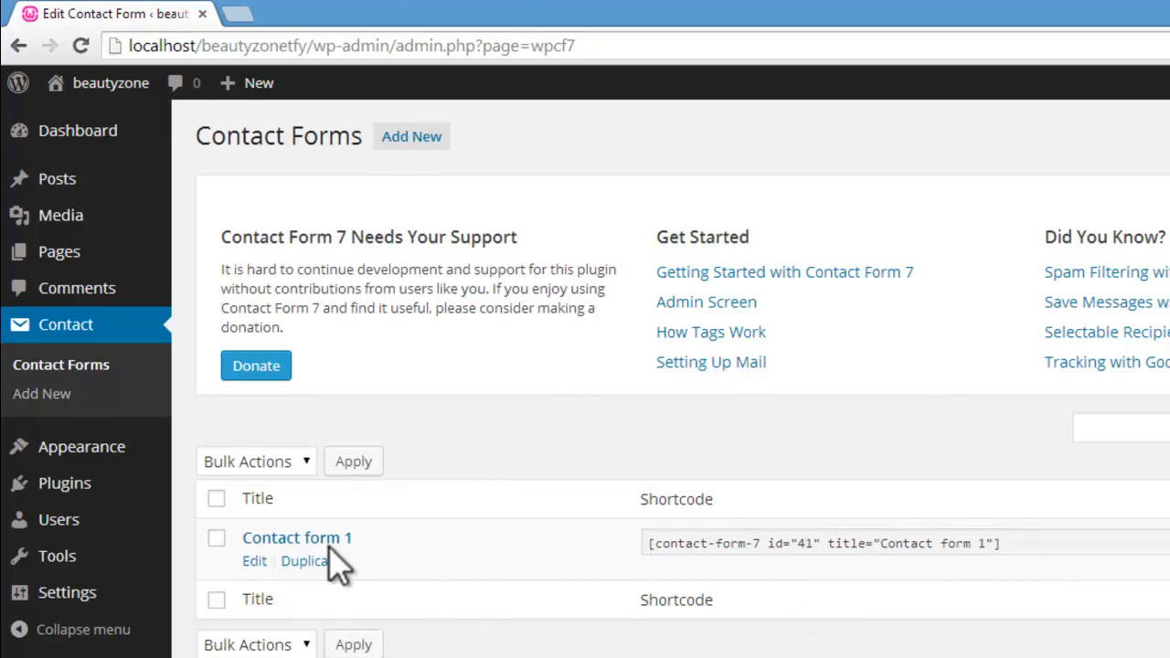
click(668, 543)
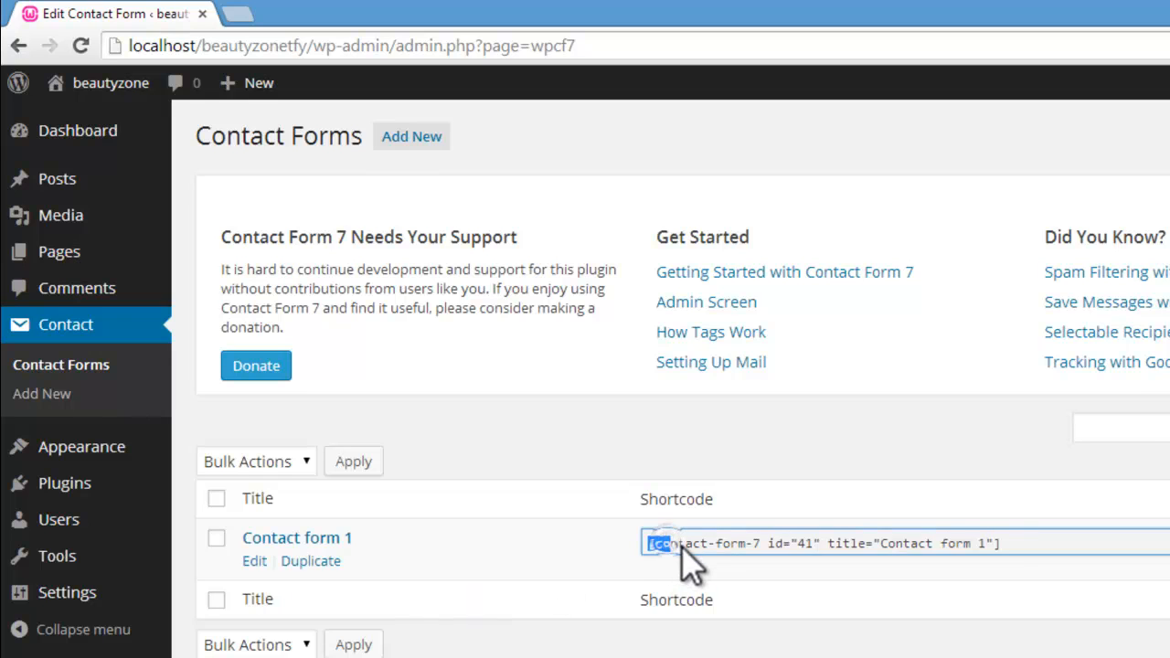
double_click(685, 547)
triple_click(686, 547)
right_click(686, 553)
click(700, 561)
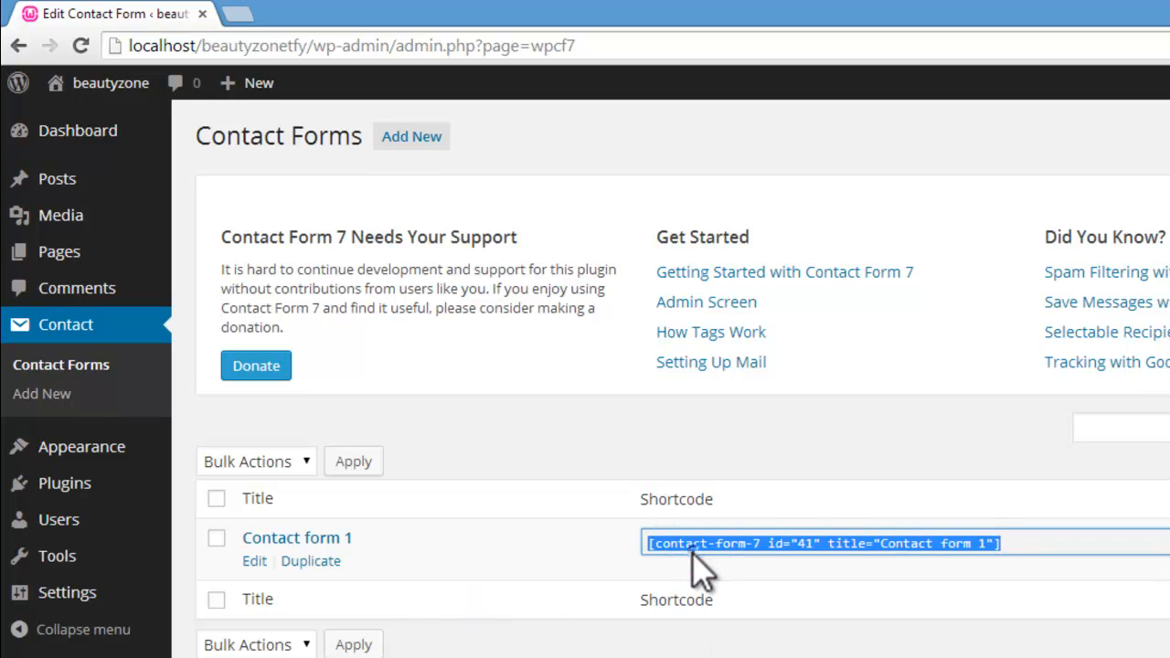
Step: Switch to the other dashboard window, open the Contact page for editing and paste the copied Contact form 1 shortcode into its content
click(372, 657)
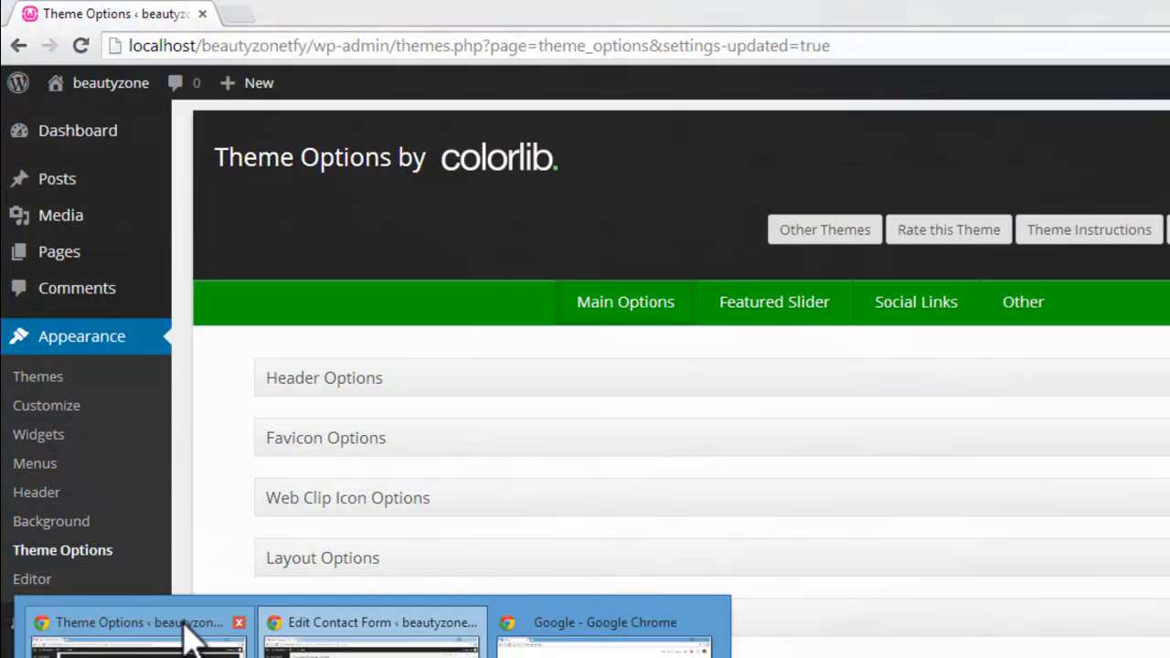
click(188, 631)
mouse_move(57, 258)
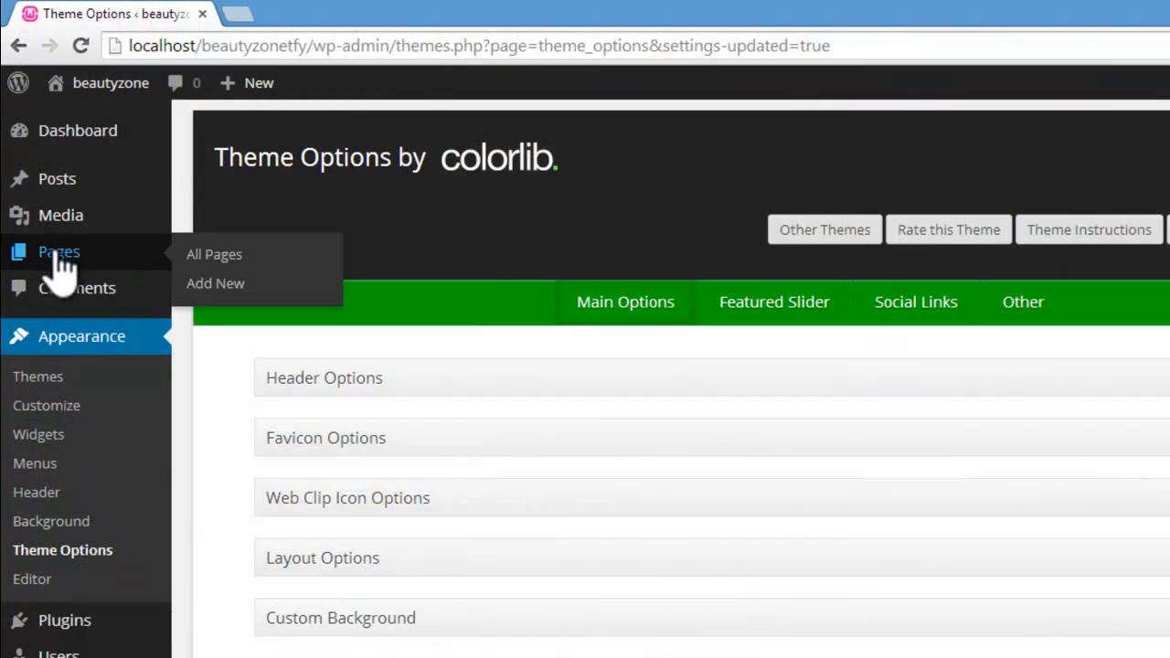
click(200, 257)
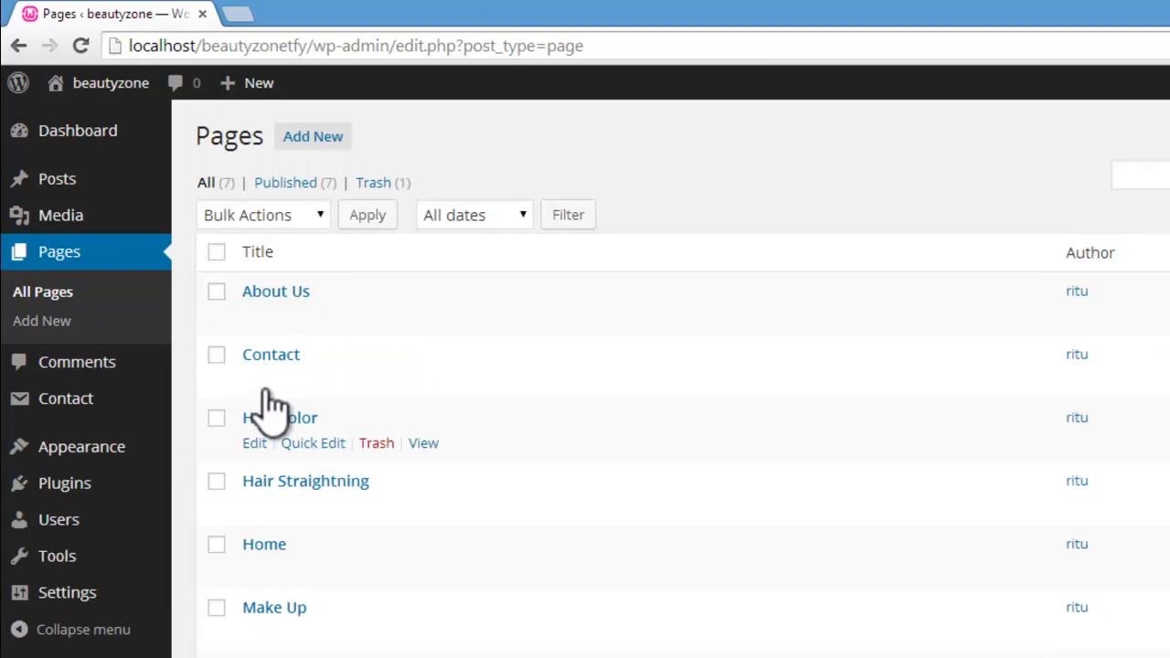
click(254, 380)
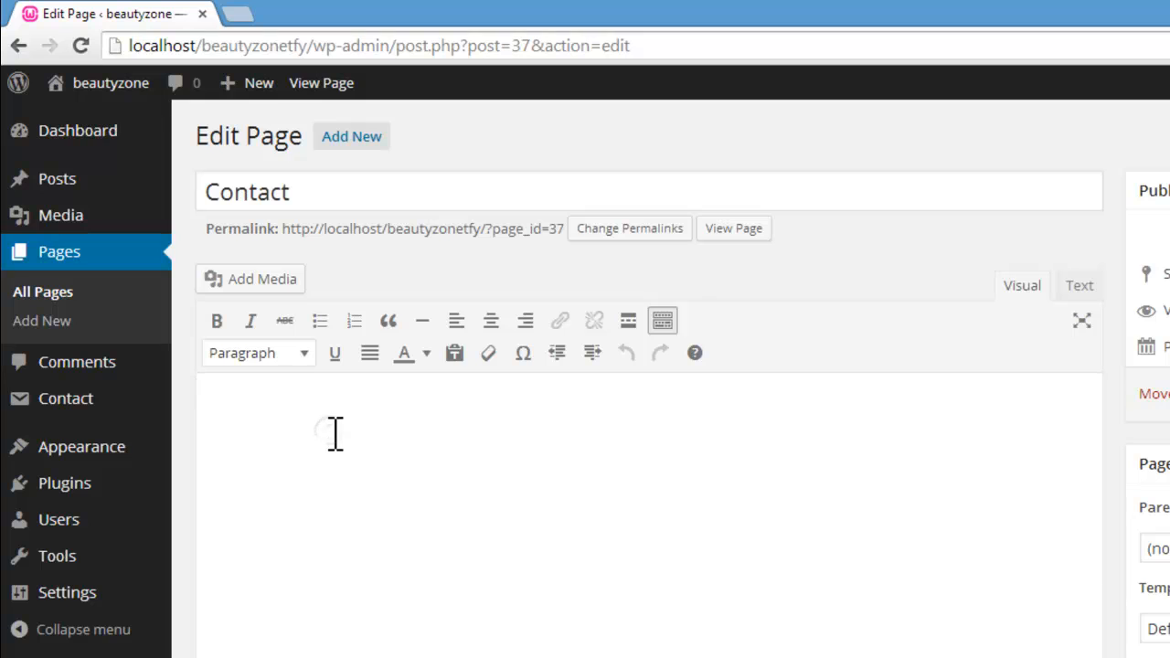
key(ctrl+v)
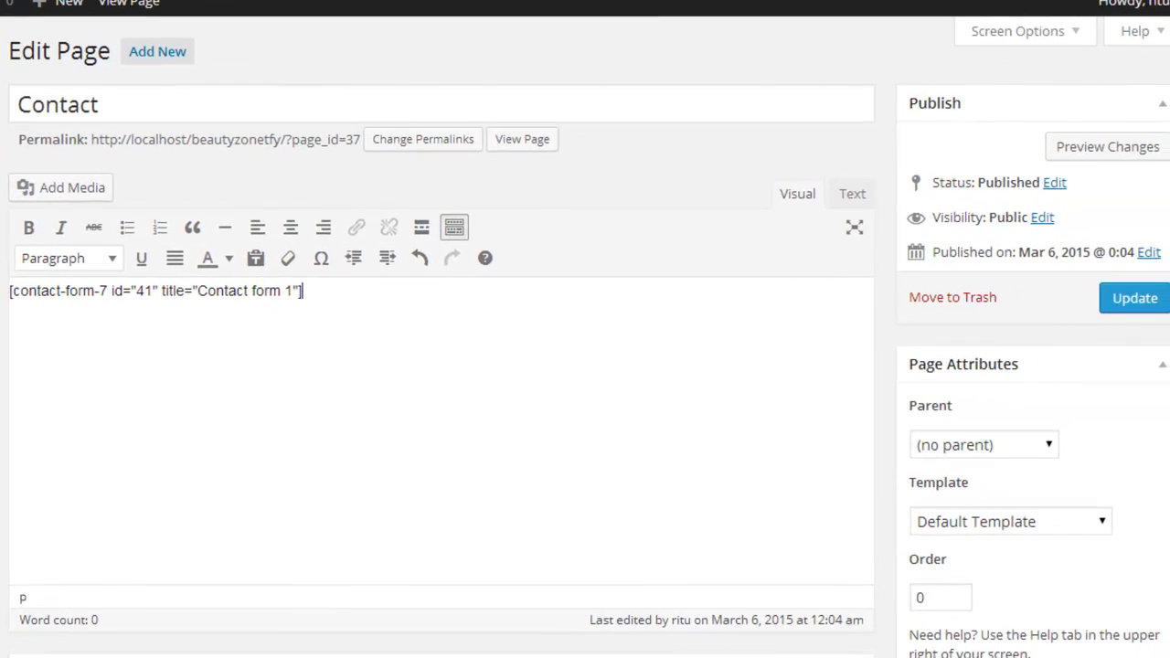
Step: Disallow comments as well as trackbacks and pingbacks on the Contact page
scroll(439, 366, down, 5)
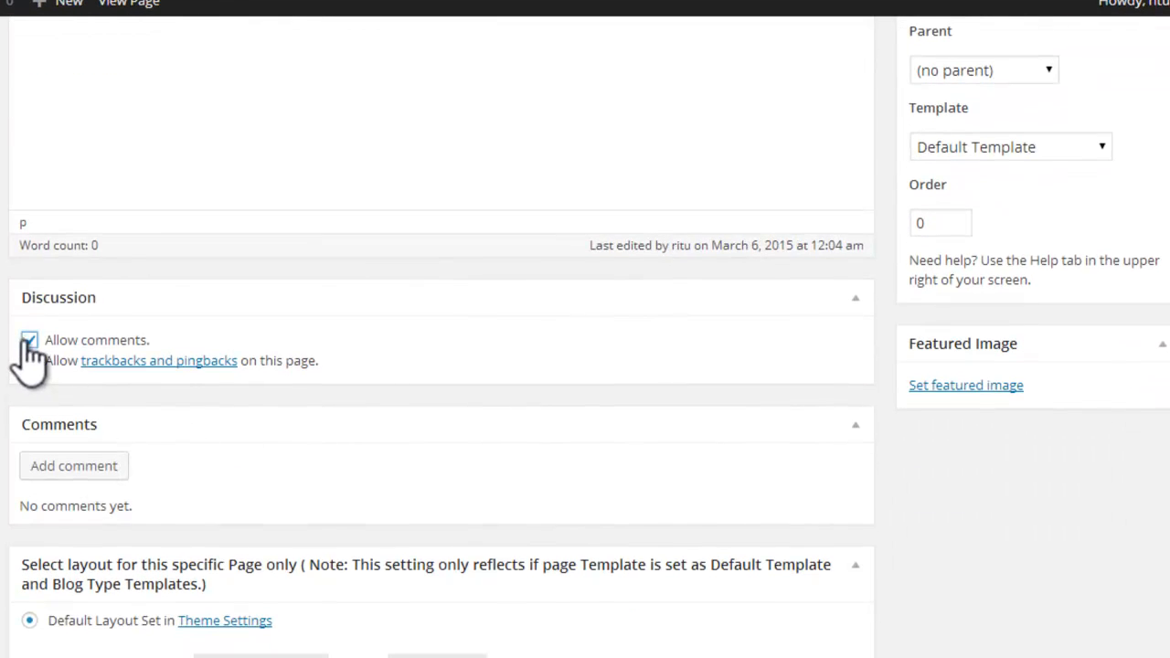
click(29, 341)
click(29, 361)
Step: Set the Contact page's specific layout to Right sidebar and update the page
scroll(439, 366, down, 3)
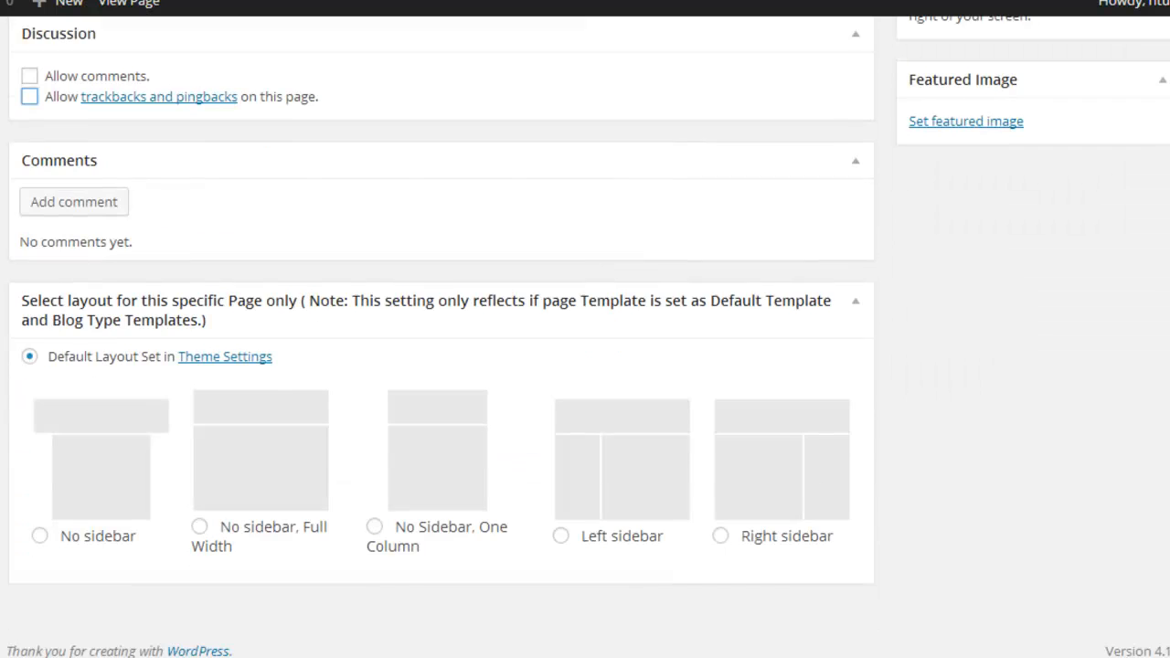
click(720, 530)
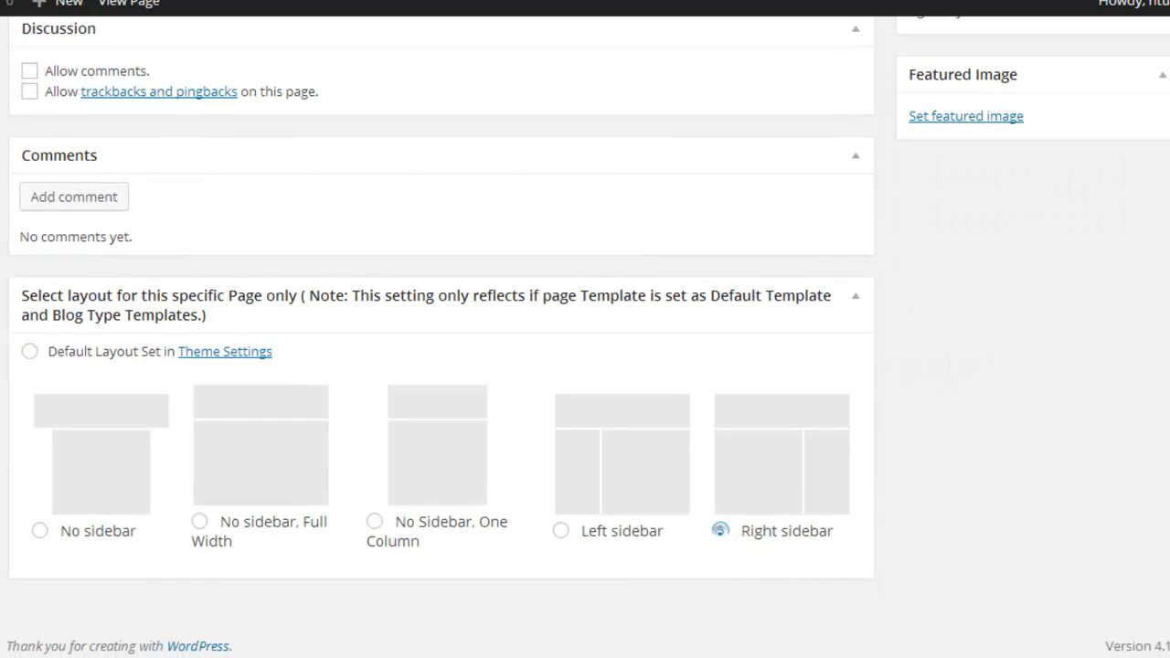
scroll(439, 366, up, 9)
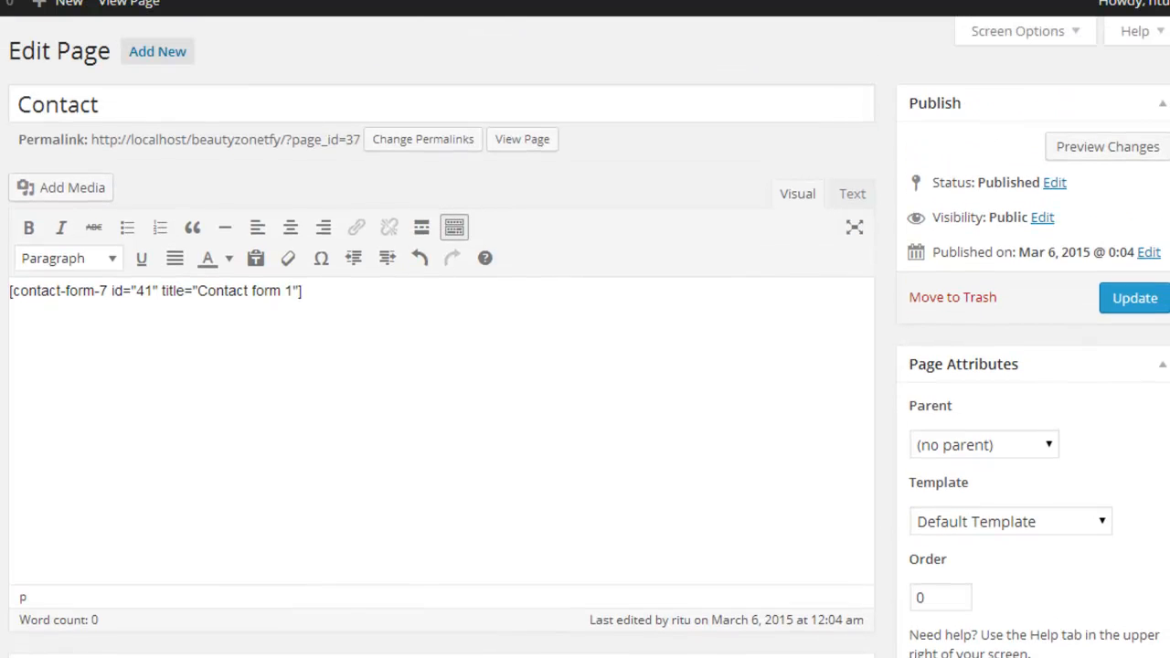
click(1134, 301)
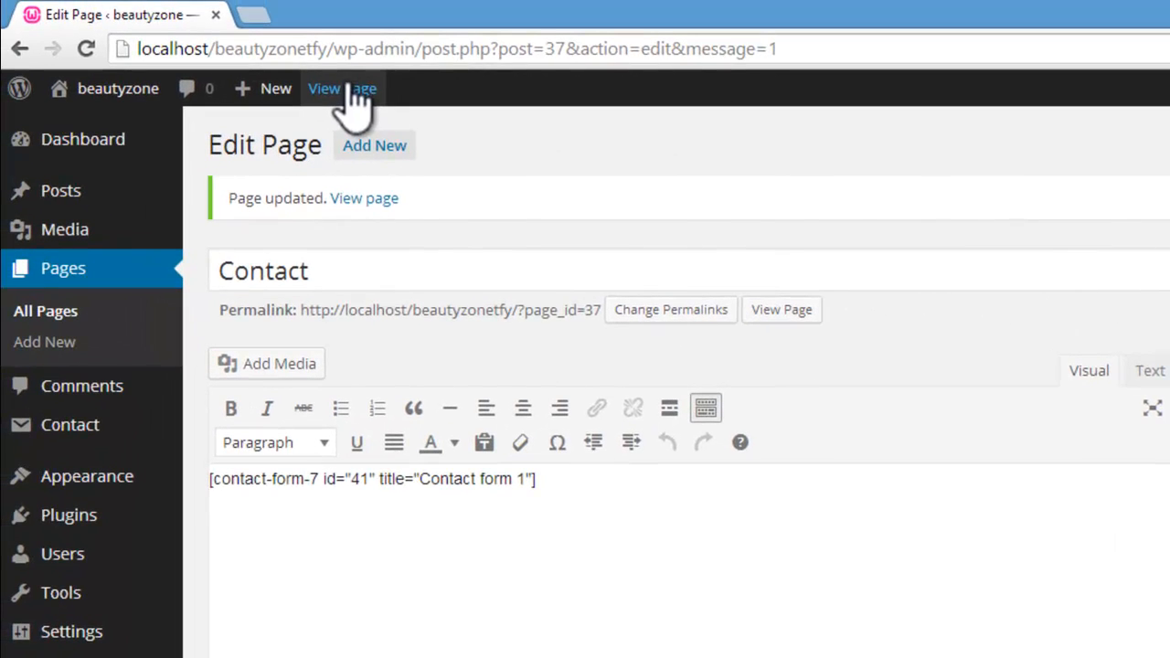
Step: View the live Contact page and examine the form's name, email, subject and message fields
click(133, 3)
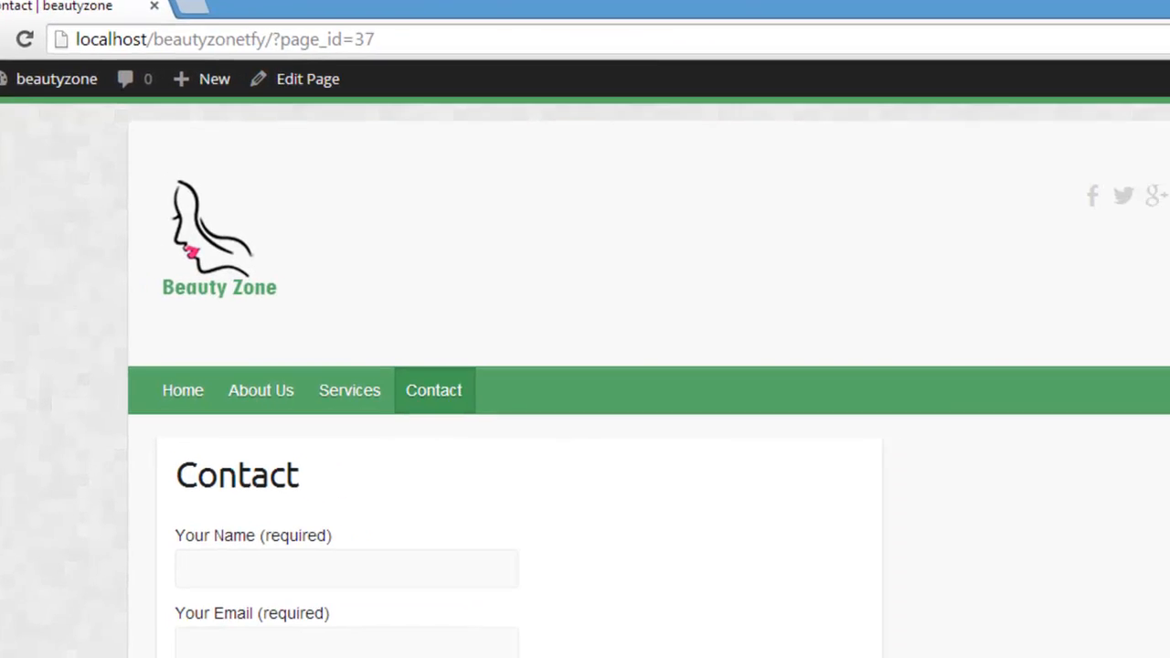
scroll(585, 412, down, 3)
scroll(585, 366, down, 2)
scroll(585, 366, up, 1)
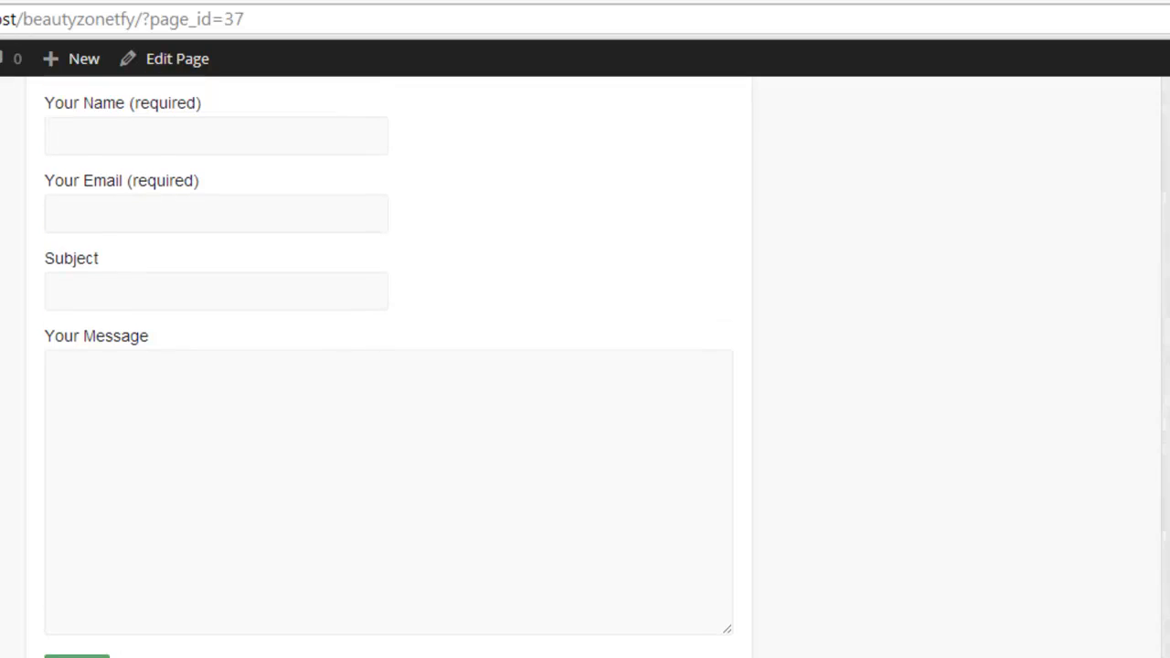
click(291, 158)
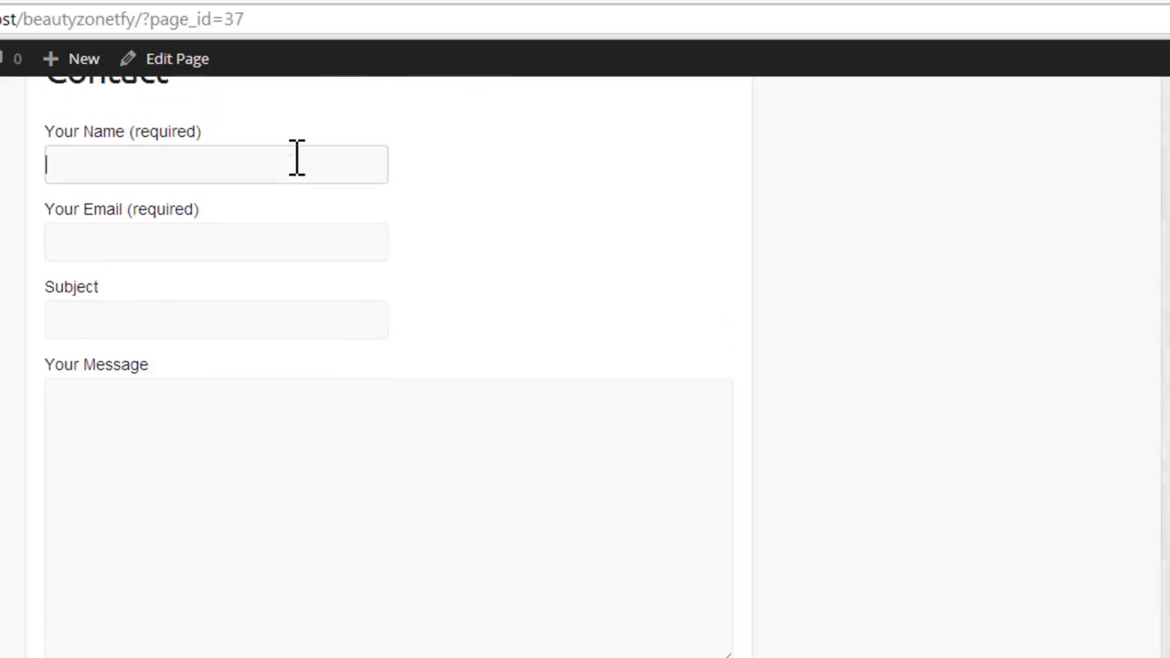
click(255, 232)
click(247, 305)
click(221, 471)
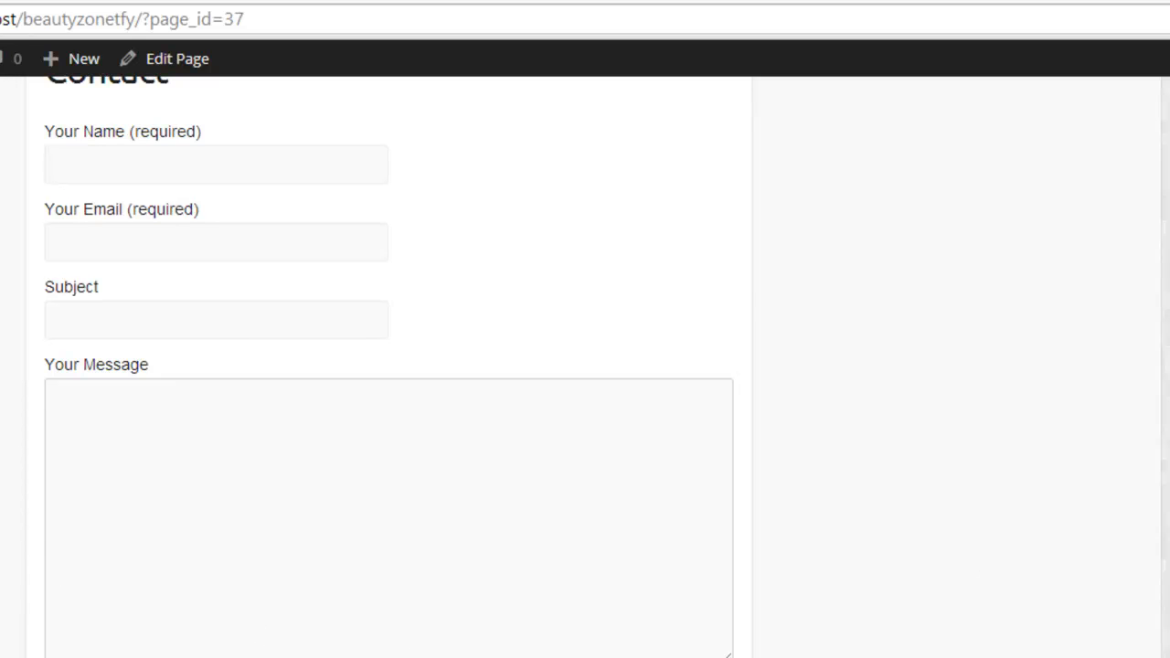
scroll(585, 365, up, 5)
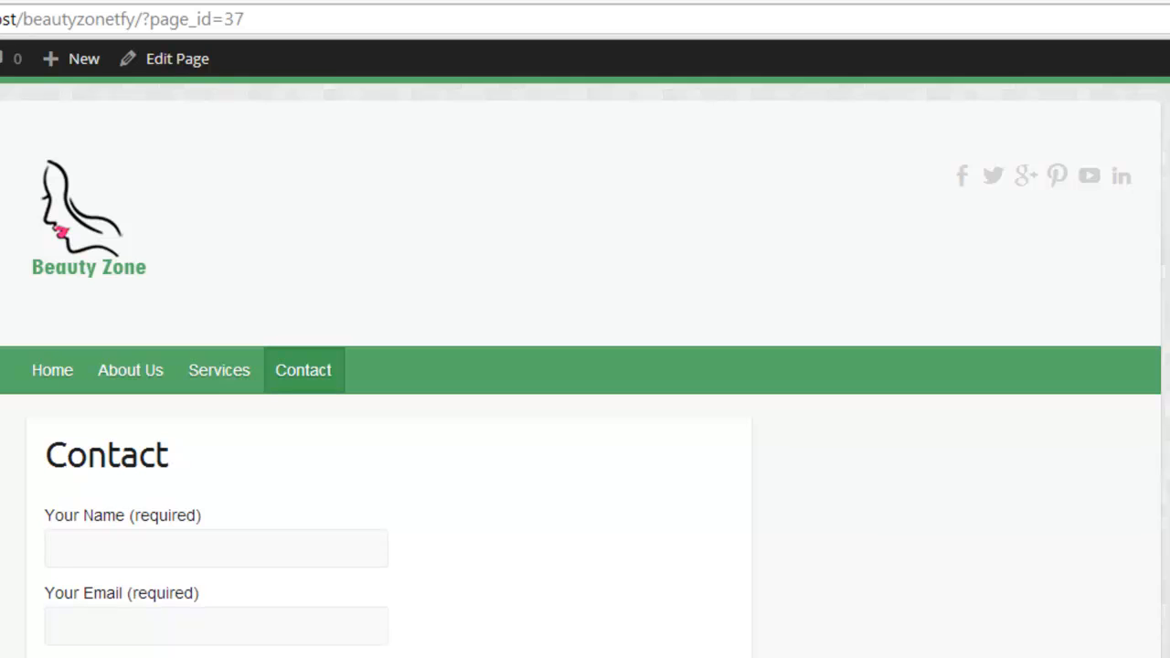
scroll(585, 366, down, 2)
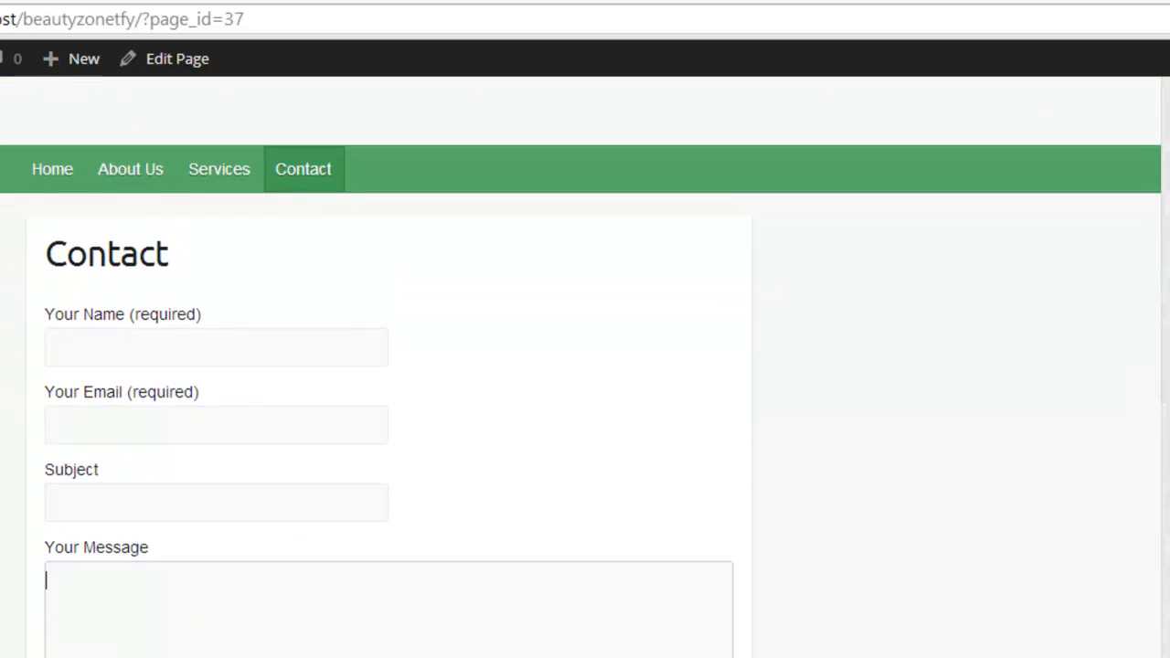
scroll(585, 366, down, 1)
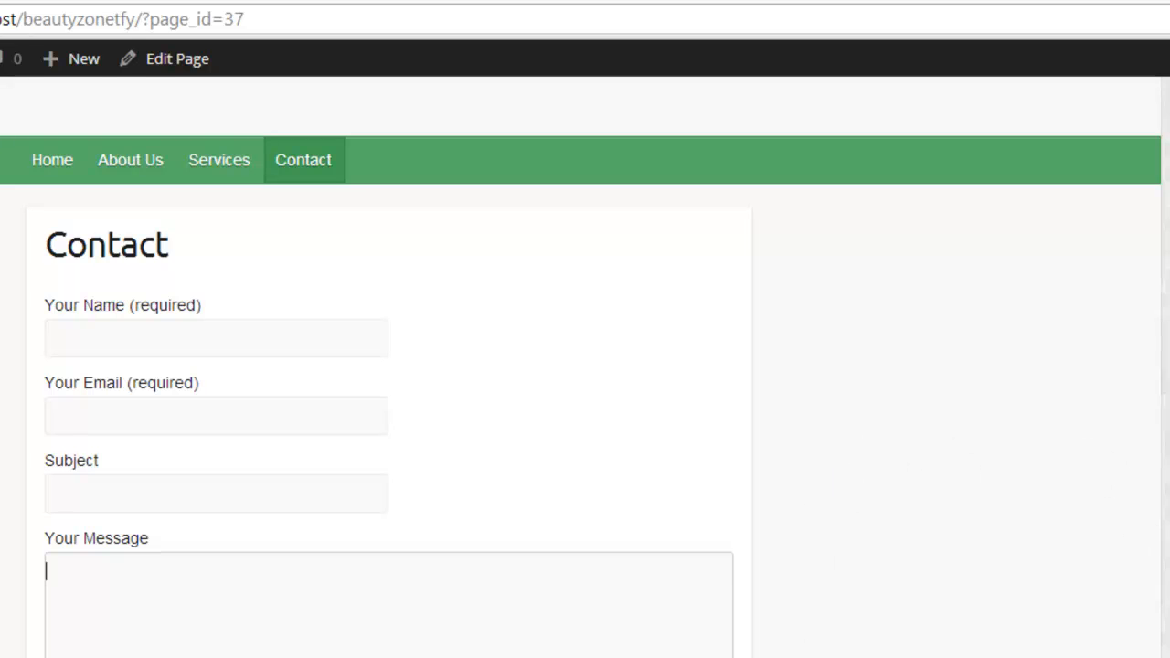
scroll(585, 365, up, 3)
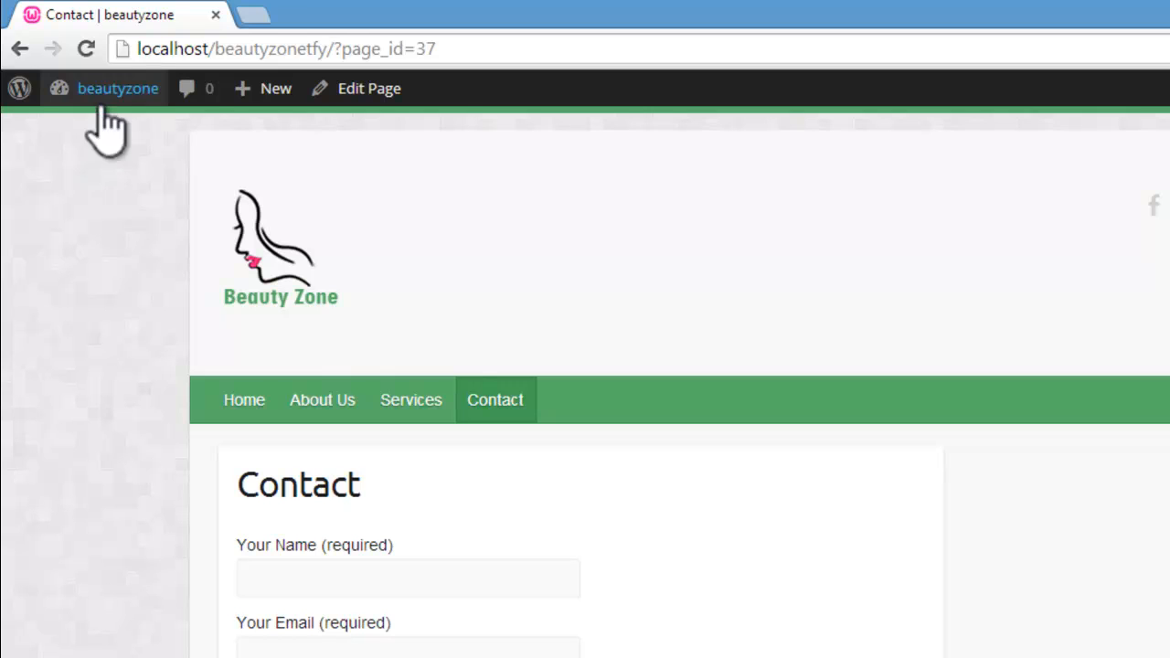
Step: Return to the dashboard, open the theme customizer and expand the Site Title & Tagline section
mouse_move(104, 112)
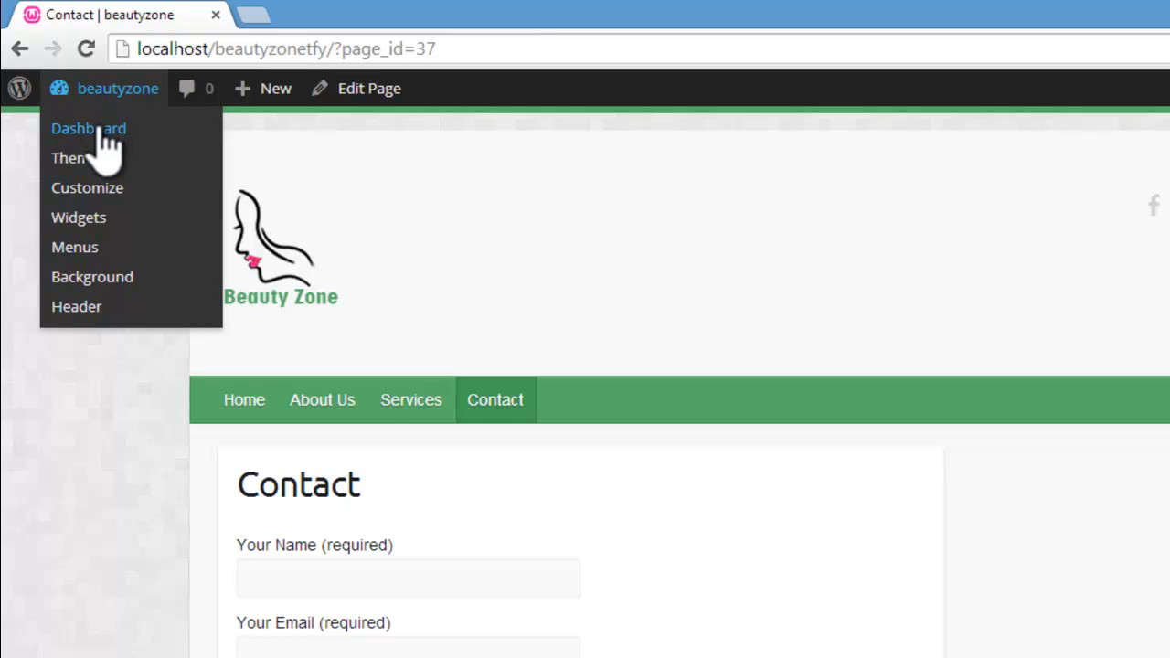
click(100, 130)
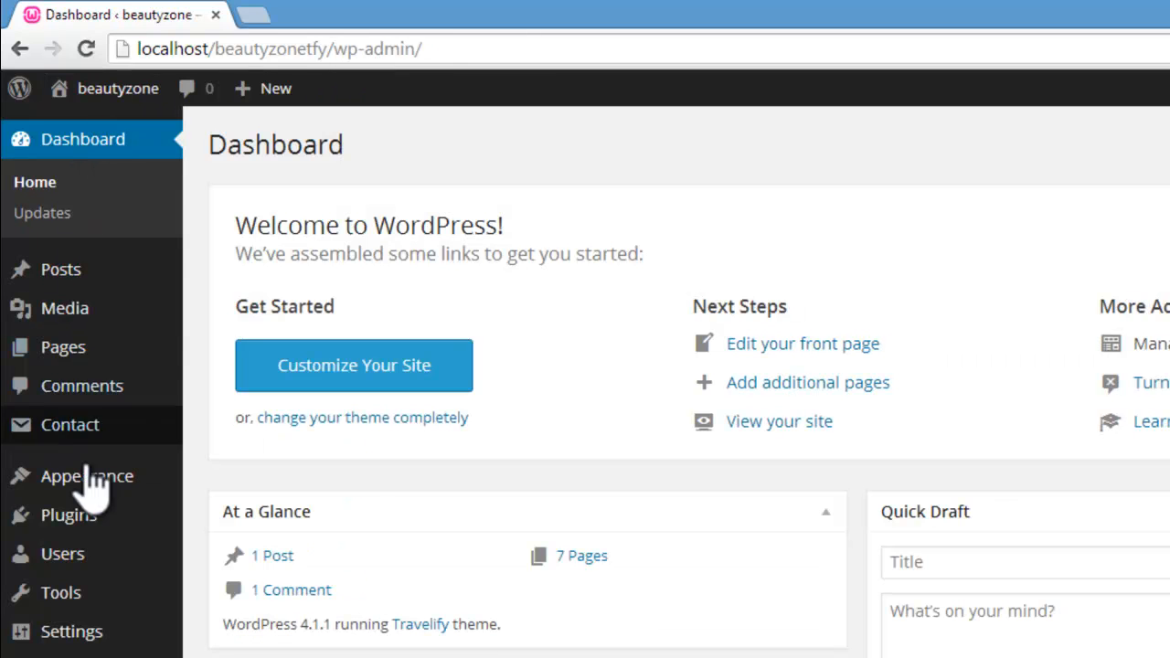
mouse_move(20, 483)
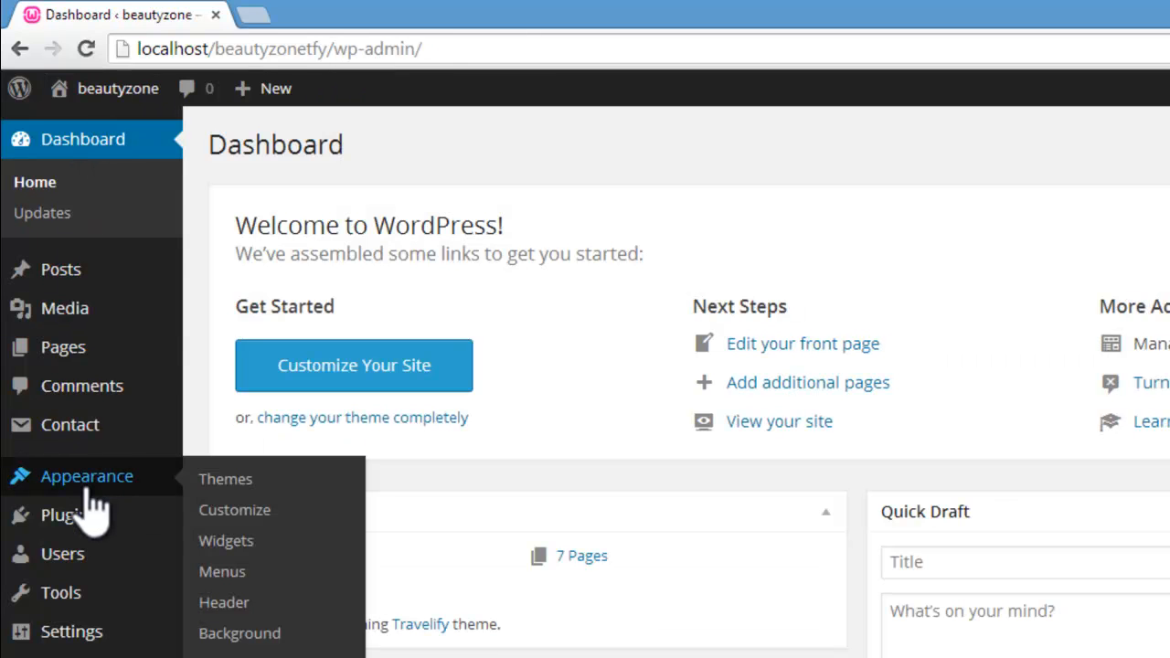
click(236, 514)
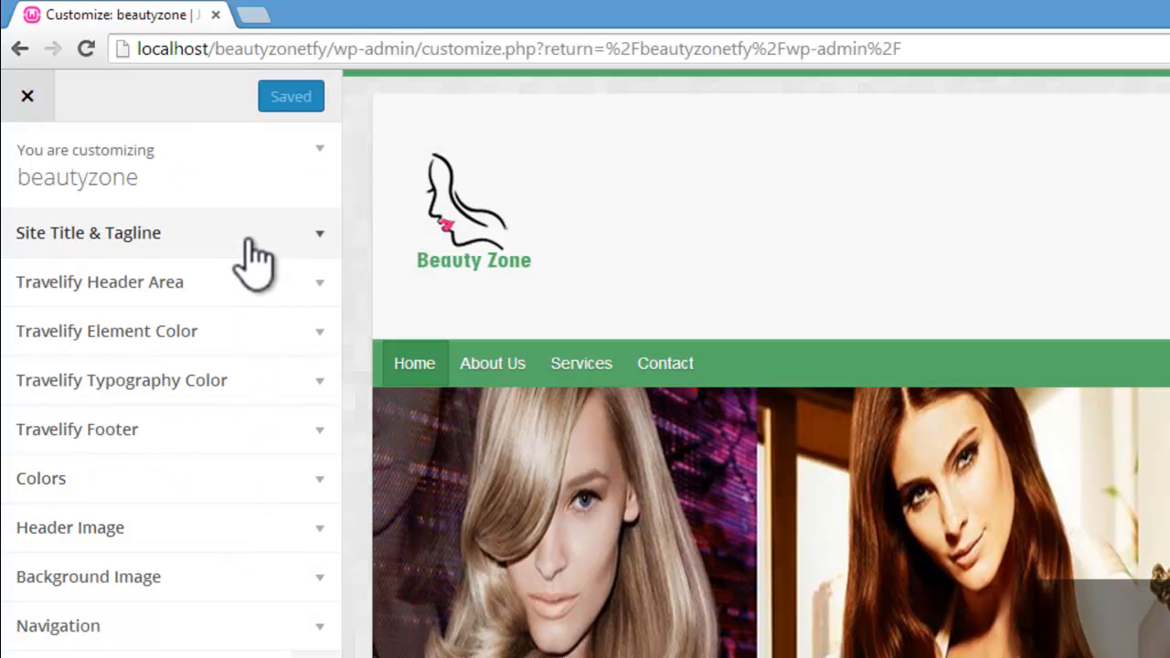
click(254, 239)
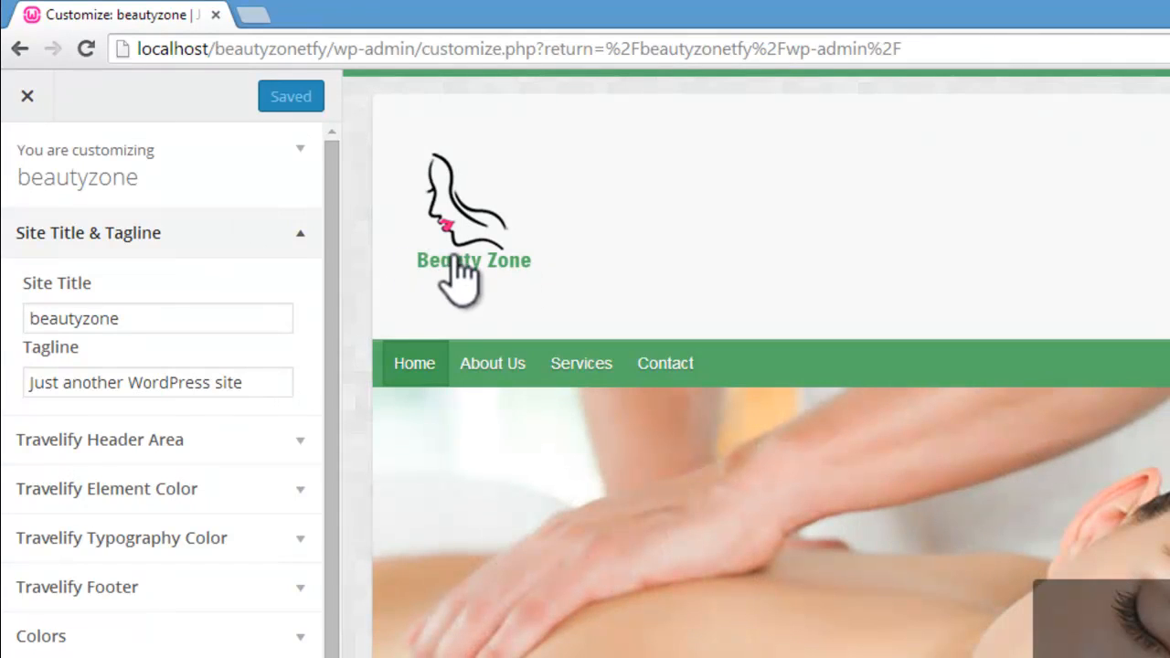
Step: Examine the Site Title and Tagline fields against the header preview, and look briefly at the Travelify Header Area settings
drag(269, 385, 35, 382)
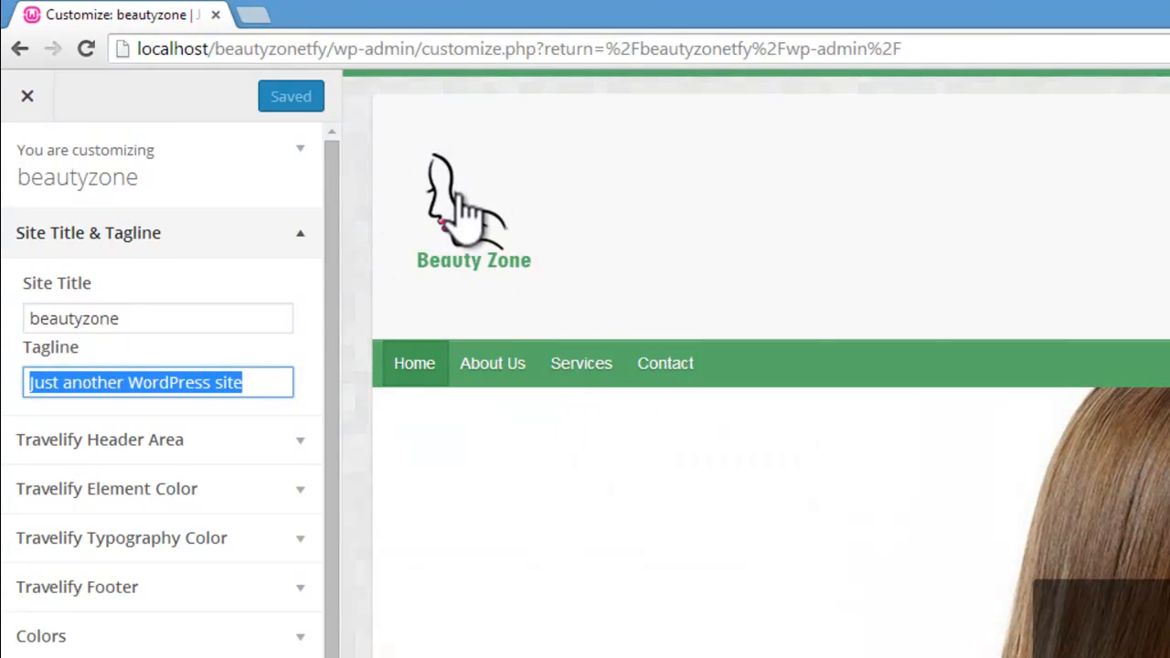
click(274, 382)
drag(269, 385, 72, 384)
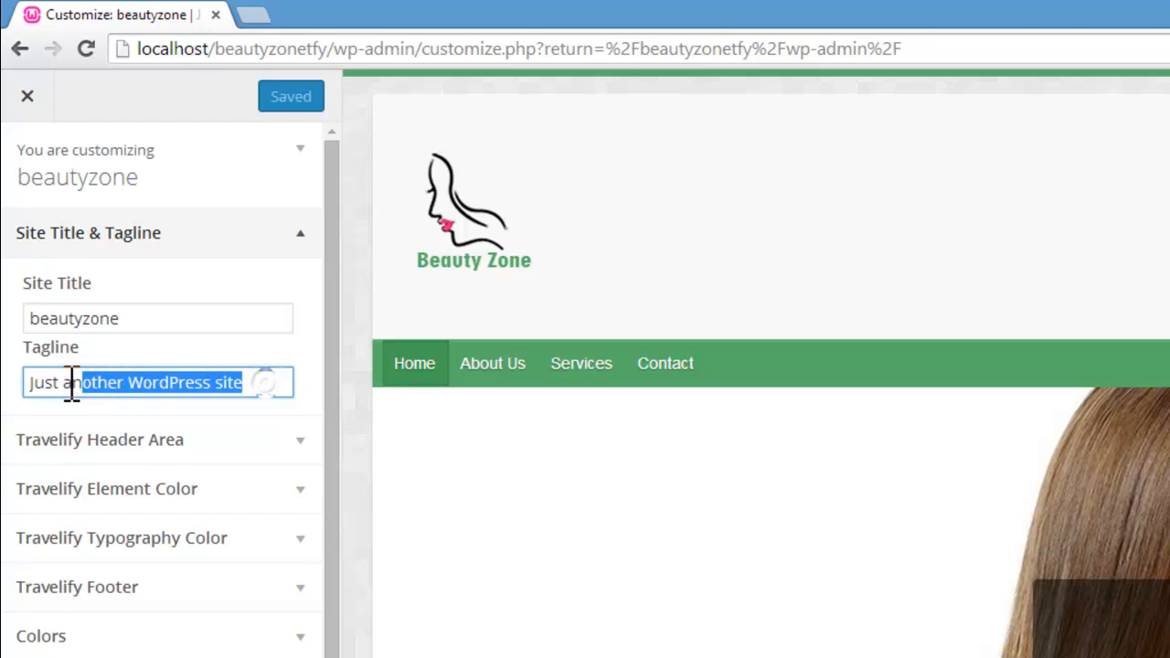
drag(161, 319, 28, 337)
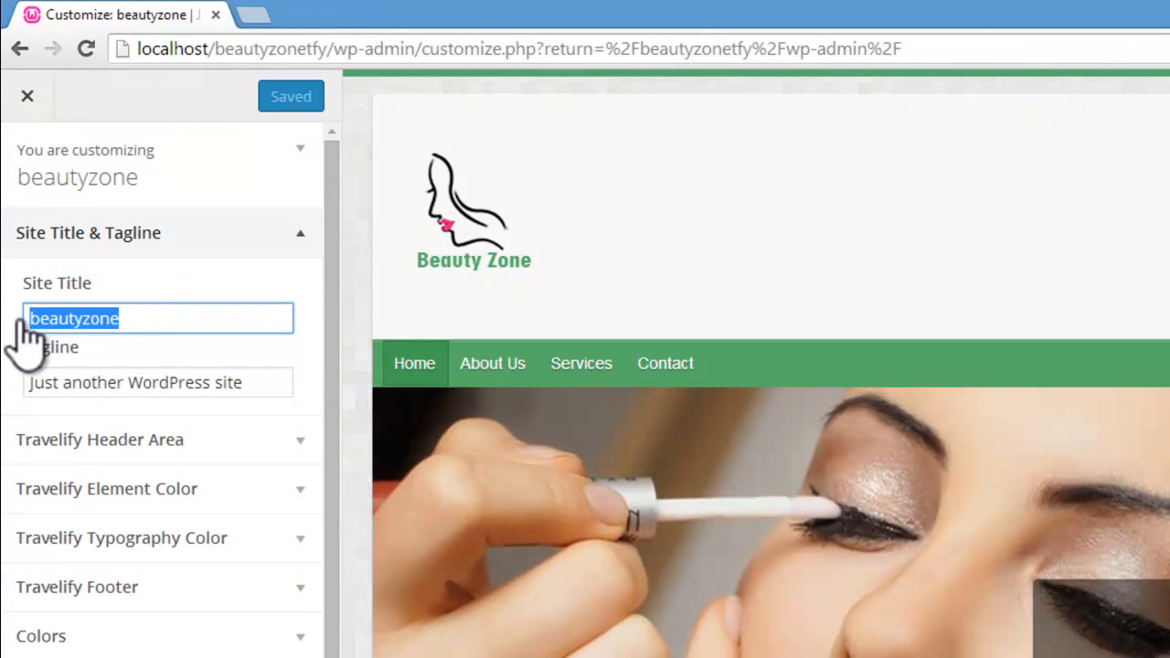
drag(271, 384, 24, 379)
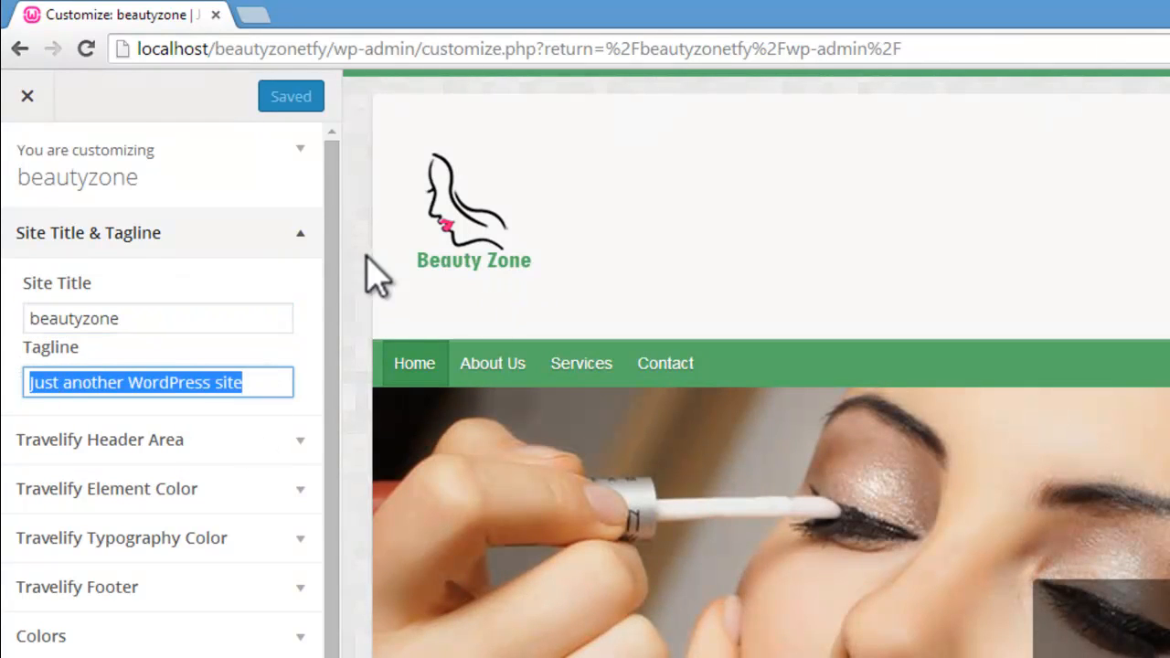
drag(338, 348, 340, 405)
click(295, 390)
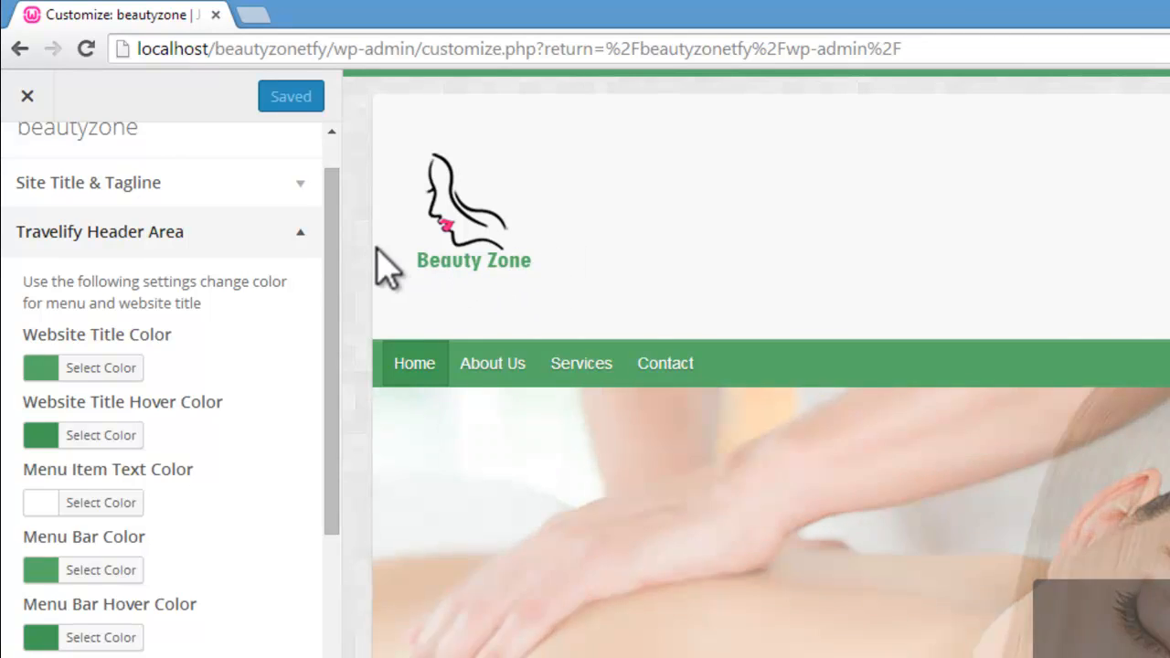
click(269, 185)
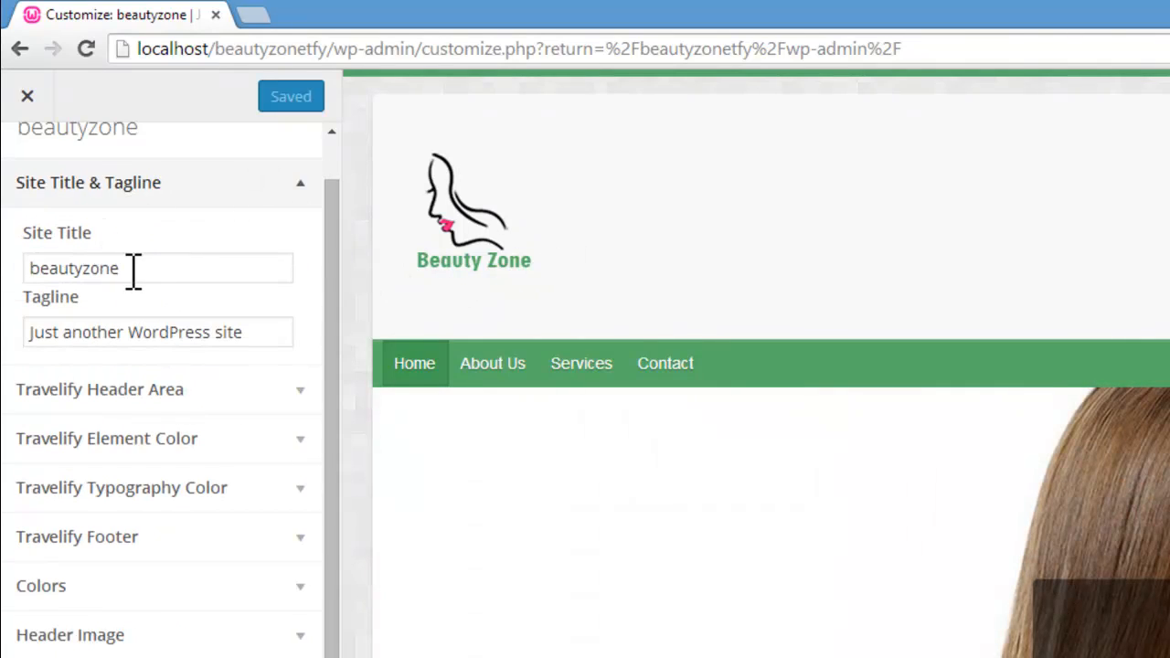
Step: Try the blue #1e73be as the Menu Item Text Color in Travelify Header Area, and reset it to the default
click(298, 391)
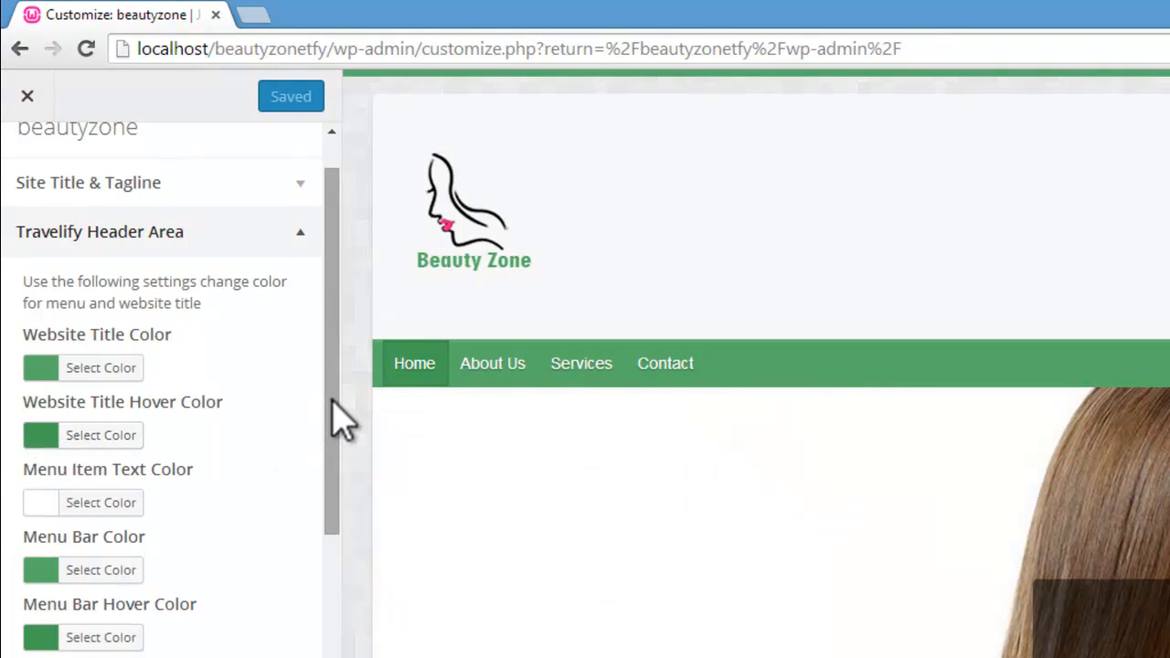
drag(333, 402, 339, 445)
mouse_move(589, 362)
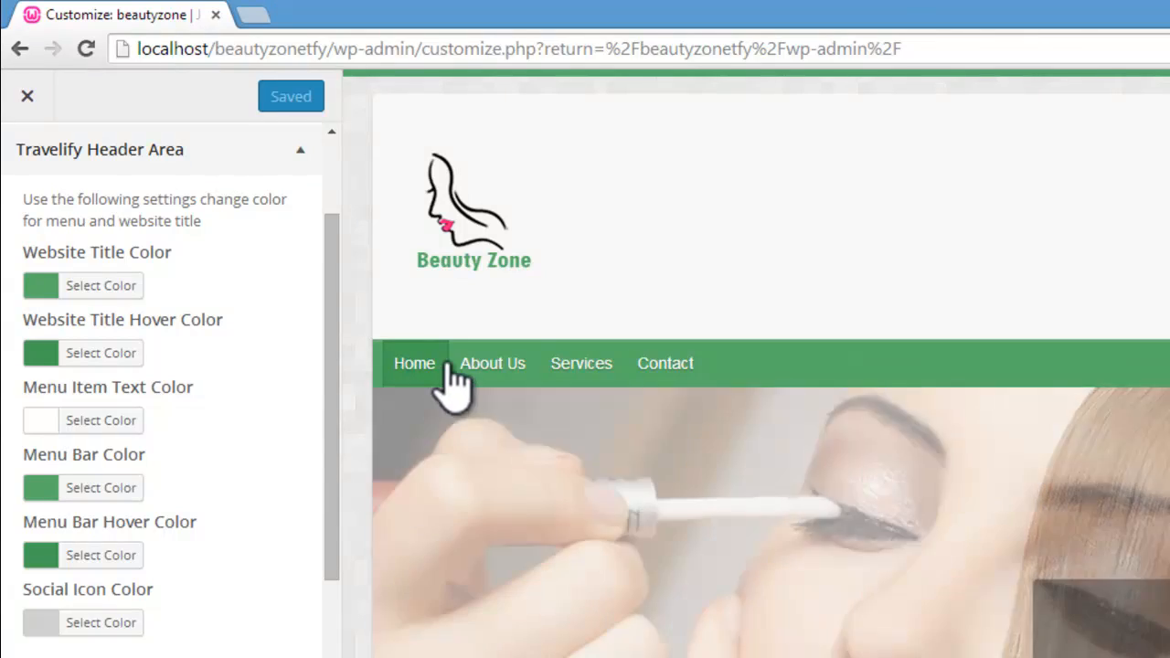
click(42, 422)
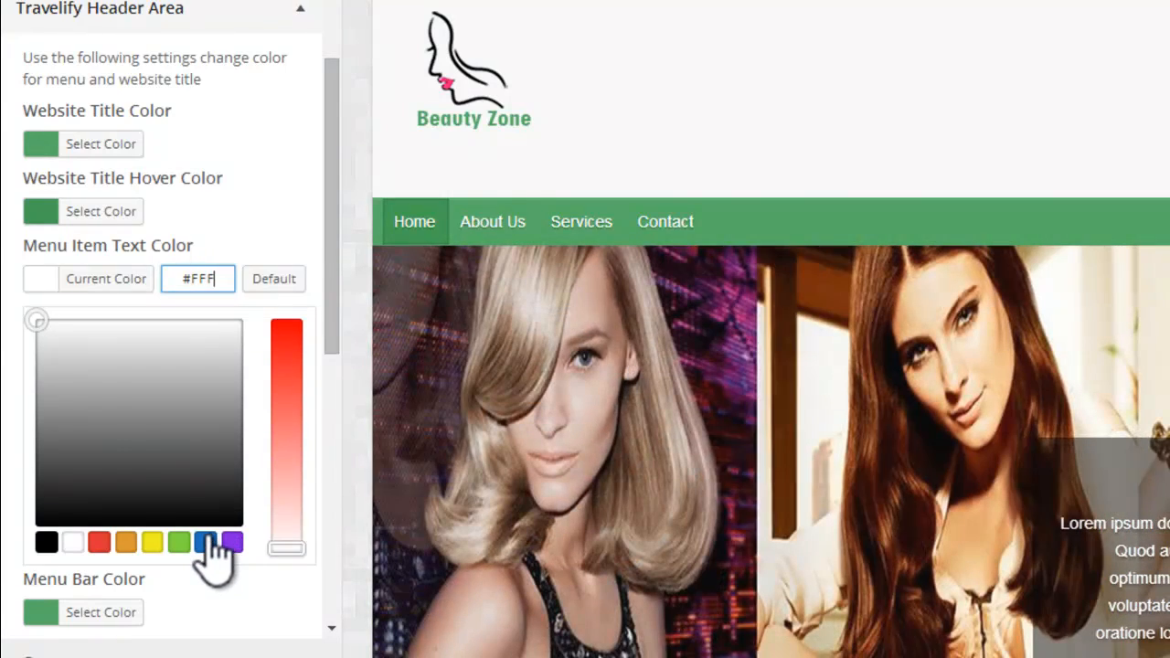
click(207, 541)
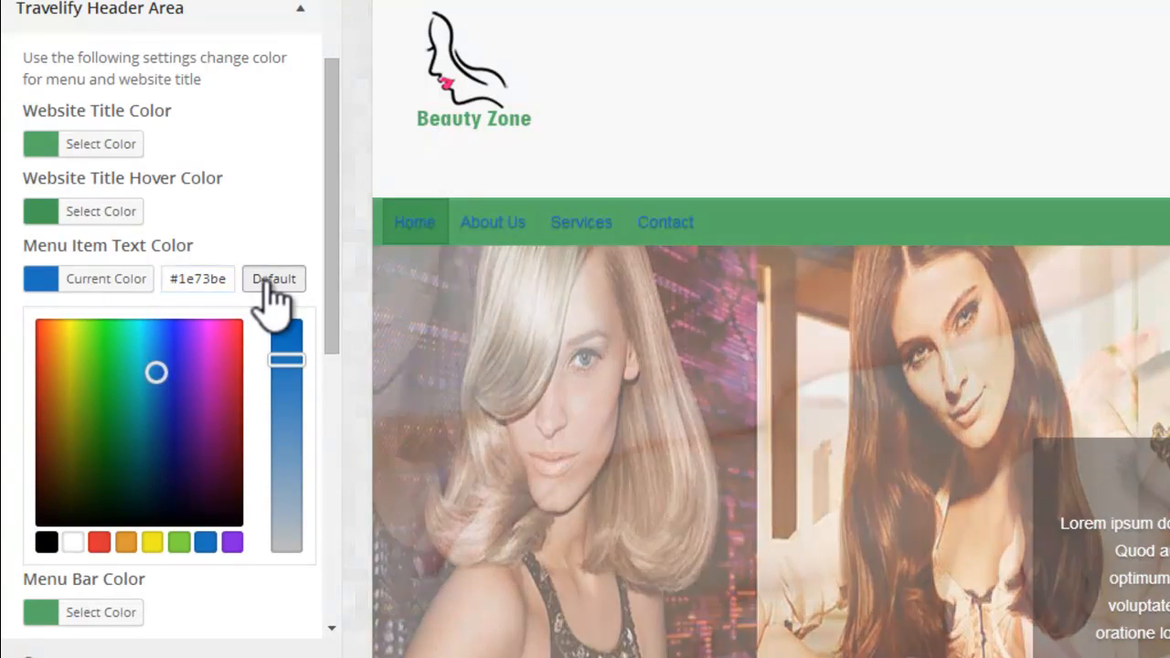
click(270, 280)
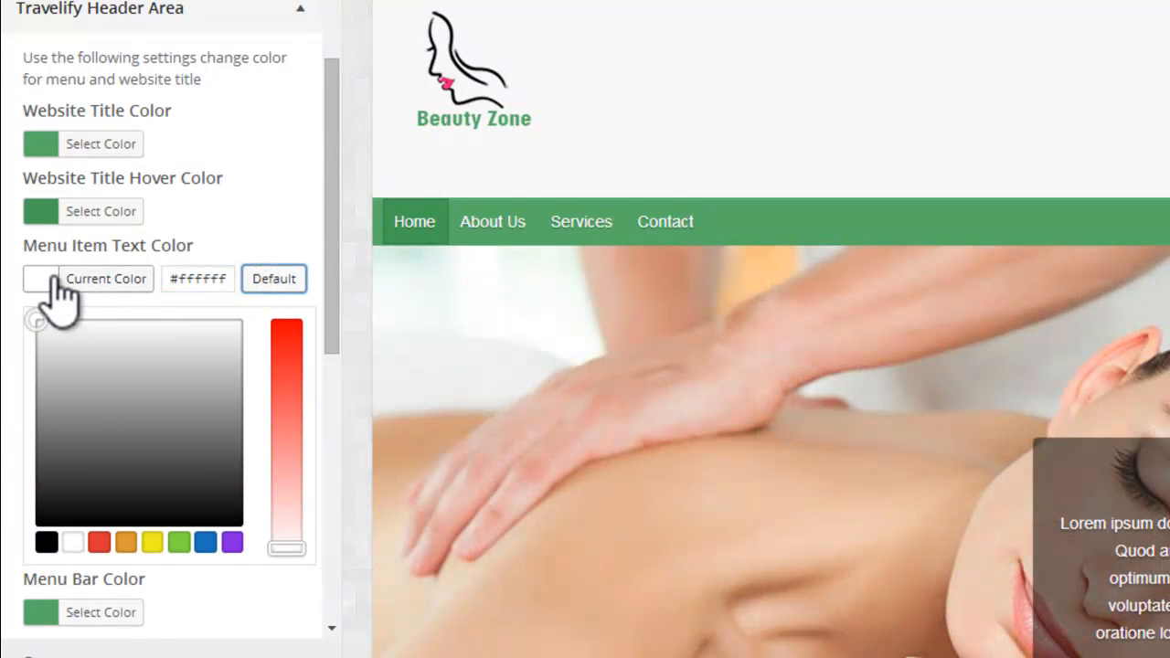
click(228, 212)
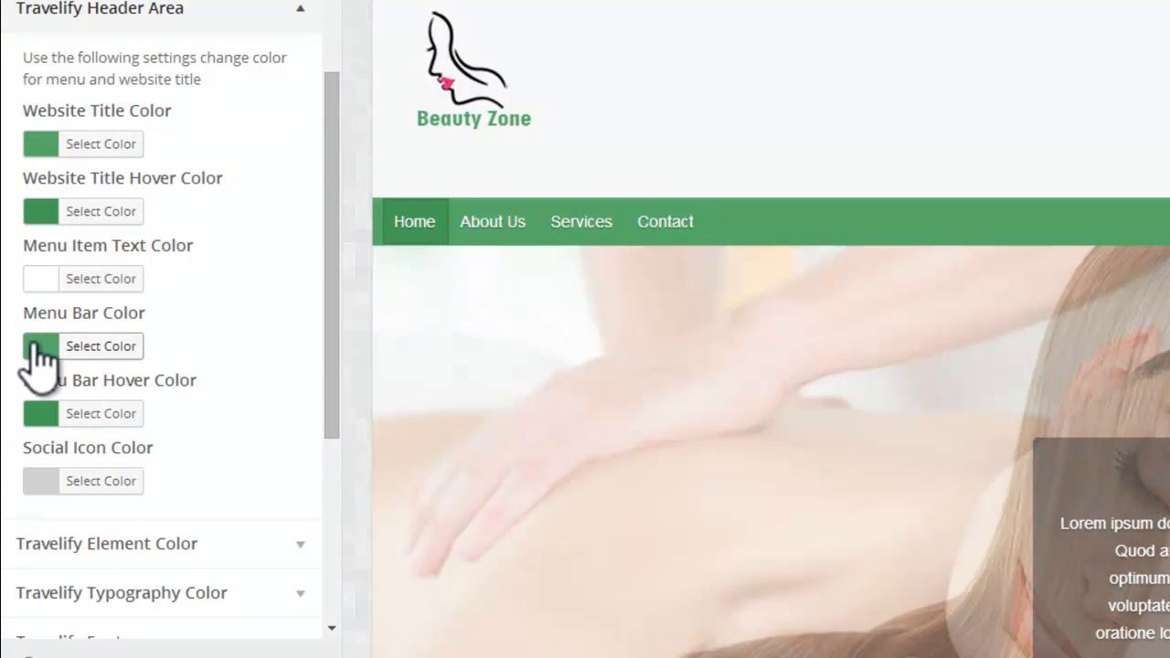
Step: Try the pink #ed76a9 as the Menu Bar Color in Travelify Header Area, and reset it to the default
click(37, 345)
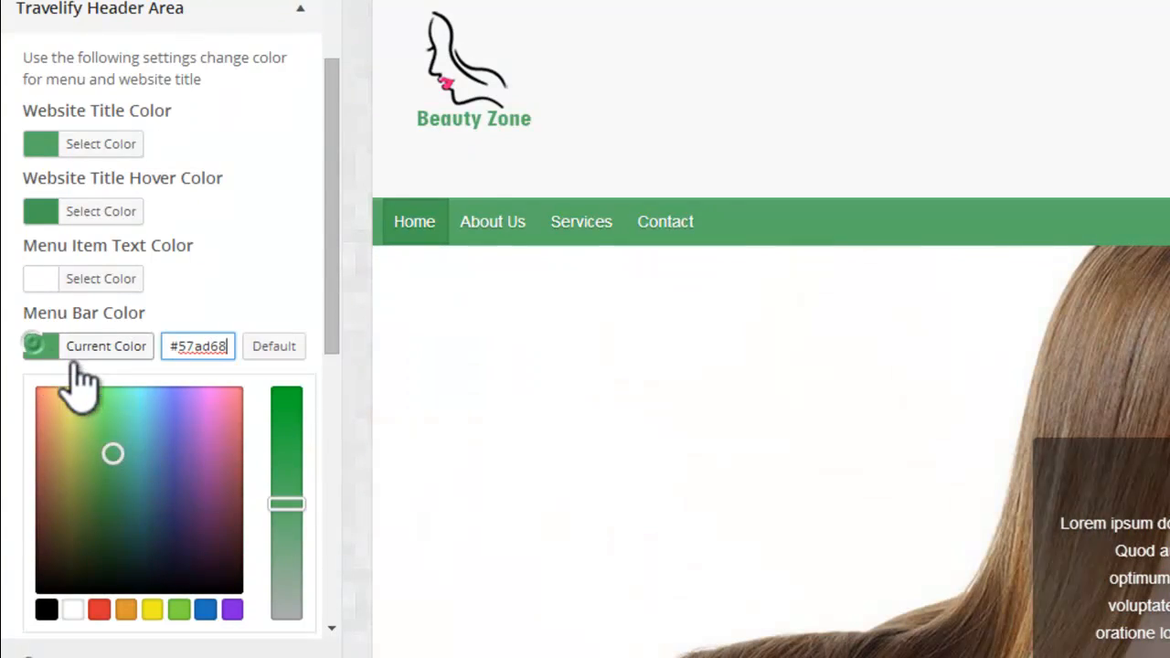
click(228, 401)
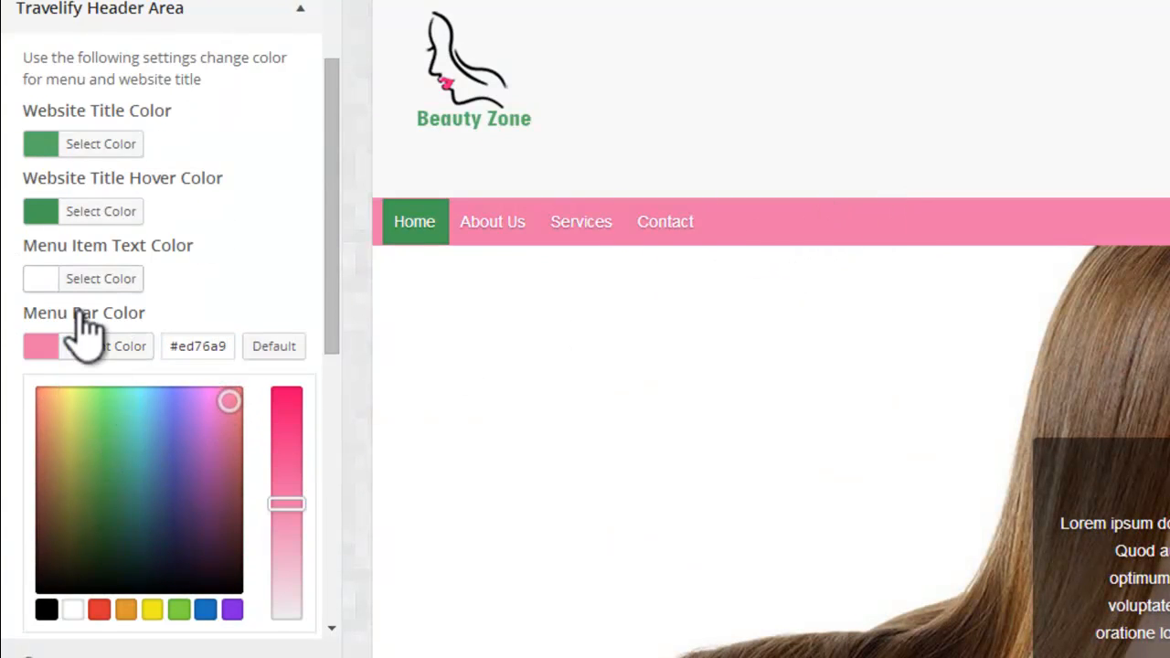
click(265, 346)
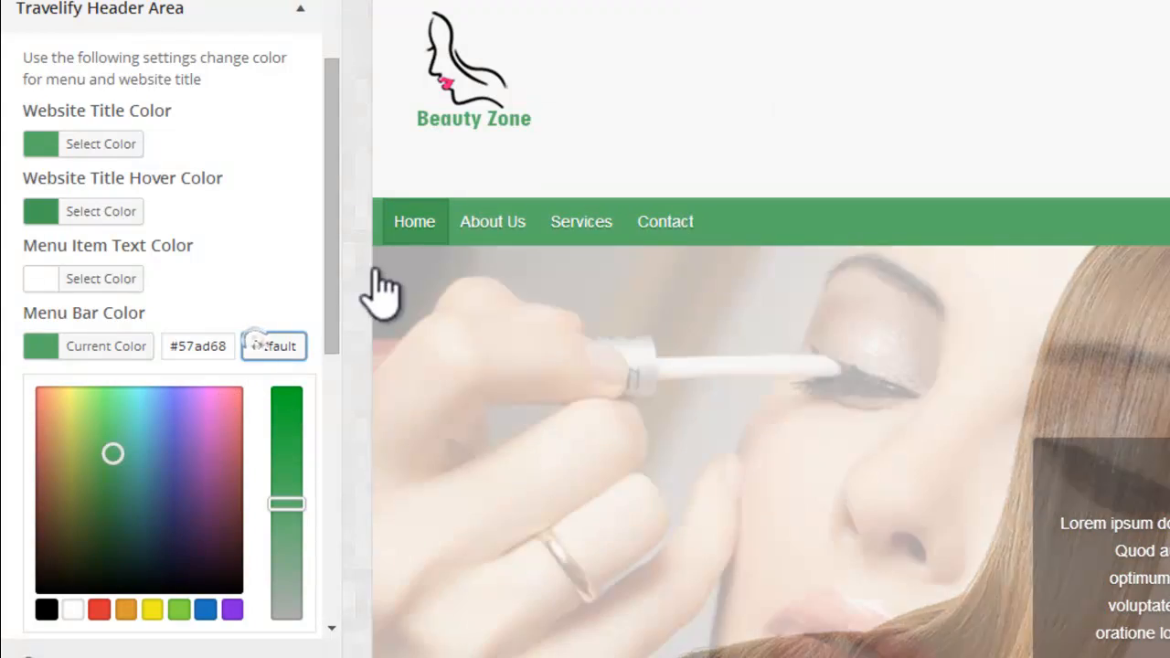
Step: Try the blue #6171e8 as the Menu Bar Hover Color, and reset it to the default
scroll(339, 247, down, 3)
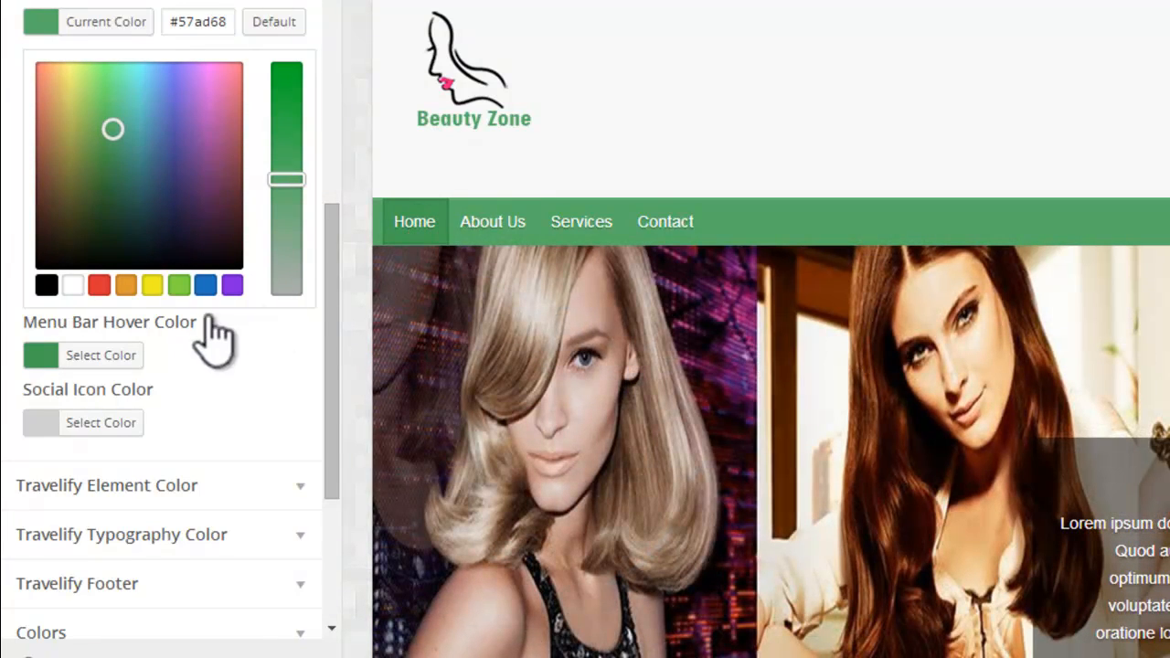
click(97, 357)
click(171, 148)
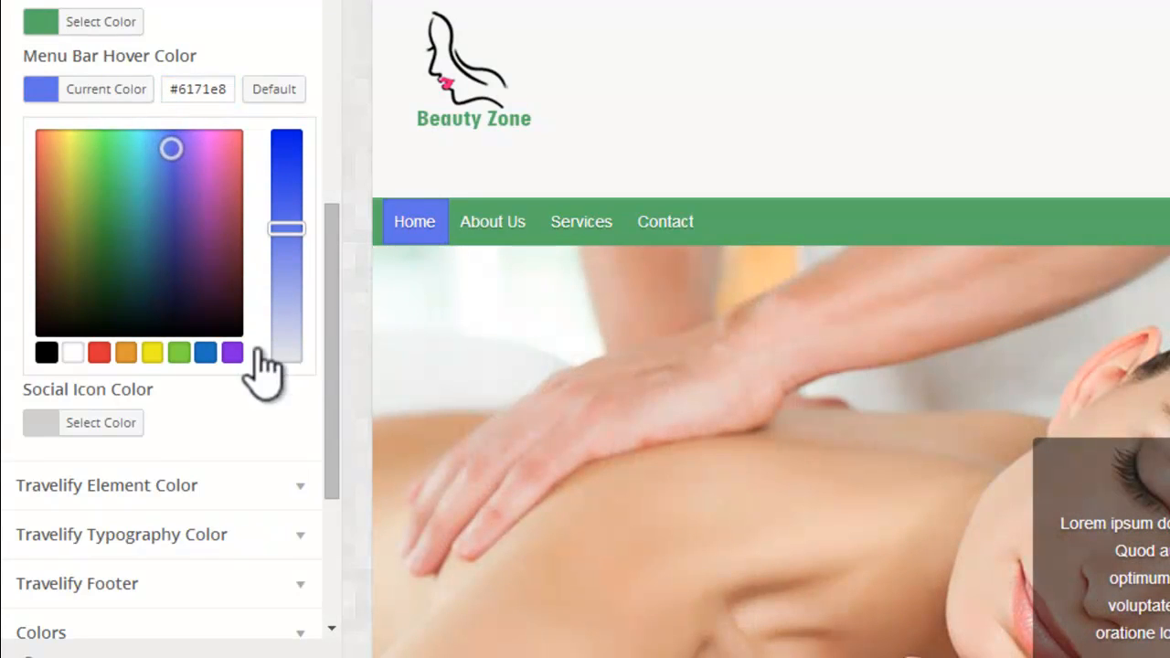
click(274, 88)
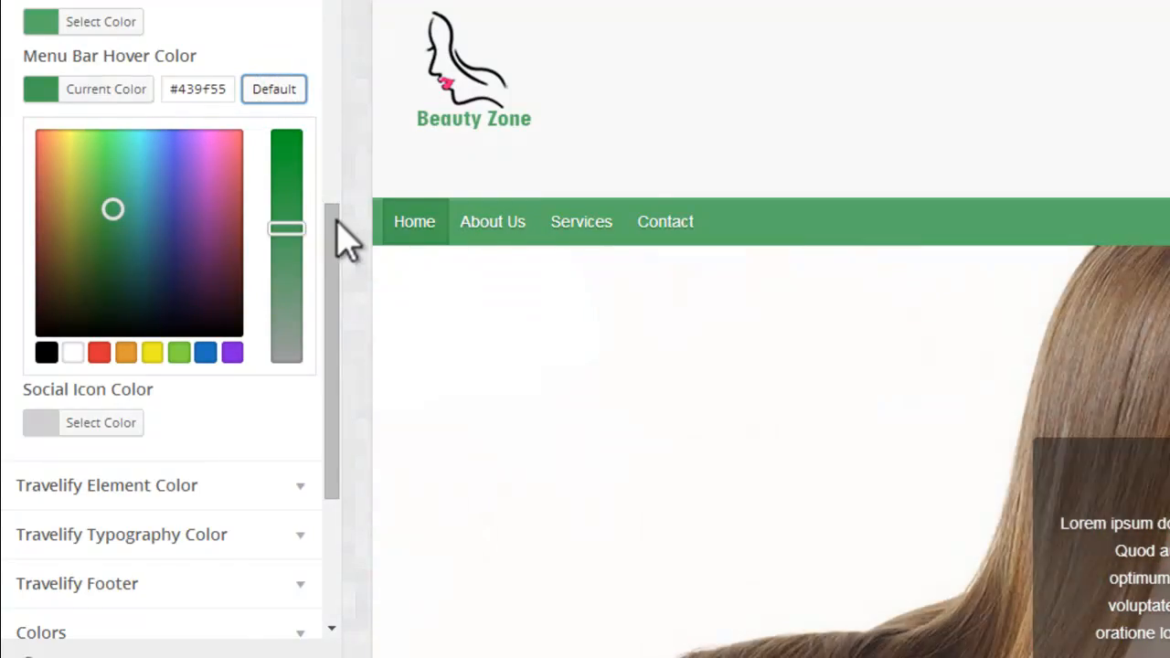
click(359, 430)
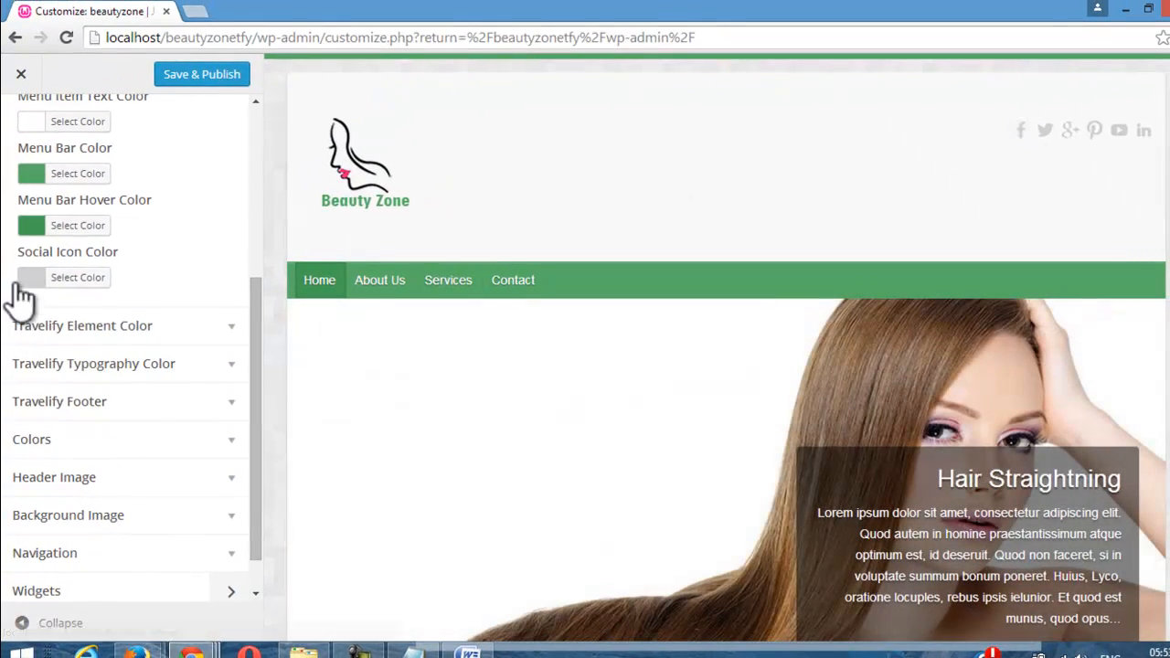
Step: Try the red #d11010 as the Social Icon Color, and reset it to the default
click(31, 279)
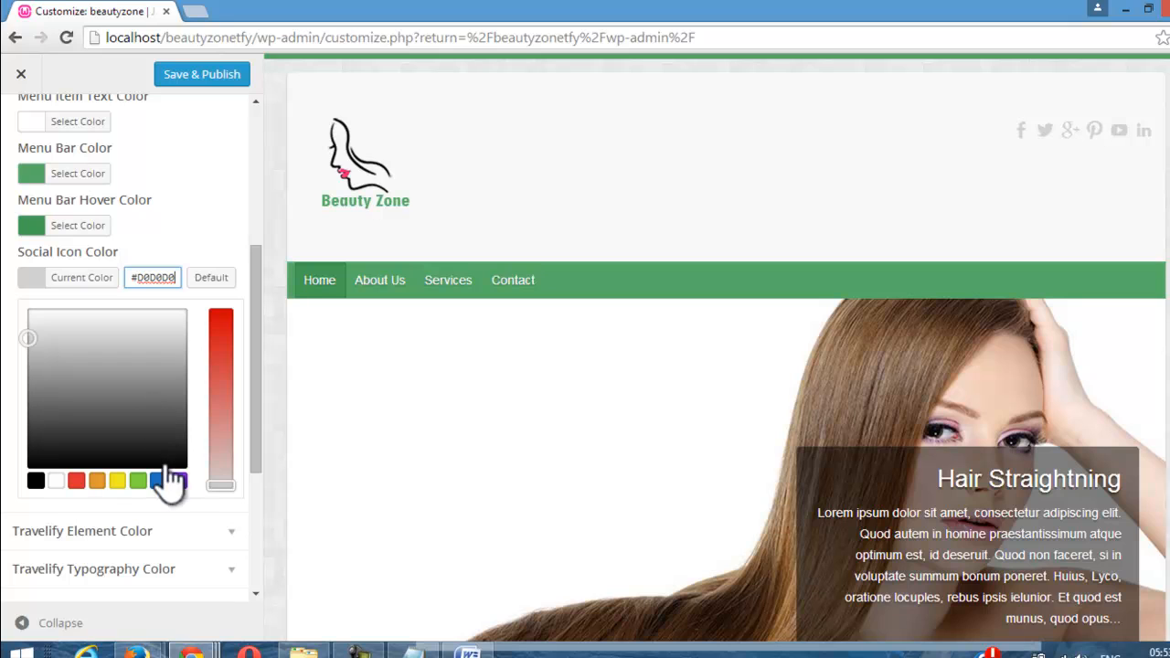
click(221, 358)
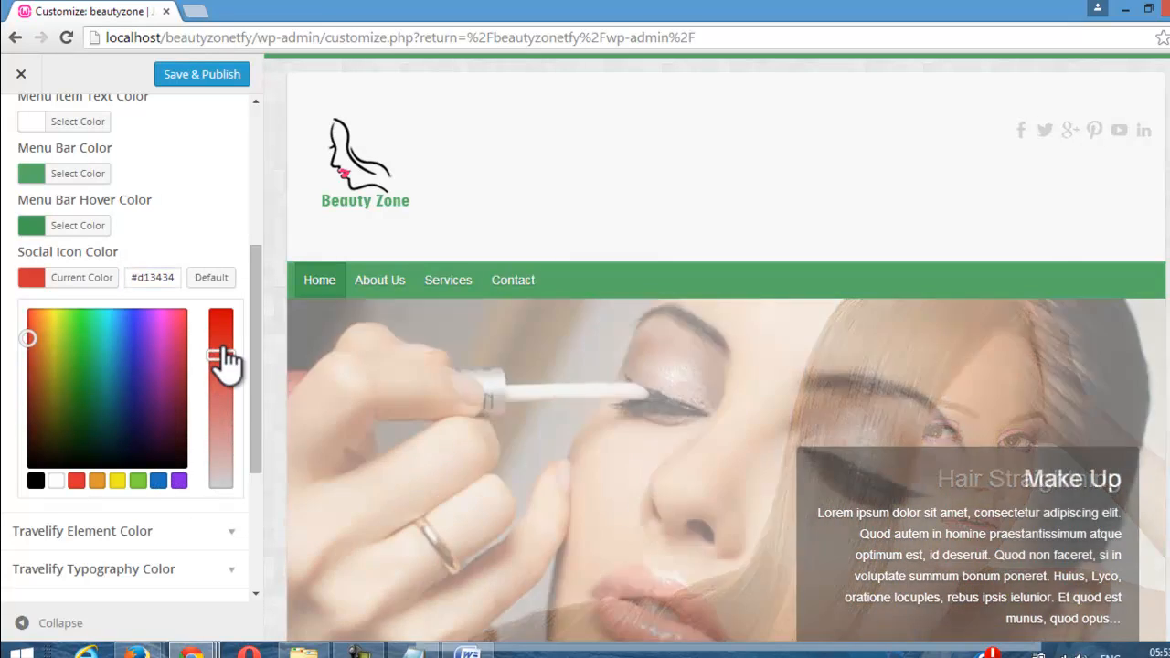
drag(222, 355, 222, 327)
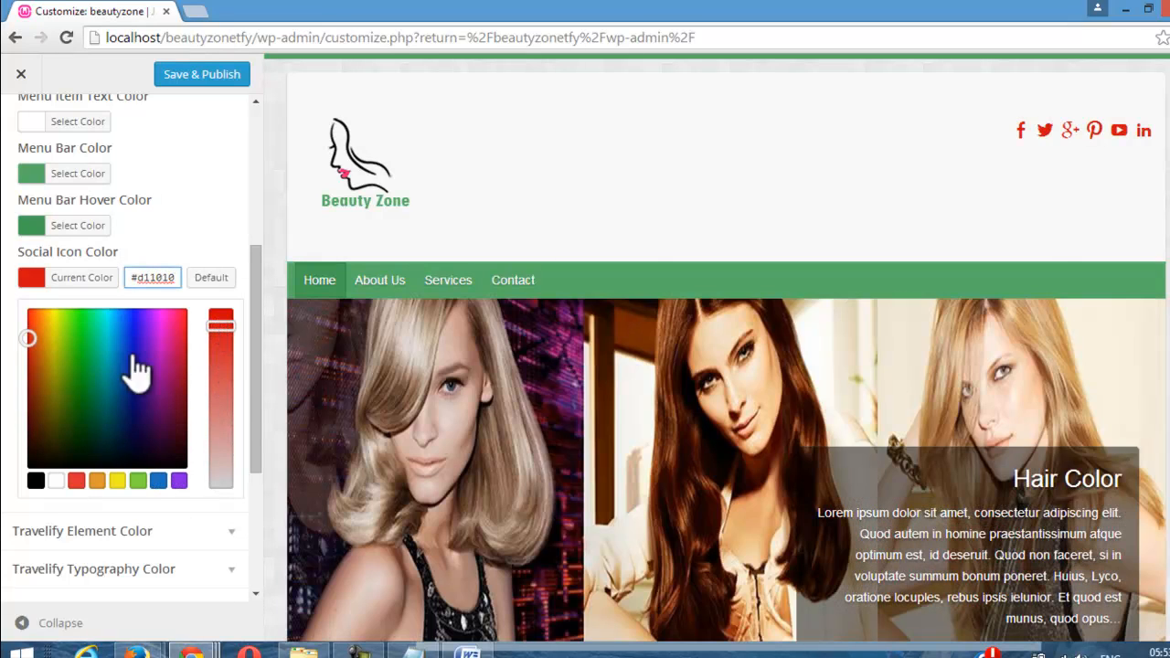
click(198, 282)
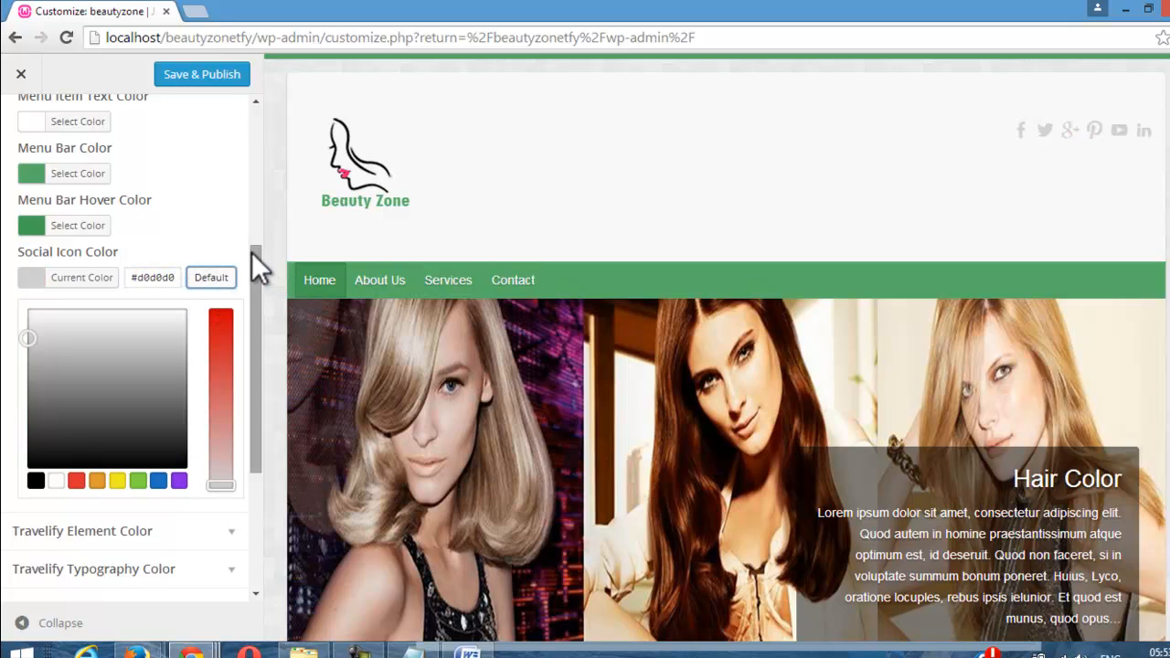
Step: Examine the Travelify Element Color and Travelify Typography Color settings against the Home page content in the preview
drag(253, 253, 263, 340)
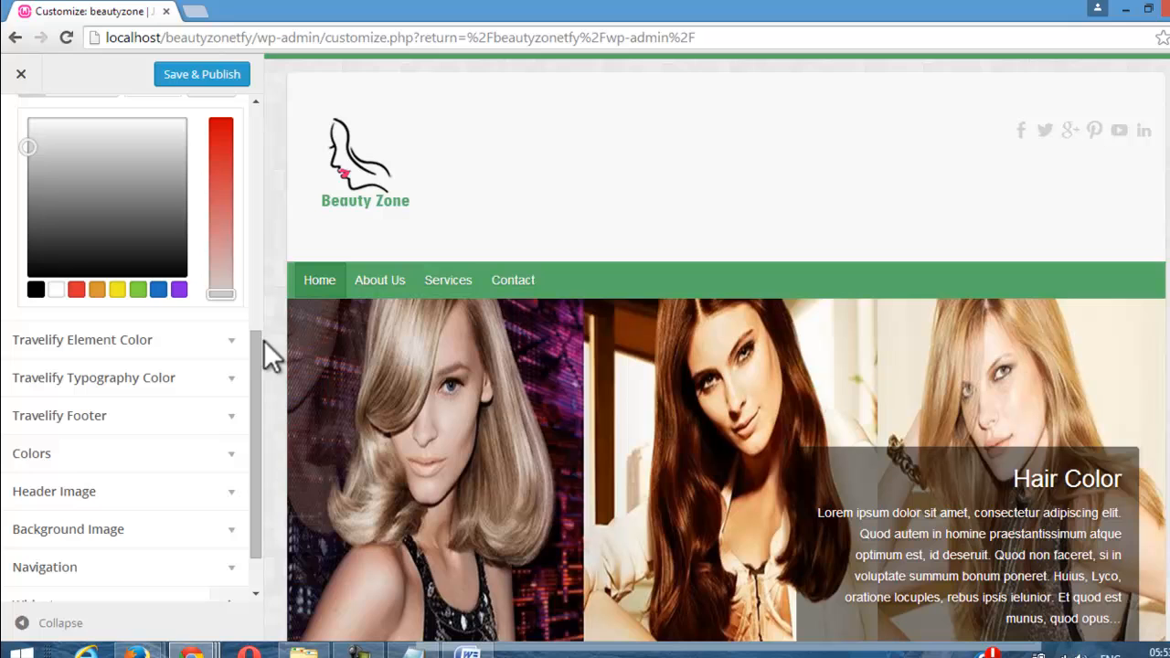
click(168, 340)
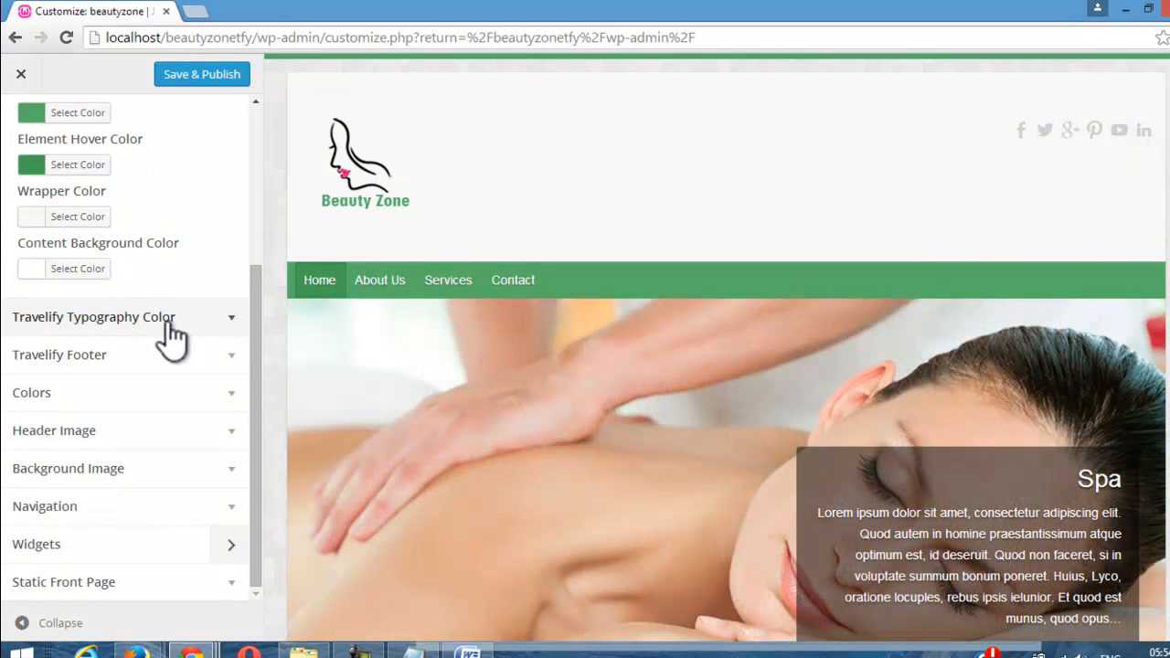
click(168, 324)
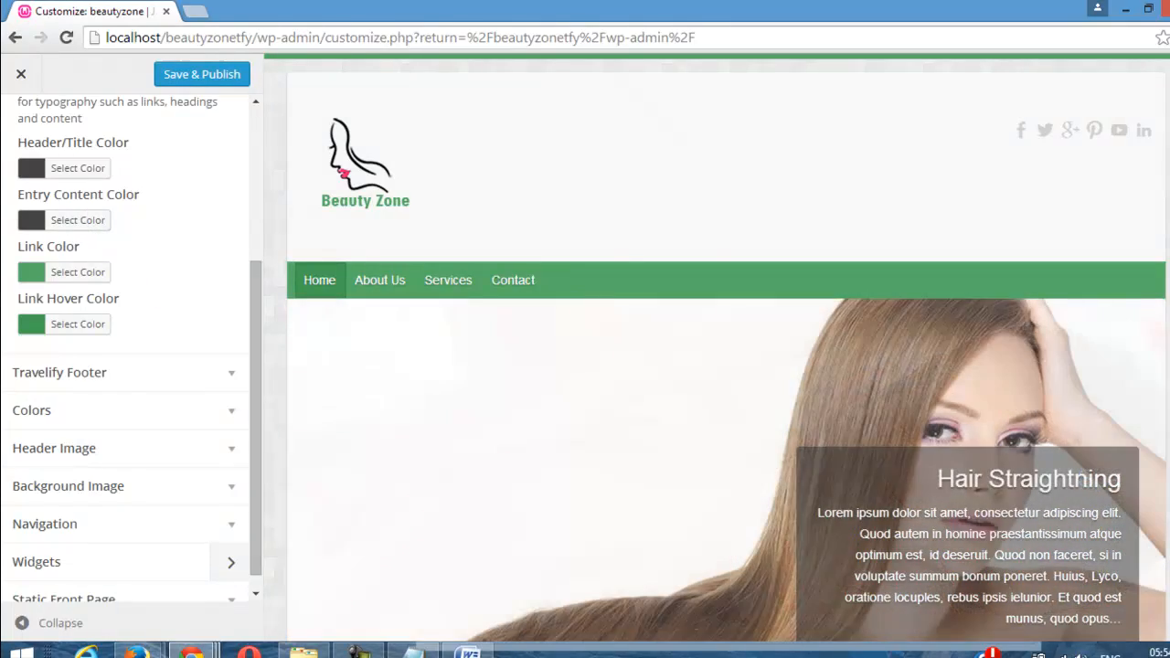
scroll(727, 348, down, 1)
scroll(727, 347, down, 5)
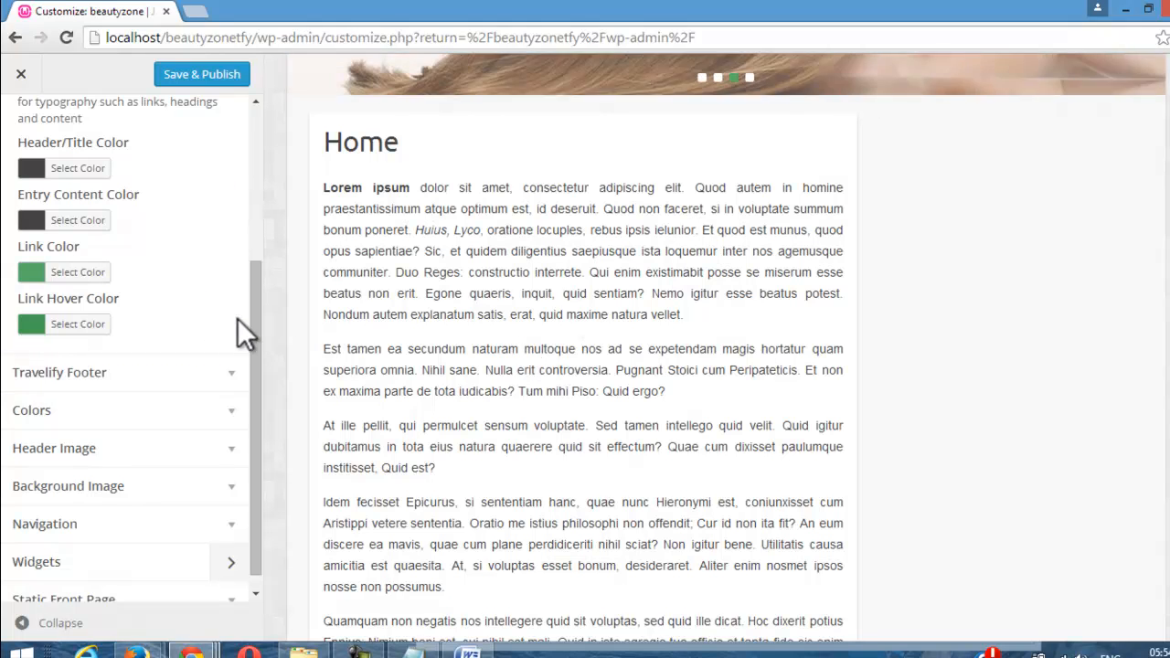
drag(249, 323, 261, 258)
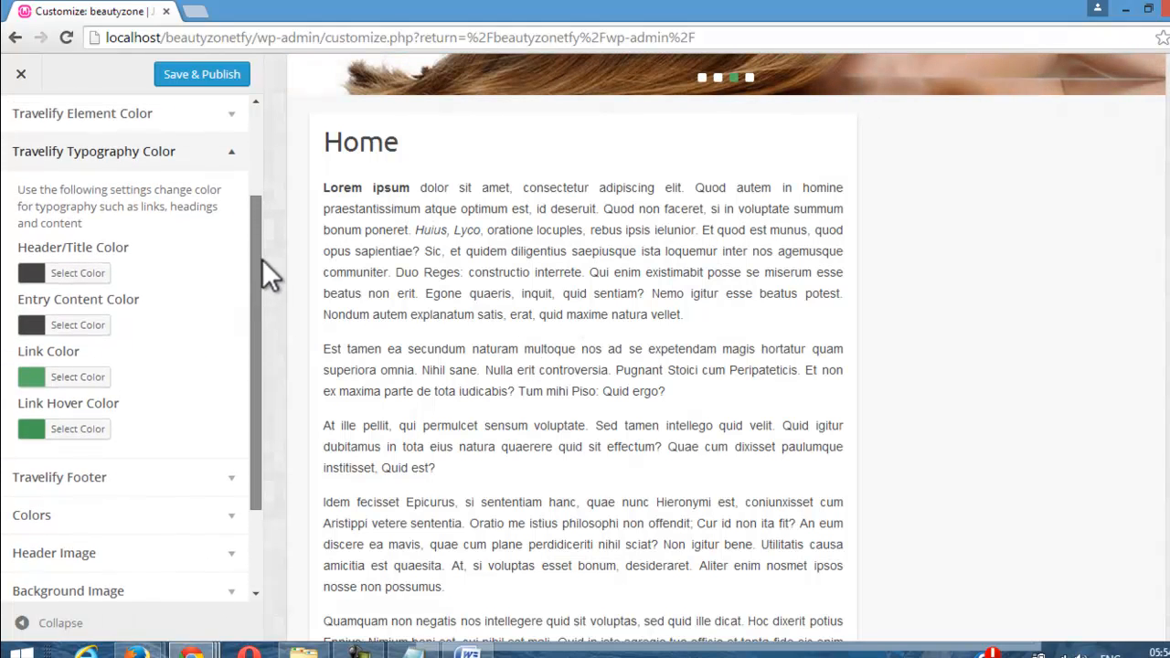
click(225, 155)
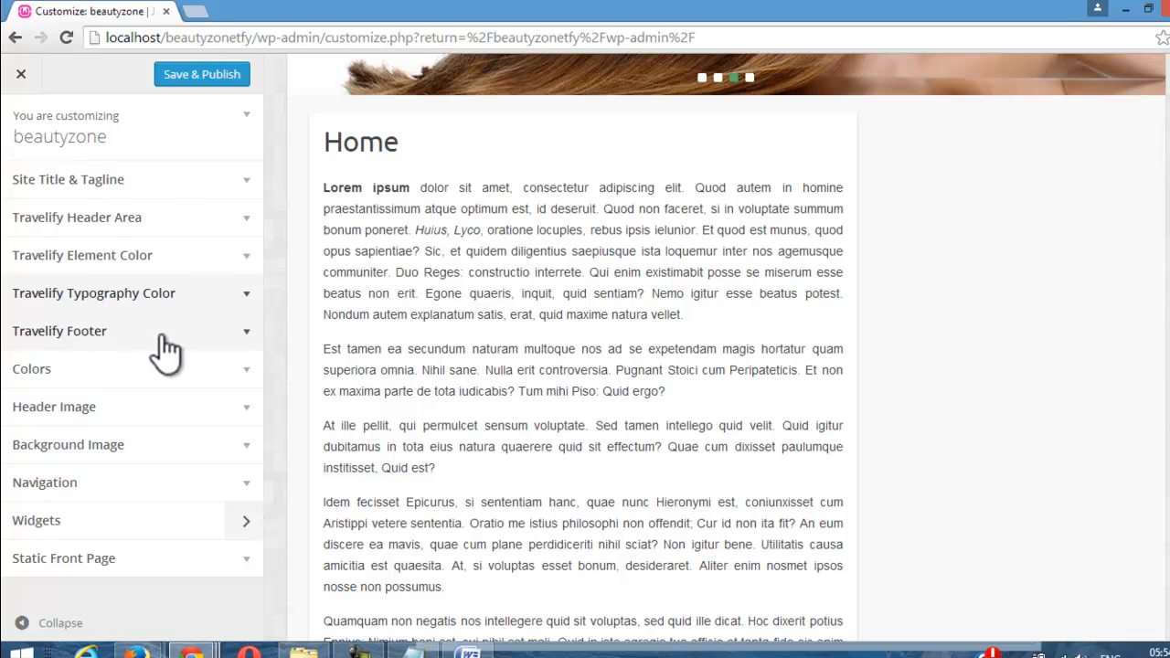
Step: Set the Travelify Footer copyright text to "Developed by" followed by the developer's full name, and collapse the section
click(158, 349)
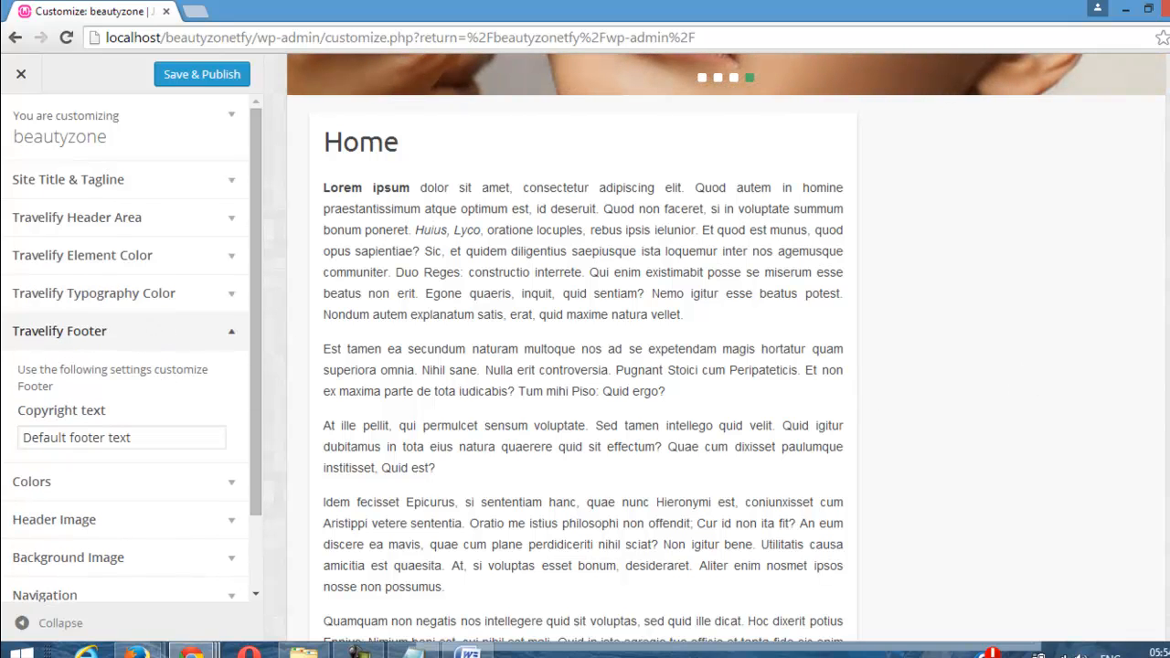
scroll(1147, 531, down, 3)
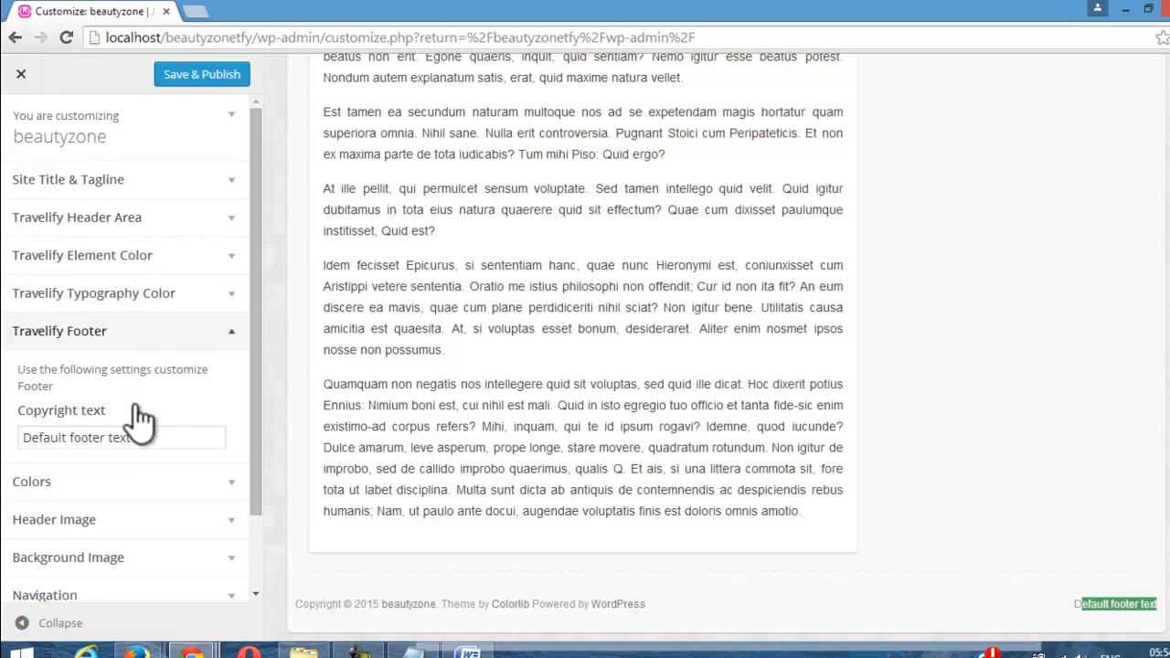
drag(146, 438, 4, 445)
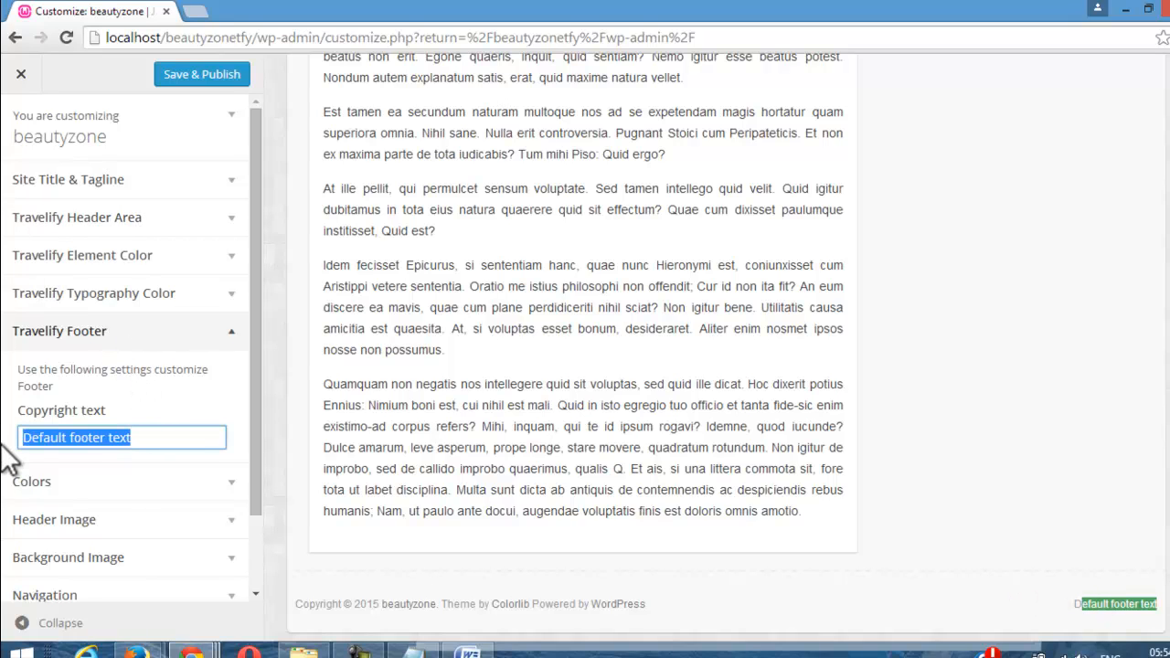
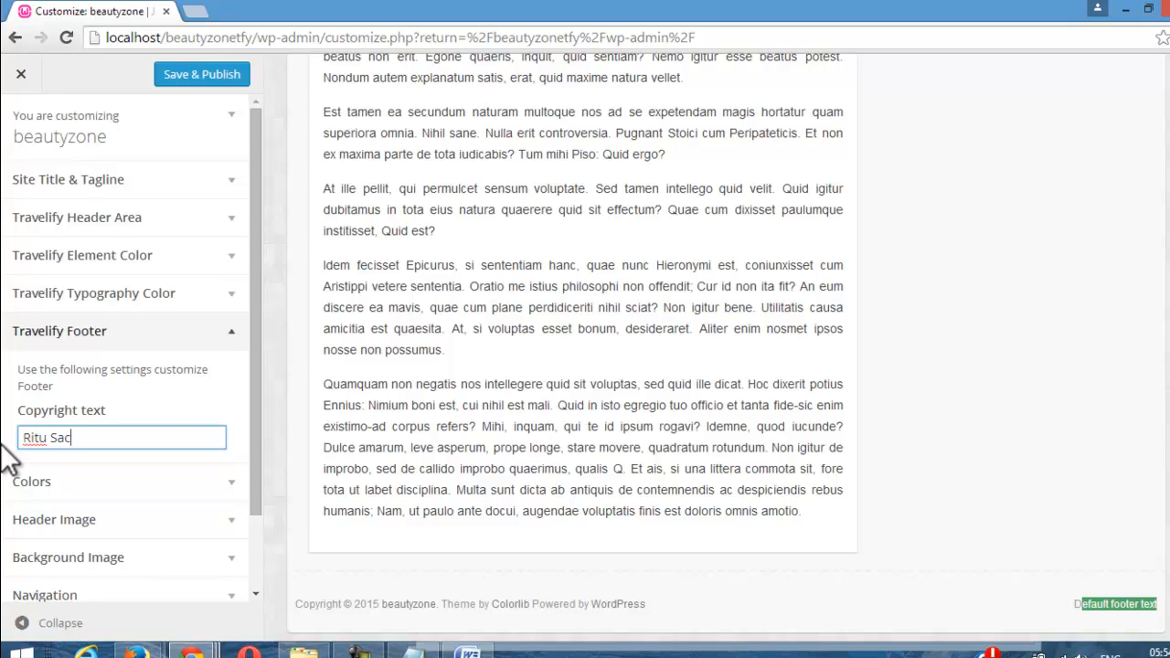
click(965, 585)
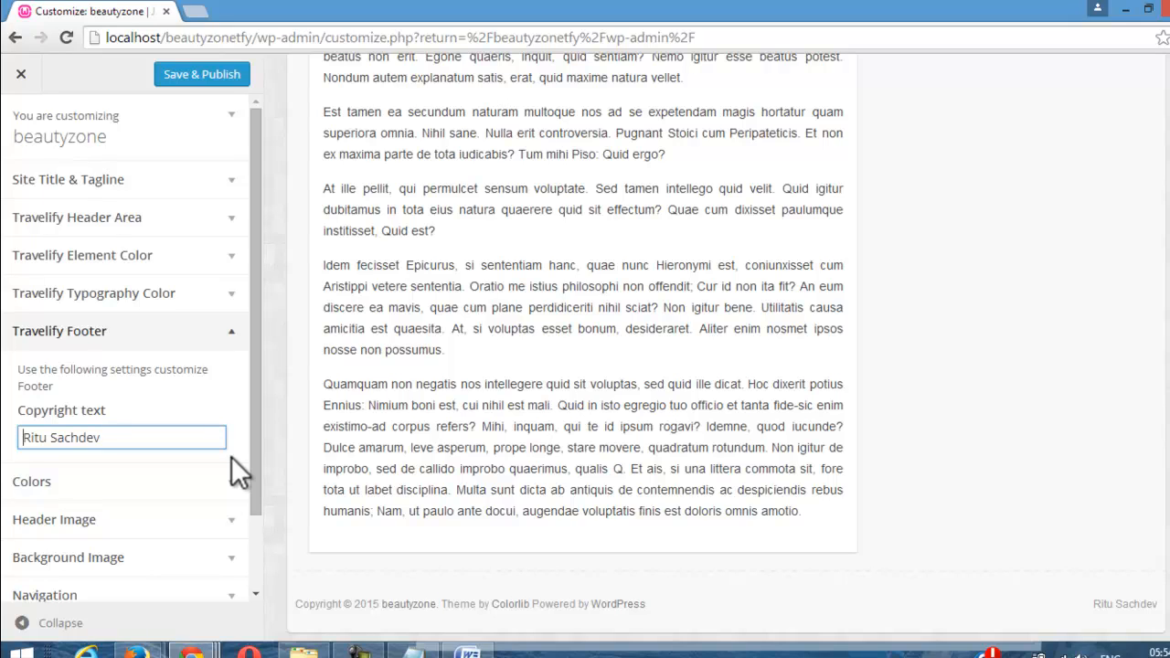
text(Develope)
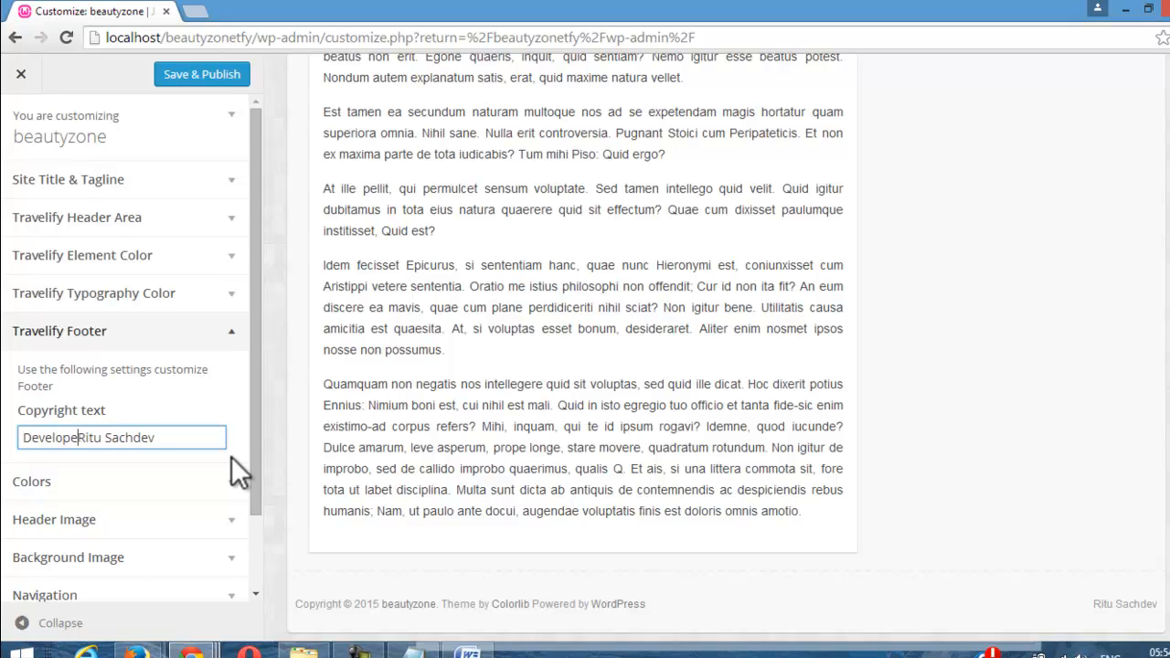
text(d by)
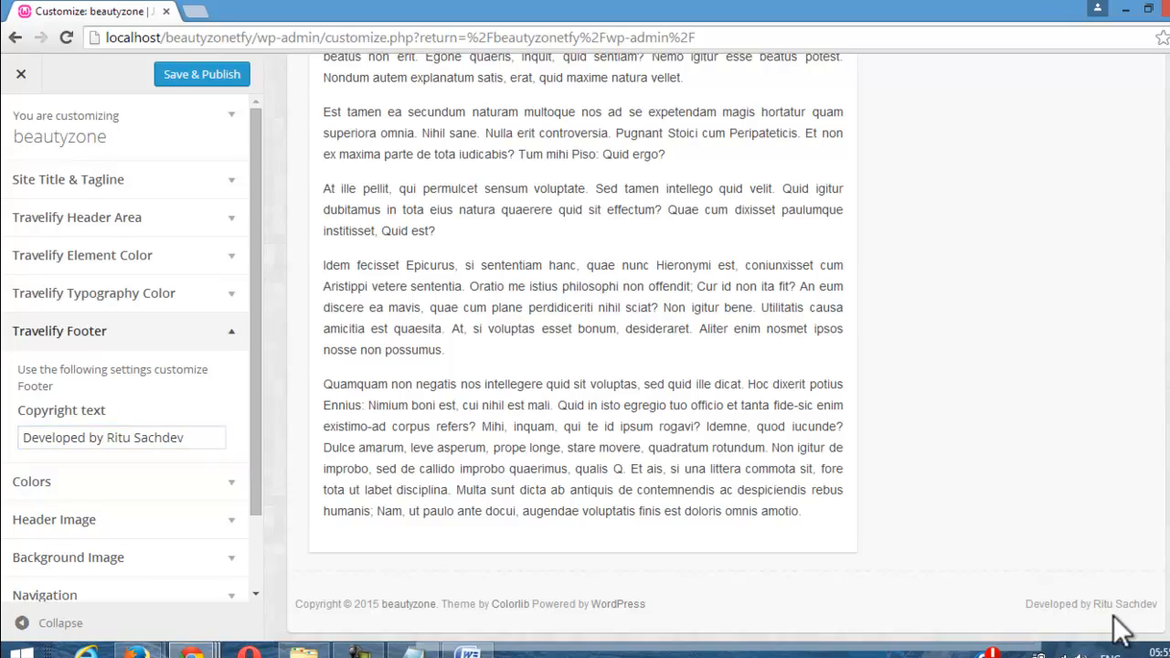
drag(259, 279, 258, 345)
click(213, 259)
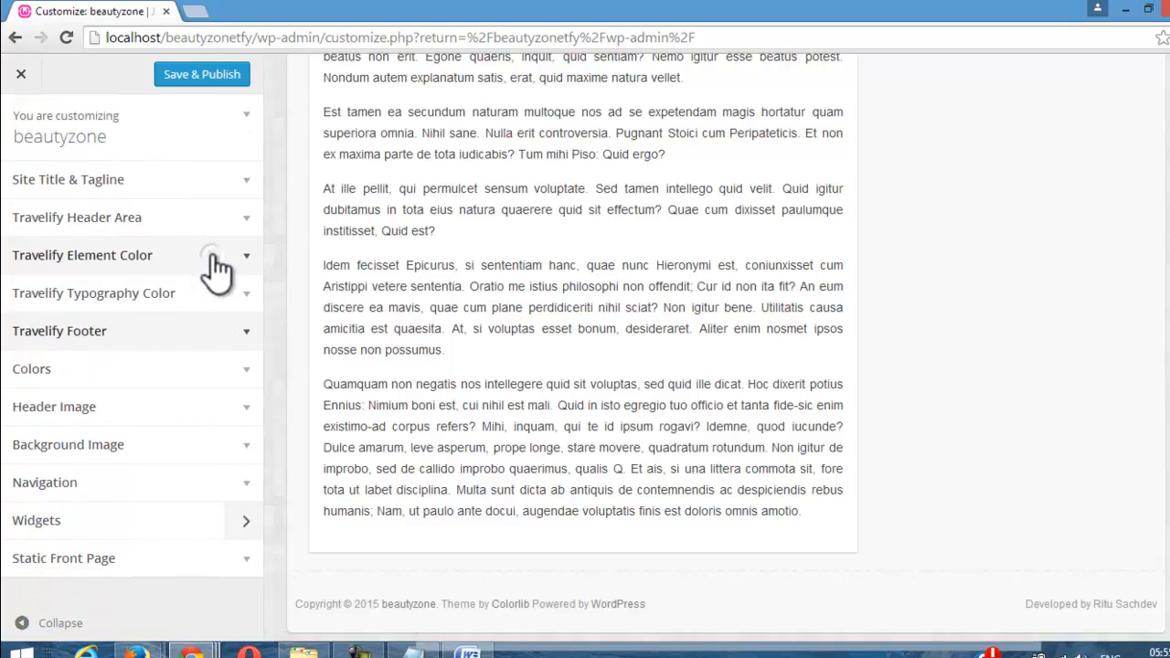
Step: Examine the Background Color setting in the Colors section
click(168, 374)
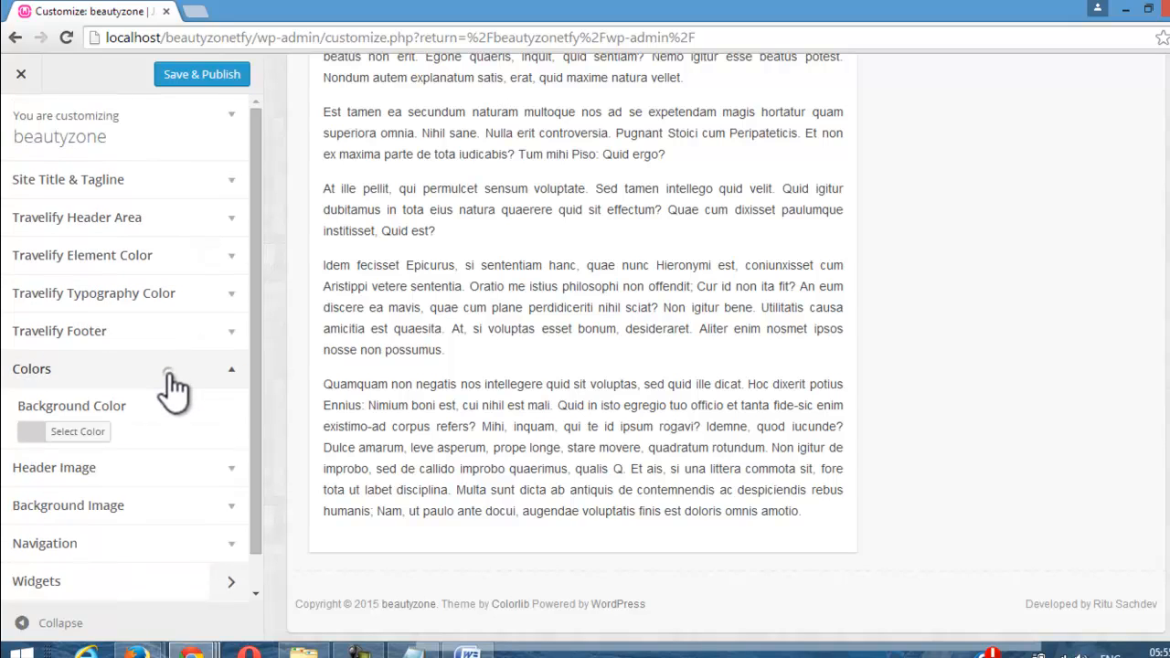
click(35, 435)
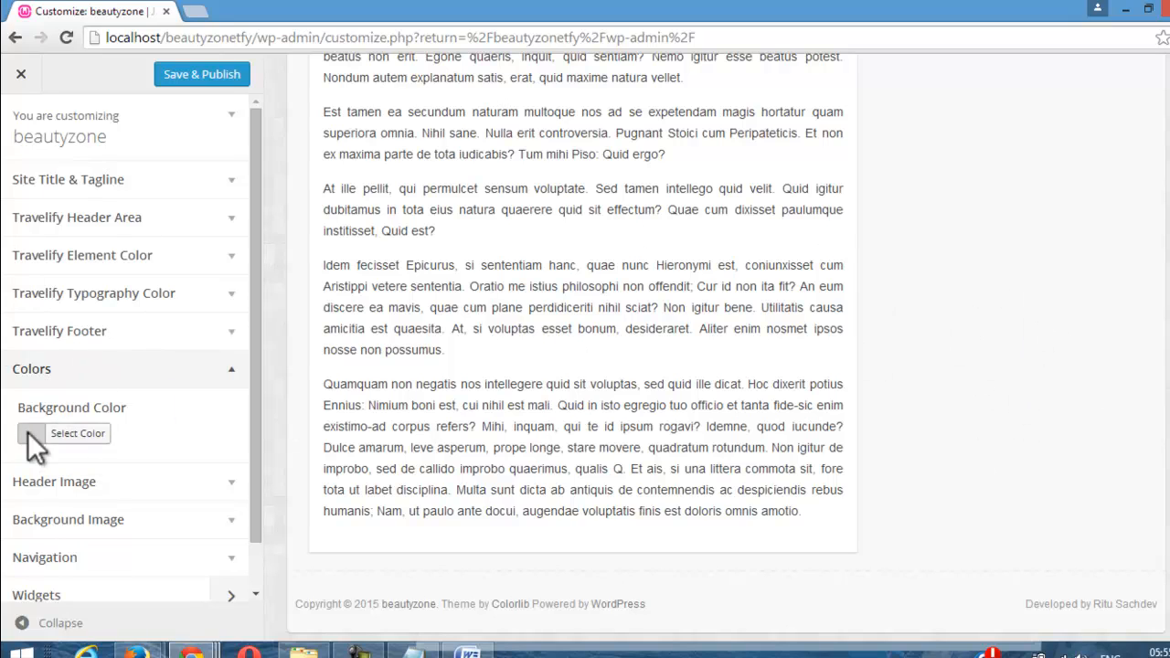
scroll(274, 437, down, 1)
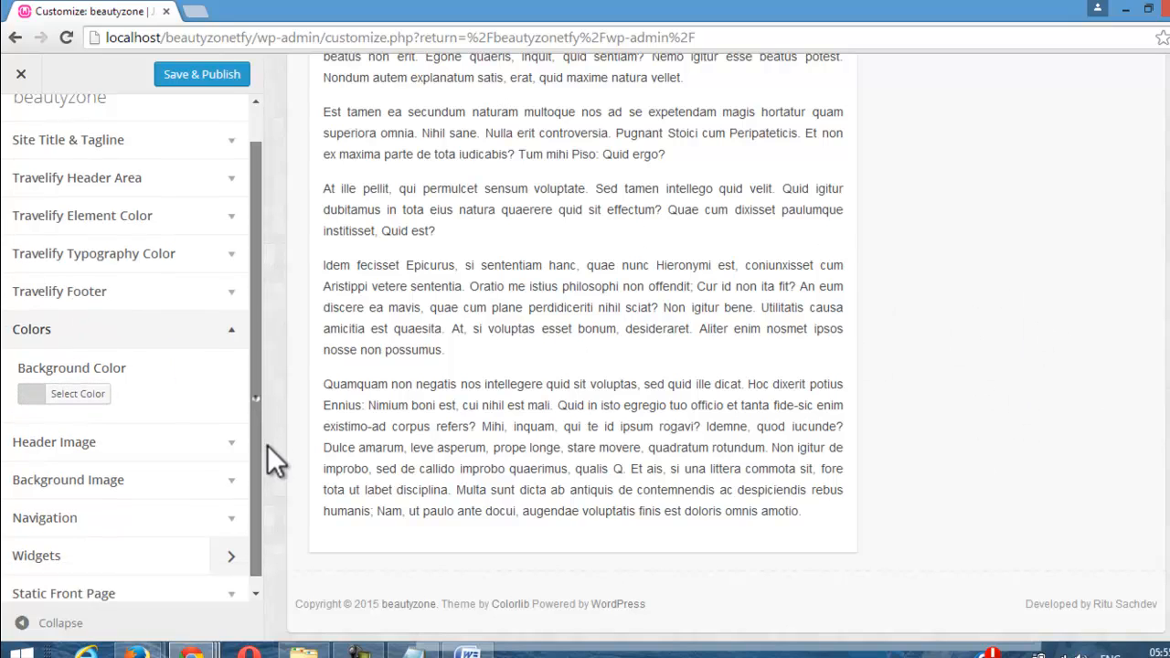
Step: Examine the recommended header size in the Header Image section, and look briefly at the Background Image section
click(207, 433)
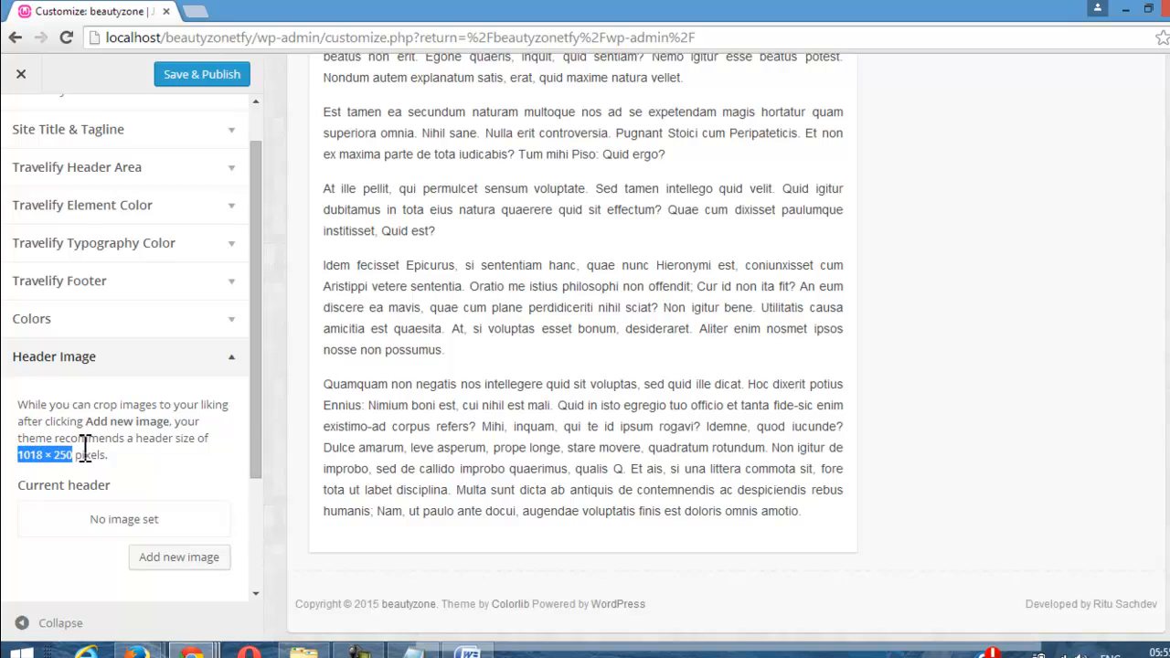
drag(258, 396, 272, 525)
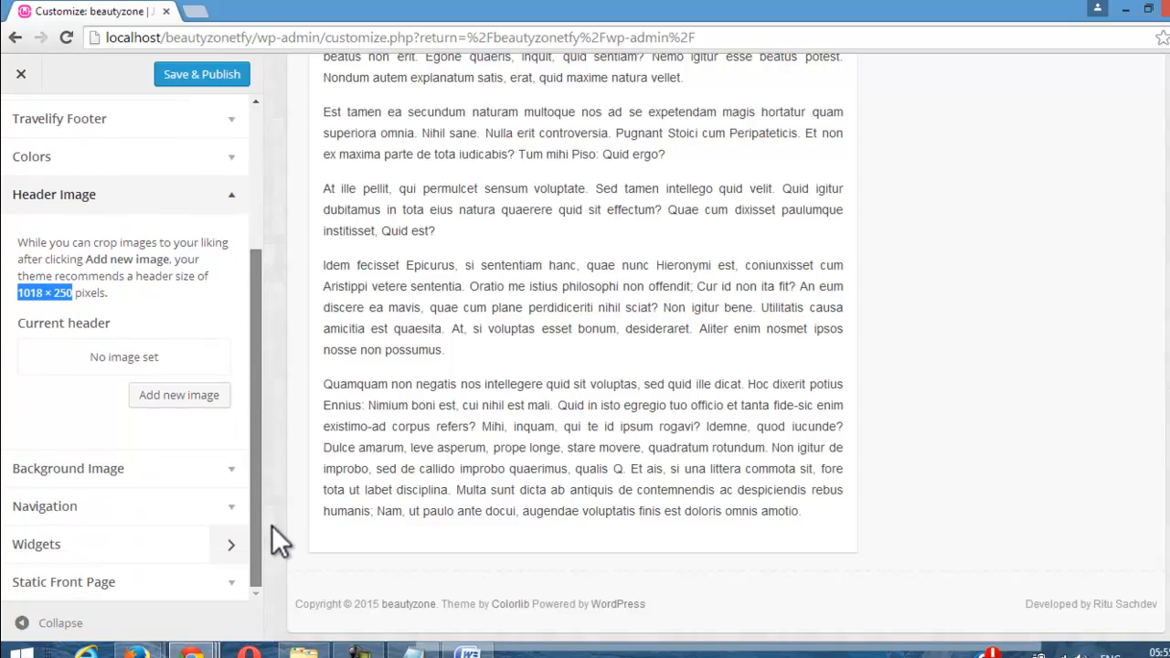
click(215, 210)
click(223, 194)
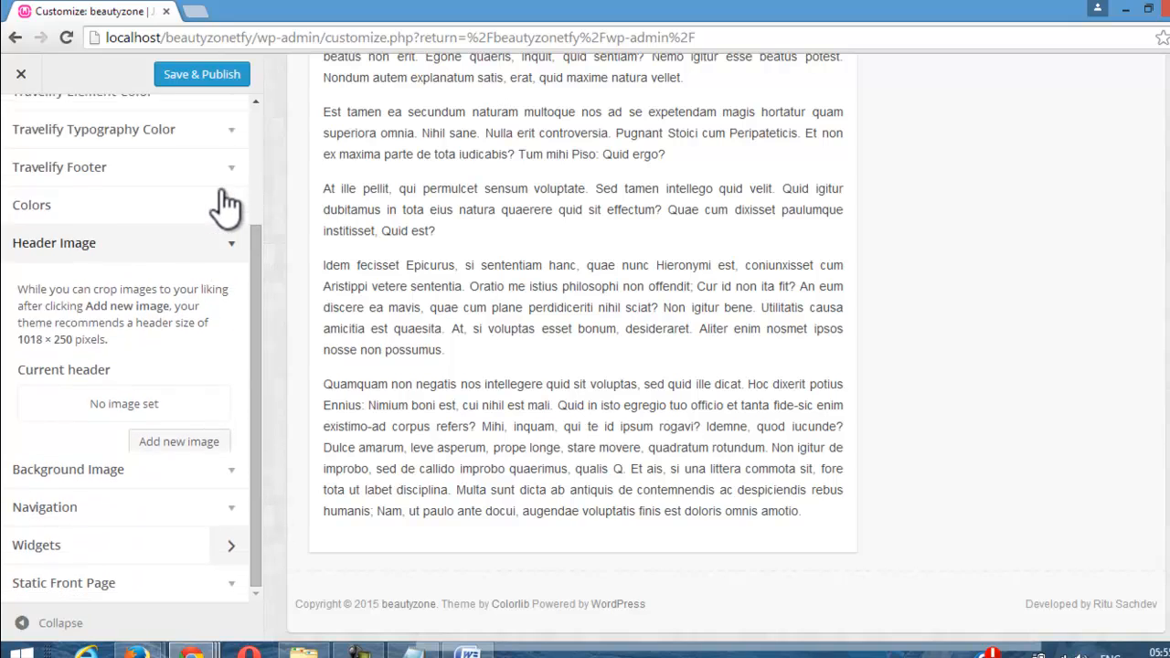
click(226, 448)
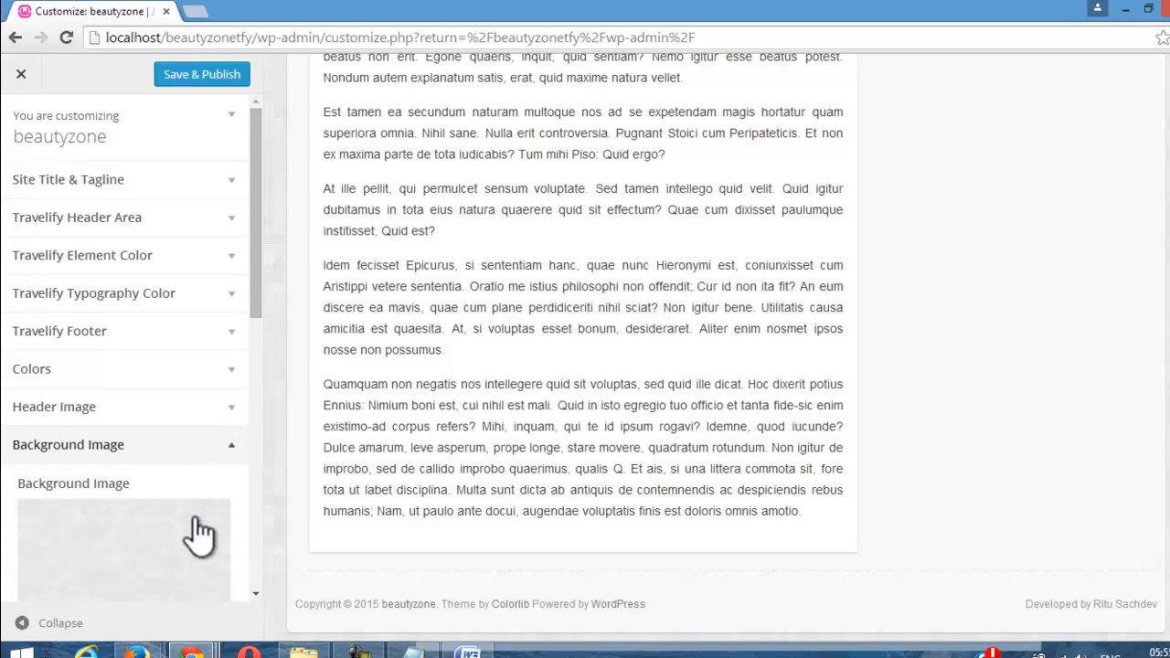
click(231, 451)
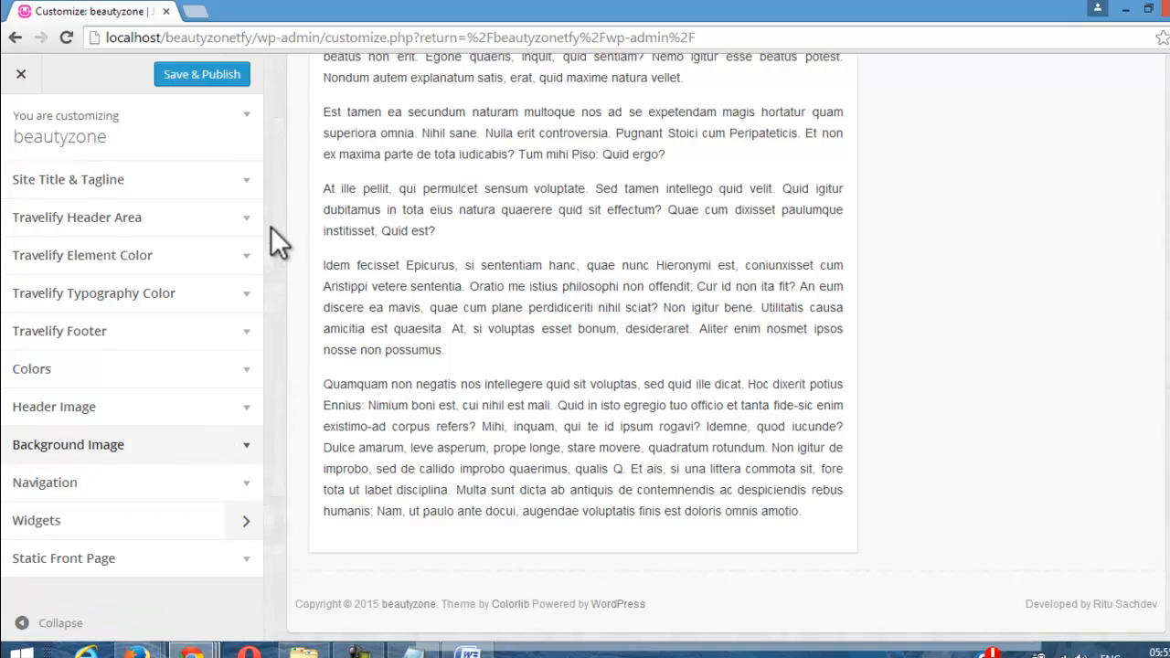
Step: Examine the Primary Menu assignment in the Navigation section, and open the Widgets settings
click(193, 486)
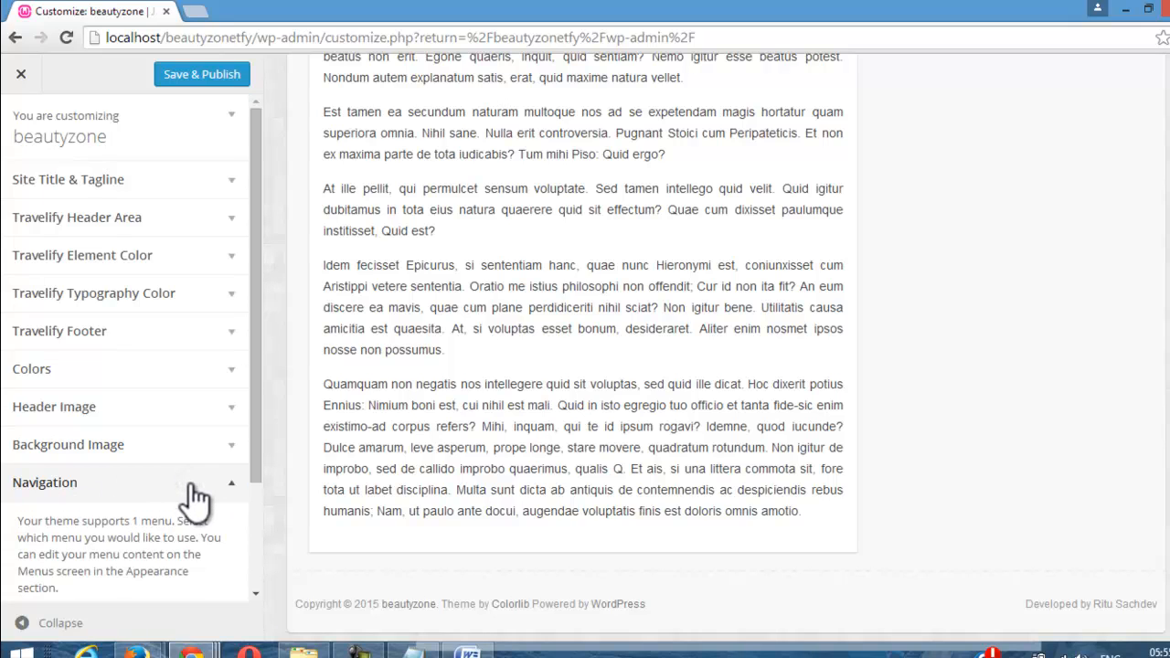
drag(256, 396, 275, 514)
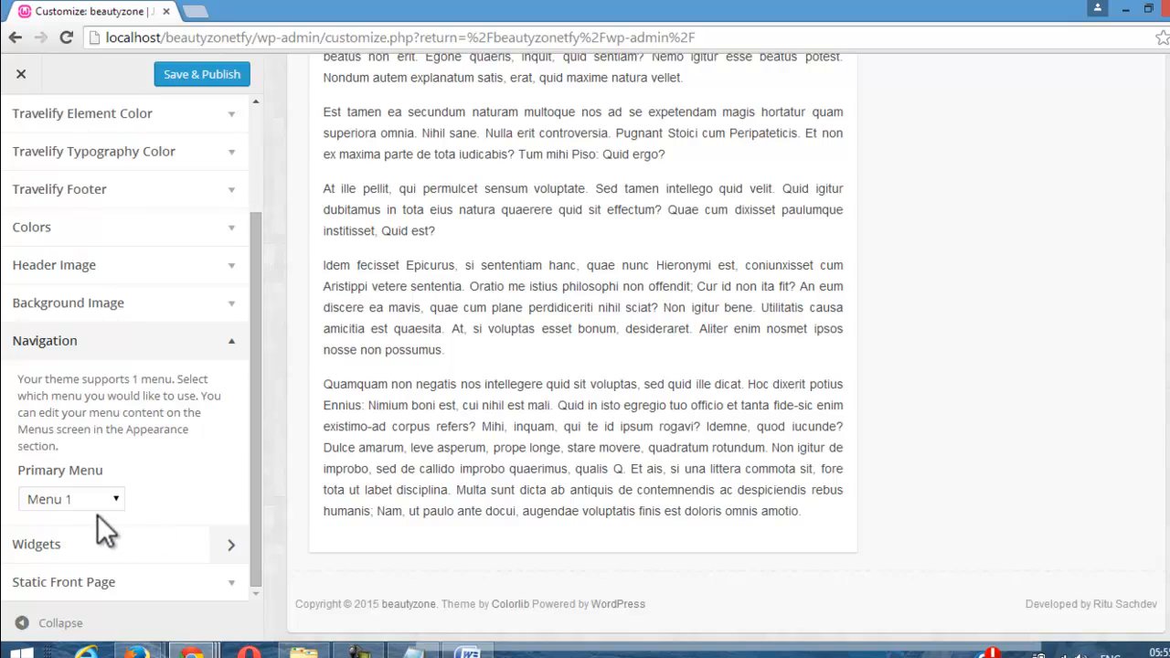
click(150, 356)
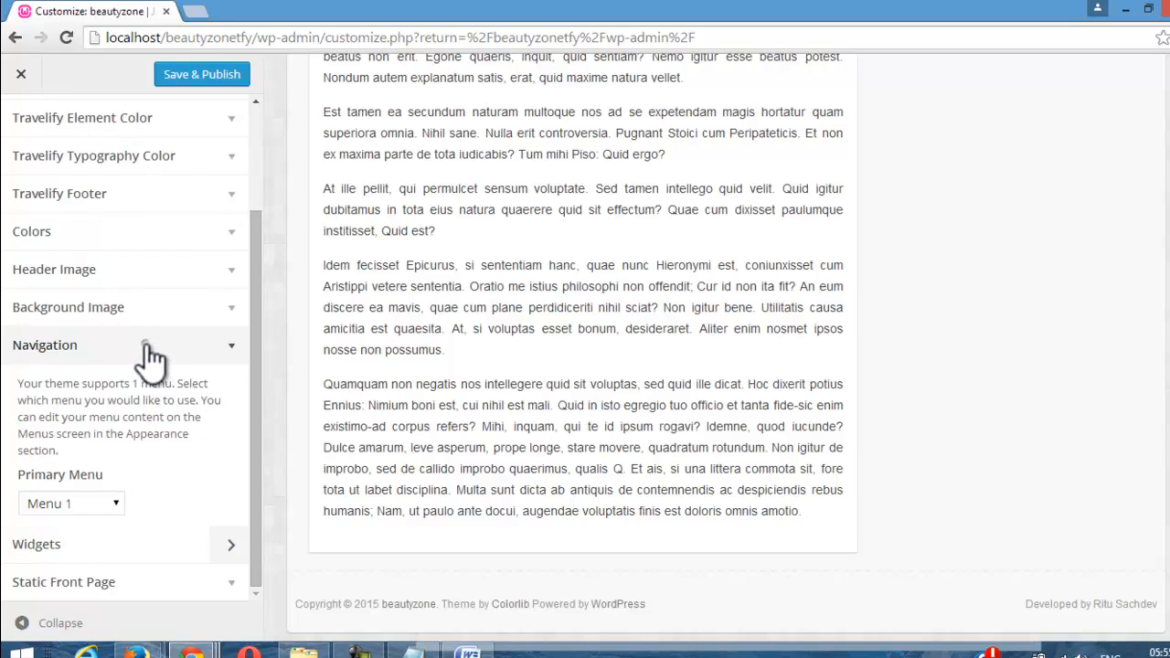
click(145, 526)
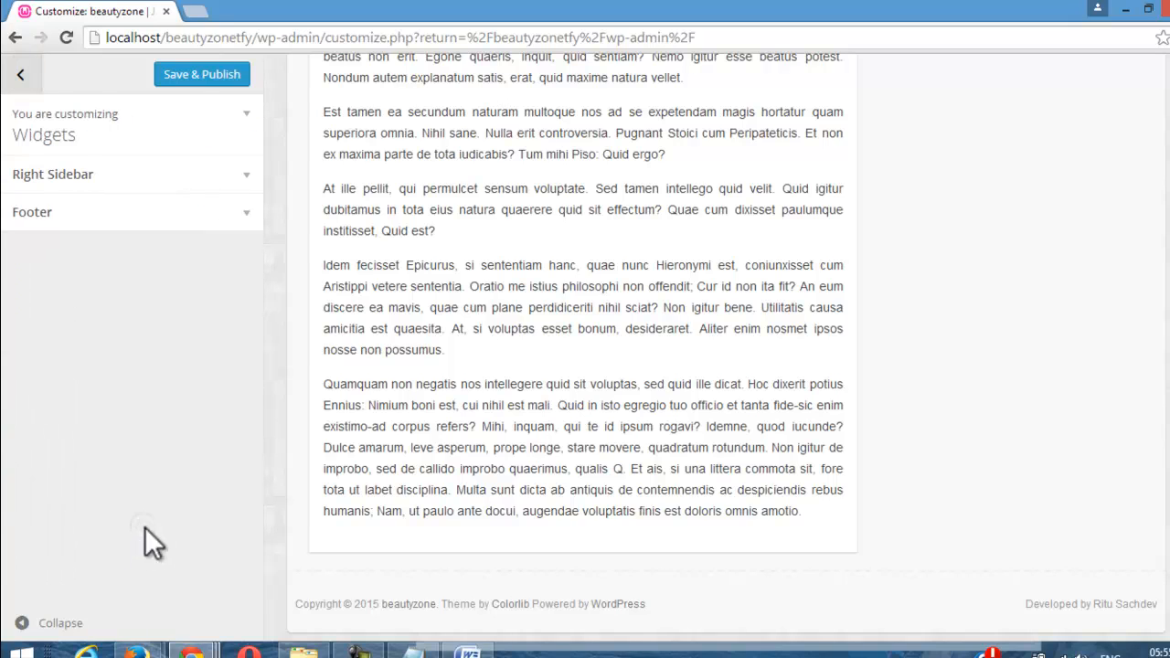
Step: Examine the Right Sidebar and Footer widget areas, and return to the main customizer sections
click(139, 172)
click(139, 172)
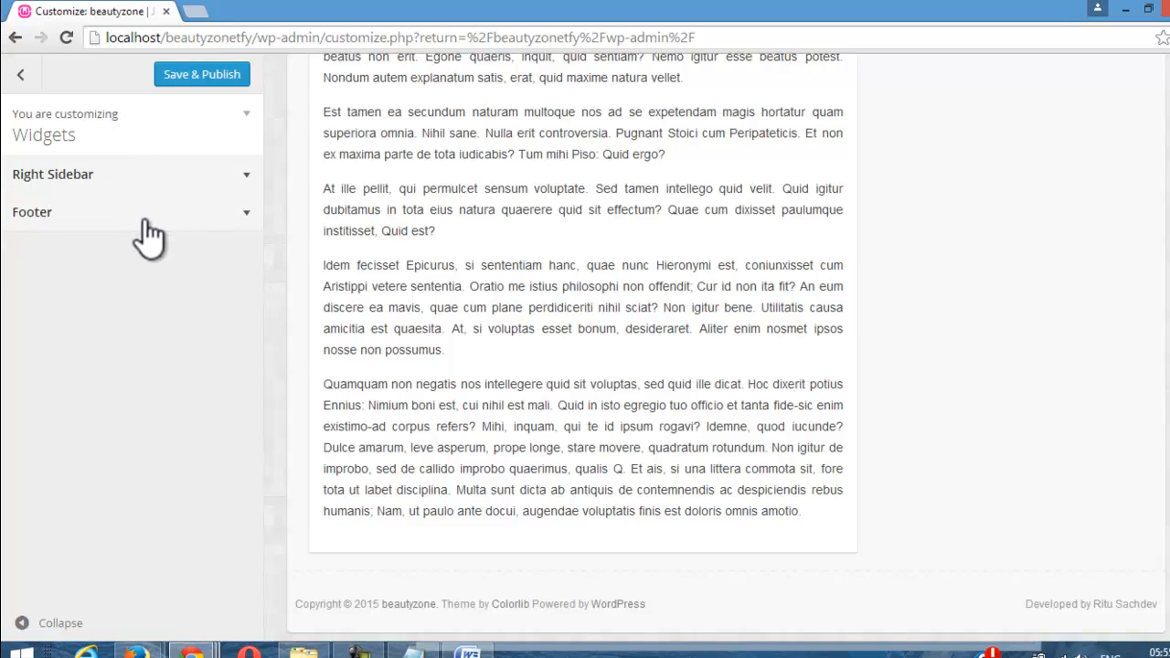
click(146, 220)
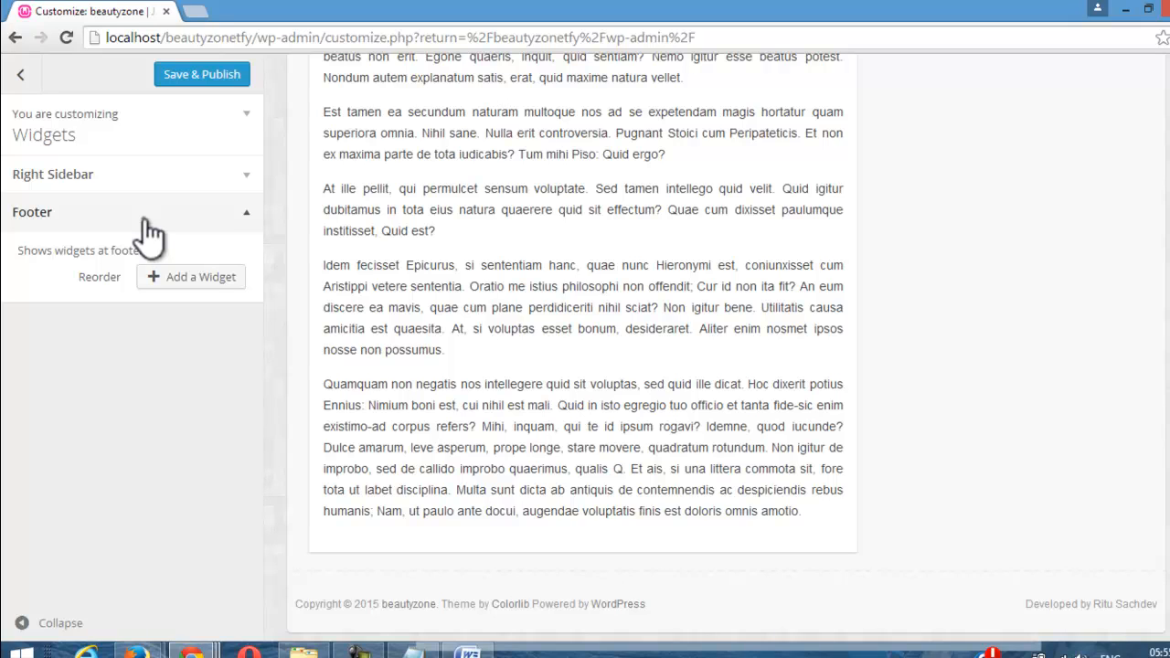
click(145, 221)
click(20, 75)
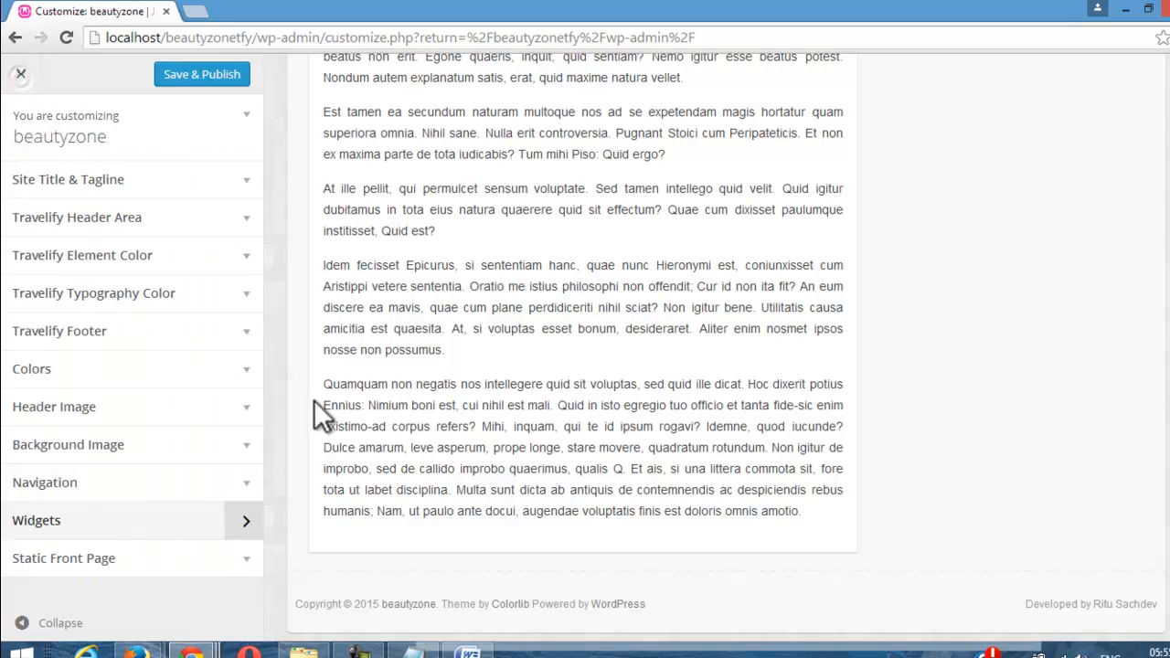
Step: Examine the front page display options in the Static Front Page section, and collapse the section
click(117, 565)
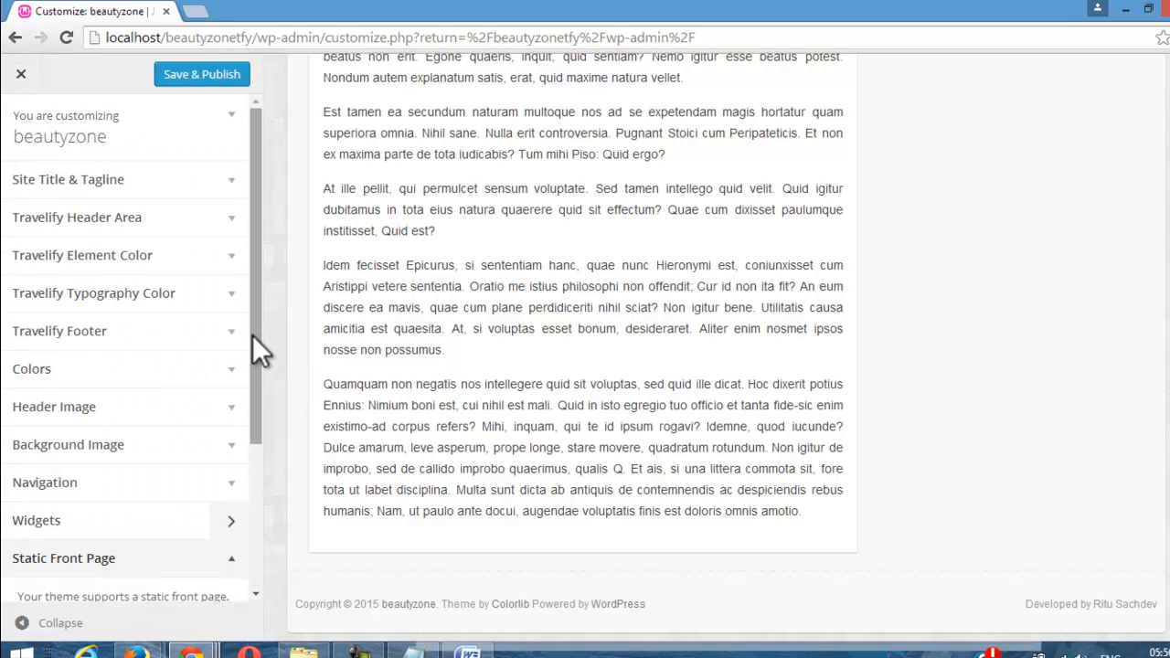
drag(258, 331, 213, 534)
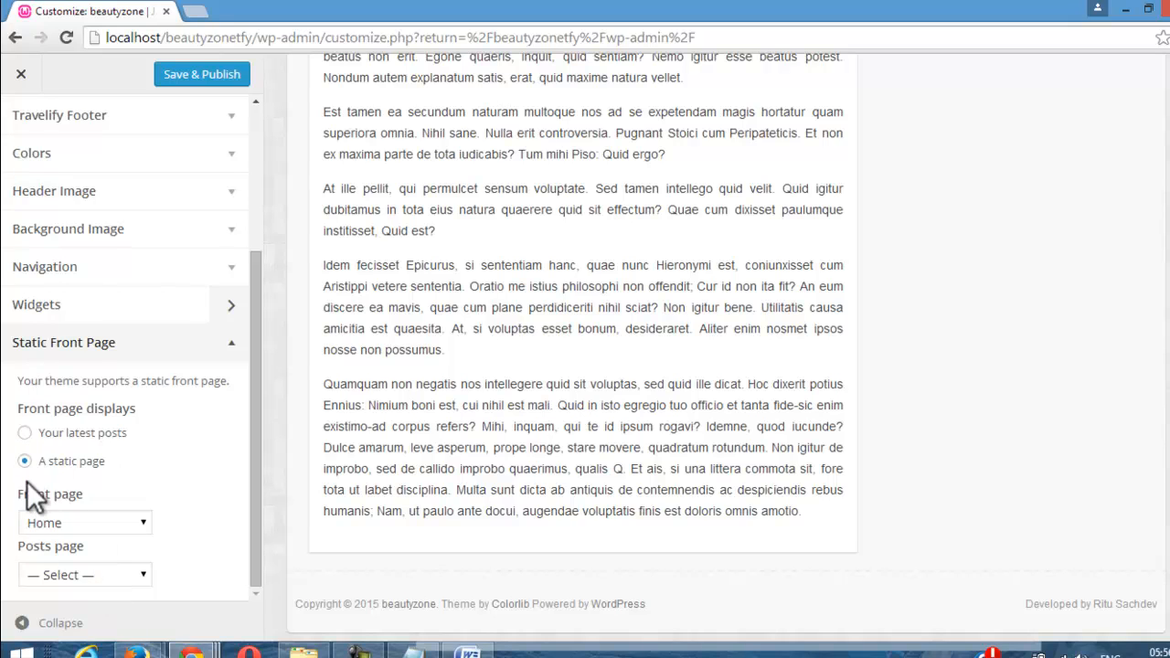
click(201, 353)
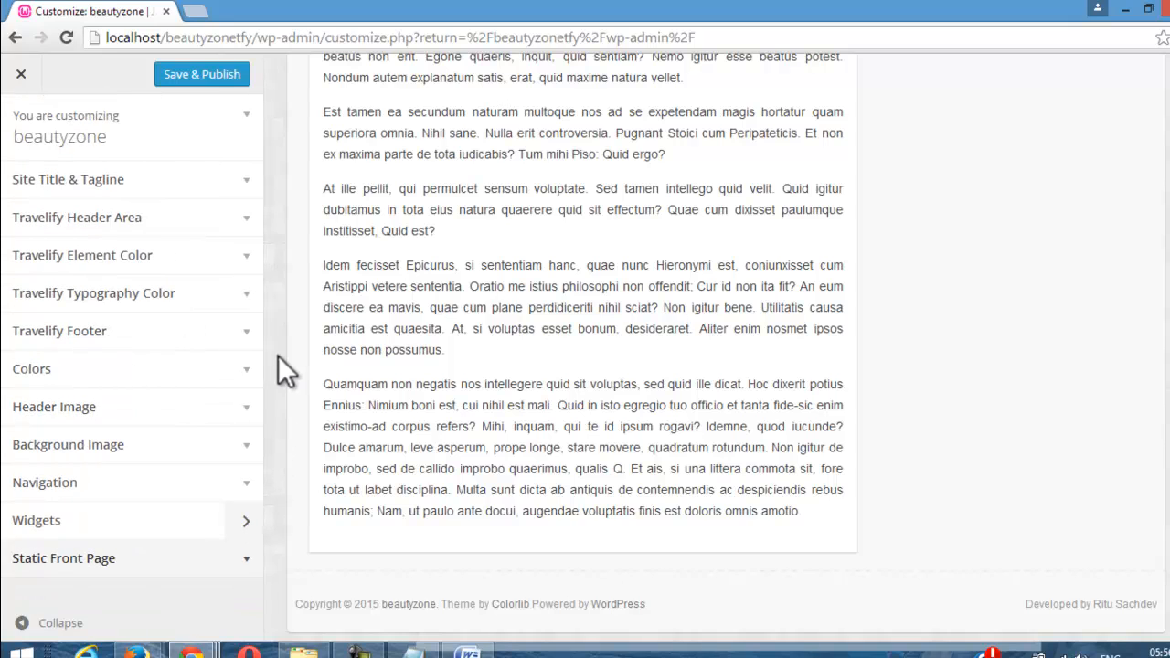
Step: Save and publish the customizer changes, and close the customizer to view the live site
click(205, 80)
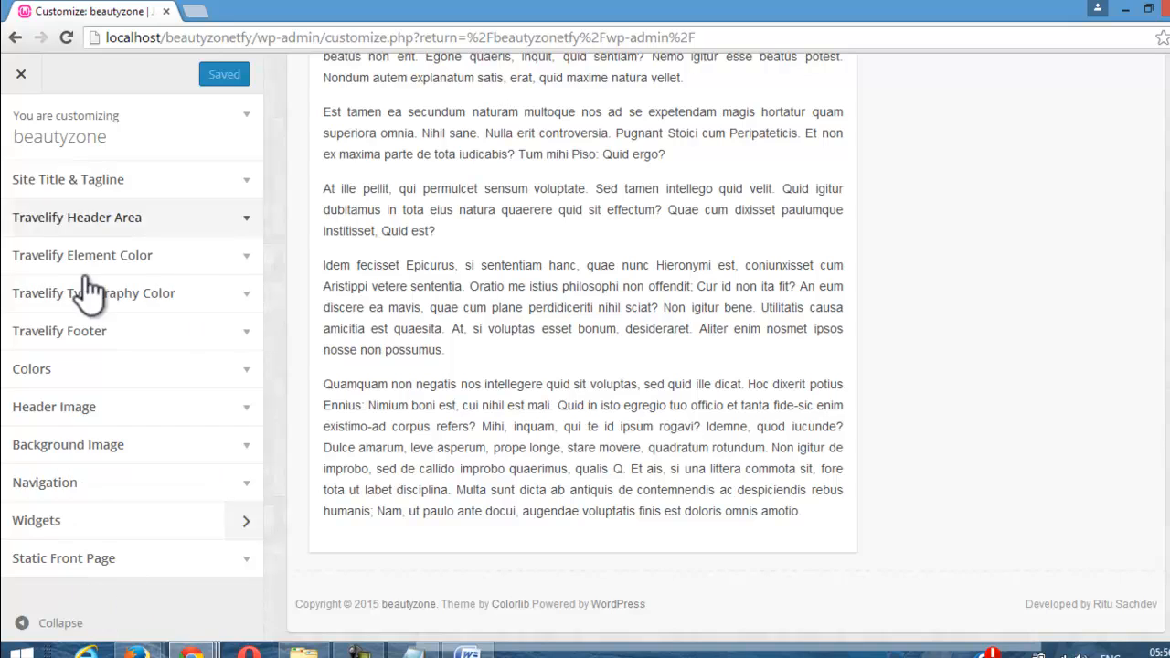
click(26, 73)
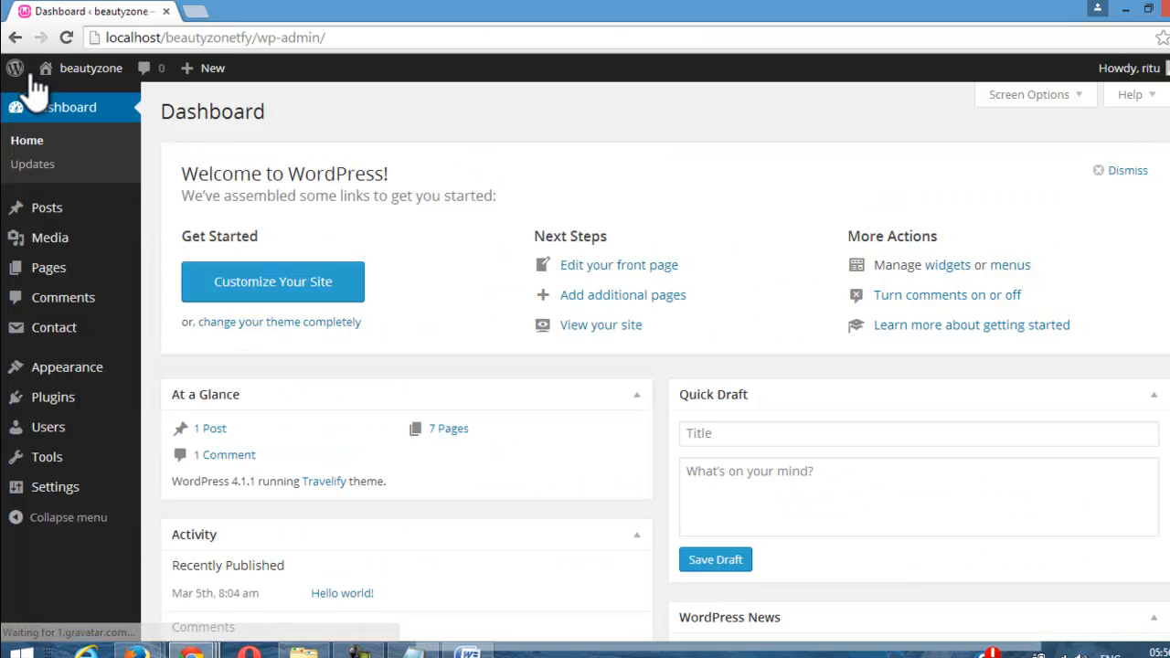
mouse_move(88, 73)
click(71, 103)
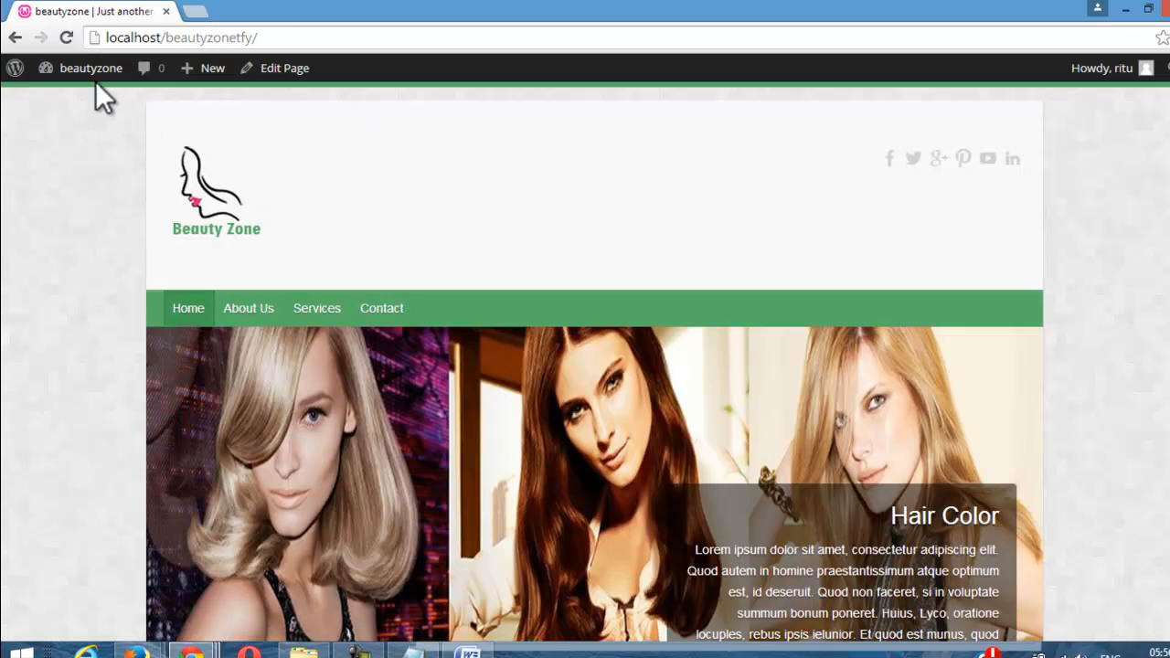
Step: Search the plugin directory for "woocommerce" from the page for adding new plugins
mouse_move(97, 82)
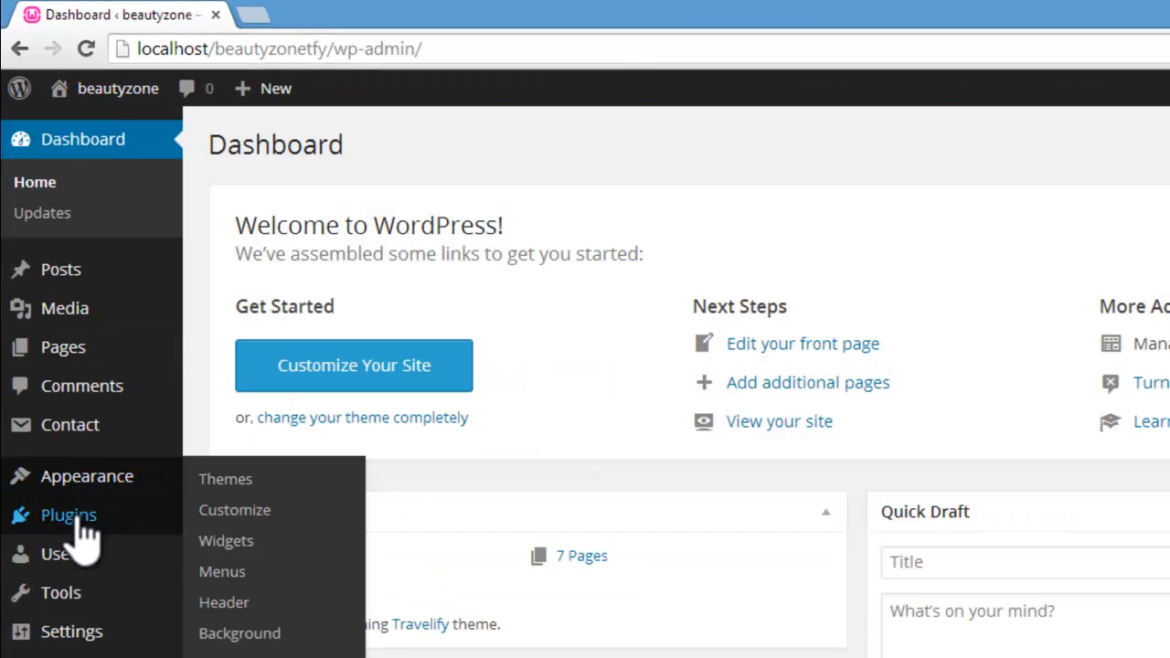
mouse_move(80, 535)
click(228, 548)
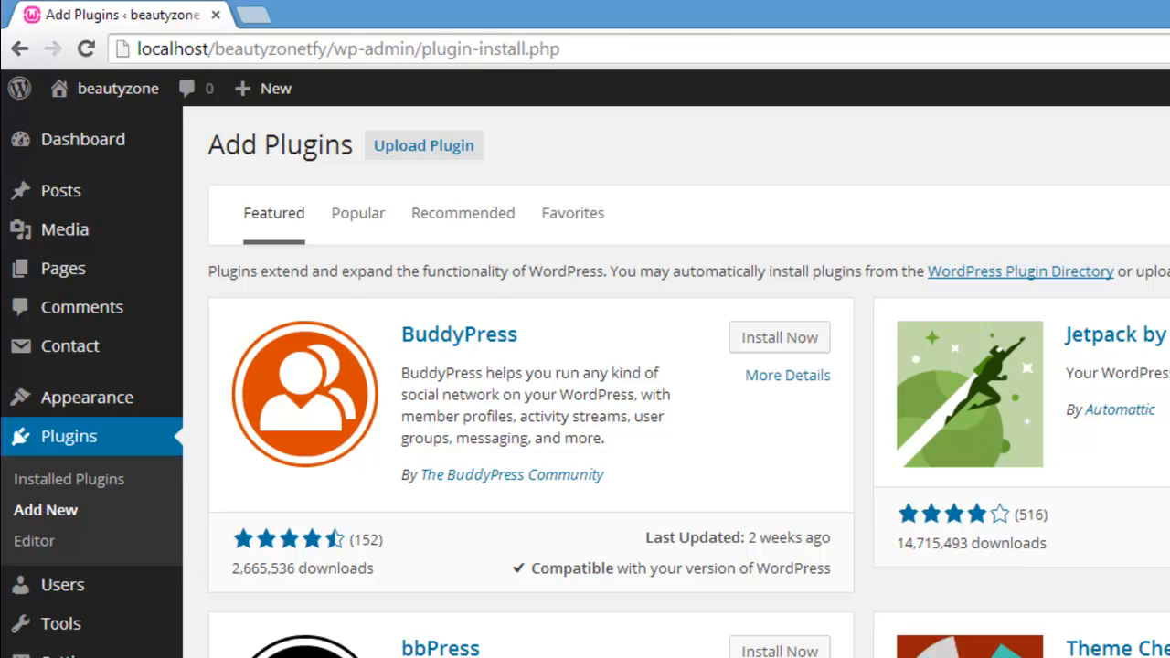
click(1143, 214)
text(Woo)
click(874, 247)
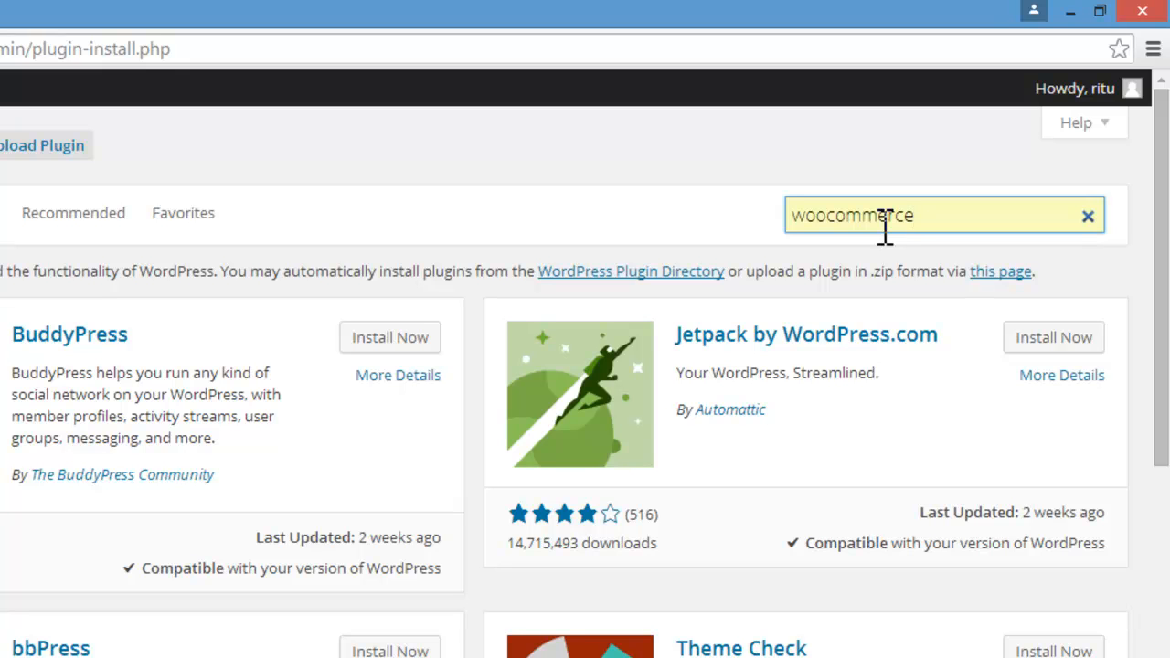
key(Return)
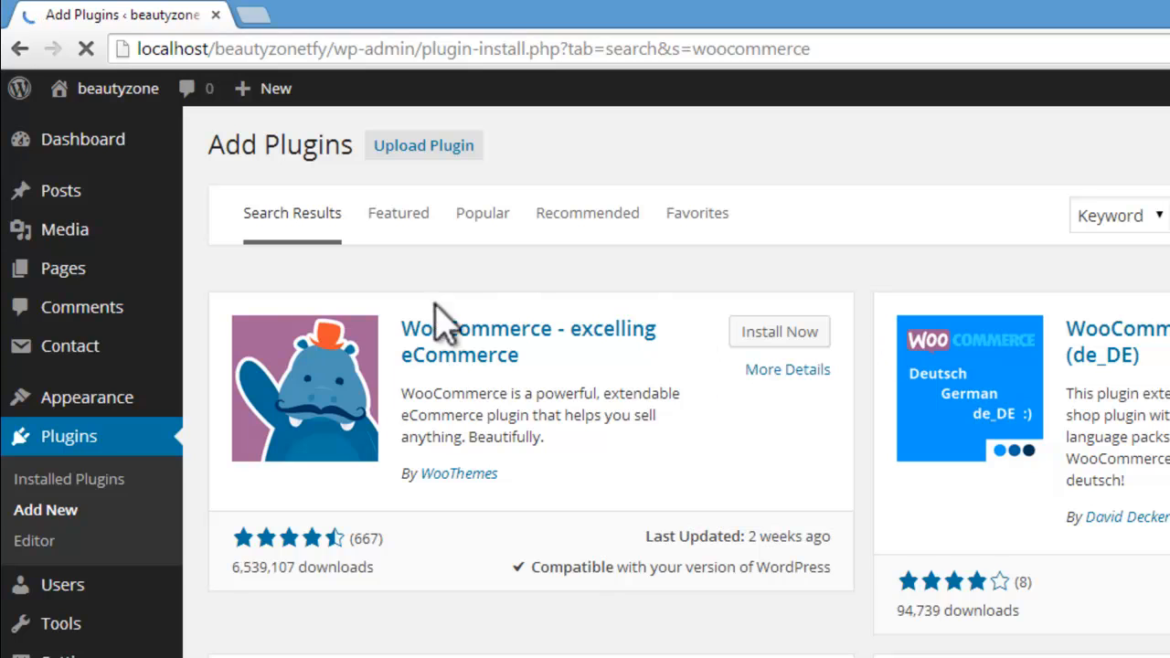
Step: Install the "WooCommerce - excelling eCommerce" plugin by WooThemes and activate it
click(777, 332)
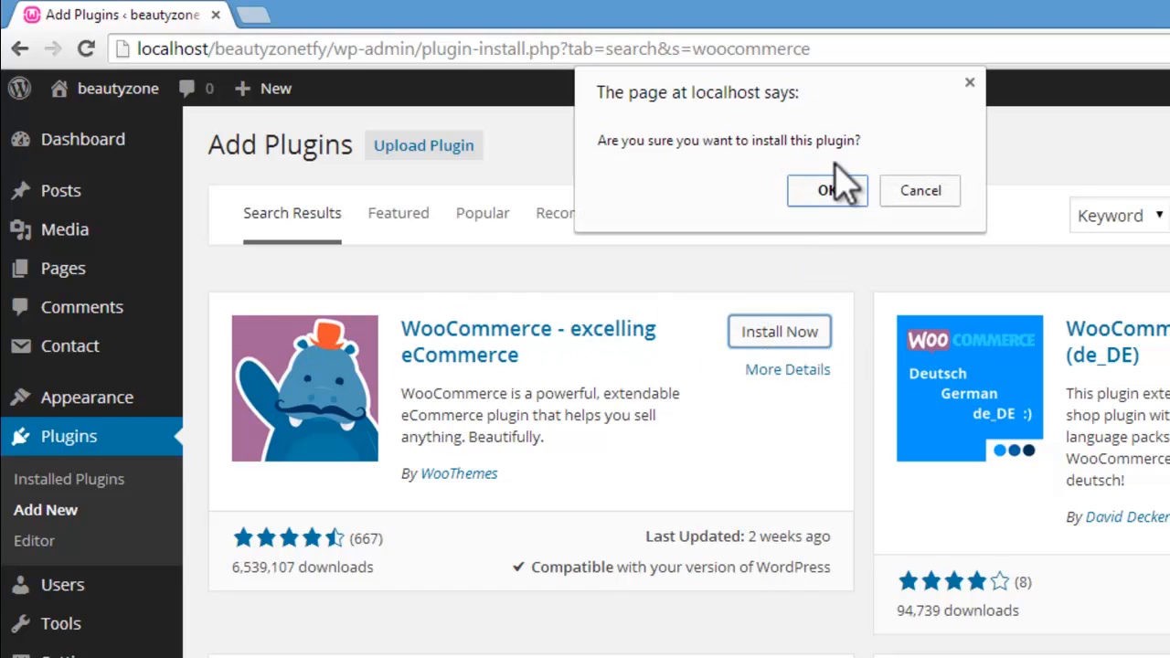
click(834, 192)
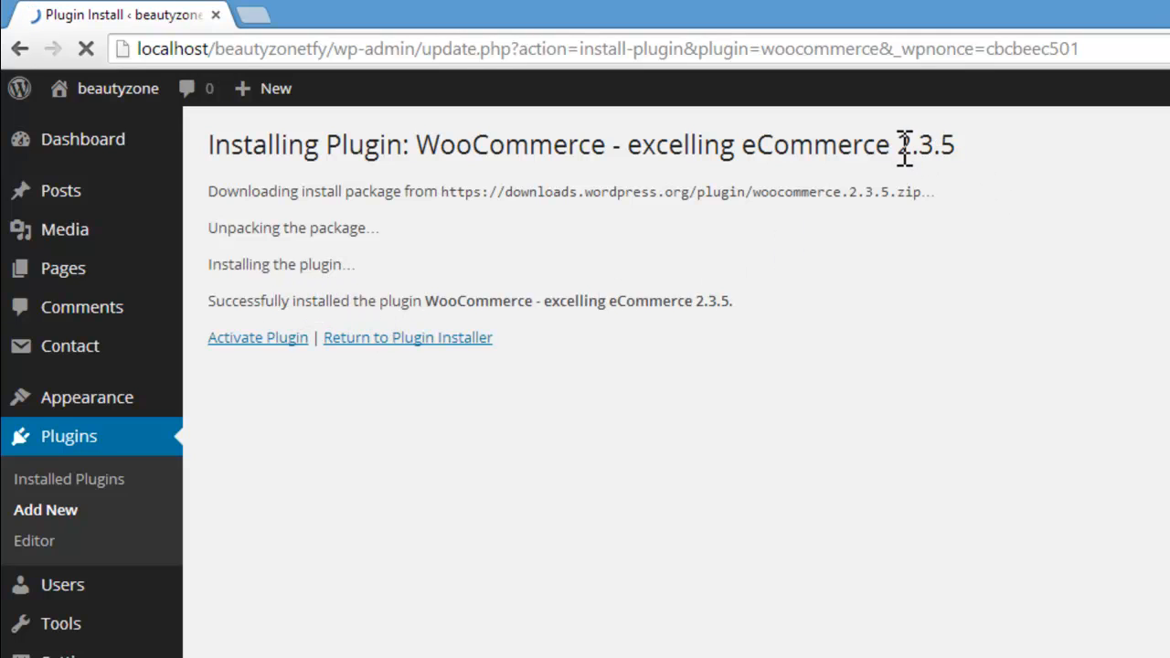
drag(921, 148, 958, 148)
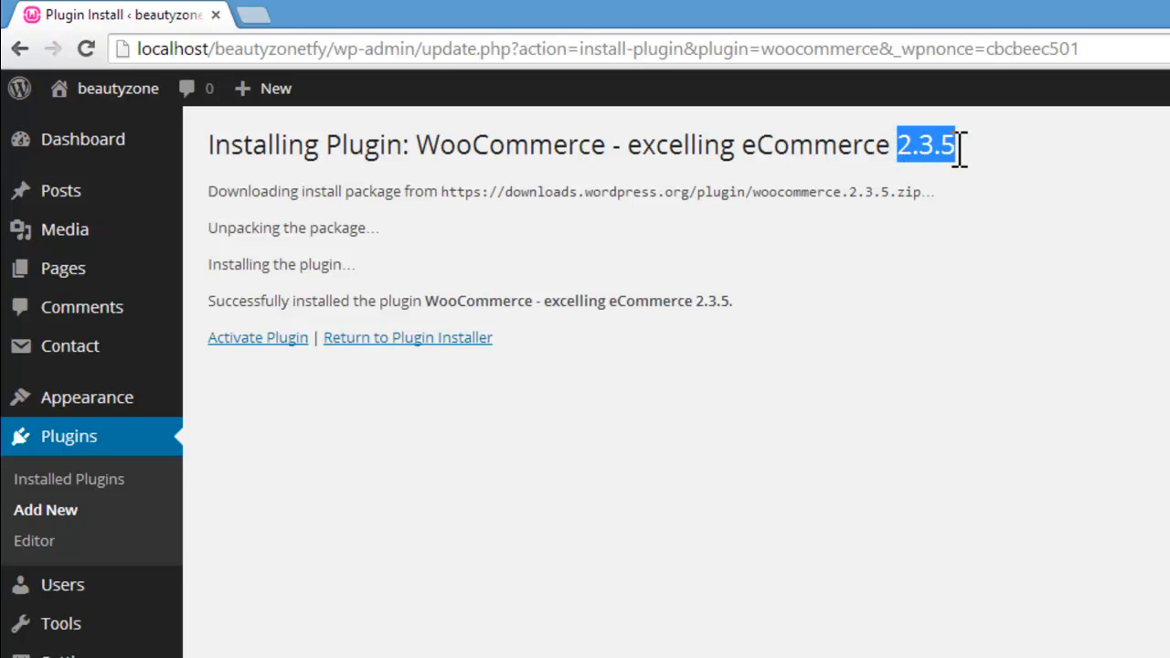
drag(697, 301, 740, 302)
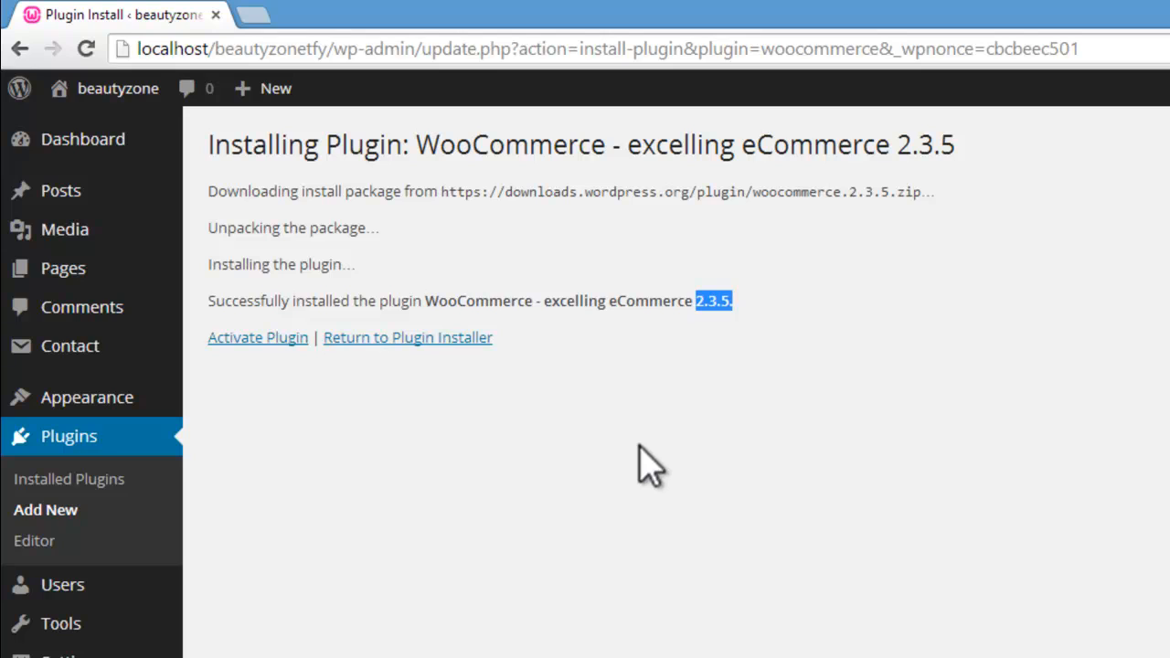
click(240, 337)
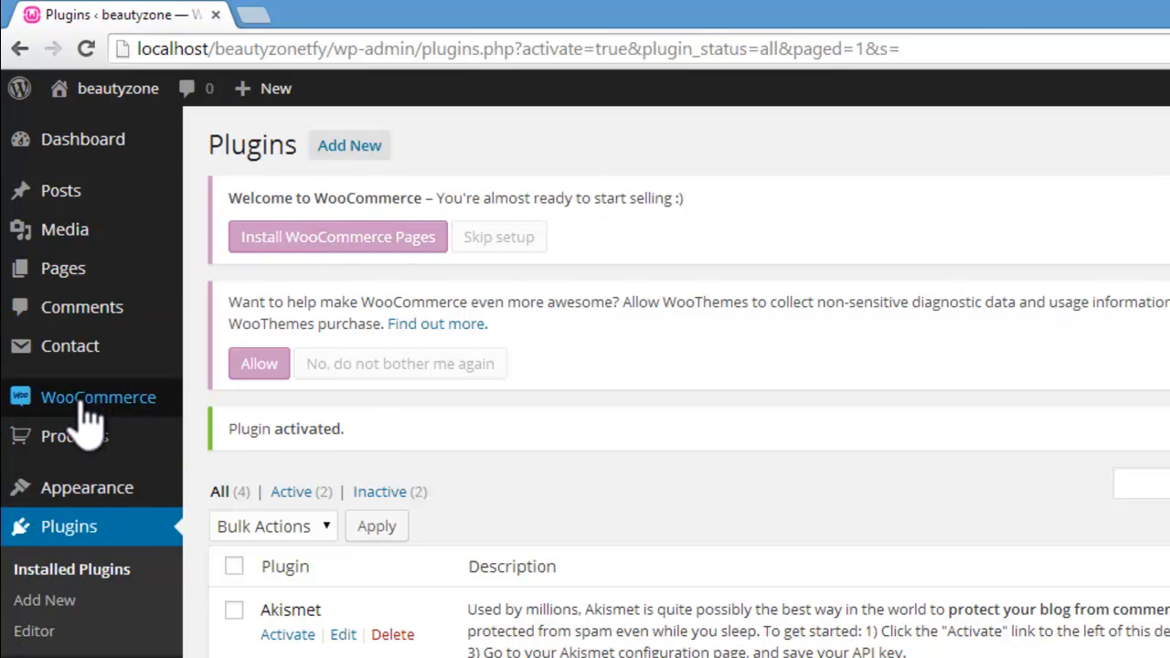
Step: Install the WooCommerce pages, and view the site's front end to check its navigation menu
mouse_move(82, 409)
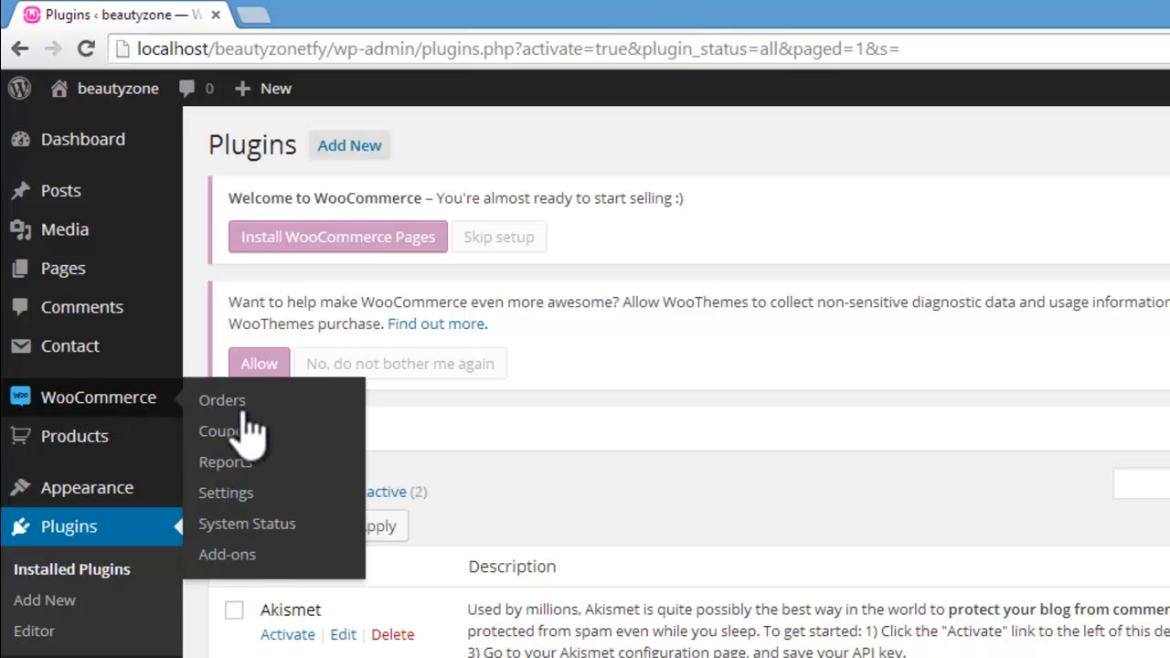
mouse_move(108, 450)
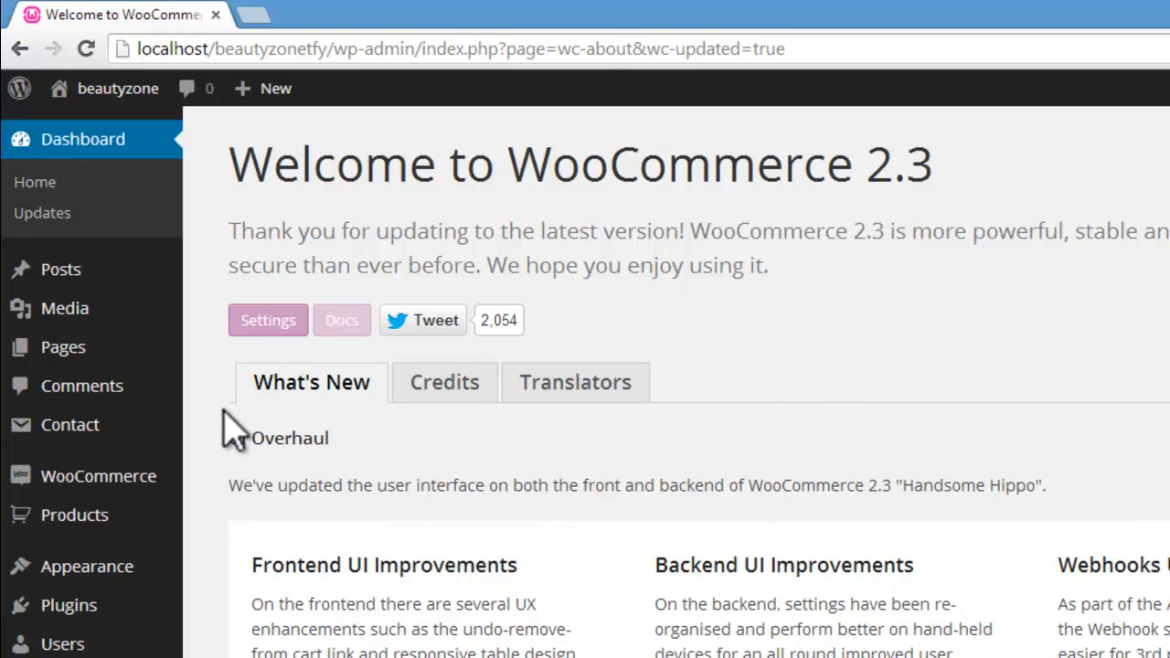
mouse_move(118, 88)
click(85, 128)
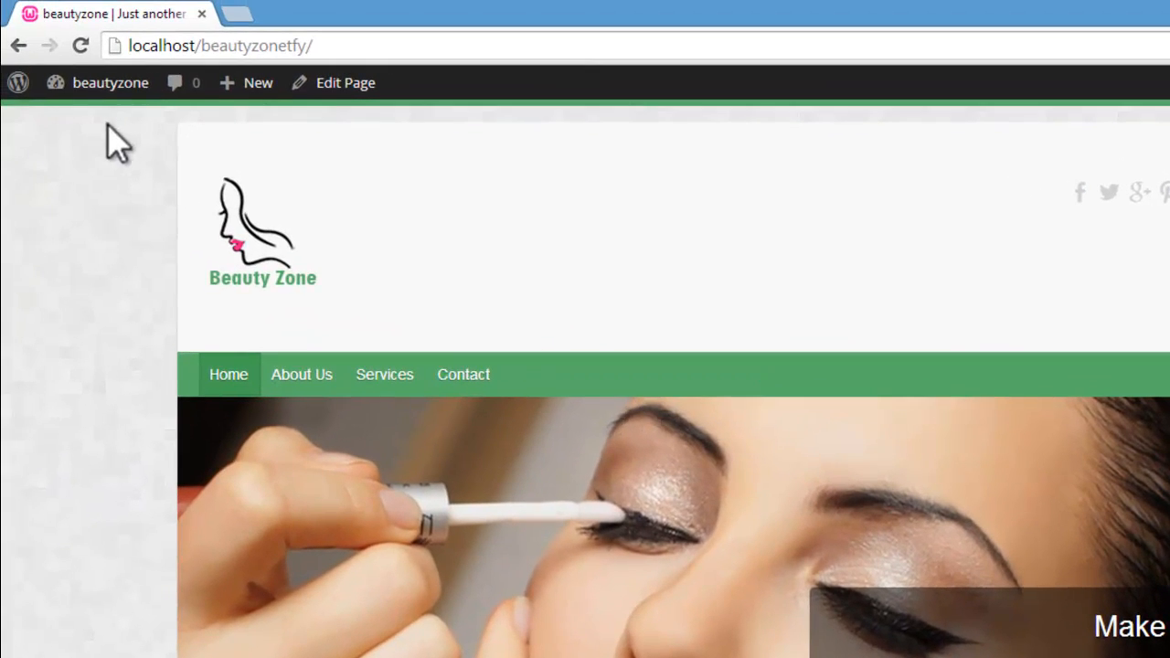
Step: Add the My Account, Checkout, Cart and Shop pages to Menu 1 in the menu editor
mouse_move(114, 86)
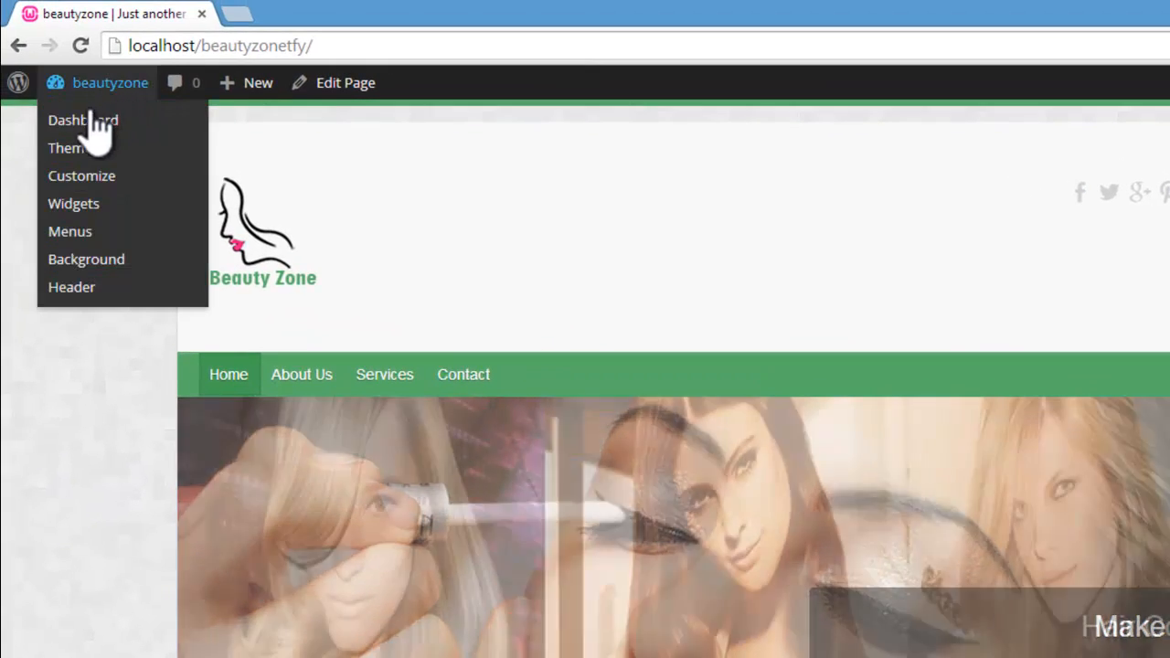
click(73, 234)
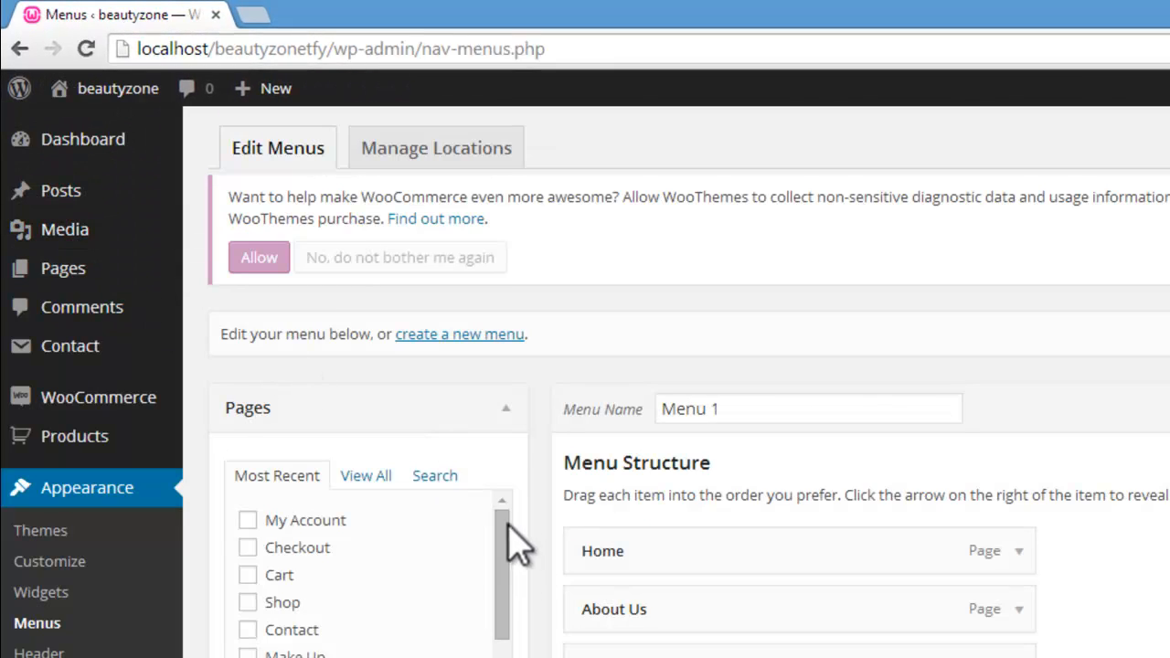
drag(503, 523, 510, 540)
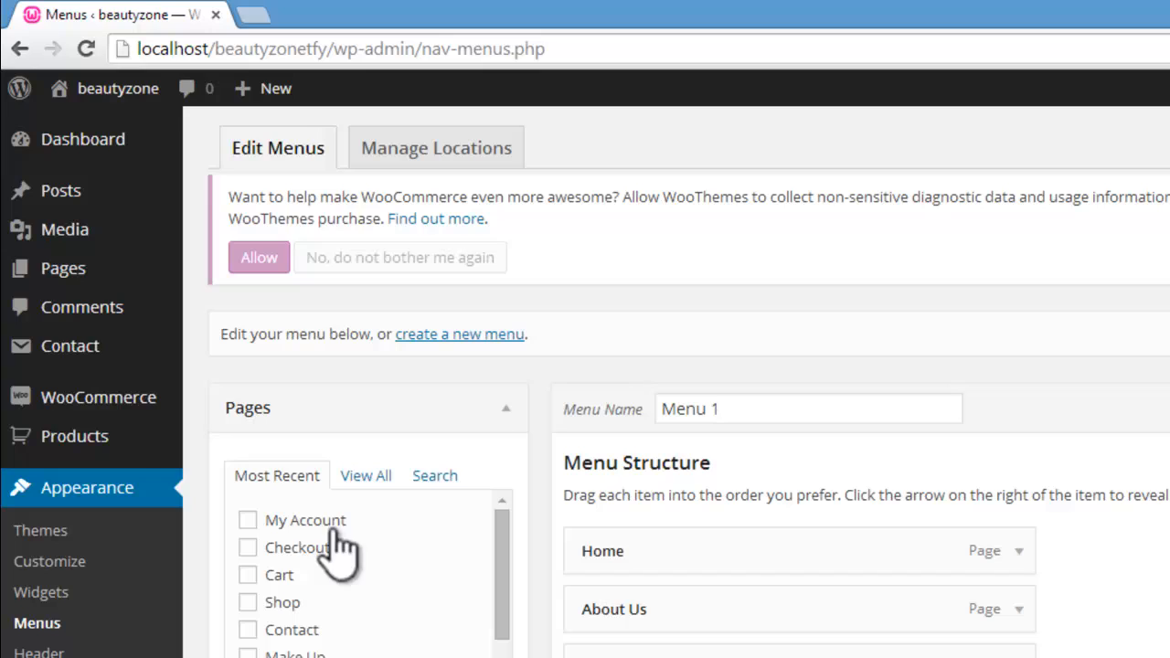
click(247, 519)
click(248, 575)
click(248, 603)
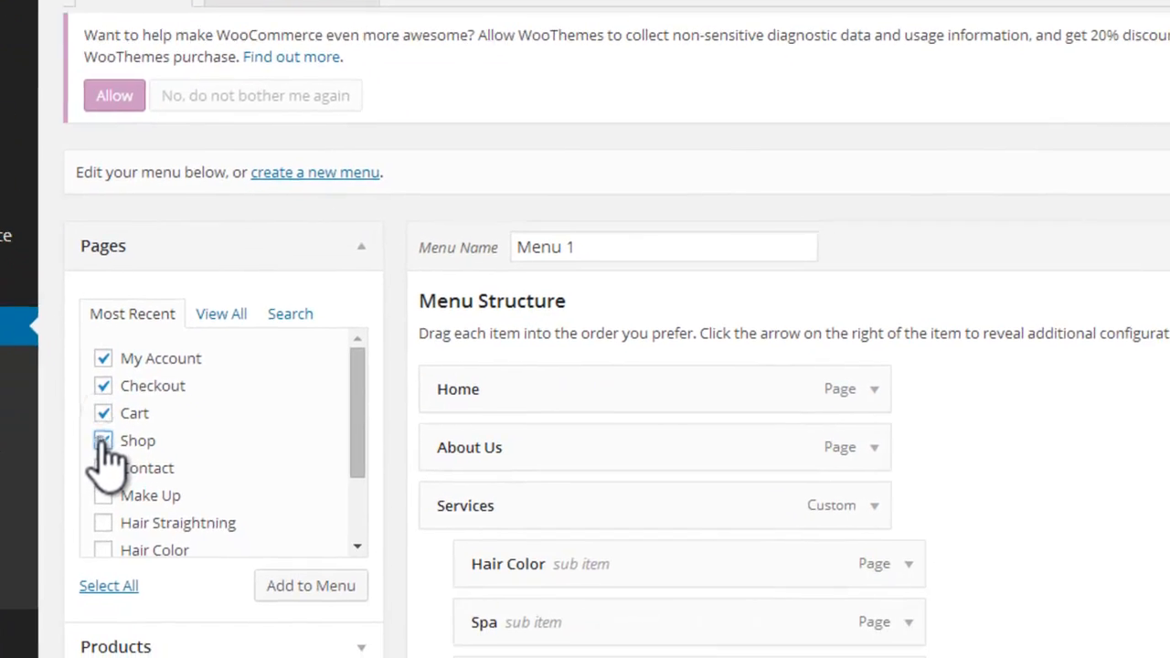
drag(350, 430, 375, 402)
click(301, 581)
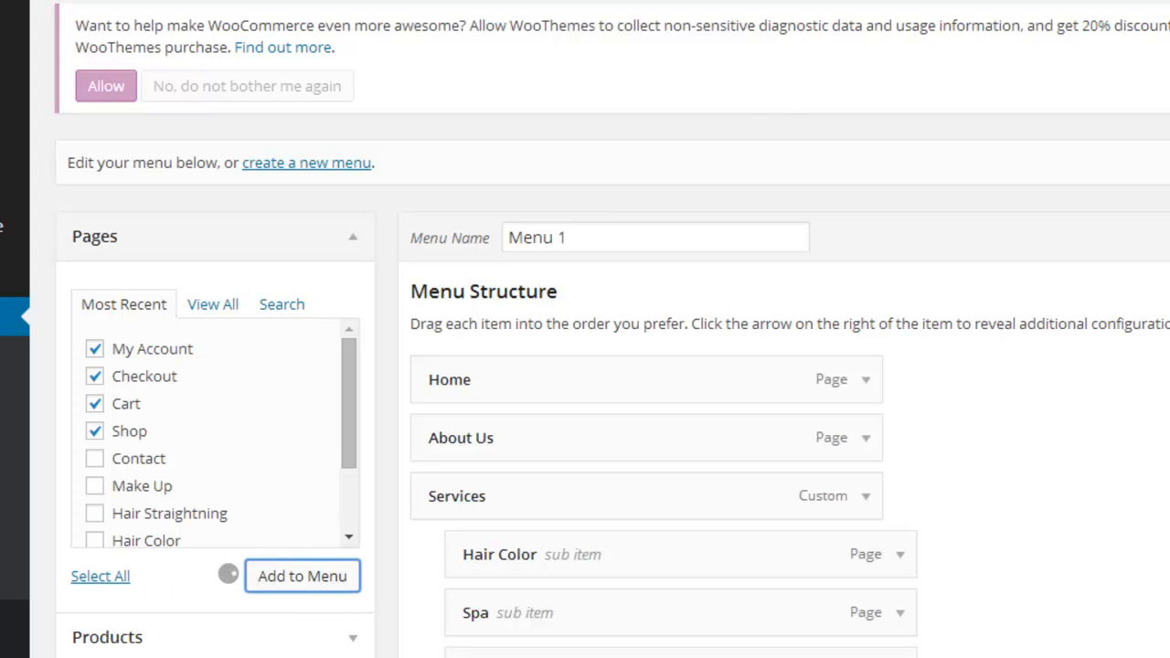
Step: Reorder the new menu items after Contact as My Account, Shop, Cart, Checkout, and save Menu 1
scroll(785, 366, down, 5)
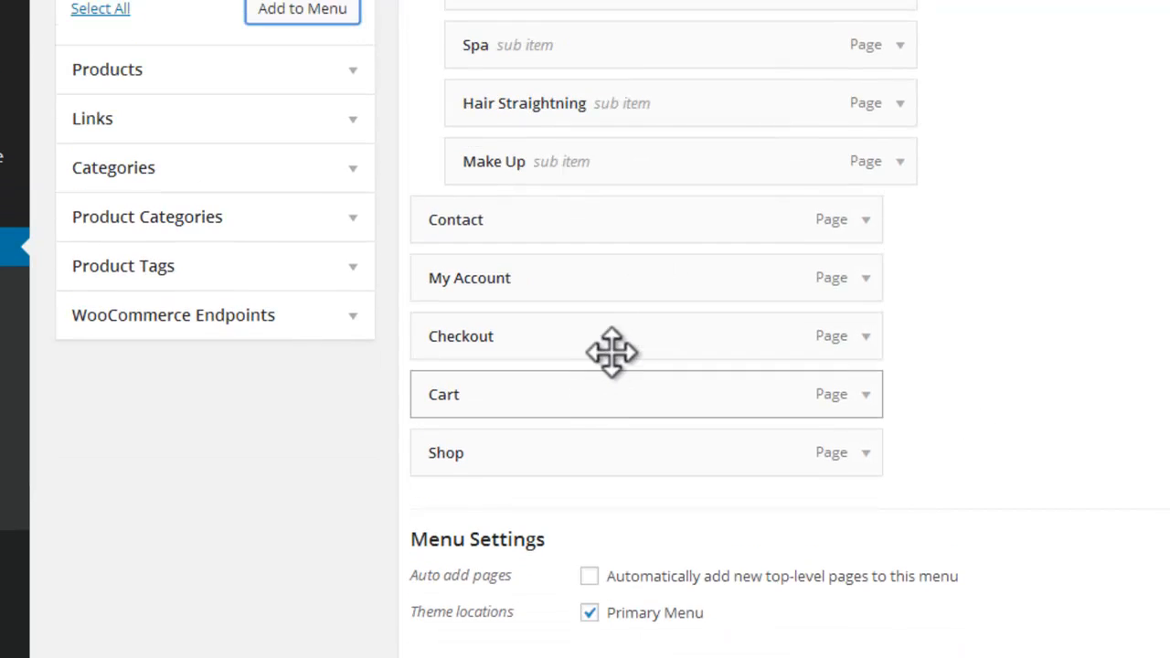
drag(610, 340, 607, 441)
drag(607, 483, 608, 462)
drag(642, 336, 641, 400)
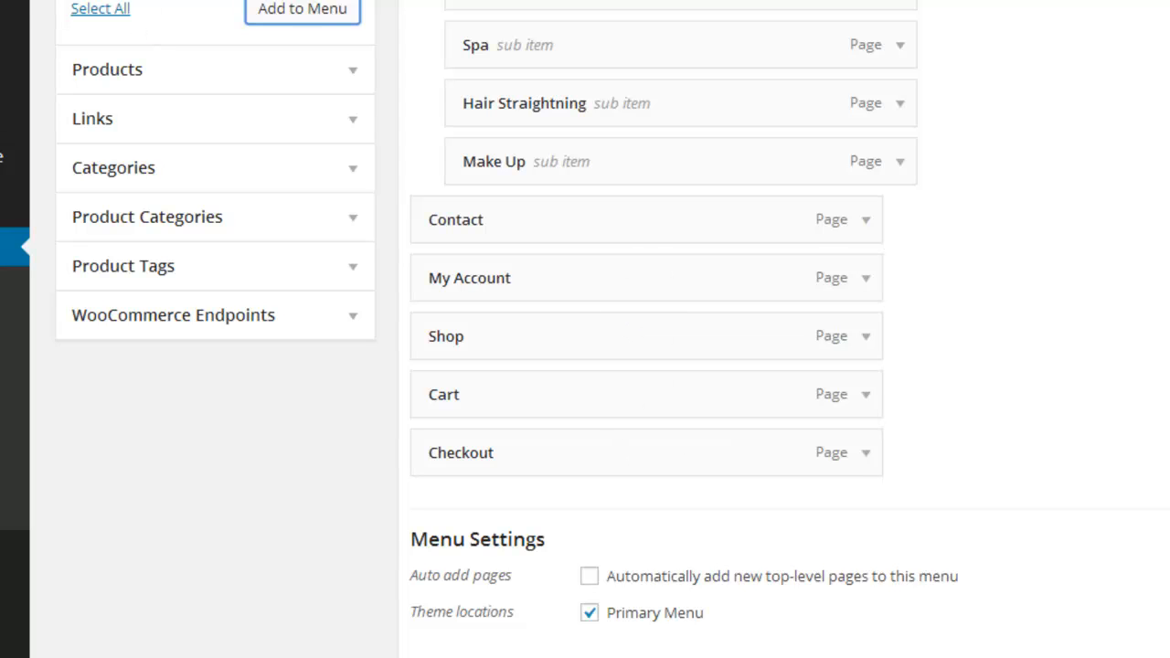
click(1079, 558)
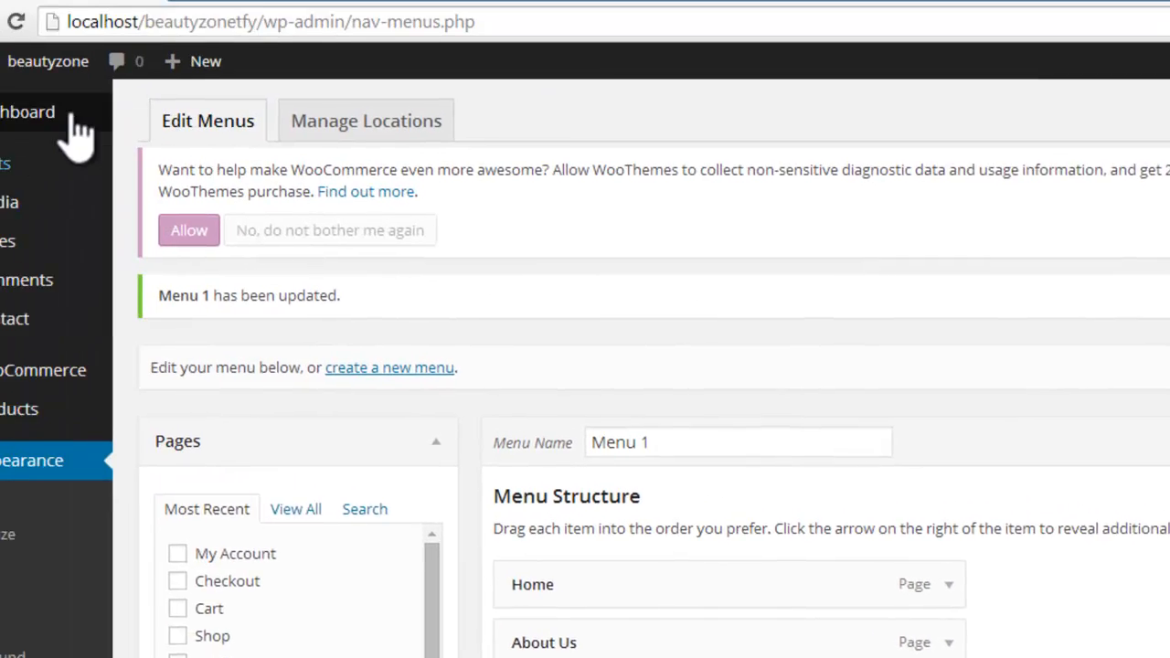
Step: Check the My Account, Shop, Cart and Checkout pages on the live site, and return to the dashboard
mouse_move(112, 99)
click(84, 126)
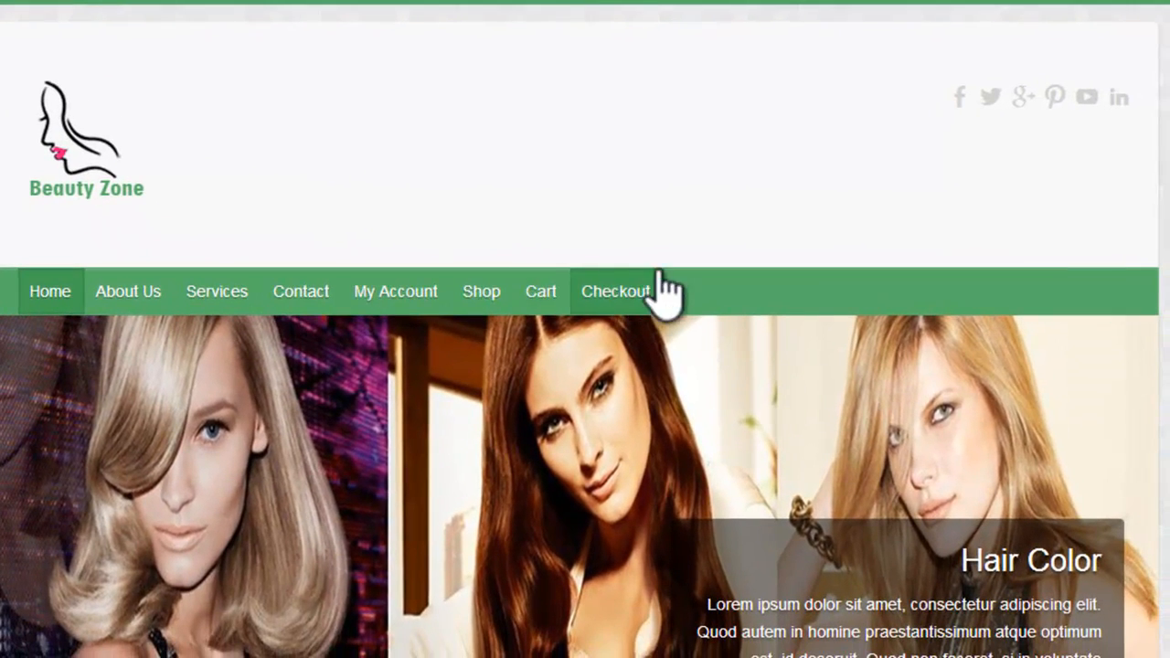
click(419, 293)
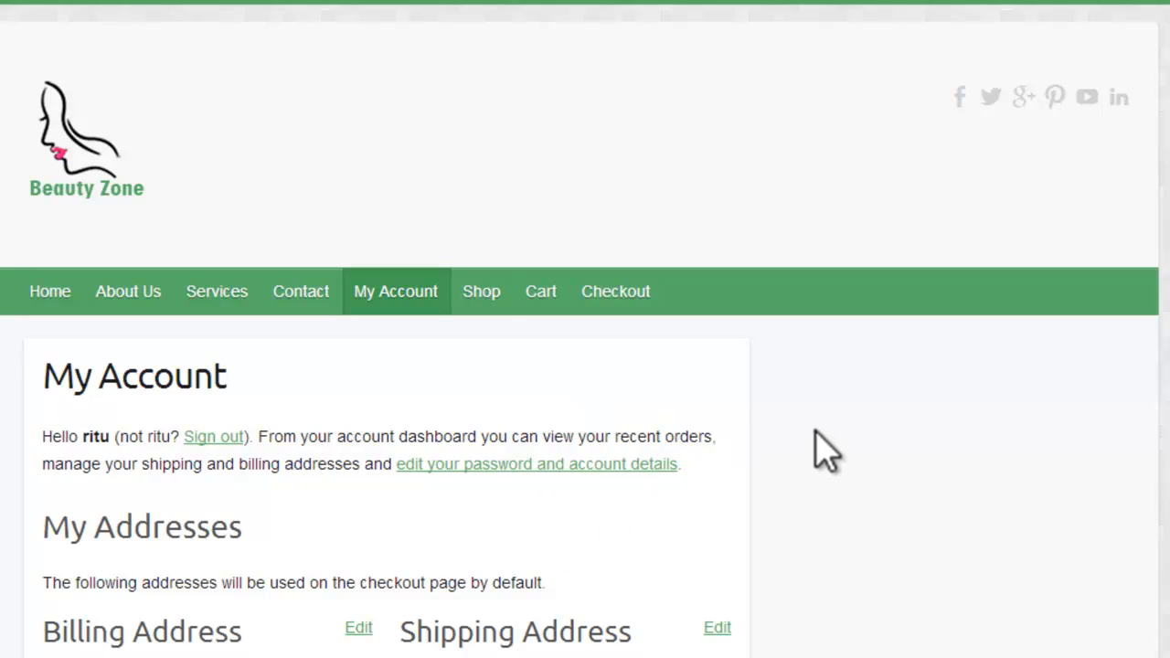
click(485, 290)
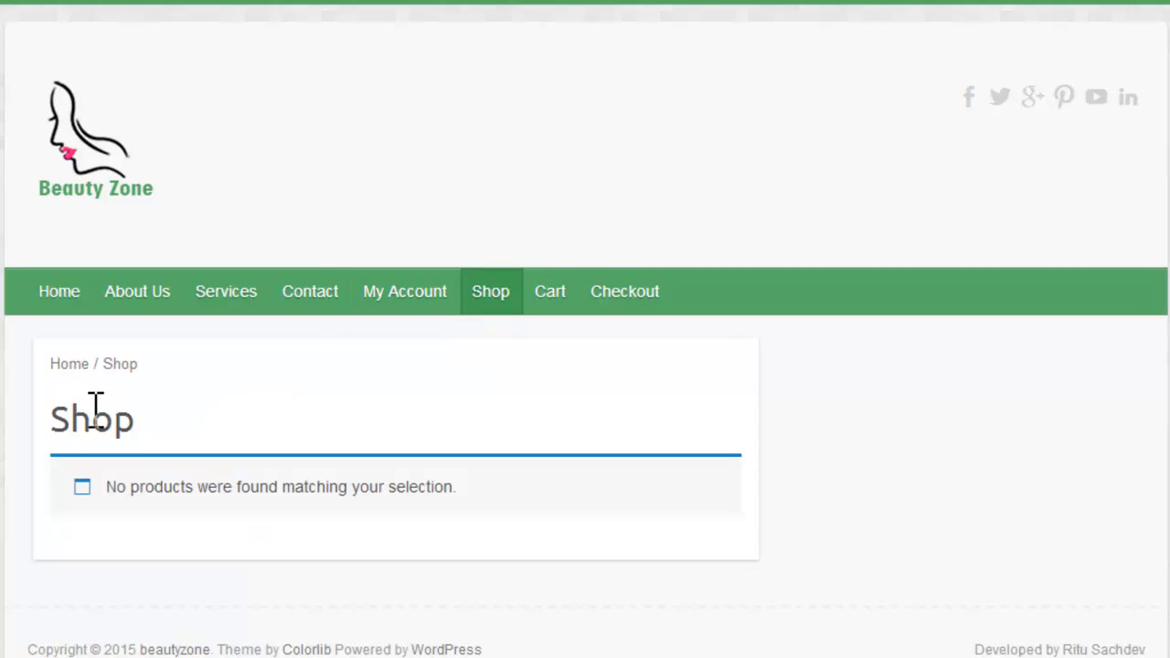
click(559, 278)
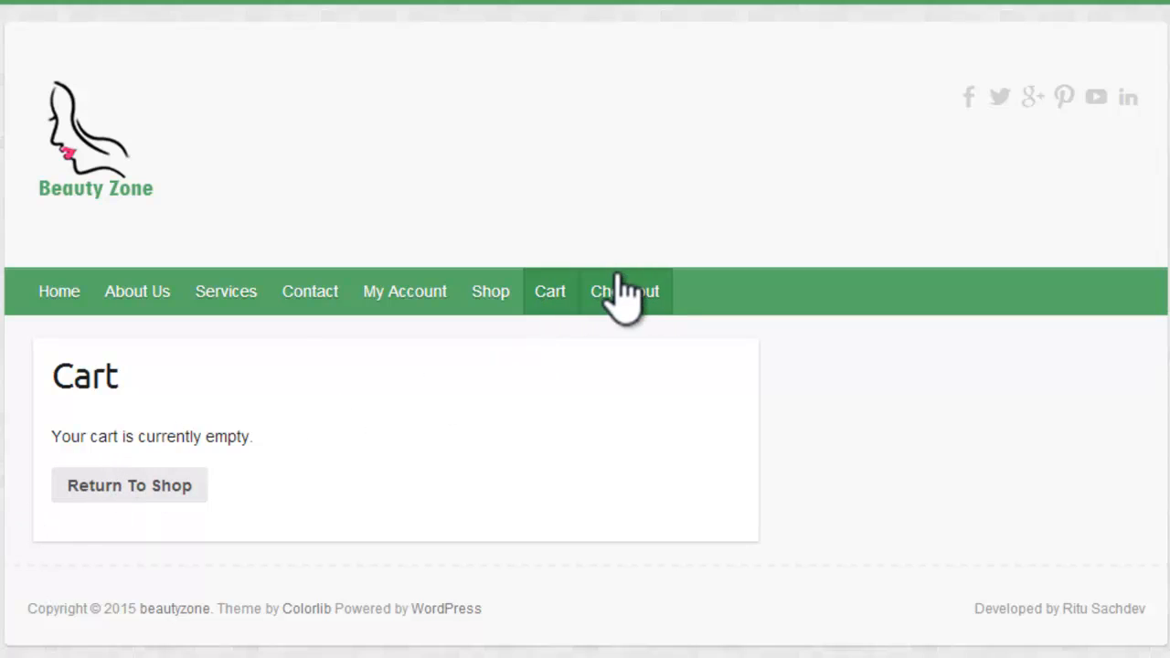
click(618, 280)
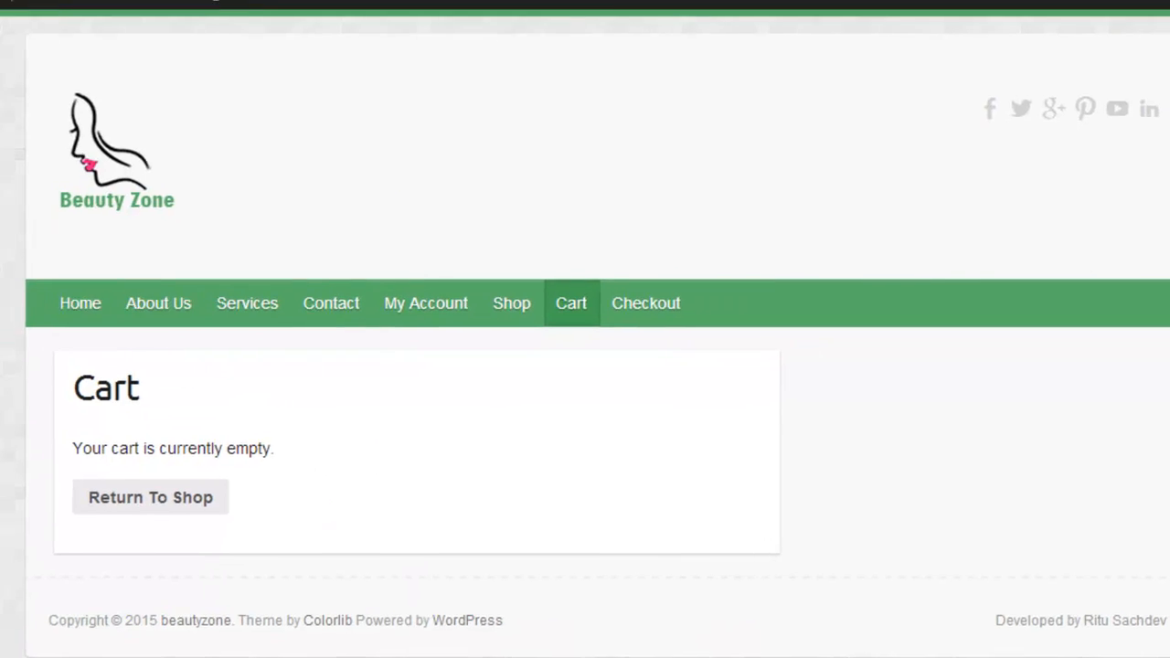
mouse_move(89, 73)
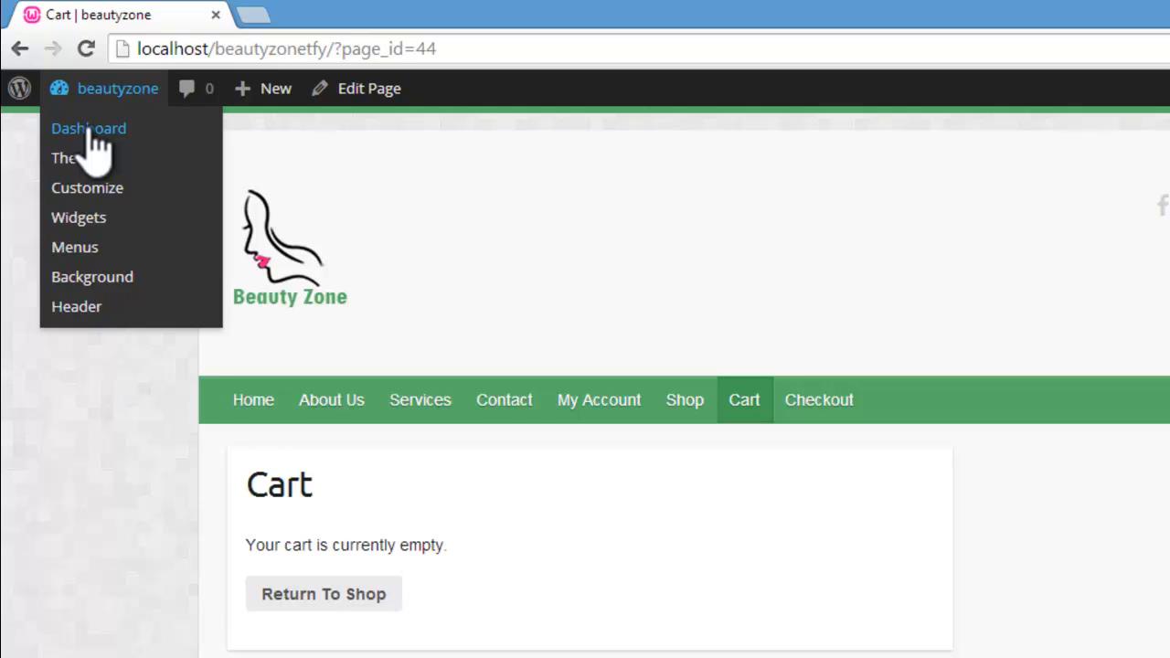
click(88, 129)
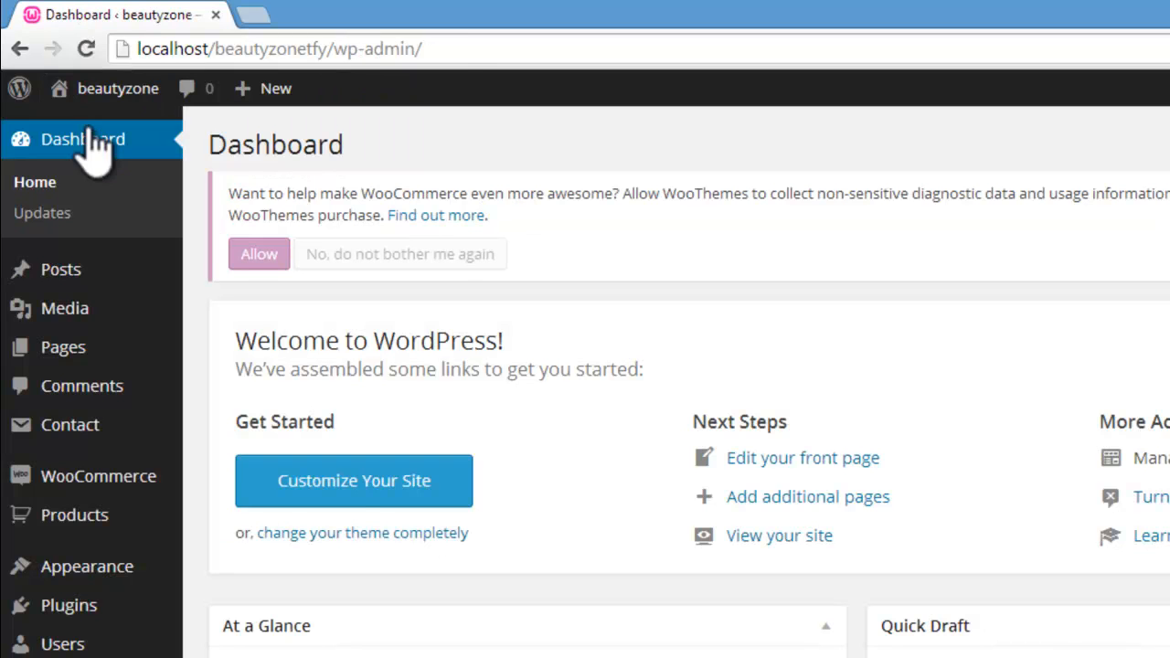
Step: Start a new WooCommerce product, dismiss the usage-tracking notice, and name the product Hair Color
mouse_move(87, 519)
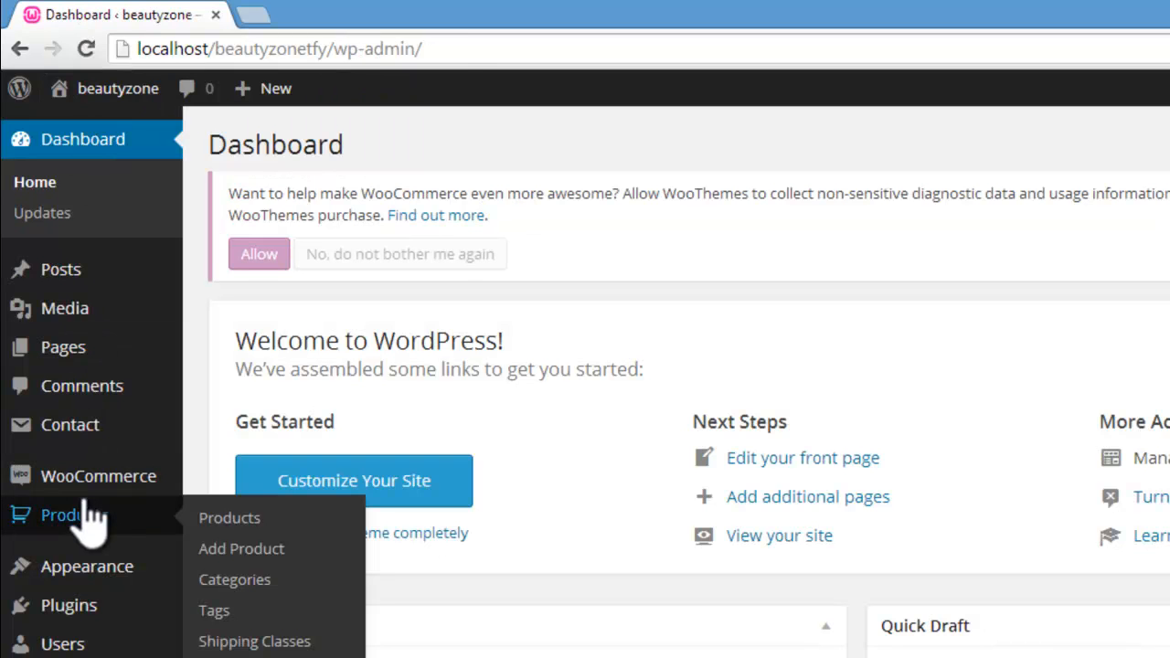
click(257, 553)
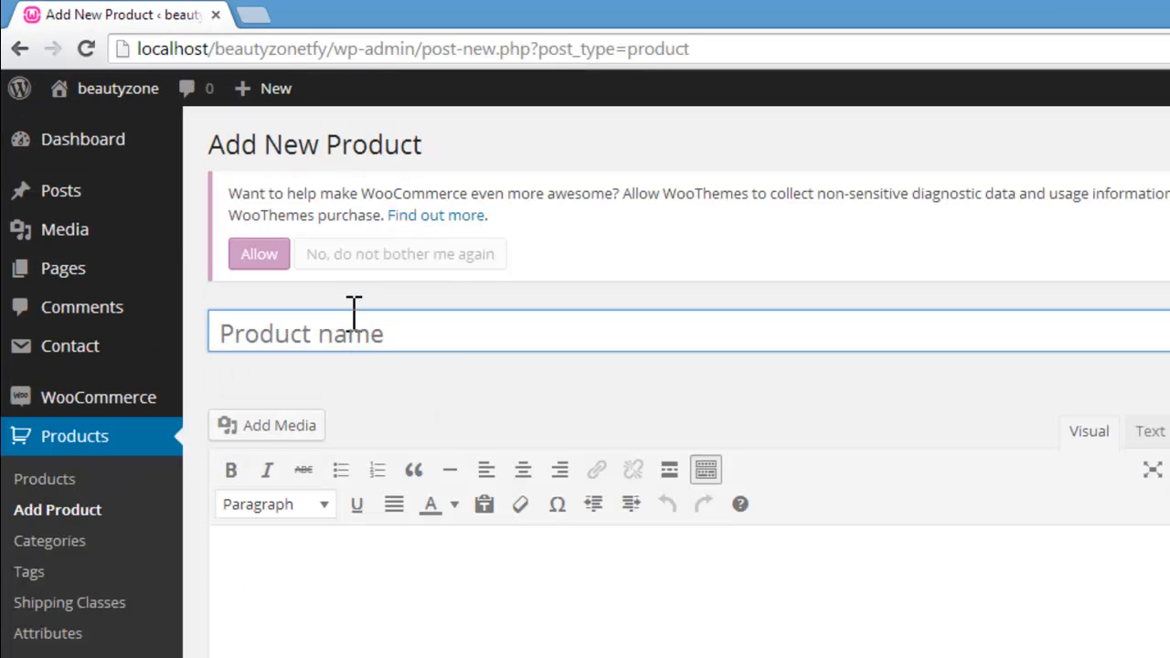
click(371, 258)
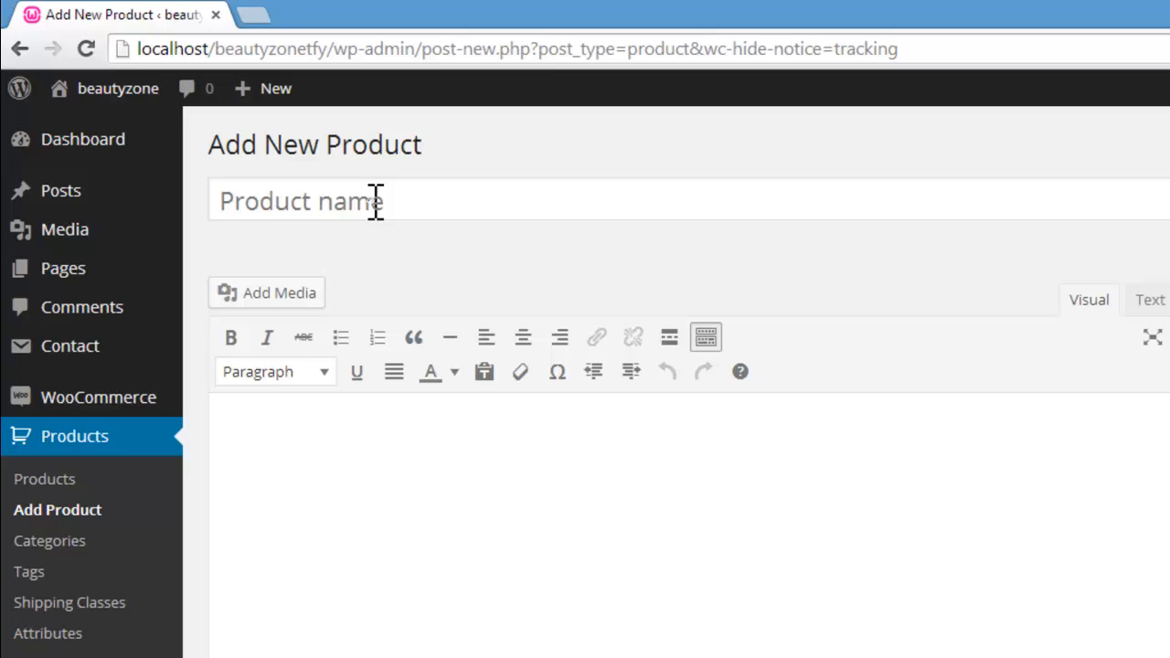
click(375, 199)
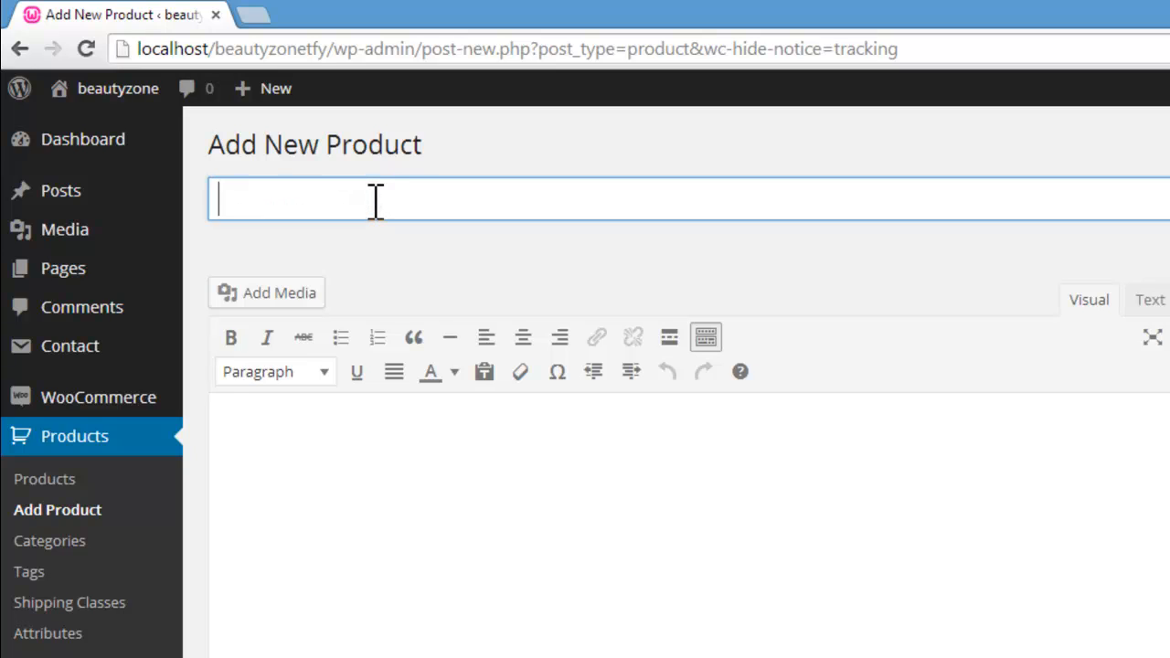
key(alt+Tab)
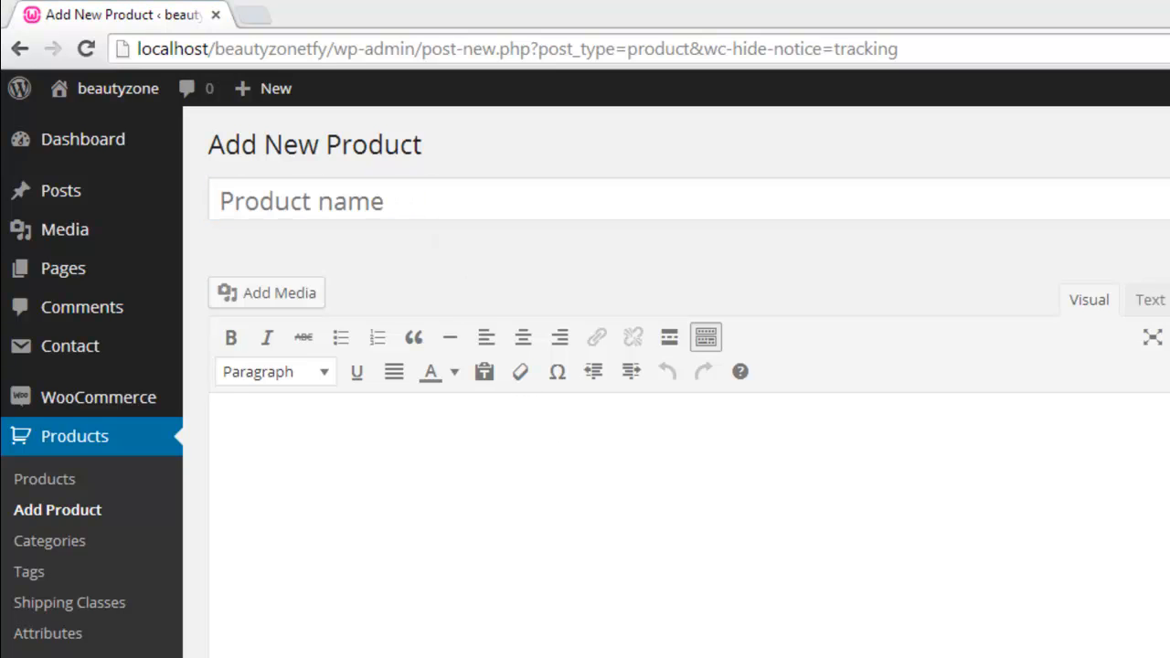
key(alt+Tab)
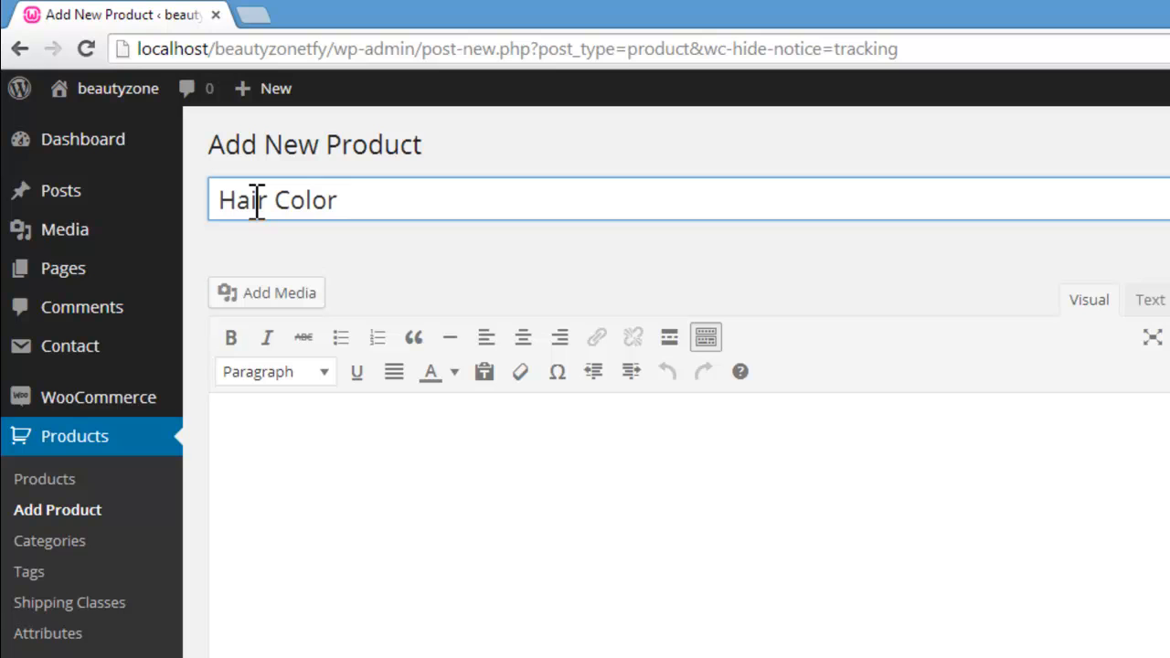
Step: Copy the first two placeholder paragraphs from Loripsum.net in the other browser and paste them into the Hair Color product description
click(348, 490)
scroll(342, 489, down, 1)
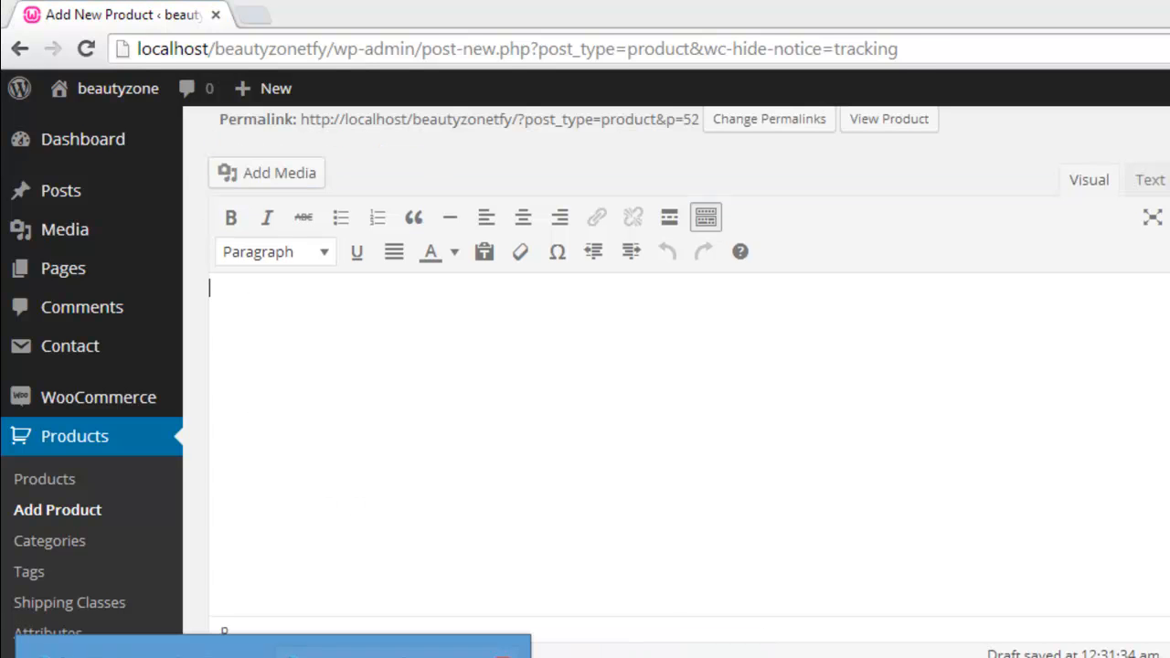
click(398, 656)
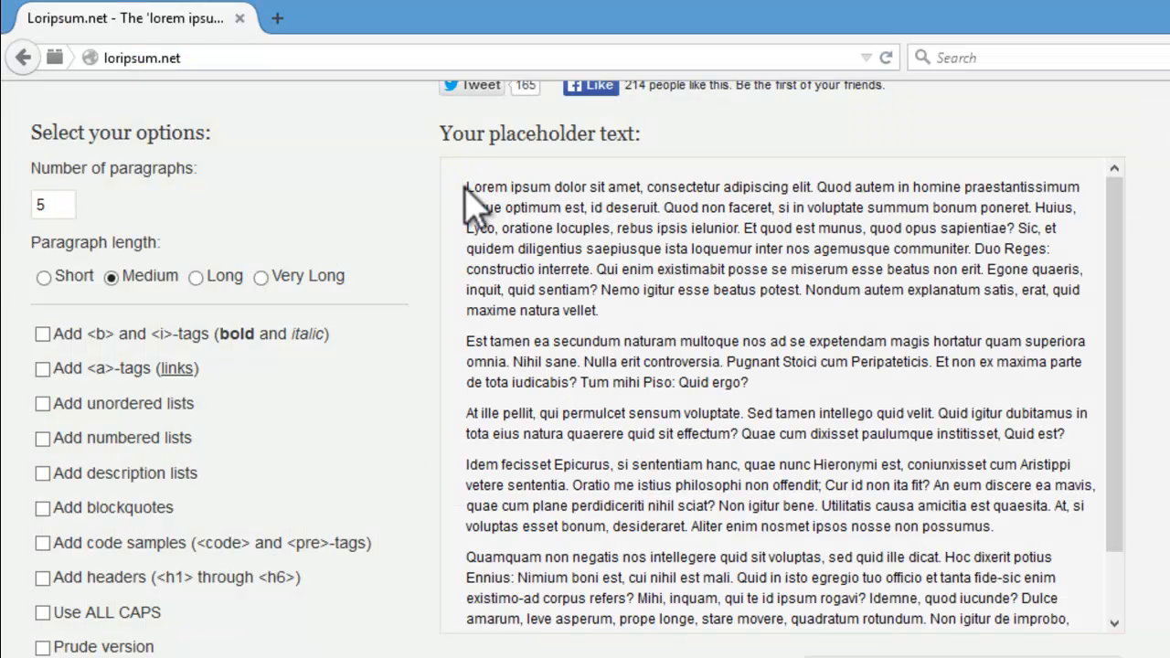
drag(497, 201, 799, 393)
key(ctrl+c)
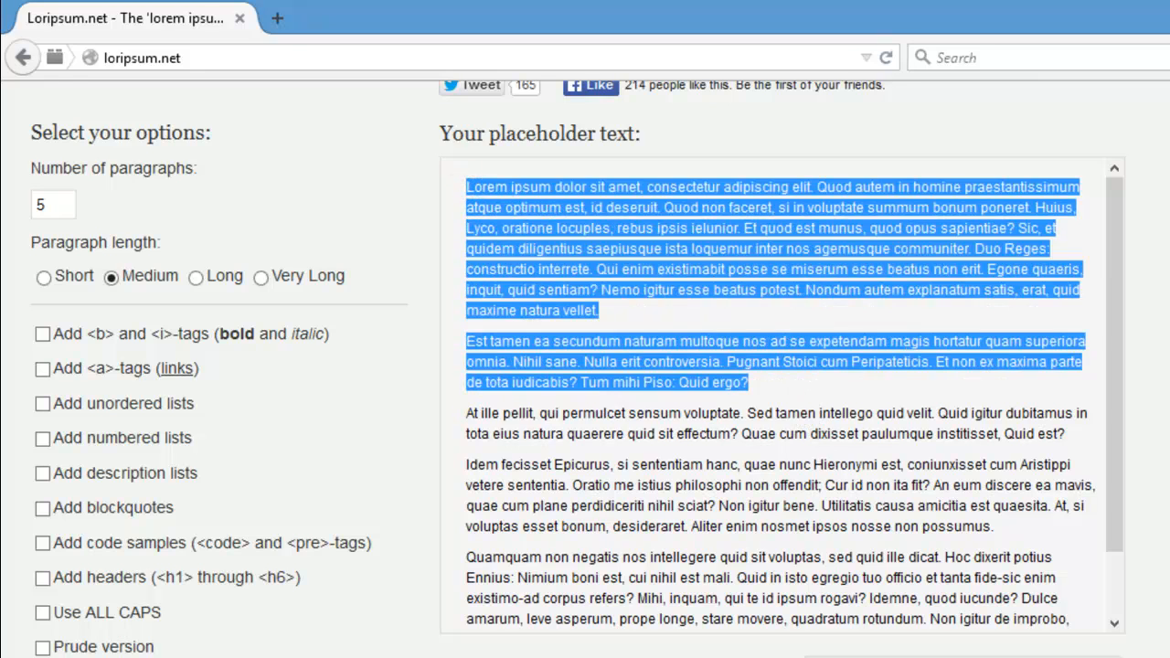
click(399, 657)
mouse_move(399, 656)
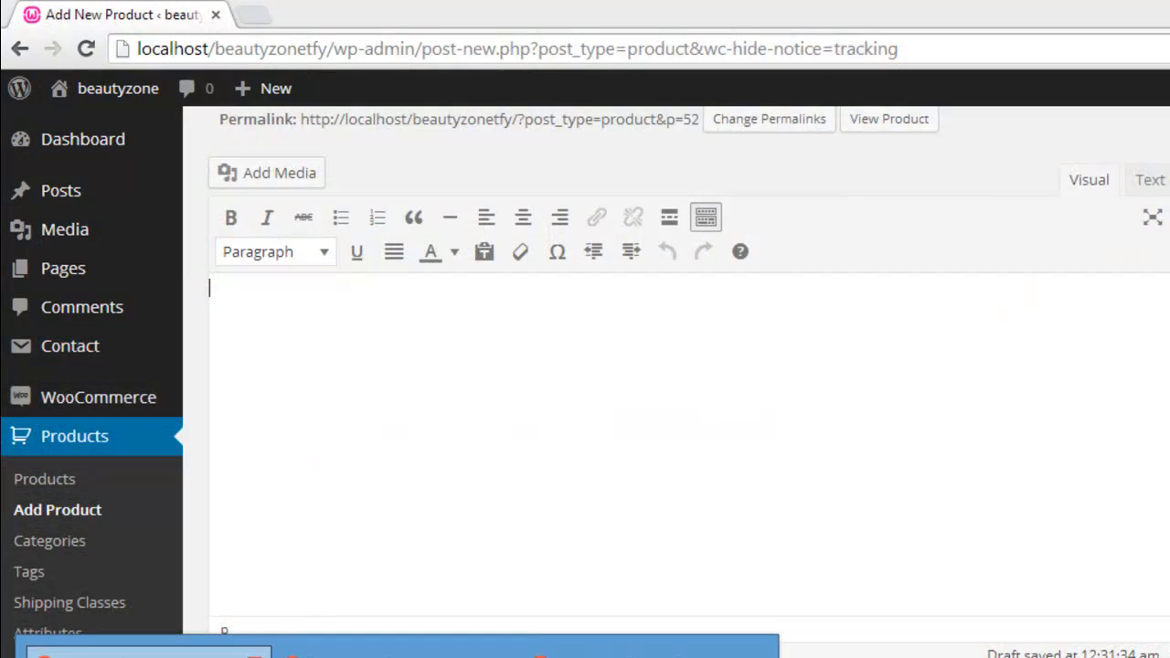
click(229, 654)
click(396, 397)
key(ctrl+v)
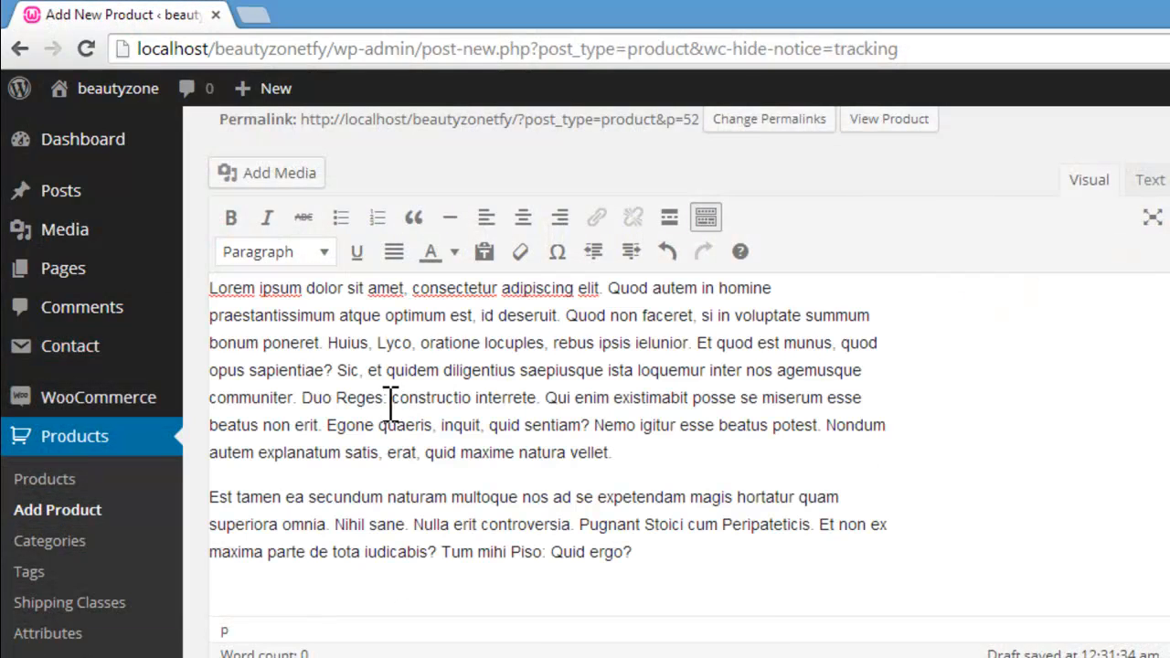
click(397, 657)
mouse_move(397, 655)
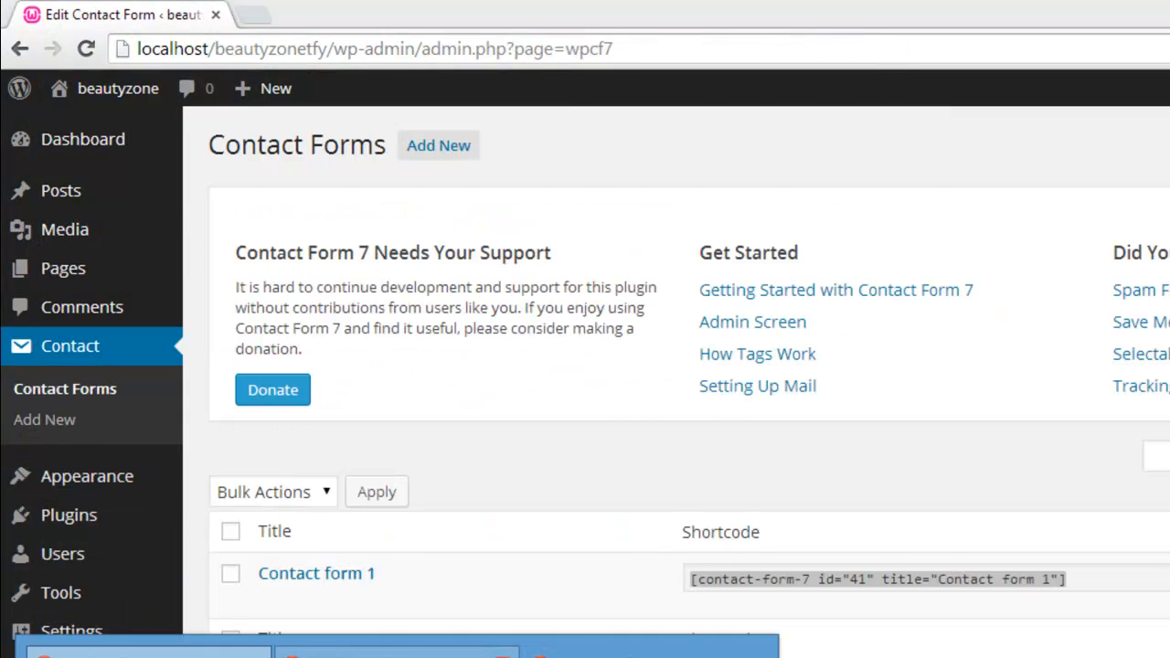
click(502, 657)
click(502, 656)
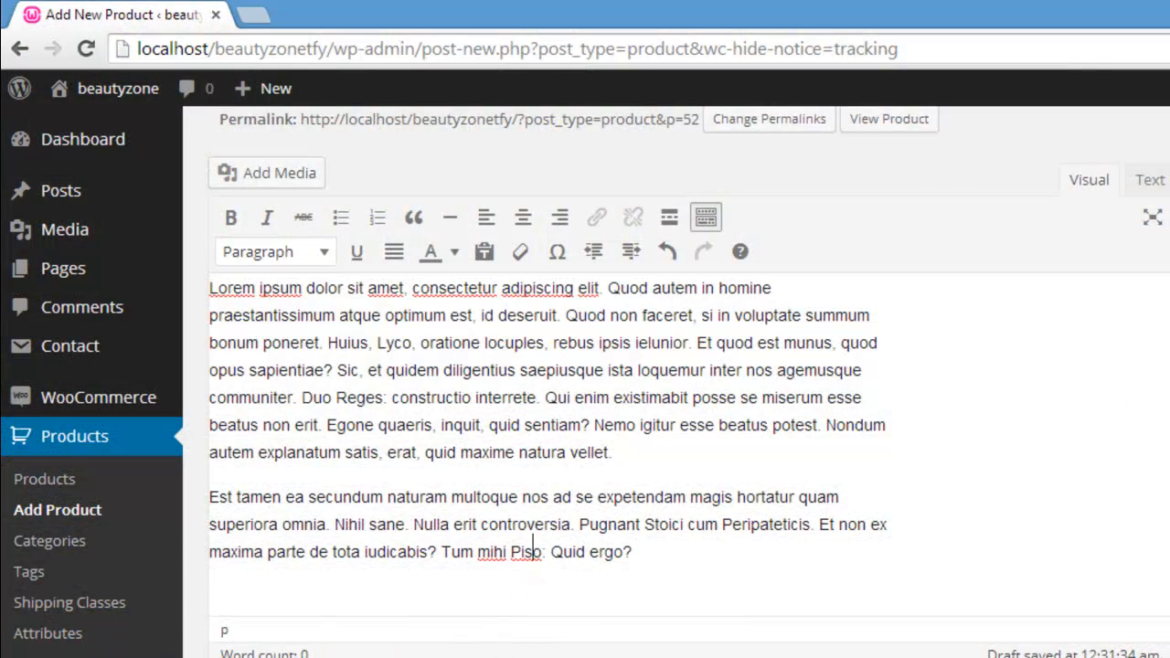
Step: Choose Simple product as the product type in the product data
scroll(585, 366, down, 5)
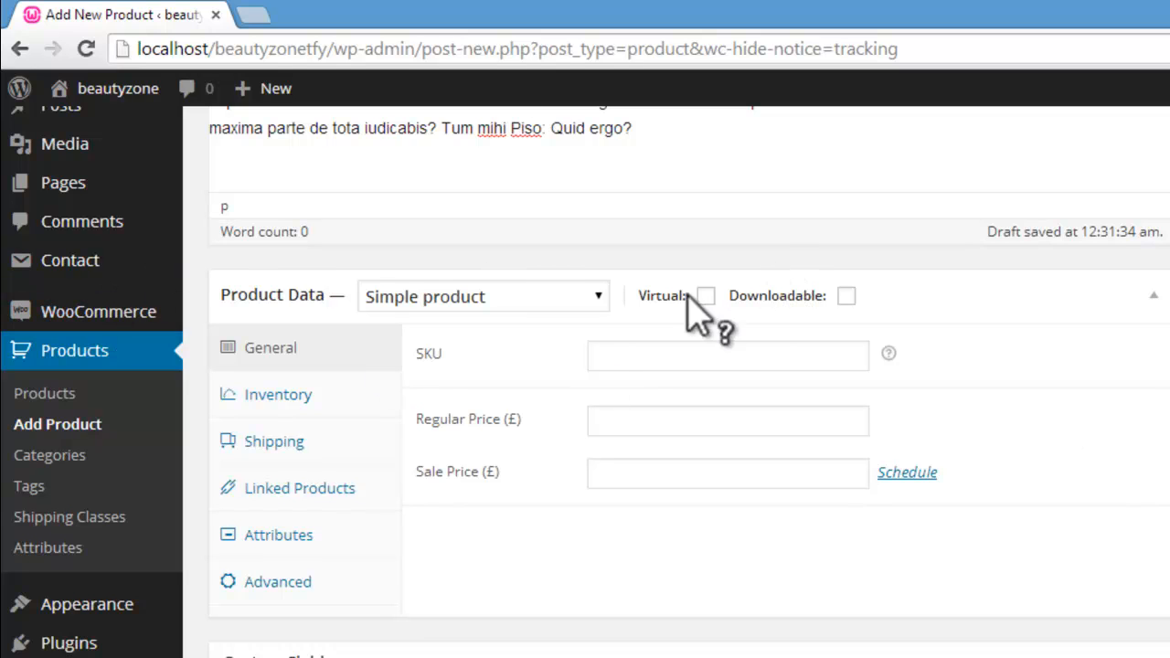
click(602, 297)
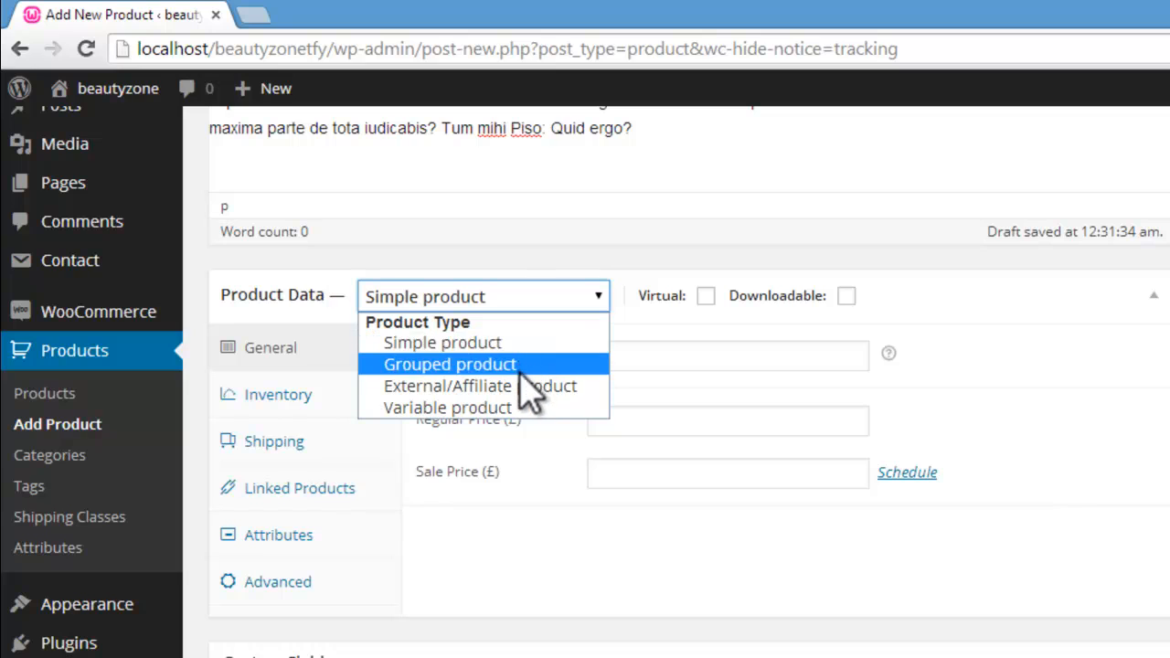
click(452, 347)
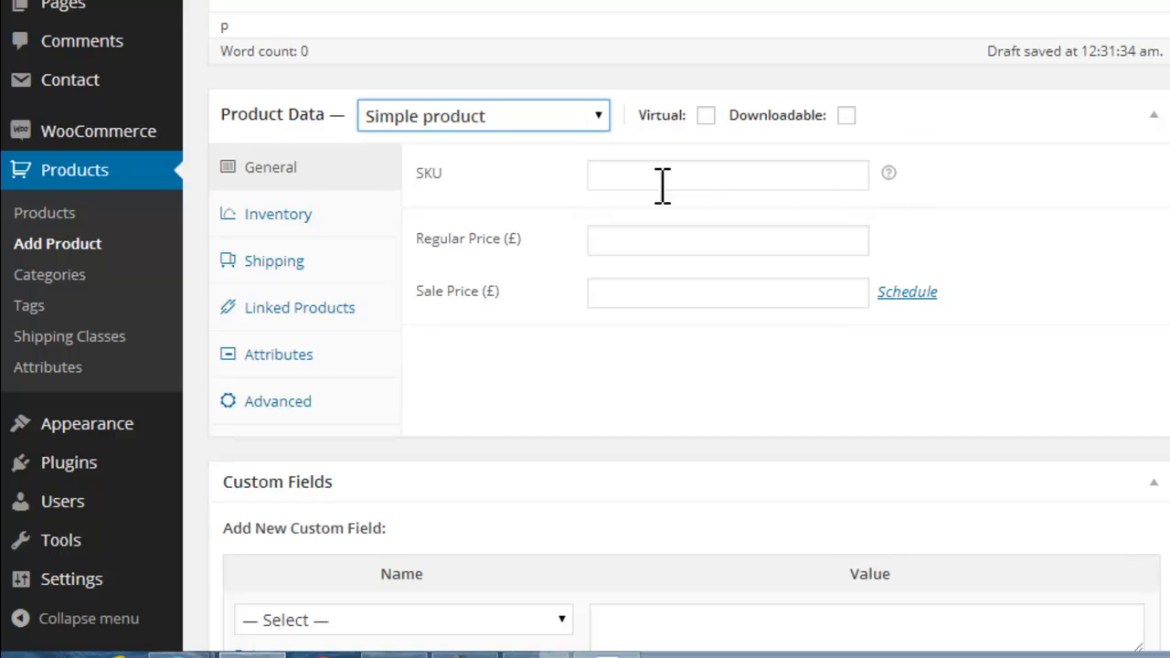
Step: Leave the SKU blank, and set the regular price to £45 and the sale price to £35
mouse_move(889, 173)
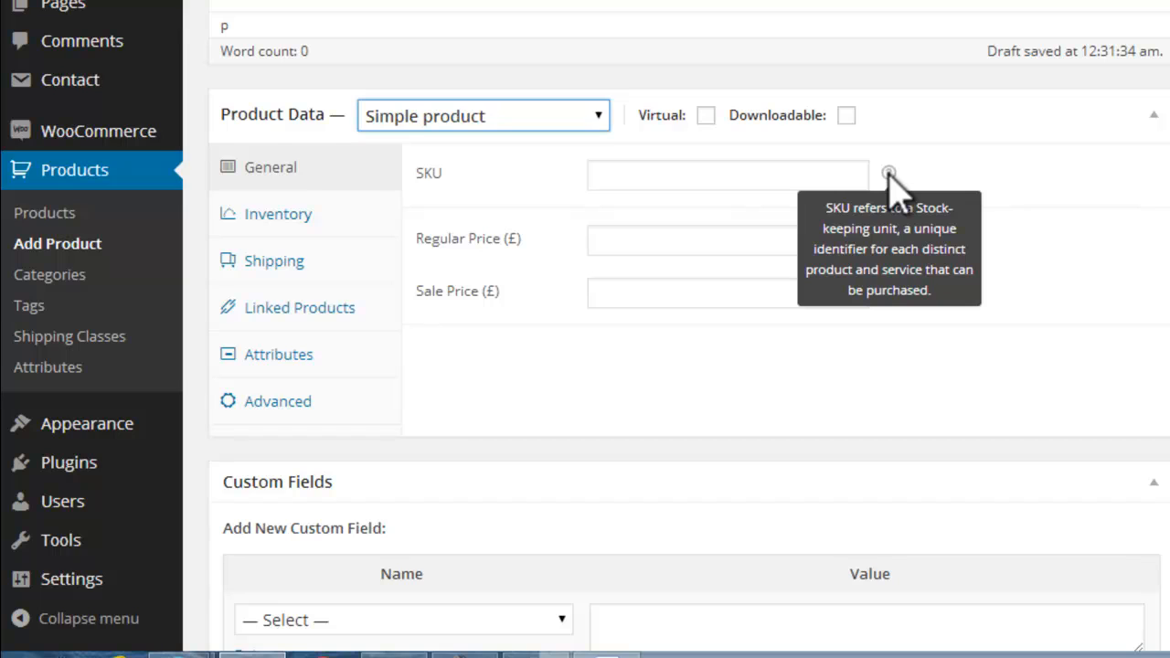
click(668, 179)
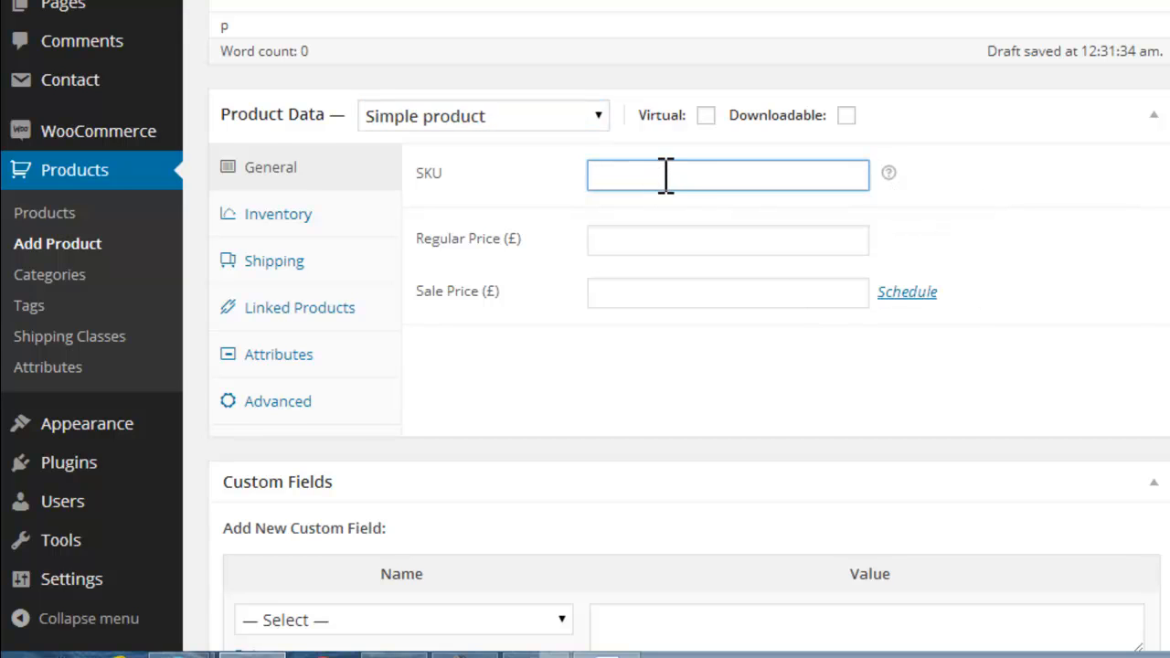
click(675, 239)
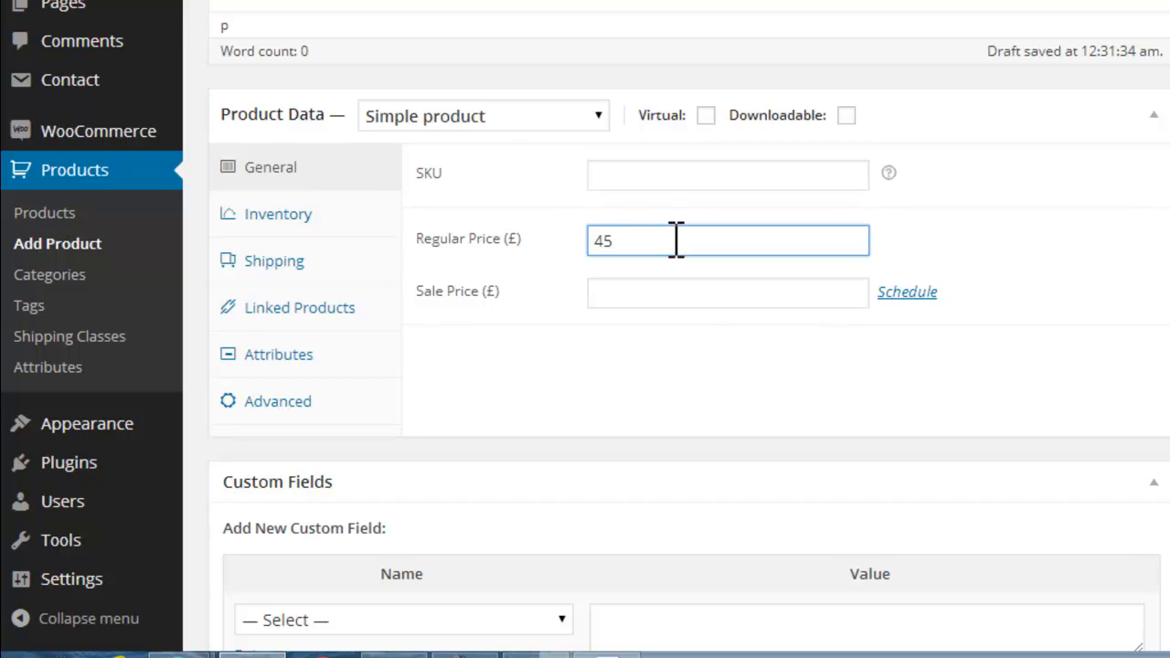
click(692, 303)
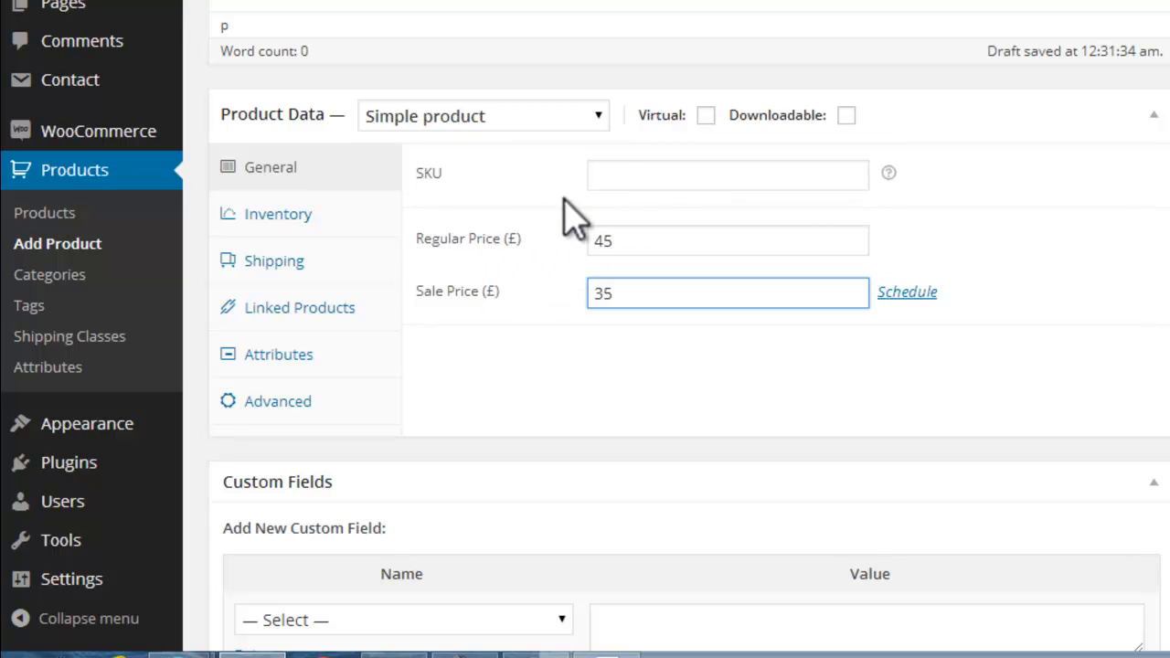
drag(647, 240, 592, 236)
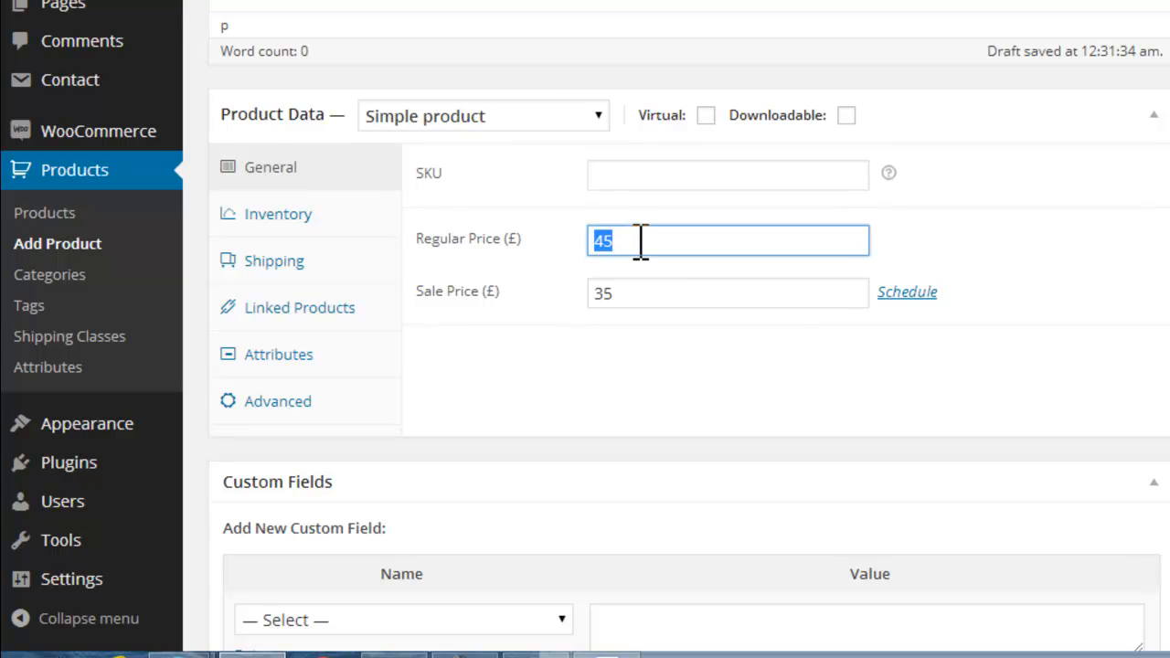
drag(651, 293, 590, 308)
drag(695, 235, 546, 261)
drag(643, 237, 416, 302)
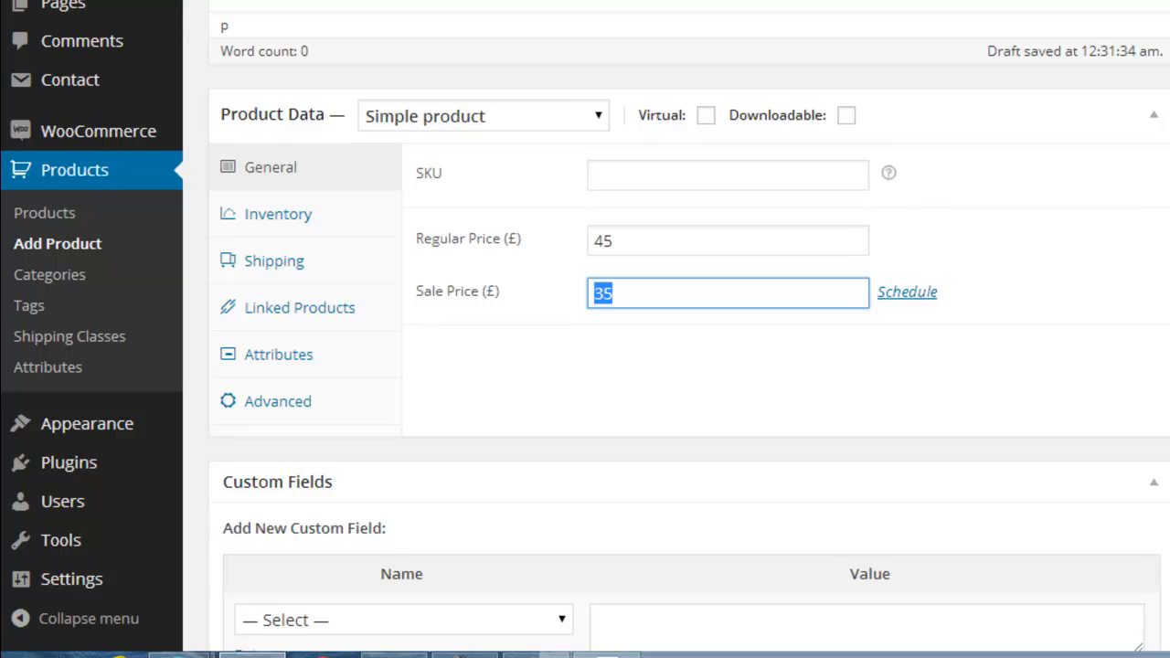
scroll(1033, 288, down, 1)
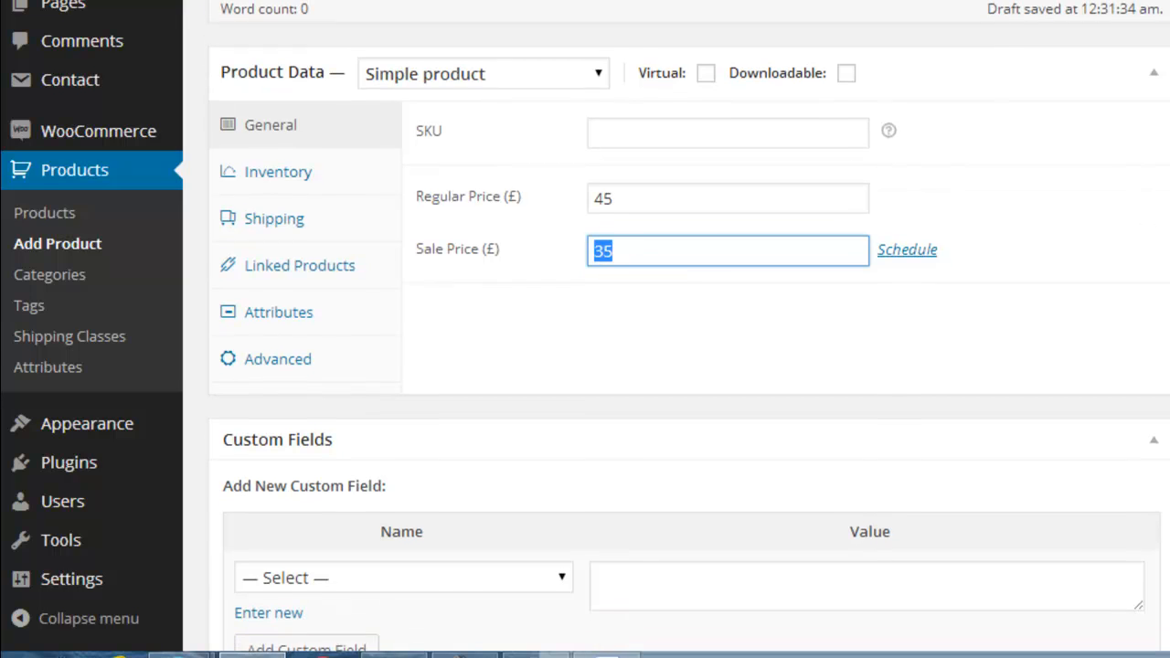
click(690, 194)
click(684, 249)
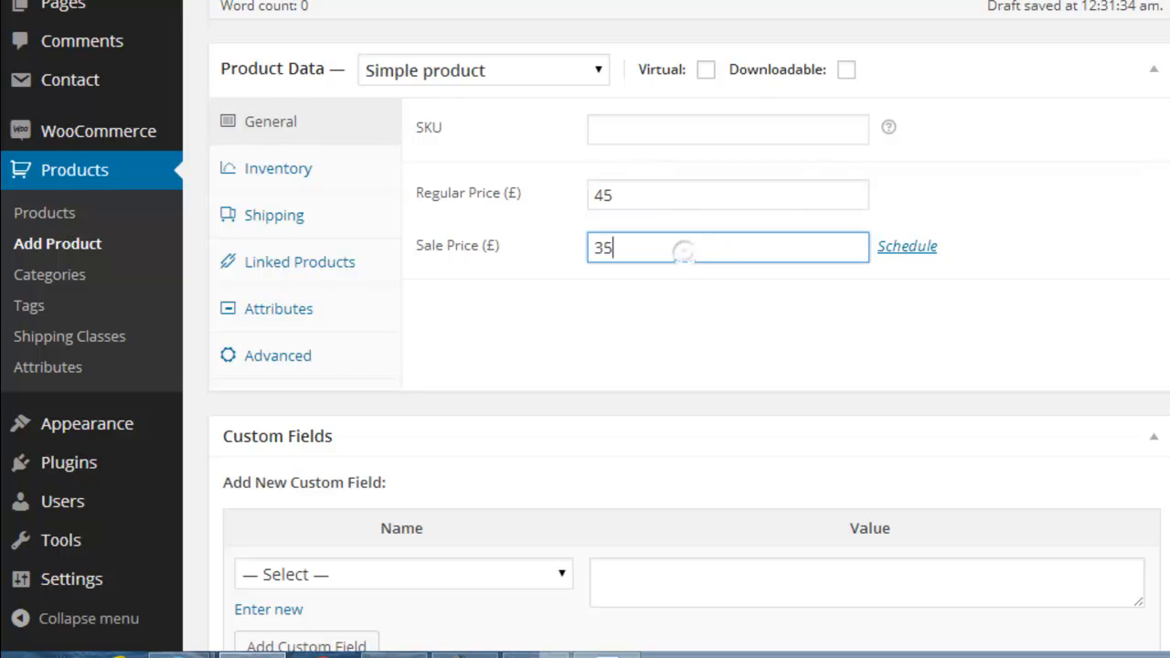
Step: View the start-date calendar for scheduling the sale price, and cancel the schedule
scroll(993, 125, down, 3)
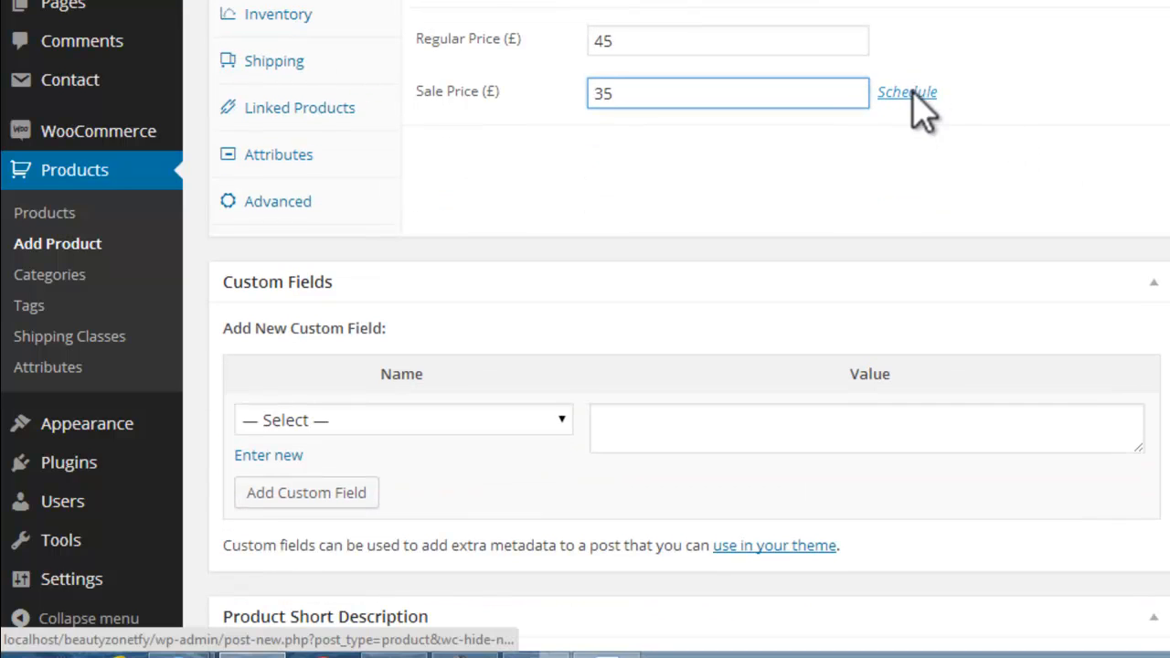
click(910, 93)
click(672, 146)
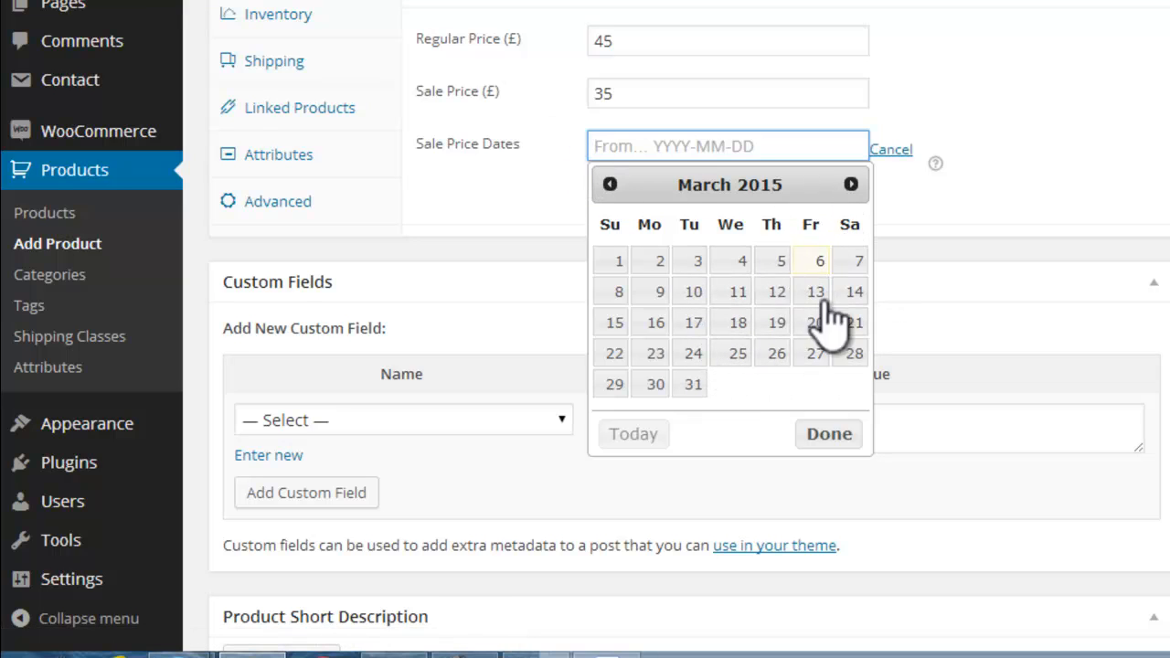
click(886, 150)
Step: Review the product's inventory settings with the stock status options, and its shipping settings
scroll(727, 163, up, 2)
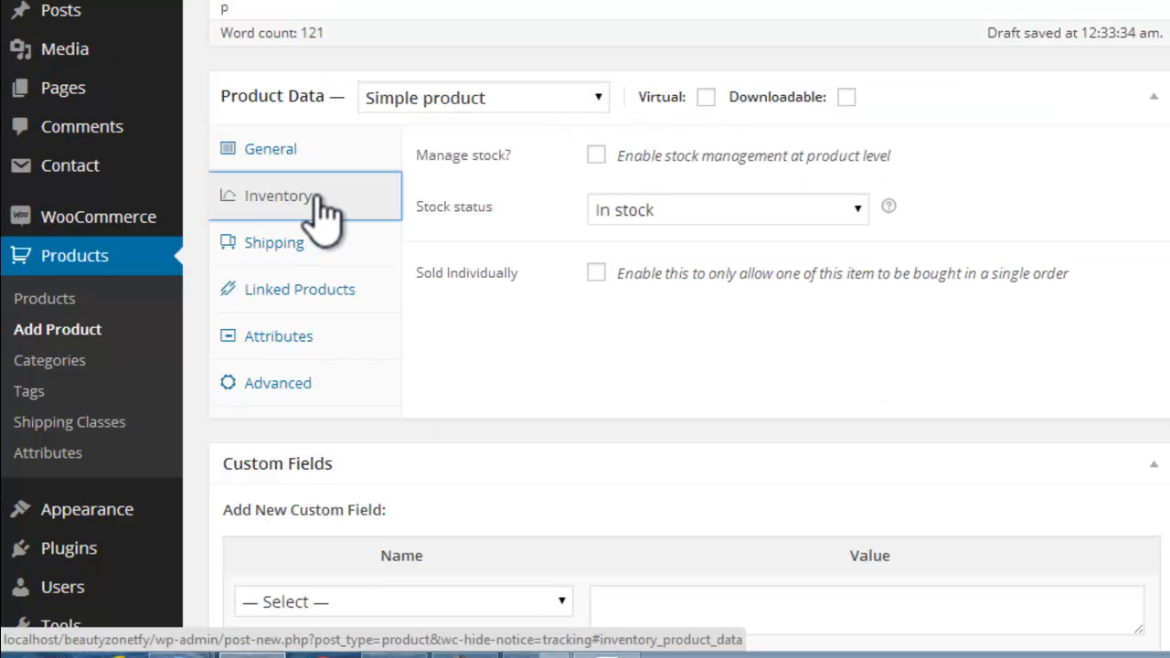
click(320, 203)
click(856, 210)
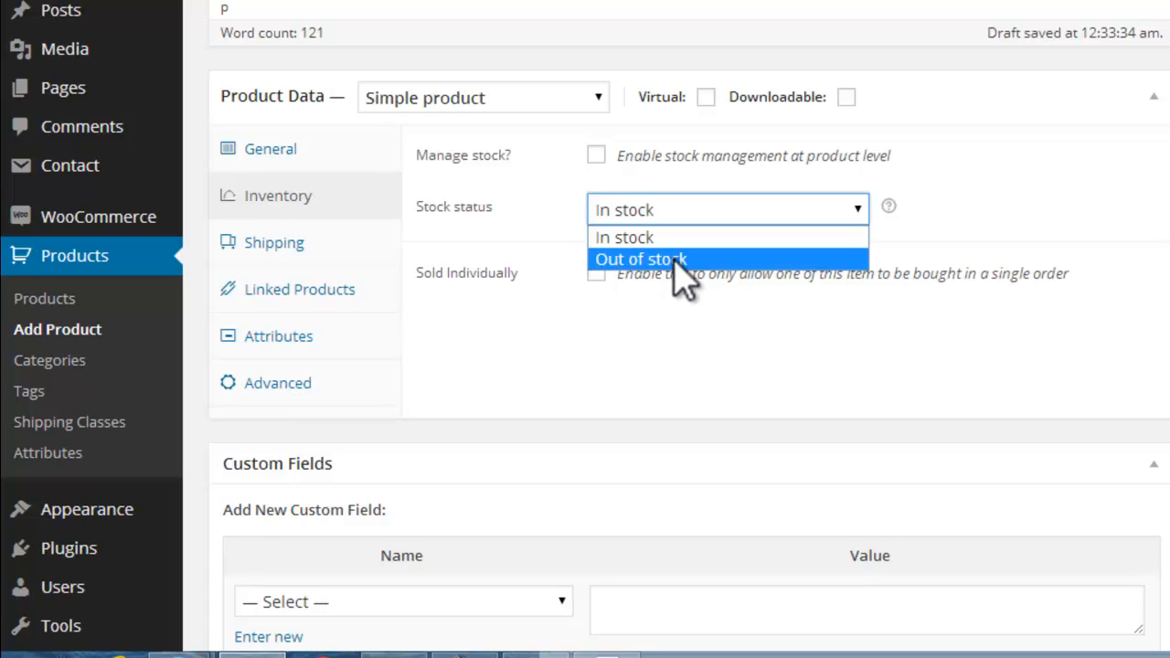
click(688, 346)
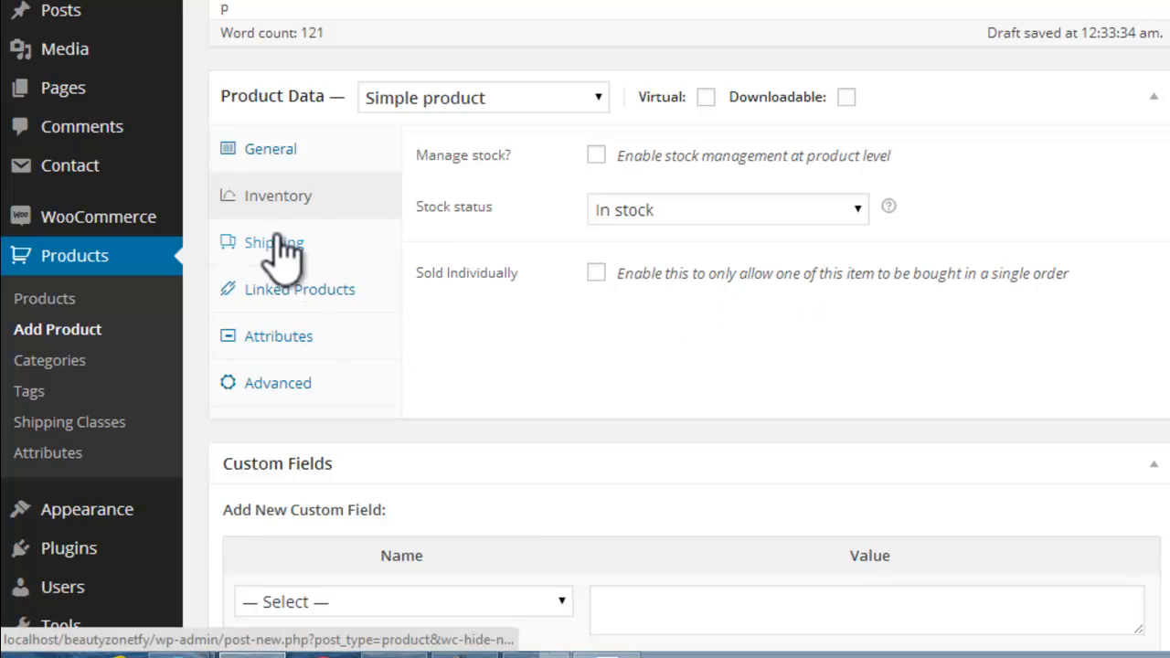
click(309, 259)
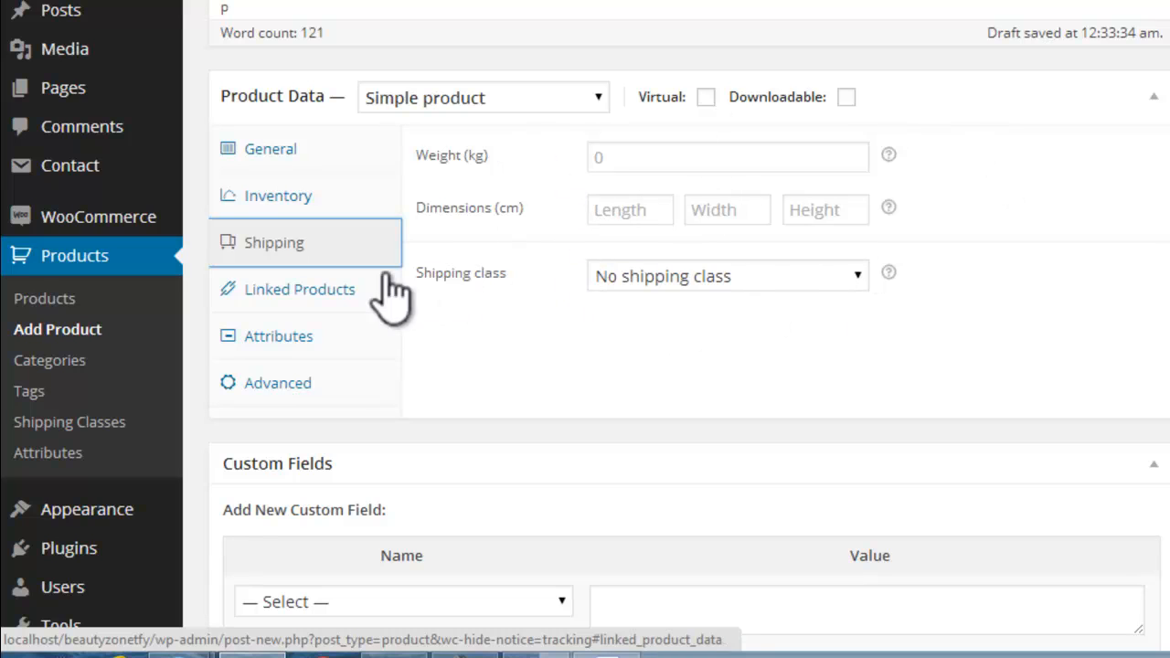
Step: Examine the Up-Sells and Cross-Sells help notes and product search fields in the product's linked products settings
click(336, 290)
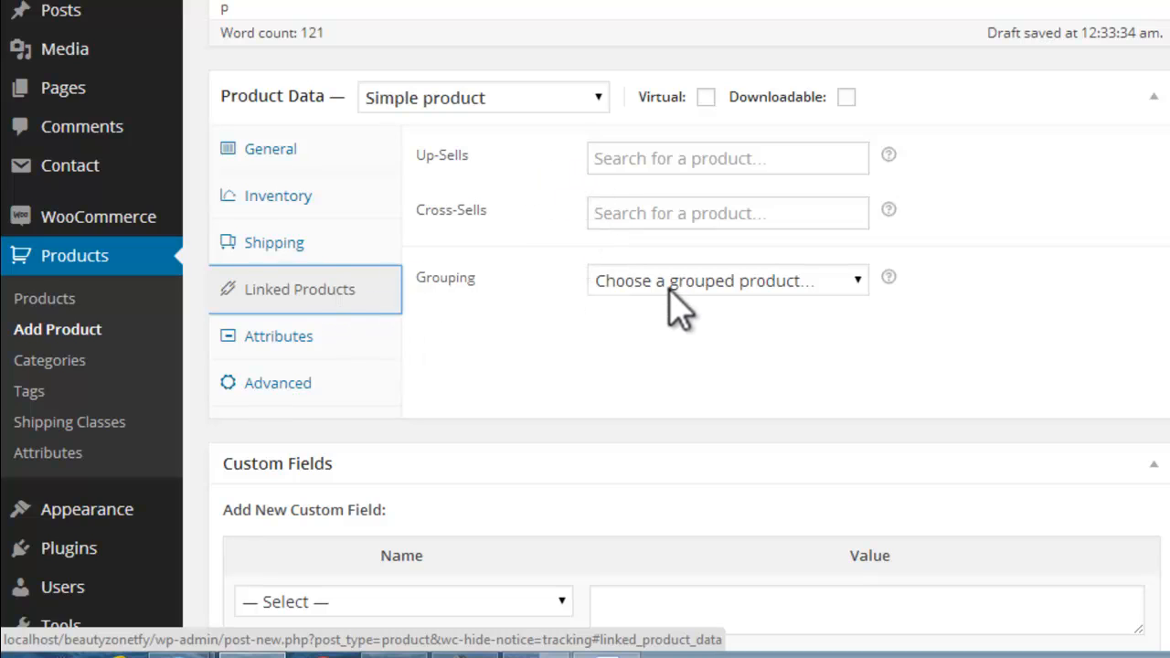
mouse_move(888, 154)
mouse_move(888, 212)
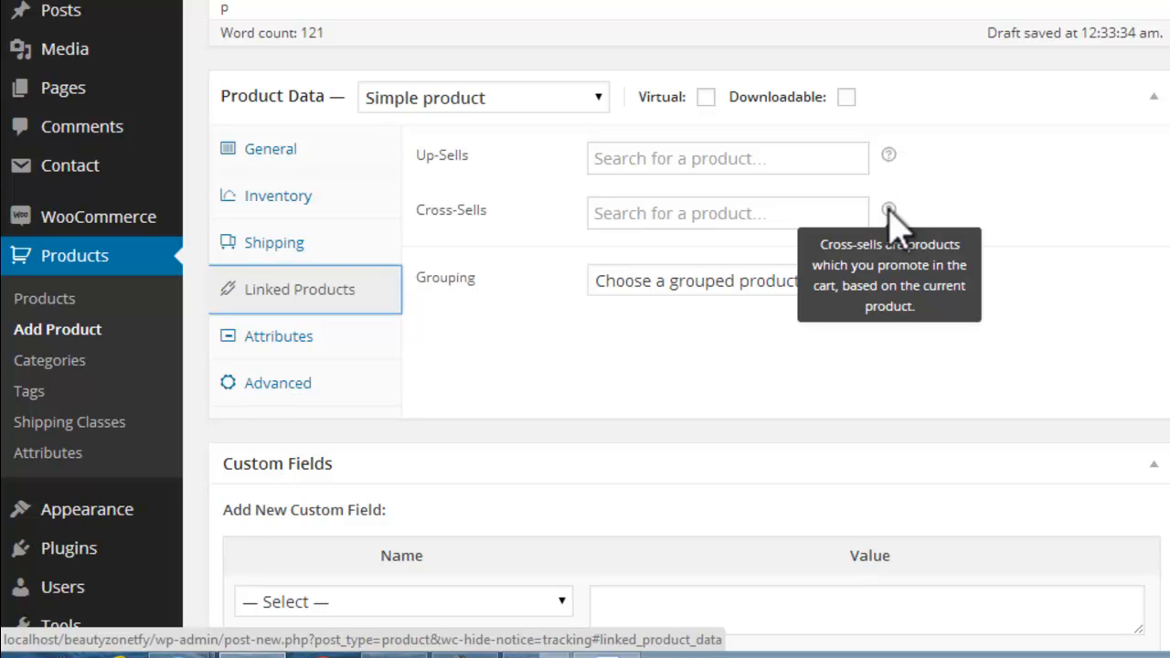
click(772, 158)
click(773, 157)
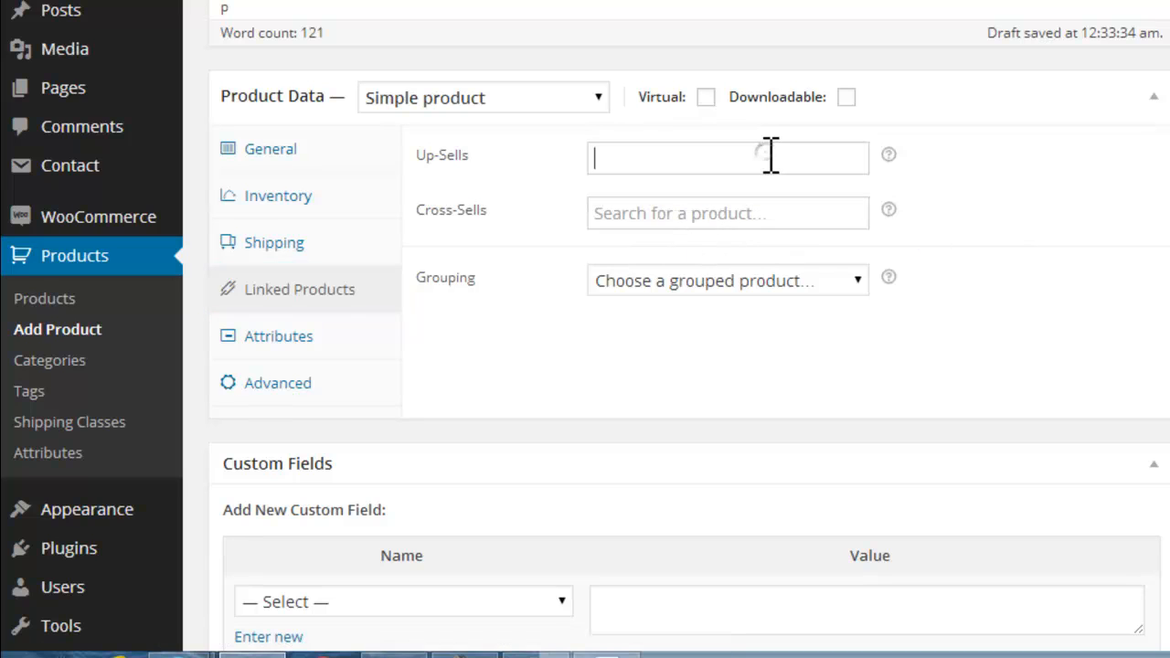
click(647, 167)
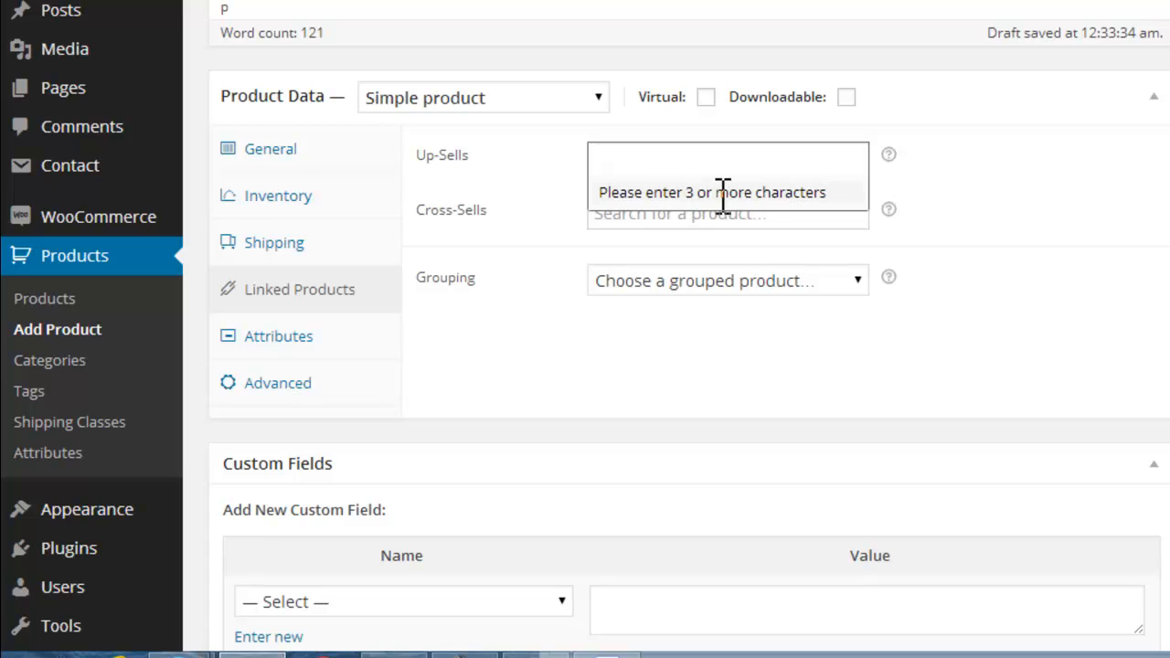
click(626, 174)
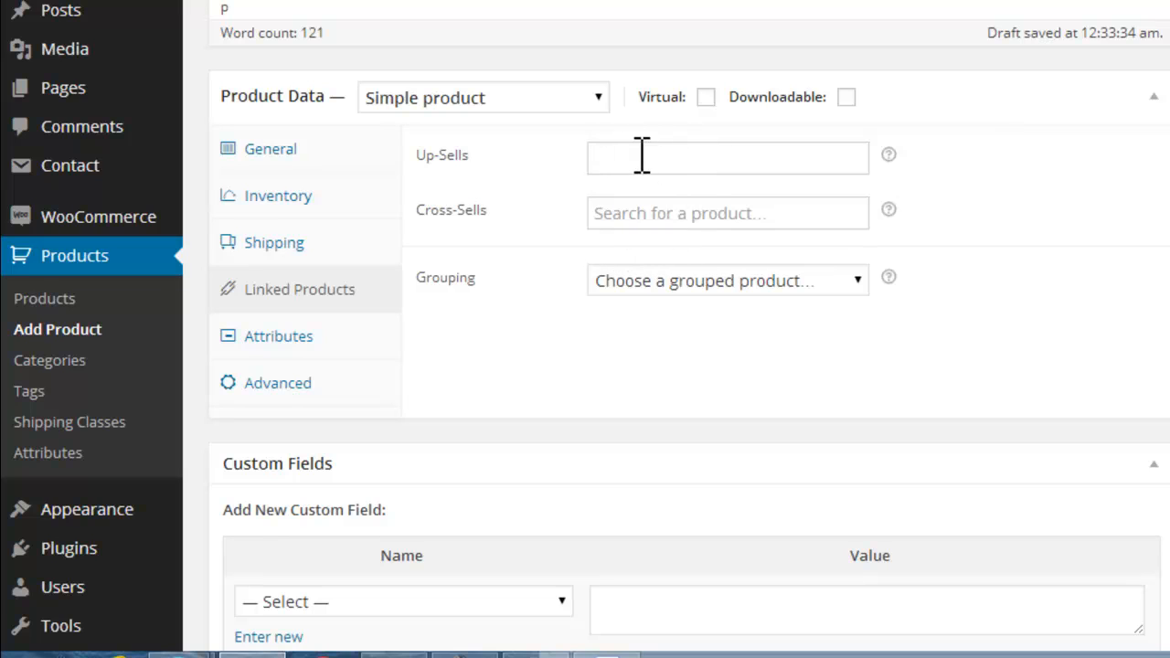
click(623, 210)
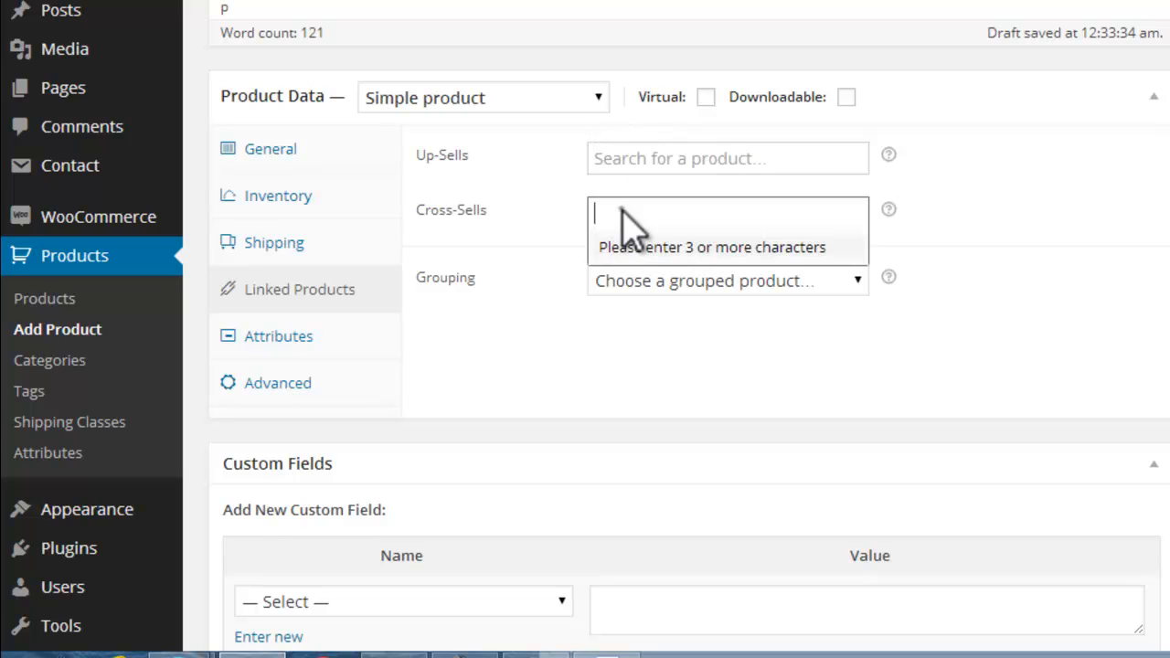
Step: Review the available product types in the product data settings, keeping Simple product selected
click(535, 197)
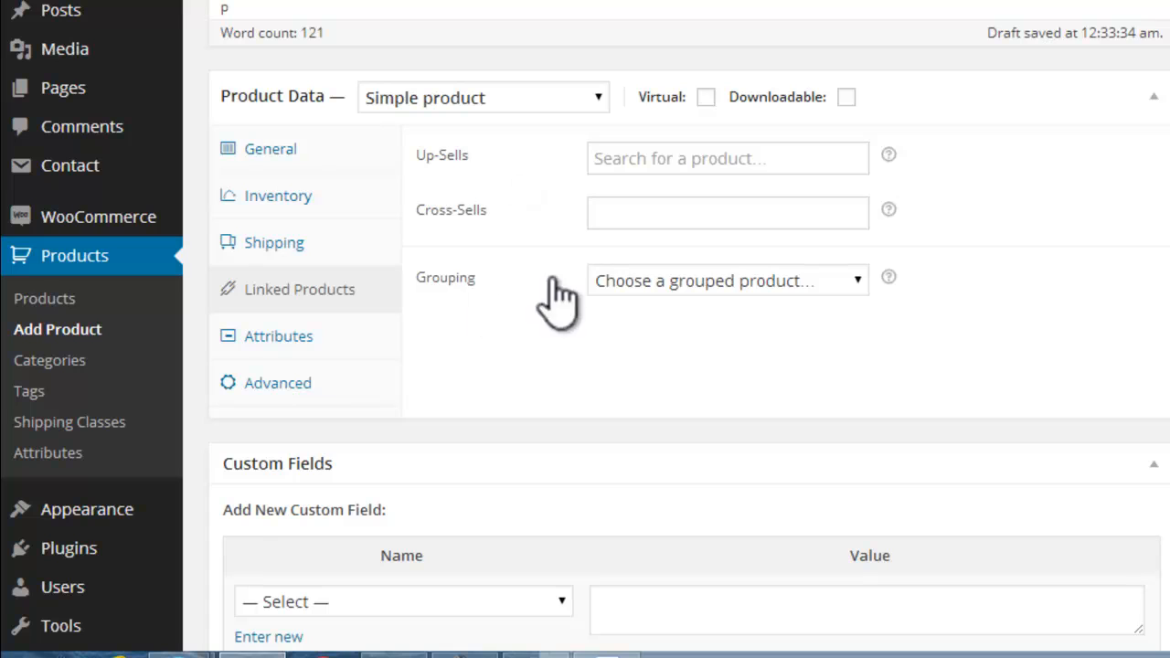
click(593, 98)
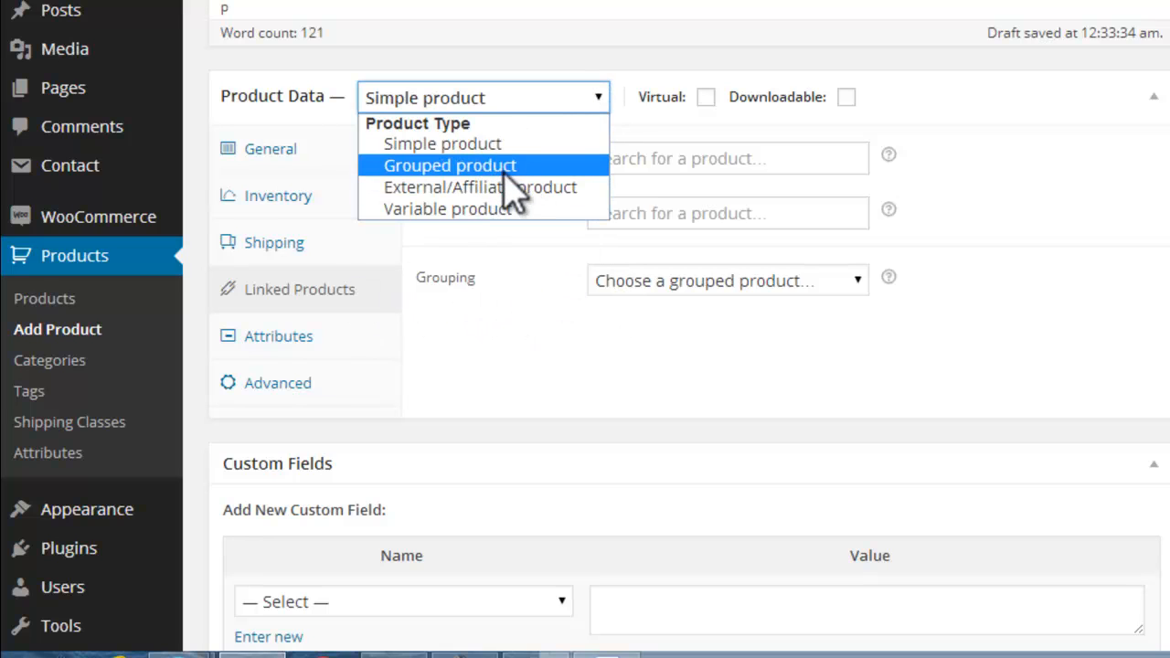
click(535, 99)
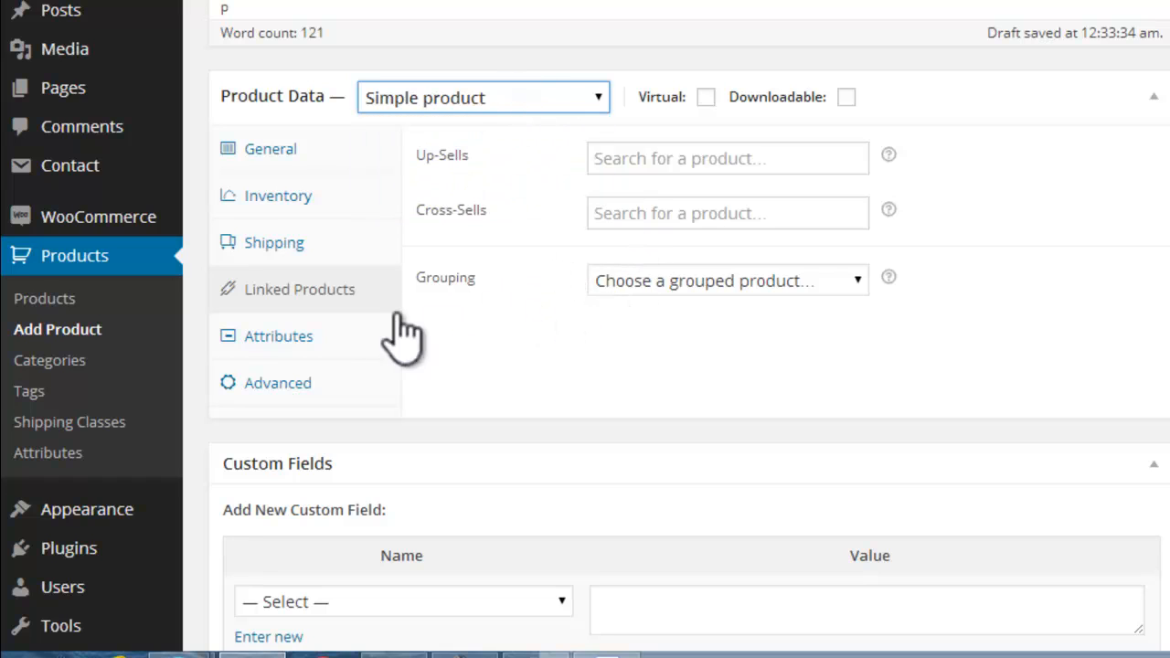
Step: Add a custom product attribute named "Product Type" to the product
click(307, 347)
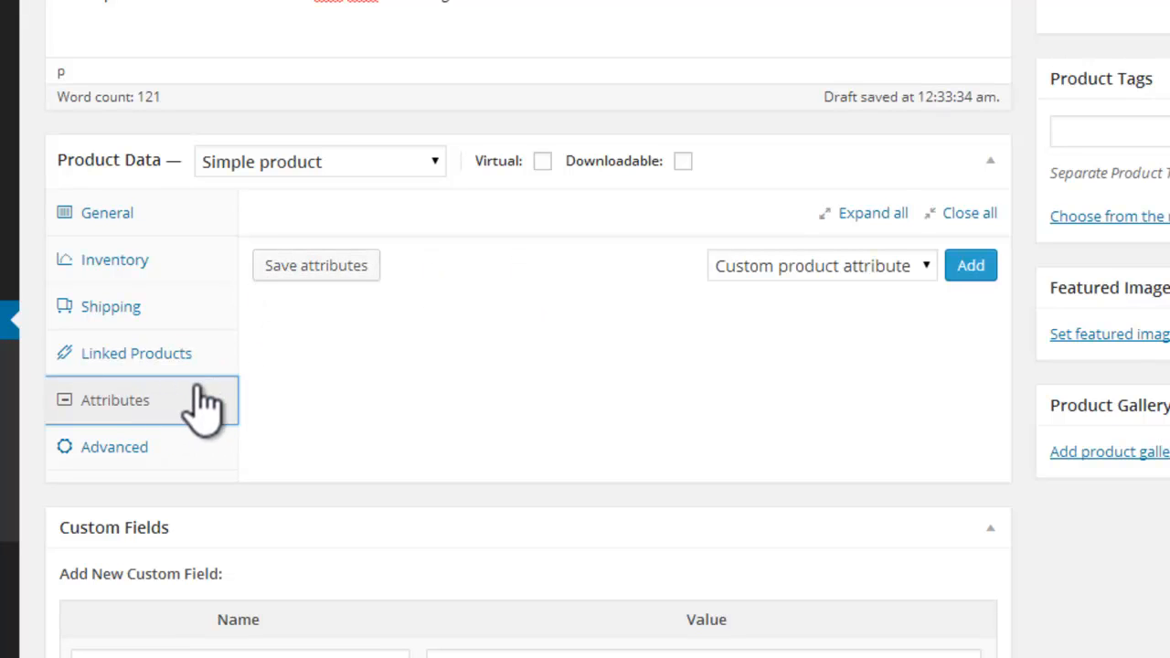
click(857, 271)
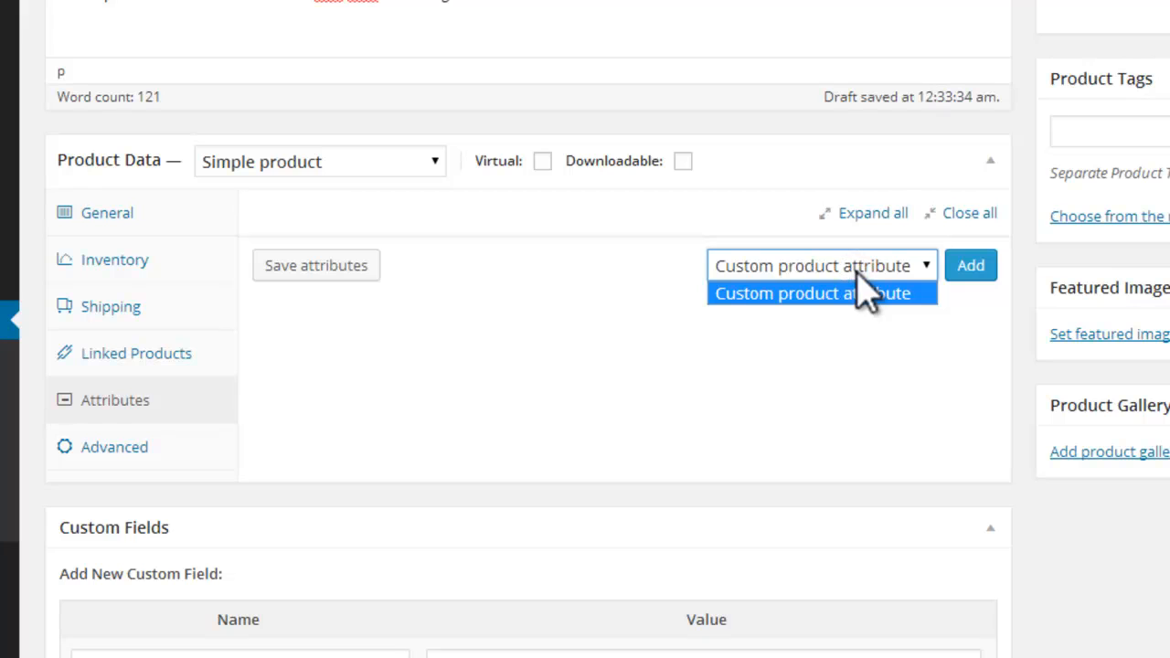
click(857, 271)
click(969, 272)
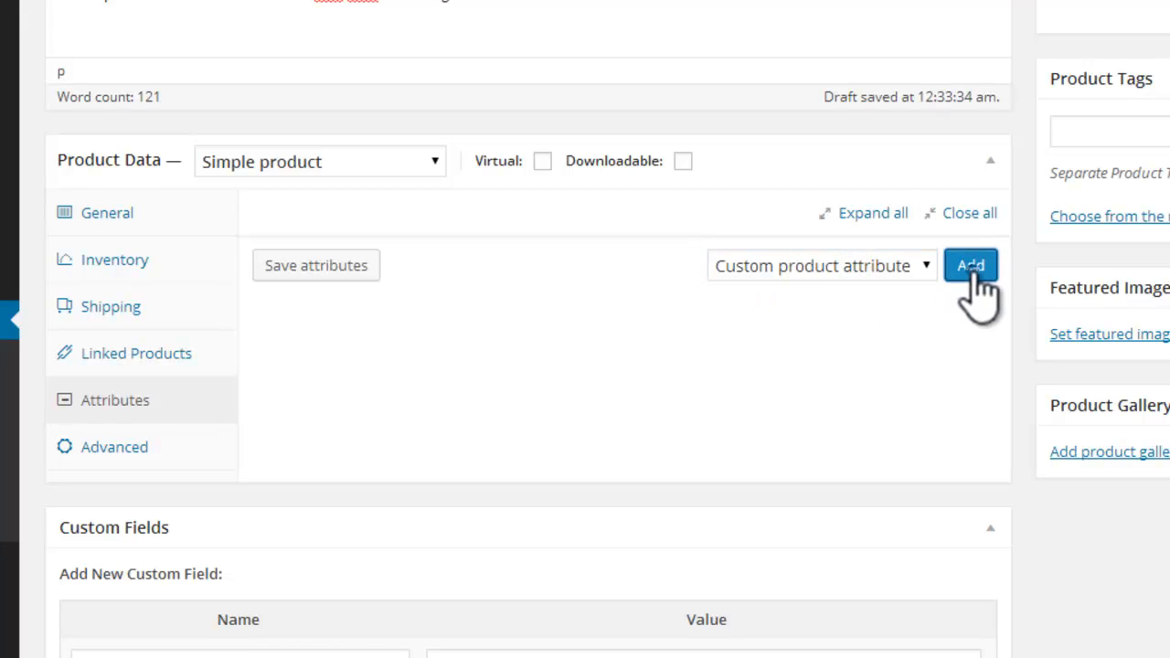
click(459, 348)
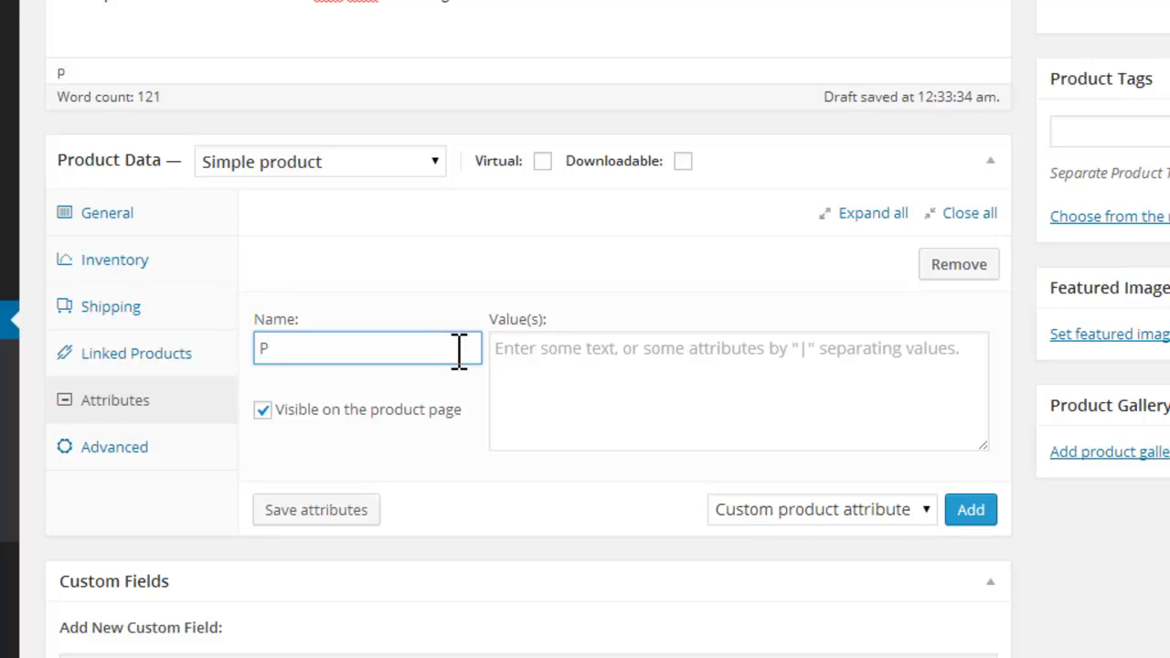
text(Product Type)
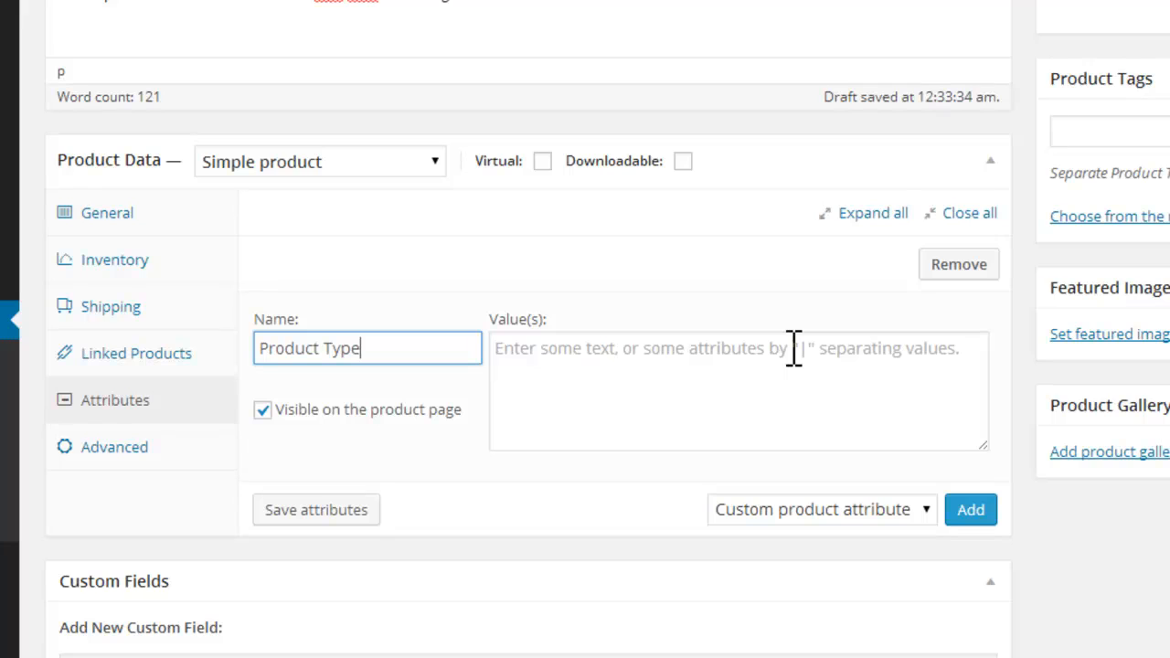
Step: Enter "Permanent|Semi Permanent|temporary|Ammonia Free" as the values of the Product Type attribute
click(715, 356)
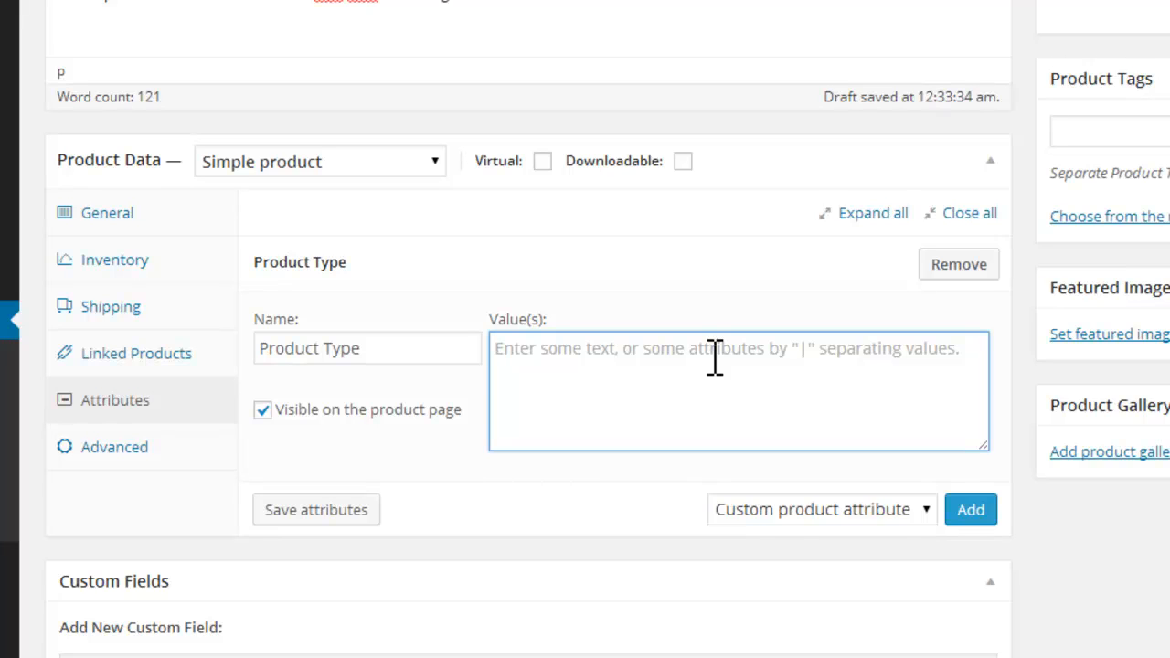
text(Per)
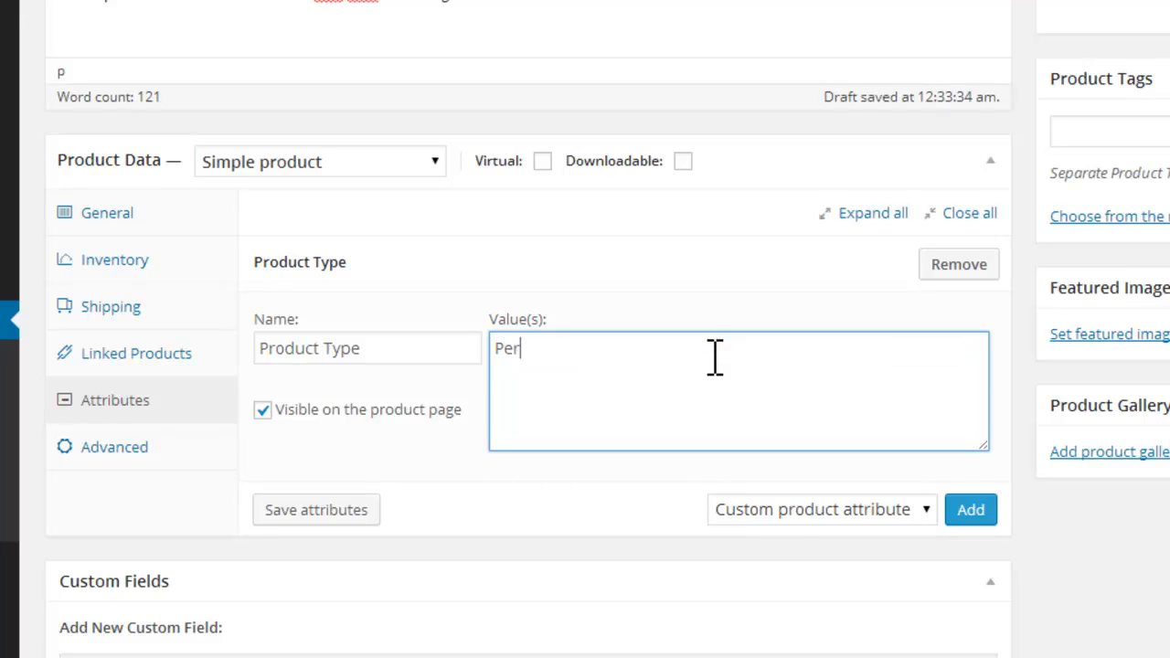
text(manent | Semi P)
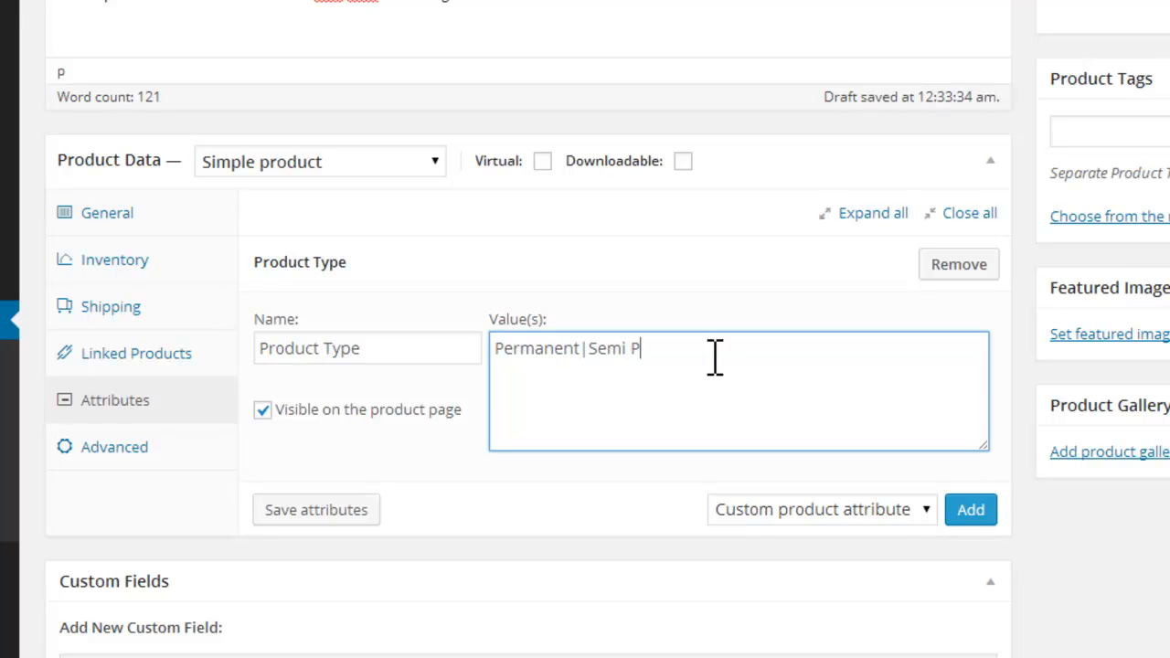
text(ermanent | tempora)
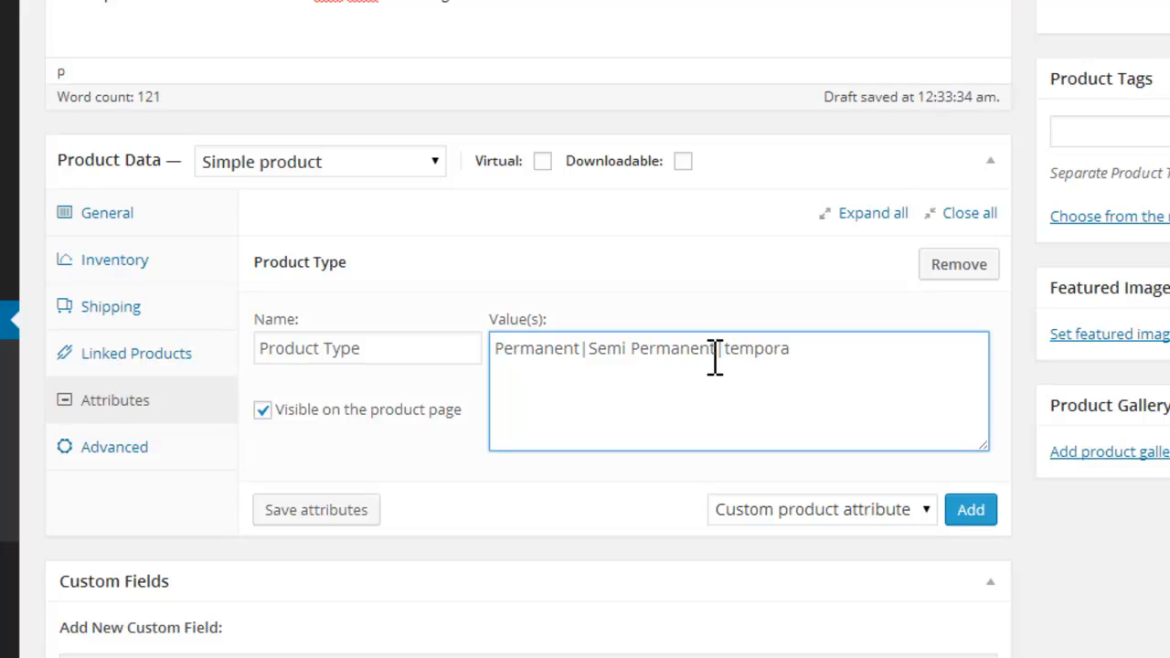
text(ray)
key(BackSpace)
key(BackSpace)
text(ry | Ammonia)
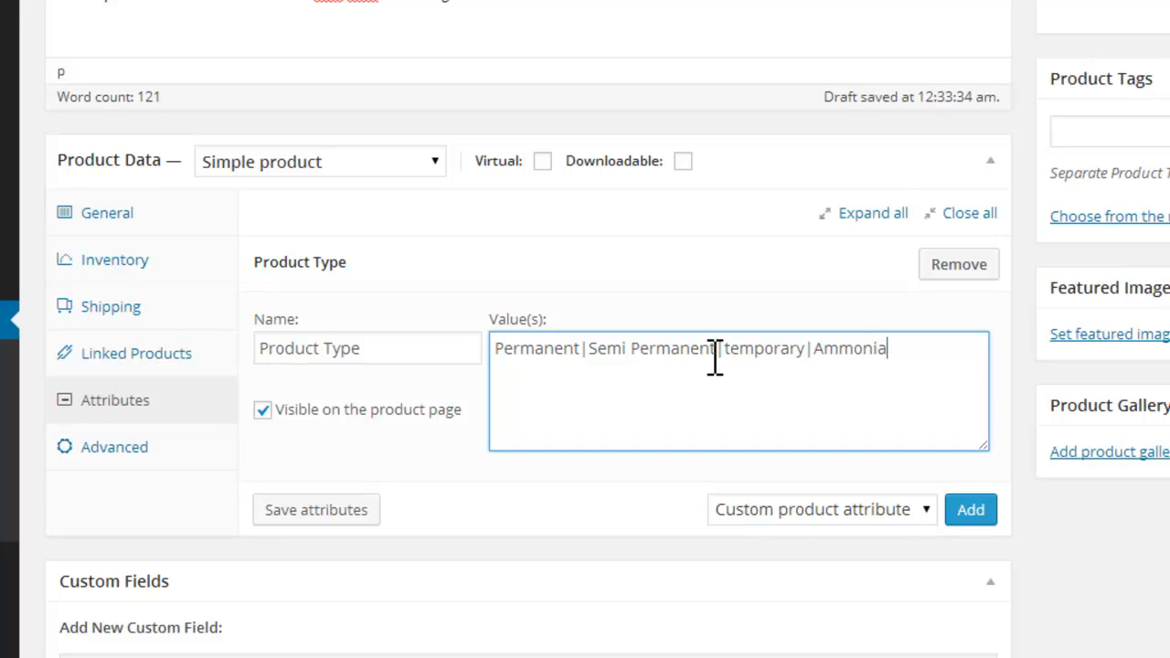
text( Free)
Step: Add a second custom attribute named "Color" with the values "Black|Brown"
click(976, 512)
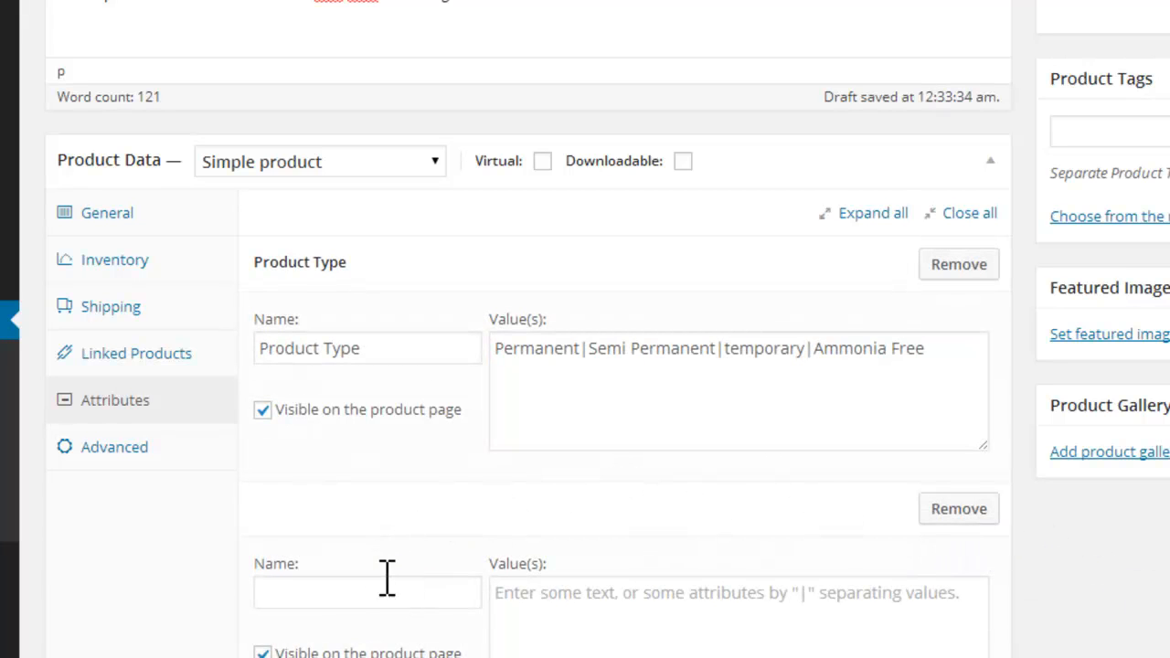
click(382, 593)
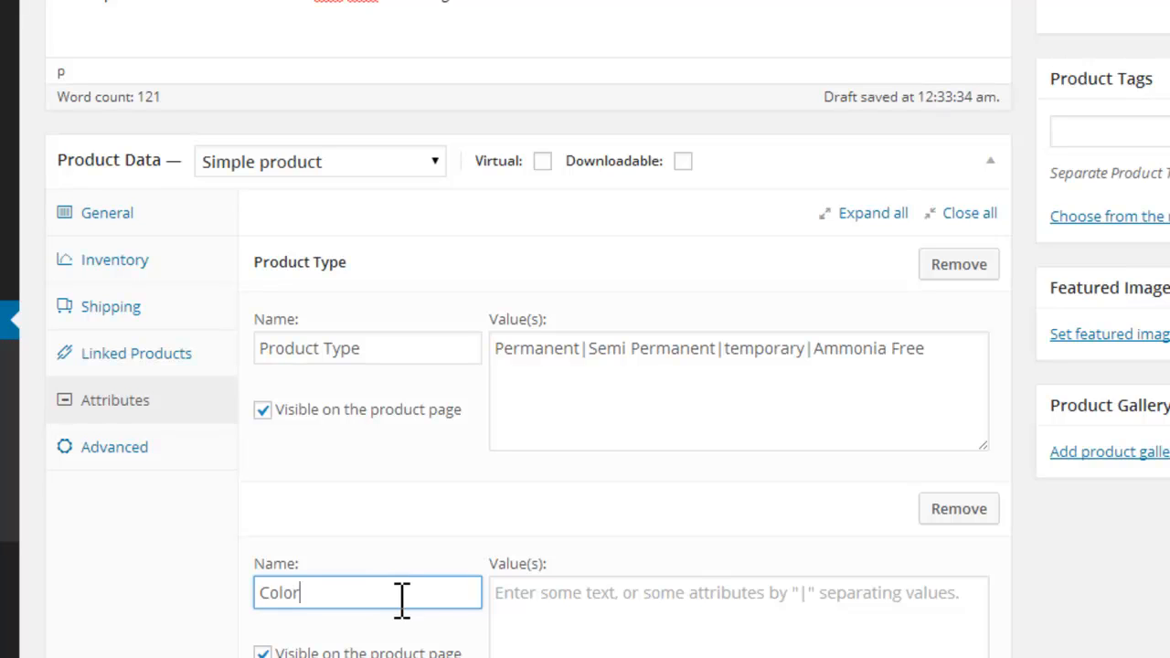
click(504, 611)
text(B)
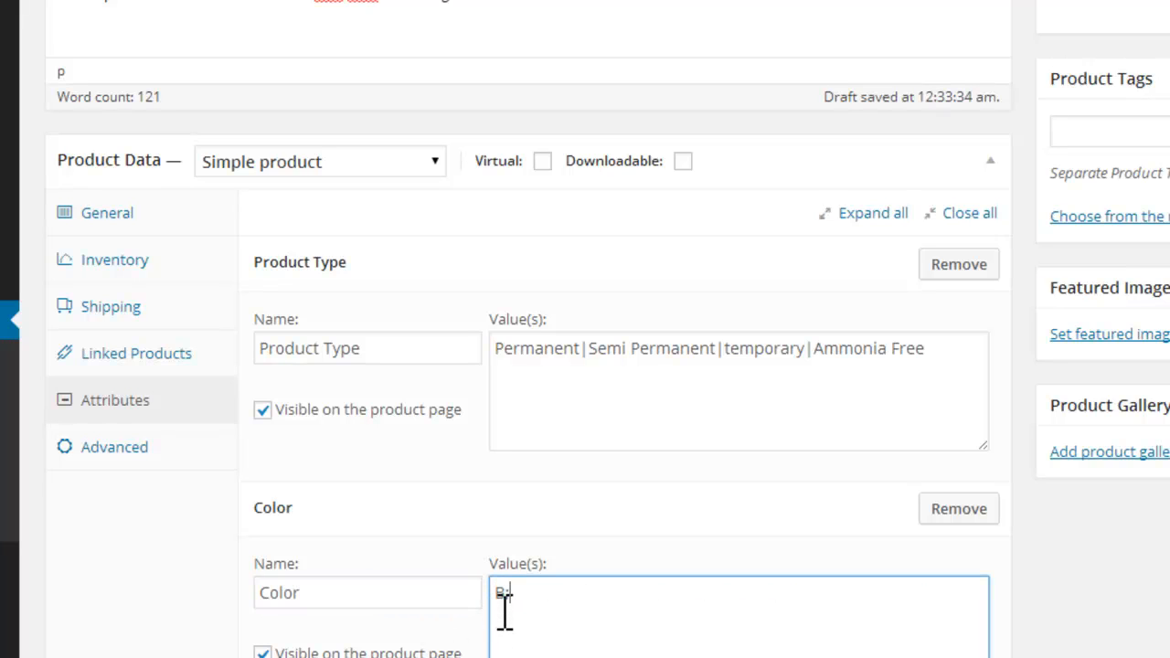
text(lack)
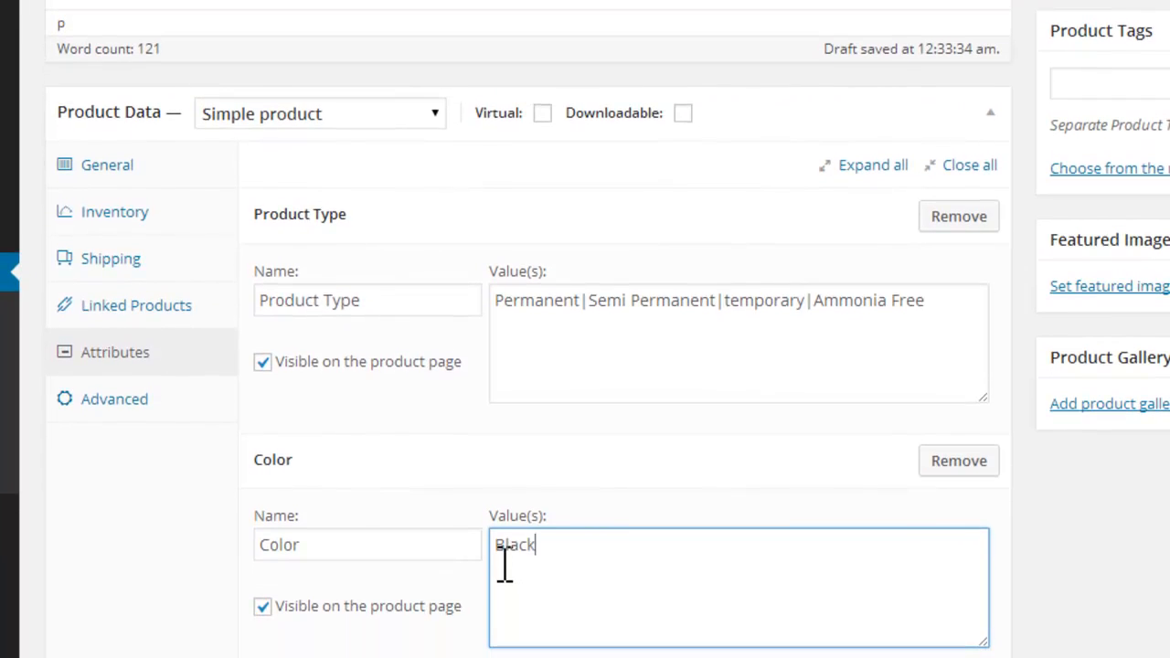
text(|Brown|Violet)
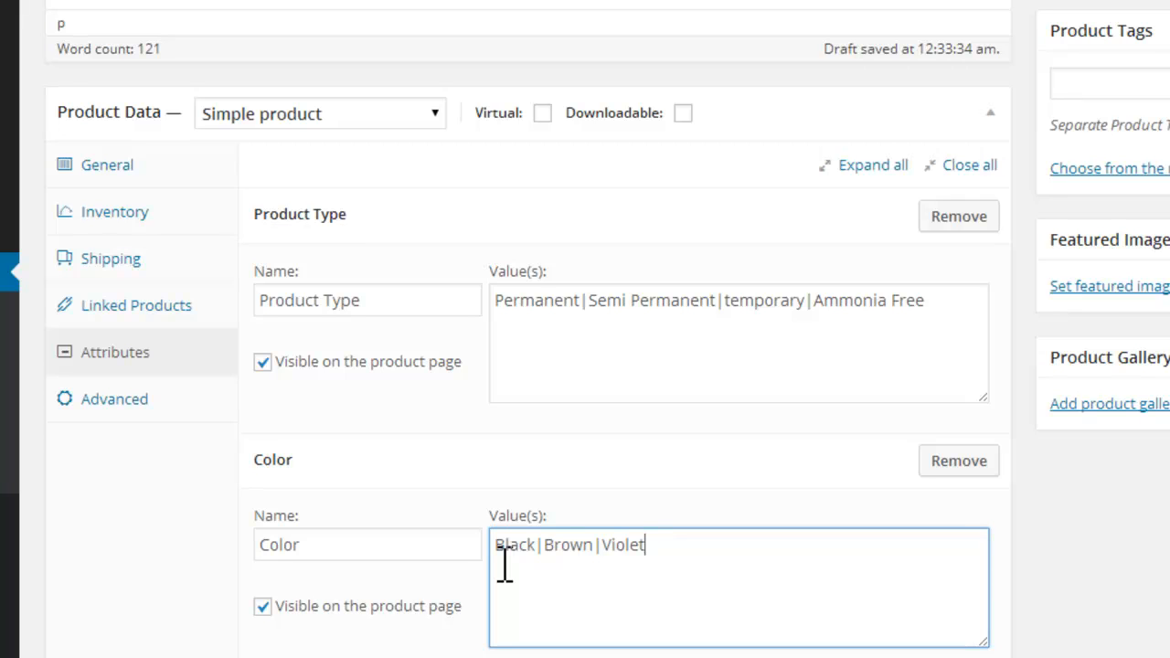
Step: Add "Red" as a further value of the Color attribute and save the product attributes
text(| red)
click(669, 550)
key(BackSpace)
text(Red)
scroll(478, 496, down, 3)
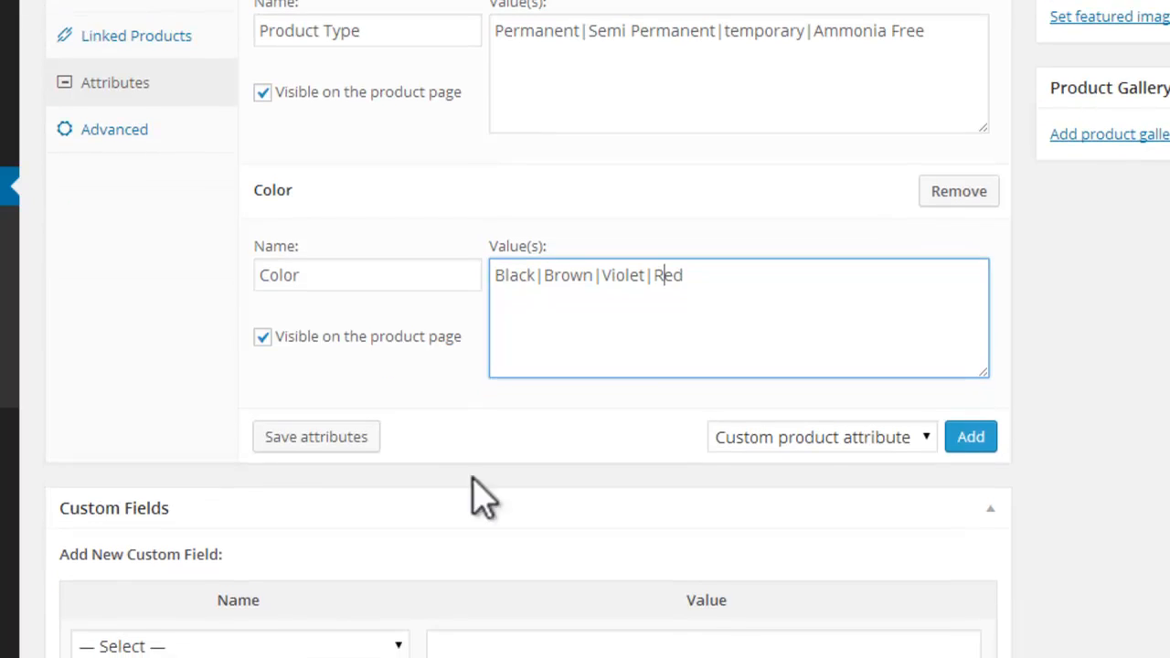
click(270, 439)
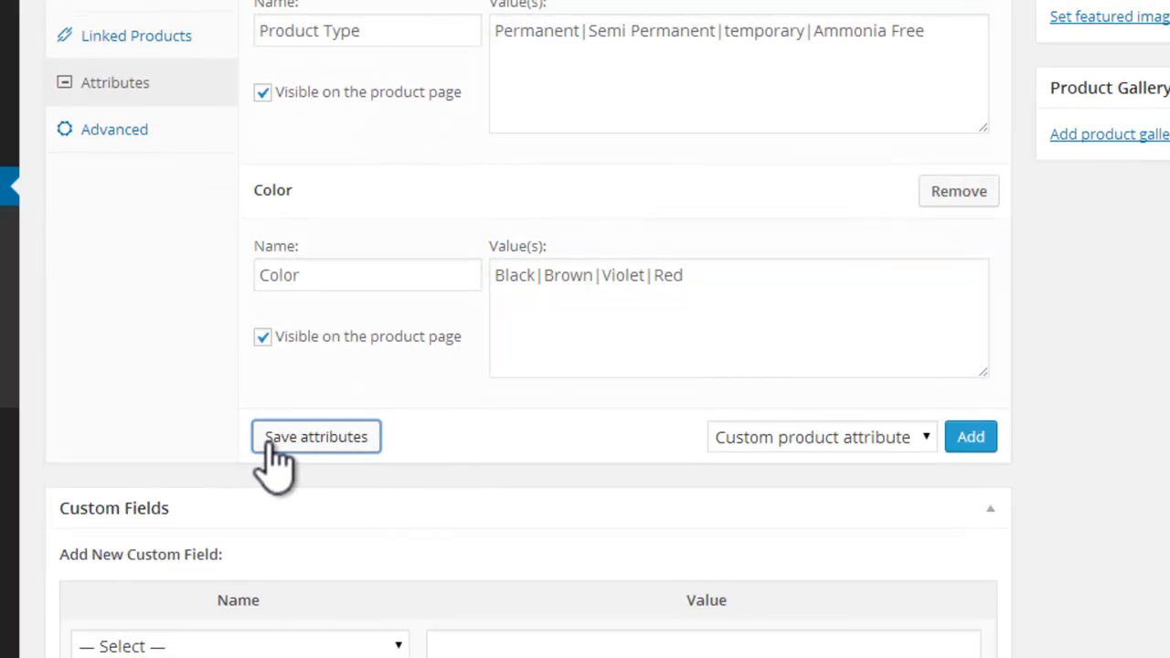
Step: Review the product's advanced settings for purchase note, menu order and reviews, leaving reviews enabled
click(181, 148)
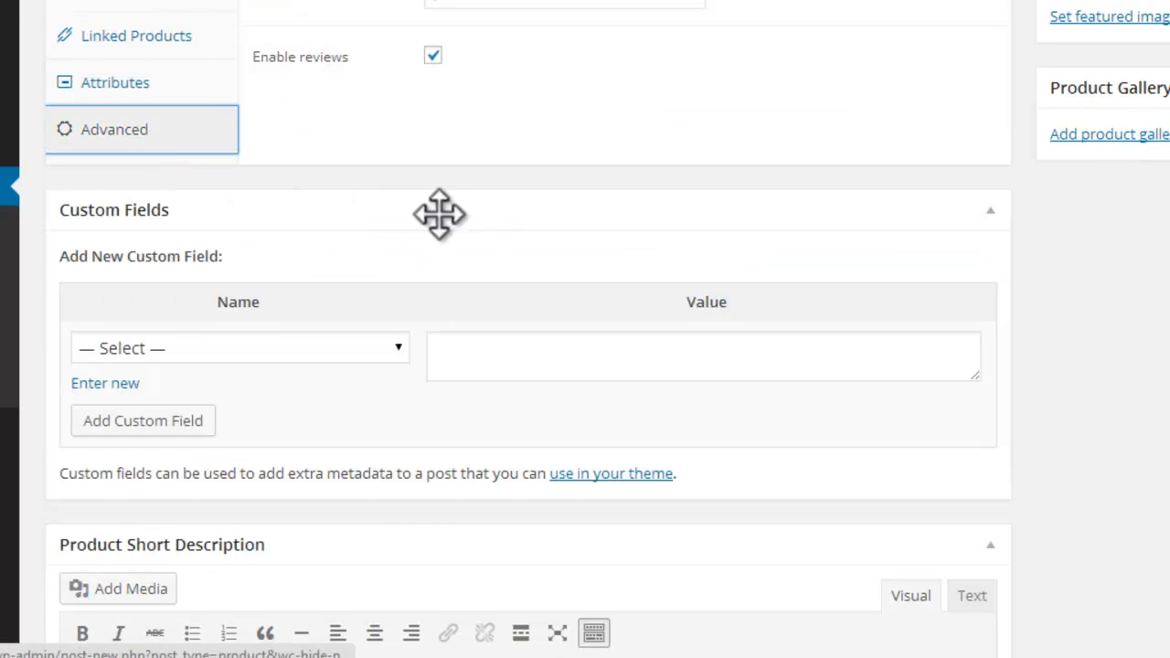
scroll(528, 329, up, 3)
scroll(528, 329, down, 1)
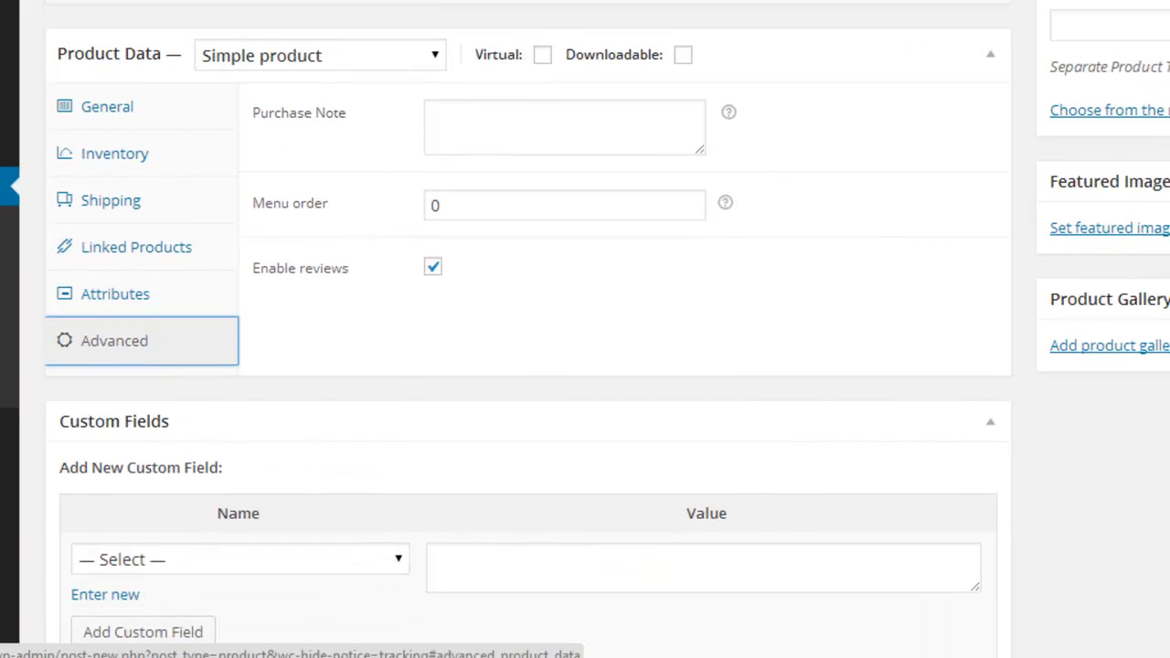
mouse_move(731, 116)
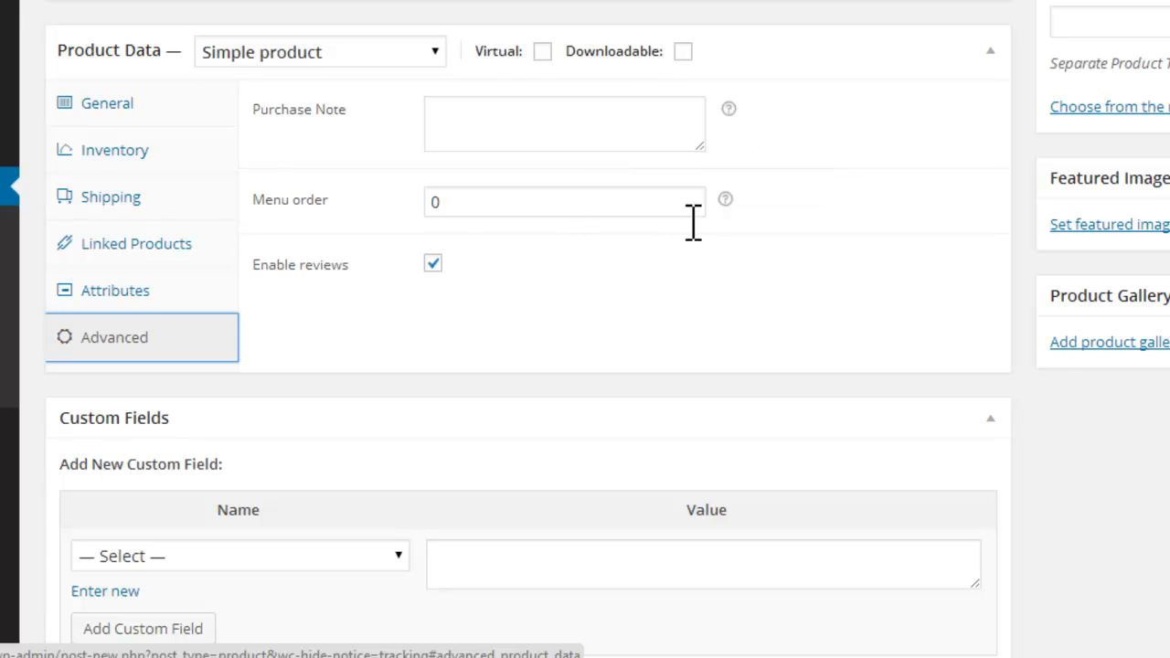
mouse_move(724, 200)
click(433, 263)
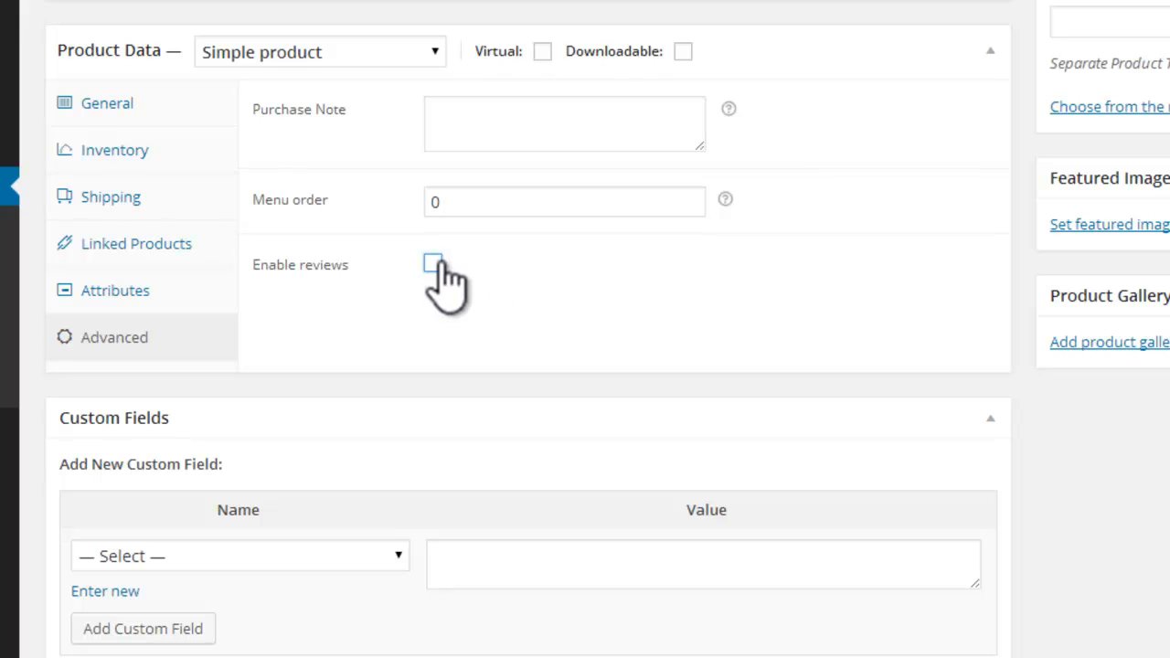
click(432, 265)
Step: Examine the Custom Fields section and its available field names without adding a field
scroll(528, 329, down, 5)
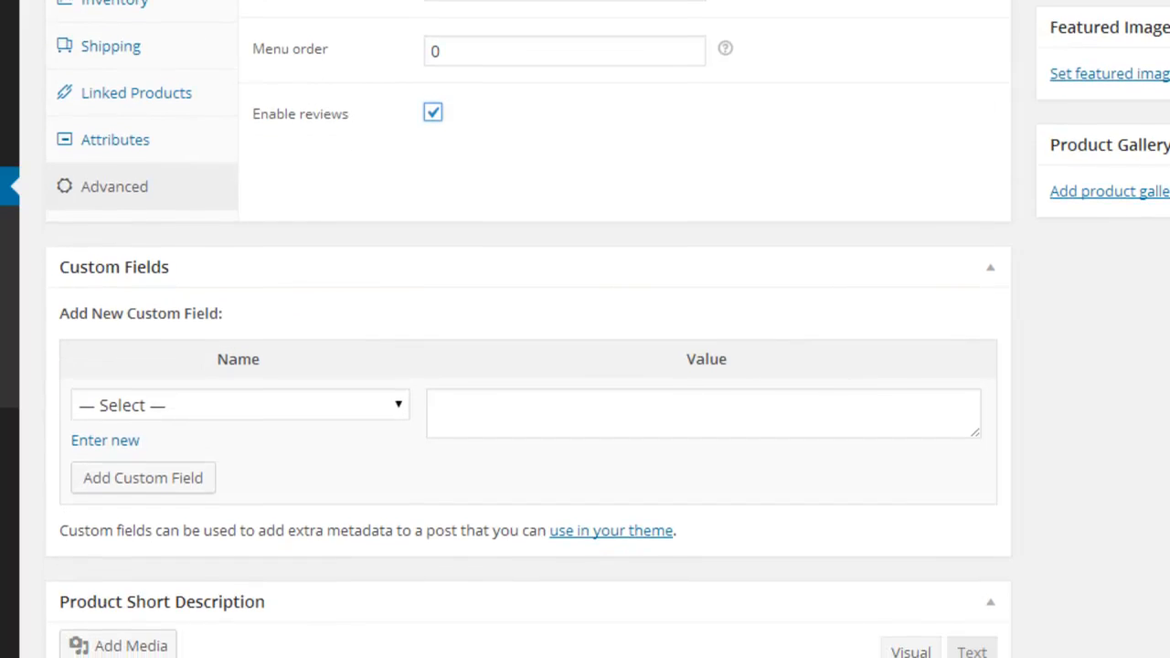
scroll(528, 329, down, 2)
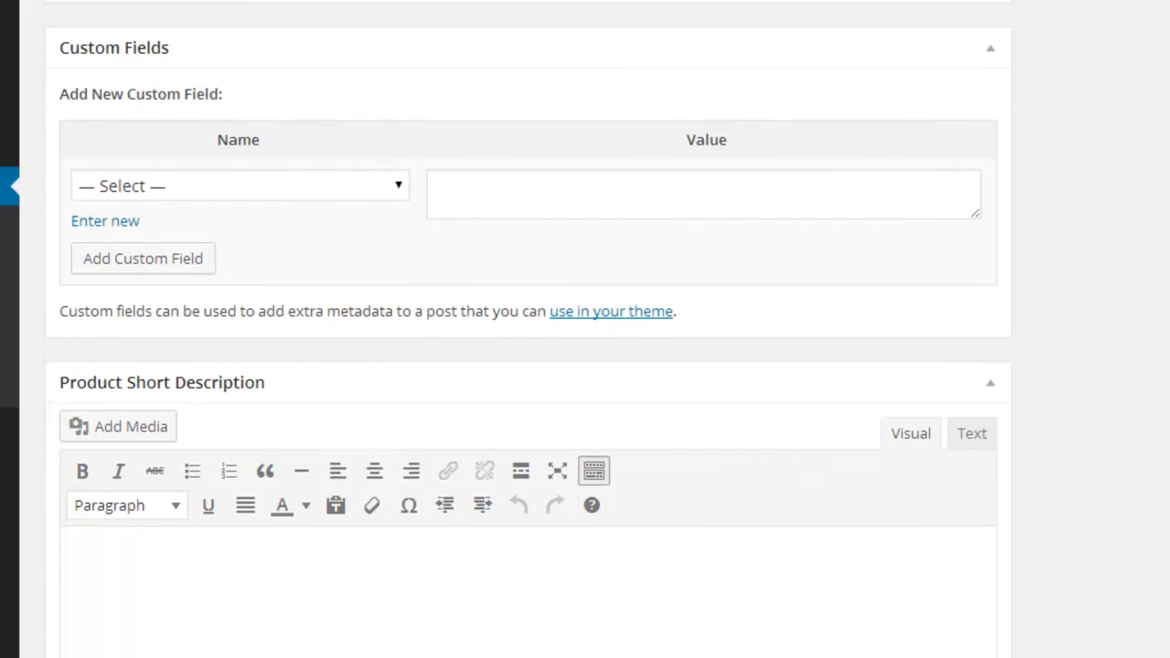
scroll(585, 246, down, 1)
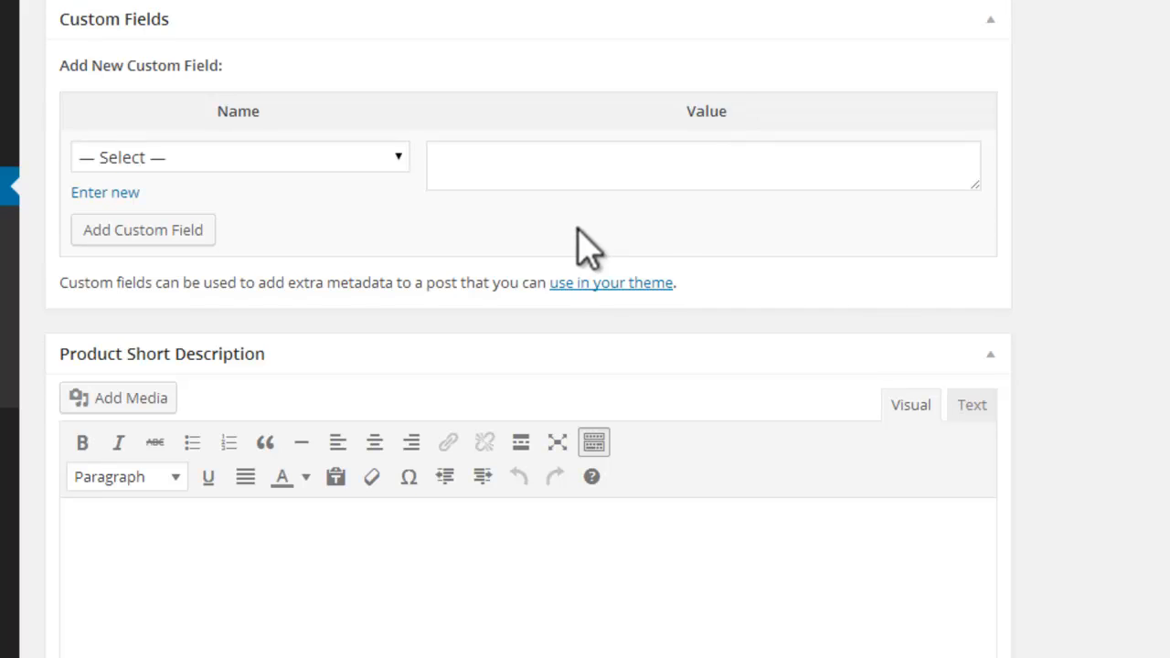
click(393, 164)
click(389, 158)
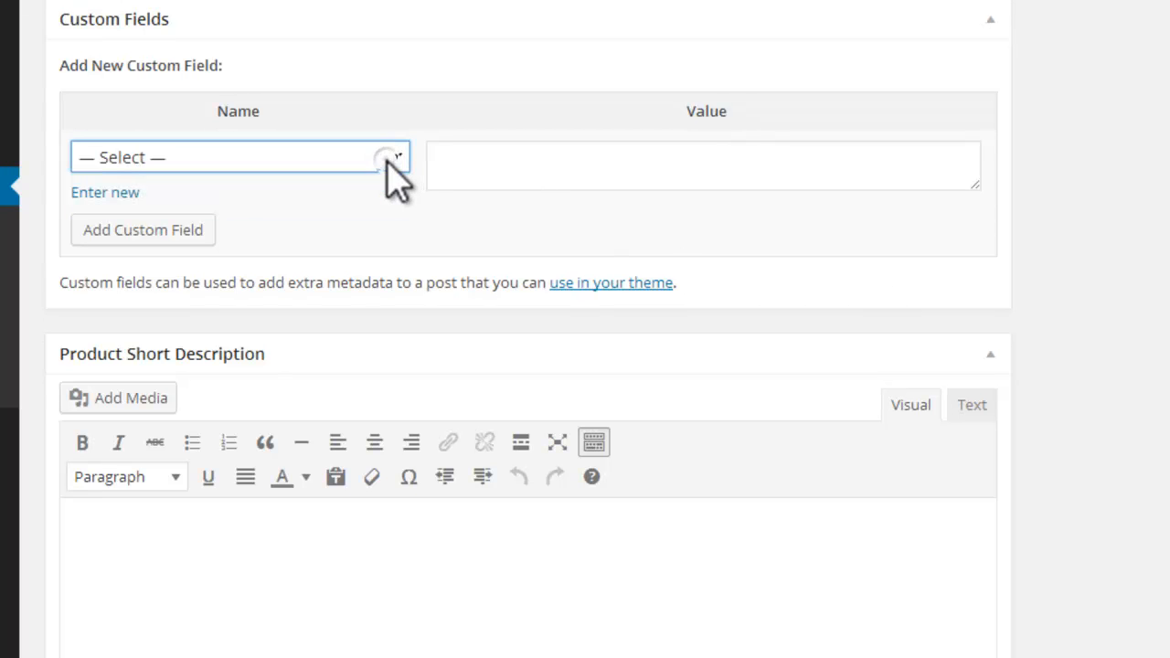
Step: Copy the opening of the product description, up to "optimum est,", into the Product Short Description
scroll(101, 136, up, 10)
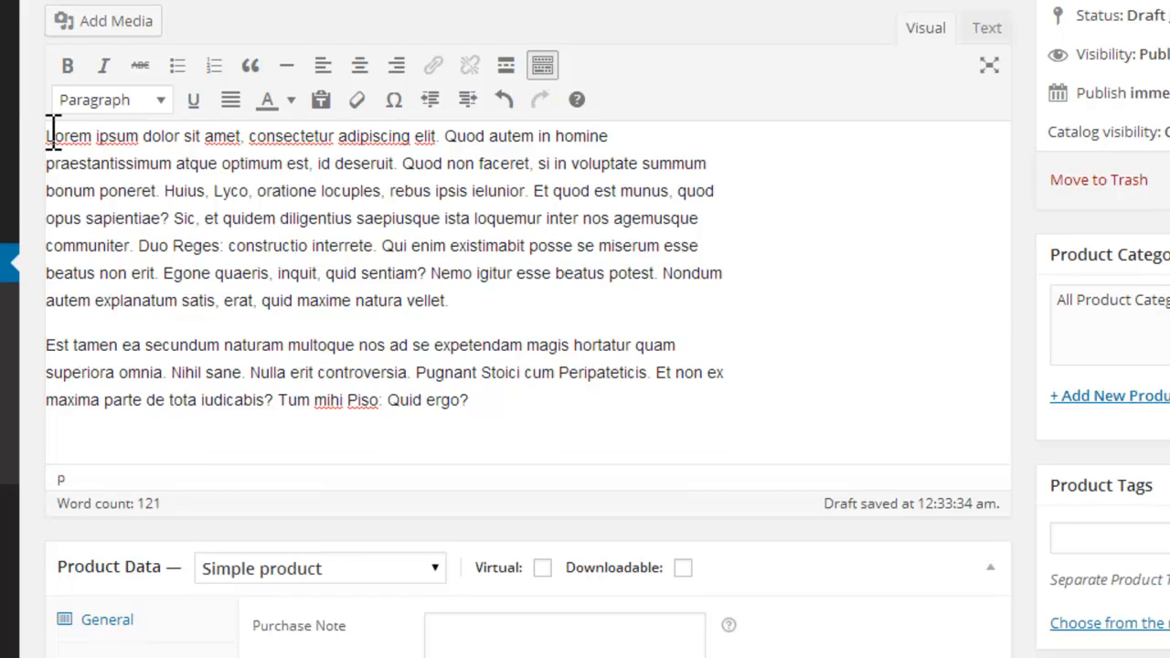
drag(48, 135, 290, 169)
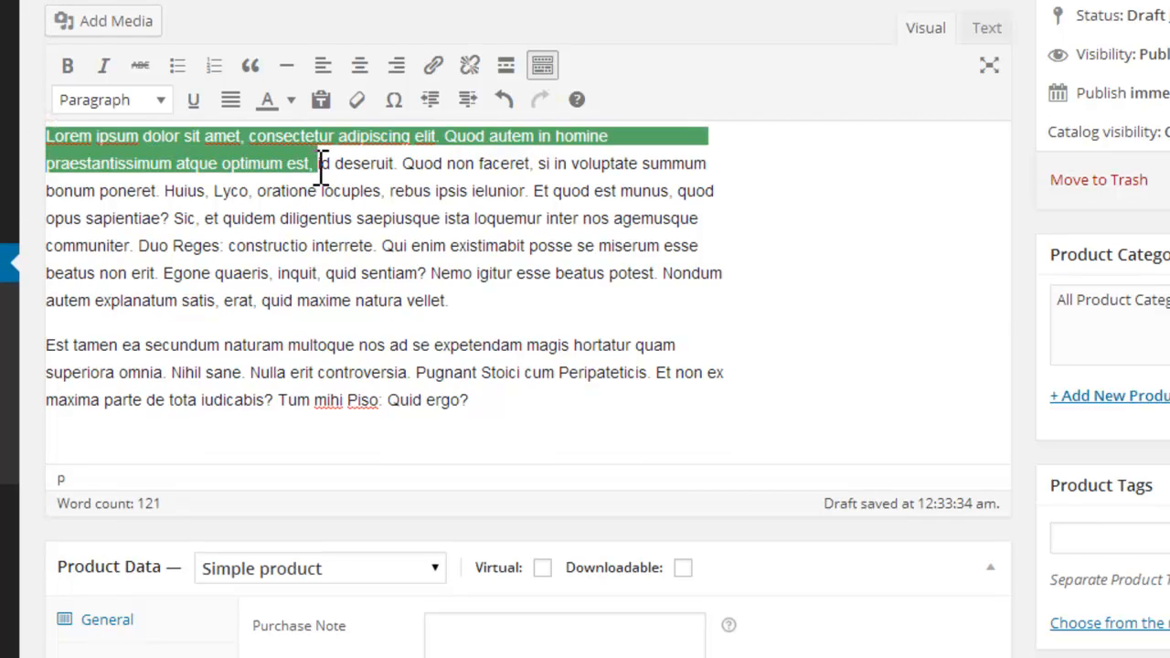
right_click(312, 165)
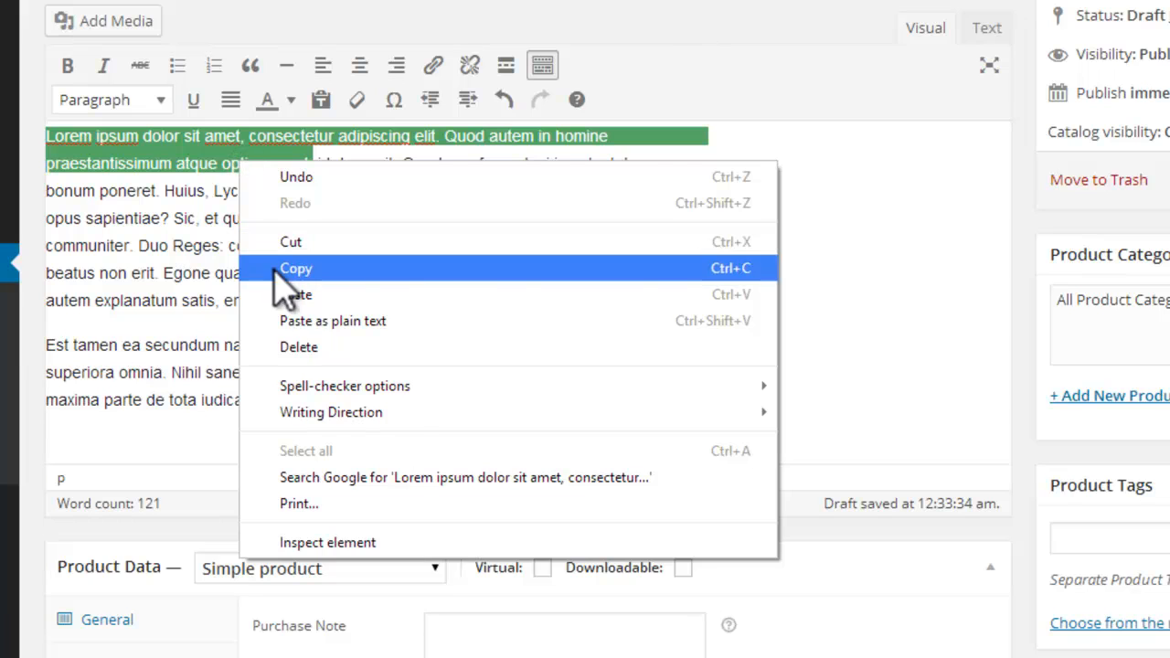
click(317, 265)
scroll(529, 330, down, 13)
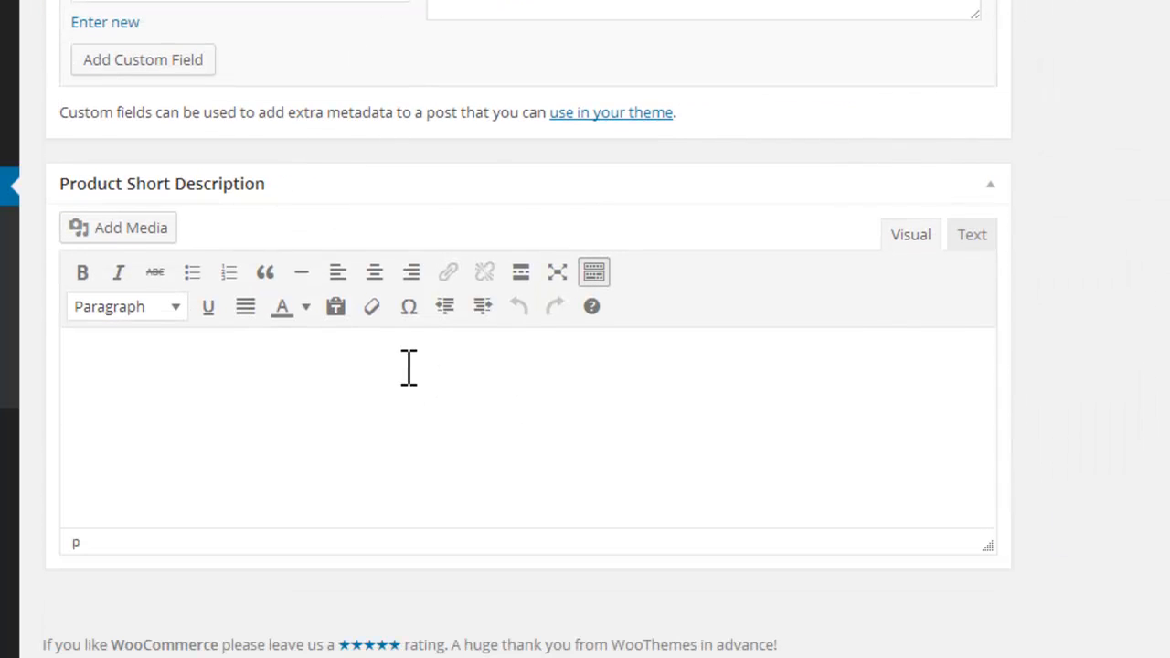
right_click(392, 389)
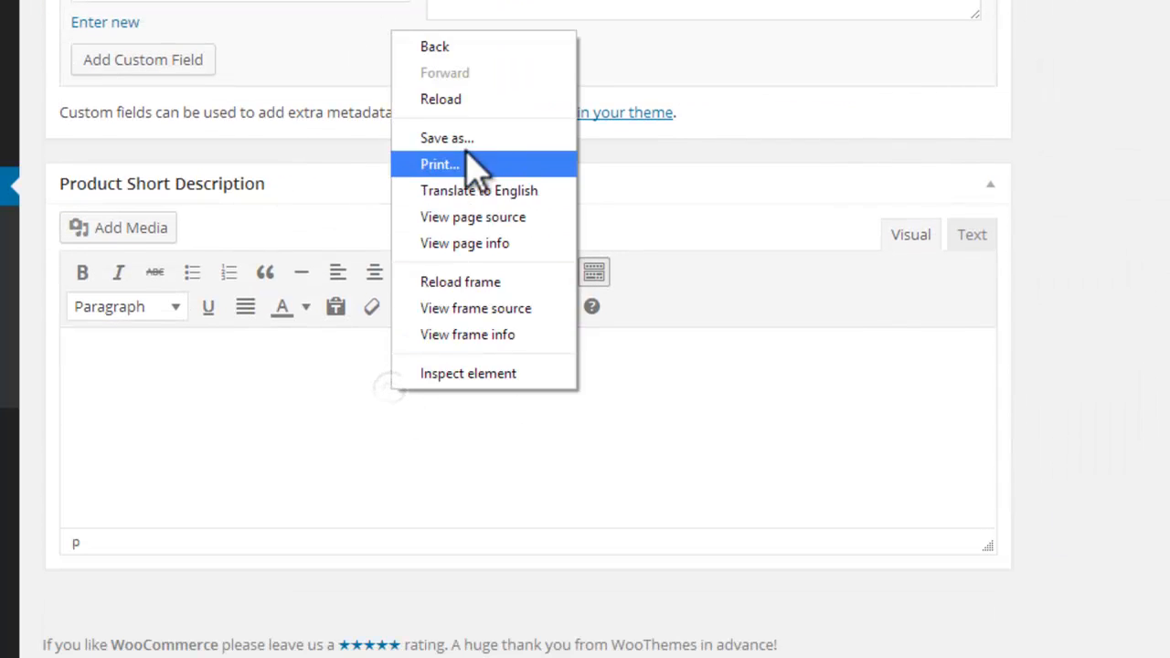
click(321, 353)
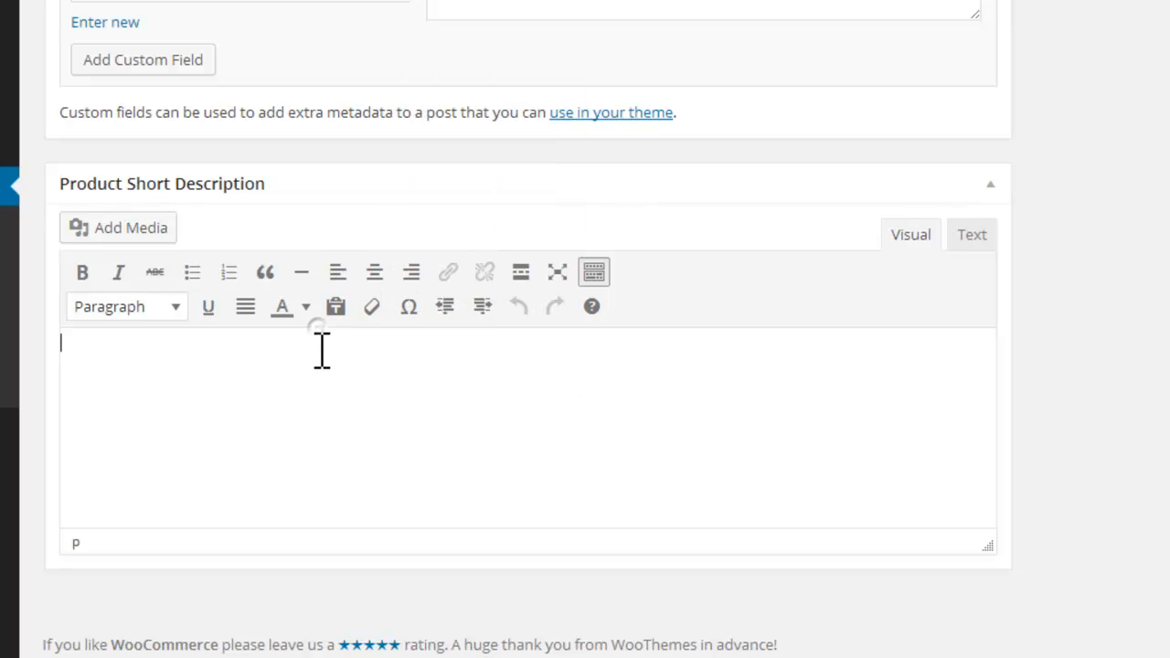
key(ctrl+v)
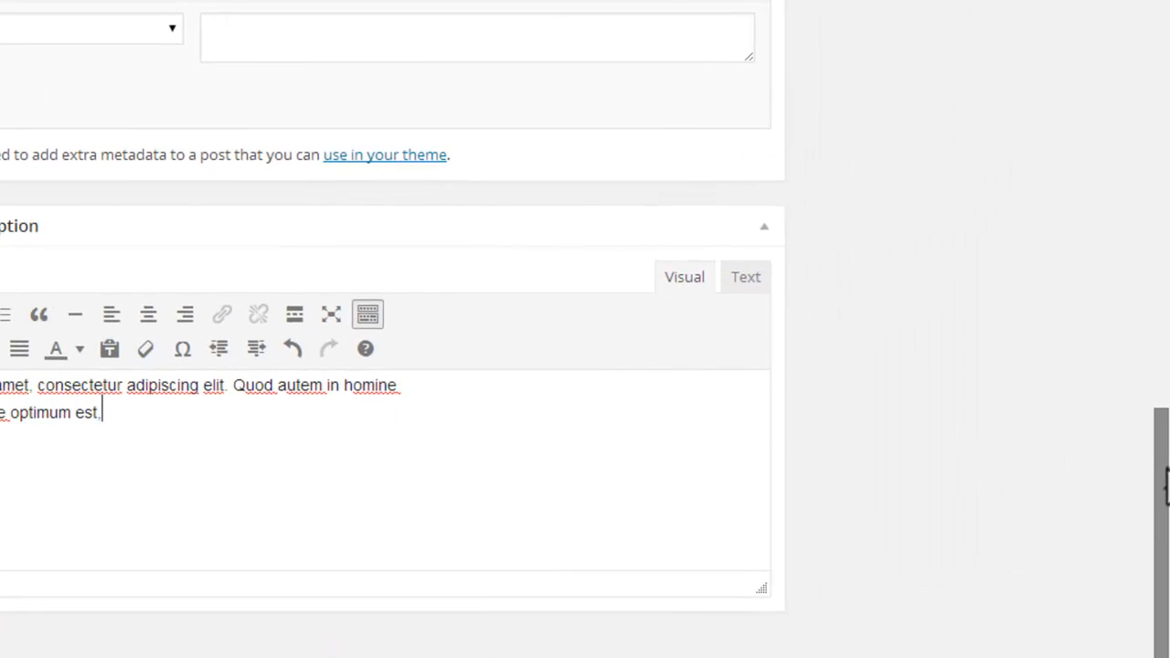
Step: Add the product tags "Hair" and "Beauty" to the product
drag(1165, 484, 1162, 208)
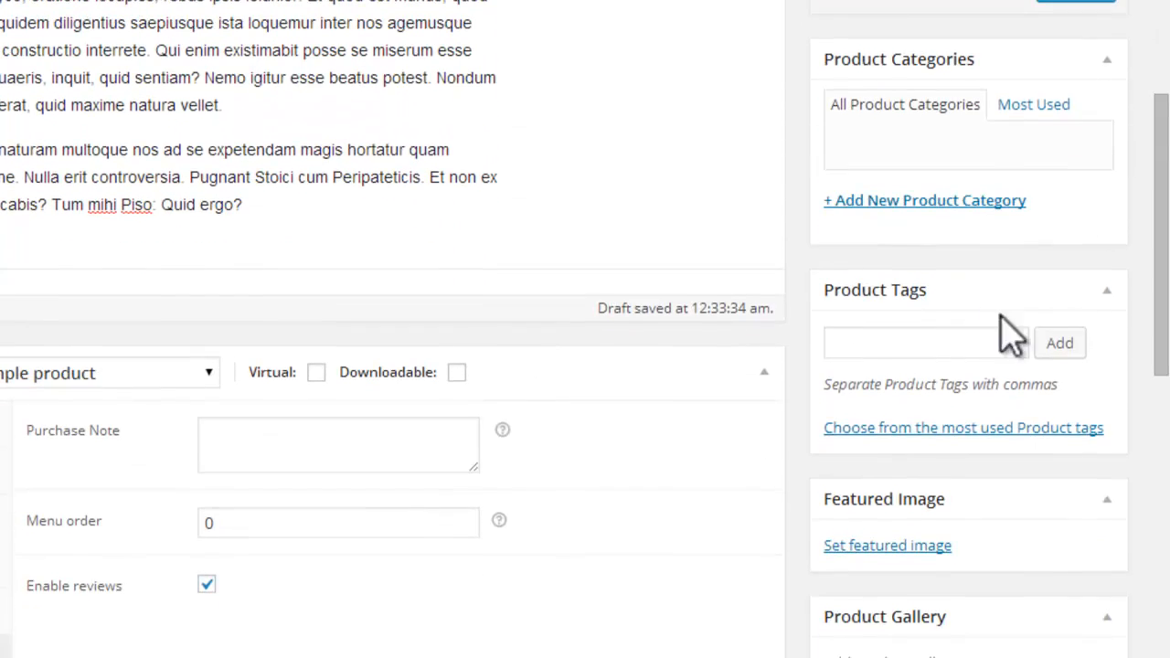
click(962, 341)
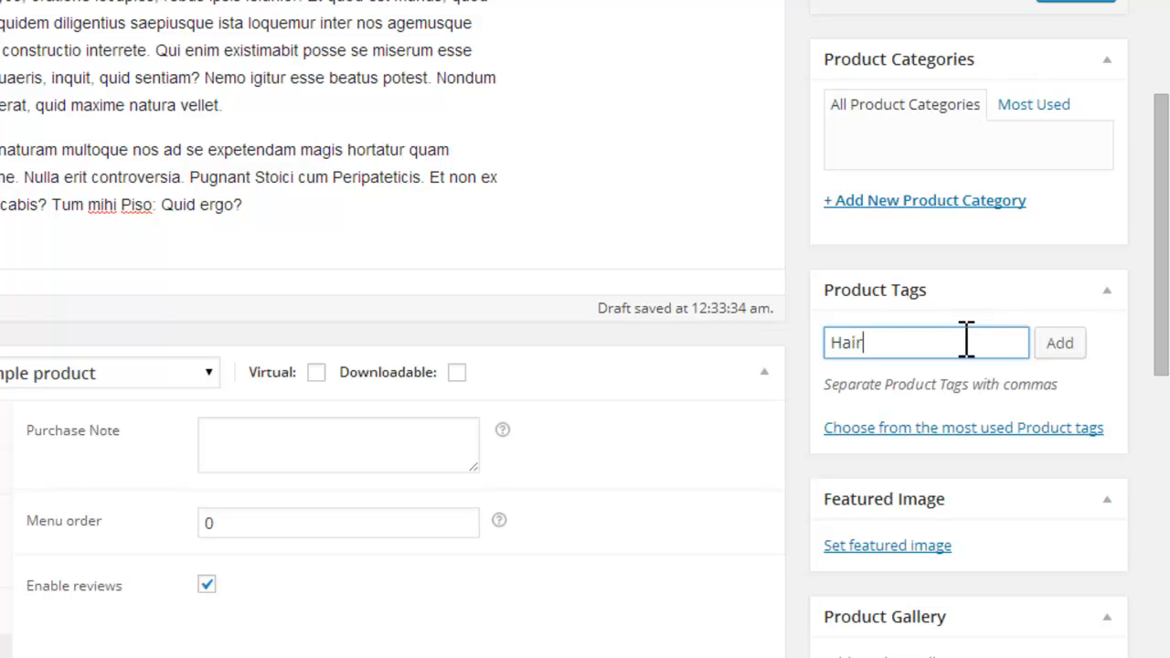
click(1069, 342)
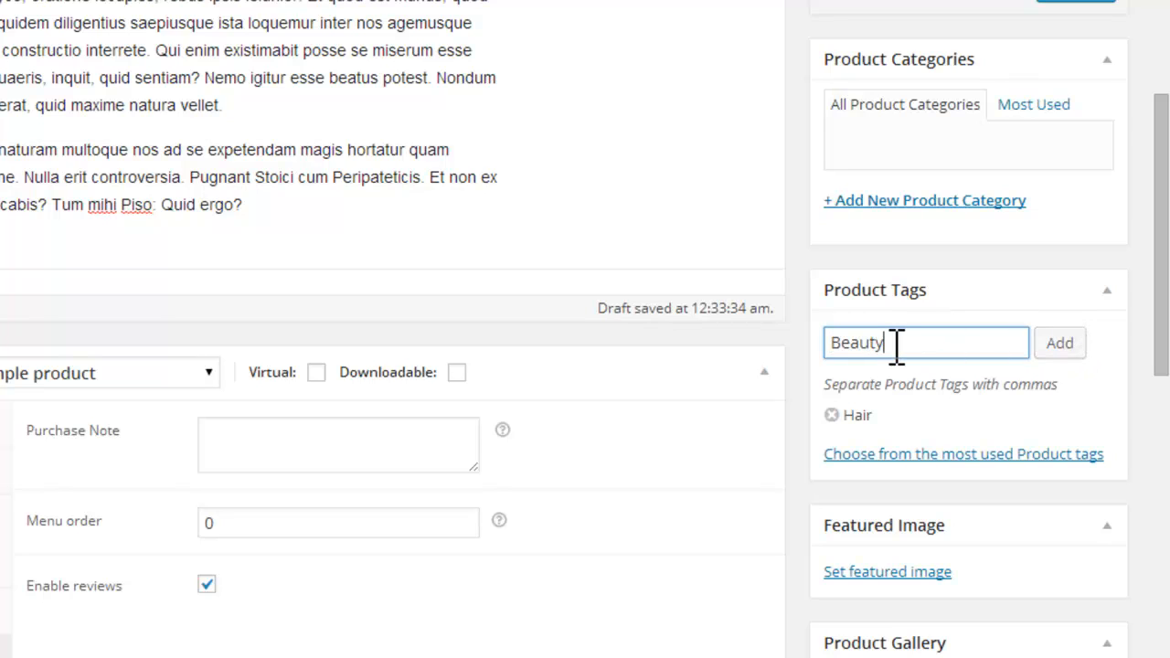
click(1064, 346)
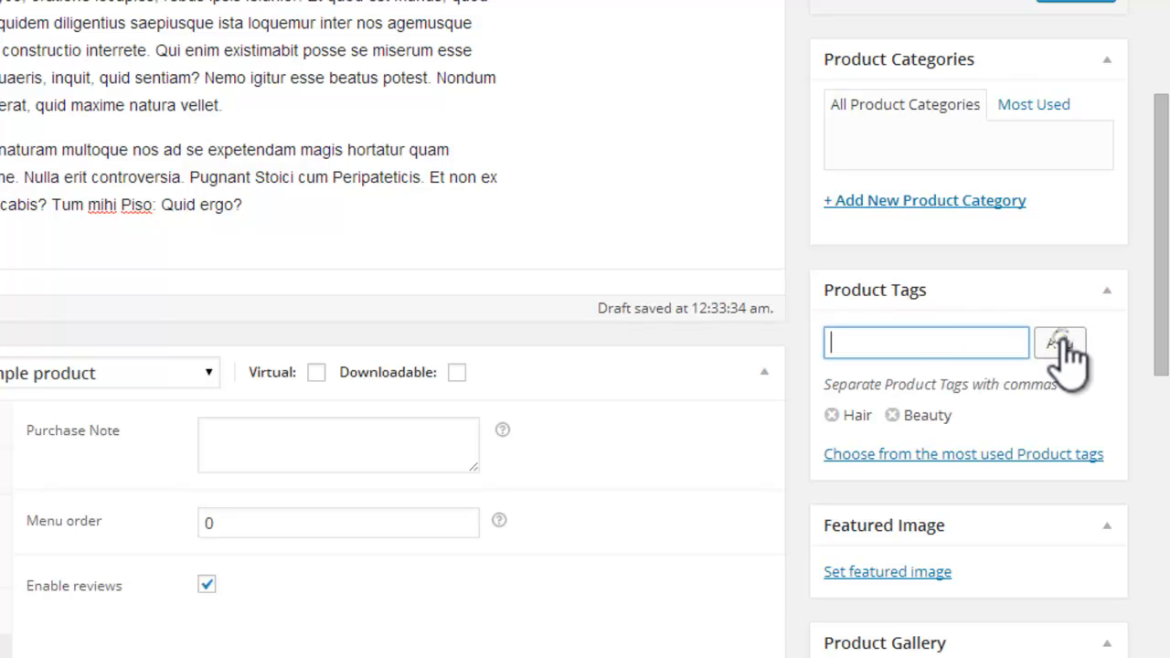
Step: Create a new product category named "Hair" without a parent and assign it to the product
drag(1162, 358, 1151, 429)
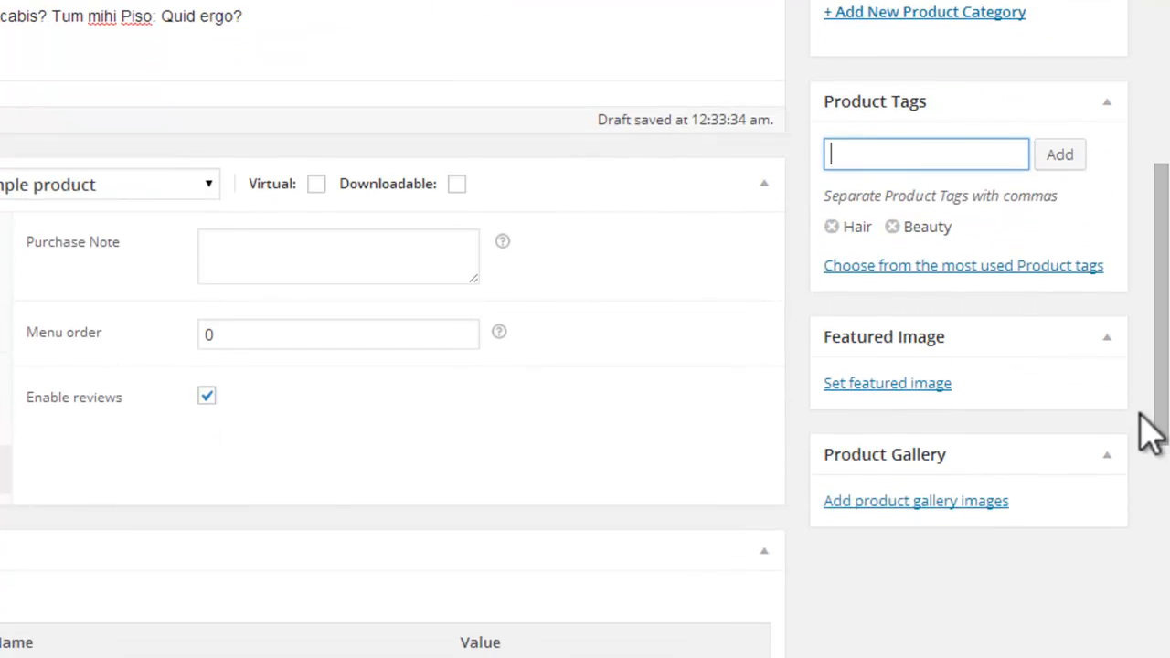
scroll(1162, 411, up, 3)
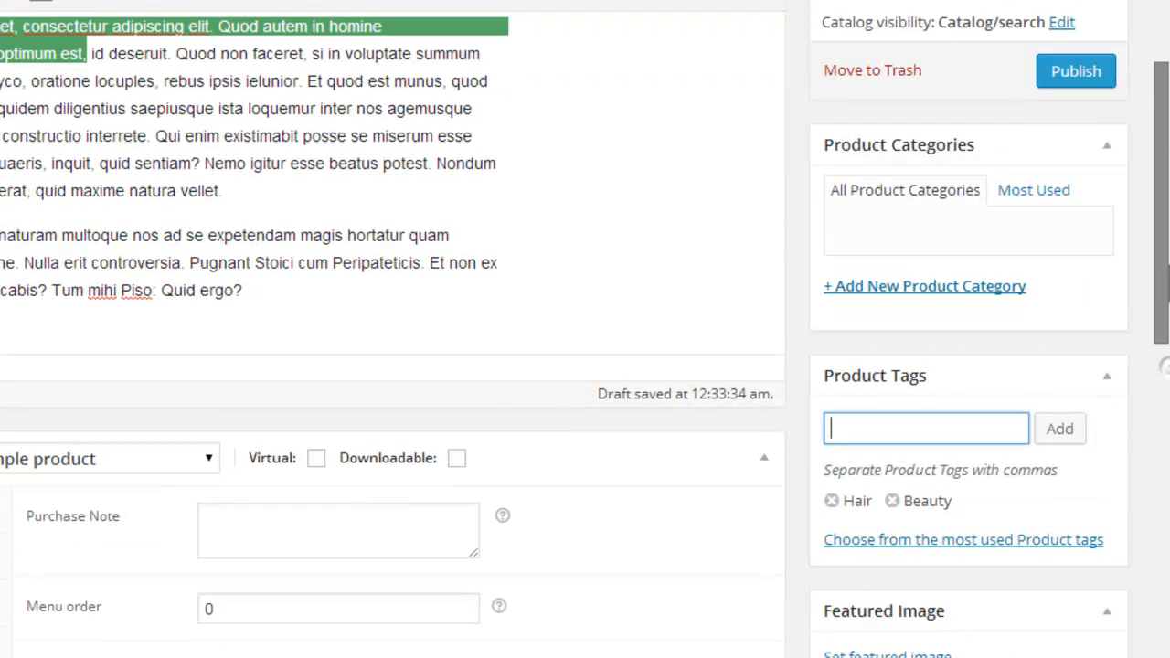
click(951, 288)
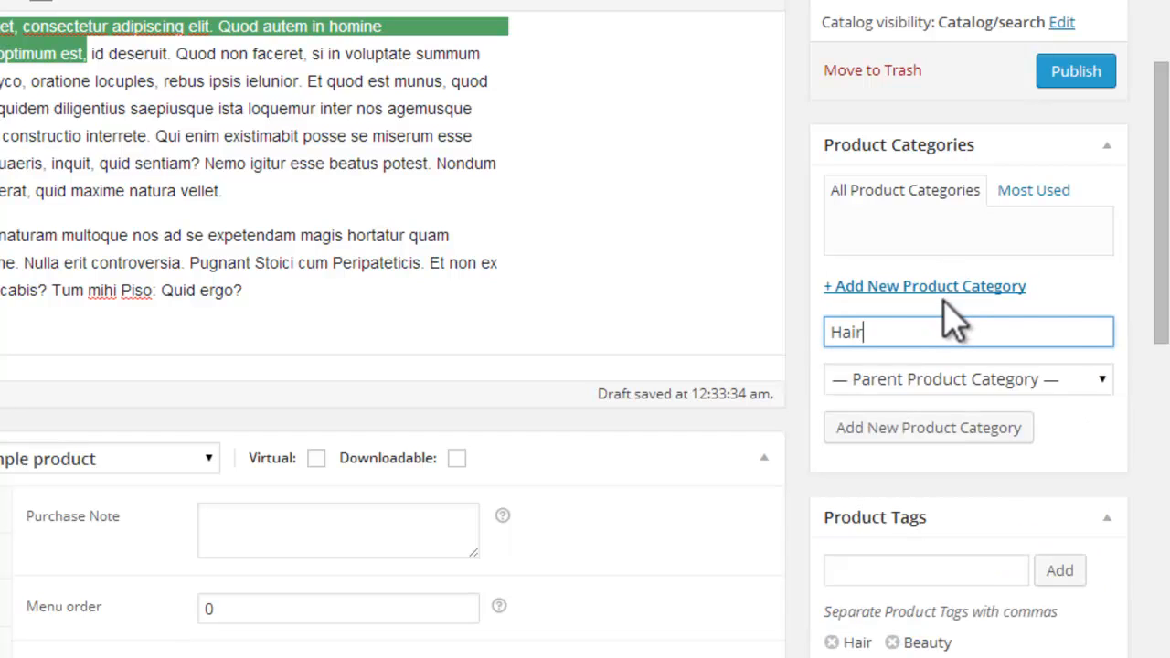
click(990, 430)
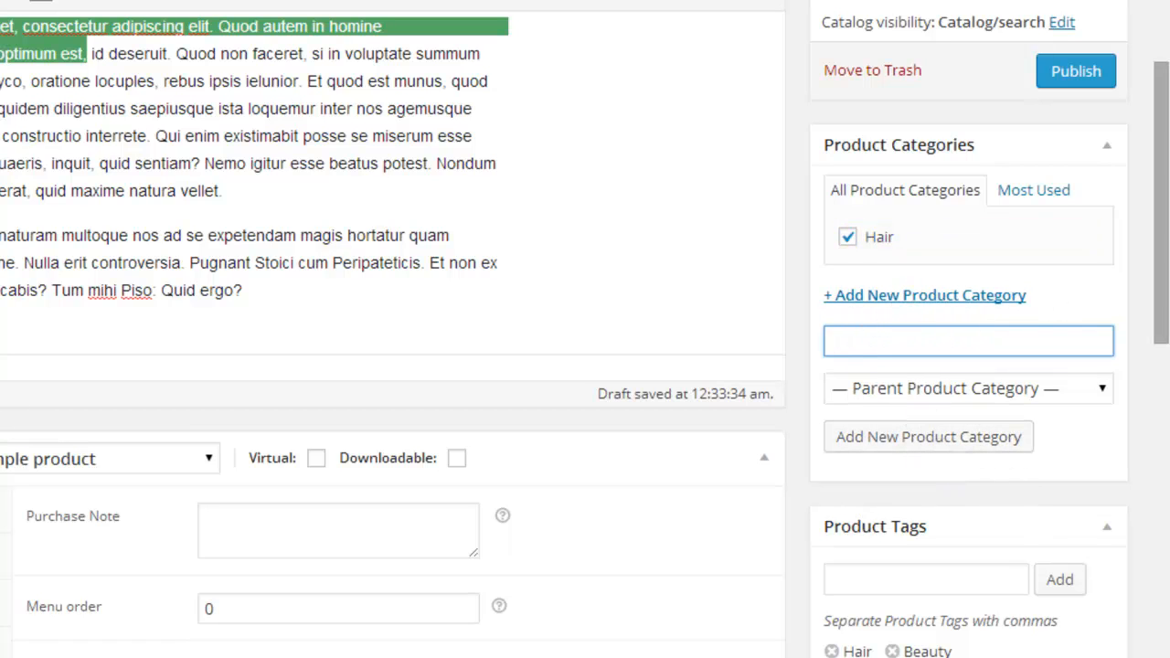
Step: Upload the haircolourfeatured image from the beautyparlour folder for use as the product's featured image
scroll(1165, 274, down, 3)
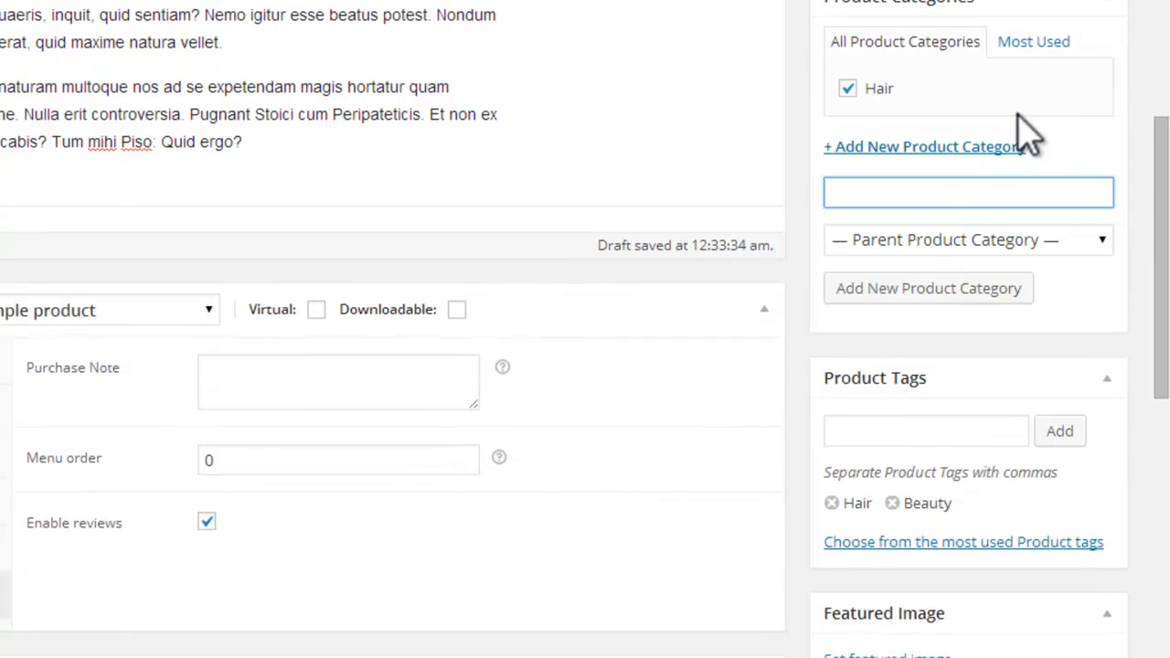
scroll(1163, 430, down, 3)
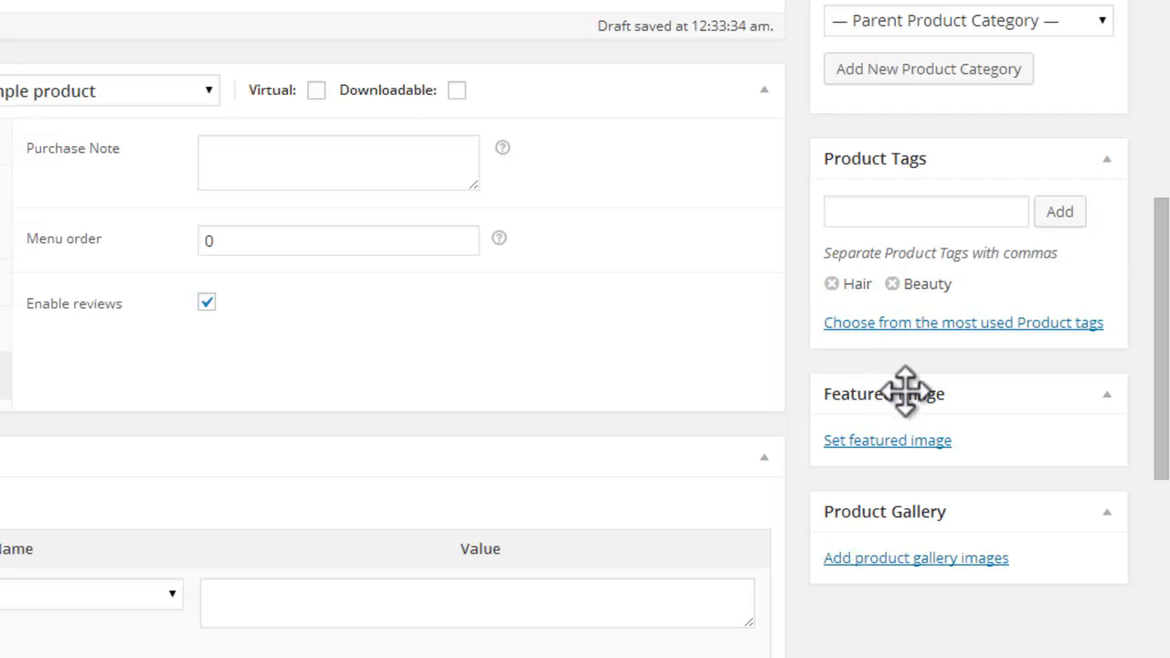
click(923, 448)
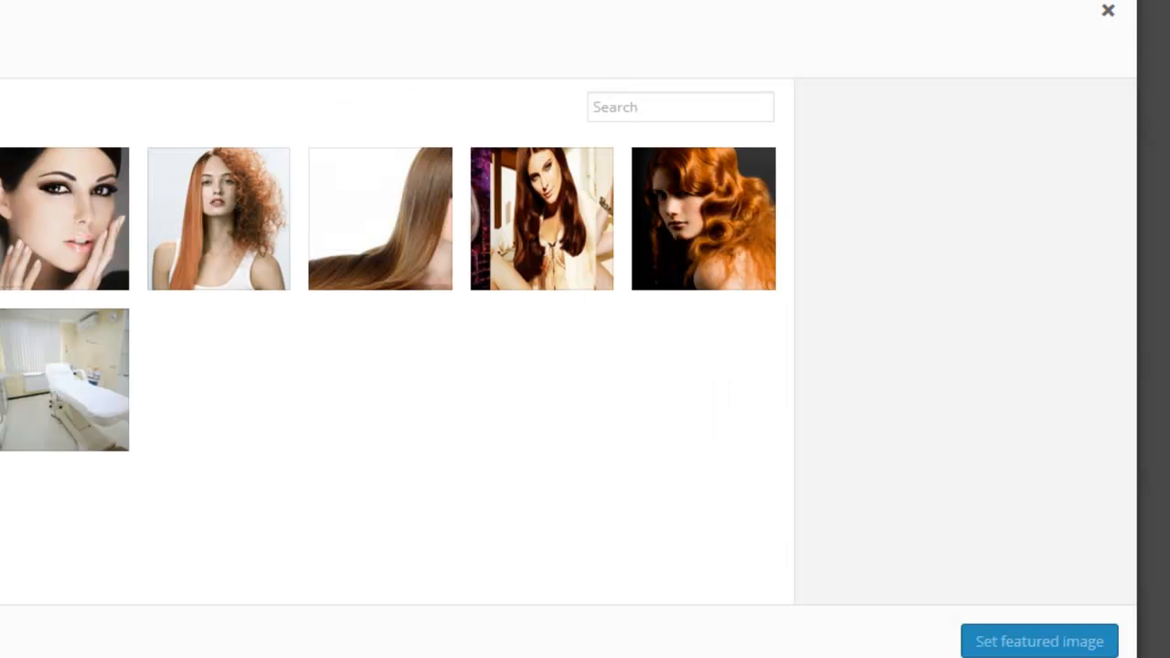
click(0, 56)
click(361, 358)
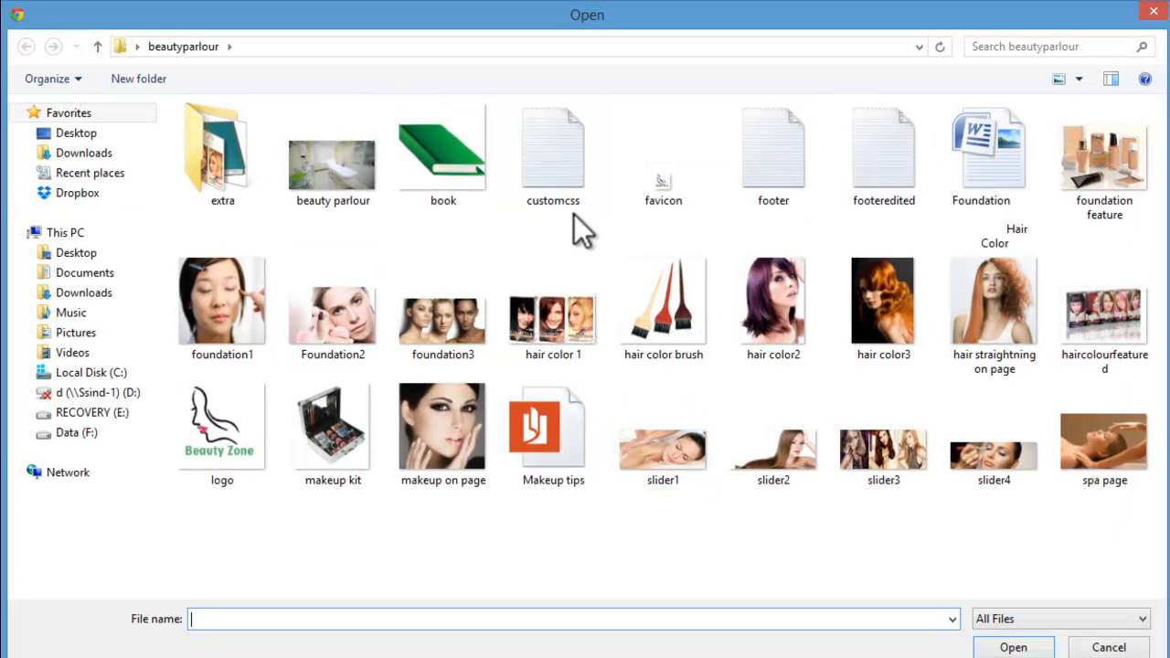
click(1110, 339)
click(1045, 644)
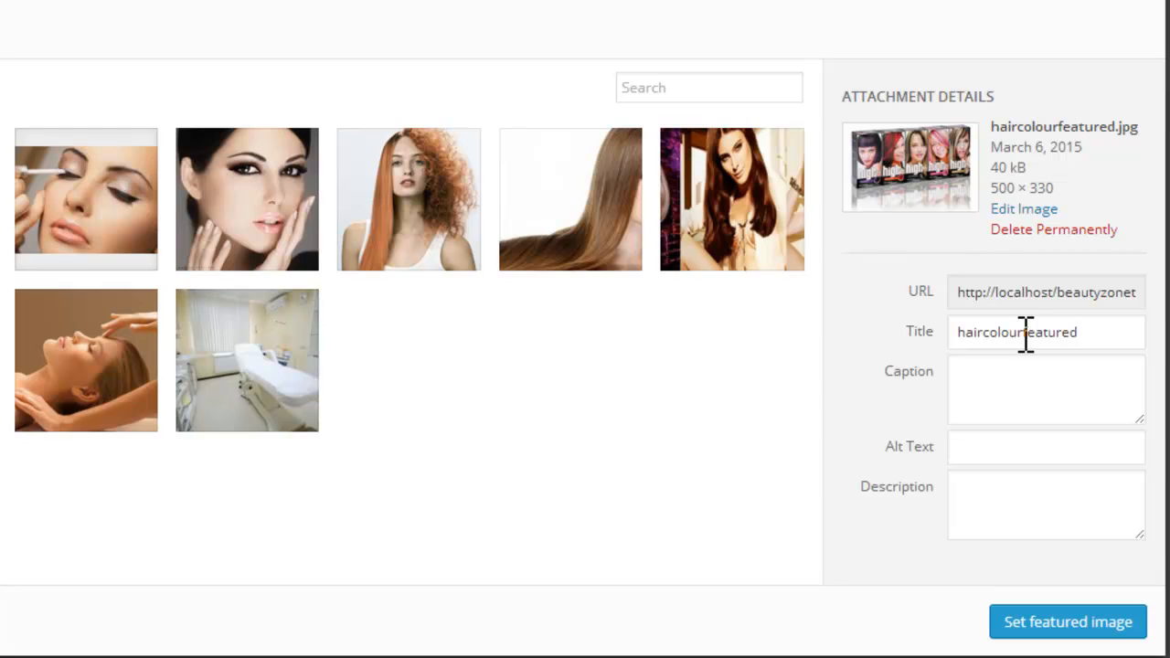
Step: Give the uploaded image the title and alt text "hair colour" and set it as the product's featured image
drag(1025, 334, 1108, 334)
key(BackSpace)
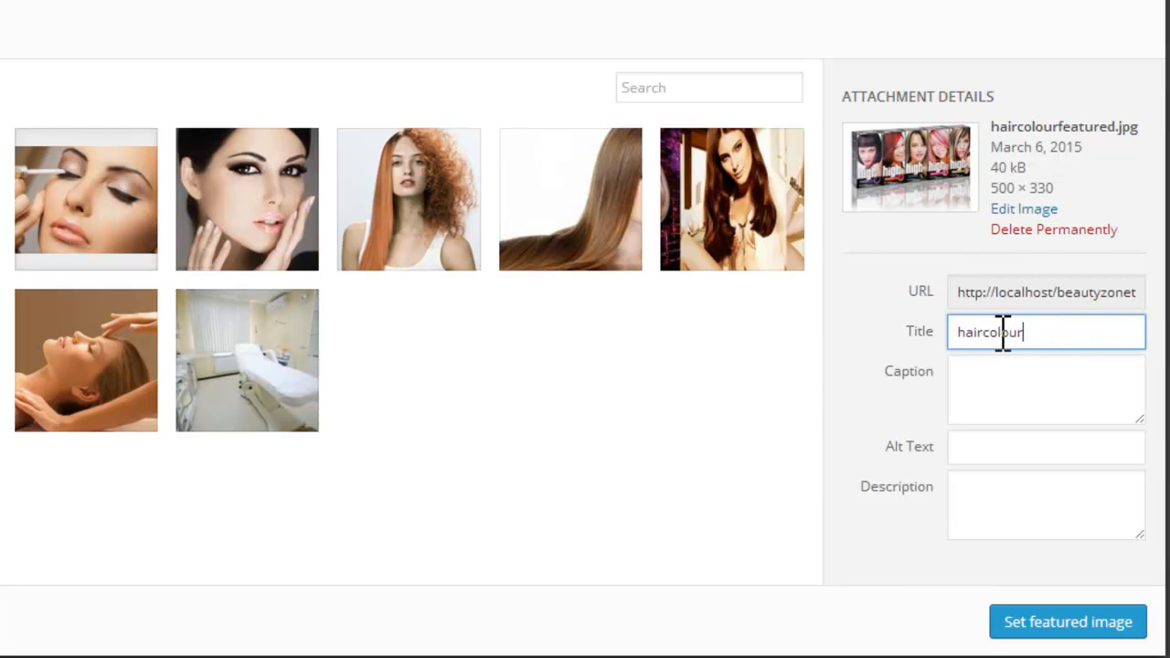
click(1016, 400)
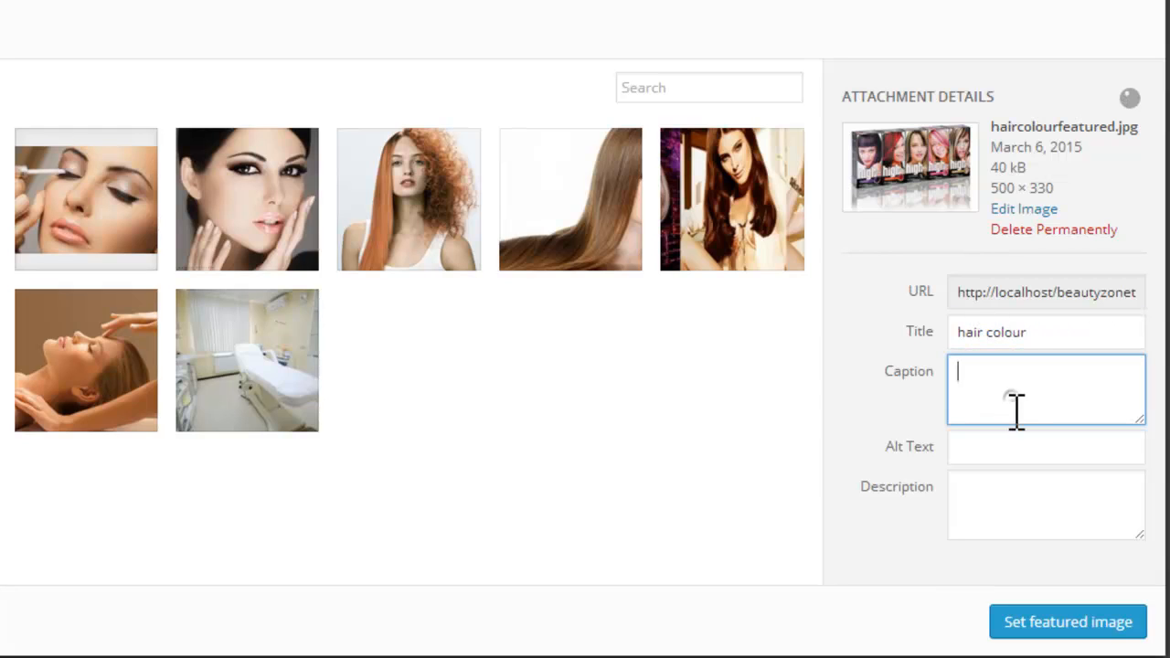
drag(1043, 334, 911, 331)
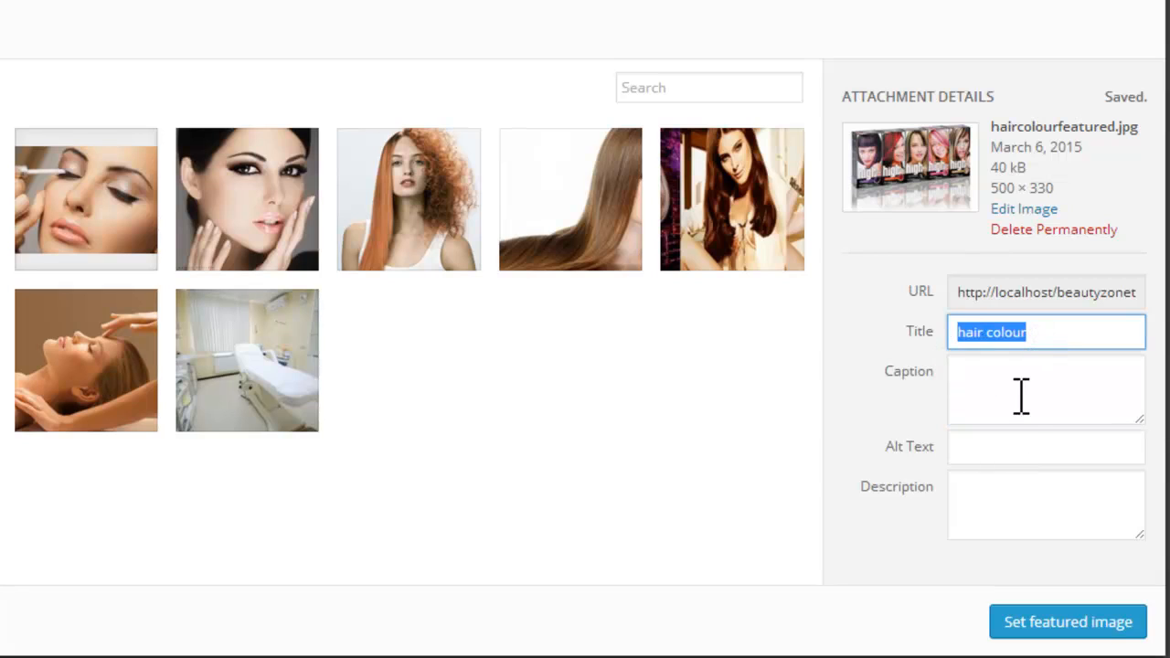
click(1032, 437)
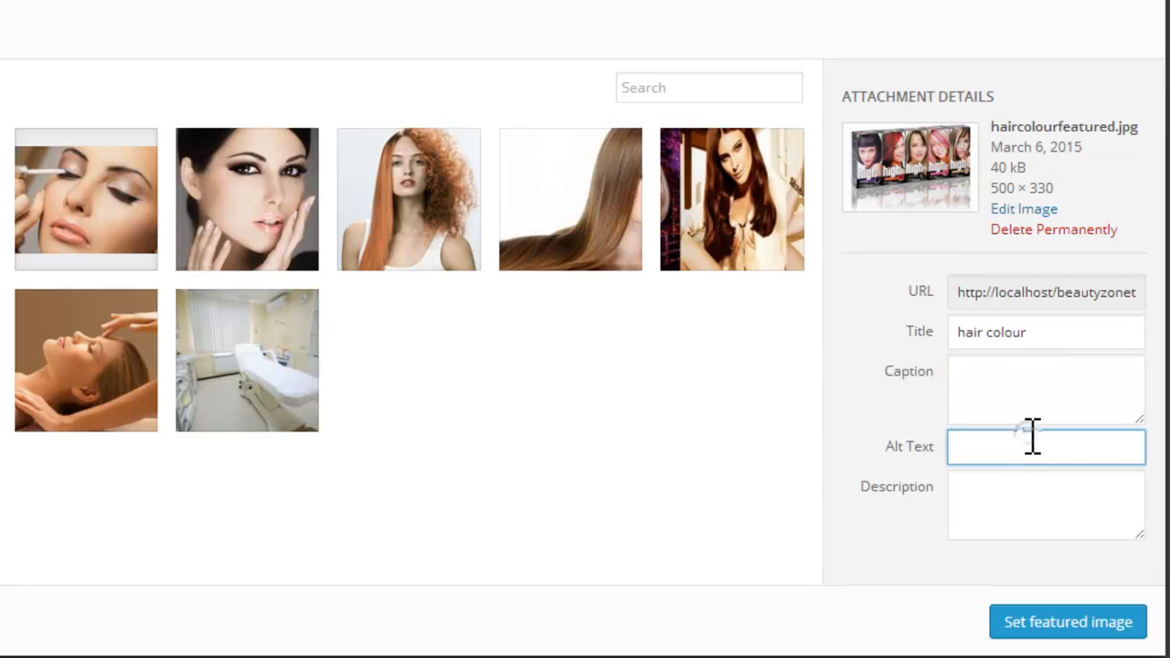
click(1031, 631)
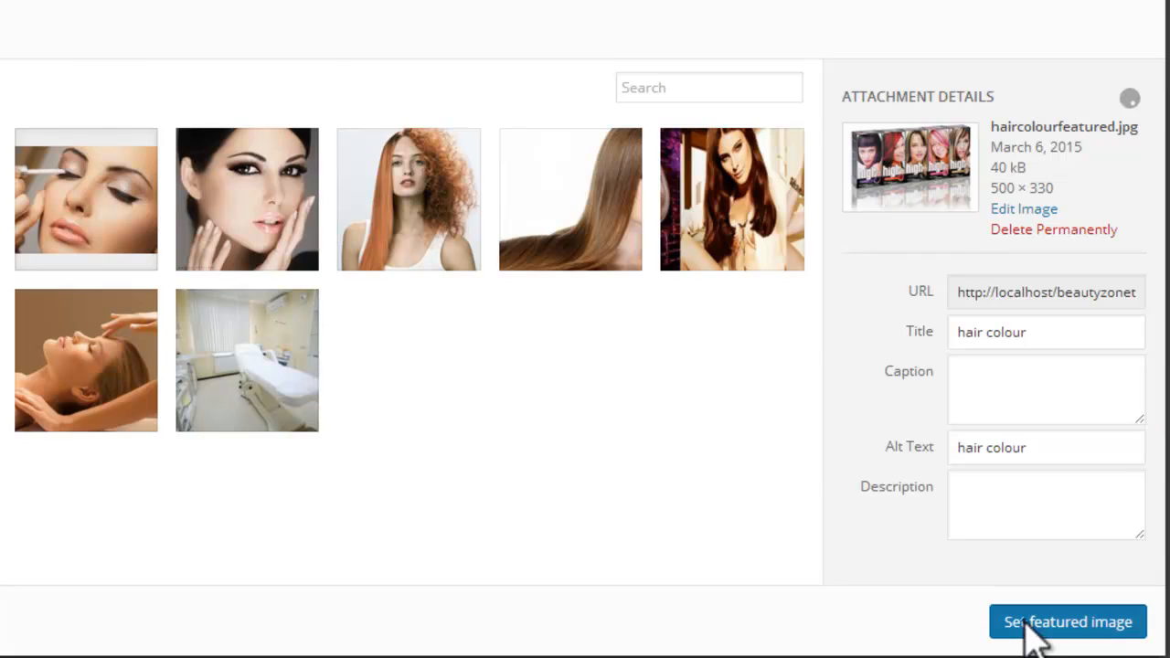
Step: Upload the images hair color 1, hair color2 and hair color3 from the beautyparlour folder for the product gallery
scroll(586, 329, down, 5)
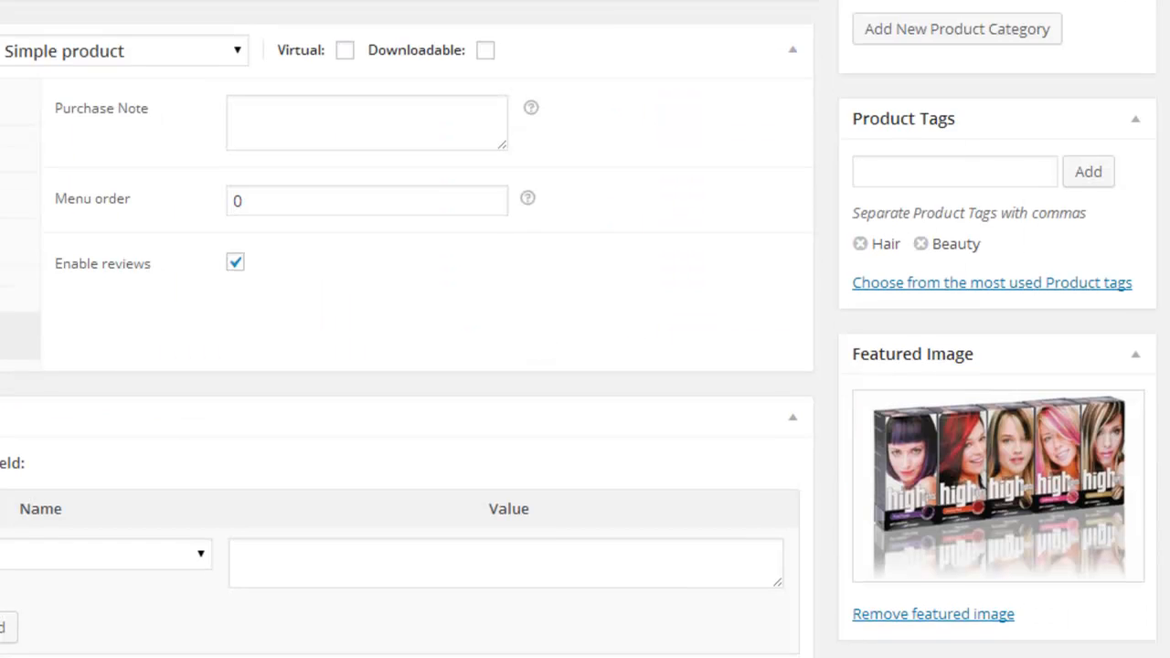
click(1012, 295)
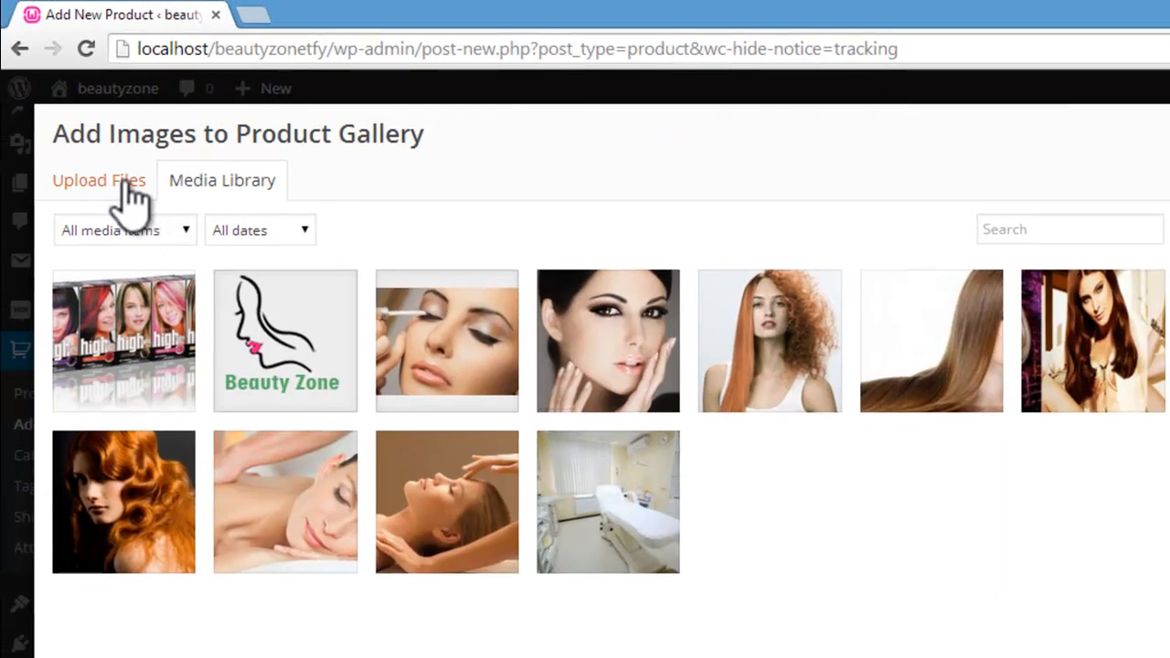
click(128, 187)
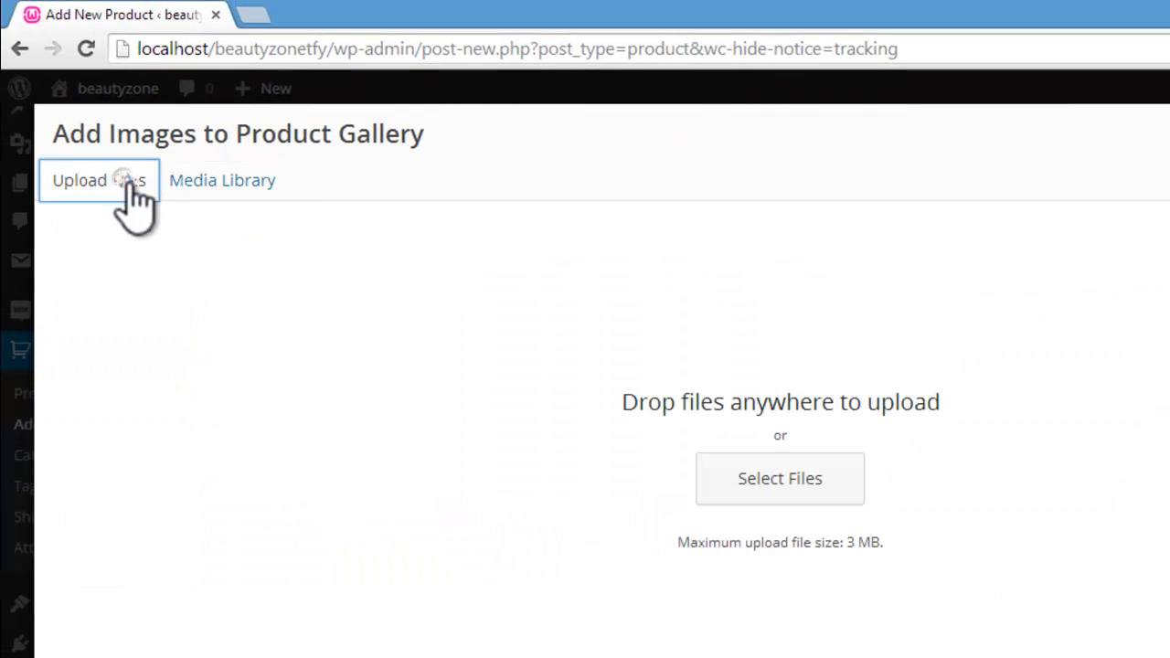
click(759, 498)
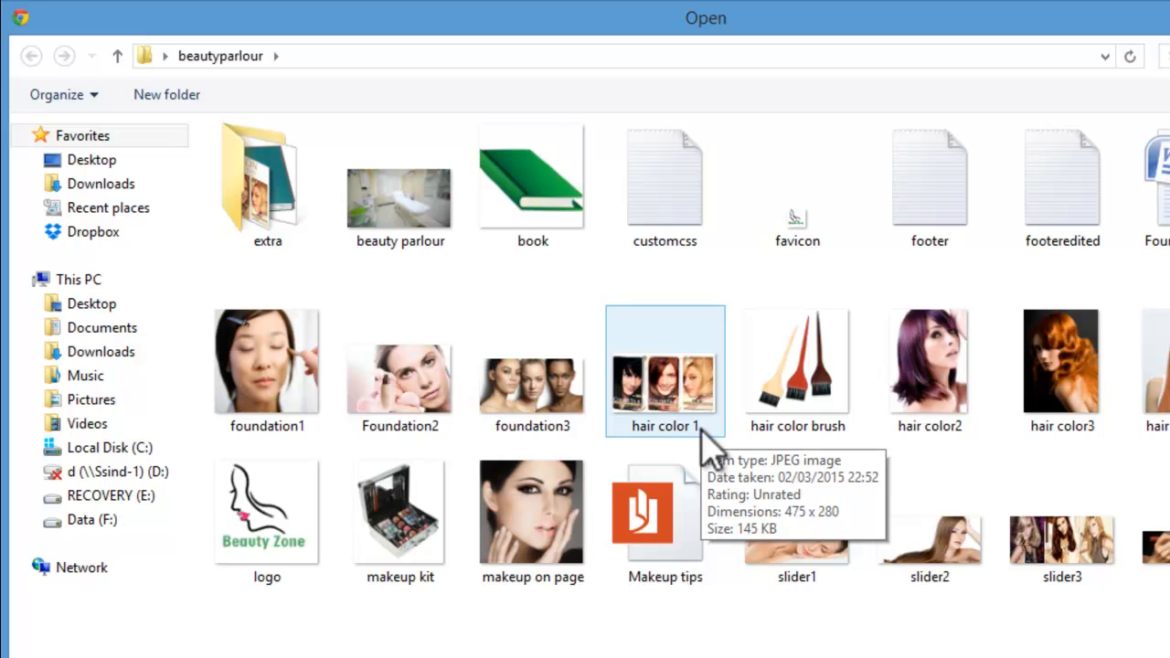
click(703, 427)
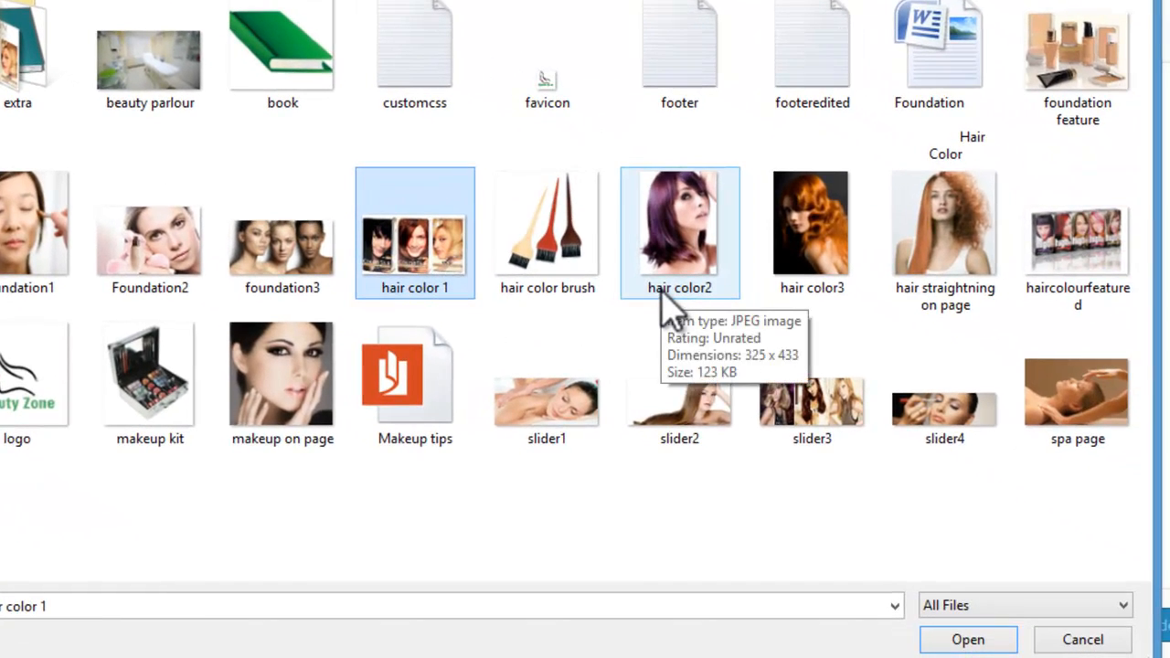
ctrl+click(681, 302)
ctrl+click(818, 269)
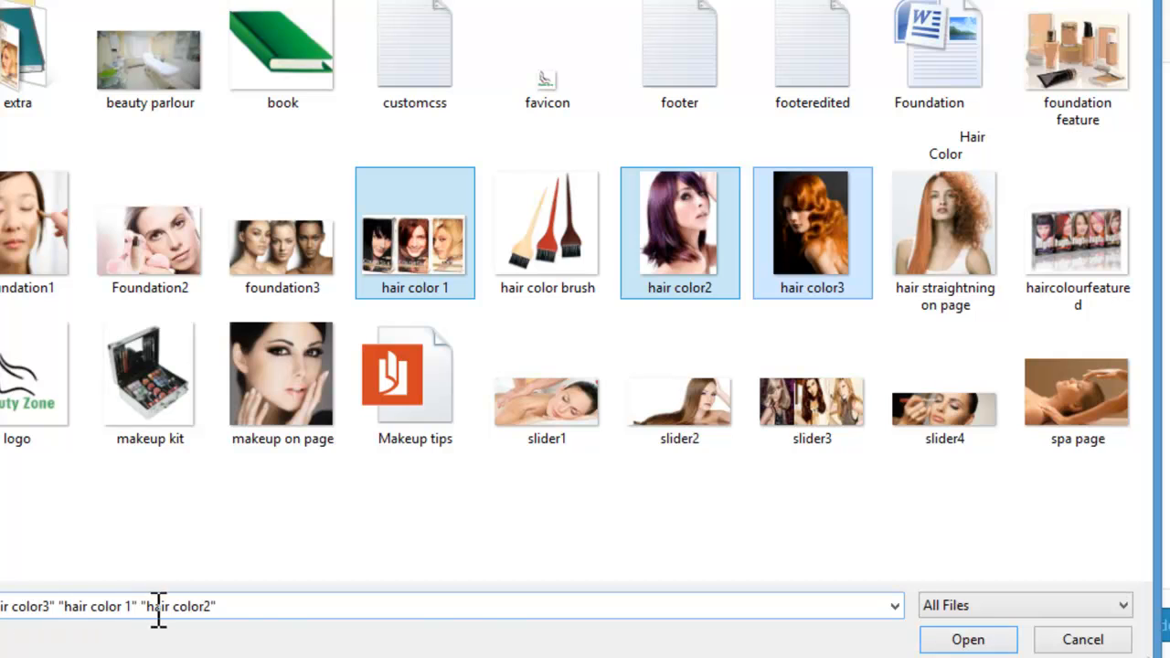
click(942, 643)
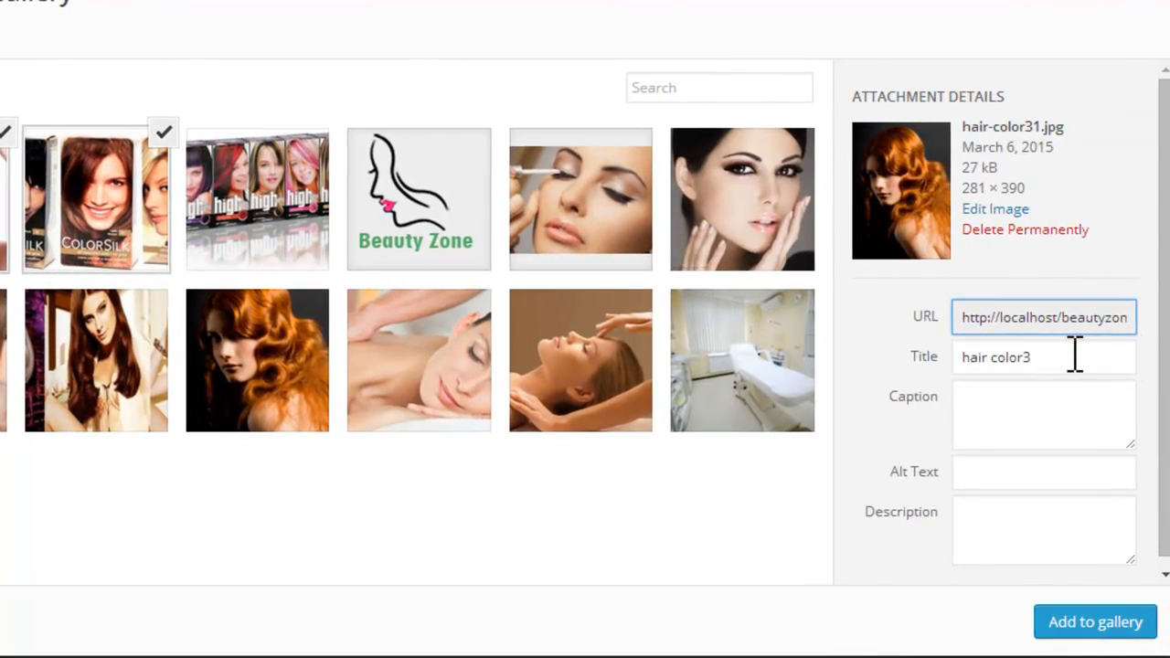
Step: Retitle all three uploaded images as "hair color" and add them to the product gallery
click(1075, 355)
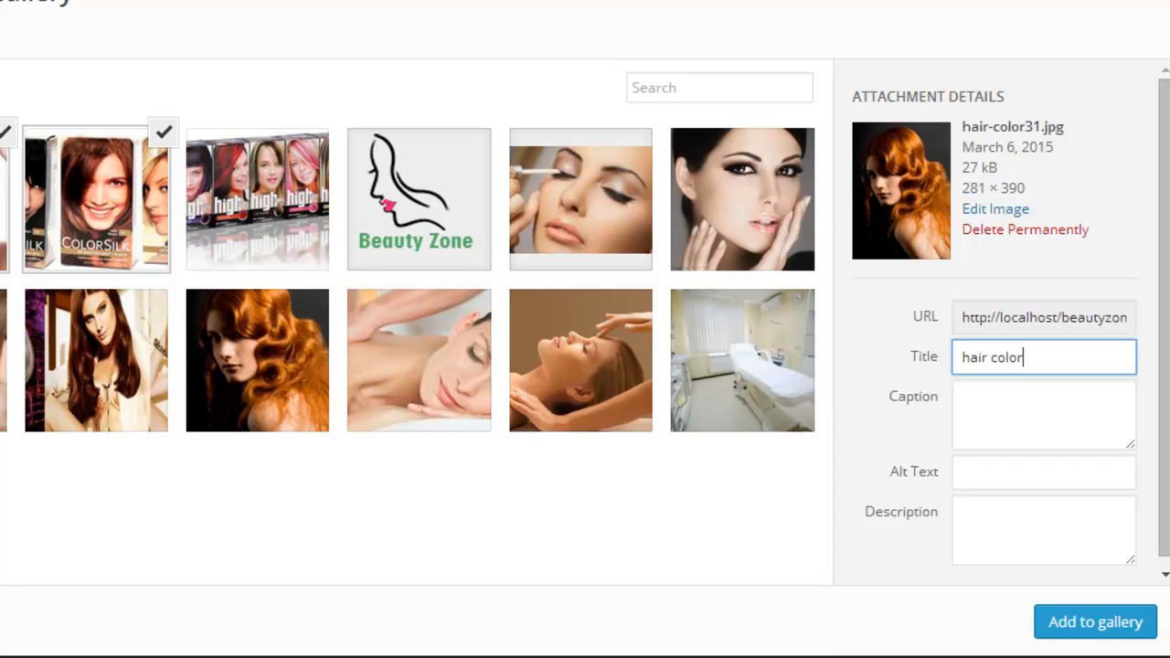
click(7, 215)
click(1083, 358)
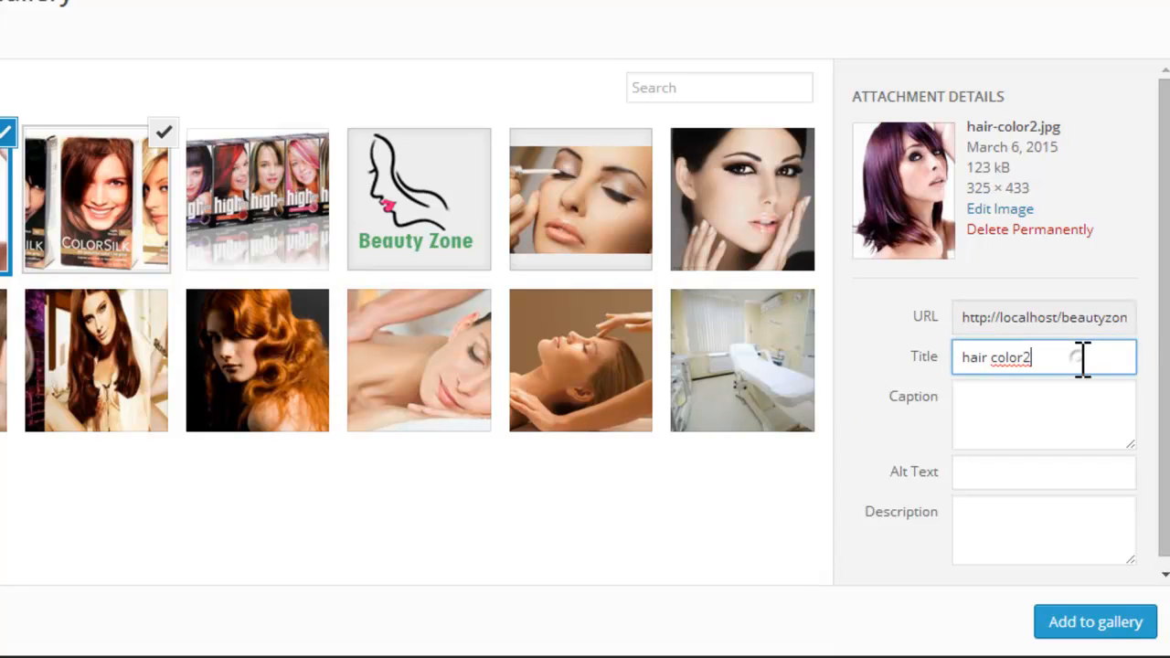
click(124, 208)
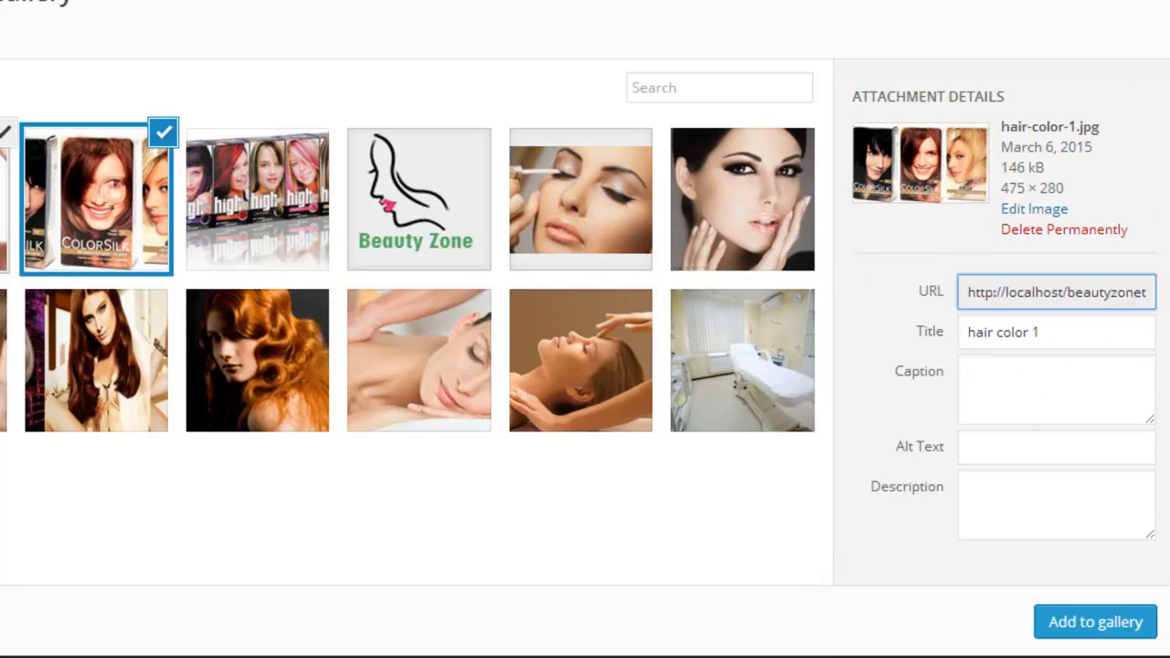
click(1095, 339)
key(BackSpace)
click(1040, 447)
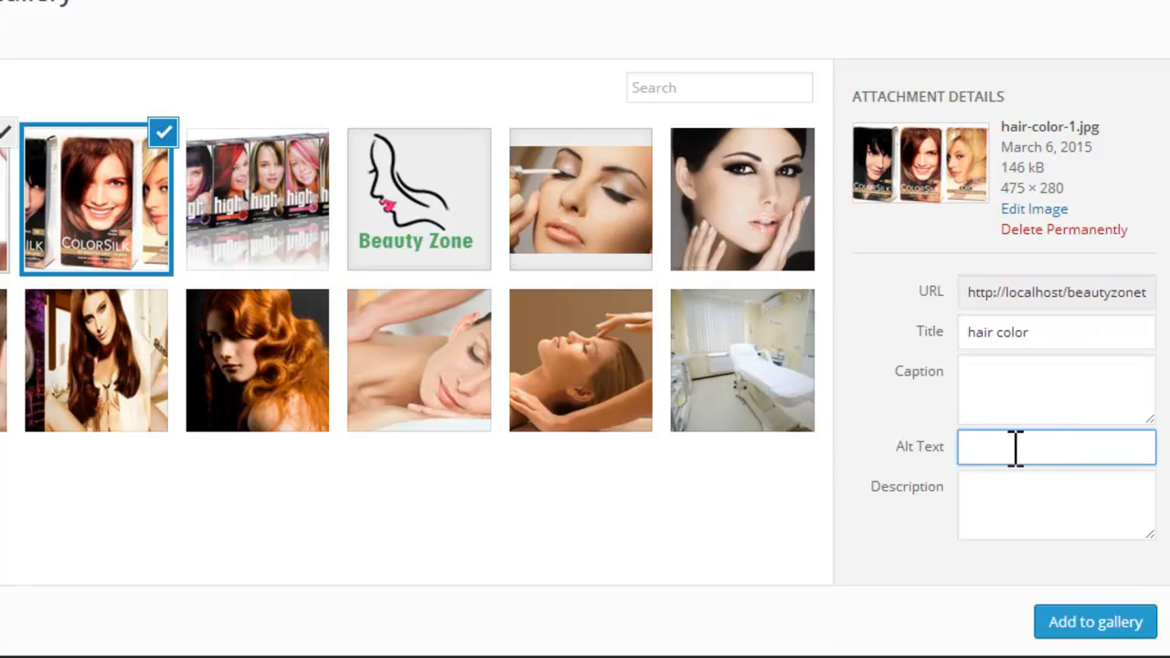
click(1097, 623)
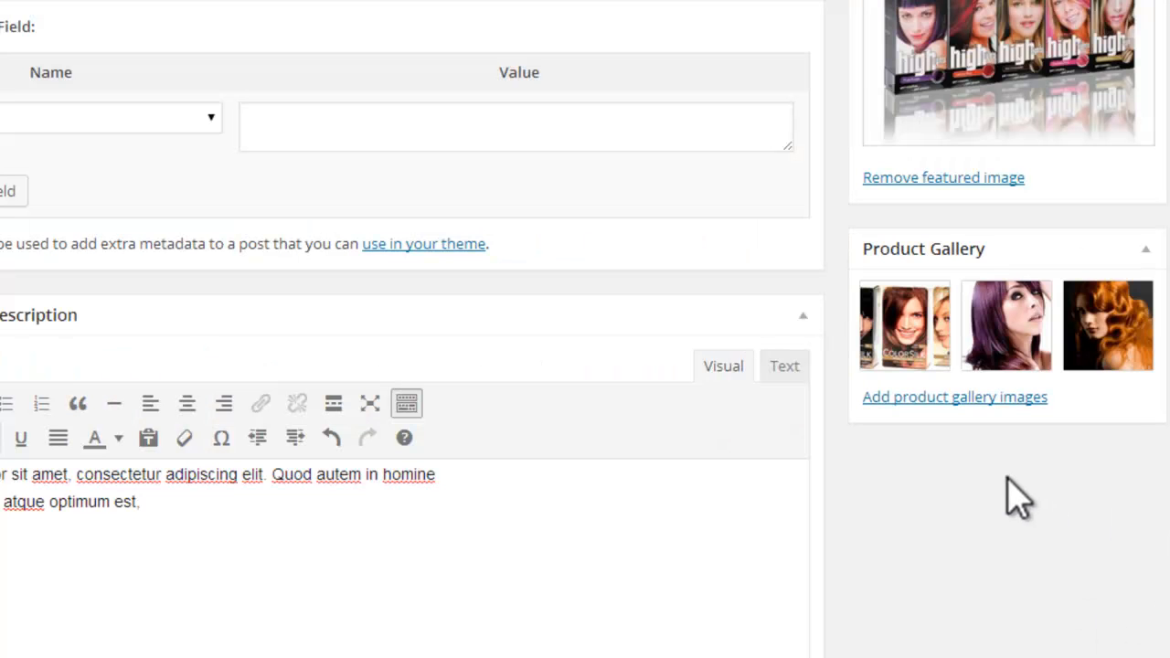
Step: Try rearranging the product gallery thumbnails and return them to their original order
mouse_move(1089, 335)
drag(1097, 335, 905, 343)
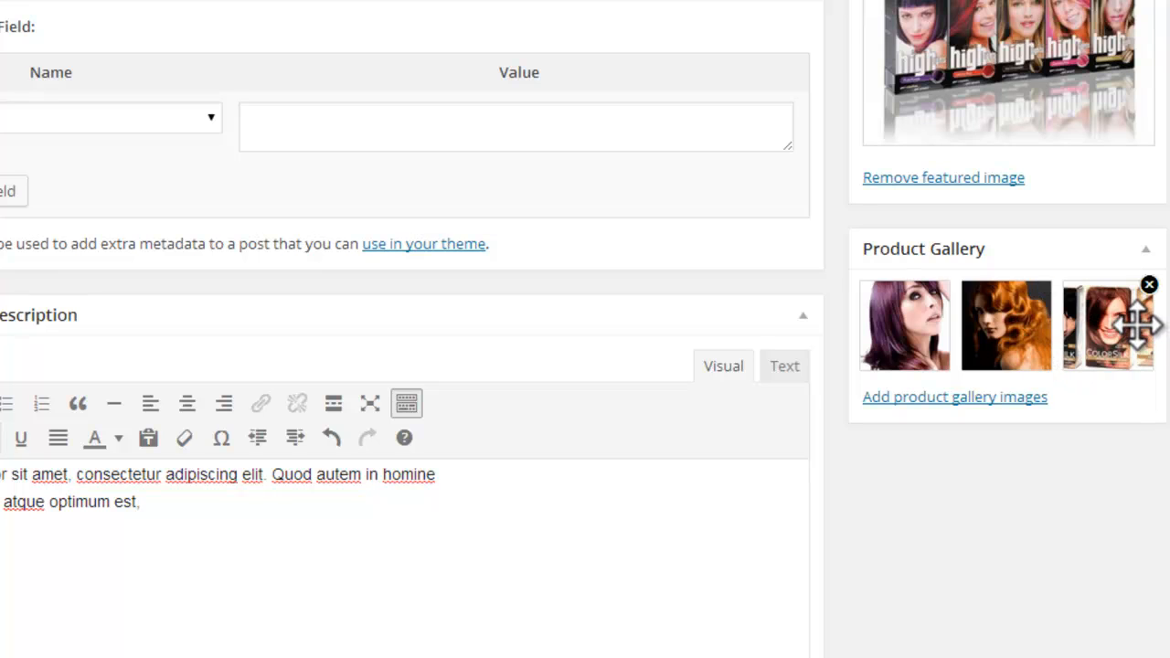
drag(1142, 335, 920, 332)
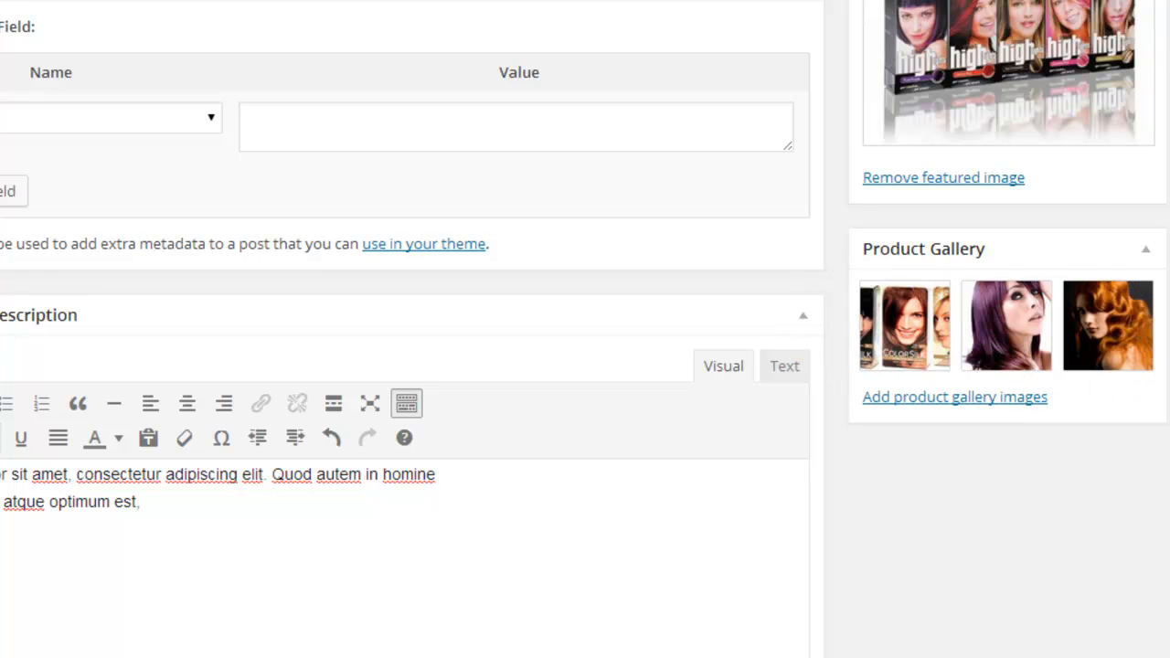
Step: Publish the Hair Color product
scroll(411, 329, down, 1)
scroll(411, 330, up, 6)
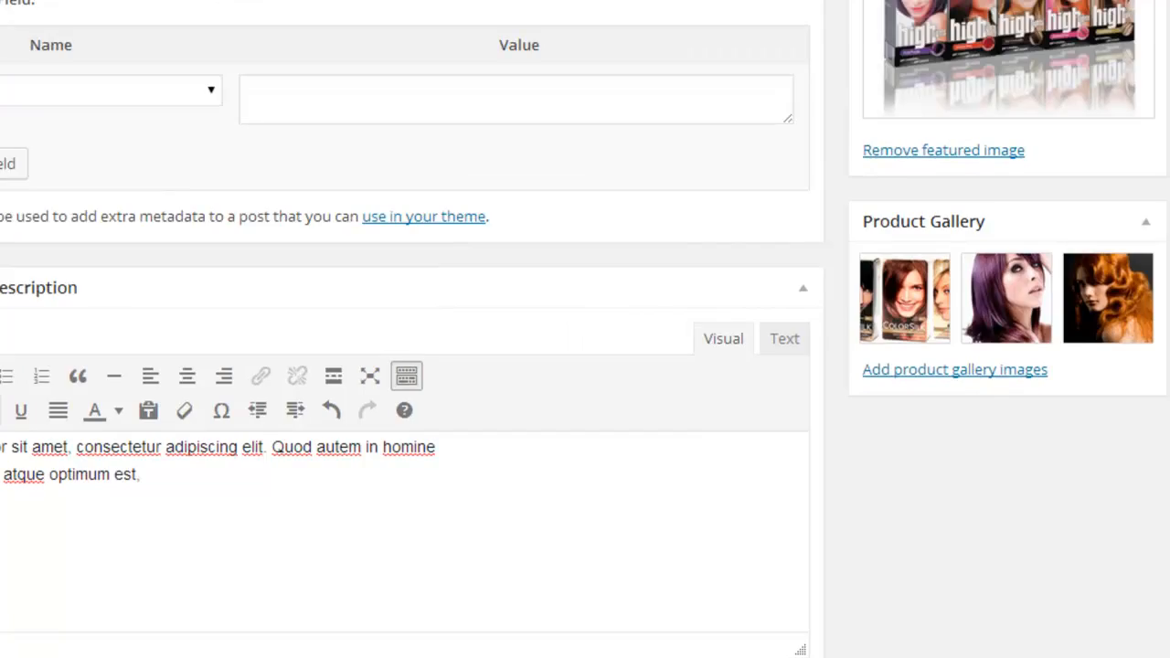
scroll(1154, 222, up, 5)
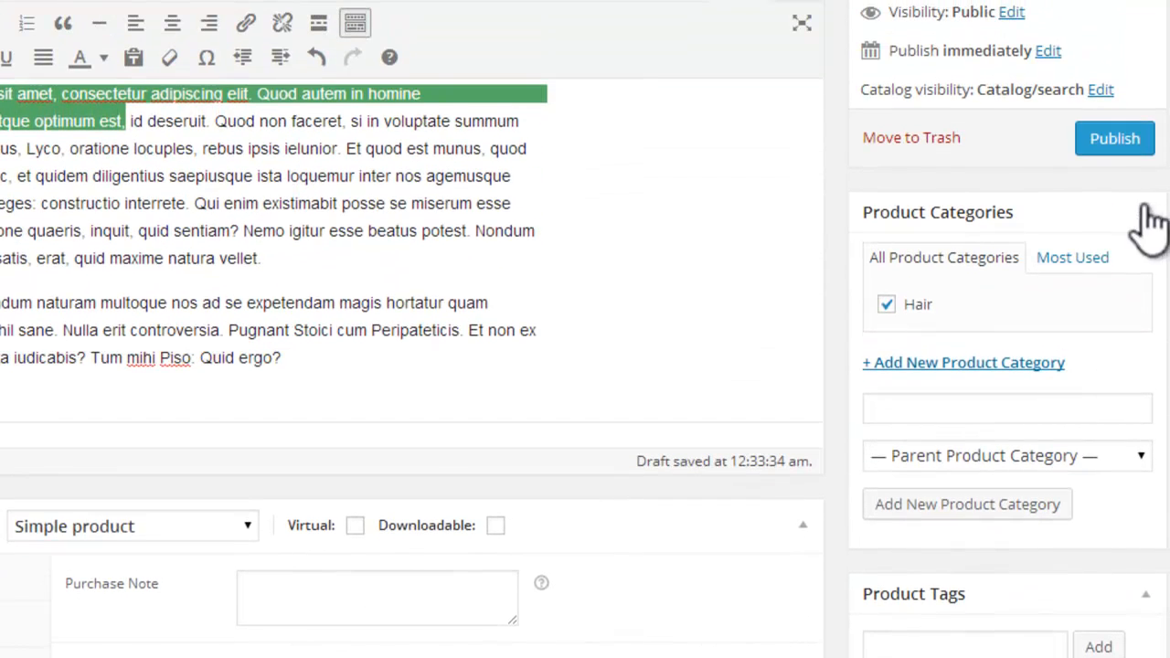
click(1113, 148)
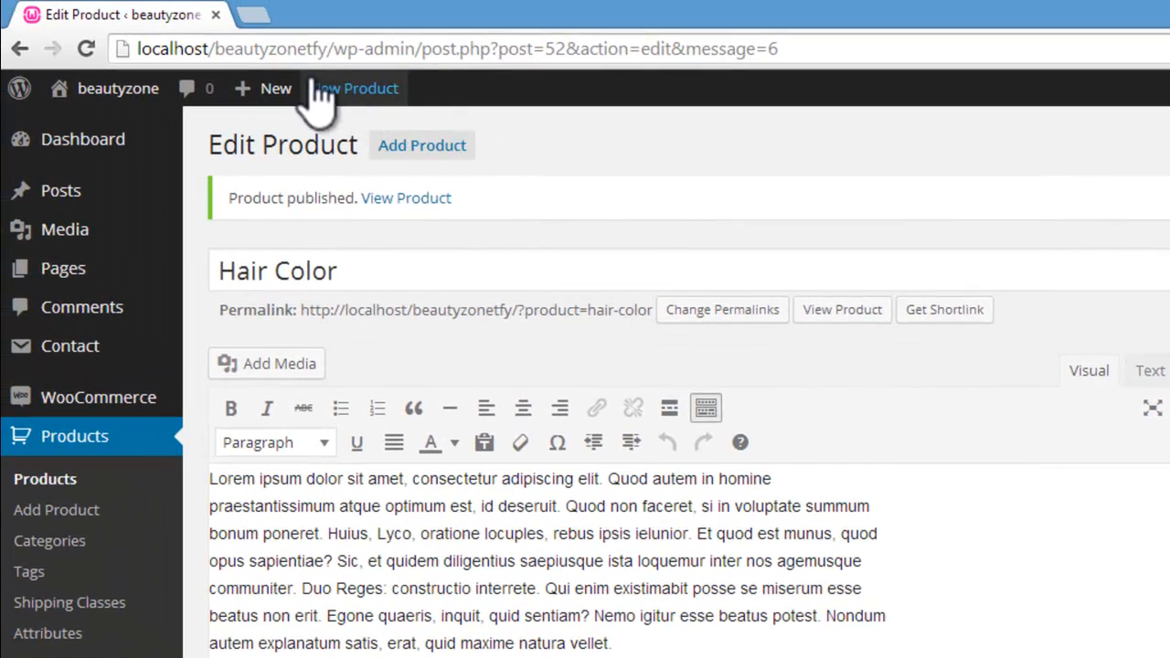
Step: View the published Hair Color product on the site and examine its prices, description and quantity field
click(340, 88)
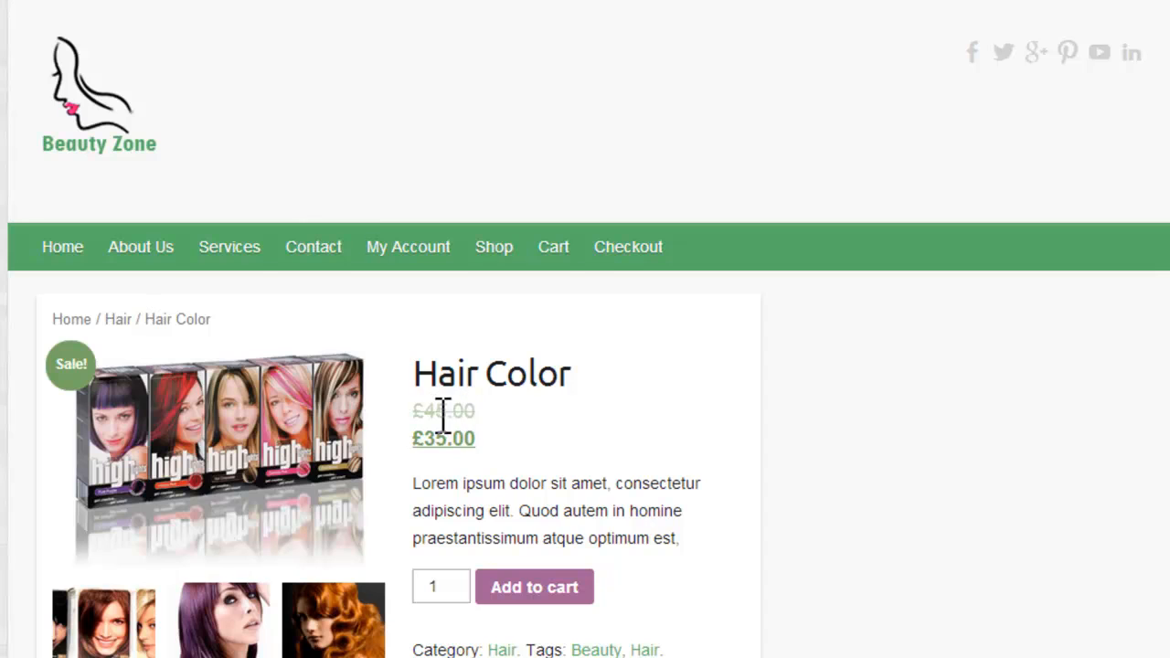
scroll(522, 366, down, 2)
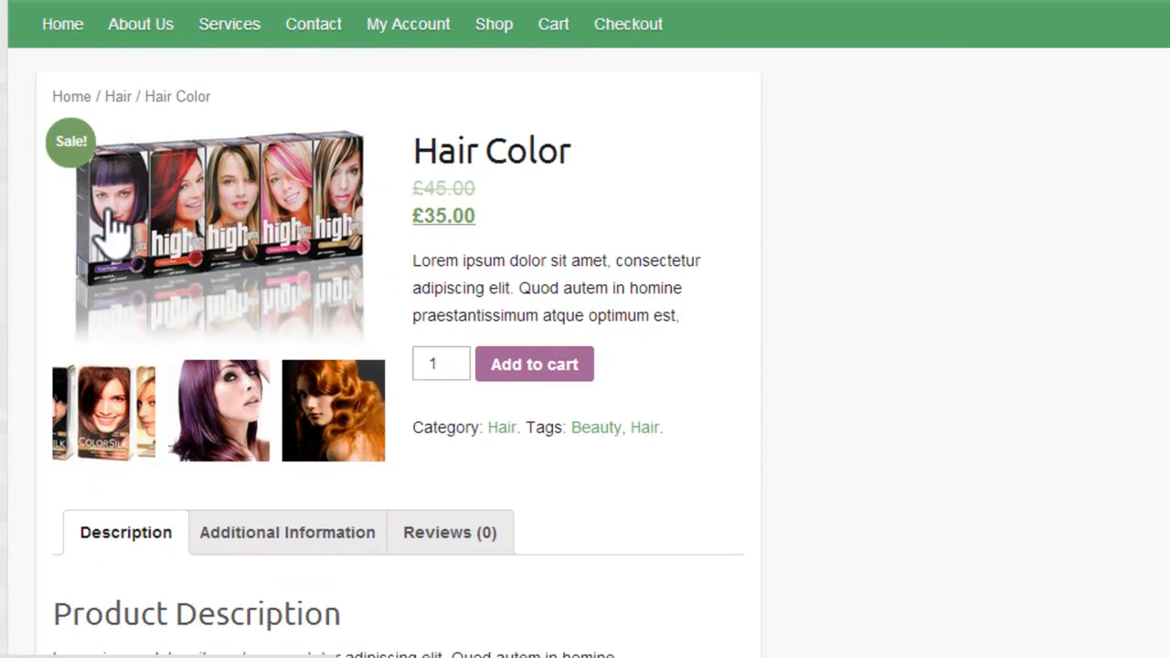
double_click(443, 365)
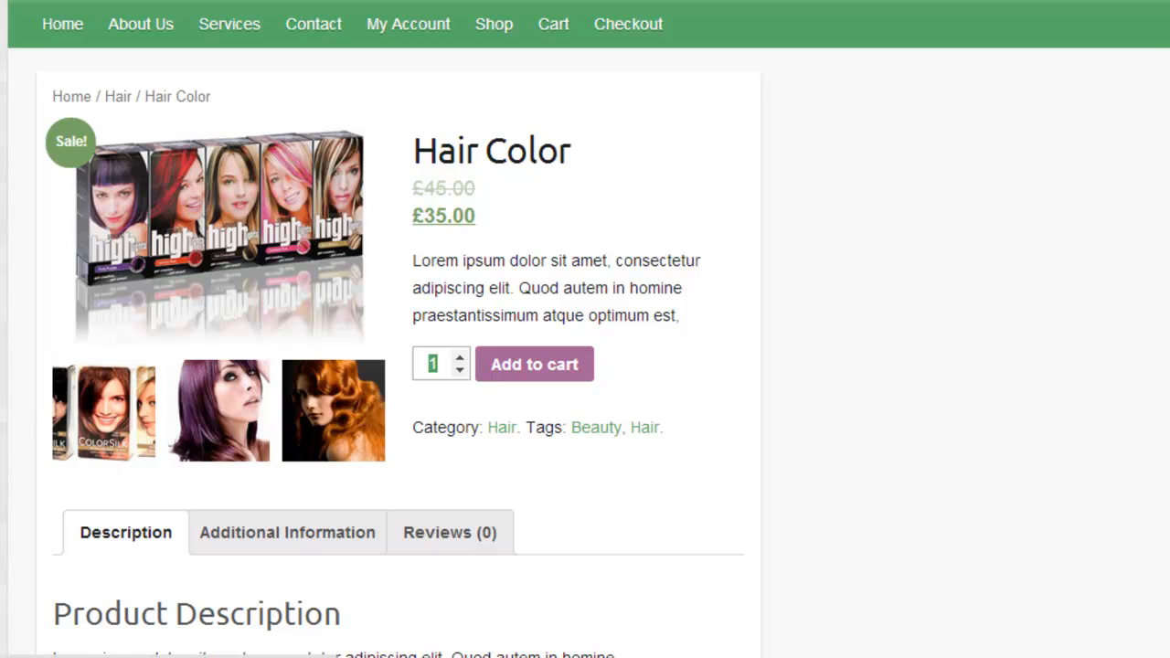
click(4, 412)
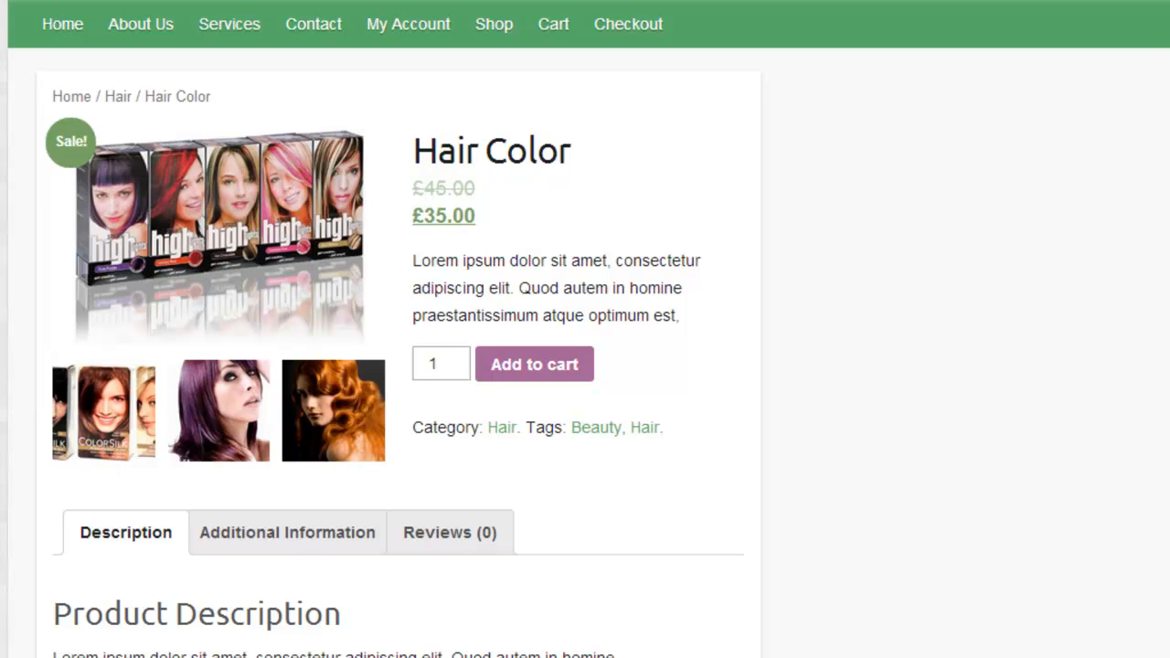
Step: Browse the product's gallery images and featured image in the enlarged viewer, and close it
click(114, 437)
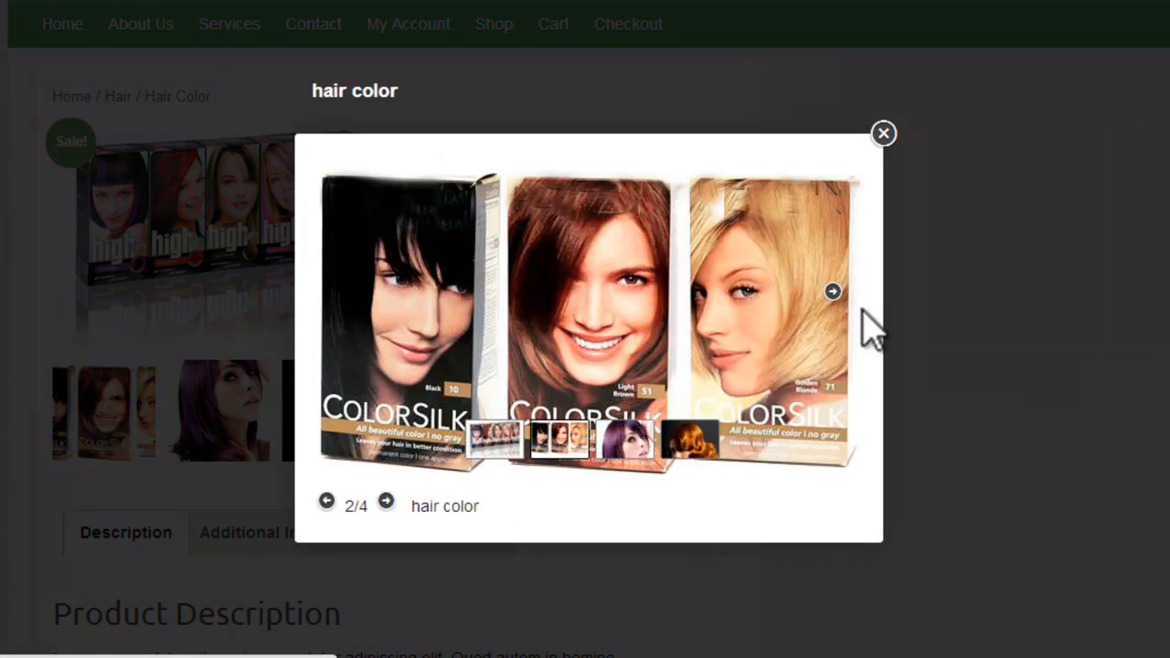
click(832, 291)
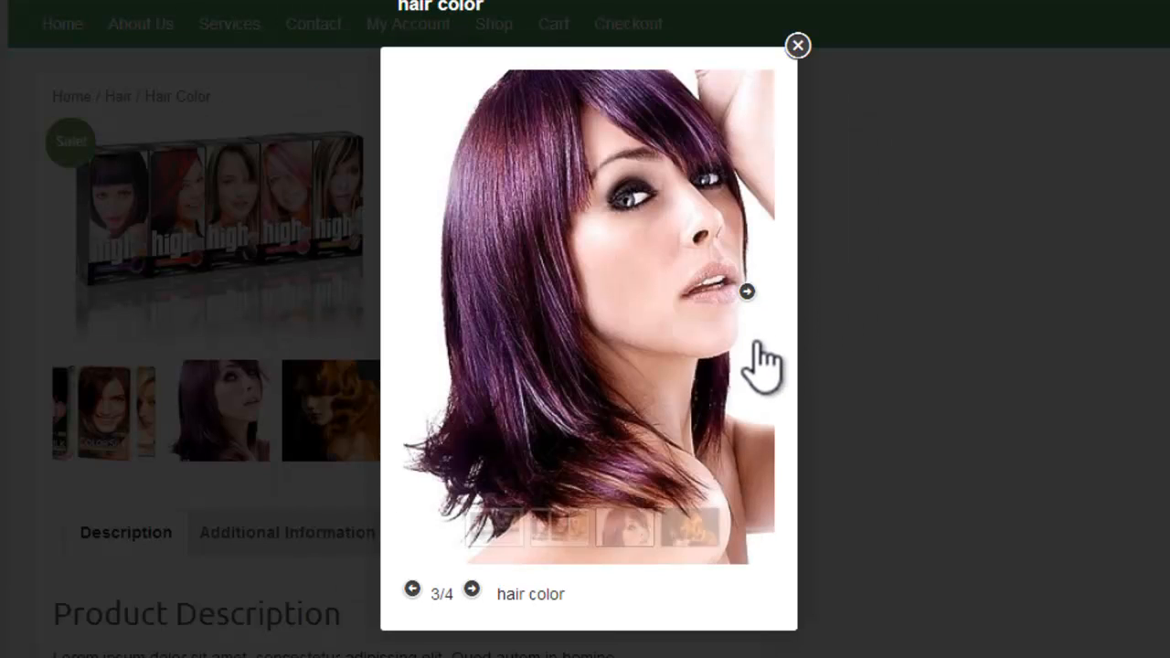
click(752, 302)
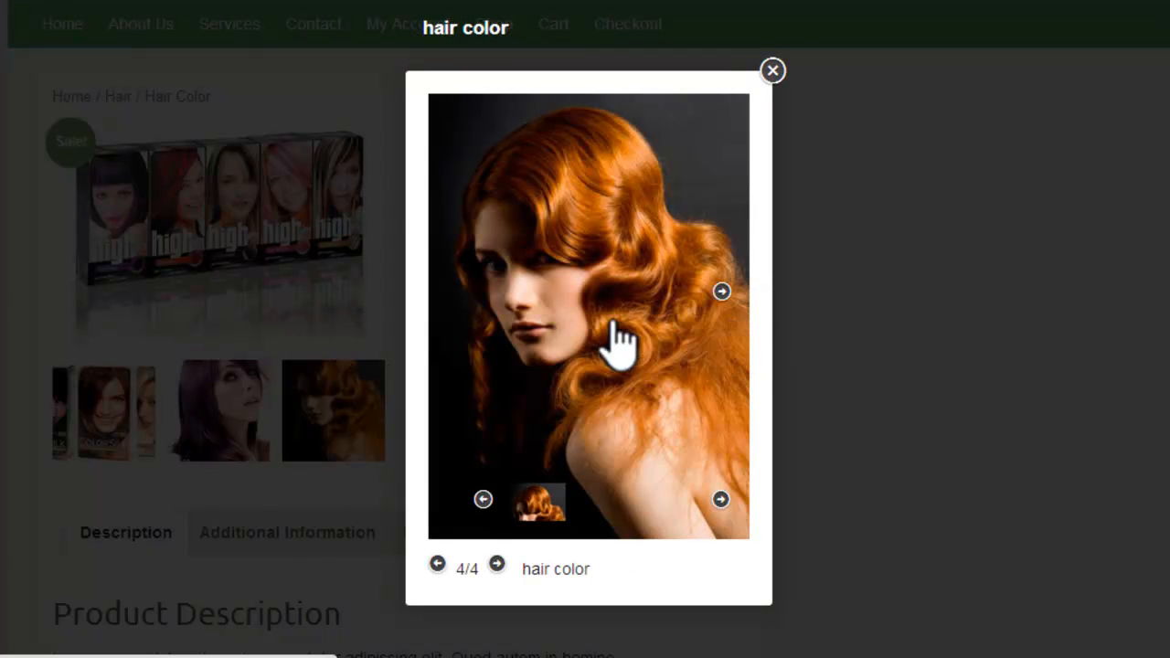
click(456, 292)
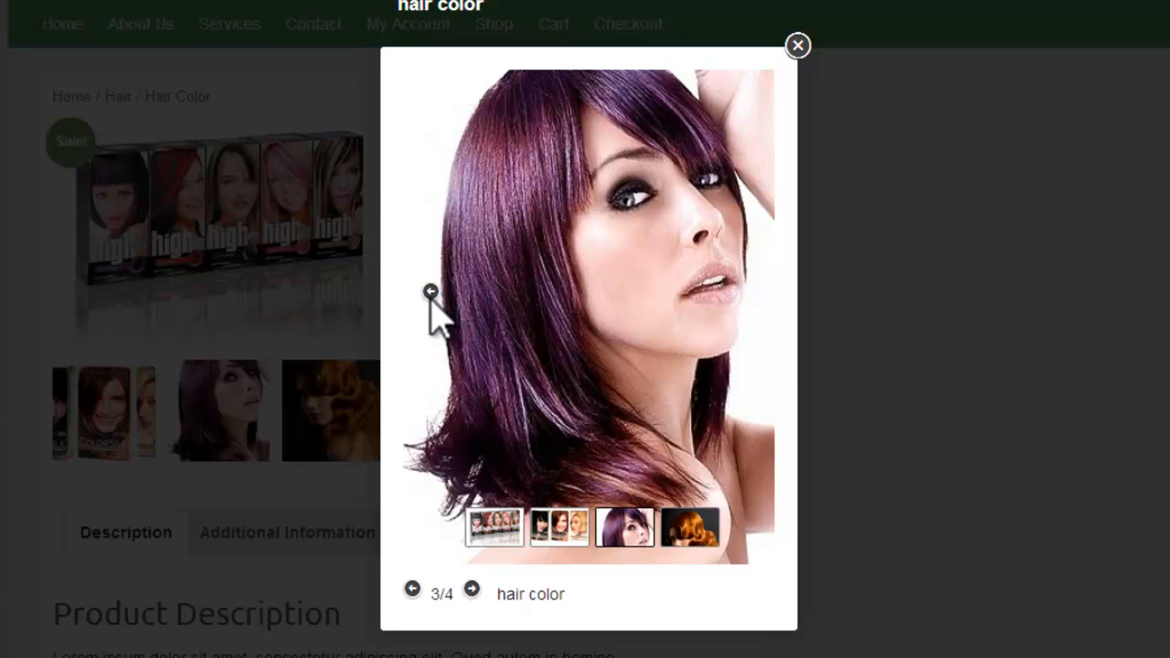
click(430, 292)
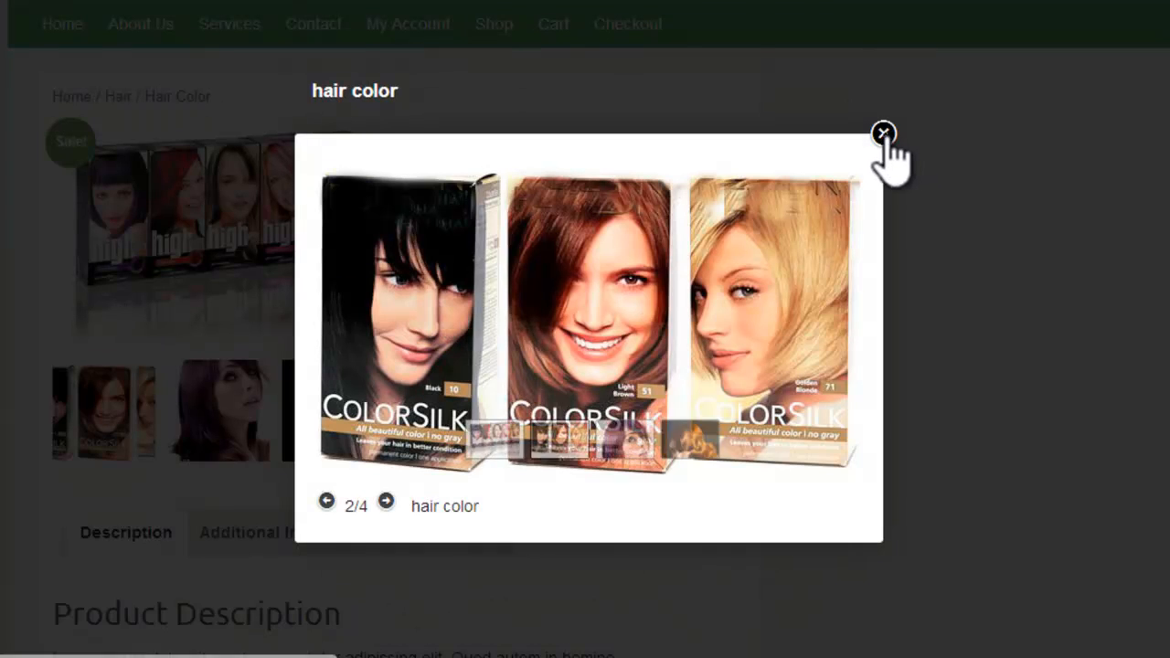
click(883, 133)
click(196, 254)
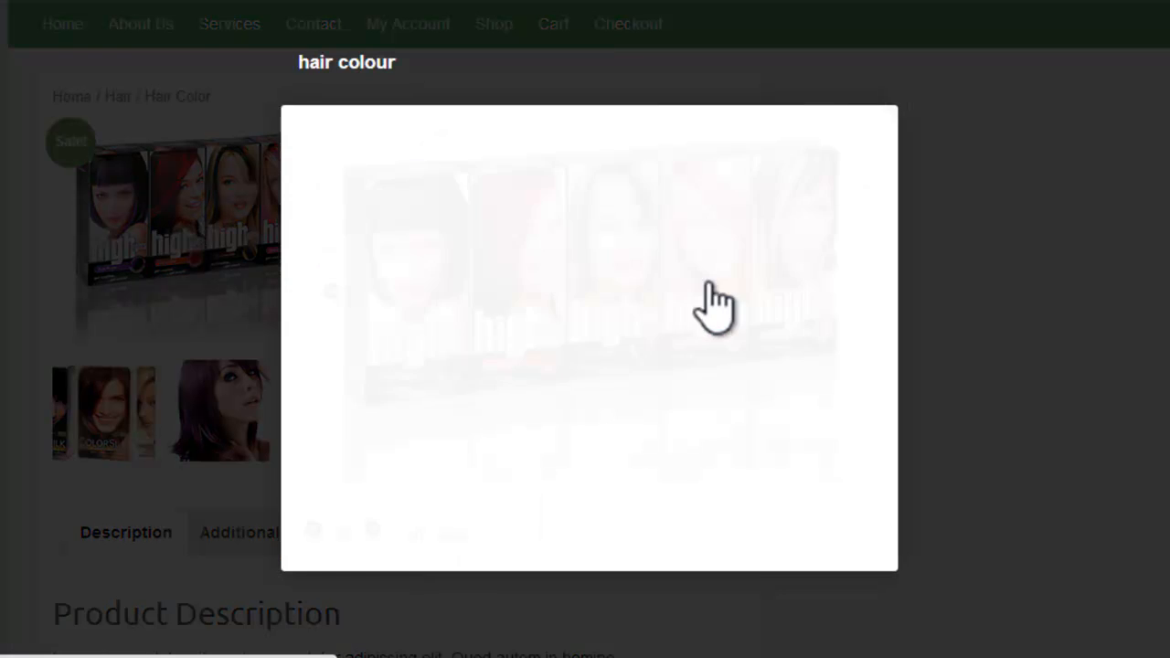
click(848, 294)
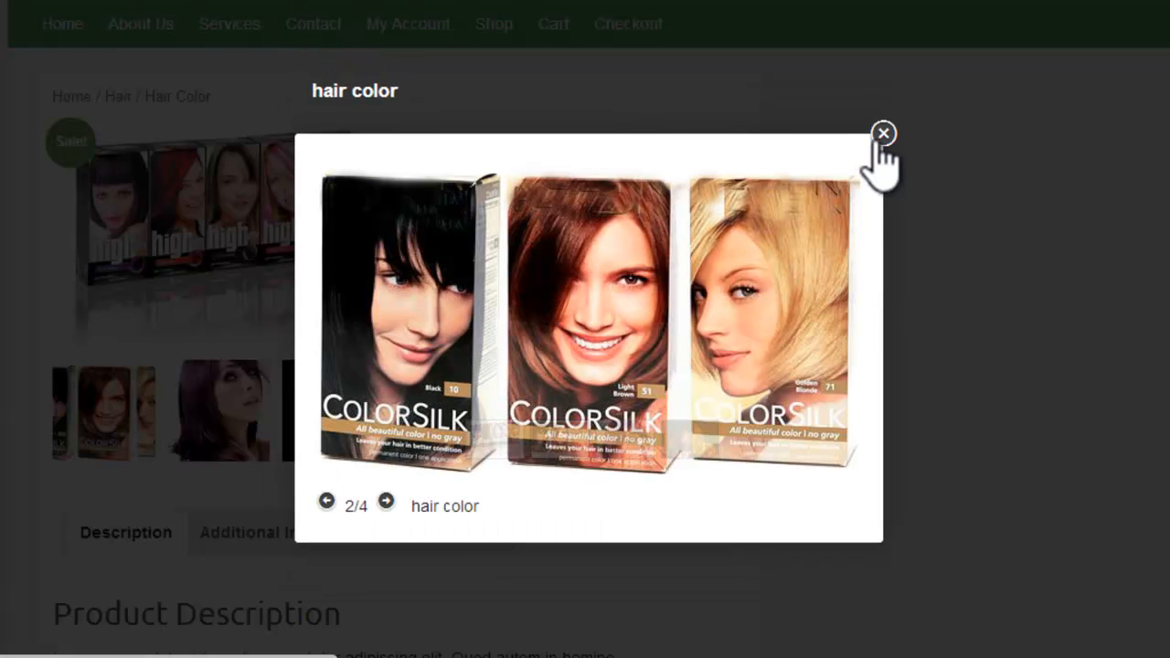
click(883, 133)
Step: Review the product's description, additional information attributes and the reviews form
scroll(878, 133, down, 3)
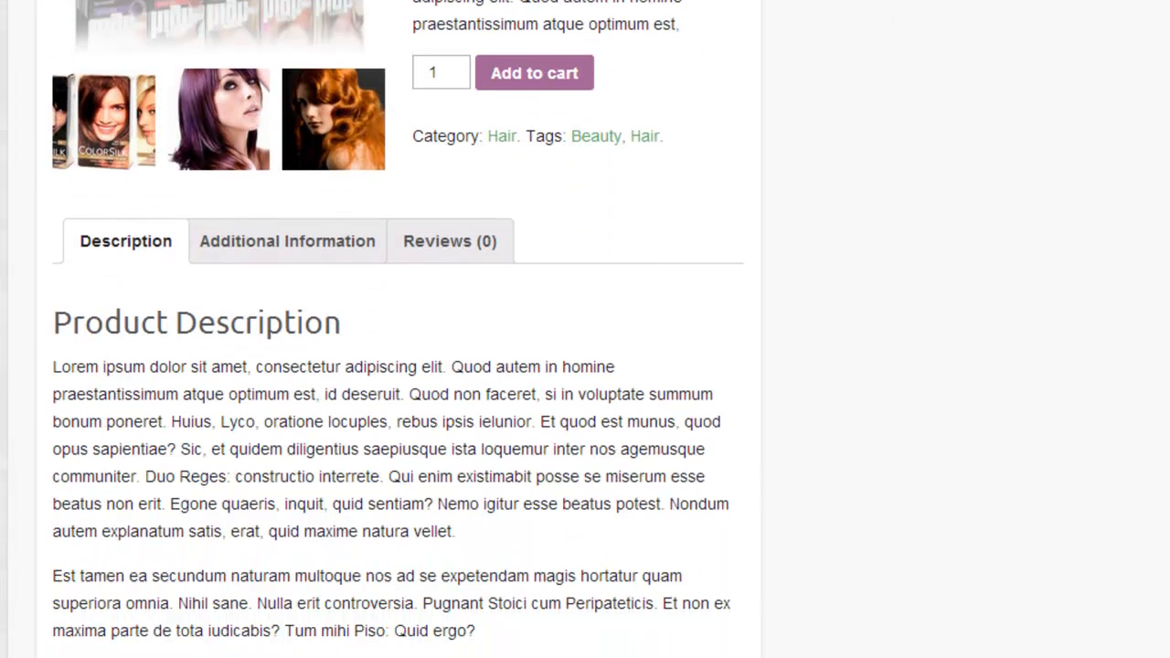
scroll(740, 269, down, 2)
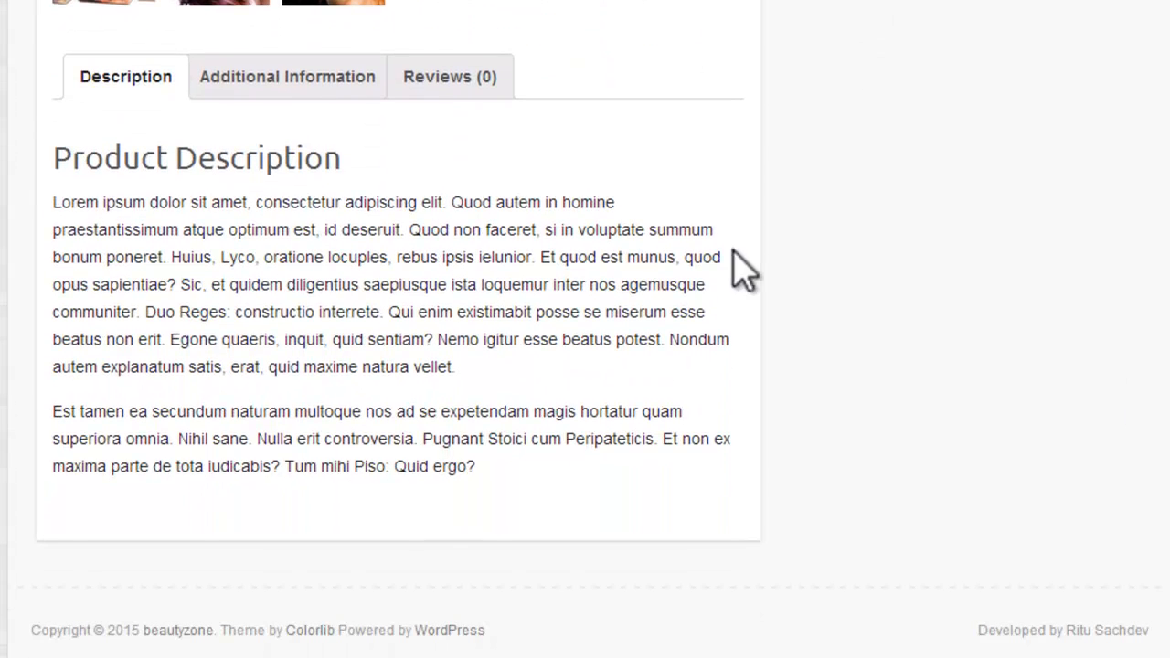
click(311, 79)
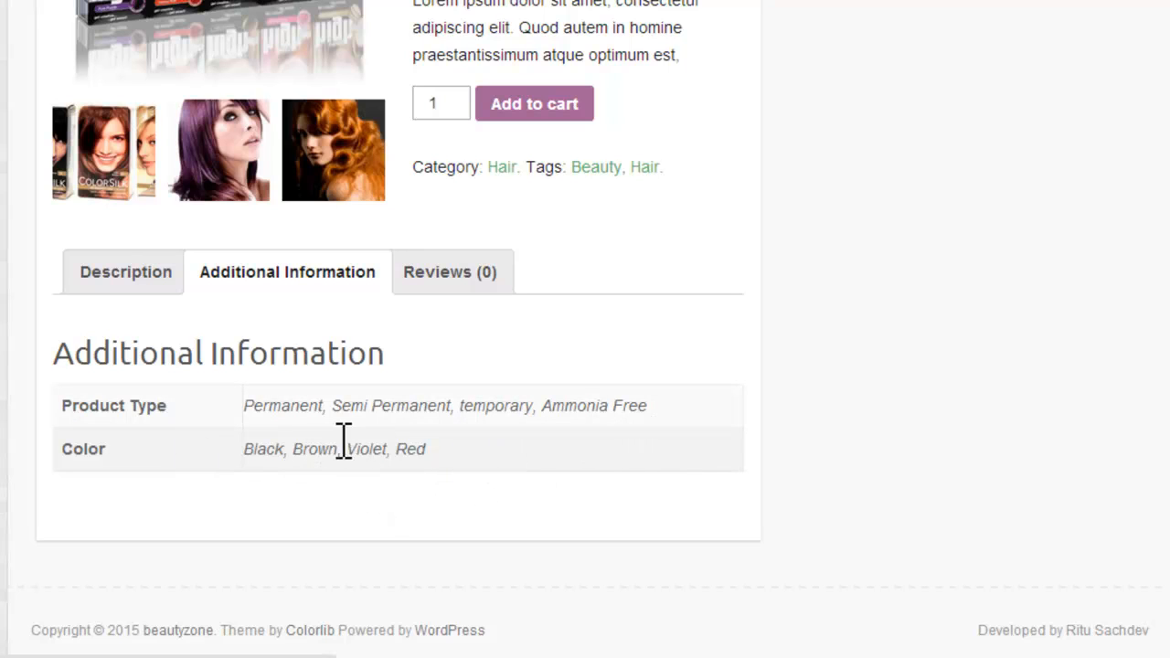
click(454, 291)
scroll(989, 295, down, 3)
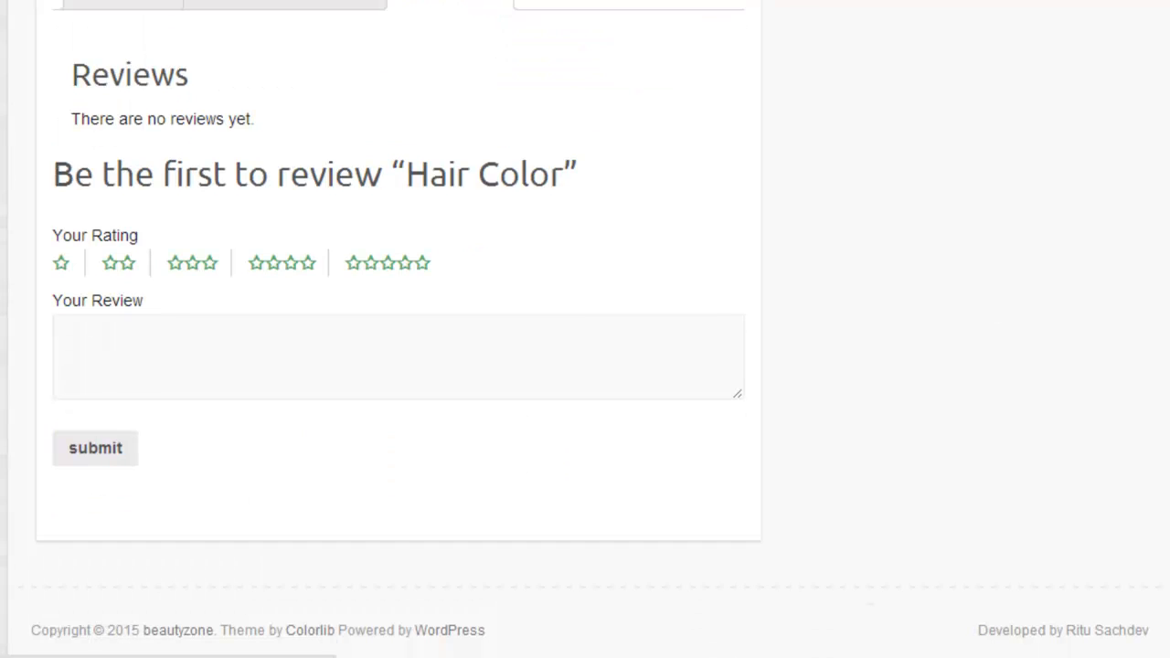
click(167, 384)
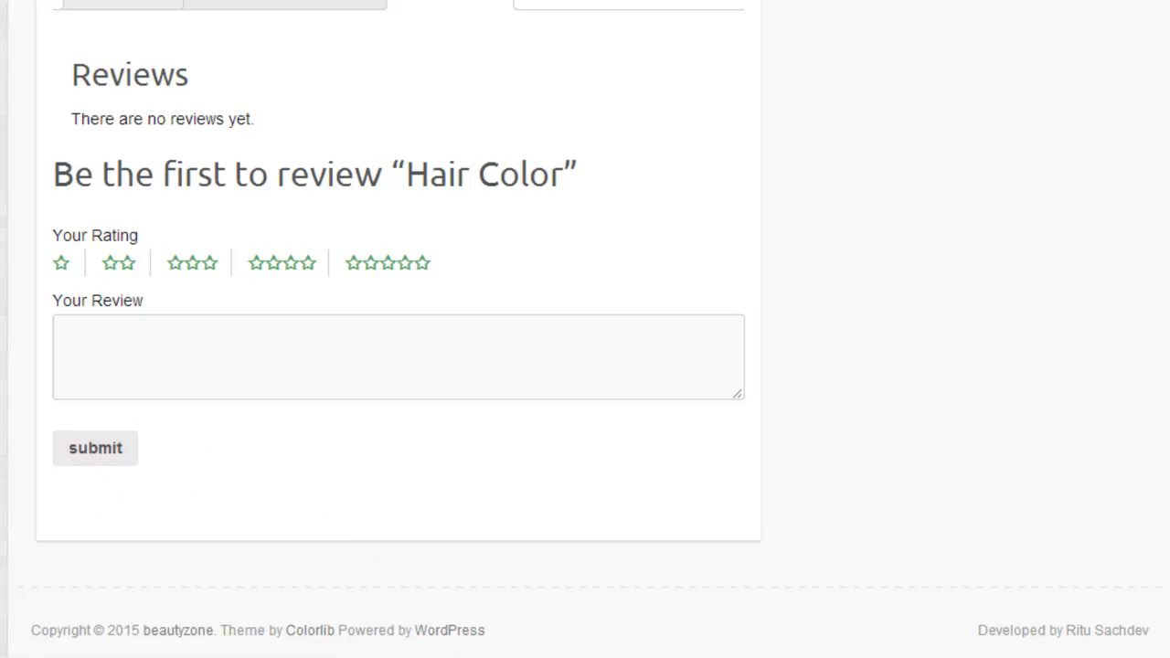
Step: Open the site's Shop page to check the product listing
scroll(1033, 371, up, 7)
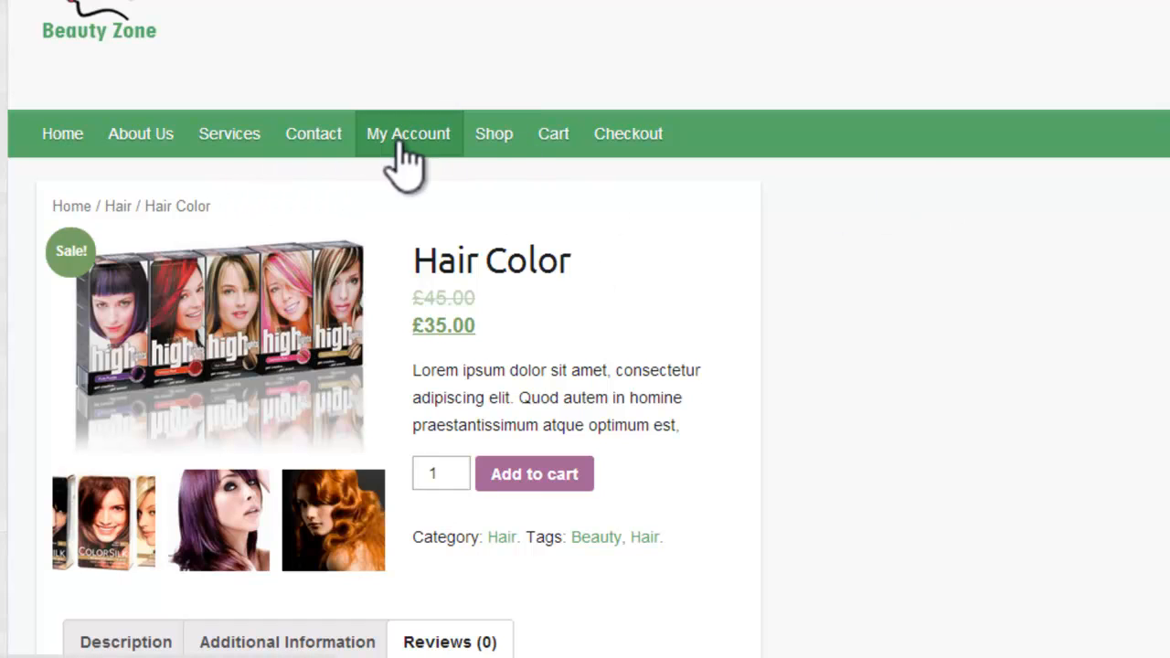
click(492, 144)
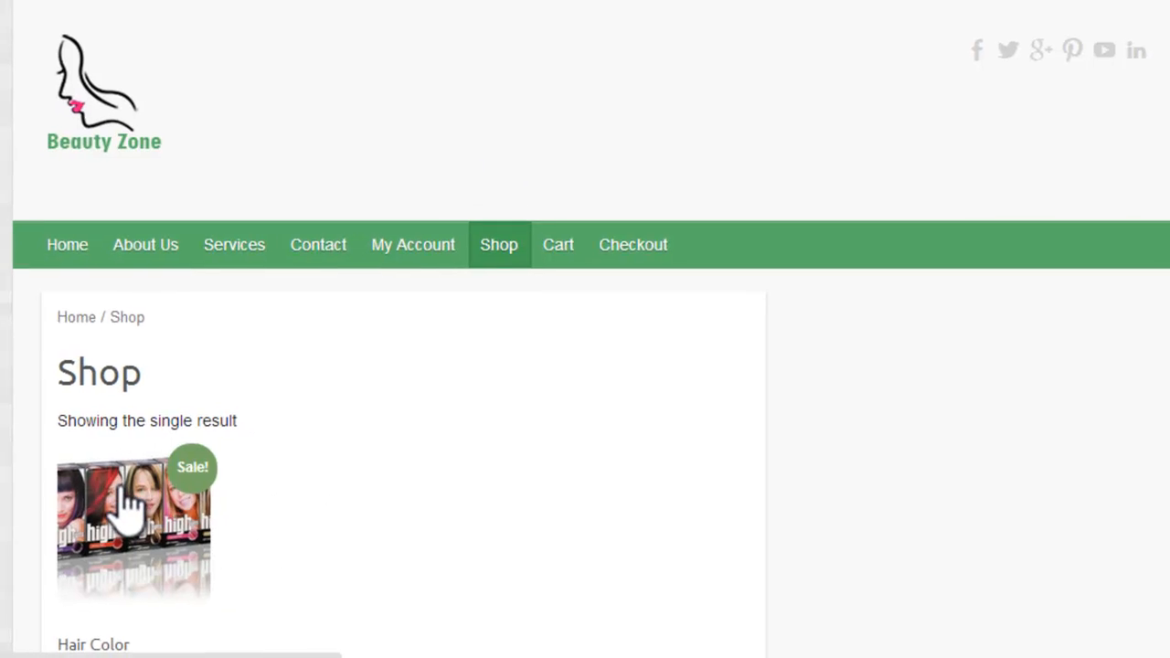
Step: Open the Hair Color product from the shop listing, and start a new product titled Foundation
click(155, 494)
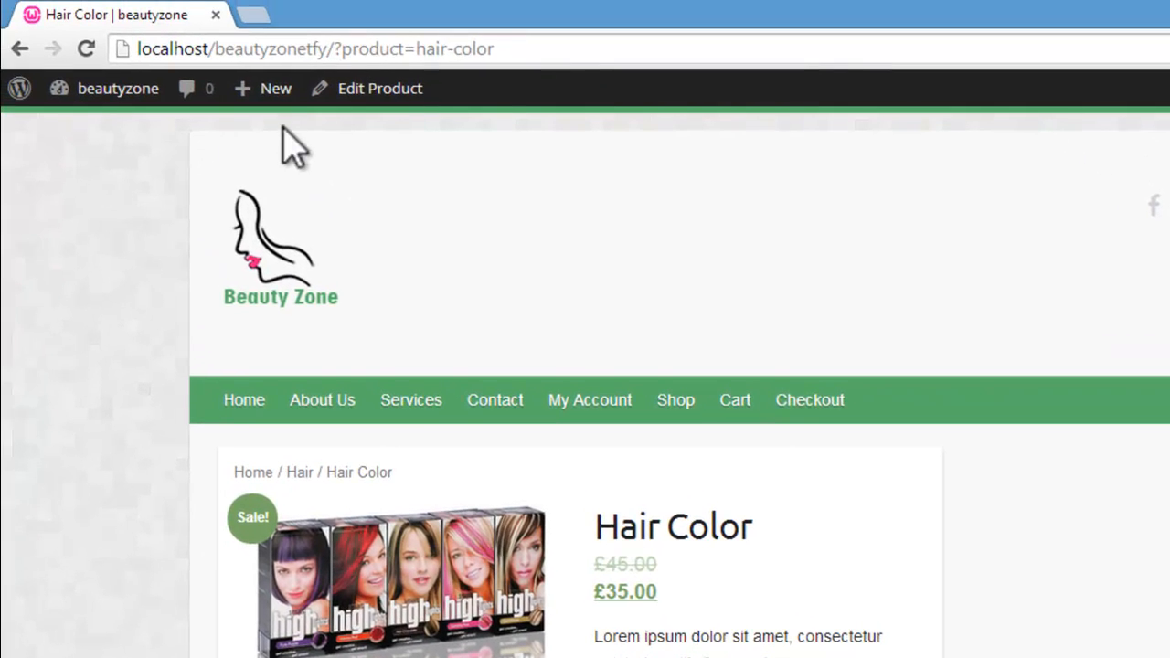
mouse_move(277, 93)
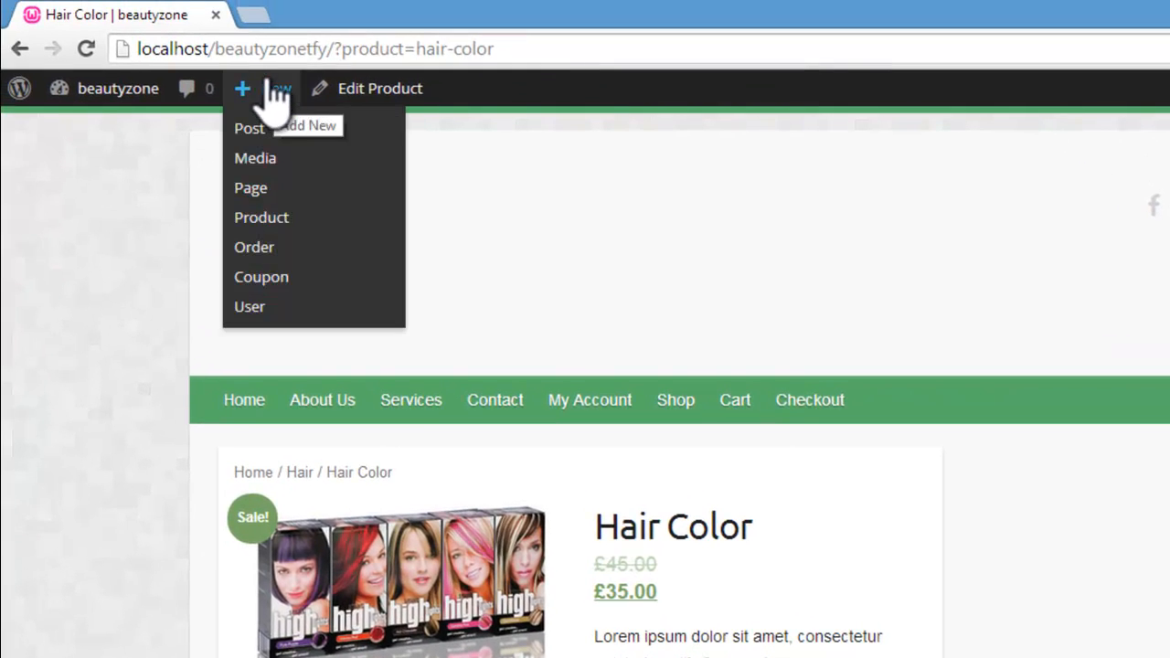
click(272, 221)
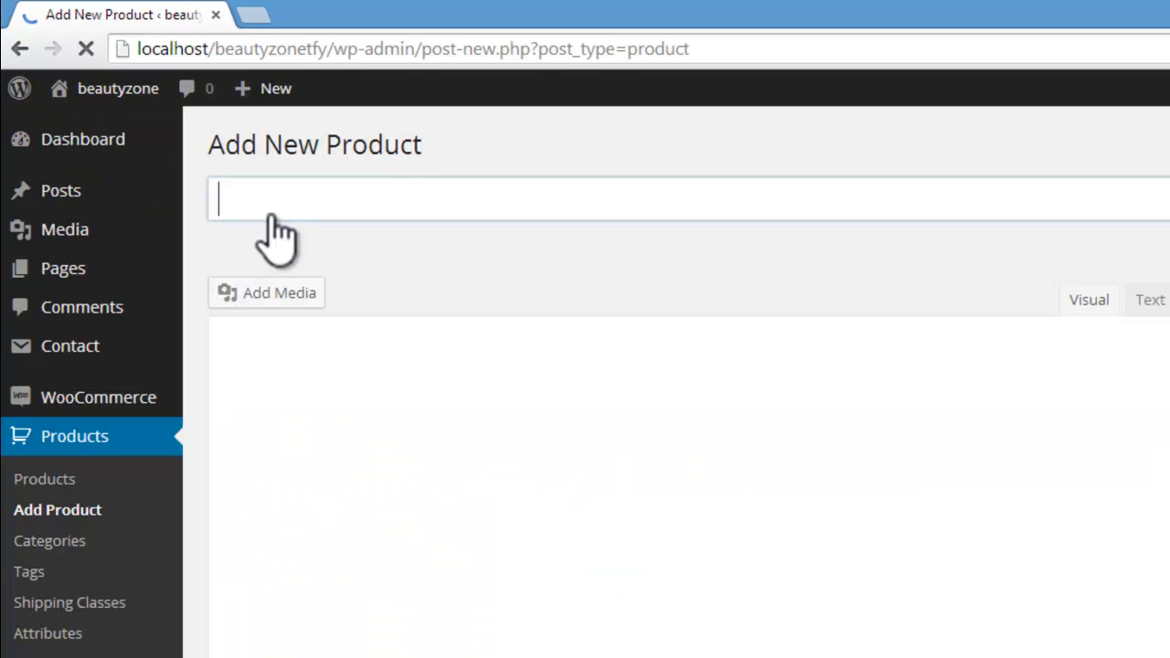
click(275, 203)
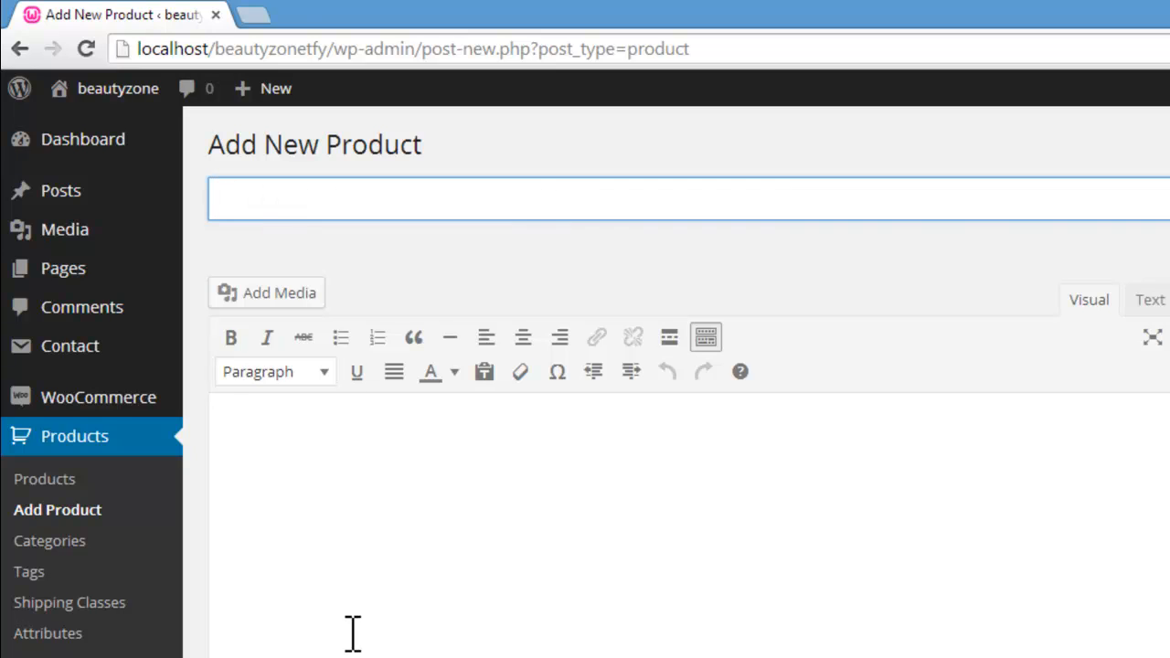
key(alt+Tab)
key(alt+Tab)
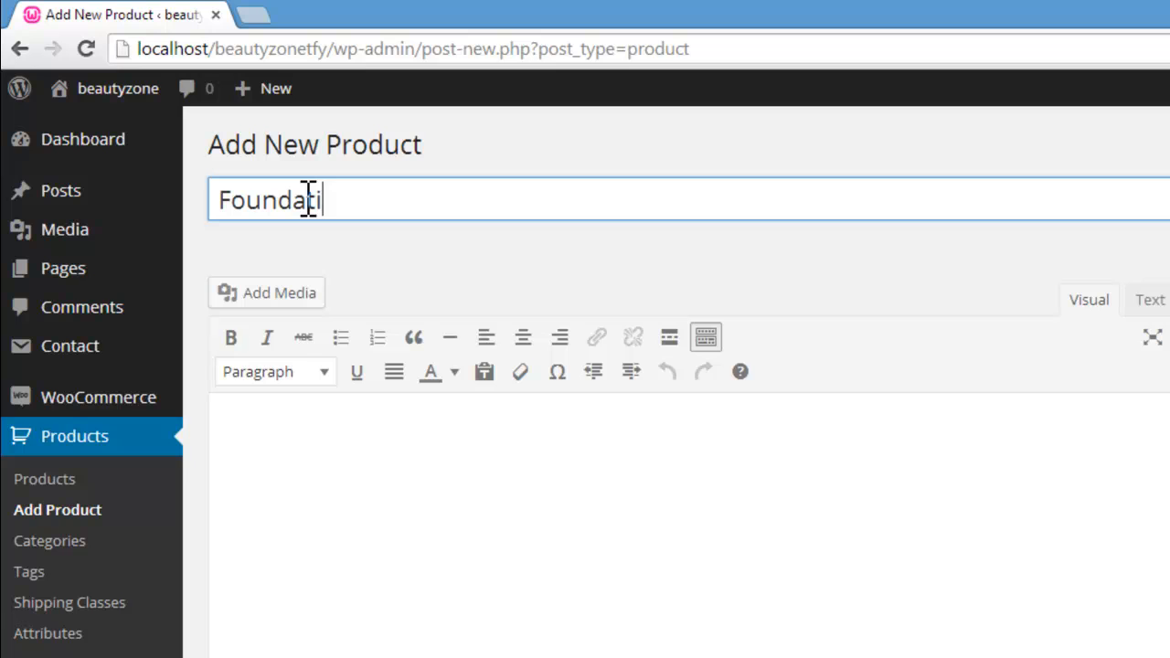
Step: Copy the first two placeholder paragraphs from the loripsum.net page and paste them as the Foundation product's description
click(454, 509)
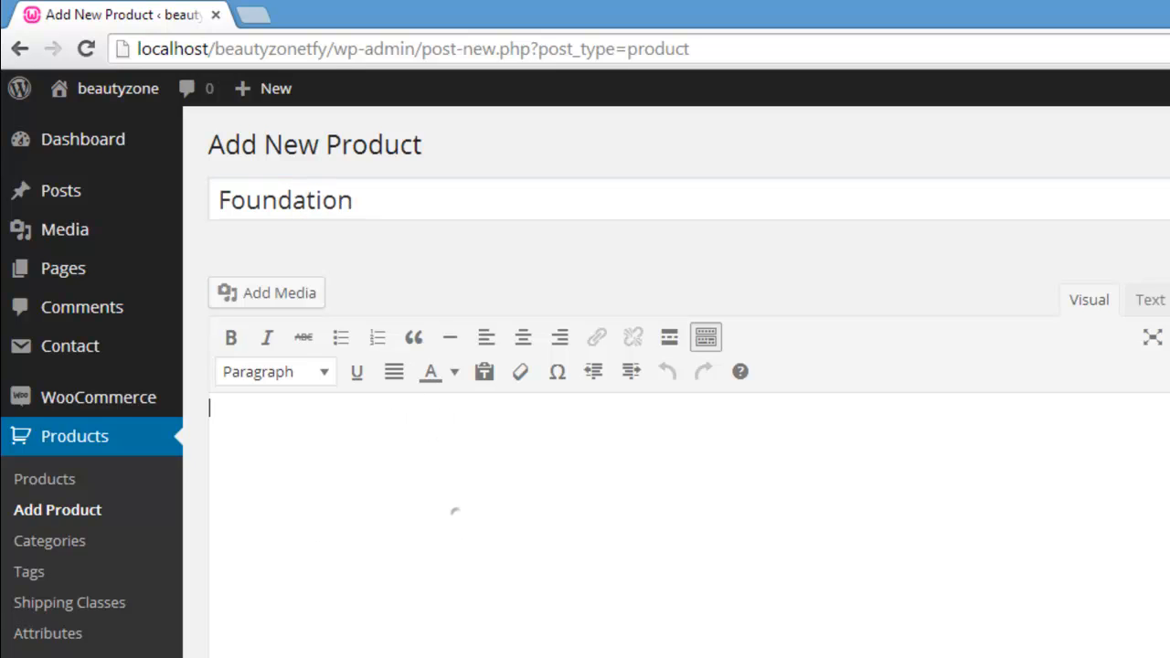
scroll(454, 510, down, 1)
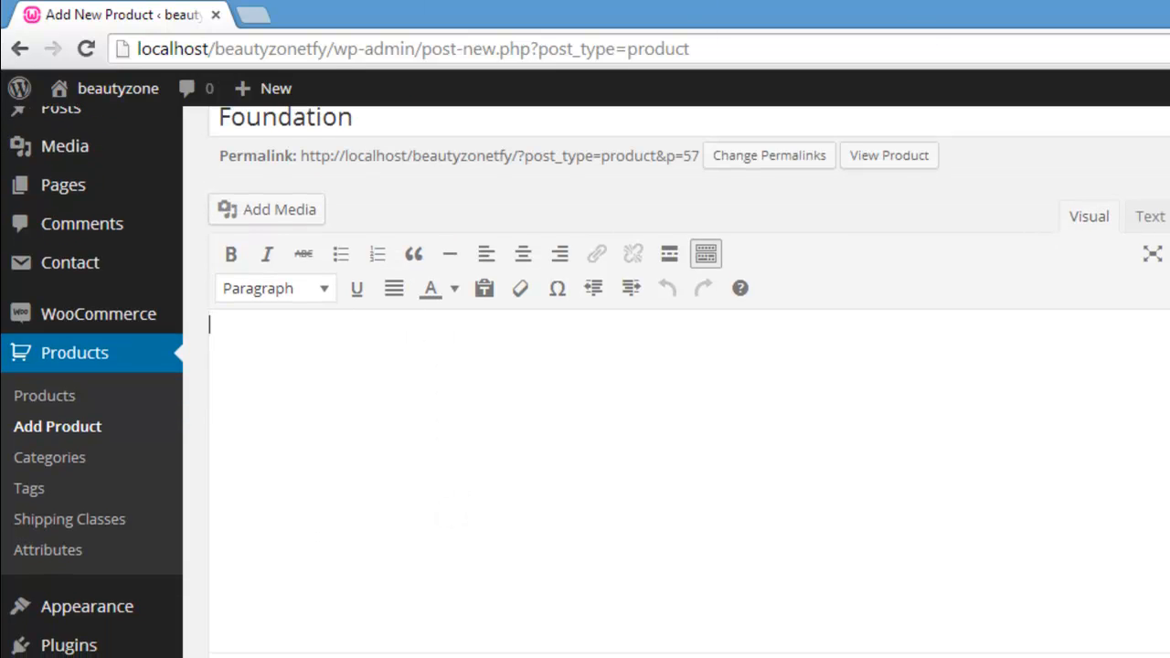
key(alt+Tab)
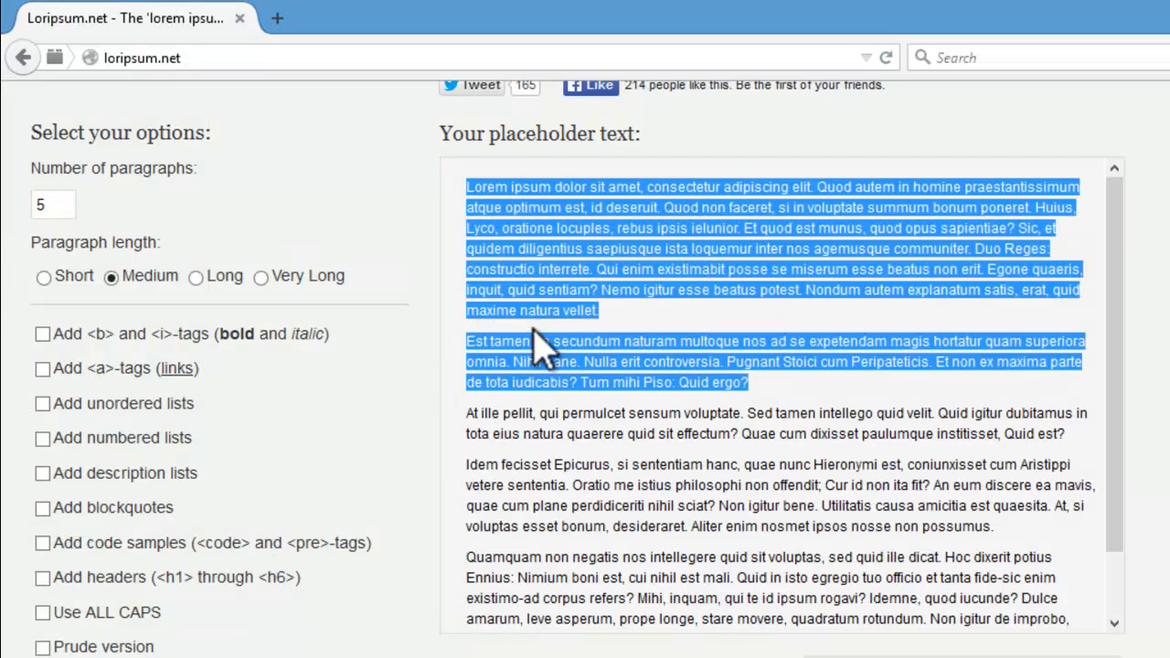
right_click(576, 361)
click(604, 371)
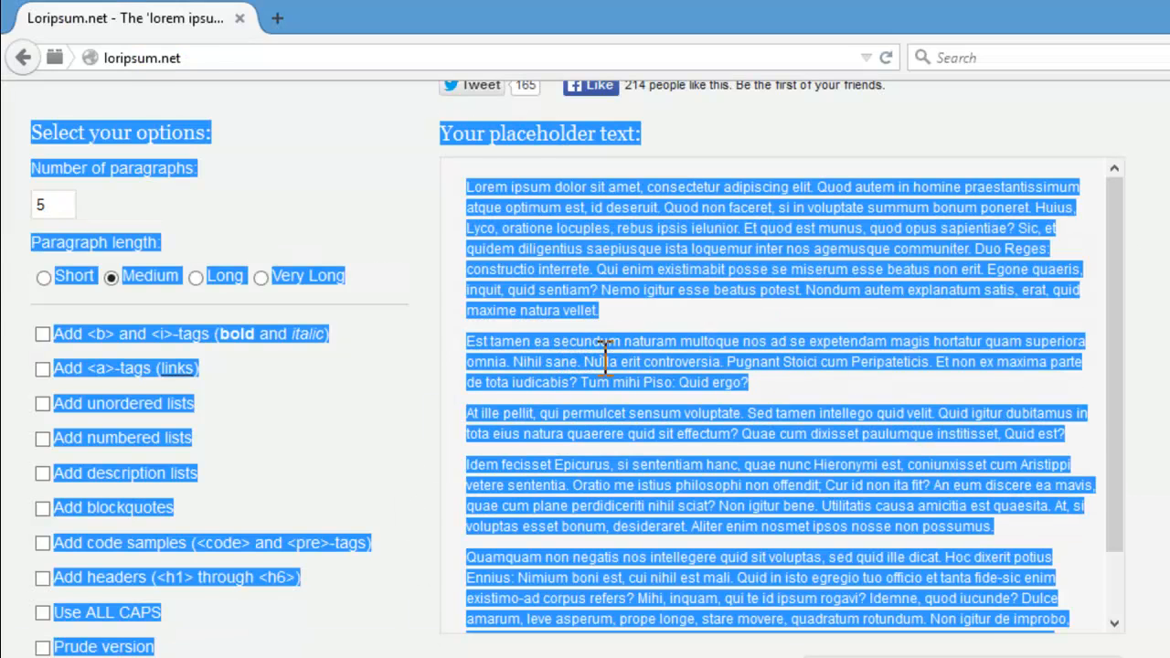
click(603, 351)
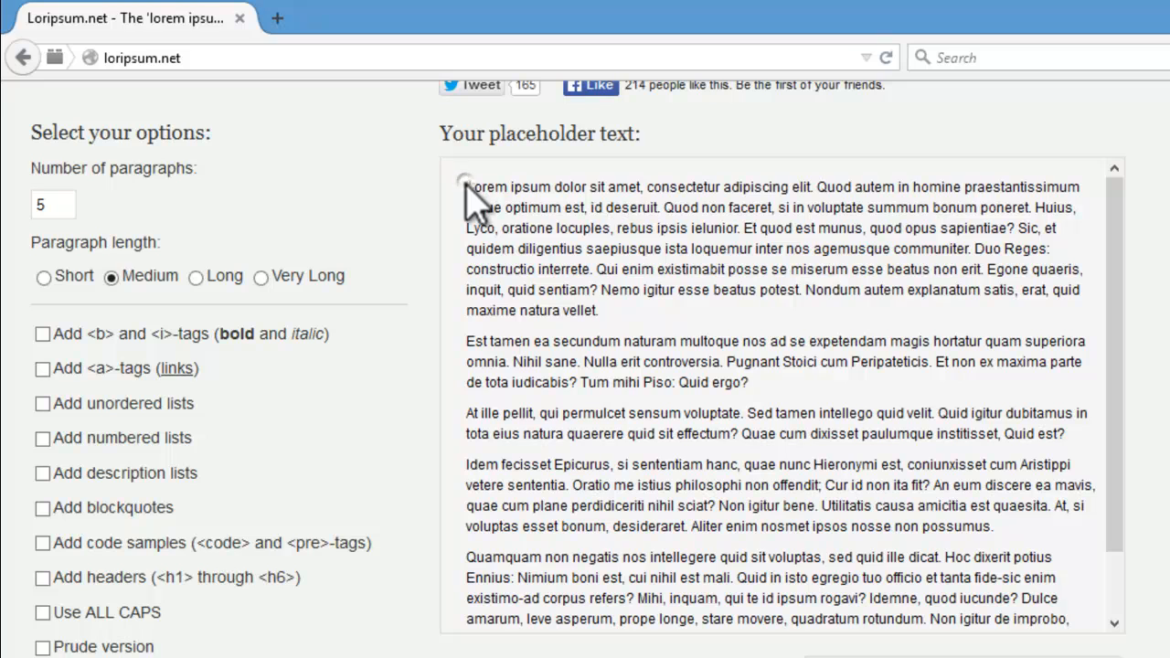
drag(466, 186, 822, 388)
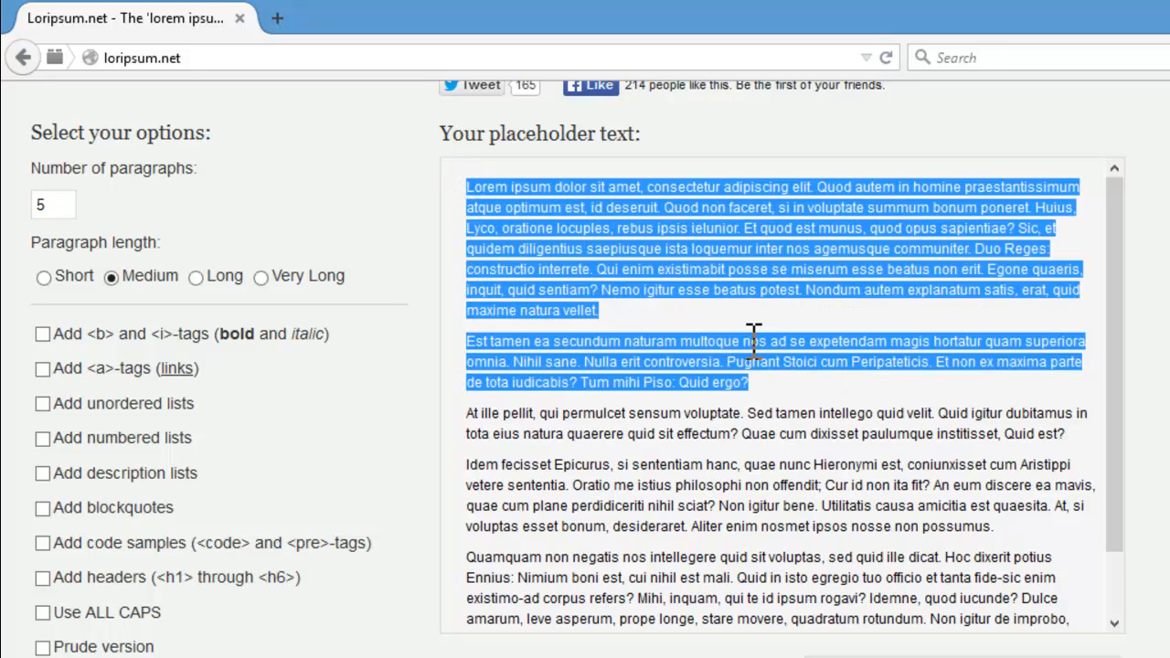
right_click(759, 346)
click(773, 359)
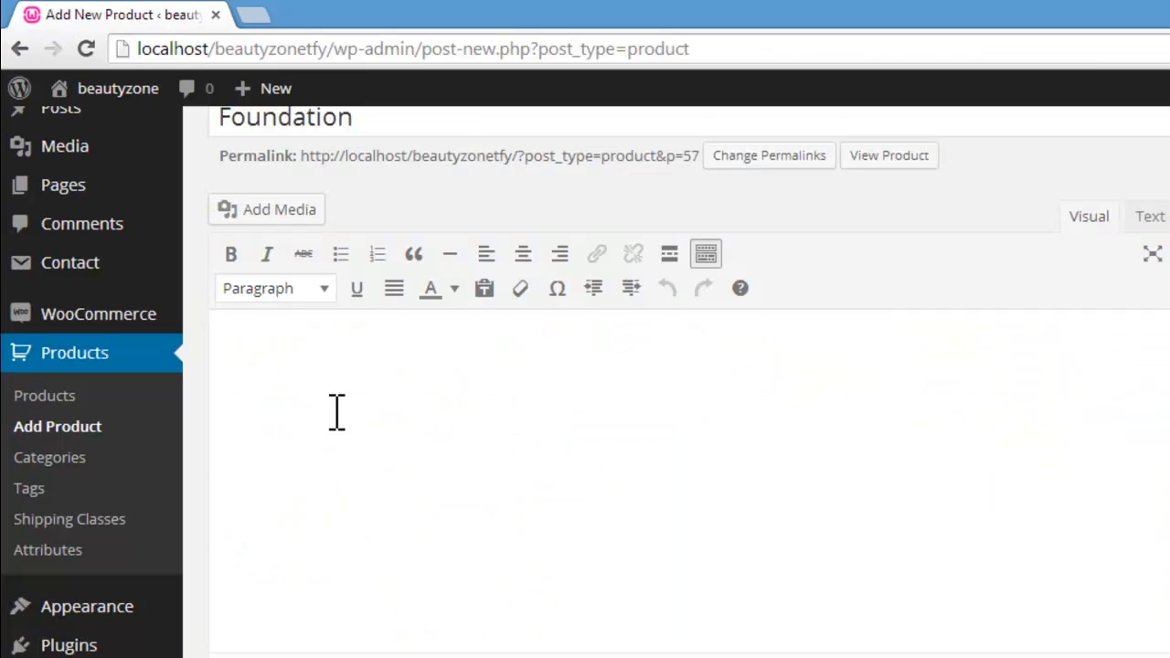
click(336, 411)
key(ctrl+v)
Step: Set the Foundation product's type to Variable product and look at its attributes and variations settings
scroll(585, 384, down, 5)
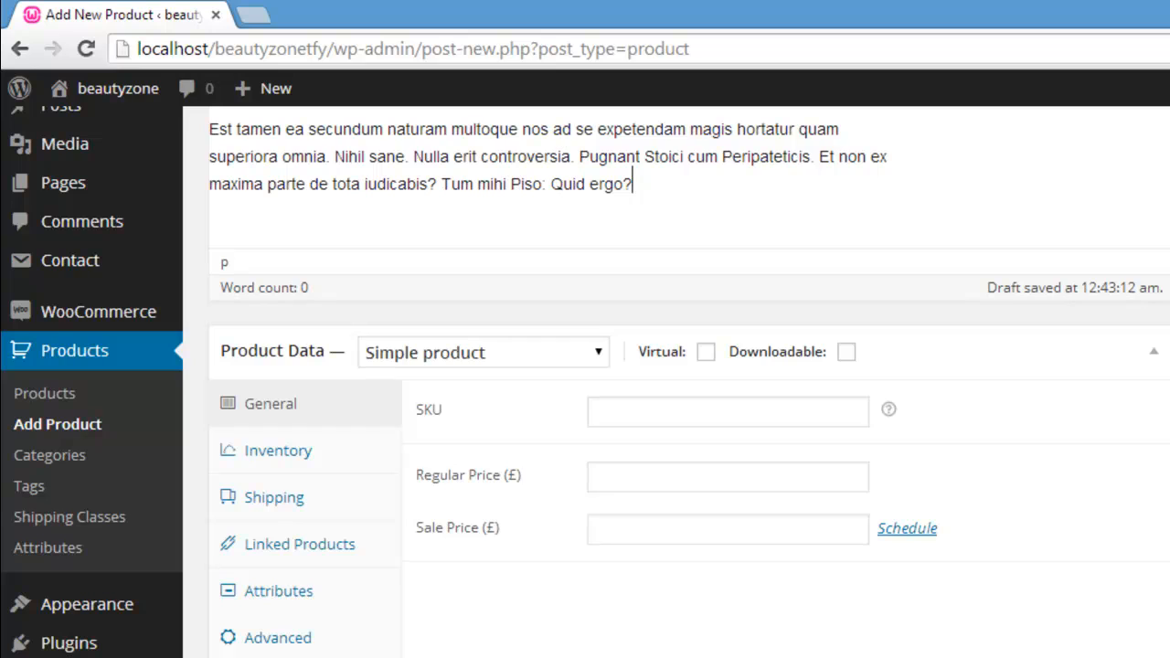
click(596, 352)
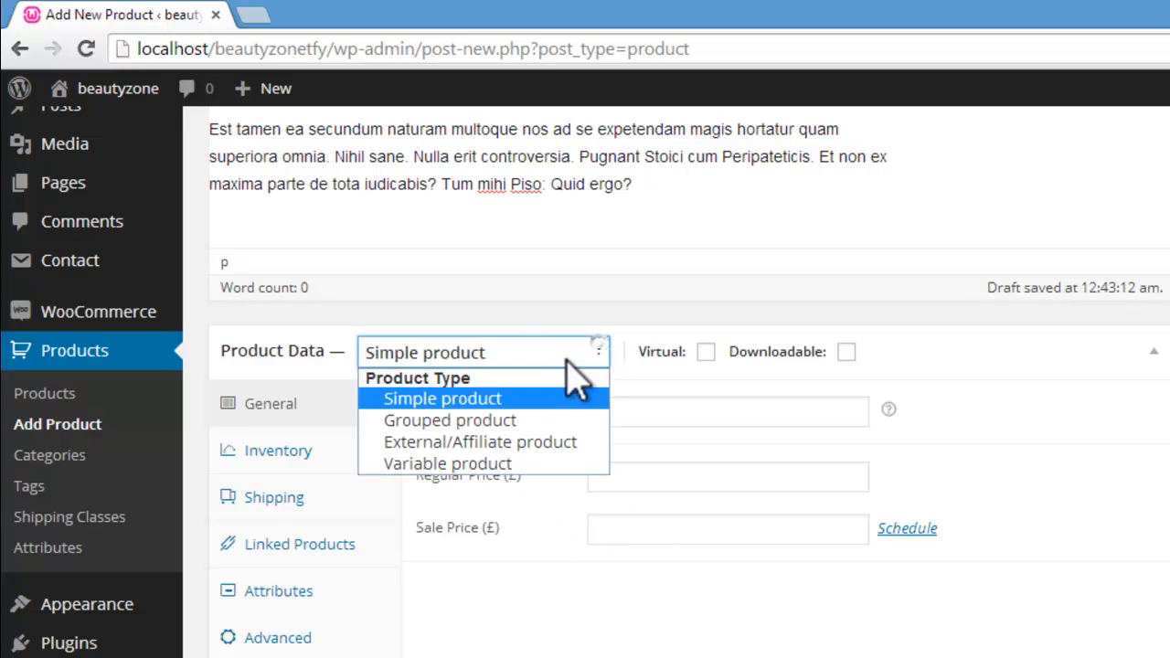
click(485, 466)
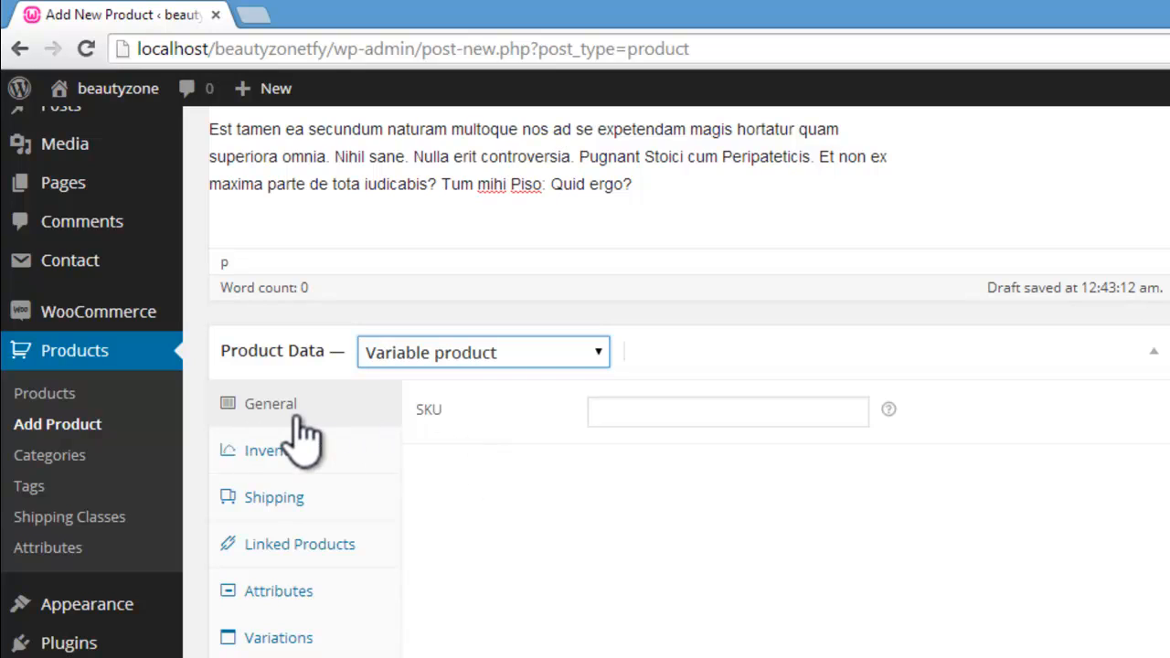
mouse_move(894, 414)
click(346, 599)
click(289, 636)
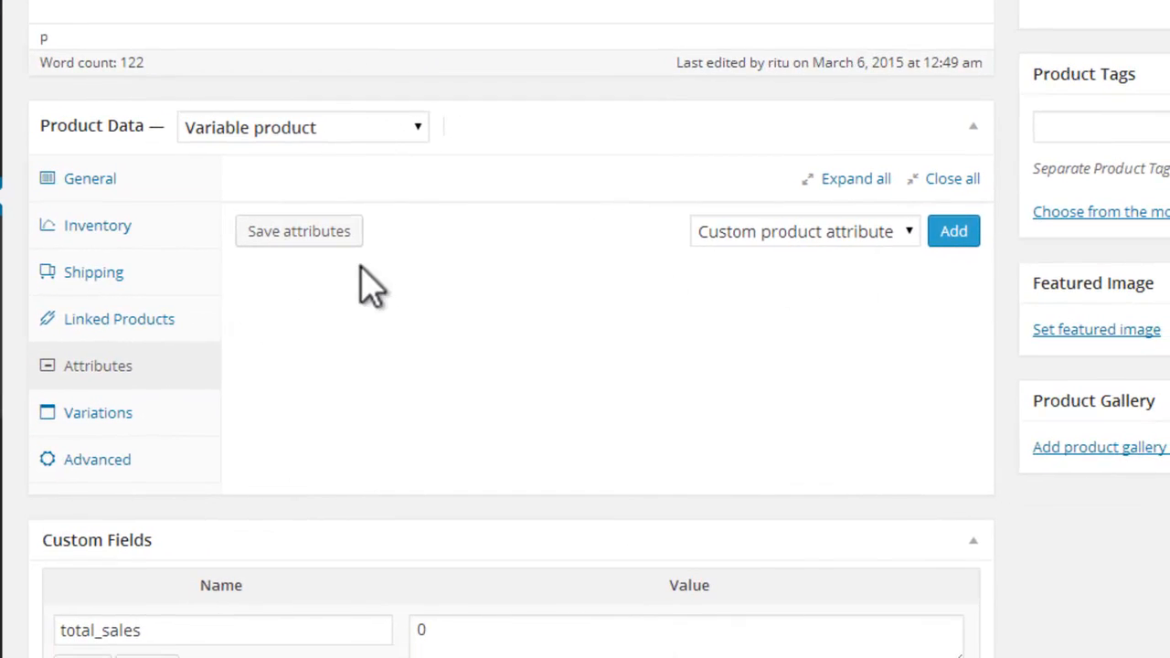
Step: Add a custom attribute Product Type with values Solid Powder Base|Liquid, used for variations, and save the attributes
click(815, 232)
click(814, 232)
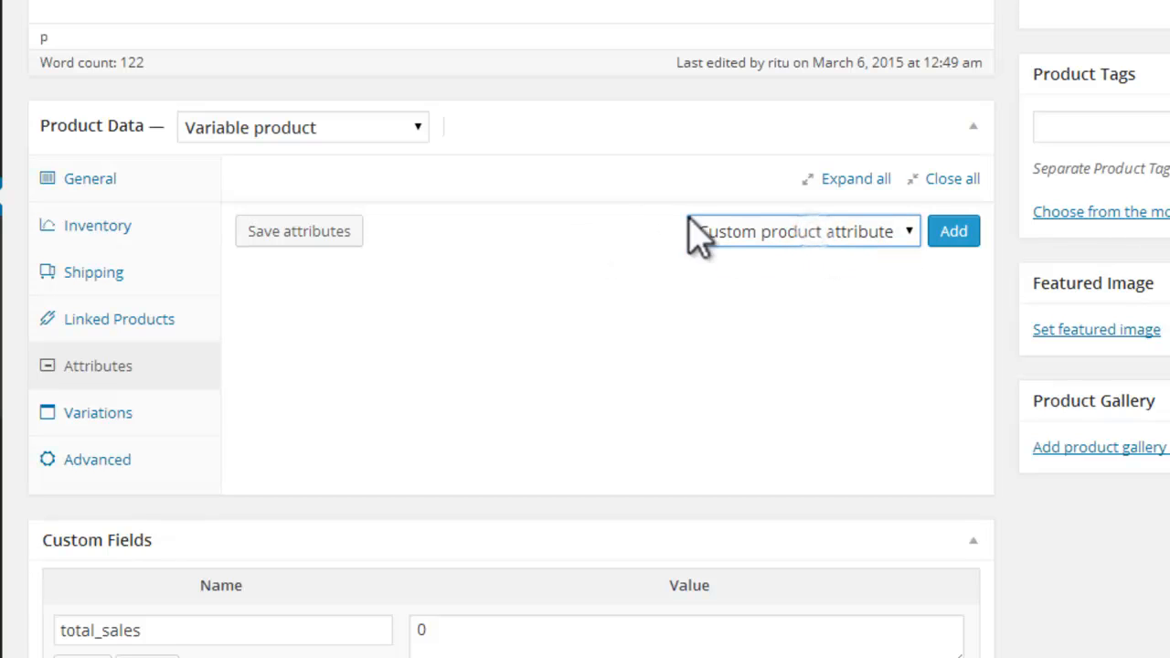
click(955, 235)
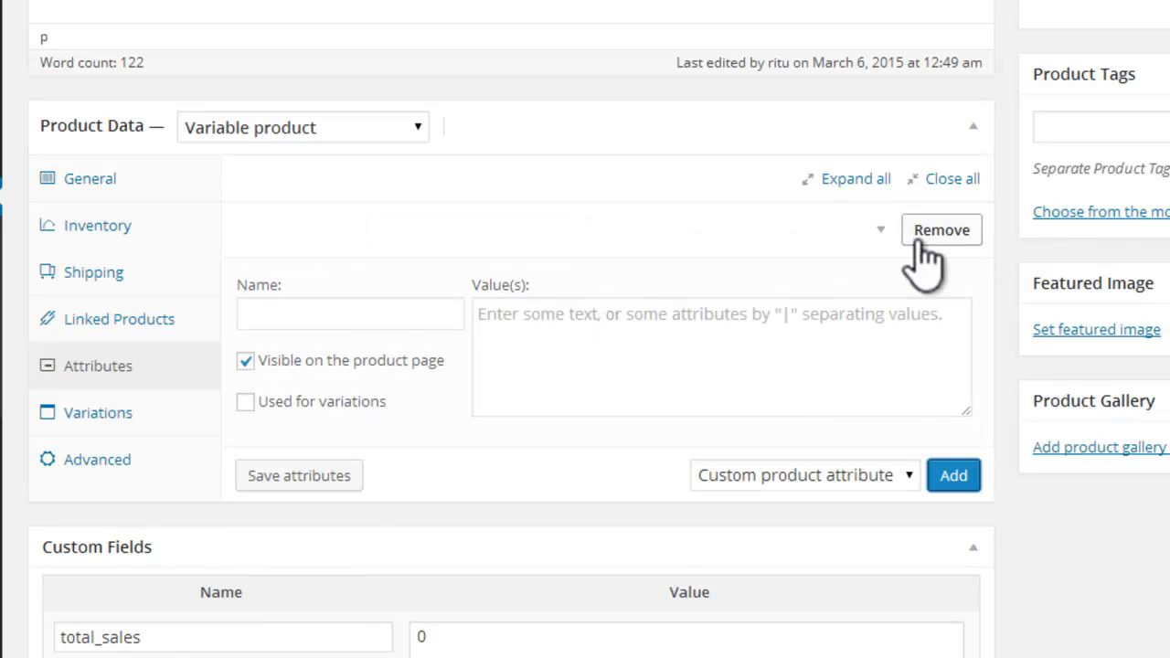
click(352, 314)
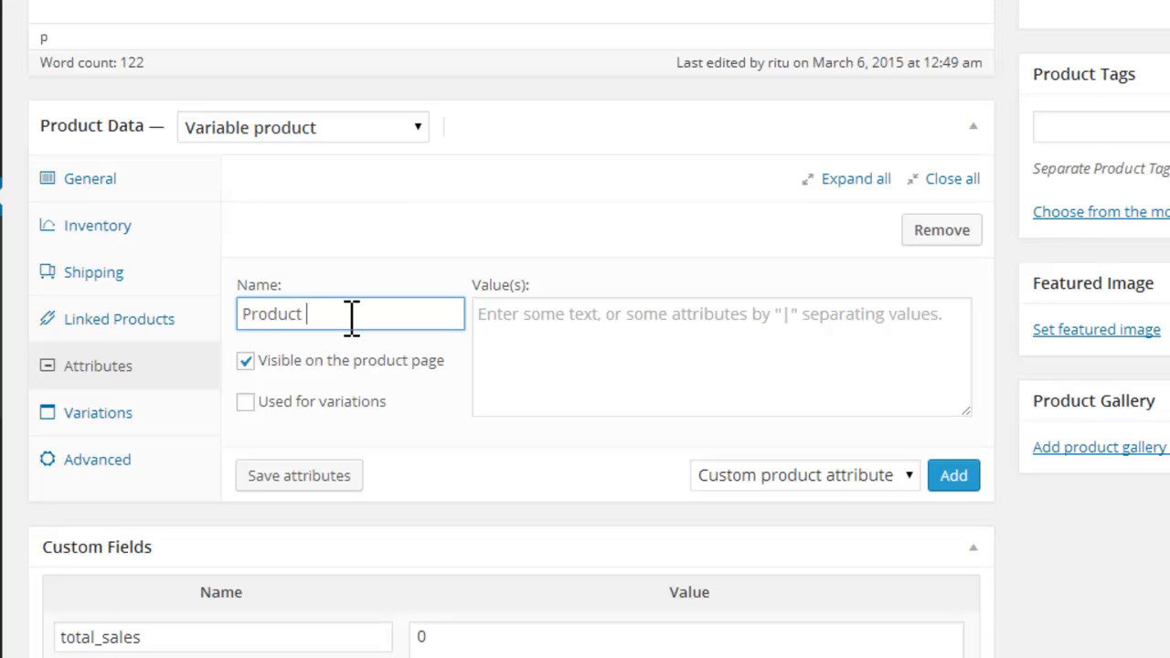
click(531, 322)
text(S)
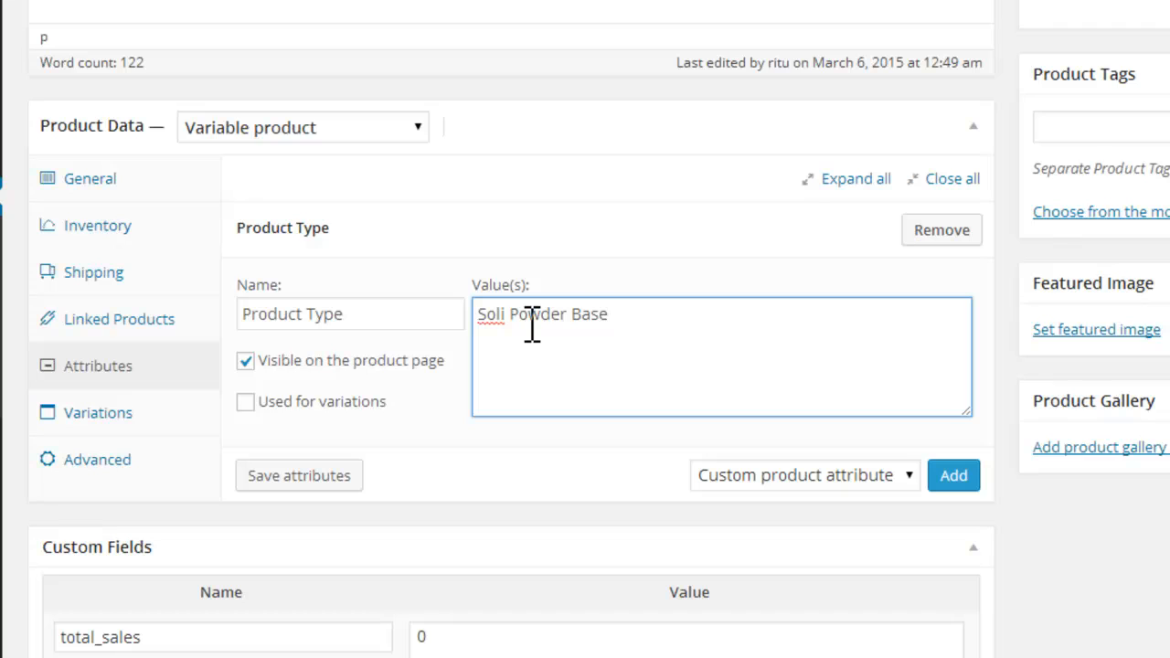
text(olid)
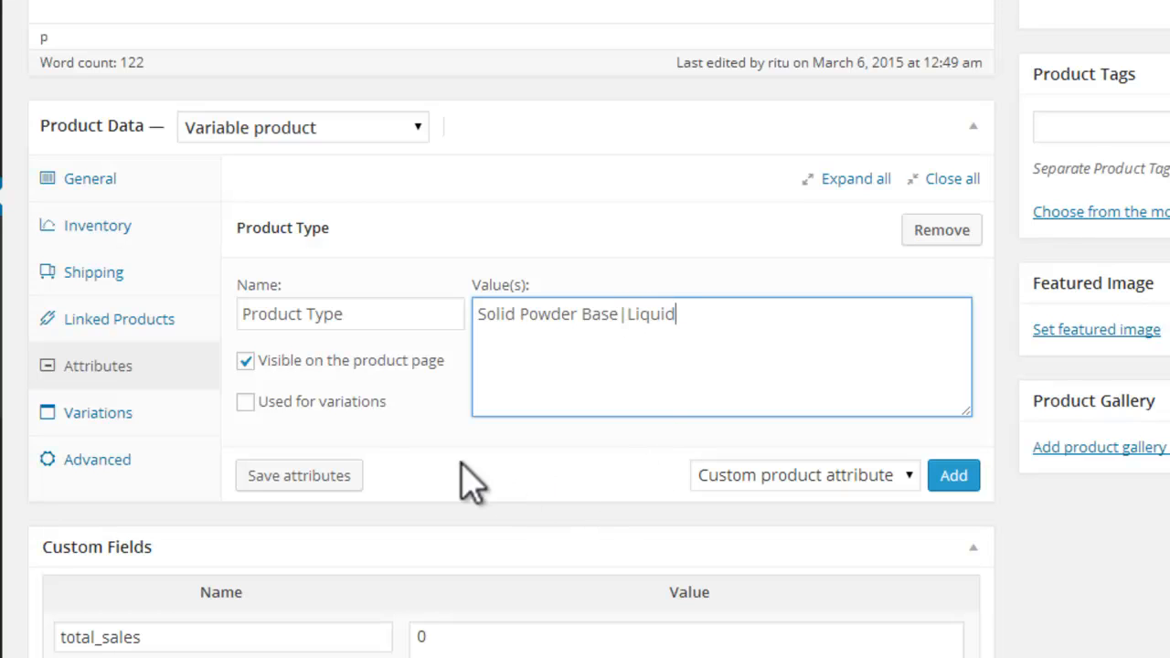
click(245, 402)
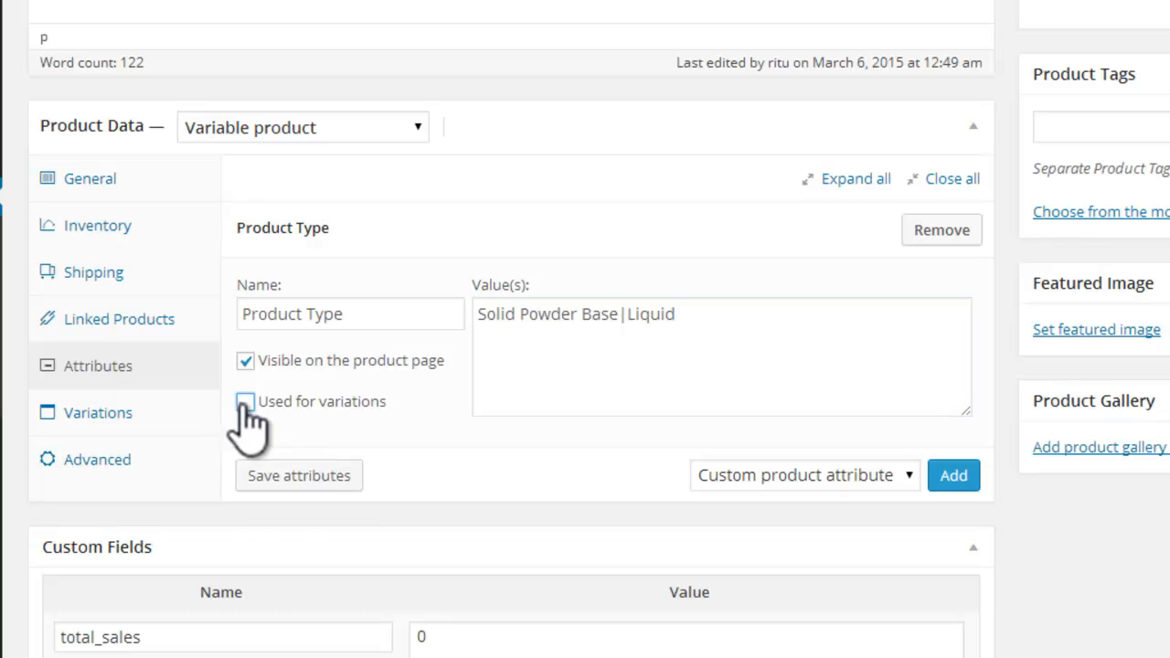
click(296, 477)
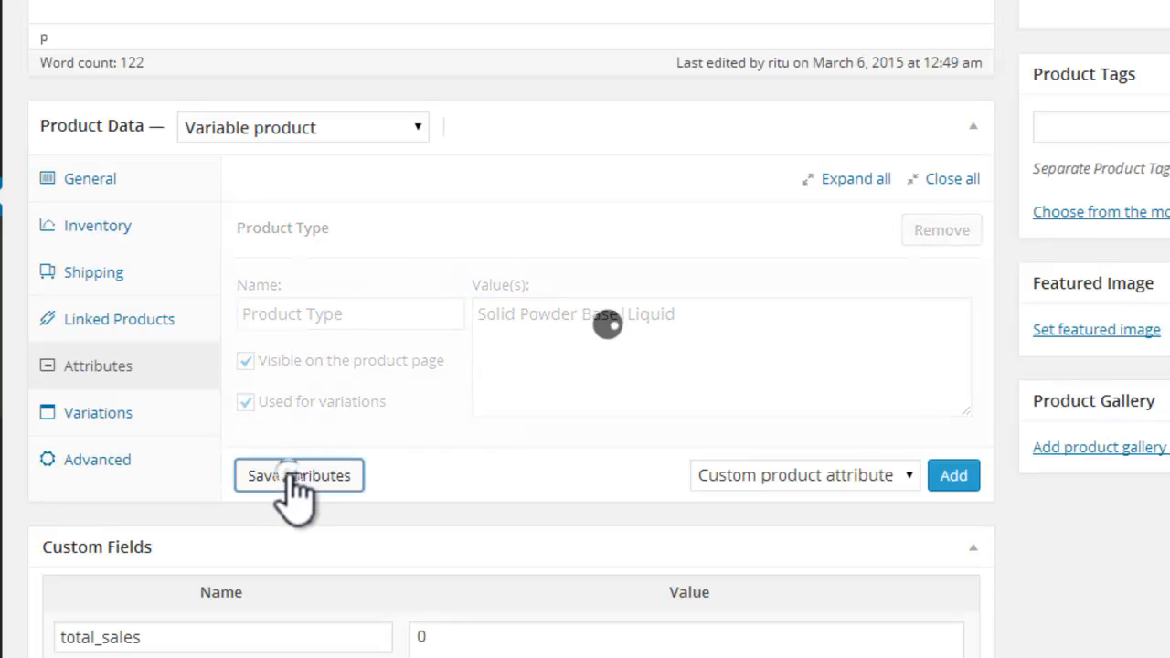
Step: Add a second custom attribute Skin Tone with values Fair|Medium|Dark, used for variations, and save the attributes
click(951, 481)
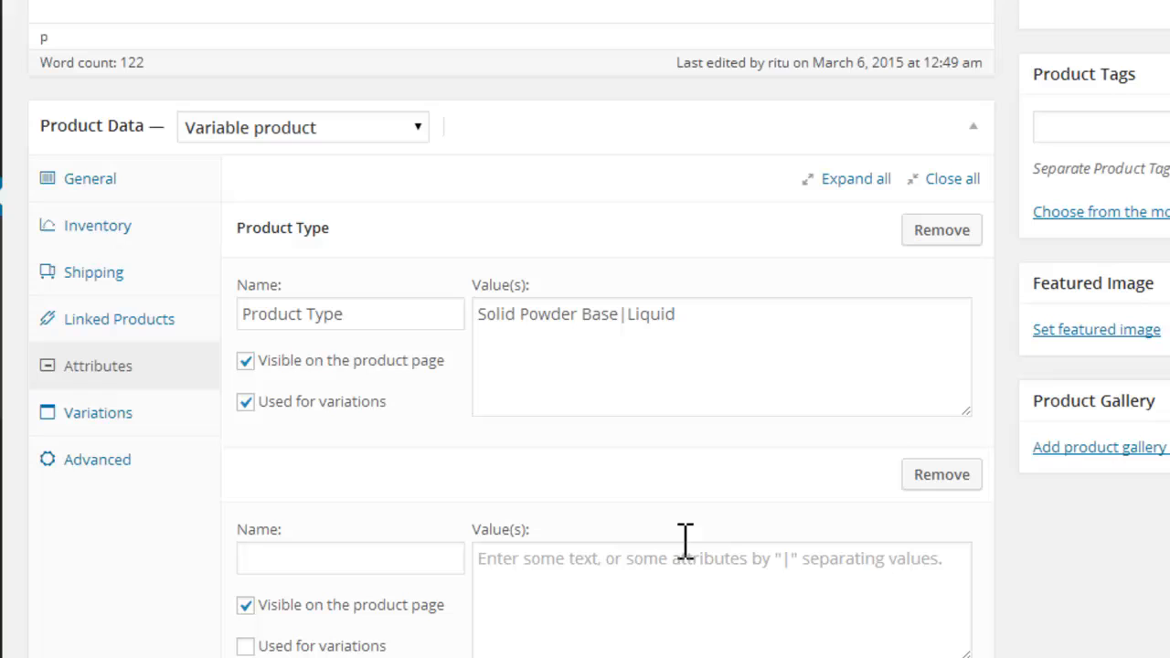
click(404, 560)
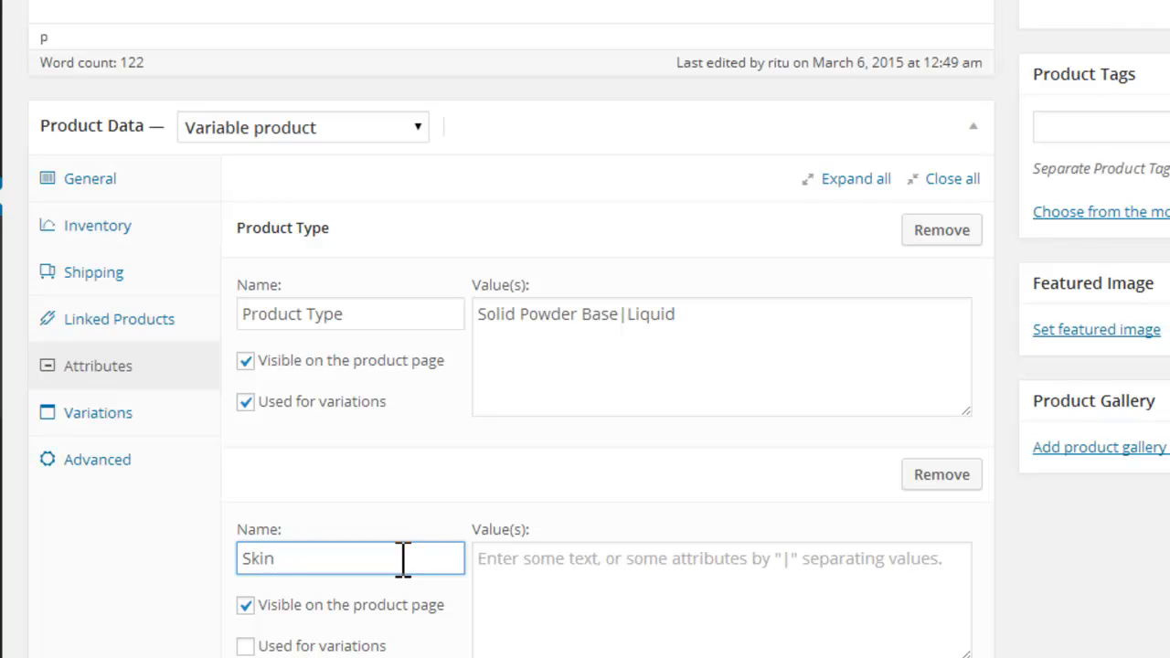
click(533, 559)
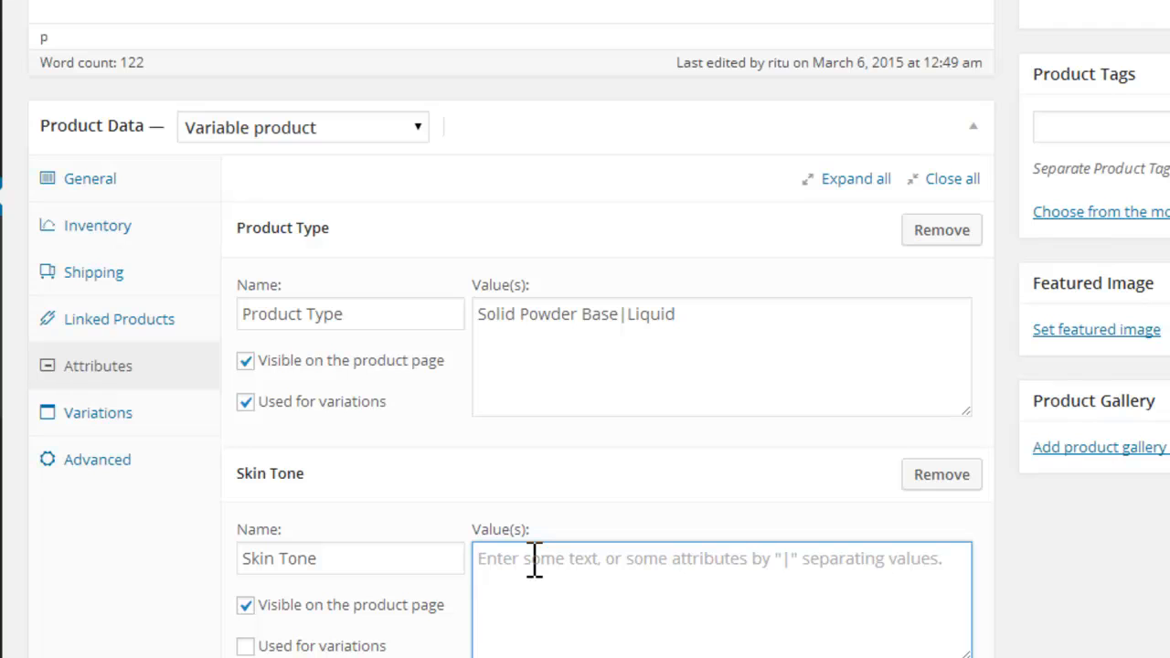
text(Fair|Medium|Dark)
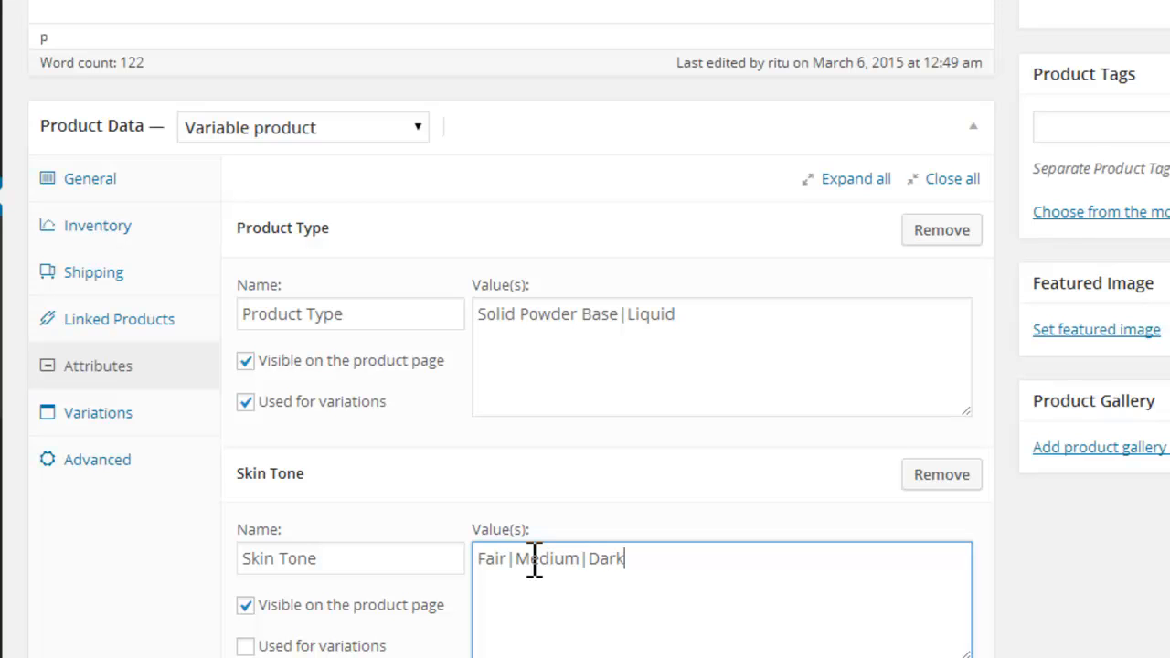
click(245, 647)
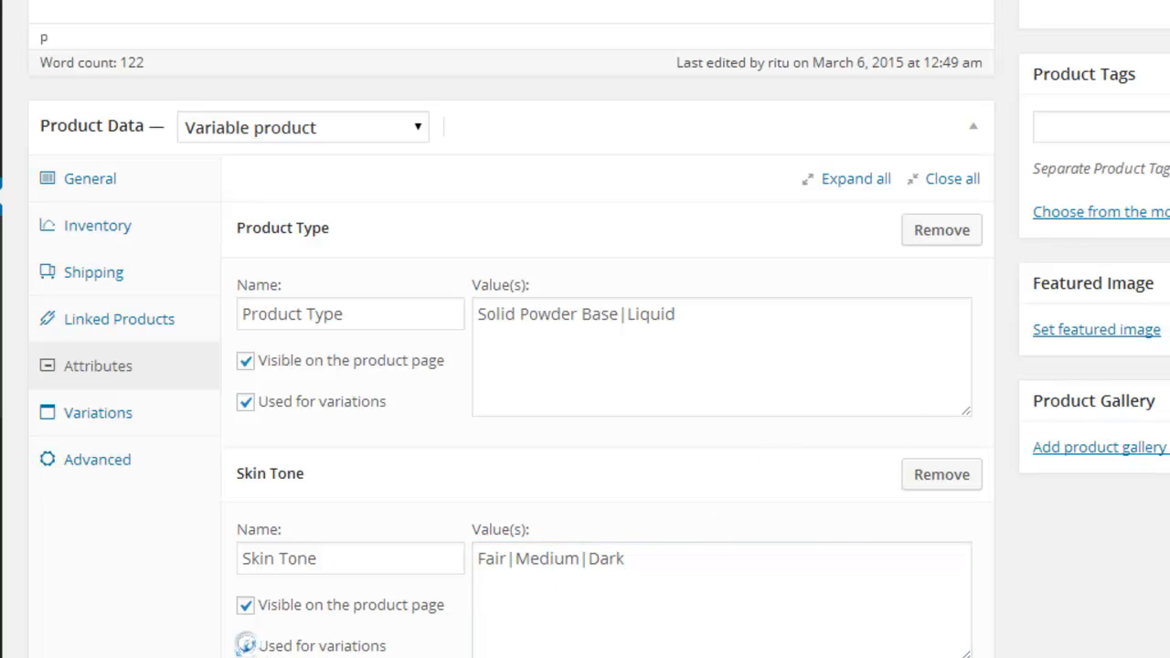
scroll(585, 366, down, 3)
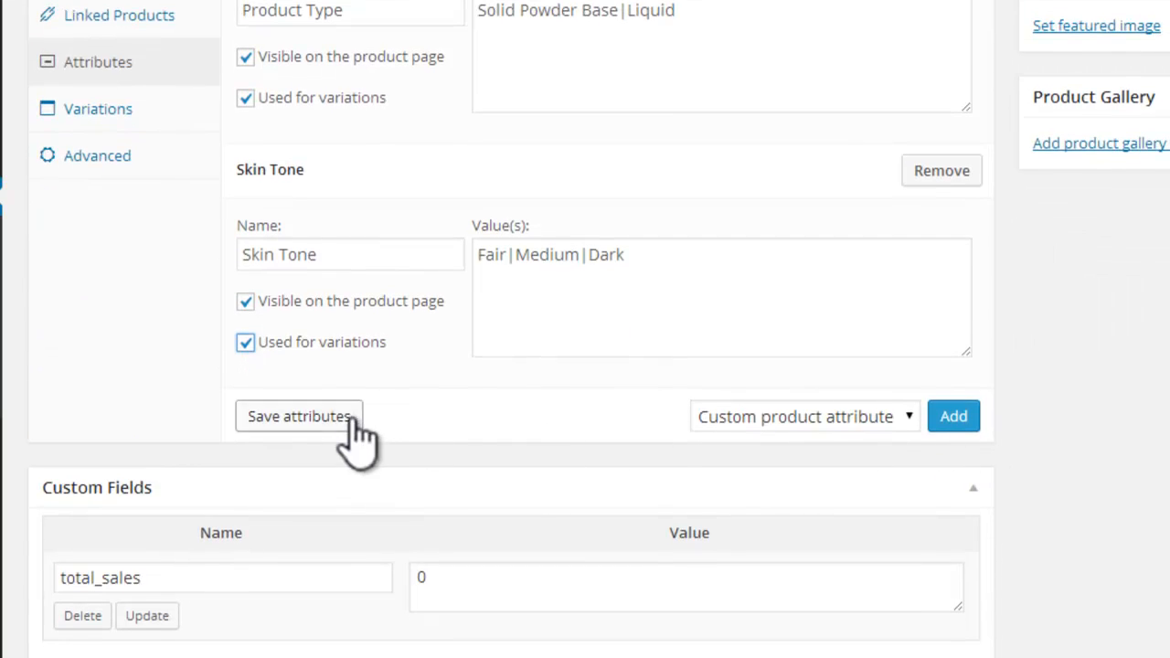
click(327, 418)
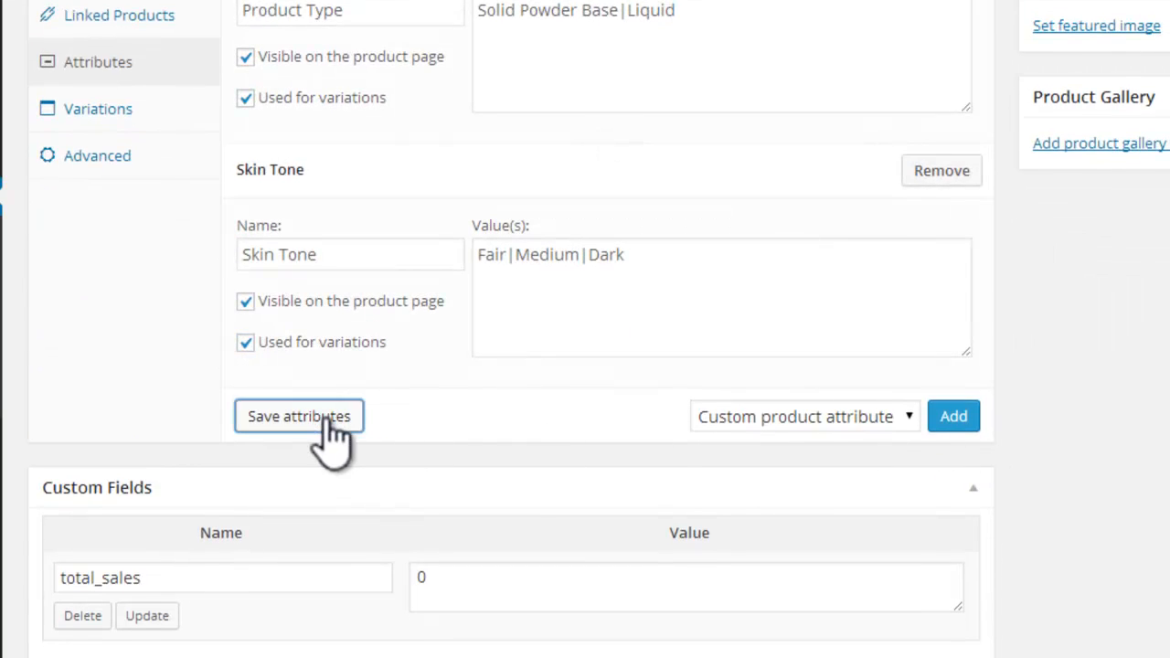
Step: Set the product's variation defaults to Solid Powder Base for Product Type and Fair for Skin Tone
click(174, 124)
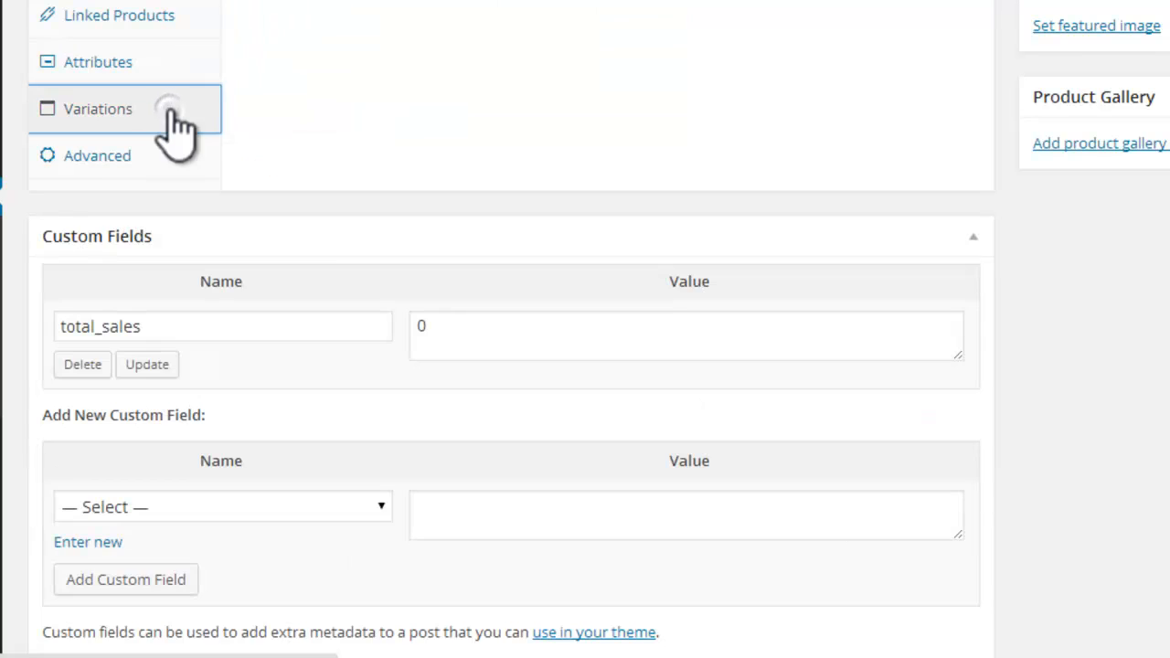
scroll(512, 330, up, 3)
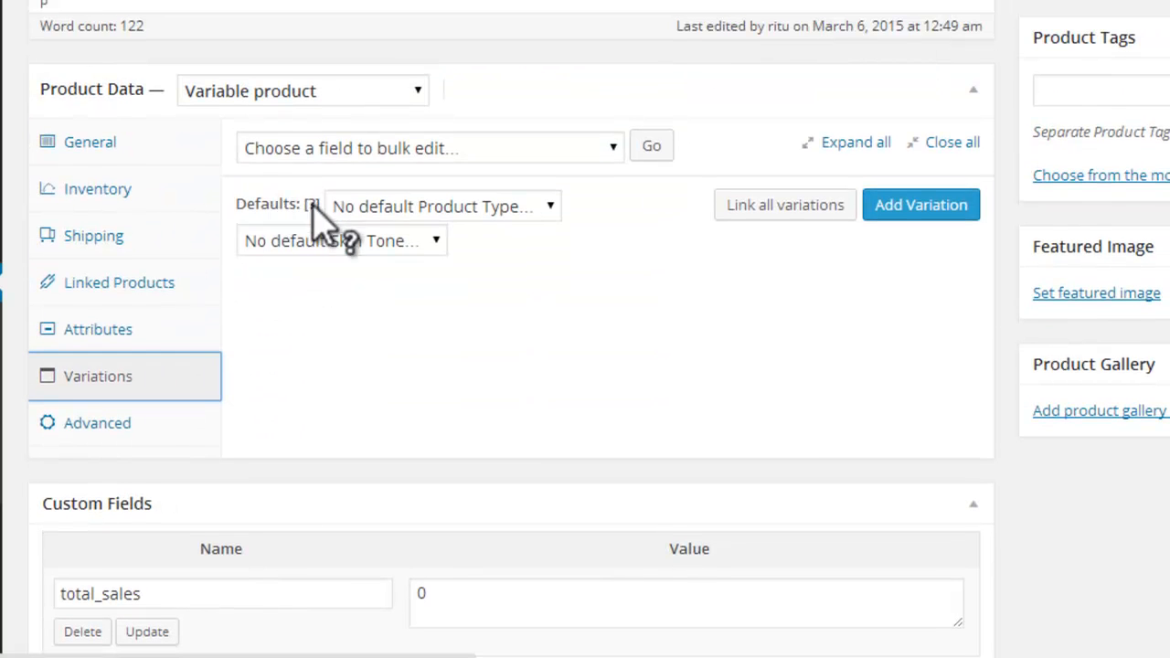
click(551, 207)
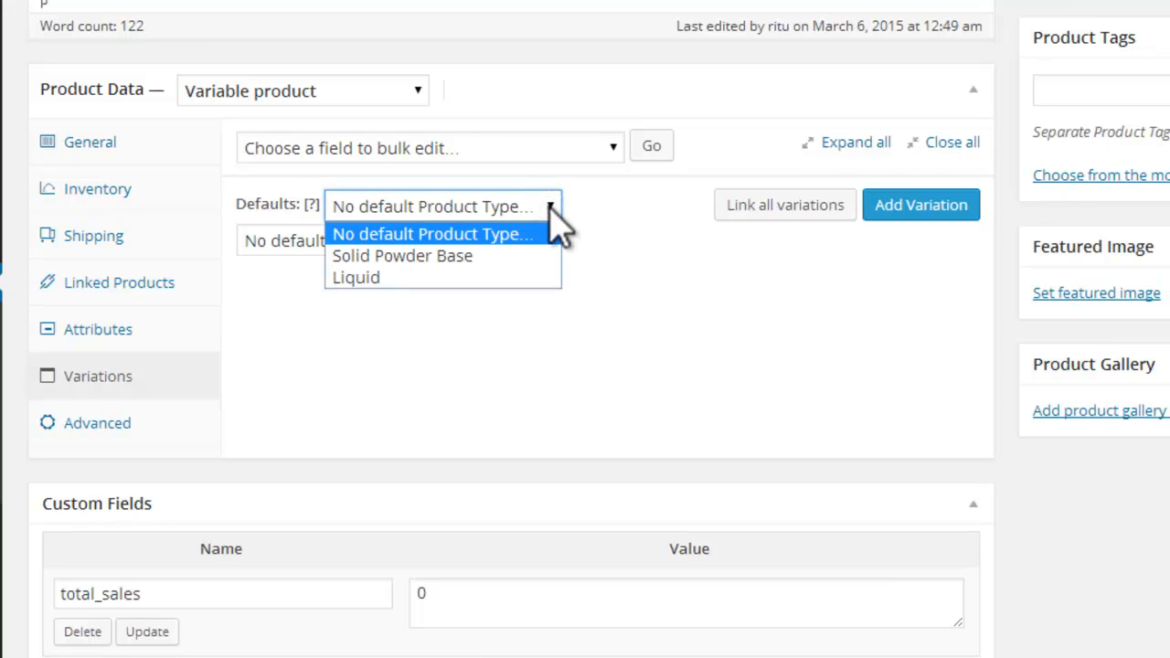
click(410, 259)
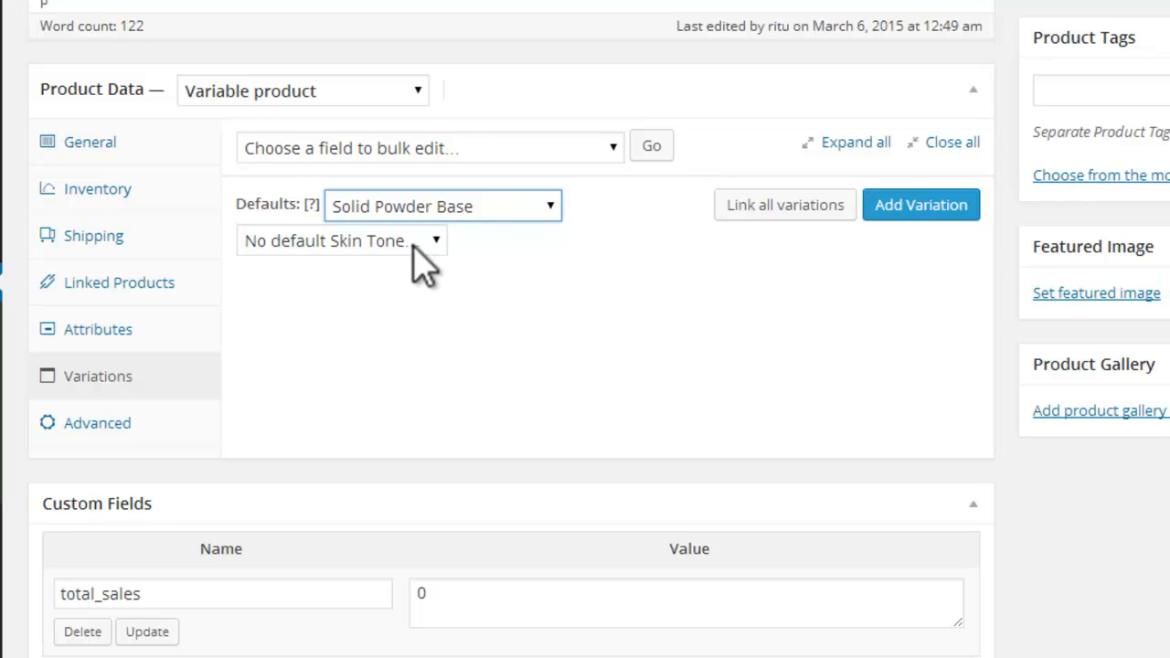
click(433, 242)
click(338, 293)
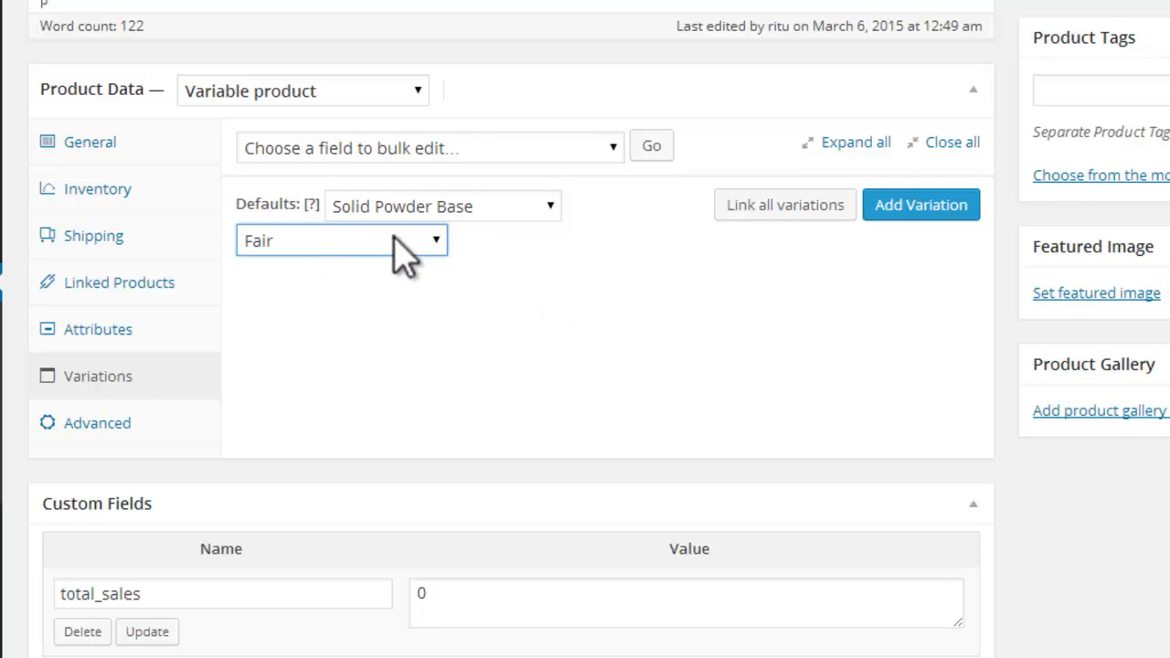
Step: Add a first variation to the Foundation product with a regular price of £45 and a sale price of £35
click(919, 206)
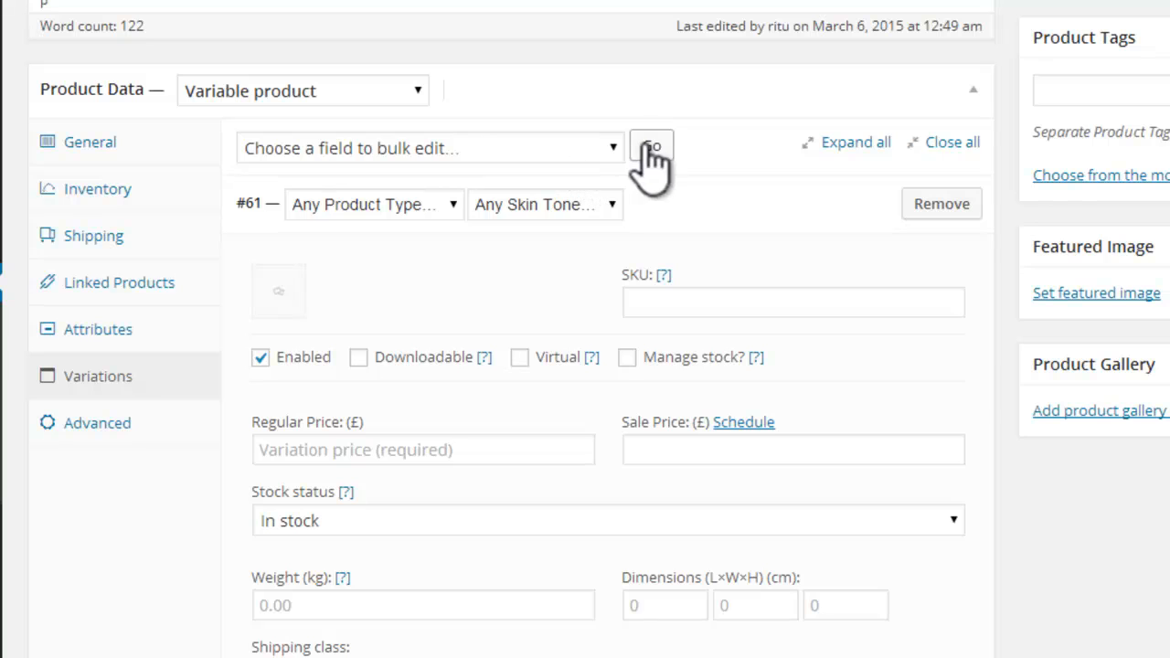
click(613, 150)
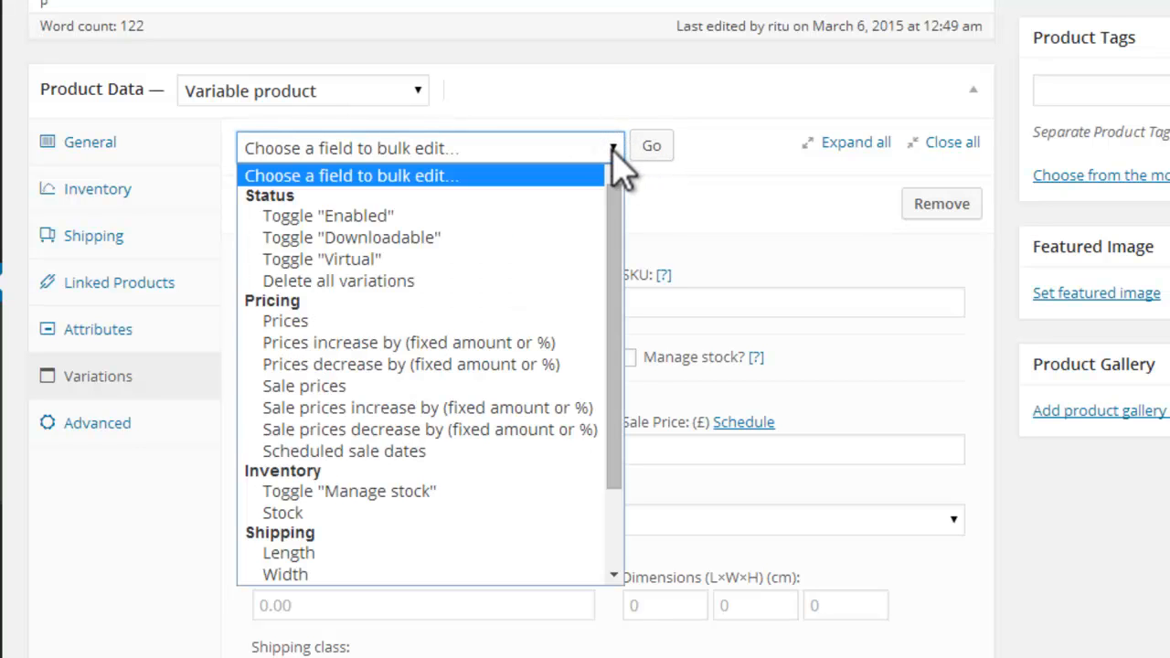
click(614, 149)
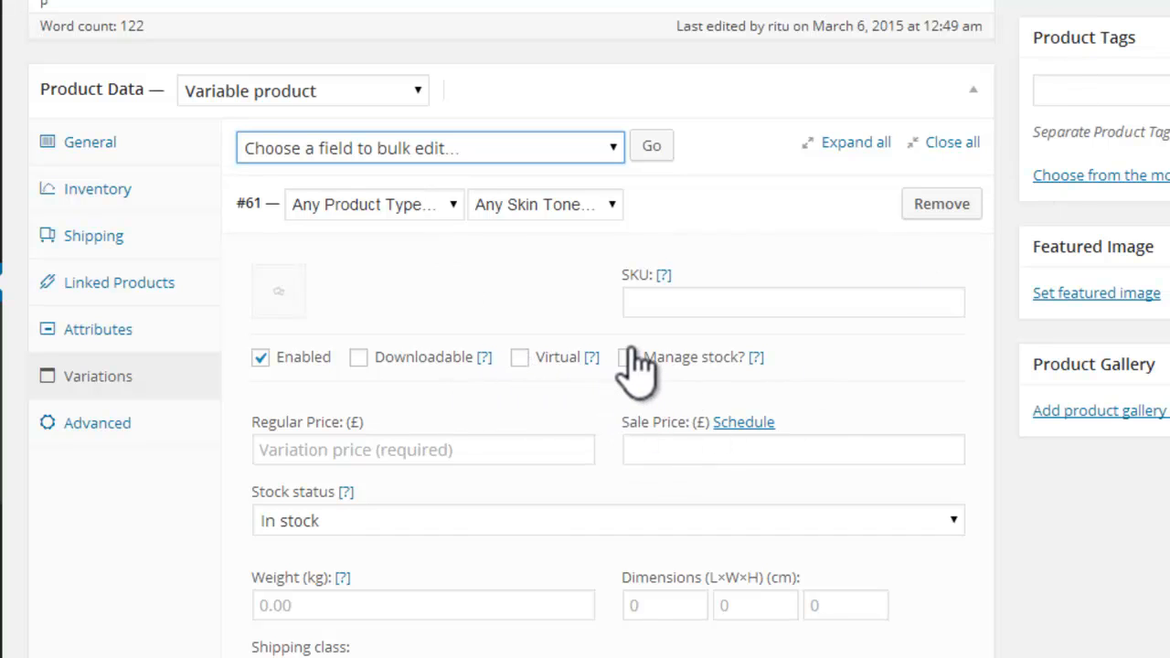
click(465, 450)
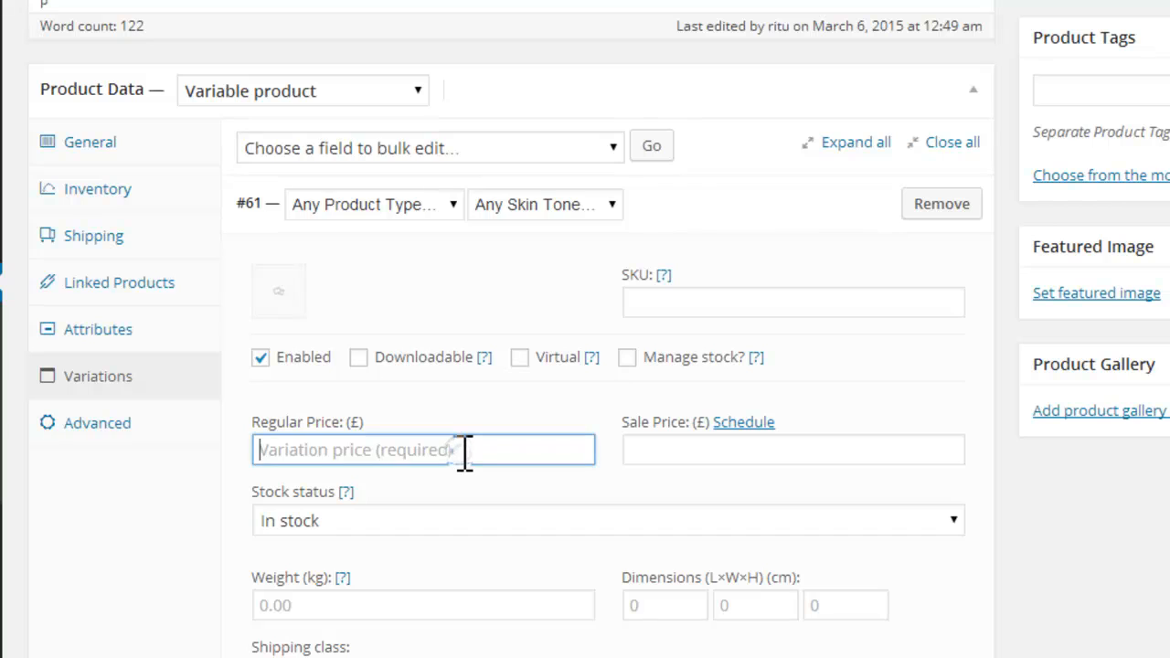
text(45)
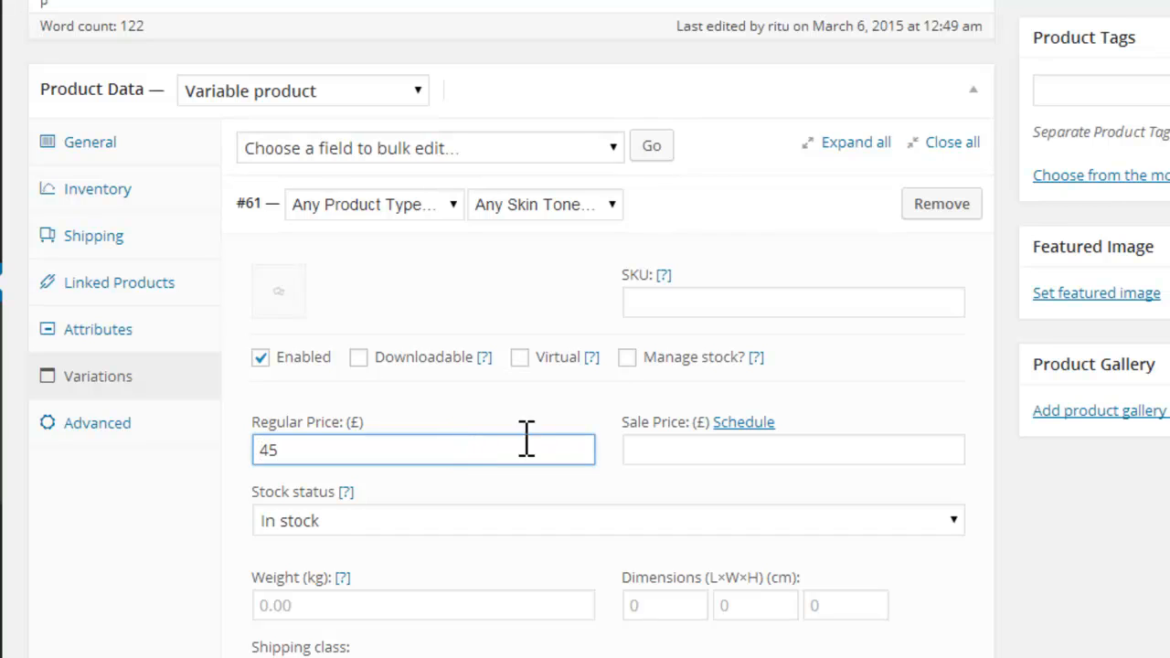
click(719, 454)
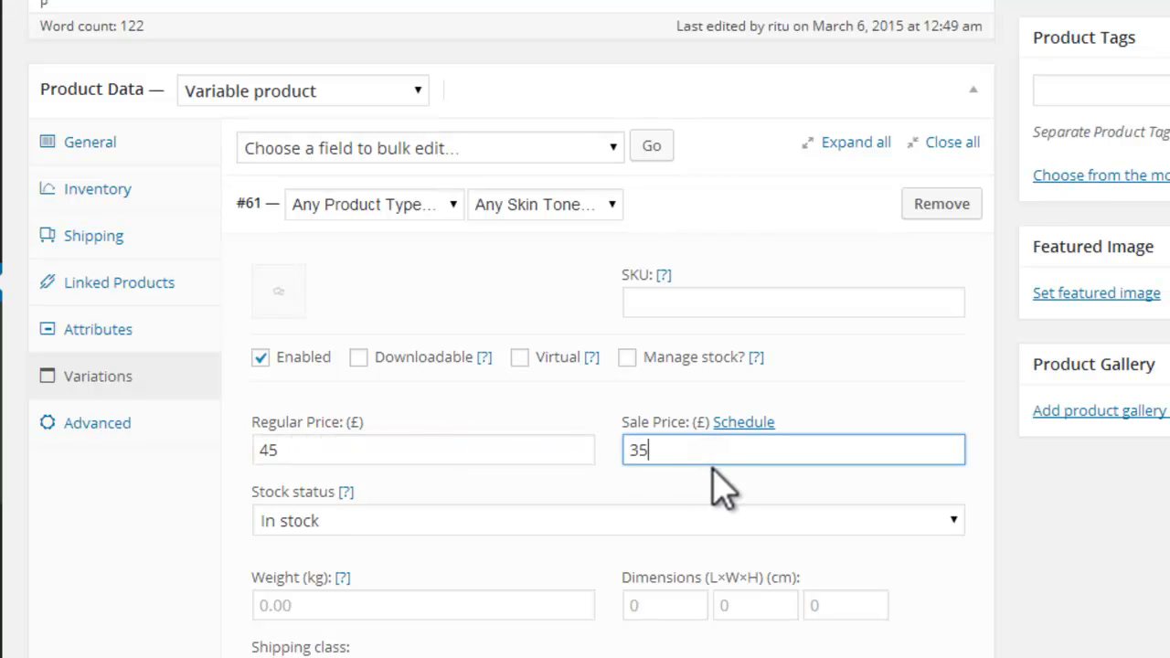
Step: Keep the first variation's stock status at In stock and its shipping class at Same as parent, leaving the weight empty
scroll(512, 366, down, 3)
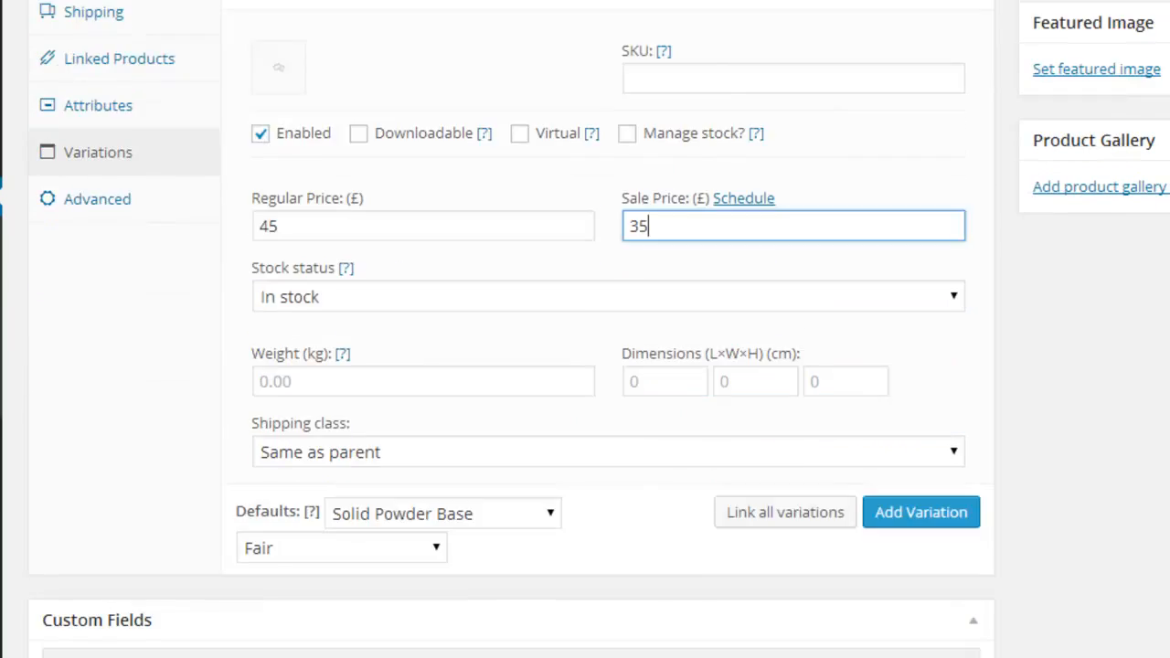
click(446, 232)
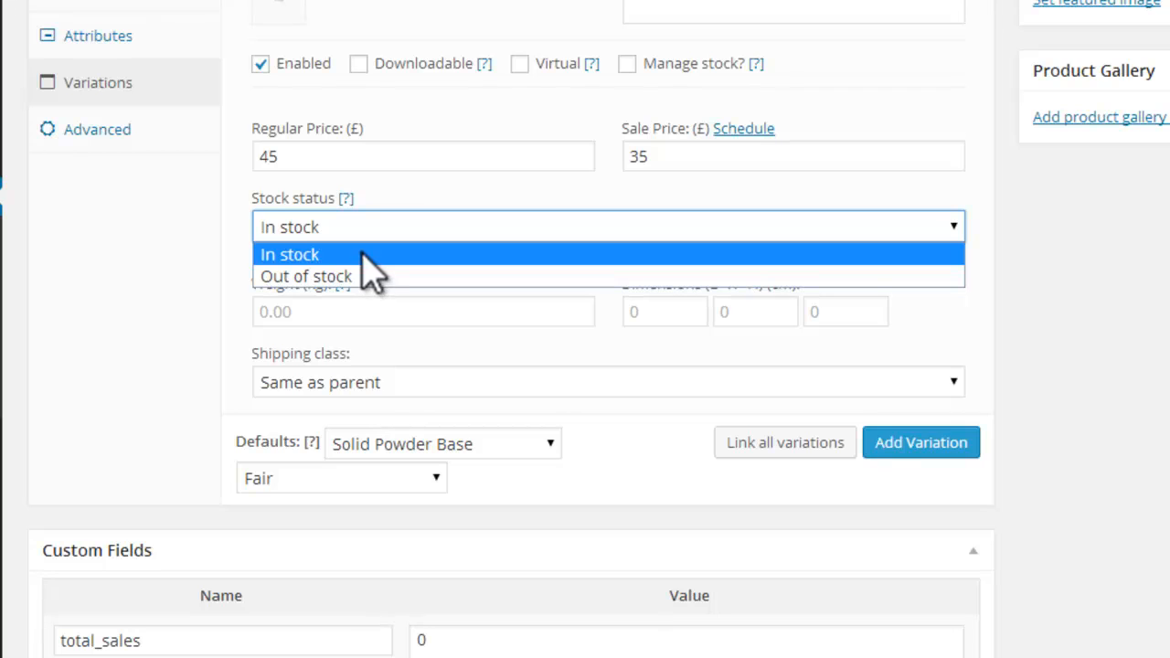
click(407, 230)
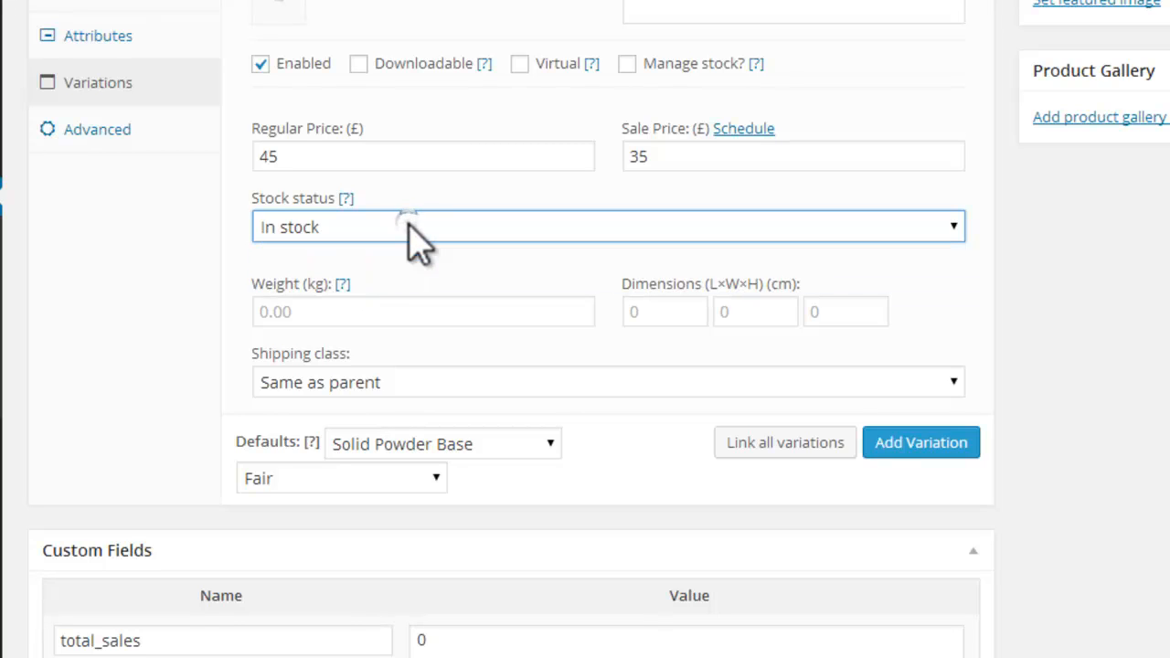
click(416, 329)
click(418, 314)
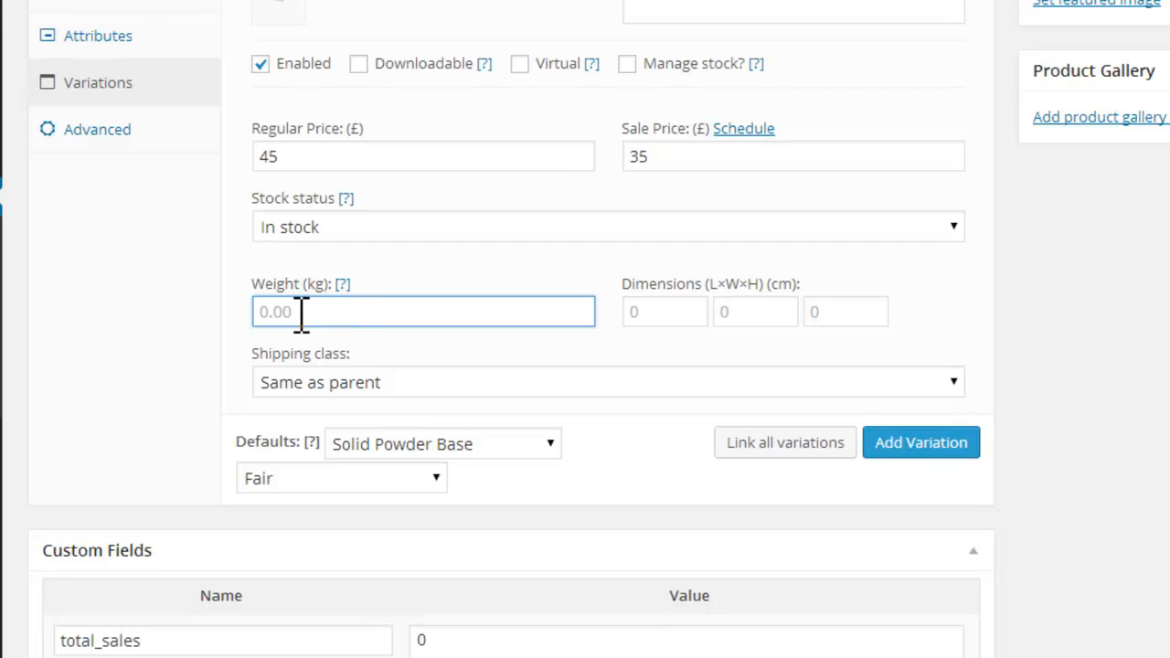
click(430, 384)
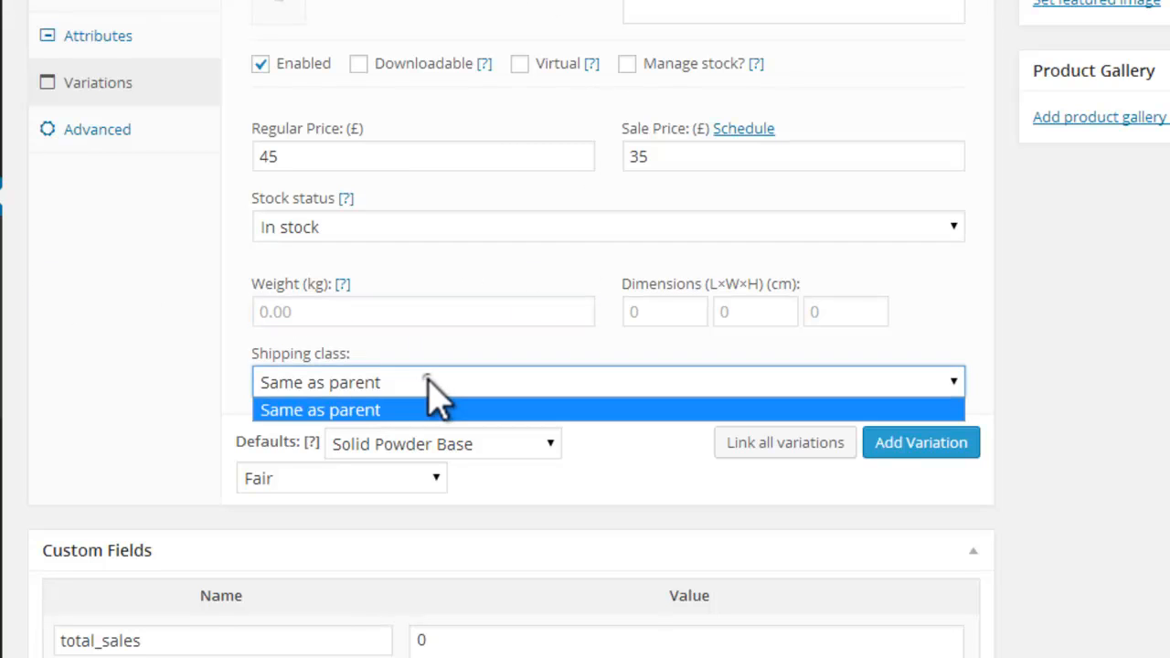
click(430, 384)
click(430, 384)
click(419, 383)
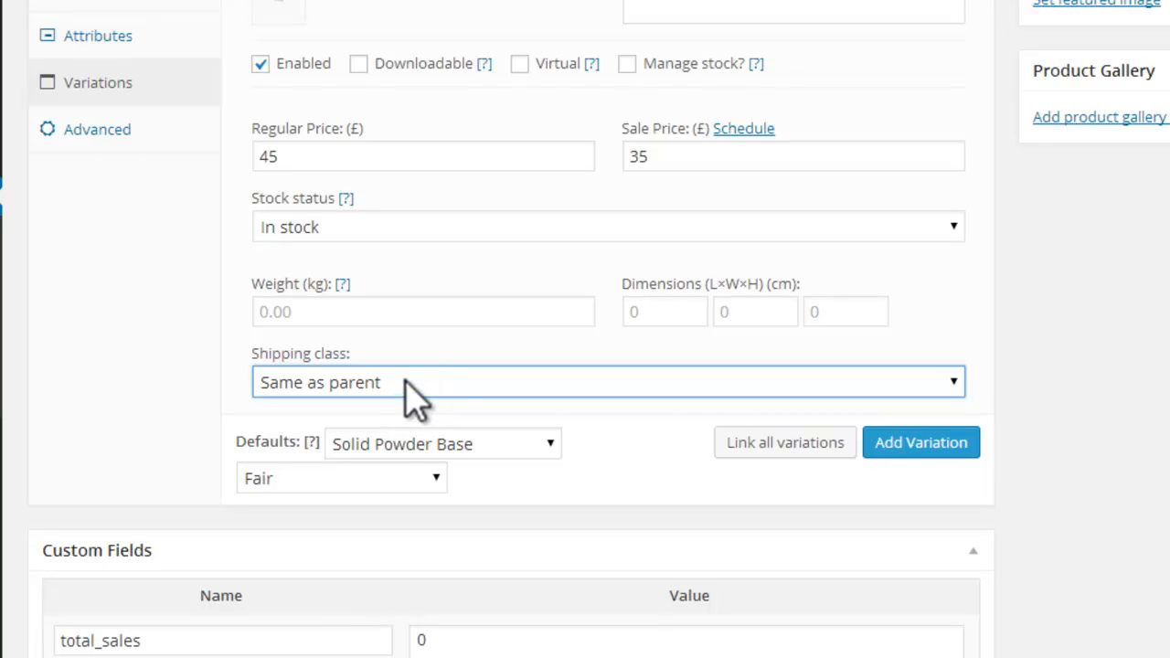
Step: Assign the first variation to the Solid Powder Base product type and the Fair skin tone
scroll(585, 366, down, 3)
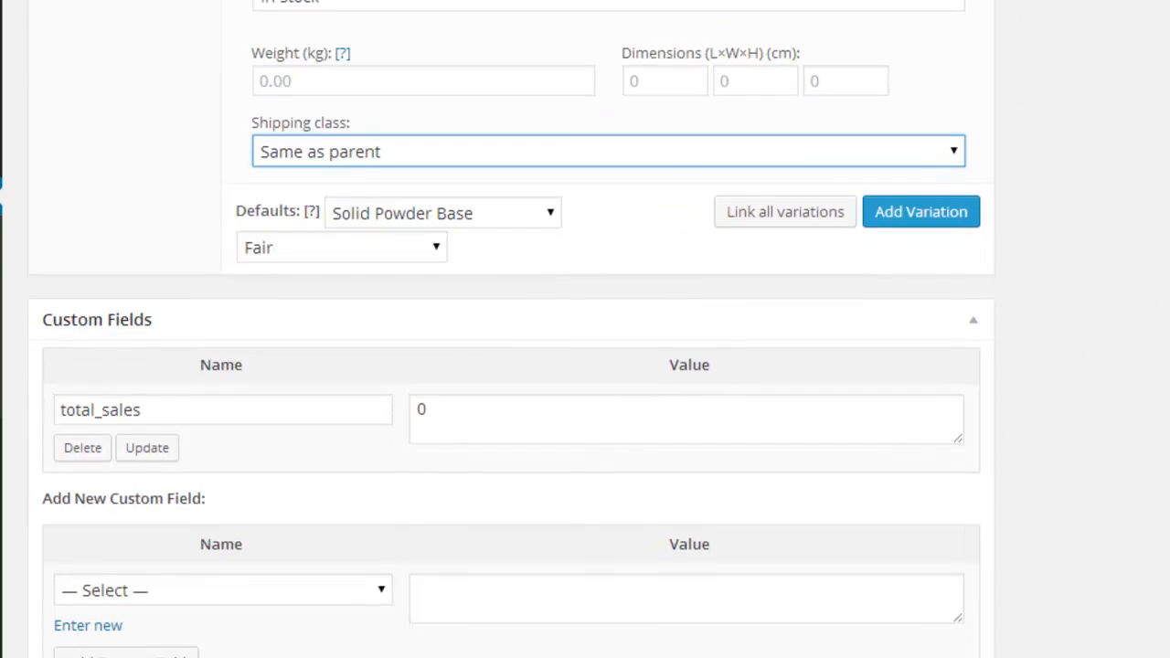
scroll(279, 230, up, 5)
click(402, 162)
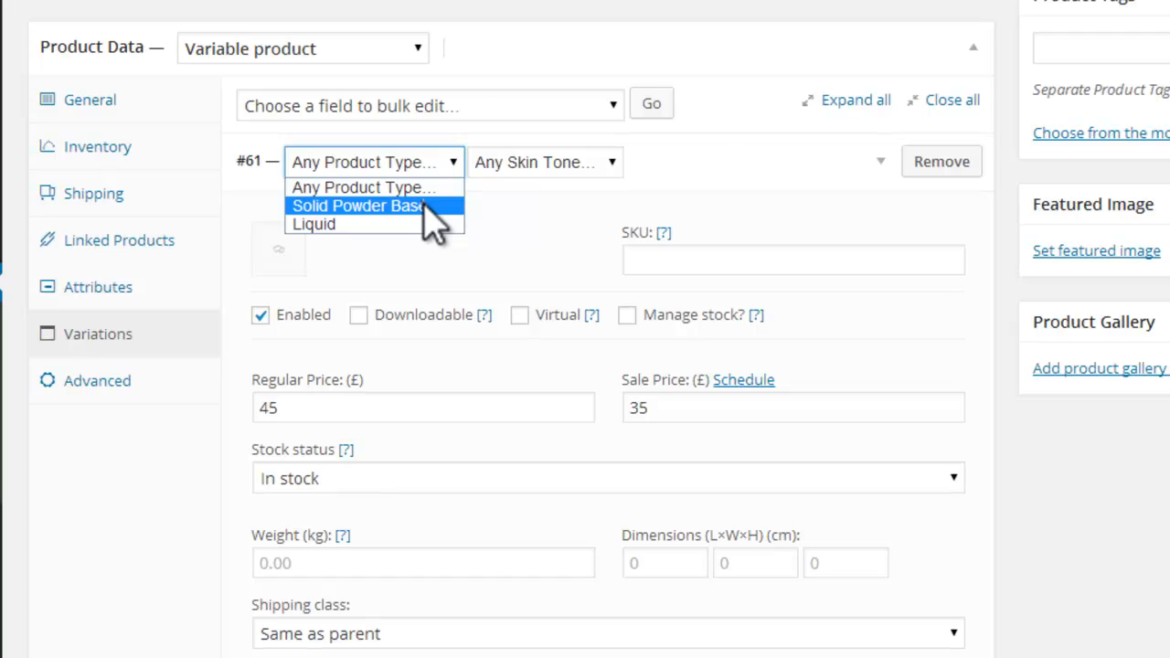
click(430, 206)
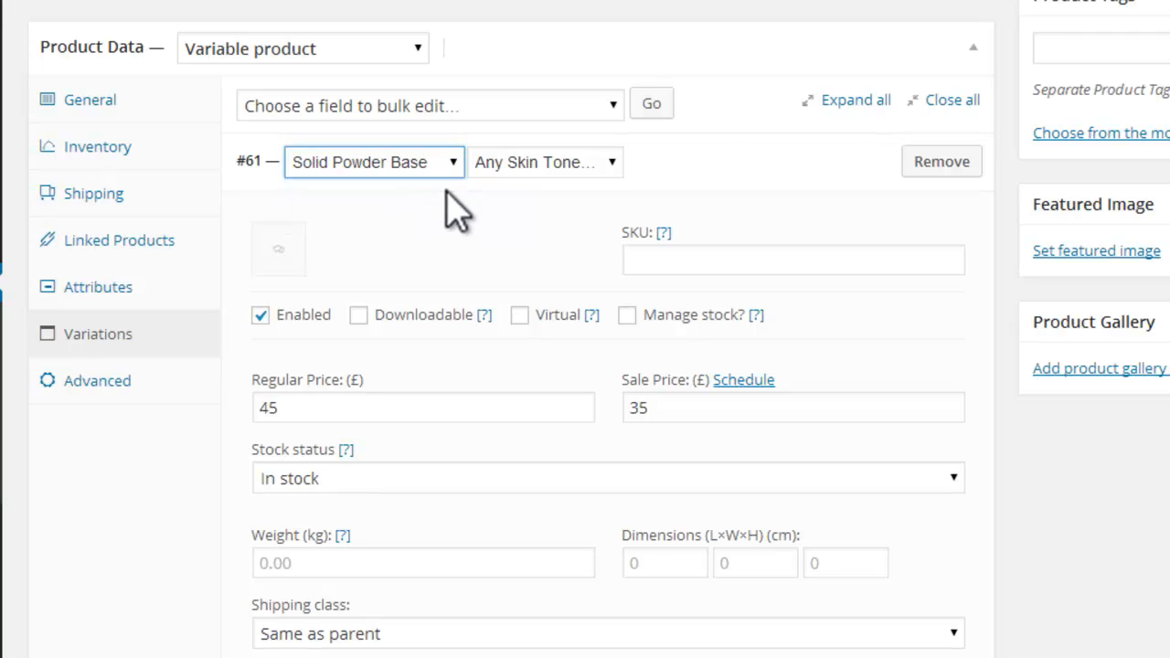
click(612, 164)
click(548, 204)
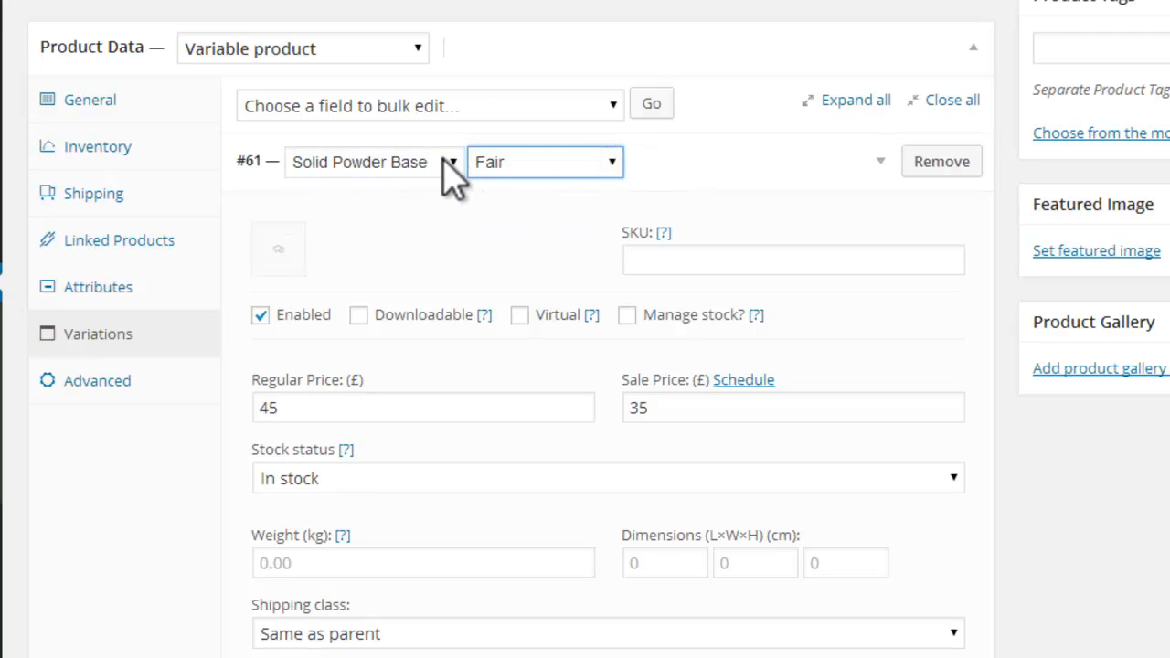
Step: Review the product type and skin tone choices offered for the first variation, keeping Solid Powder Base and Fair
click(448, 162)
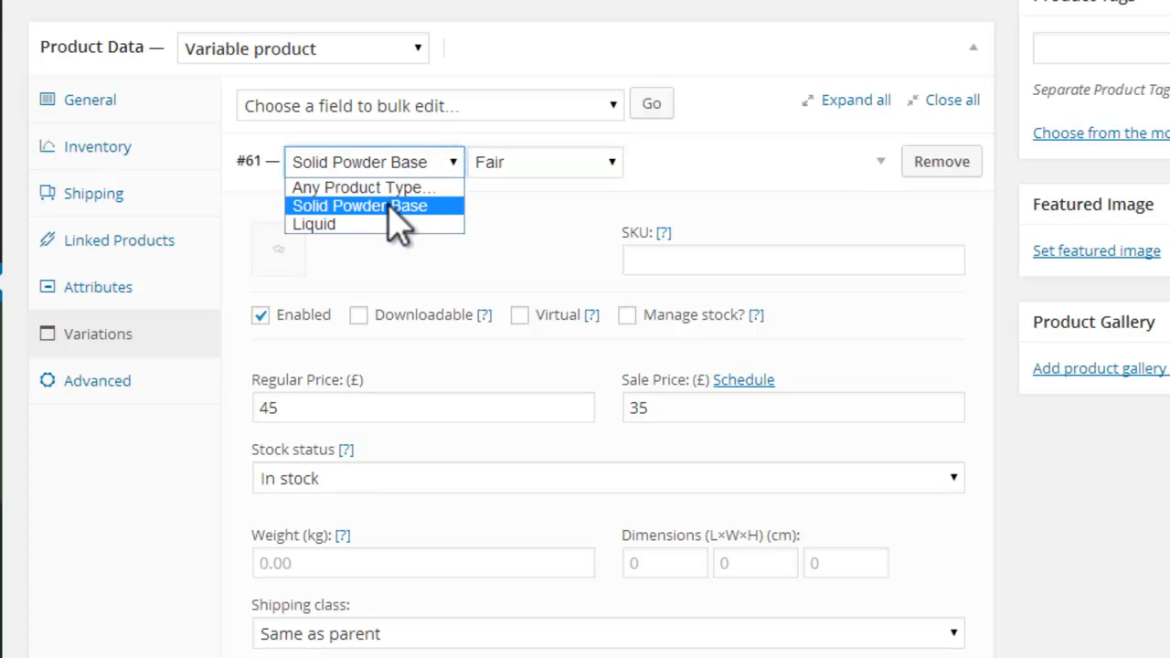
click(391, 206)
click(613, 164)
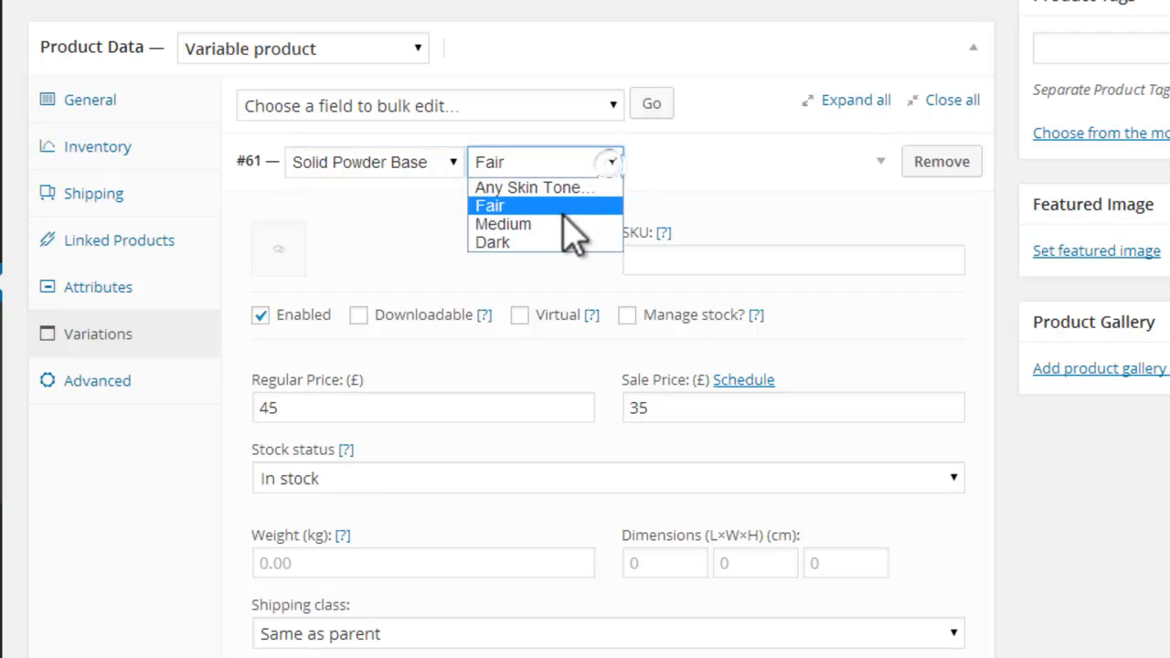
click(418, 235)
click(446, 163)
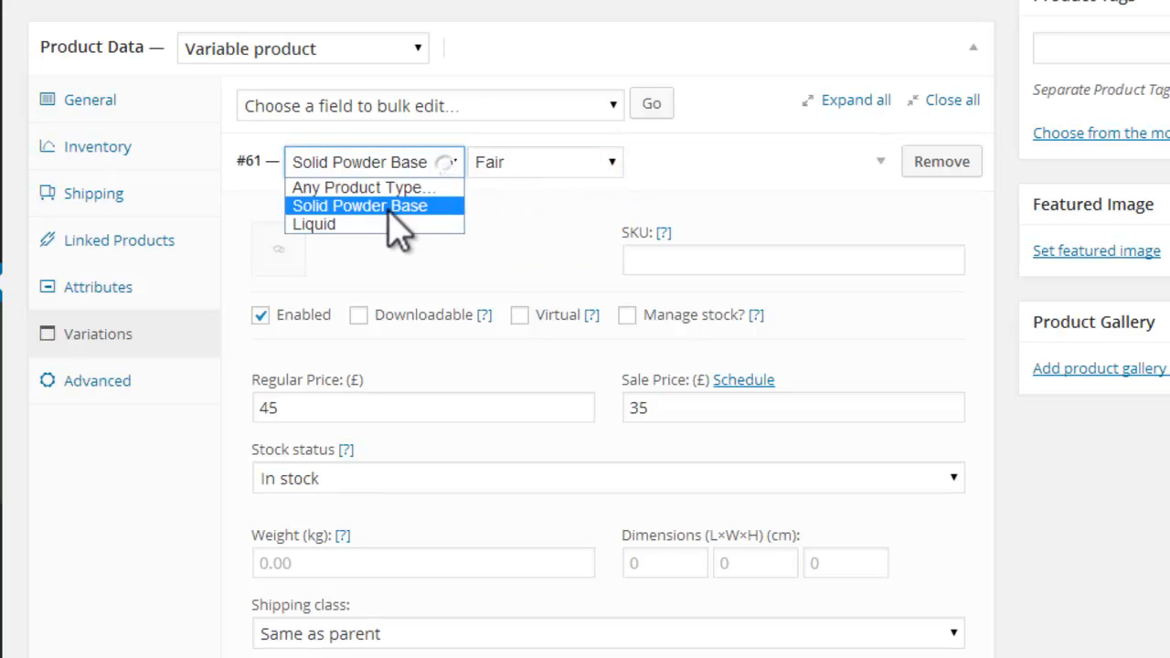
click(619, 165)
click(619, 164)
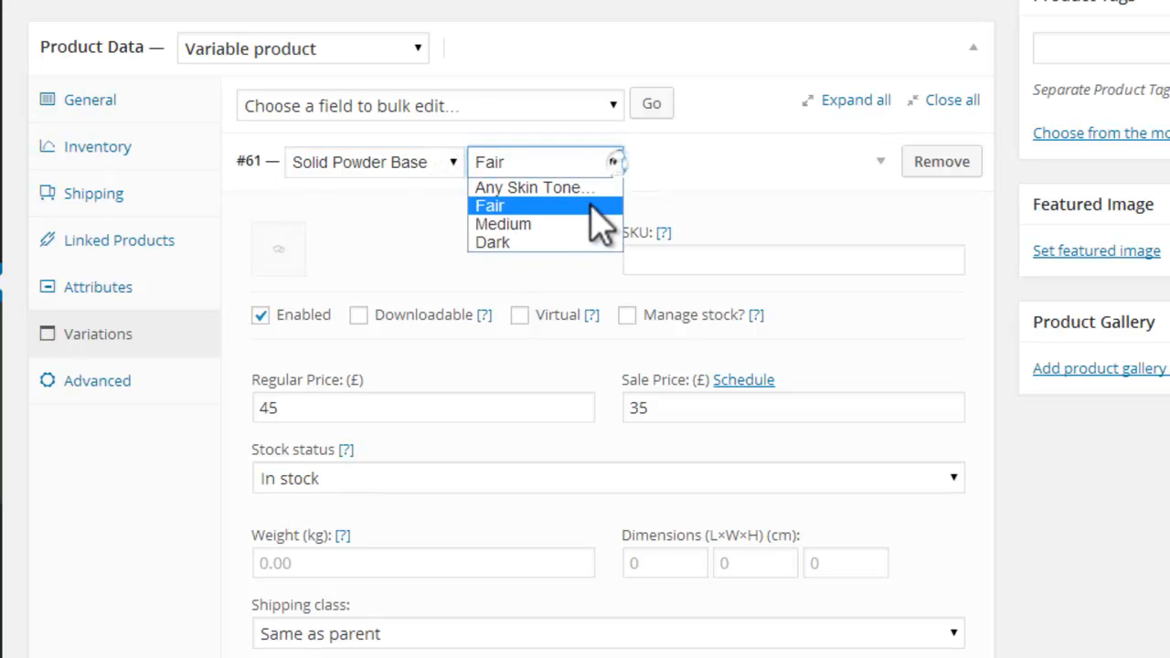
click(527, 206)
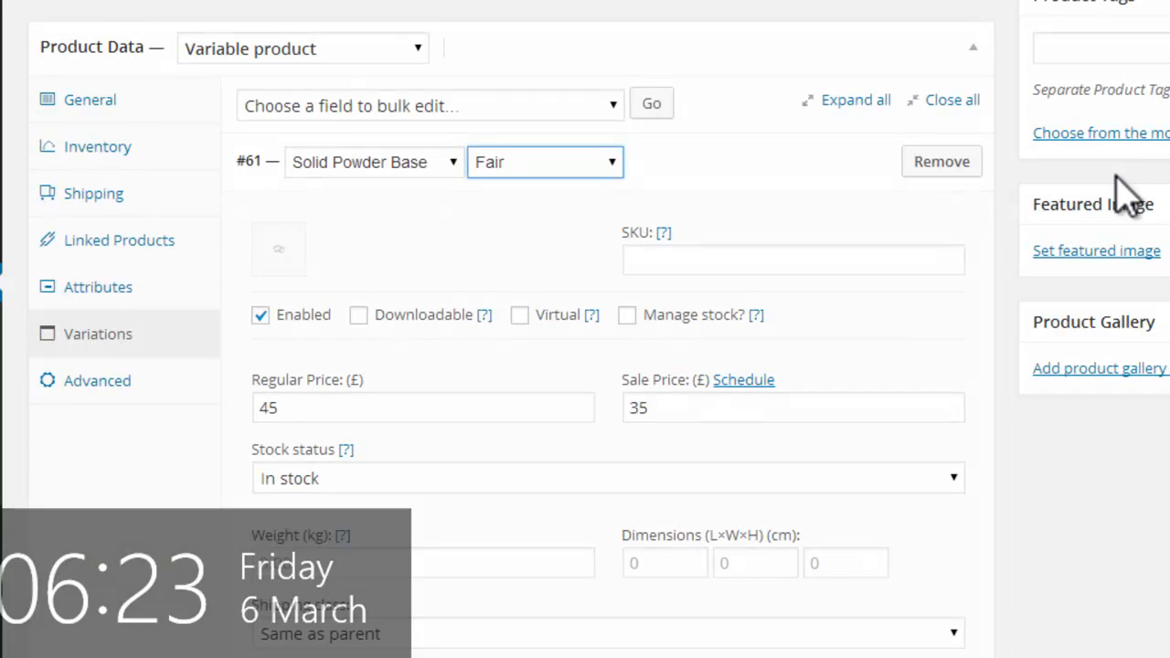
Step: Add a second variation and assign it to the Solid Powder Base product type and the Medium skin tone
scroll(603, 365, down, 3)
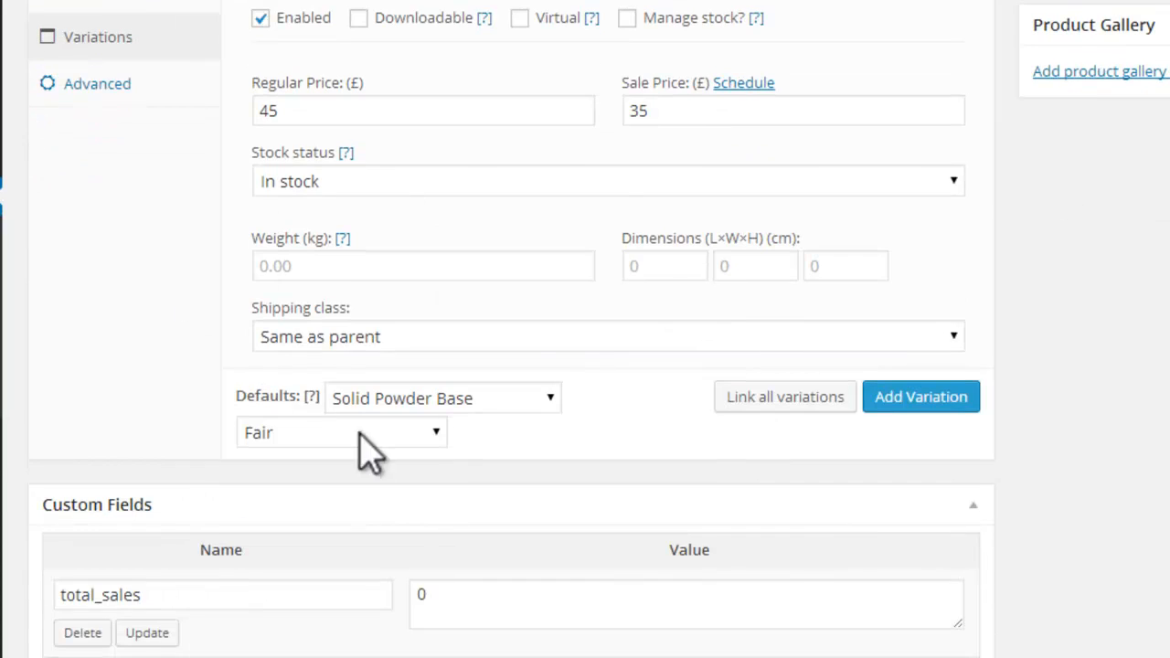
click(932, 395)
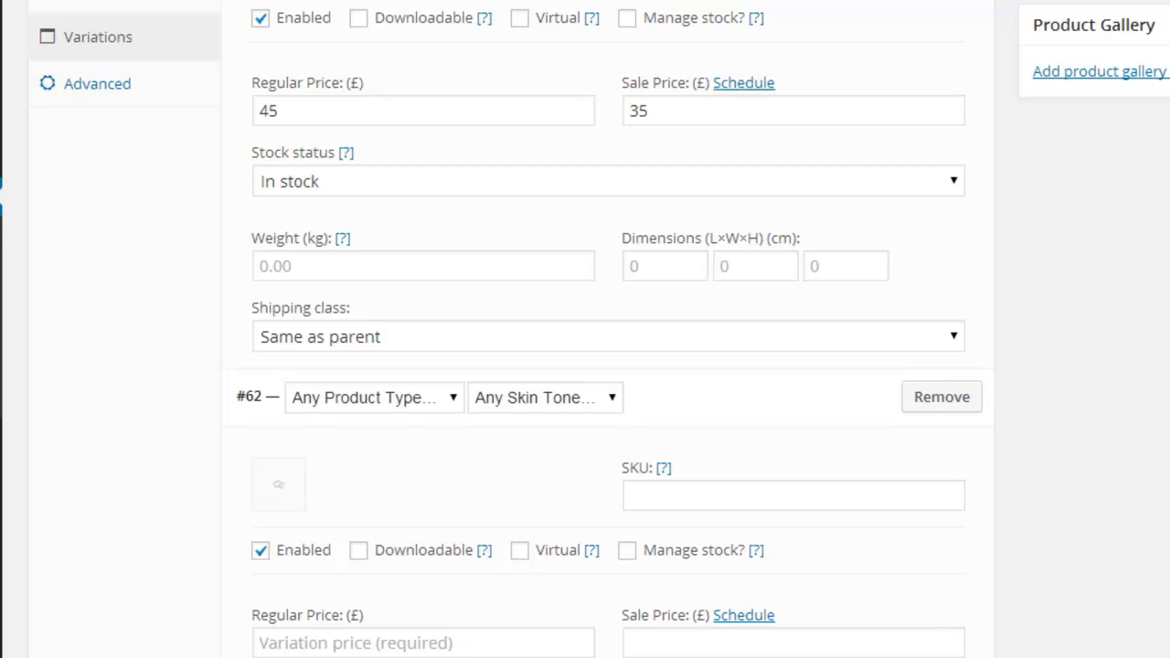
scroll(600, 329, up, 4)
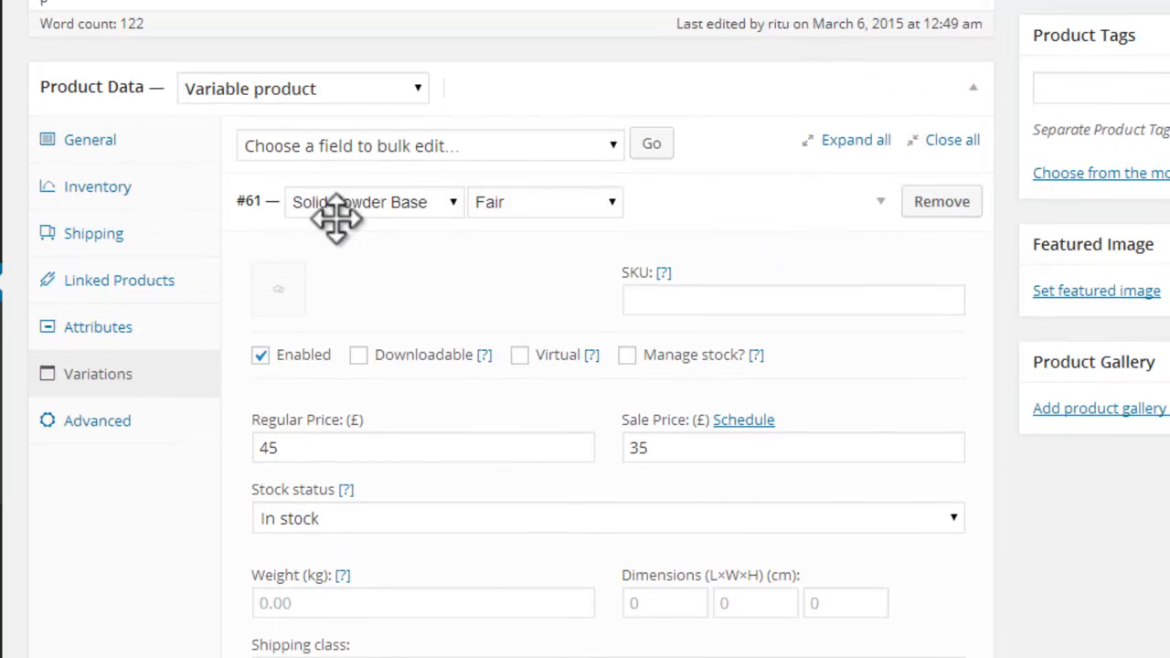
scroll(600, 366, down, 7)
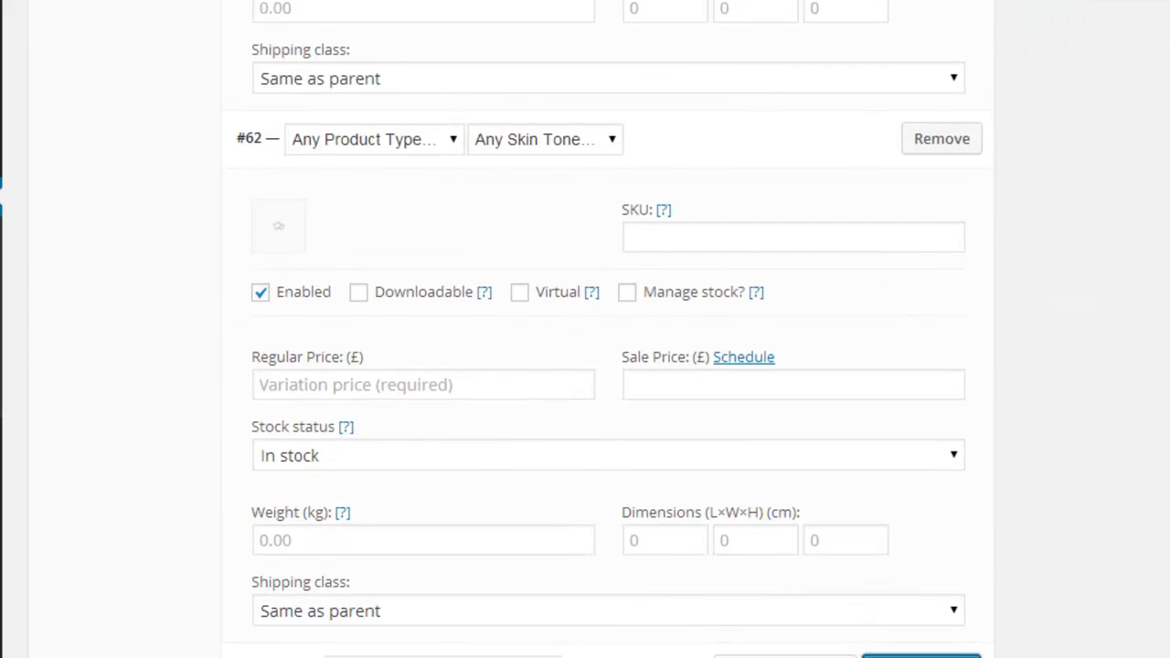
click(452, 137)
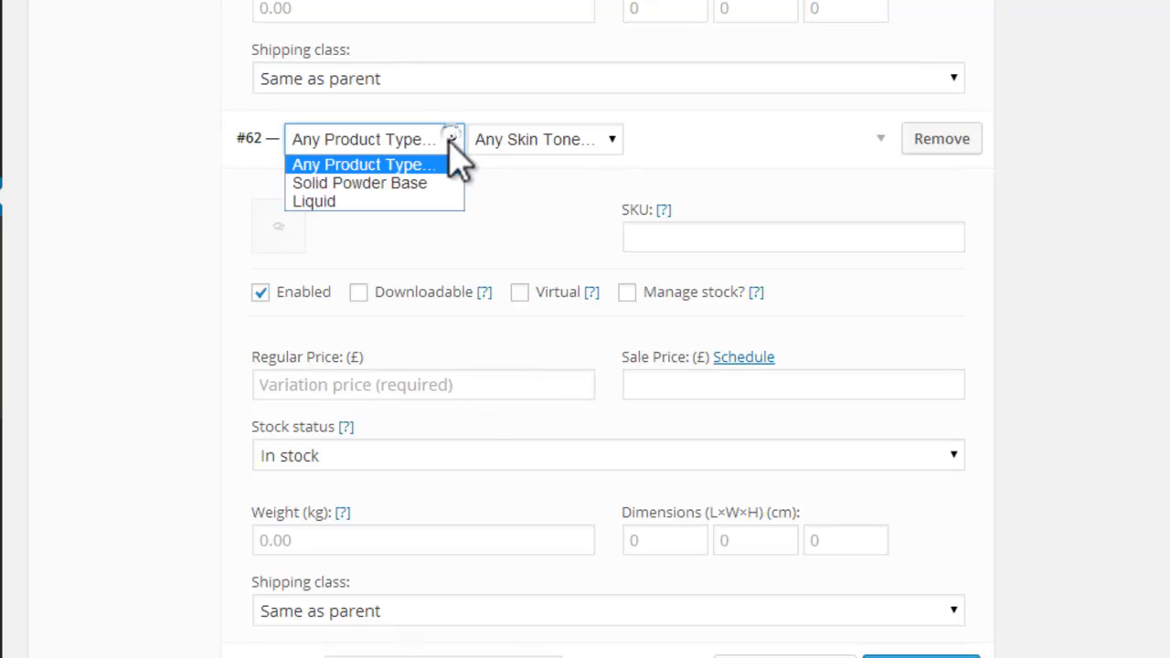
click(403, 177)
click(612, 139)
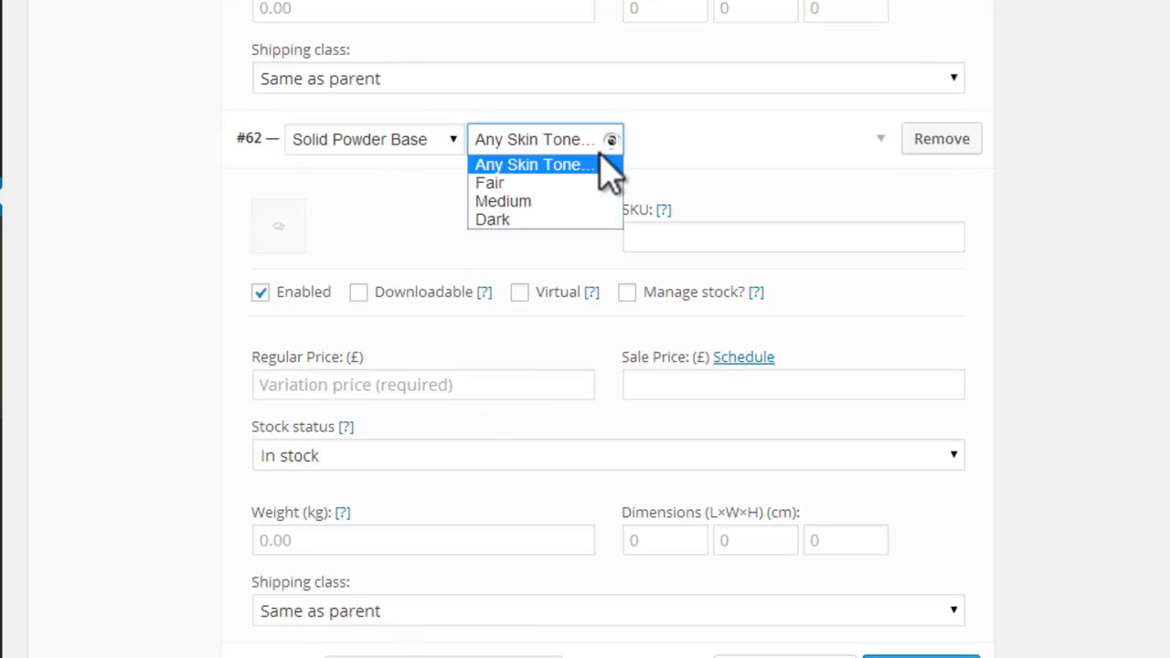
click(560, 202)
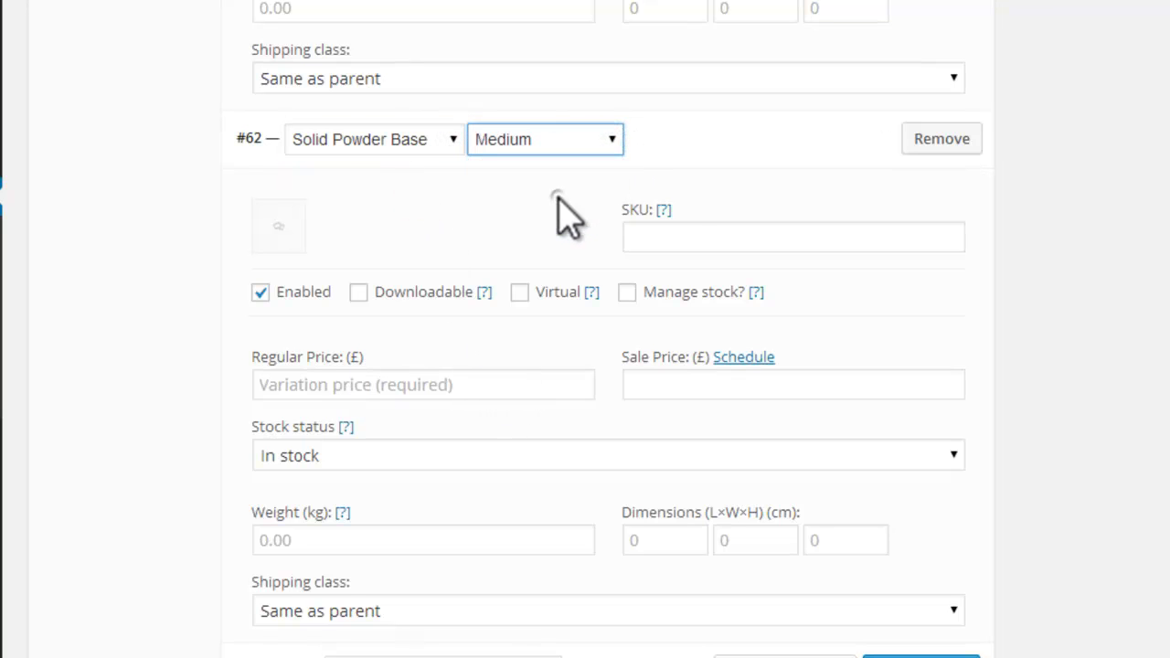
Step: Give the Medium variation a regular price of £50 and a sale price of £45, keeping its stock status at In stock
click(400, 382)
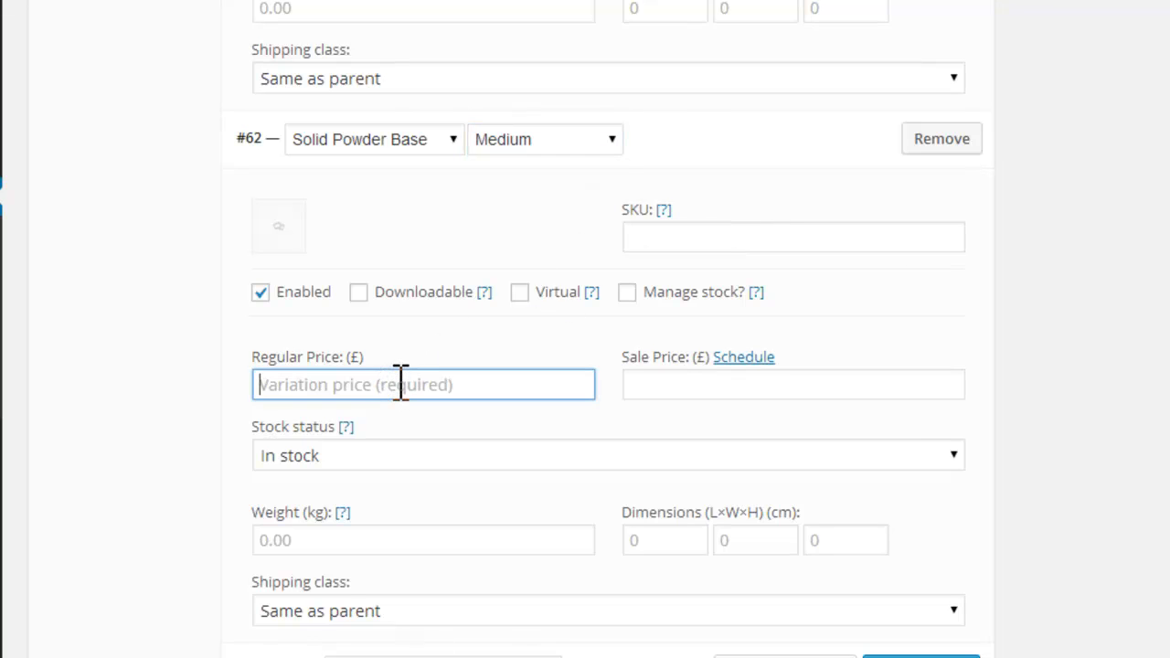
text(50)
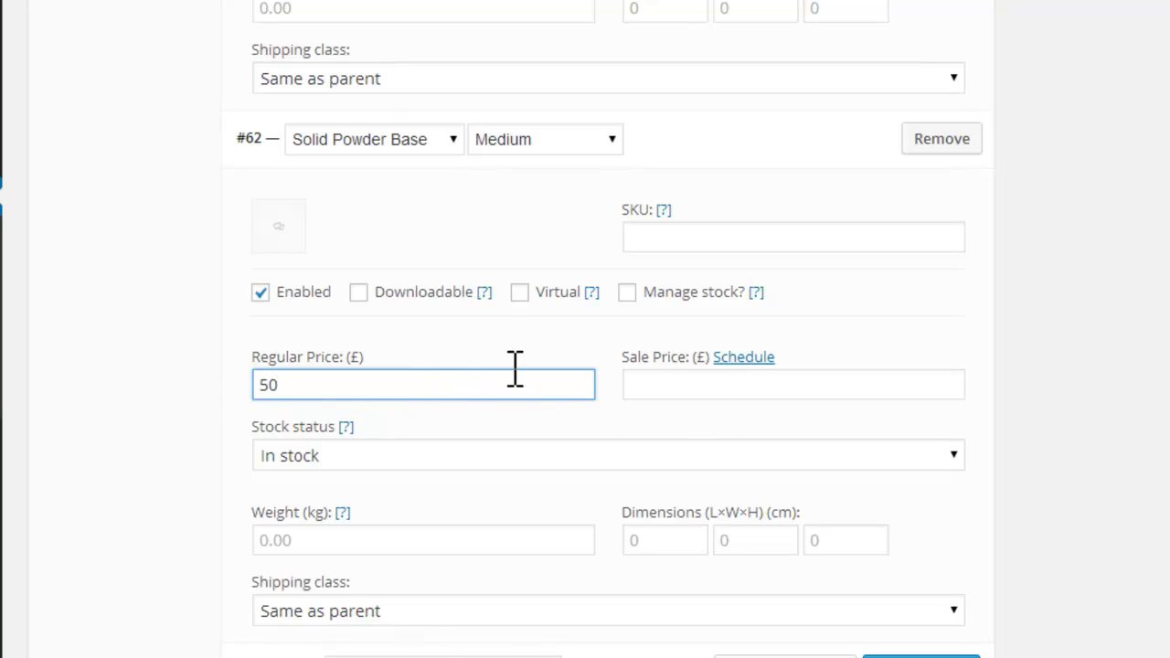
click(669, 385)
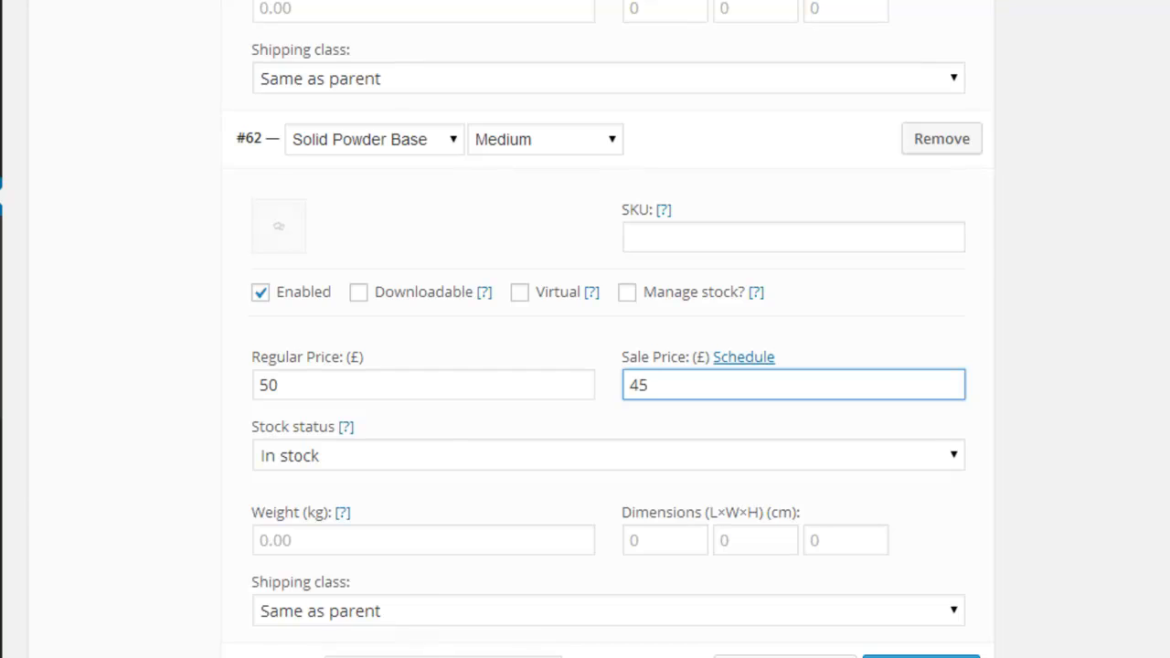
scroll(656, 108, down, 3)
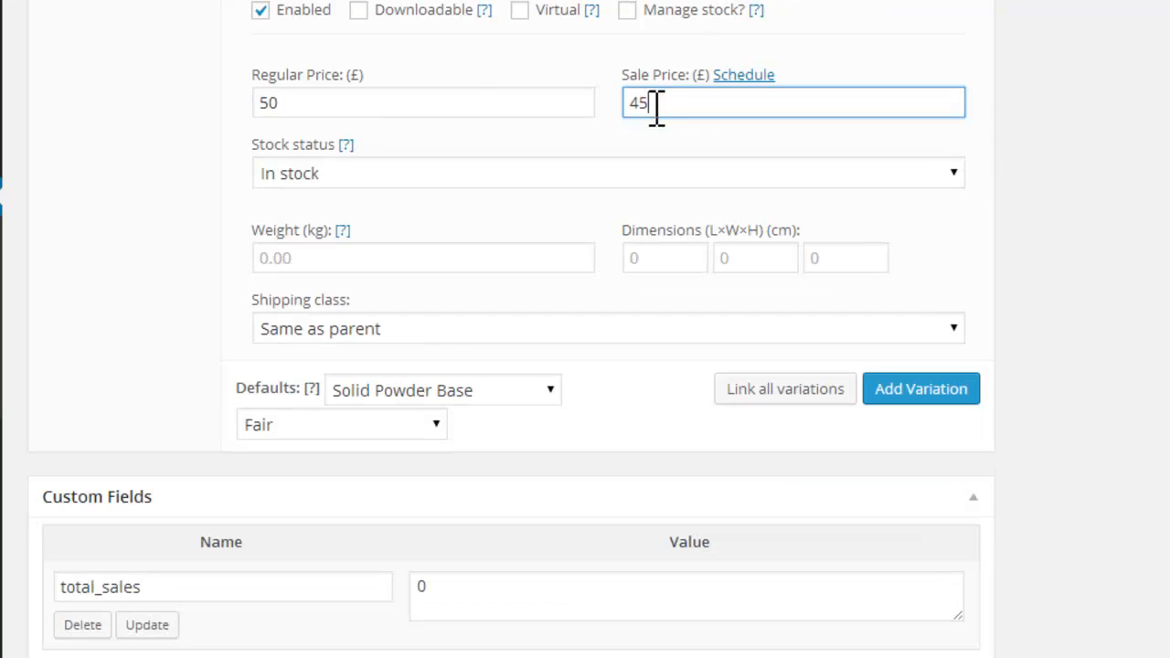
click(279, 103)
double_click(408, 110)
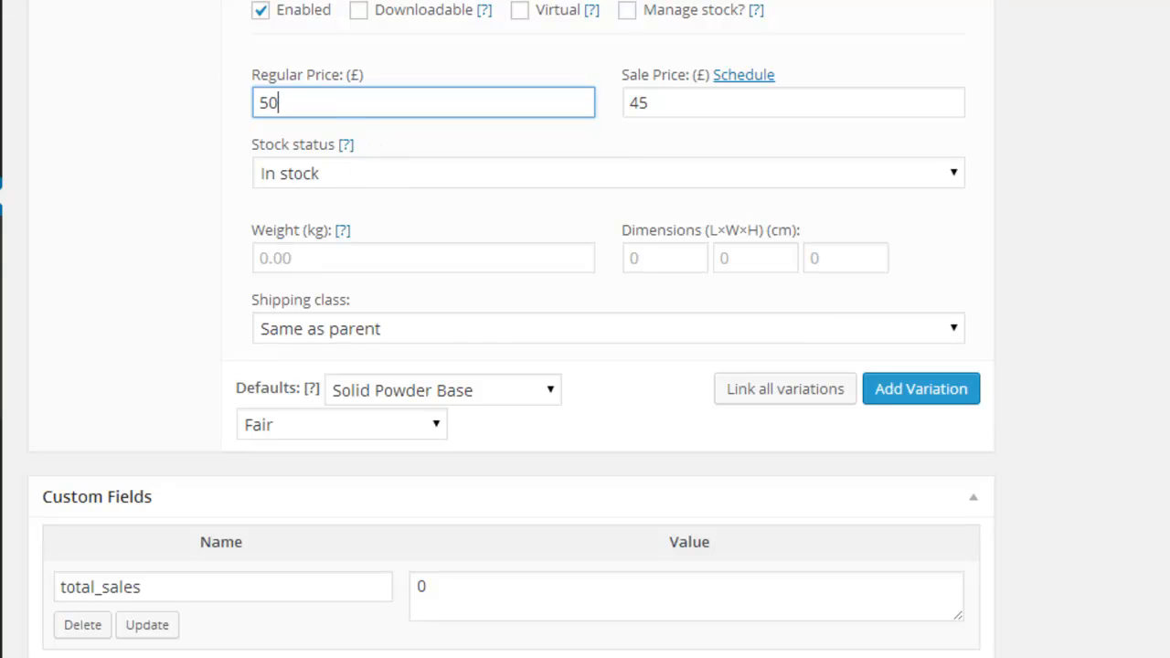
click(348, 174)
click(357, 200)
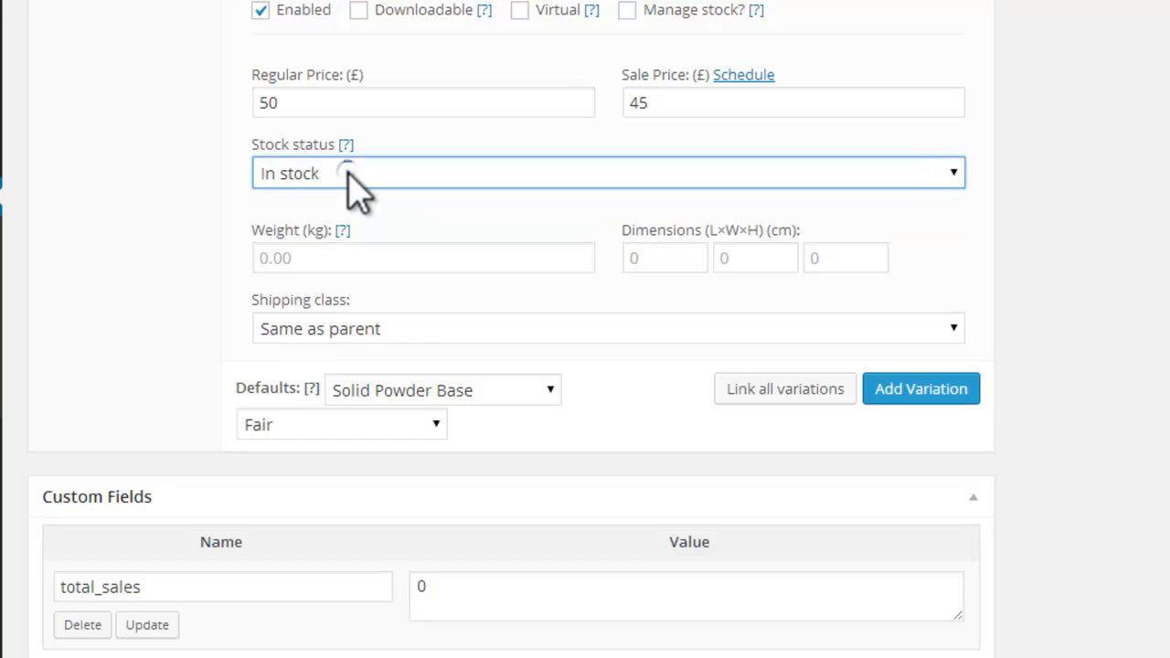
click(350, 183)
click(356, 199)
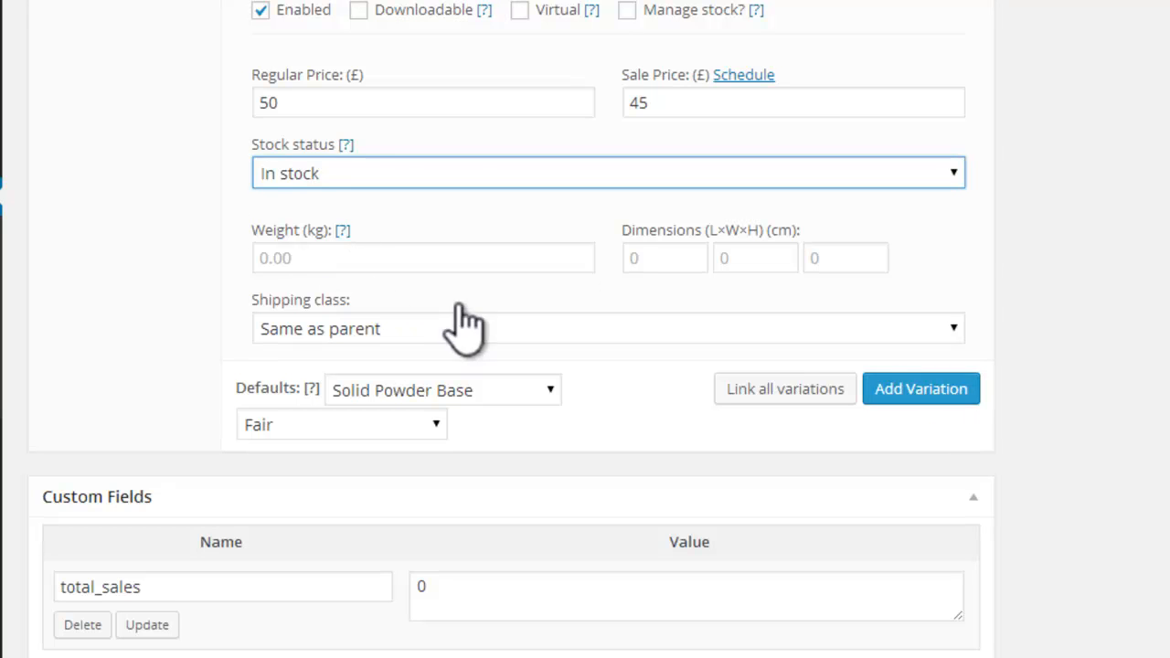
Step: Add a third variation and assign it to the Solid Powder Base product type and the Dark skin tone
click(925, 393)
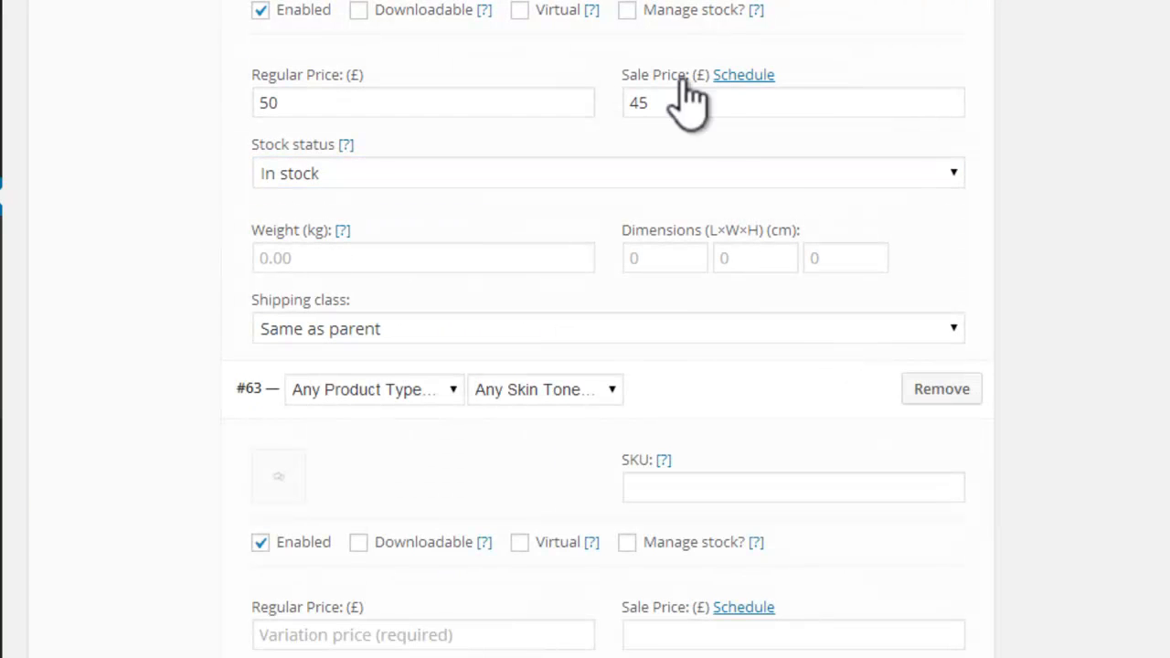
click(445, 392)
click(384, 433)
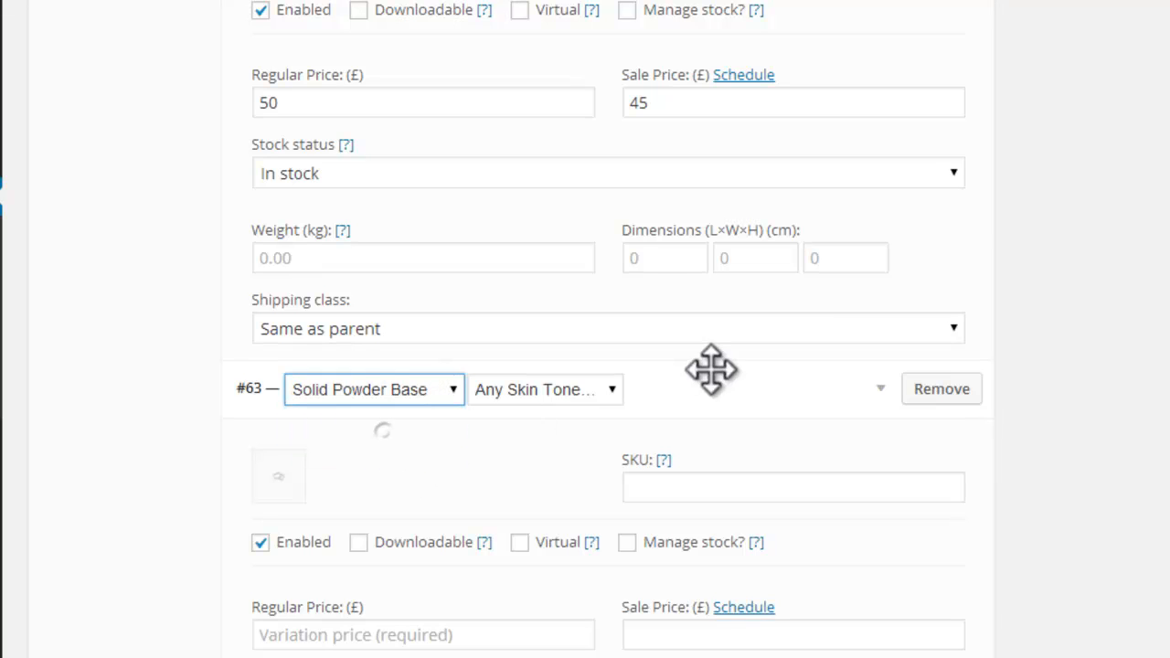
click(608, 392)
click(505, 470)
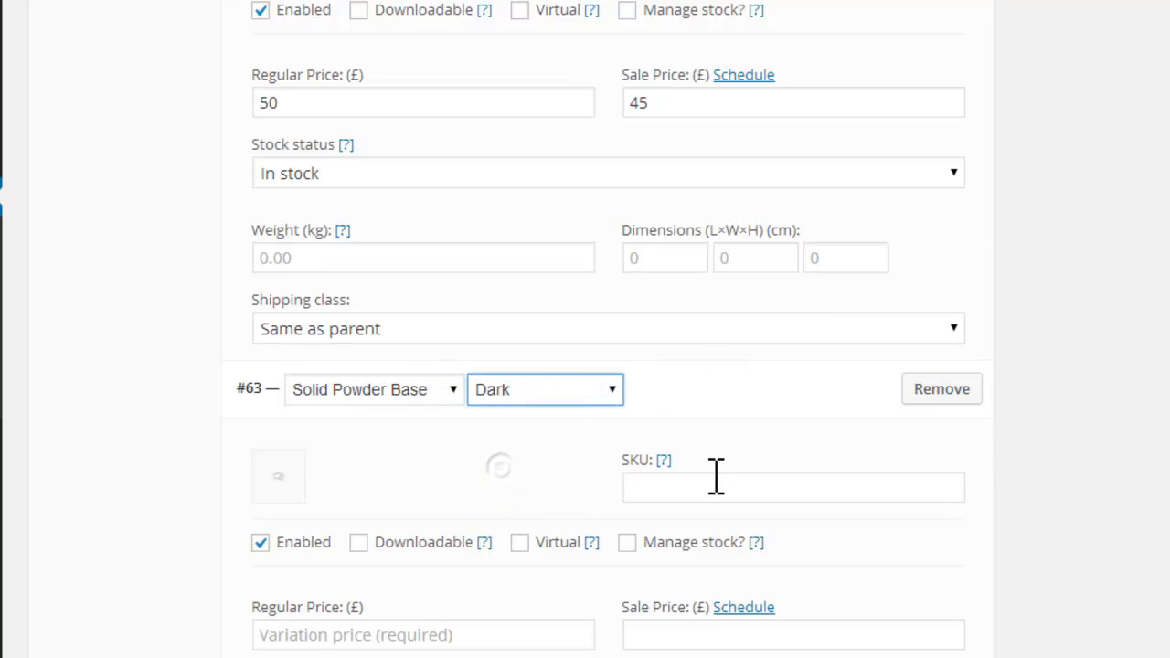
Step: Give the Solid Powder Base, Dark variation a regular price of £50 and a sale price of £45
scroll(719, 476, down, 3)
click(323, 320)
text(50)
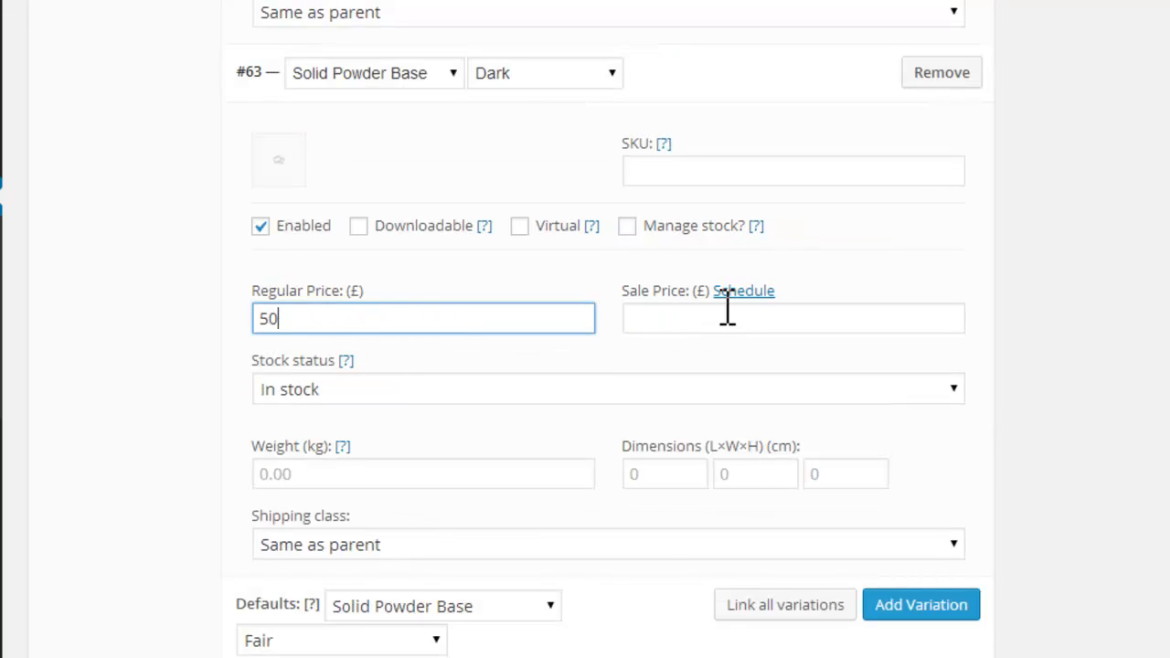
click(723, 319)
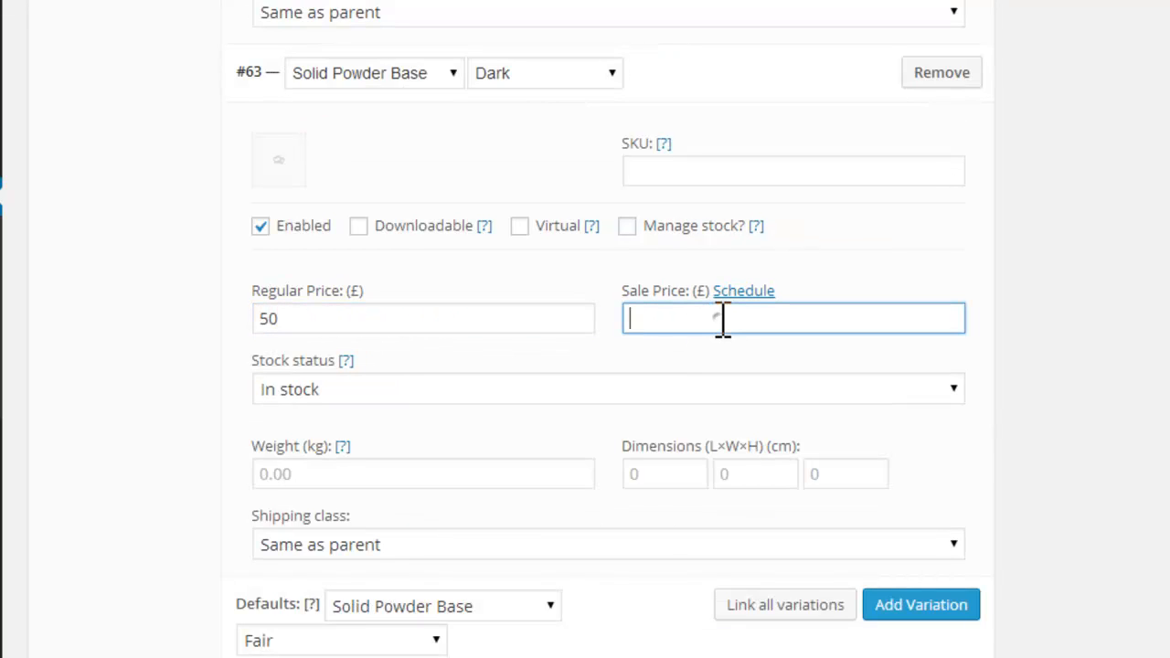
text(45)
Step: Add a fourth variation and assign it to the Liquid product type and the Fair skin tone
scroll(595, 290, down, 2)
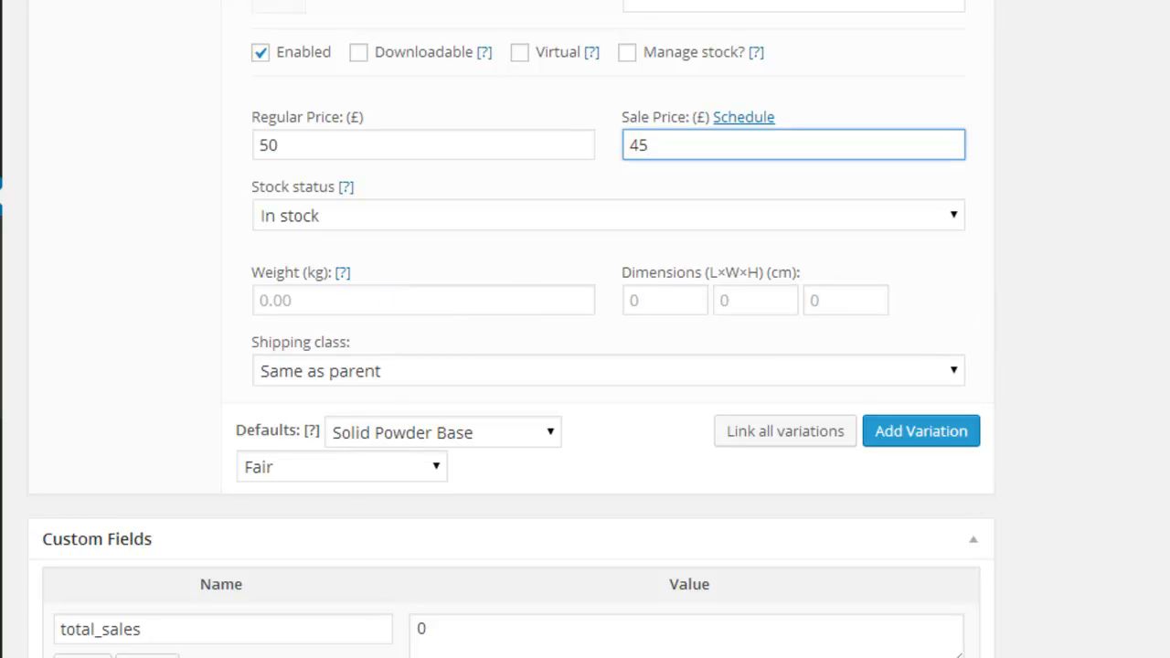
scroll(512, 329, down, 2)
scroll(512, 329, up, 3)
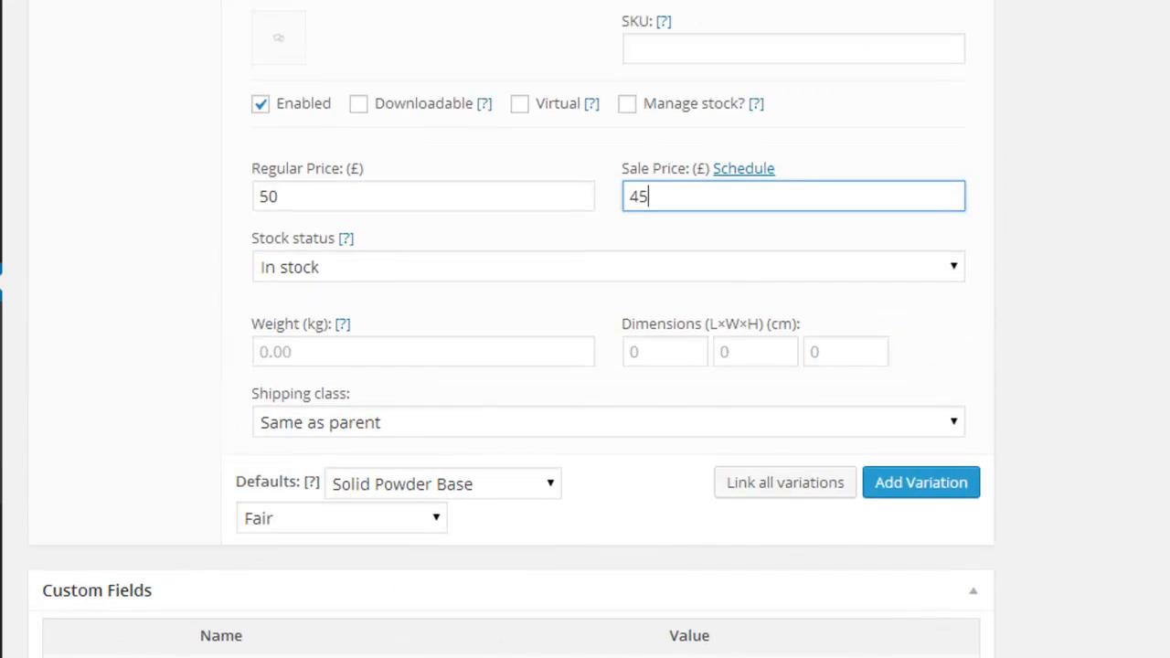
click(951, 489)
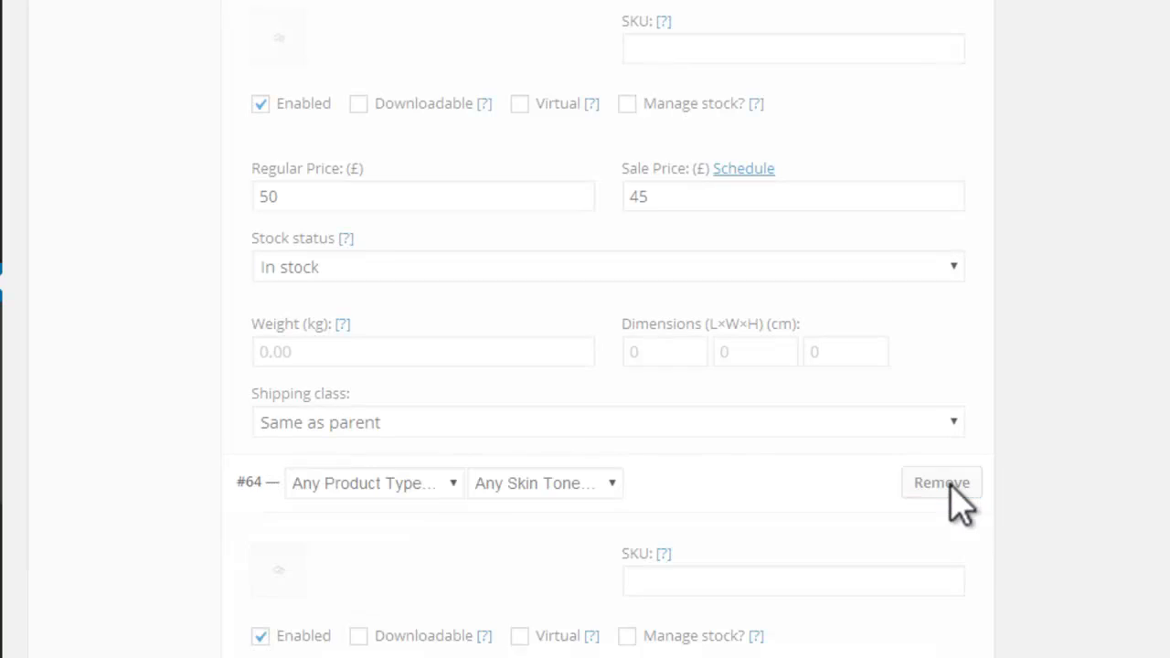
scroll(585, 329, up, 2)
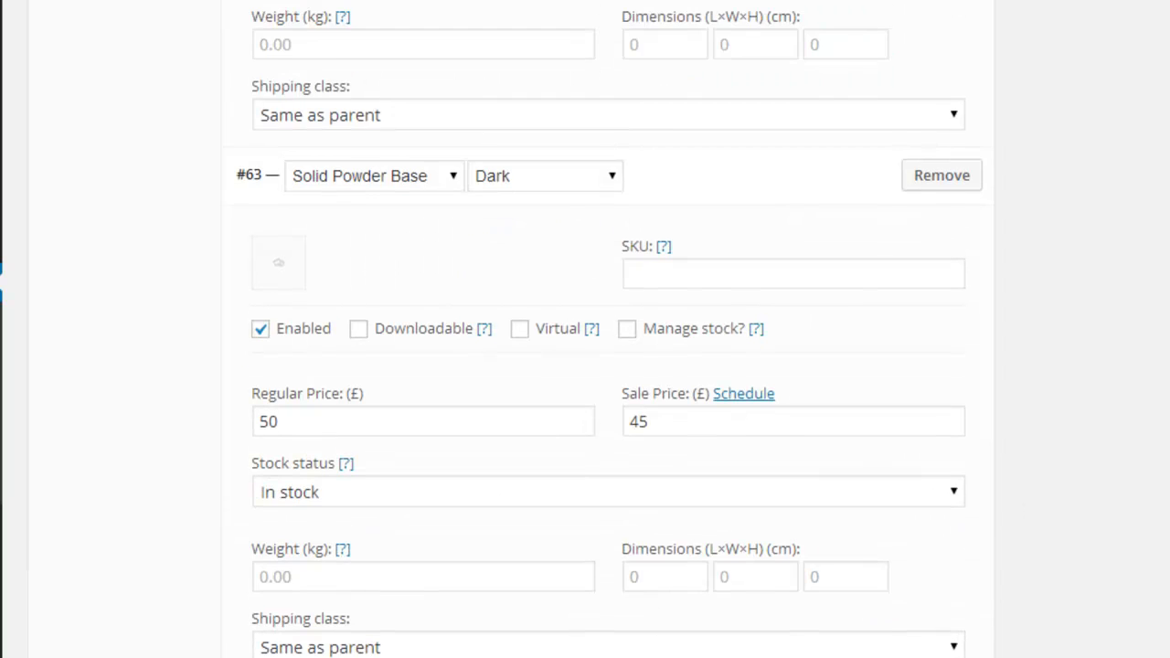
scroll(585, 329, down, 4)
scroll(514, 418, down, 1)
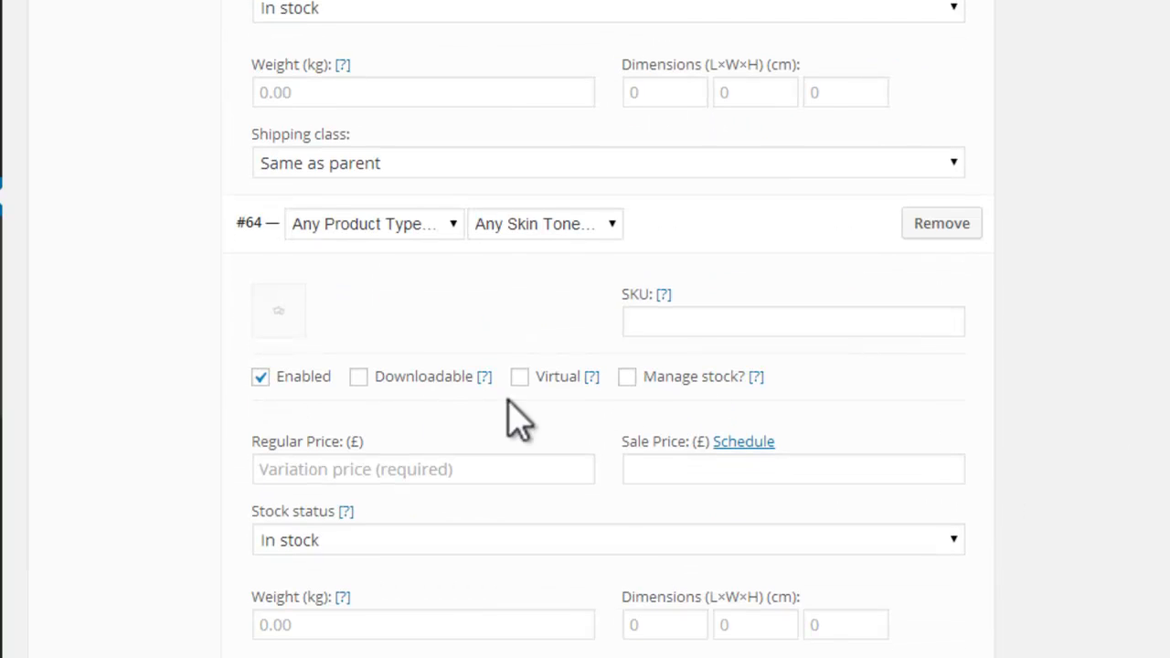
click(430, 227)
click(325, 281)
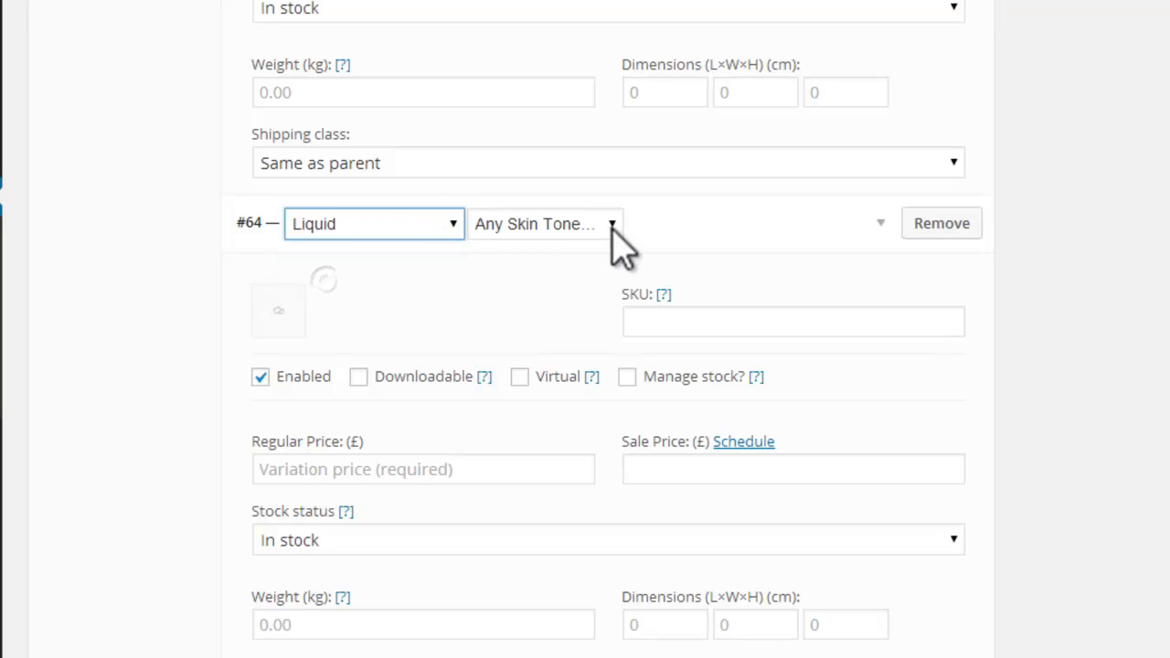
click(613, 227)
click(522, 267)
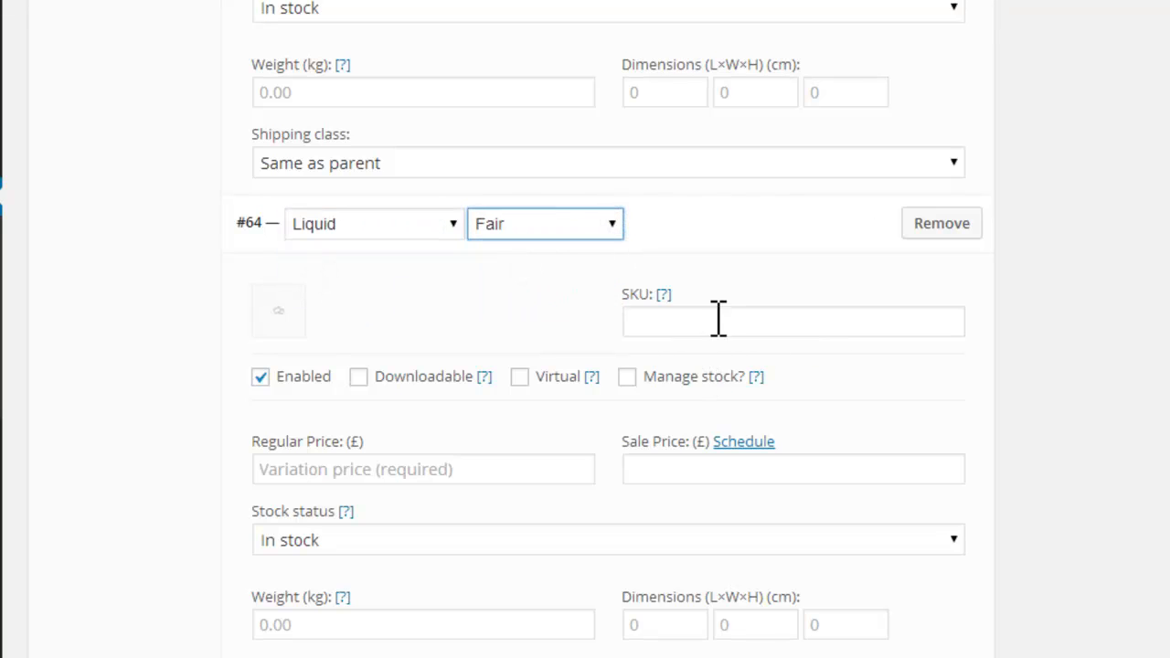
Step: Give the Liquid, Fair variation a regular price of £45 and a sale price of £35
click(408, 465)
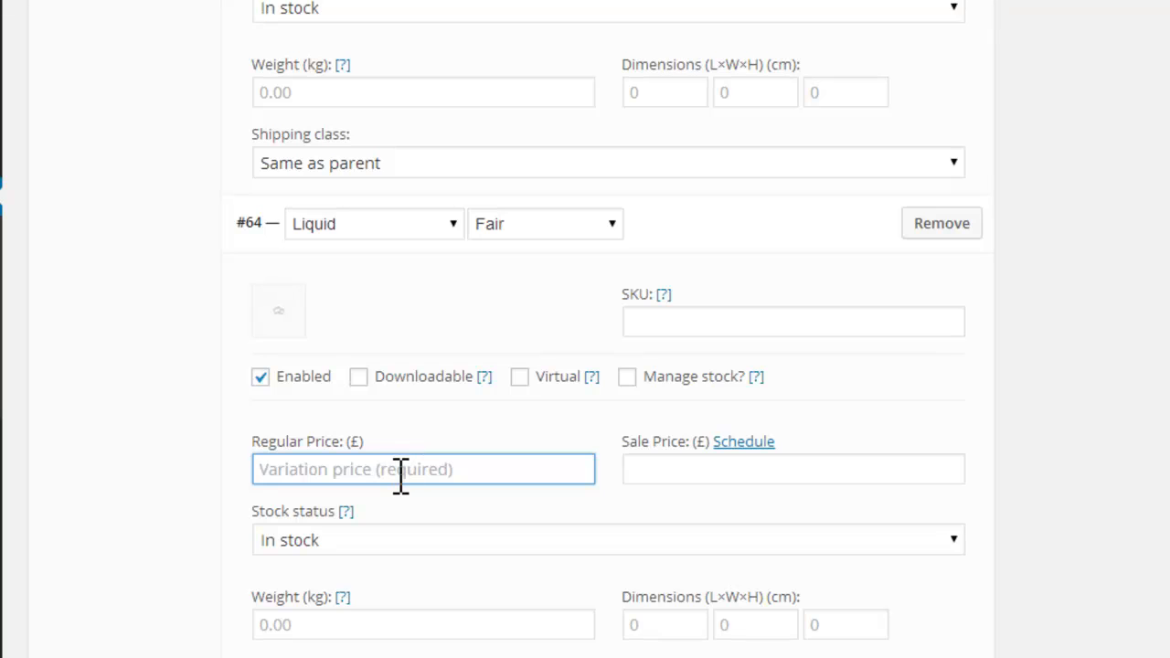
text(45)
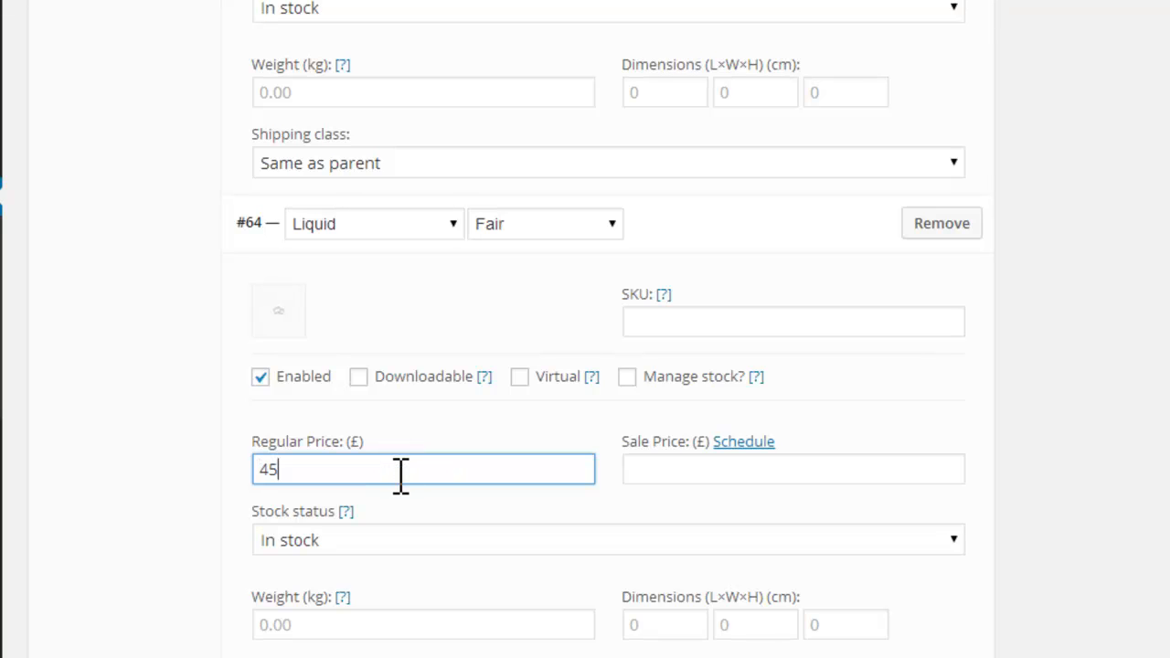
click(687, 471)
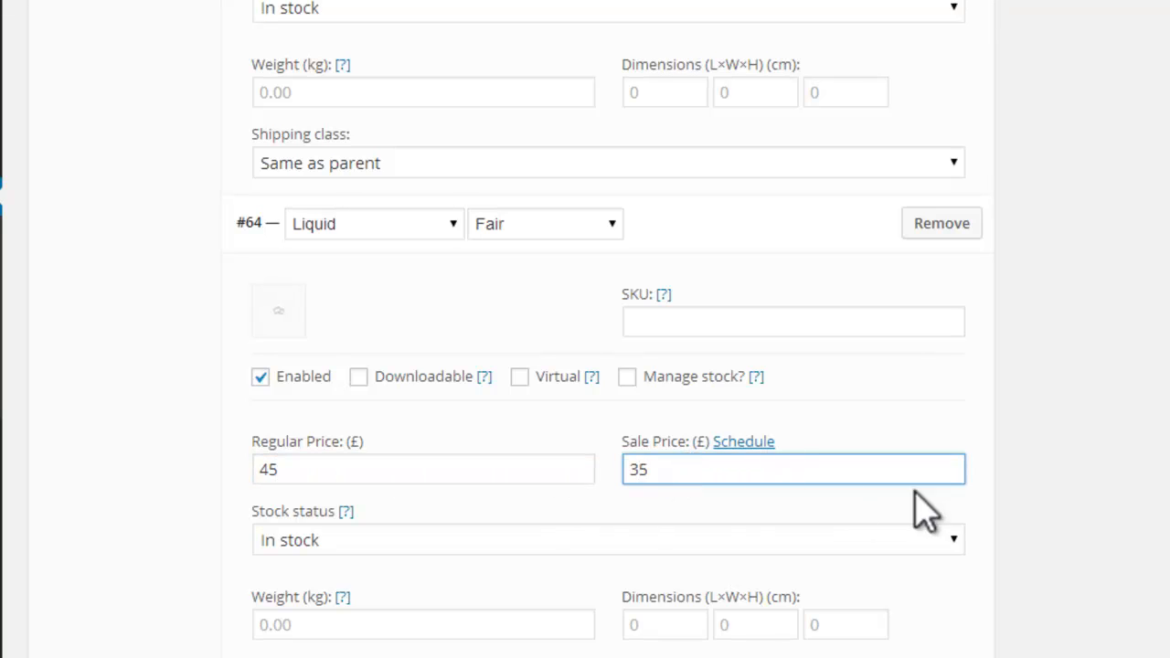
Step: Add a variation for the Liquid product type and Medium skin tone, with a regular price of £50 and a sale price of £45
scroll(1034, 366, down, 6)
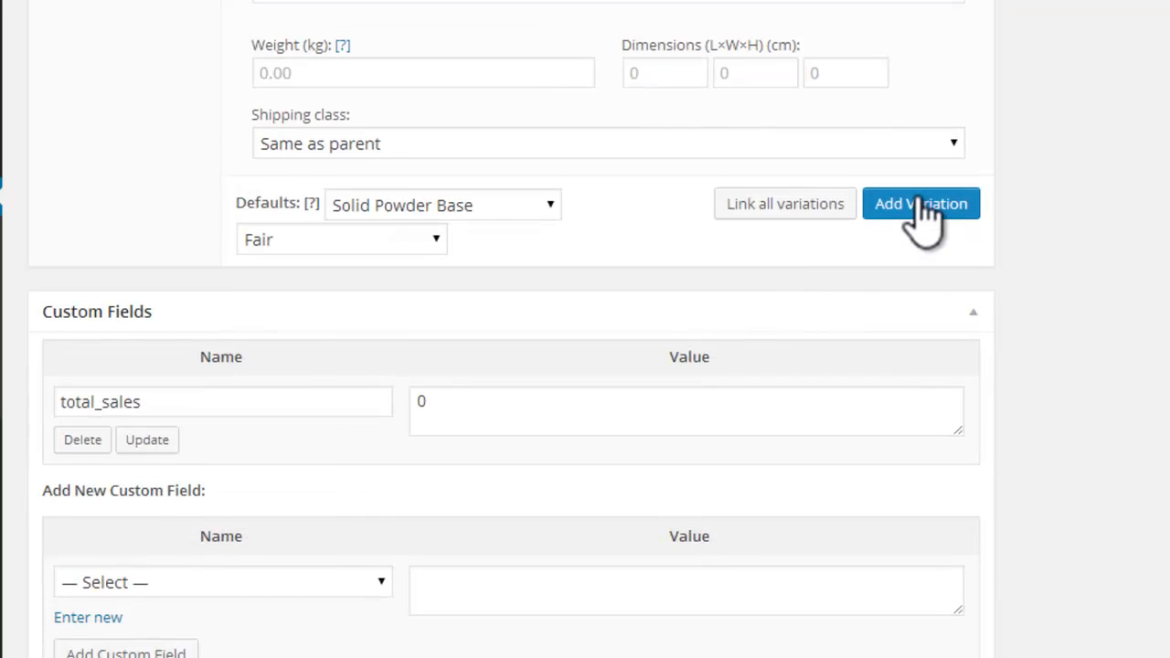
click(920, 205)
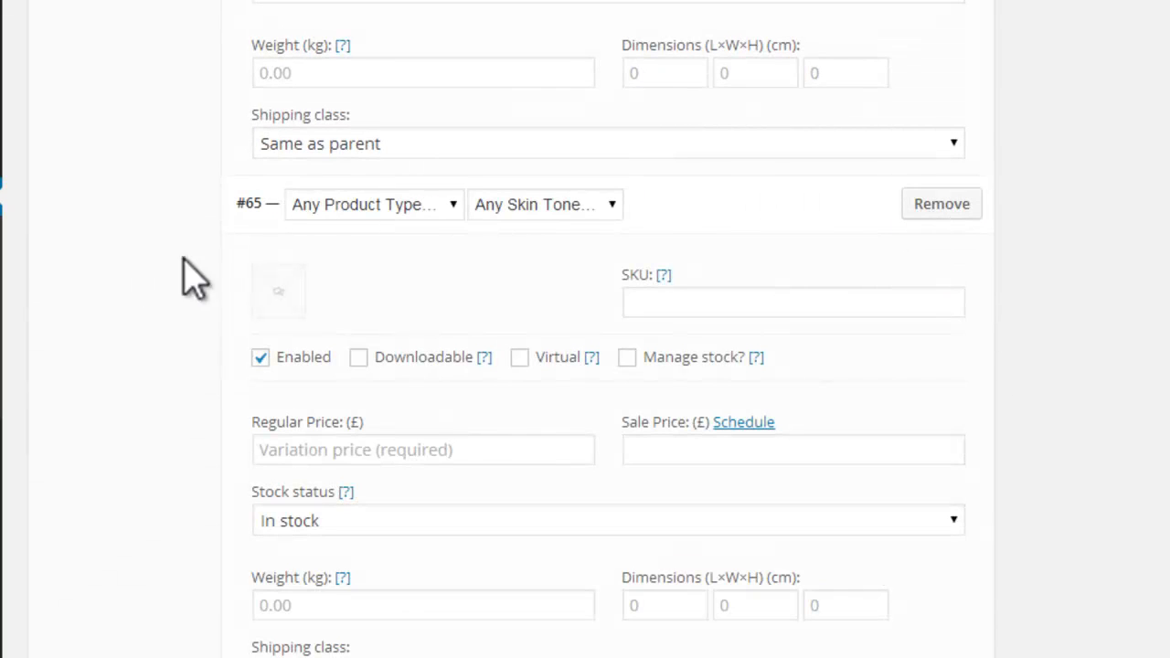
click(451, 205)
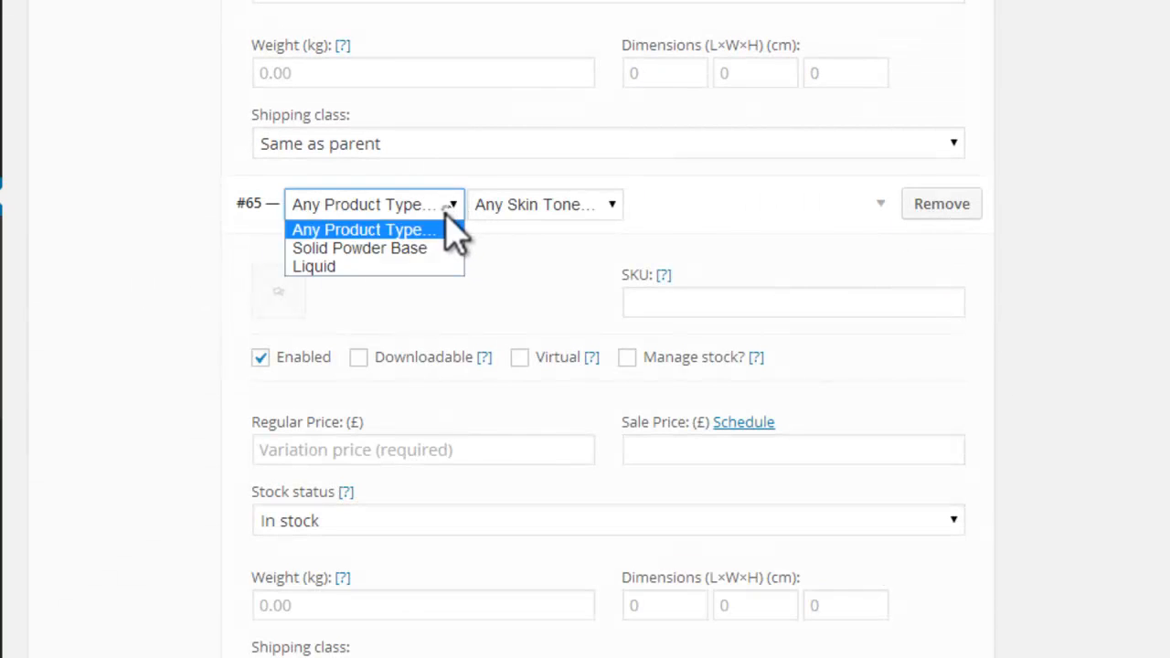
click(393, 268)
click(587, 206)
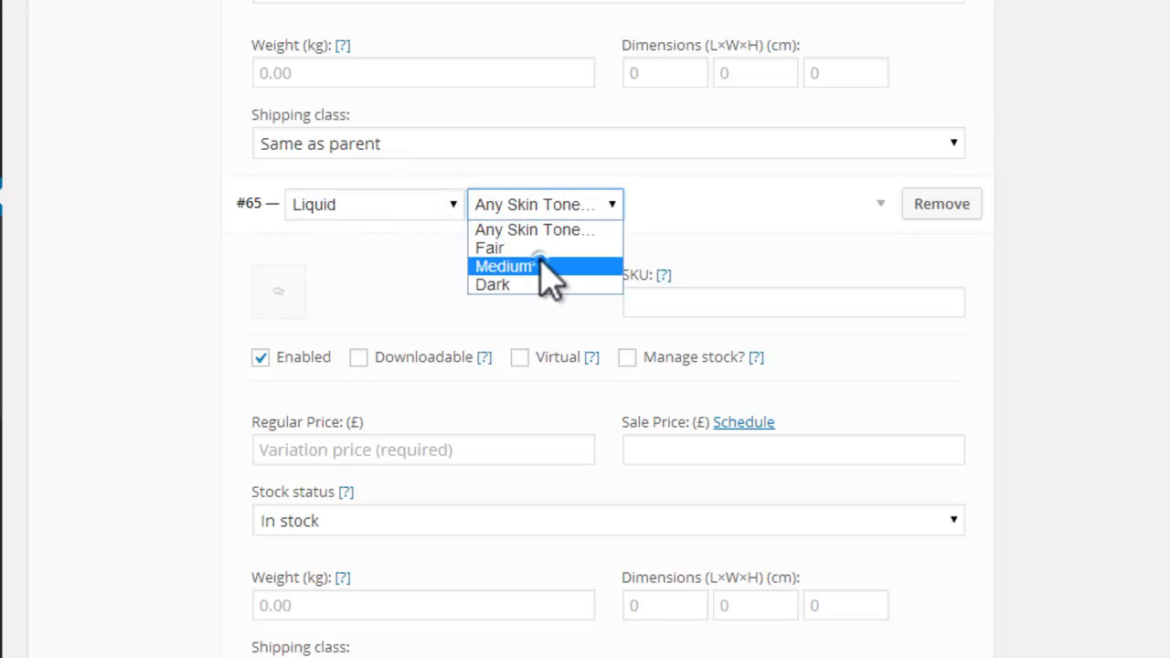
click(543, 267)
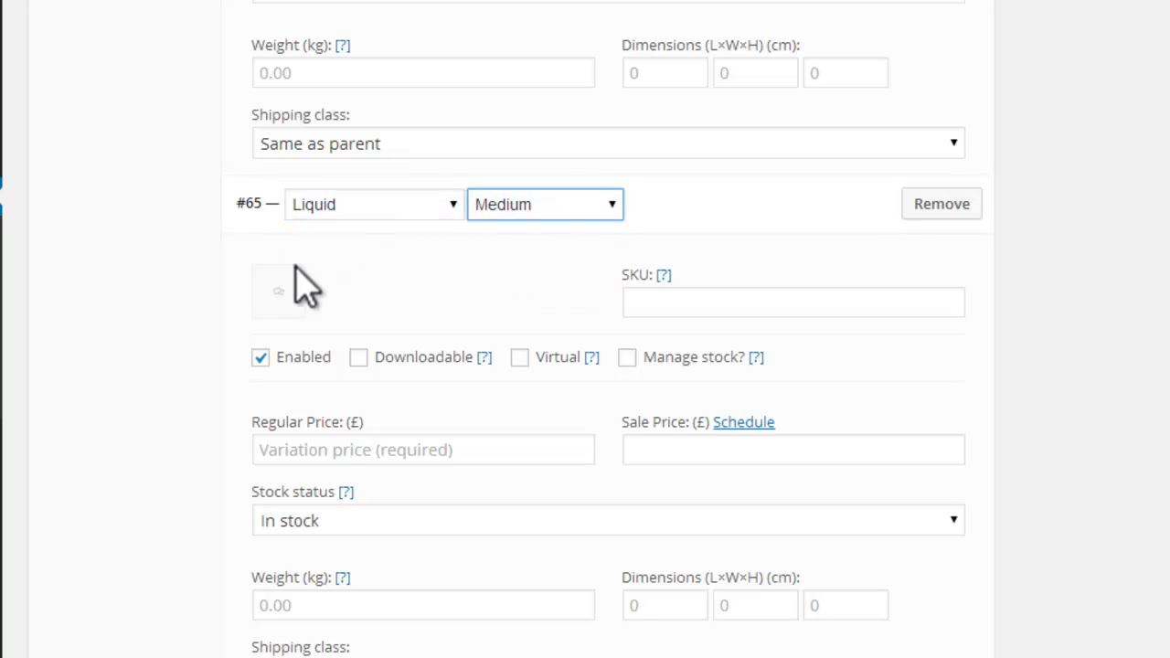
click(384, 448)
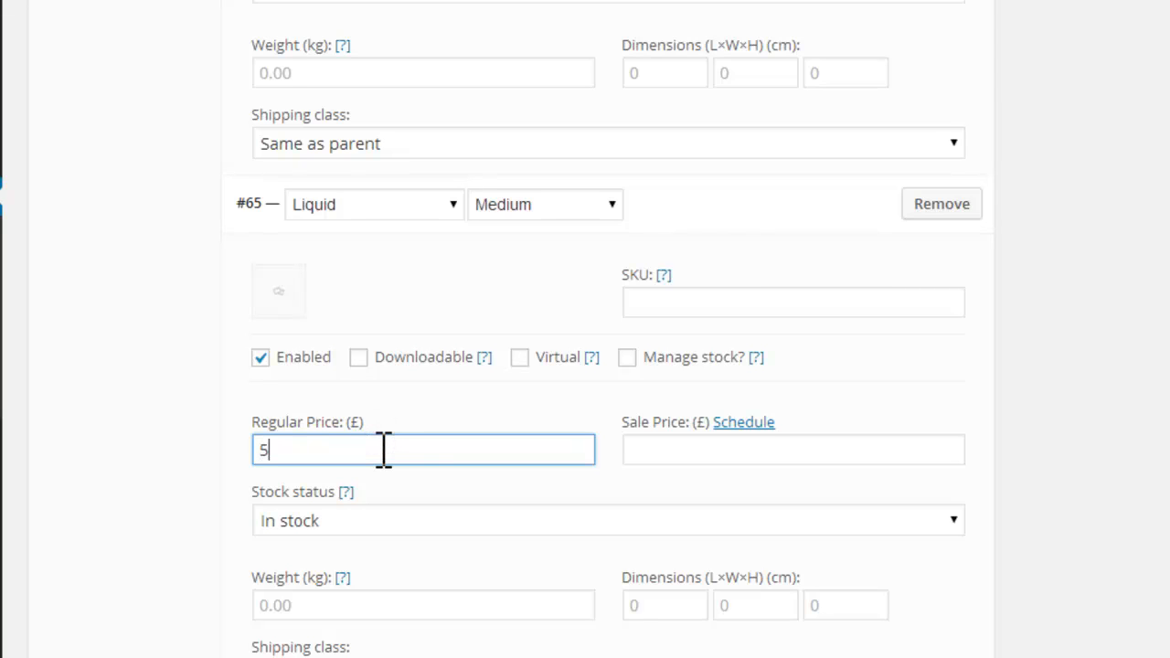
click(710, 452)
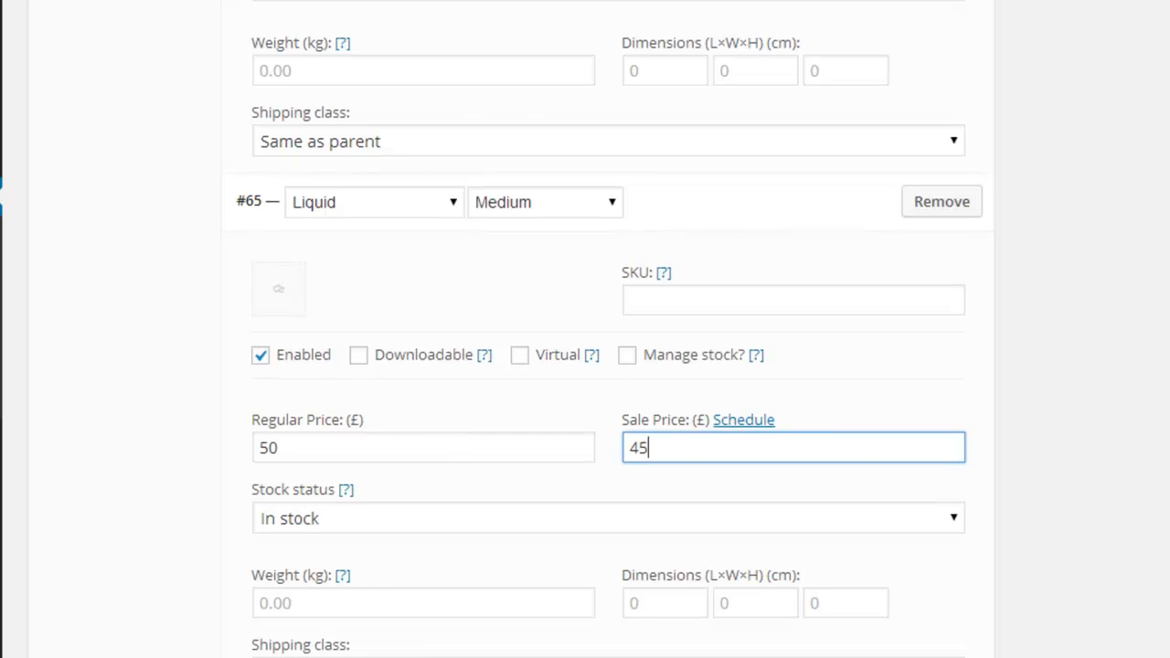
Step: Add a variation for the Liquid product type and Dark skin tone, with a regular price of £50 and a sale price of £45
scroll(883, 360, down, 4)
click(883, 367)
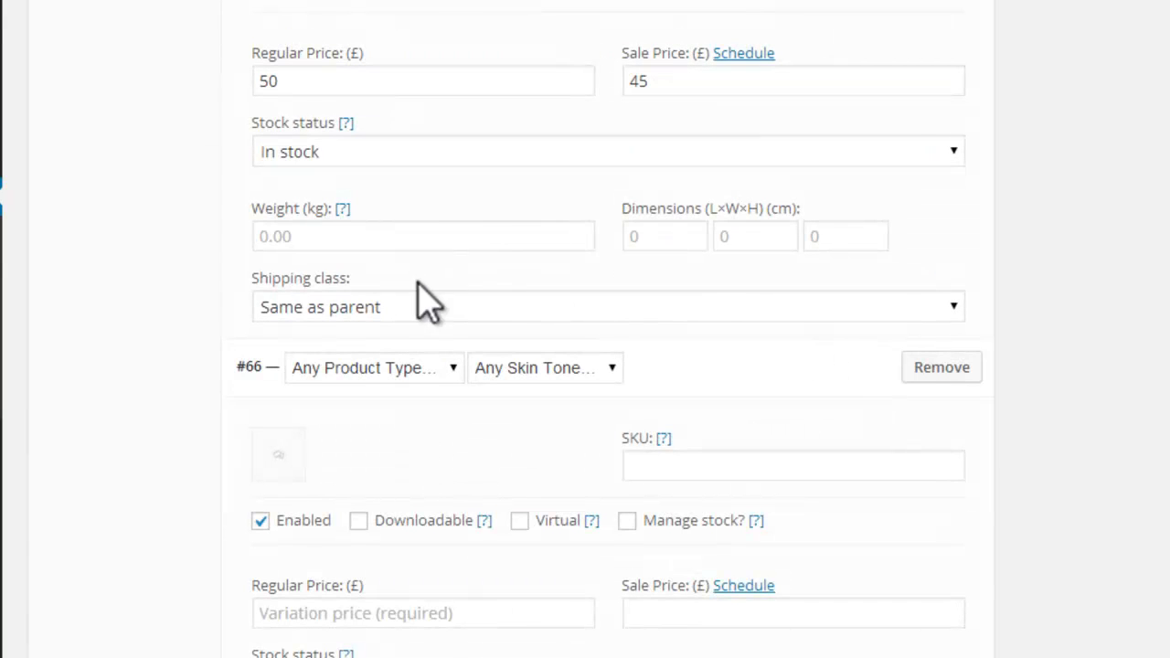
click(444, 369)
click(365, 429)
click(557, 370)
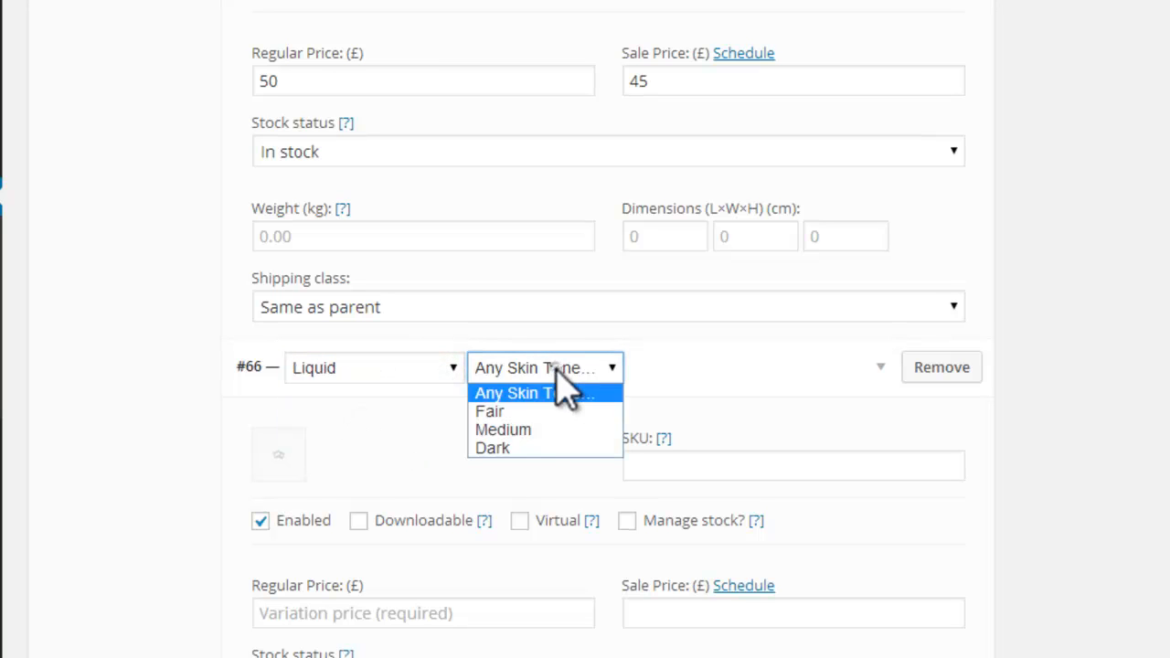
click(522, 447)
click(451, 612)
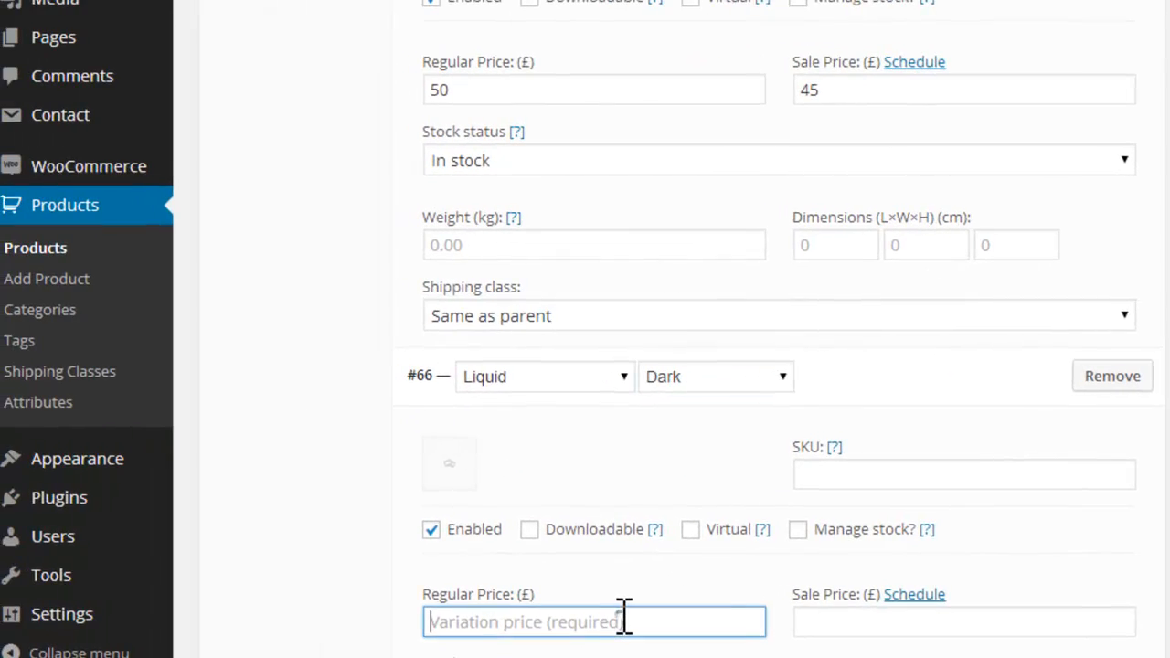
click(839, 627)
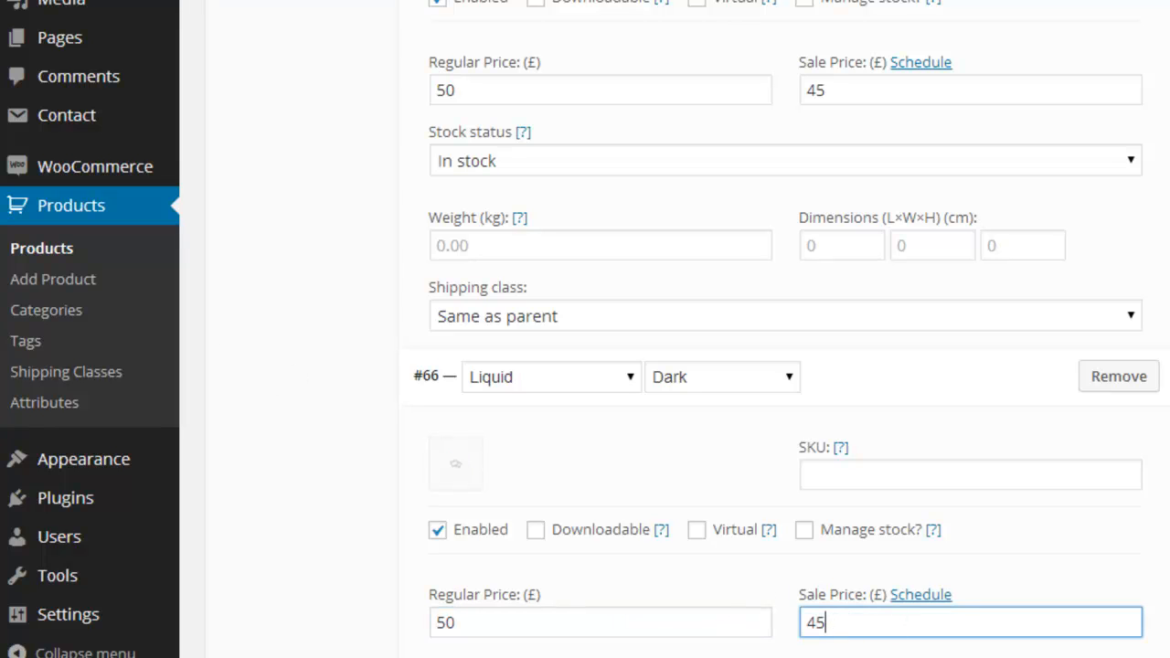
Step: Copy the opening Lorem ipsum text through "atque optimum est," from the Lorem ipsum generator page into the product short description
scroll(91, 539, down, 15)
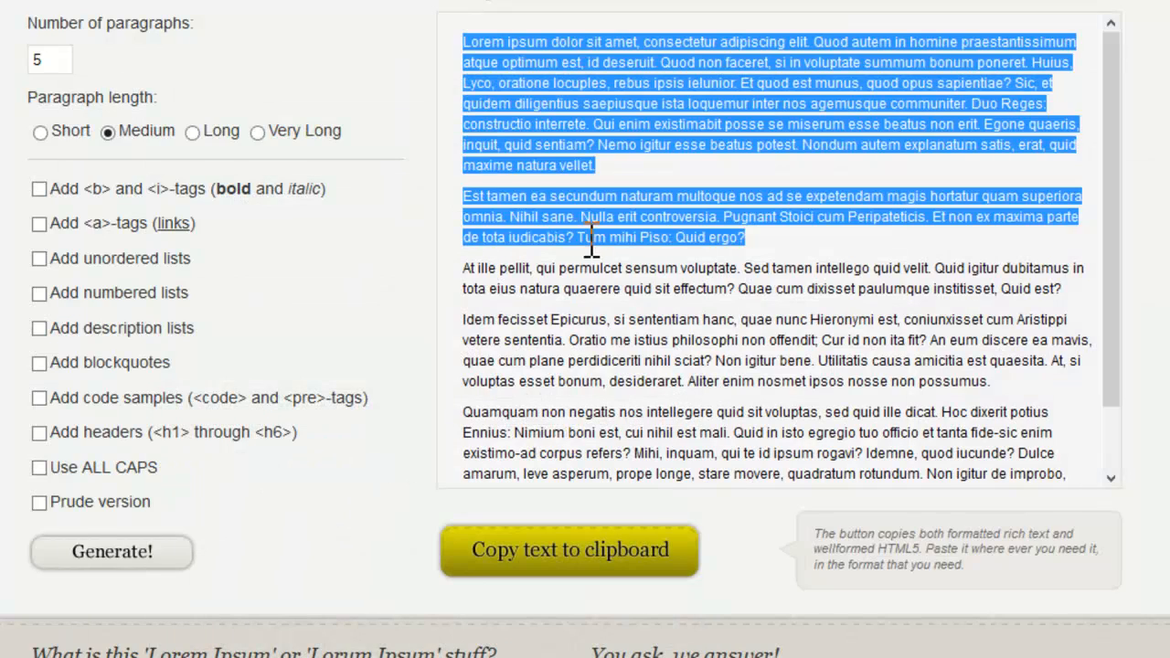
click(470, 47)
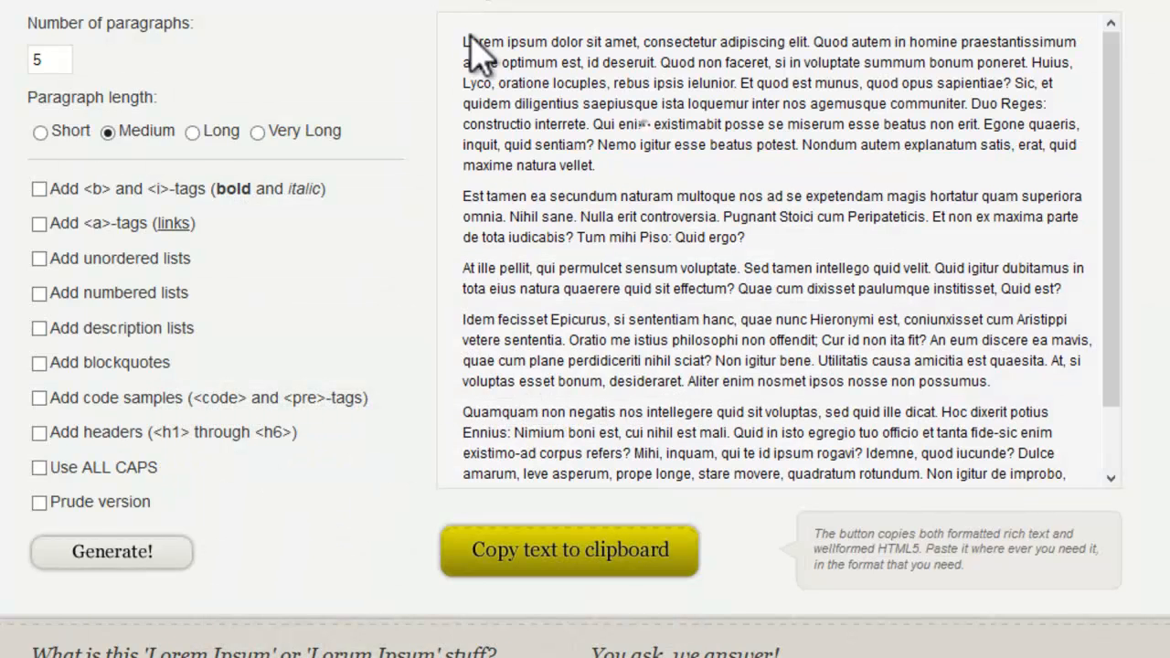
drag(469, 41, 573, 62)
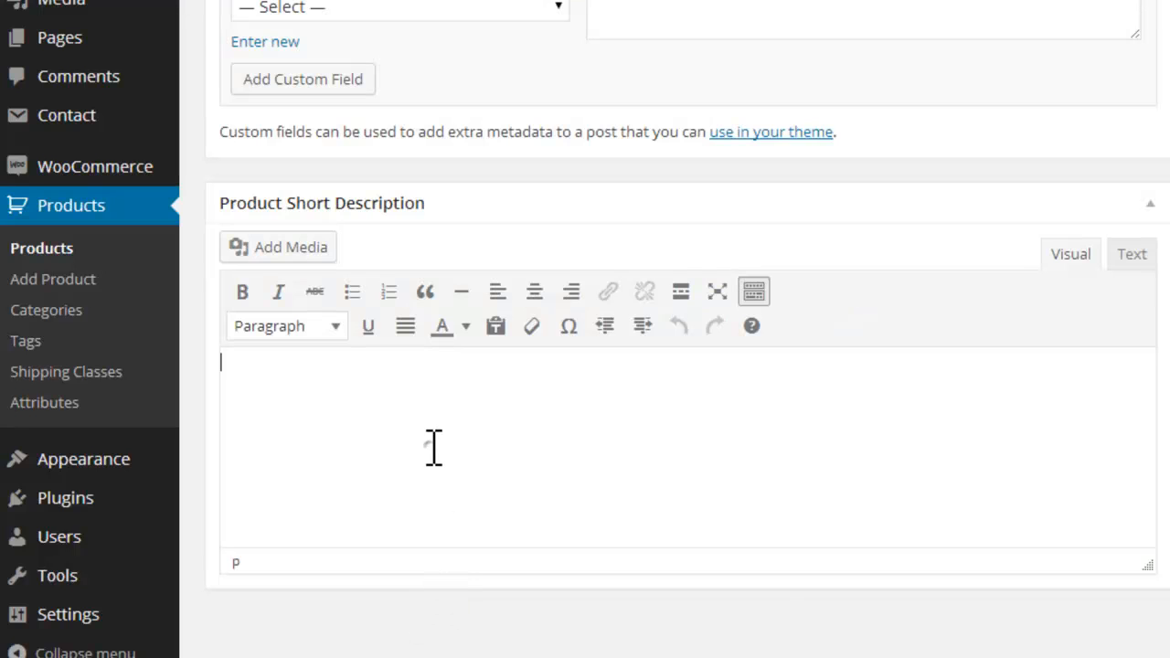
text(Lorem ipsum dolor sit amet, consectetur adipiscing elit. Quod autem in homine praestantissimum atque optimum est.)
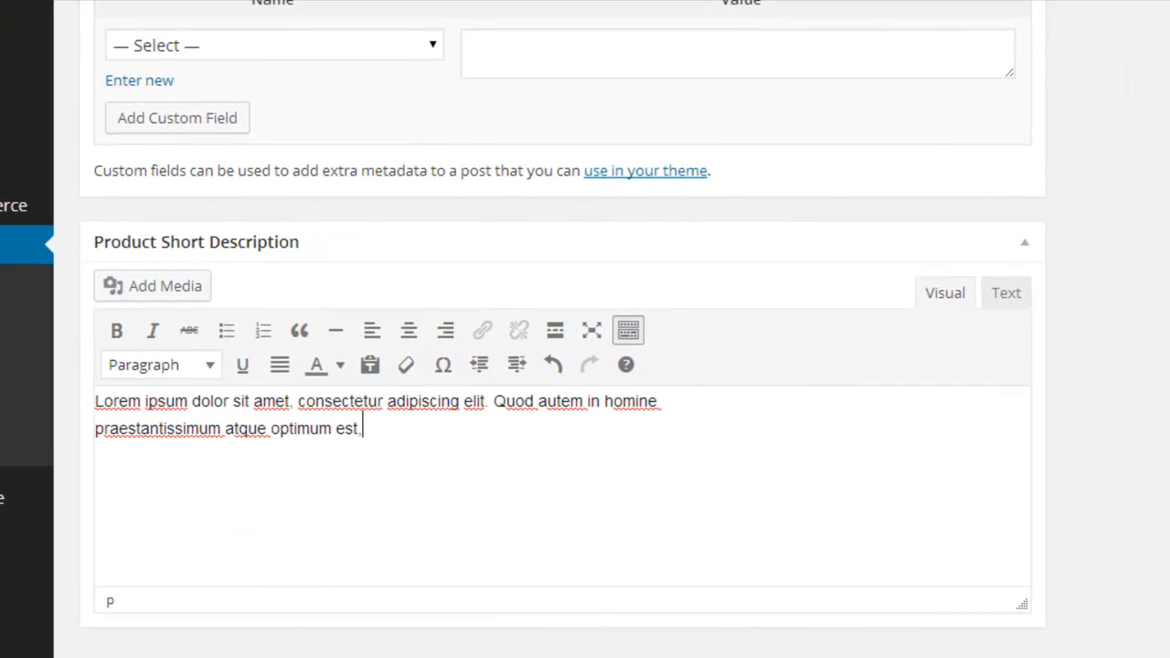
Step: Upload the foundation feature image from the computer as the candidate for the product's featured image
scroll(562, 366, up, 20)
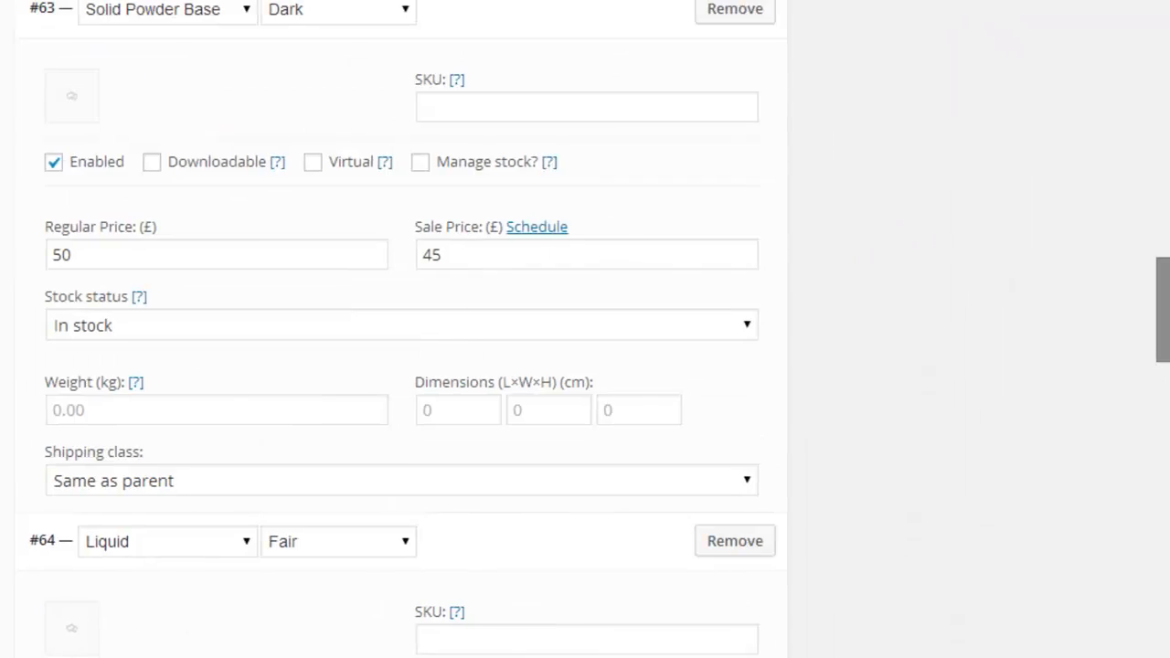
scroll(393, 329, up, 15)
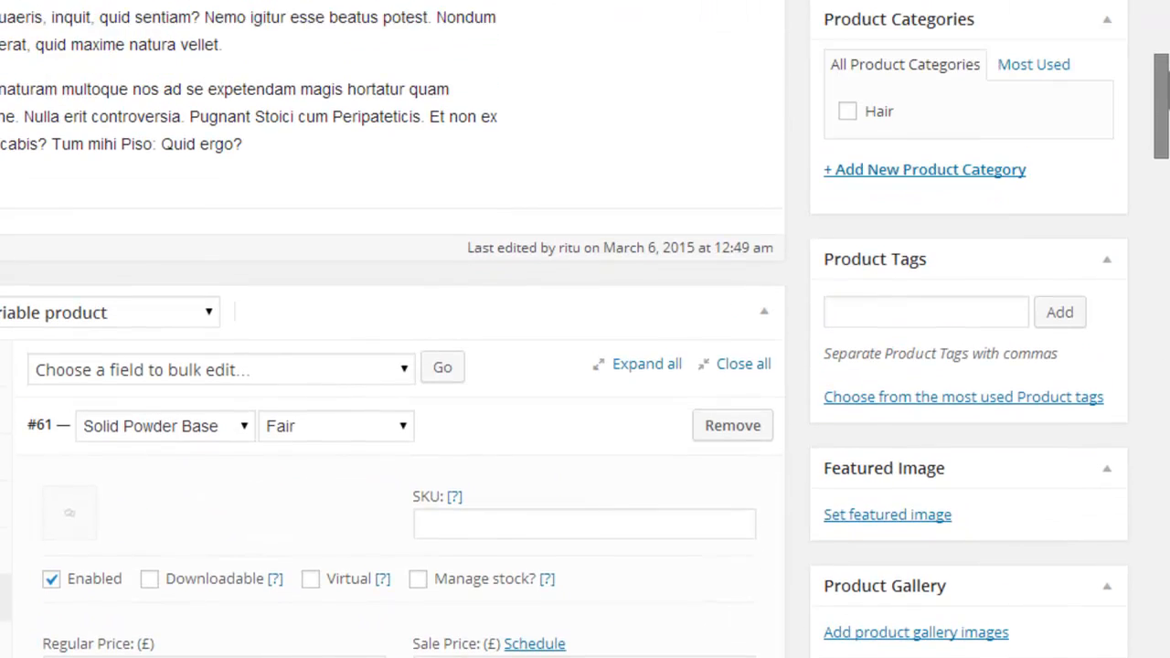
click(873, 514)
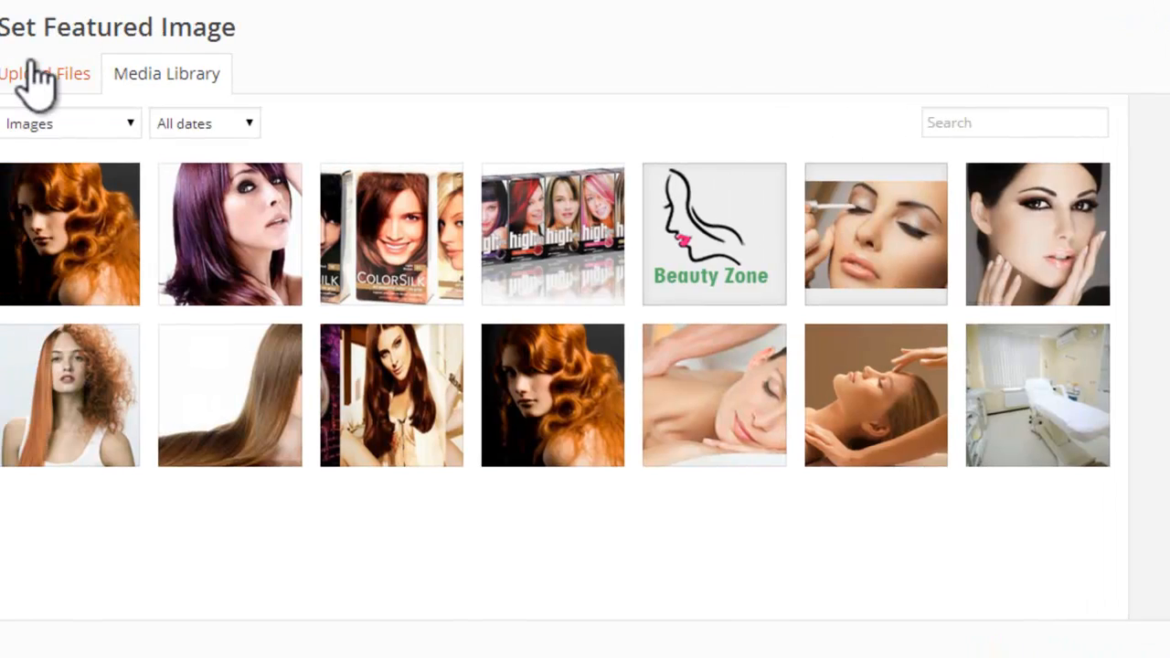
click(34, 78)
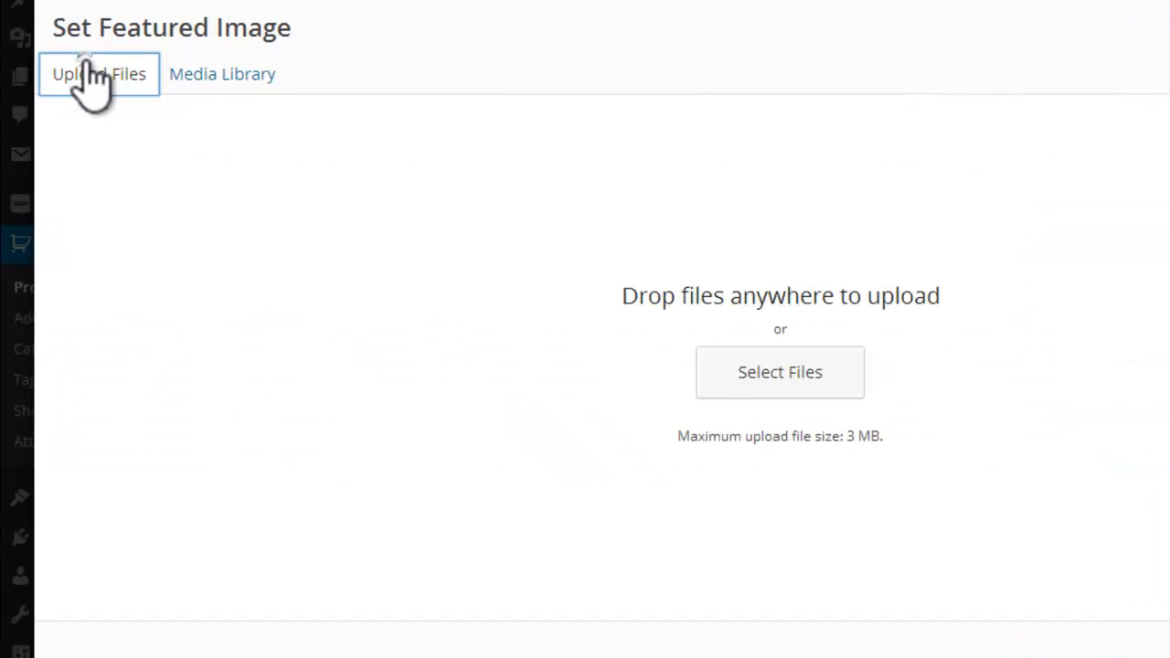
click(851, 375)
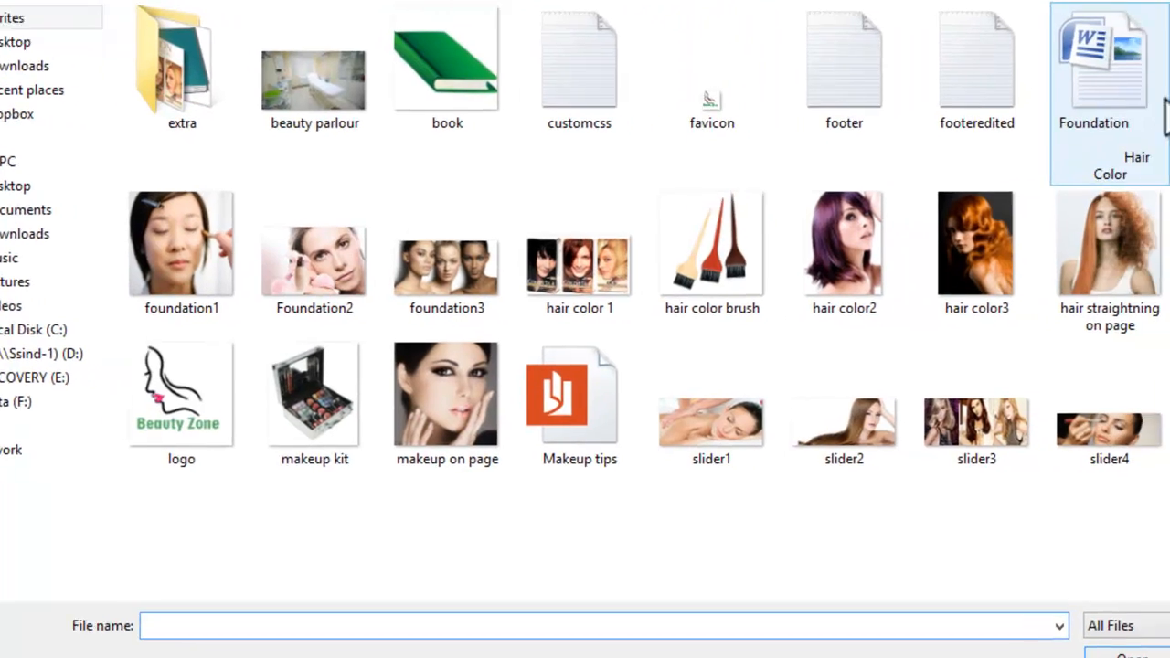
click(1015, 118)
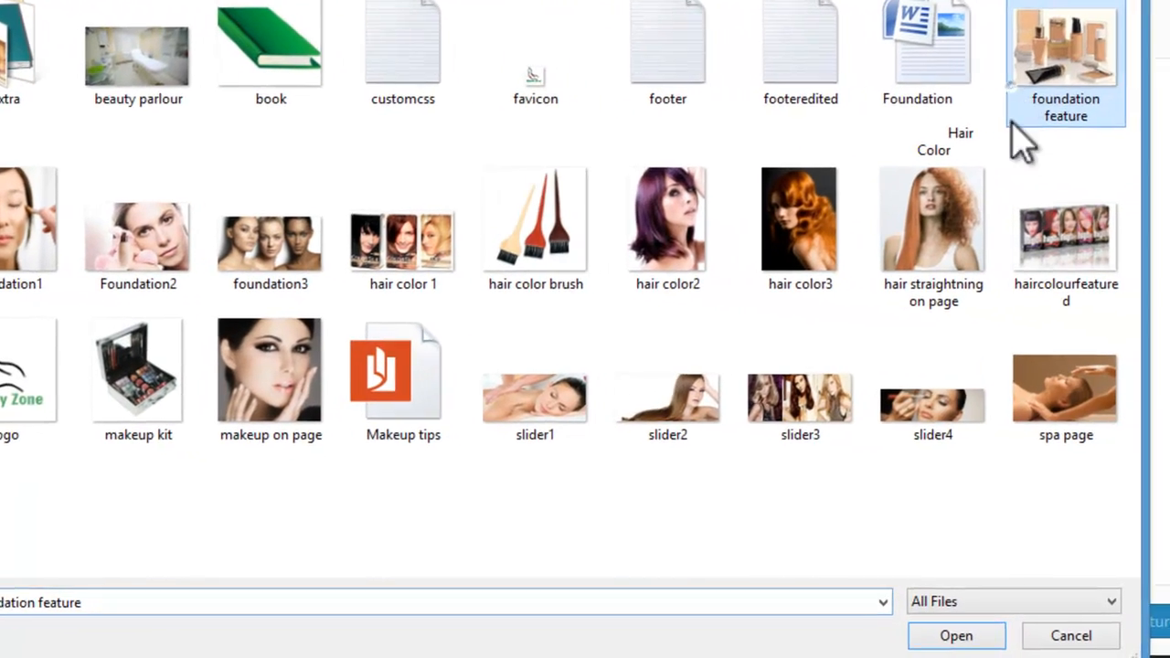
click(942, 636)
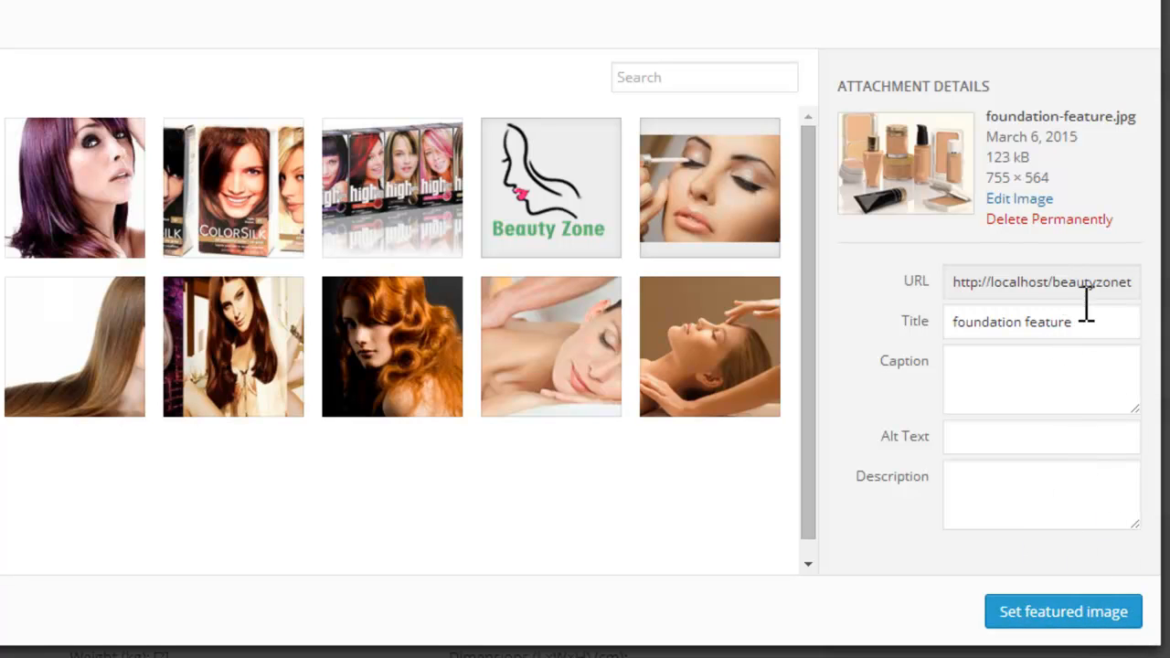
Step: Copy the image title "foundation feature" into its alt text and set the image as the product's featured image
drag(1089, 321, 887, 334)
key(ctrl+c)
click(1017, 437)
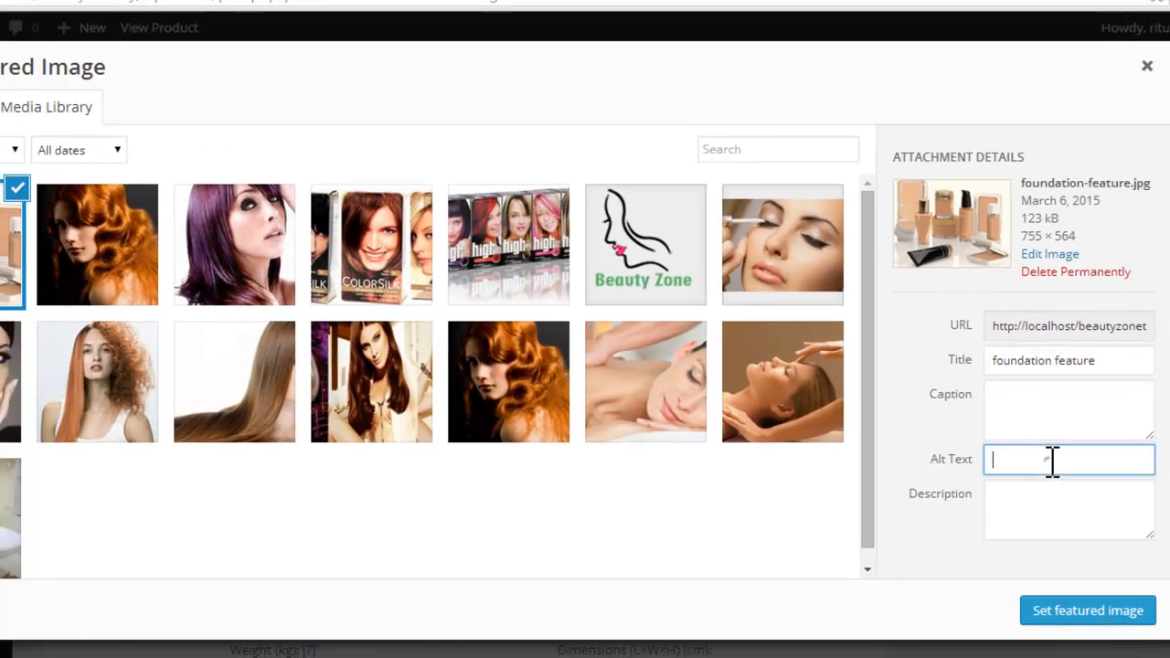
key(ctrl+v)
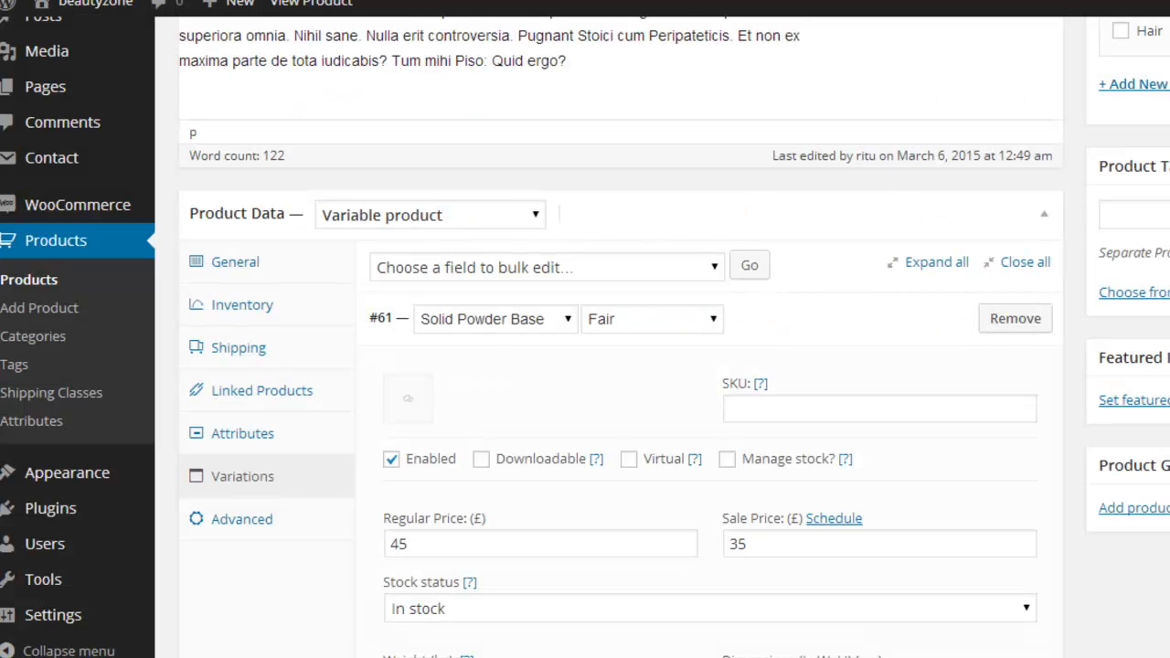
Step: Upload the foundation1, Foundation2 and foundation3 images and add them to the product gallery, leaving out hair color 1
scroll(622, 411, down, 4)
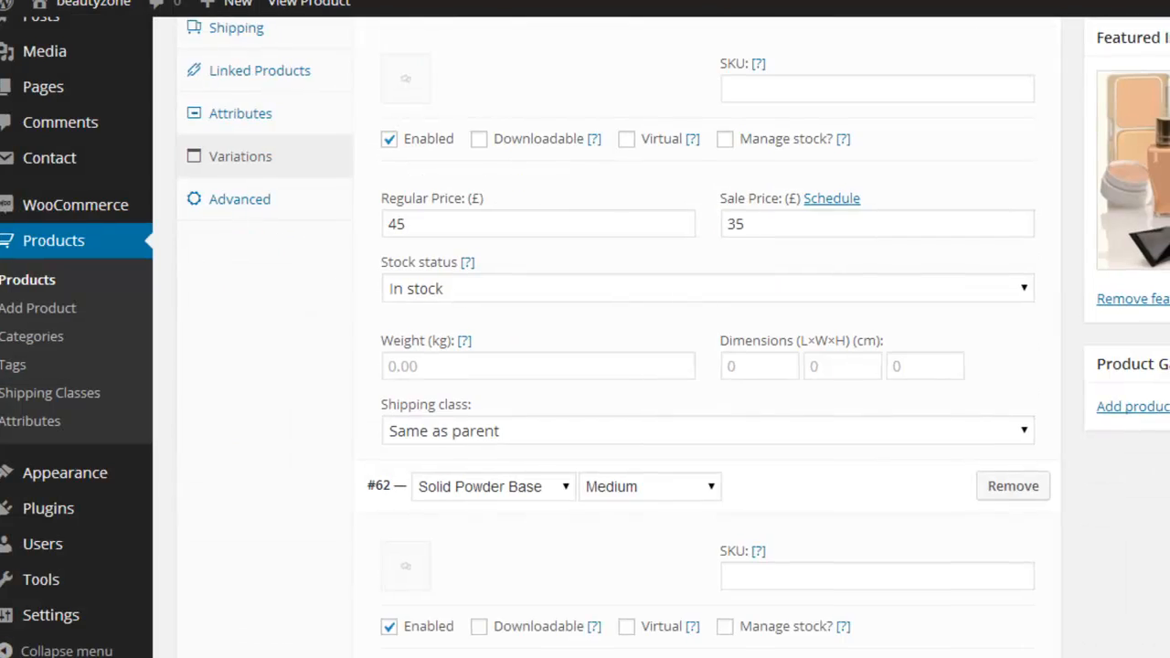
click(951, 382)
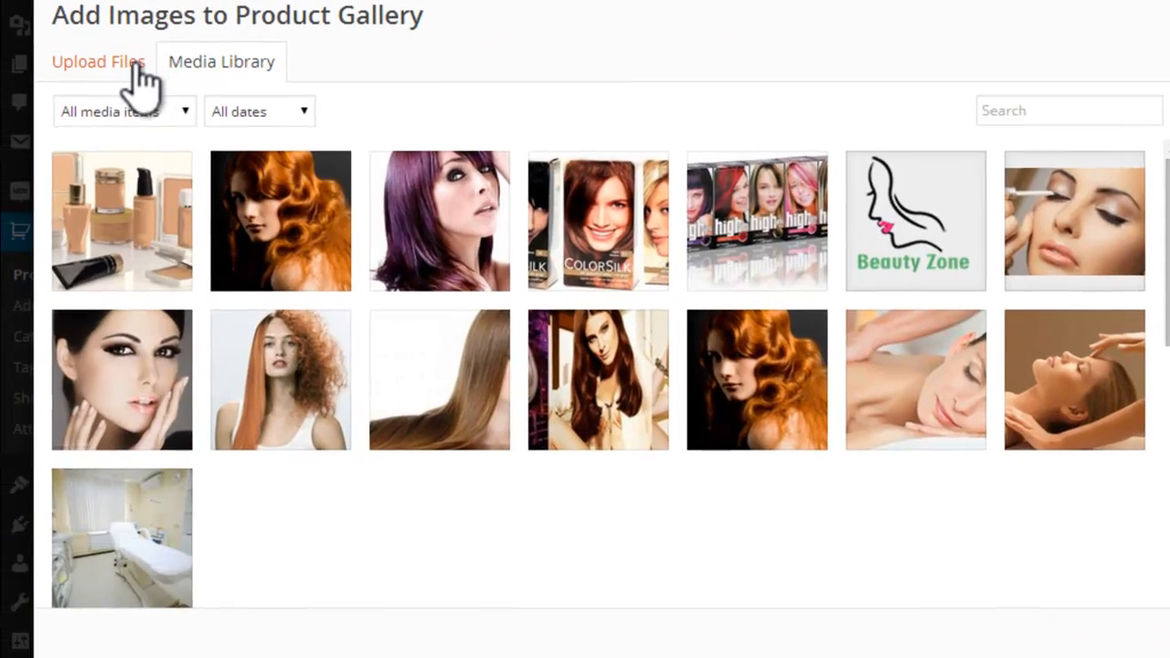
click(133, 62)
click(755, 364)
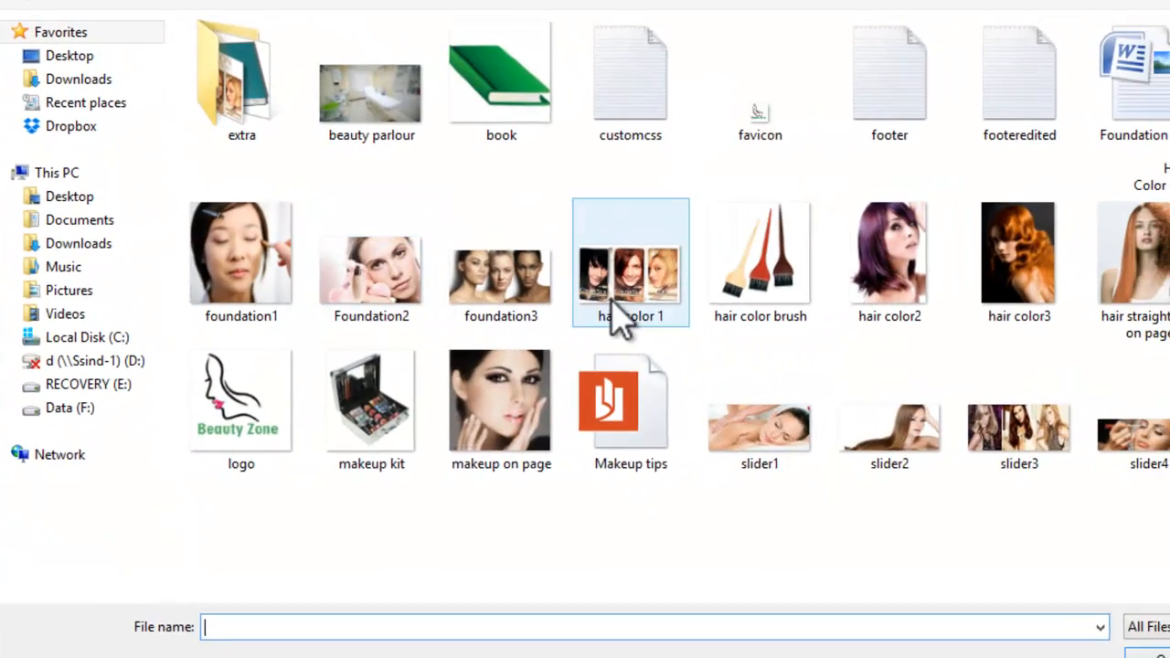
click(657, 279)
ctrl+click(356, 331)
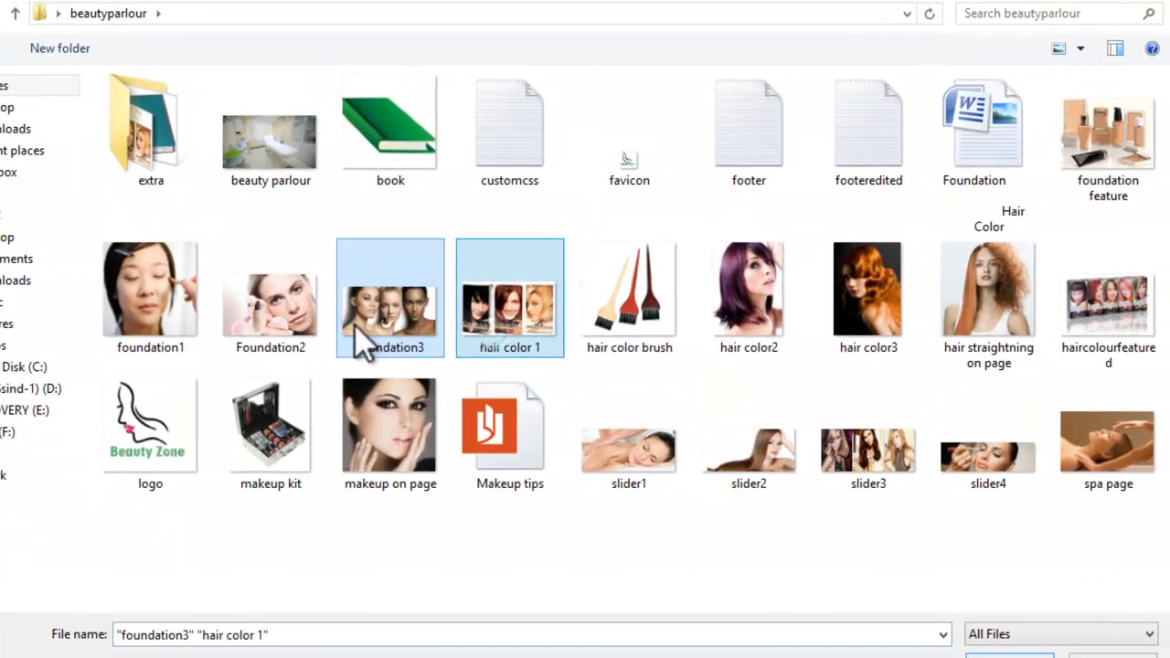
ctrl+click(311, 307)
click(1048, 657)
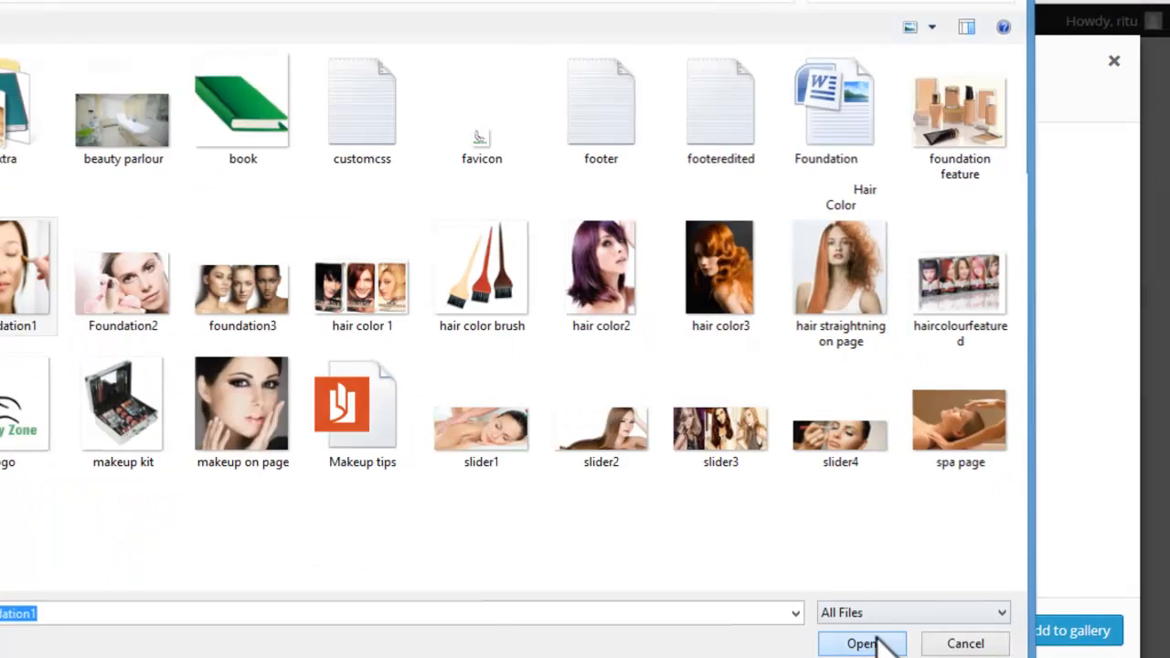
click(861, 644)
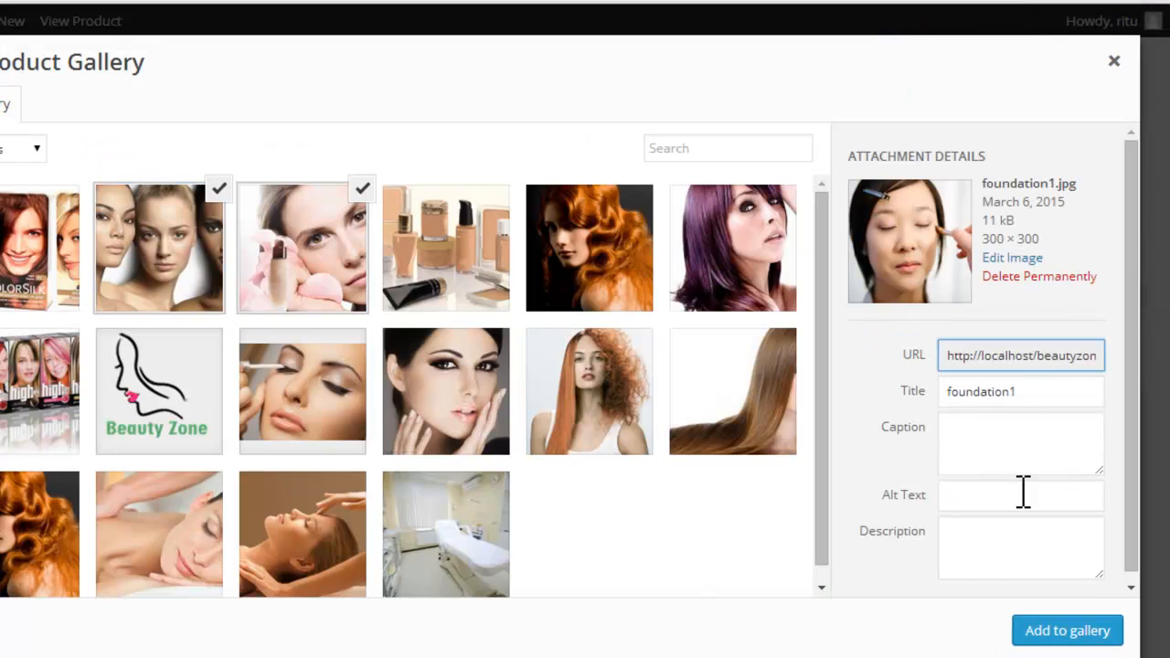
click(1077, 640)
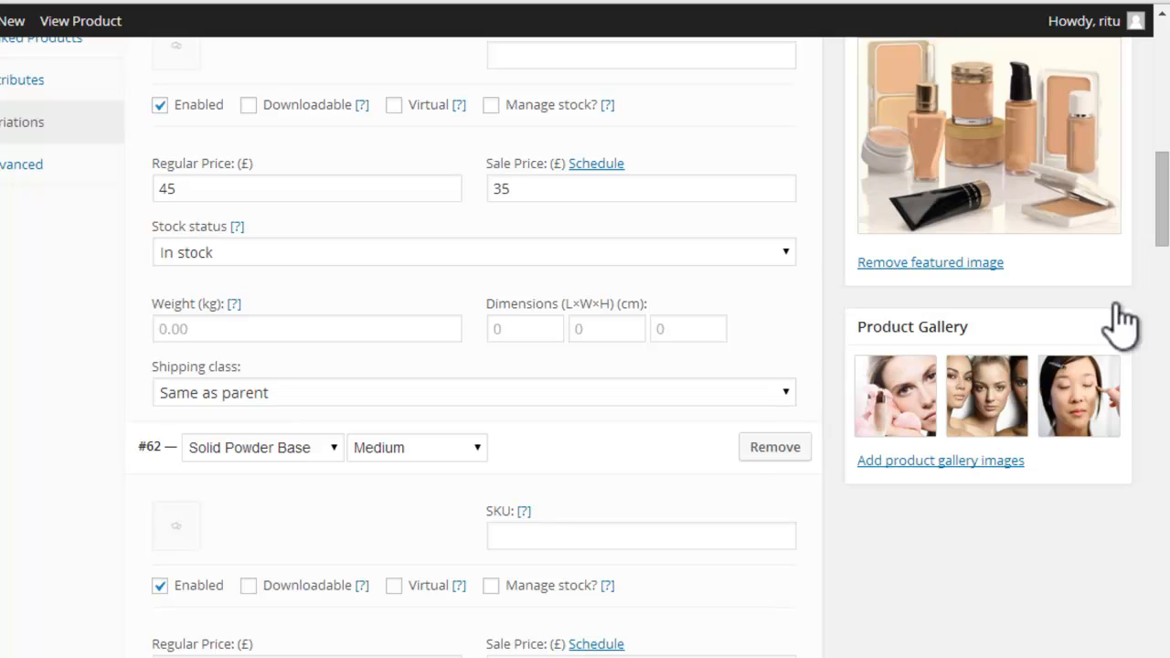
Step: Move the foundation1 image to the middle of the product gallery and publish the Foundation product
drag(1092, 392, 1014, 405)
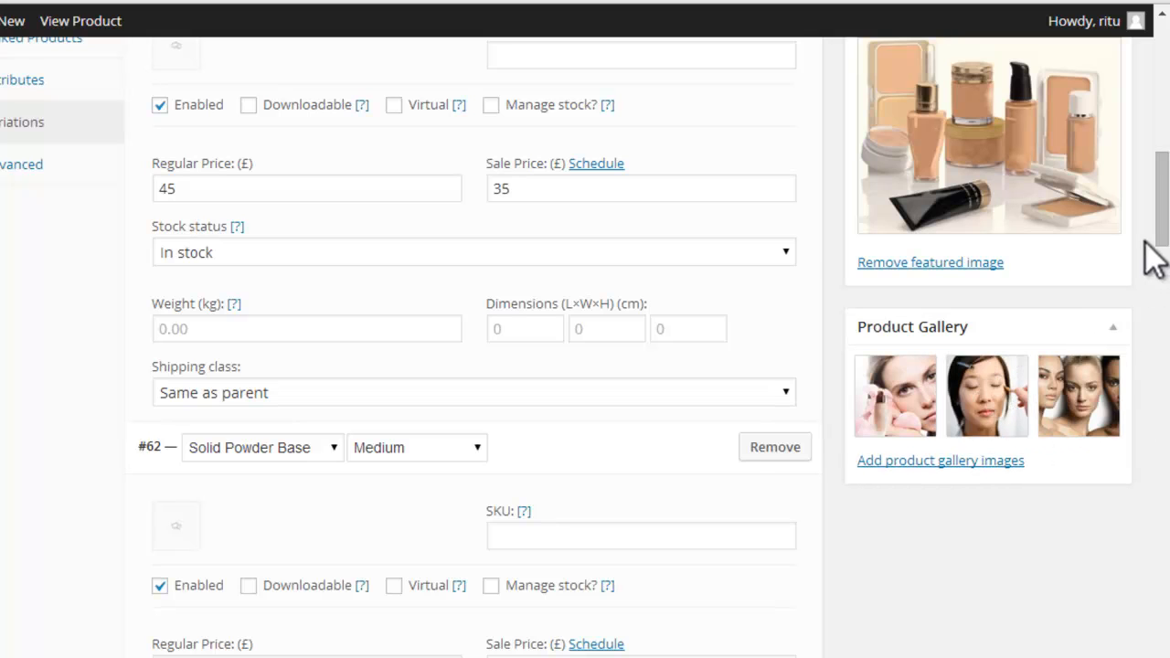
drag(1162, 230, 1162, 110)
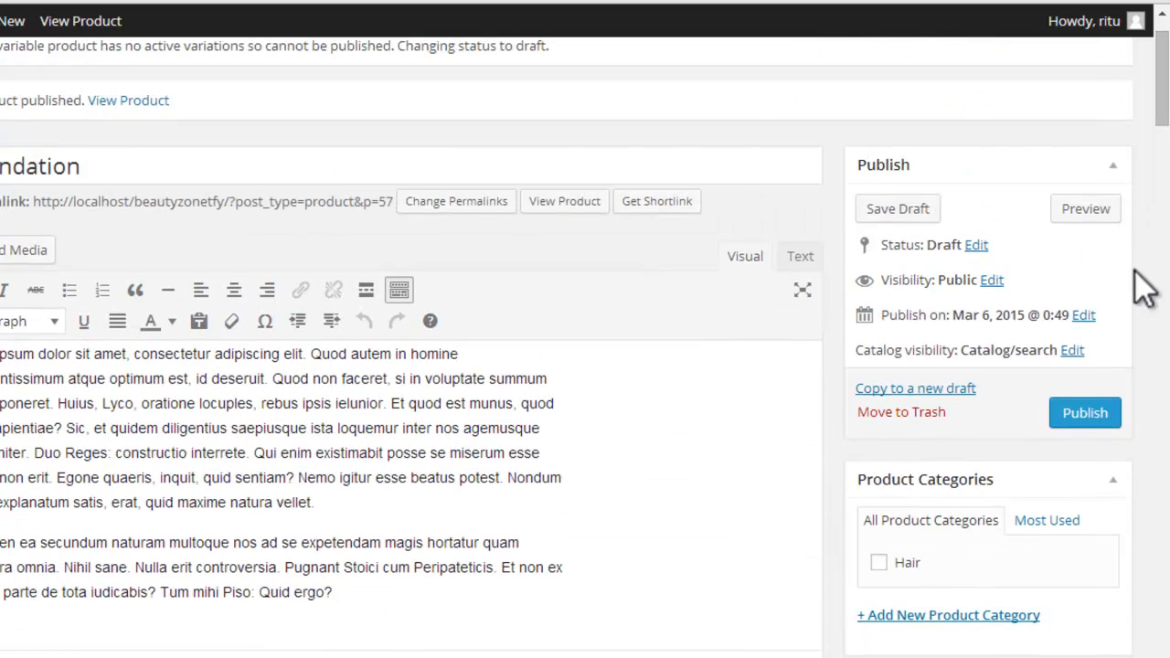
click(1090, 407)
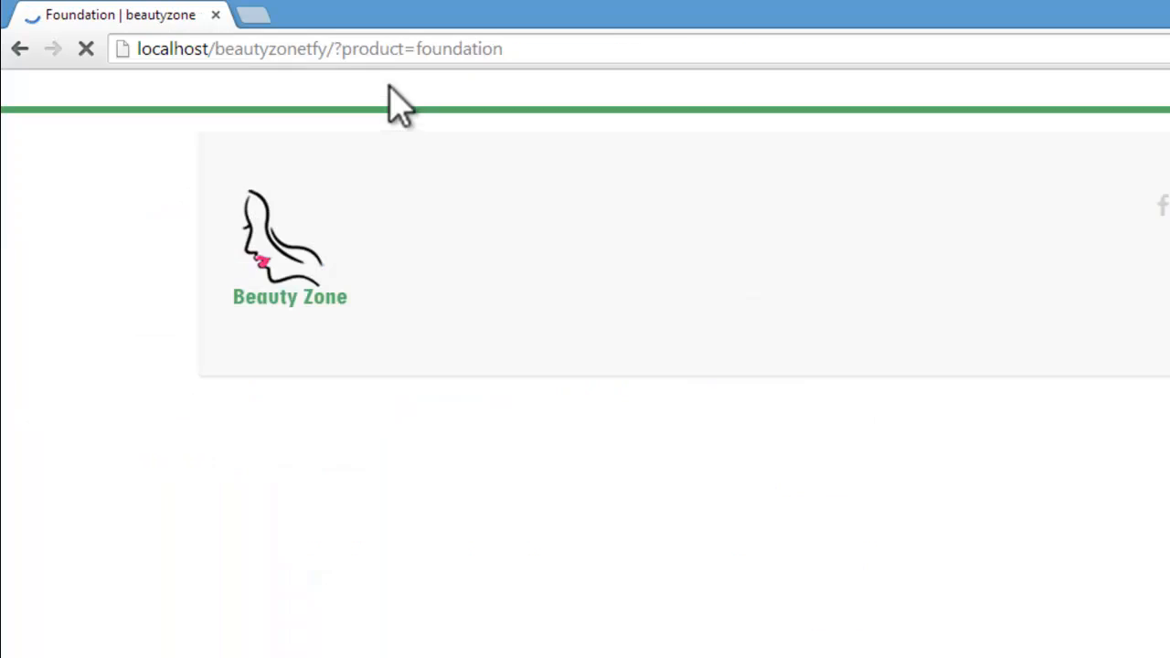
Step: Check the Solid Powder Base prices on the Foundation product page for the Fair, Medium and Dark skin tones
scroll(450, 449, down, 3)
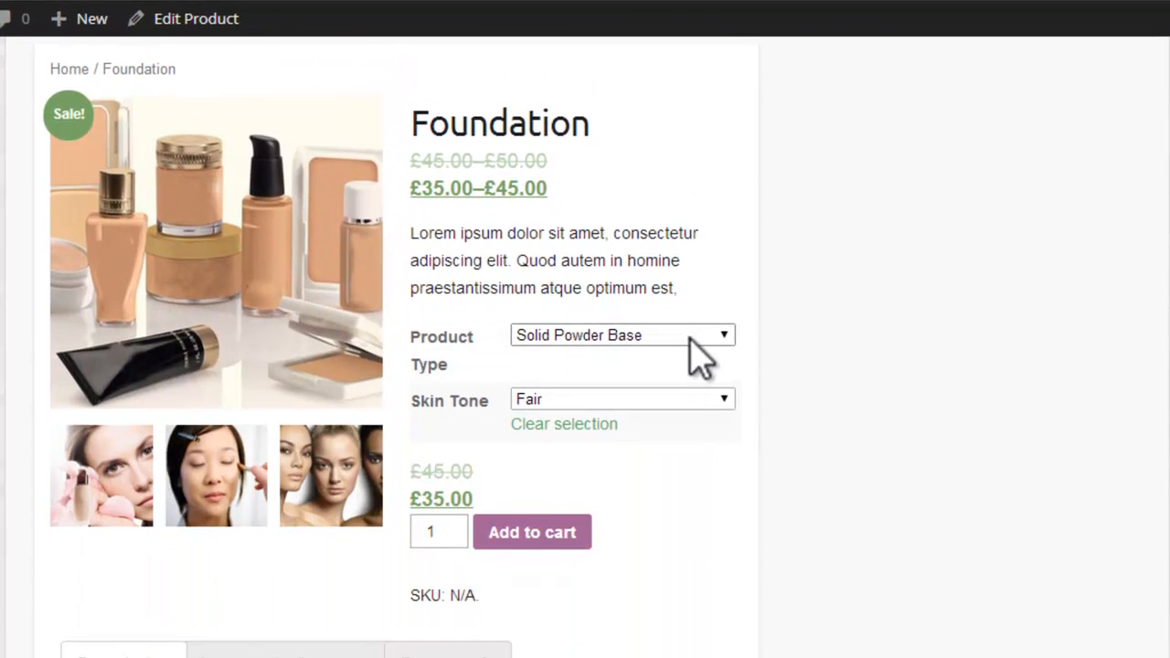
click(692, 336)
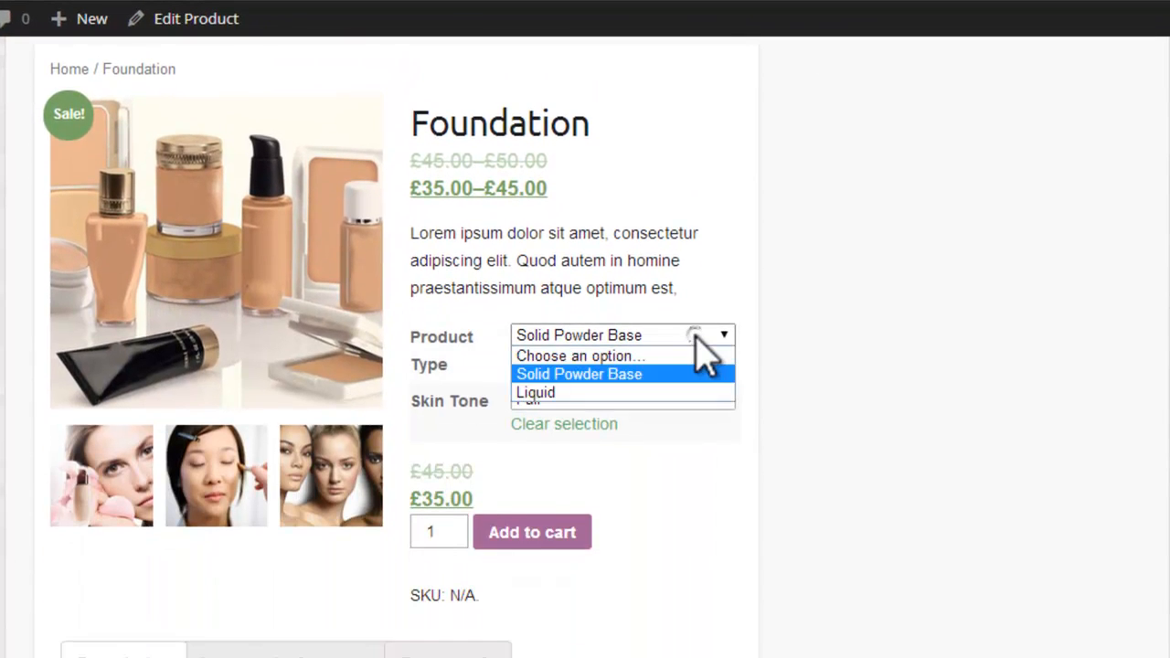
click(661, 373)
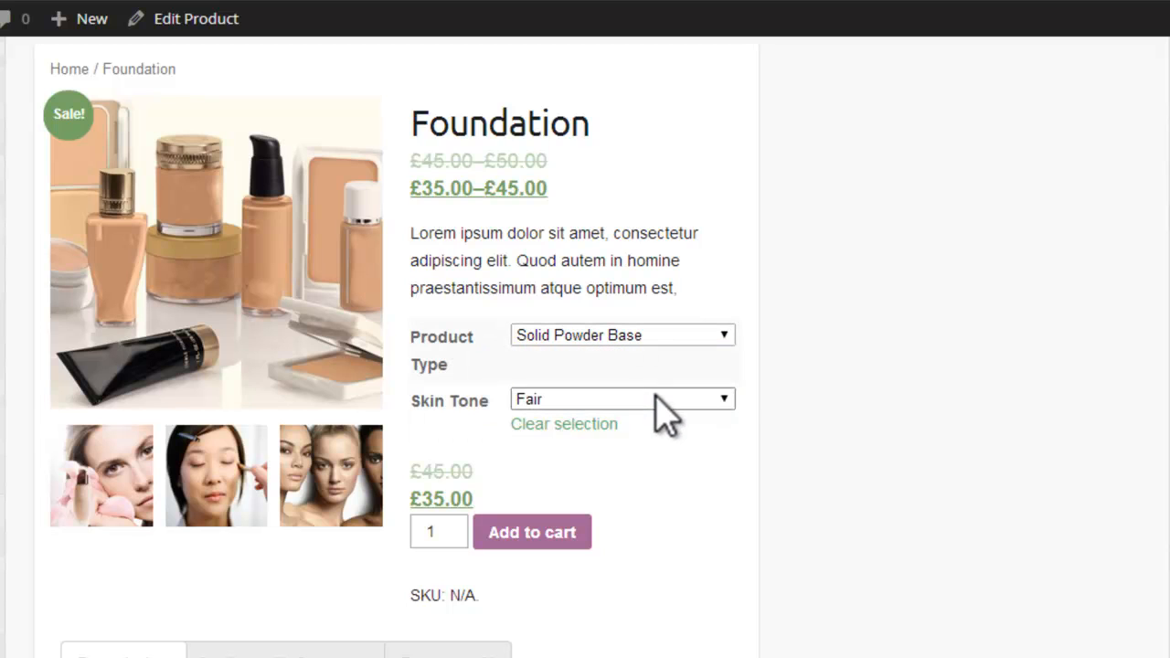
click(666, 401)
click(667, 400)
click(654, 395)
click(624, 450)
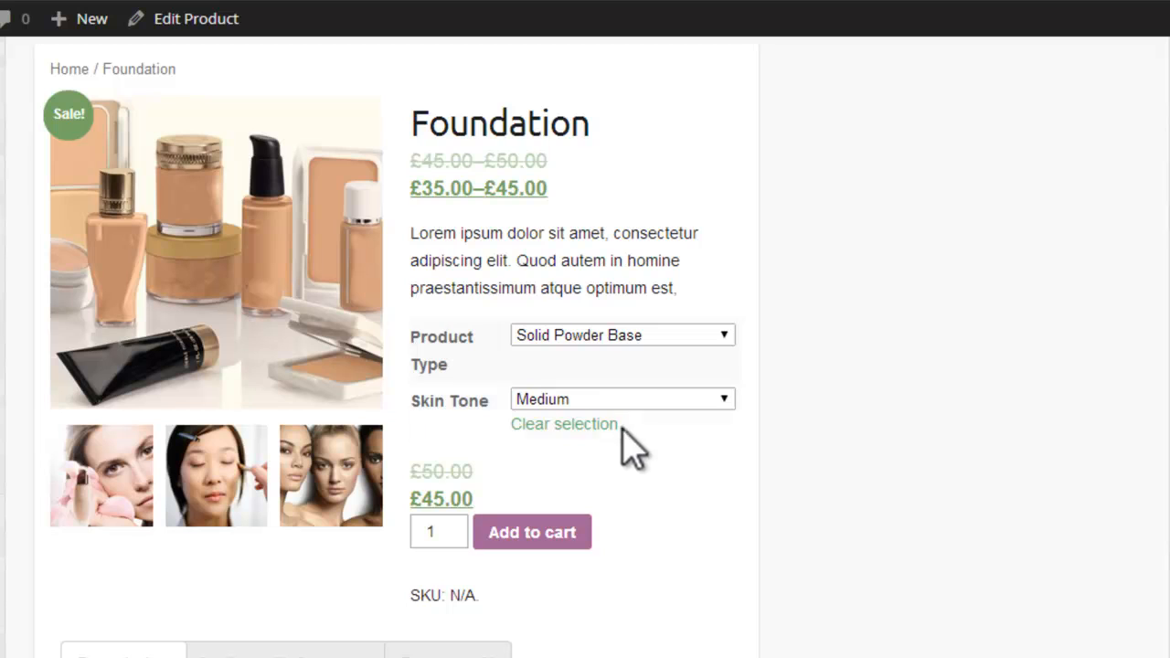
click(652, 398)
click(577, 475)
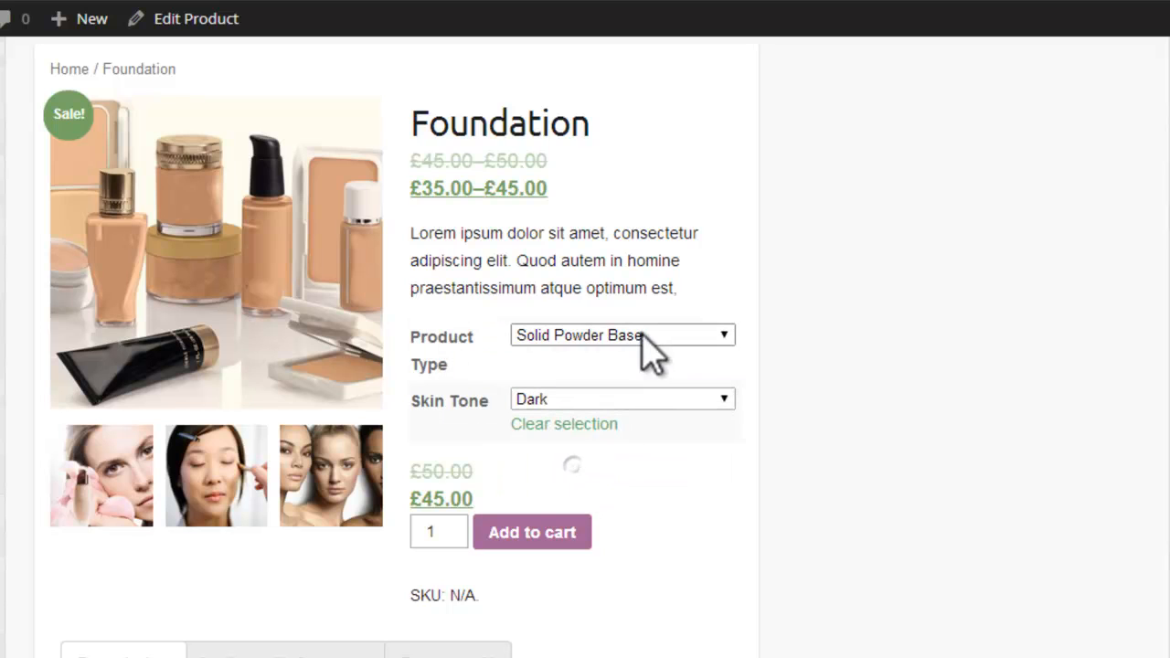
Step: Check the Liquid foundation's prices for the Fair and Dark skin tones
click(643, 337)
click(621, 405)
click(621, 402)
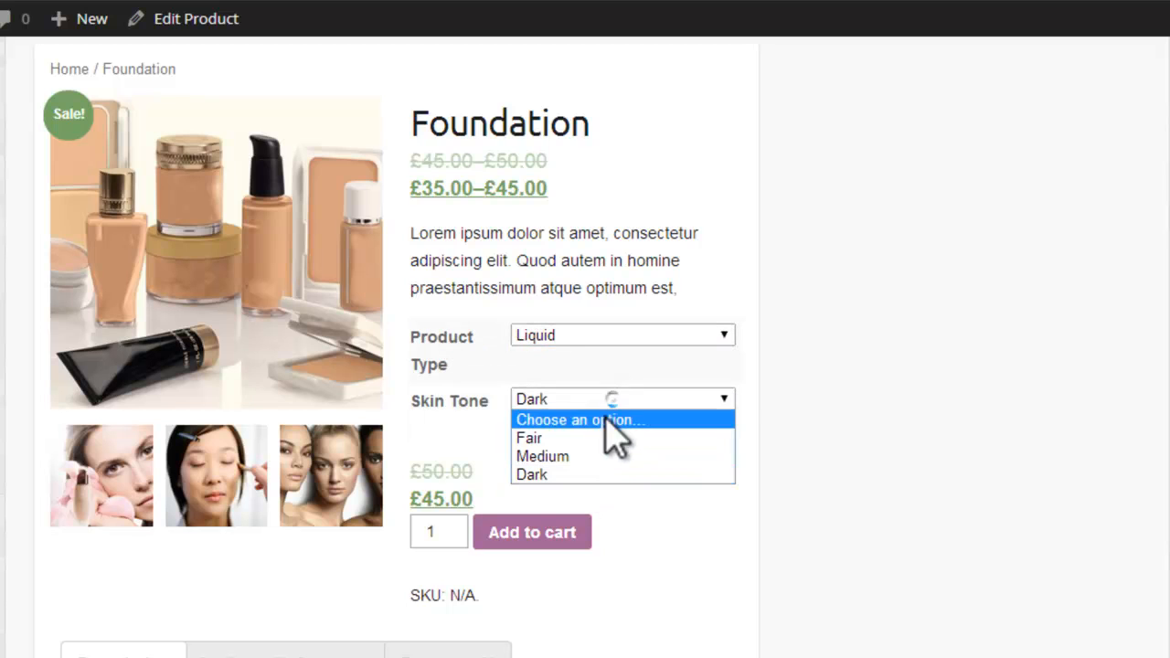
click(590, 438)
click(610, 402)
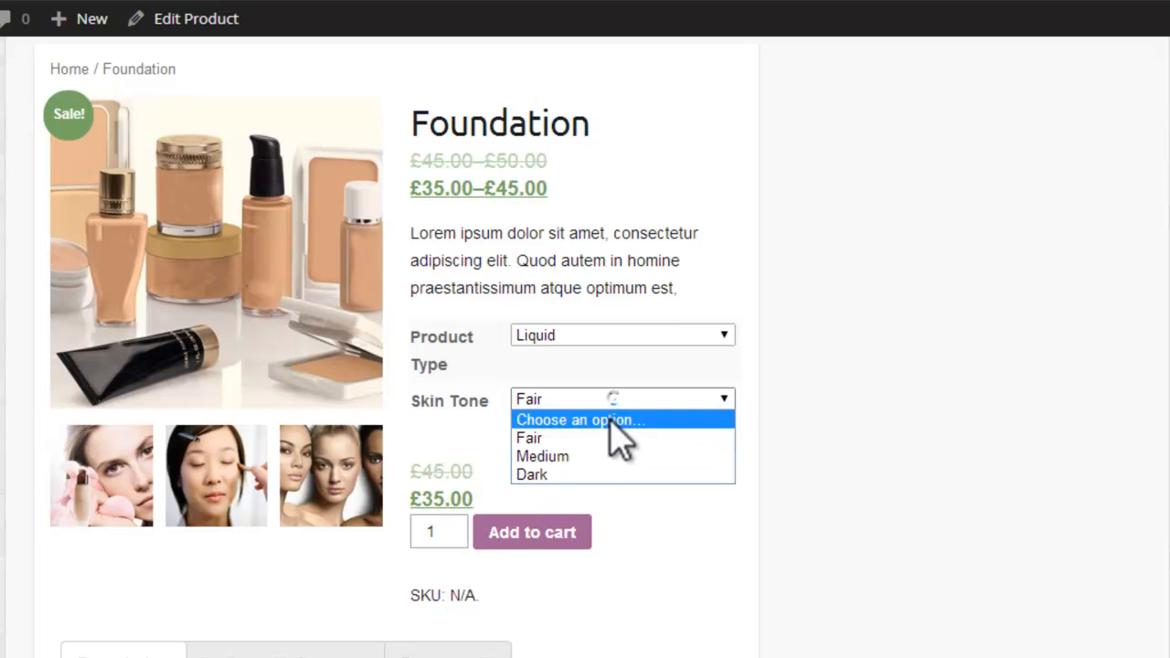
click(583, 476)
Step: Compare the Solid Powder Base price in Dark with the Liquid price in Fair
click(605, 338)
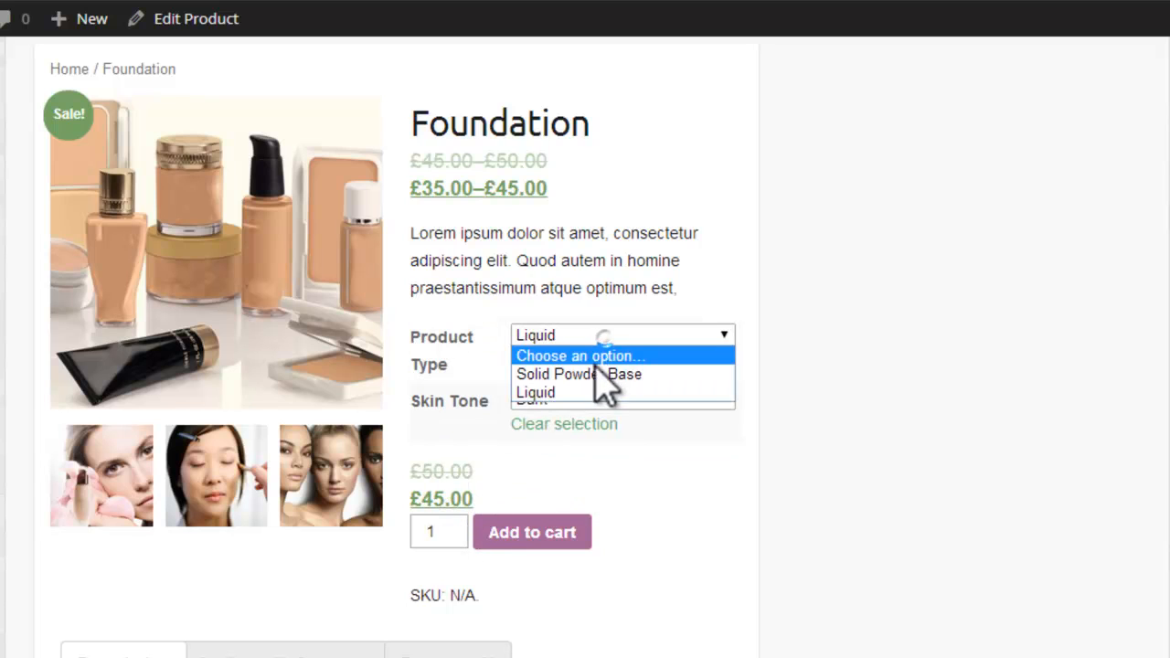
click(602, 374)
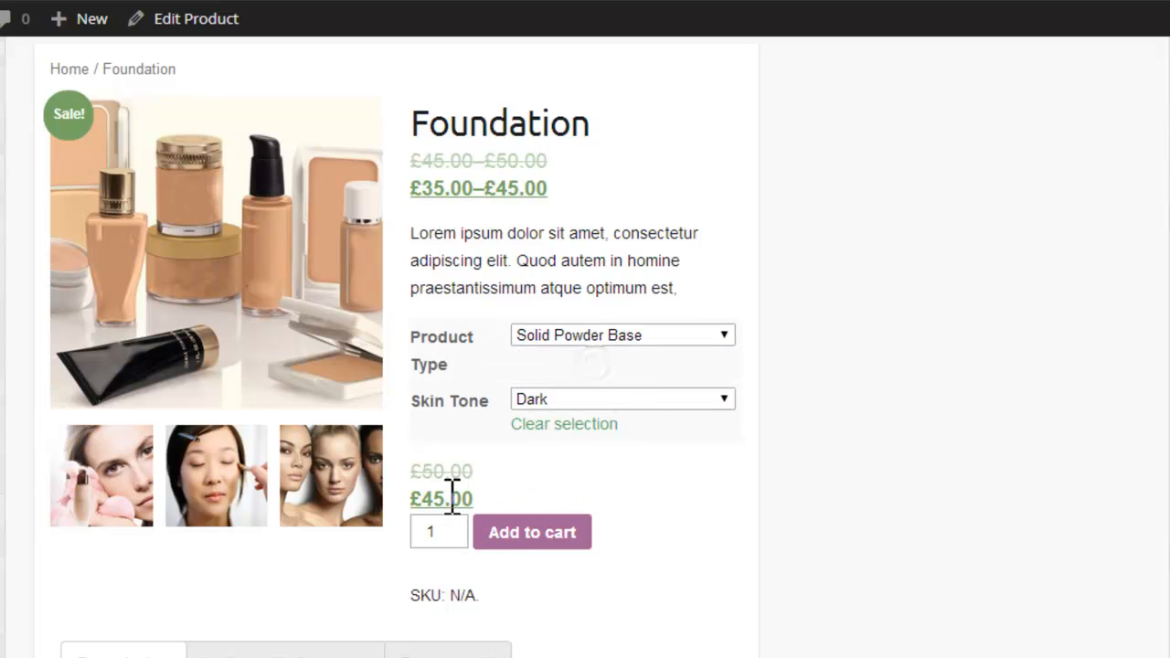
click(640, 336)
click(600, 393)
click(584, 400)
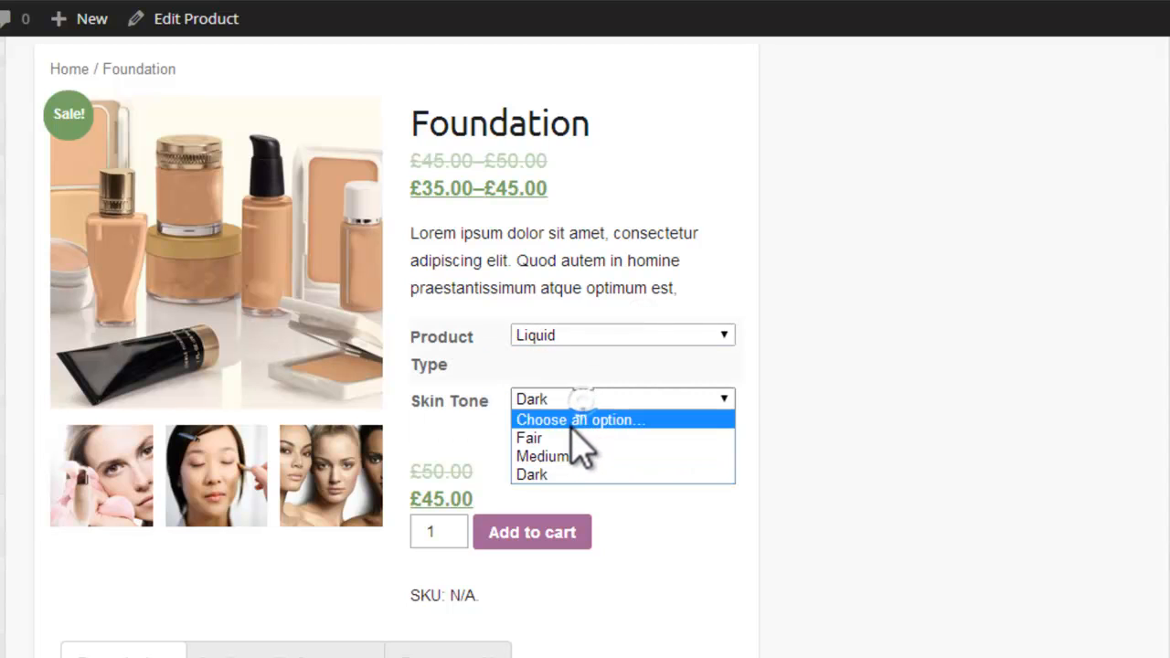
click(575, 436)
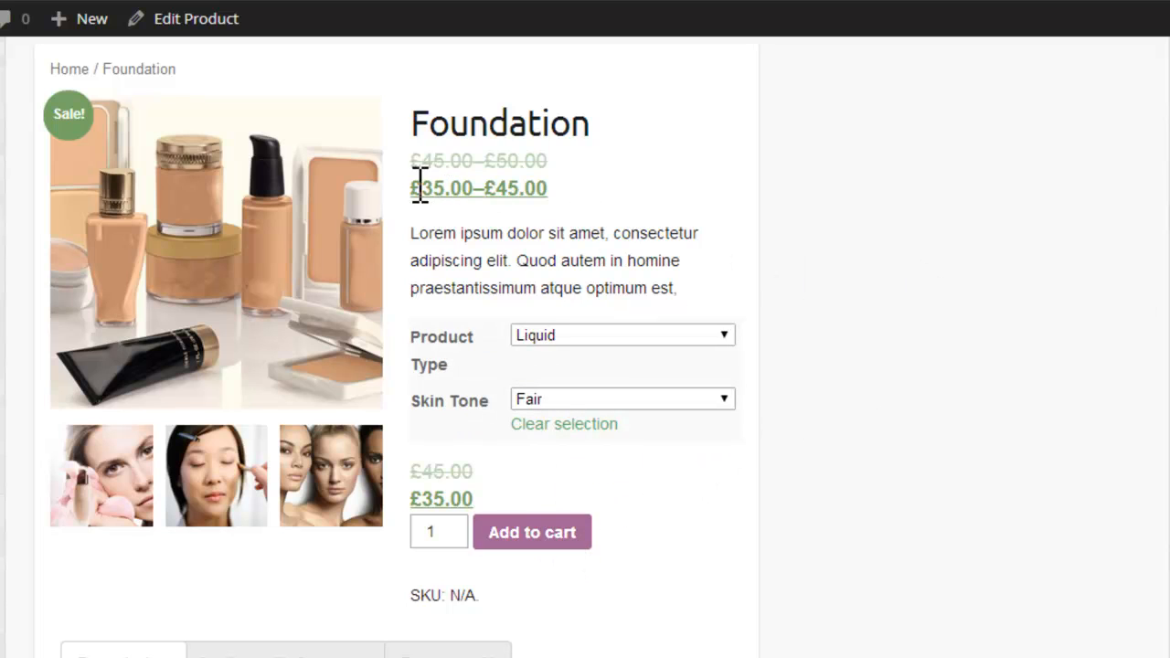
Step: Review the Foundation page's sale price range, product description, additional information and reviews section
drag(420, 187, 566, 182)
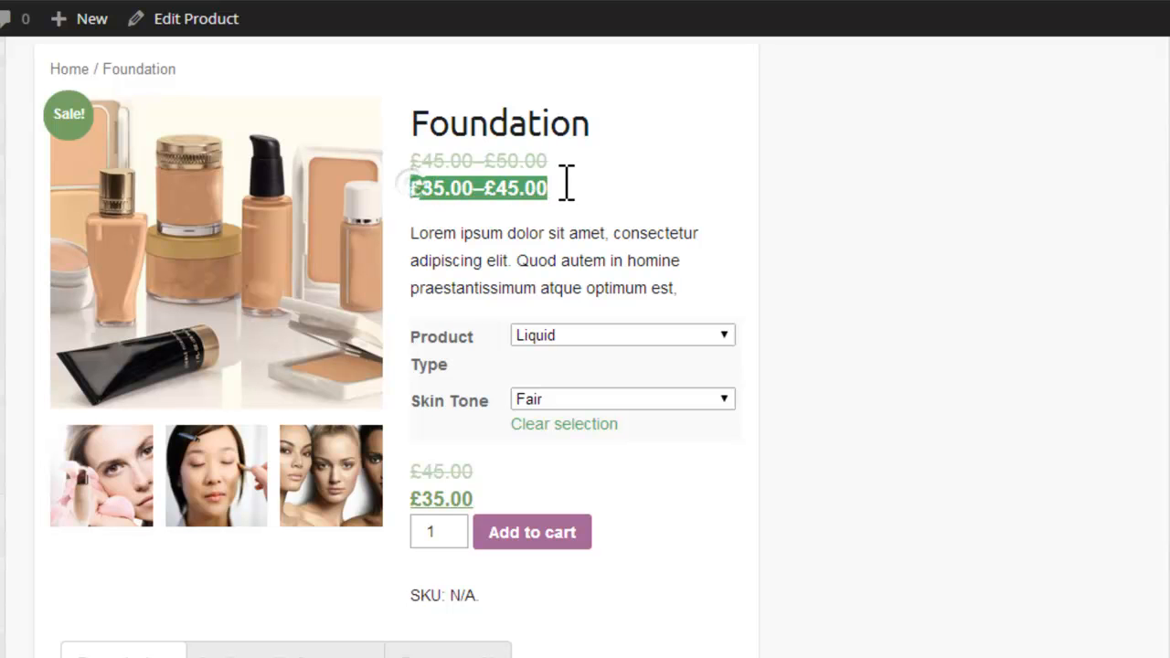
scroll(501, 509, down, 5)
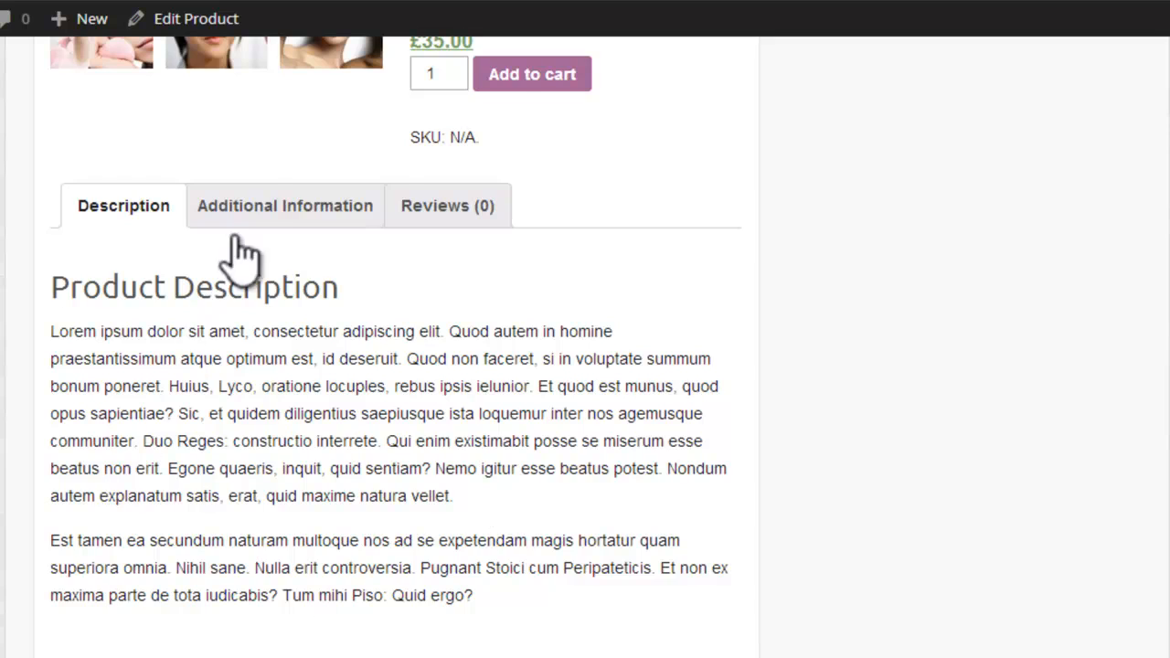
click(243, 207)
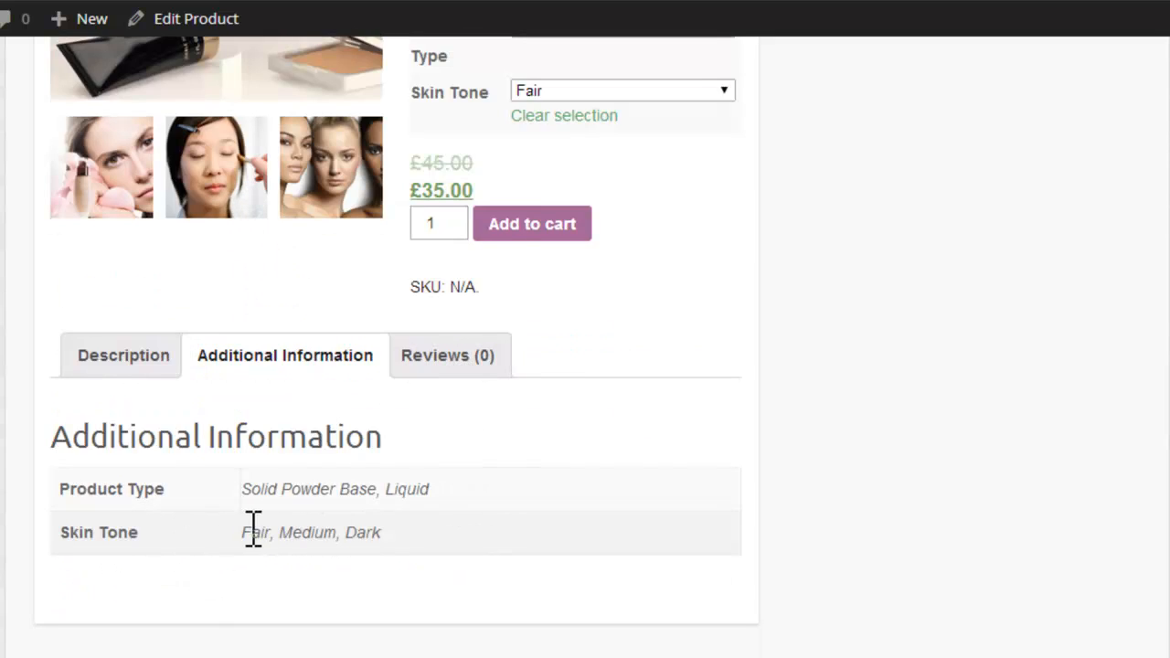
click(419, 365)
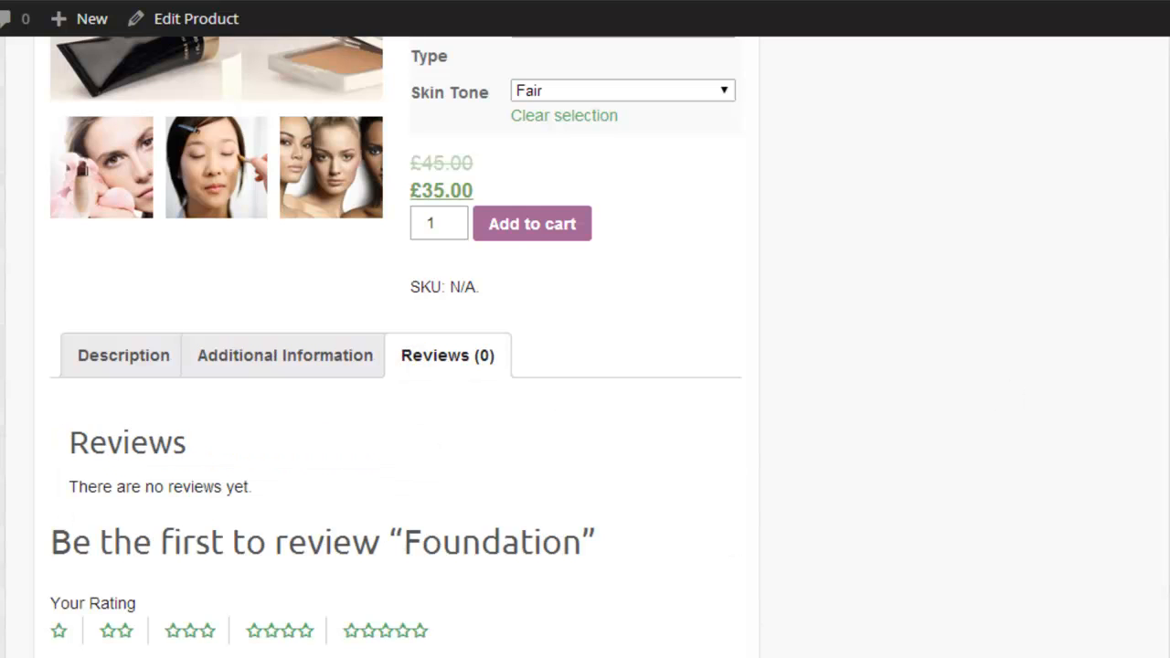
scroll(395, 347, down, 3)
scroll(585, 348, up, 8)
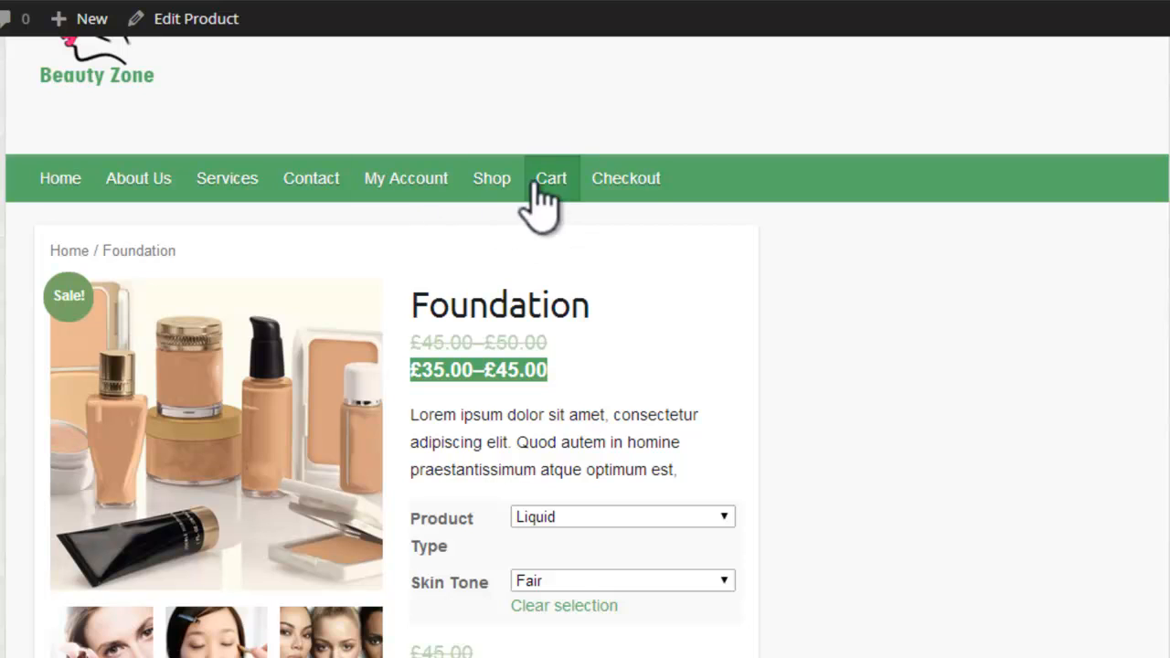
Step: Review the Shop page listing and the Foundation product page with the Solid Powder Base in Fair option
click(493, 181)
scroll(183, 574, down, 1)
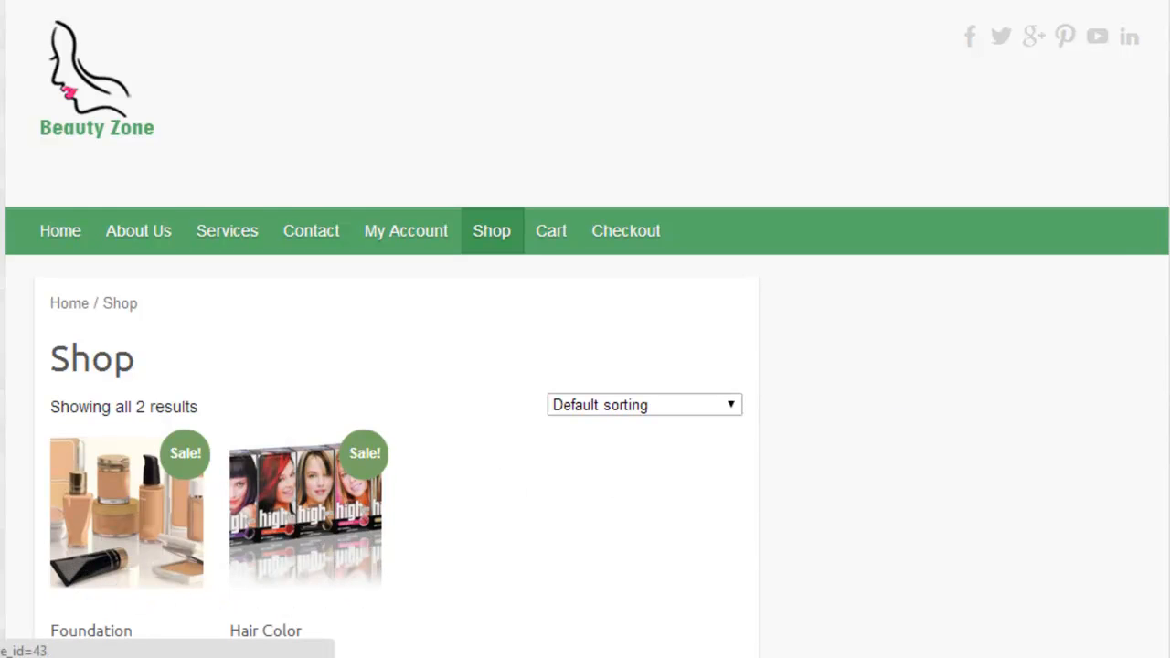
scroll(311, 512, down, 2)
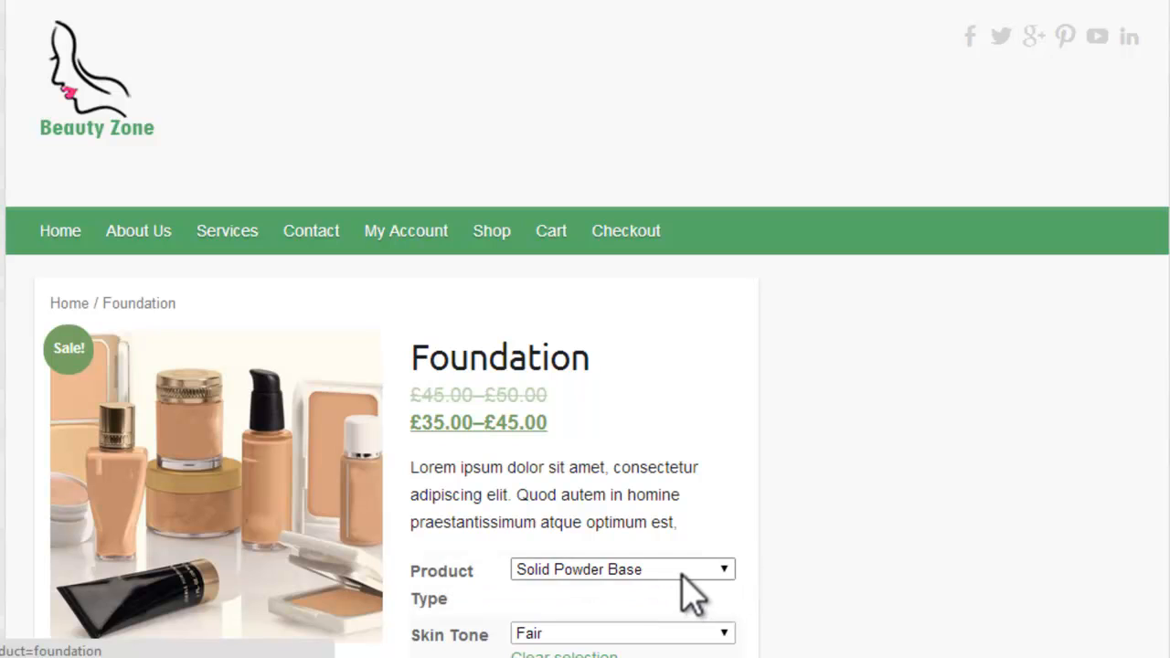
scroll(713, 485, down, 4)
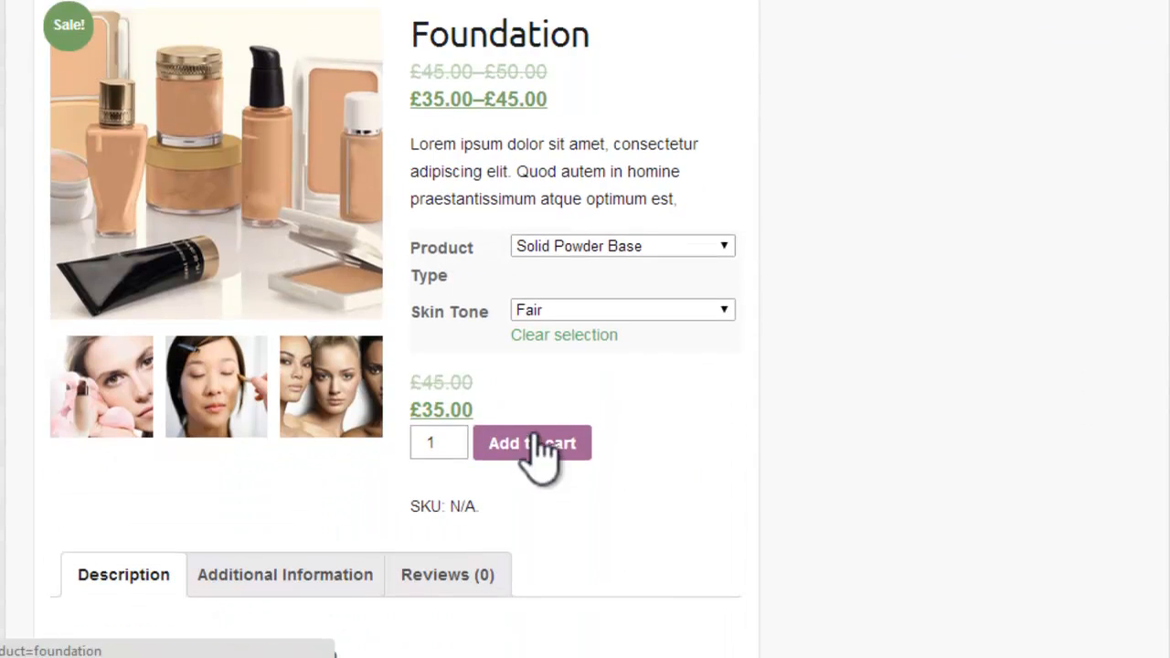
scroll(335, 640, down, 5)
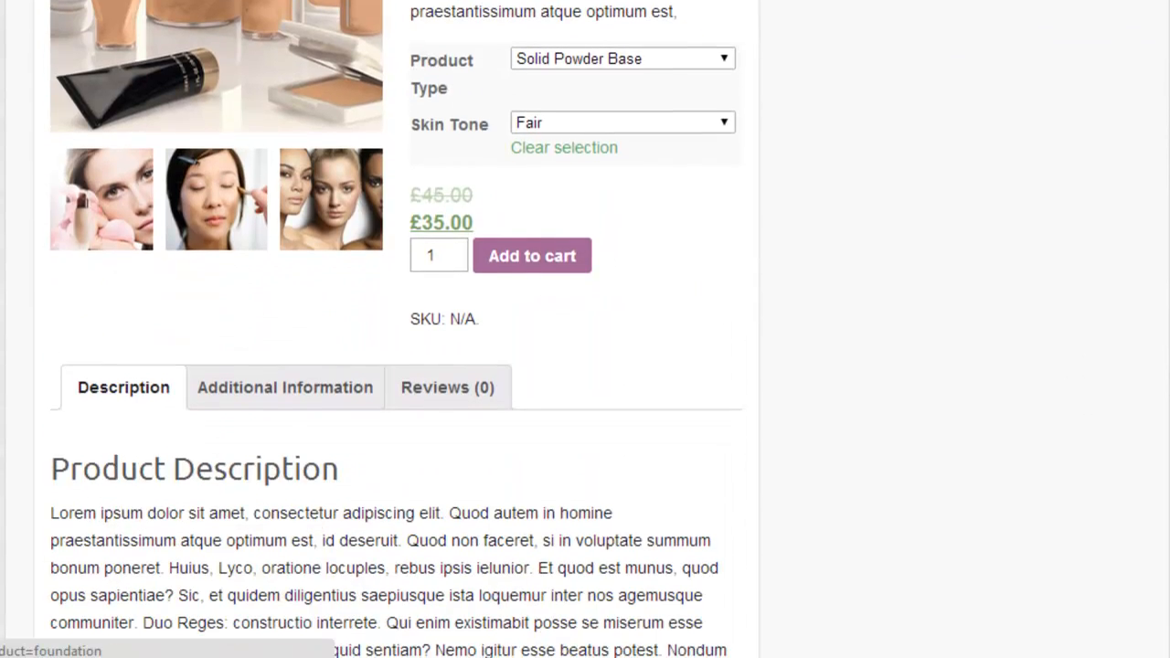
scroll(335, 640, up, 9)
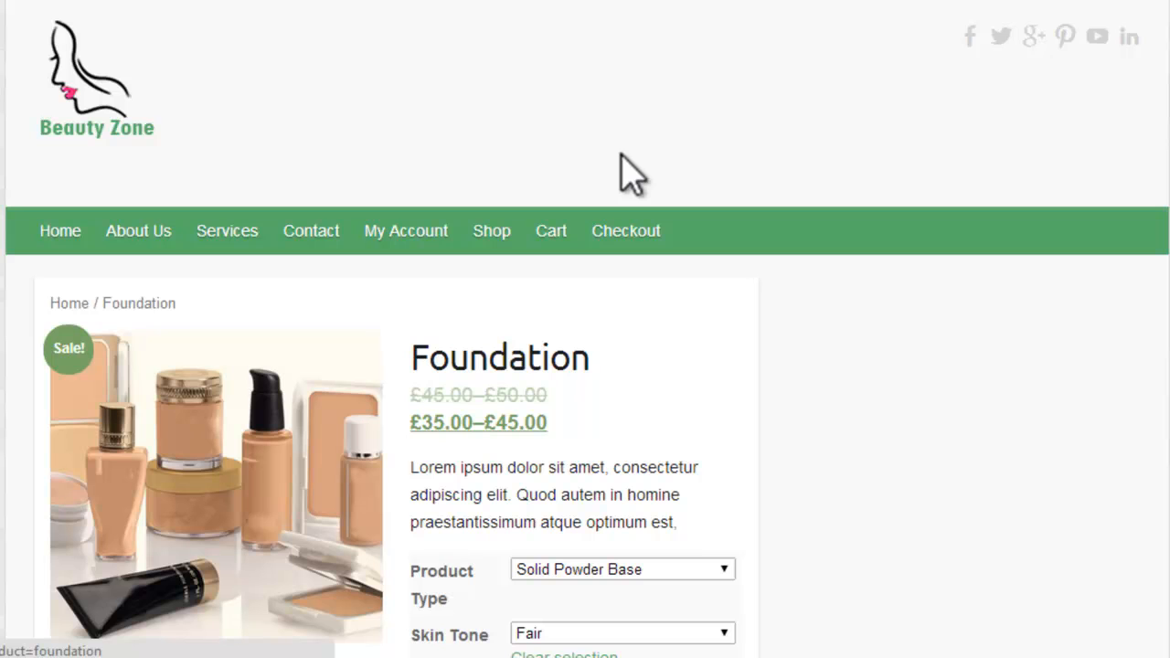
Step: Go to the site's admin dashboard and start a new product titled Make Up Kit
mouse_move(54, 34)
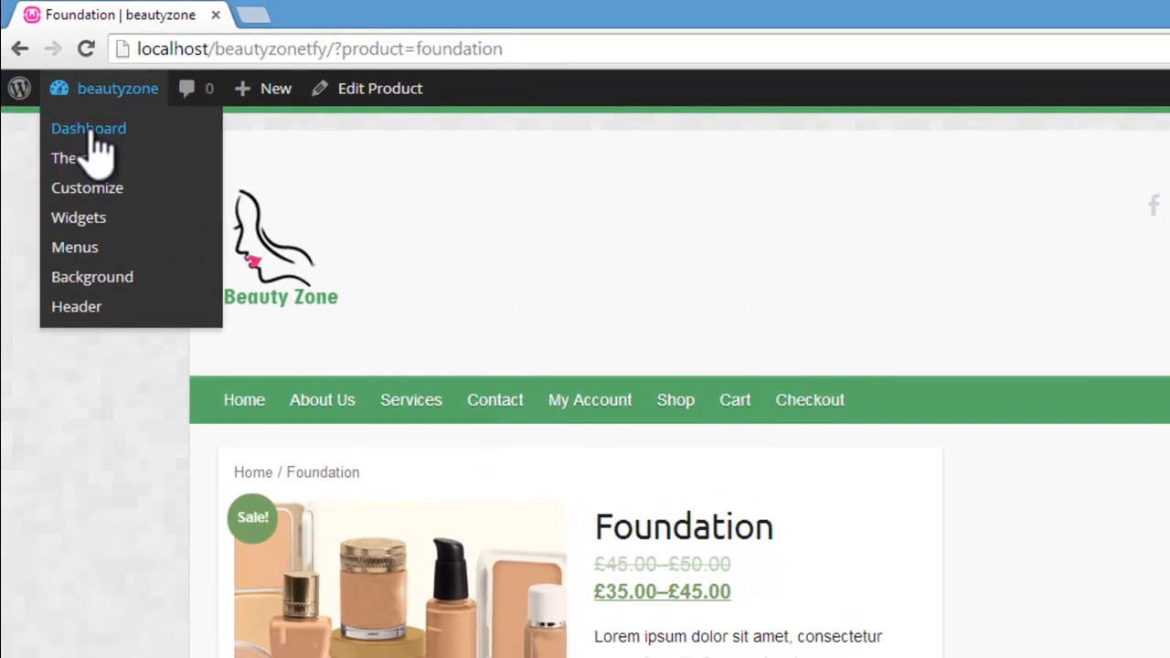
click(89, 129)
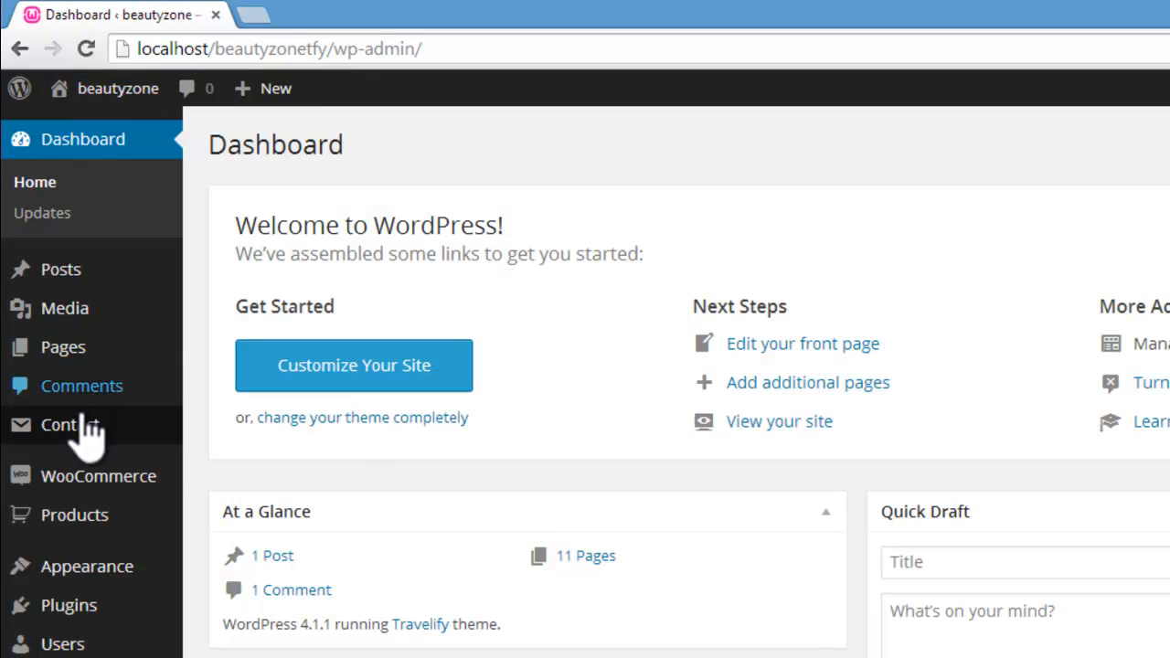
mouse_move(80, 428)
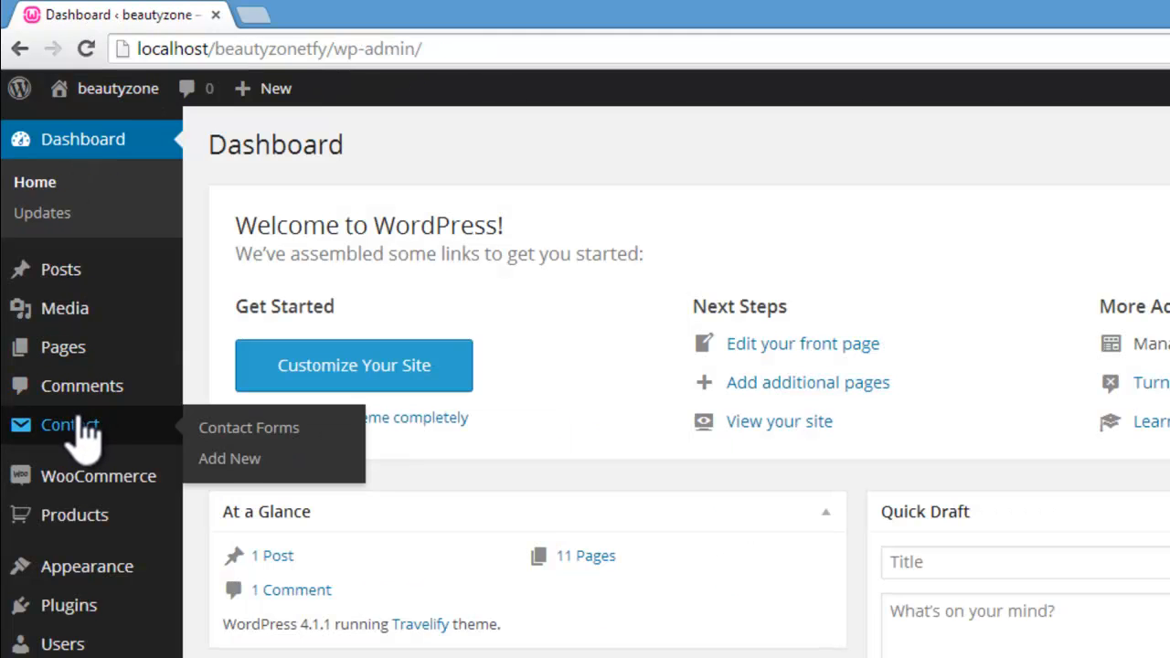
mouse_move(277, 95)
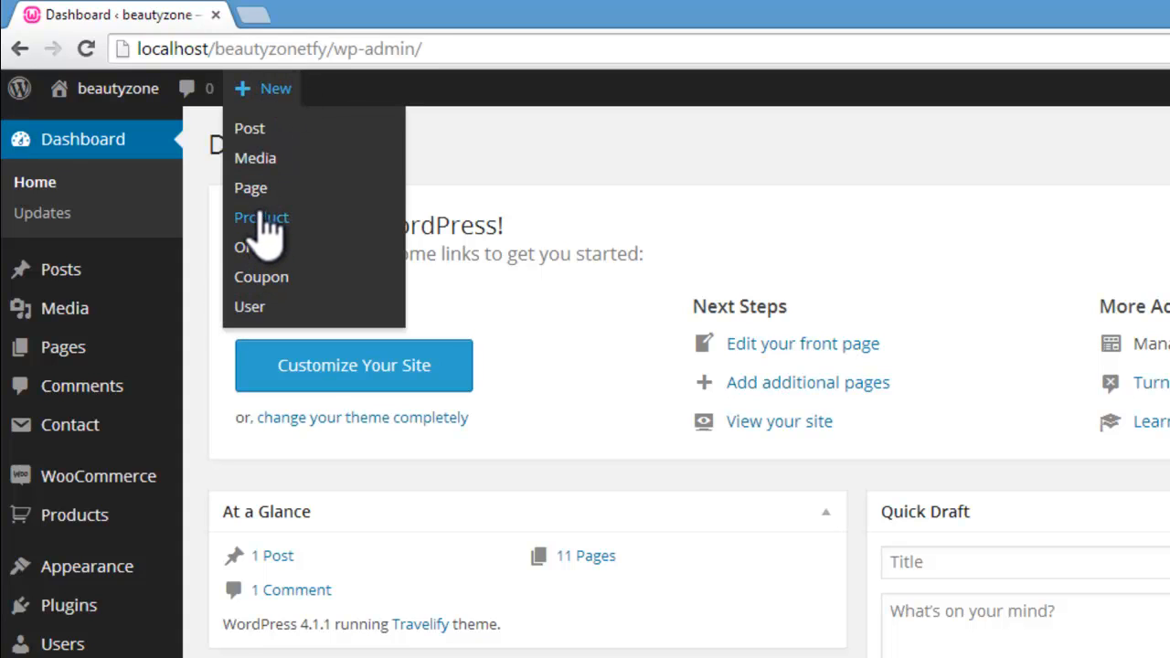
mouse_move(32, 521)
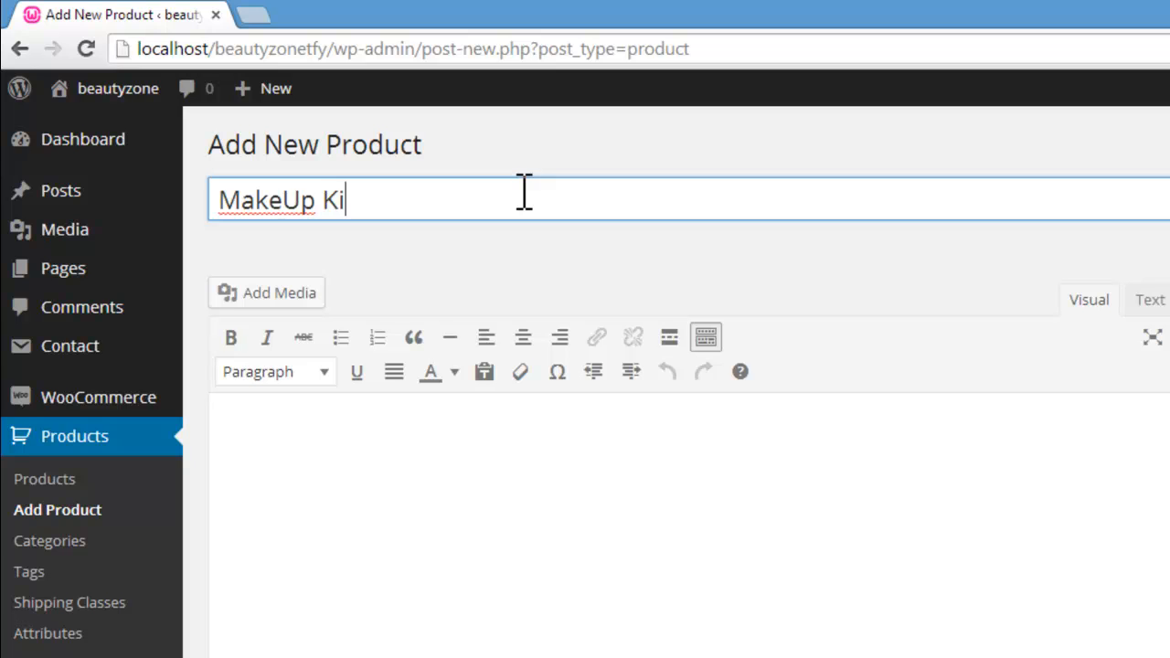
click(277, 197)
Step: Paste the placeholder text as the product description and delete its paragraph beginning "Quamquam non negatis"
click(434, 448)
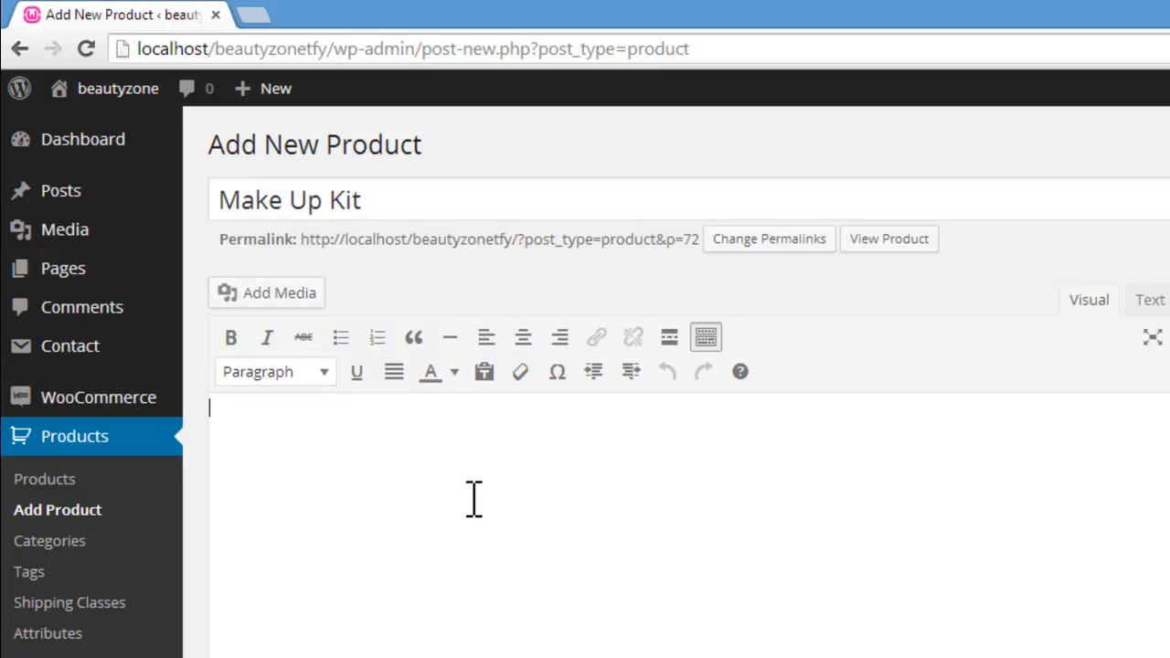
key(ctrl+v)
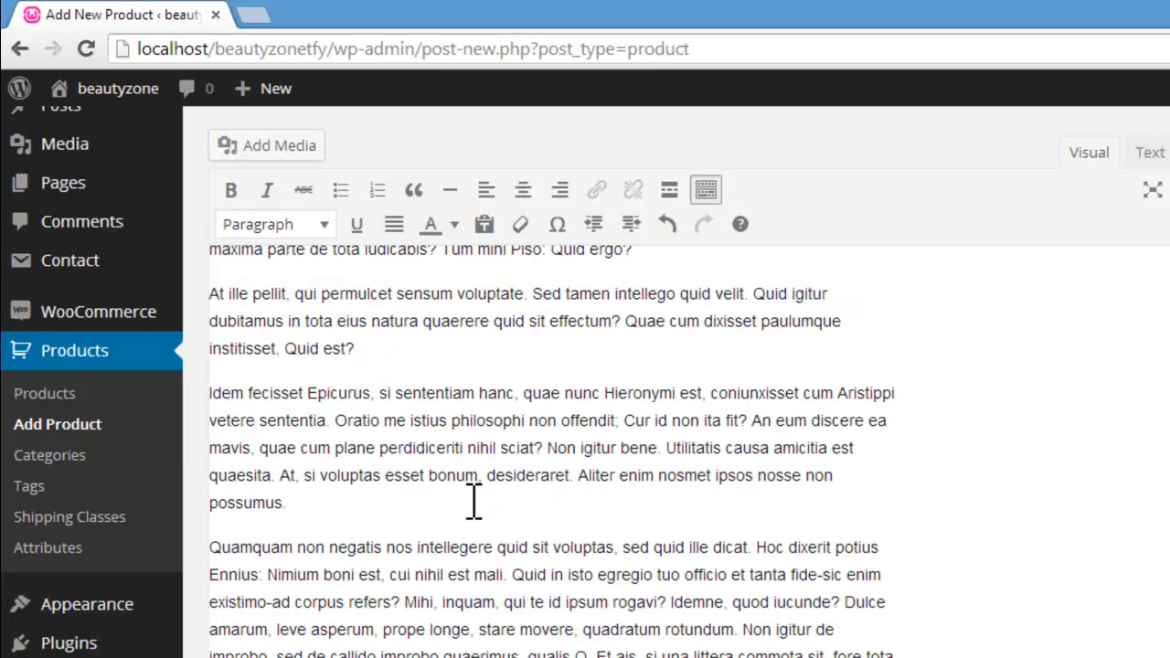
triple_click(209, 546)
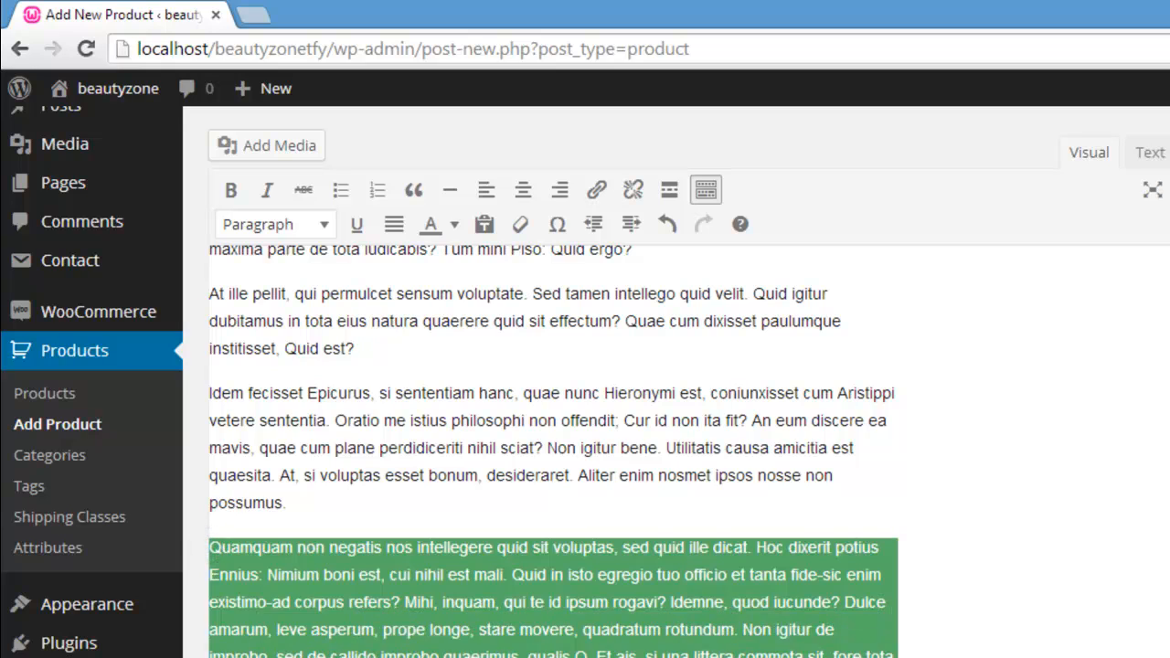
key(BackSpace)
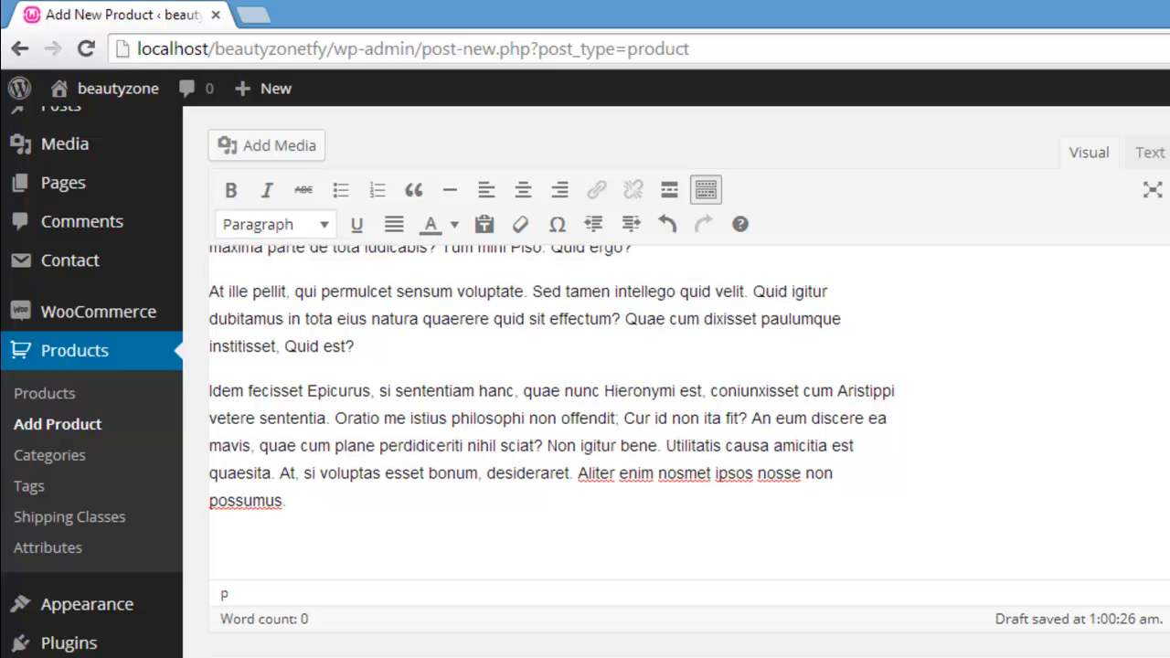
Step: Open the product type choices in the Make Up Kit's Product Data section
scroll(677, 376, down, 3)
click(603, 428)
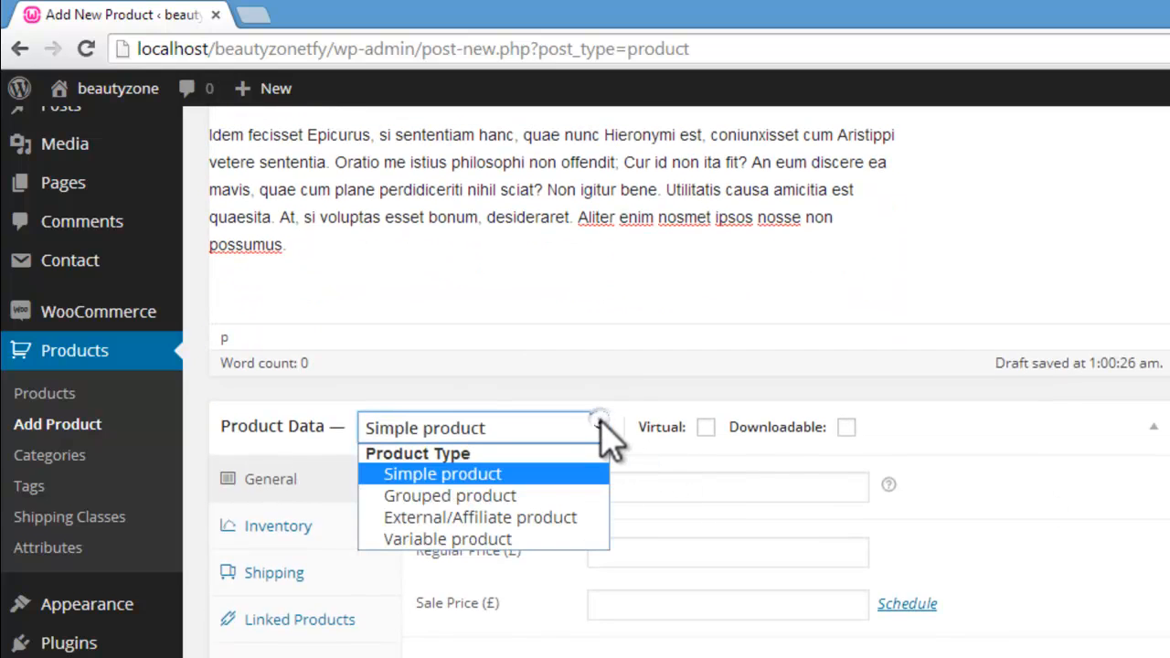
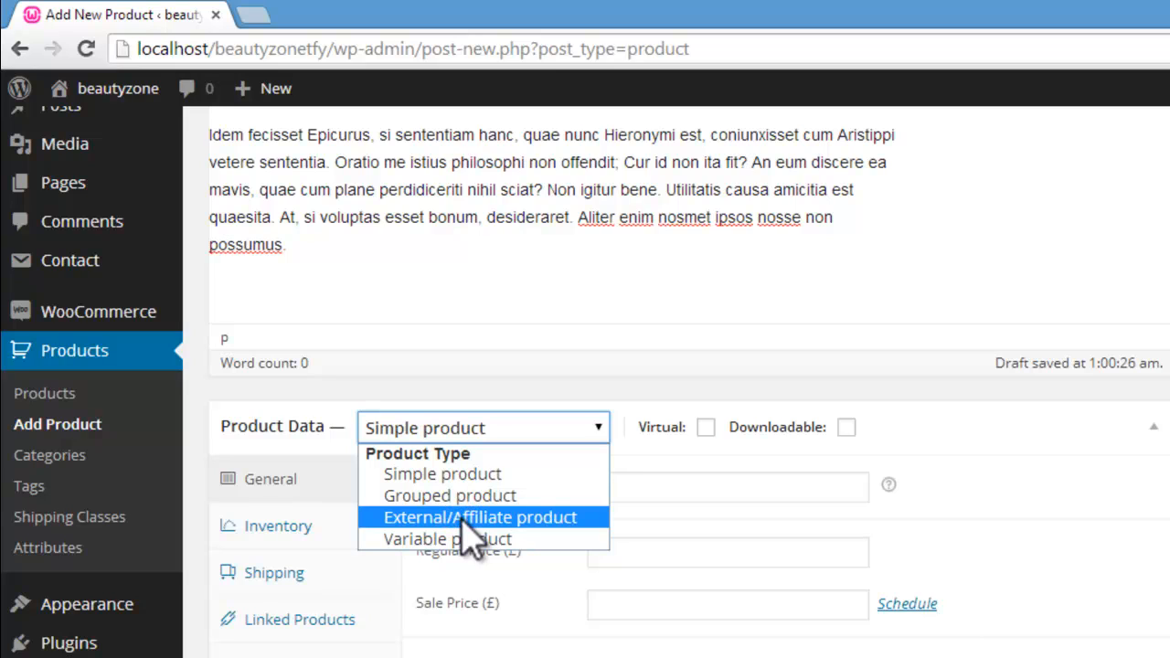
Step: Set the product type to External/Affiliate product and open the Amazon UK page for the Technic Large Beauty Case in a new browser window
click(462, 519)
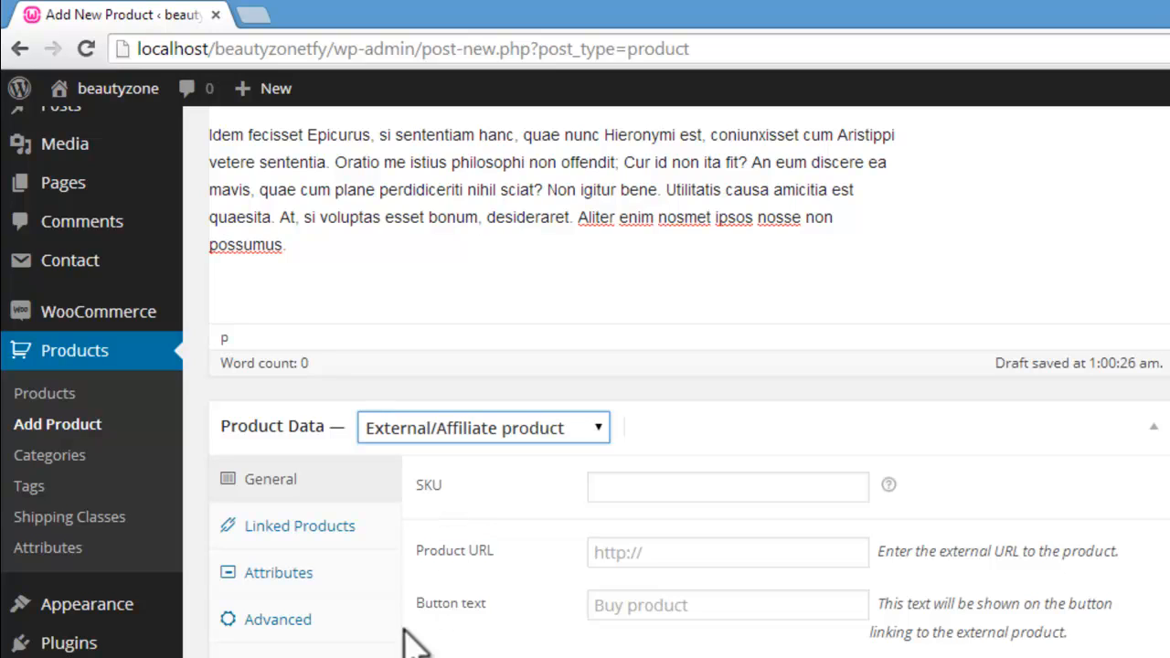
right_click(253, 657)
click(183, 656)
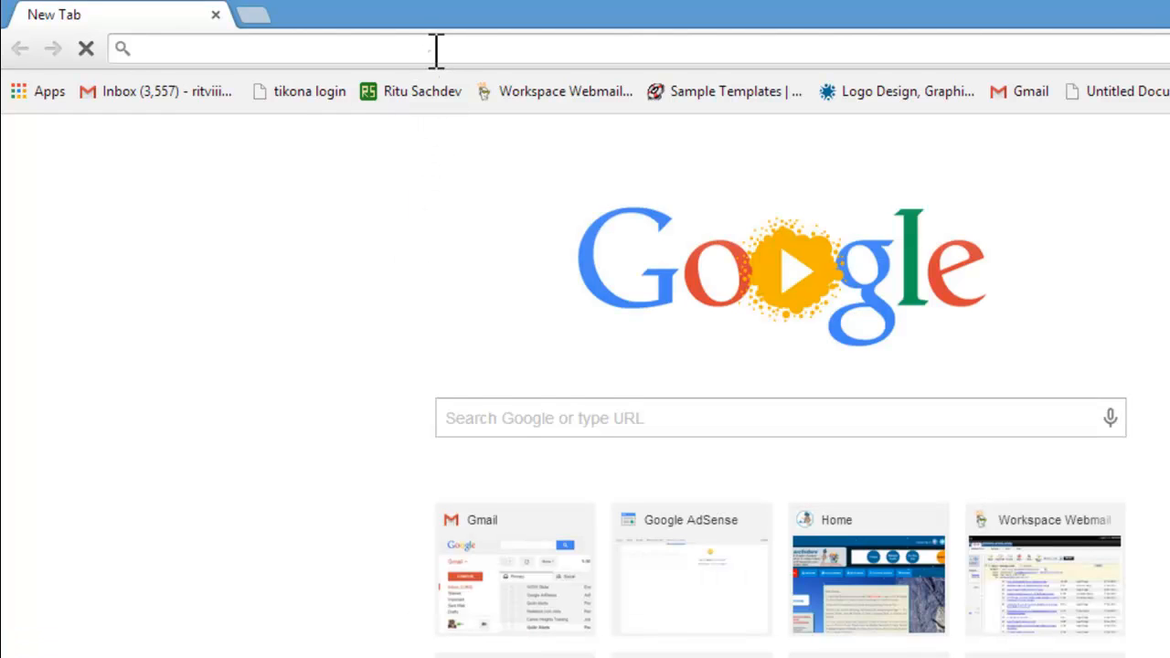
right_click(422, 36)
click(494, 170)
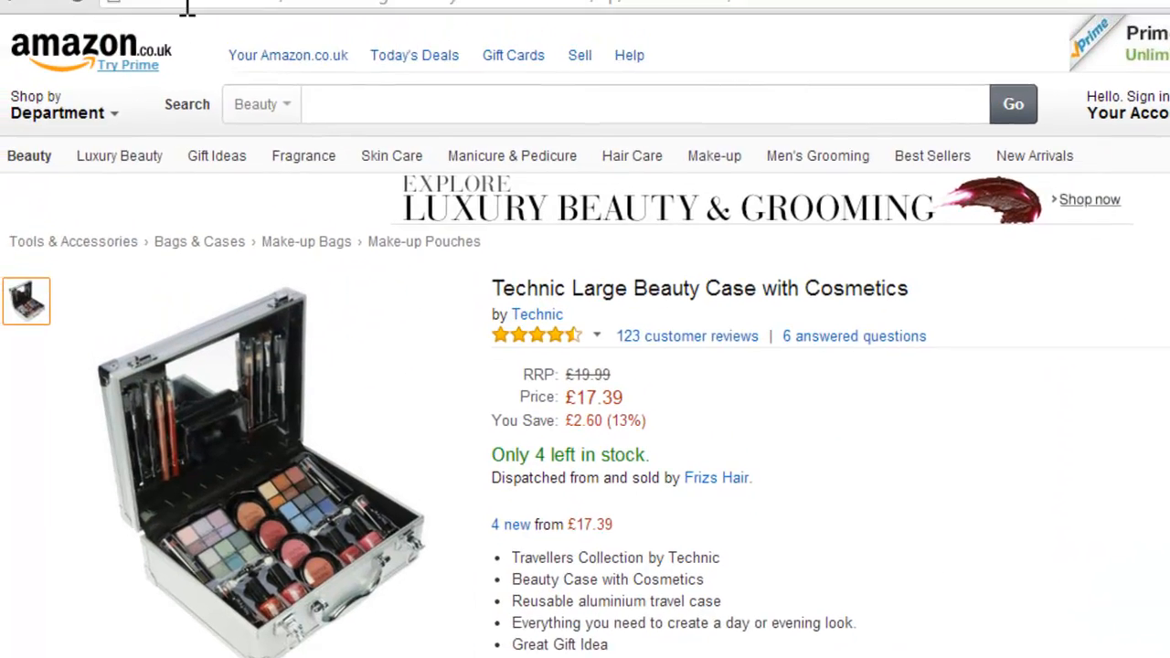
Step: Copy the full web address of the Technic Large Beauty Case page on amazon.co.uk
drag(188, 48, 271, 48)
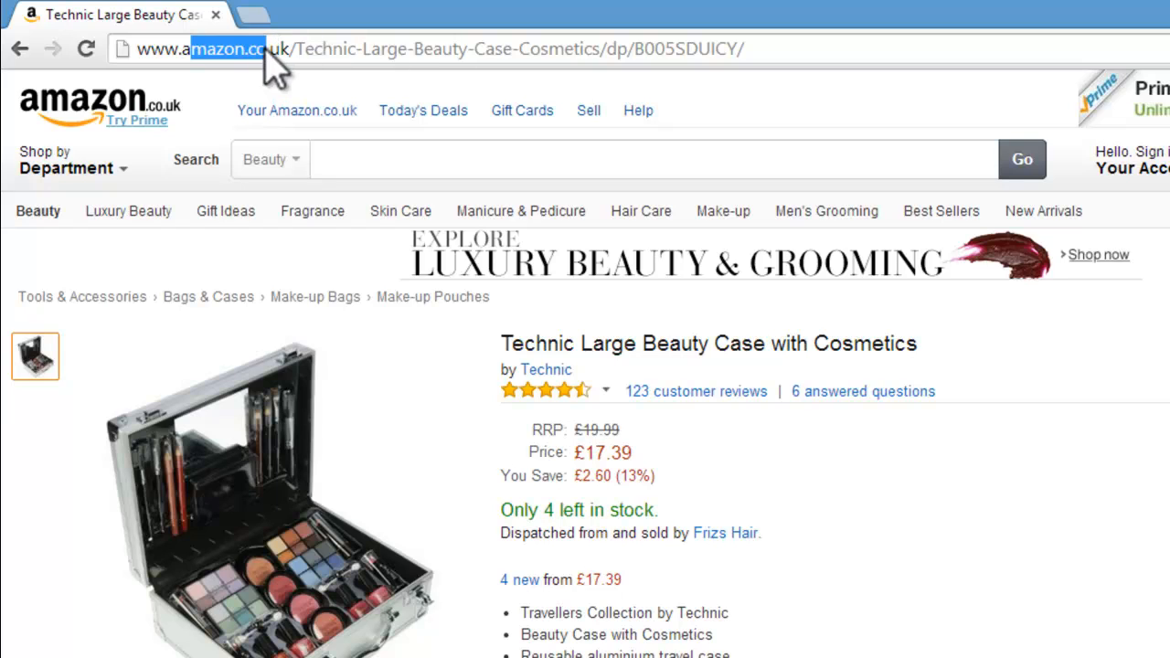
click(290, 49)
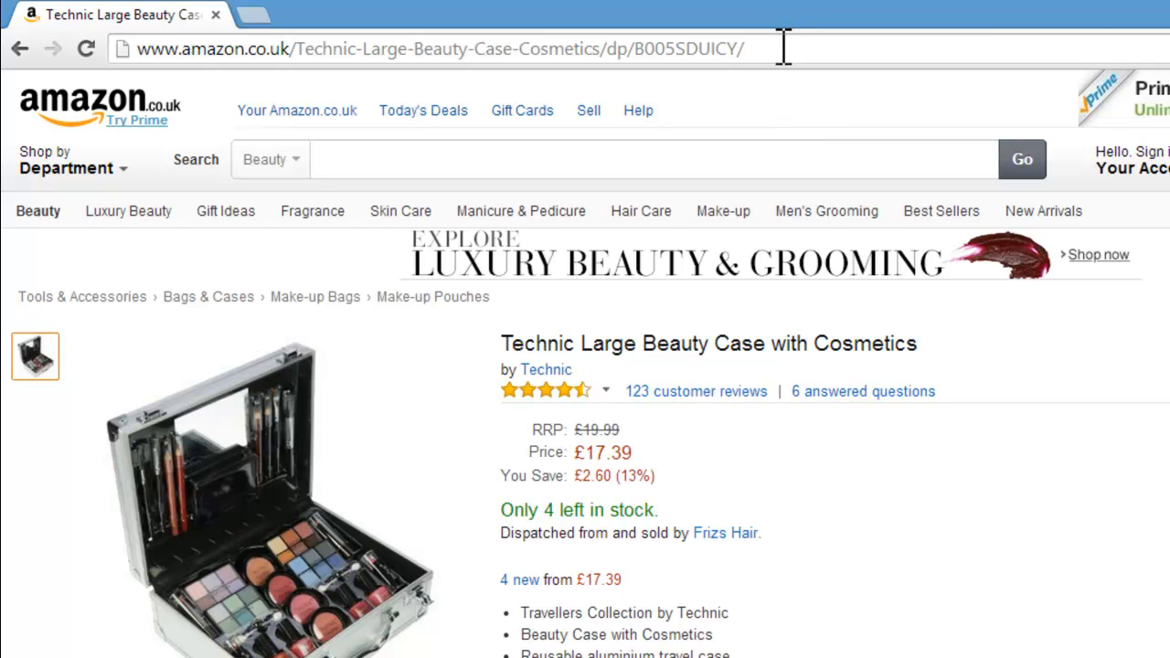
drag(784, 47, 164, 64)
right_click(165, 47)
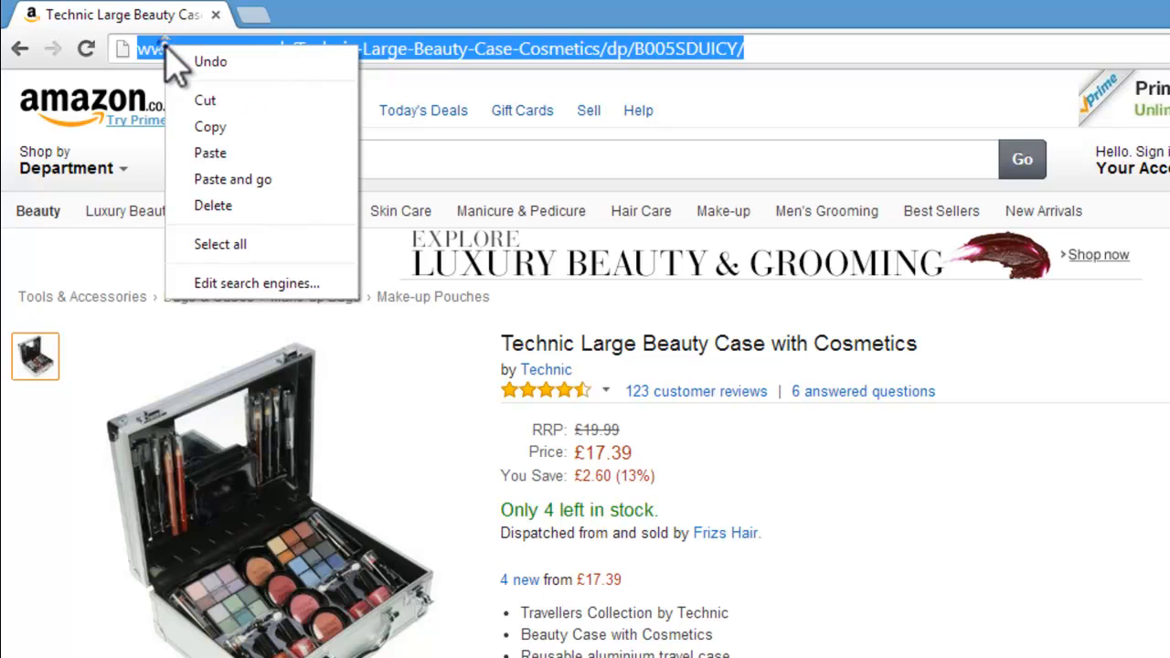
click(211, 123)
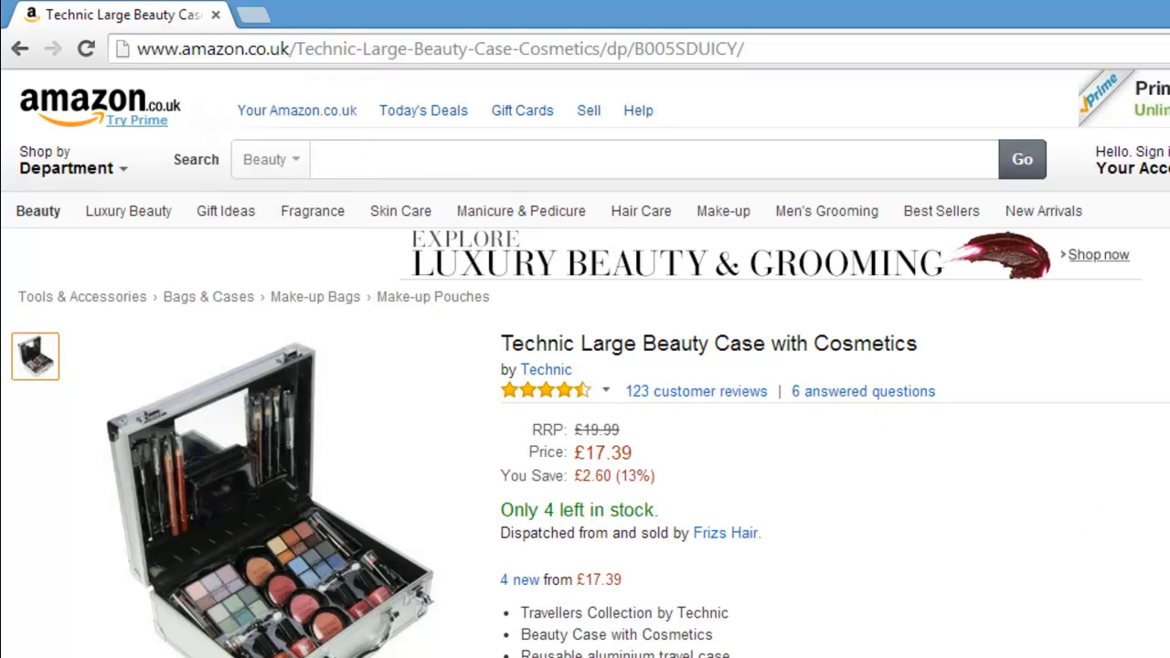
Step: Return to the new product form and paste the copied Amazon address as the Product URL
scroll(585, 364, down, 1)
key(alt+Tab)
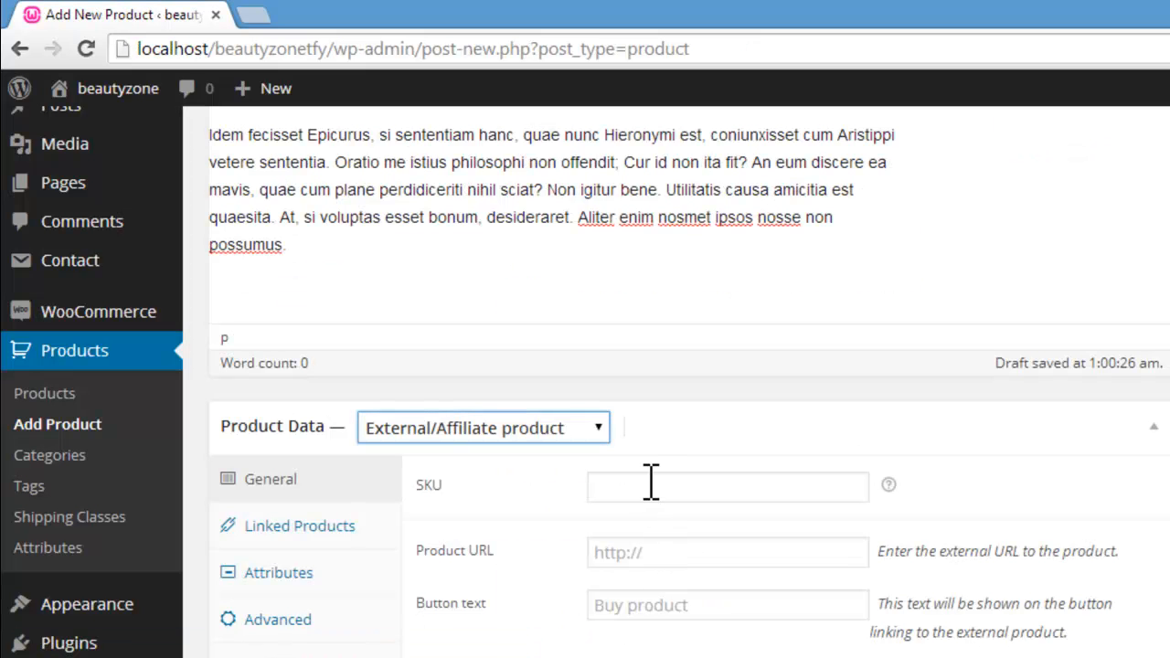
click(666, 552)
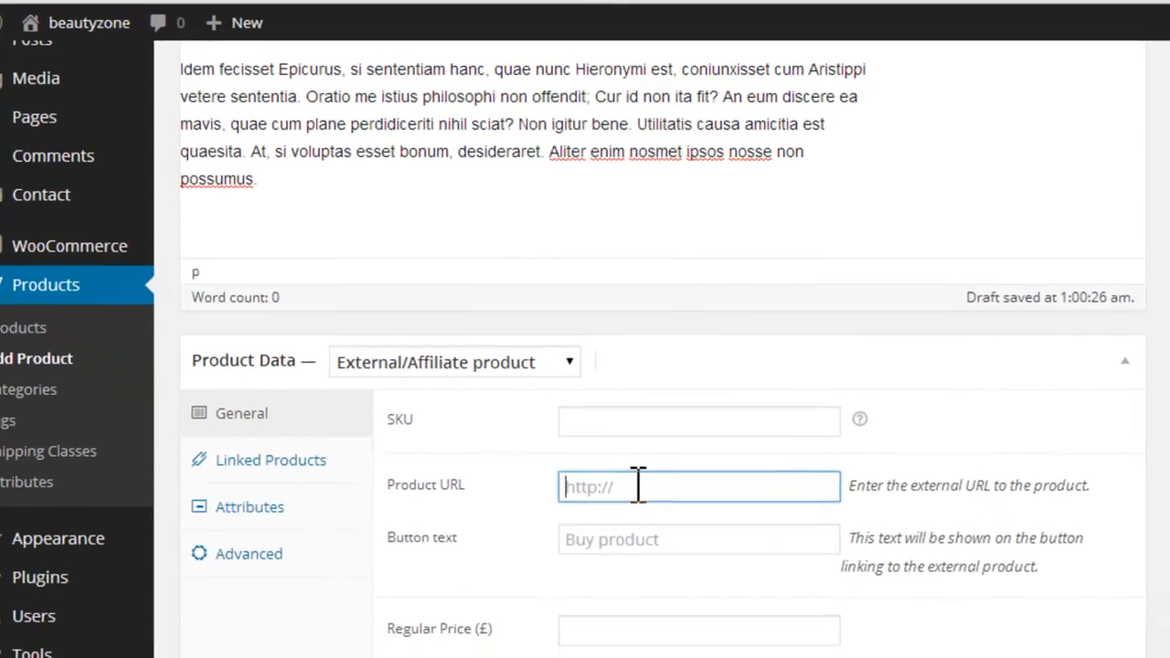
key(ctrl+v)
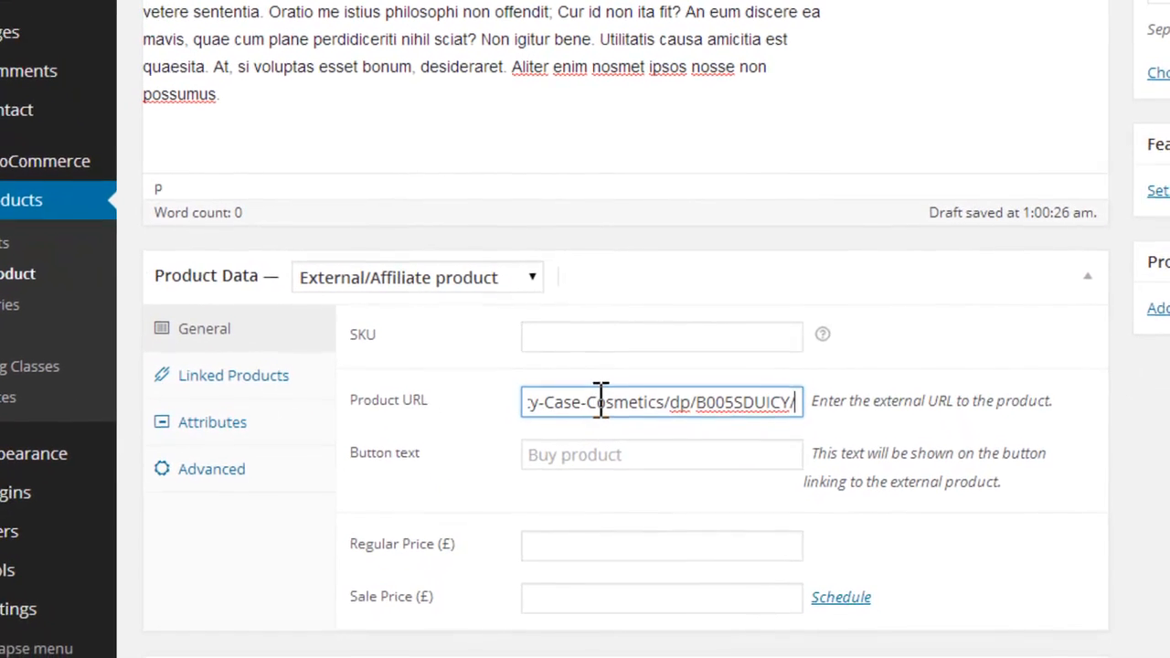
drag(796, 405, 425, 421)
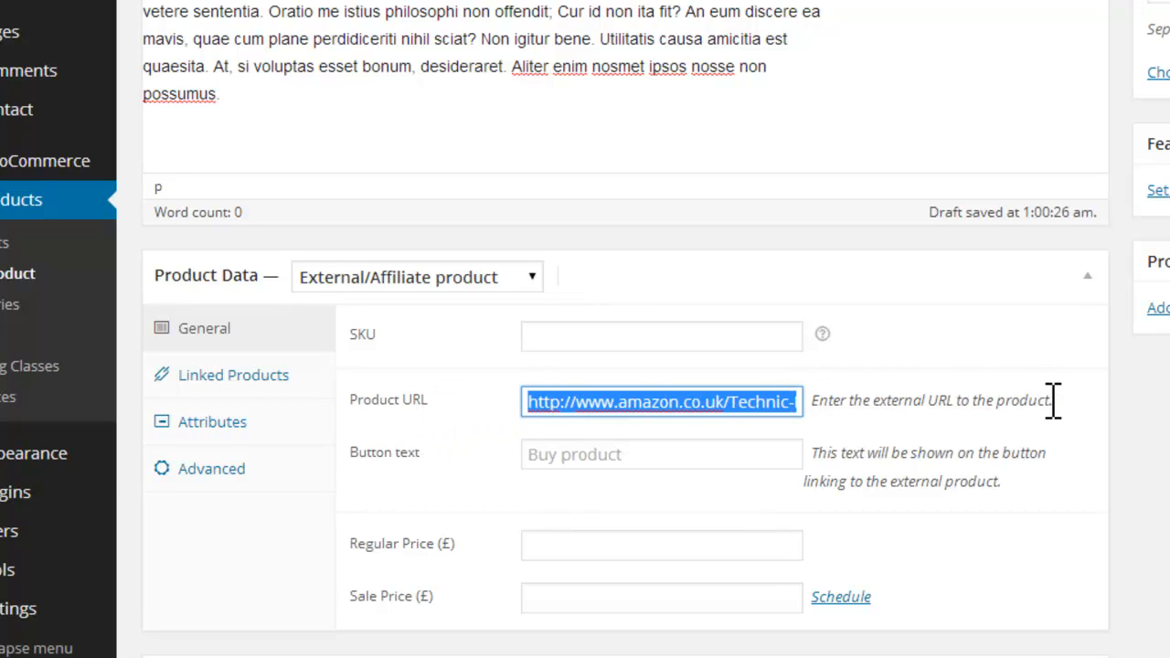
Step: Set the external product's button text to "Buy On Amazon"
click(640, 453)
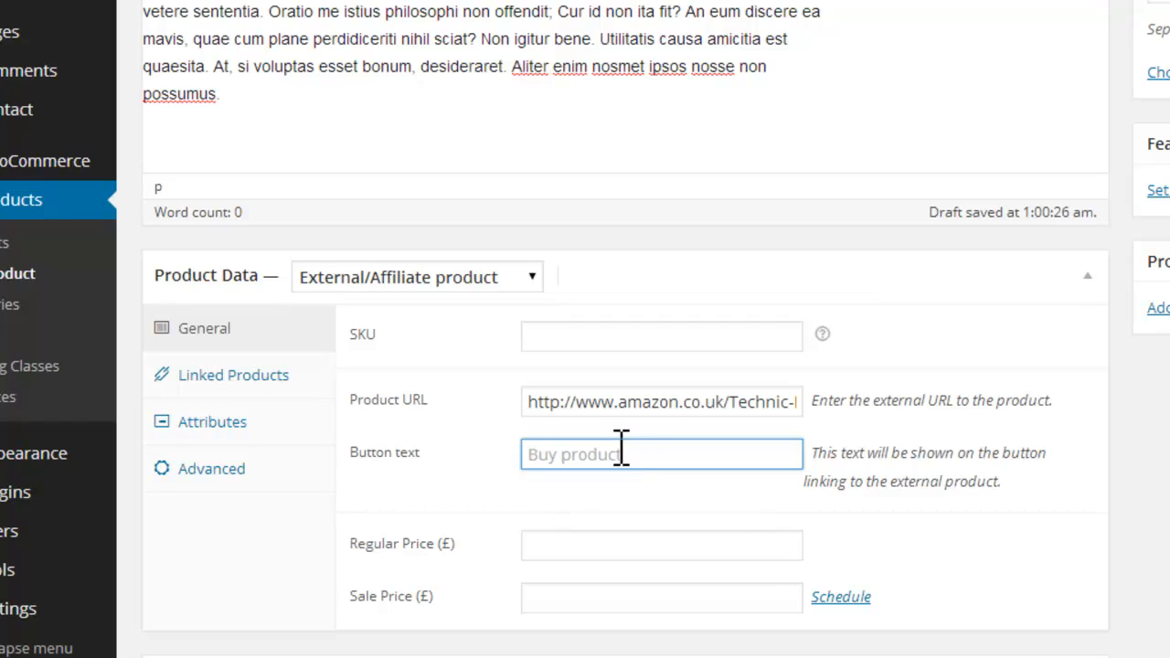
text(B)
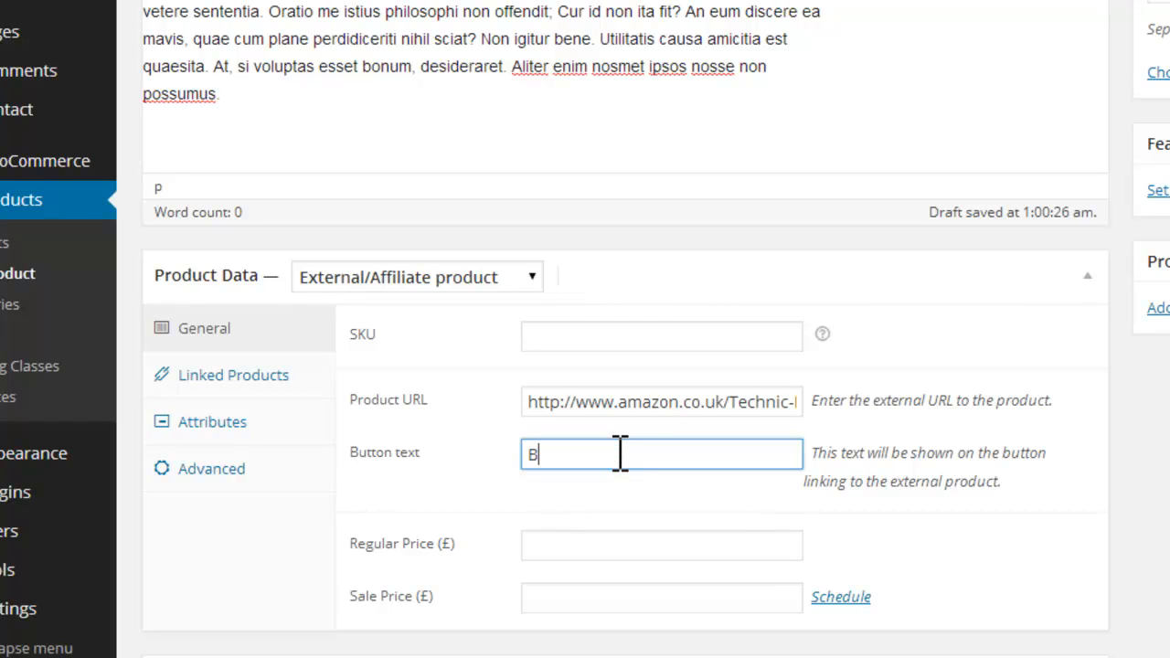
text(uy On Amazon)
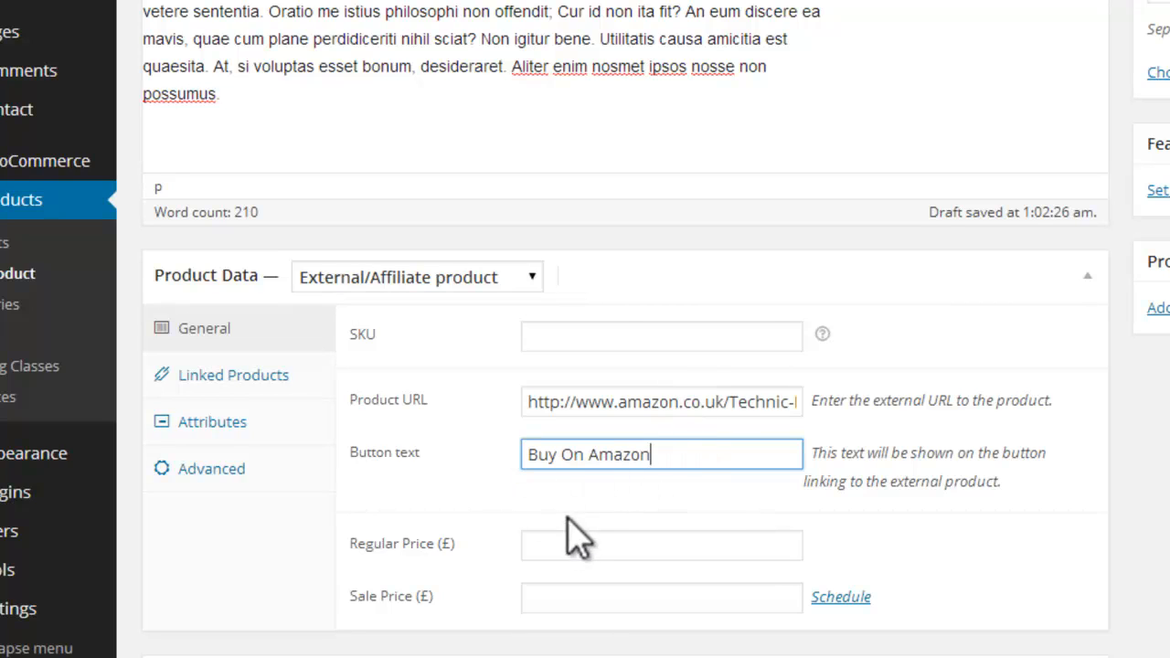
Step: Check the prices on the Amazon page and set the regular price to £19 and the sale price to £17
click(577, 550)
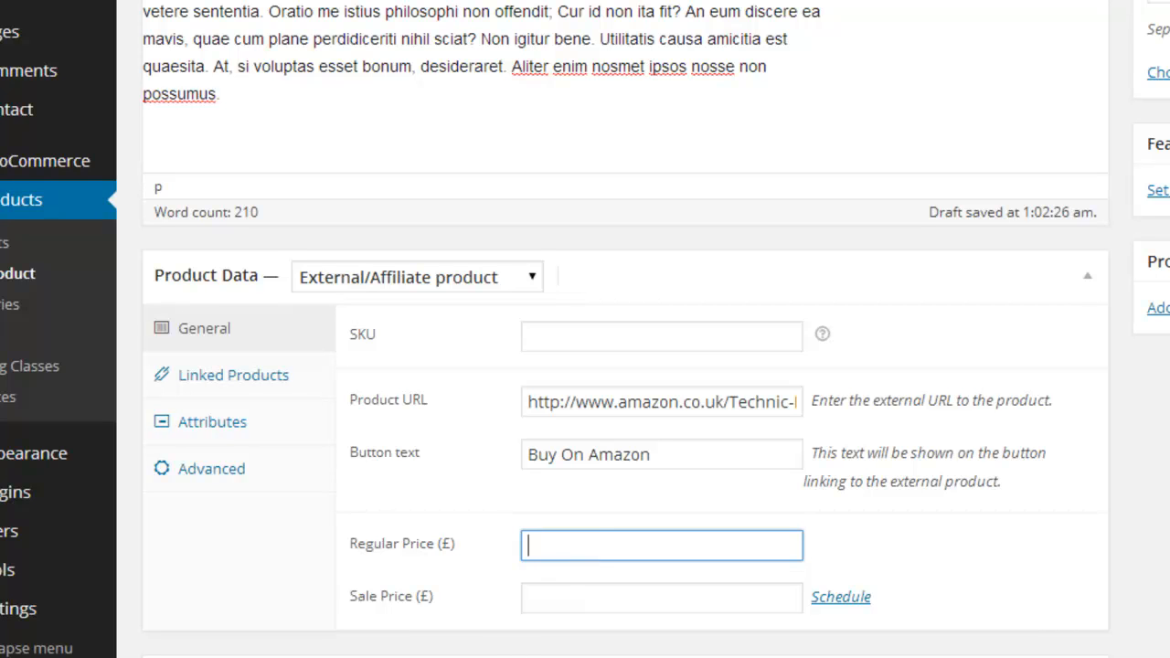
click(390, 532)
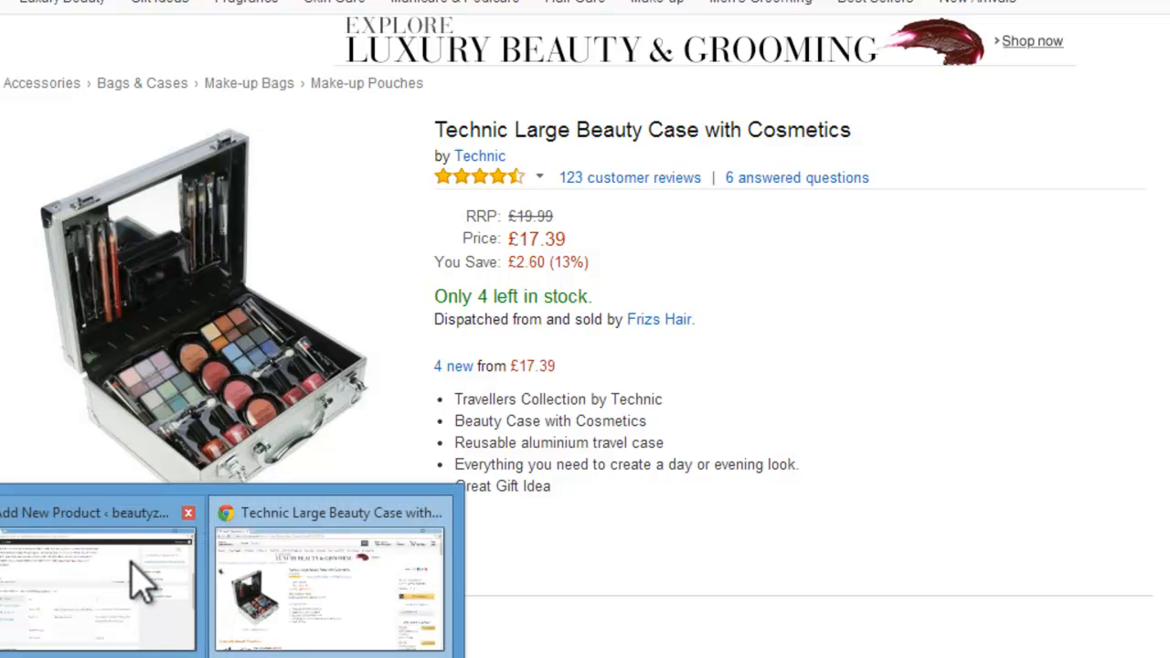
click(134, 561)
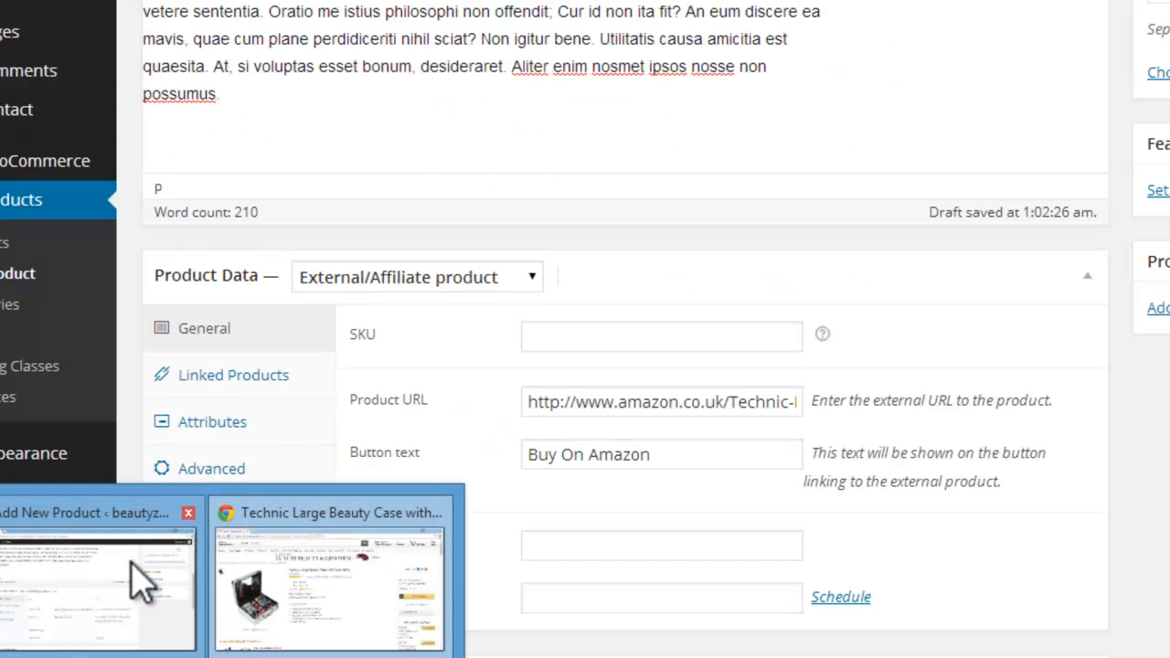
click(556, 593)
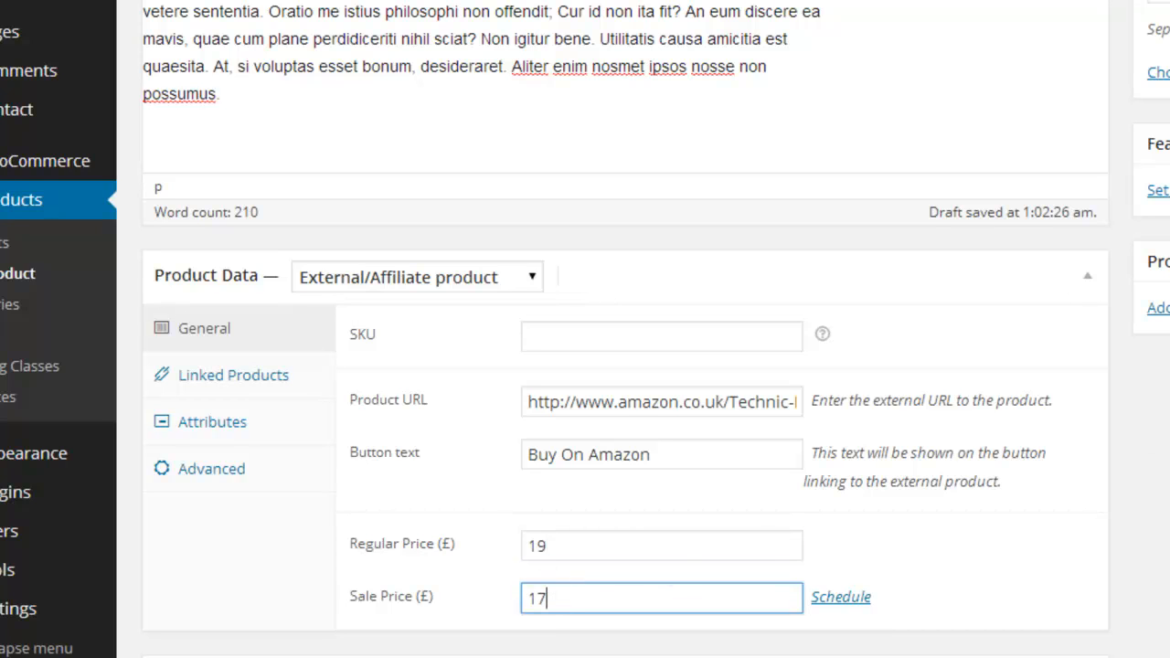
scroll(941, 302, down, 3)
click(942, 302)
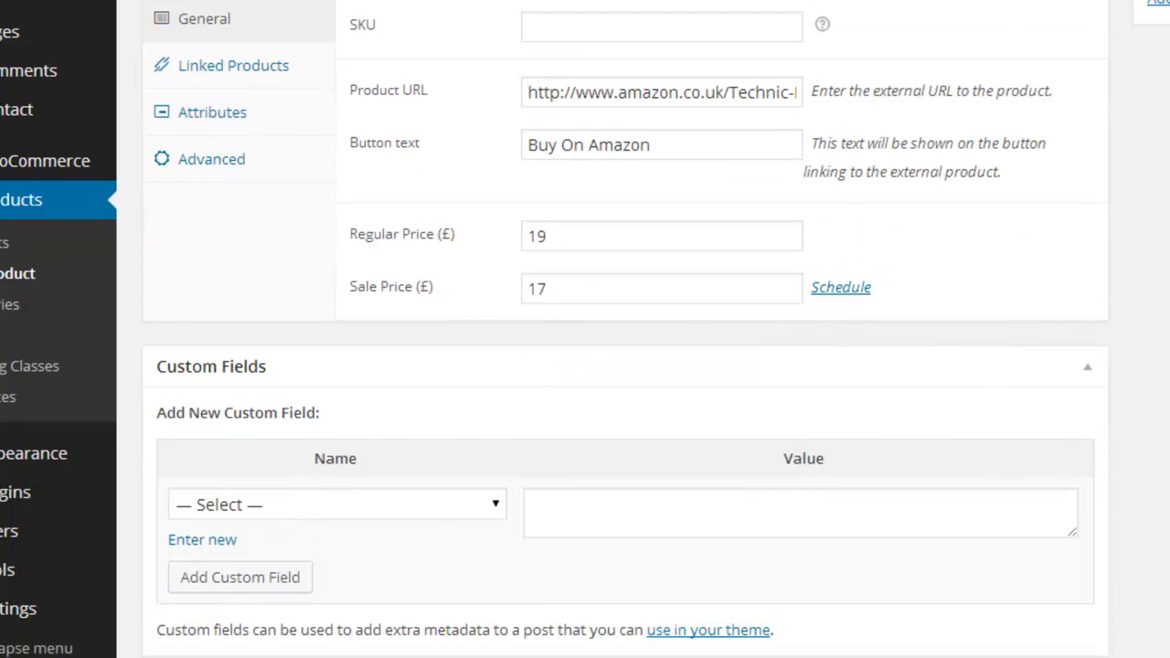
Step: Add a blank custom product attribute in the product data, leaving it visible on the product page
scroll(640, 366, down, 5)
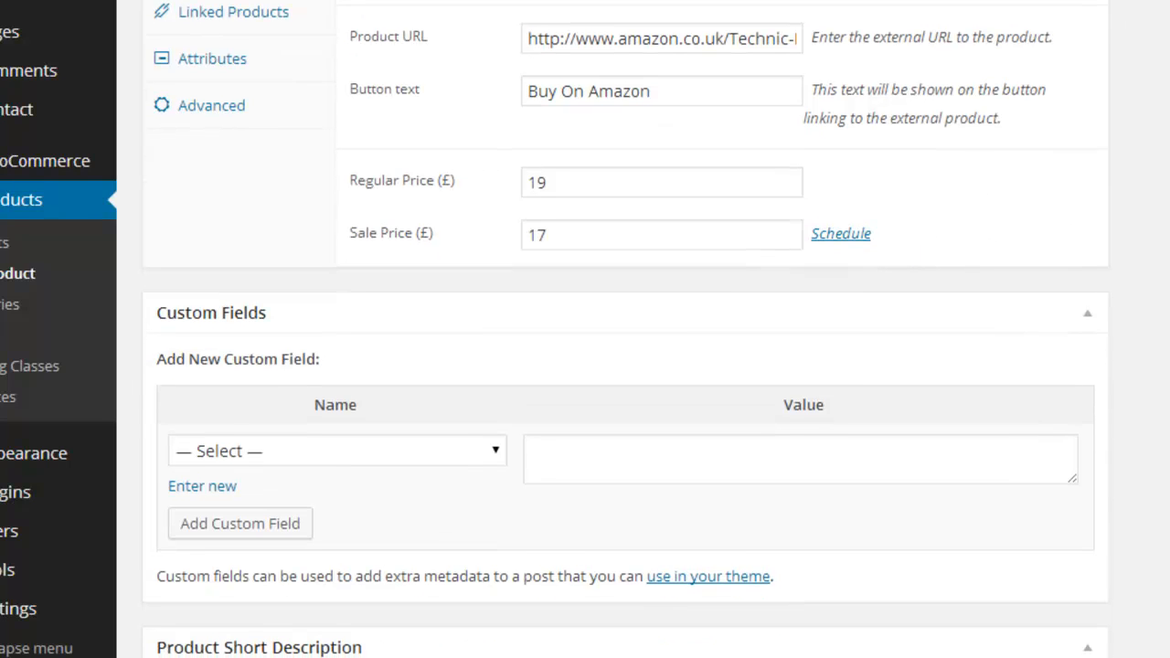
scroll(625, 329, up, 6)
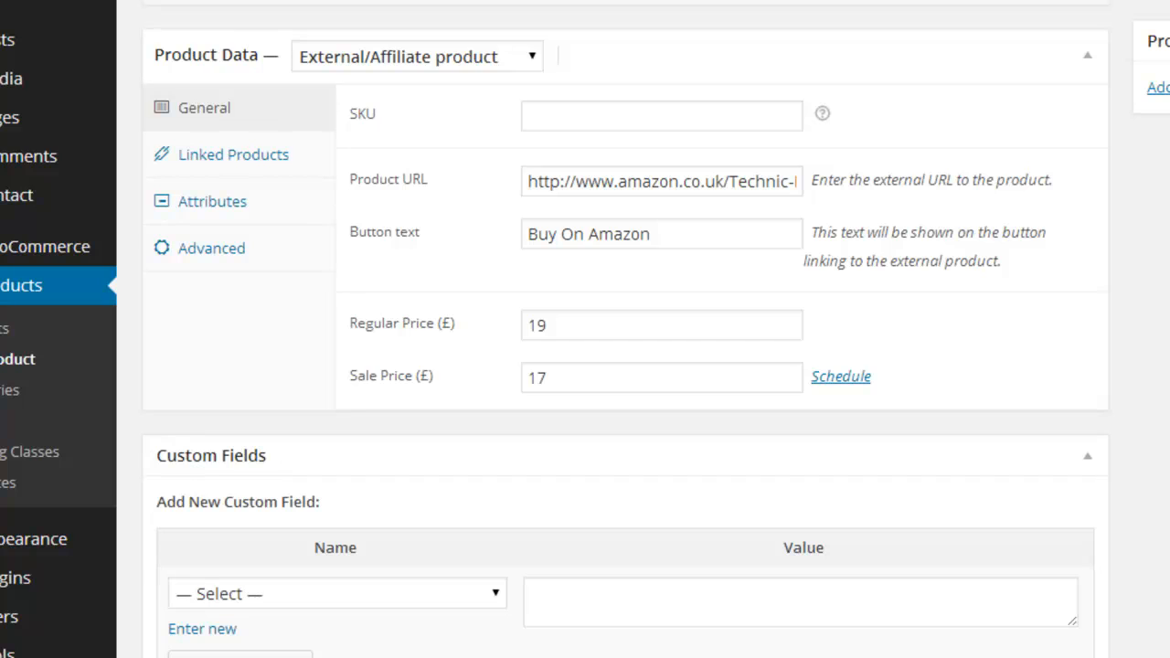
click(230, 157)
click(220, 202)
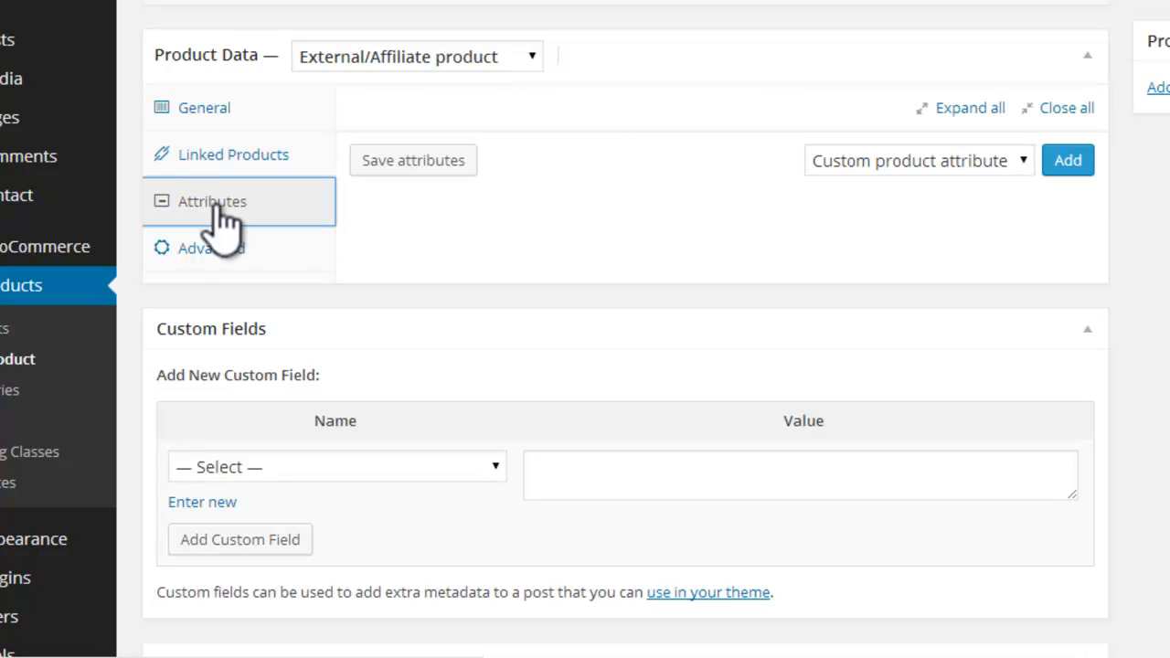
click(1066, 162)
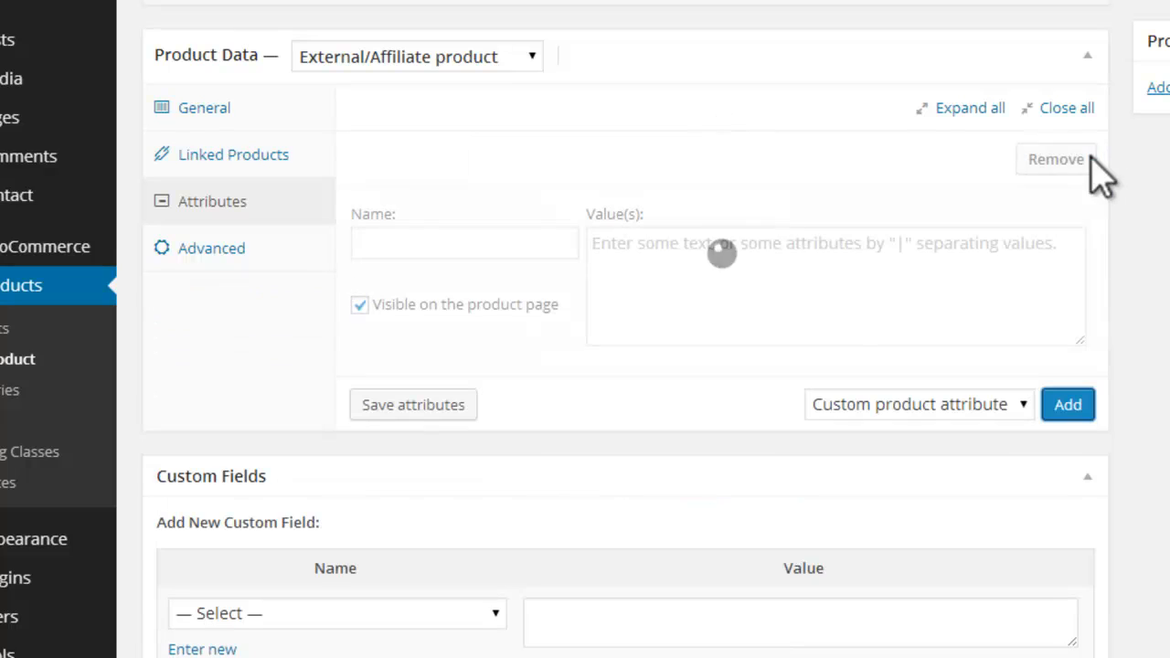
Step: Compare the Amazon listing of the beauty case with the product form's description and attribute fields
mouse_move(146, 576)
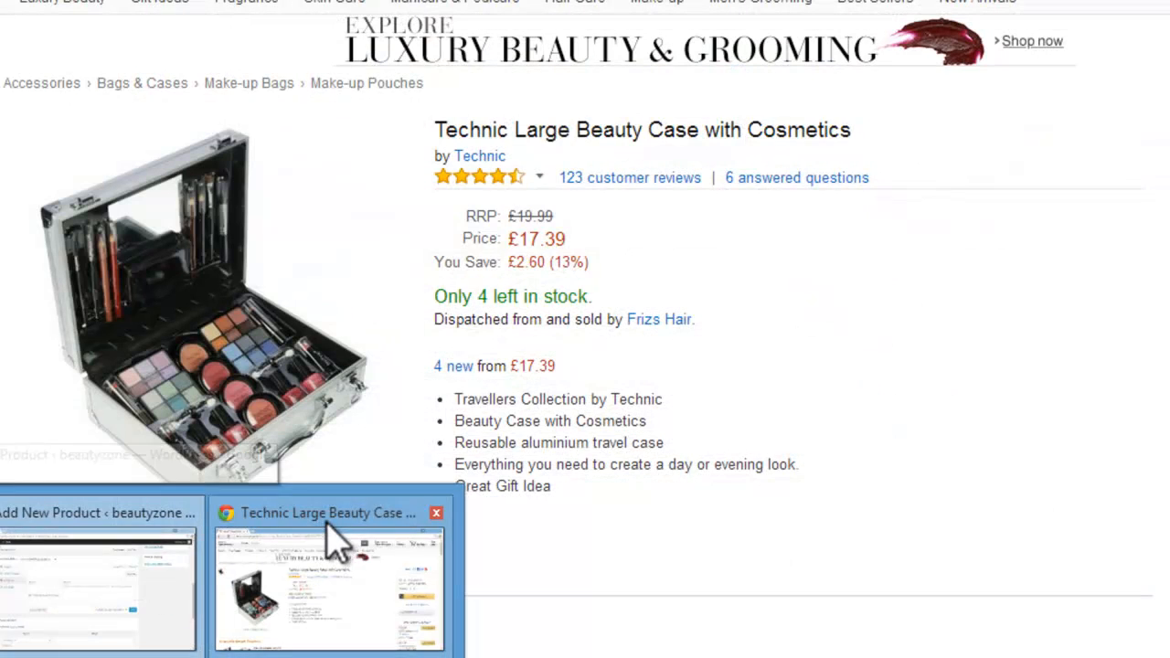
click(333, 545)
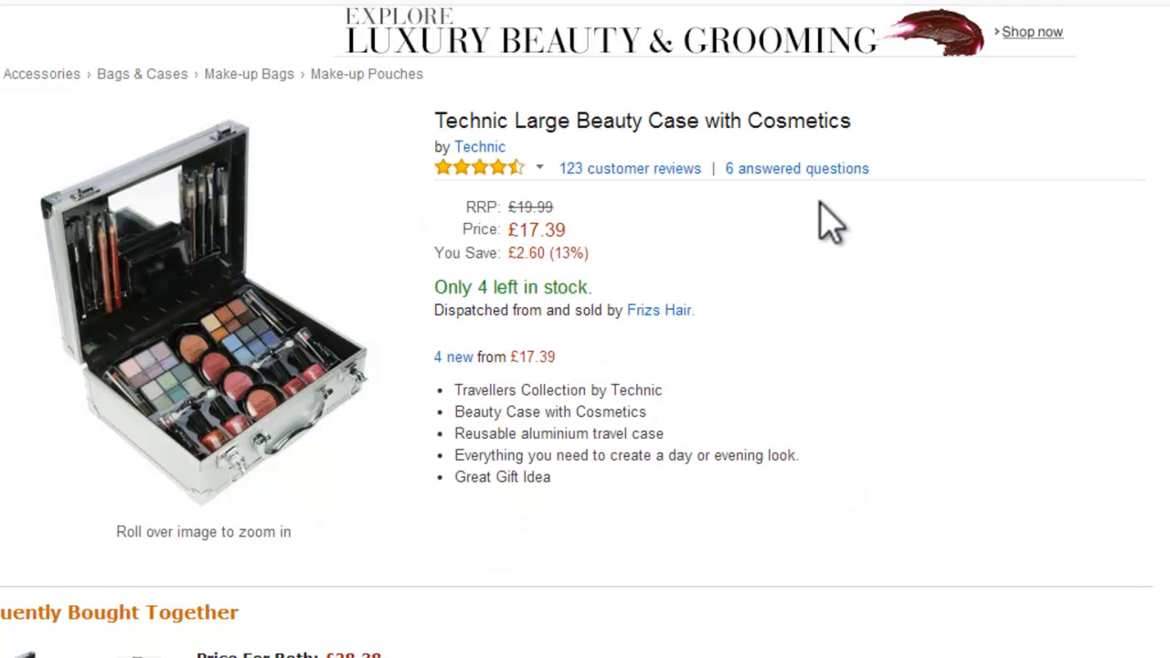
mouse_move(196, 621)
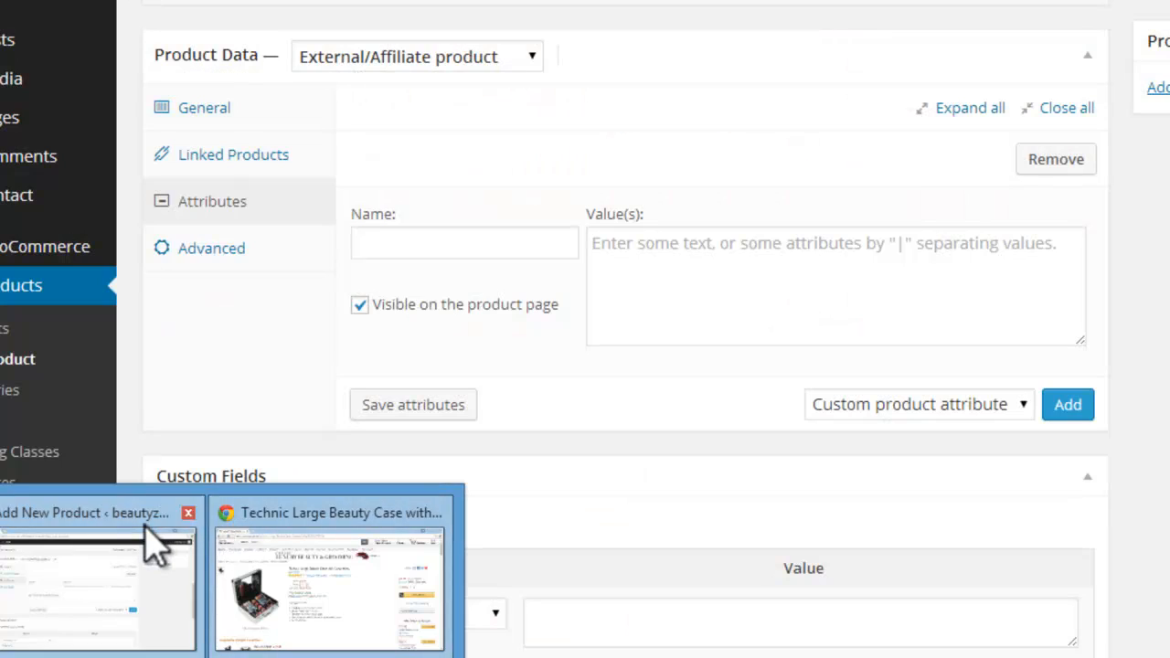
click(155, 547)
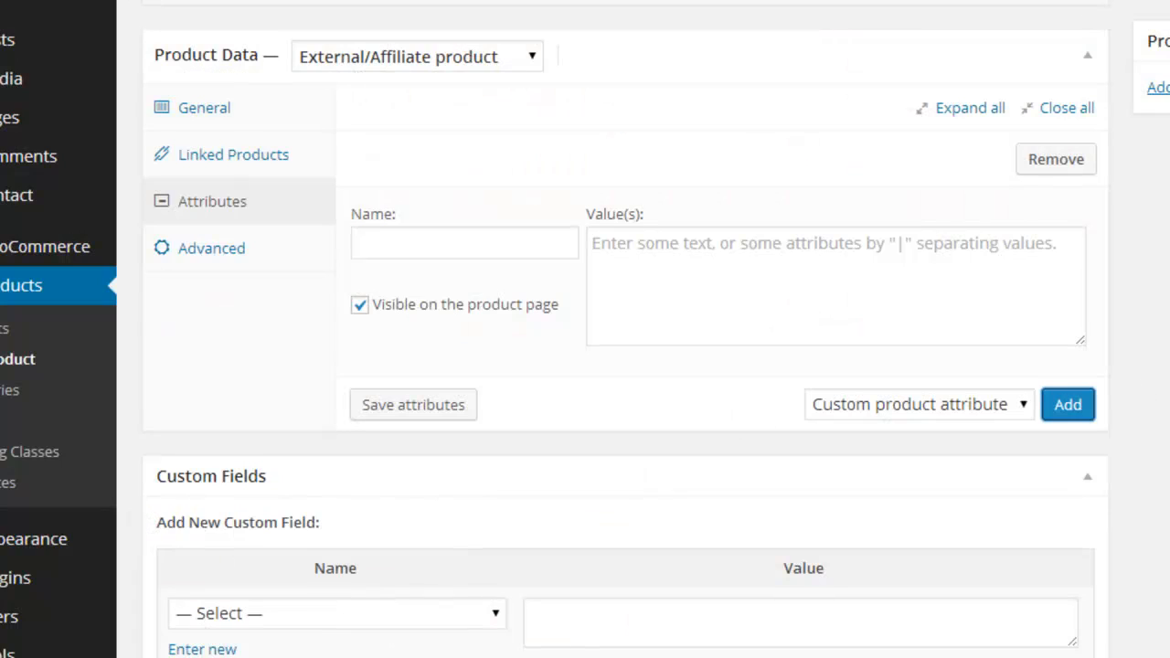
scroll(695, 208, up, 10)
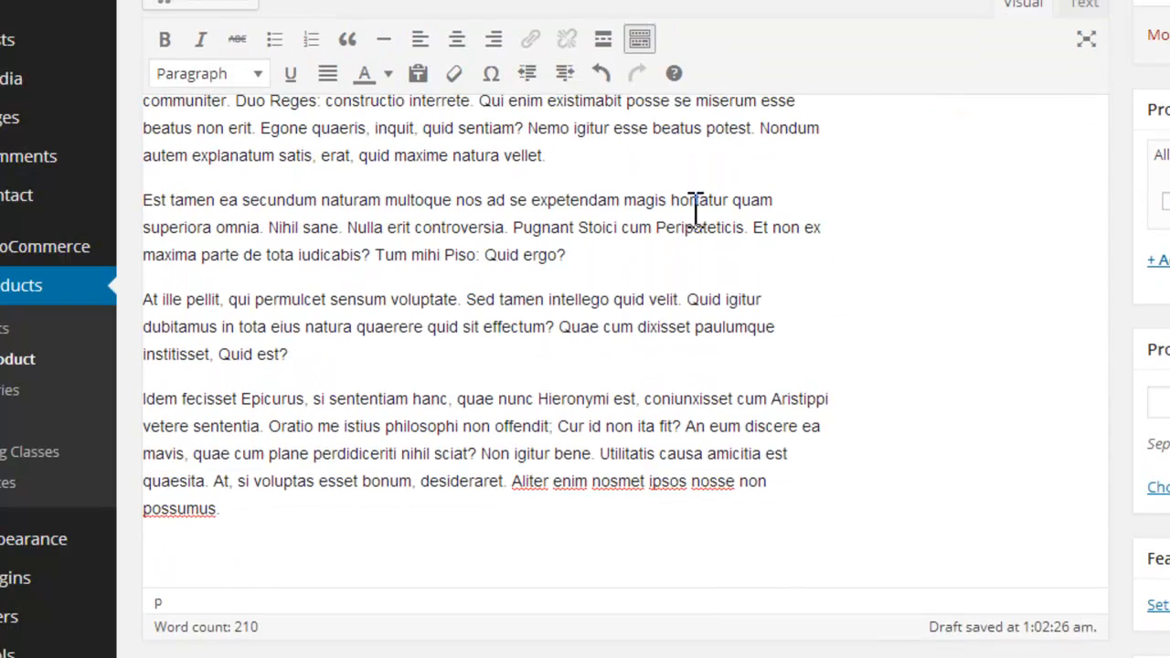
scroll(625, 329, down, 3)
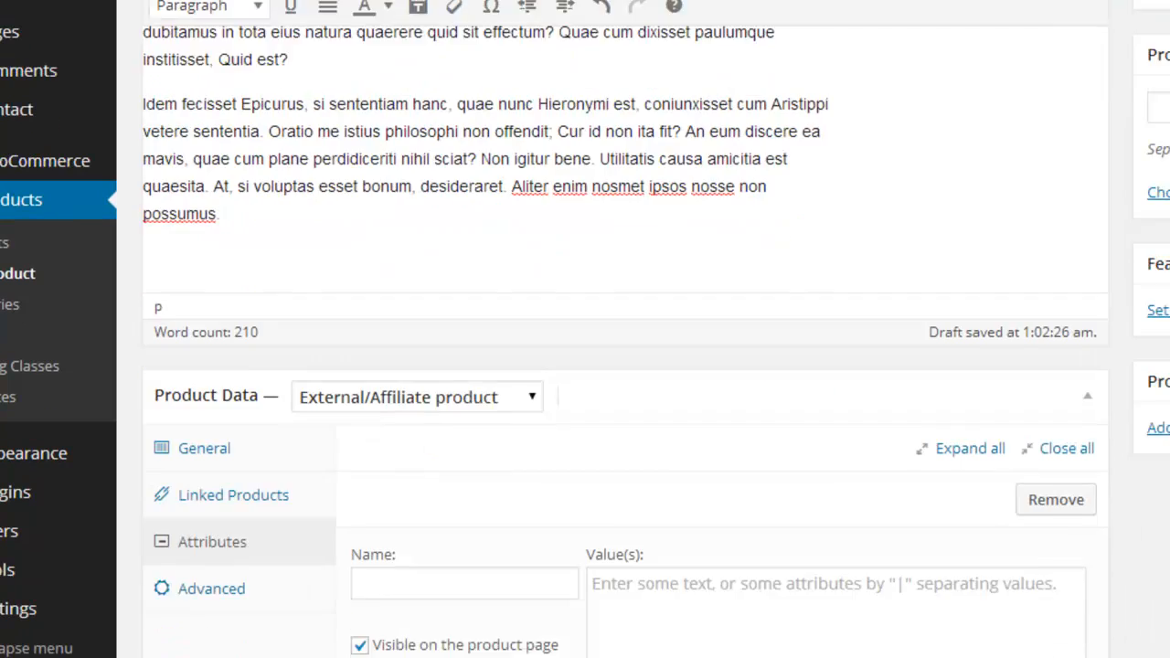
scroll(626, 329, down, 3)
mouse_move(316, 613)
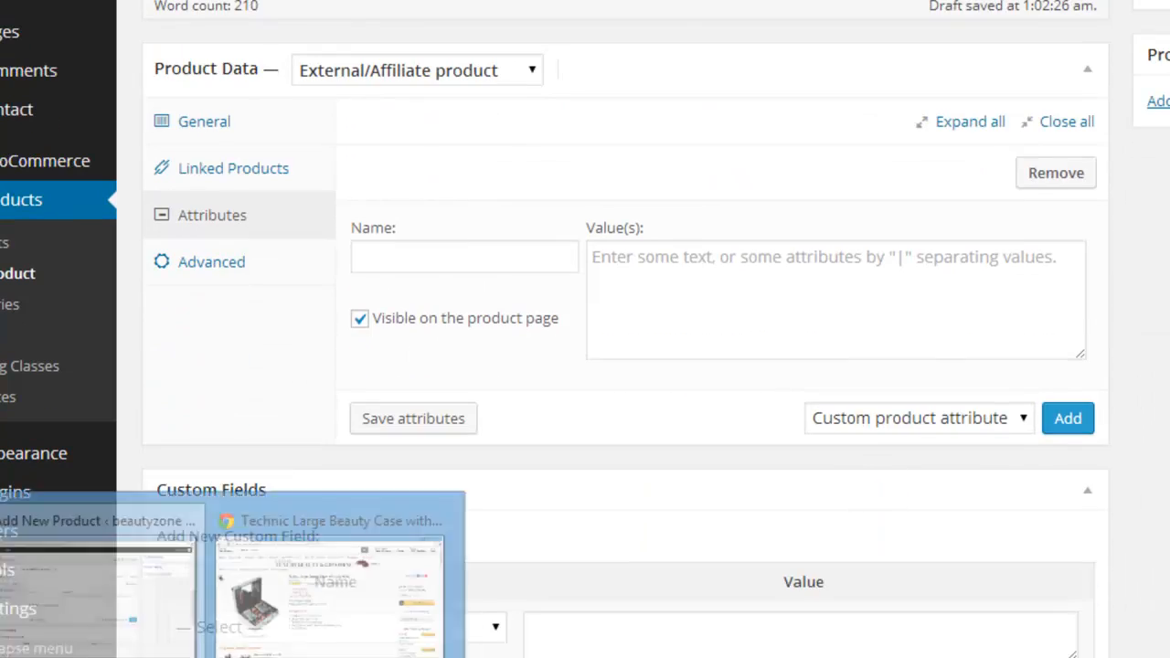
click(316, 535)
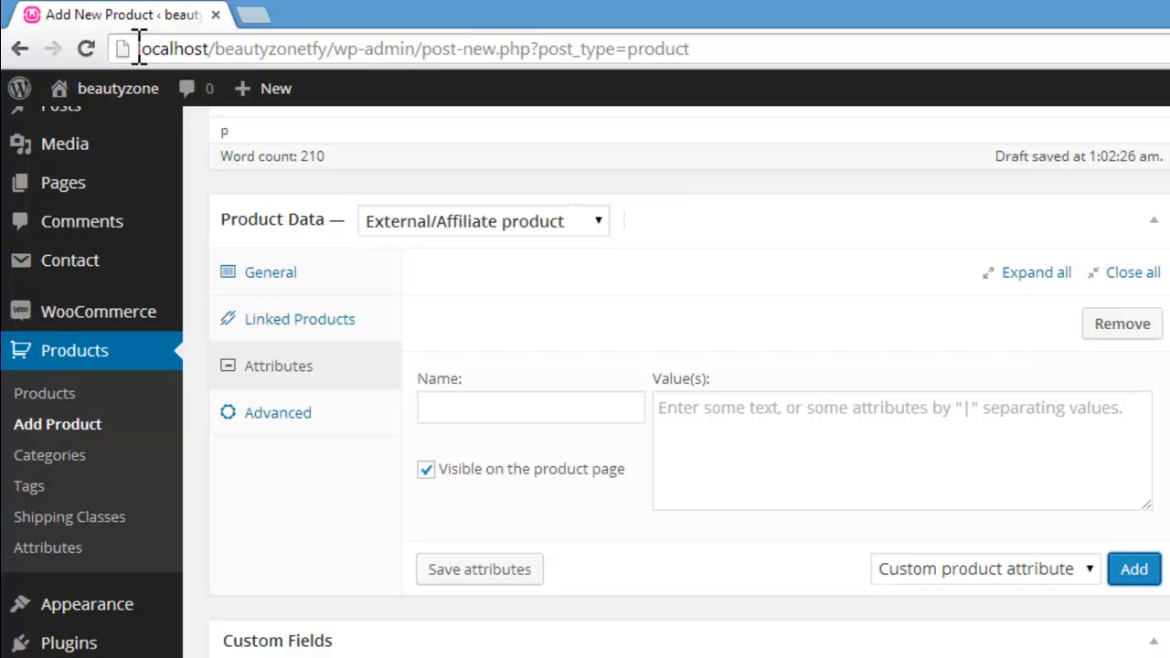
Step: Switch from the local store's product form to the Amazon listing and read down to its product description and details
drag(137, 48, 217, 48)
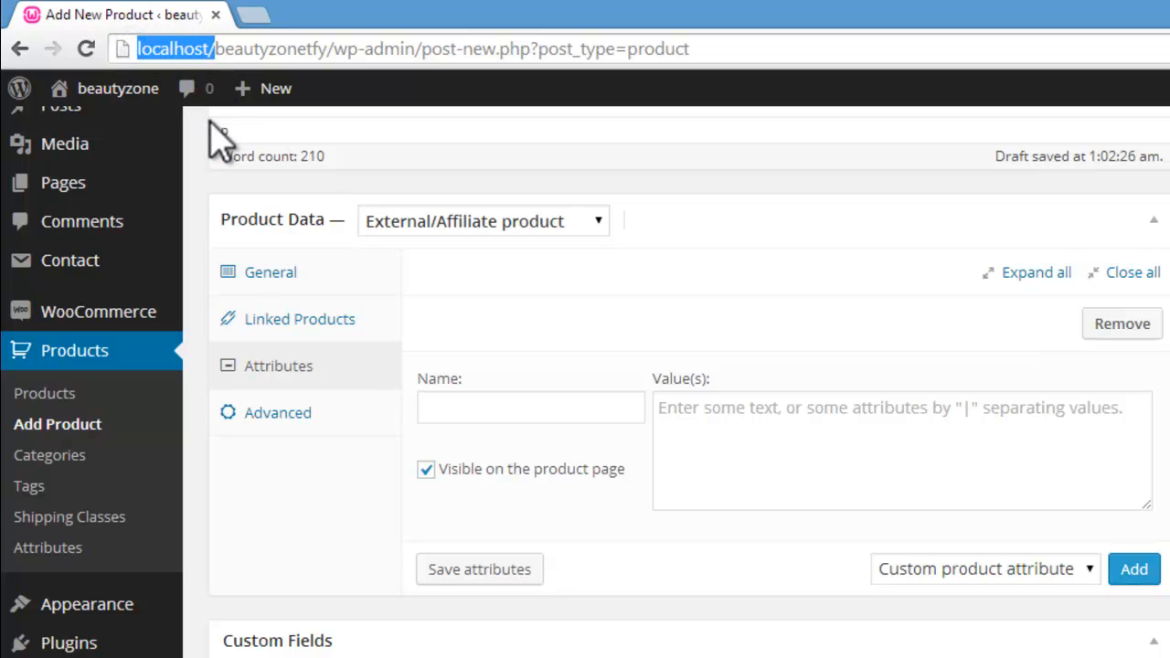
click(274, 657)
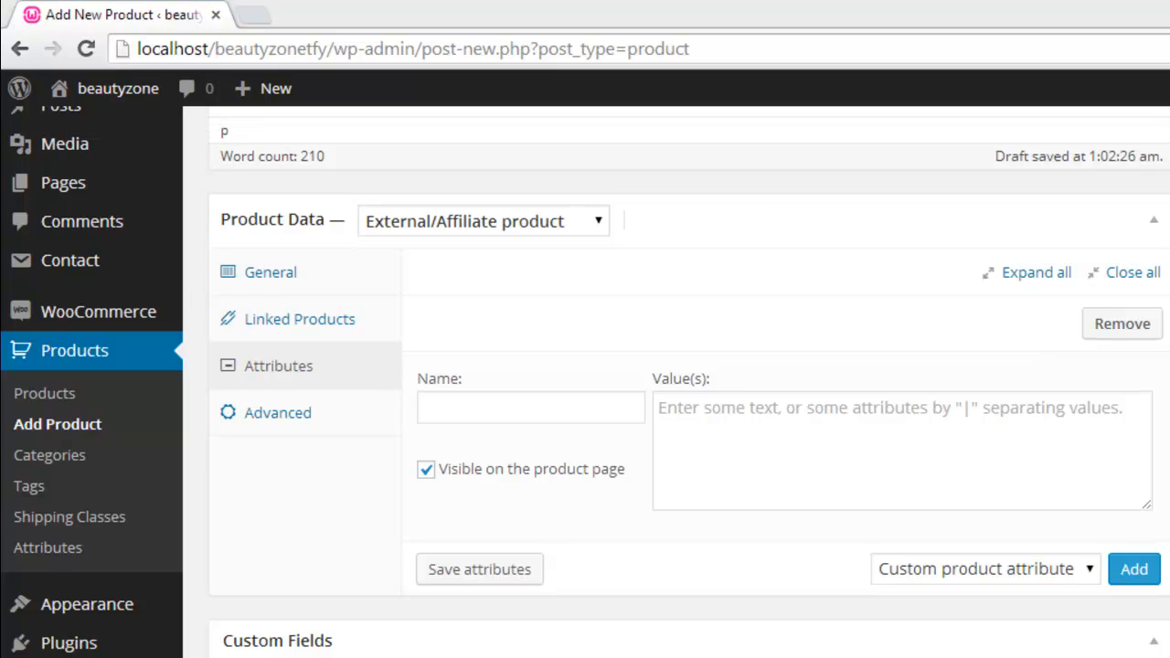
click(384, 654)
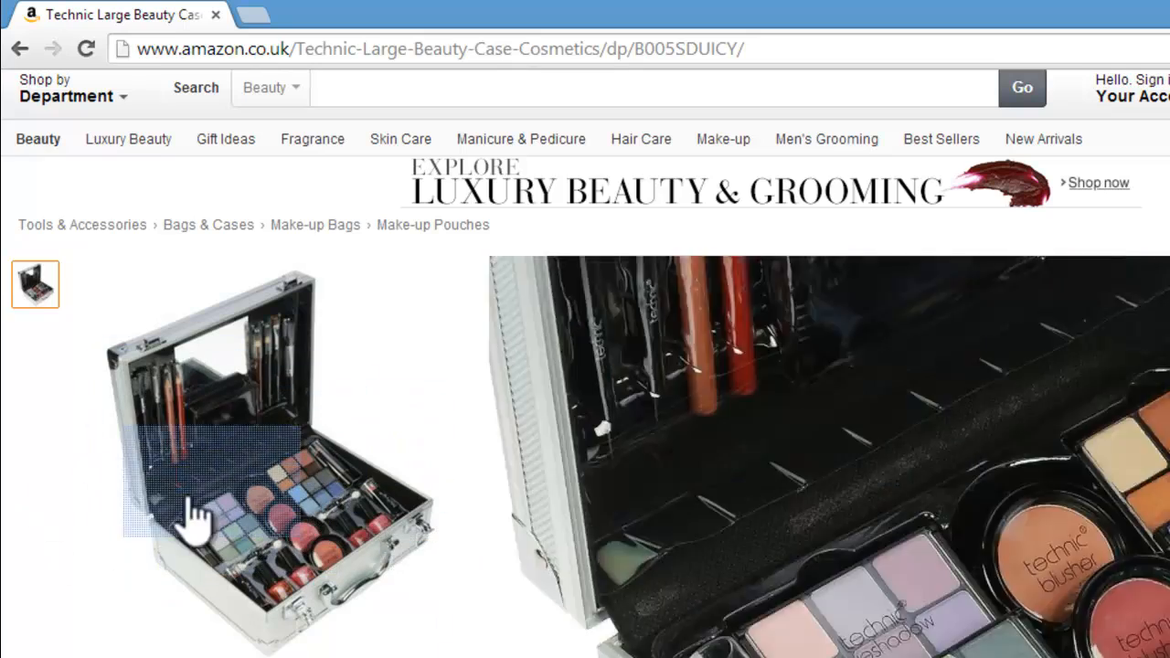
scroll(585, 365, down, 8)
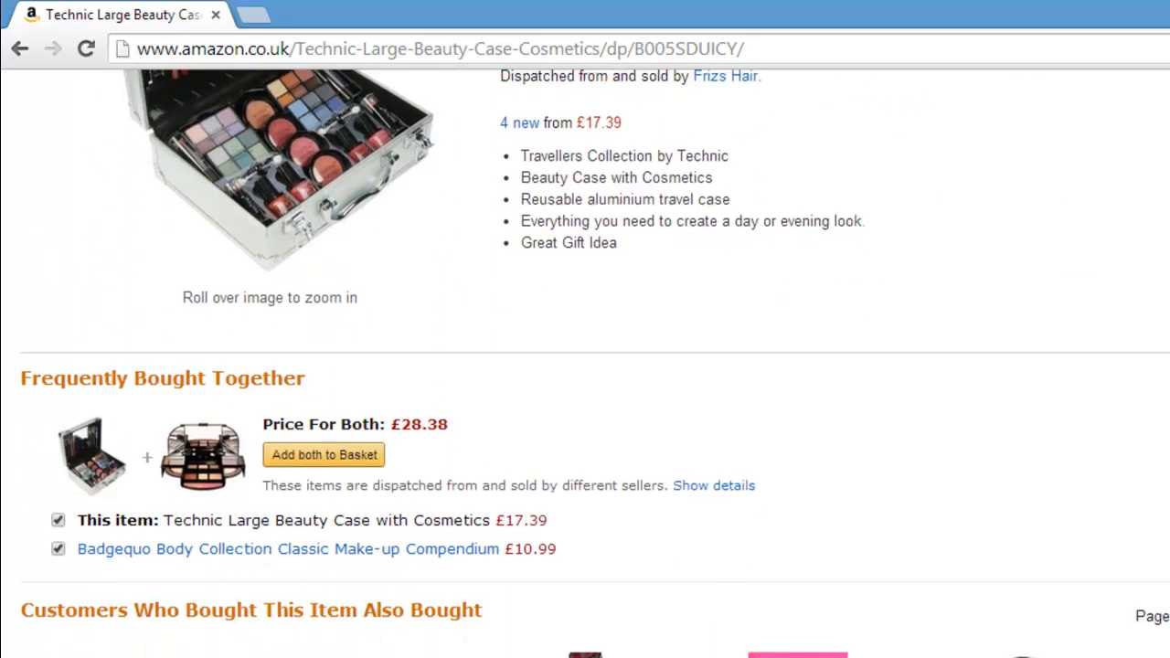
scroll(942, 309, down, 4)
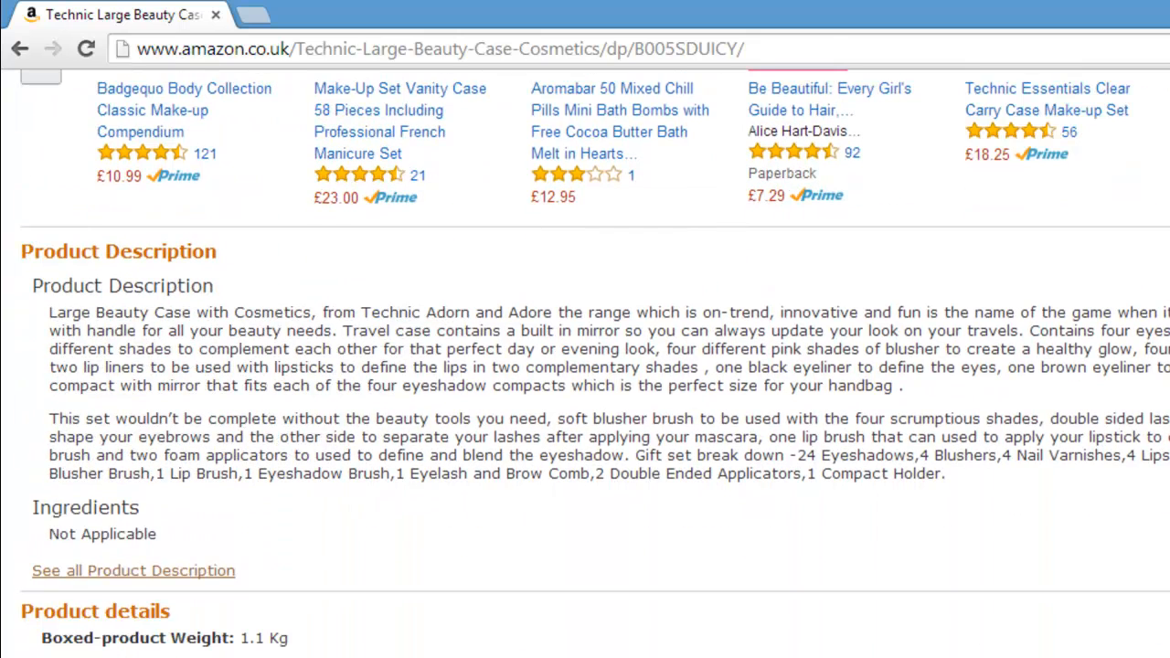
Step: Examine the beauty case's product description and product details on the Amazon listing
drag(59, 309, 692, 422)
click(843, 463)
scroll(585, 366, down, 5)
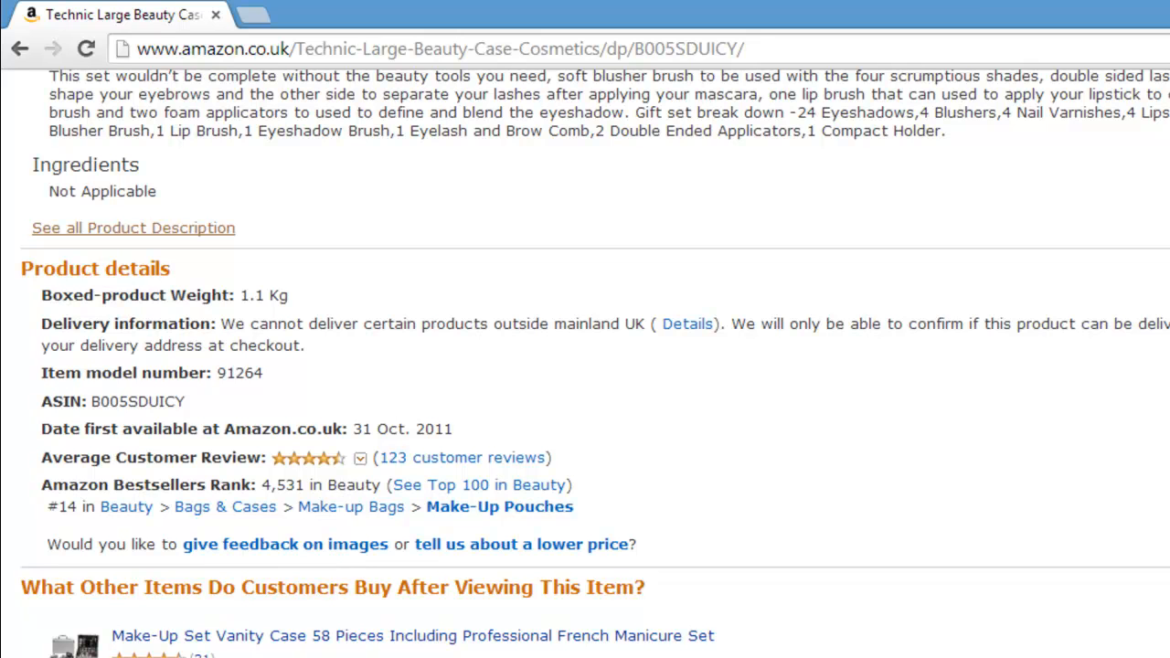
scroll(585, 366, down, 4)
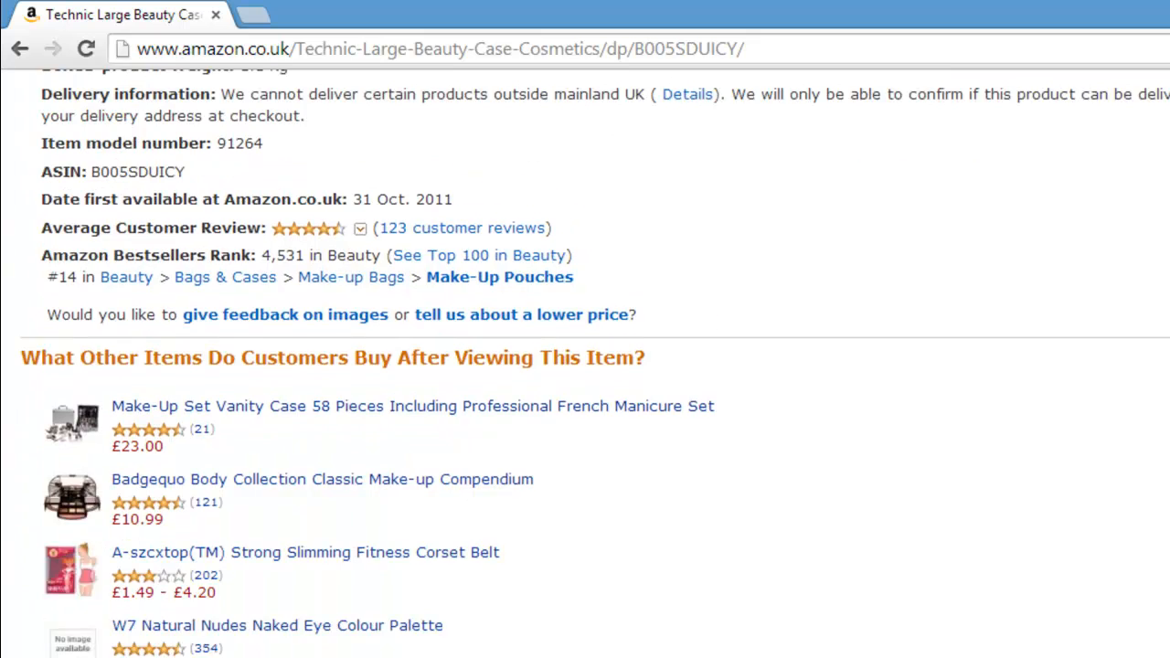
scroll(585, 365, down, 3)
scroll(585, 366, up, 5)
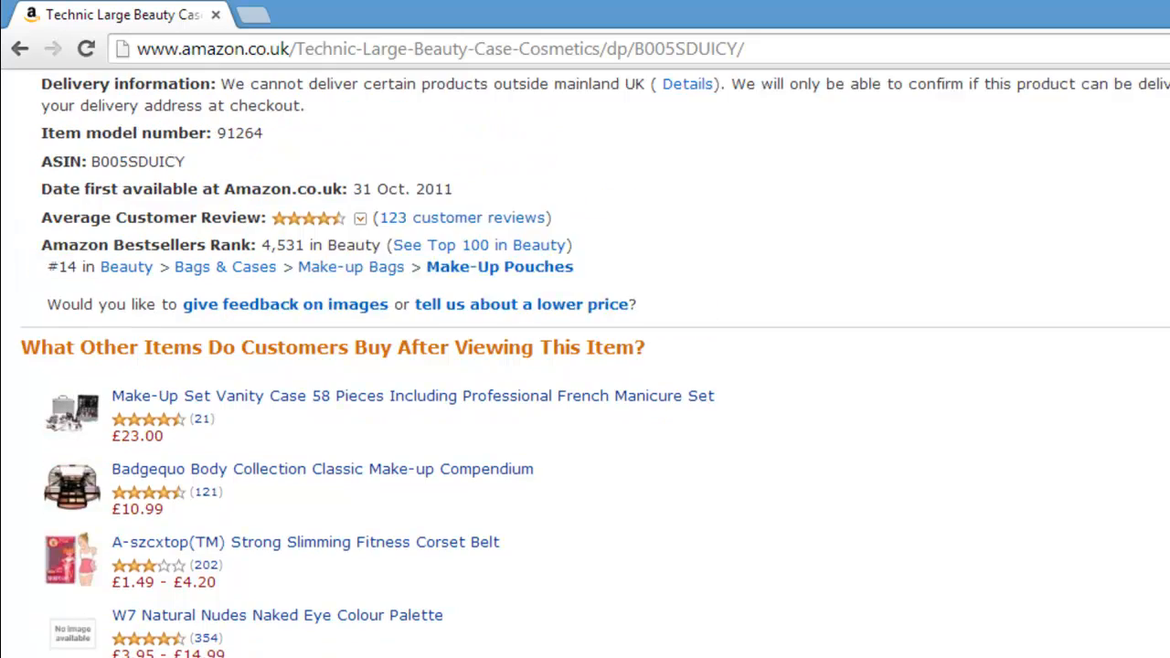
scroll(585, 366, up, 2)
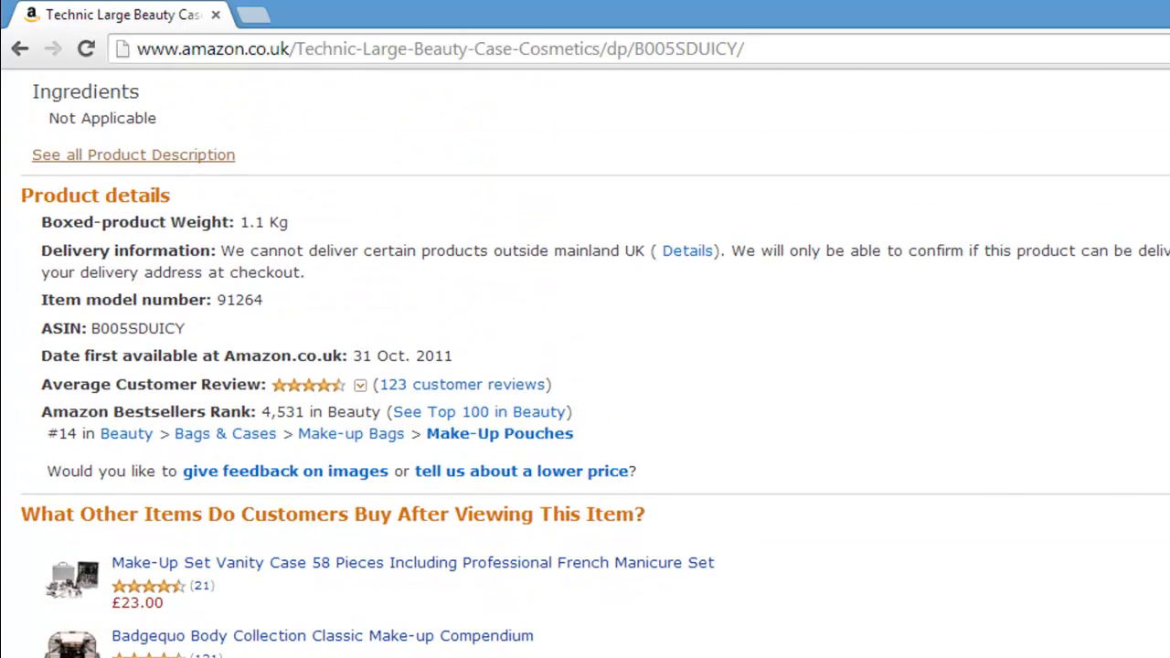
scroll(585, 366, up, 1)
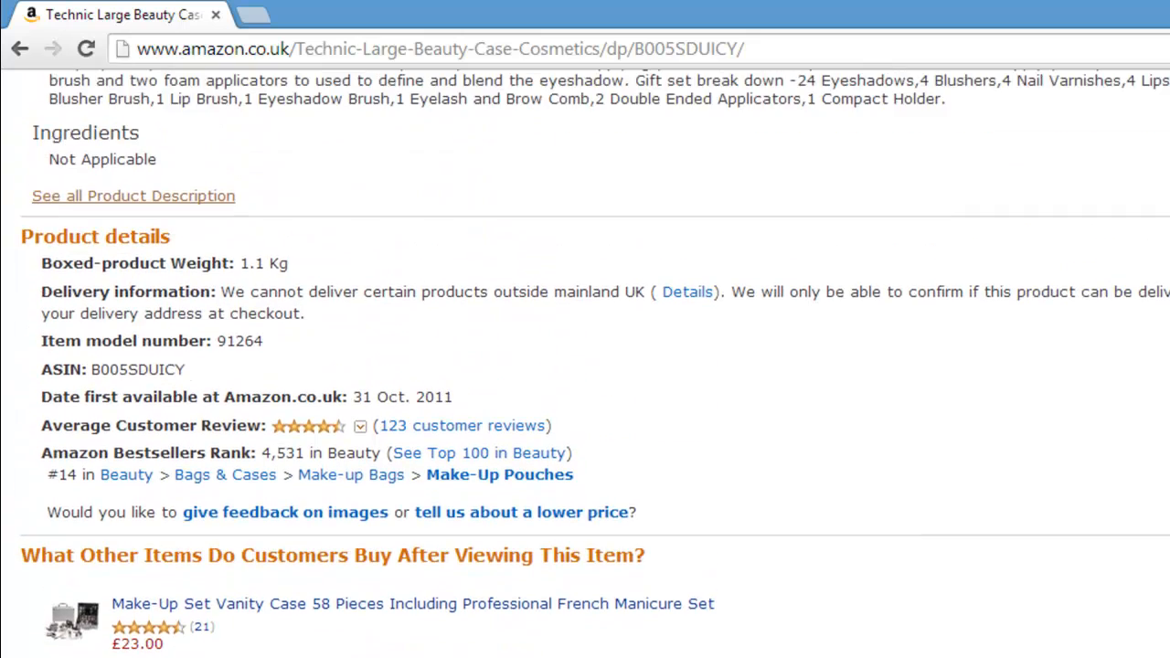
scroll(585, 365, up, 4)
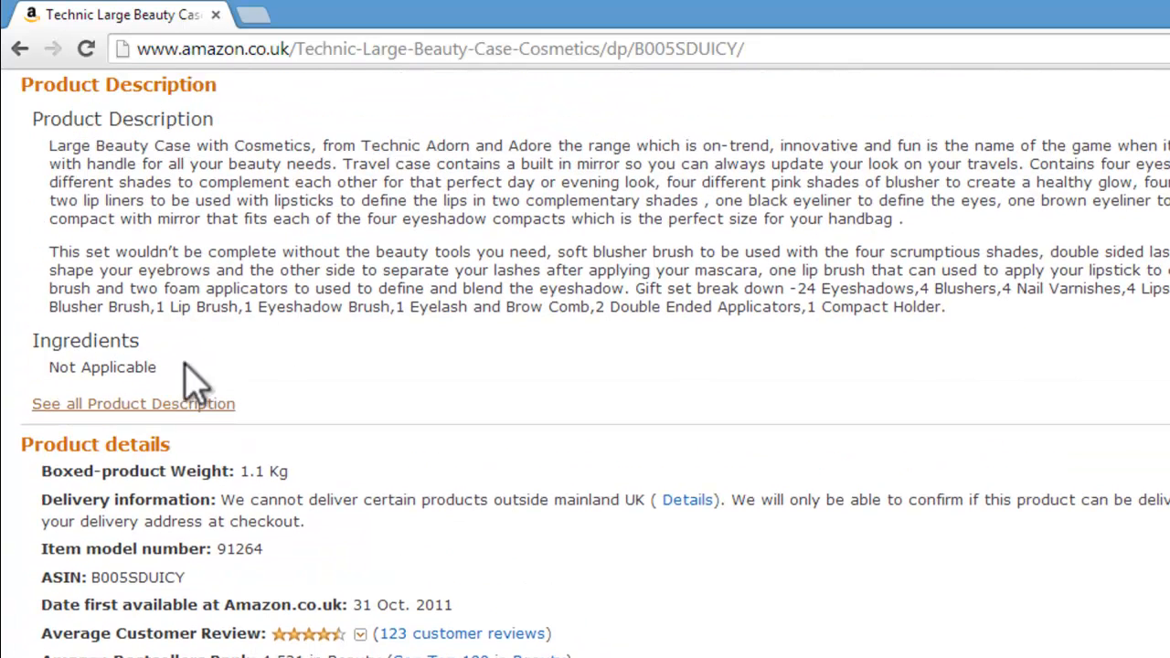
Step: Open the full product description on Amazon and find the Box Contains list
click(155, 408)
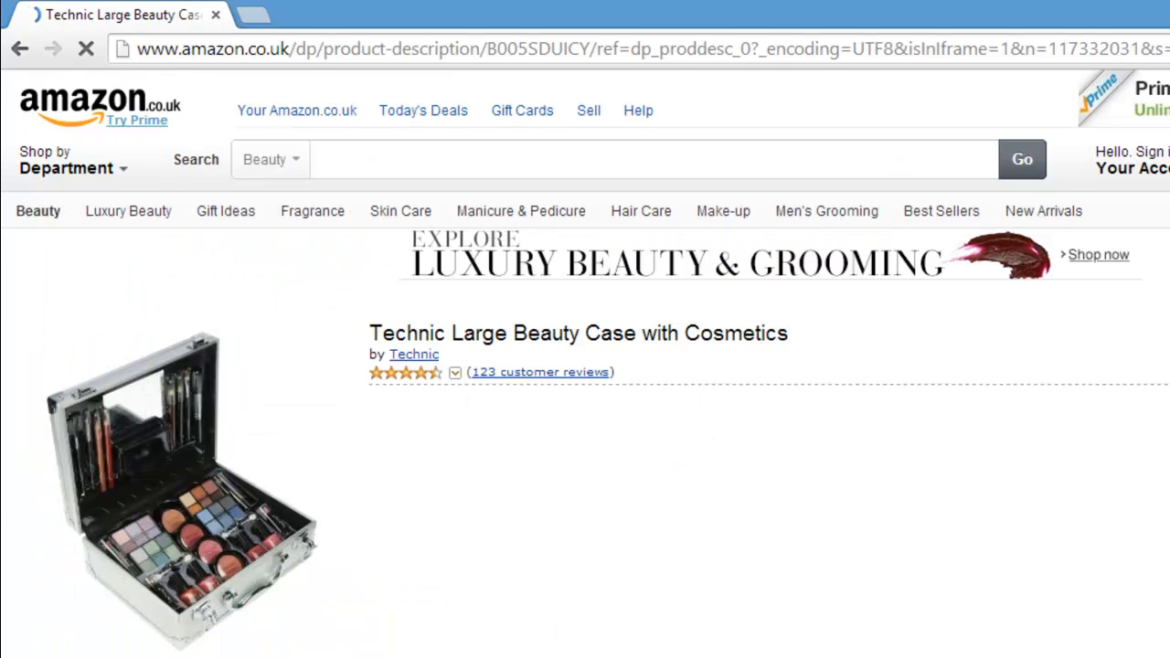
scroll(585, 366, down, 5)
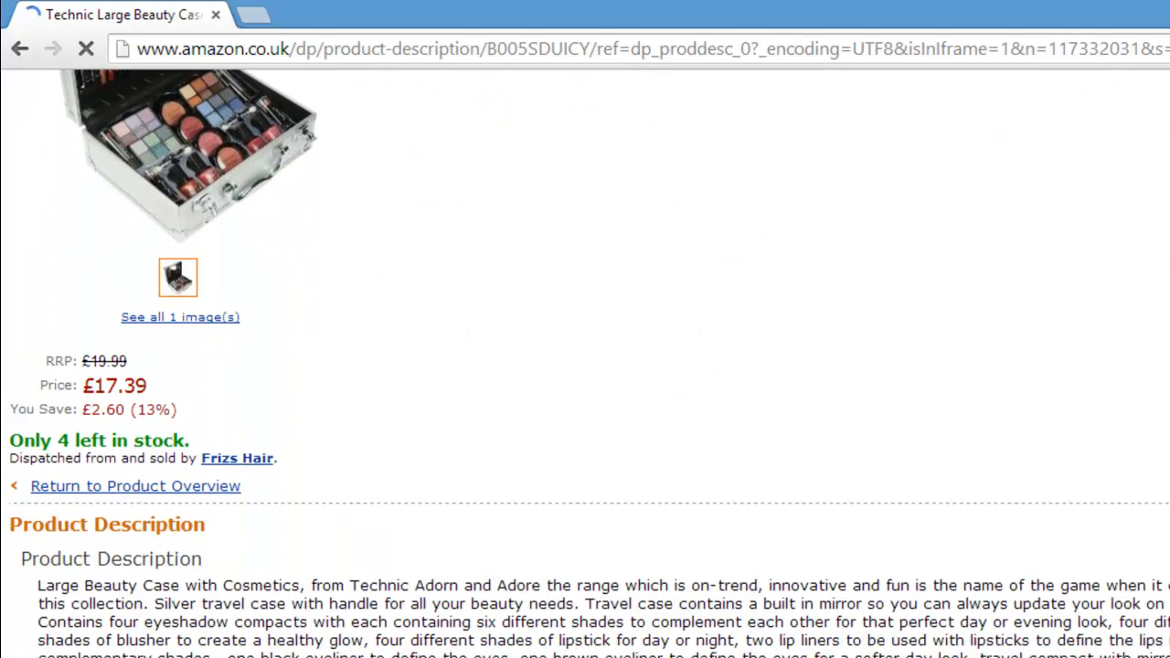
scroll(585, 366, down, 5)
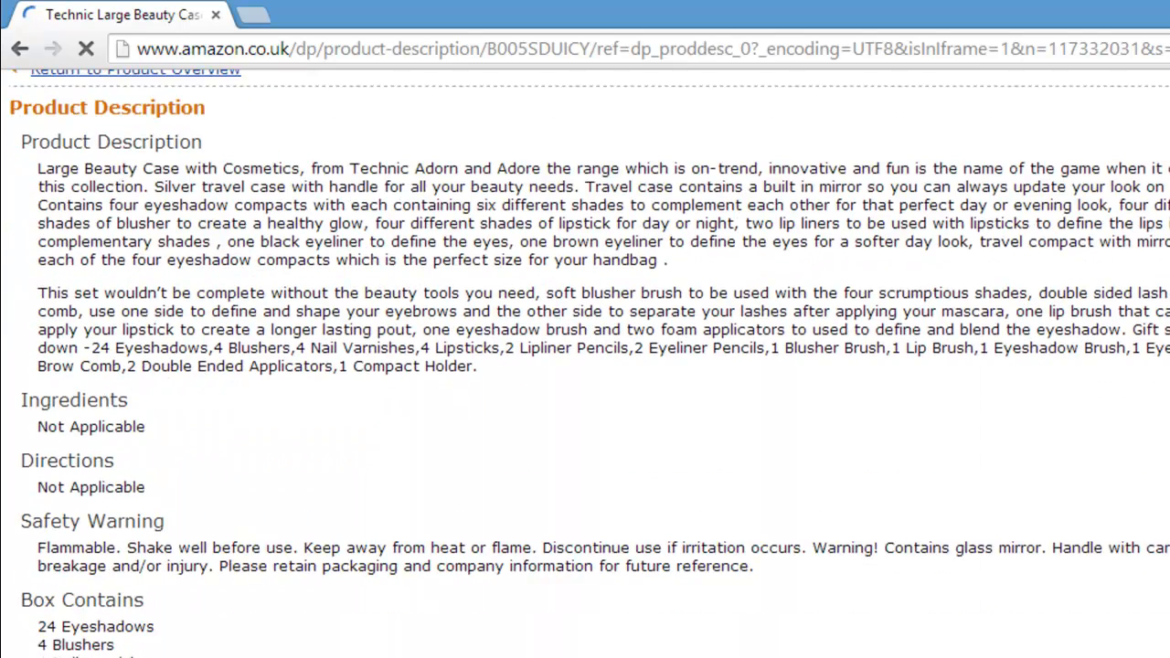
scroll(586, 366, down, 1)
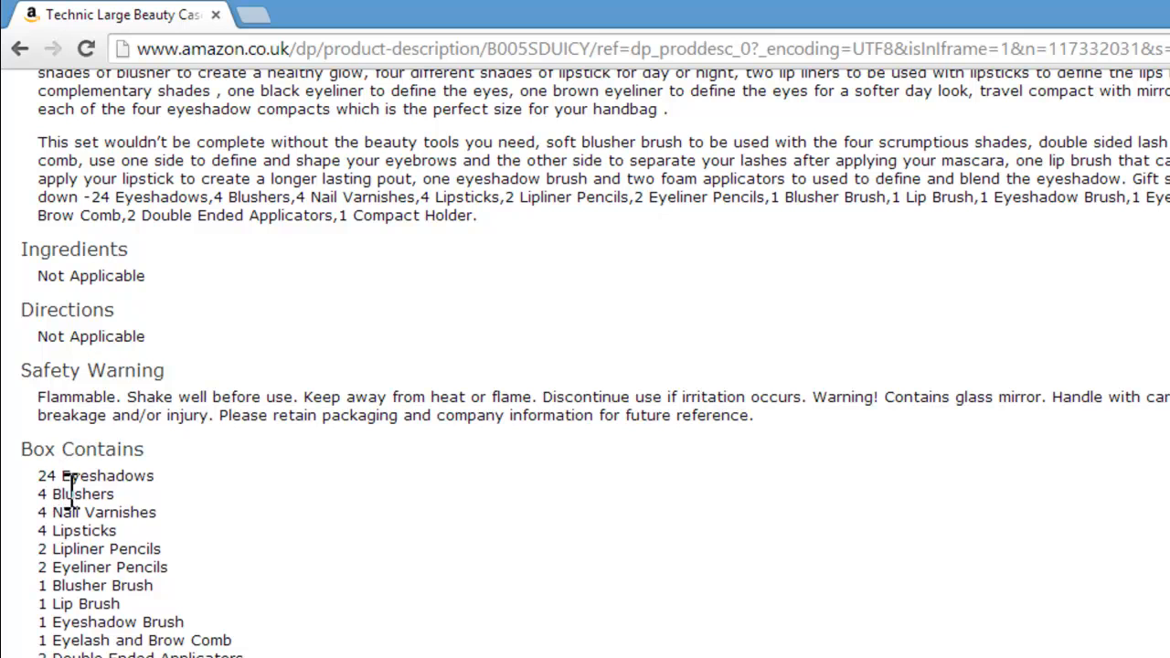
click(274, 657)
mouse_move(149, 654)
Step: Copy "Eyeshadows" from the Box Contains list into the blank attribute's name in the product form and set its value to 24
double_click(66, 475)
key(ctrl+c)
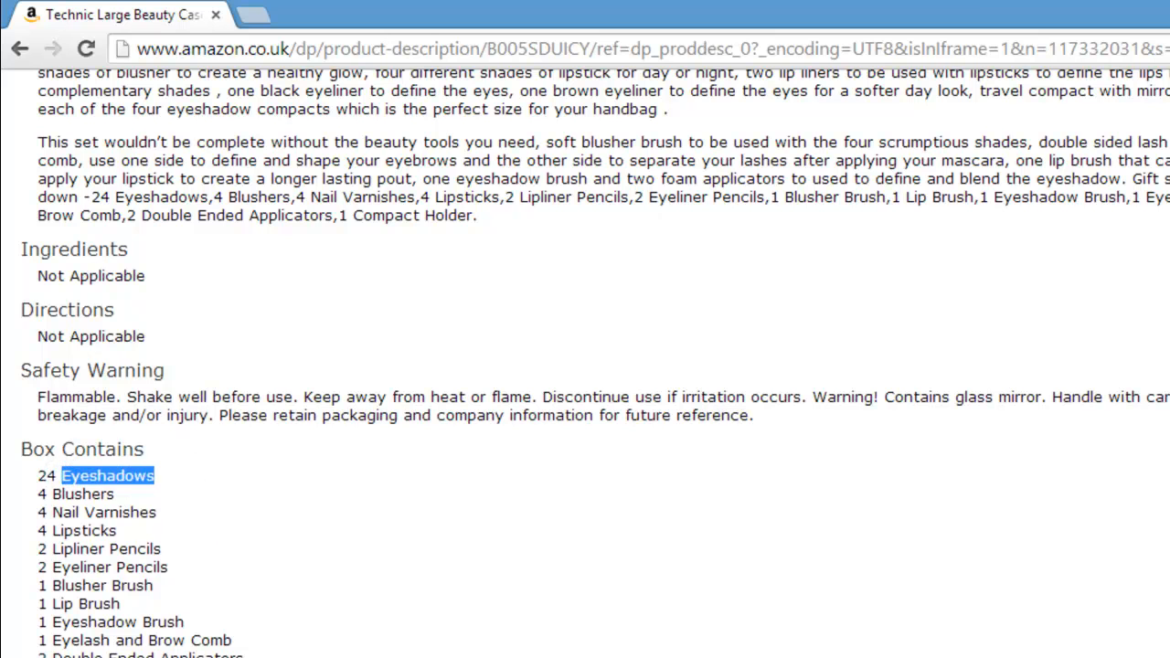
click(274, 657)
click(149, 657)
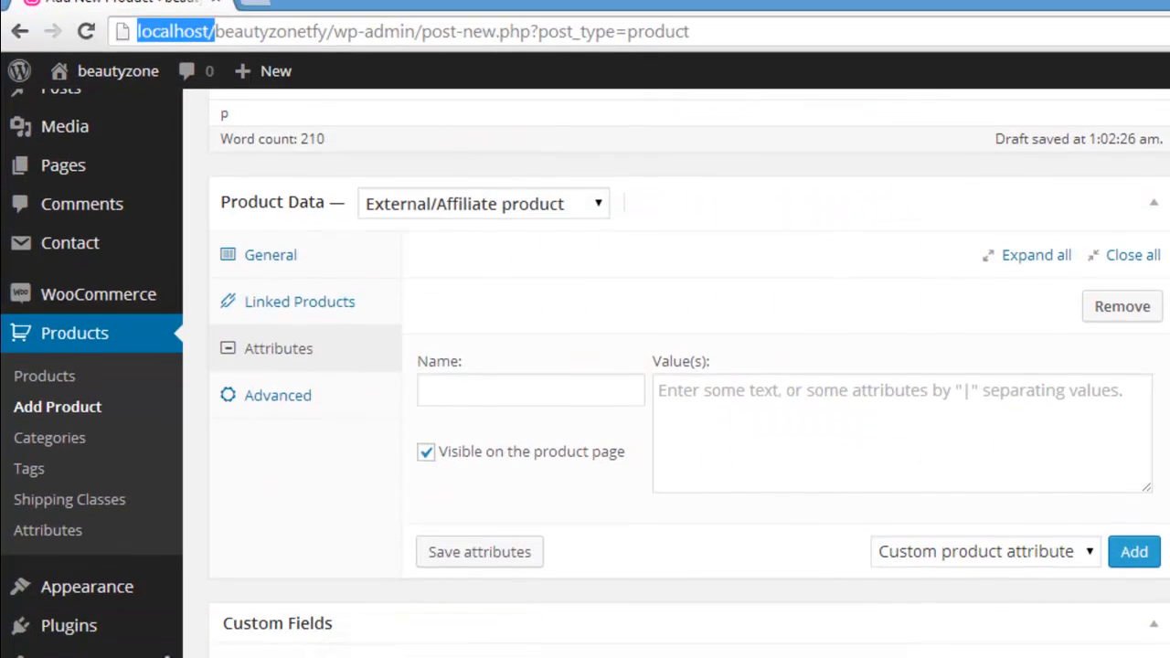
click(513, 249)
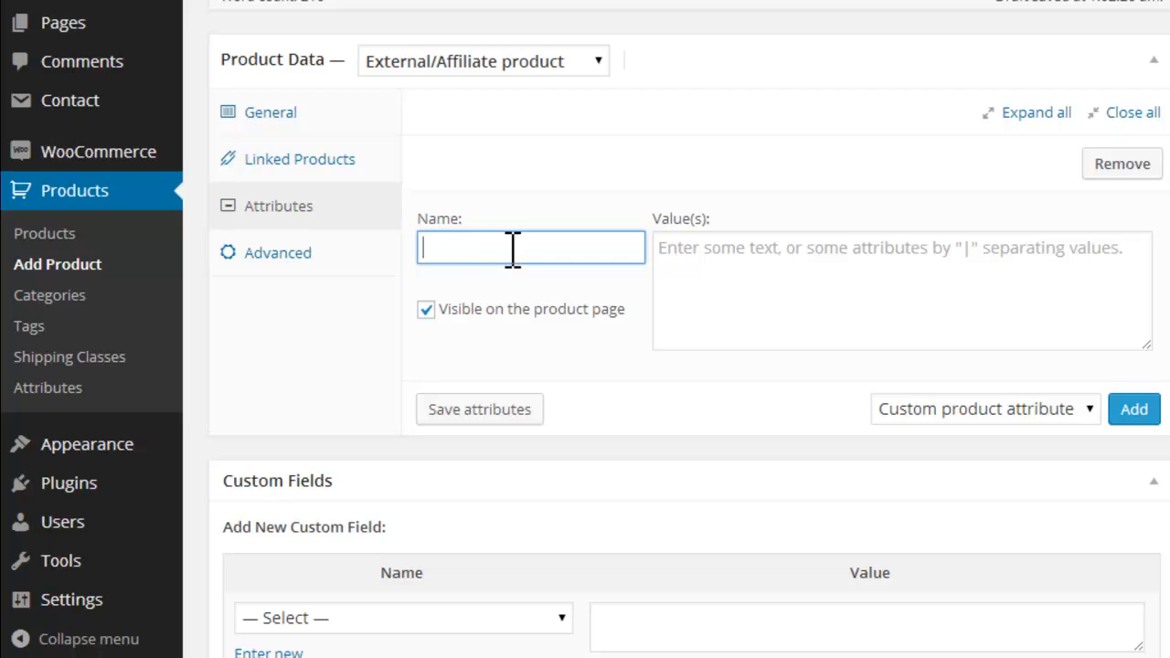
key(ctrl+v)
click(847, 249)
text(24)
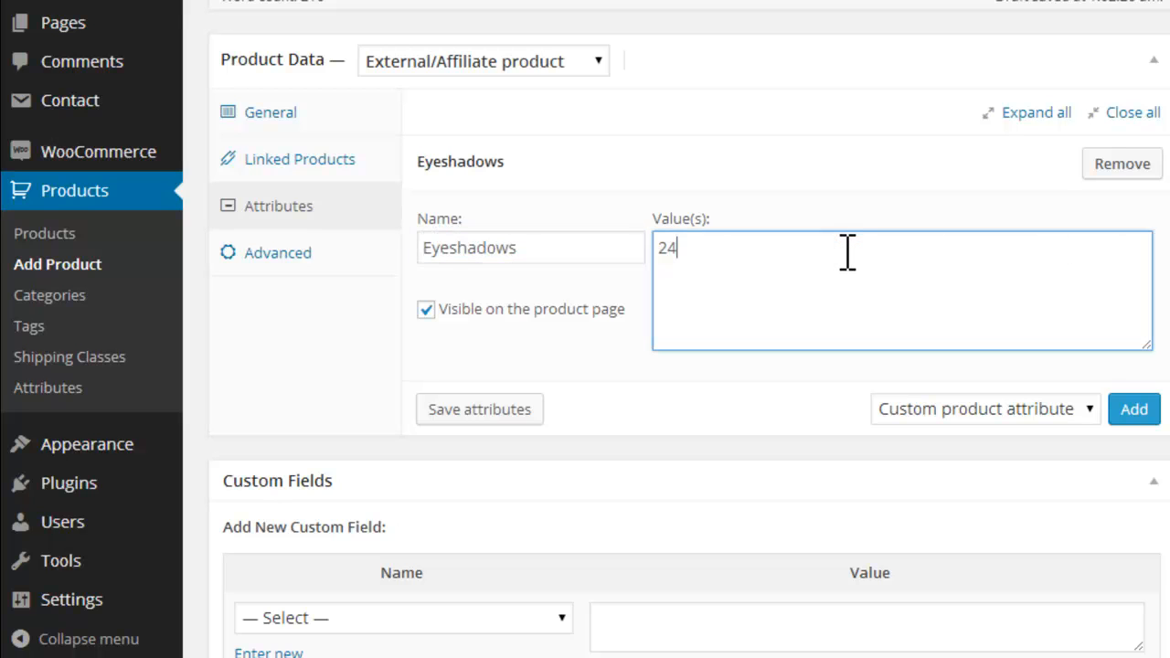
Step: Switch to the Amazon listing, copy "Lipsticks" from the Box Contains list and return to the product form
mouse_move(250, 649)
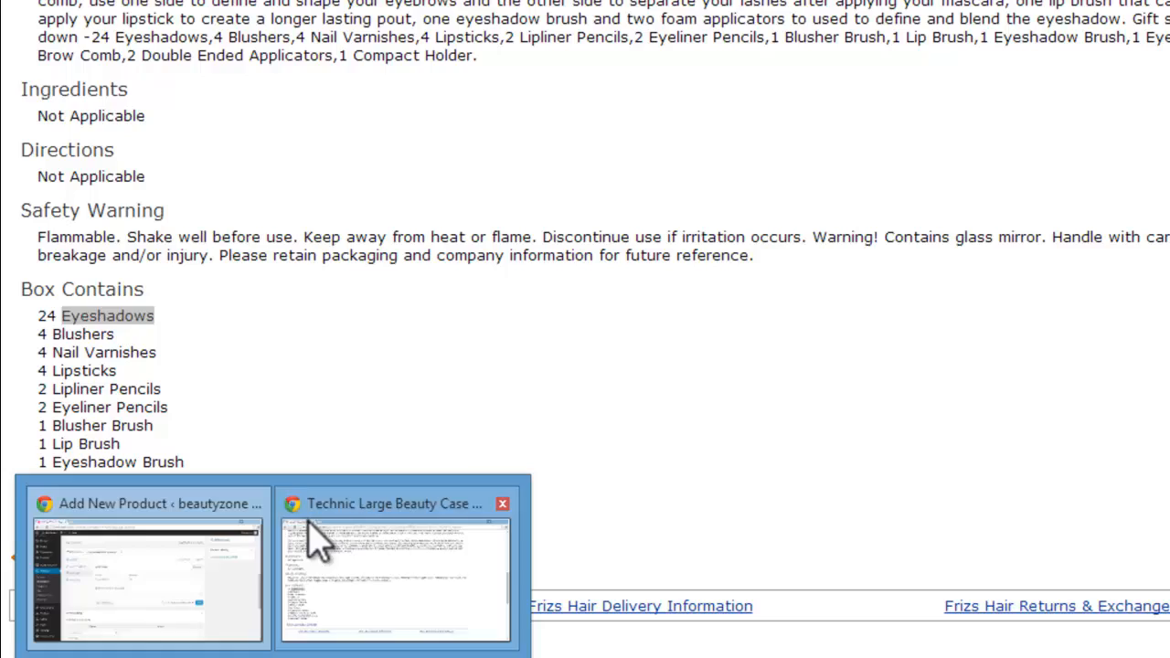
click(311, 539)
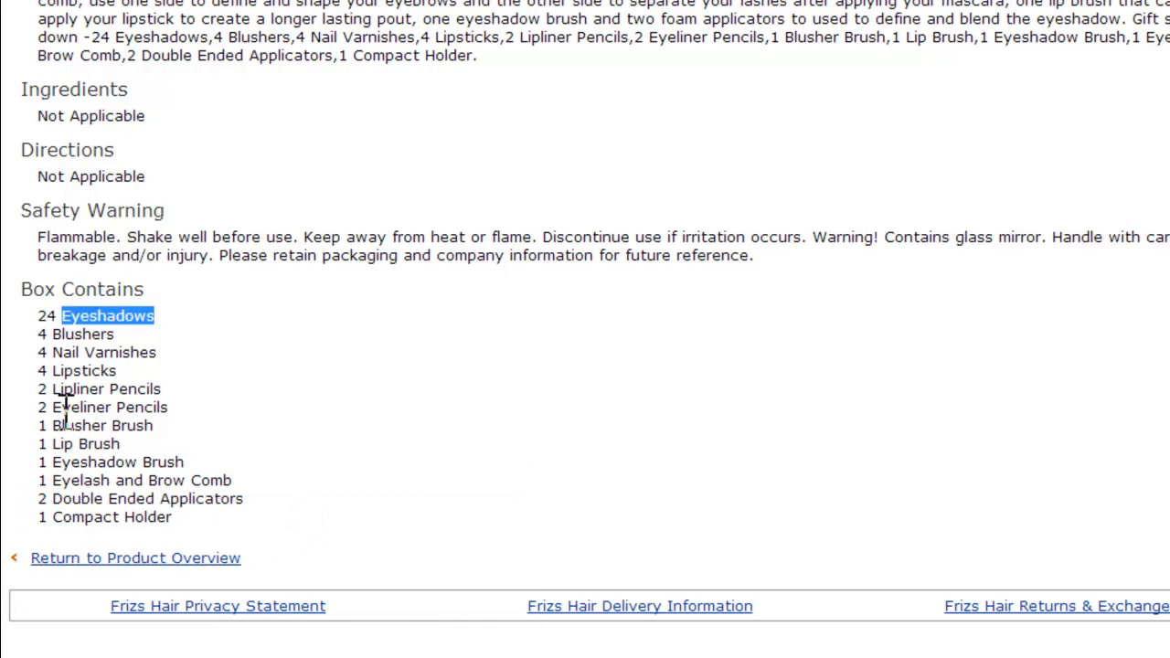
double_click(57, 371)
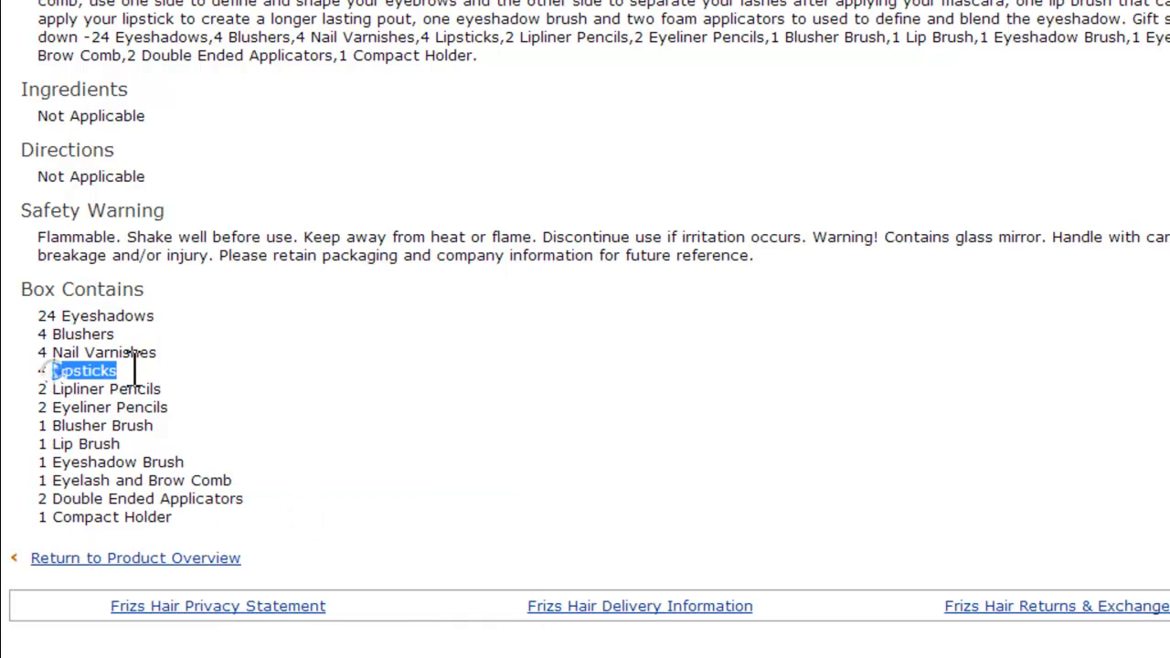
mouse_move(170, 535)
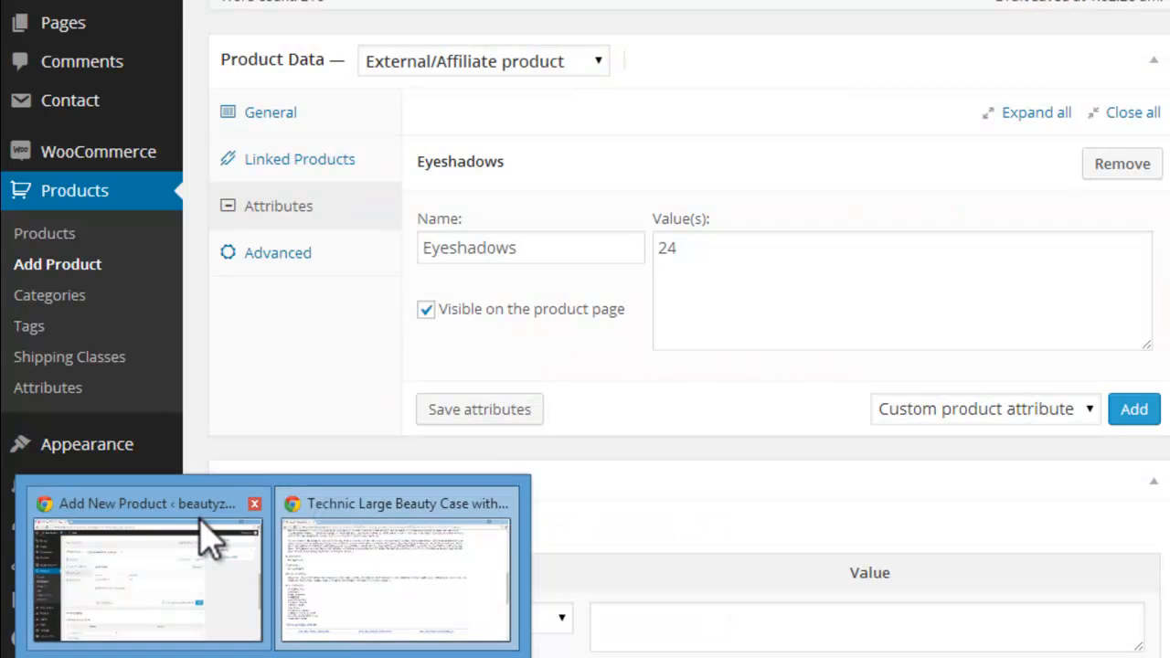
click(210, 485)
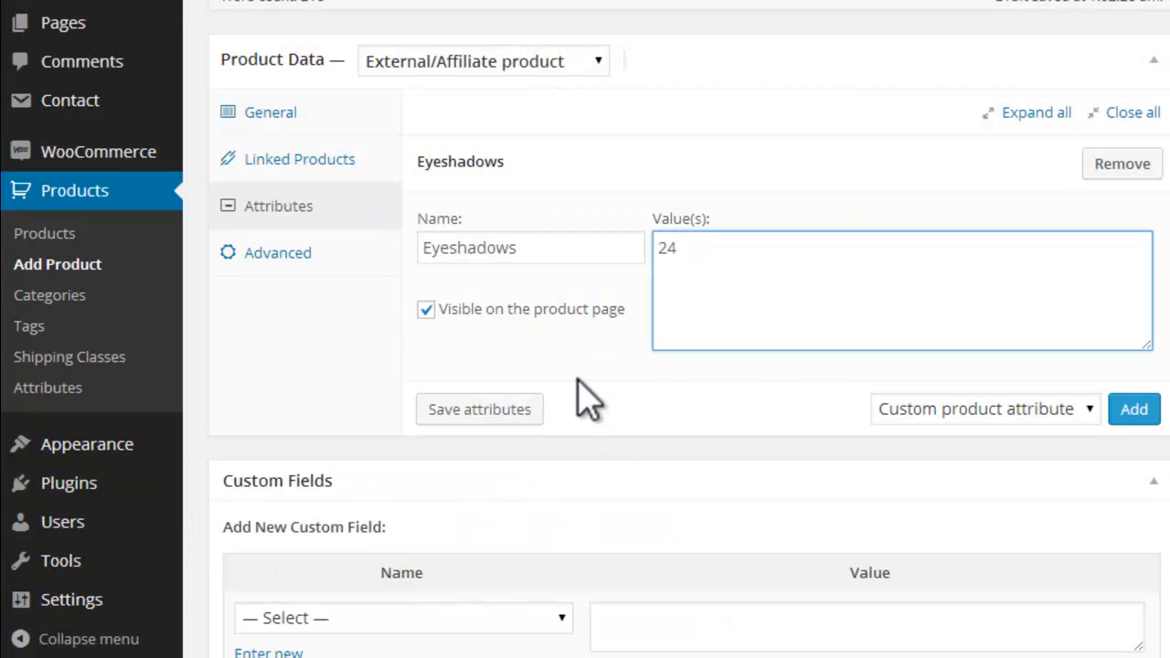
Step: Save the Eyeshadows attribute, then add and save a second custom product attribute named Lipsticks with the value 4
click(486, 411)
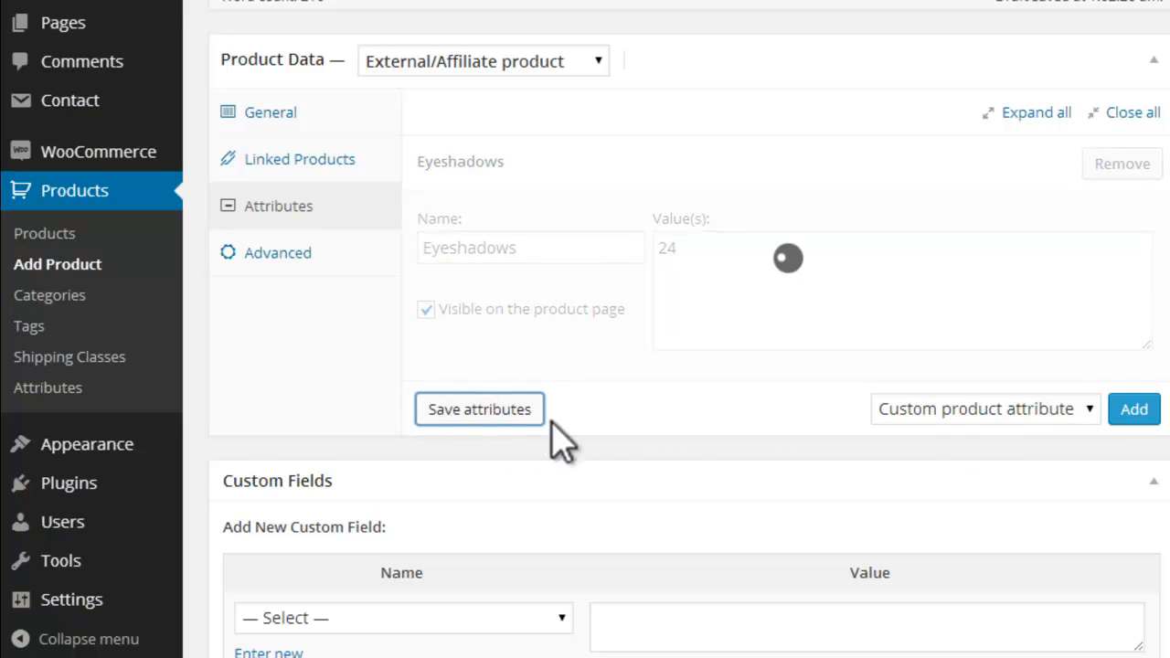
click(1139, 410)
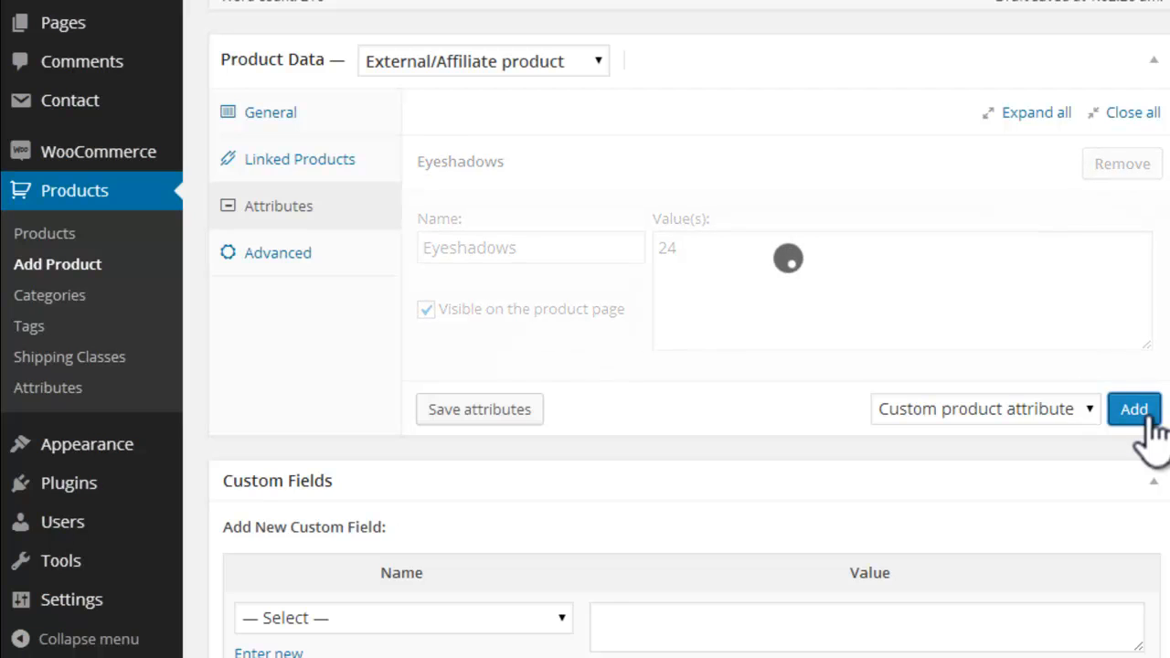
click(488, 493)
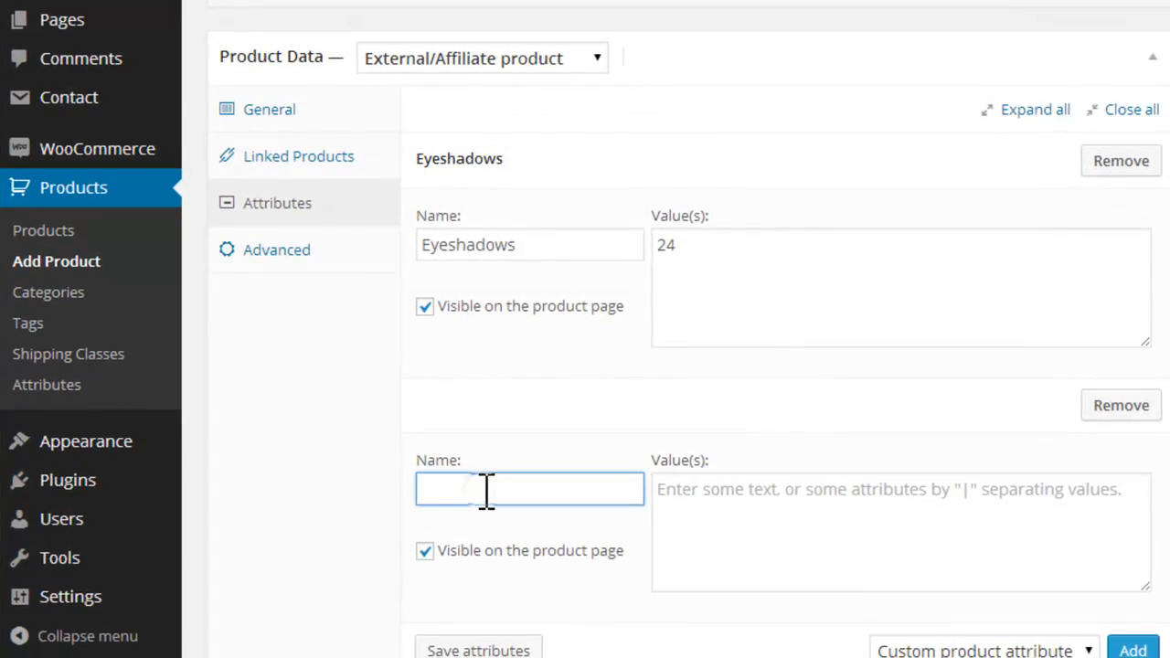
text(Lipsticks)
click(771, 518)
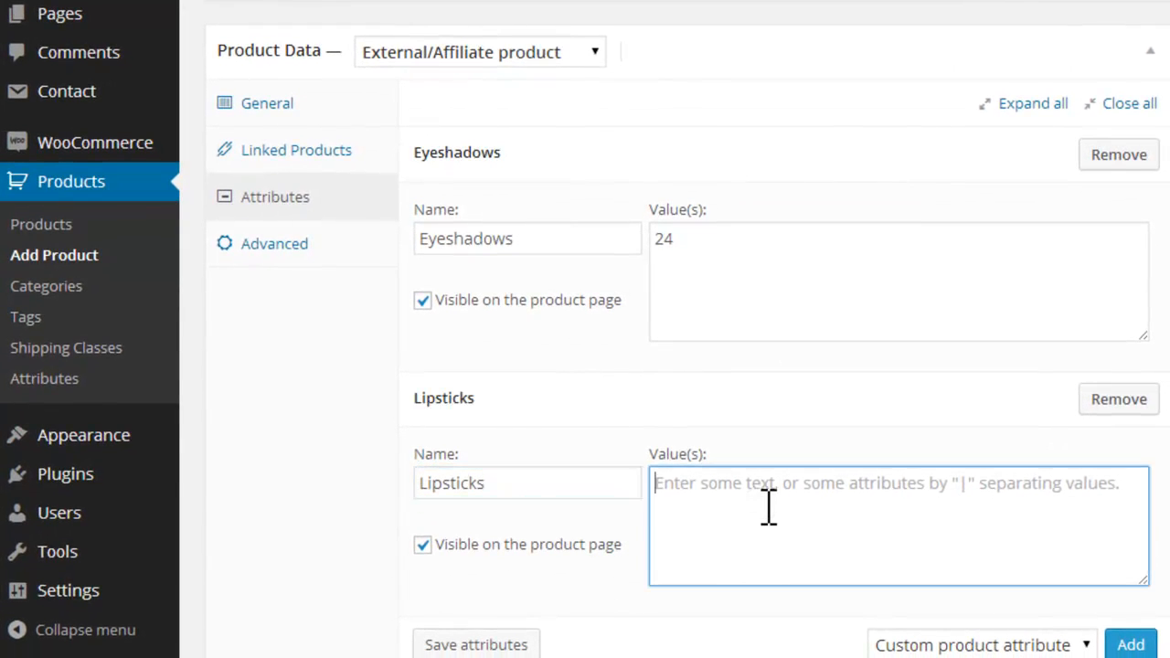
text(4)
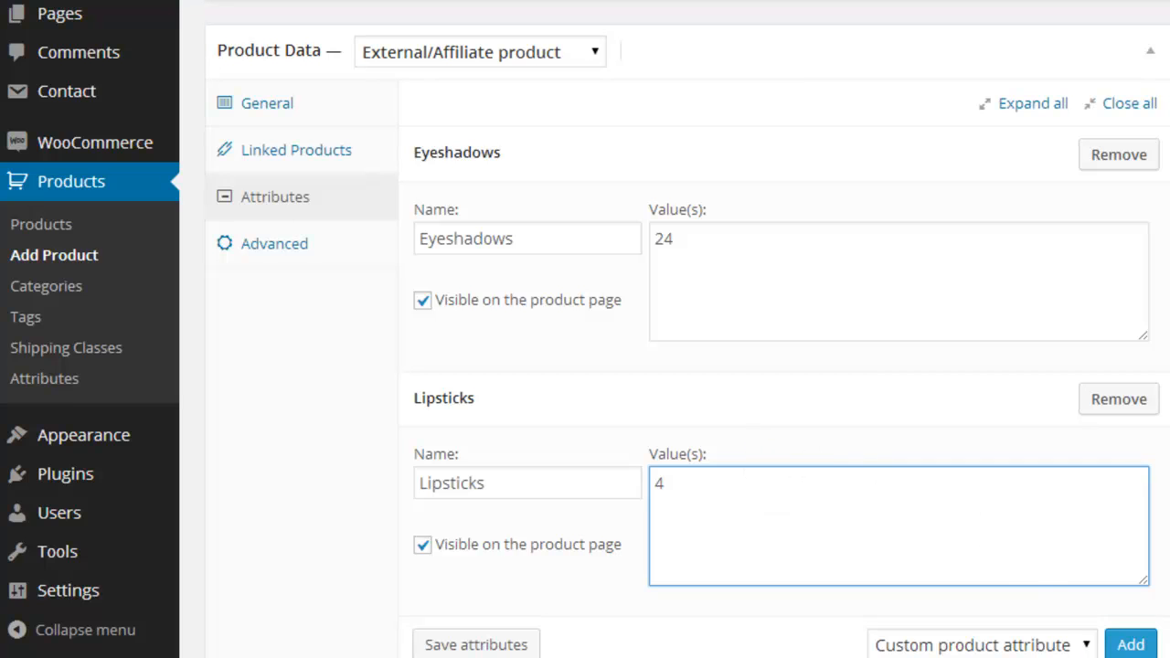
click(436, 644)
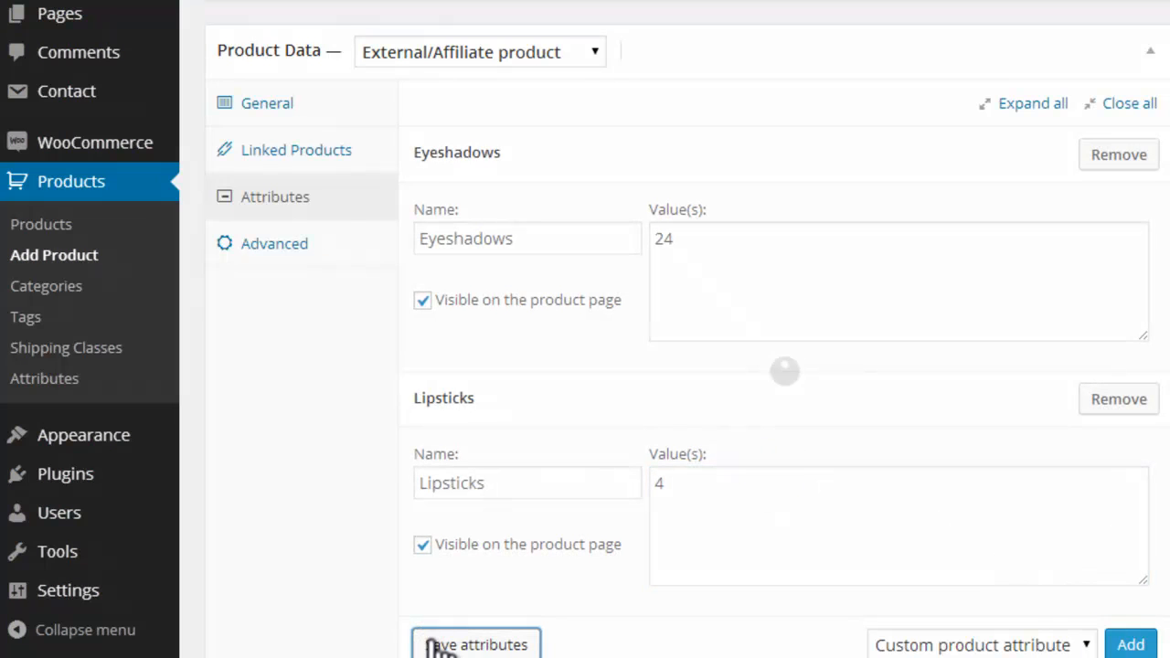
Step: Add the product tag "Make UP" and create a new product category named "Beauty" for the product
scroll(686, 365, up, 5)
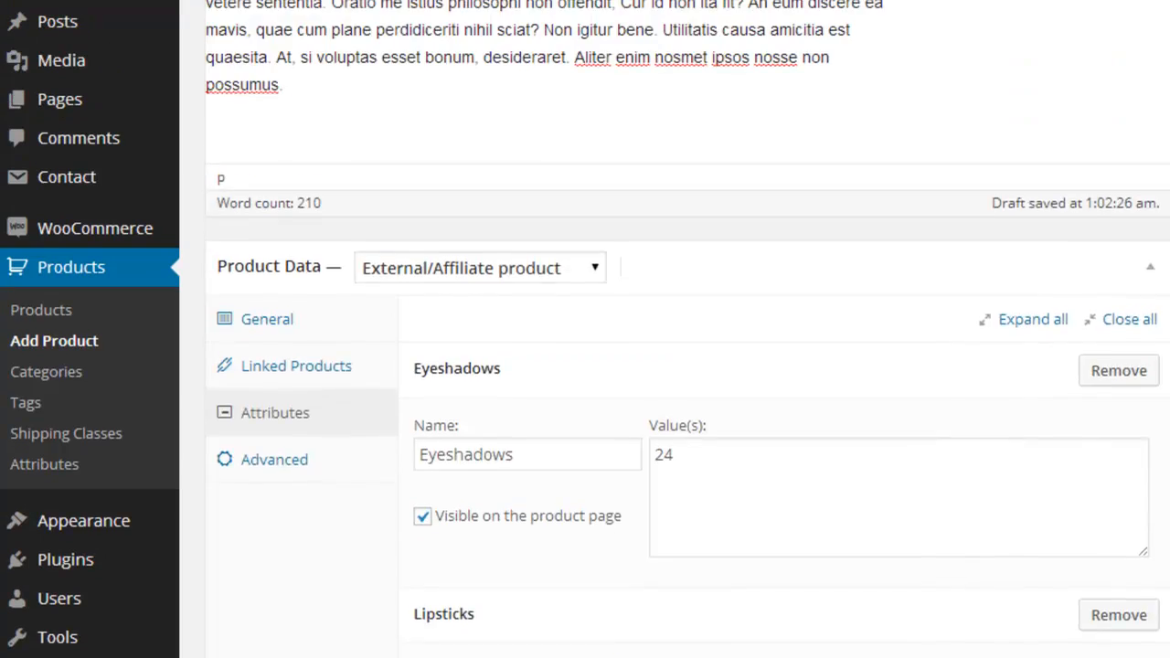
drag(1163, 227, 1163, 178)
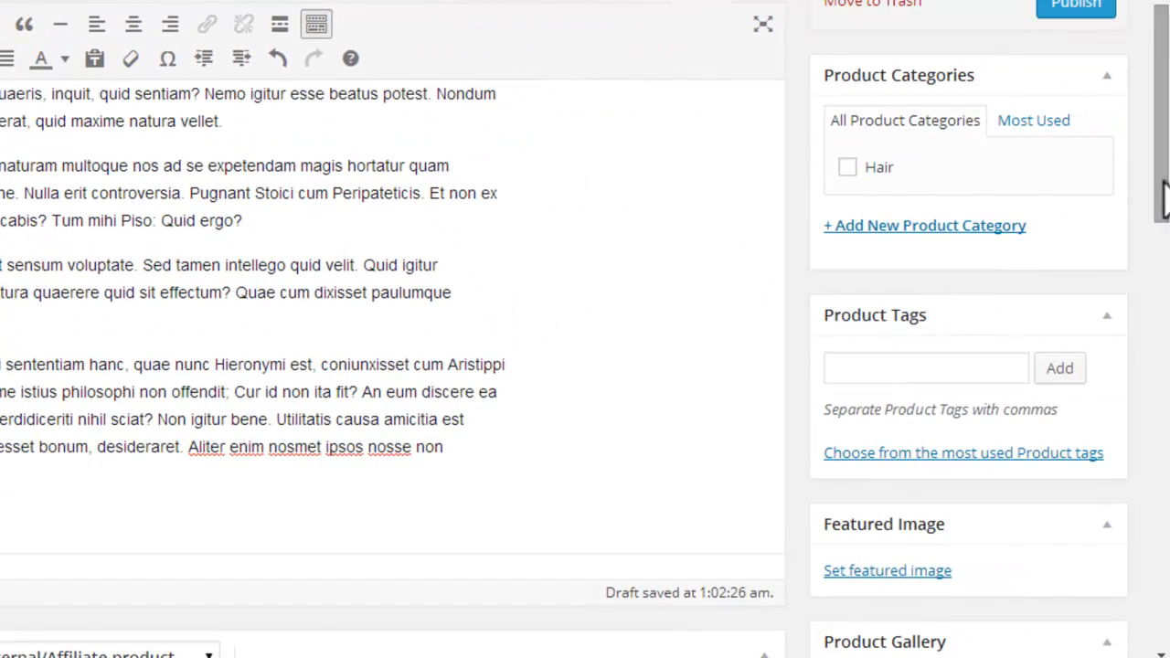
click(940, 369)
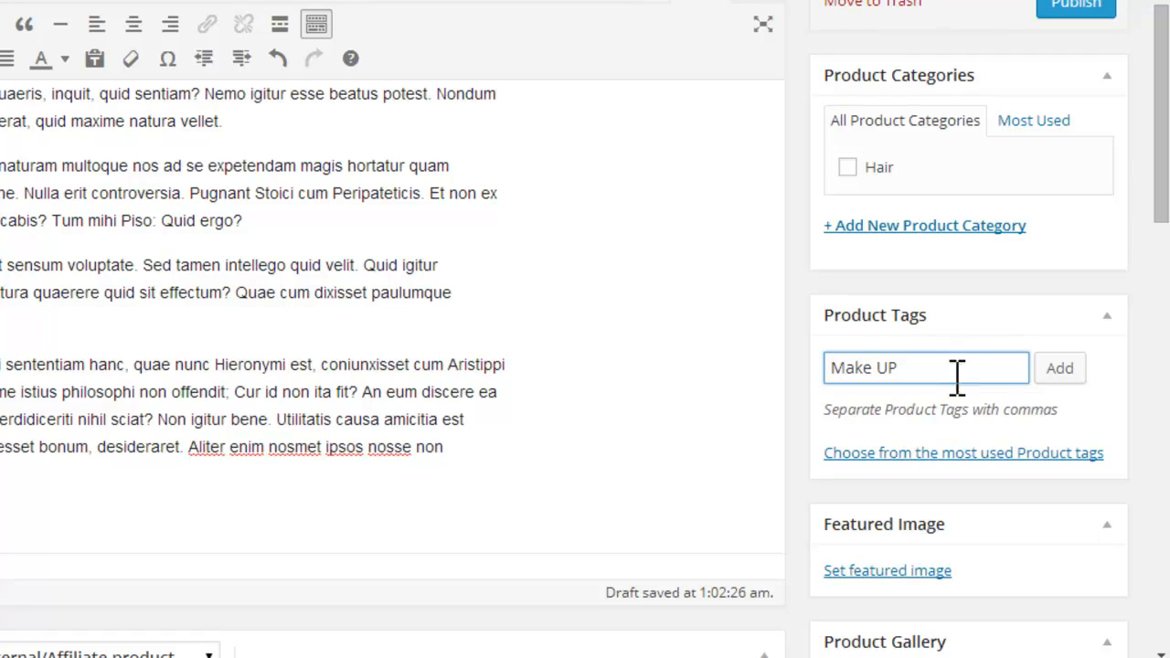
click(1063, 371)
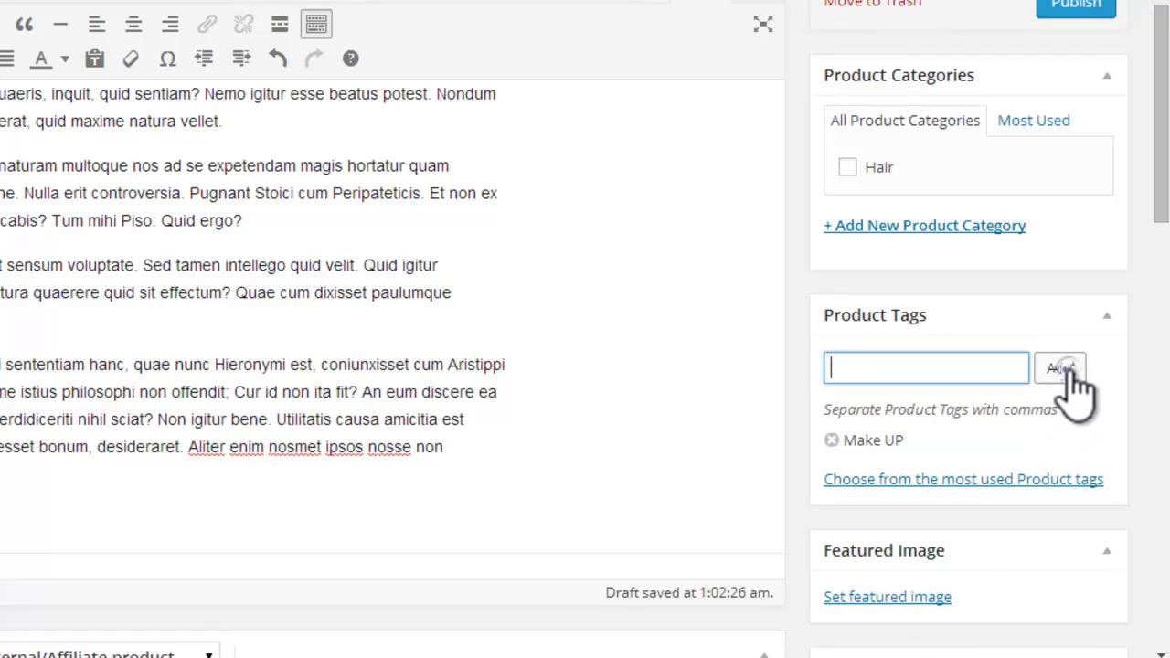
click(941, 599)
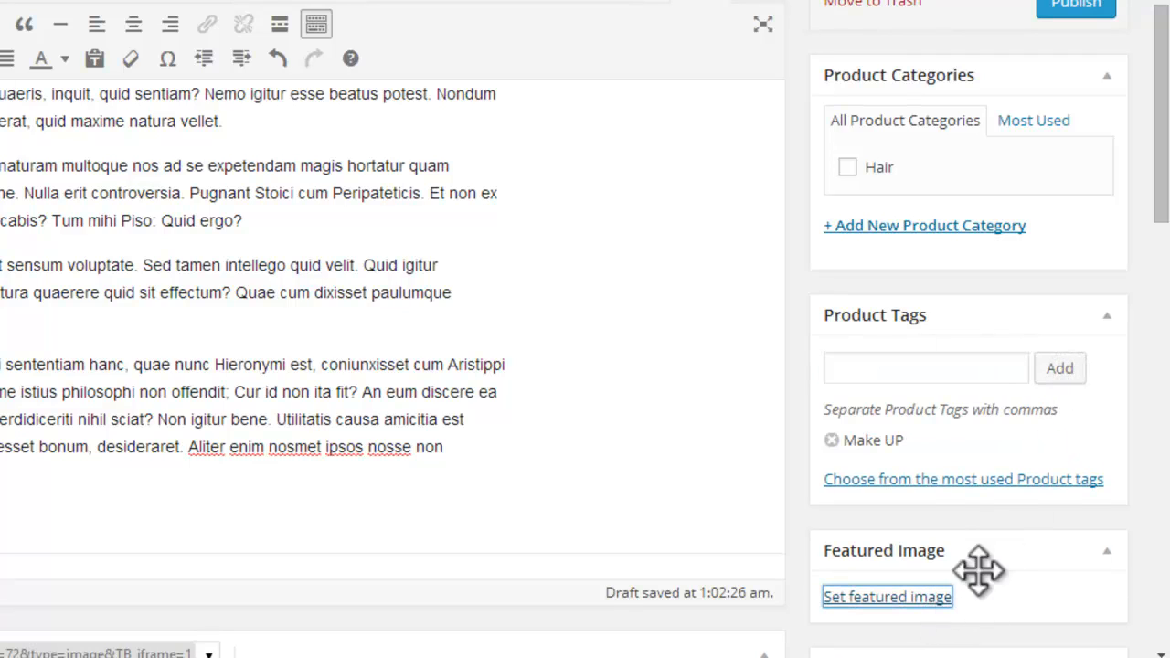
click(947, 228)
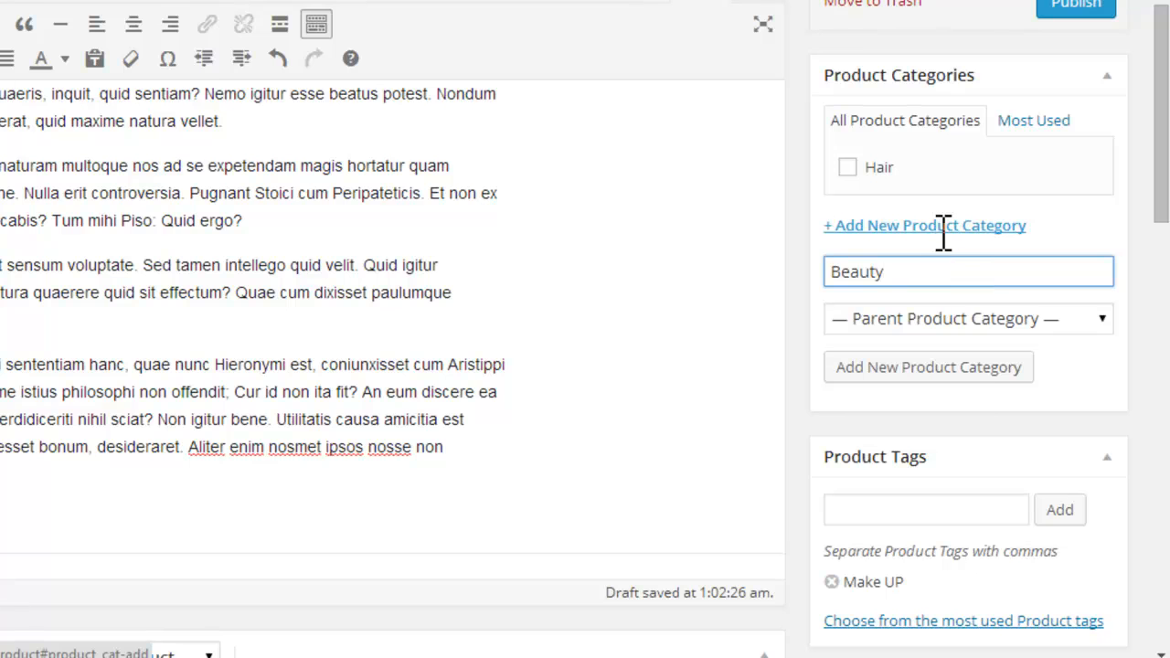
click(983, 371)
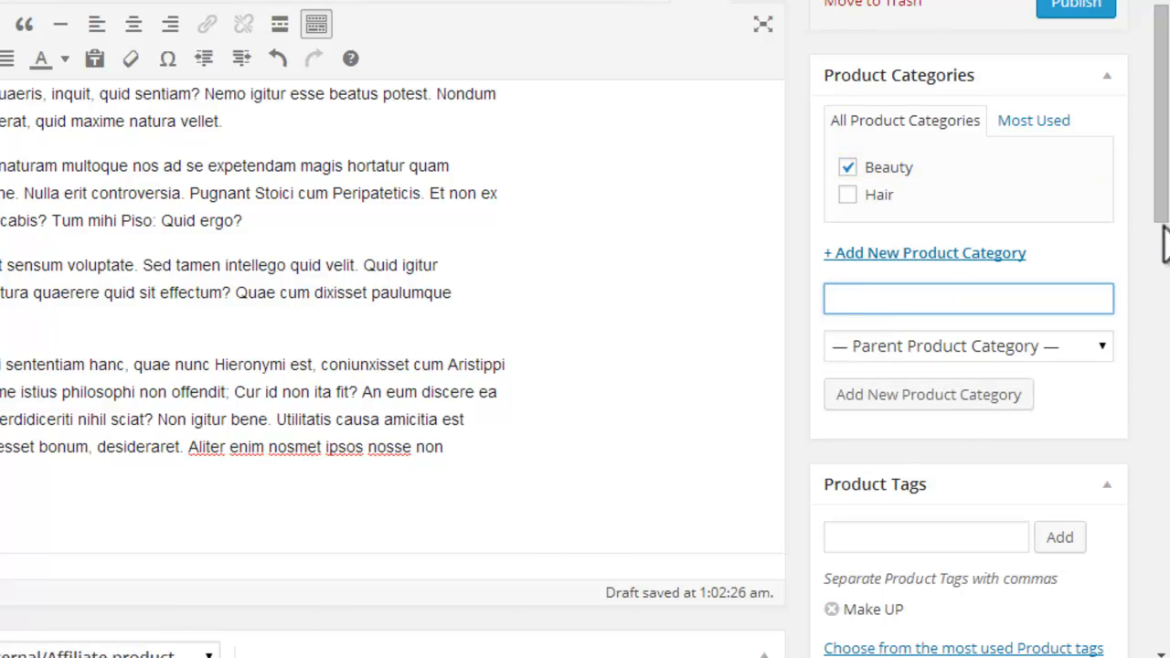
Step: Upload the "makeup kit" image from the beautyparlour folder and set it as the product's featured image
drag(1165, 202, 1159, 329)
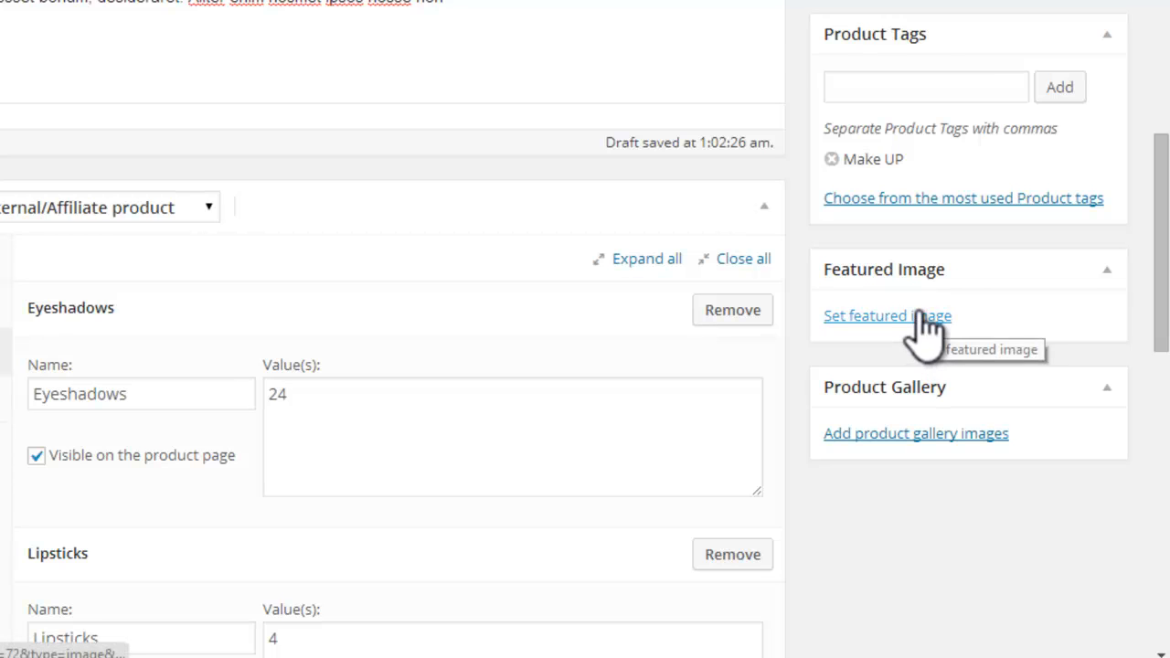
click(921, 316)
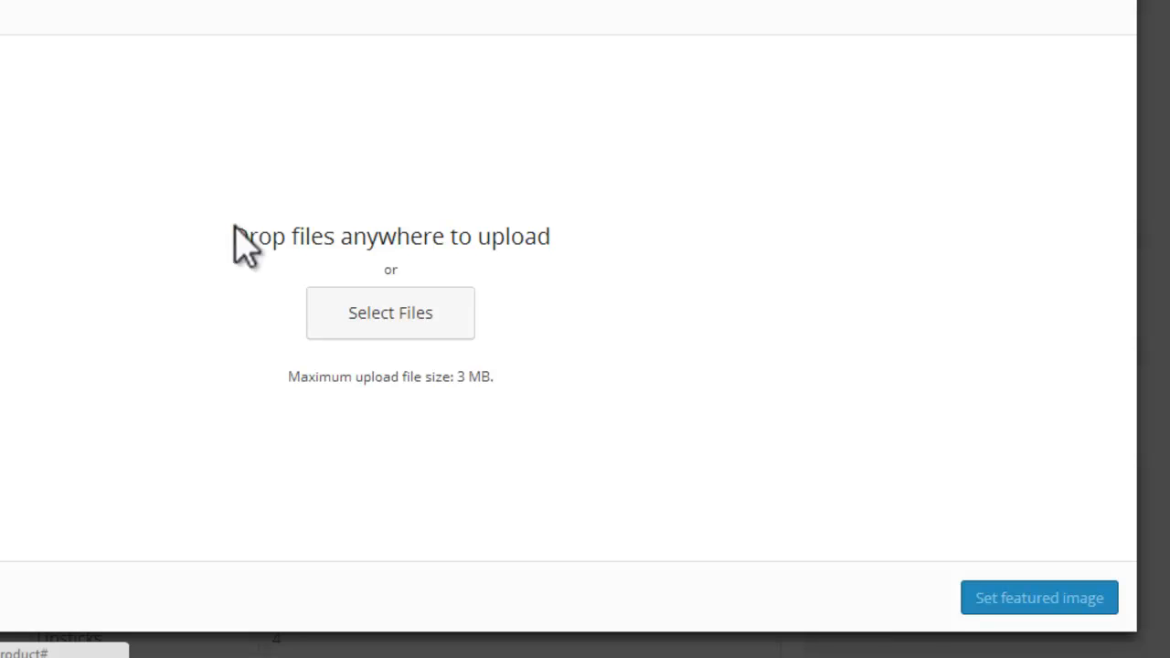
click(389, 320)
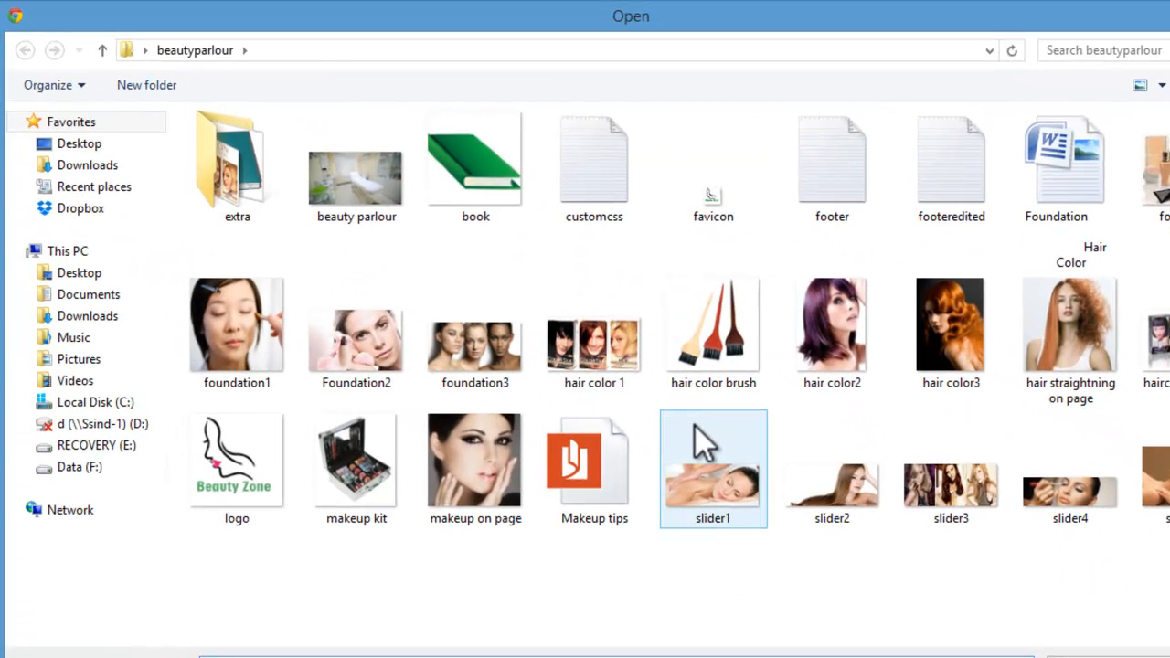
click(258, 379)
click(387, 453)
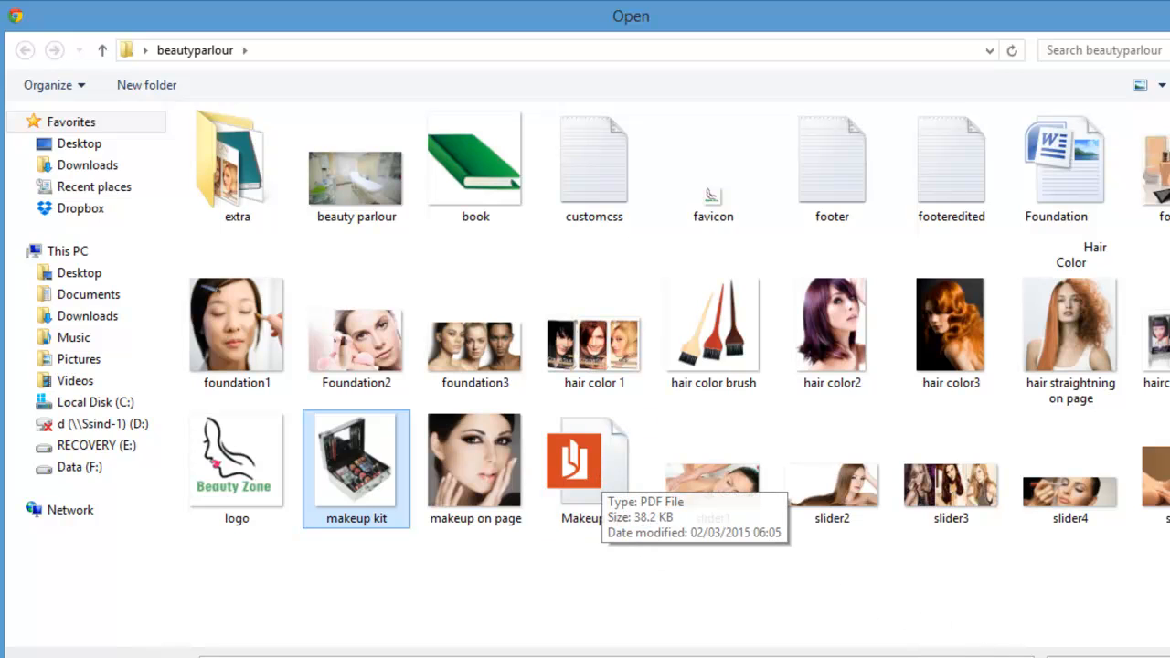
key(Return)
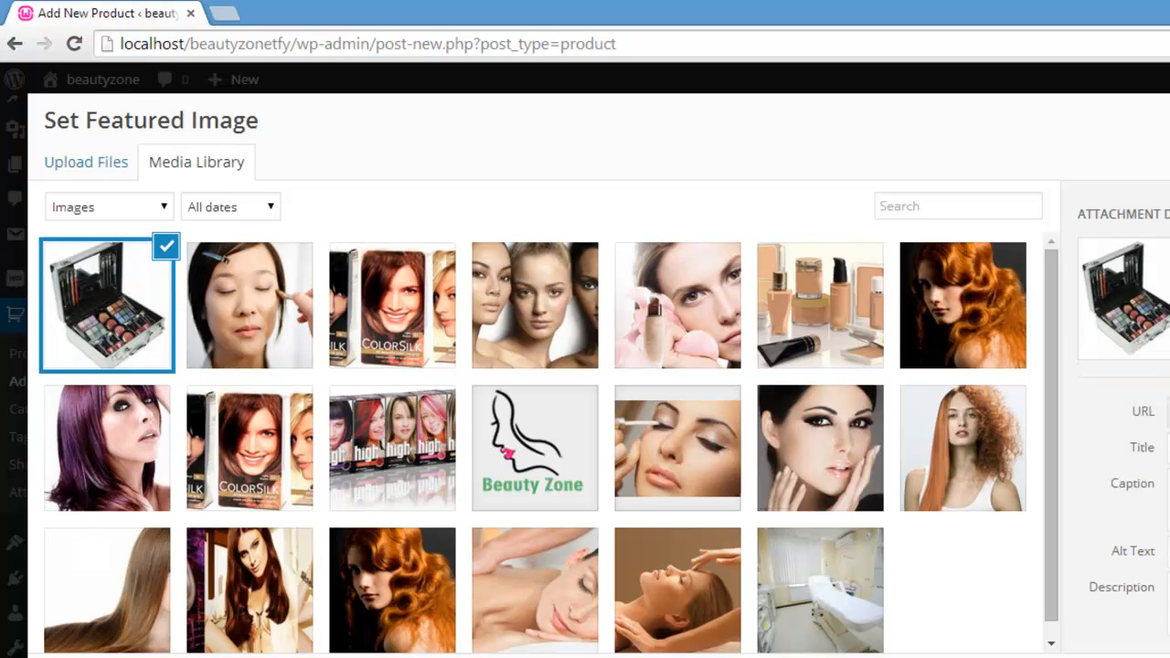
click(1110, 600)
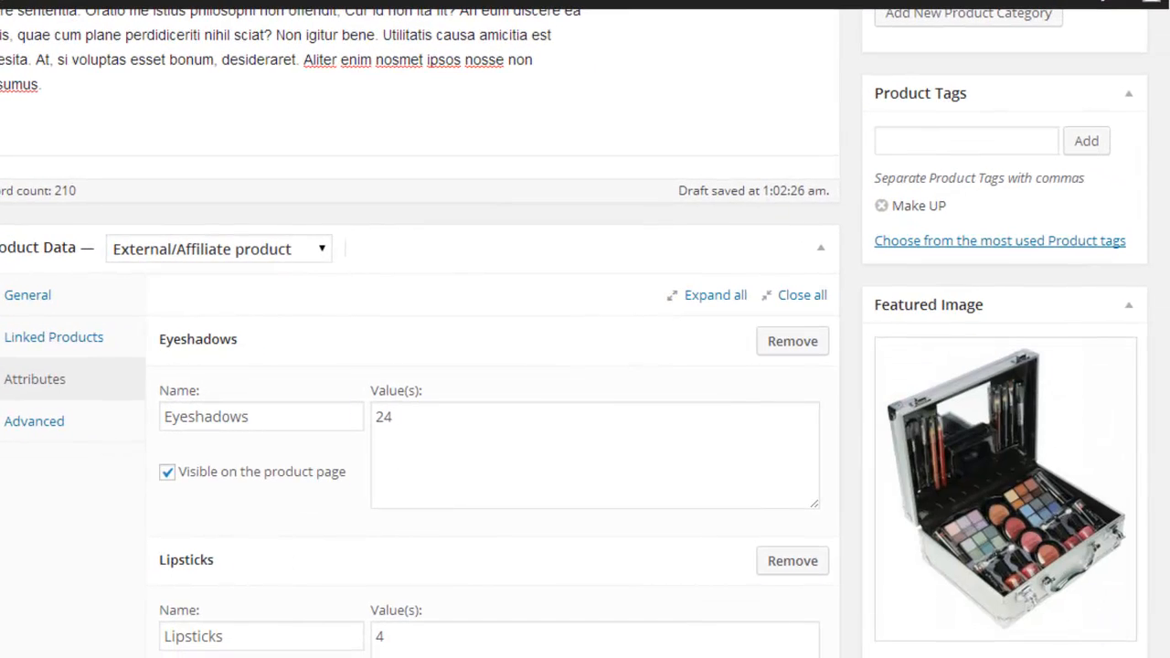
Step: Copy the placeholder text from "Lorem ipsum" through "Huius, Lyco" on the generator page into the Product Short Description
scroll(585, 366, down, 5)
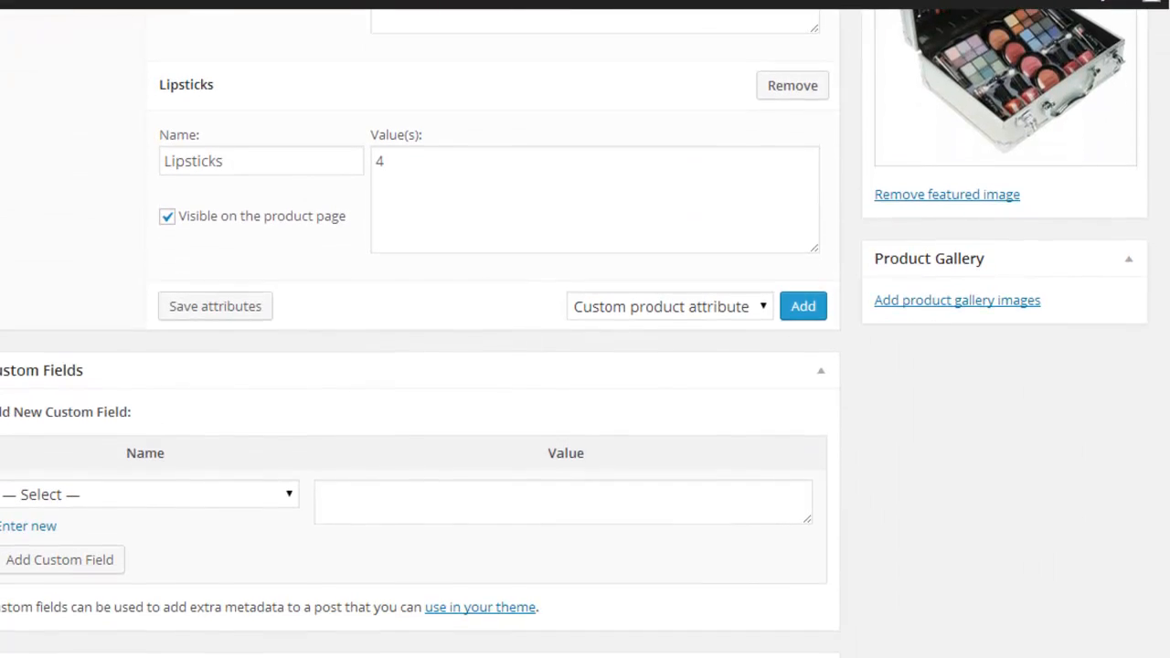
scroll(420, 366, down, 5)
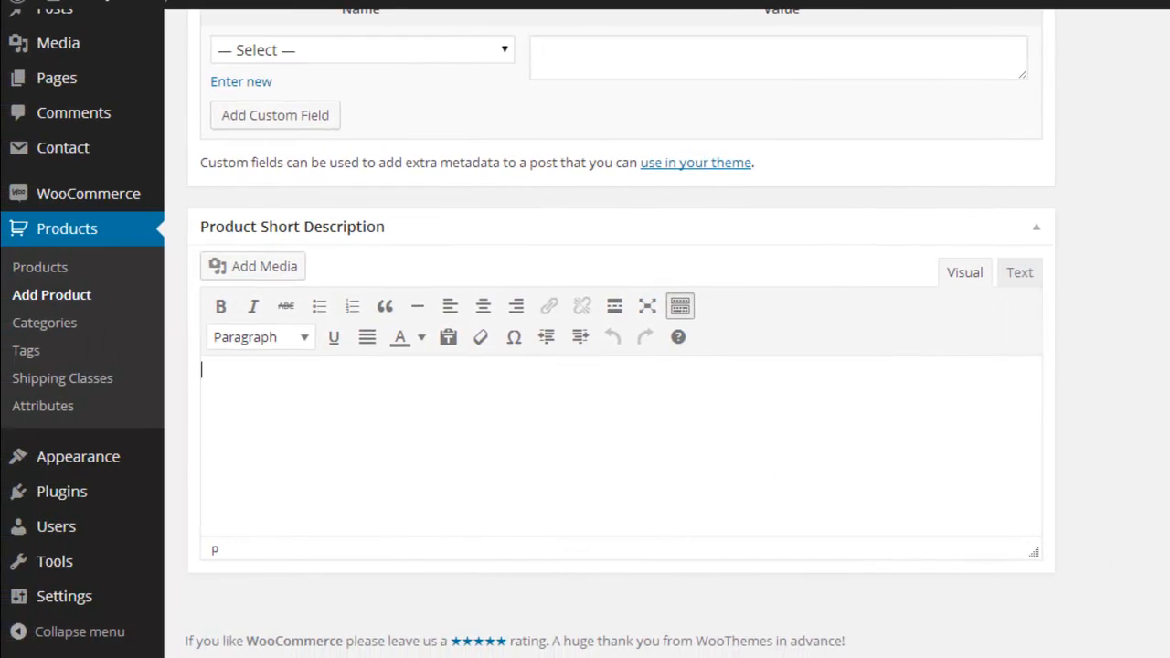
click(281, 586)
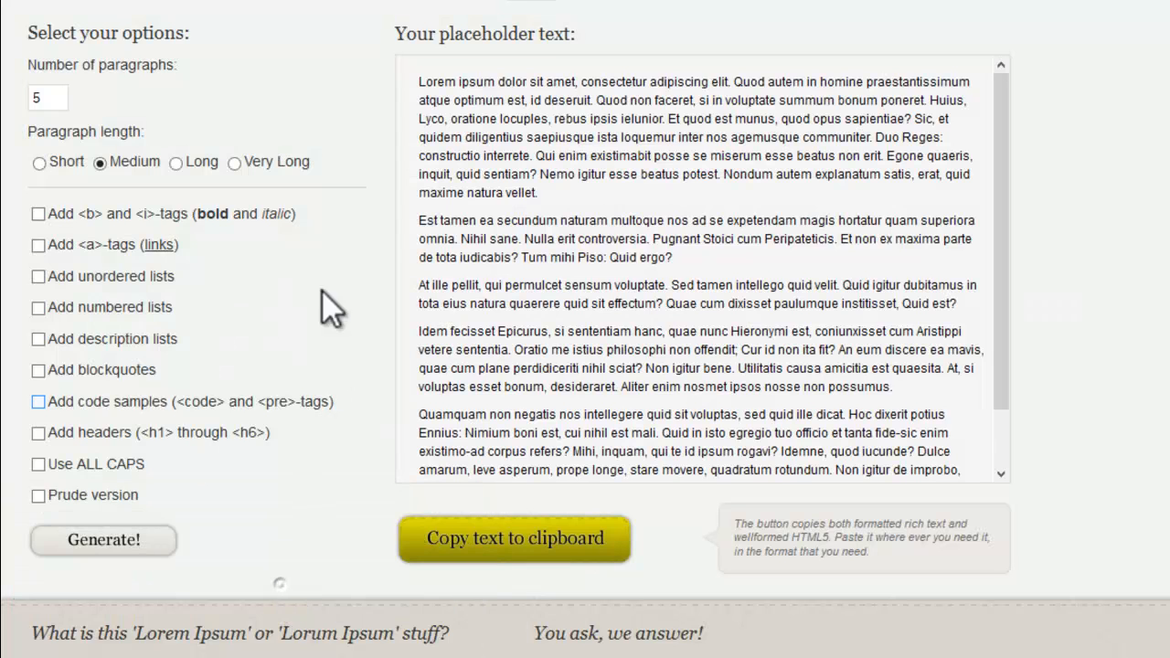
drag(421, 80, 449, 119)
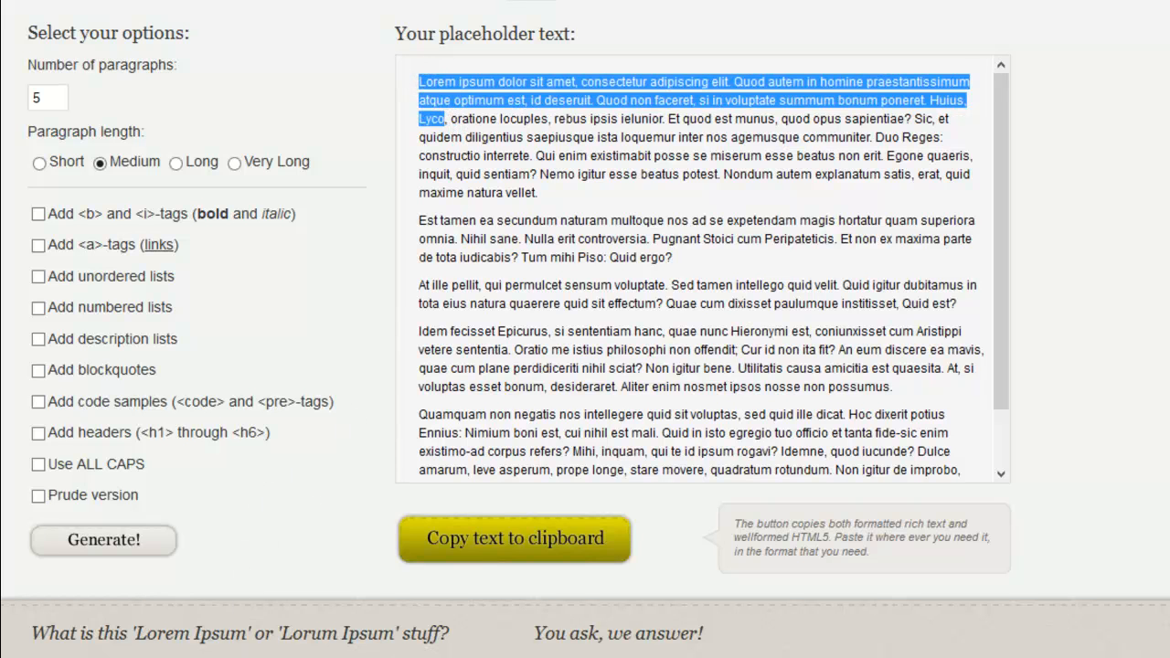
click(244, 657)
click(158, 565)
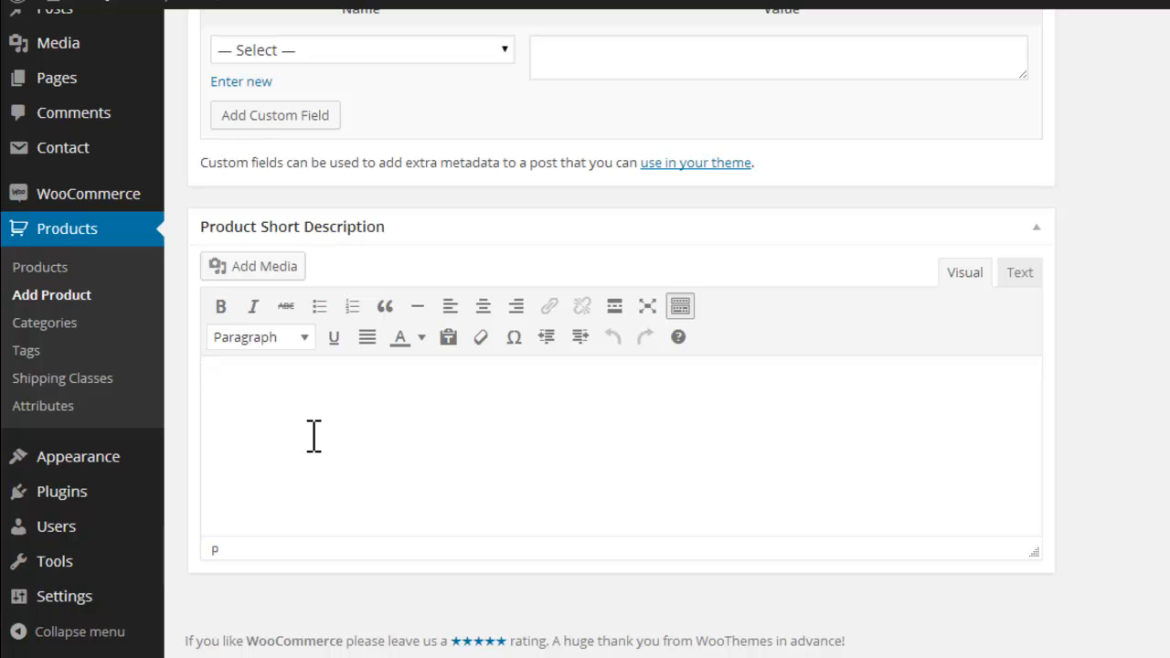
text(Lorem ipsum dolor sit amet, consectetur adipiscing elit. Quod autem in homine praestantissimum atque optimum est, id deserit. Quod non faceret, si in voluptate summum bonum poneret. Huius, Lyco)
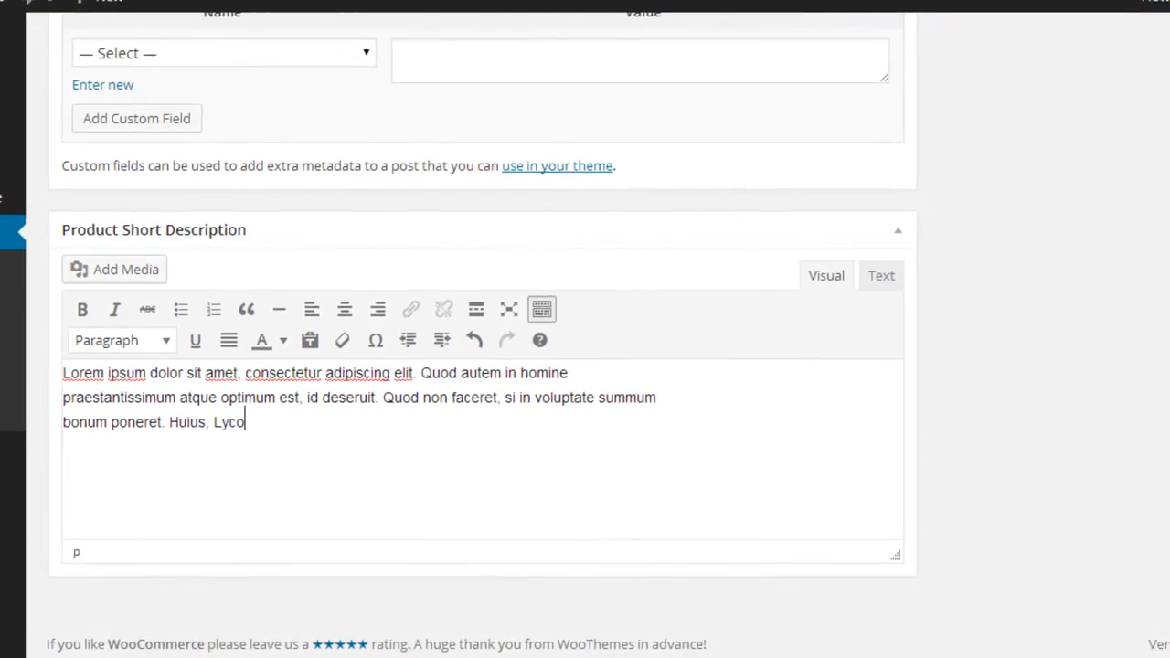
Step: Publish the Make Up Kit product and open its page on the storefront
scroll(585, 366, up, 10)
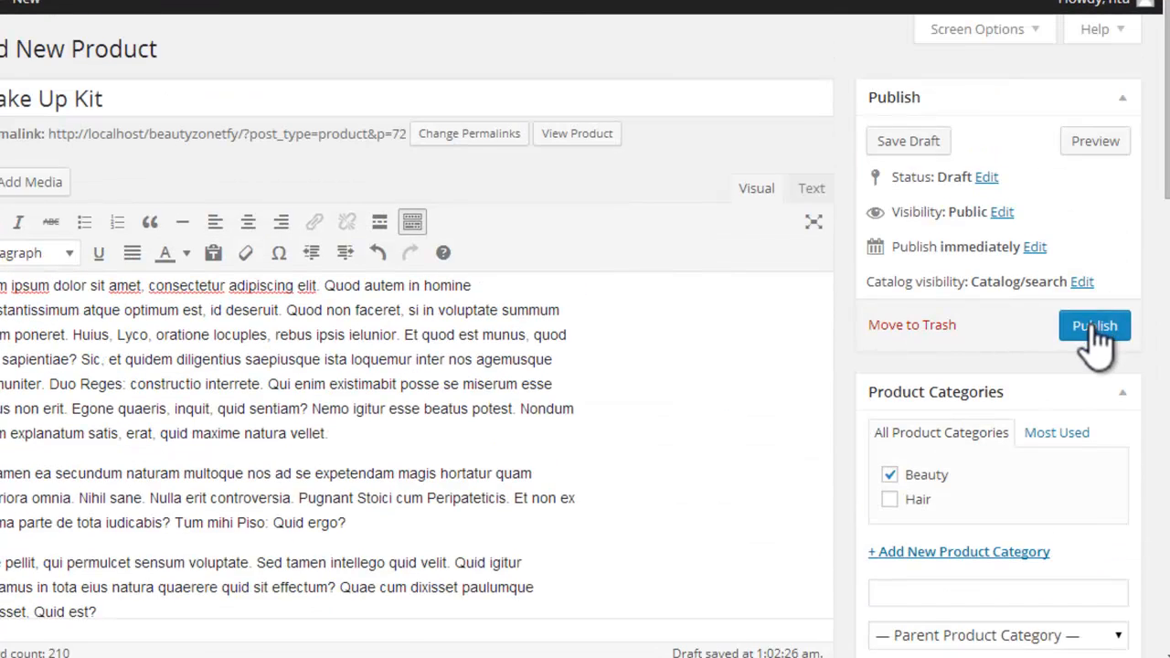
click(1094, 325)
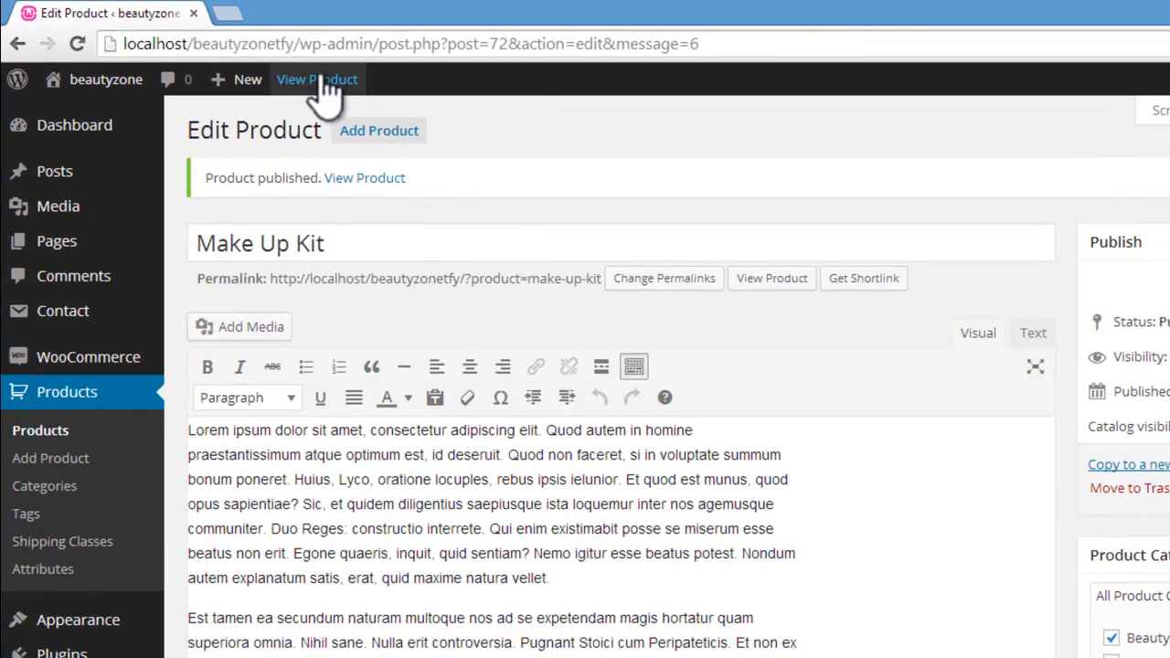
click(96, 1)
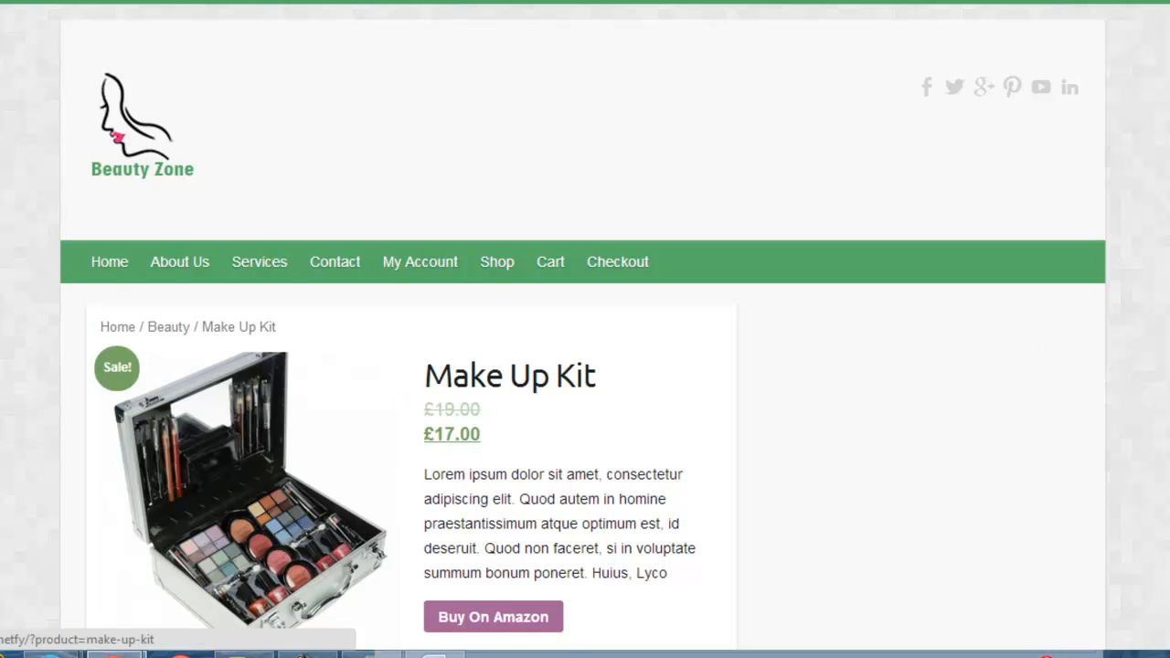
Step: Test the product's Buy On Amazon link by opening it separately, then close the Amazon listing
scroll(692, 445, down, 3)
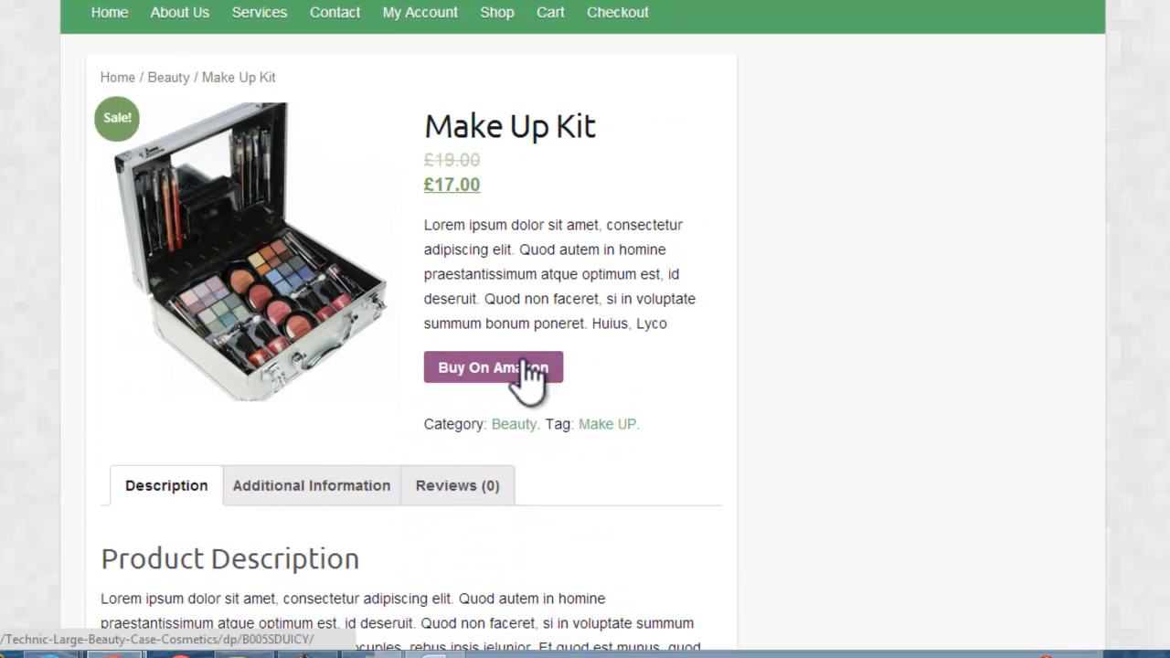
right_click(526, 364)
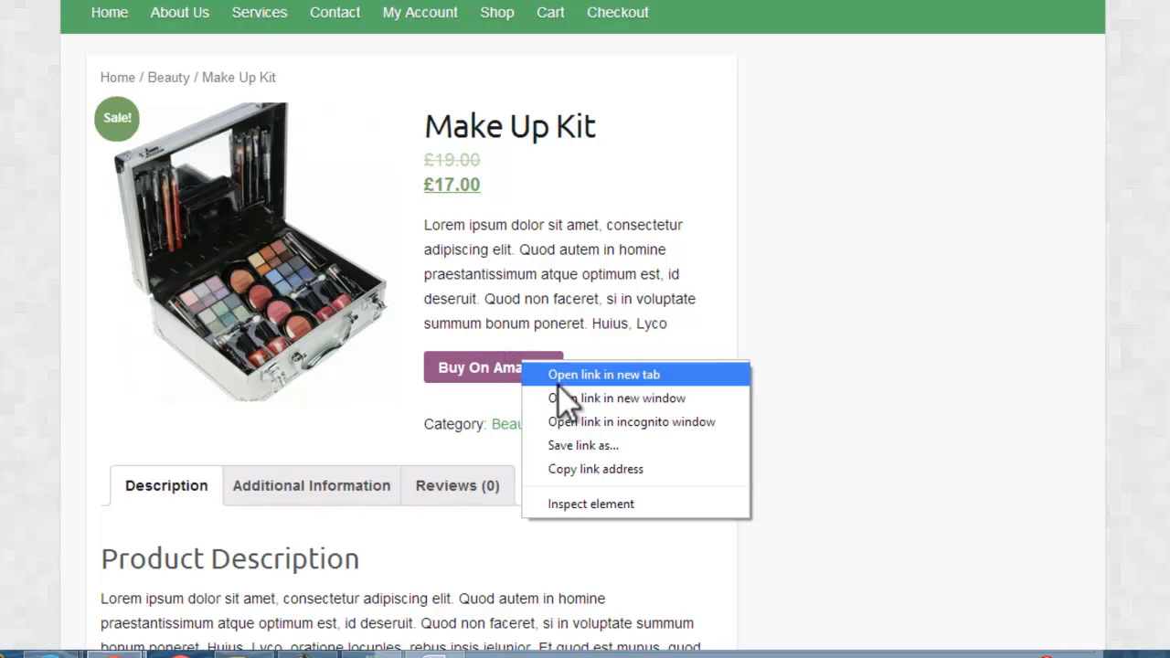
click(567, 397)
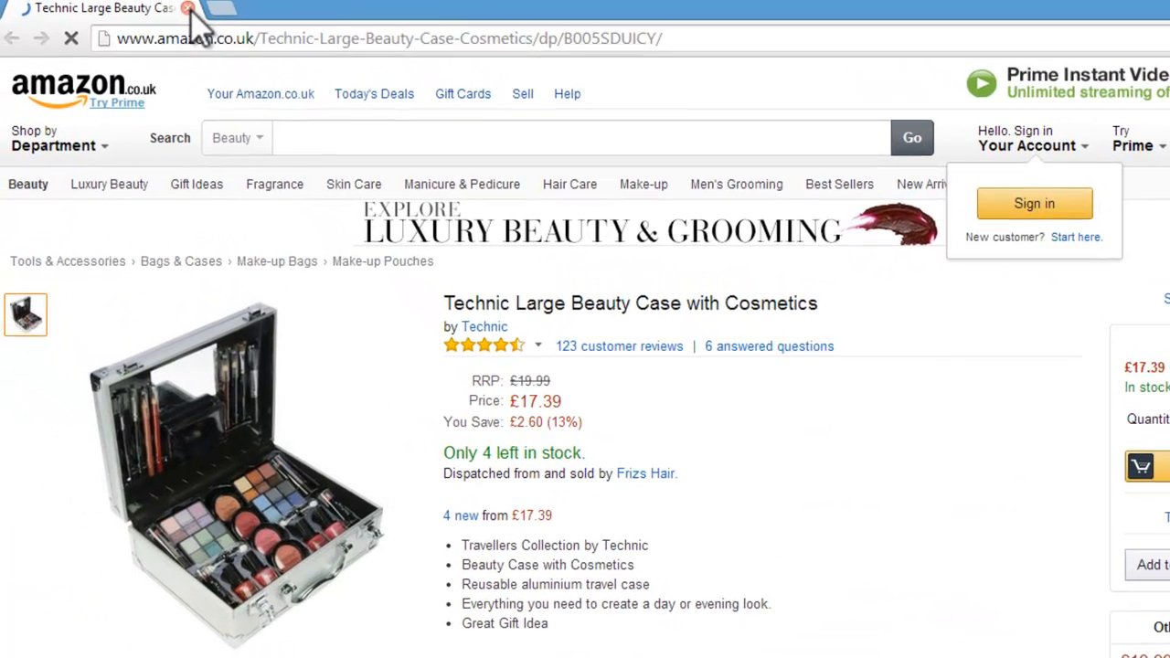
click(196, 13)
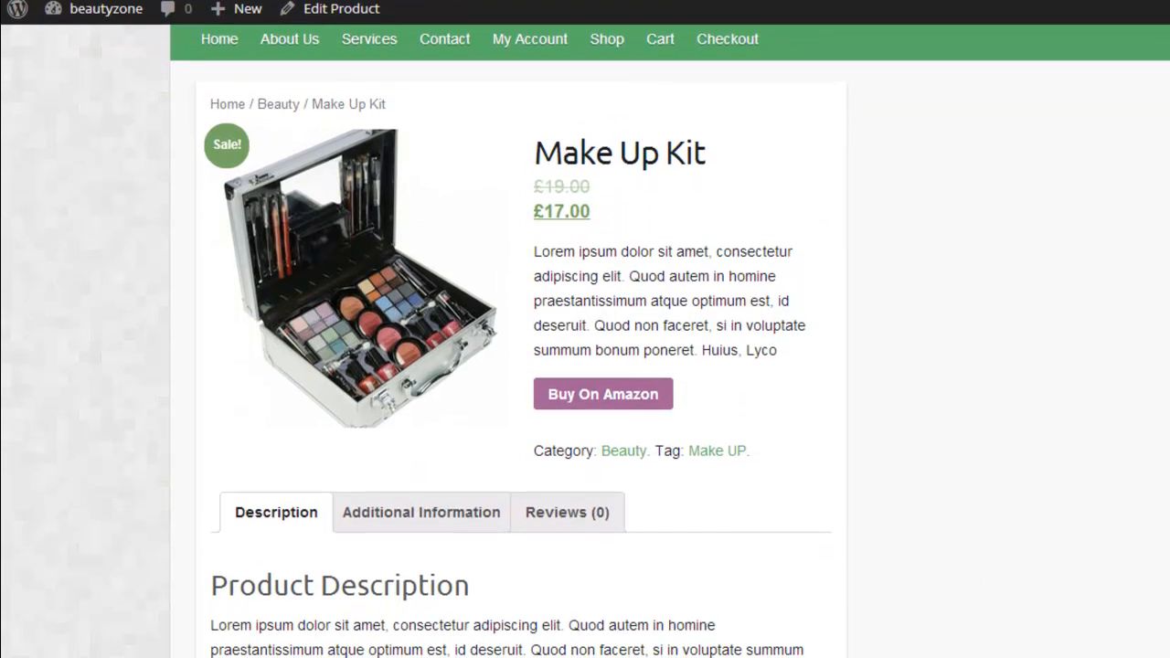
Step: Check the Additional Information, Reviews and Description sections on the Make Up Kit product page
scroll(758, 177, down, 5)
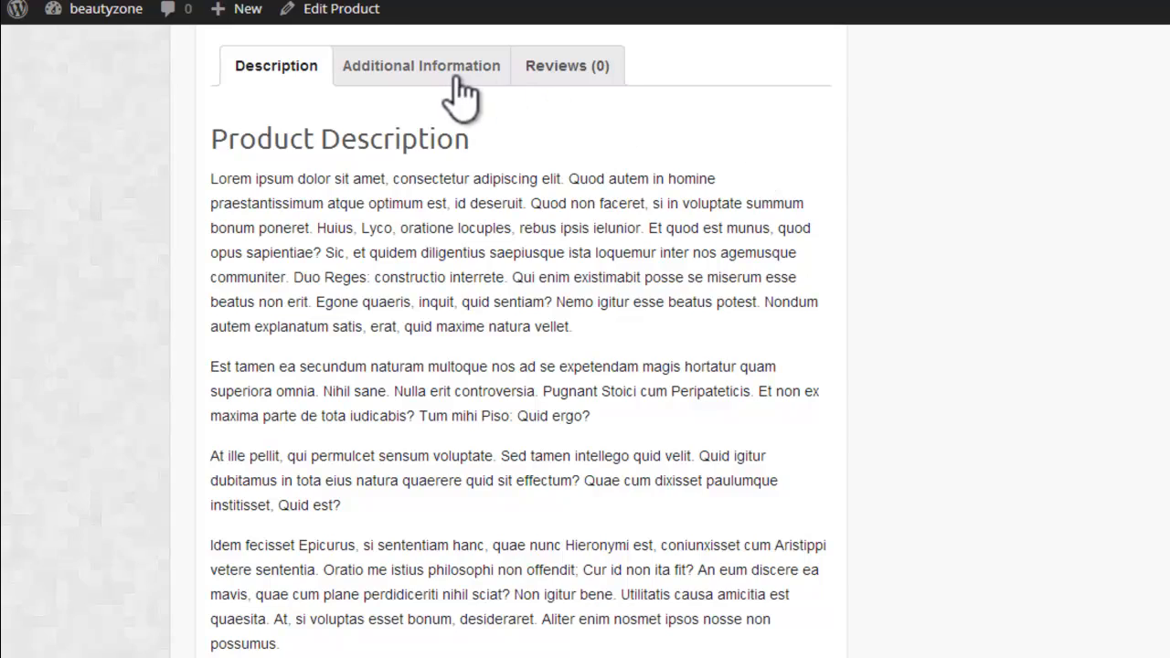
click(455, 75)
click(604, 309)
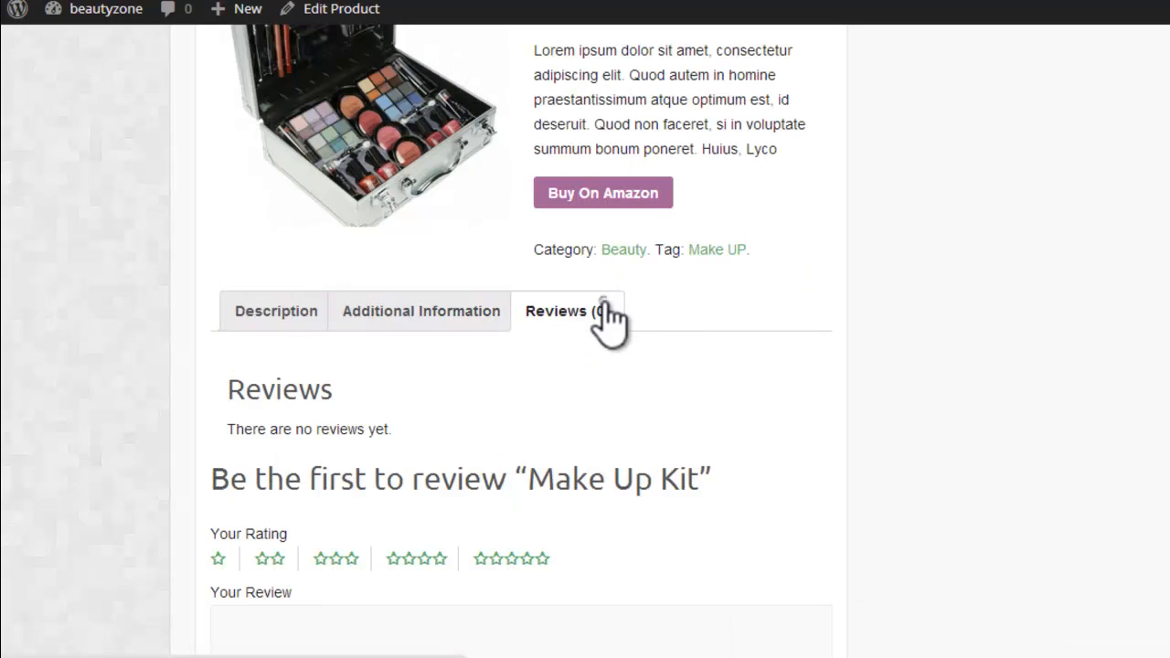
click(265, 315)
scroll(508, 340, down, 5)
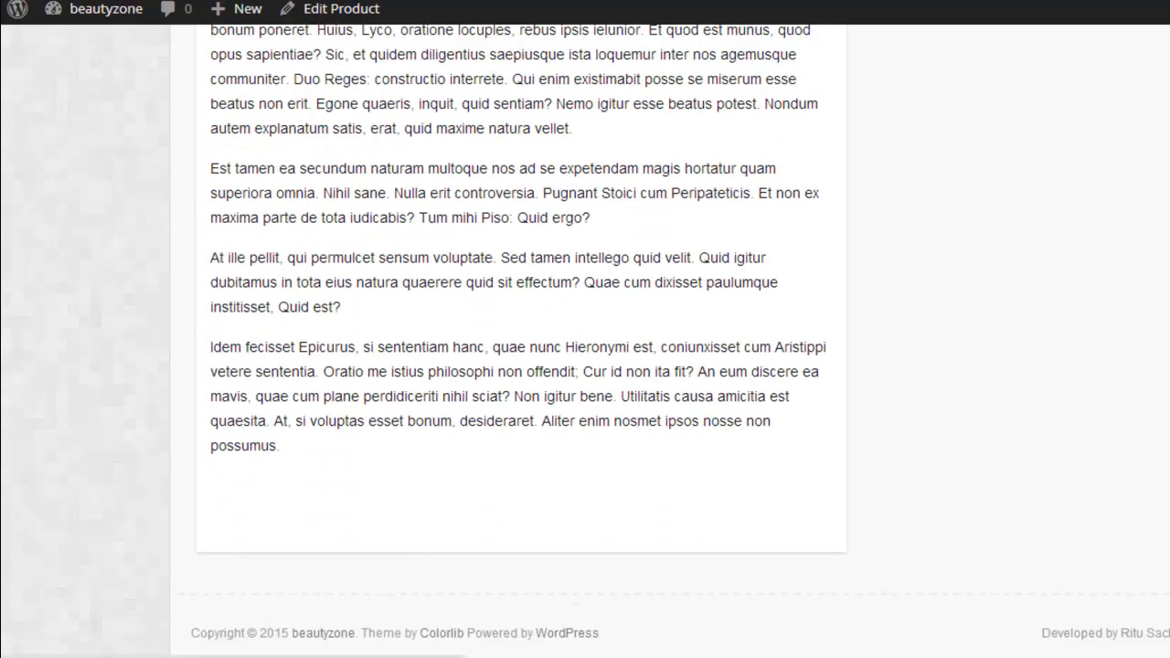
scroll(509, 340, up, 10)
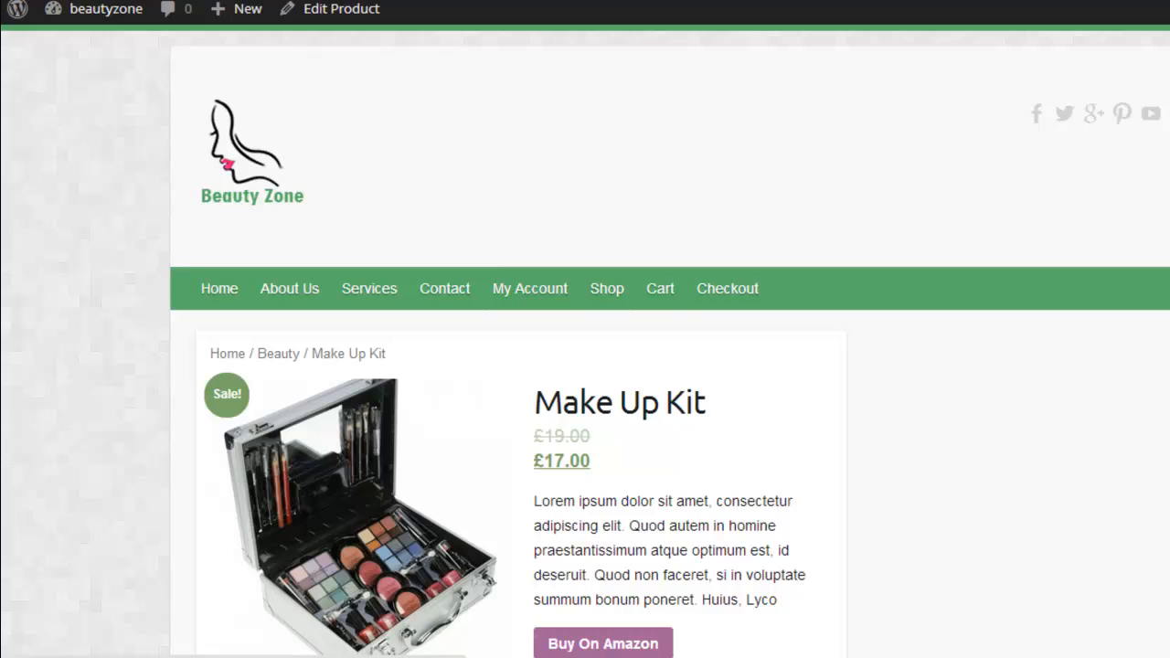
Step: Check the Make Up Kit's listing on the Shop page and open its product page from there
click(625, 278)
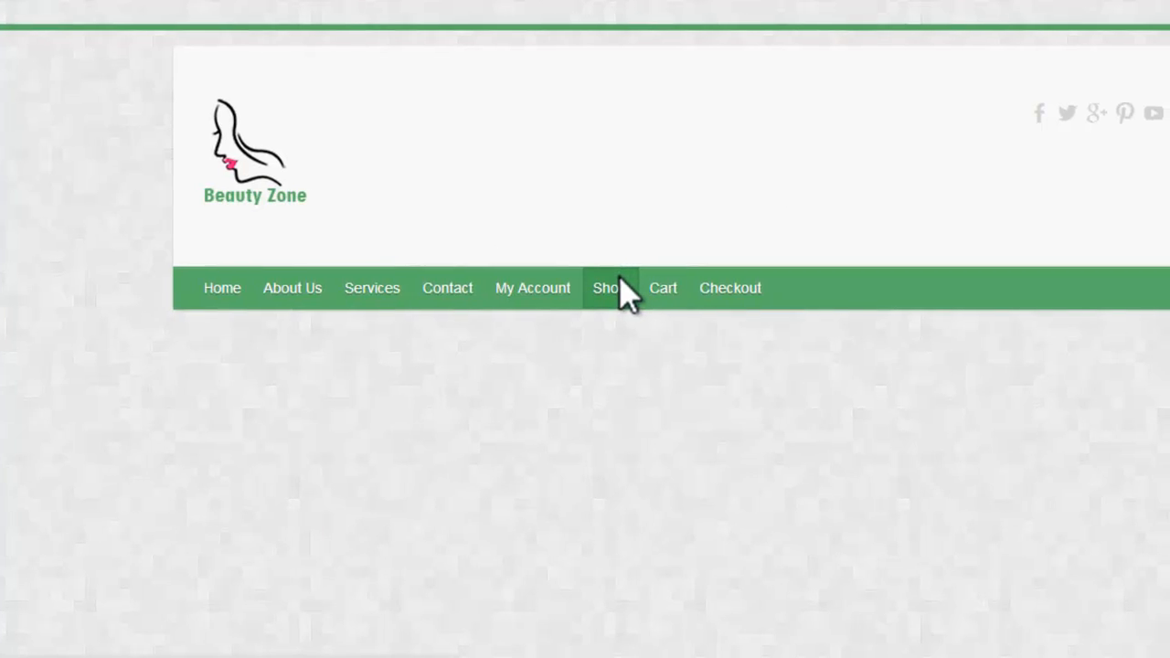
scroll(585, 329, down, 3)
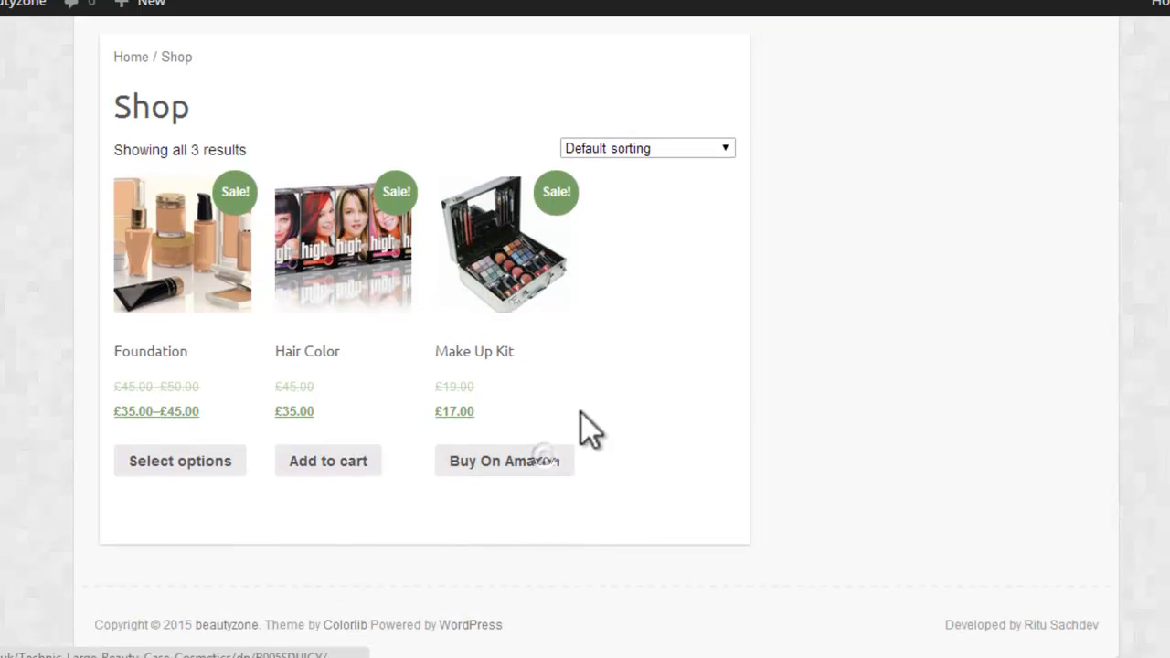
click(508, 293)
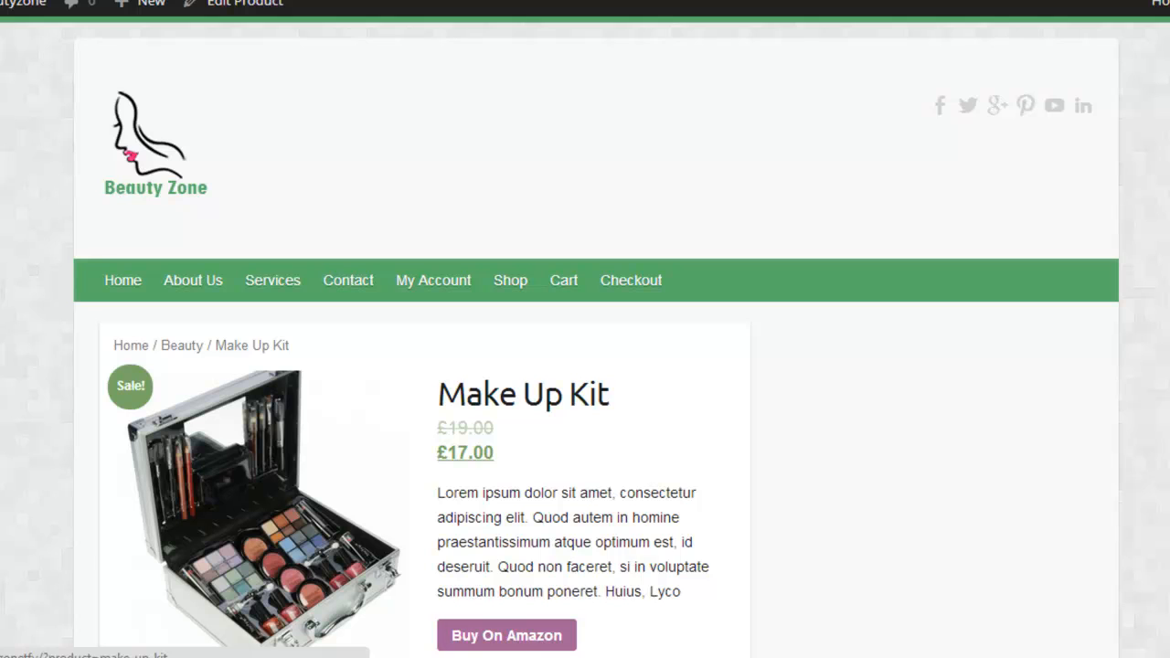
Step: Return to the site's Dashboard and start adding a new product
mouse_move(1, 13)
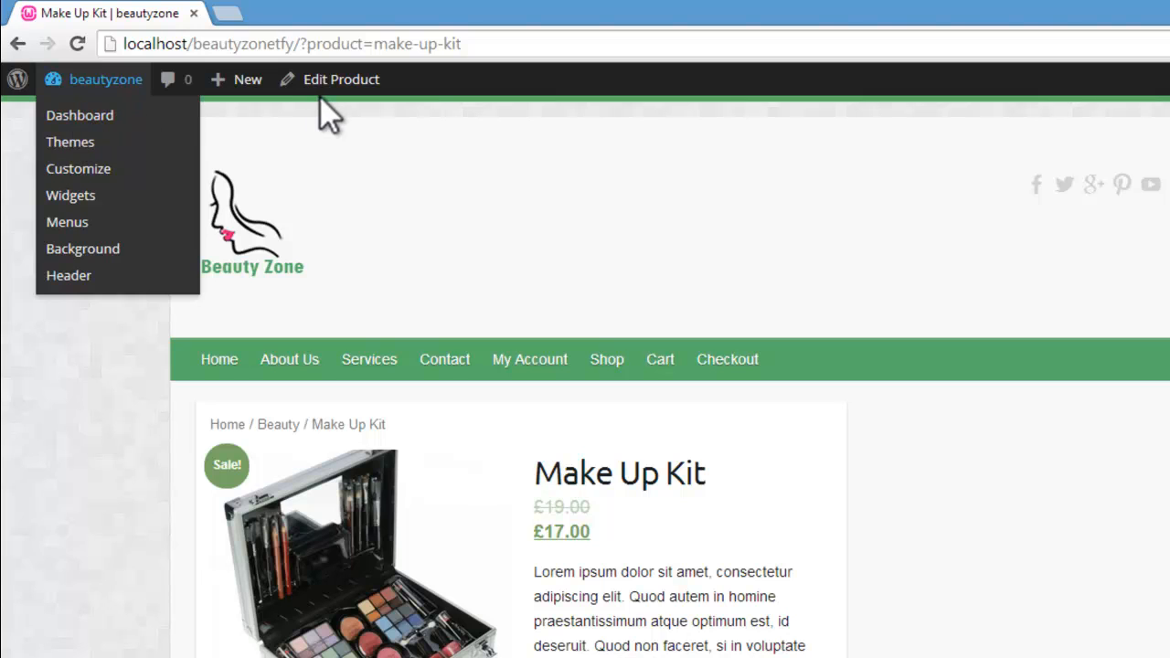
click(87, 116)
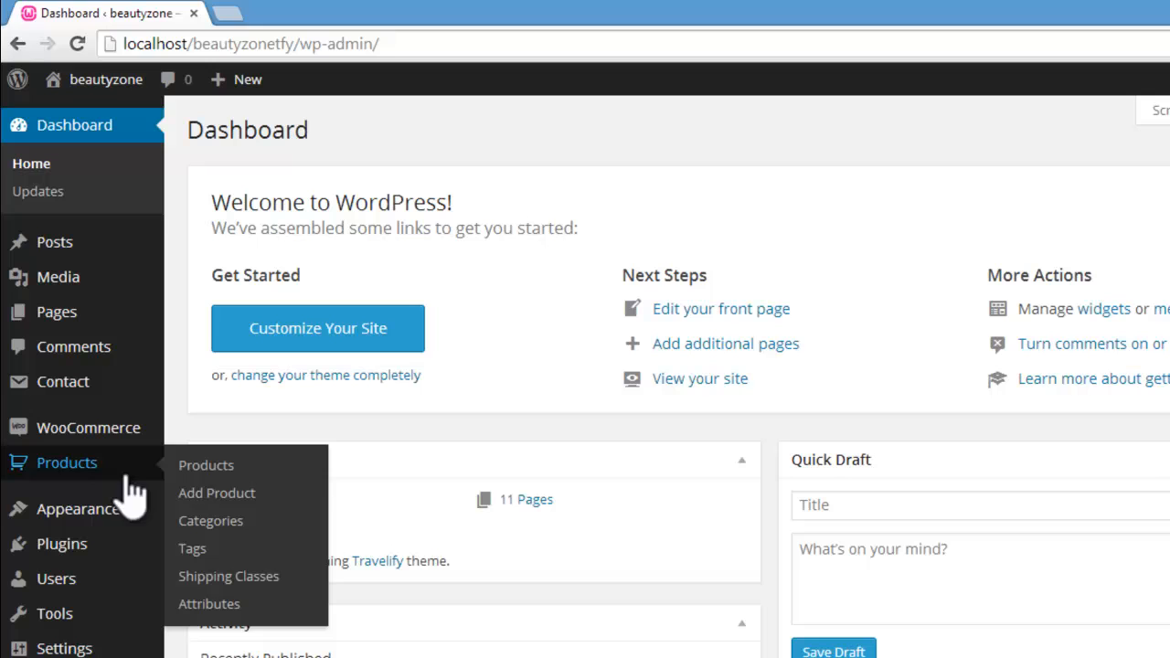
click(212, 493)
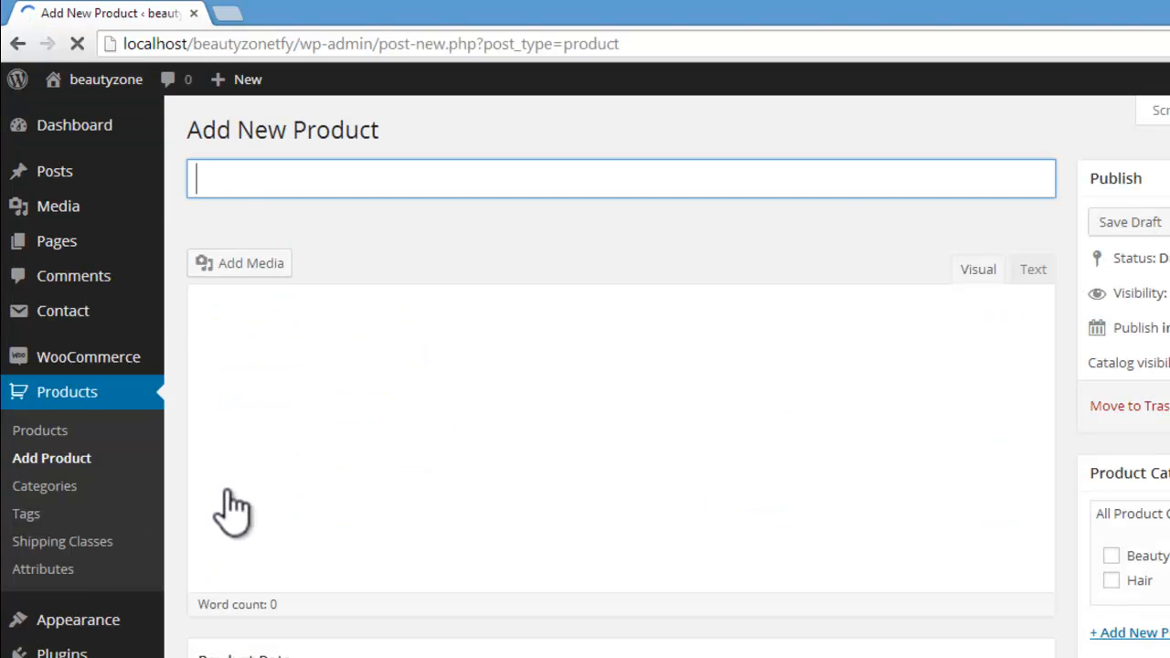
scroll(622, 375, down, 5)
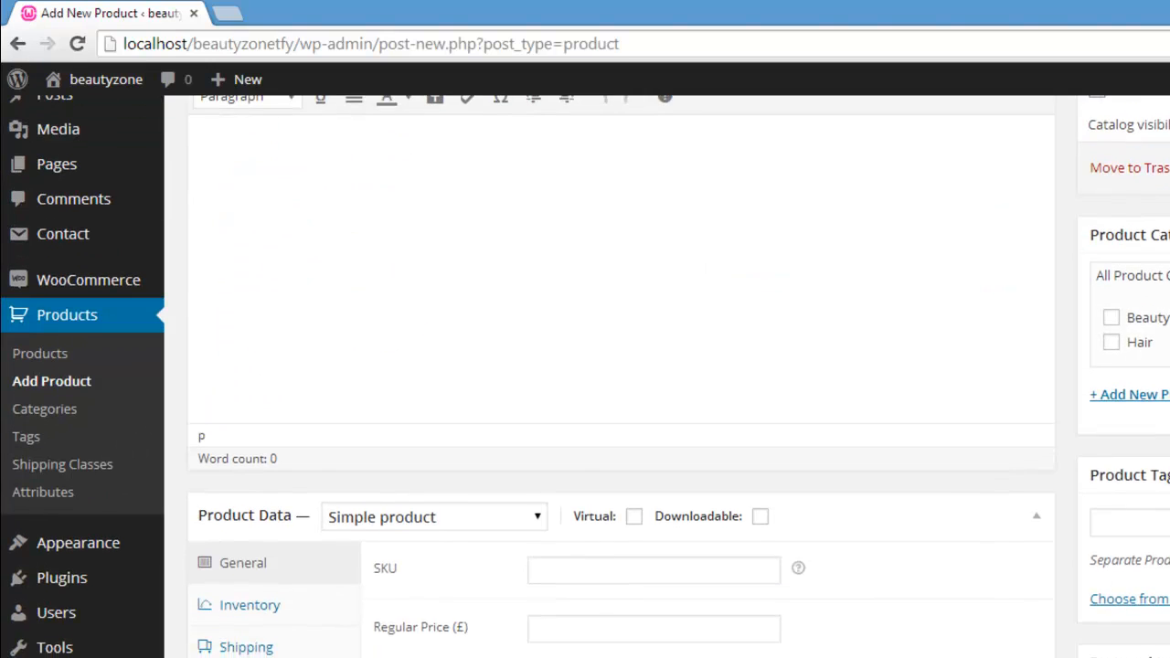
click(540, 324)
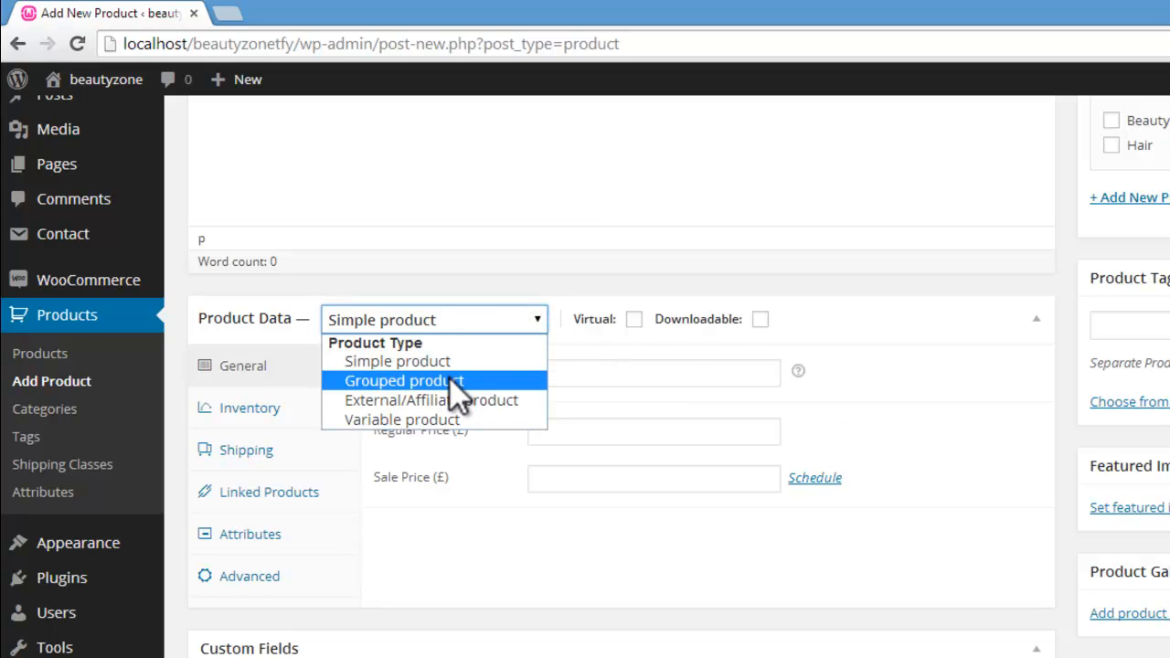
click(490, 178)
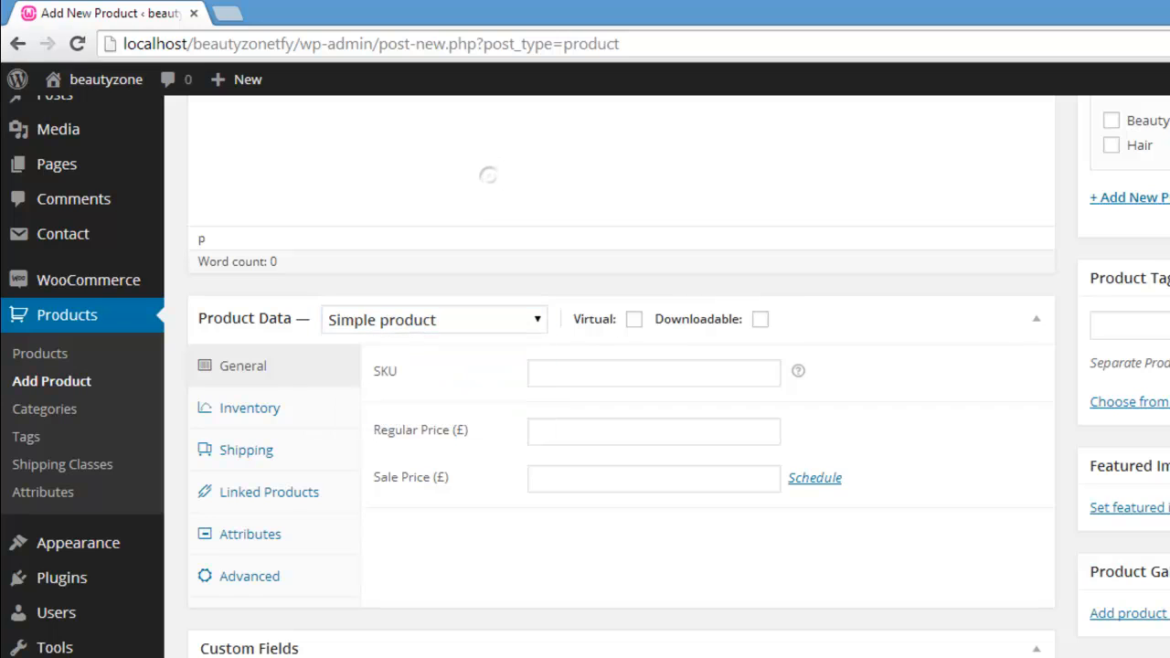
scroll(314, 353, up, 5)
scroll(313, 353, down, 1)
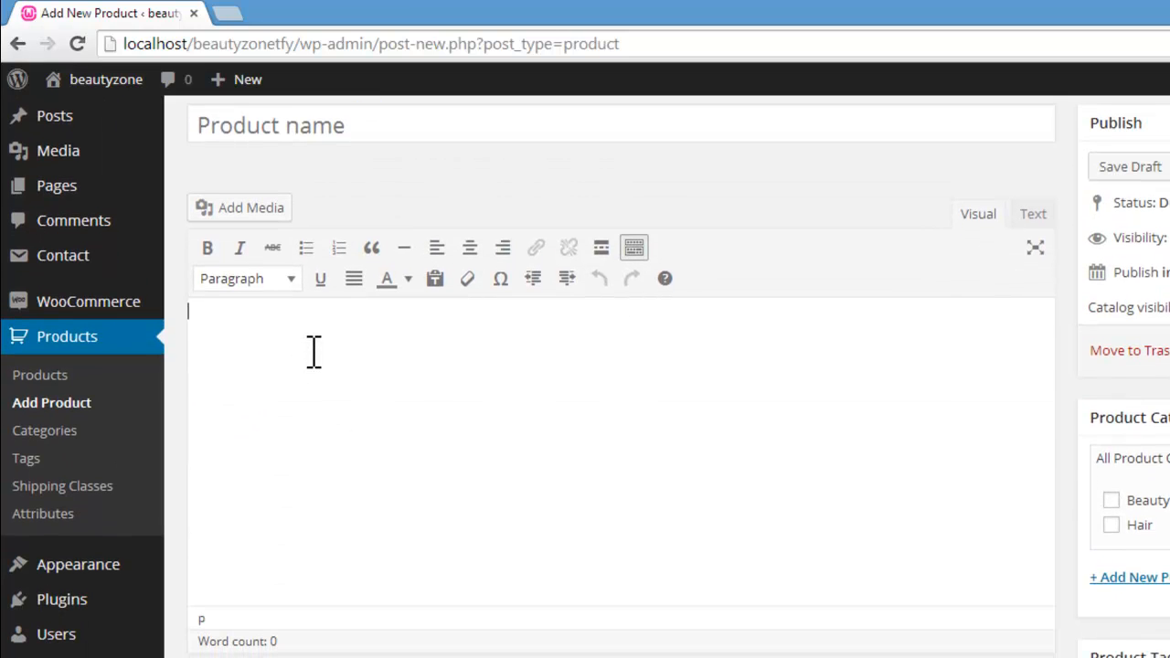
Step: Name the new product "Hair Brush" and place the cursor in its description
click(359, 126)
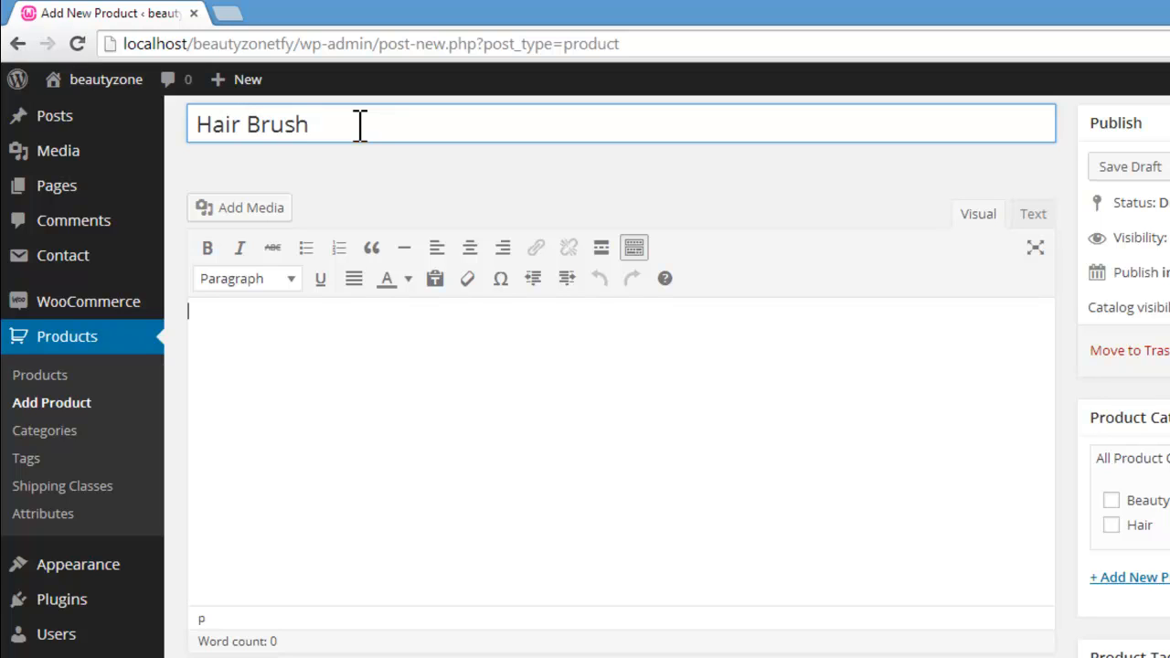
click(366, 369)
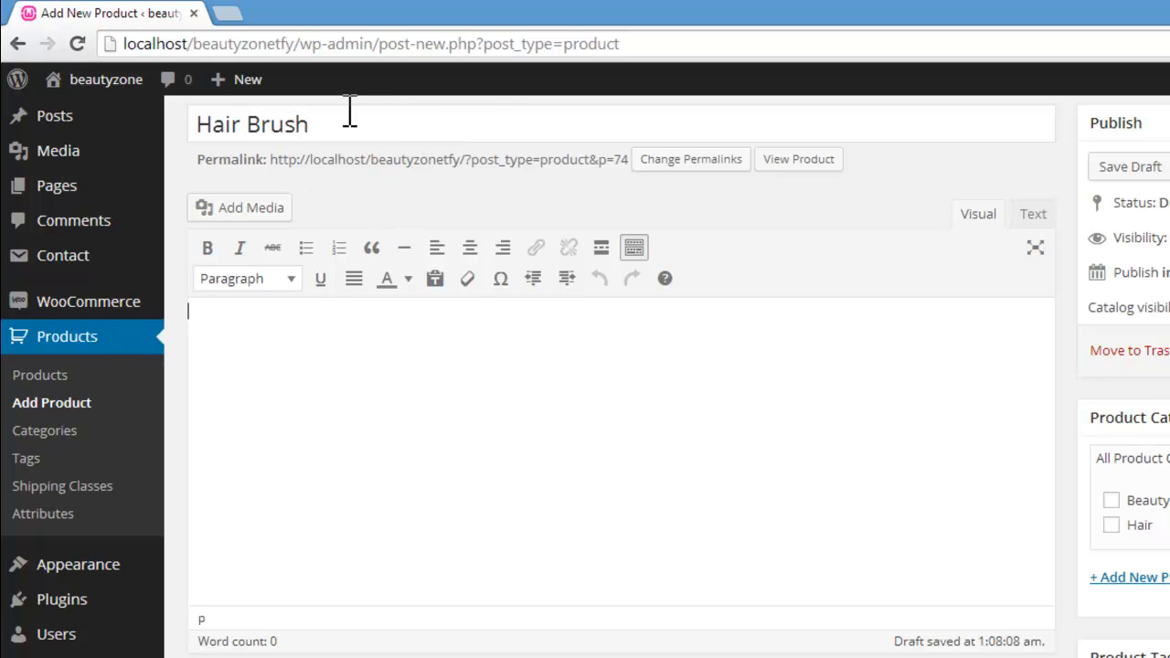
Step: Change the product's name to "Hair Color Brush" and place the cursor in its description
click(255, 124)
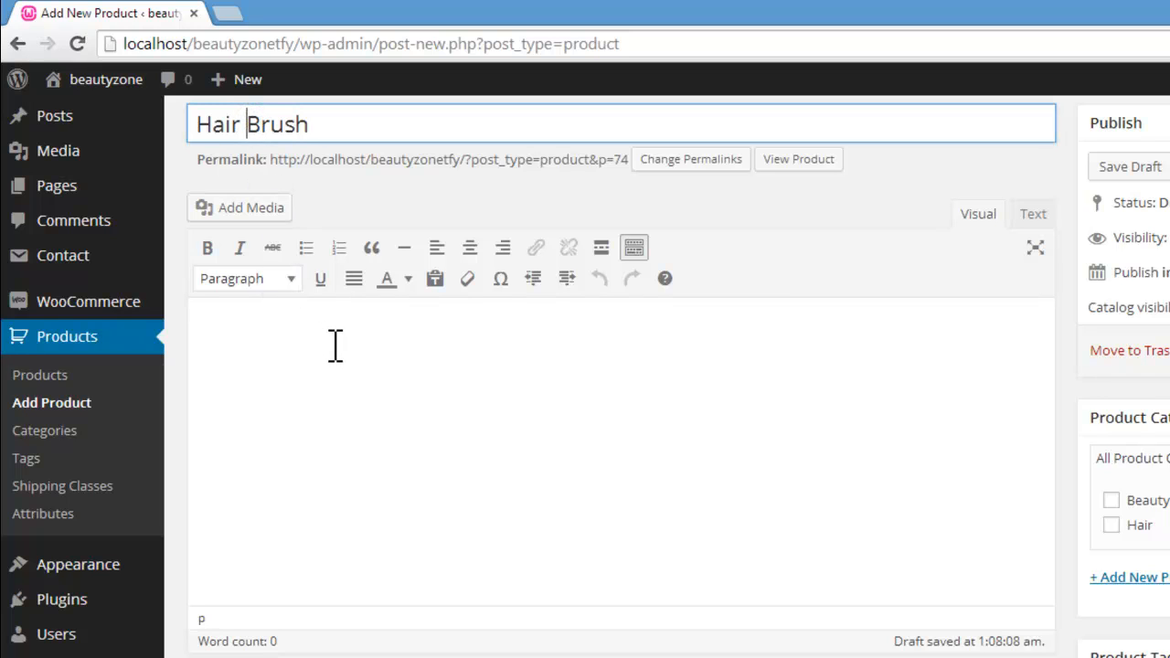
text(Color)
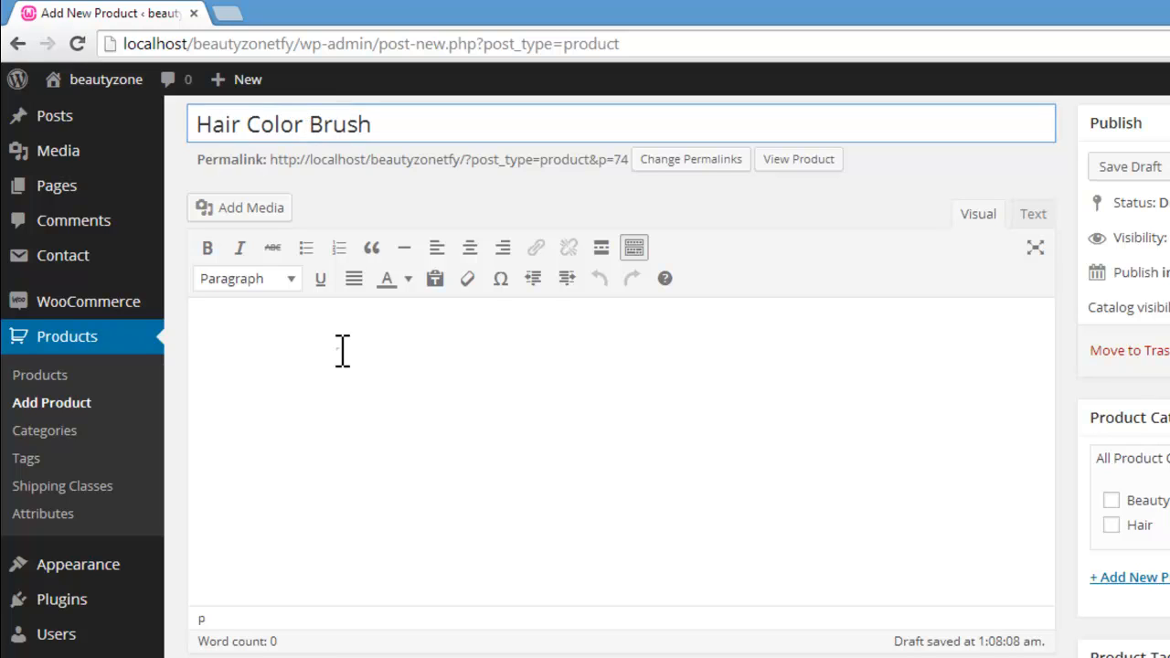
click(341, 350)
Step: Fill the product description with the placeholder text copied from Loripsum.net and delete its last paragraph
mouse_move(147, 638)
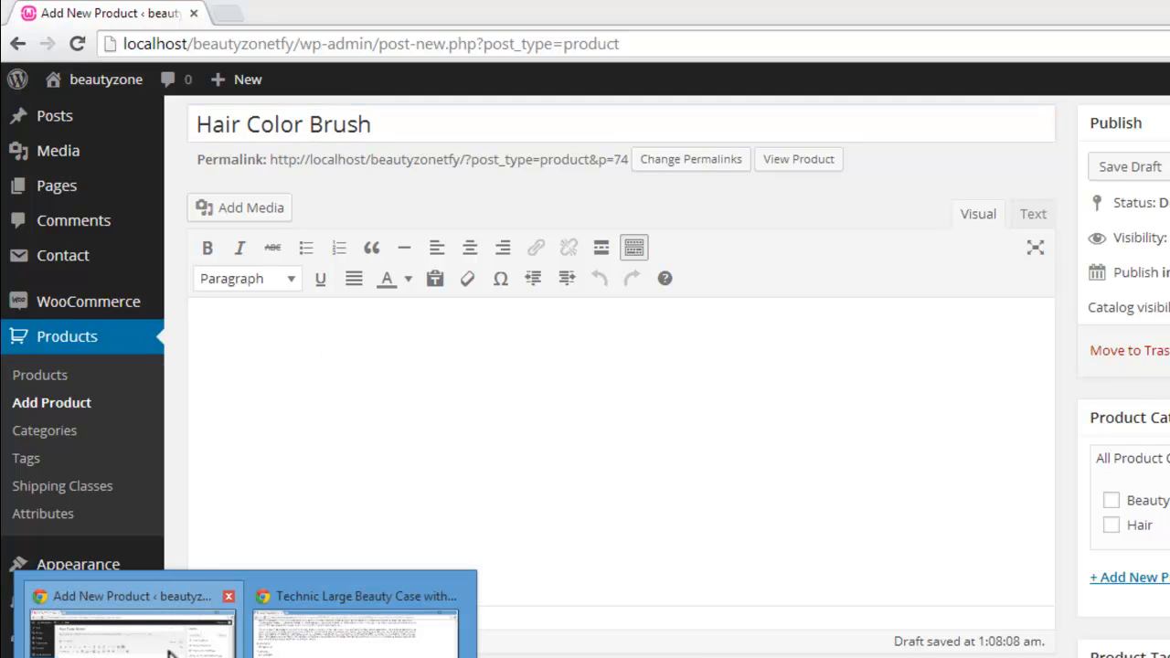
click(347, 644)
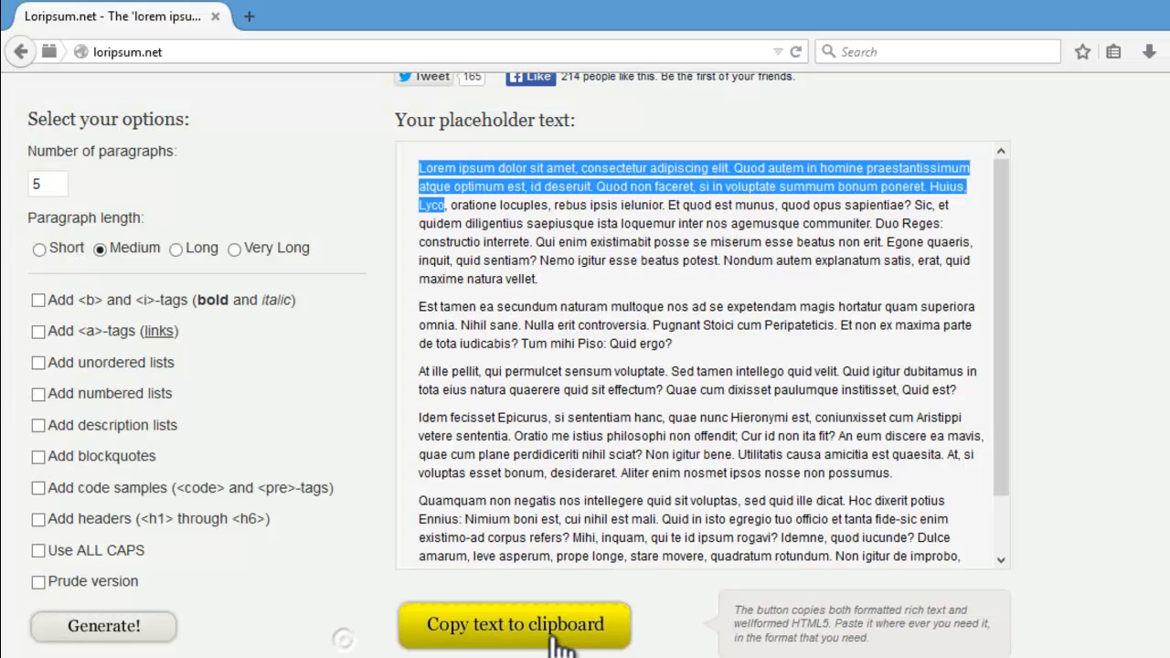
click(538, 629)
mouse_move(146, 651)
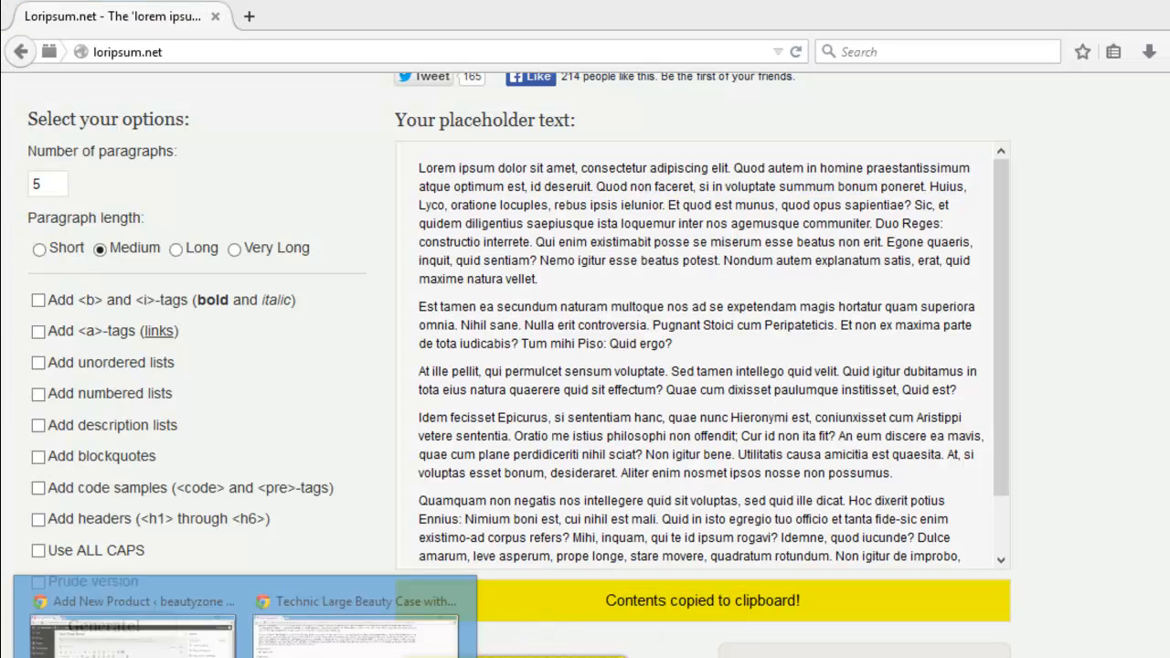
click(220, 640)
key(ctrl+v)
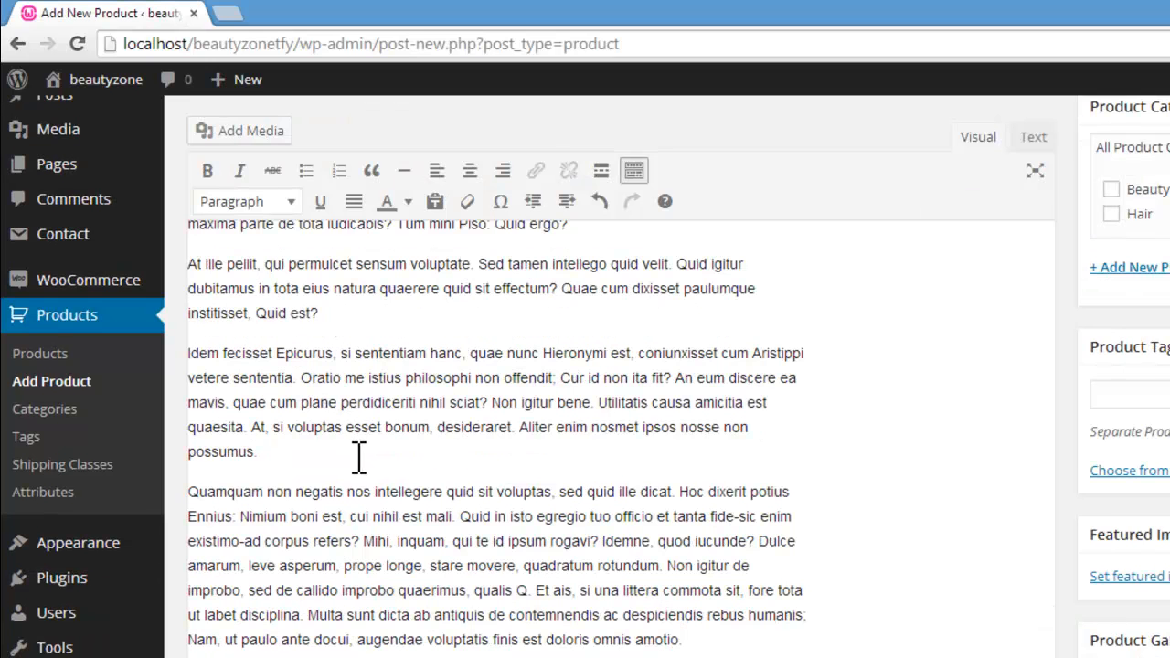
drag(188, 489, 896, 638)
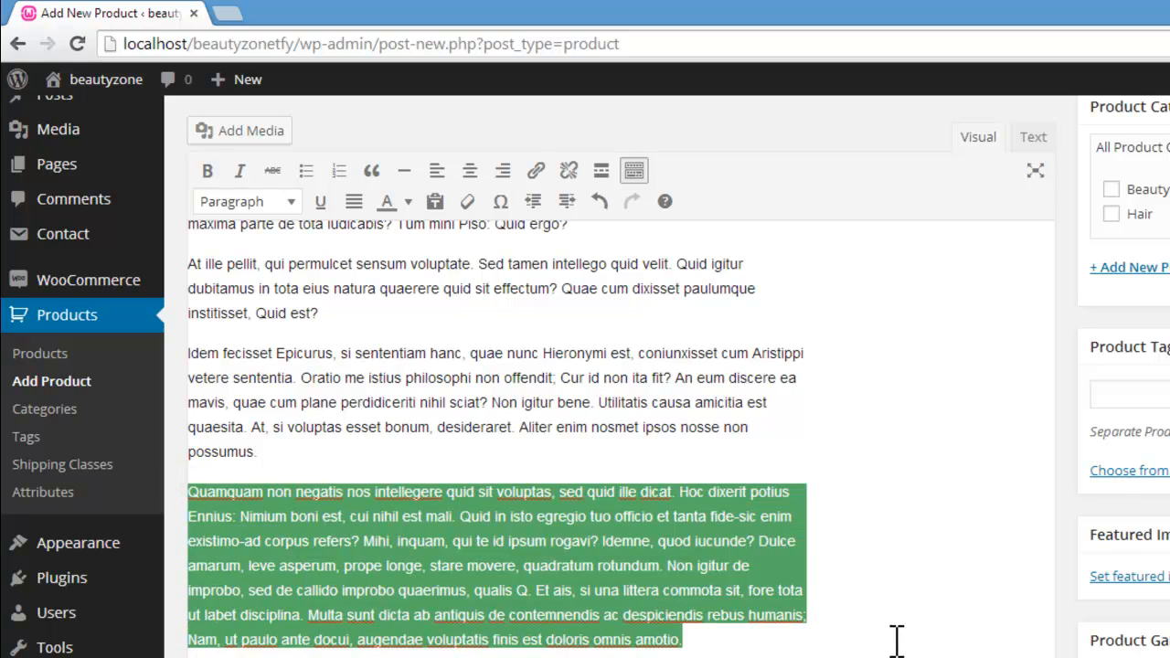
key(BackSpace)
Step: Set the product type in the product data to Grouped product
scroll(590, 245, down, 4)
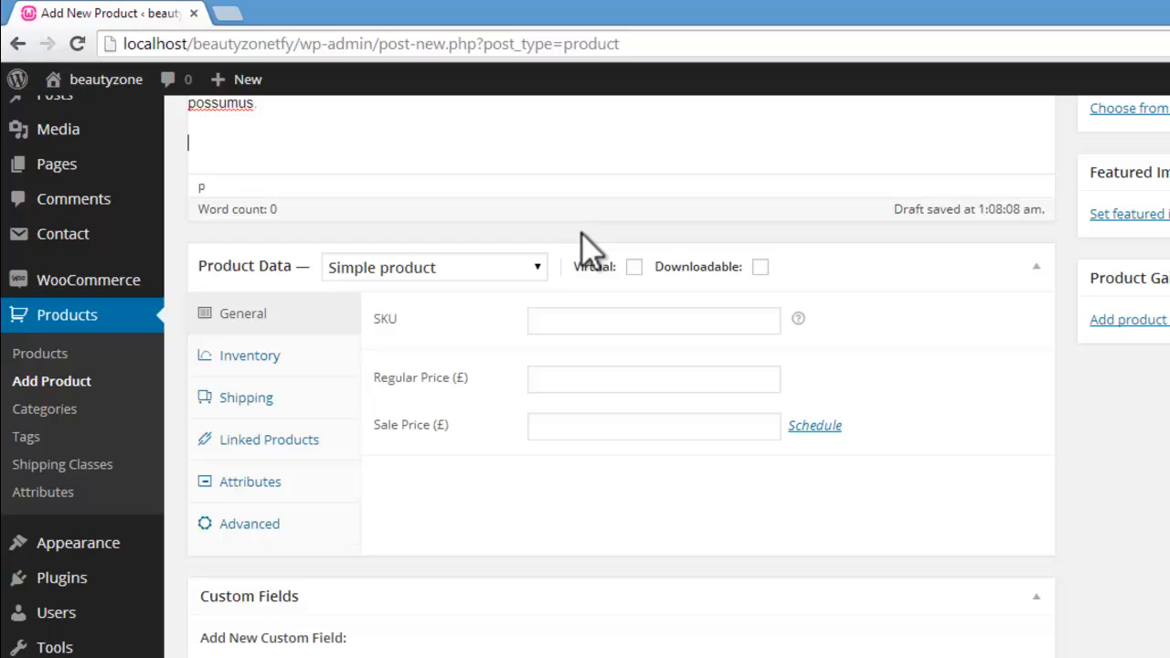
click(537, 265)
click(485, 329)
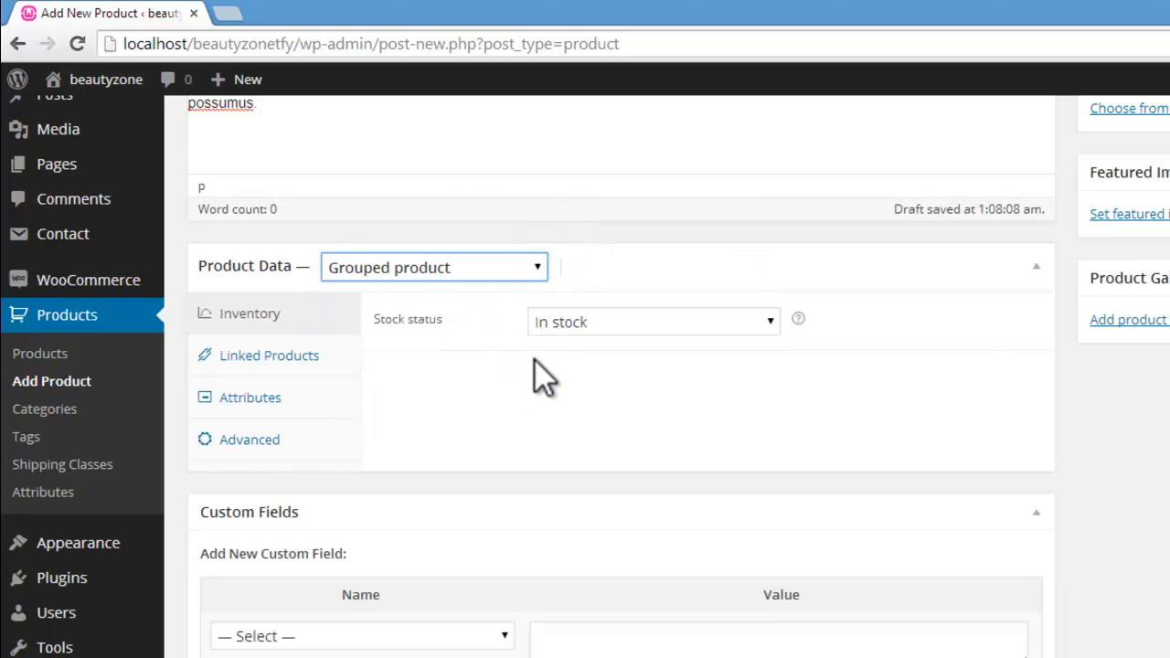
Step: Look over the linked products and attributes settings, and disable reviews in the advanced settings
click(329, 366)
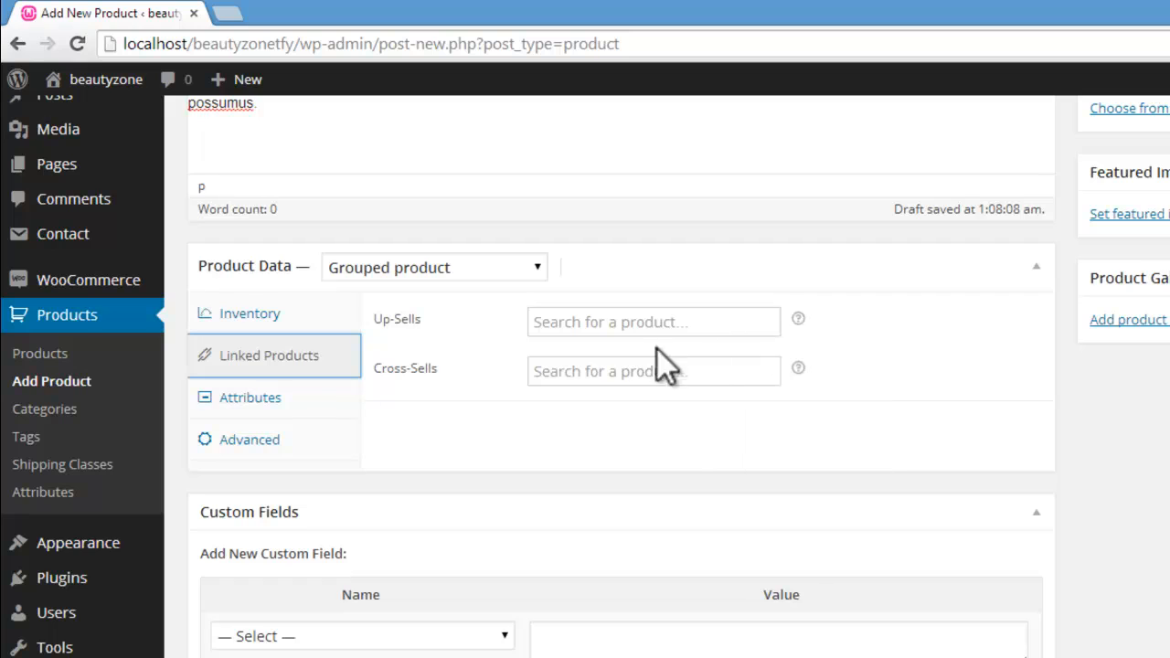
click(230, 402)
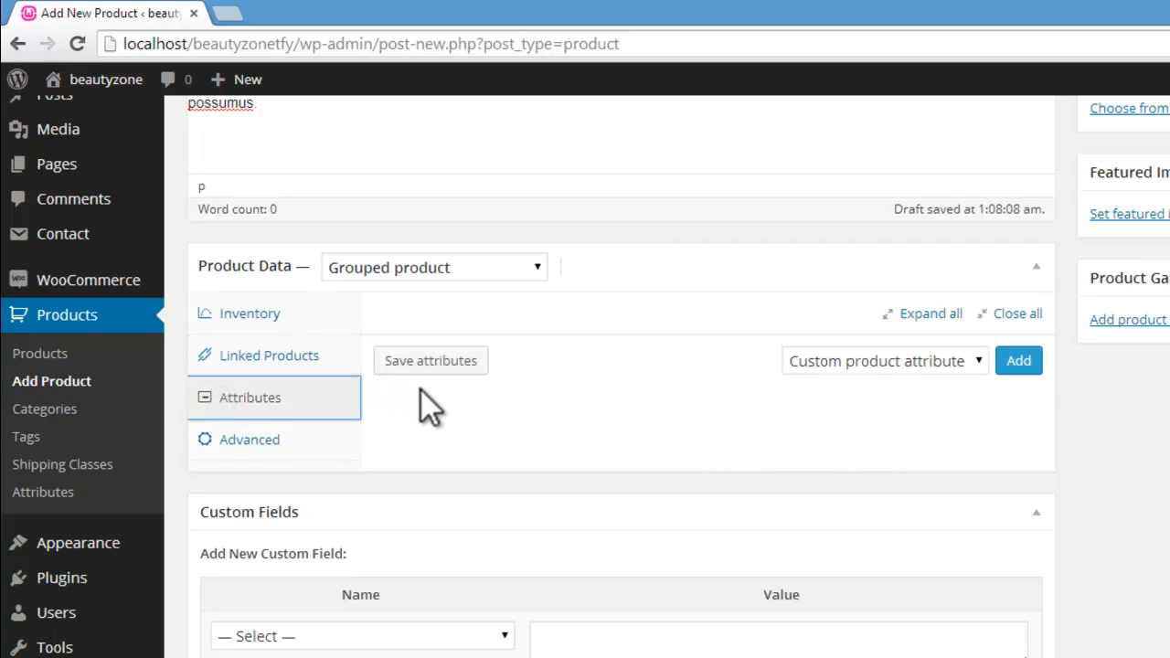
click(252, 446)
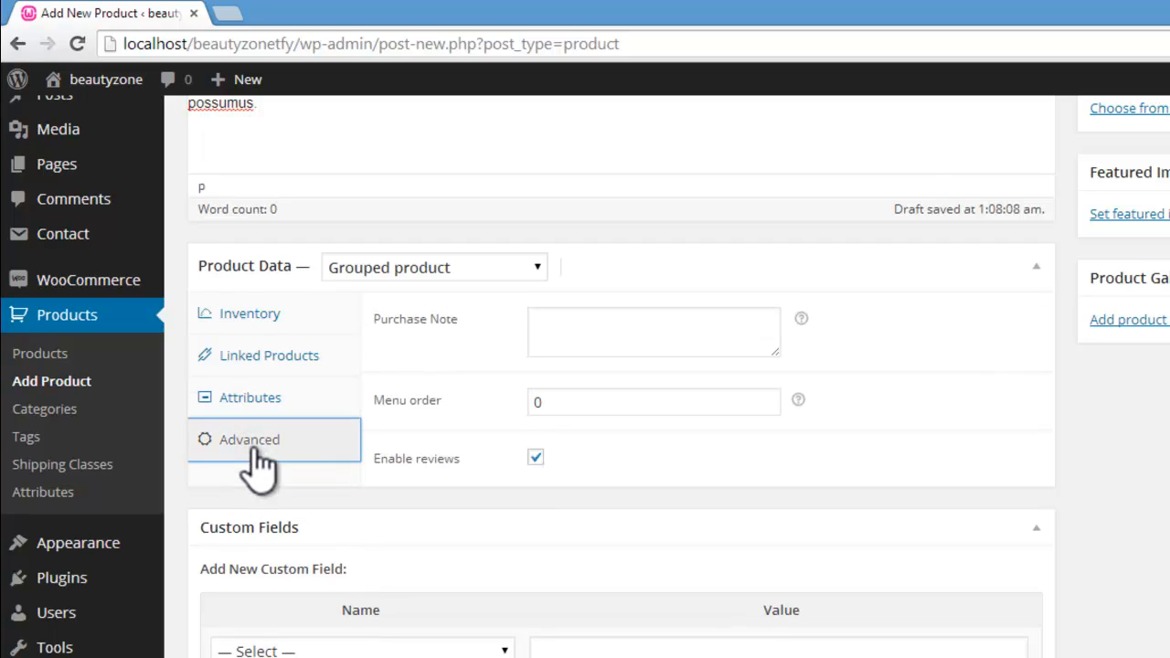
click(537, 458)
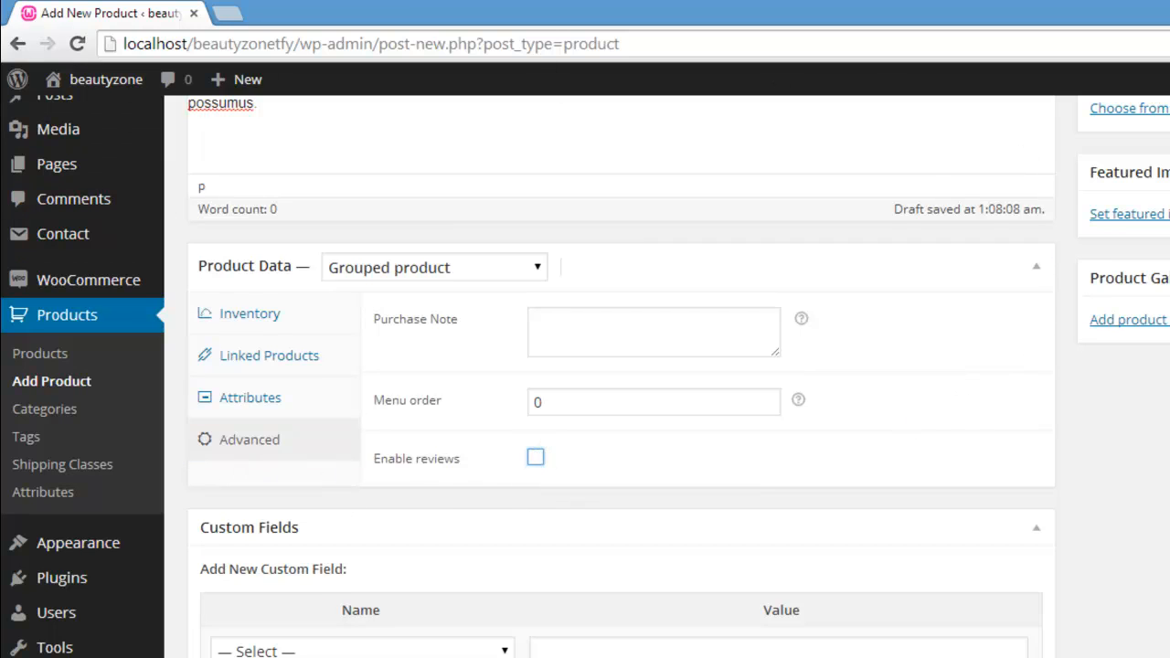
Step: Copy the description's second paragraph, starting "Est tamen ea secundum", into the product short description
scroll(537, 458, down, 6)
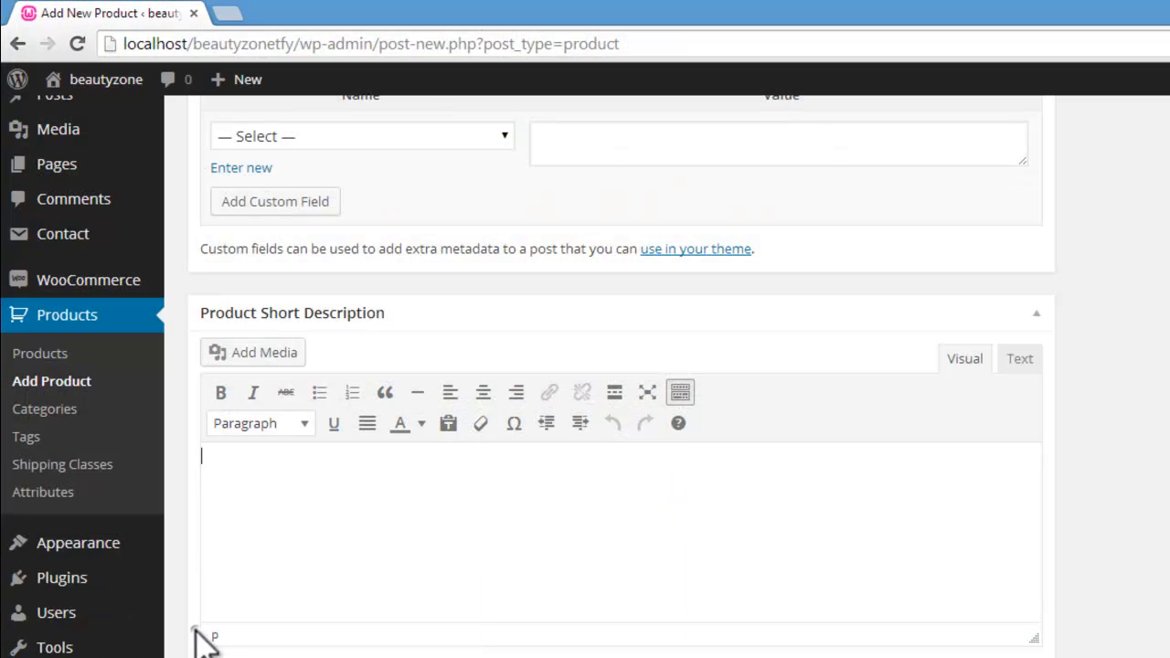
scroll(622, 375, up, 10)
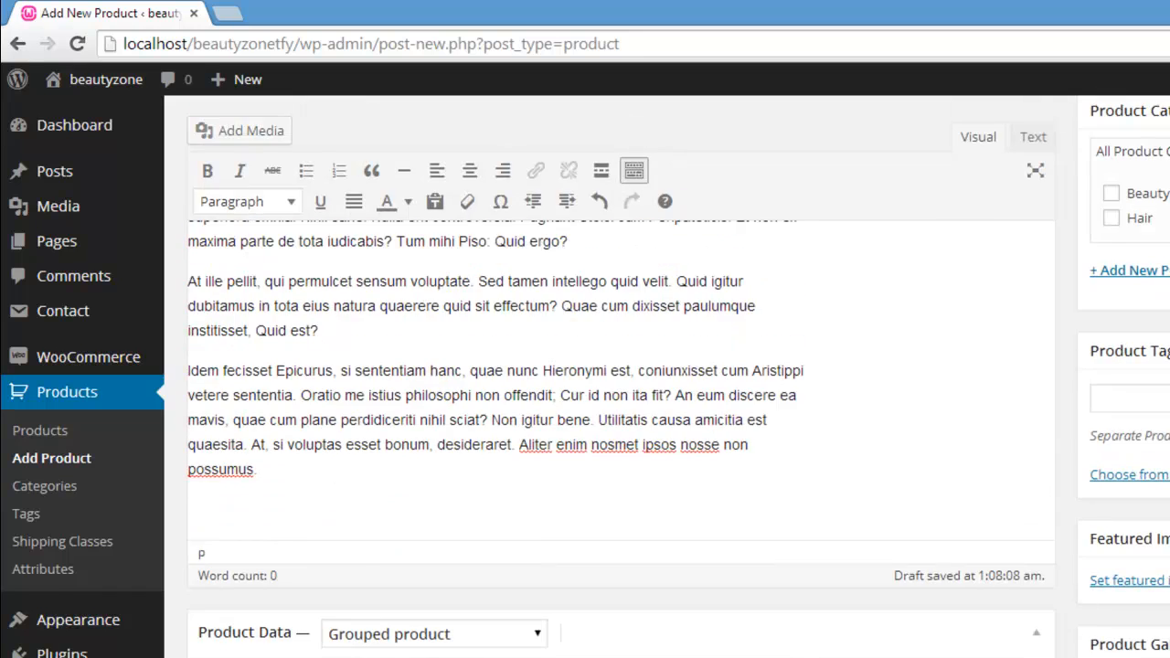
scroll(622, 375, down, 5)
scroll(622, 375, up, 6)
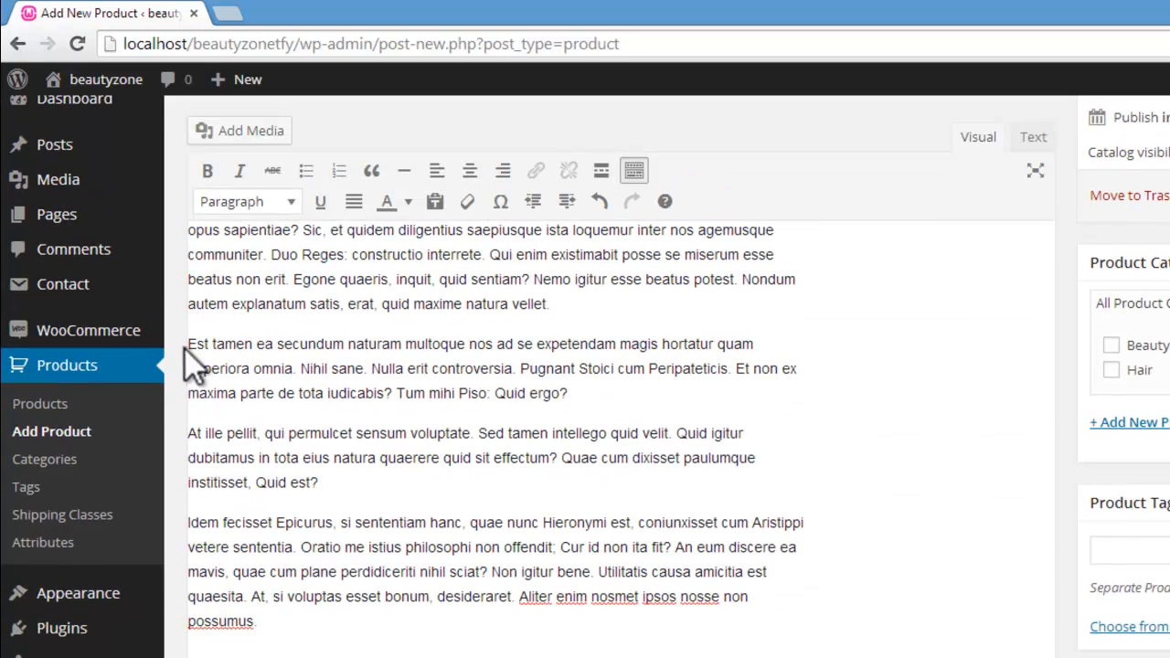
drag(188, 344, 603, 395)
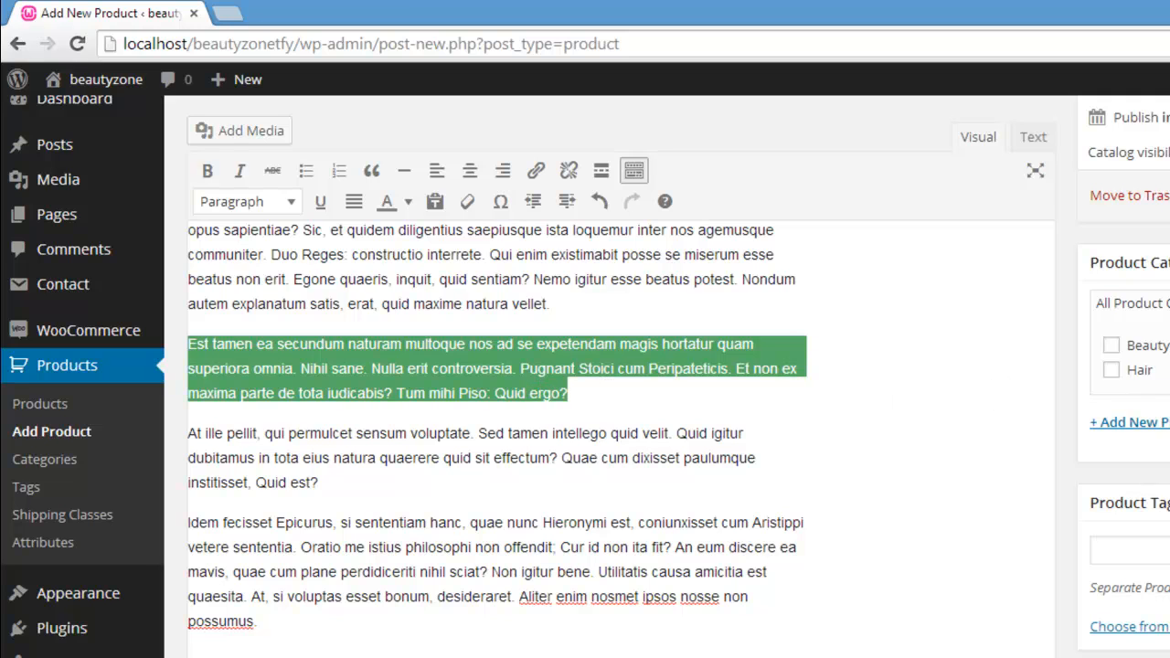
scroll(586, 578, down, 10)
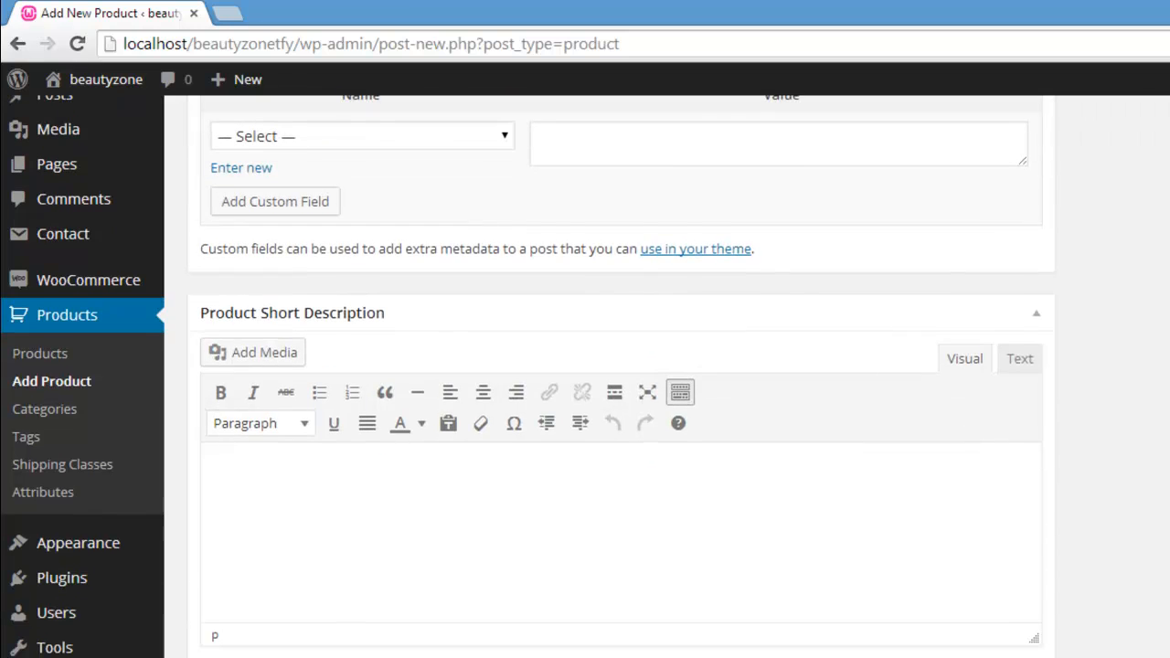
key(ctrl+v)
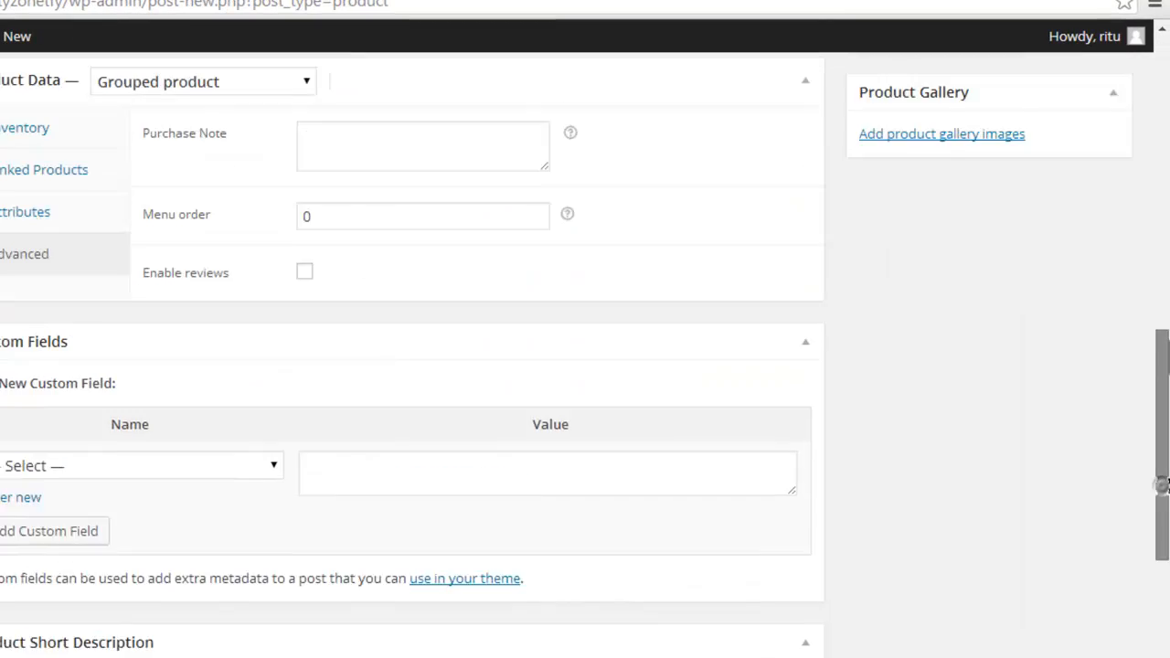
Step: Upload the "hair color brush" picture from the beautyparlour folder and set it as the featured image
drag(1167, 340, 1167, 218)
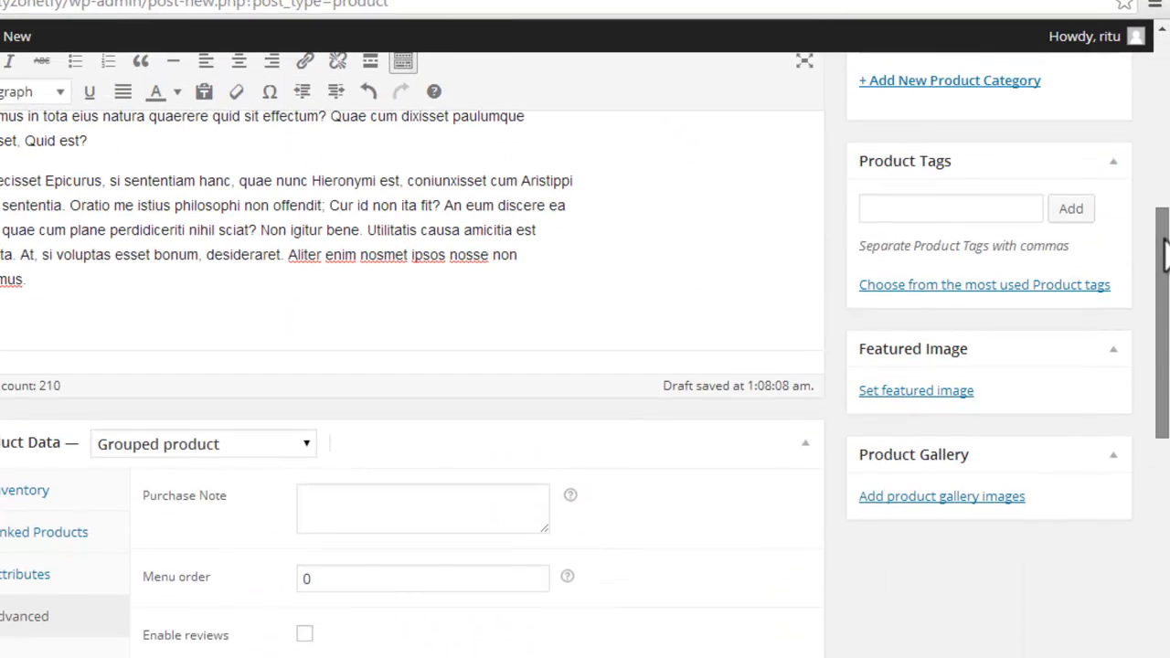
click(931, 388)
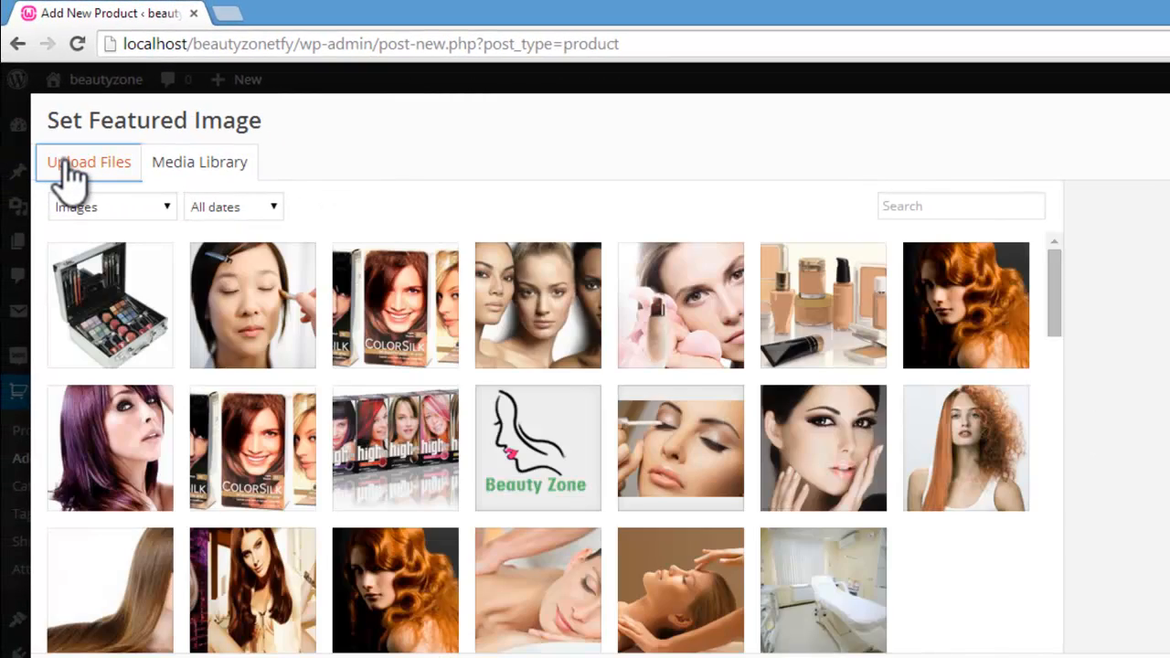
click(66, 165)
click(665, 436)
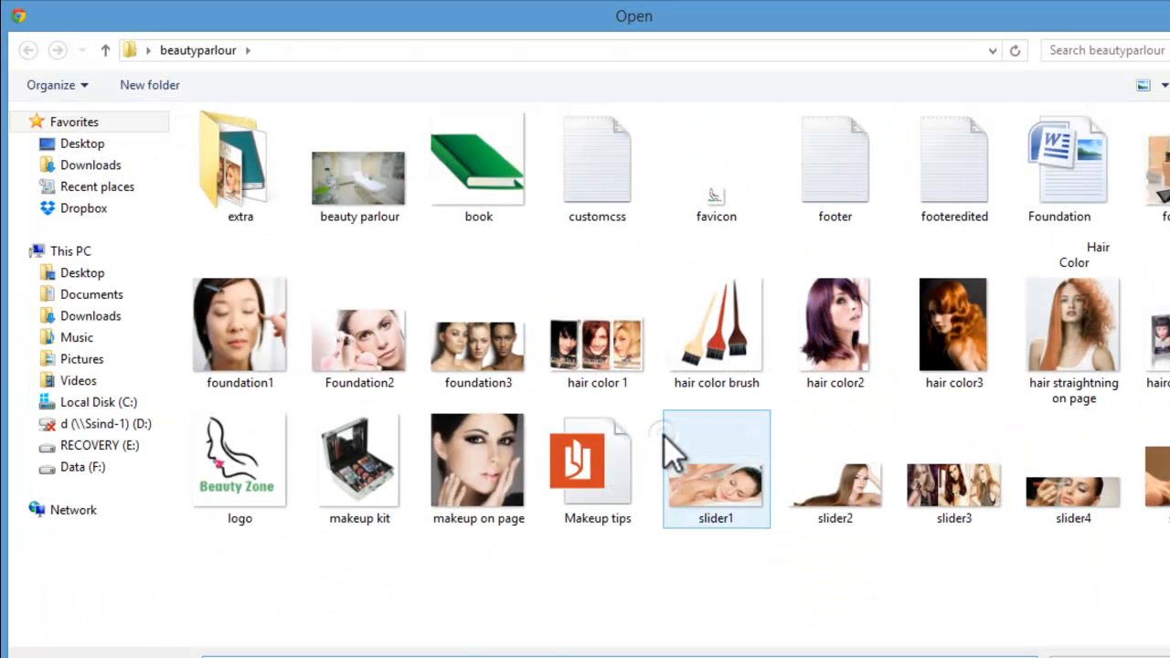
click(718, 334)
click(1120, 657)
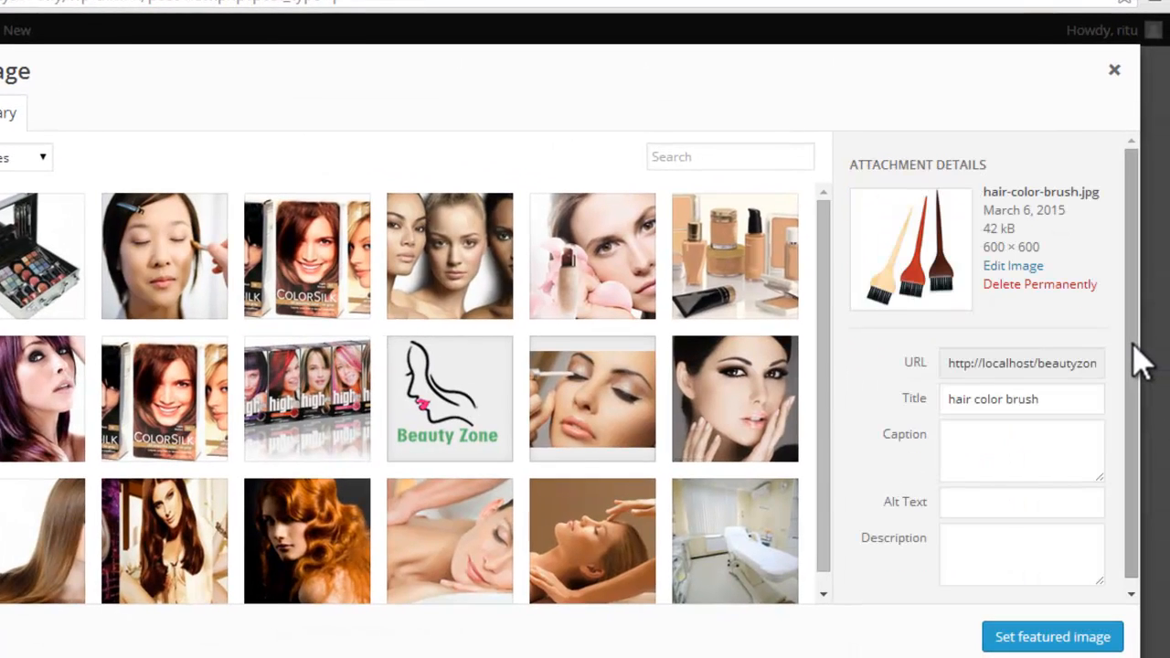
scroll(1143, 362, down, 1)
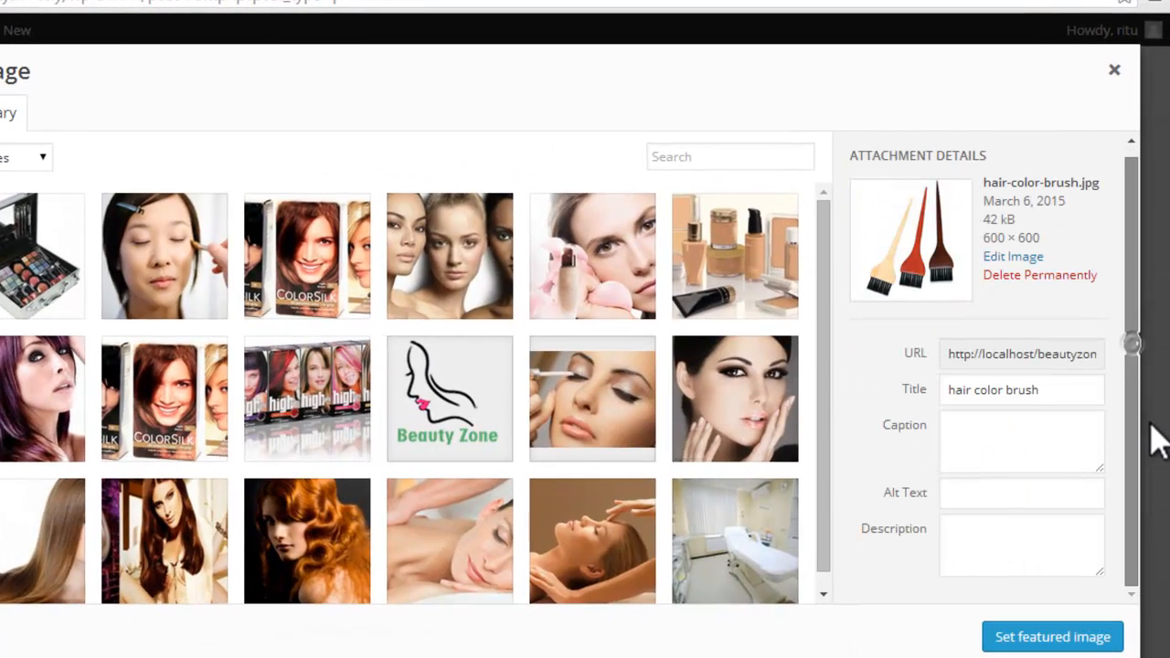
click(1079, 631)
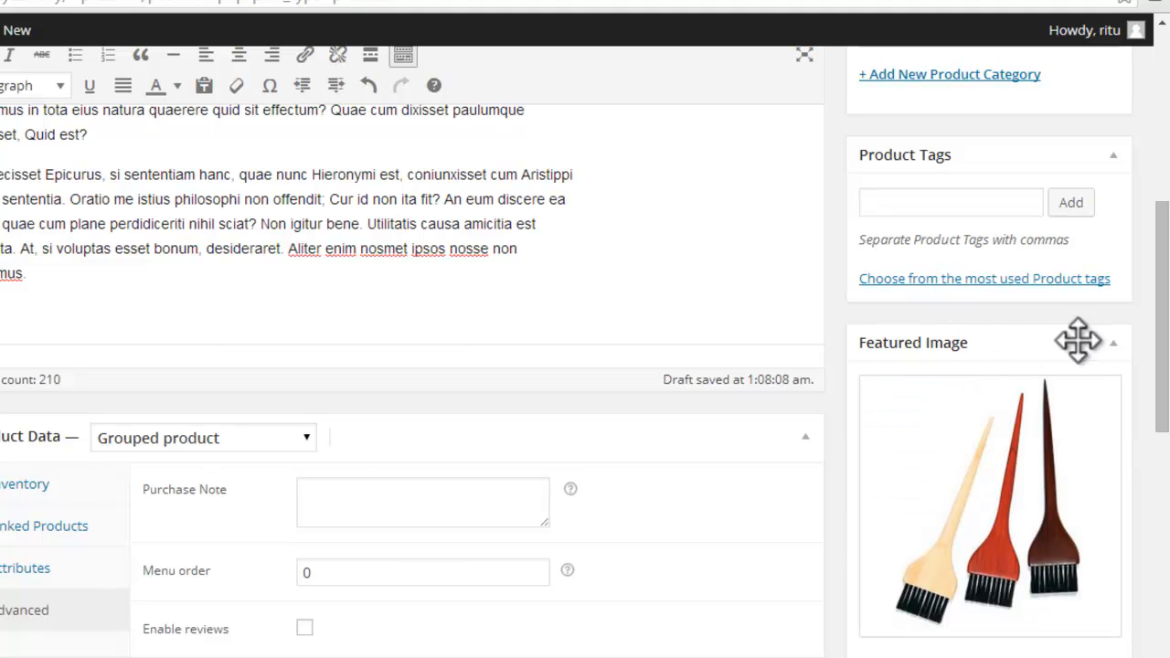
Step: Assign the product to the Hair category and open the form for adding a new product category
drag(1161, 266, 1167, 155)
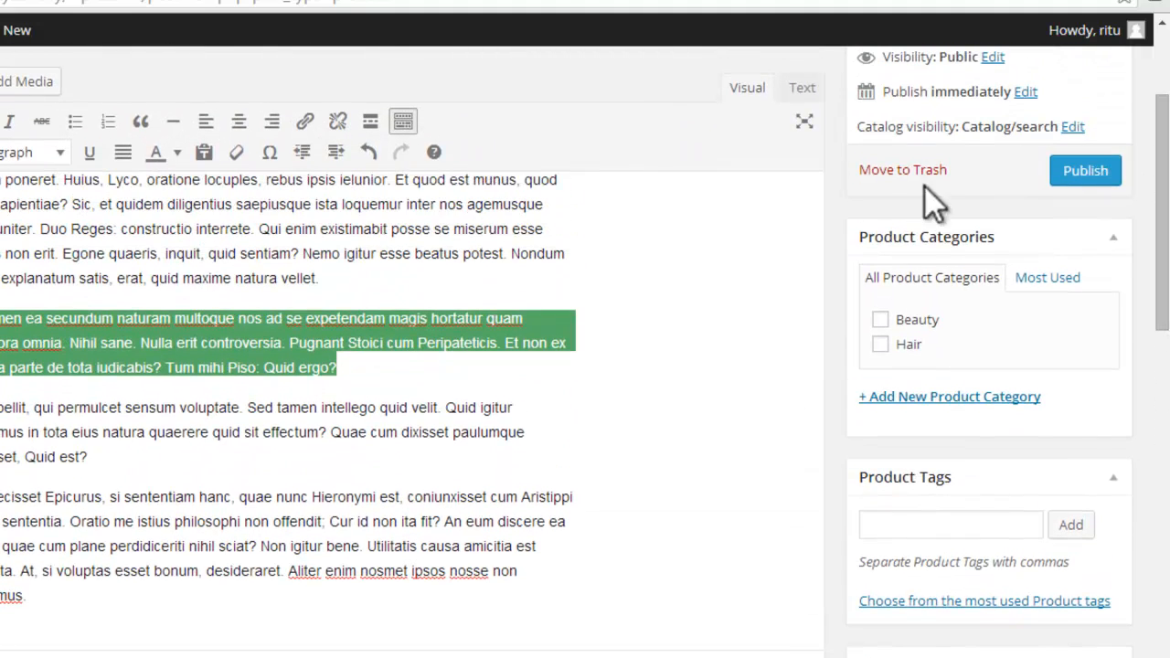
click(880, 345)
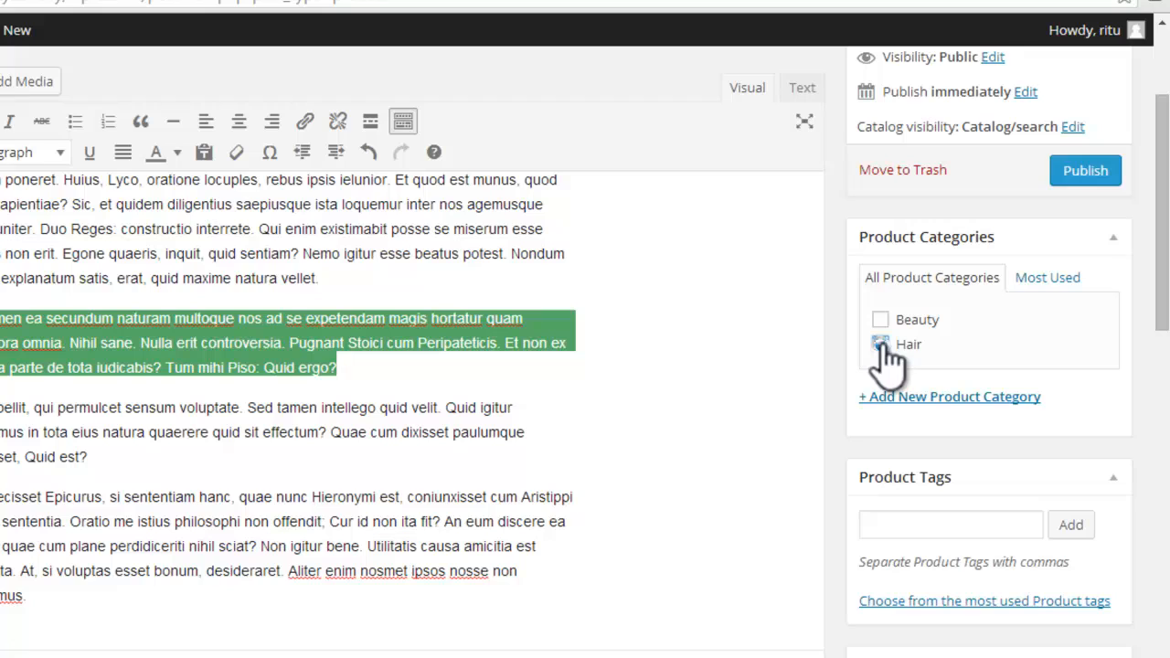
click(956, 399)
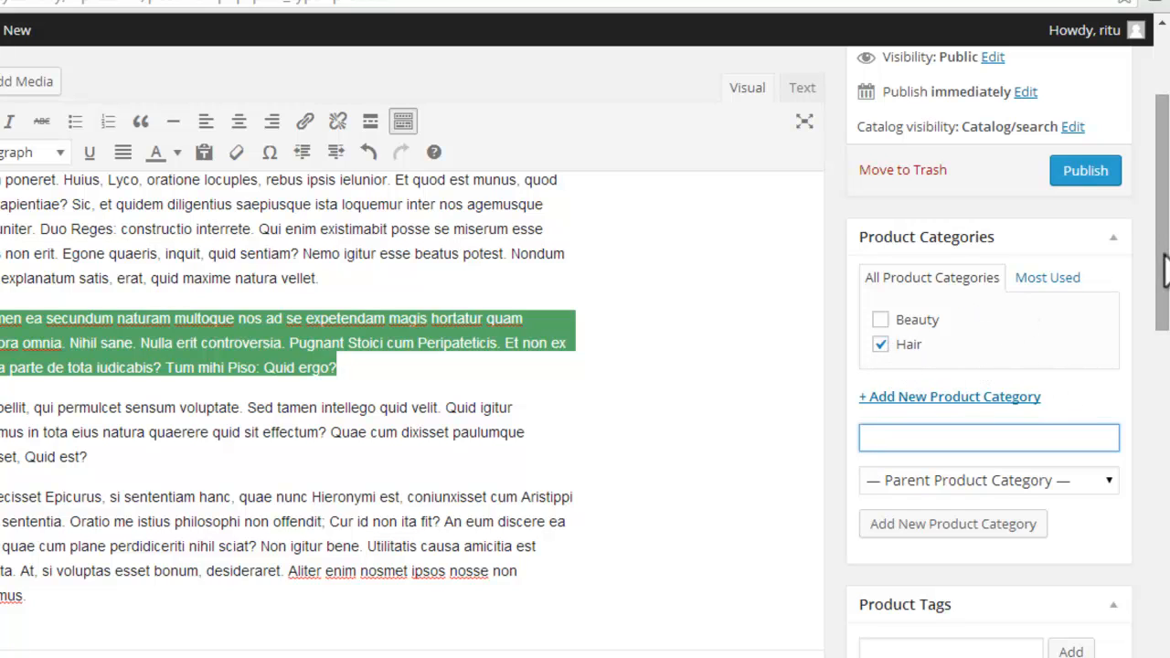
Step: Enter the product tags "Hair" and "Brush" and publish the product
drag(1166, 269, 1166, 323)
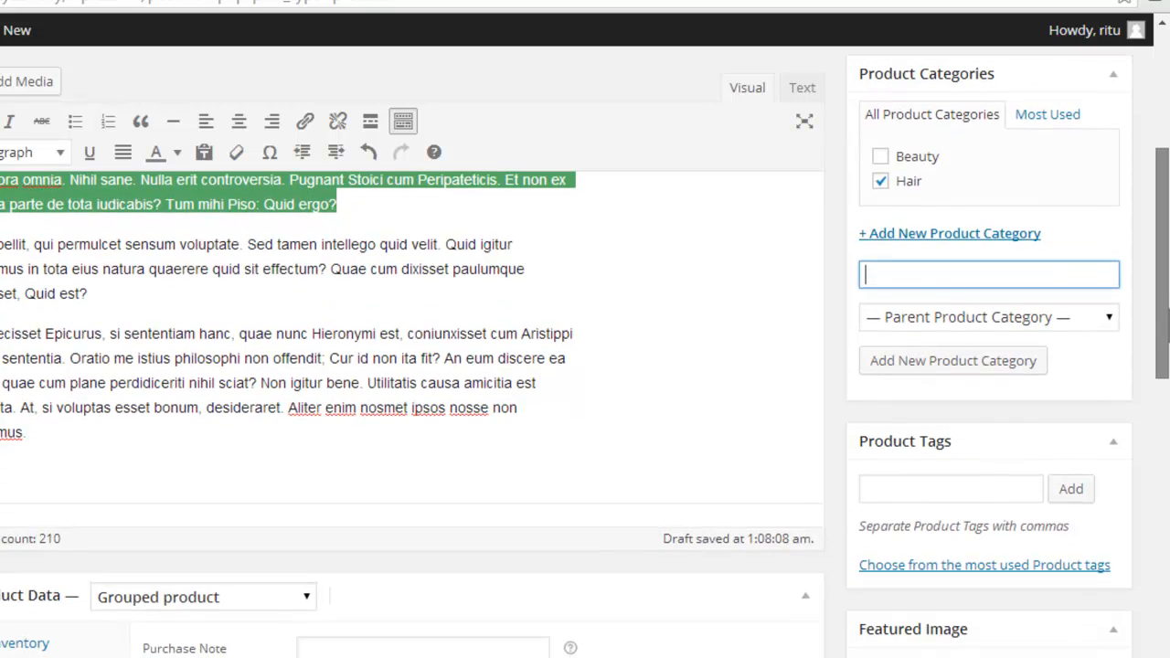
click(973, 483)
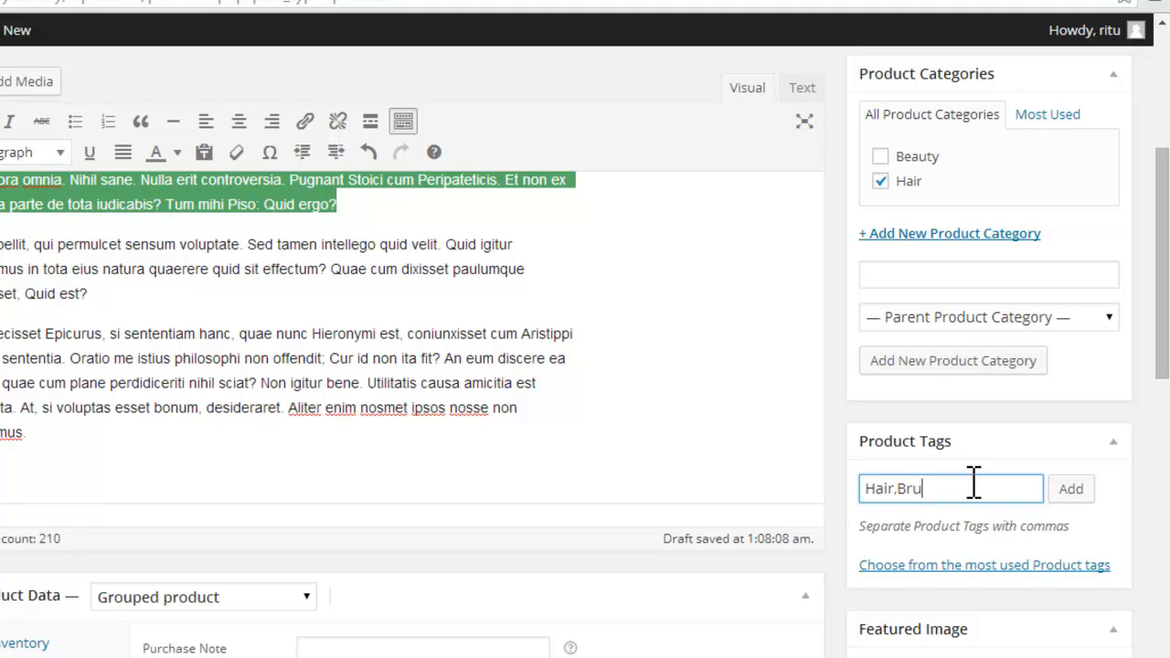
drag(1162, 379, 1138, 265)
click(1107, 331)
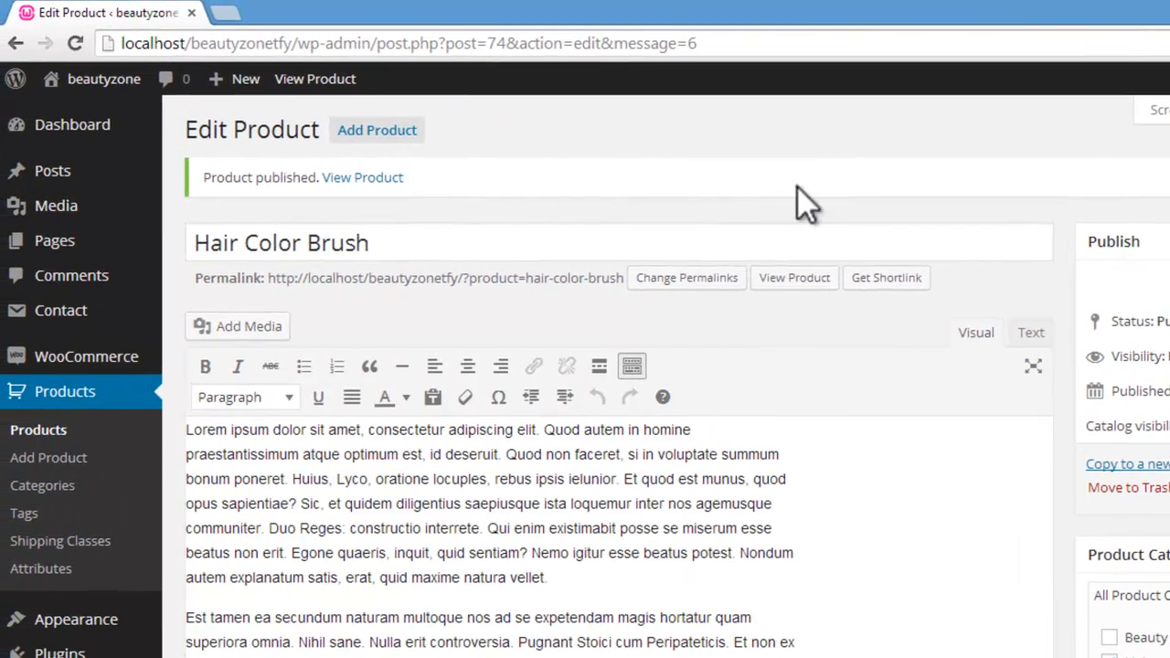
Step: View the published Hair Color Brush page and check its description, category, tags and related products
click(316, 80)
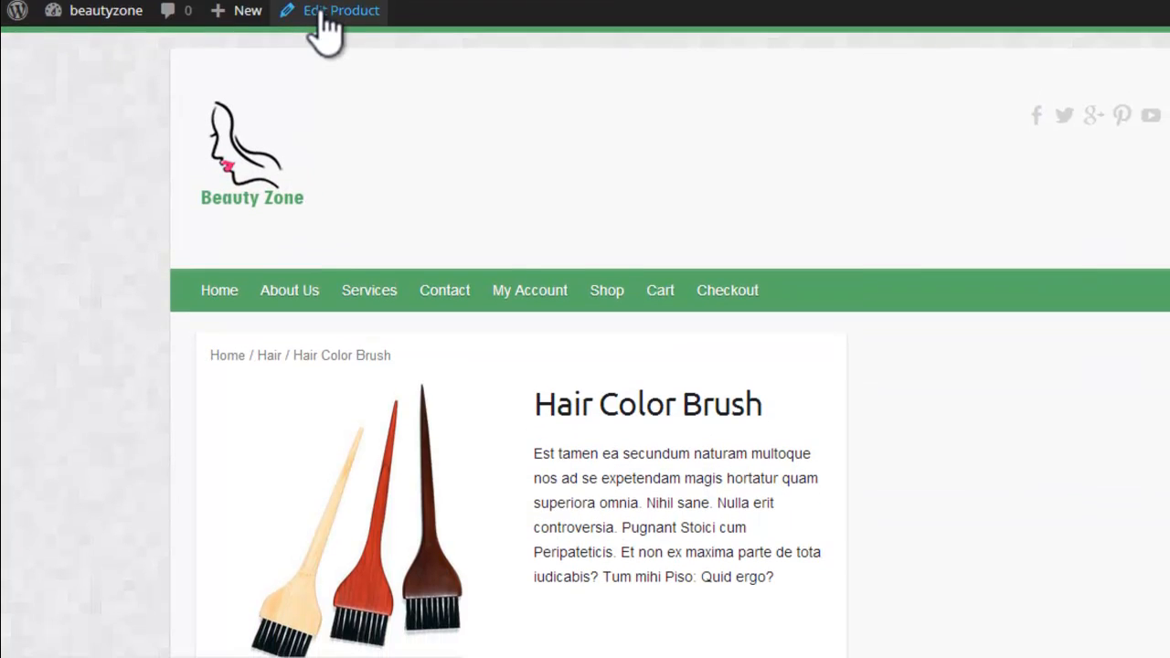
scroll(549, 257, down, 4)
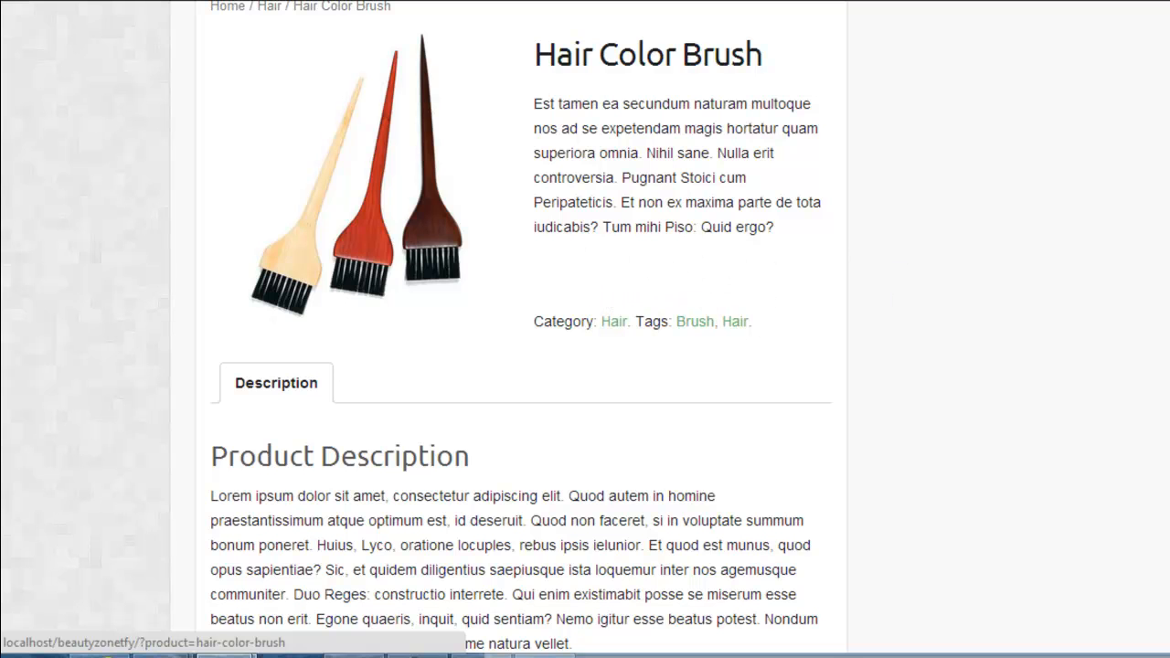
scroll(550, 329, down, 11)
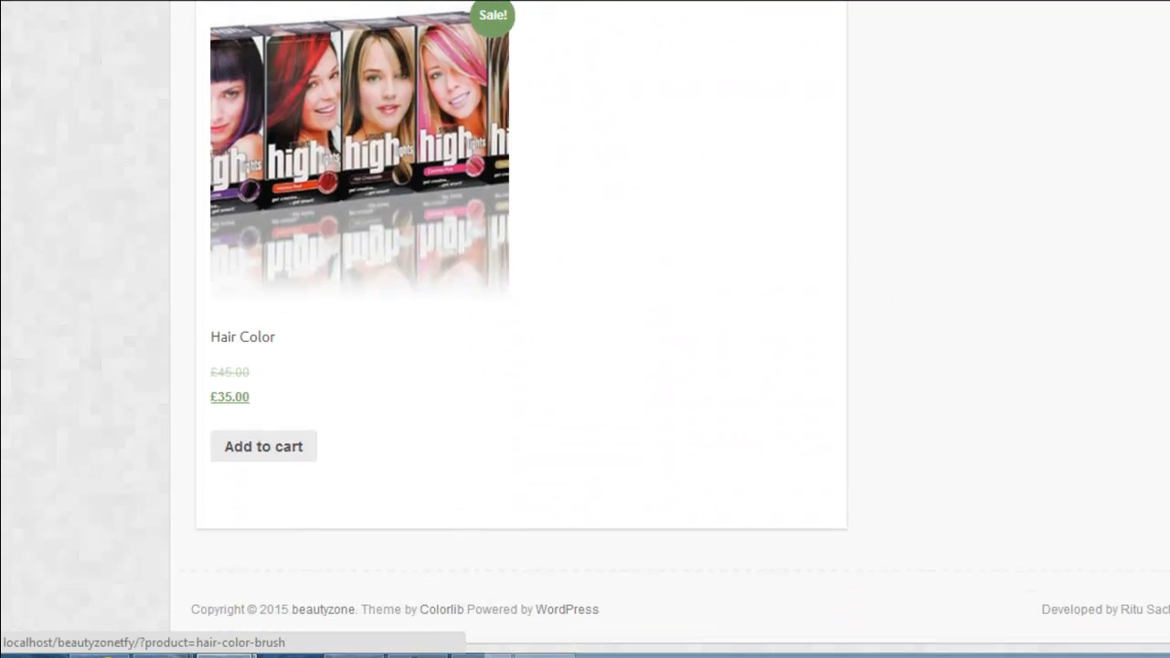
scroll(549, 329, up, 1)
scroll(549, 330, up, 1)
scroll(549, 329, up, 15)
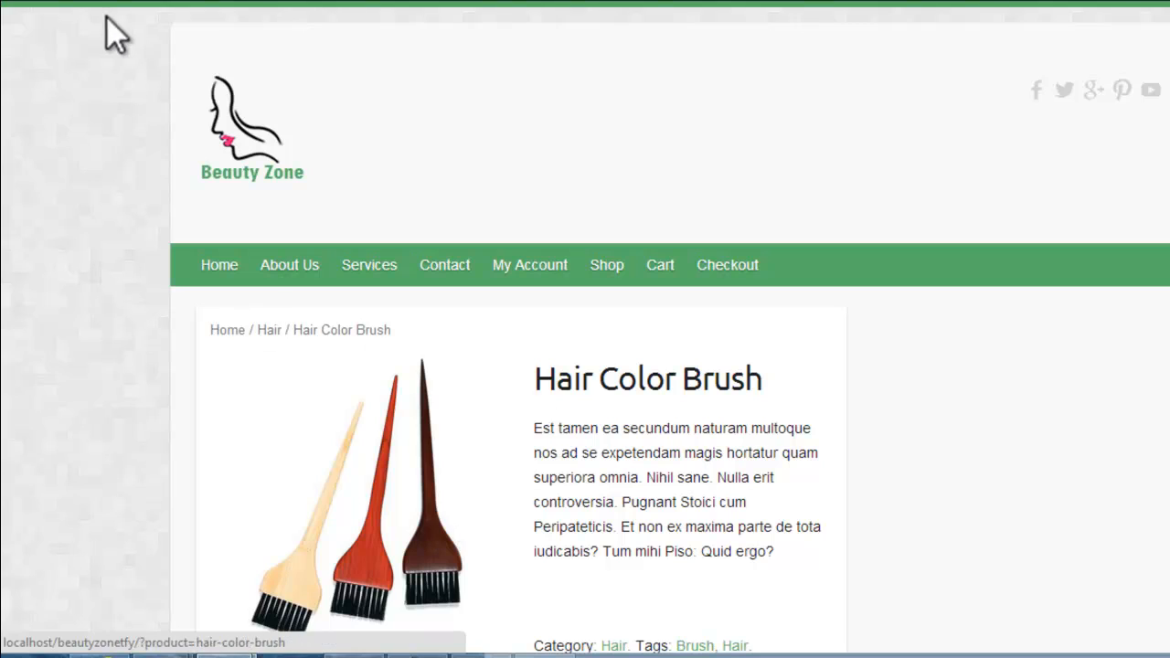
Step: Open the Hair Color product for editing from the product list in the site's admin area
mouse_move(103, 11)
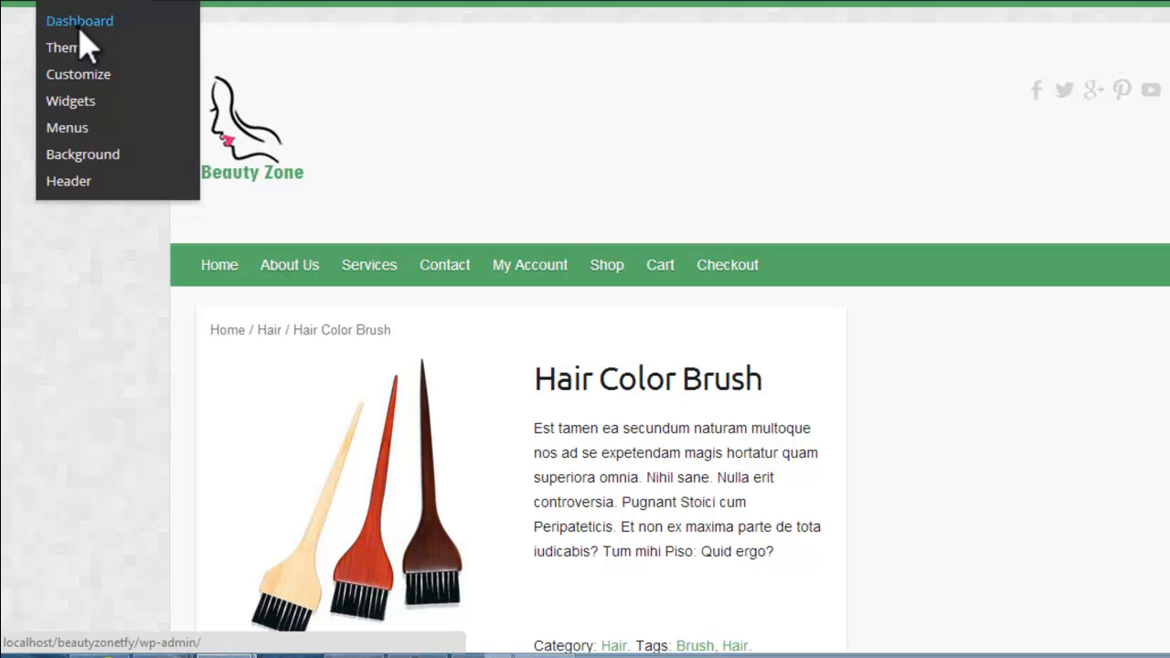
click(81, 22)
mouse_move(69, 365)
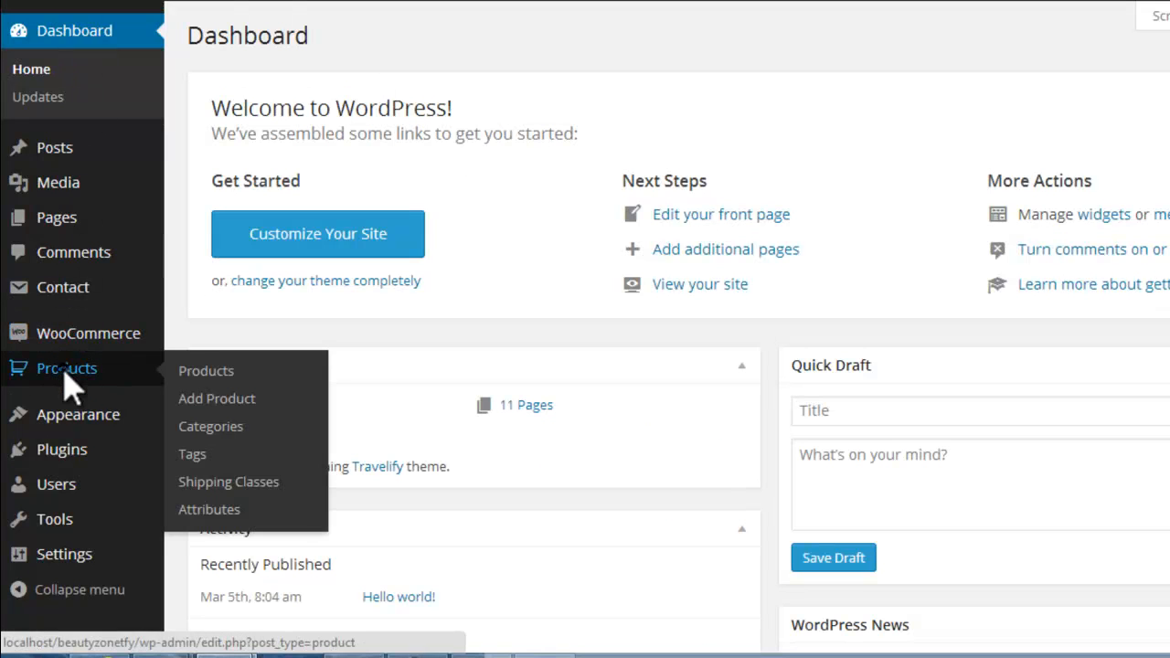
click(242, 373)
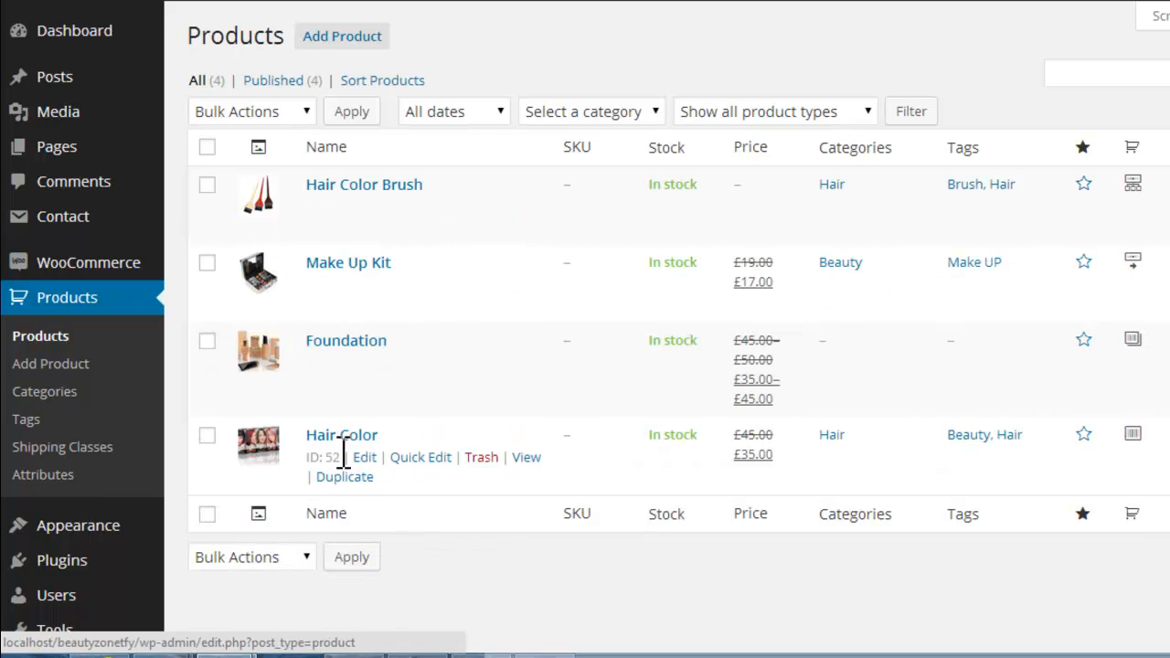
click(369, 457)
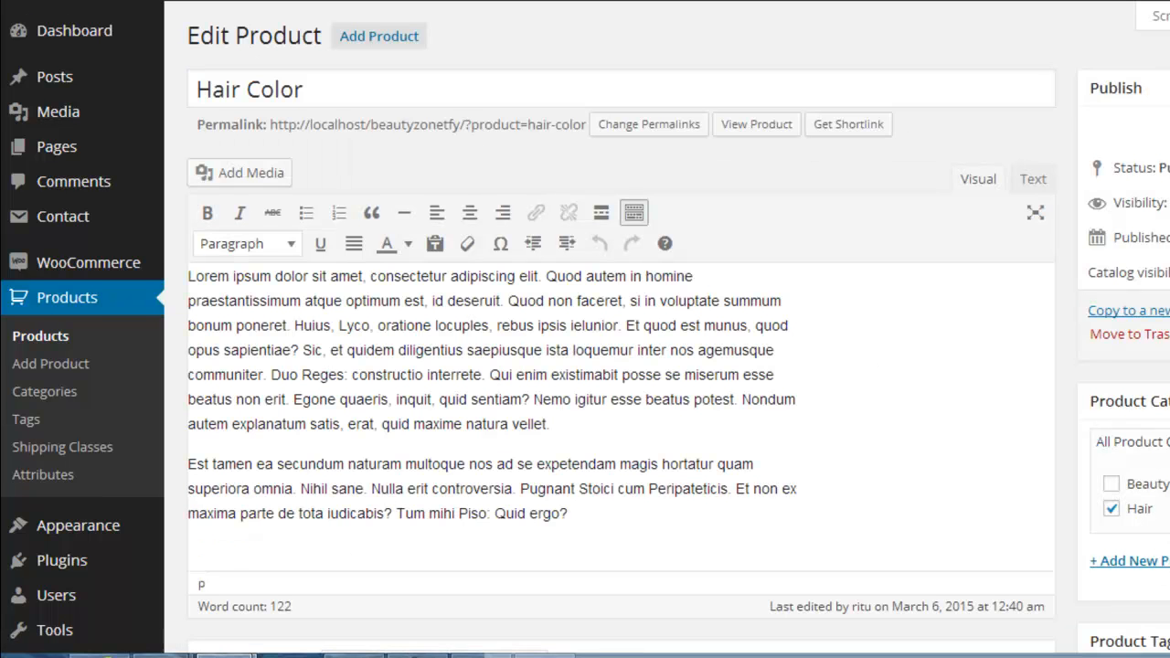
Step: Group Hair Color under the Hair Color Brush product, keeping it a simple product, and update it
scroll(504, 444, down, 4)
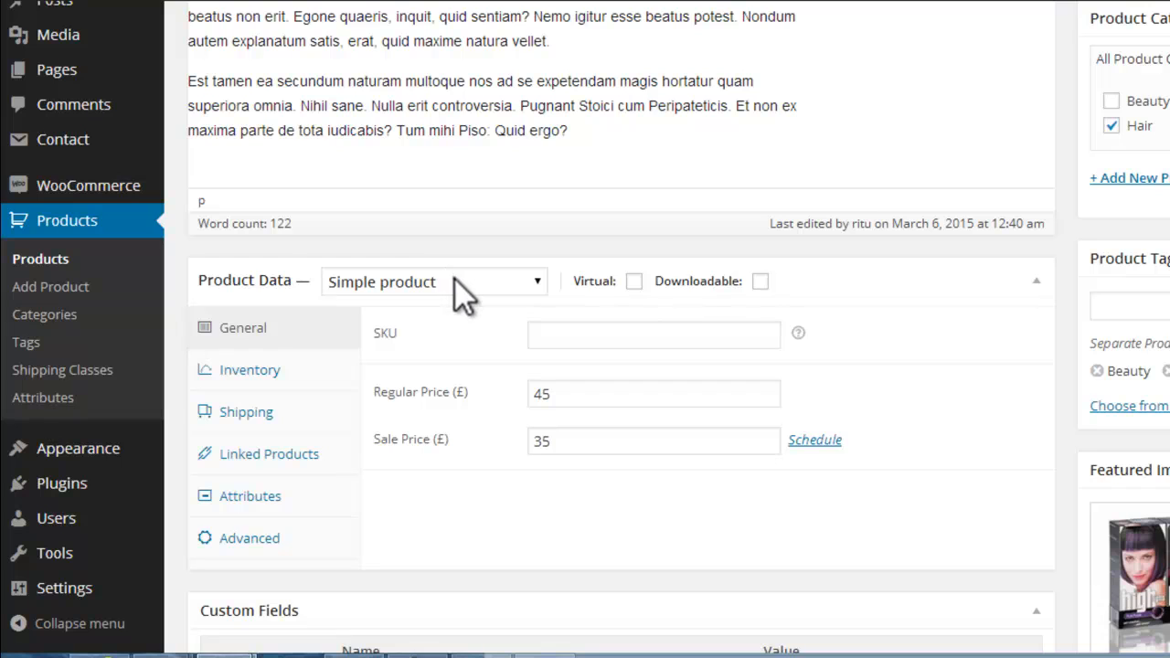
click(294, 468)
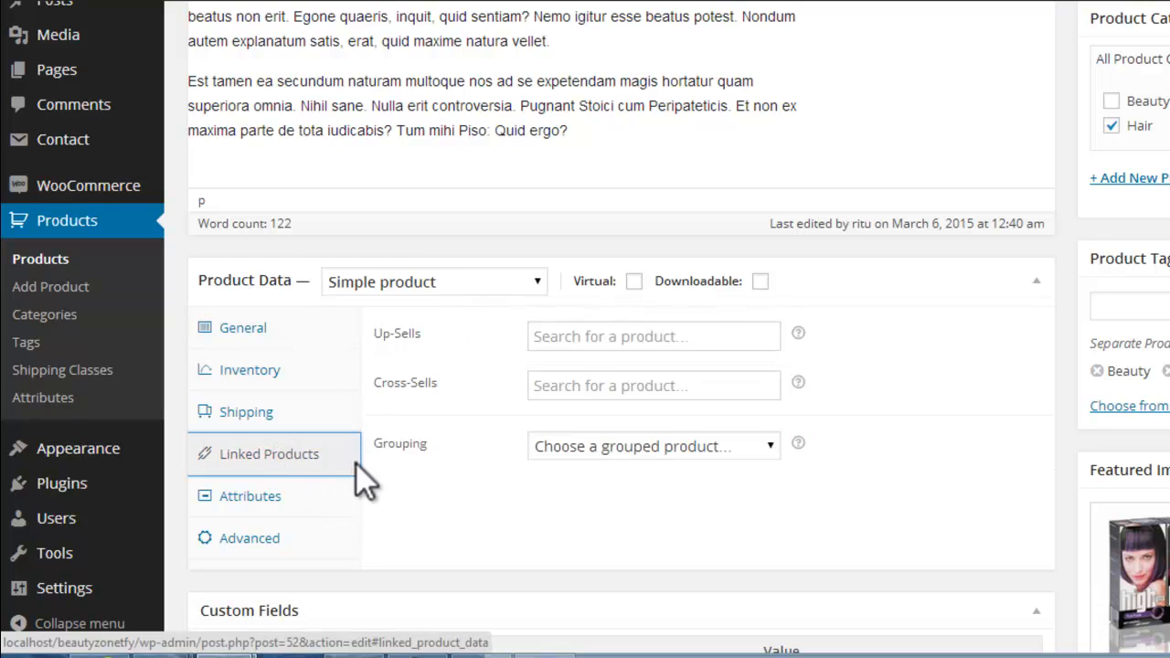
click(770, 446)
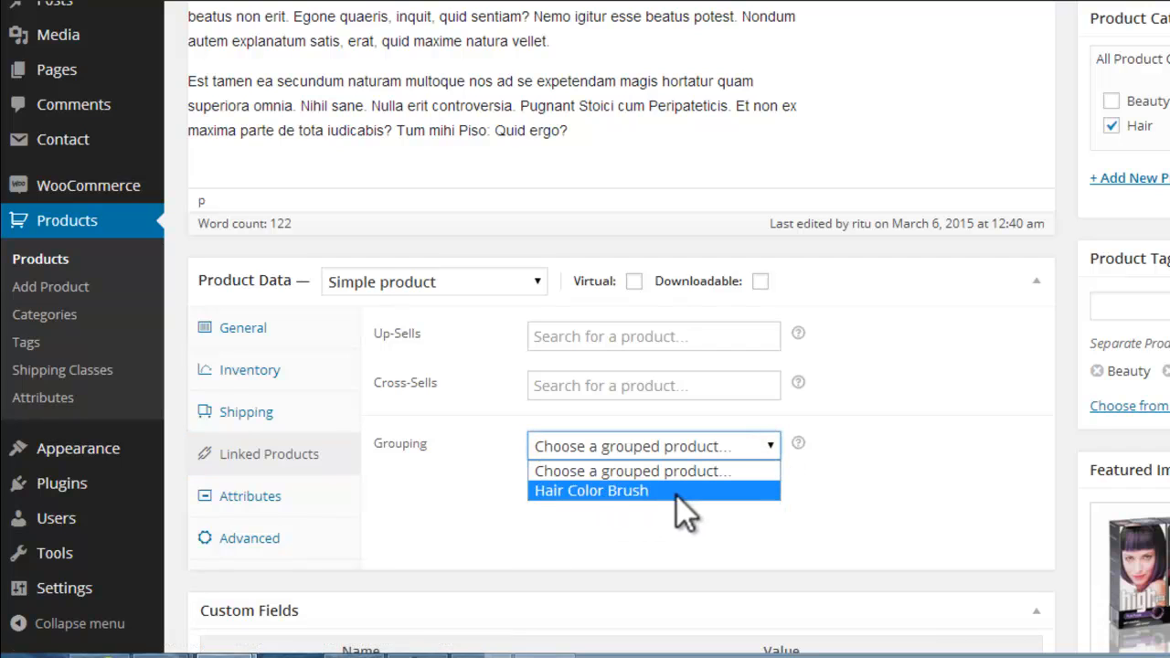
click(613, 495)
click(530, 285)
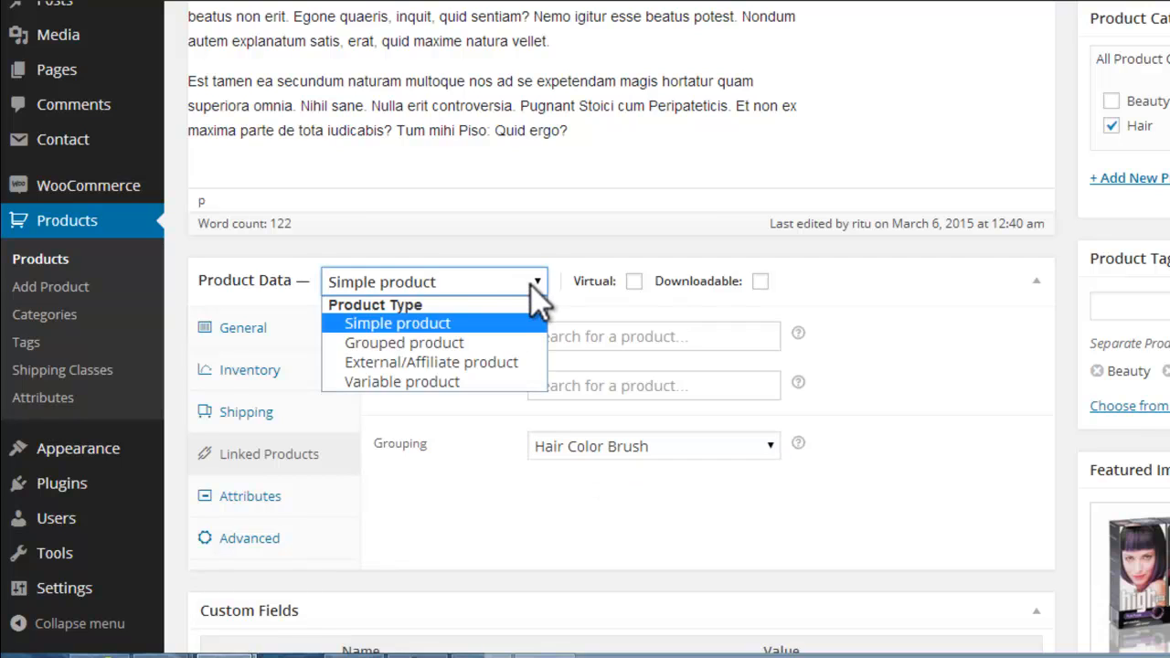
click(531, 284)
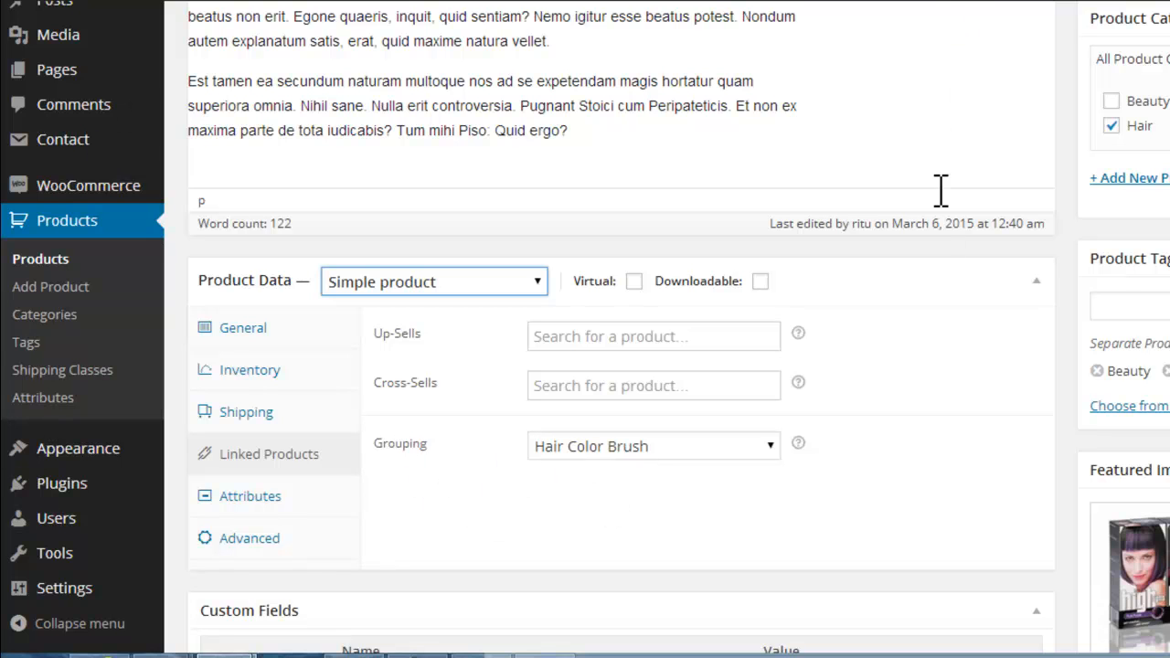
drag(1164, 181, 1160, 209)
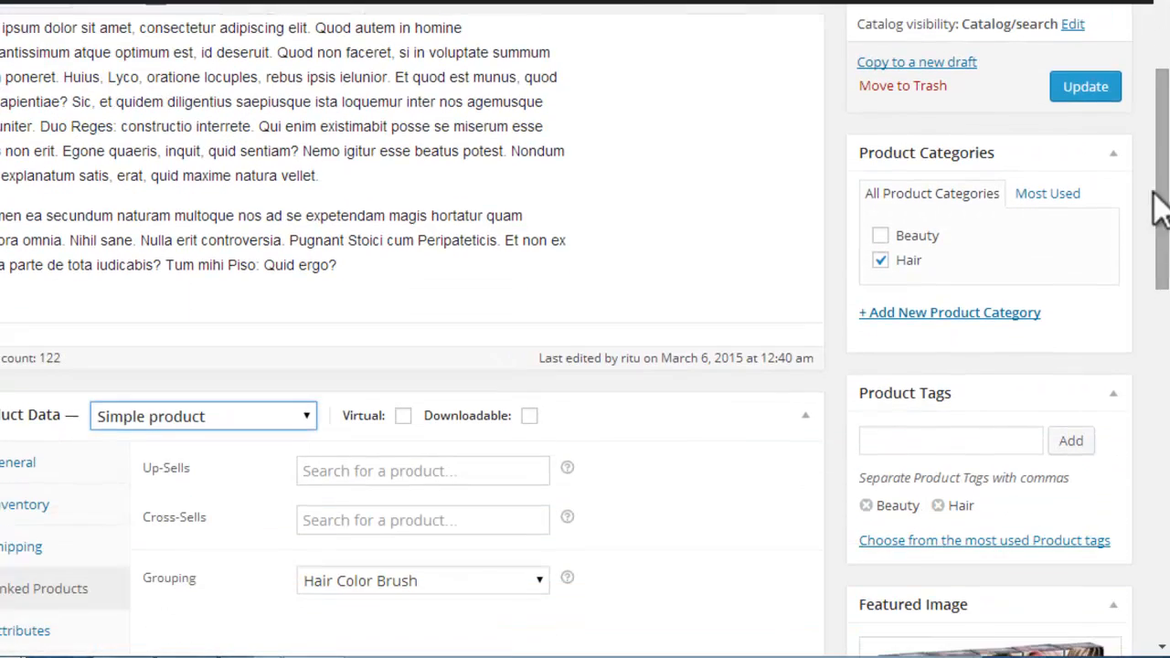
click(1097, 88)
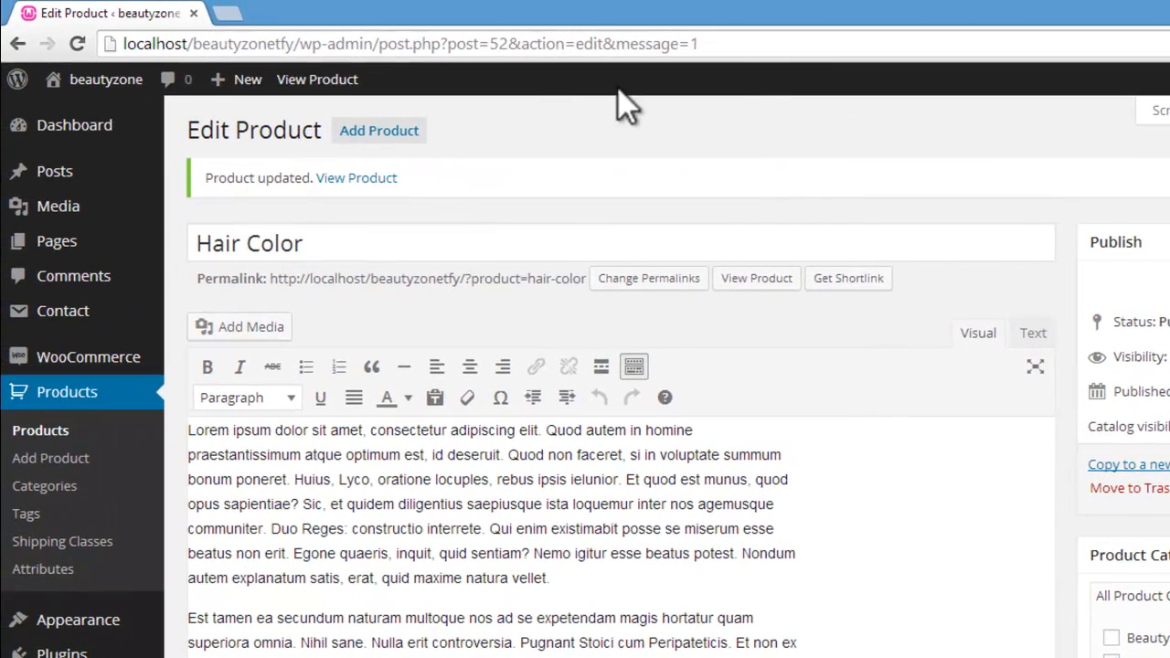
Step: View the updated Hair Color page and check its price, description and related products
click(315, 82)
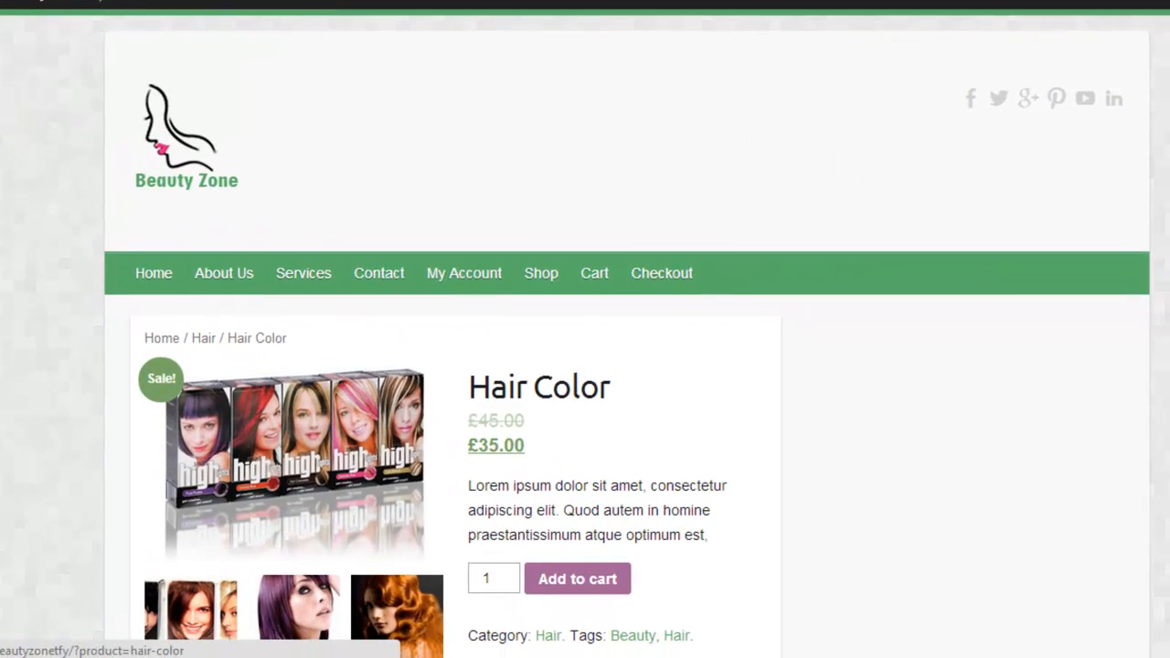
scroll(455, 329, down, 6)
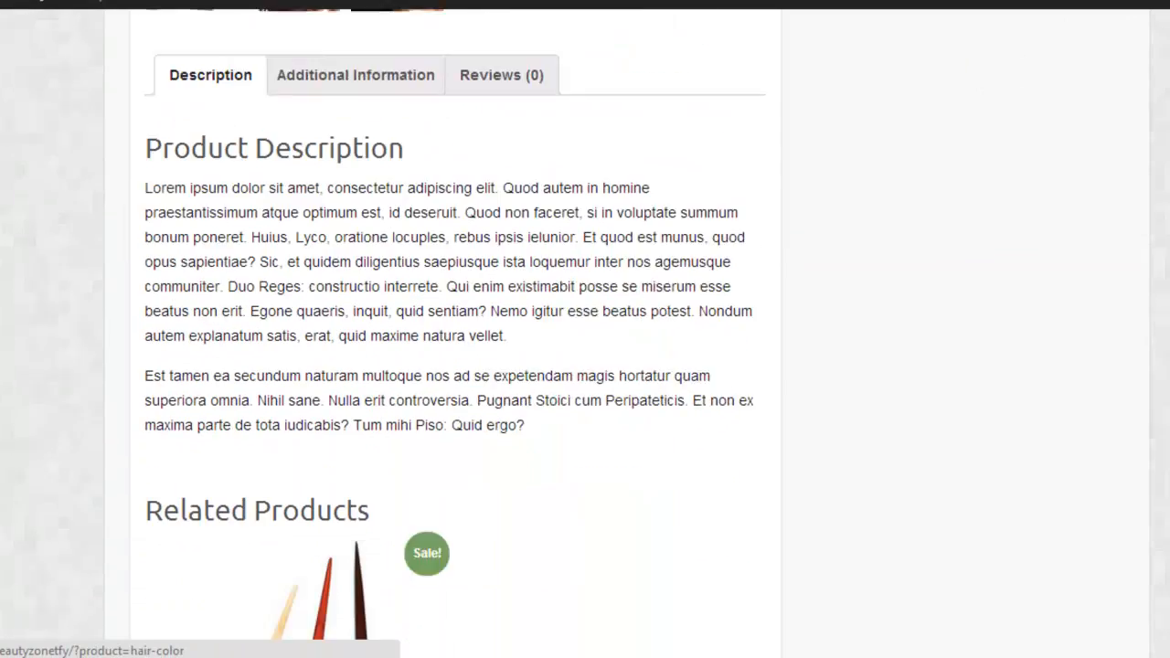
scroll(455, 329, down, 4)
scroll(455, 329, up, 10)
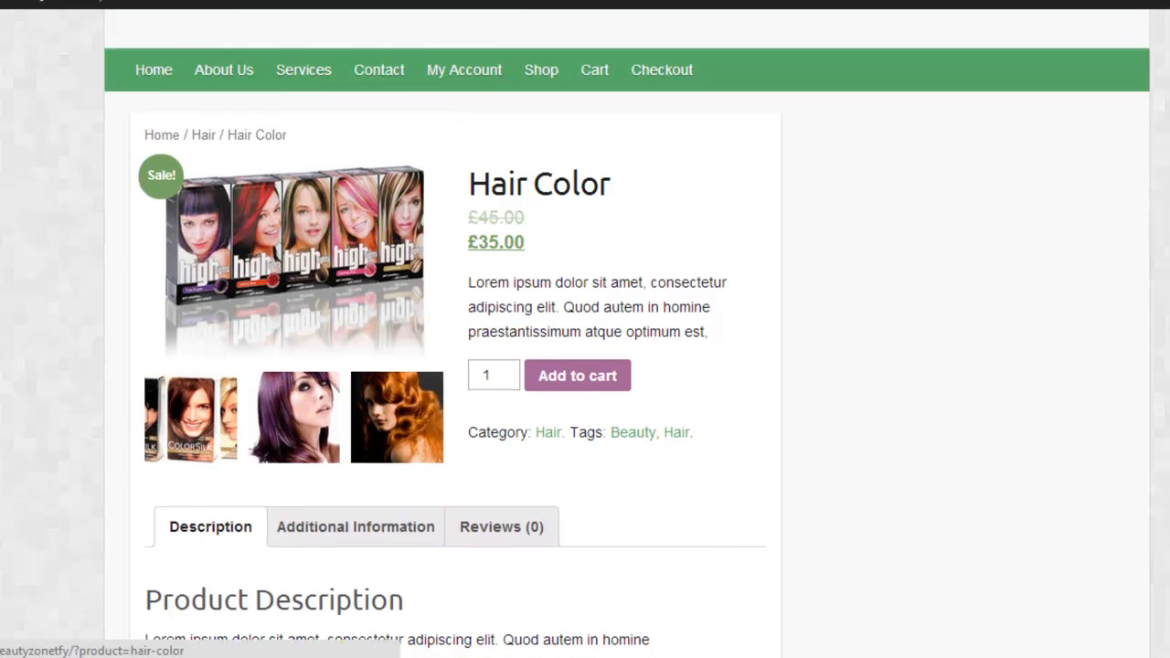
scroll(455, 329, down, 10)
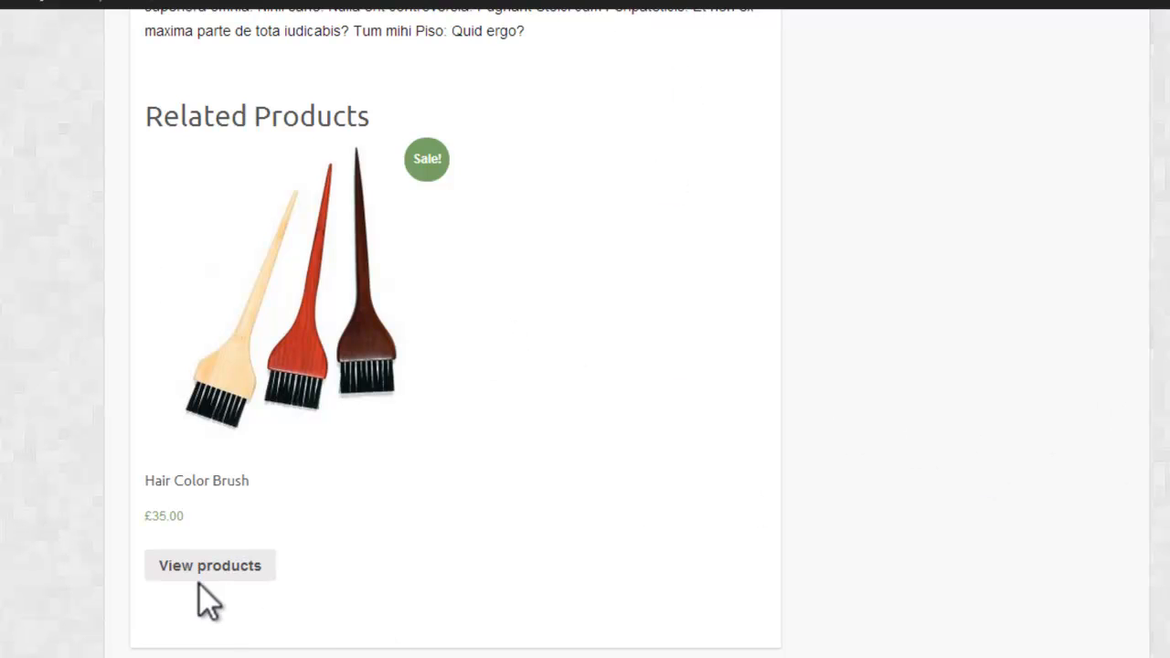
Step: Open the related Hair Color Brush page and check its price and the grouped Hair Color item
click(201, 557)
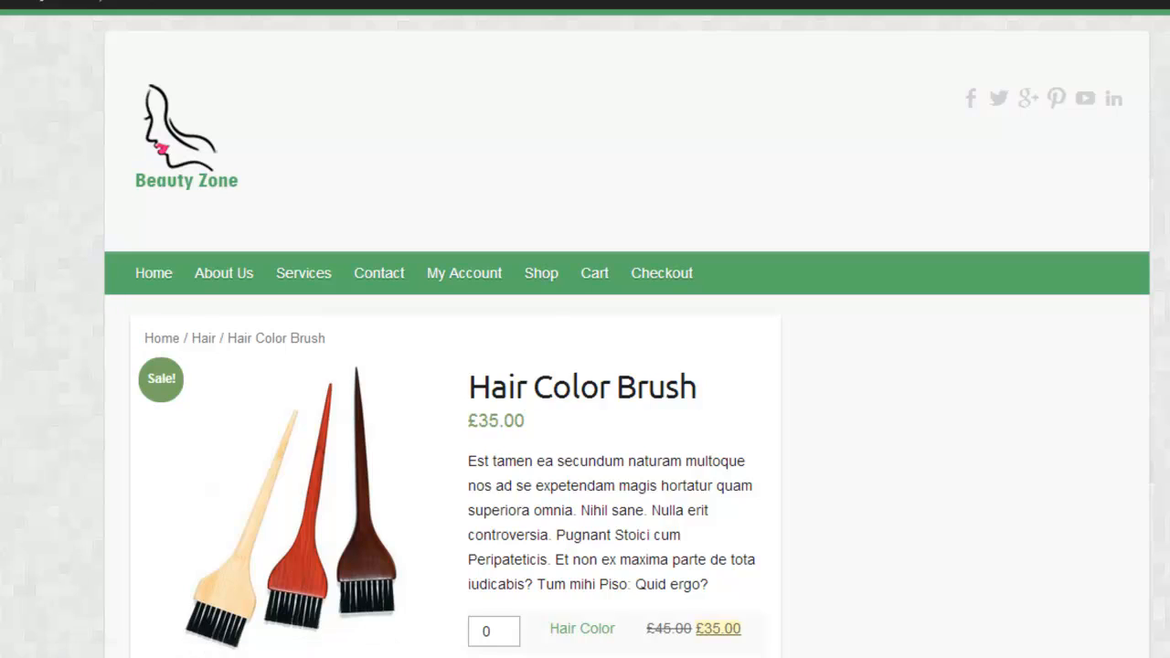
scroll(585, 366, down, 2)
scroll(585, 366, down, 3)
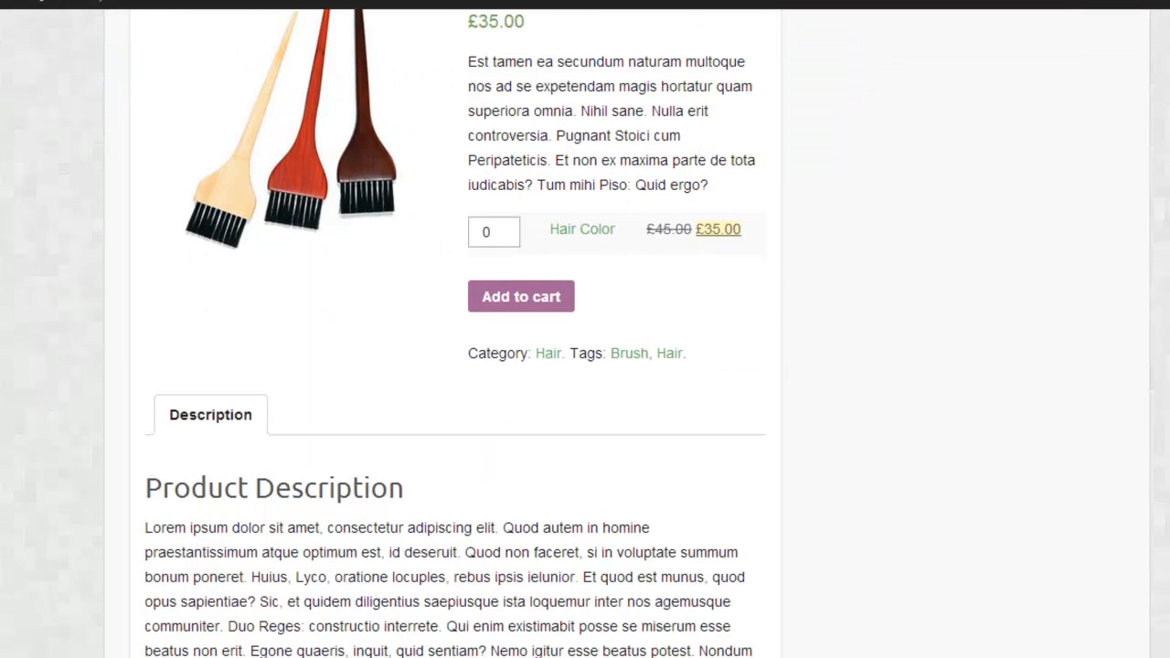
scroll(585, 365, up, 2)
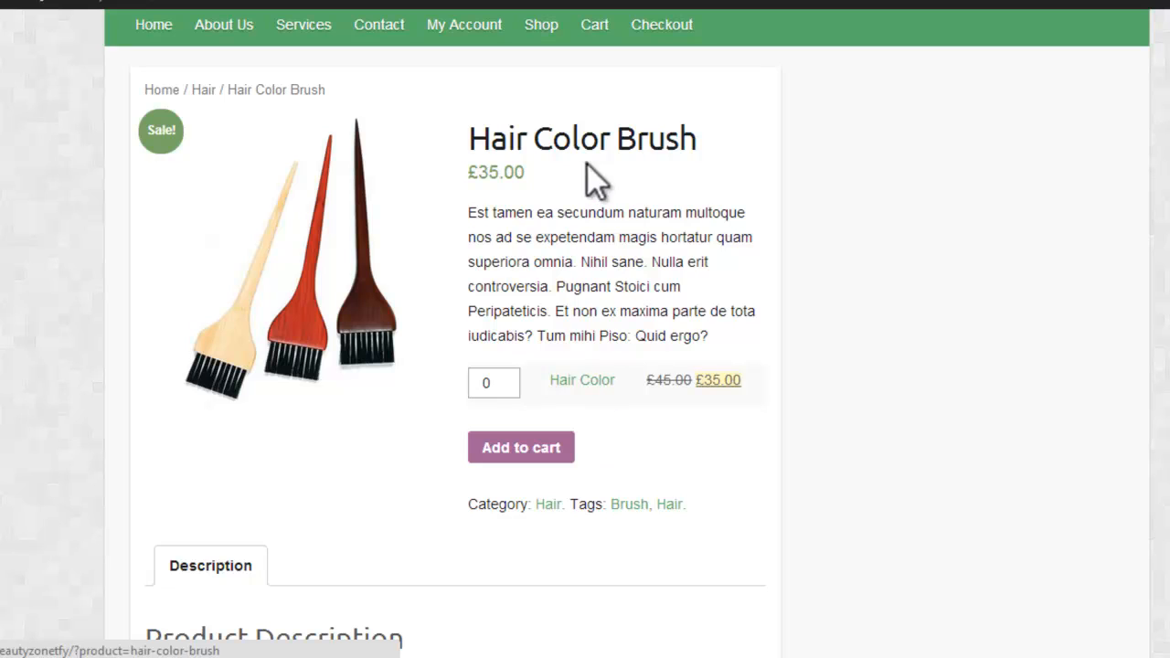
drag(465, 171, 519, 173)
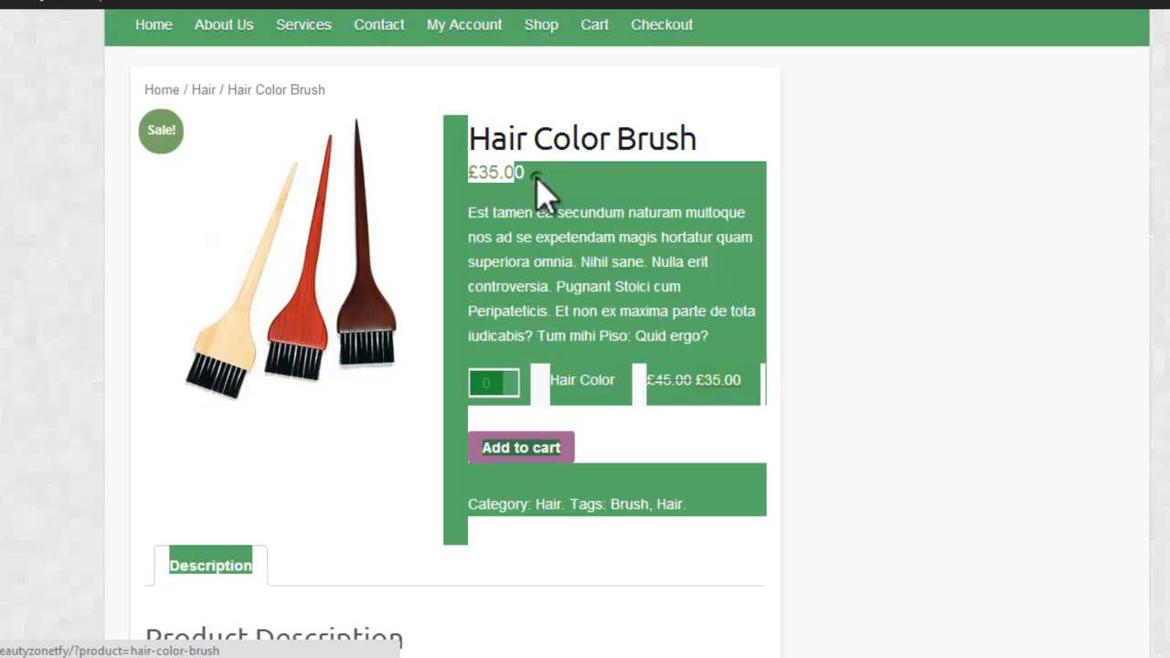
click(520, 174)
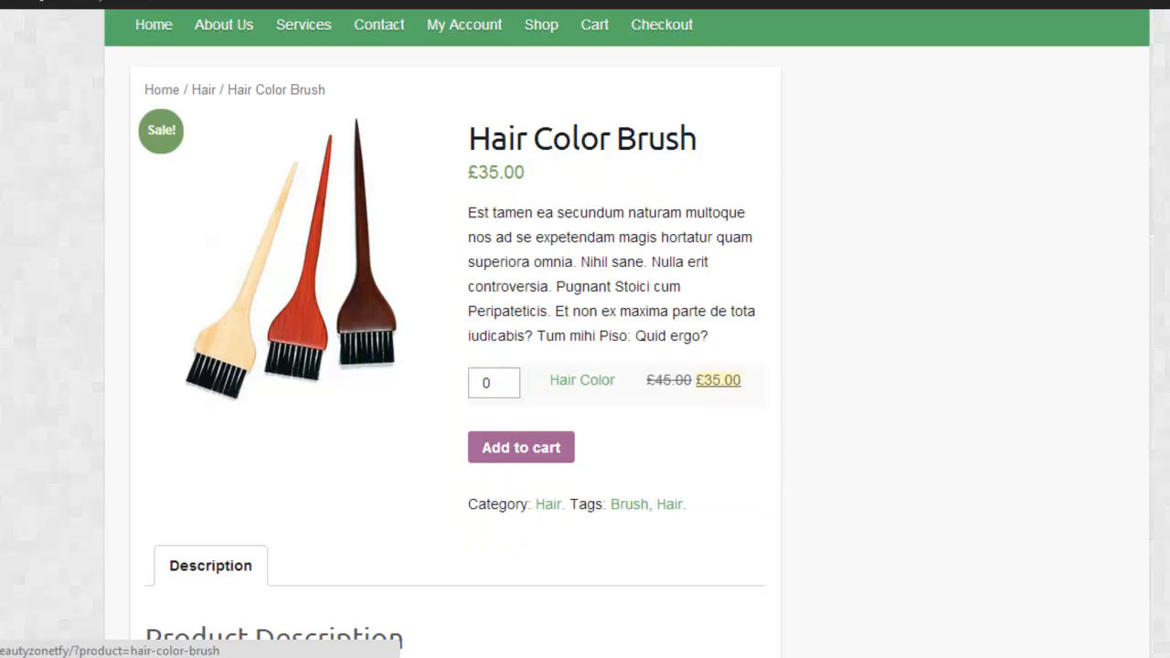
Step: Examine the whole Hair Color Brush page, from its heading and purchase options down to the related products
scroll(585, 329, up, 2)
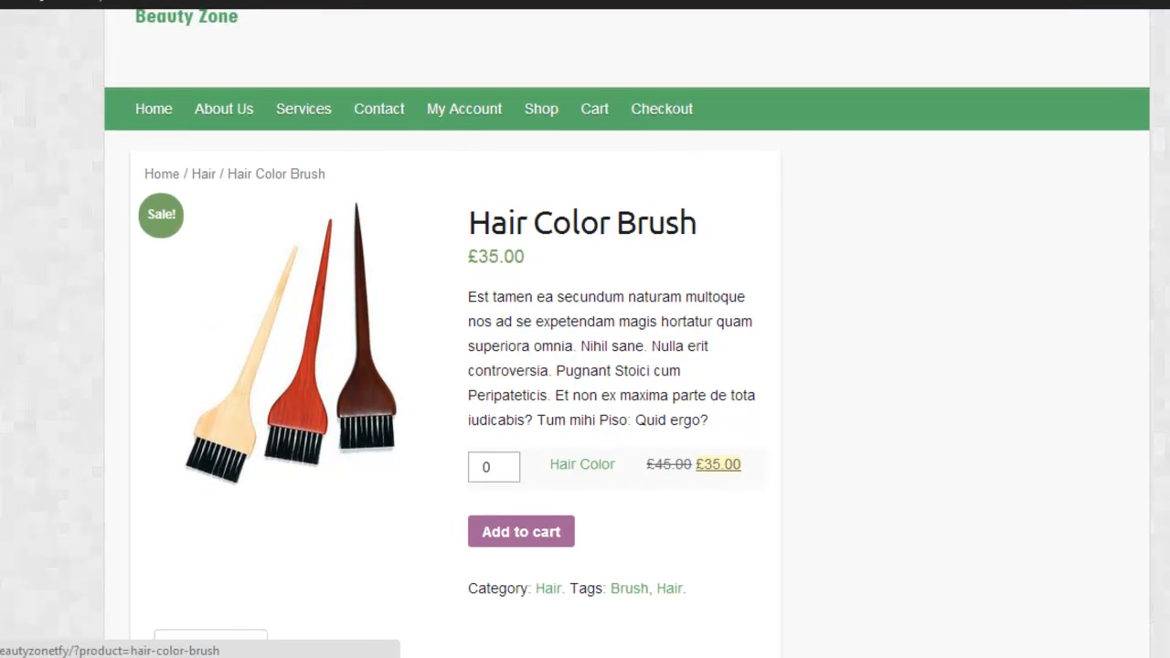
scroll(585, 329, up, 1)
scroll(585, 329, up, 1)
scroll(585, 329, down, 5)
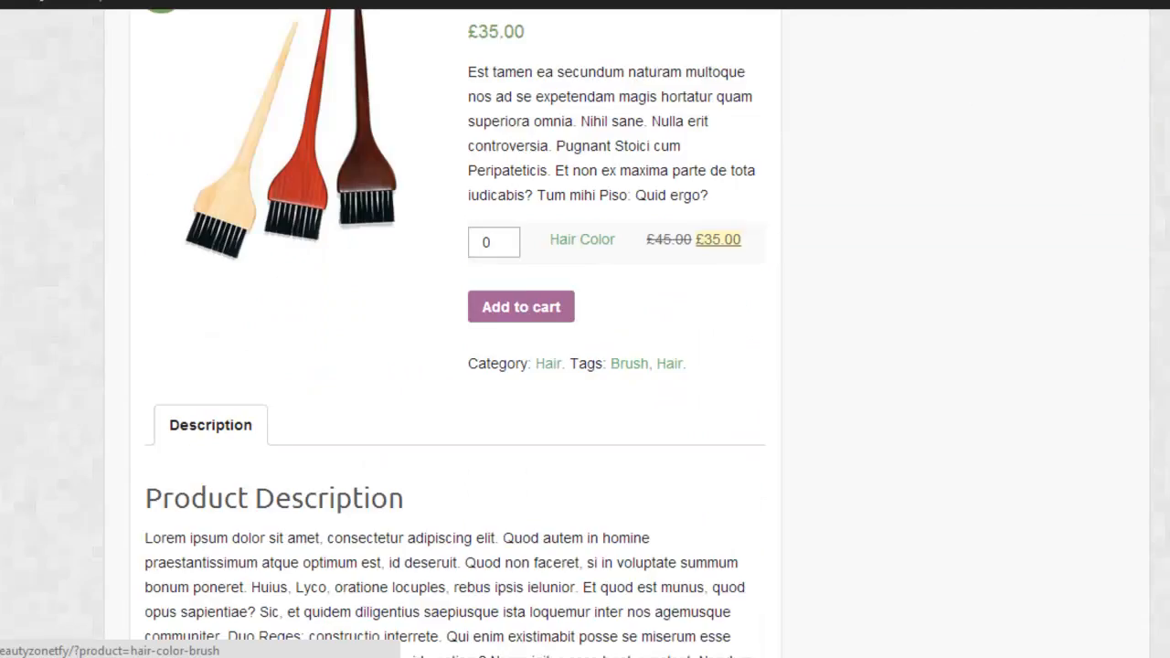
scroll(585, 329, down, 10)
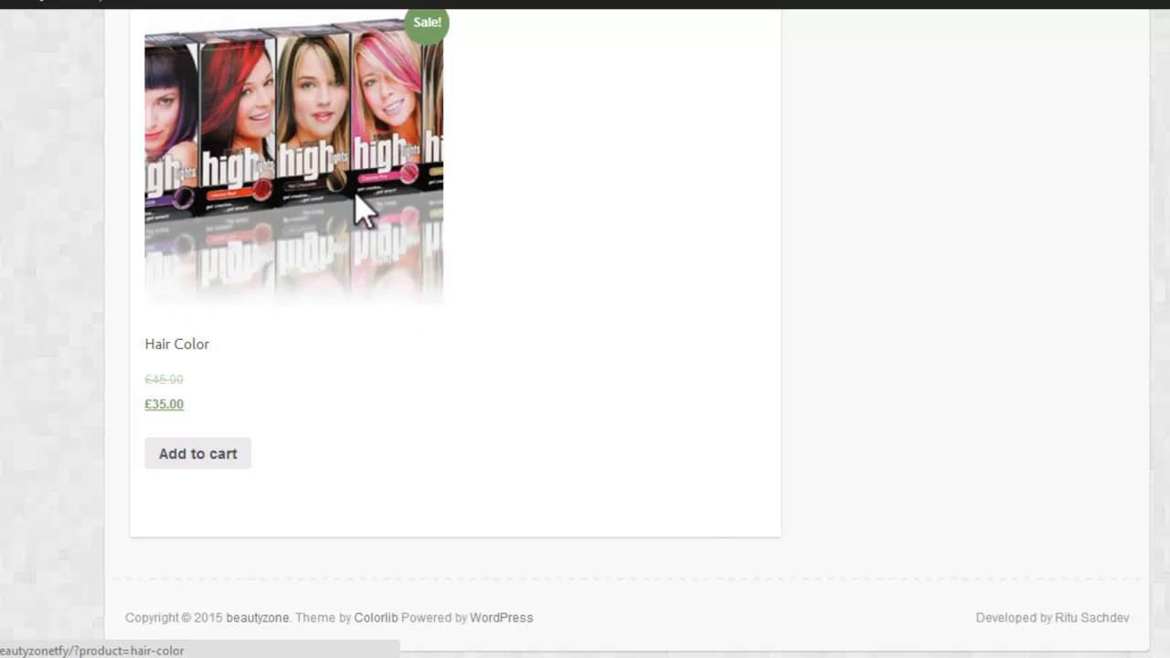
scroll(585, 329, up, 10)
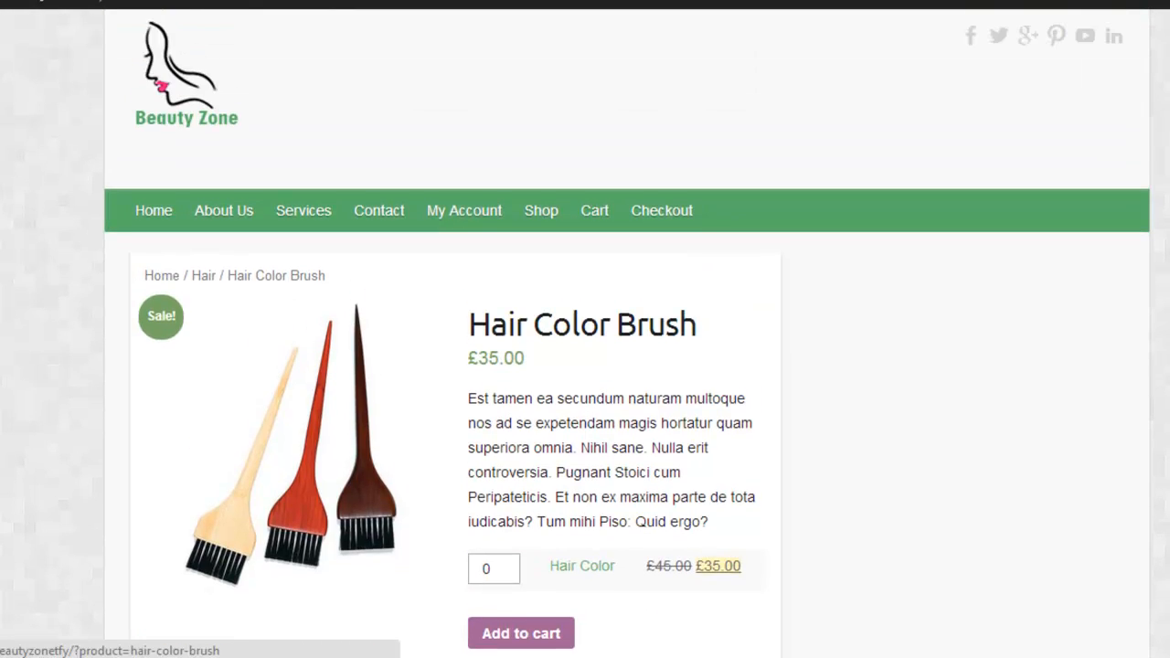
scroll(585, 329, up, 1)
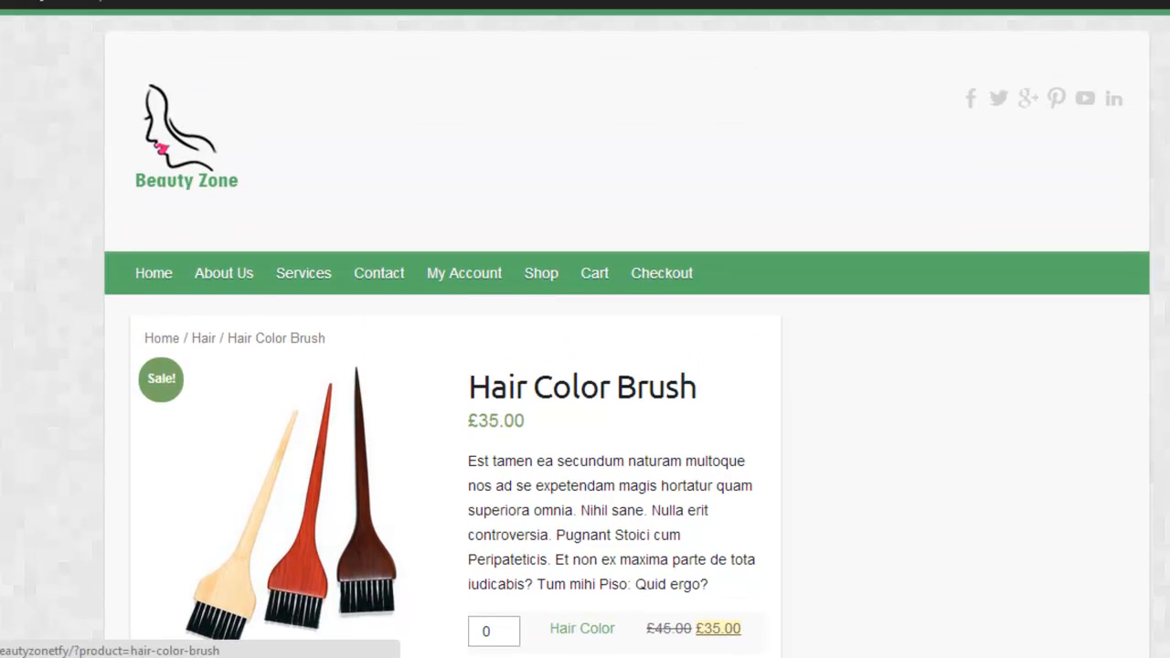
scroll(585, 421, up, 2)
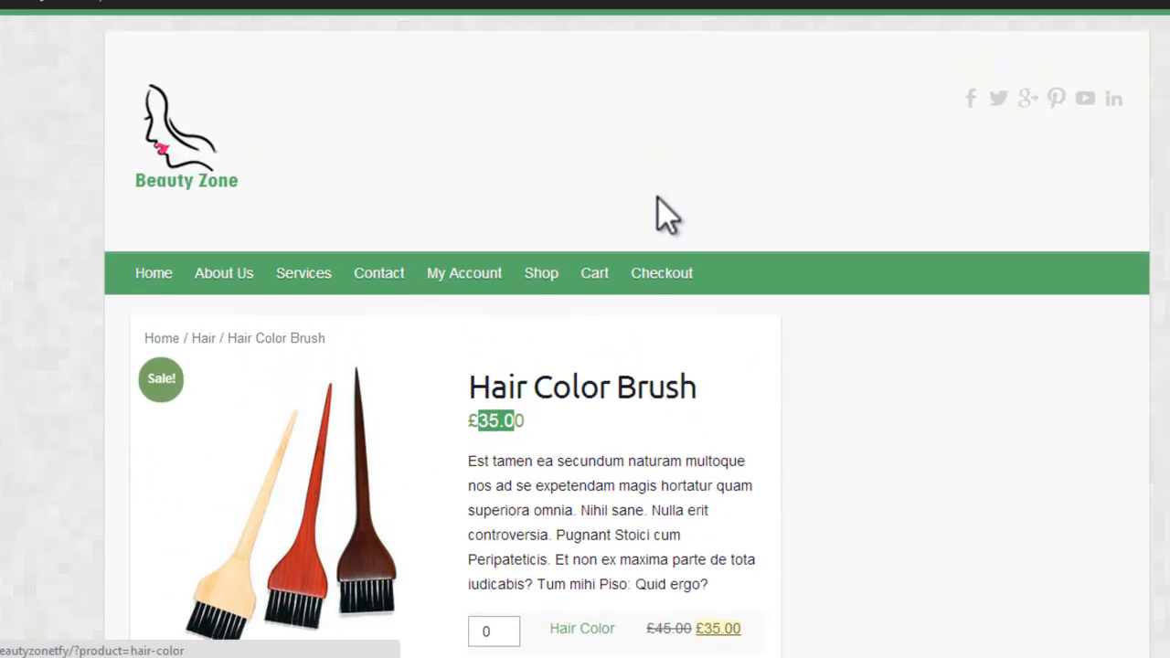
Step: Return to the site's admin area and start a new product titled "Make Up E Book"
mouse_move(44, 25)
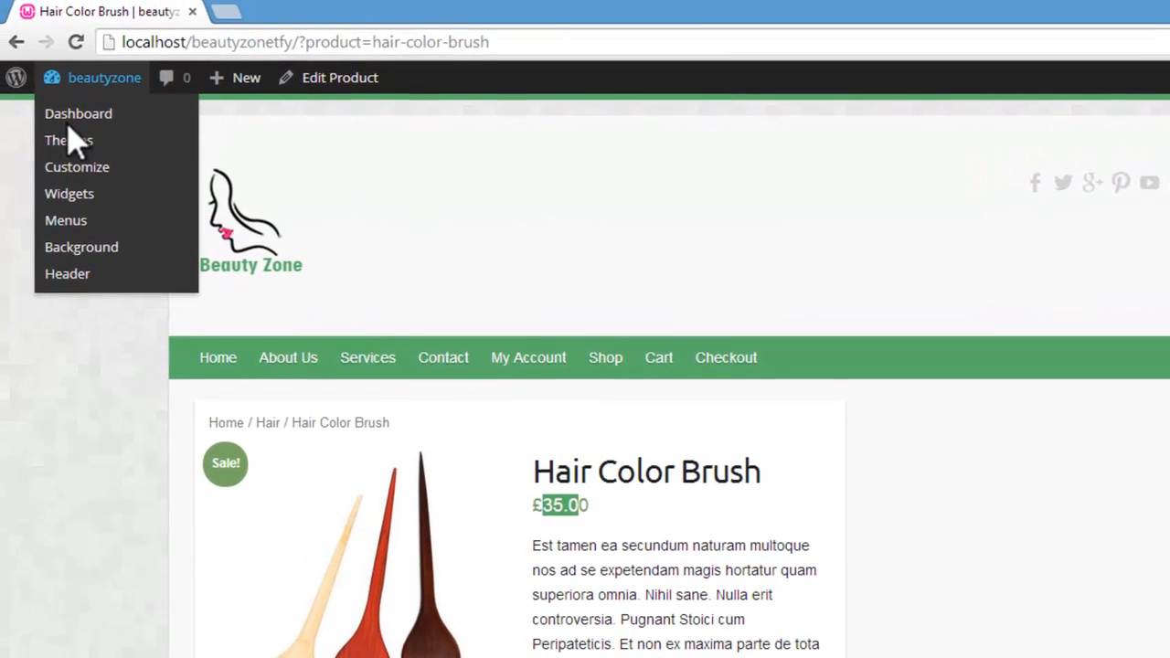
click(73, 117)
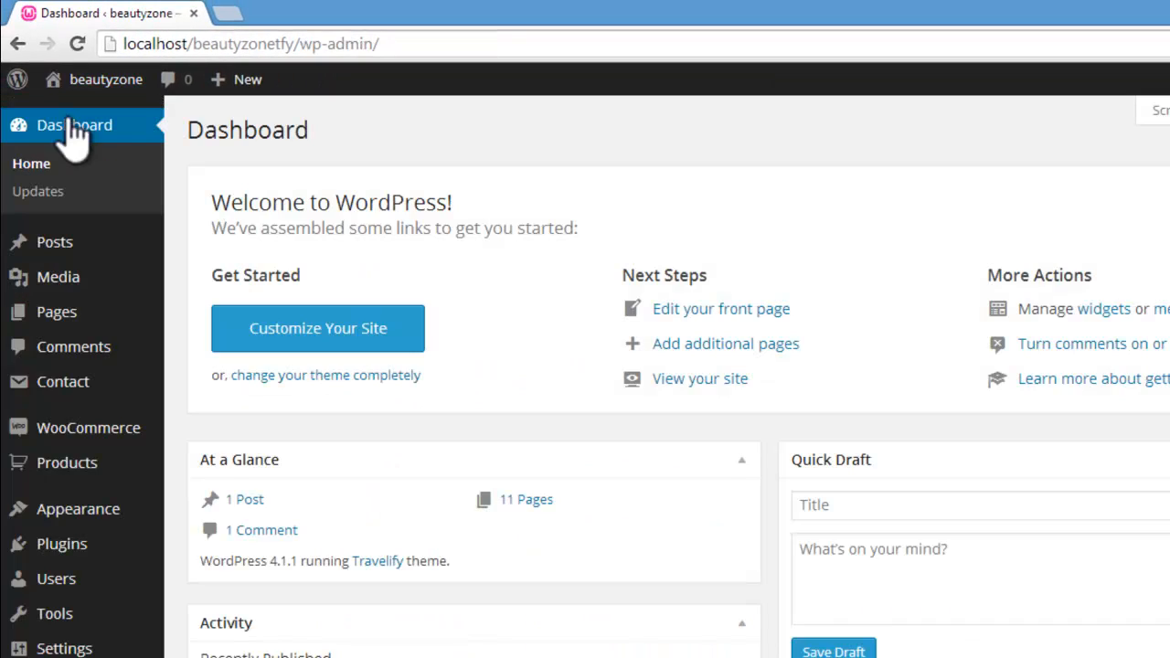
click(77, 470)
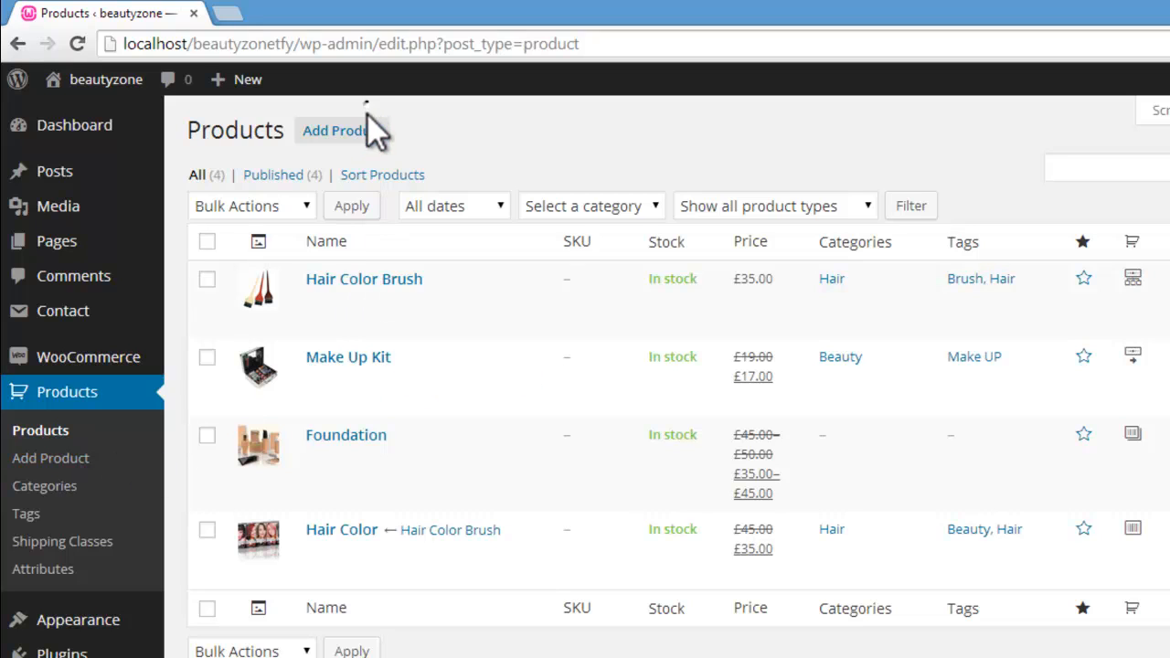
click(340, 131)
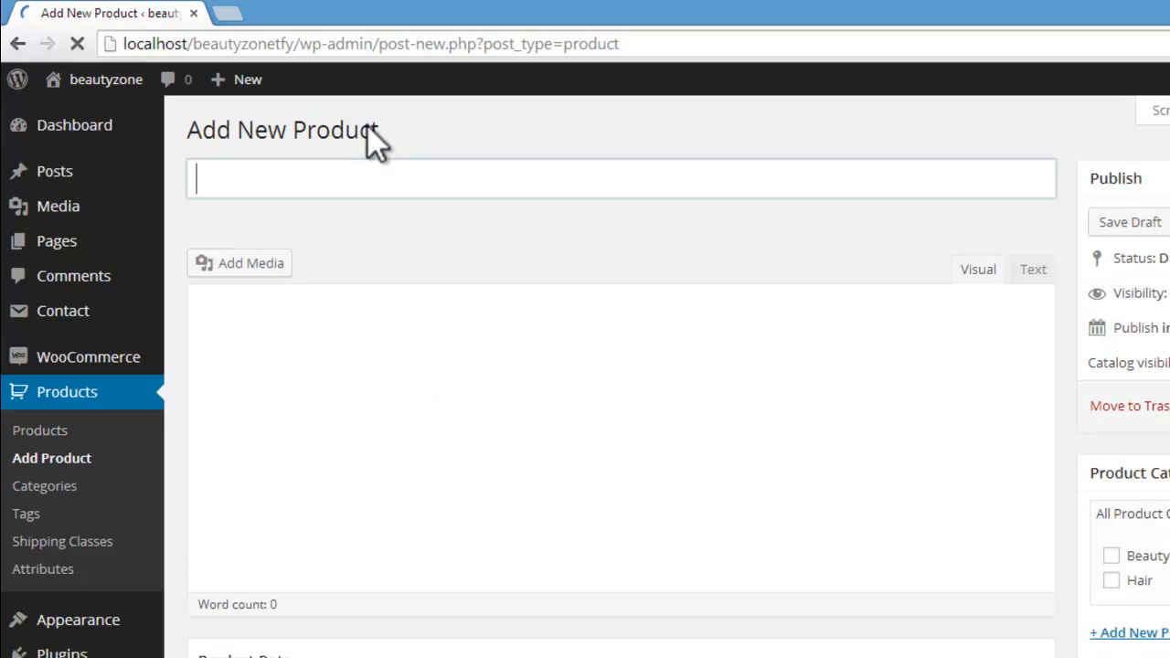
click(353, 179)
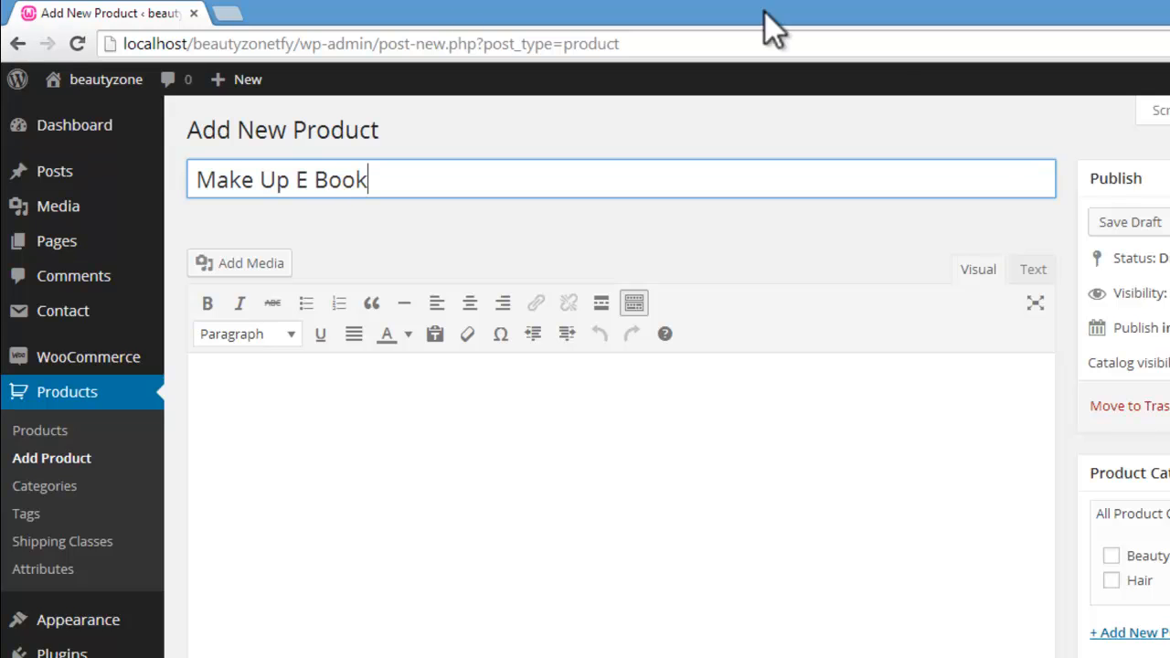
Step: Switch to the loripsum.net page and copy its generated placeholder text to the clipboard
scroll(916, 426, down, 3)
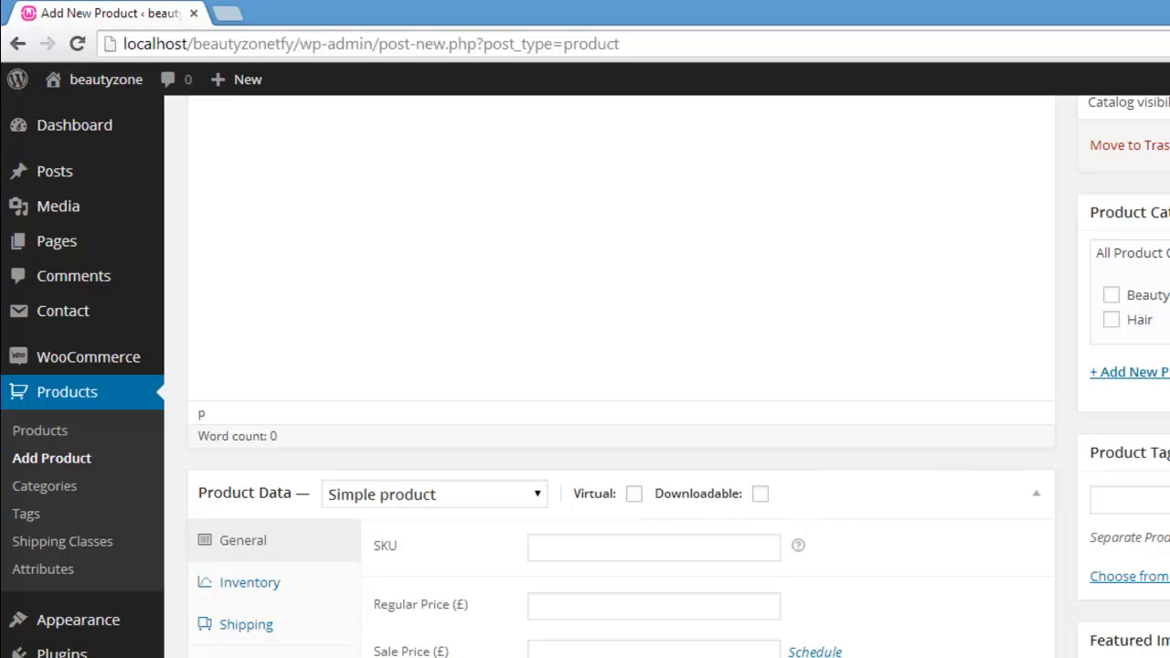
scroll(415, 385, up, 3)
click(415, 385)
mouse_move(245, 654)
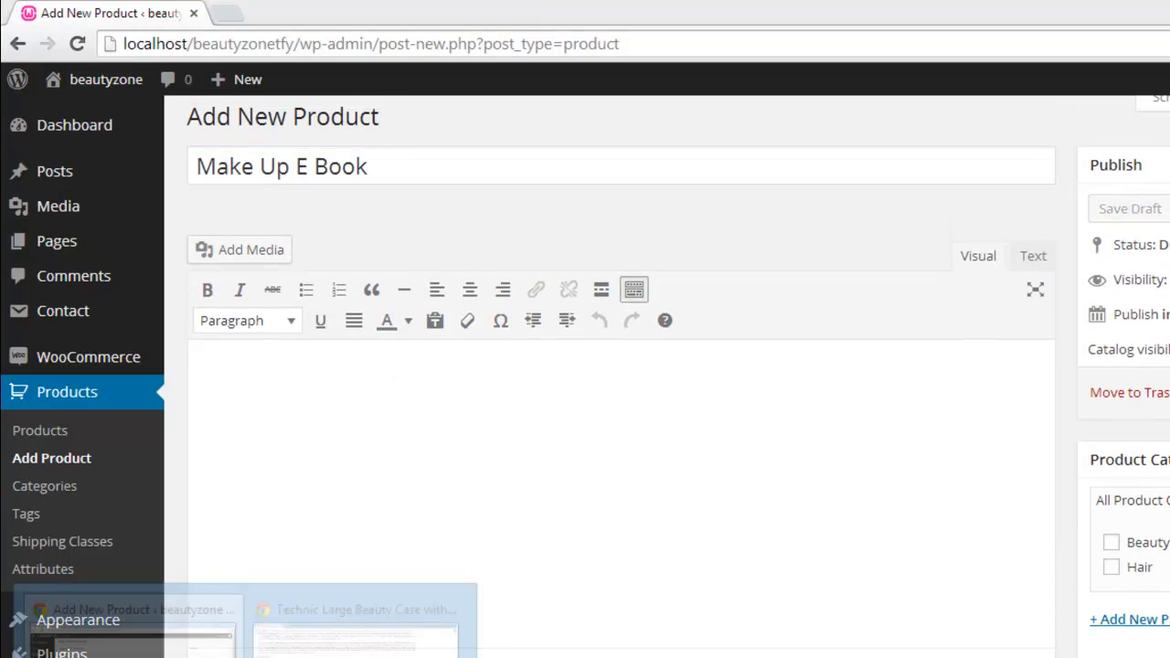
click(329, 604)
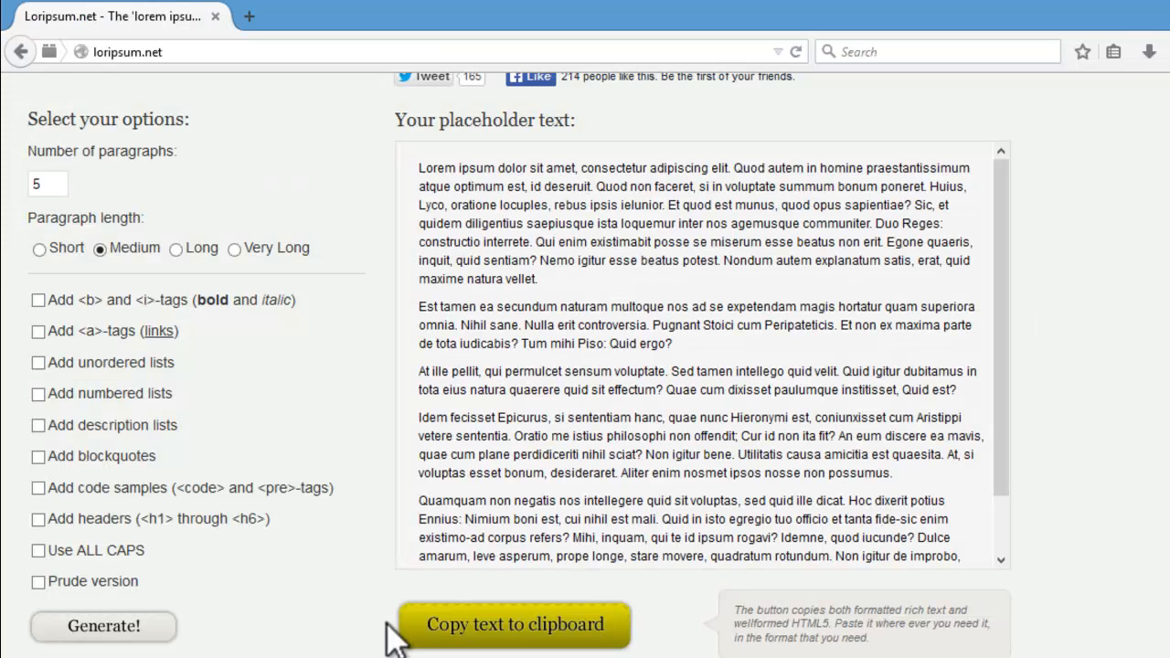
click(441, 629)
Step: Return to the new product and paste the placeholder text as its description, deleting the excess text at the end
mouse_move(245, 654)
click(366, 608)
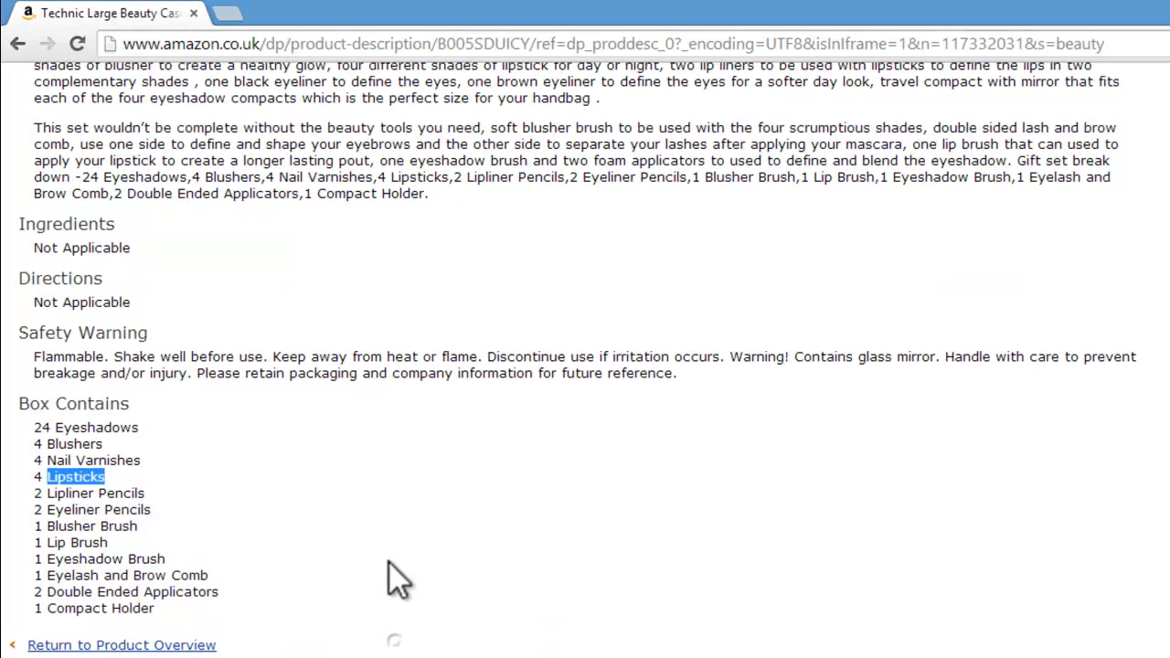
click(123, 611)
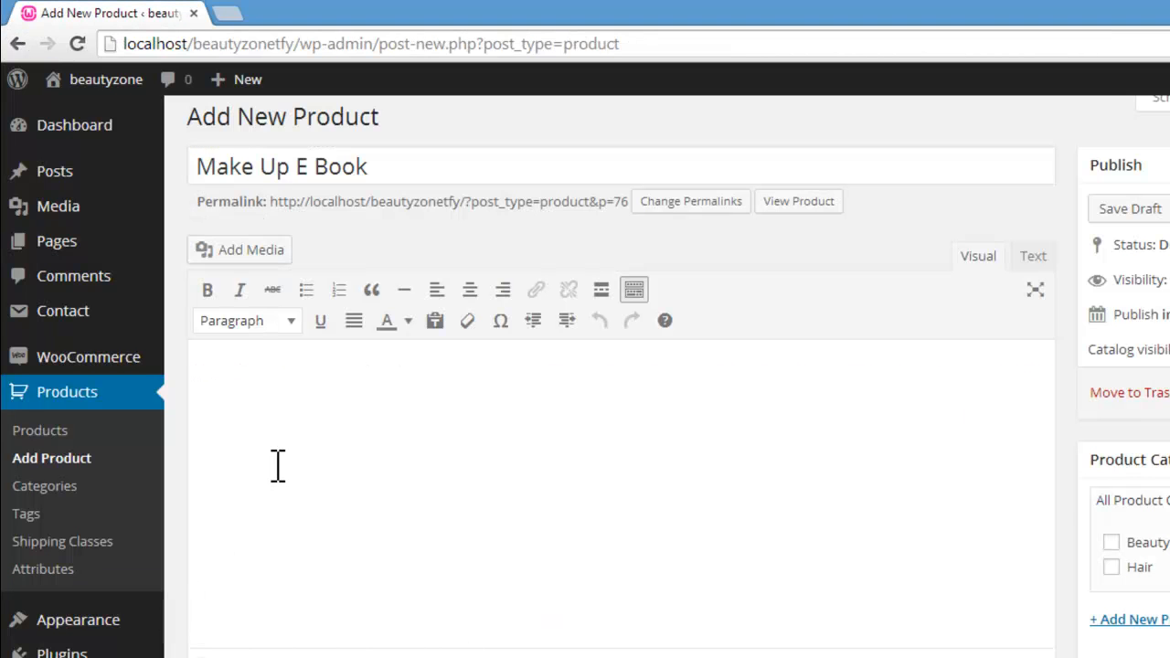
click(278, 466)
key(ctrl+v)
drag(194, 444, 803, 649)
key(Delete)
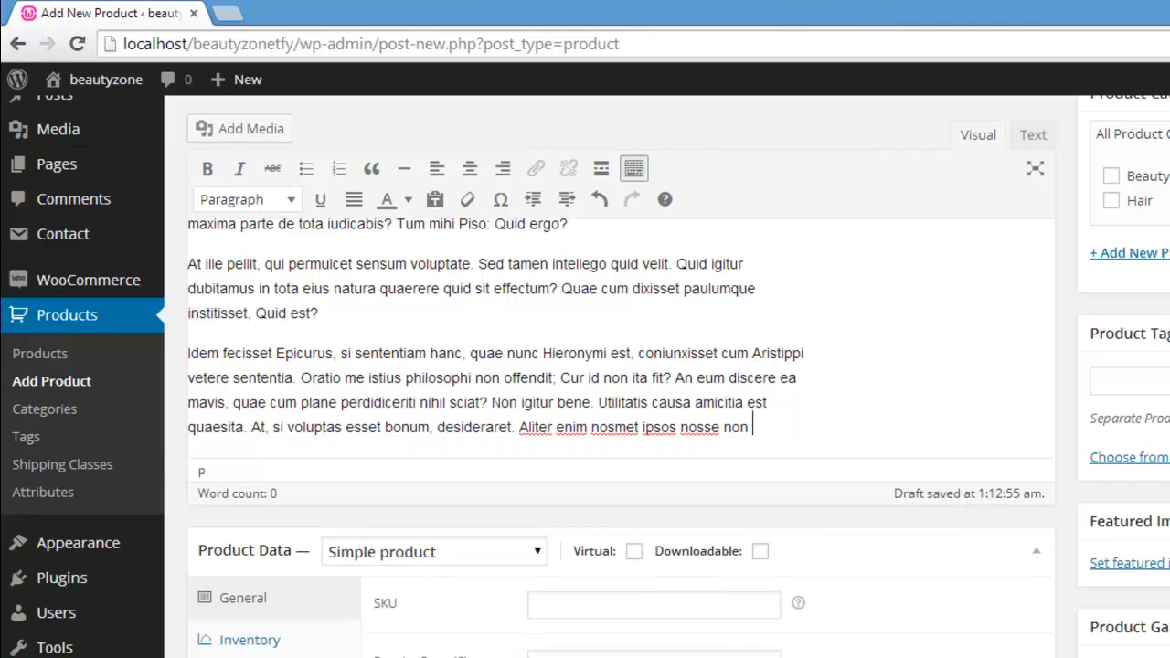
Step: Keep Make Up E Book as a simple product and mark it as both virtual and downloadable
scroll(622, 366, down, 2)
scroll(622, 366, up, 5)
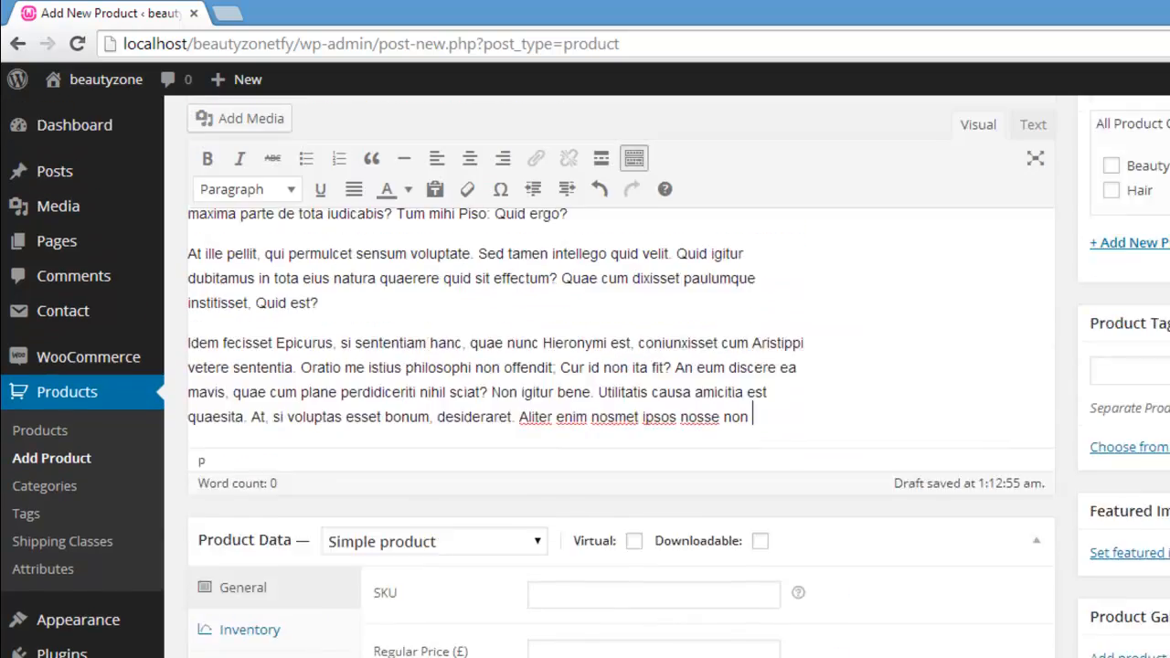
scroll(622, 366, down, 4)
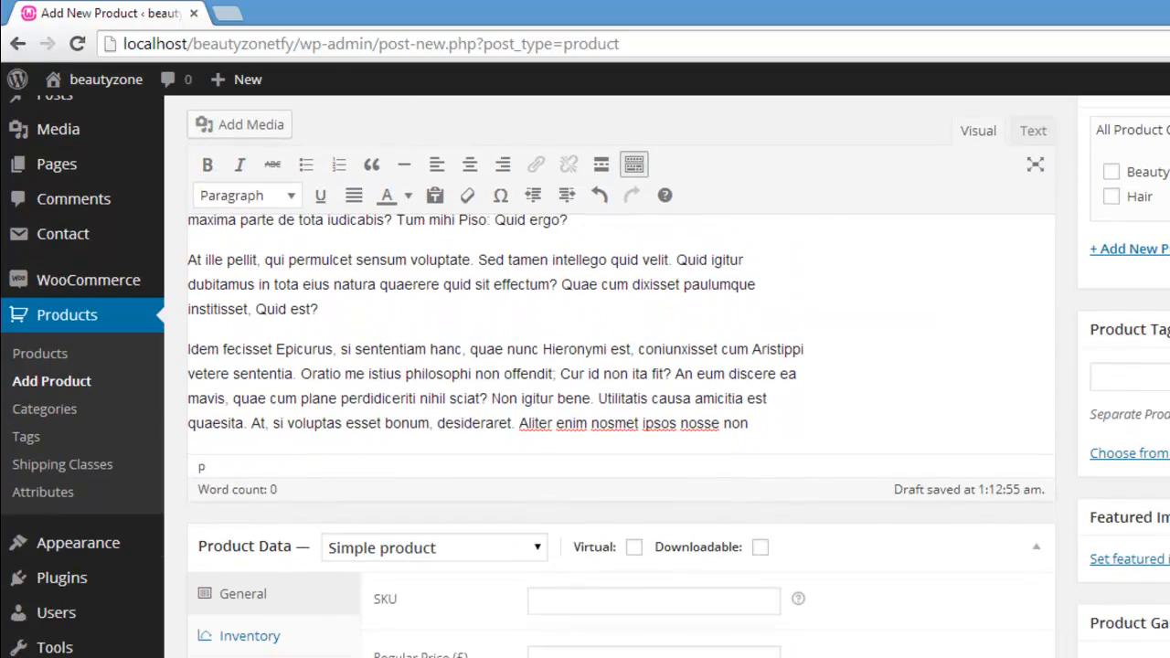
click(544, 547)
click(544, 544)
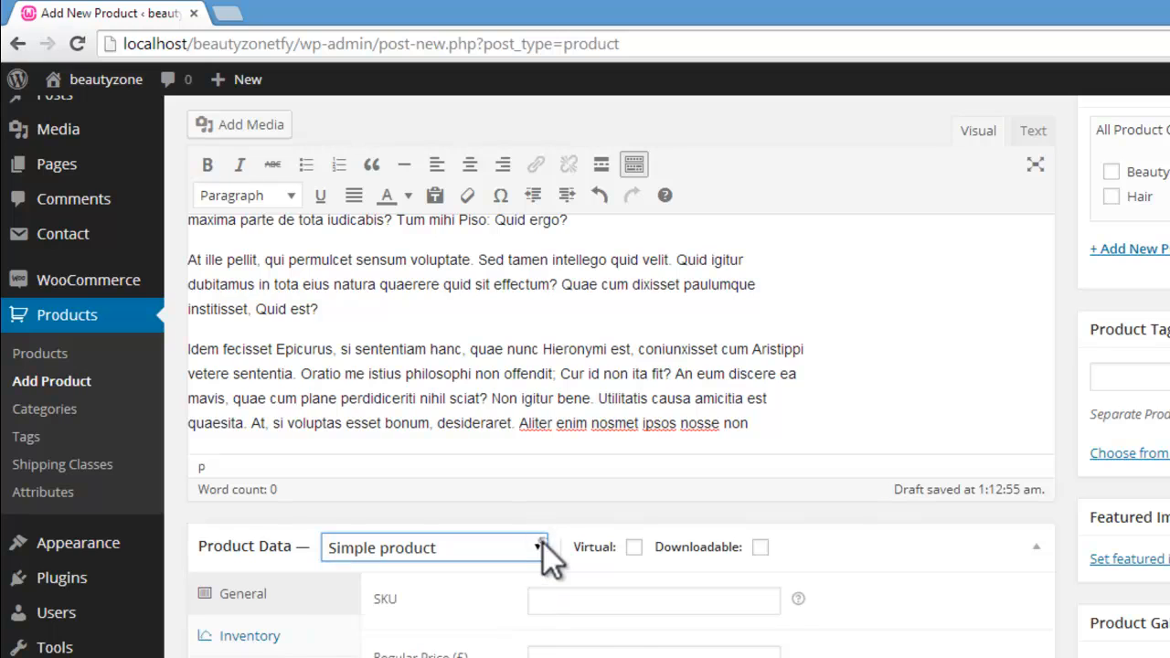
click(633, 547)
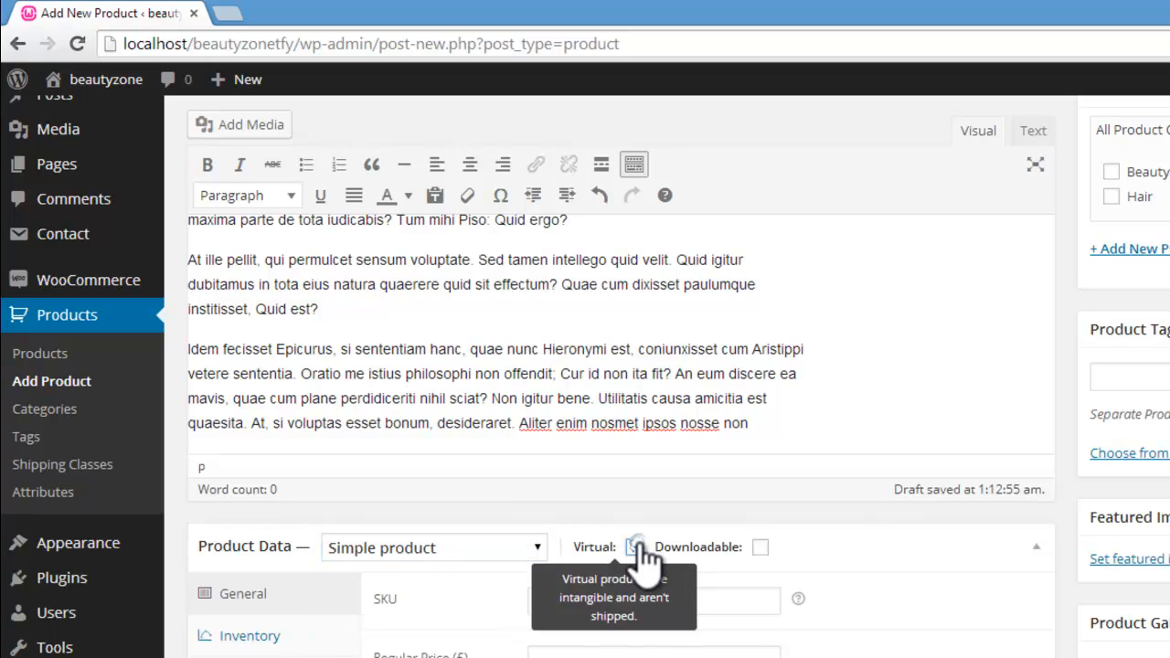
click(760, 546)
Step: Set the product's regular price to £10, leaving the sale price empty
scroll(622, 365, down, 4)
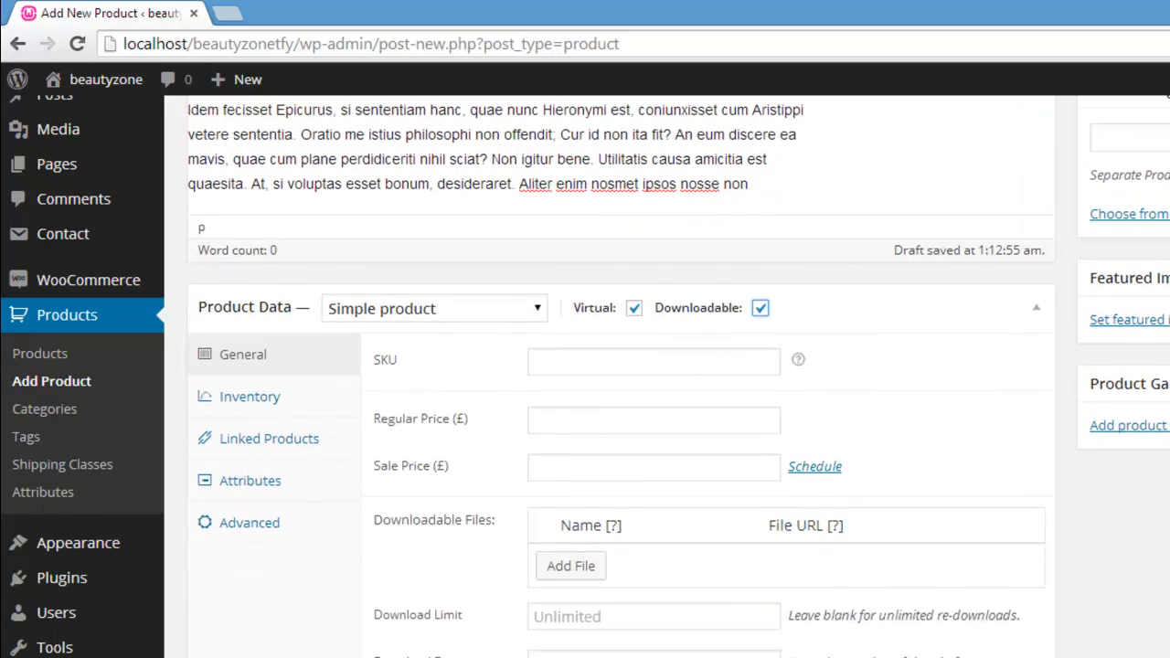
click(638, 344)
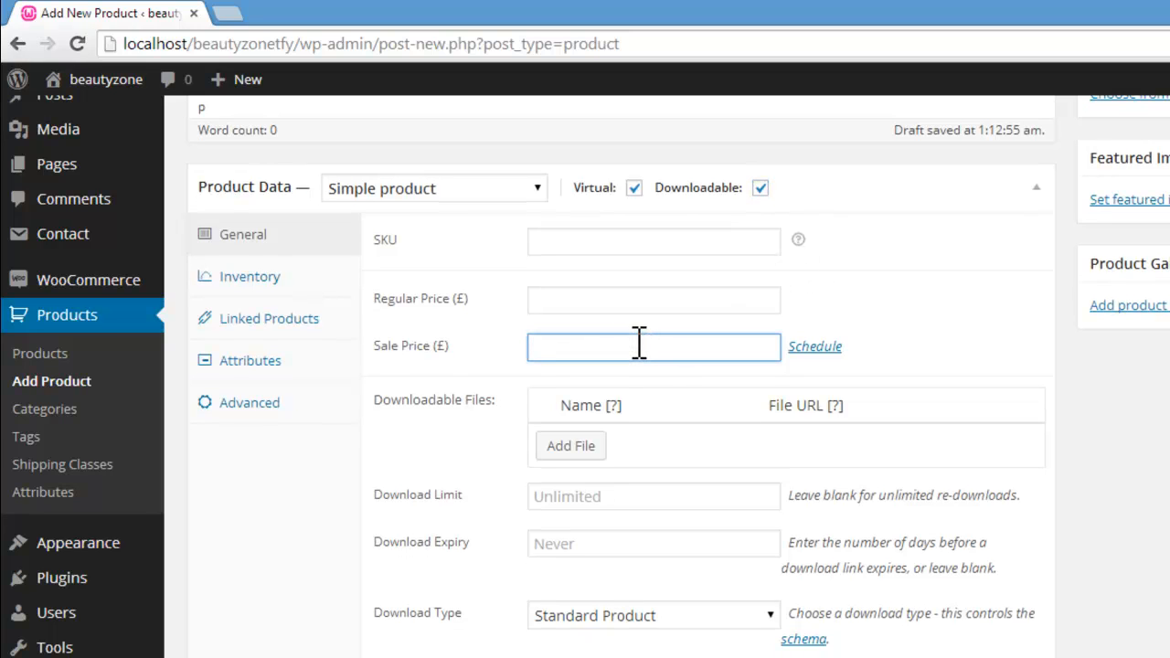
text(5)
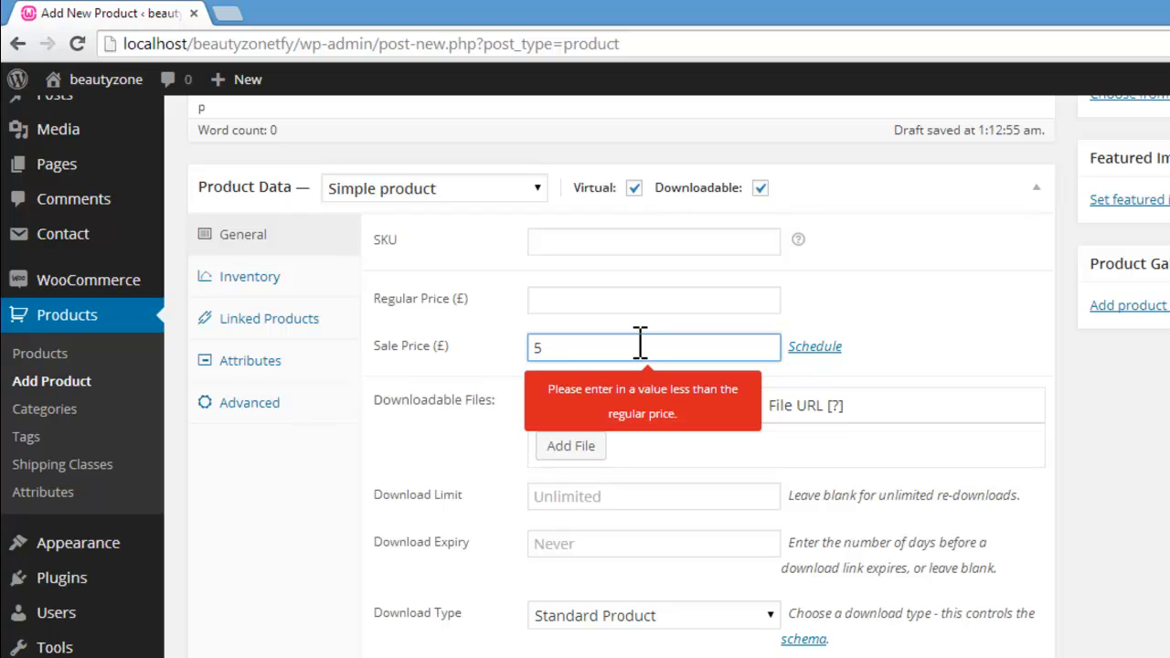
click(617, 301)
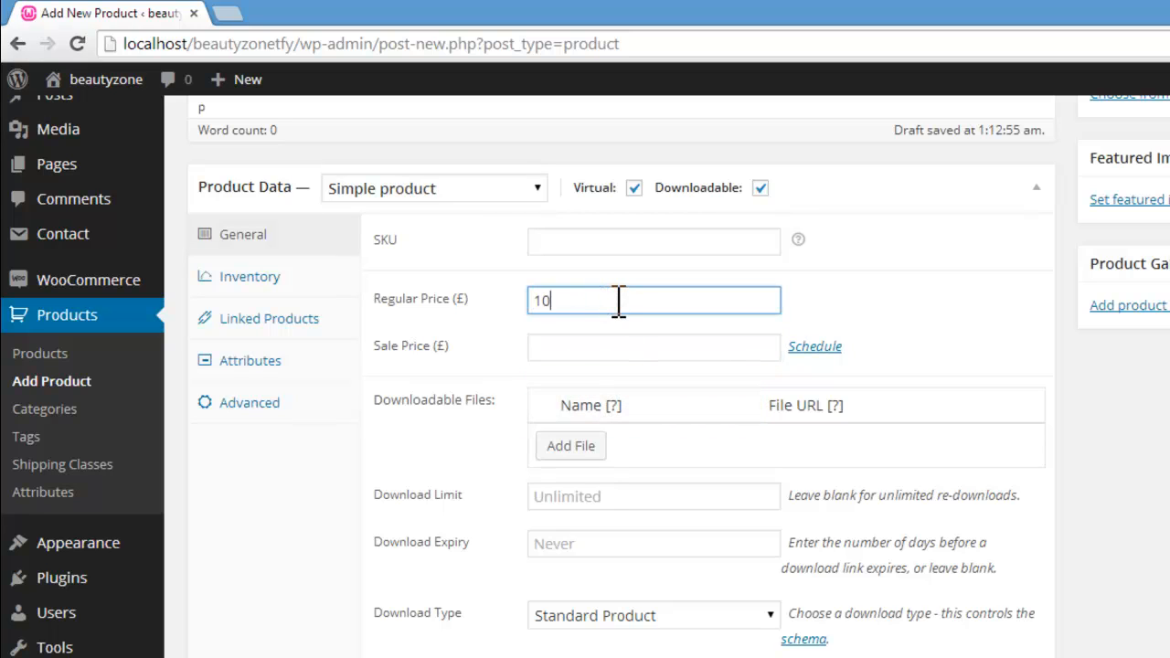
click(562, 354)
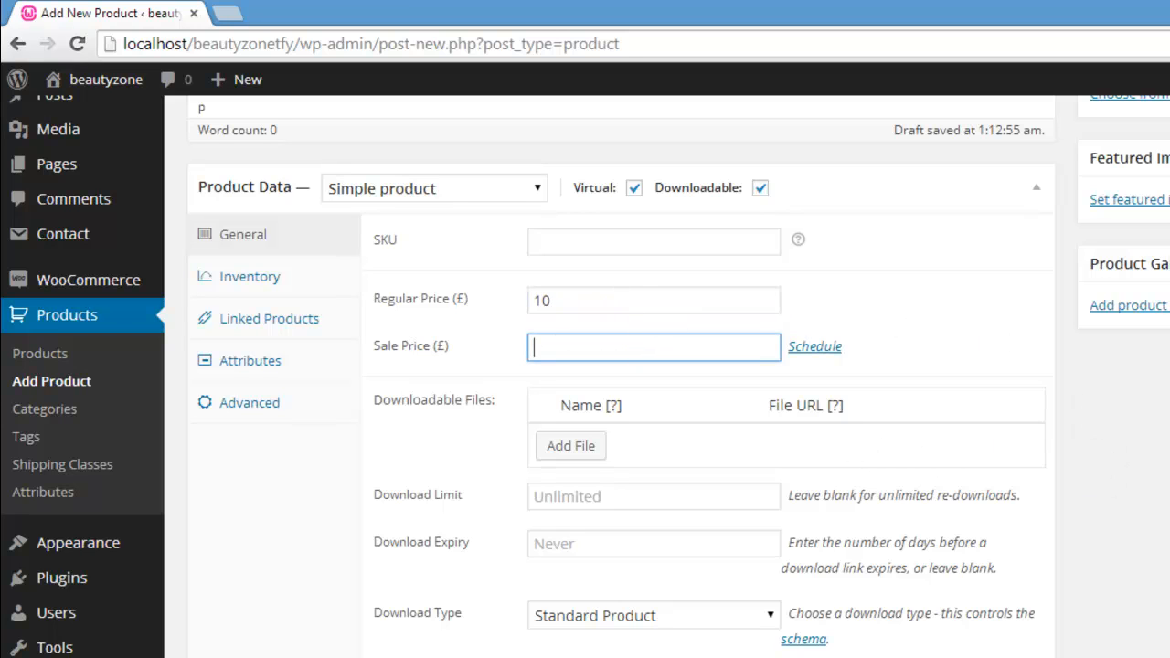
Step: Copy the description's opening text, from "Lorem ipsum" to "Huius,", into the product short description
scroll(622, 365, down, 5)
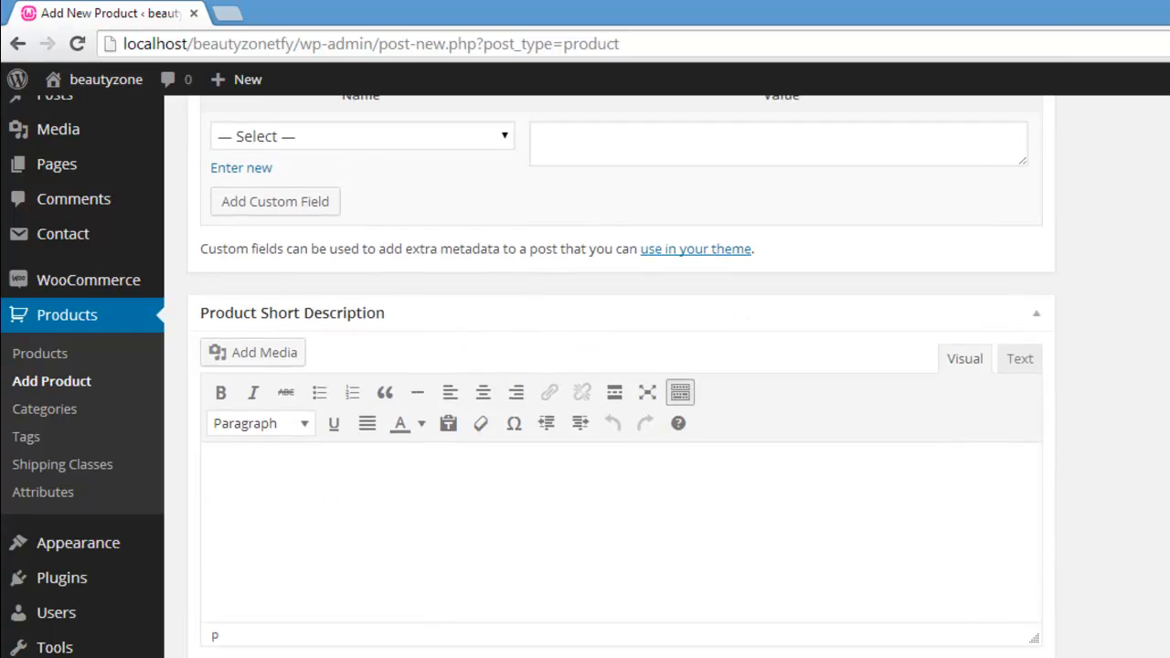
scroll(622, 366, up, 12)
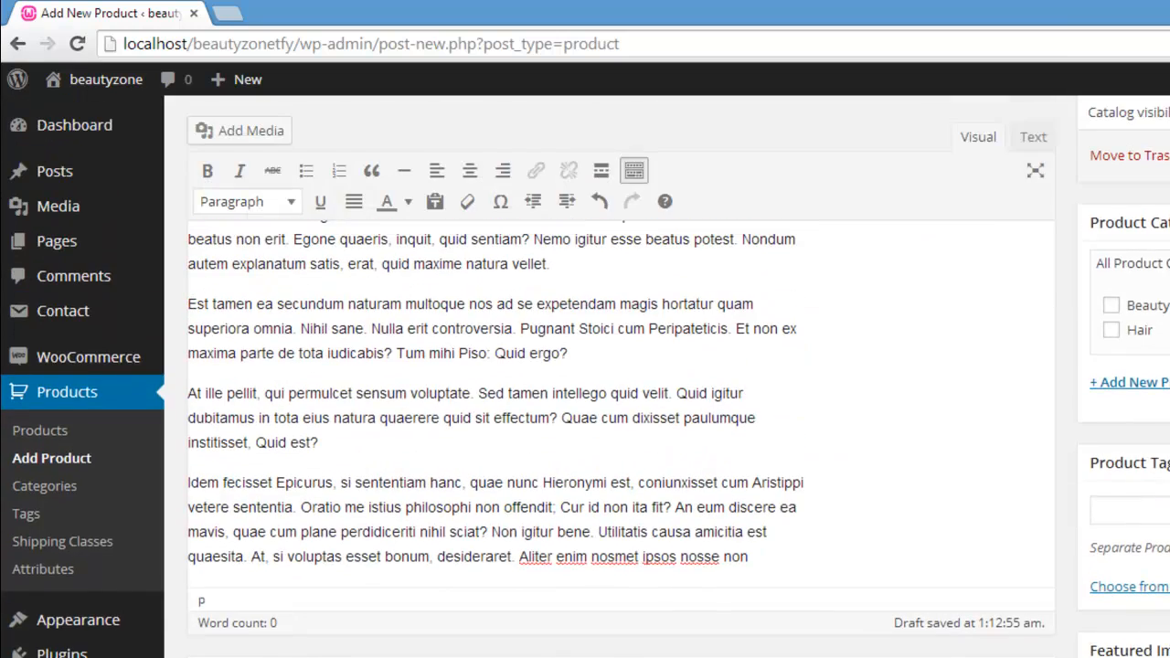
scroll(239, 336, down, 1)
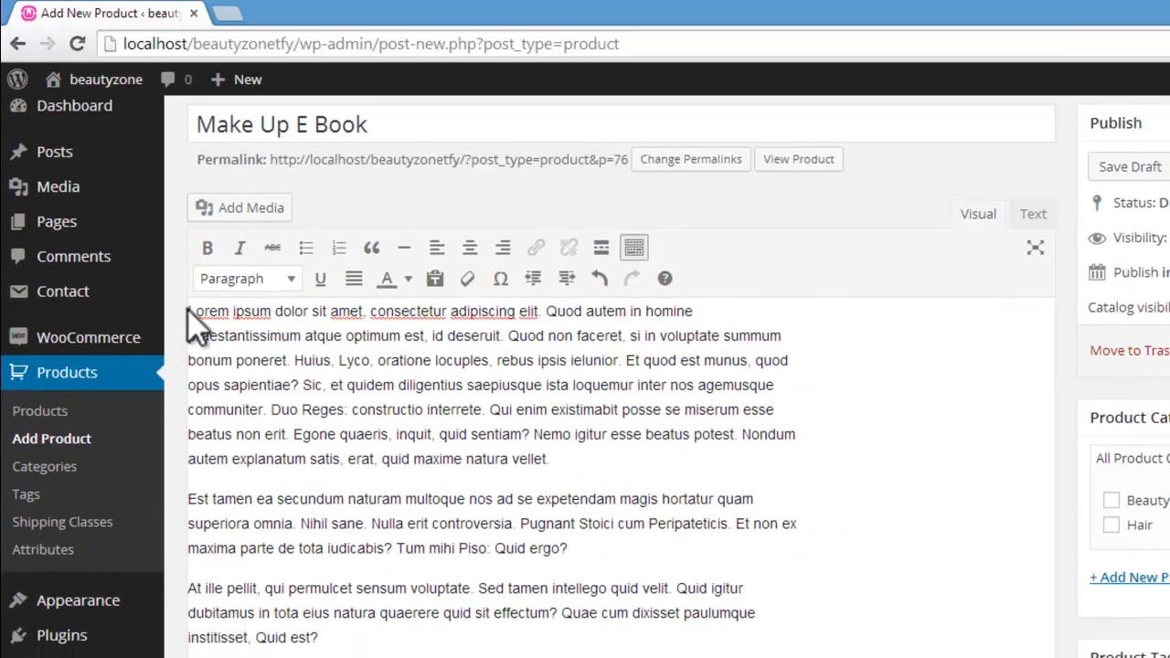
drag(187, 311, 340, 359)
key(ctrl+c)
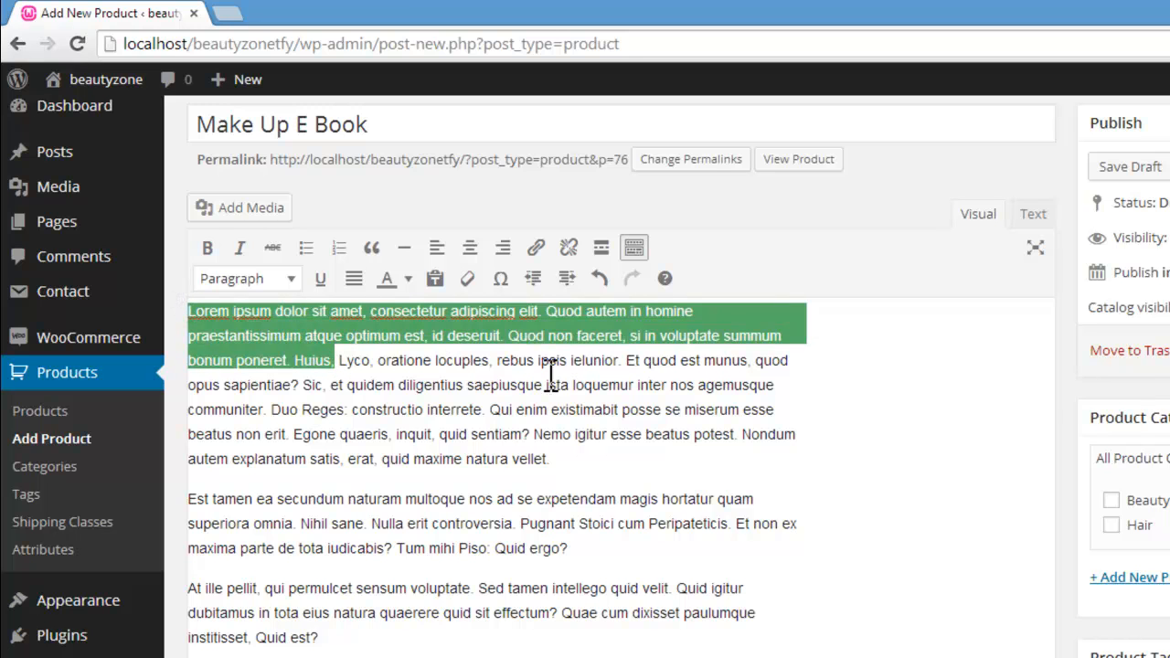
scroll(621, 384, down, 15)
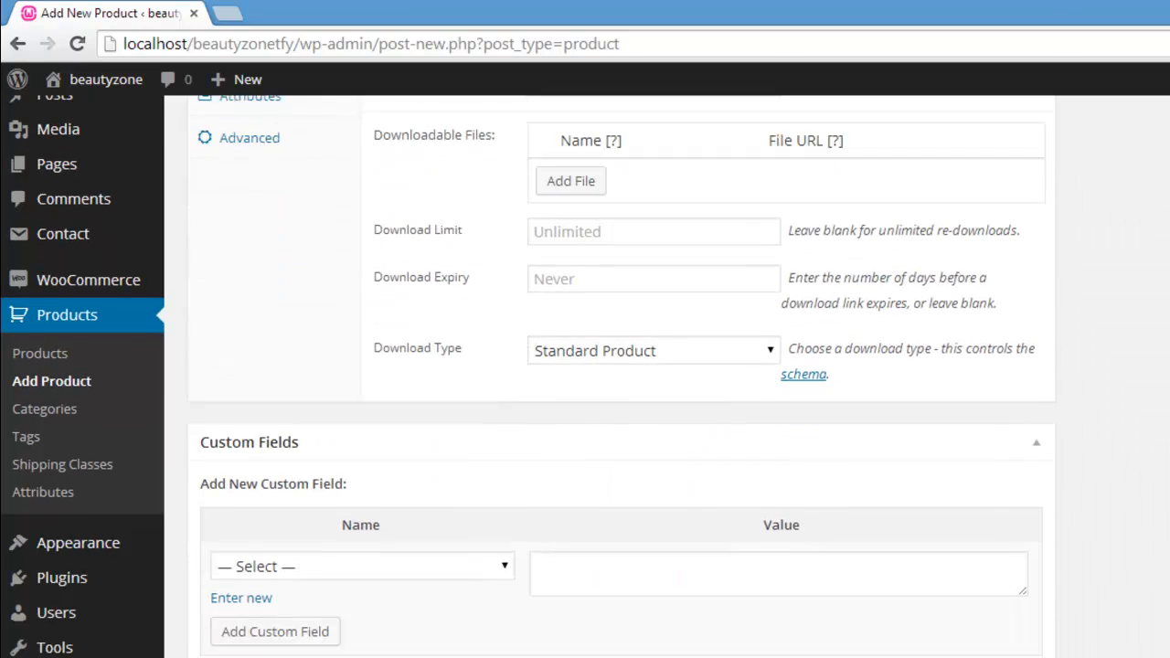
scroll(690, 644, down, 3)
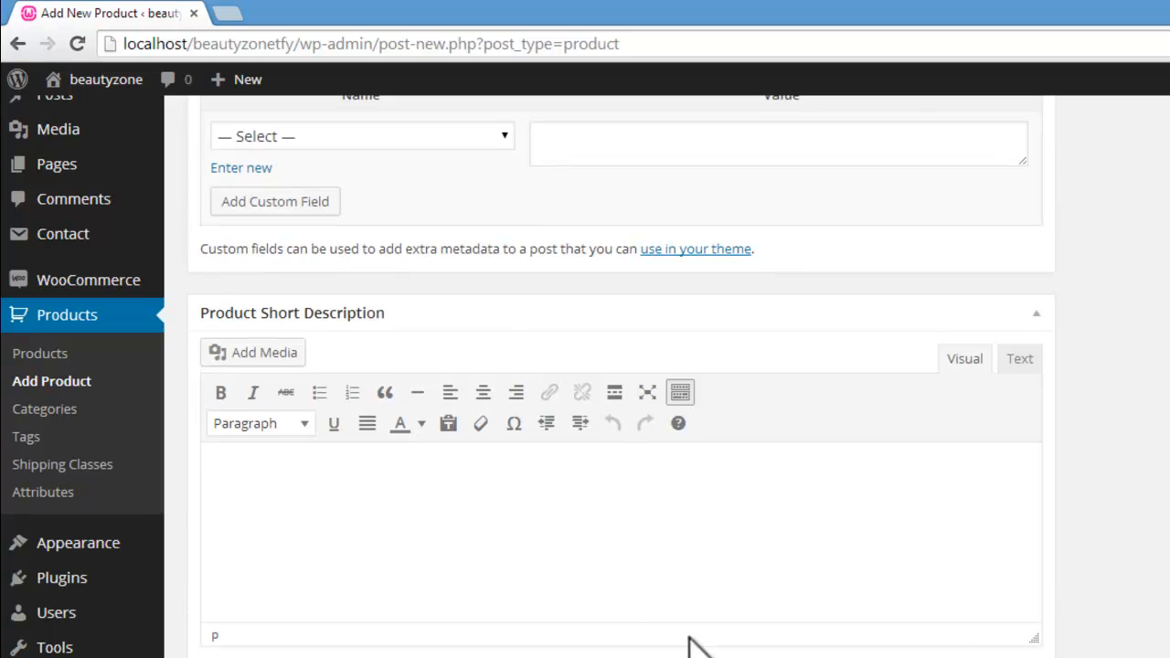
click(617, 580)
key(ctrl+v)
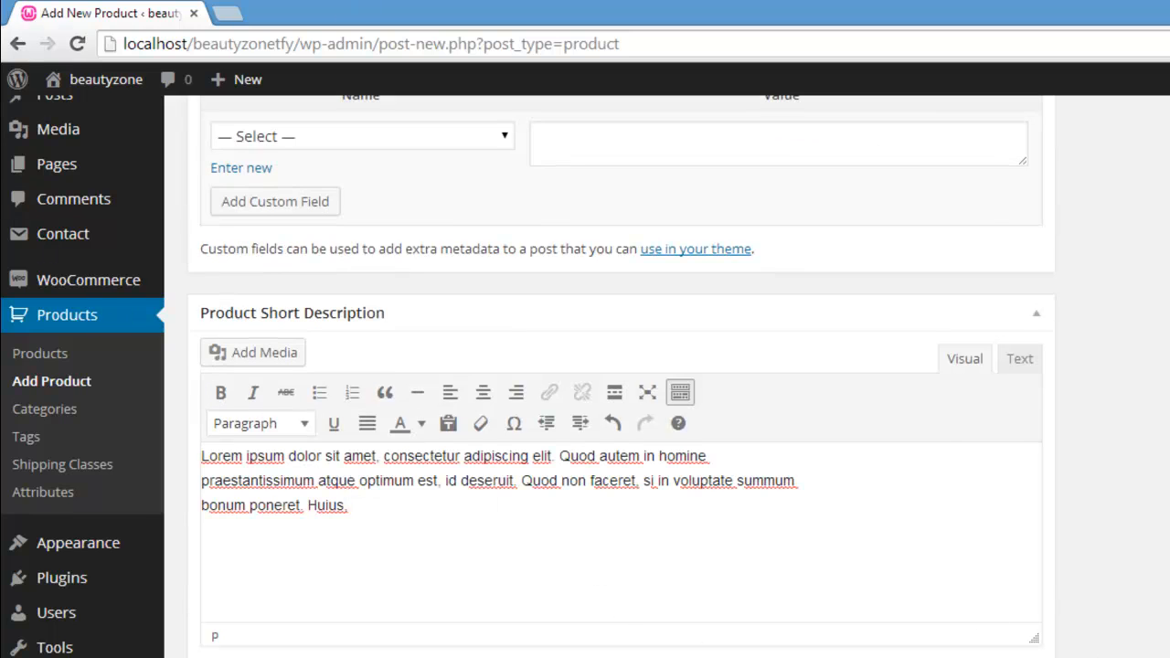
Step: Upload the book image from the beautyparlour folder and set it as the product's featured image
scroll(1134, 457, up, 12)
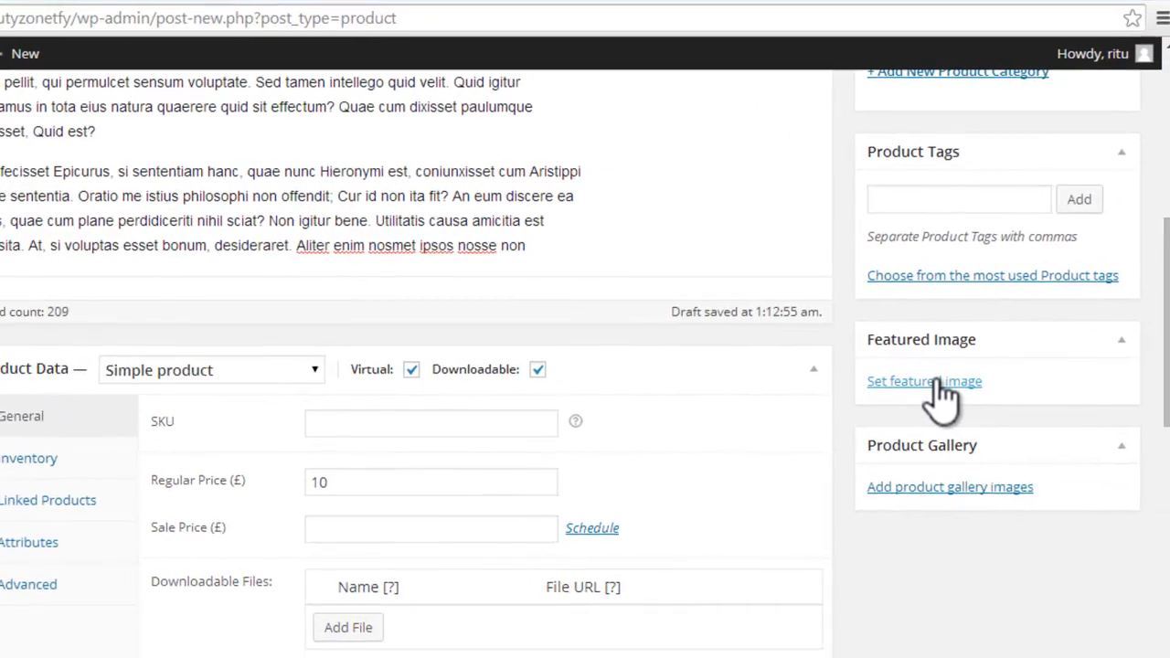
click(1085, 400)
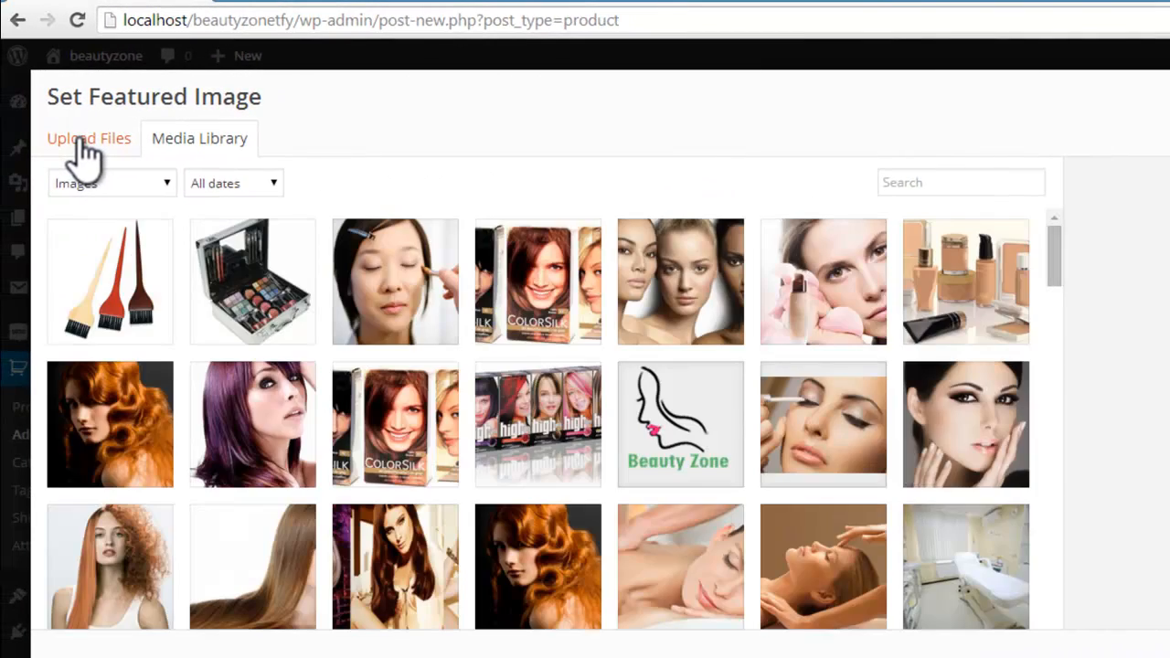
click(40, 143)
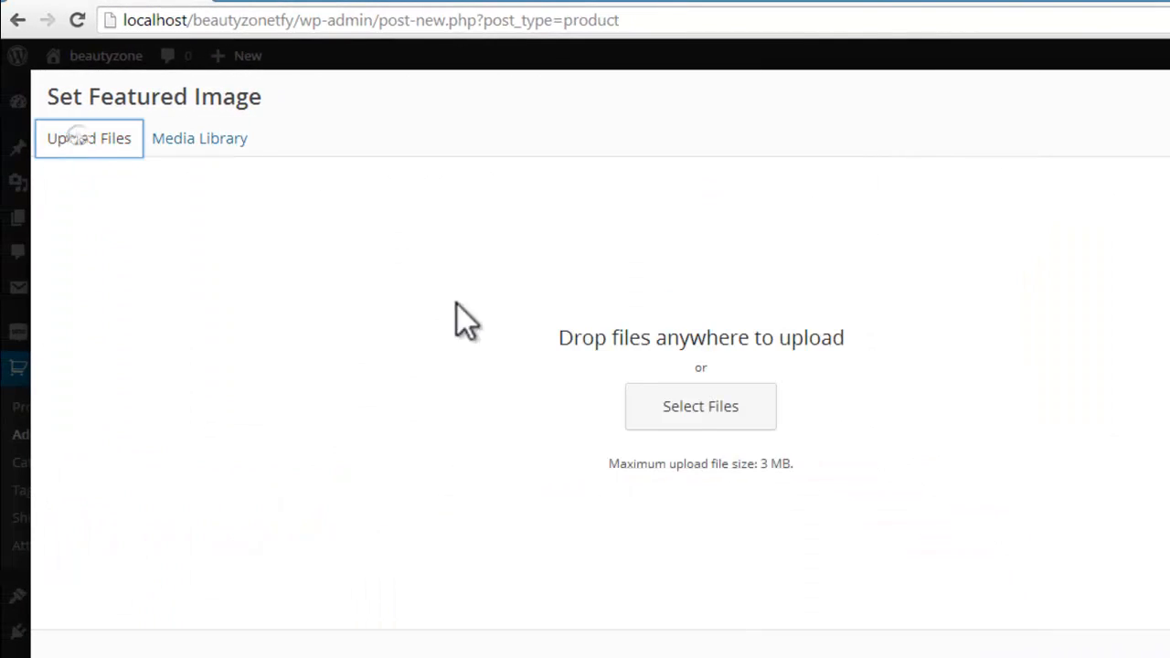
click(698, 422)
click(494, 174)
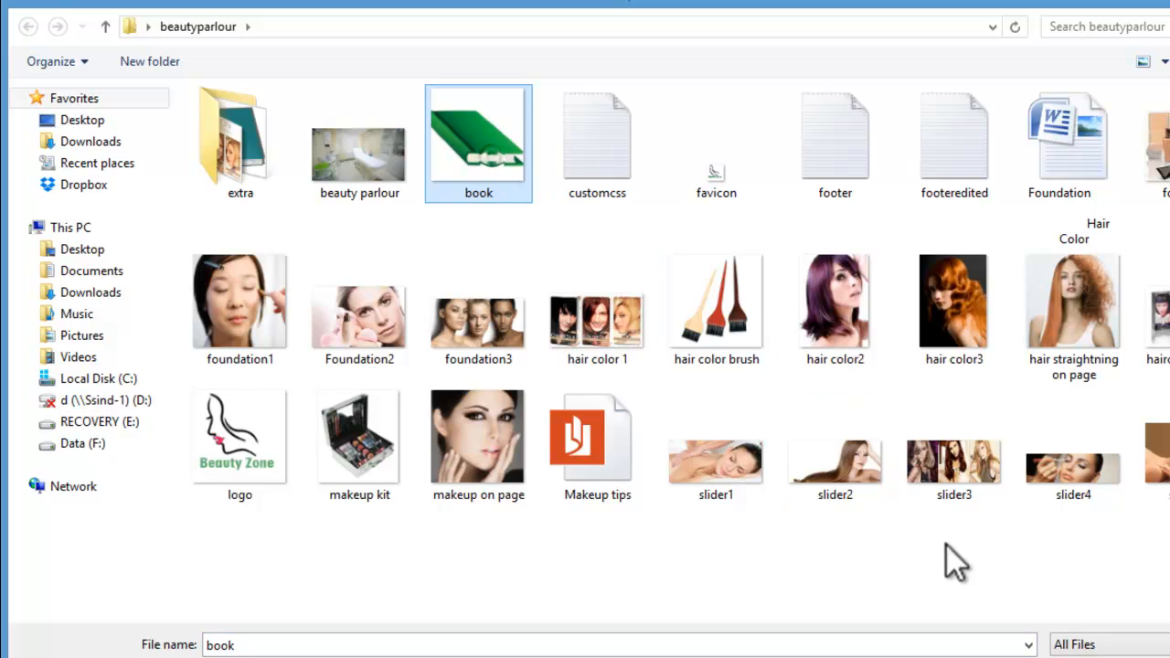
click(1043, 605)
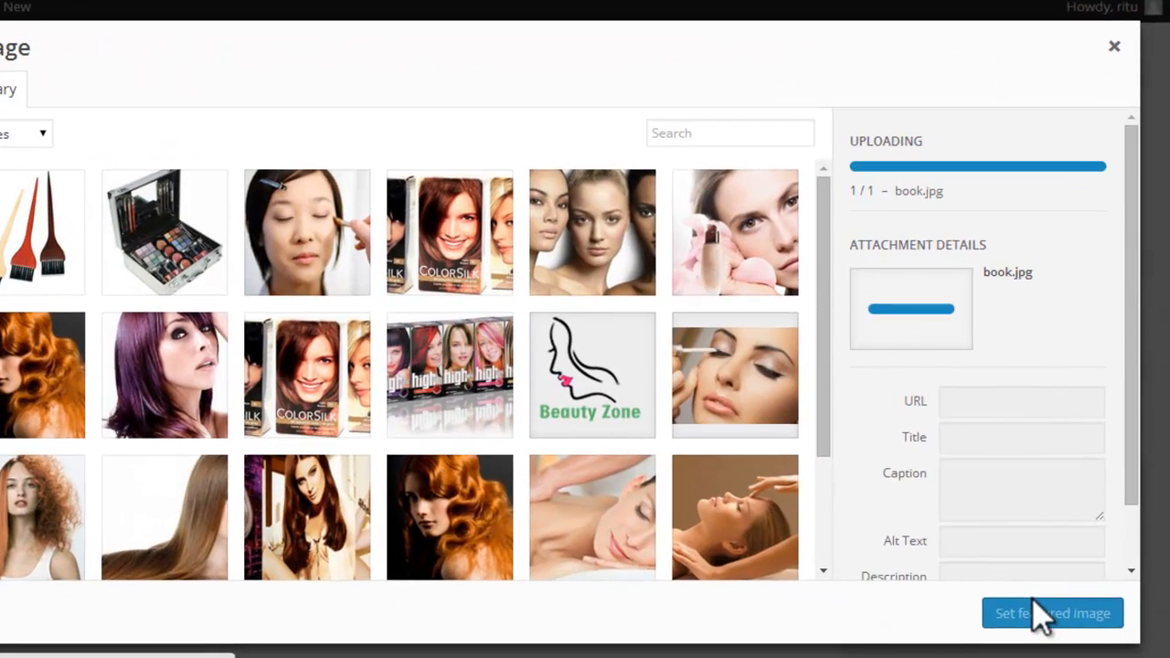
drag(1141, 234, 1141, 261)
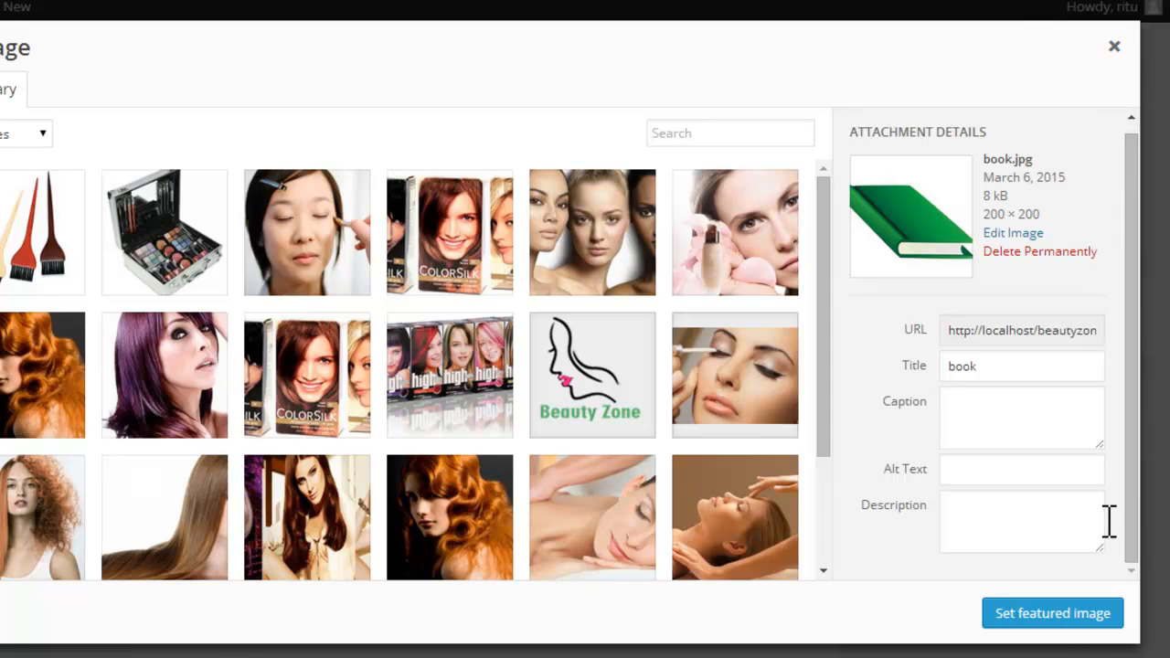
click(1066, 626)
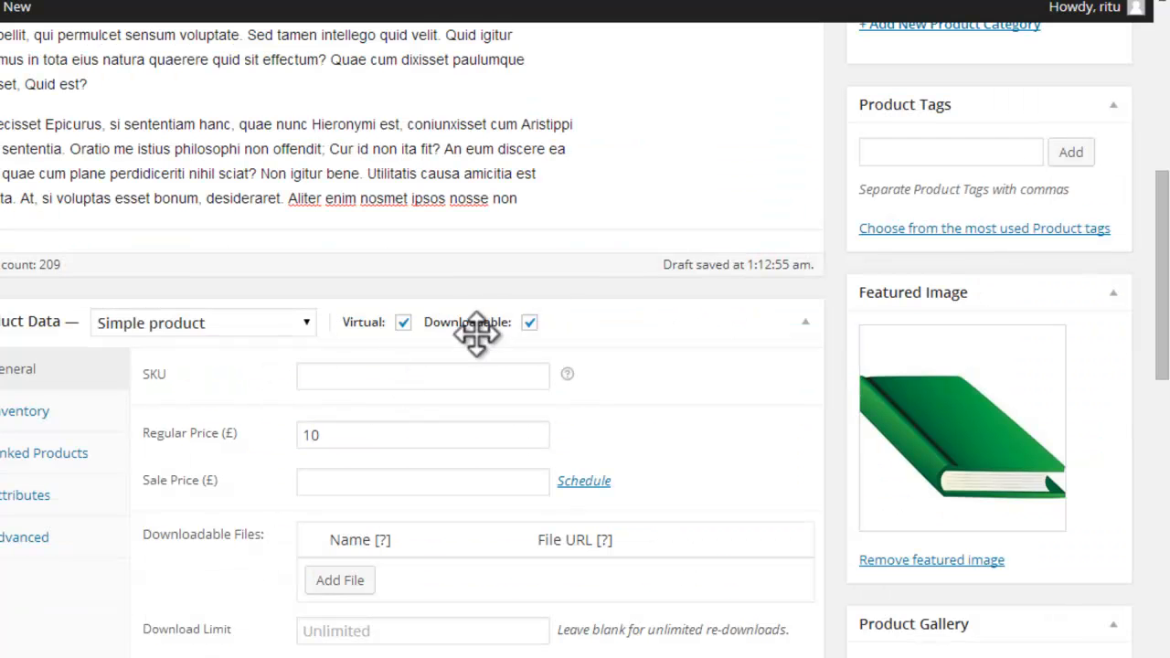
Step: Add a downloadable file to the product by uploading Makeup tips from the beautyparlour folder and inserting its URL
click(529, 323)
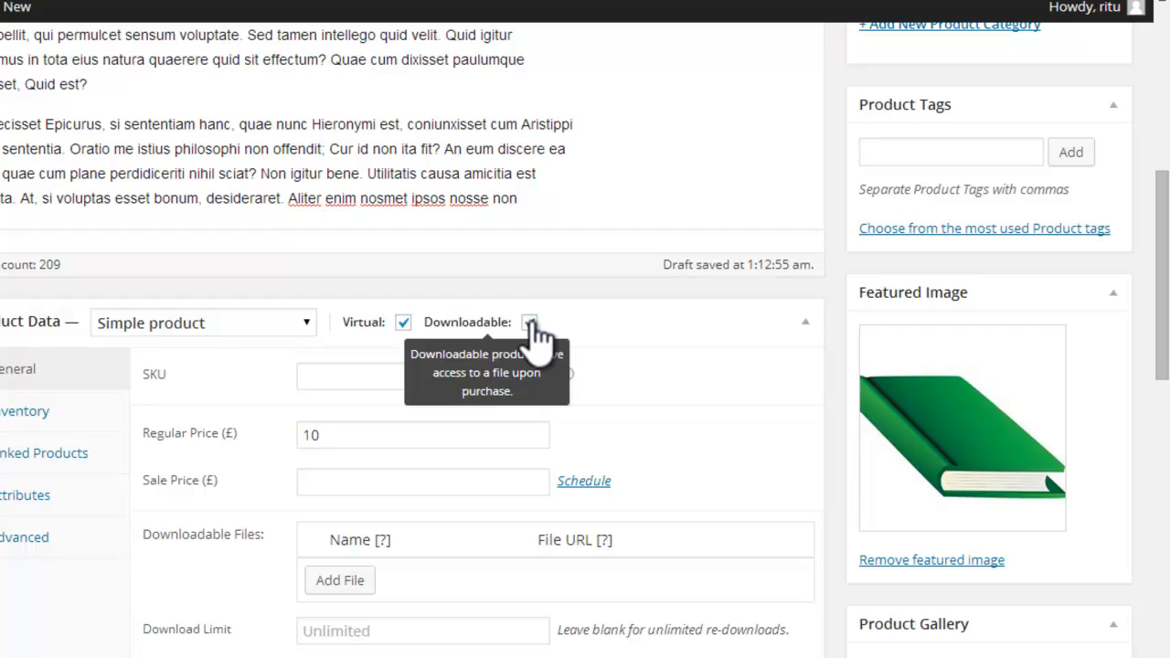
click(529, 323)
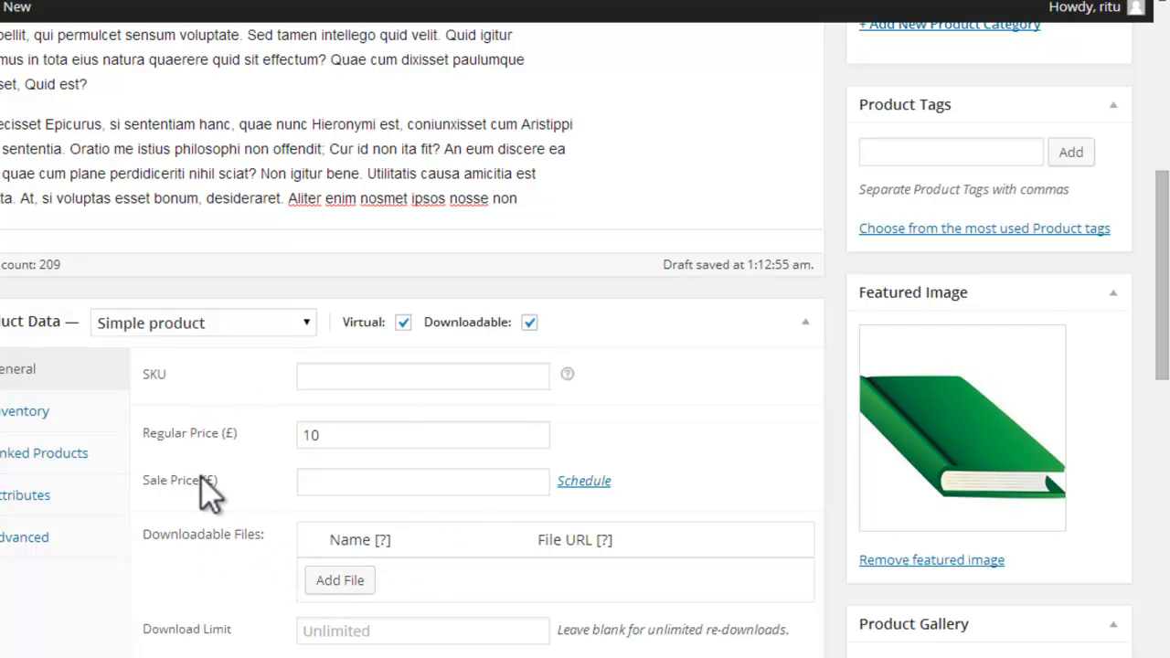
click(342, 582)
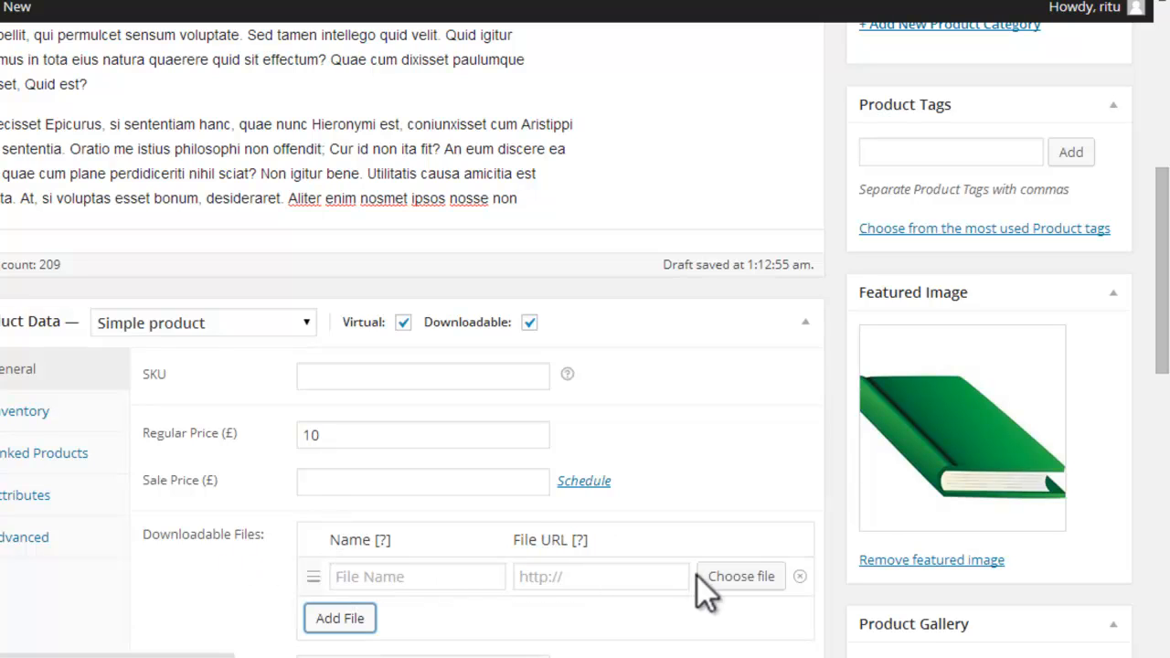
click(741, 577)
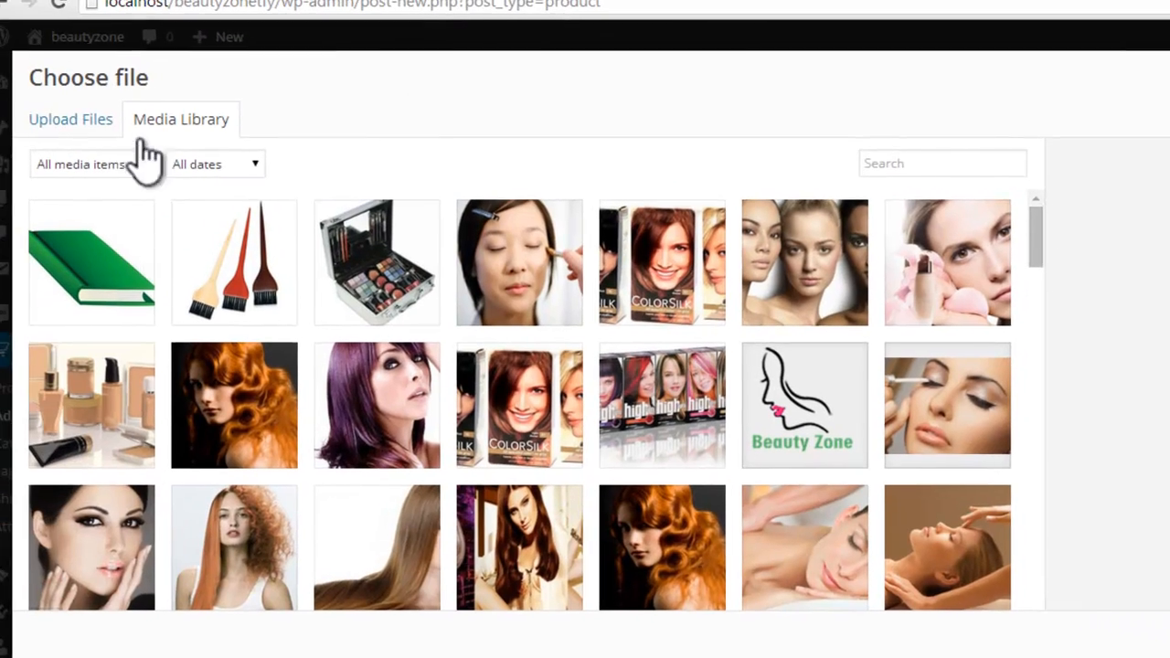
click(76, 121)
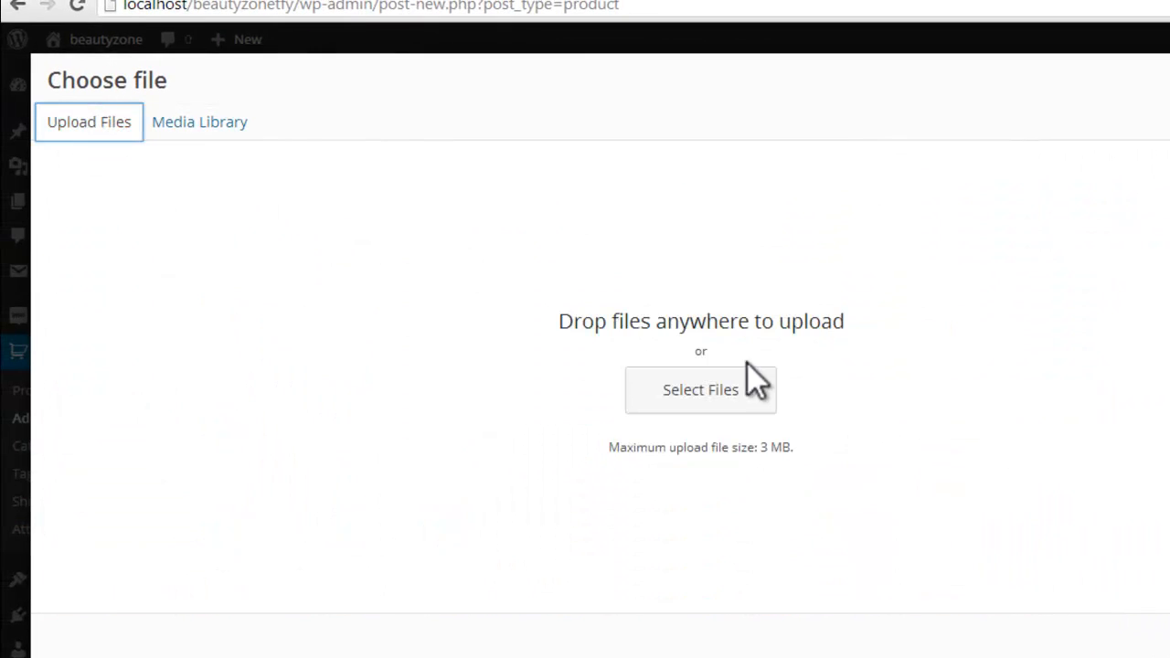
click(746, 393)
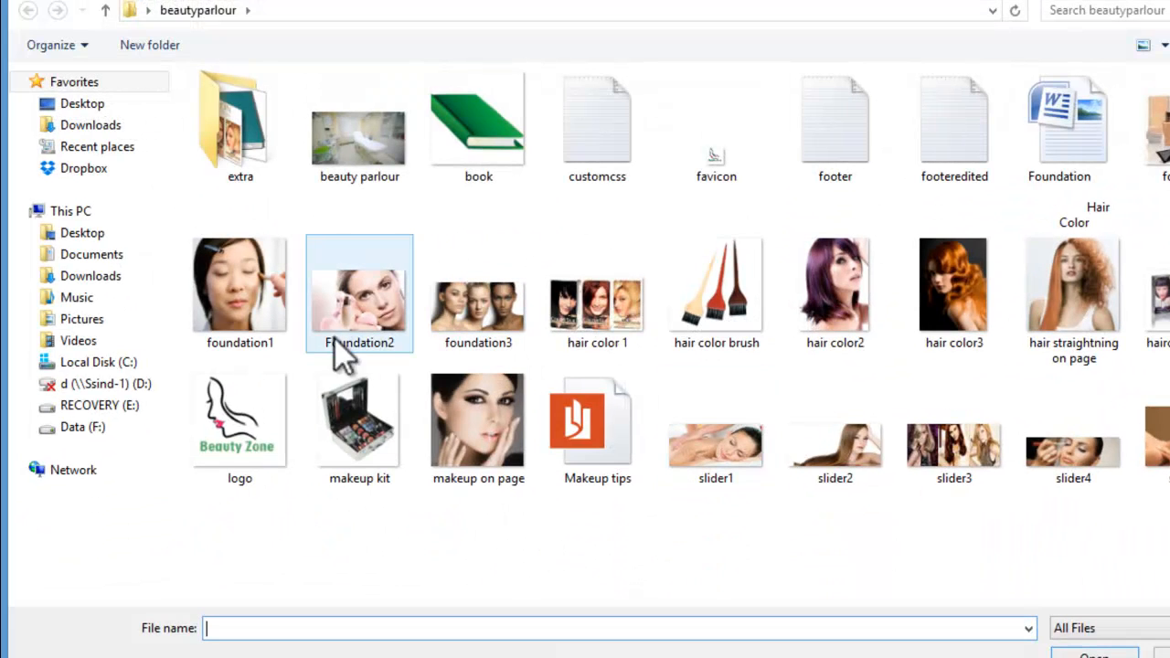
click(590, 435)
click(1115, 654)
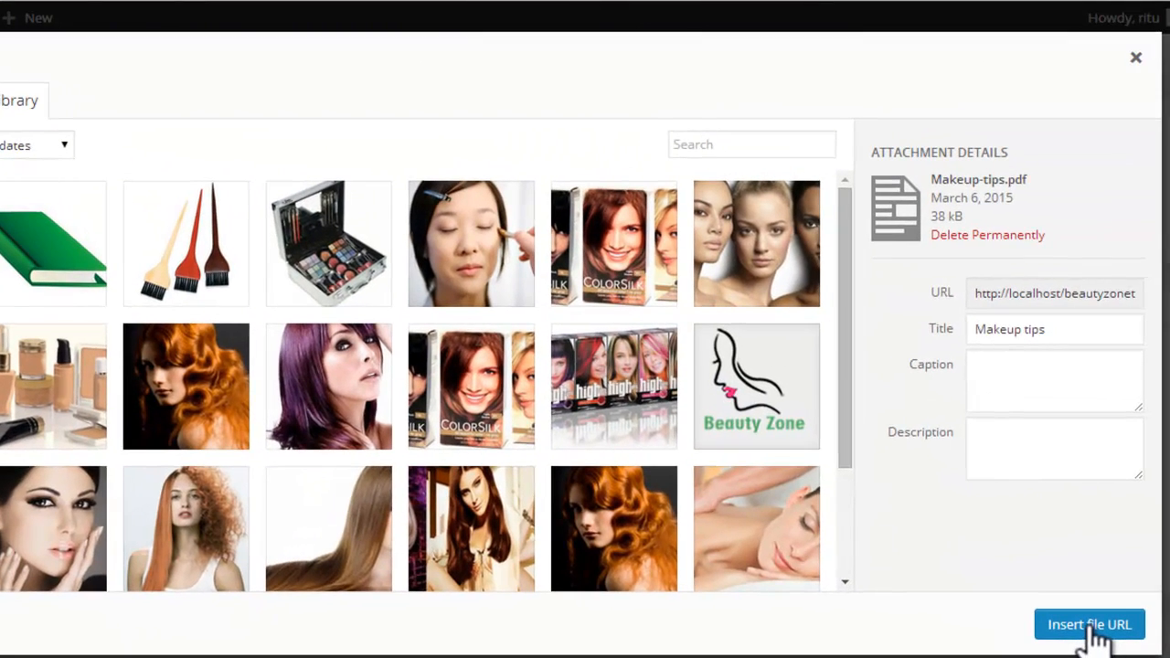
click(1091, 626)
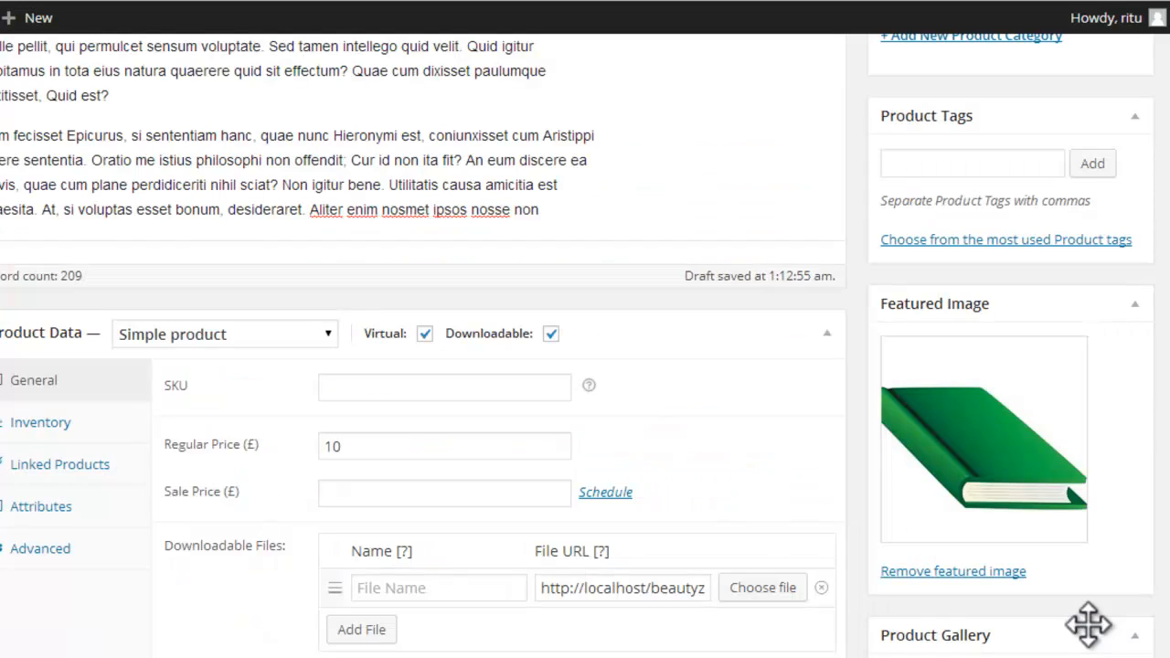
Step: Review the downloadable file's URL, the File URL help text and the product's regular price
drag(590, 588, 706, 594)
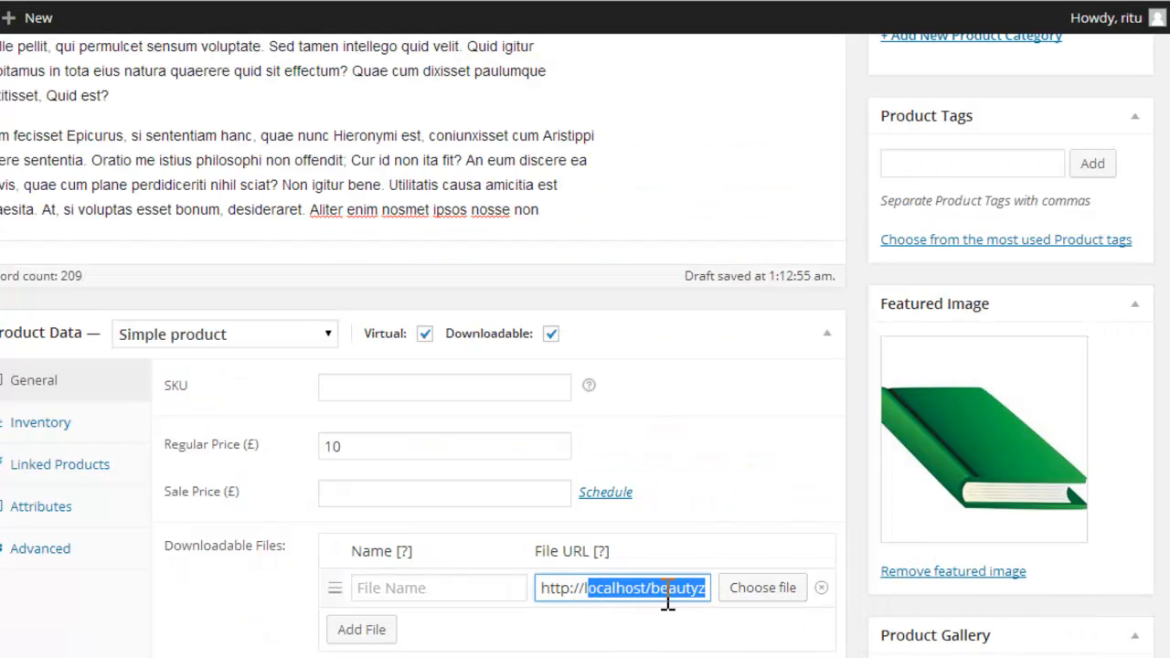
drag(539, 588, 790, 599)
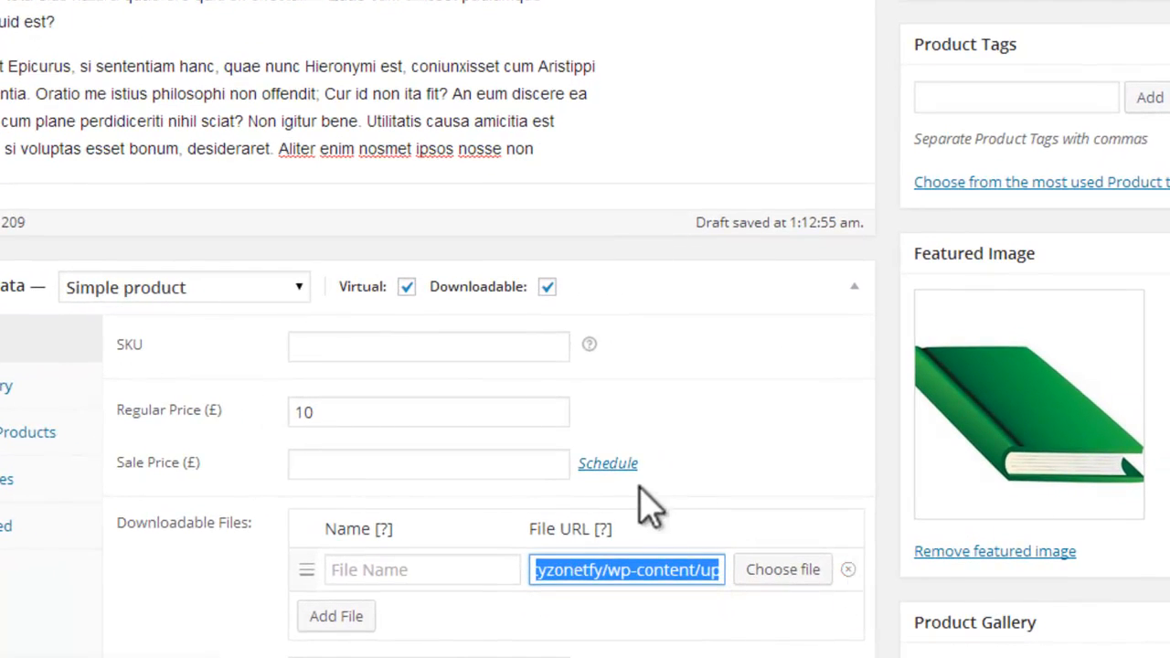
mouse_move(606, 536)
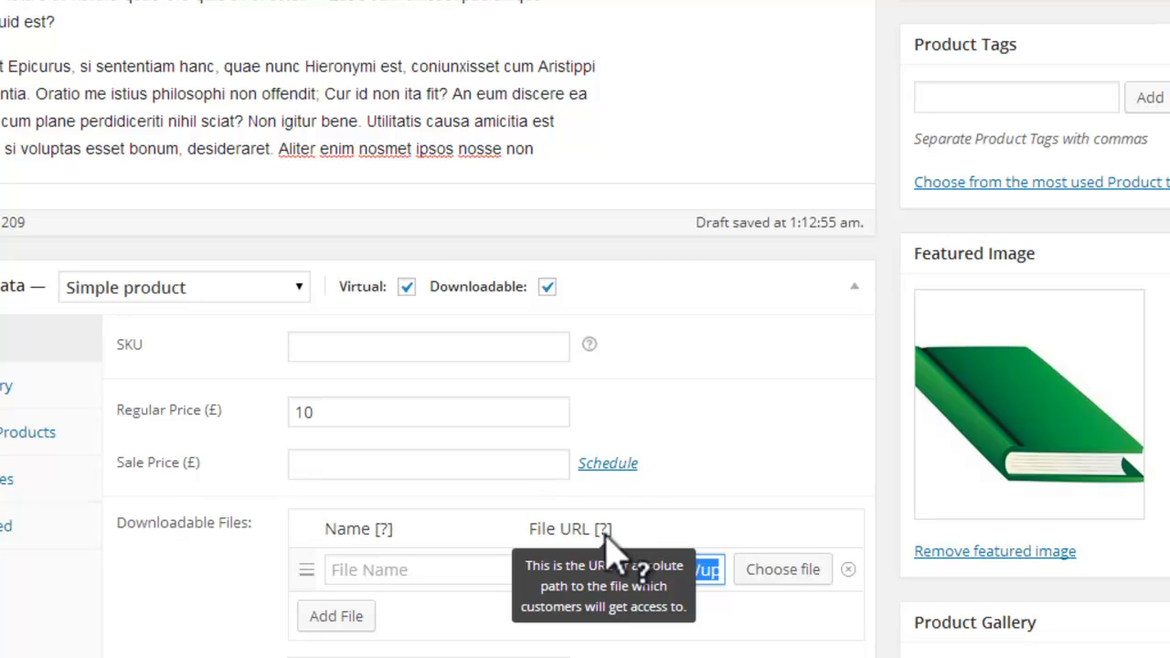
click(402, 407)
double_click(304, 413)
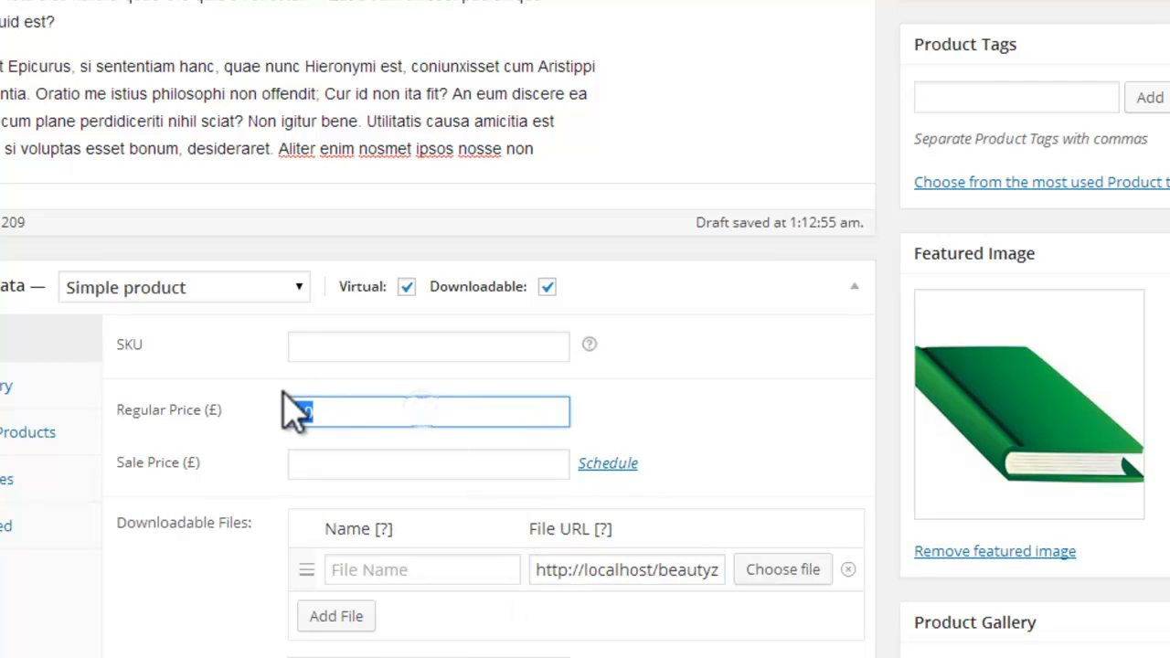
scroll(705, 287, down, 3)
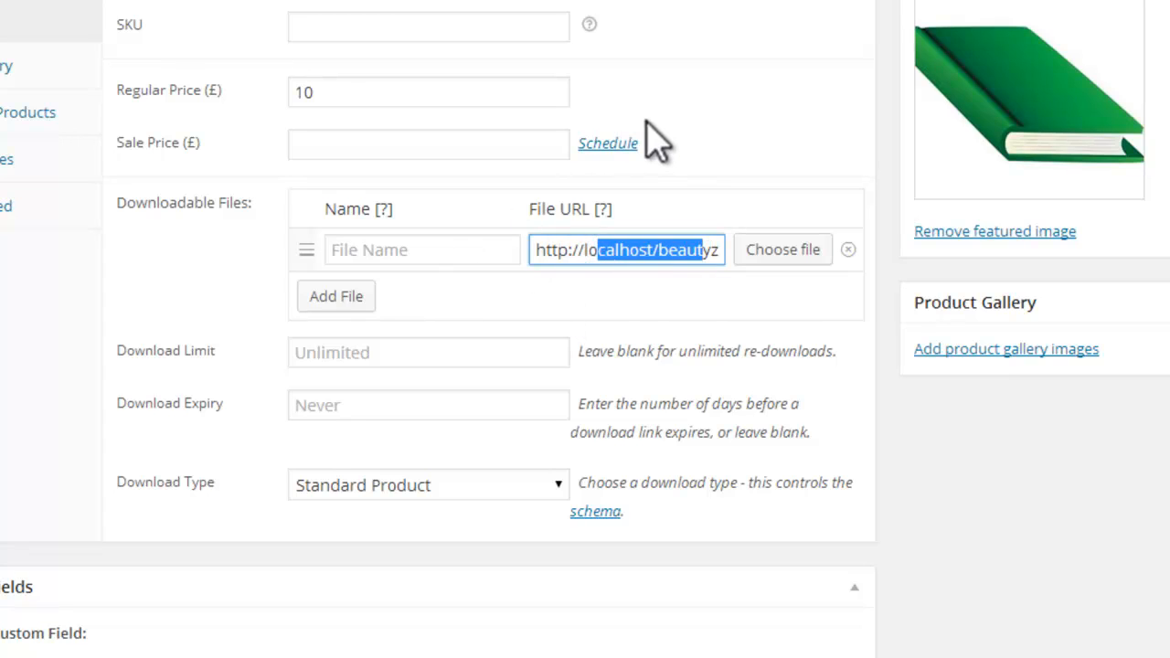
Step: Review the download limit, expiry and type options, leaving the first two blank and the type as Standard Product
click(400, 351)
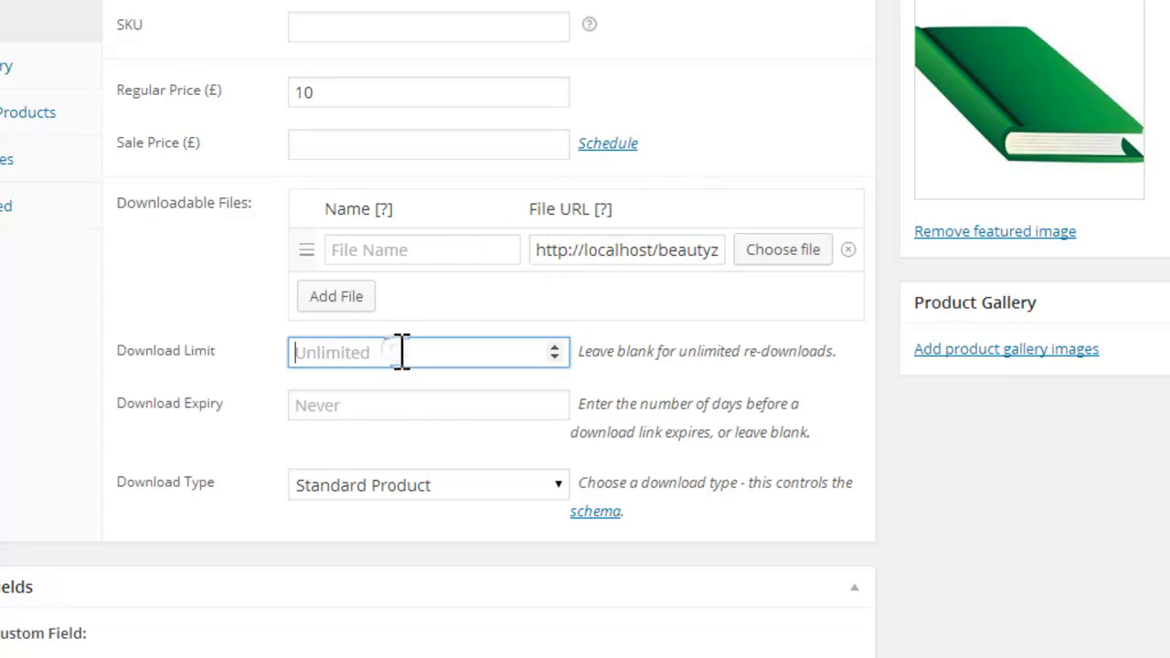
click(394, 410)
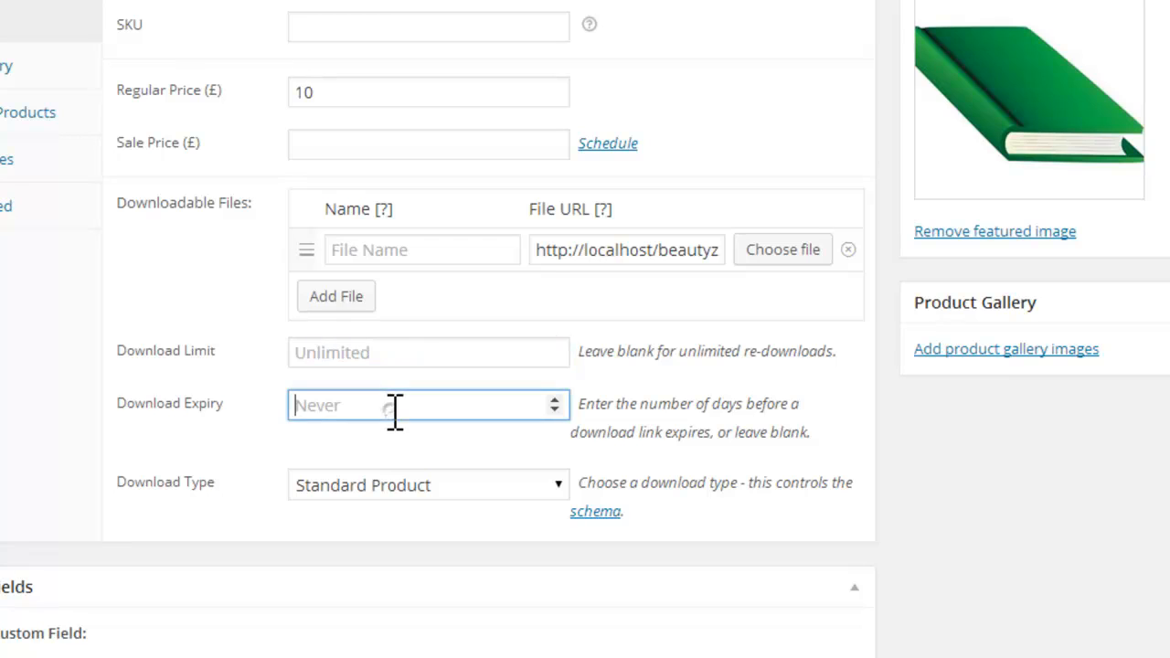
click(391, 354)
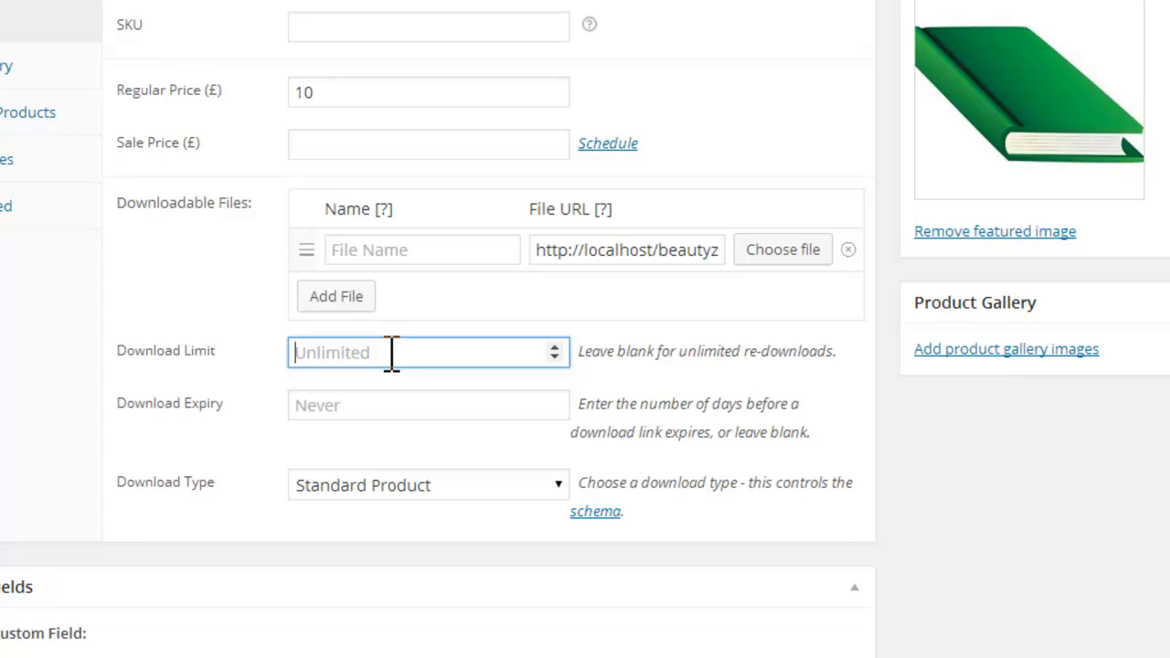
drag(678, 351, 744, 351)
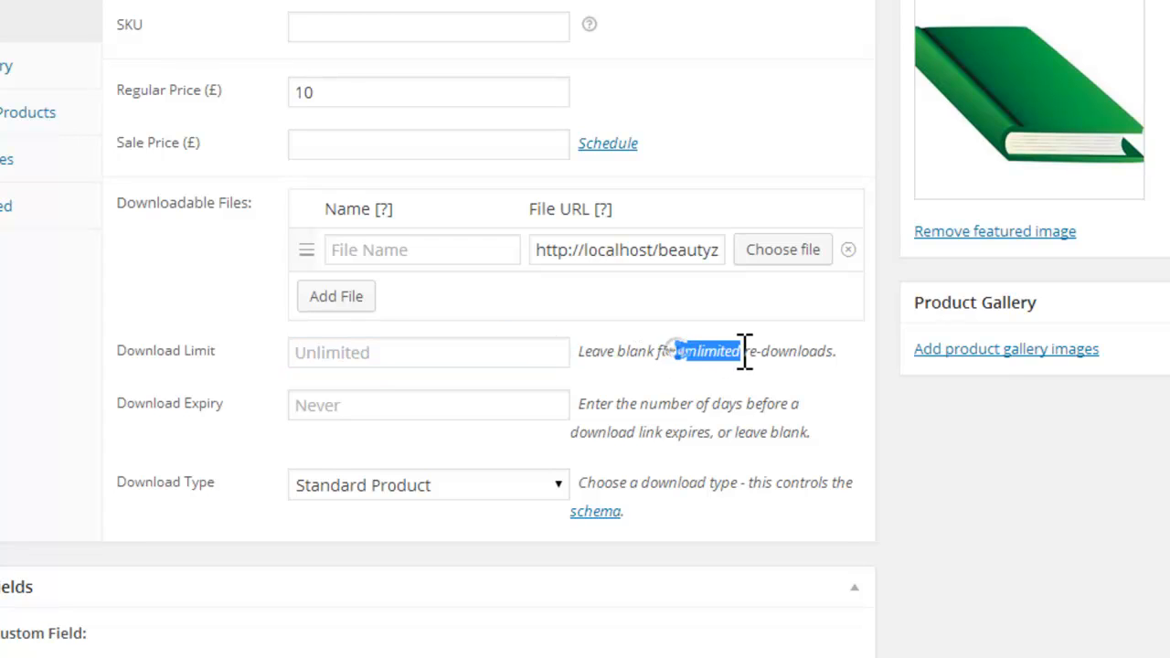
drag(579, 352, 778, 353)
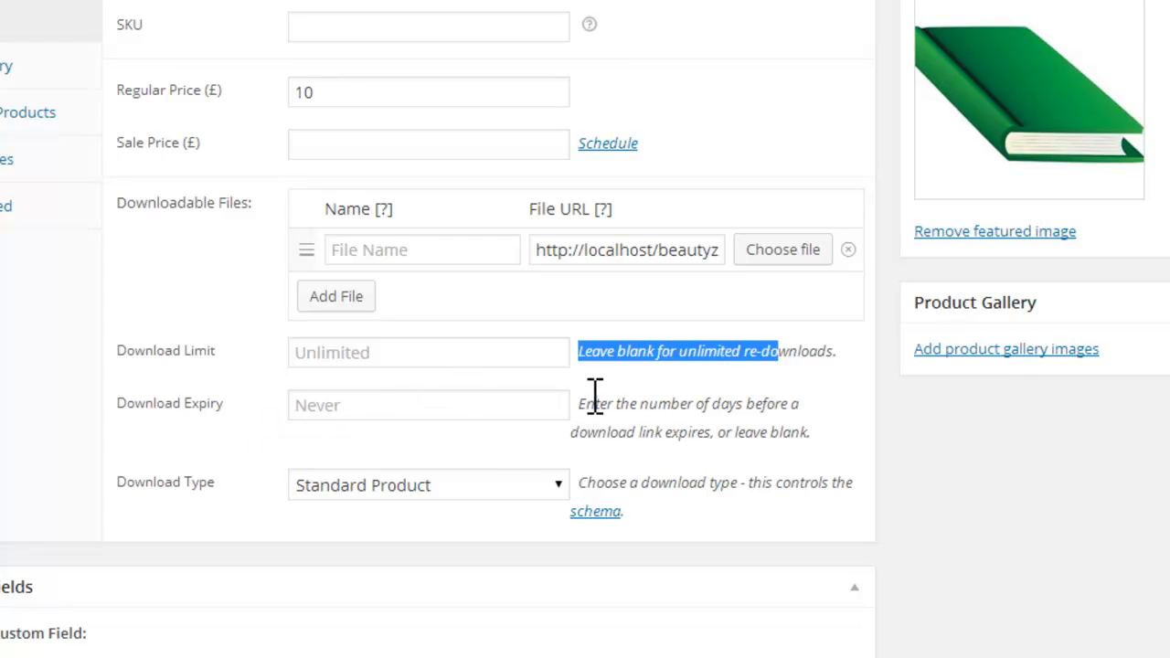
drag(580, 405, 814, 430)
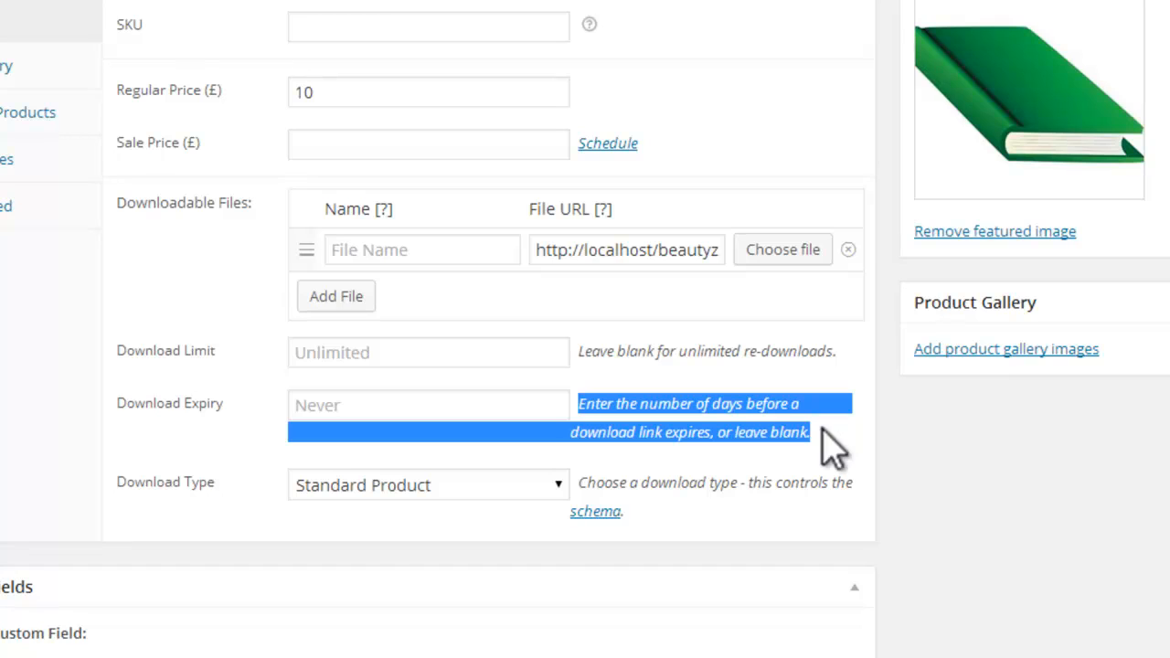
click(332, 408)
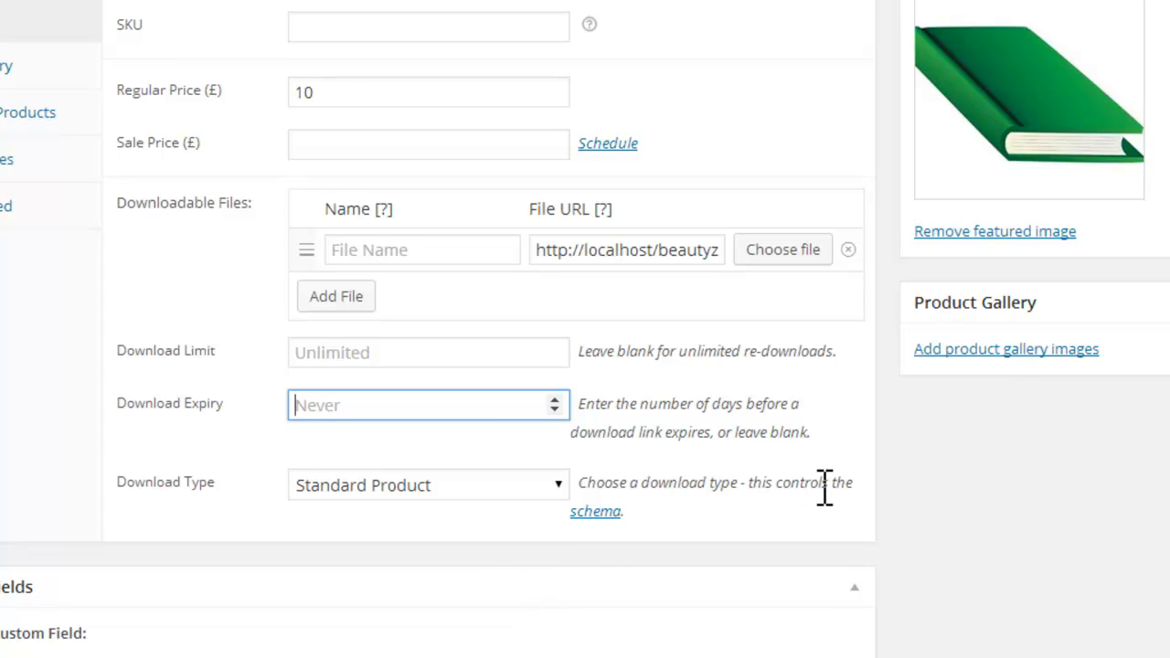
click(556, 484)
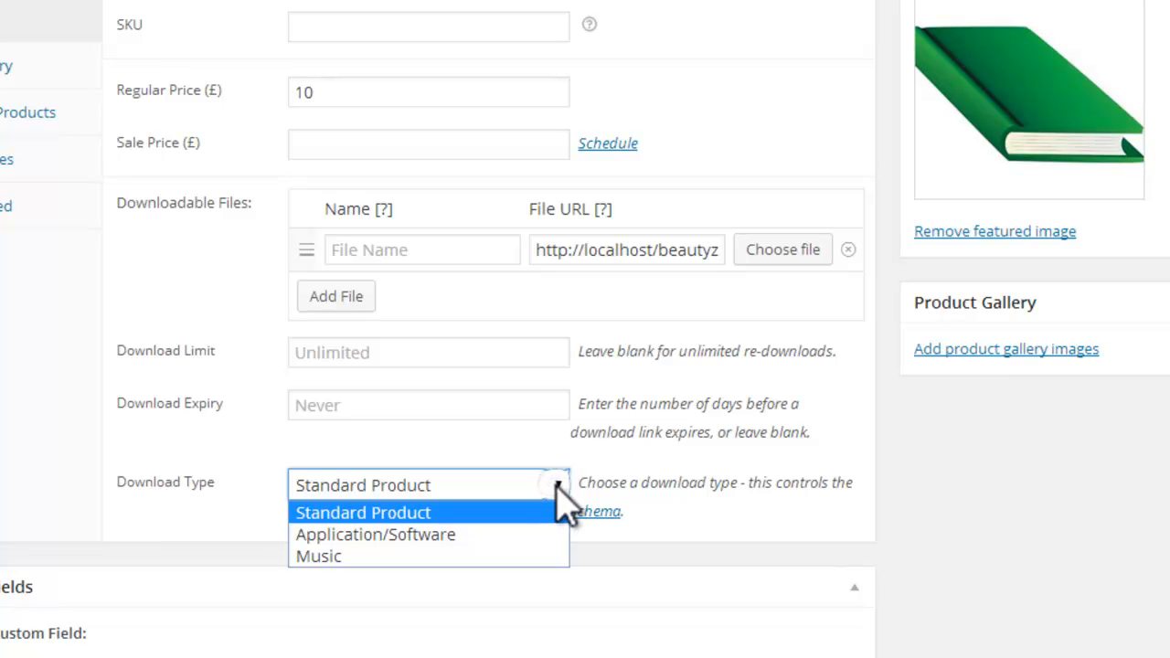
click(558, 487)
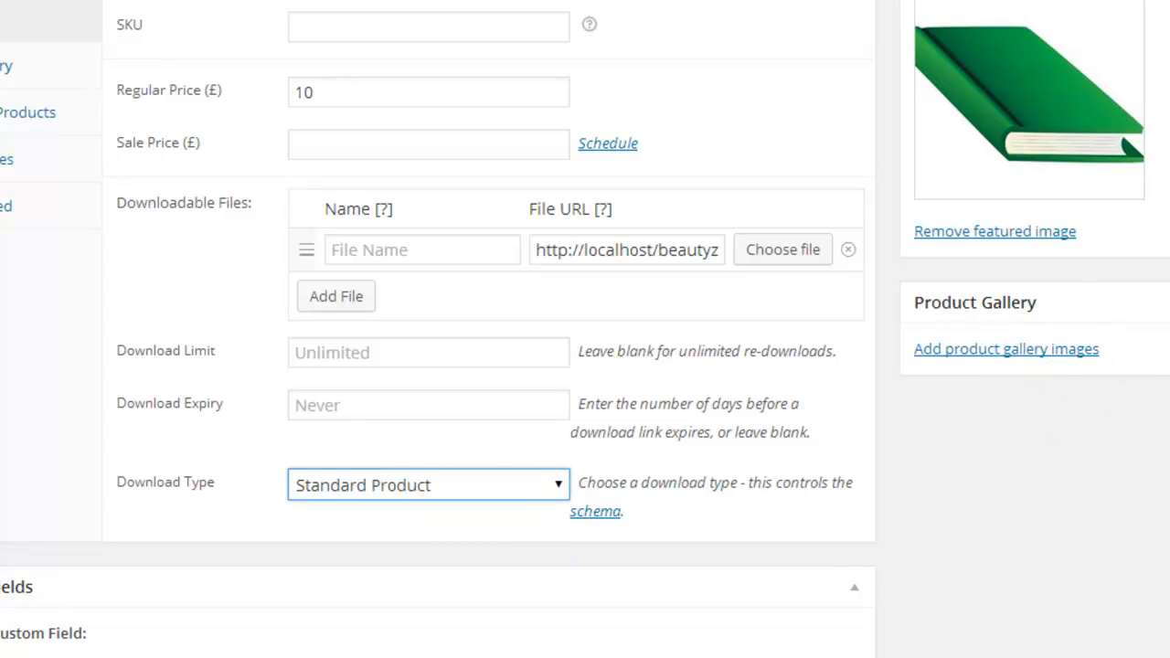
Step: Publish the Make Up E Book product
scroll(585, 366, up, 4)
scroll(439, 329, up, 6)
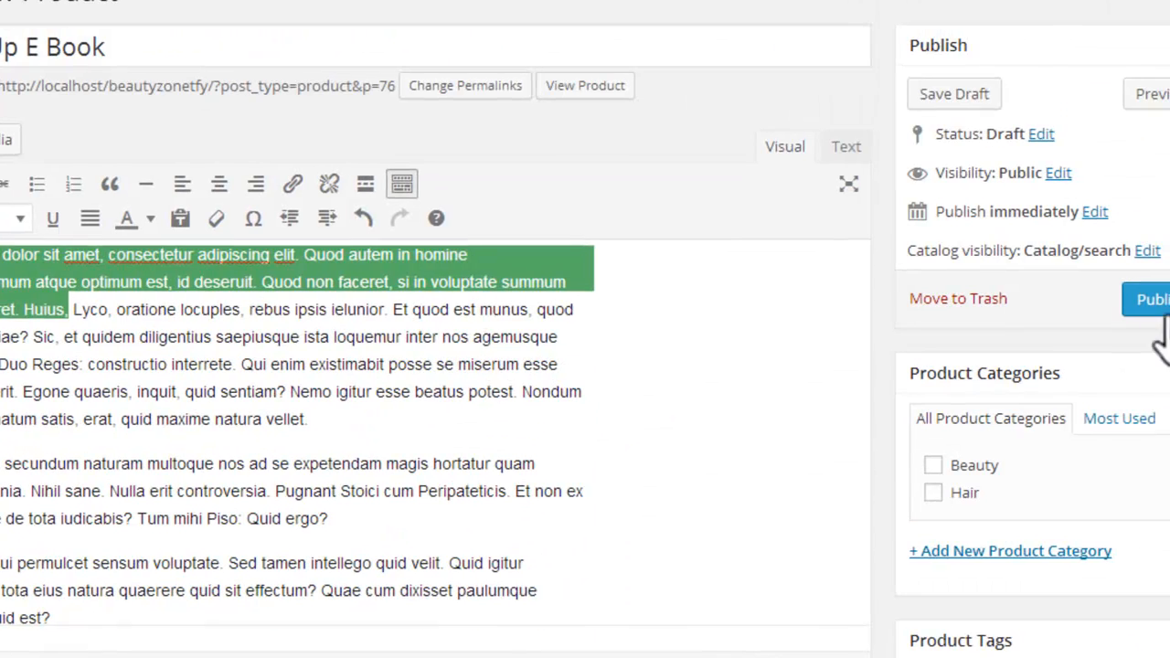
click(1102, 298)
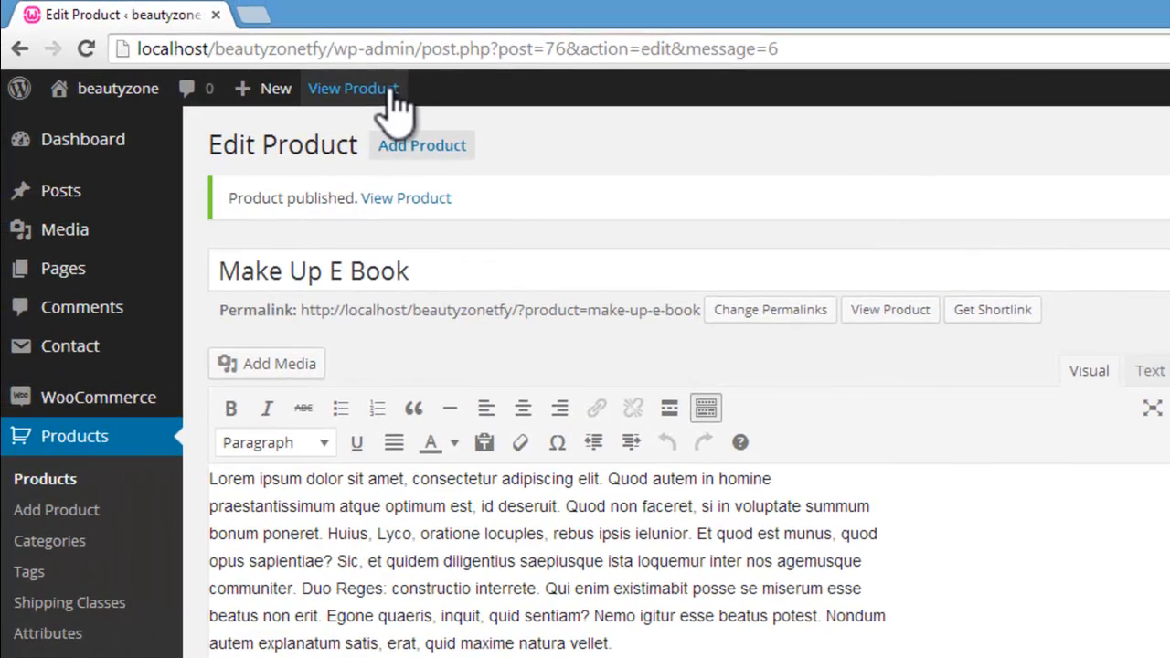
Step: View the published Make Up E Book product page and check its image, price and descriptions
click(394, 91)
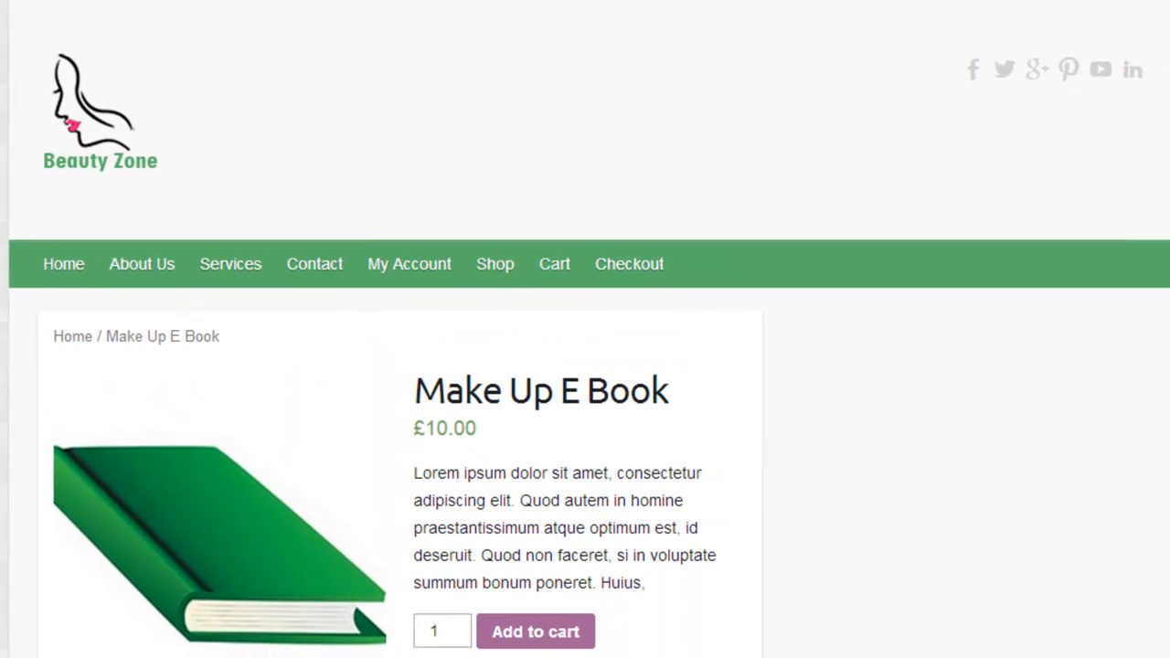
scroll(400, 329, down, 8)
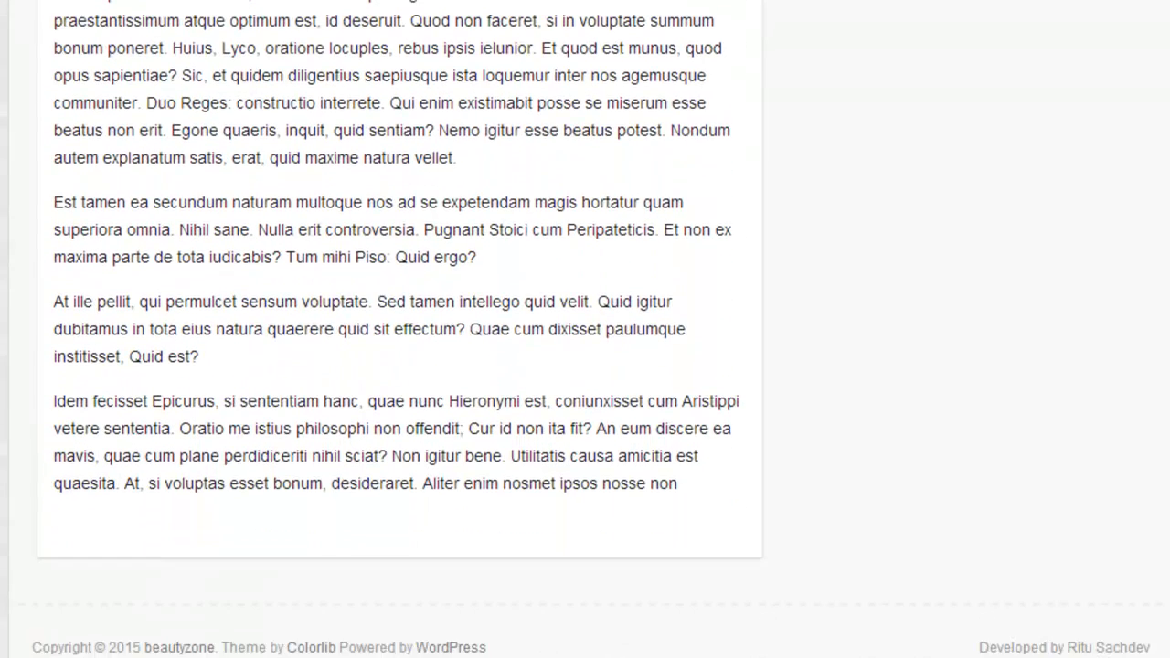
scroll(648, 562, up, 8)
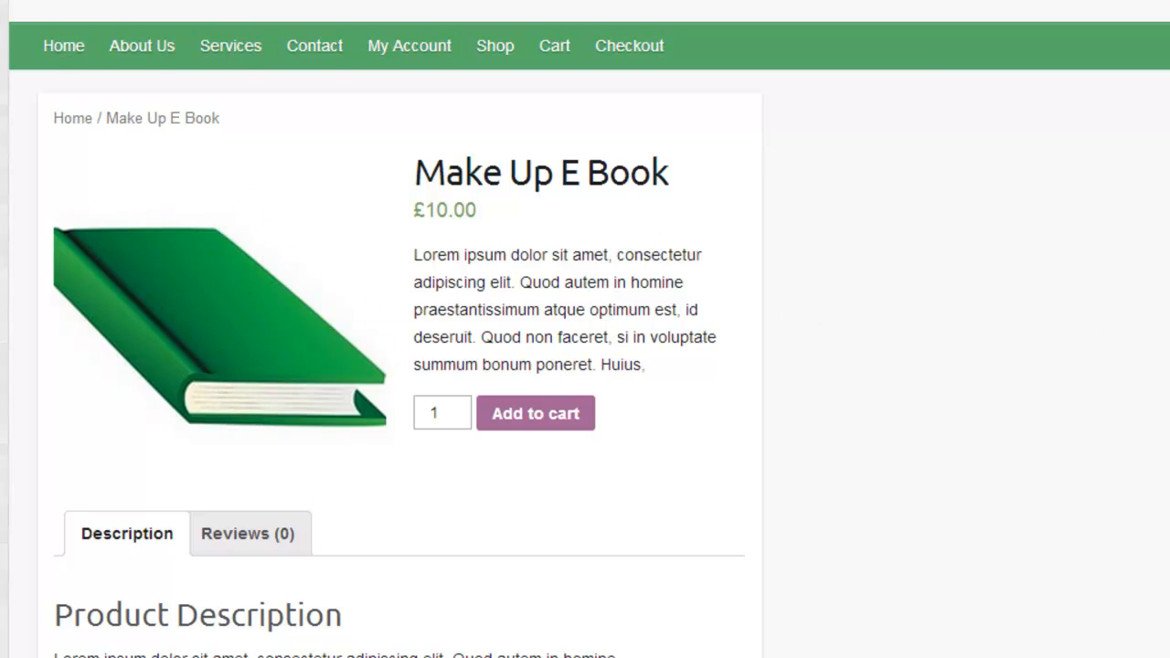
scroll(585, 365, up, 3)
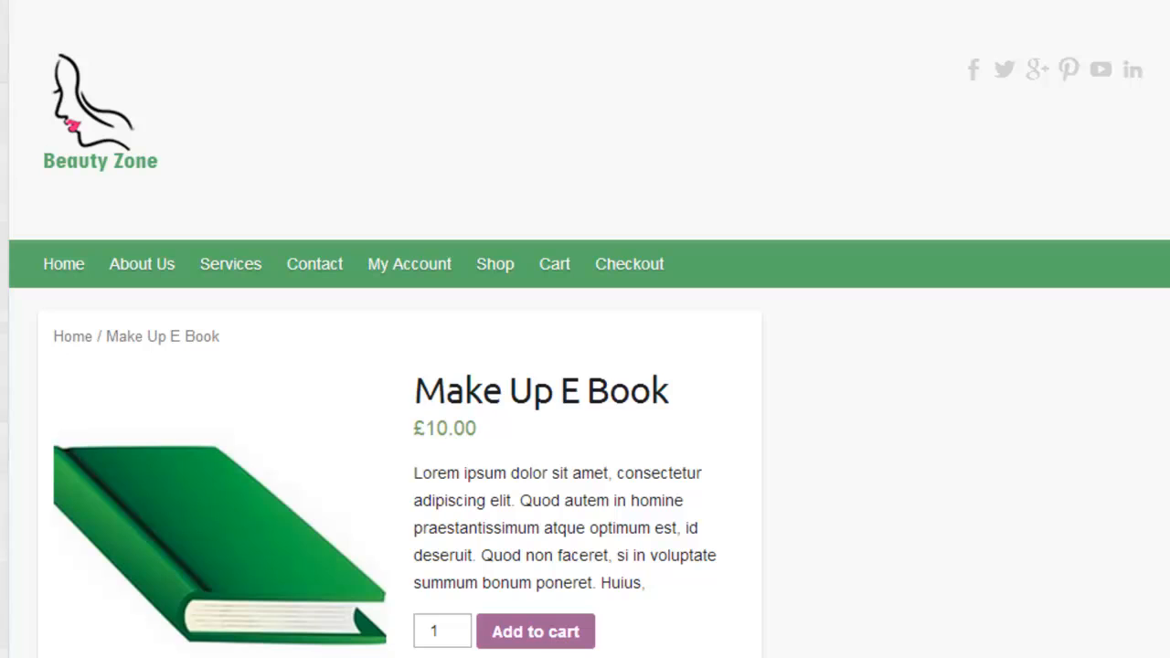
Step: Open the Shop page and look over all the listed products, including Make Up E Book
click(500, 268)
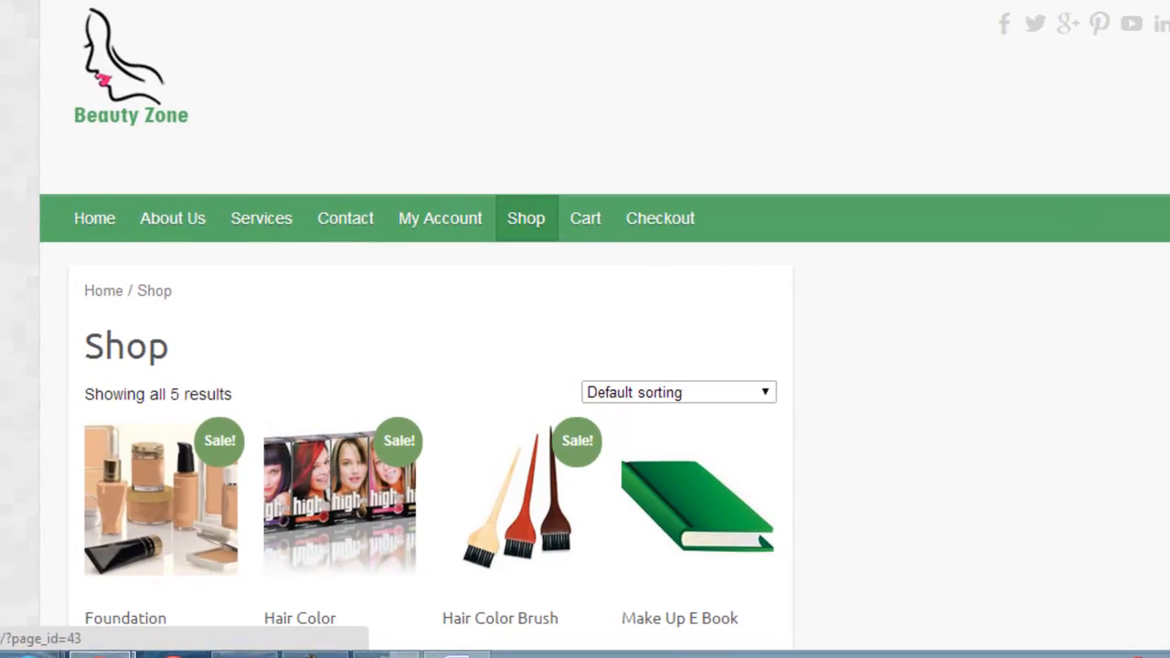
scroll(1095, 218, down, 5)
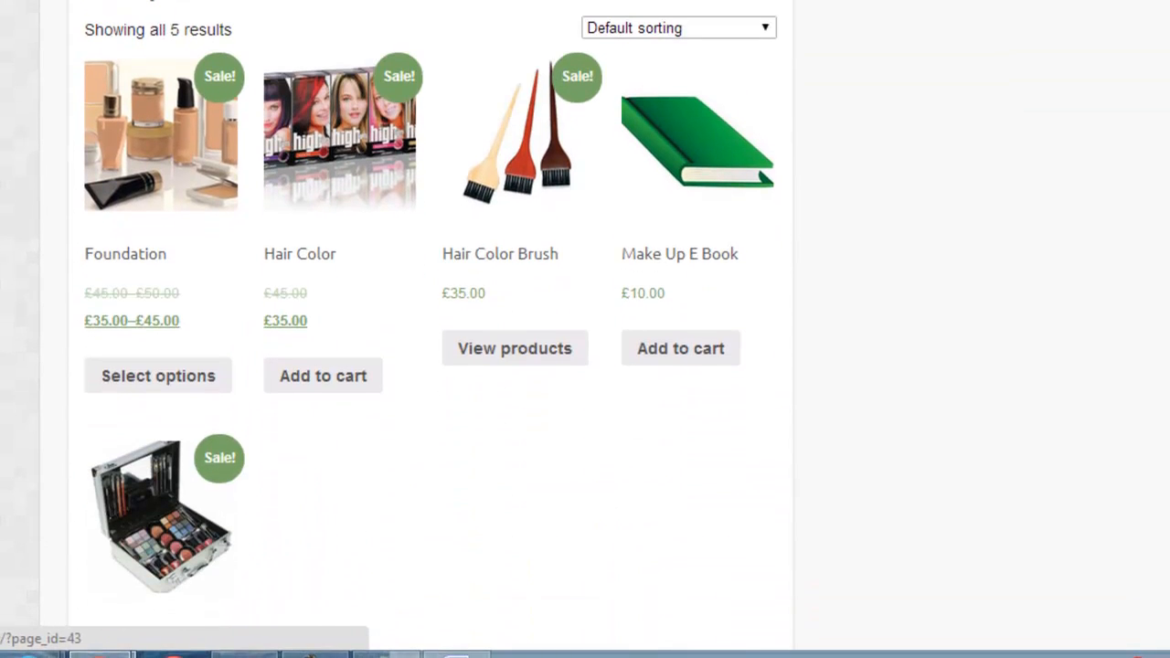
scroll(431, 310, down, 1)
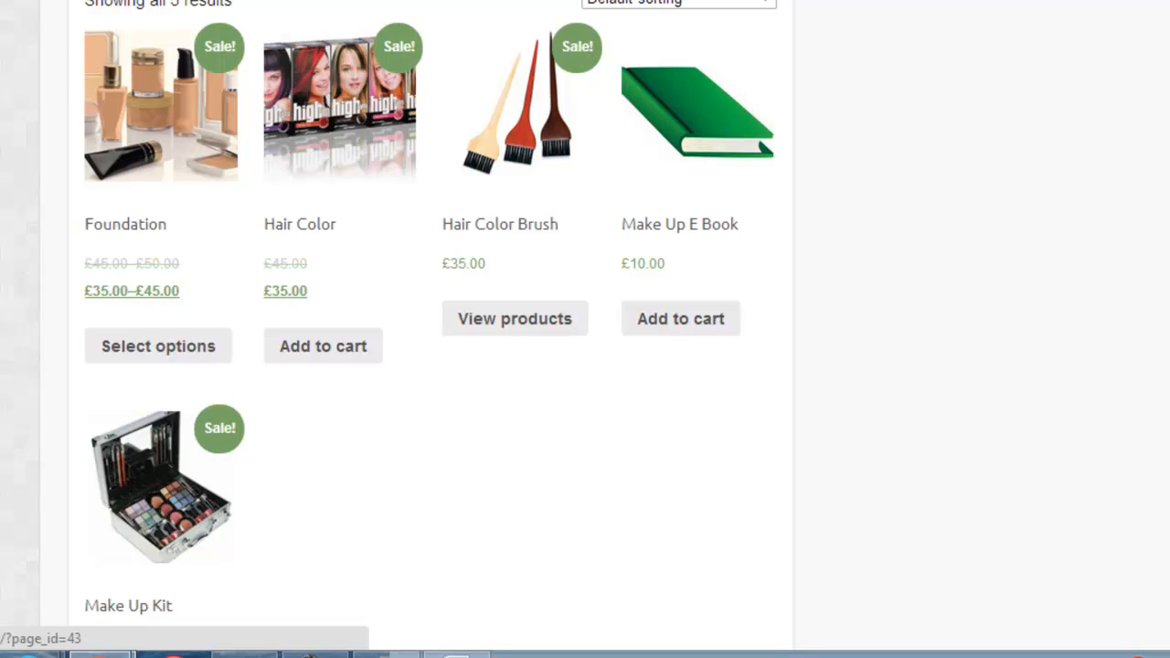
scroll(430, 329, down, 1)
scroll(430, 330, down, 1)
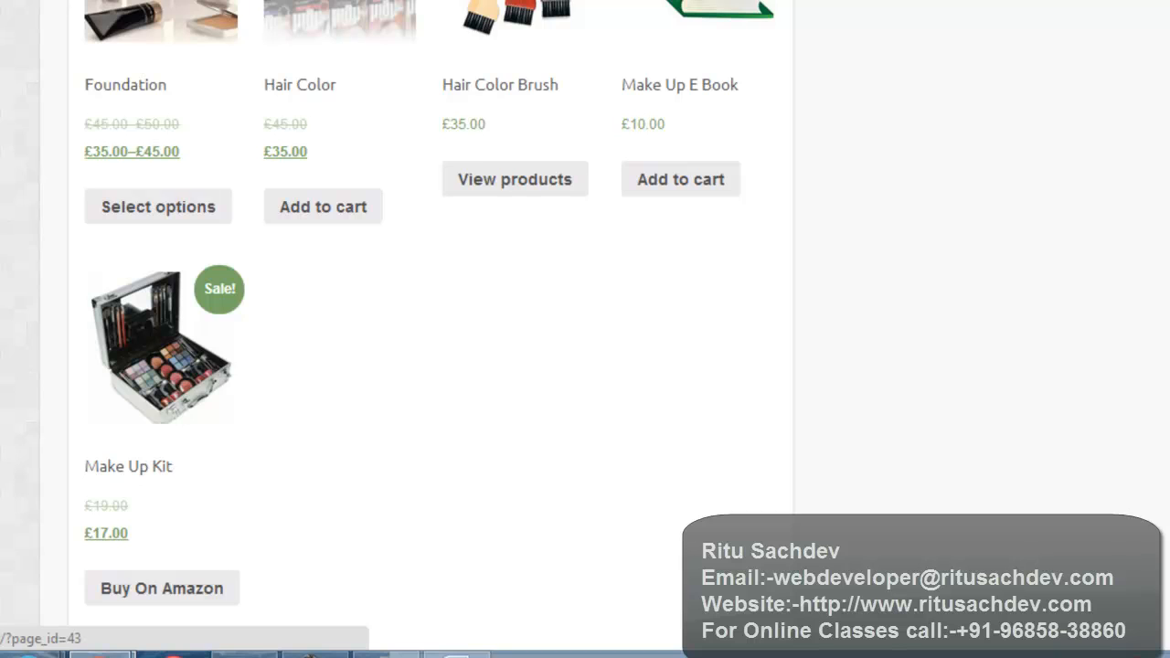
scroll(430, 329, down, 2)
scroll(430, 329, up, 5)
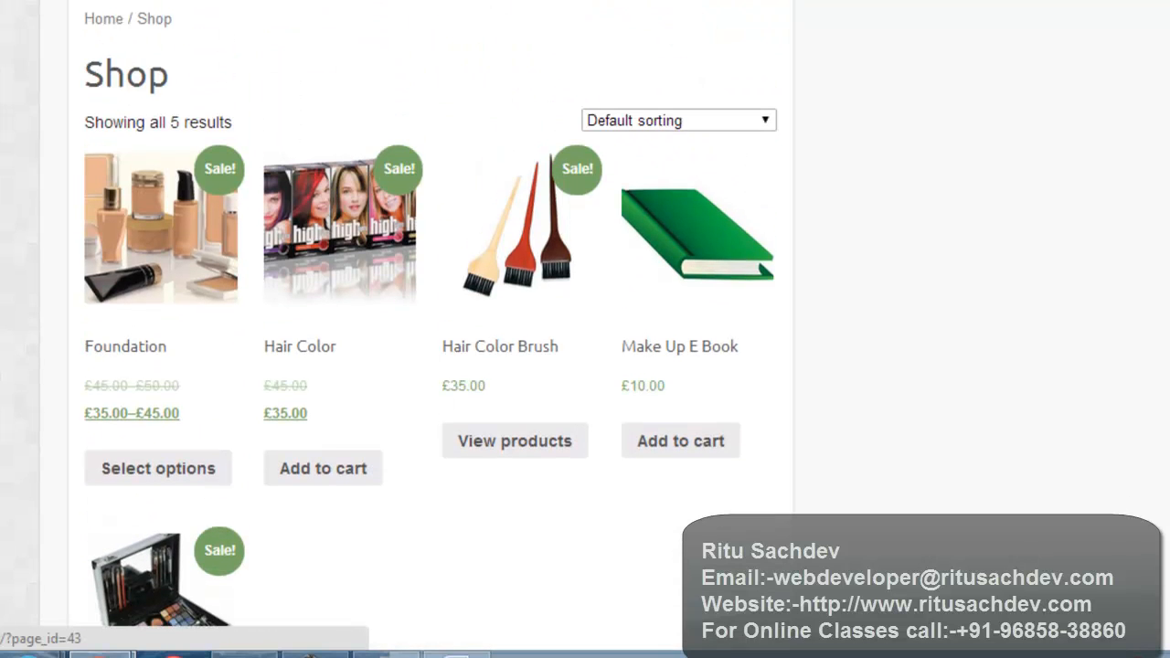
scroll(430, 329, up, 5)
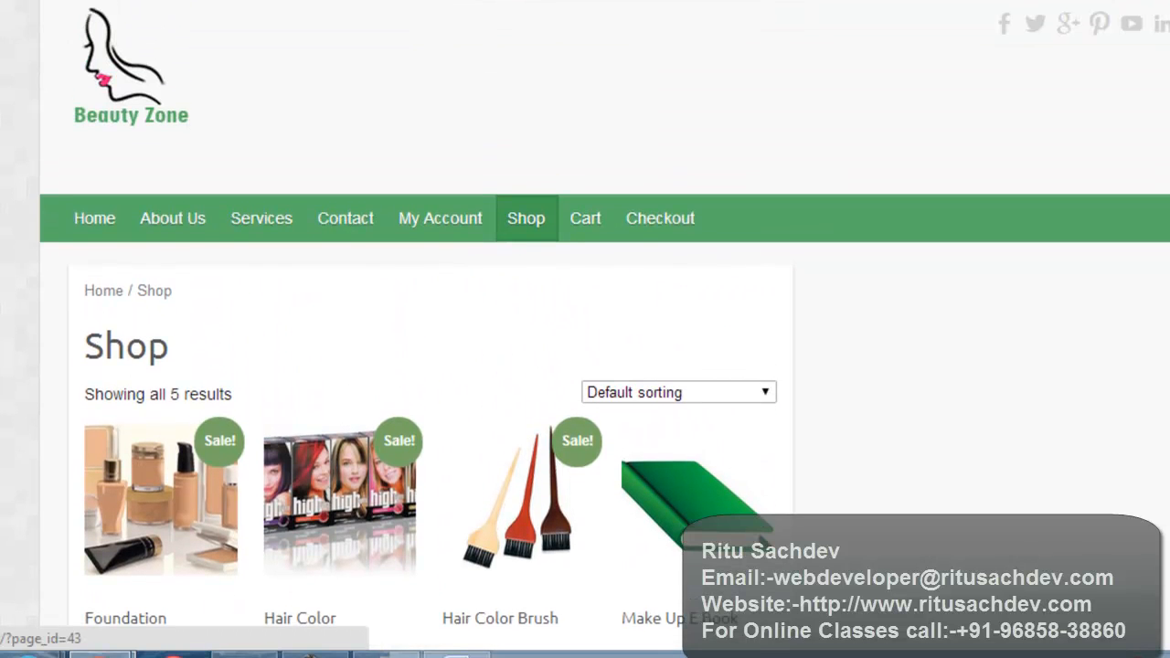
Step: Start a new WooCommerce coupon from the site's admin dashboard and enter Test Coupan as its code, leaving the description blank
mouse_move(102, 81)
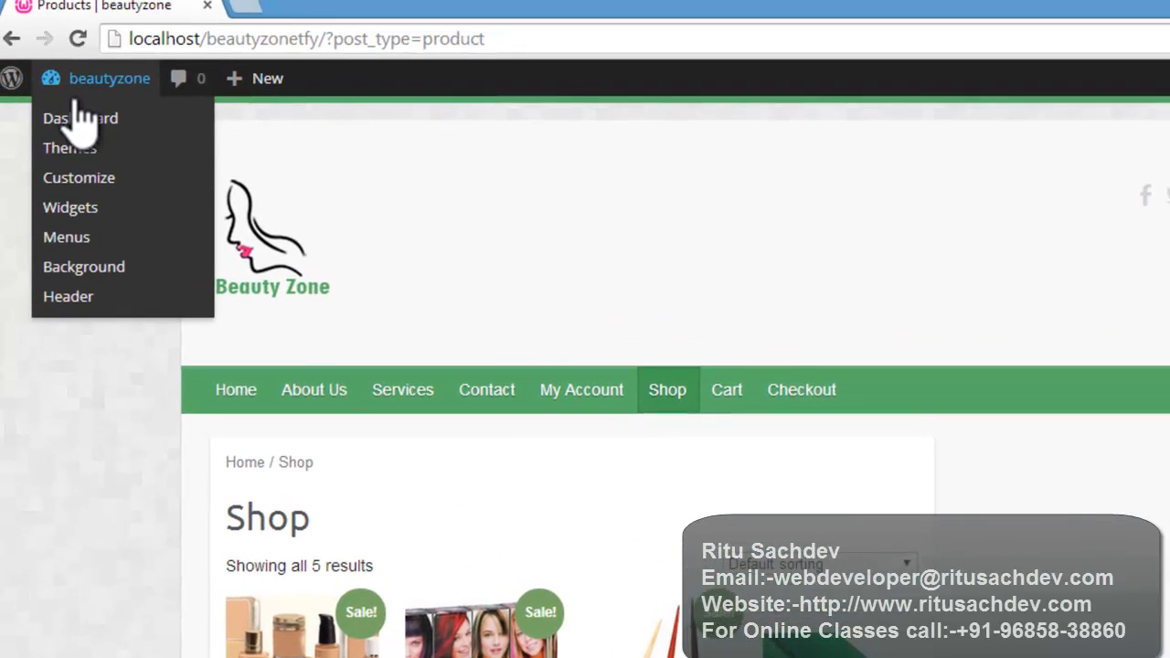
click(91, 130)
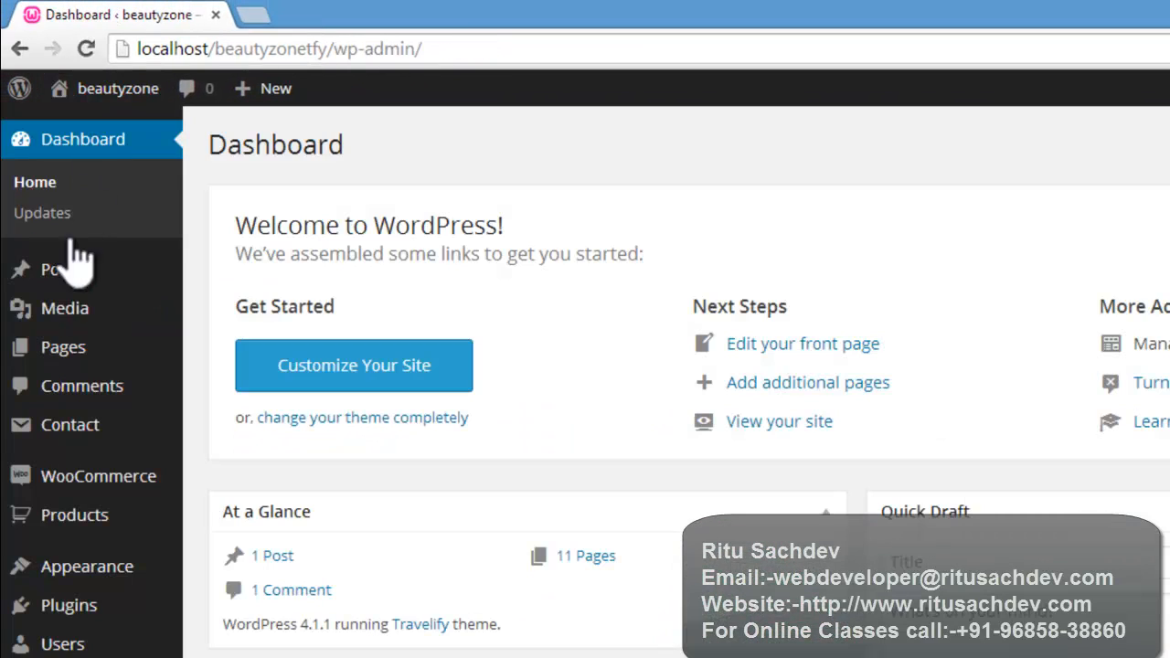
mouse_move(96, 484)
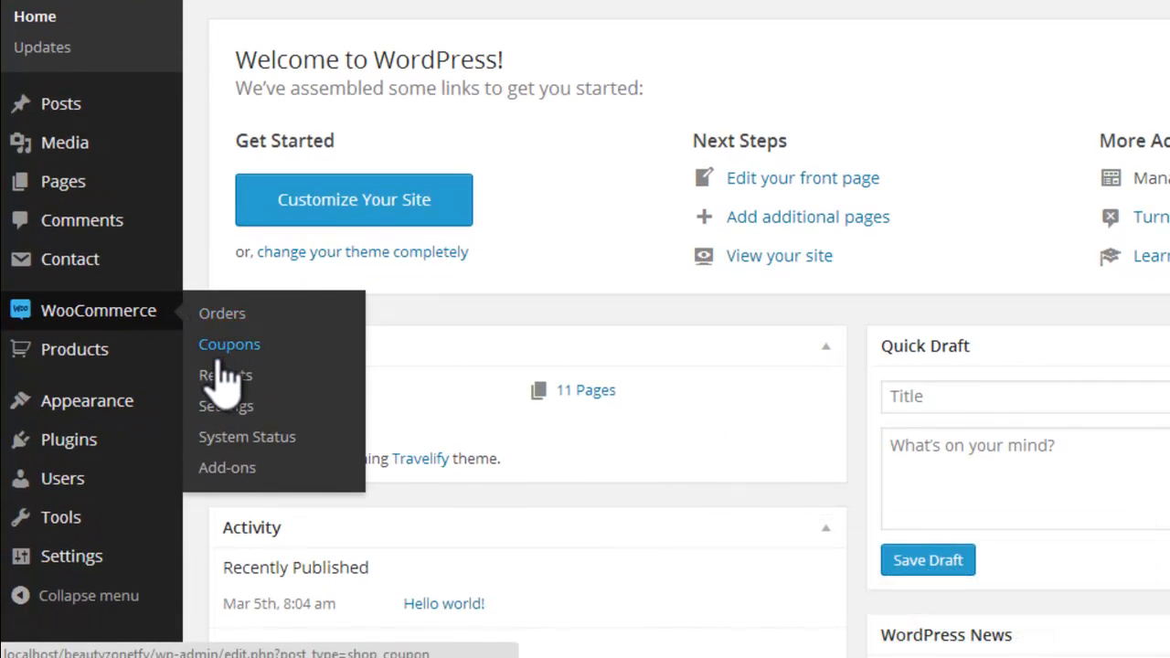
mouse_move(128, 359)
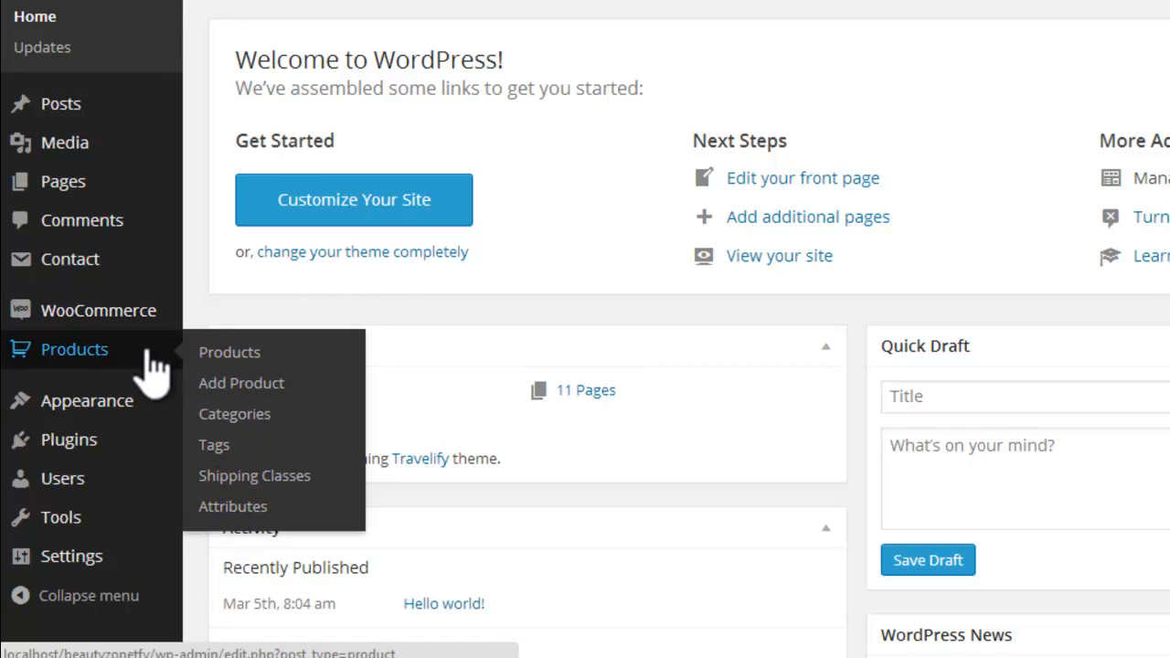
mouse_move(126, 315)
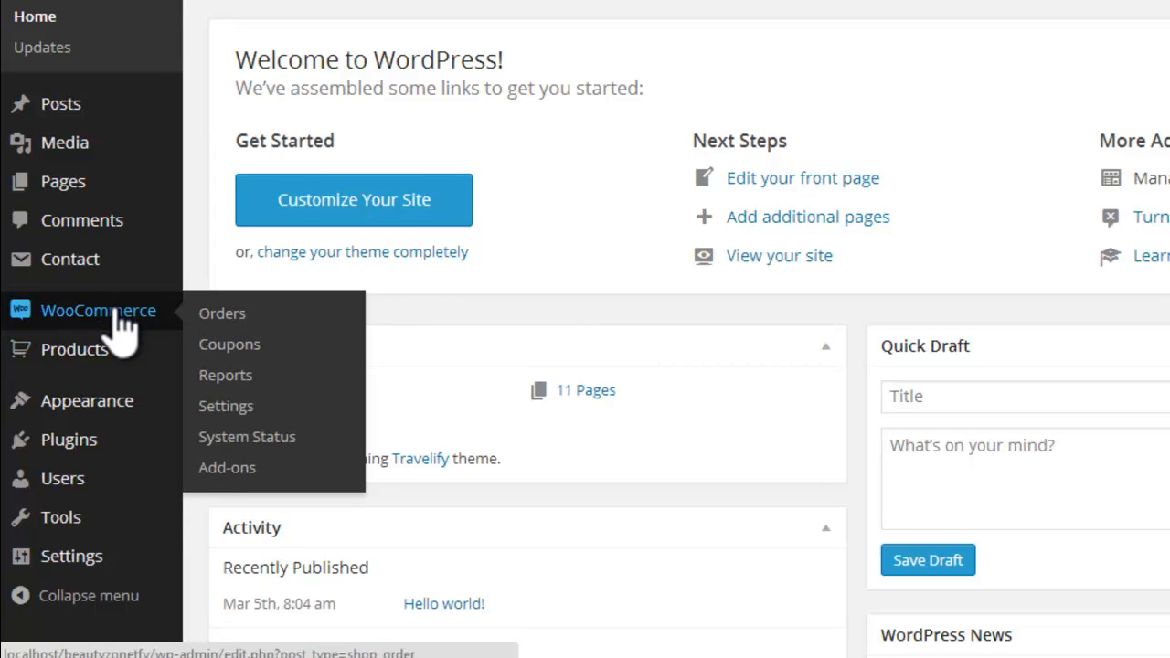
click(219, 346)
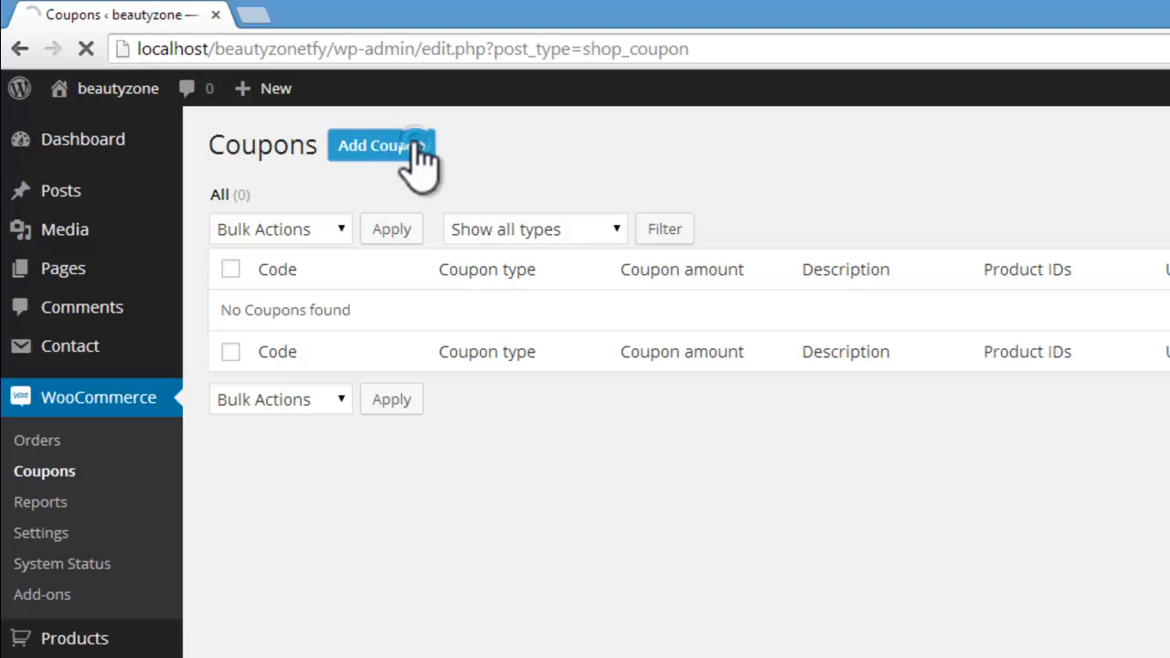
click(412, 146)
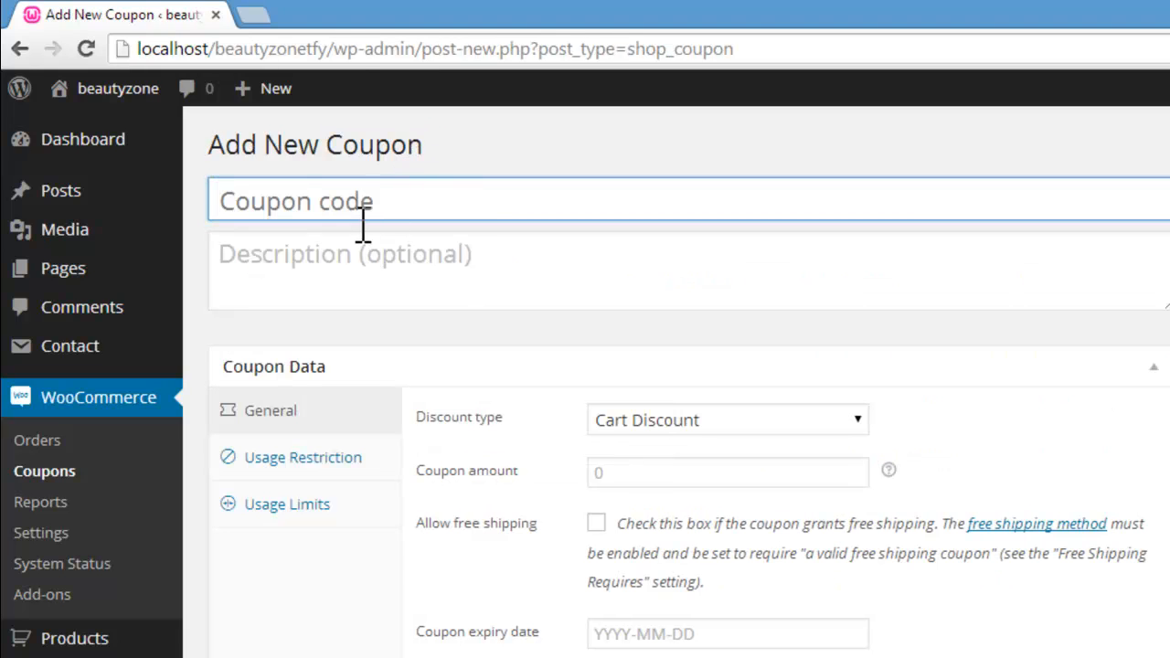
click(358, 201)
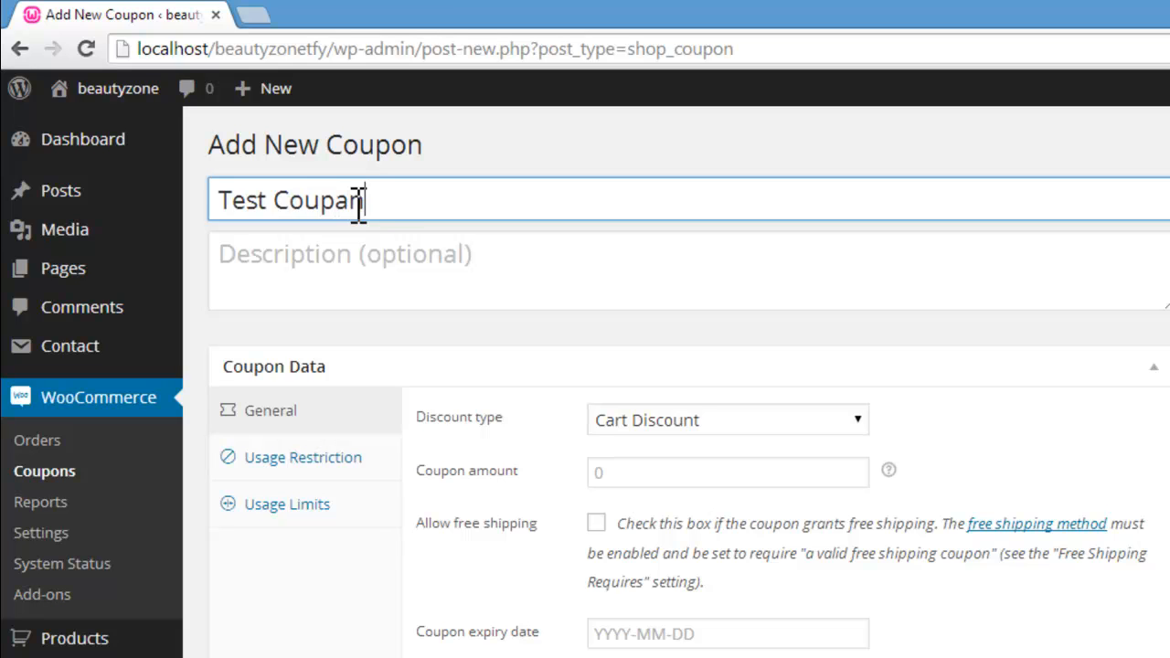
click(395, 253)
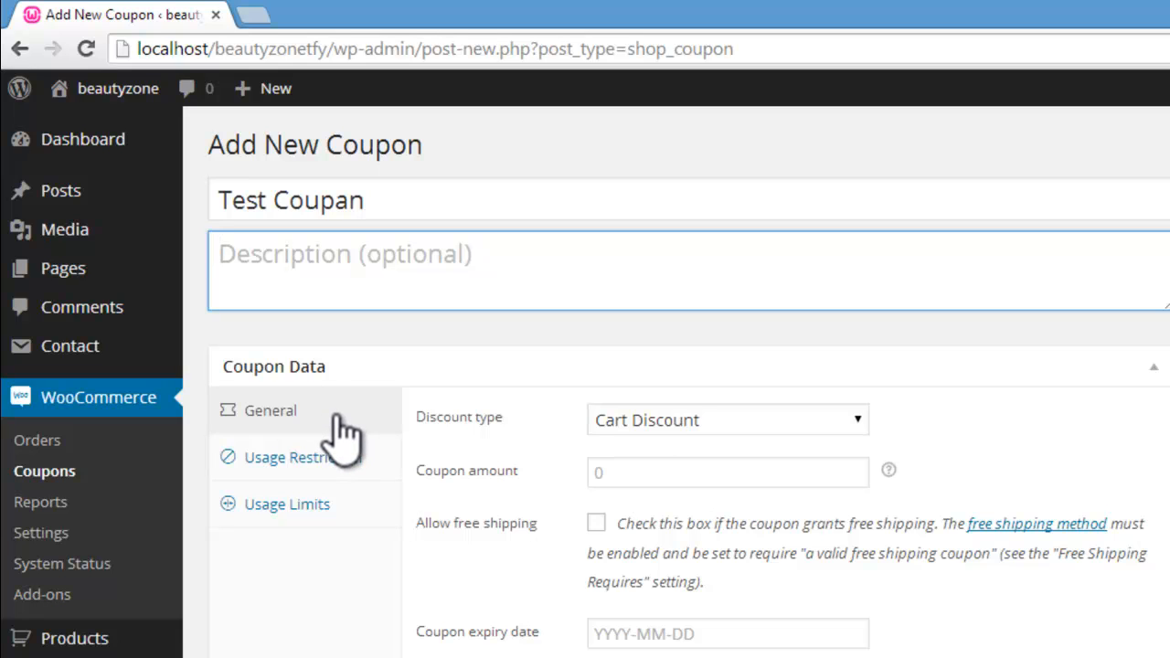
Step: Set the coupon's discount type first to Product Discount and then to Product % Discount
click(651, 425)
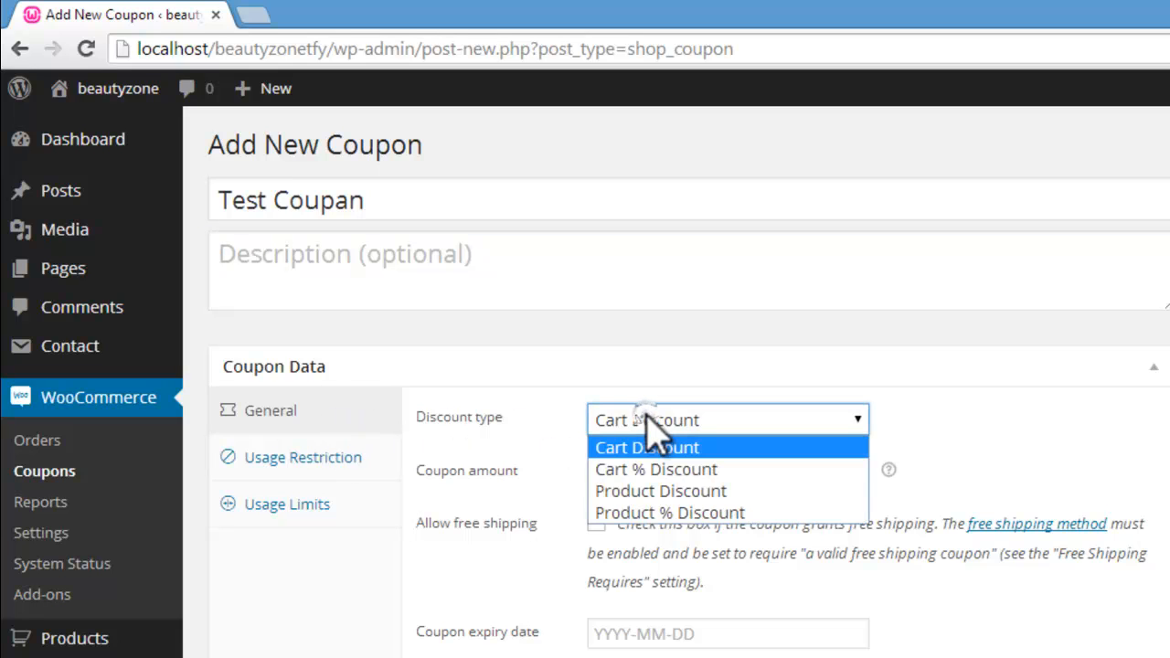
click(672, 493)
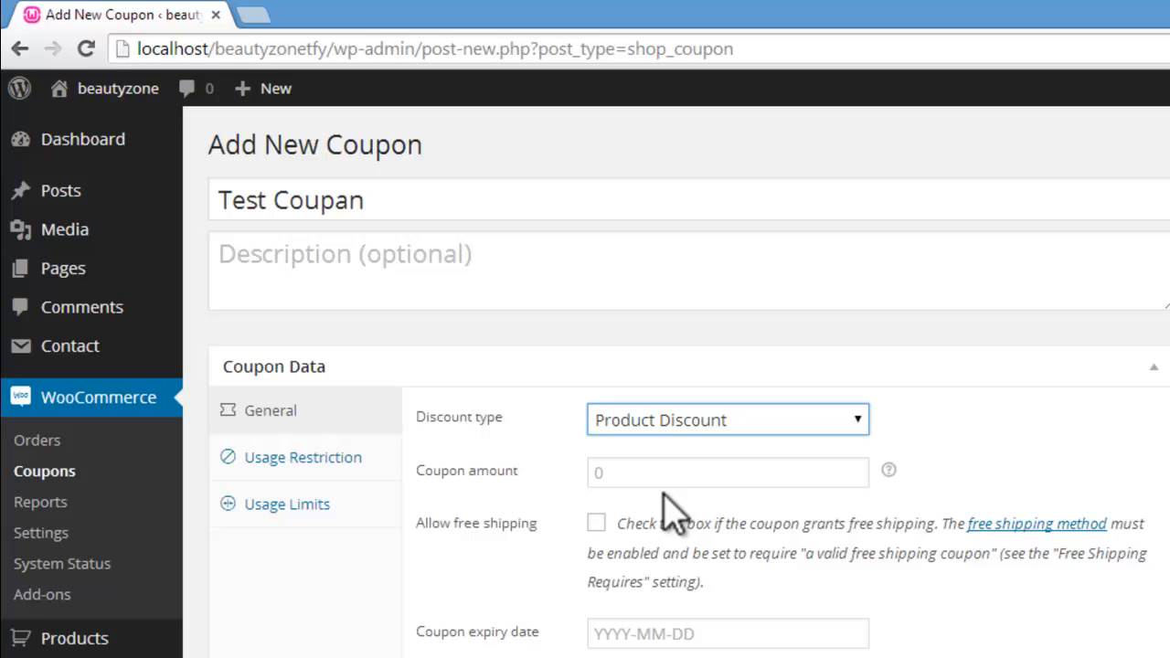
click(837, 423)
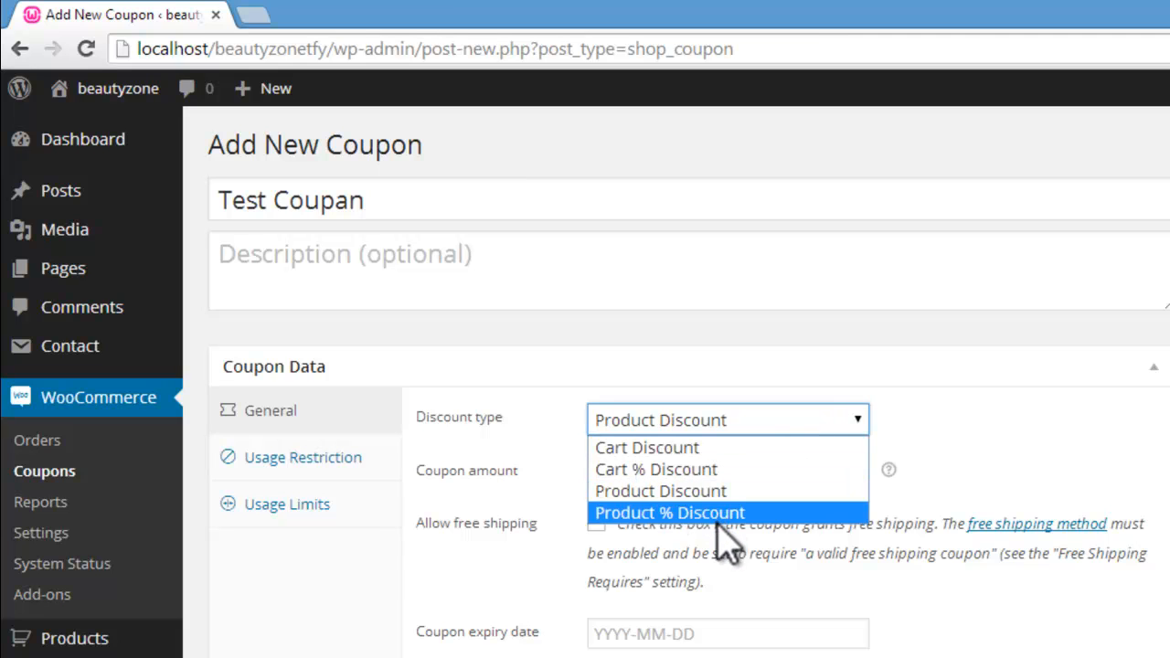
click(723, 515)
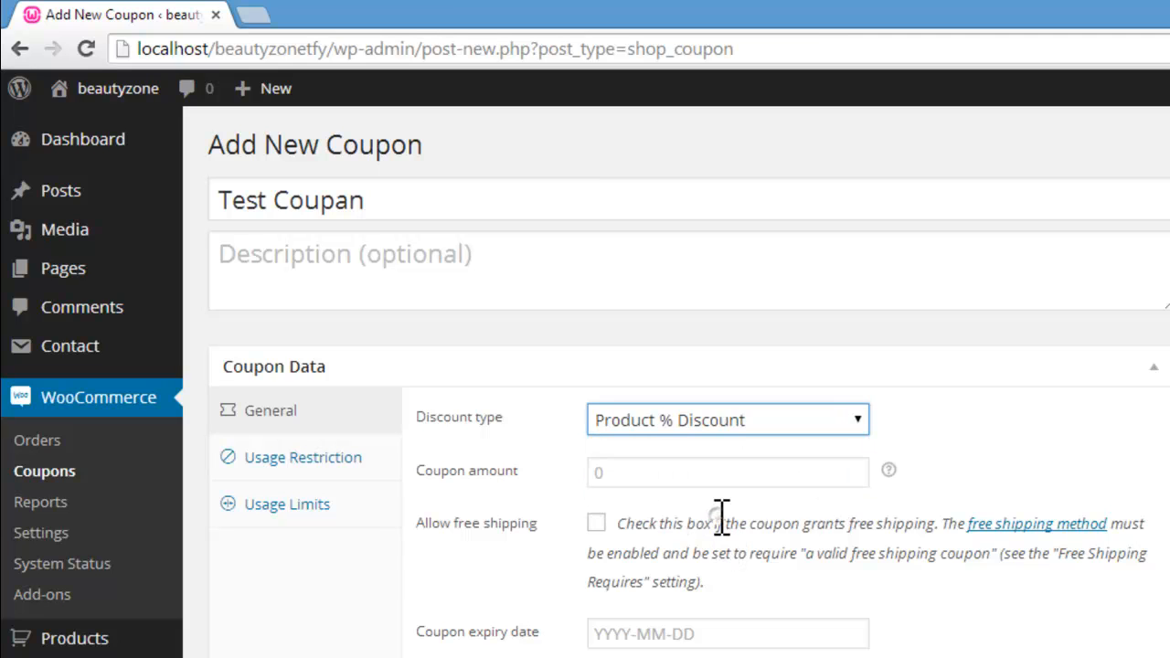
Step: Look through the coupon's usage restrictions, search for "make" in the allowed products, and clear the search
click(321, 460)
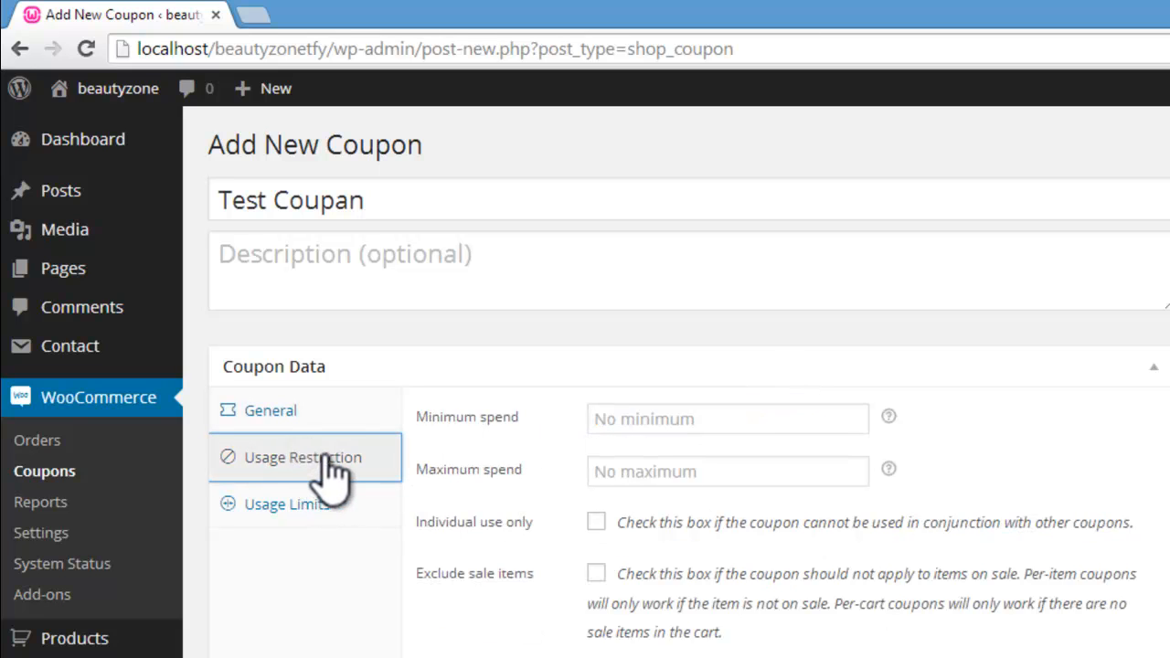
click(384, 413)
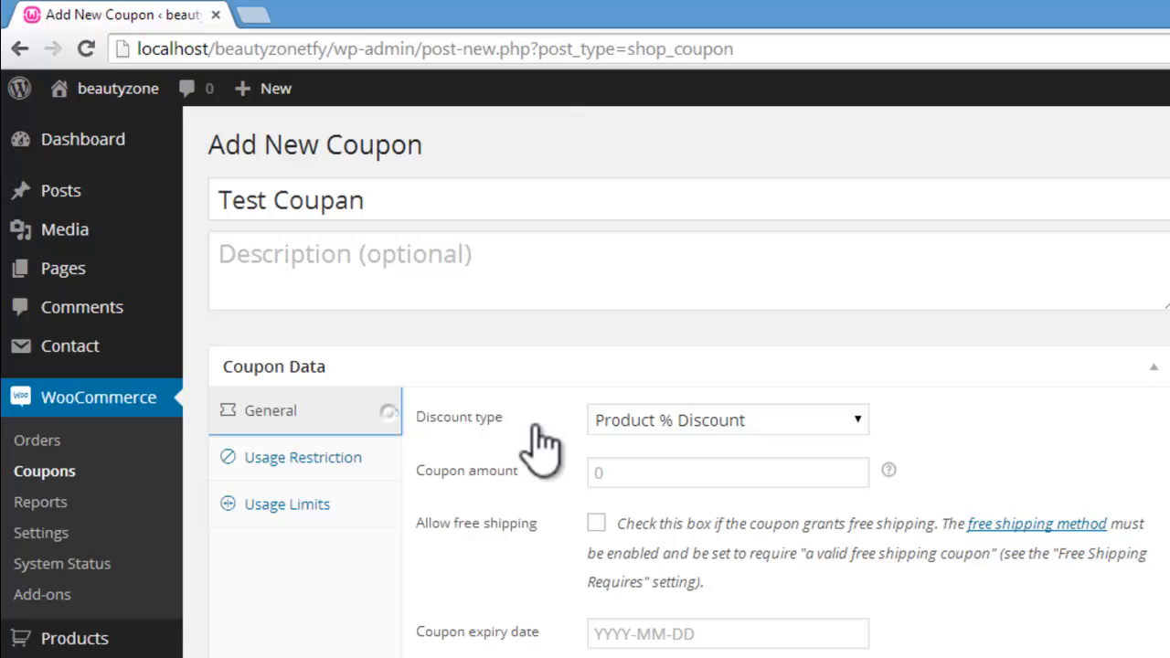
click(343, 459)
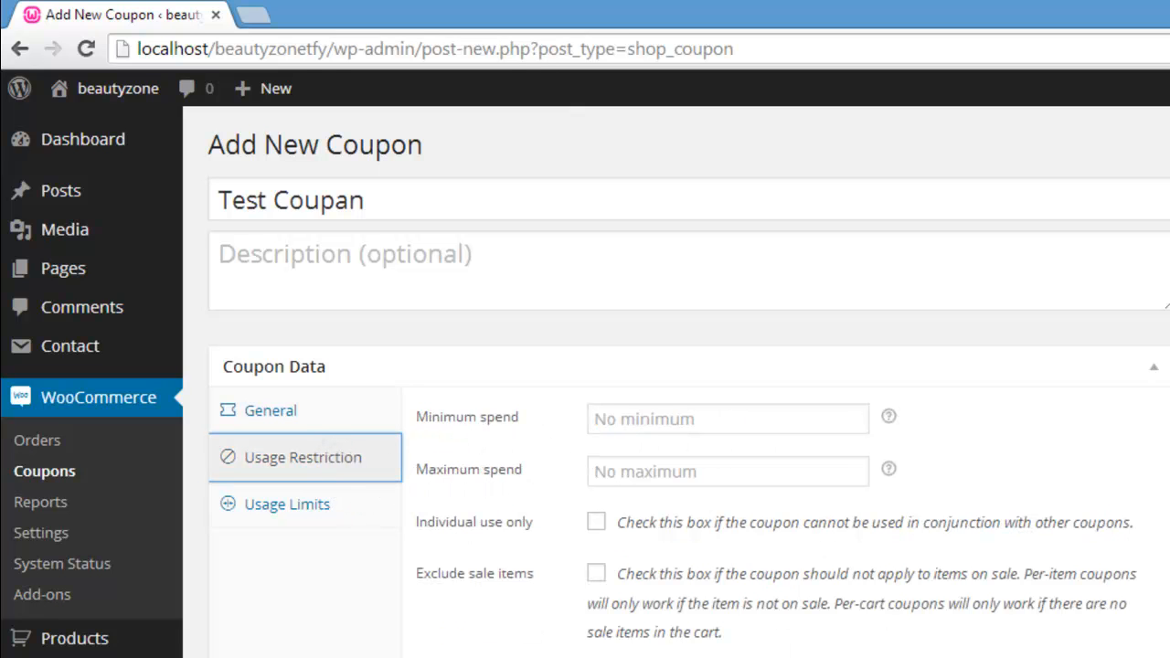
scroll(731, 412, down, 2)
click(731, 546)
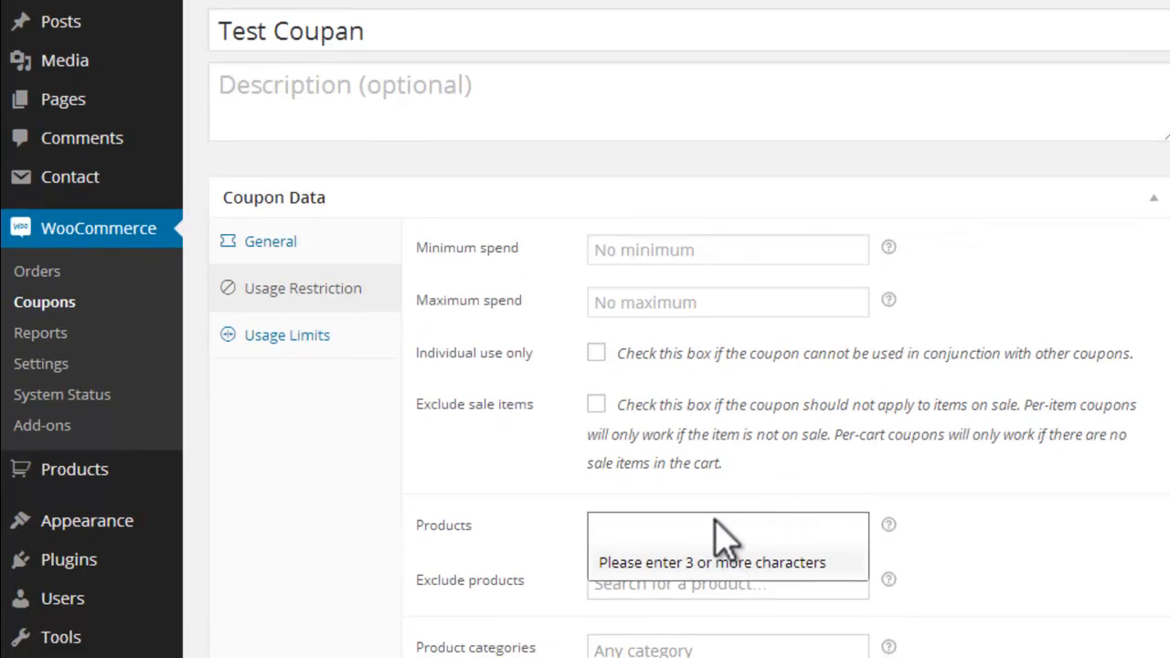
text(make)
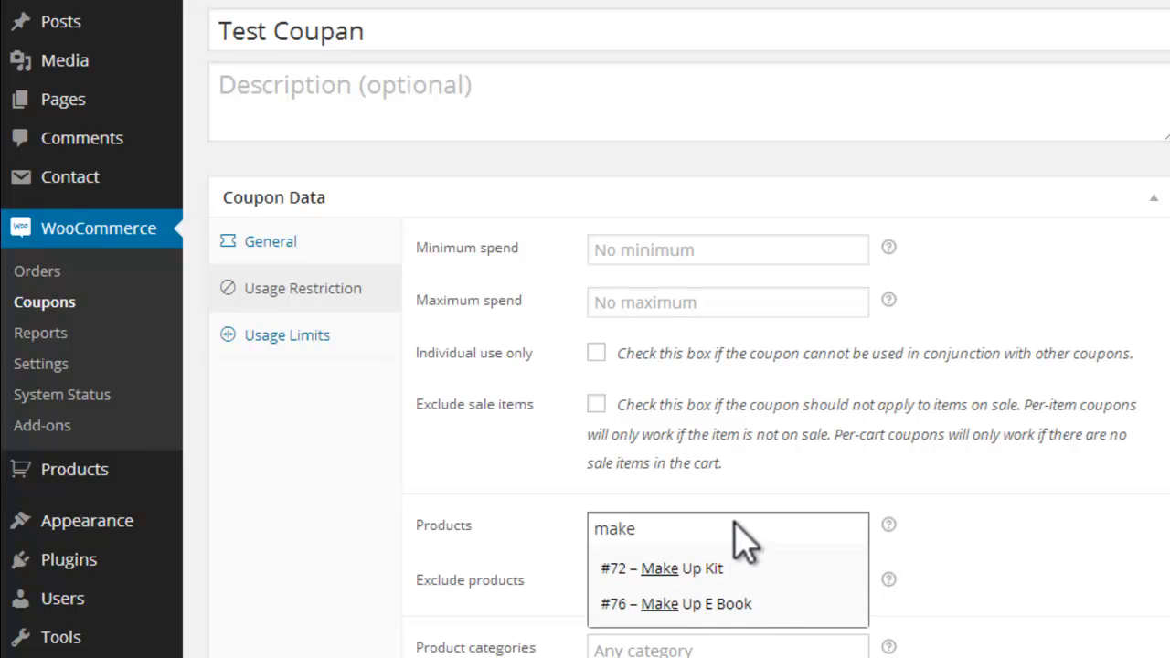
key(BackSpace)
key(BackSpace)
key(BackSpace)
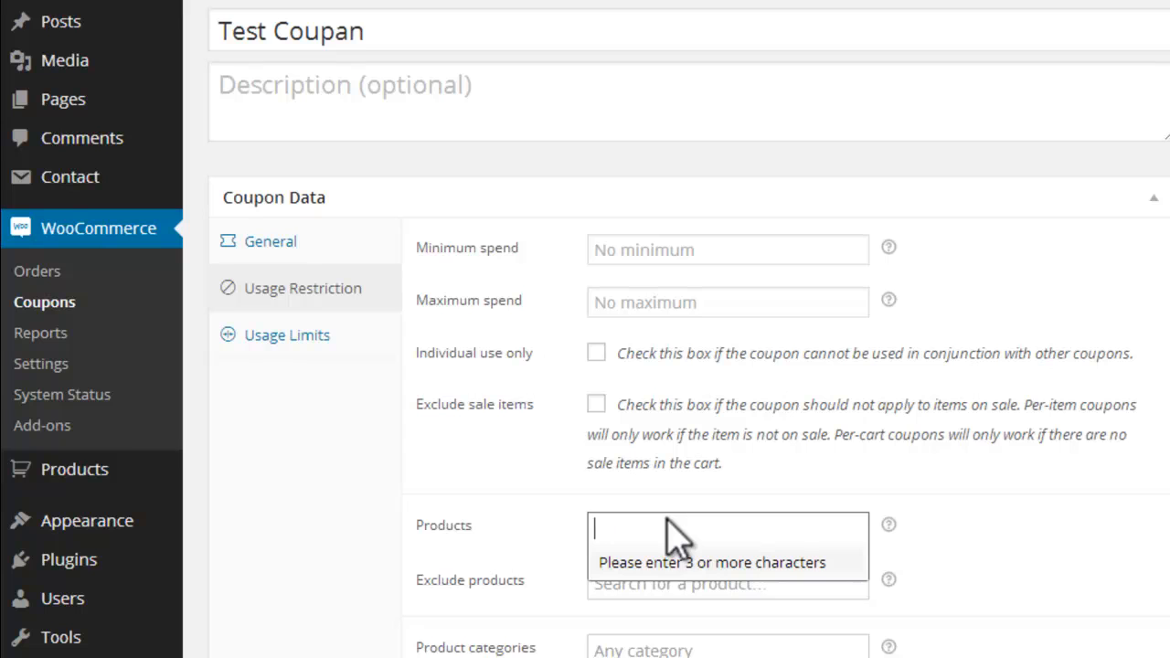
Step: Set the coupon's discount type to Cart Discount and its amount to 10
click(340, 242)
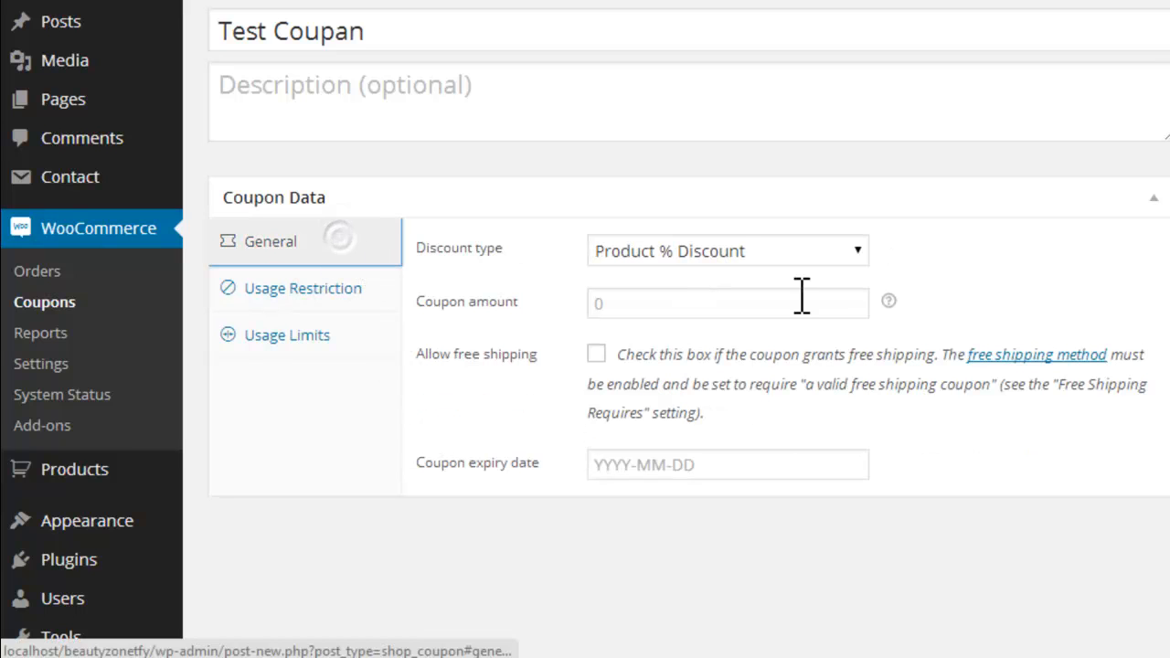
click(812, 256)
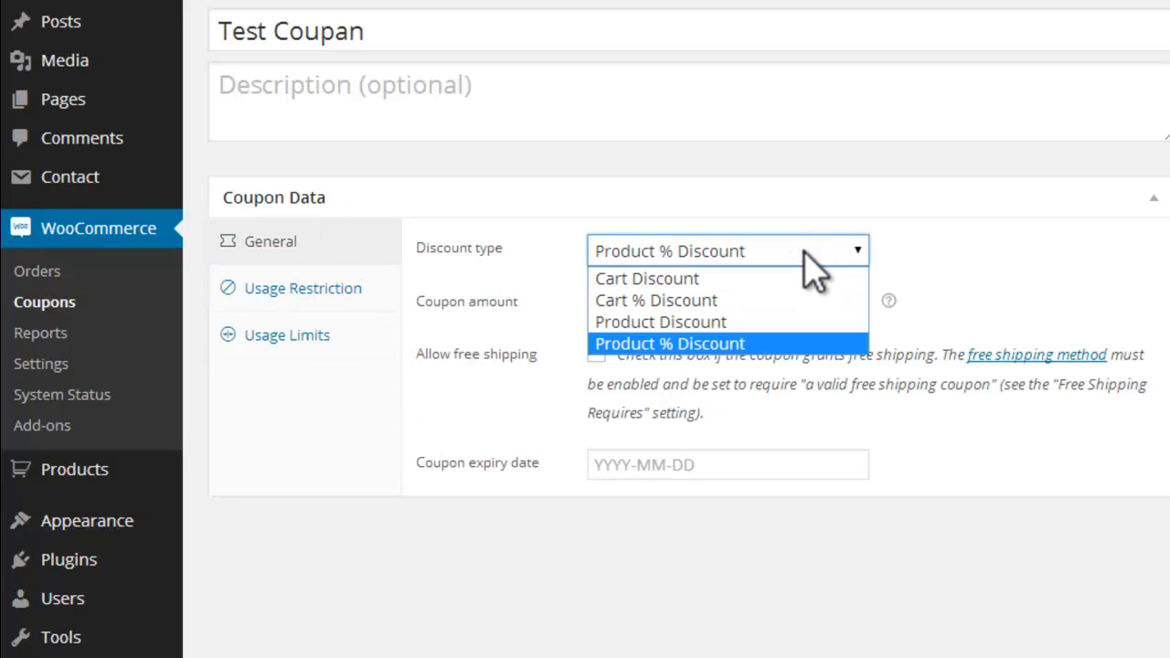
click(804, 250)
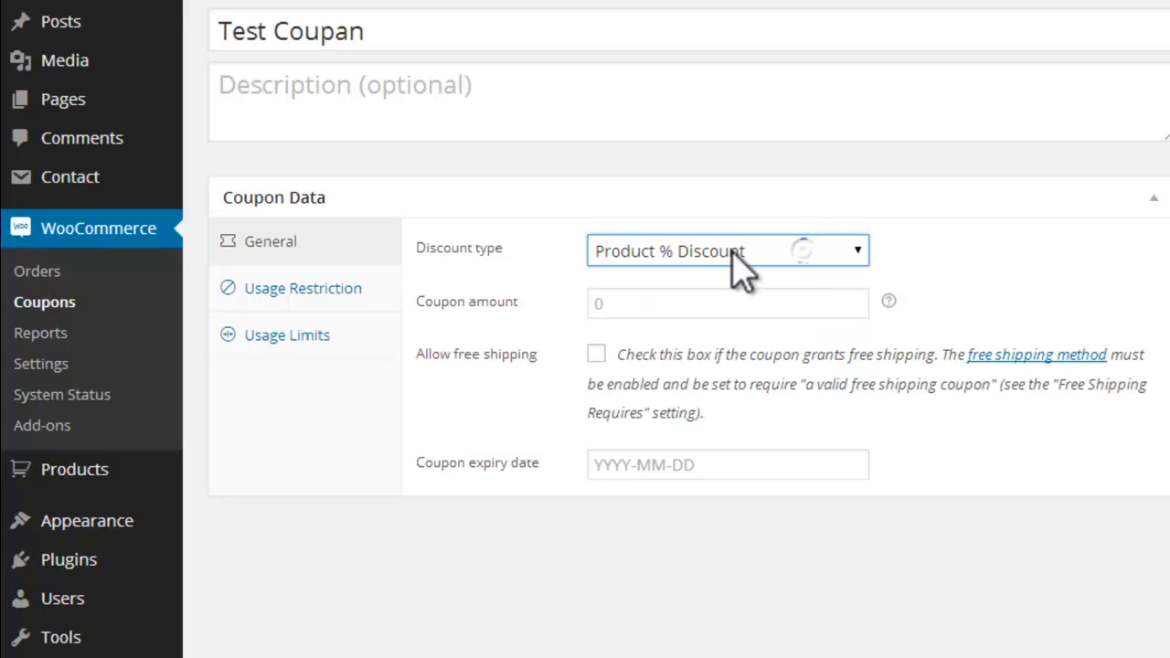
click(738, 259)
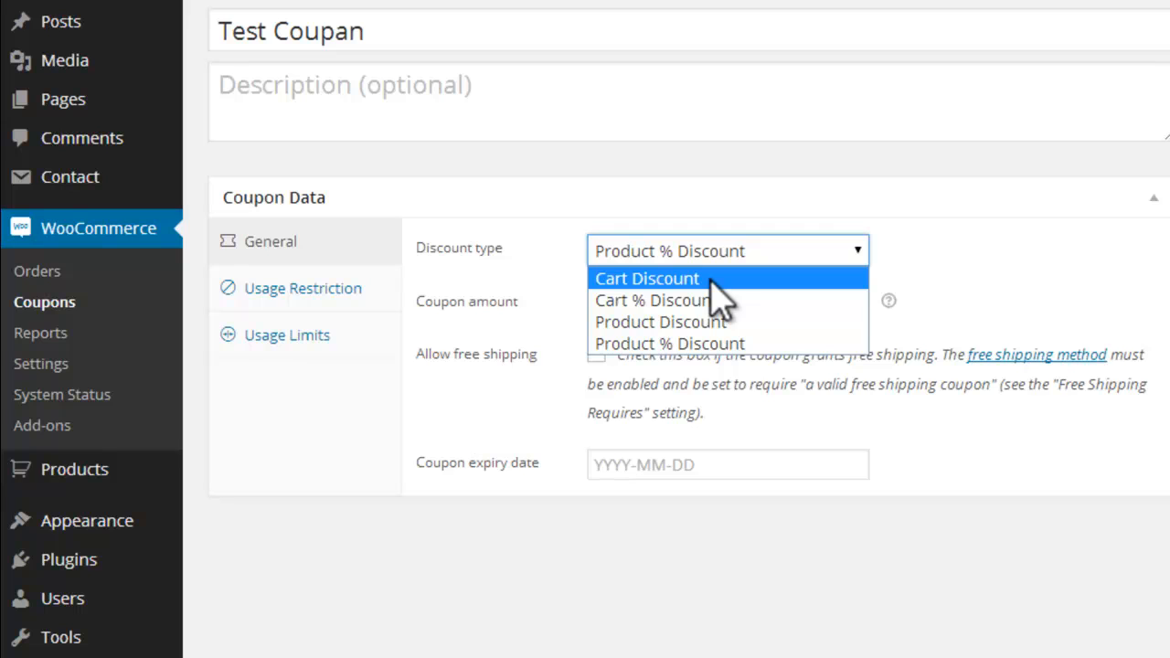
click(712, 278)
click(718, 302)
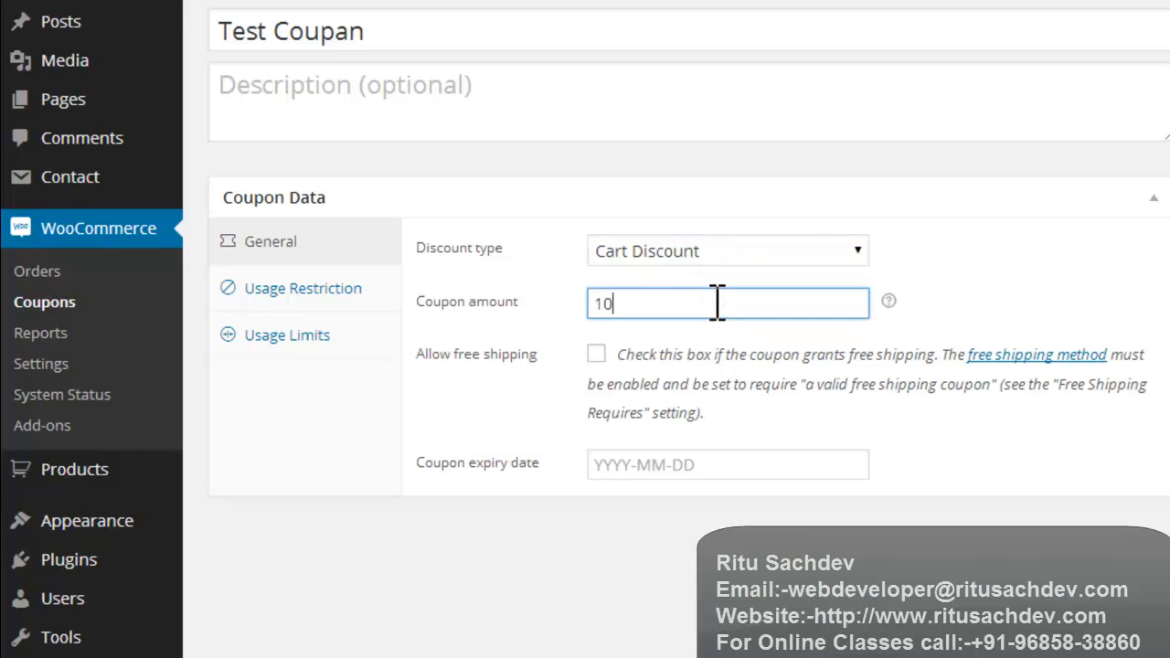
click(721, 249)
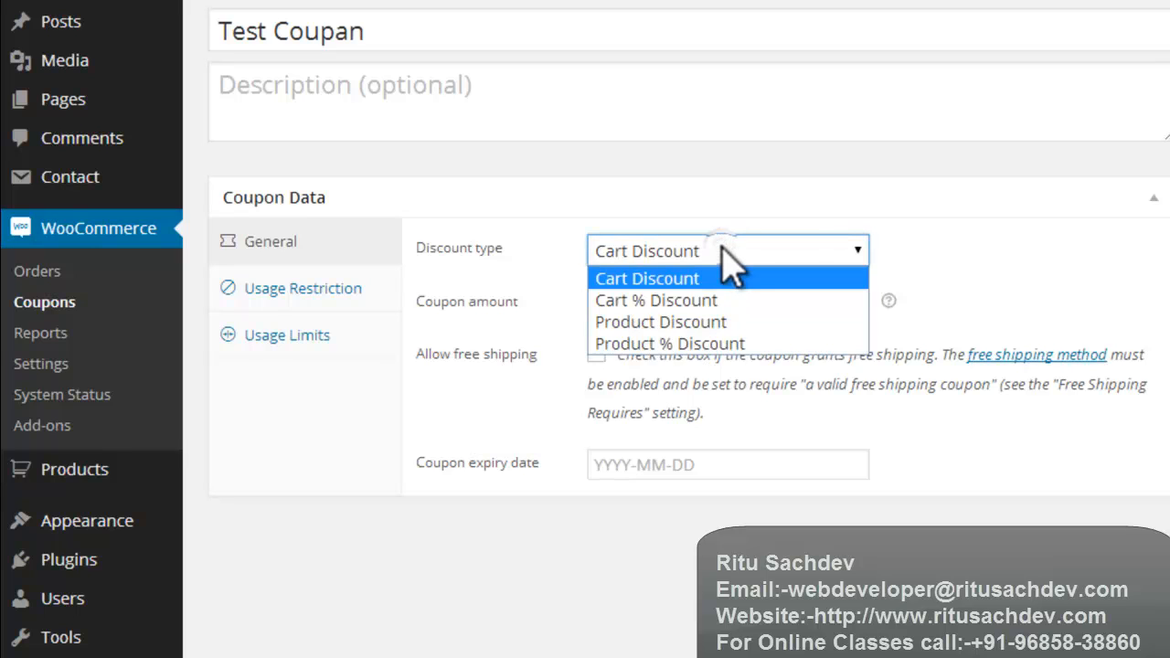
click(721, 249)
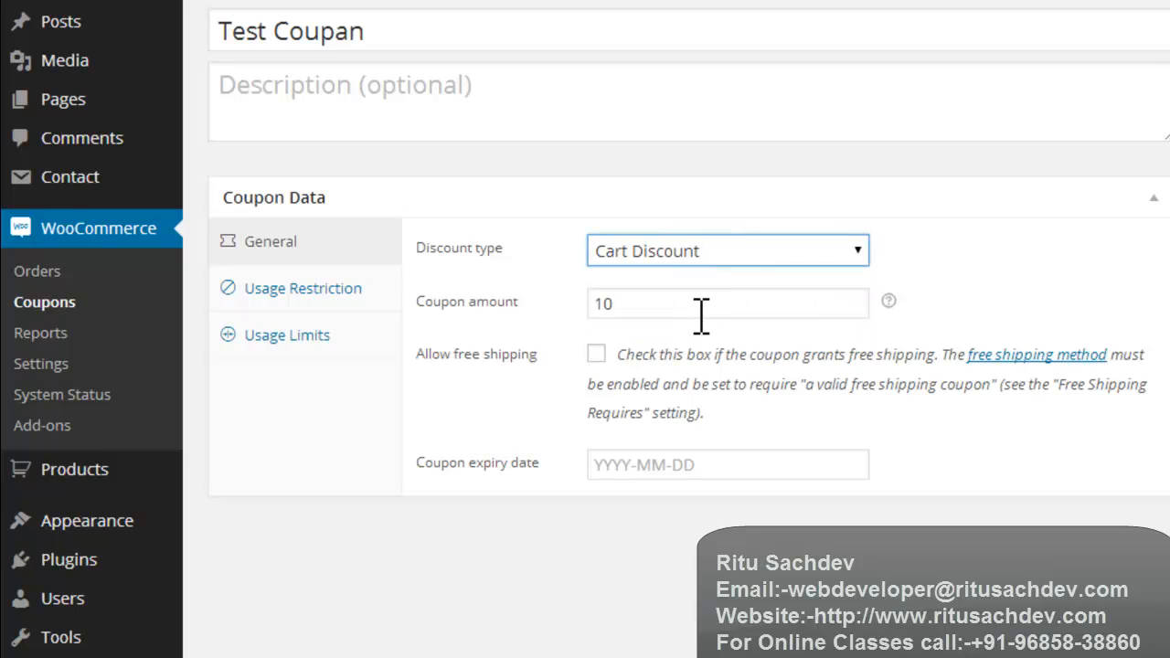
Step: Allow free shipping with the coupon and leave its expiry date blank
click(597, 354)
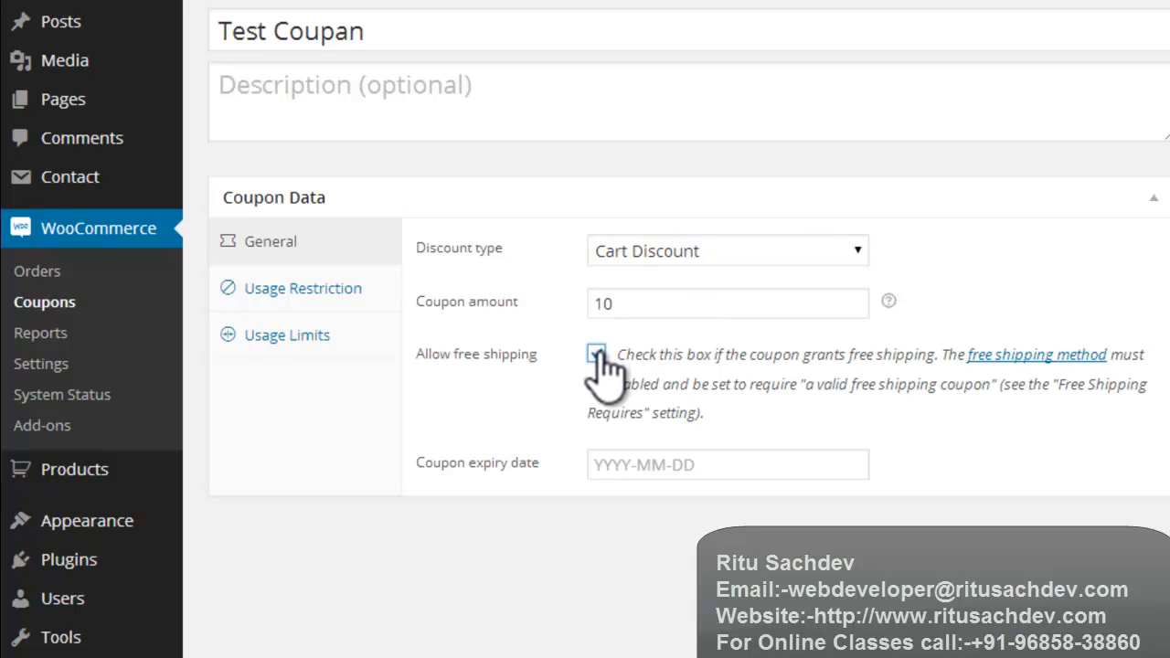
click(639, 466)
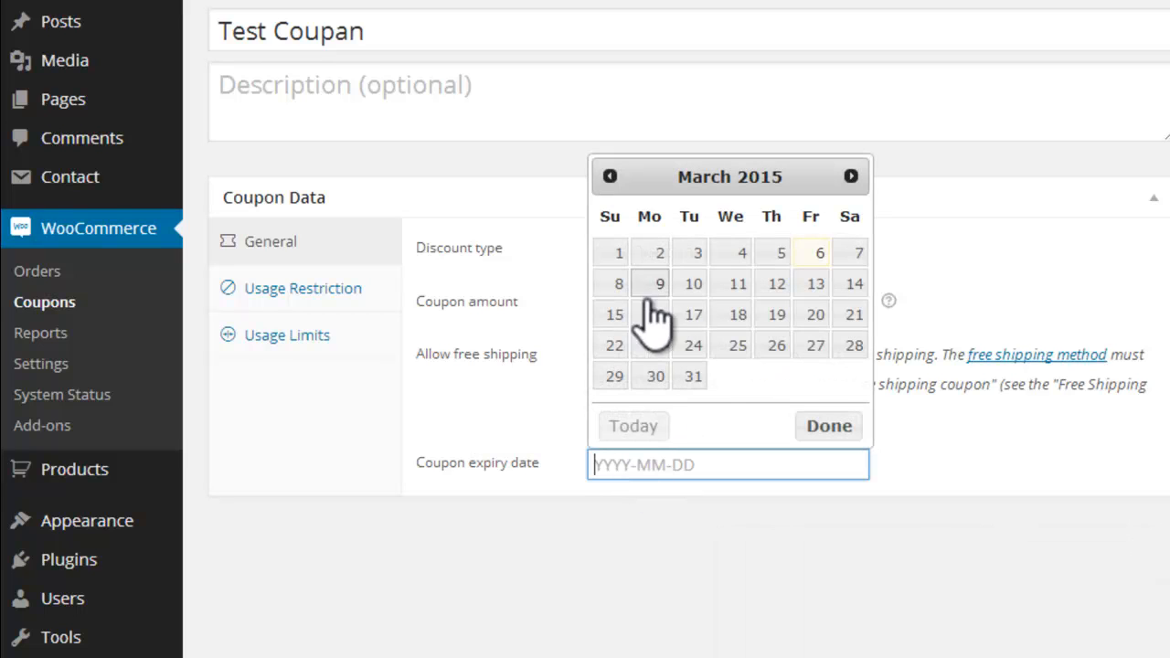
click(966, 497)
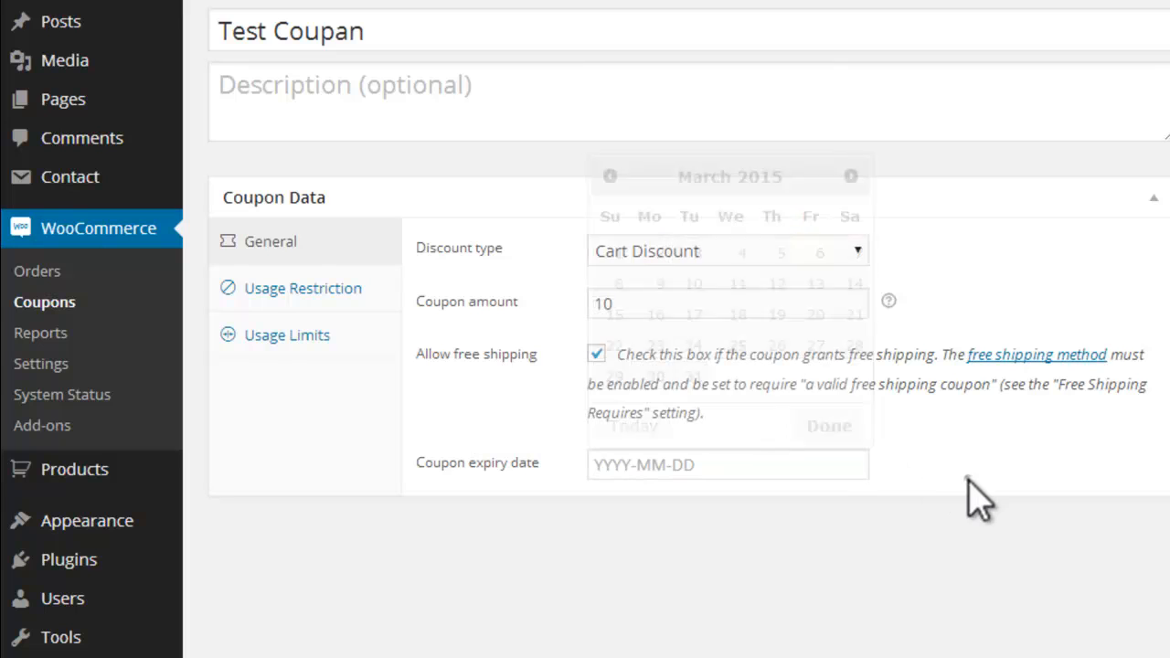
Step: Review the coupon's usage restrictions, including the help for minimum and maximum spend, leaving both limits blank
click(270, 289)
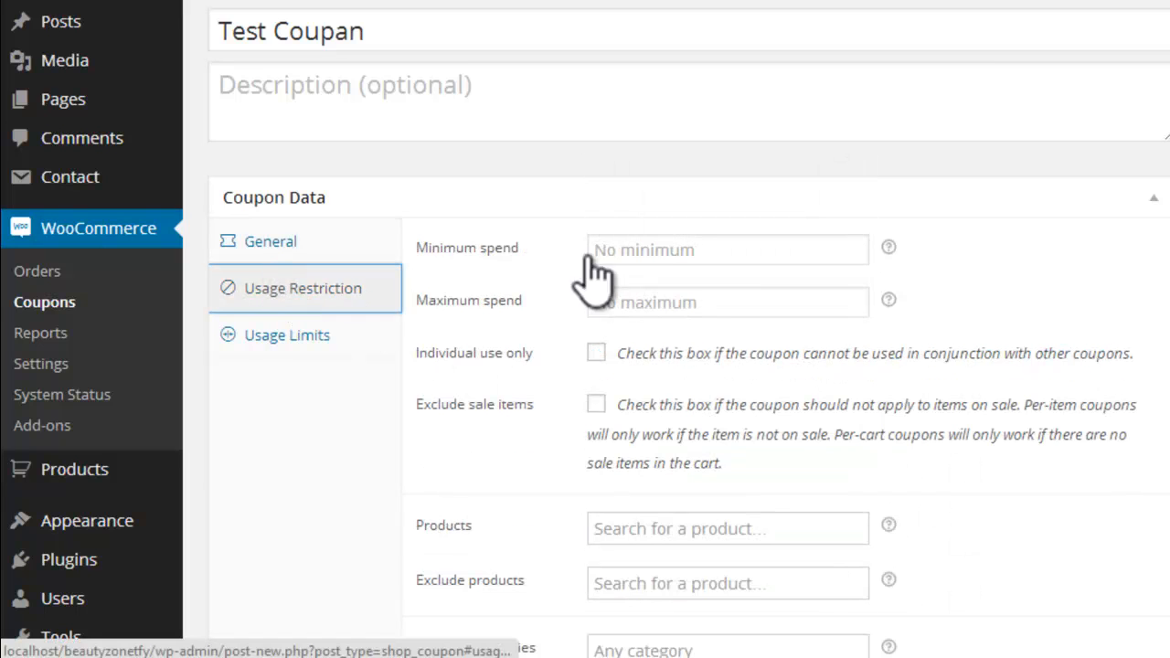
click(637, 250)
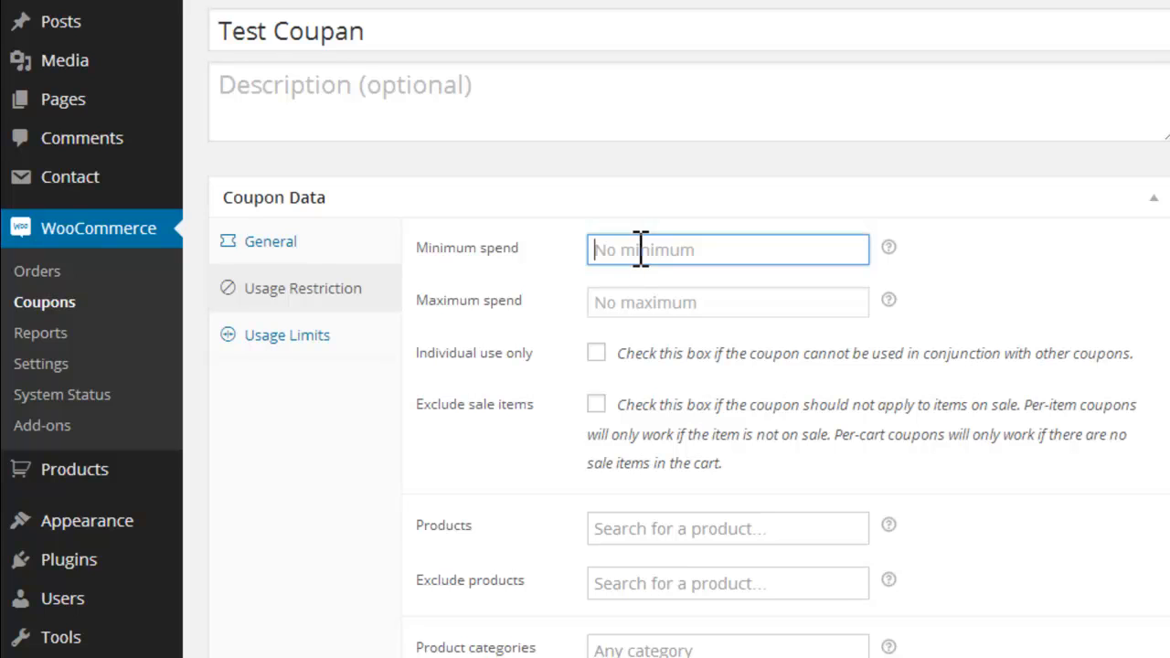
text(5)
mouse_move(889, 302)
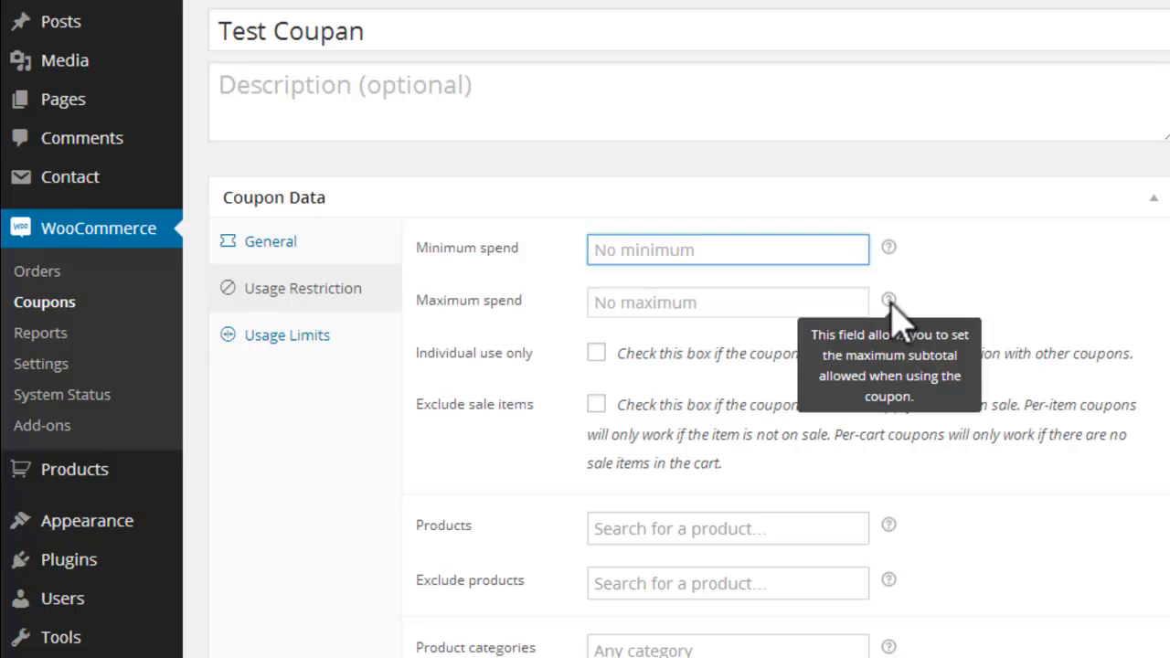
mouse_move(890, 250)
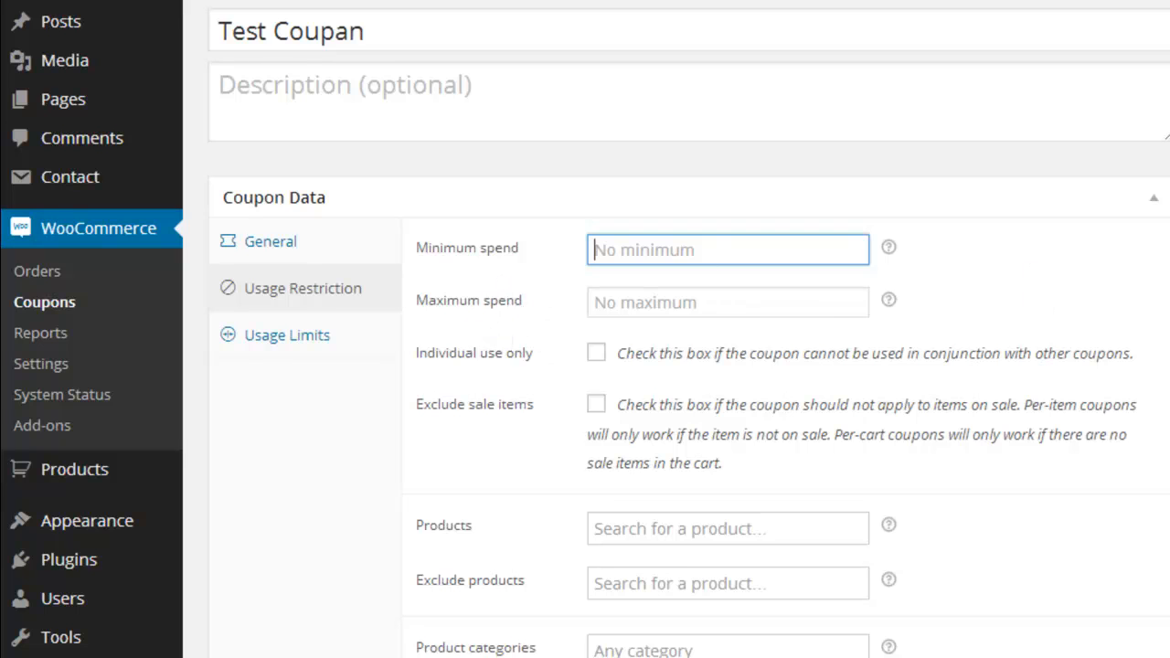
scroll(585, 329, down, 1)
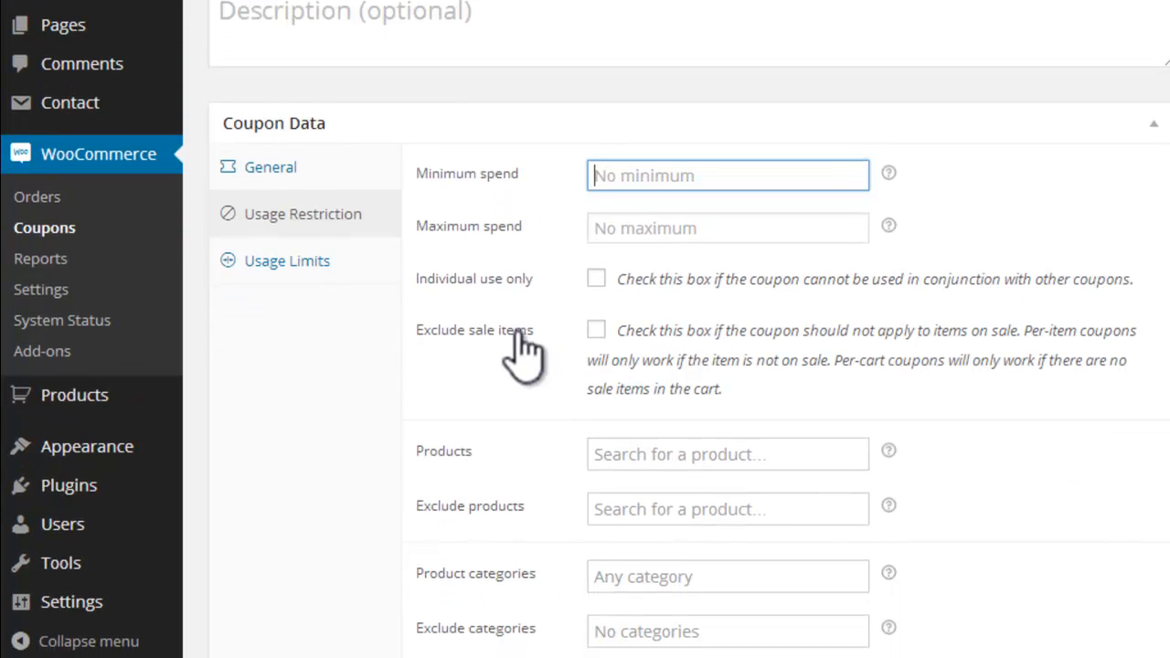
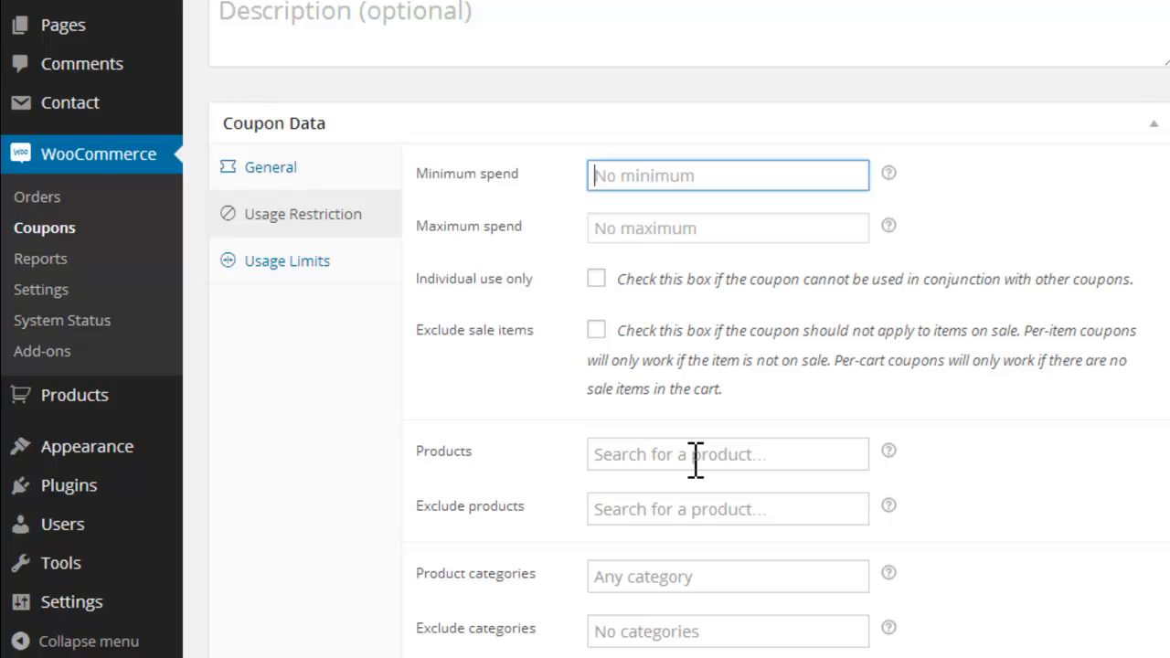
Step: Search for "hair" in the coupon's excluded products and leave the product exclusions empty
click(693, 507)
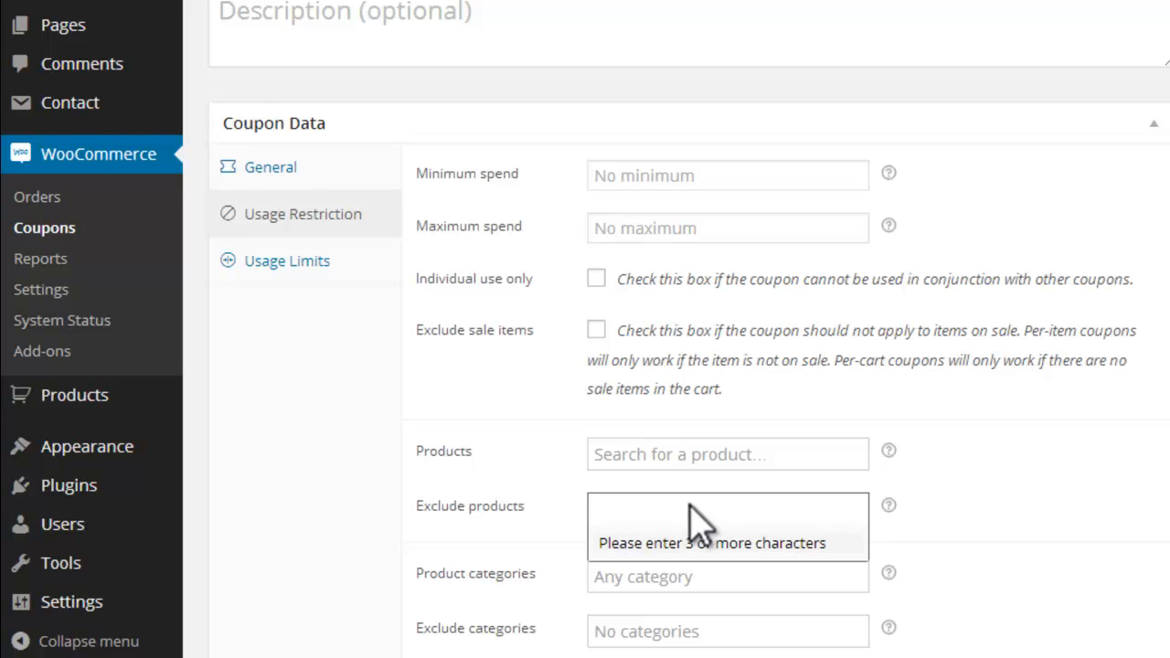
text(hair)
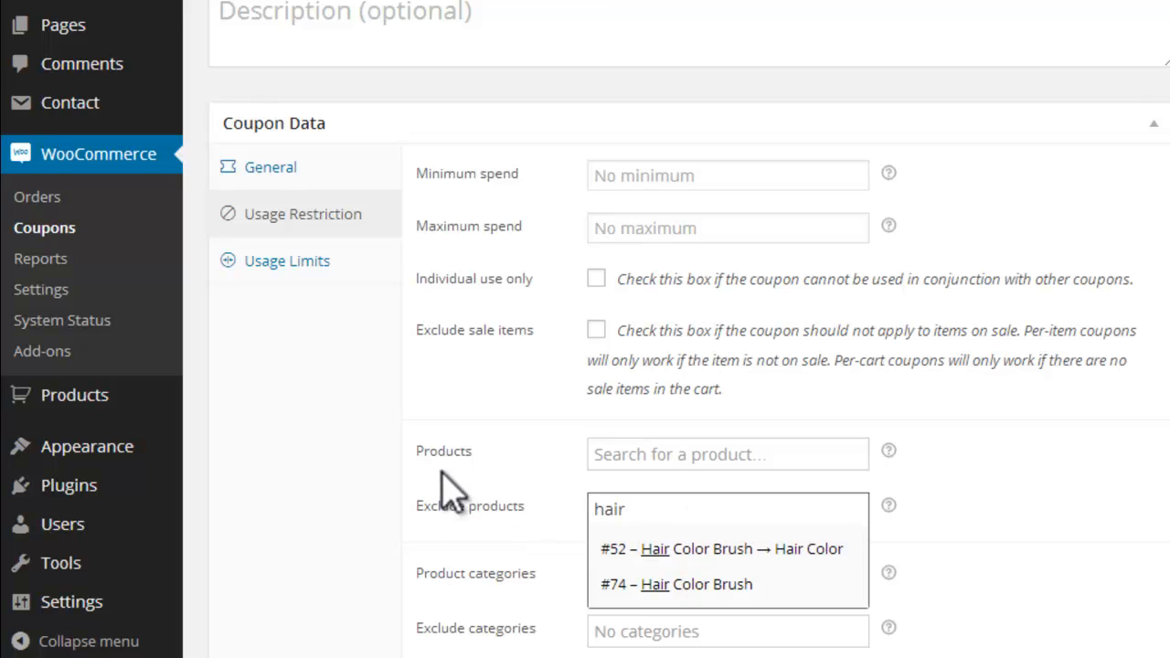
click(298, 495)
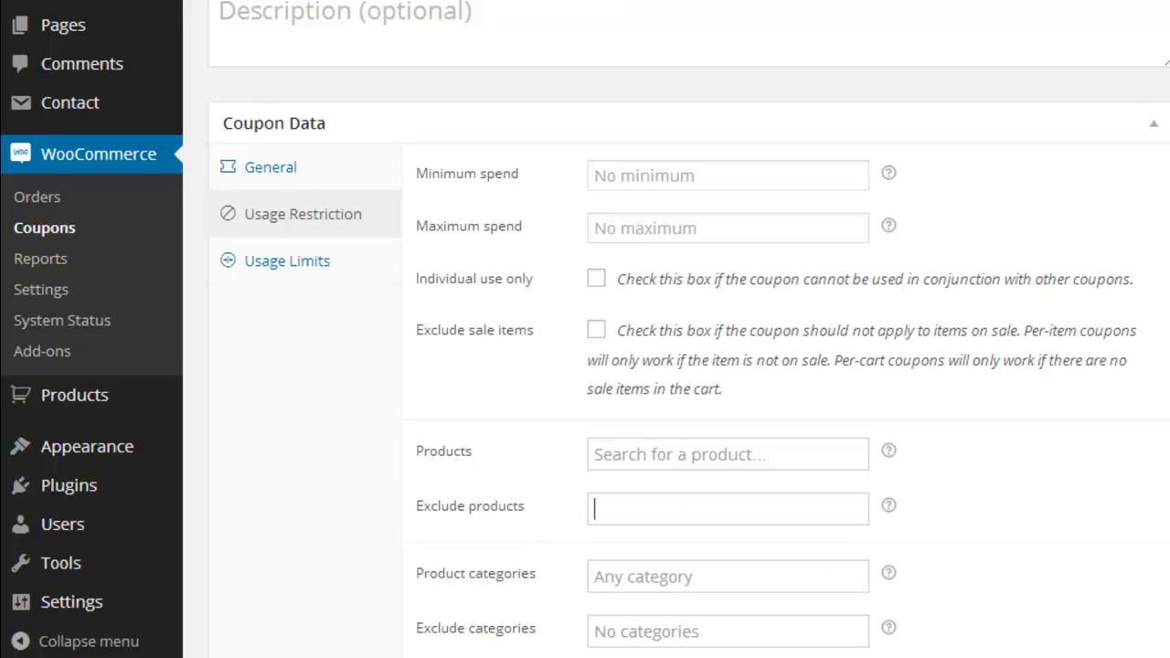
scroll(695, 366, down, 3)
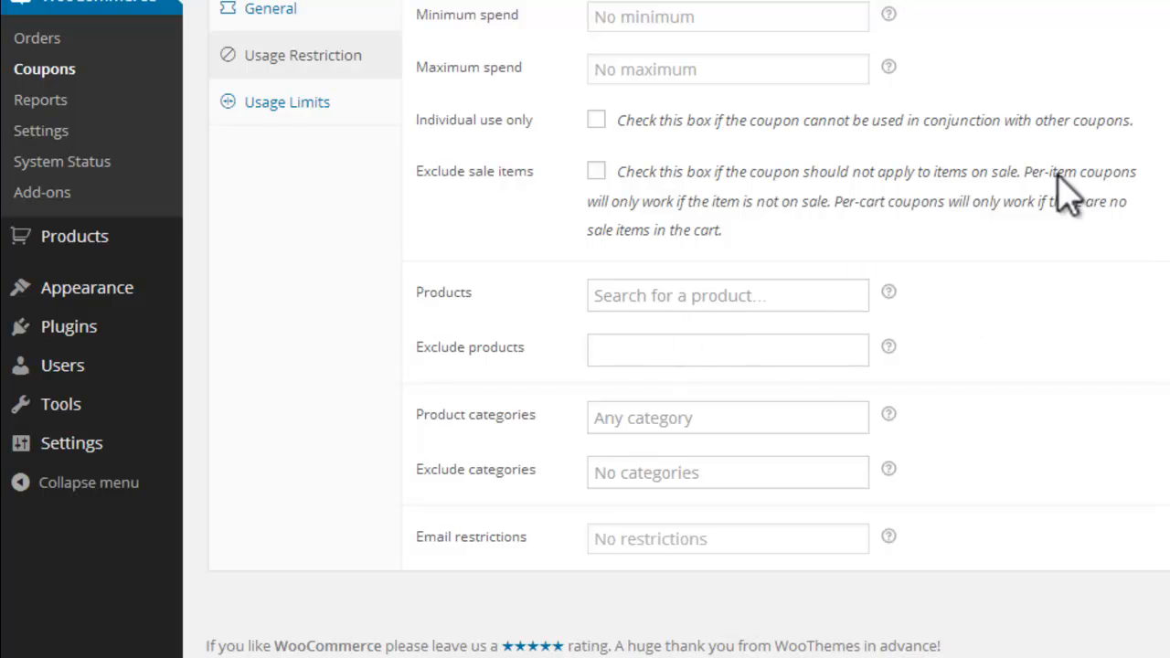
right_click(644, 295)
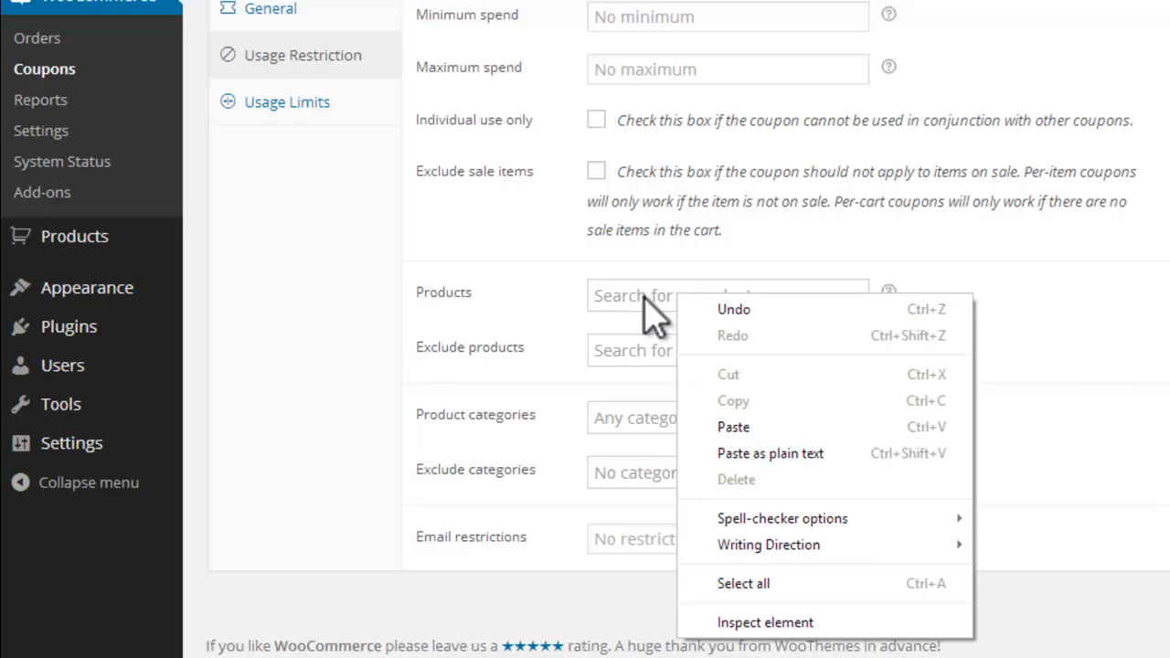
click(616, 347)
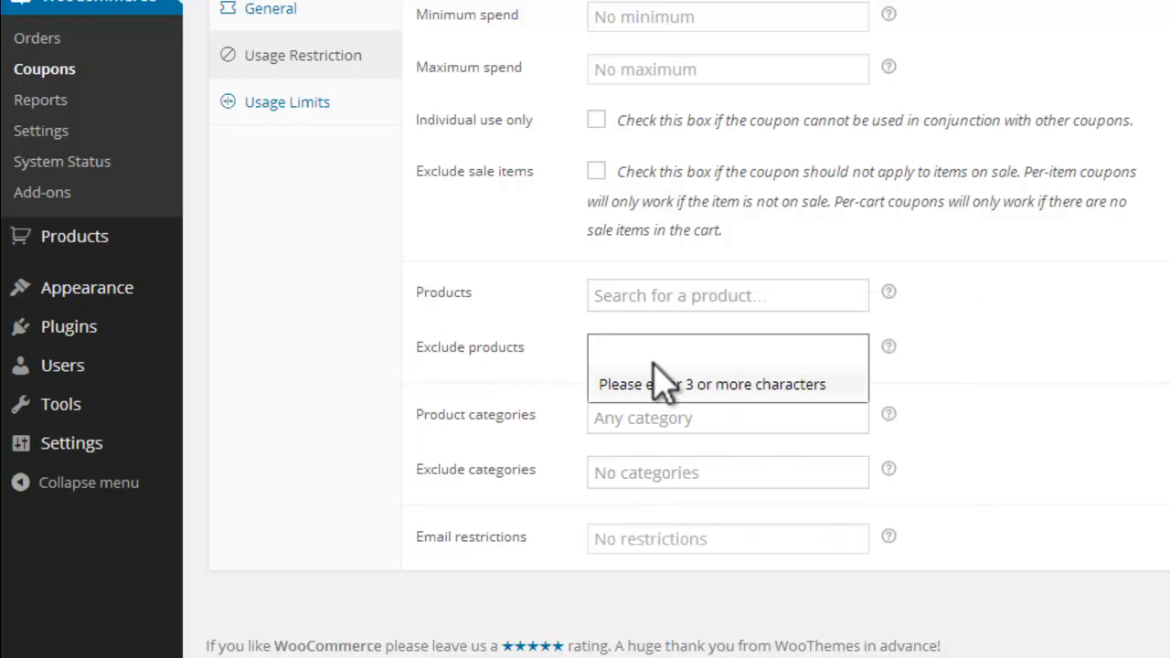
click(625, 418)
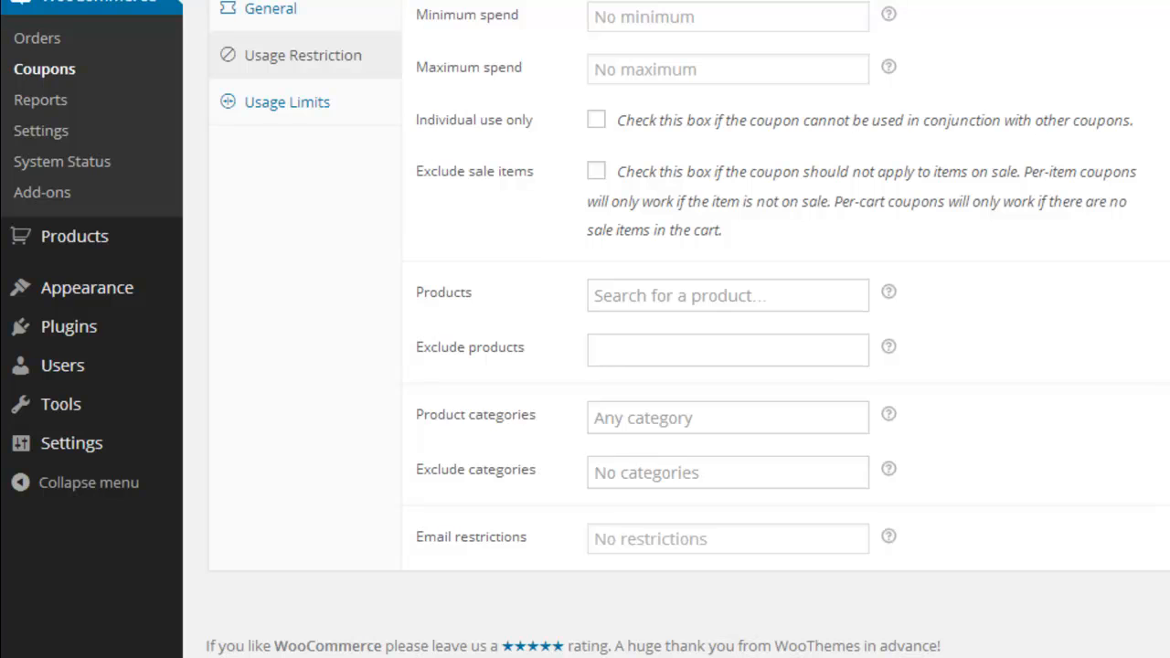
Step: Review the category choices for the coupon's allowed and excluded product categories, leaving both fields blank
scroll(677, 329, up, 2)
click(302, 175)
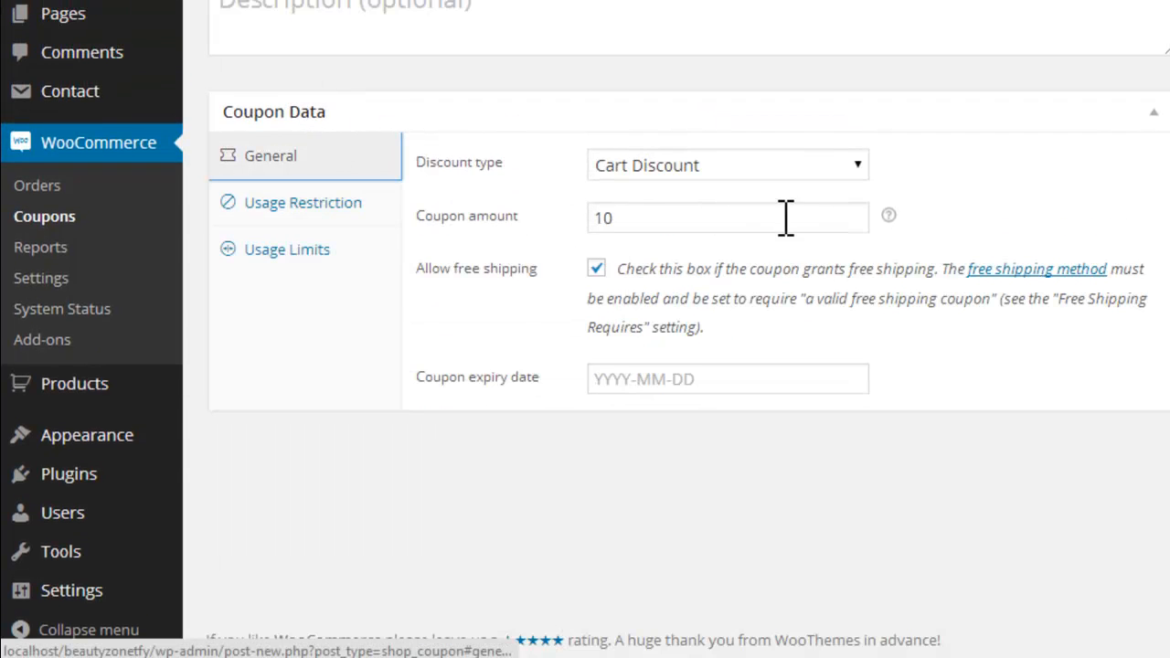
click(291, 201)
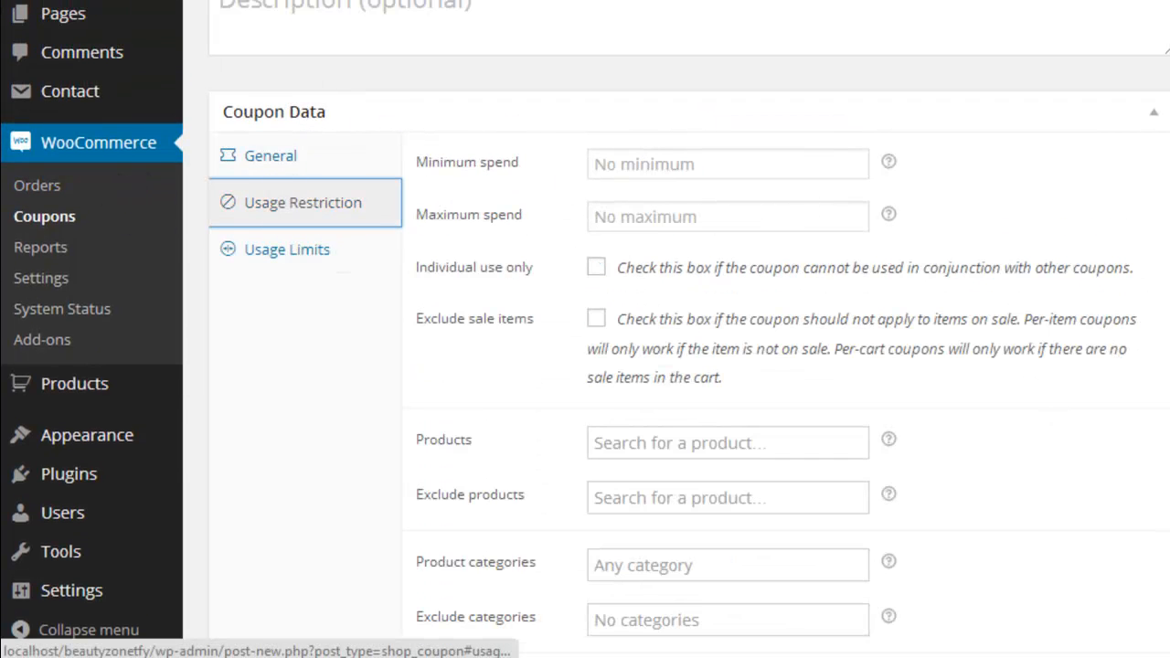
scroll(676, 330, down, 2)
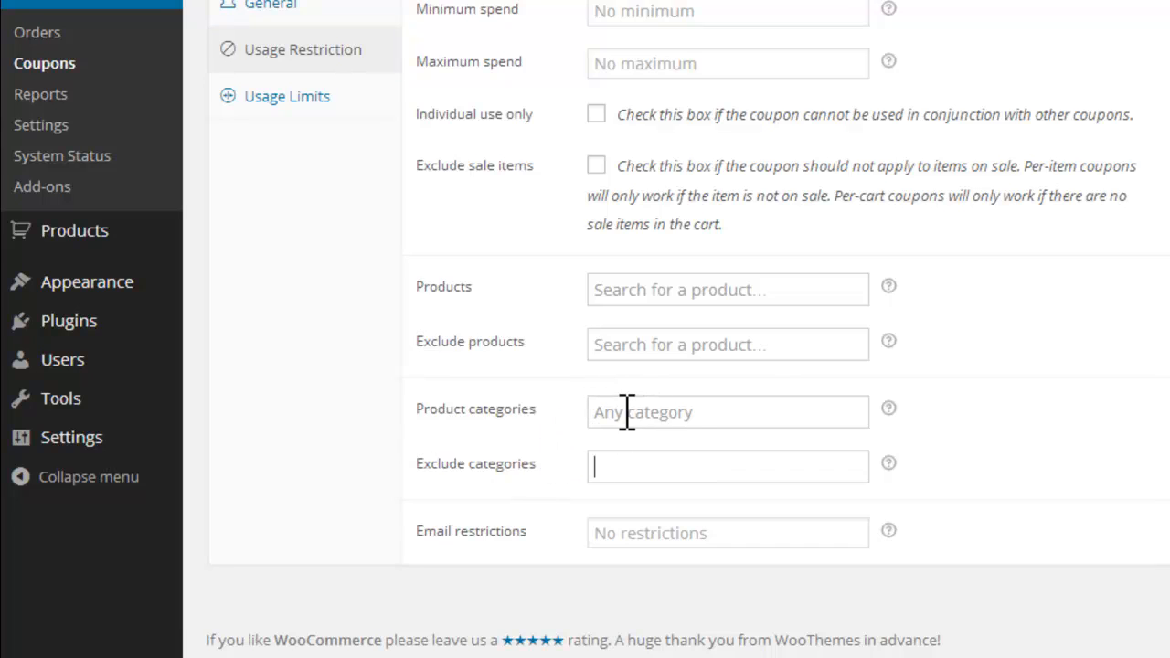
click(651, 413)
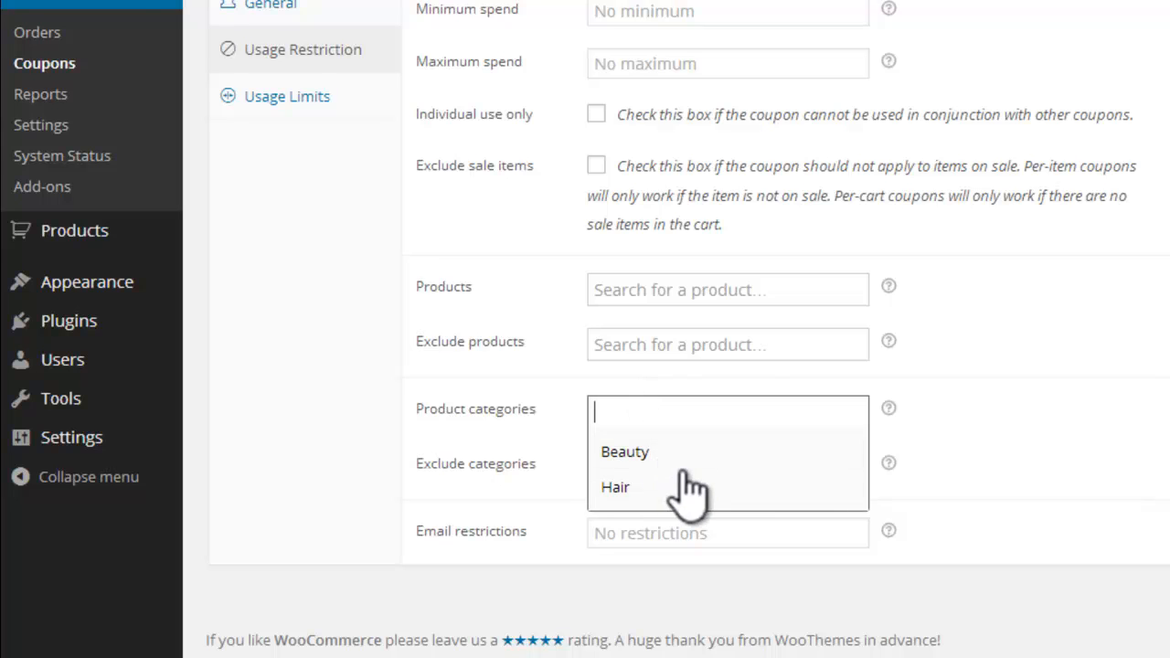
click(285, 375)
click(643, 467)
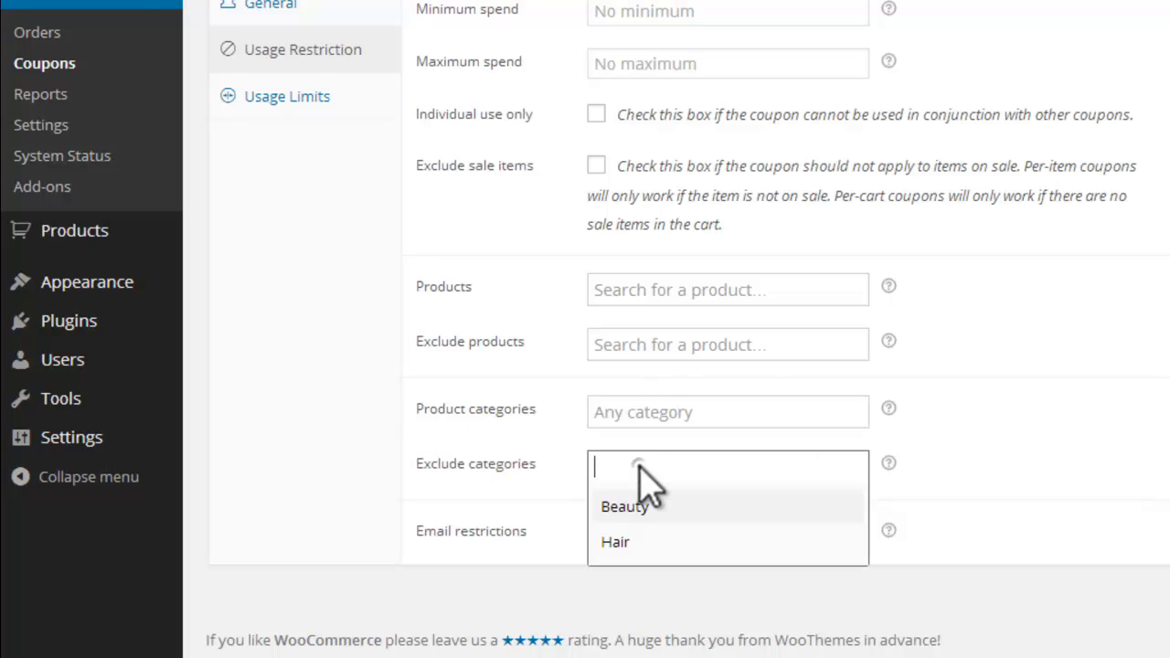
key(Escape)
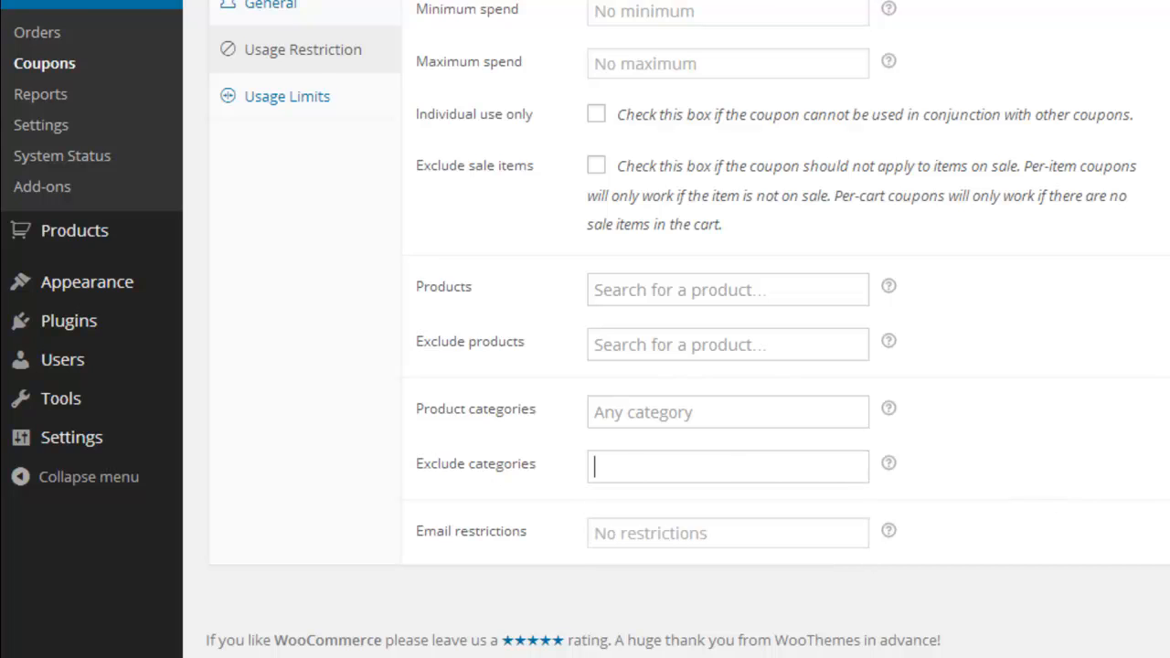
Step: Try restricting the coupon to a single customer by entering an e-mail address in its email restrictions
click(733, 530)
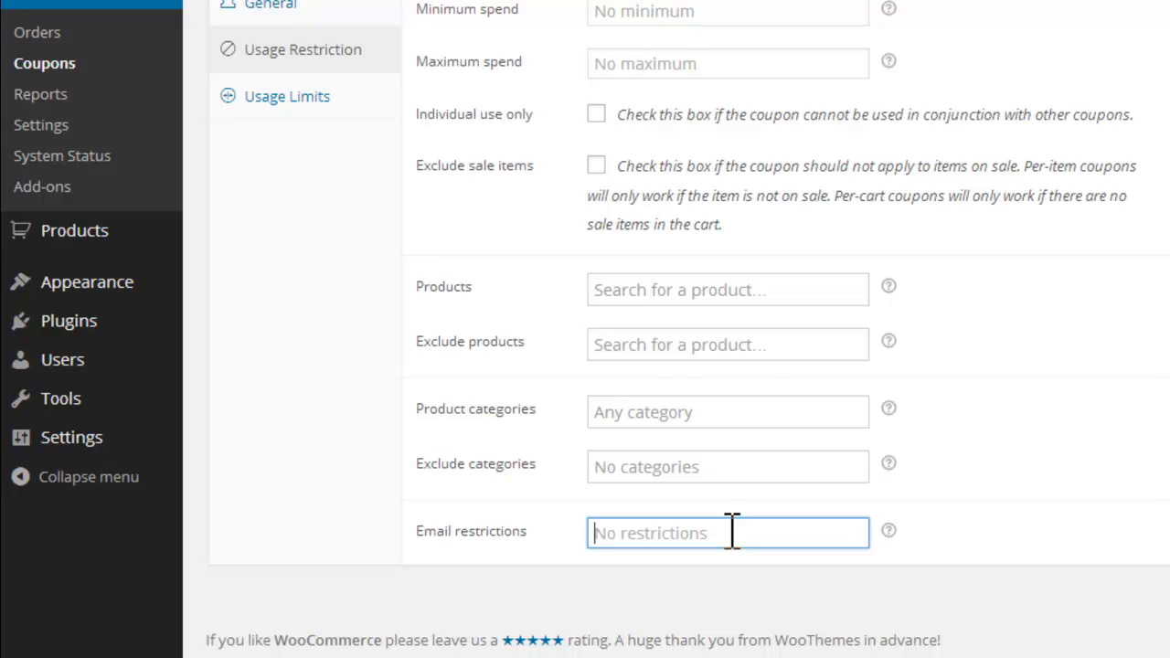
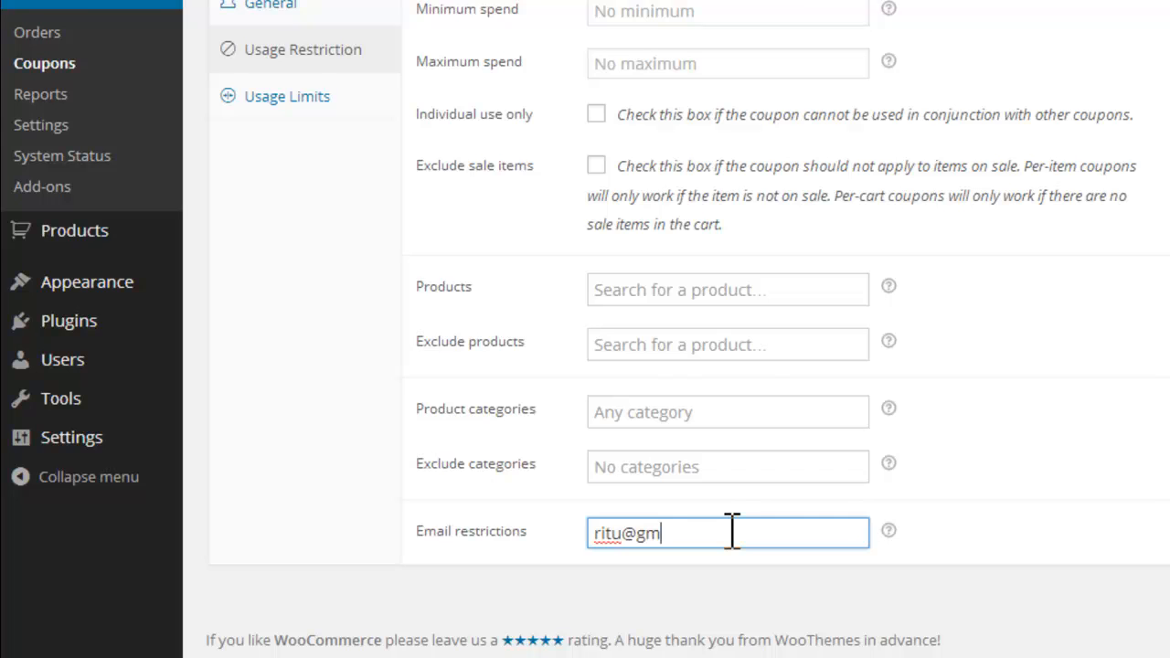
Step: Clear the e-mail address from the coupon's email restrictions and check the help for that field
drag(731, 533, 592, 535)
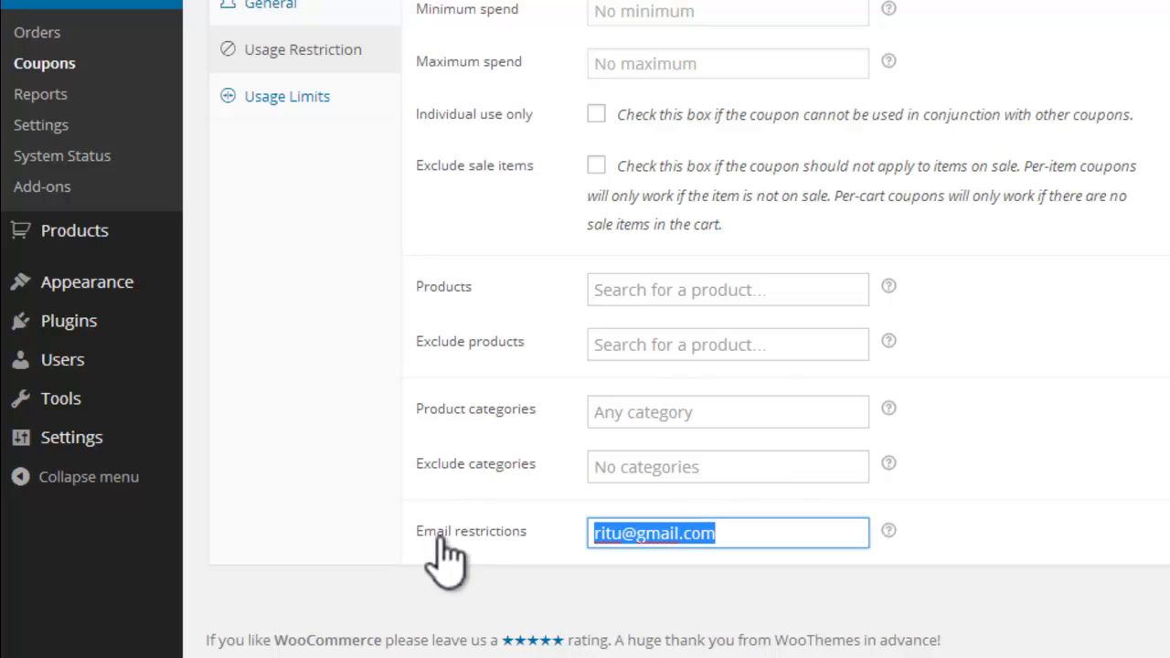
click(750, 533)
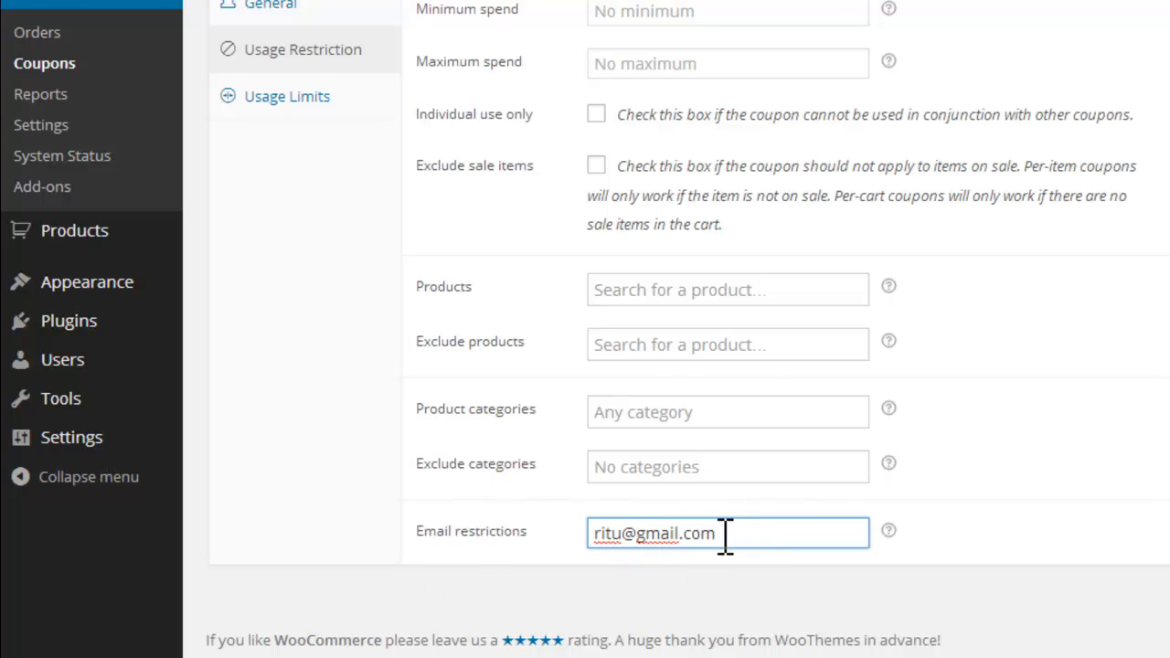
drag(717, 534, 594, 532)
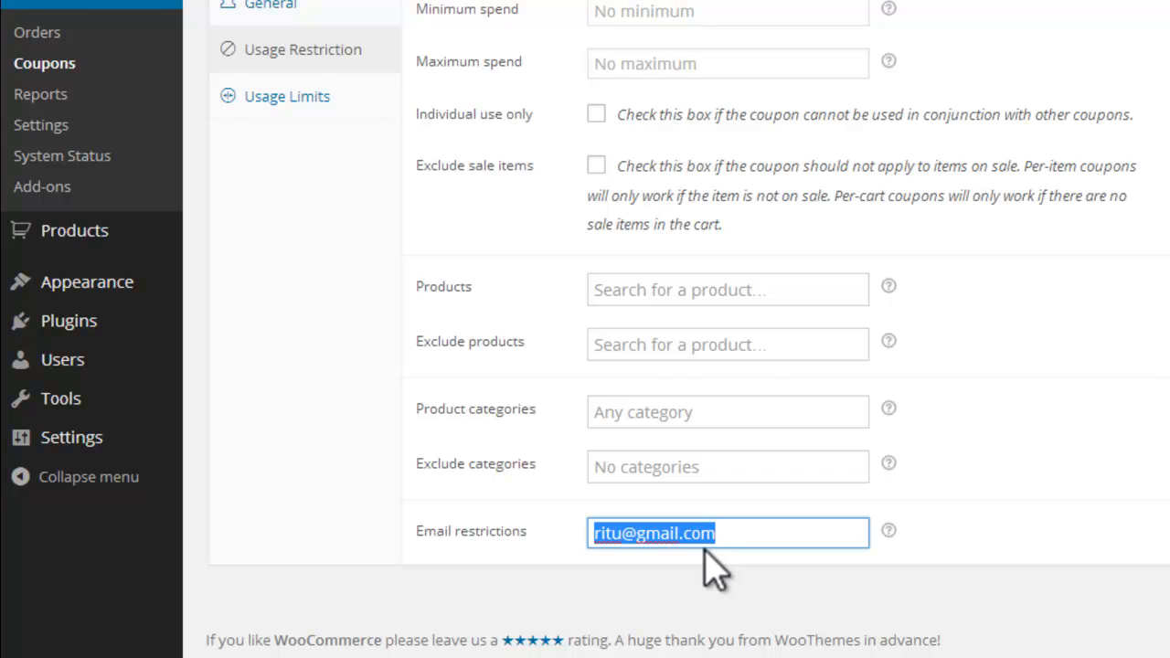
key(BackSpace)
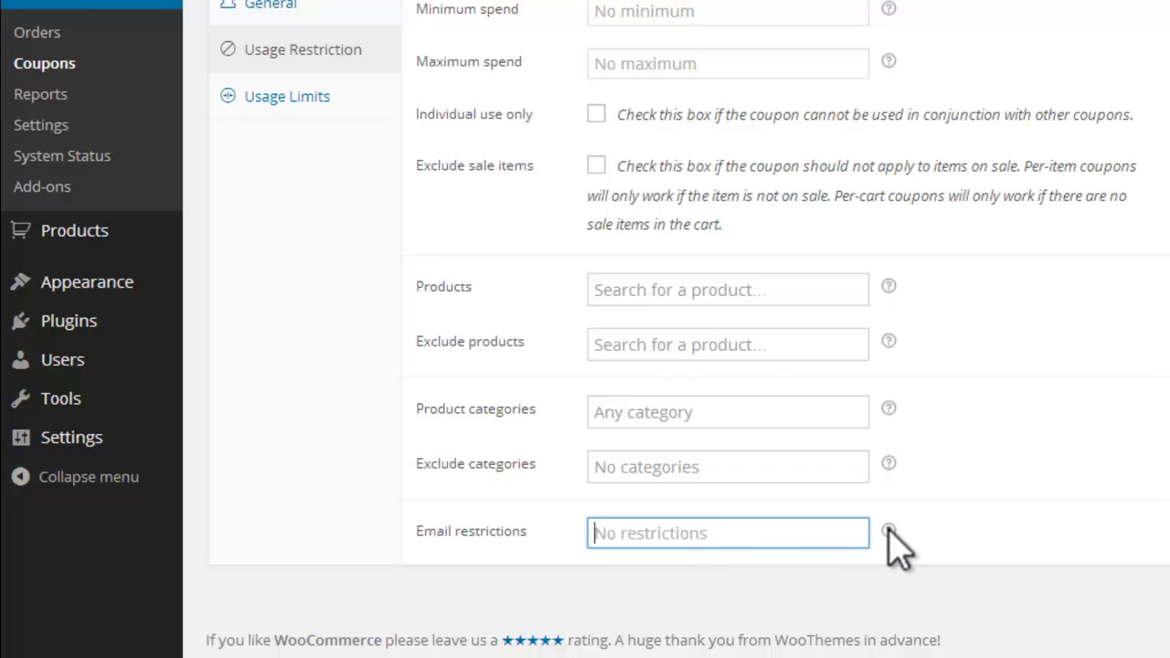
mouse_move(887, 530)
Step: Try a usage limit per coupon of 50 in the coupon's usage limits, and clear it again
scroll(329, 274, up, 2)
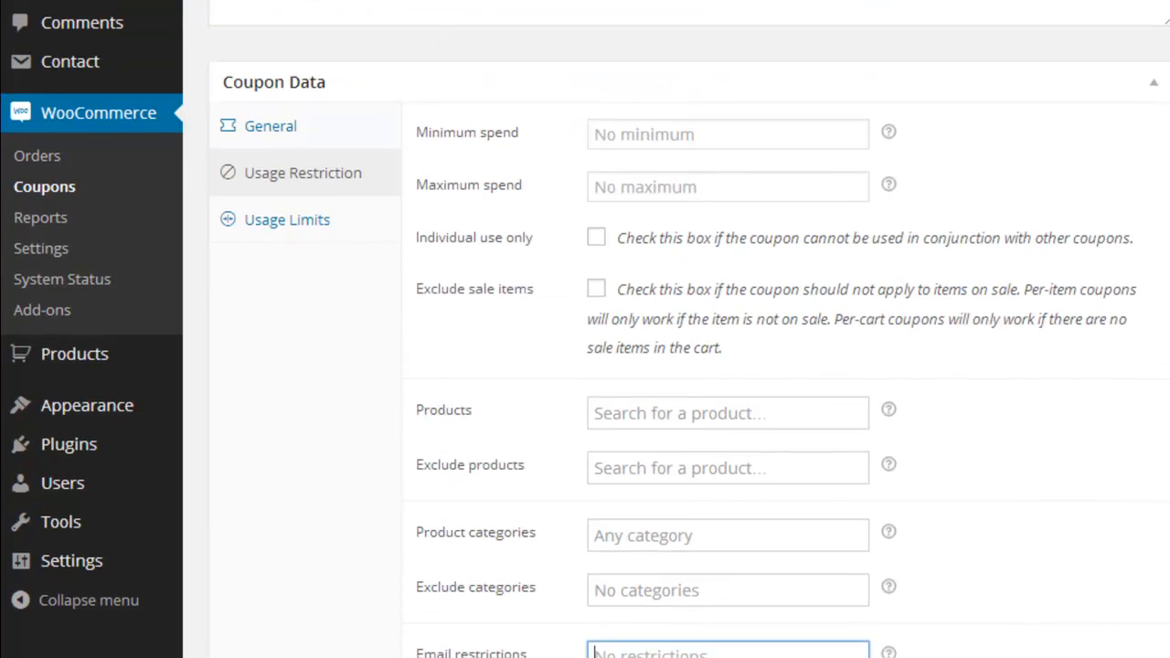
click(311, 275)
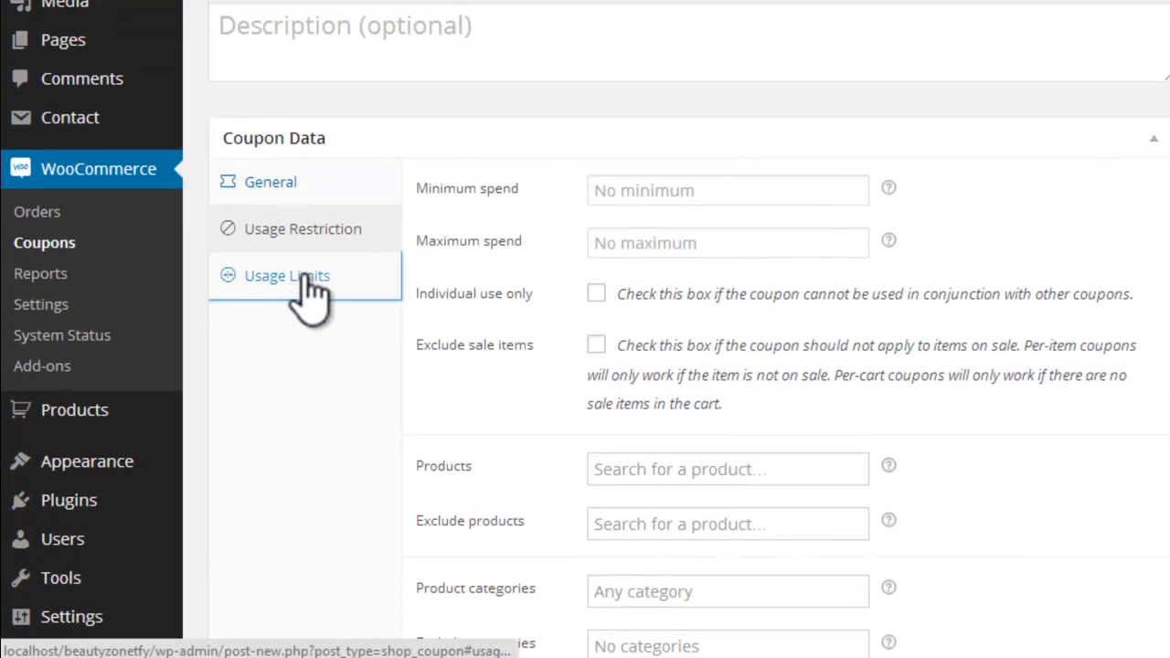
key(Tab)
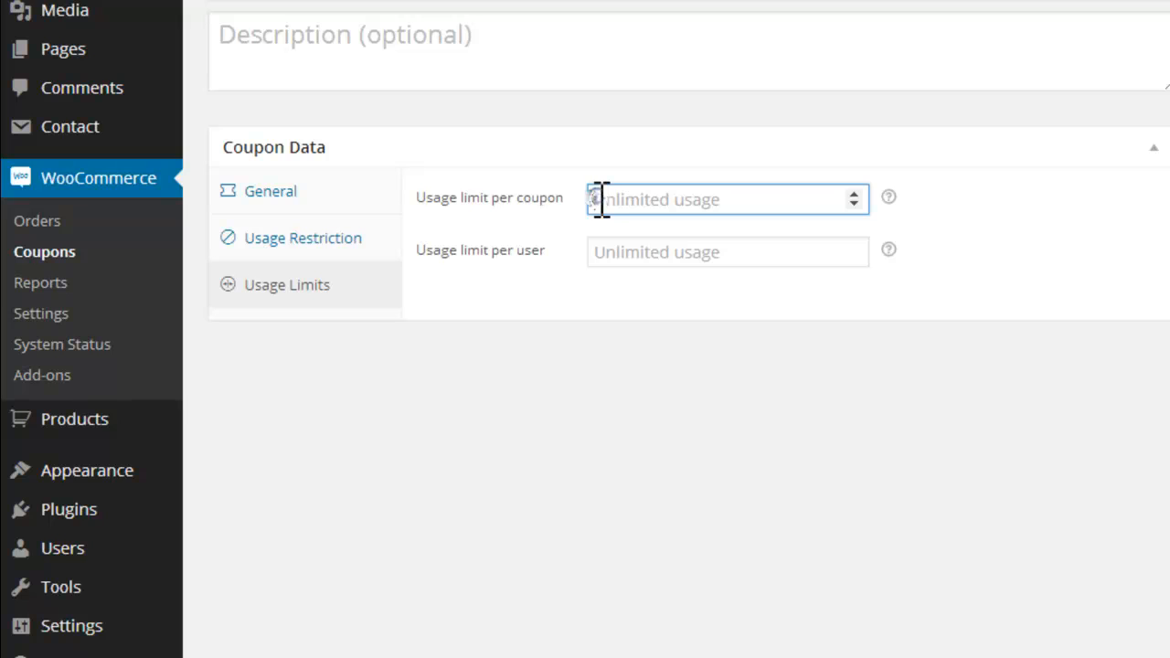
text(50)
drag(614, 198, 595, 198)
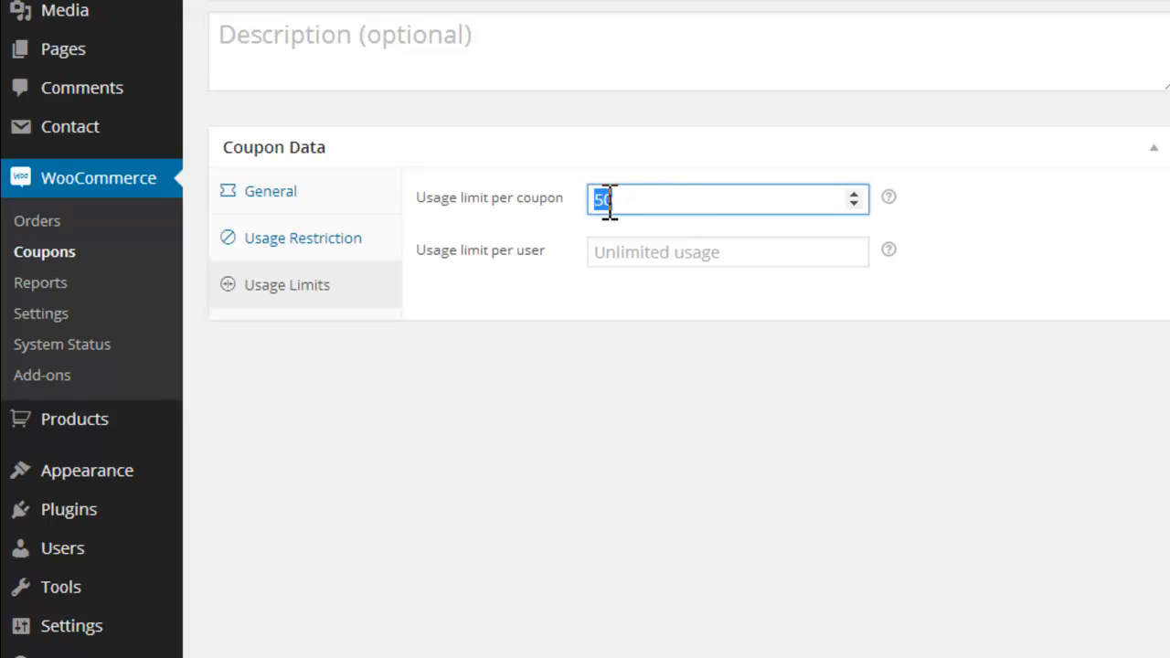
key(BackSpace)
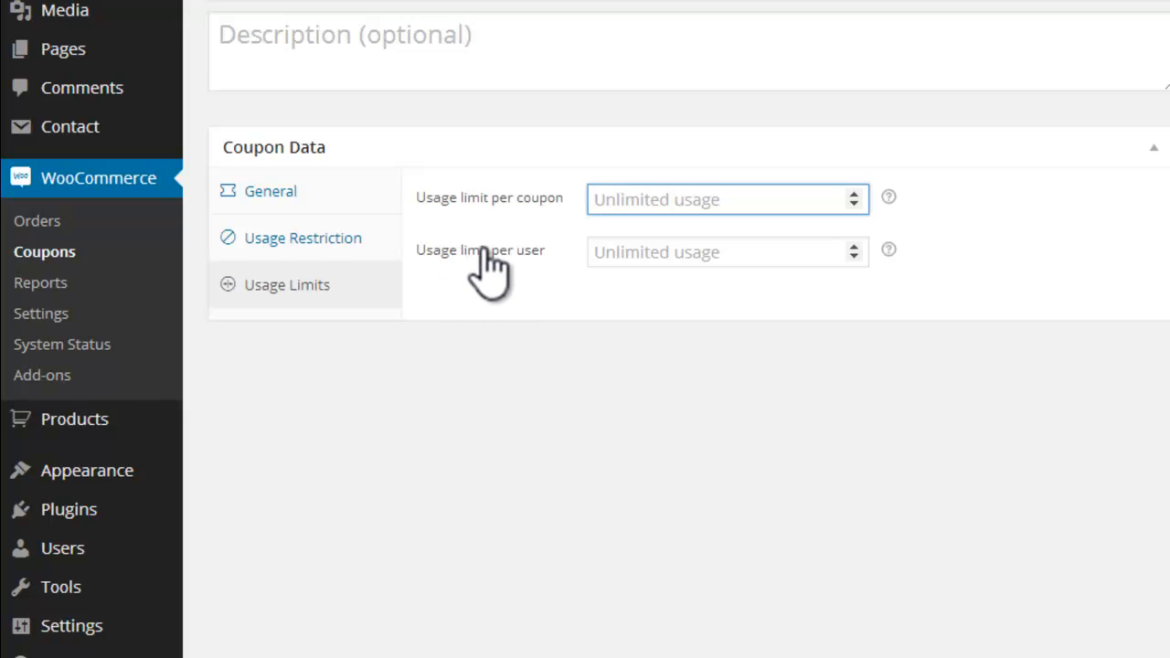
Step: Try usage limits per user of 1 and 2, clear them, and read the help for the usage limits
click(618, 254)
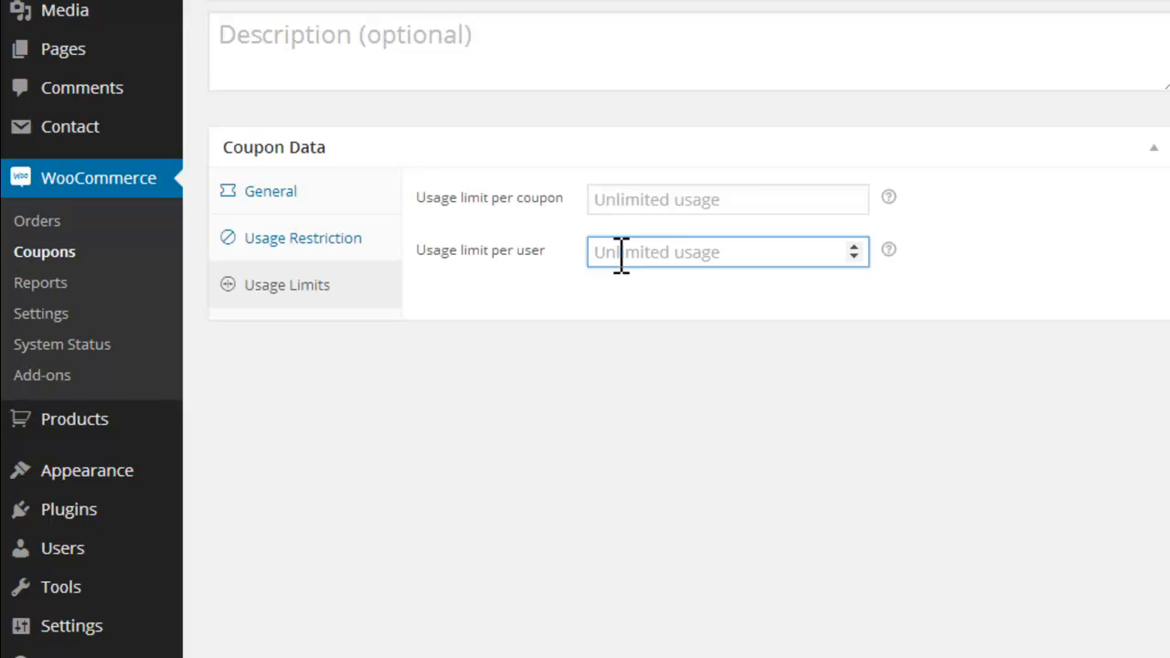
text(1)
key(BackSpace)
text(2)
key(BackSpace)
mouse_move(888, 249)
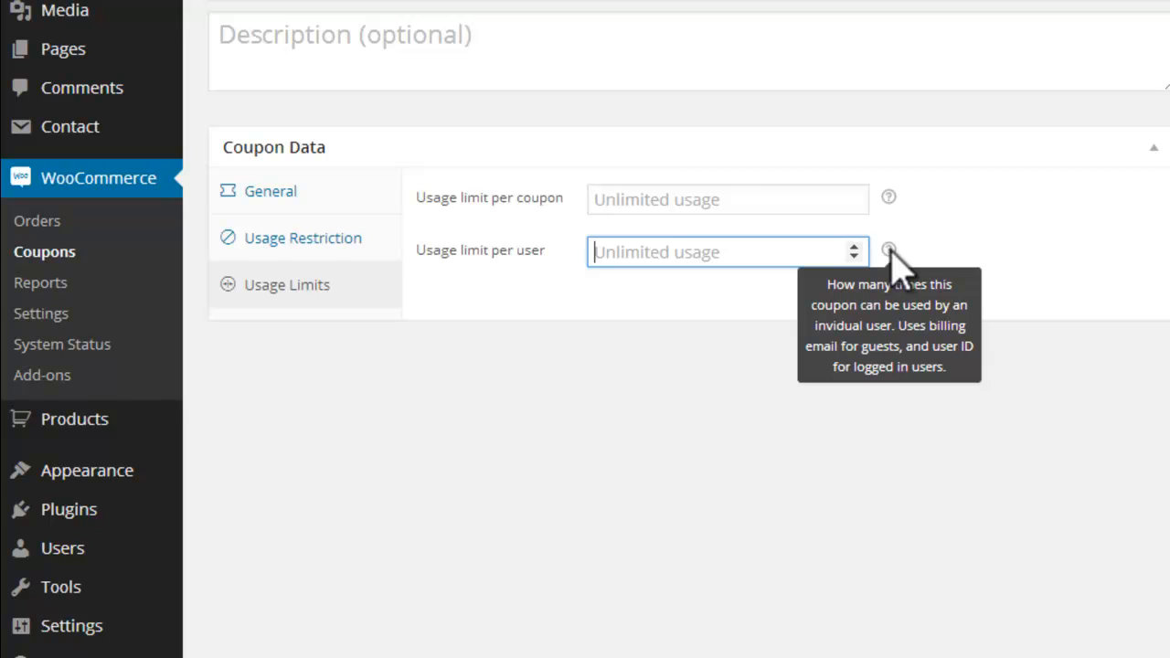
mouse_move(889, 198)
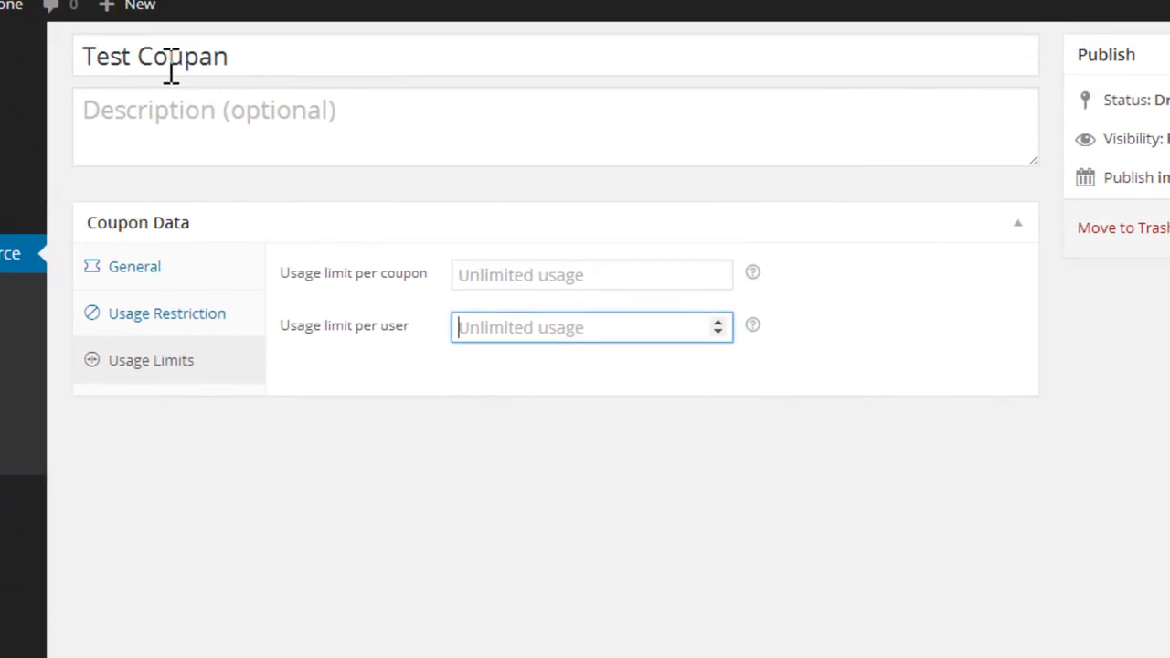
Step: Recheck the coupon's general settings and publish the Test Coupan coupon
click(137, 267)
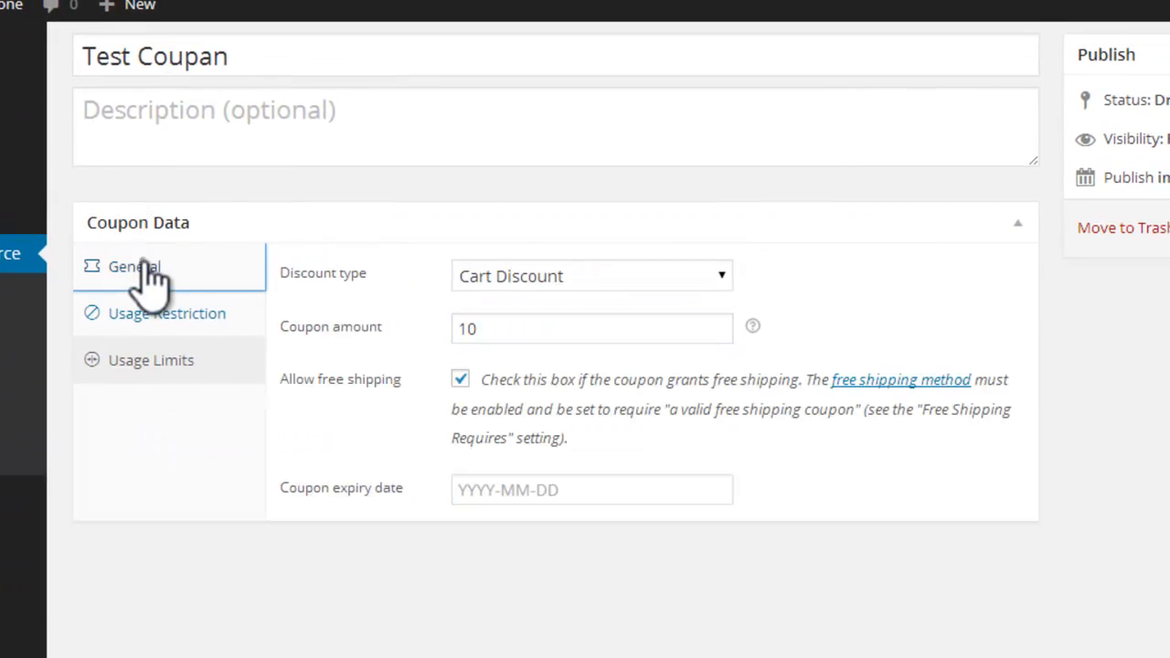
click(514, 331)
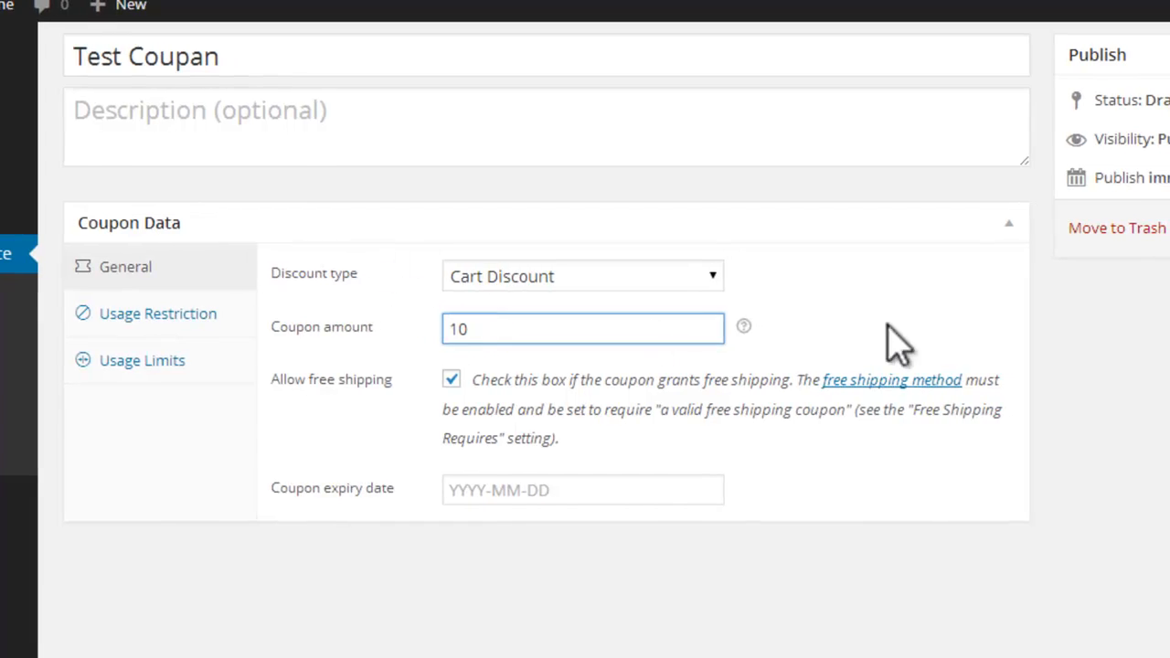
click(1070, 240)
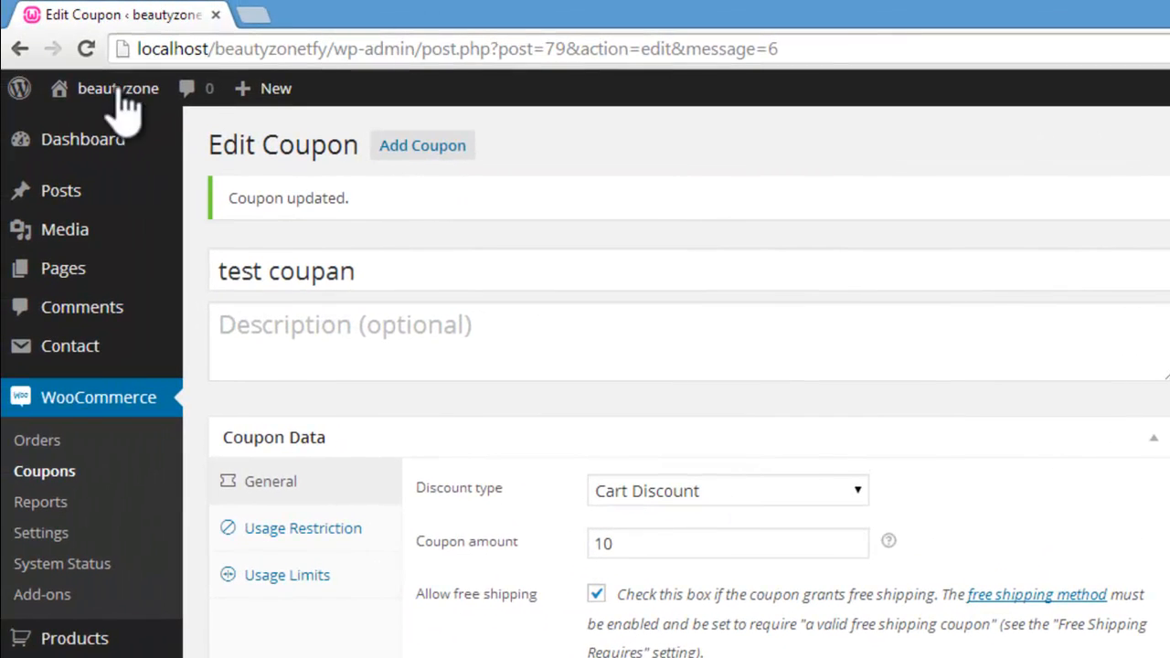
Step: Visit the beautyzone site's shop page and add the Hair Color product to the cart
mouse_move(123, 103)
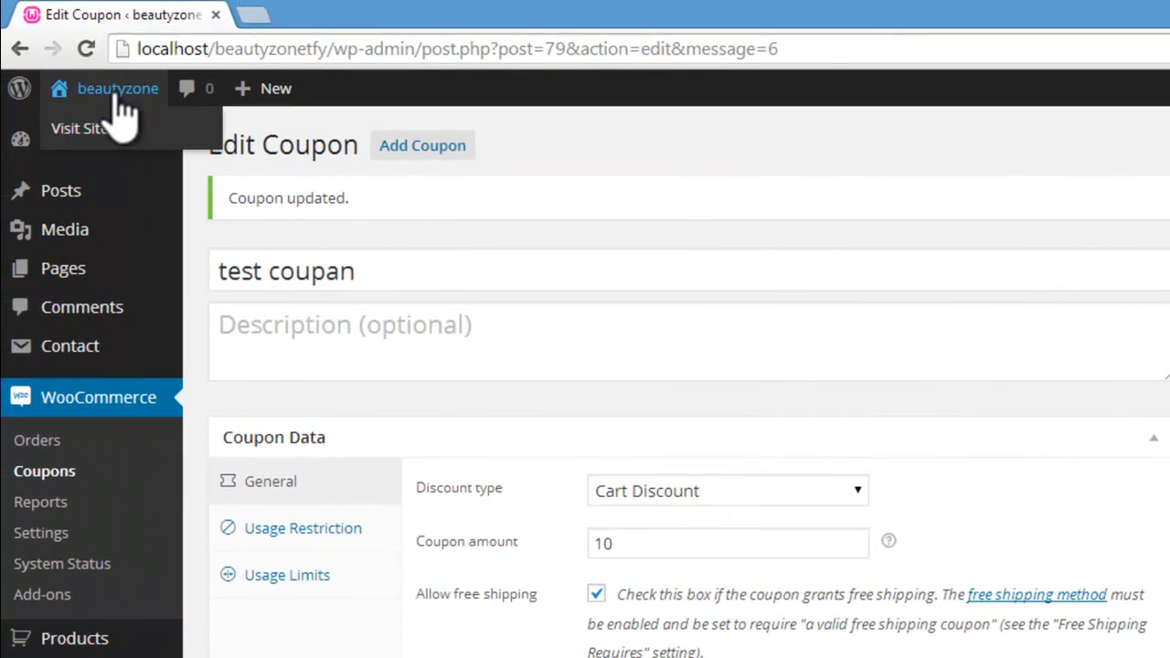
click(84, 128)
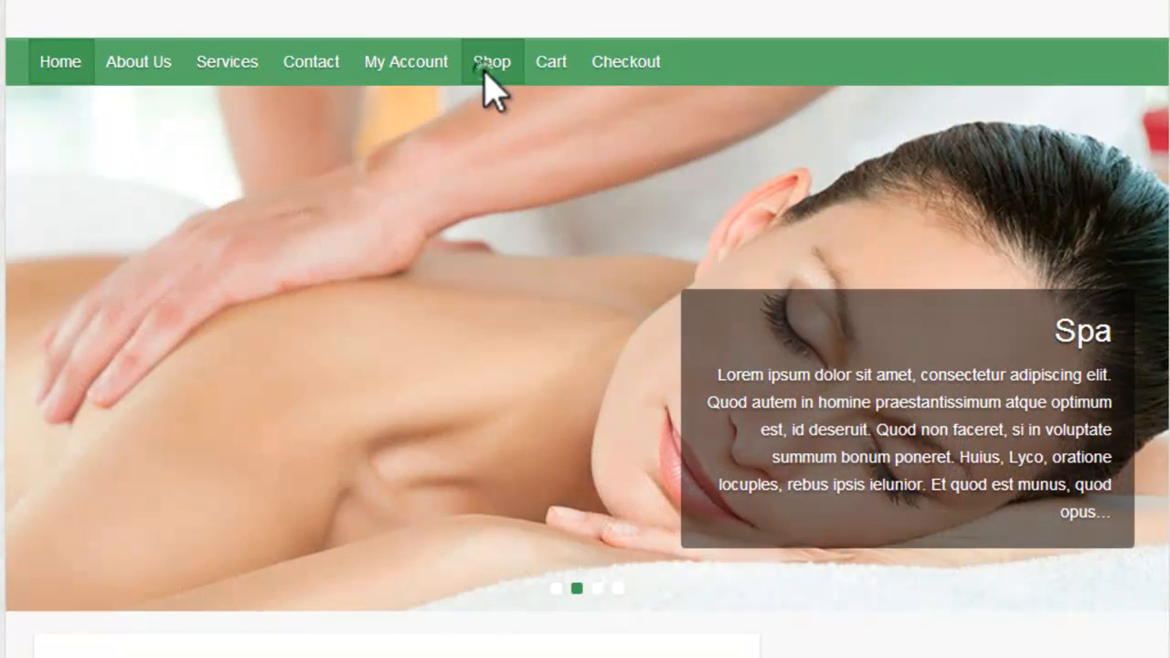
click(485, 72)
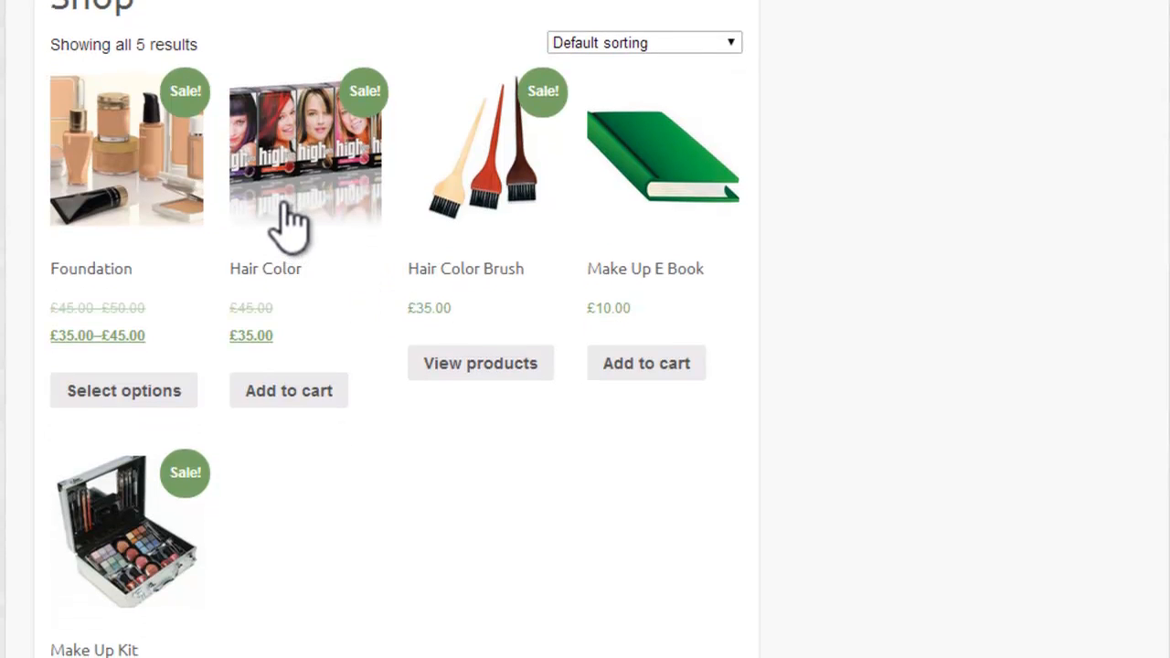
click(300, 391)
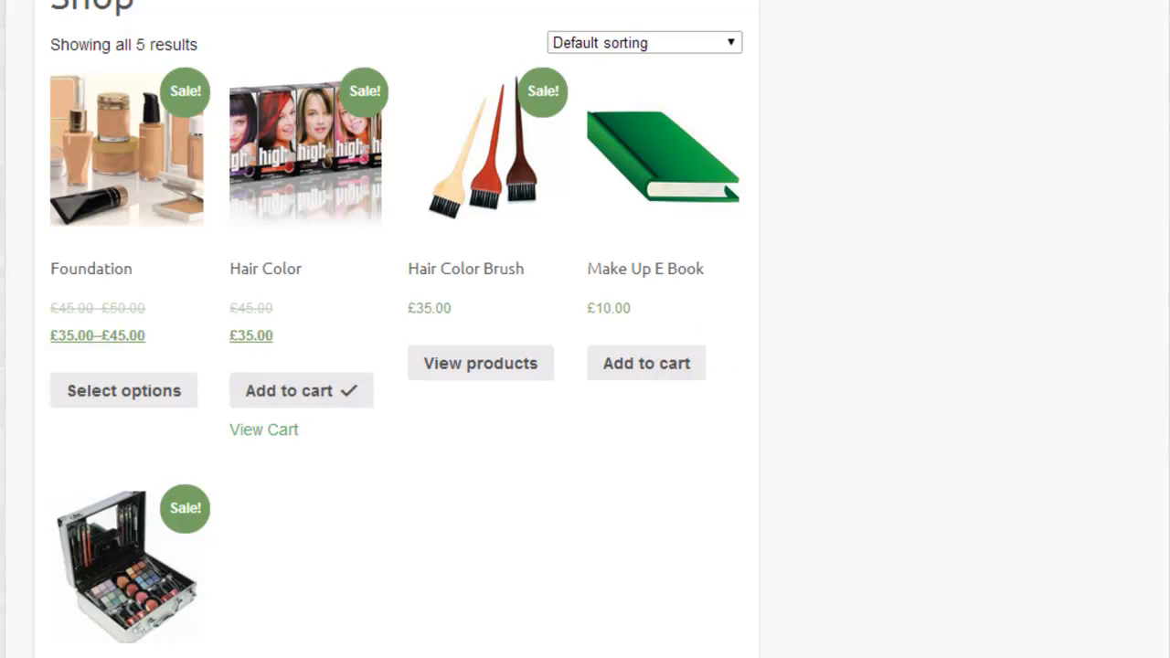
Step: Open the cart holding the Hair Color product and apply the coupon code "test coupan" to it
scroll(585, 329, up, 4)
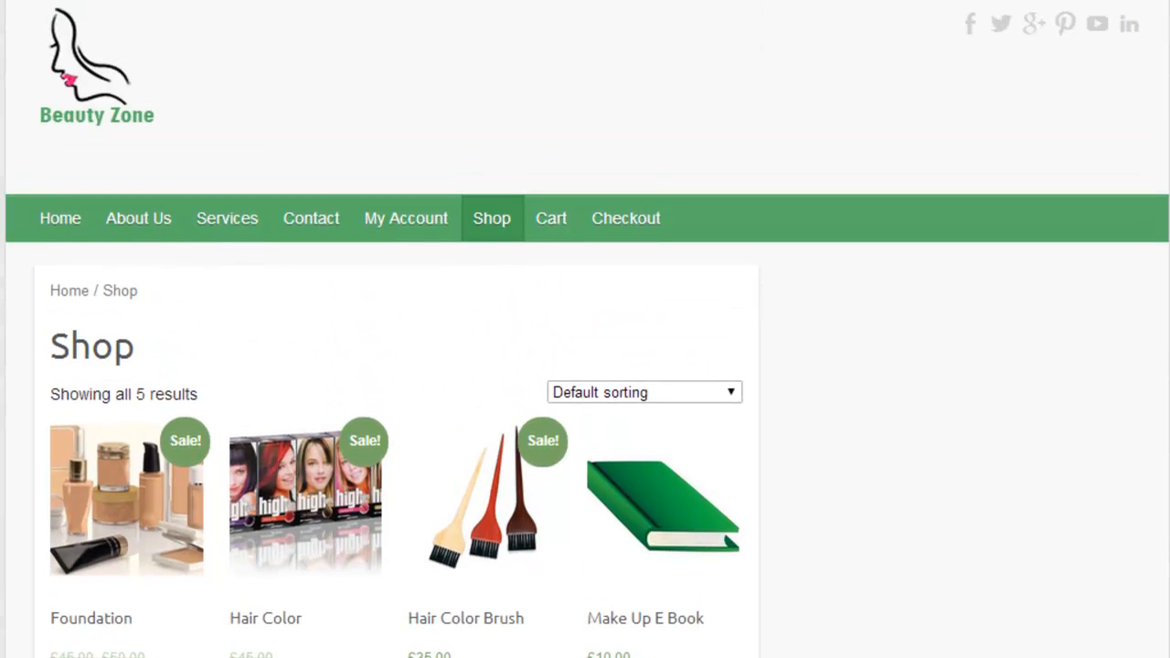
click(548, 221)
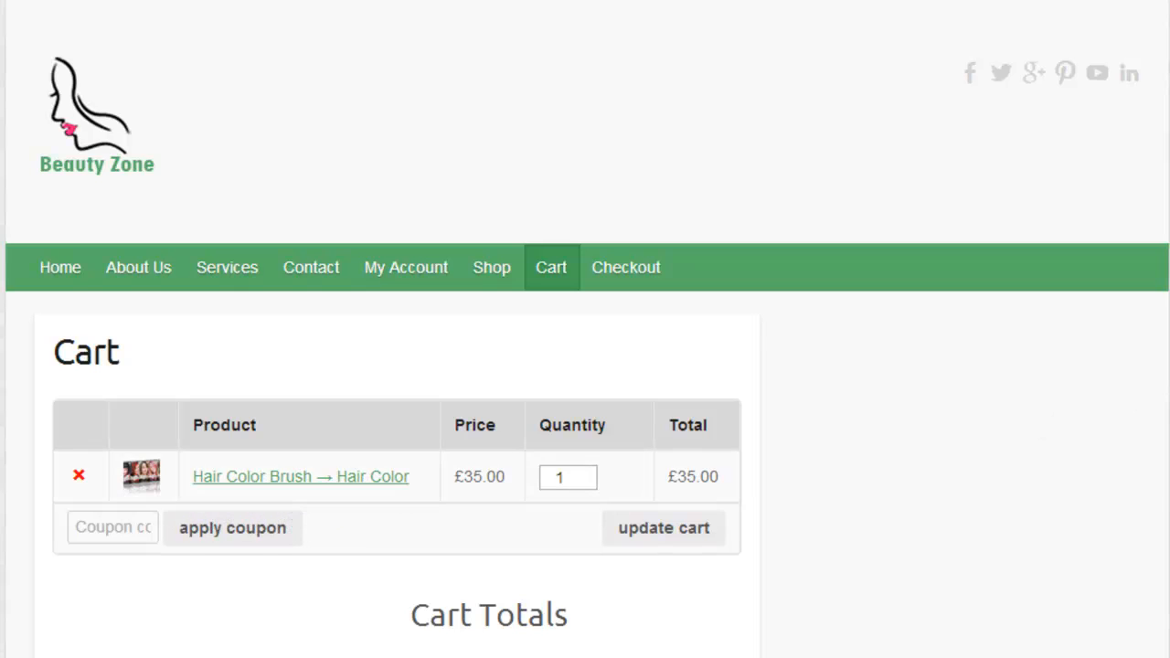
scroll(585, 329, down, 3)
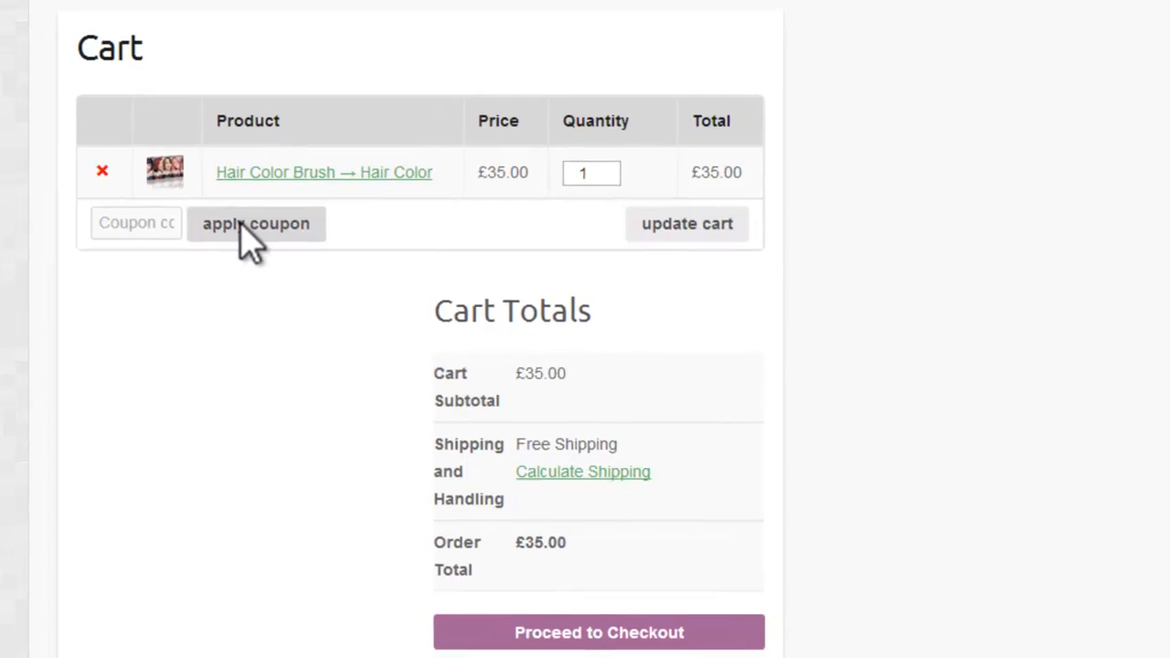
scroll(241, 222, up, 3)
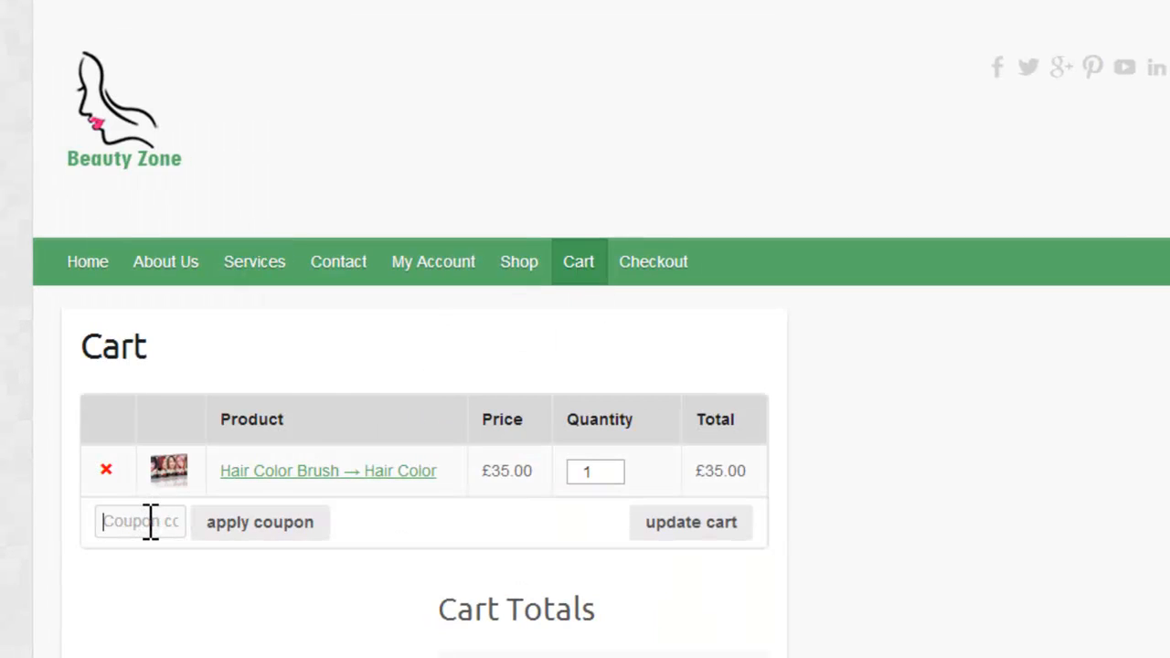
text(test coupan)
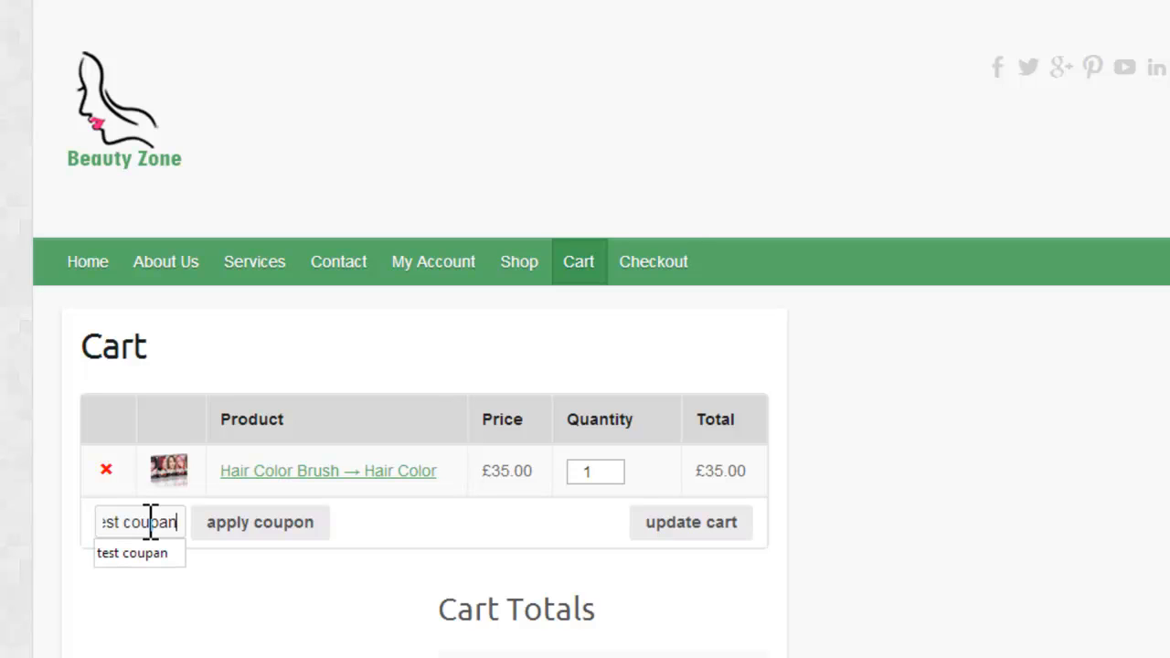
click(119, 553)
click(133, 523)
text(T)
click(139, 512)
click(295, 524)
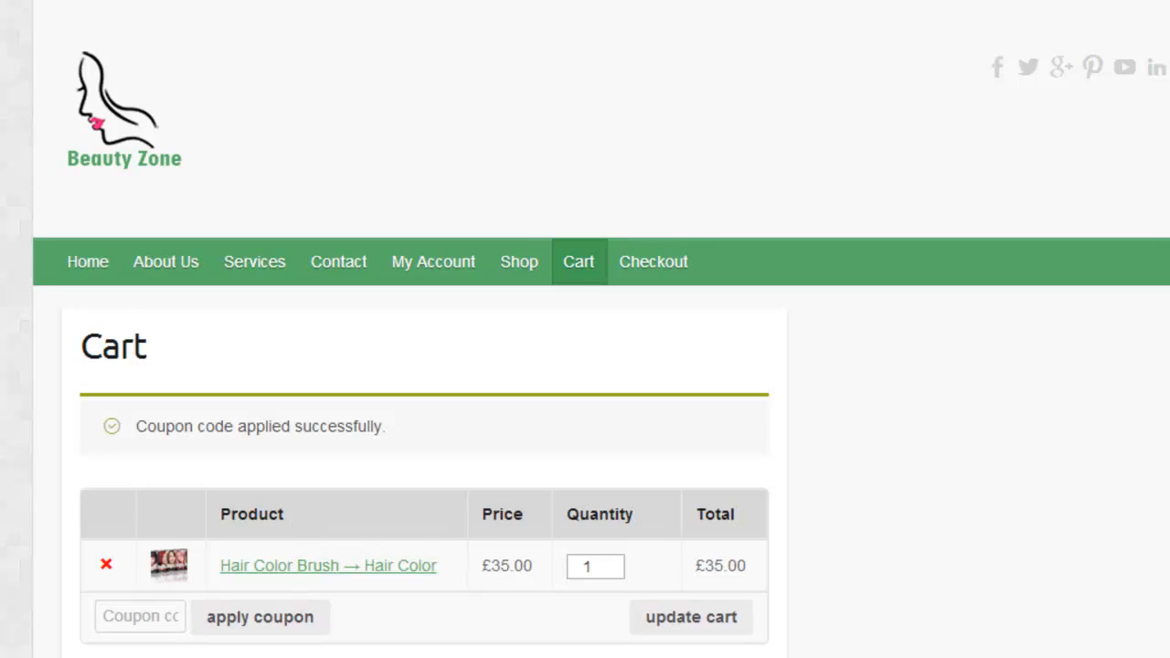
Step: Proceed from the cart to checkout and examine the billing details, order summary with the coupon discount, and payment methods
scroll(424, 366, down, 5)
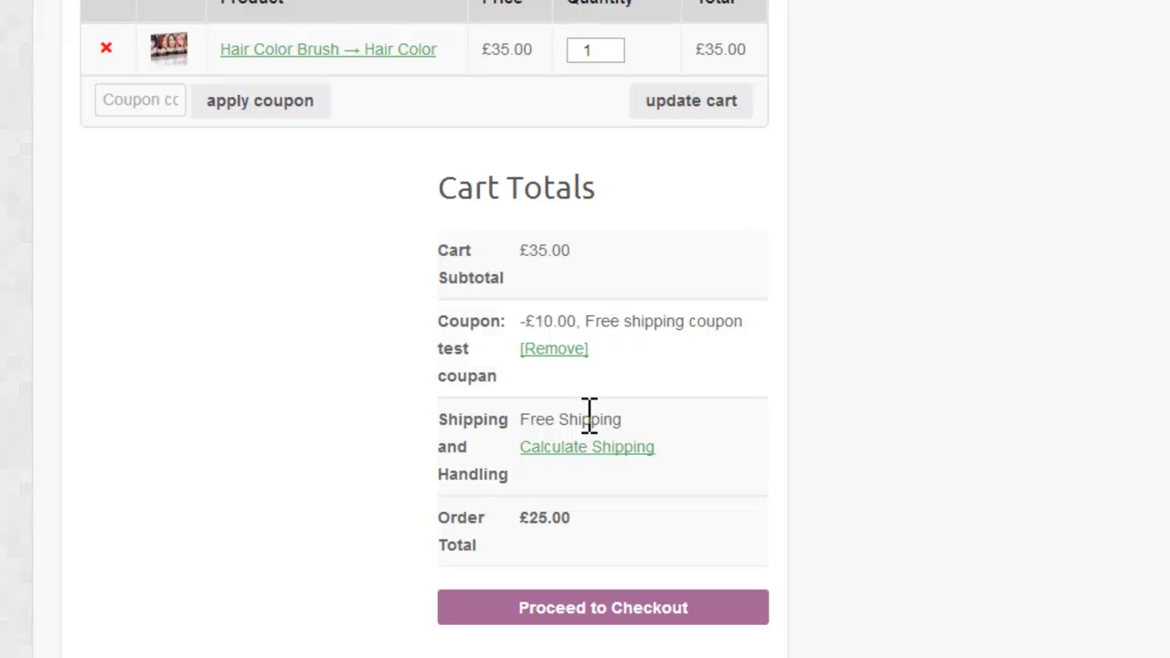
click(666, 607)
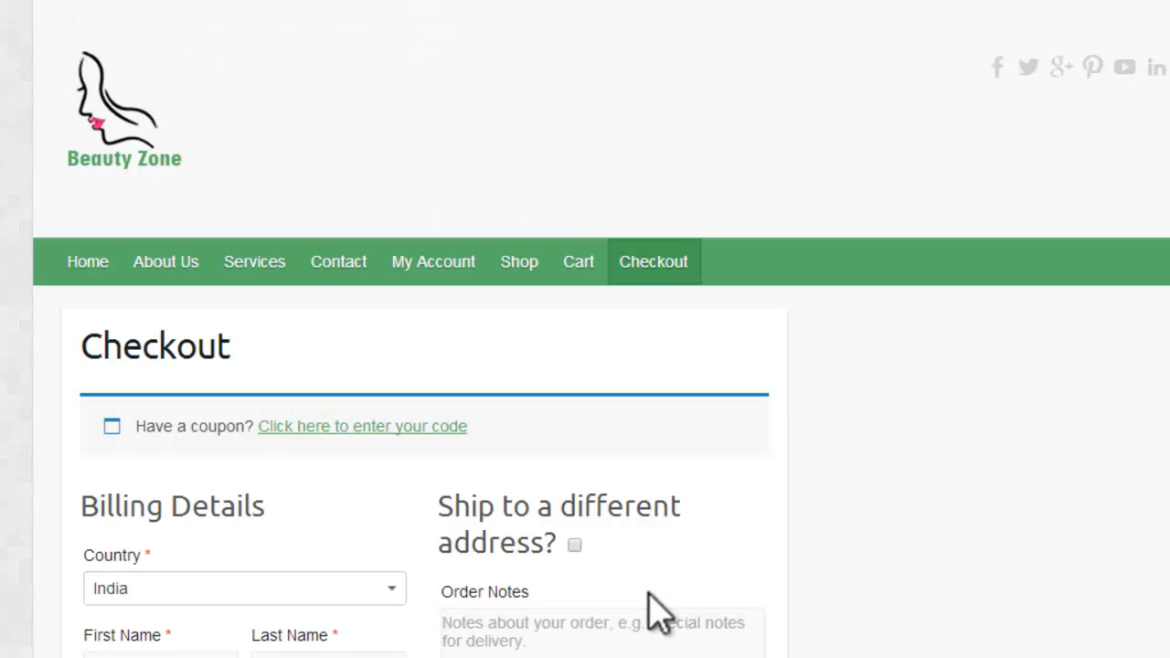
scroll(302, 562, down, 4)
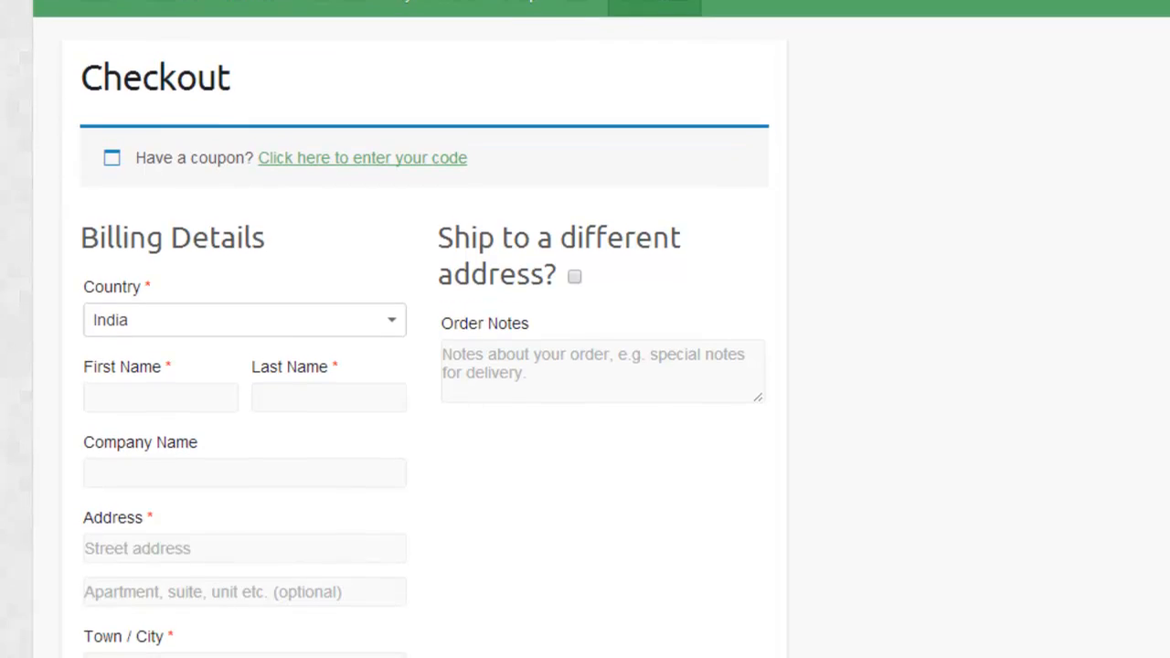
scroll(602, 336, down, 3)
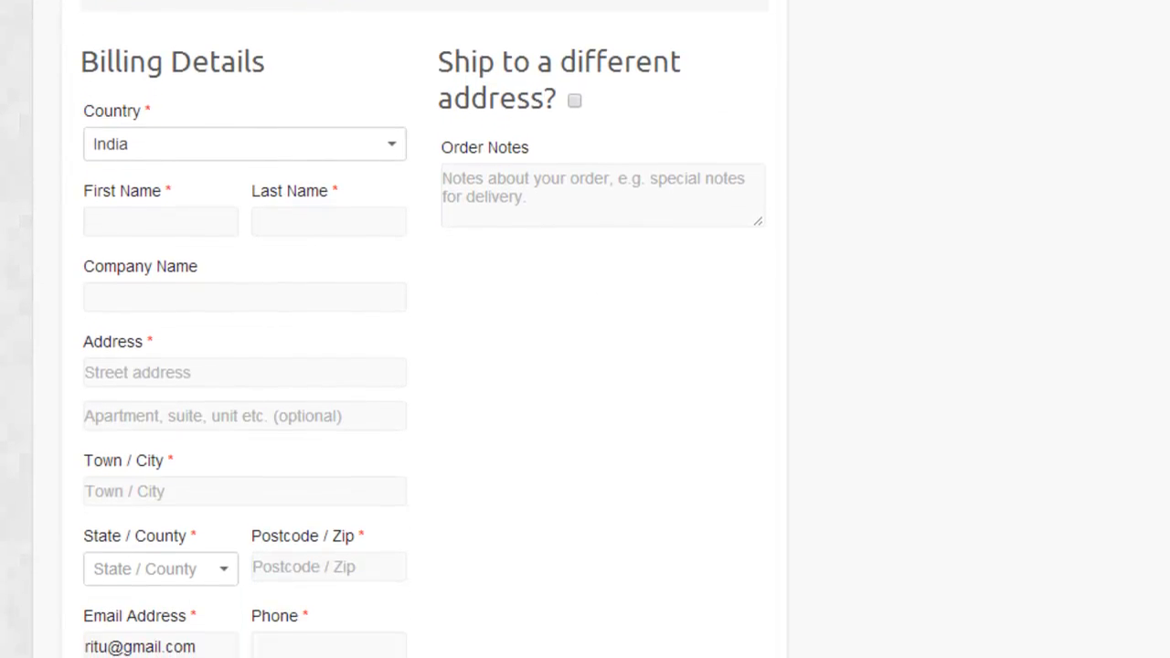
scroll(424, 329, down, 7)
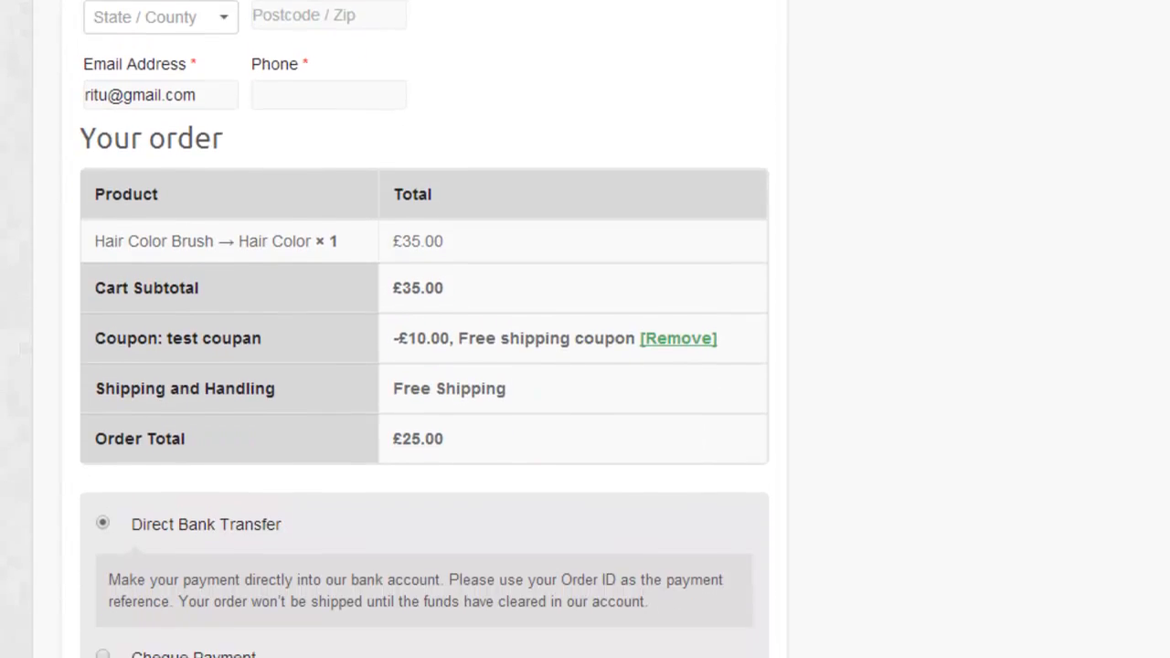
scroll(424, 329, up, 2)
scroll(424, 329, up, 8)
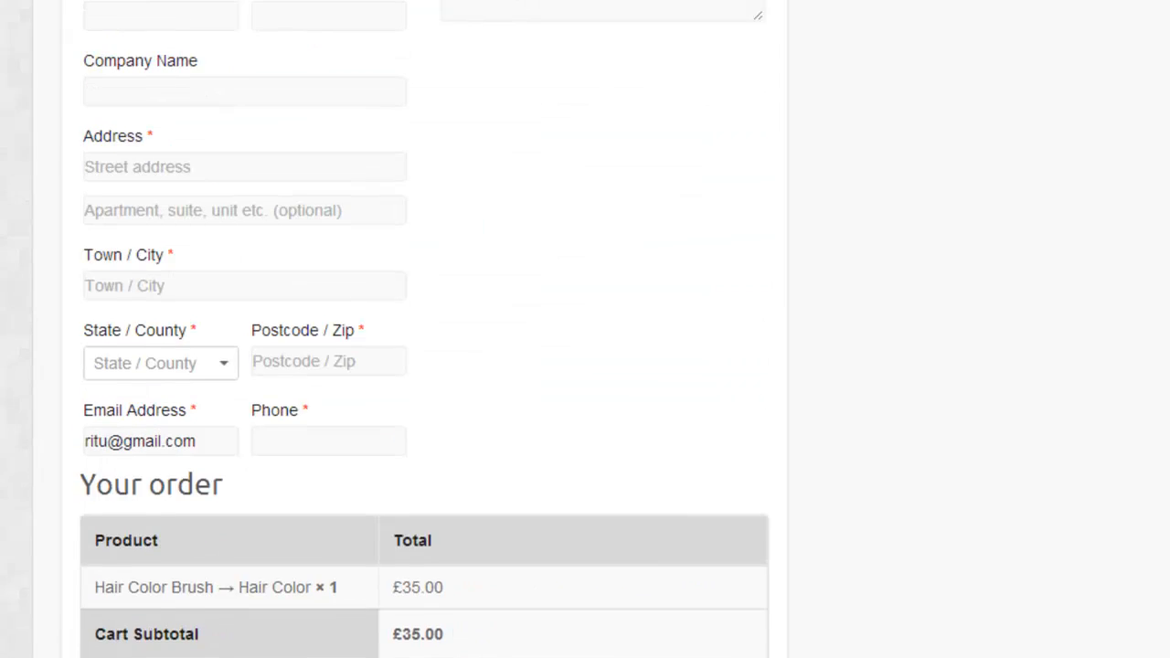
scroll(425, 329, up, 1)
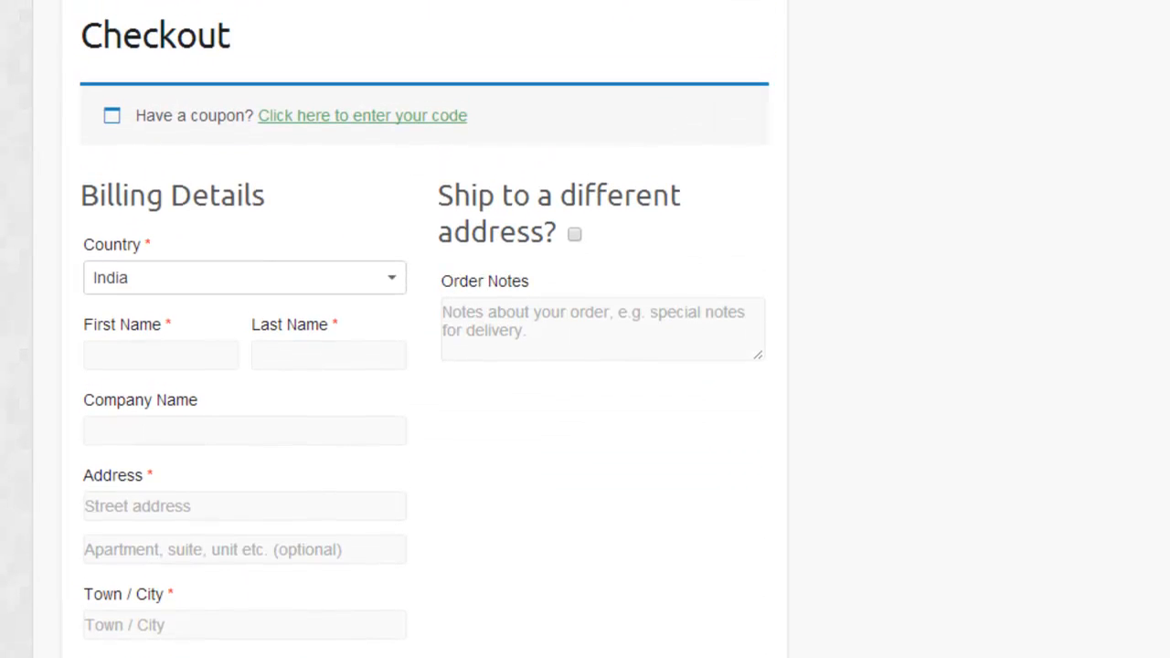
scroll(424, 330, up, 2)
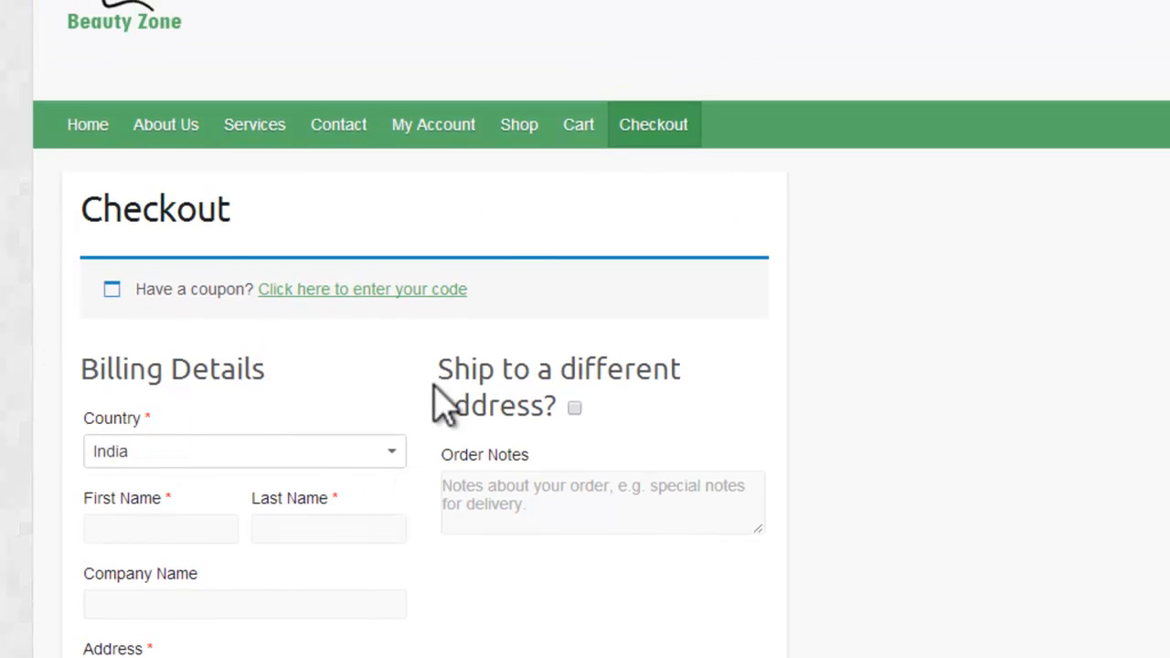
scroll(424, 329, up, 2)
scroll(425, 330, down, 12)
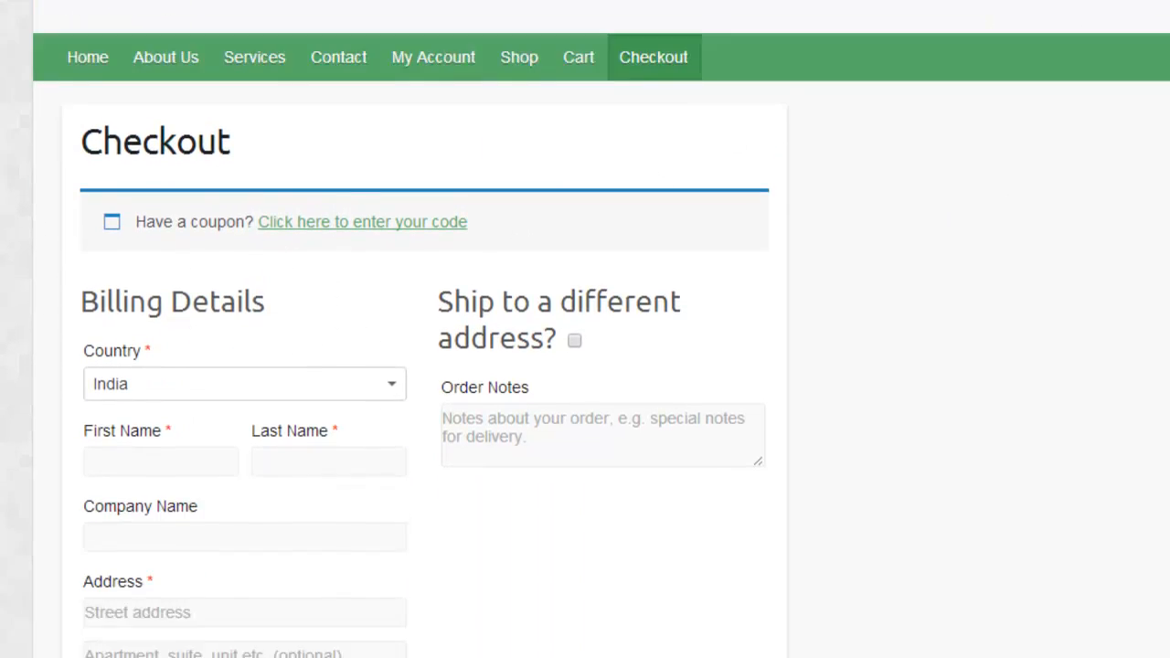
scroll(1015, 437, down, 2)
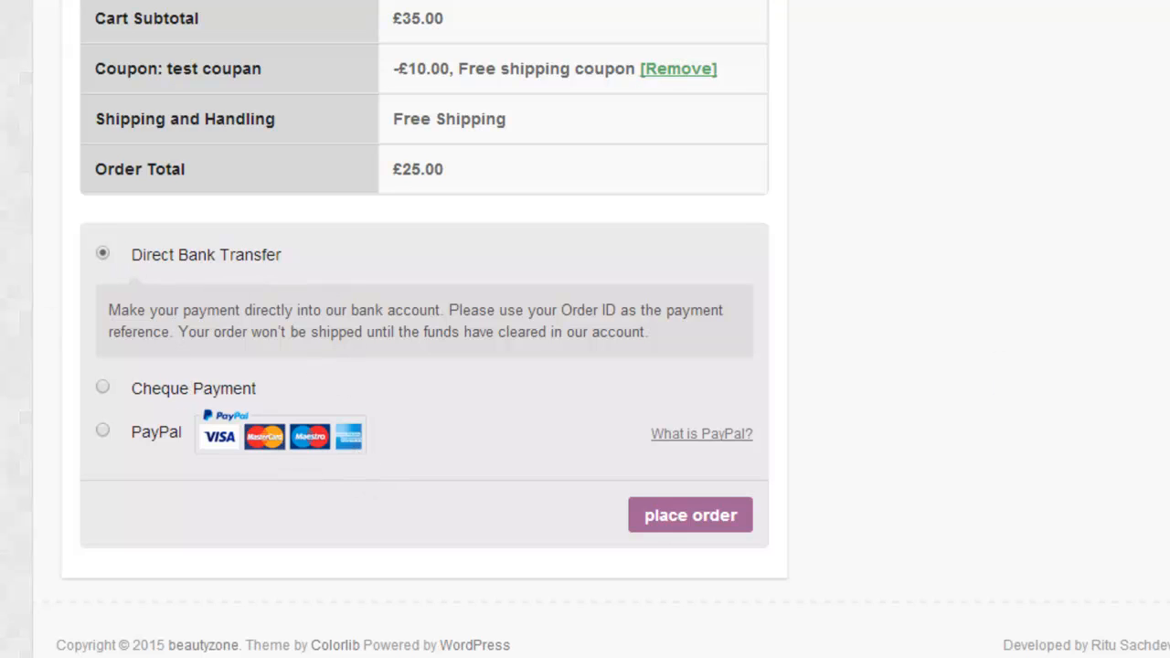
scroll(585, 330, up, 14)
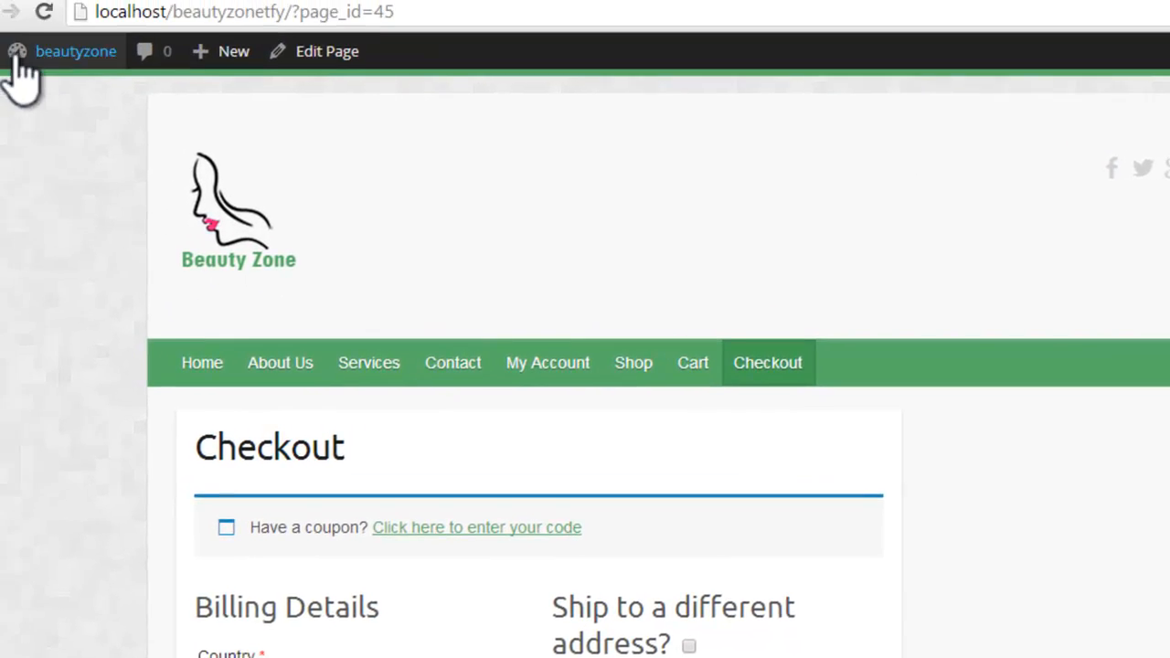
Step: Return to the site's admin dashboard and open the WooCommerce settings
mouse_move(96, 88)
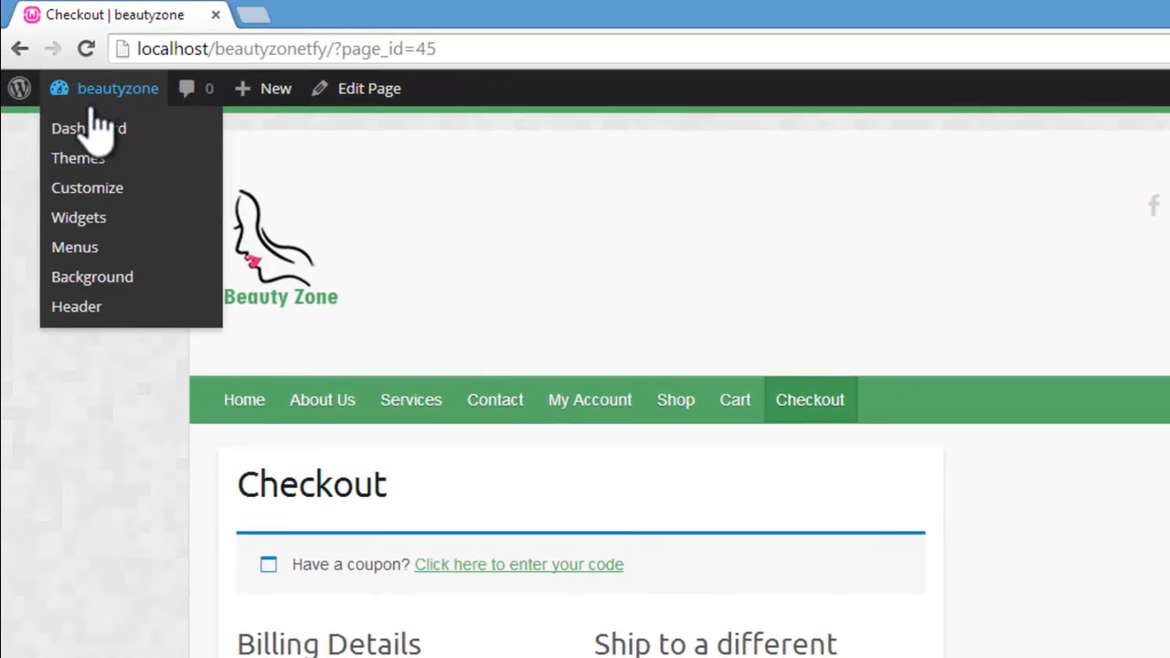
click(89, 129)
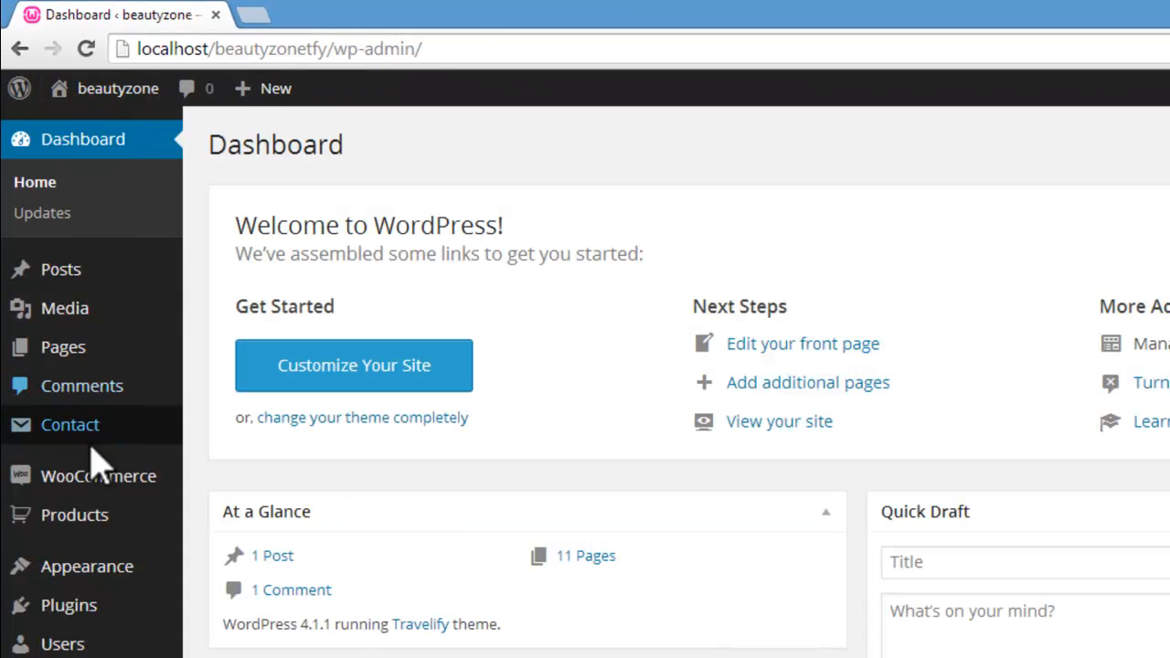
mouse_move(102, 477)
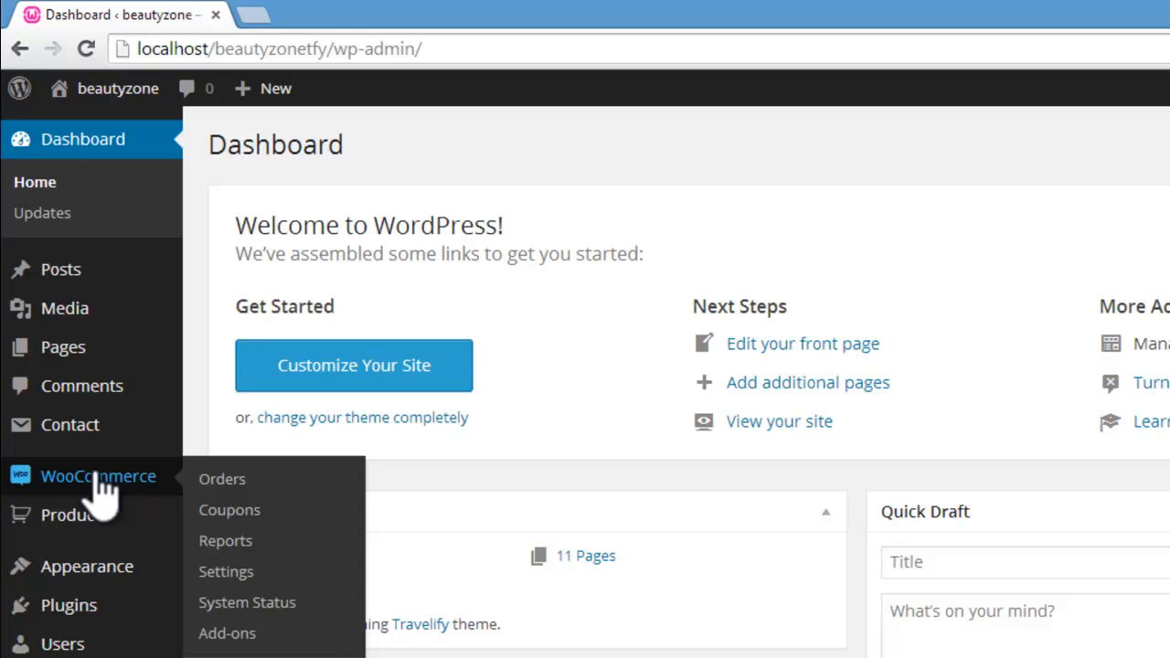
click(239, 573)
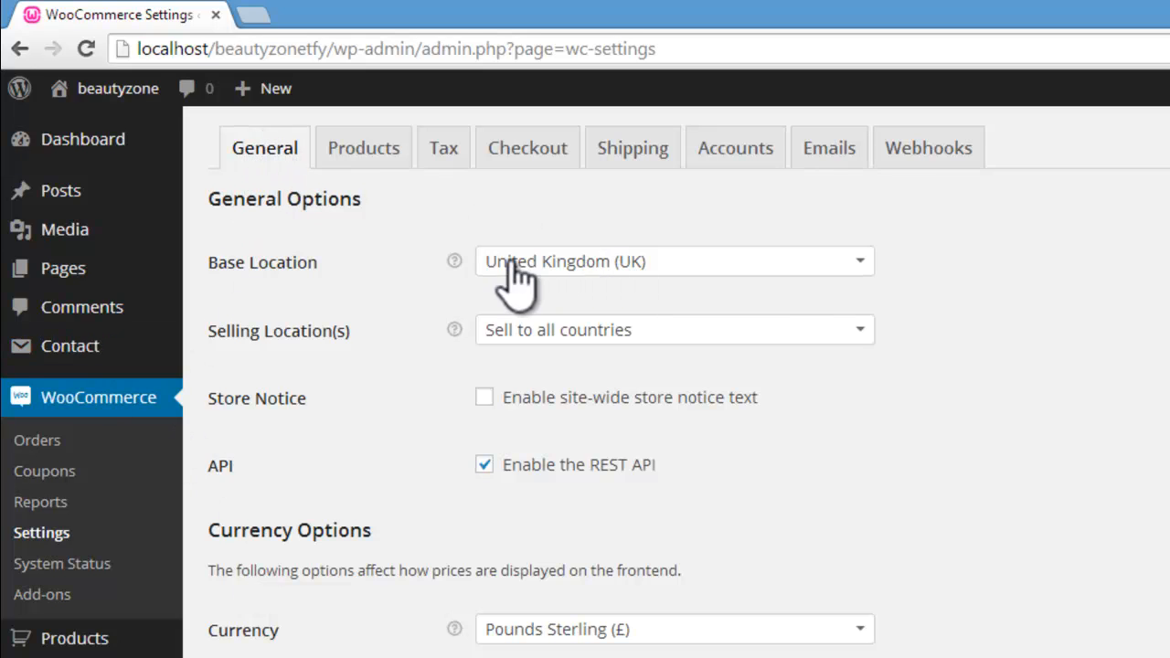
Step: Set the shop's base location to India — Madhya Pradesh in the general options
click(864, 277)
text(i)
key(BackSpace)
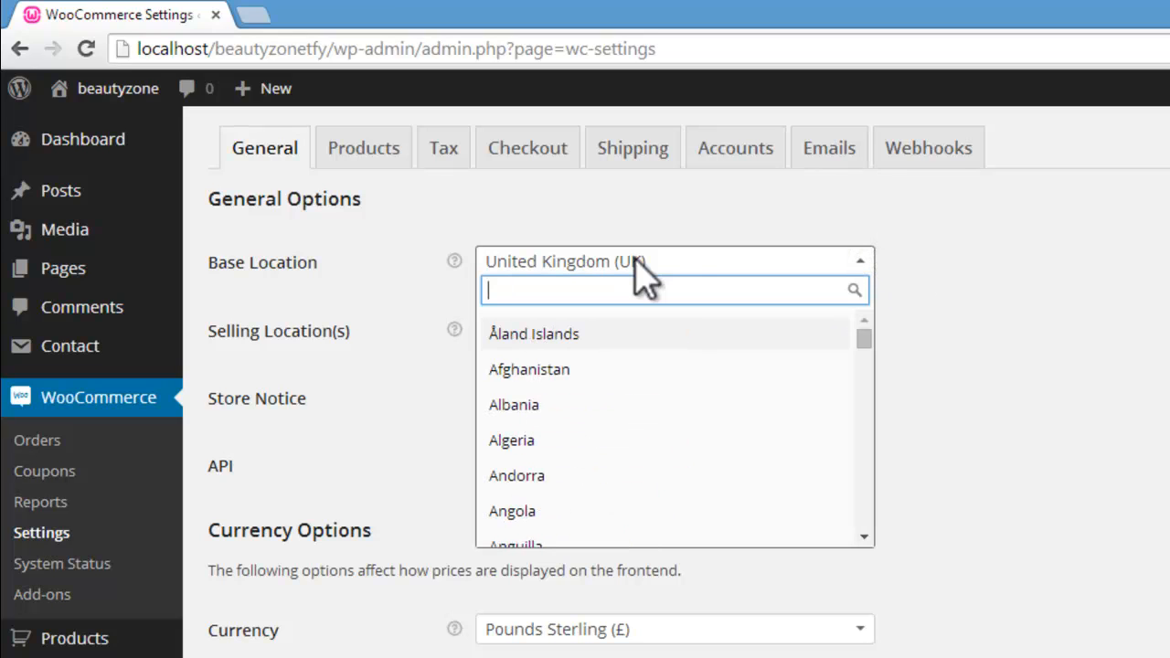
text(indo)
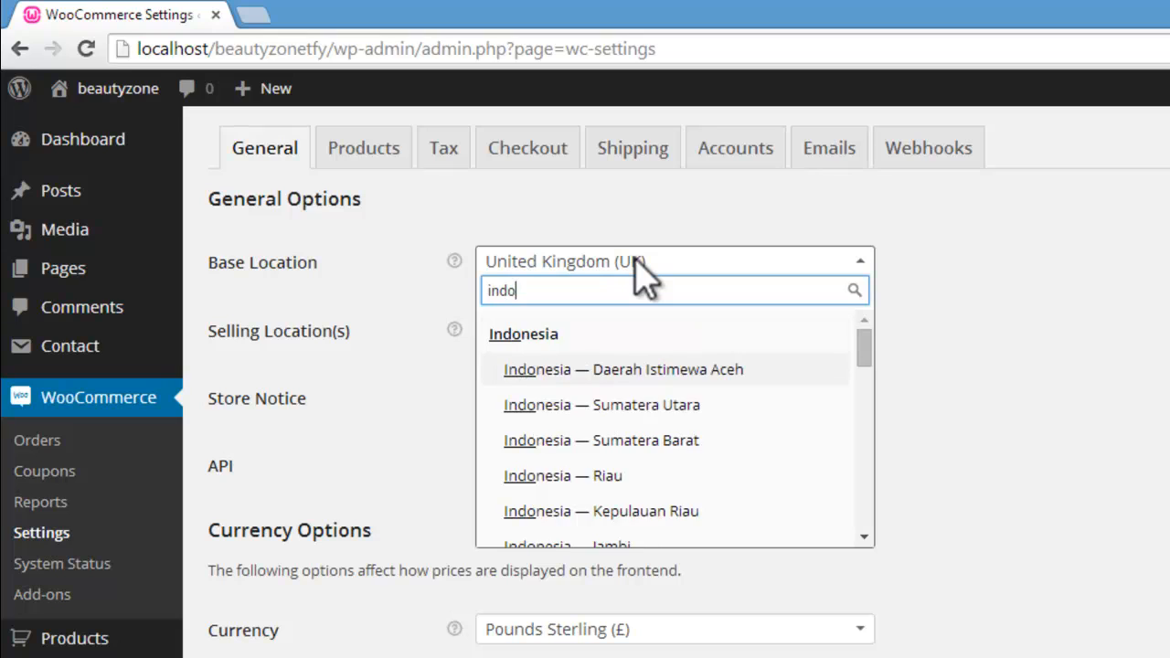
key(BackSpace)
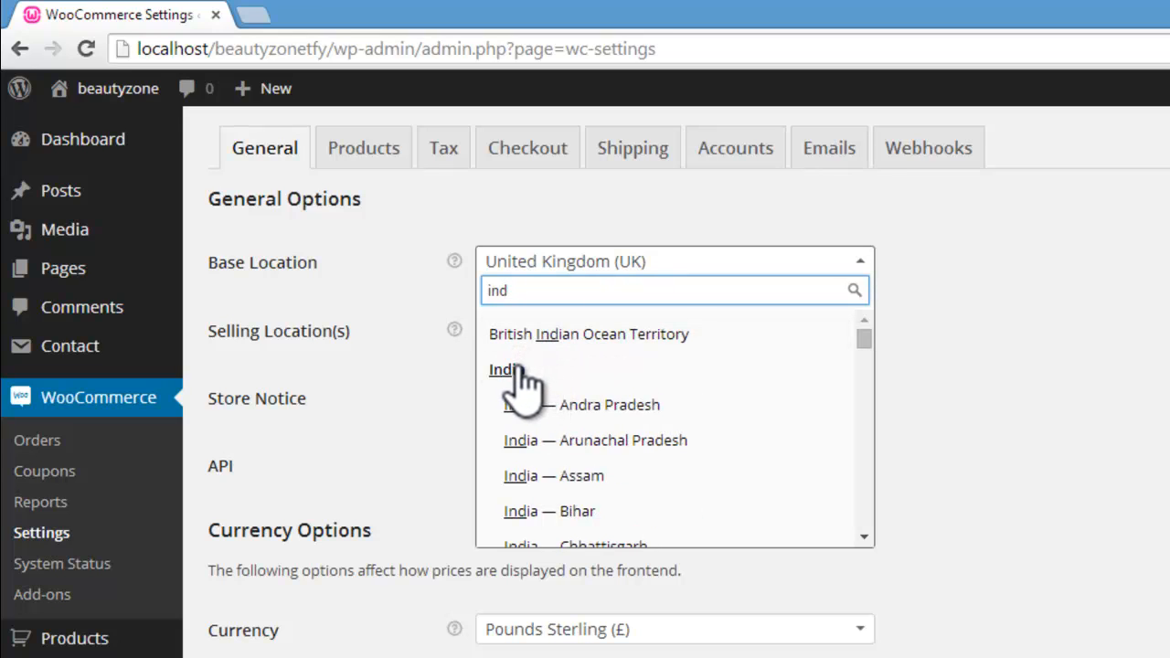
drag(864, 338, 865, 366)
click(681, 462)
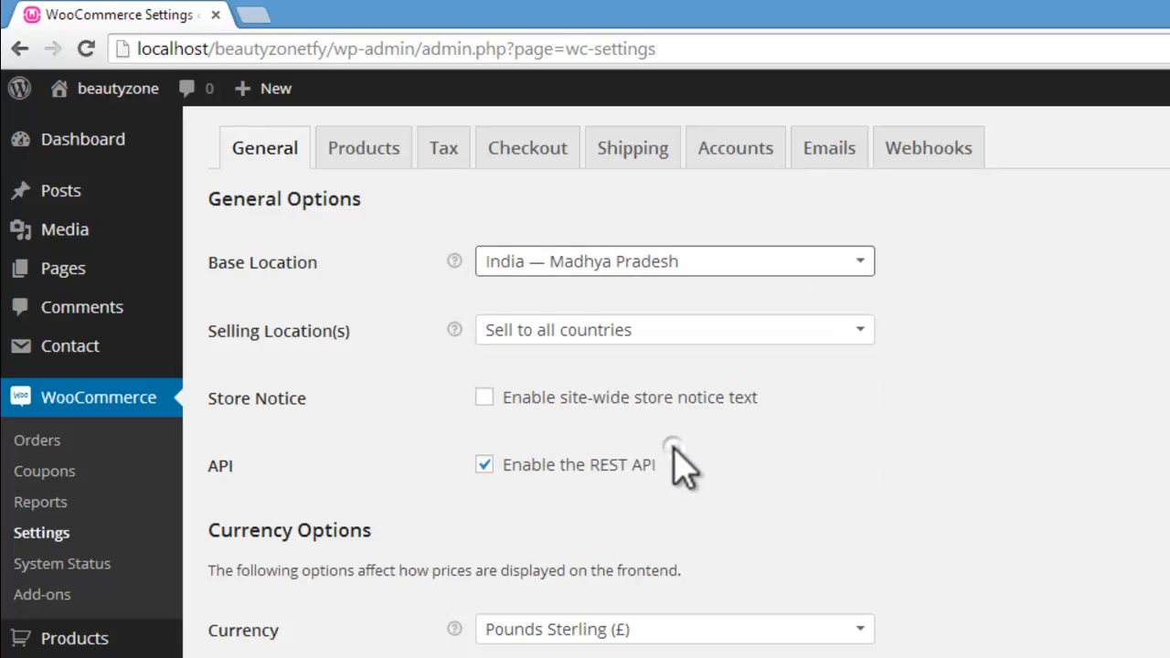
Step: Choose Sell to all countries for the selling locations, and switch the REST API off and back on
click(637, 339)
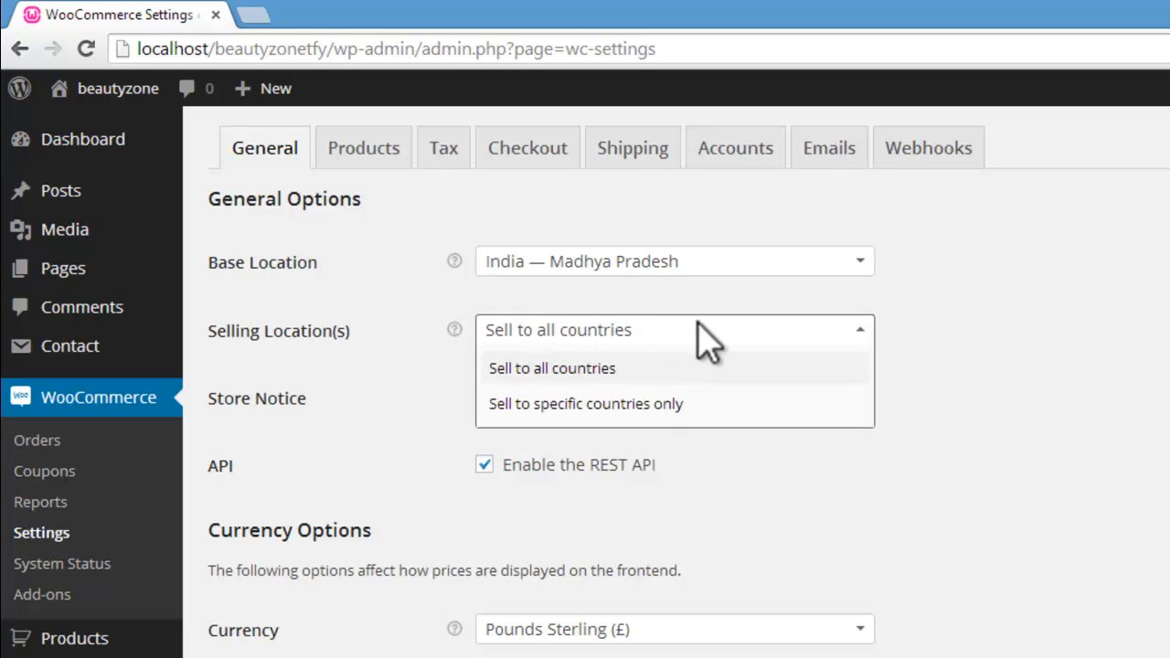
click(604, 369)
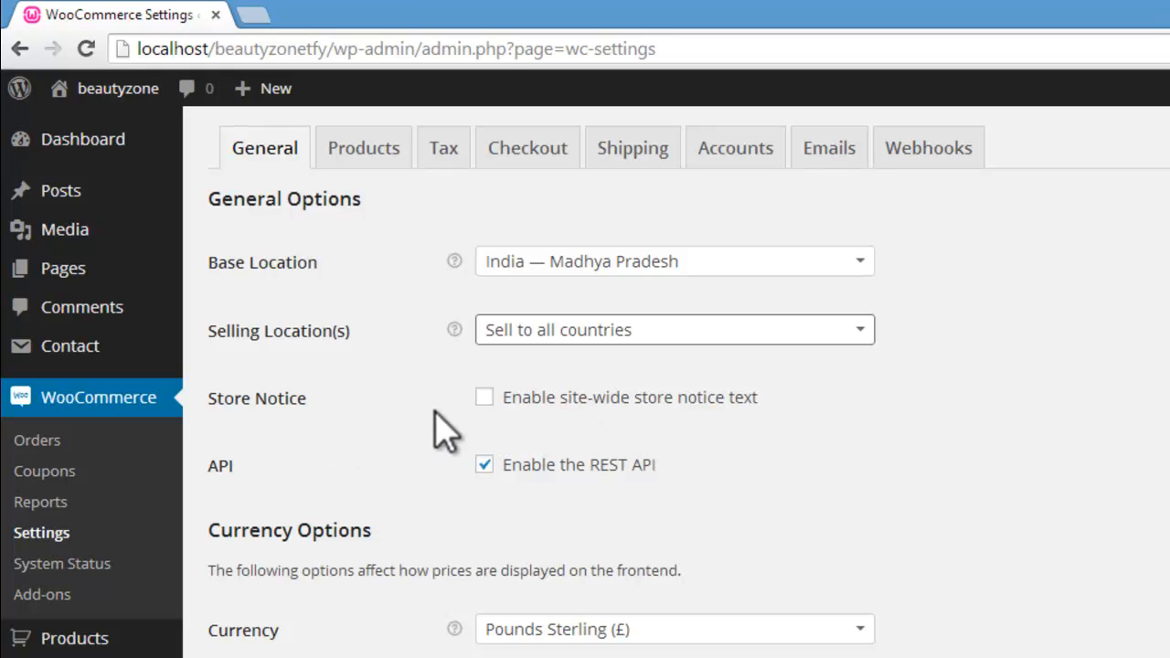
click(483, 463)
click(482, 457)
Step: Try Indian Rupee (Rs.) as the shop currency in the currency options
scroll(329, 363, down, 2)
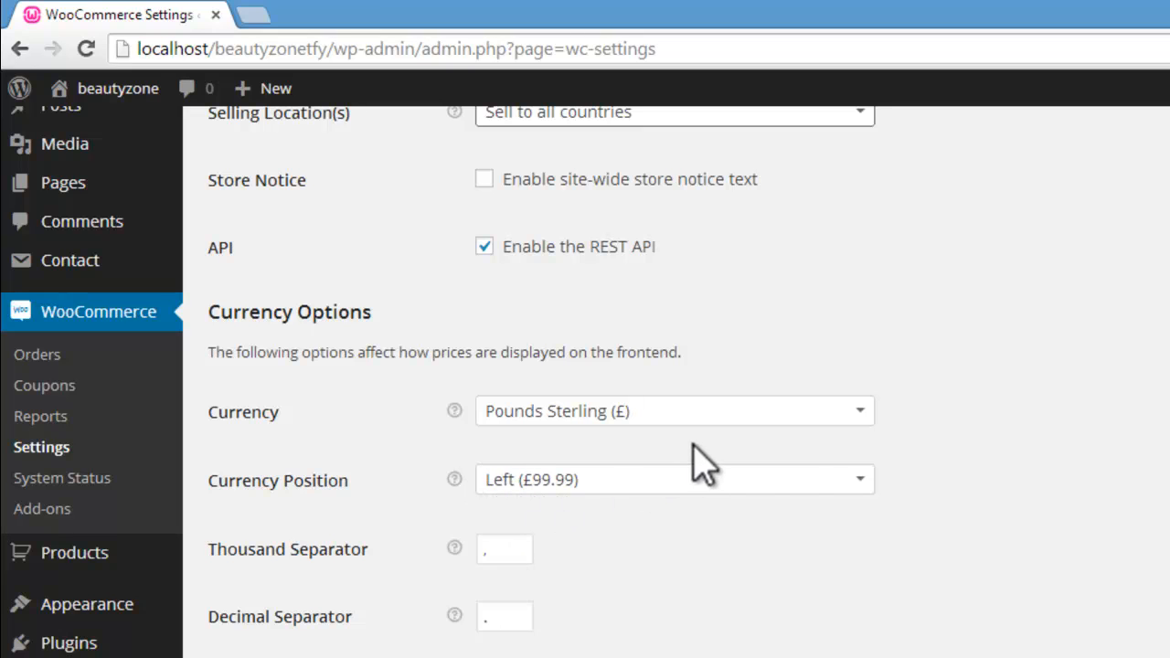
click(851, 411)
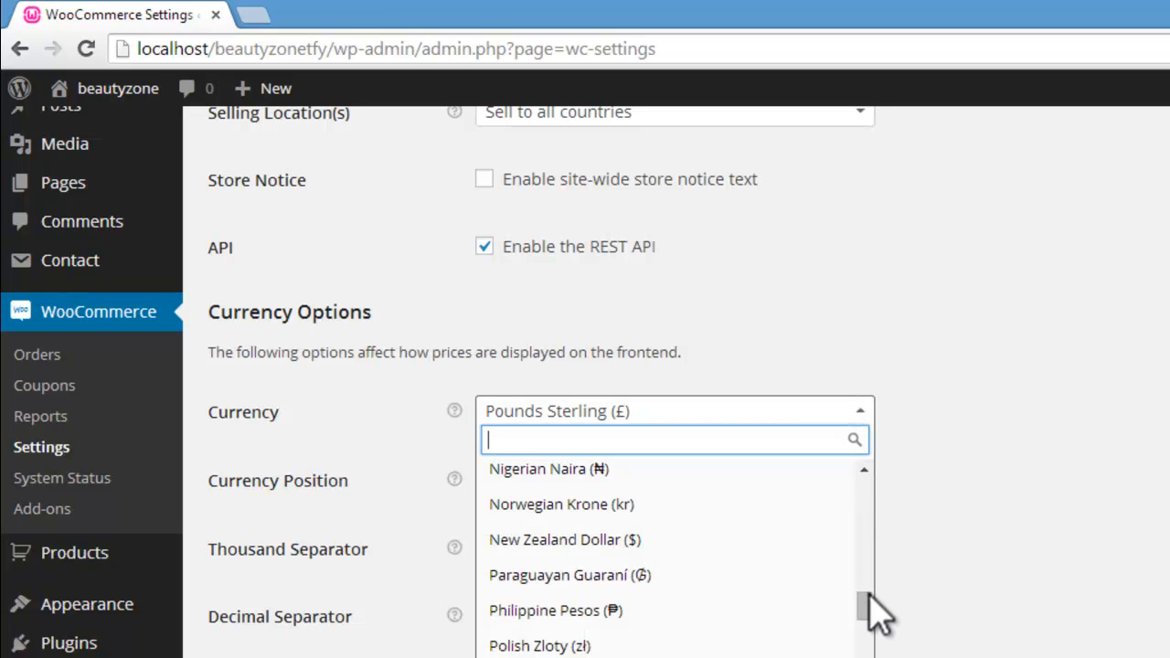
drag(869, 594, 861, 626)
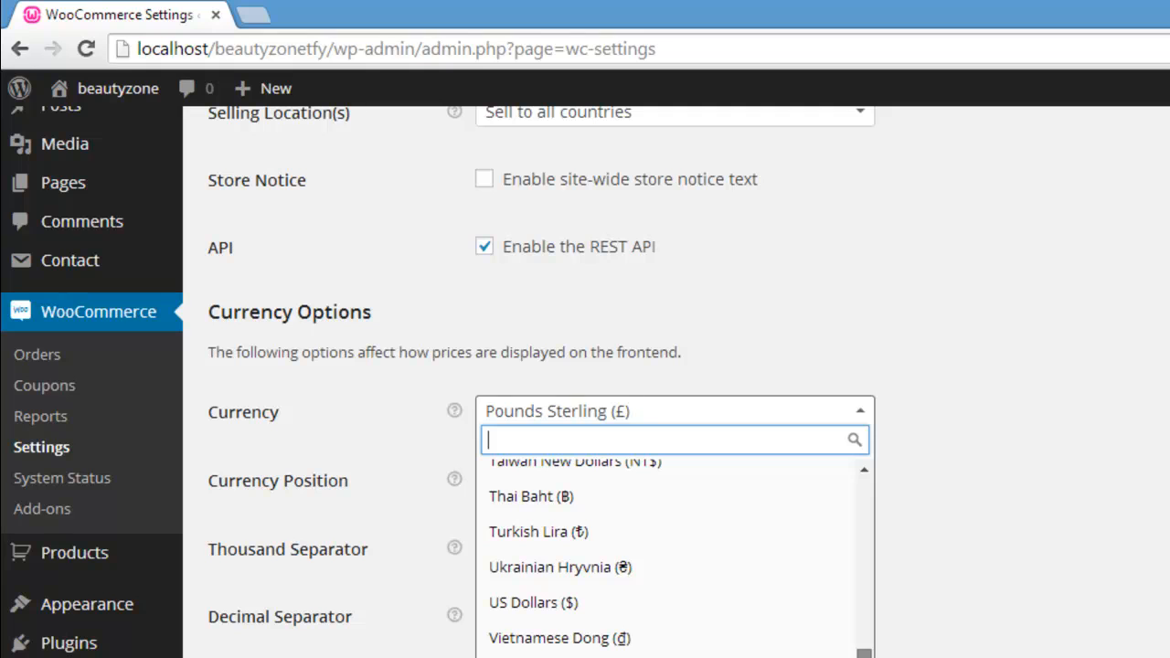
drag(864, 653, 852, 580)
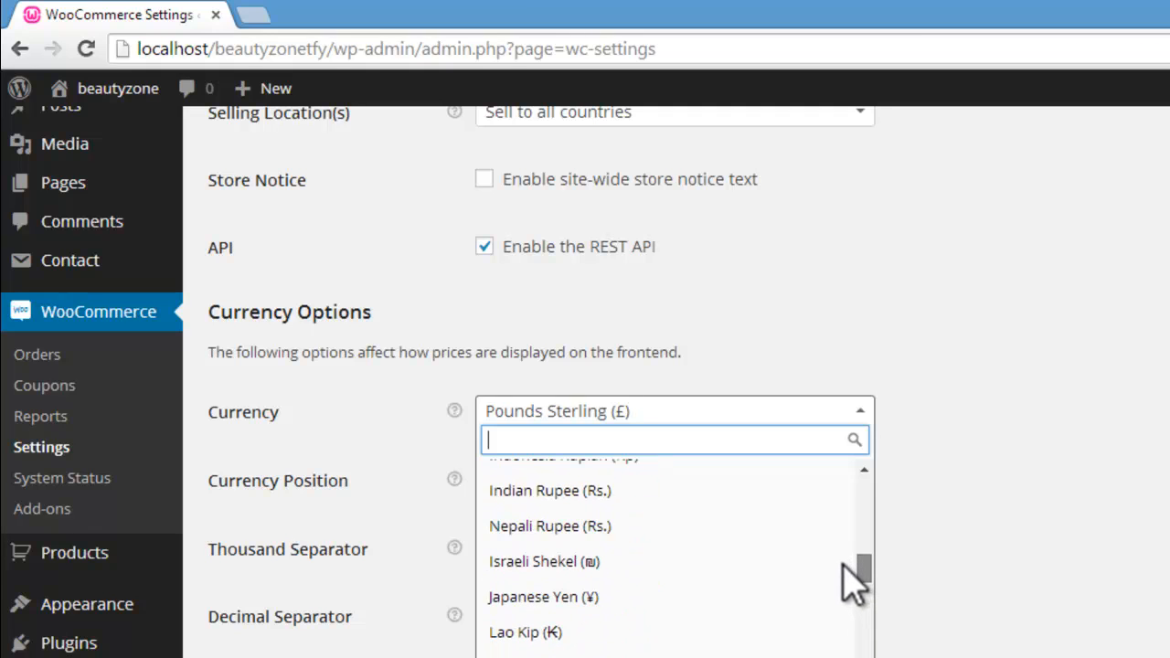
click(666, 492)
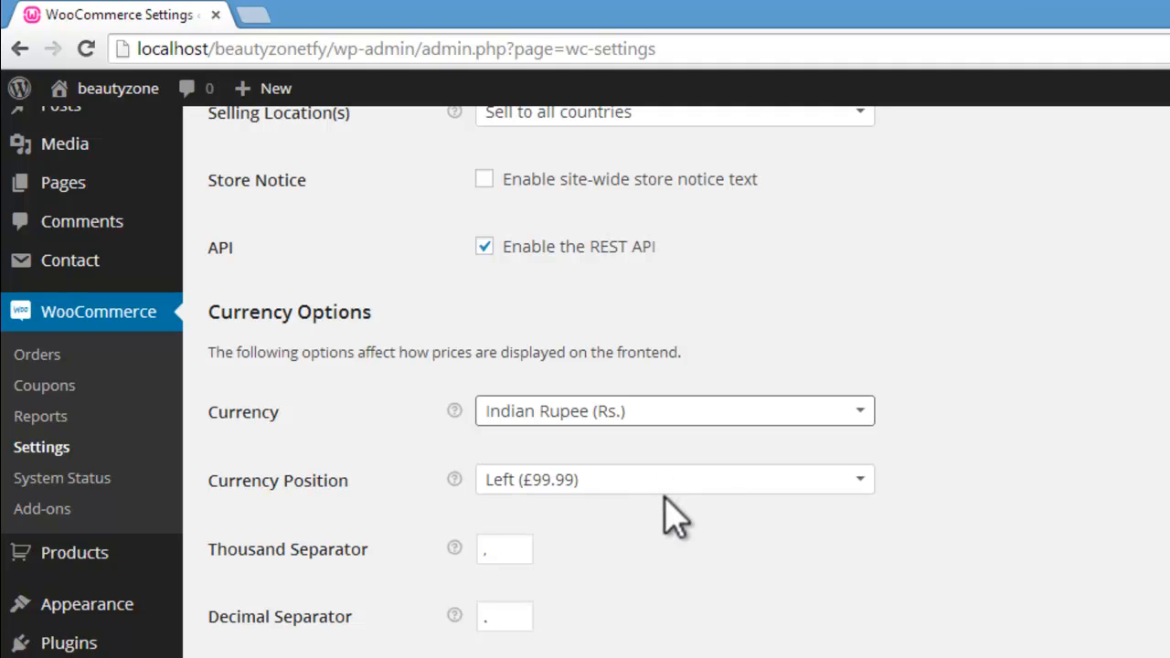
Step: Set the shop currency to US Dollars ($)
click(851, 411)
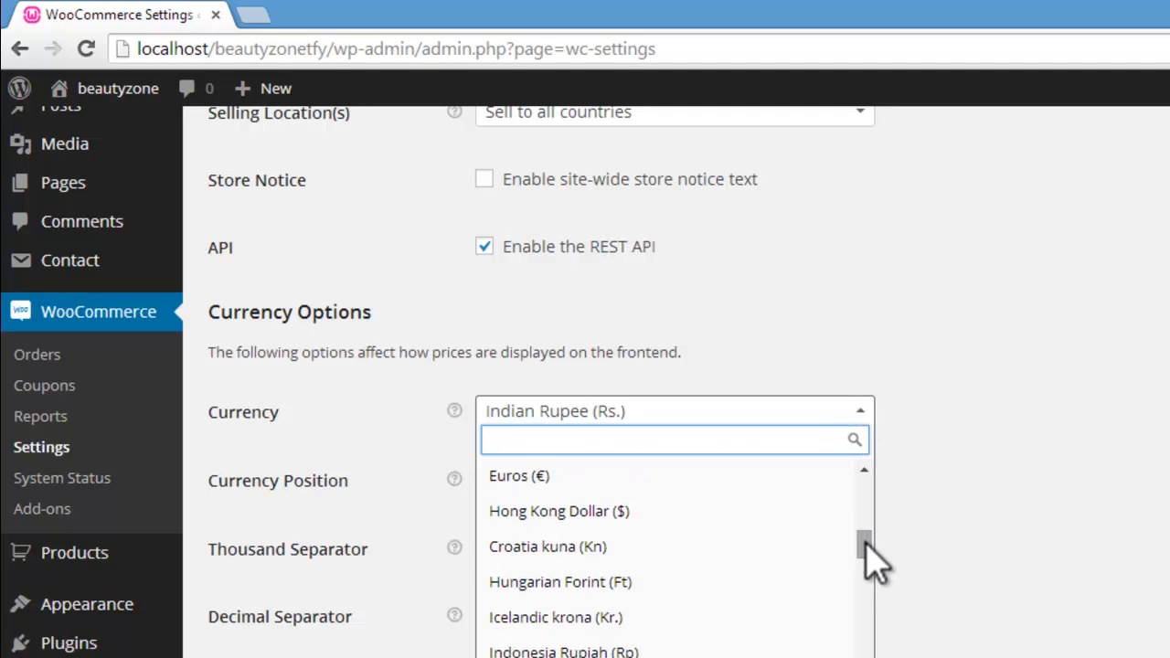
drag(865, 539, 869, 657)
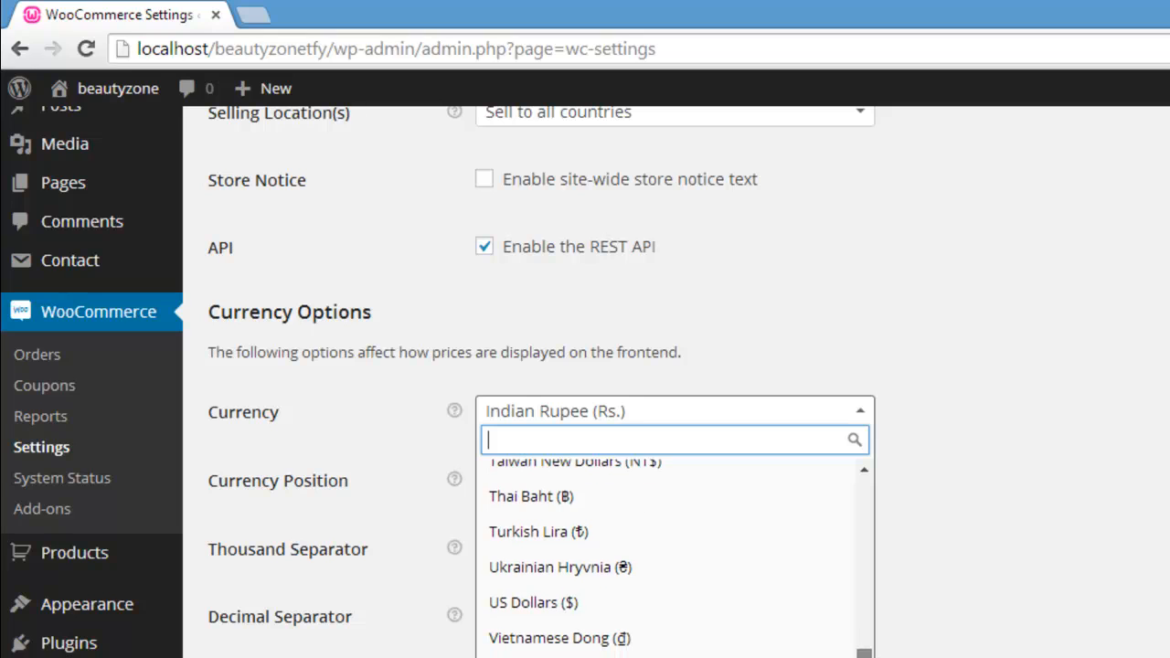
click(663, 606)
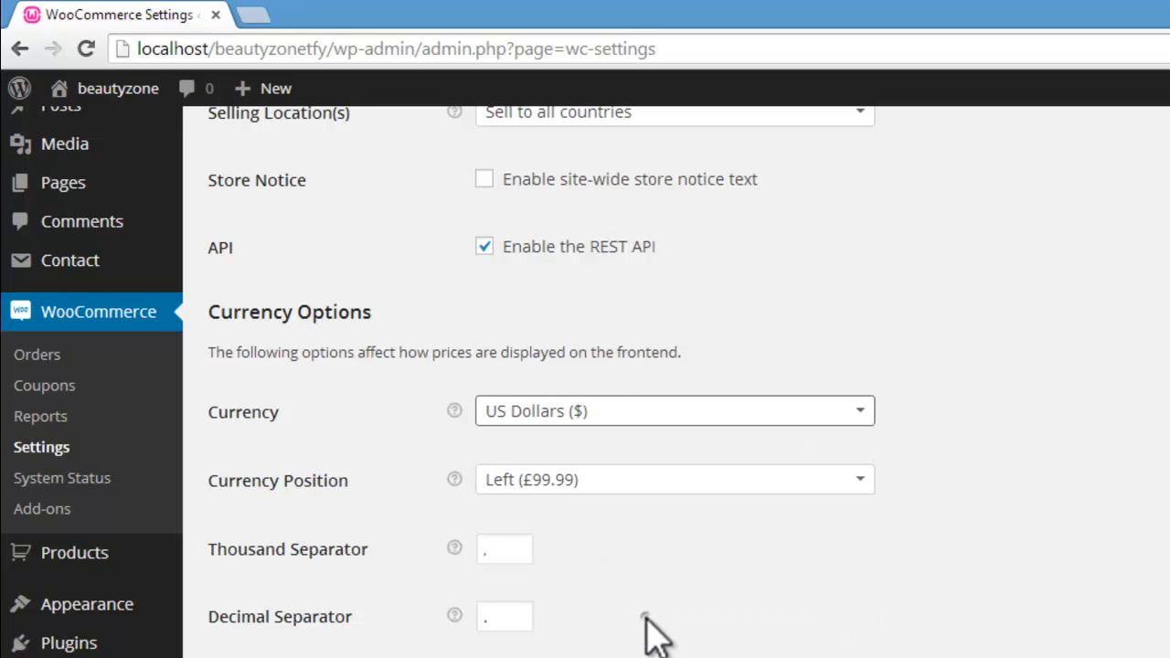
Step: Check the currency and separator fields in the currency options, and save the general settings
click(786, 423)
click(821, 408)
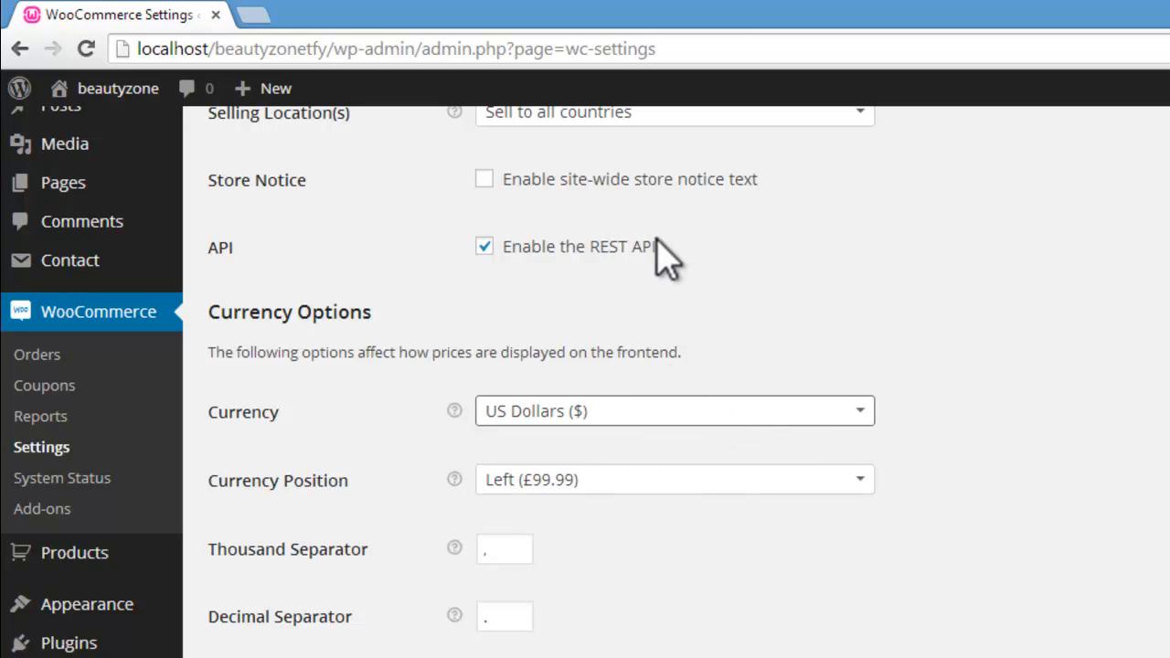
click(501, 548)
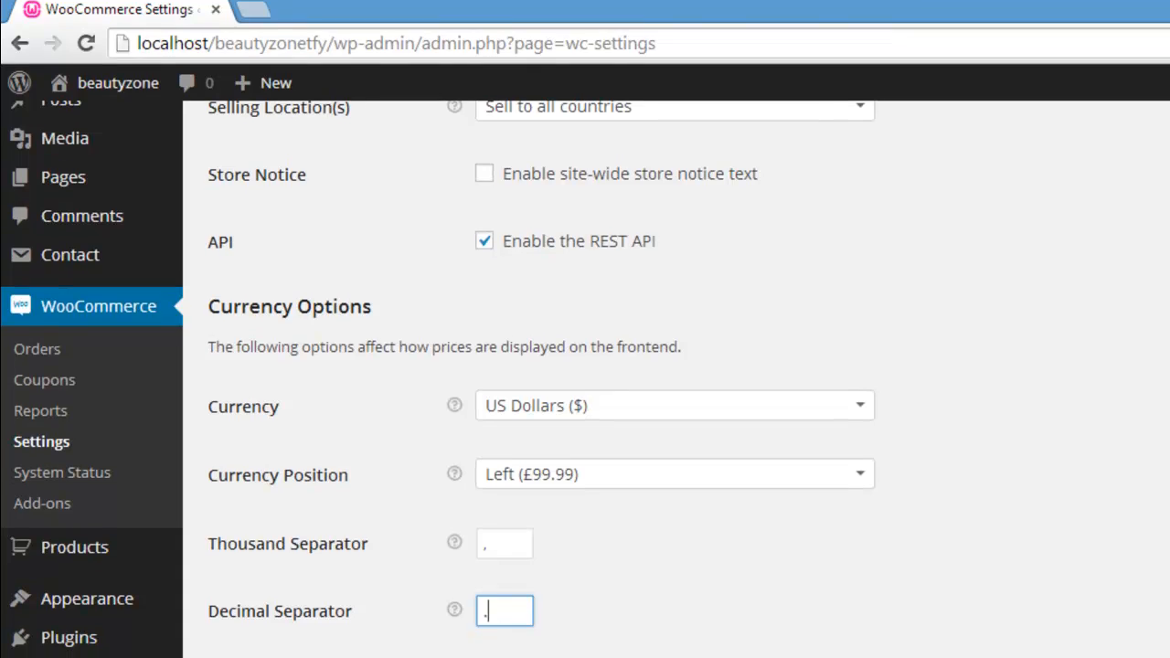
scroll(677, 382, down, 1)
scroll(677, 382, up, 1)
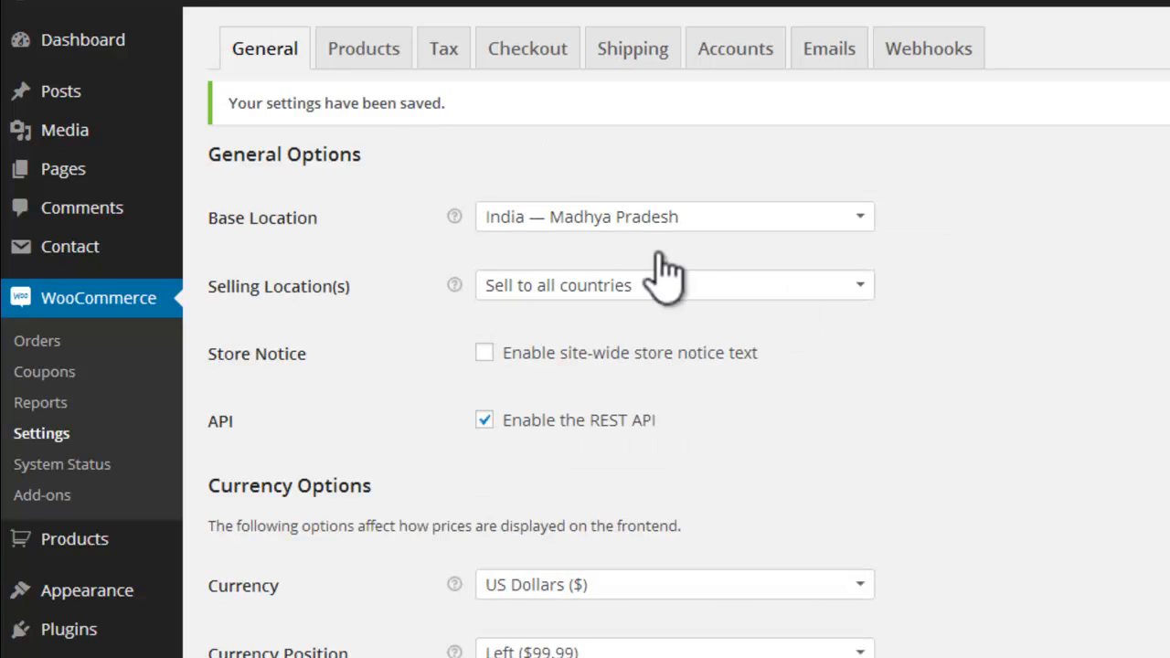
Step: Open the product settings and check the choices for the weight unit and the dimensions unit
click(348, 52)
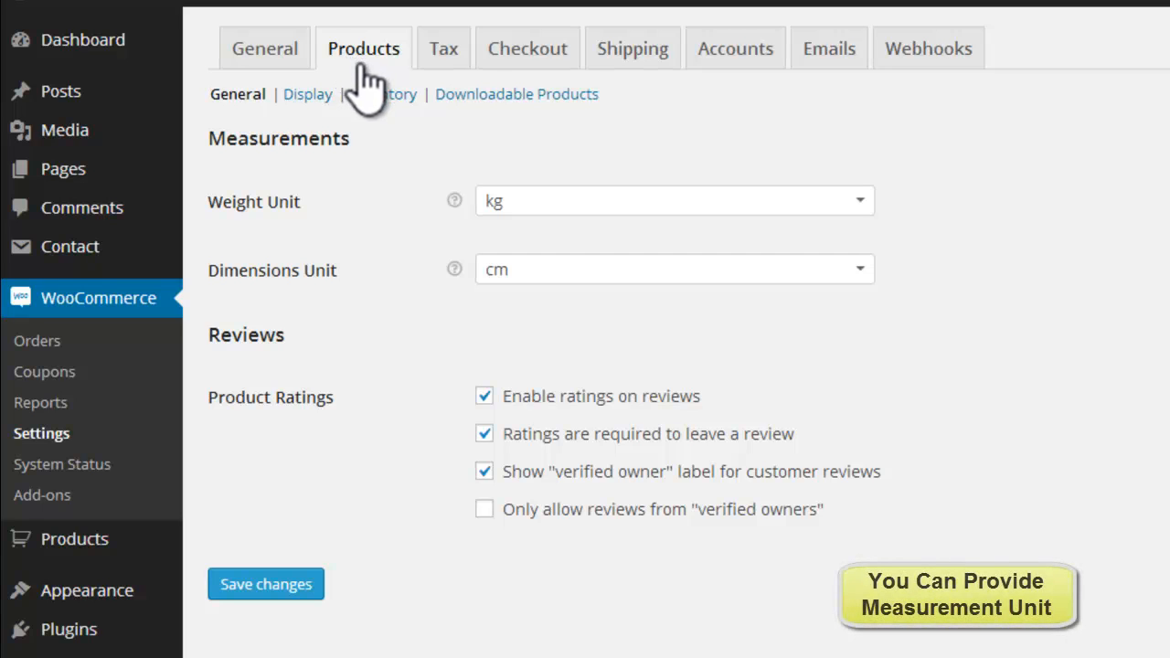
click(773, 199)
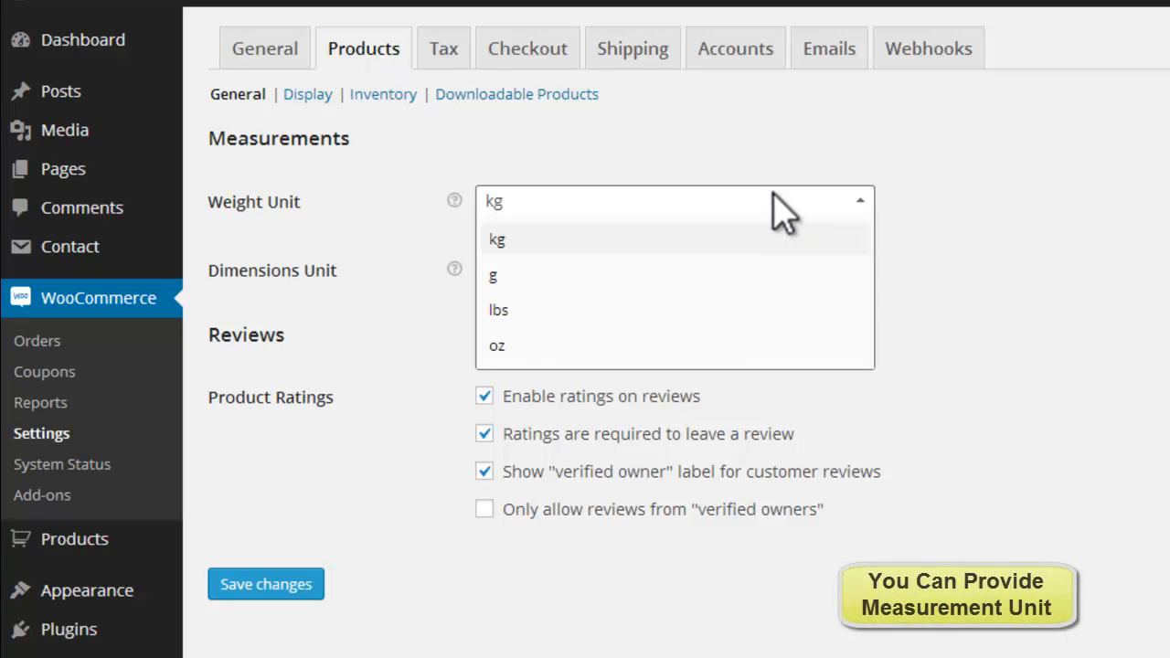
click(773, 199)
click(777, 269)
click(777, 267)
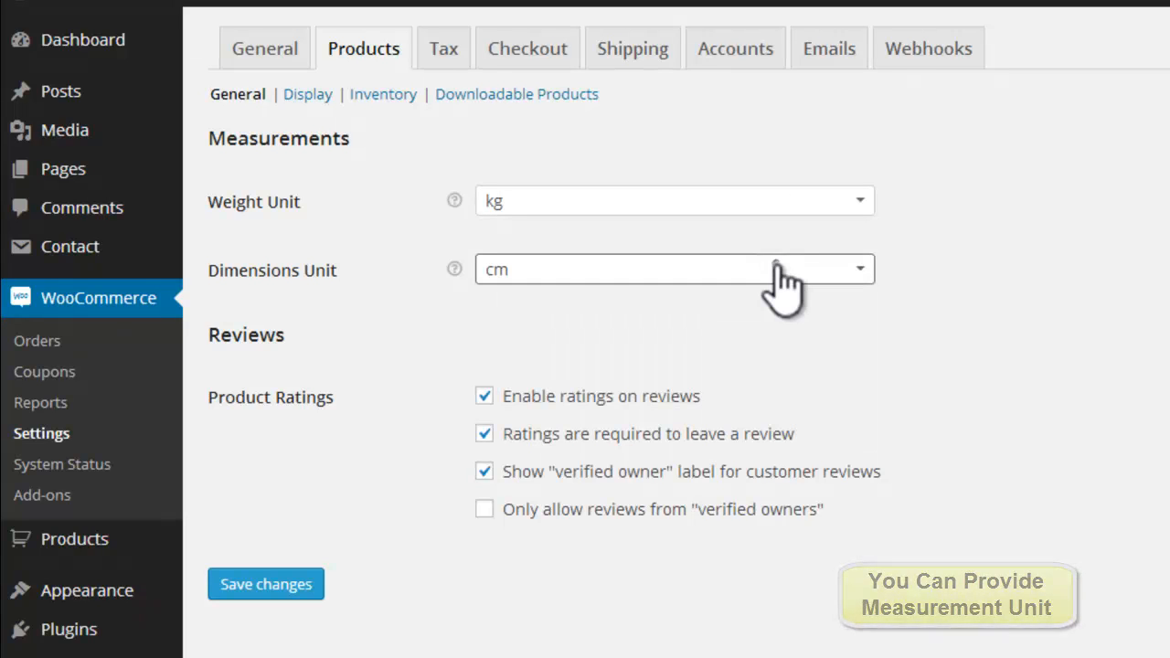
Step: Try the product rating options, switching "Only allow reviews from verified owners" on and off again
click(485, 433)
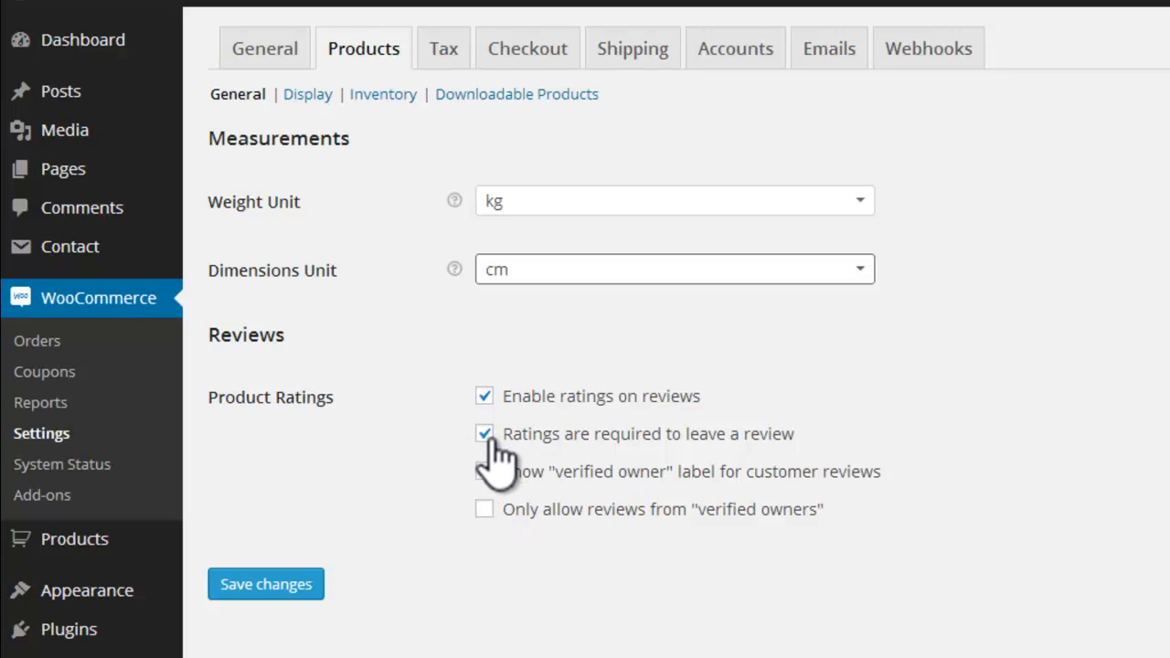
click(485, 470)
click(484, 510)
click(484, 510)
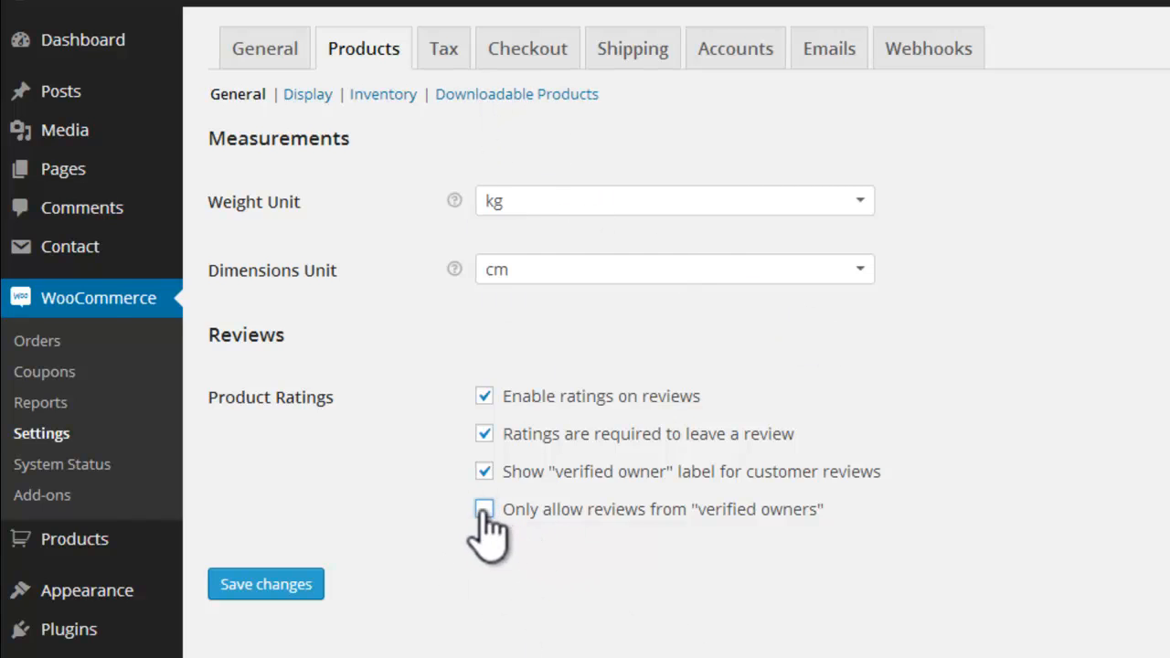
Step: Open the product display settings and check which pages can serve as the Shop Page
click(313, 94)
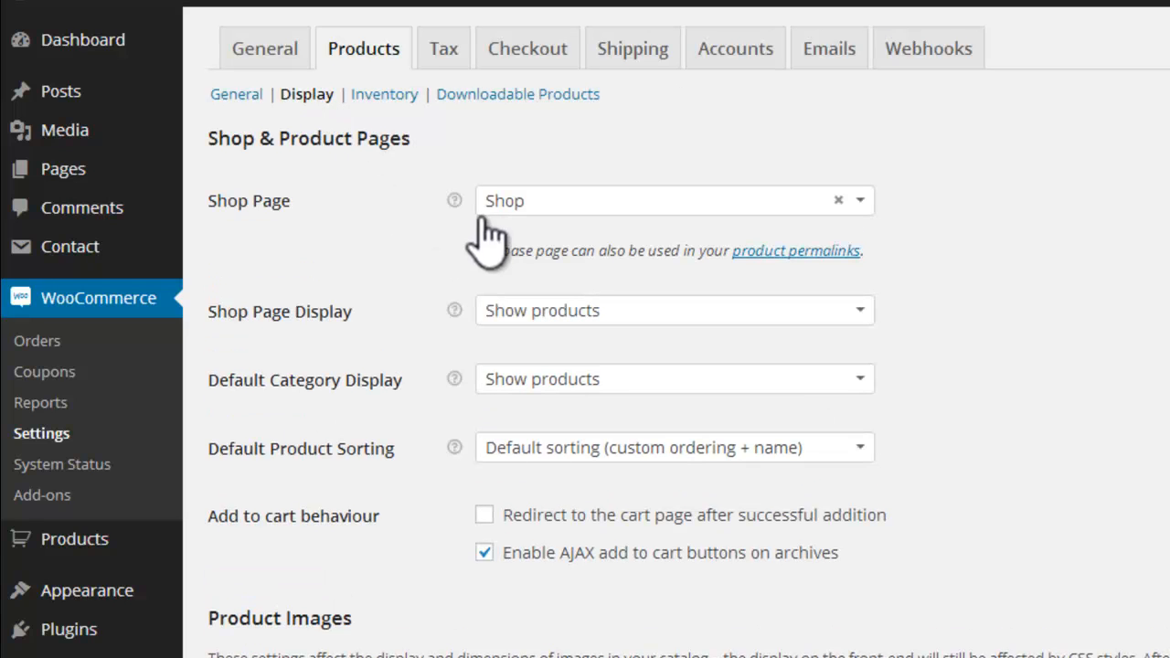
mouse_move(452, 203)
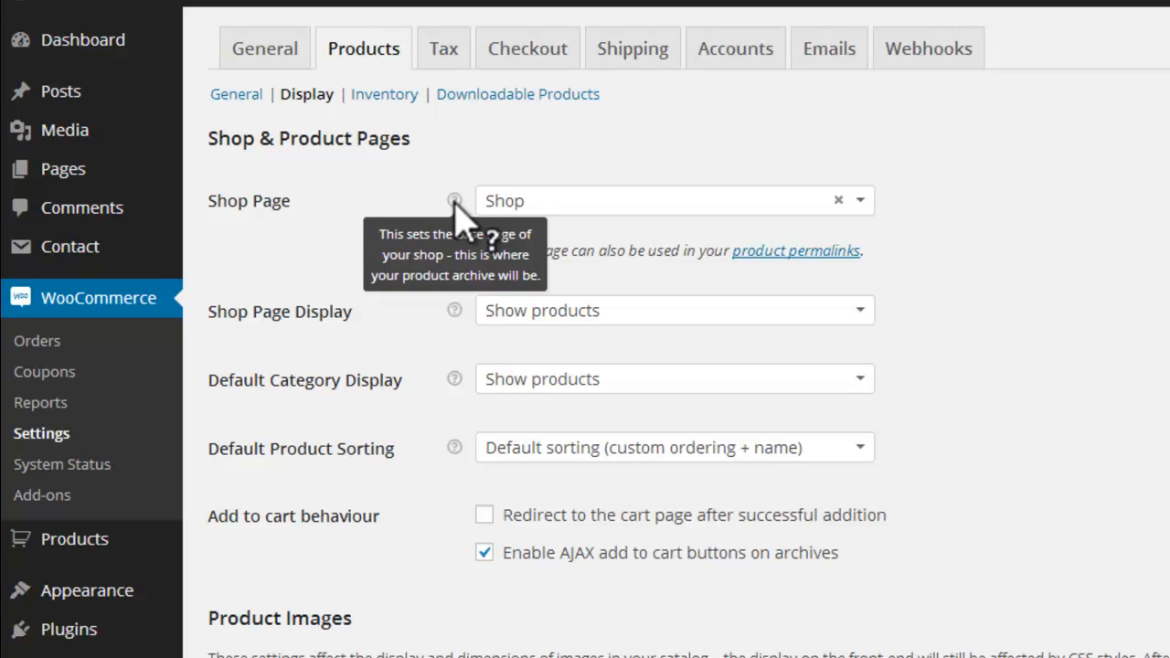
click(854, 199)
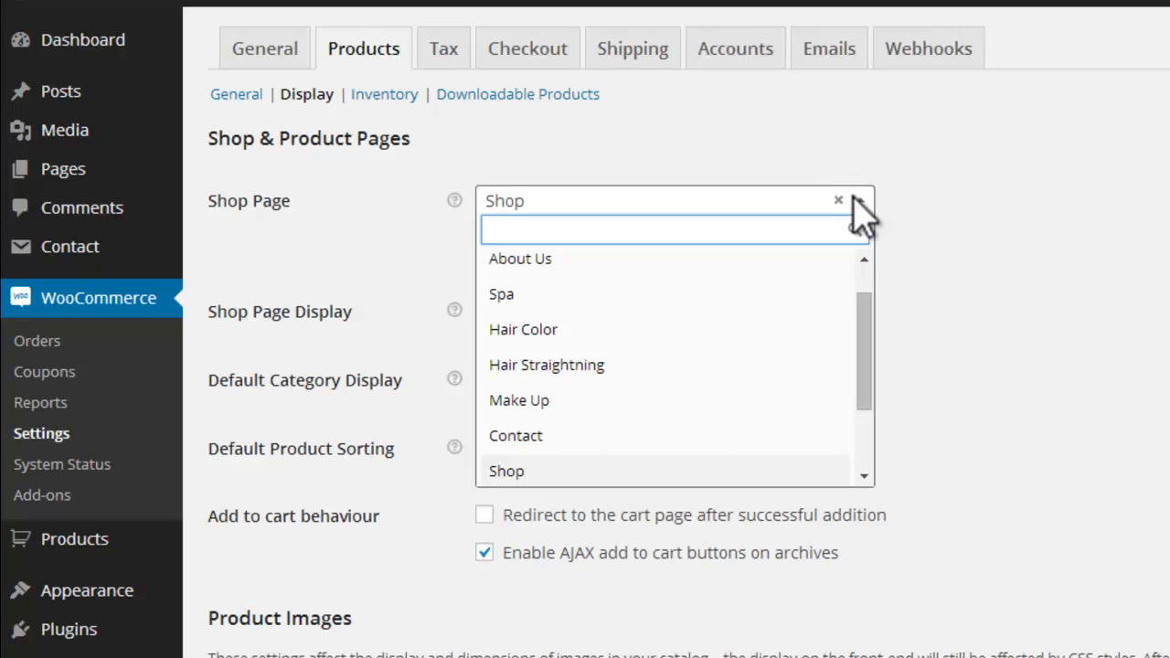
click(853, 195)
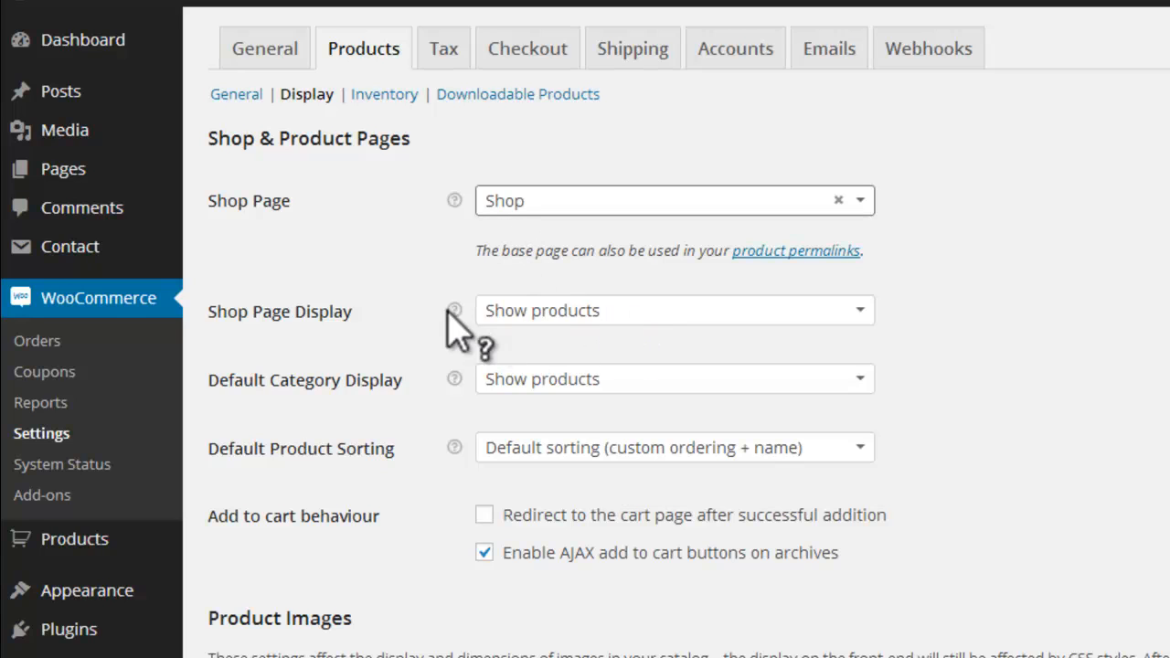
Step: Examine the available choices for Shop Page Display, Default Category Display and Default Product Sorting without changing them
mouse_move(457, 311)
mouse_move(456, 382)
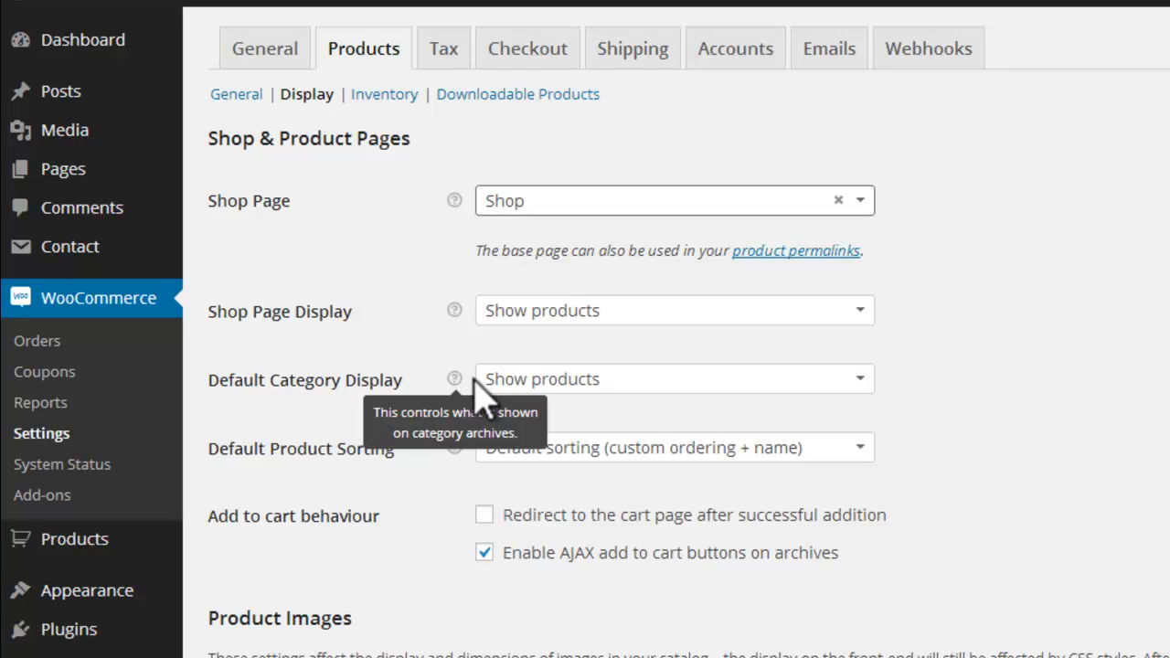
click(817, 375)
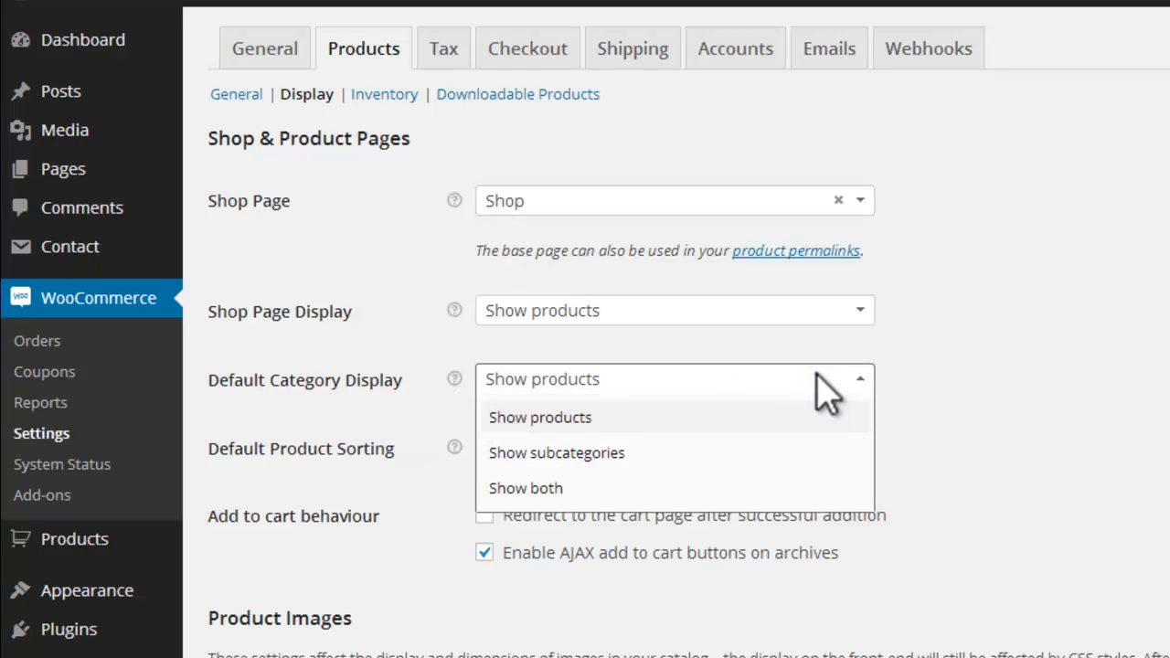
click(953, 297)
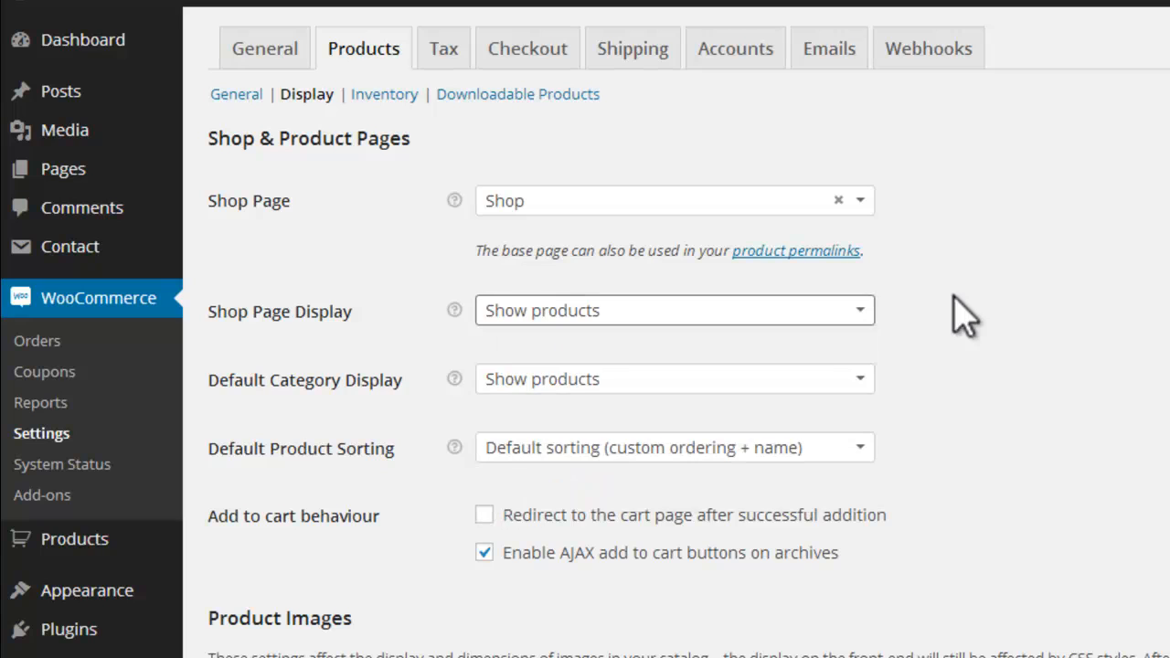
click(846, 311)
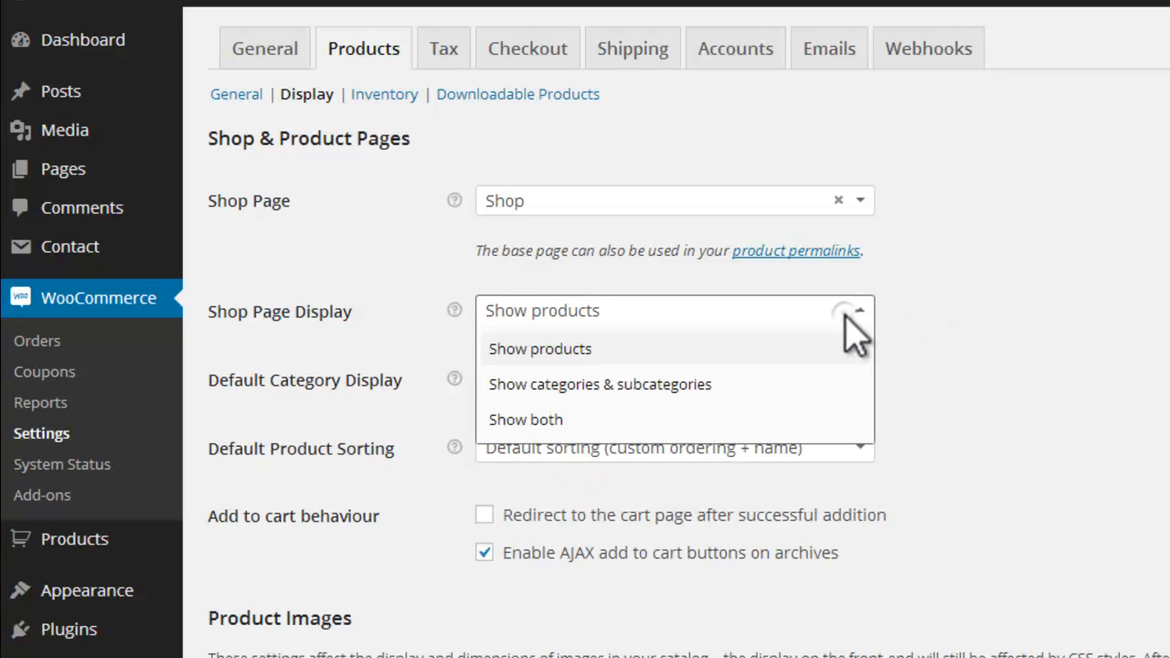
click(973, 308)
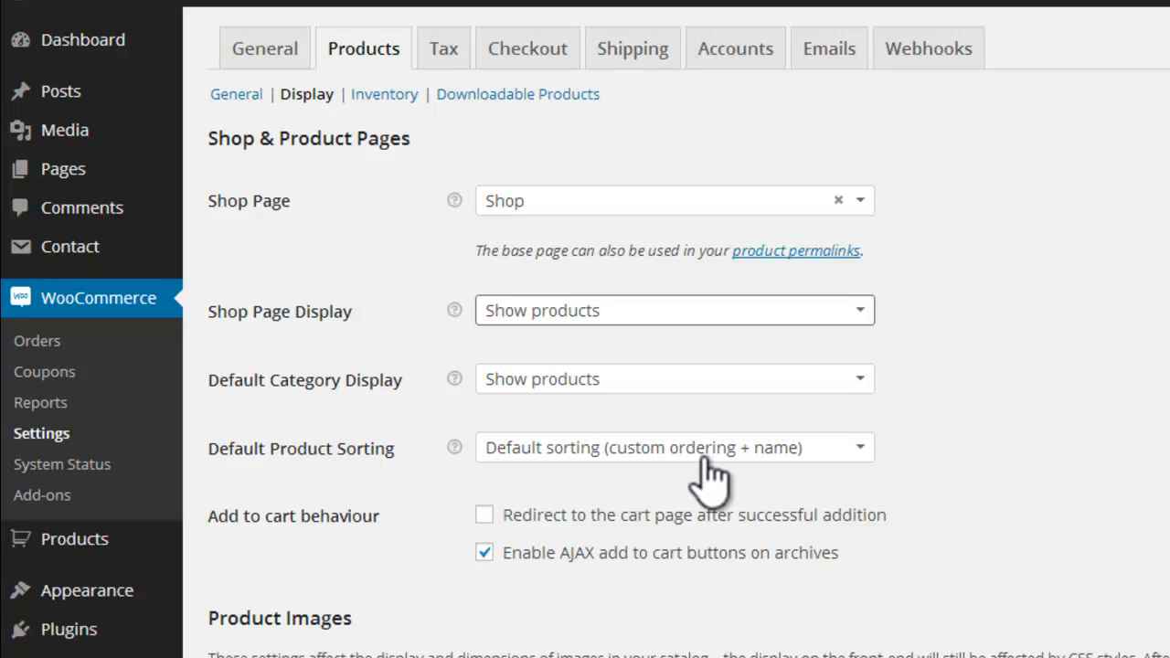
click(856, 448)
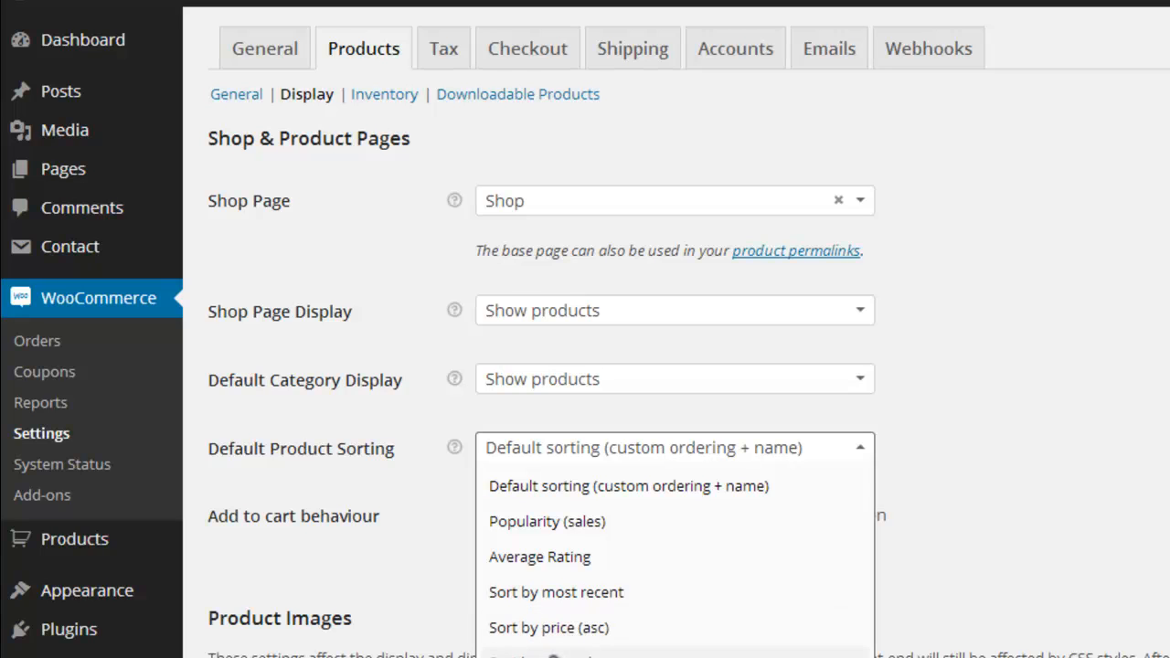
click(896, 490)
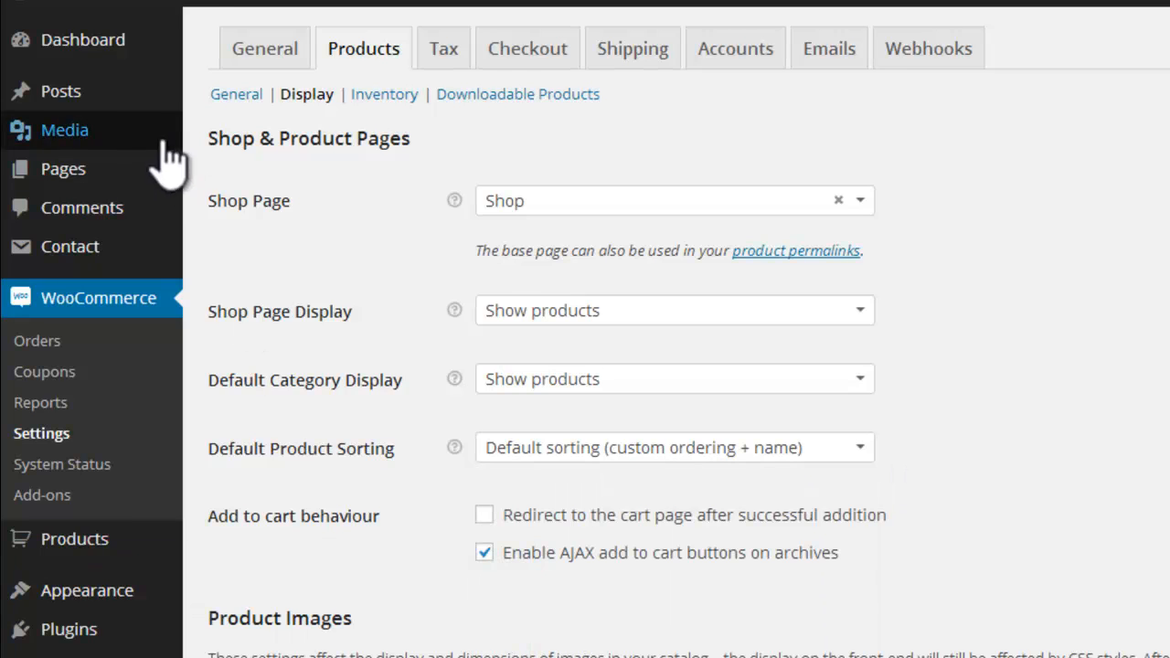
Step: Open the beautyzone storefront in a separate window and go to its Shop page
mouse_move(115, 9)
right_click(107, 30)
click(174, 69)
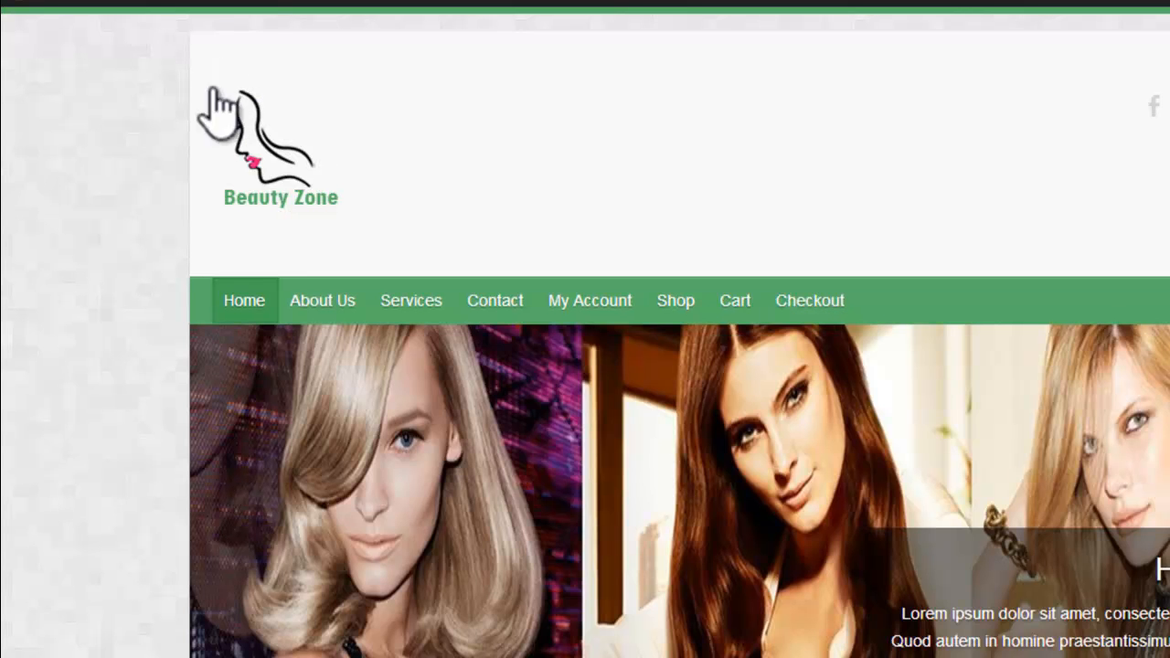
click(676, 306)
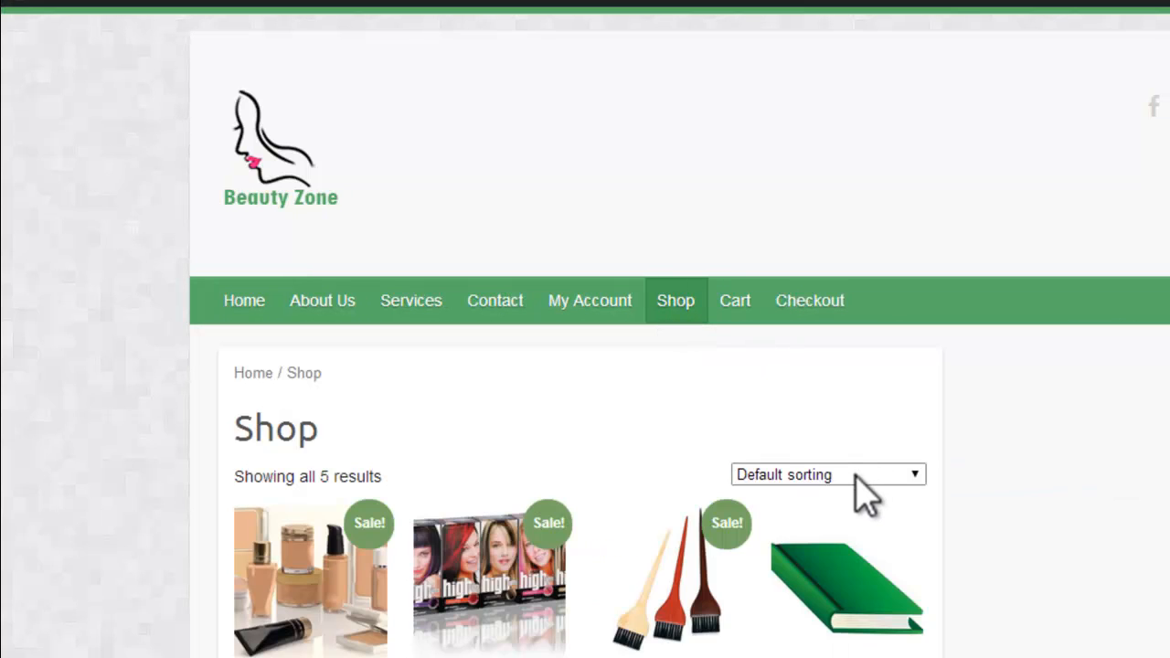
Step: Sort the shop's products by popularity, by average rating and by newness in turn
click(914, 474)
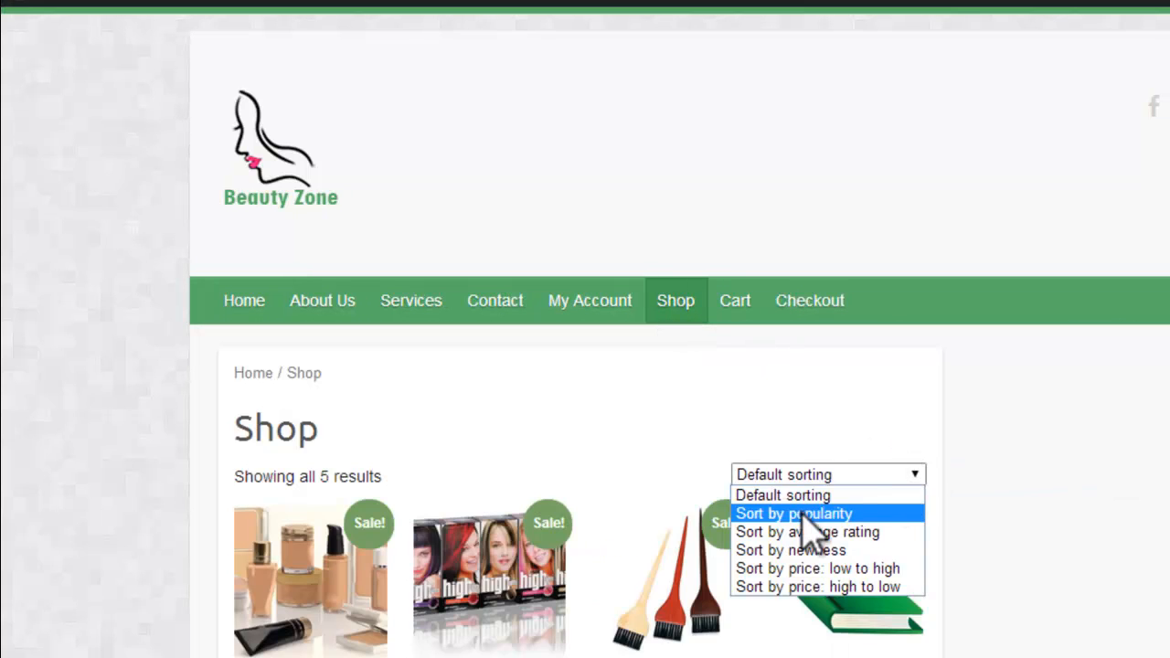
click(805, 515)
click(854, 479)
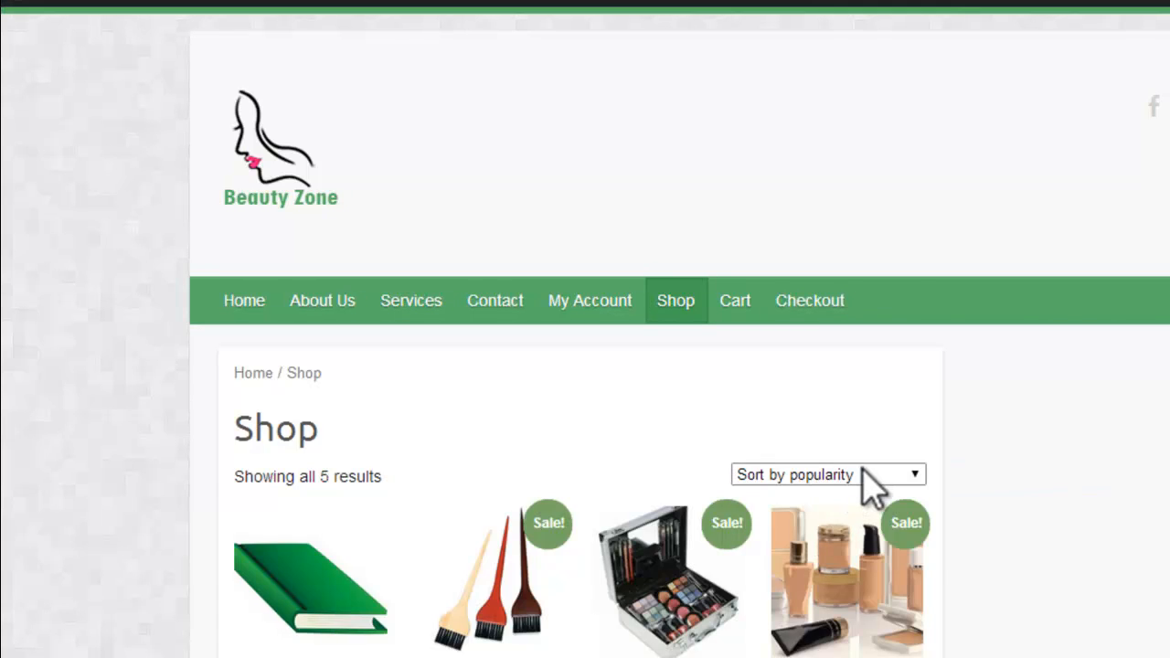
click(868, 477)
click(905, 530)
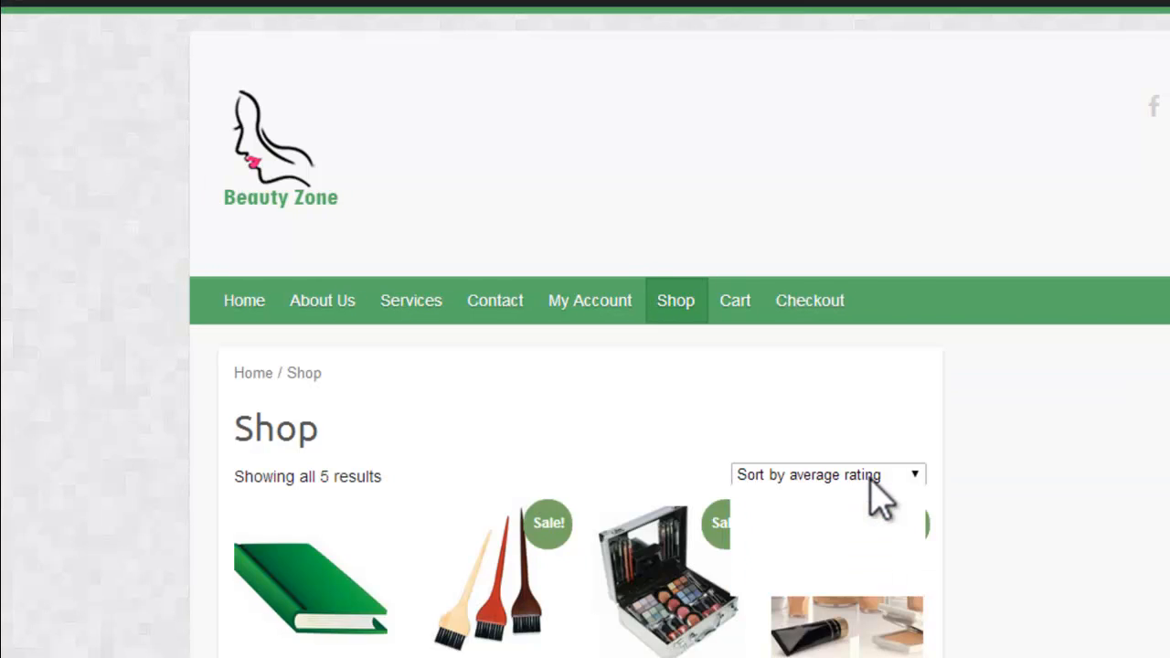
click(873, 477)
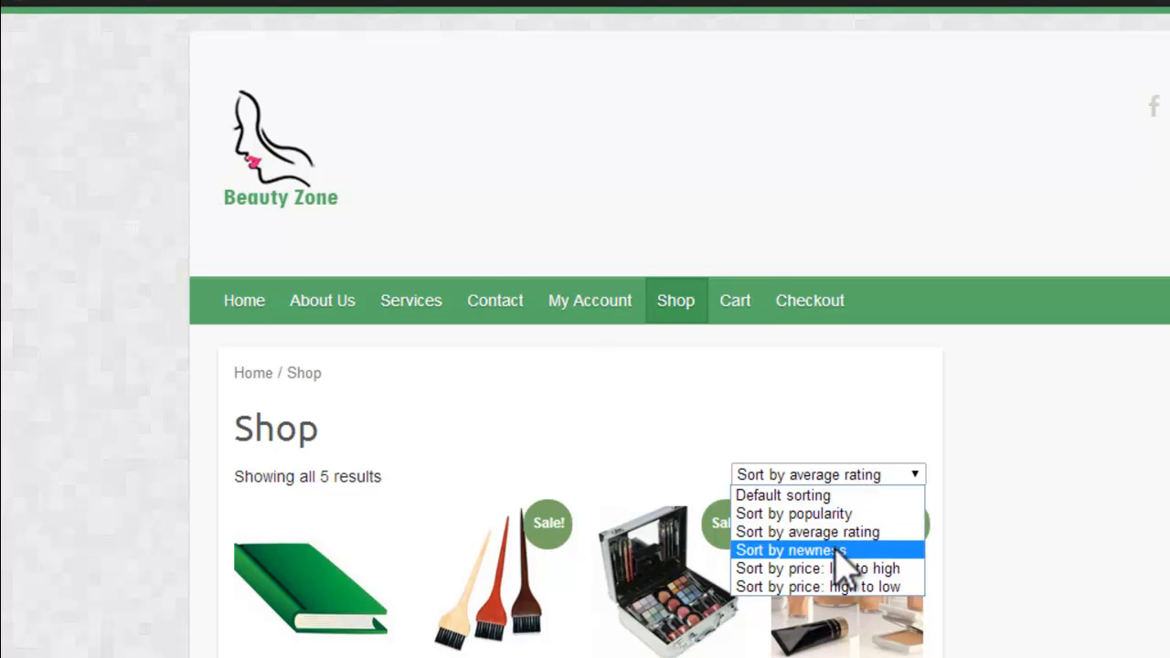
click(839, 551)
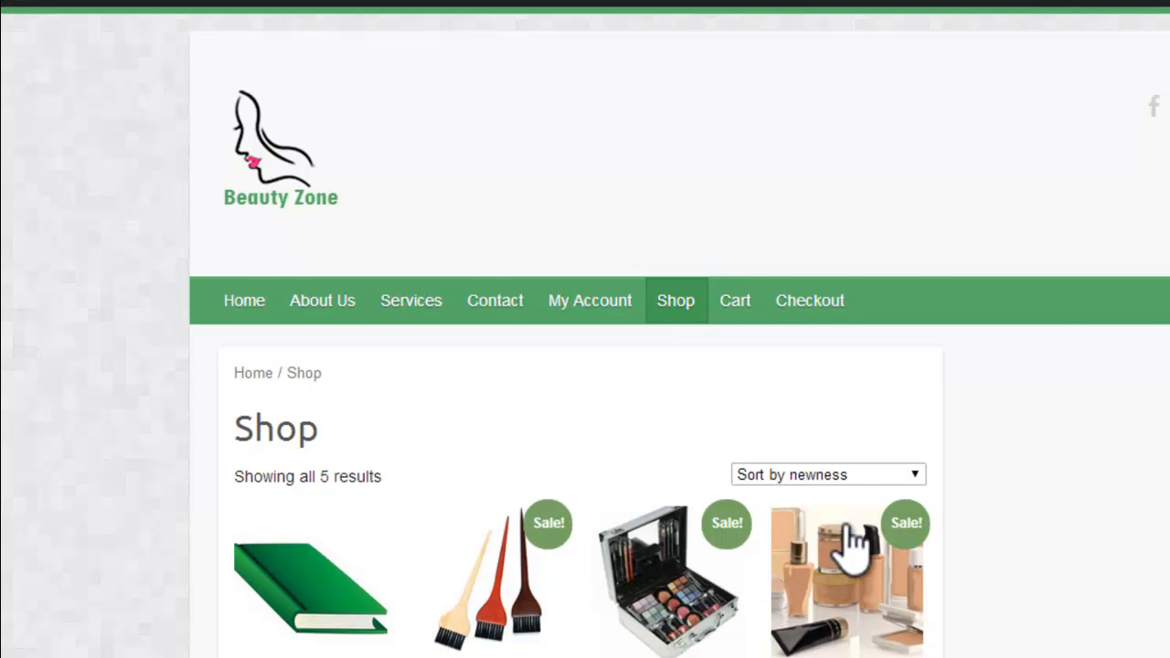
Step: Sort the shop's products by price from low to high and look through the product listing
click(852, 477)
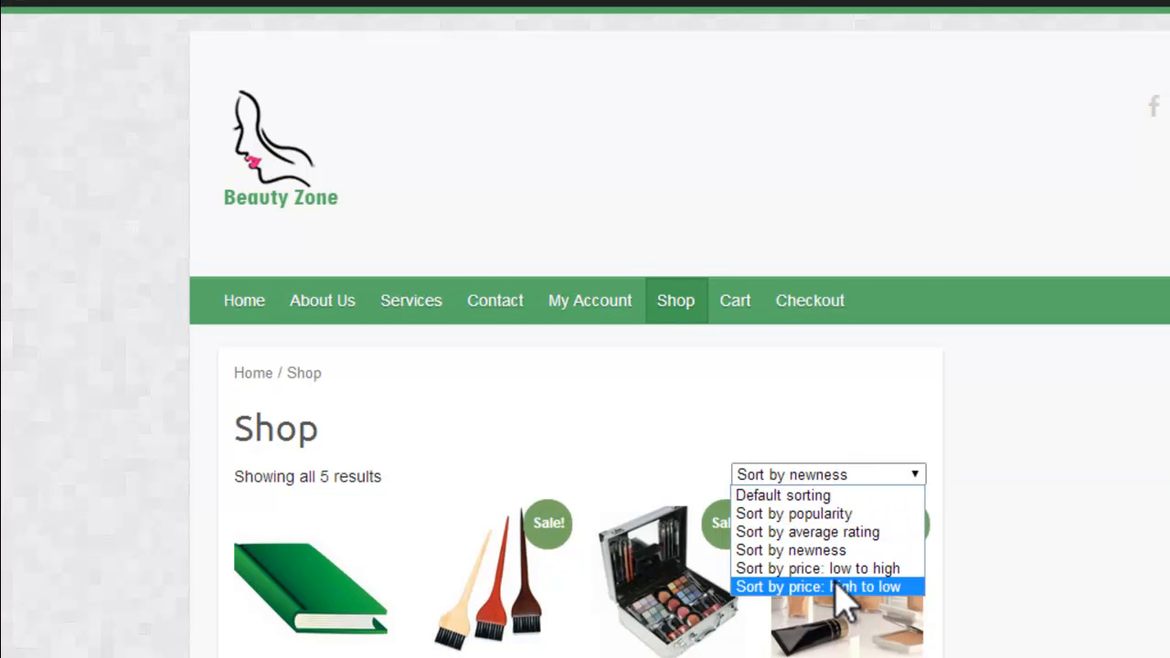
click(840, 570)
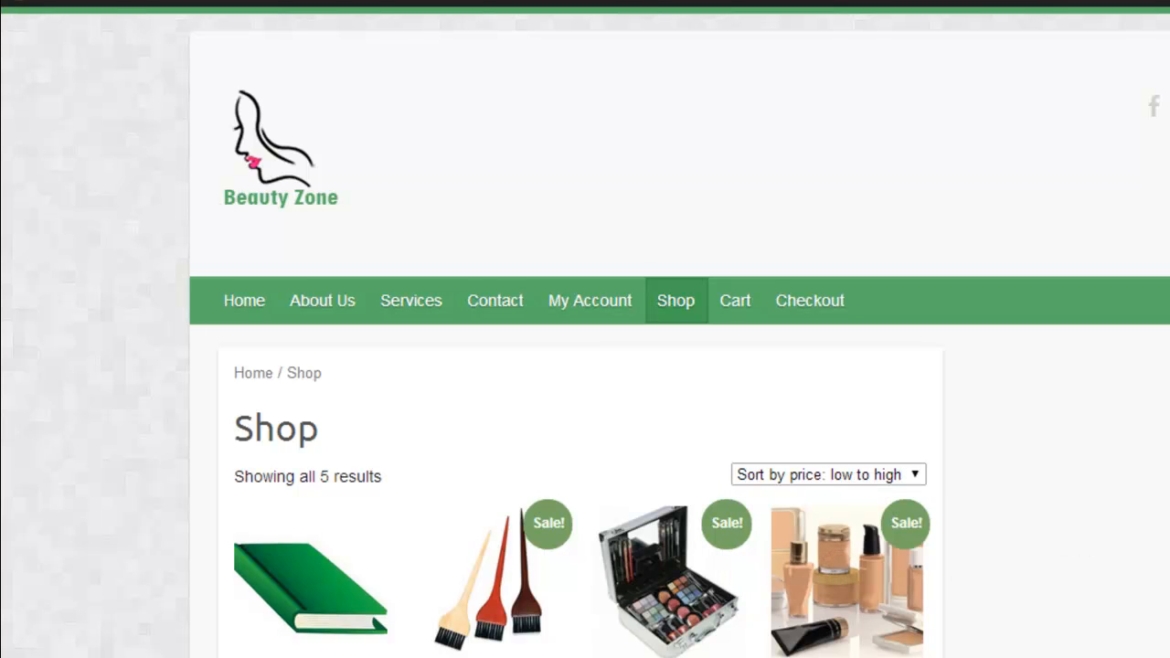
scroll(585, 366, down, 3)
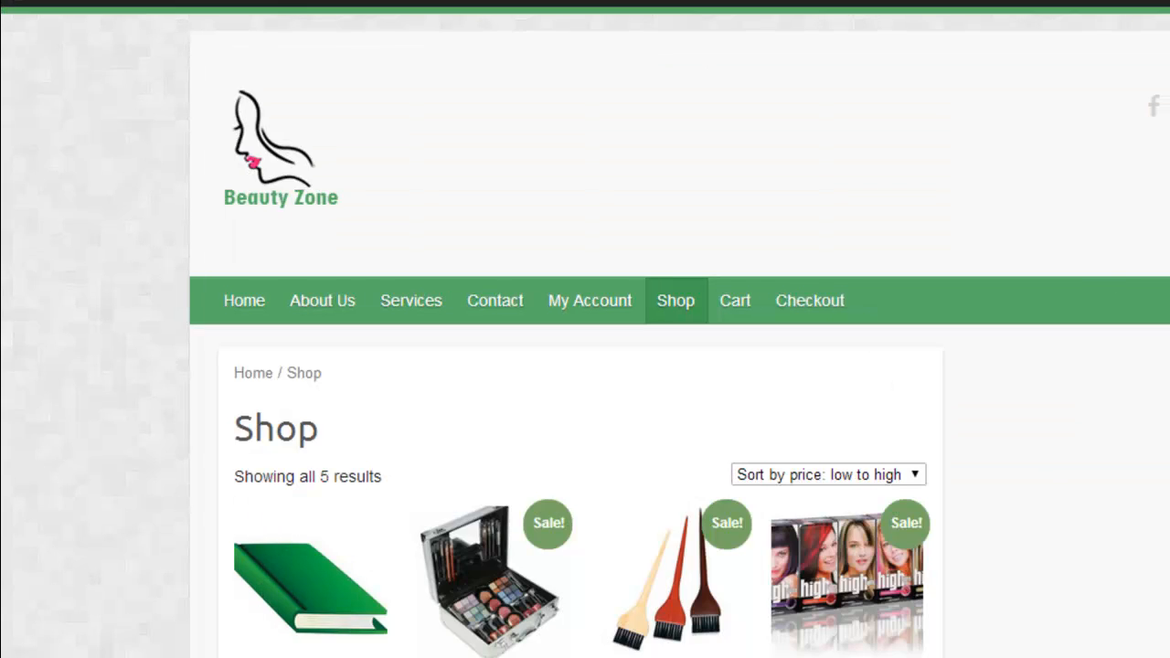
scroll(674, 426, down, 4)
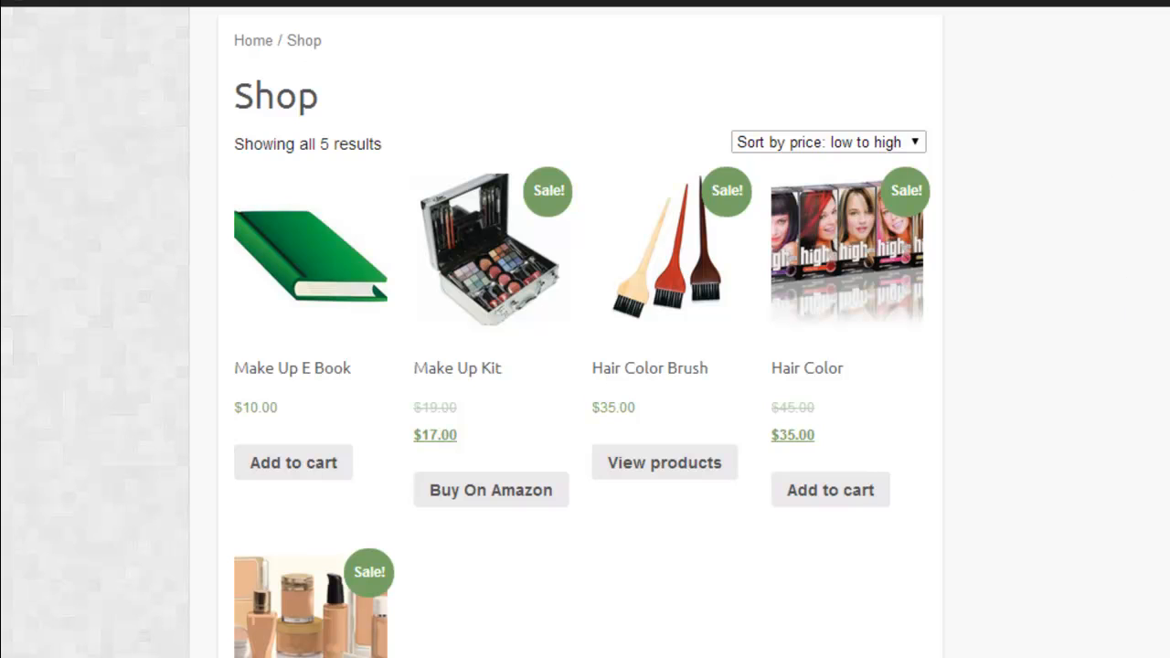
Step: Return to the WooCommerce Settings window and examine the add-to-cart and Product Images options of the display settings
mouse_move(301, 656)
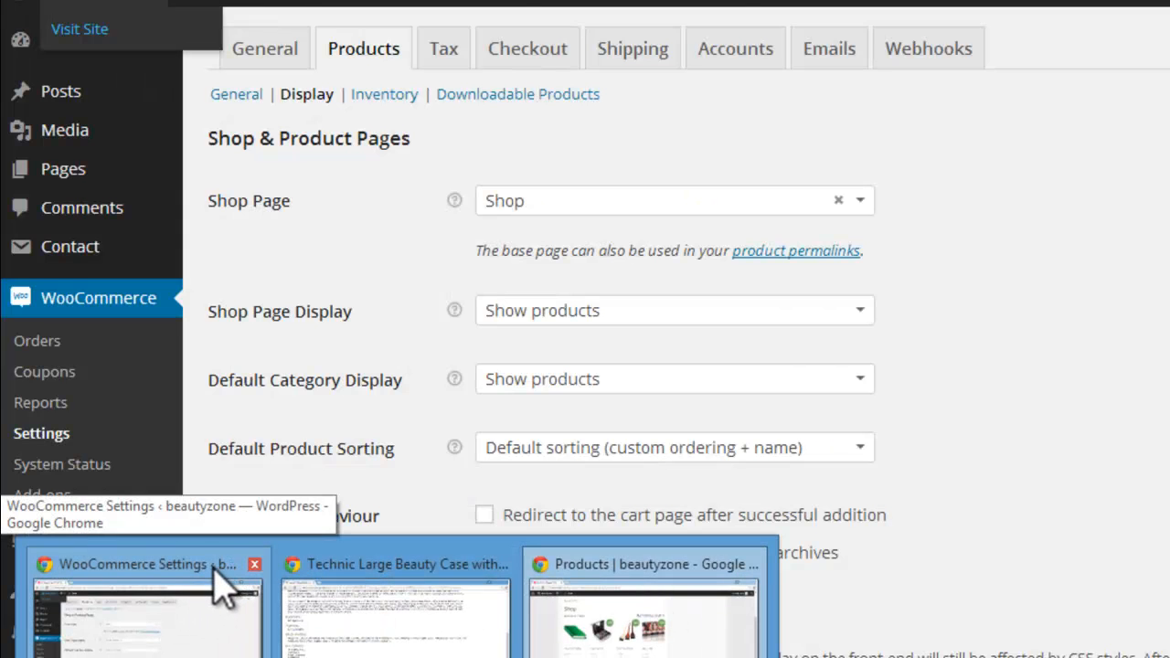
click(224, 582)
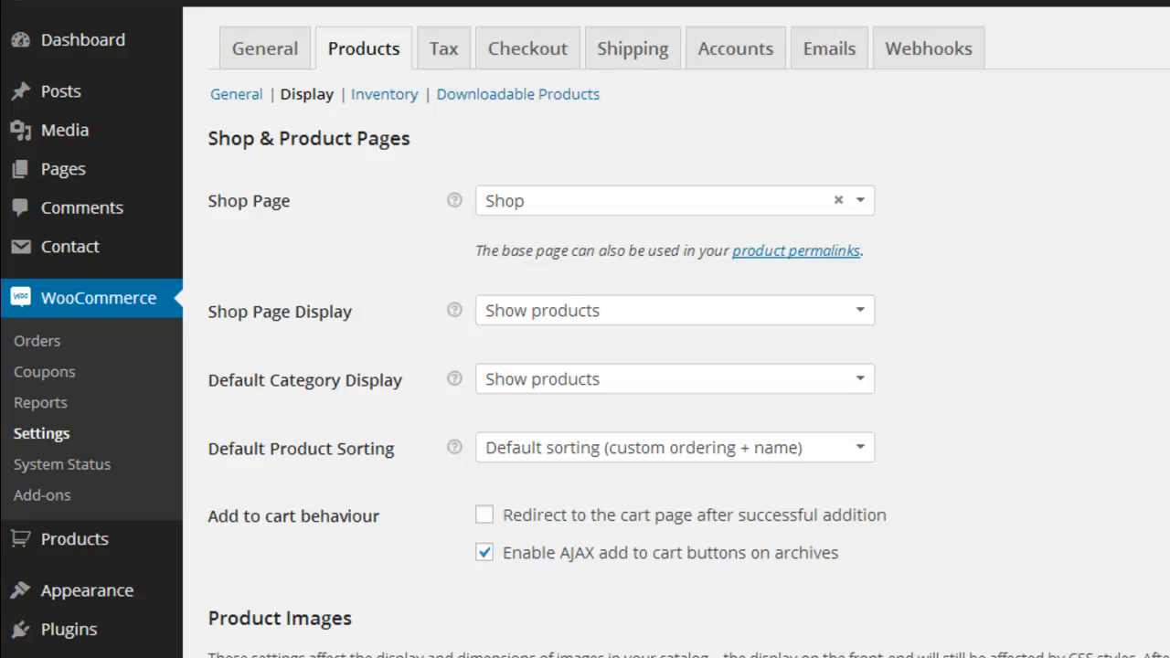
scroll(677, 365, down, 5)
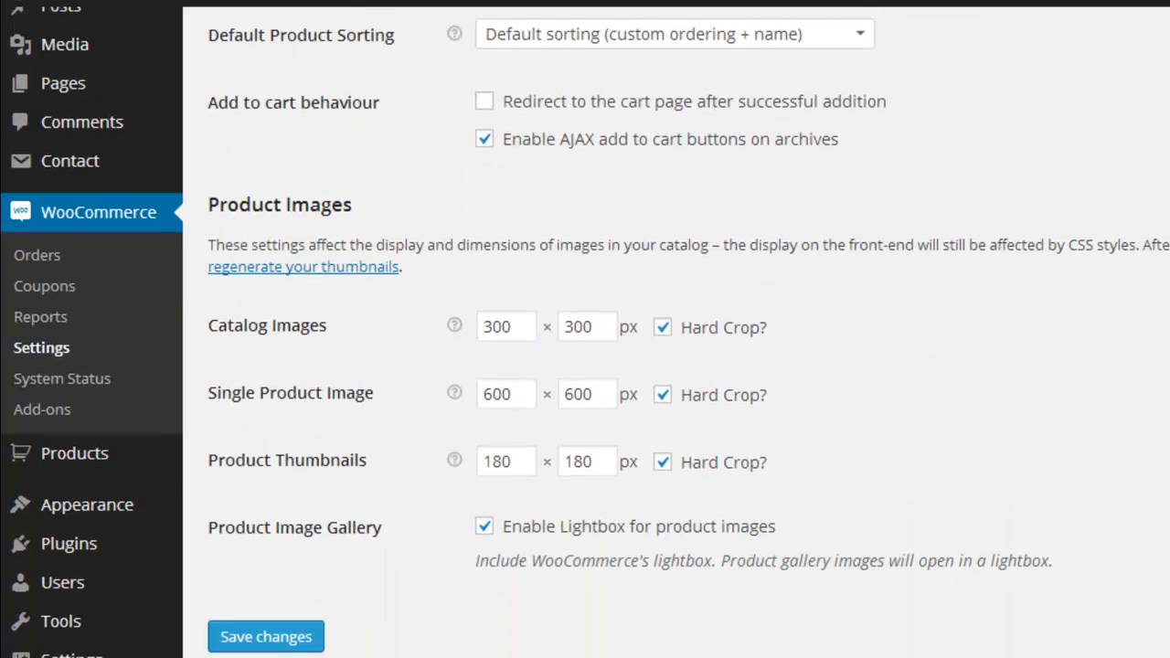
scroll(676, 366, down, 1)
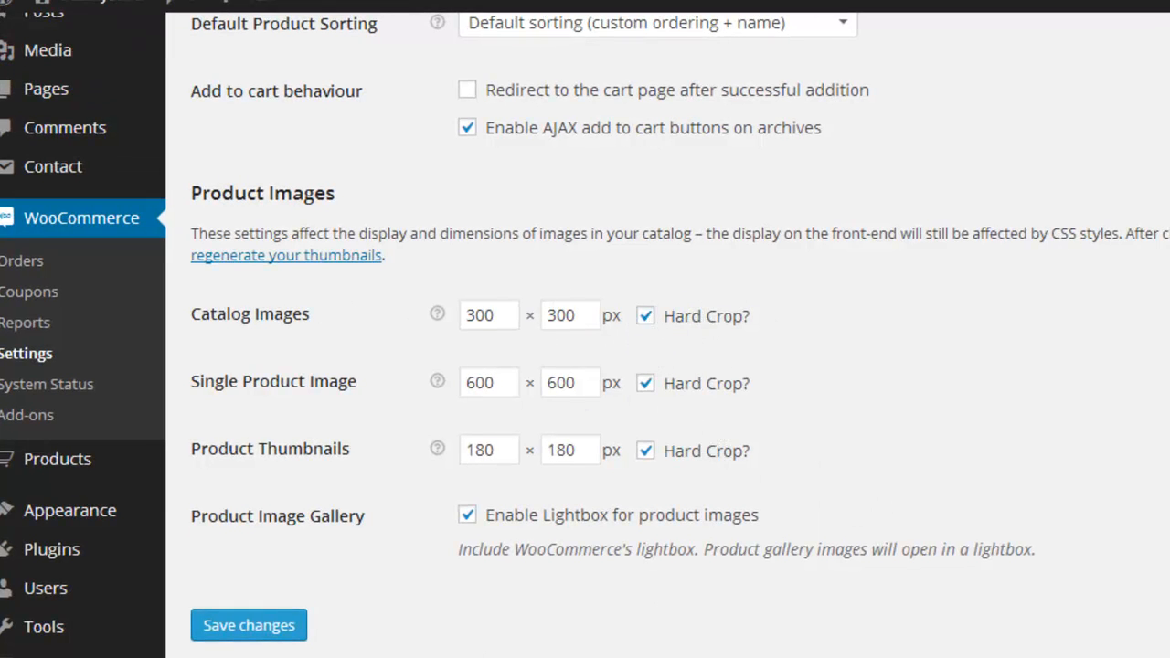
Step: Open the article "WordPress Hard Crop VS Soft Crop Difference & Comparison Example" in a new browser window and read it
right_click(236, 657)
click(229, 648)
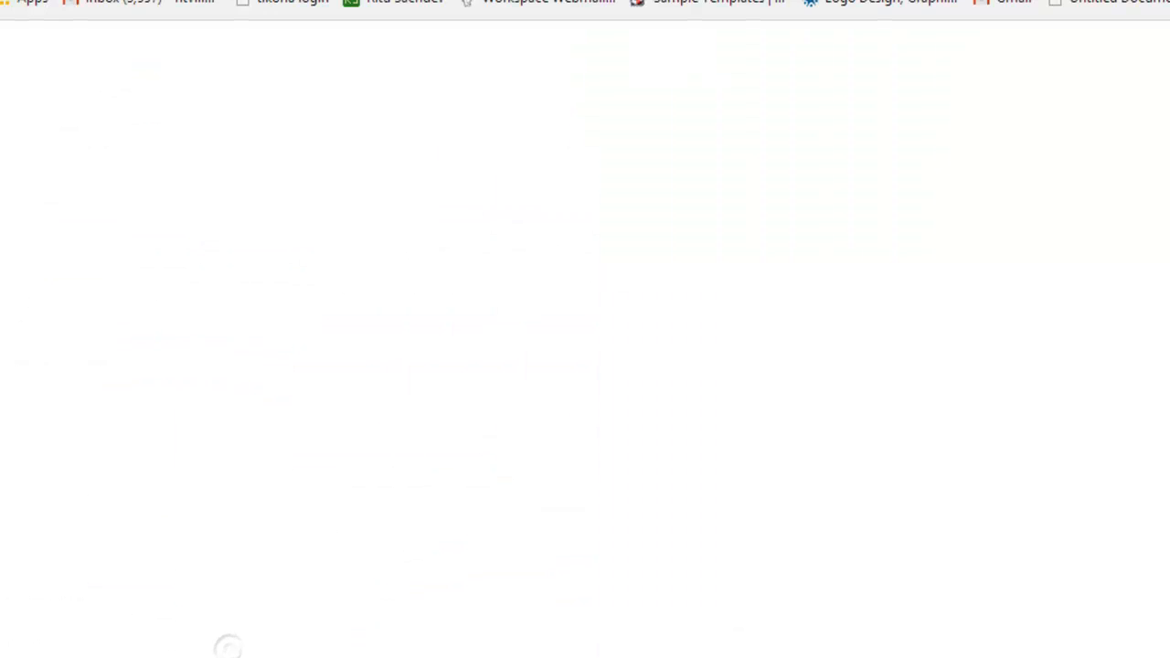
text(http://www.davidtan.org/wordpress-hard-crop-vs-soft-crop-difference-comparison-example/)
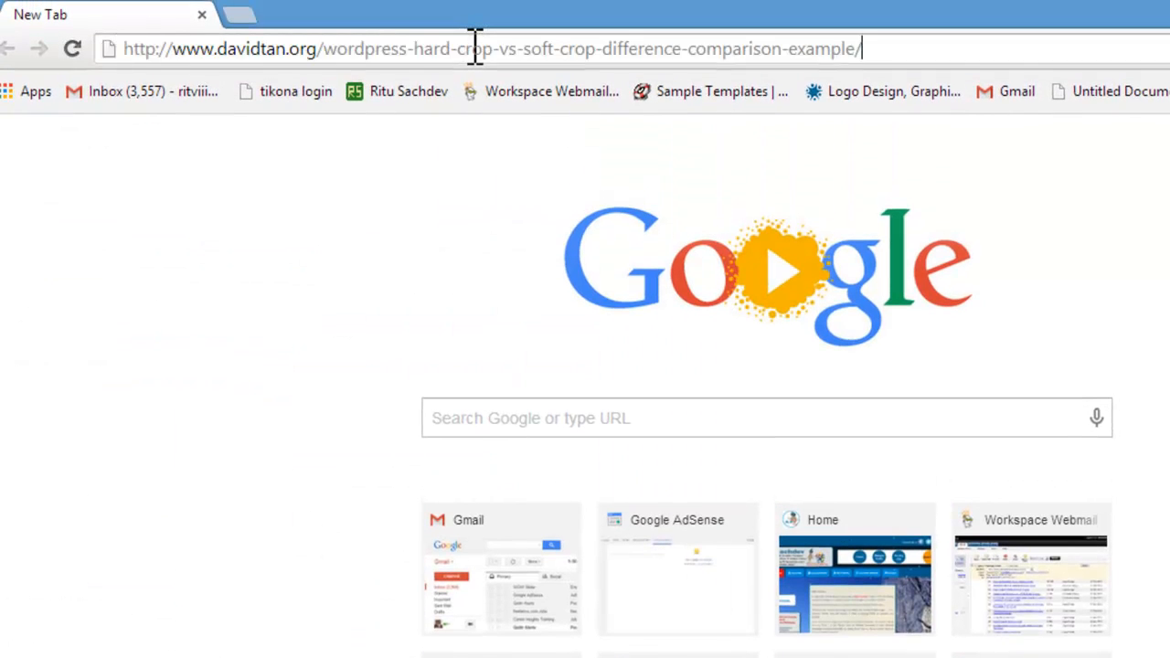
key(Return)
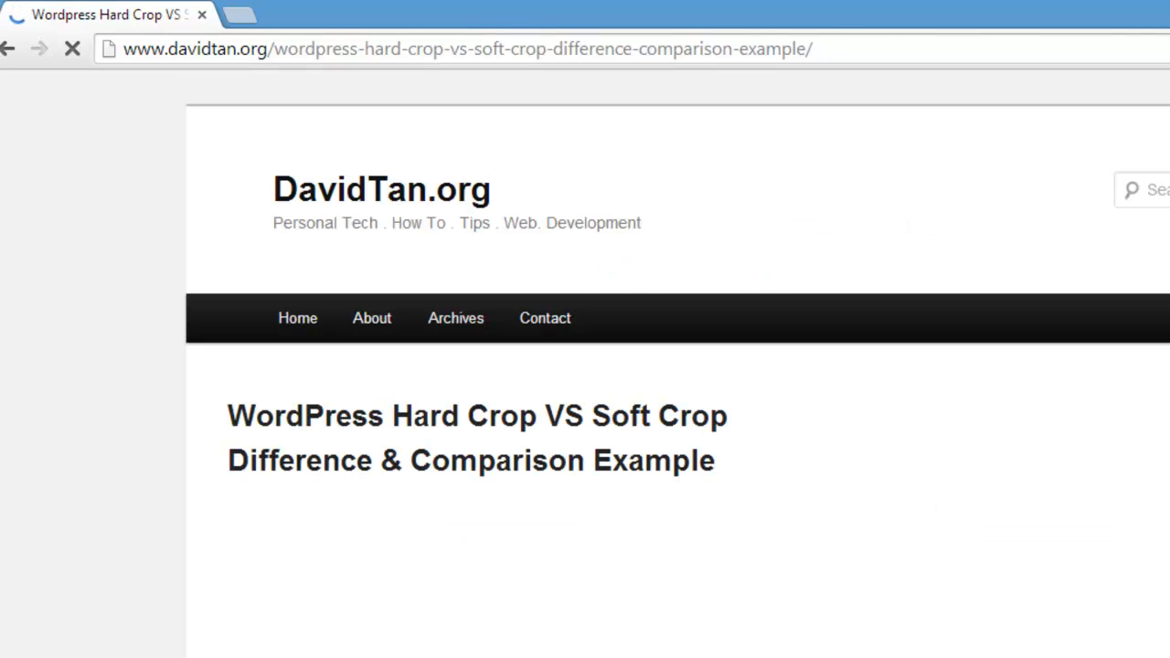
scroll(585, 366, down, 10)
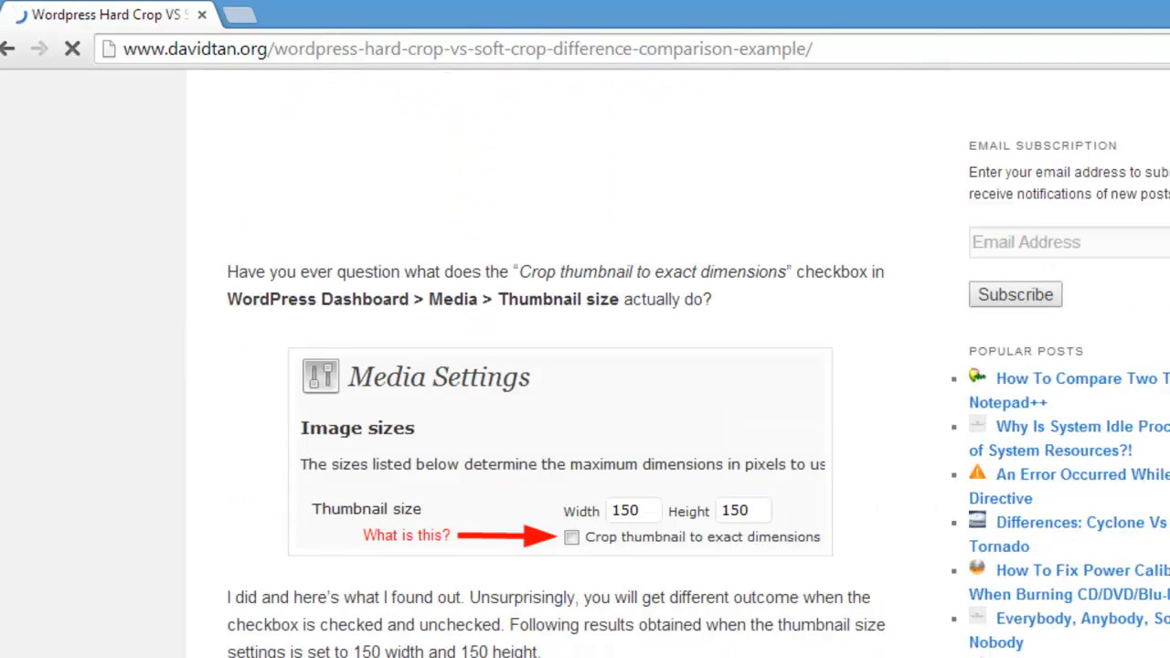
Step: Compare the original, Hard Crop and Soft Crop example images in the article
scroll(586, 365, down, 2)
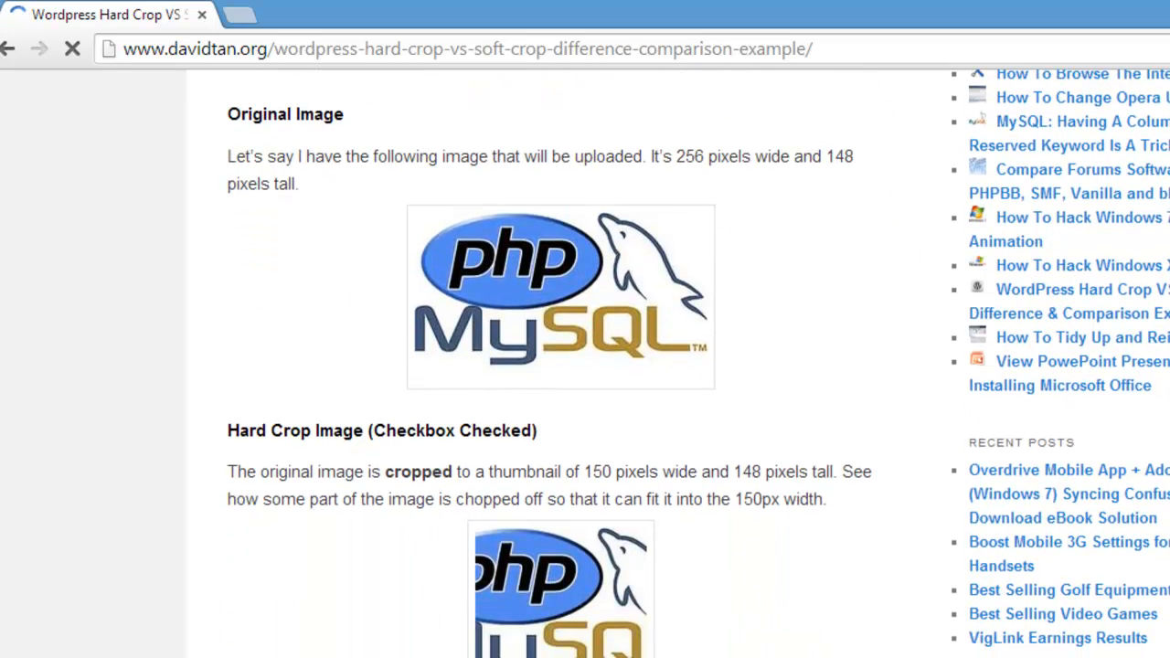
scroll(585, 366, down, 1)
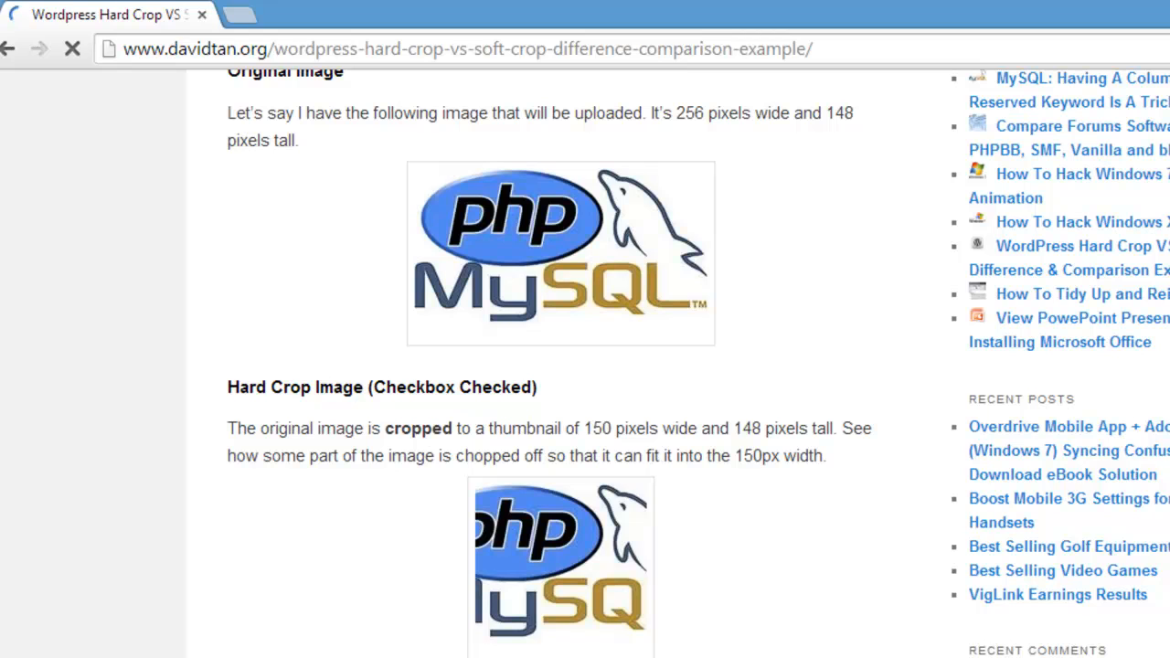
scroll(586, 366, down, 4)
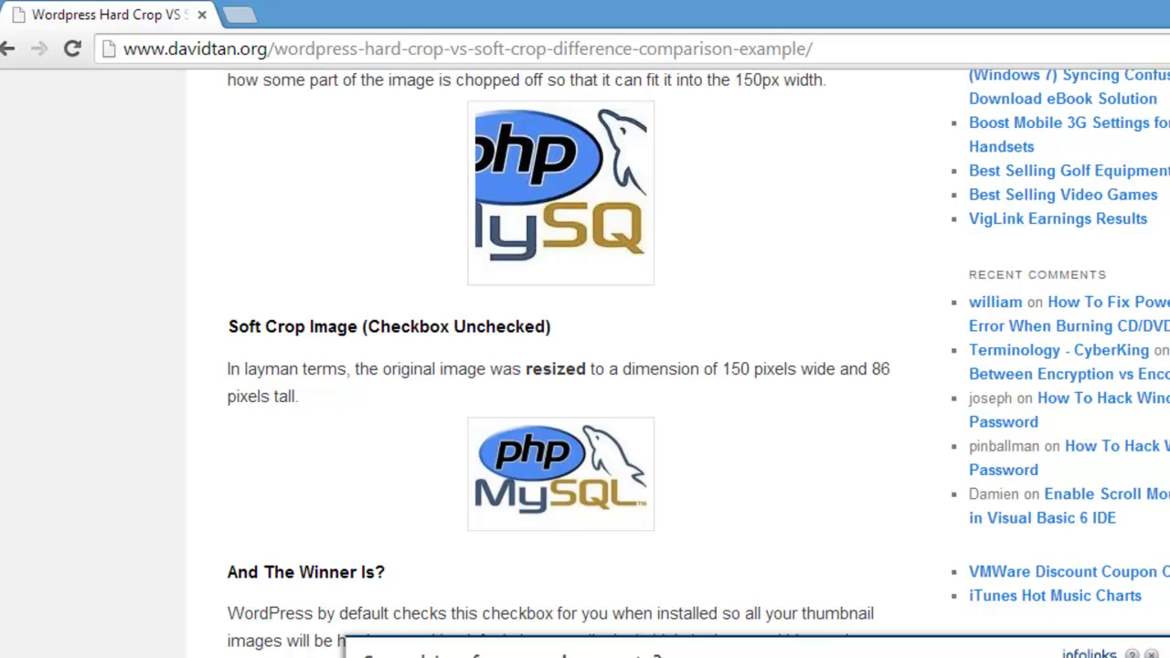
scroll(567, 366, up, 2)
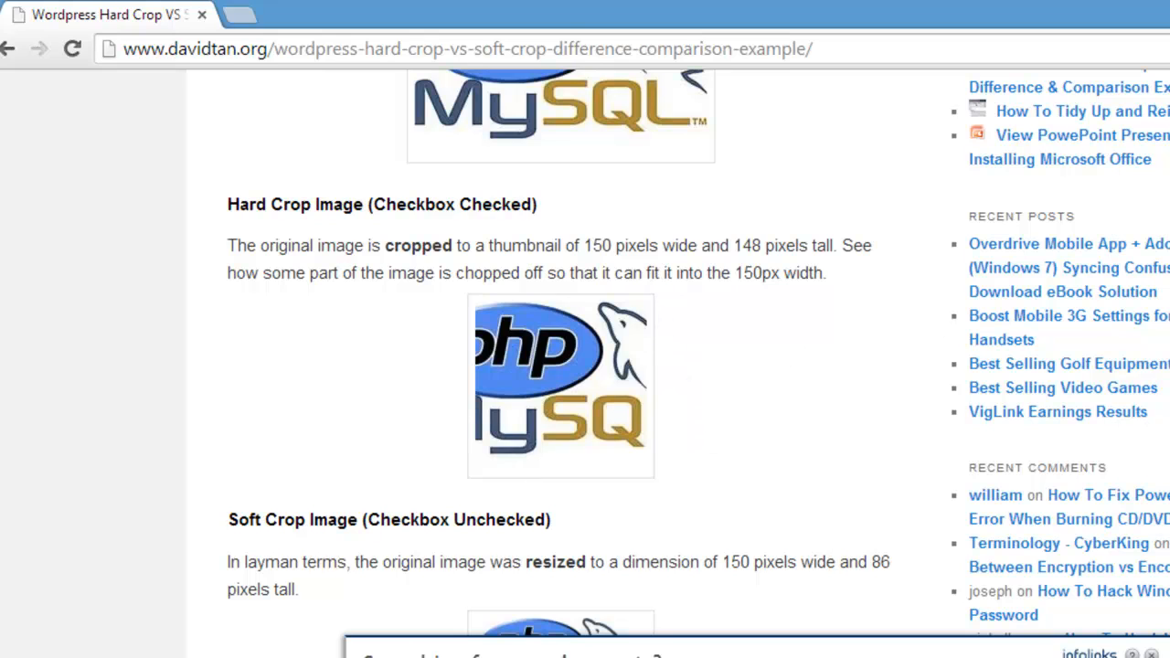
scroll(585, 353, up, 2)
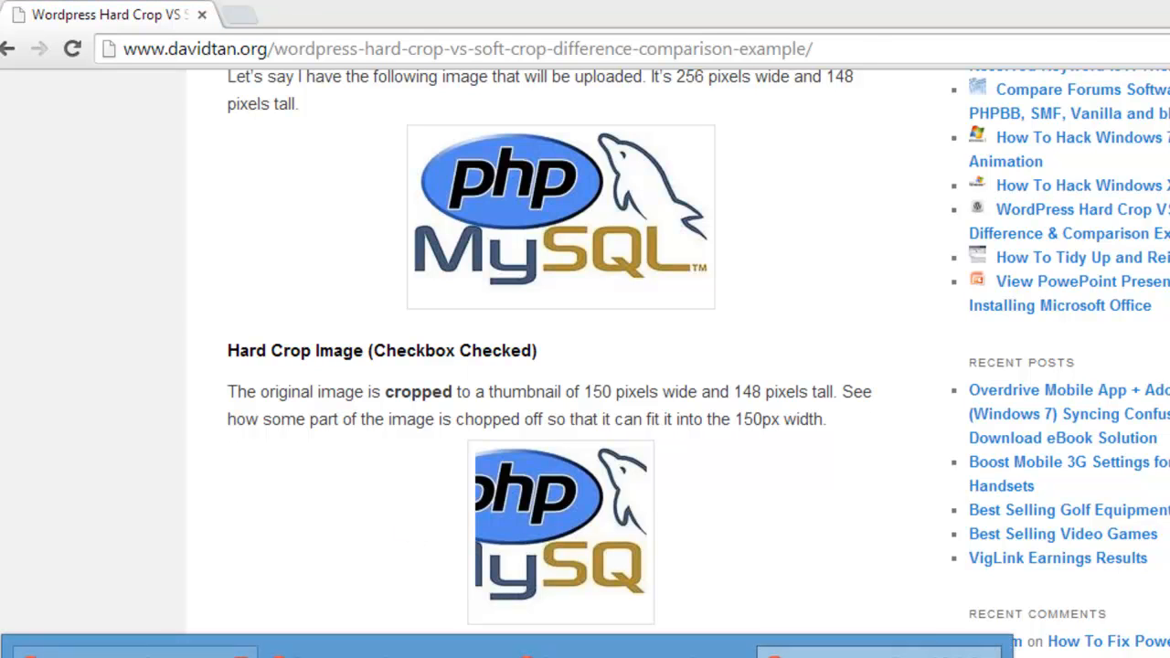
Step: Return to the WooCommerce Settings window and save the product display settings
click(151, 650)
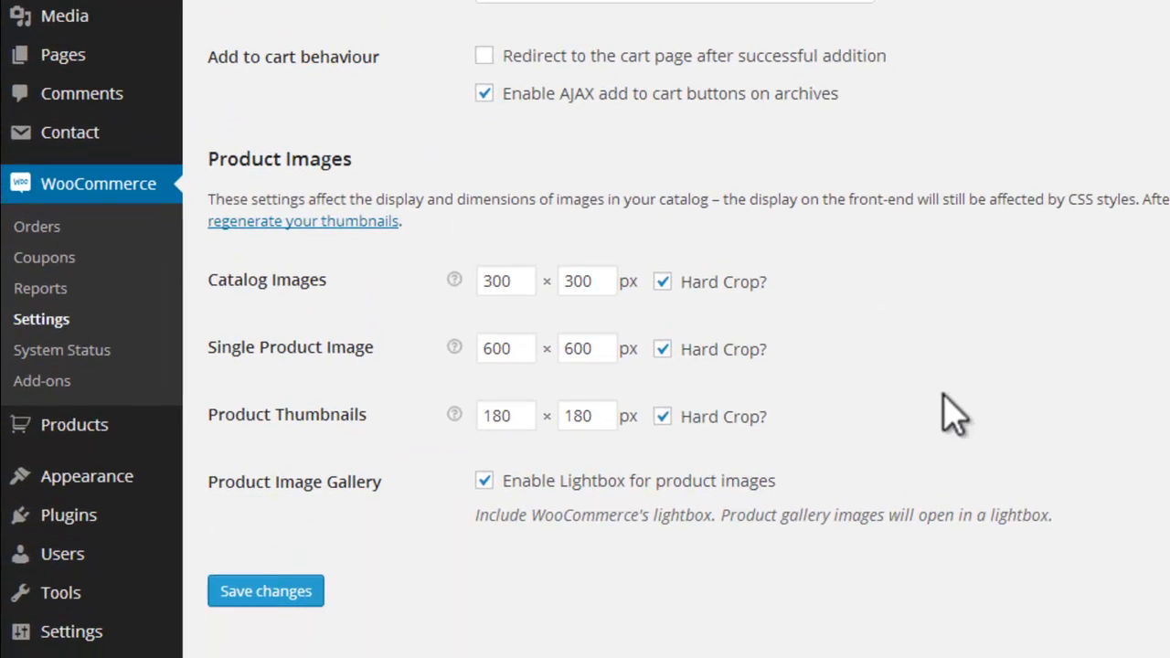
scroll(676, 329, down, 1)
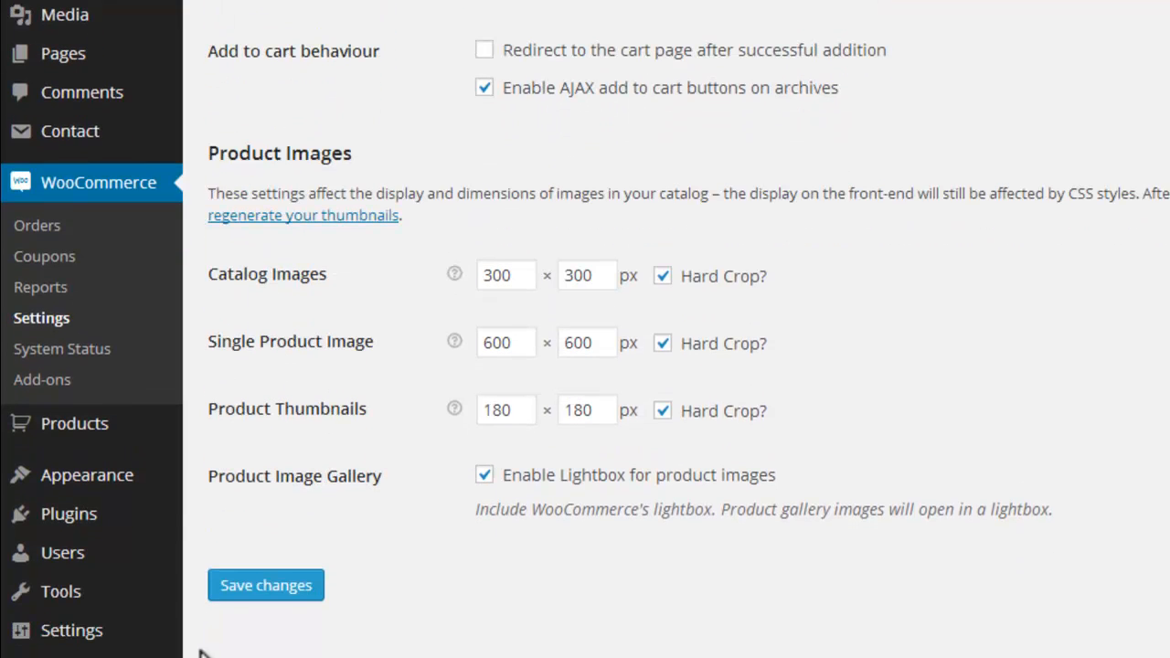
click(216, 592)
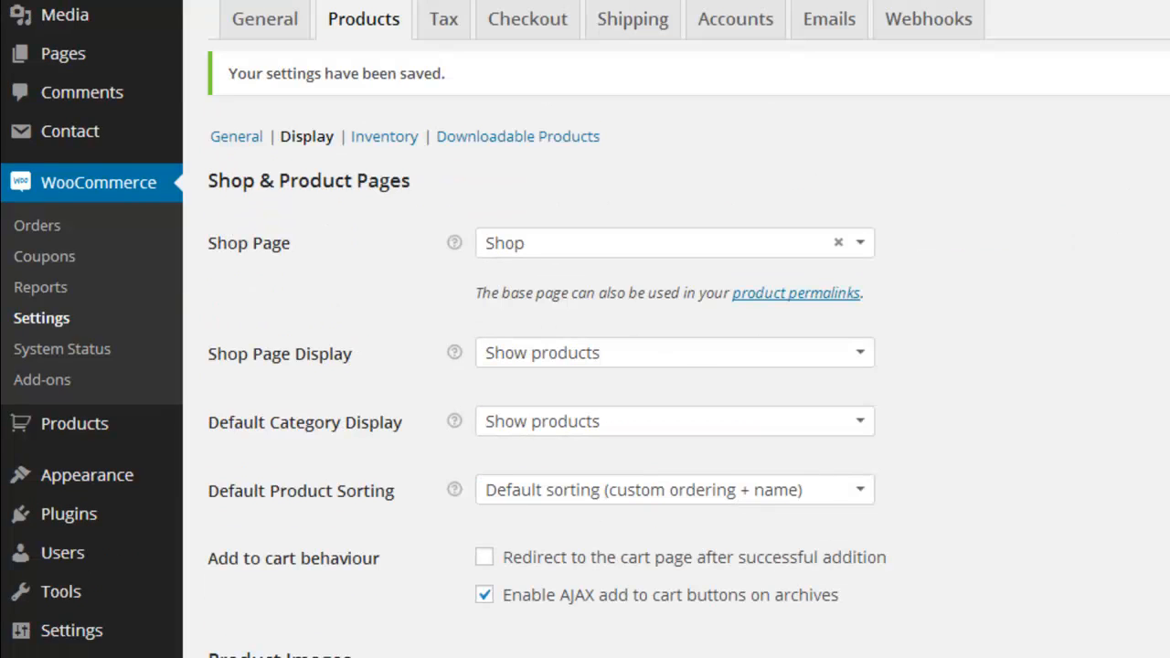
Step: Open the Inventory product settings and examine the stock management, notification recipient and stock threshold fields
click(402, 136)
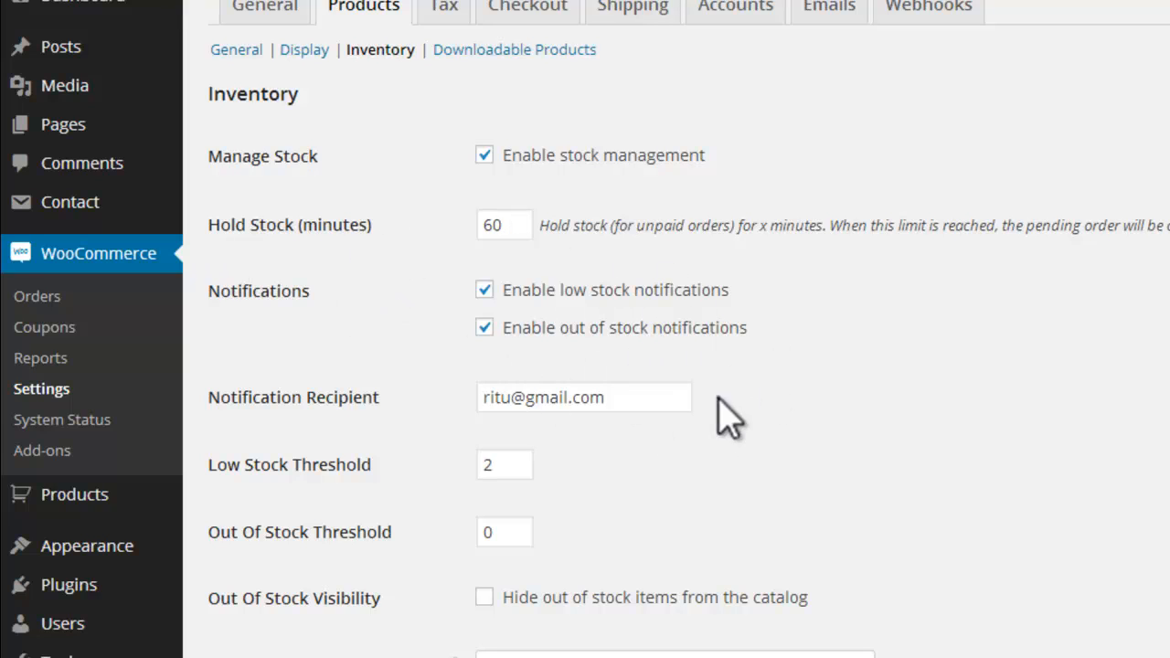
click(621, 395)
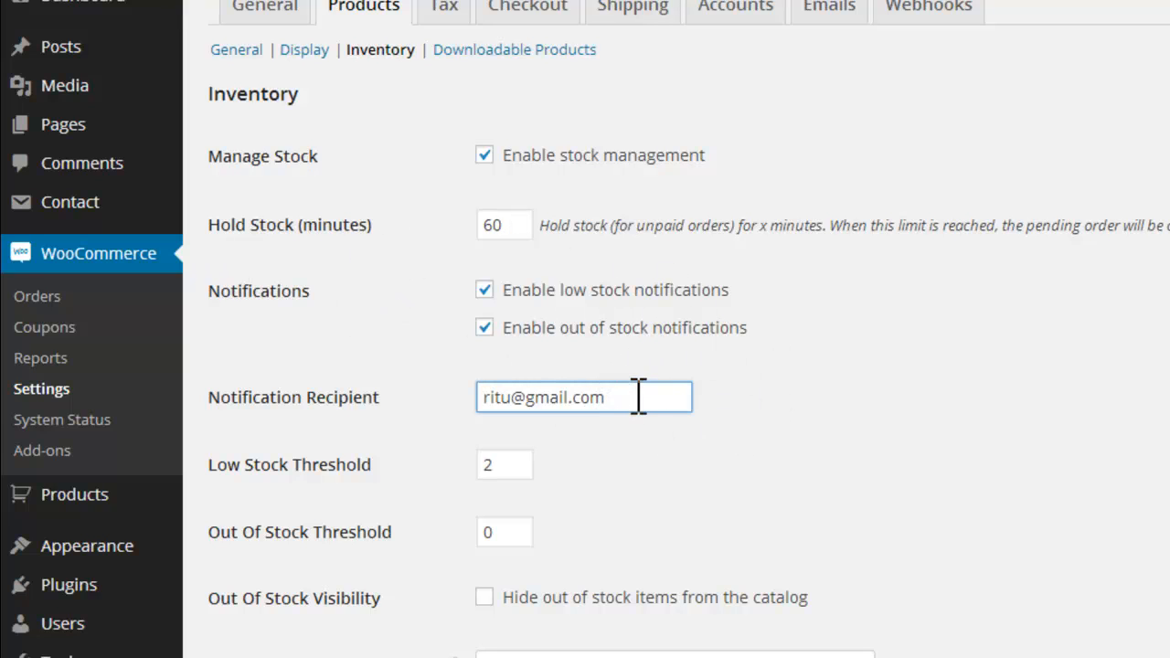
drag(639, 397, 462, 401)
click(665, 397)
drag(663, 398, 463, 404)
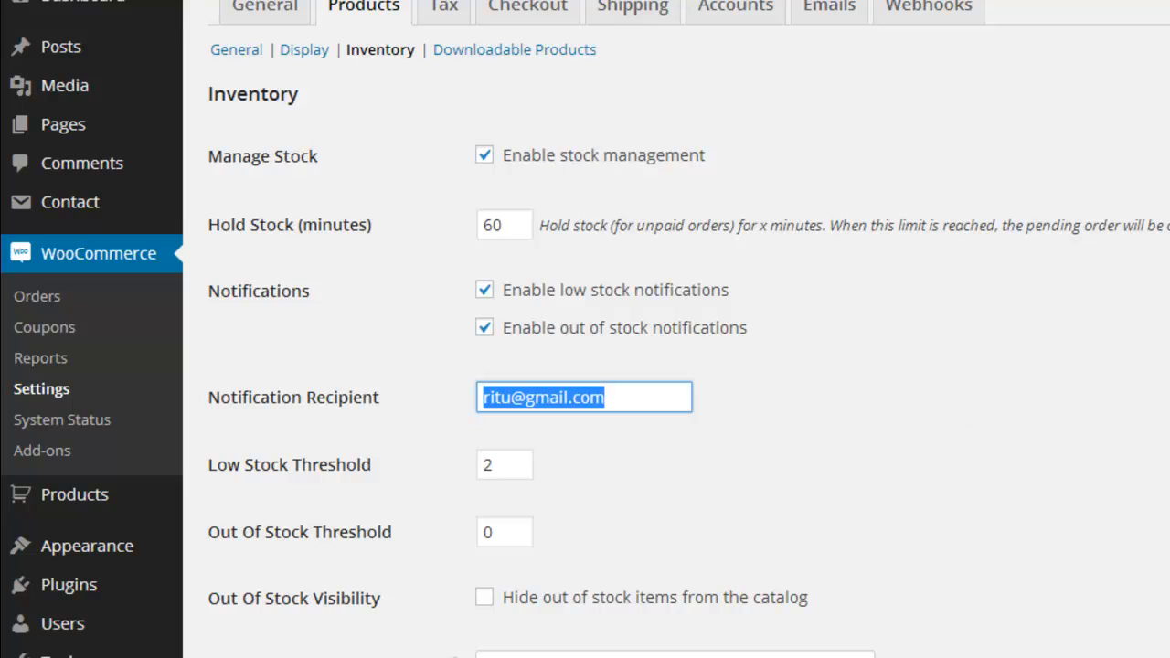
scroll(585, 329, down, 2)
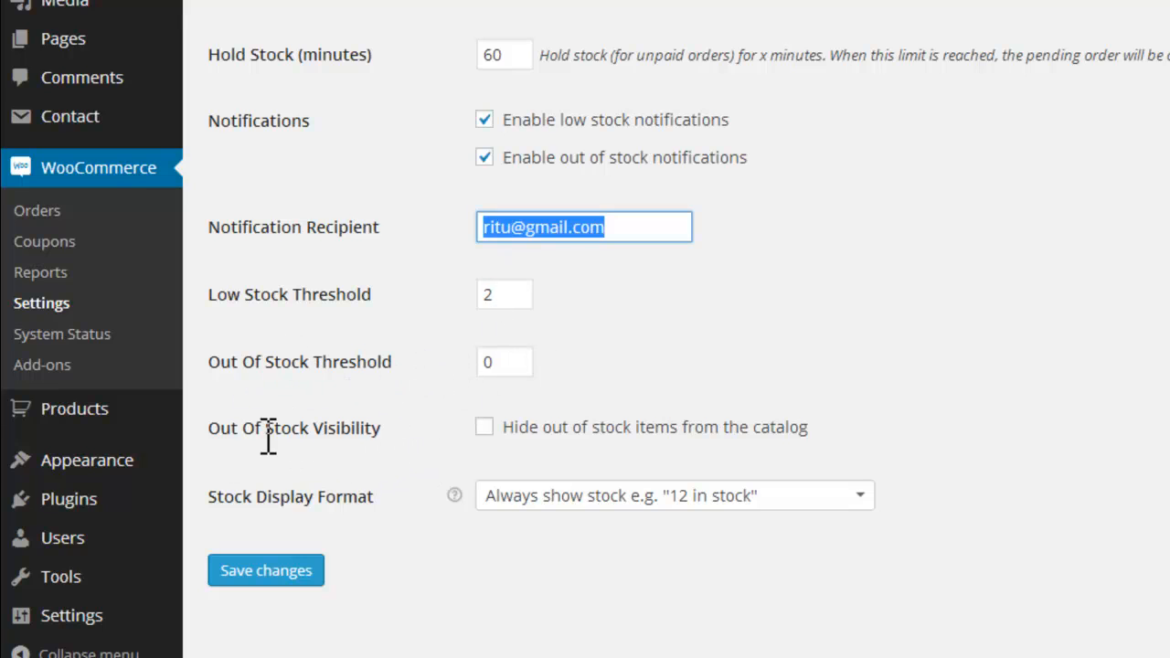
Step: Try the option that hides out-of-stock items from the catalog and examine the Stock Display Format choices
click(485, 428)
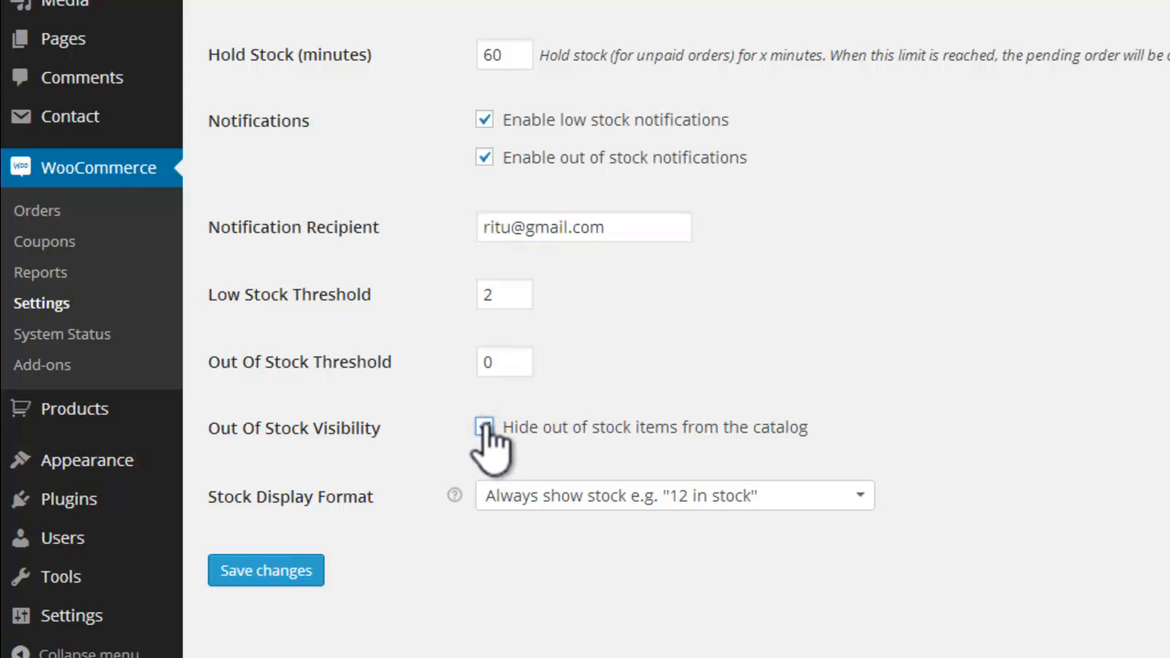
click(484, 428)
click(864, 499)
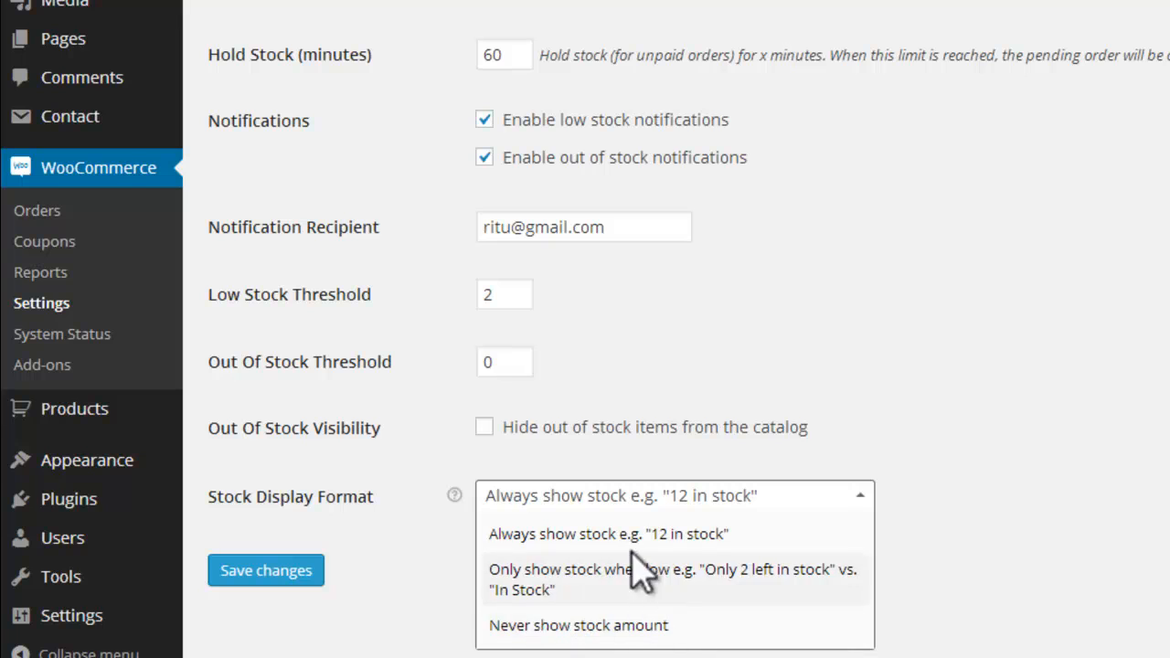
click(366, 516)
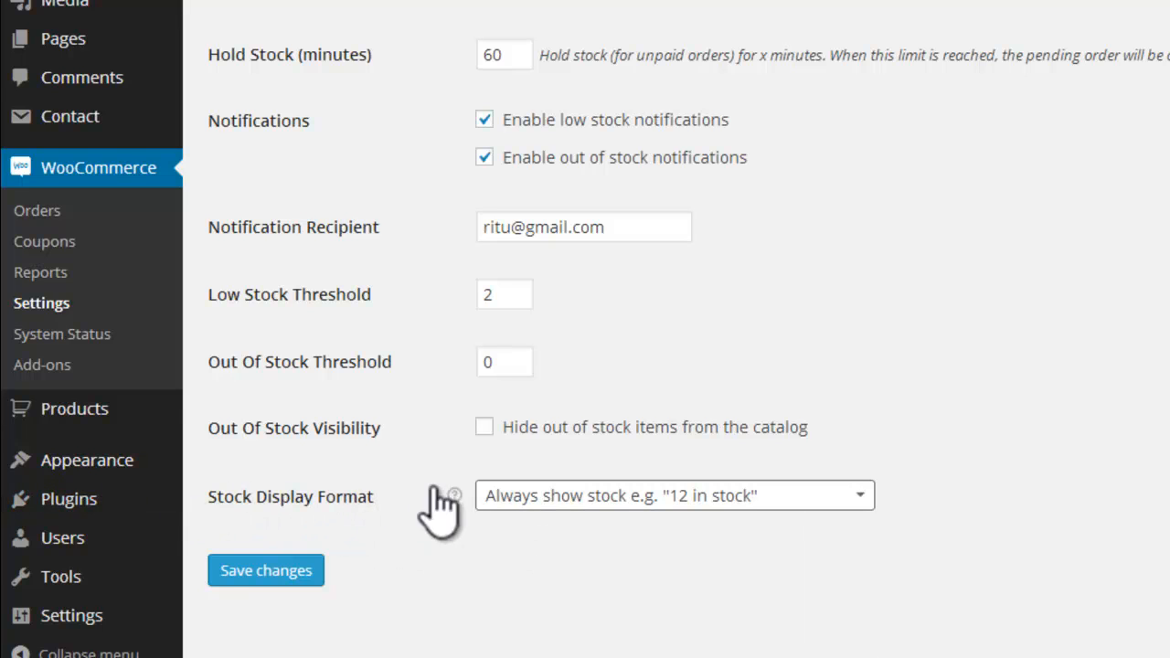
scroll(586, 329, up, 3)
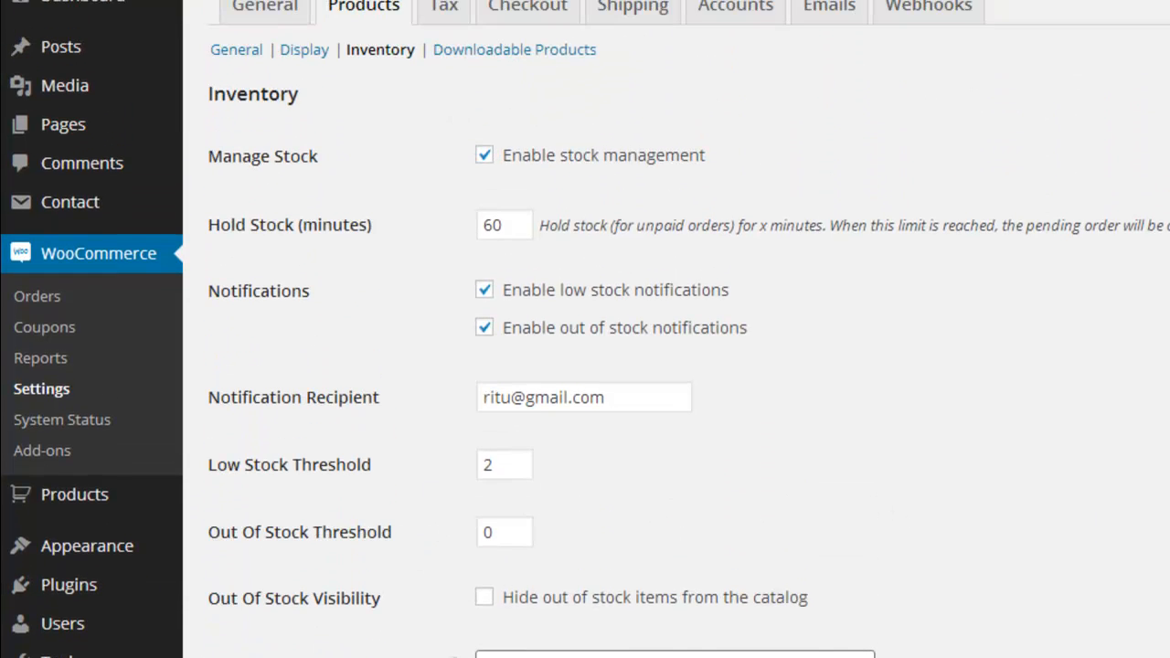
Step: Open the Downloadable Products settings and examine the File Download Method choices
click(448, 57)
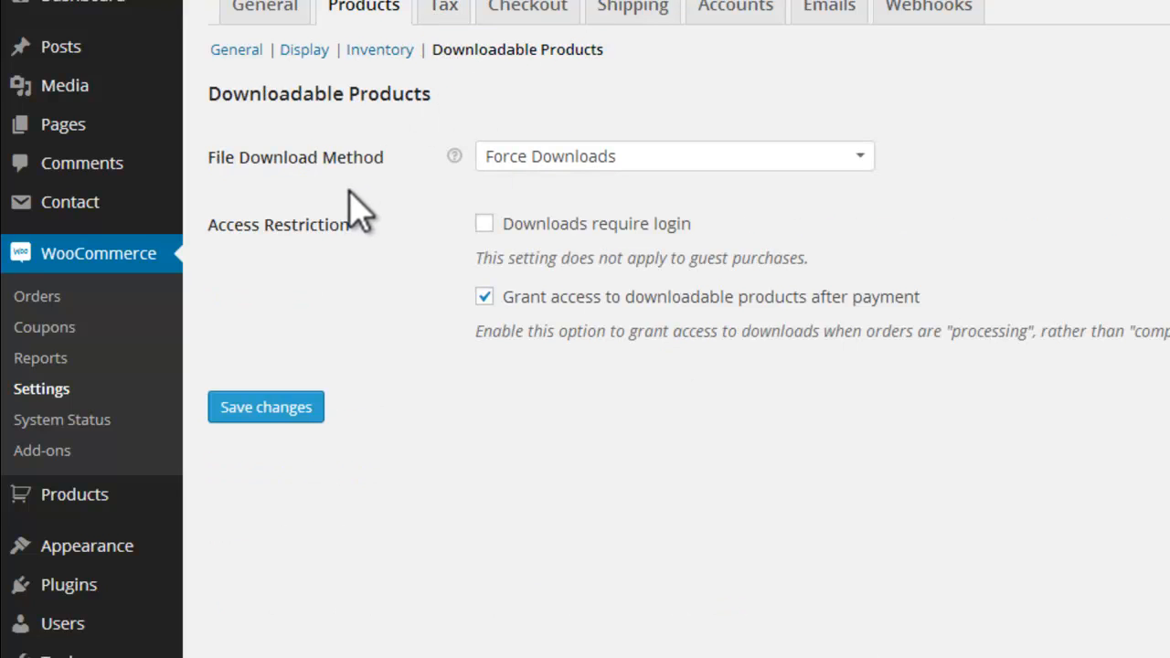
click(860, 159)
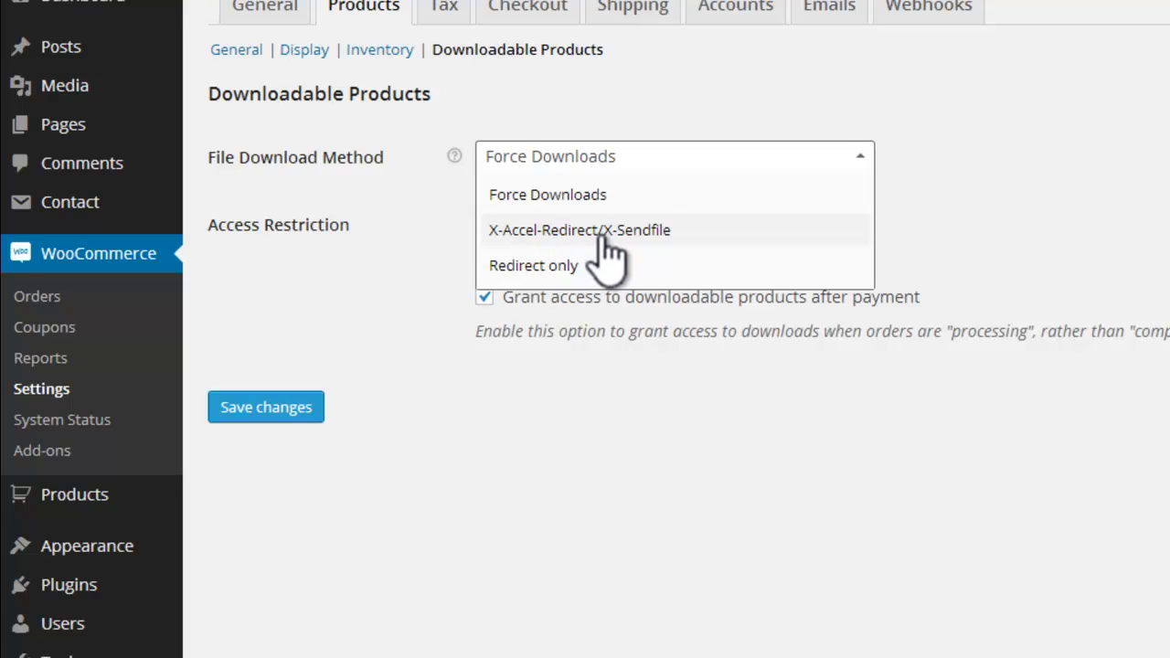
click(866, 159)
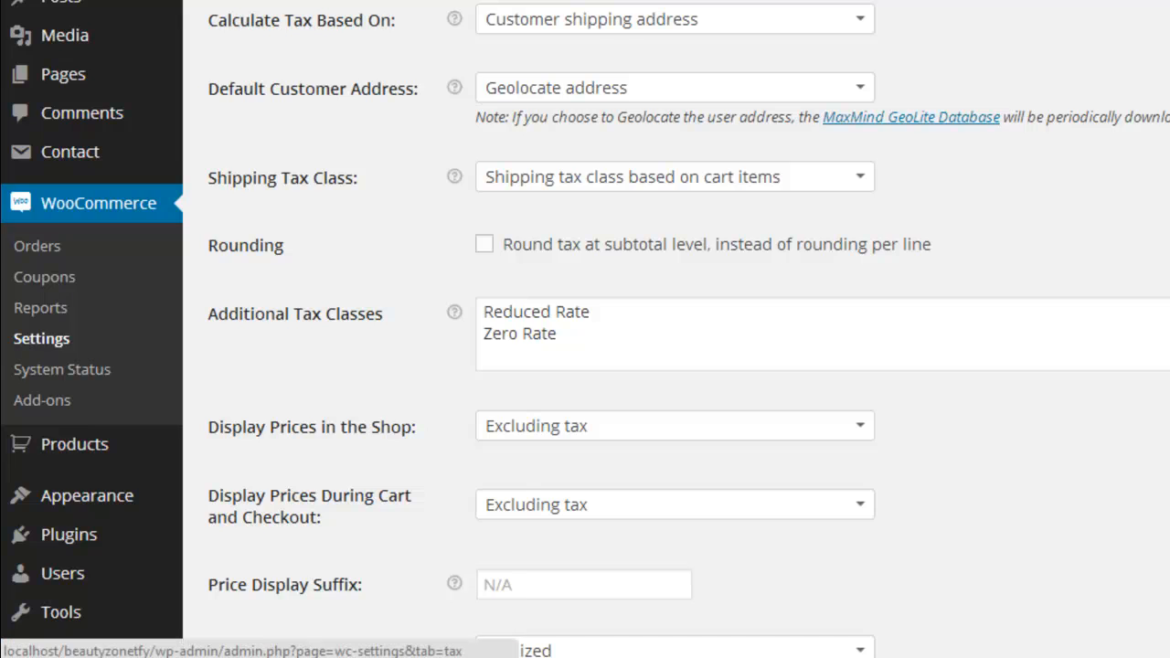
Step: Review the Tax Options and open the guide "Setting up Taxes in WooCommerce" from the "woothemes tax" search results in a new window
scroll(361, 78, up, 3)
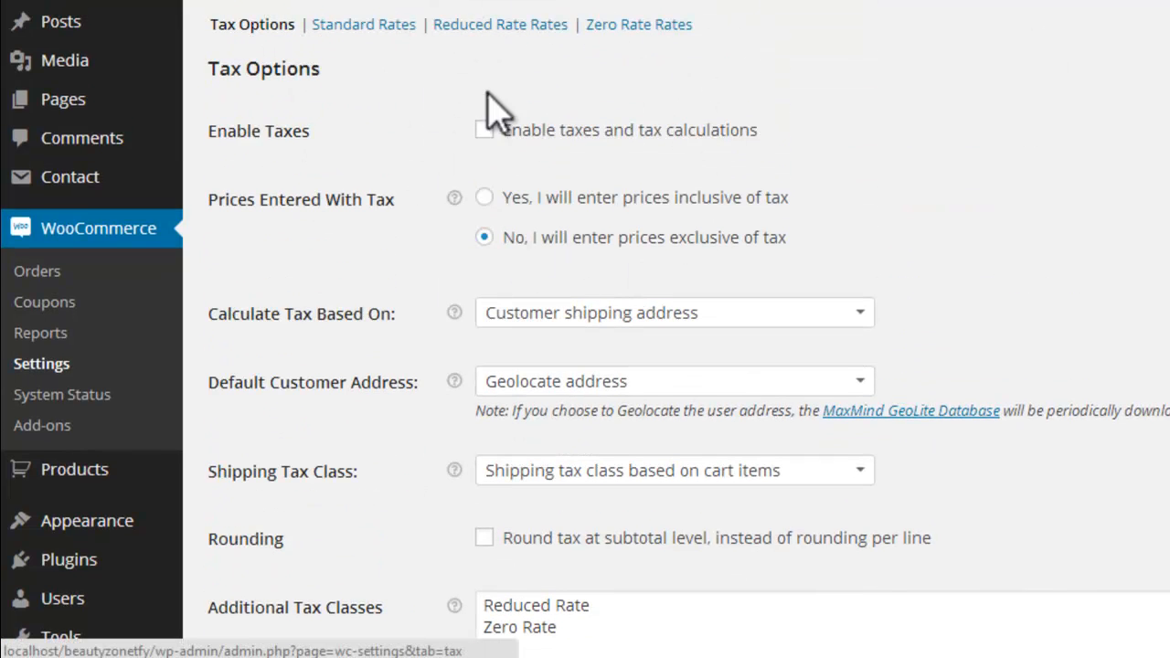
scroll(1092, 361, down, 1)
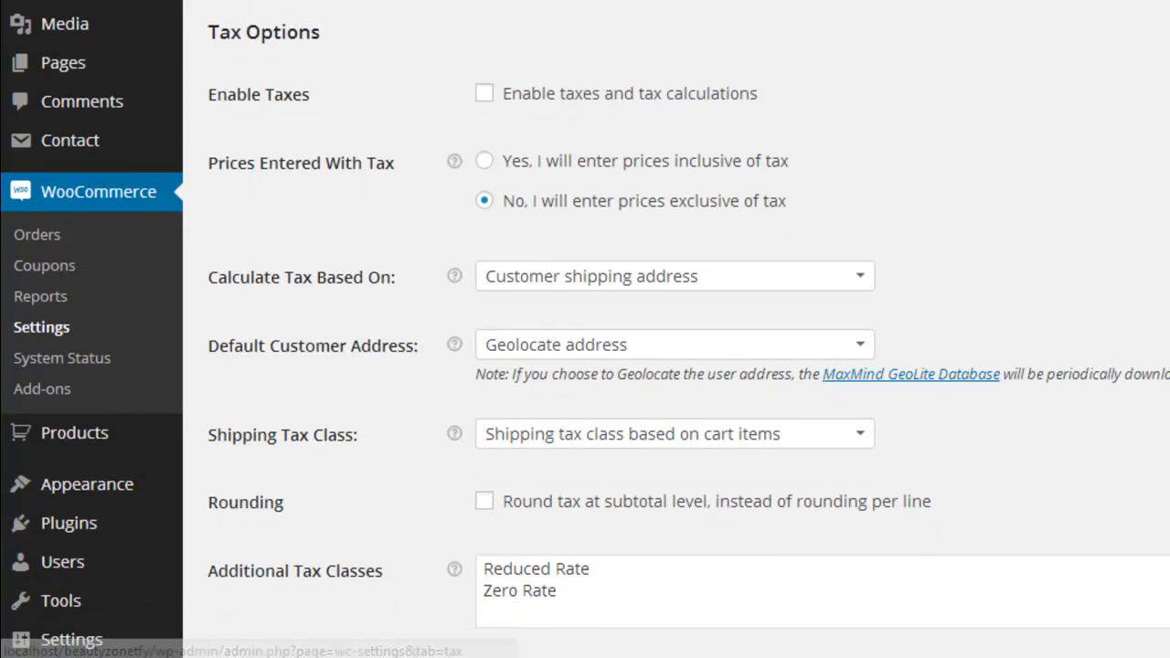
key(alt+Tab)
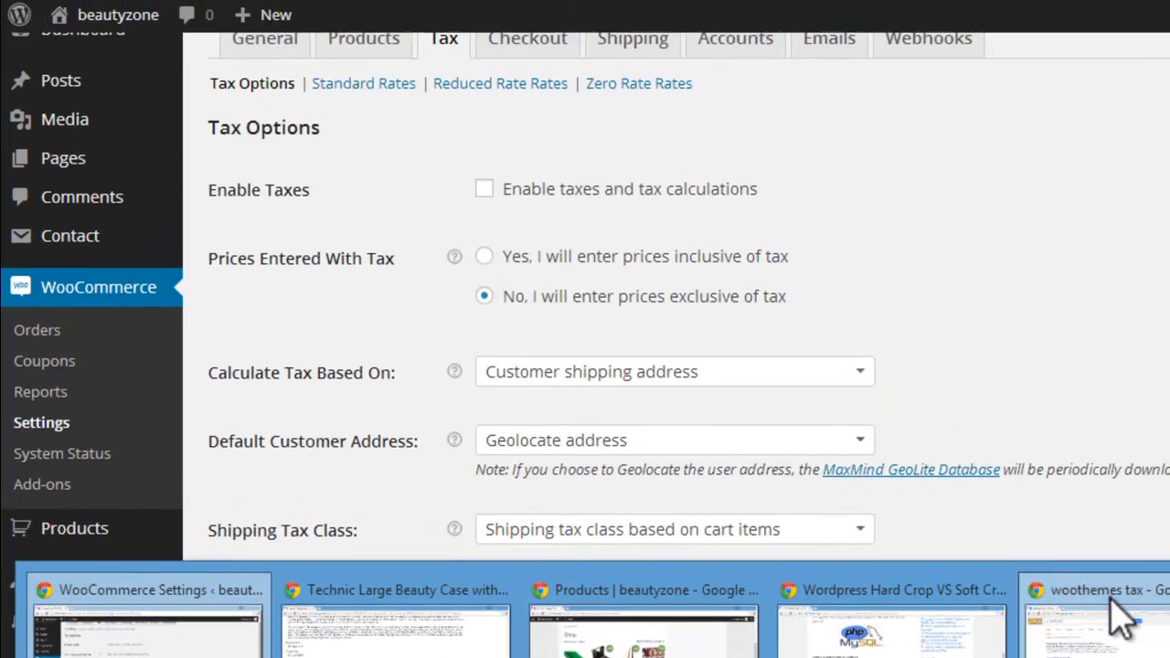
click(1065, 549)
drag(274, 110, 84, 90)
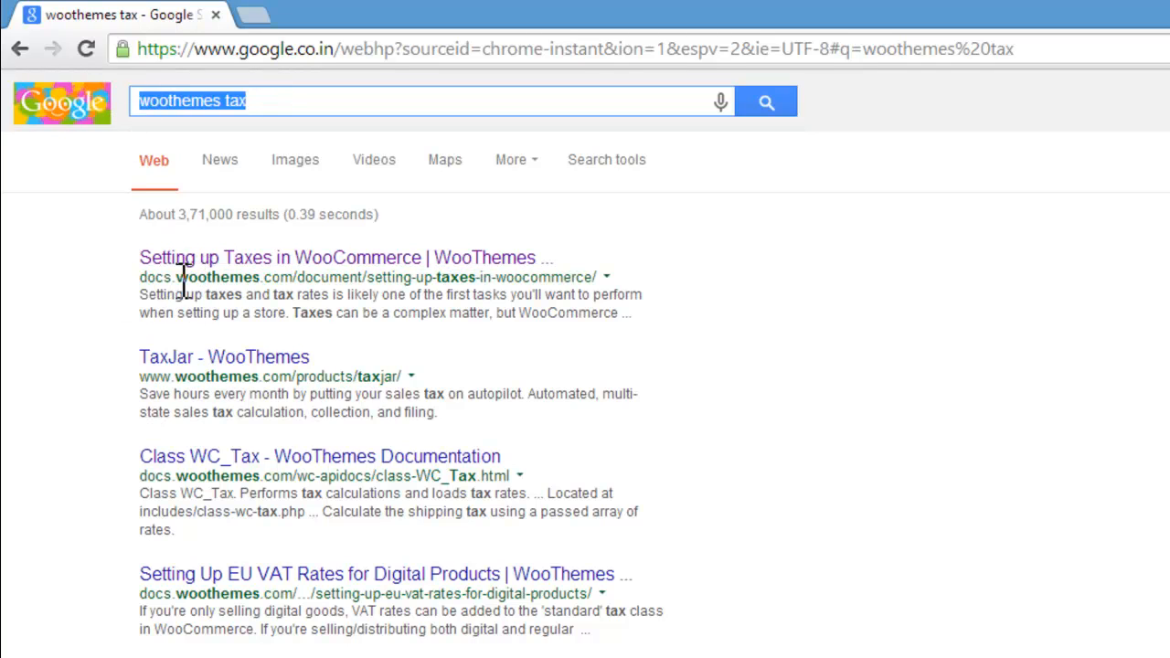
right_click(262, 270)
click(290, 297)
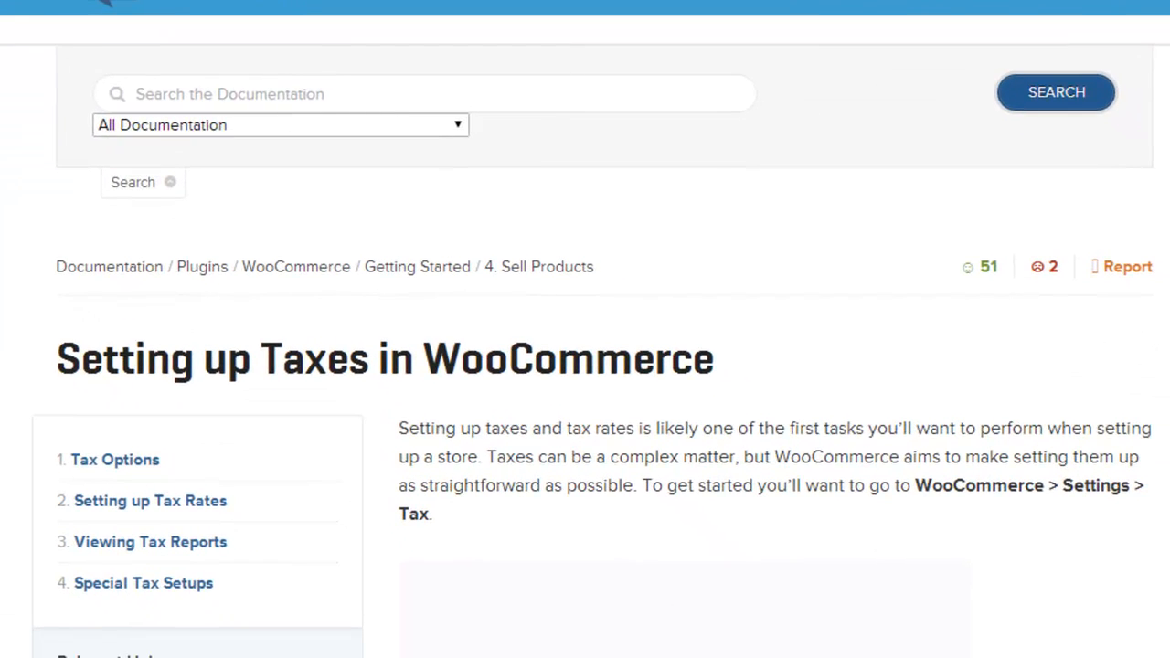
scroll(586, 329, down, 5)
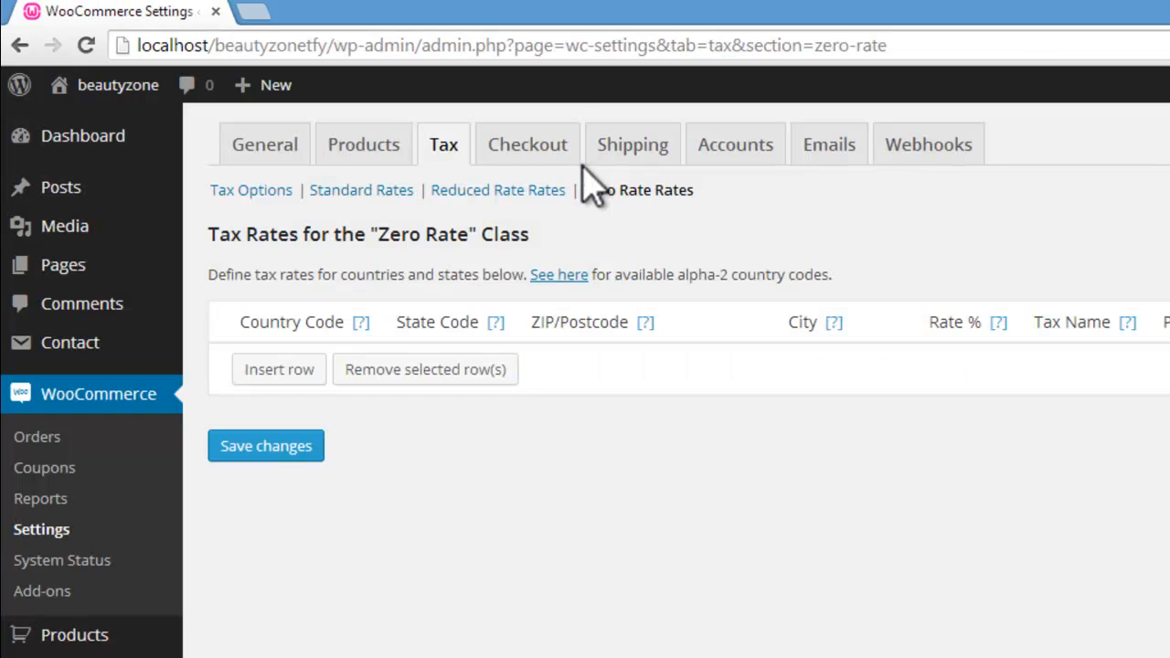
Step: Return to the WooCommerce Settings window, open the Checkout settings and try switching guest checkout off and on again
click(534, 144)
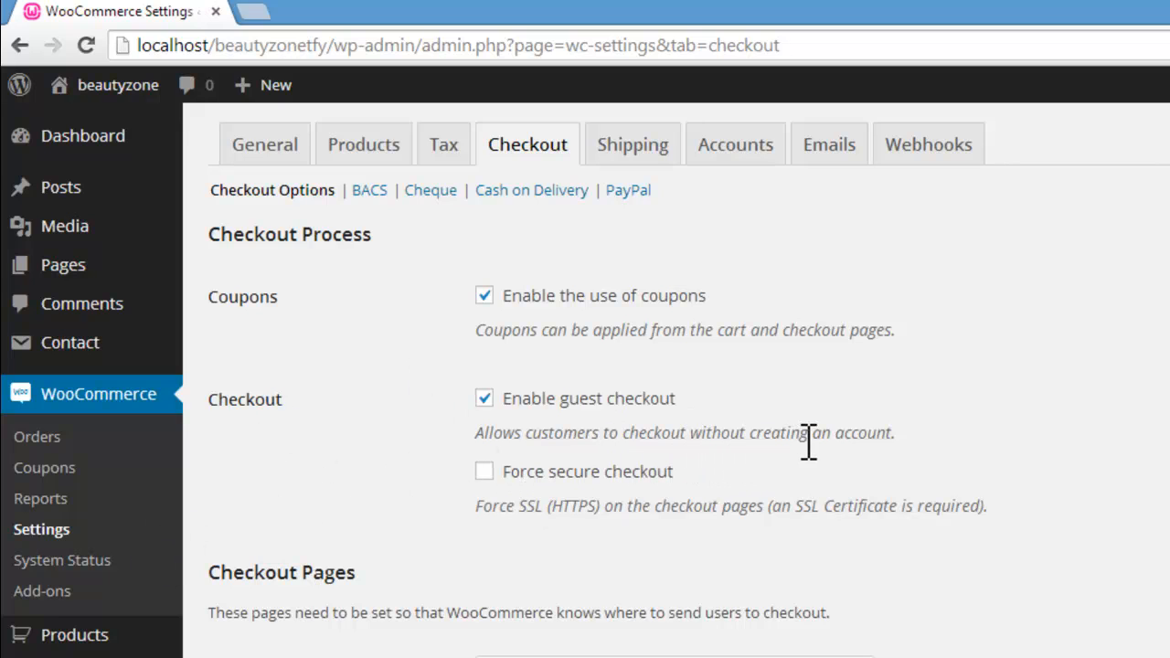
click(484, 400)
click(485, 399)
Step: Examine the help notes of the Checkout Pages and the pages selectable for Terms and Conditions
scroll(585, 384, down, 1)
scroll(585, 384, down, 3)
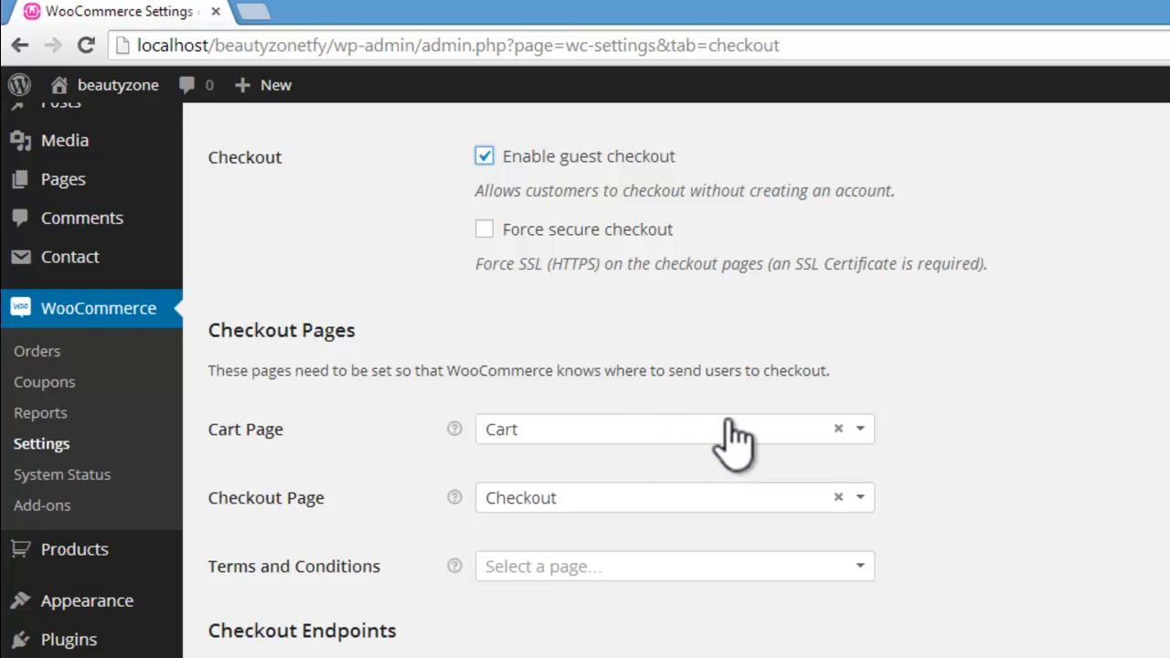
mouse_move(455, 432)
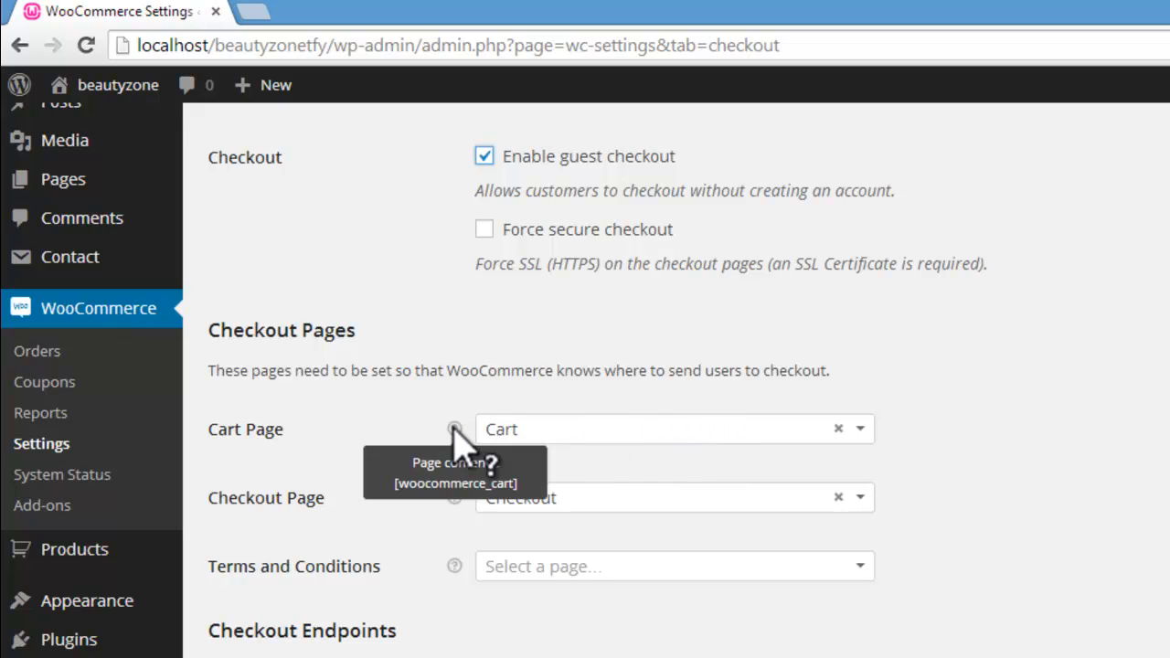
mouse_move(456, 502)
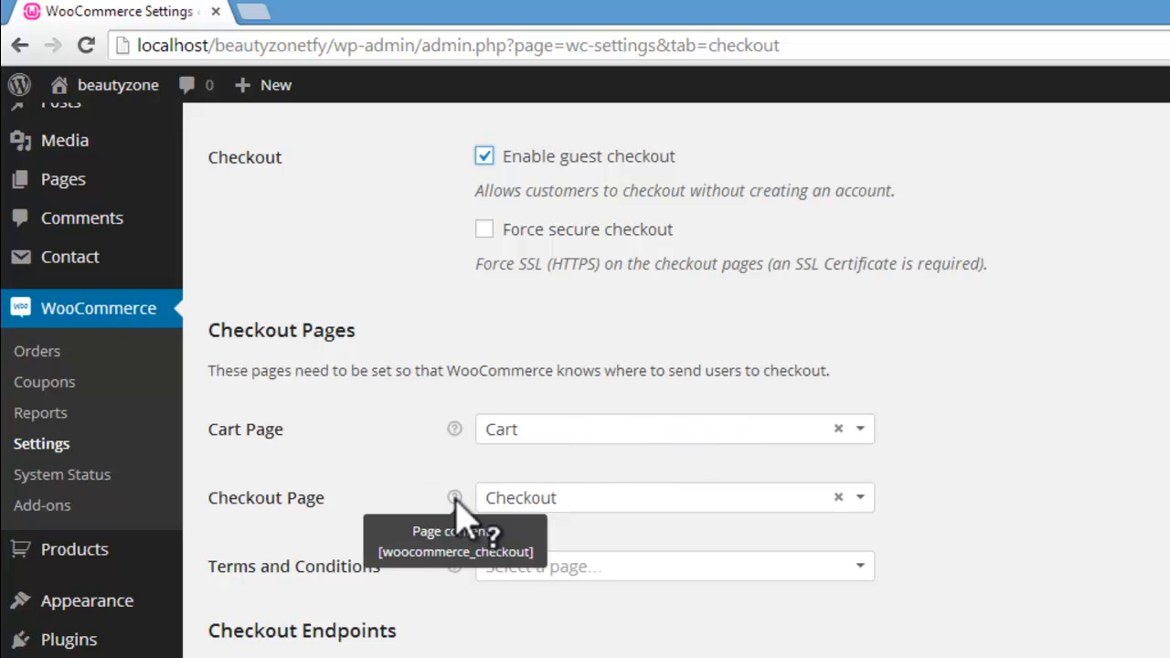
mouse_move(459, 567)
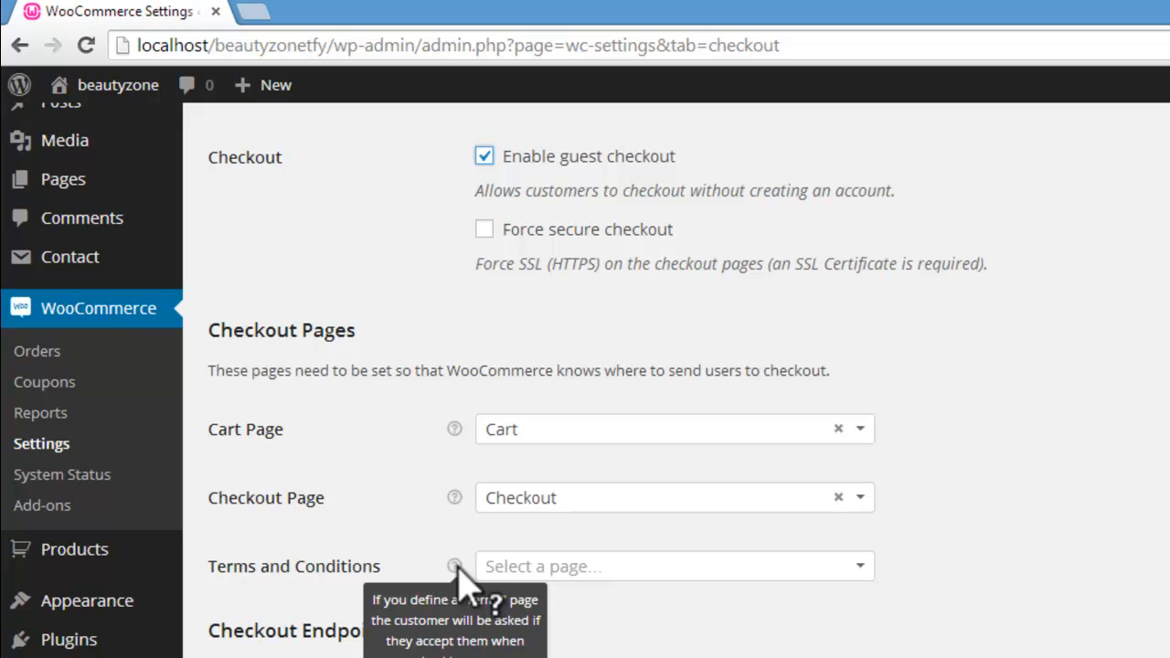
click(851, 566)
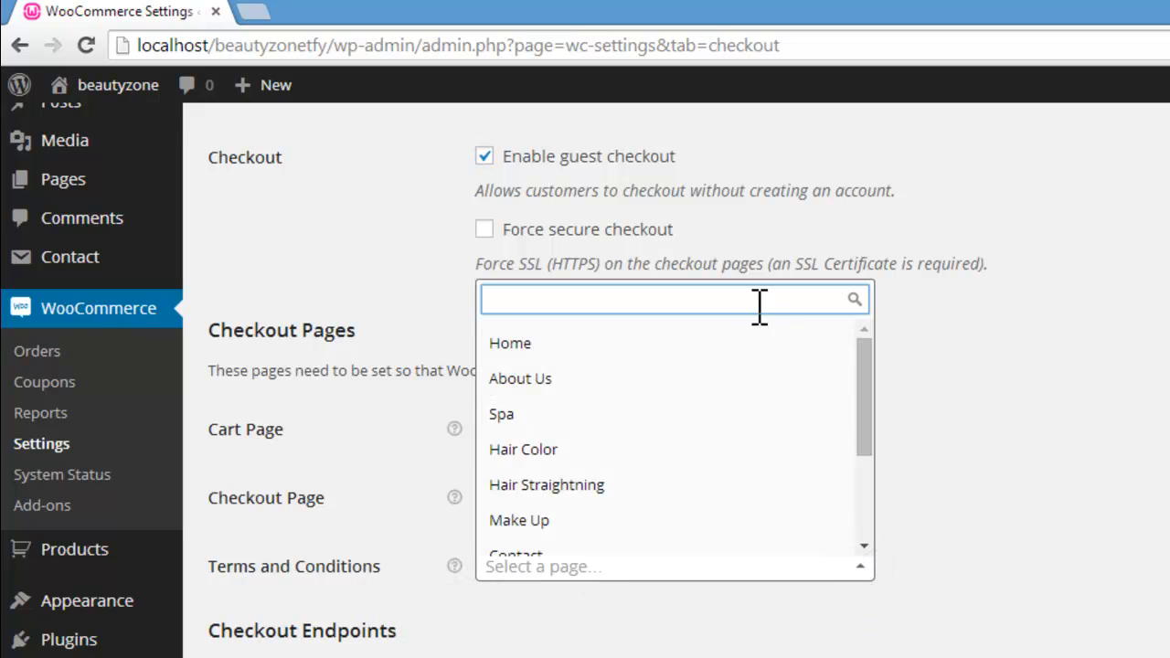
click(954, 442)
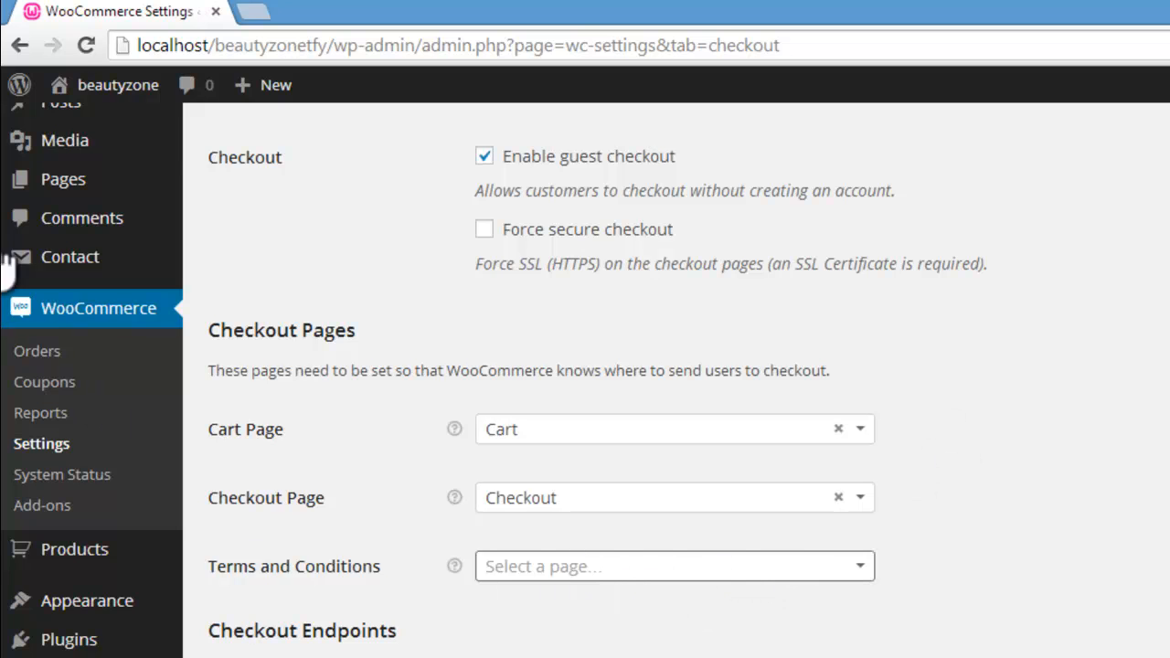
Step: Examine the Checkout Endpoints and the list of Payment Gateways in the checkout settings
scroll(622, 380, down, 2)
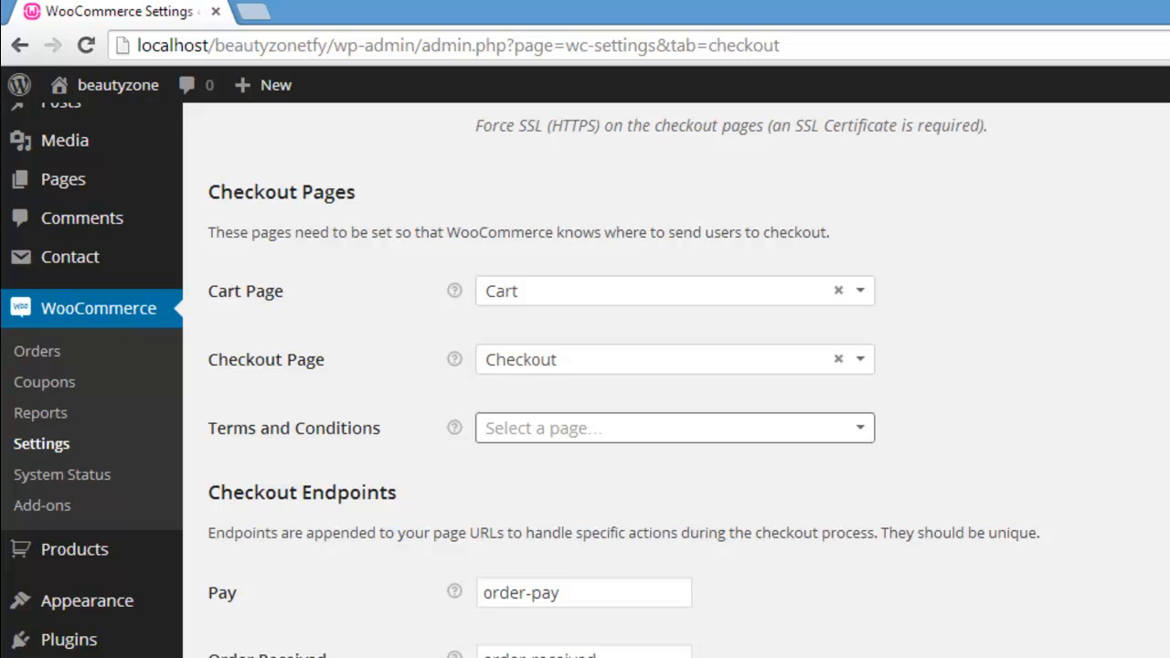
scroll(622, 384, down, 5)
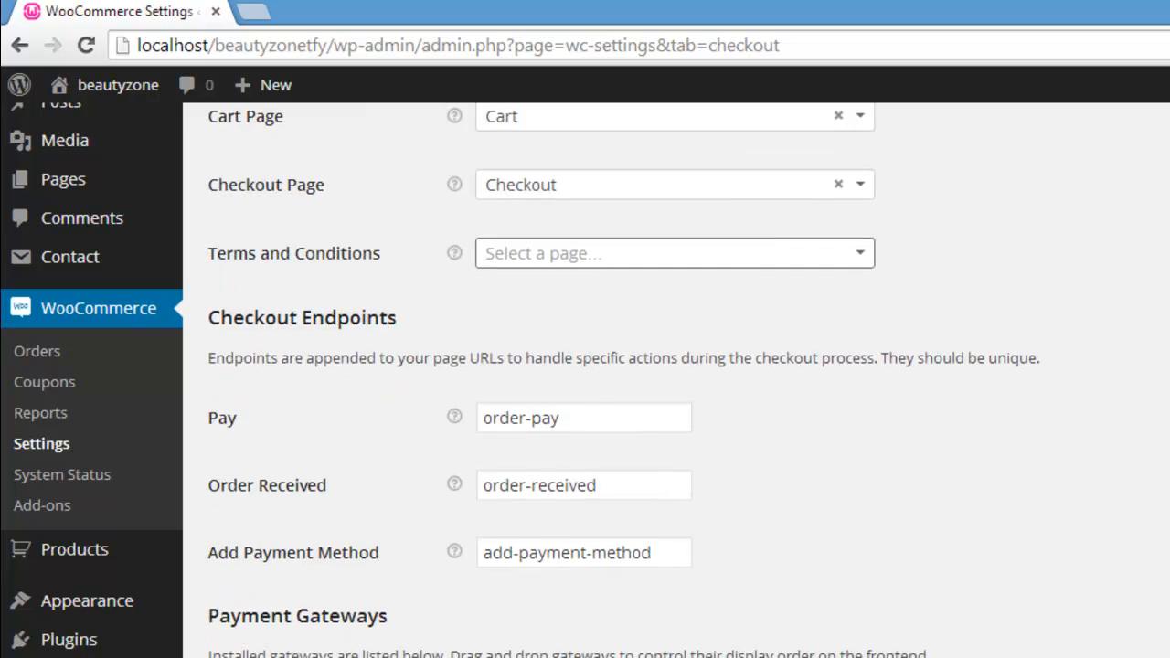
scroll(622, 384, down, 2)
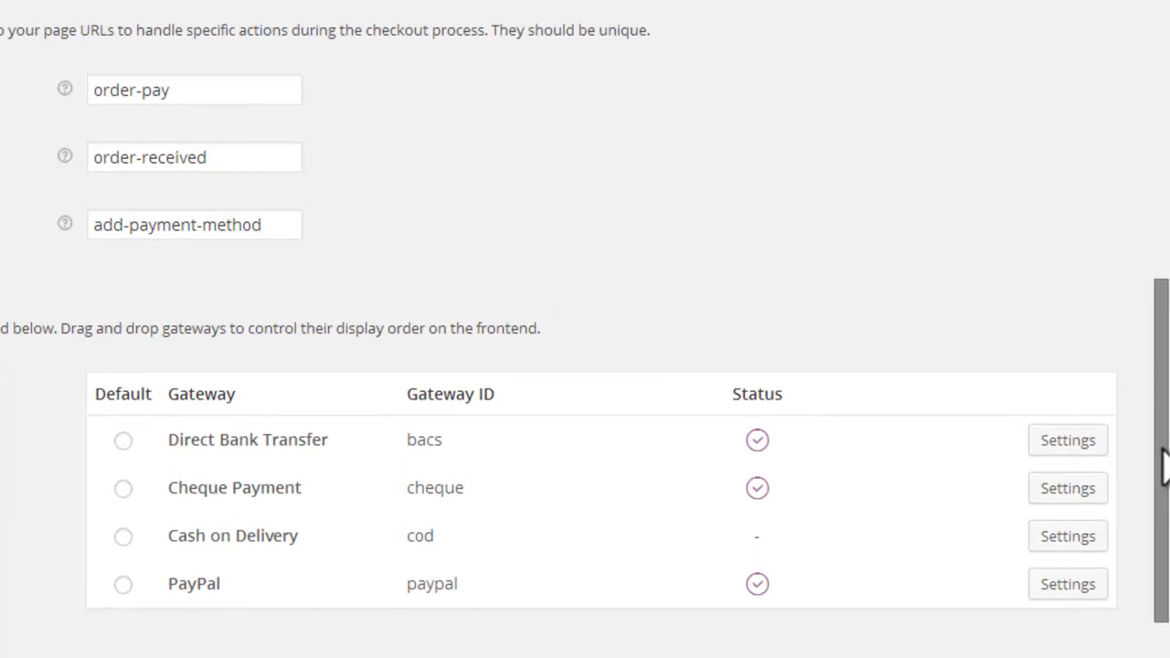
Step: Open the Direct Bank Transfer gateway settings and enter the account holder's name in the Account Details
scroll(585, 329, down, 1)
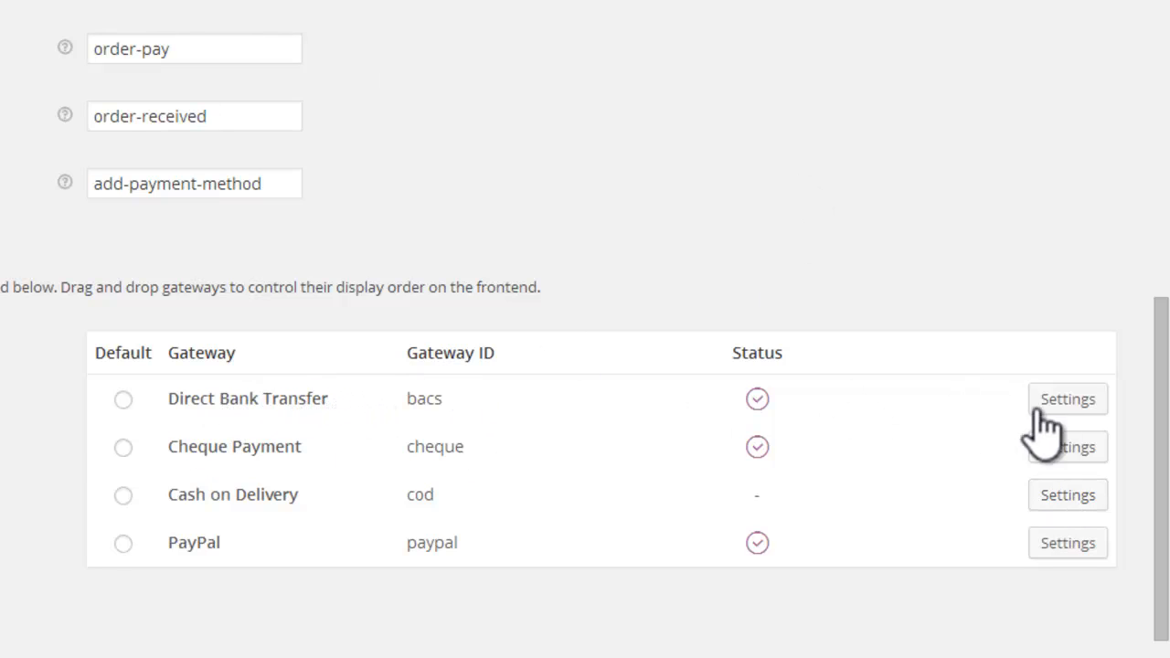
click(1073, 399)
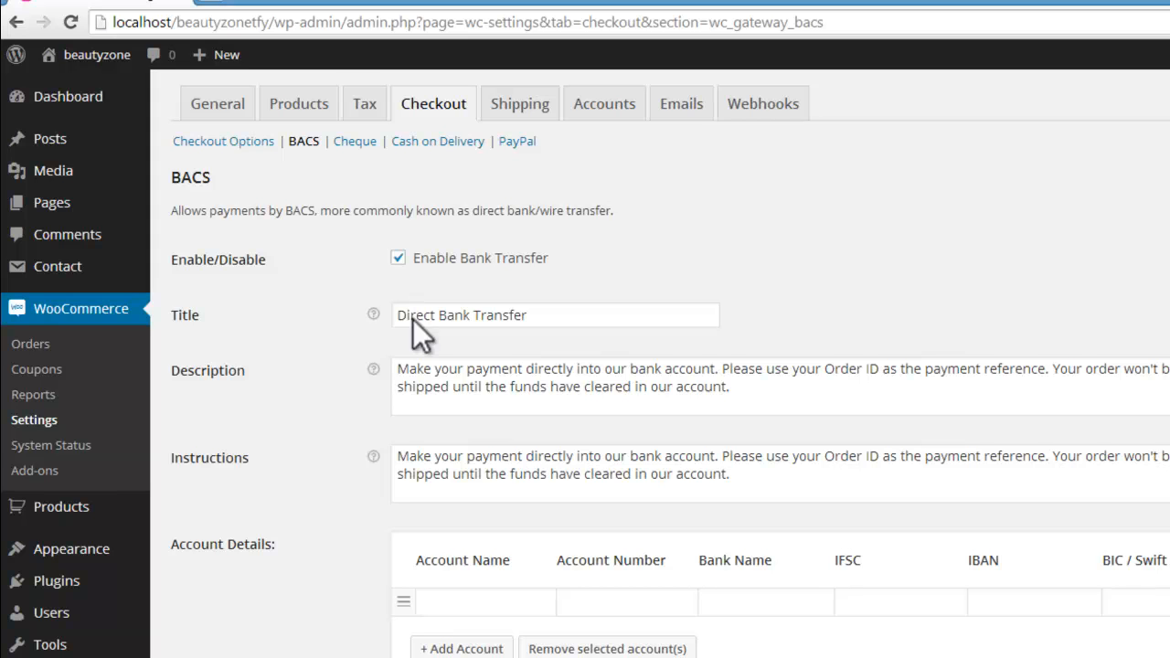
scroll(429, 414, down, 3)
click(451, 457)
text(rit)
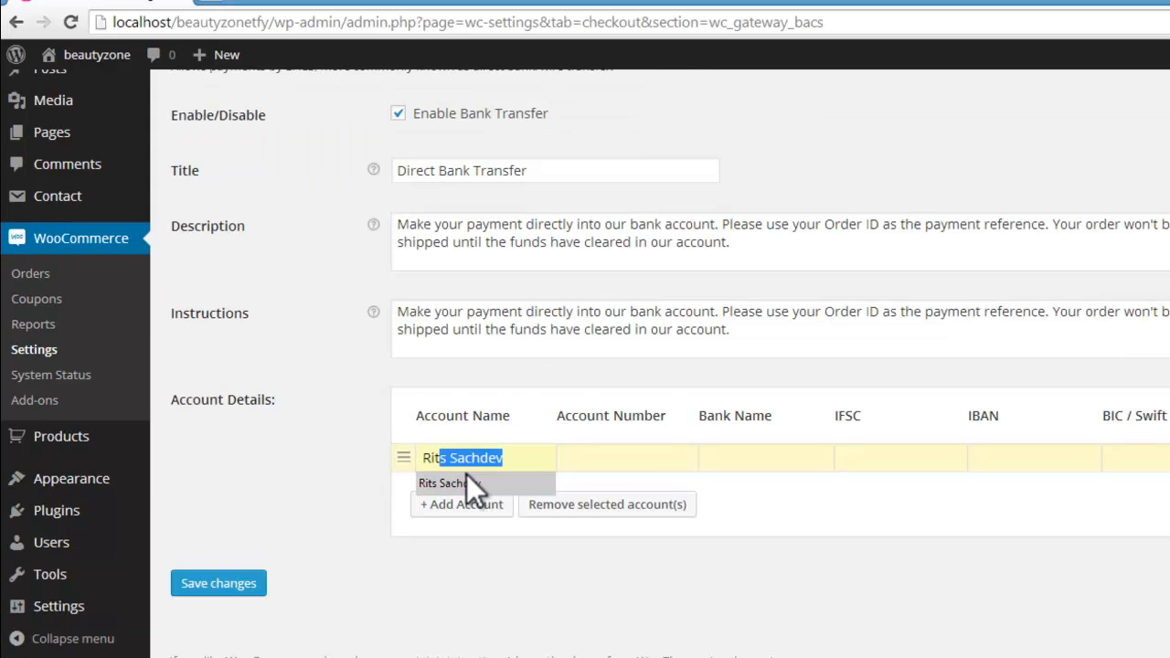
click(467, 482)
Step: Fill in the bank account number and the bank name HDFC, and add an empty second account row
click(601, 452)
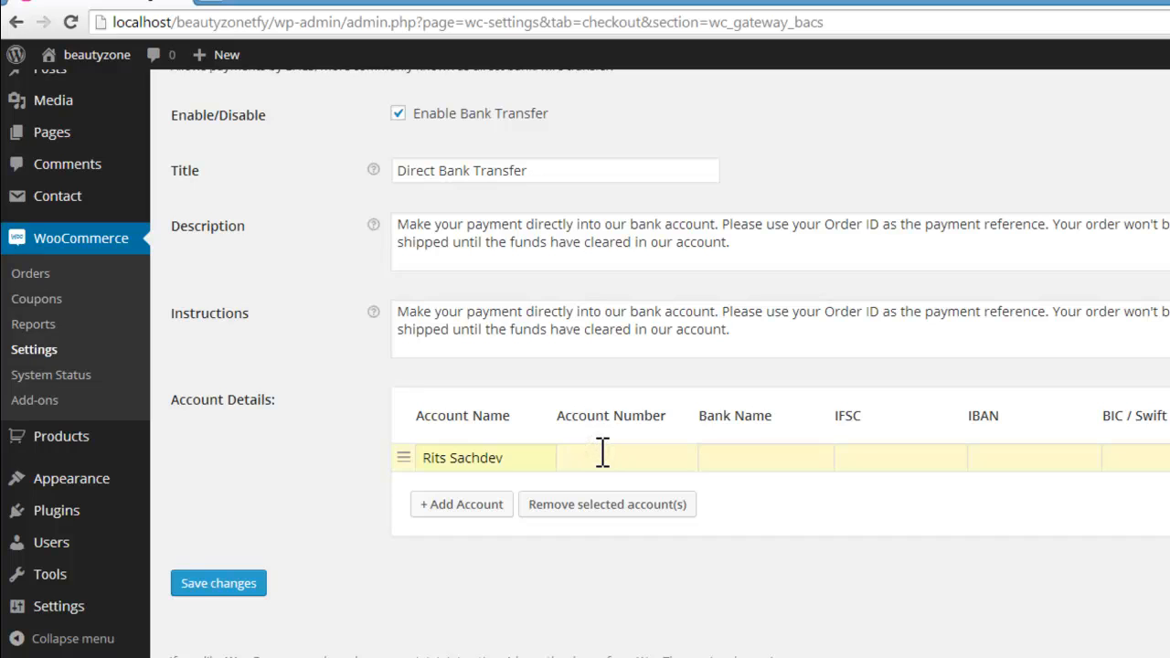
text(123456789)
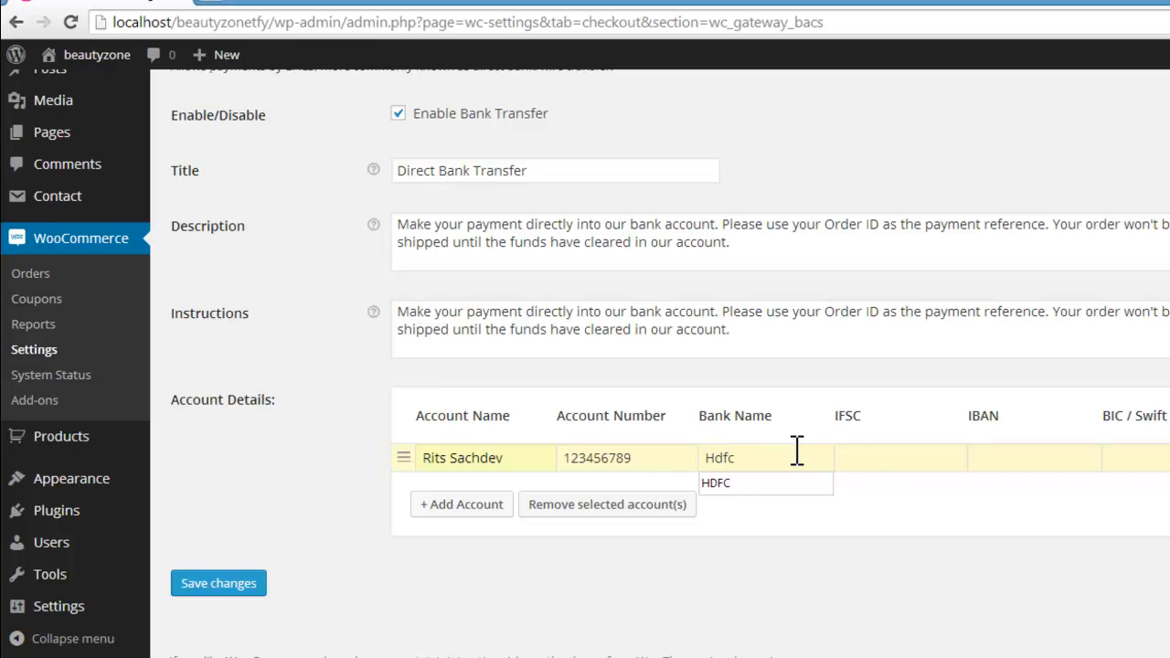
click(779, 484)
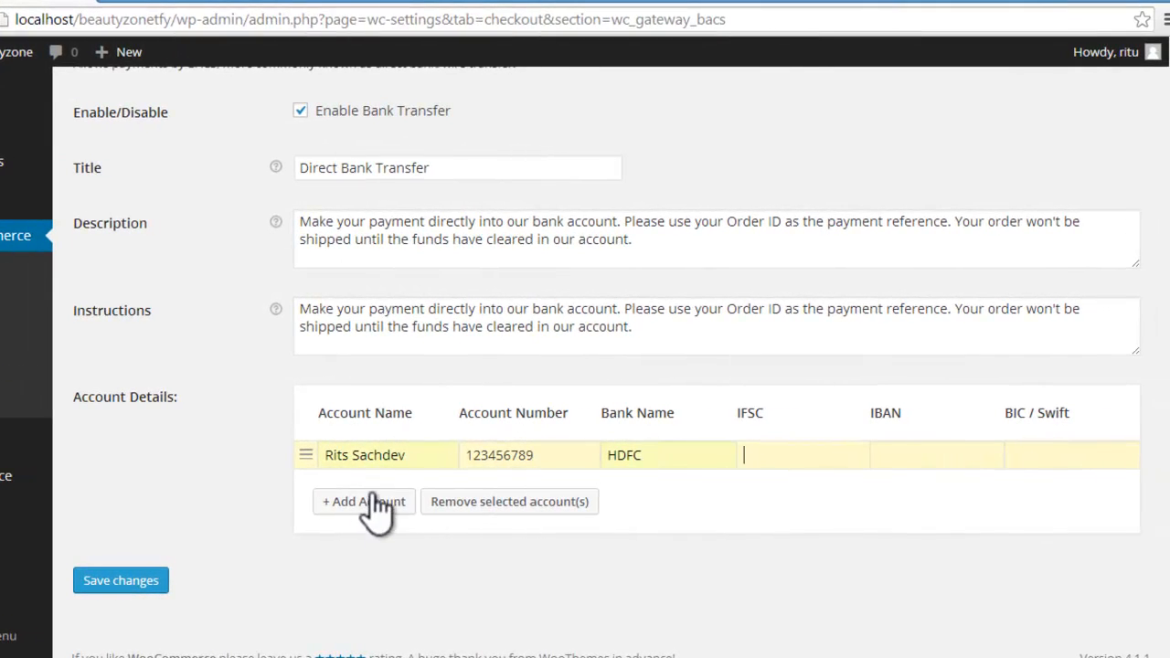
click(359, 505)
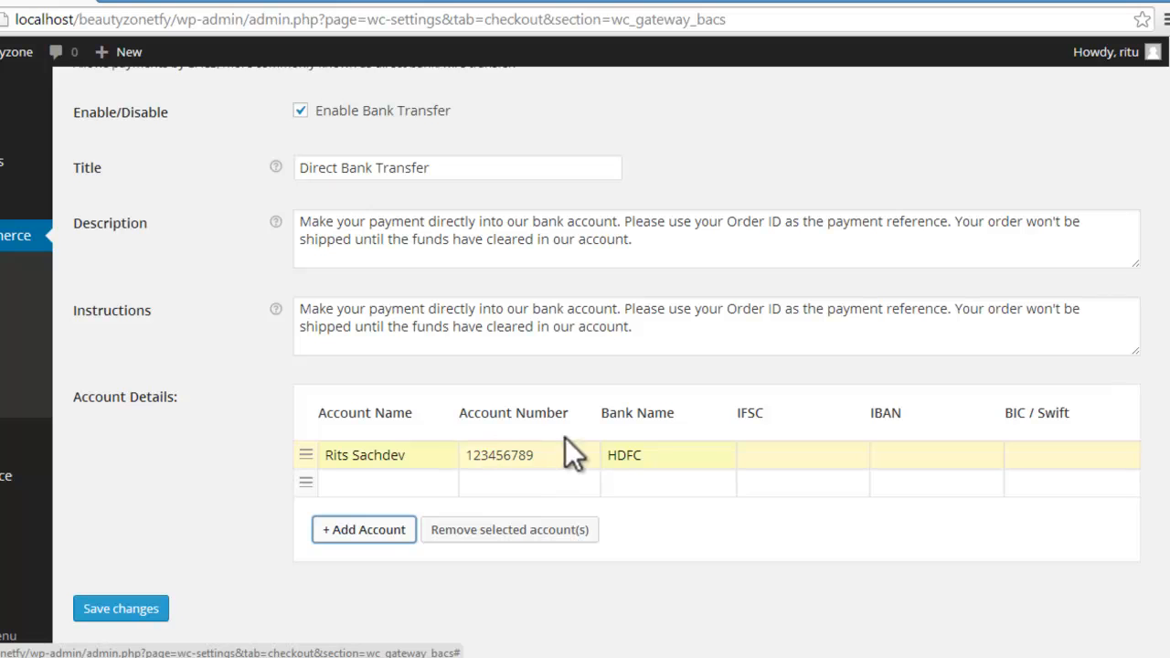
mouse_move(69, 657)
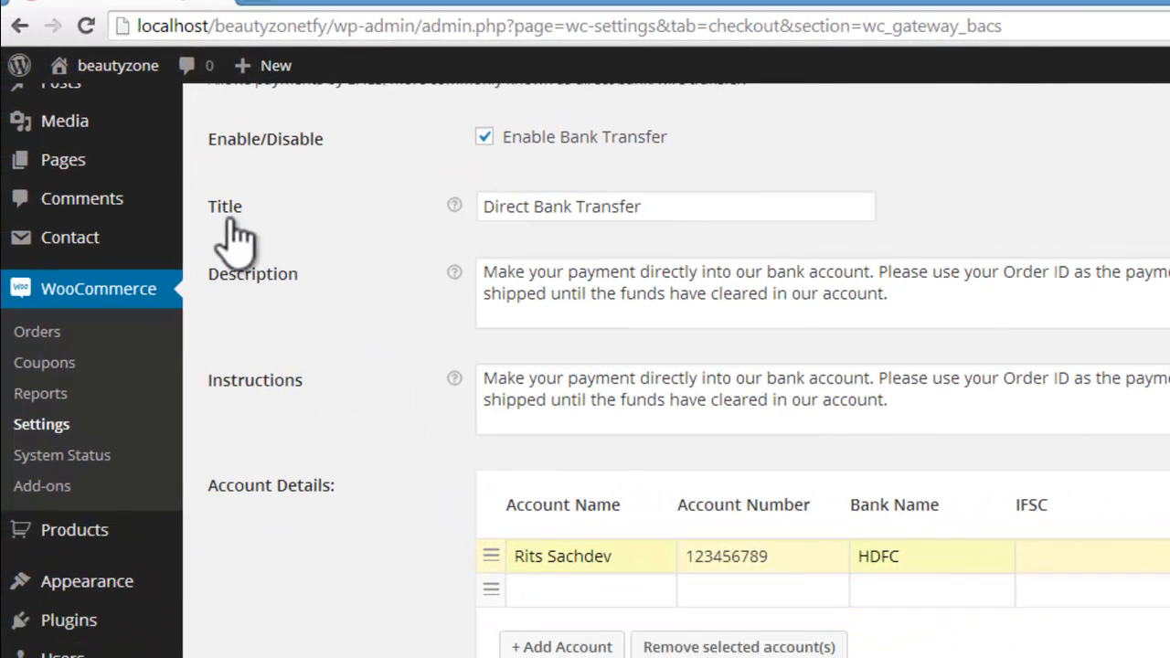
Step: Go back to the Checkout Options, open the PayPal gateway settings and enter the shop's PayPal e-mail address
scroll(586, 371, up, 3)
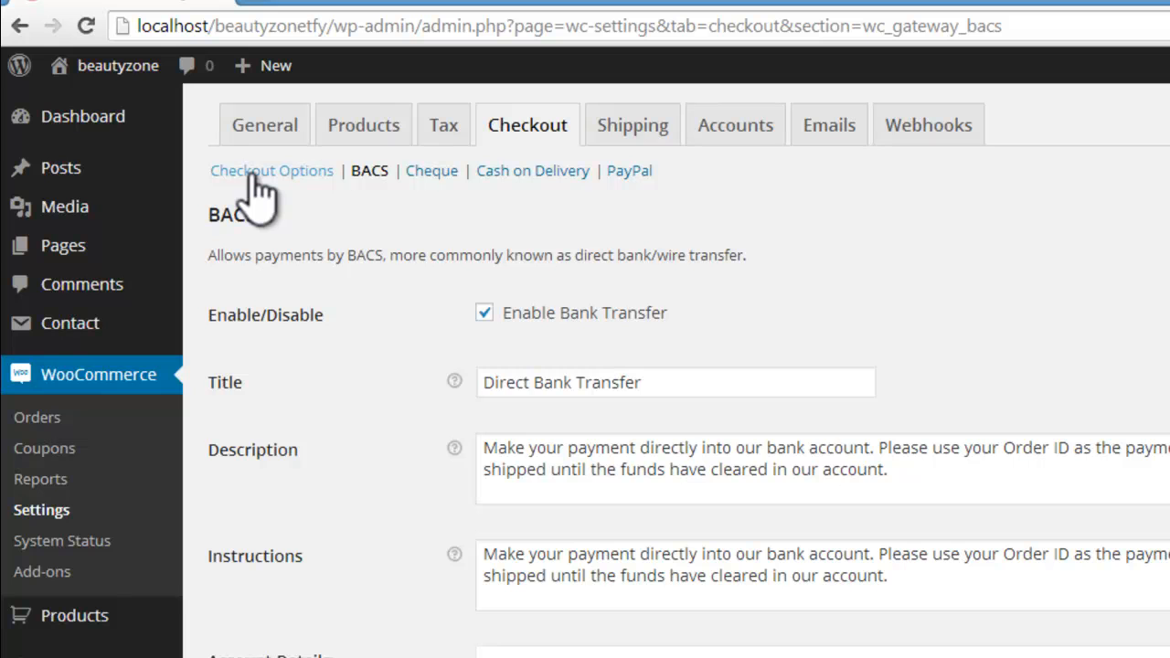
click(256, 173)
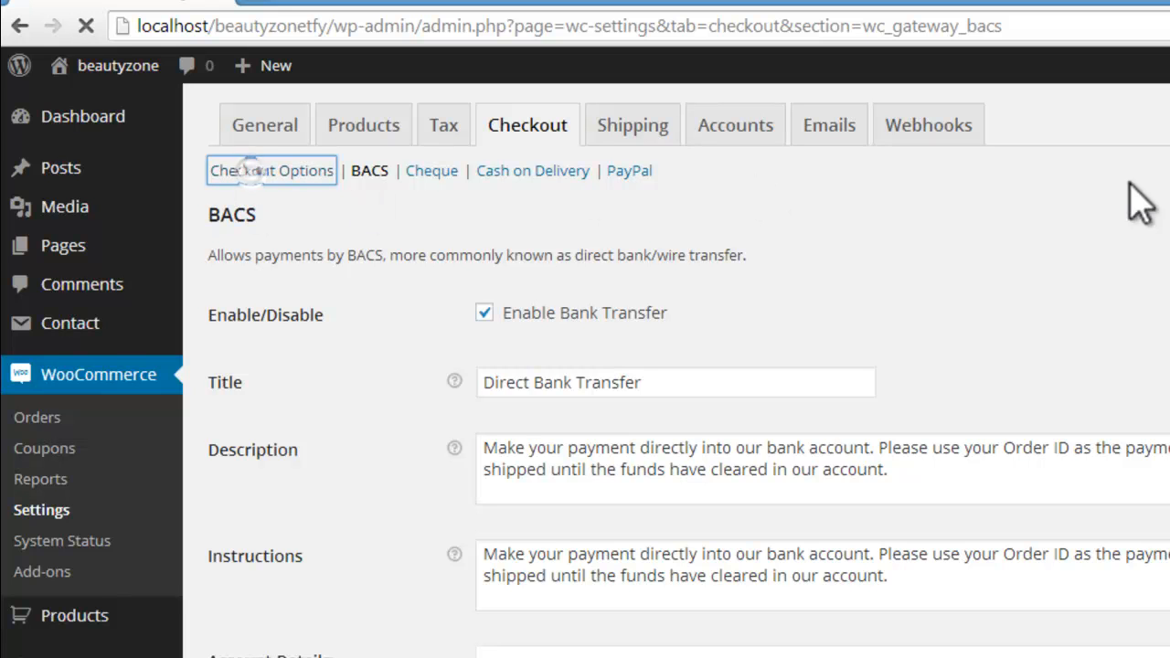
scroll(585, 366, down, 9)
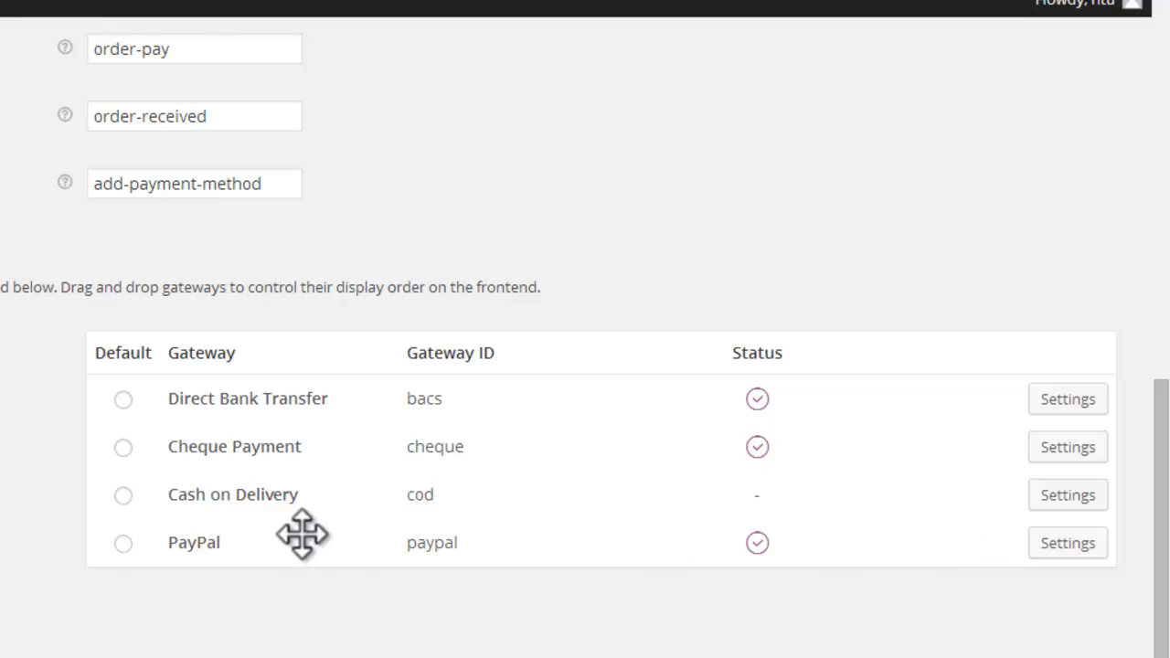
click(1070, 546)
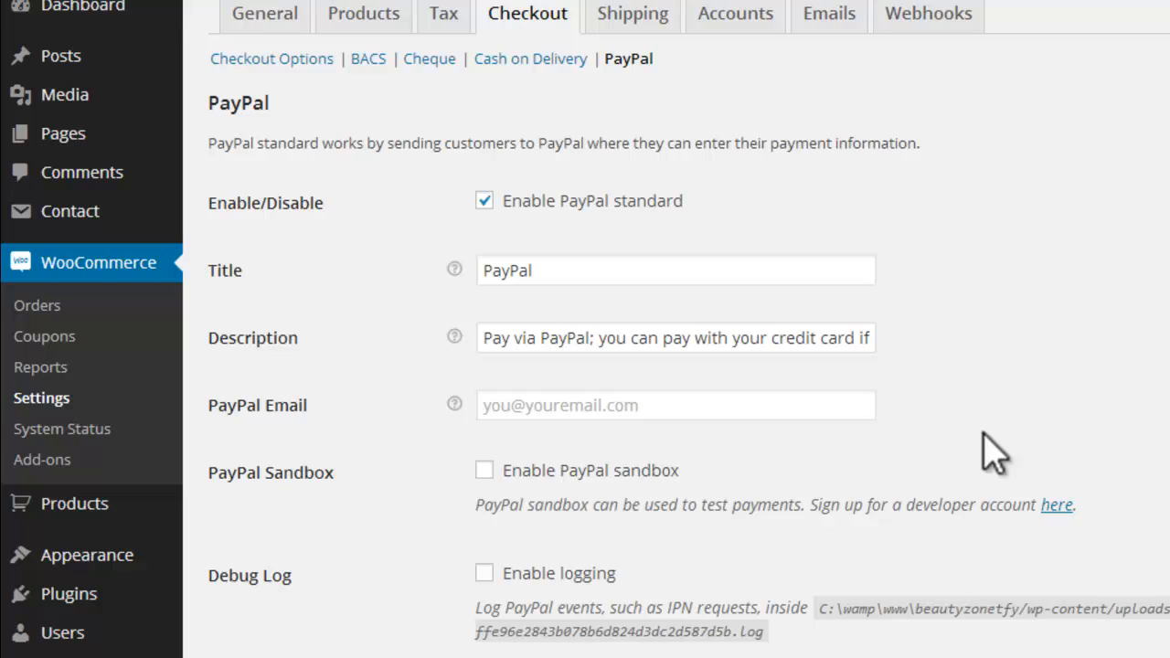
click(581, 405)
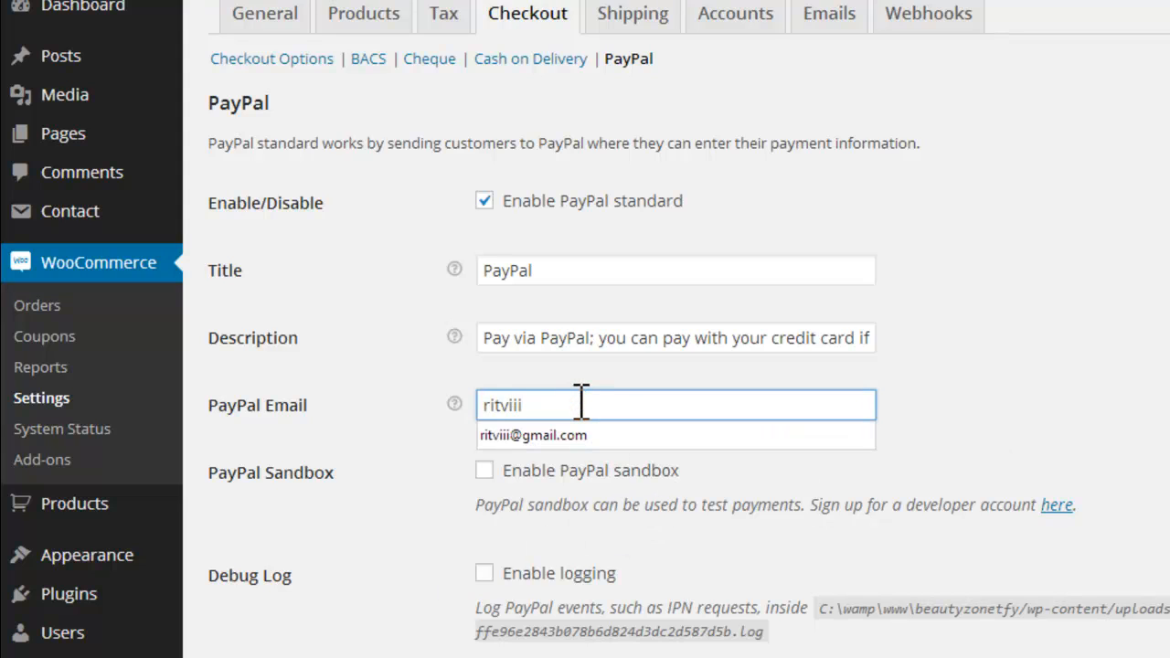
click(590, 436)
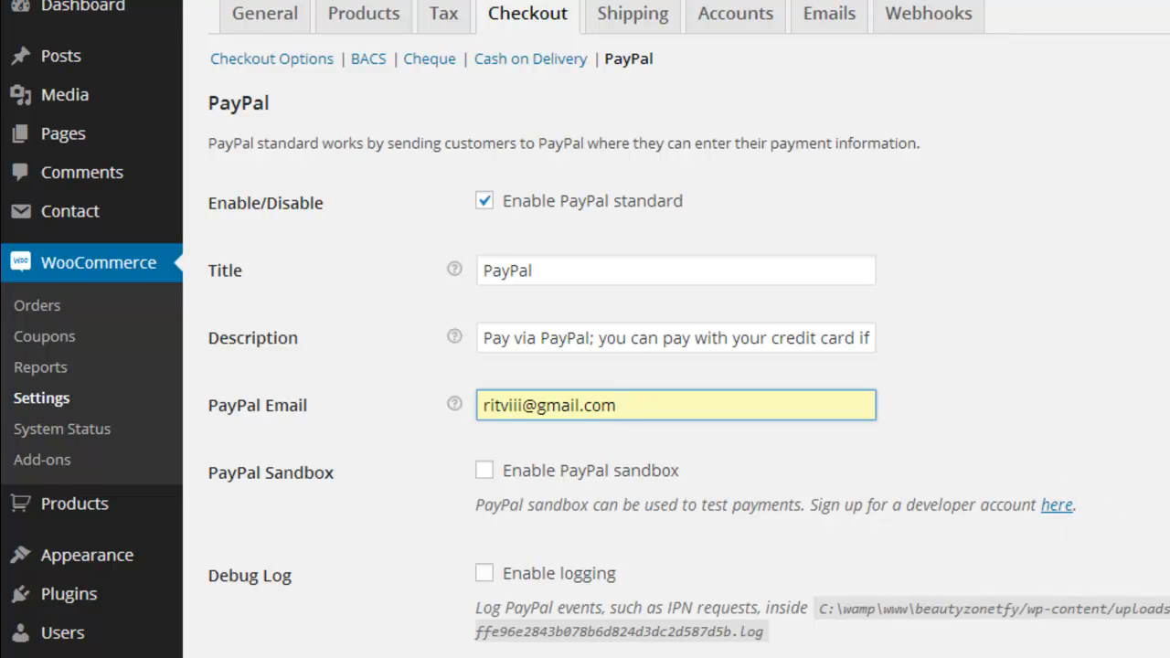
Step: Review PayPal's Advanced options and API Credentials and save the PayPal gateway settings
scroll(585, 329, down, 5)
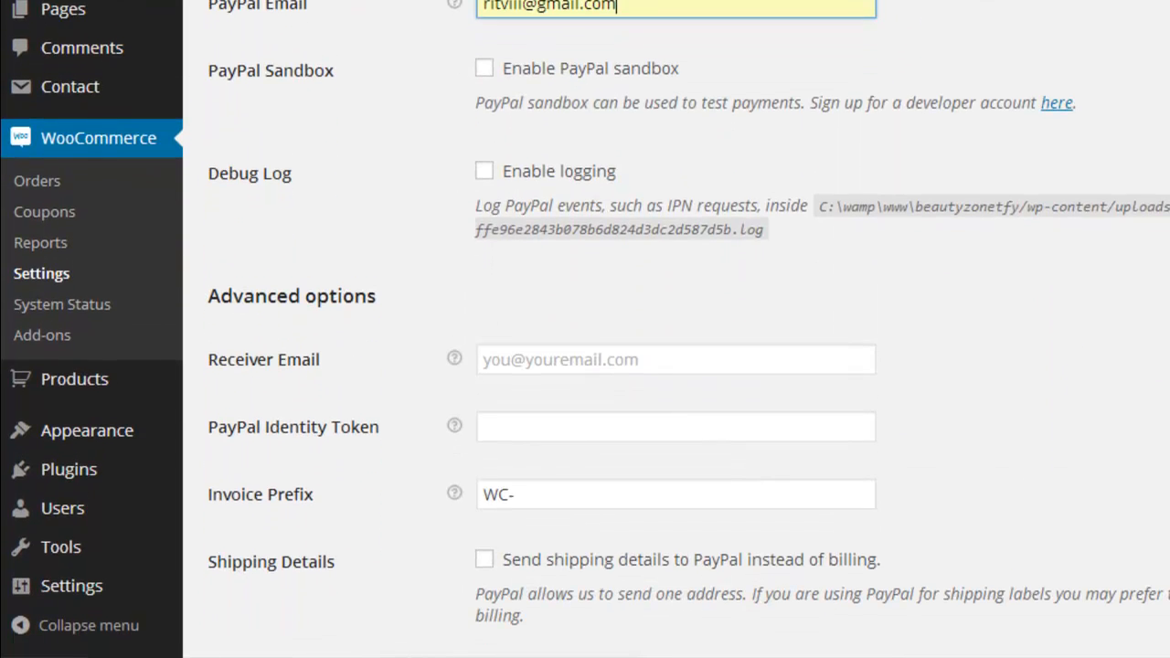
scroll(585, 329, down, 4)
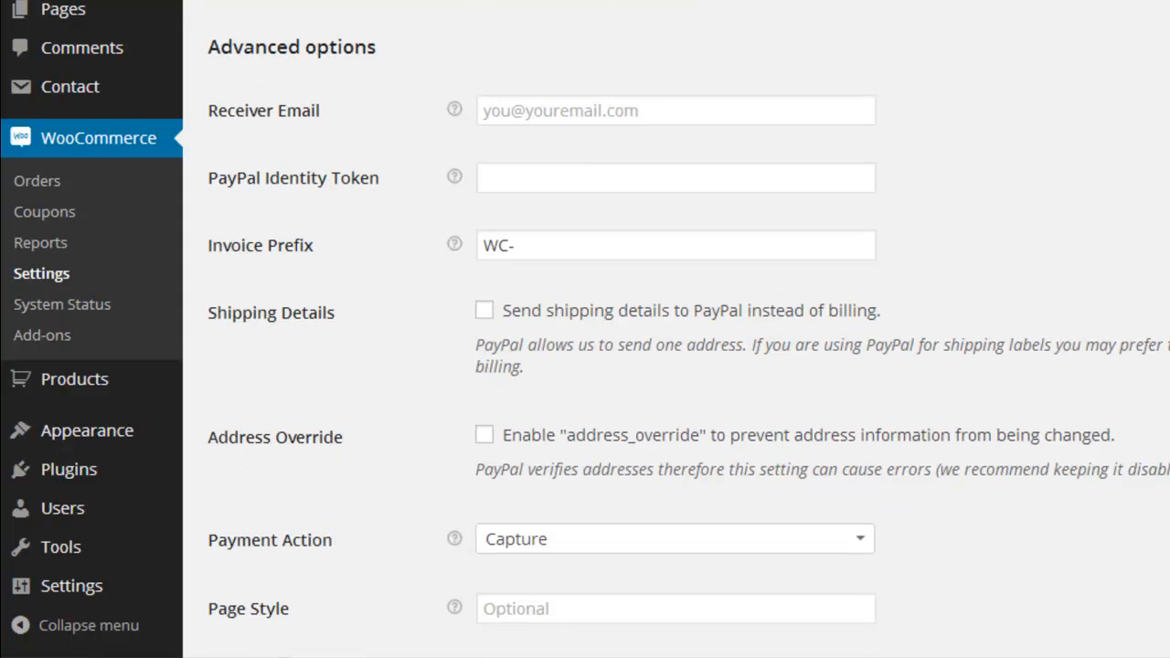
scroll(585, 329, down, 2)
scroll(585, 329, up, 2)
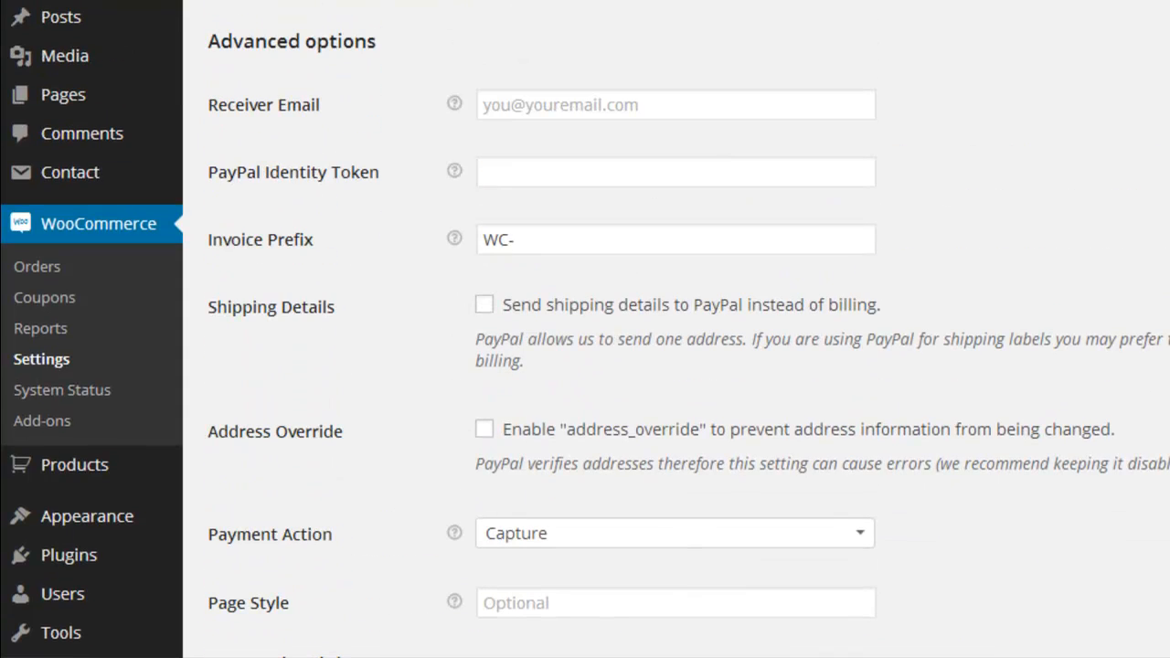
click(583, 103)
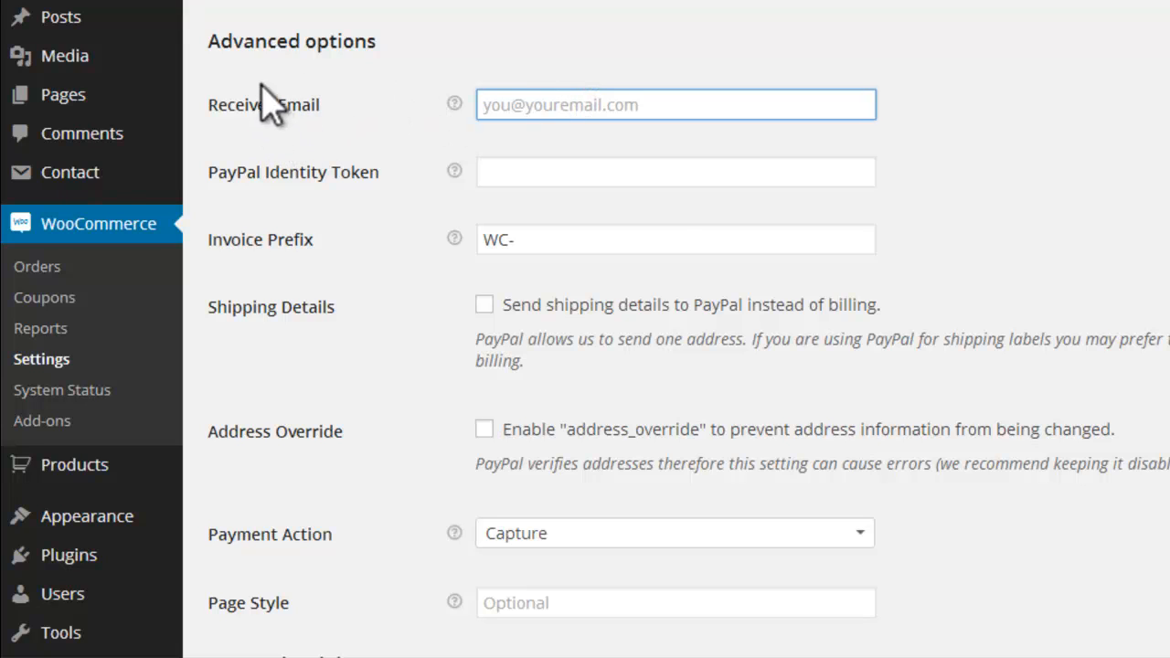
scroll(585, 329, down, 5)
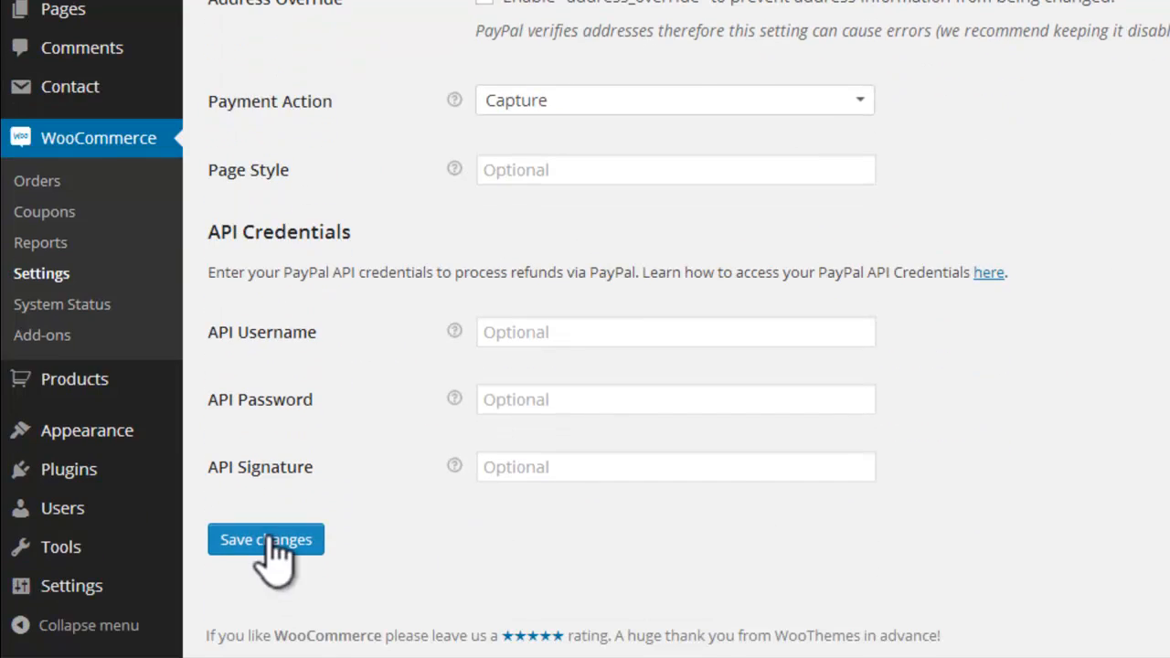
click(268, 539)
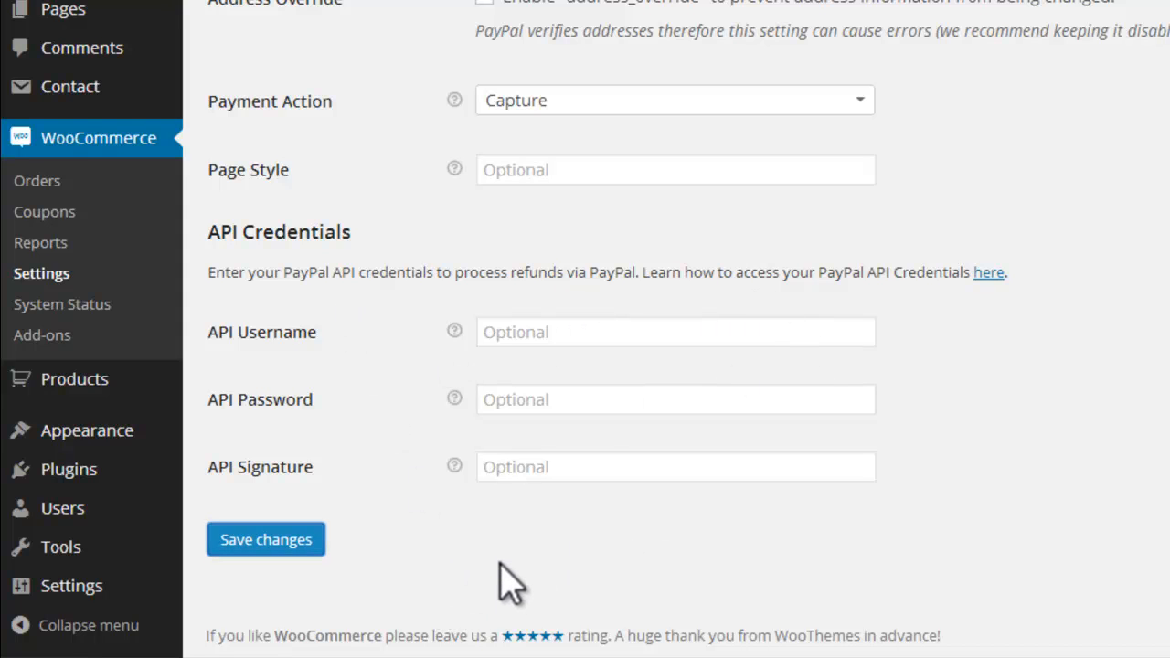
scroll(585, 329, up, 10)
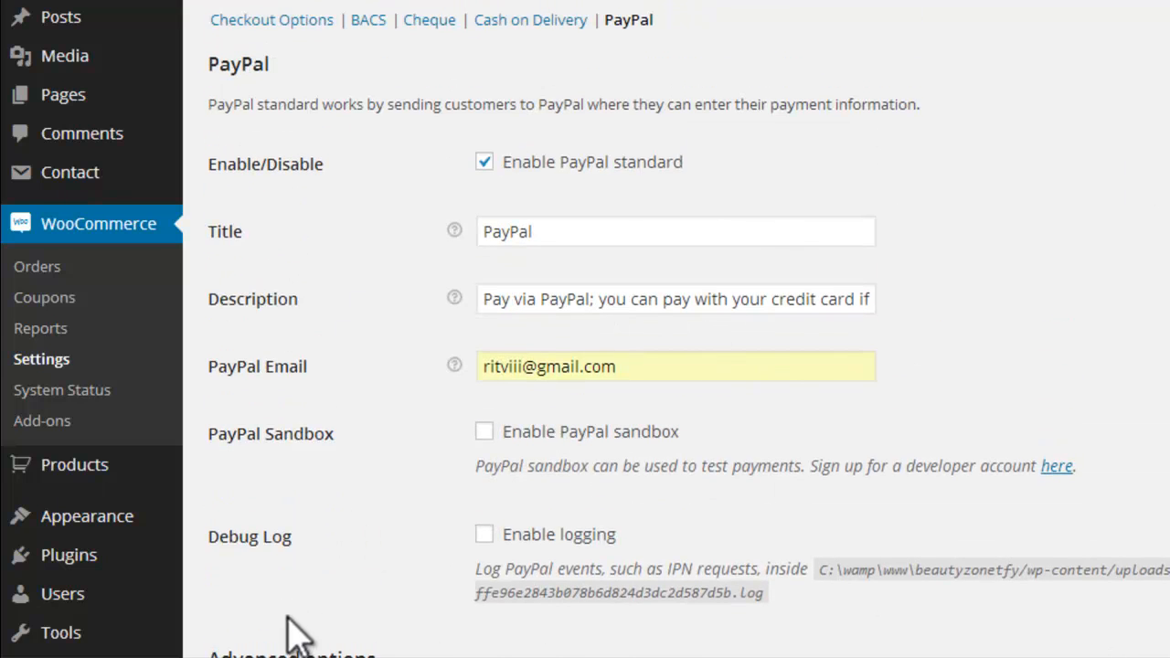
Step: Open the "Payment Gateway API" guide from the "woothemes payment gateway" search results and read its section on types of payment gateway
mouse_move(771, 569)
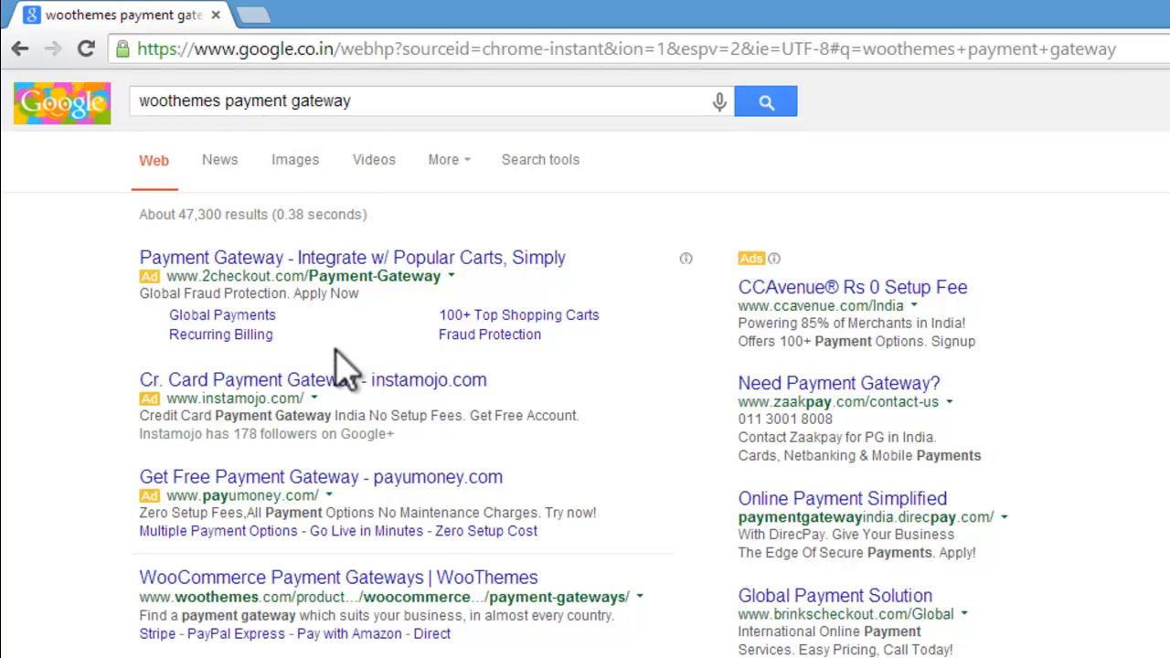
scroll(329, 594, down, 2)
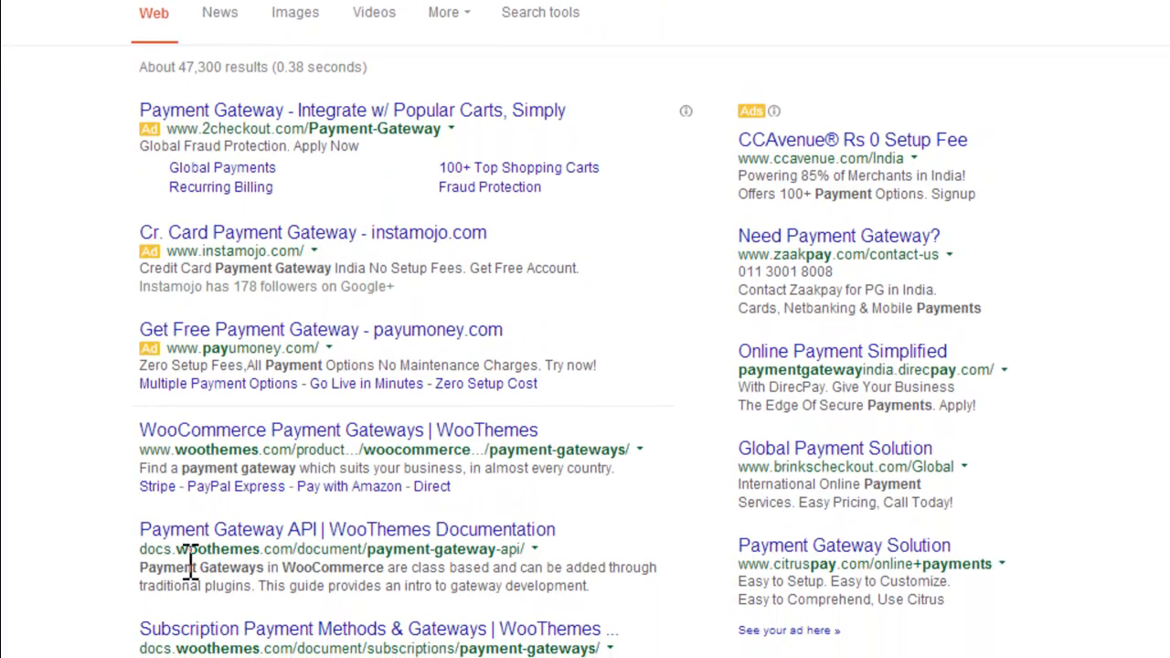
right_click(381, 534)
click(444, 399)
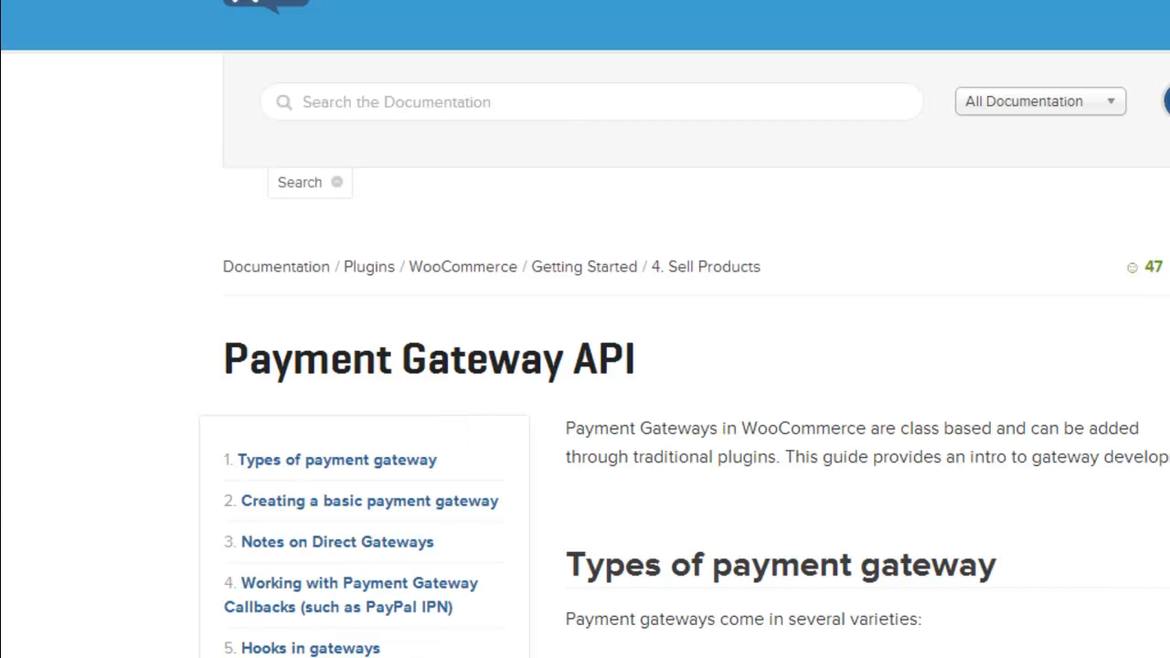
scroll(585, 366, down, 5)
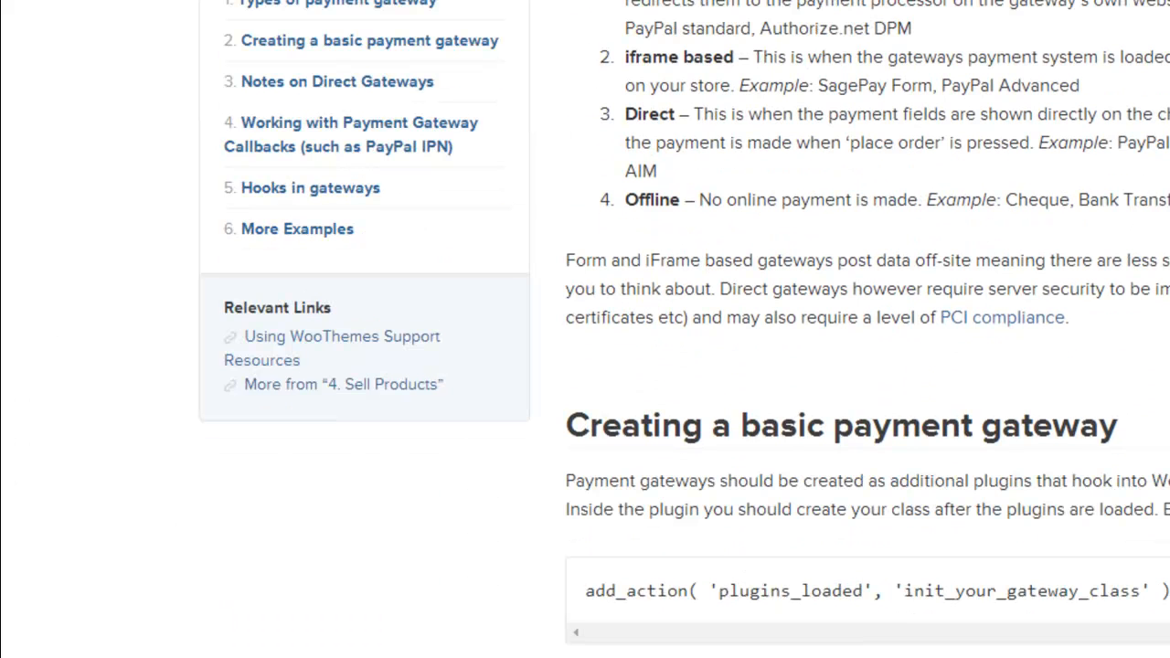
scroll(867, 329, down, 12)
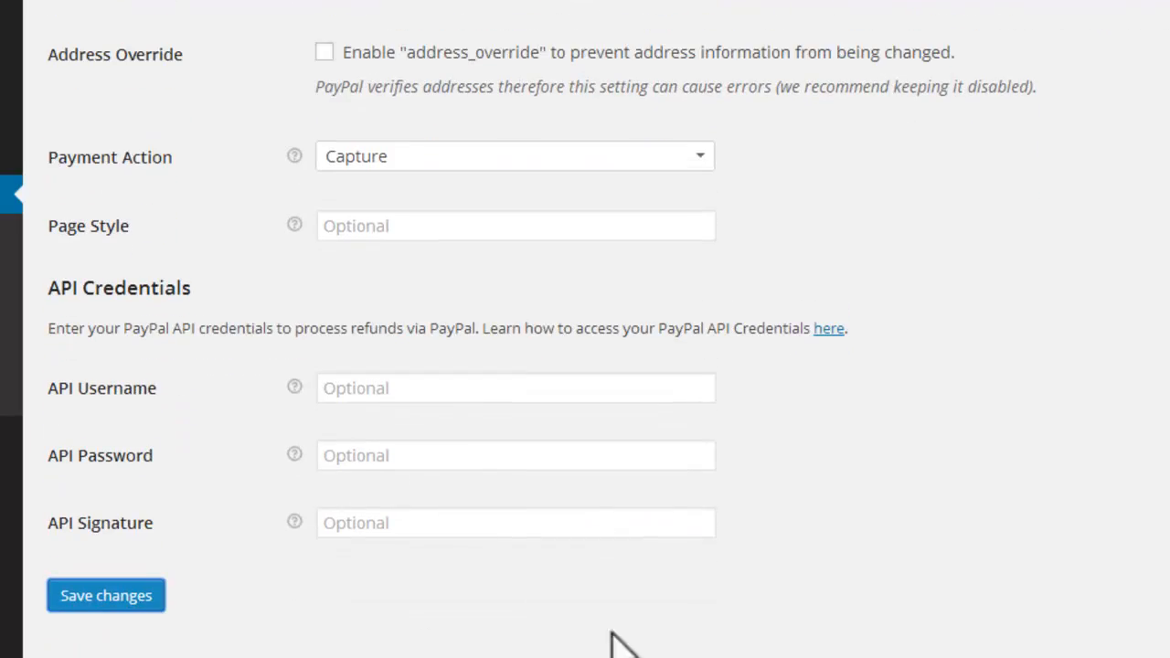
Step: Return to the WooCommerce PayPal settings and check the saved entries, including the Advanced options
click(141, 603)
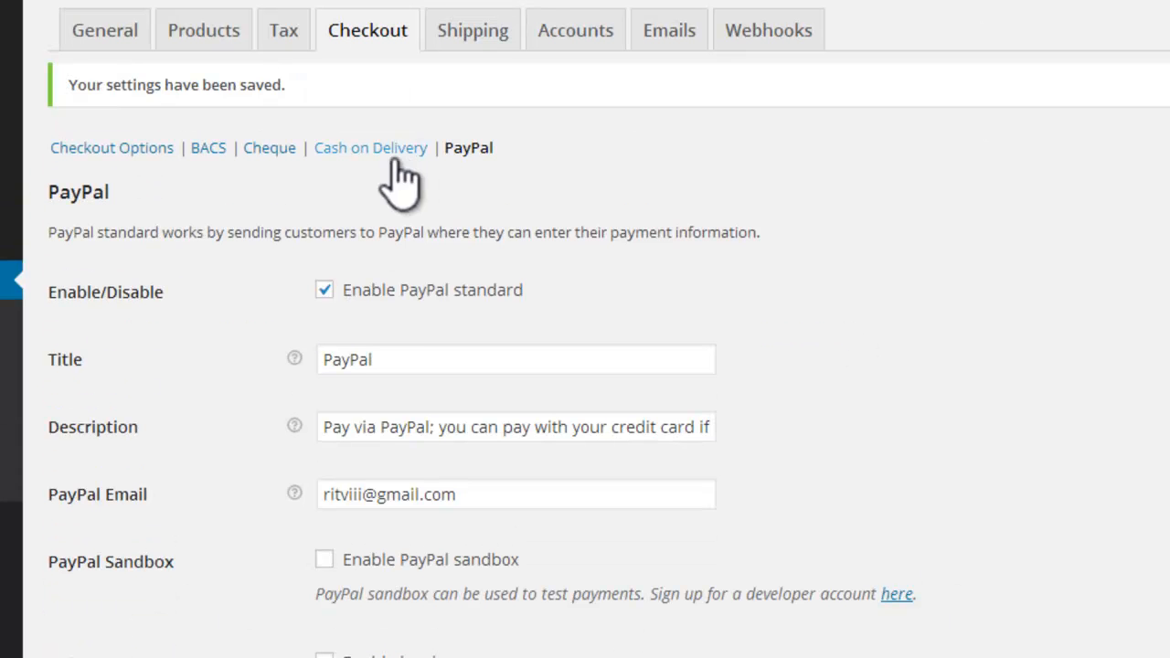
scroll(586, 366, down, 10)
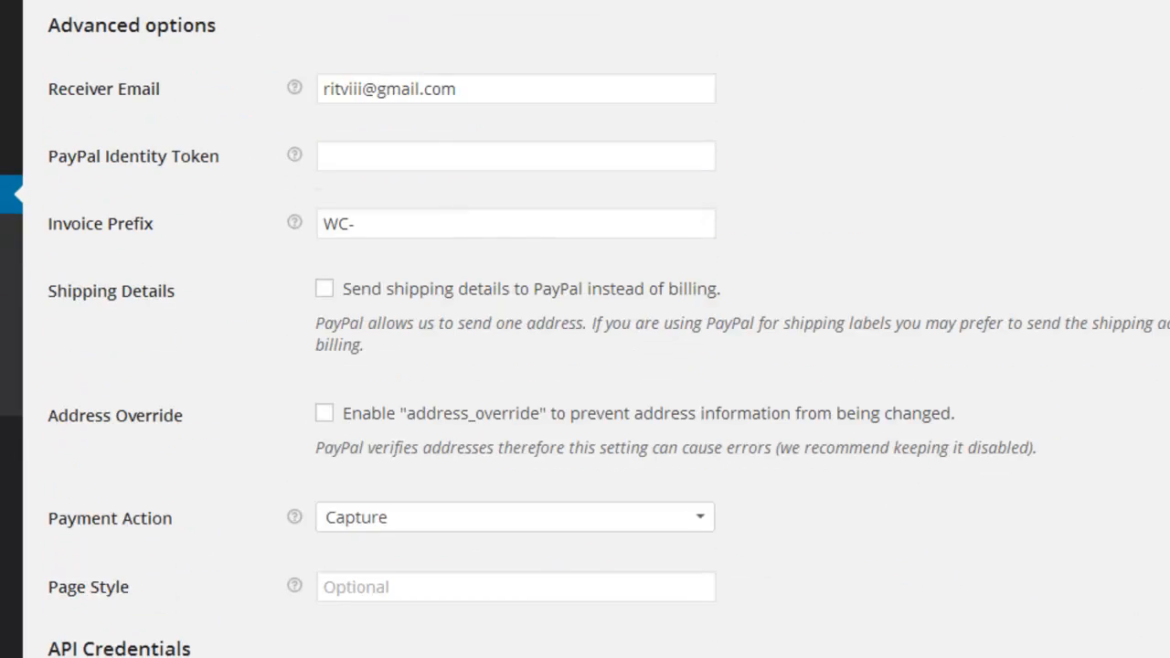
scroll(522, 182, up, 10)
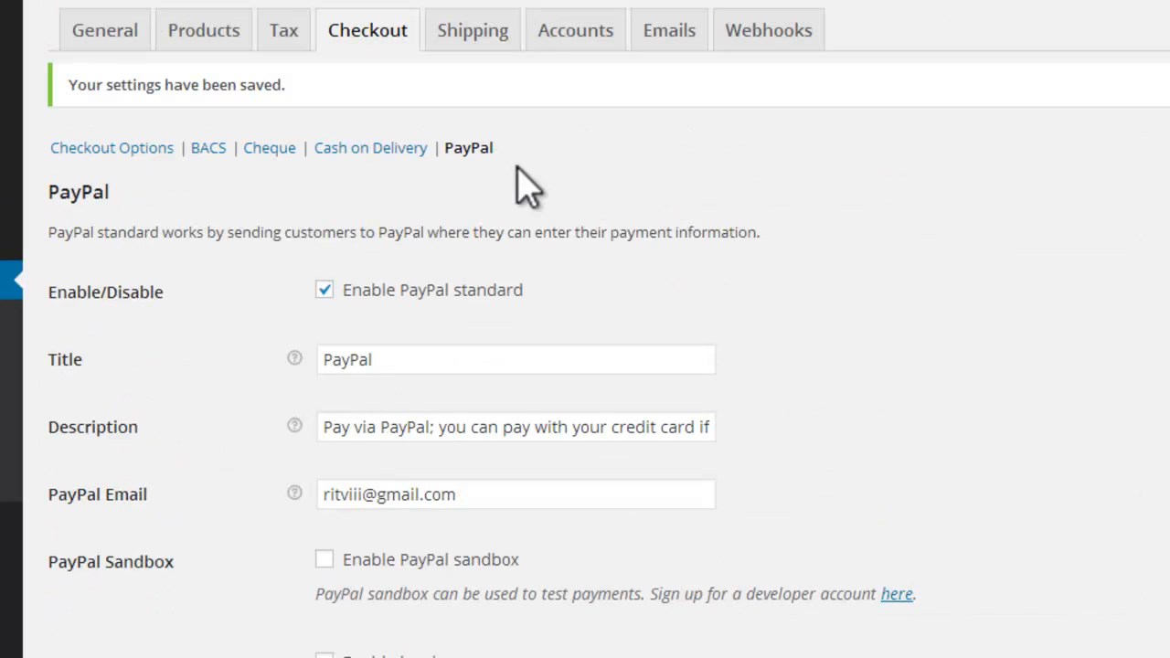
Step: Enable Cash on Delivery in its gateway settings and read the help notes of its Description and Instructions
click(149, 148)
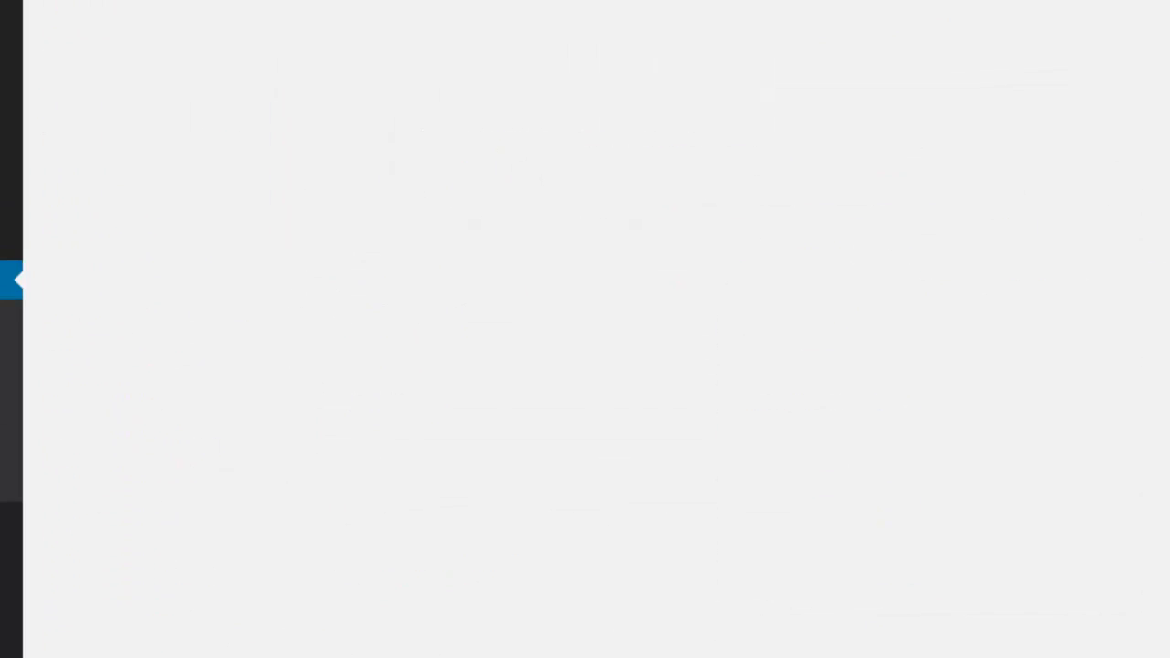
scroll(585, 366, down, 10)
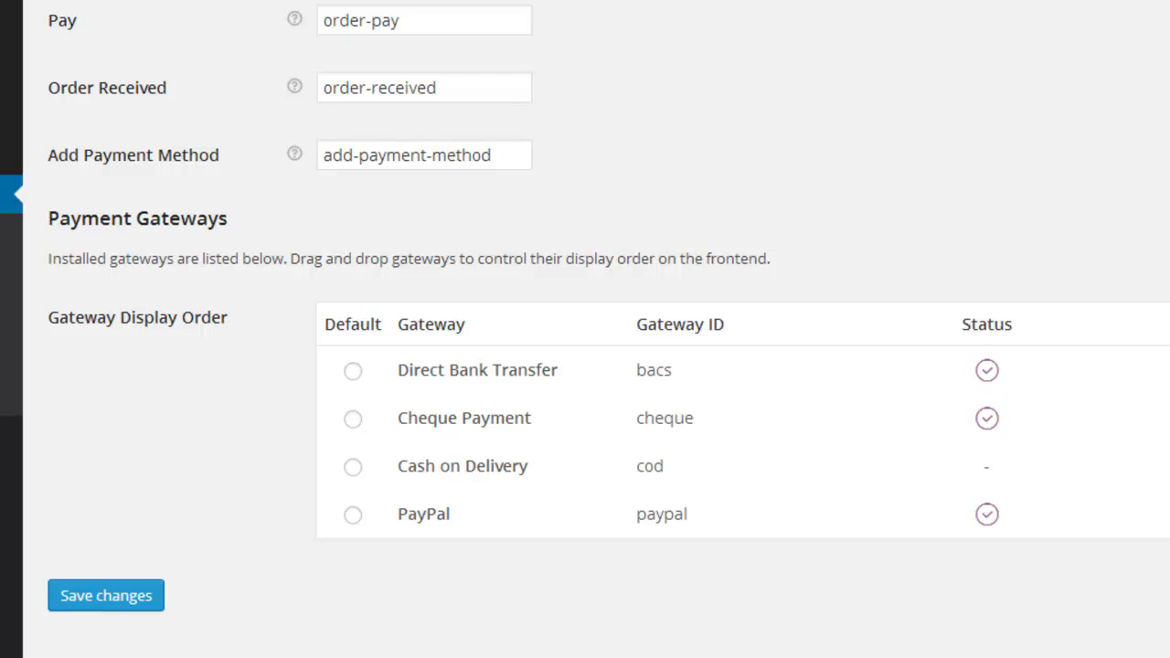
click(1059, 483)
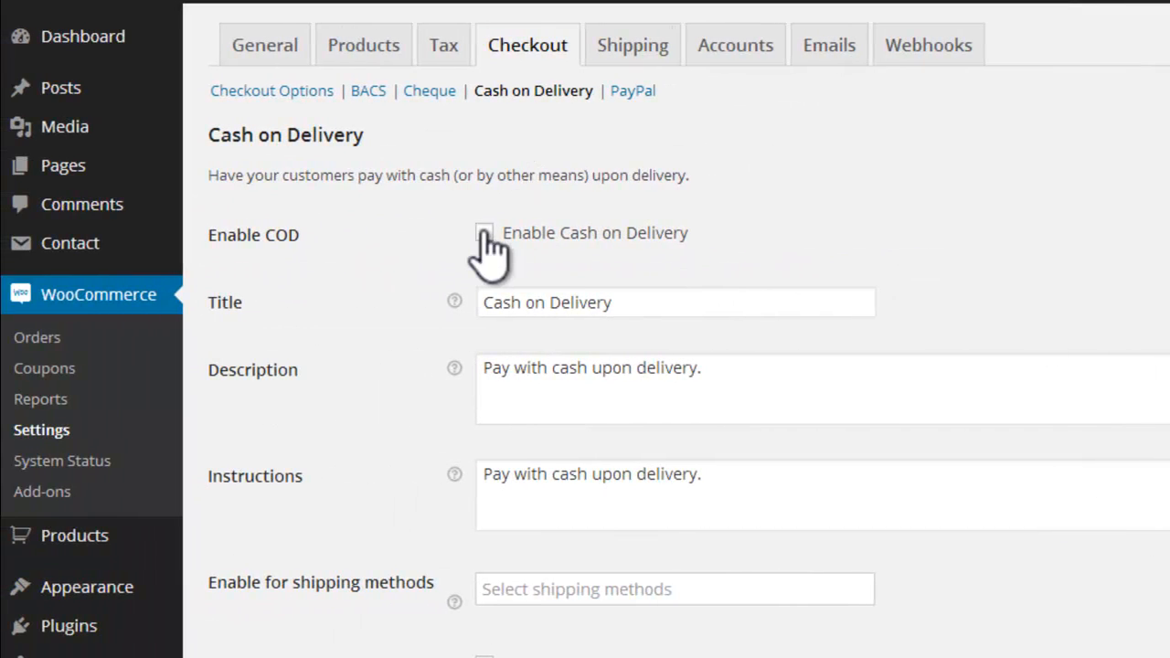
click(484, 235)
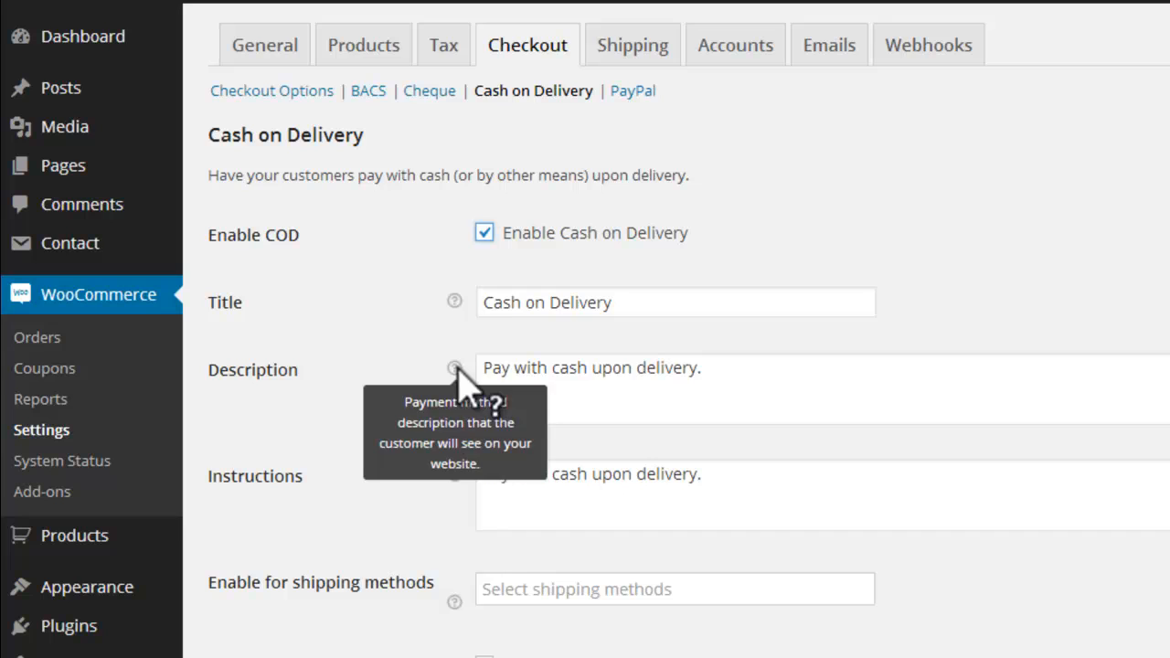
mouse_move(456, 480)
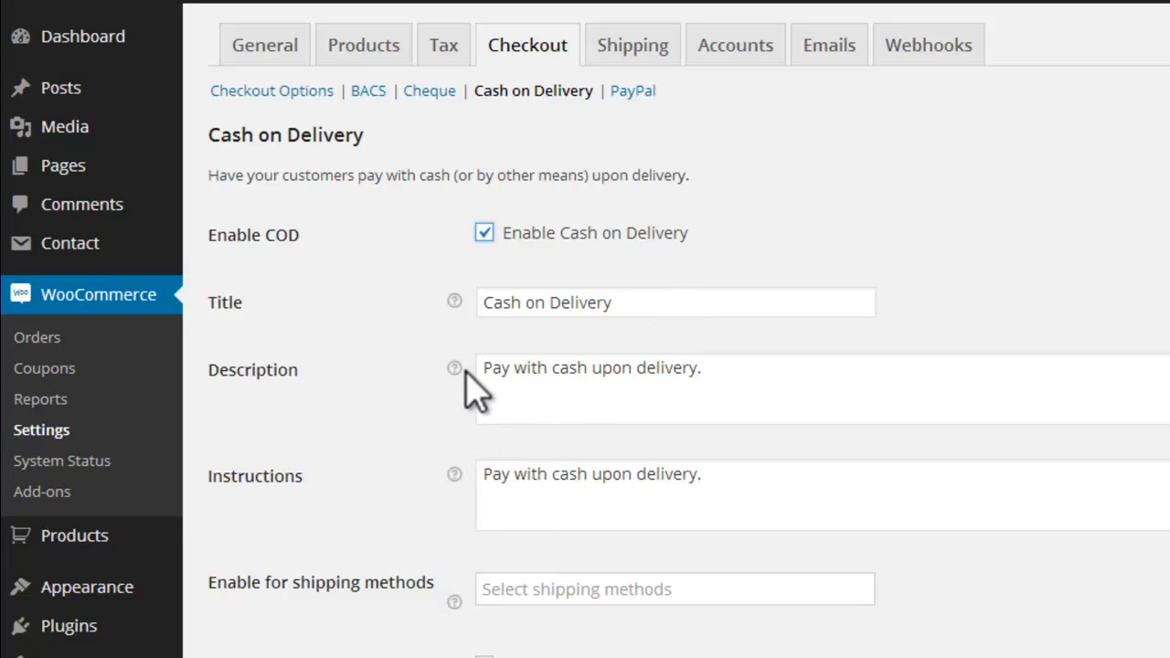
mouse_move(460, 373)
scroll(470, 384, down, 2)
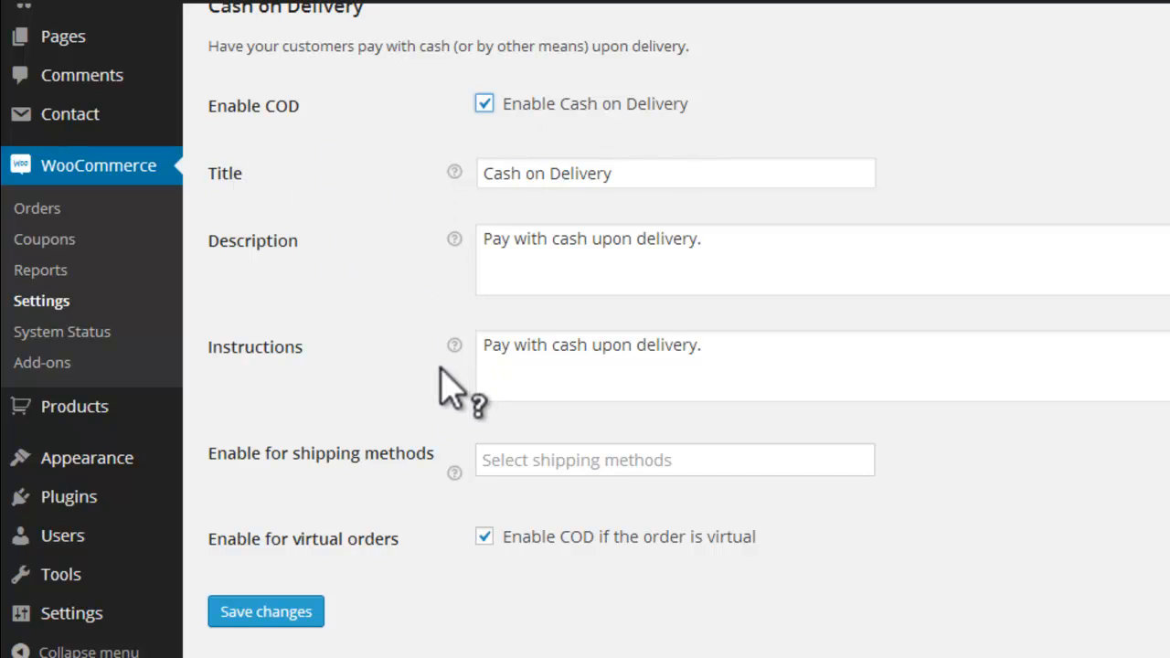
Step: Save the Cash on Delivery gateway settings
mouse_move(454, 342)
click(251, 623)
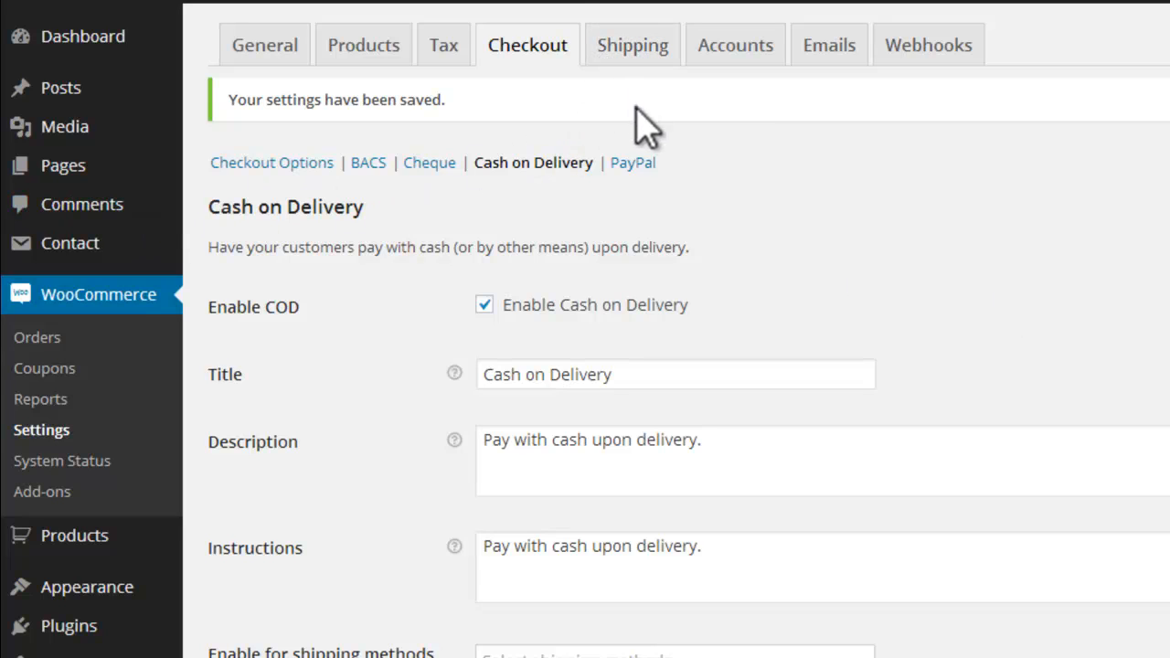
Step: Review the general shipping options, including calculations, display mode, destination, location restriction and the list of shipping methods
click(624, 60)
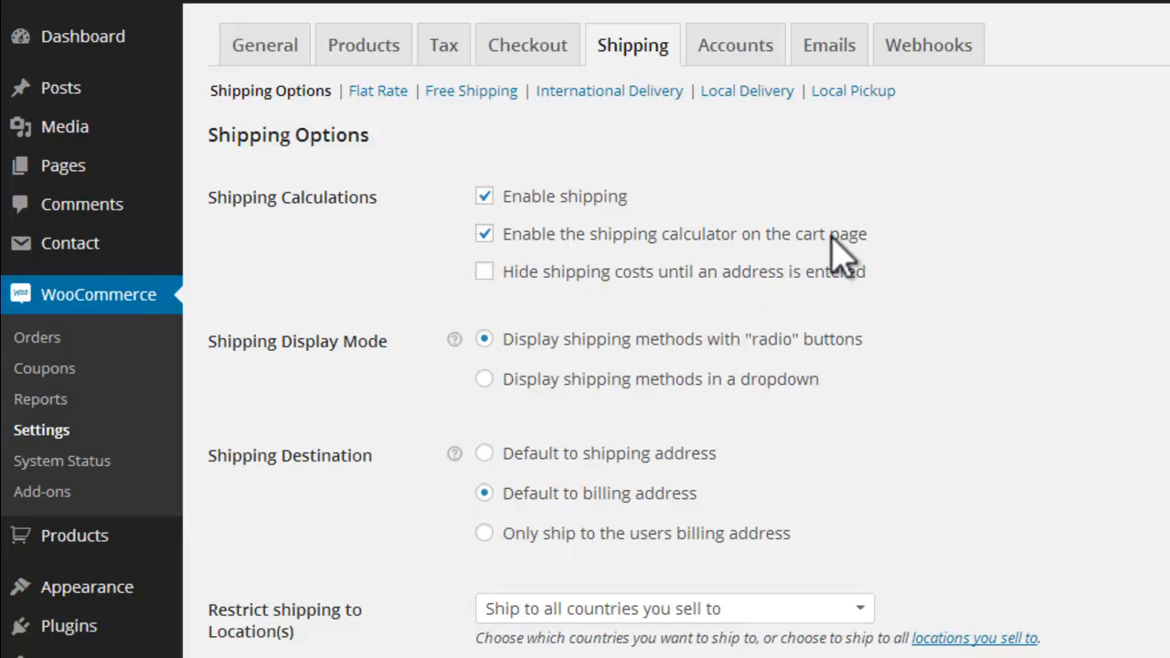
scroll(673, 196, down, 3)
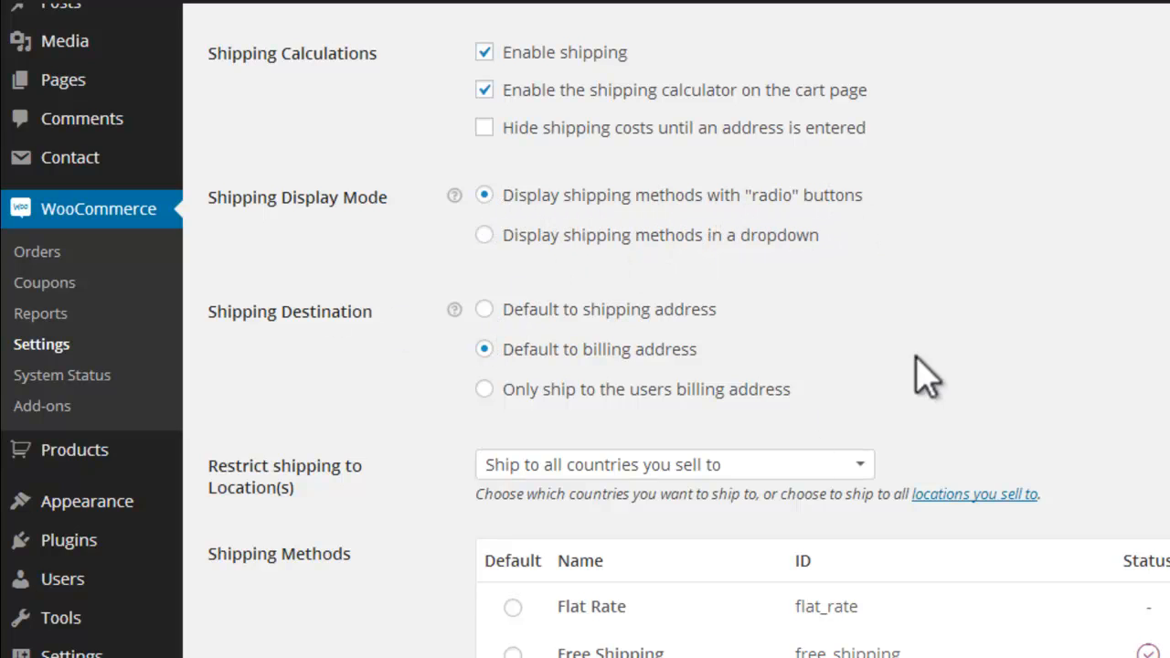
scroll(677, 330, down, 6)
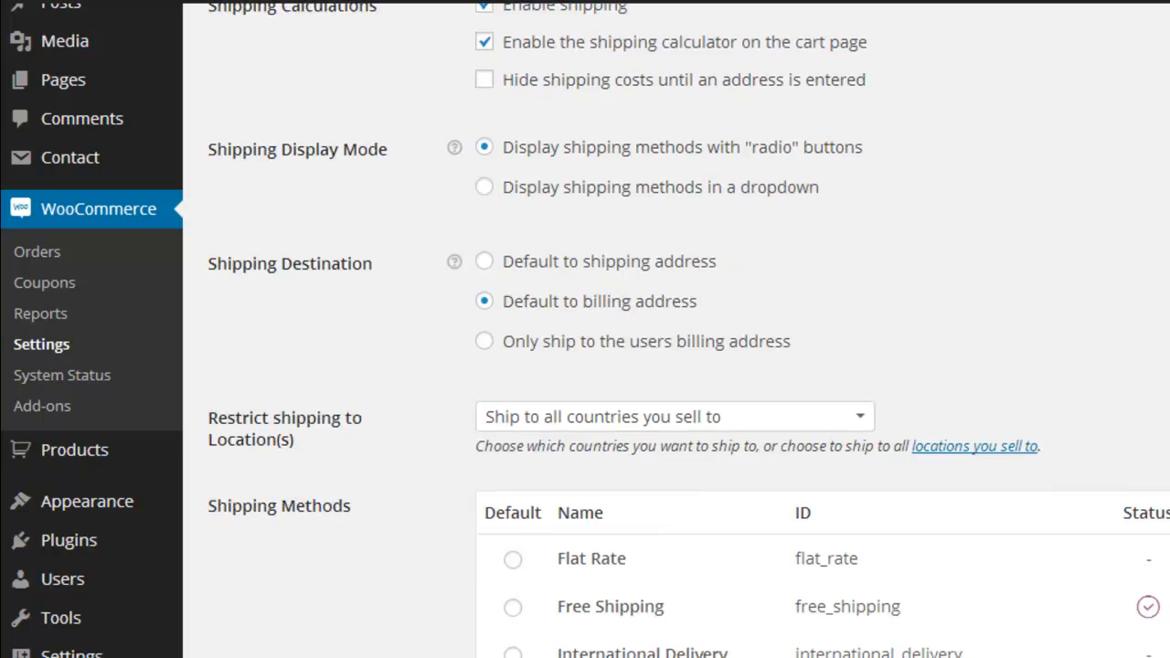
scroll(677, 329, up, 4)
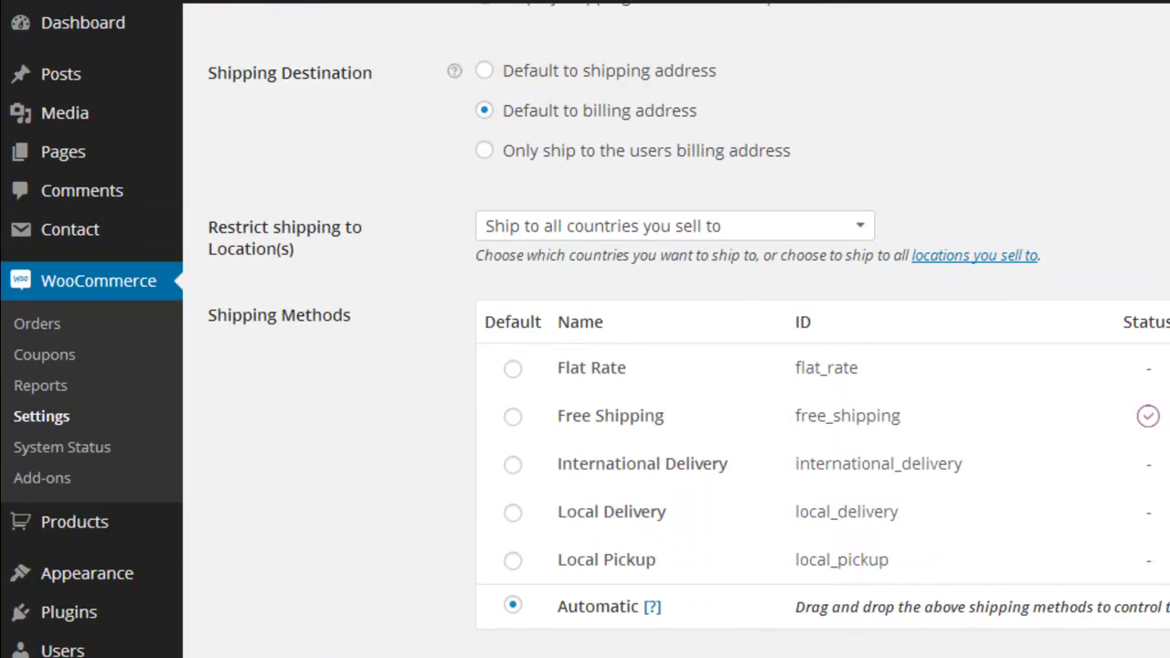
scroll(674, 496, up, 1)
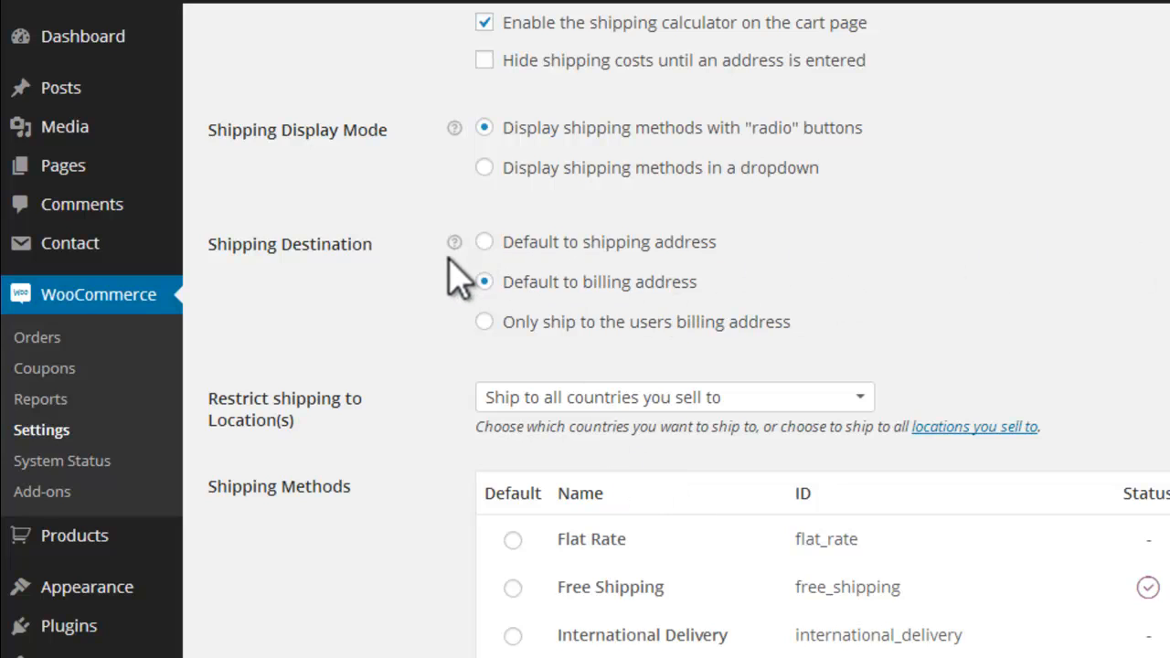
scroll(674, 330, up, 3)
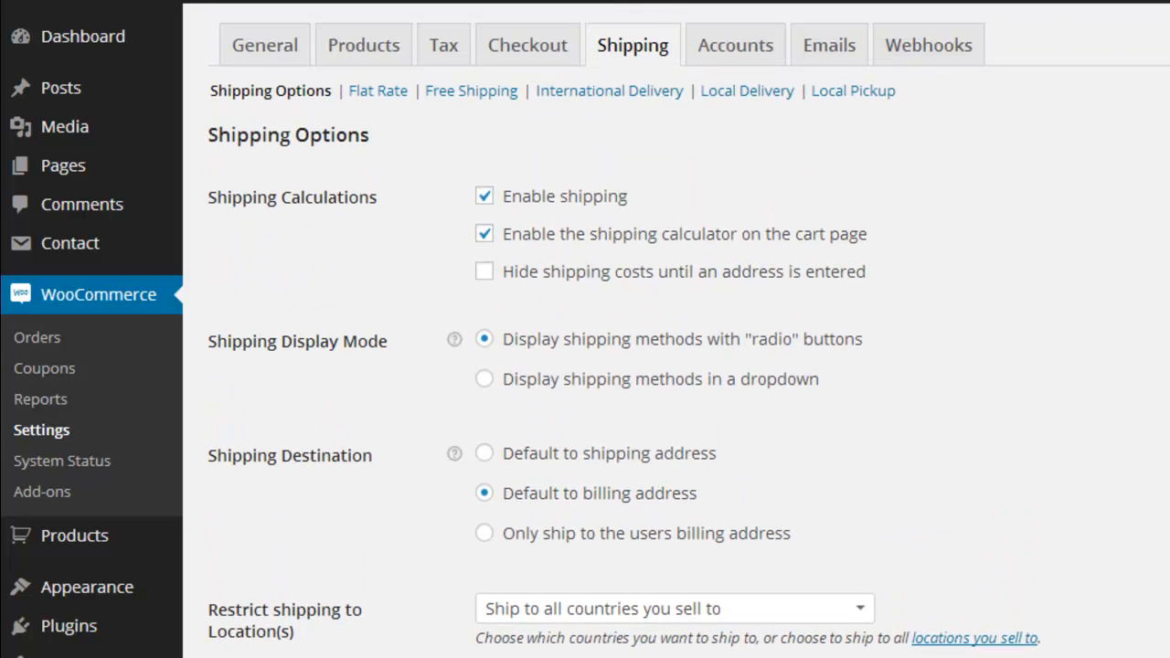
Step: Review the settings of the Flat Rate and Free Shipping methods
click(376, 91)
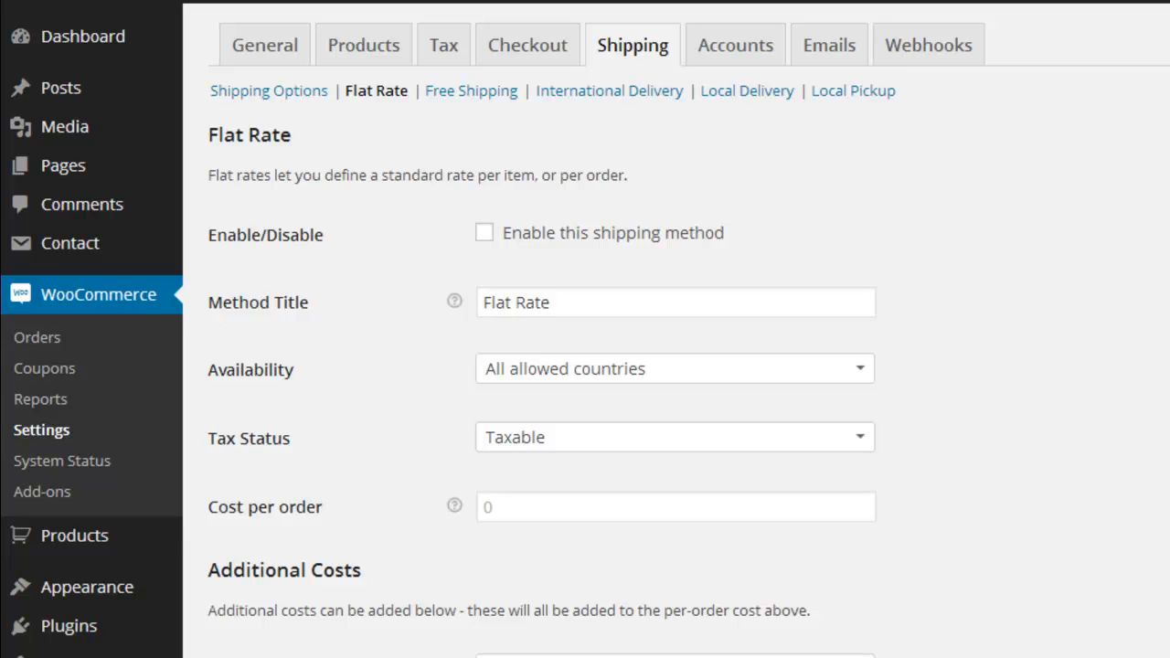
scroll(676, 366, down, 7)
click(471, 92)
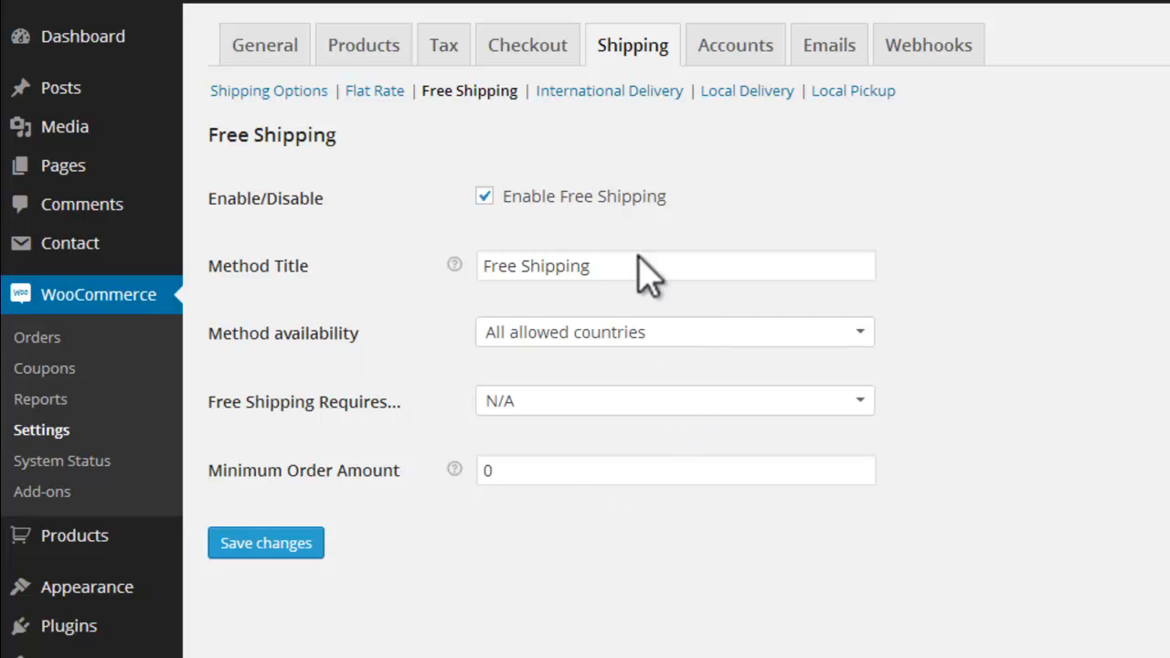
Step: Try enabling the International Delivery shipping method and review its country, tax, cost and handling fee fields
click(586, 92)
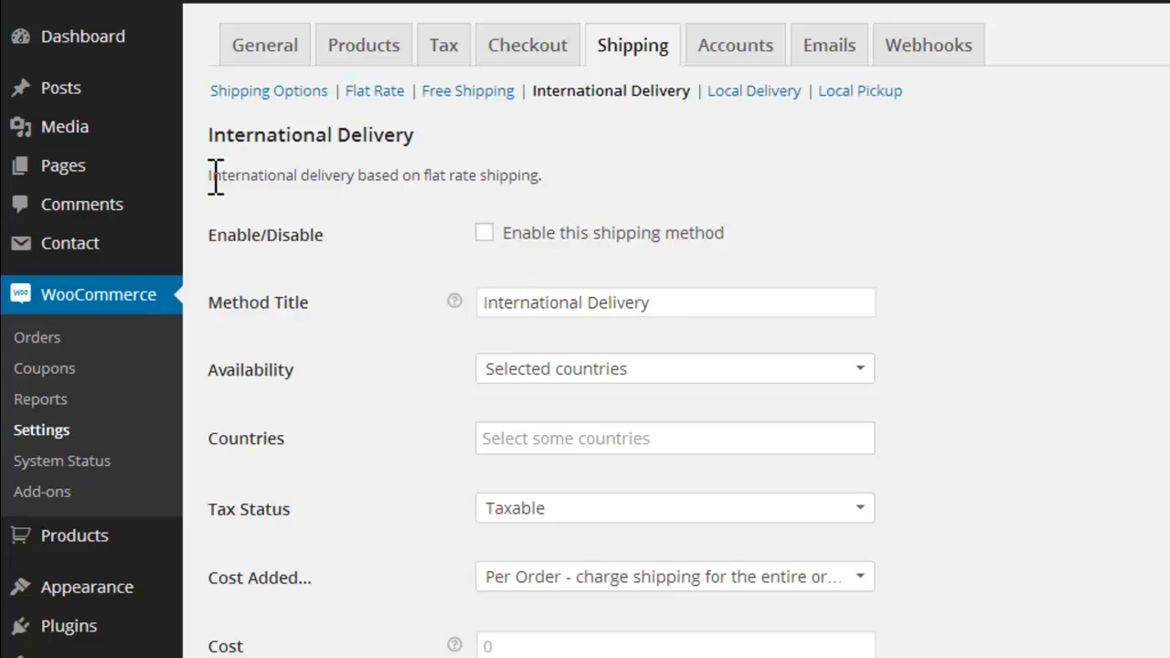
drag(212, 175, 356, 176)
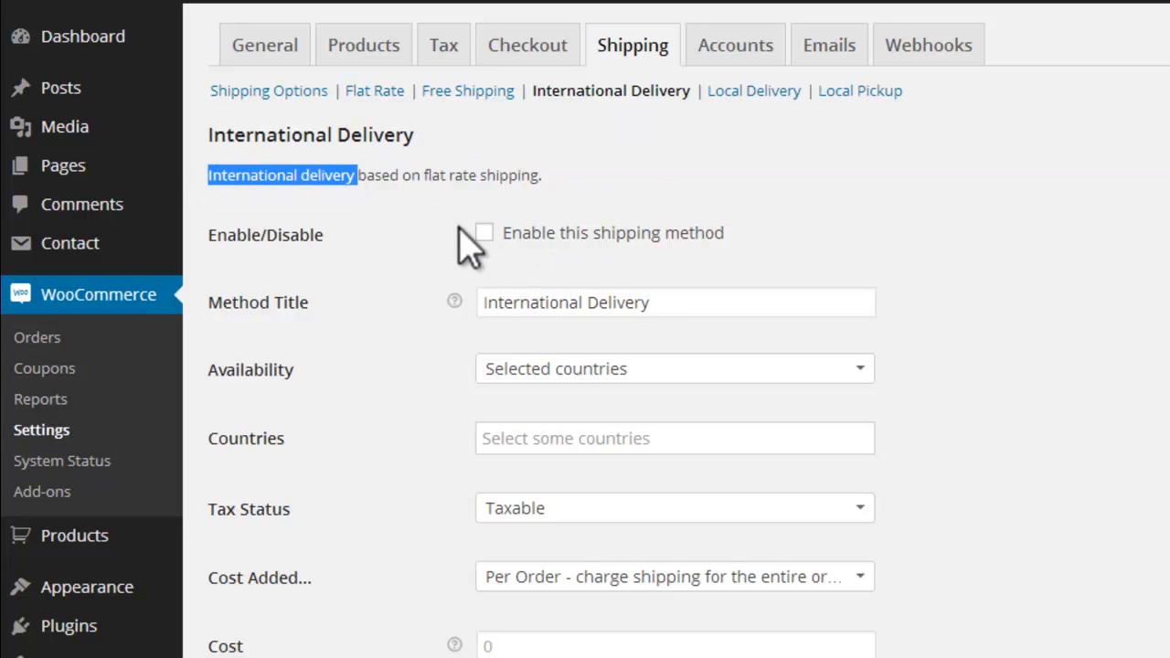
click(484, 233)
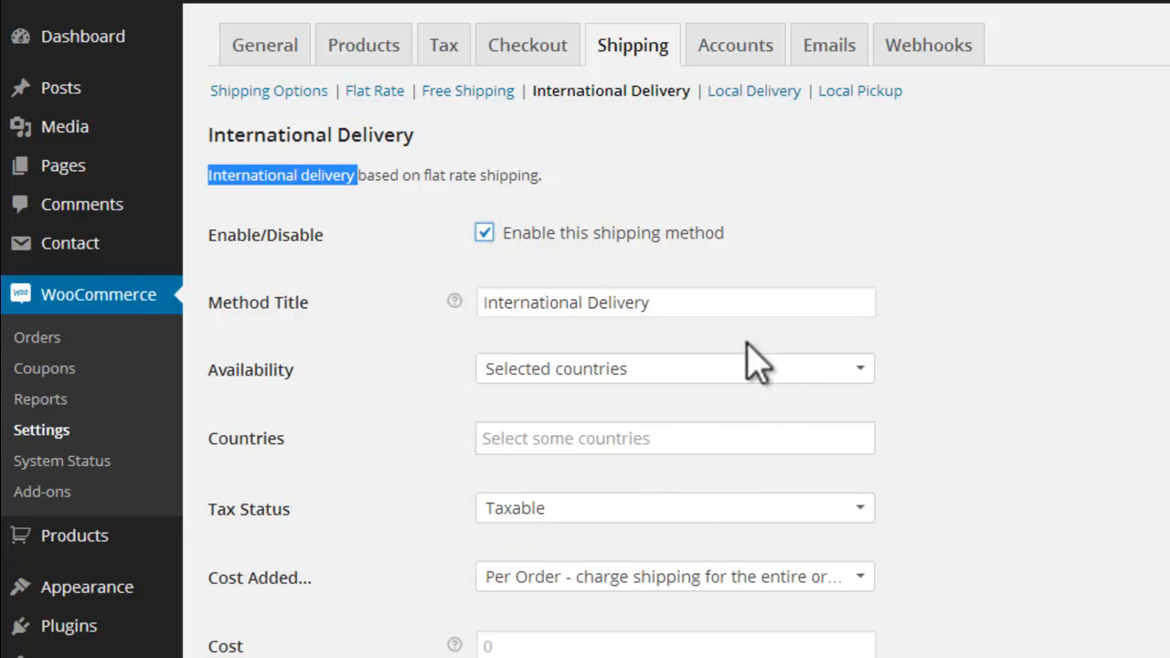
scroll(586, 366, down, 3)
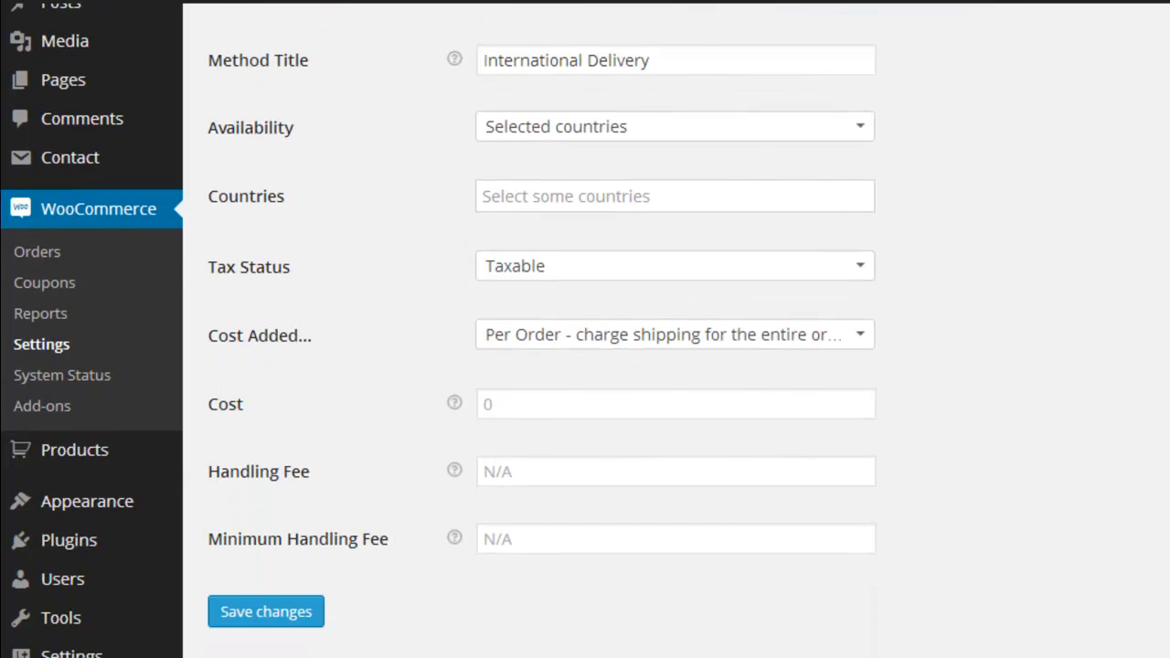
scroll(585, 365, up, 3)
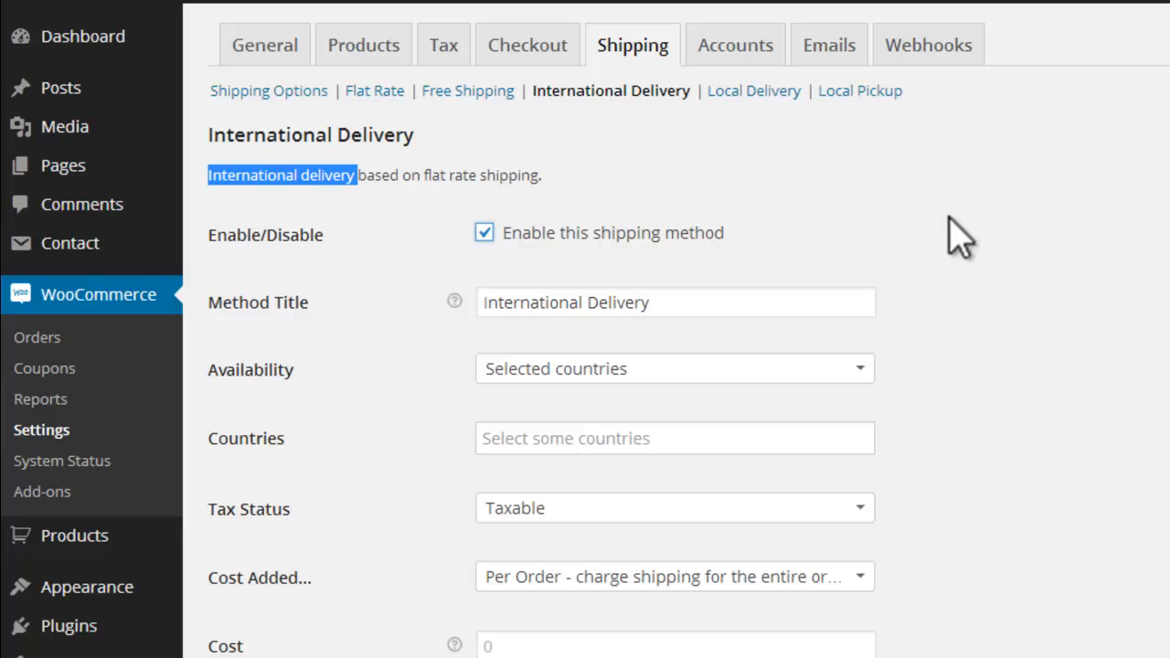
Step: Try enabling Local Delivery and check its available fee types, leaving Fixed amount selected
click(774, 94)
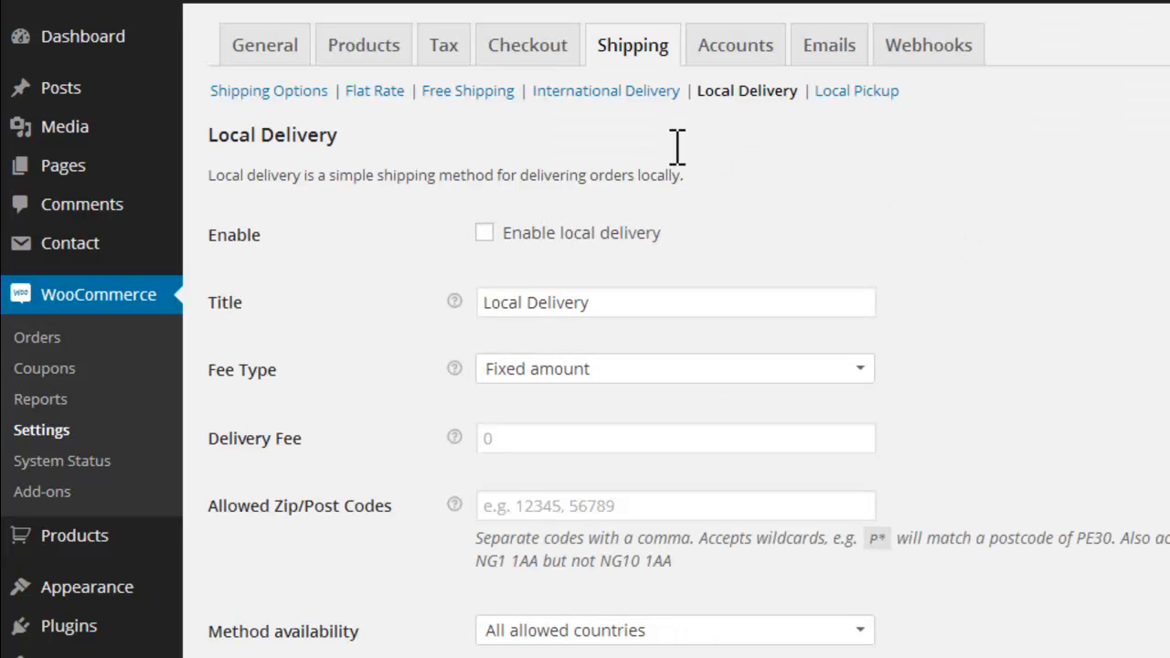
click(484, 232)
click(566, 369)
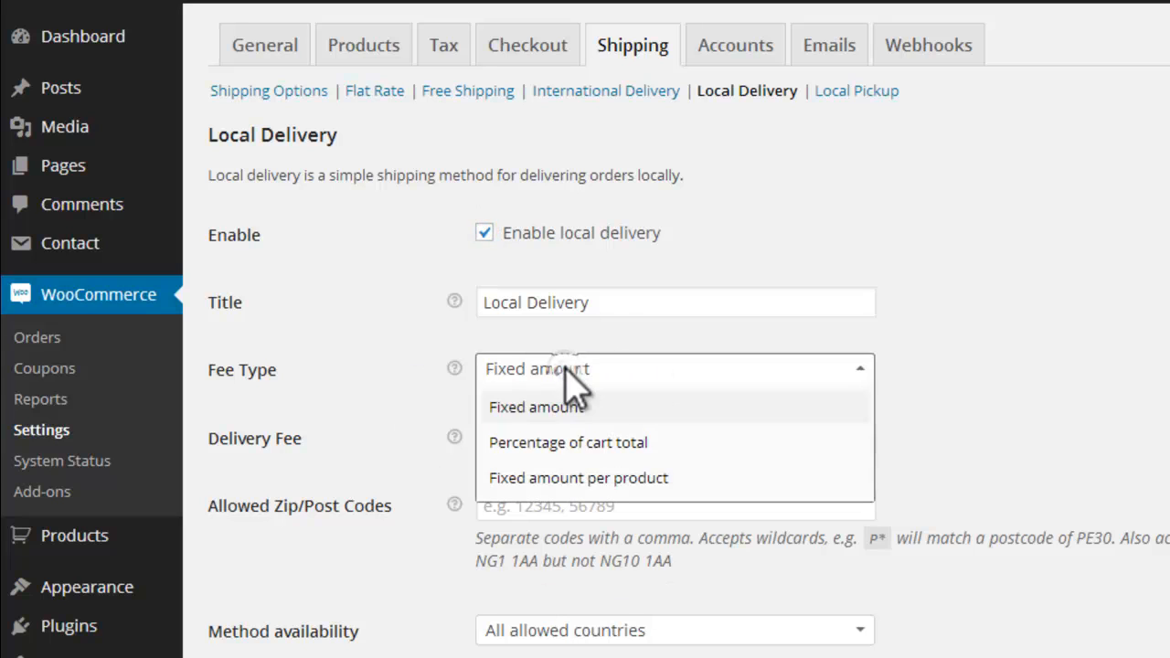
click(565, 366)
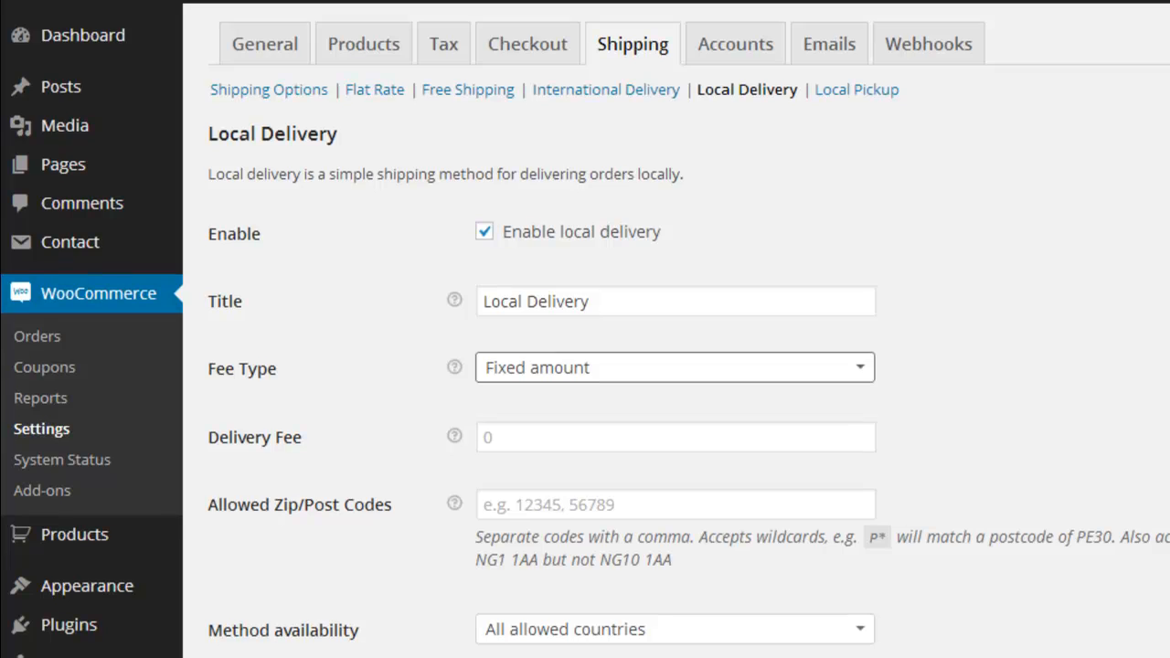
scroll(585, 366, down, 1)
scroll(585, 366, up, 1)
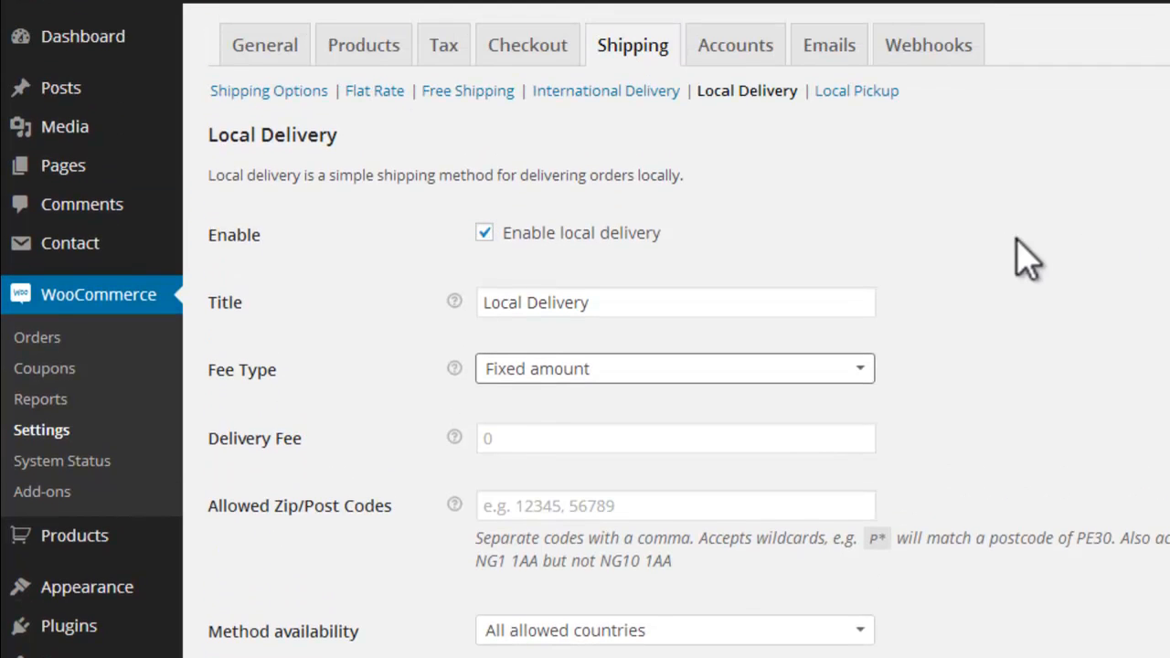
Step: Enable the Local Pickup shipping method and save its settings
click(875, 91)
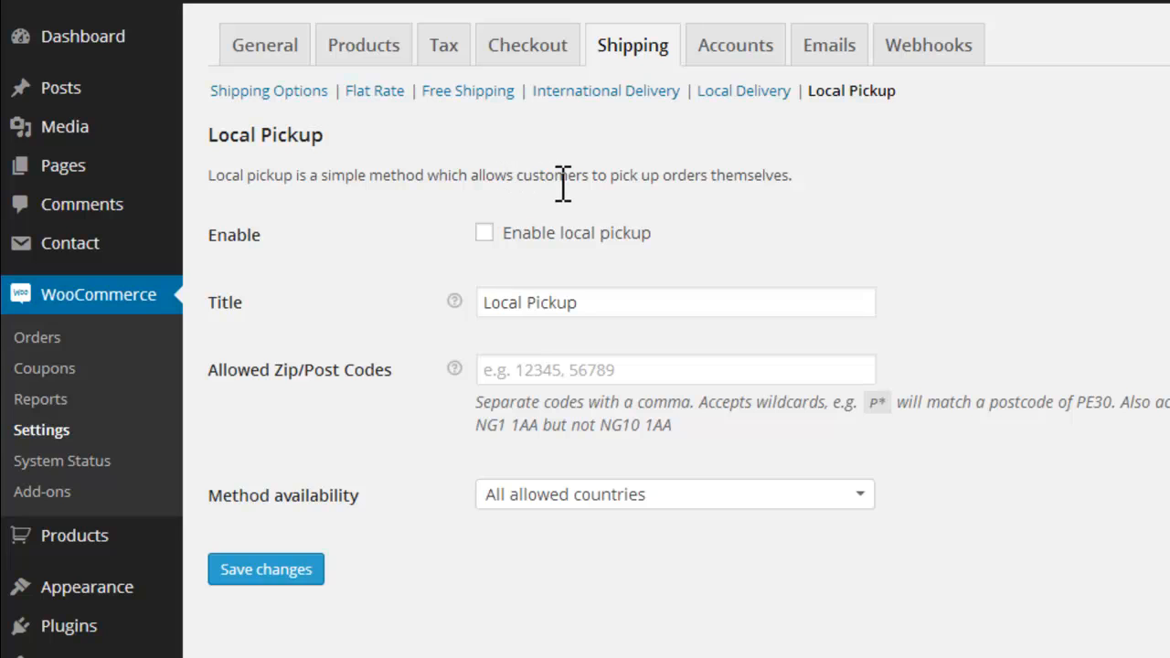
drag(537, 180, 810, 175)
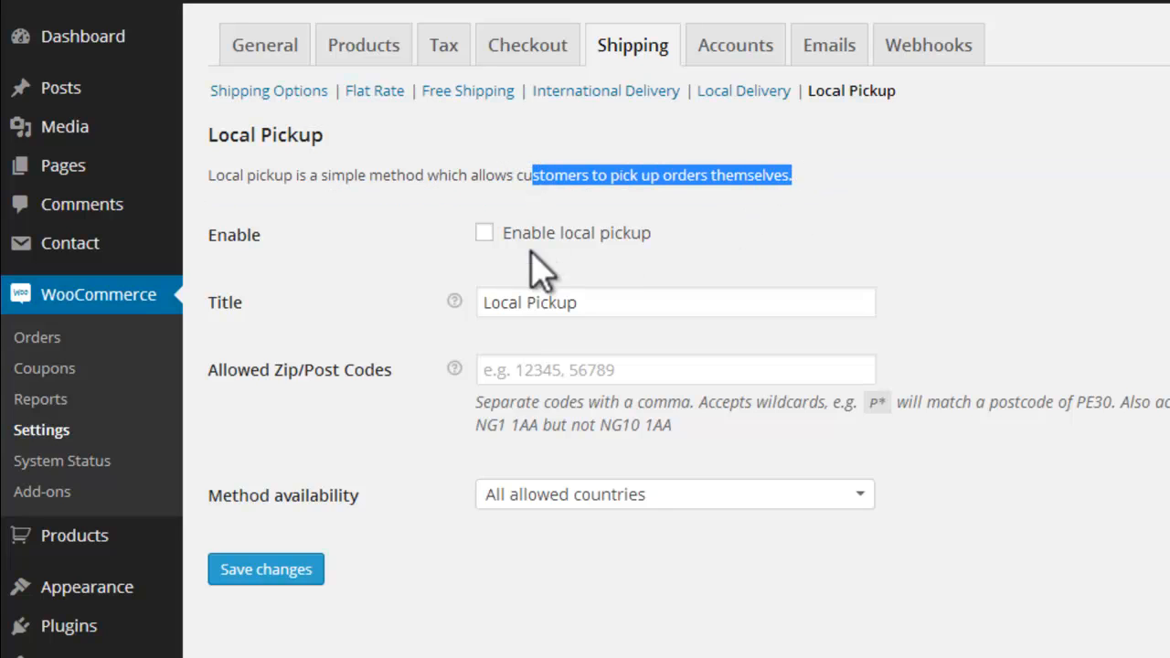
click(484, 234)
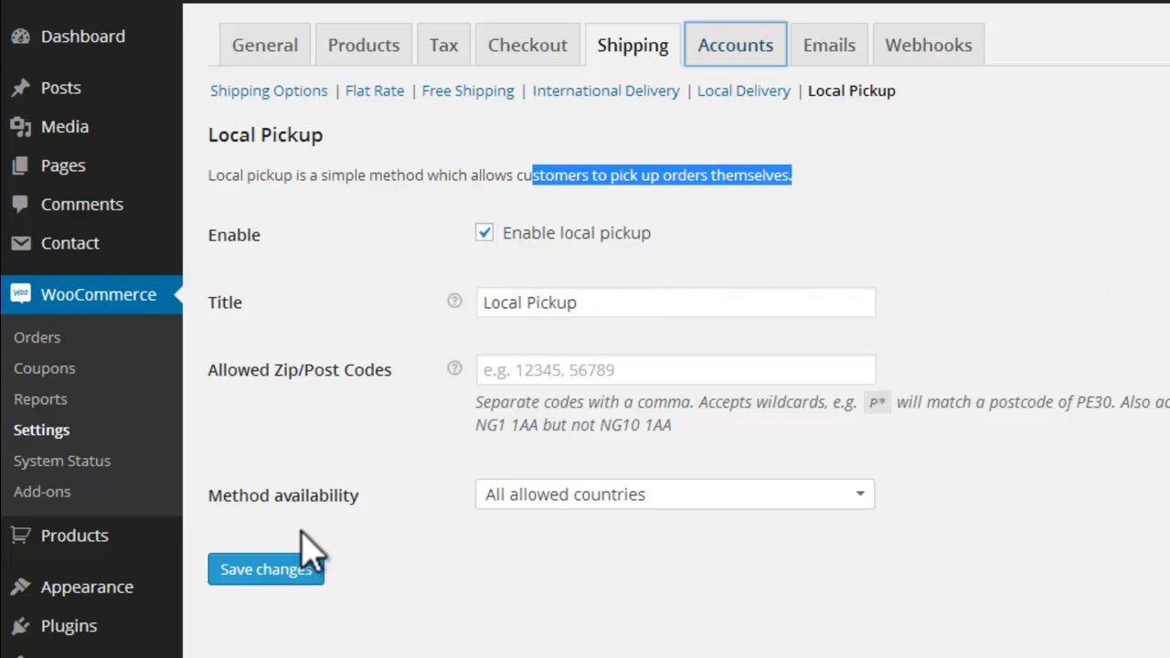
click(282, 571)
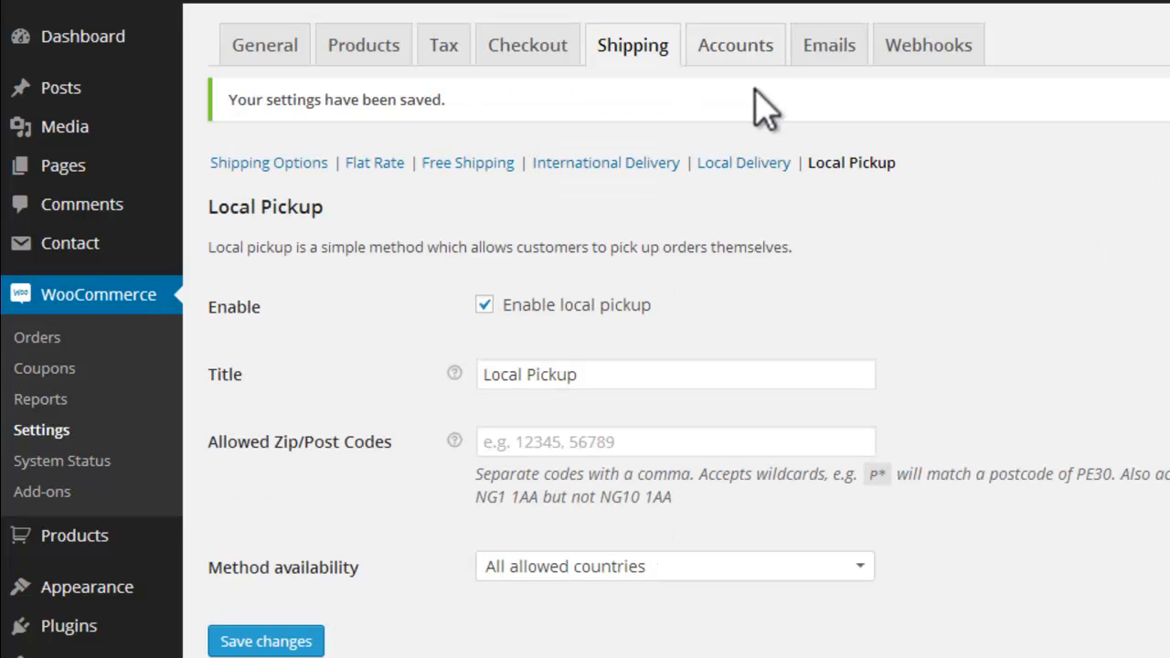
Step: Enable registration on the "My Account" page in the account settings and save the changes
click(736, 47)
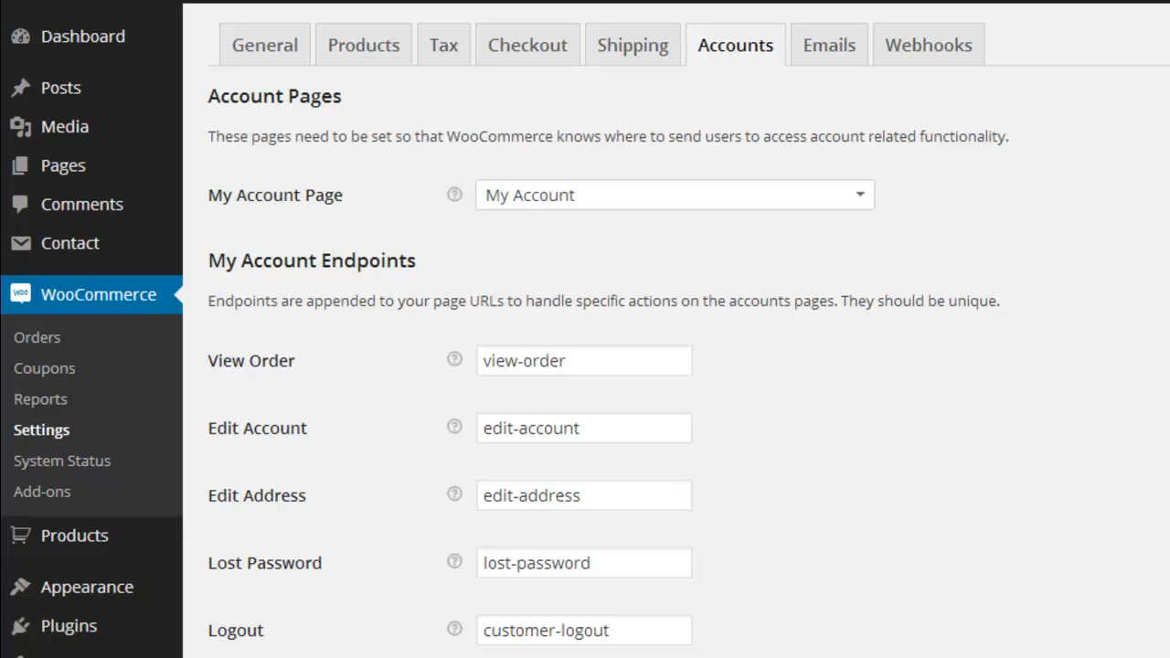
scroll(676, 366, down, 4)
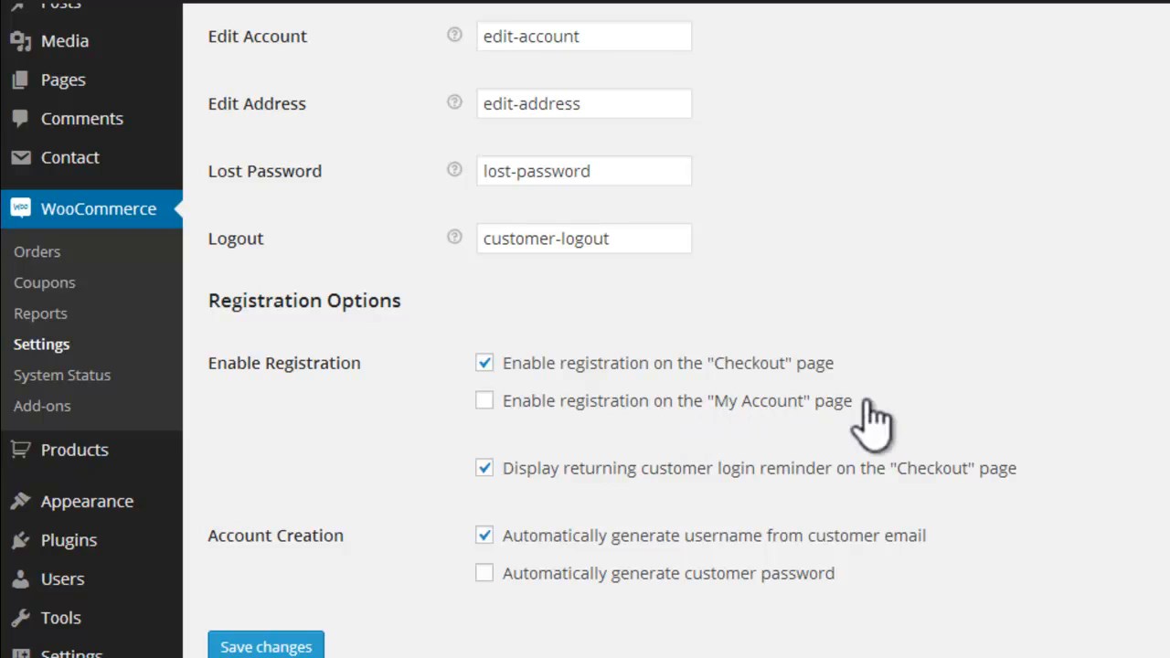
click(484, 402)
scroll(298, 603, down, 1)
click(271, 611)
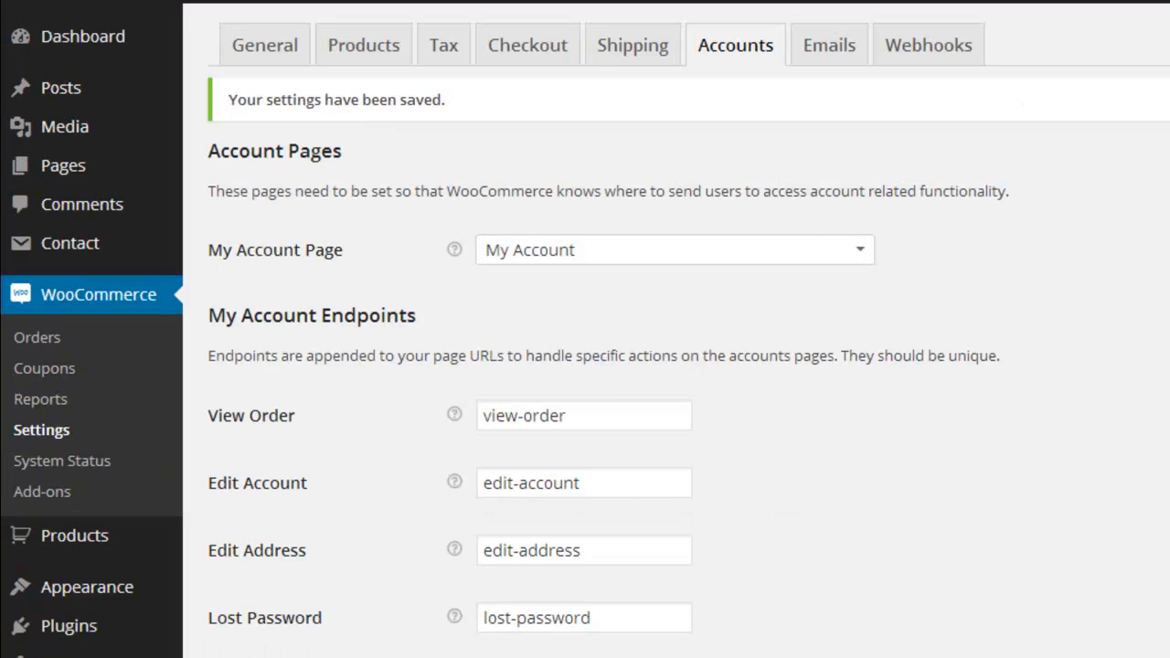
Step: Review the "From" name and email address in the email sender options and preview the email template
click(817, 50)
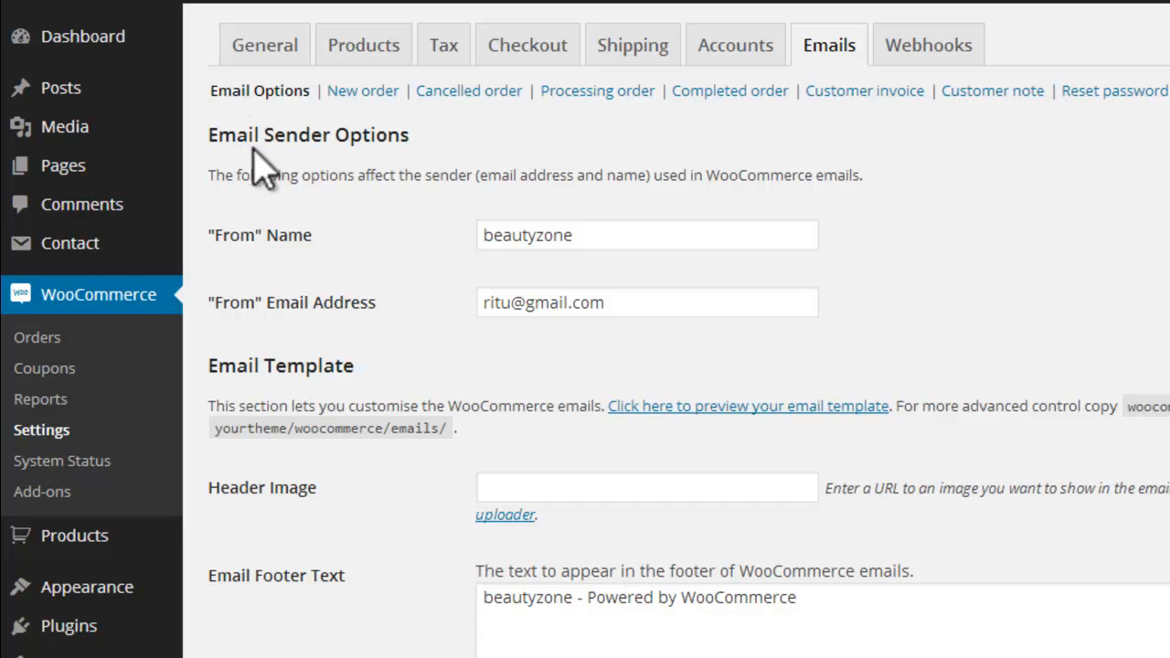
drag(573, 235, 470, 275)
drag(638, 309, 473, 313)
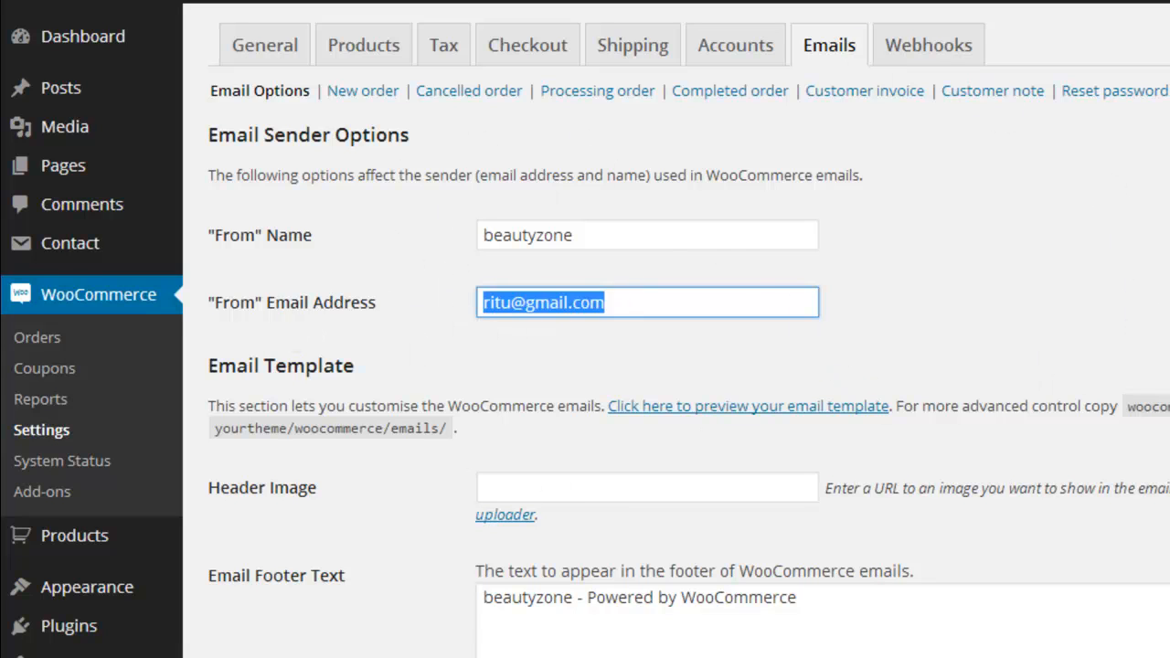
scroll(622, 371, down, 3)
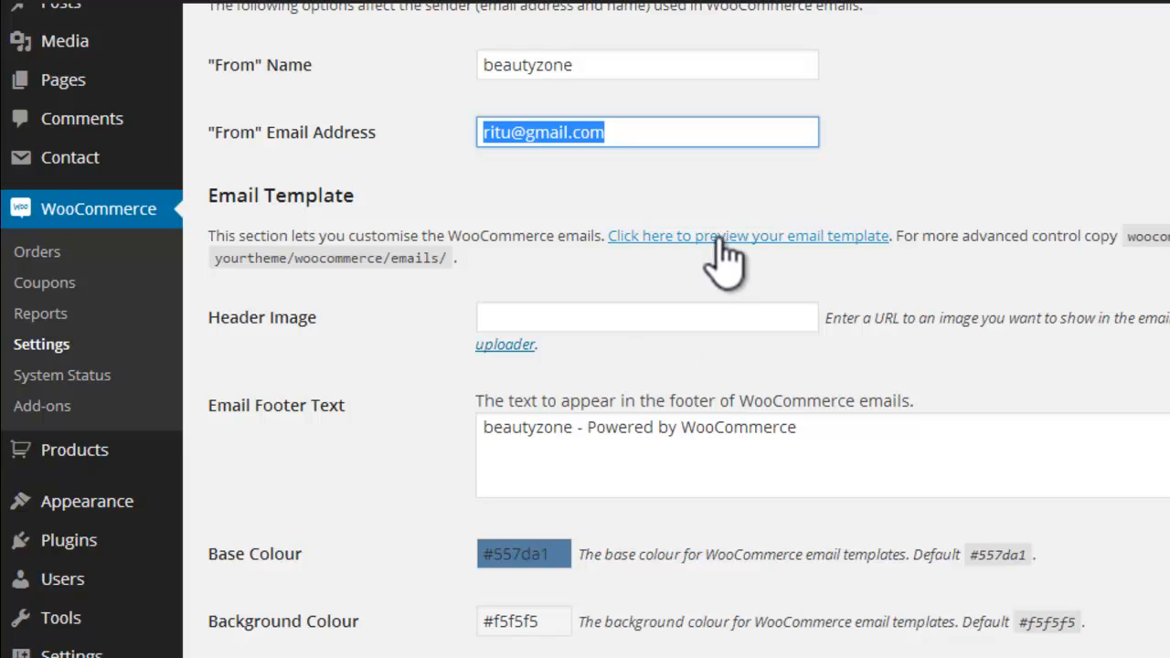
click(719, 239)
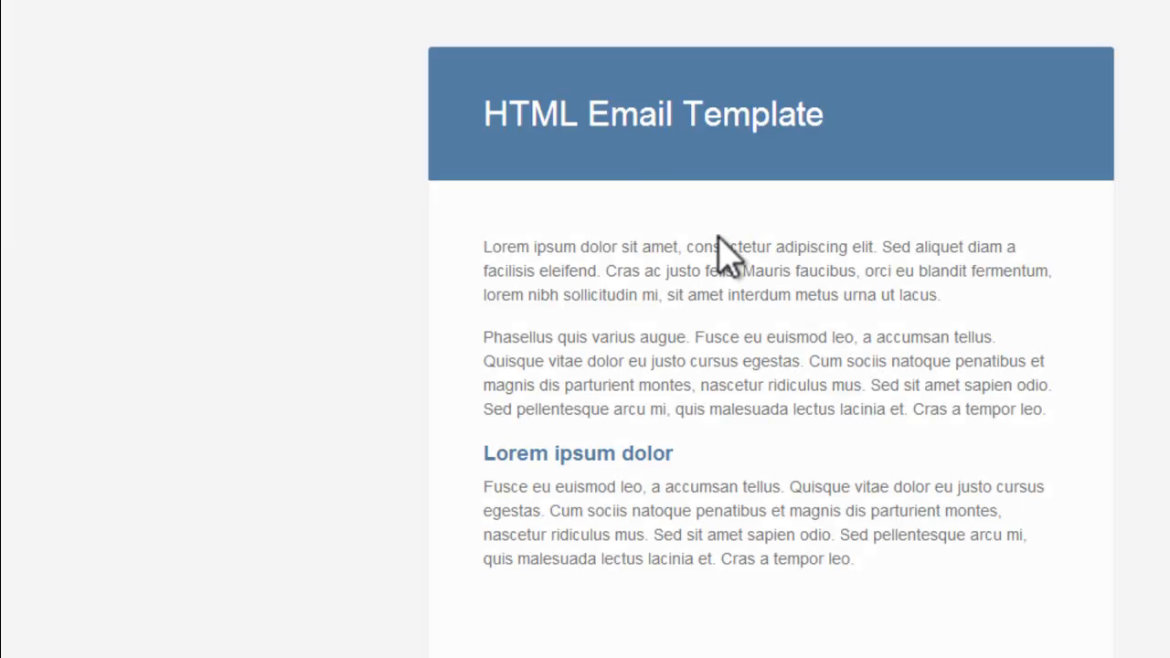
click(430, 2)
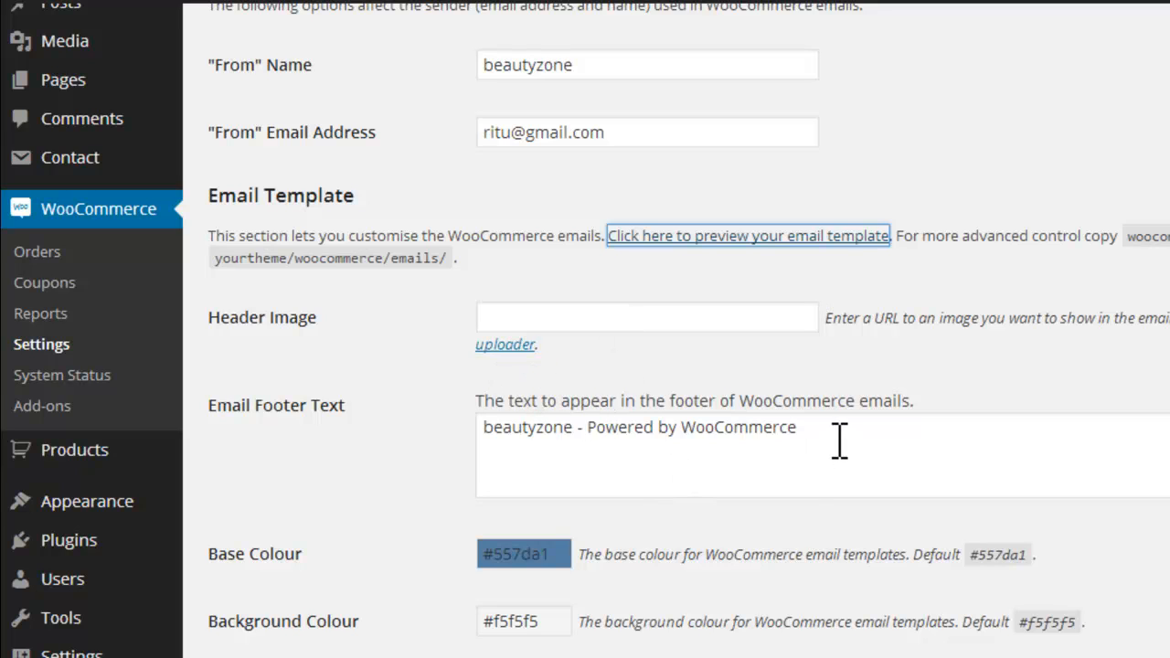
Step: Compare the Email Footer Text with the footer in the email template preview and review the template's colour settings
drag(839, 441, 476, 431)
click(601, 431)
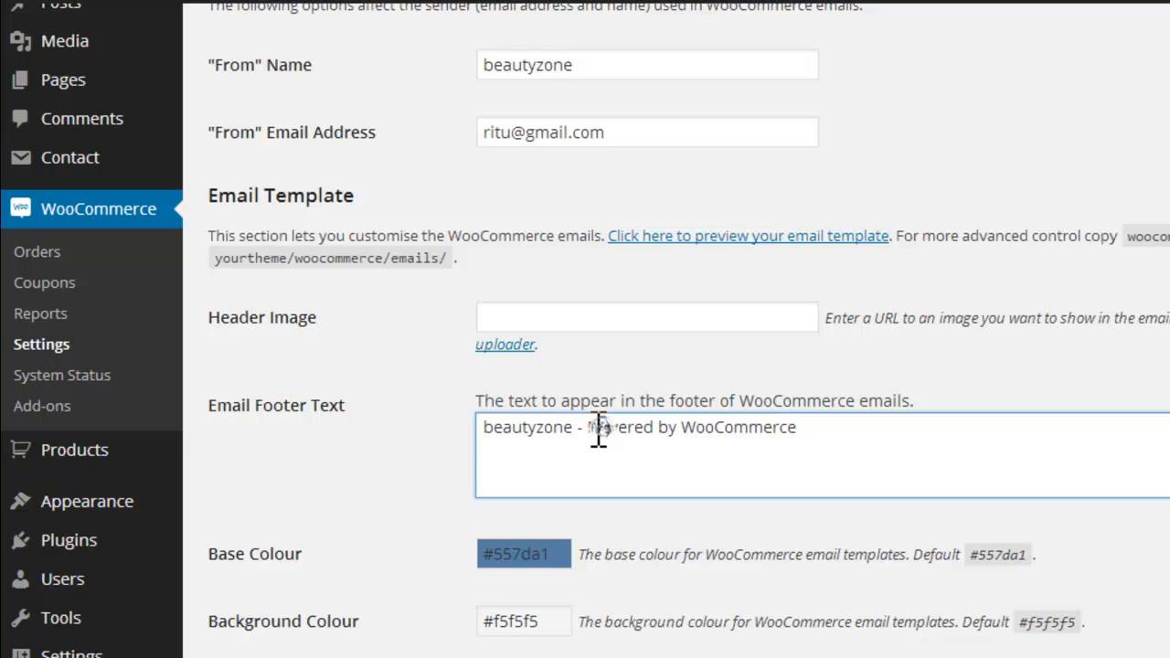
click(660, 239)
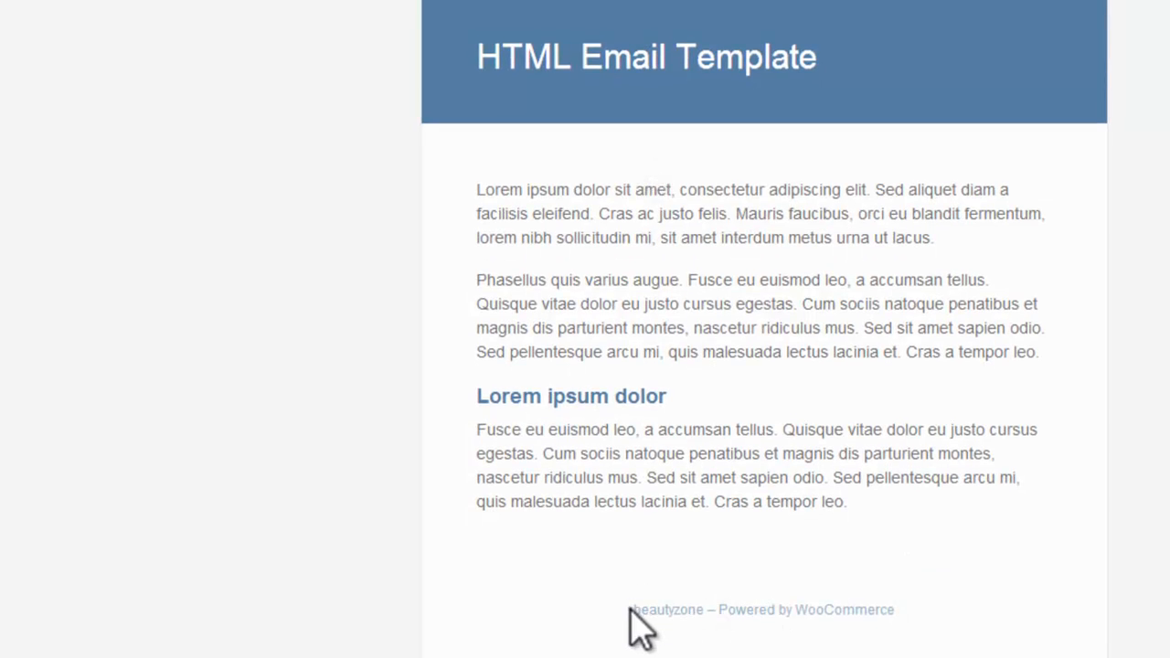
drag(706, 609, 901, 612)
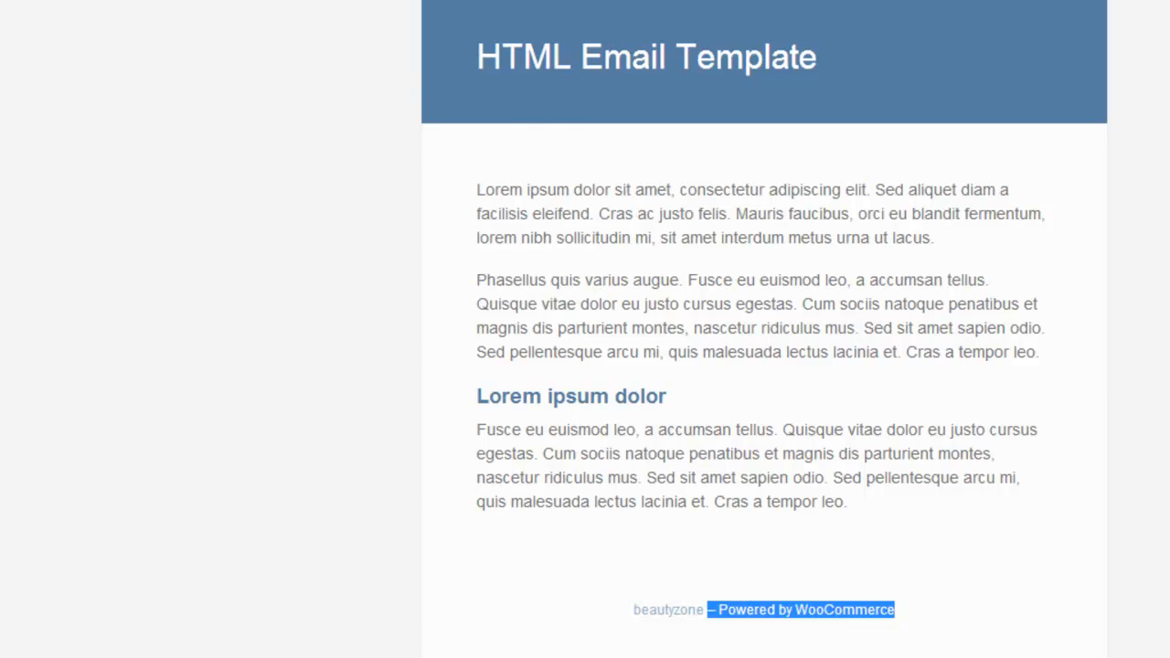
key(ctrl+w)
scroll(686, 329, down, 2)
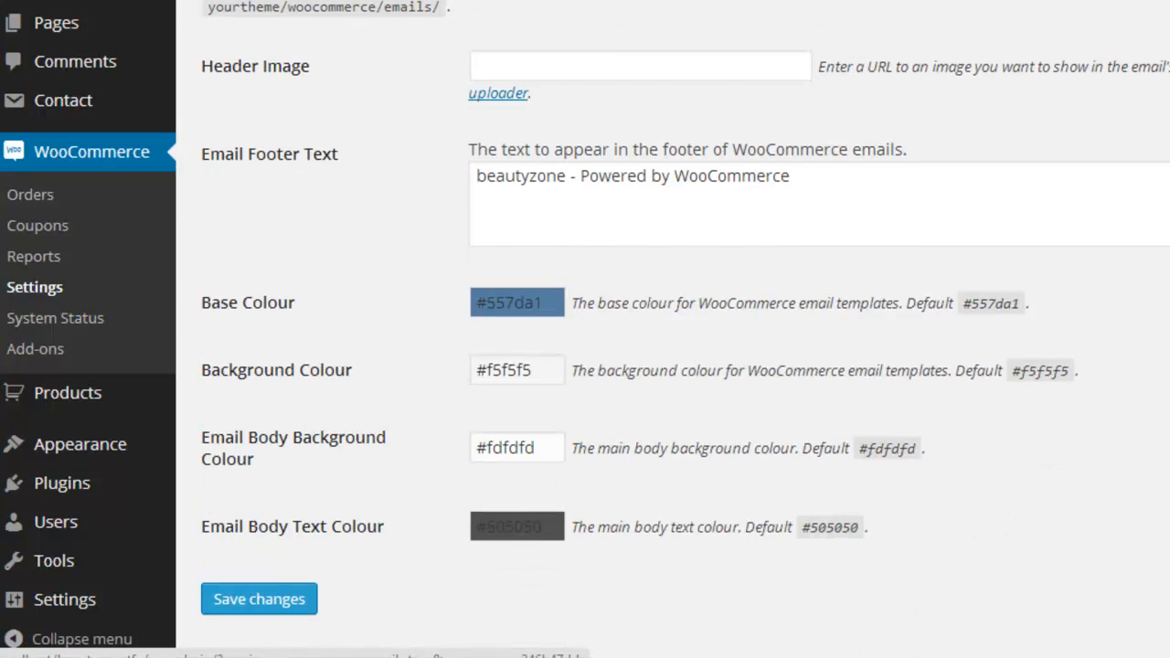
scroll(673, 329, down, 1)
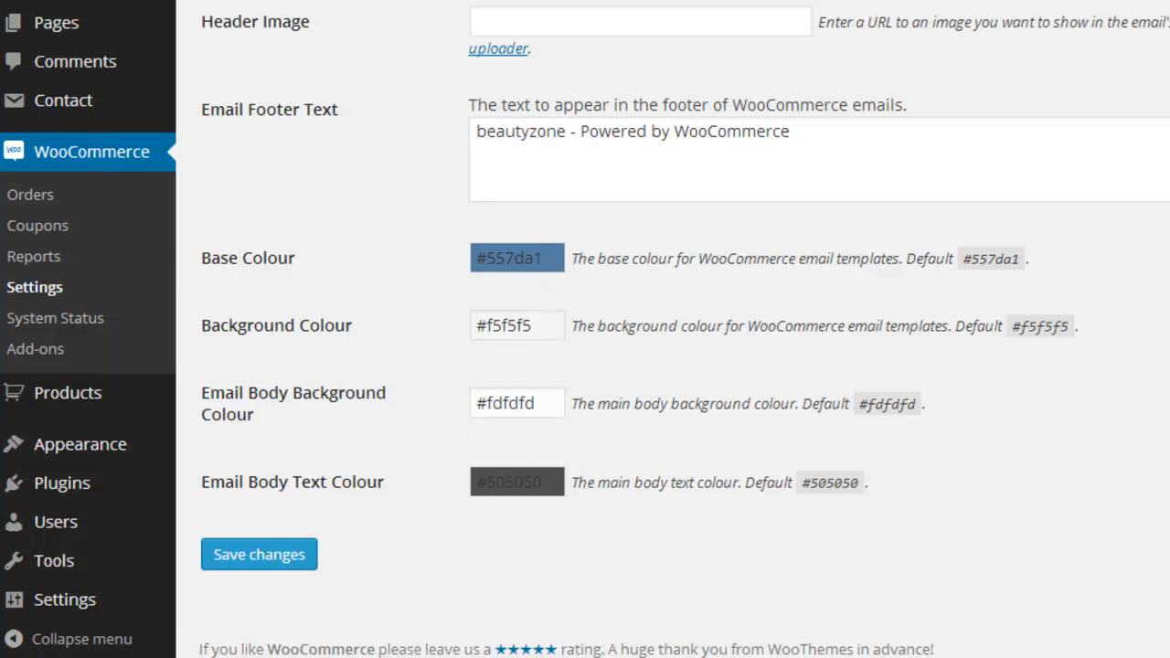
Step: Examine the New order email notification settings and the WooCommerce orders list
scroll(585, 329, up, 3)
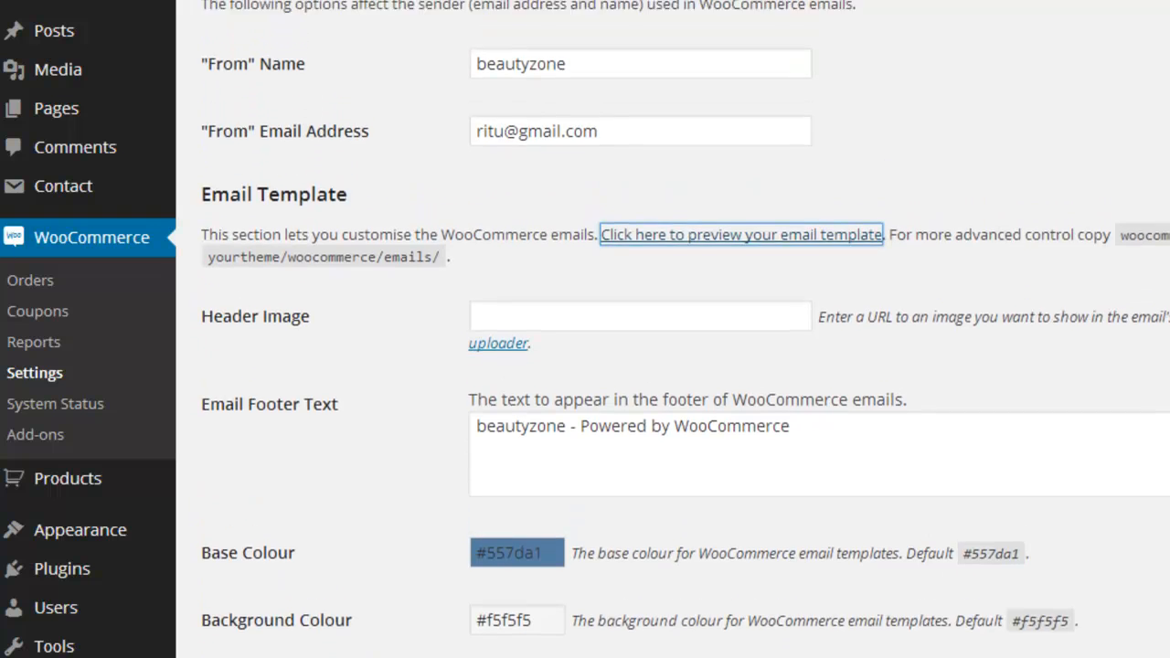
scroll(585, 329, up, 2)
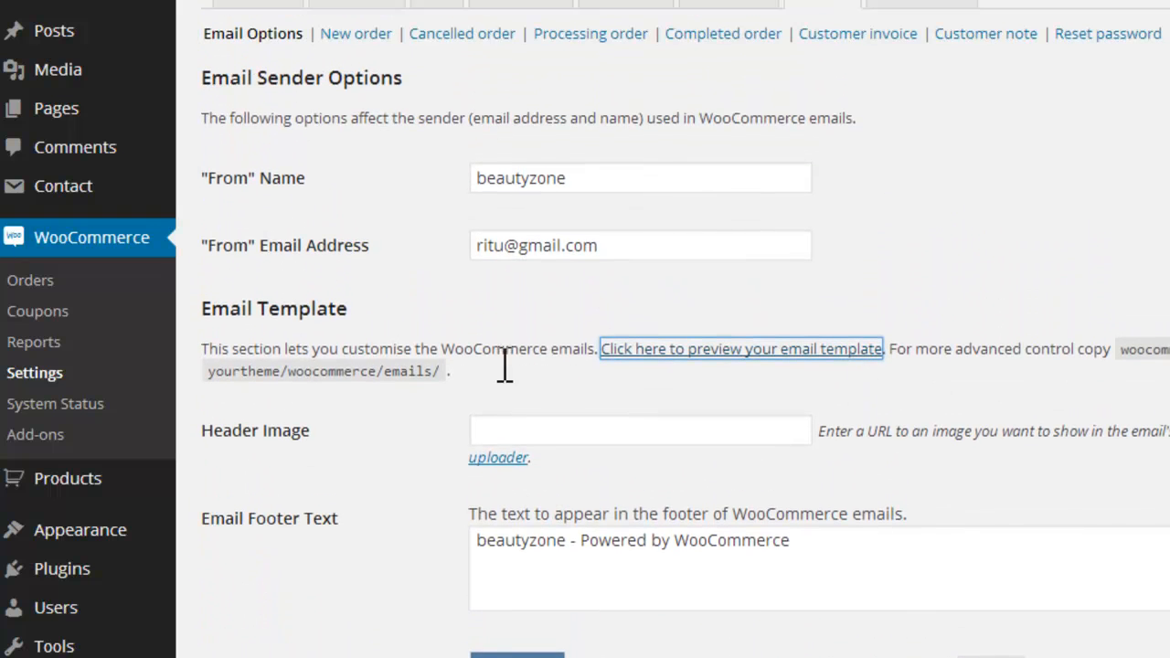
click(363, 41)
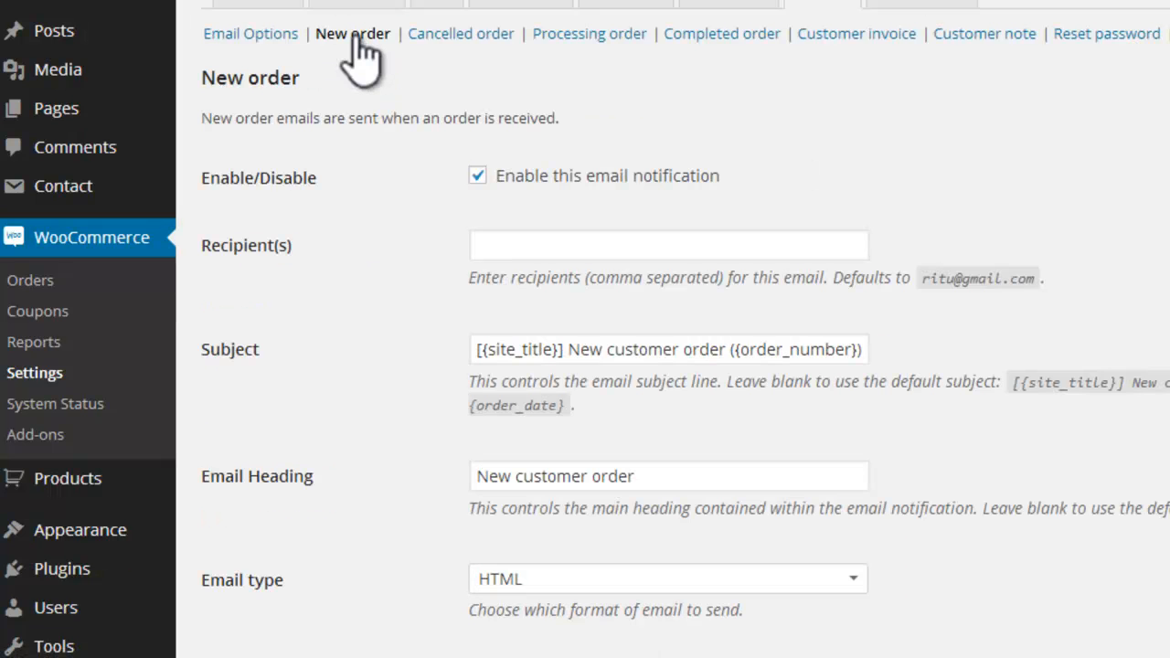
click(437, 33)
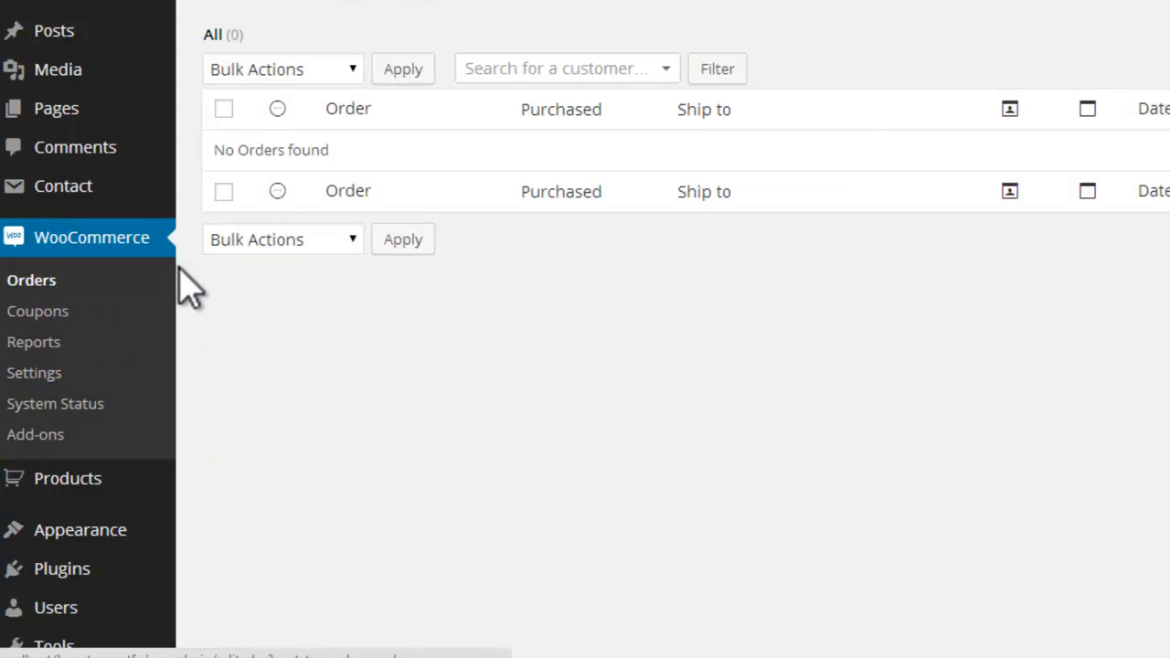
Step: Switch to the beautyzone shop page and add the Hair Color and Make Up E Book products to the cart
mouse_move(489, 657)
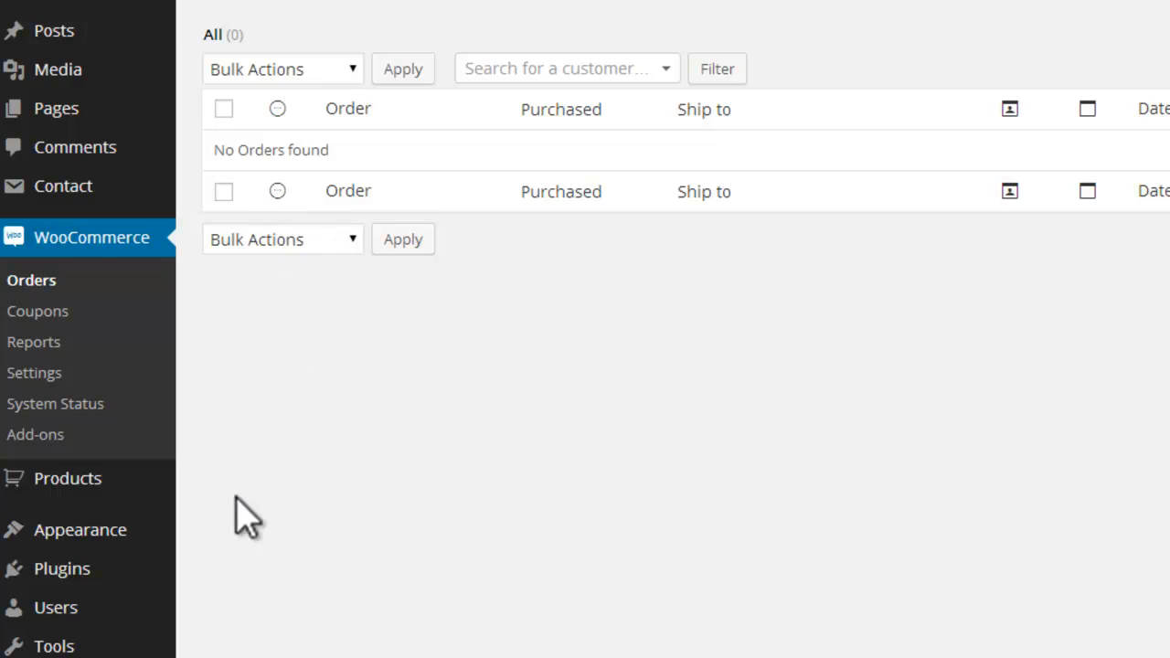
mouse_move(900, 657)
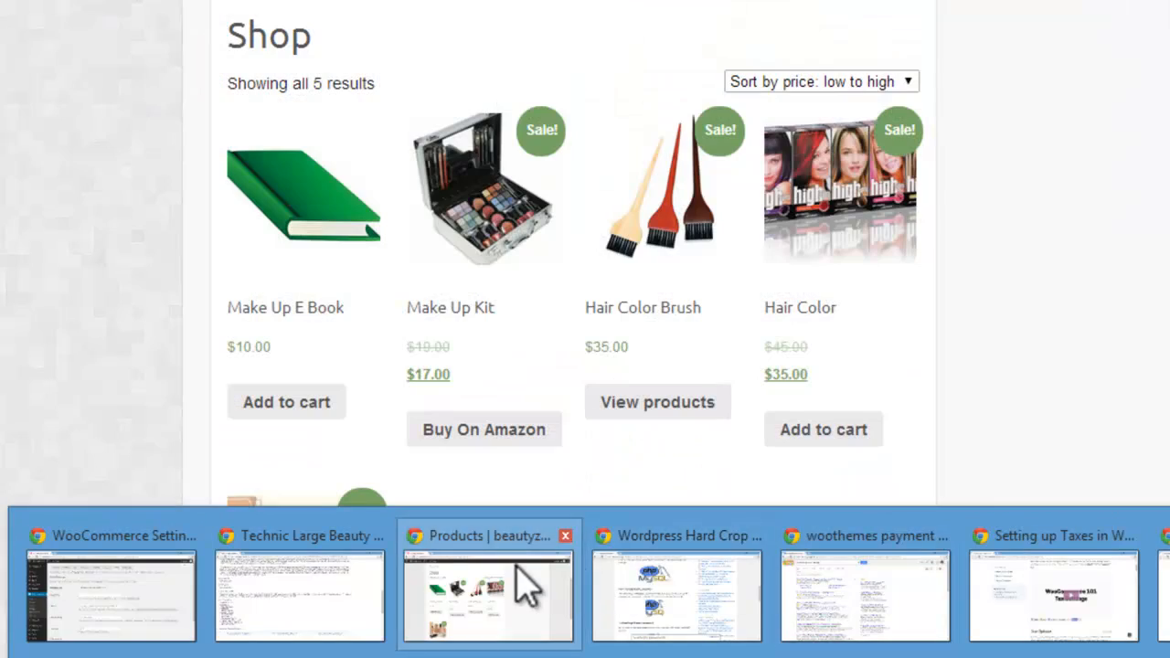
click(522, 580)
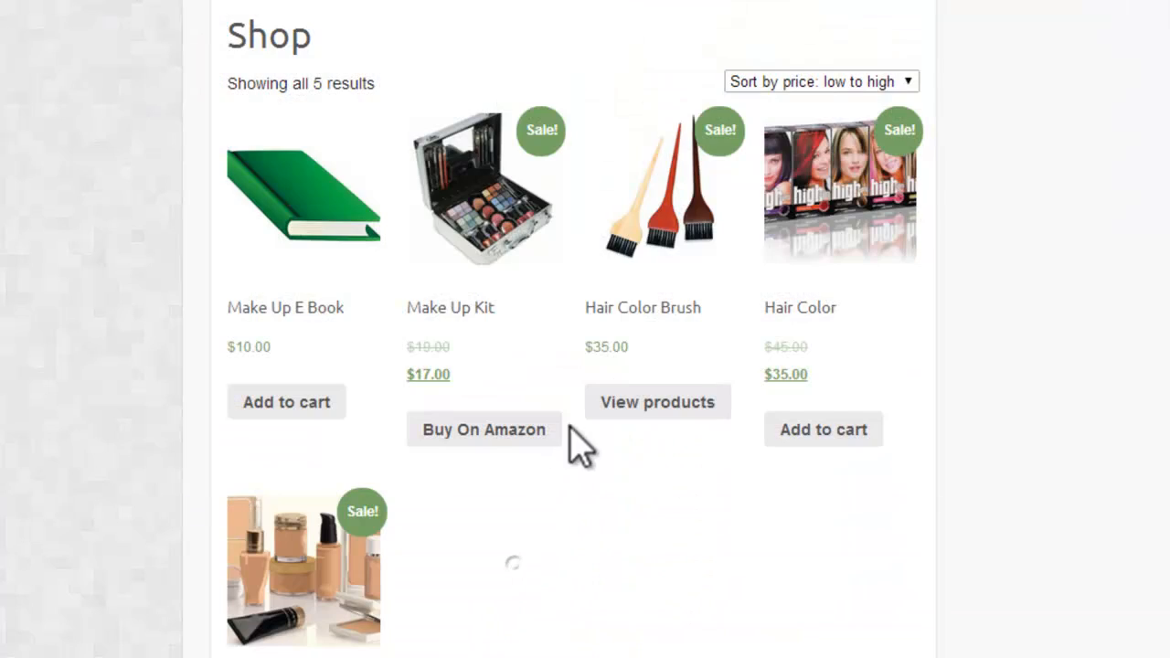
click(837, 435)
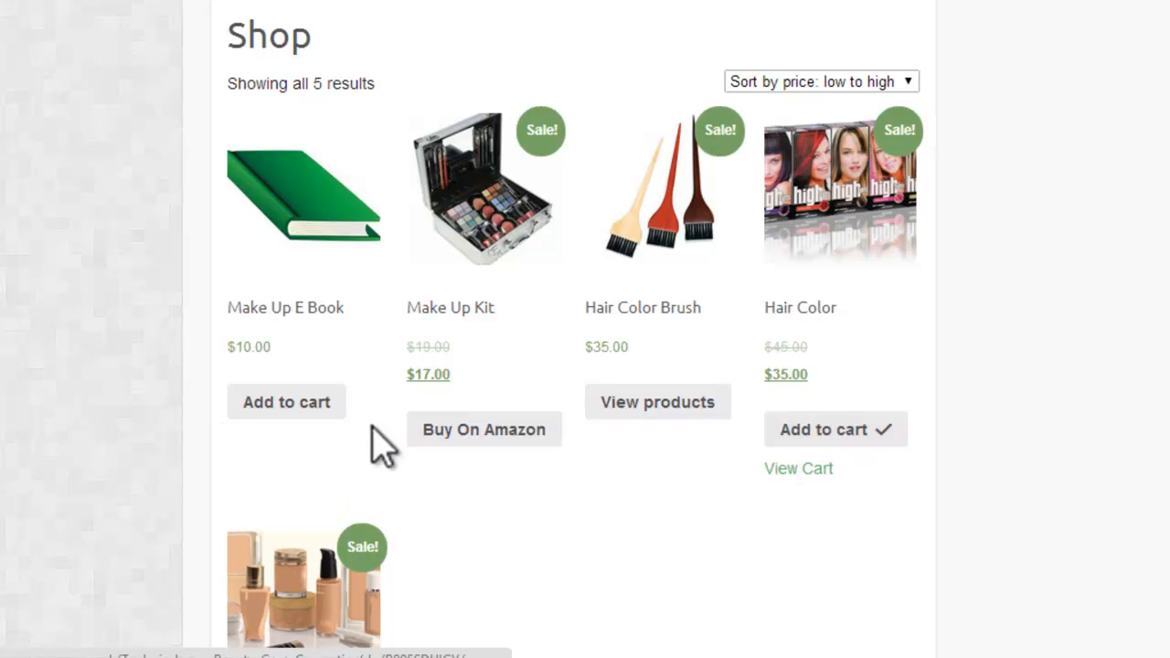
click(271, 416)
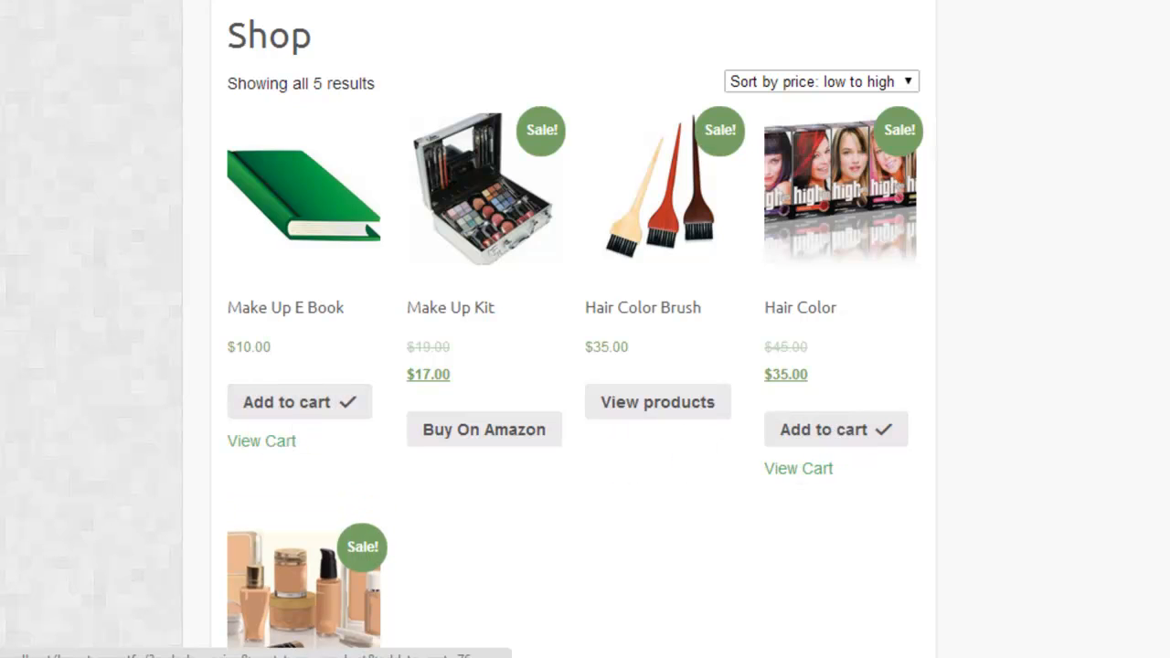
Step: Add one Foundation with product type Solid Powder Base and skin tone Fair to the cart
scroll(585, 329, down, 3)
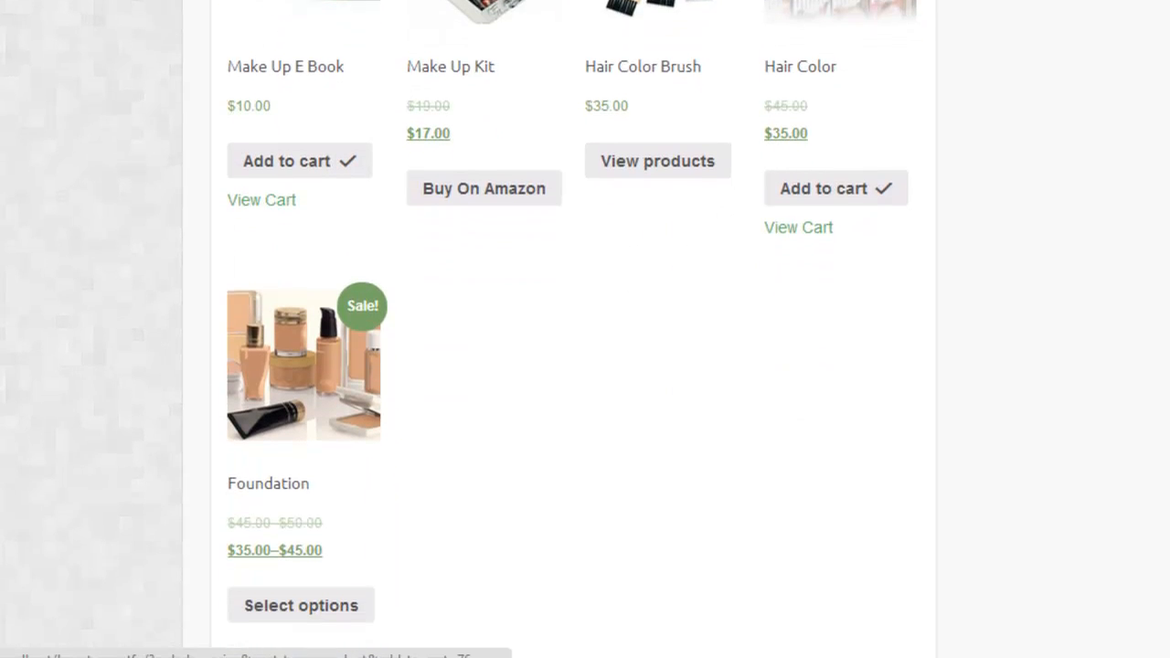
scroll(365, 536, down, 2)
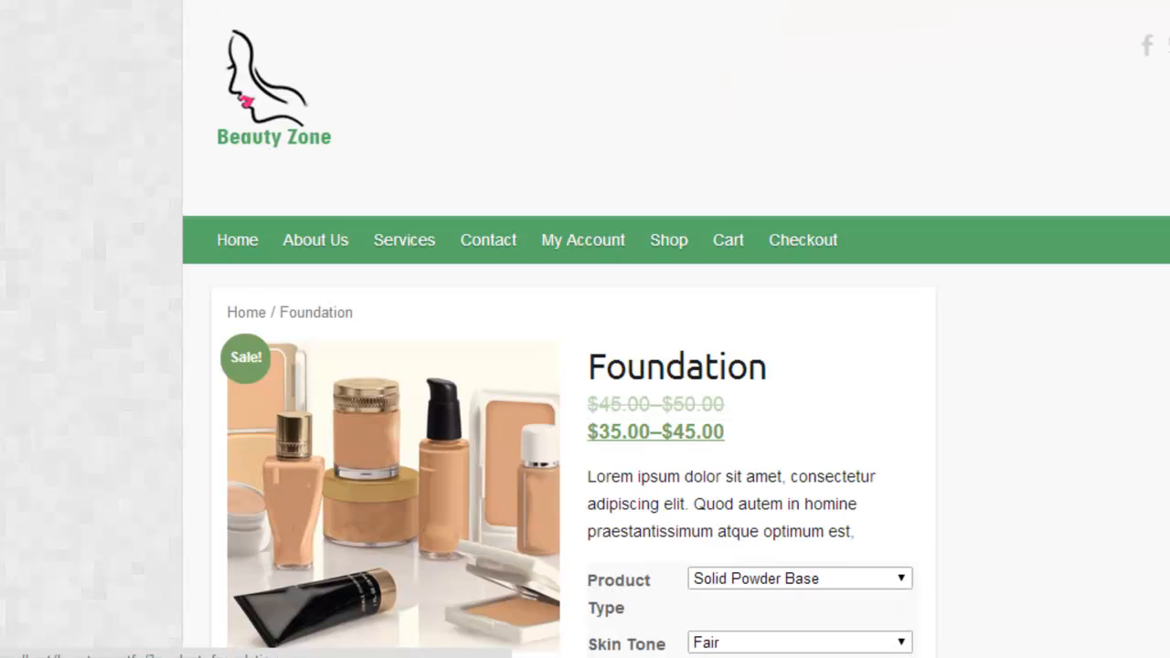
scroll(585, 365, down, 4)
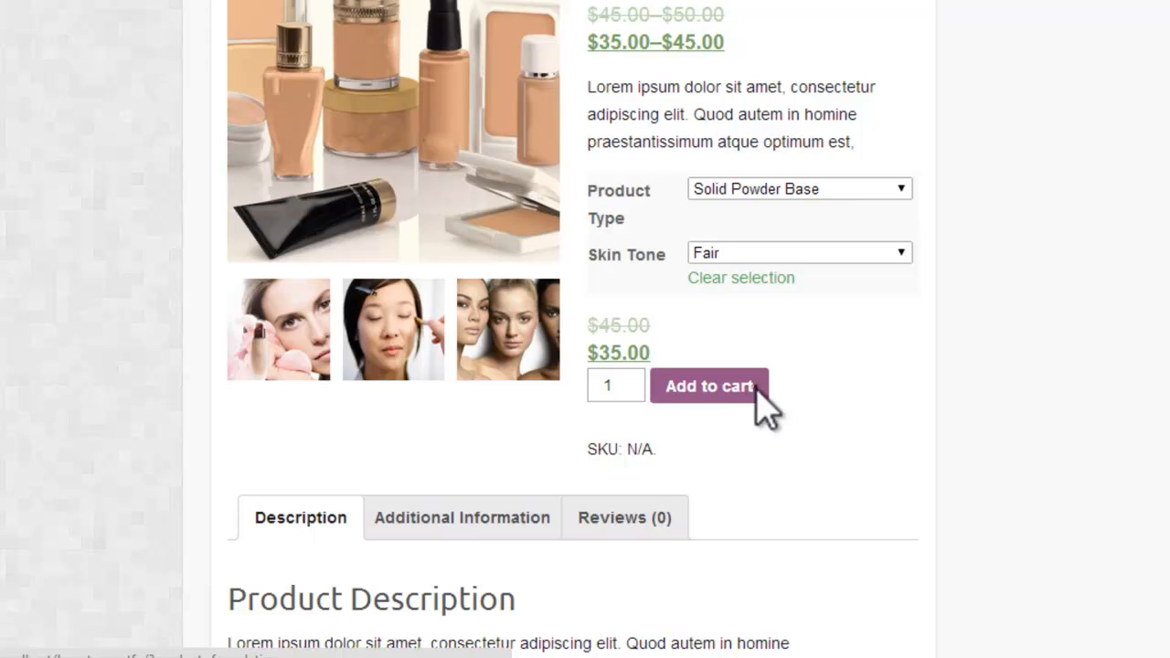
click(755, 386)
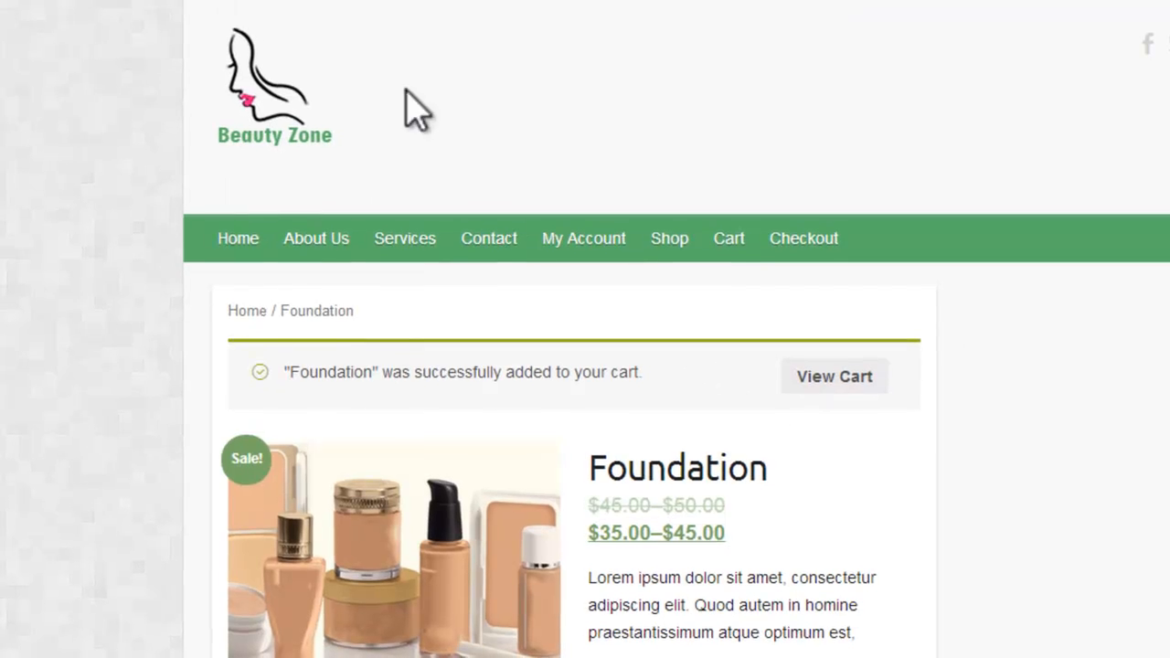
Step: Open the cart and proceed to checkout with Free Shipping selected
click(731, 228)
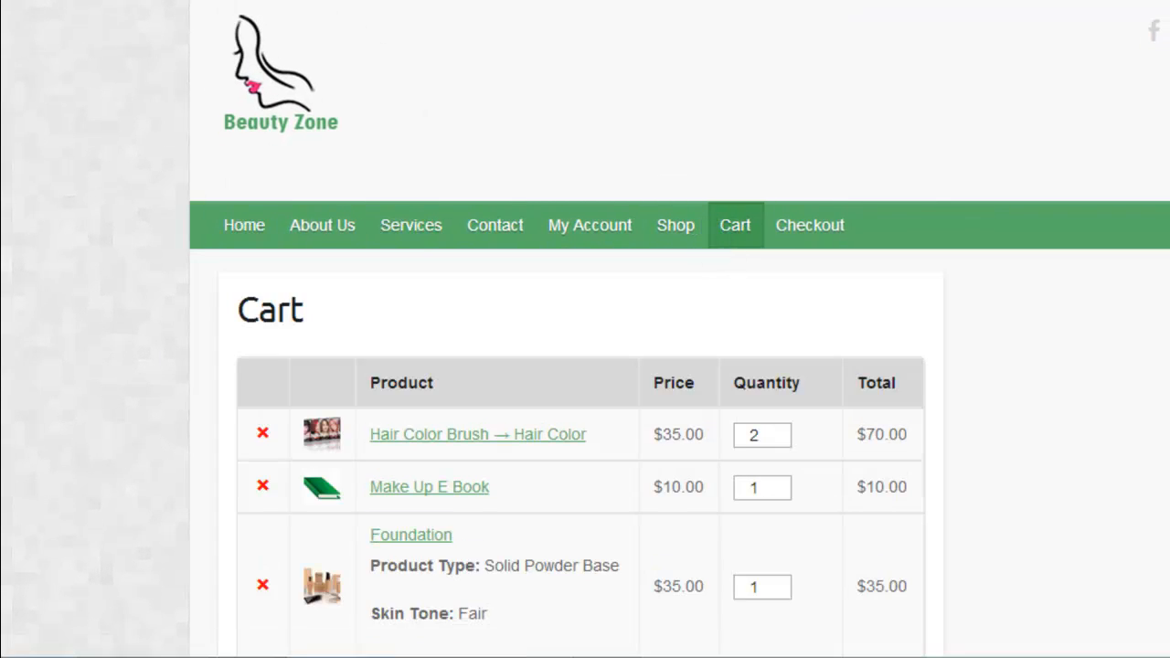
scroll(586, 365, down, 8)
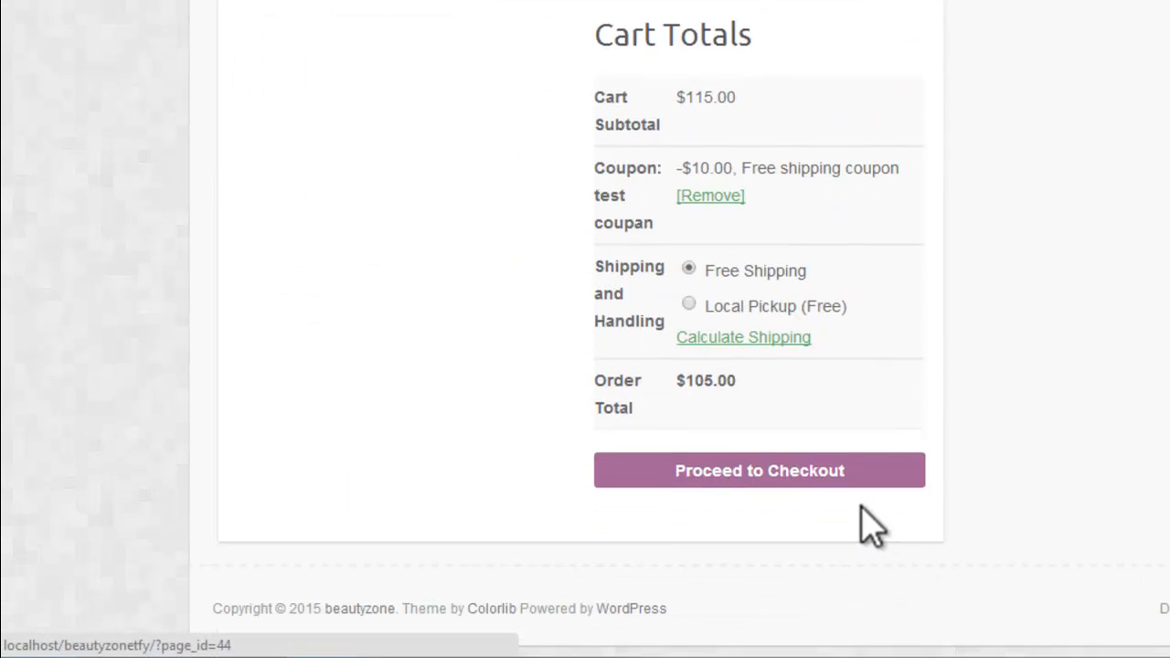
click(857, 473)
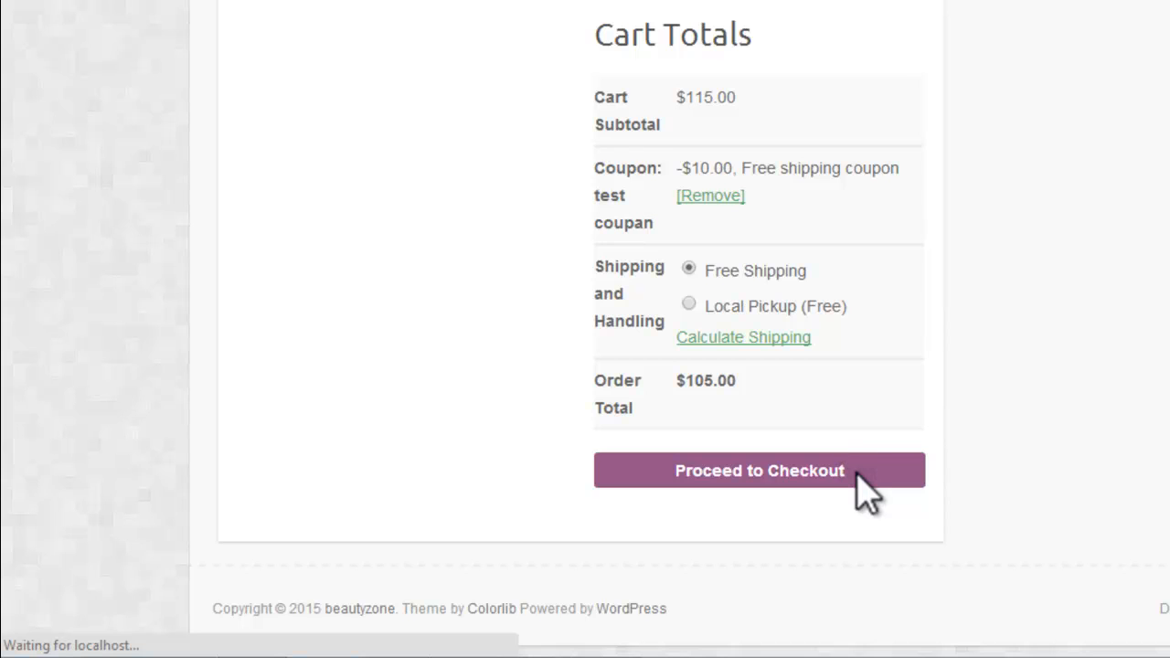
Step: Enter the customer's first name and last name in the billing details, keeping India as the country
scroll(320, 311, down, 3)
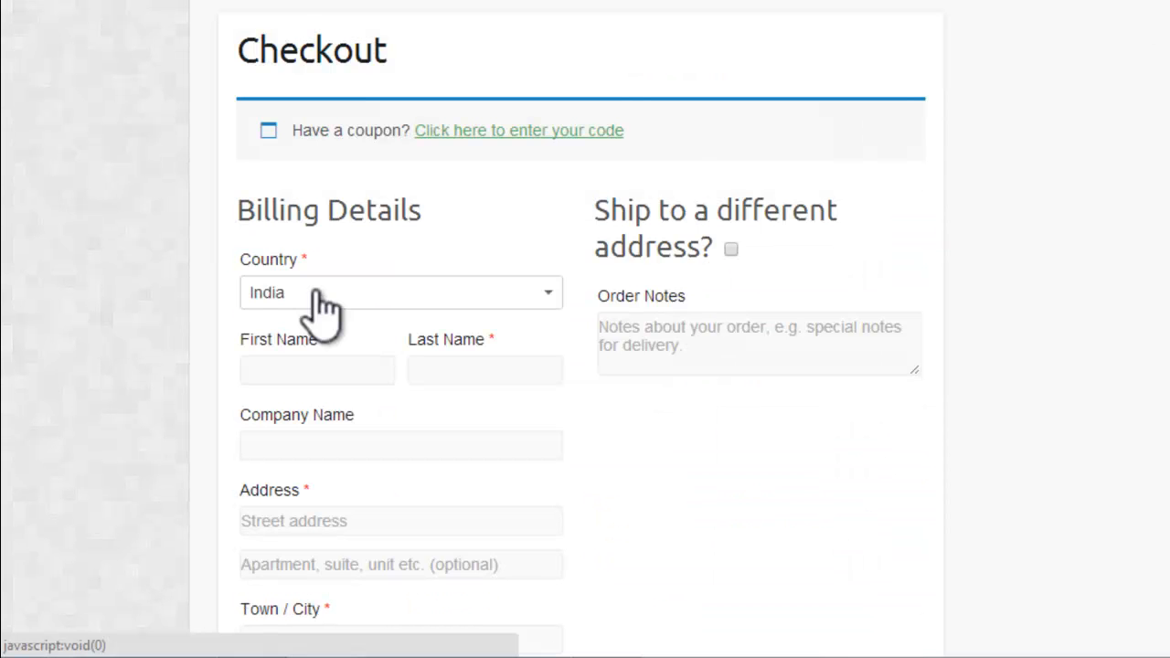
click(320, 300)
click(316, 307)
click(332, 371)
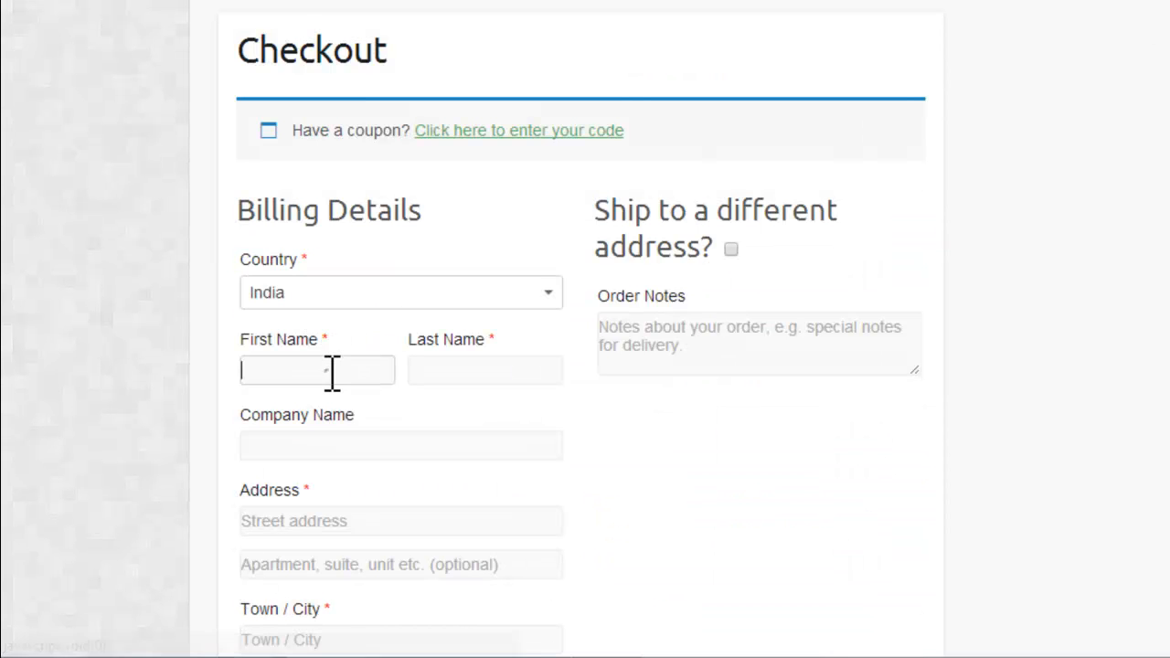
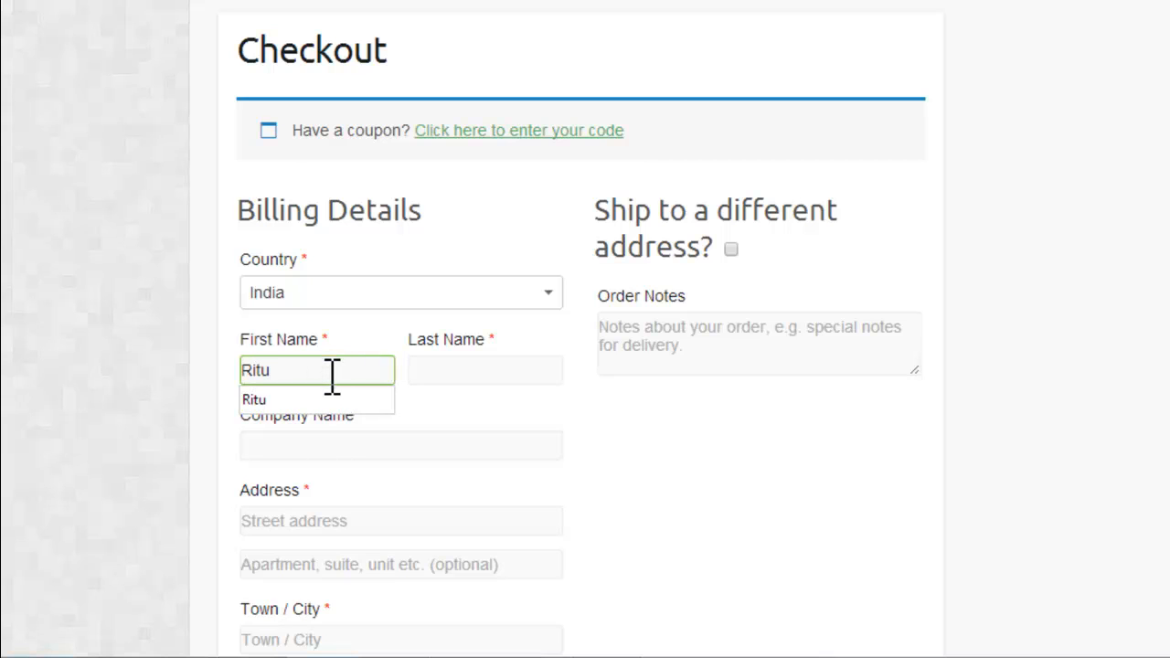
click(311, 403)
click(483, 370)
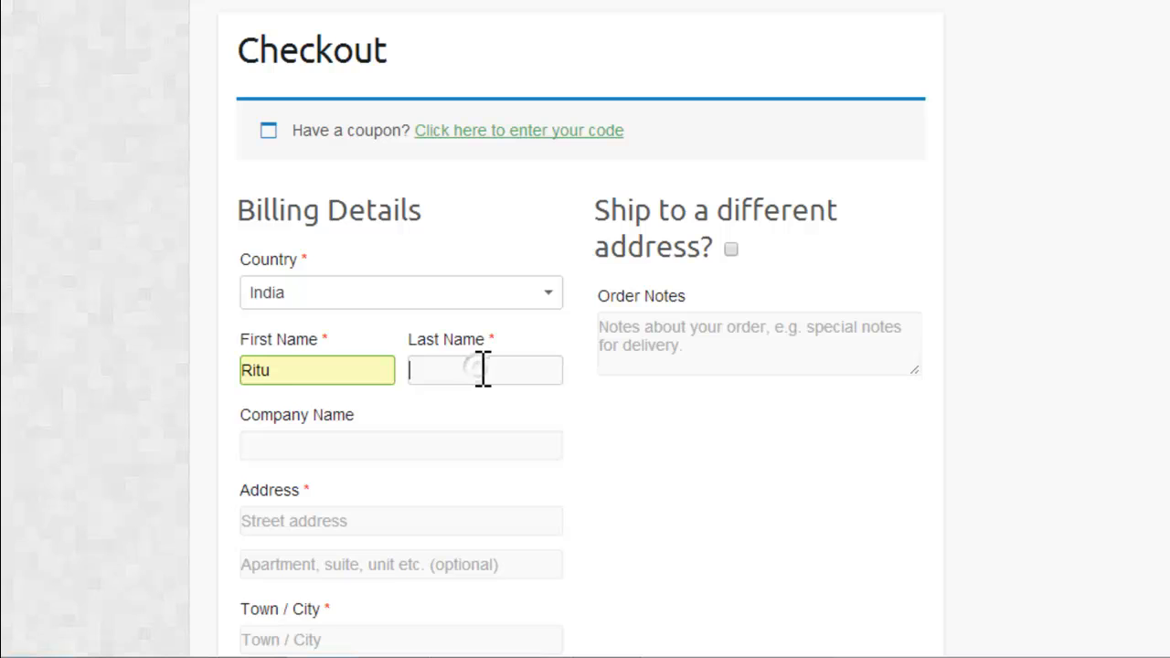
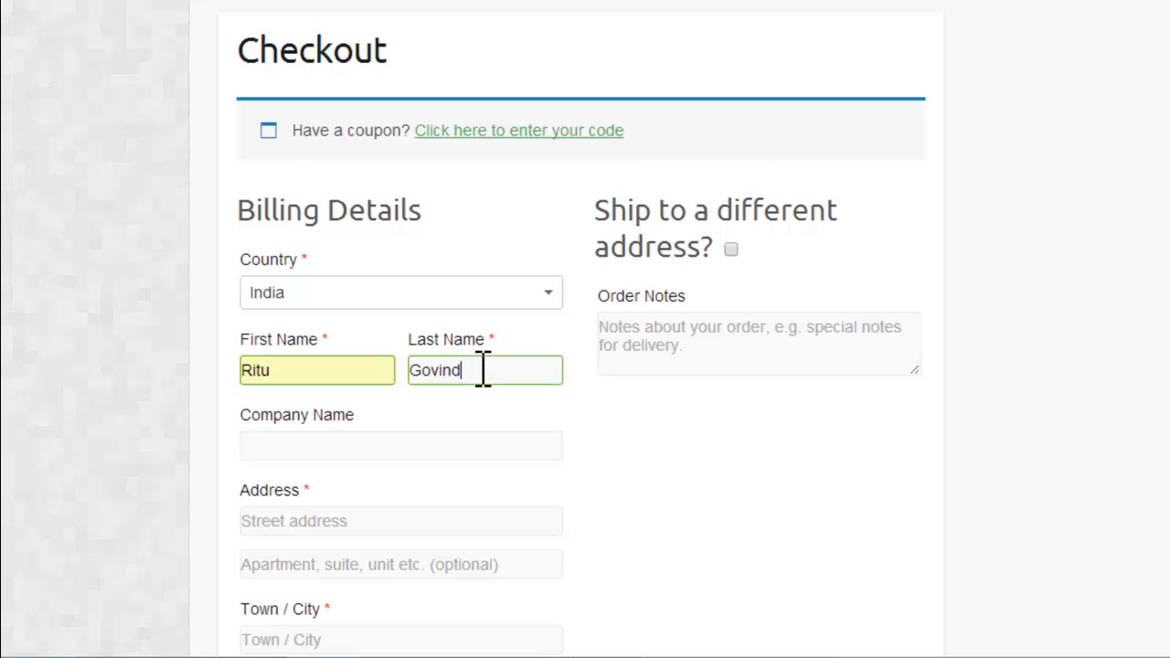
Step: Enter the company name Sachdev Offset and the customer's street address in the billing details
click(474, 439)
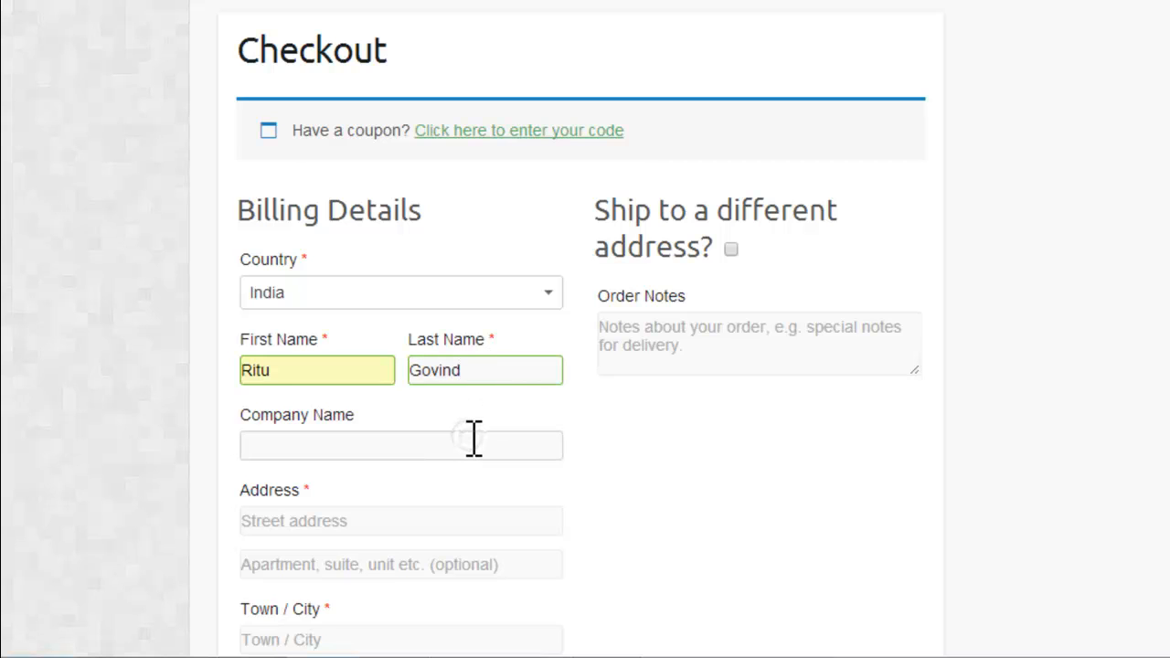
text(Sachdev Offset)
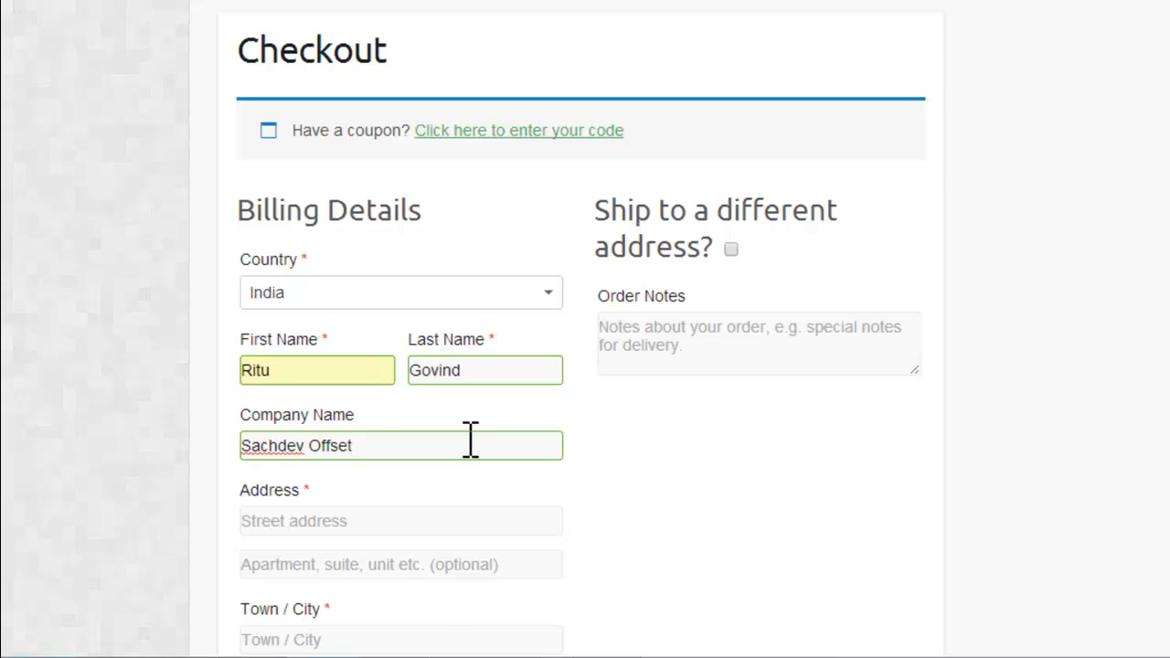
scroll(470, 441, down, 2)
click(457, 369)
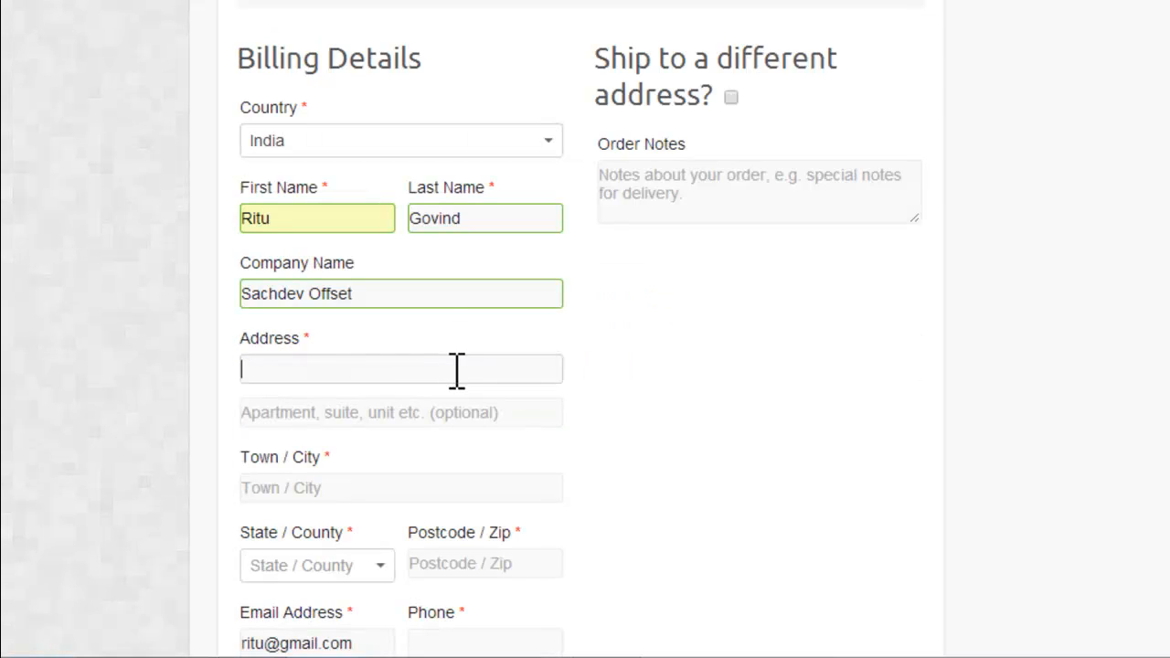
text(Vijay Nagar)
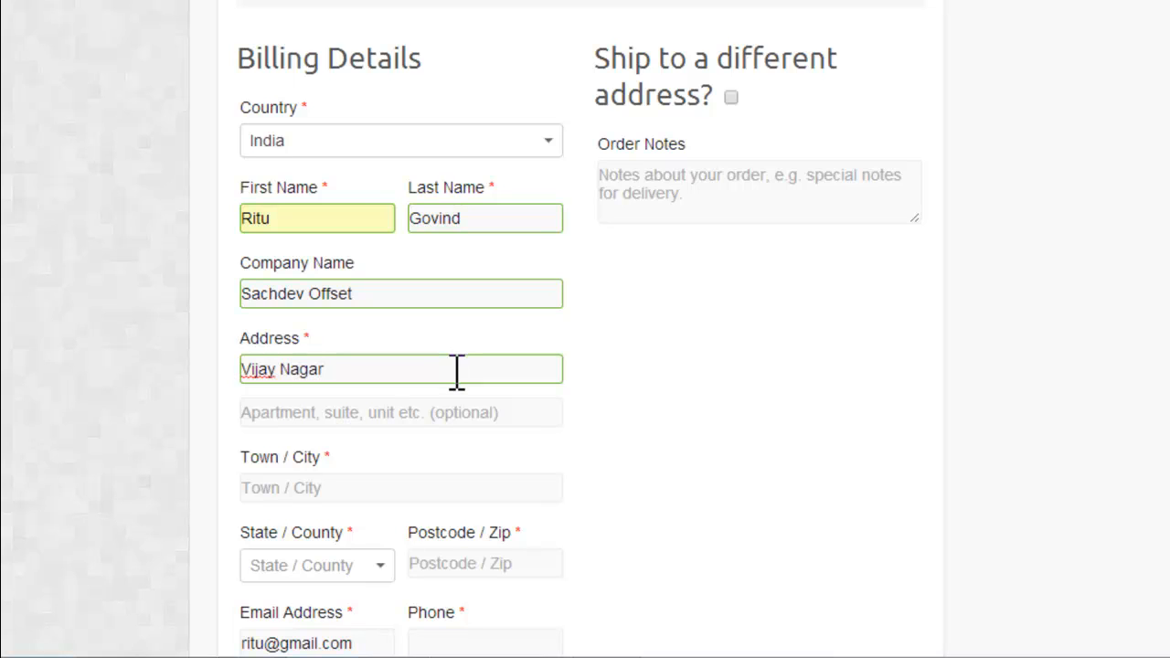
click(444, 416)
Step: Enter the customer's town and select the matching state in the billing details
click(445, 485)
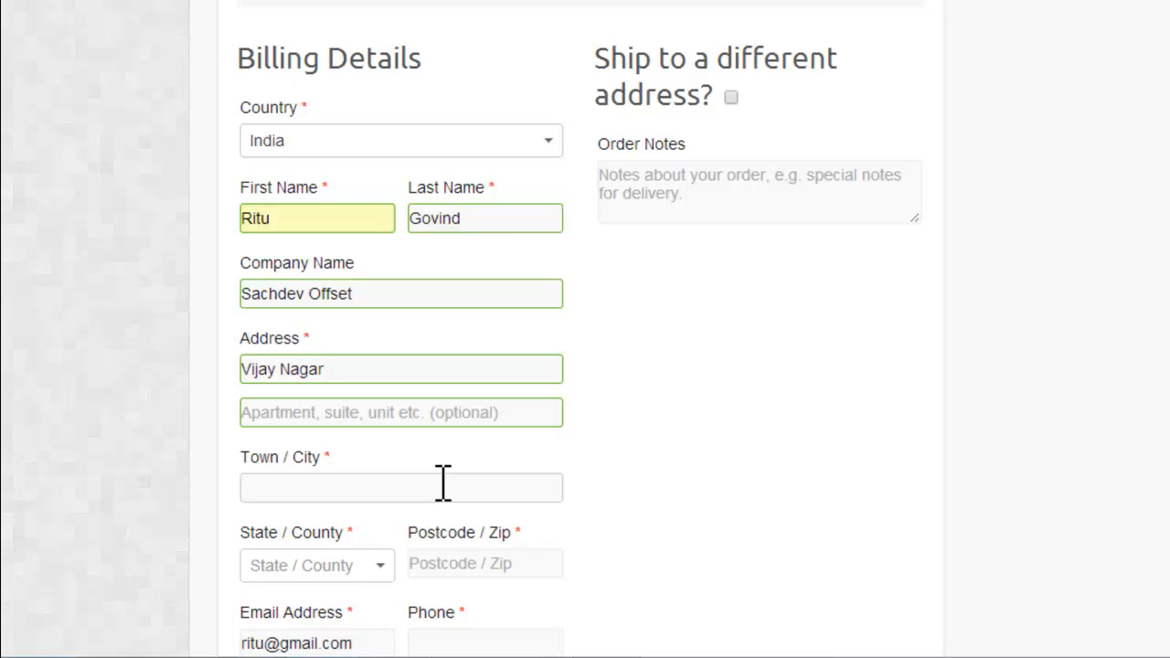
text(INdore)
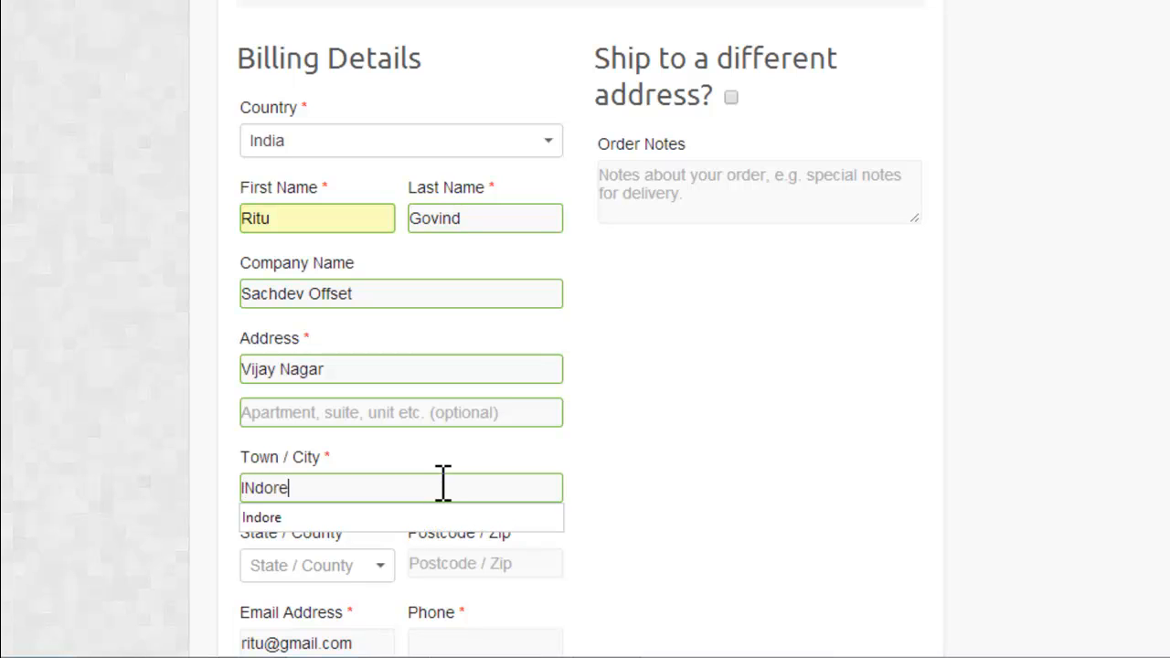
click(656, 488)
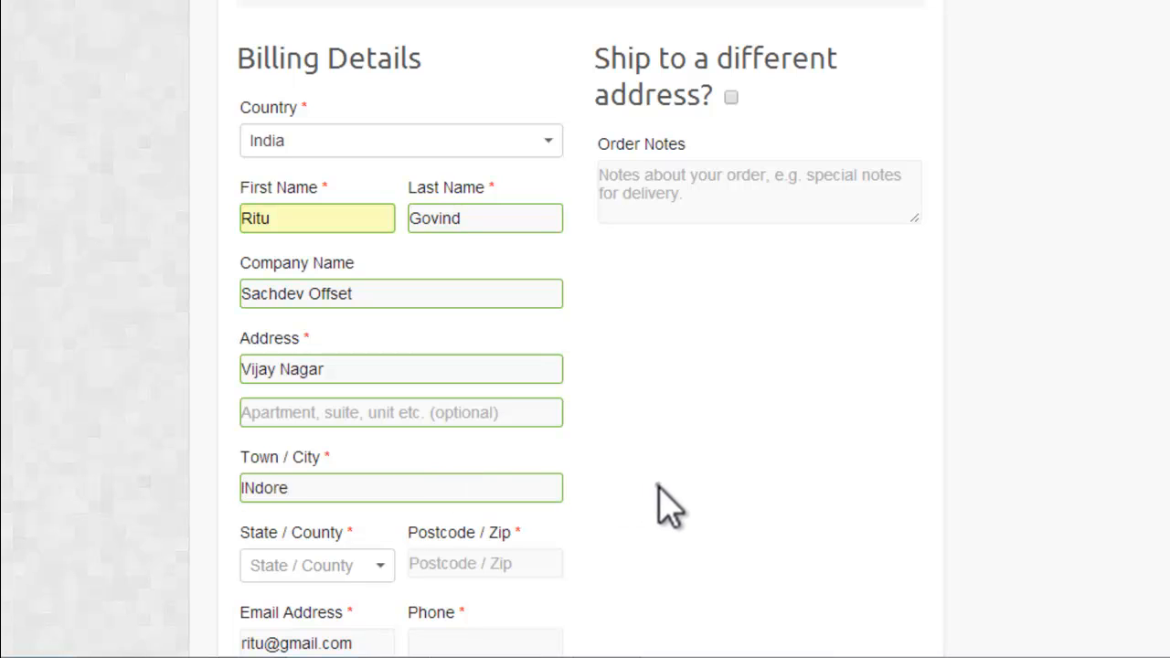
click(342, 565)
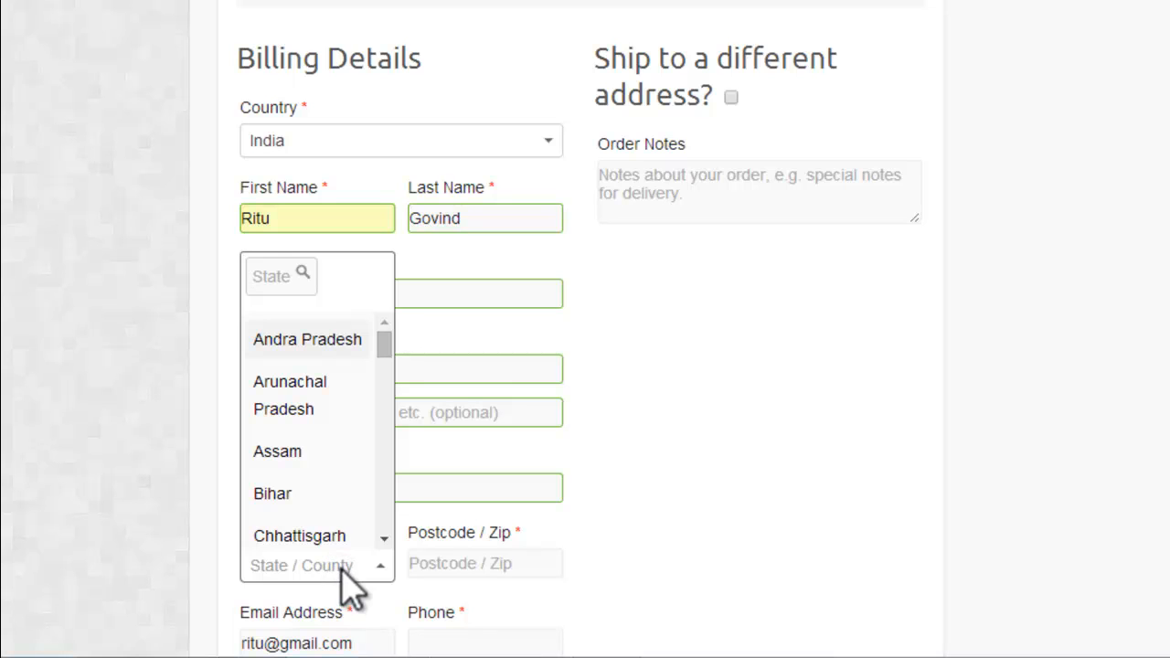
text(ma)
scroll(342, 458, down, 2)
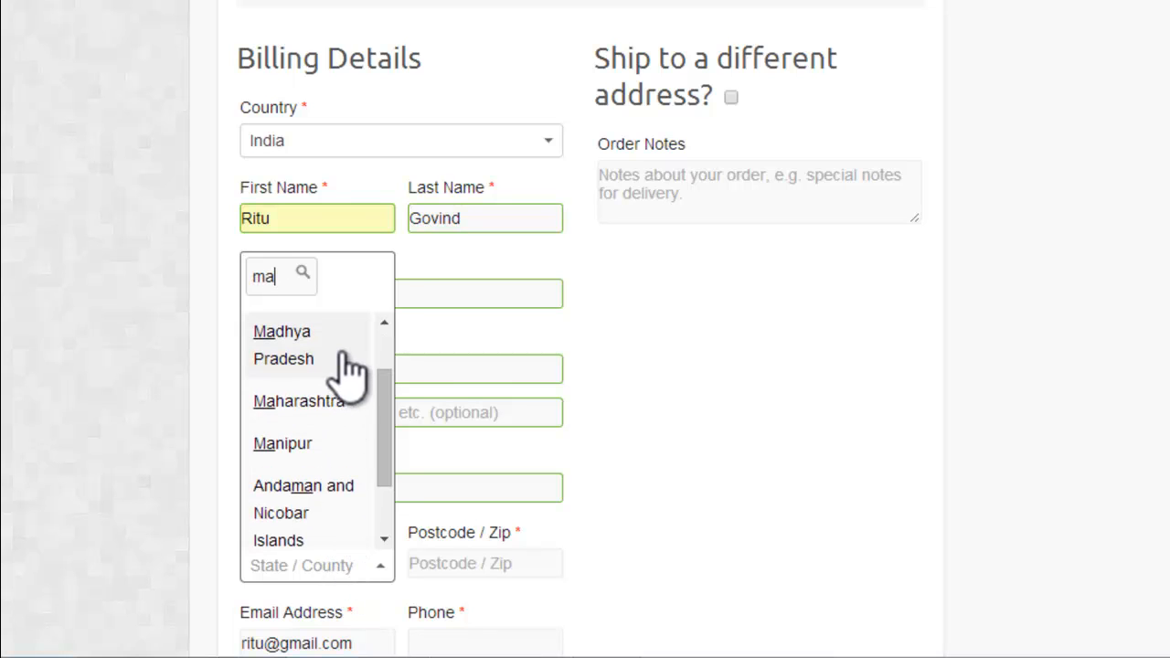
click(350, 371)
Step: Enter the customer's postcode in the billing details, correcting the mistyped digits
click(497, 564)
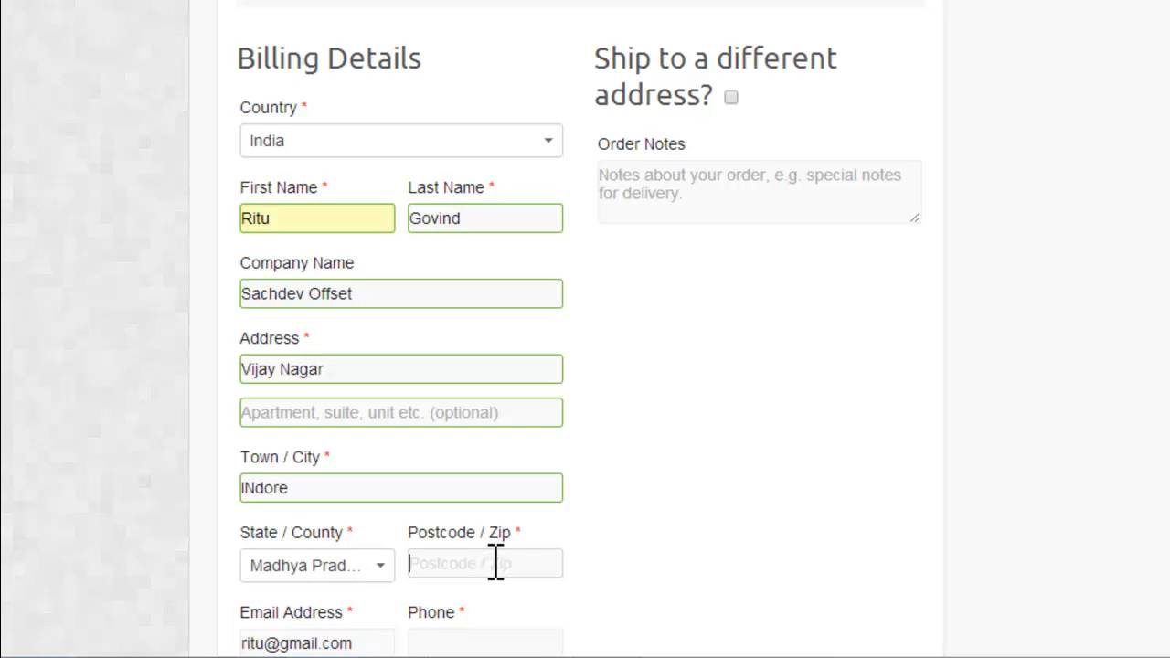
text(450)
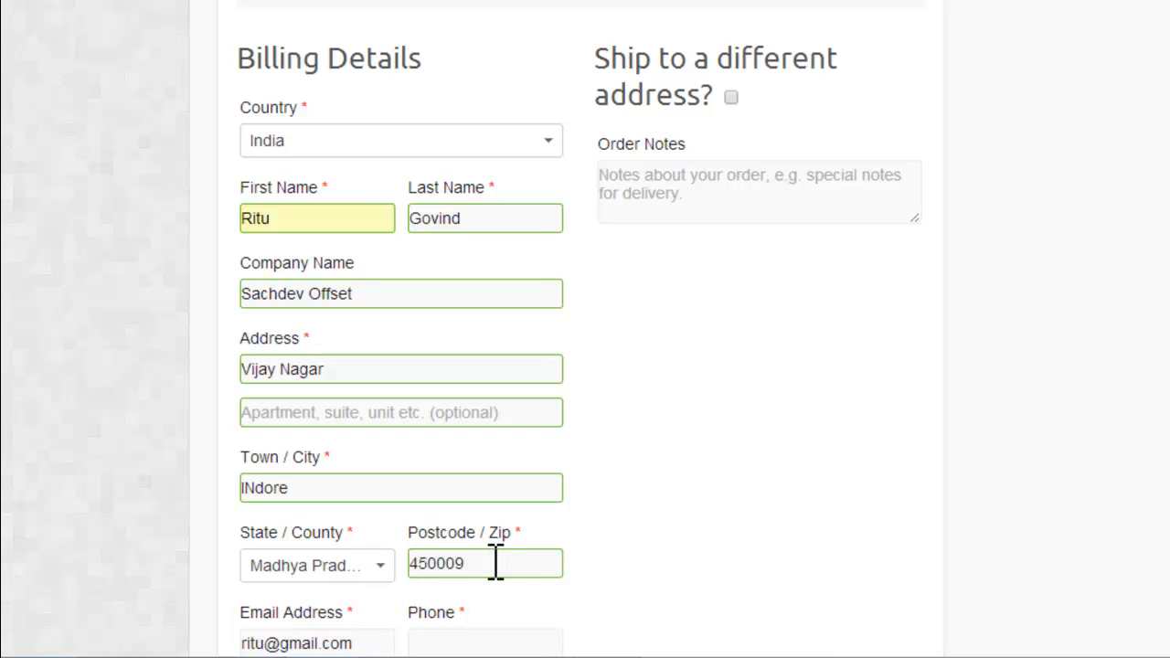
key(BackSpace)
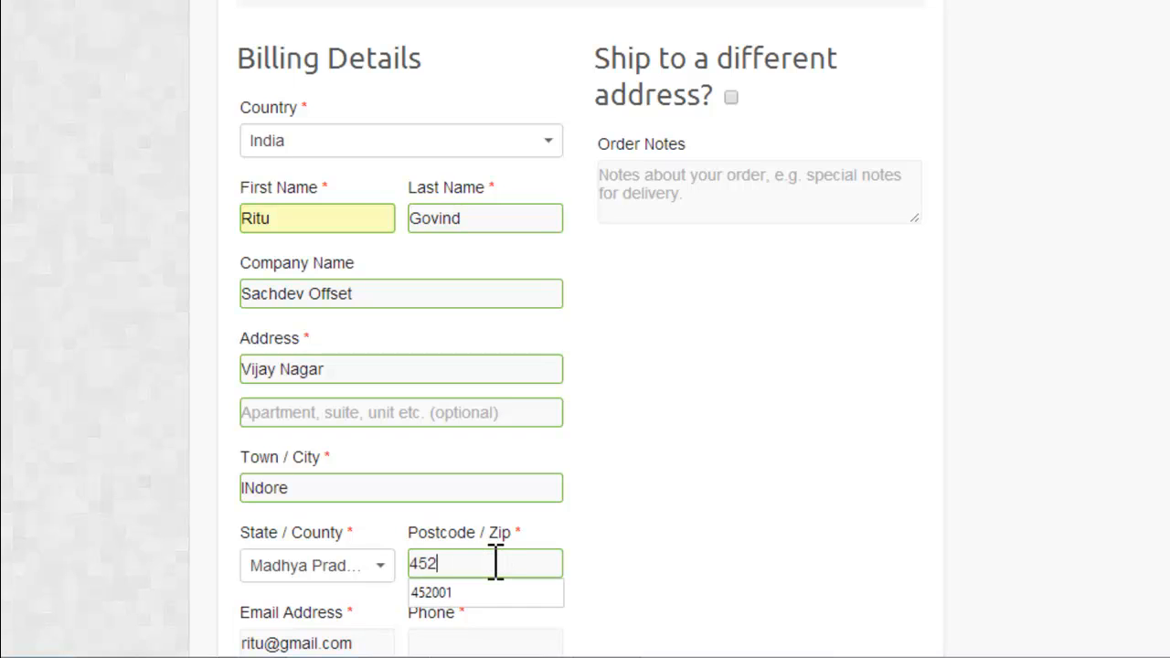
text(200+9)
key(BackSpace)
key(BackSpace)
text(9)
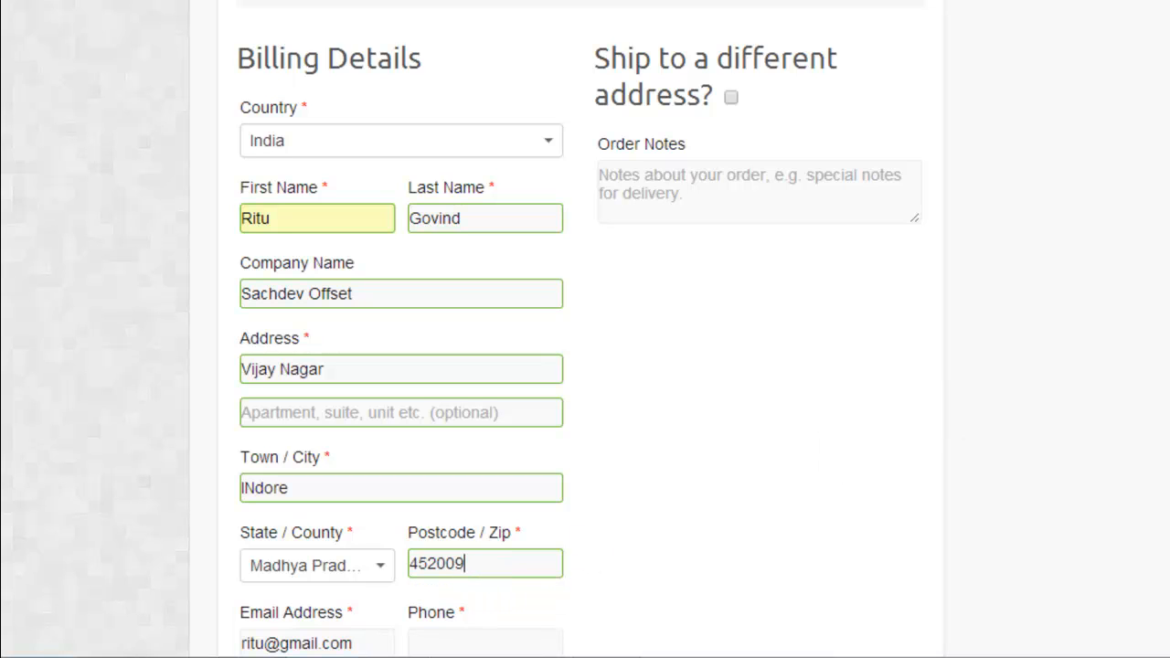
scroll(485, 371, down, 5)
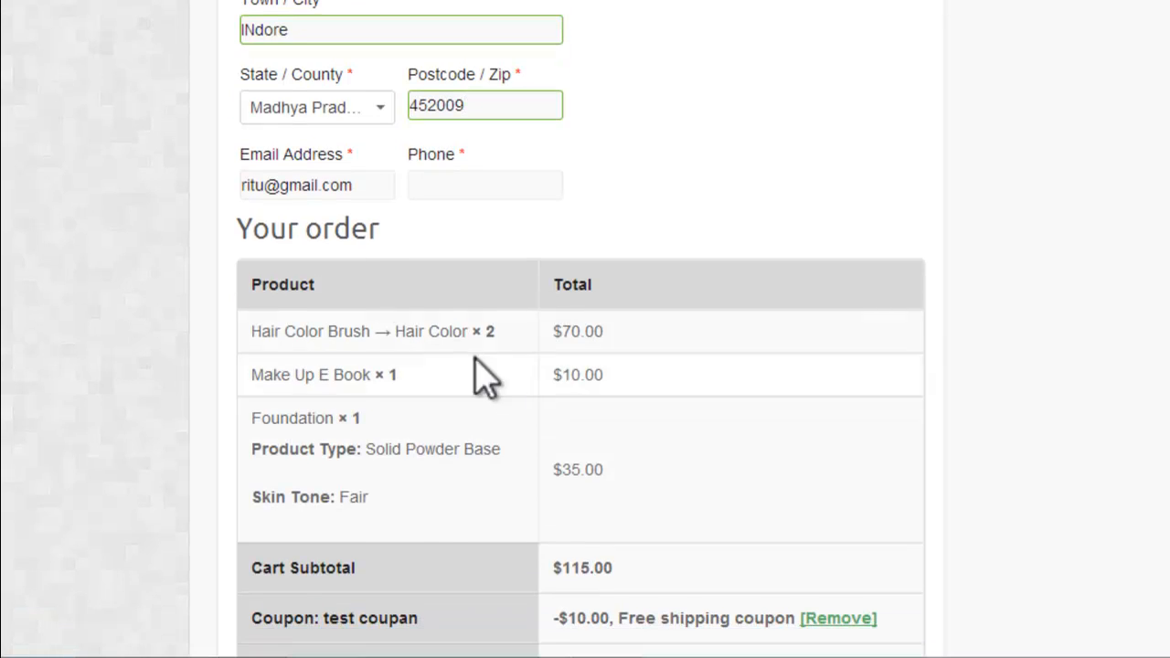
Step: Correct the customer's email address and enter the customer's phone number in the billing details
click(272, 185)
key(BackSpace)
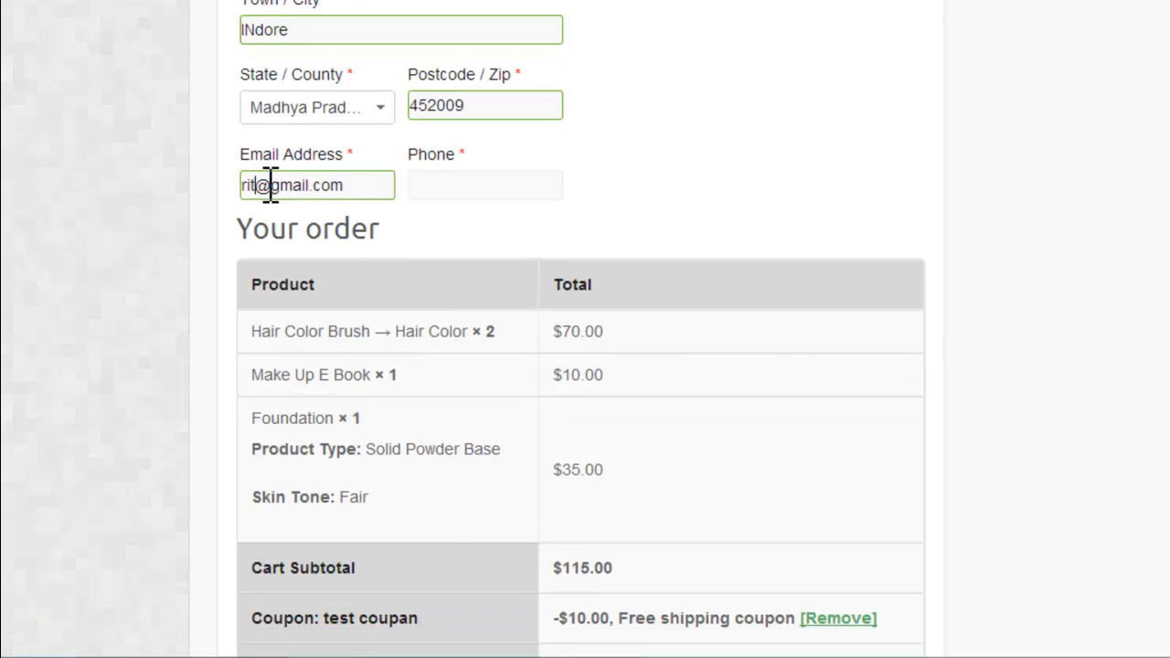
text(s)
click(512, 191)
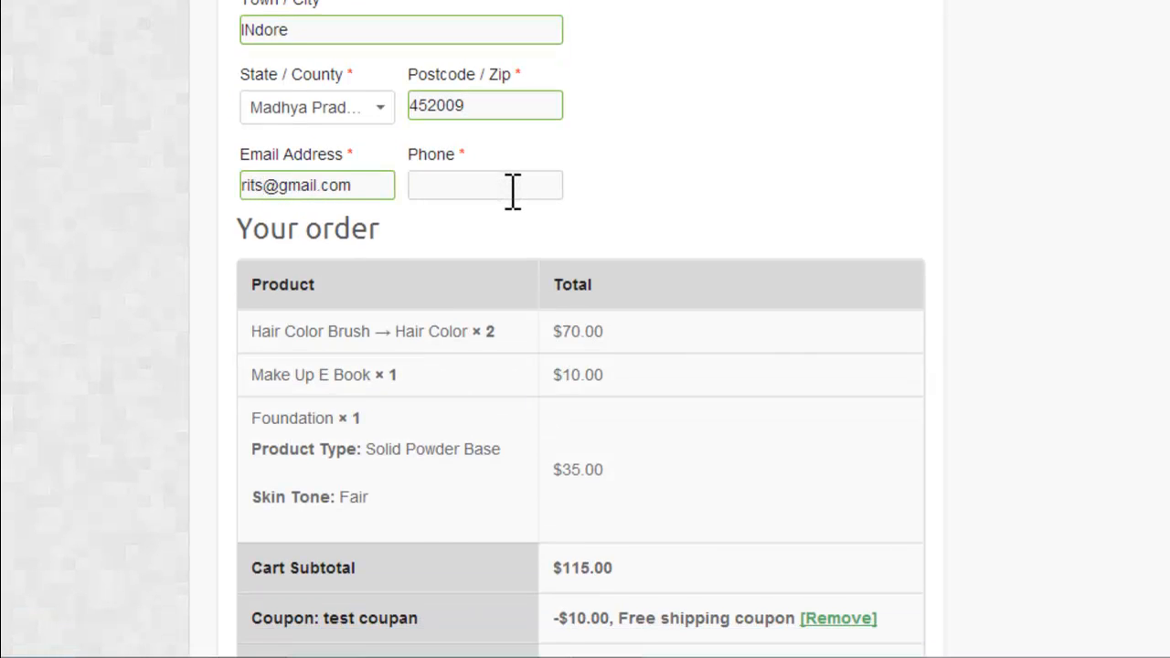
text(123456789)
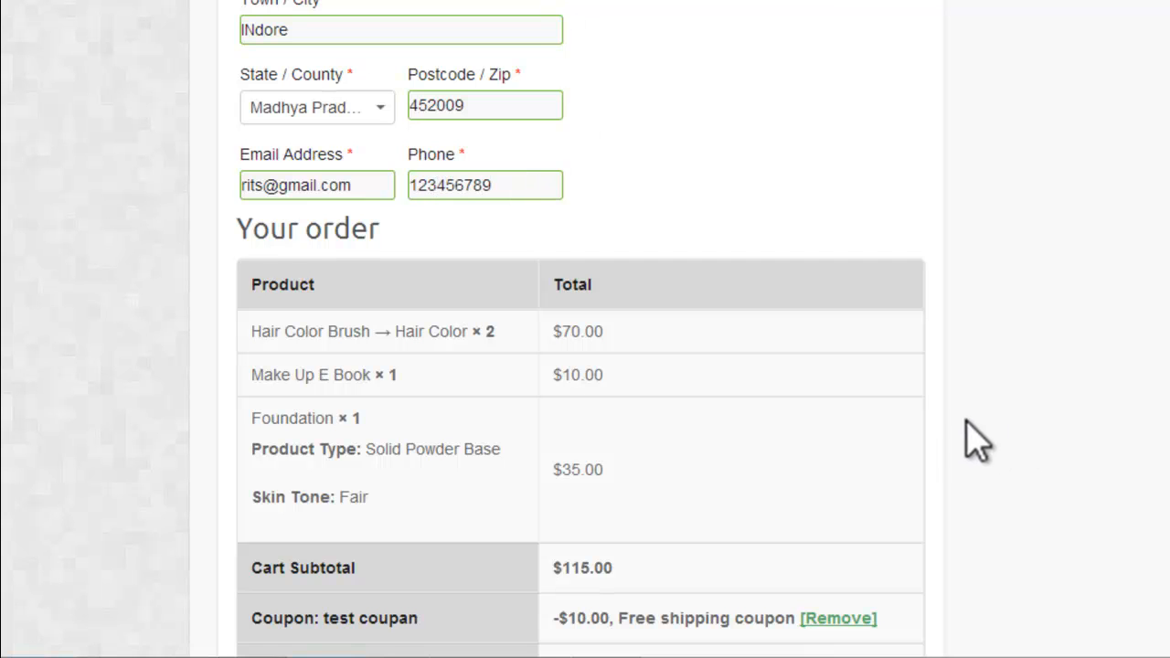
Step: Place the order, keeping Free Shipping and Direct Bank Transfer as the payment method
scroll(966, 439, down, 7)
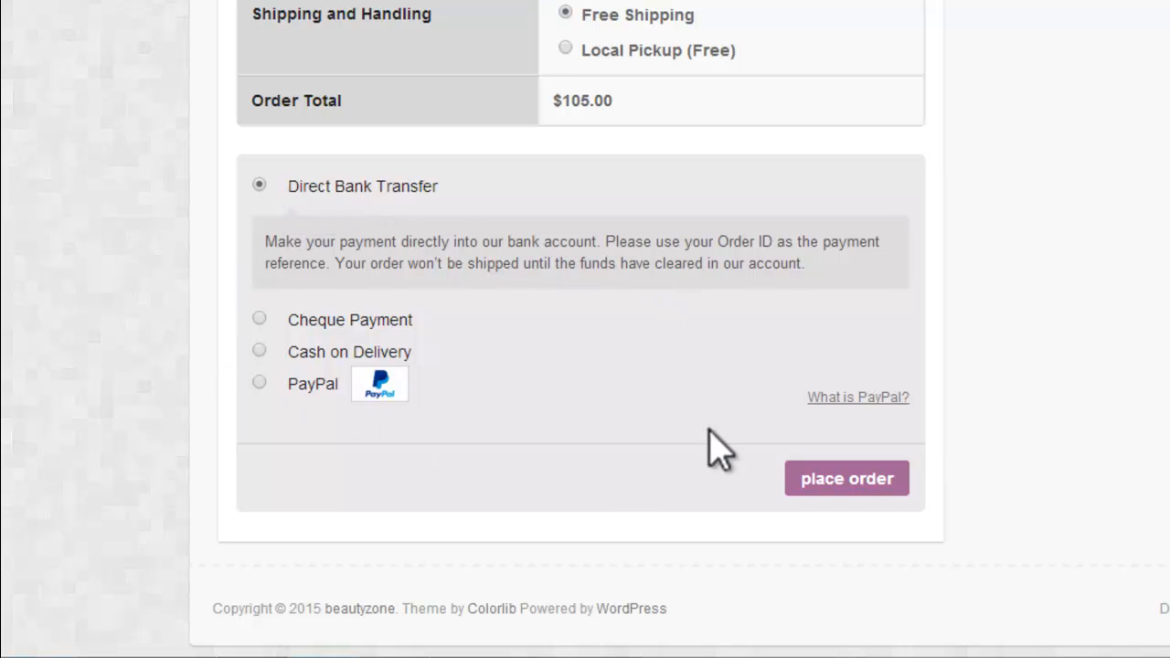
click(838, 481)
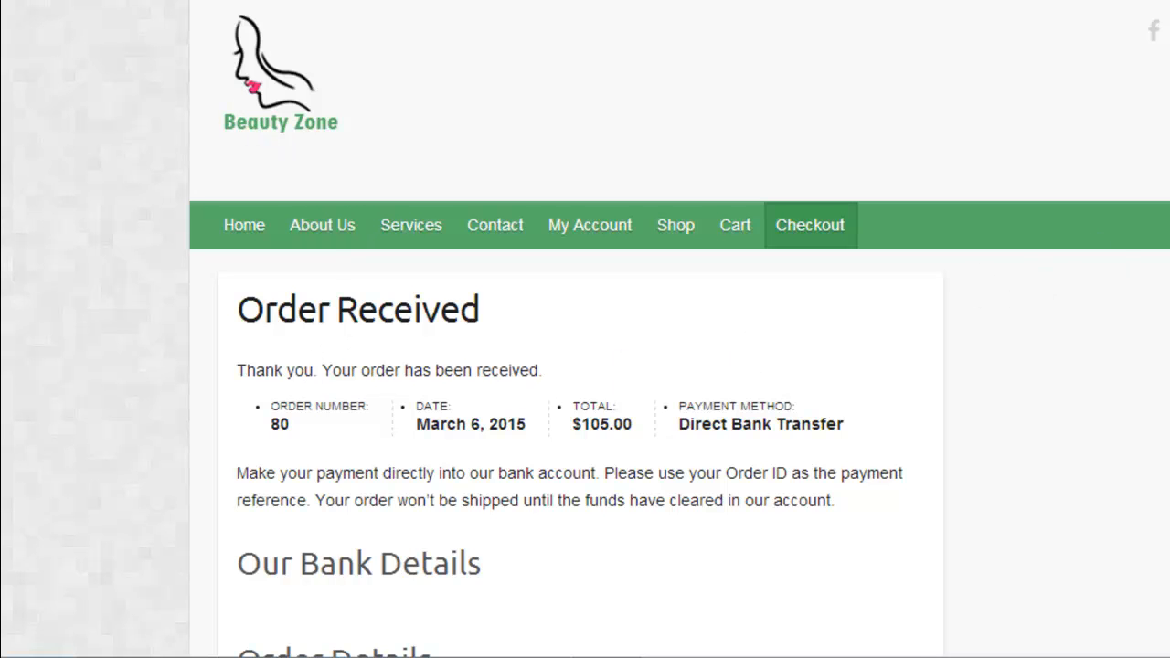
Step: Review the received order's bank details section, order details, customer details, and billing and shipping addresses
scroll(586, 366, down, 5)
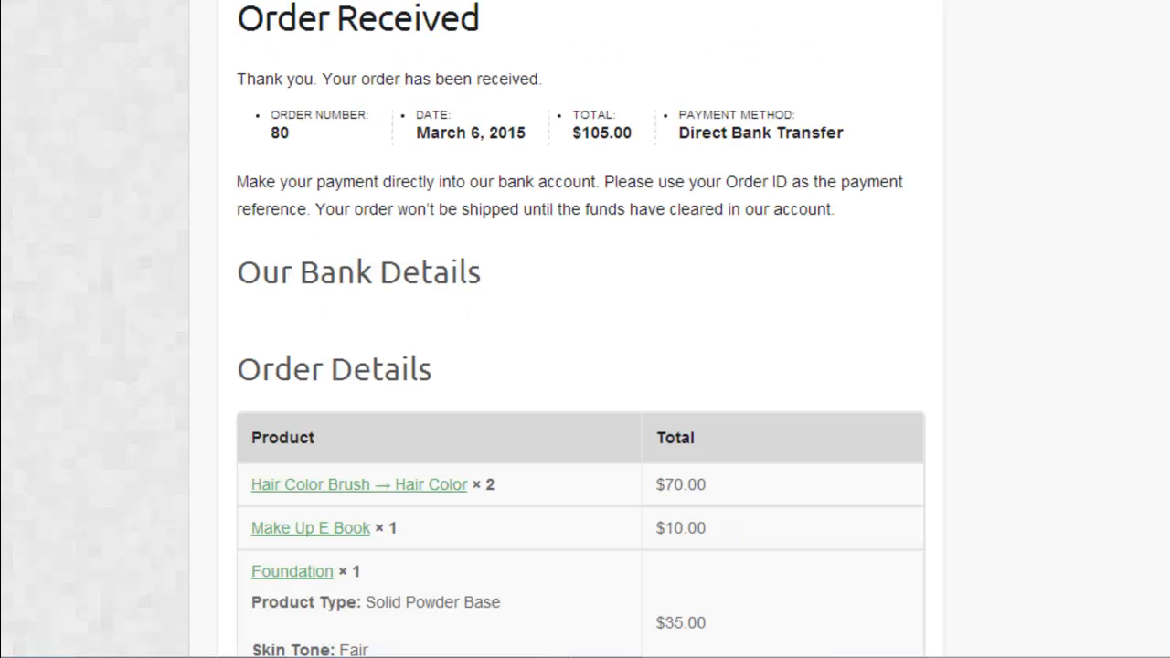
drag(246, 302, 446, 340)
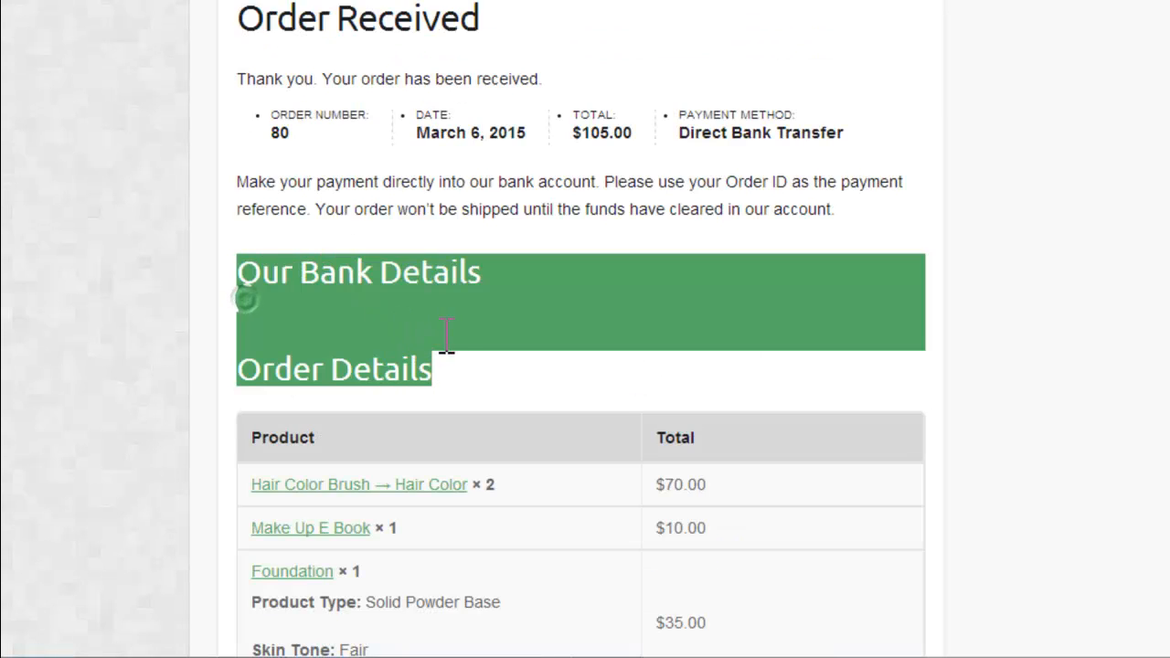
click(440, 327)
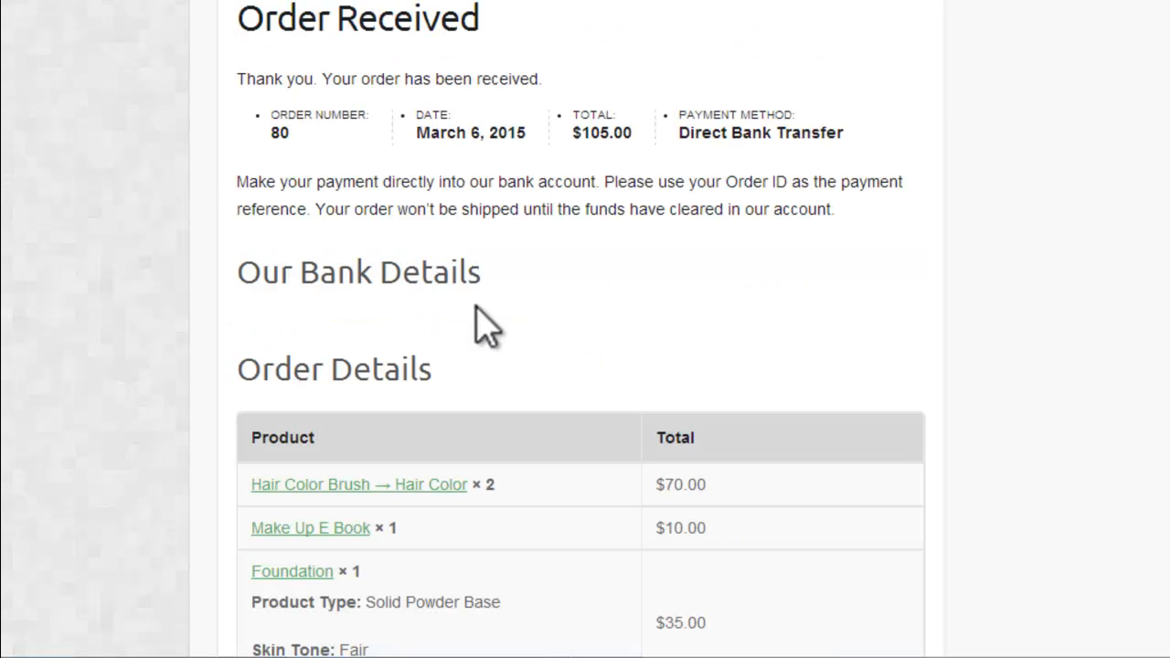
scroll(580, 329, down, 6)
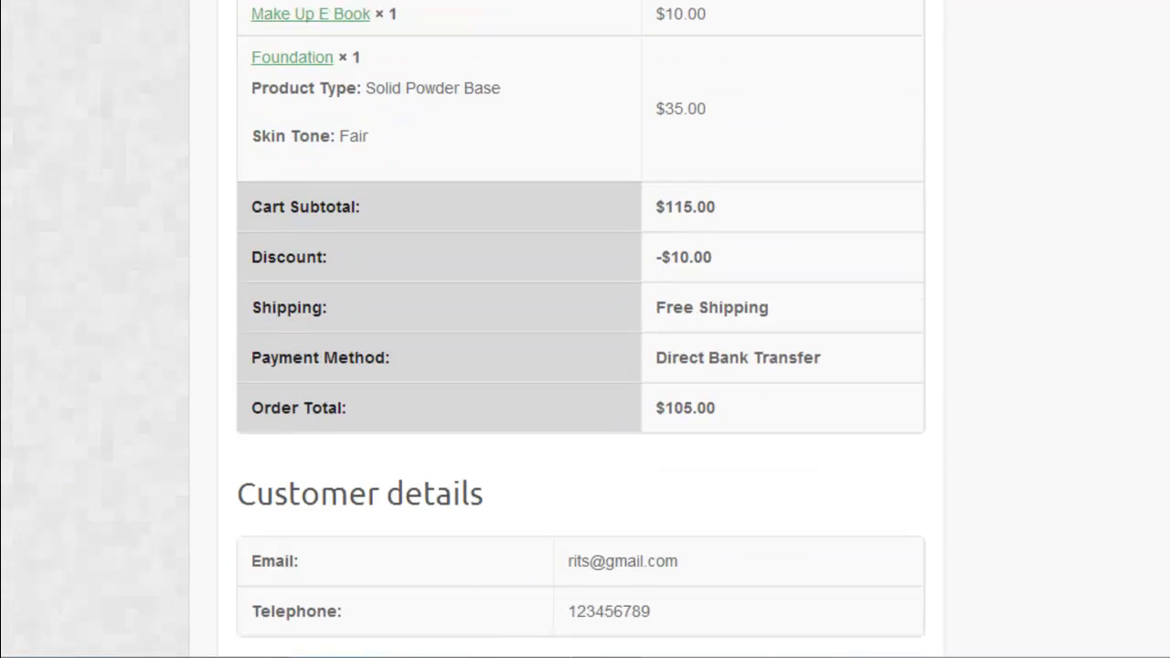
scroll(580, 329, down, 3)
scroll(581, 329, up, 2)
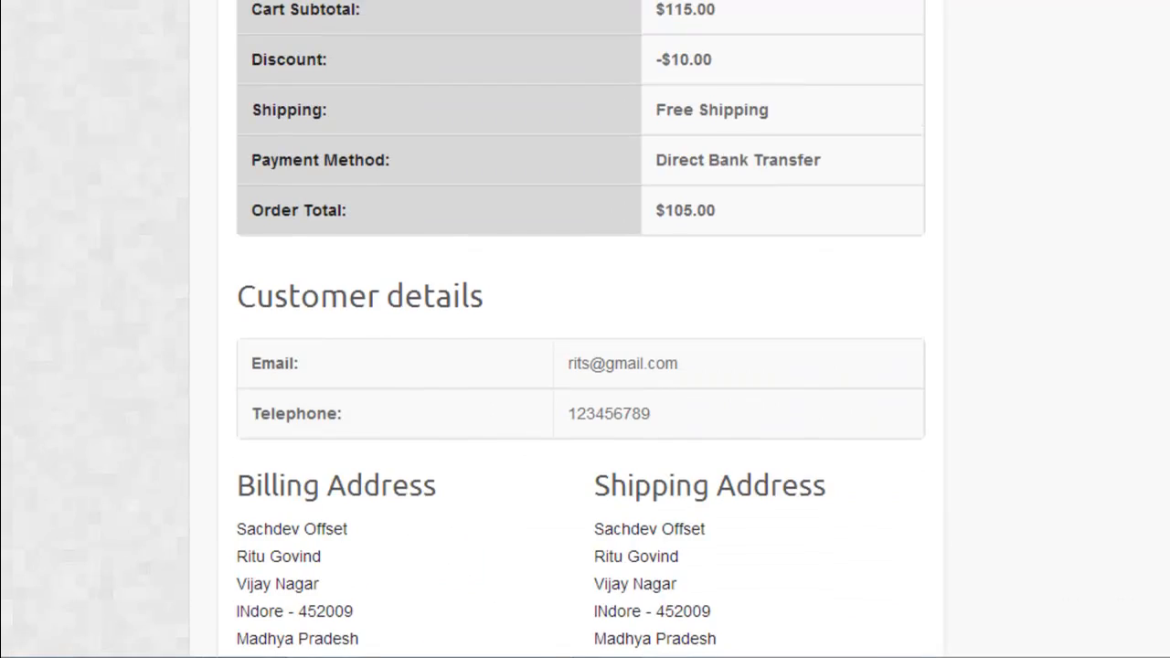
scroll(580, 329, down, 2)
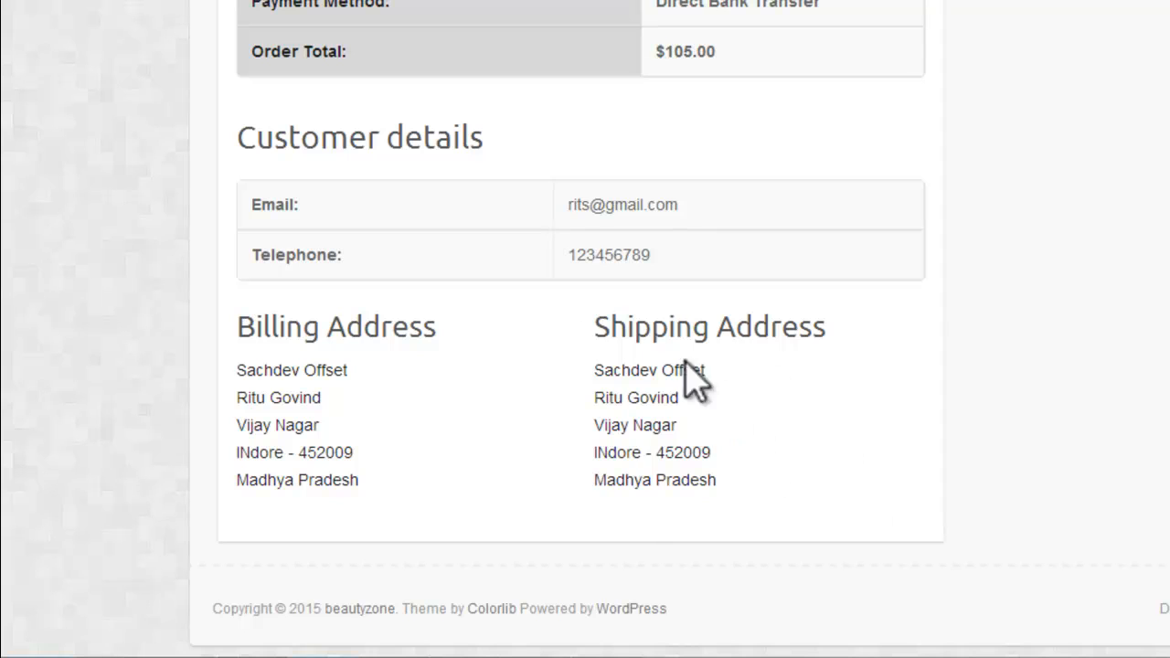
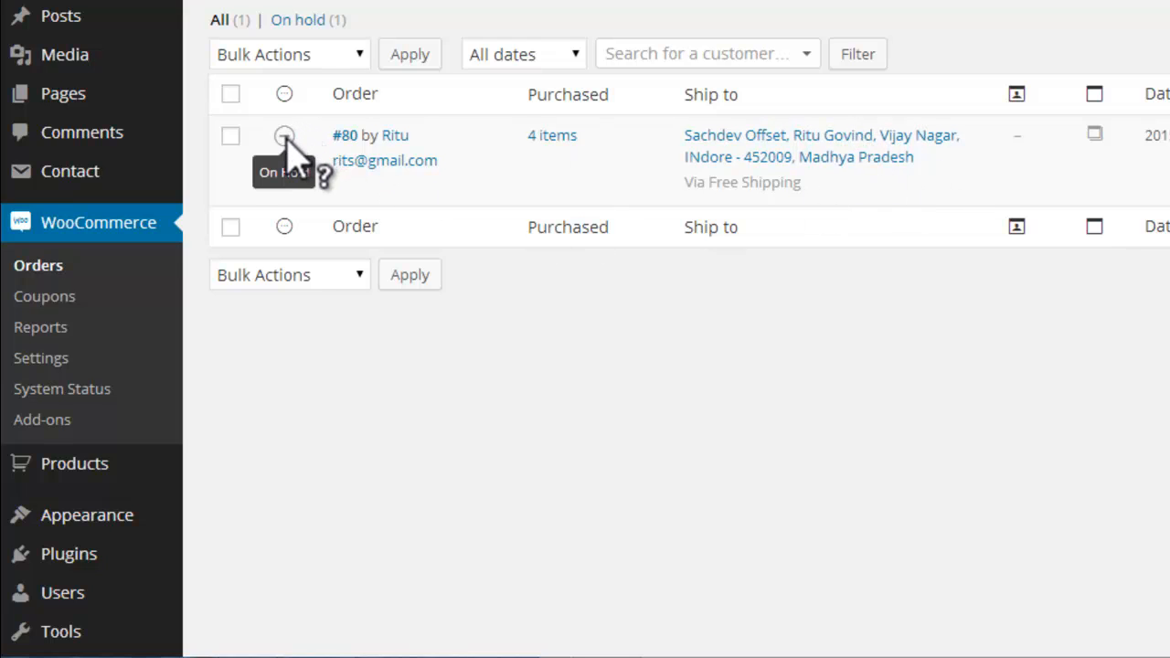
Step: Open the test order's details and try the order statuses Processing, Completed, Cancelled and Refunded in turn
click(346, 135)
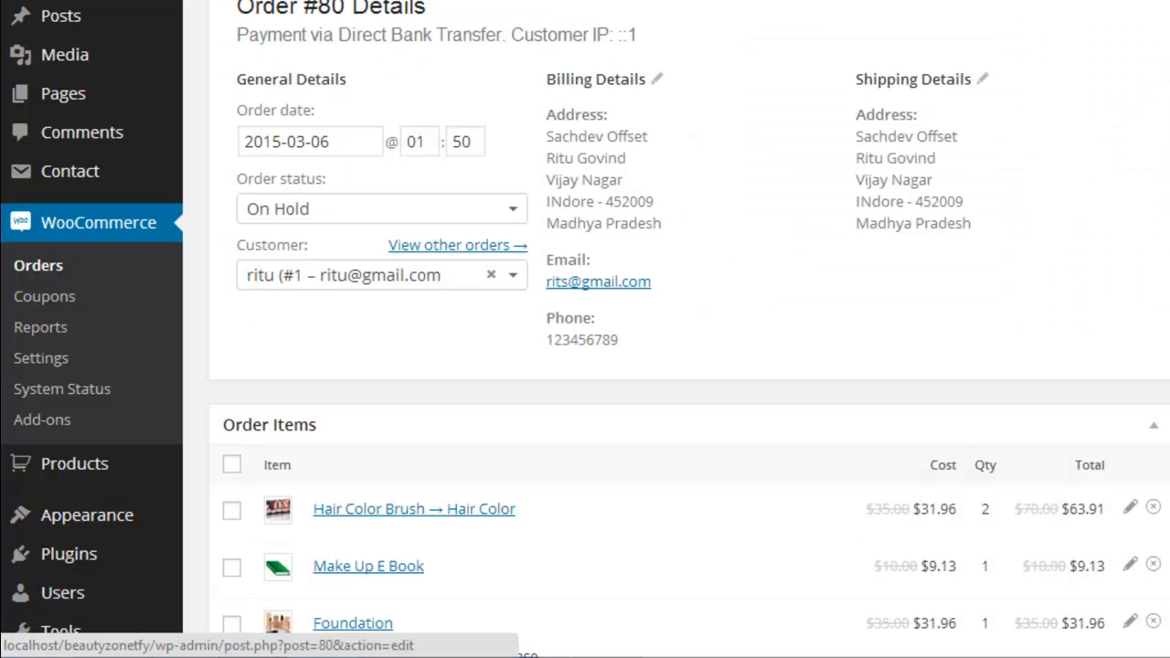
click(446, 211)
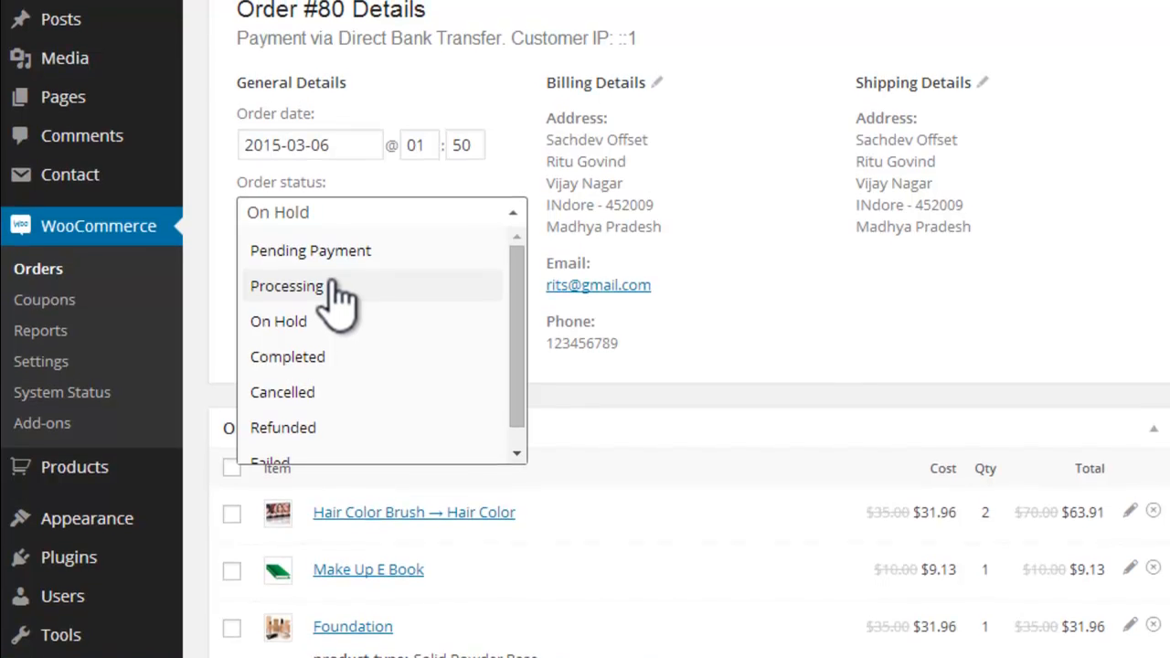
click(339, 291)
click(406, 221)
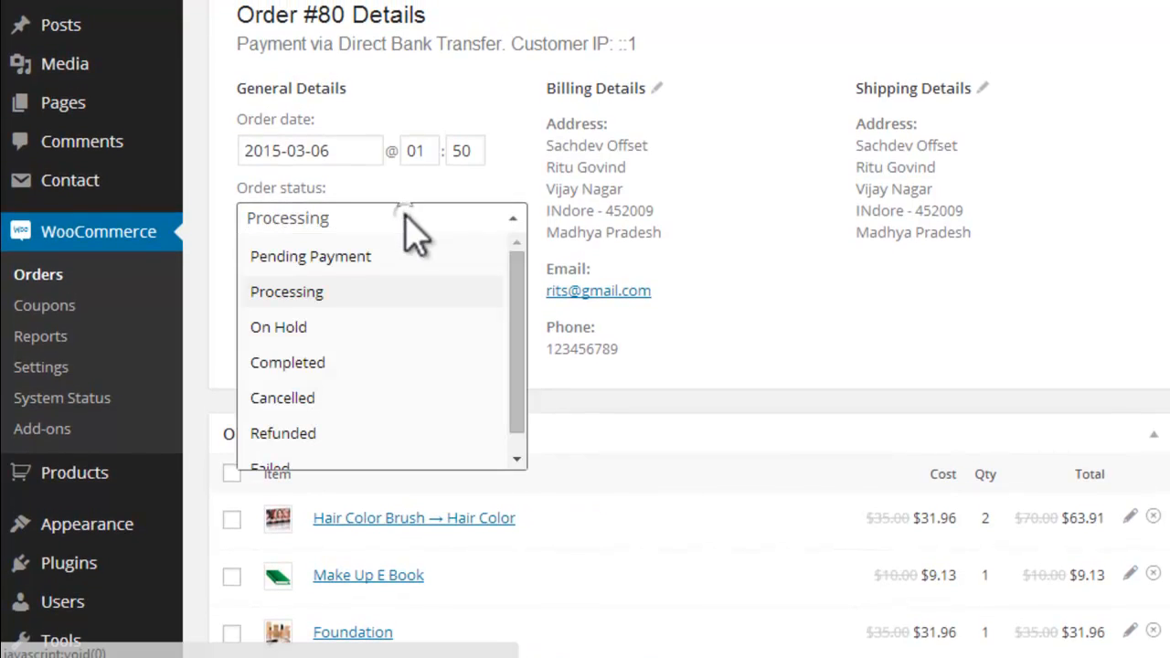
click(267, 363)
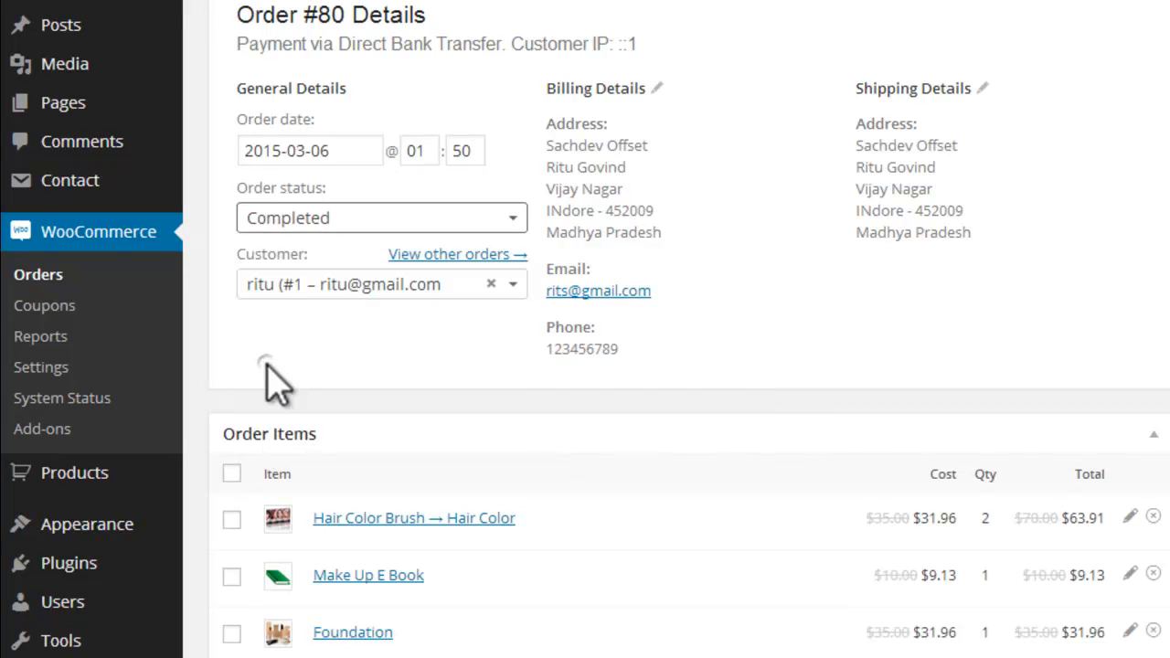
click(382, 224)
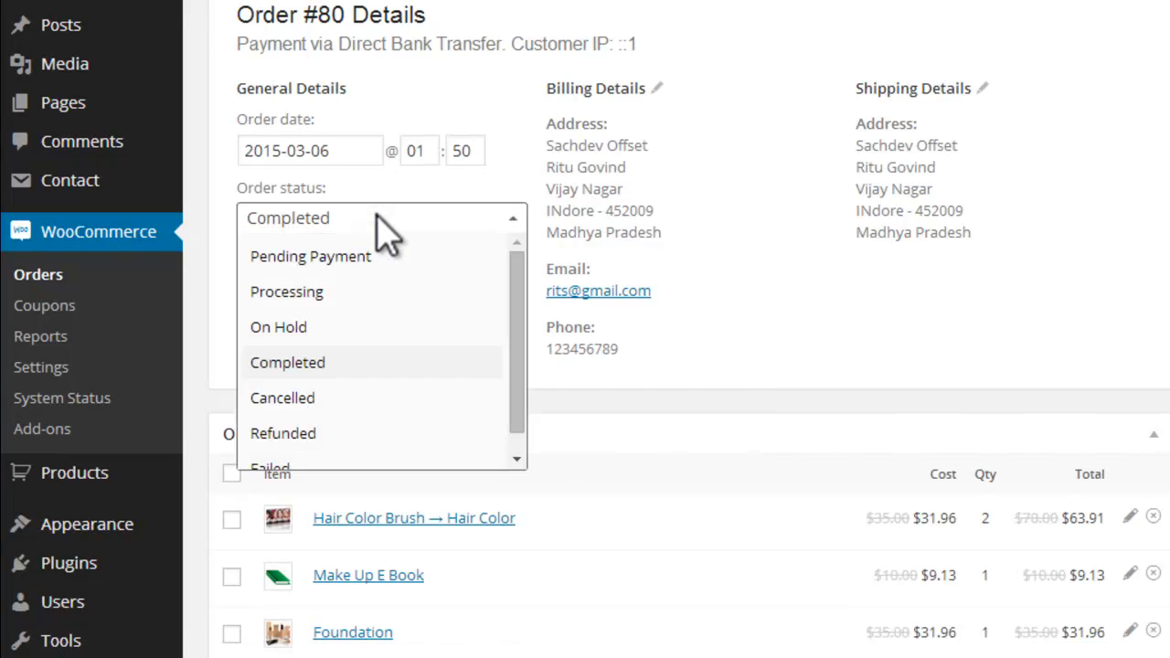
click(297, 400)
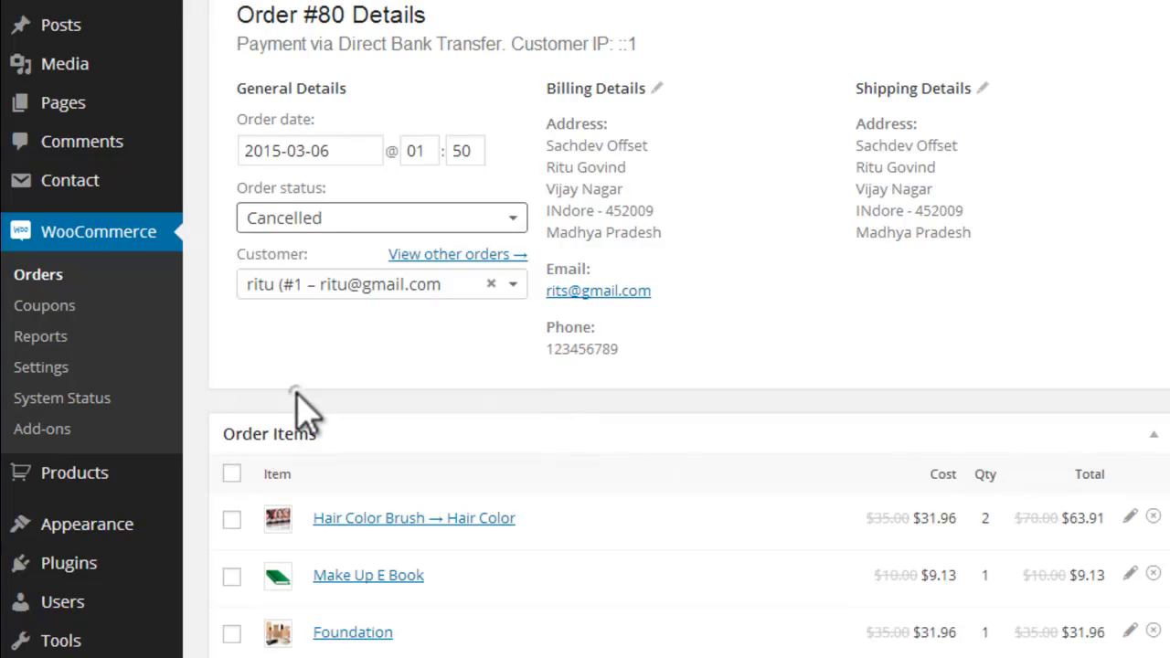
click(369, 226)
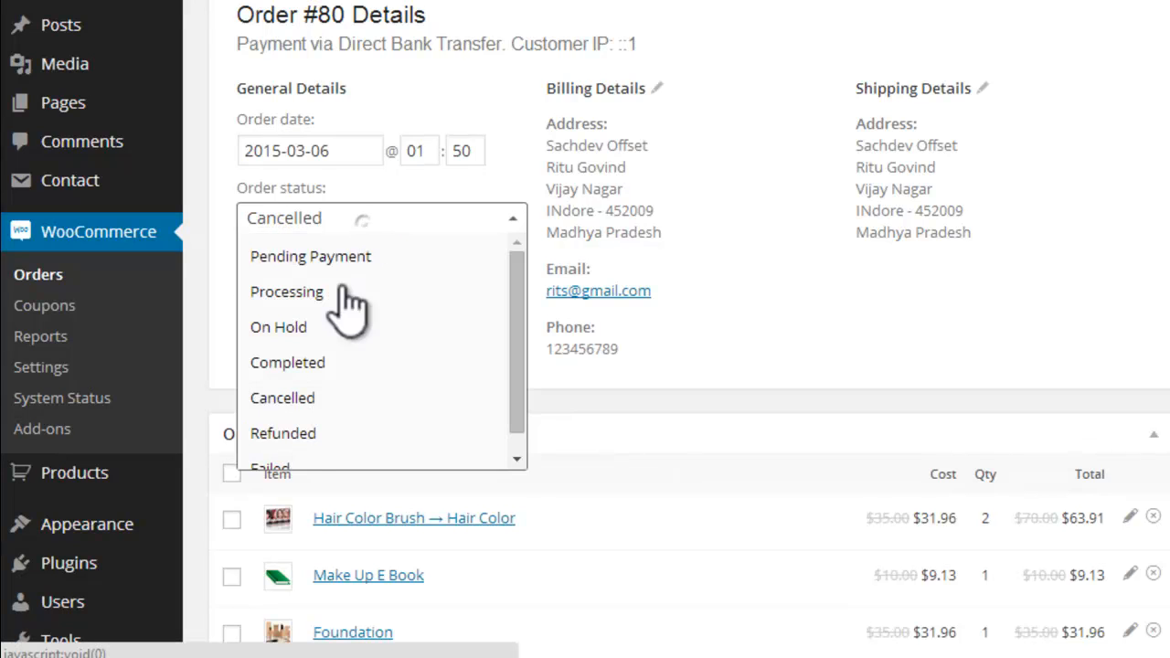
click(284, 419)
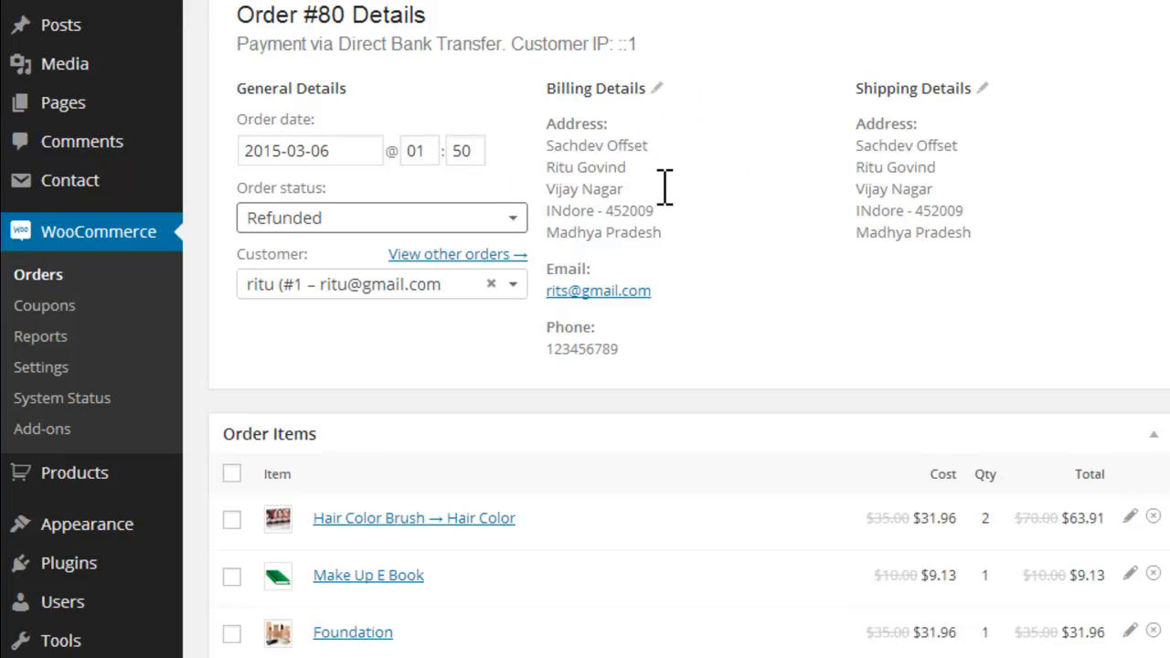
Step: Check the billing email and the order status choices, and return to the orders list without saving the order
drag(653, 291, 548, 289)
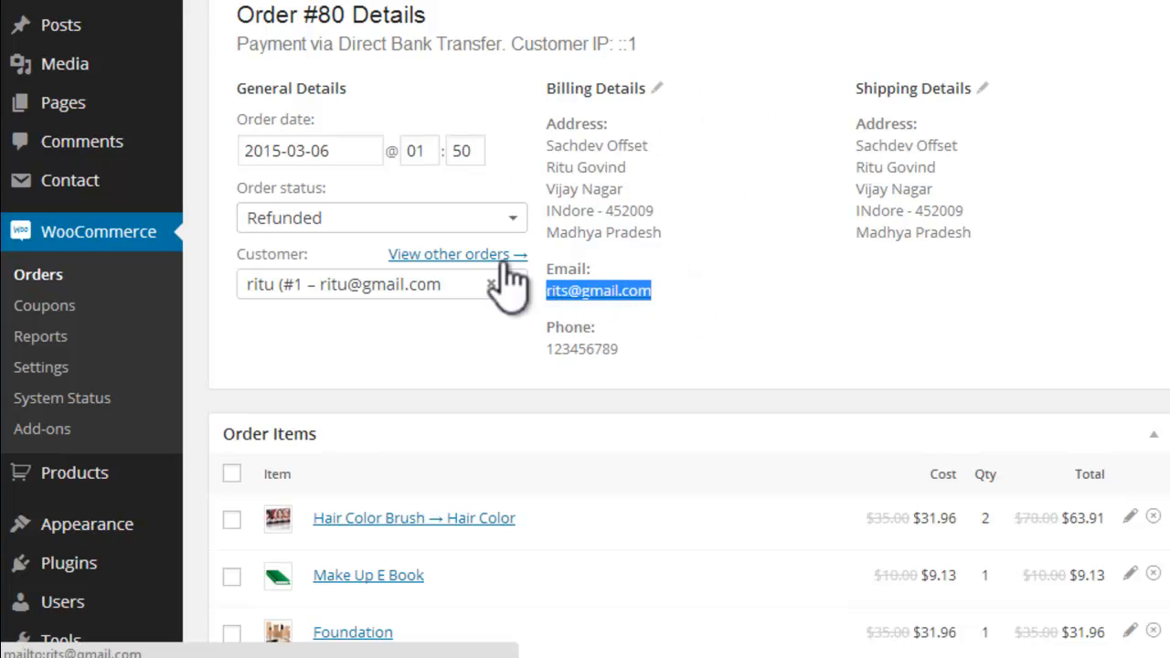
click(437, 219)
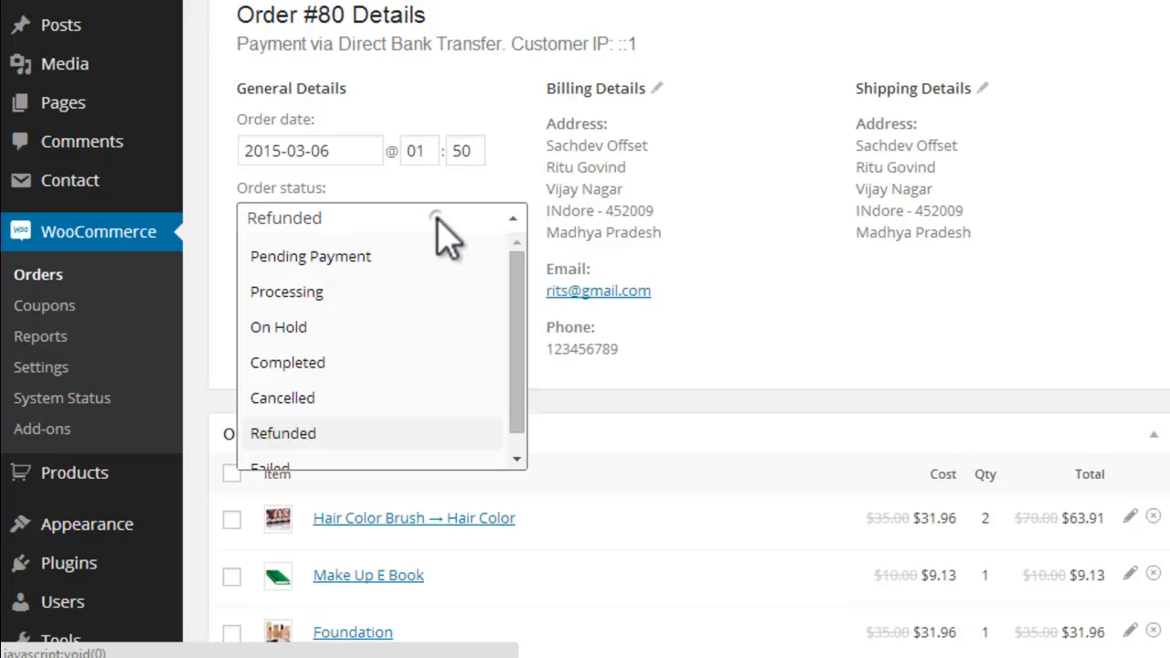
click(40, 282)
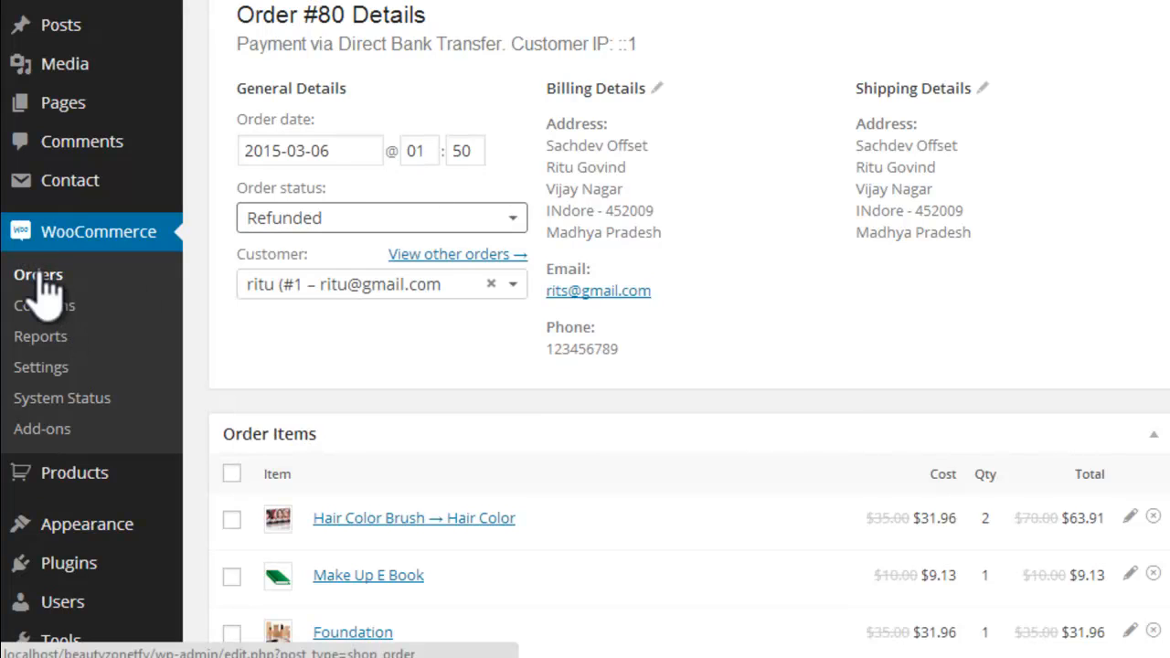
click(43, 364)
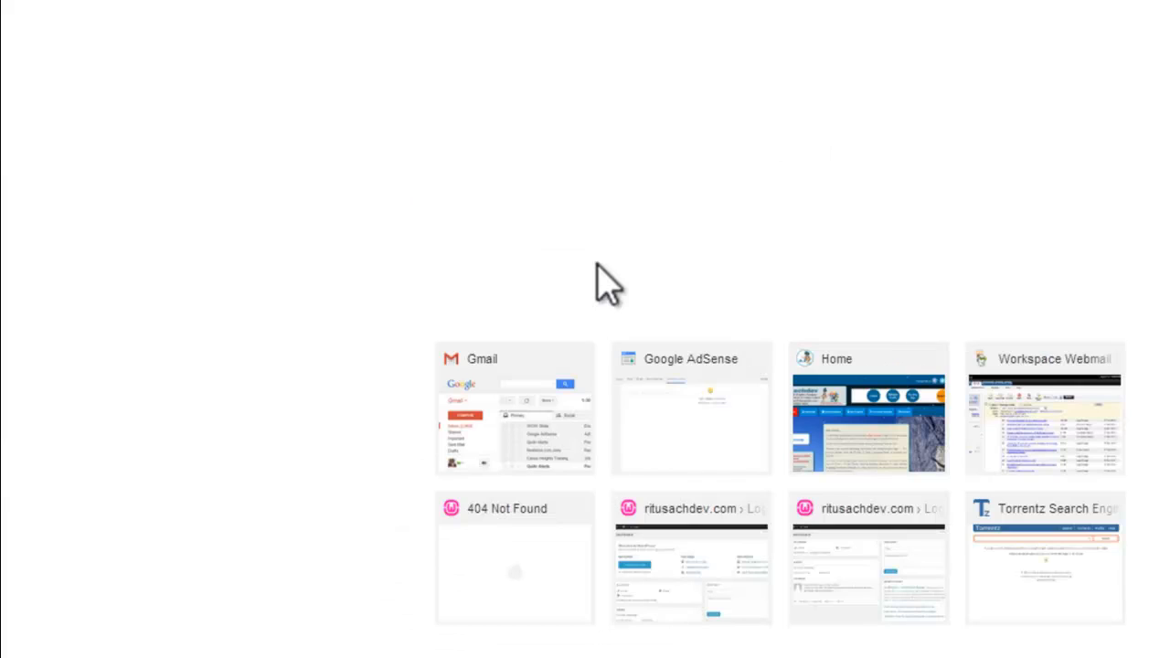
Step: Search Google for "woocommerce order" in a new browser window
text(wooco)
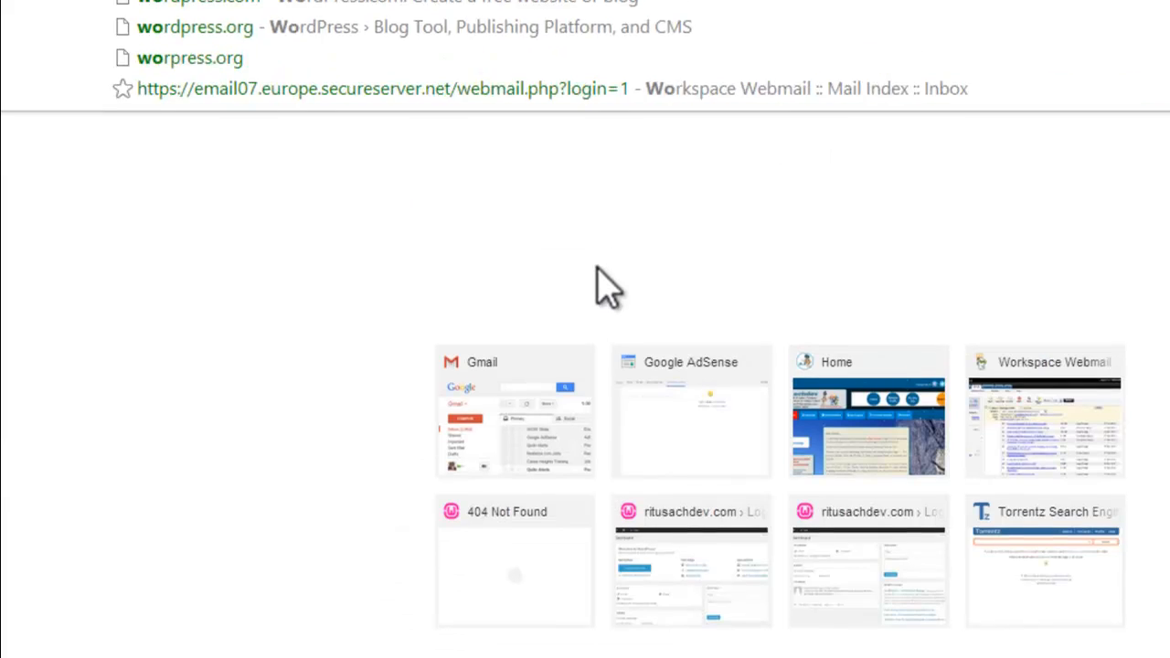
text(me)
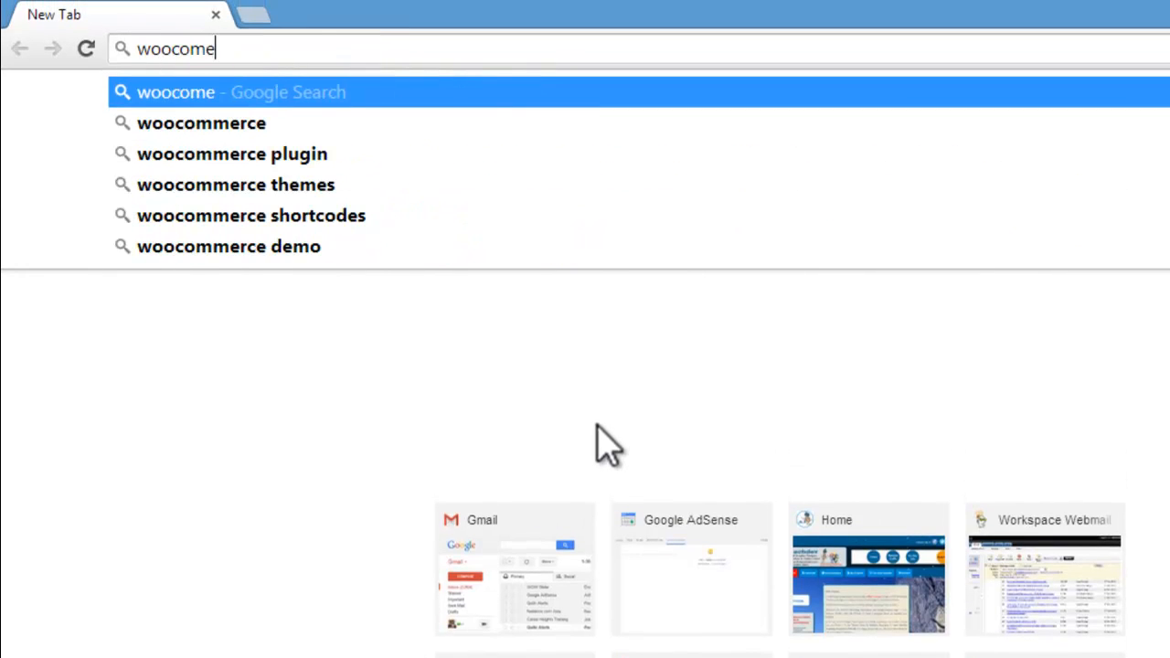
text(rce )
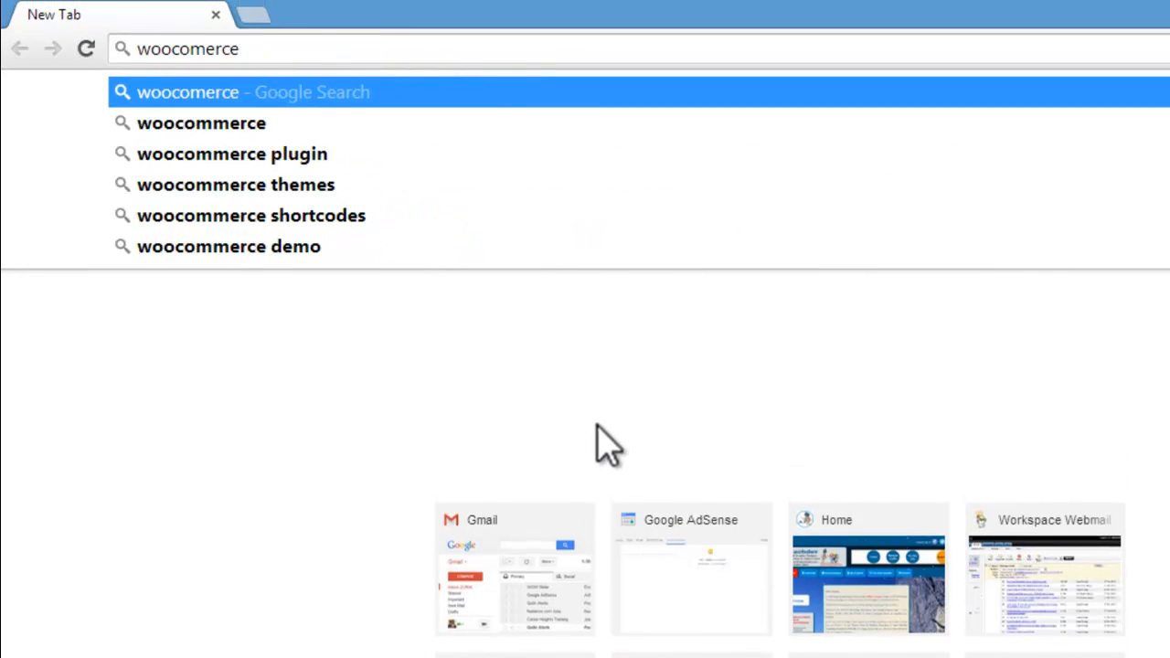
text(order)
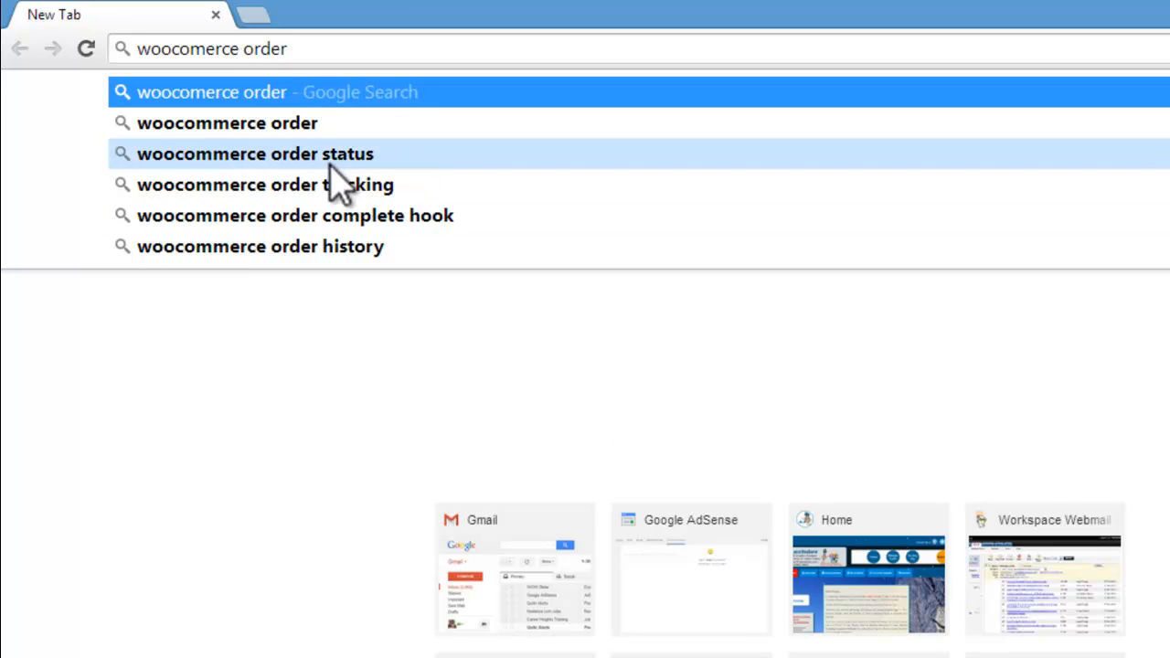
click(324, 121)
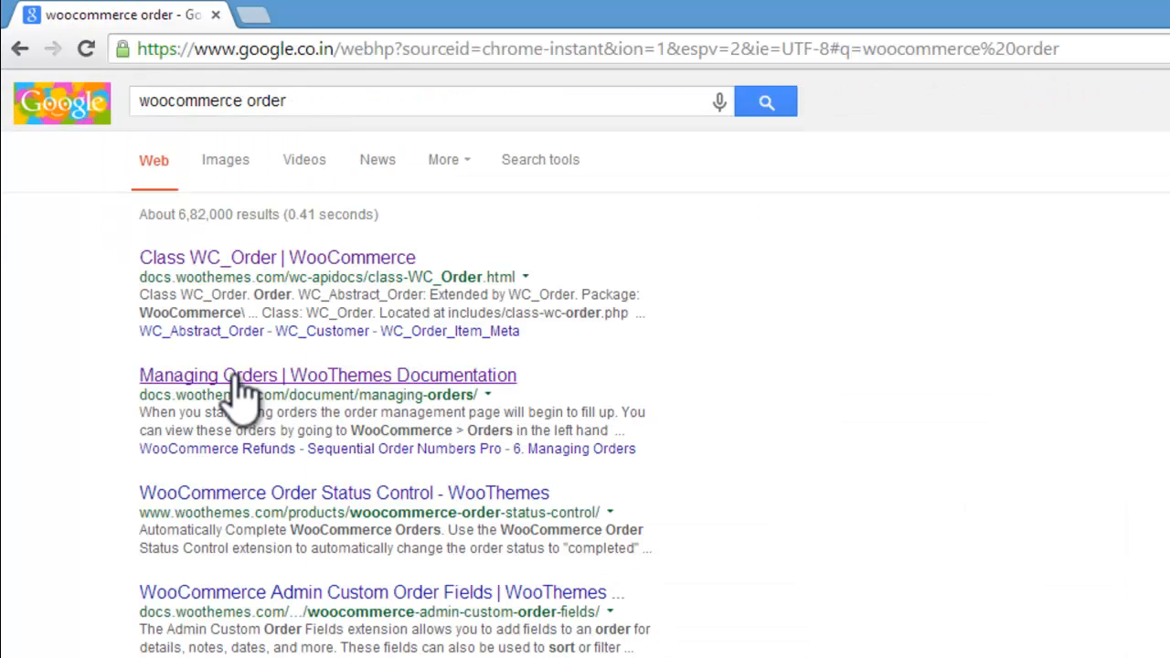
Step: Open the WooThemes Managing Orders documentation separately from the search results and examine its explanations of the order statuses
right_click(234, 375)
click(265, 419)
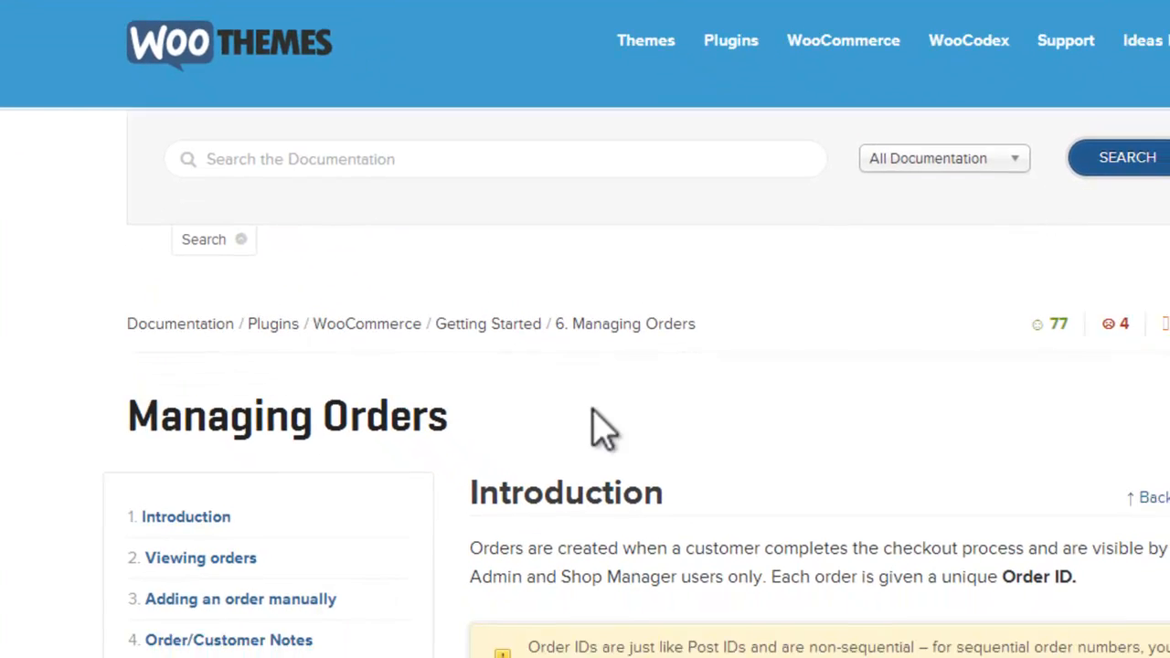
scroll(517, 240, down, 5)
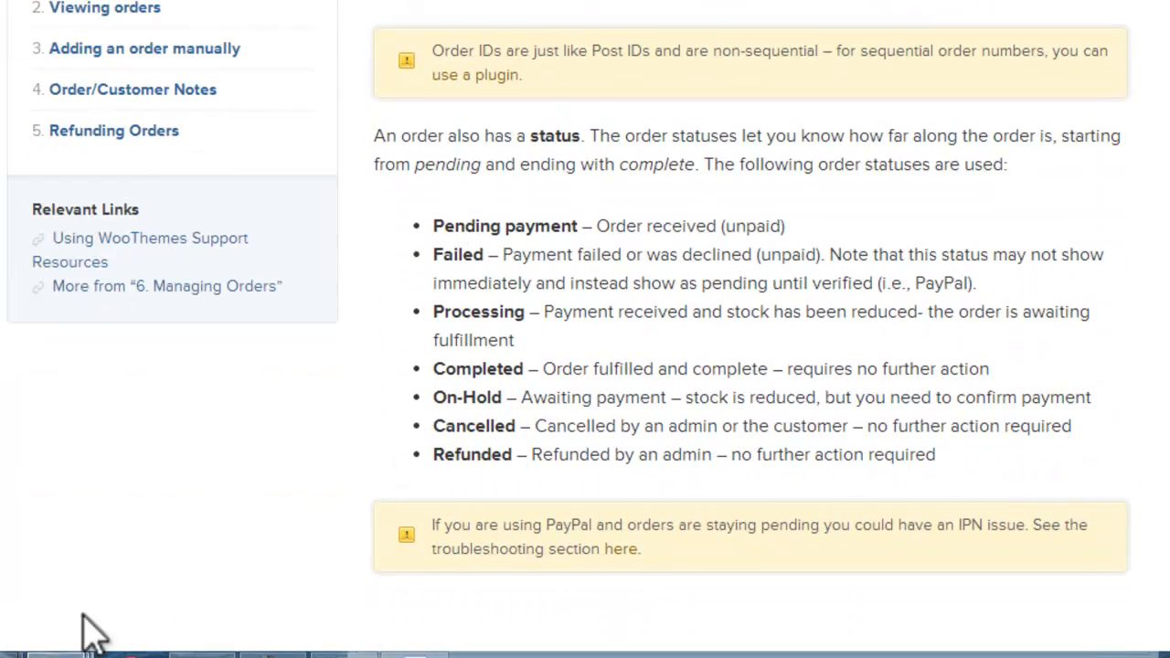
Step: Switch back to the browser window with the WooCommerce settings and open the list of coupons
mouse_move(59, 654)
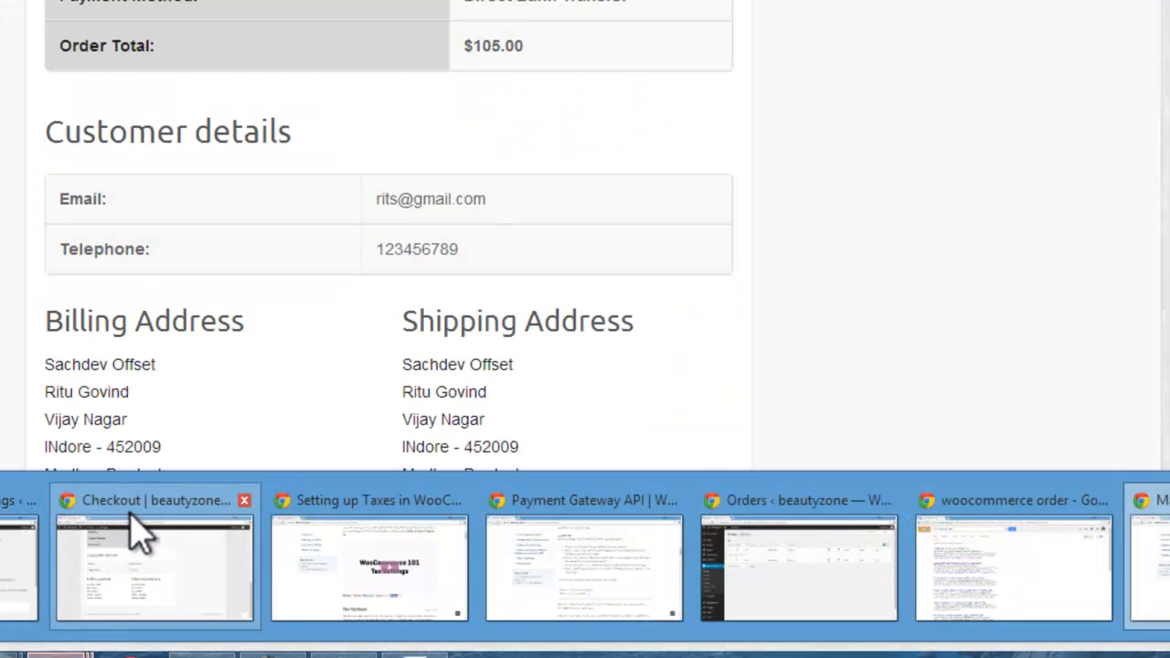
click(130, 514)
click(13, 526)
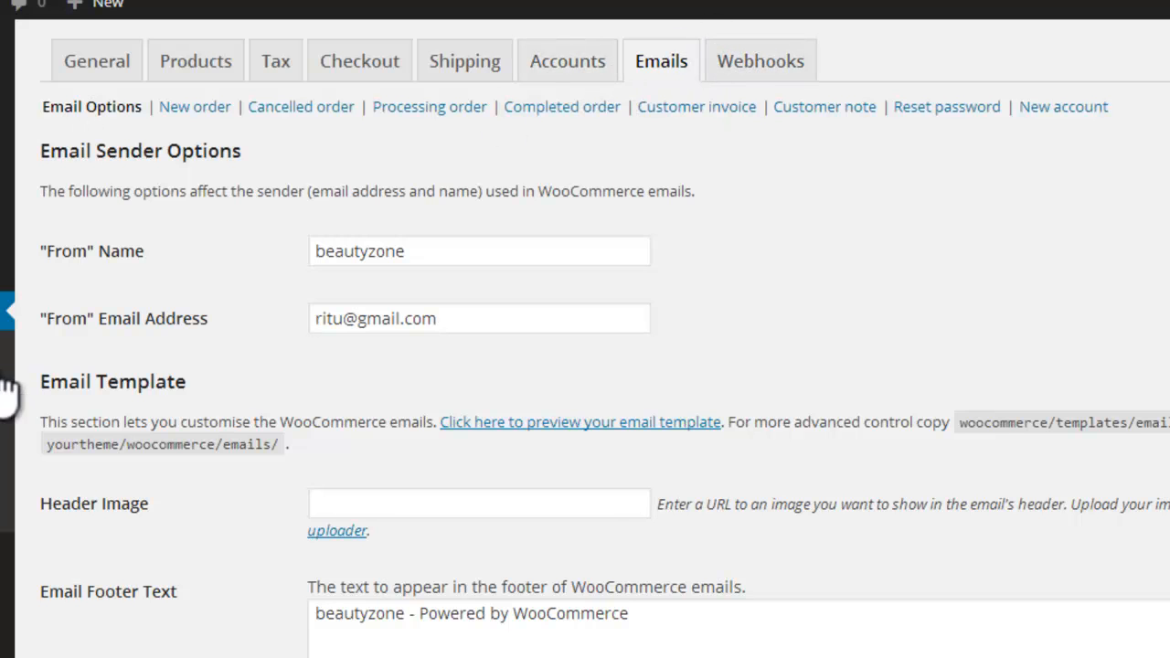
click(46, 391)
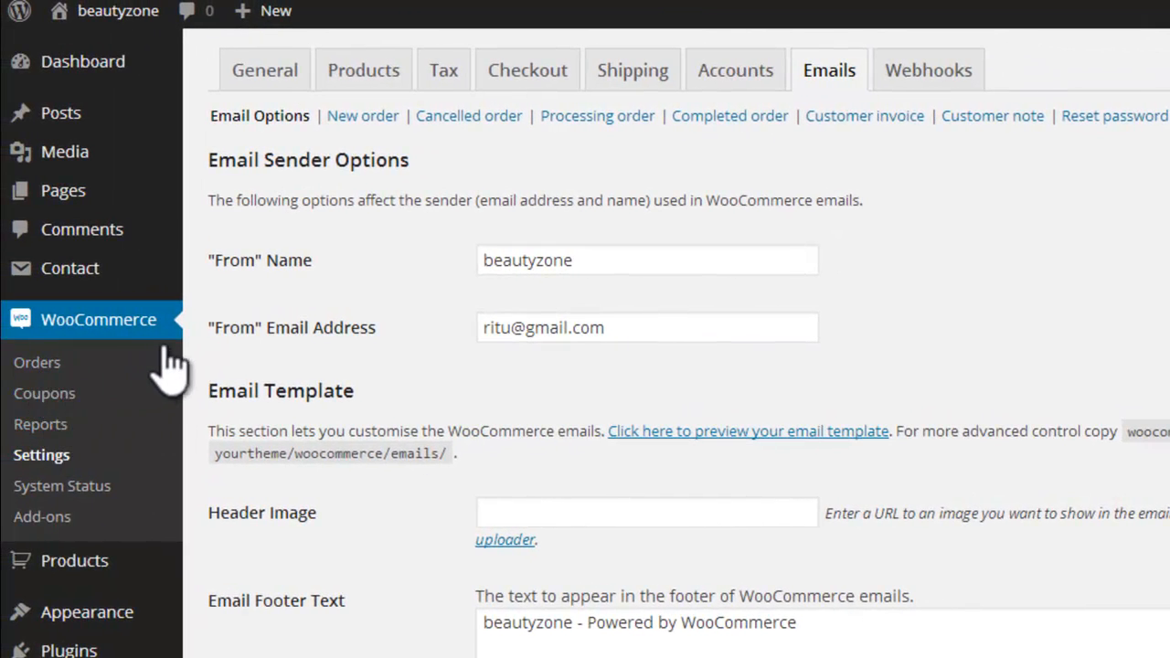
Step: Look through the product Categories, Tags and Shipping Classes pages, including the form for adding a shipping class
mouse_move(251, 622)
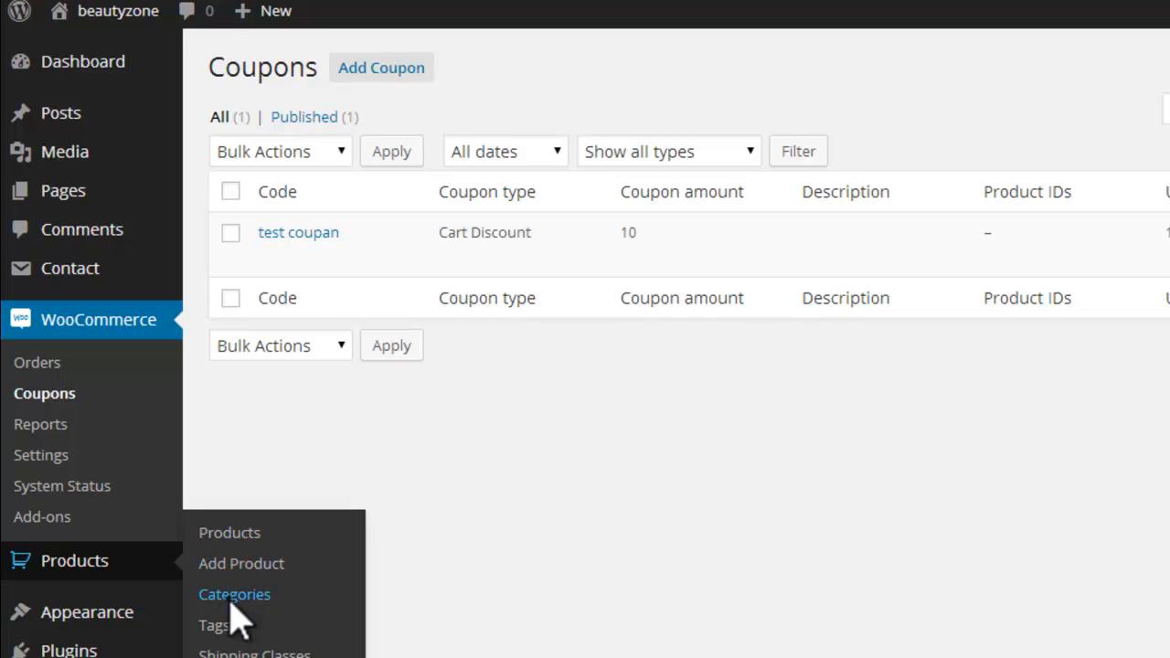
click(233, 600)
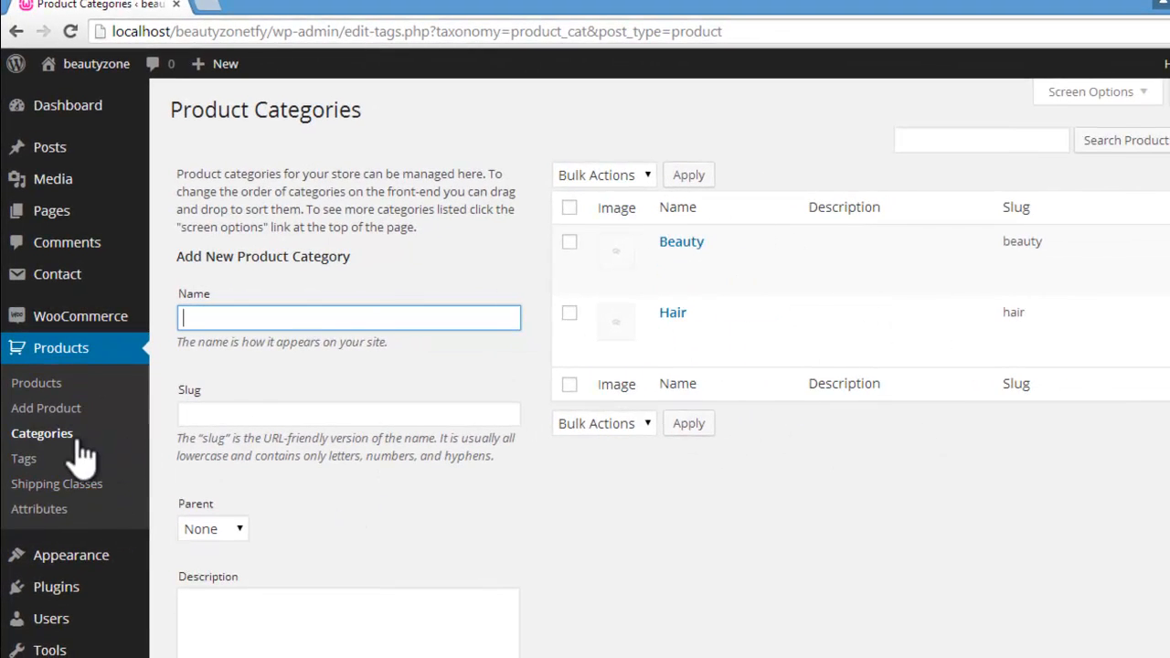
click(27, 457)
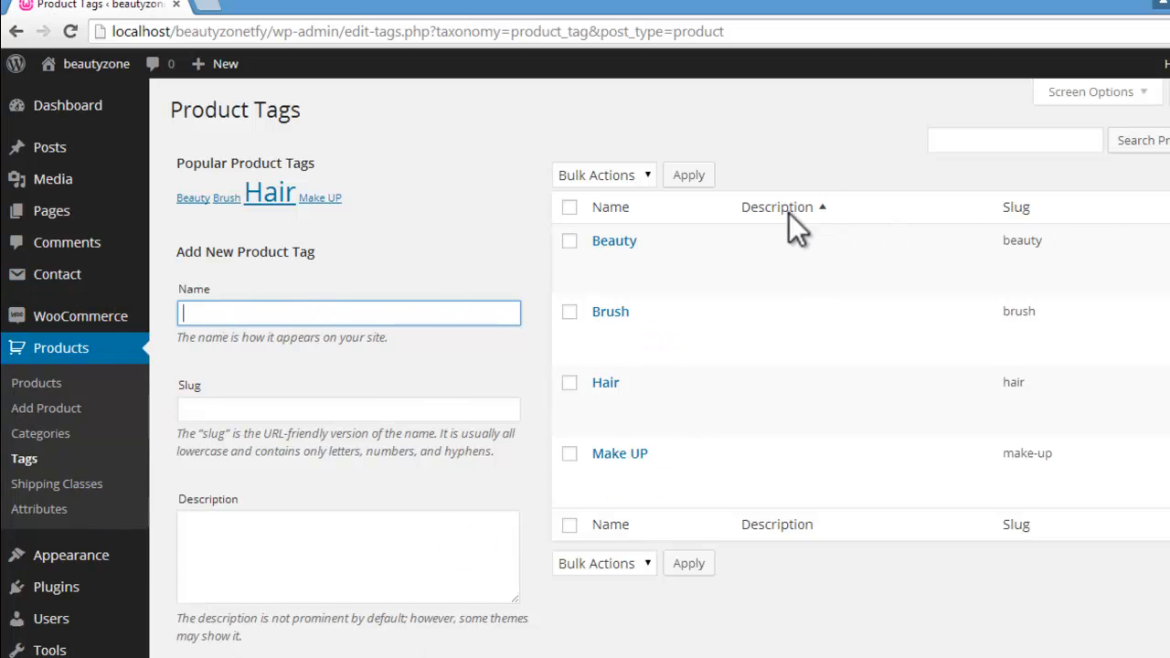
click(84, 485)
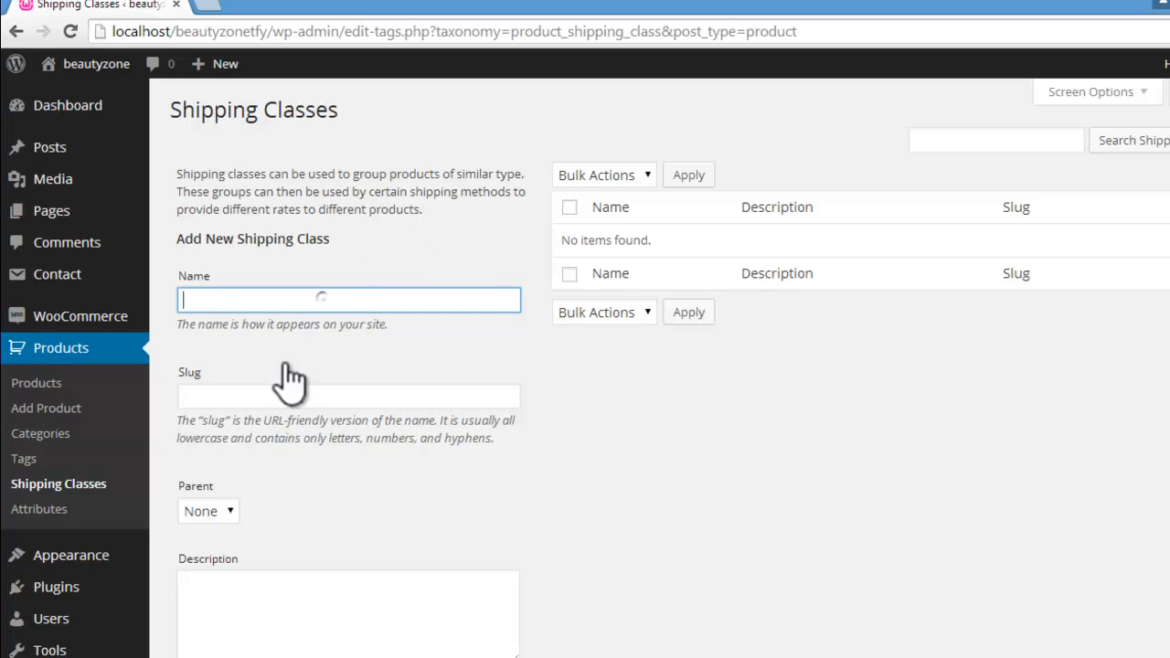
drag(178, 239, 330, 240)
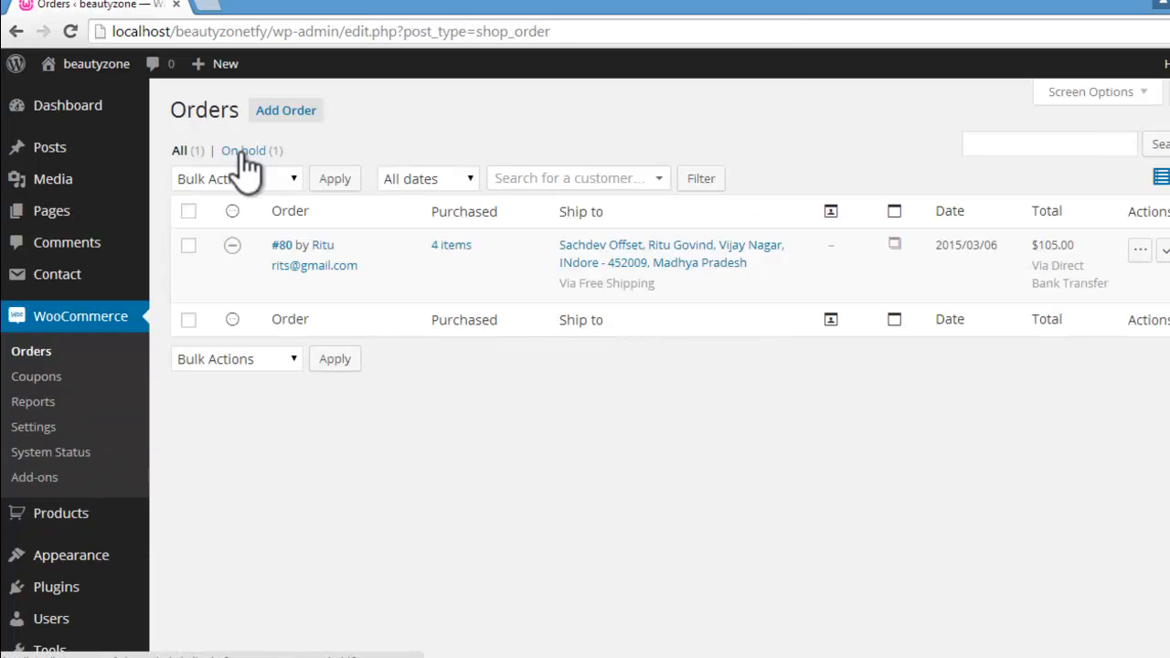
Step: Open the My Account page on the storefront and examine the fields of its Login and Register forms
mouse_move(88, 70)
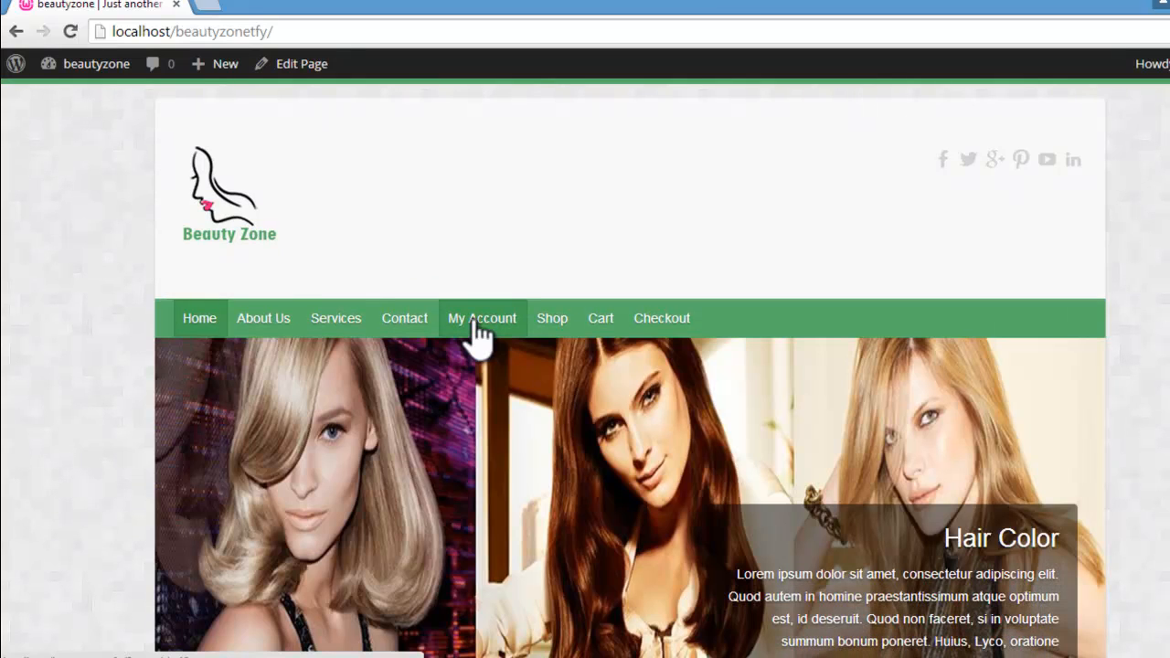
click(473, 319)
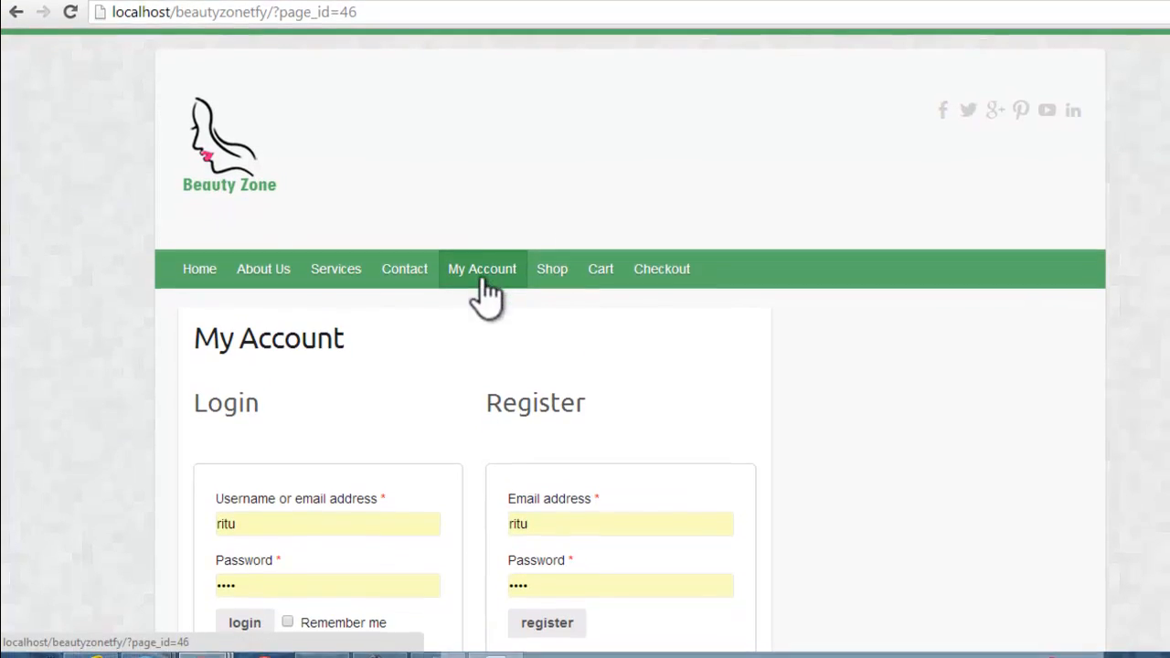
double_click(586, 523)
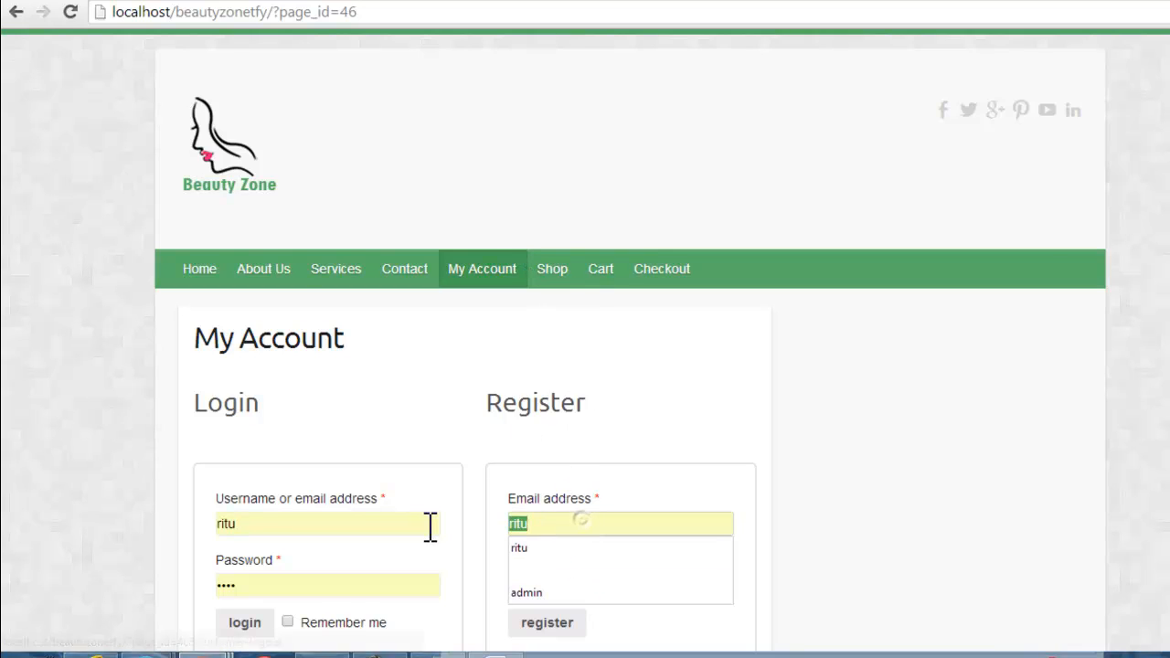
scroll(585, 365, down, 1)
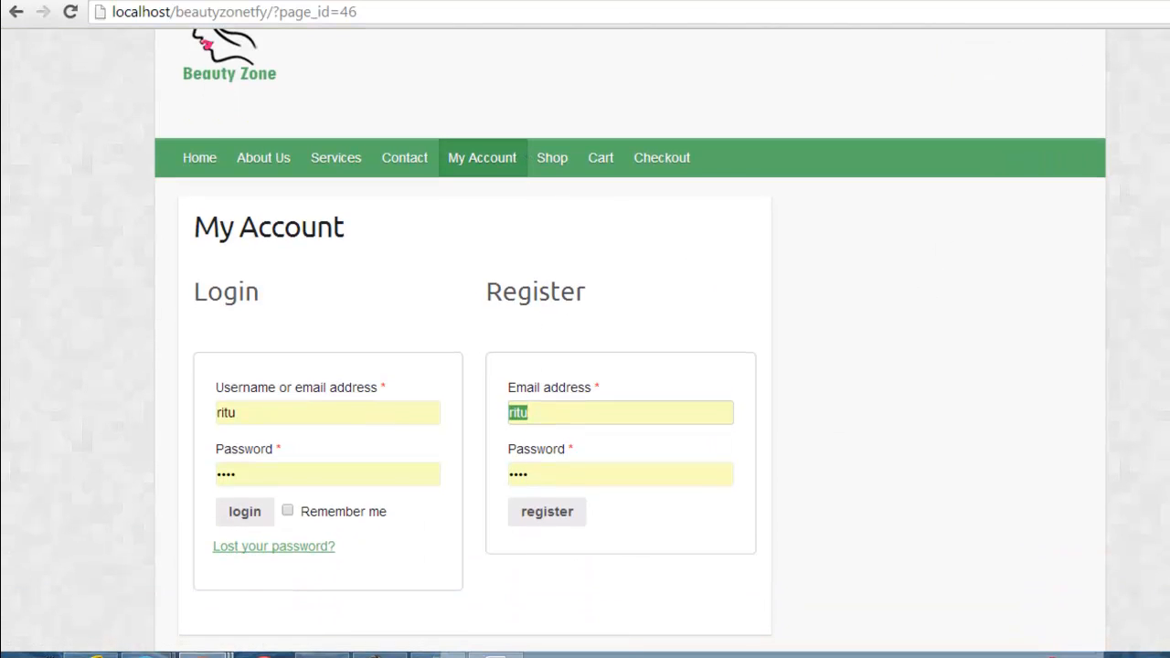
double_click(559, 473)
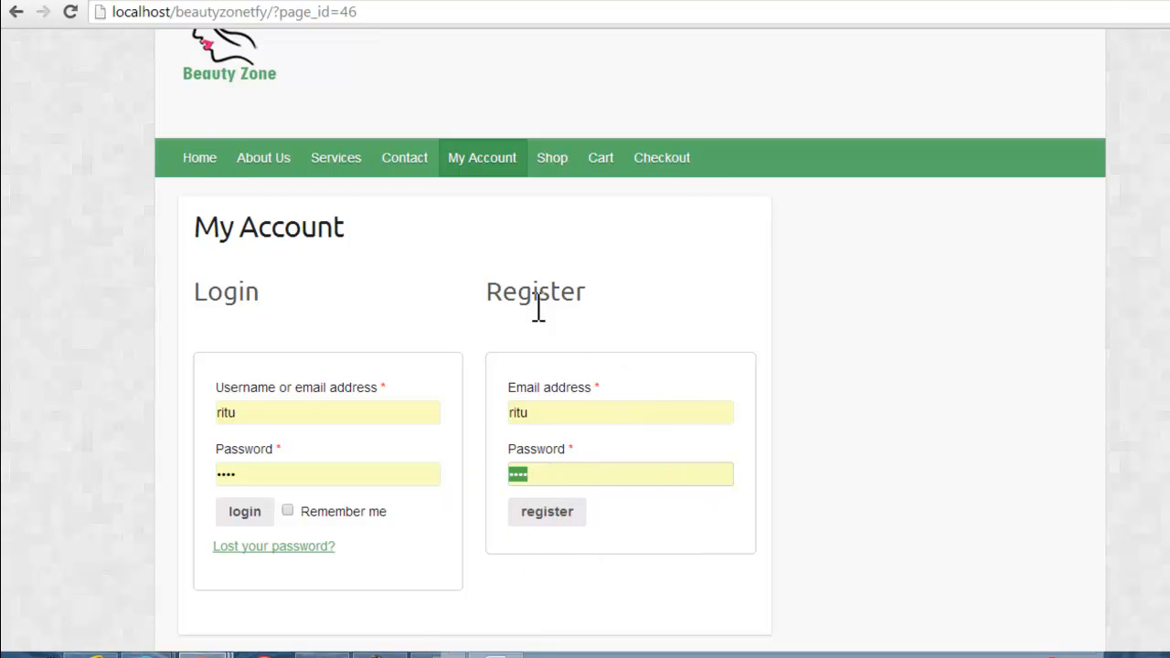
Step: Return to the storefront home page and open the WordPress admin login page for the beautyzonetfy site
click(204, 159)
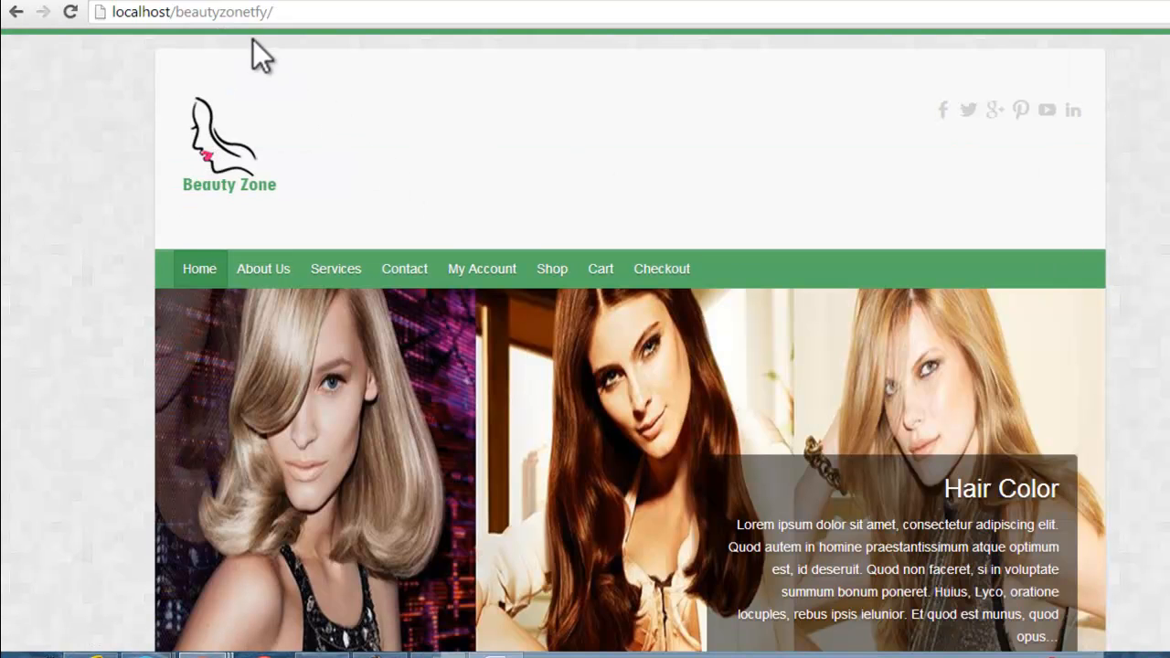
drag(175, 11, 311, 15)
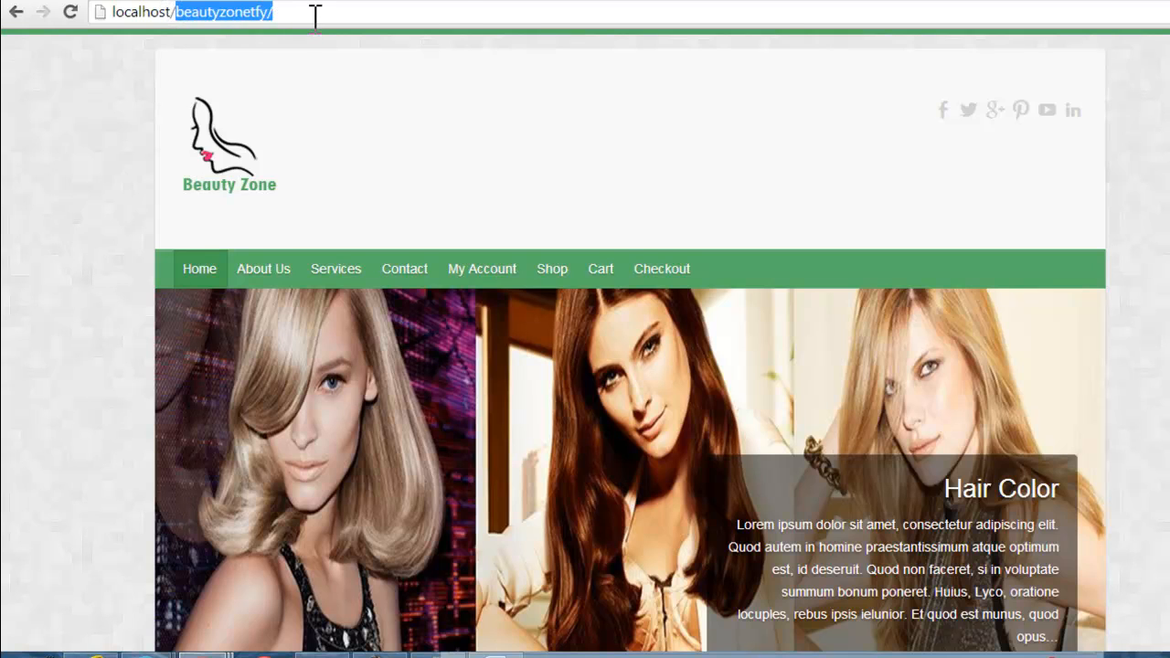
key(BackSpace)
text(wp)
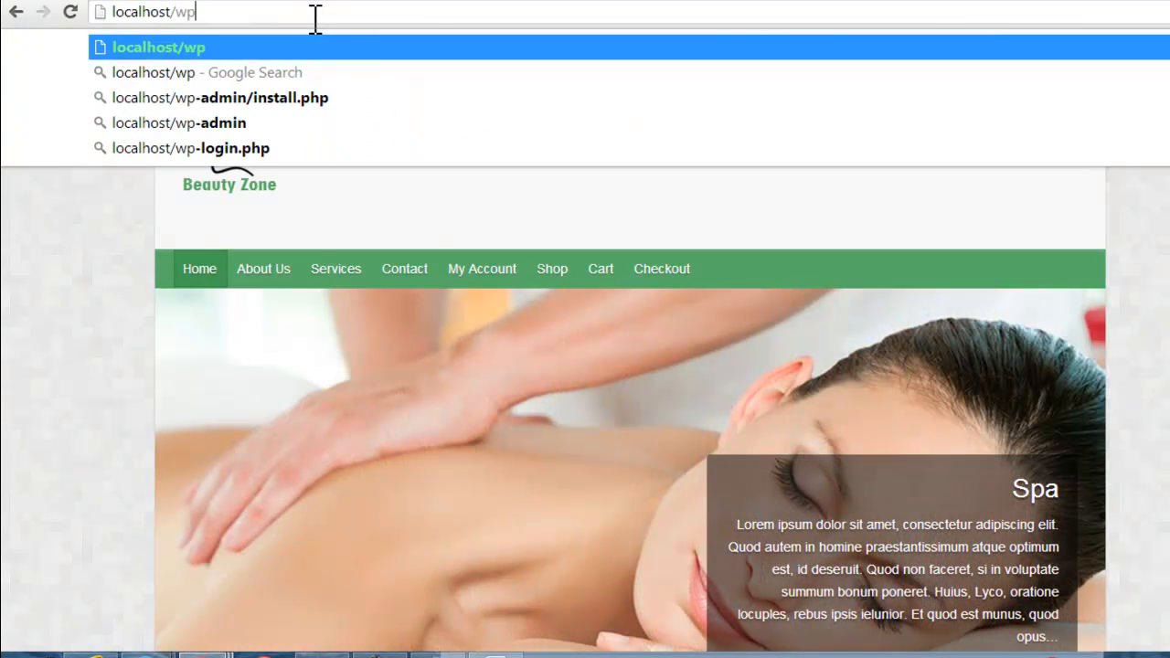
key(Return)
Step: Log in to the WordPress admin area with the account's username and password
click(618, 299)
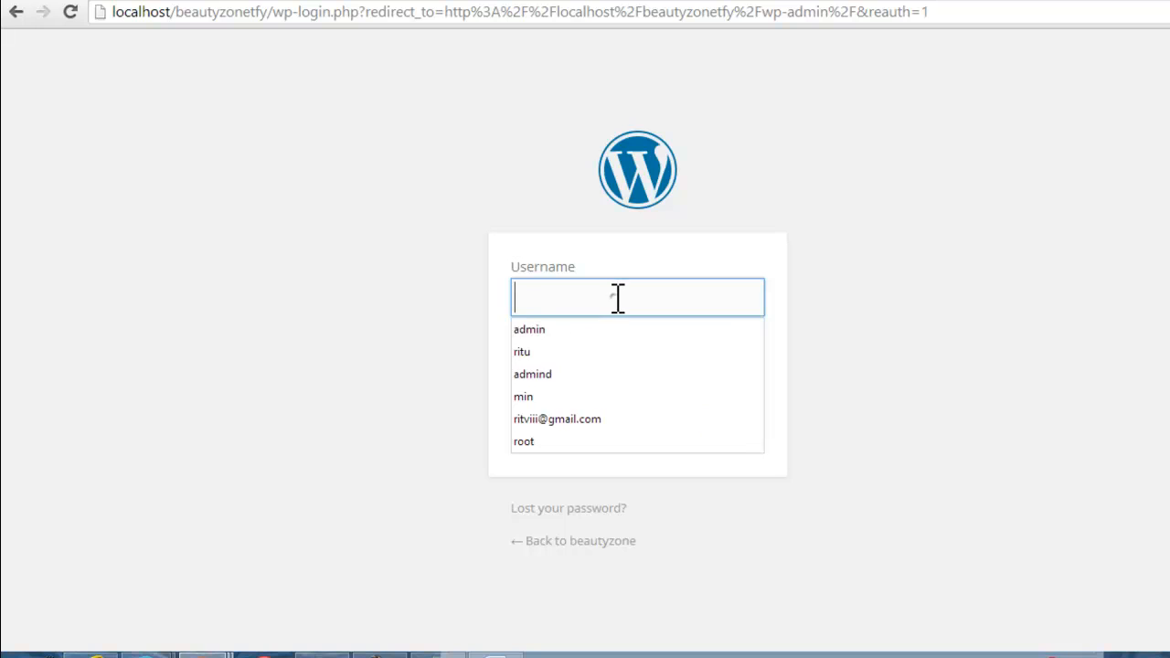
click(617, 357)
click(620, 375)
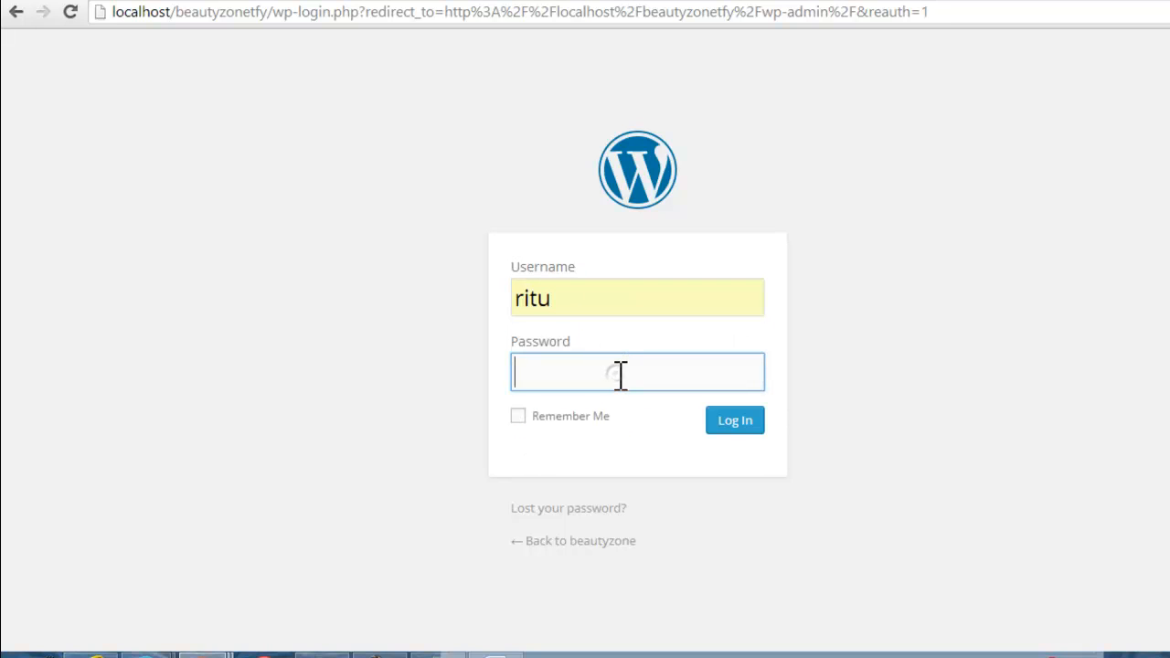
click(755, 413)
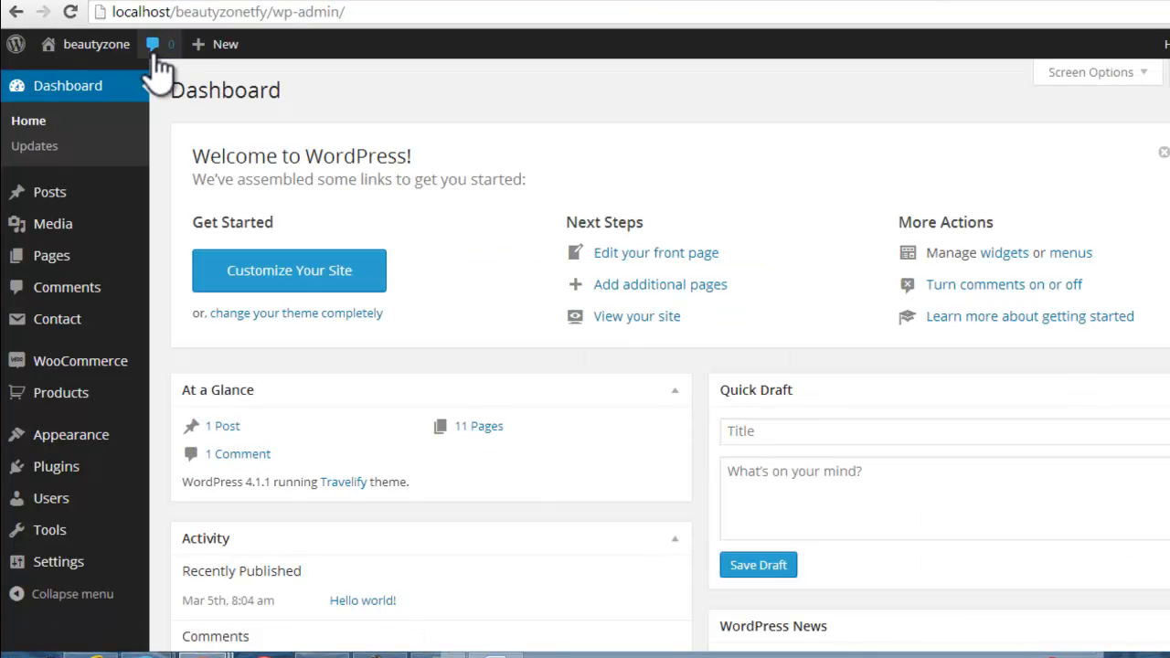
Step: Visit the storefront home page while logged in and look over its layout from the slider to the footer
mouse_move(103, 57)
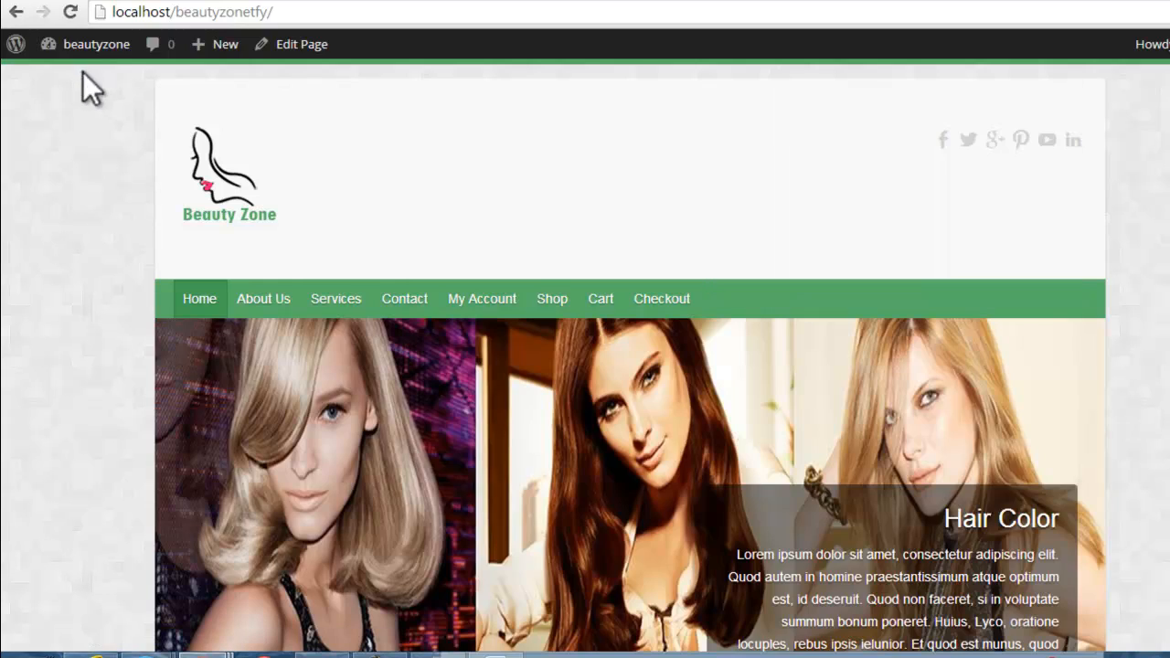
scroll(1113, 146, down, 20)
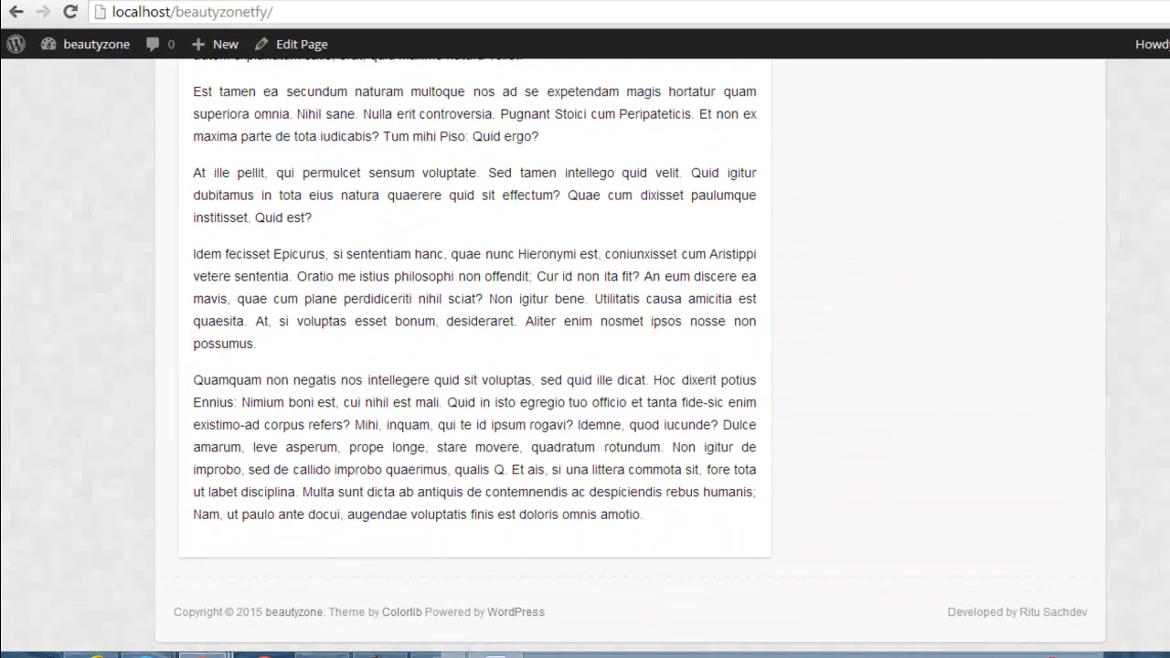
scroll(585, 356, up, 20)
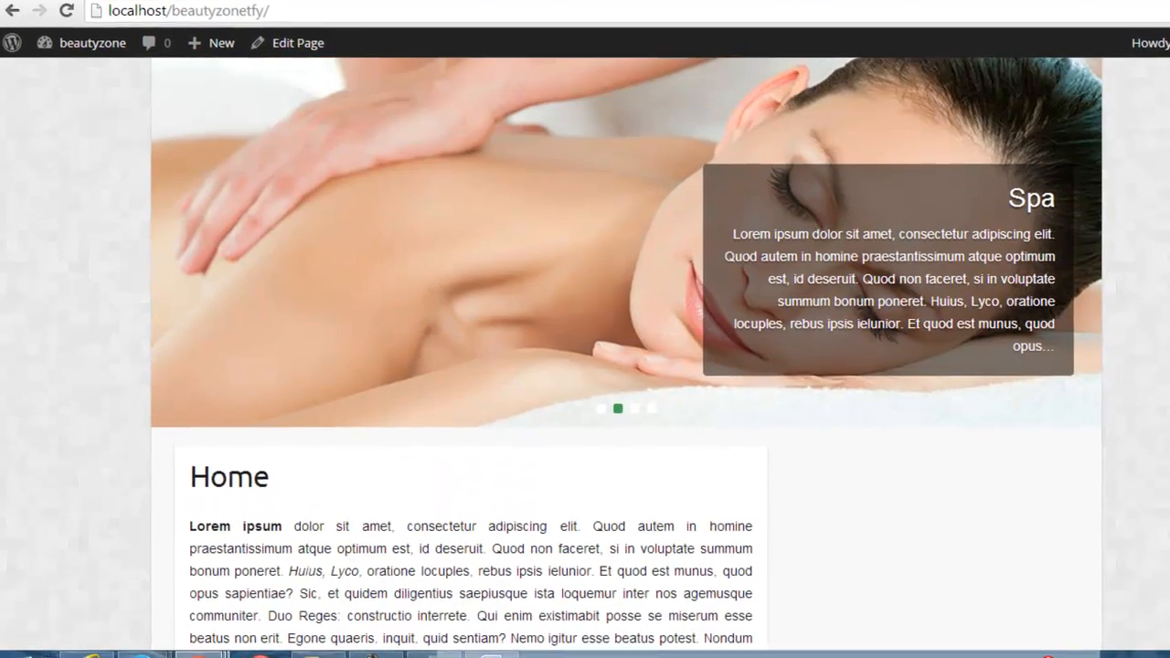
scroll(475, 189, up, 2)
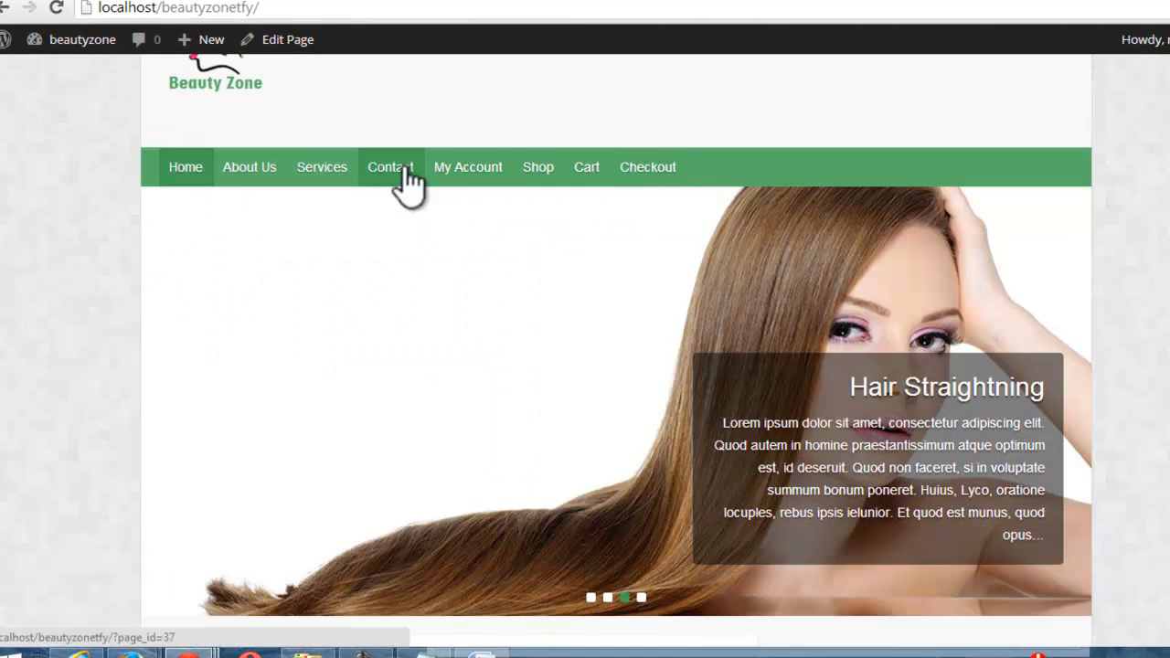
mouse_move(329, 182)
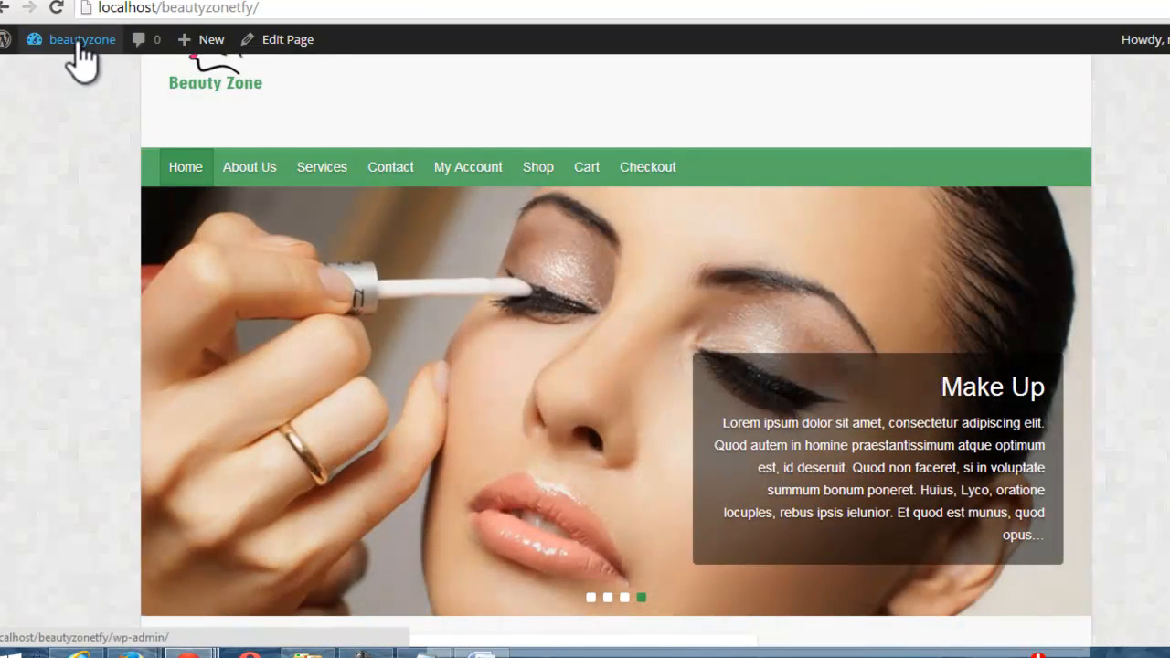
Step: Return to the WordPress dashboard and open the Widgets page with its available widgets and sidebar areas
click(65, 71)
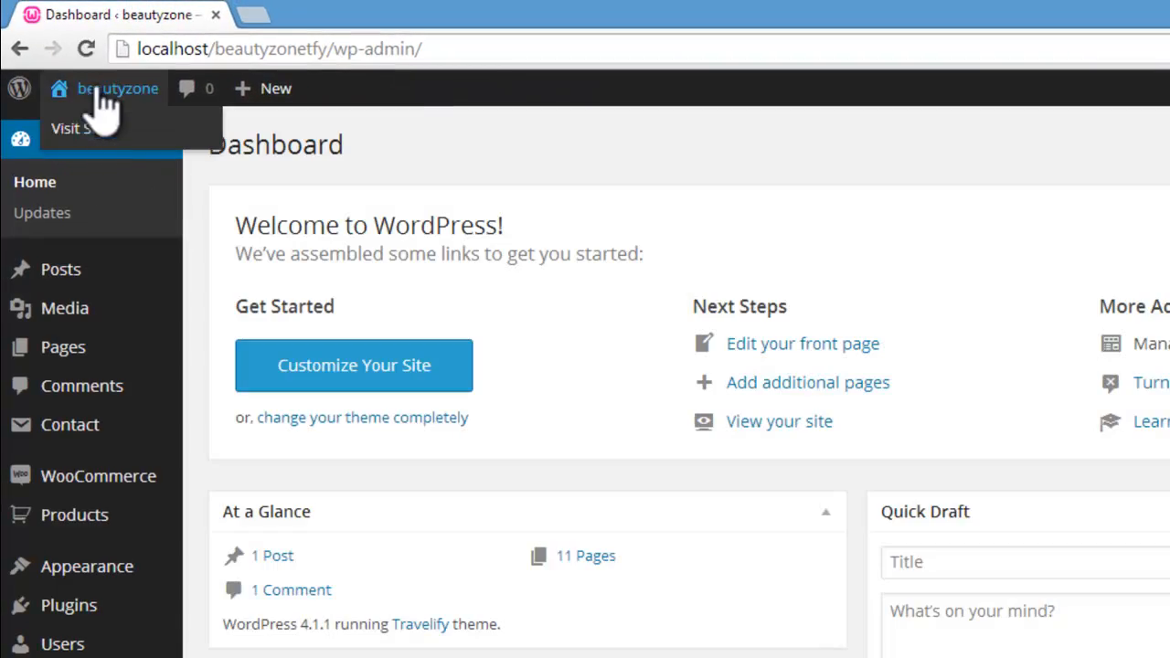
mouse_move(96, 568)
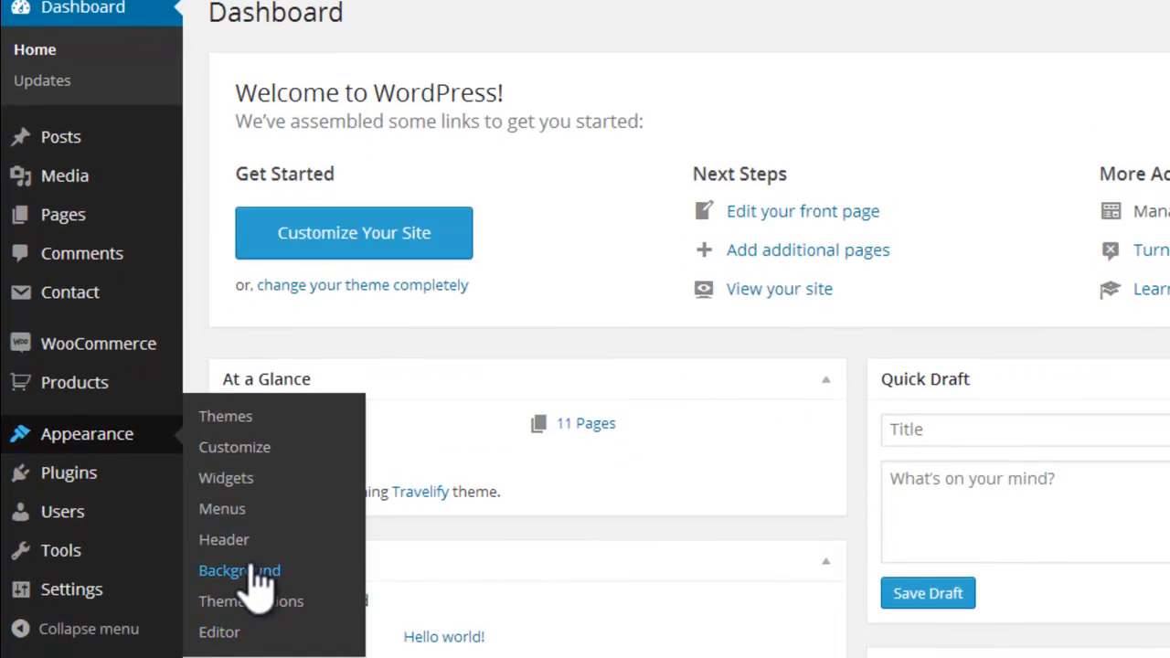
click(239, 482)
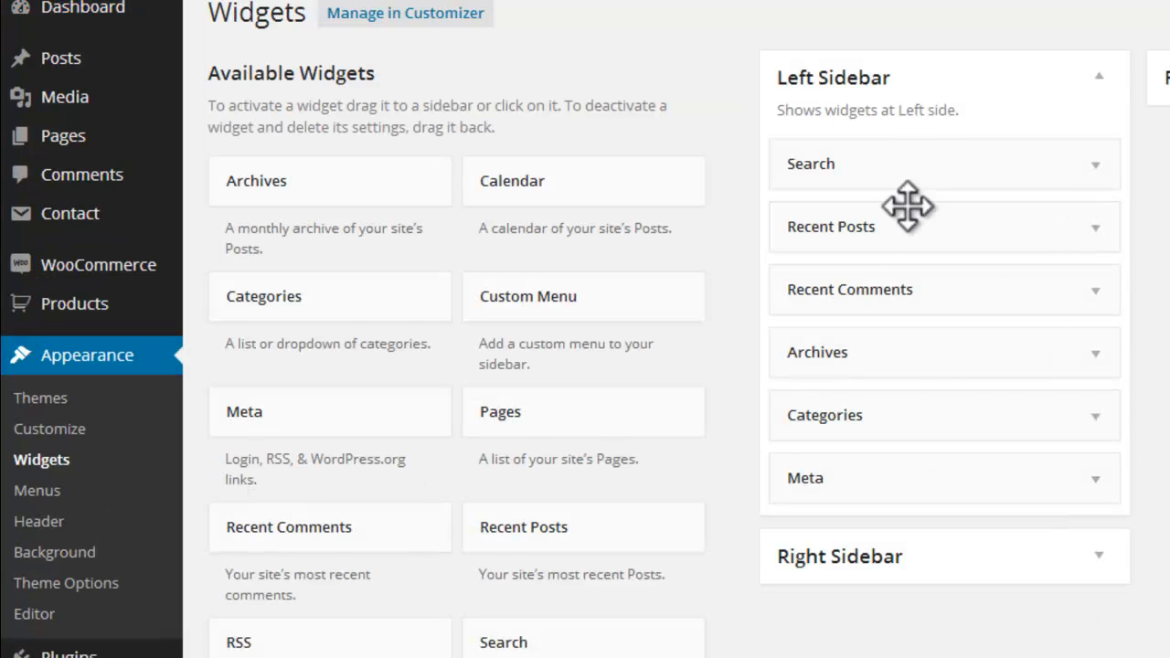
scroll(640, 329, down, 3)
scroll(640, 329, up, 2)
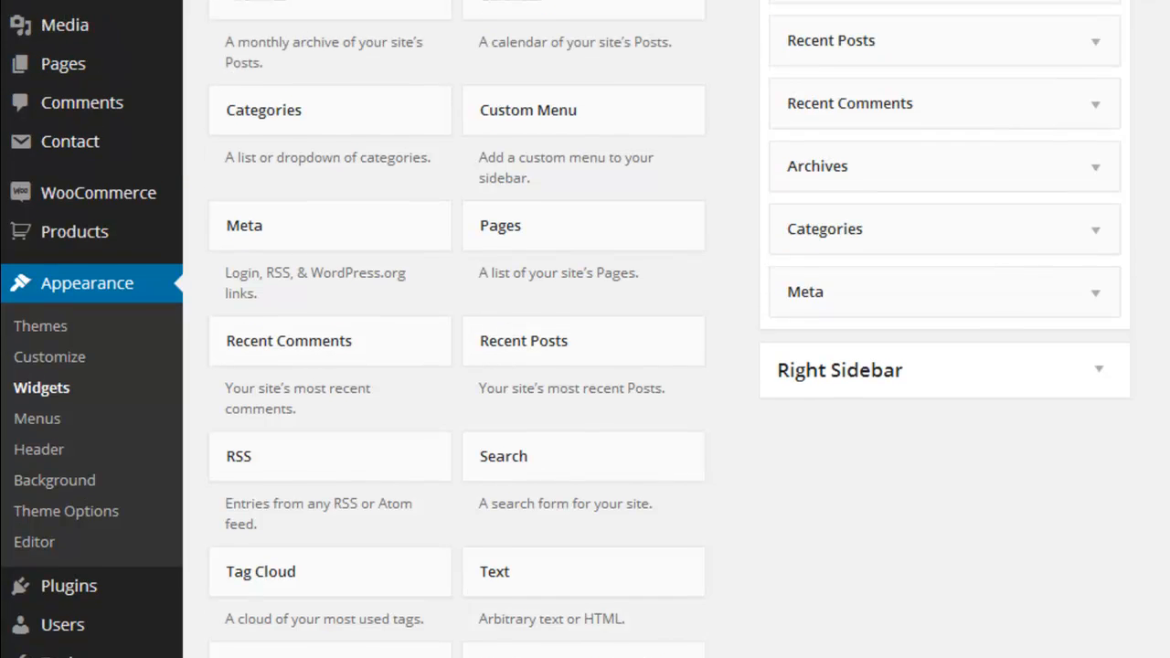
Step: Add the Search widget to the Right Sidebar without a title and collapse its settings
scroll(585, 329, down, 5)
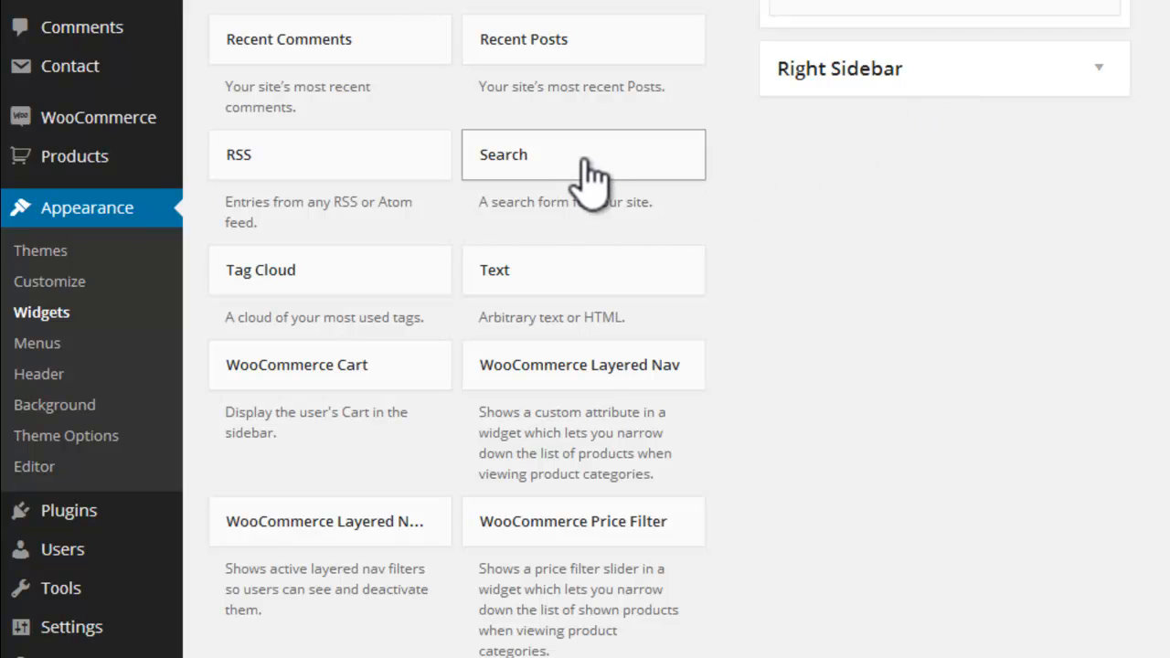
drag(579, 162, 945, 75)
drag(580, 168, 946, 80)
drag(935, 75, 933, 77)
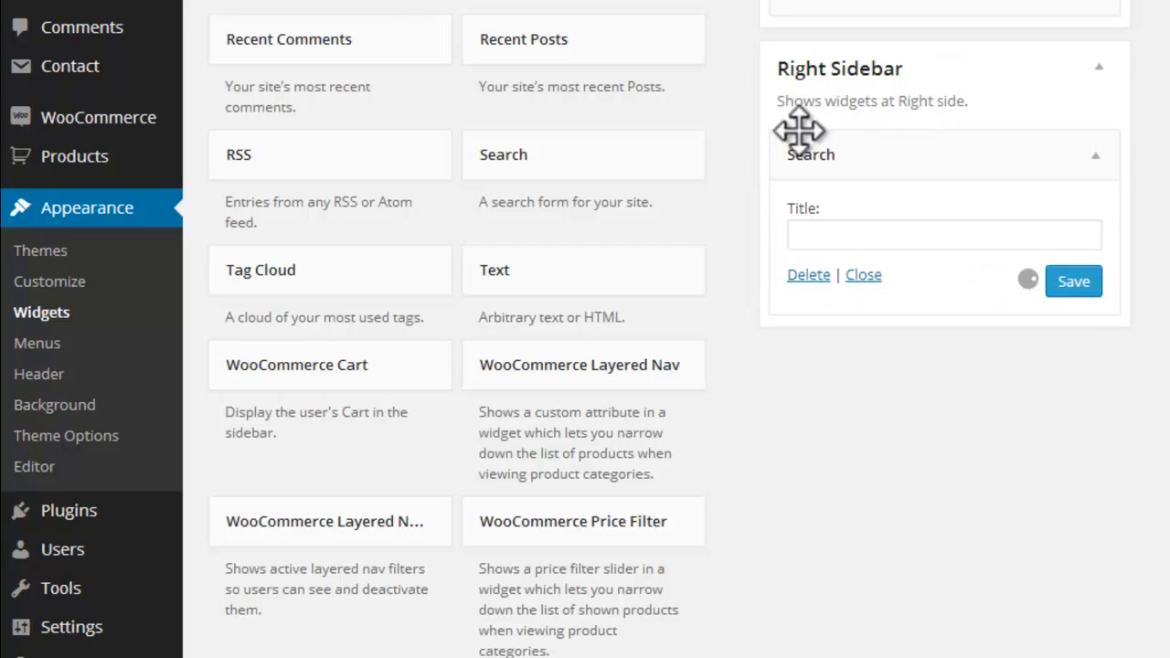
click(1095, 157)
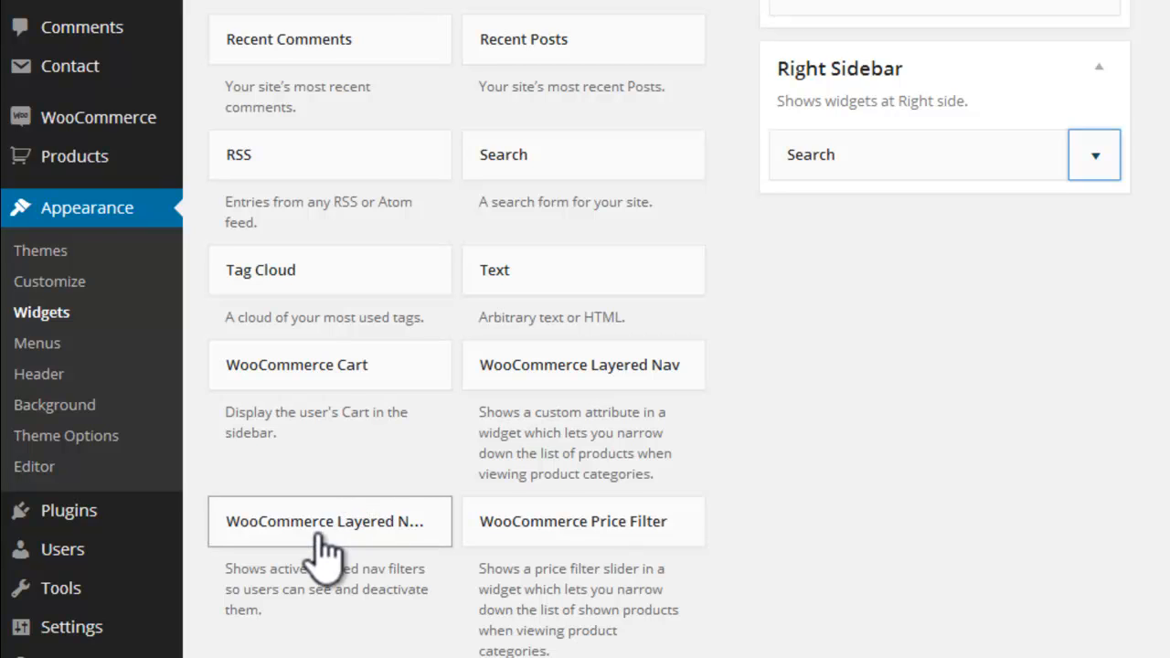
Step: Add the WooCommerce Products widget to the Right Sidebar with its default settings and collapse it
scroll(325, 548, down, 3)
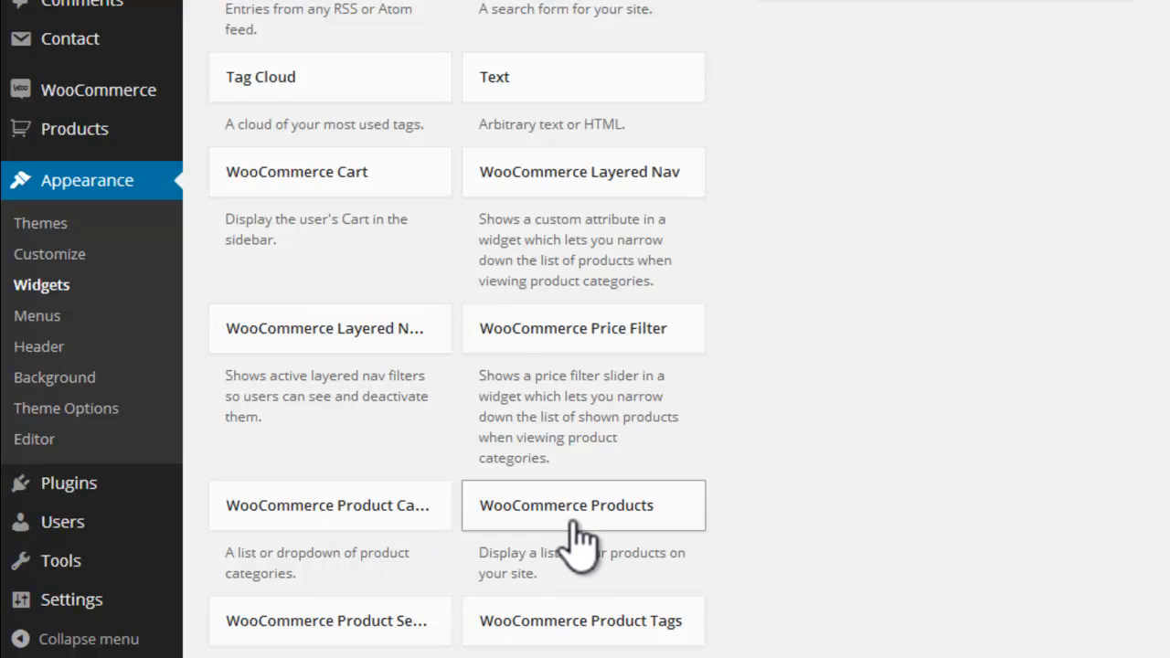
drag(583, 526, 867, 12)
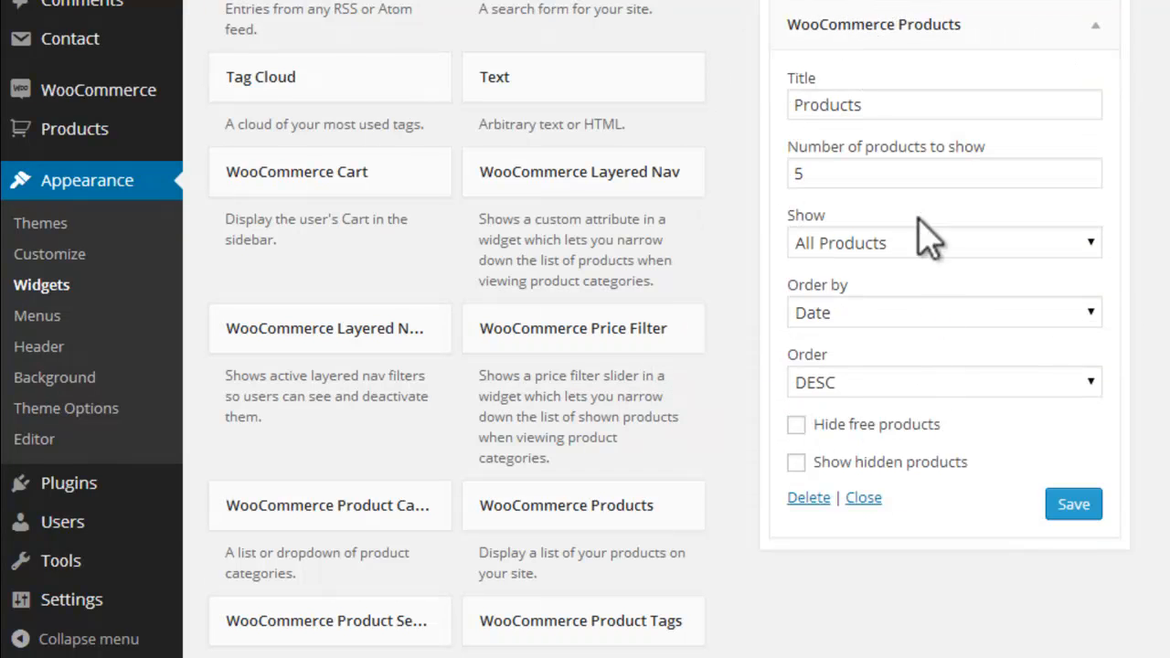
click(1095, 36)
Step: Visit the storefront home page and examine the search box and product list in its sidebar
scroll(585, 330, up, 7)
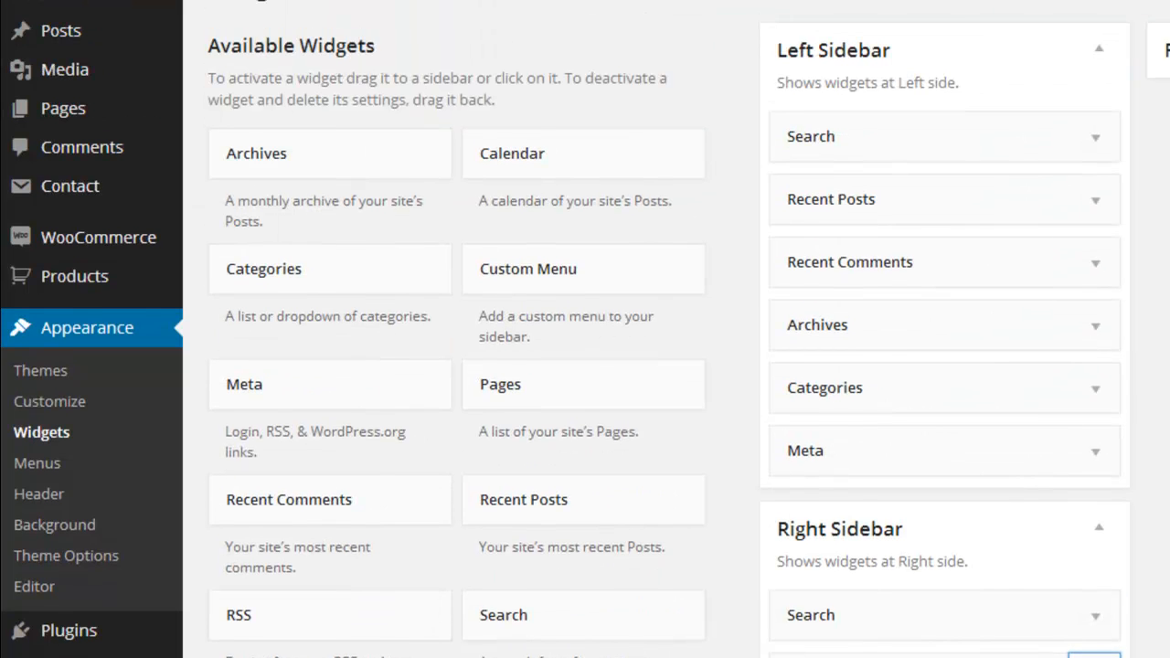
mouse_move(157, 6)
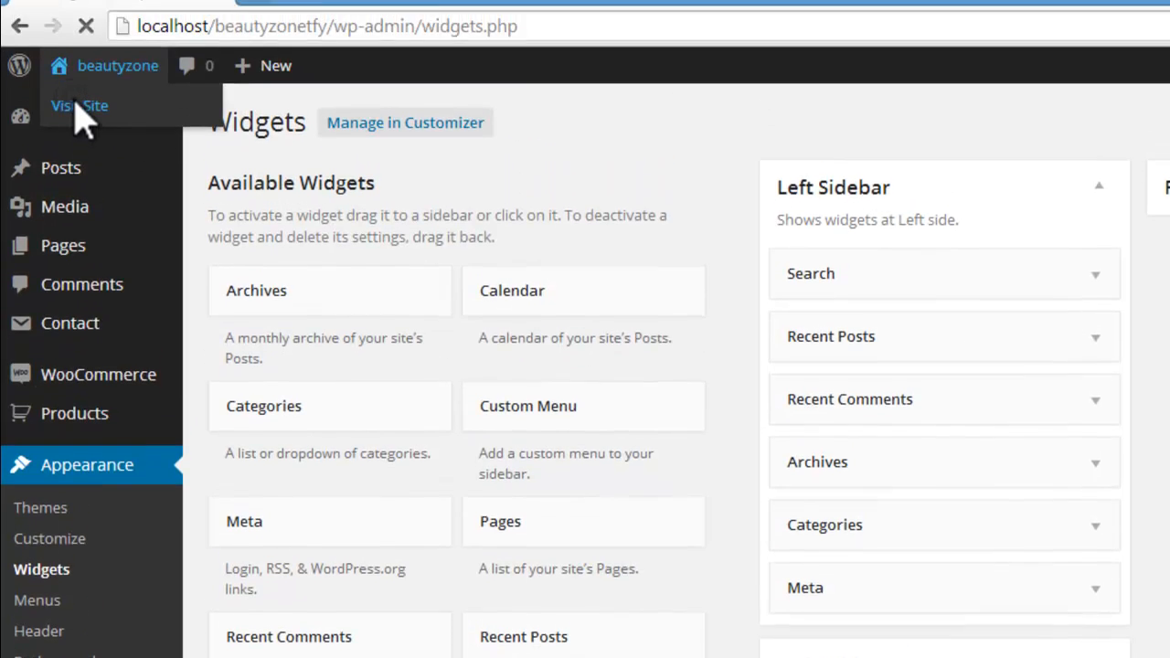
click(83, 104)
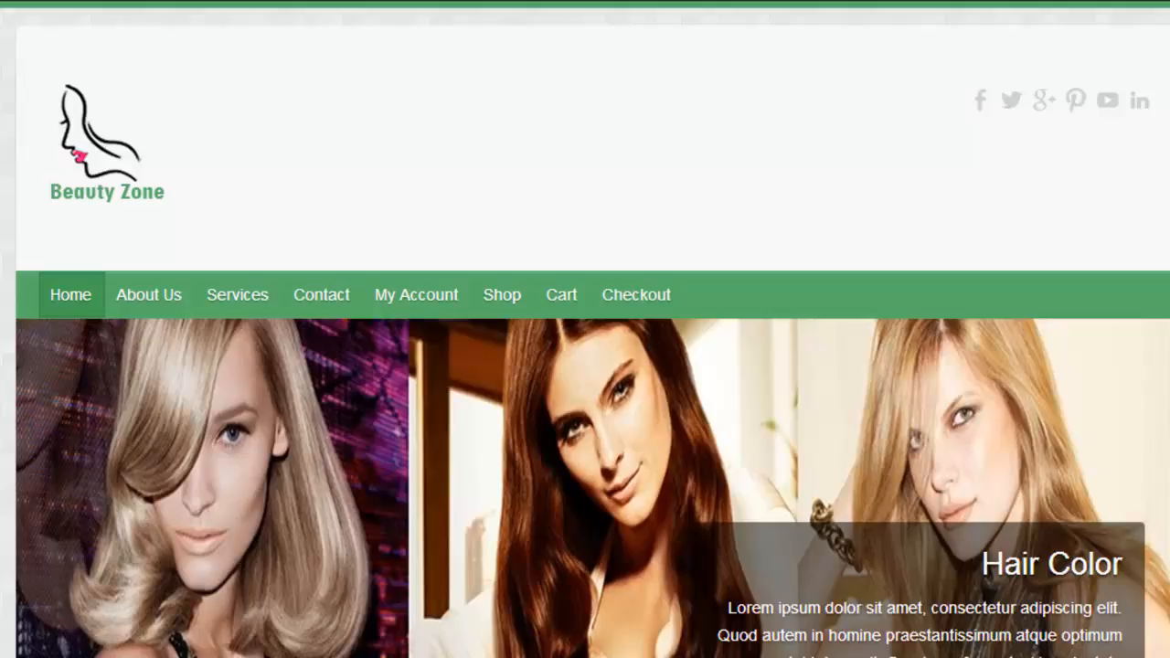
scroll(586, 329, down, 7)
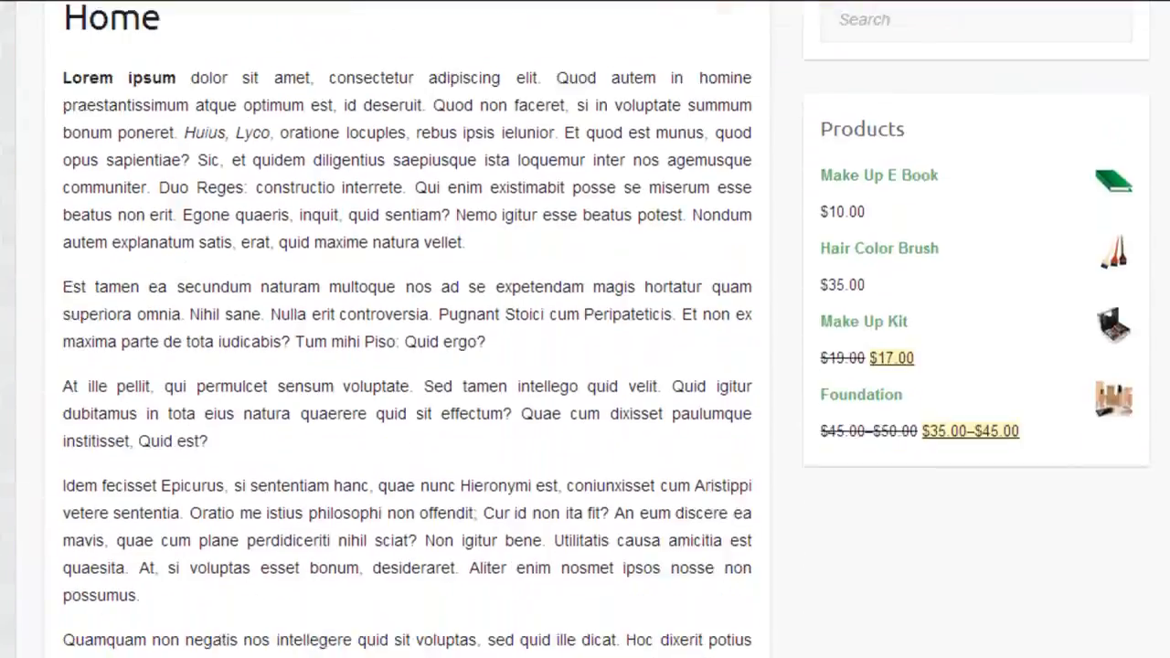
scroll(1097, 279, down, 2)
scroll(1097, 279, up, 4)
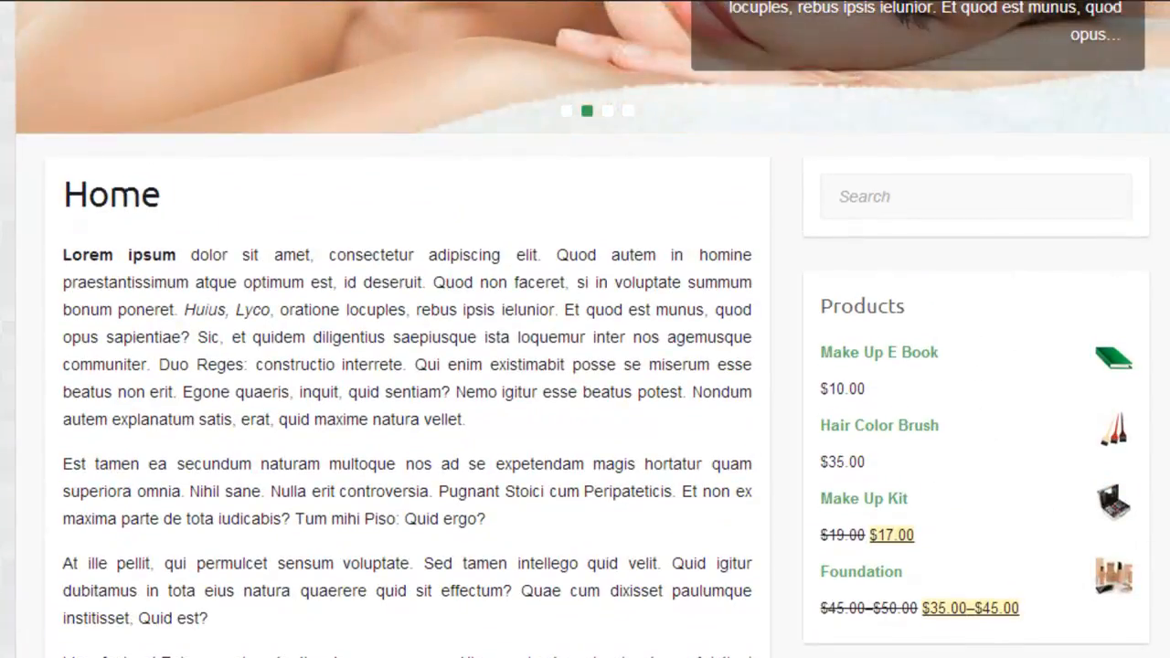
scroll(585, 329, down, 1)
scroll(585, 329, up, 1)
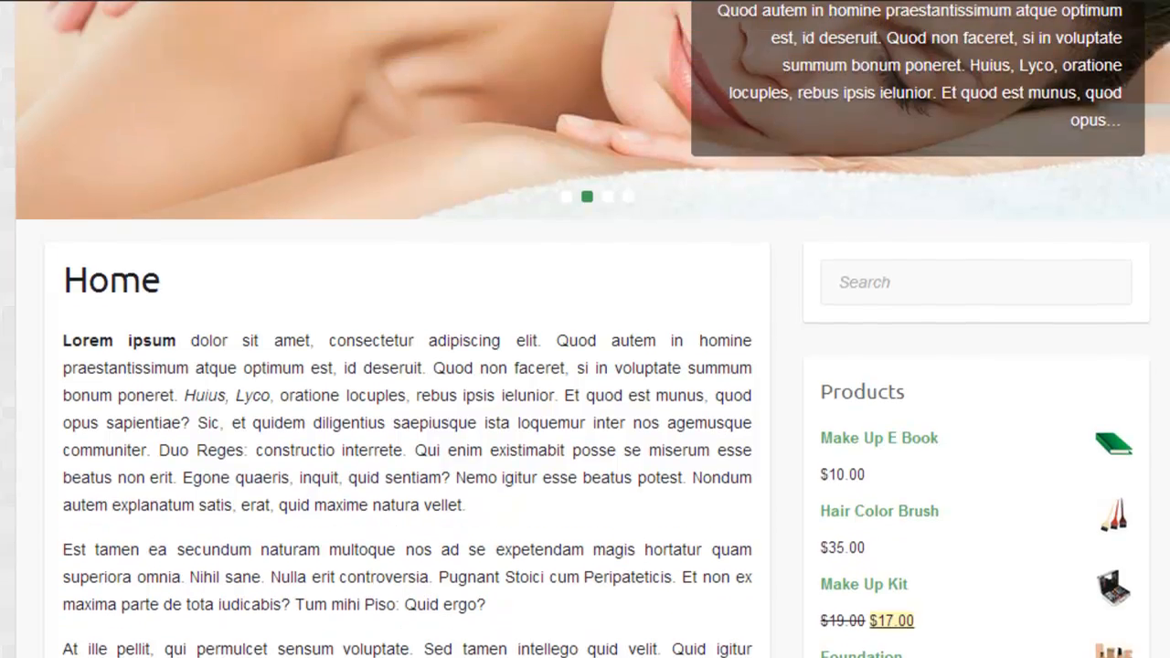
scroll(585, 329, down, 5)
scroll(585, 329, up, 4)
scroll(673, 272, up, 1)
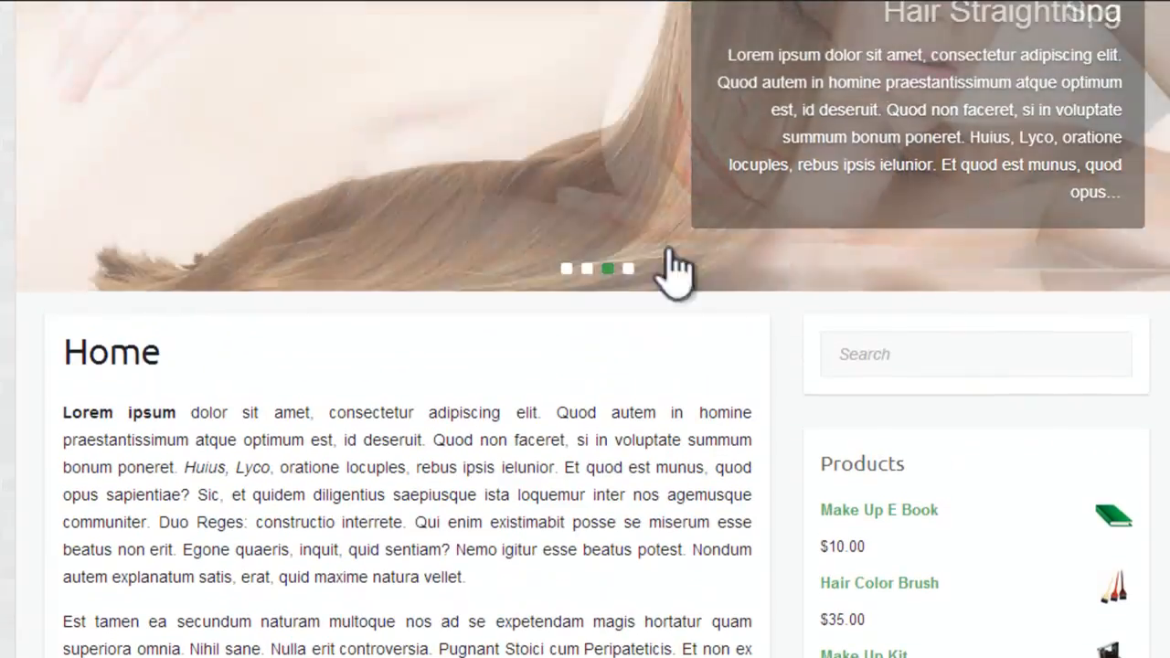
scroll(887, 361, up, 3)
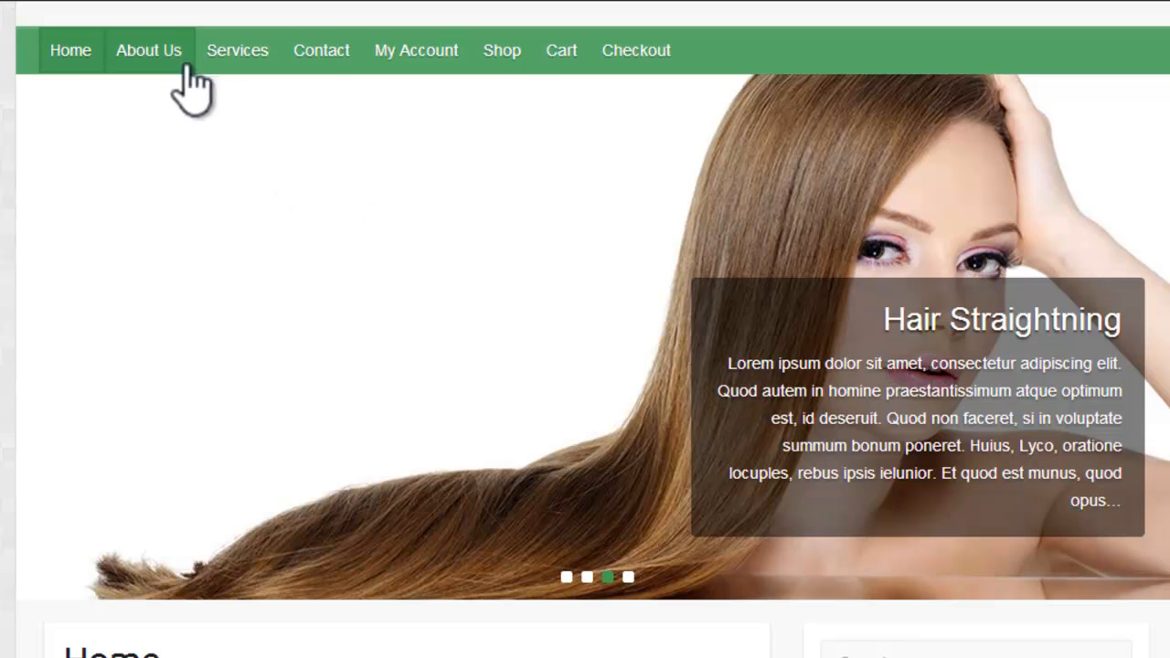
Step: Open the About Us page and the Hair Color service page to check the sidebar widgets on both
click(149, 52)
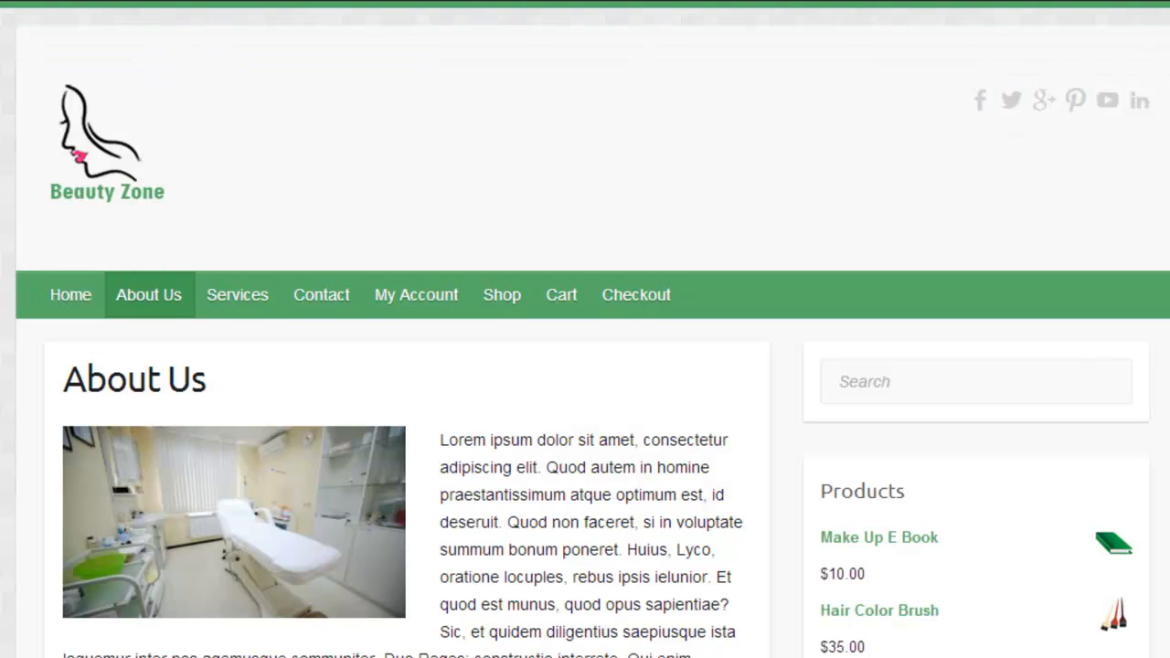
scroll(585, 329, down, 7)
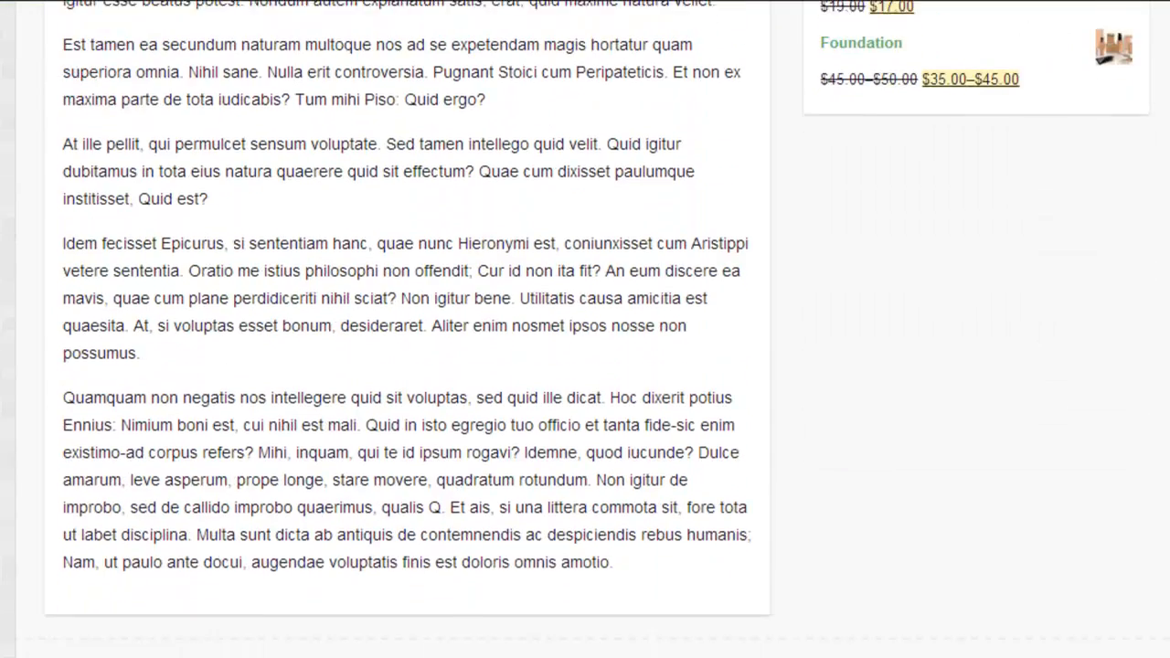
scroll(586, 329, up, 5)
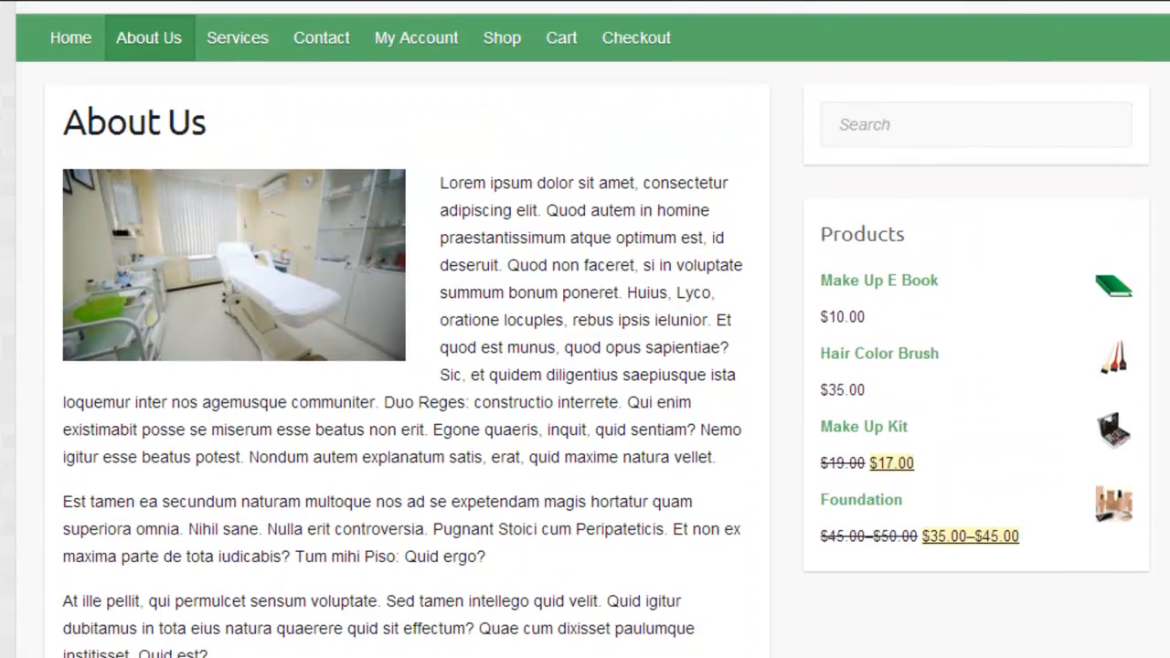
scroll(585, 329, down, 5)
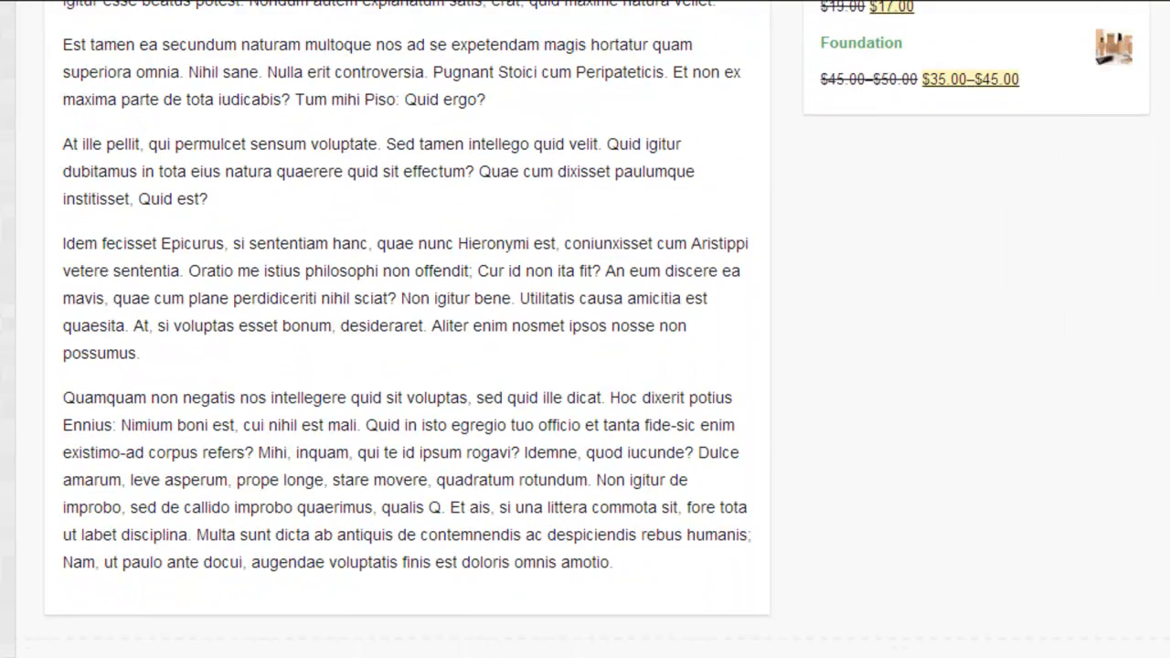
scroll(585, 330, up, 5)
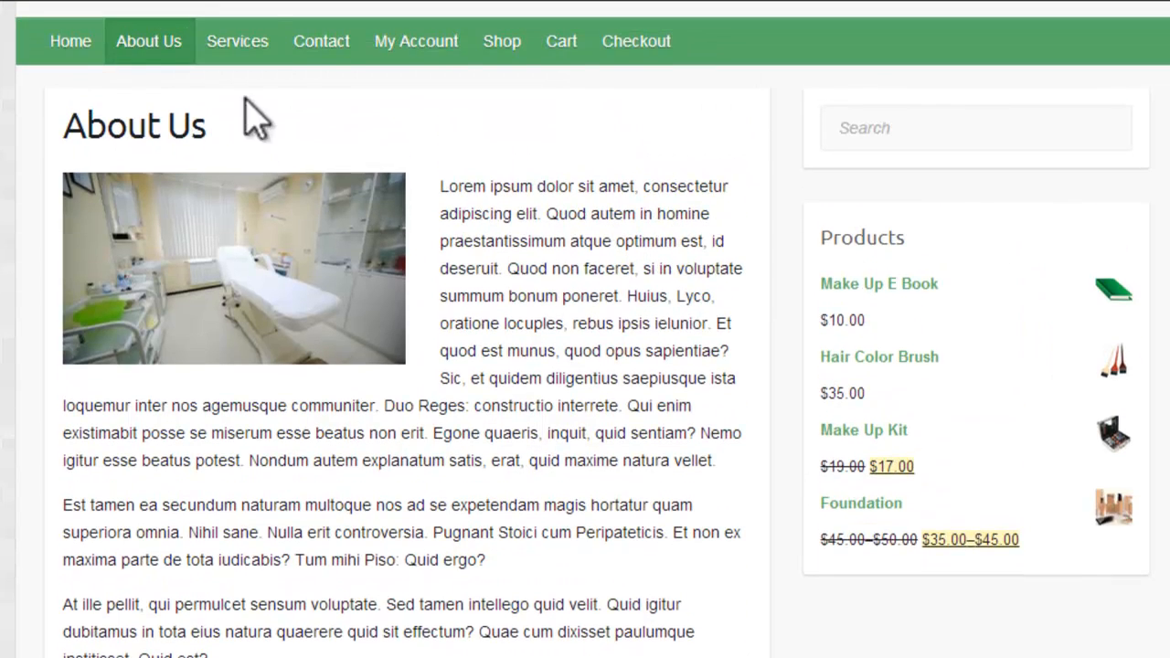
mouse_move(248, 51)
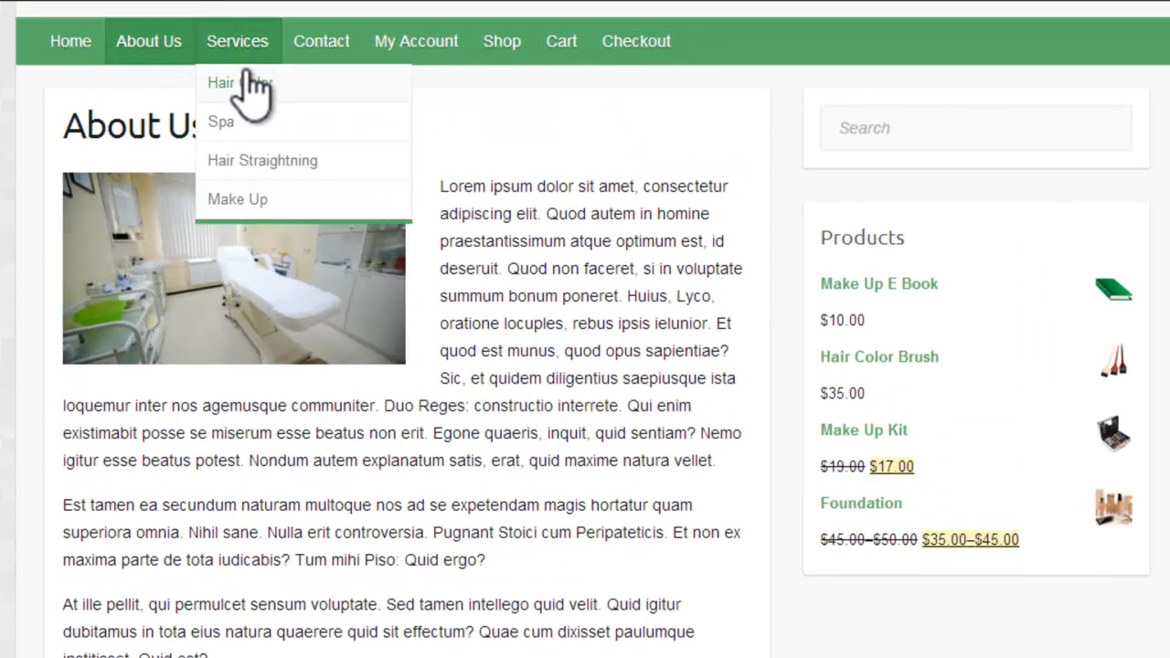
click(243, 80)
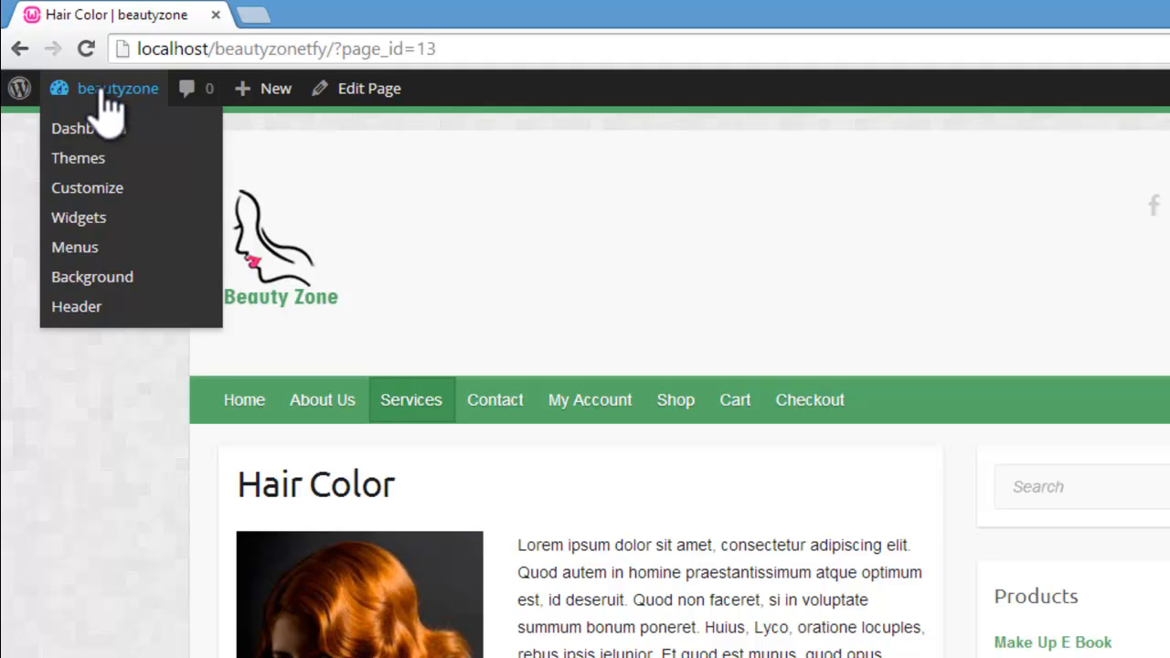
Step: Add the Pages widget to the Right Sidebar with no title, sorted by page title, and save it
click(90, 221)
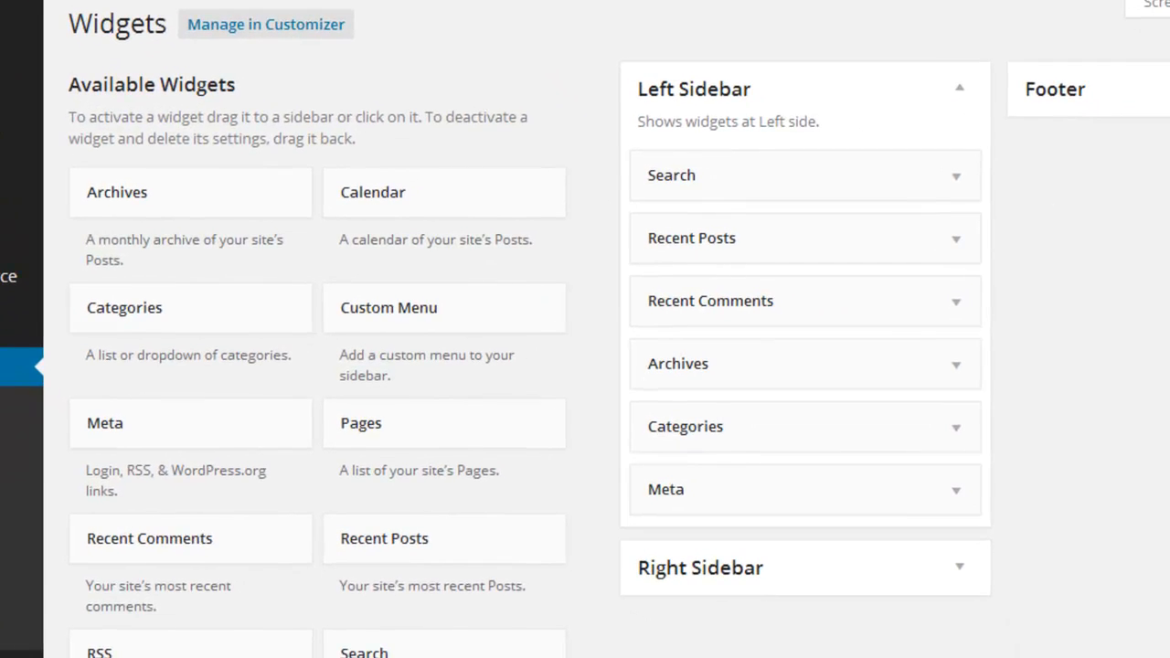
scroll(585, 365, down, 5)
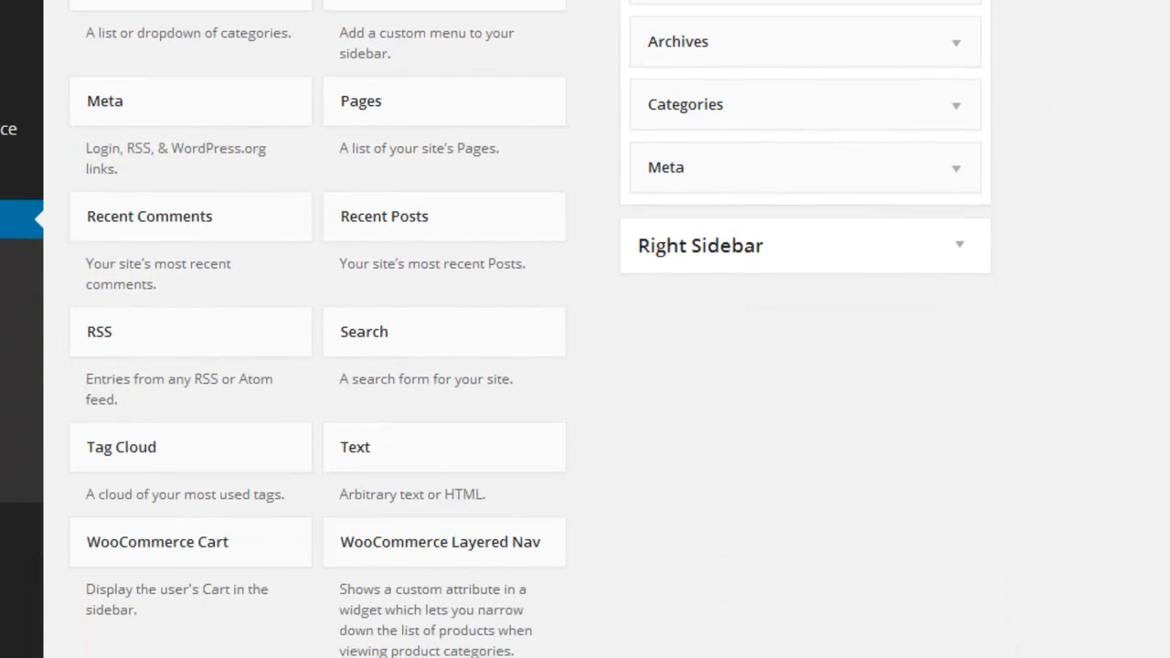
scroll(586, 329, down, 4)
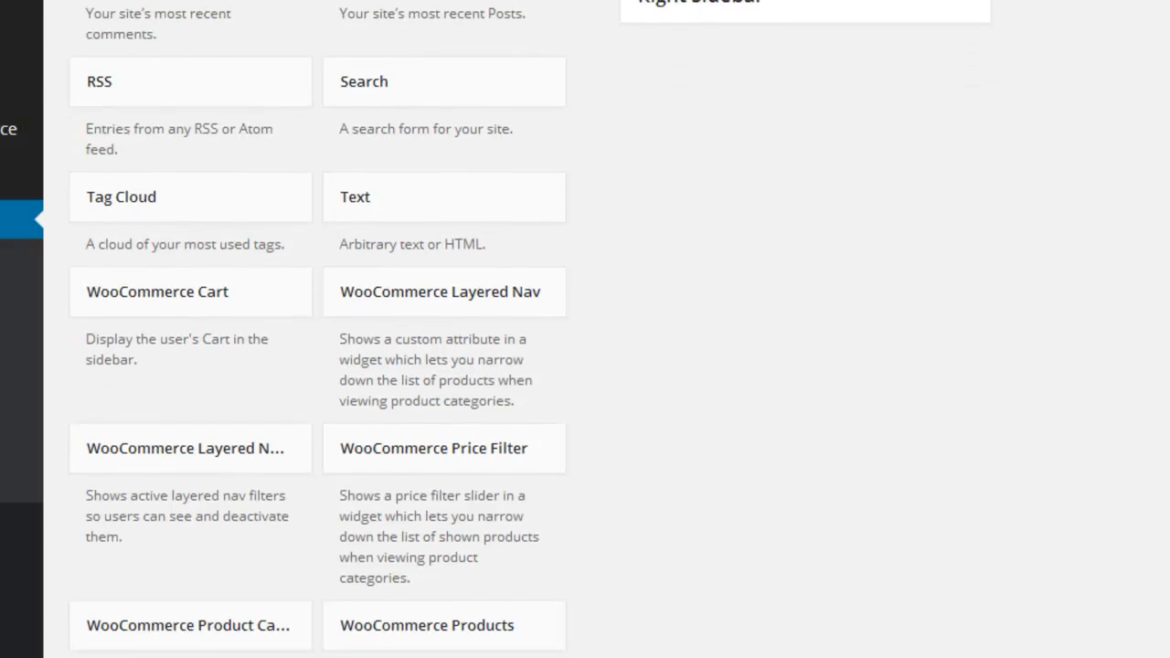
scroll(585, 329, down, 2)
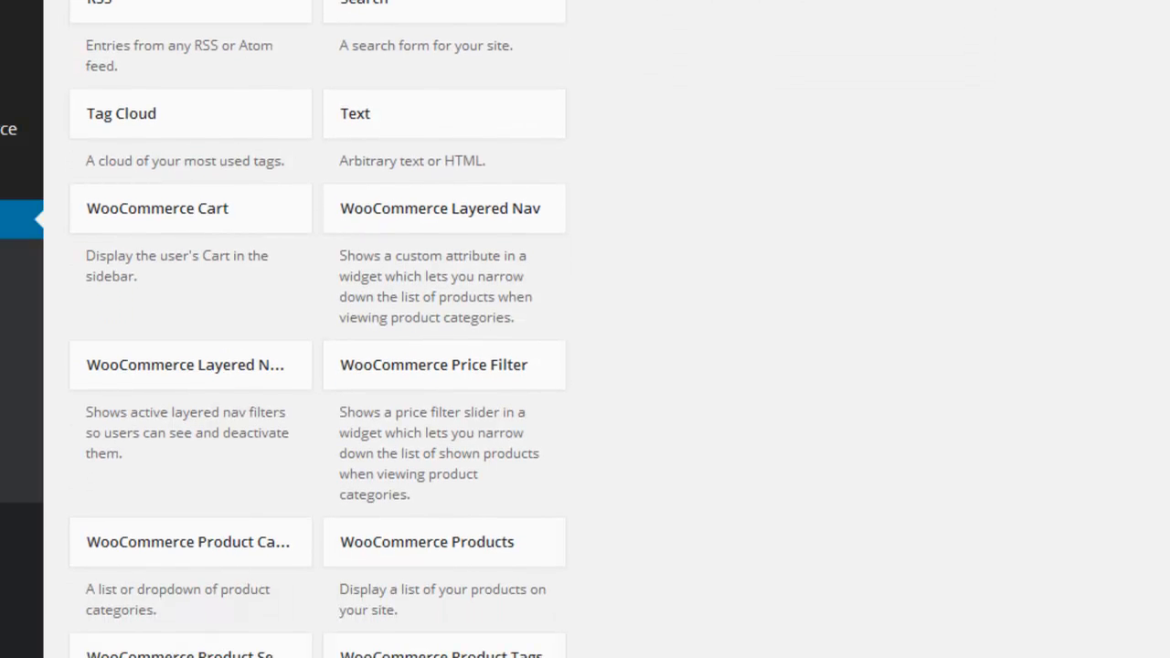
scroll(776, 580, up, 10)
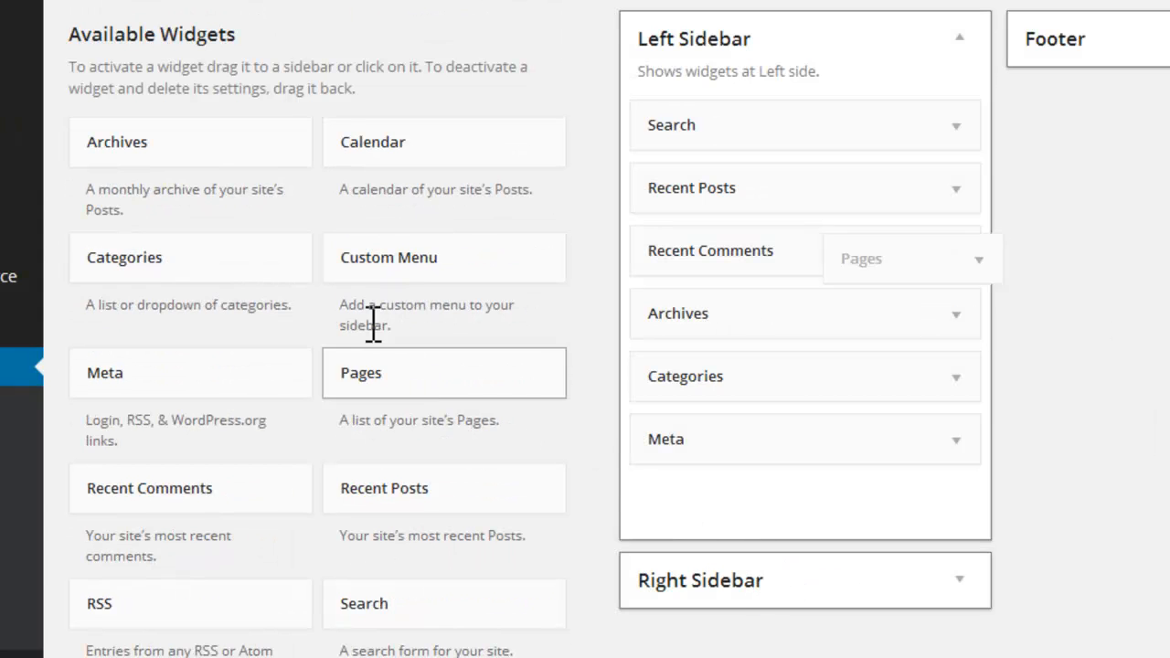
click(854, 548)
scroll(382, 117, down, 4)
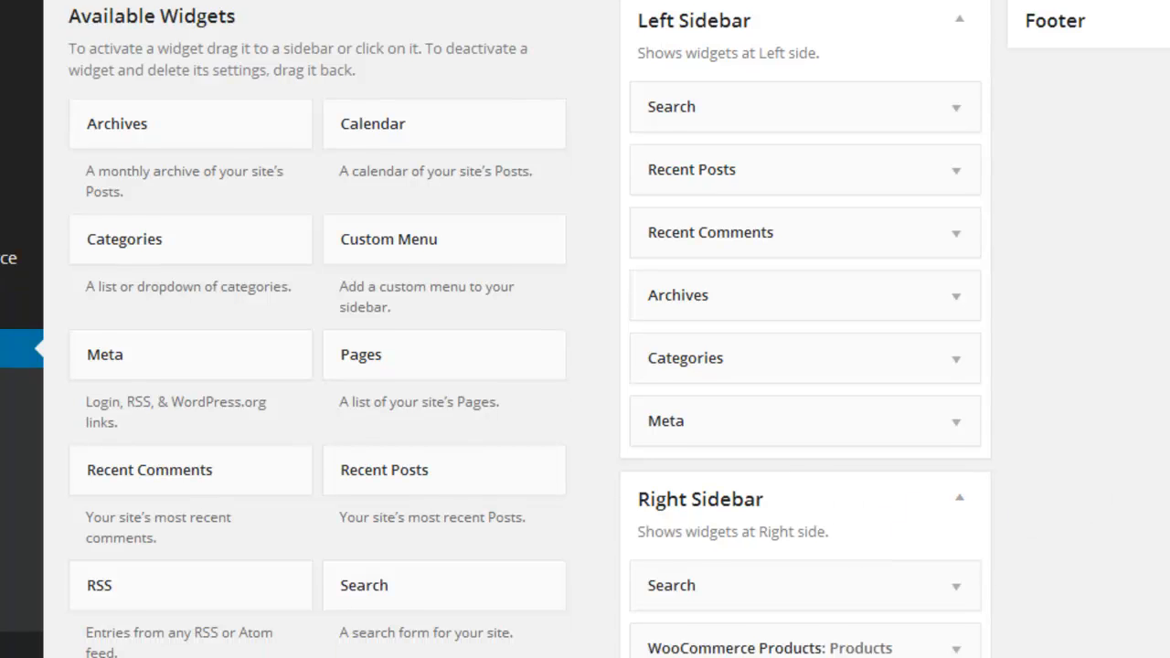
drag(382, 117, 686, 480)
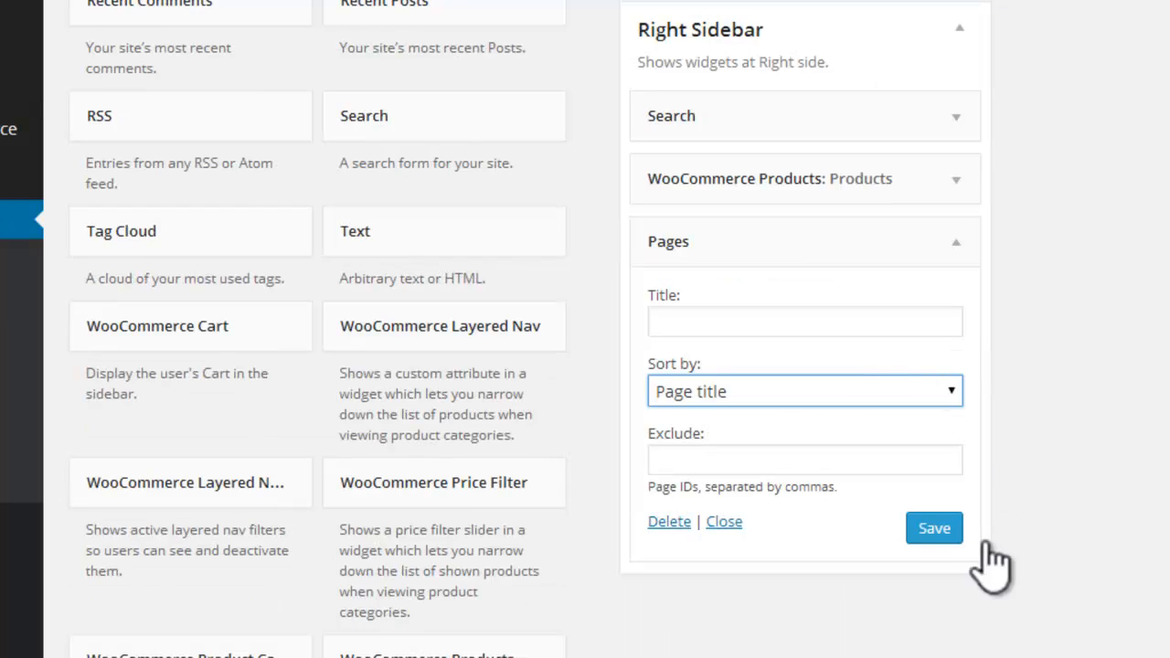
click(933, 531)
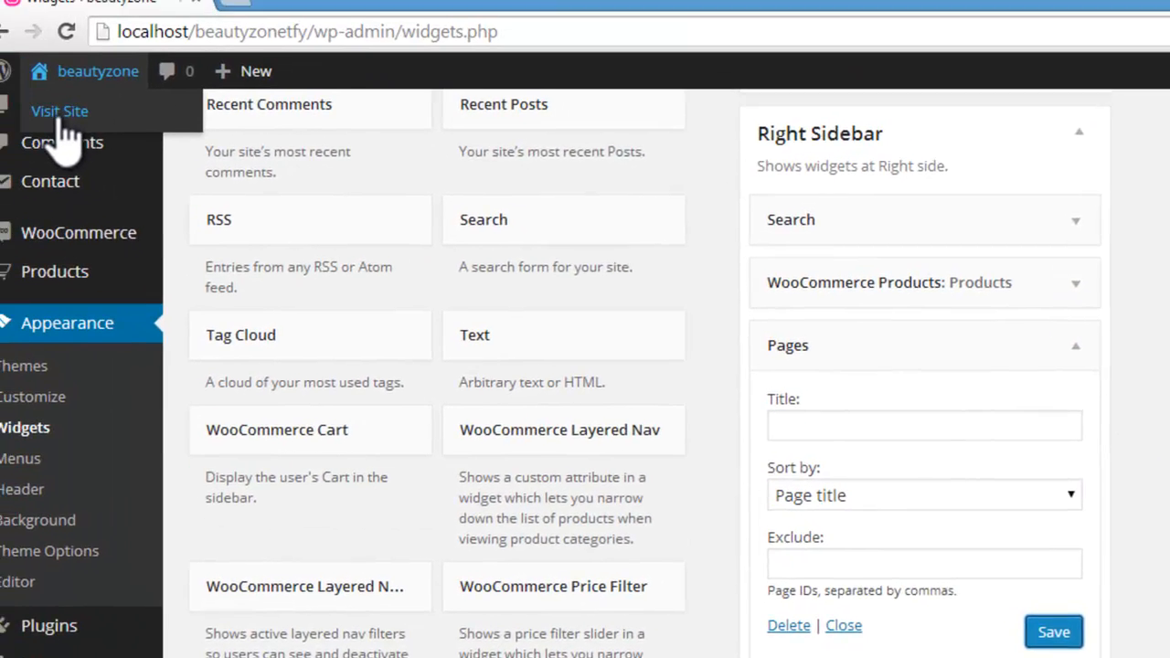
Step: Visit the storefront home page and examine the list of pages in its sidebar
click(61, 119)
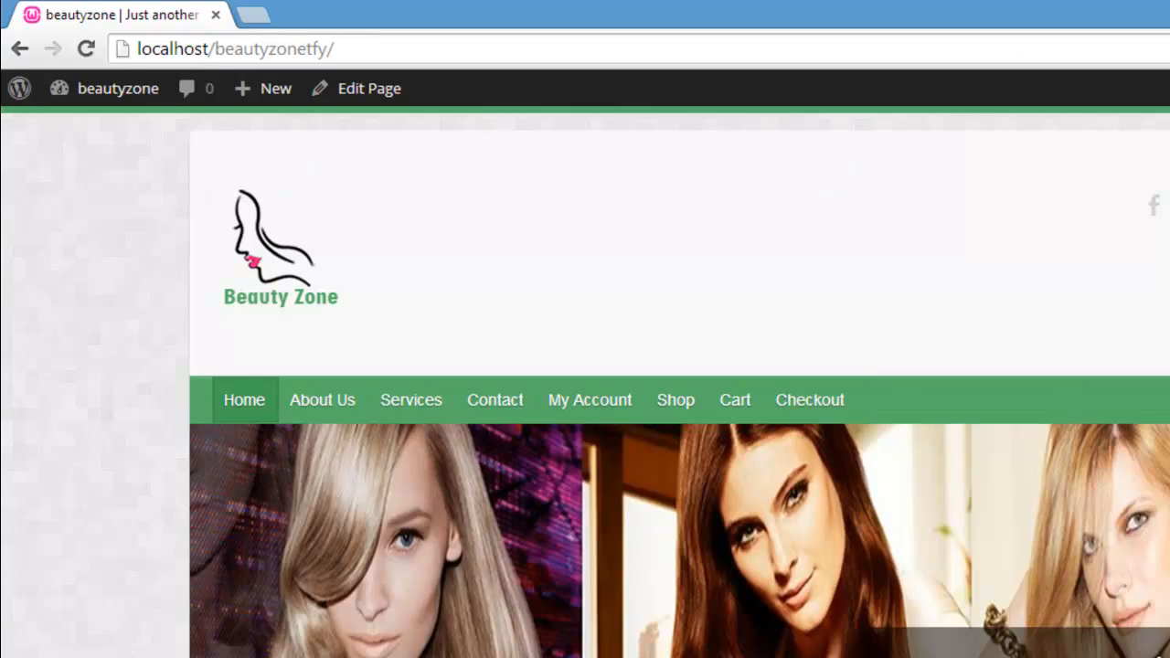
scroll(585, 366, down, 10)
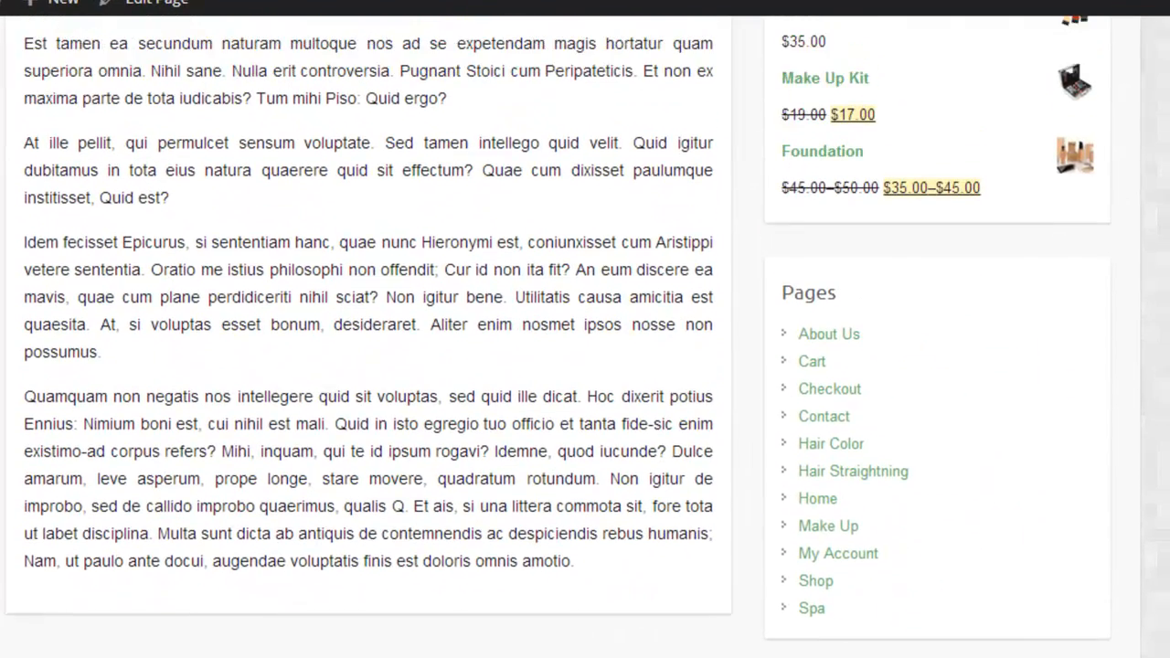
scroll(864, 430, up, 1)
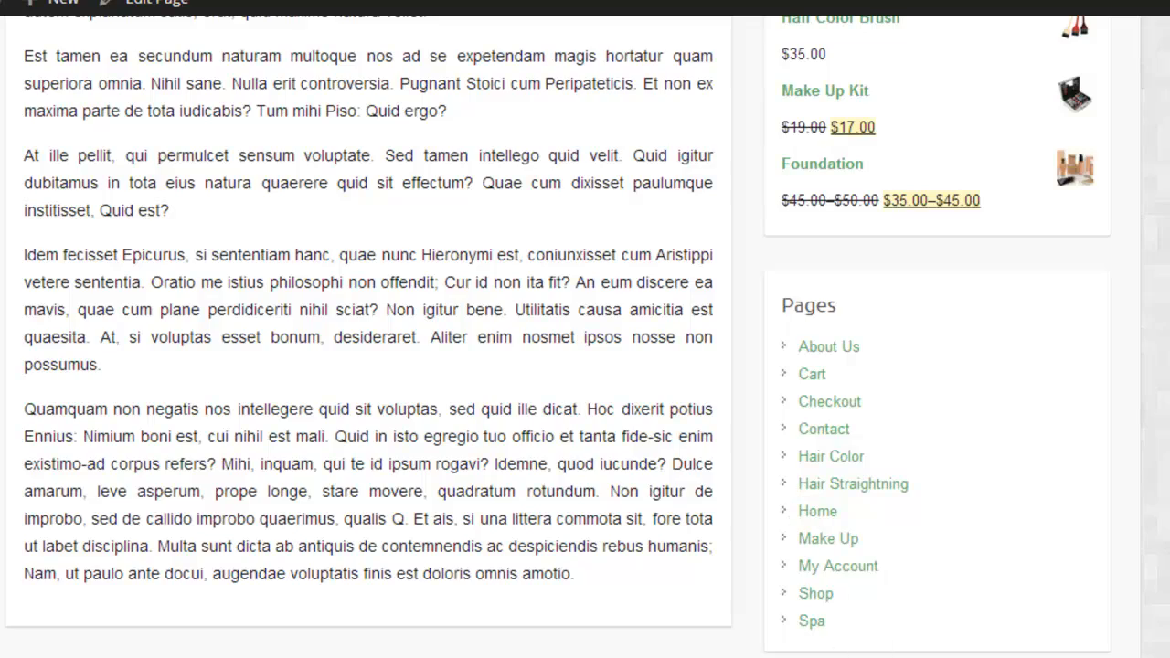
scroll(585, 336, up, 2)
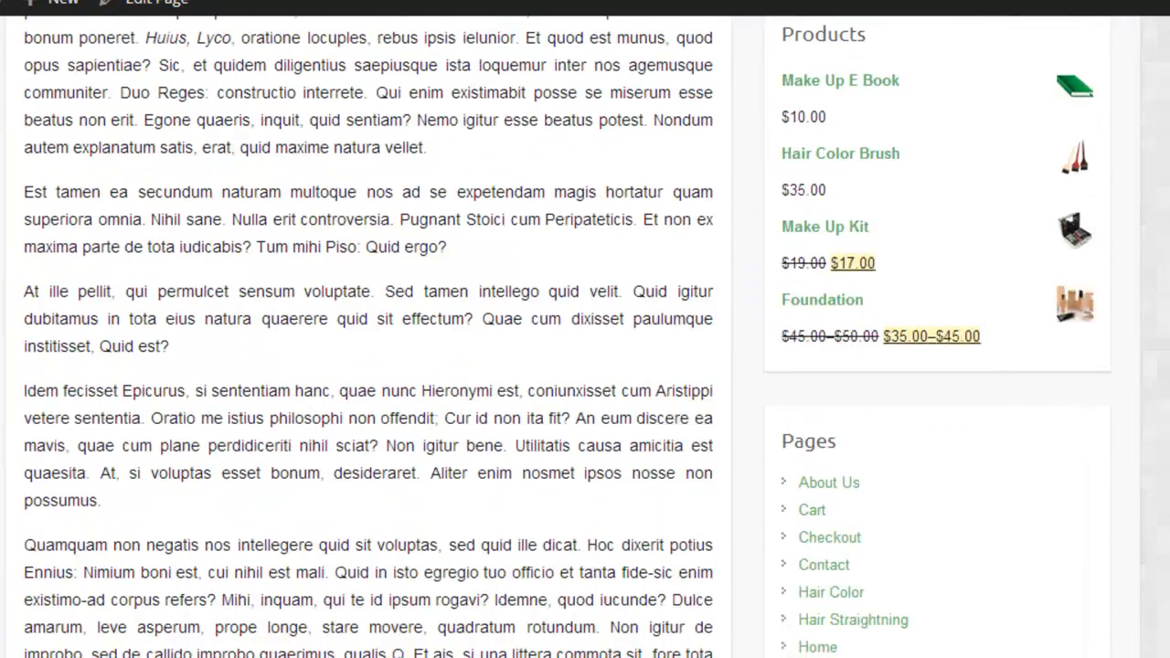
scroll(863, 522, up, 2)
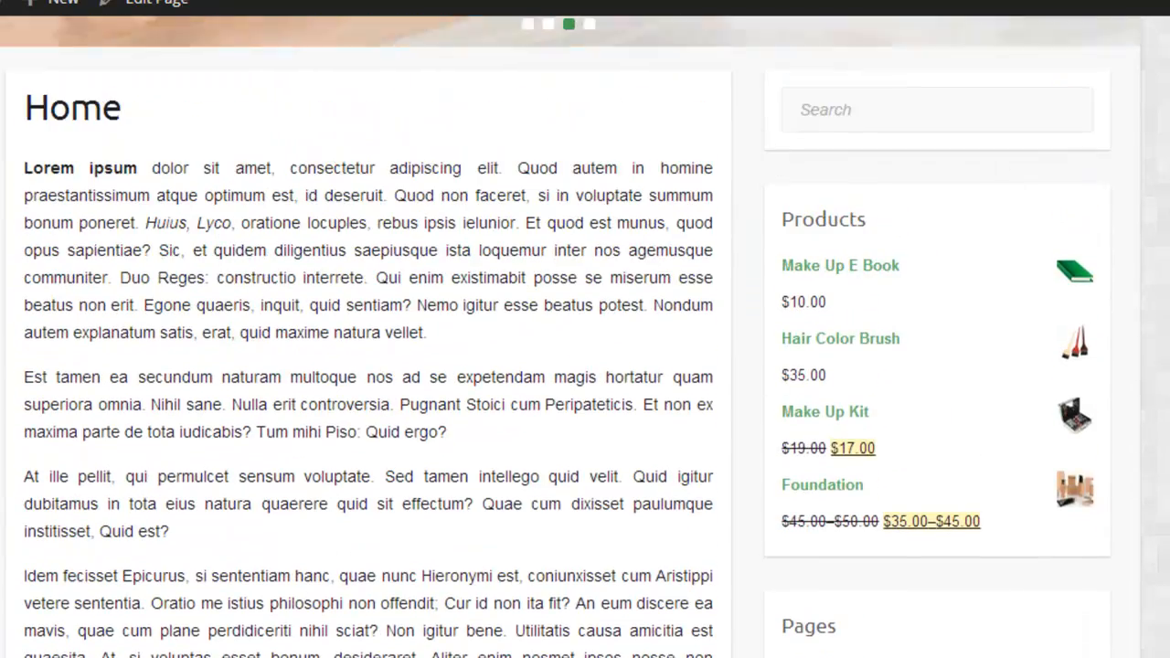
scroll(585, 337, up, 8)
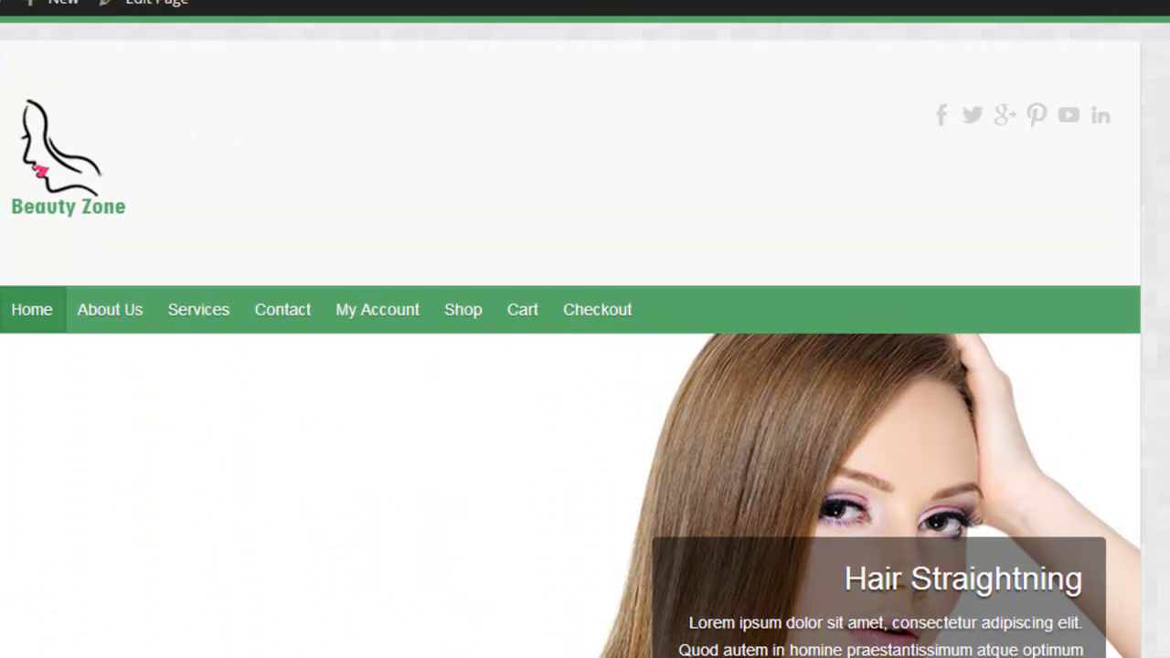
Step: Add the Search widget to the Footer area without a title and check it at the bottom of the storefront home page
mouse_move(104, 83)
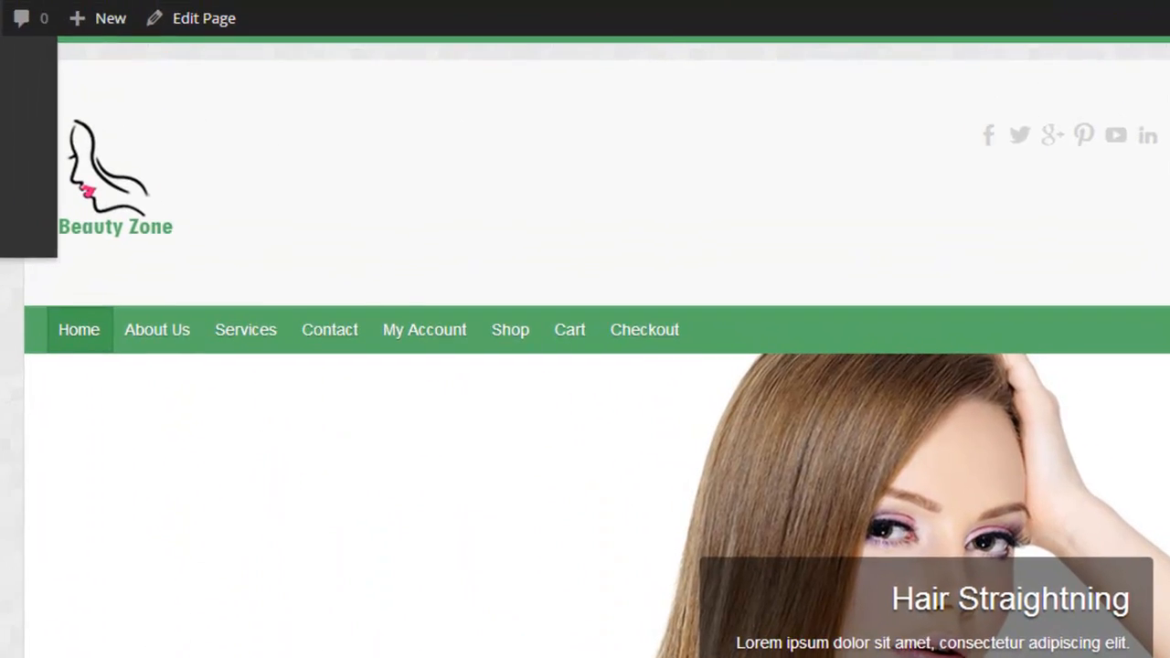
click(78, 222)
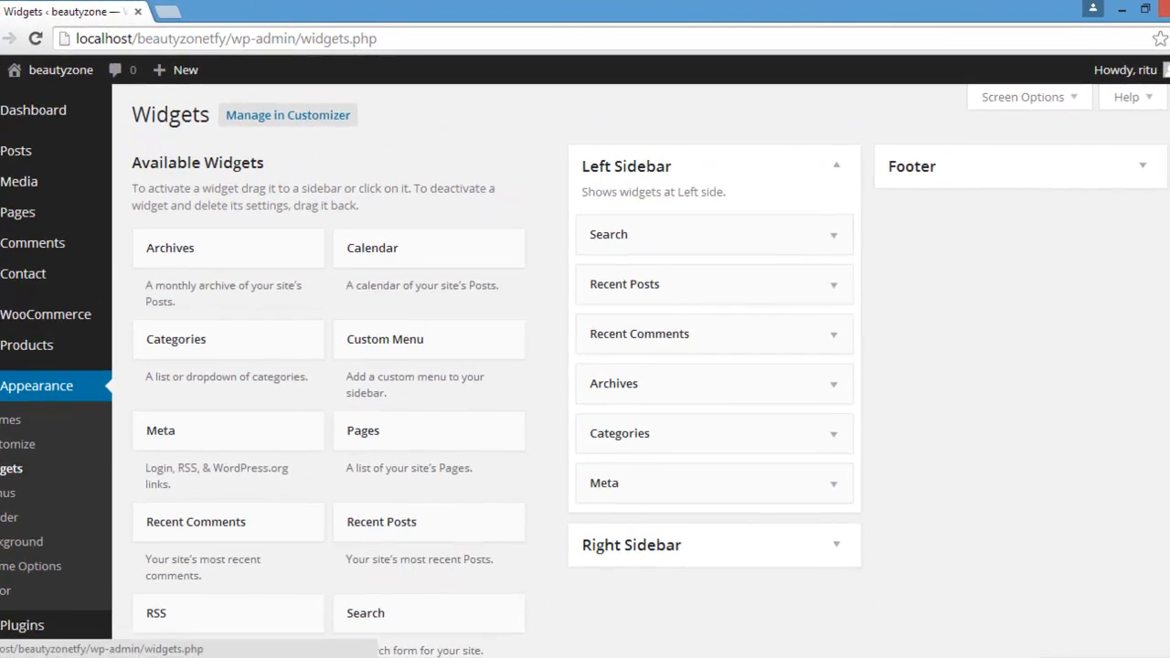
scroll(585, 365, down, 1)
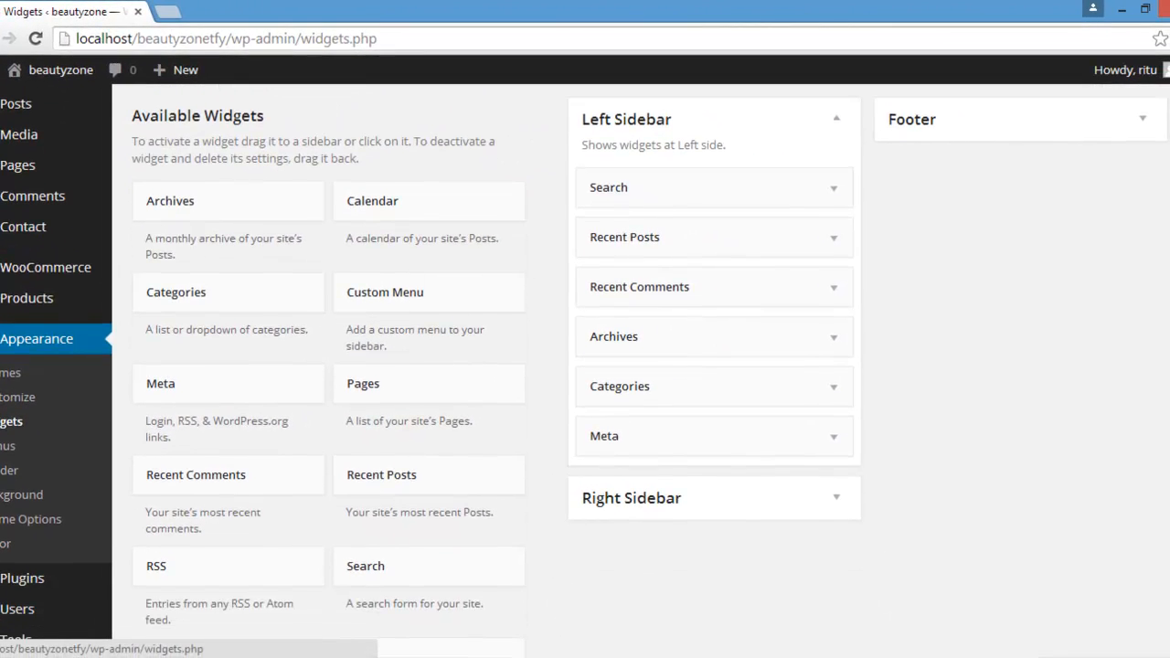
scroll(1130, 253, down, 1)
drag(494, 582, 1045, 146)
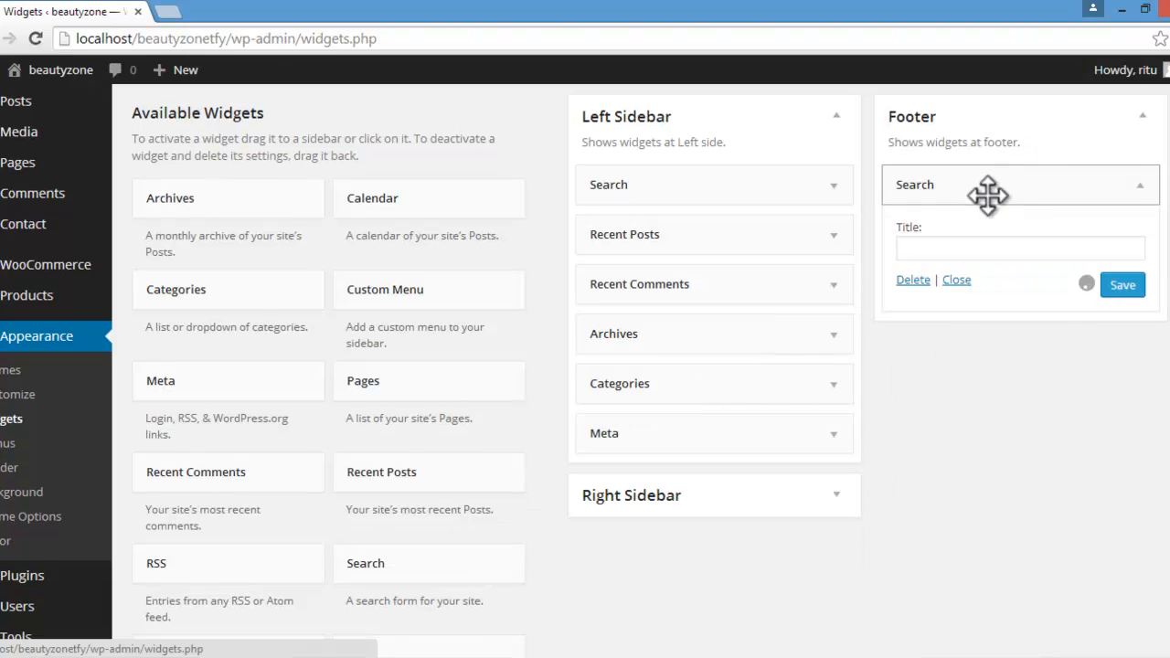
click(1133, 188)
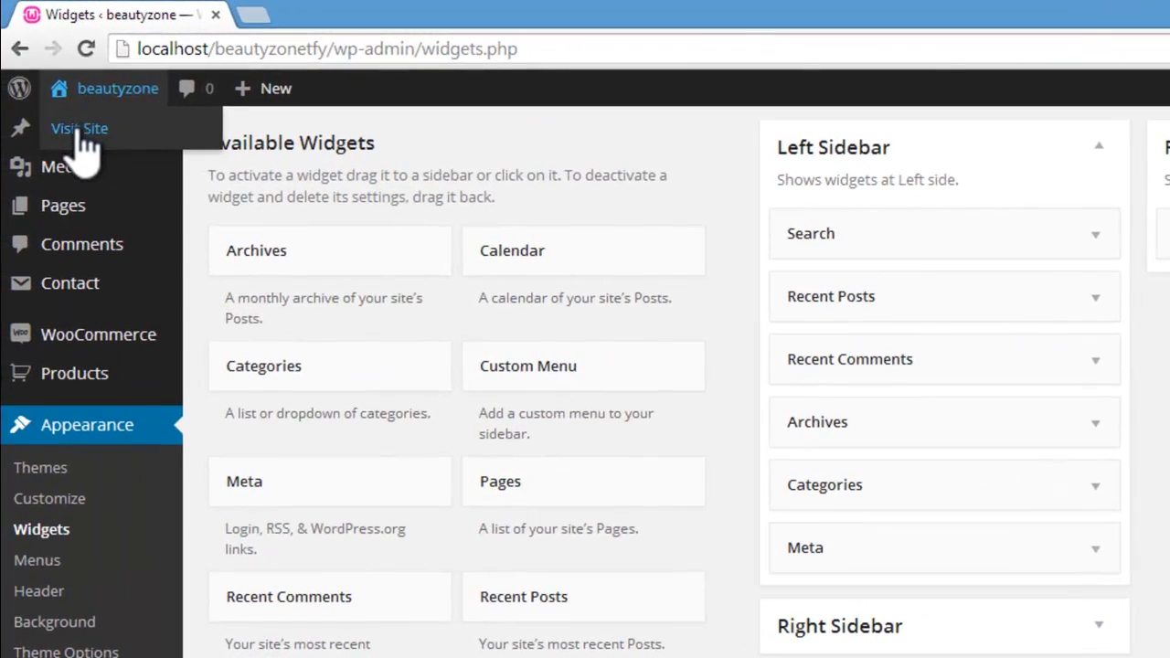
click(31, 100)
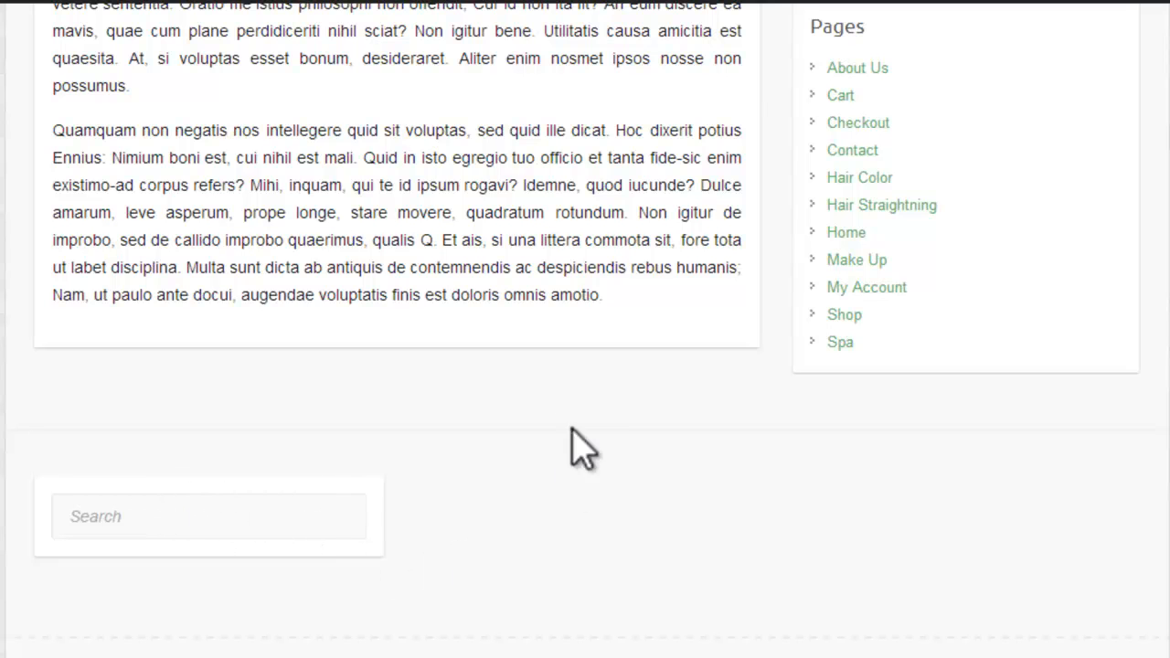
Step: Delete the Search widget from the Footer area and check the bottom of the storefront home page
mouse_move(100, 78)
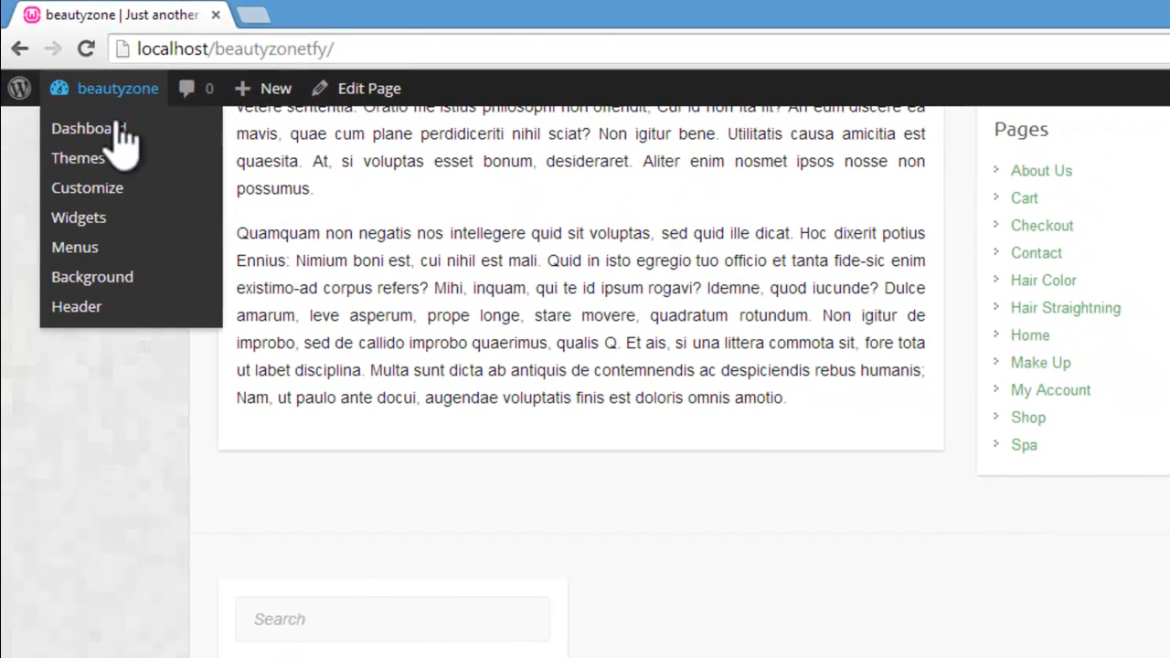
click(119, 132)
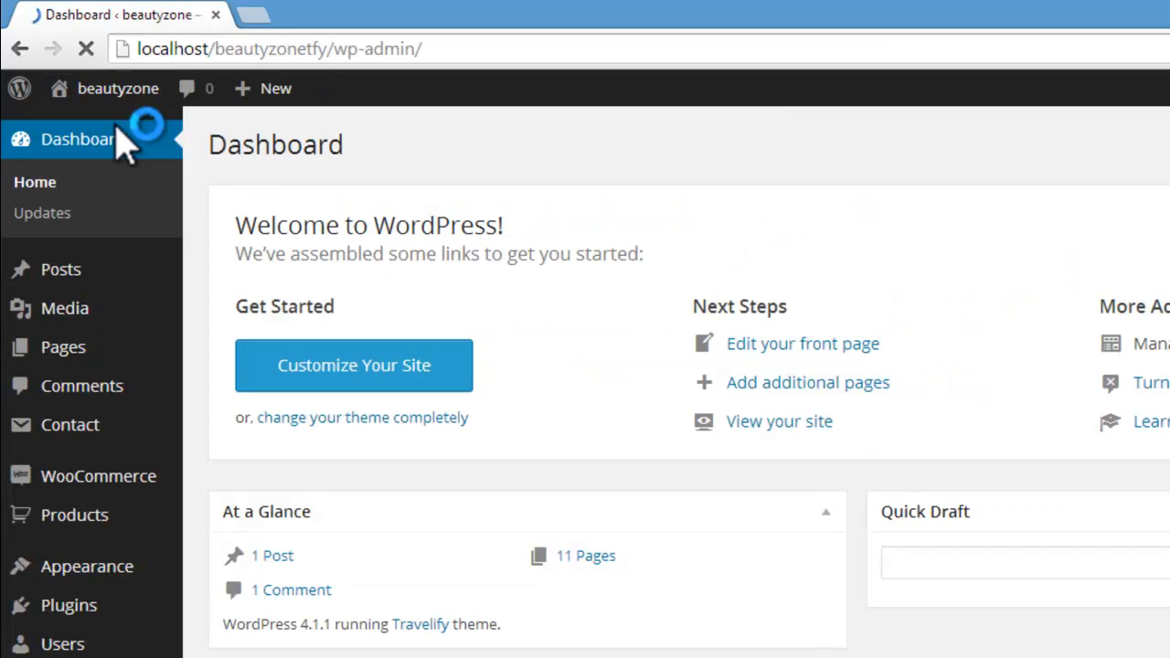
mouse_move(126, 571)
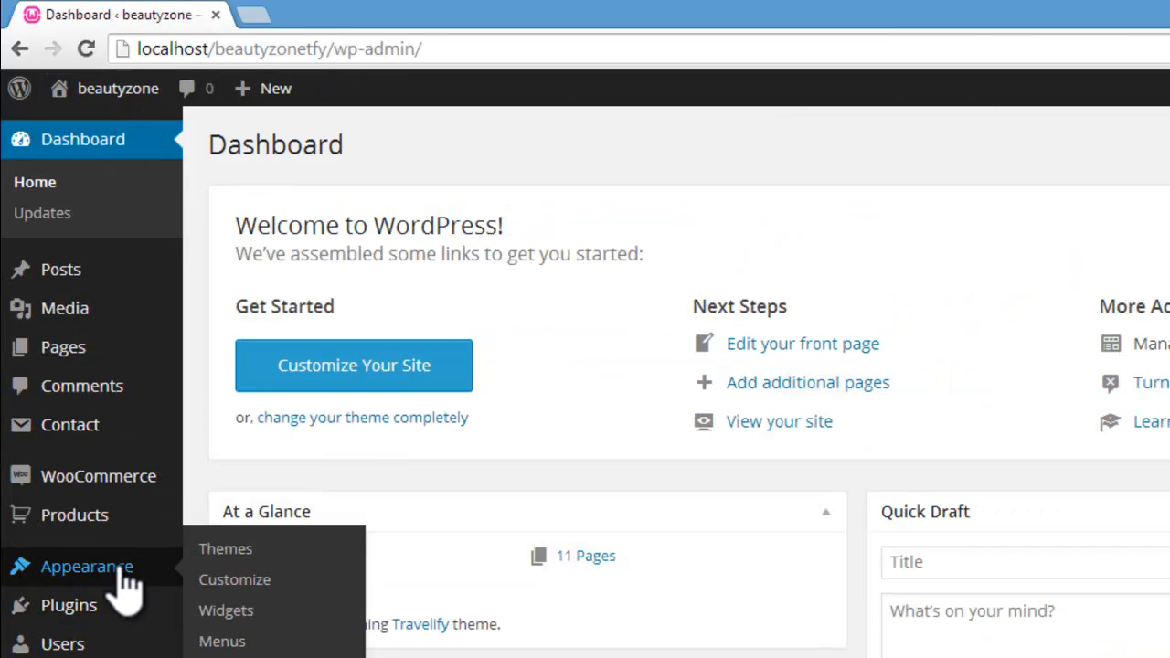
click(221, 613)
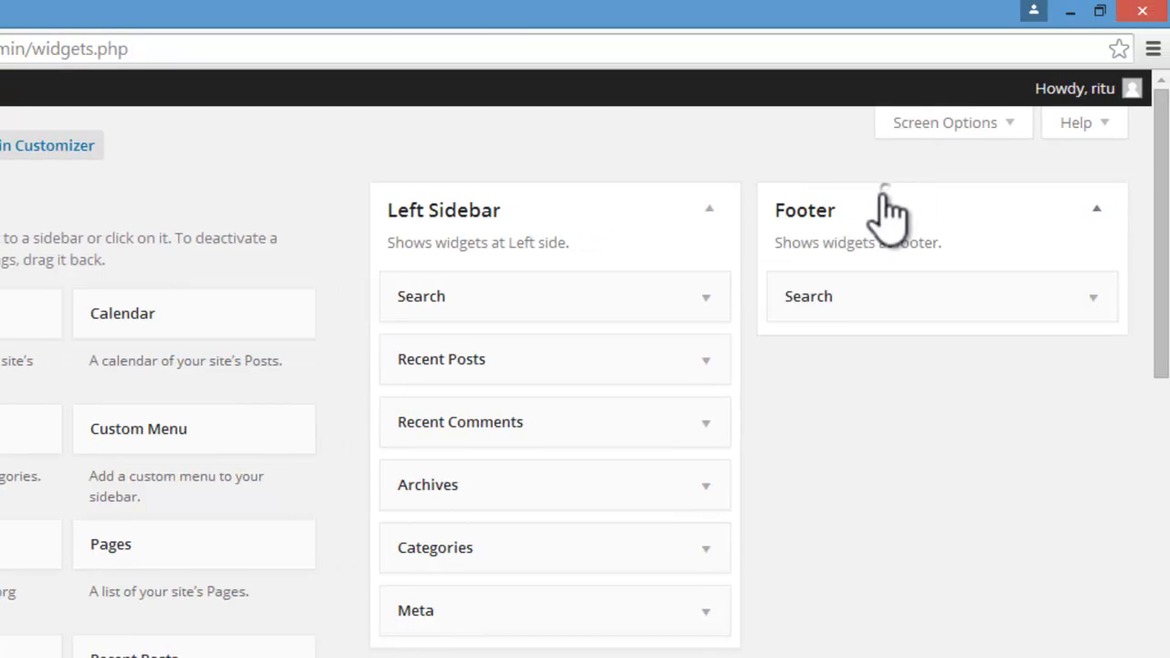
click(1090, 297)
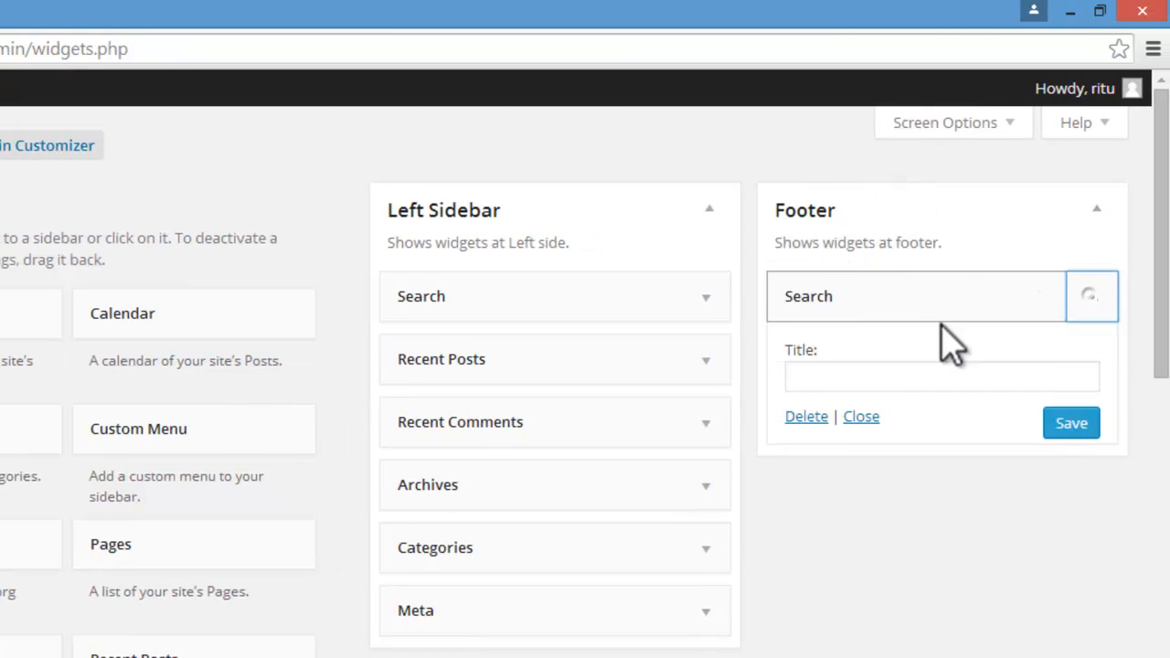
click(821, 418)
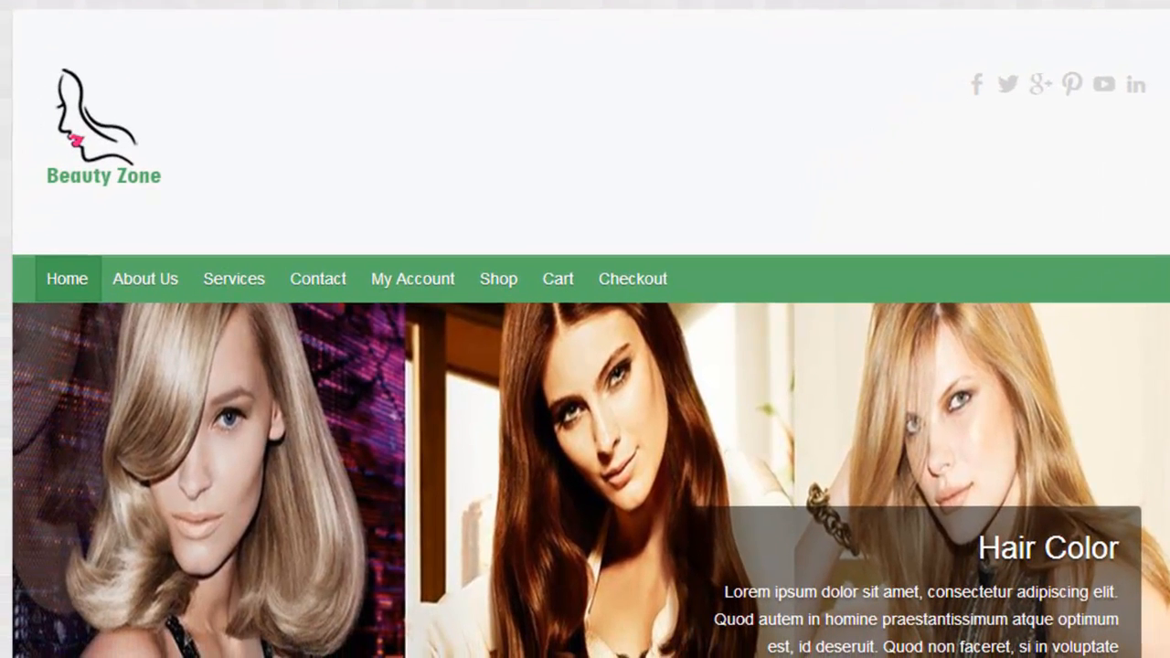
scroll(585, 329, down, 10)
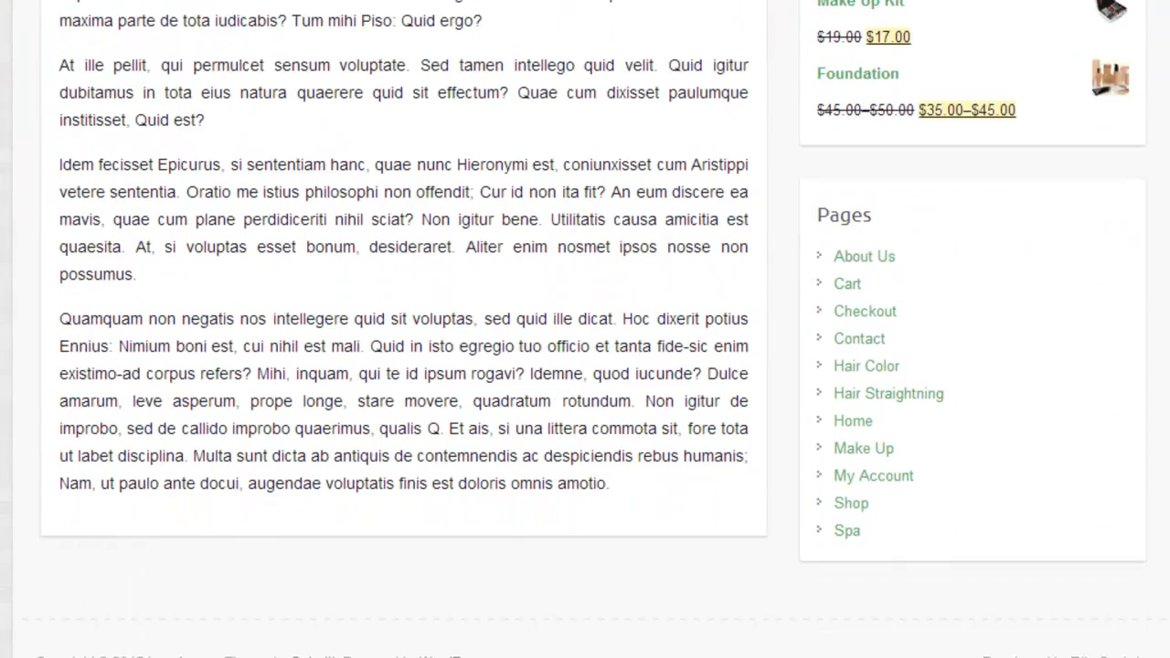
scroll(585, 329, up, 10)
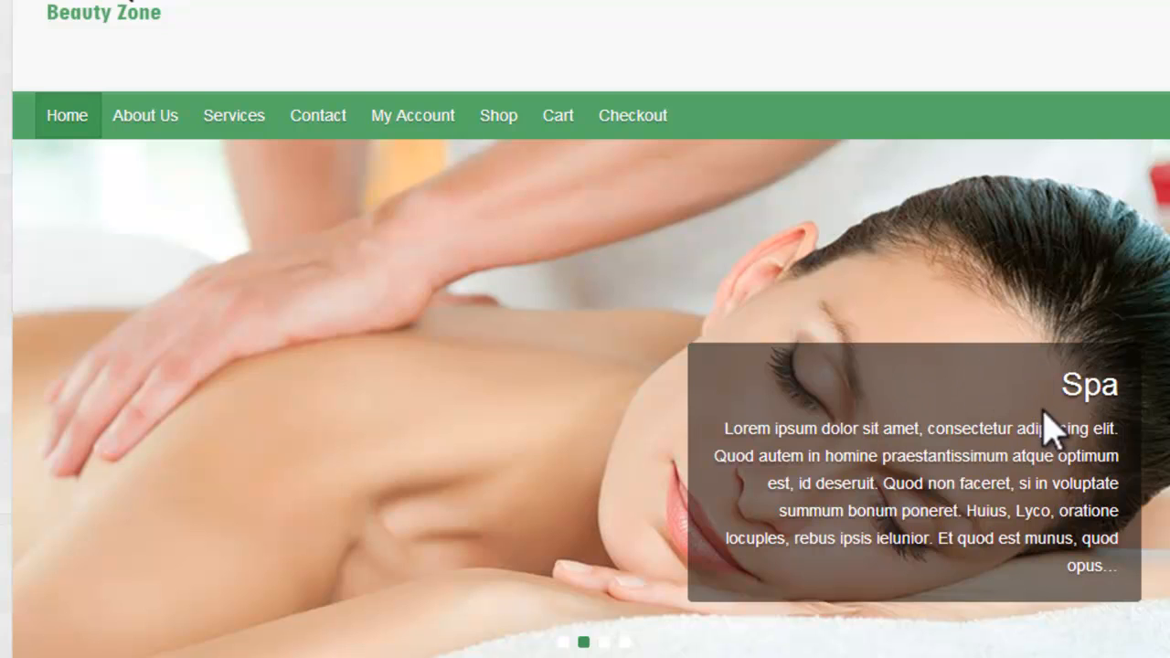
Step: Inspect the home page slider's caption and examine the CSS rules of its featured-title, featured-content and featured-text elements
right_click(926, 382)
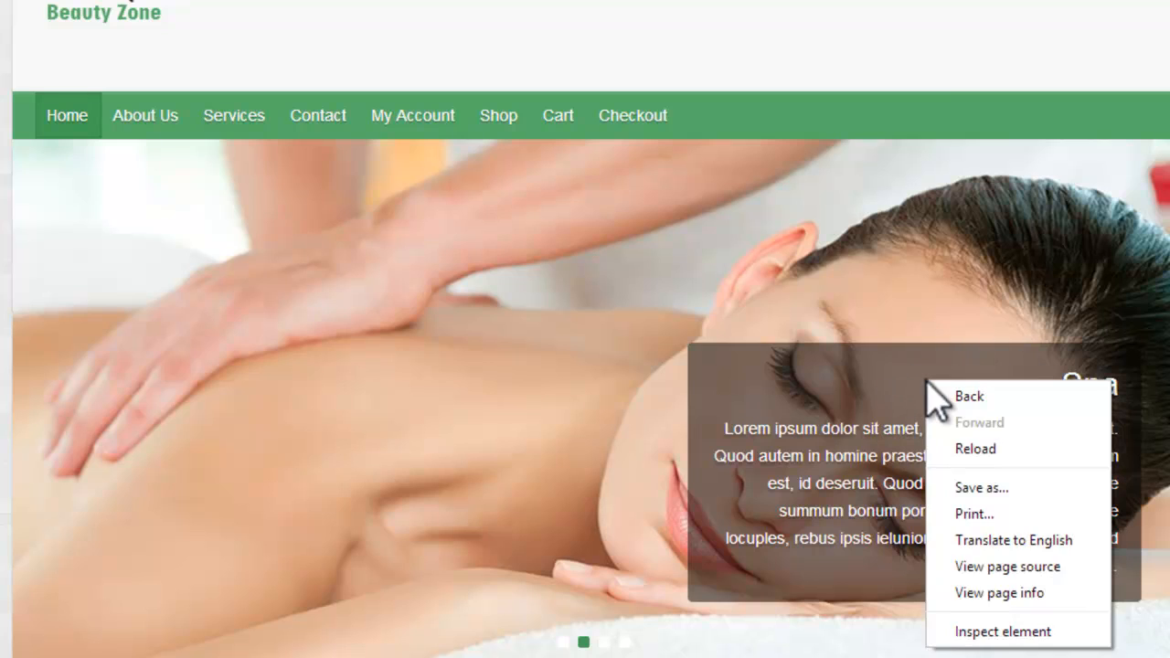
click(1001, 631)
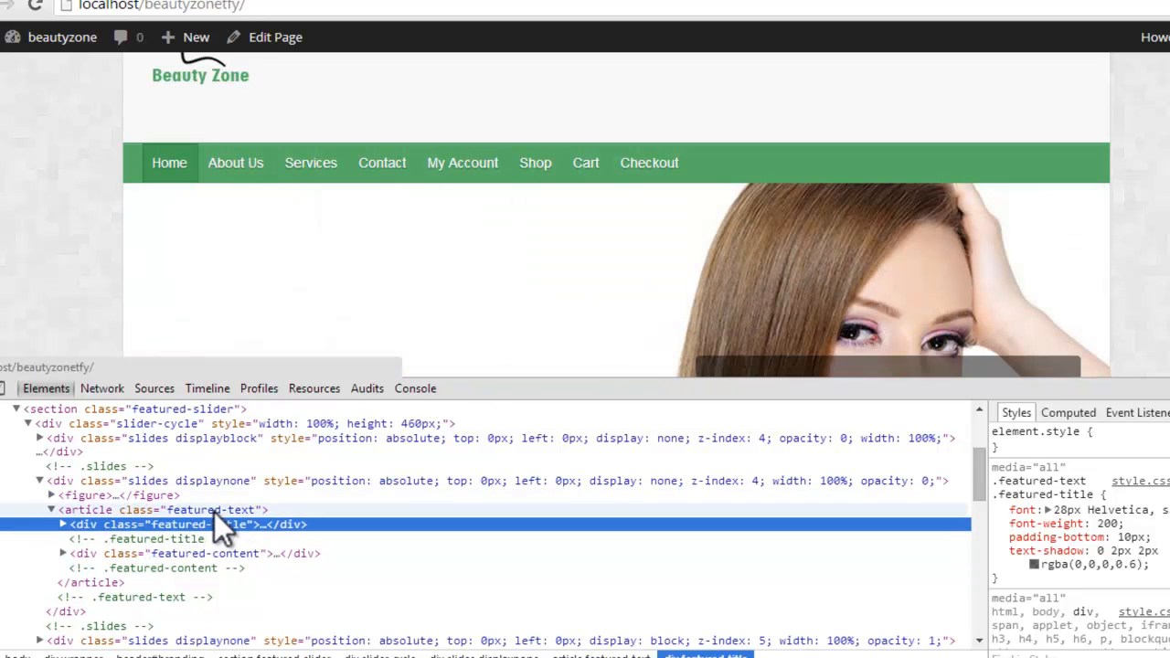
click(183, 553)
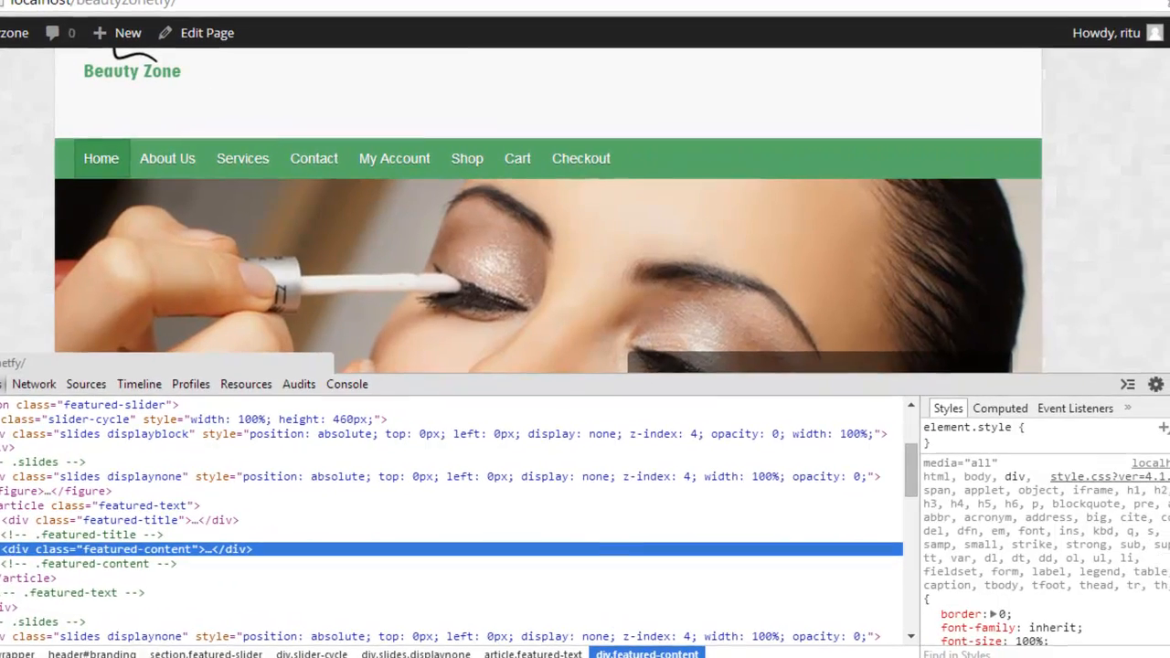
drag(1169, 457, 1169, 486)
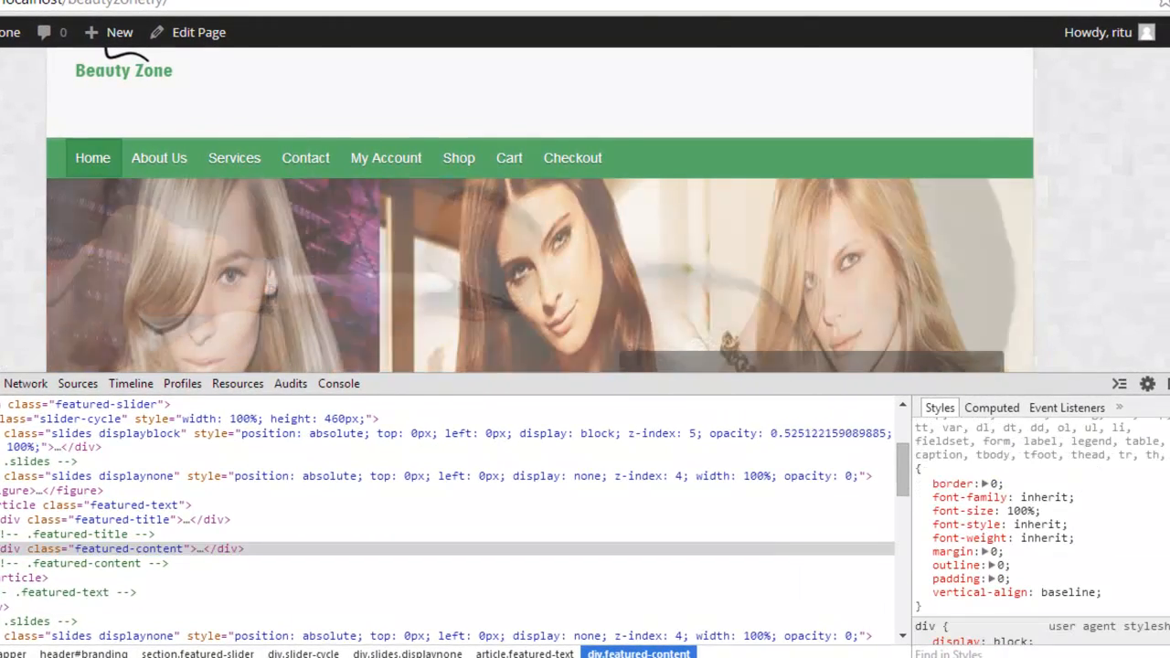
click(45, 523)
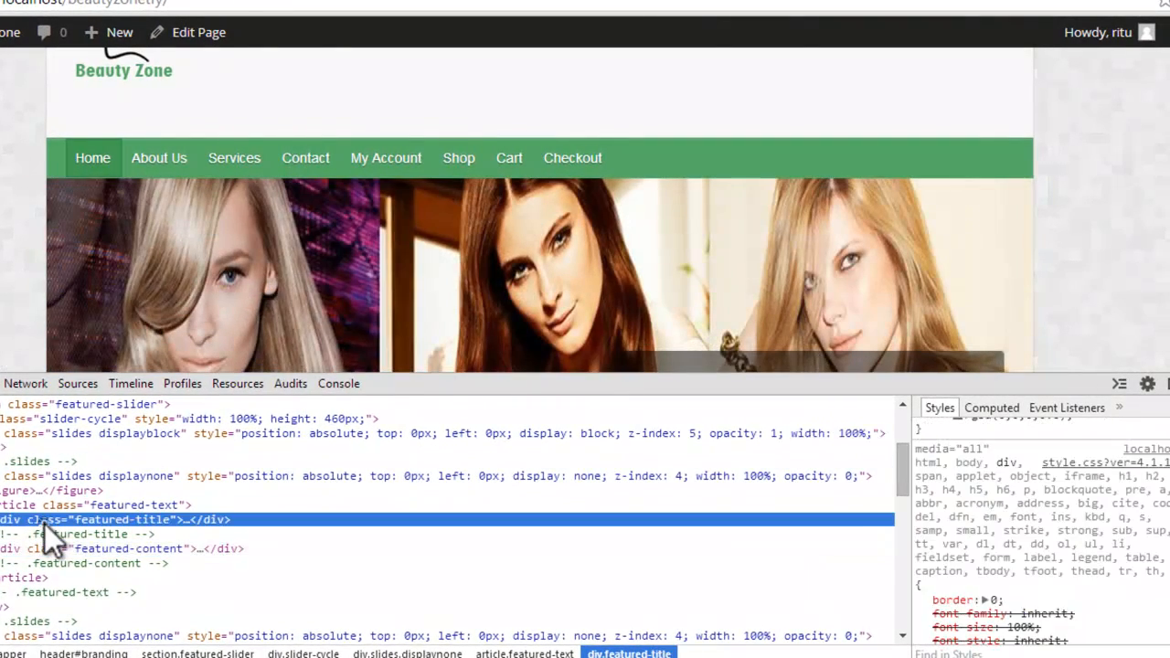
click(60, 509)
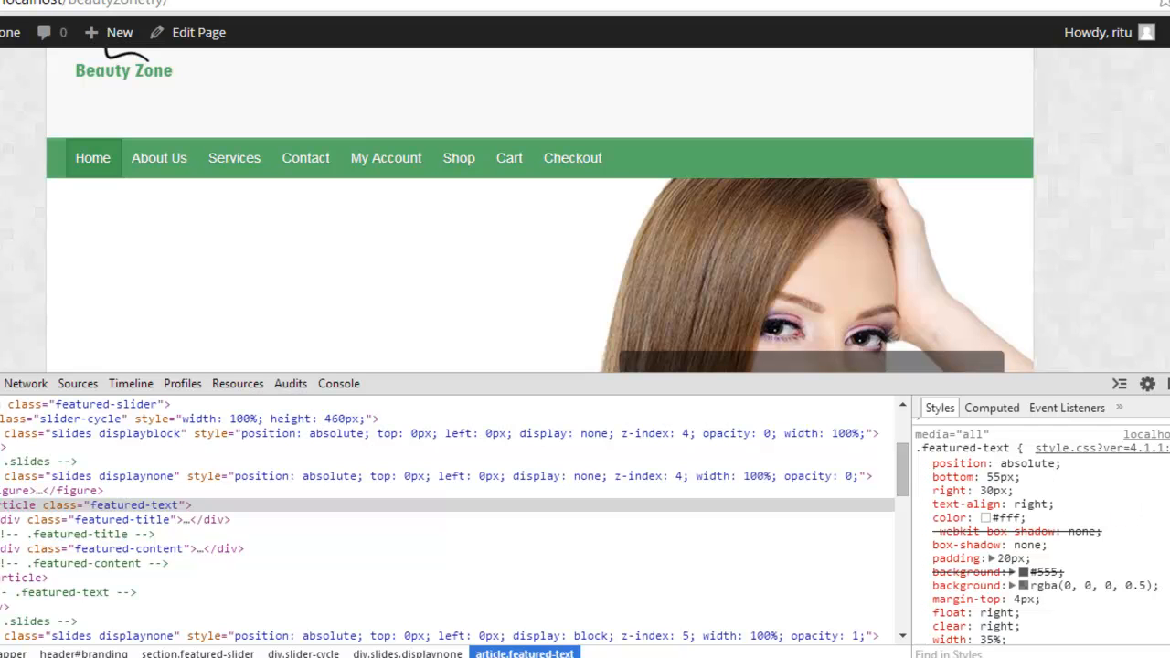
scroll(1041, 530, down, 3)
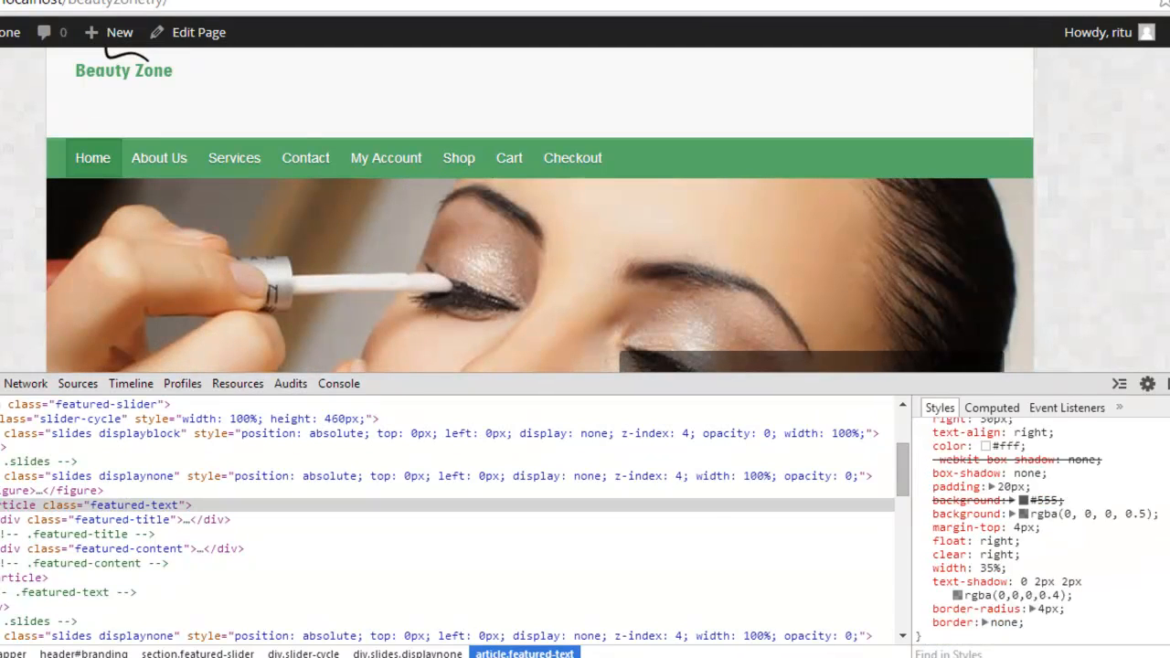
Step: In the .featured-text rule, replace the right property with left, keeping 30px, to move the slider caption to the other side
scroll(540, 211, down, 3)
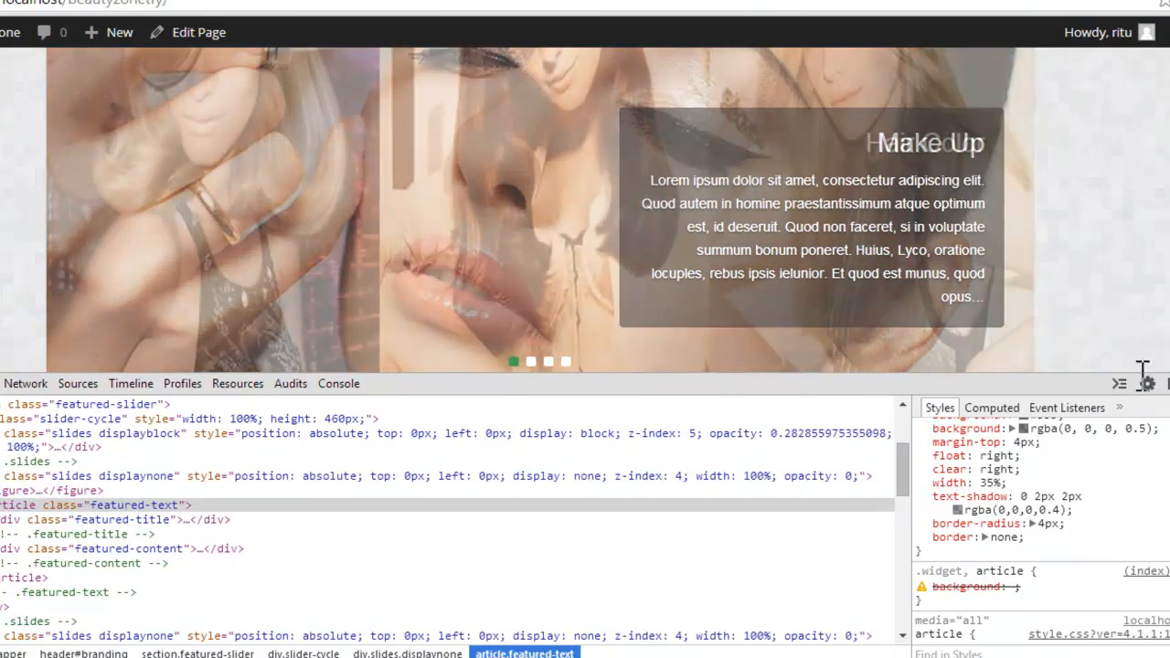
scroll(1041, 531, up, 3)
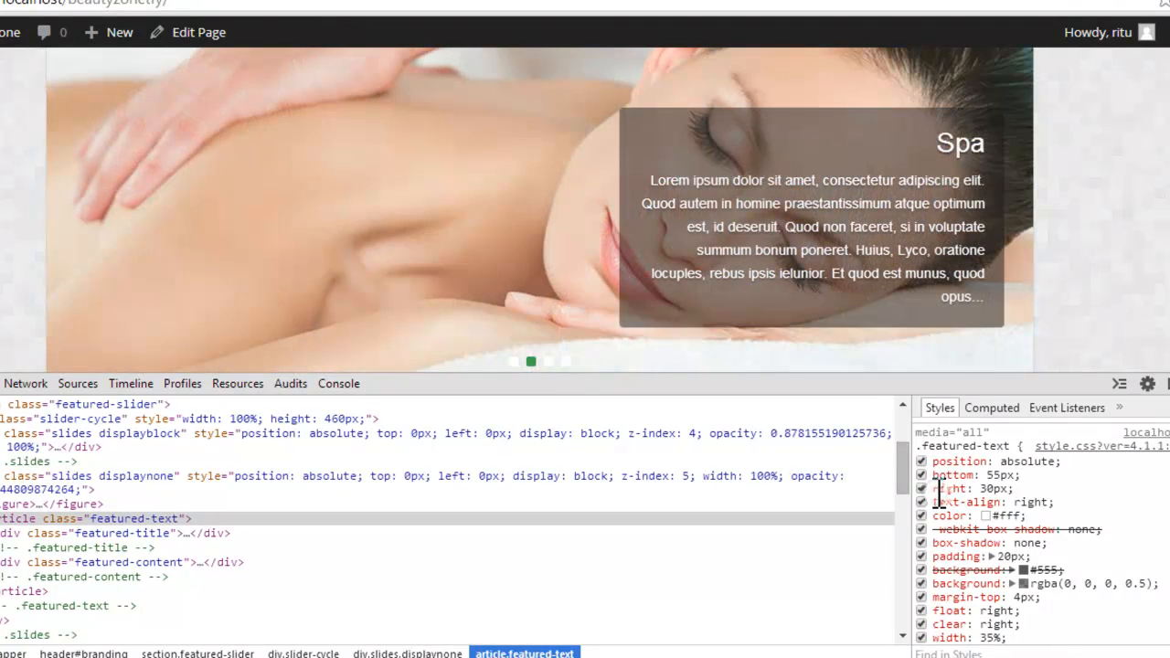
drag(933, 491, 969, 493)
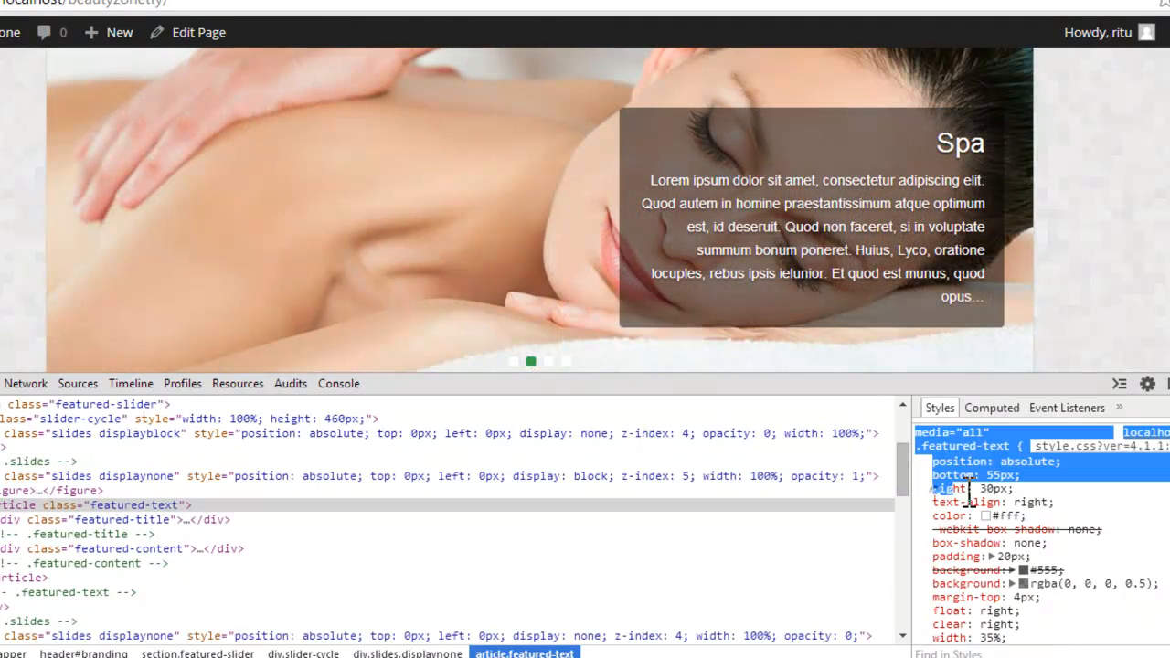
click(971, 494)
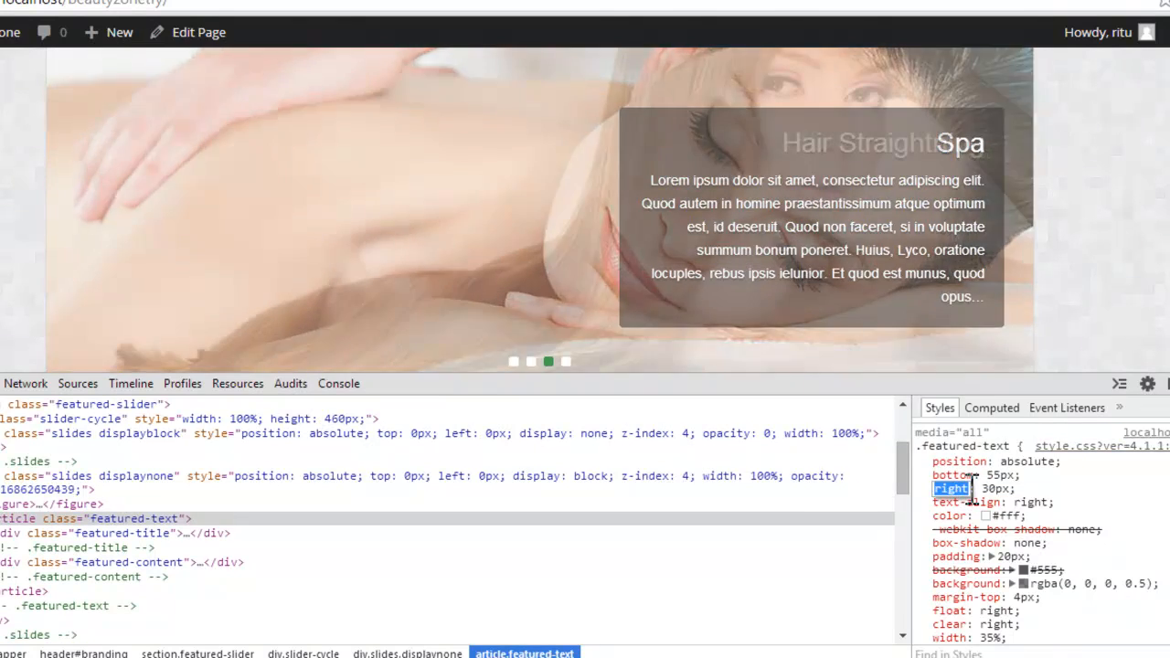
text(left)
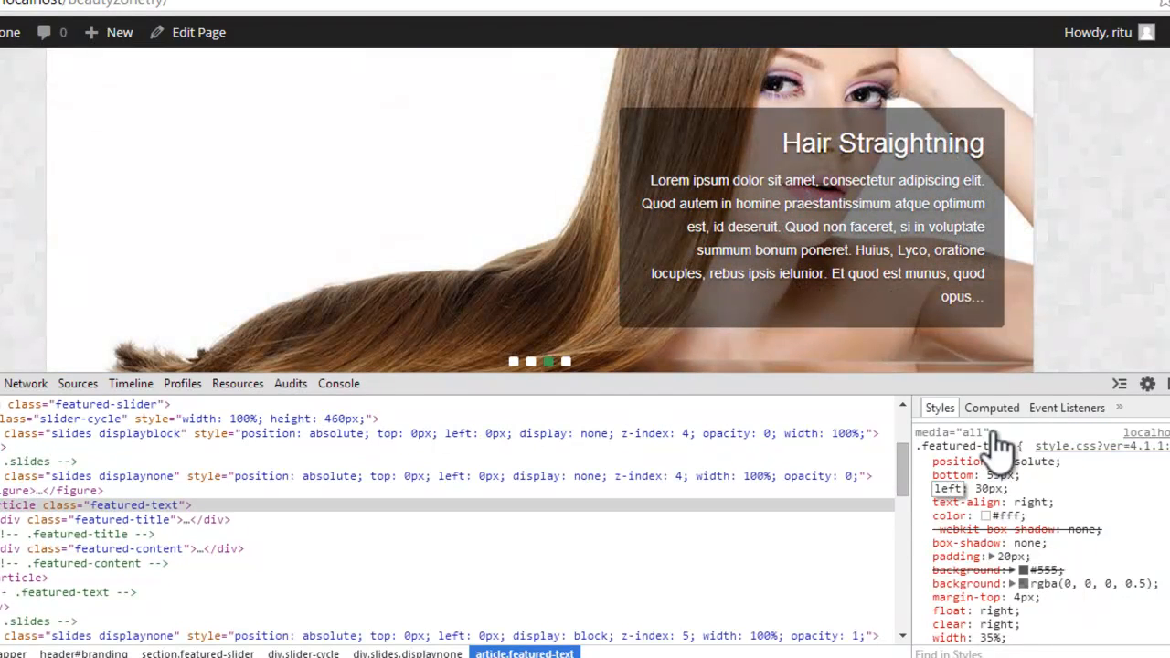
click(916, 133)
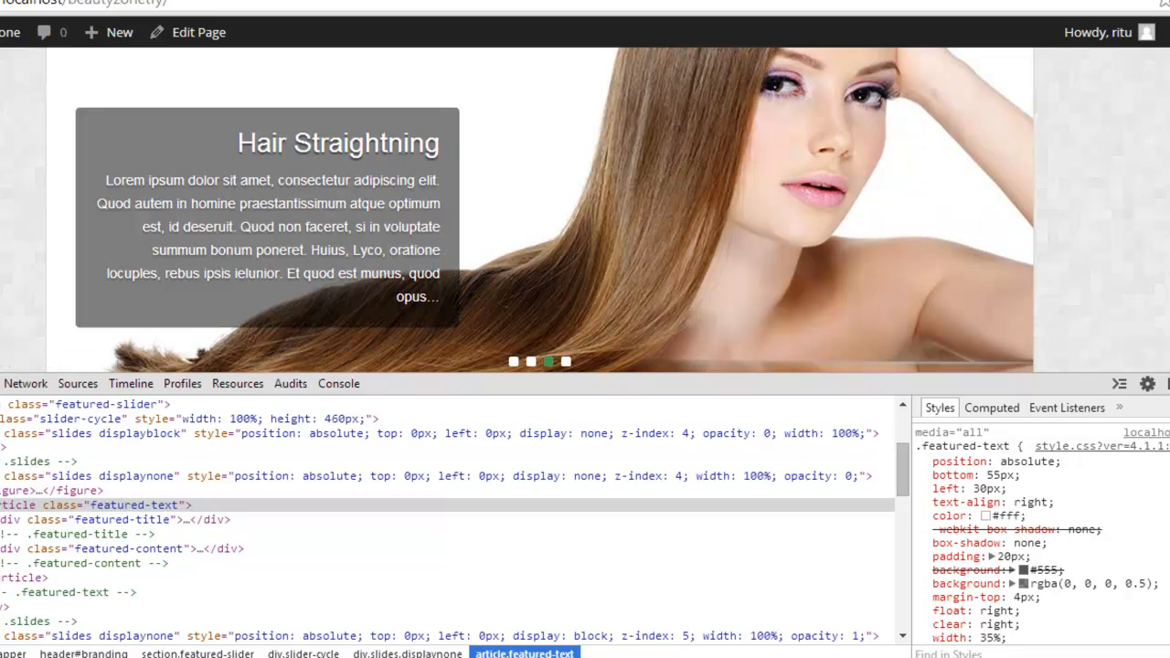
Step: Add a height of 75px to the end of the .featured-text rule
scroll(1041, 530, down, 2)
scroll(1042, 530, down, 1)
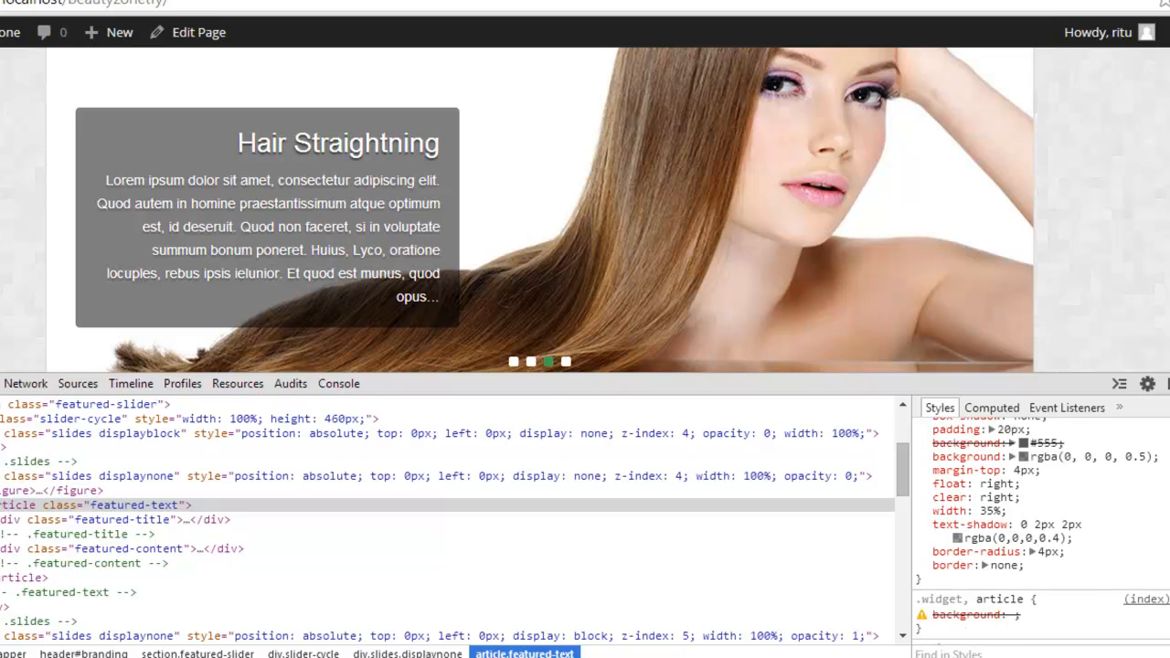
click(1049, 567)
text(height)
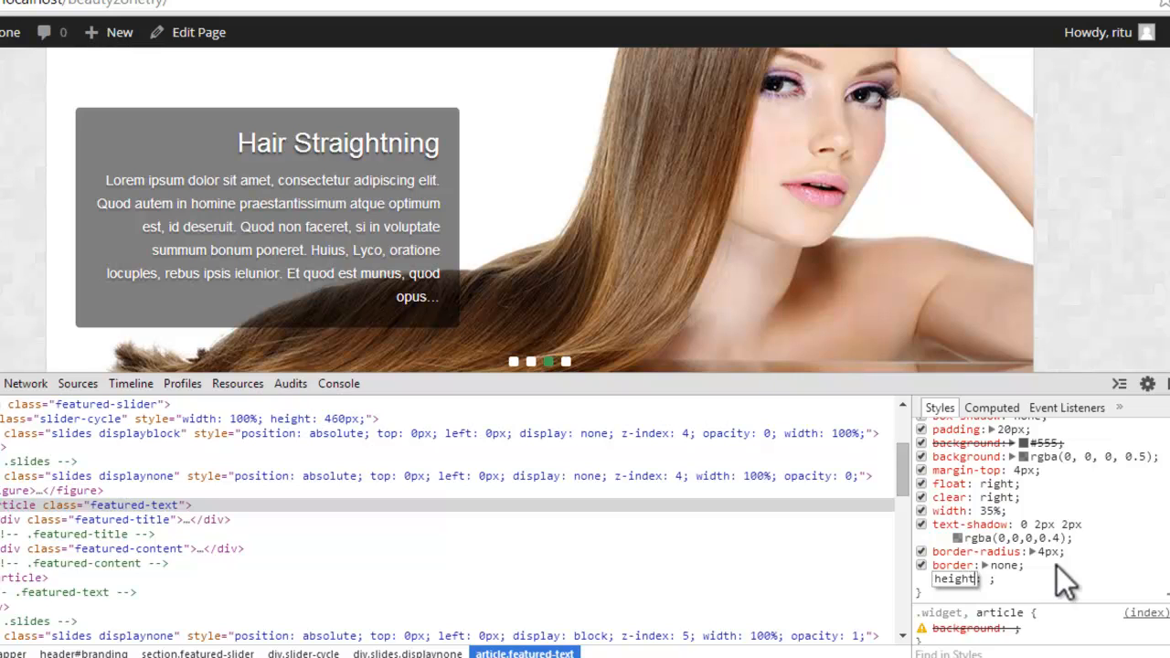
key(Tab)
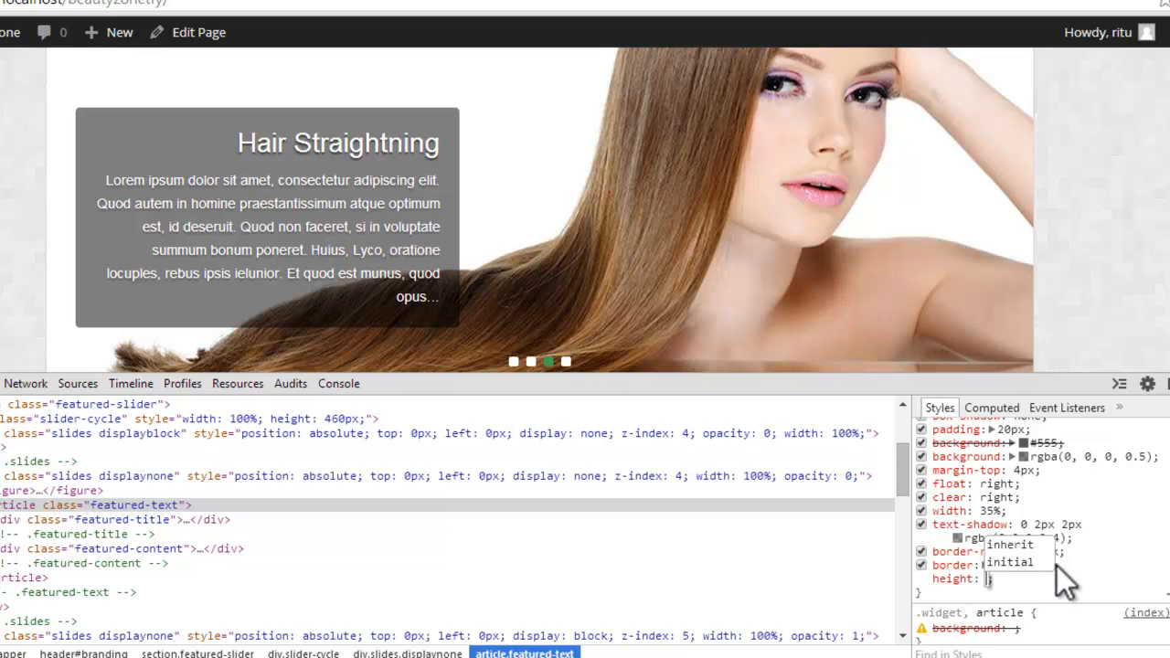
text(75px)
key(Return)
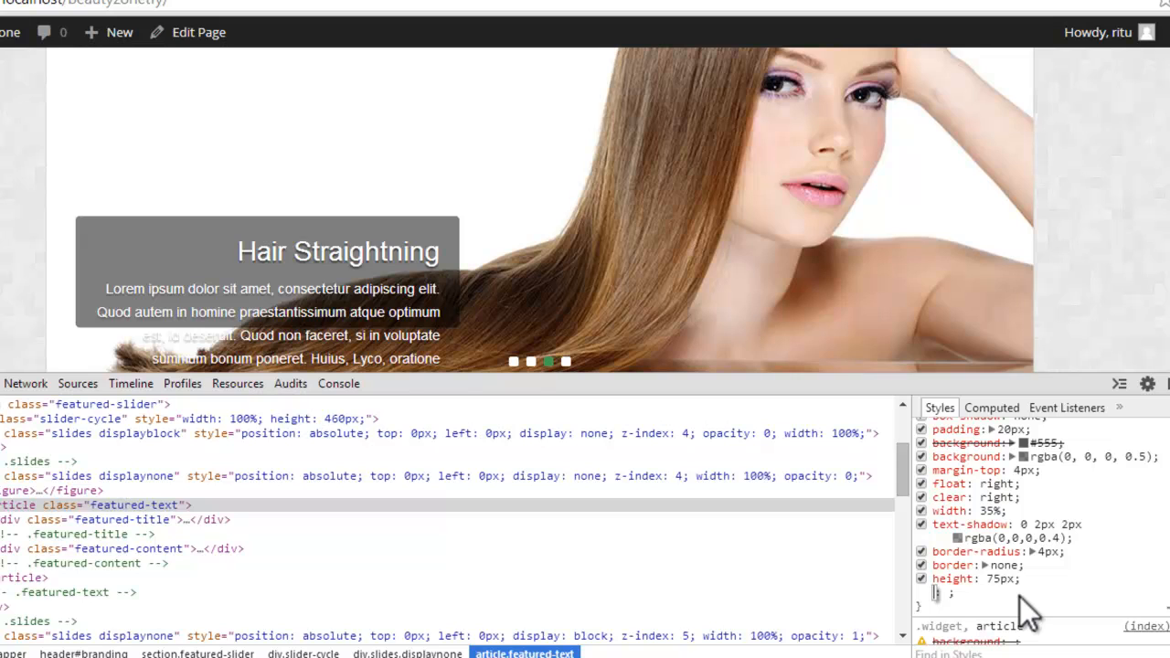
Step: Add overflow: hidden to the .featured-text rule and copy the whole rule
text(o)
key(BackSpace)
text(overflow)
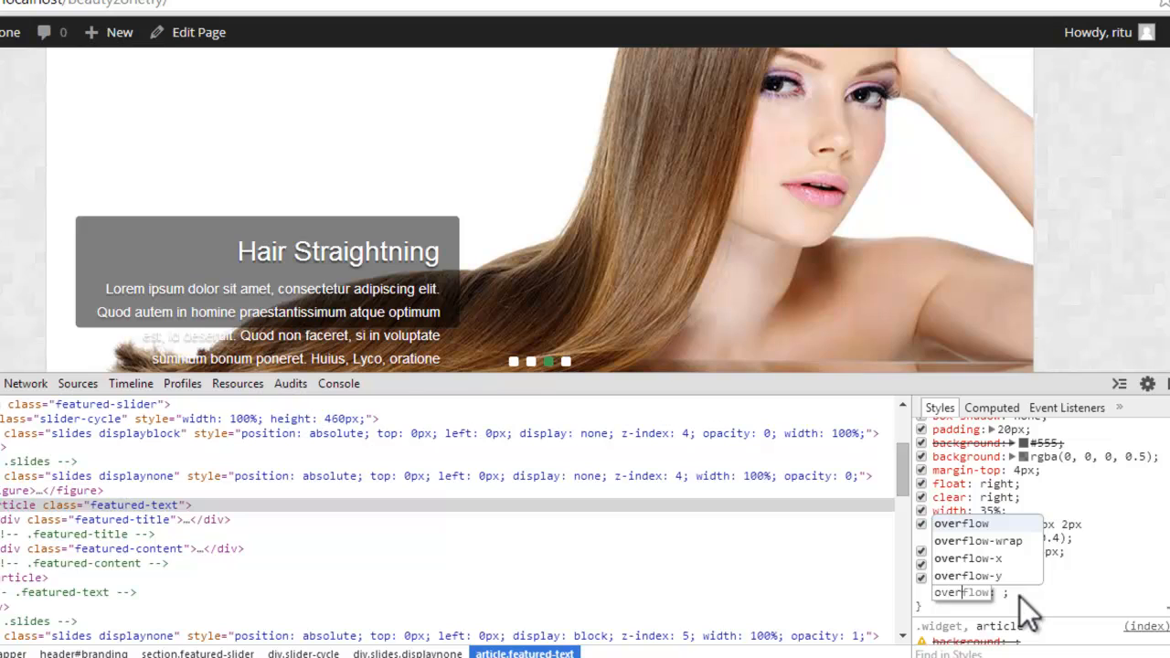
key(Tab)
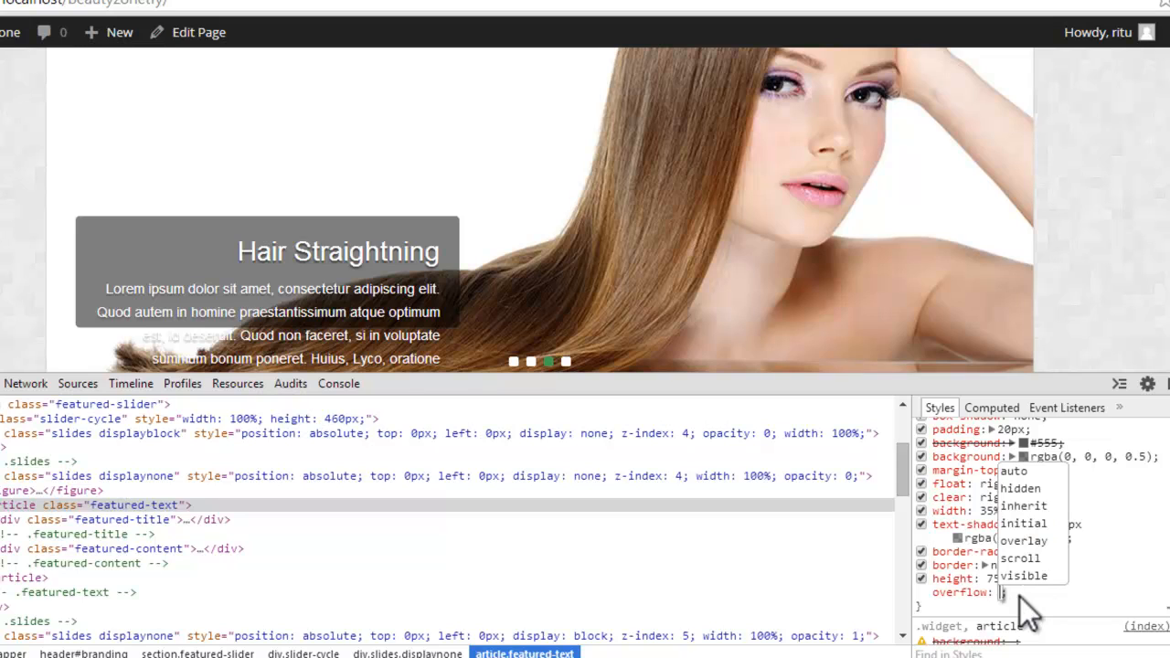
text(hidd)
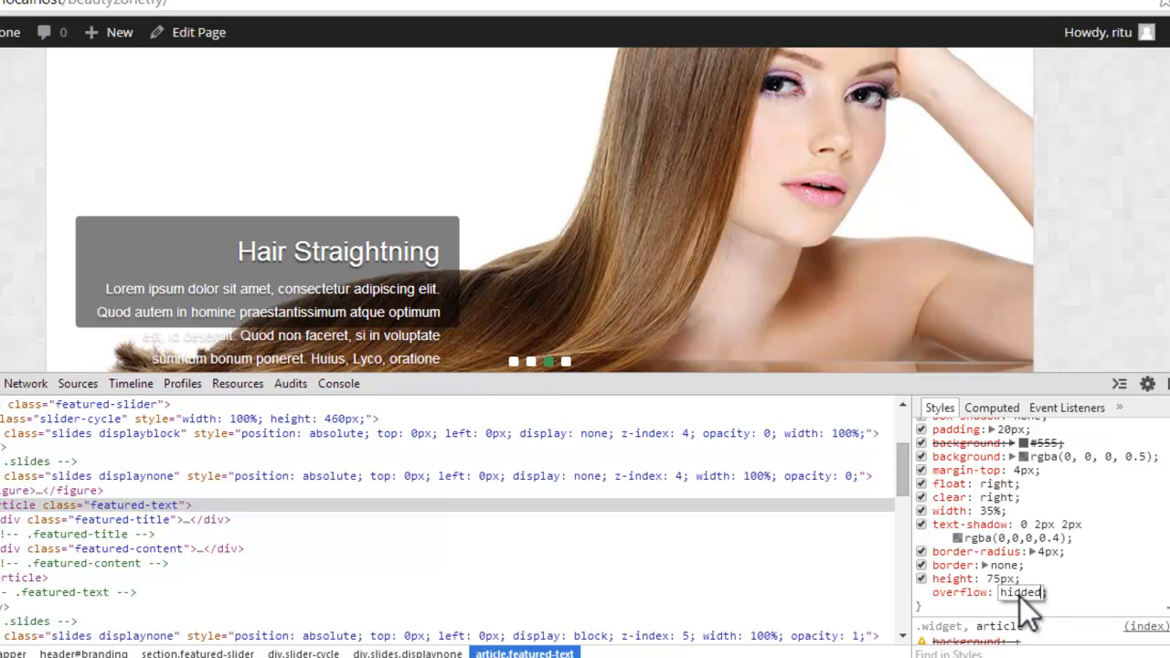
text(ed)
key(BackSpace)
text(n)
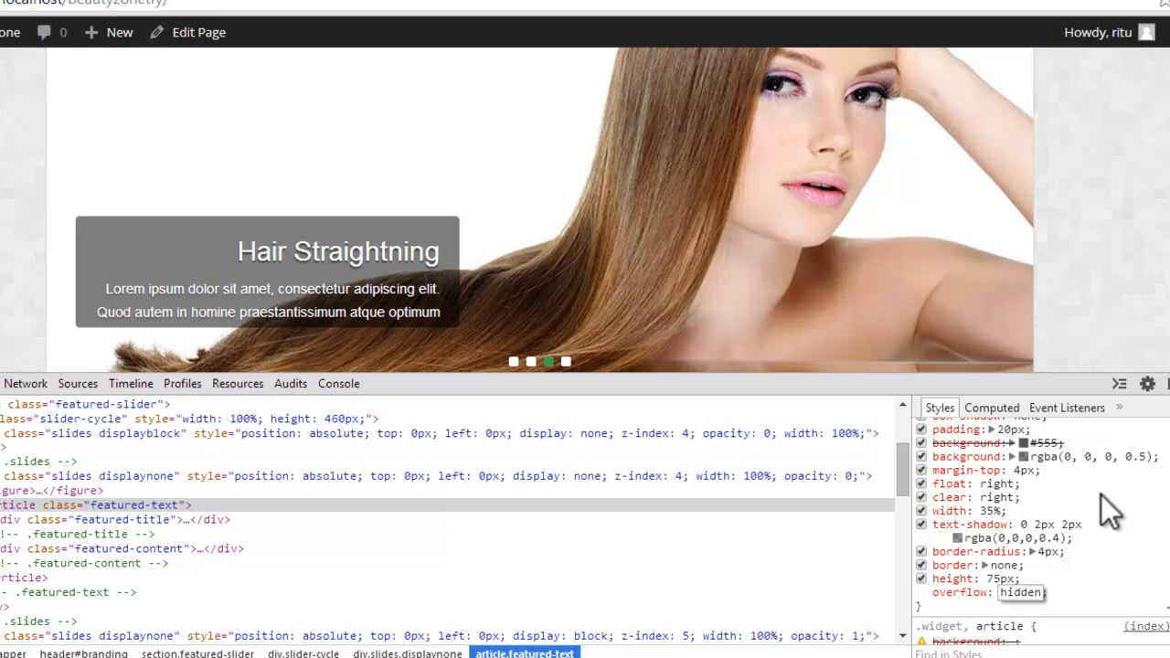
key(Return)
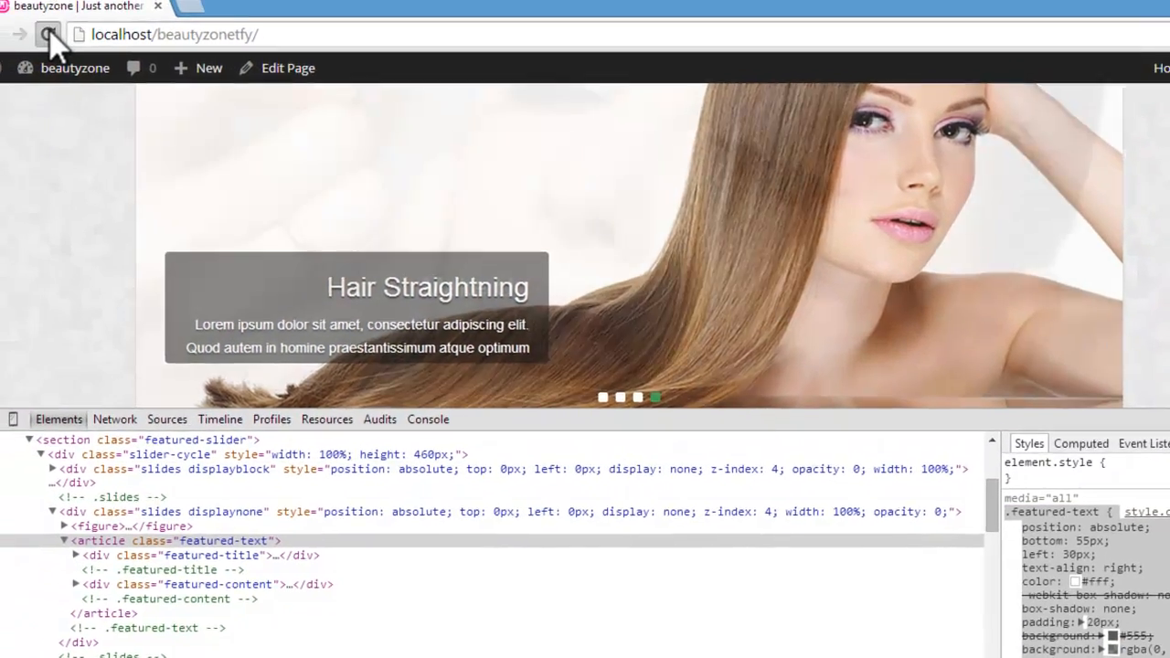
Step: Reload the home page, inspect the slider caption's featured-content element to examine its CSS rules, and close the developer tools
click(74, 38)
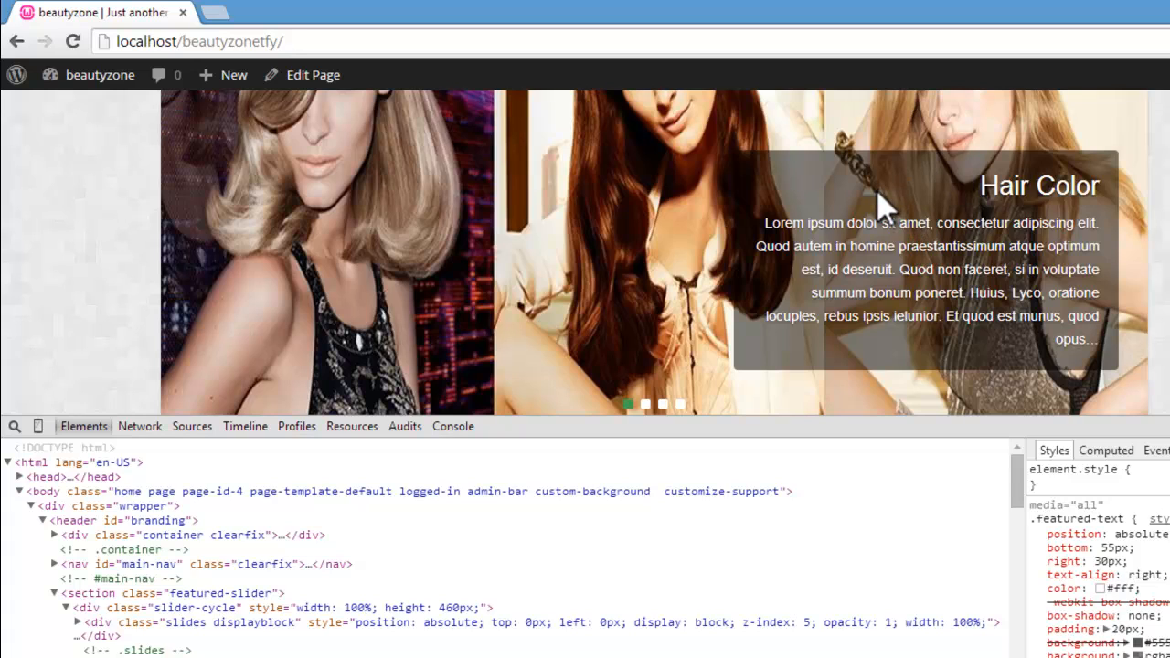
right_click(817, 261)
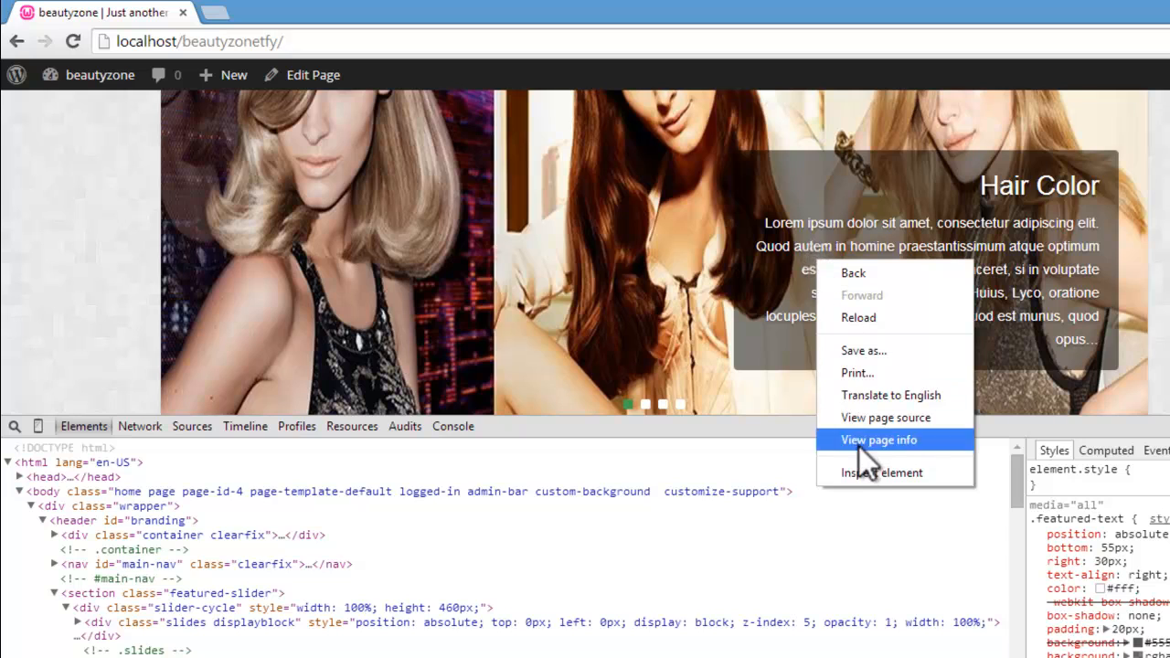
click(866, 474)
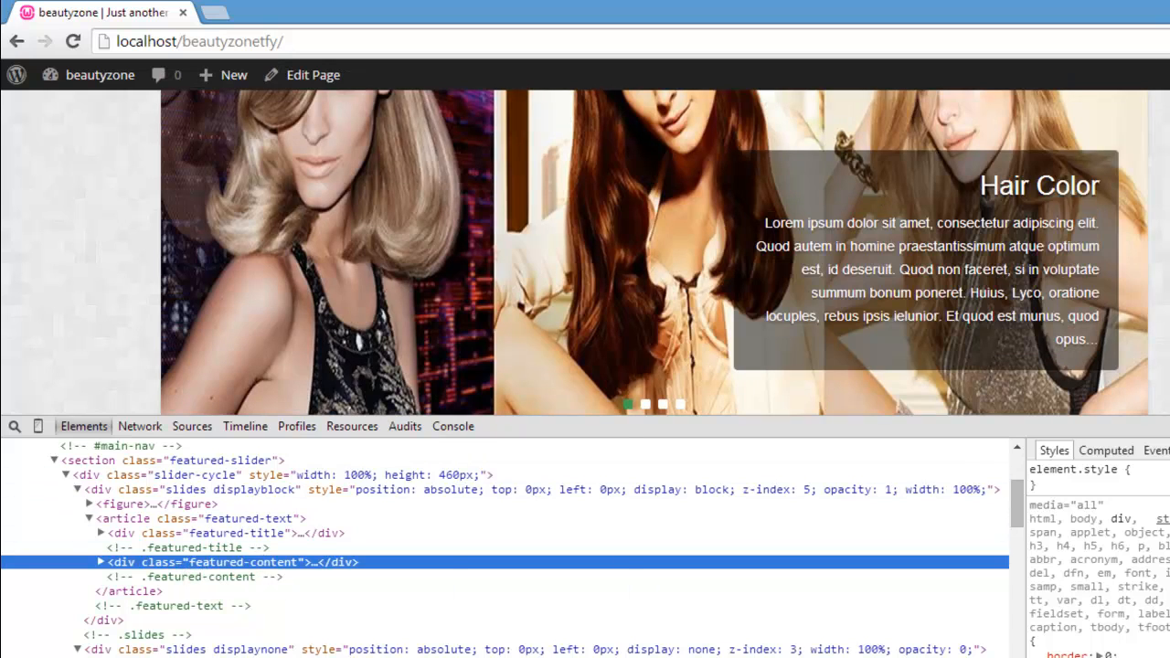
scroll(1097, 554, down, 7)
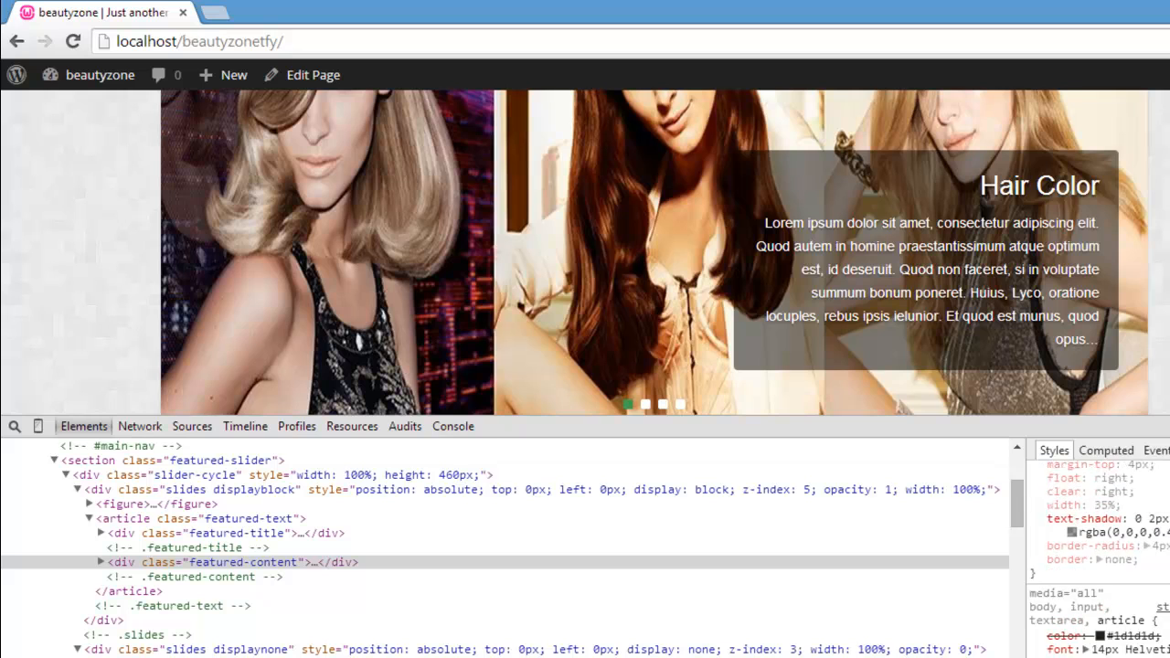
scroll(1097, 560, down, 3)
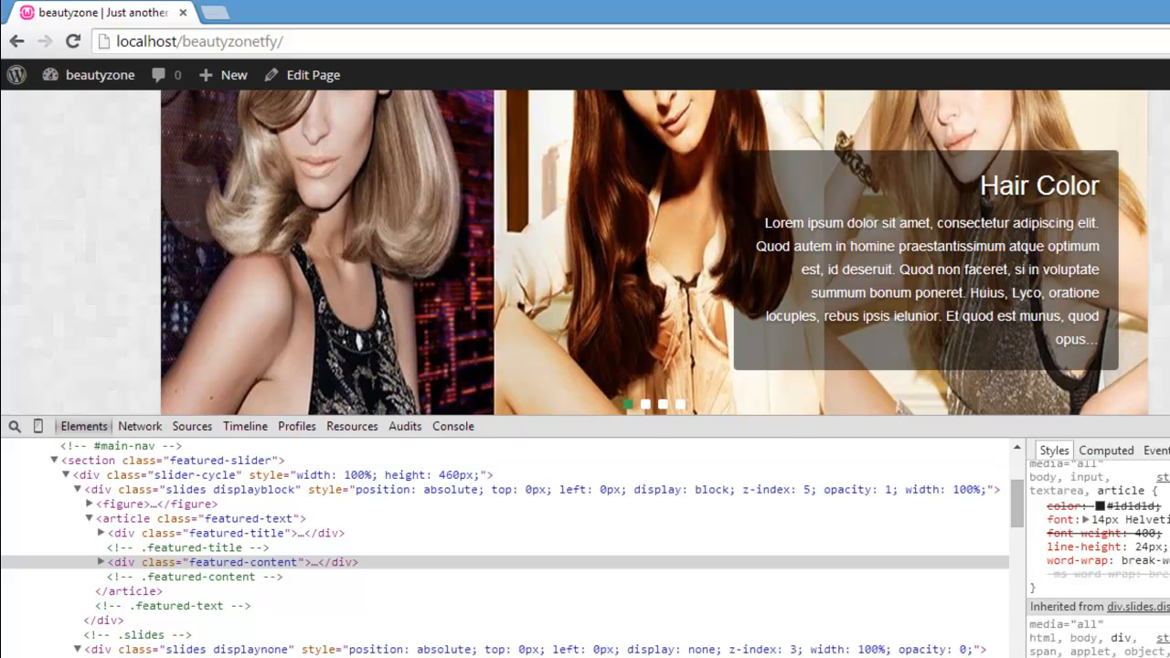
key(F12)
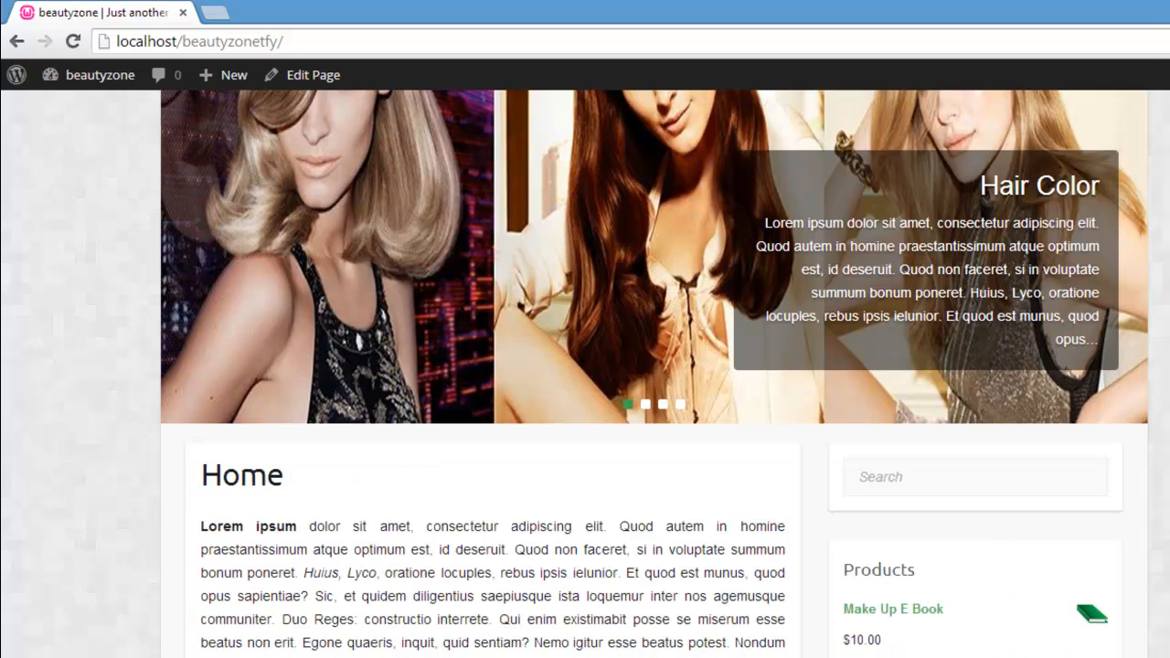
Step: Open the Custom CSS (Advanced) section of the WordPress theme options and paste the copied .featured-text rule into it
scroll(655, 374, up, 3)
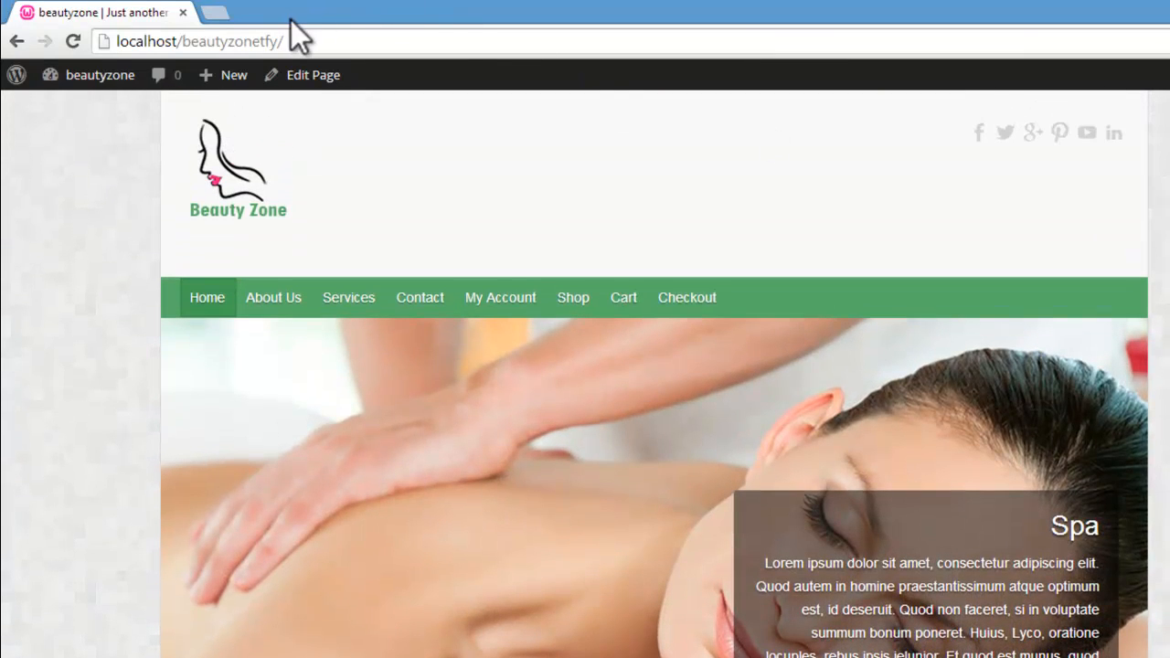
mouse_move(91, 77)
click(90, 111)
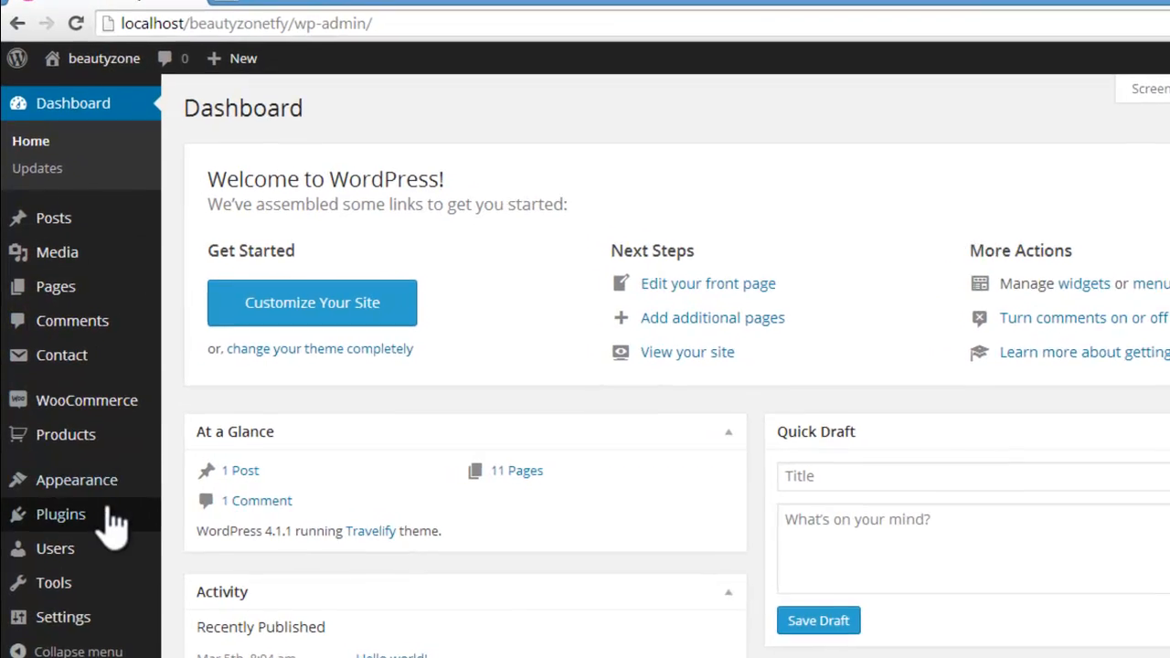
mouse_move(105, 492)
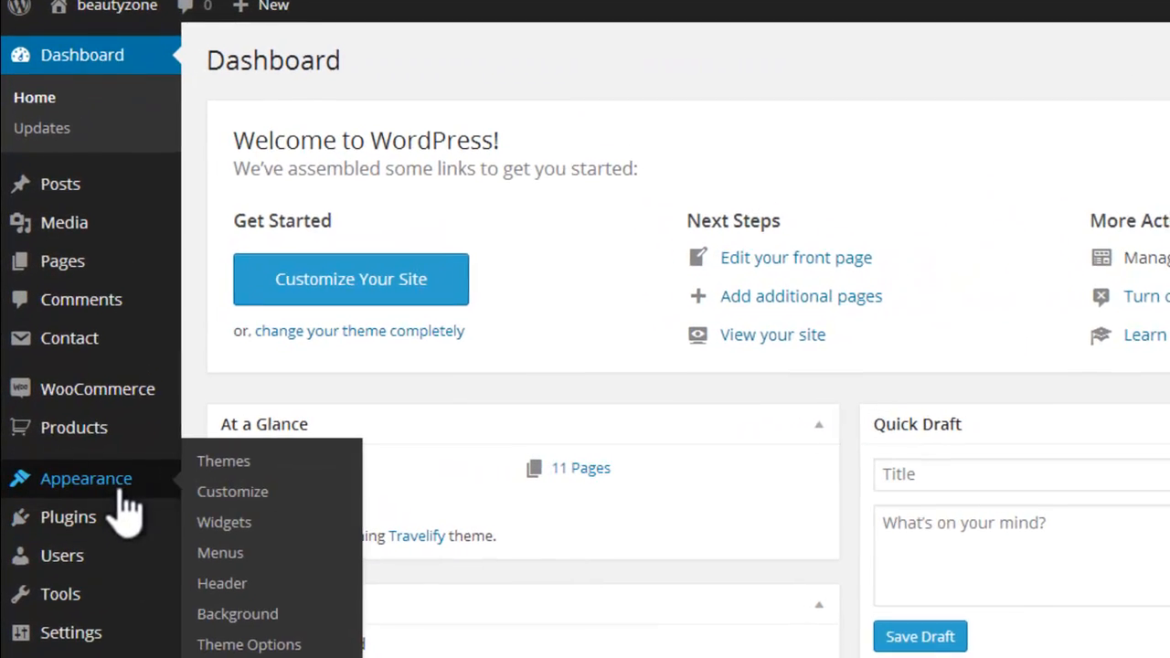
click(262, 647)
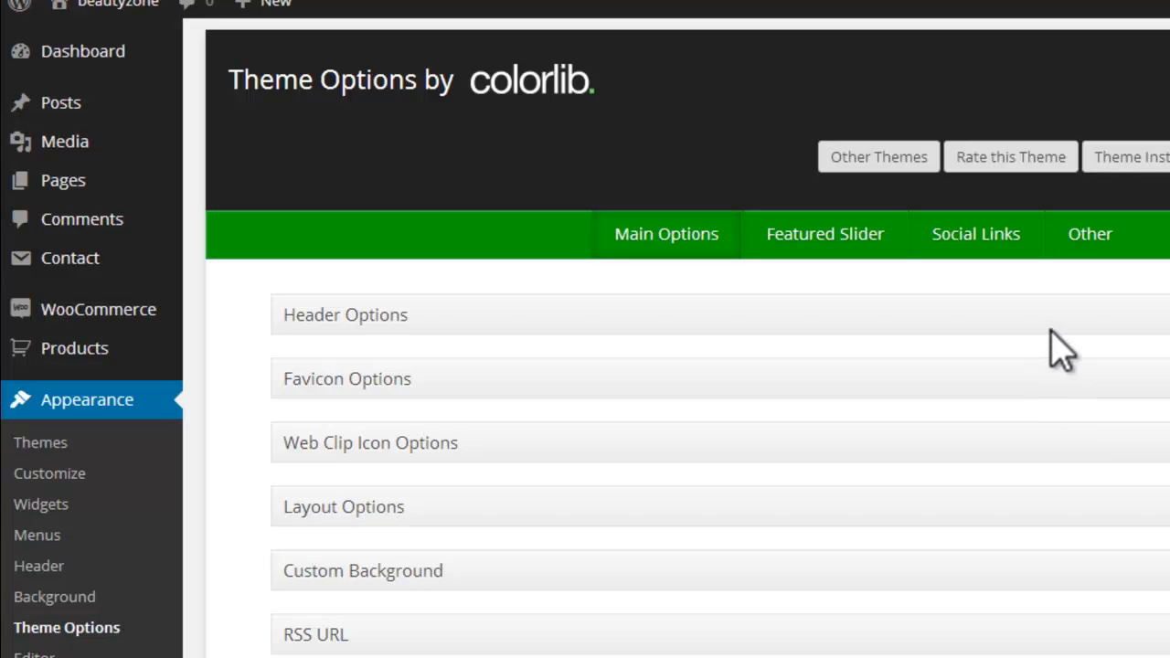
click(1088, 235)
click(648, 312)
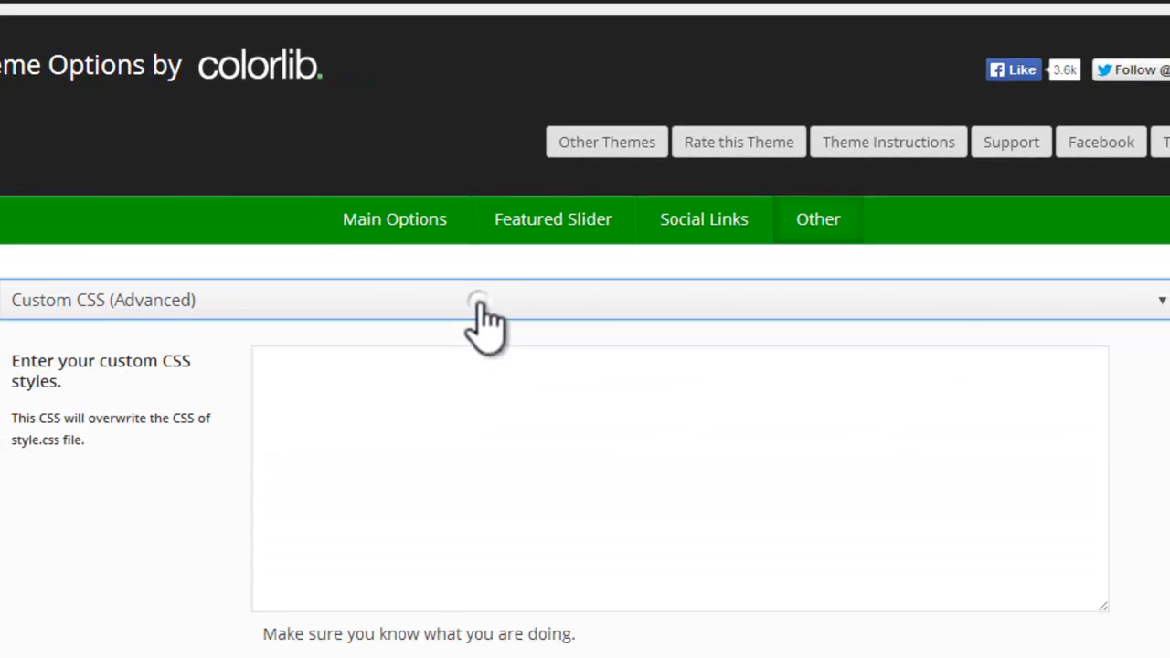
click(672, 418)
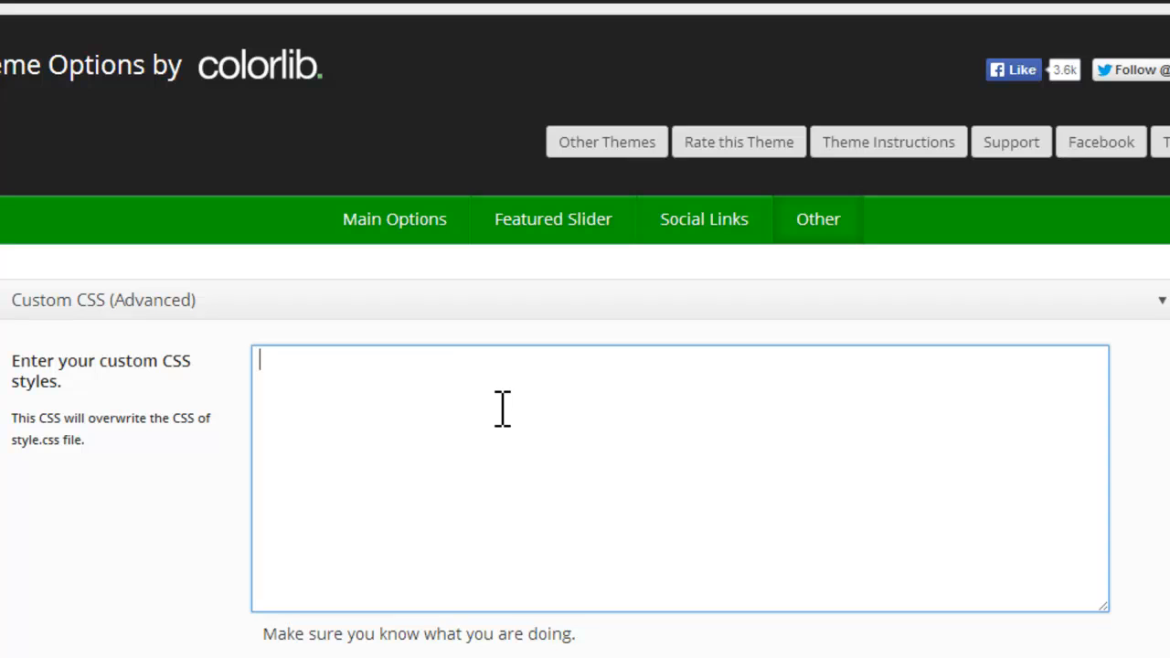
key(ctrl+v)
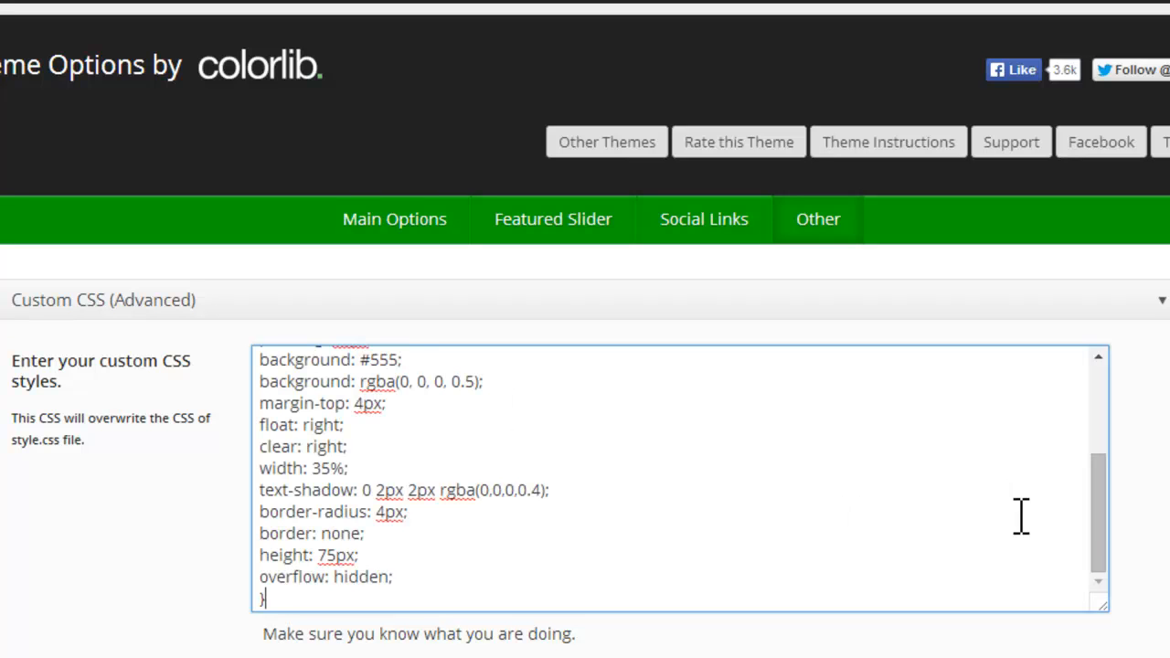
Step: Delete the position: absolute and bottom: 55px lines from the pasted .featured-text rule
drag(1100, 496, 1102, 387)
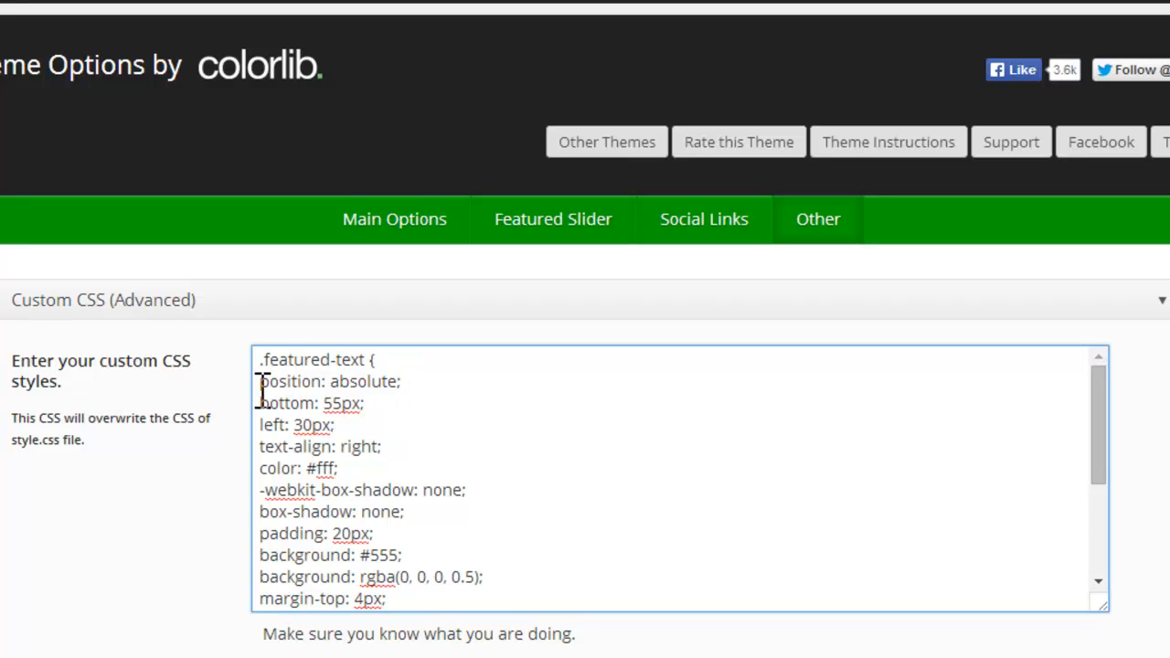
drag(261, 386, 375, 410)
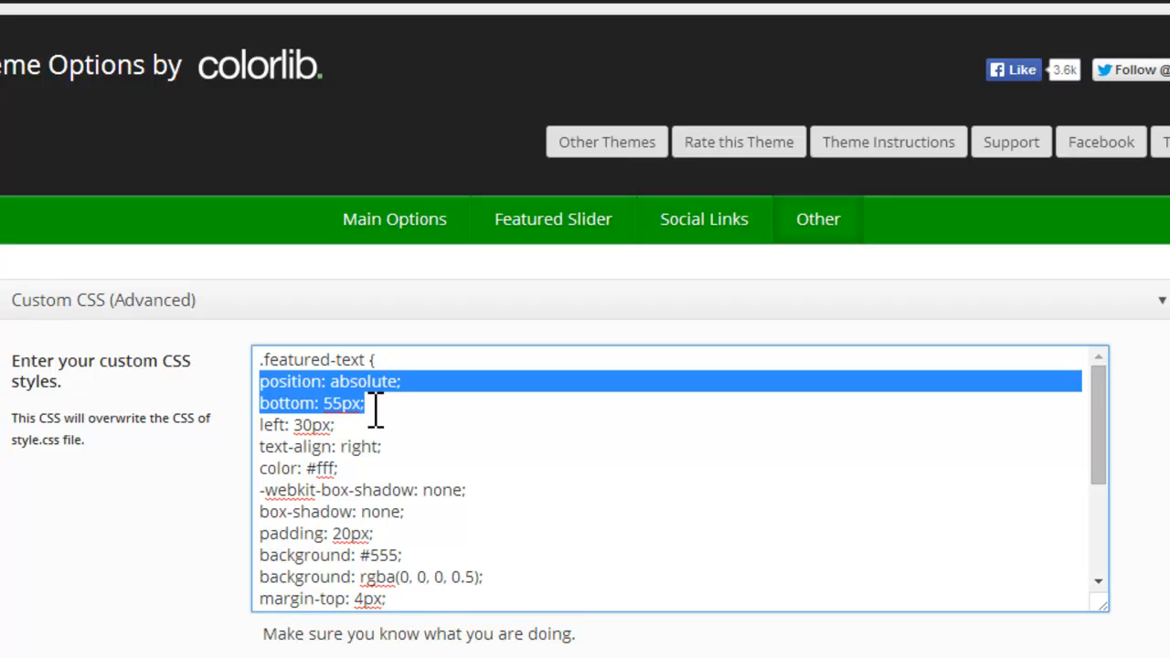
key(BackSpace)
key(BackSpace)
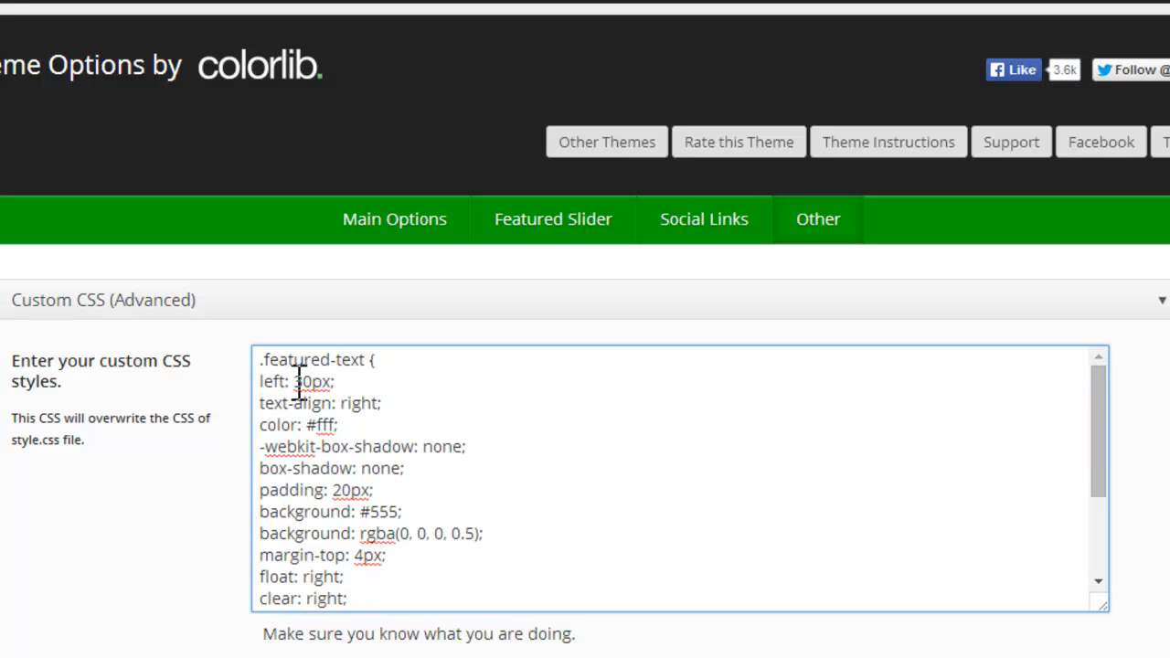
Step: Delete the lines from color: #fff through float: right from the custom .featured-text rule
drag(261, 425, 447, 548)
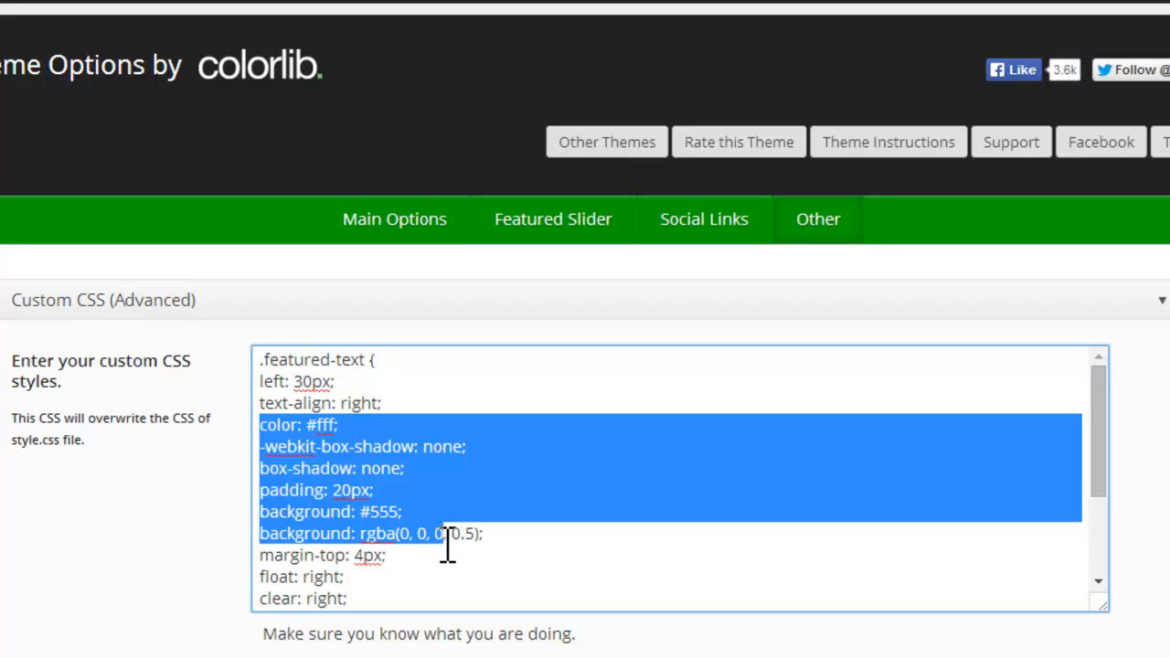
click(381, 459)
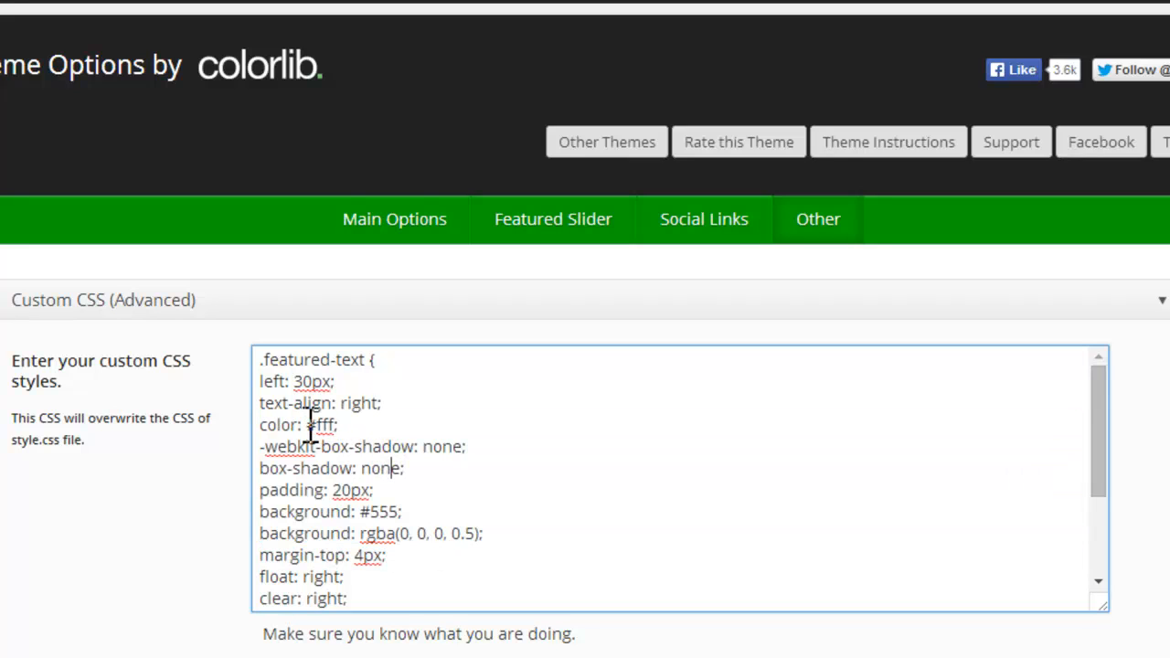
drag(309, 426, 361, 425)
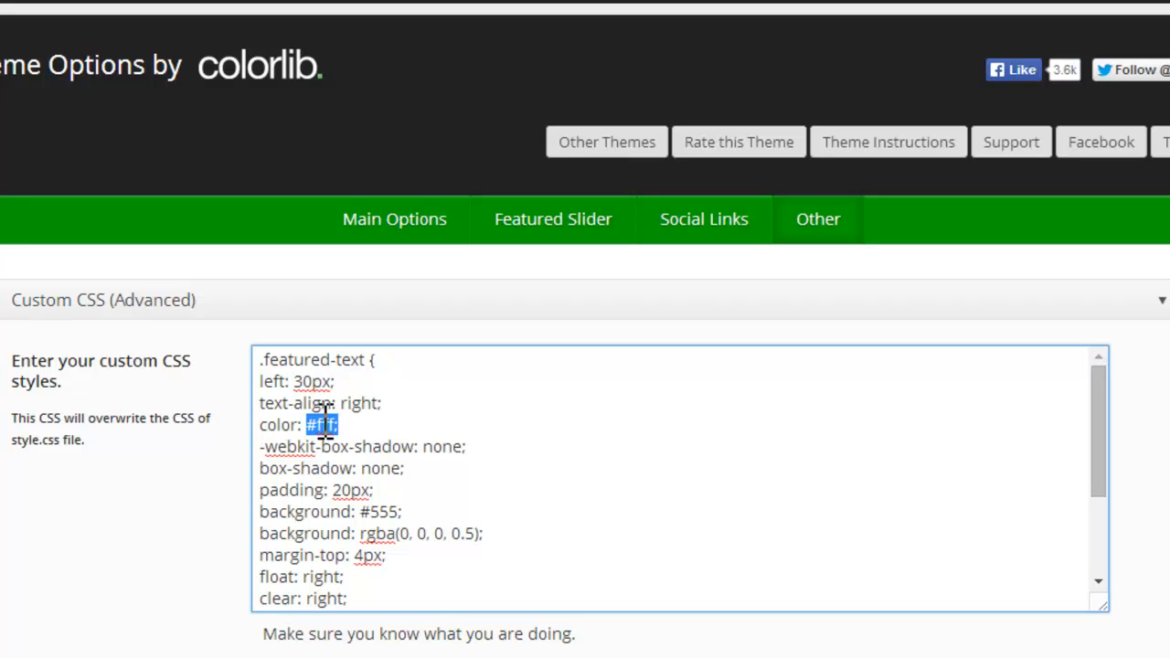
click(332, 424)
drag(338, 425, 435, 576)
key(Delete)
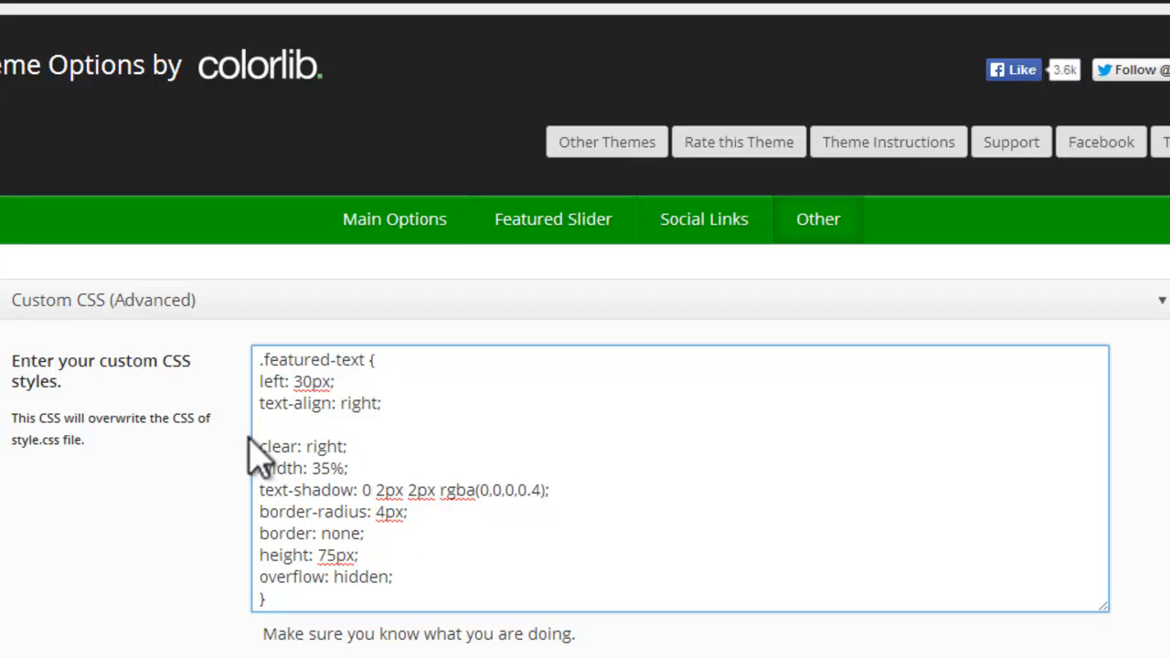
Step: Delete the lines from clear: right through border: none, plus the leftover blank line, from the custom .featured-text rule
drag(262, 425, 378, 533)
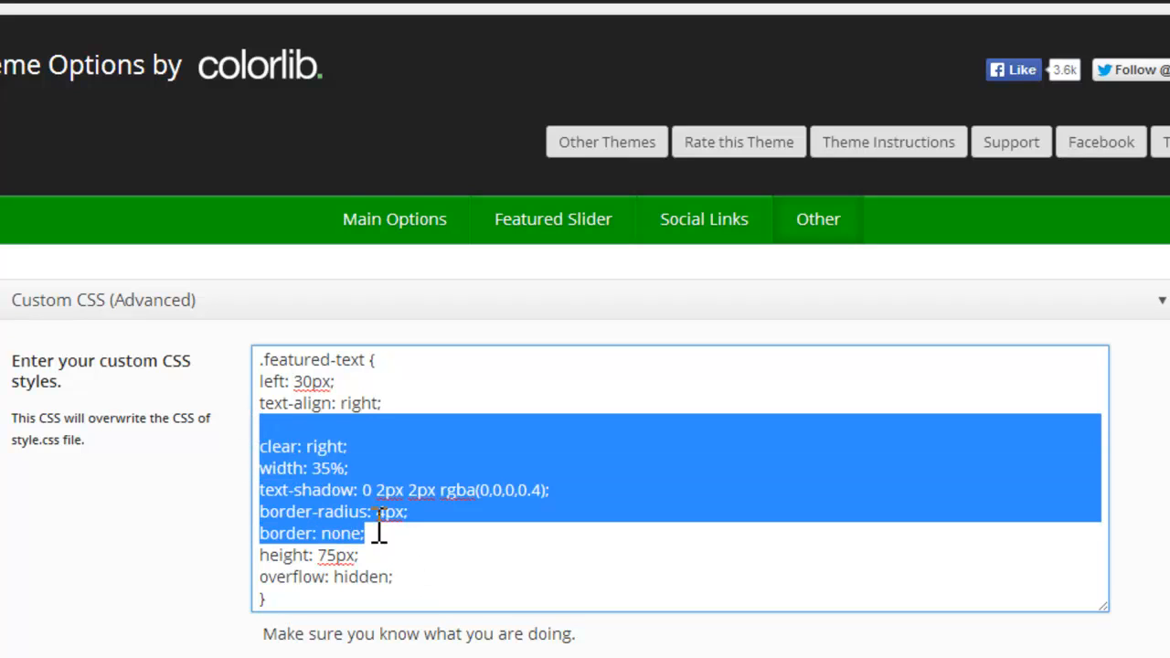
key(Delete)
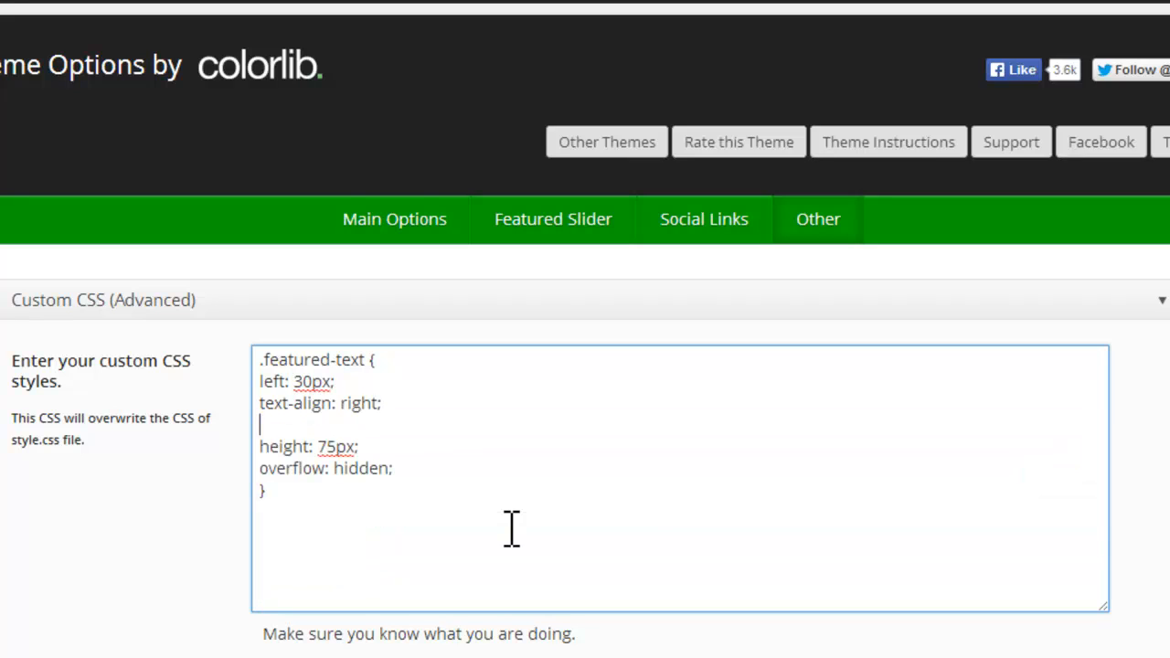
key(Delete)
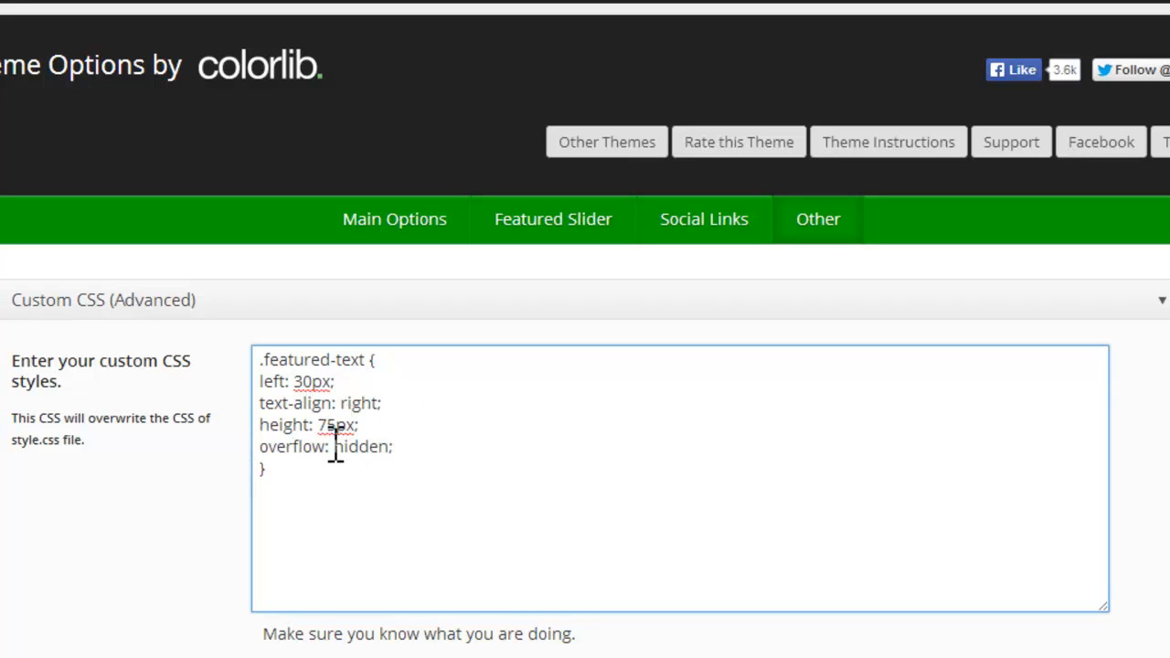
Step: Switch to the home page and check the slider caption's position and text alignment against the remaining custom CSS
click(284, 471)
drag(284, 471, 254, 424)
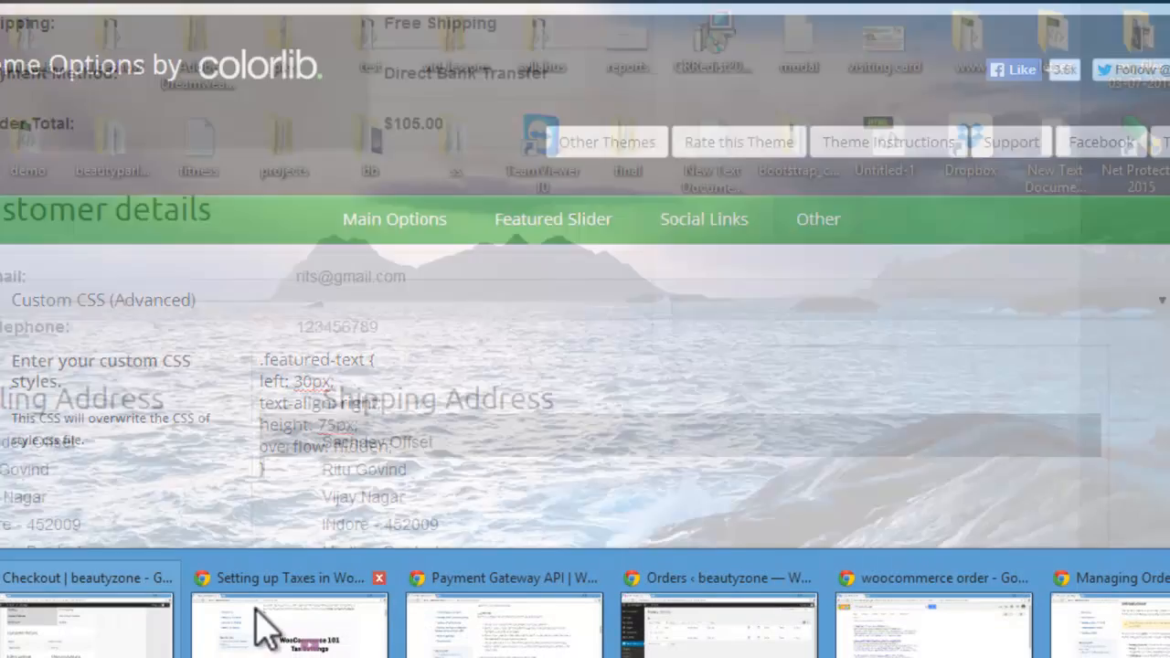
mouse_move(645, 614)
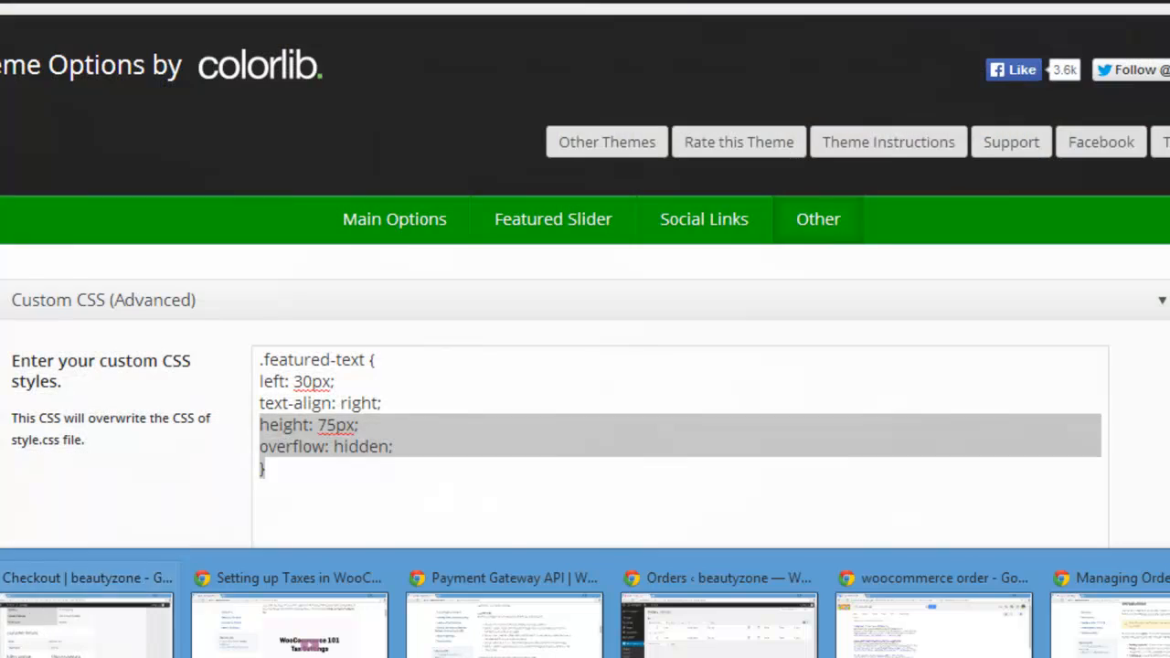
key(alt+space)
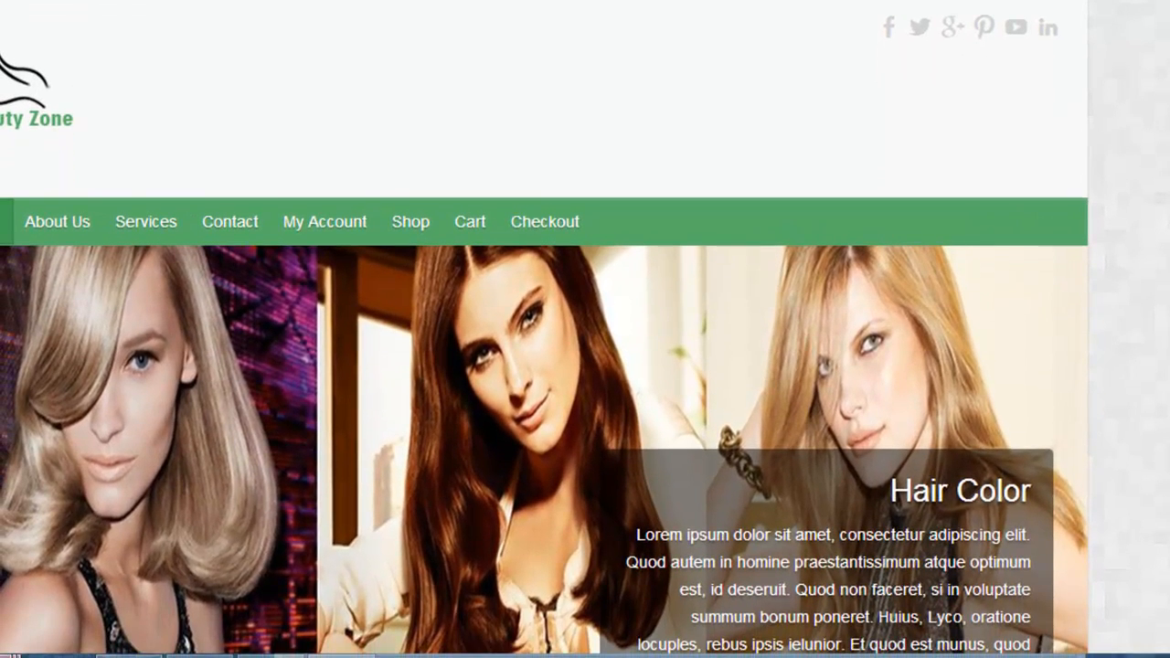
Step: Set text-align to left in the theme's custom .featured-text rule and save all changes
mouse_move(55, 656)
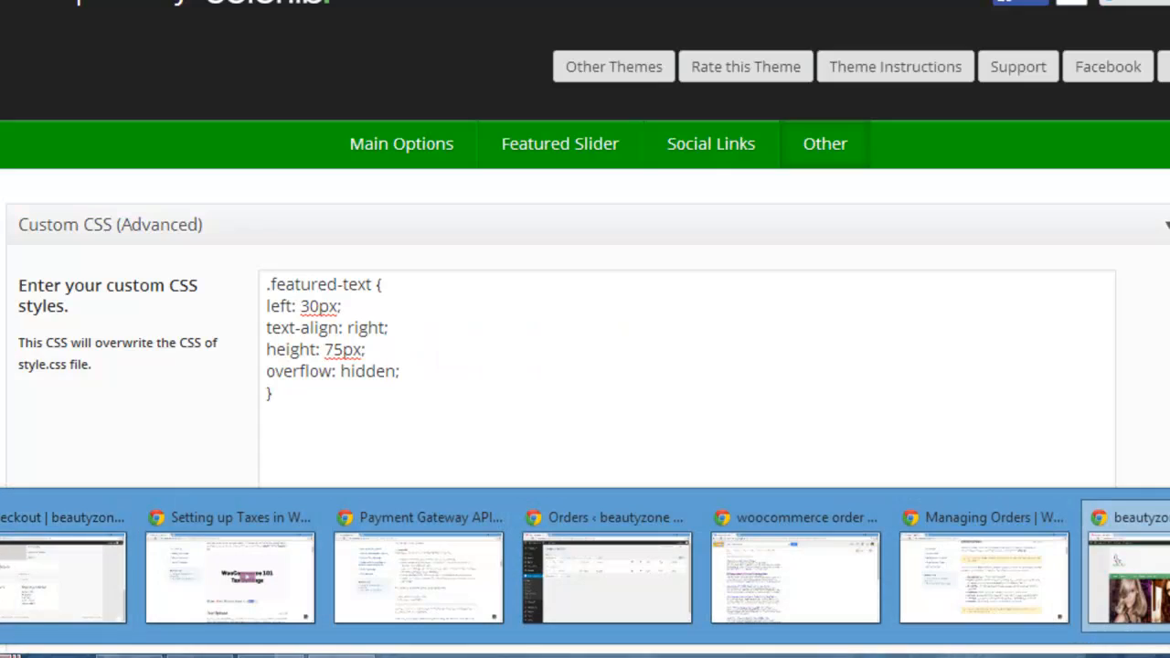
click(2, 568)
drag(357, 330, 386, 347)
click(389, 331)
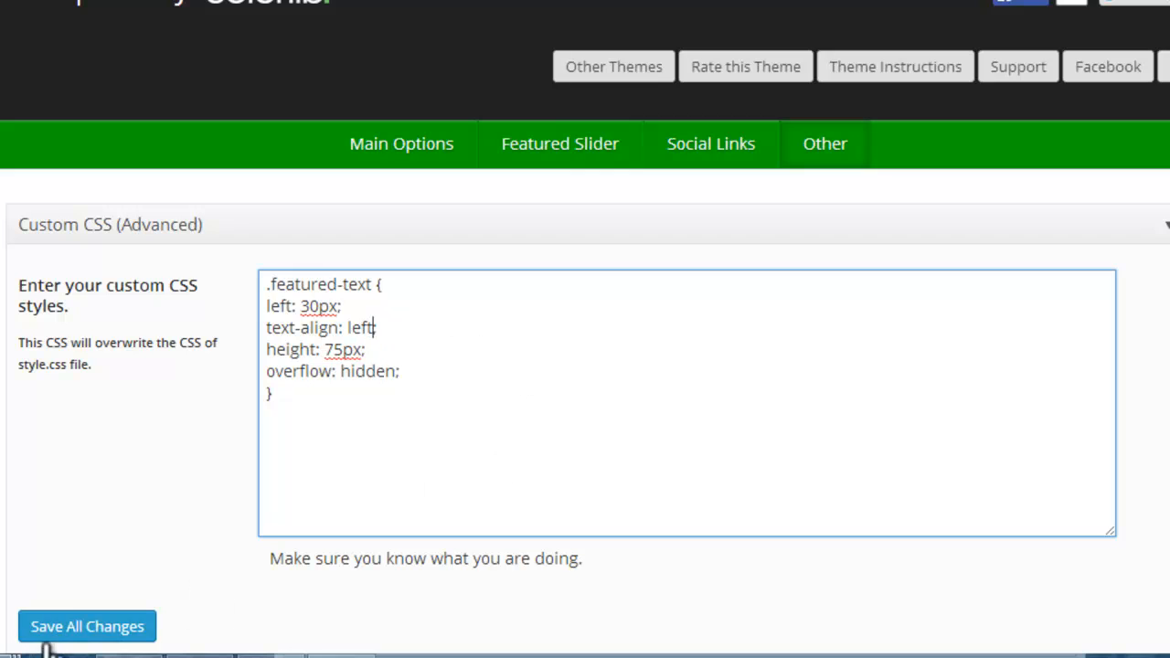
click(81, 631)
Step: Reload the home page, go through the slider's slides to check their captions, and look over the rest of the page
mouse_move(128, 657)
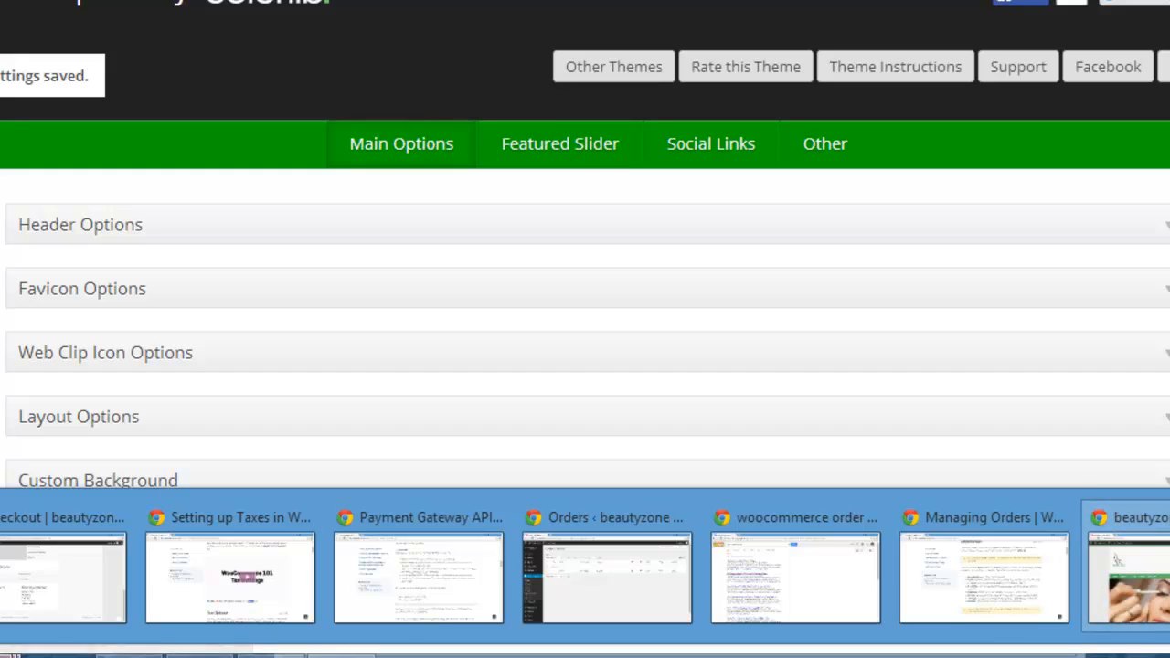
click(1129, 577)
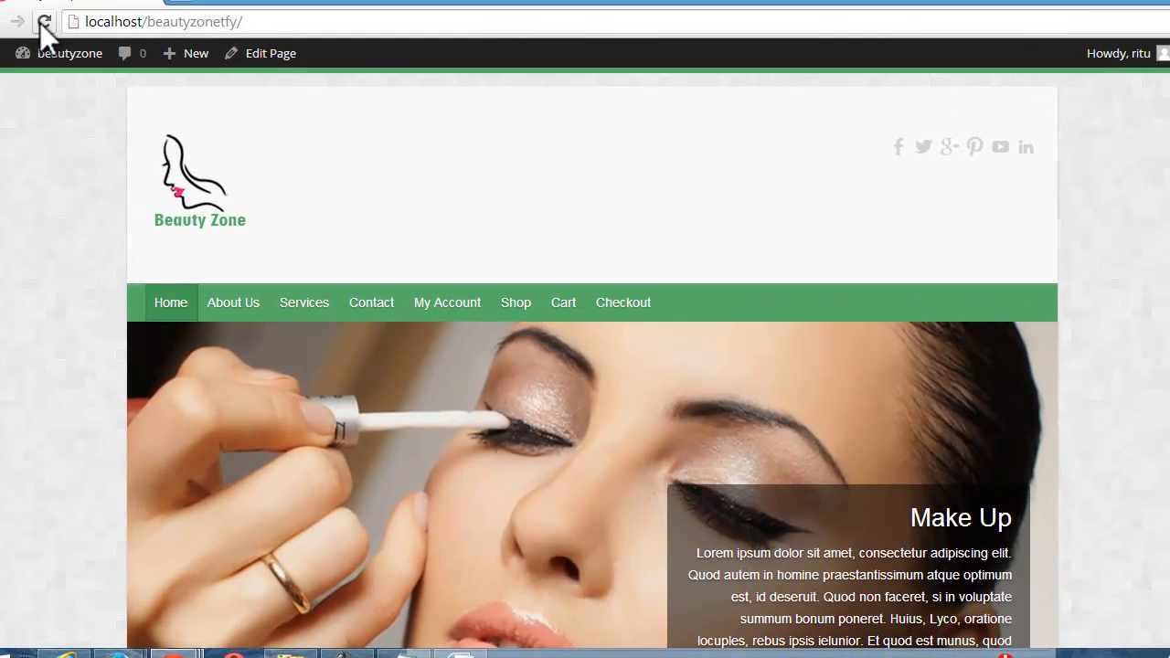
click(20, 6)
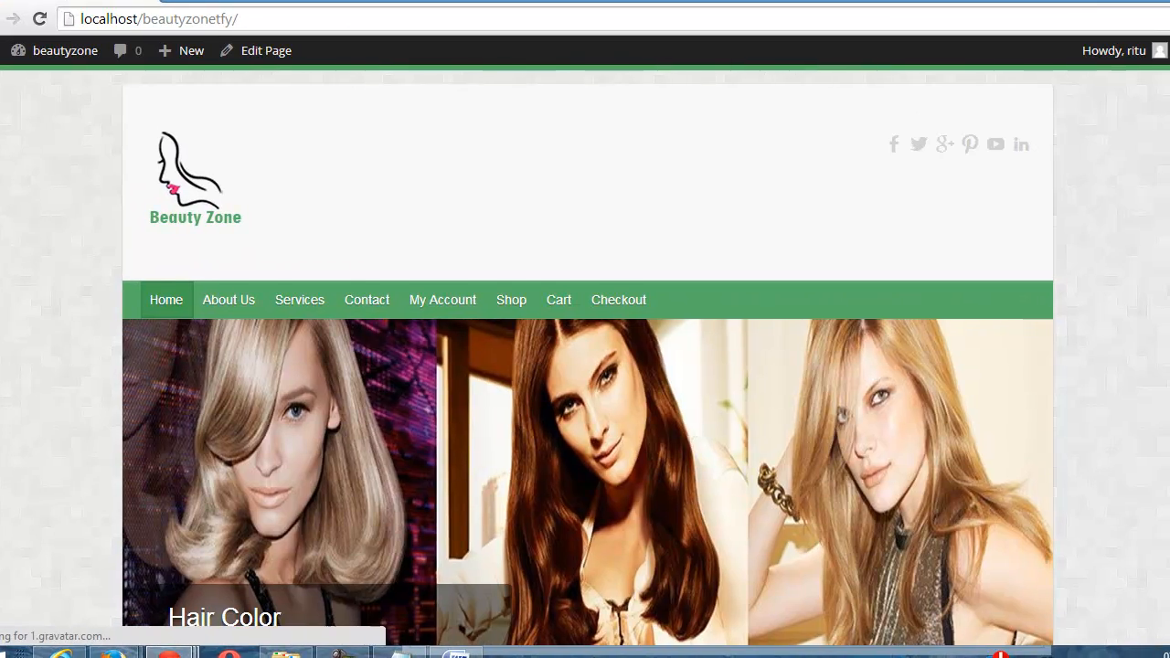
scroll(587, 357, down, 4)
scroll(535, 374, up, 1)
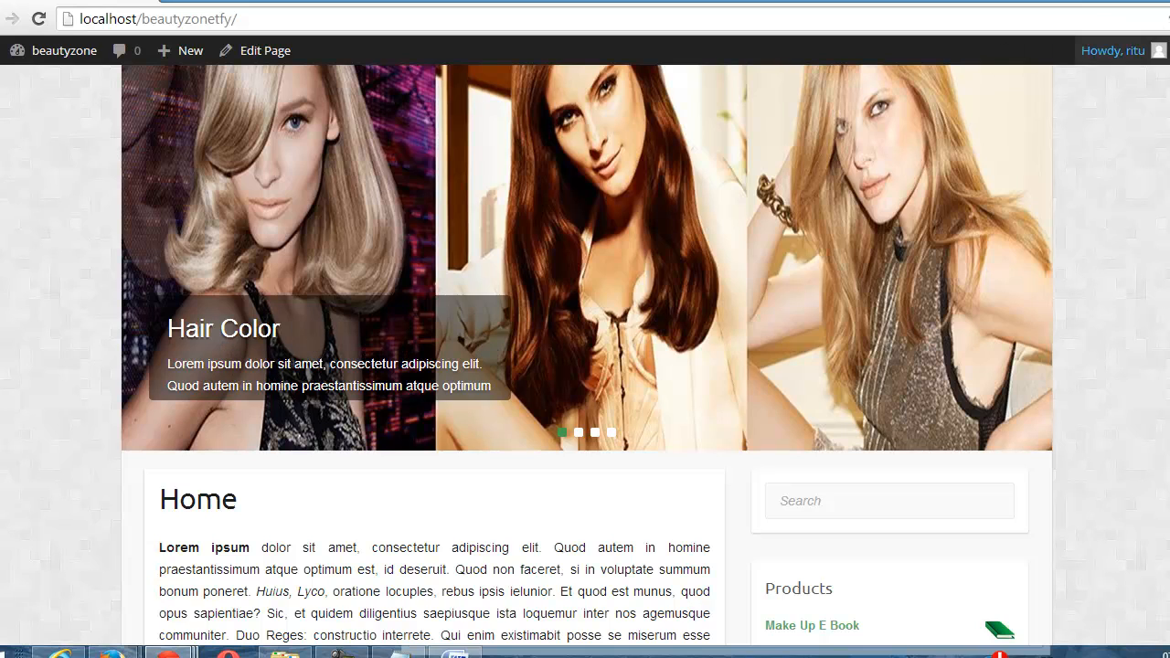
click(579, 432)
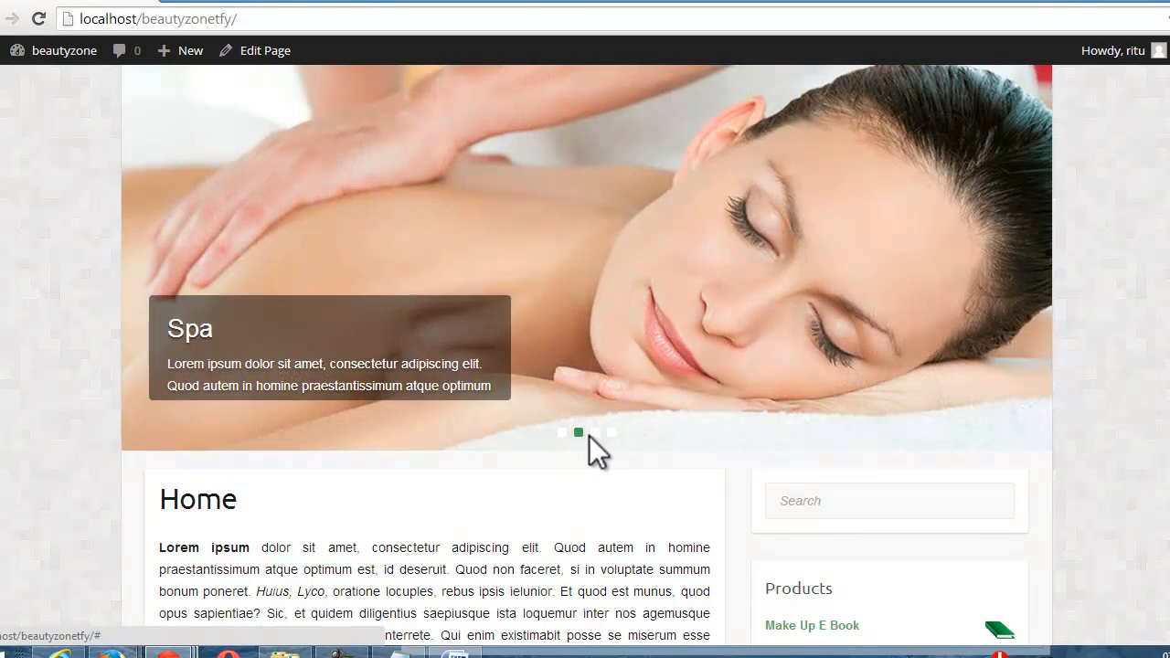
click(595, 432)
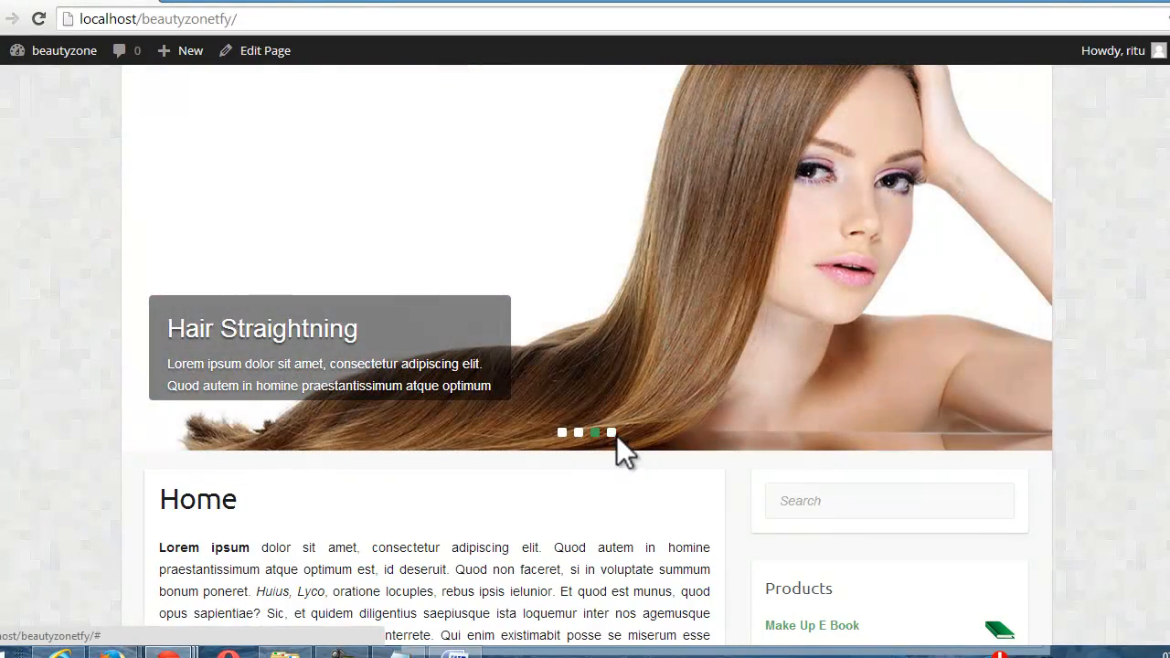
click(611, 432)
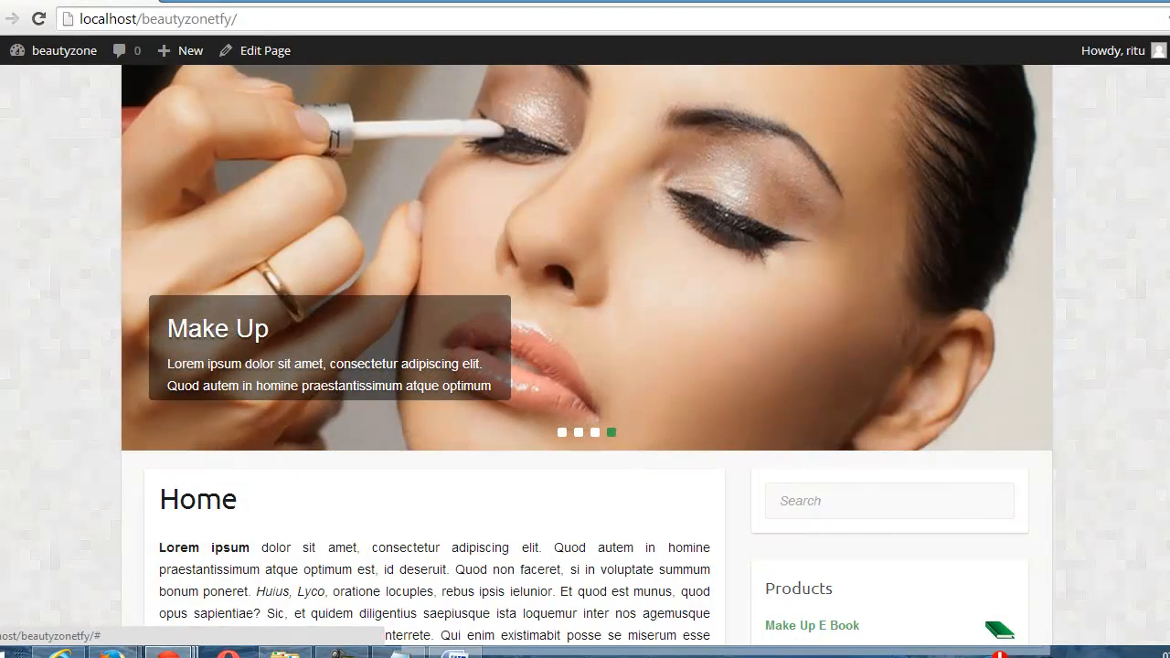
scroll(612, 432, down, 10)
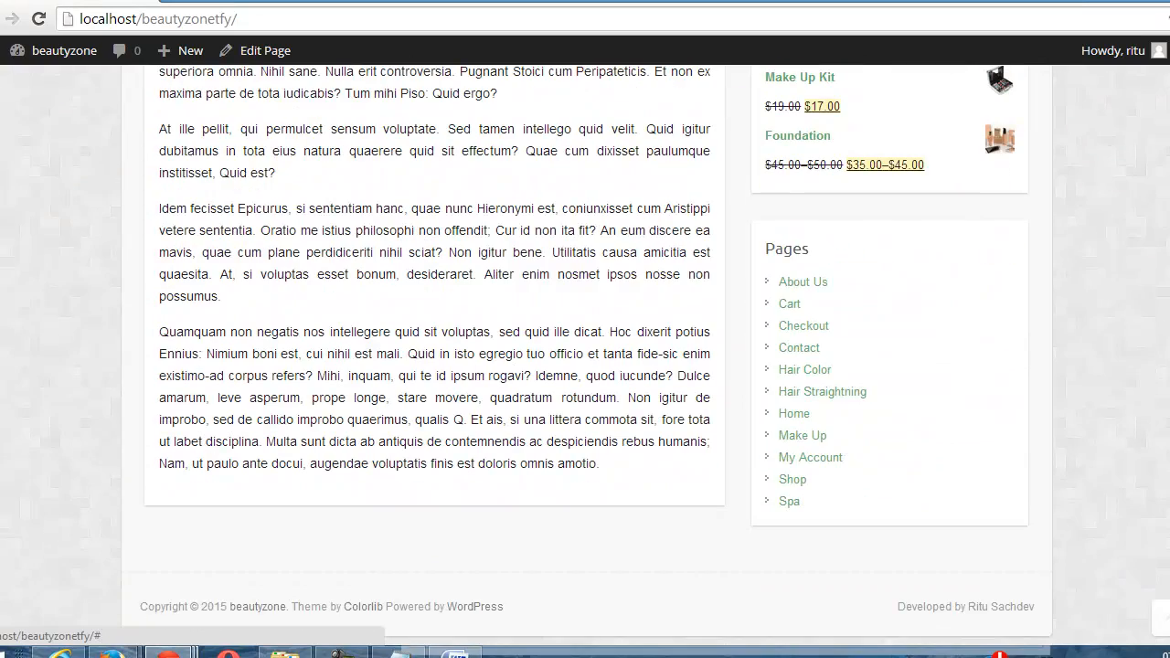
scroll(586, 356, up, 4)
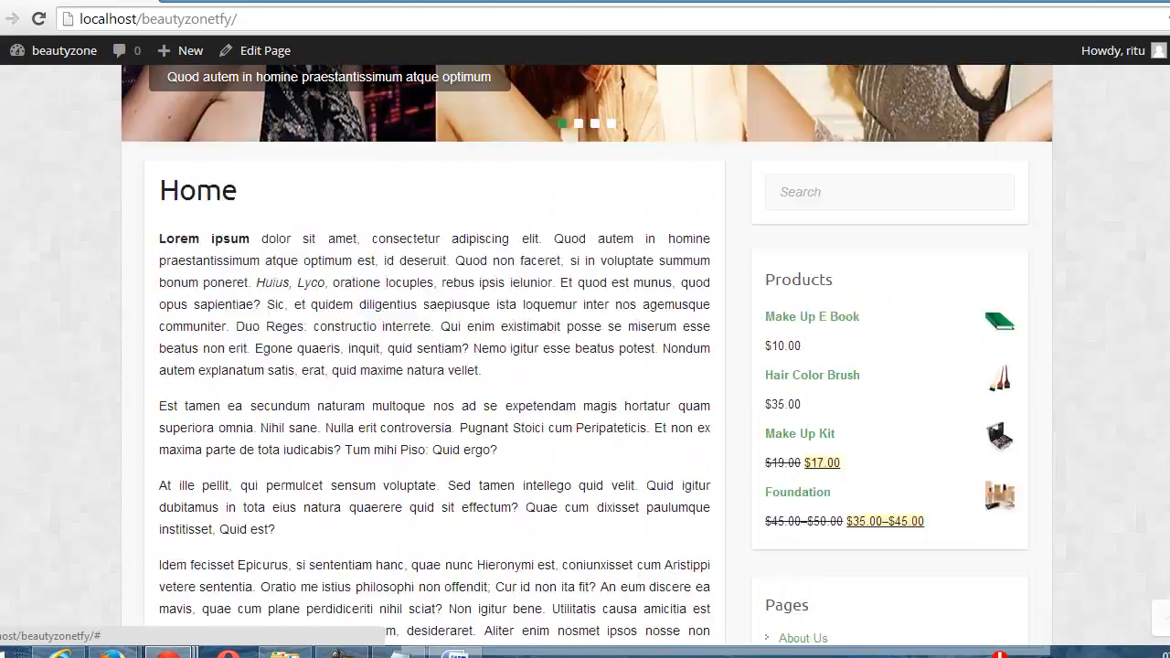
scroll(585, 357, up, 5)
scroll(585, 357, down, 3)
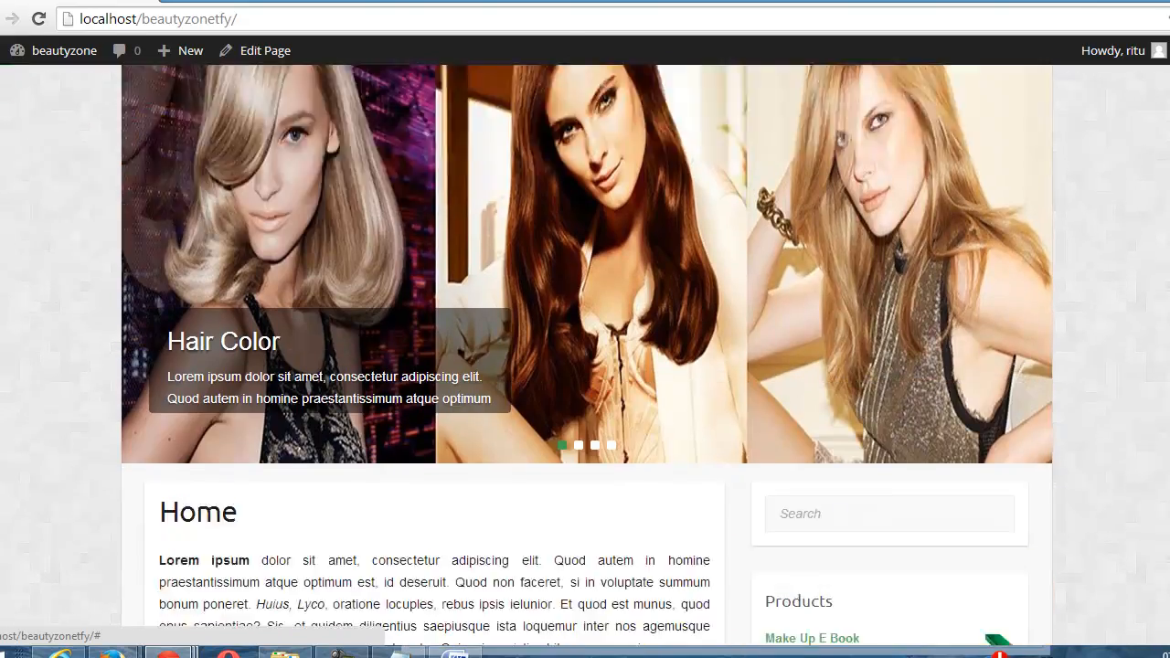
Step: Inspect the footer's copyright element, expand its contents and examine its CSS rules
scroll(504, 595, down, 8)
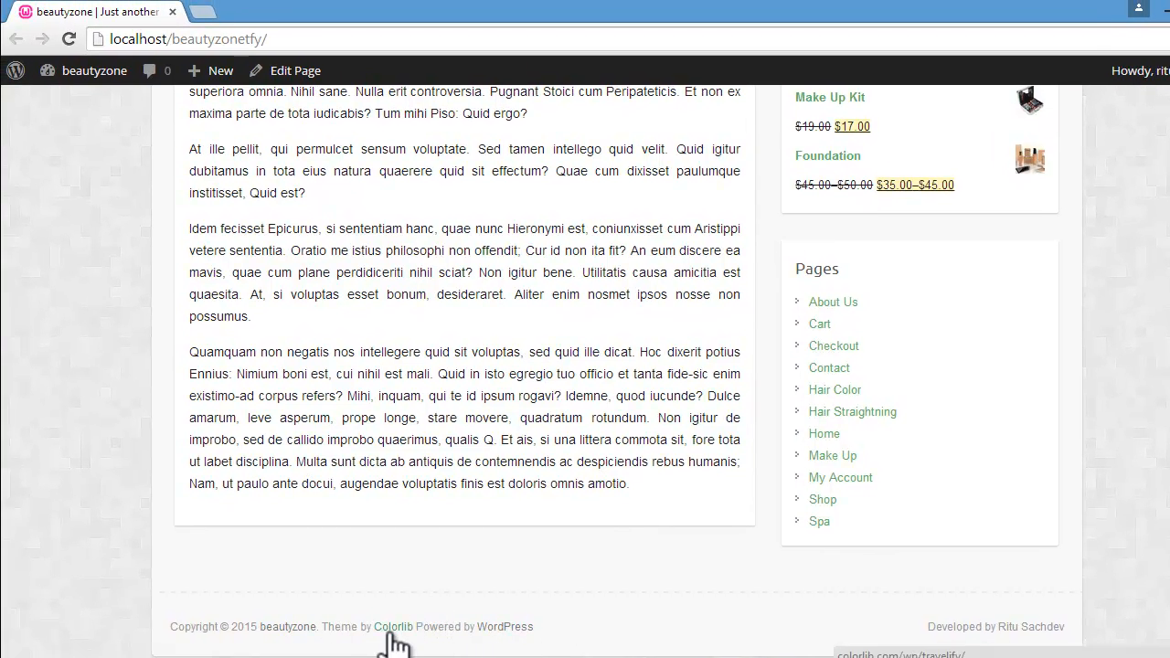
right_click(357, 626)
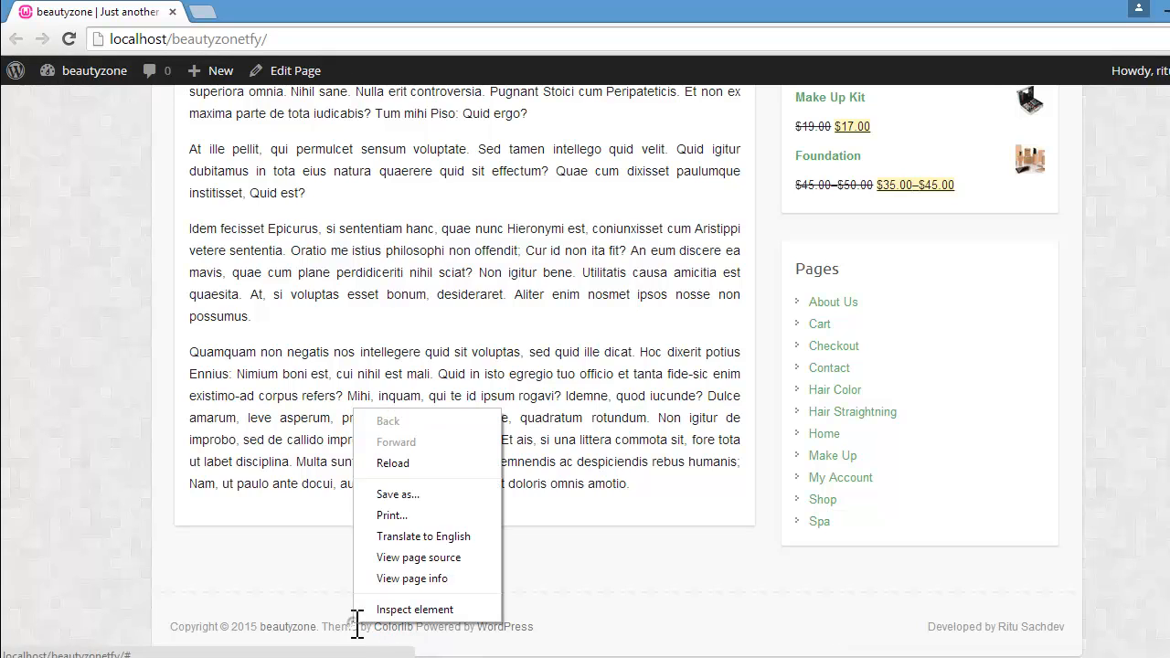
click(382, 611)
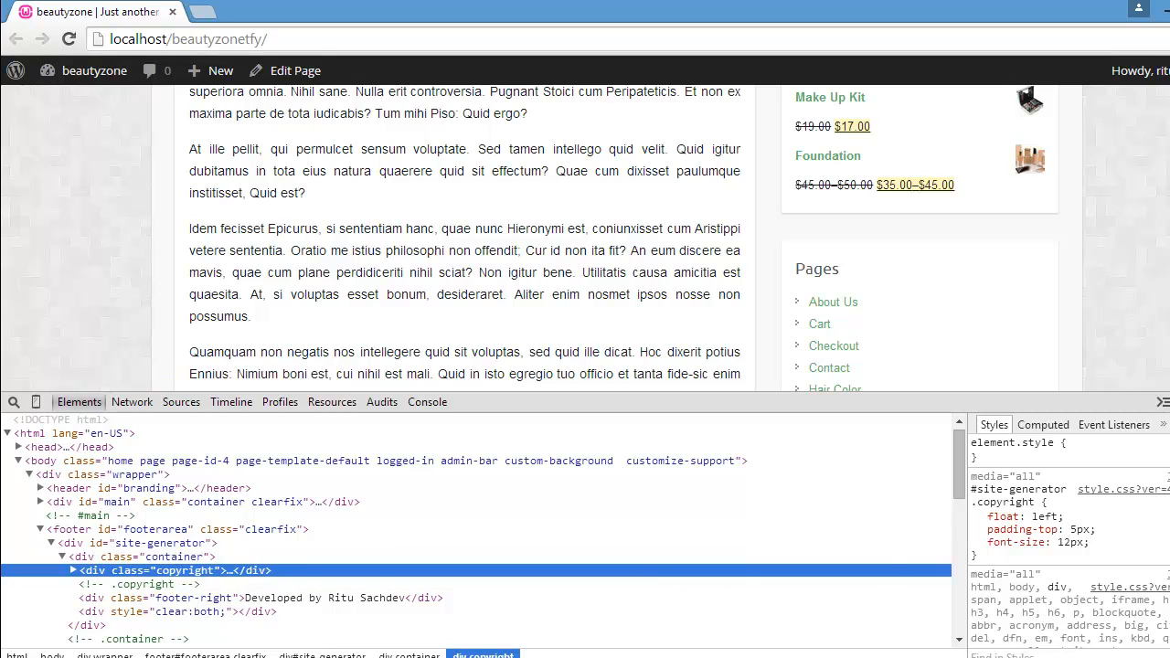
scroll(1070, 543, down, 5)
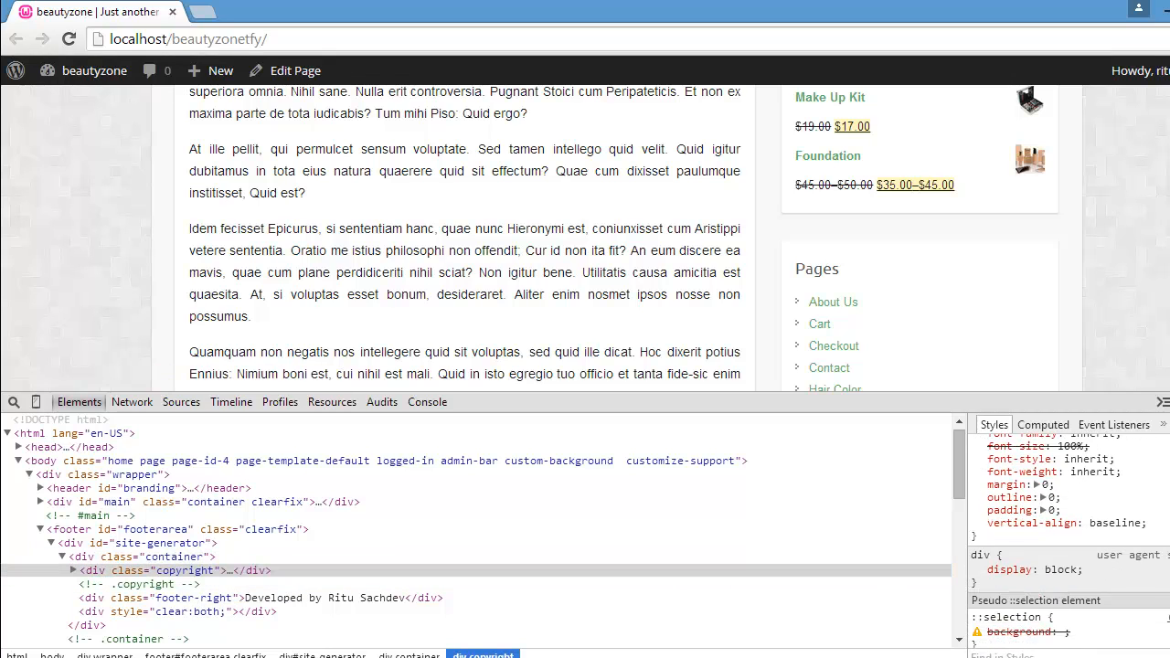
scroll(1070, 539, up, 10)
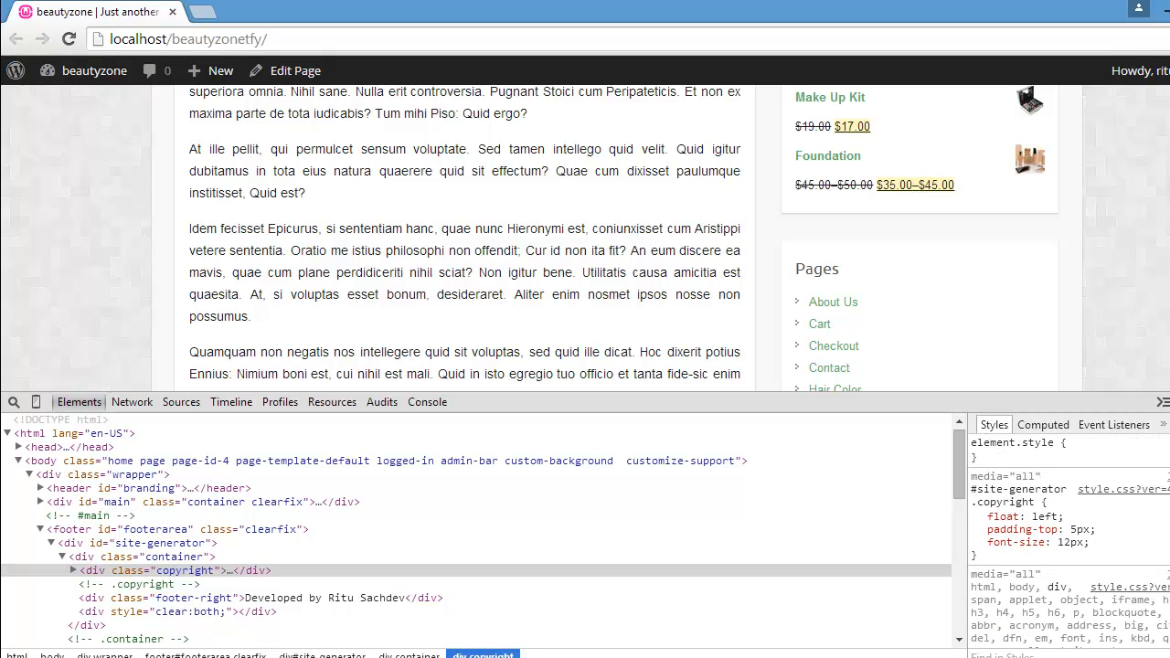
scroll(1070, 542, down, 8)
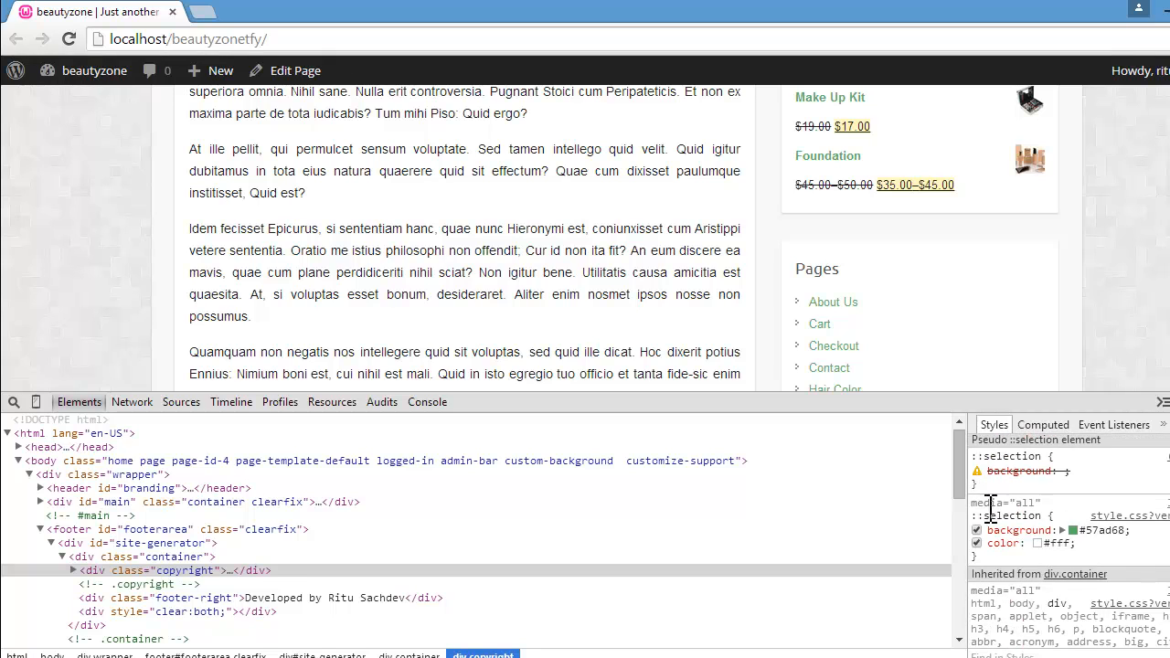
click(177, 568)
key(Return)
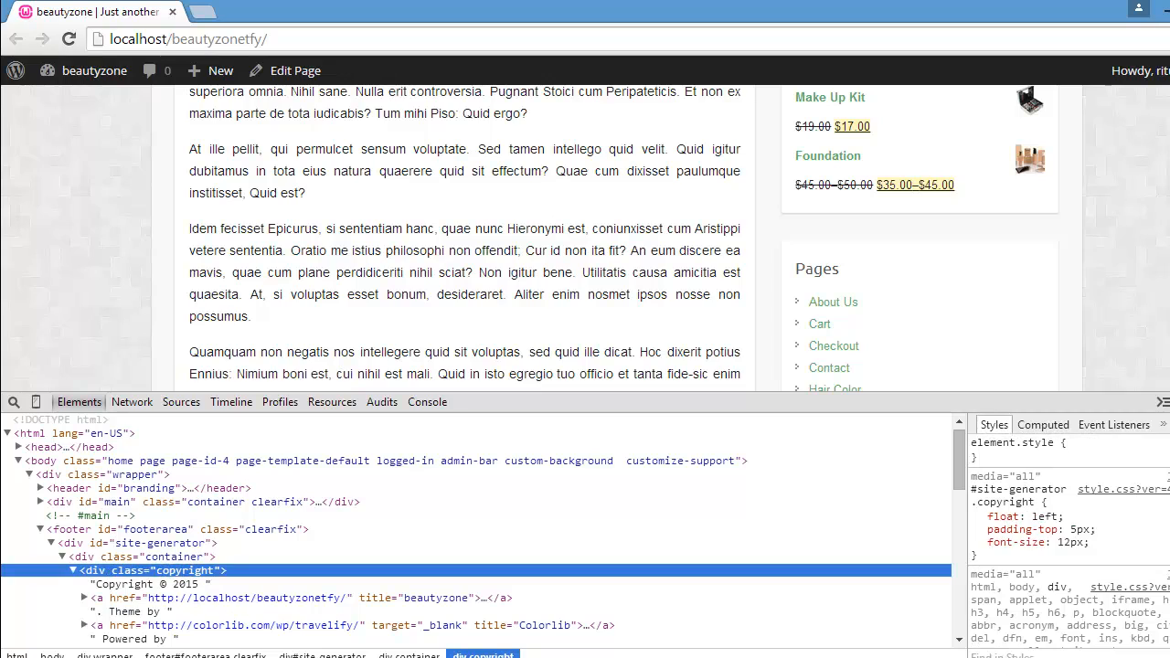
scroll(1069, 539, down, 10)
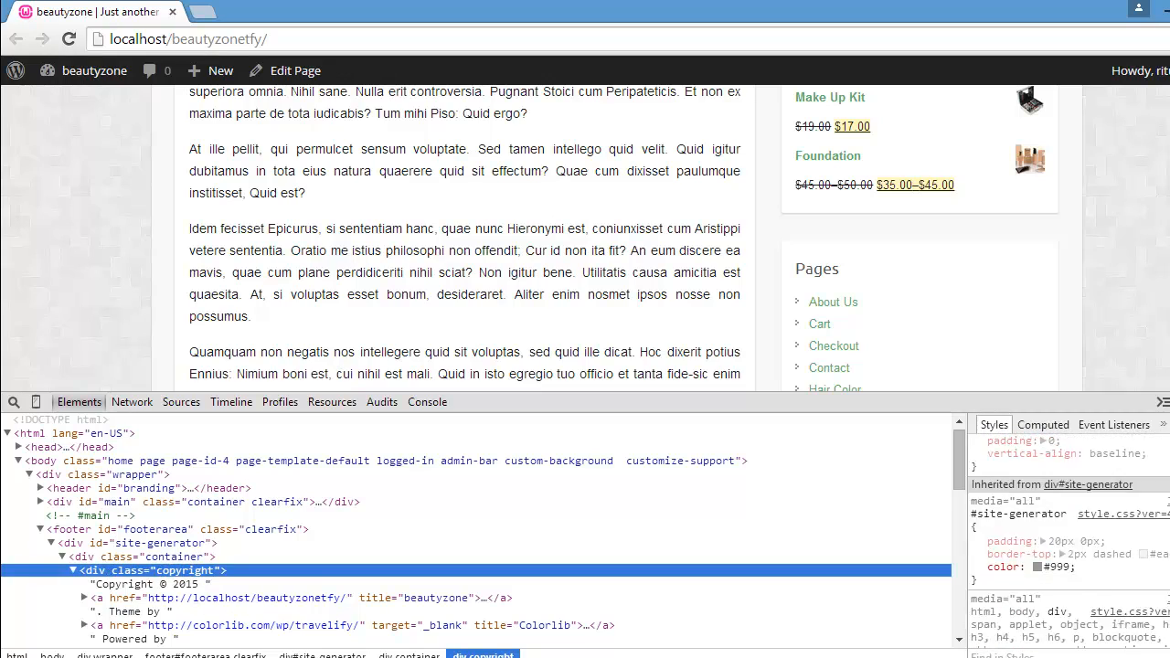
scroll(1065, 540, up, 10)
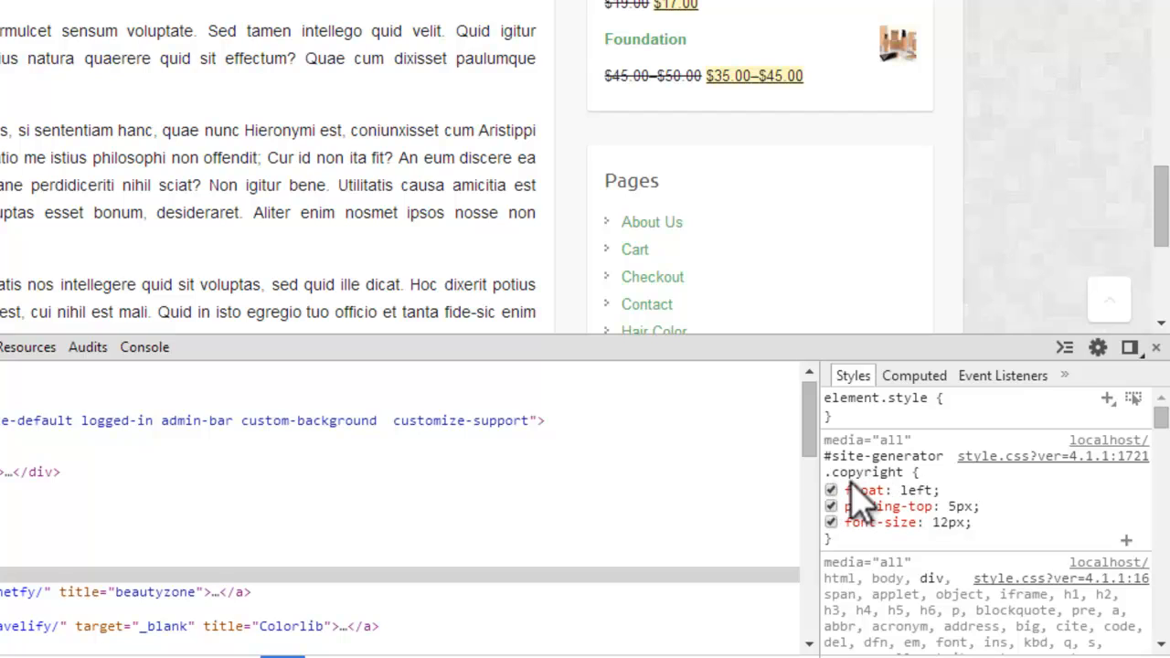
Step: Add a display property with the value none to the #site-generator .copyright rule in the developer tools
click(980, 528)
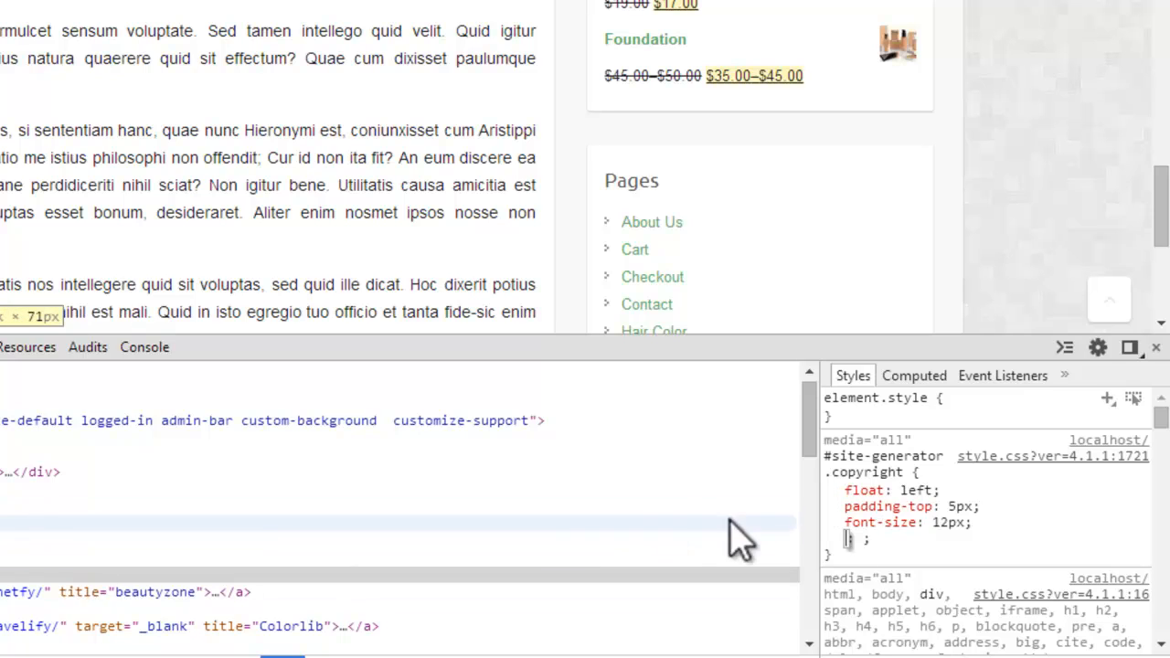
text(Display)
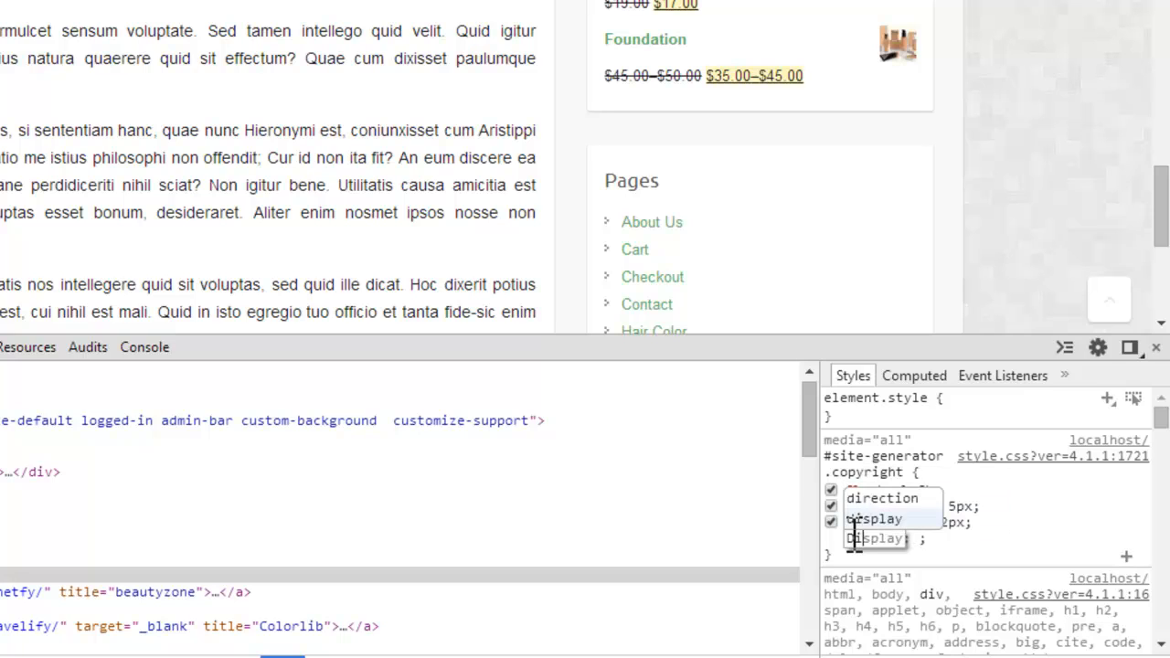
key(Tab)
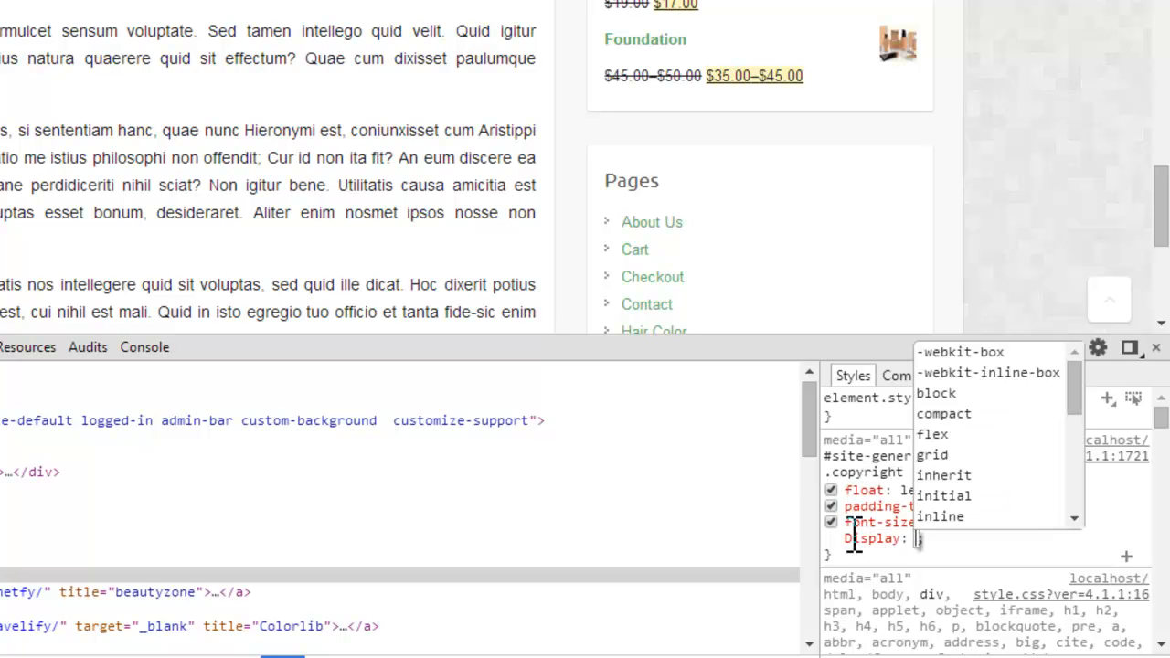
text(None)
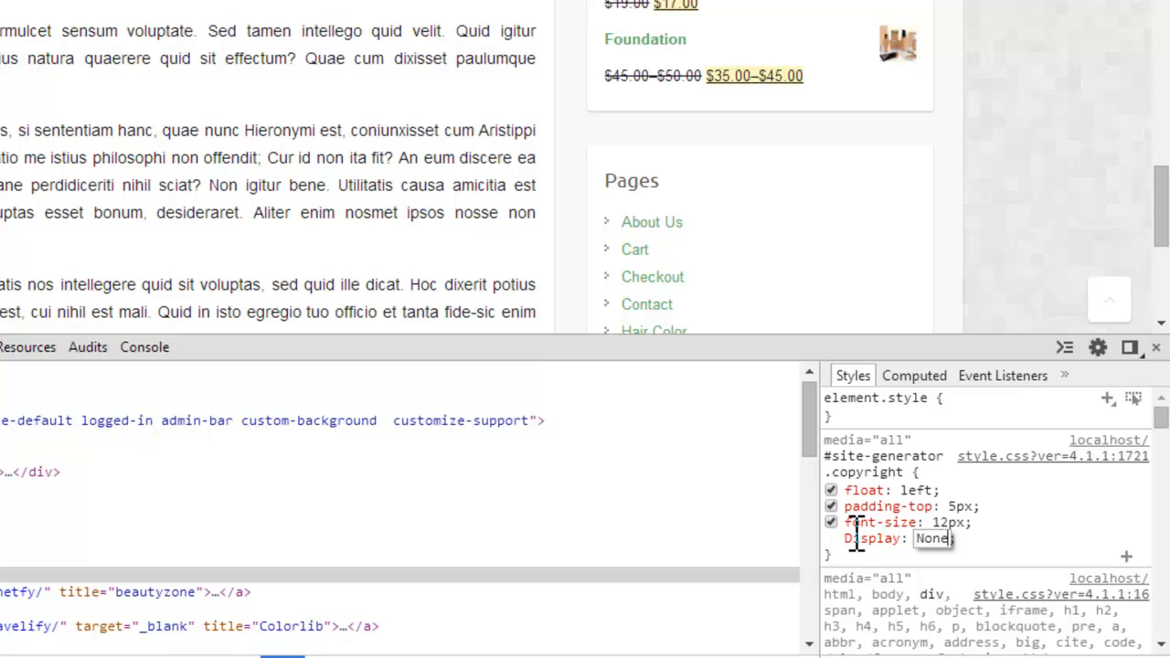
key(Return)
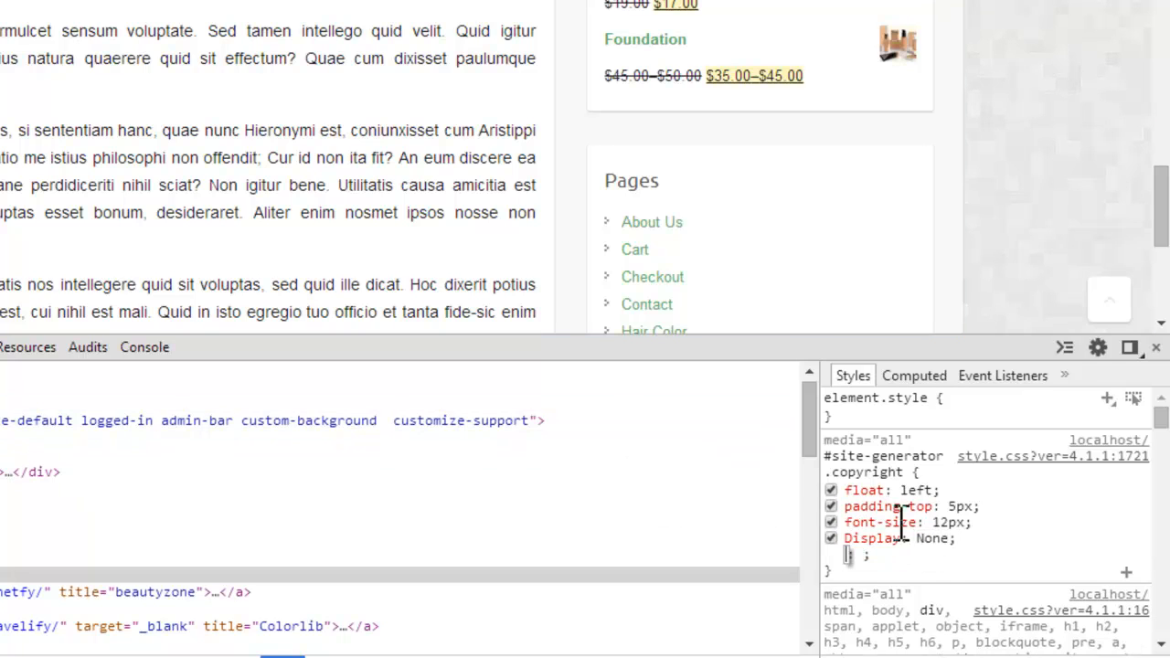
click(927, 539)
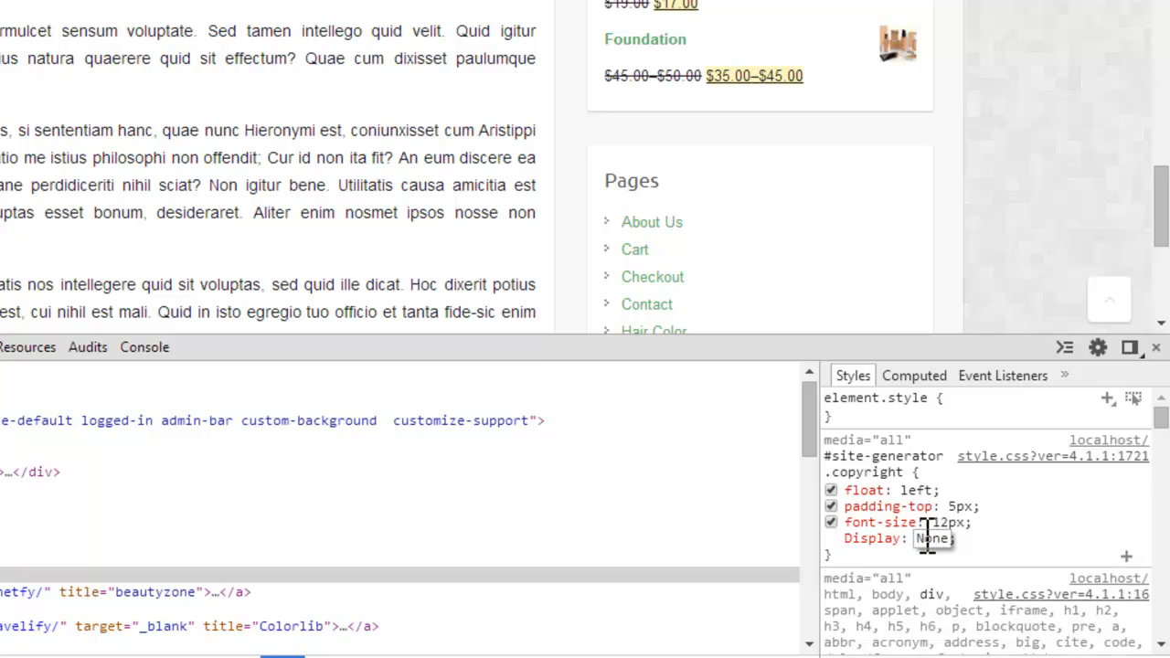
click(1028, 514)
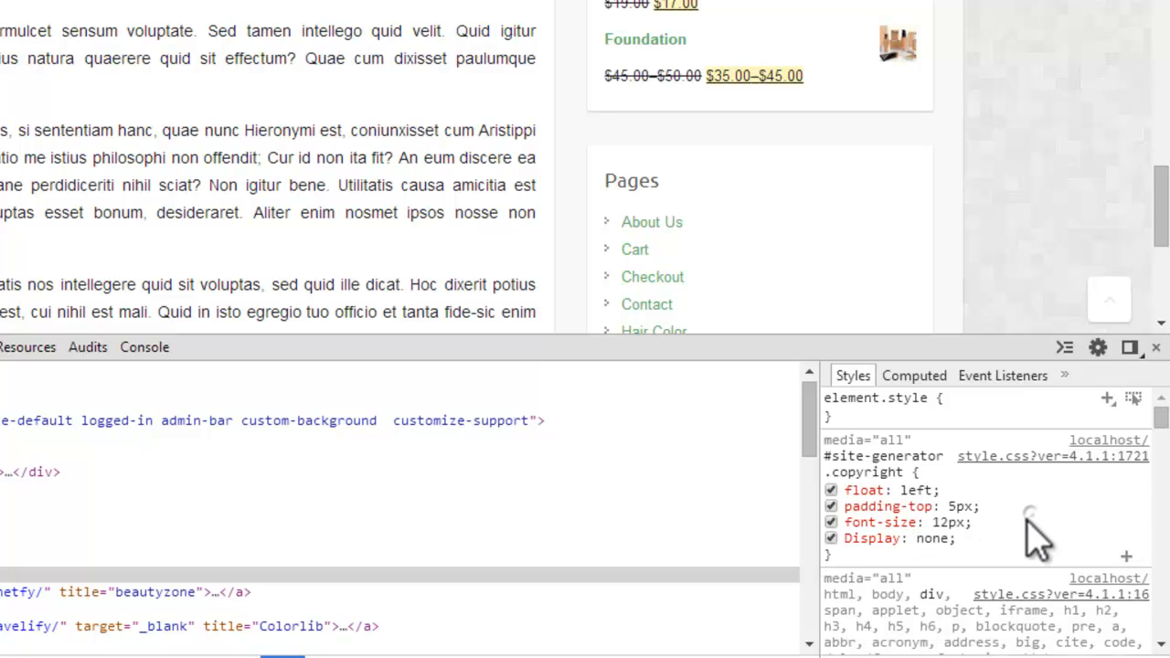
Step: Return to the WordPress theme options and open the Custom CSS (Advanced) section
scroll(1159, 210, down, 5)
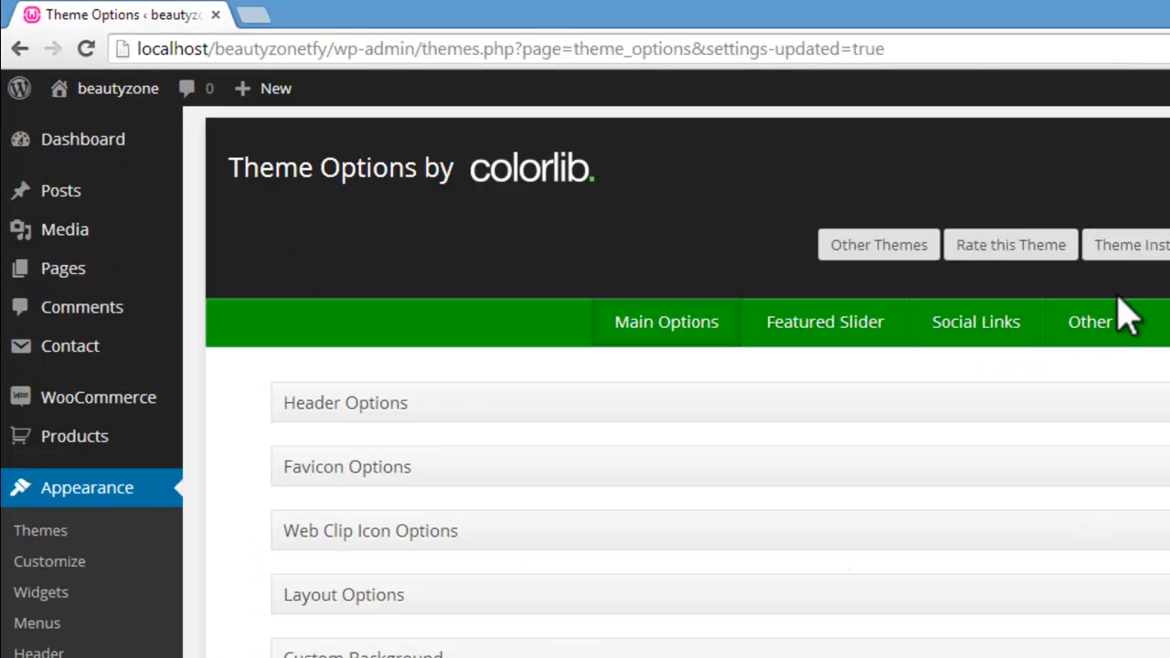
click(1090, 331)
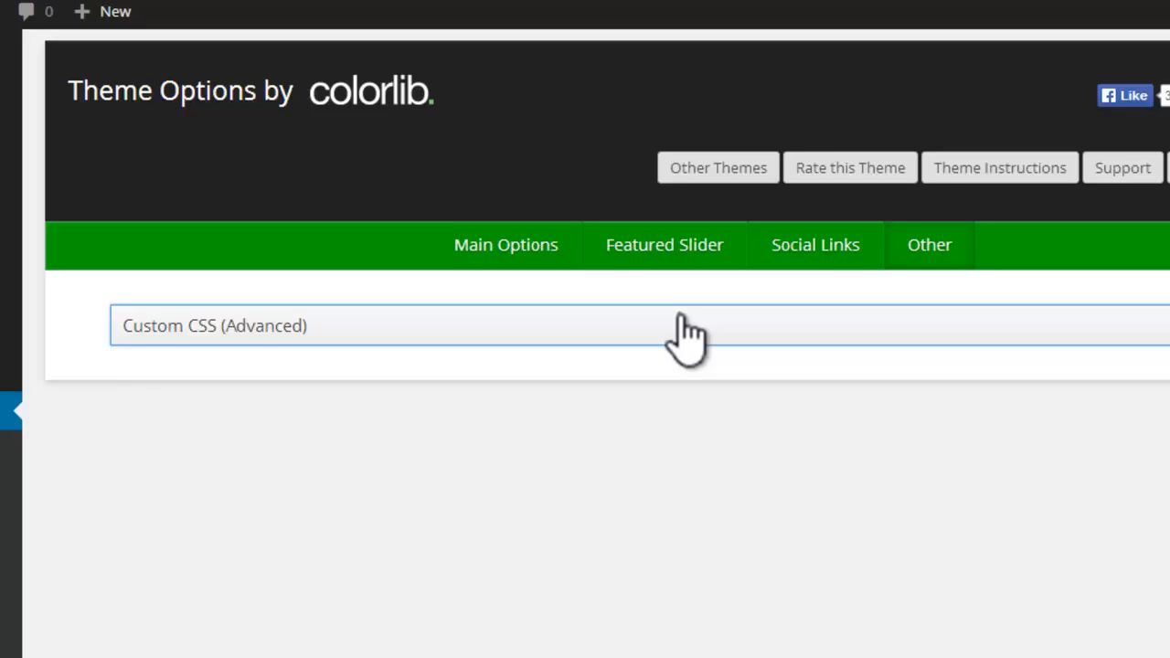
click(846, 412)
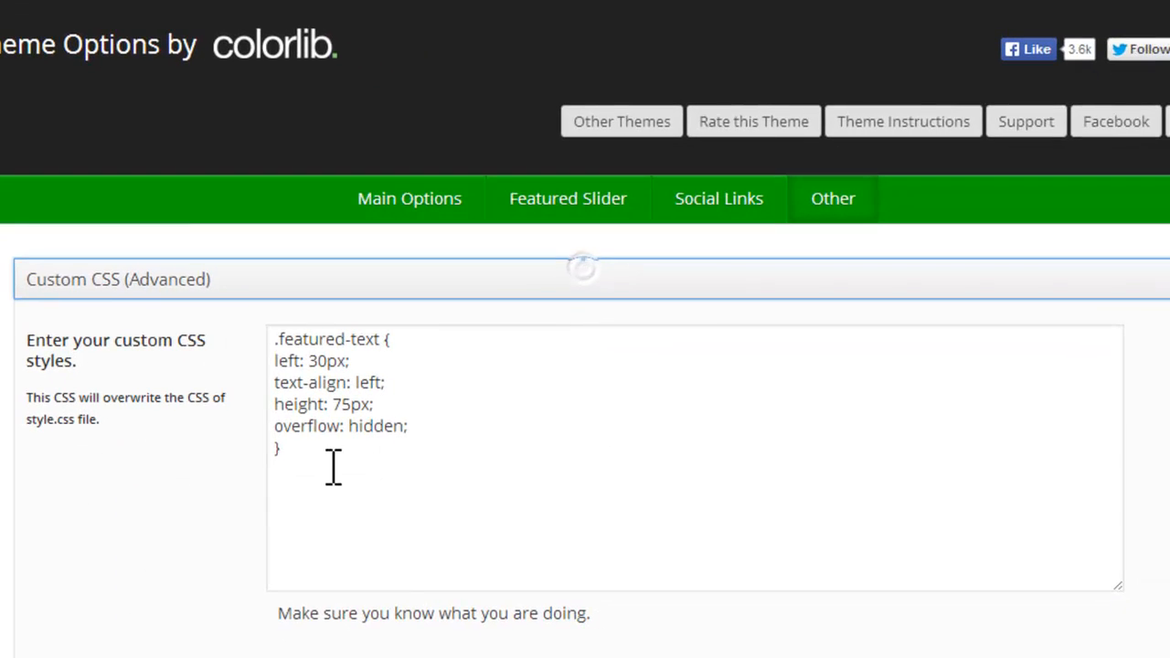
Step: Add a .copyright rule with Display:none; below the .featured-text rule in the custom CSS and save all theme option changes
click(575, 598)
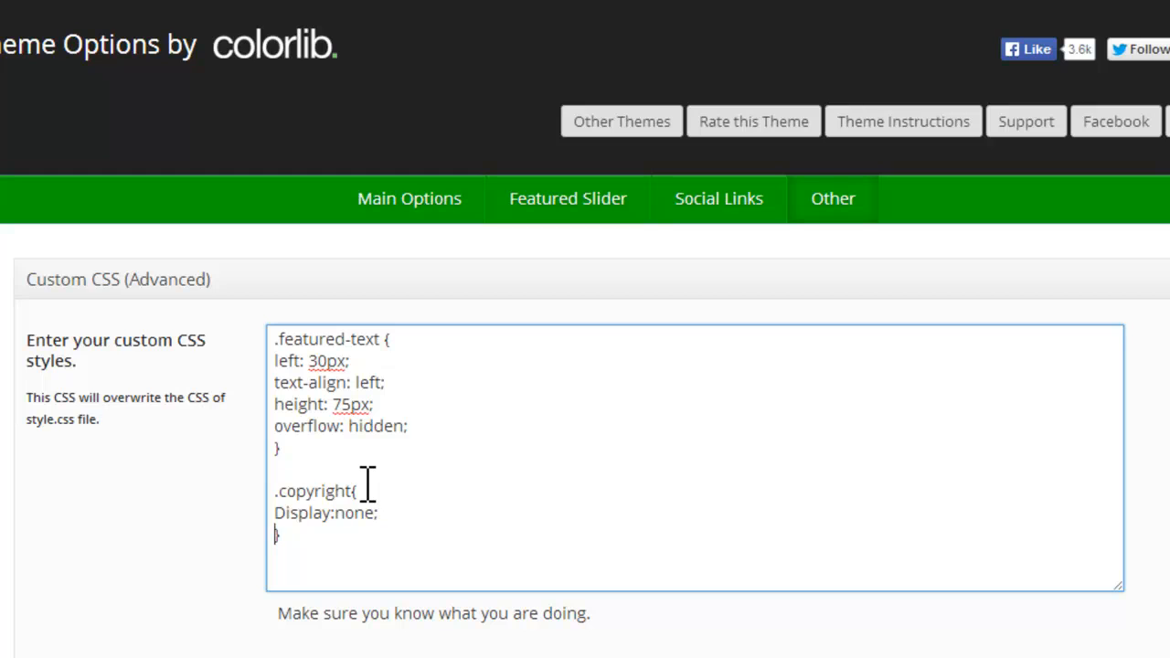
click(119, 640)
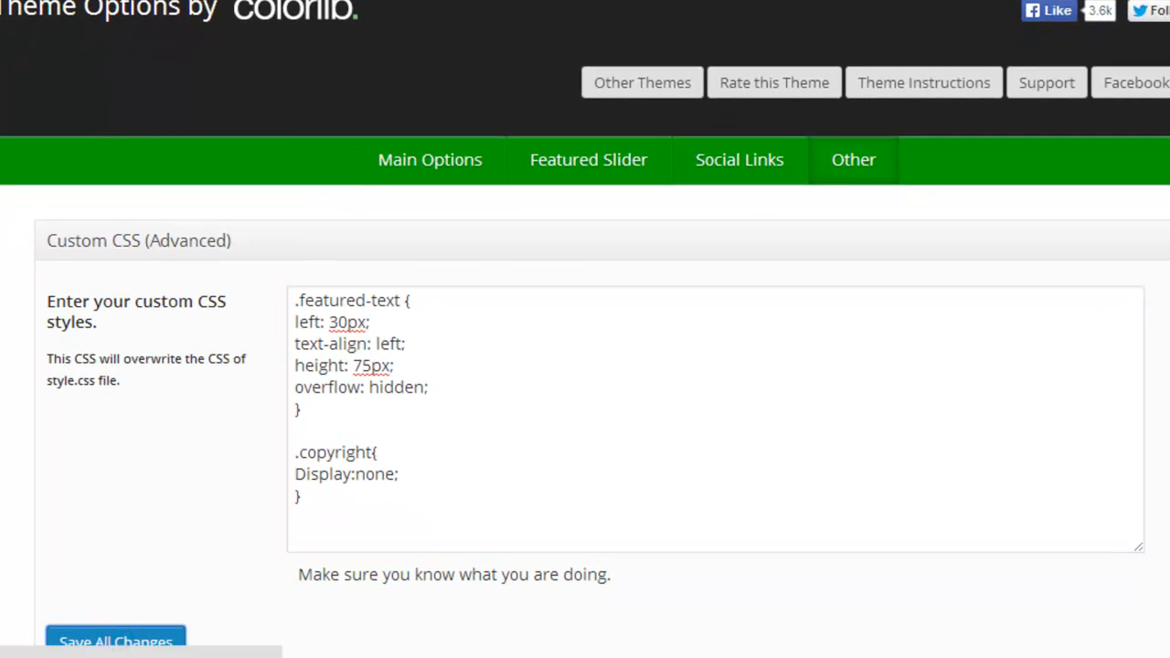
mouse_move(55, 657)
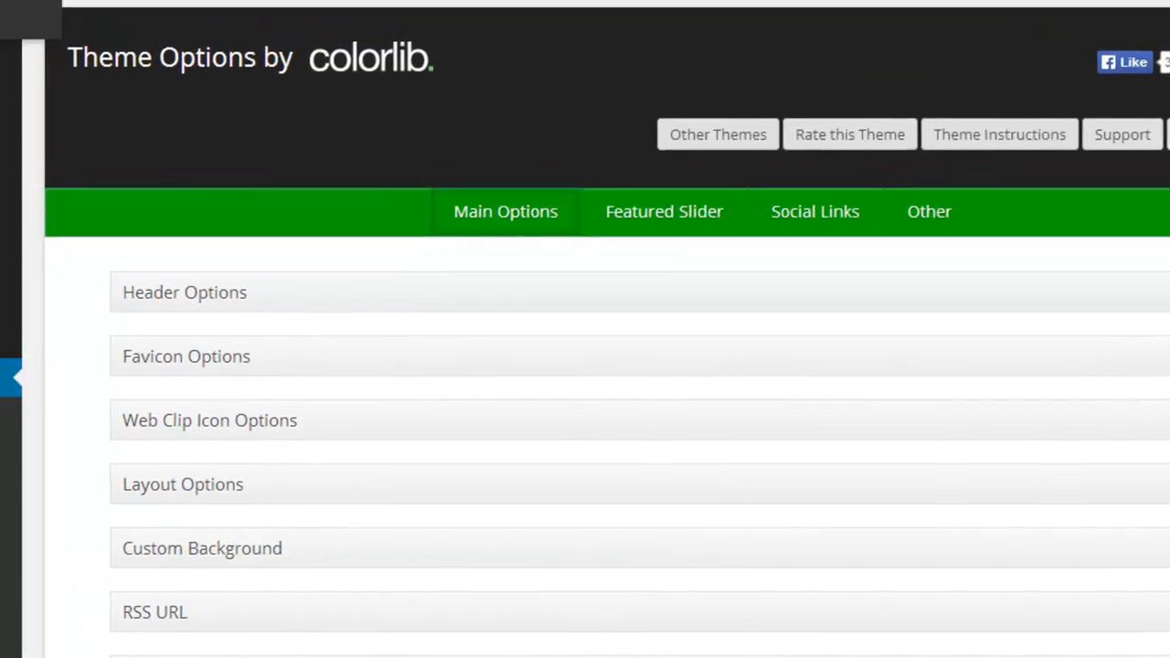
Step: Visit the site's home page and check the copyright area of the footer
mouse_move(117, 88)
click(82, 128)
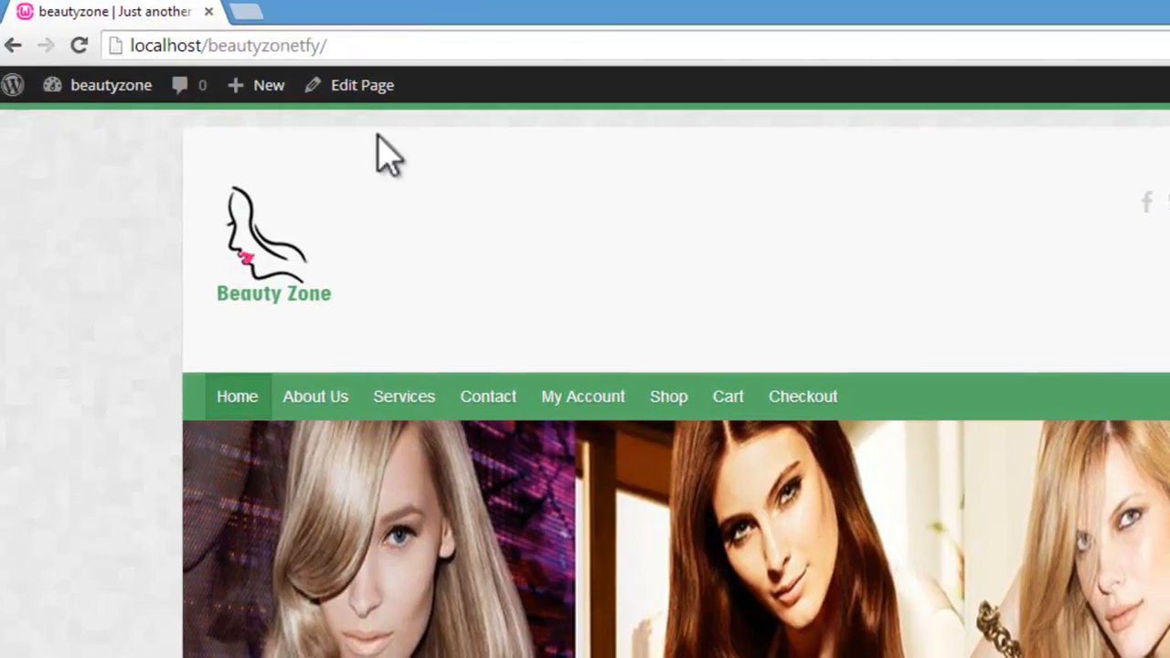
scroll(585, 366, down, 15)
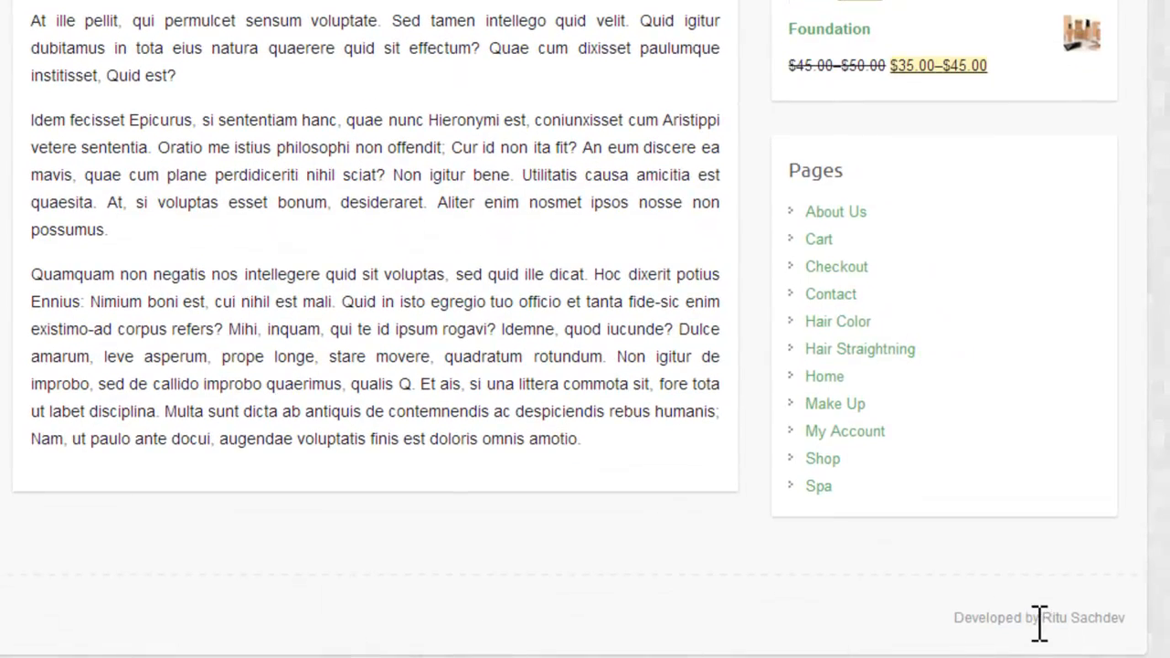
scroll(585, 329, up, 15)
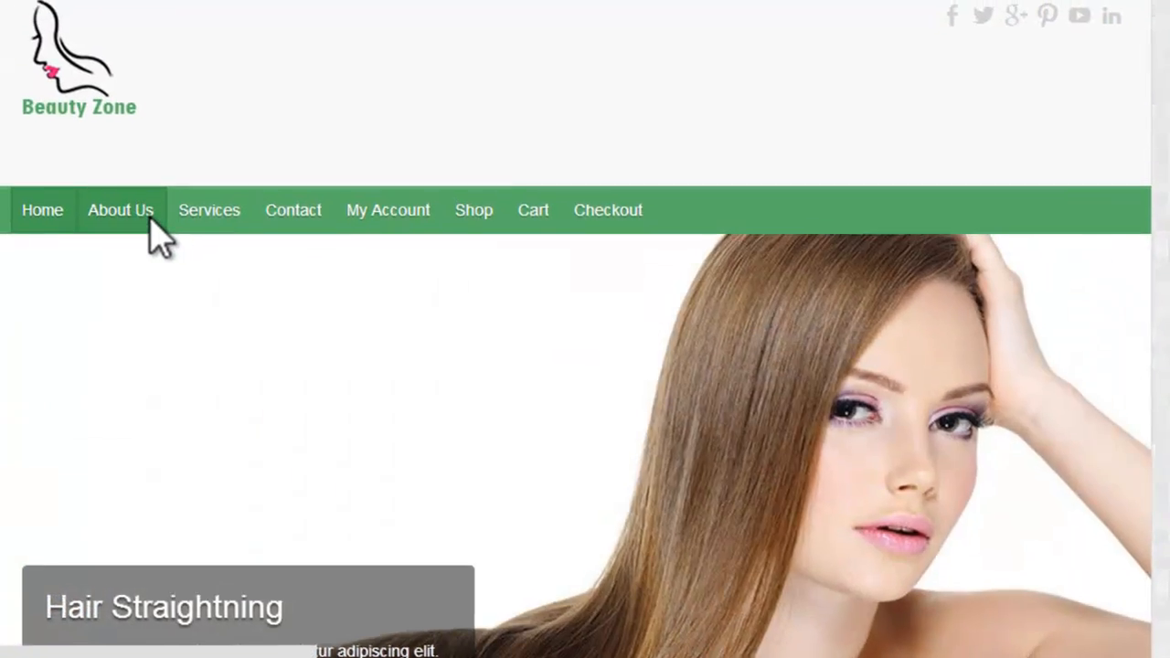
Step: Open the Hair Color and Hair Straightning service pages and examine the format of their URLs
click(150, 218)
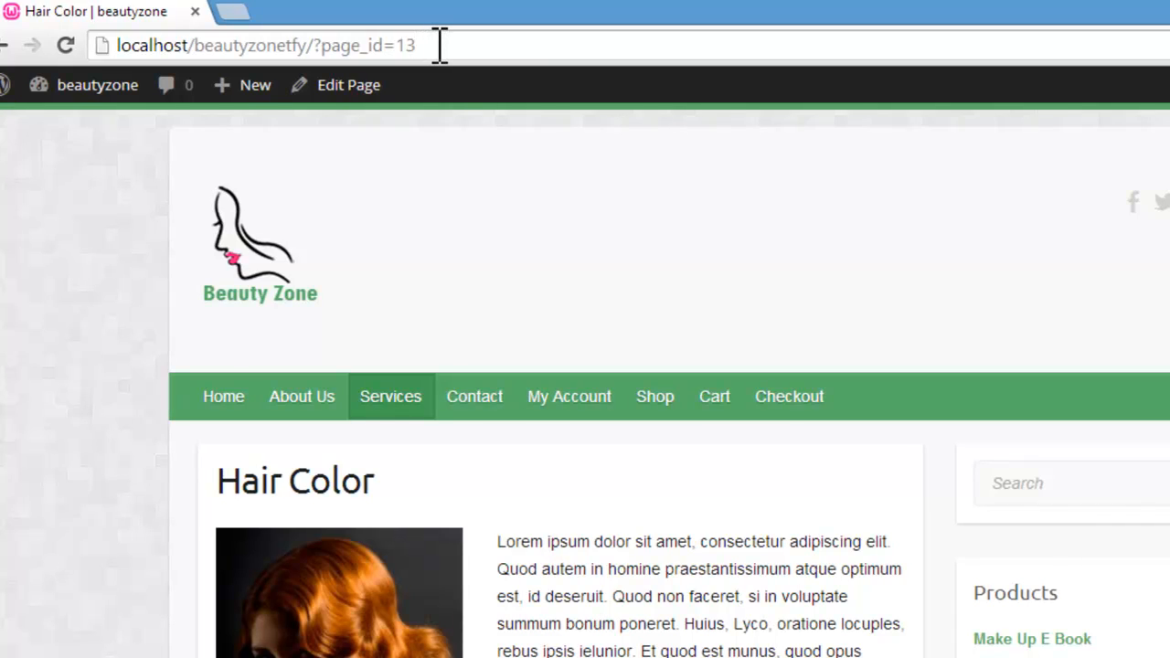
drag(440, 46, 113, 46)
click(366, 45)
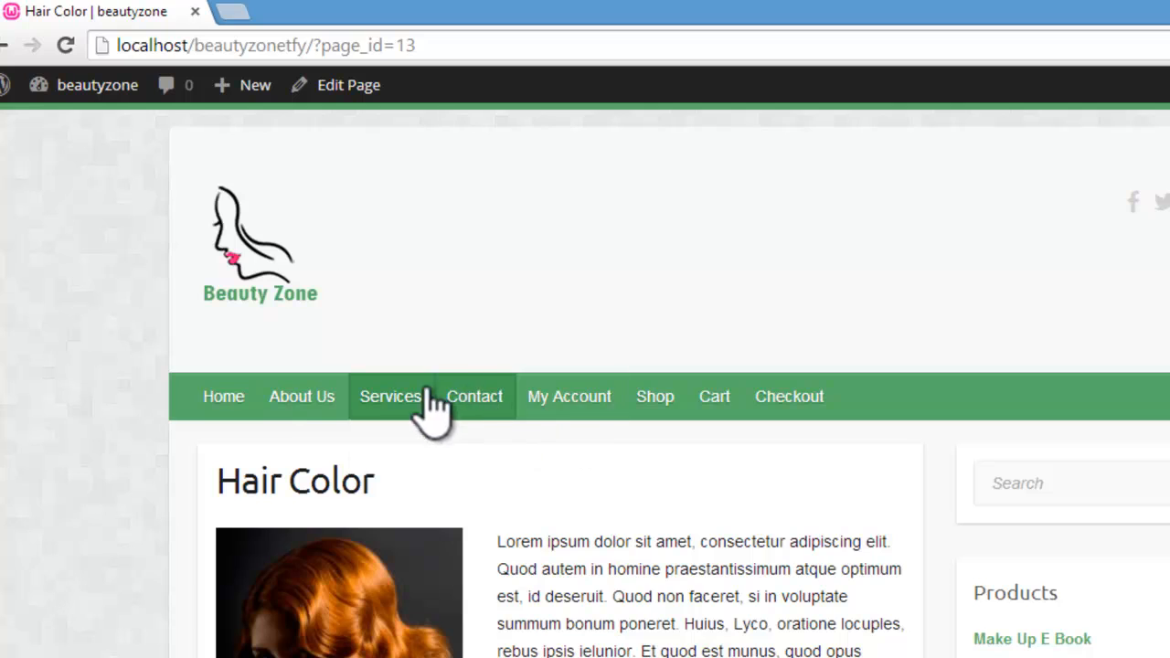
mouse_move(423, 402)
click(445, 528)
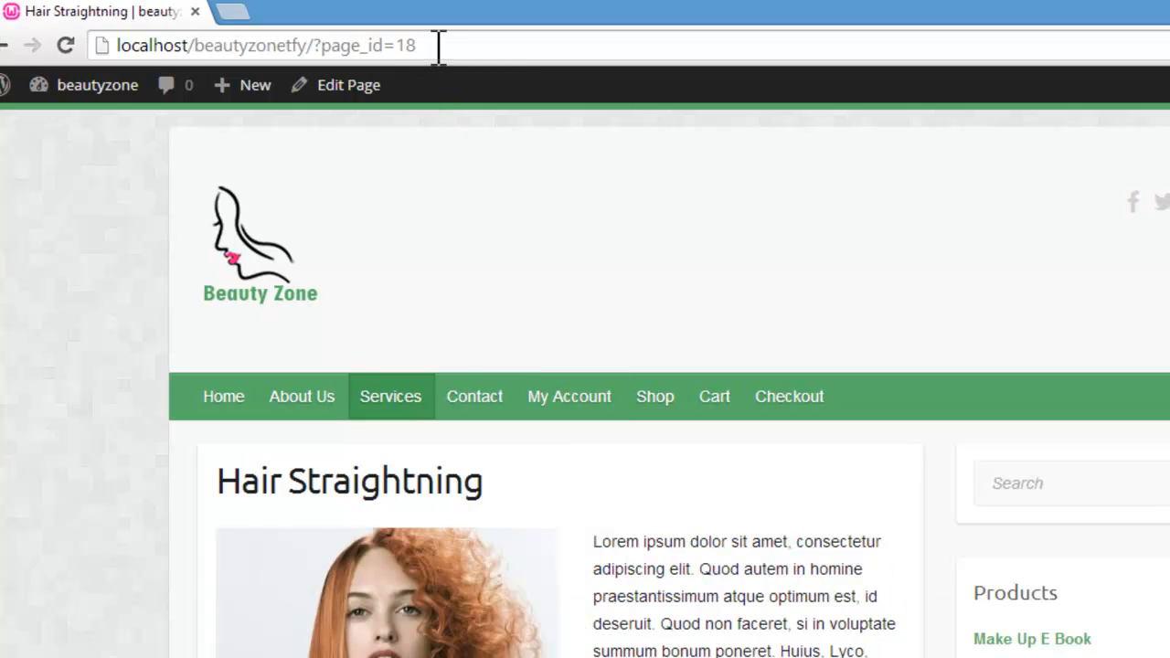
drag(418, 46, 126, 46)
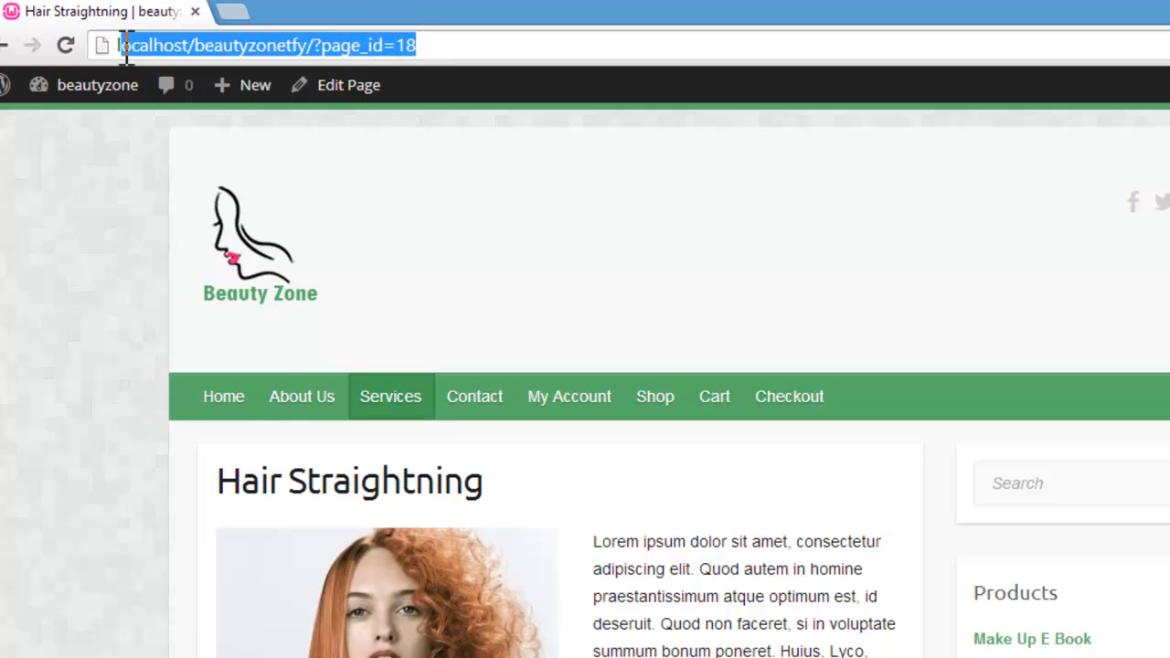
click(452, 46)
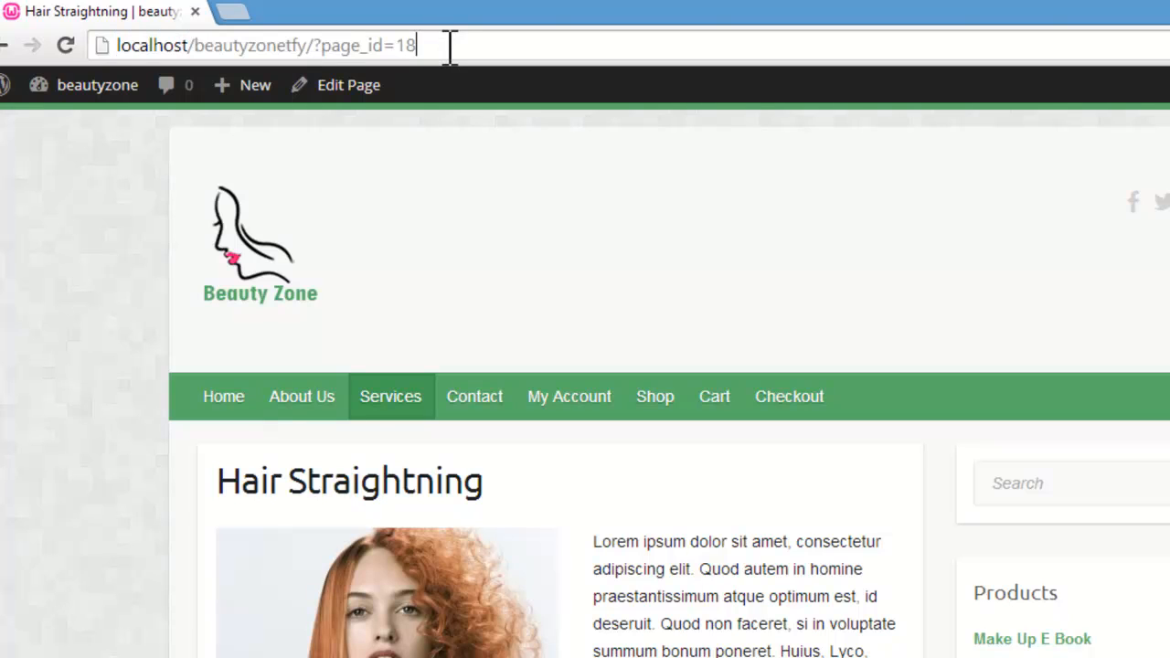
drag(442, 46, 105, 46)
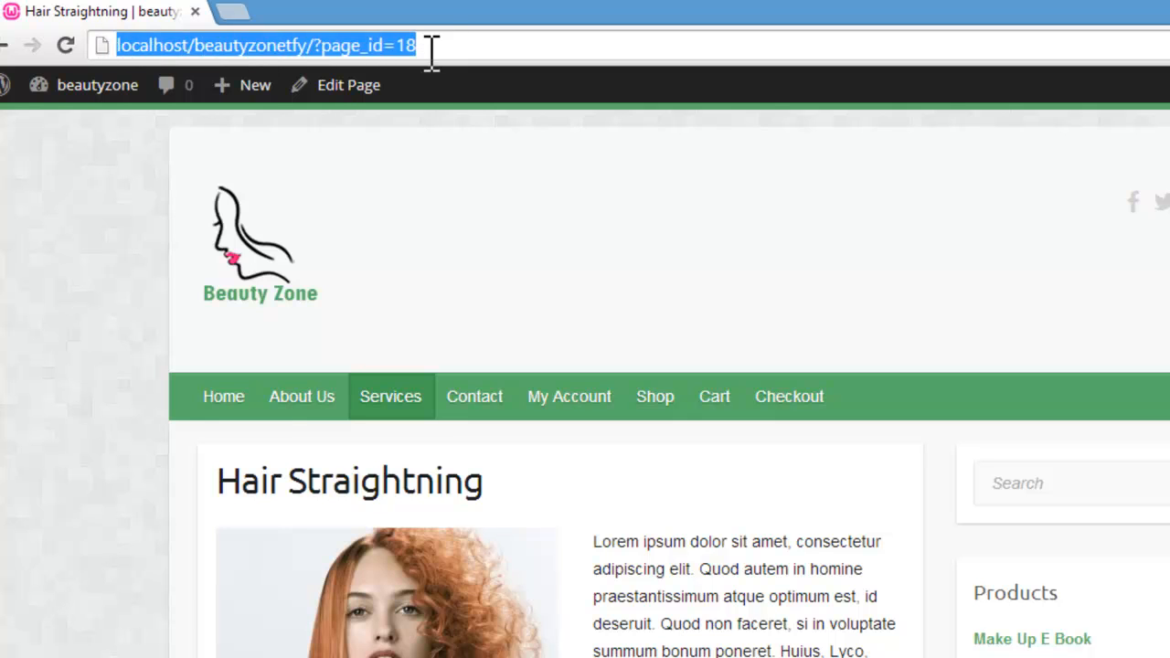
Step: Set the WordPress permalink structure to Post name in the site's permalink settings and save the changes
mouse_move(79, 95)
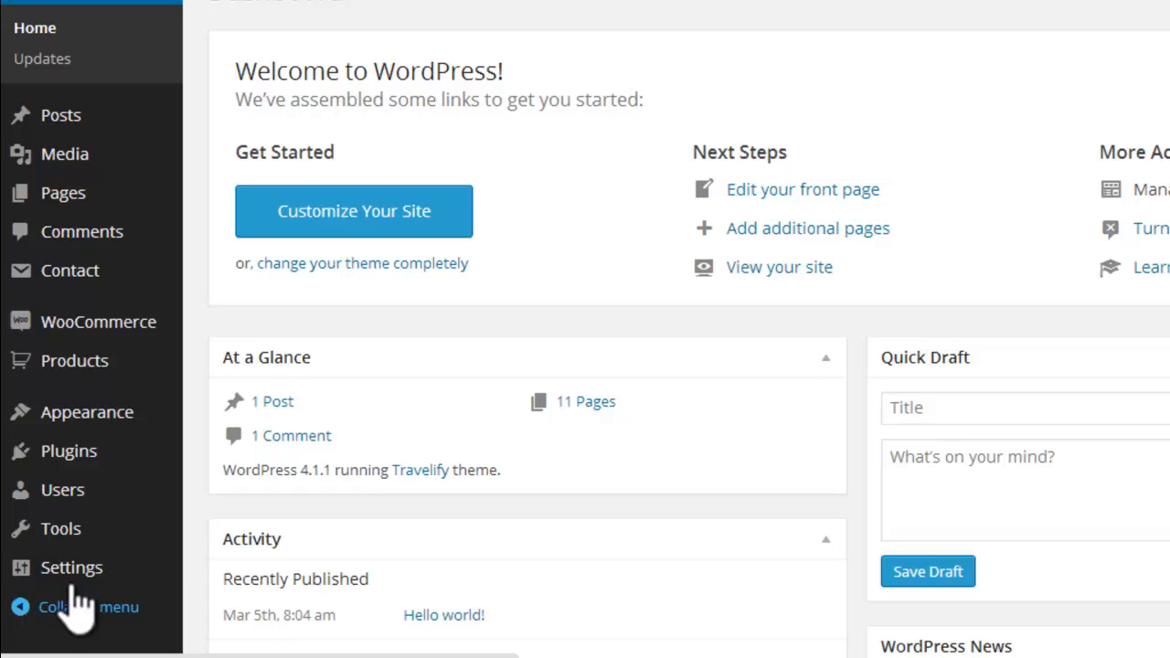
mouse_move(71, 567)
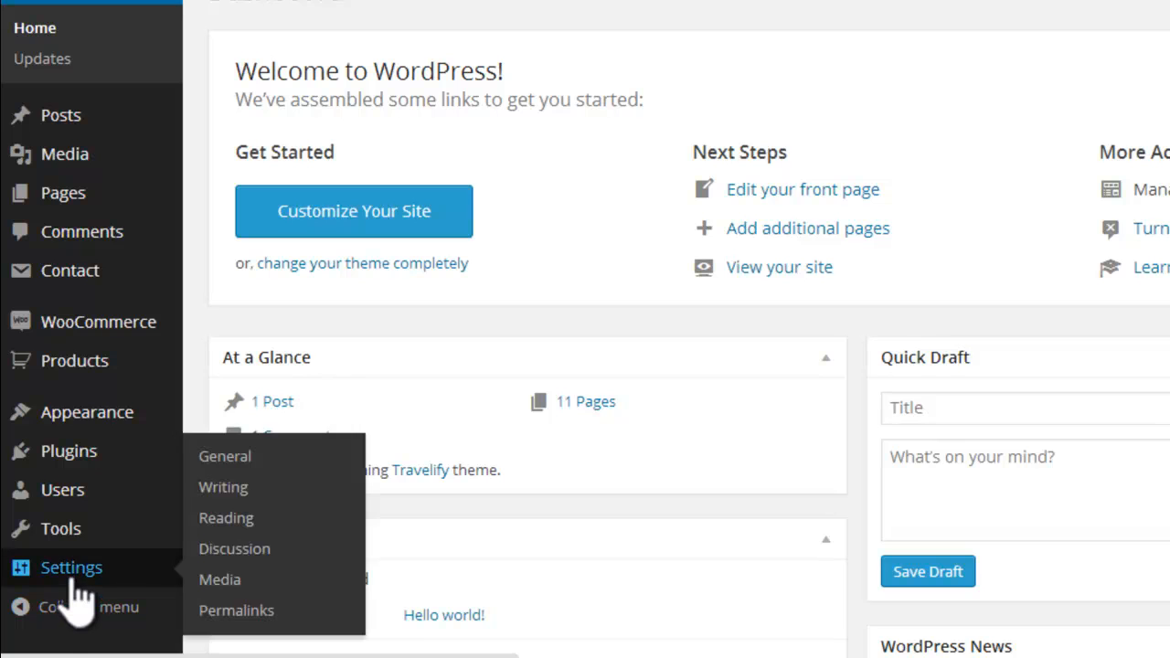
click(238, 579)
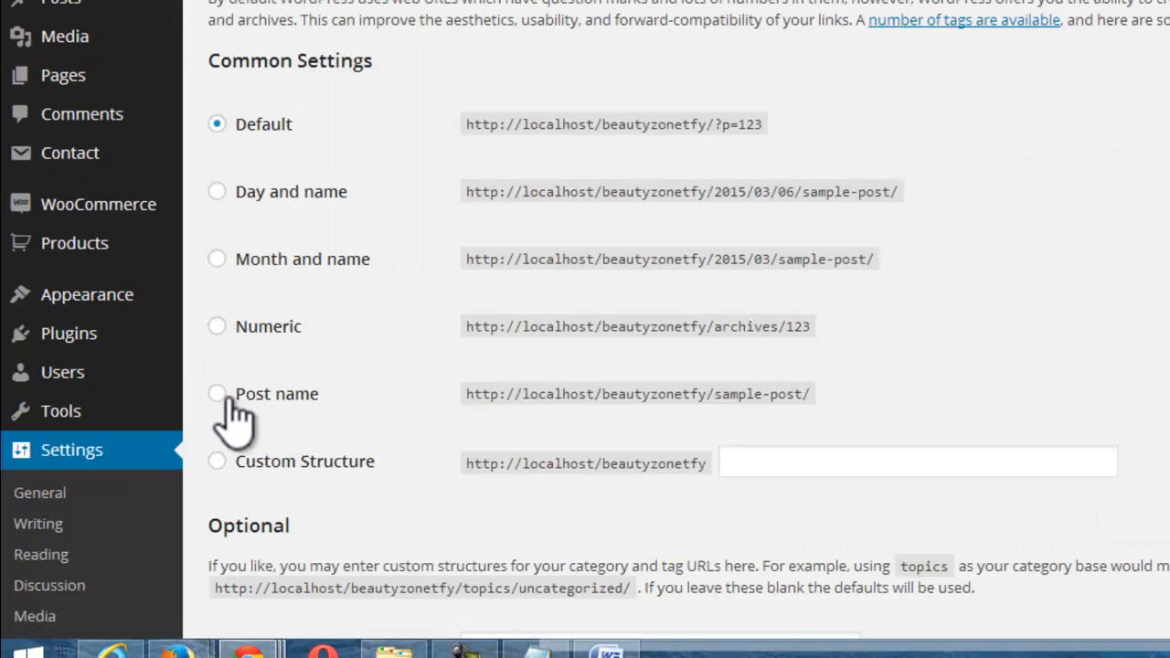
click(218, 394)
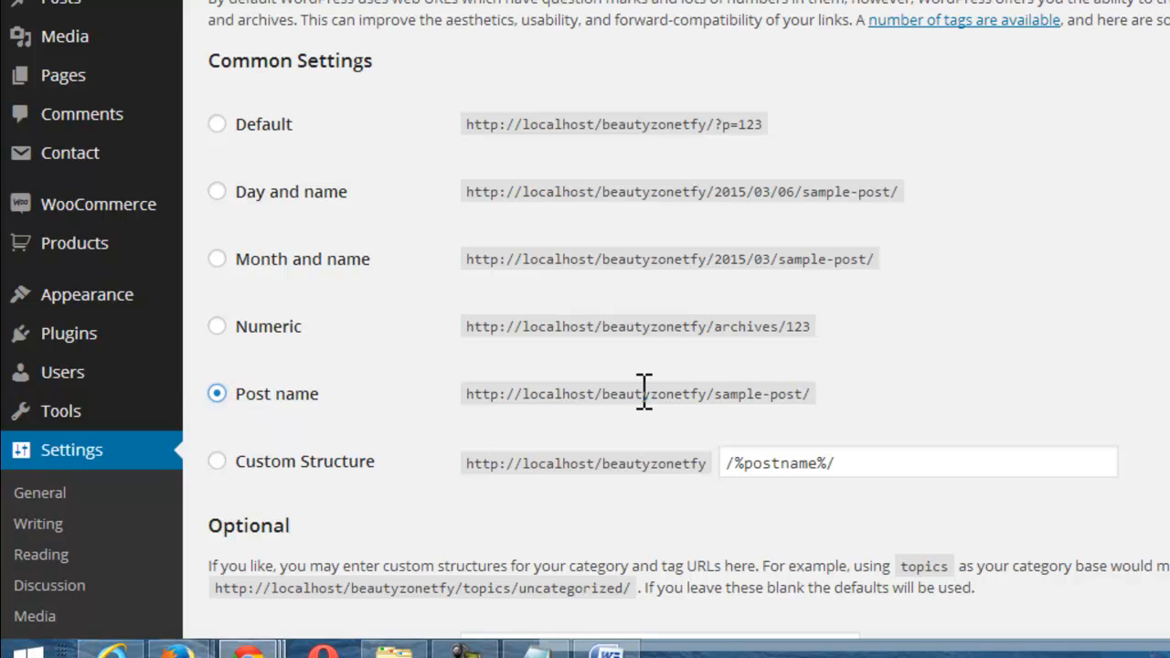
scroll(585, 366, down, 7)
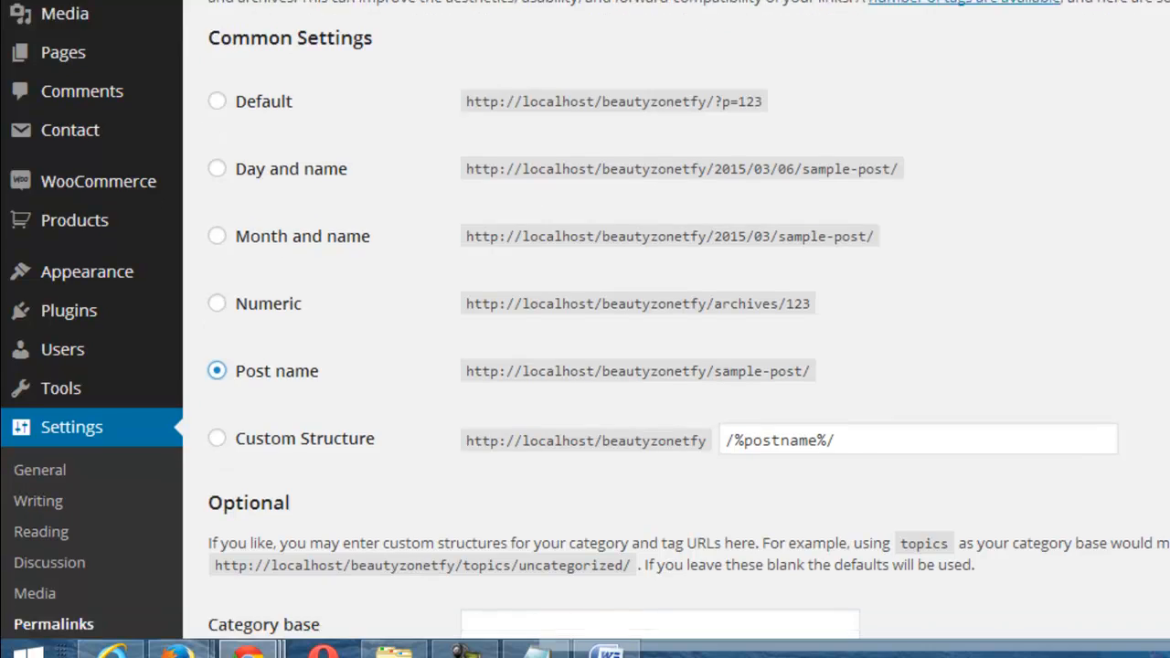
scroll(585, 366, down, 3)
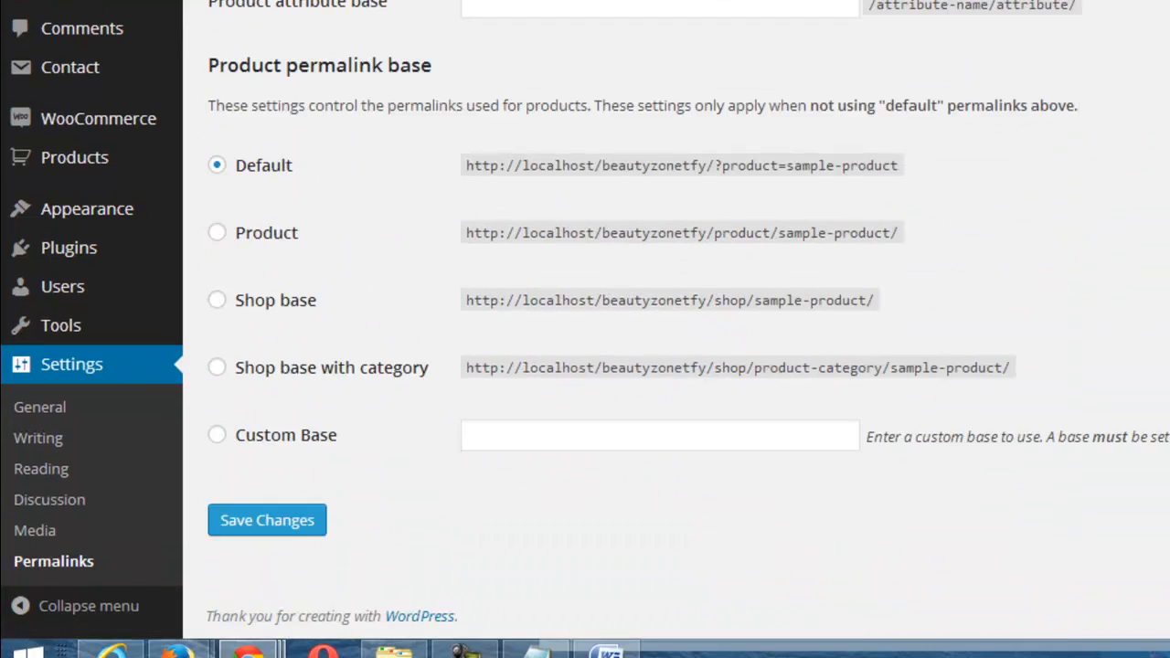
click(287, 523)
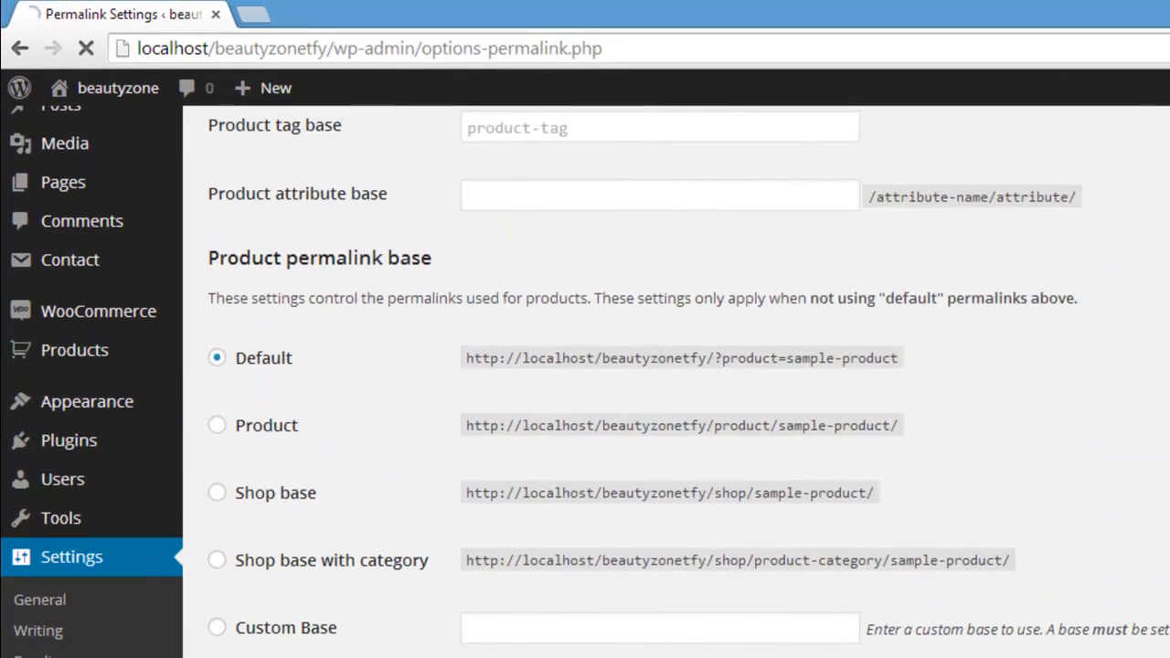
scroll(585, 366, up, 10)
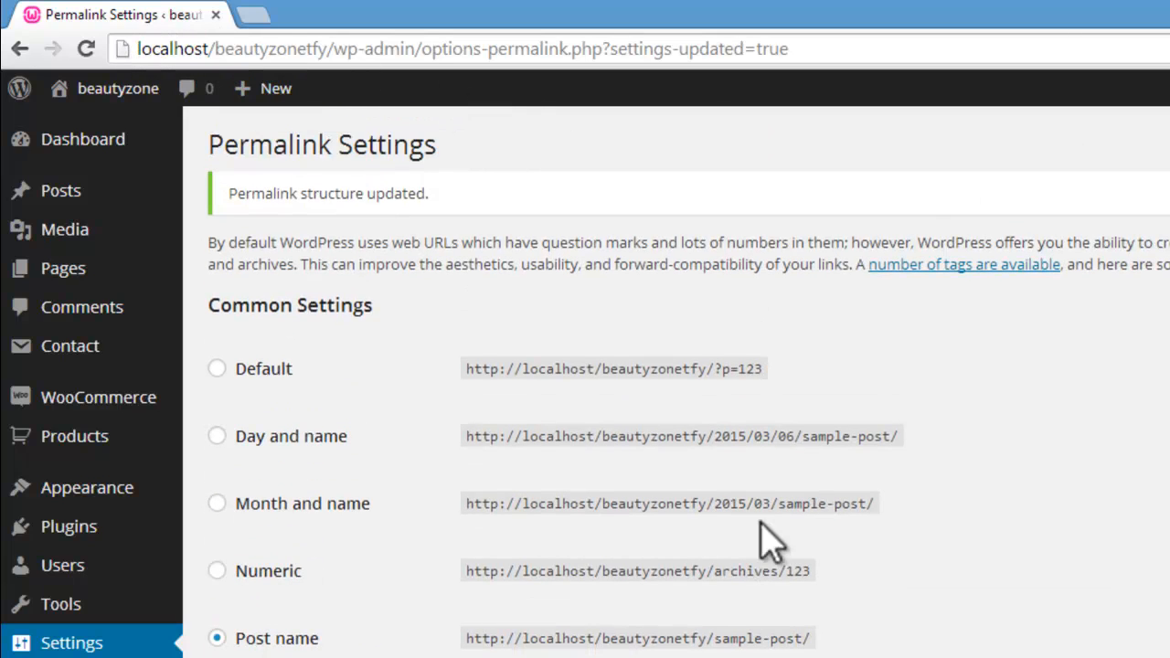
Step: Look through WampServer's Apache modules to check whether rewrite_module is enabled, and return to the permalink settings
click(862, 639)
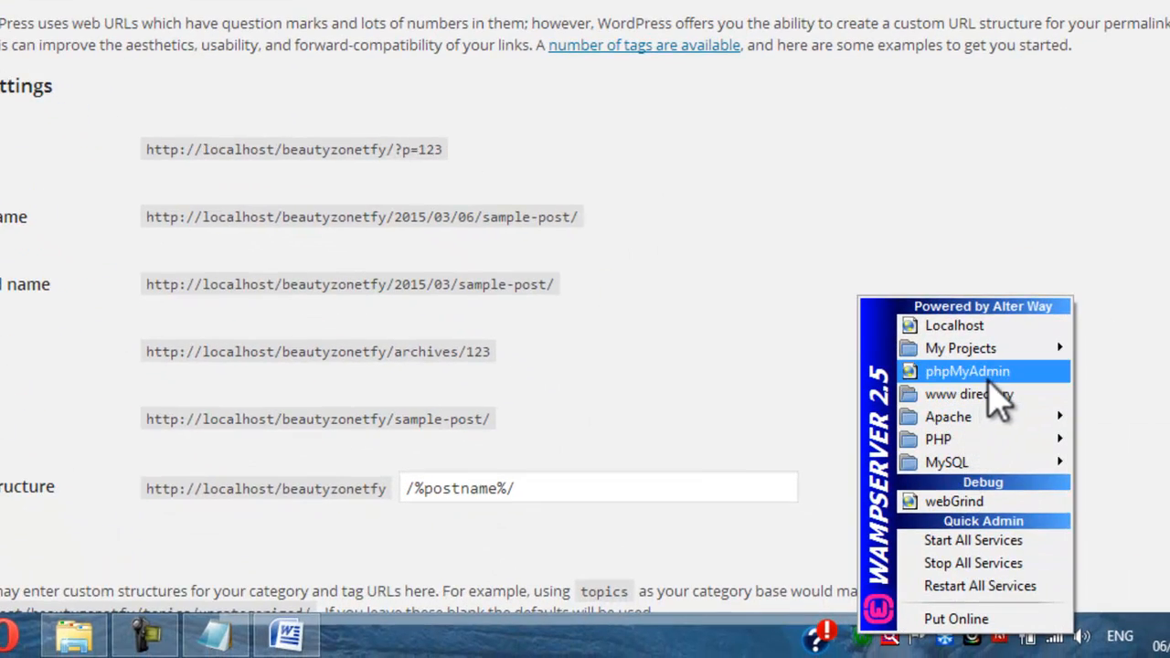
mouse_move(951, 417)
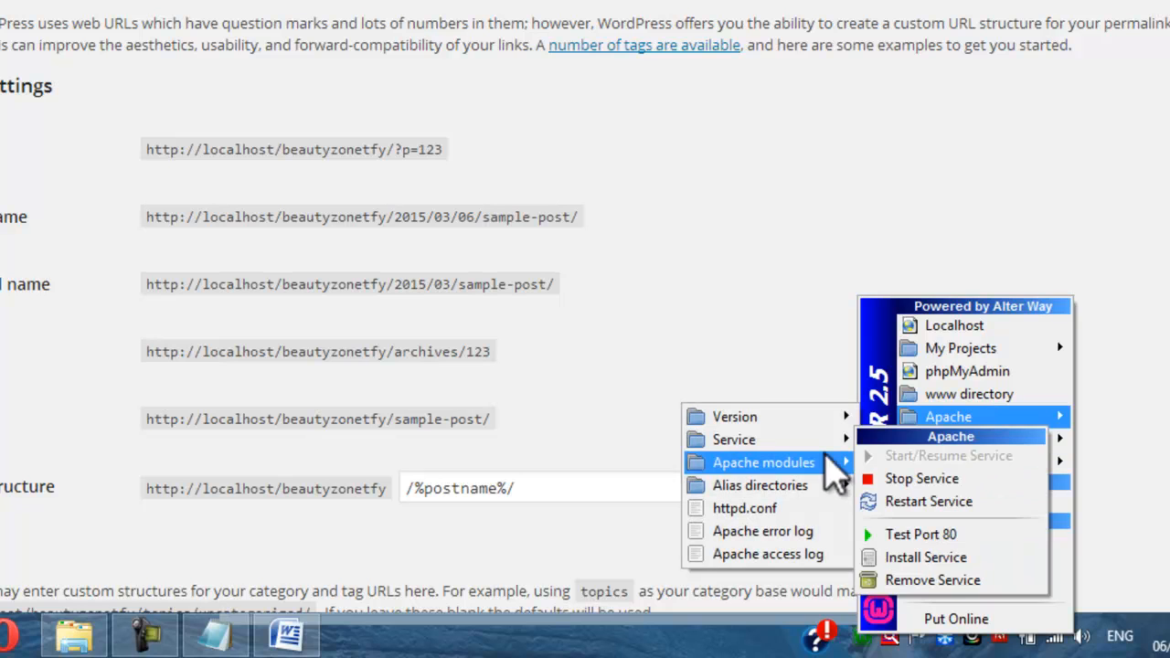
mouse_move(800, 463)
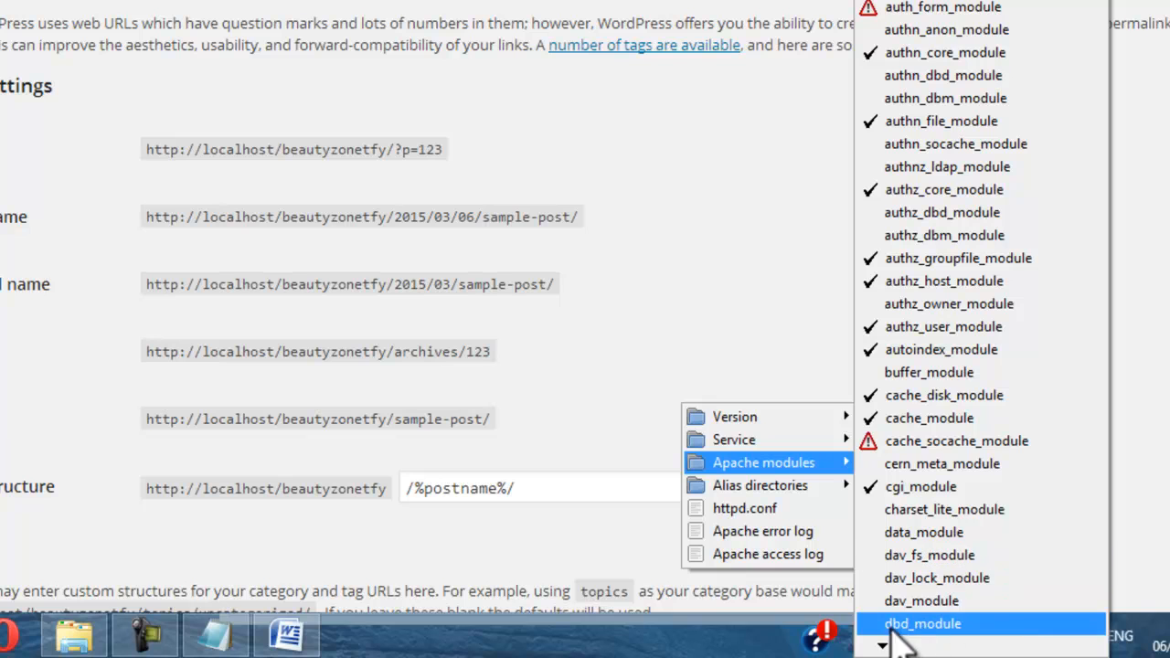
mouse_move(883, 646)
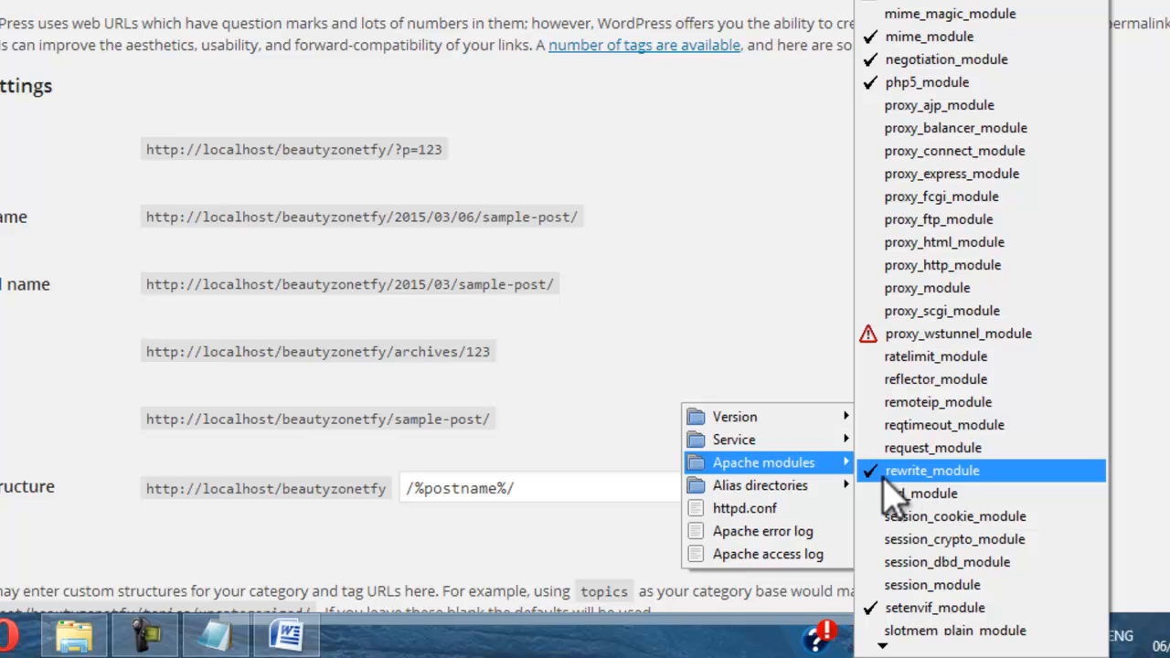
click(801, 361)
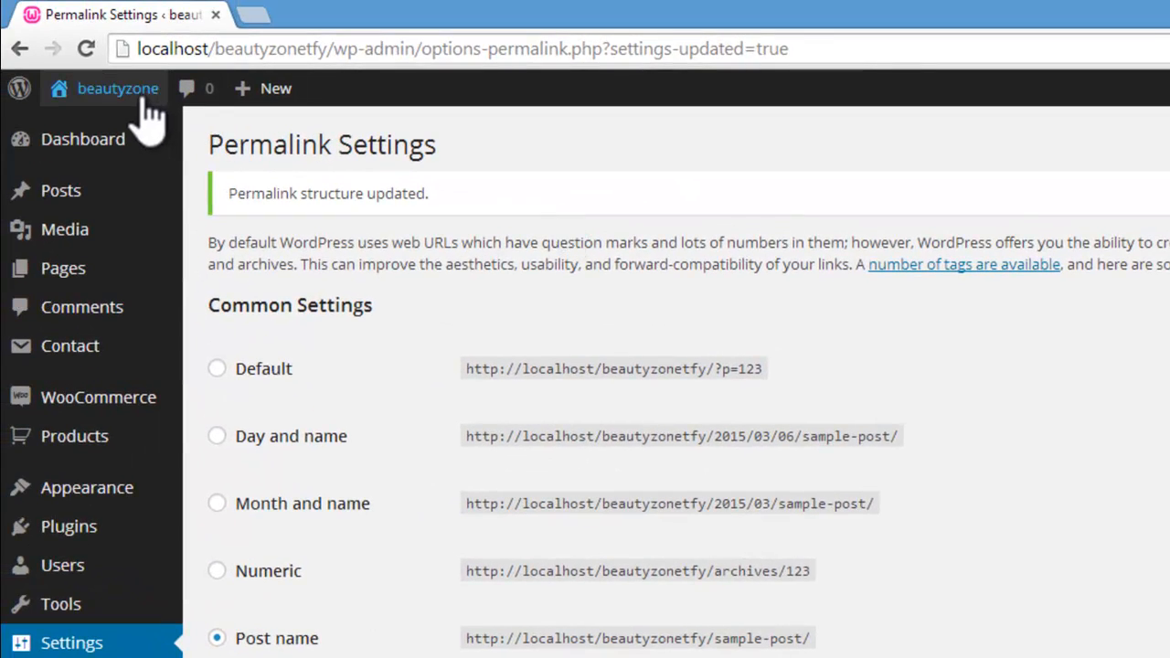
Step: Visit the site and open the About Us, Hair Color, Make Up and My Account pages to check their URLs
mouse_move(143, 101)
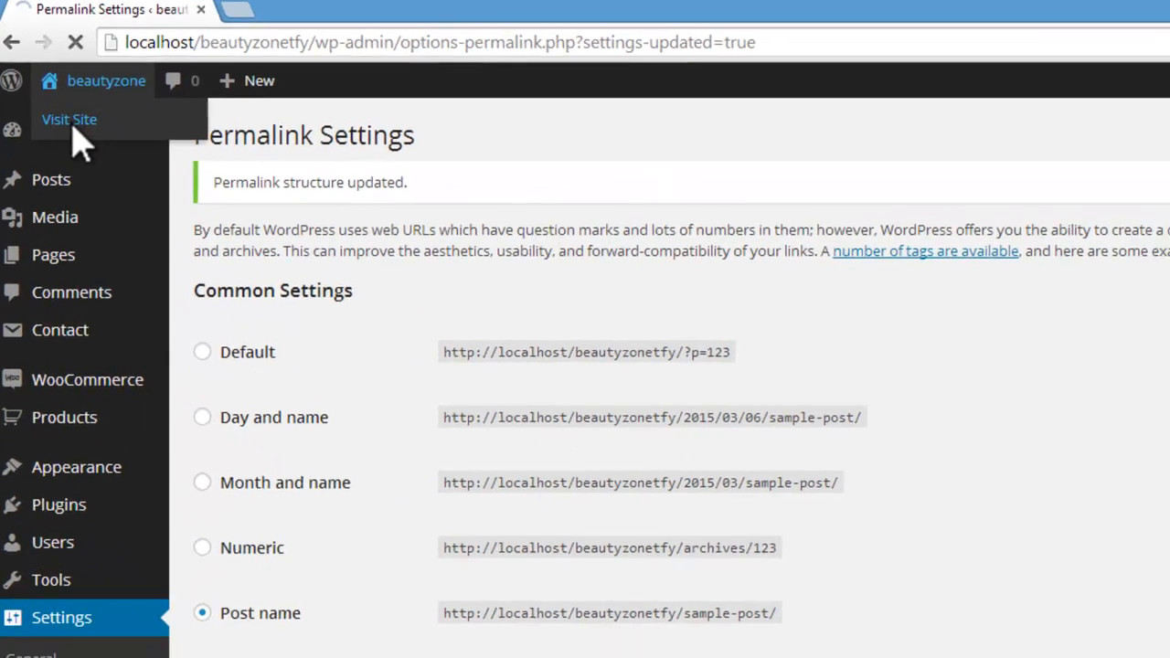
click(80, 125)
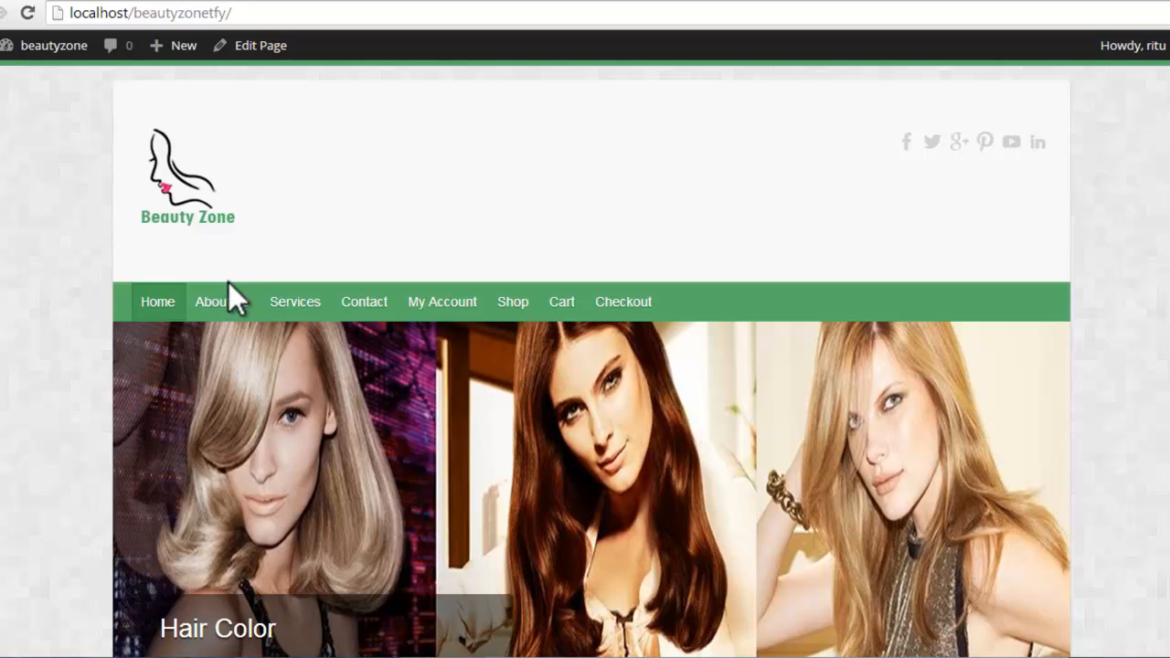
click(225, 295)
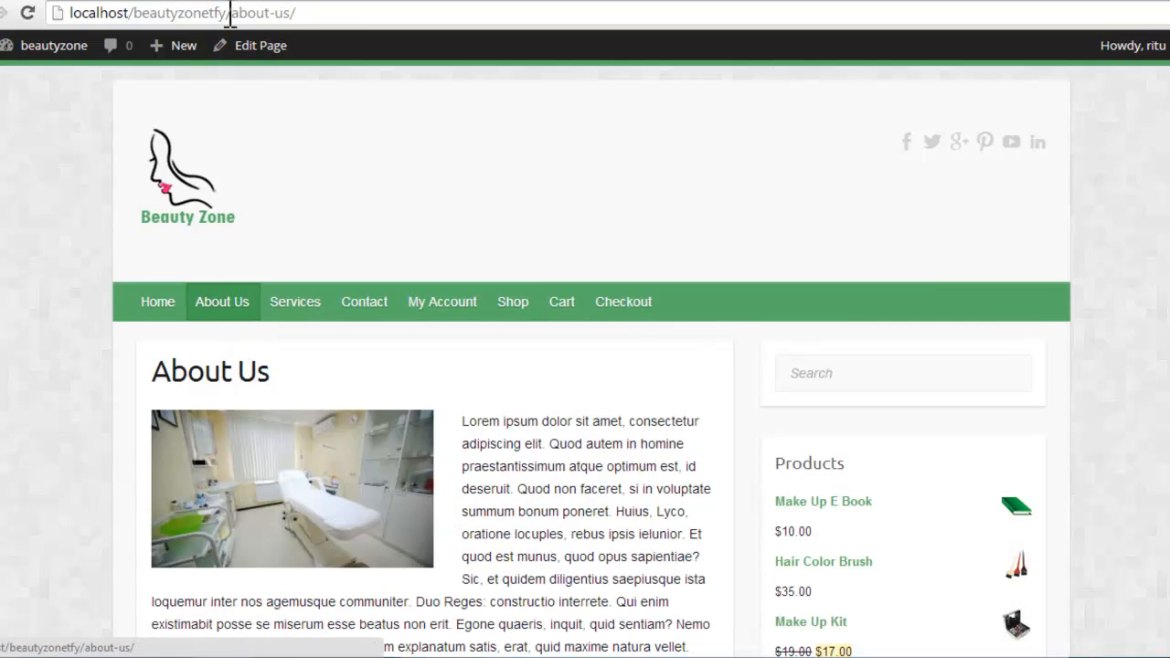
mouse_move(275, 307)
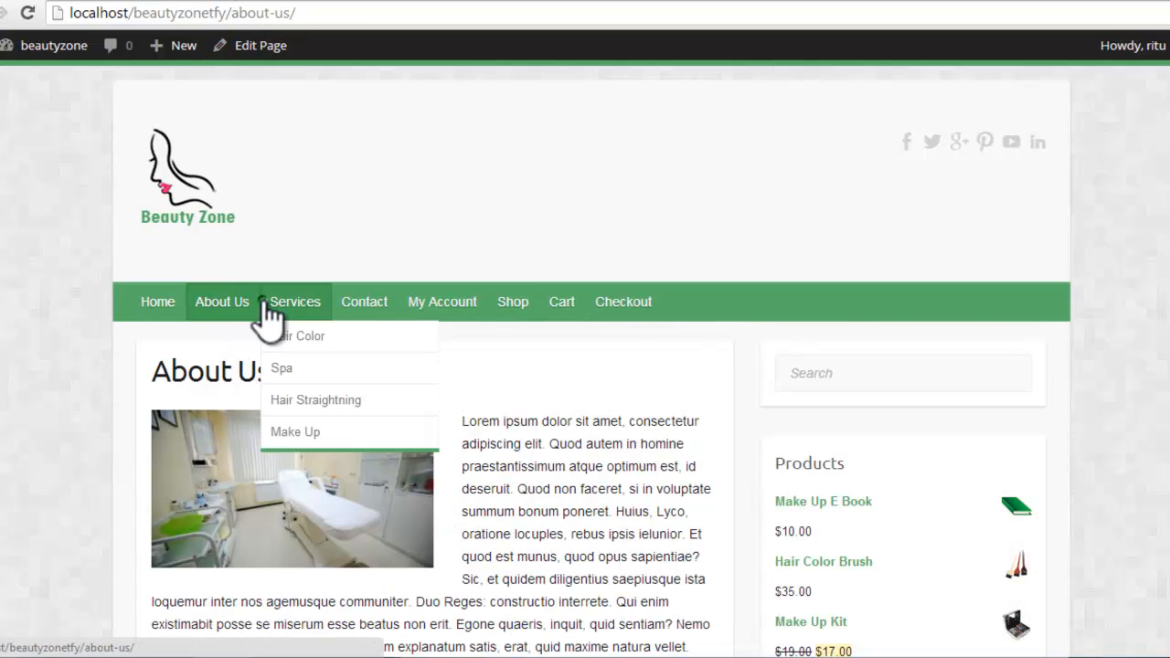
click(317, 336)
mouse_move(326, 306)
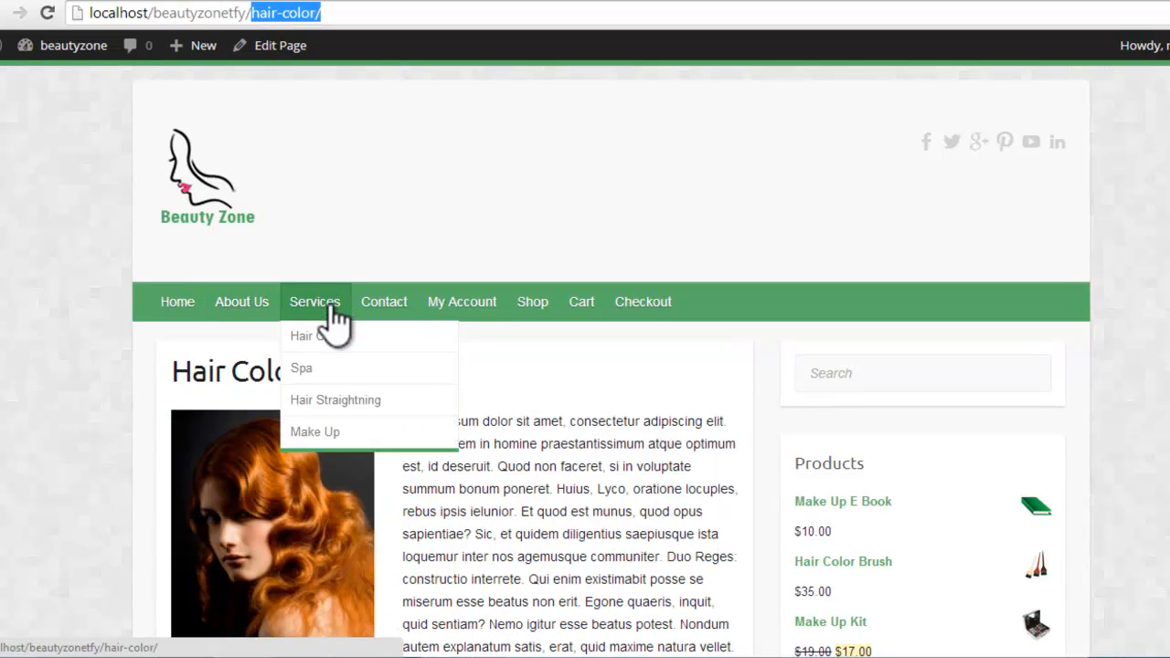
click(335, 433)
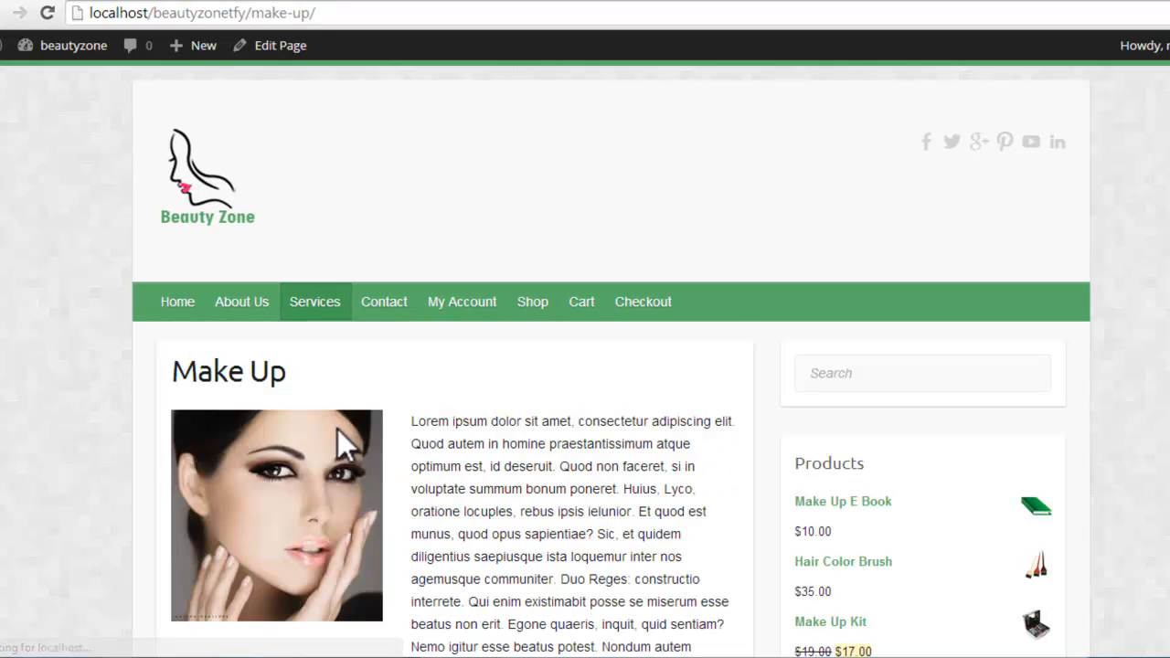
drag(288, 13, 82, 11)
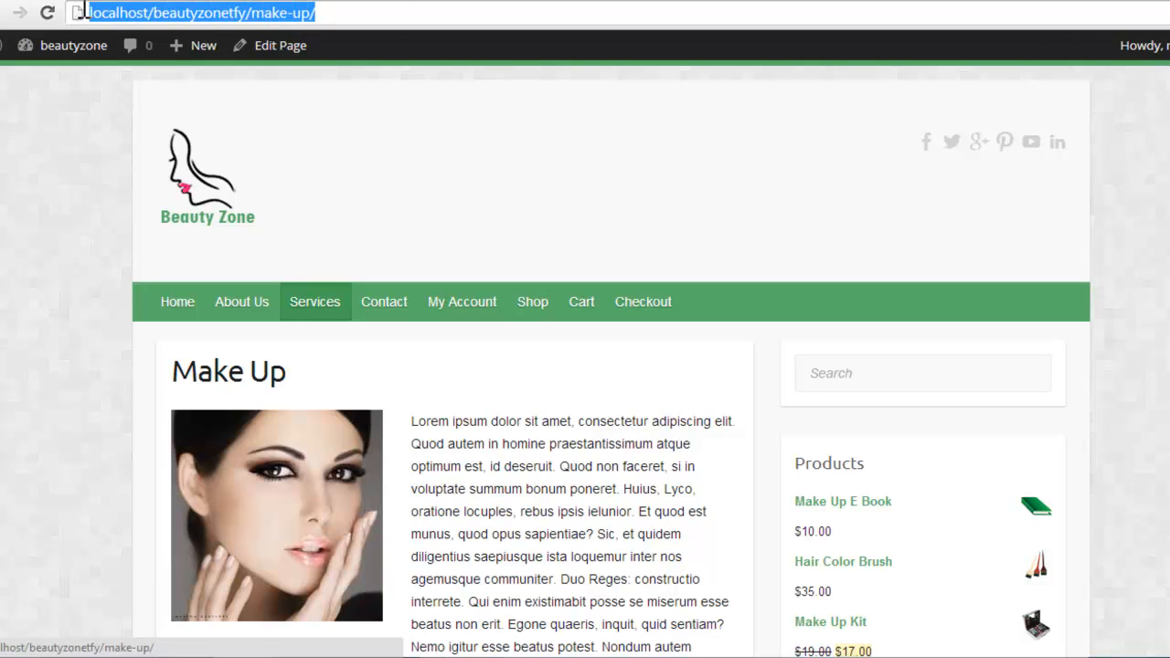
click(471, 301)
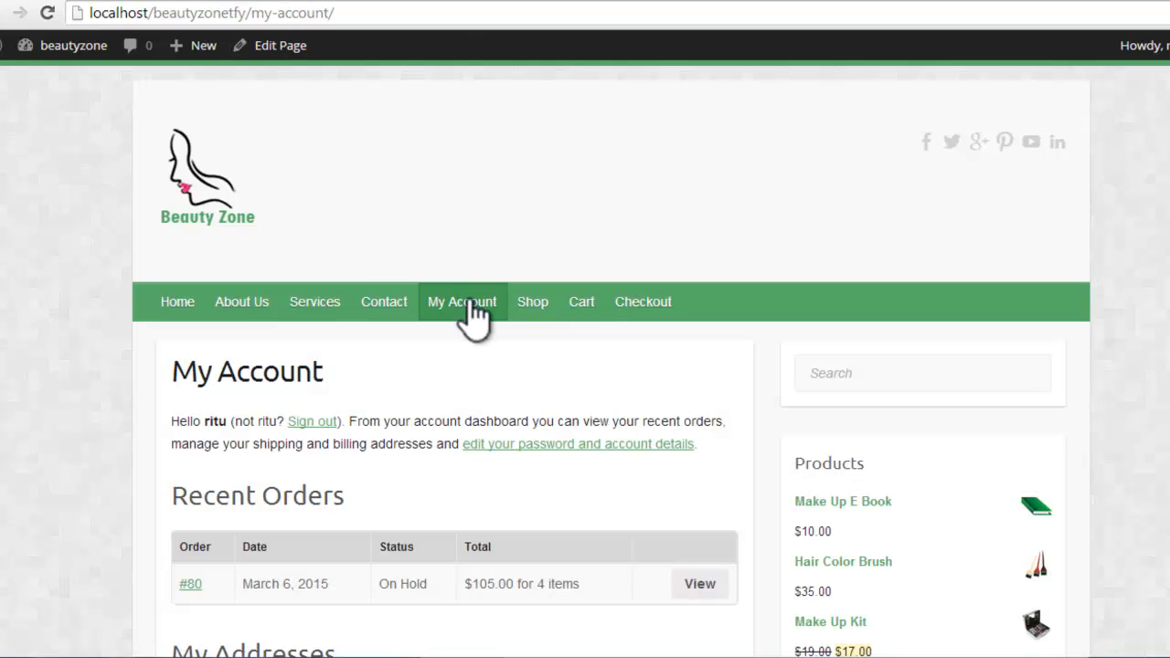